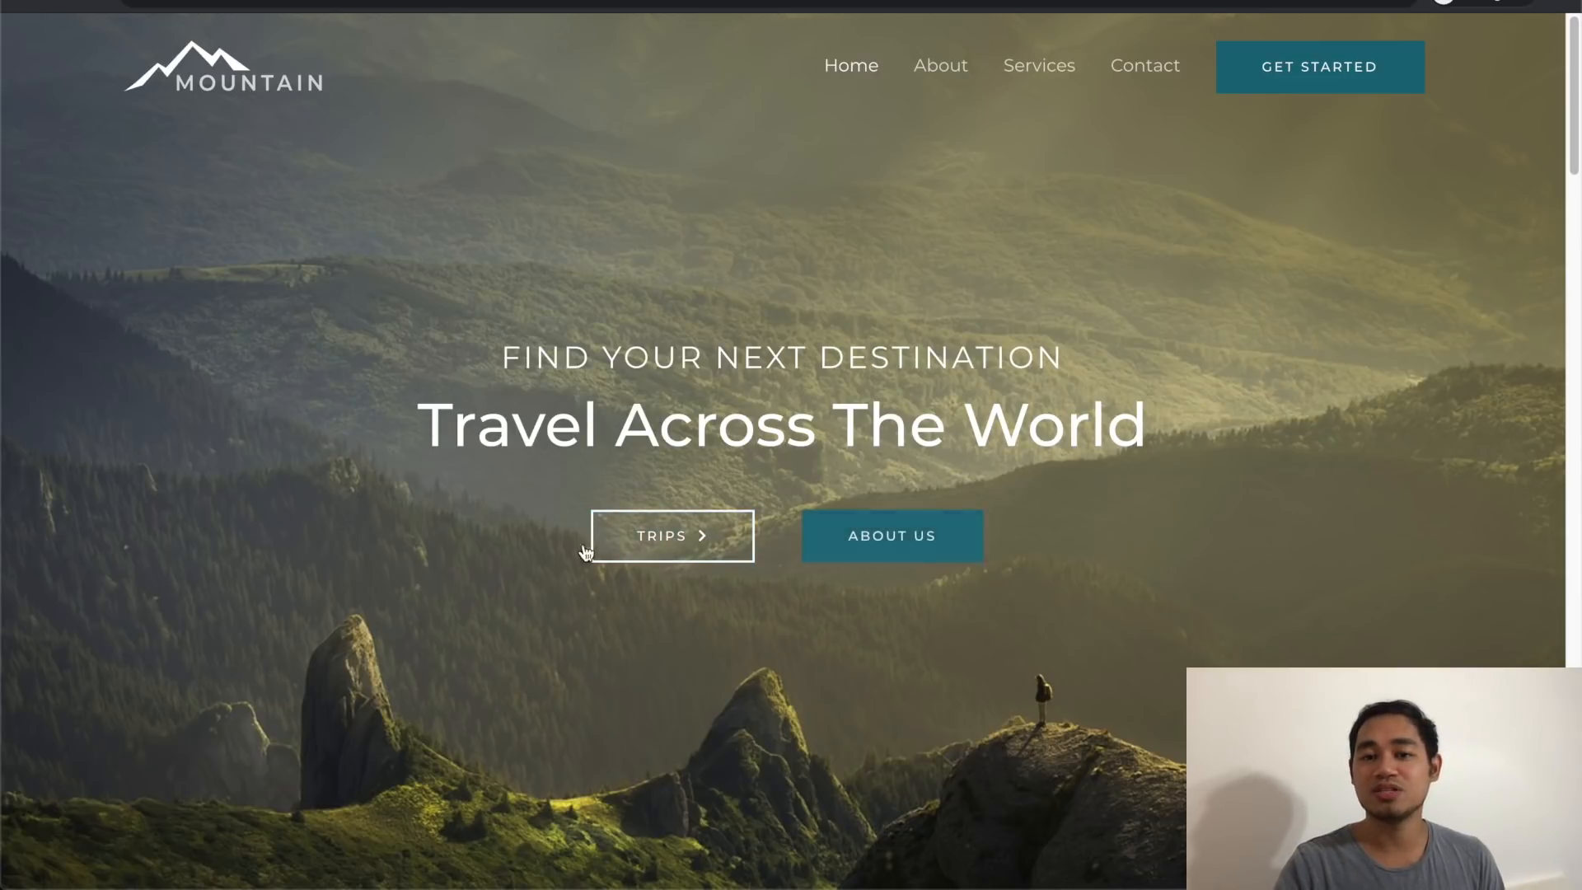
Step: Scroll the Mountain demo homepage past the hero and Beautiful Views to the six-photo Destinations gallery
scroll(445, 567, down, 10)
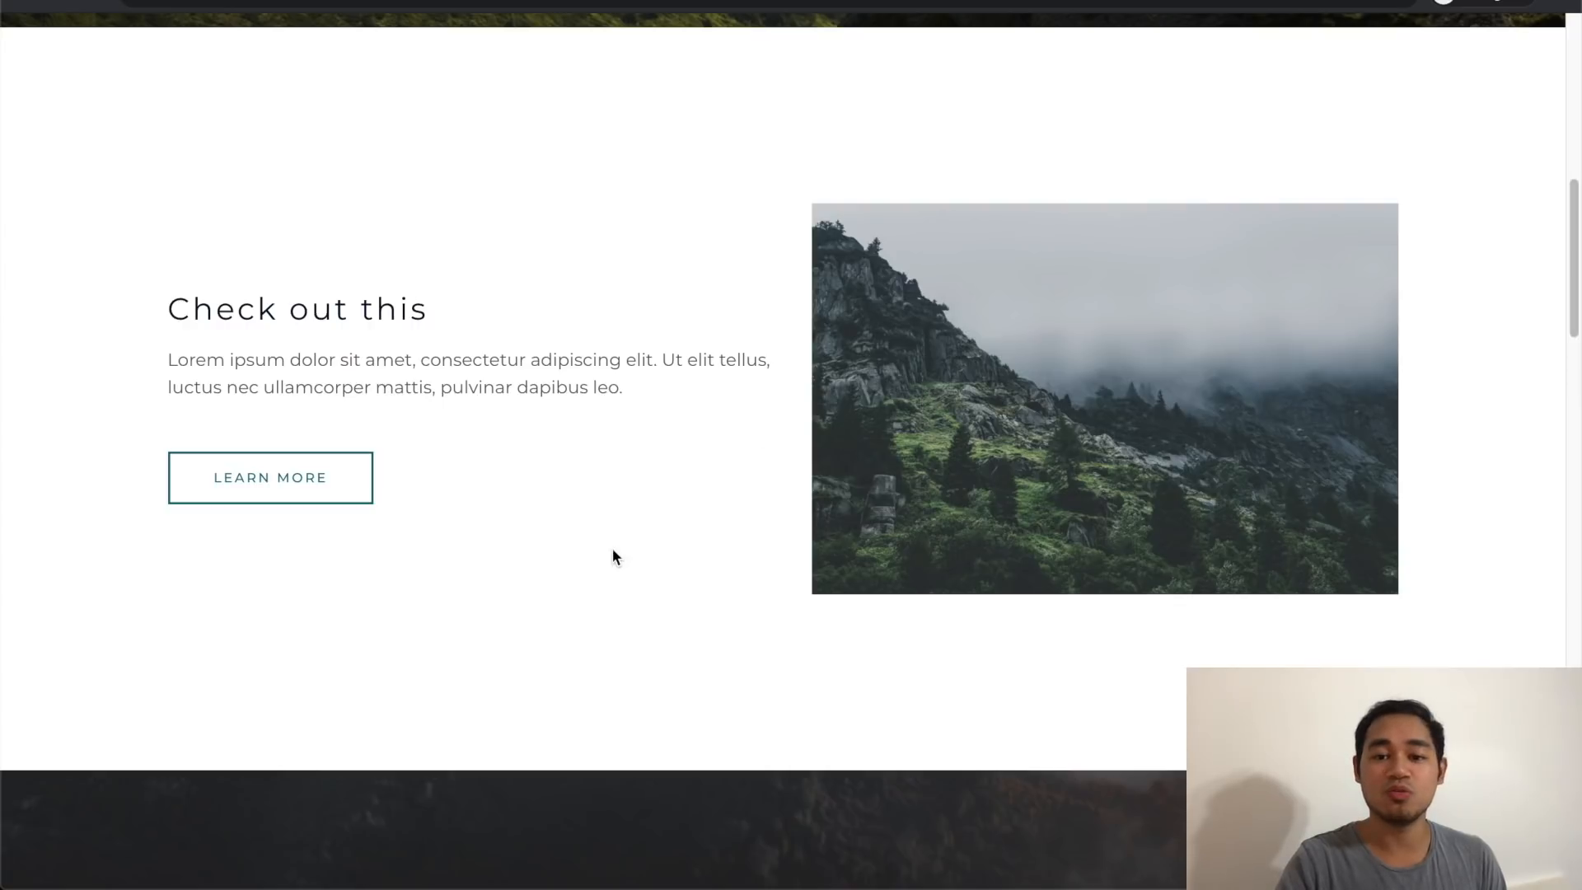
scroll(611, 548, down, 5)
scroll(612, 557, down, 4)
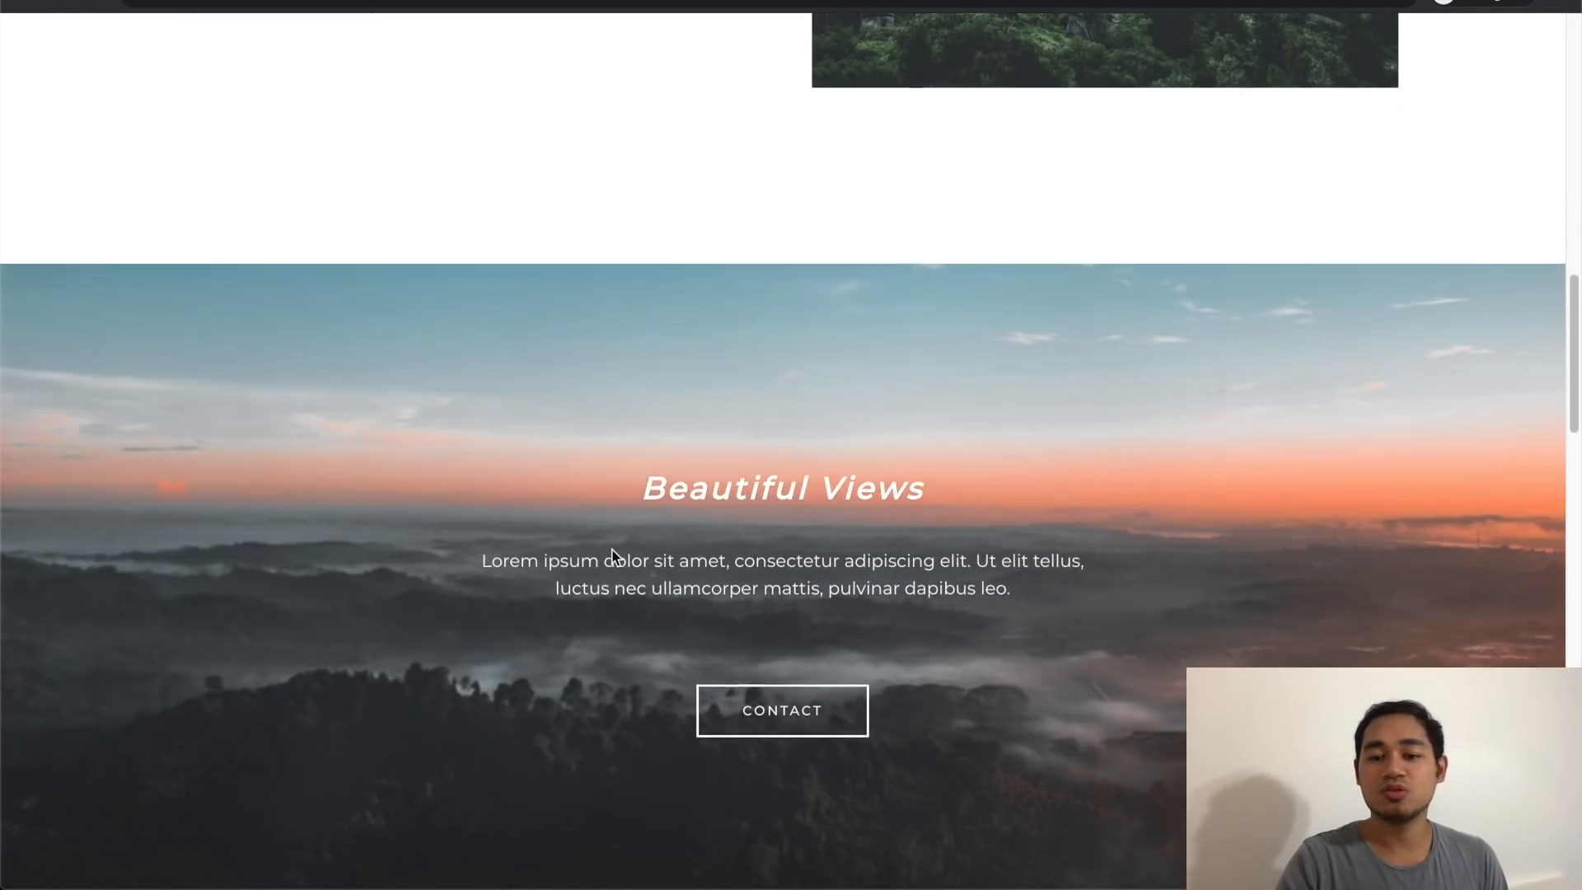
scroll(612, 557, up, 2)
scroll(614, 555, down, 2)
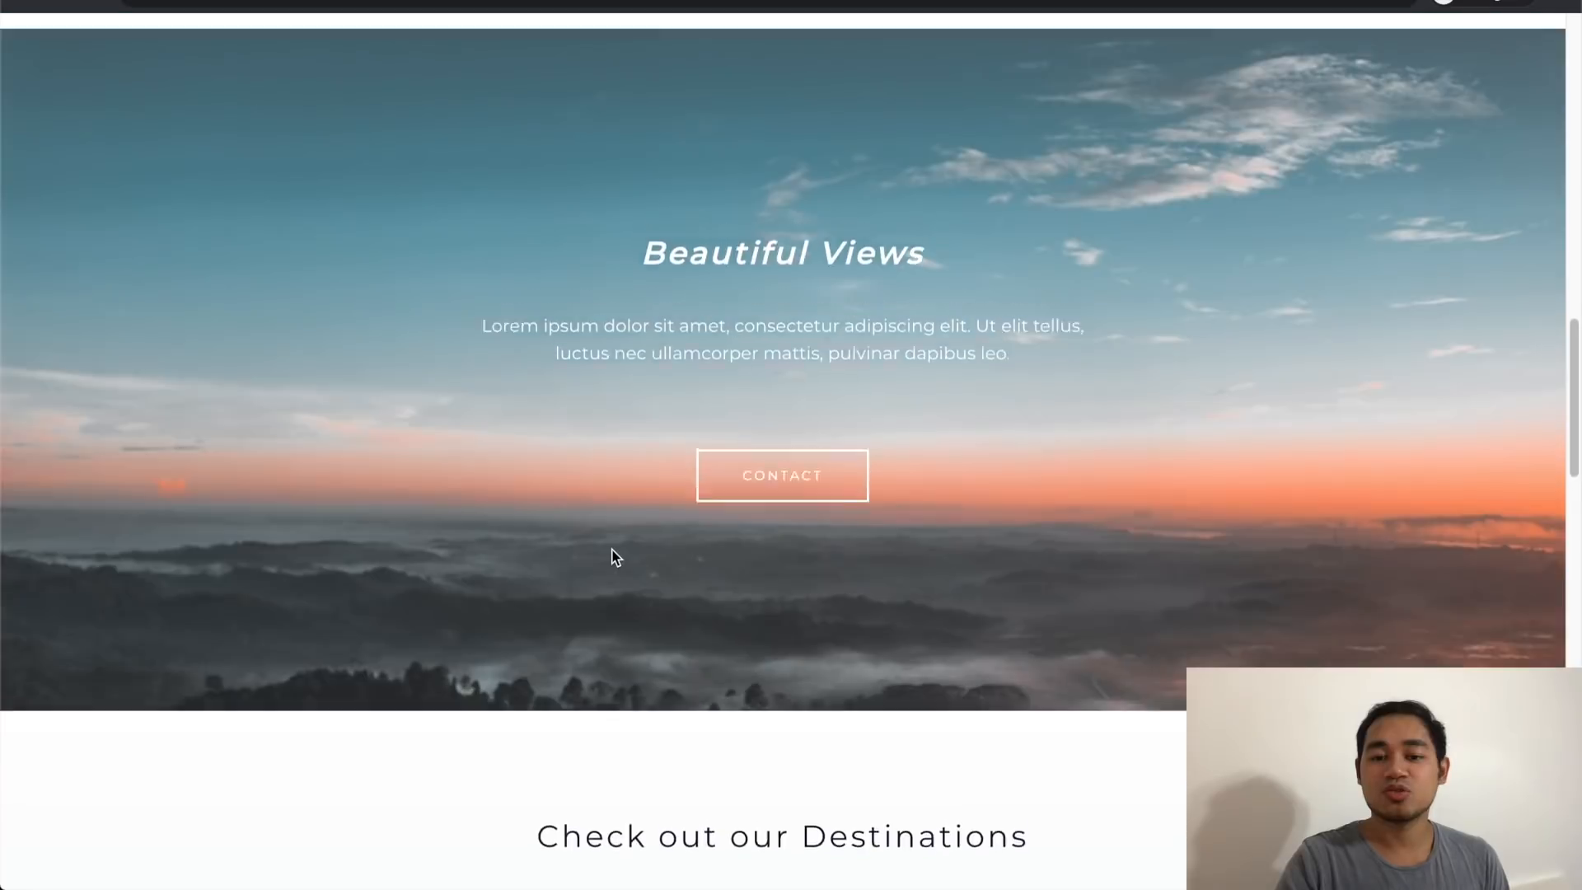
scroll(614, 555, up, 1)
scroll(330, 566, down, 7)
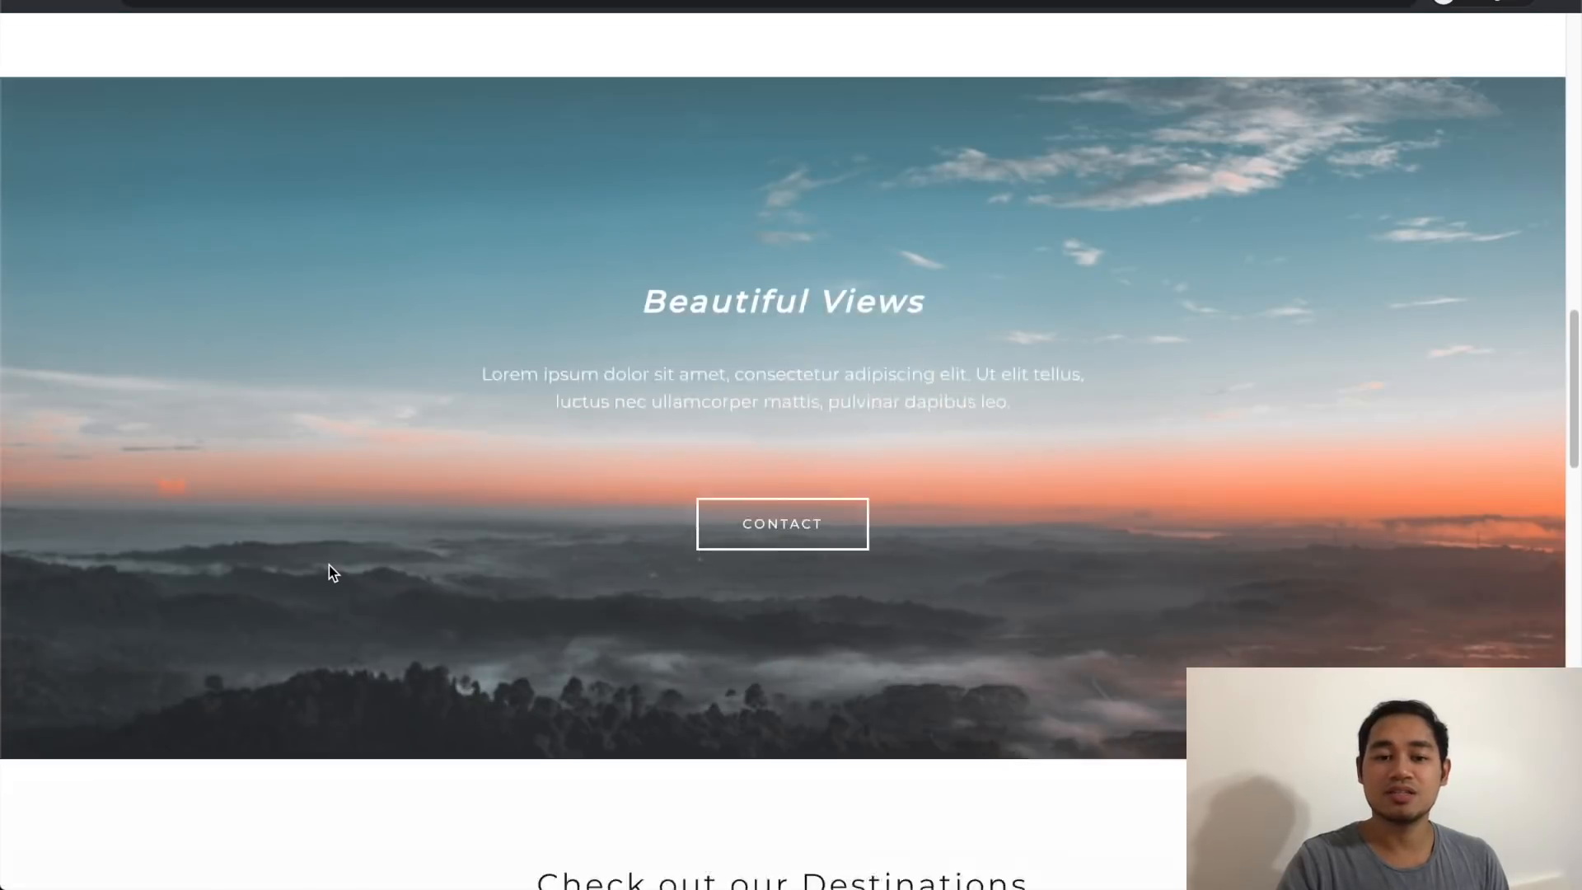
scroll(330, 572, down, 2)
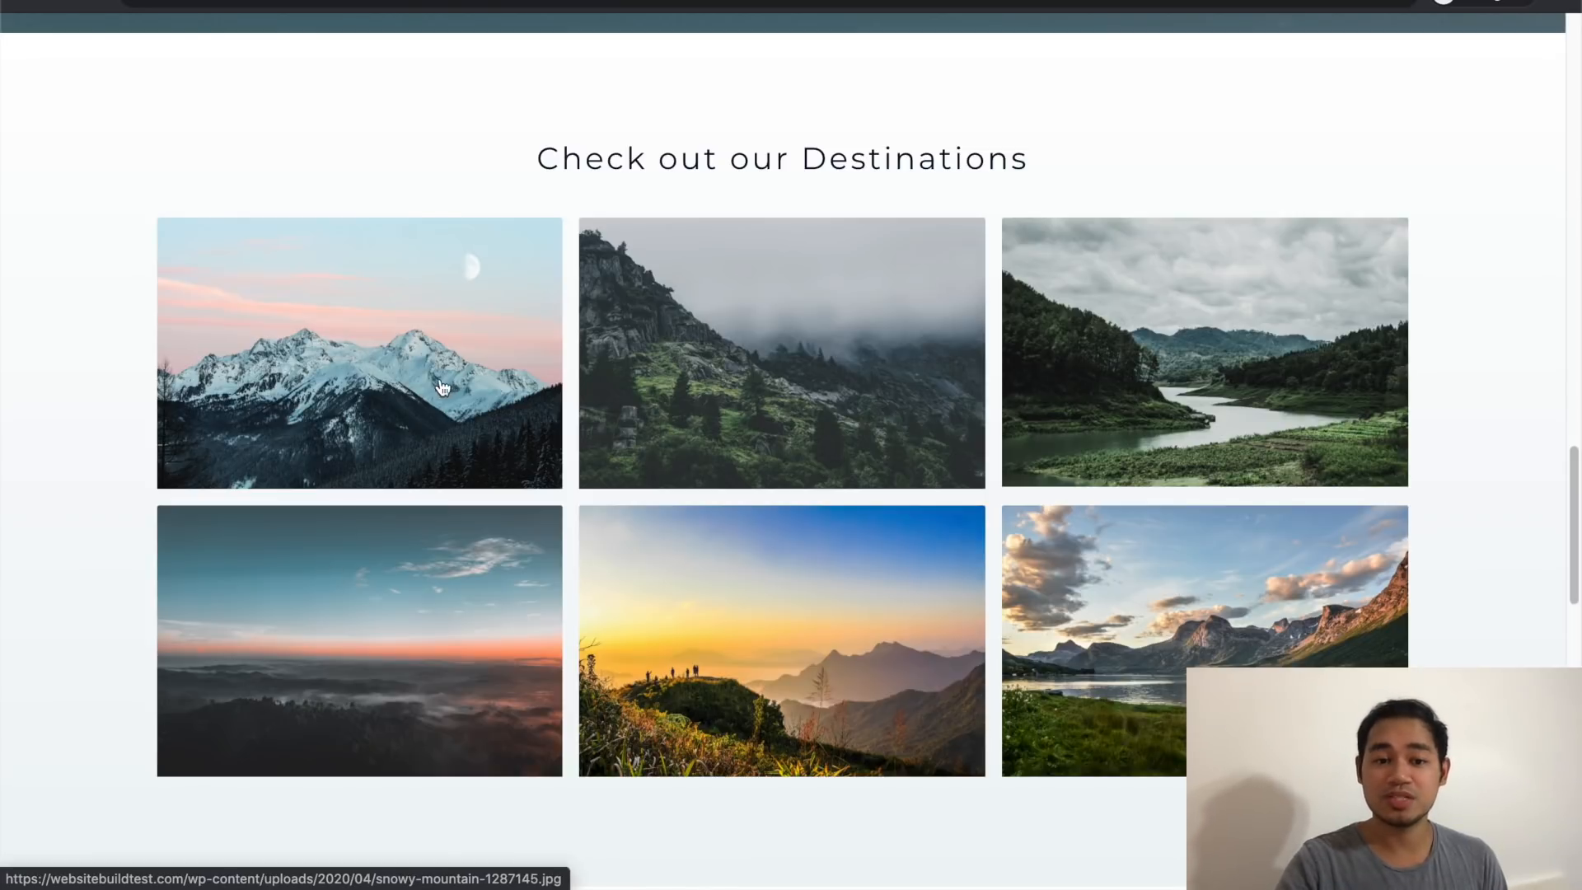
click(445, 382)
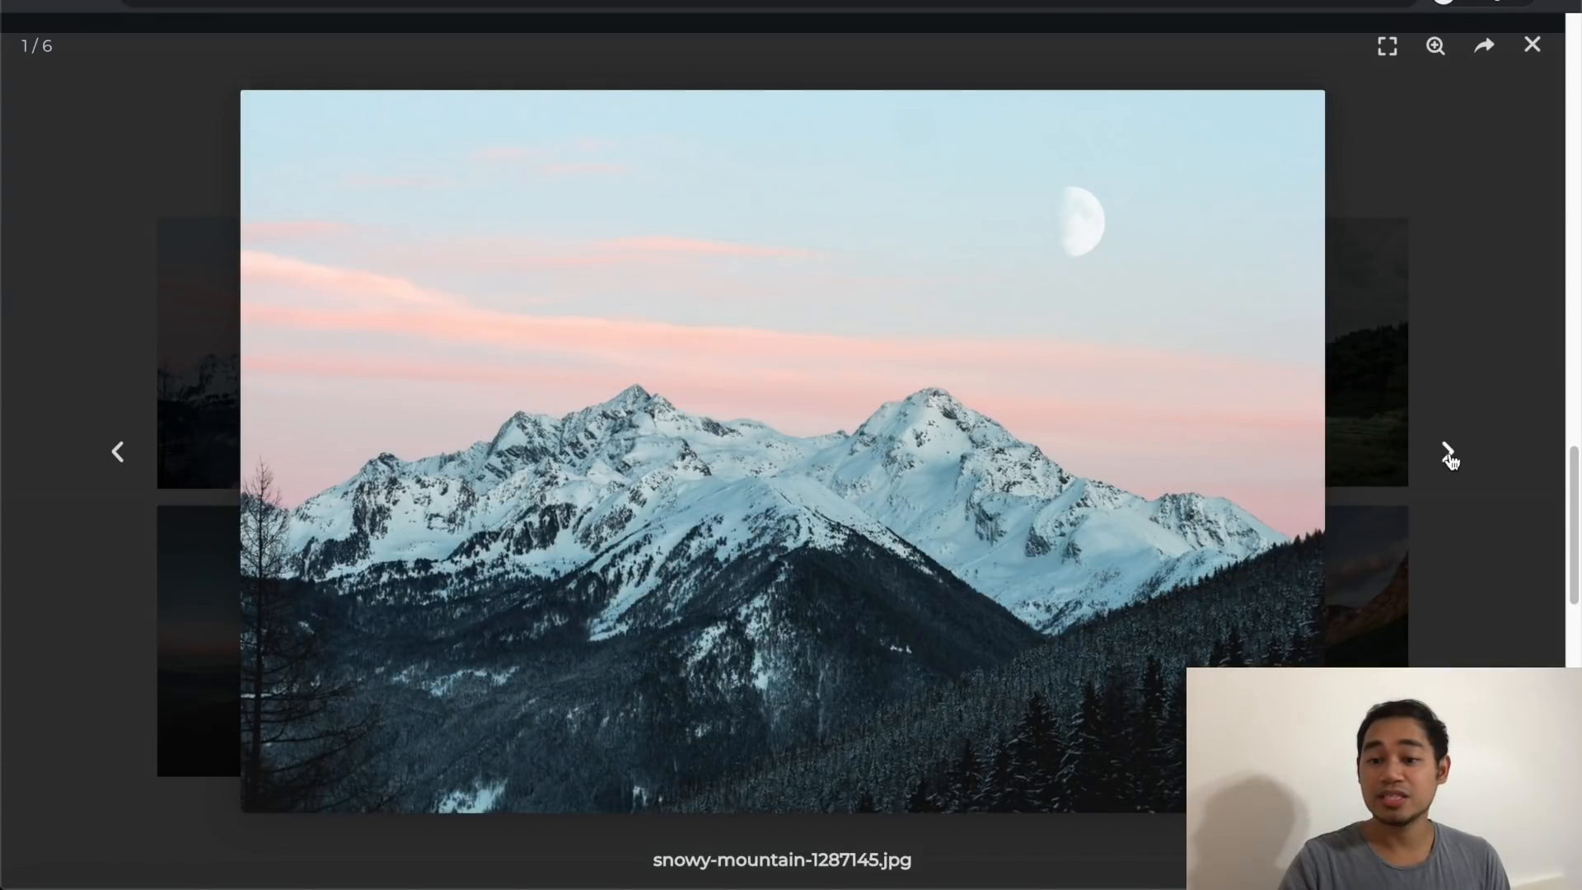
click(1451, 459)
click(1450, 458)
click(1451, 458)
click(1450, 458)
click(1450, 459)
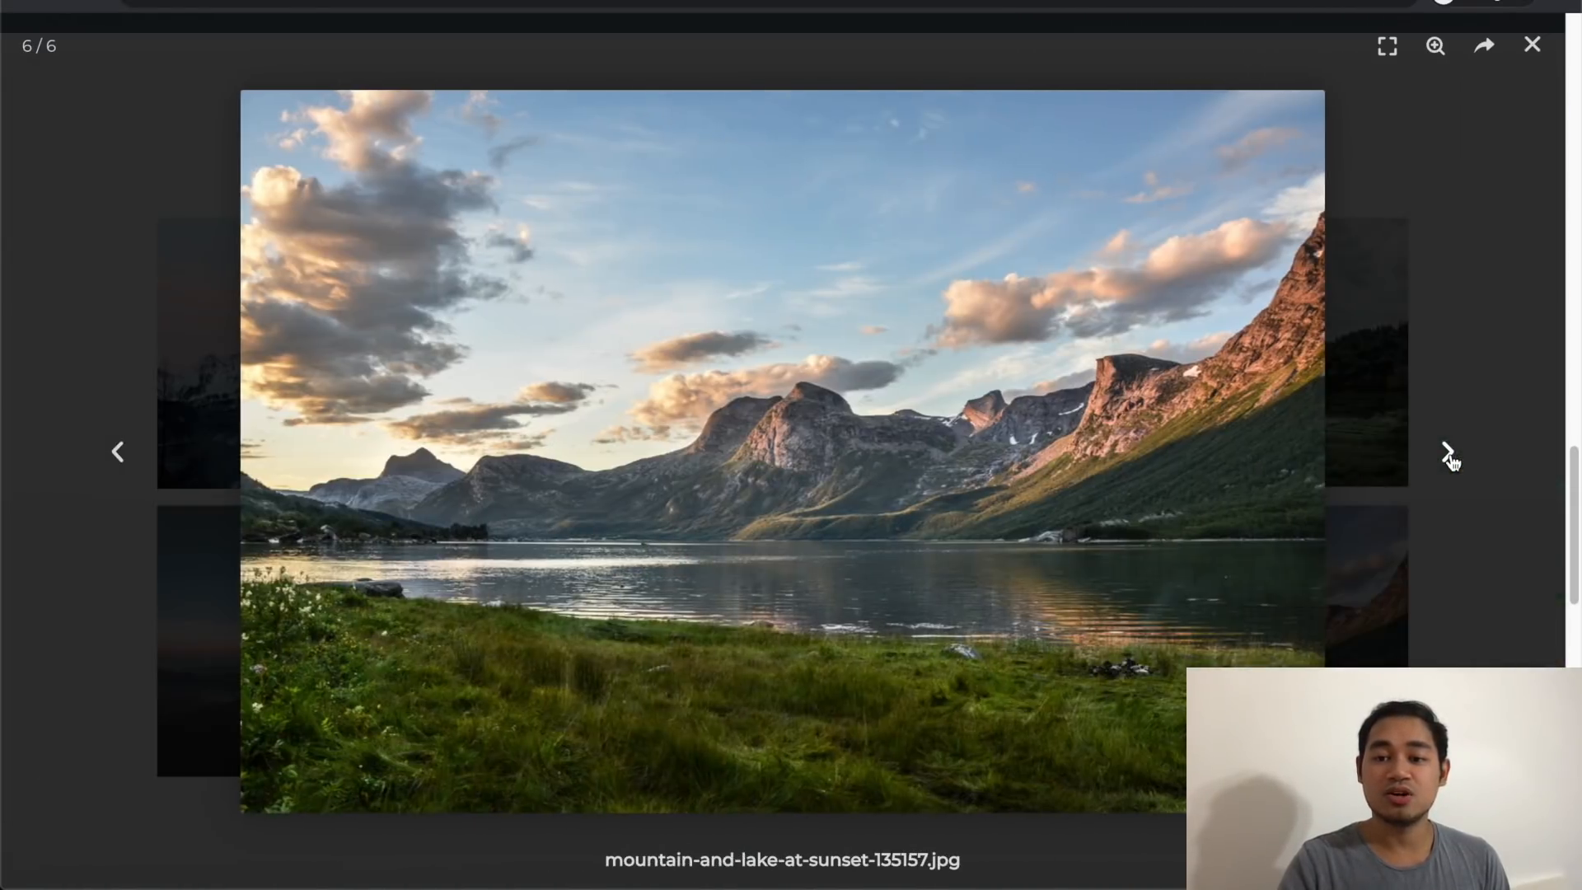
click(1450, 458)
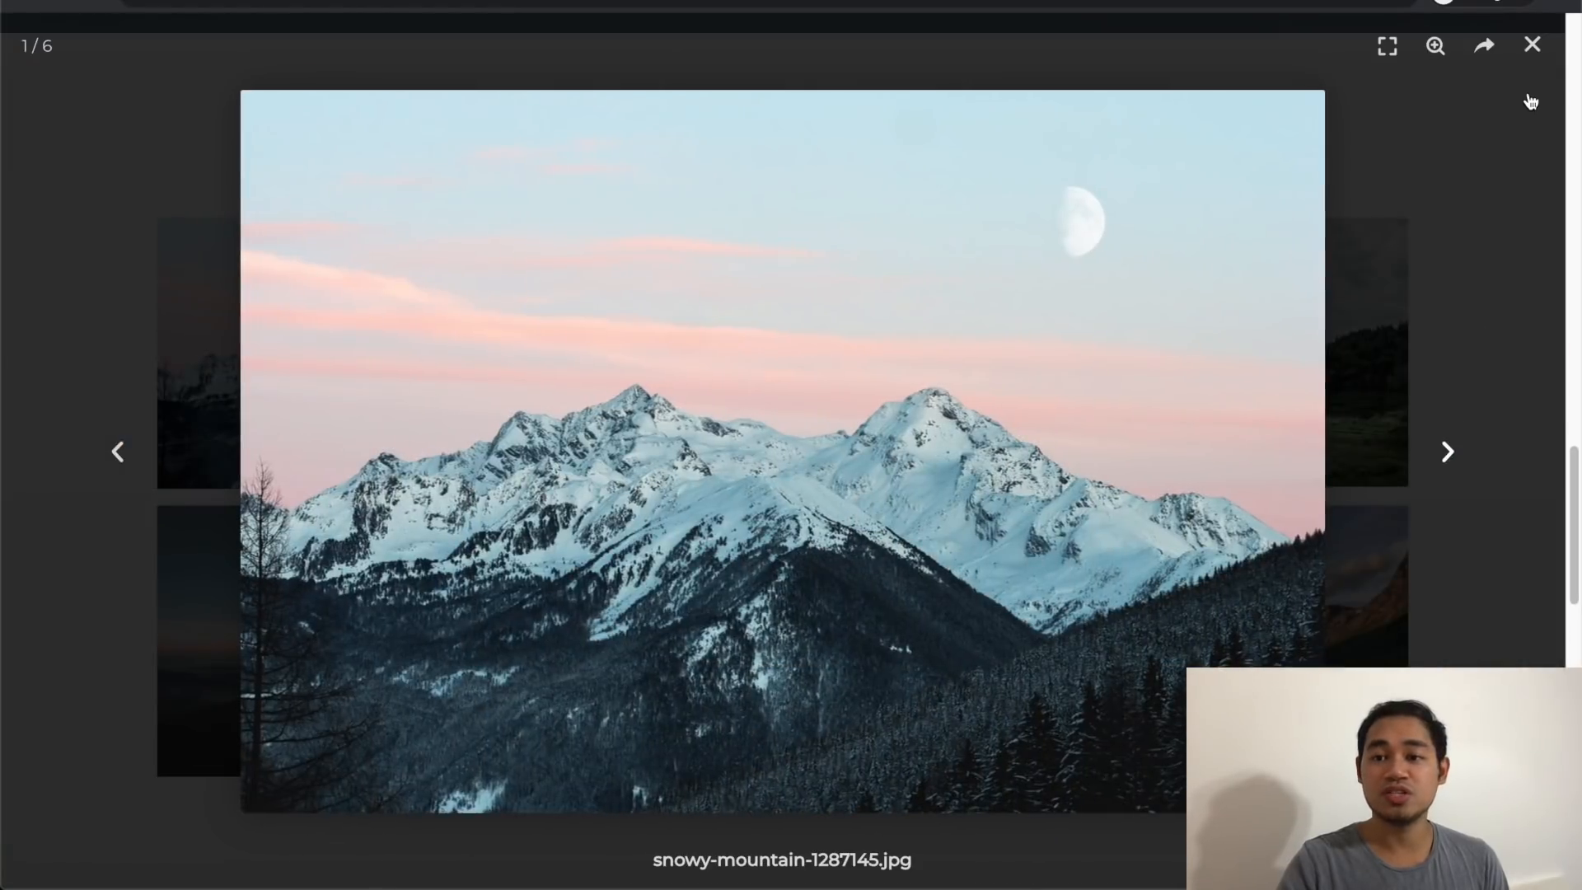
click(1530, 46)
scroll(690, 699, down, 7)
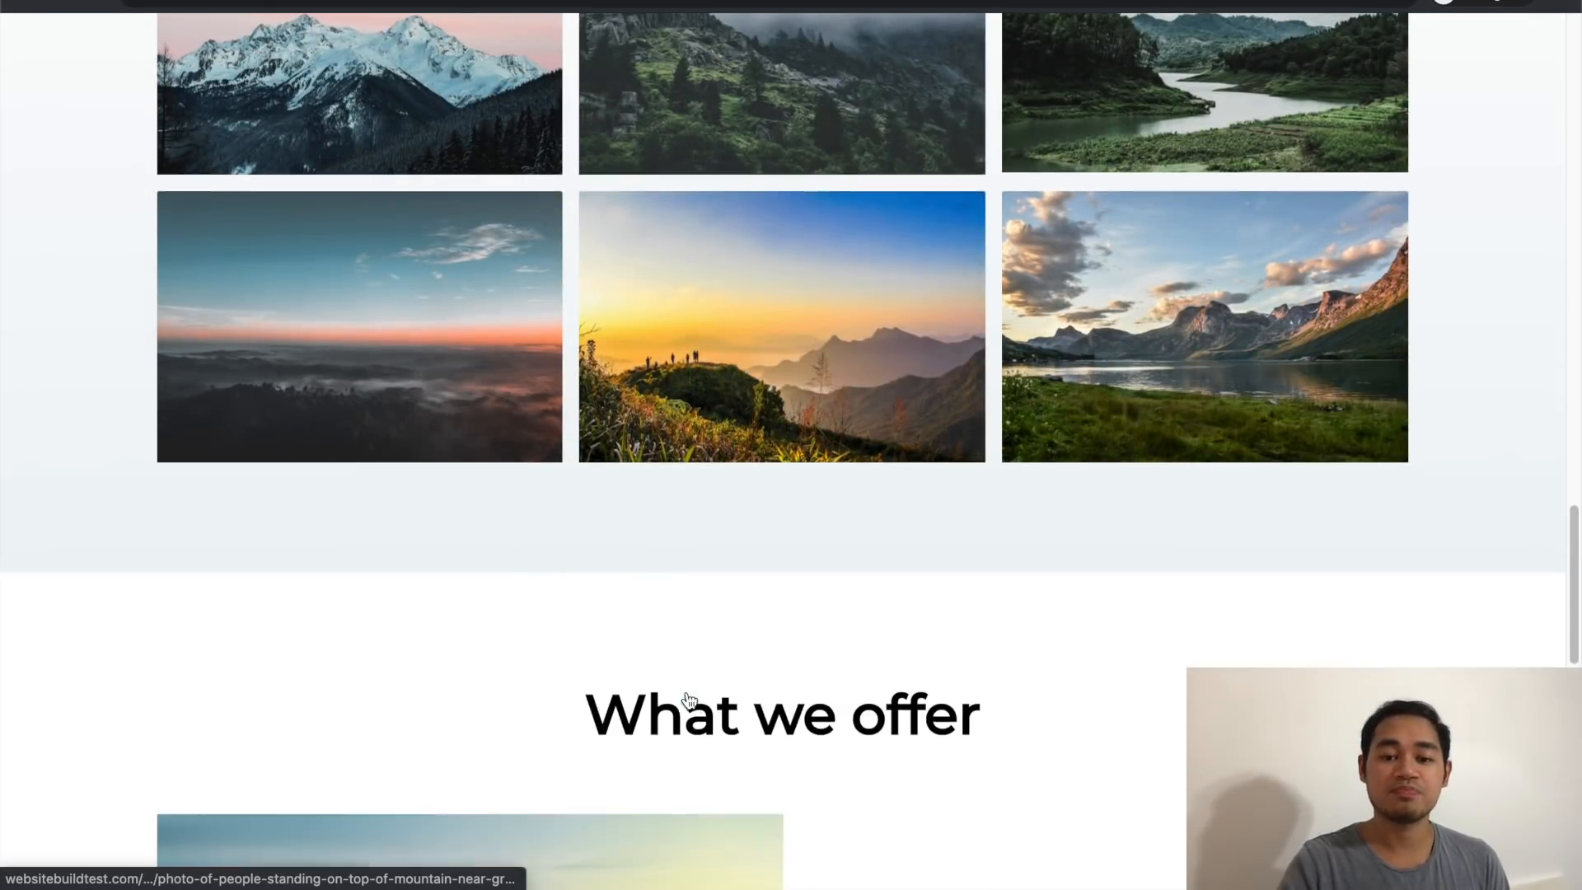
Step: Scroll through the What we offer section down to the footer and back up
scroll(691, 699, down, 4)
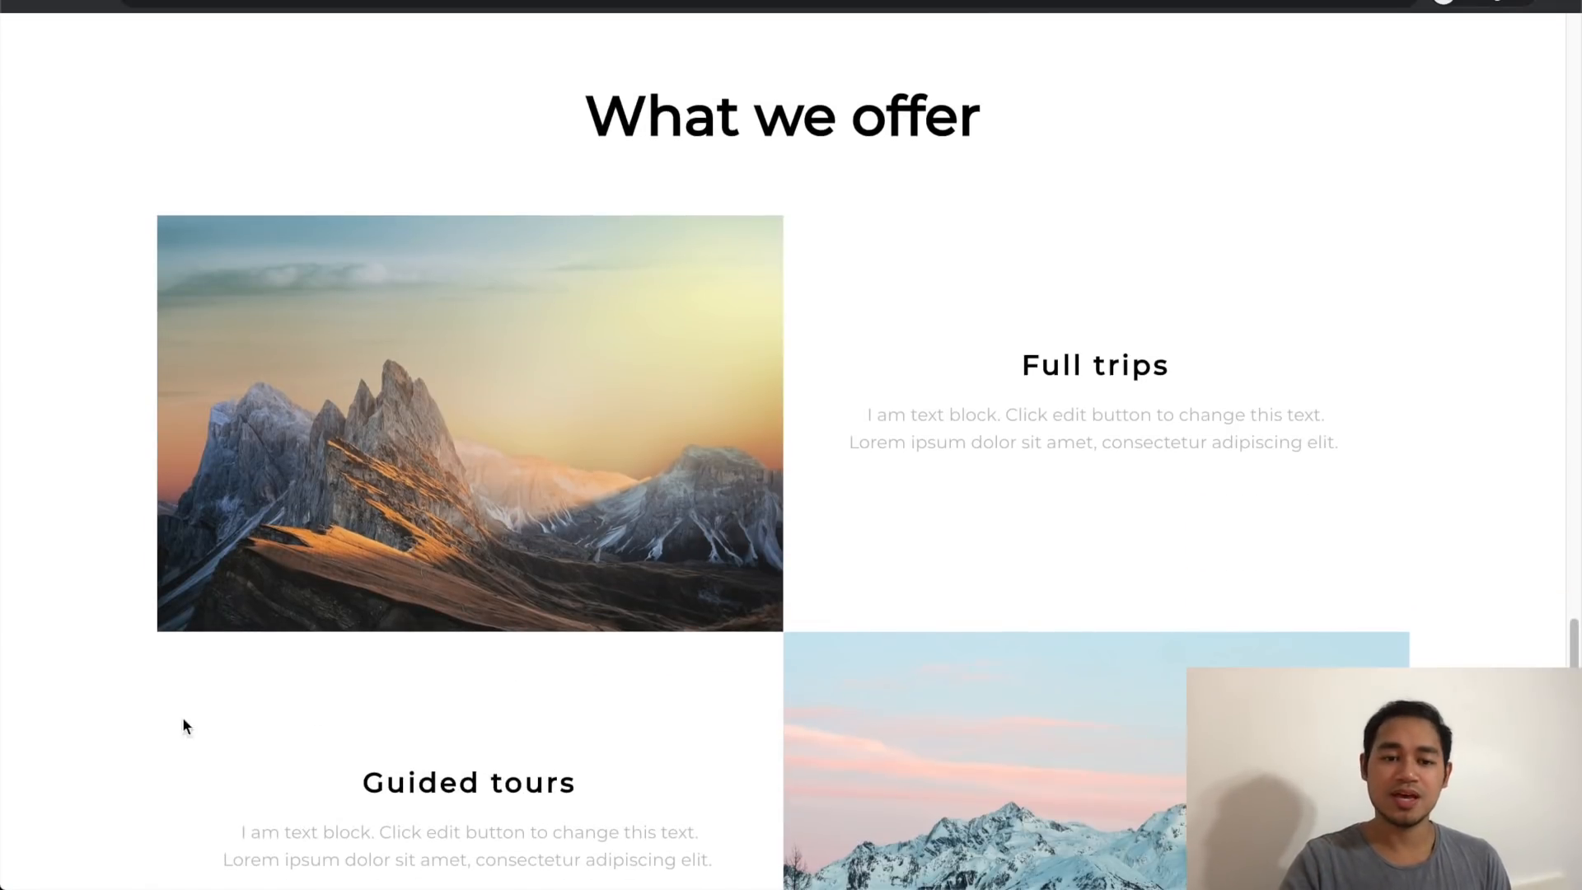
scroll(182, 716, down, 3)
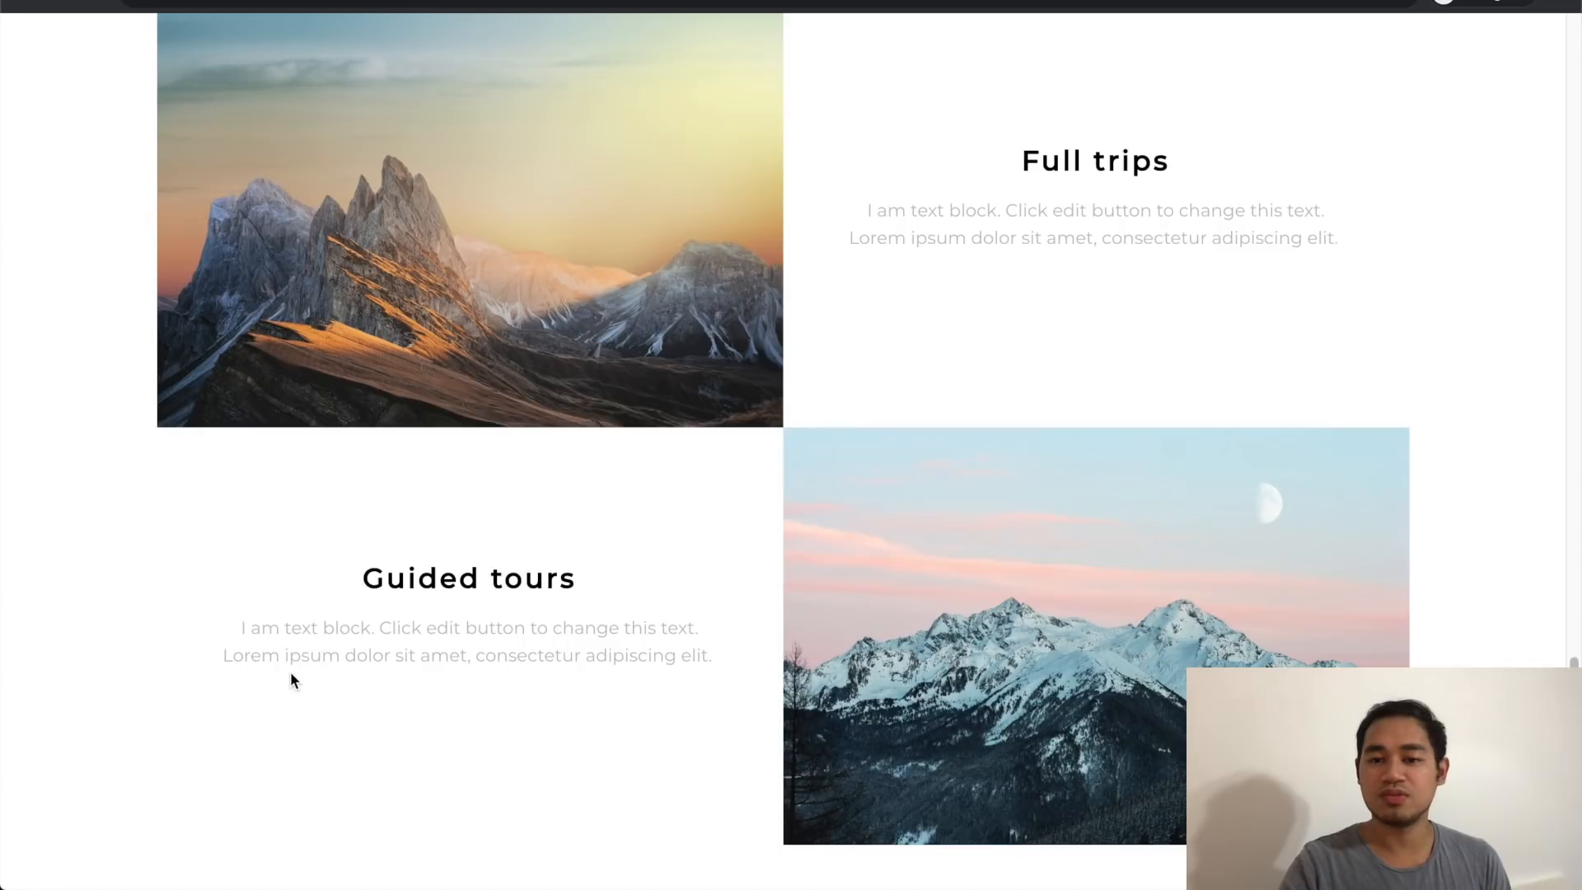
scroll(290, 676, down, 5)
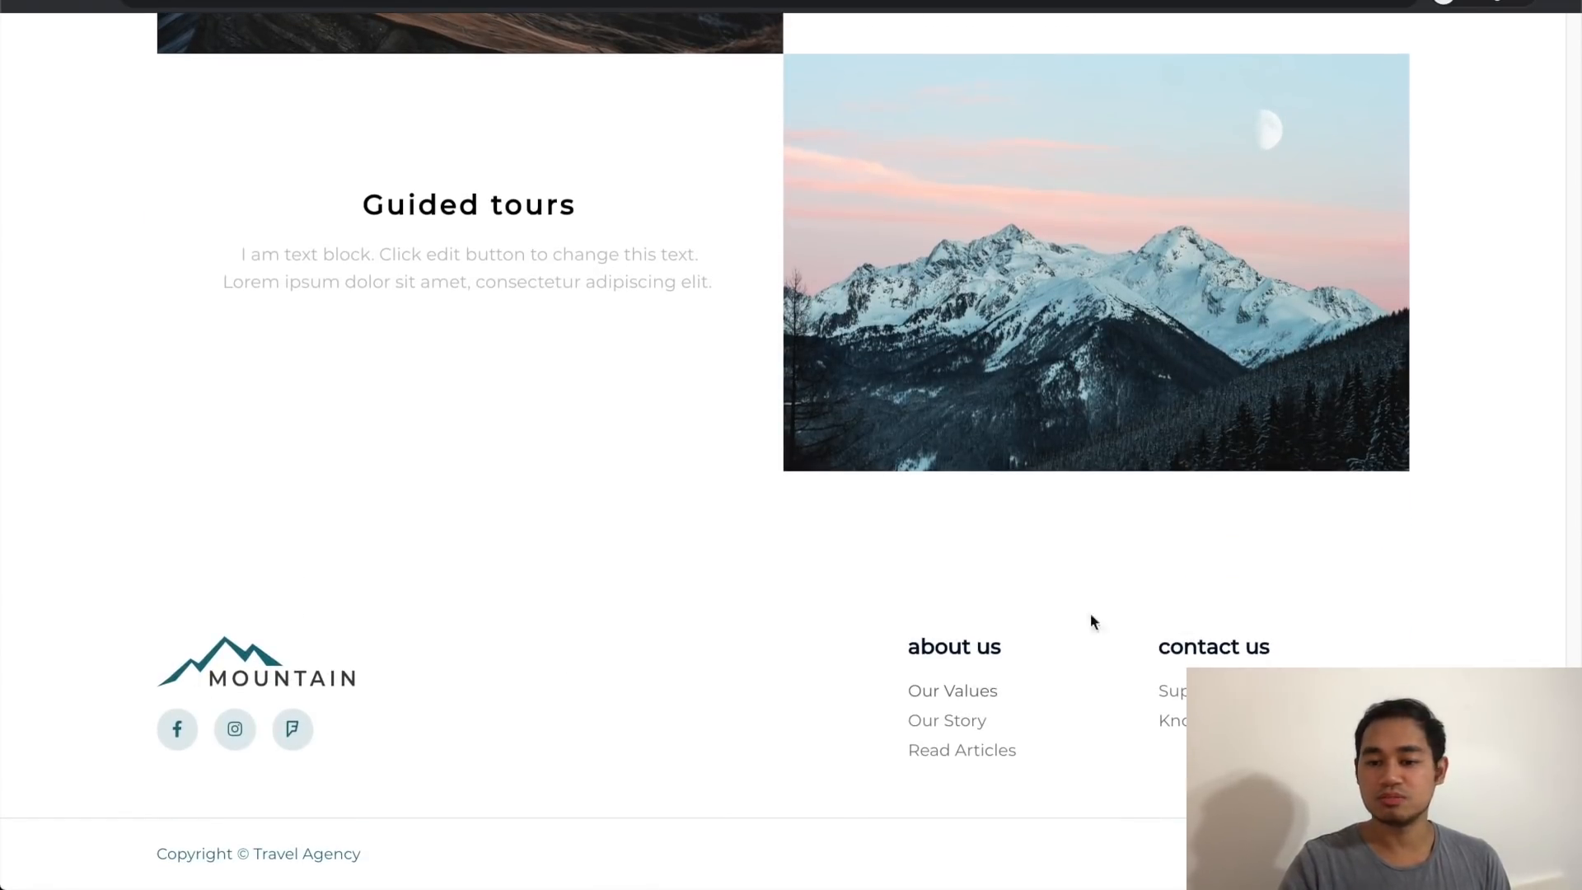
scroll(121, 529, up, 20)
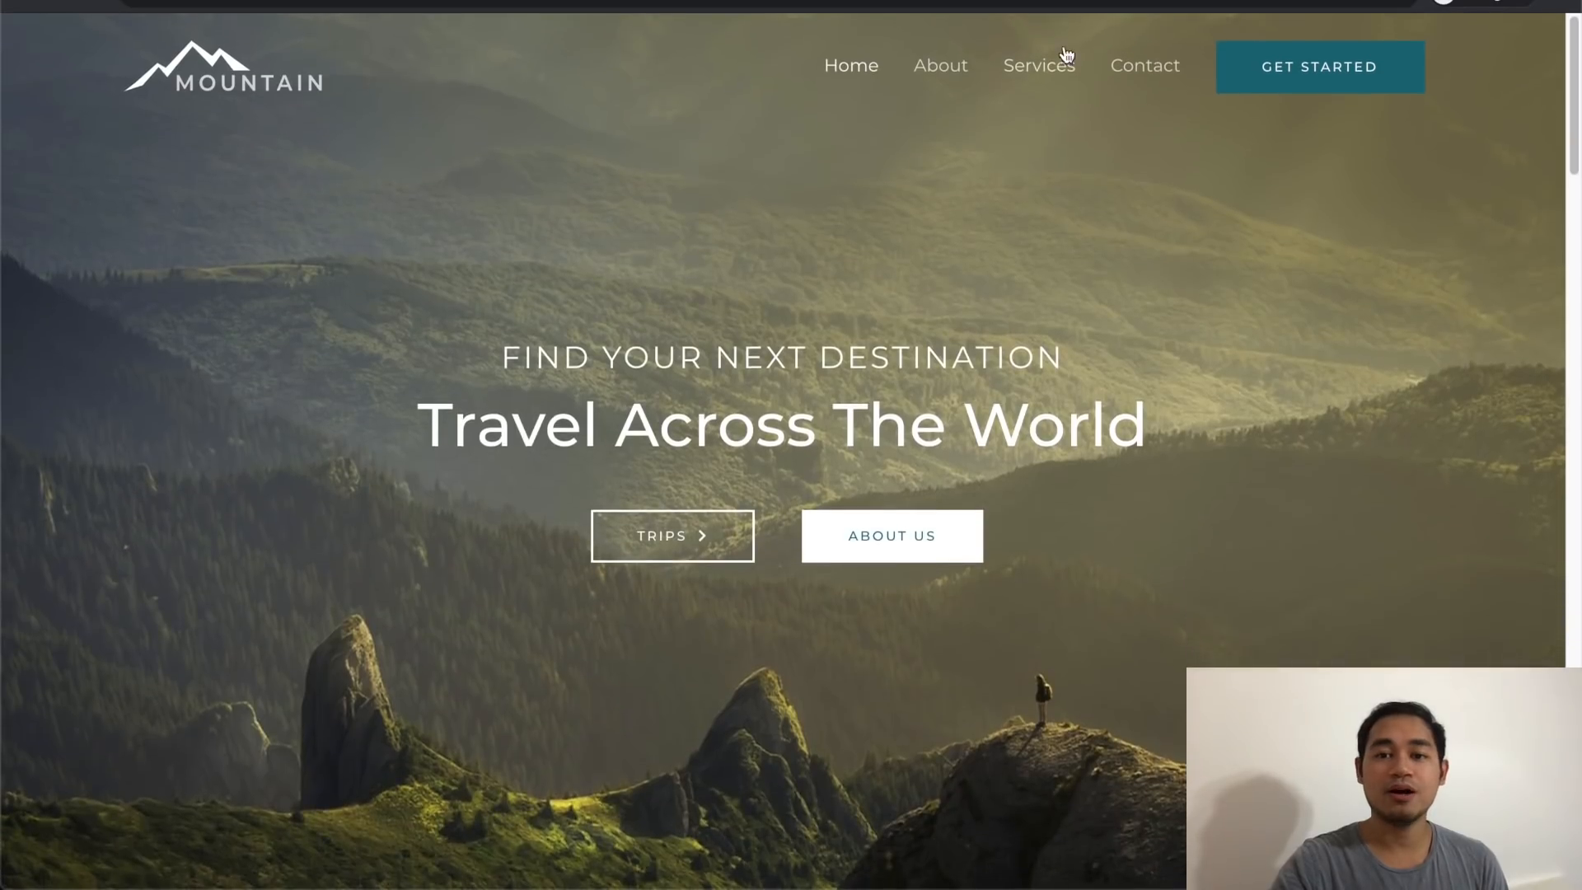
Step: Go to the demo site's About page and look it over
click(946, 65)
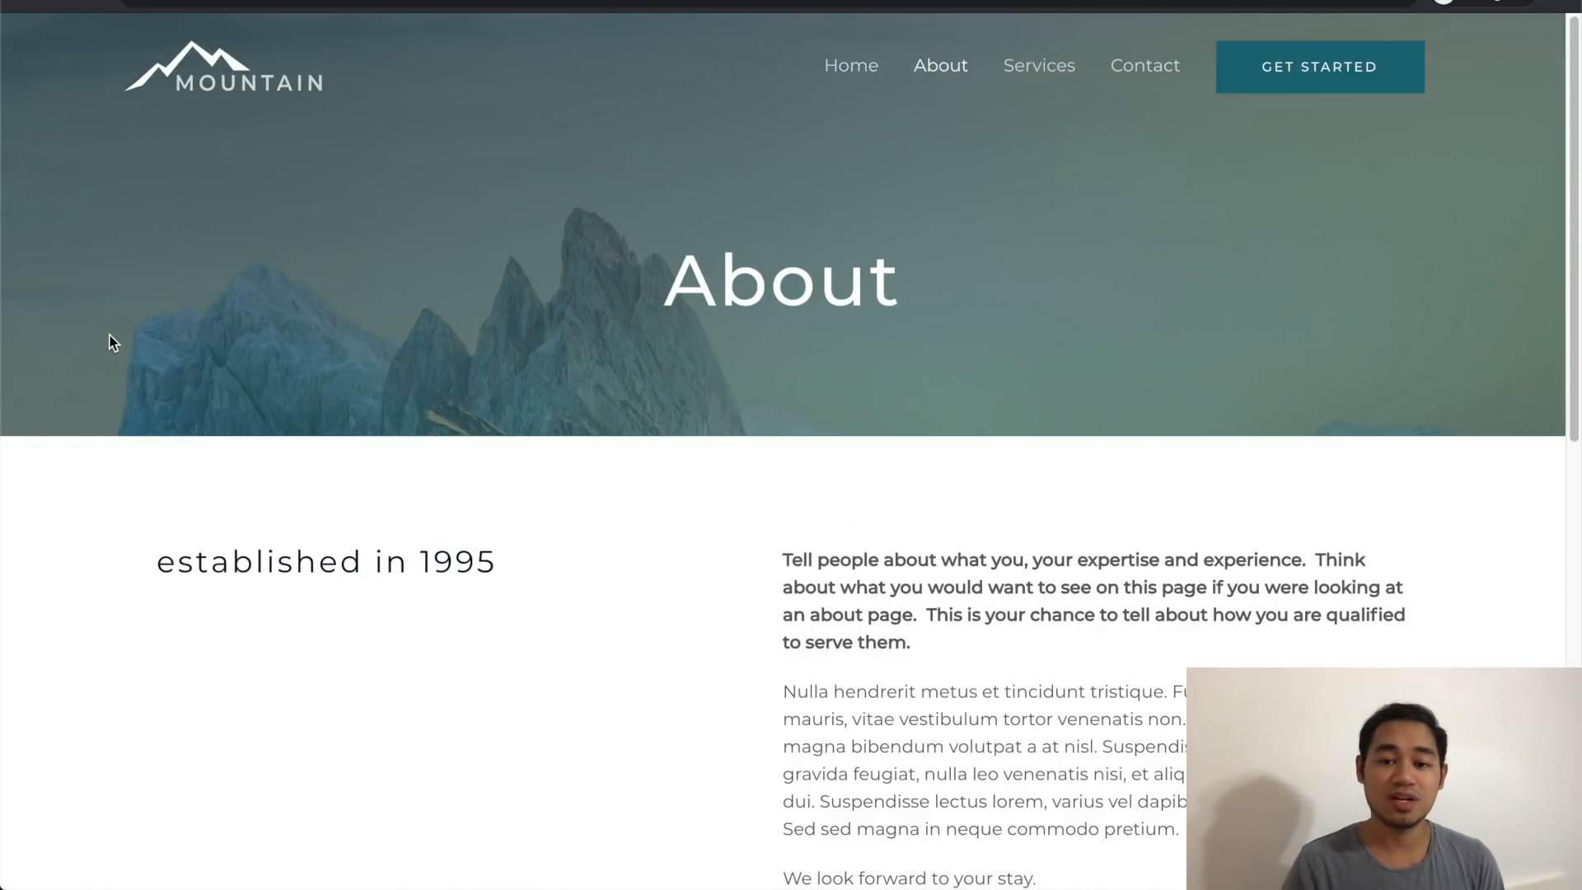
scroll(110, 335, down, 20)
scroll(109, 333, up, 20)
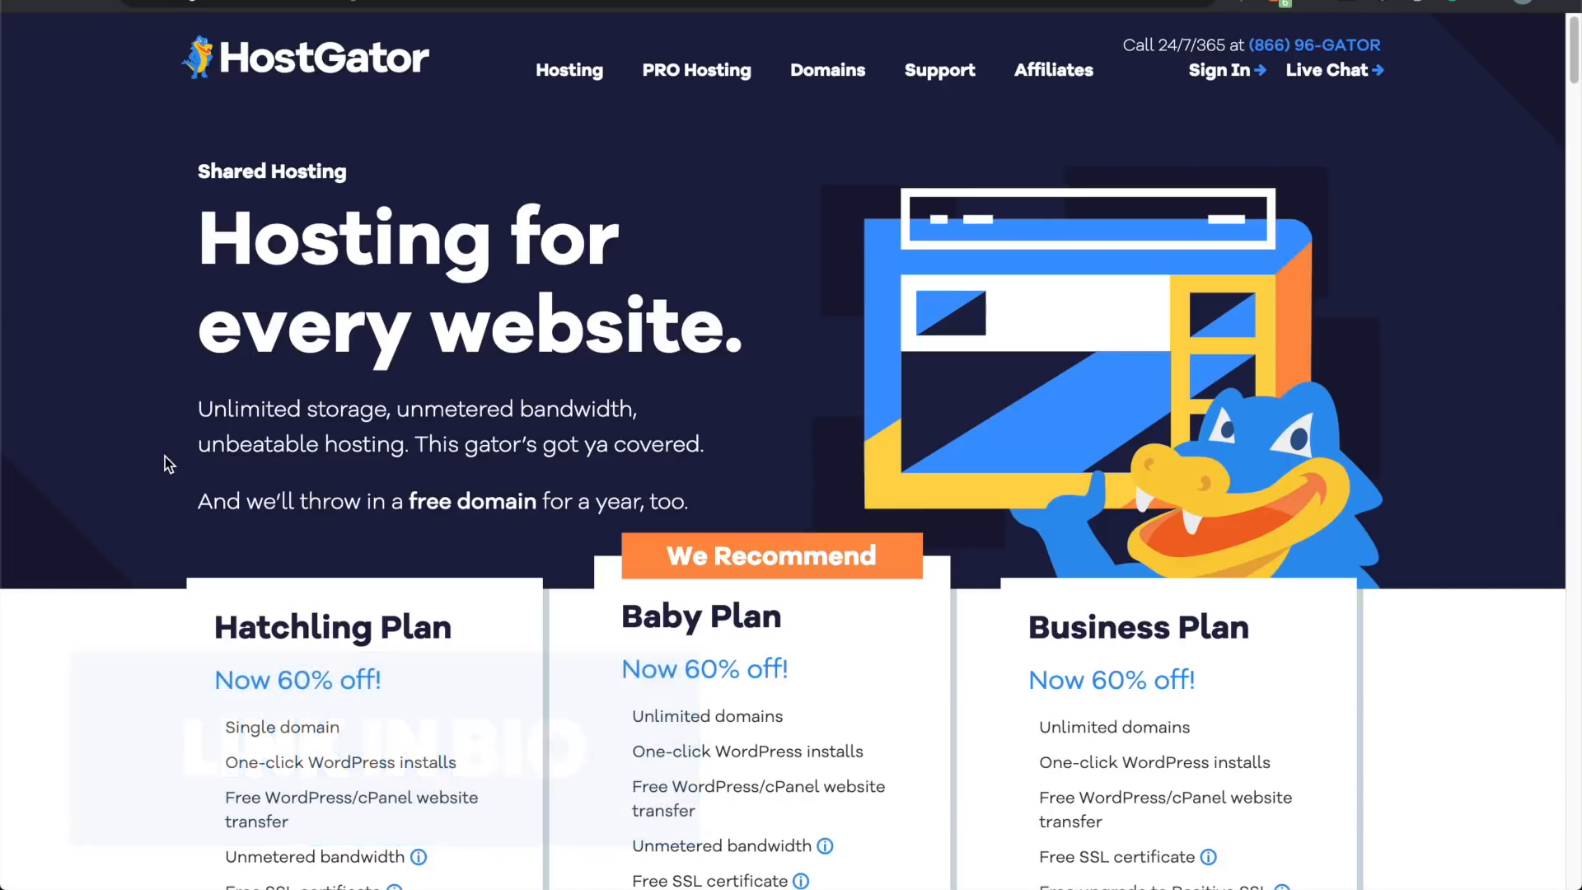
Step: Scroll to the plan cards and start checkout for the Hatchling plan
scroll(168, 464, down, 5)
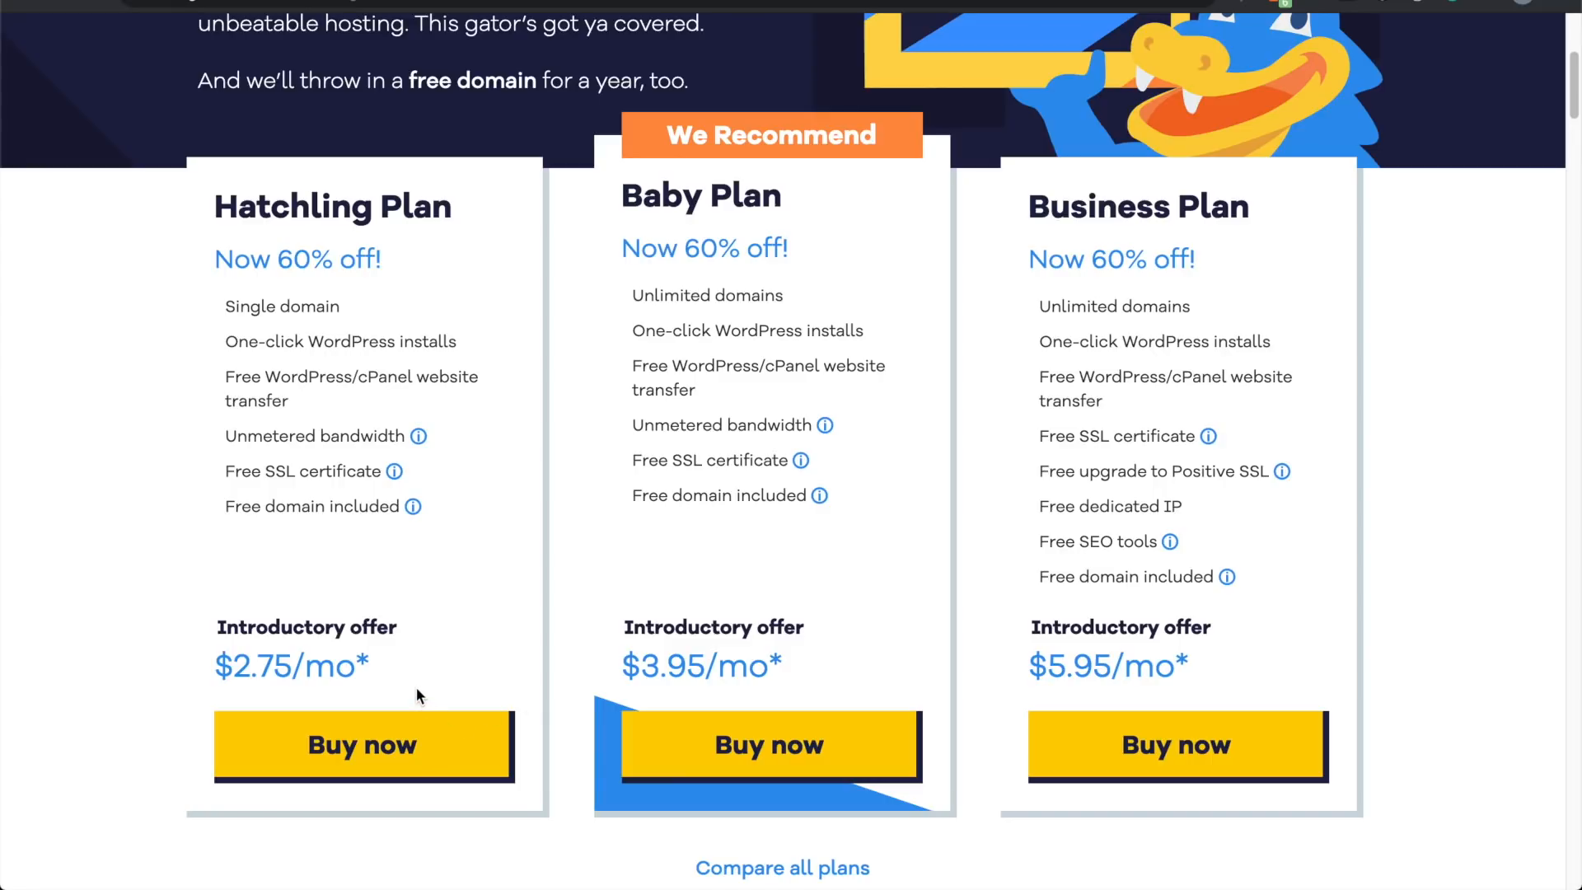
click(395, 744)
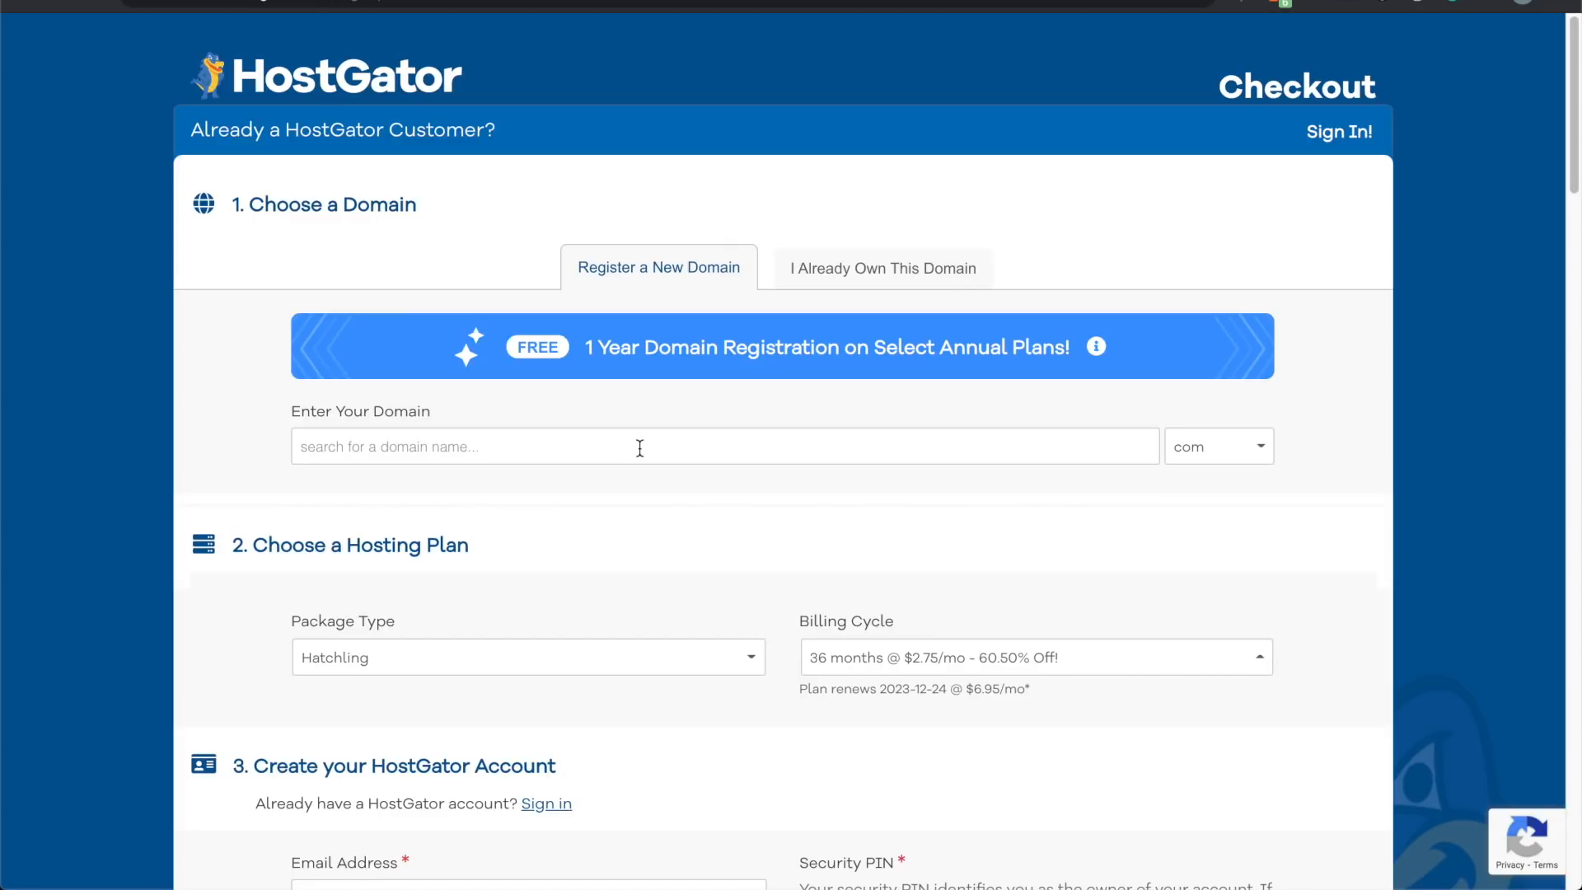
Step: Register the new domain 'websitebuildtest', making websitebuildtest.com the free primary domain
click(871, 276)
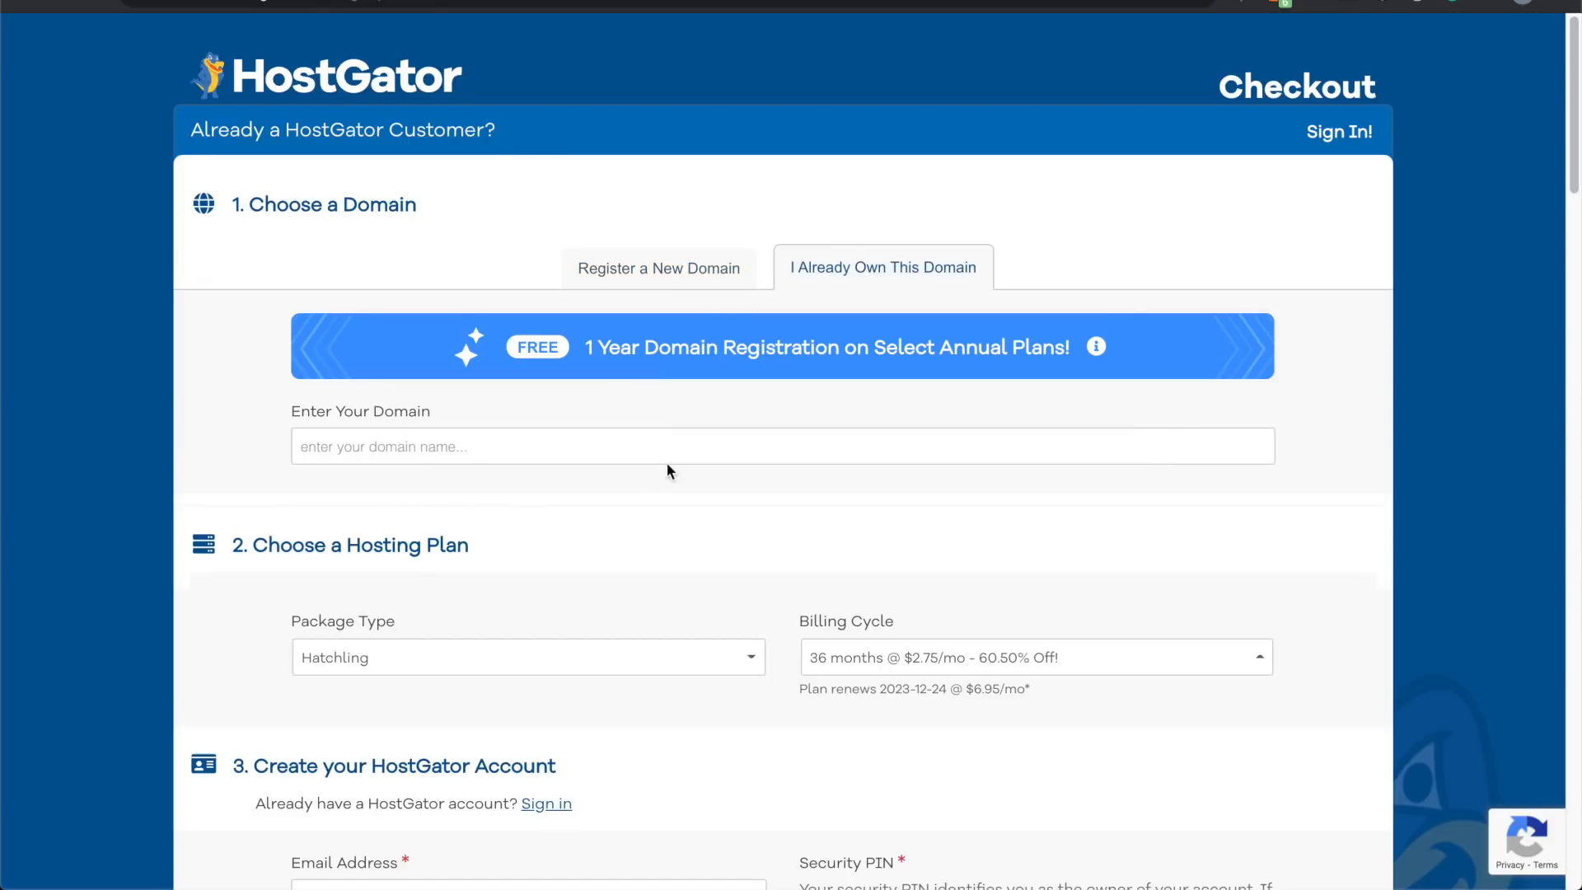
click(663, 282)
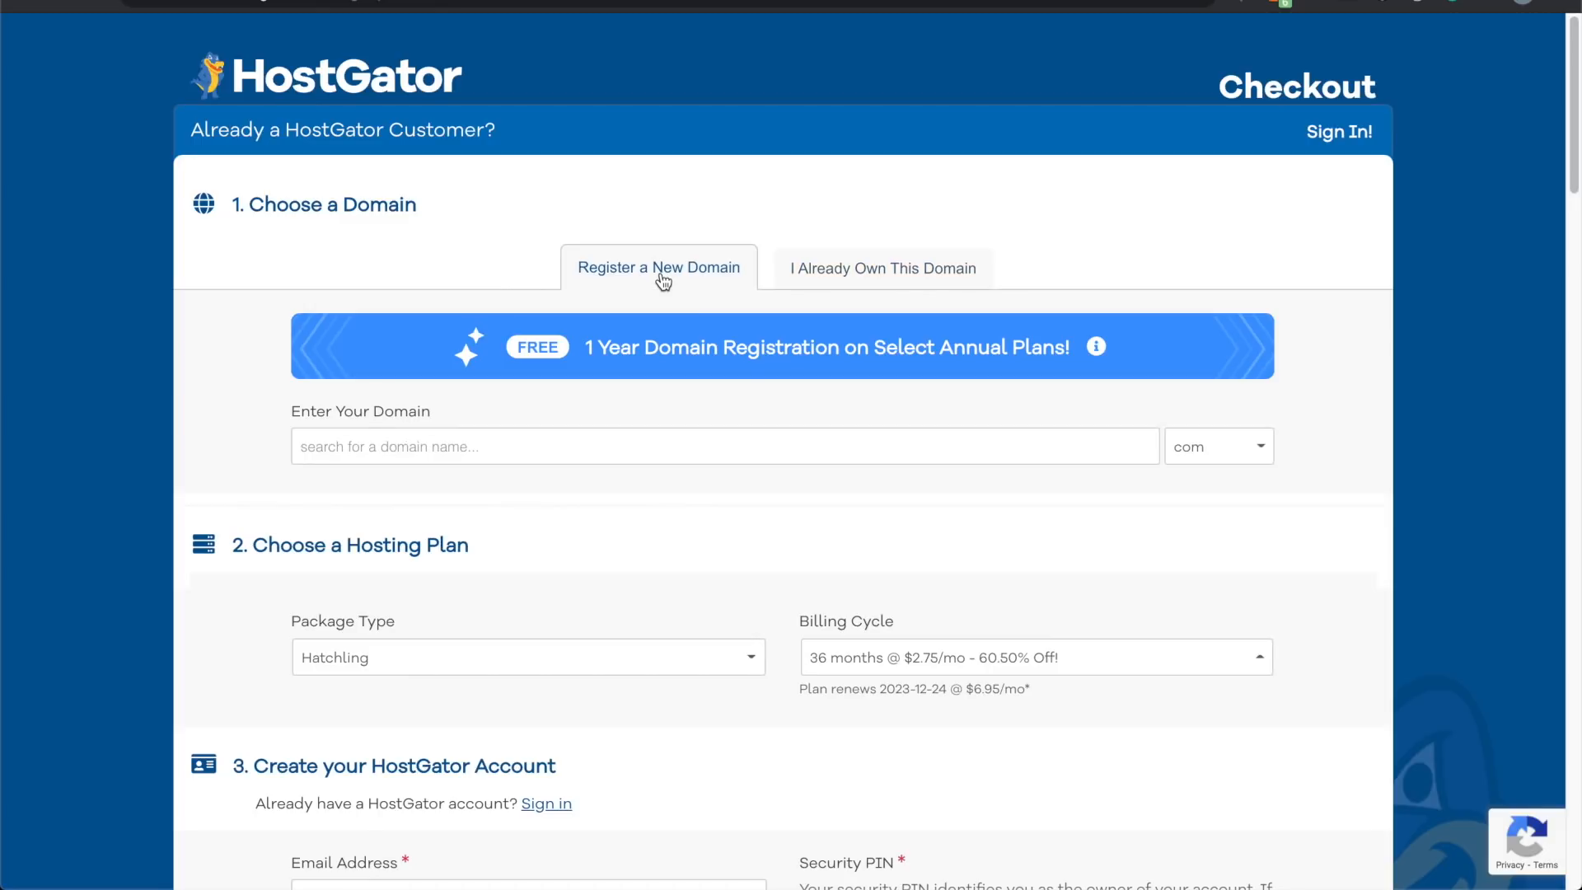
click(617, 438)
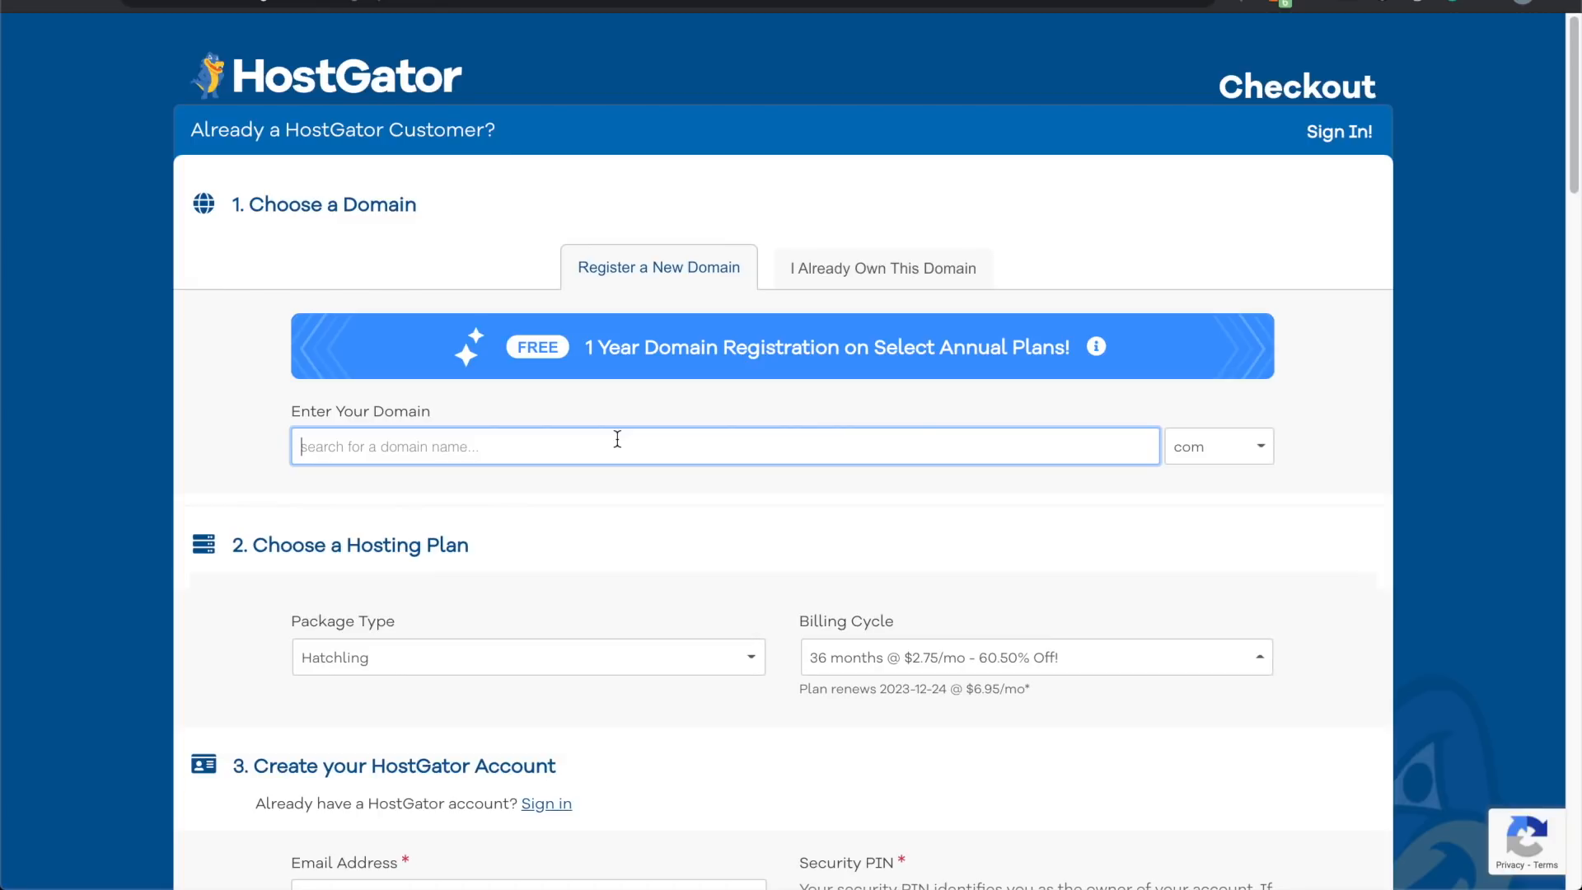
text(websitebuildtest)
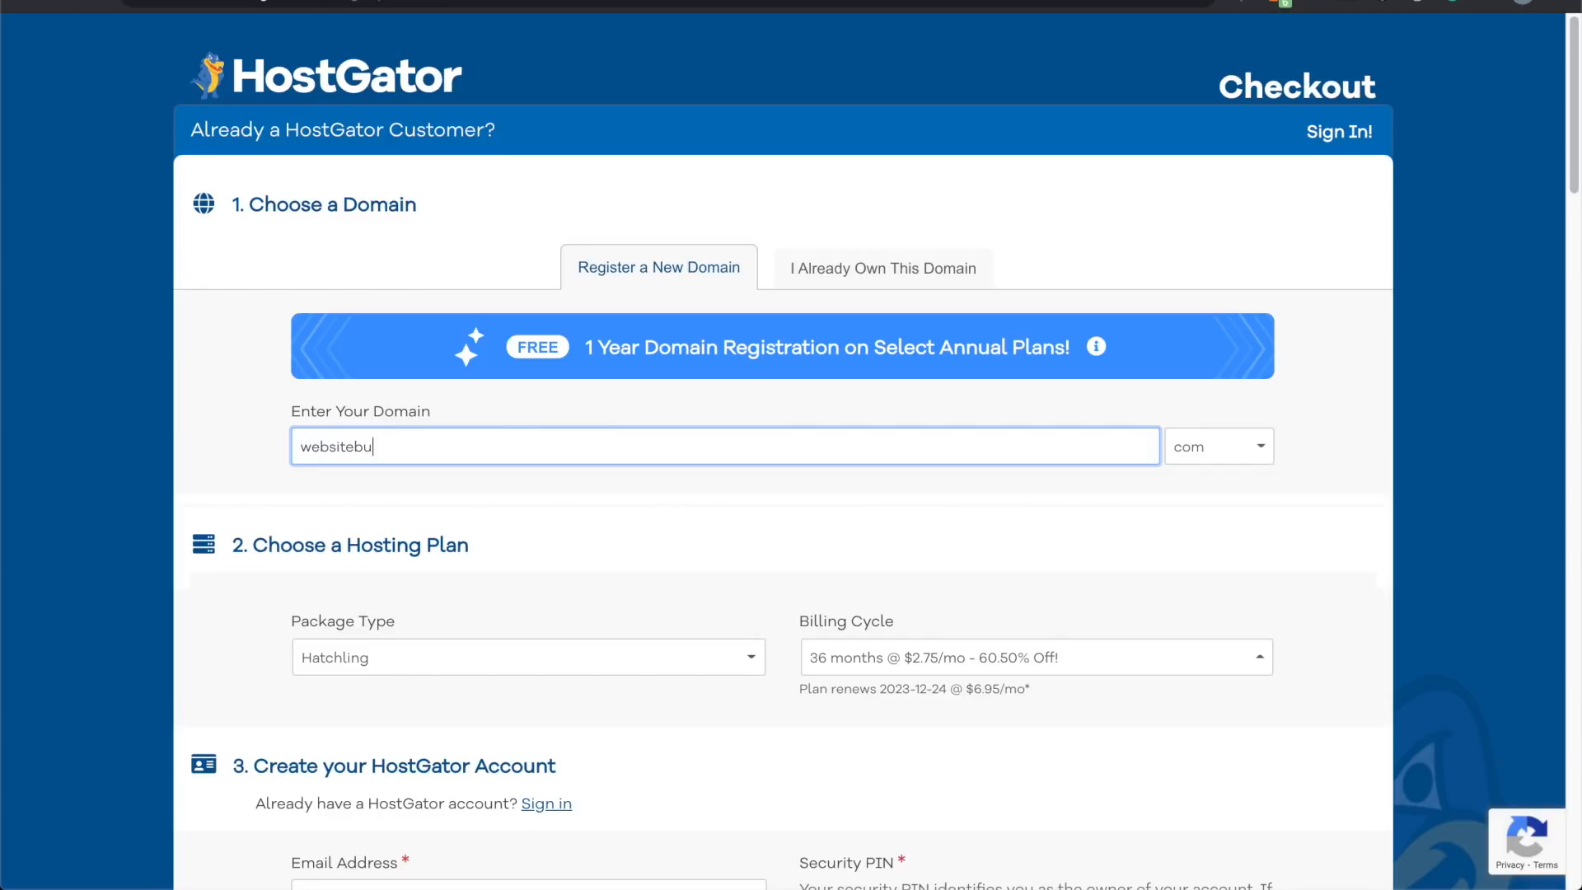
click(239, 412)
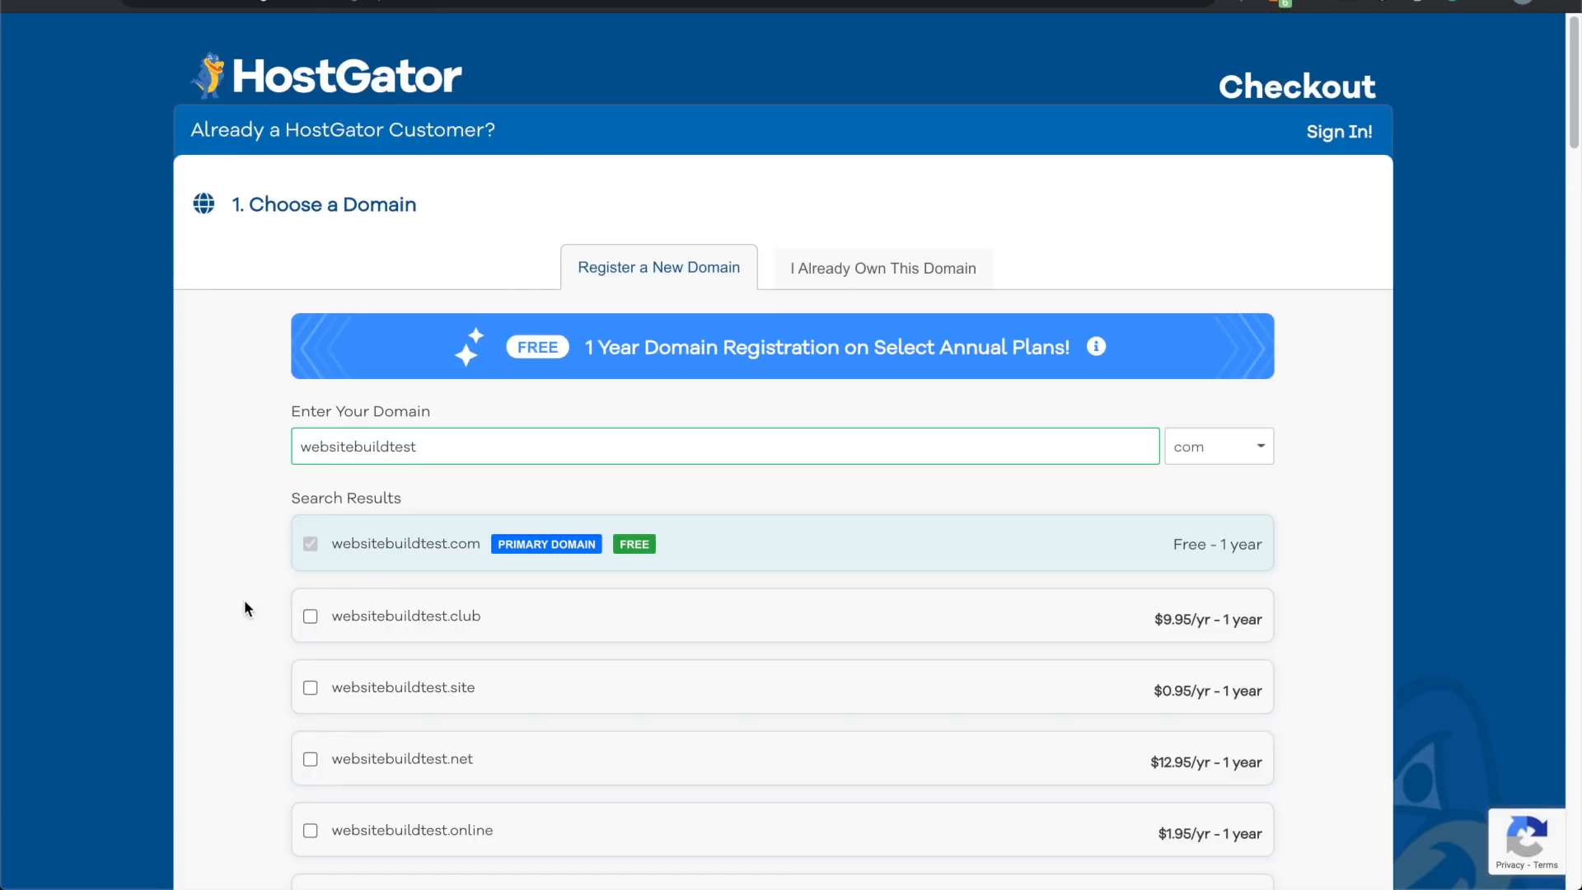
Step: Scroll past the domain results to Domain Privacy Protection and the hosting plan choices
scroll(245, 601, down, 4)
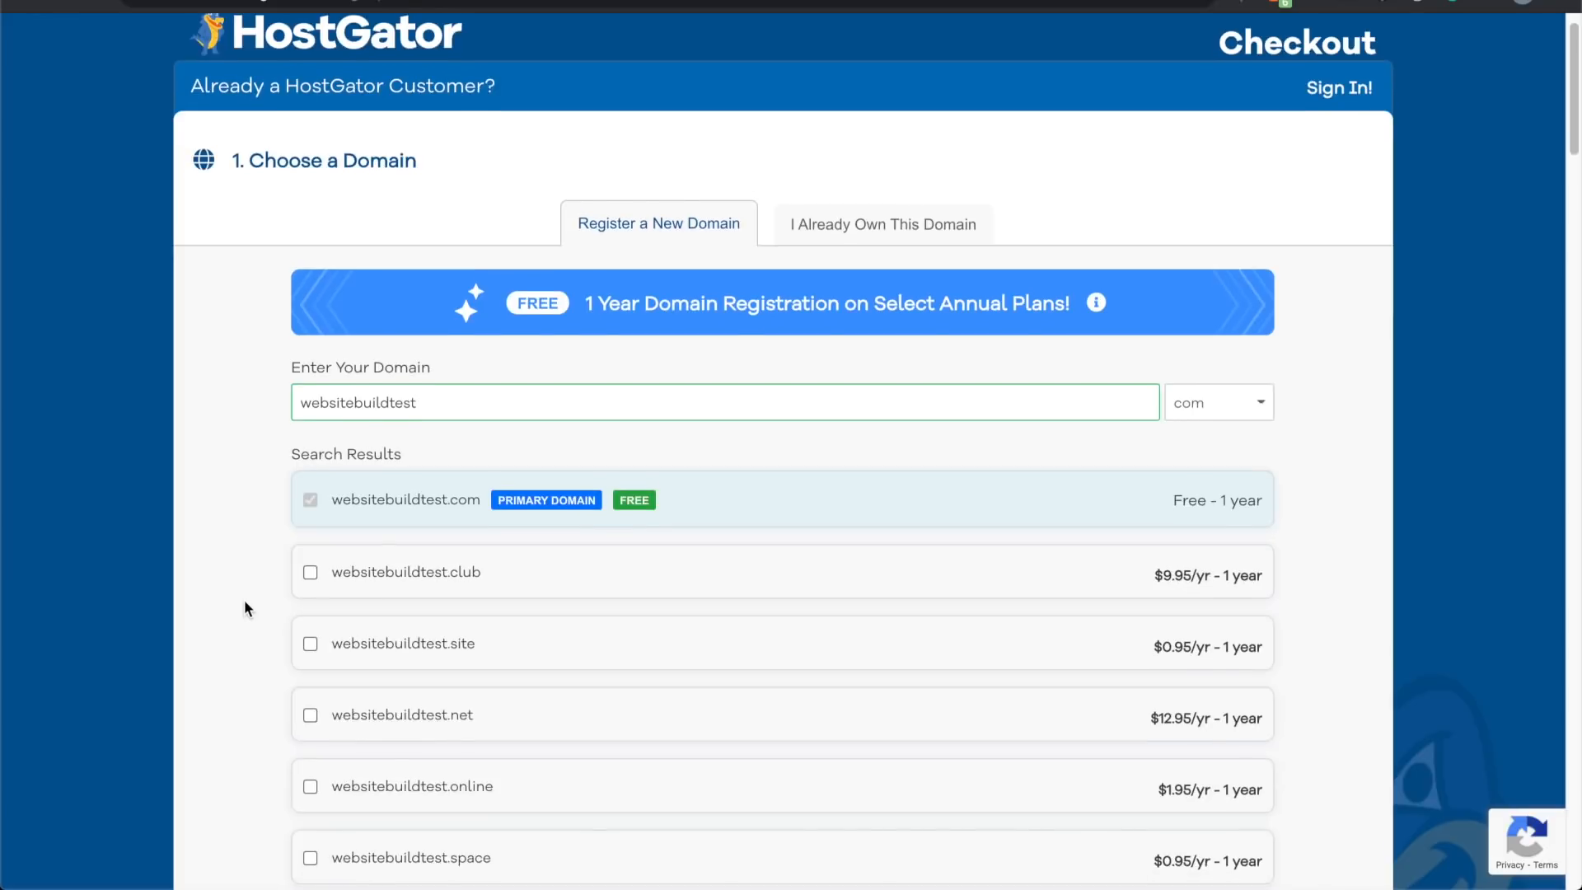
scroll(245, 608, down, 10)
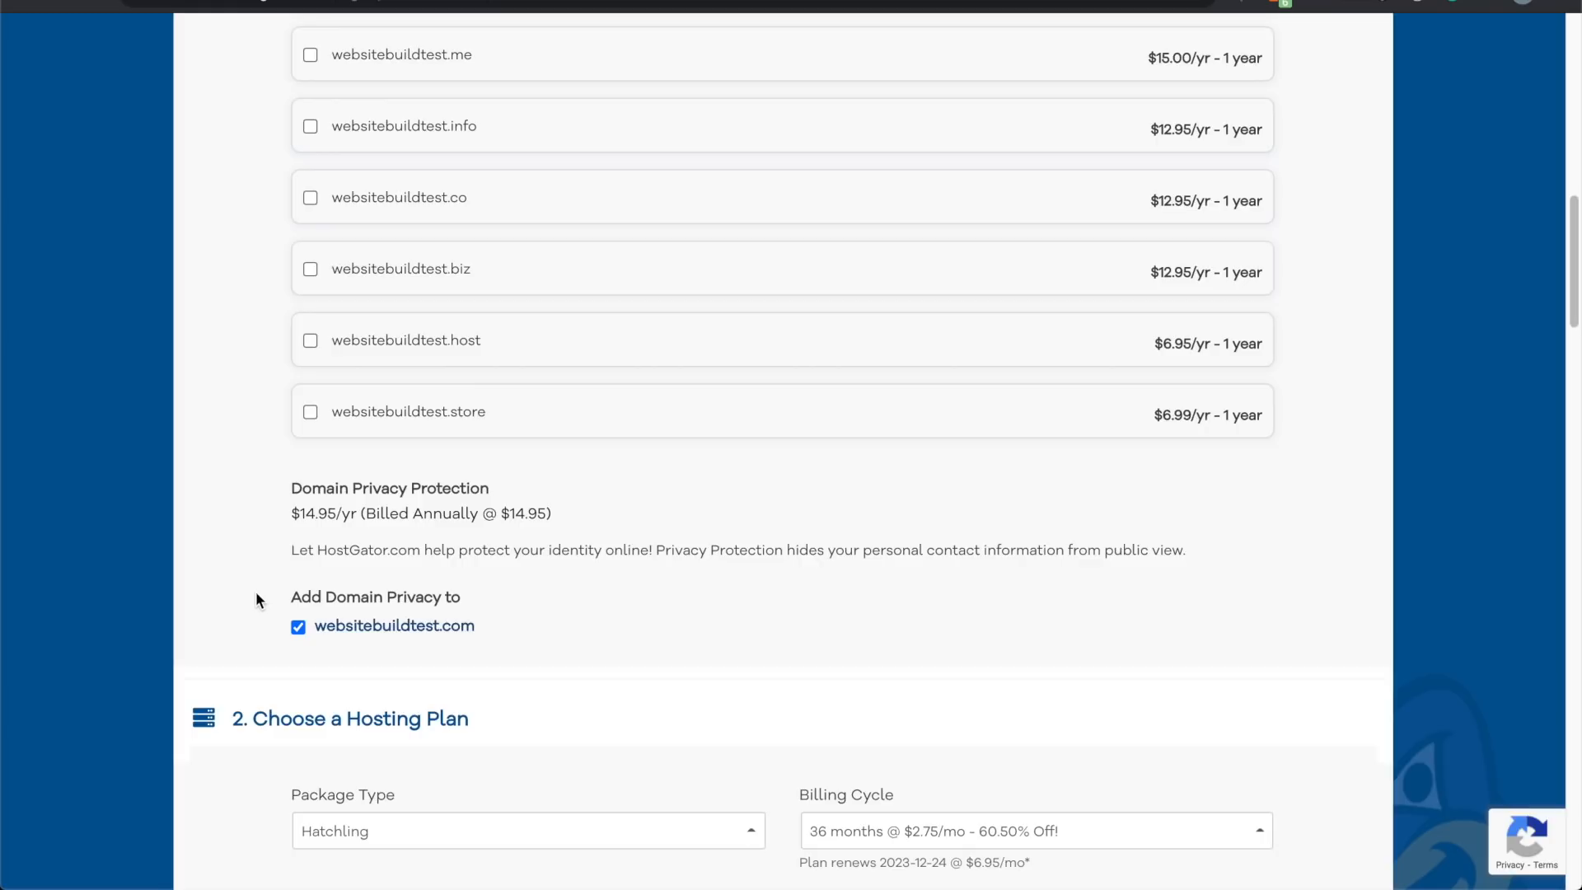
scroll(256, 593, down, 5)
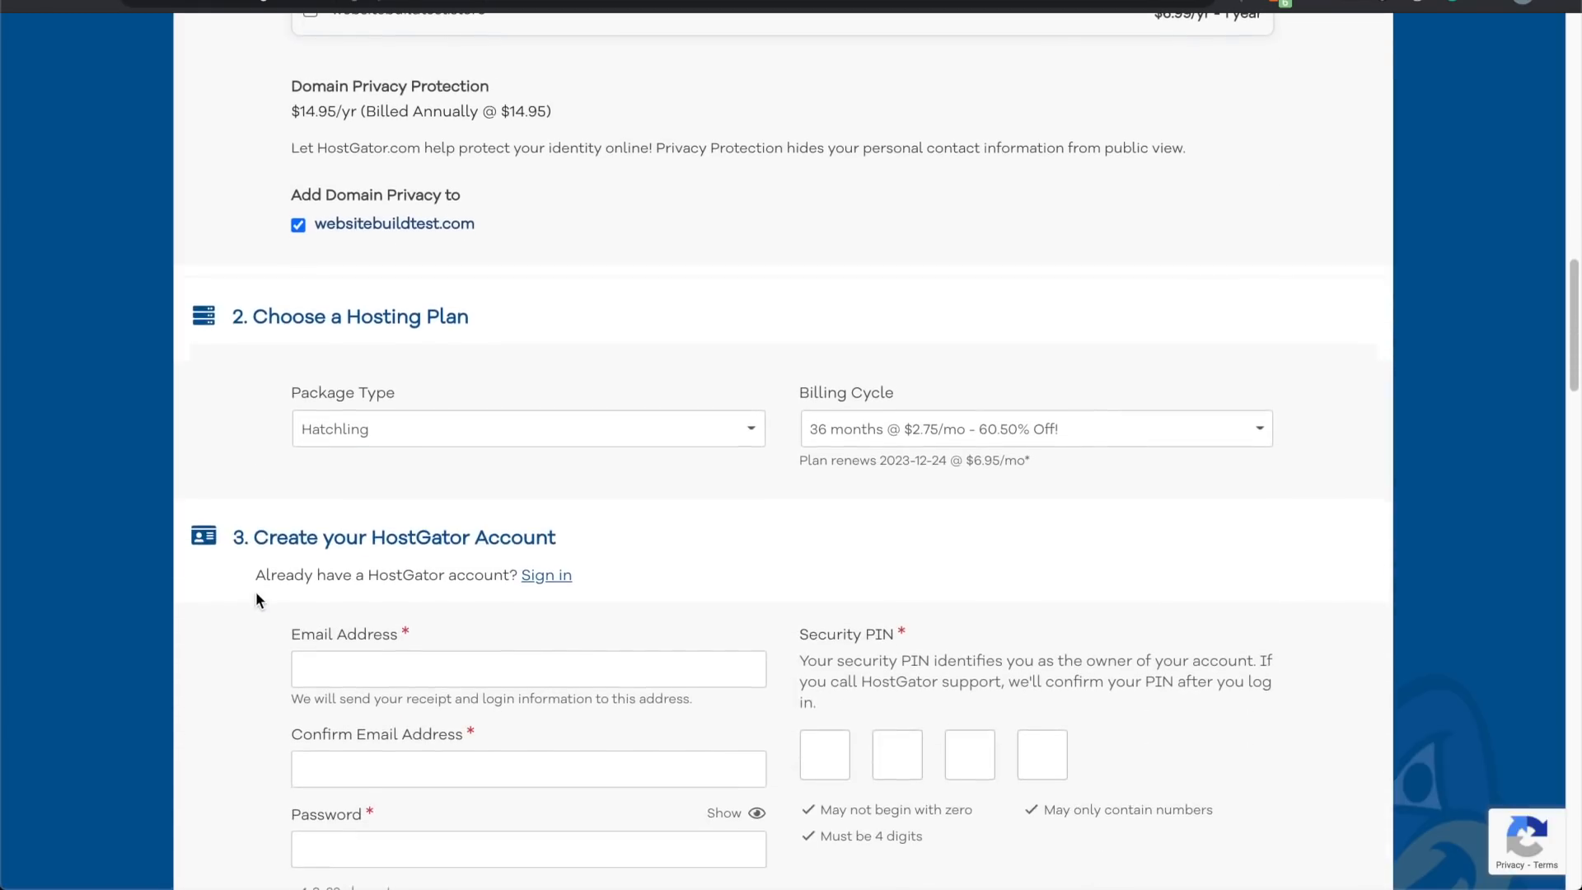
Step: Keep Hatchling as the package and set the billing cycle to 1 month at $10.95/mo
click(650, 424)
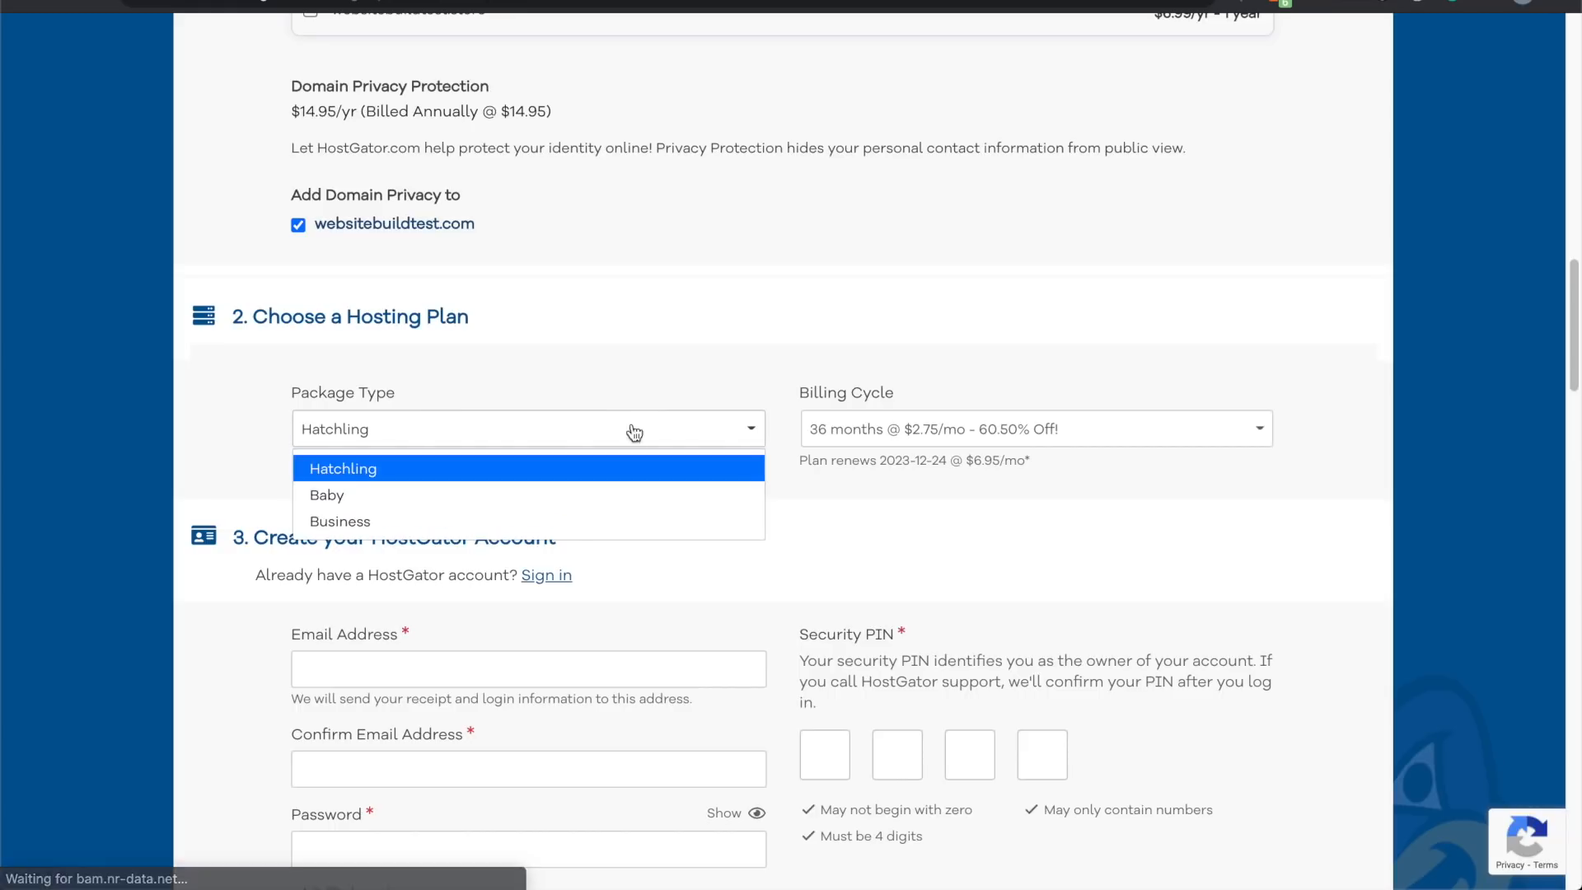
click(834, 468)
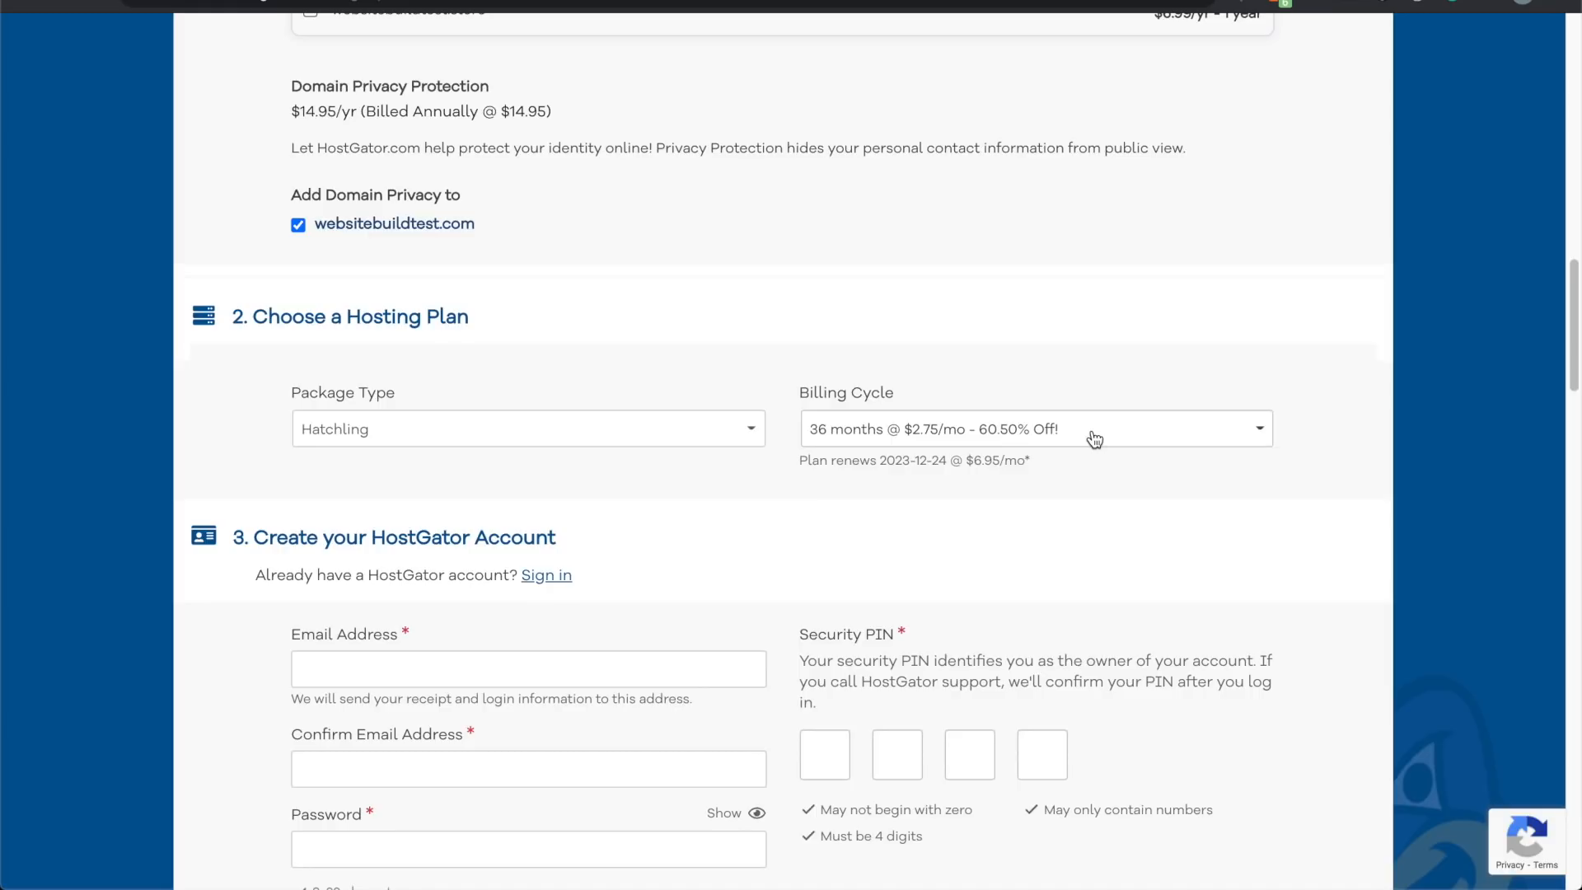
click(1095, 437)
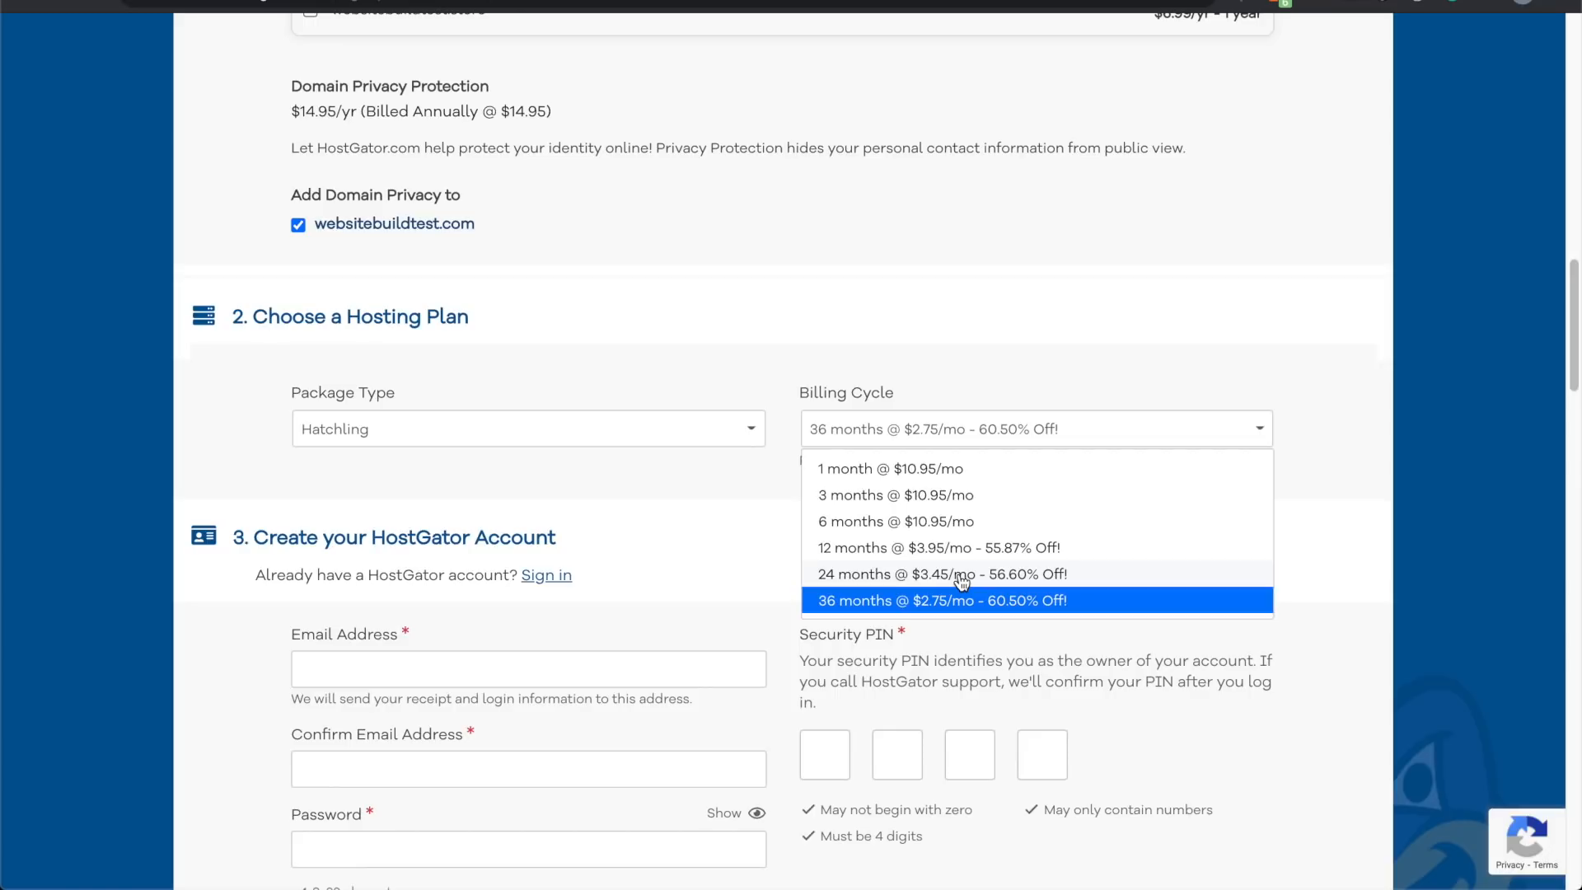
click(929, 481)
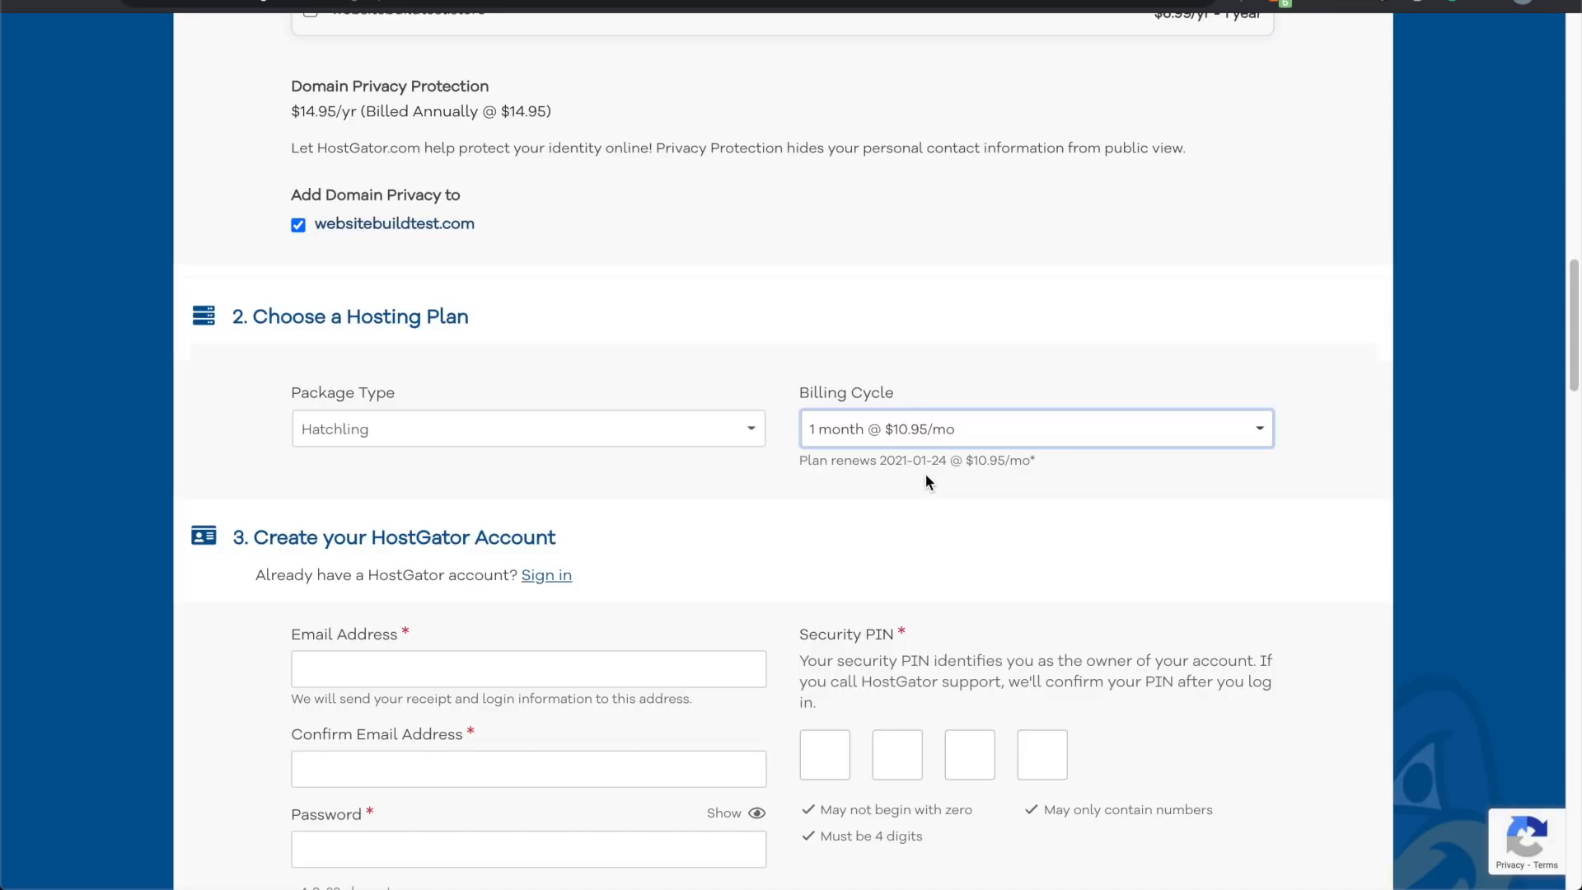
click(916, 436)
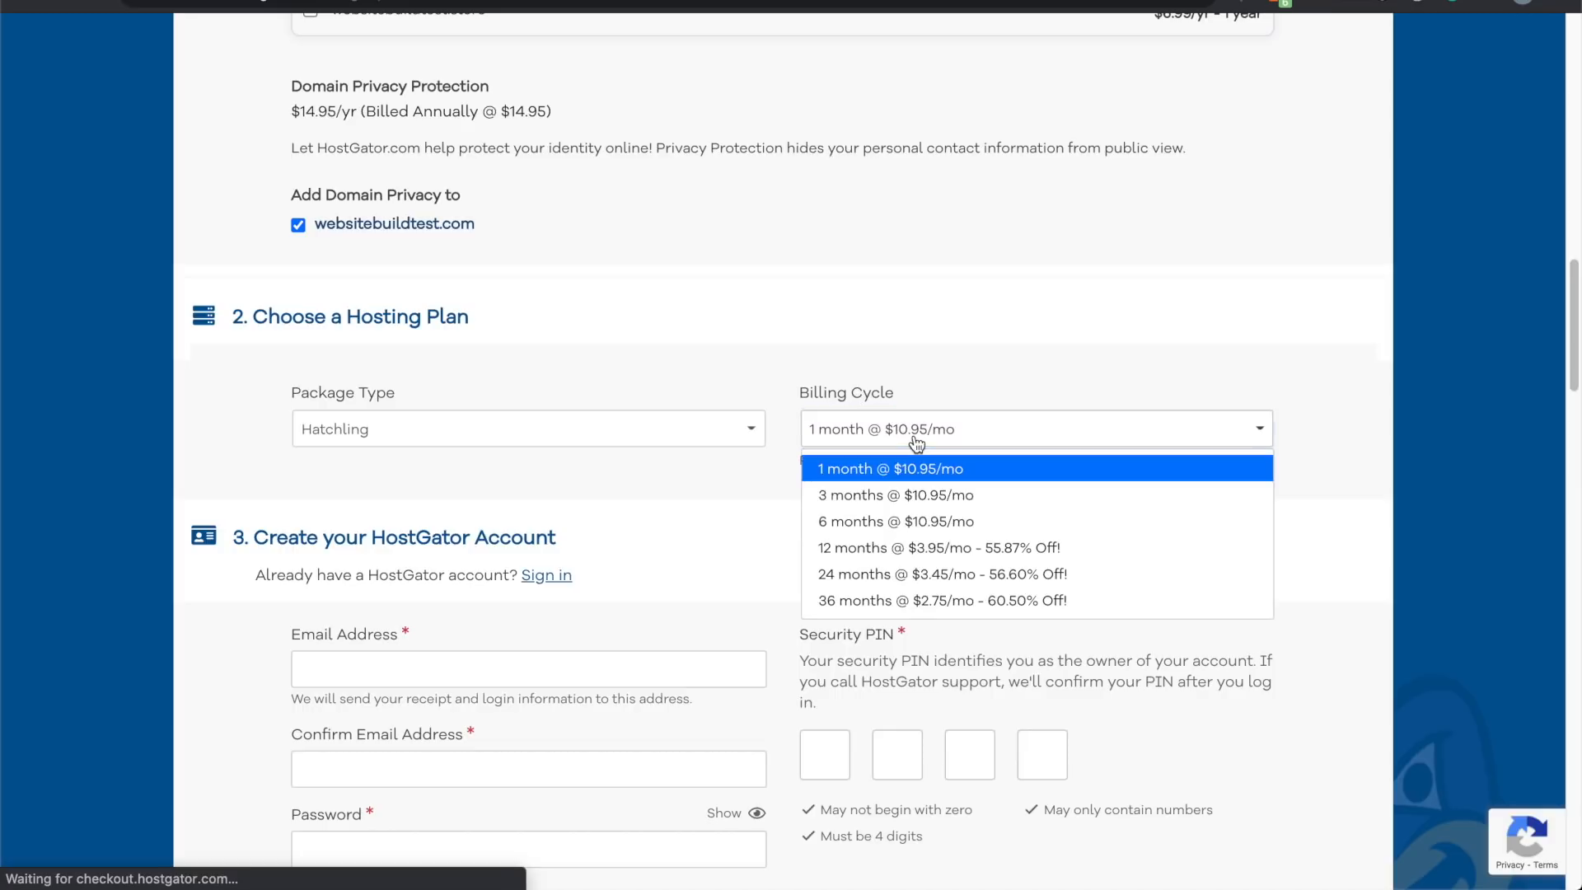
click(726, 511)
scroll(259, 676, down, 4)
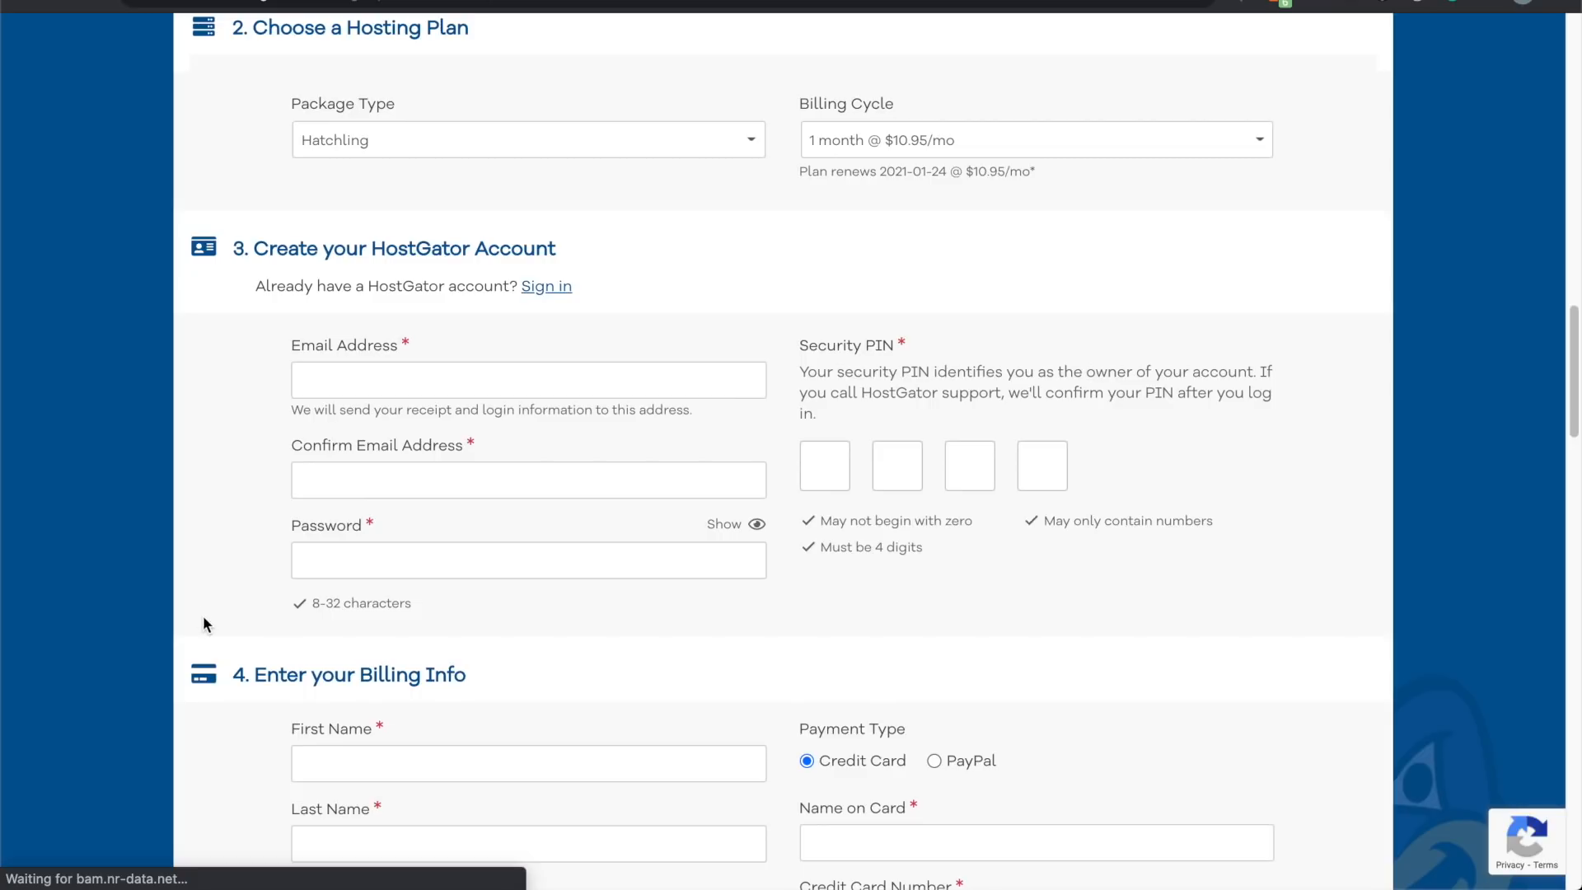
Step: Uncheck the SiteLock Essentials and CodeGuard Site Backup add-ons under Additional Services
scroll(204, 618, down, 6)
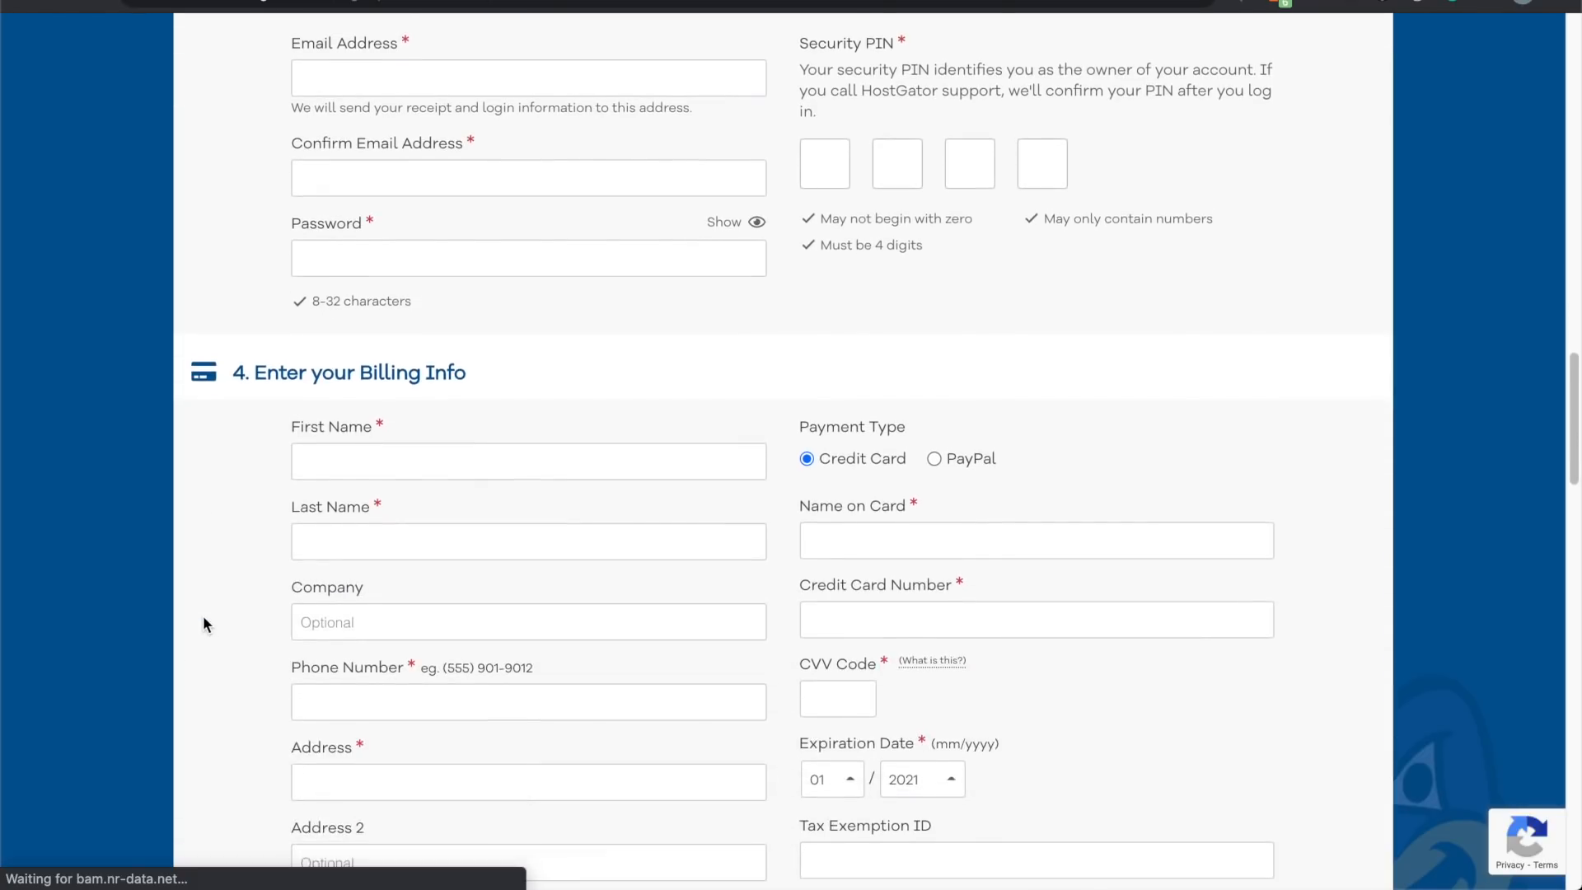
scroll(203, 618, down, 2)
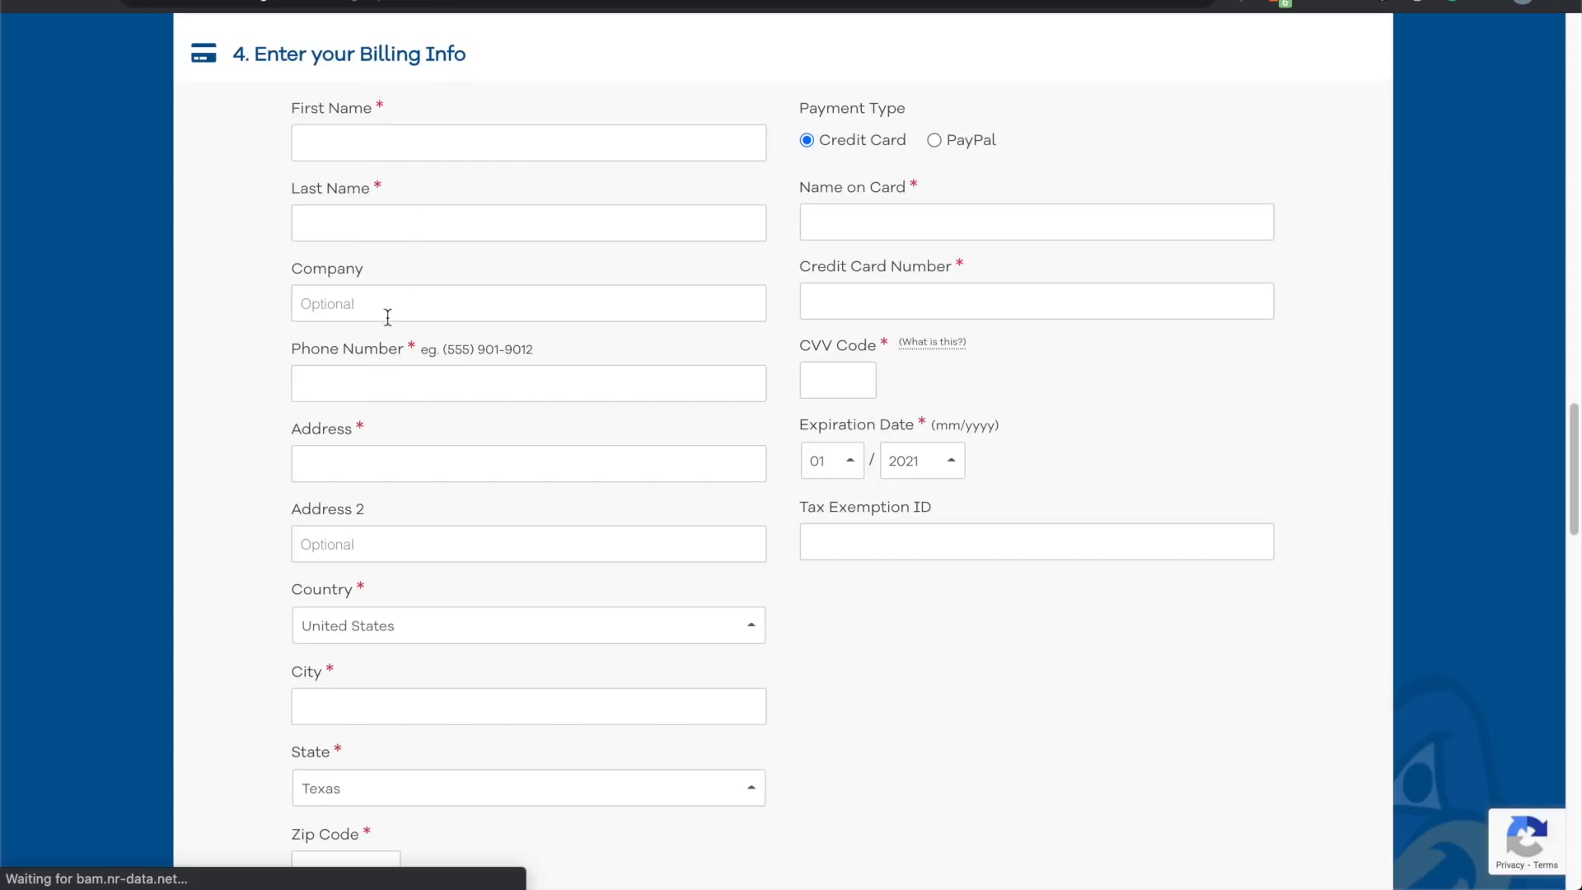
scroll(350, 664, down, 1)
scroll(349, 667, down, 1)
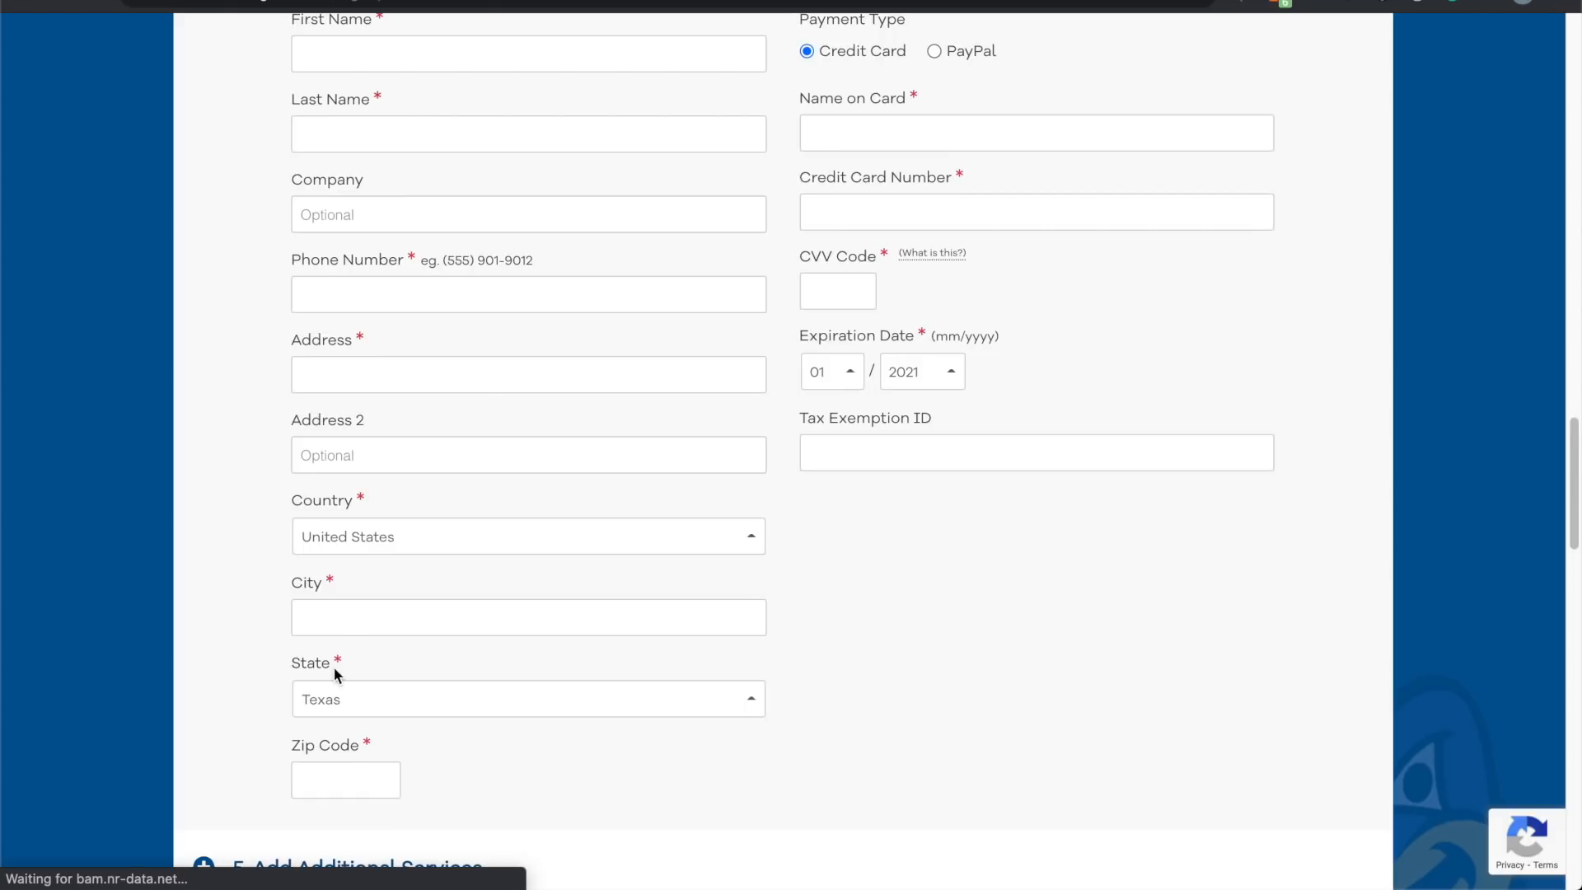
scroll(334, 666, down, 8)
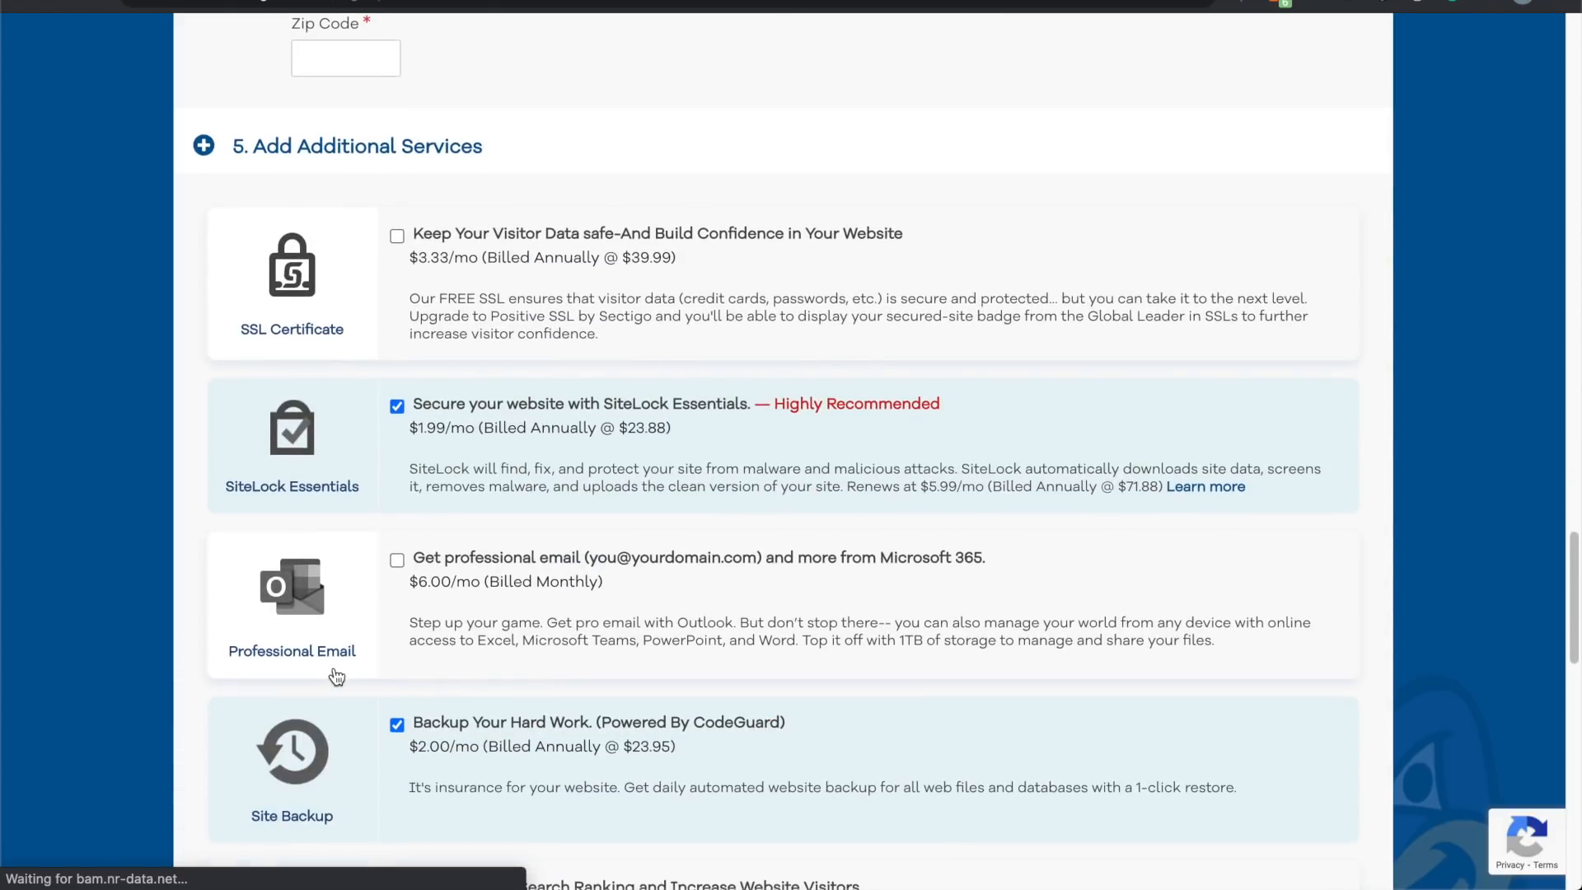
scroll(334, 668, up, 8)
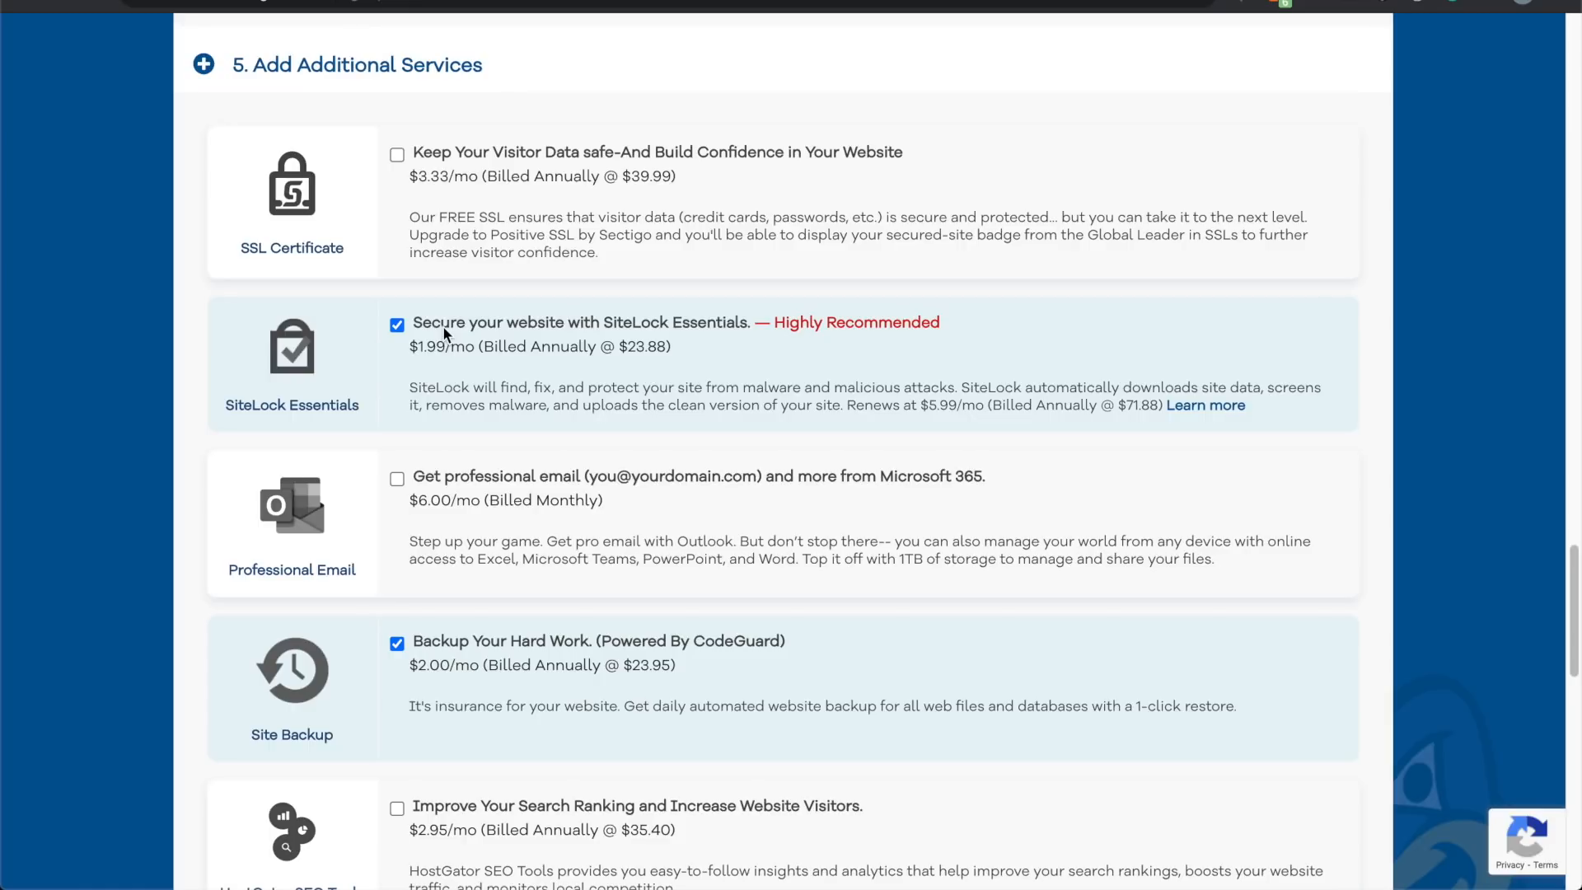
click(398, 326)
click(399, 649)
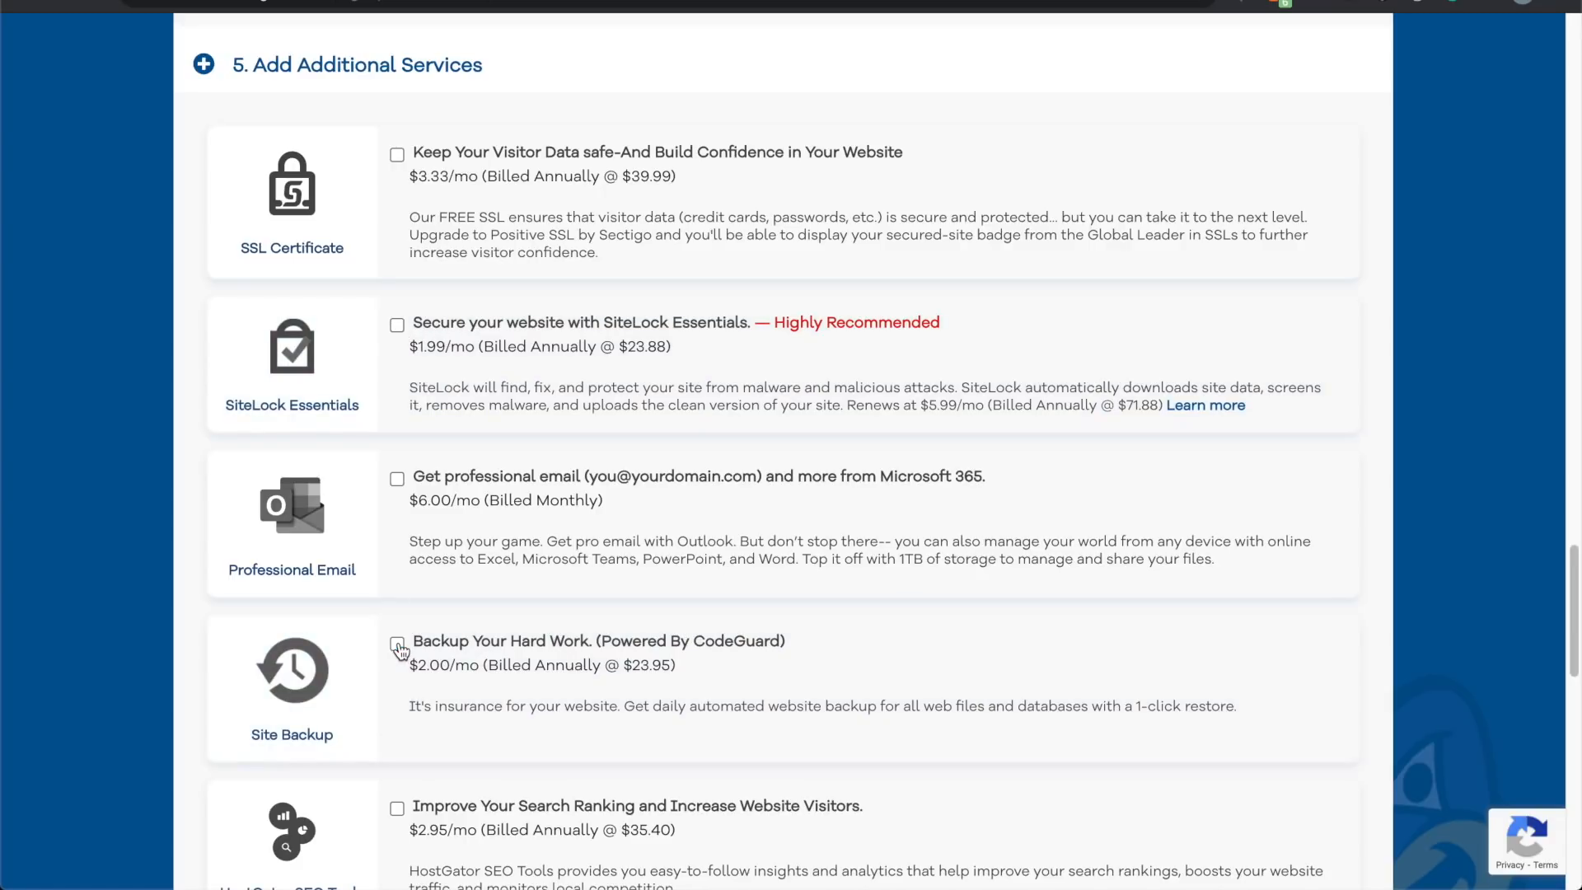
scroll(318, 623, down, 7)
scroll(315, 613, down, 3)
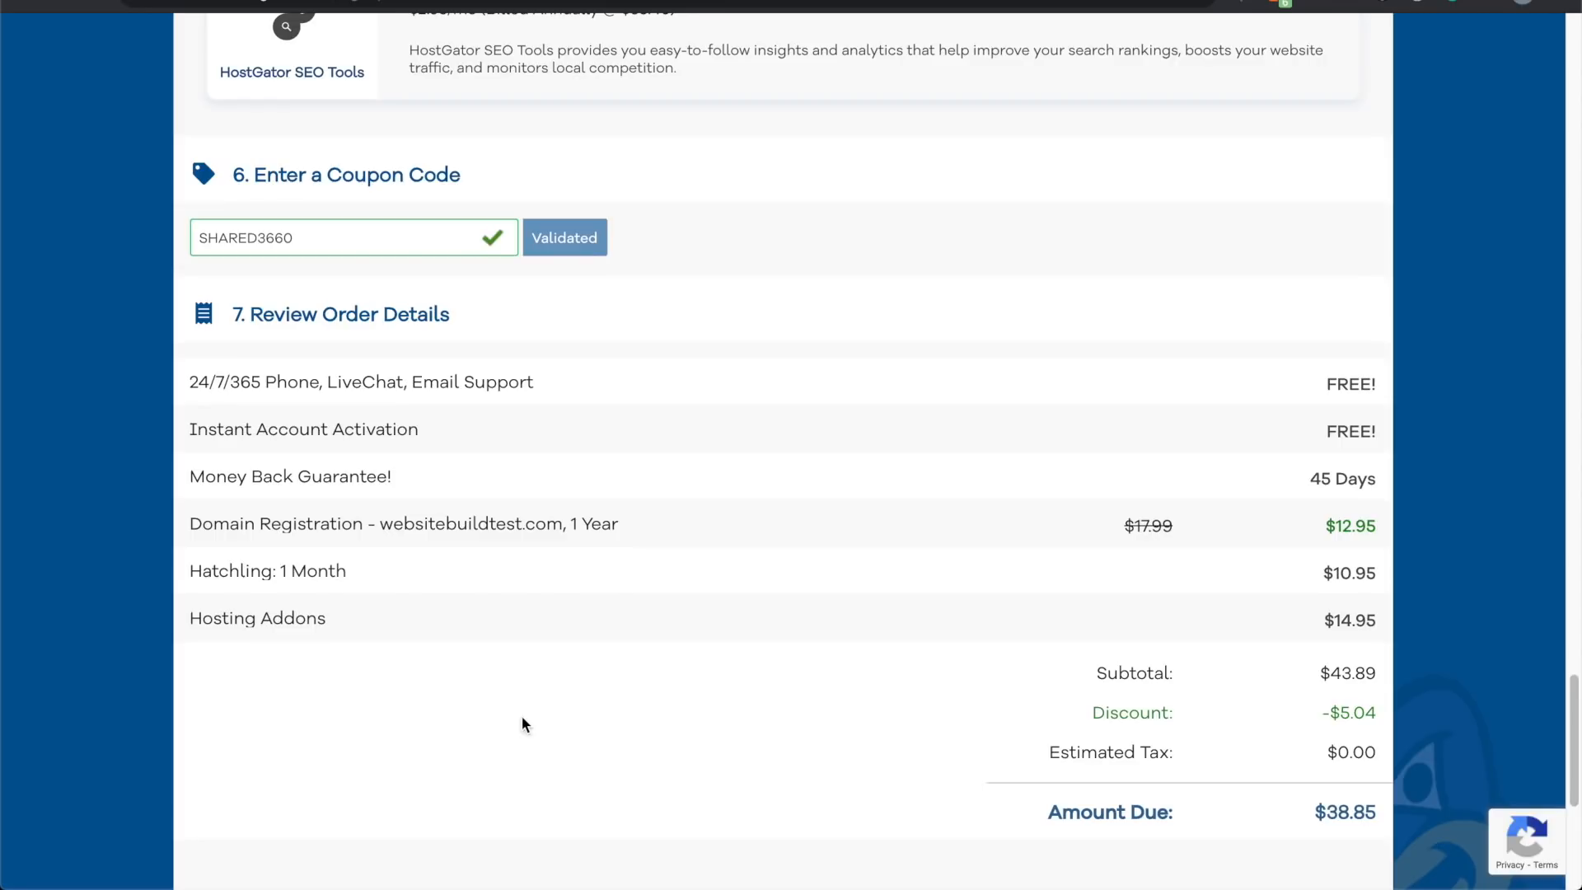
Step: Replace coupon SHARED3660 with 'savemore' and validate it, dropping the amount due to $28.70
double_click(352, 243)
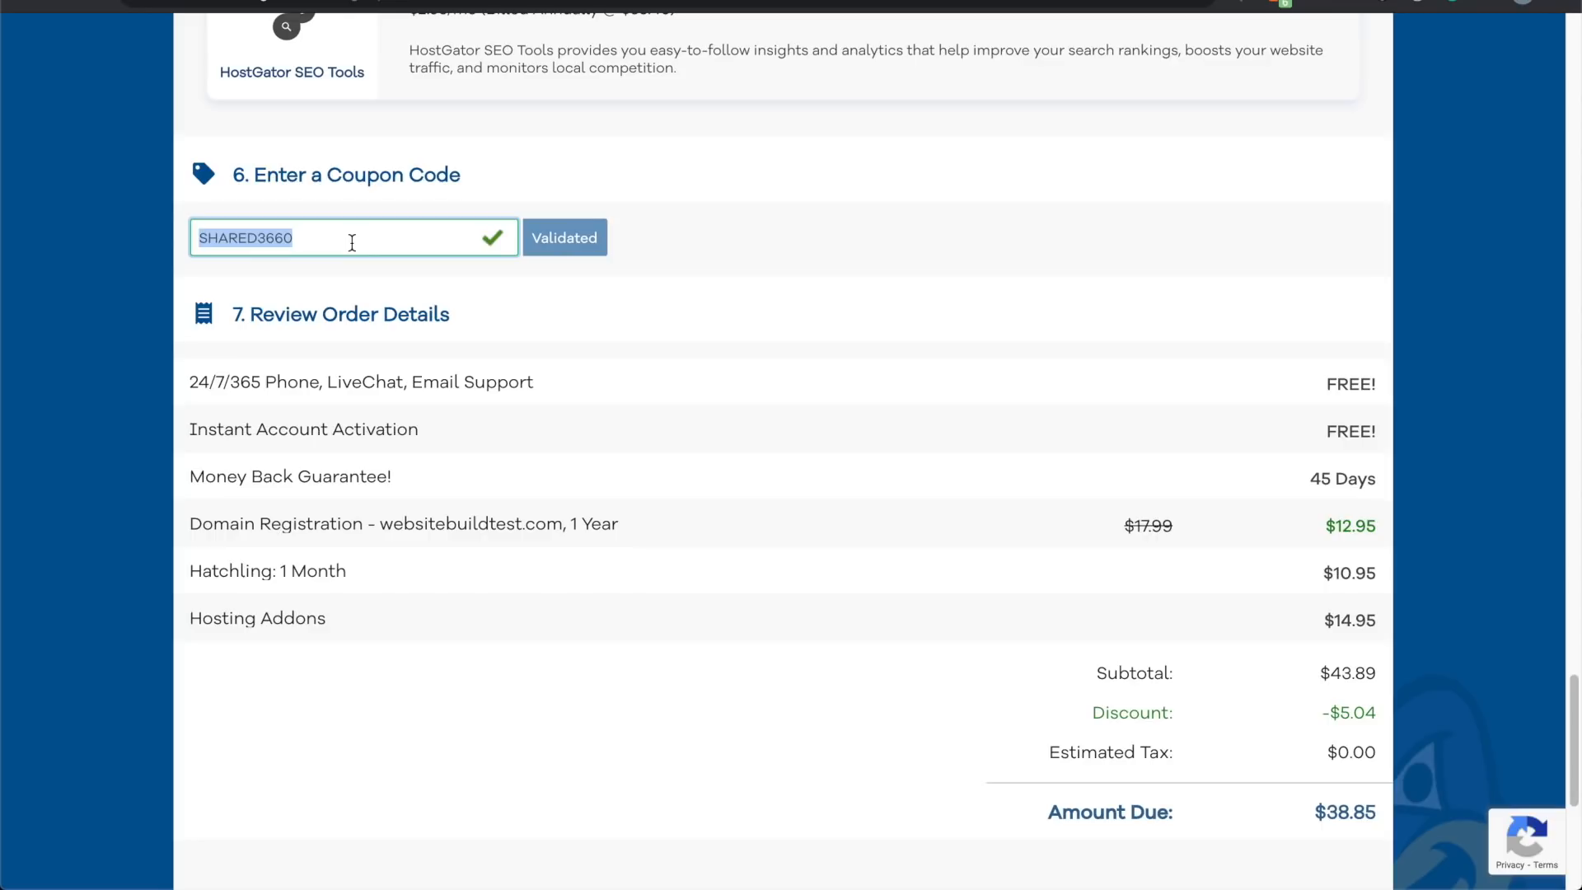
key(BackSpace)
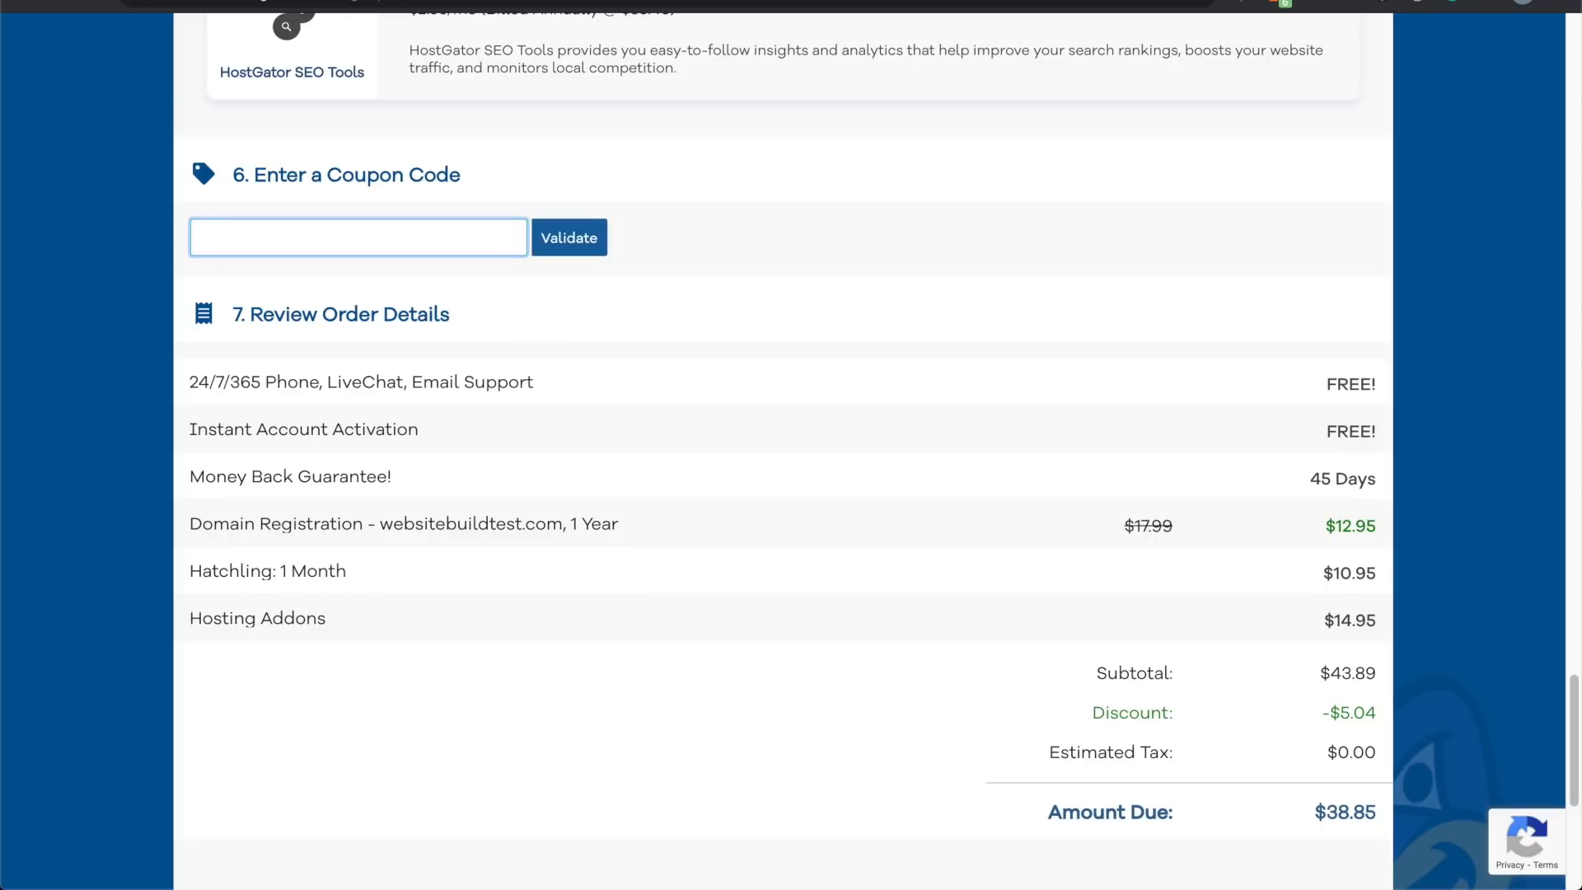
text(savemore)
click(559, 234)
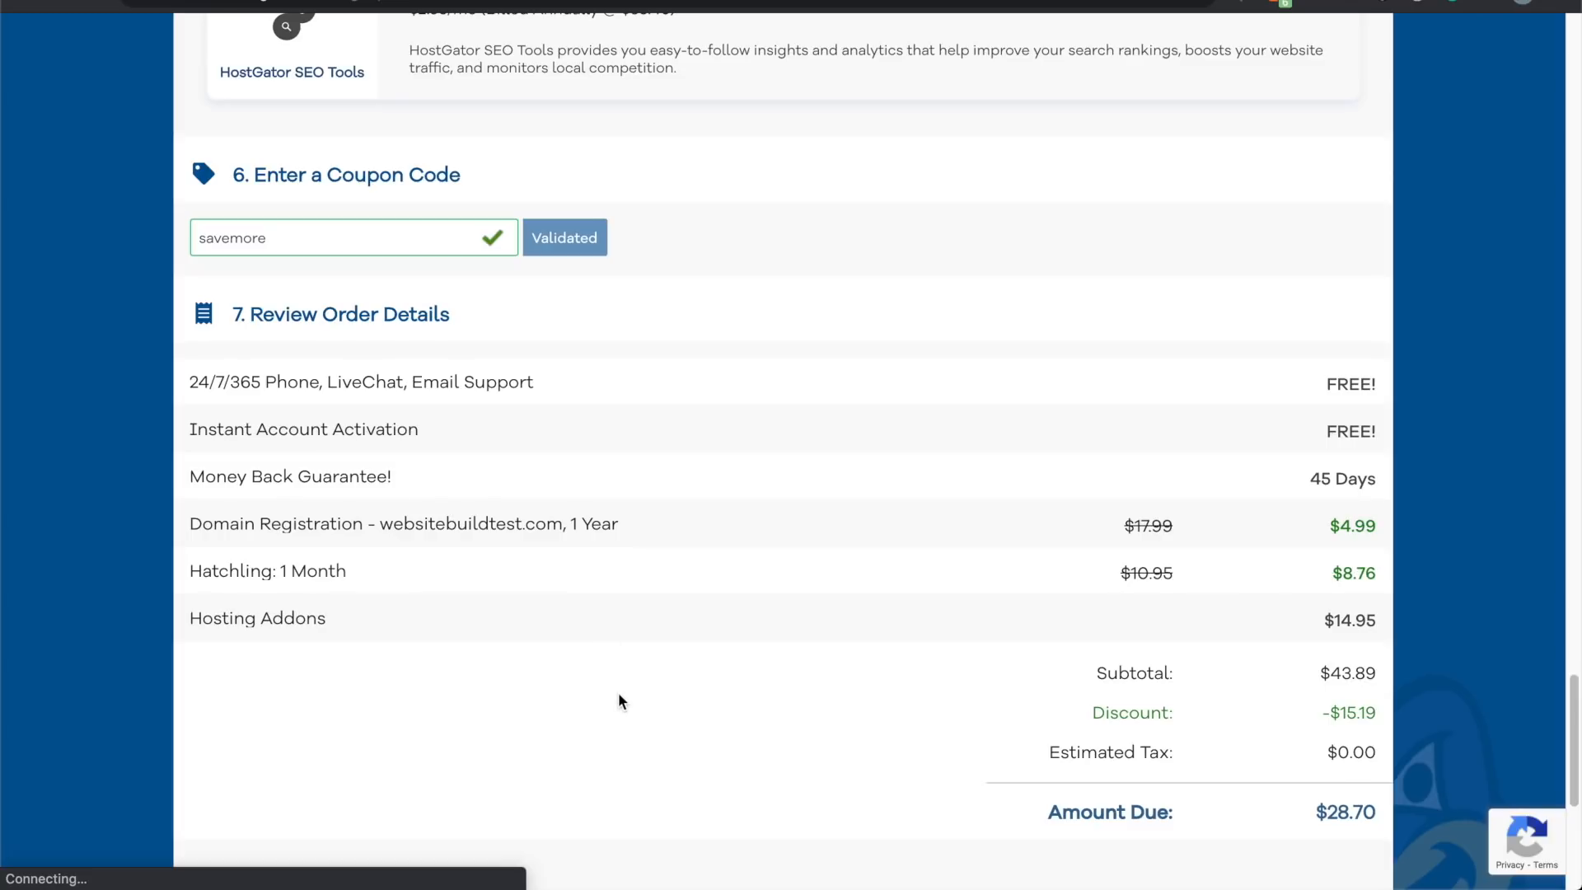
scroll(619, 701, down, 5)
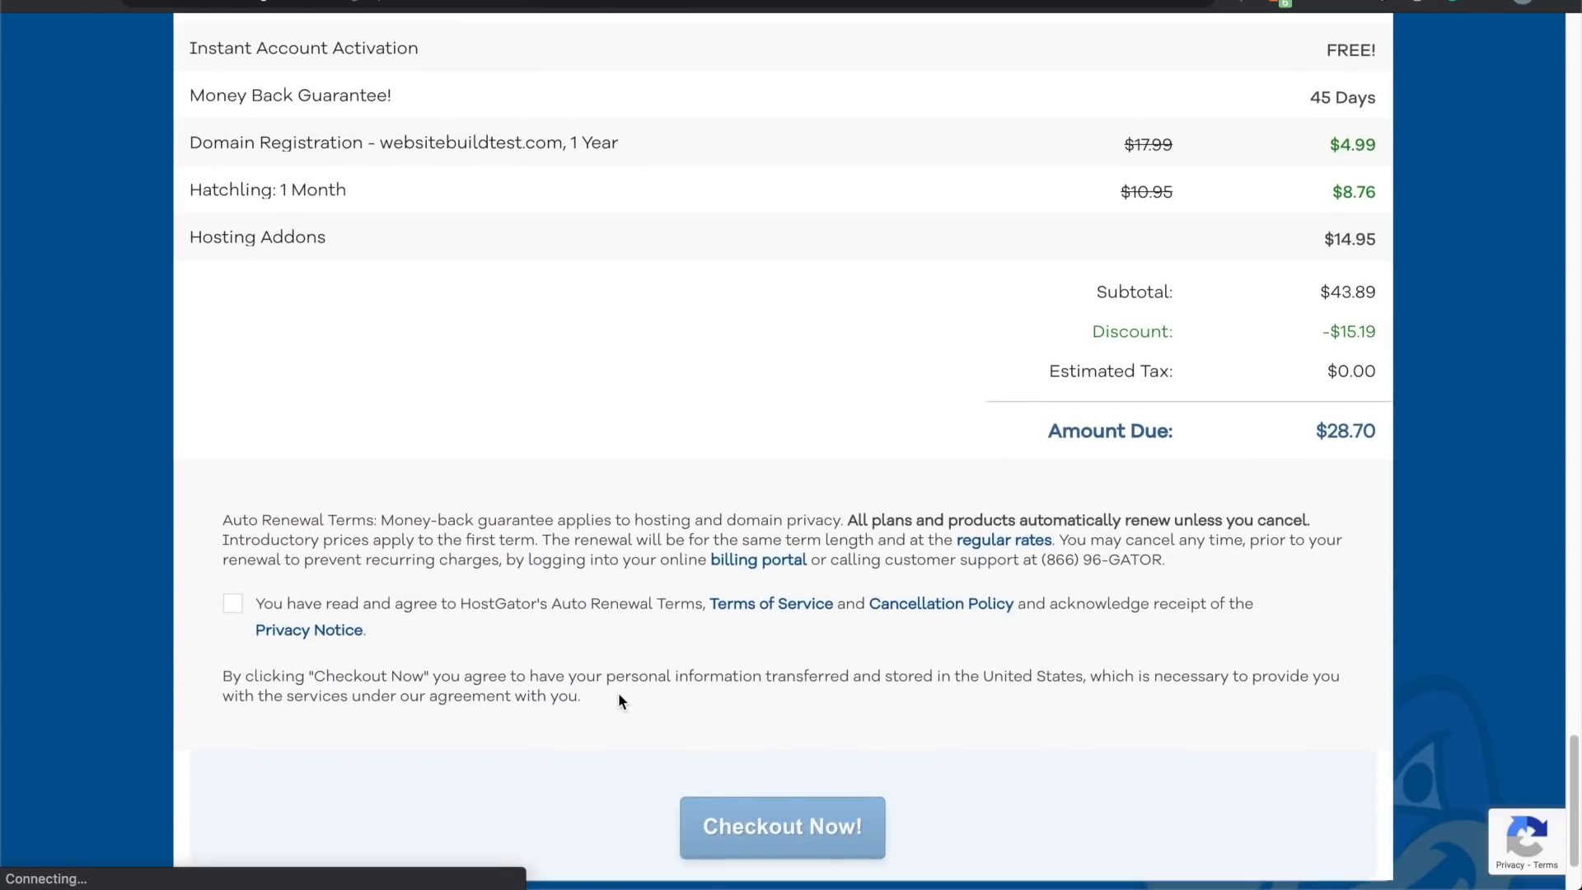
scroll(619, 701, down, 1)
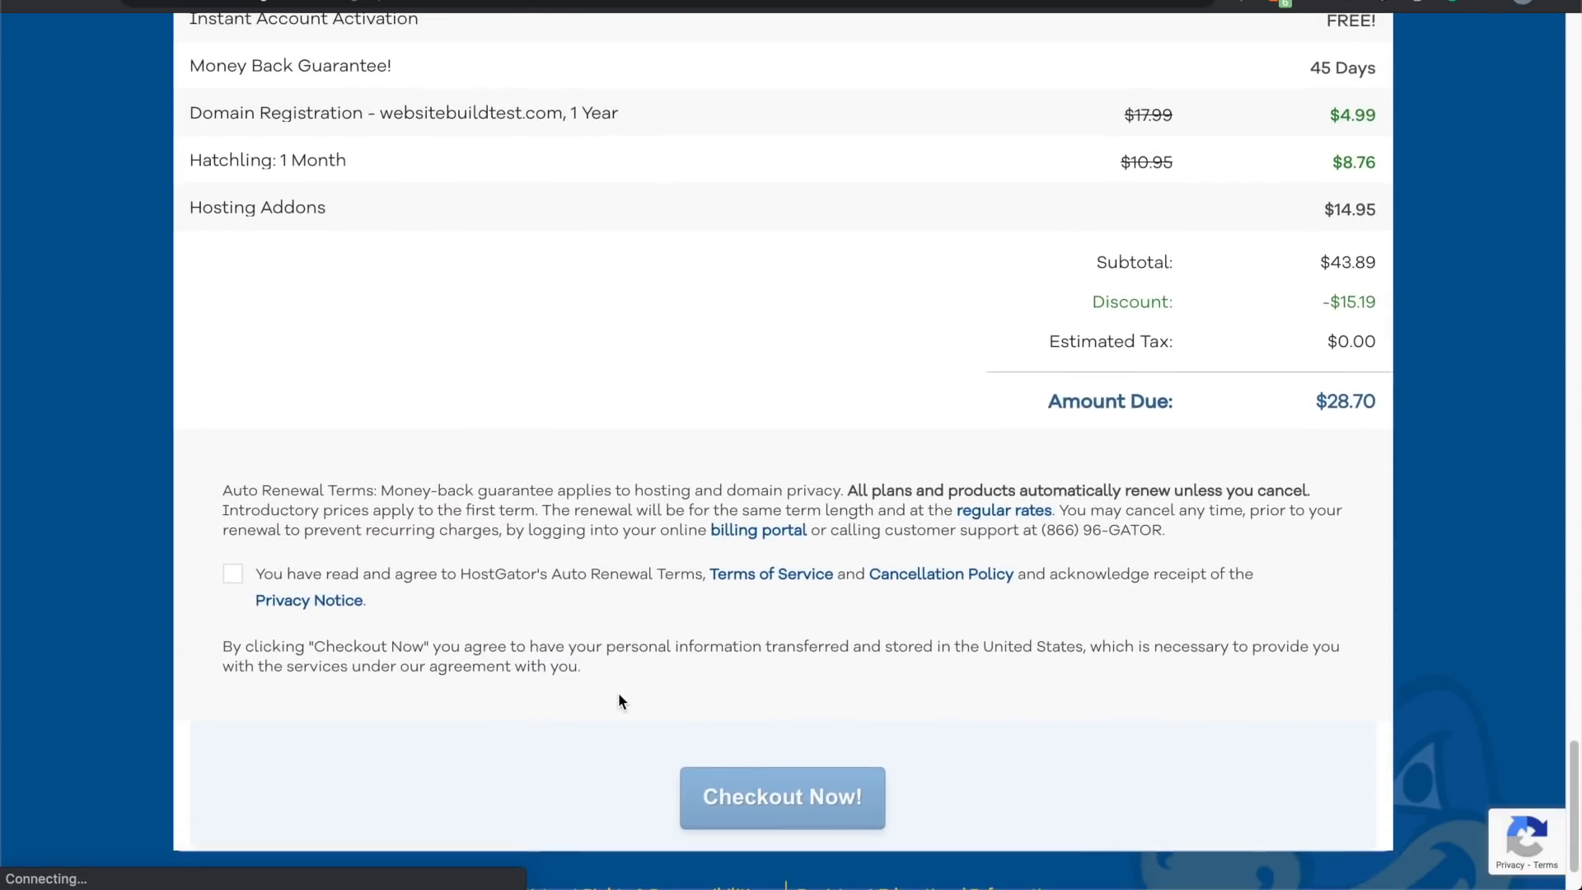
Step: Accept the auto-renewal terms, submit the order, and pass the reCAPTCHA image check
click(235, 575)
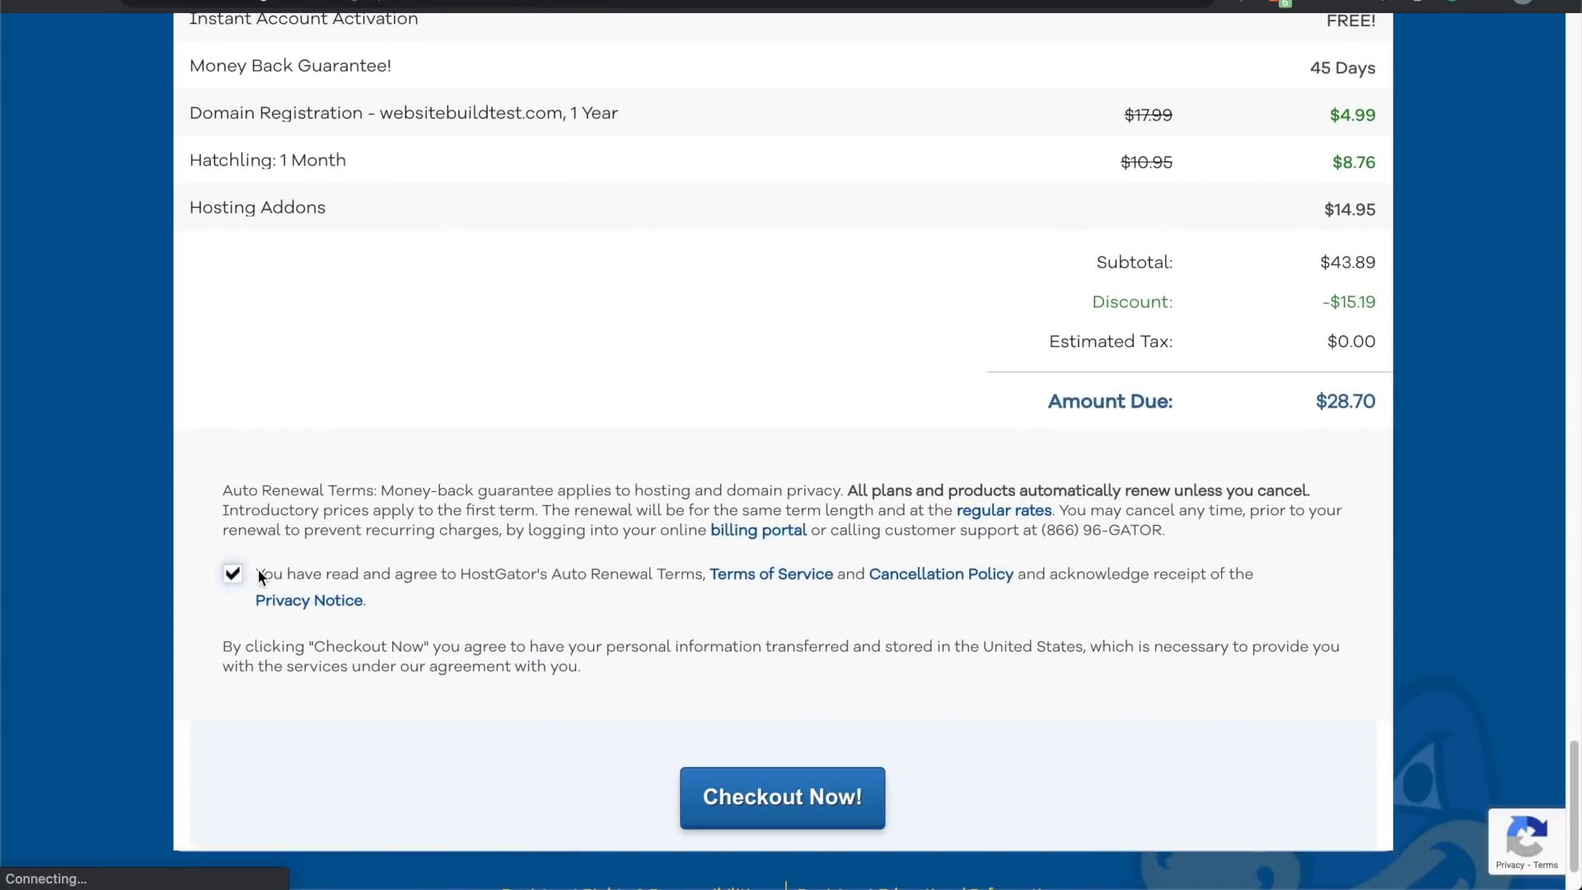
click(834, 801)
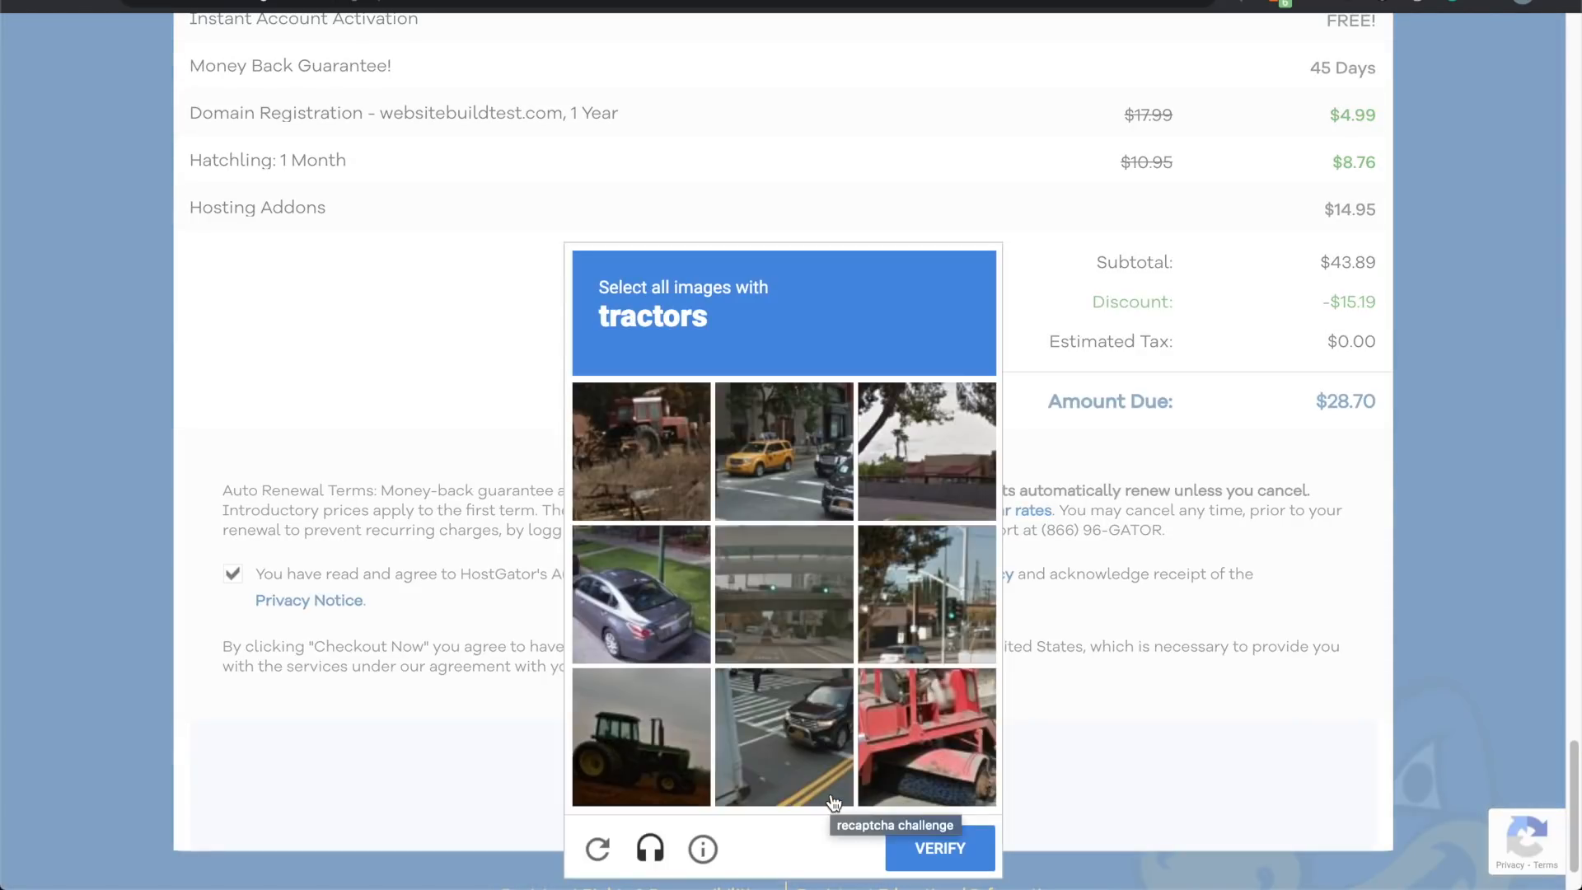
click(918, 750)
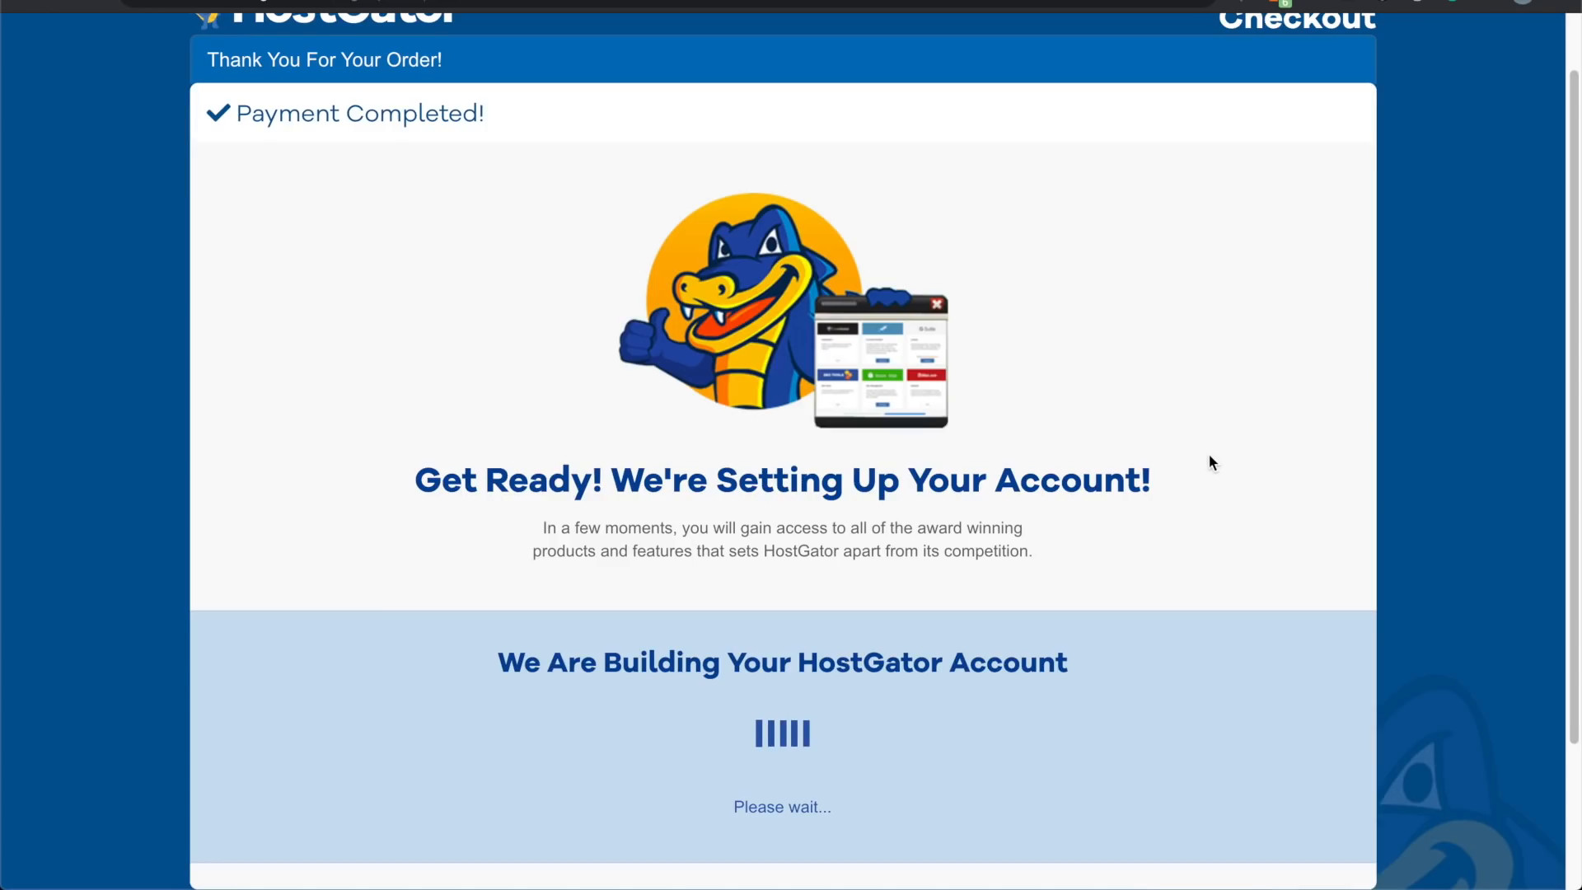
scroll(1210, 457, down, 1)
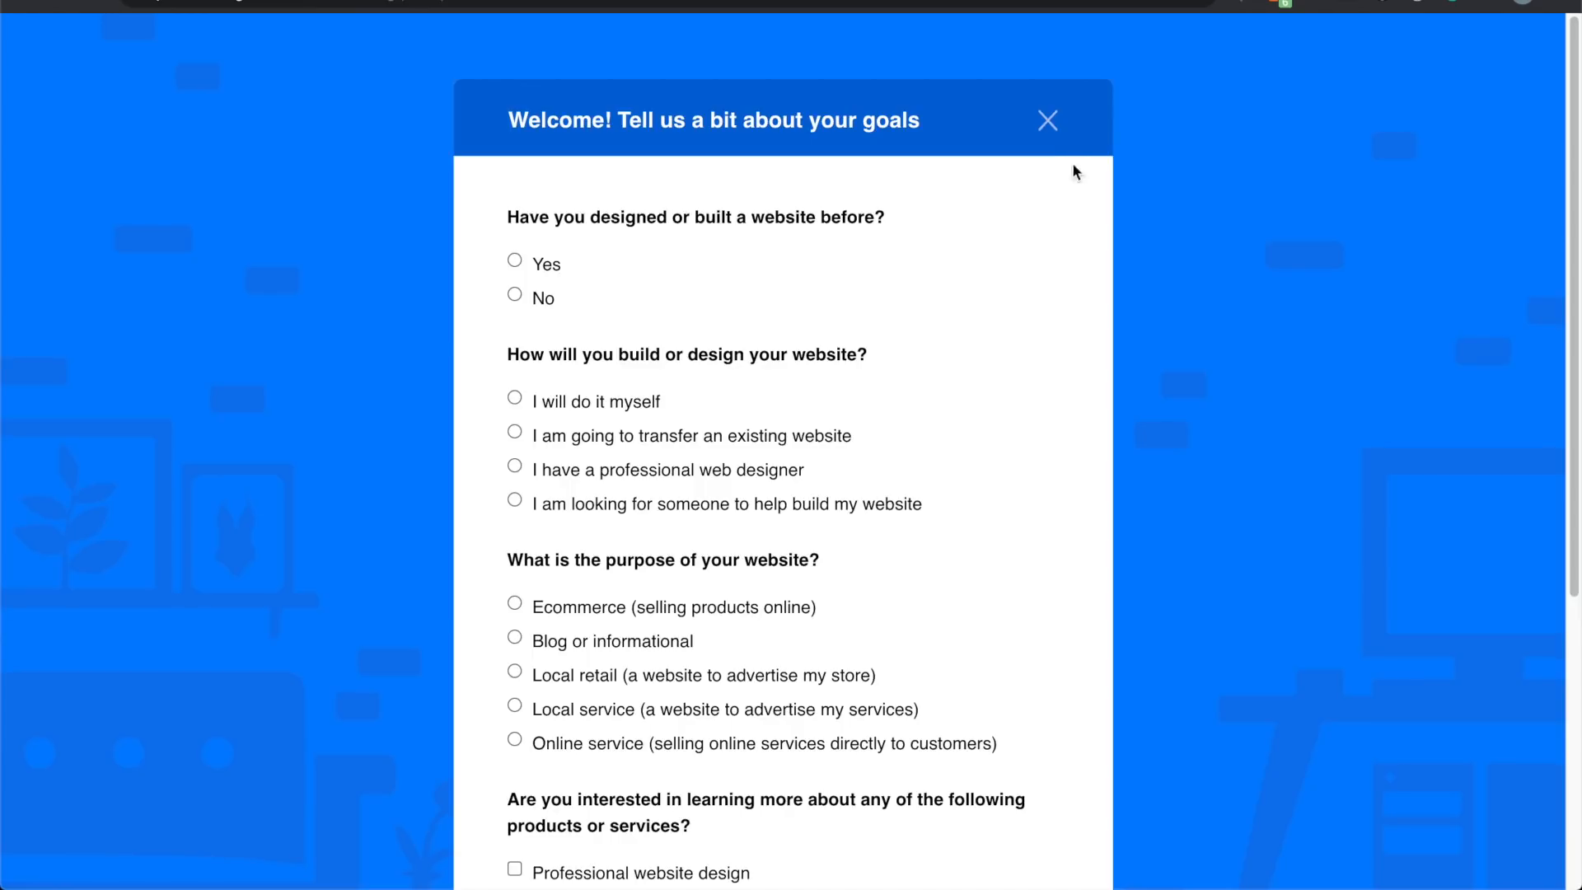
Step: Close the goals questionnaire and WordPress promo card to see the websitebuildtest.com Hatchling package
click(1047, 122)
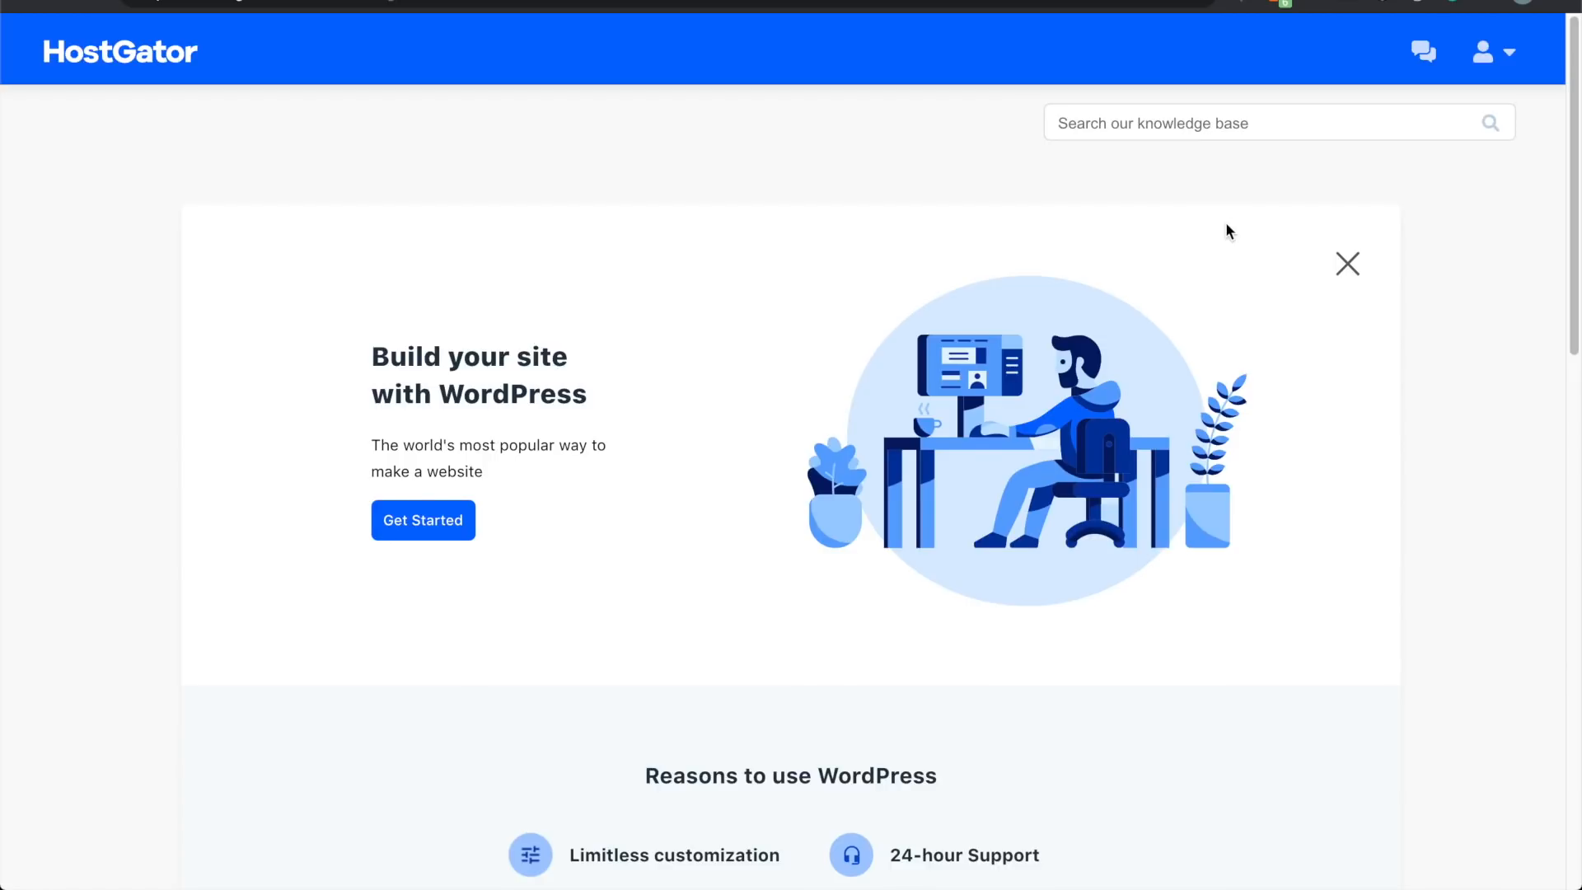
scroll(1226, 226, down, 3)
scroll(1226, 226, up, 2)
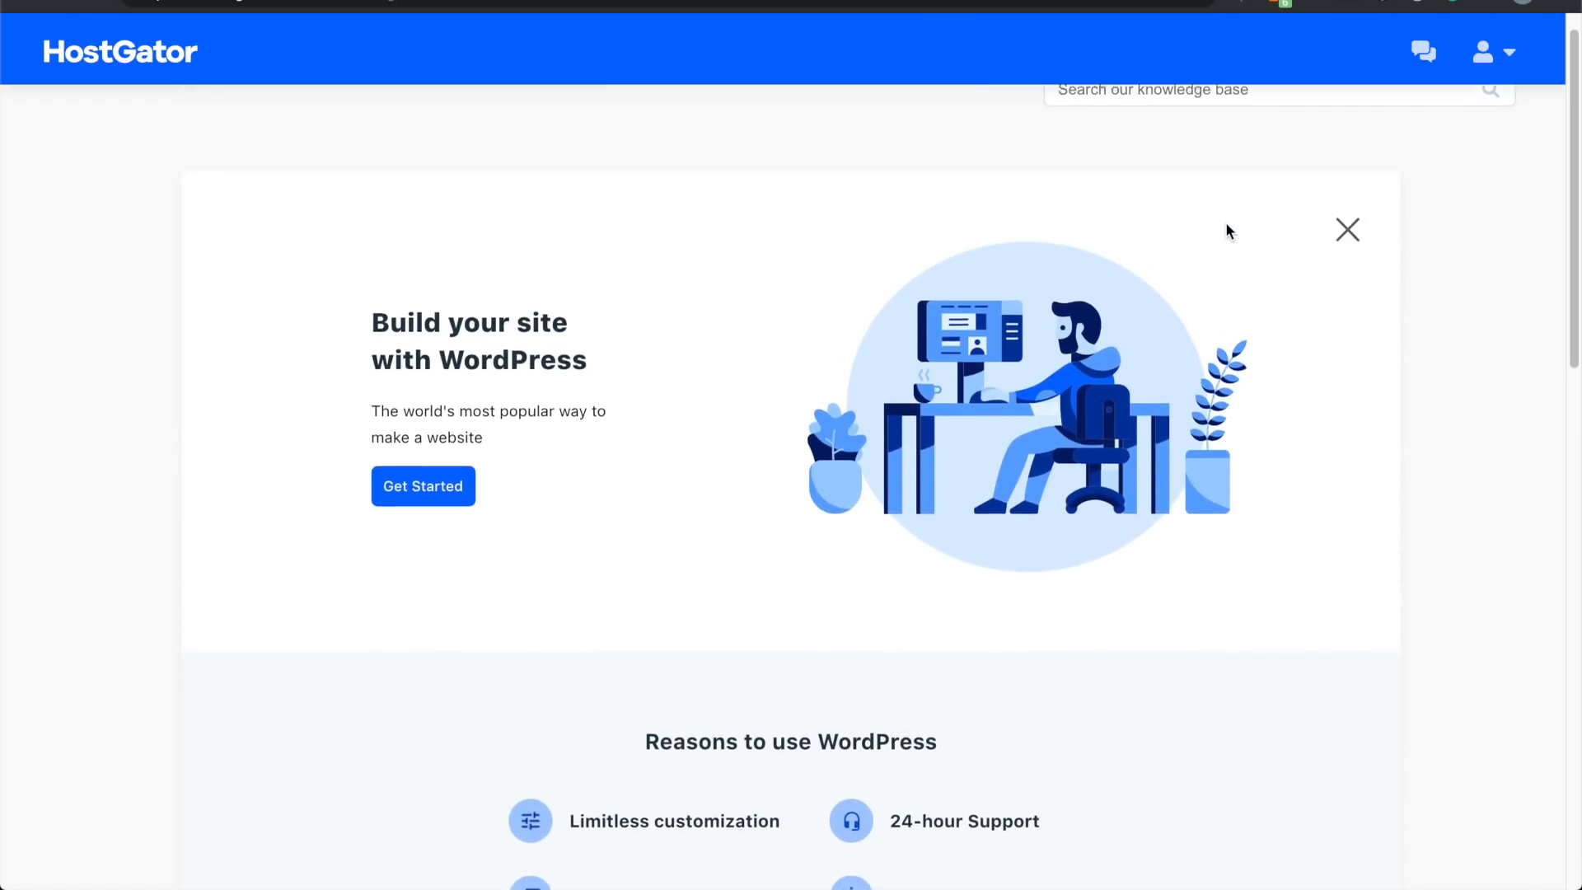
click(1347, 236)
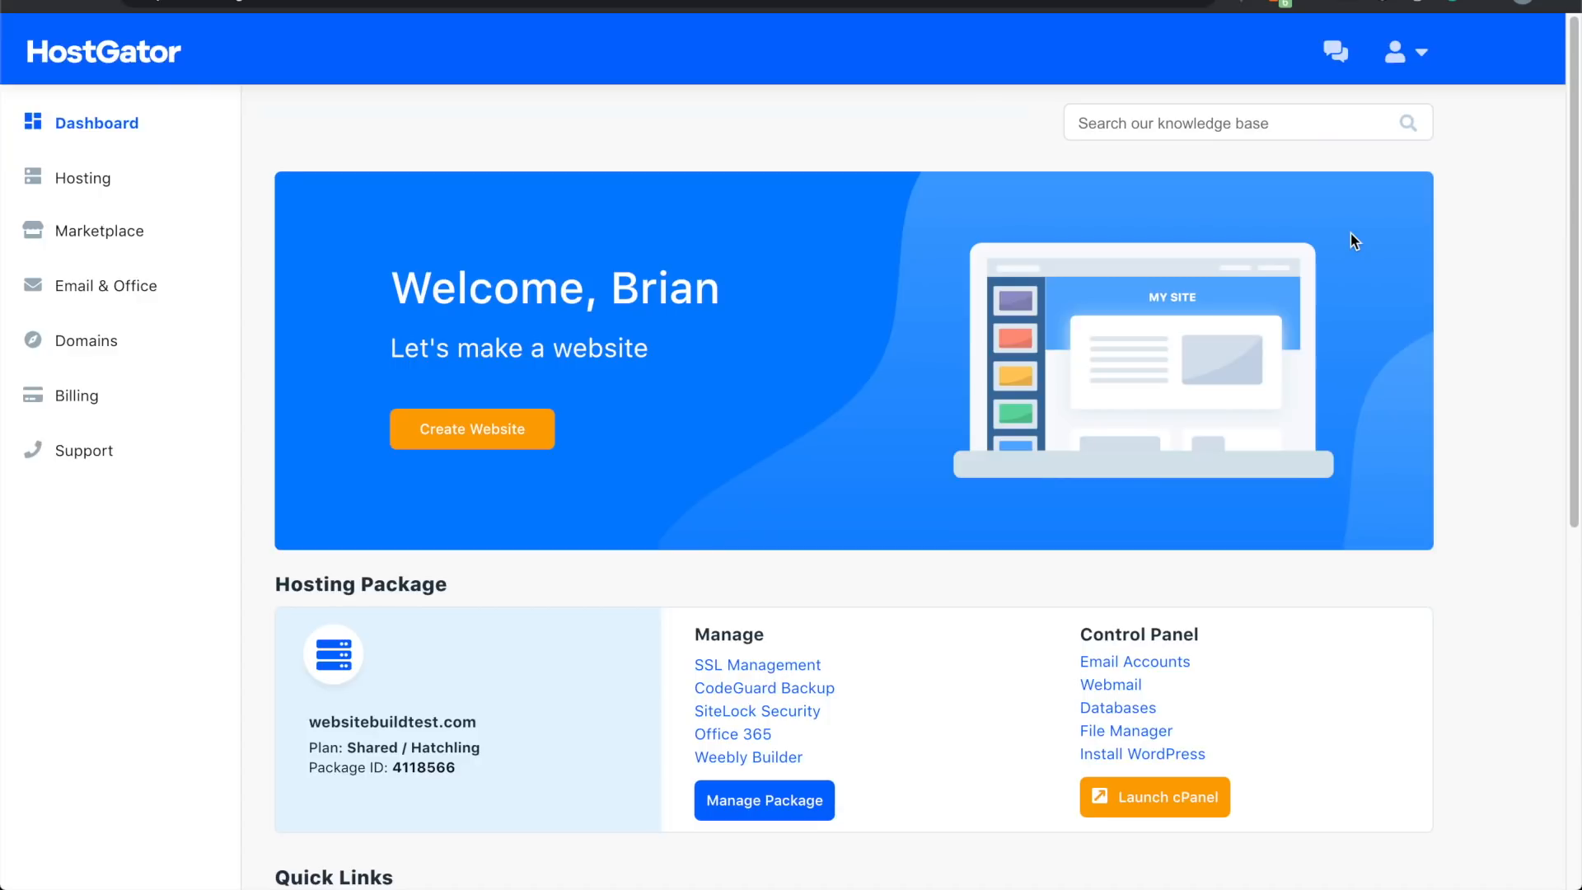
scroll(1373, 644, down, 3)
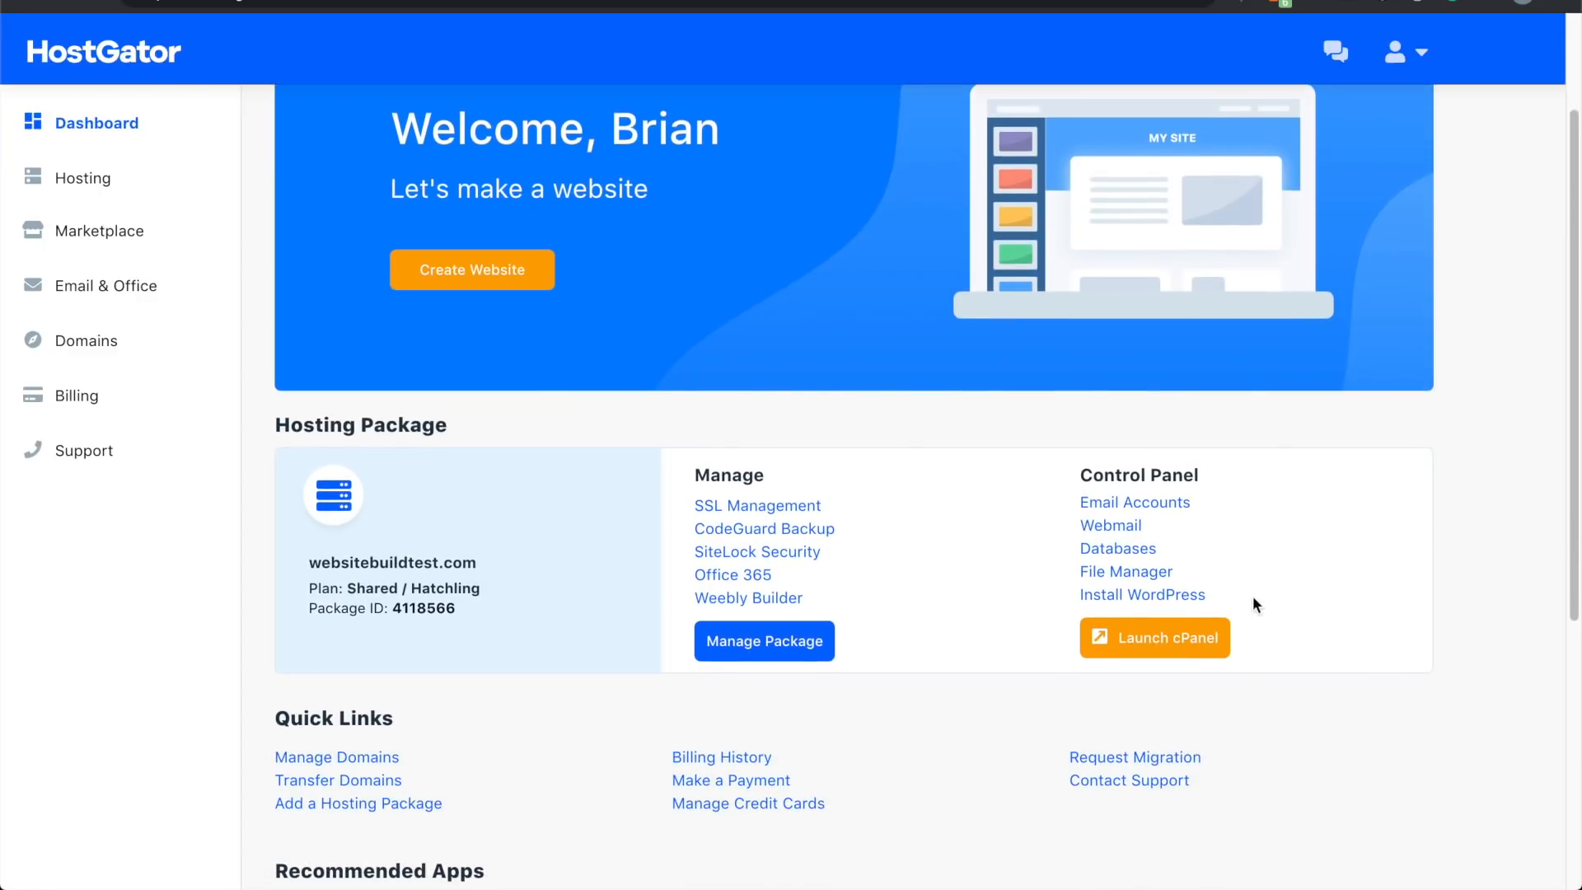
Step: Open Softaculous's WordPress install form, keeping version 5.6 as the install version
click(1184, 595)
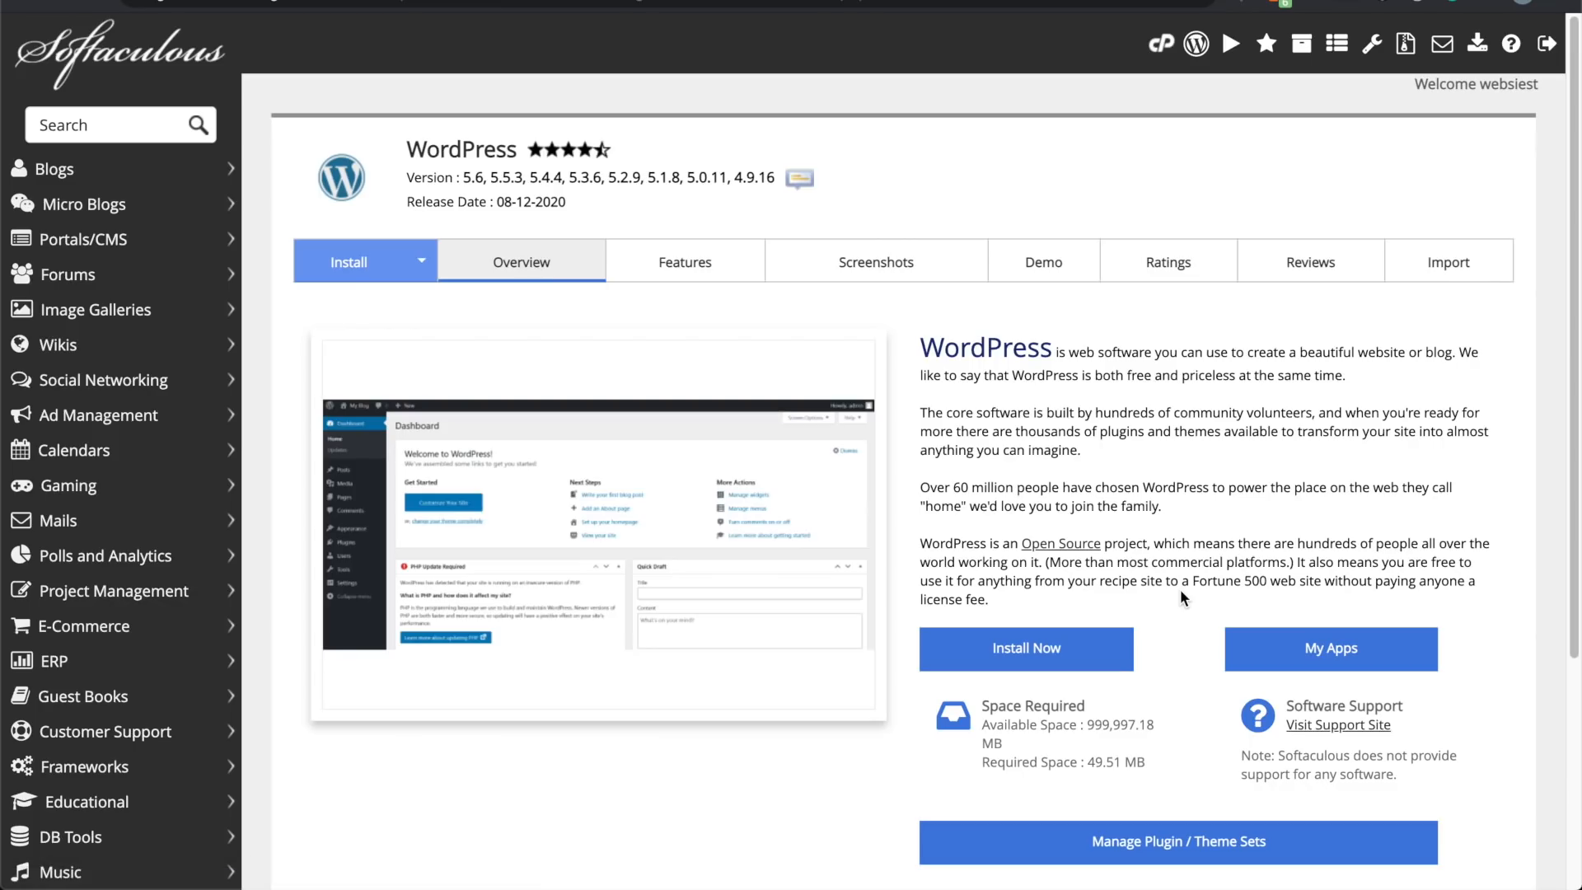
click(1063, 647)
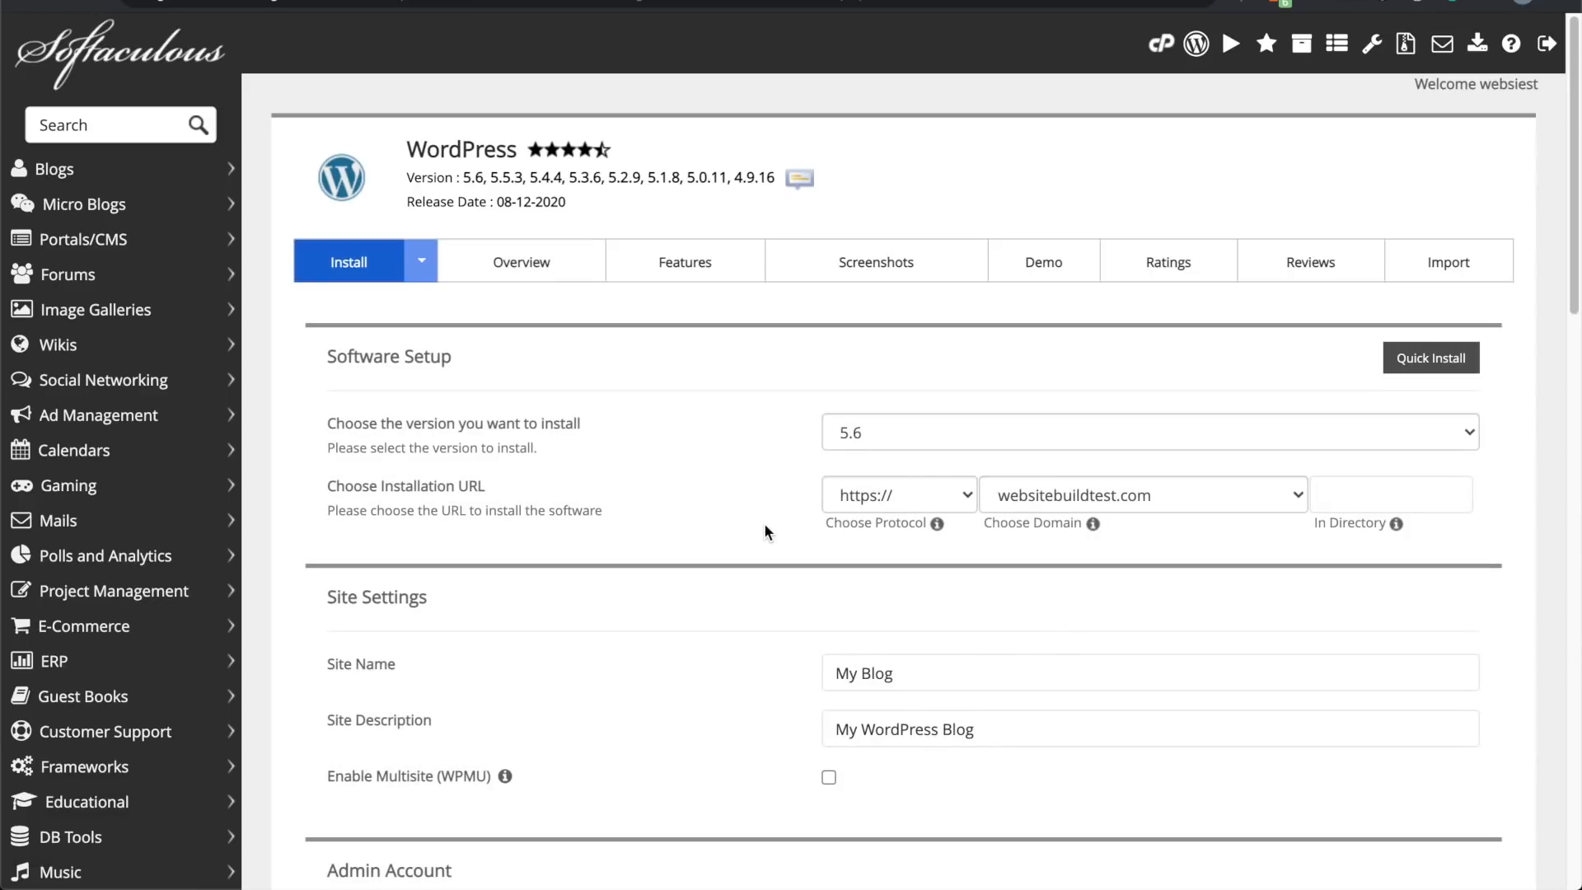
click(849, 432)
click(851, 433)
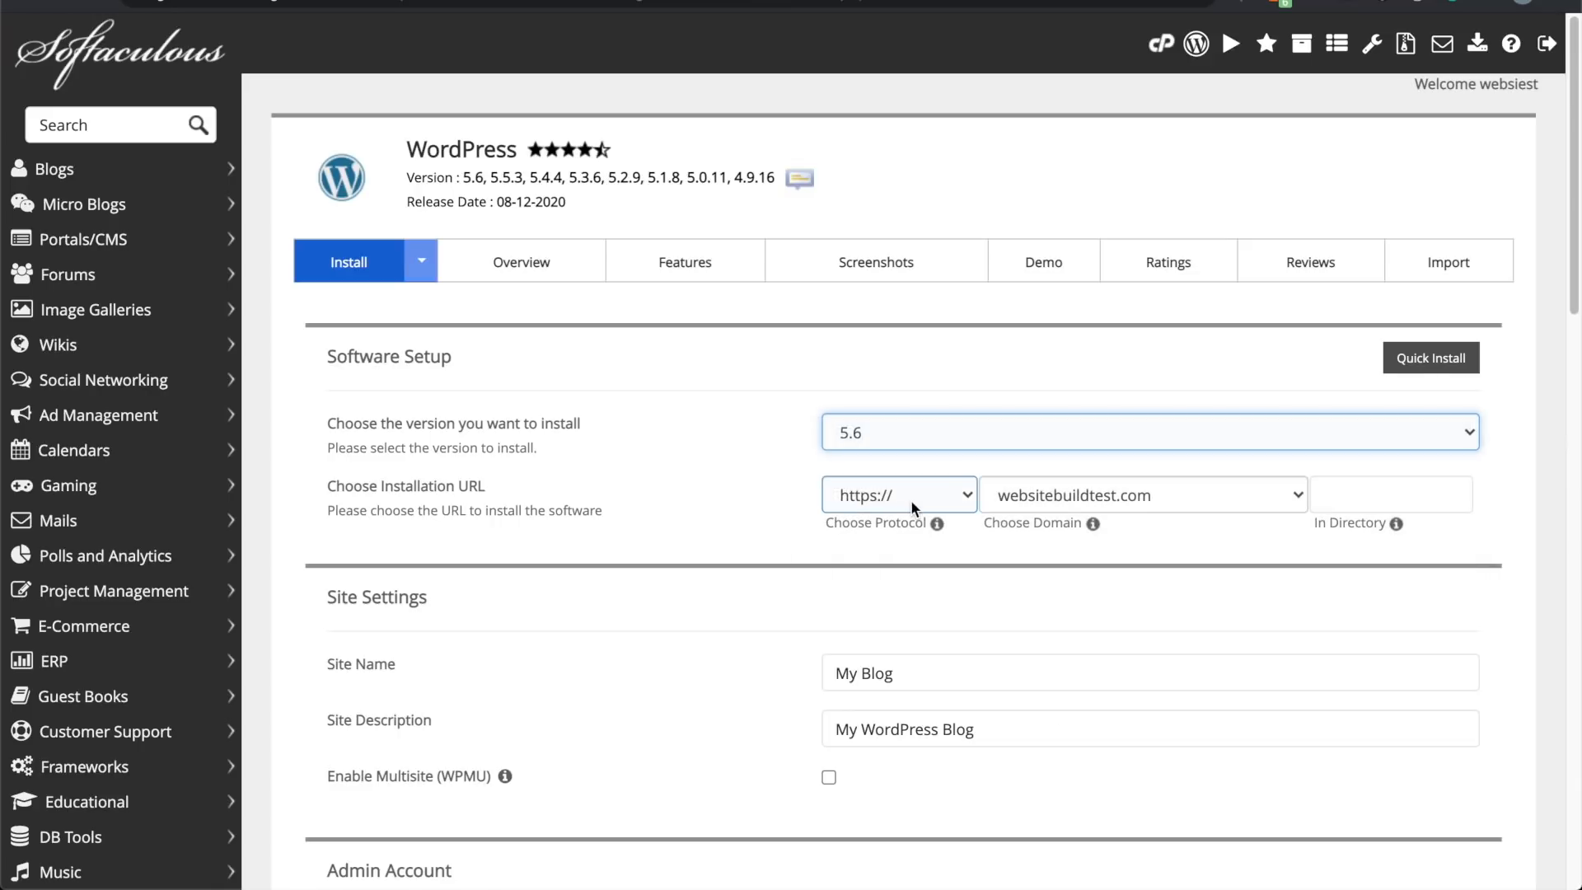
scroll(782, 499, down, 1)
scroll(783, 498, down, 1)
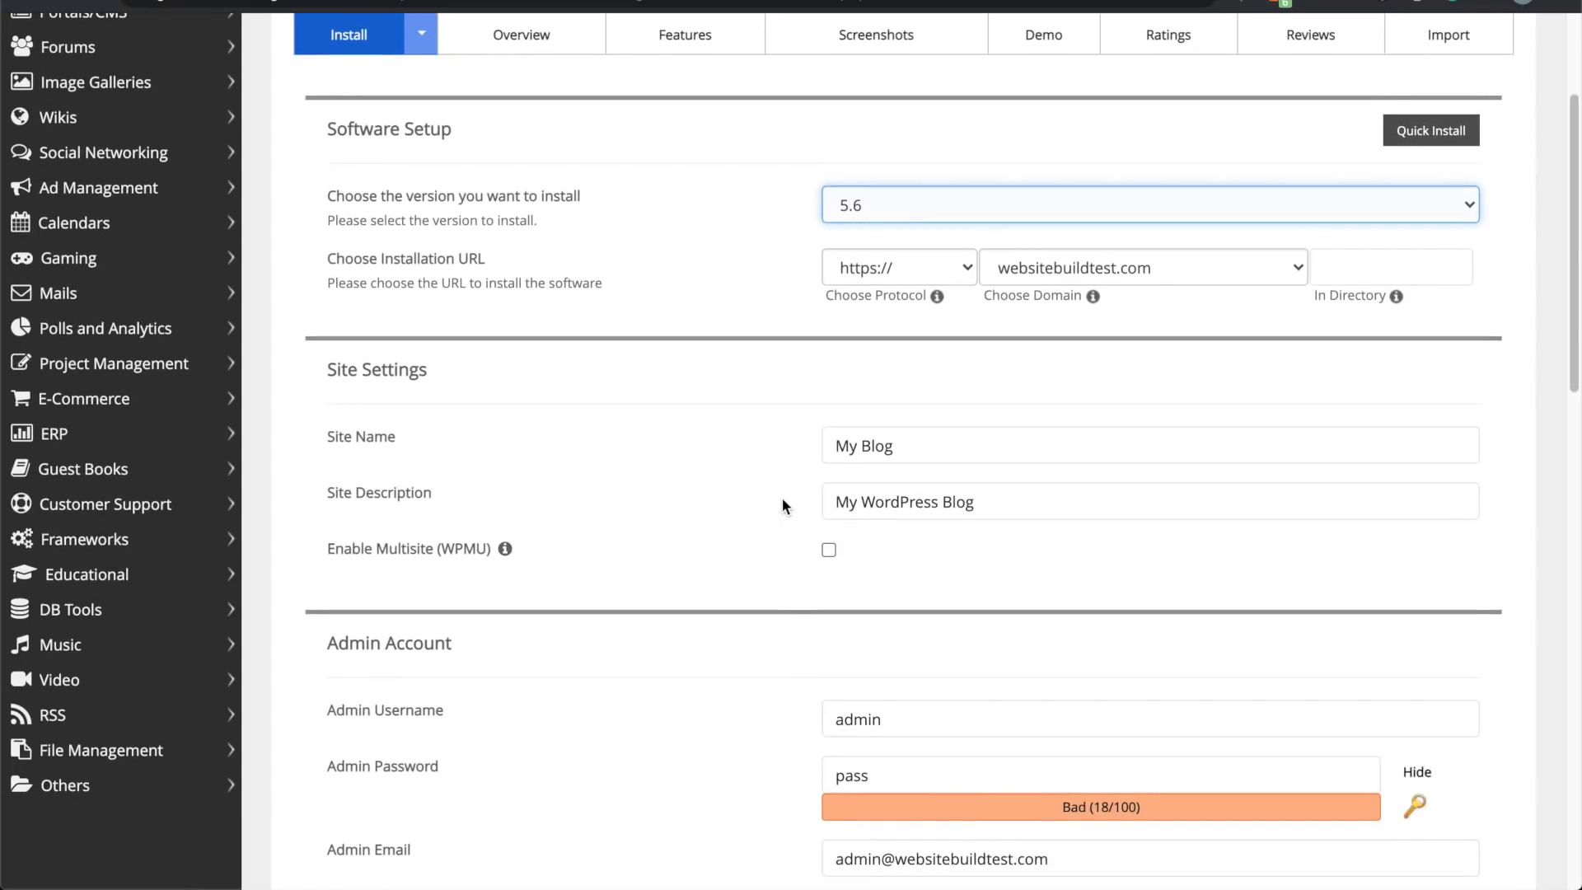
Step: Change the Site Name from 'My Blog' to 'My Website'
triple_click(935, 443)
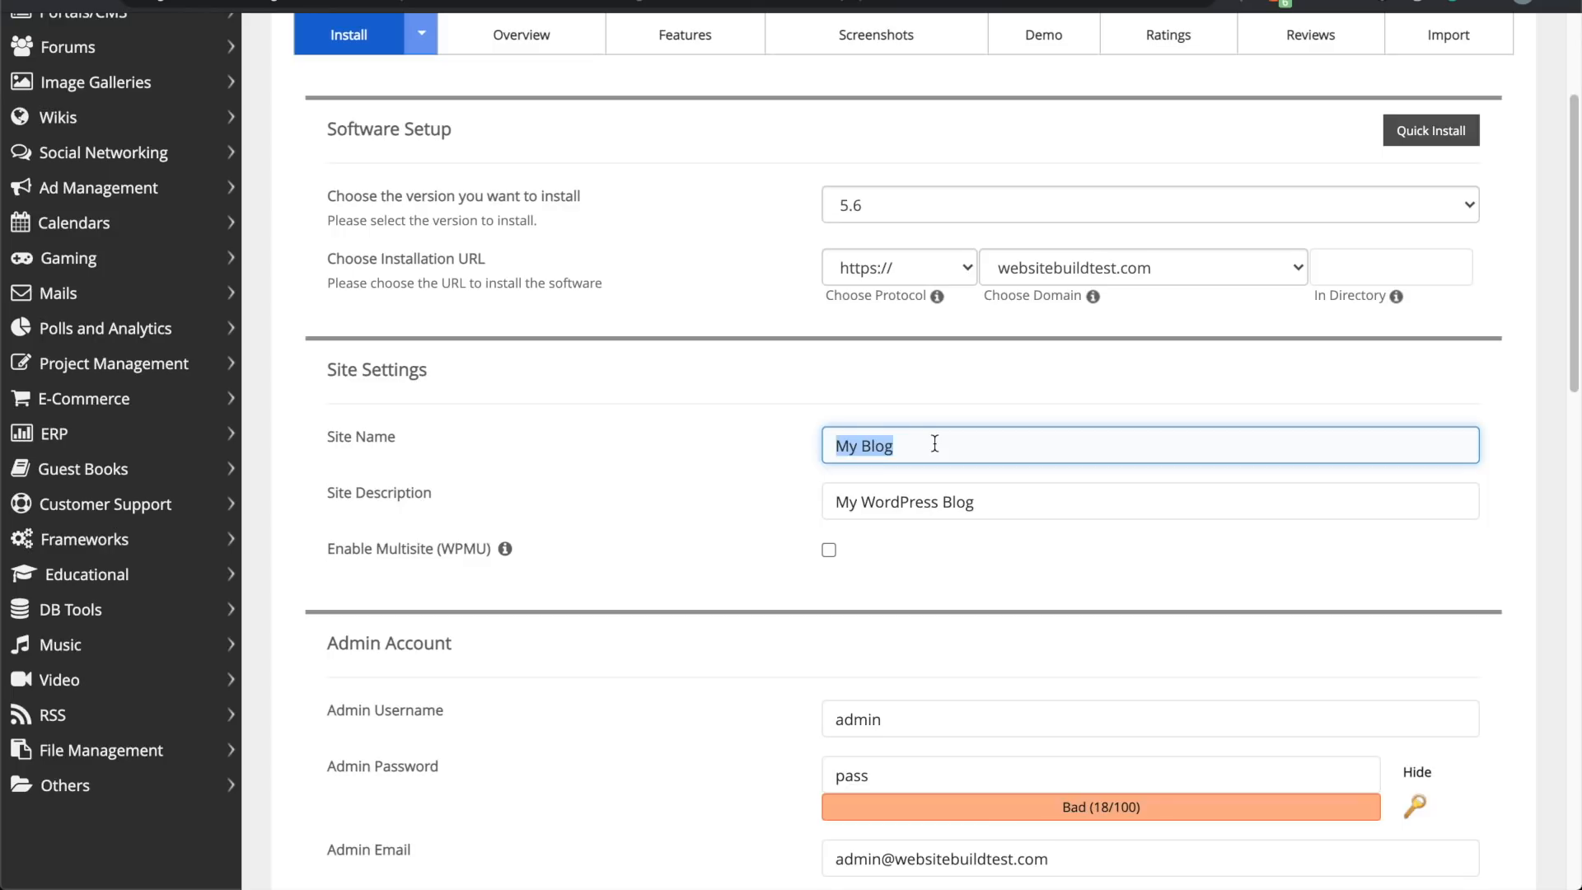
text(W)
key(BackSpace)
text(My Website)
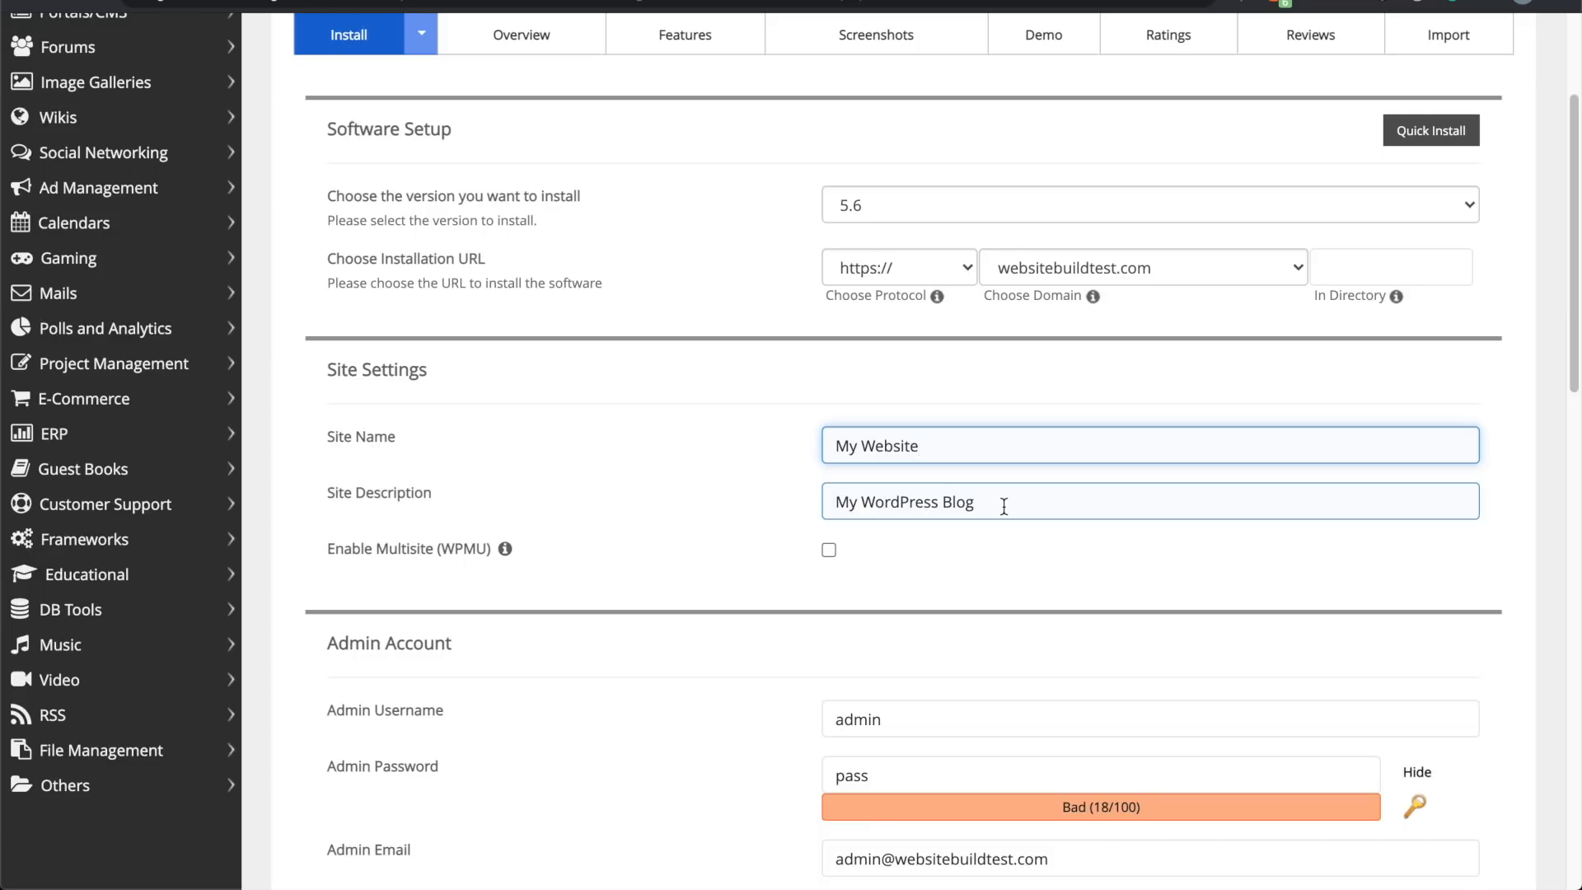
Step: Replace the default admin username with a custom one and swap out the weak default password
scroll(756, 588, down, 4)
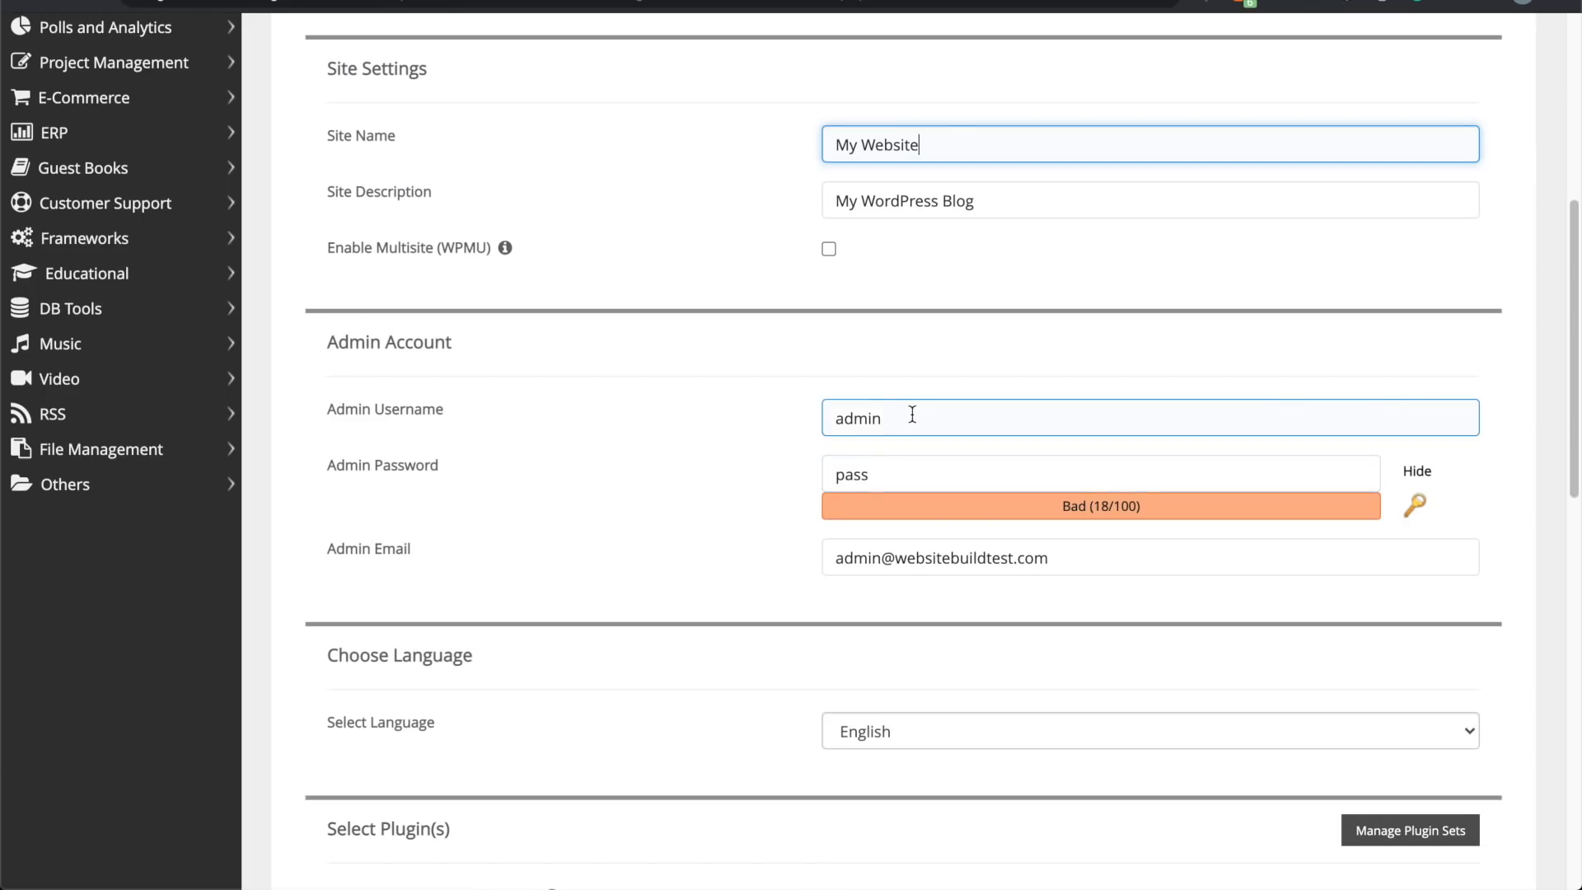
double_click(923, 416)
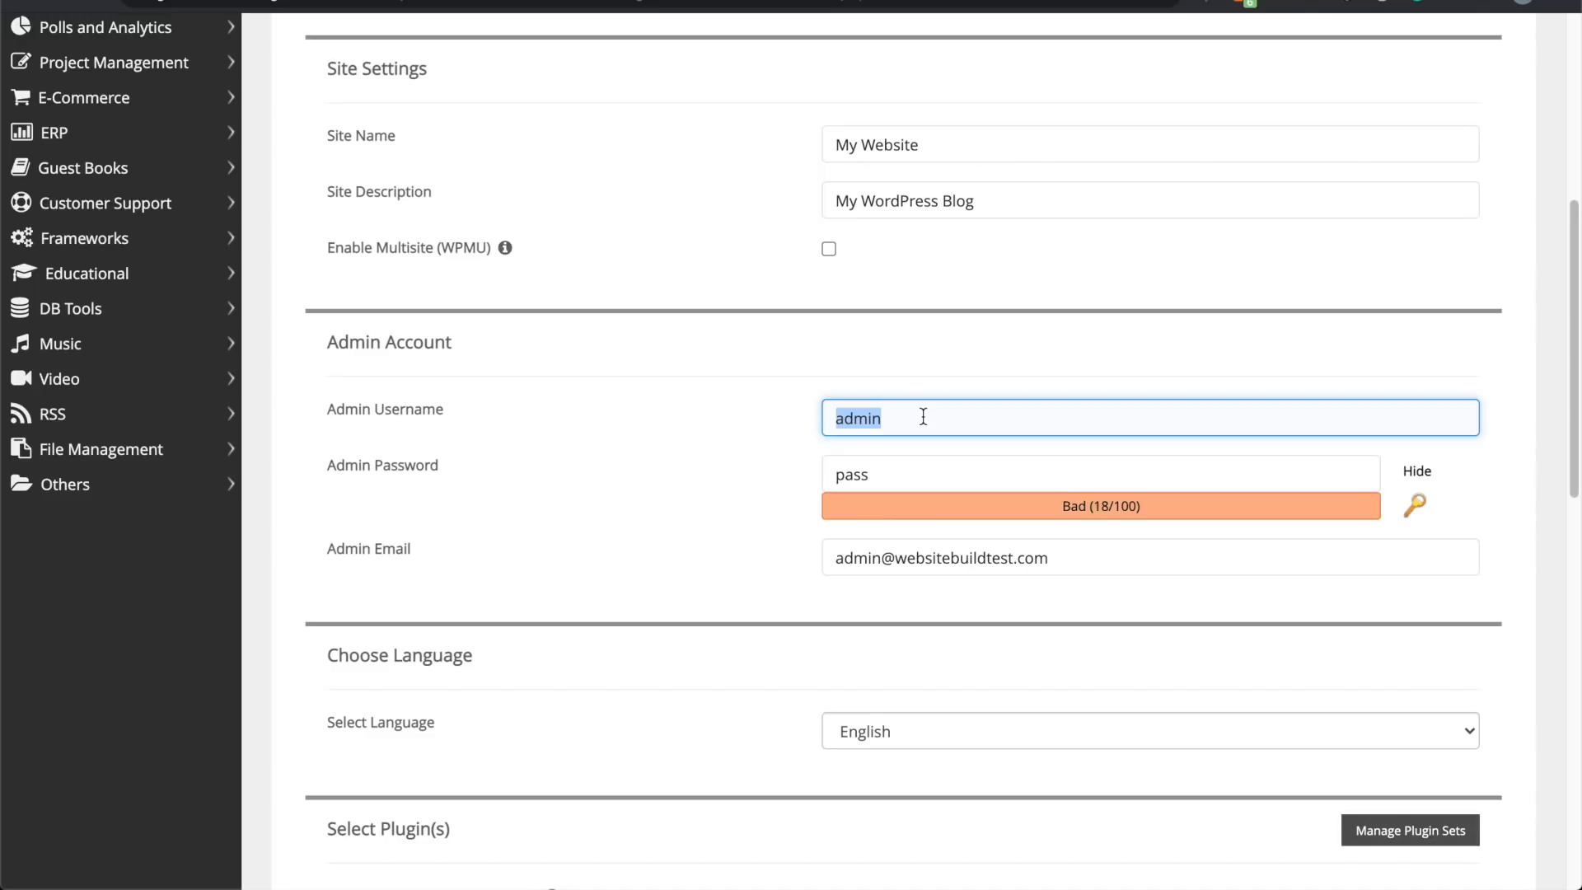
text(brianadmin)
double_click(899, 470)
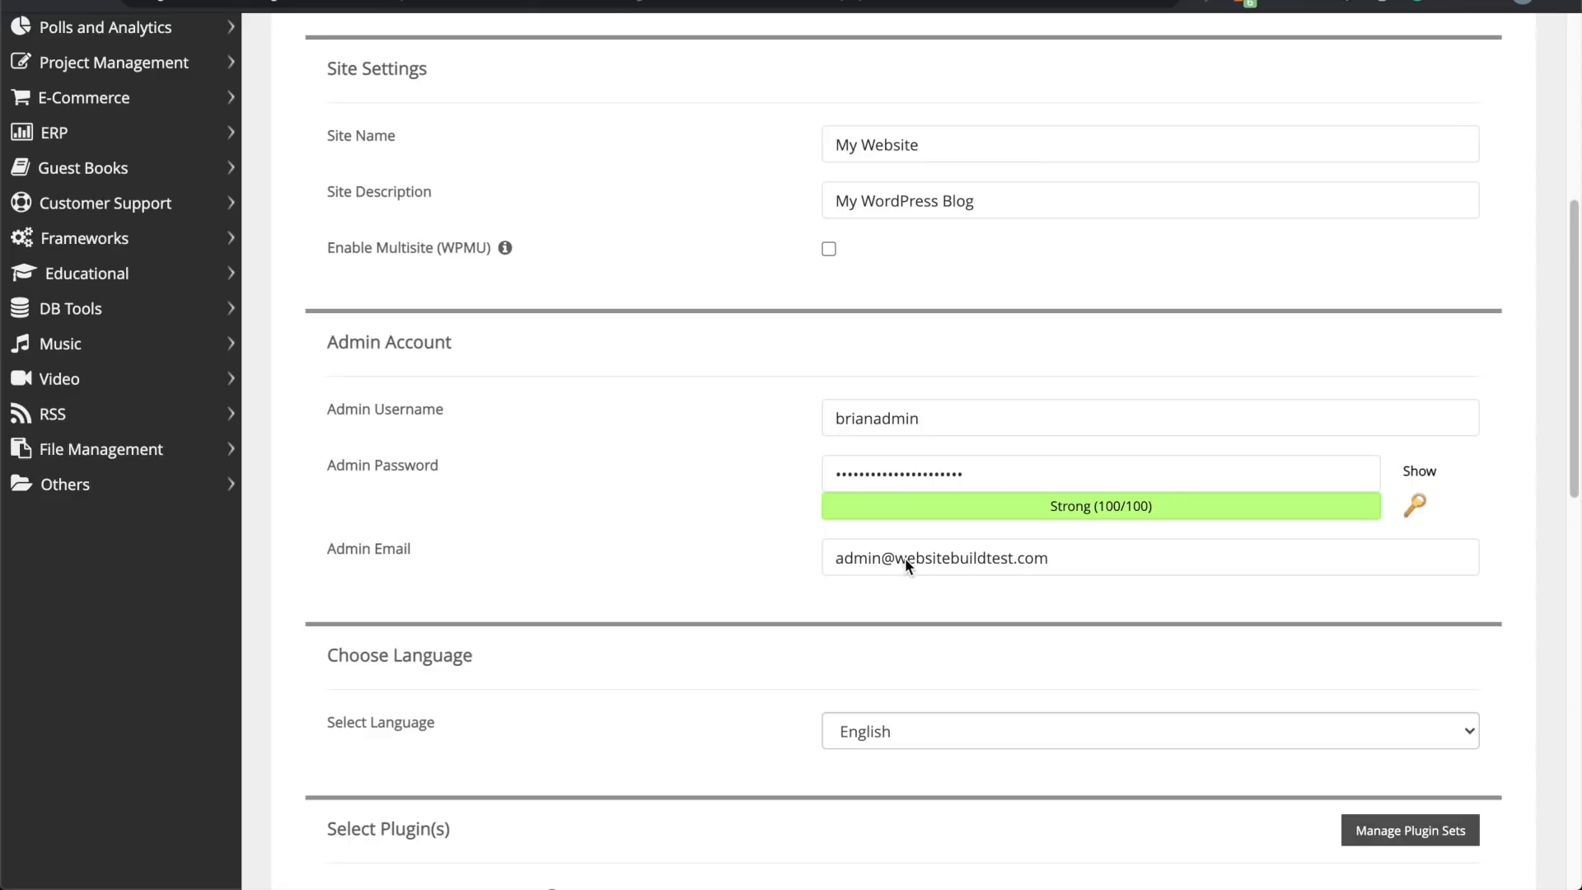
Step: Review the admin e-mail field and start the WordPress installation
triple_click(905, 557)
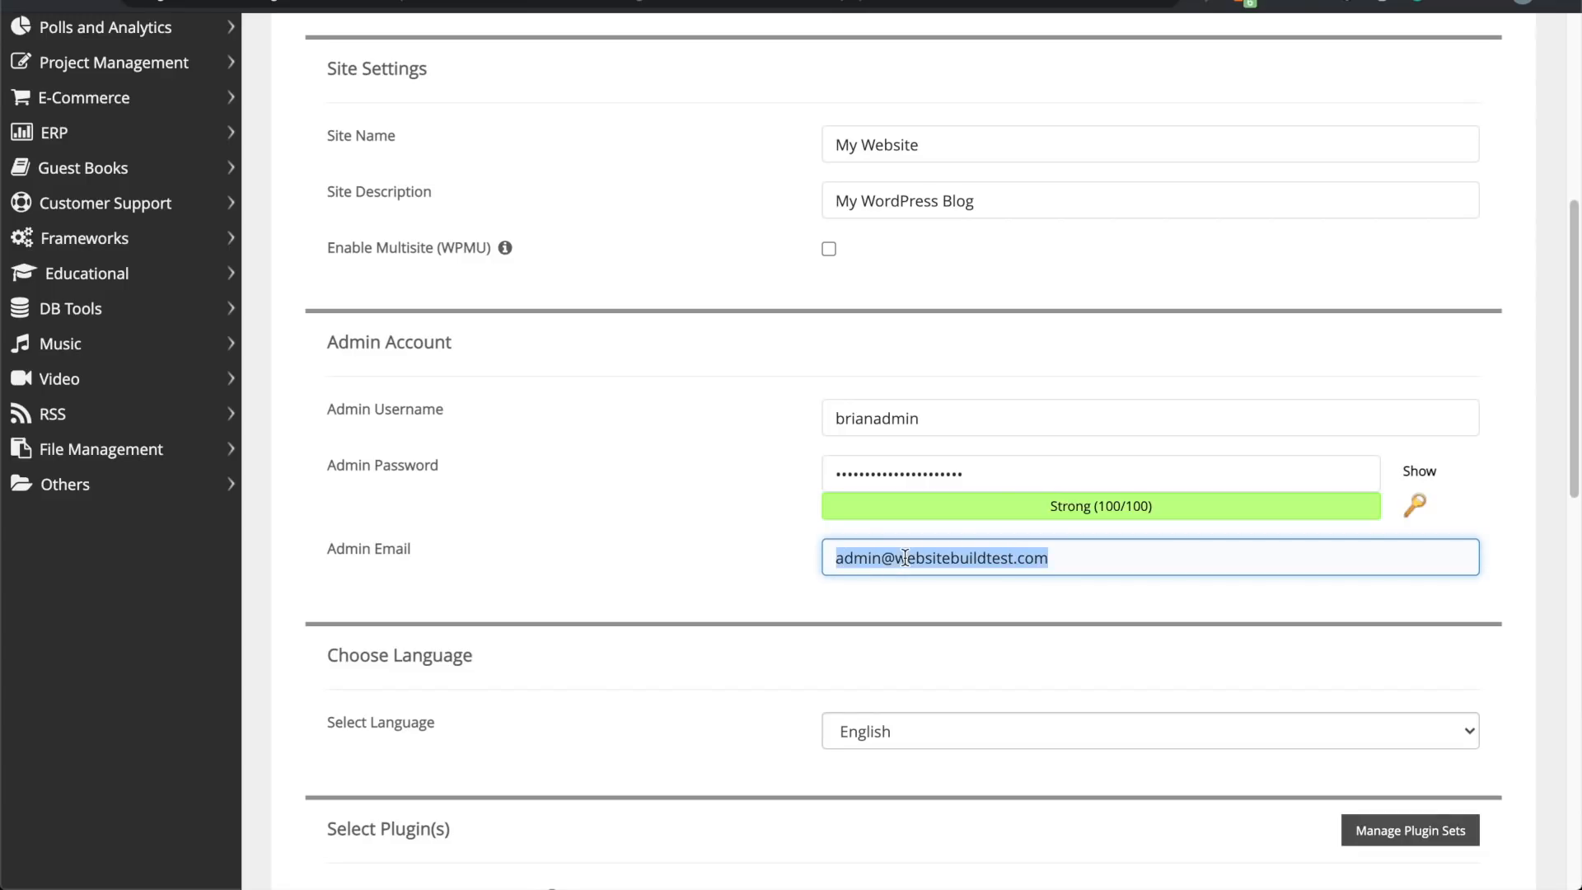
scroll(630, 618, down, 7)
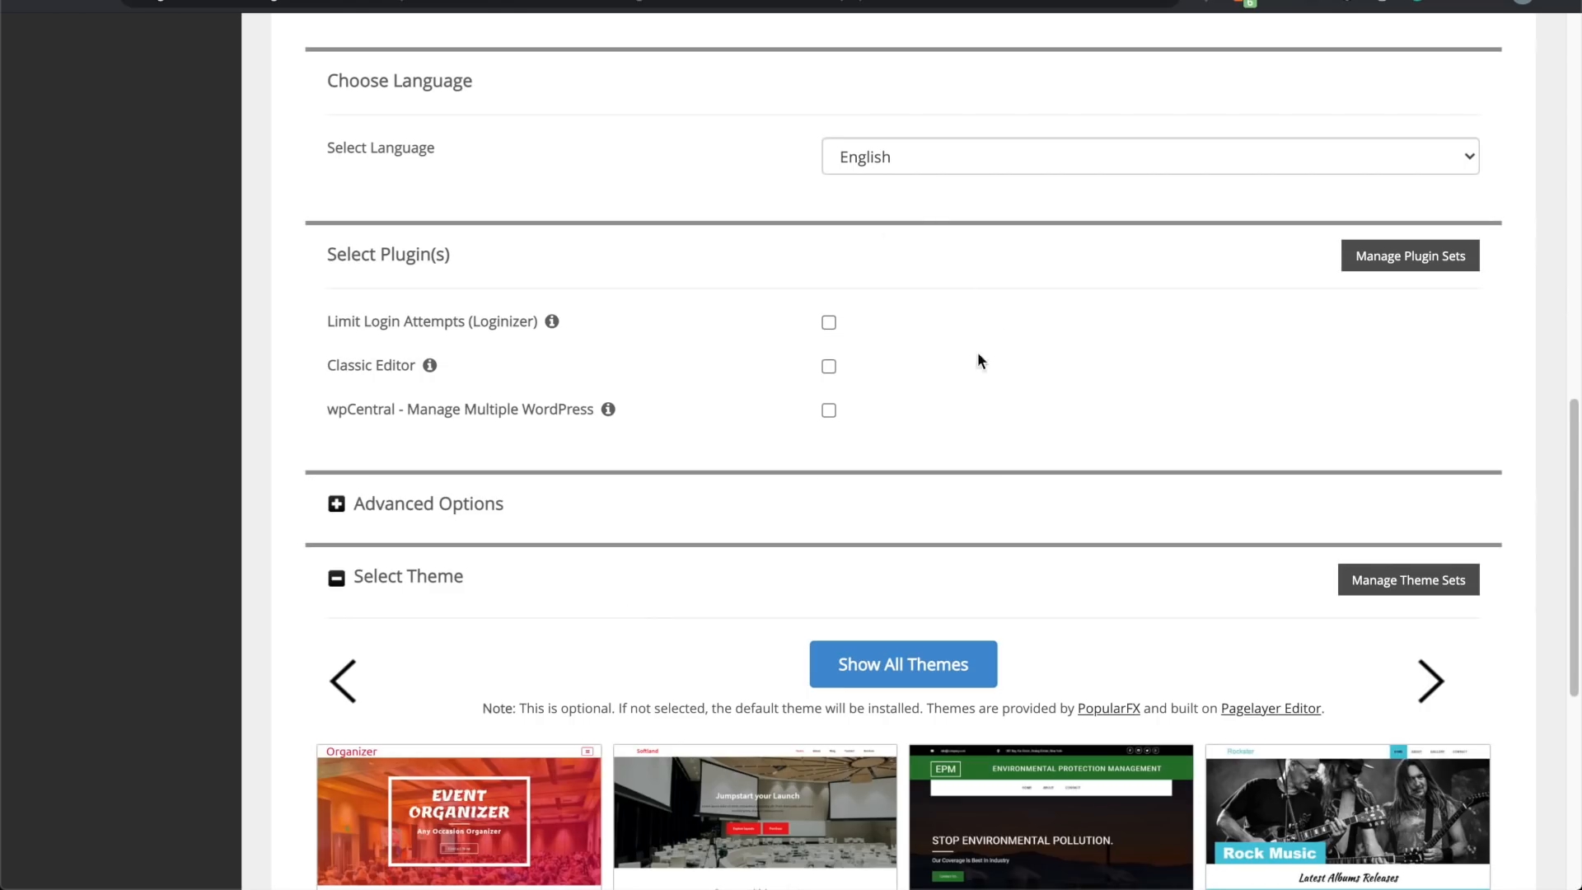
scroll(511, 601, down, 5)
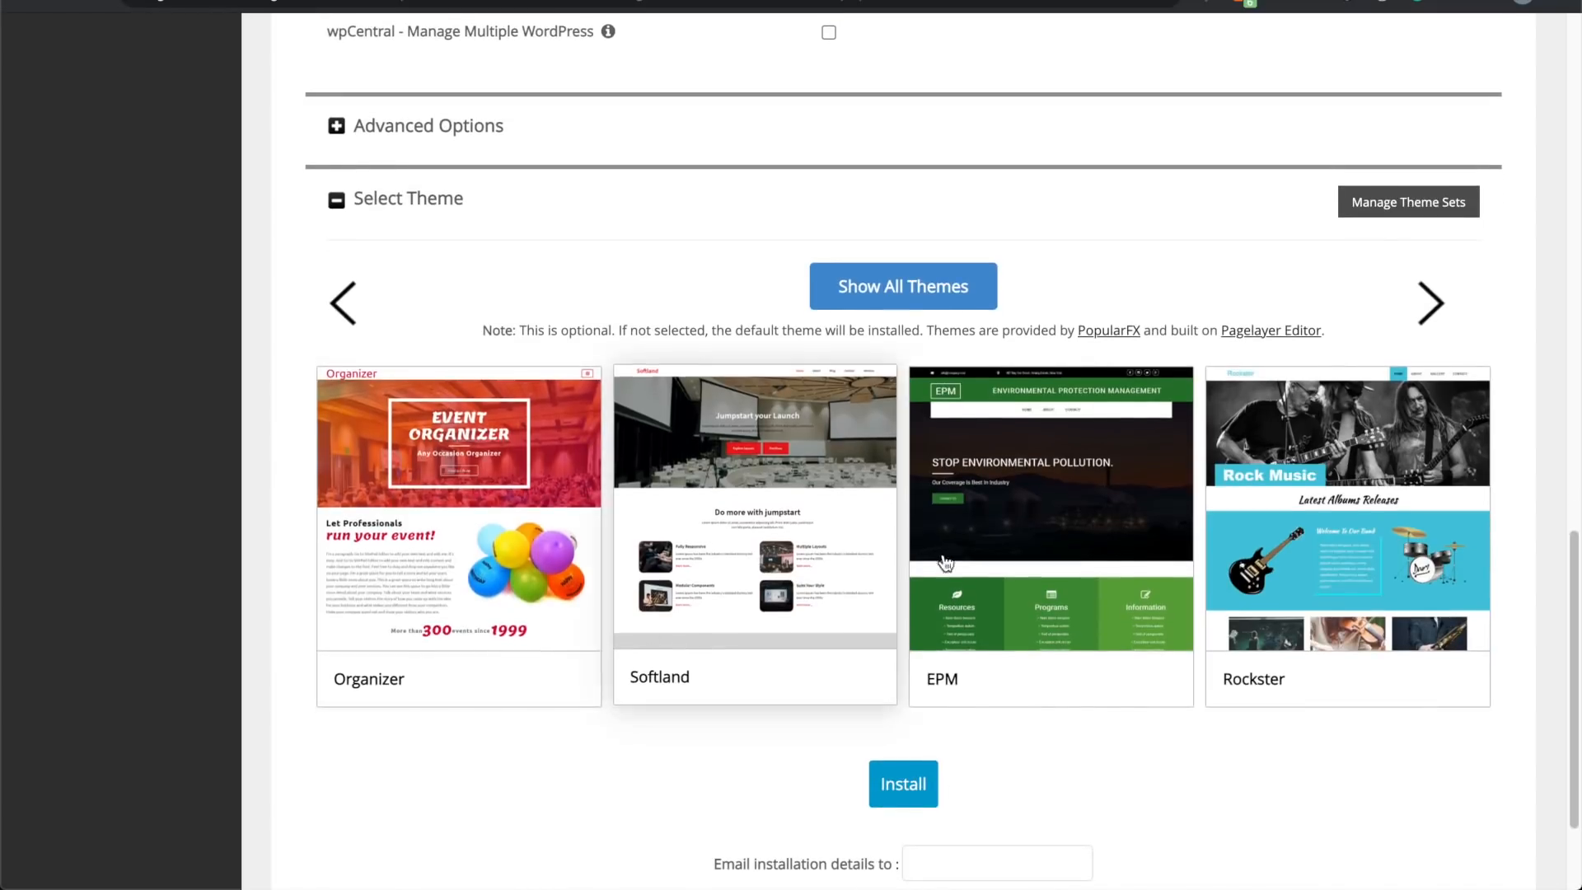
scroll(692, 783, down, 1)
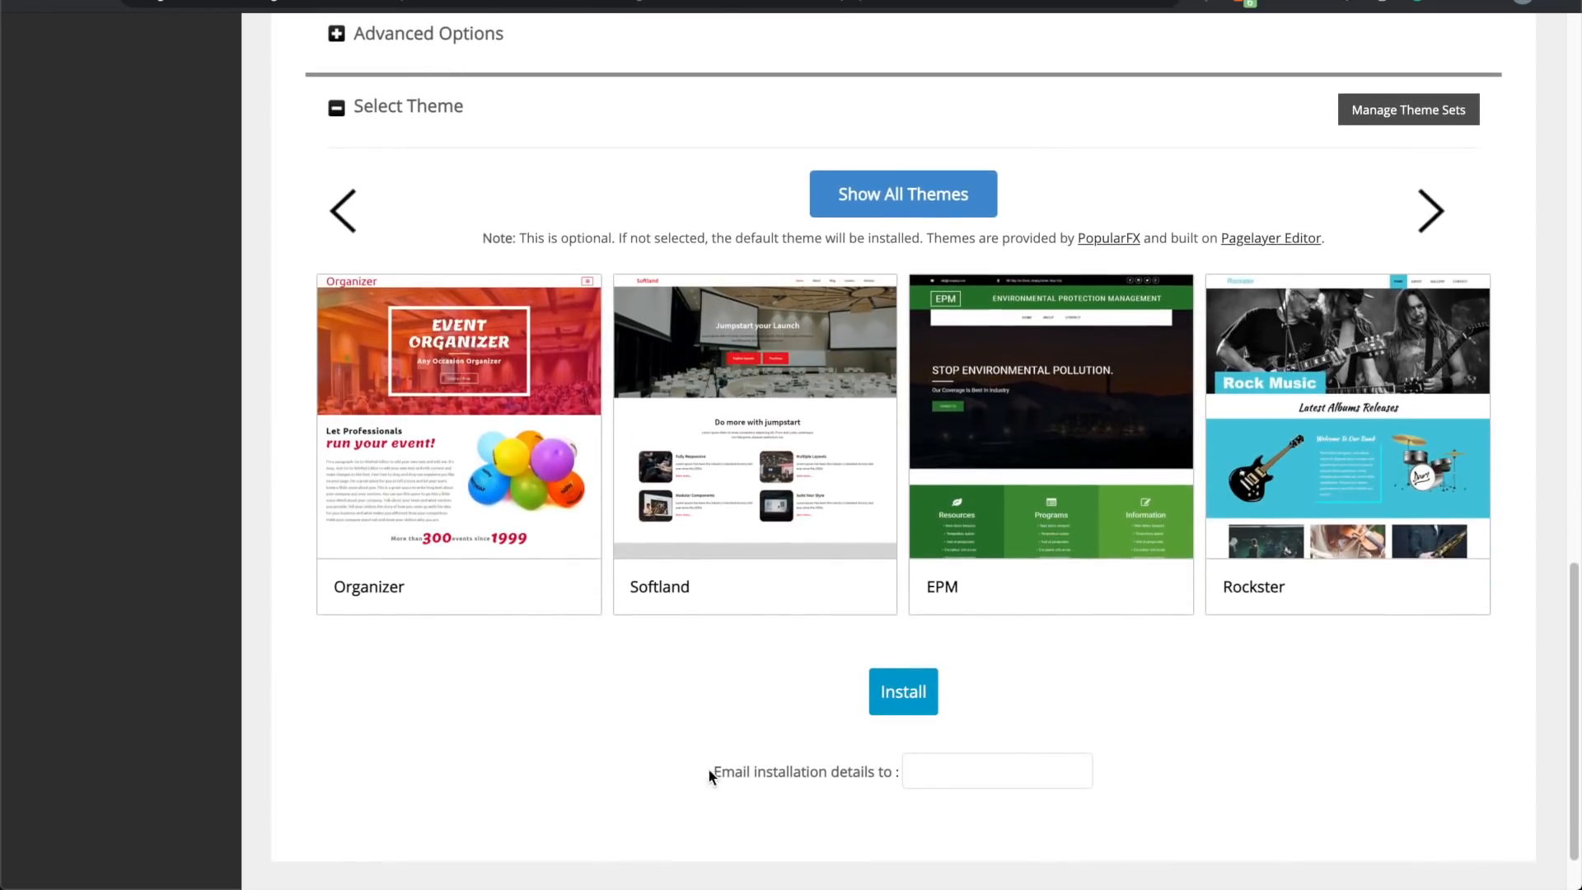
click(892, 697)
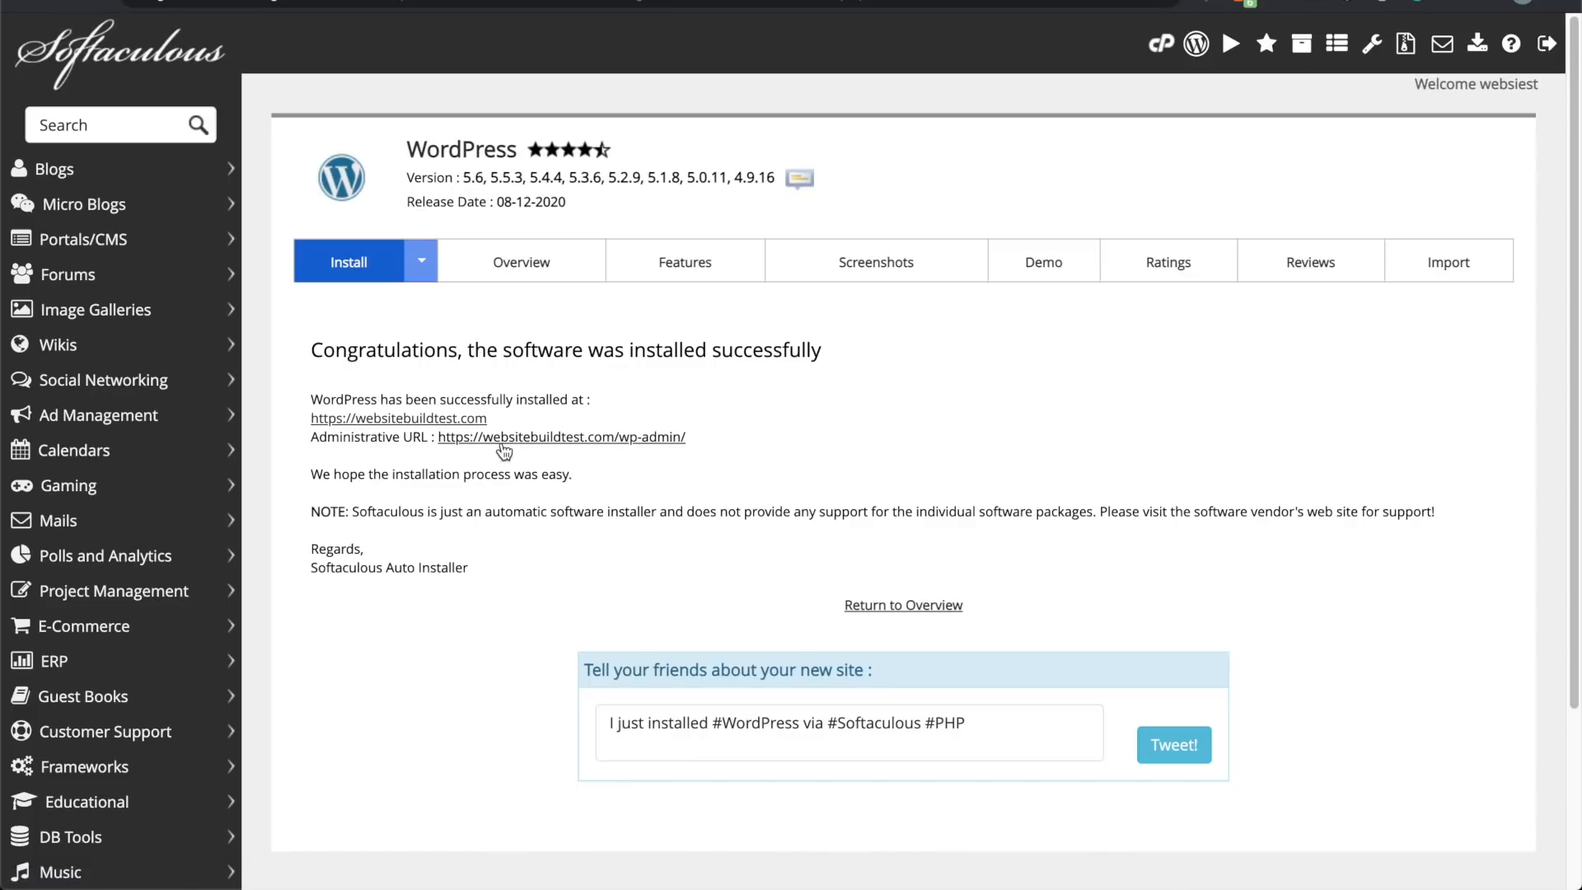
click(639, 439)
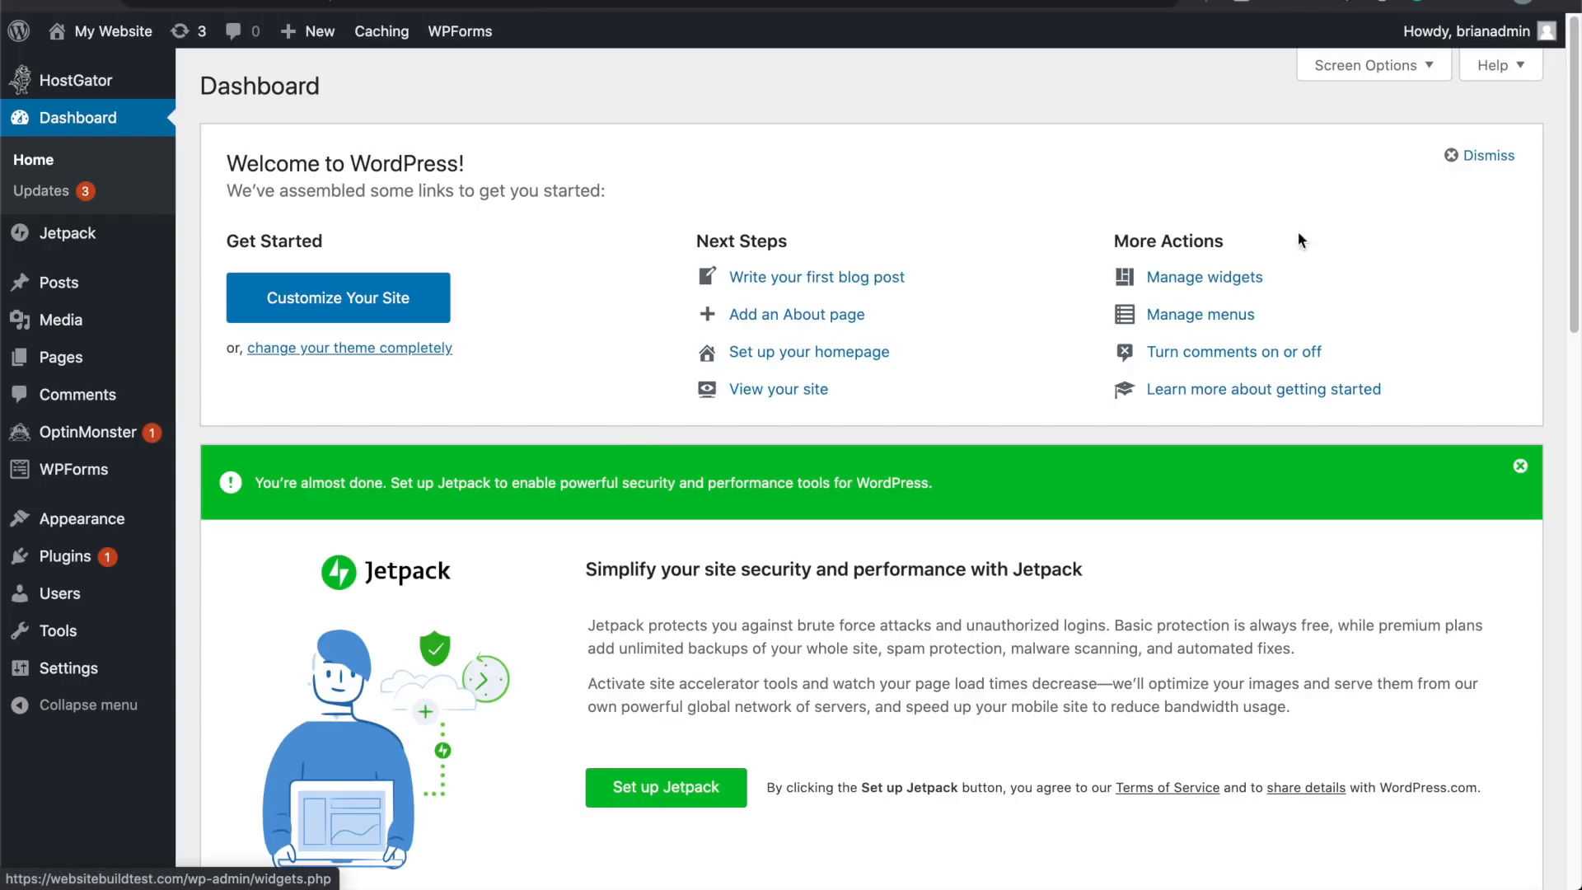
Step: Dismiss the Welcome and Jetpack panels, then go to Appearance > Themes
click(1480, 162)
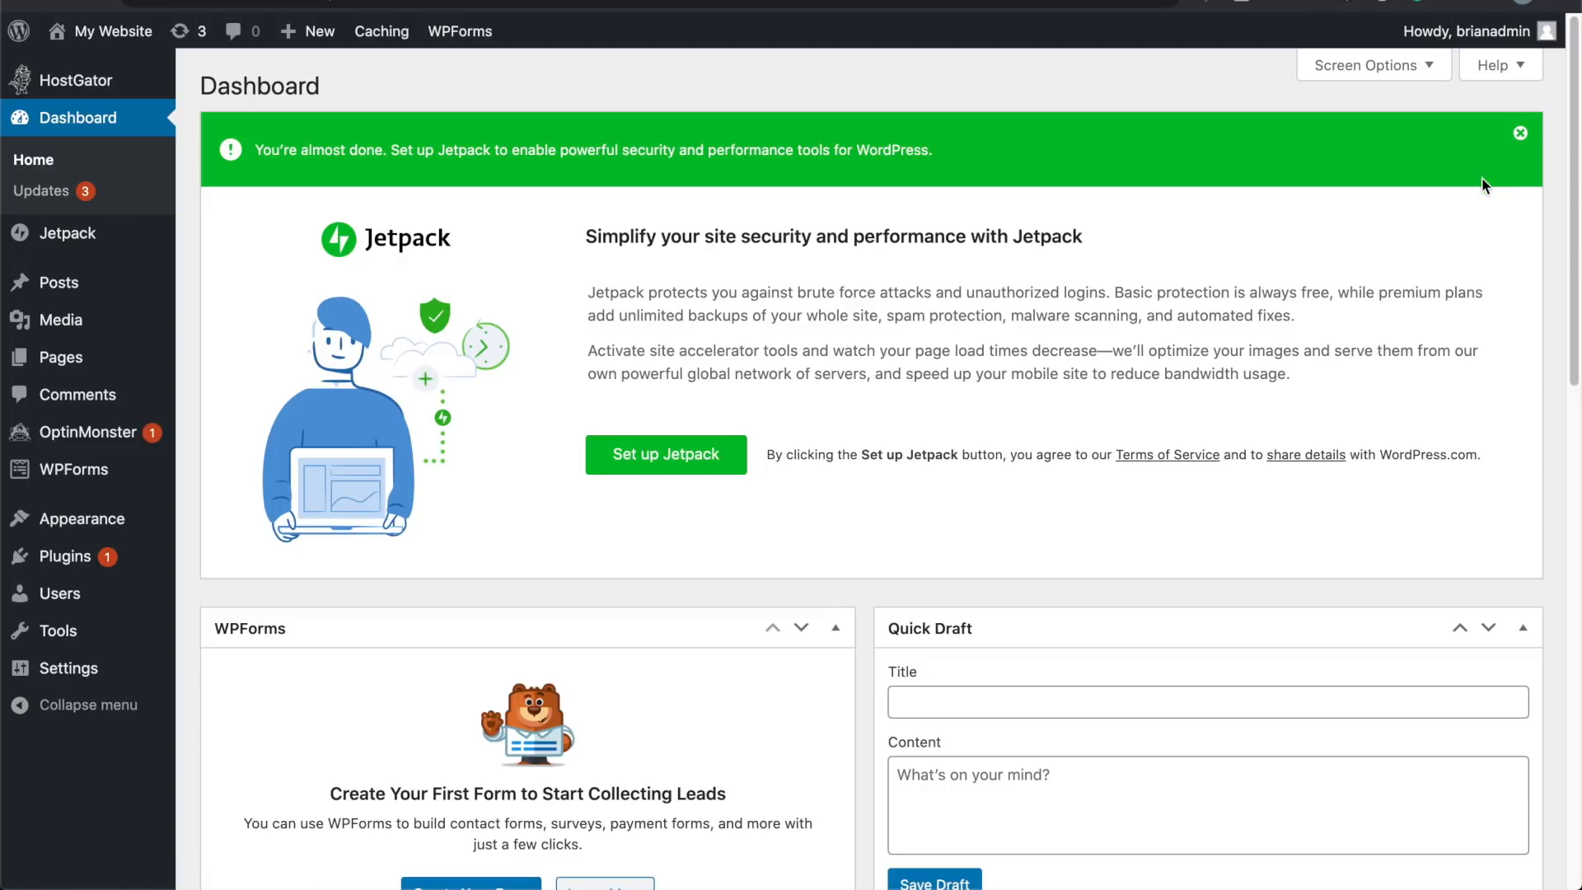
click(1521, 133)
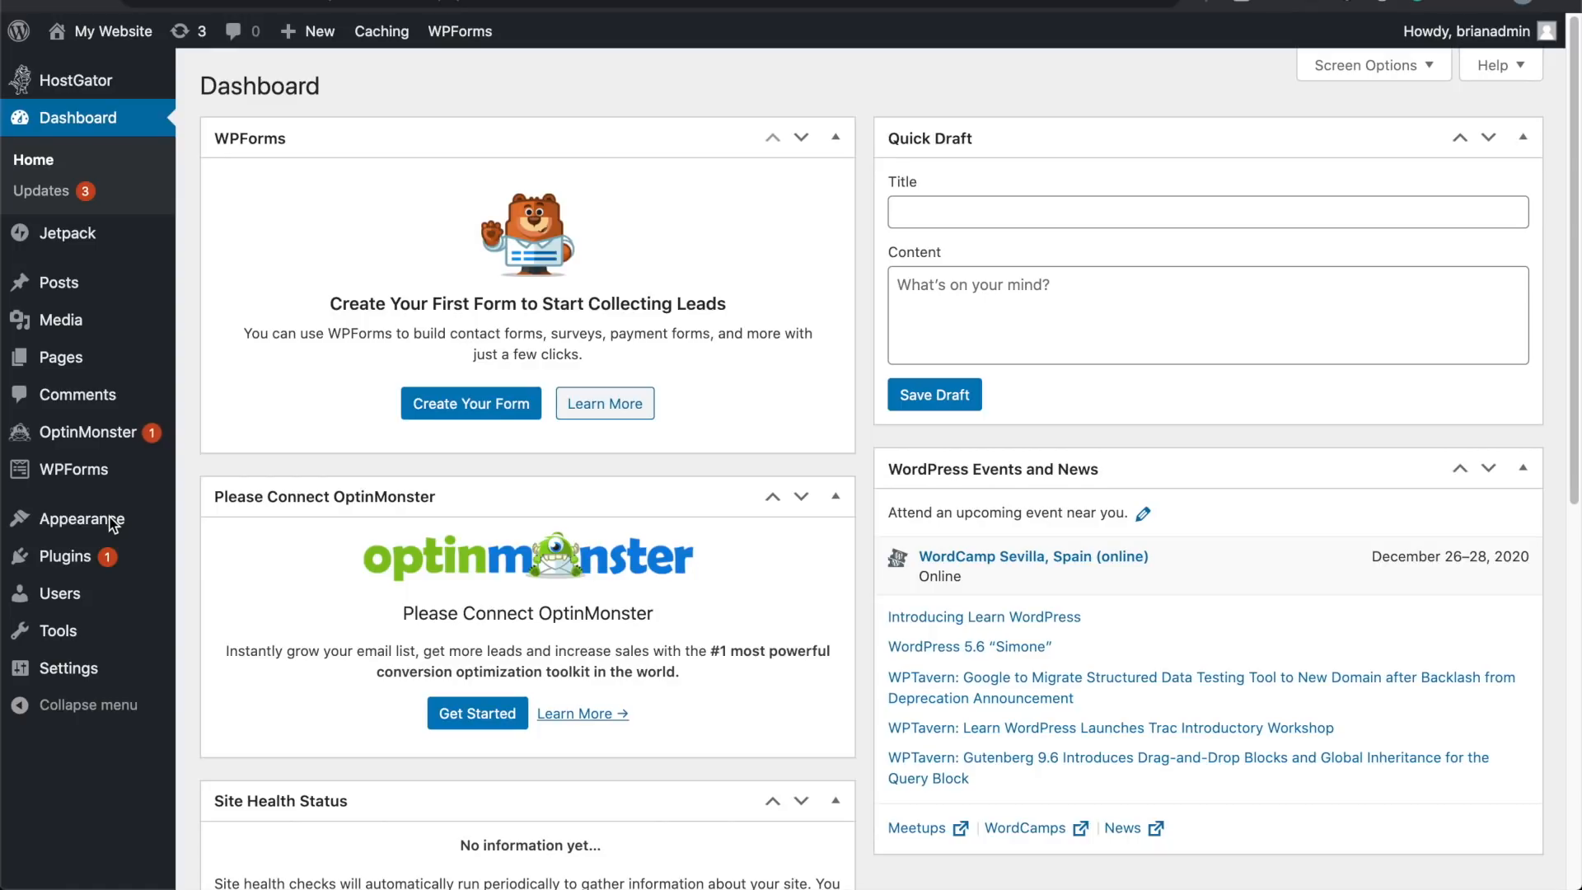
mouse_move(113, 525)
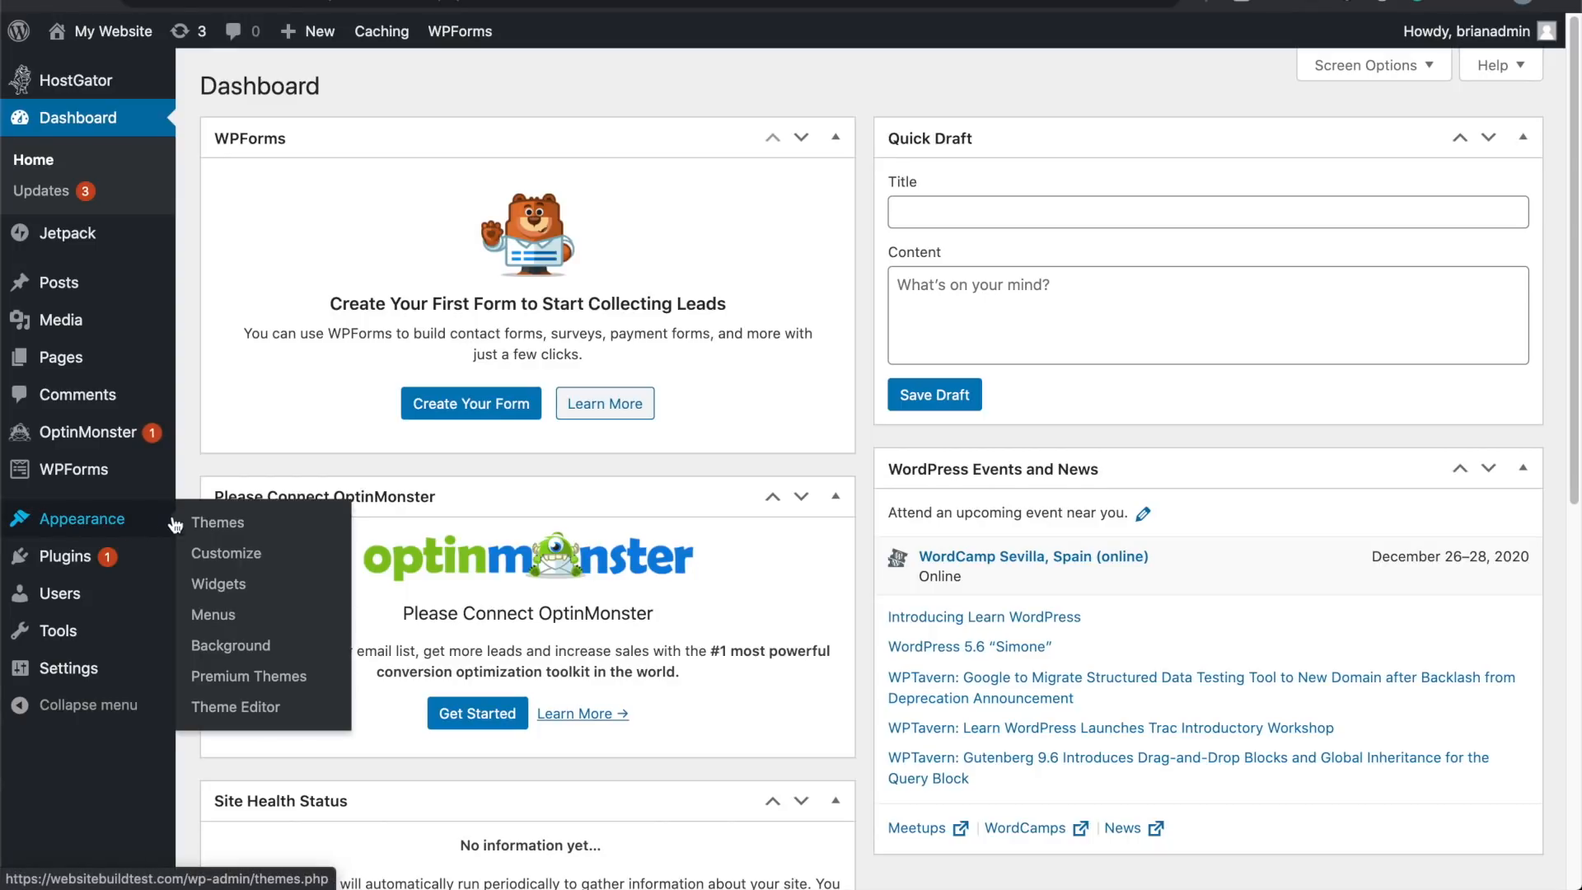
click(212, 528)
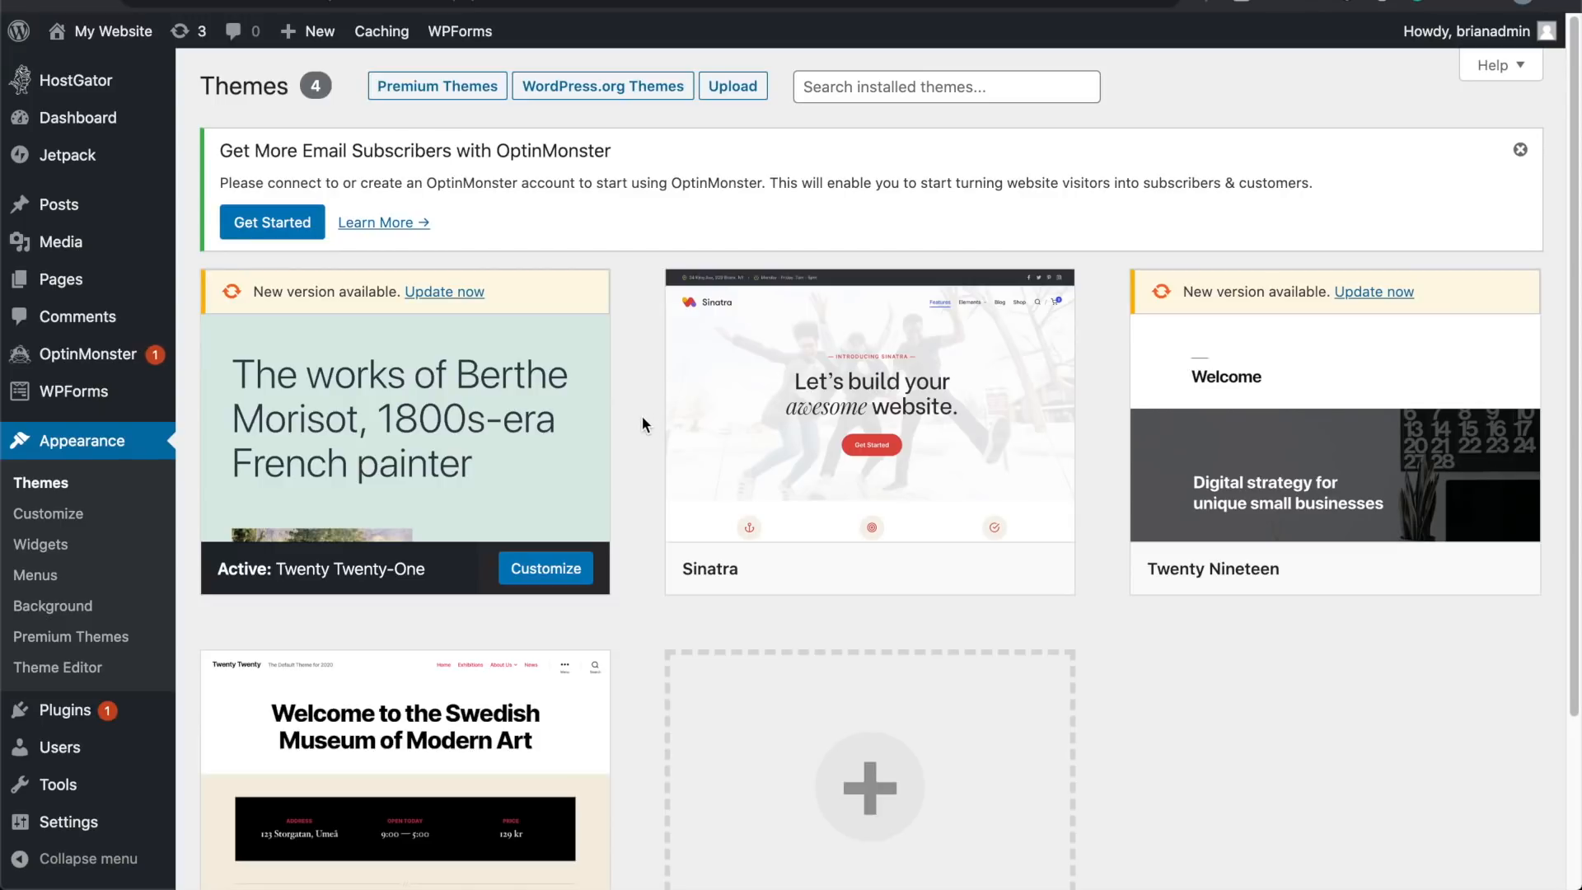
scroll(641, 416, down, 1)
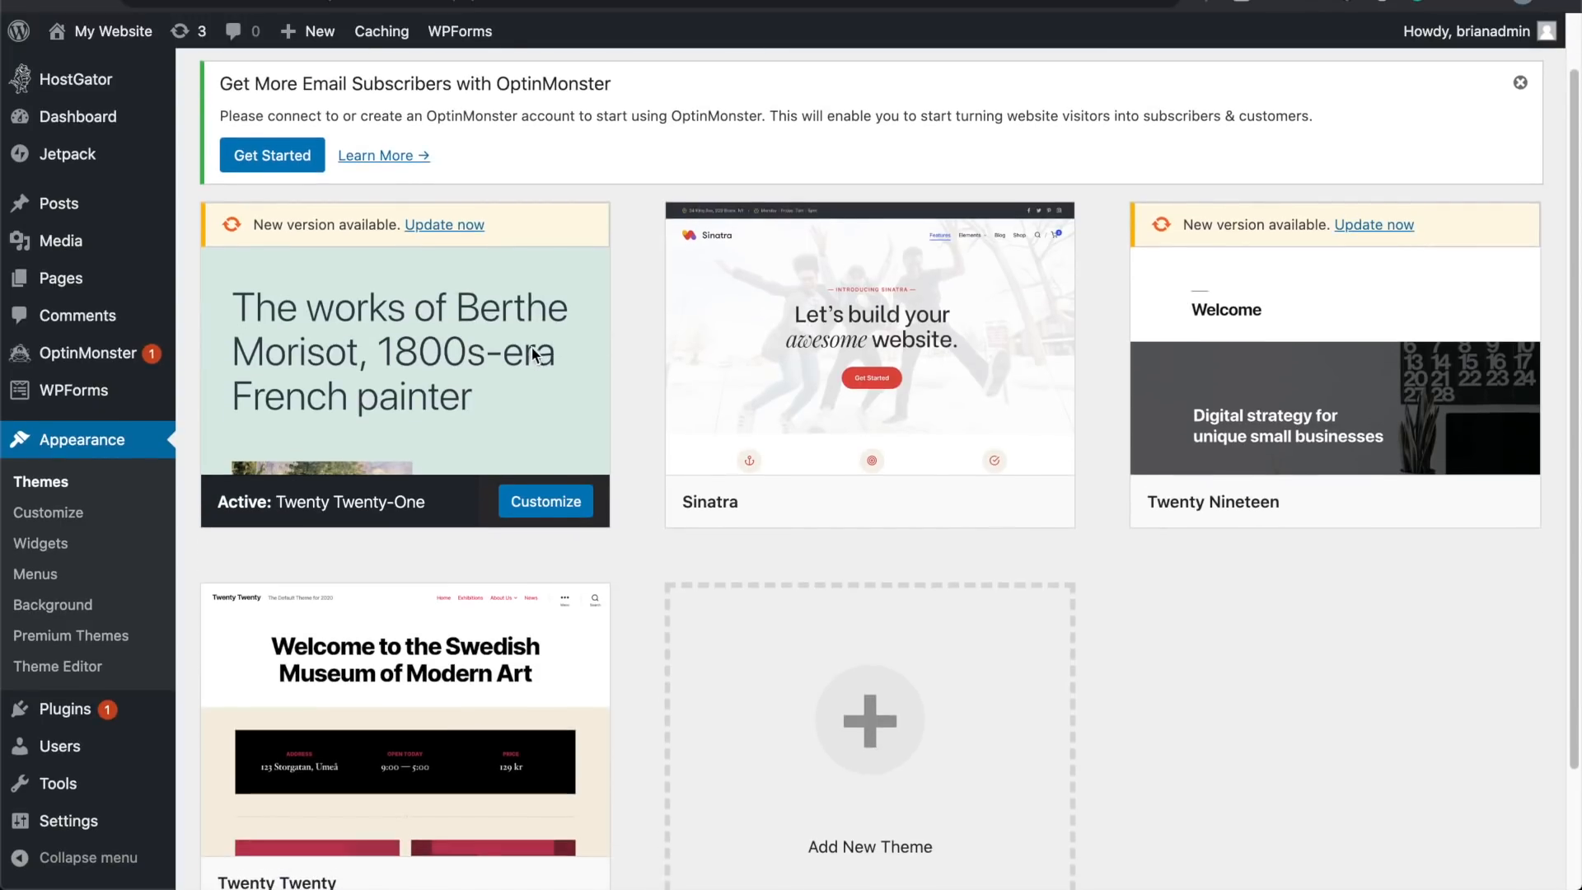
scroll(639, 355, down, 2)
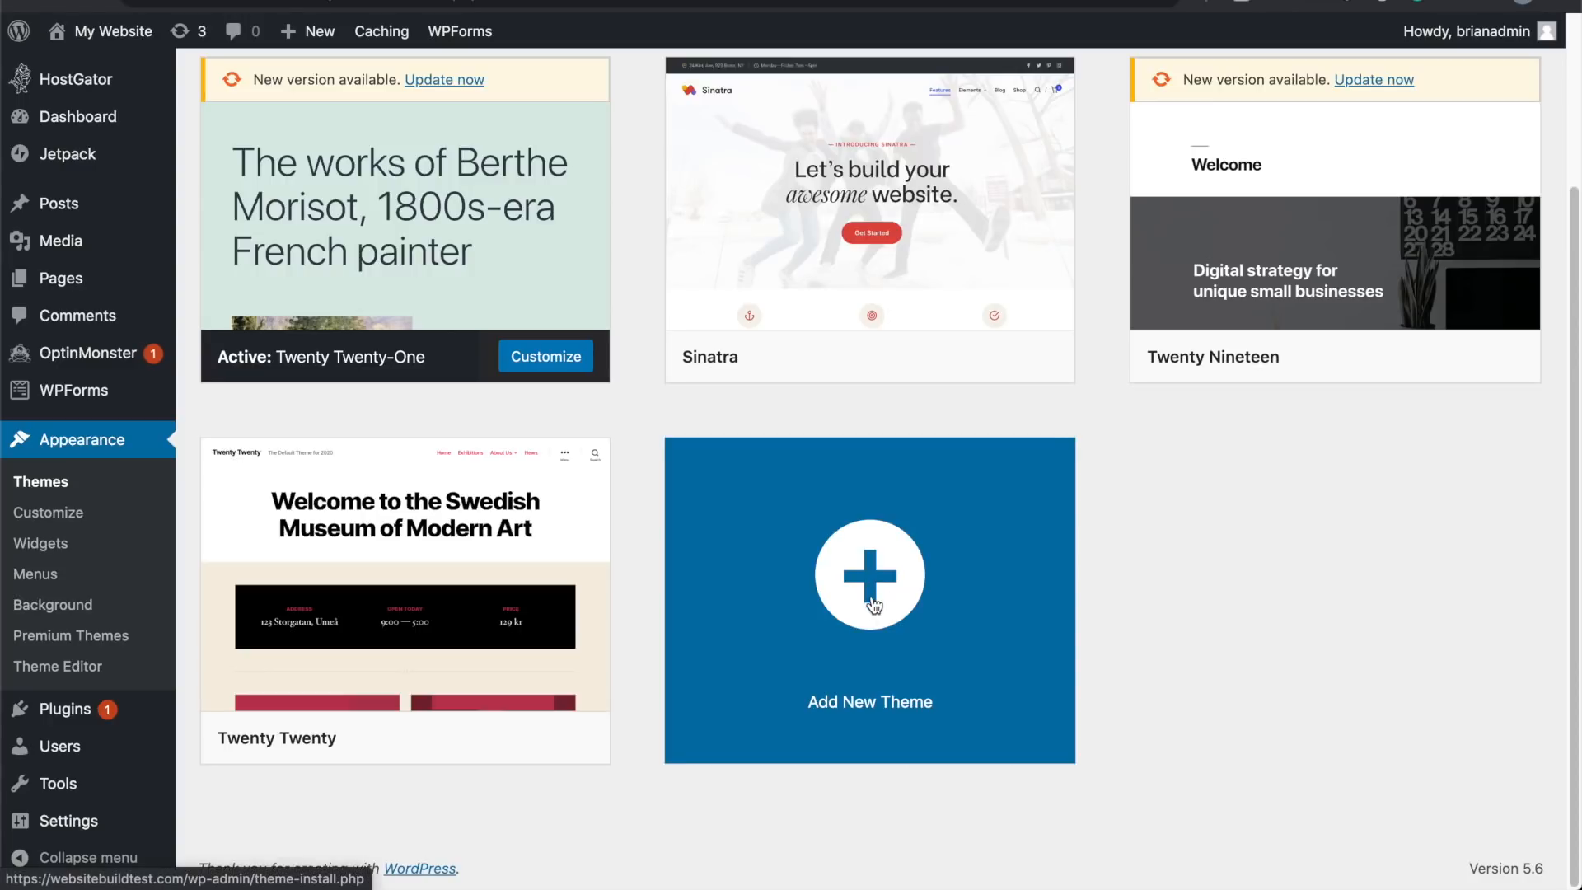
Step: Open Starter Templates from Add New Theme and filter the library to Free templates
click(874, 606)
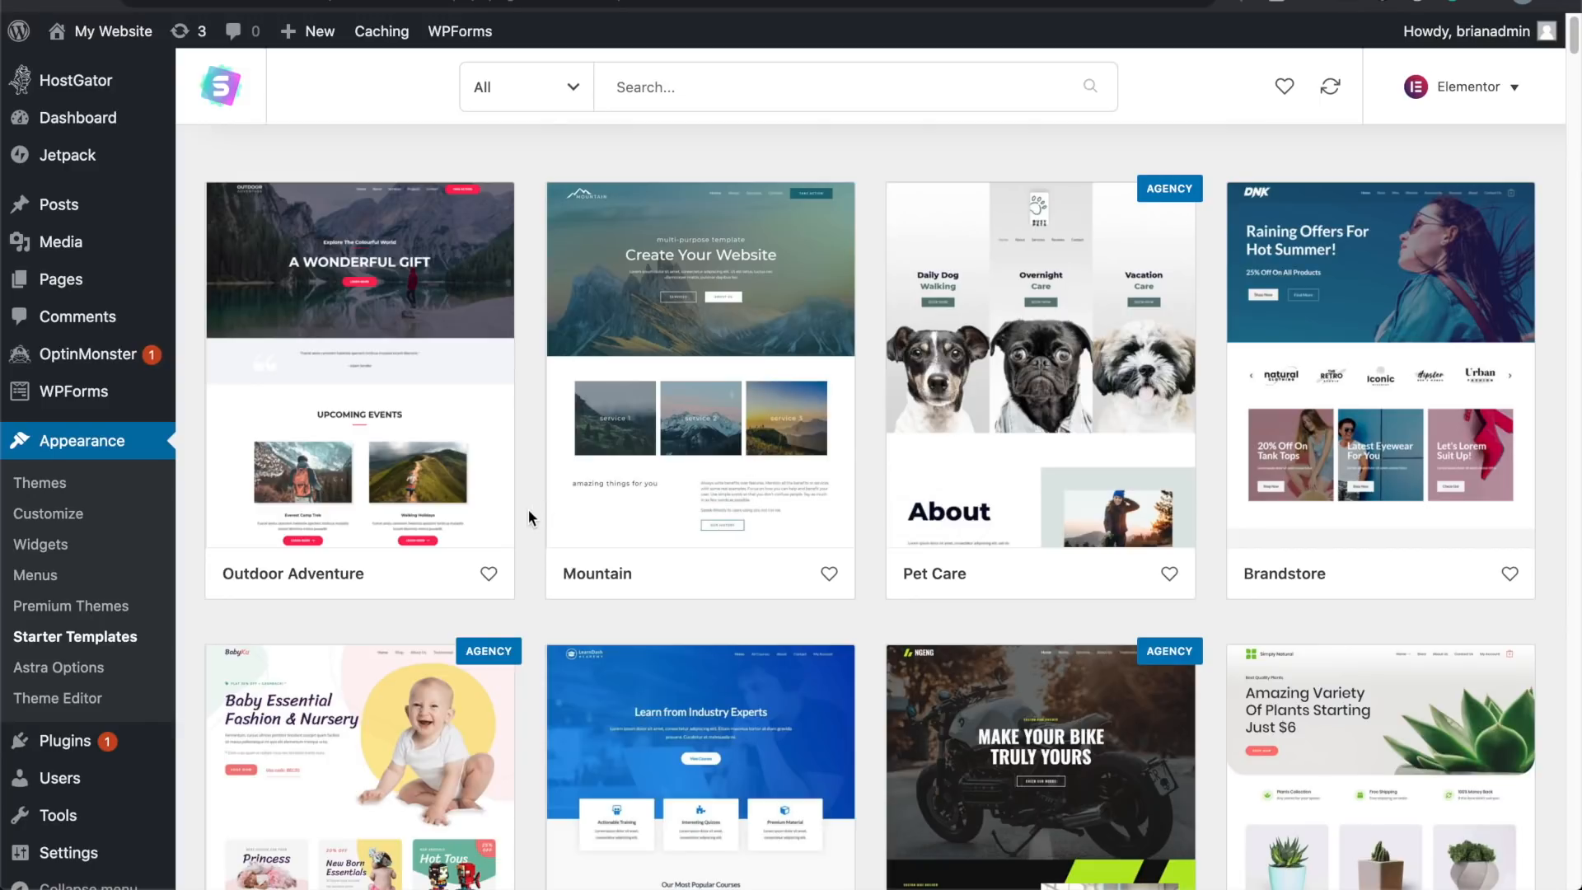
click(575, 88)
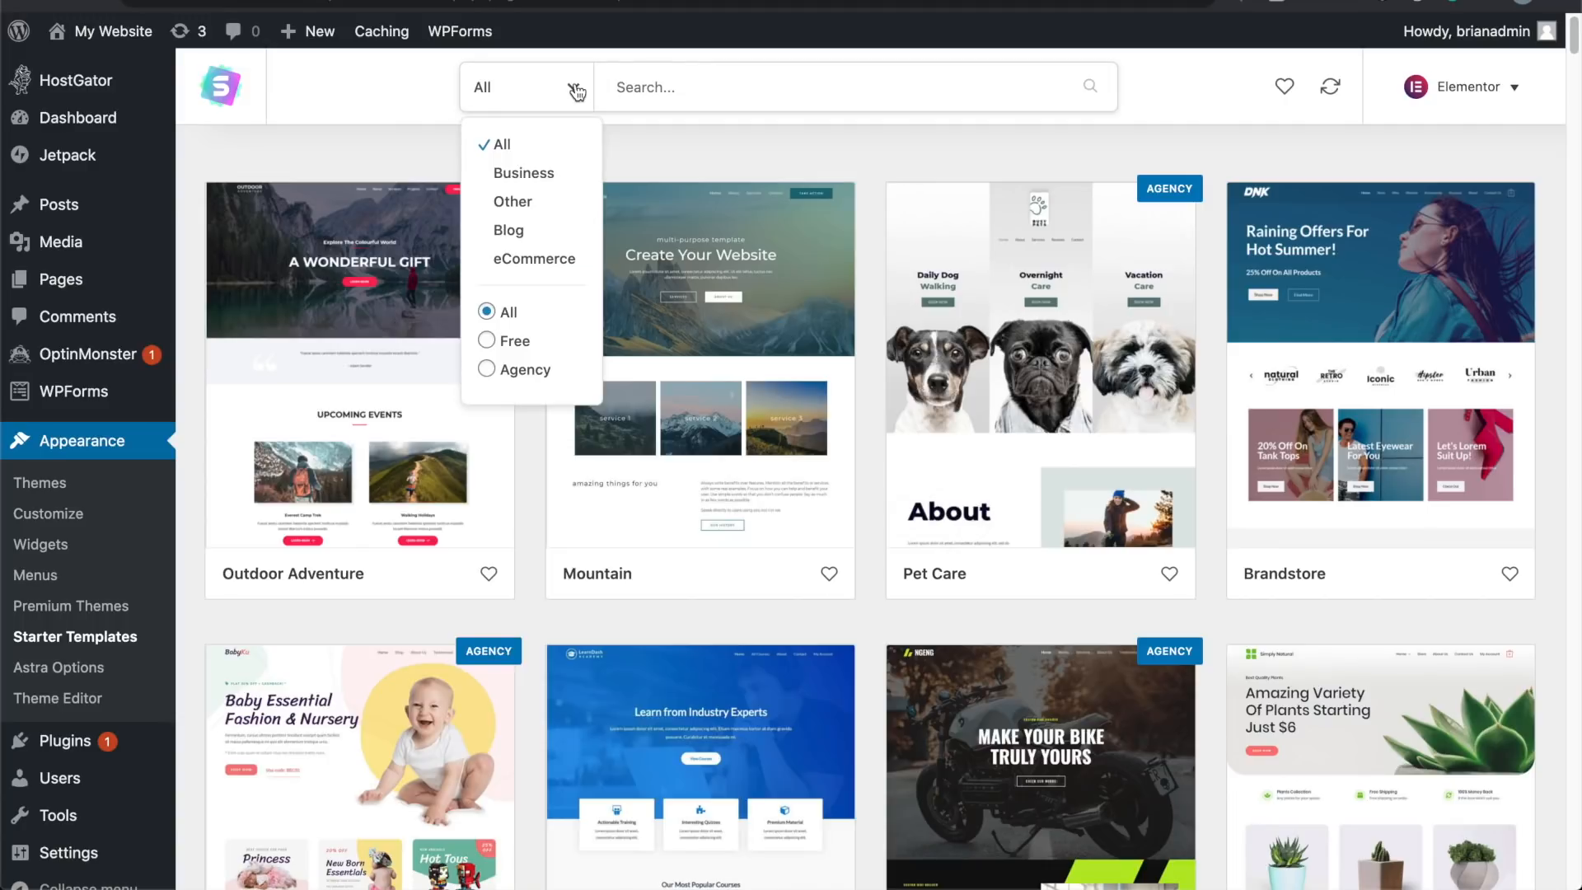
click(488, 342)
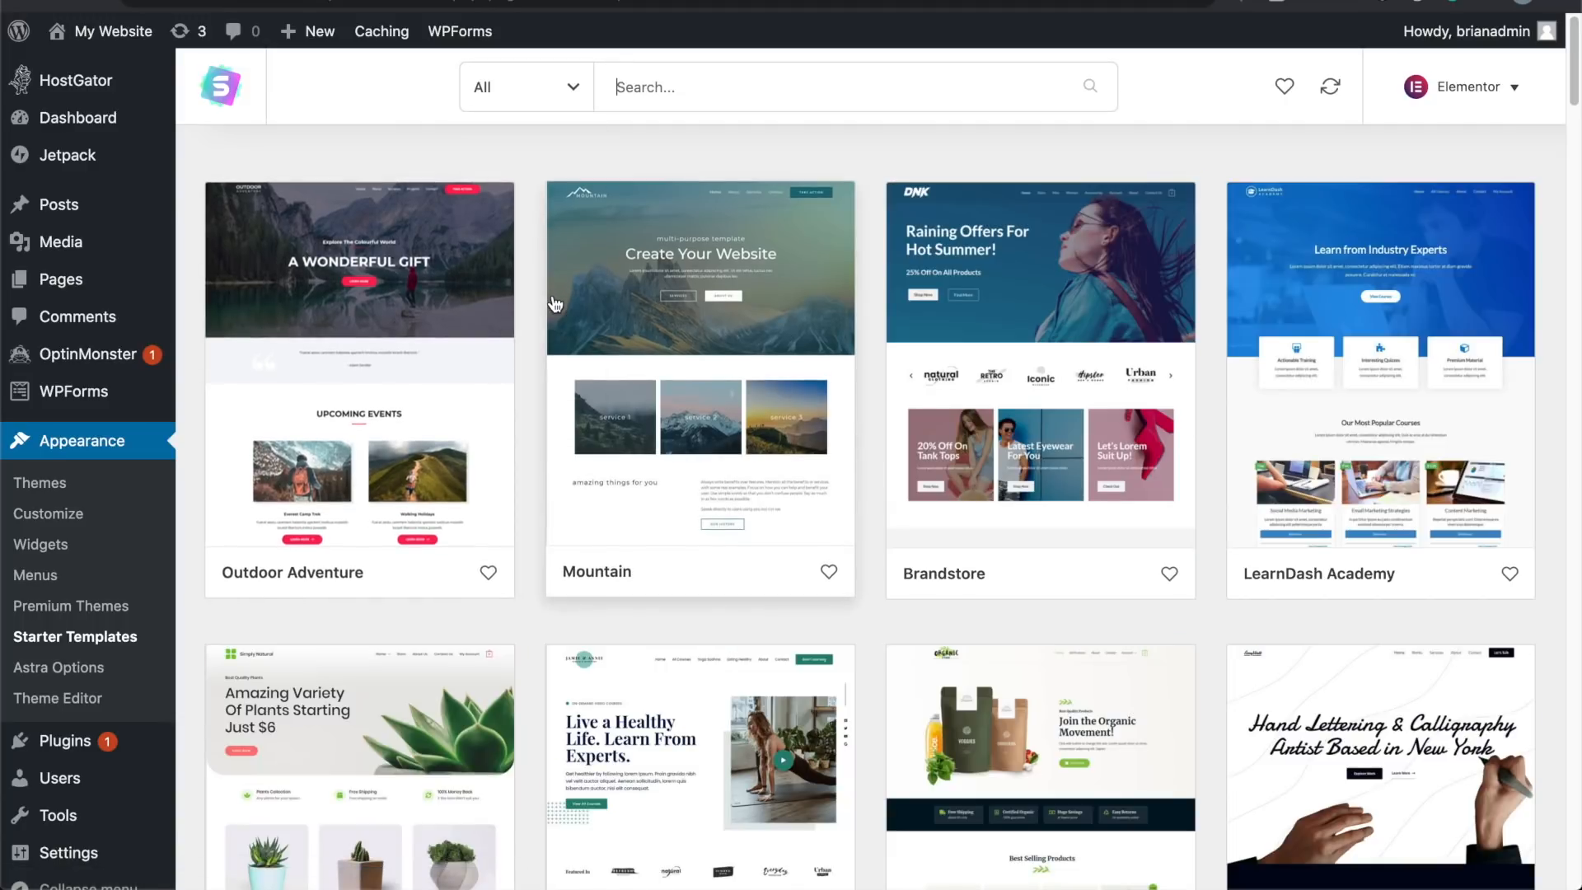
scroll(555, 305, down, 3)
scroll(554, 305, down, 5)
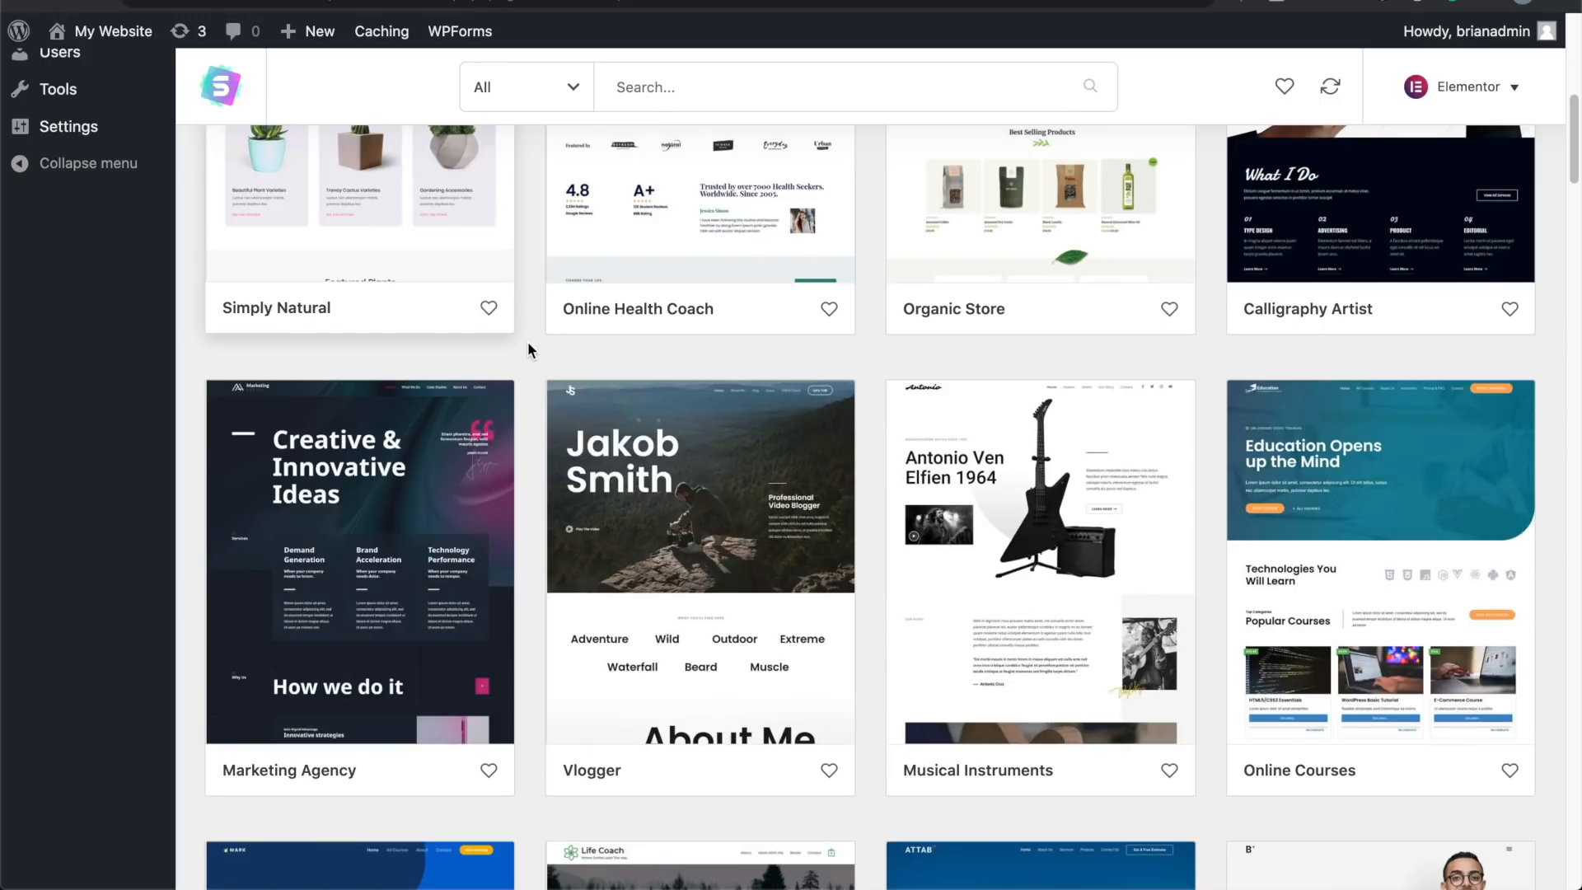
scroll(528, 341, down, 6)
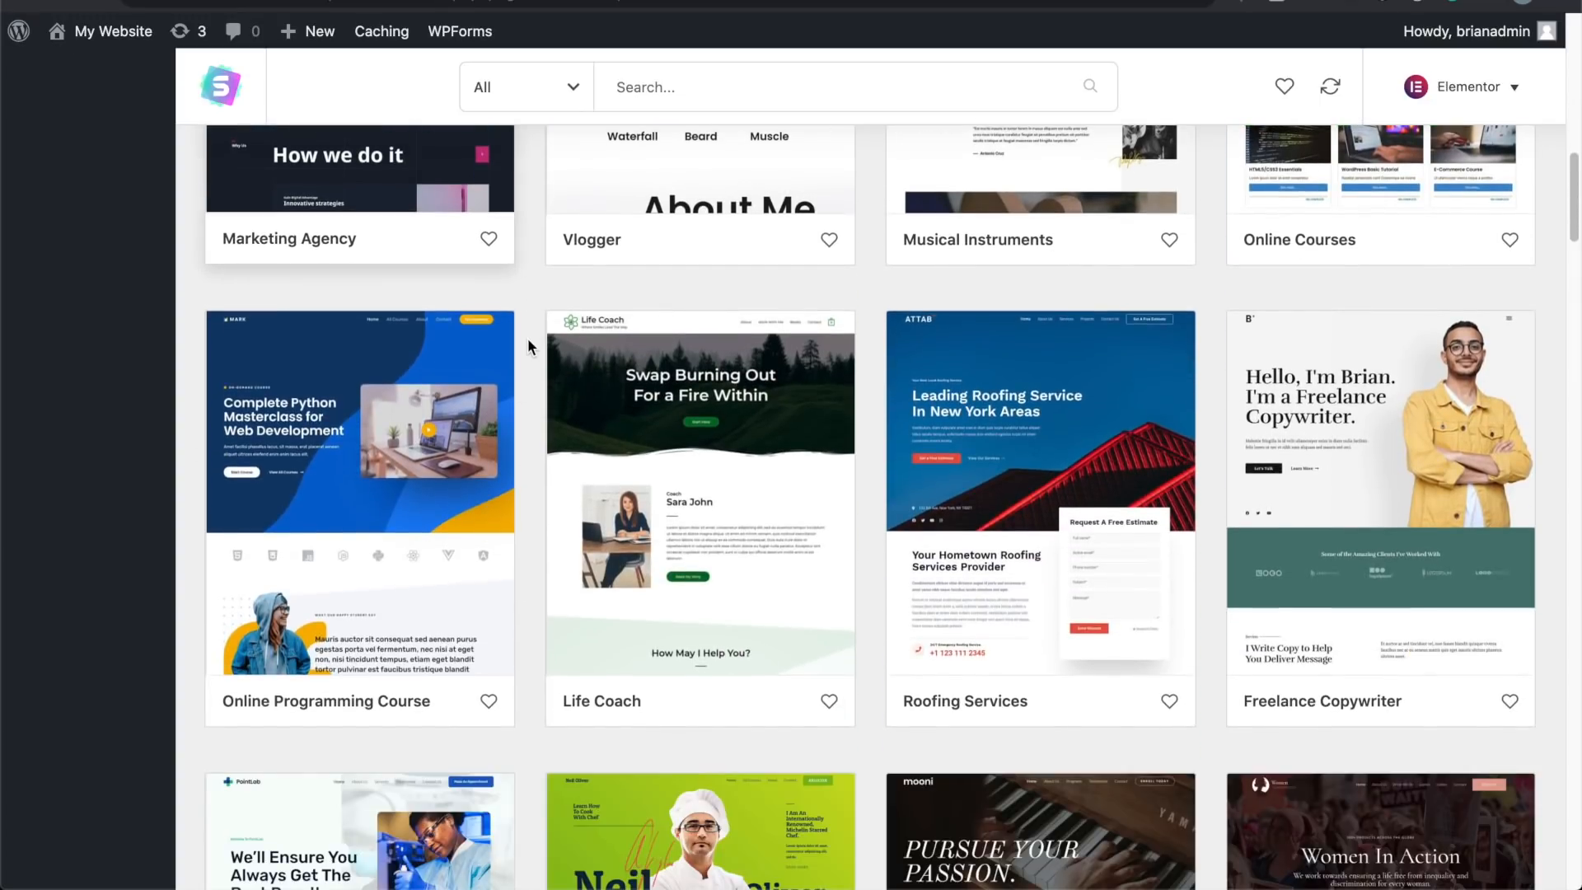
scroll(527, 338, down, 4)
scroll(528, 345, down, 3)
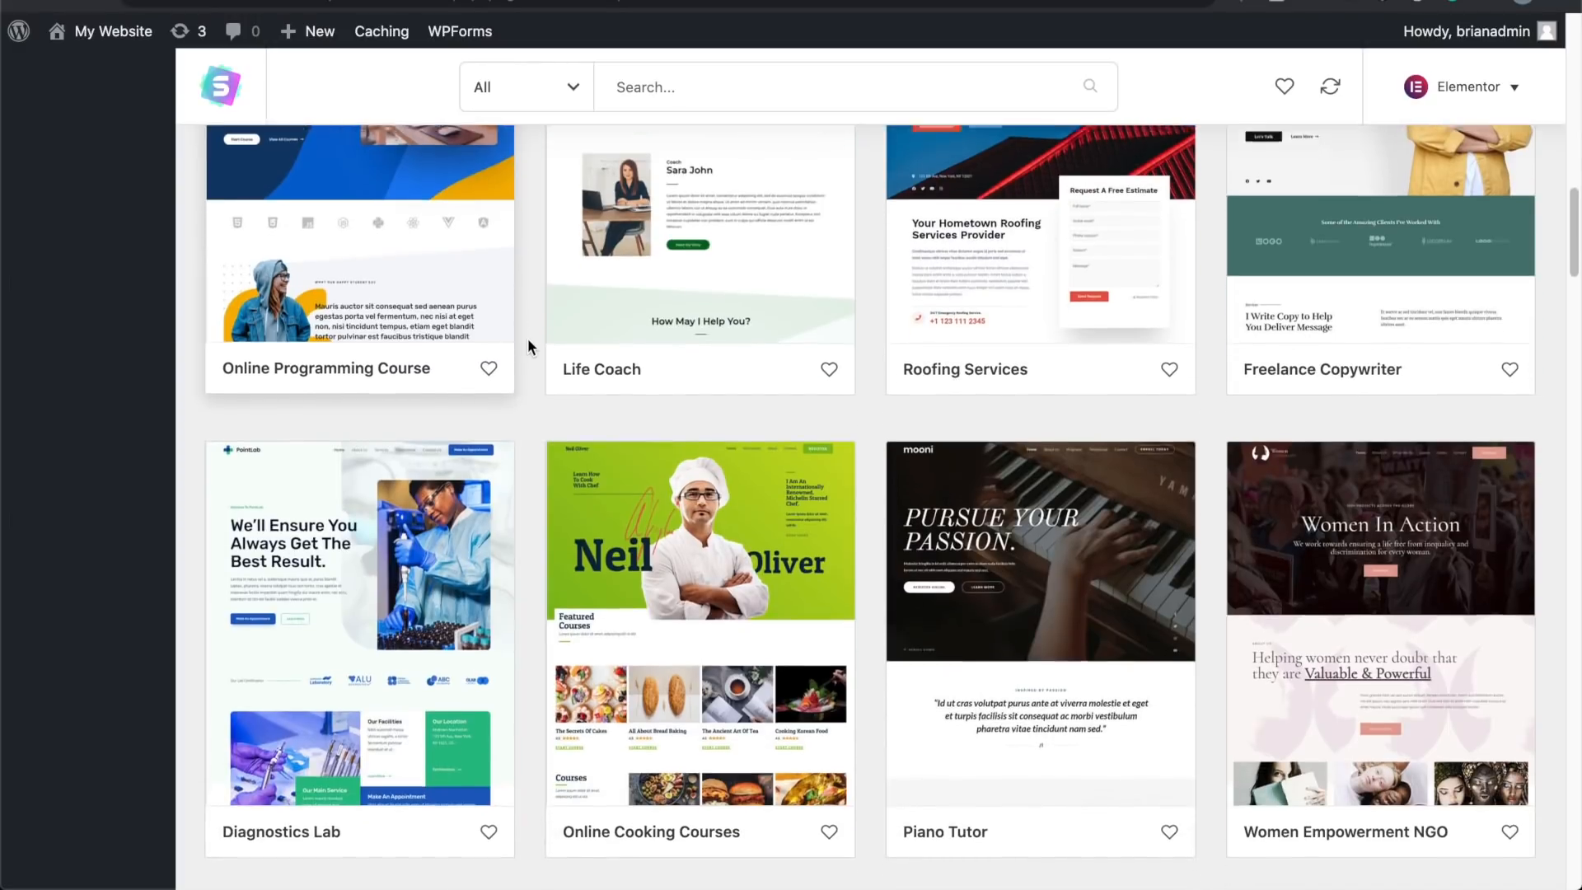
scroll(528, 338, down, 4)
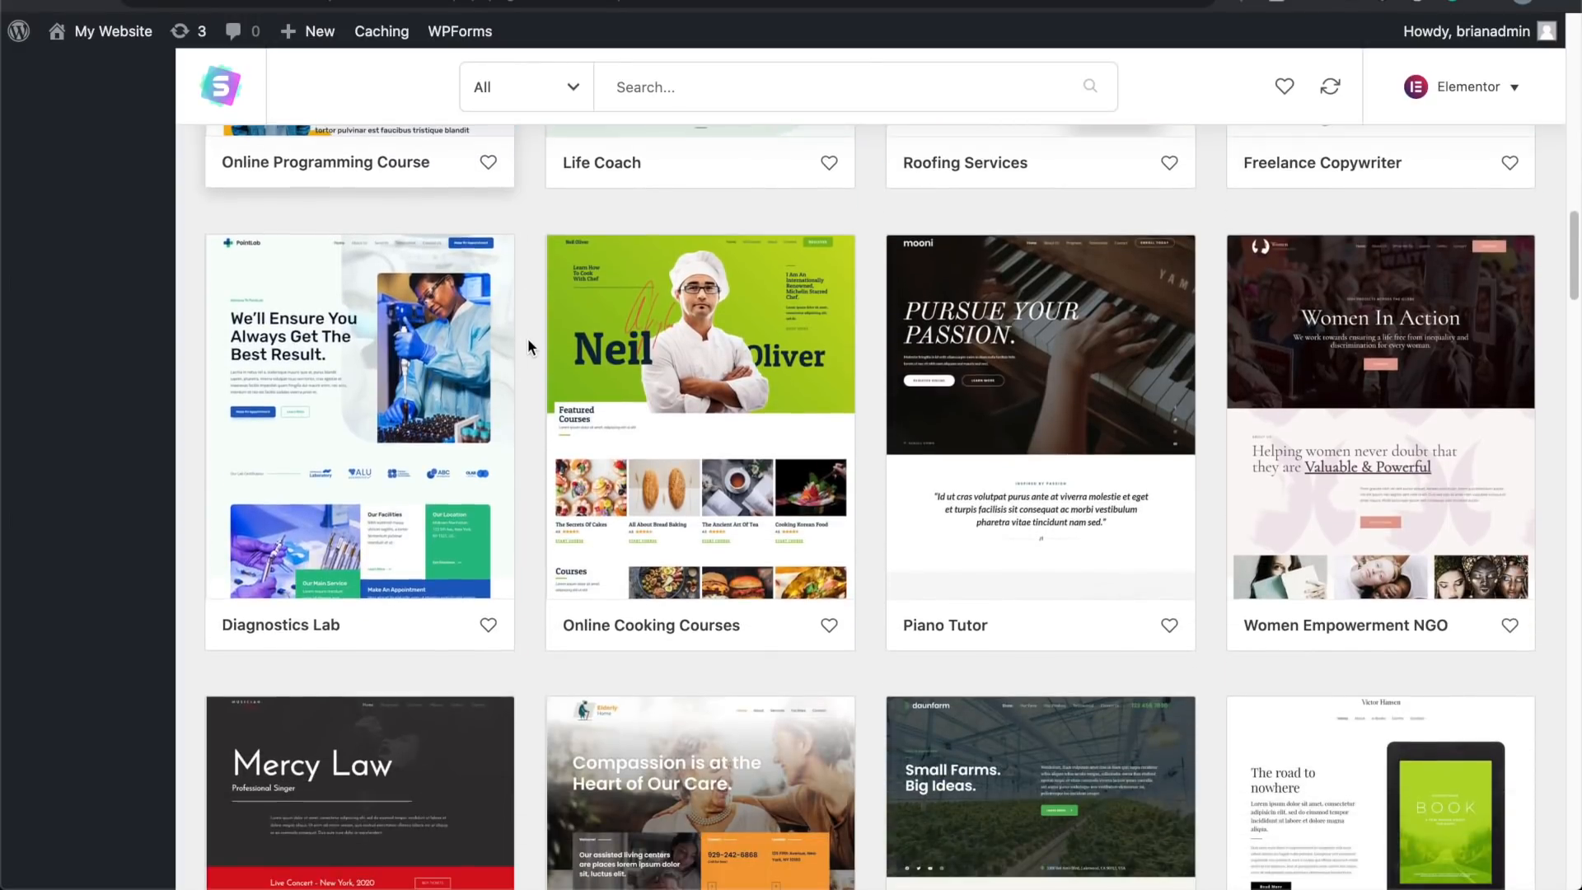
scroll(527, 338, up, 3)
scroll(528, 338, up, 10)
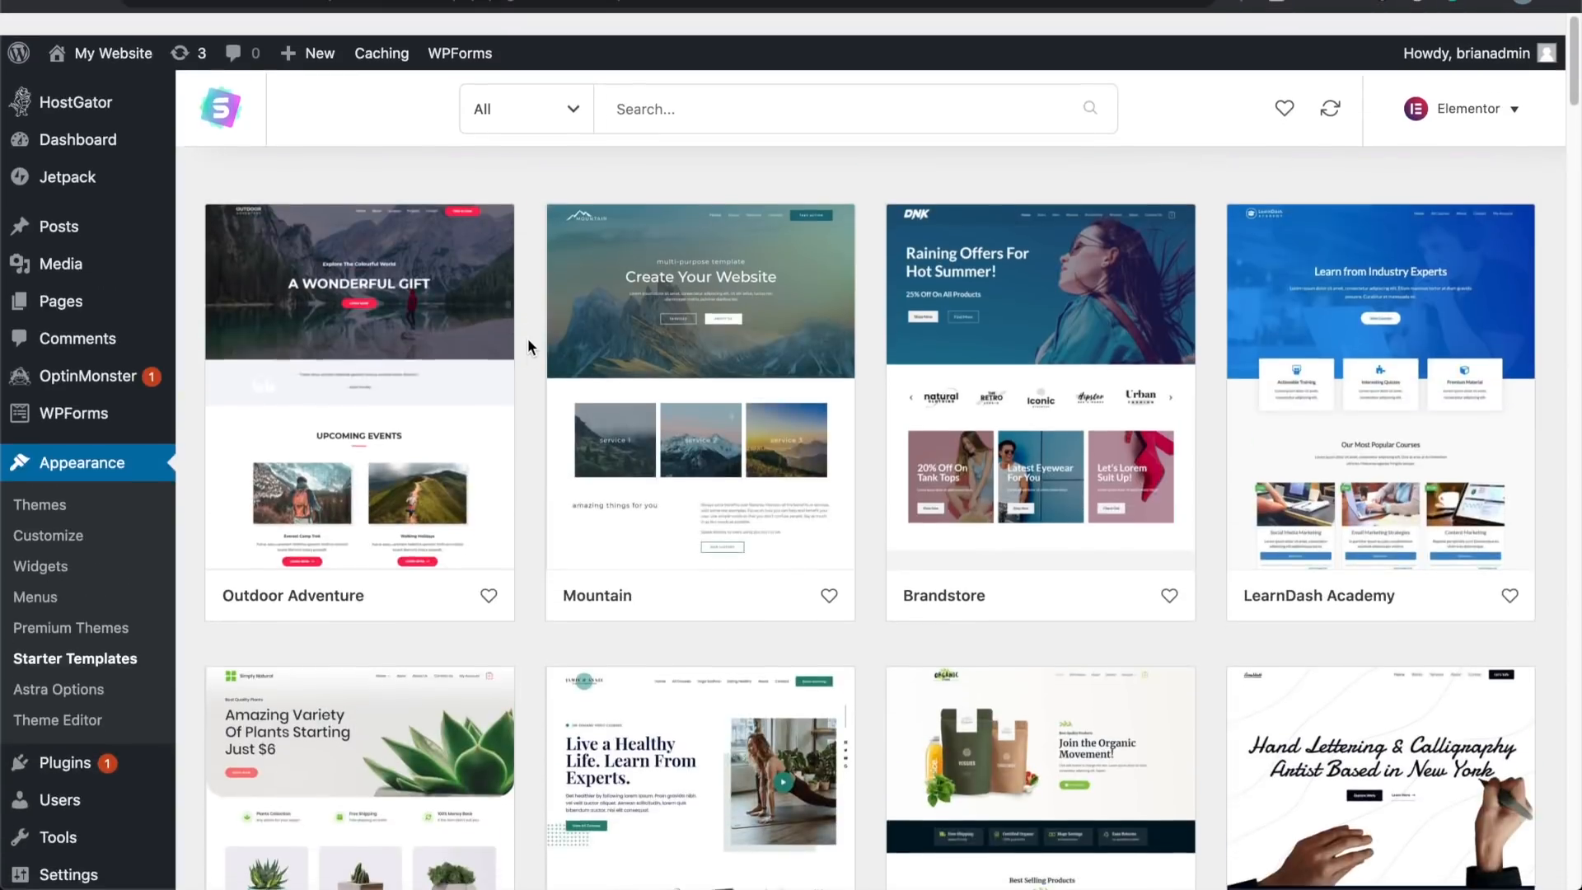
Step: Import the complete Mountain starter site and view its 'Create Your Website' homepage
click(707, 328)
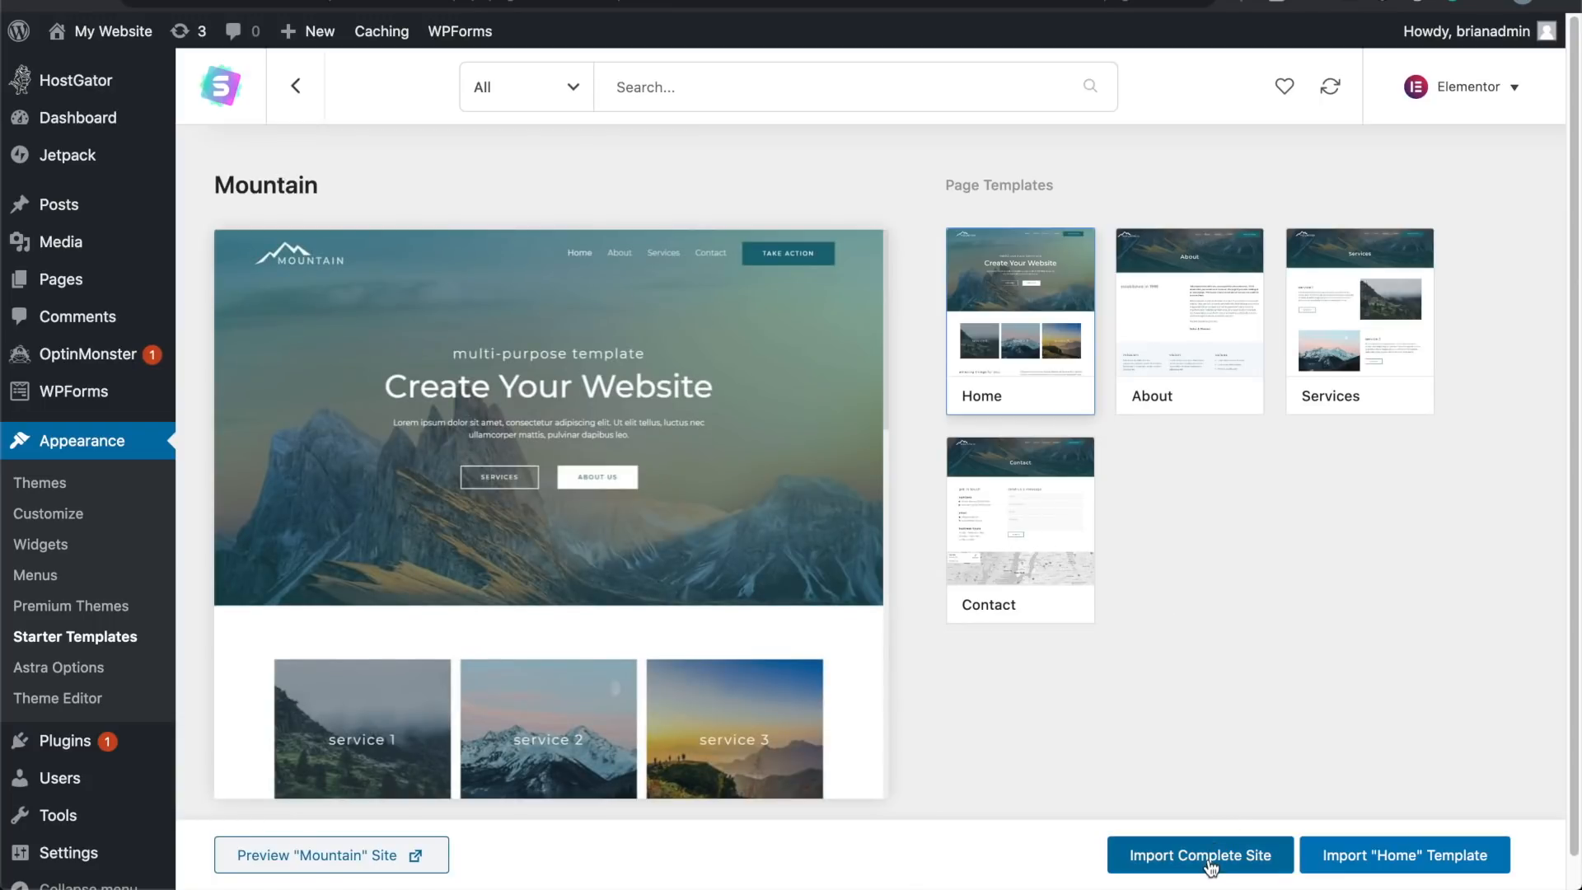
click(1208, 862)
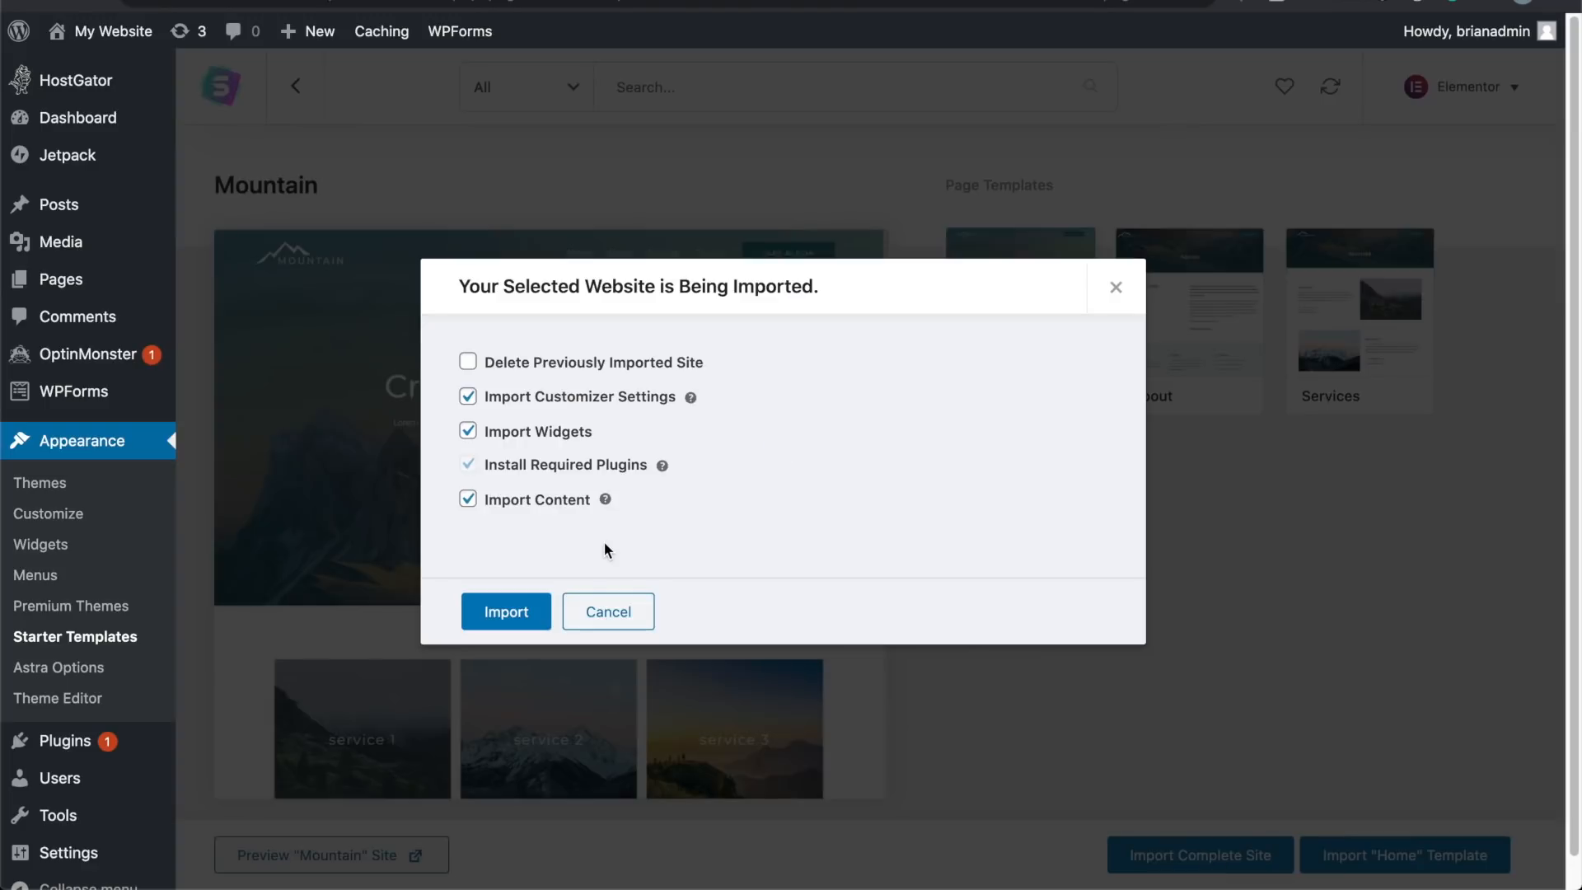
click(530, 614)
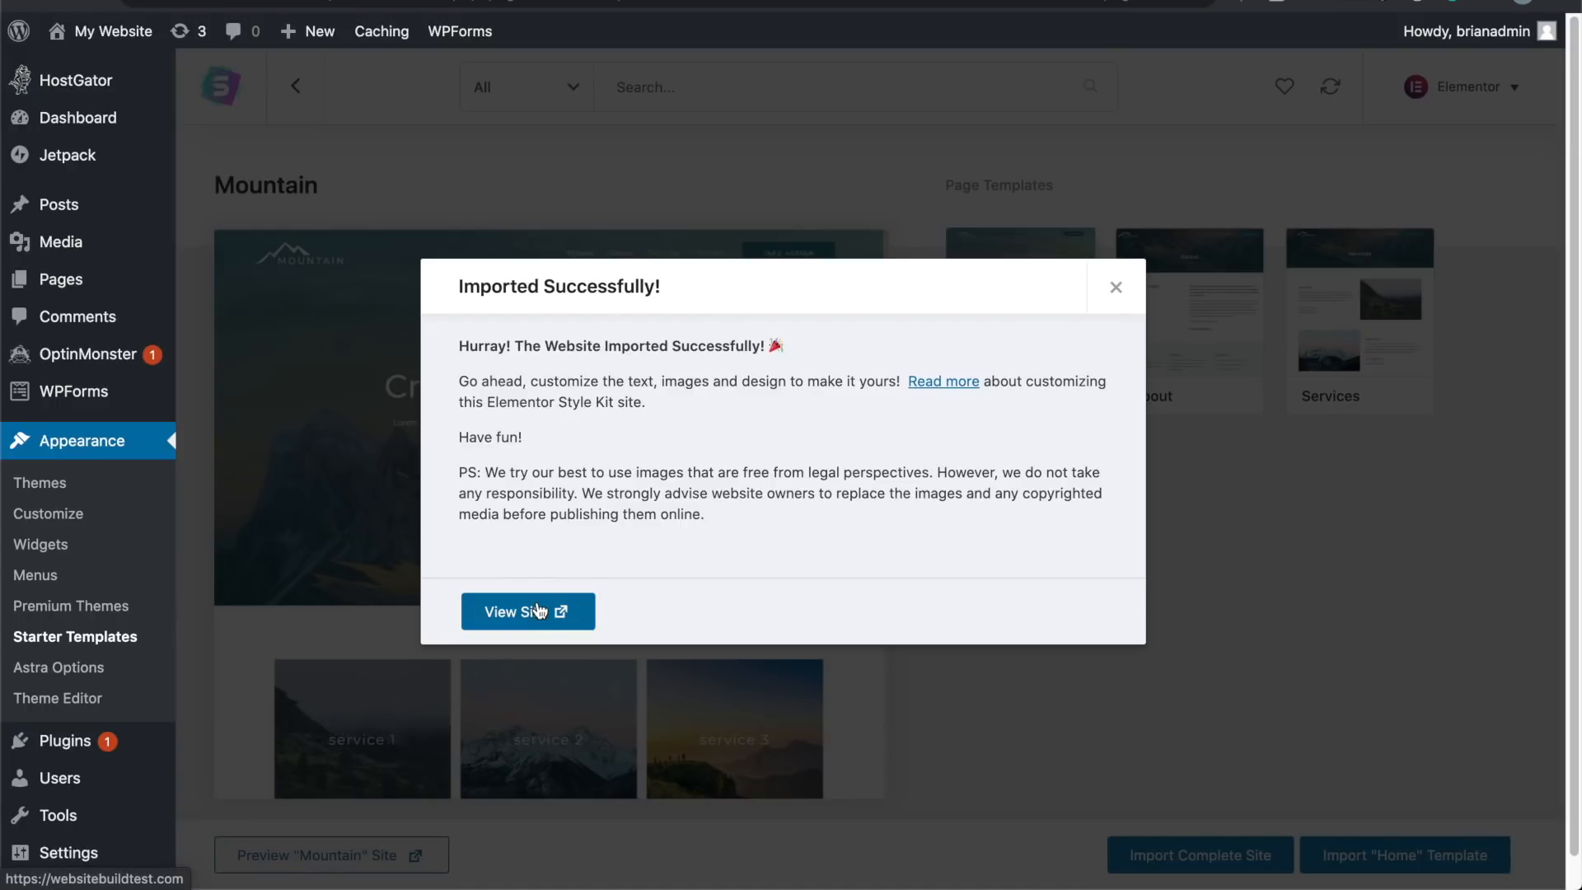
click(539, 611)
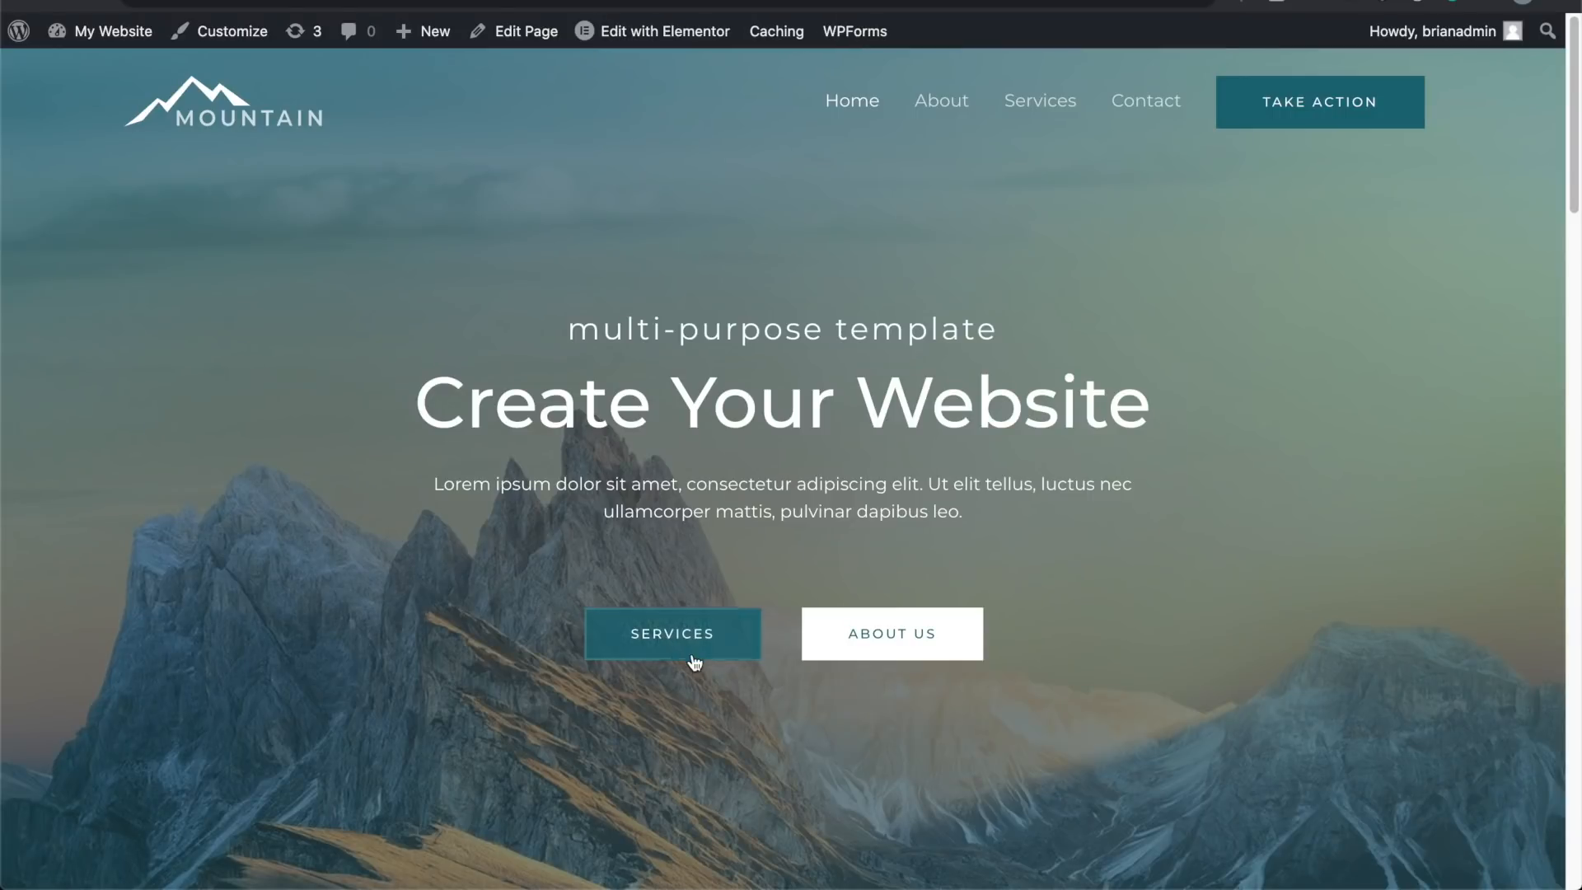
scroll(200, 548, down, 5)
scroll(200, 550, down, 18)
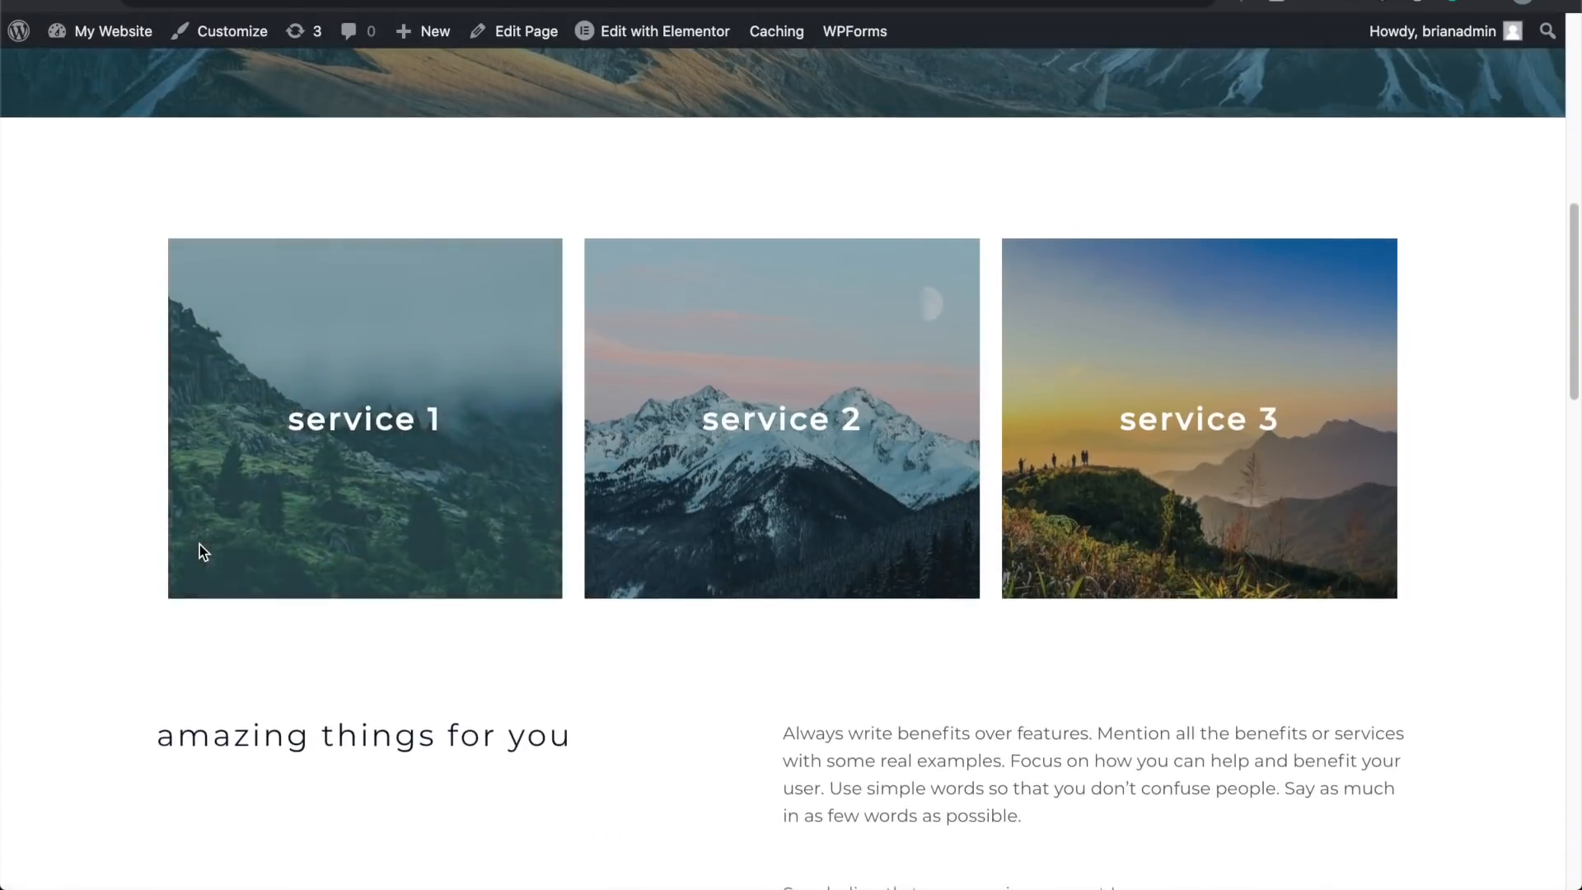
scroll(199, 545, down, 12)
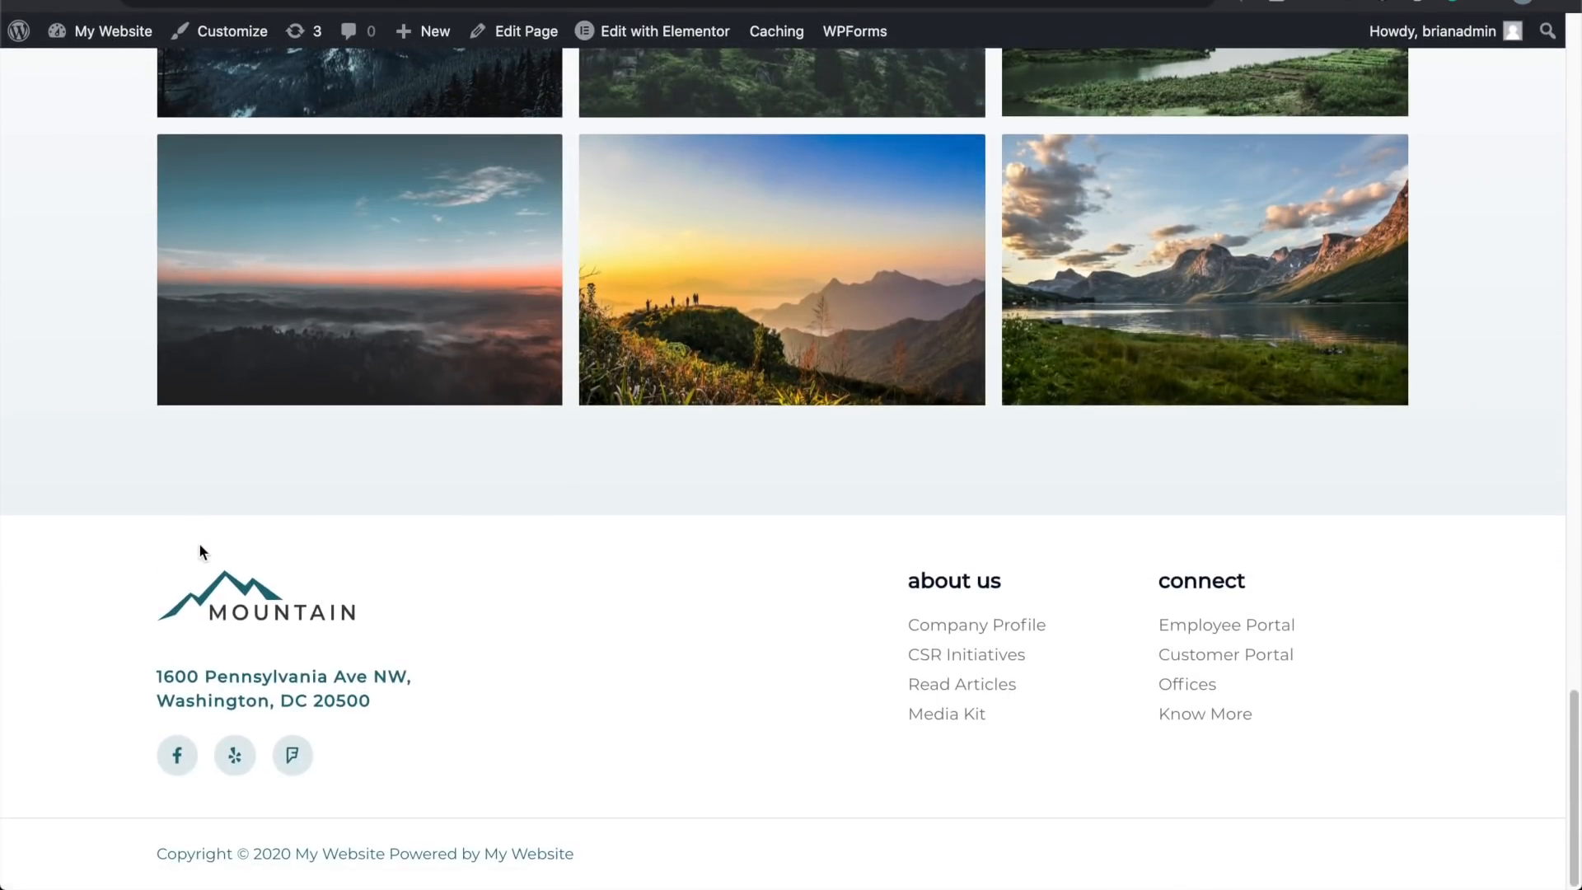
scroll(199, 550, up, 20)
scroll(200, 545, up, 1)
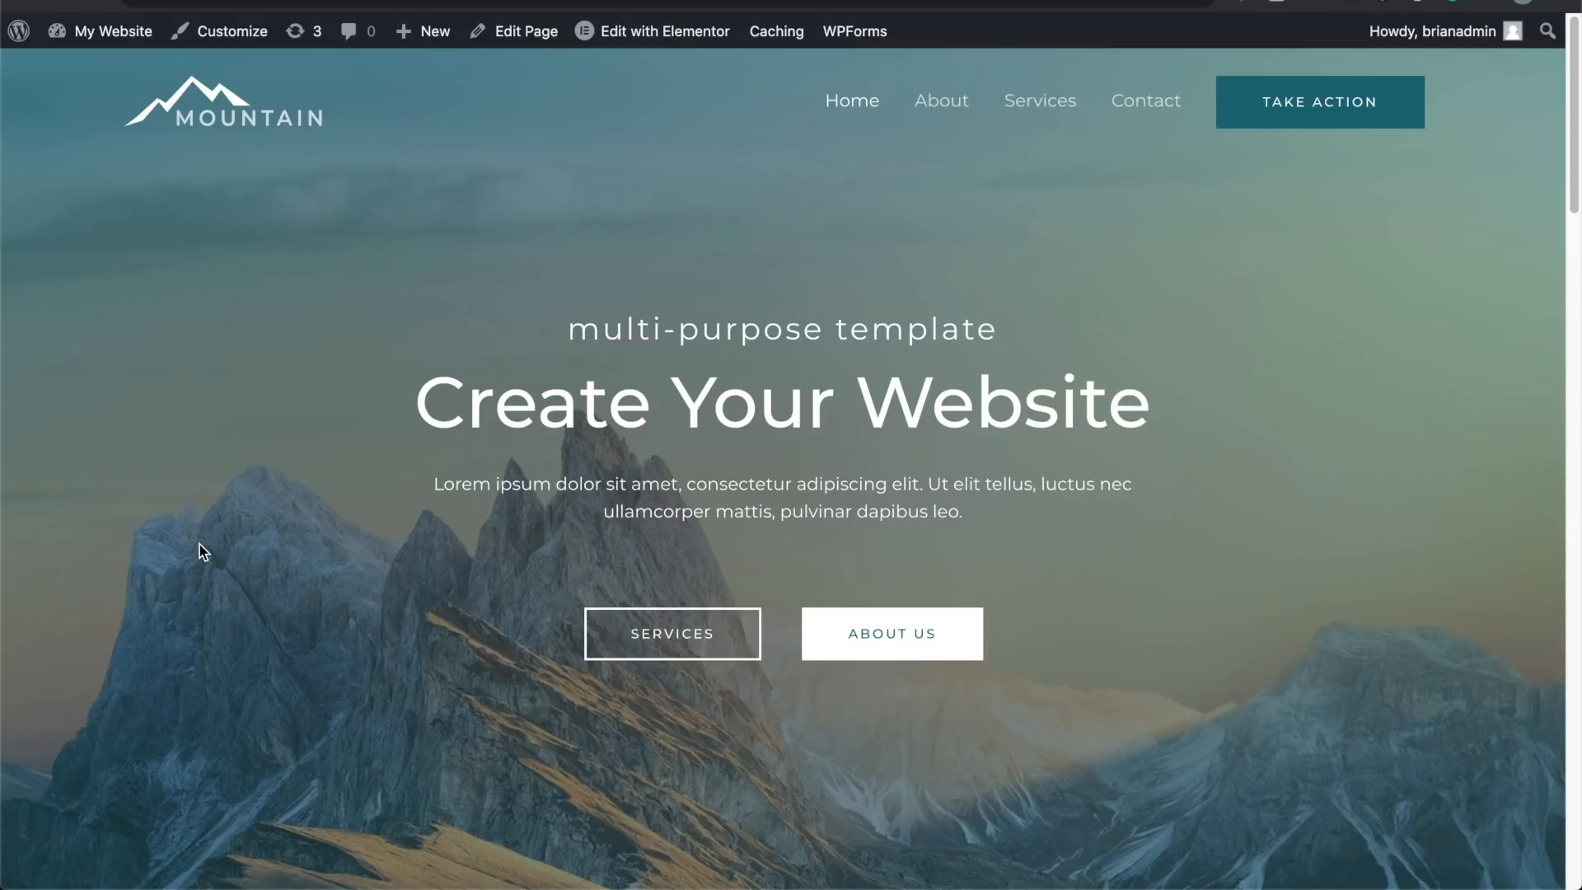
Step: Return to the admin tab and close the Mountain Imported Successfully dialog
key(ctrl+shift+Tab)
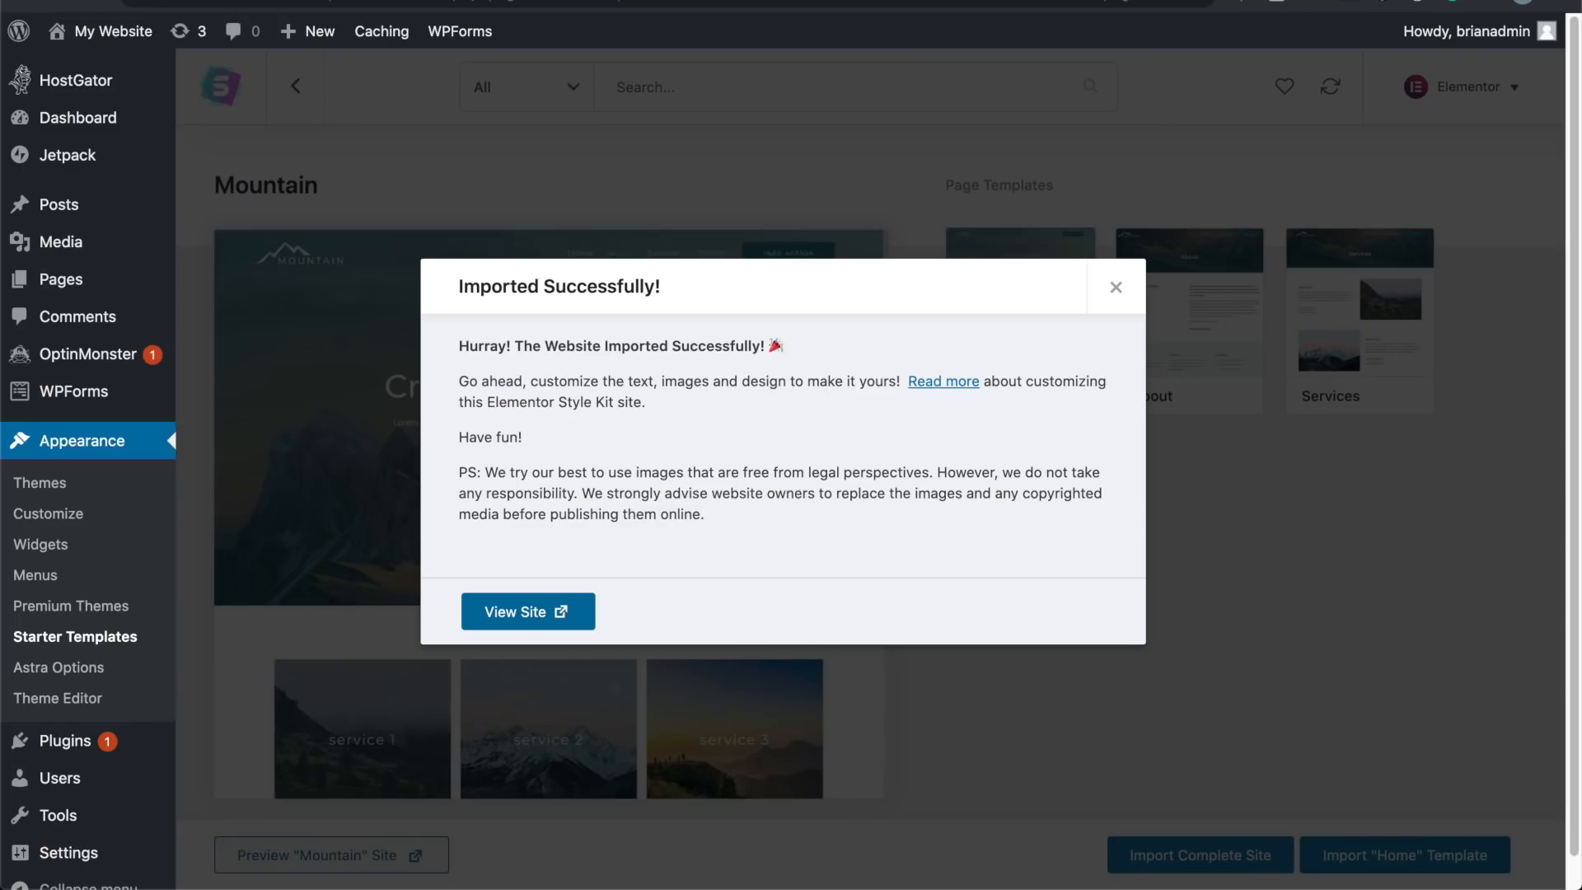
click(1116, 287)
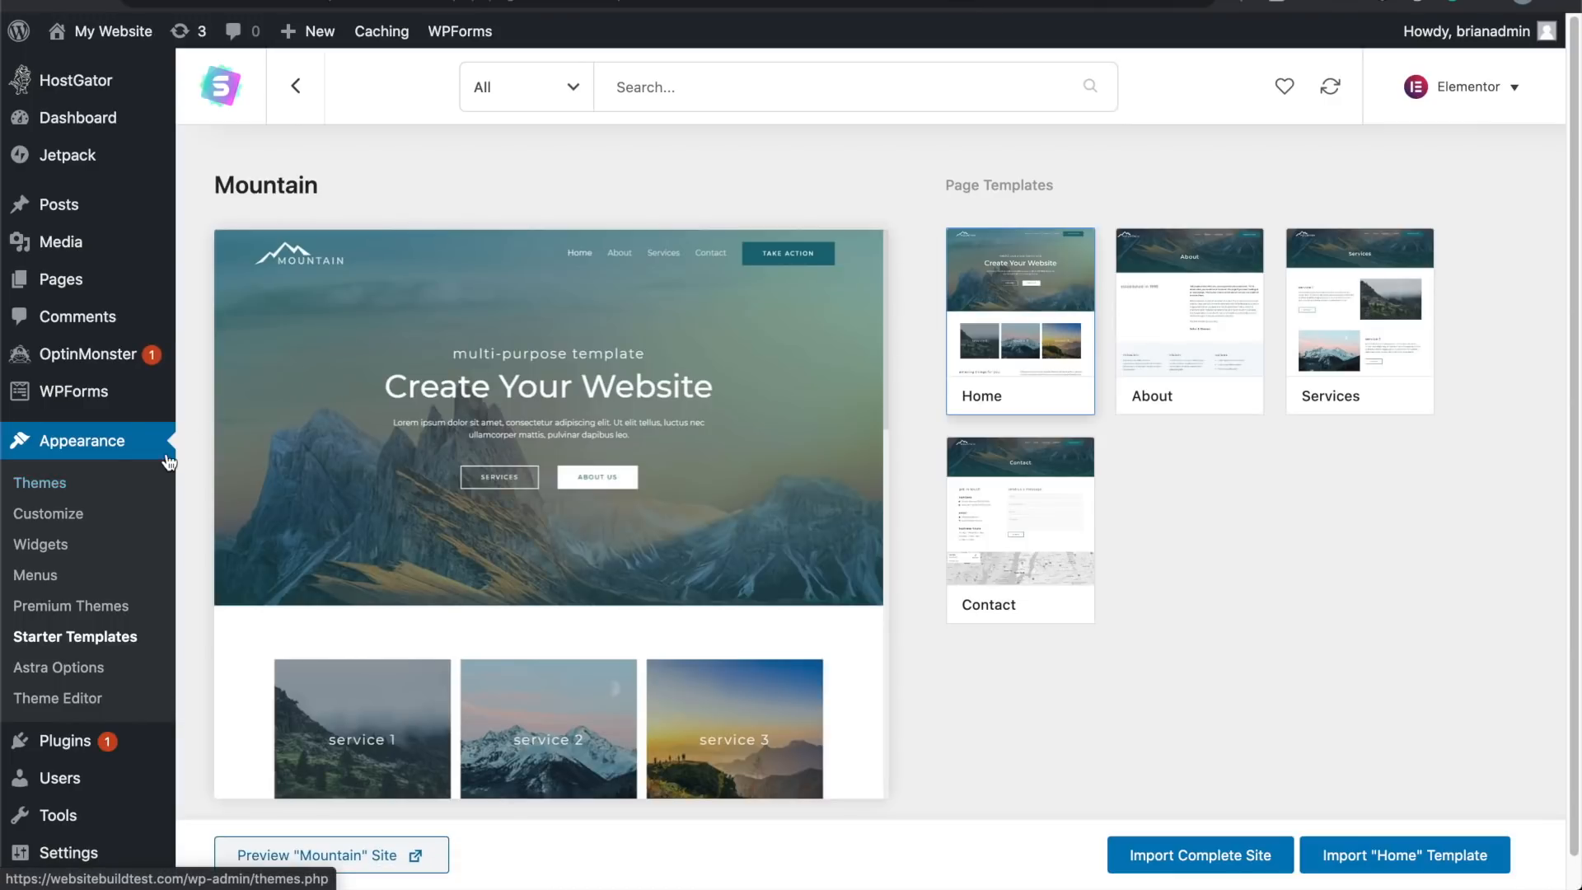
scroll(136, 455, down, 1)
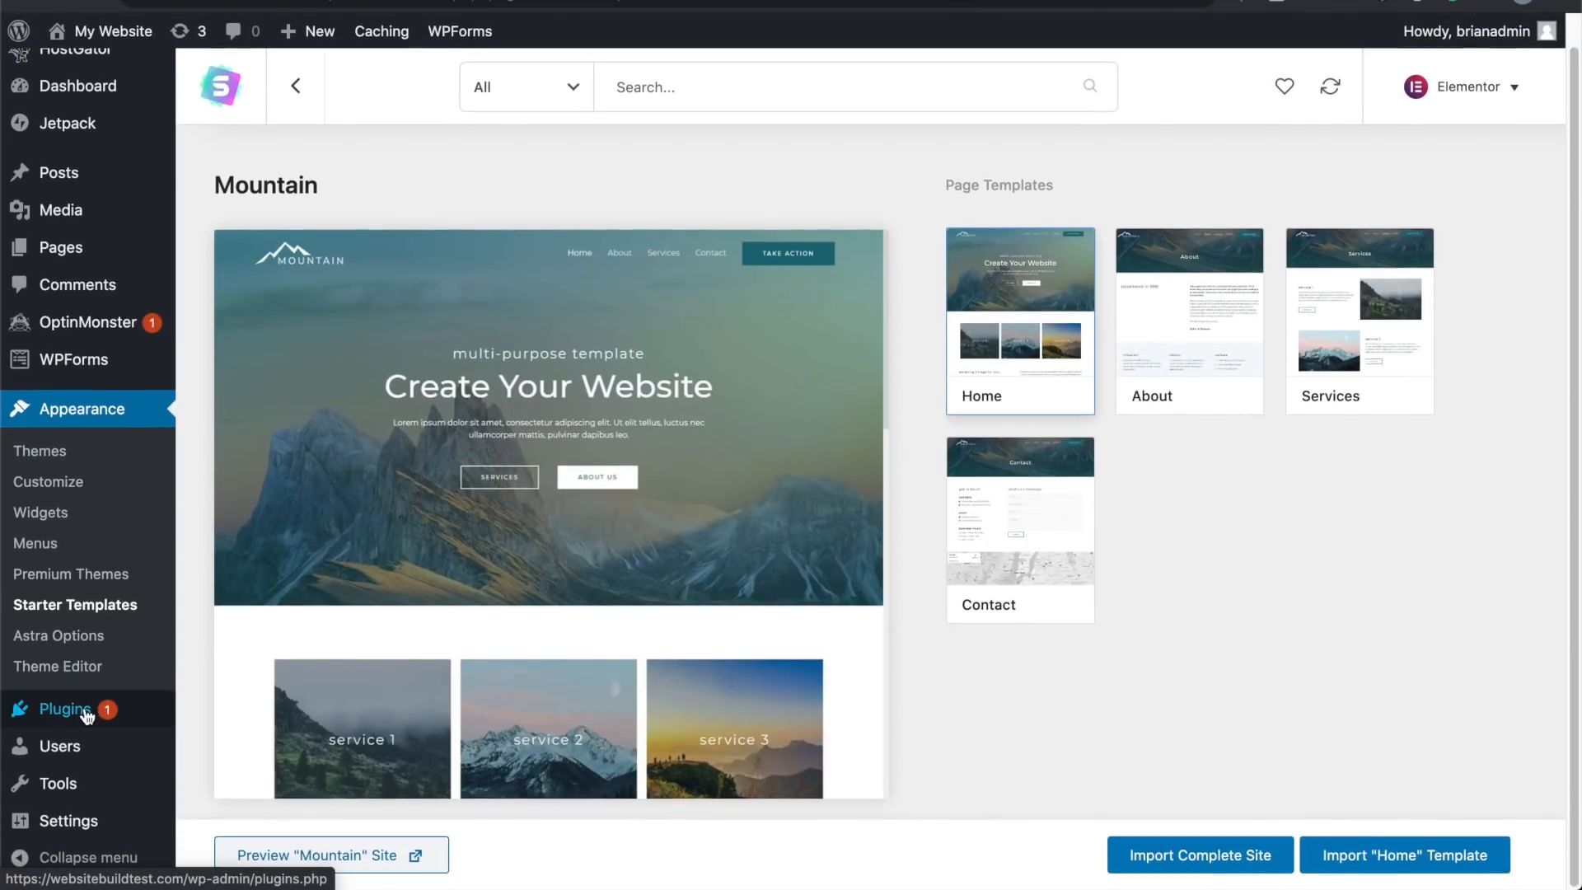
mouse_move(88, 719)
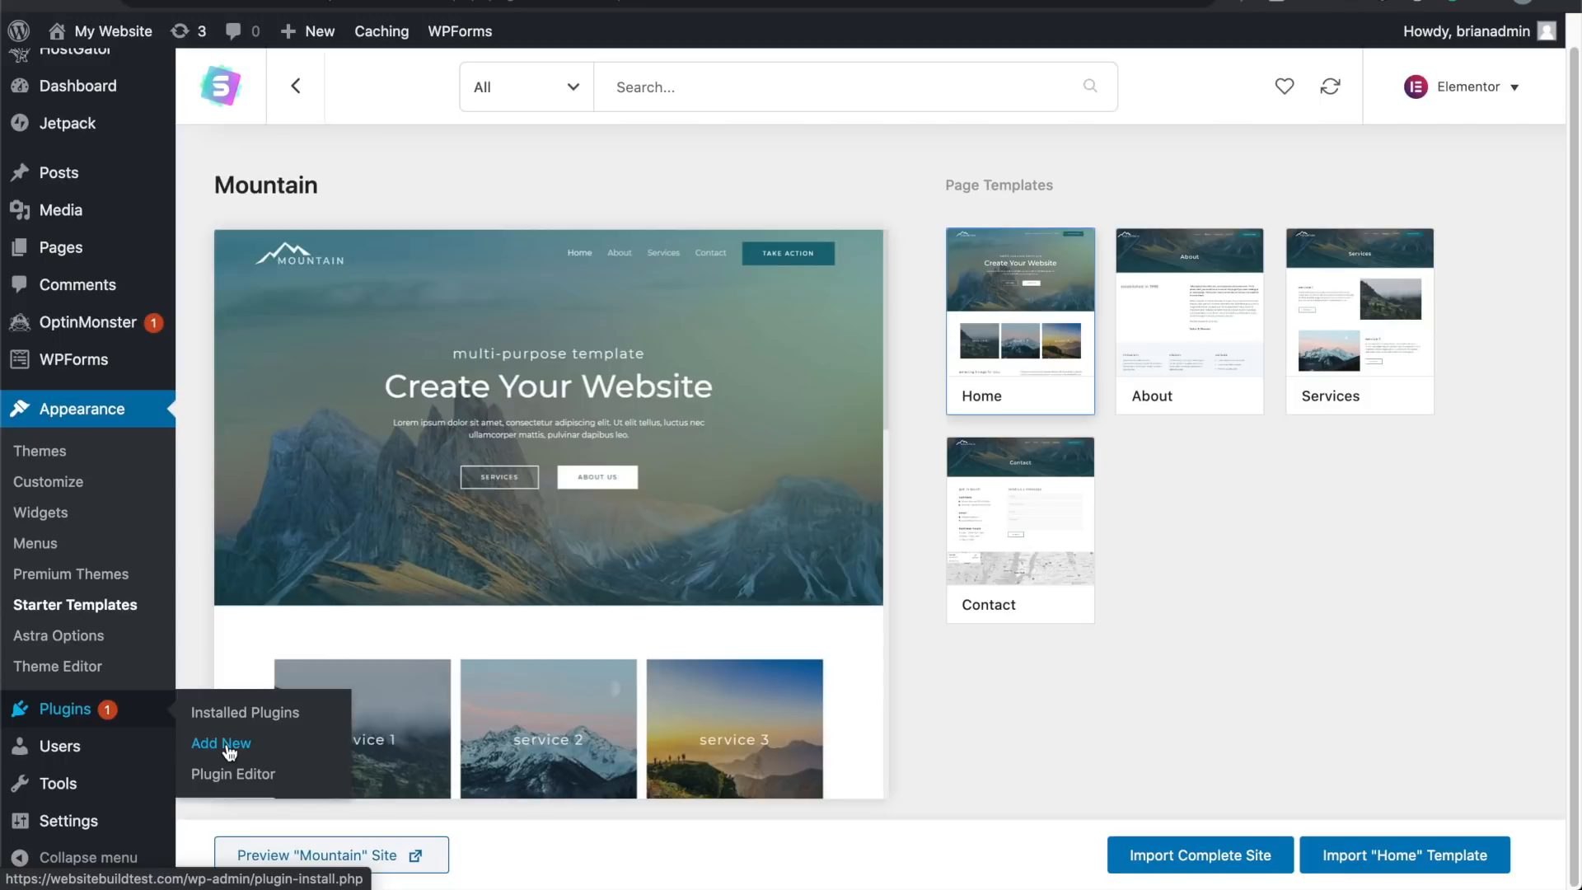
Step: Search plugins for 'elementor', then install and activate Essential Addons for Elementor
click(221, 744)
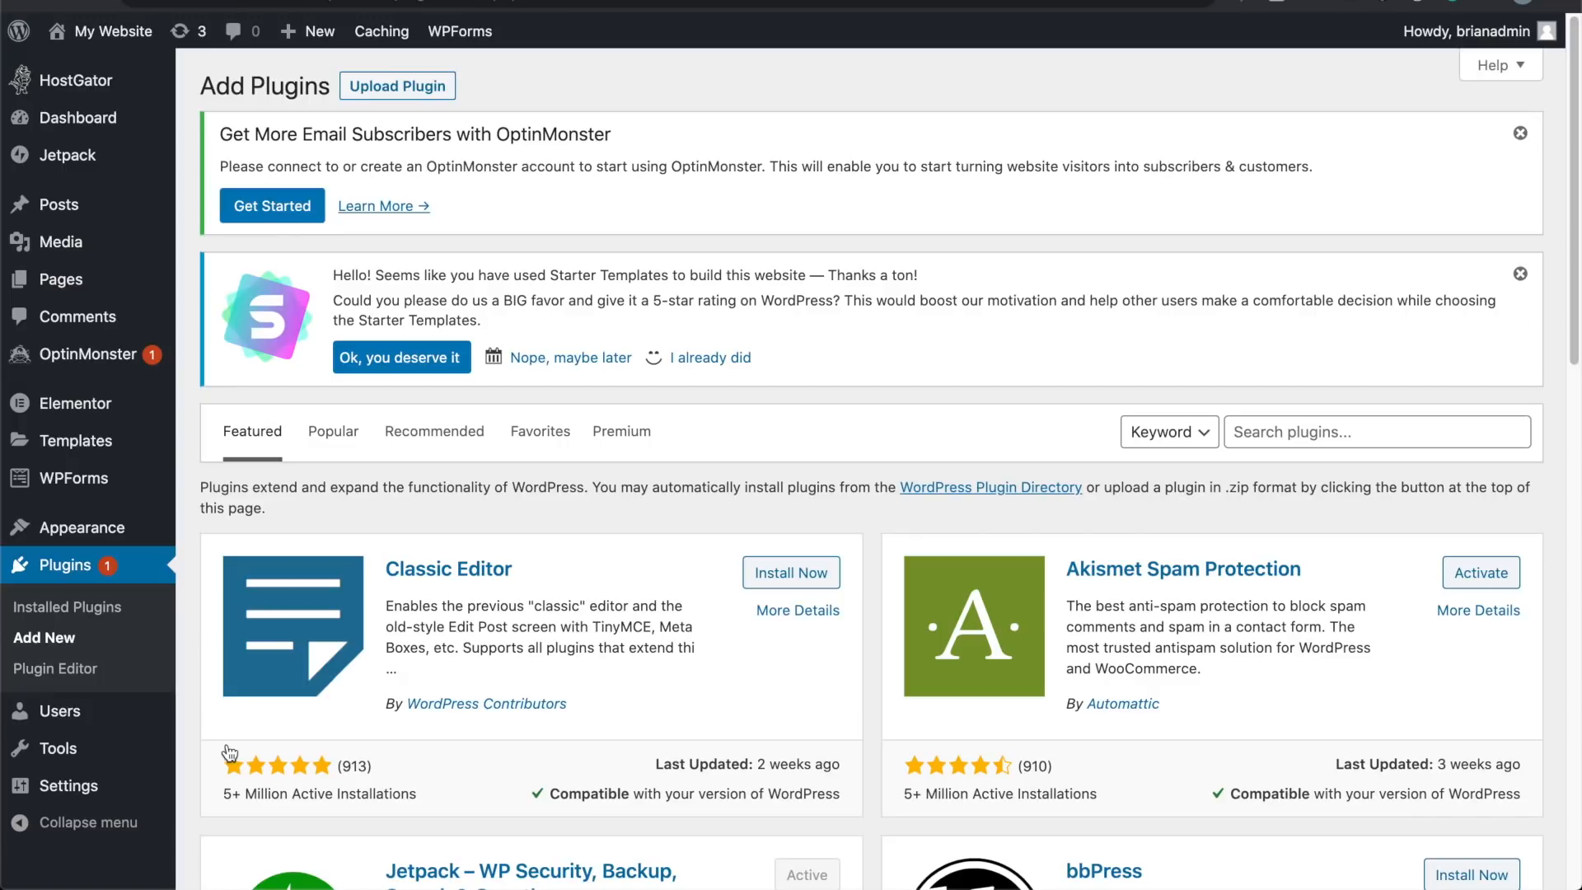
click(1293, 433)
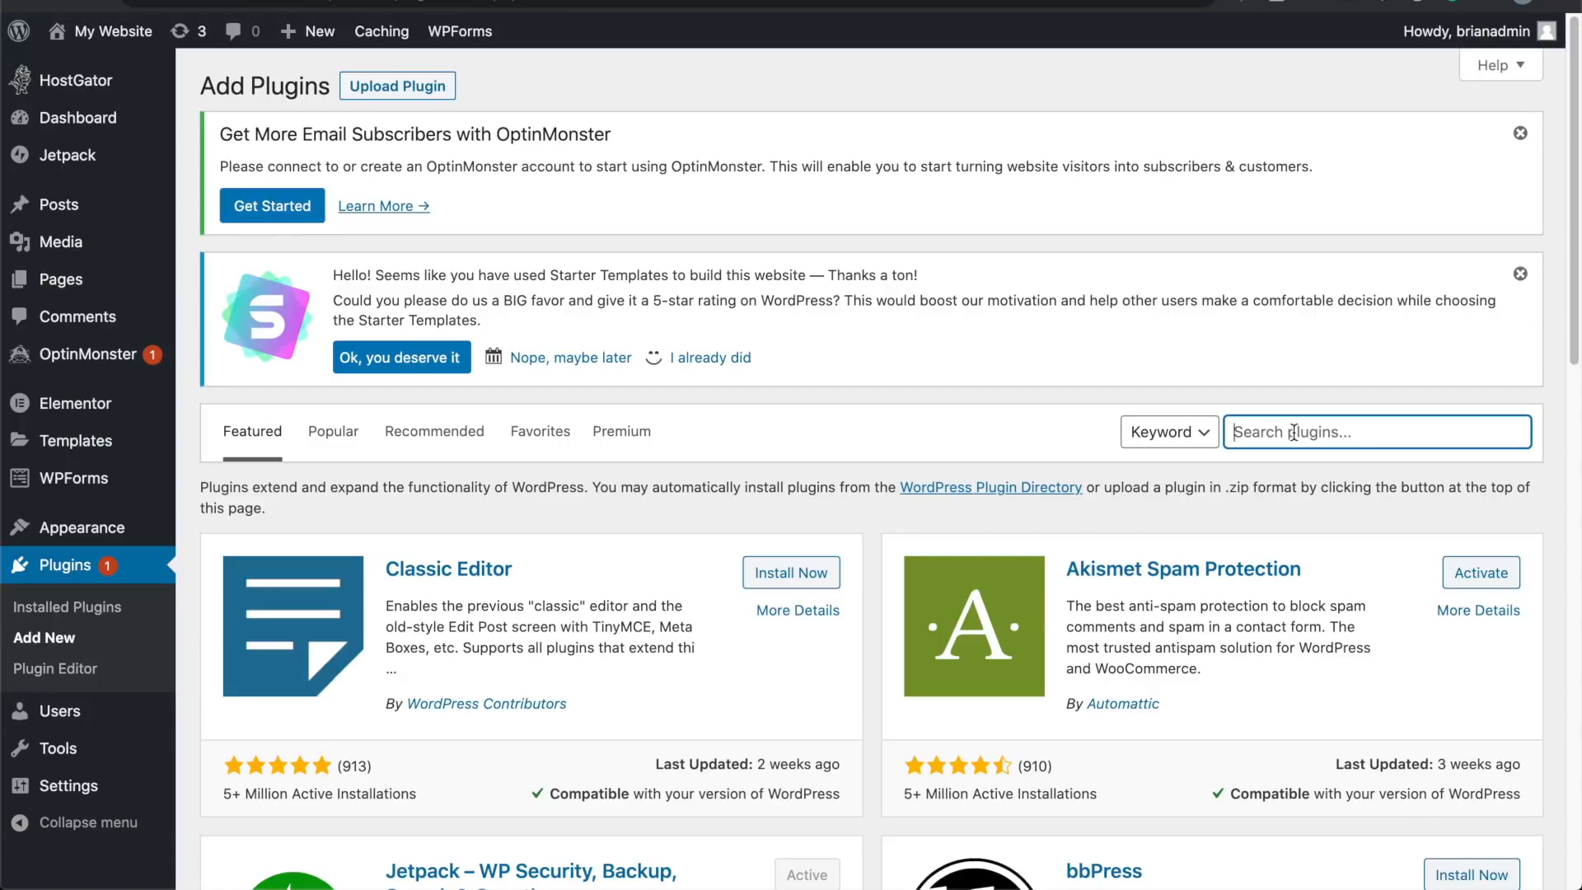
text(elem)
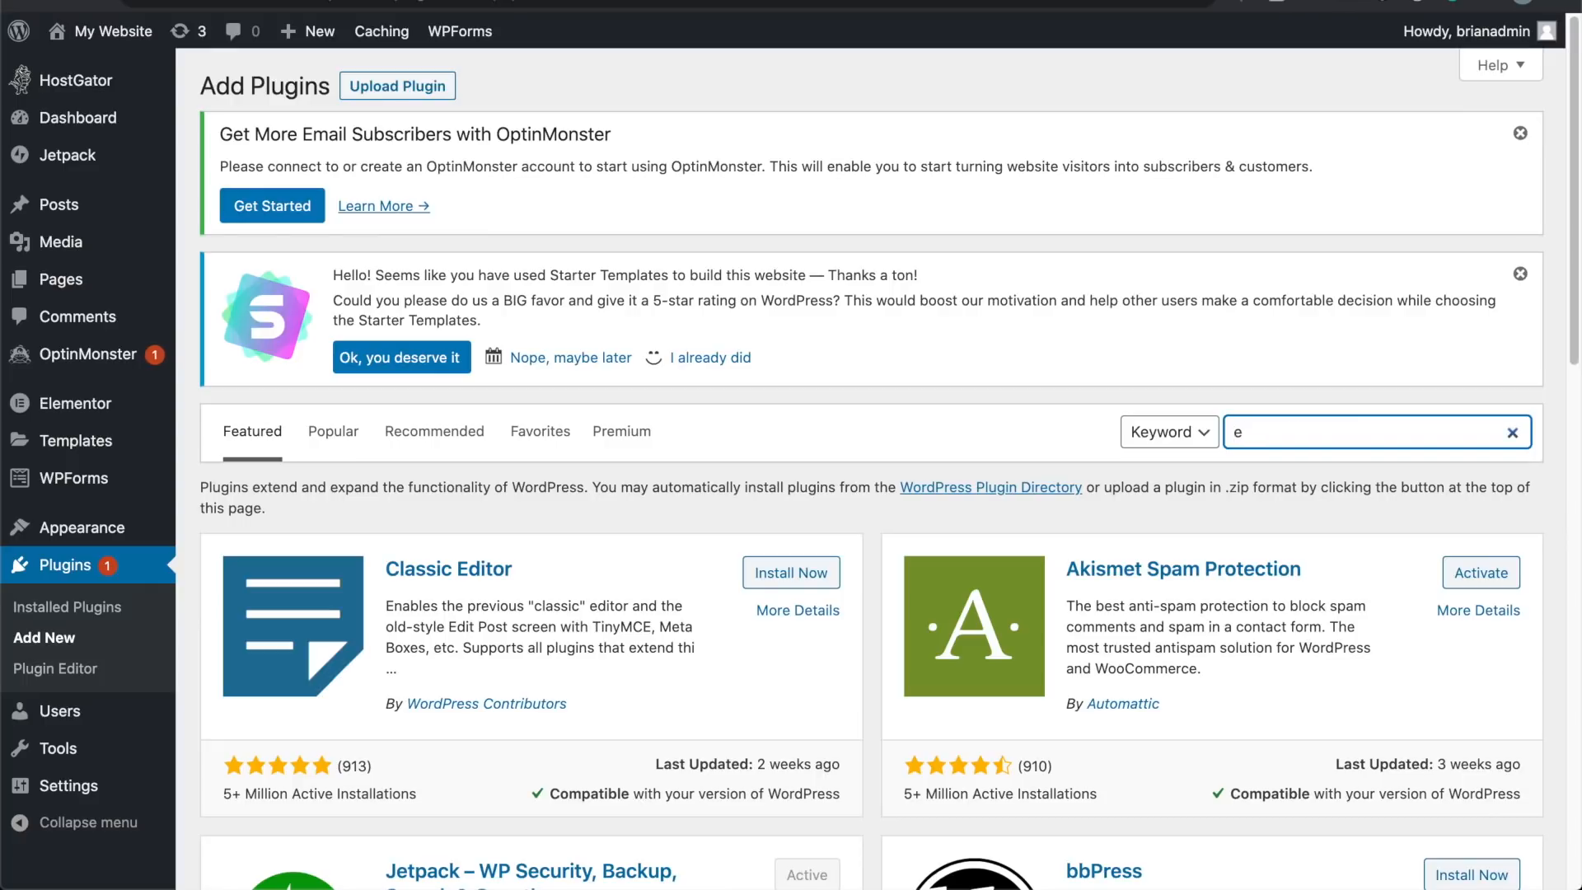
text(entor)
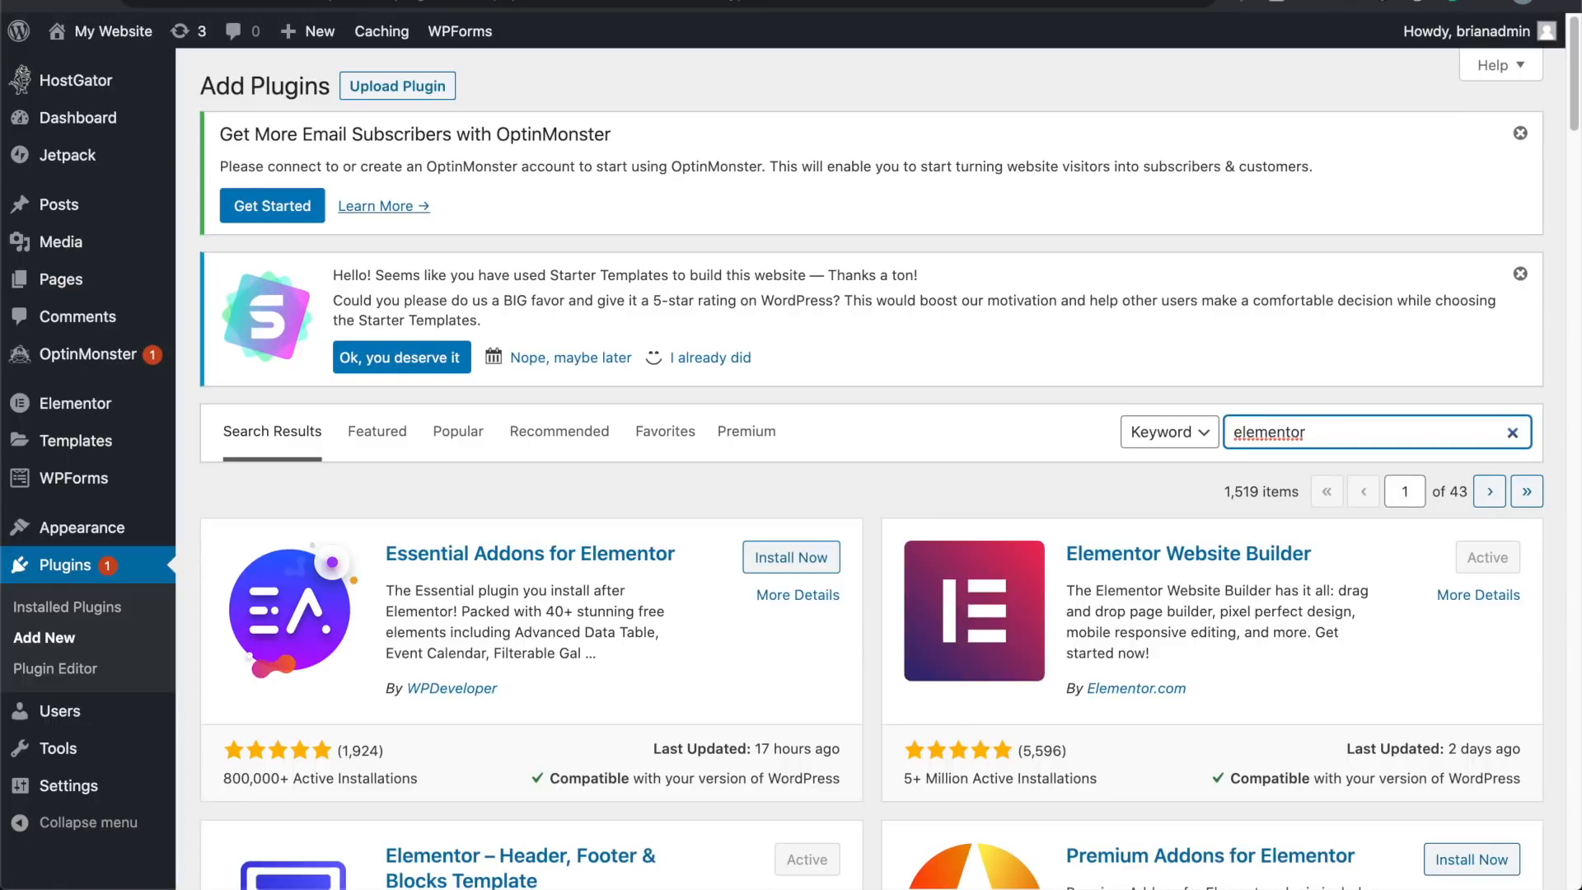
scroll(857, 496, down, 3)
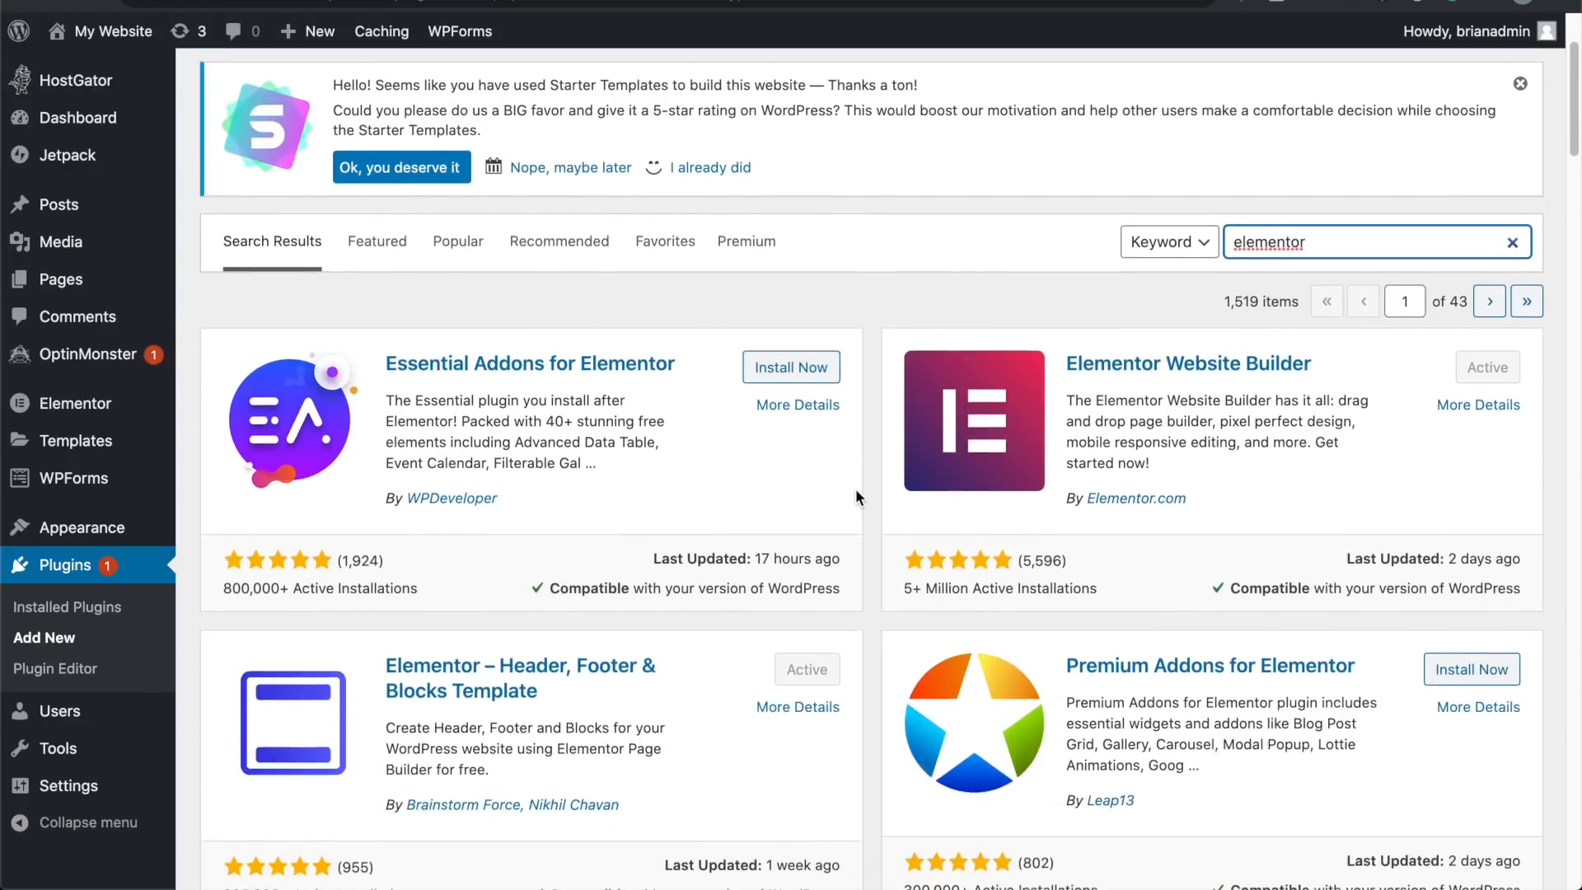
scroll(857, 496, down, 1)
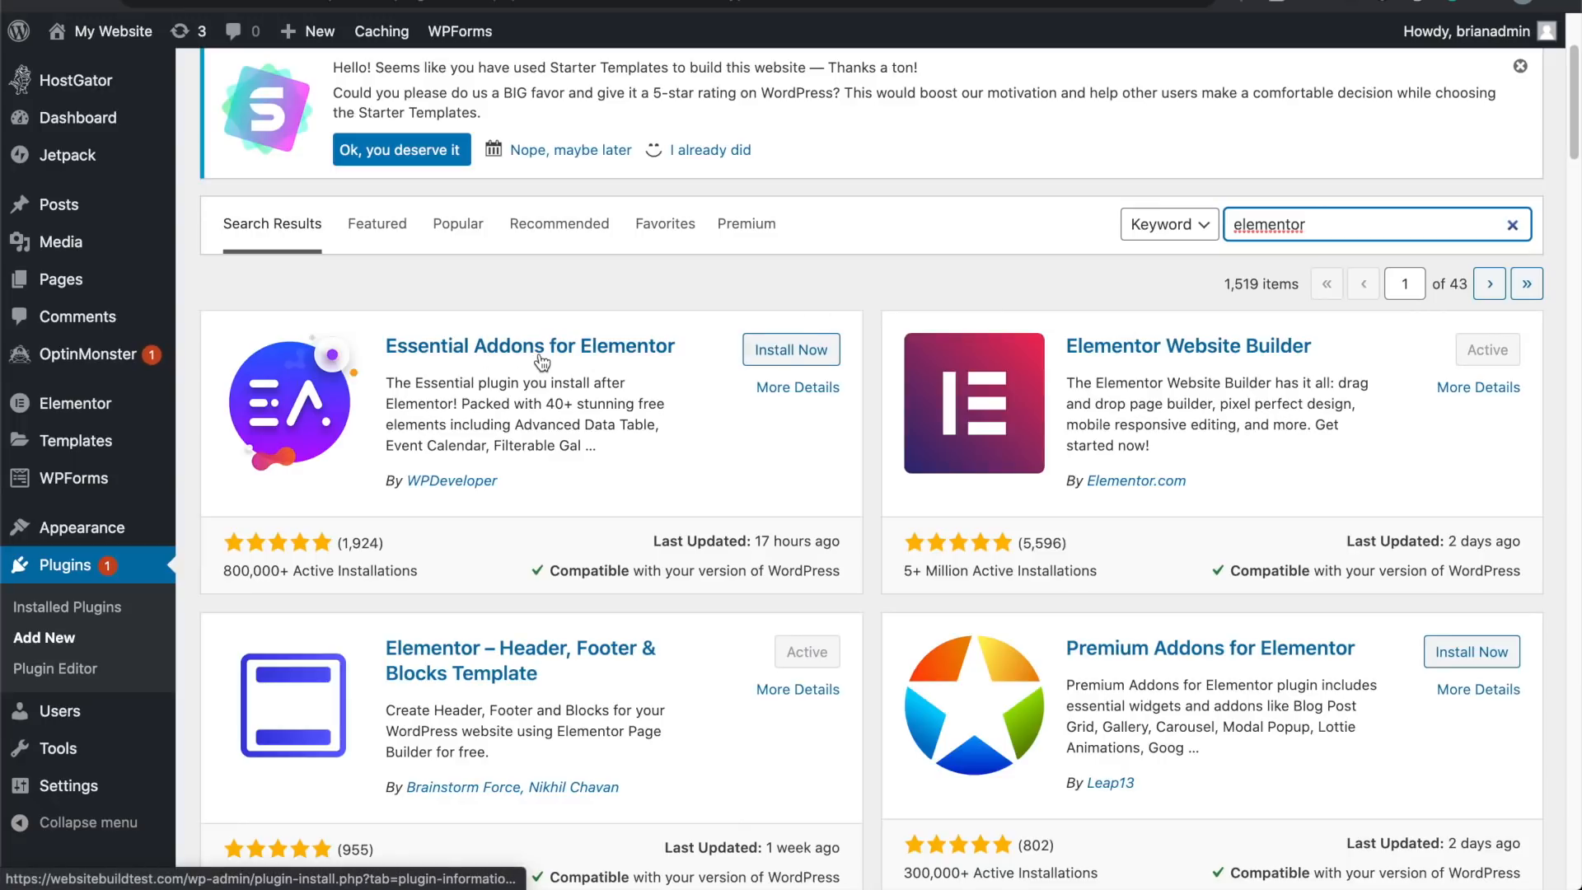
click(790, 351)
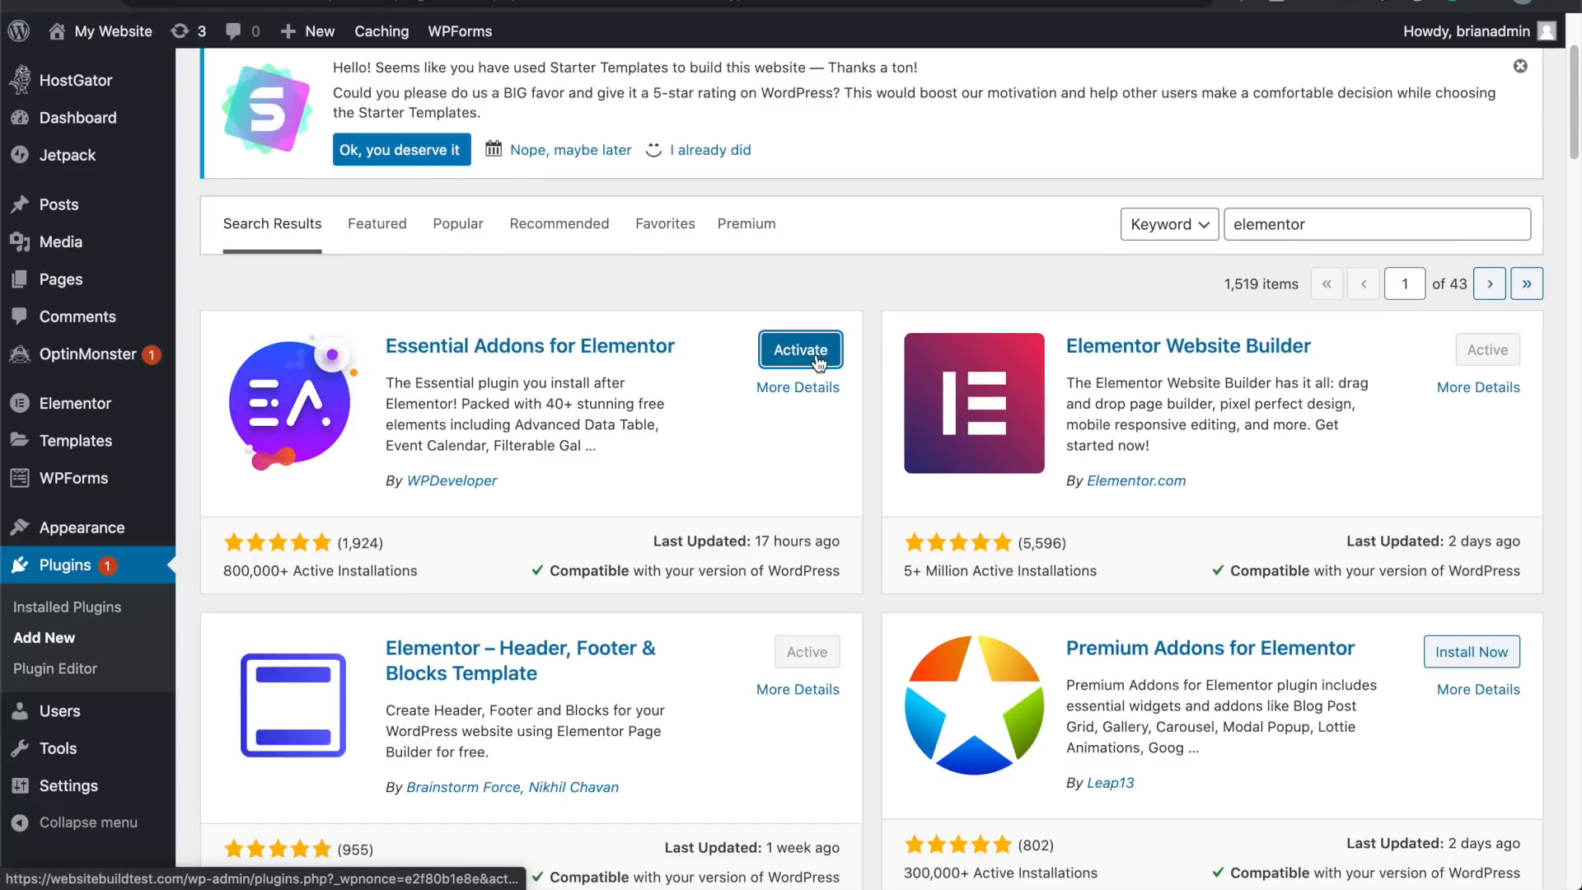
click(818, 361)
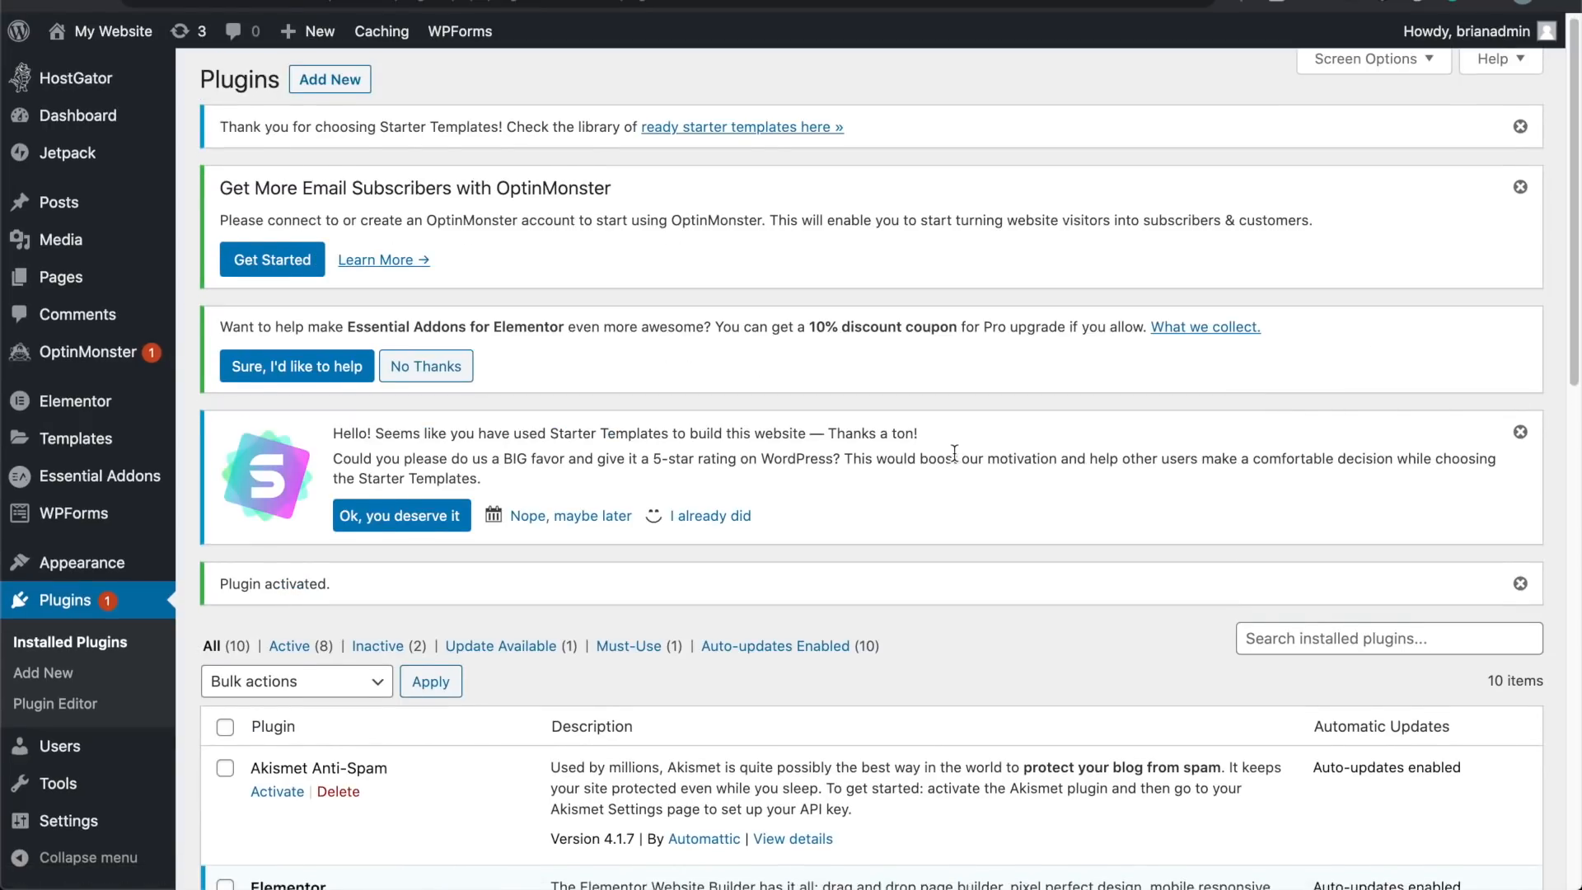
Step: Check the Installed Plugins list to confirm Essential Addons for Elementor is active
scroll(954, 454, down, 3)
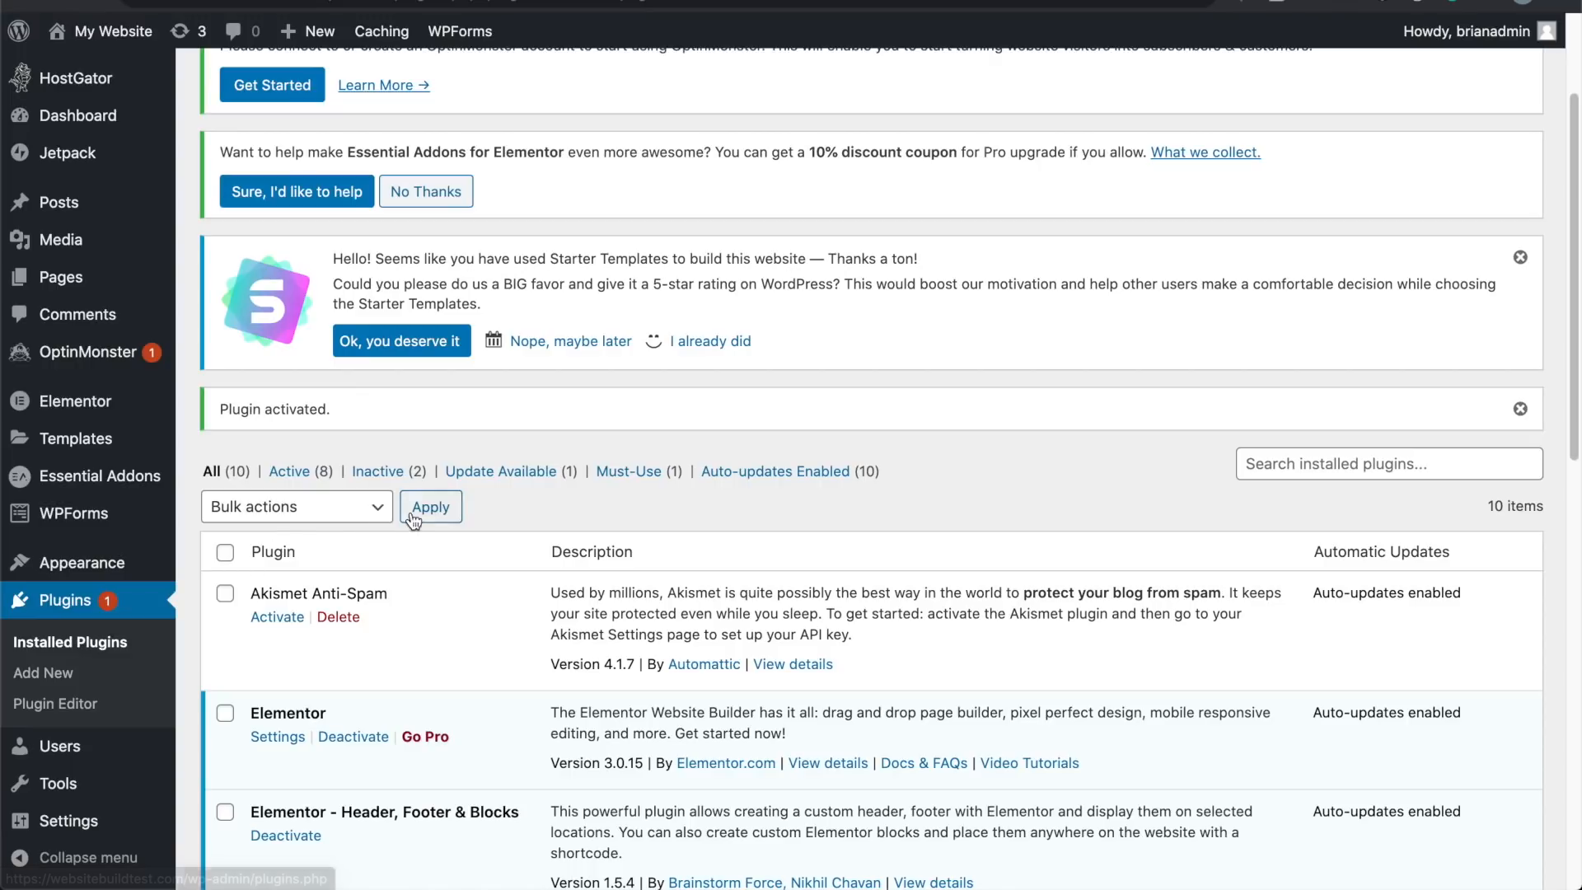
scroll(622, 506, down, 4)
scroll(623, 513, down, 6)
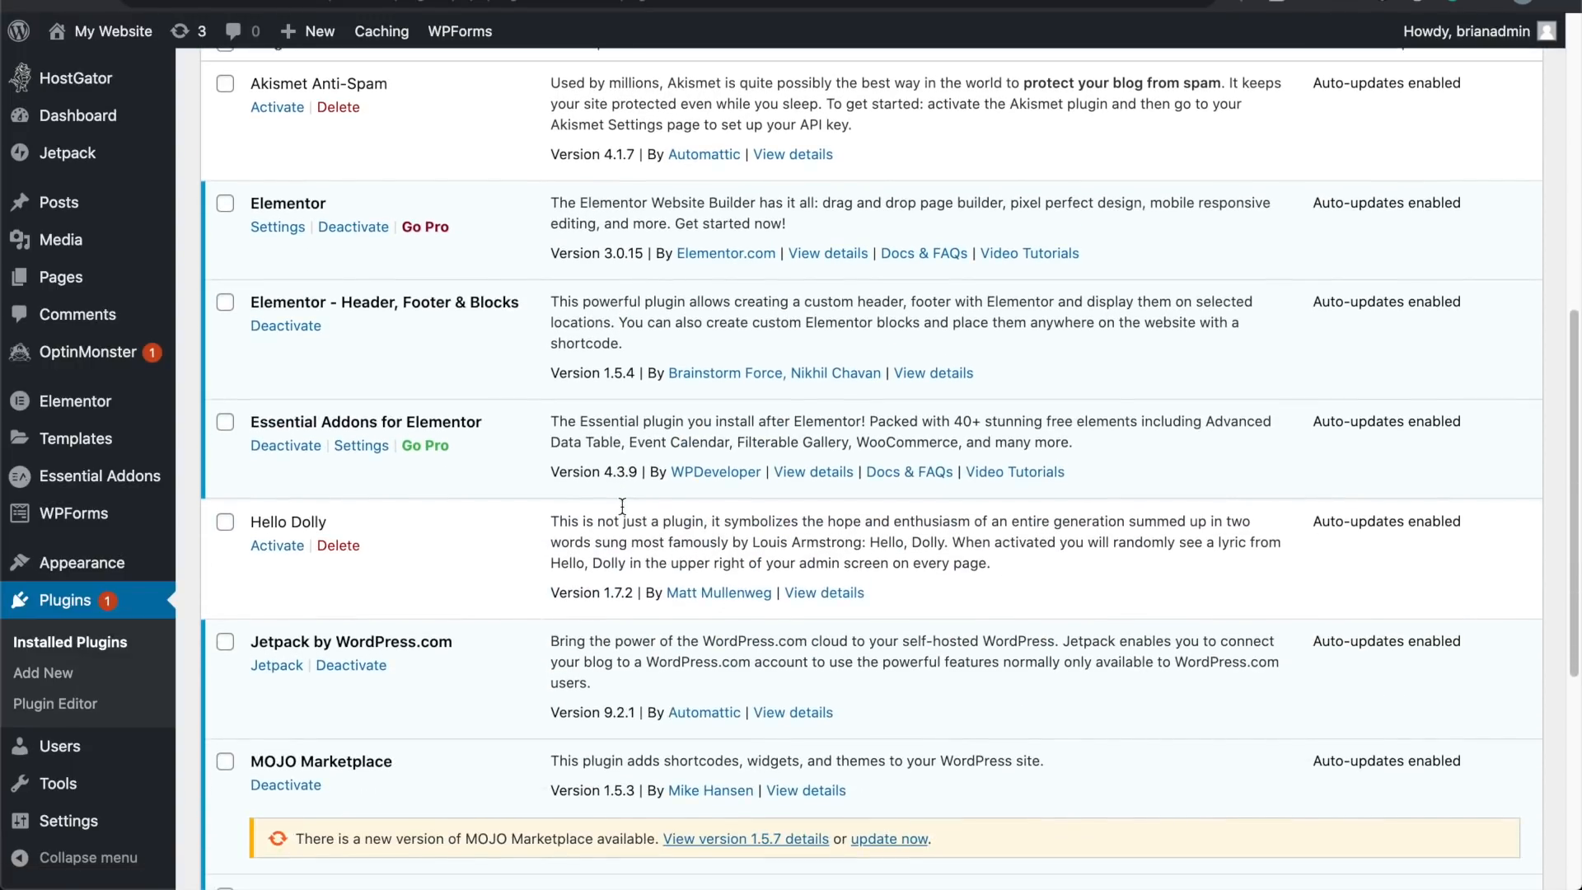
scroll(623, 512, down, 3)
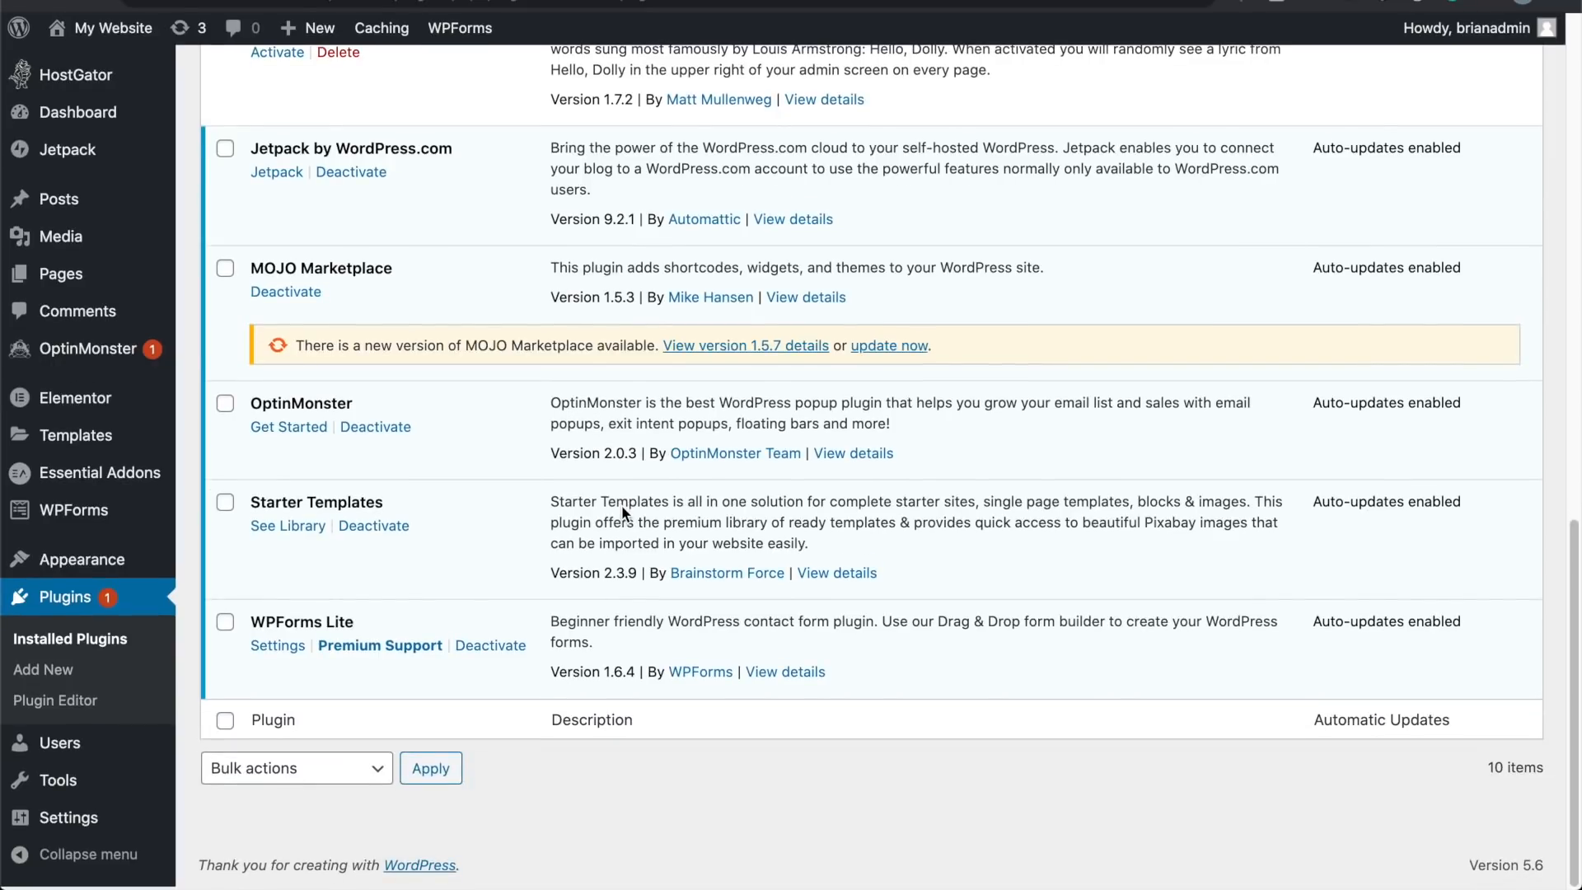
scroll(620, 518, up, 6)
scroll(623, 505, up, 3)
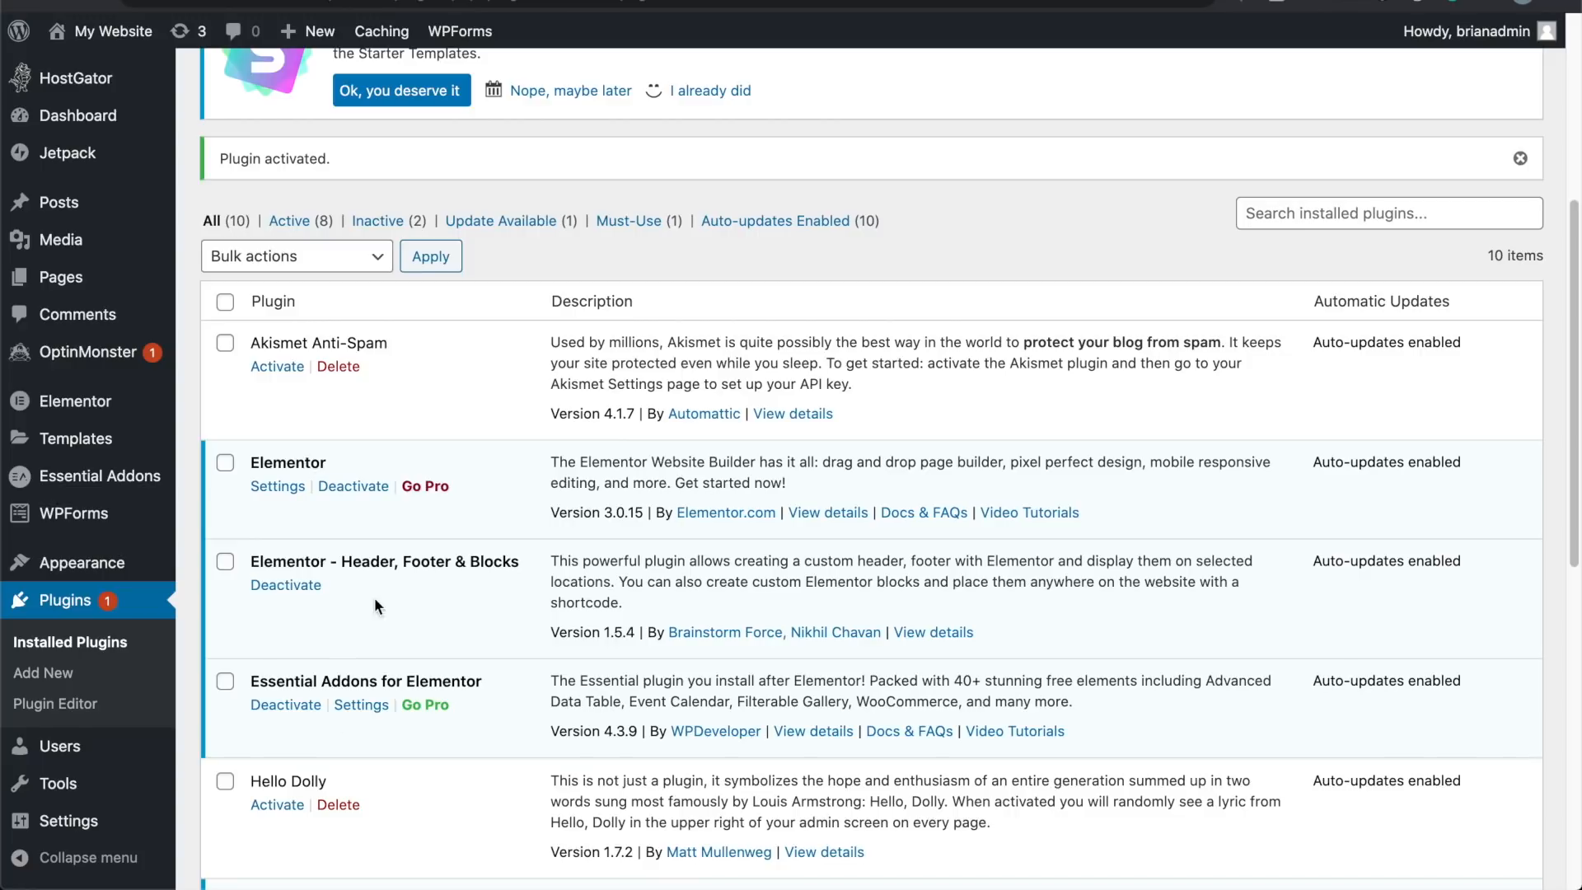
scroll(430, 487, up, 3)
scroll(430, 487, up, 3)
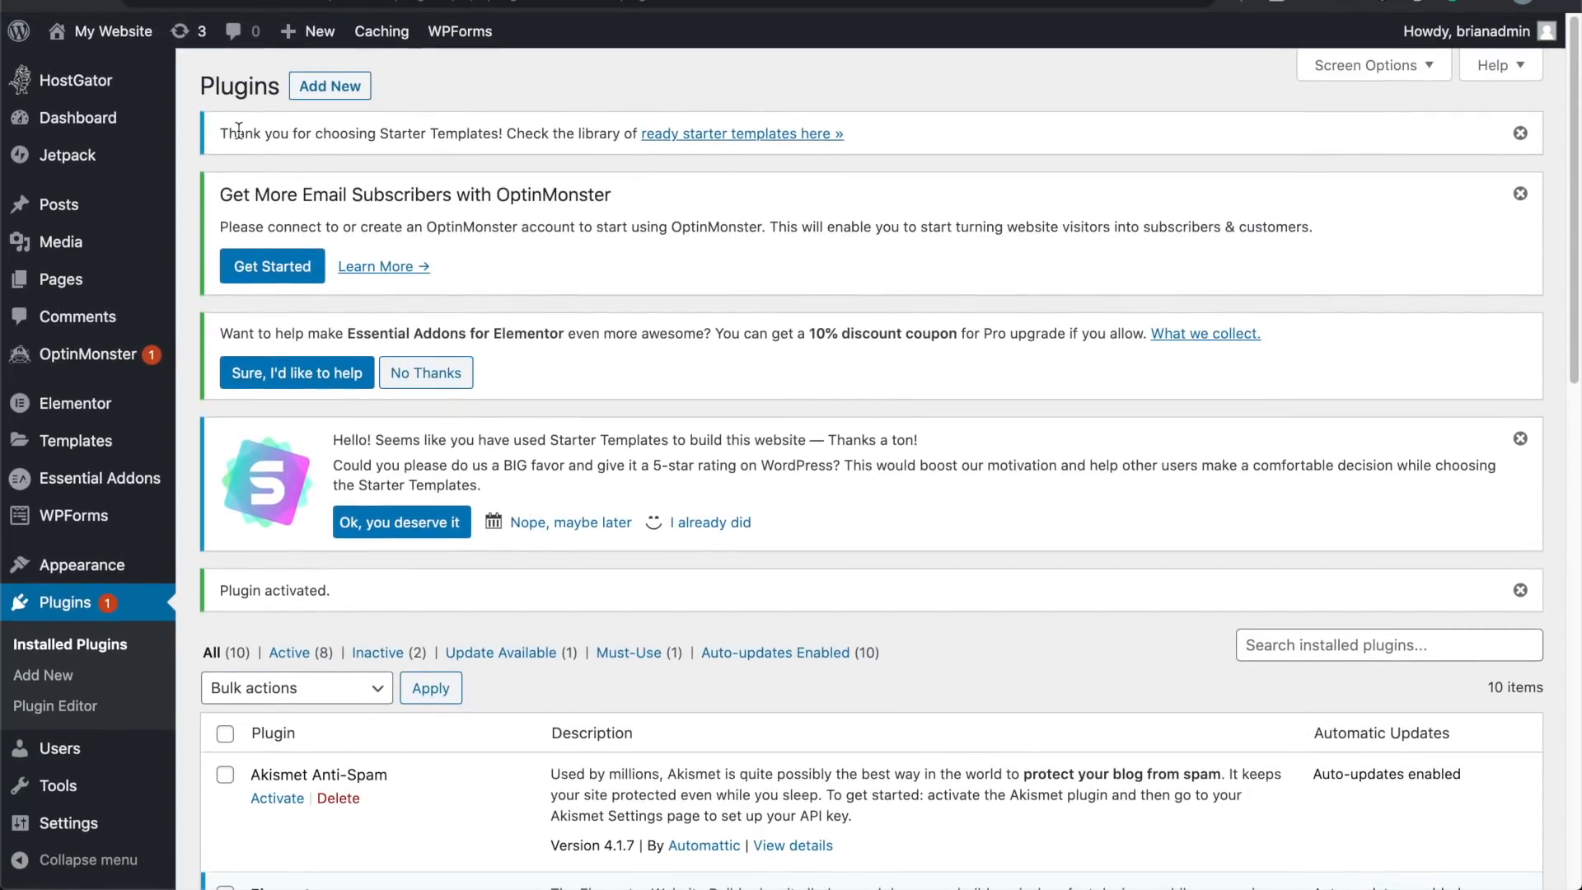
mouse_move(124, 33)
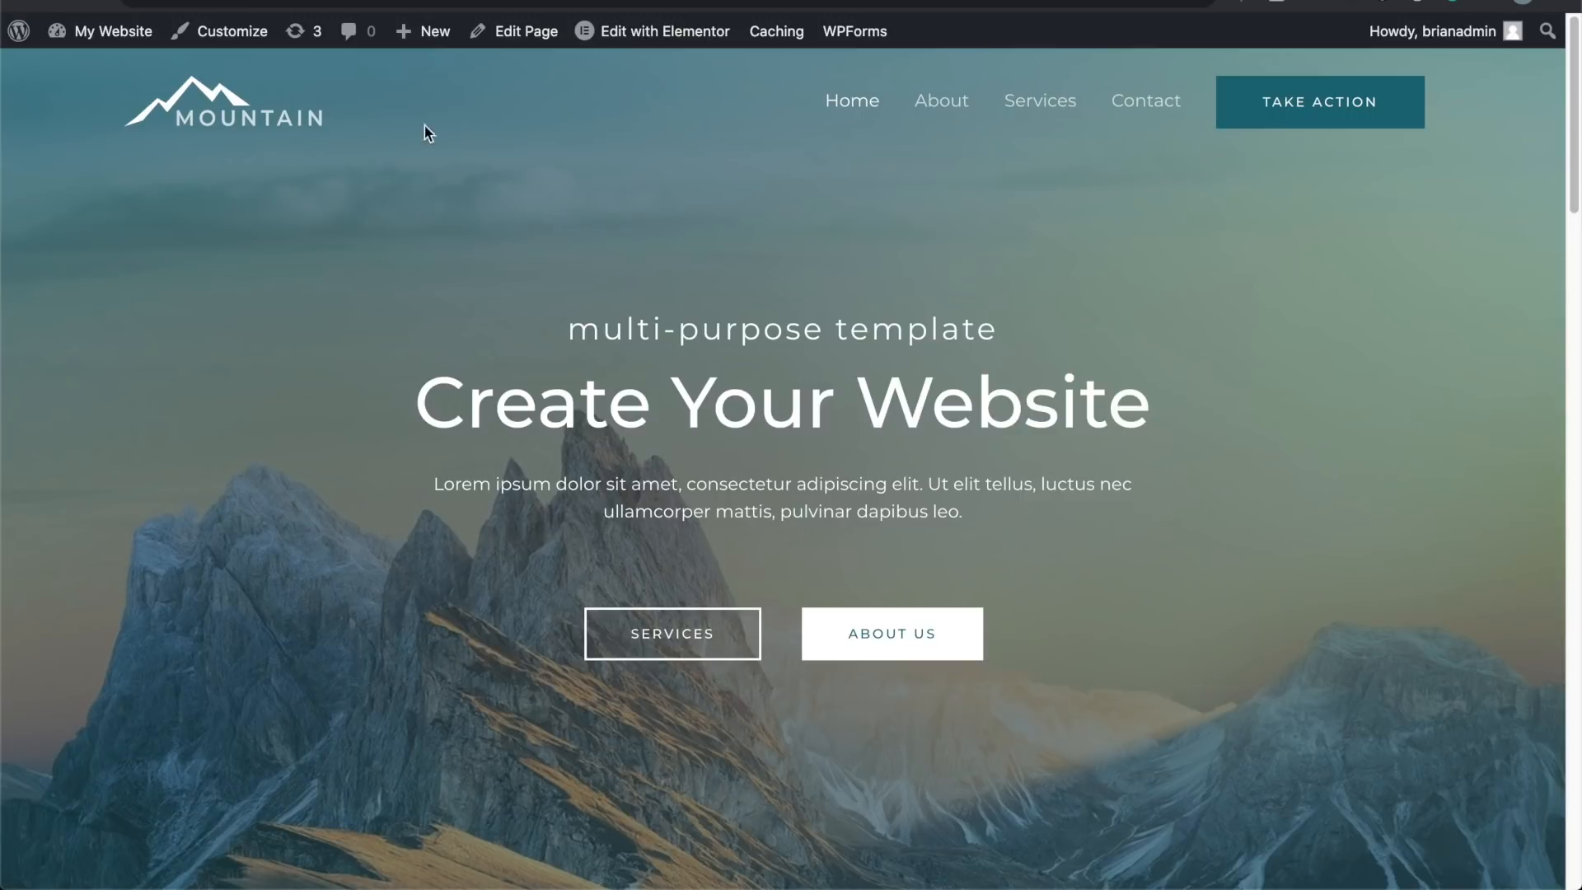
Step: Load the Mountain 'Create Your Website' homepage in the Elementor editor
mouse_move(658, 42)
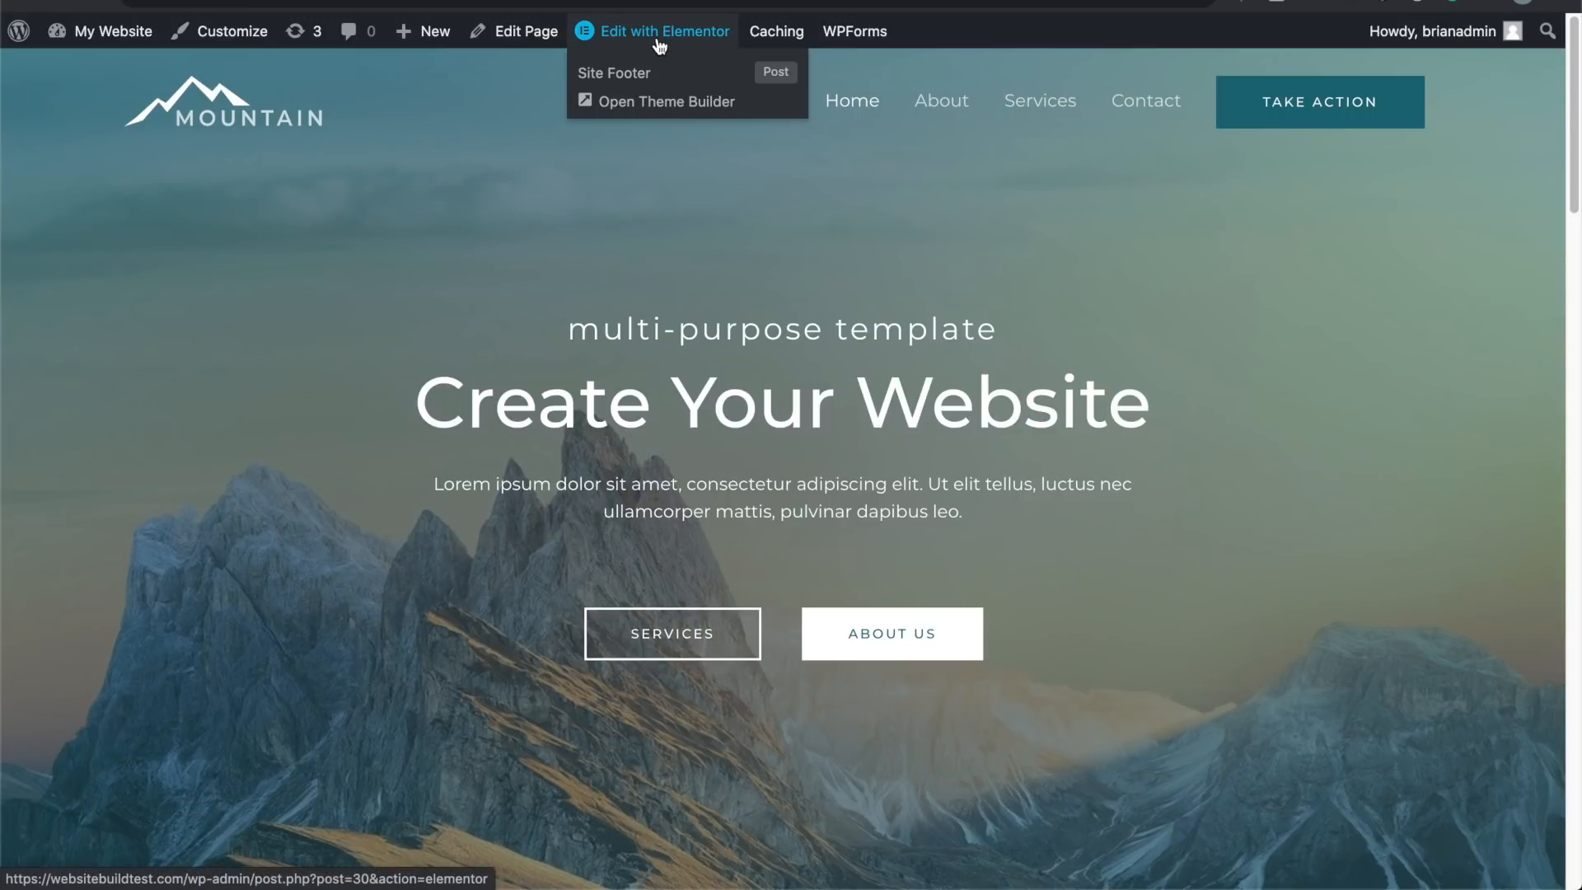
click(659, 47)
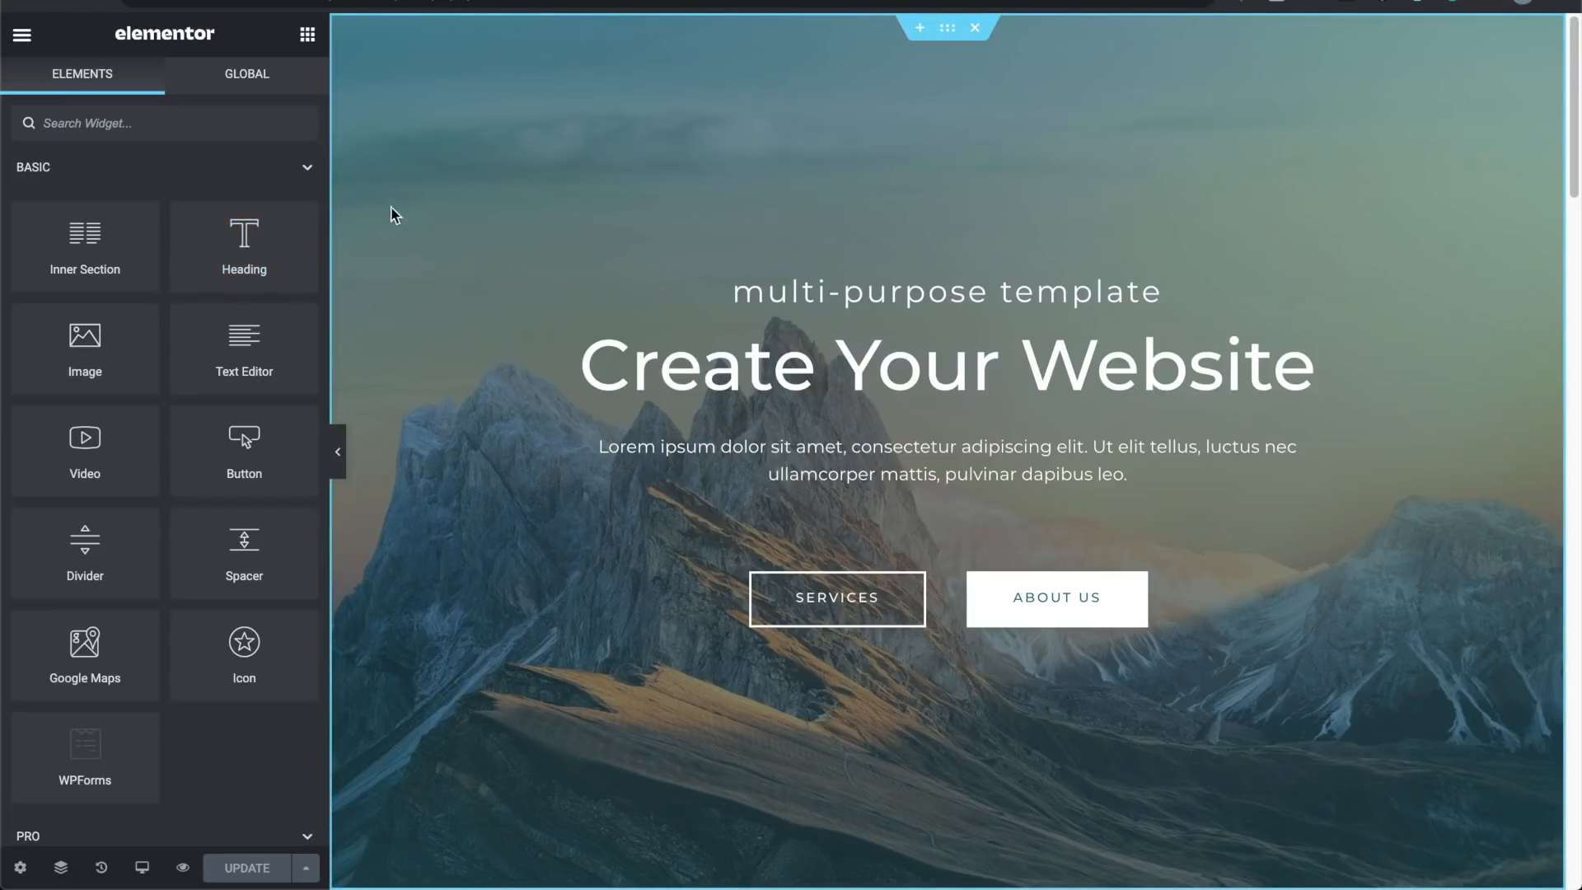
Step: Add a Heading widget under the title and change its text to 'Hey this is a heading'
drag(229, 222, 769, 387)
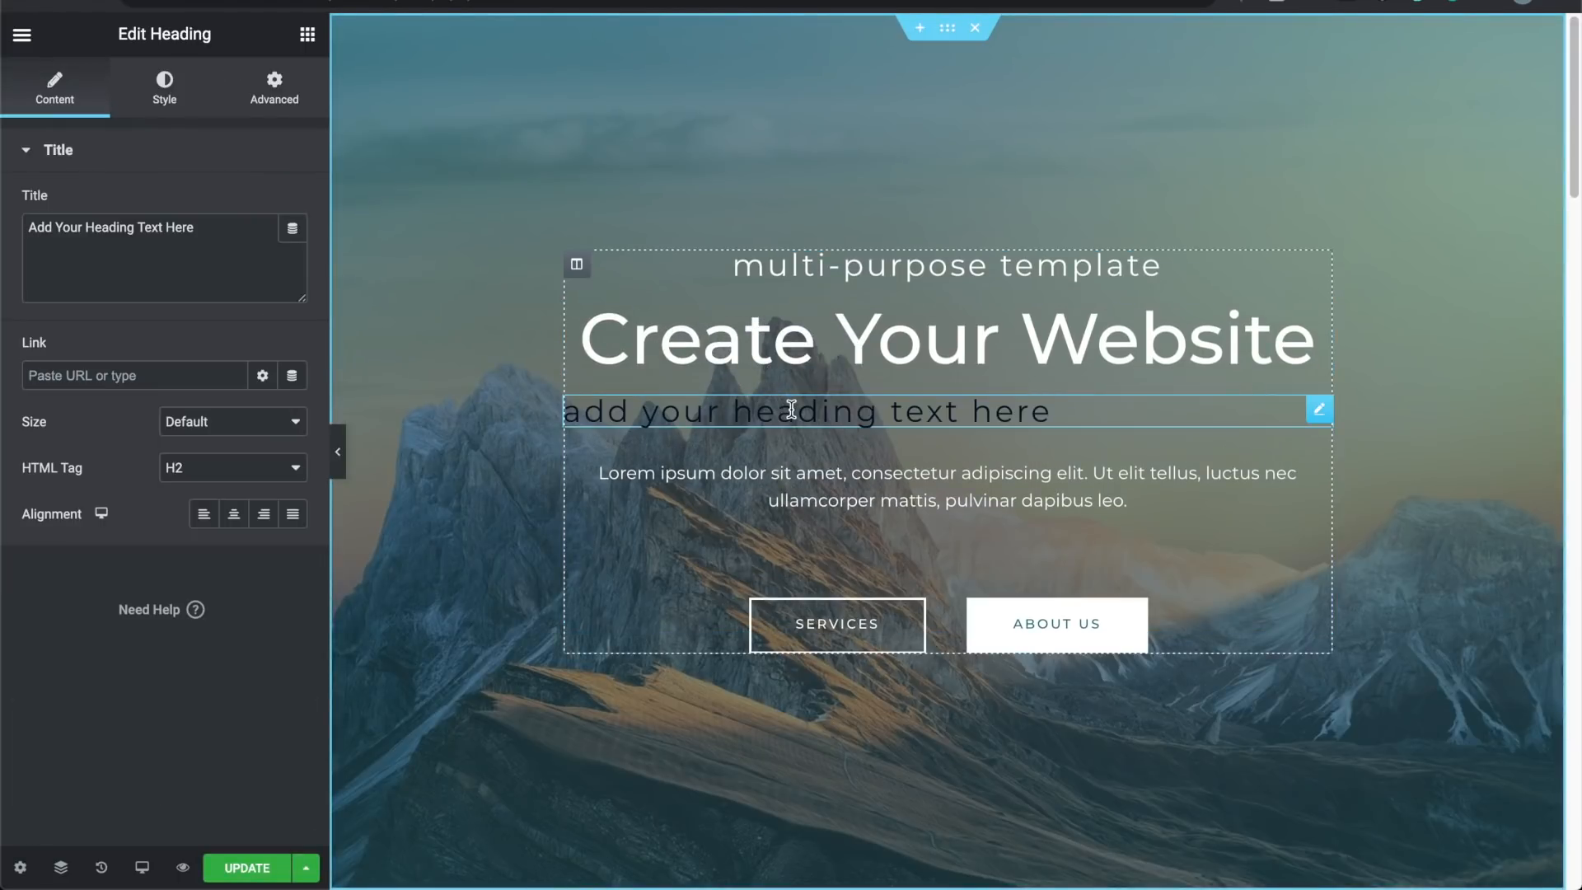
triple_click(791, 410)
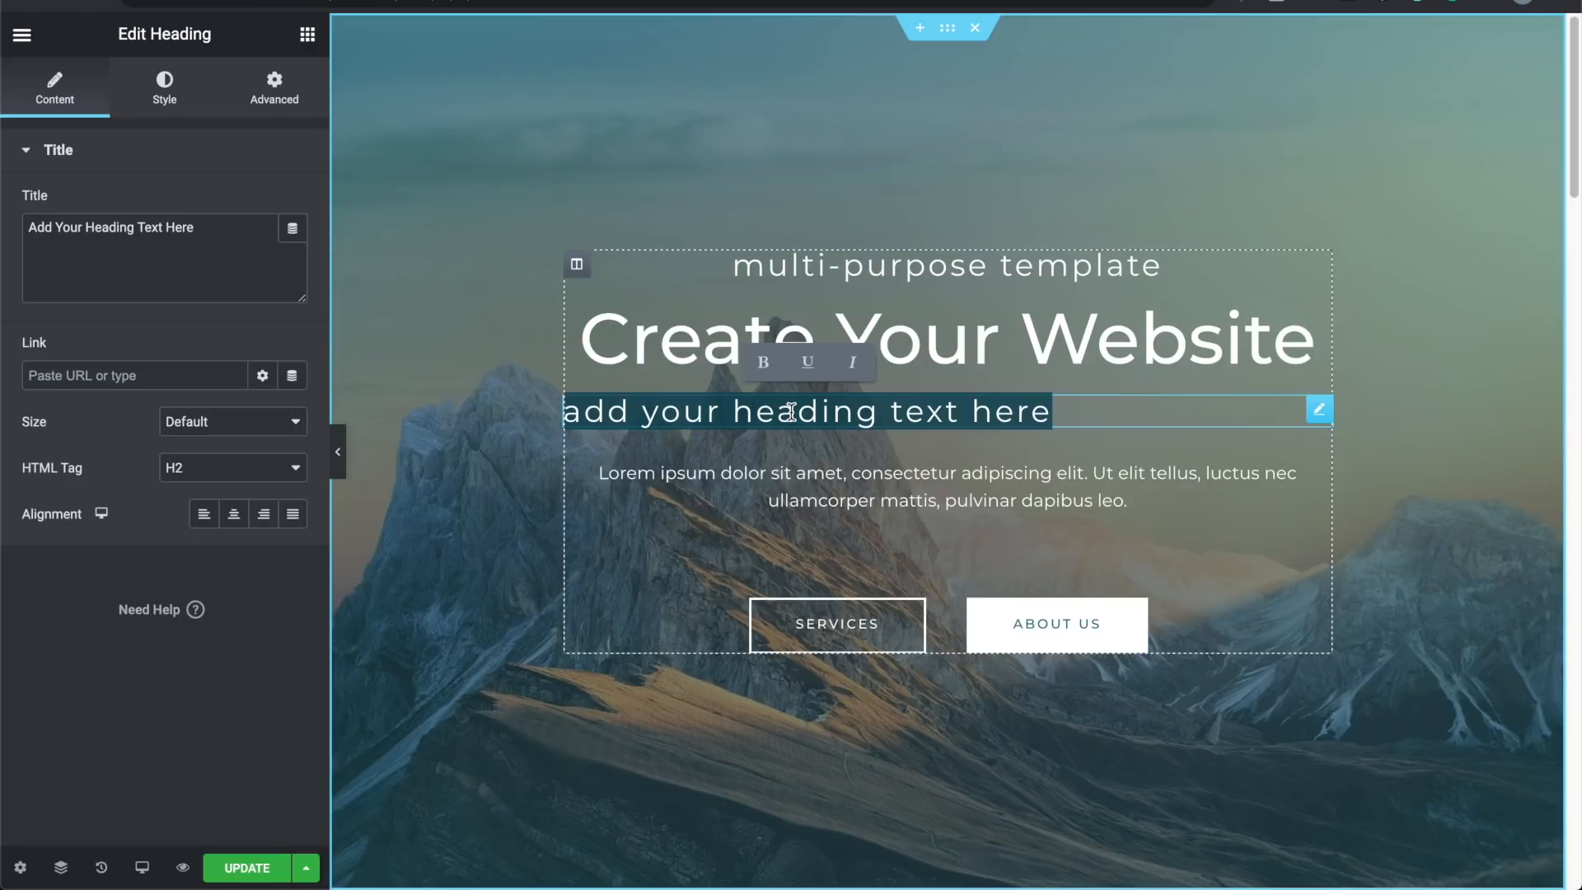
text(Hey t)
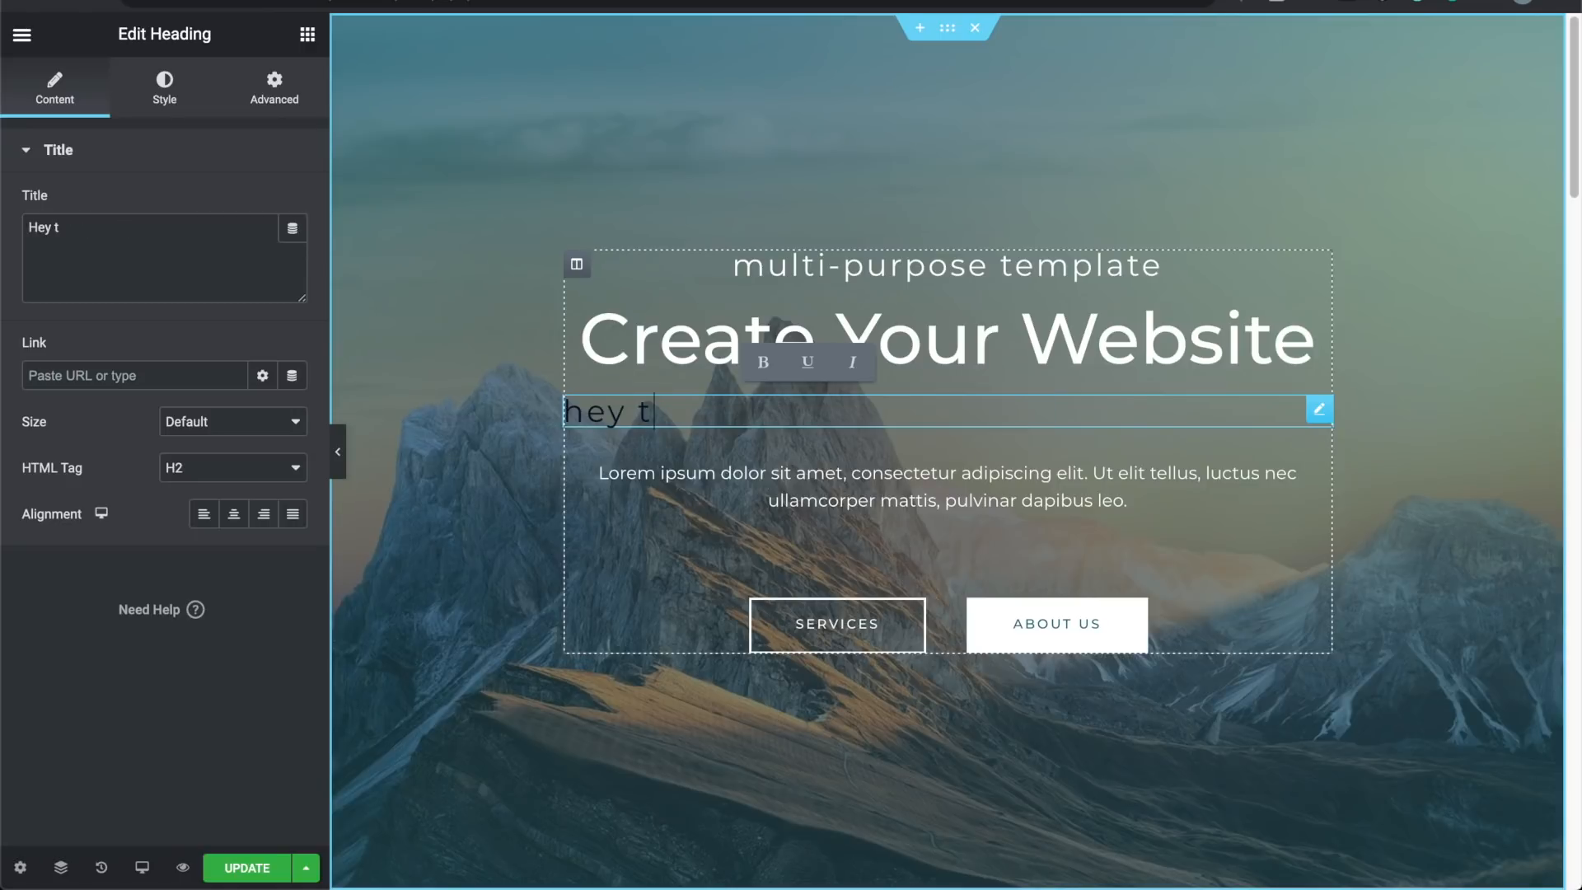
text(his is a heading)
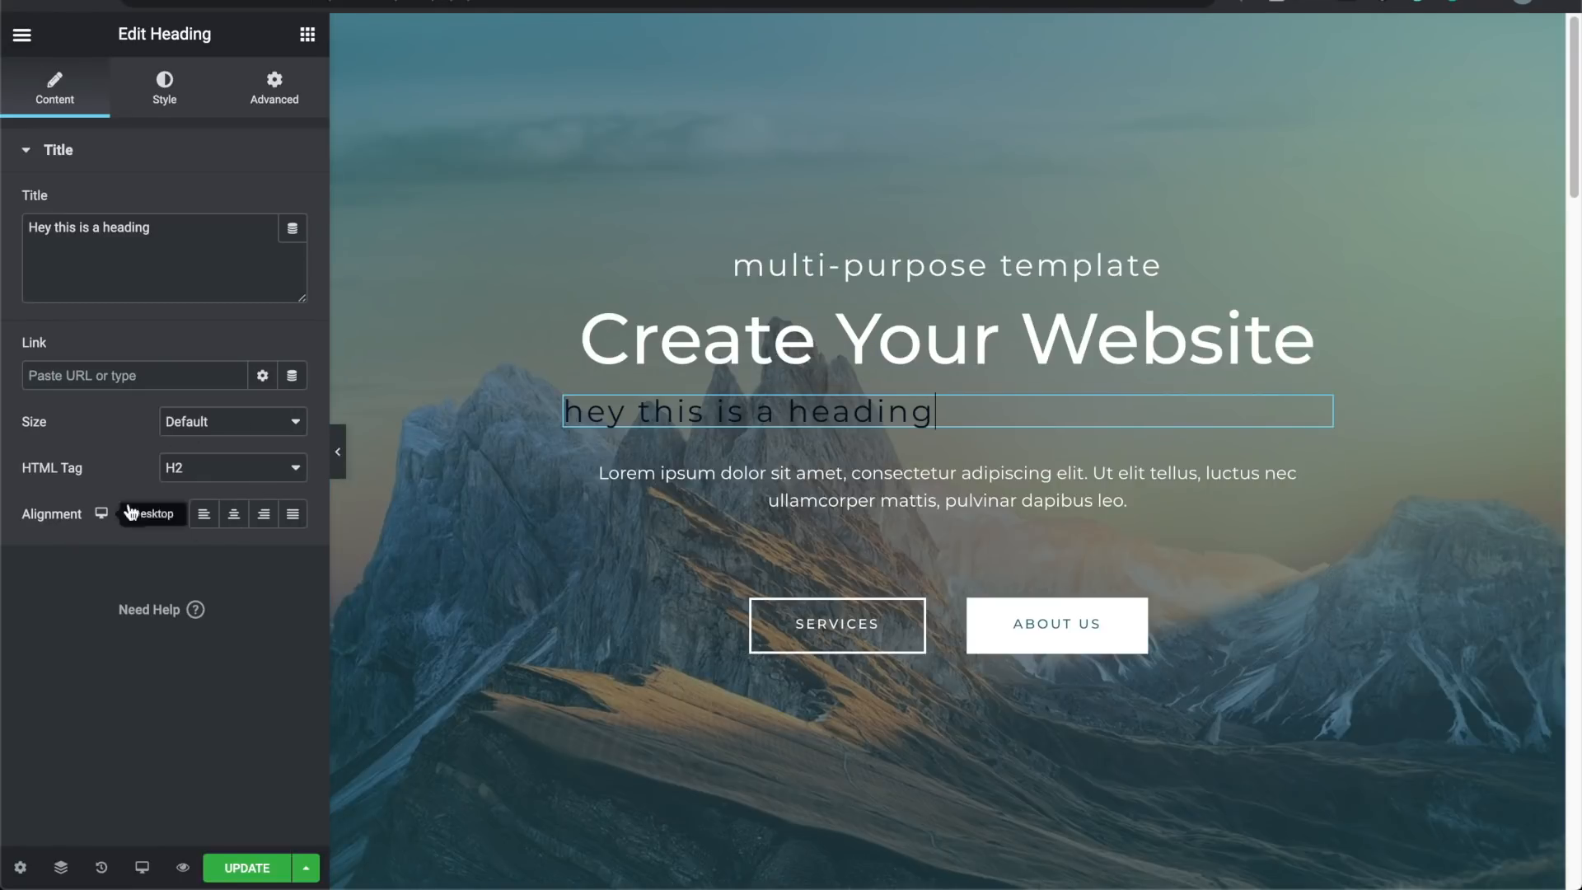
Step: Center-align the heading, keeping HTML Tag H2 and Size Default
click(240, 524)
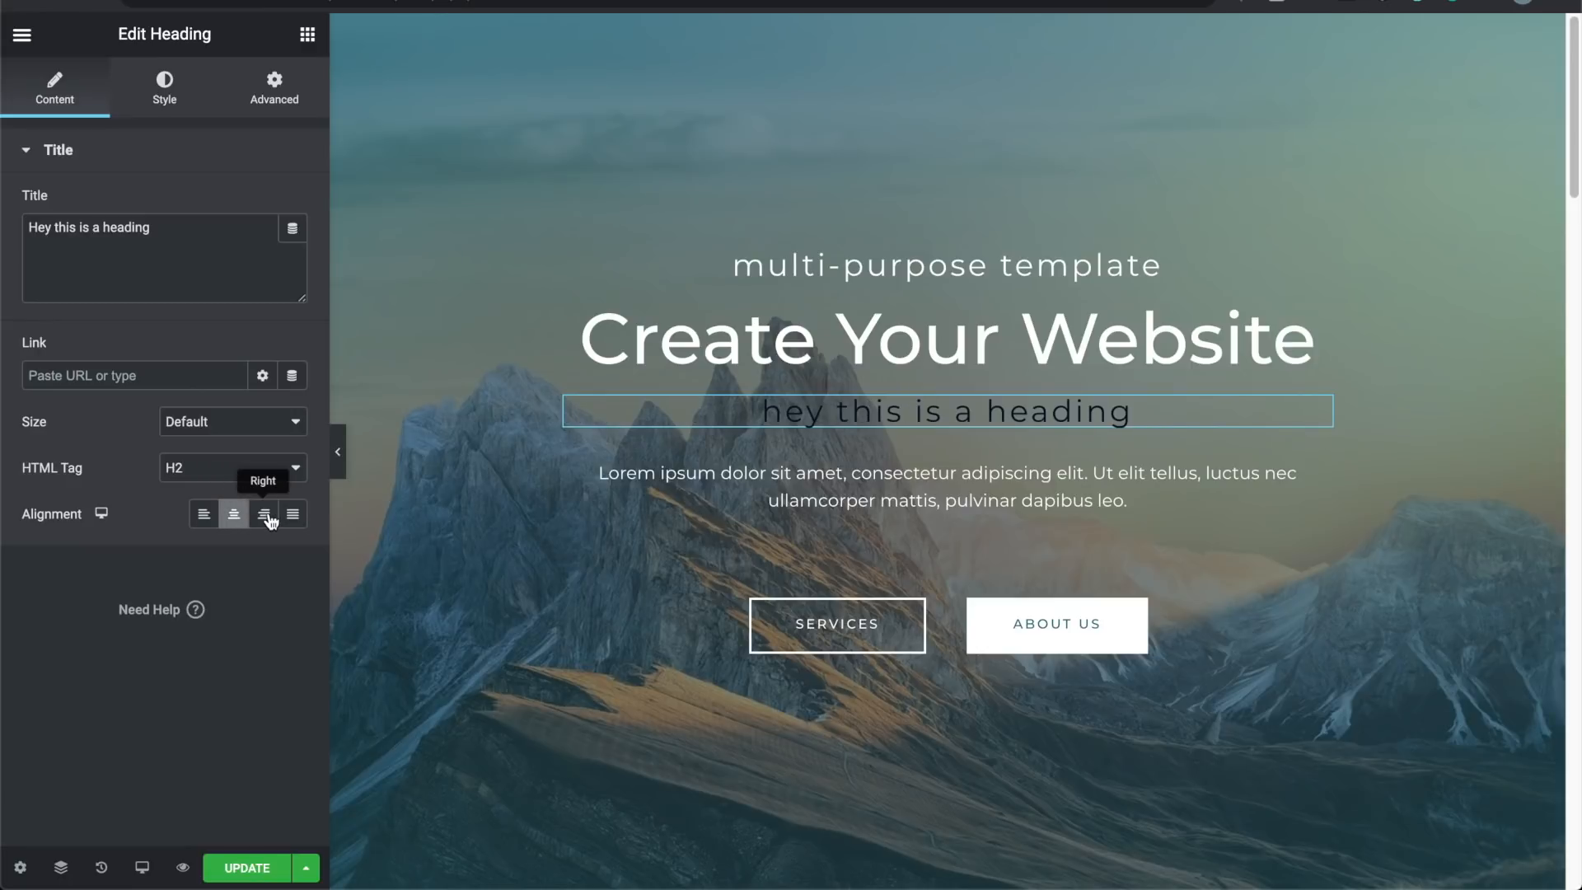
click(265, 518)
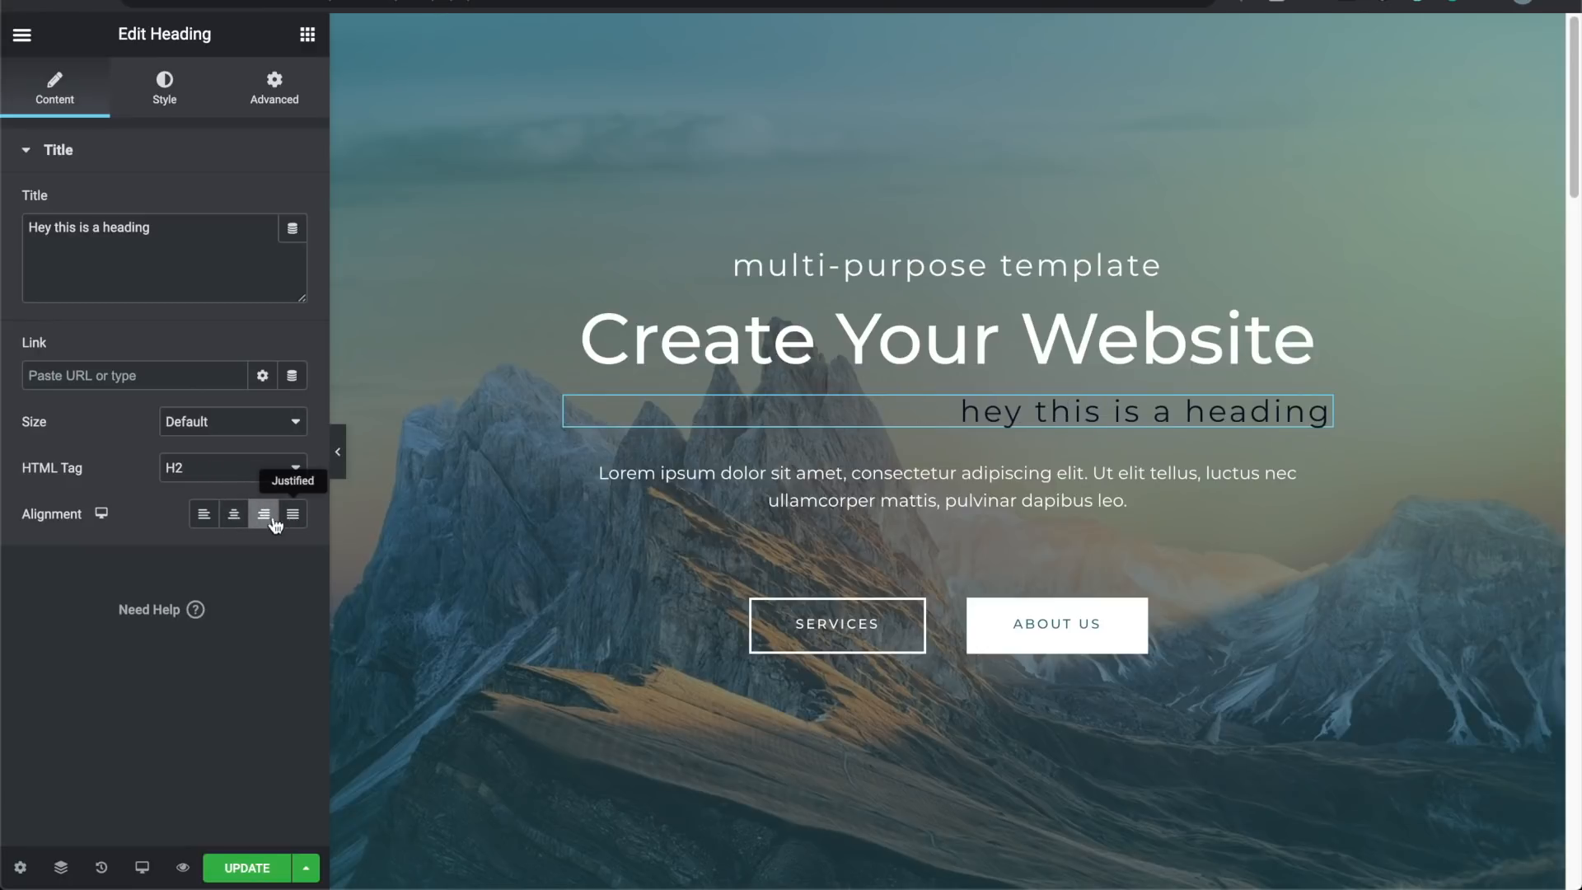
click(235, 518)
click(212, 469)
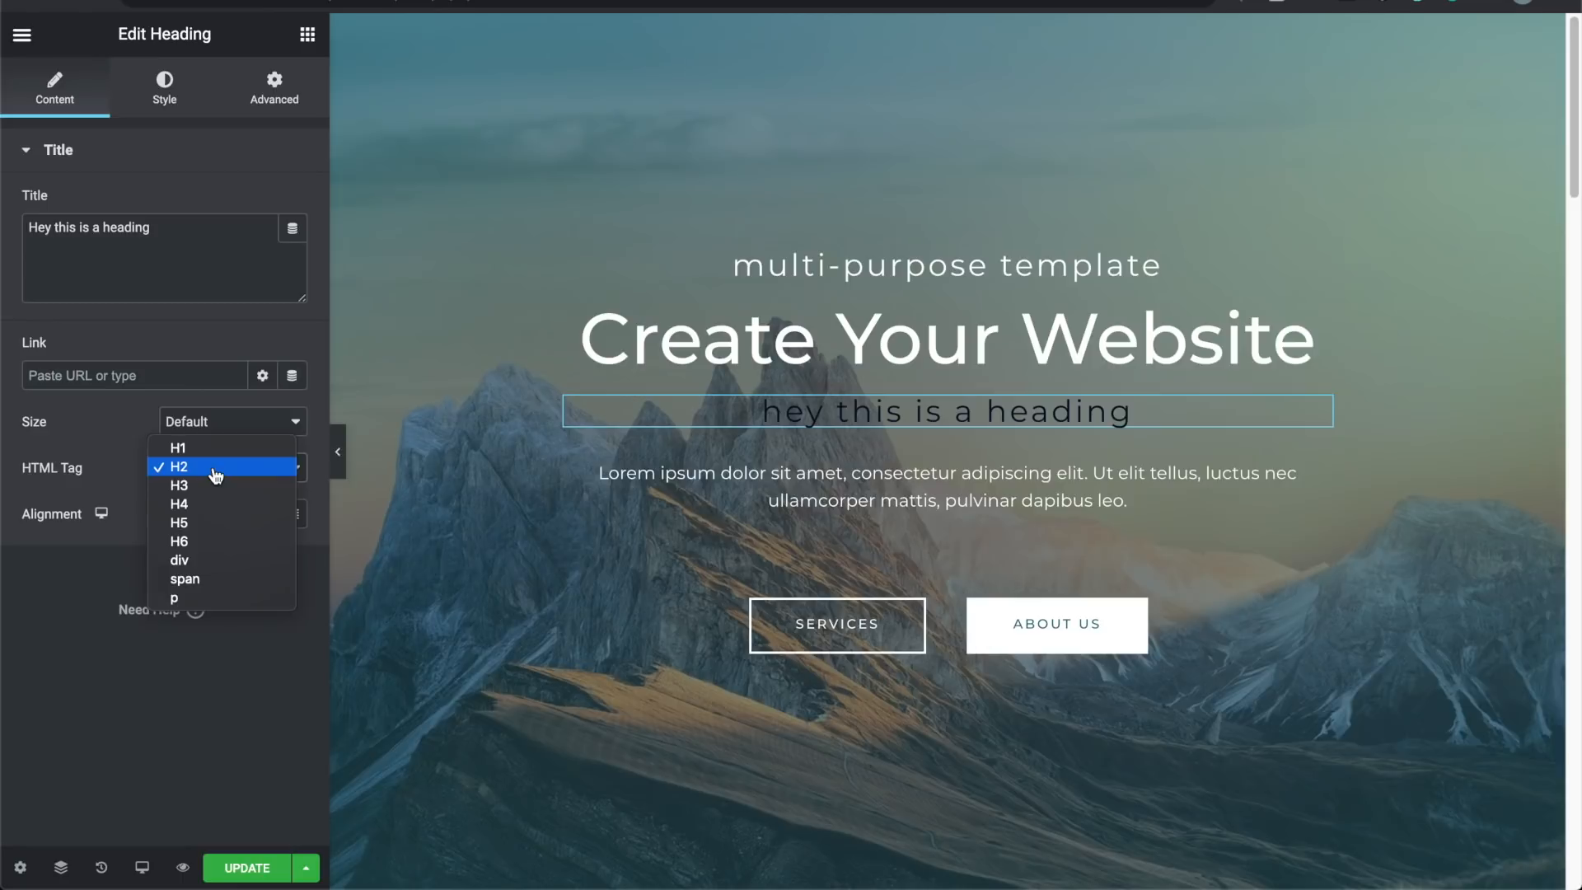
click(197, 486)
click(214, 471)
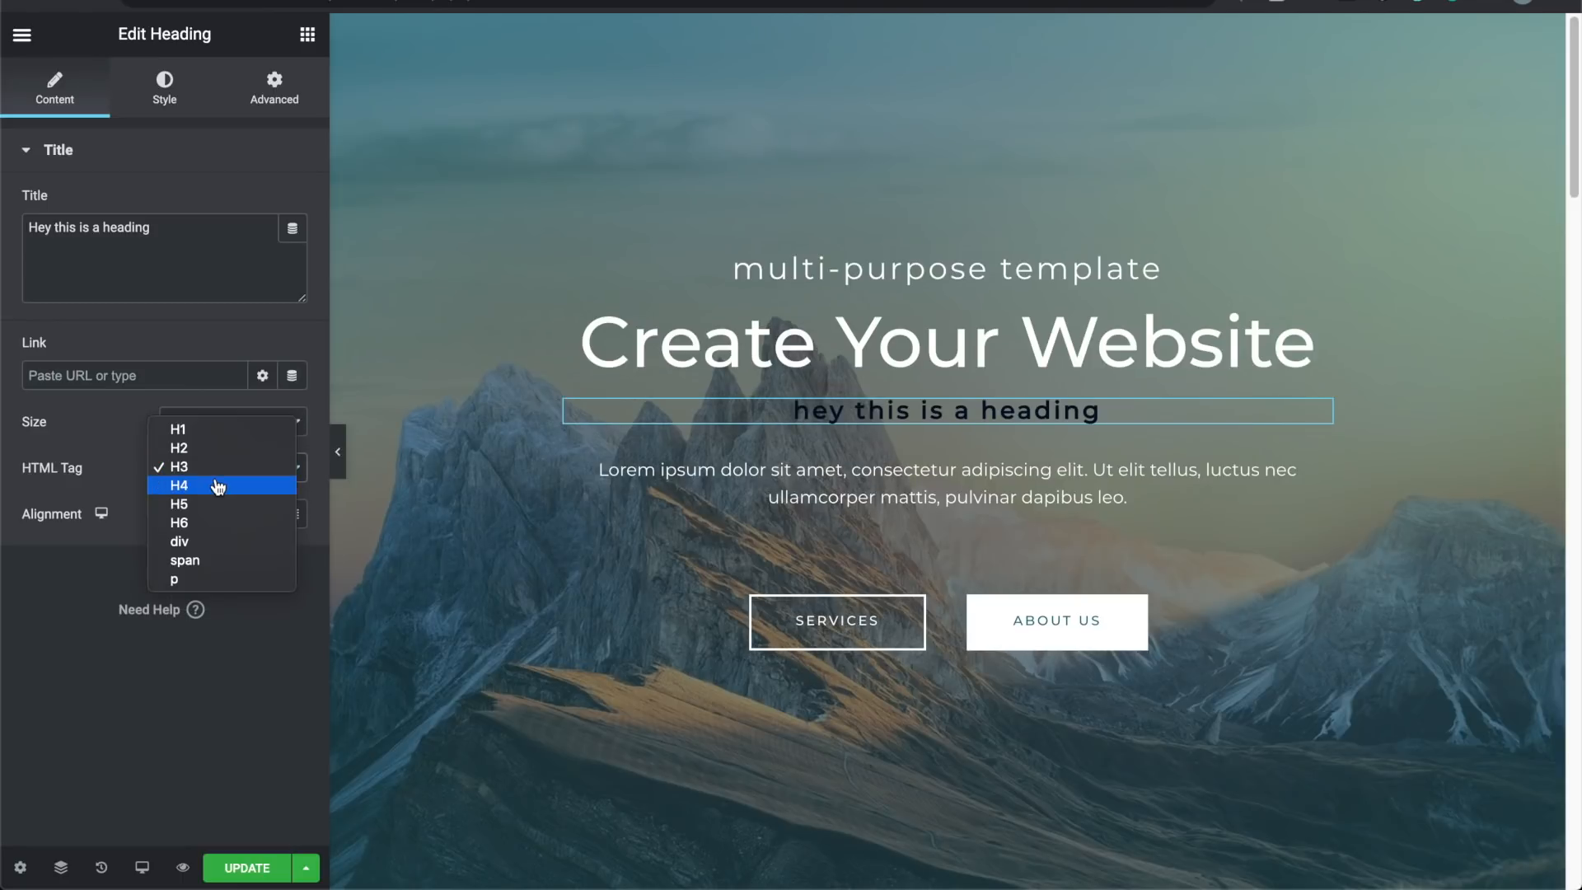
click(217, 479)
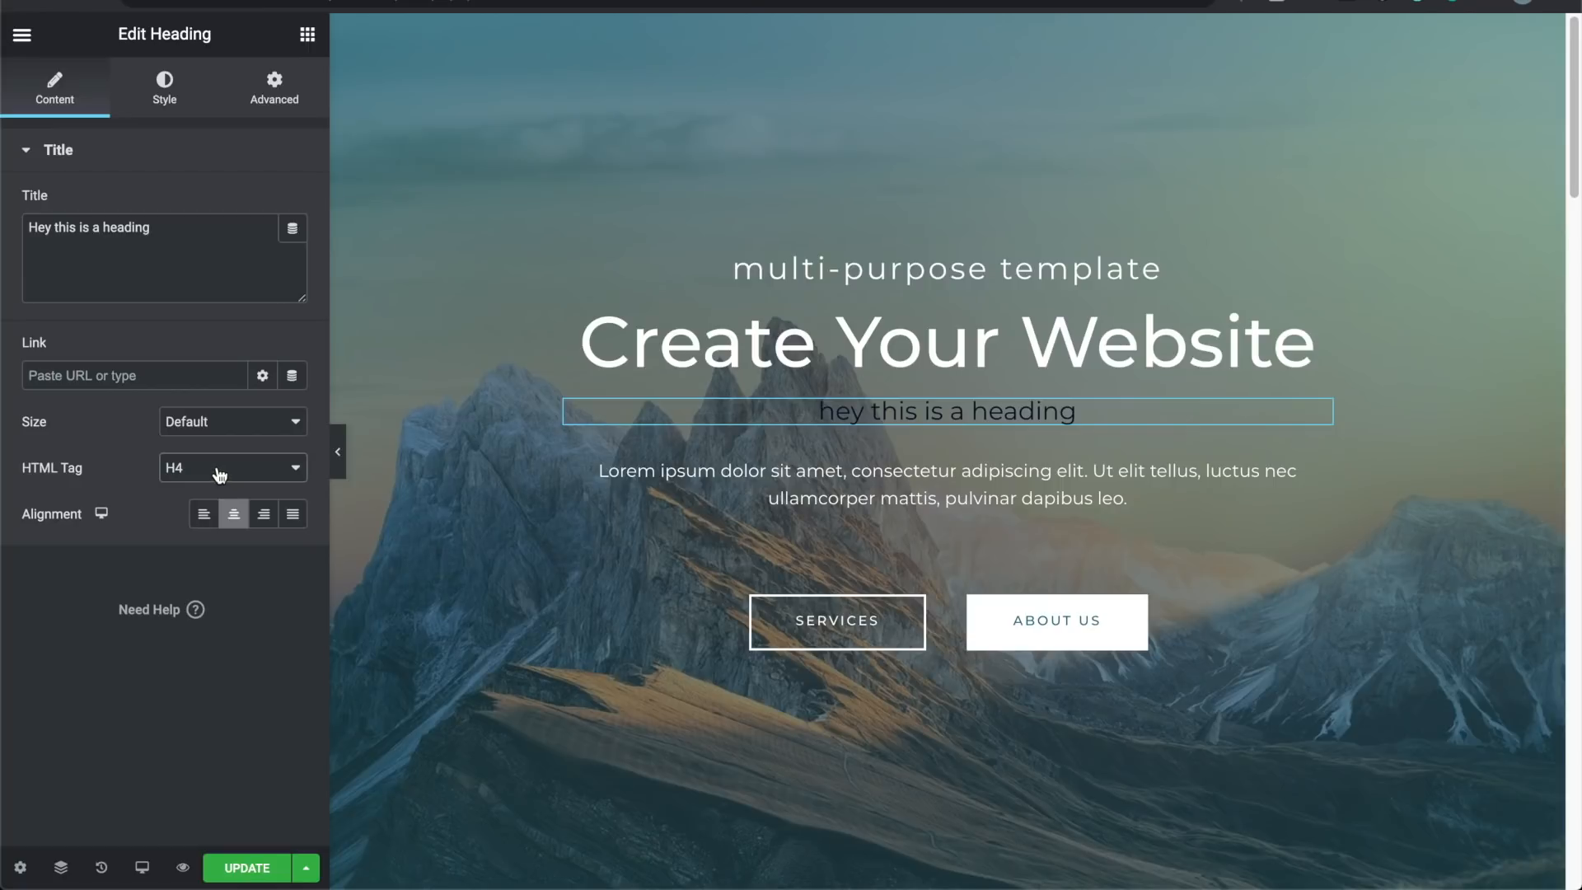
click(218, 474)
click(206, 429)
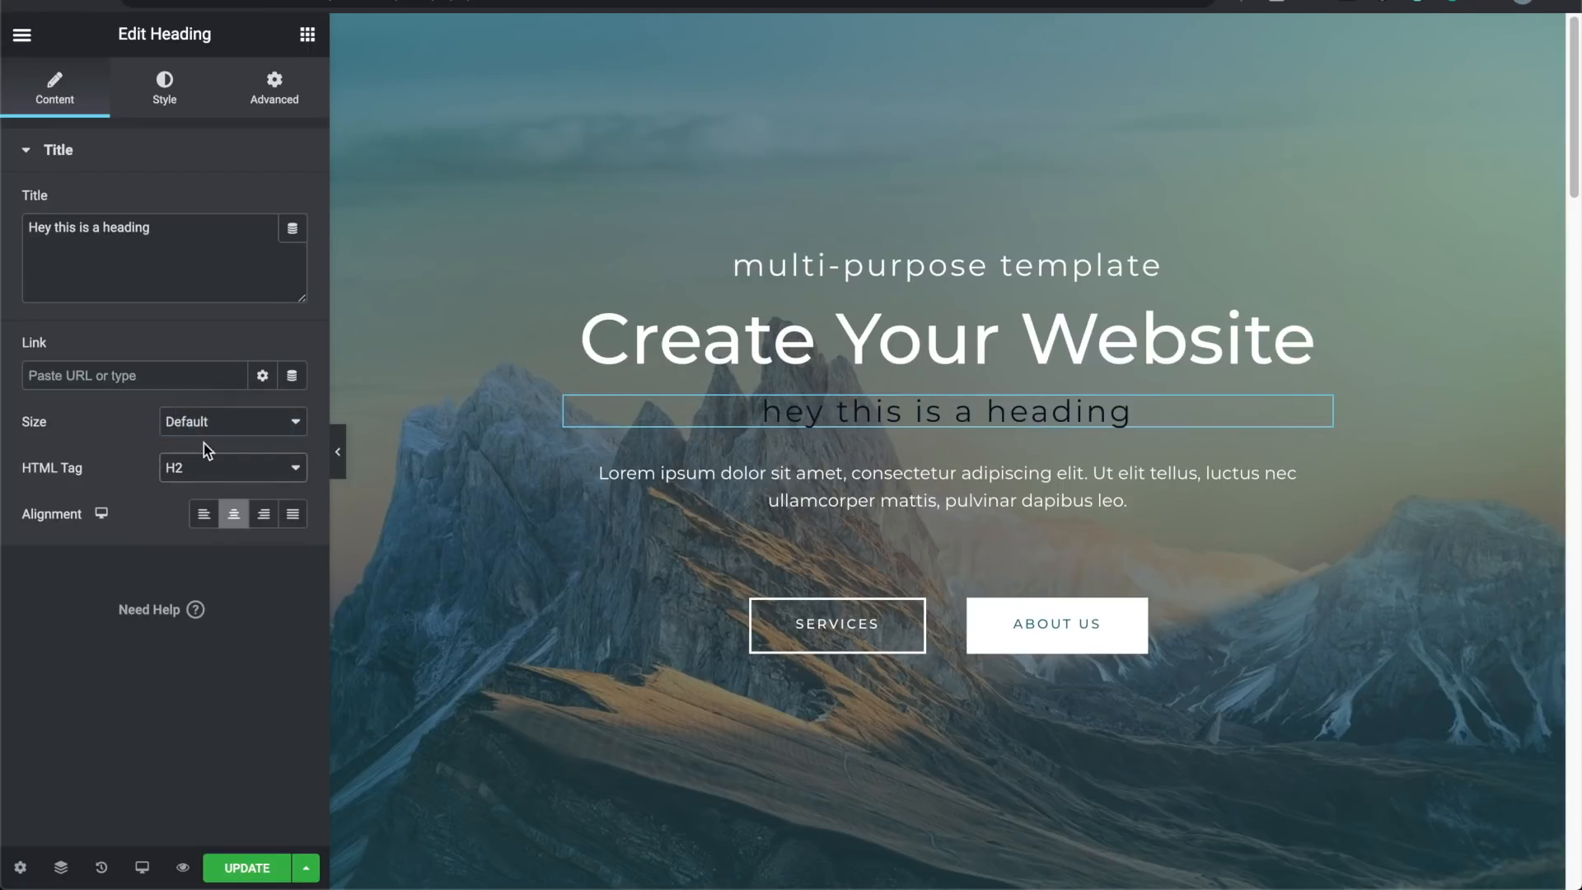
click(206, 424)
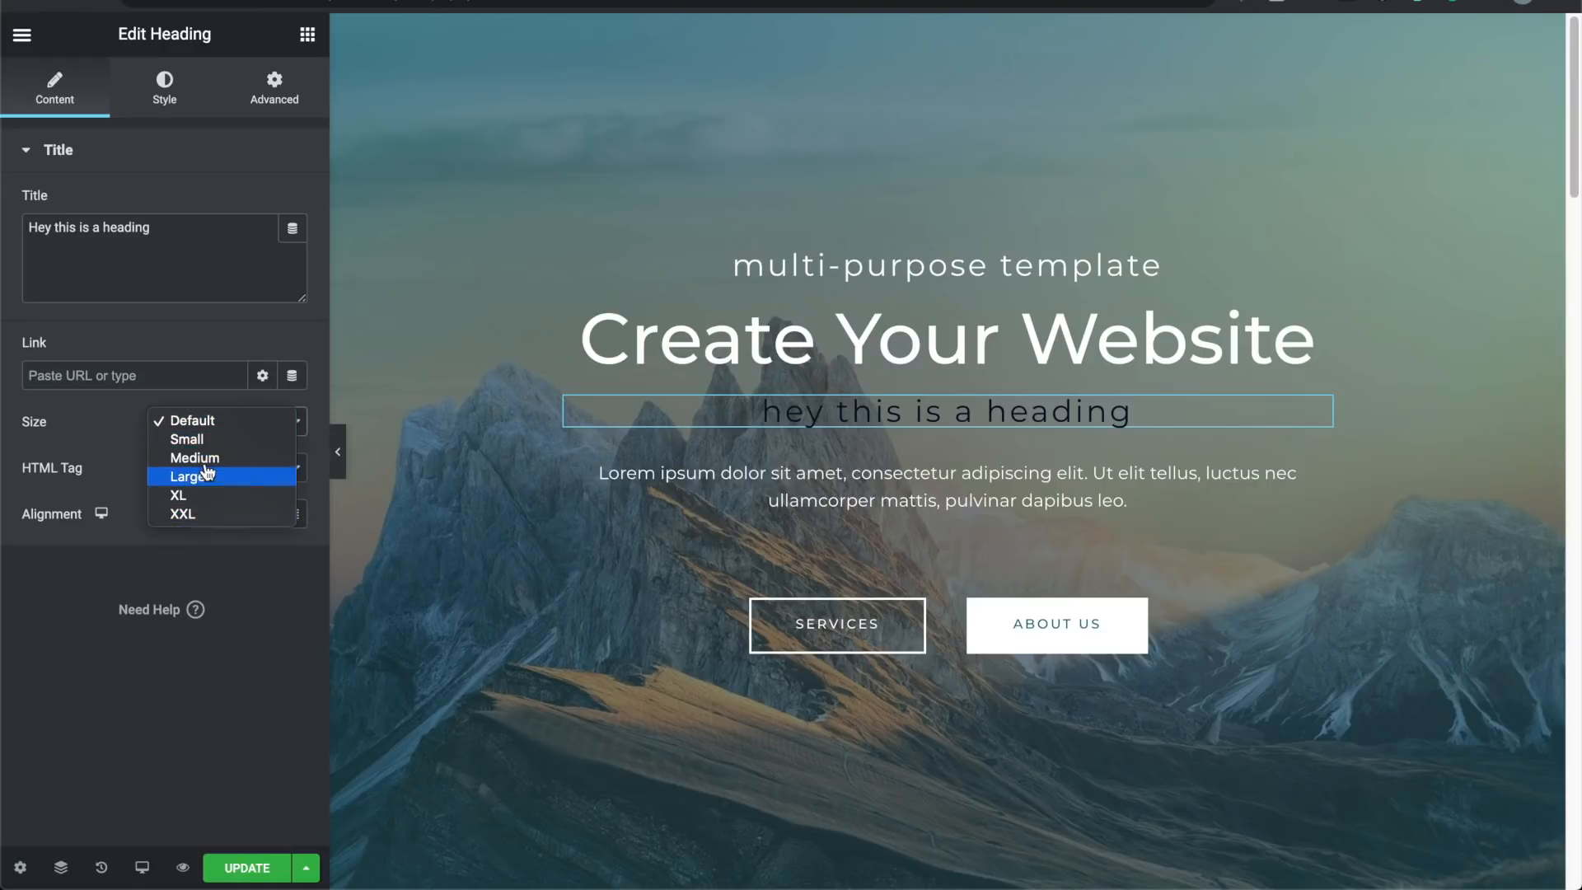
click(123, 416)
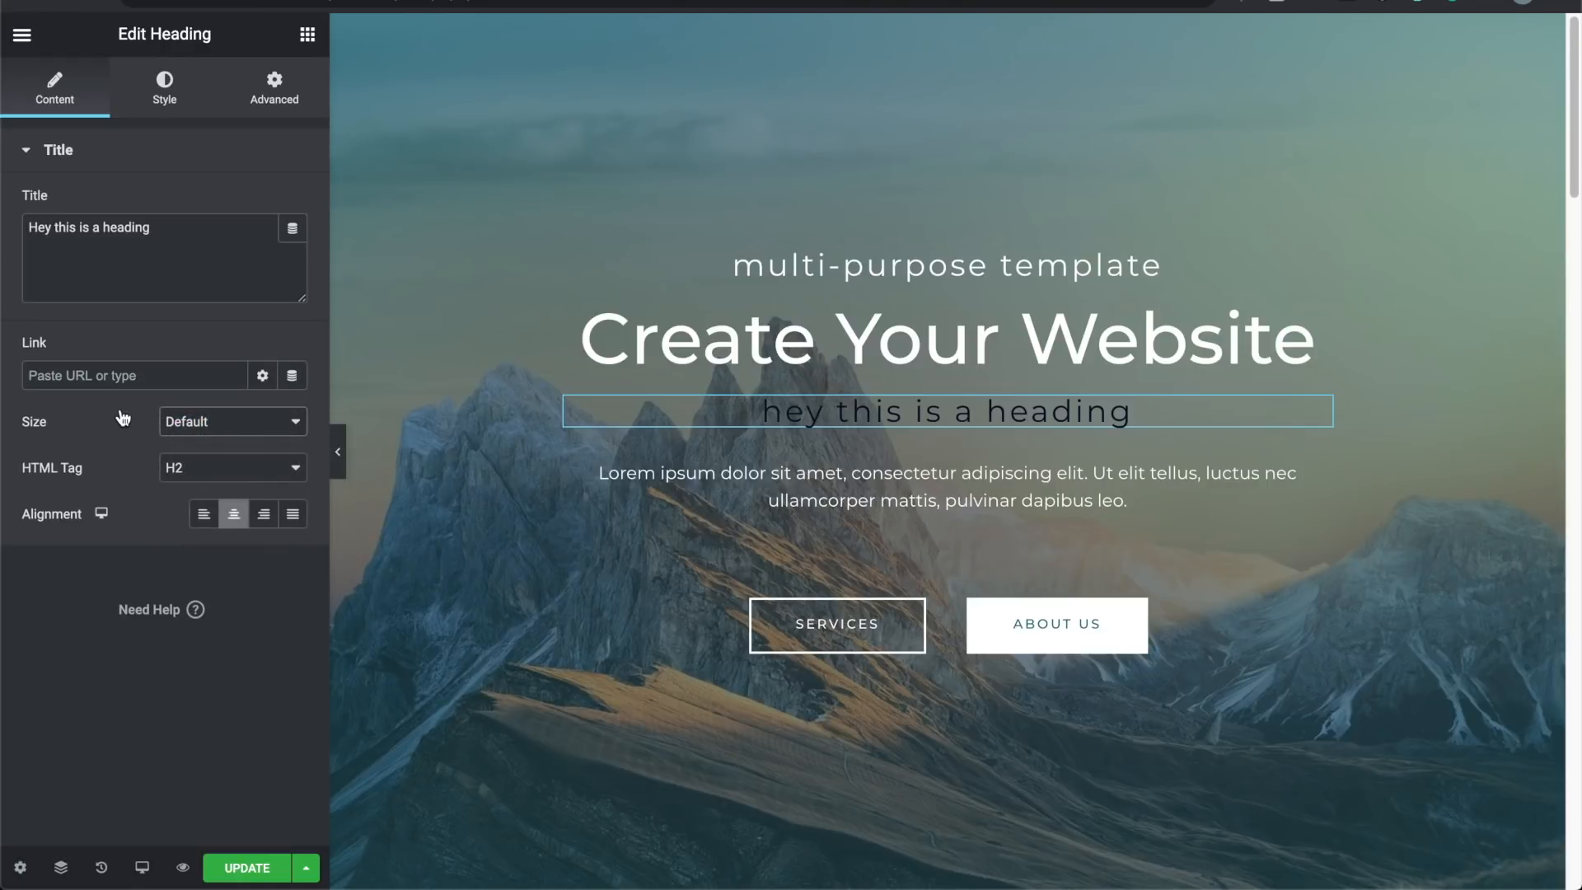
click(173, 111)
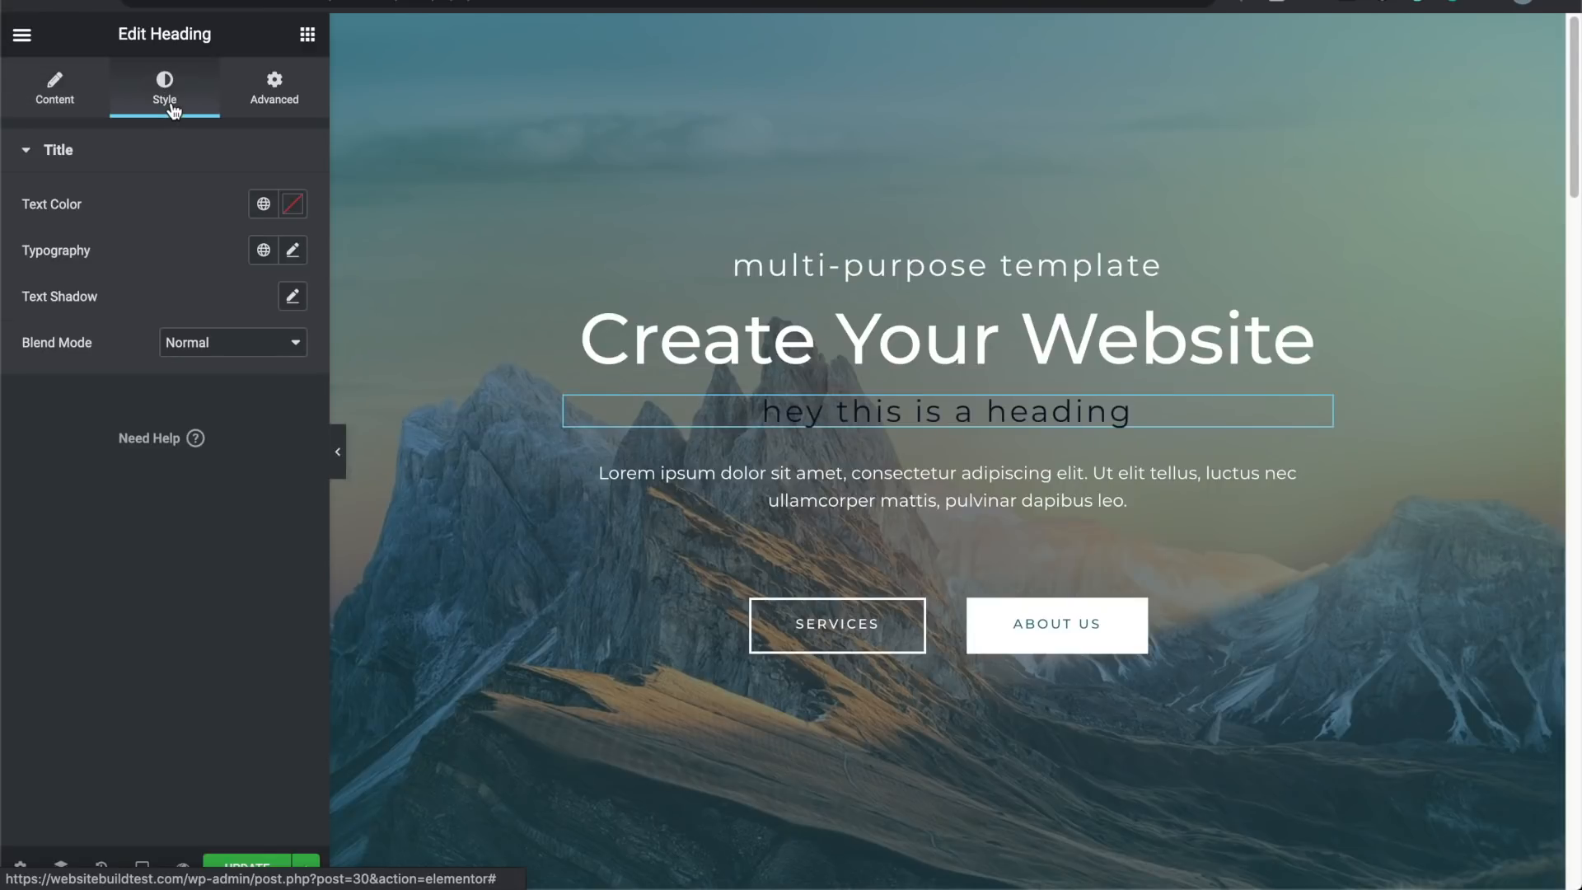
Step: Set the heading's text colour to bright green #04FF00 with a custom colour
click(267, 208)
scroll(140, 323, down, 2)
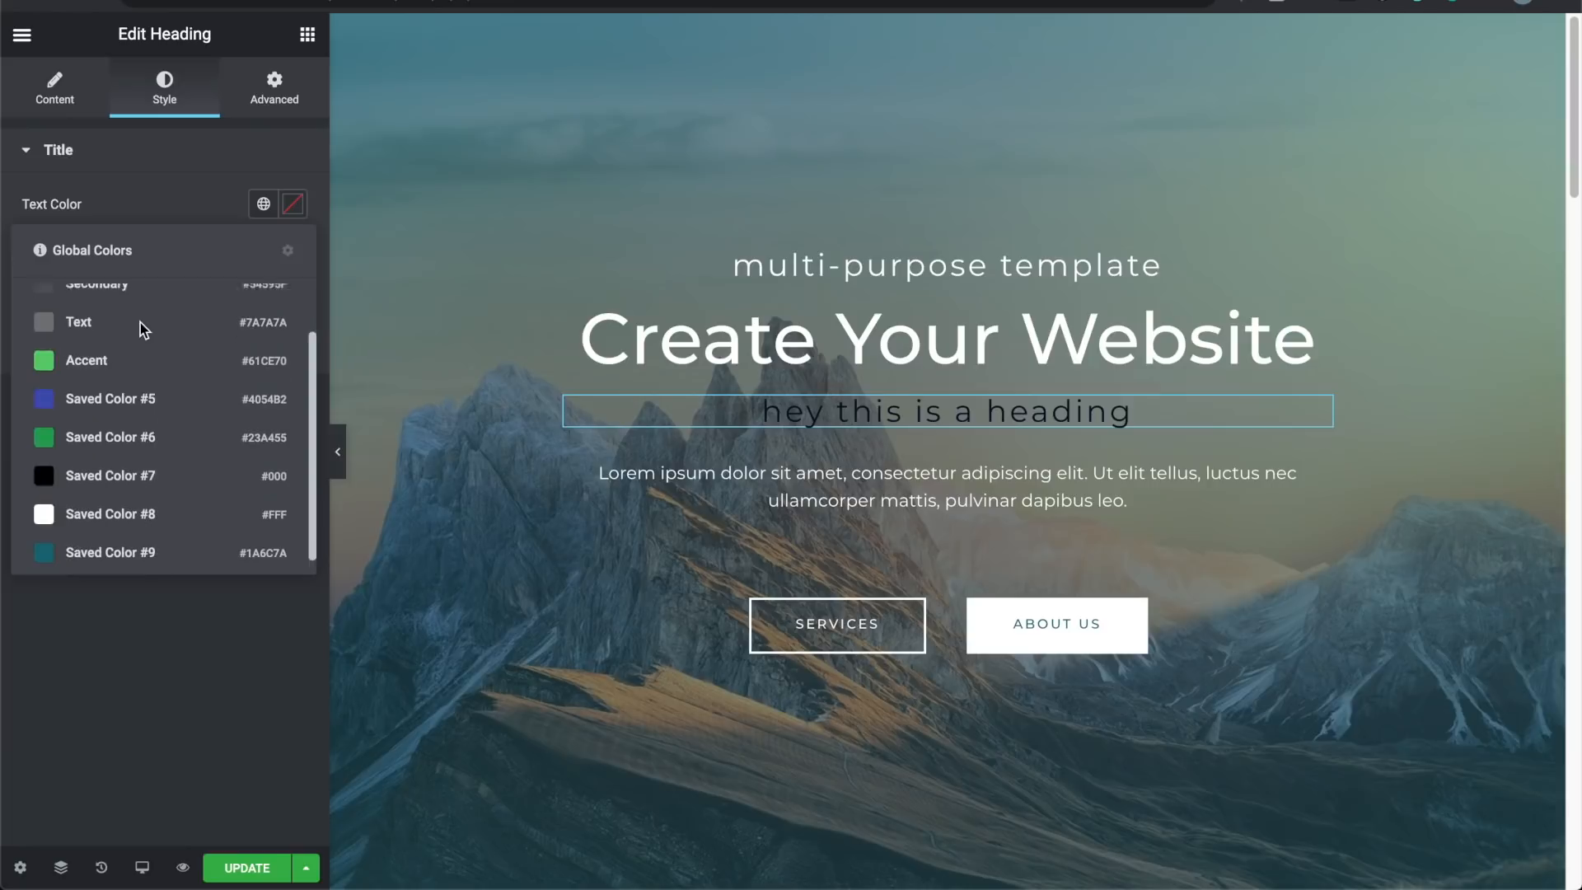
scroll(140, 324, up, 2)
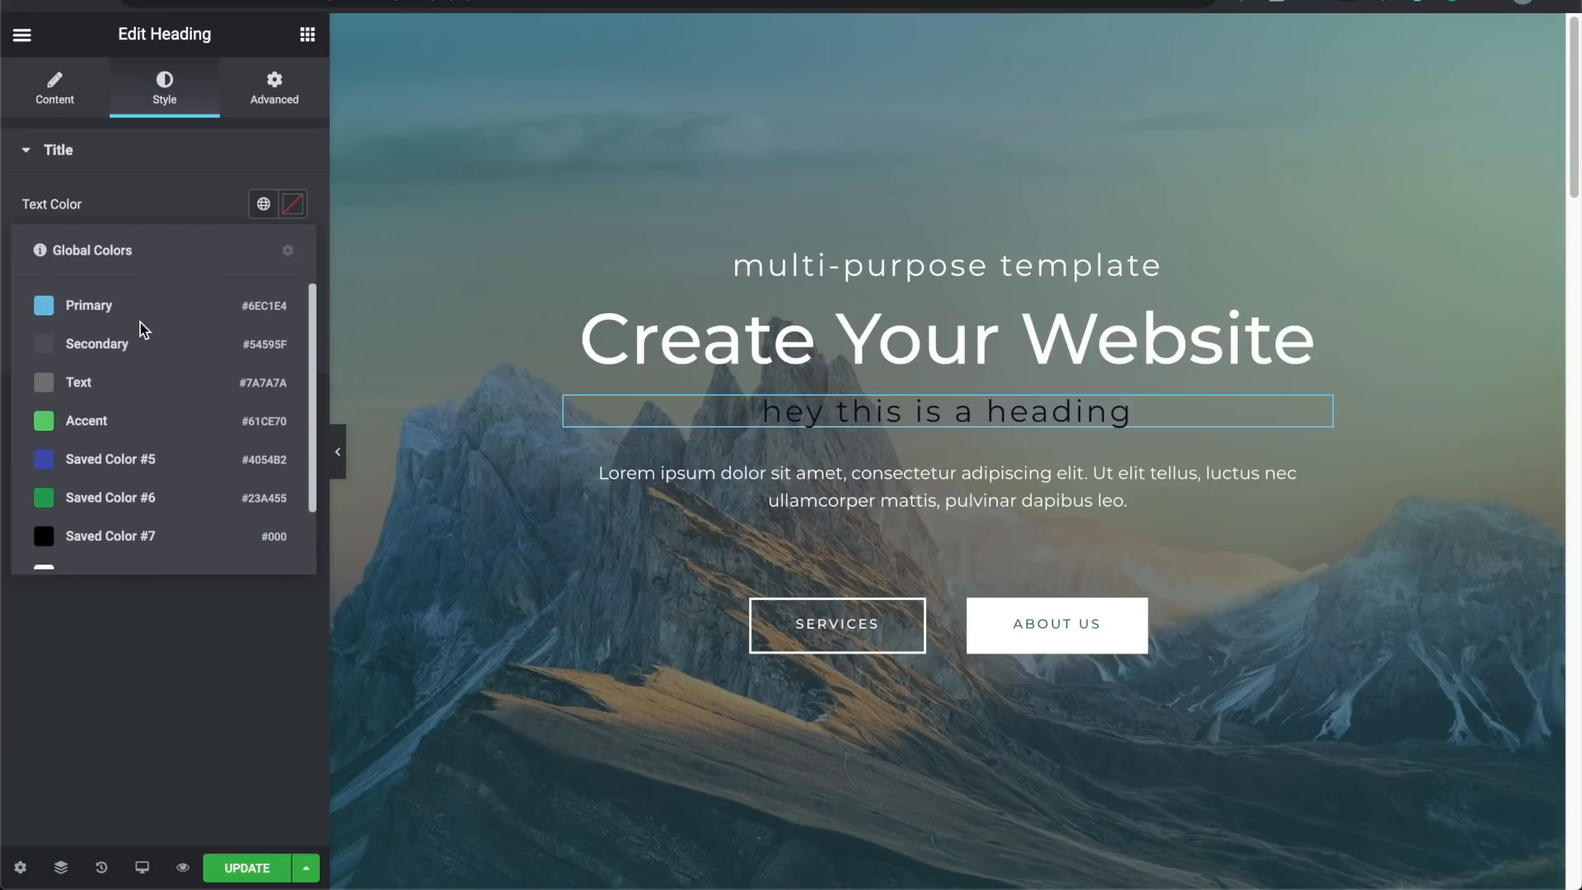
scroll(76, 462, down, 2)
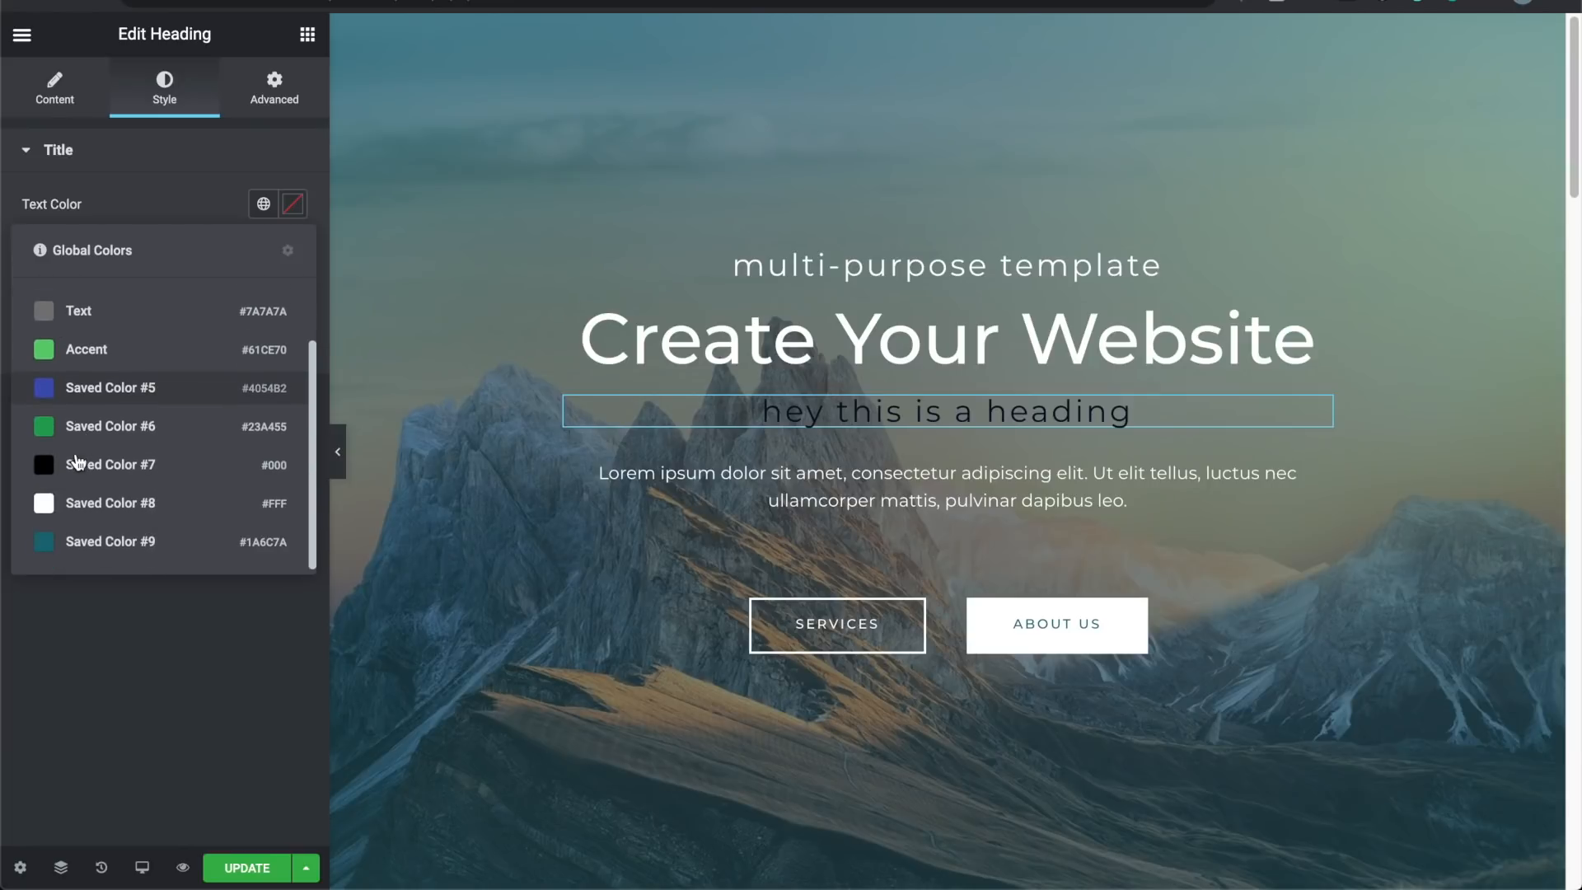
click(293, 205)
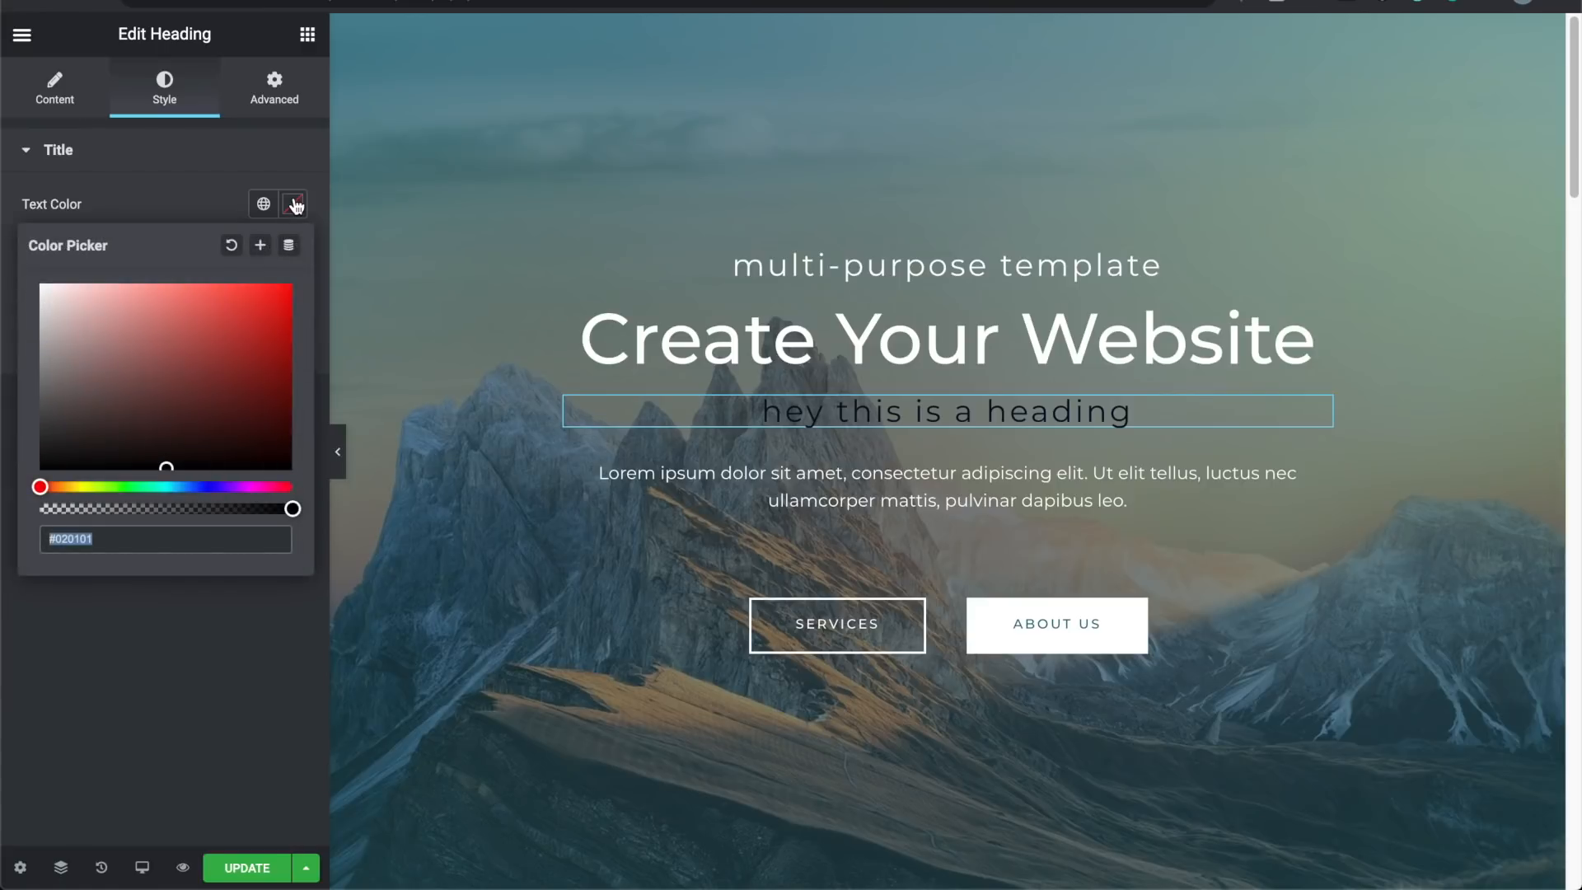
text(#FF0000)
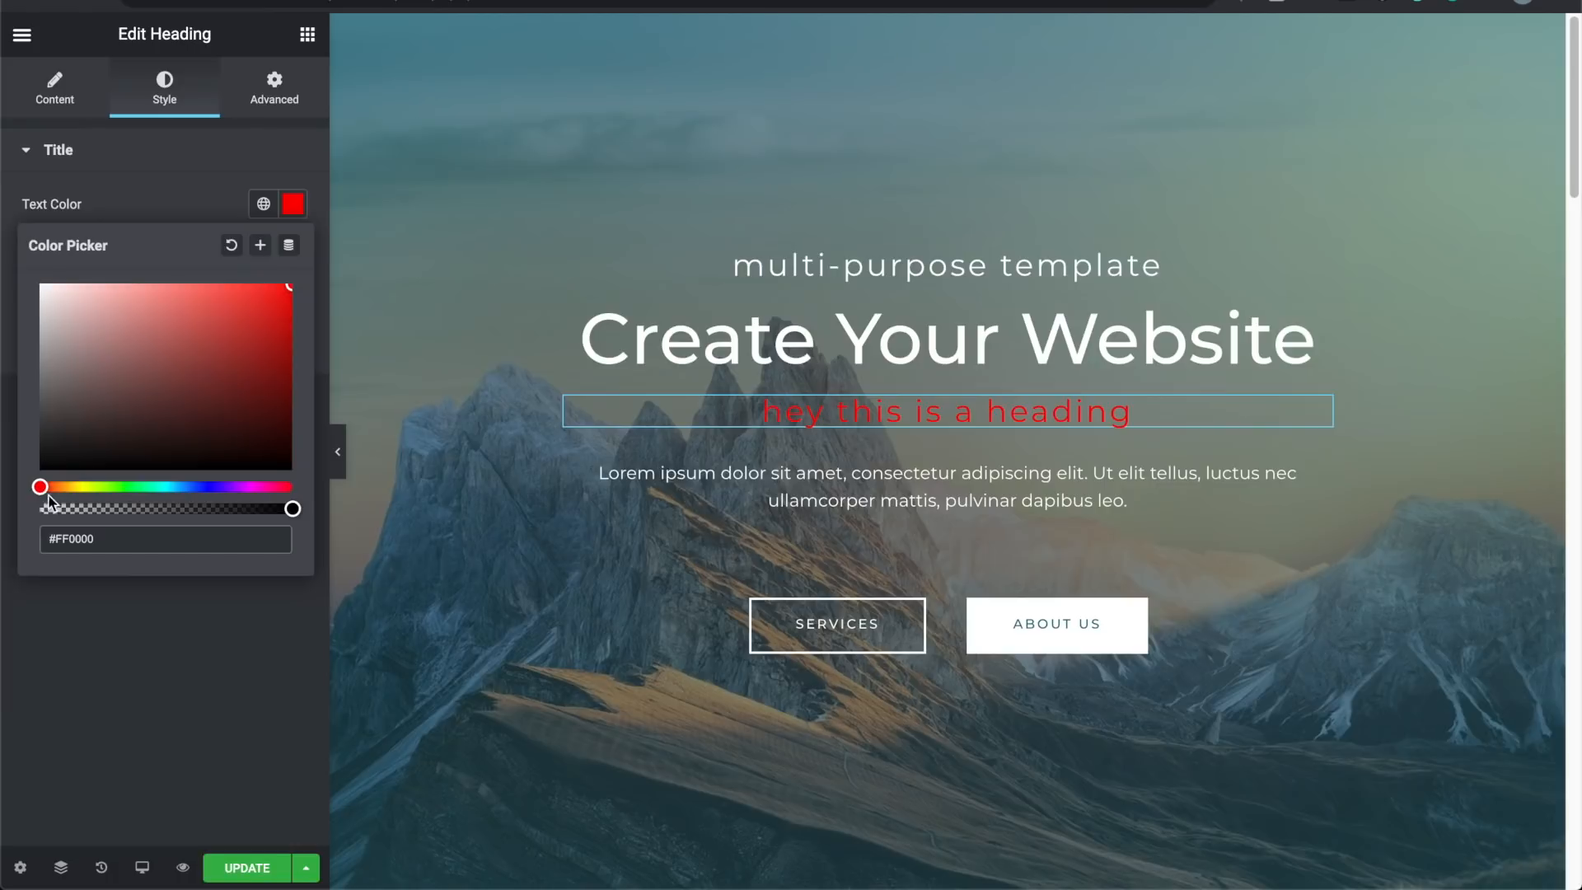
drag(40, 487, 124, 487)
drag(293, 508, 333, 505)
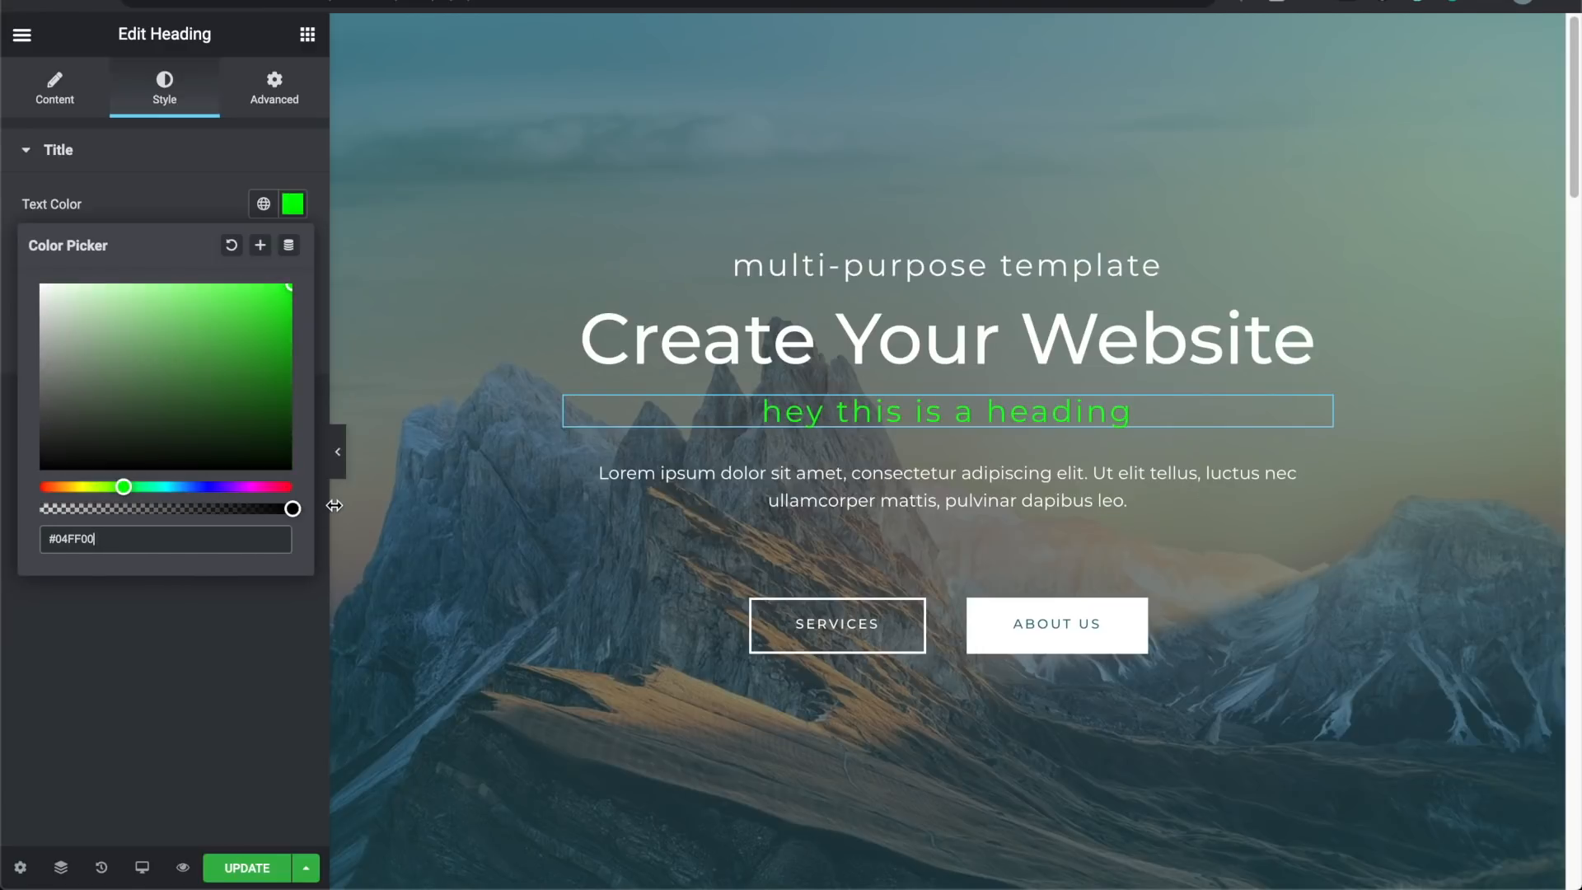
click(219, 202)
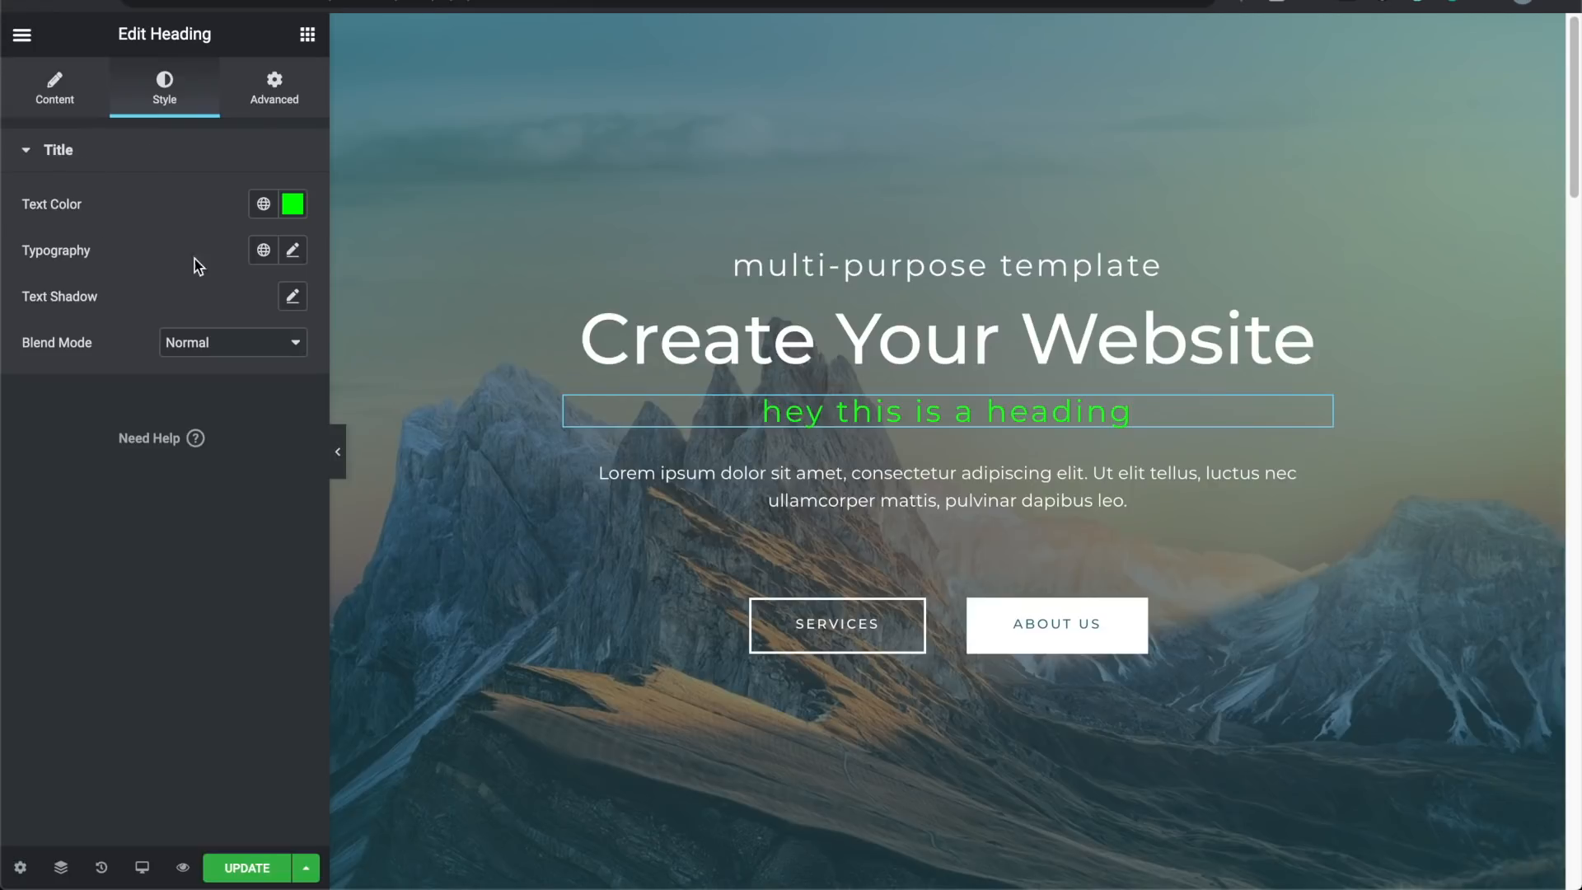
Step: Set the heading's typography to the Helvetica font family at 50 px size
click(293, 252)
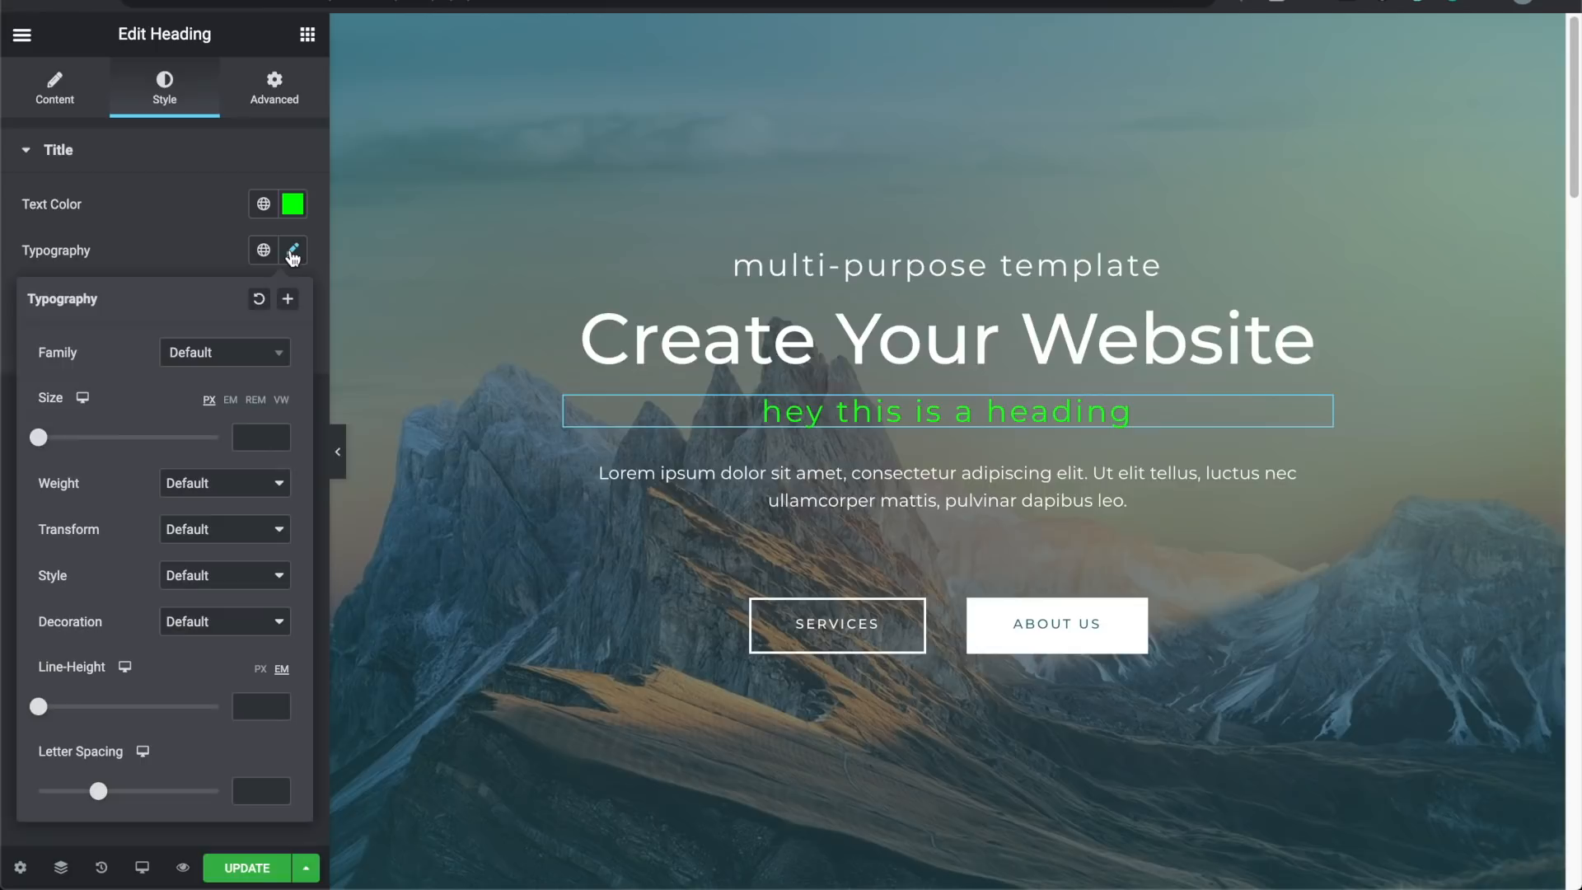
click(221, 354)
click(212, 464)
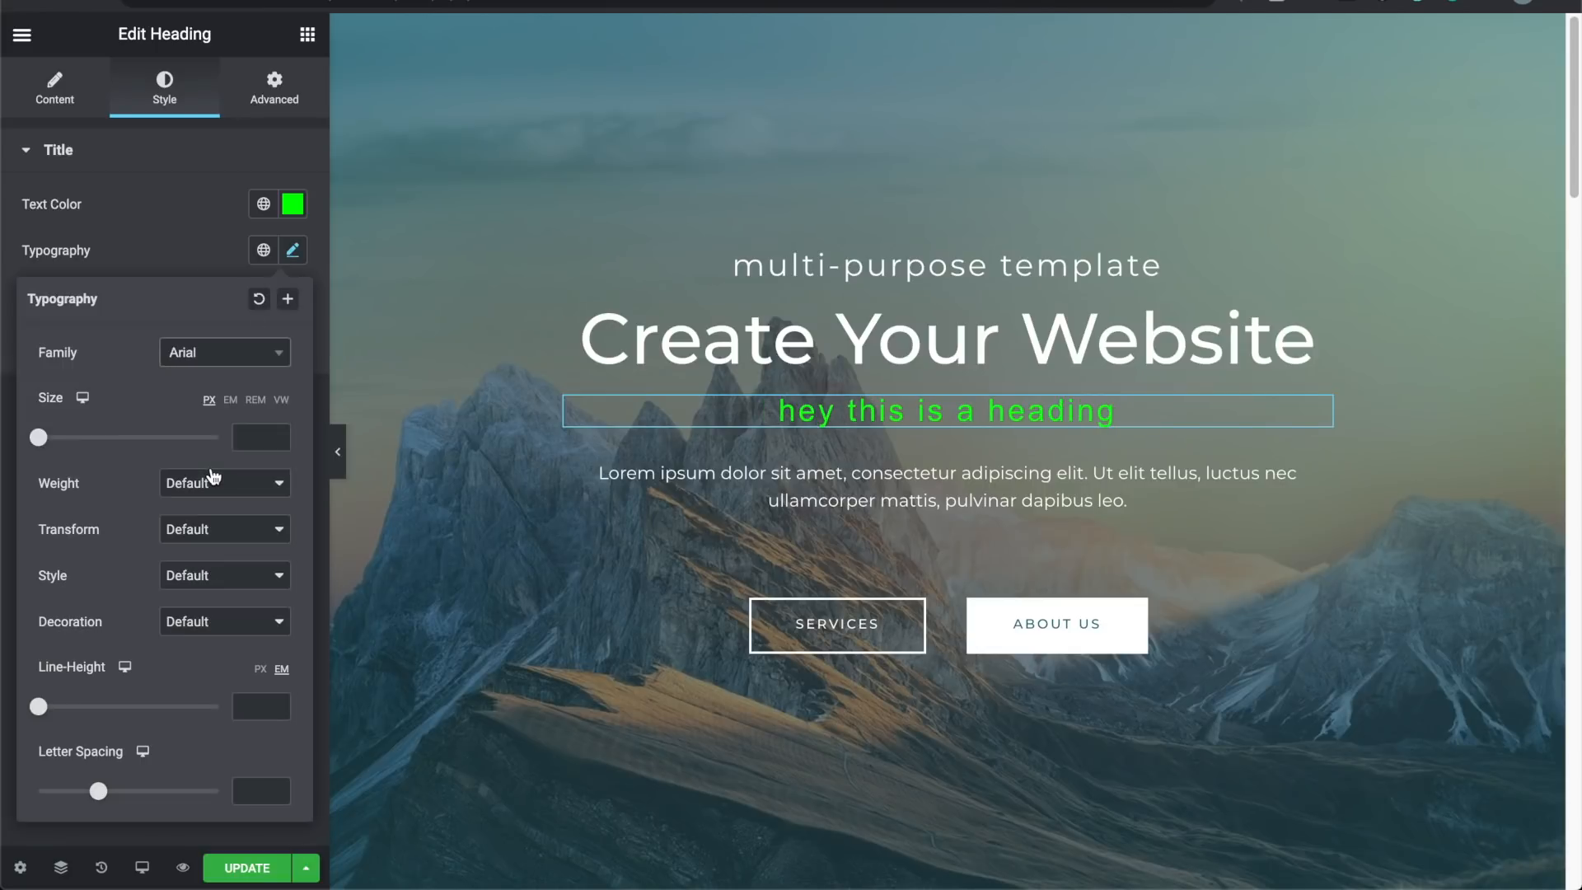
click(214, 360)
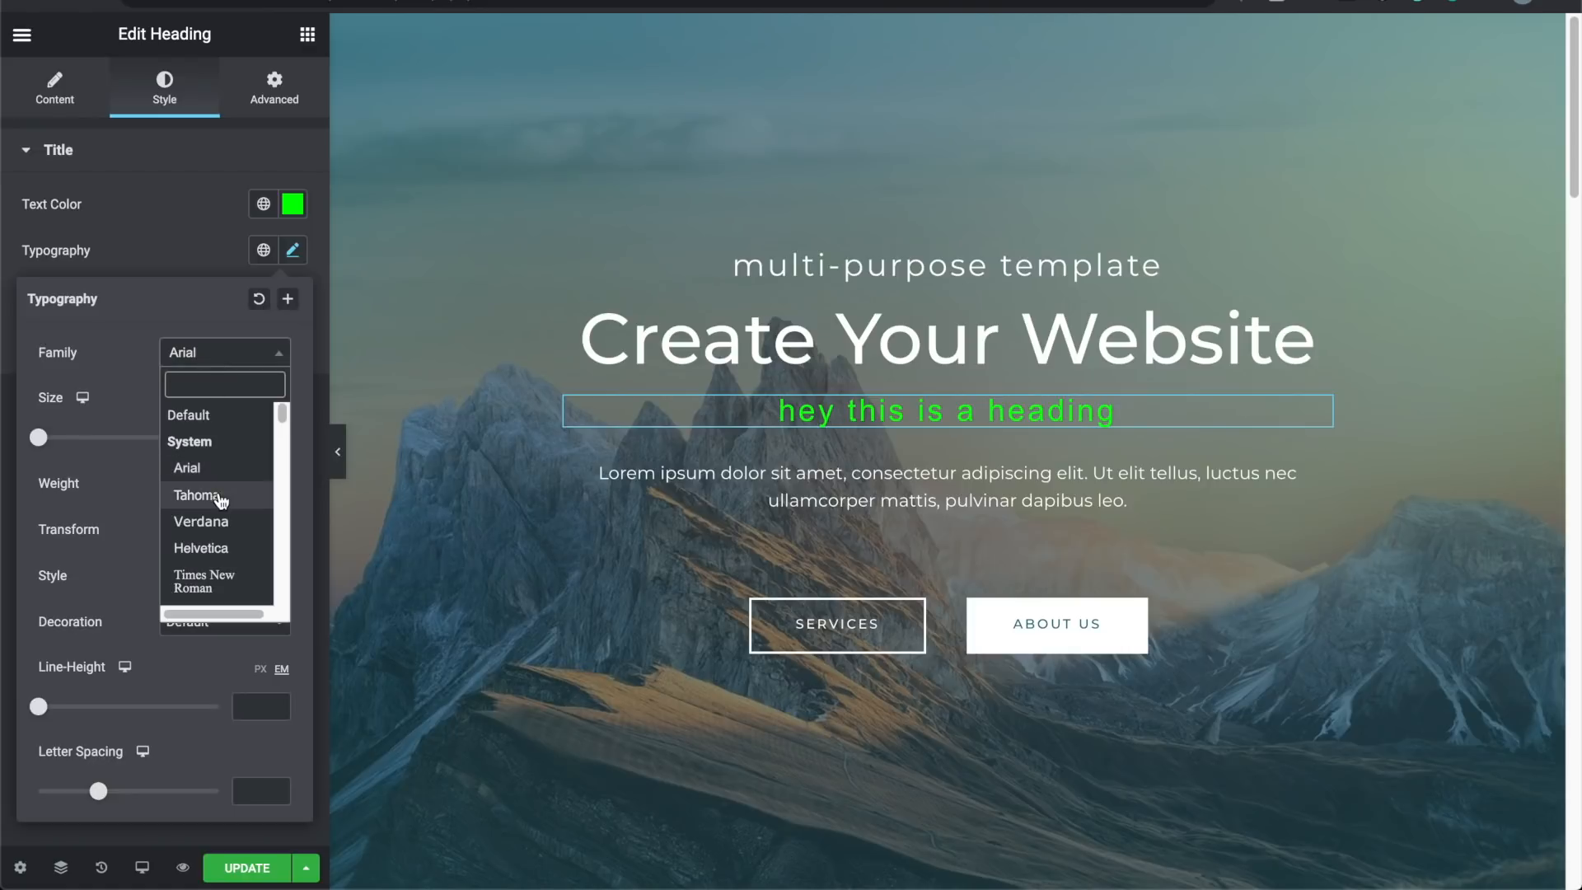
click(219, 500)
click(215, 363)
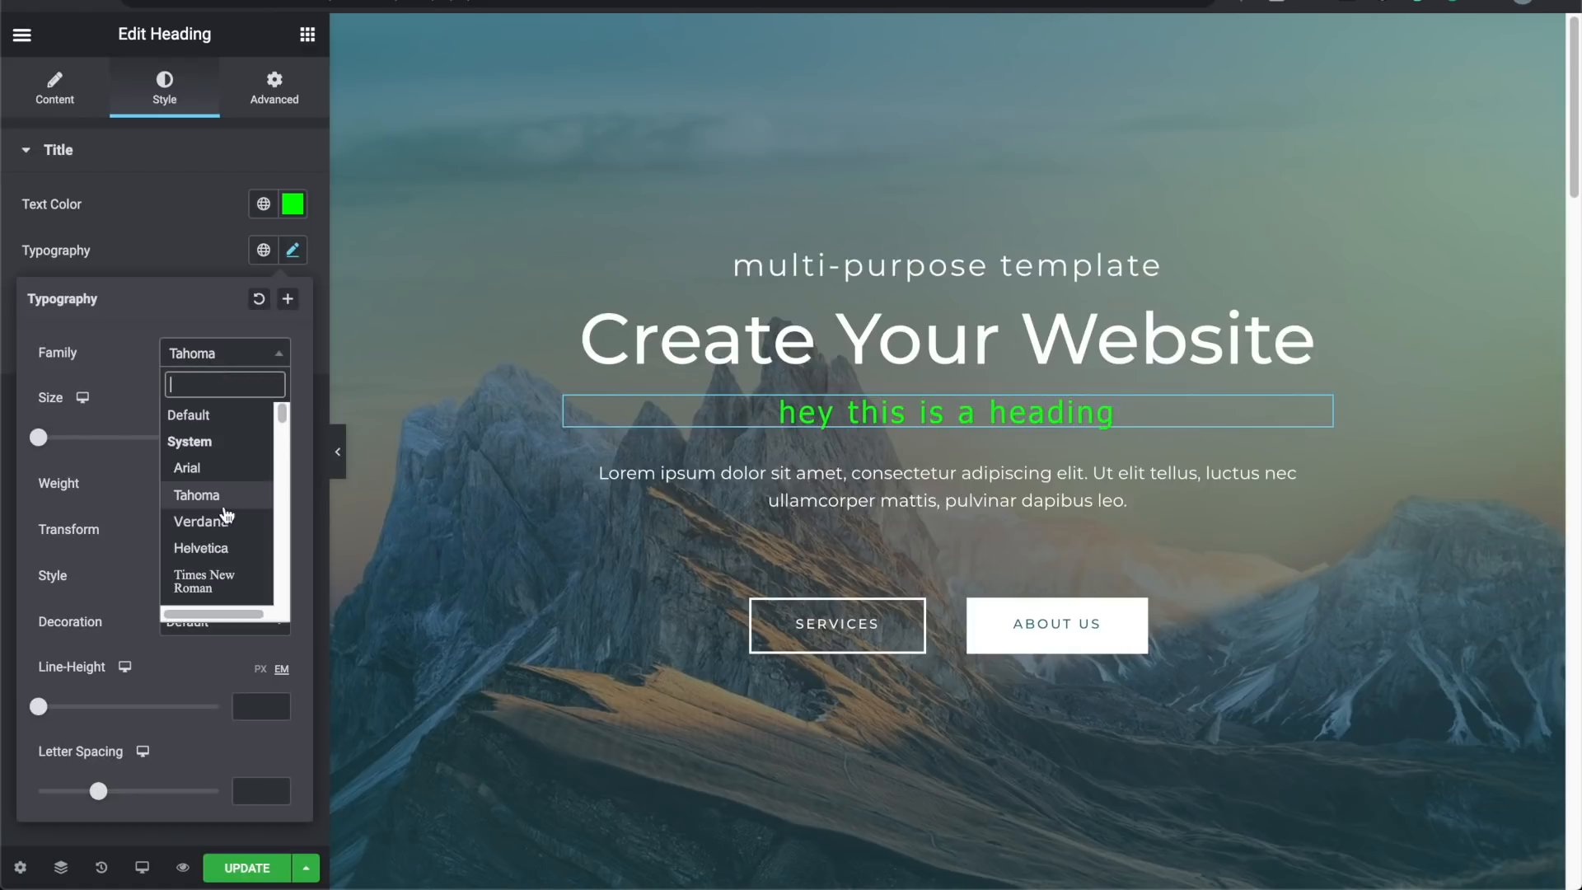
click(229, 551)
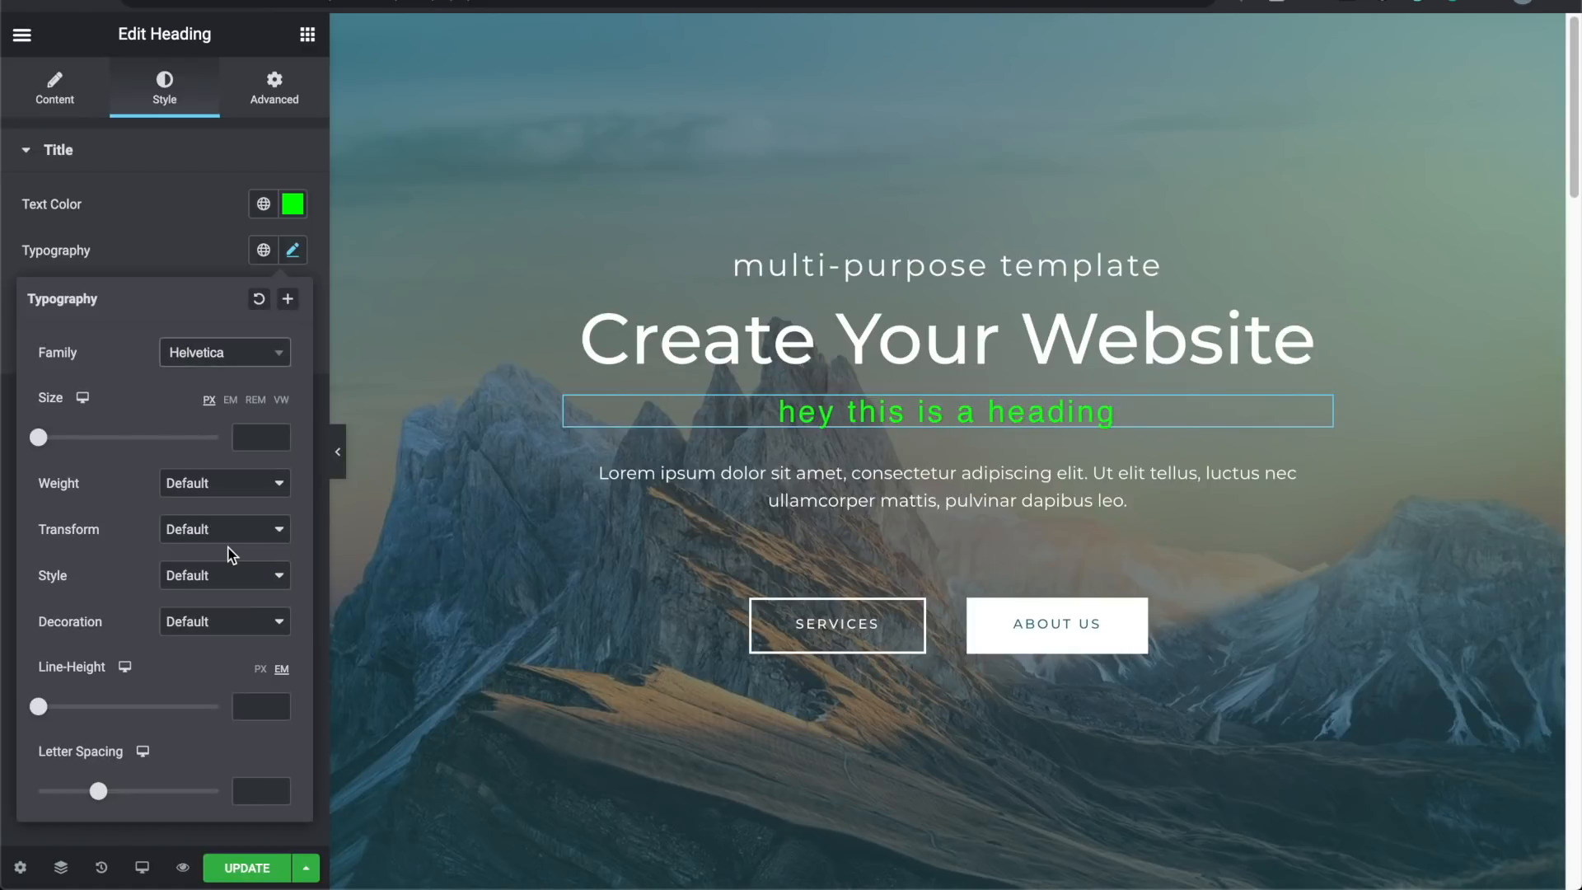
click(231, 359)
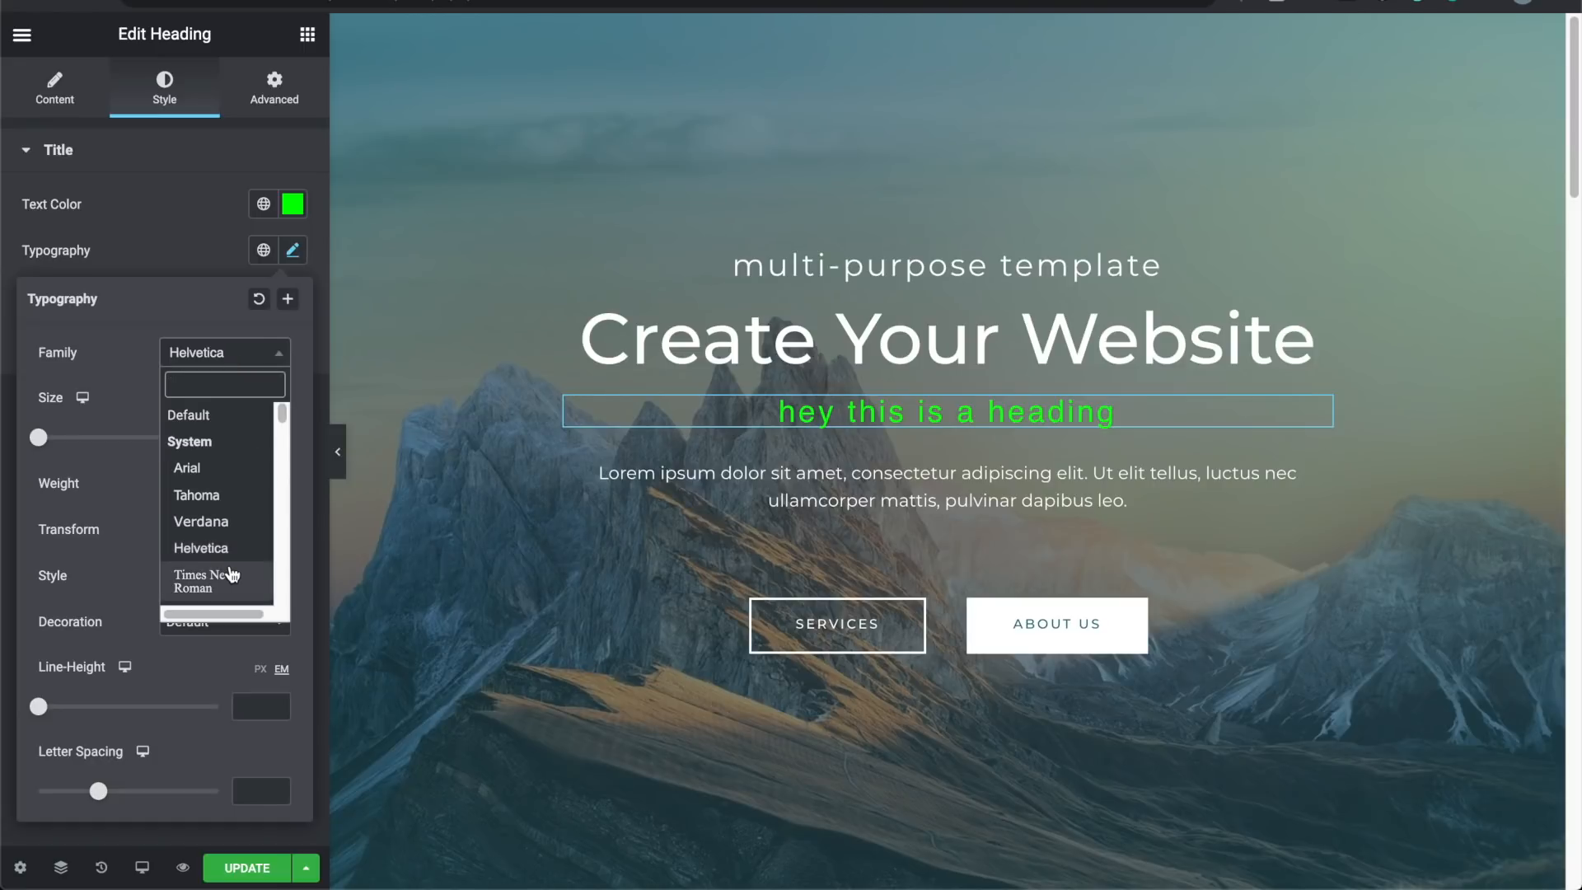
scroll(230, 548, down, 3)
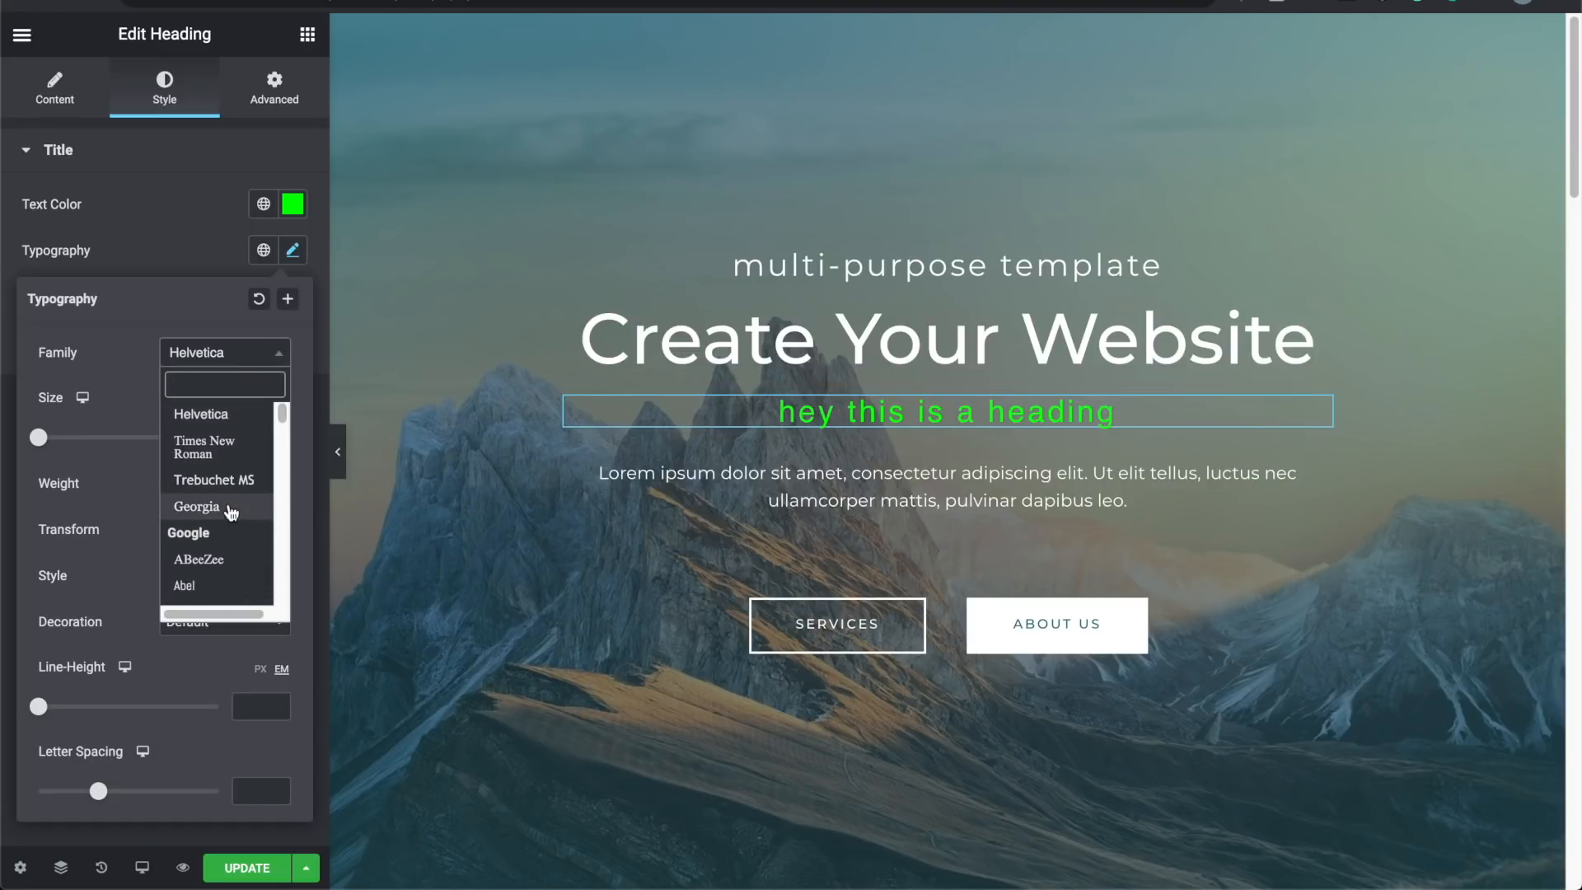
click(127, 358)
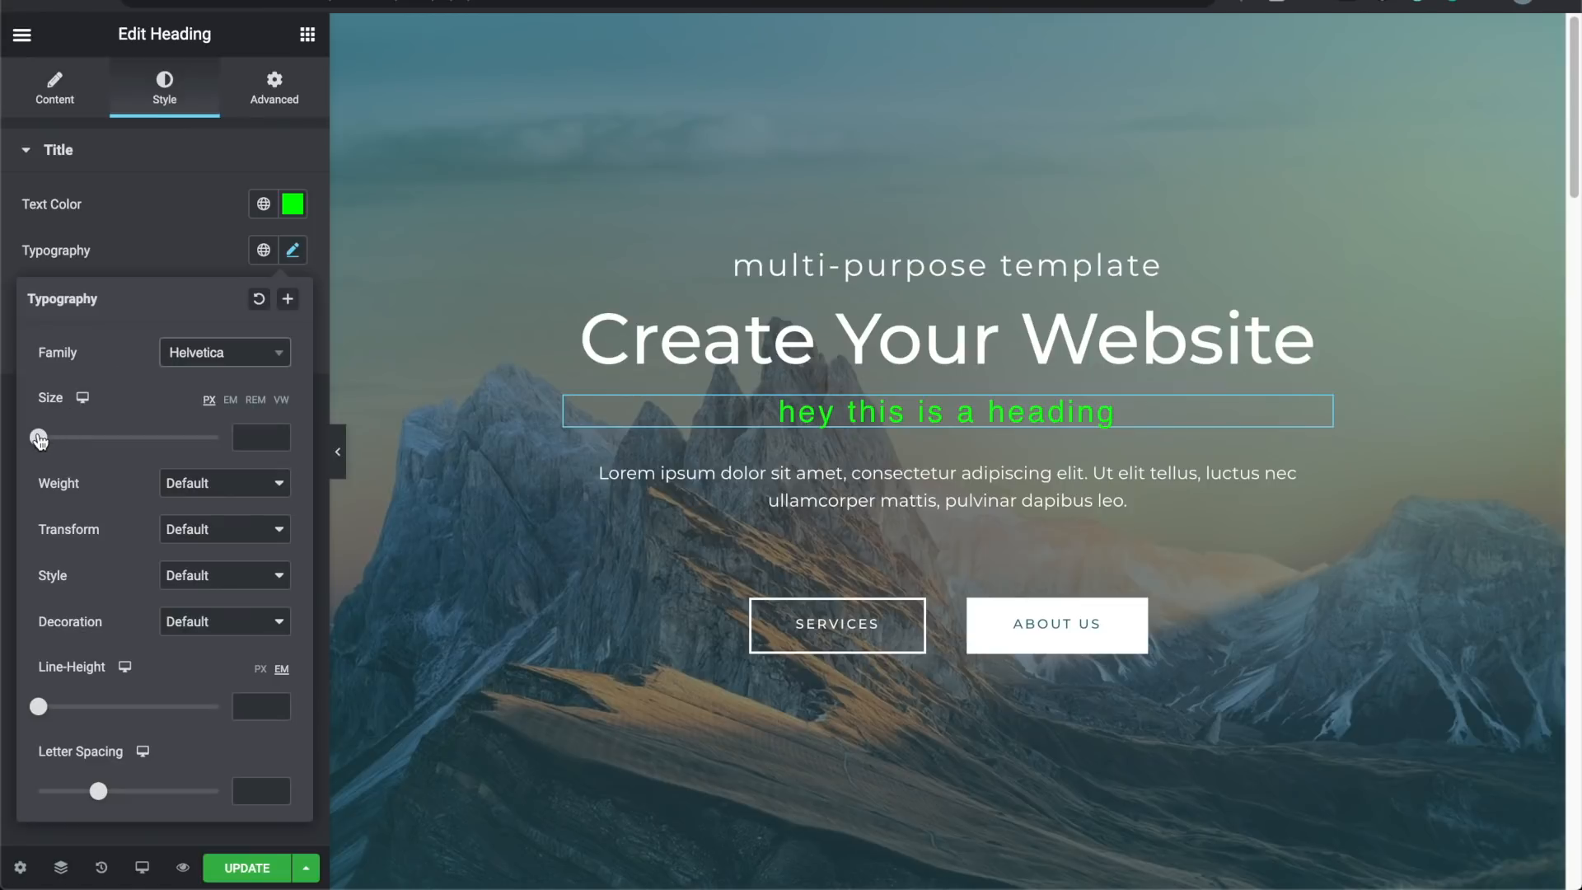
drag(39, 437, 85, 446)
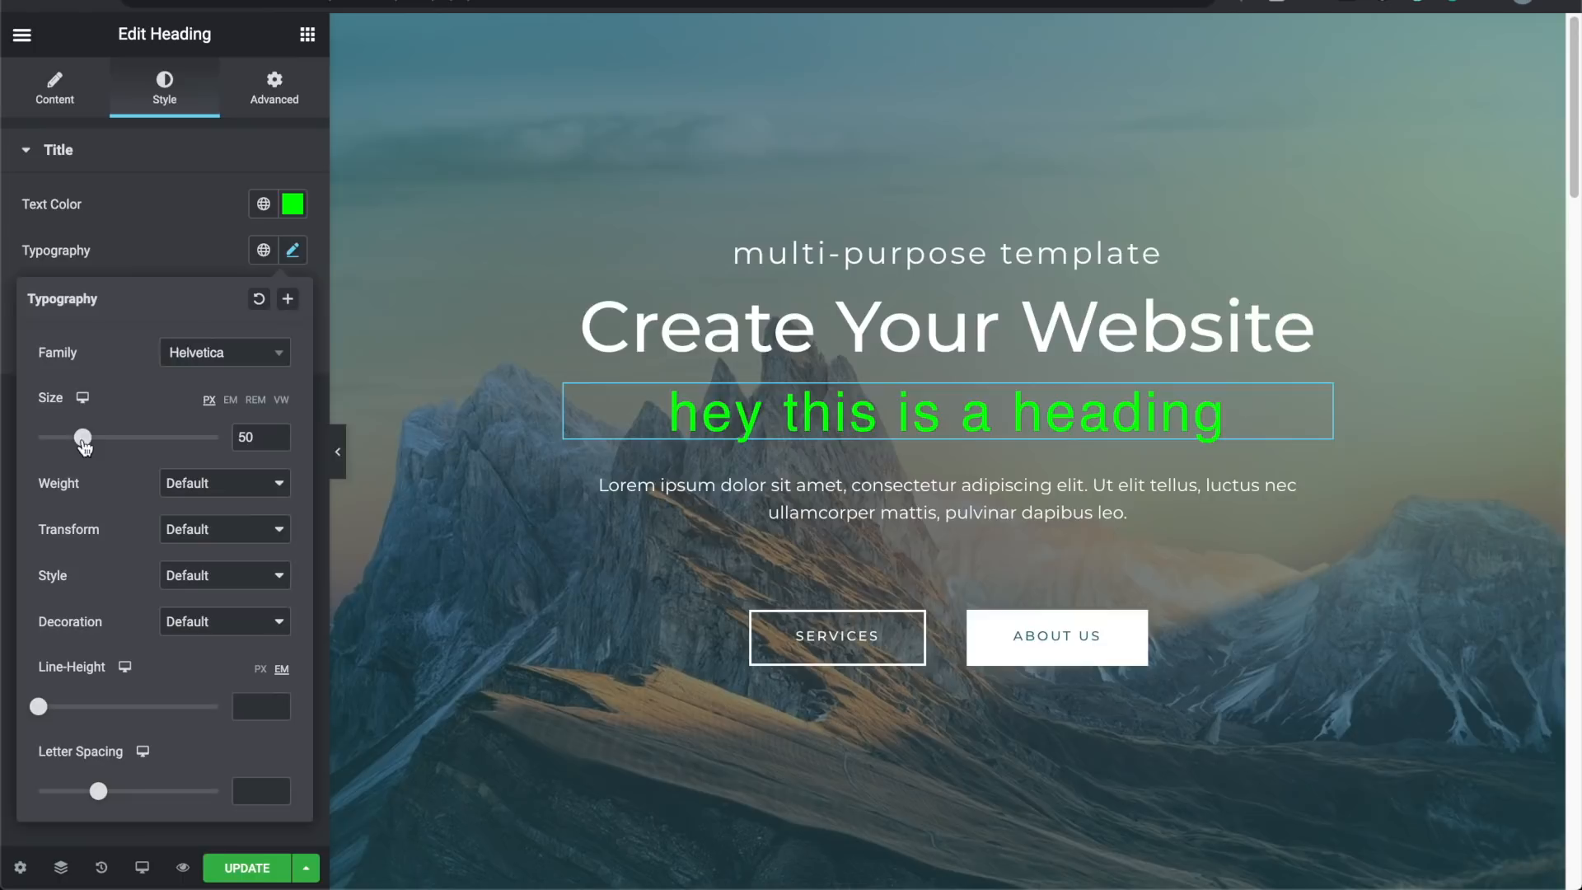
click(183, 485)
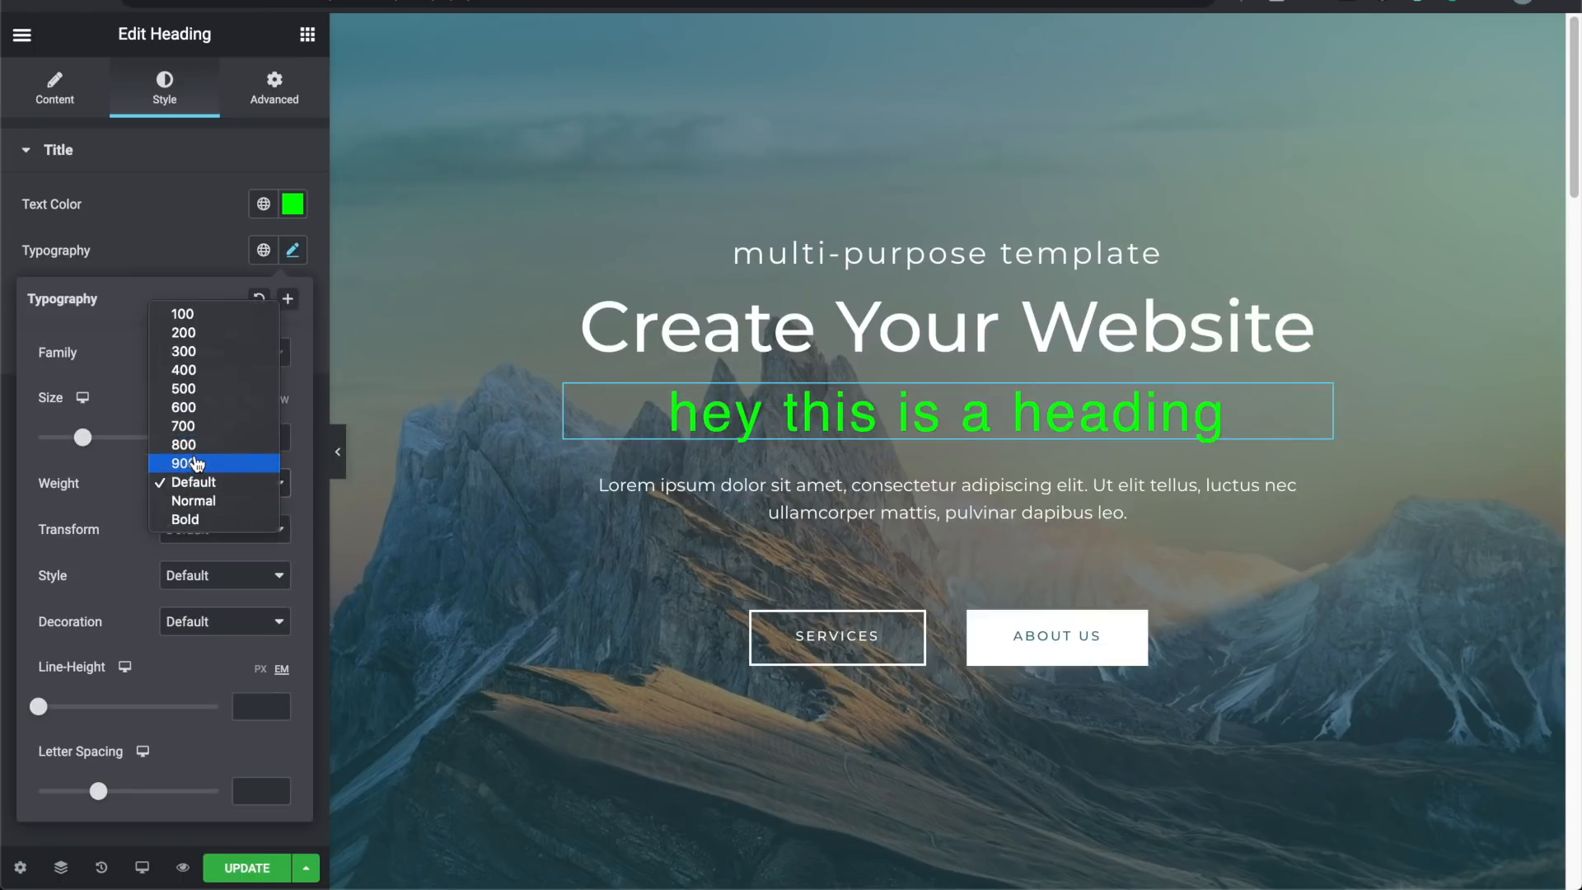
Step: Set the heading's font weight to 400
click(196, 464)
click(210, 483)
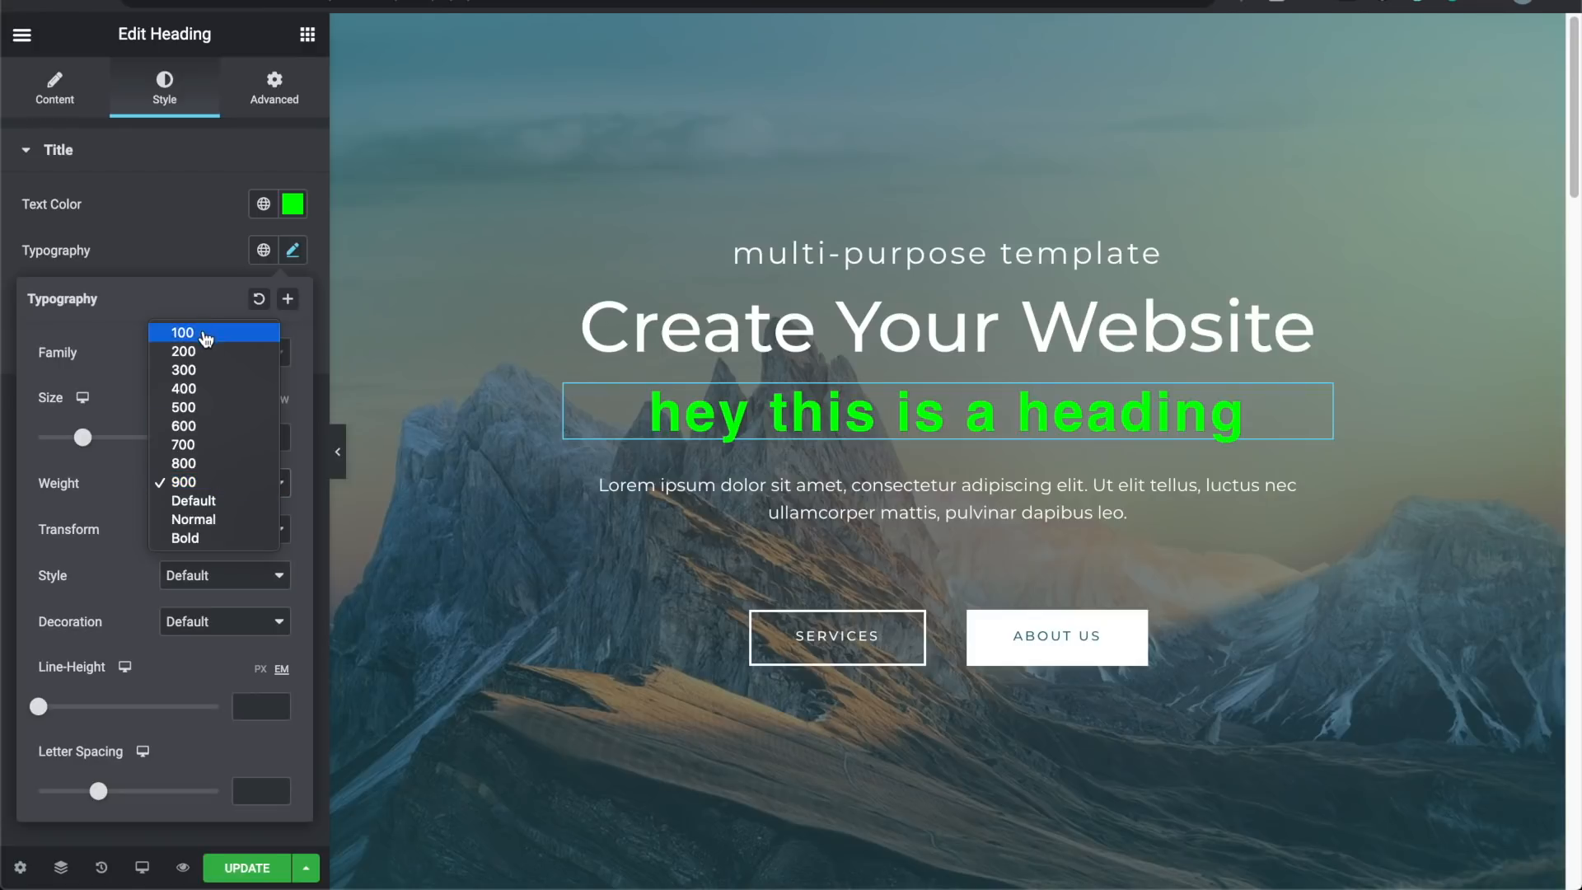
click(206, 333)
click(213, 482)
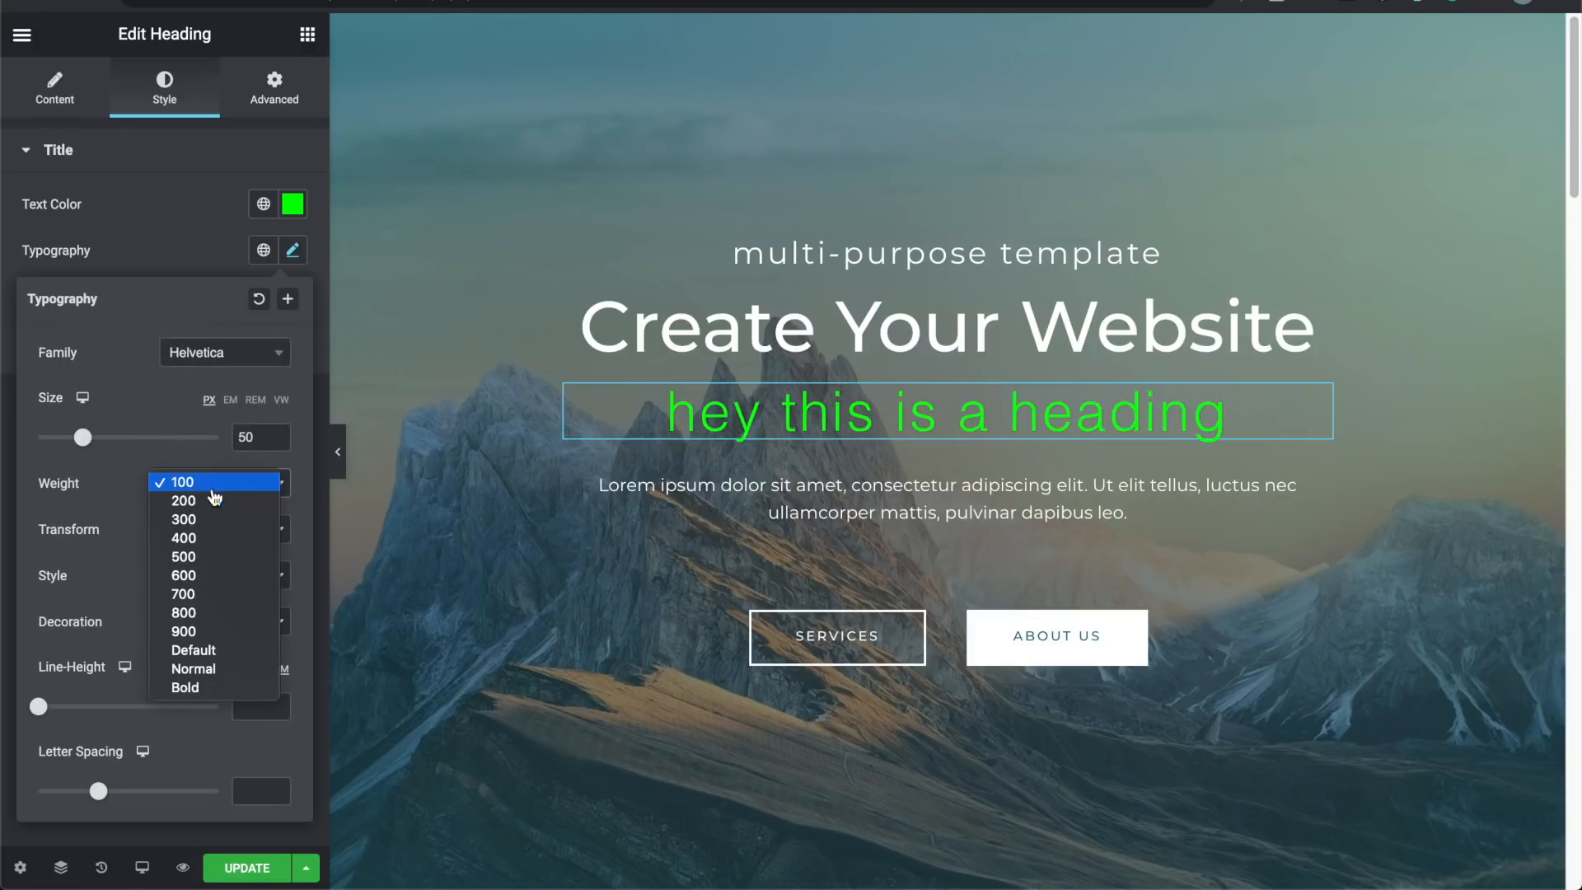
click(217, 538)
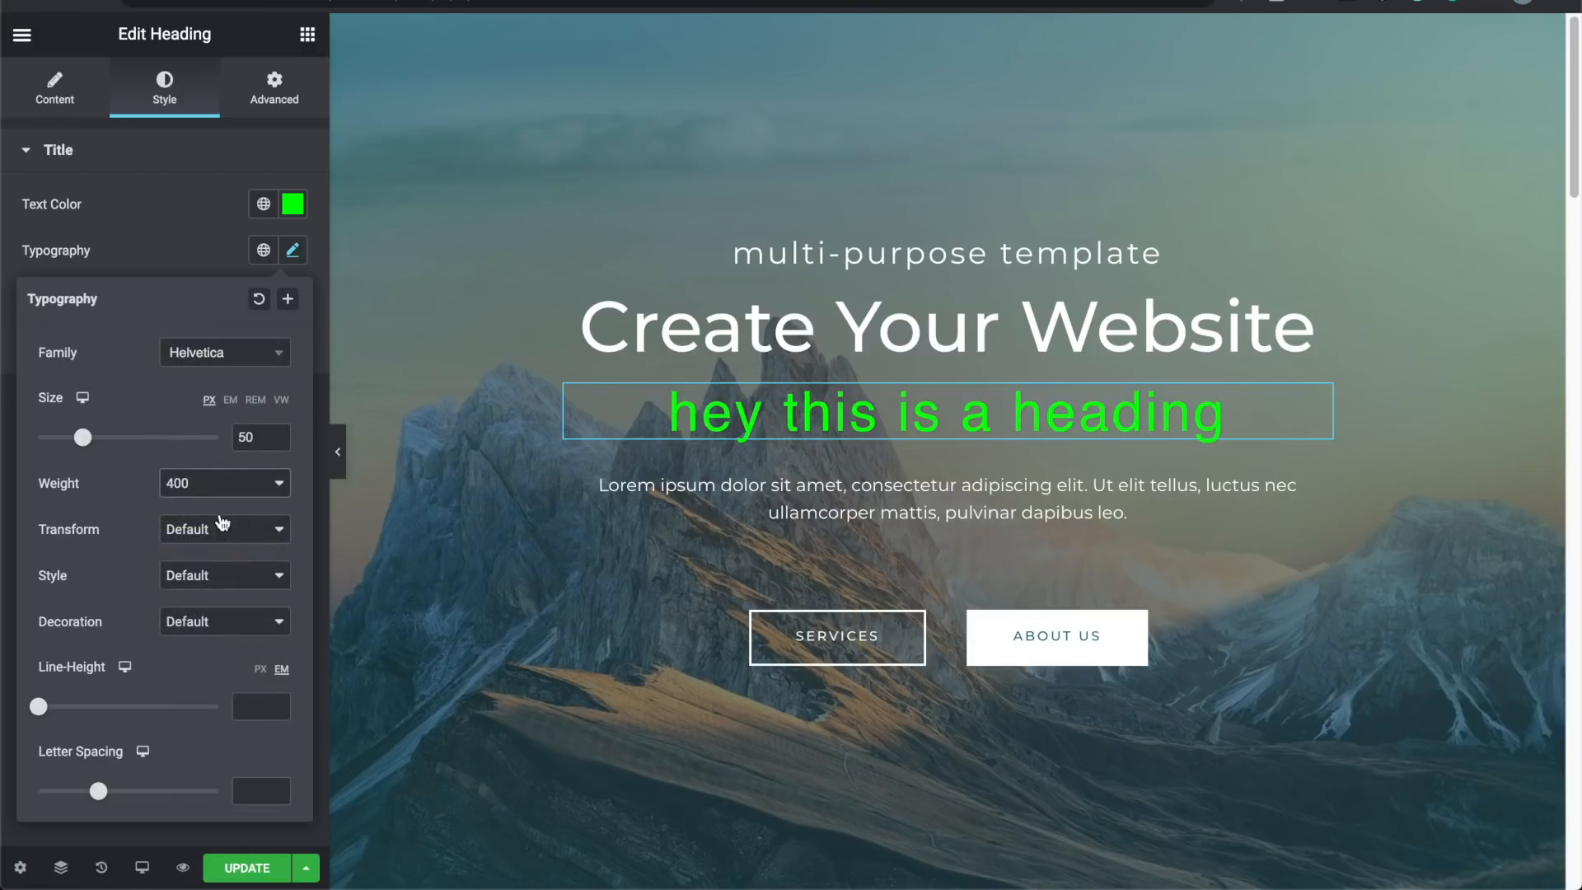
click(216, 492)
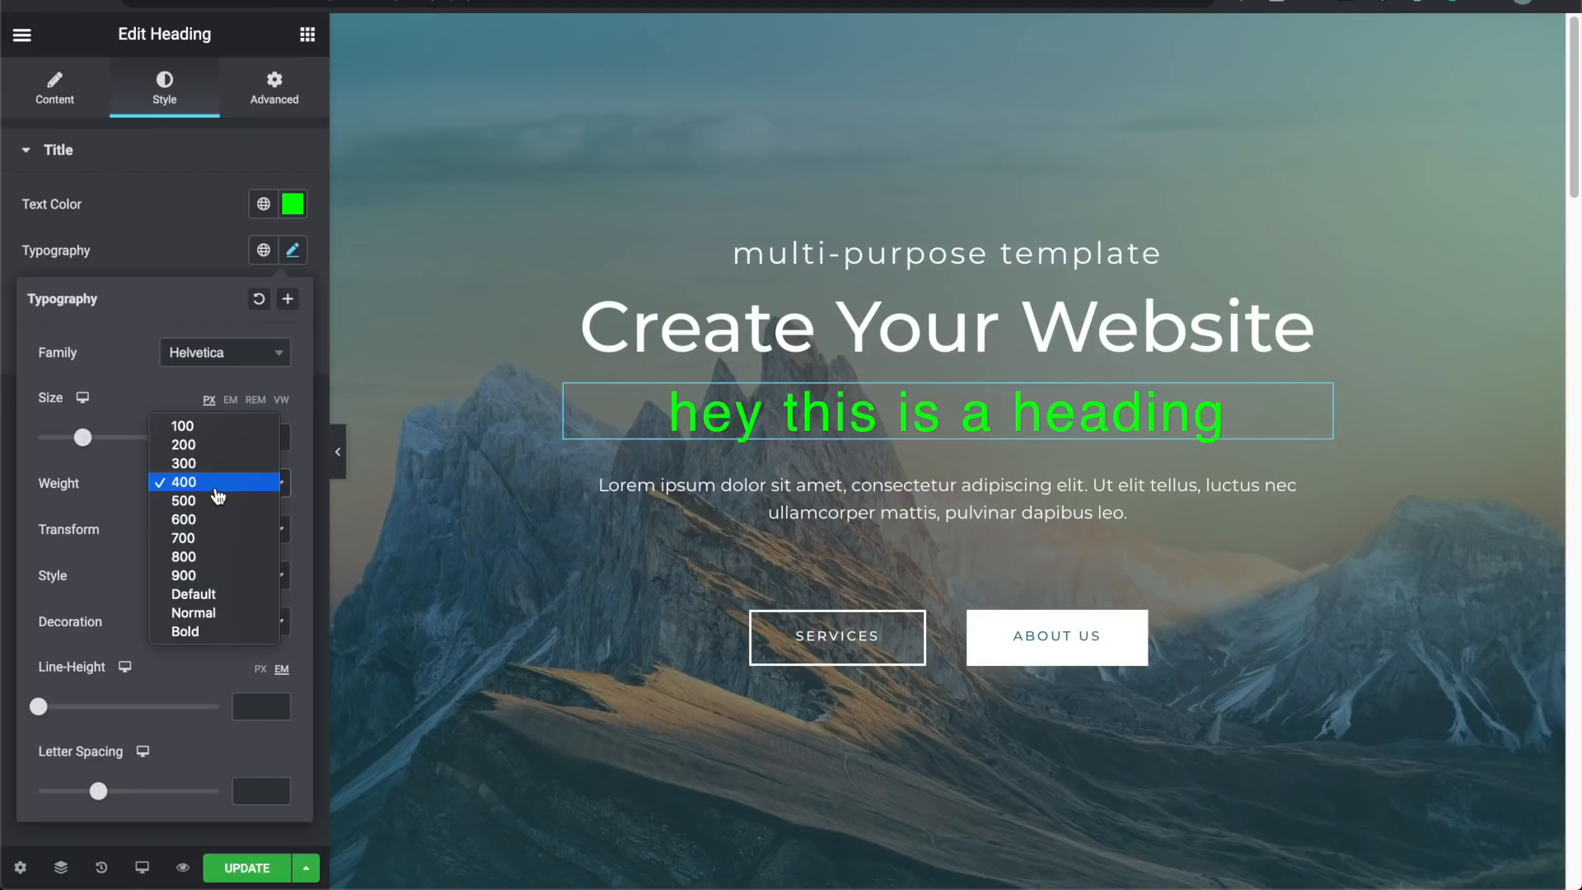
click(217, 538)
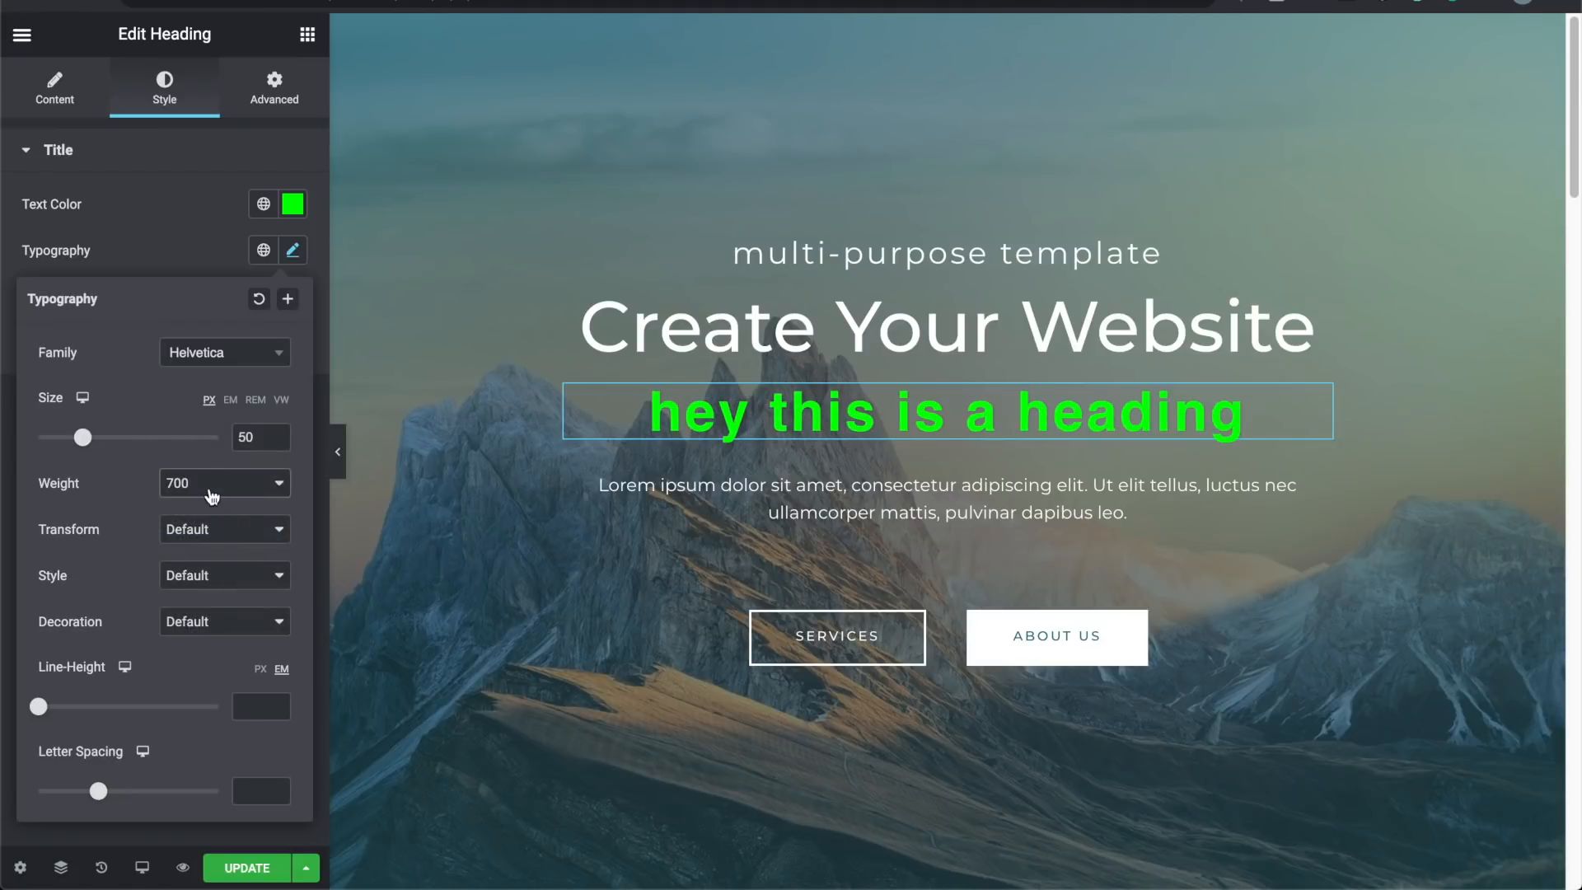
click(209, 490)
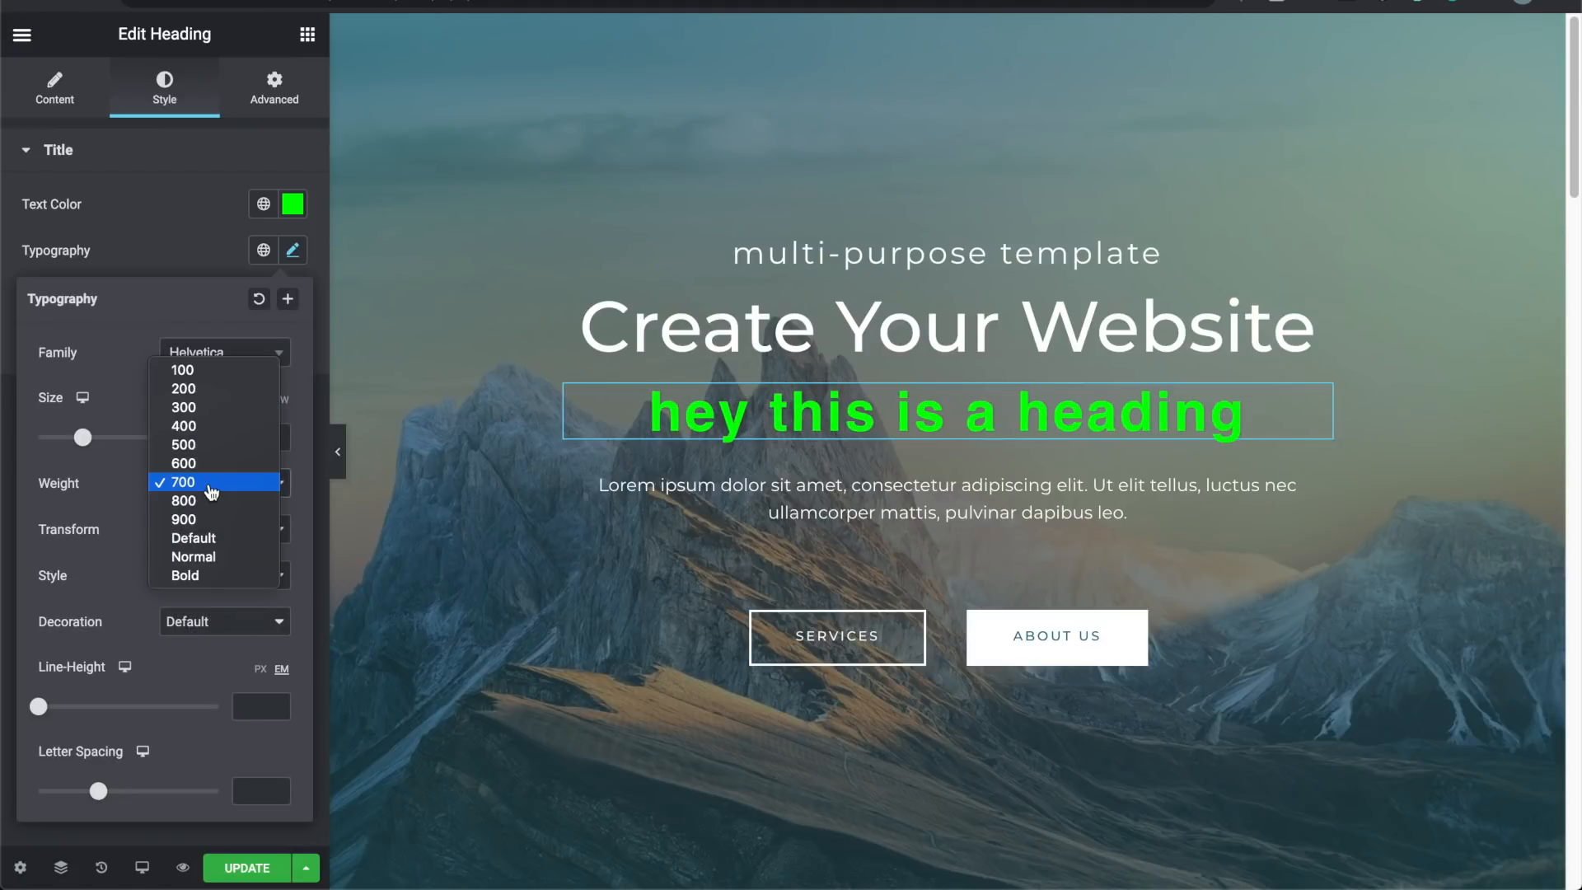
click(205, 433)
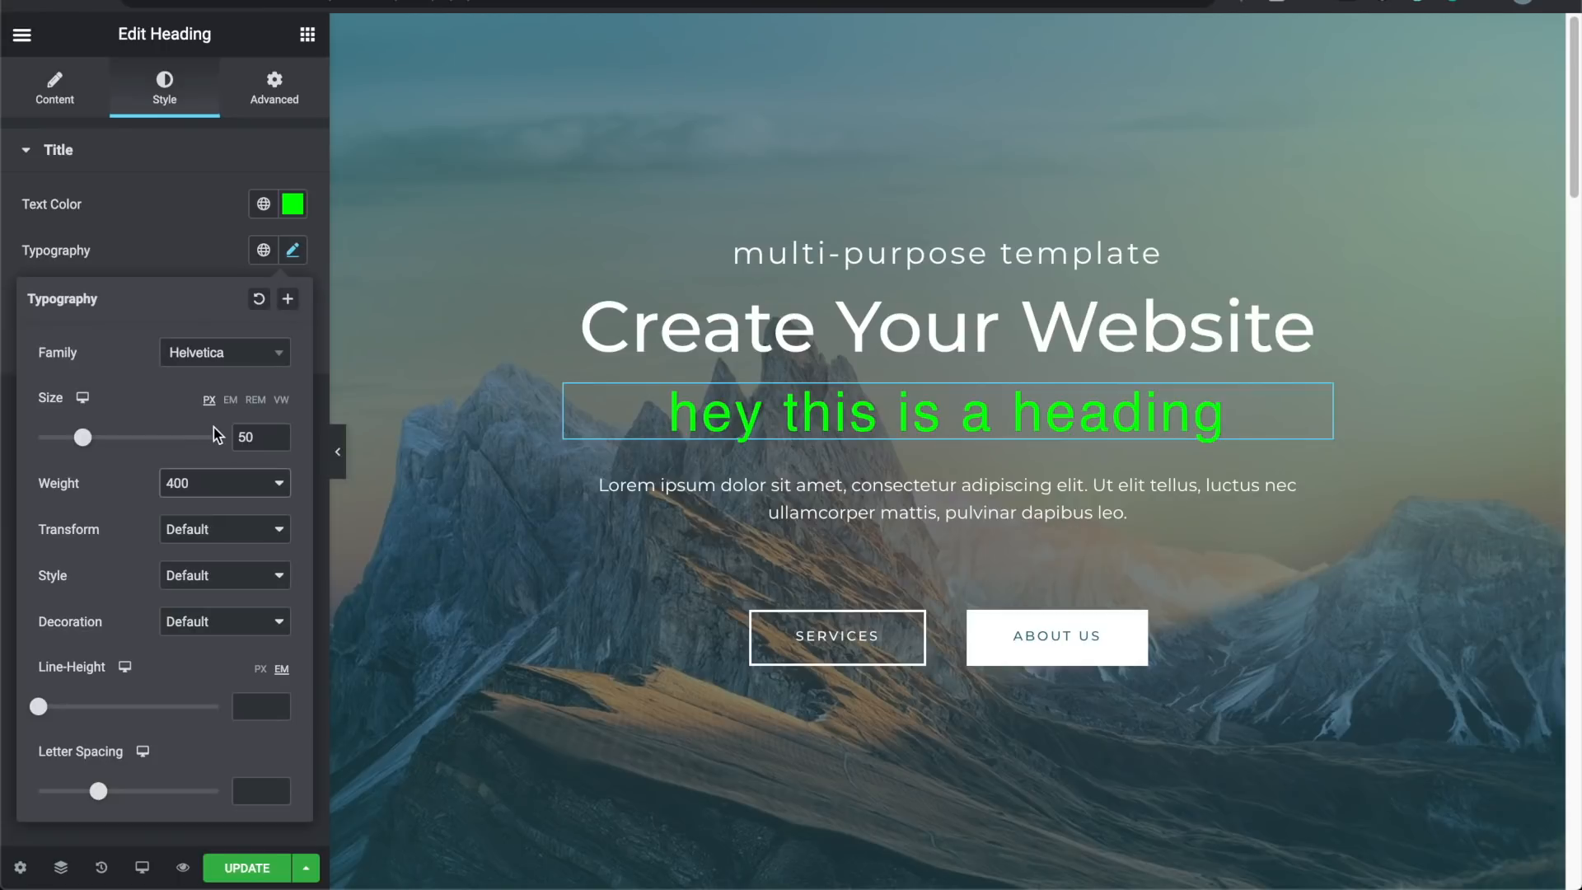
Step: Set the heading's text transform to Uppercase
click(192, 530)
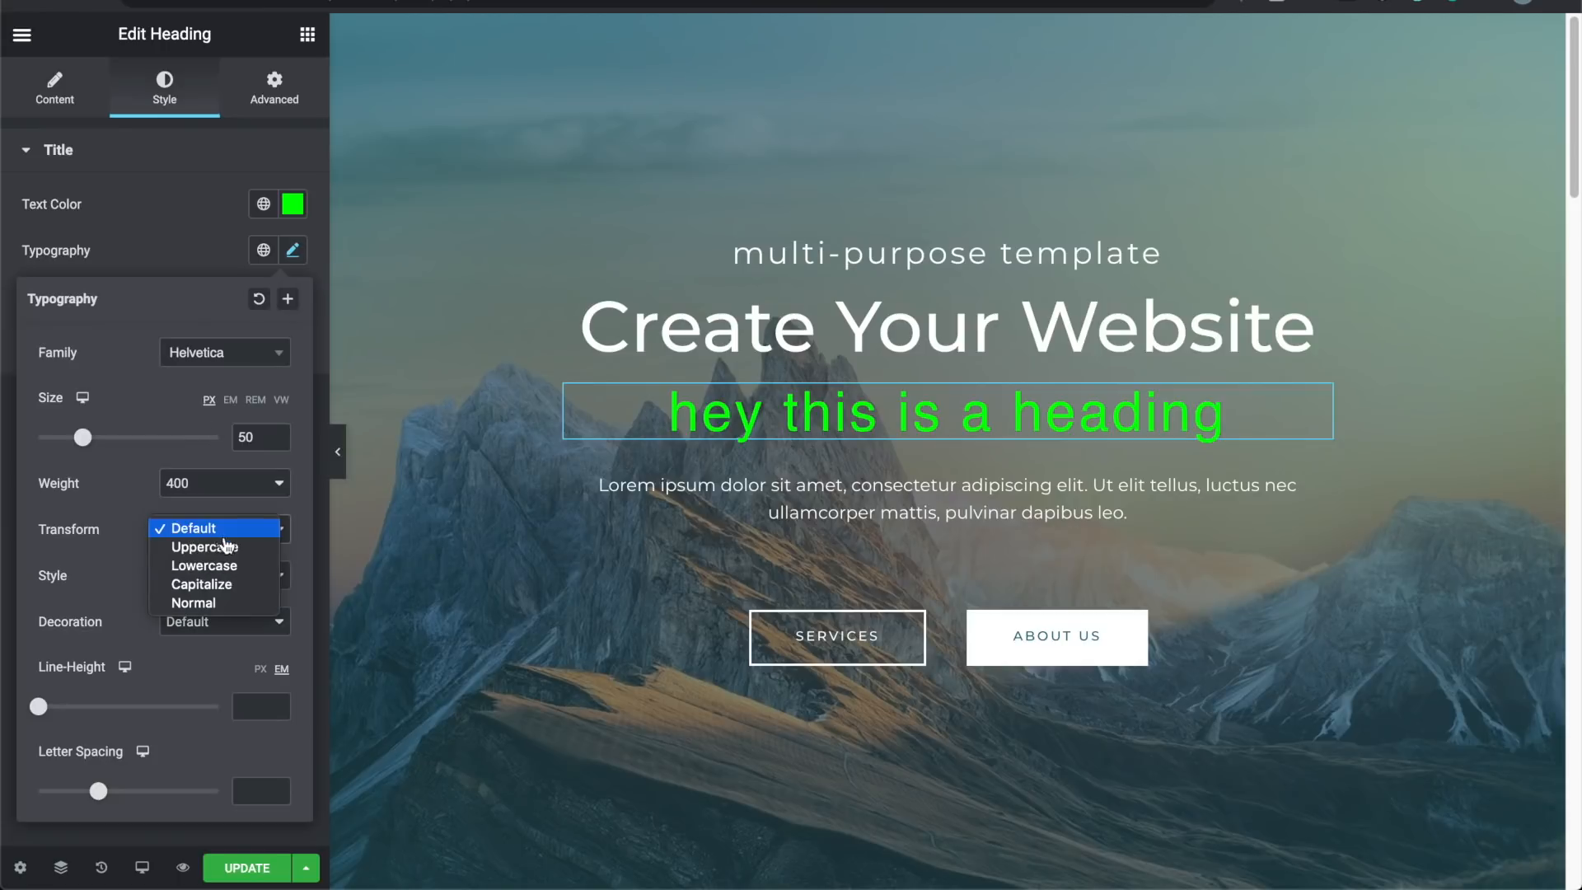
click(236, 551)
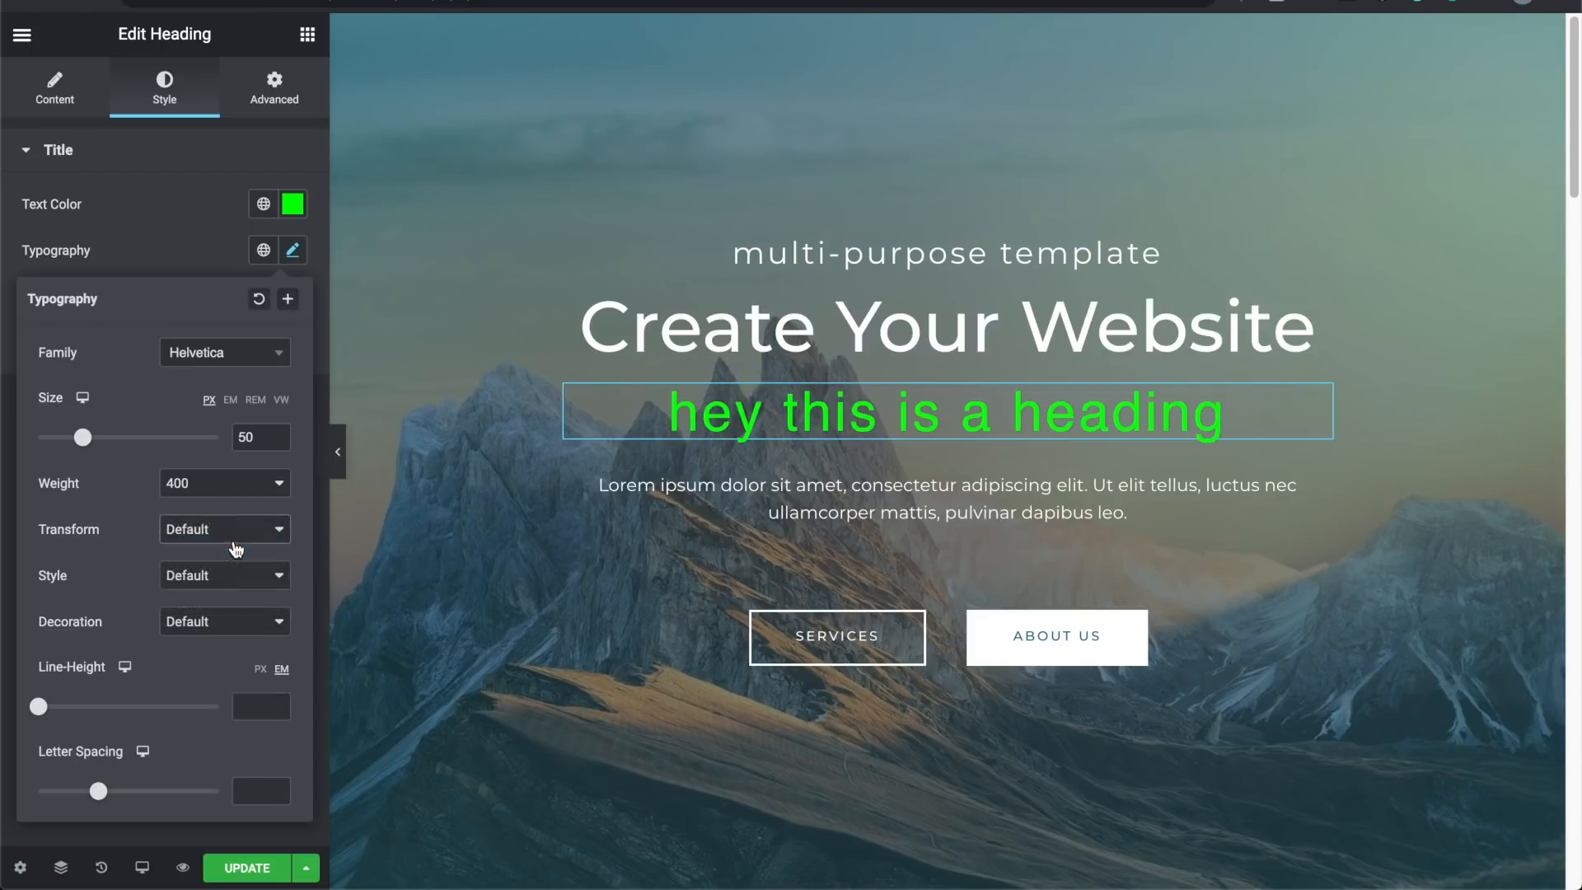
click(234, 532)
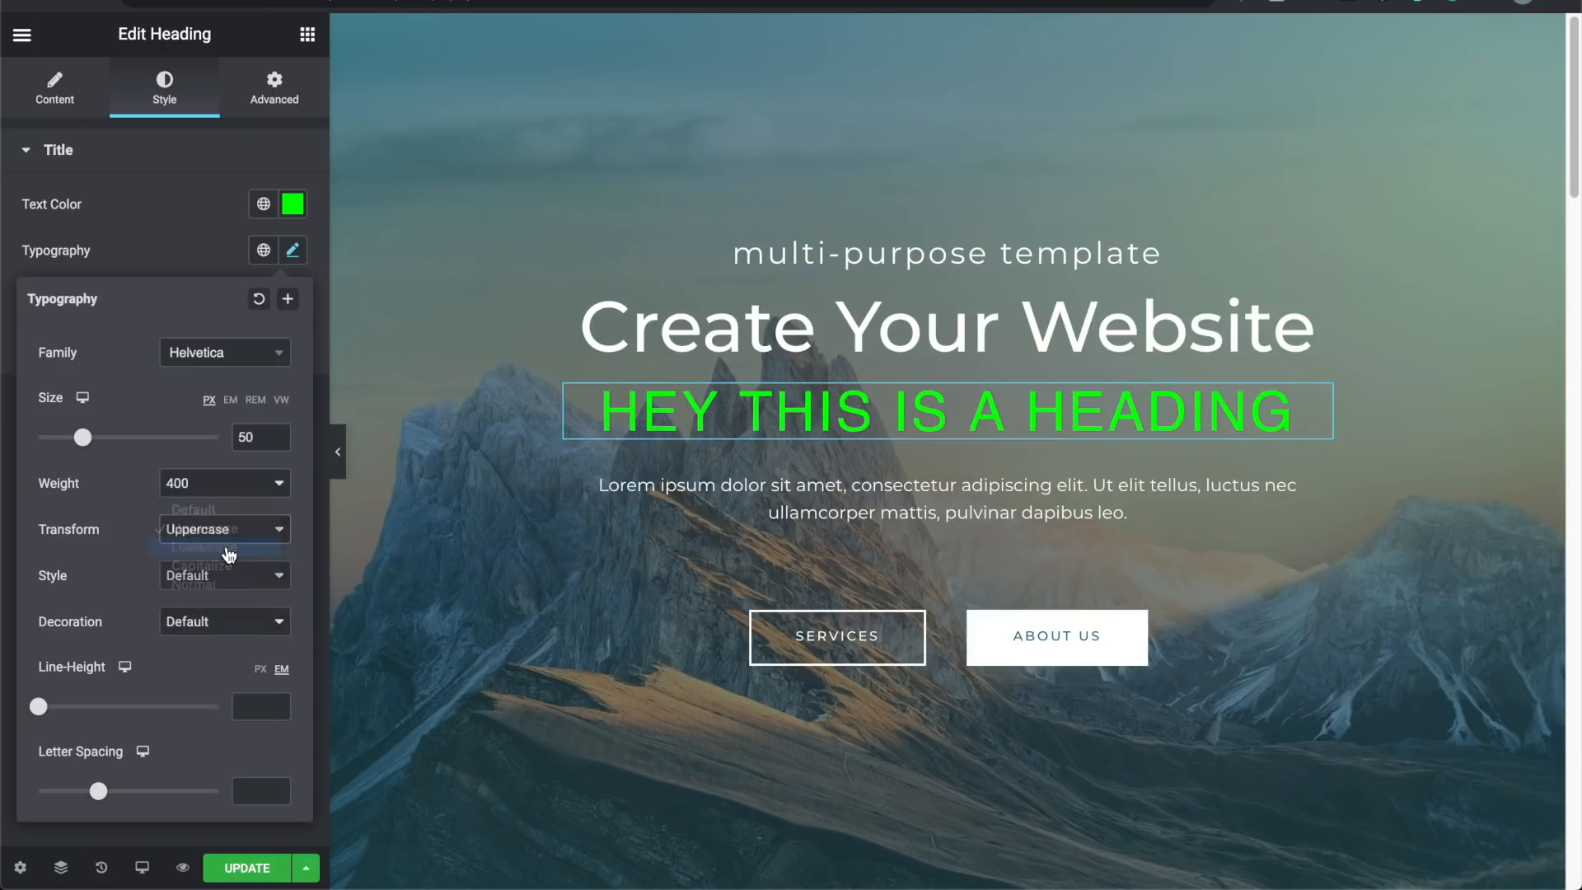
click(230, 549)
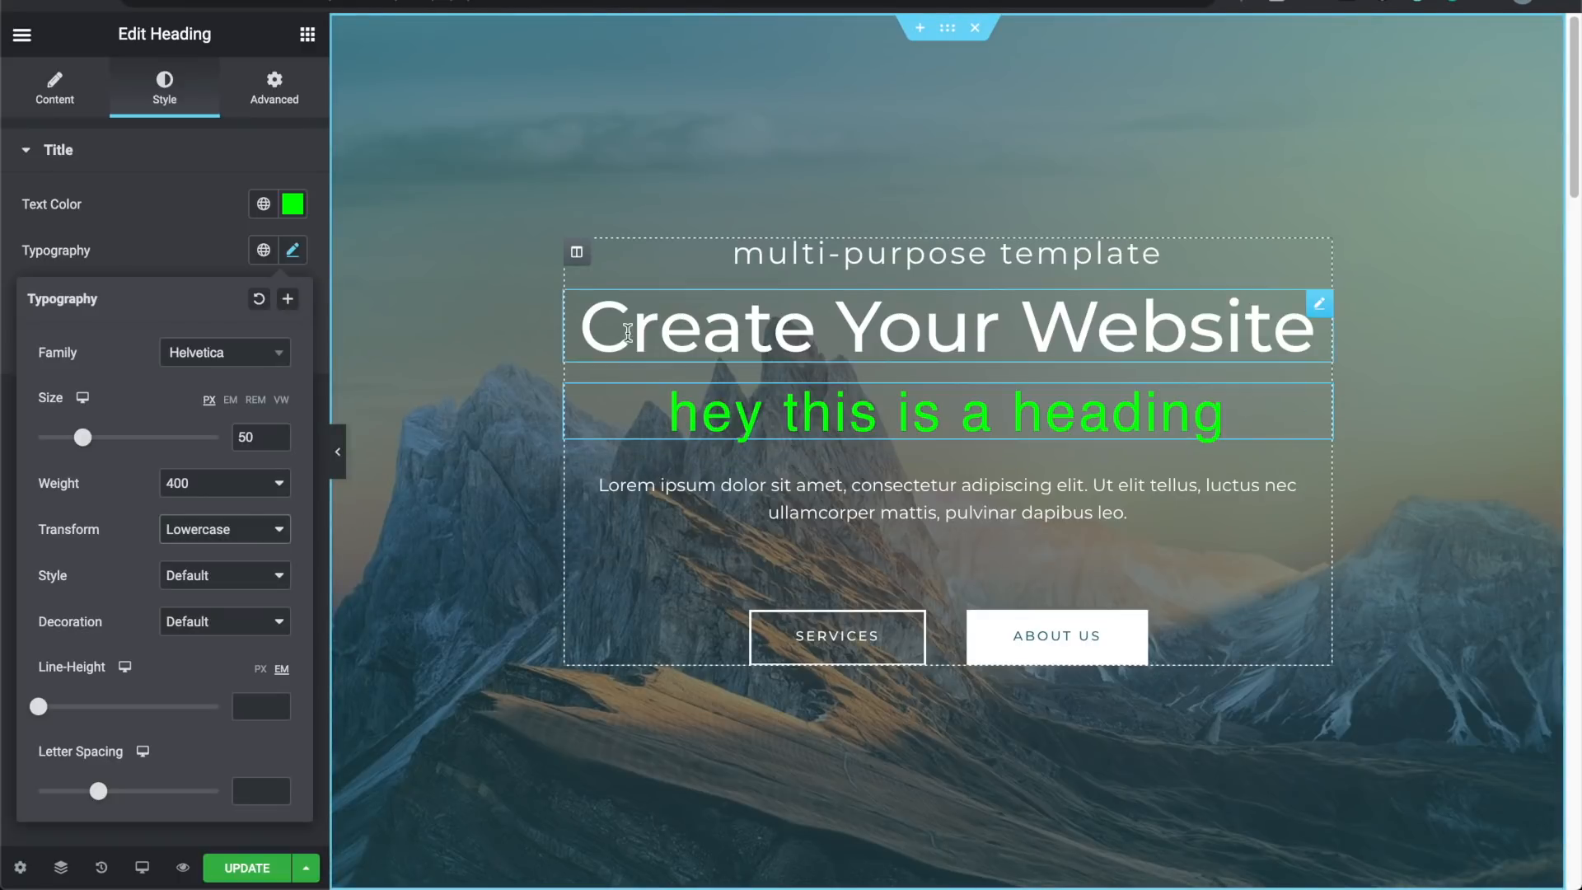
click(246, 534)
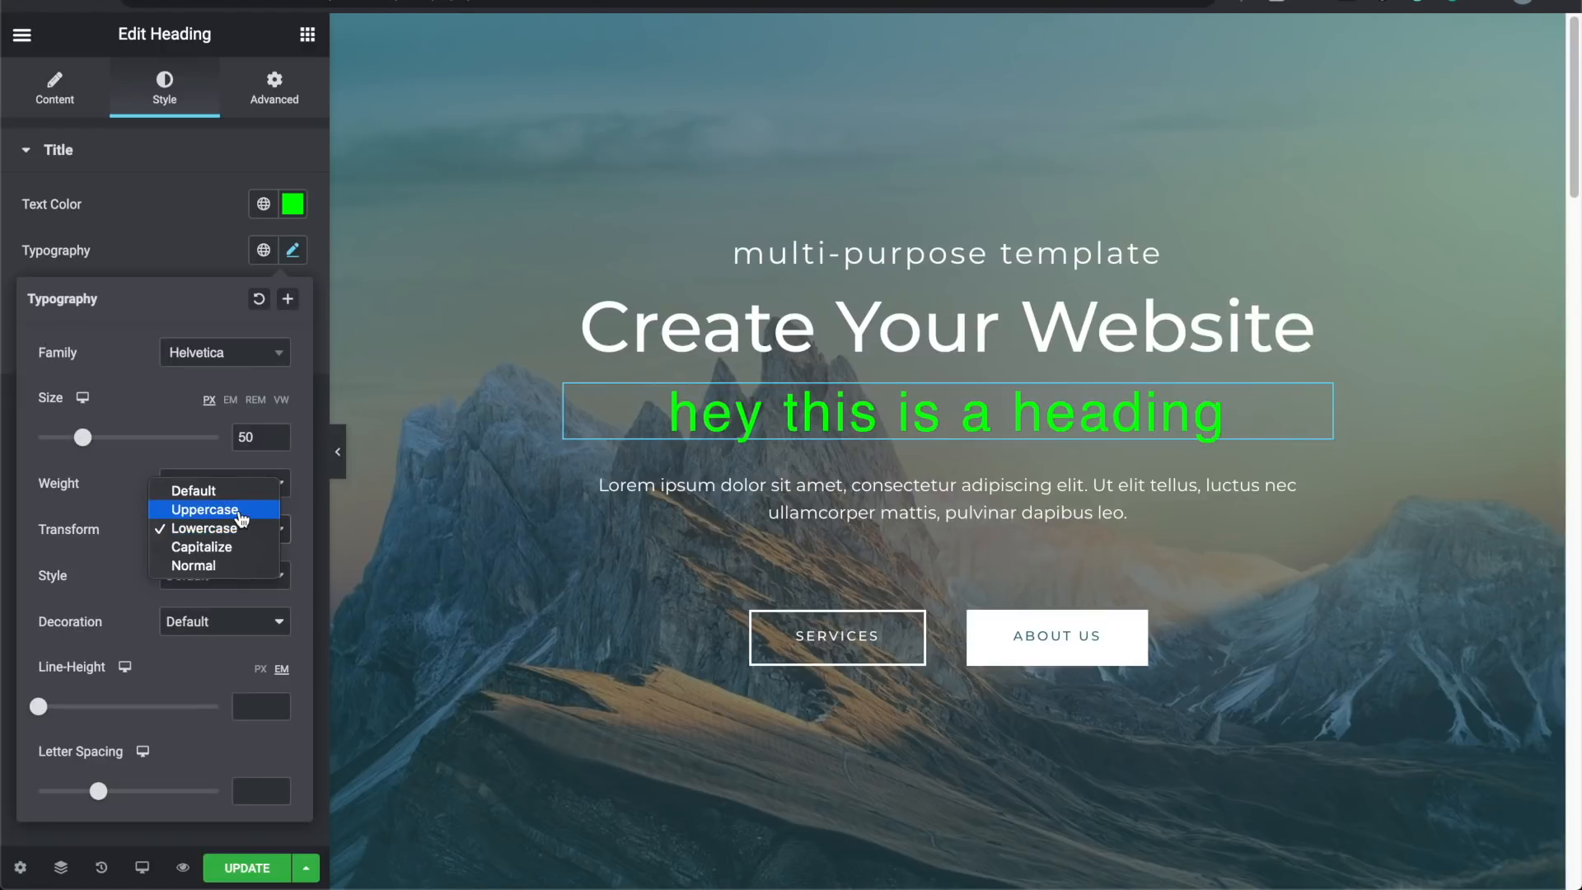
click(241, 514)
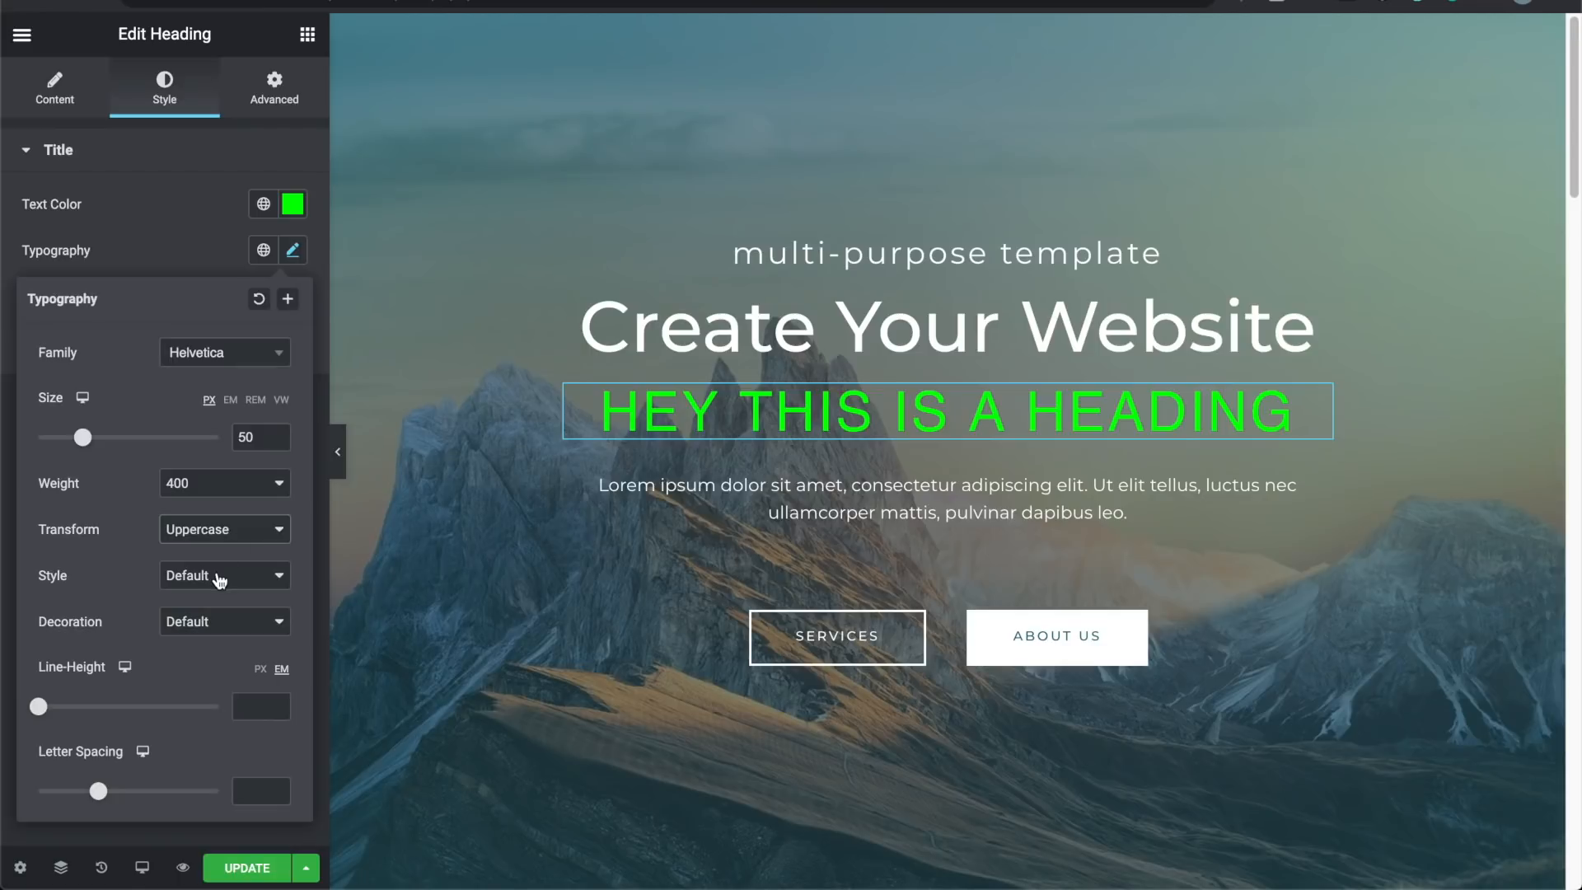
Step: Set the heading's font style to Normal
click(219, 581)
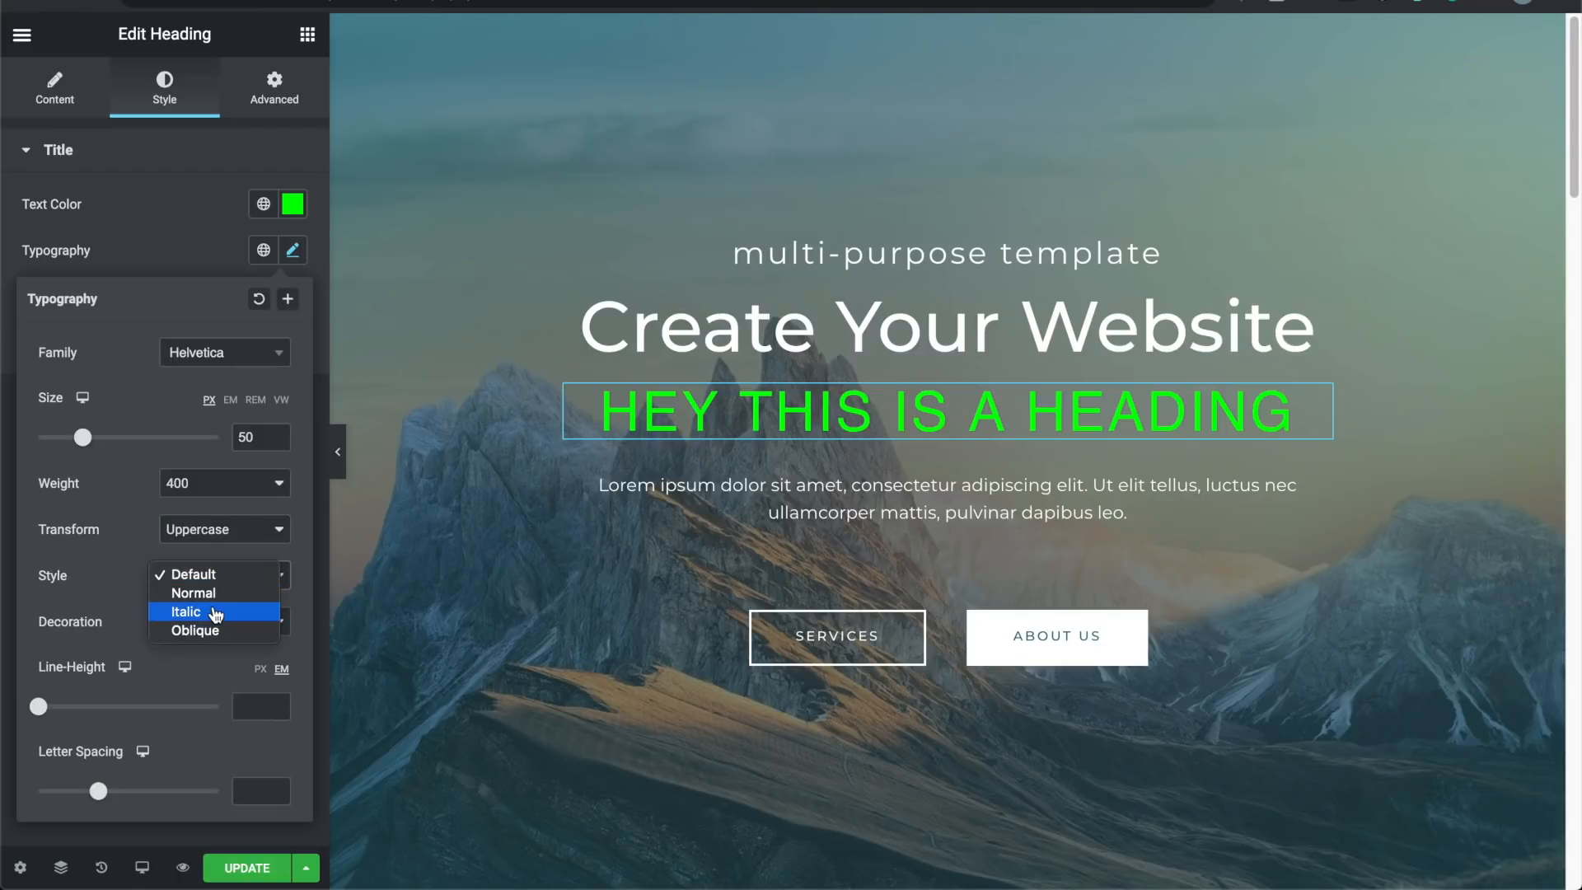
click(215, 612)
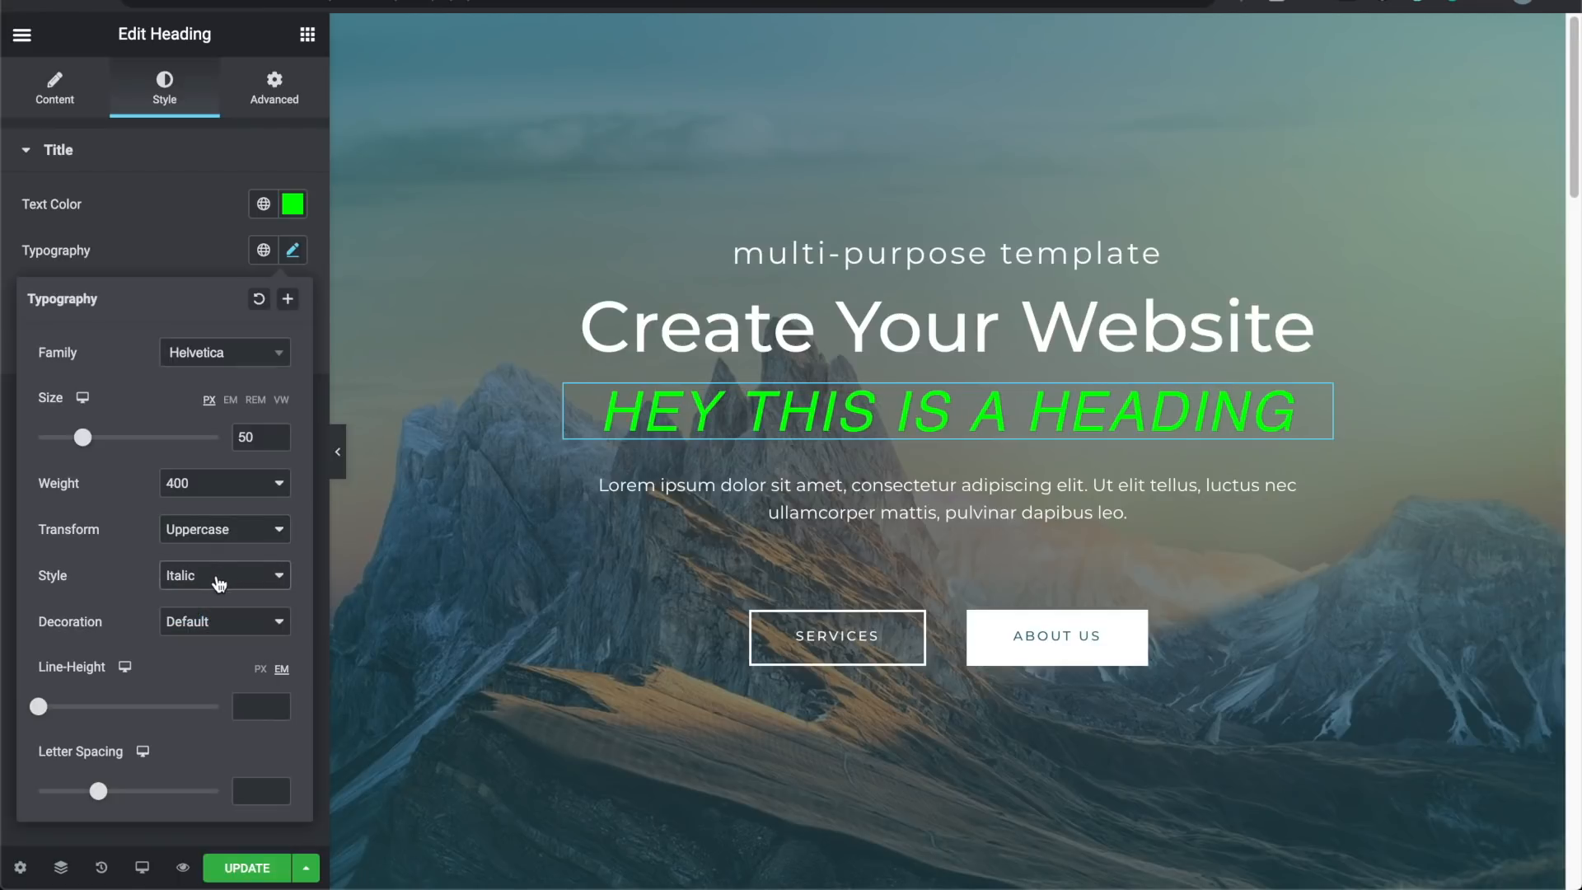
click(220, 583)
click(213, 592)
click(217, 578)
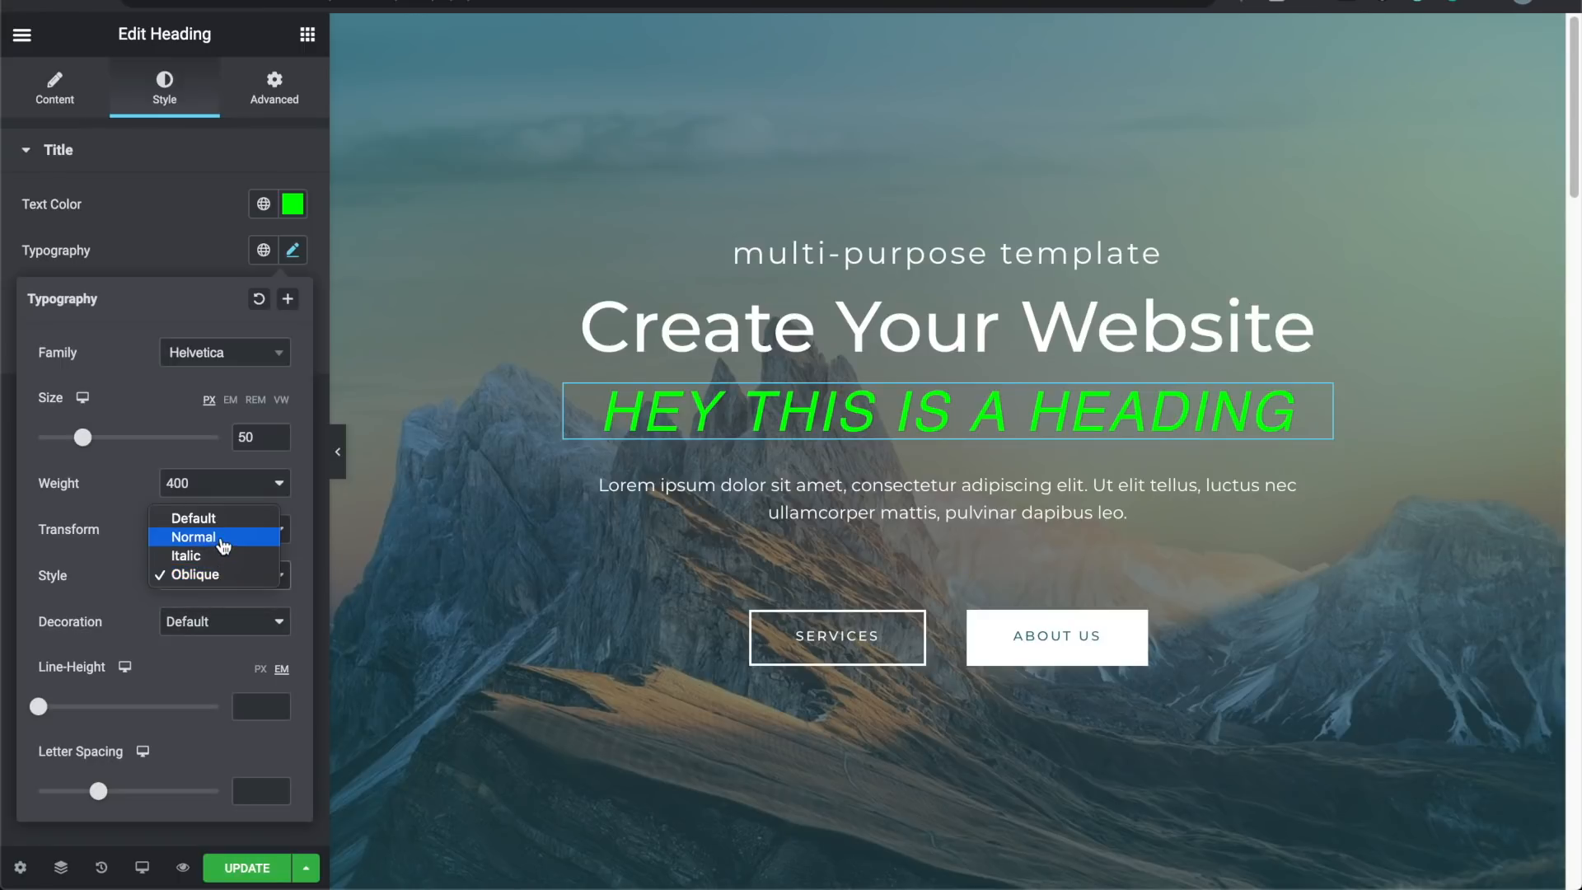
click(223, 545)
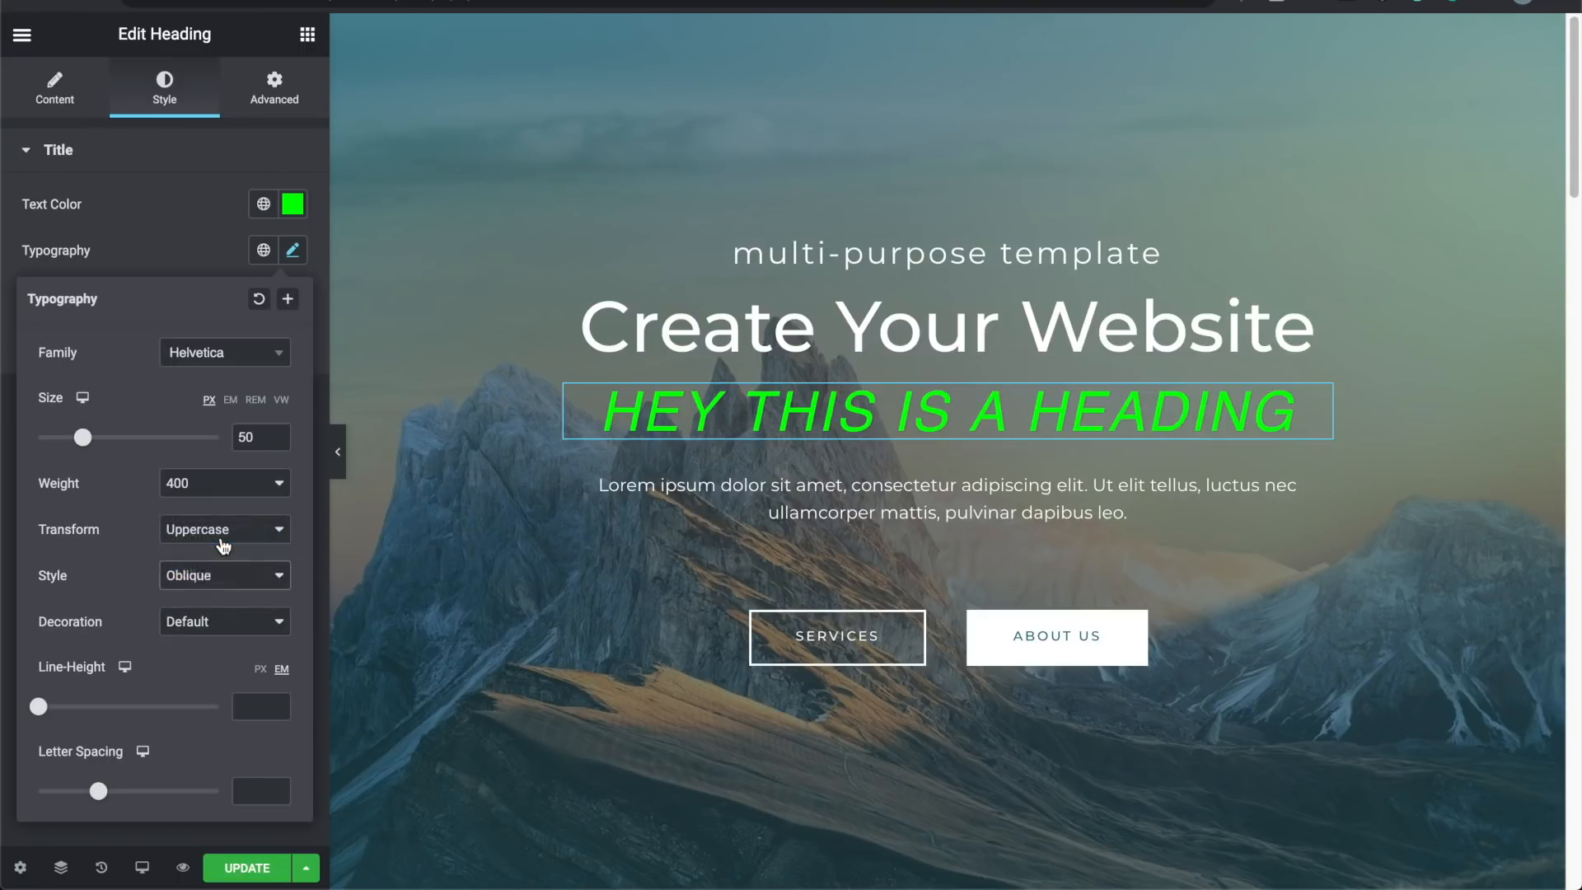
Step: Set the heading's text decoration back to Default
click(202, 618)
click(214, 641)
click(210, 629)
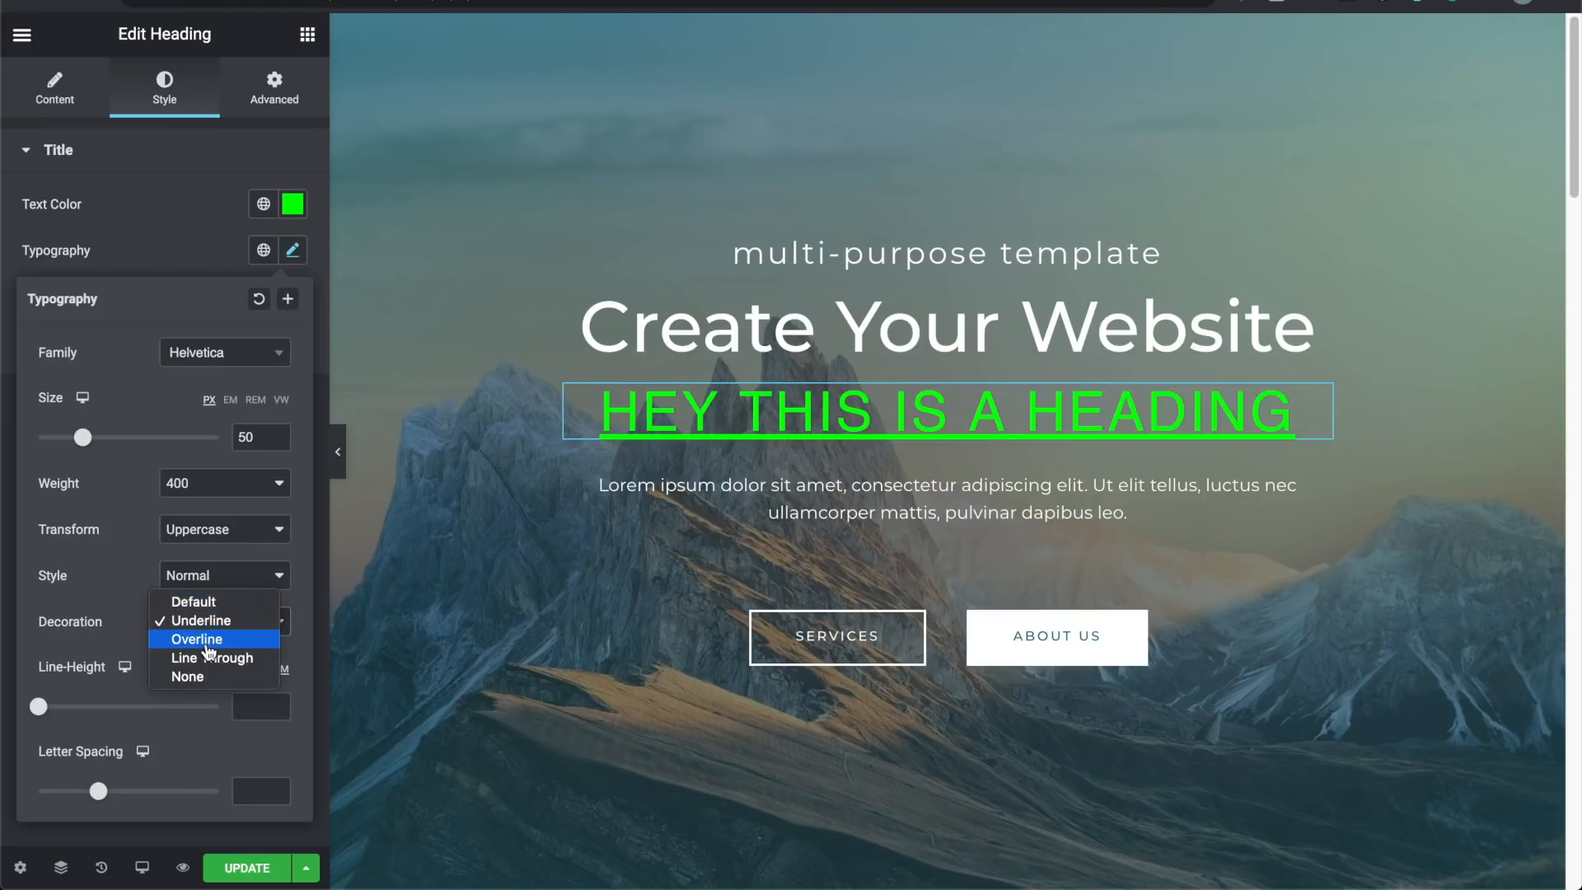
click(207, 644)
click(212, 626)
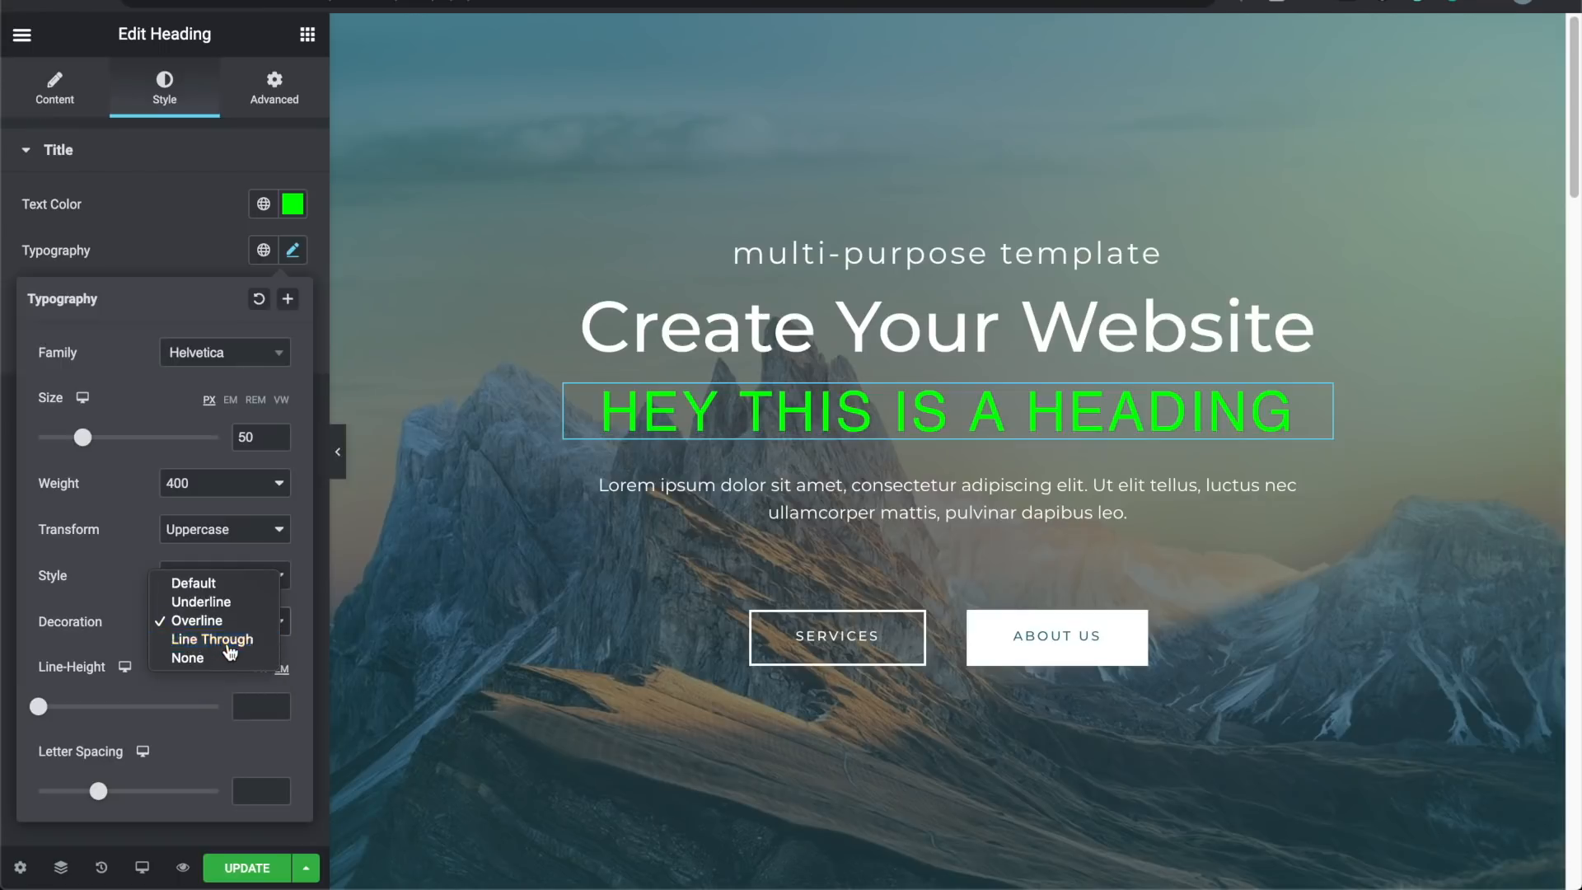
click(229, 647)
click(223, 624)
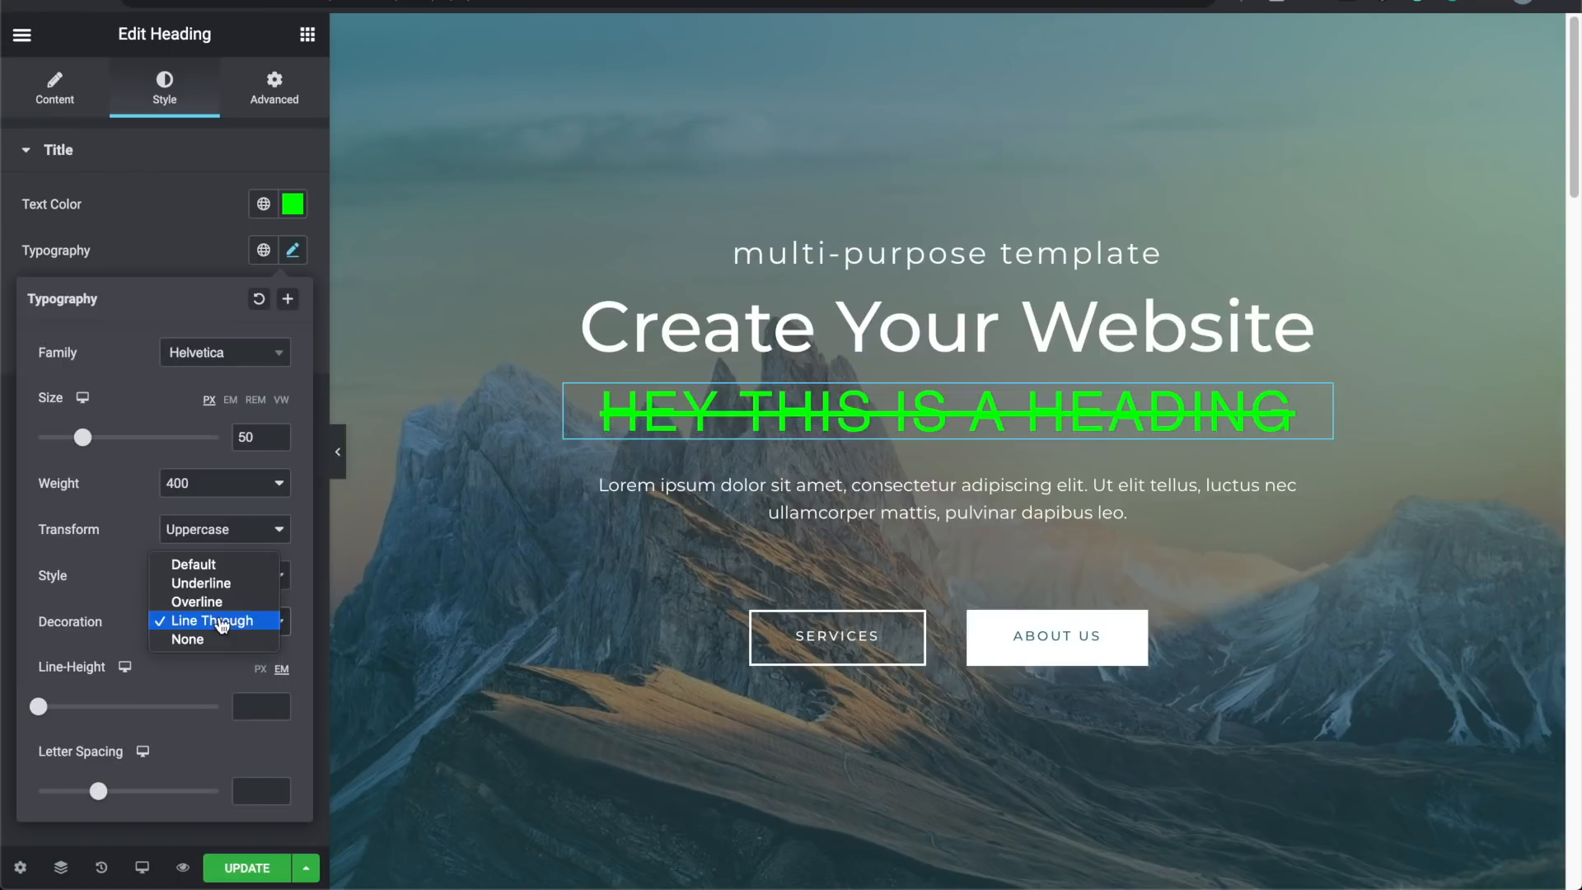
click(211, 569)
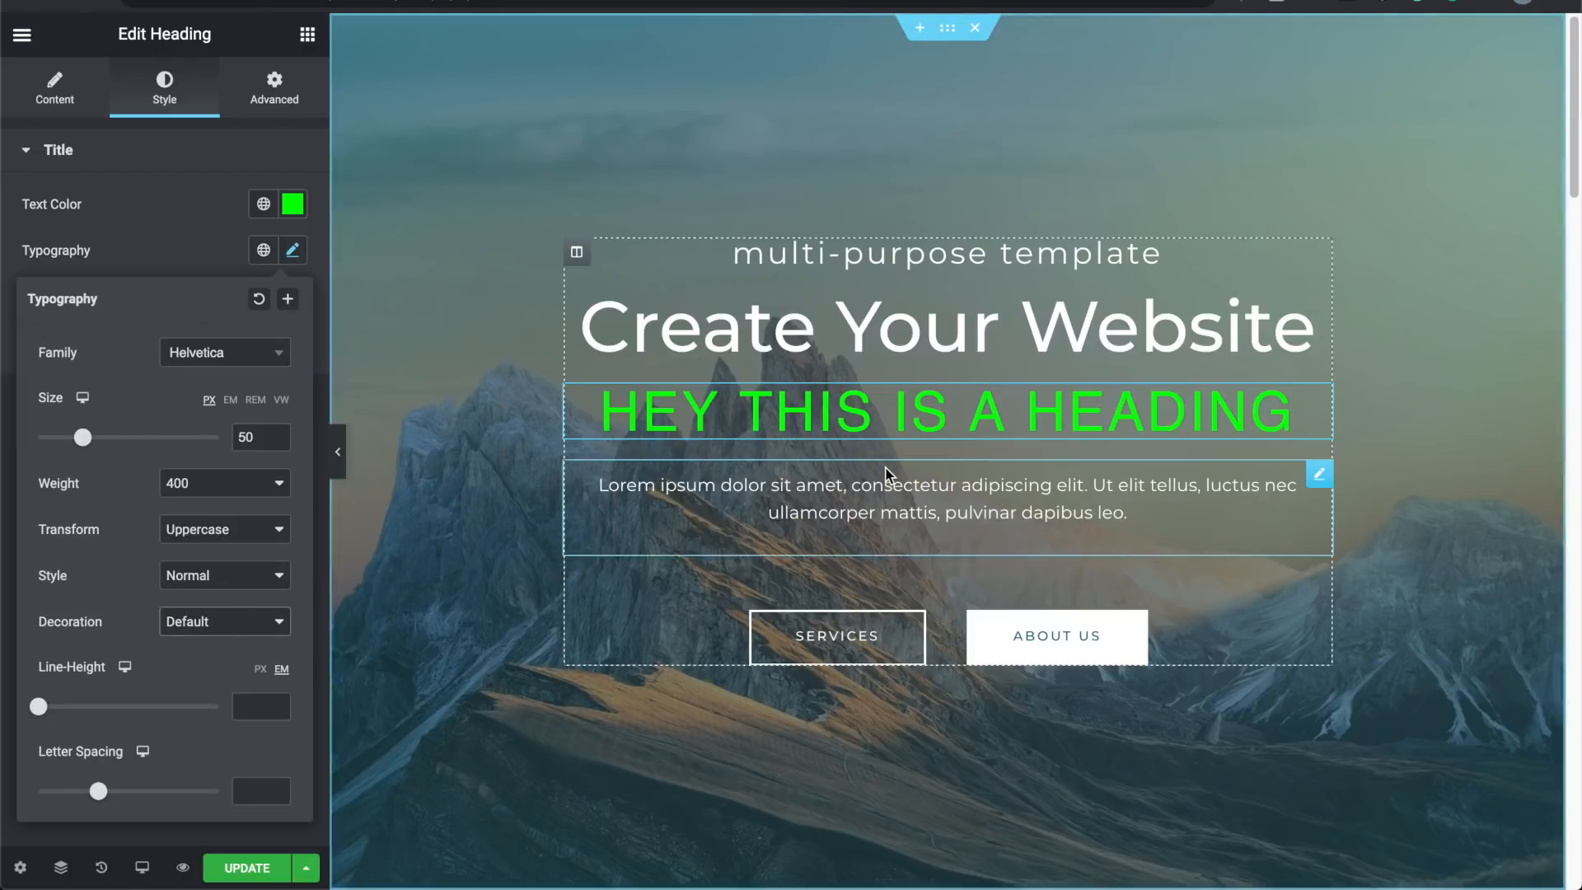
click(1282, 416)
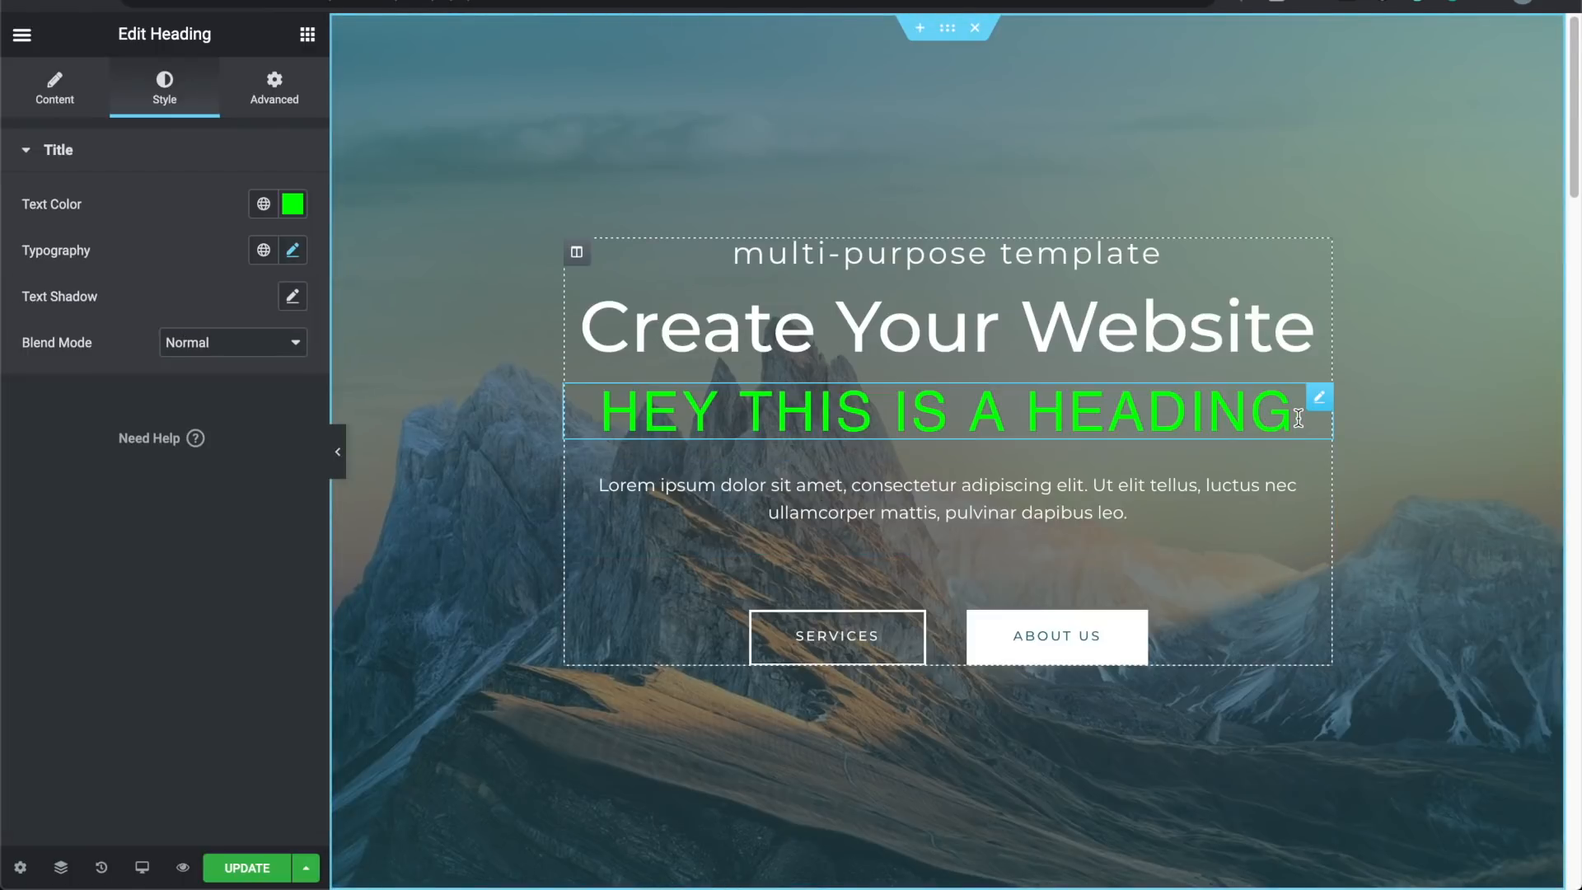
Step: Add a second heading line 'hfeheufeifeif', then set line-height 1.2 em and letter spacing 6
key(Return)
text(hfeheufeifeif)
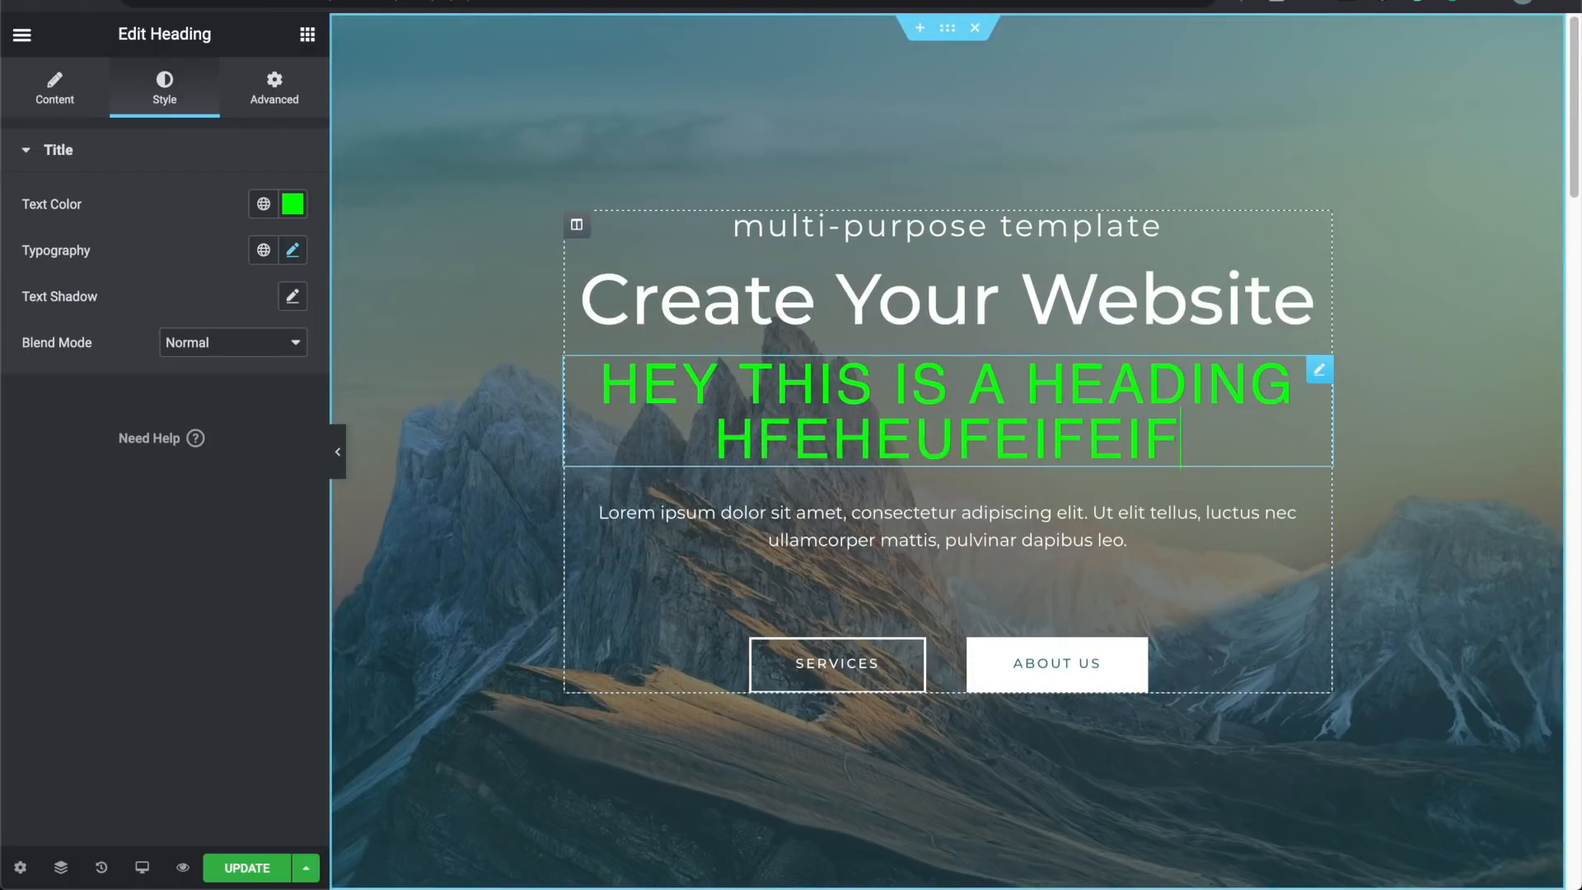
click(293, 258)
mouse_move(43, 712)
mouse_down()
mouse_move(107, 716)
mouse_move(49, 715)
mouse_move(69, 715)
mouse_up()
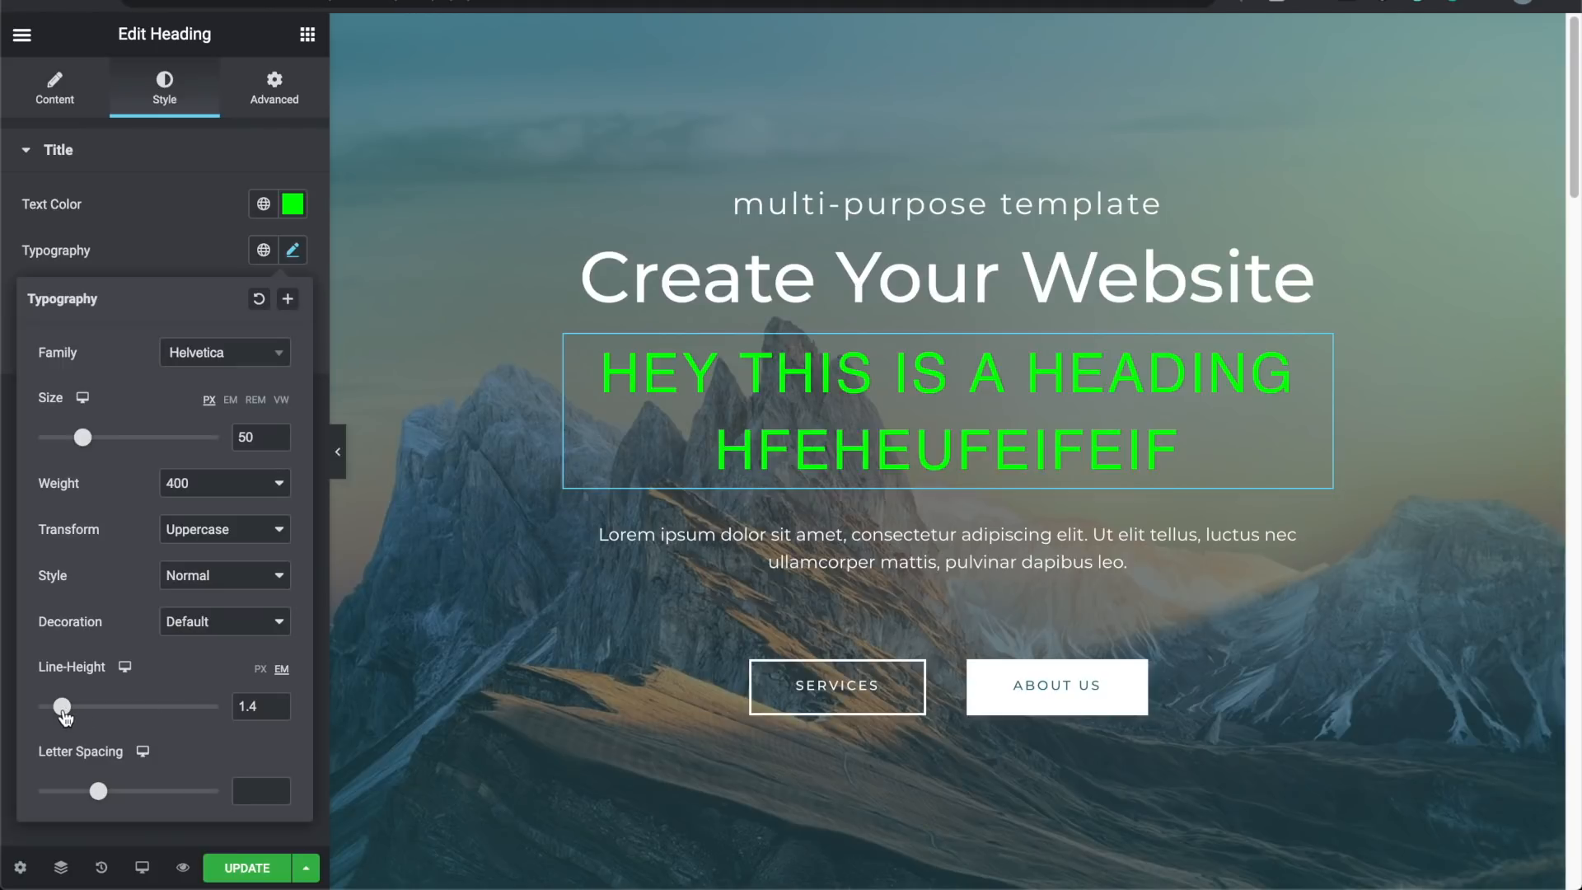
drag(65, 718, 64, 716)
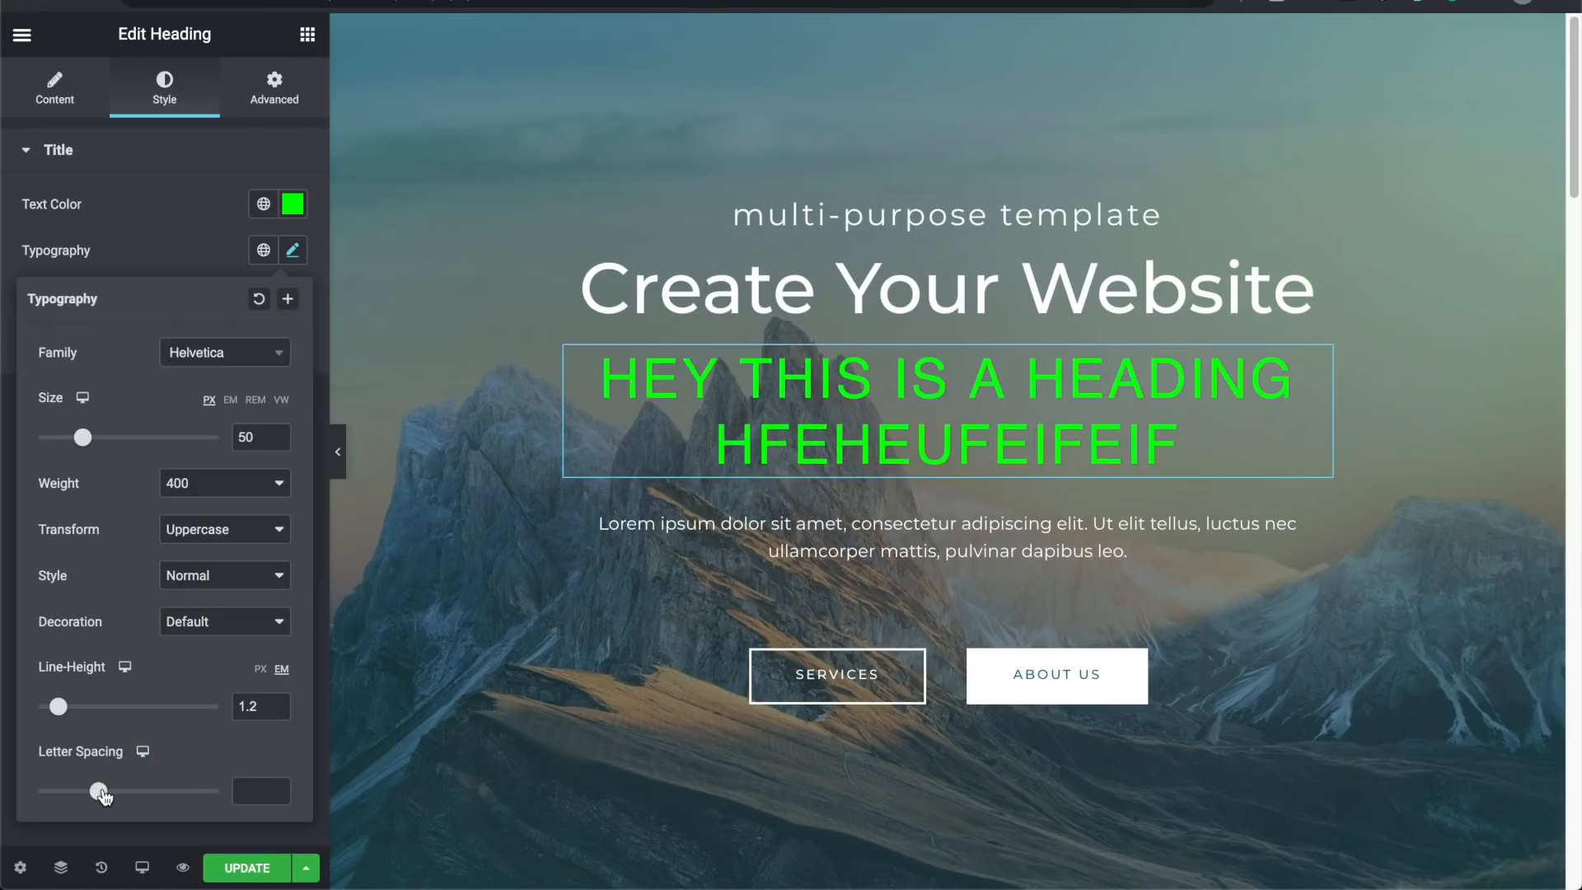
drag(100, 792, 173, 793)
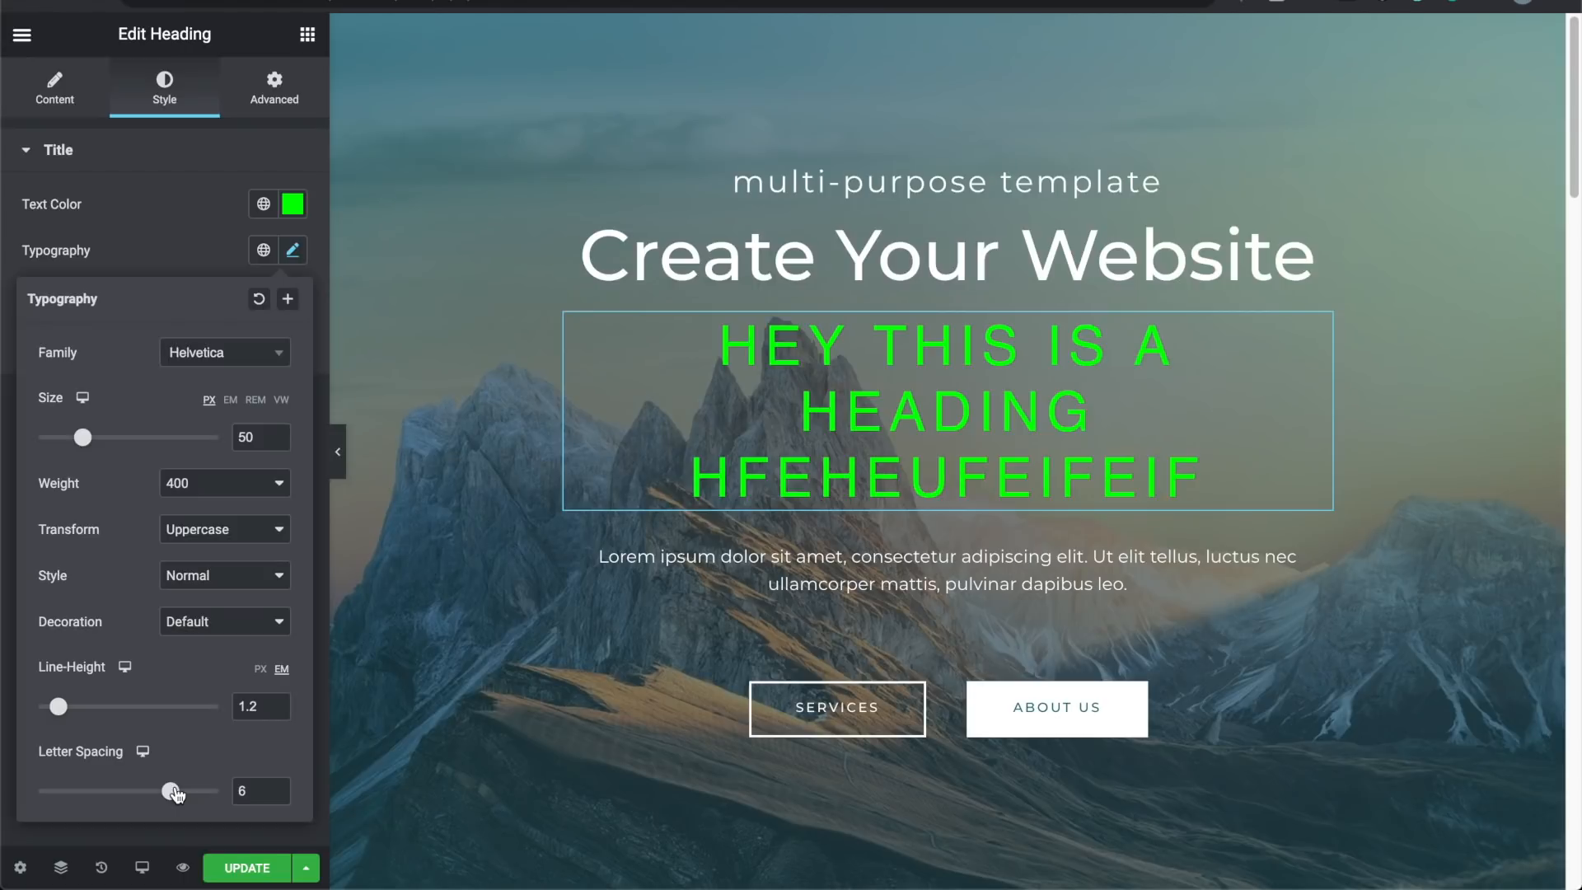
click(293, 257)
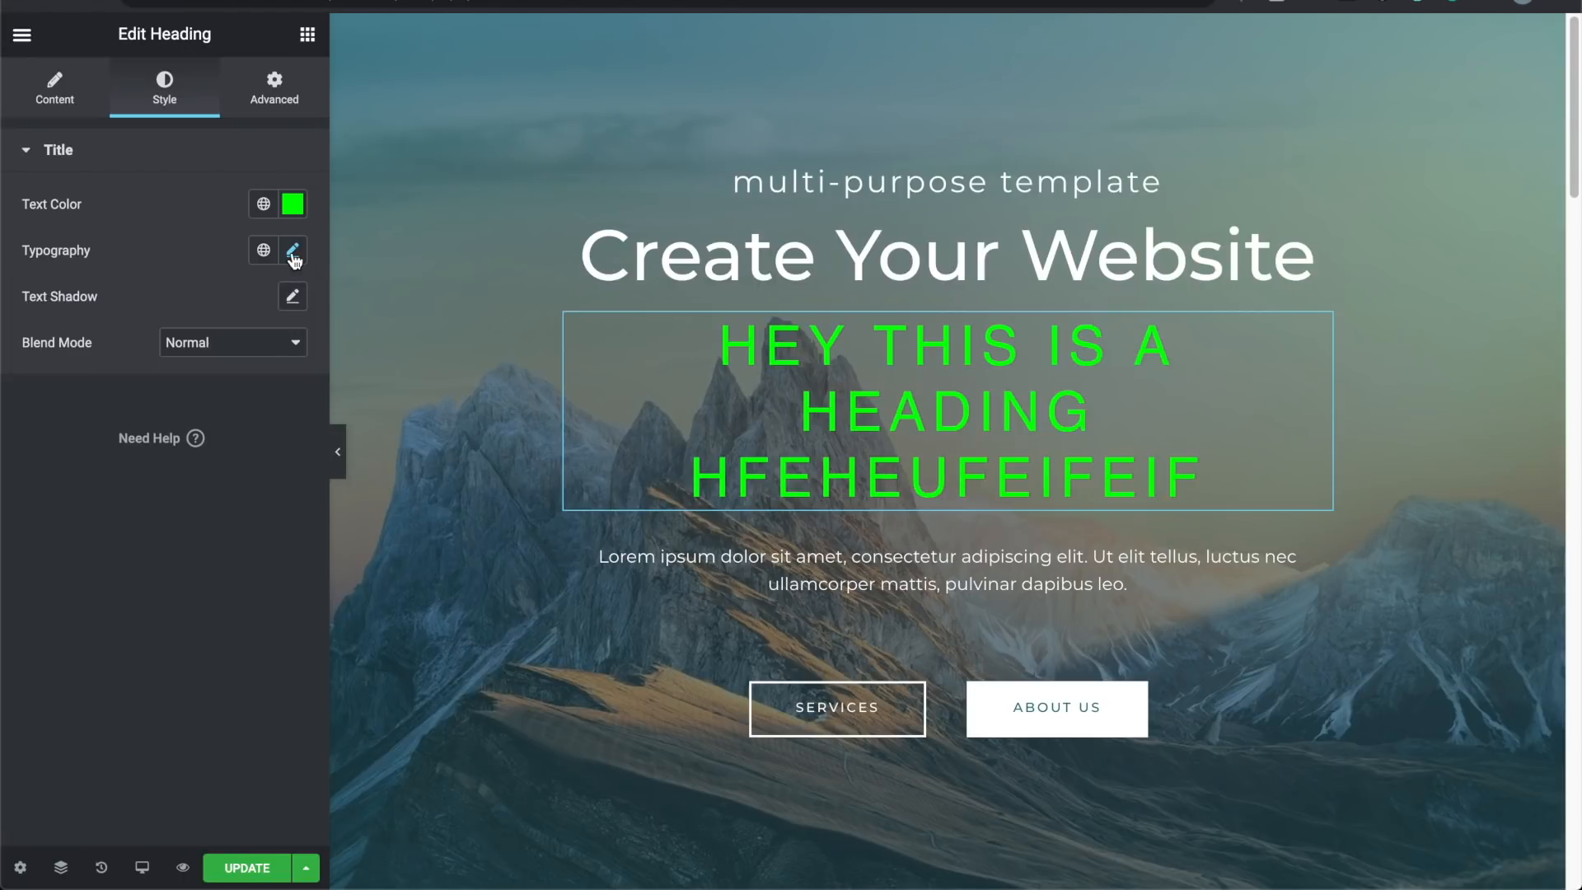
Step: Give the heading a dark text shadow (horizontal 15, vertical 10), keeping blend mode Normal
click(295, 298)
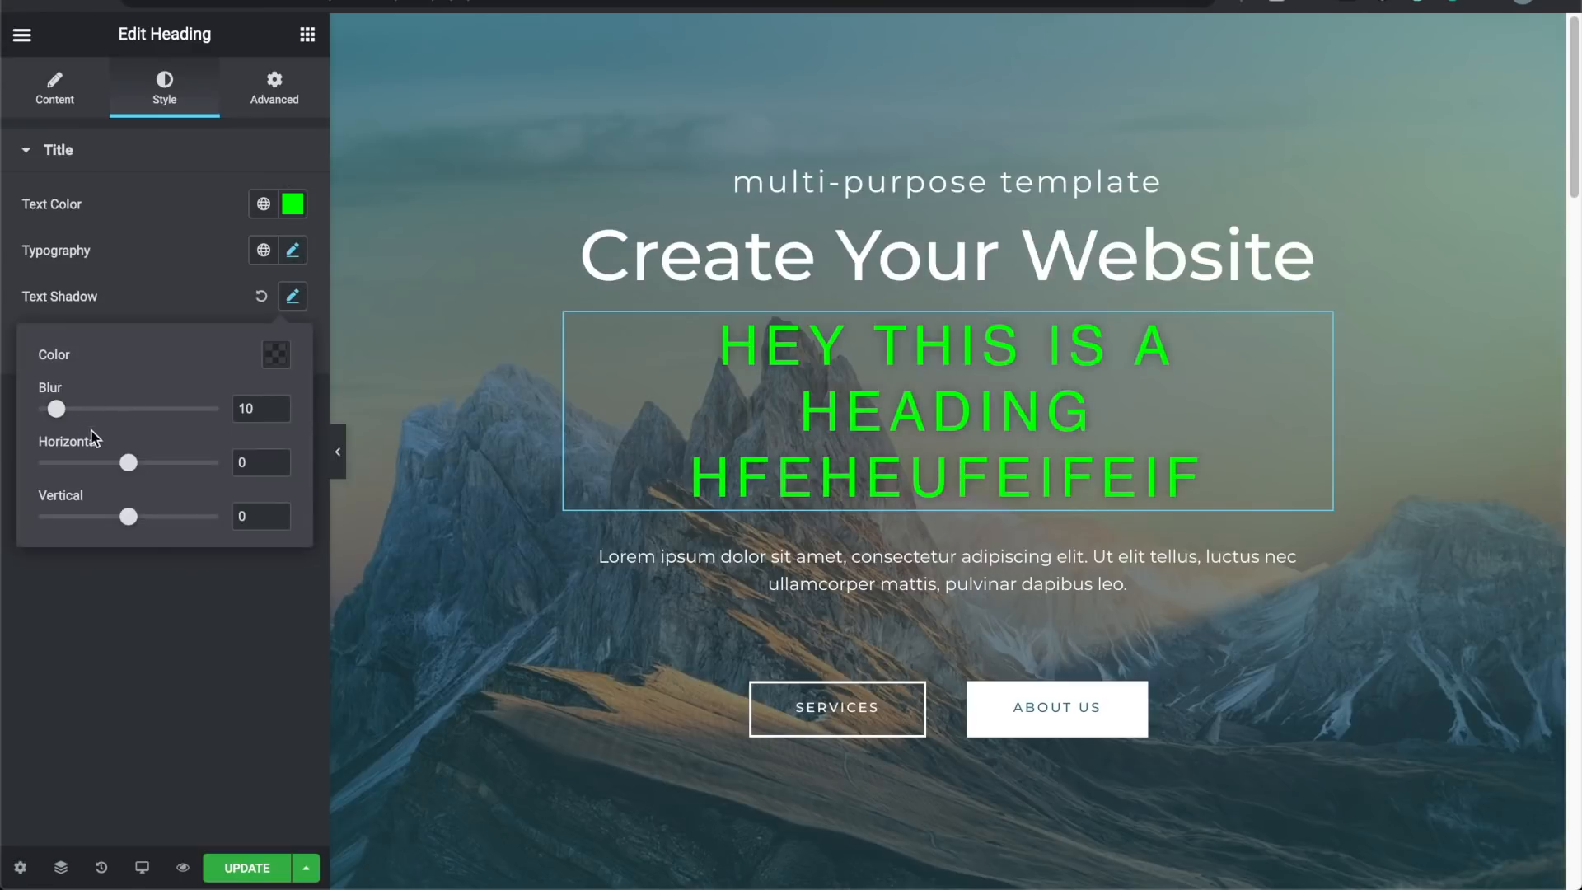
drag(129, 469, 139, 528)
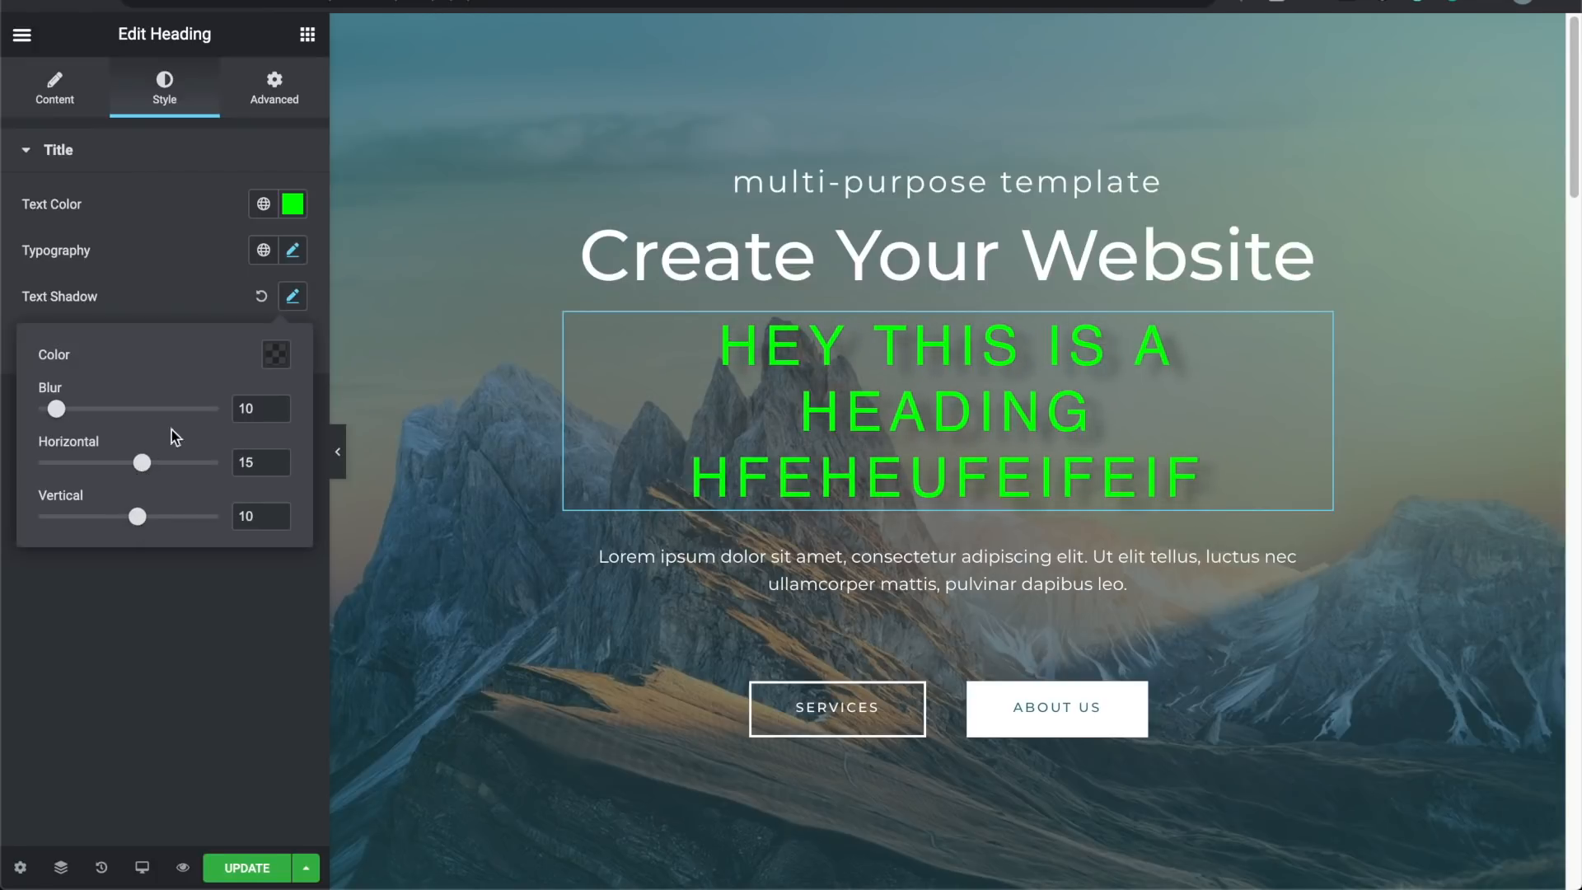
click(267, 363)
mouse_move(331, 491)
mouse_down()
mouse_move(466, 427)
mouse_move(45, 445)
mouse_move(130, 583)
mouse_move(142, 635)
mouse_up()
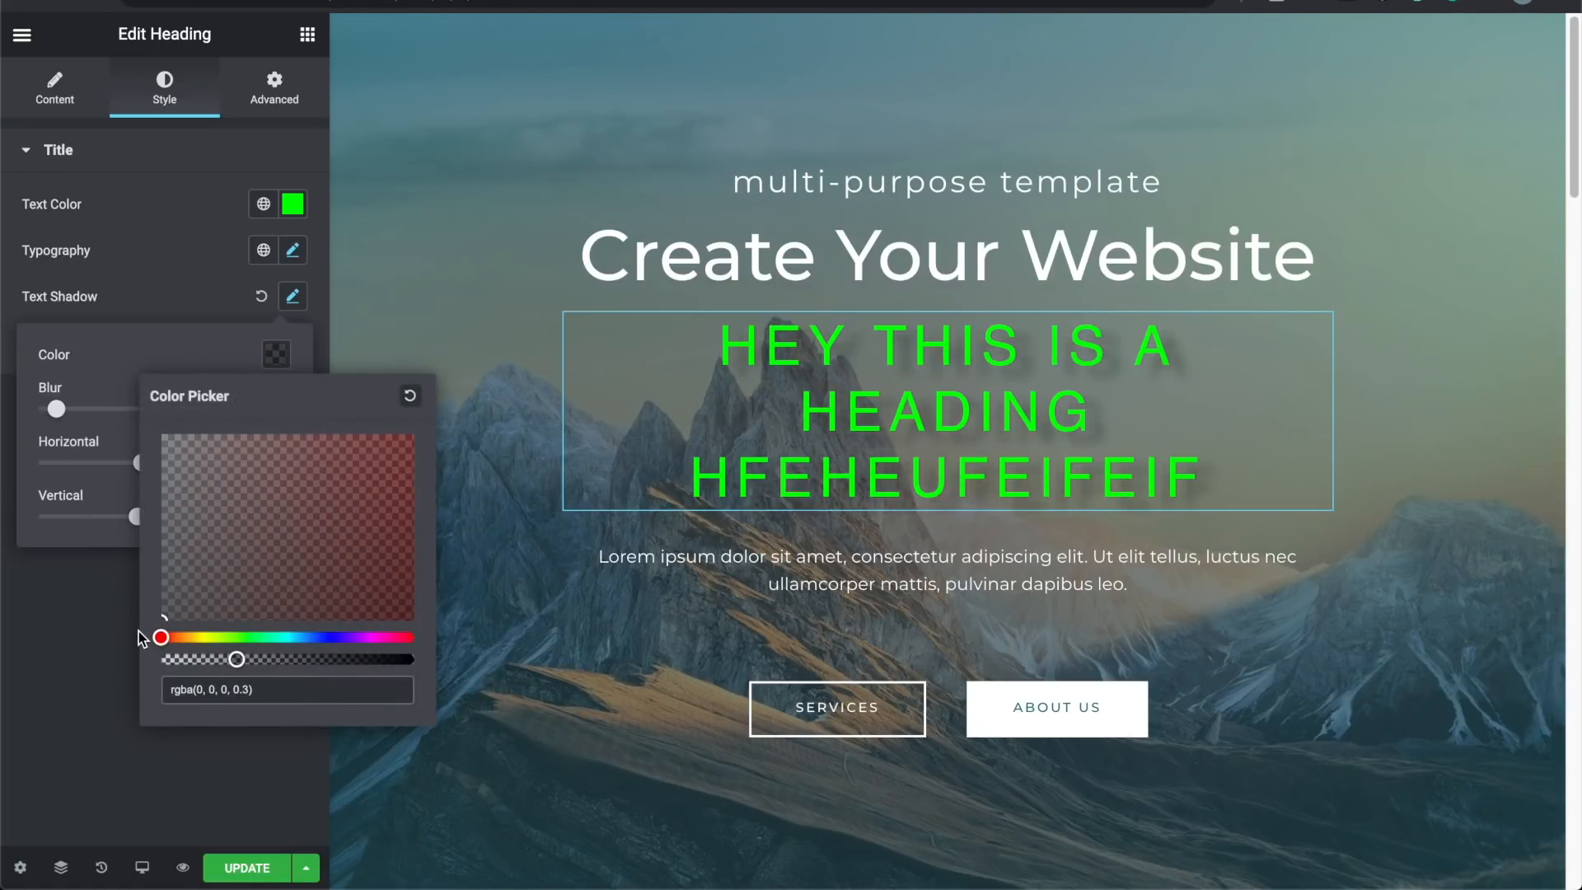
click(167, 297)
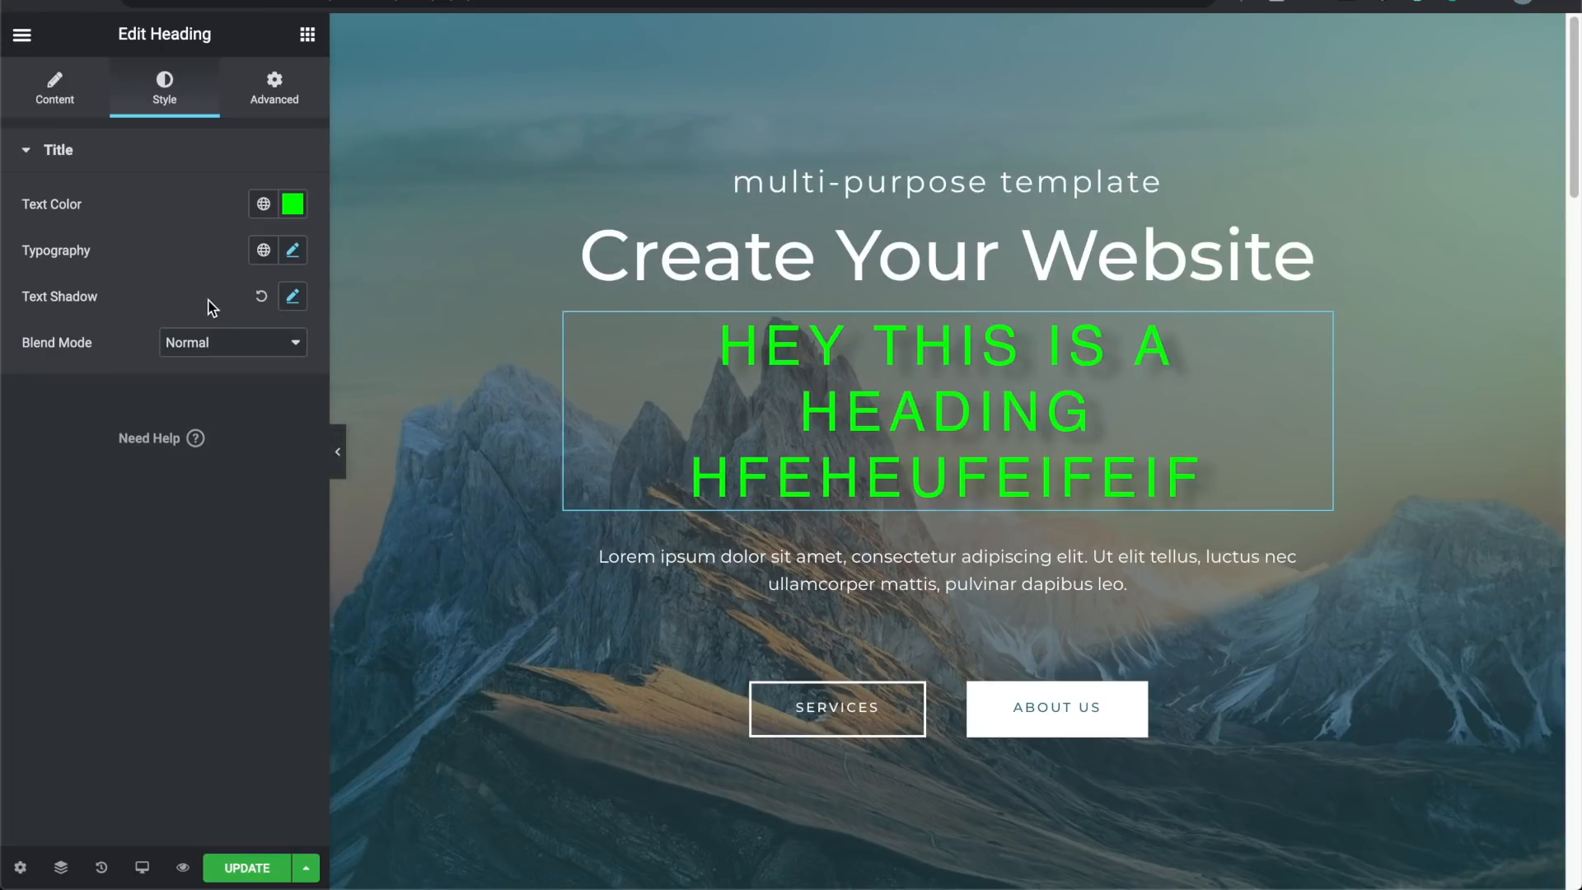
click(223, 342)
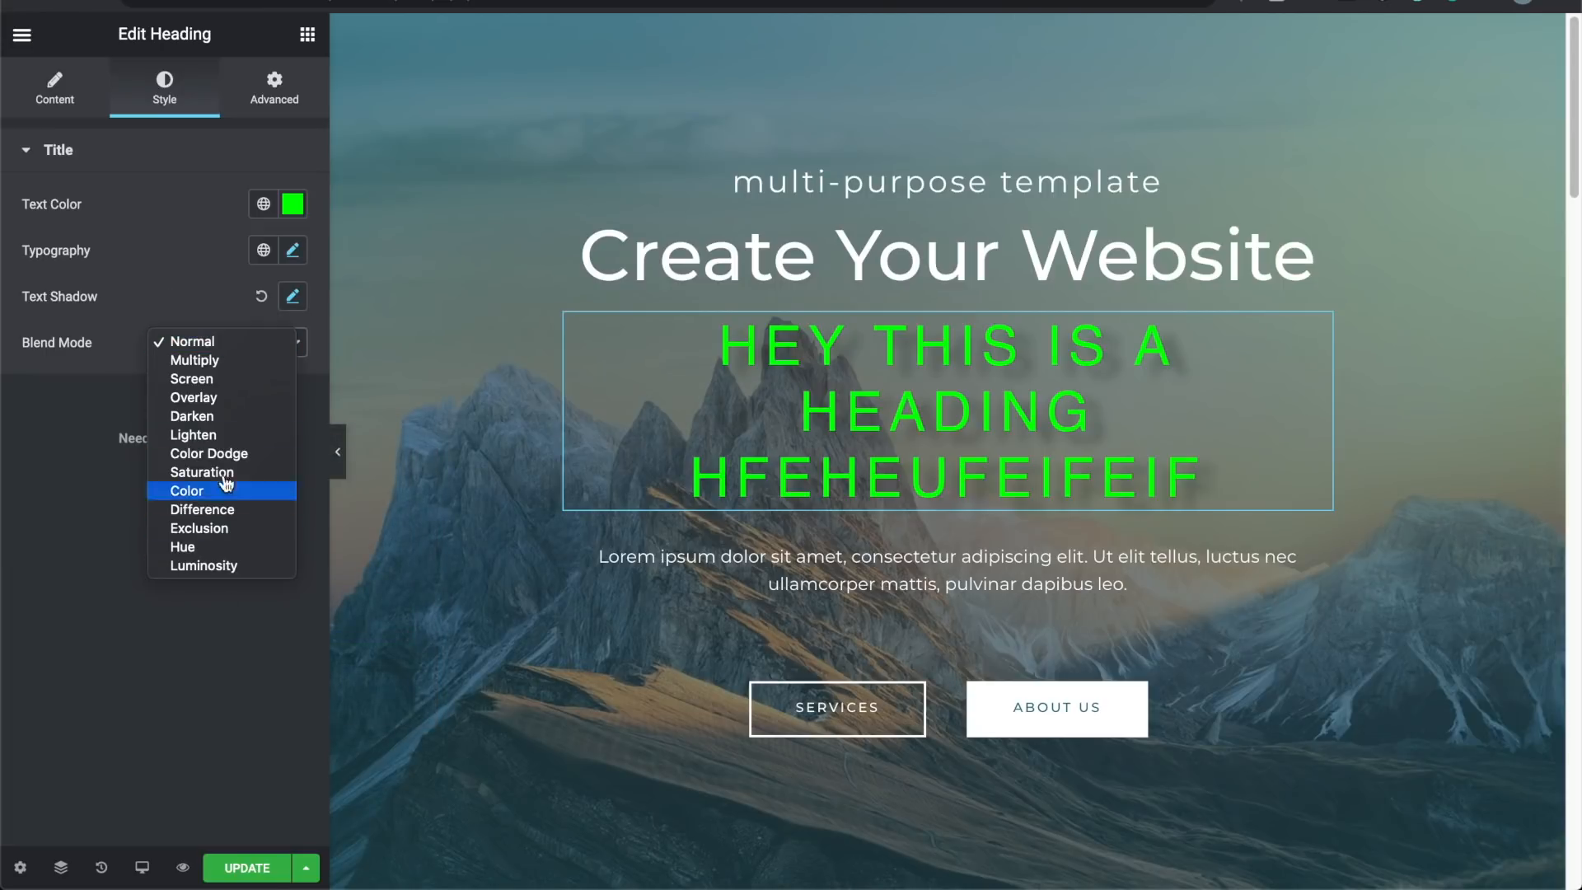
click(206, 360)
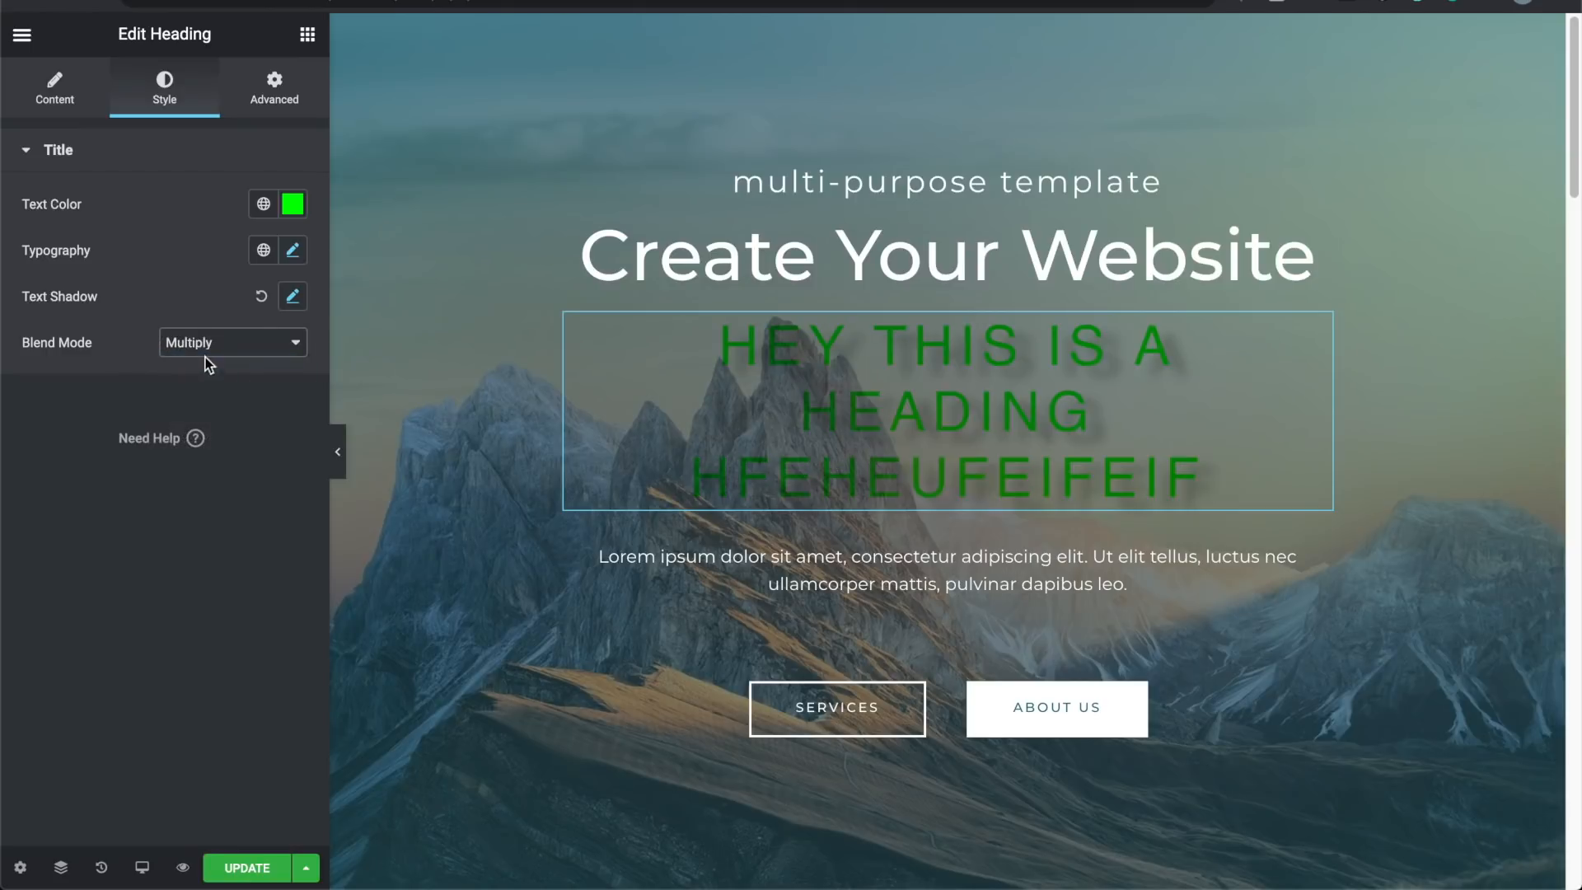
click(216, 347)
click(191, 324)
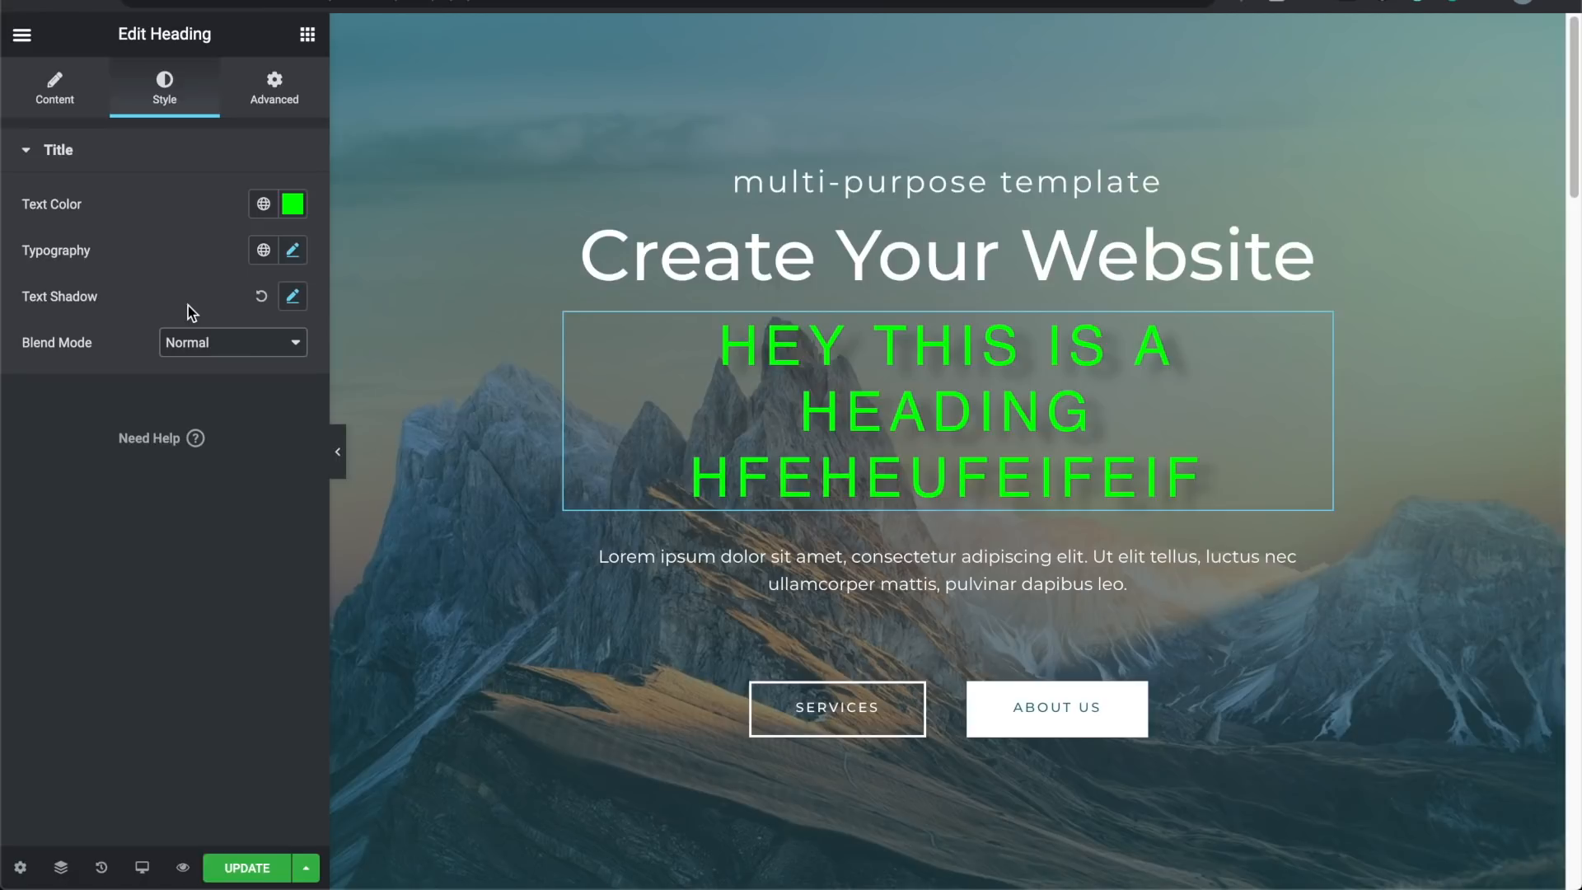
Step: Look through the heading's Advanced, Content and Style settings, then show Elementor's main menu
click(275, 89)
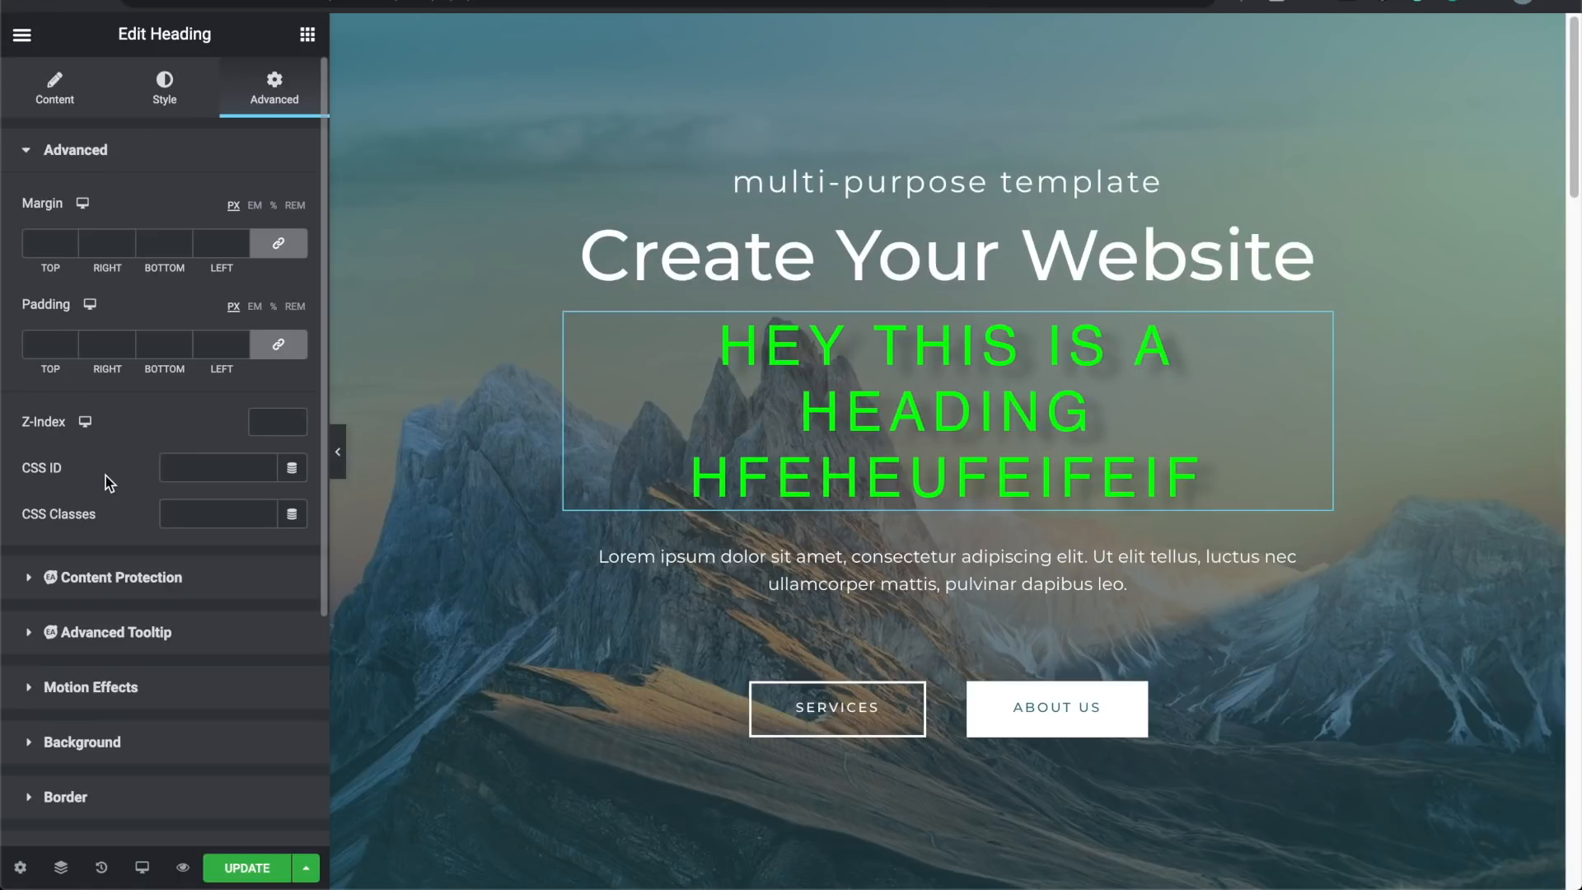
click(70, 99)
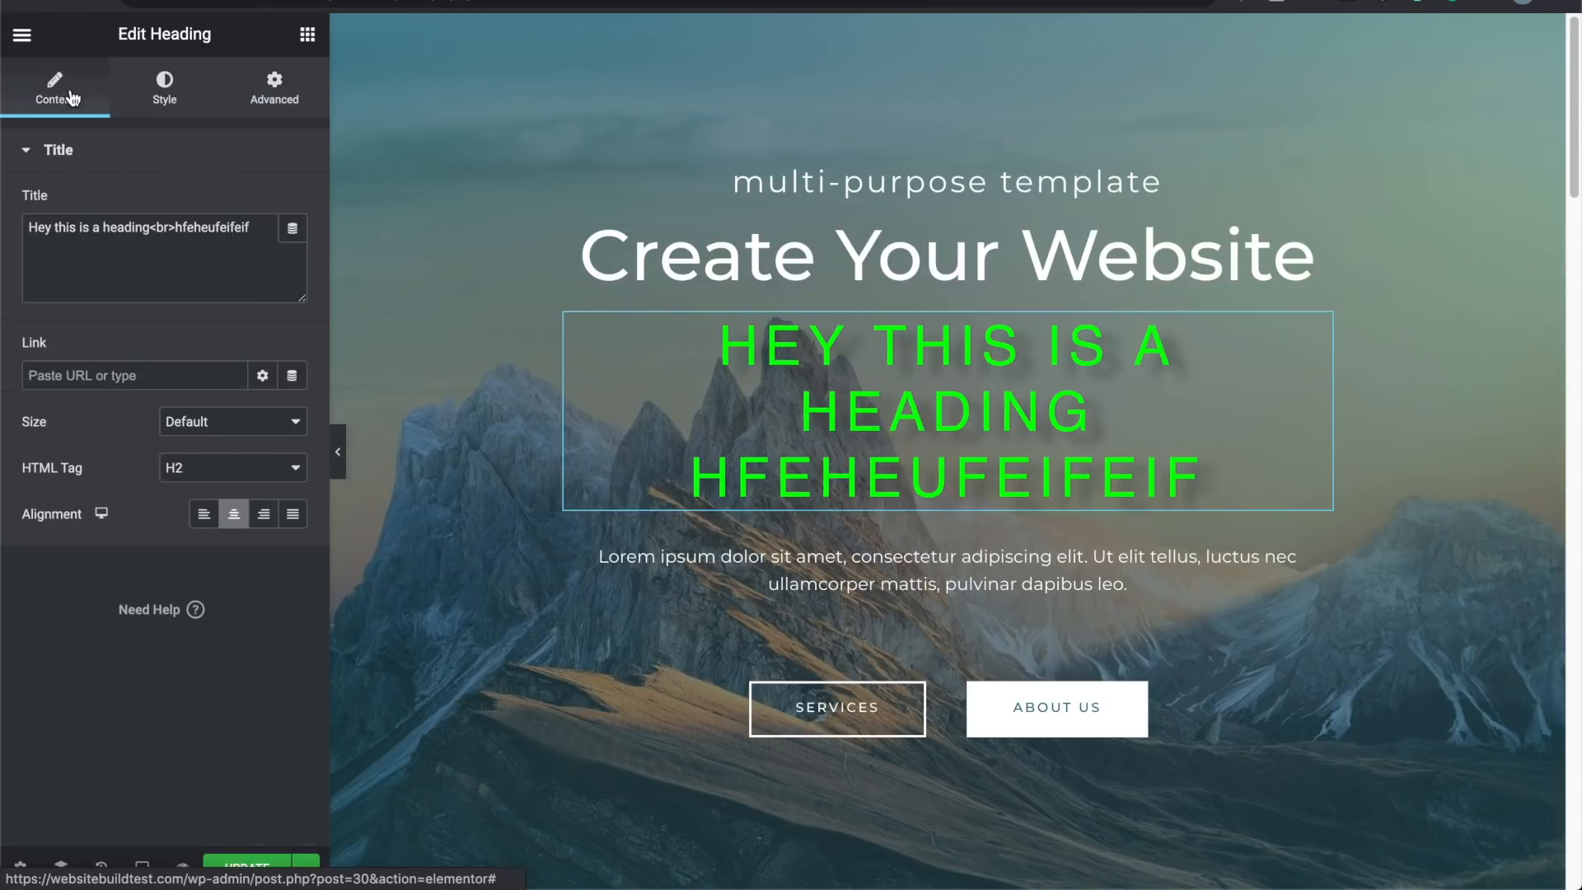
click(167, 103)
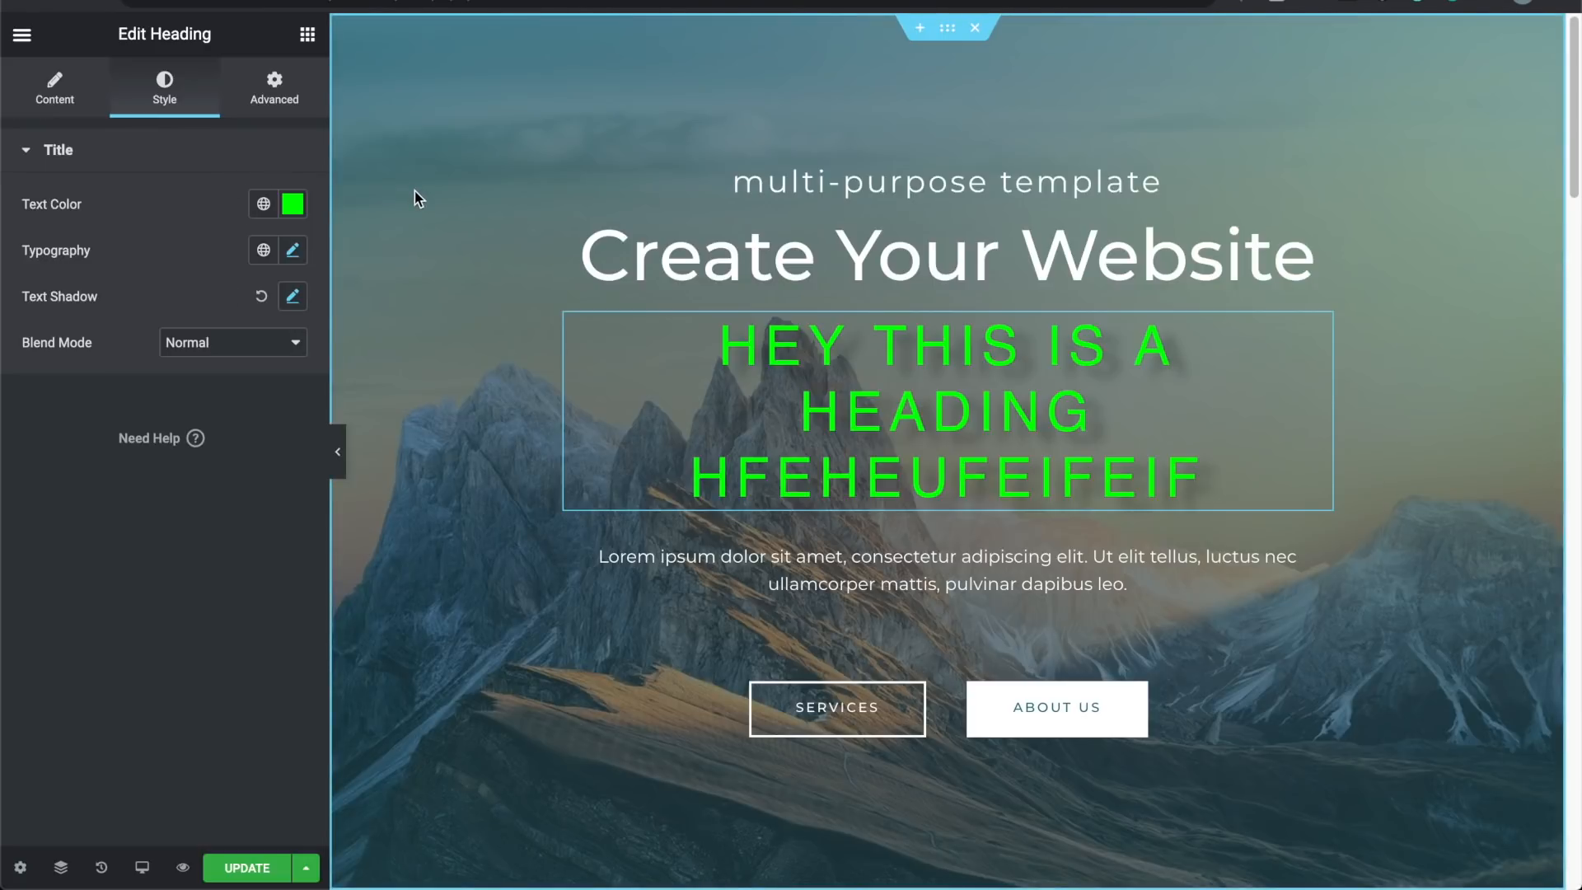
click(54, 78)
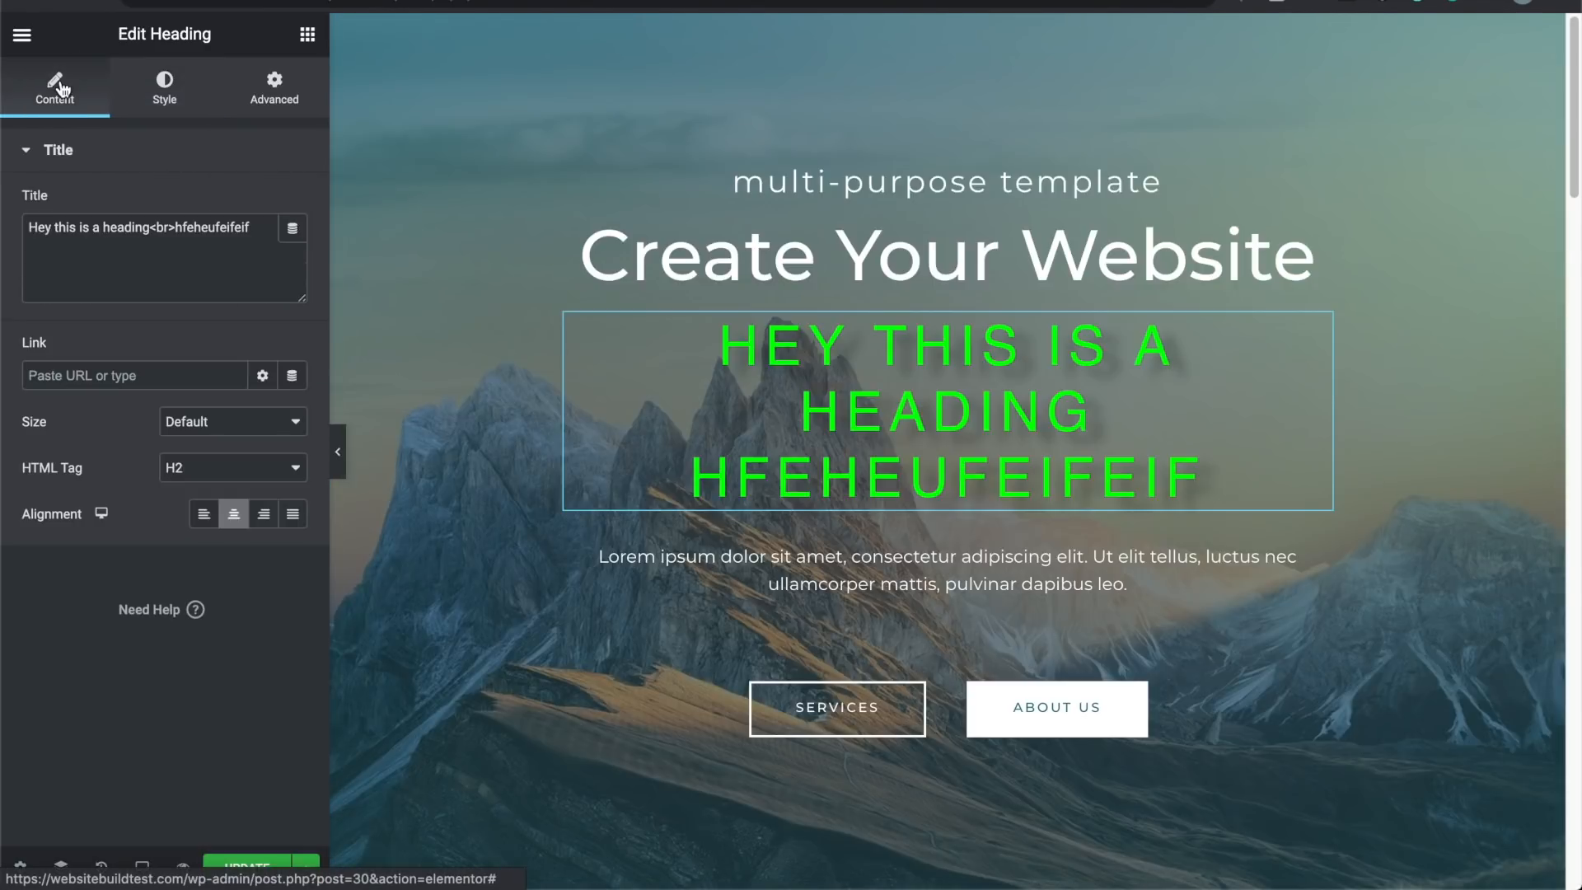
click(24, 37)
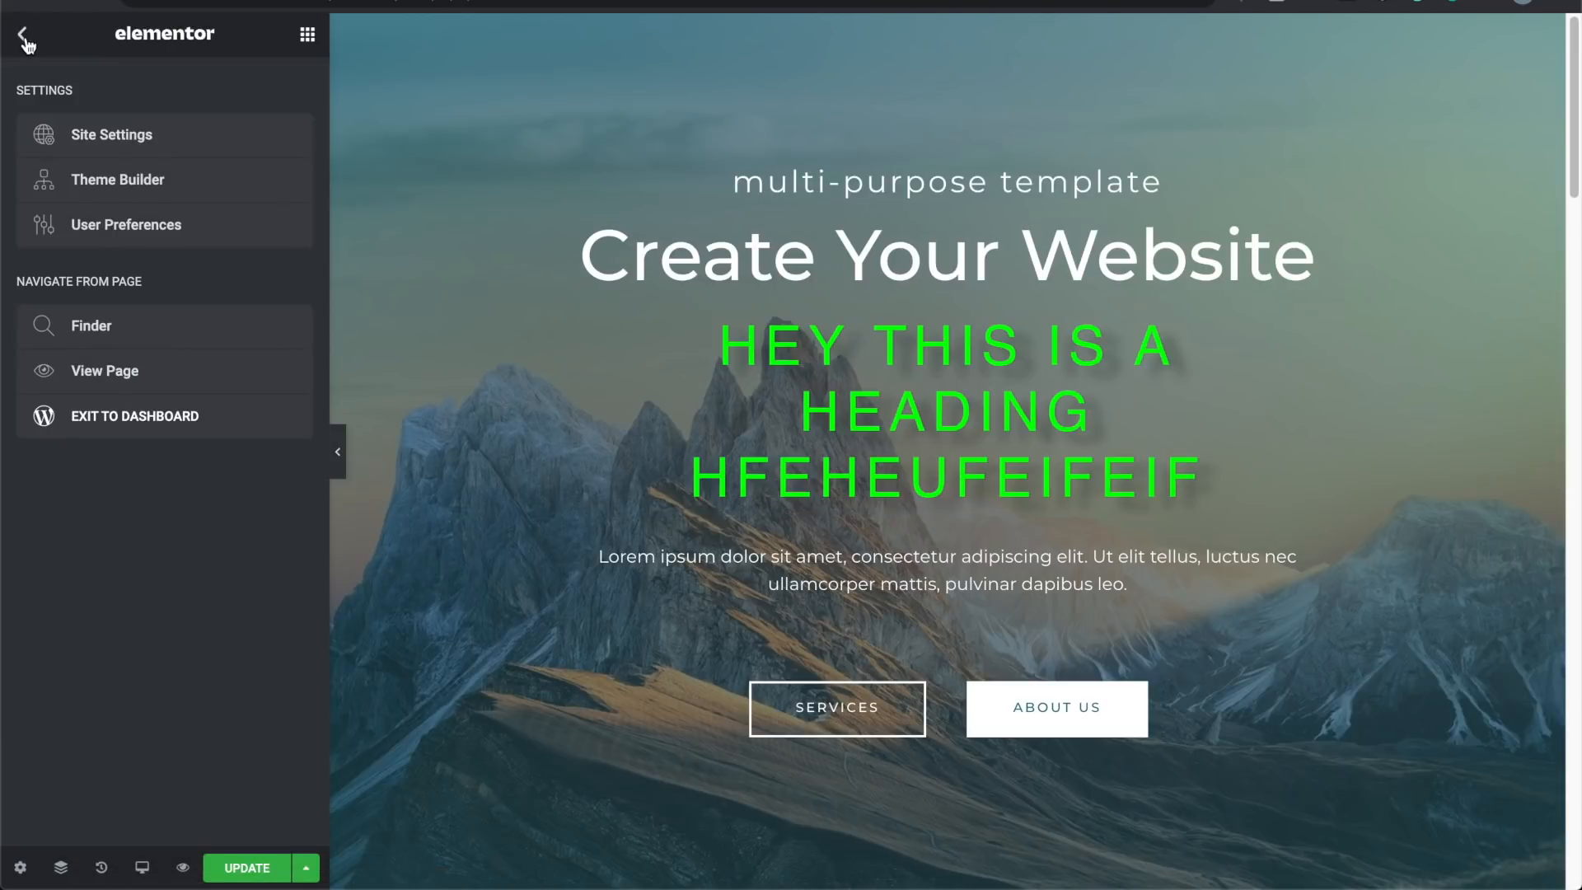
Step: Return to the widget list and collapse the sidebar to preview the page full width
click(24, 37)
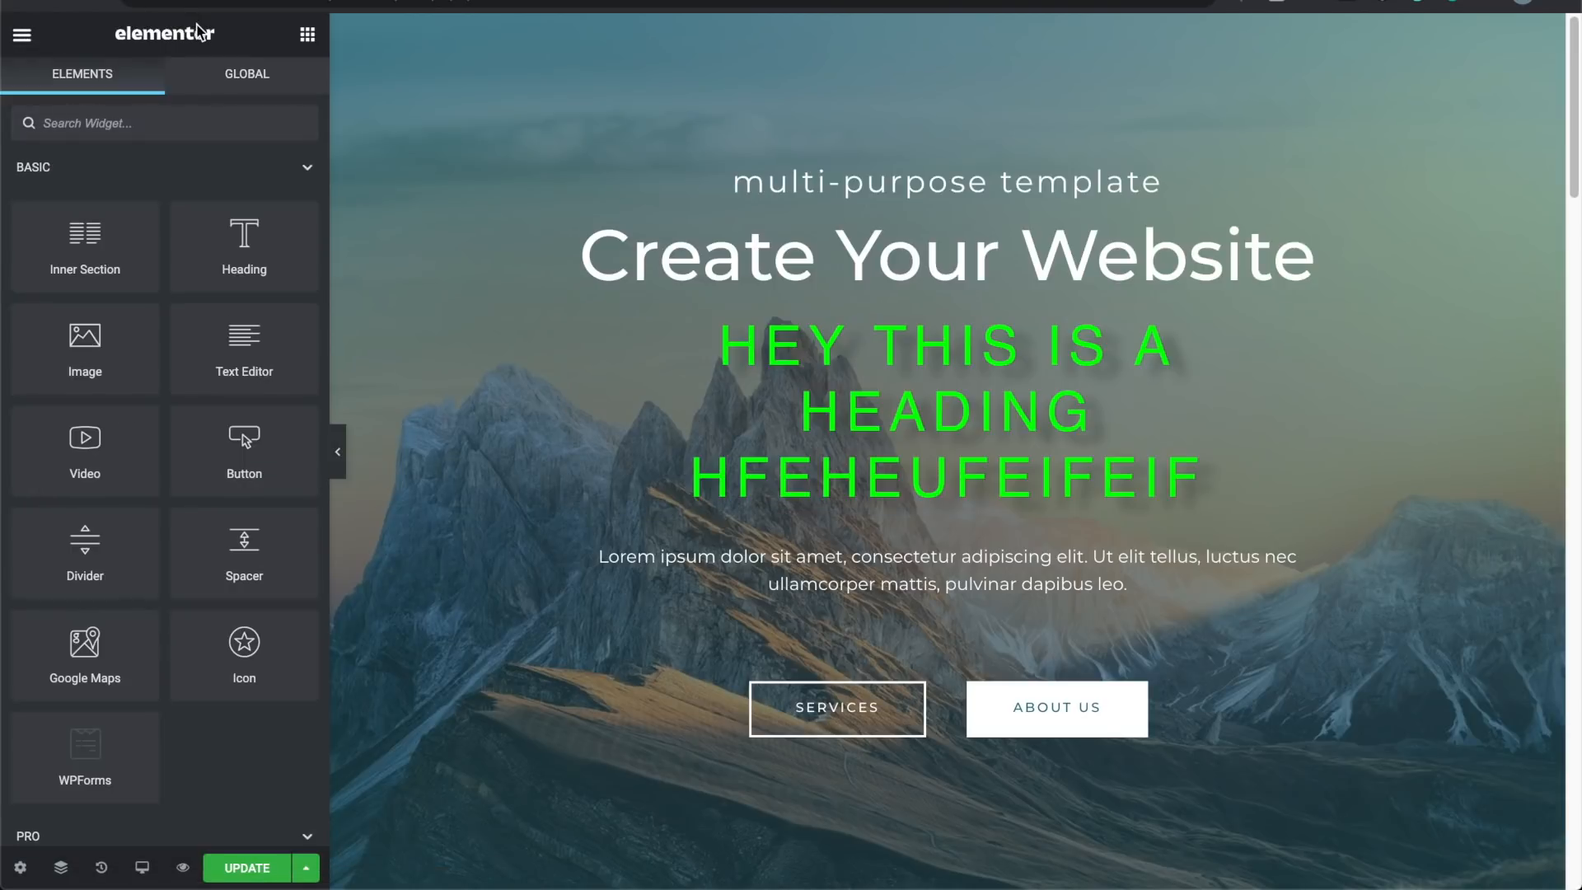
click(24, 38)
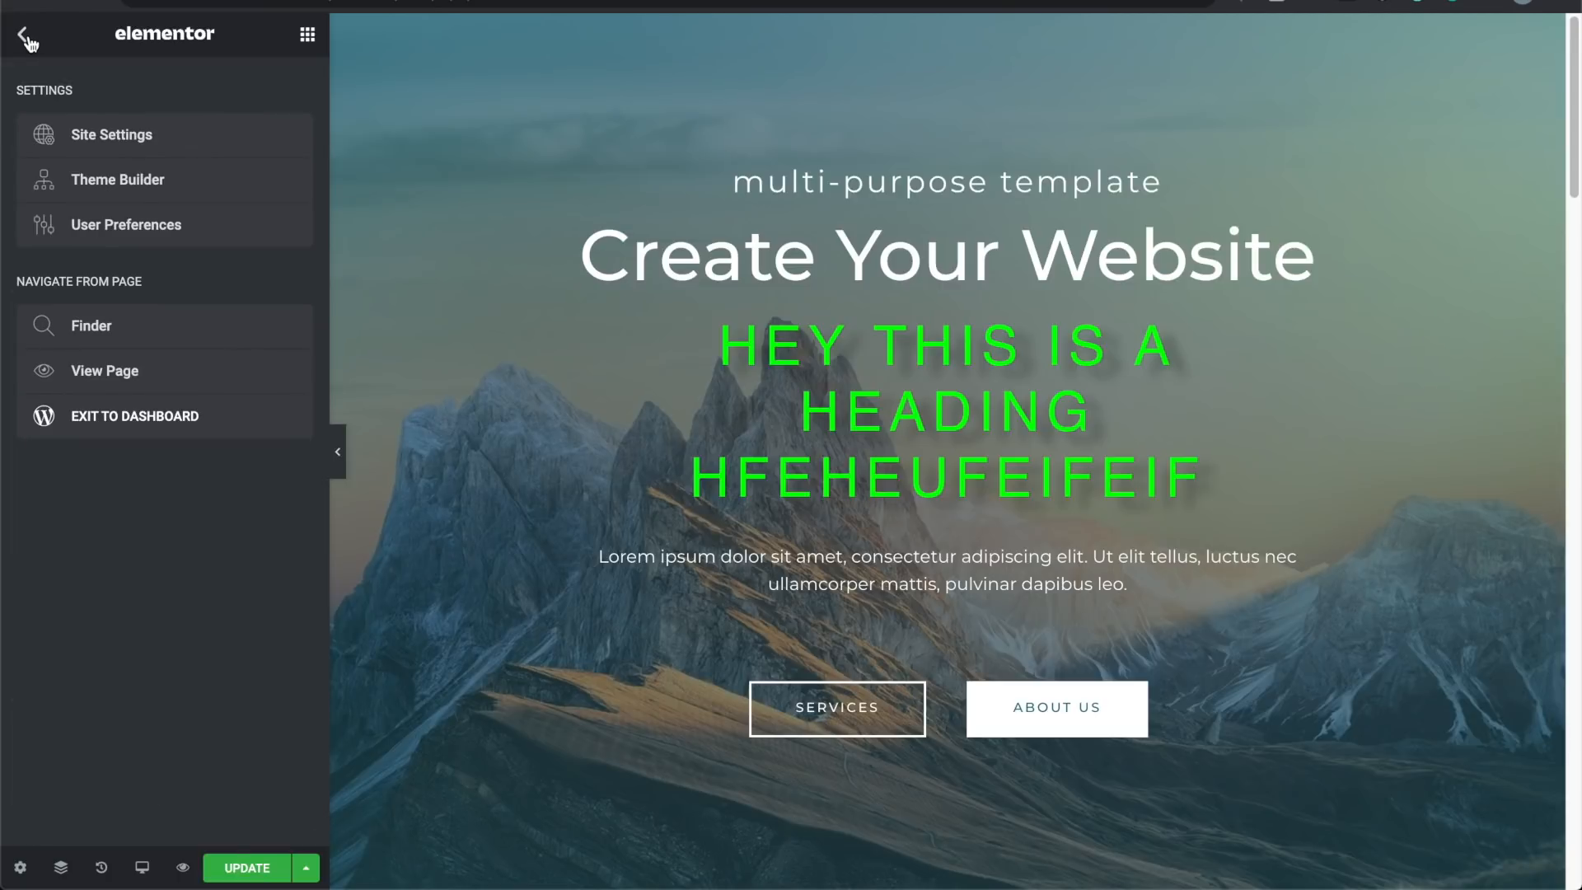
click(25, 38)
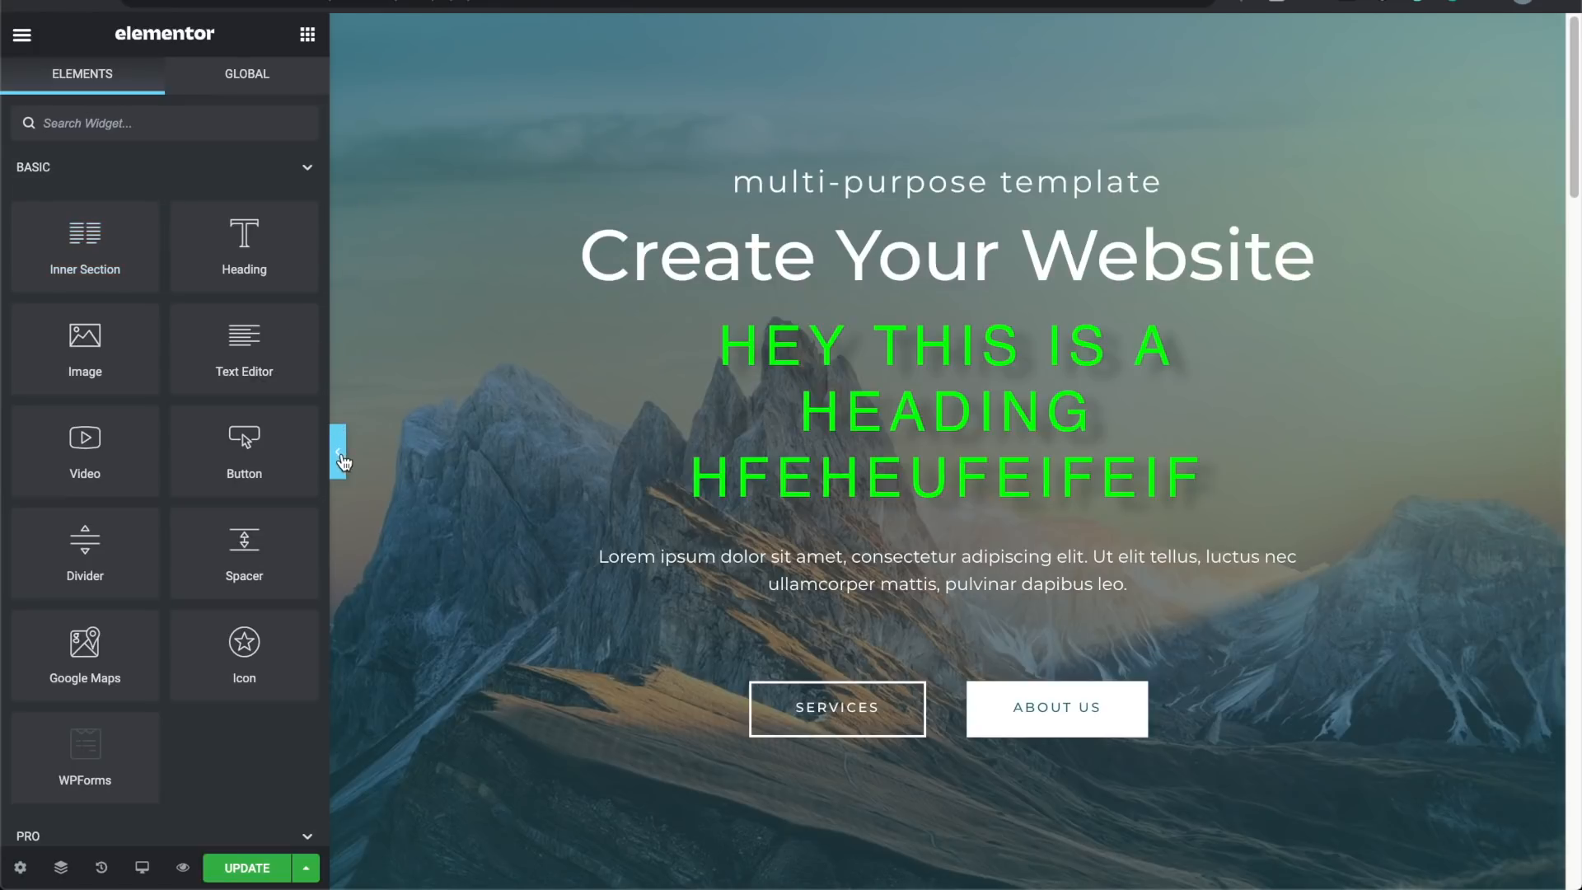
click(338, 452)
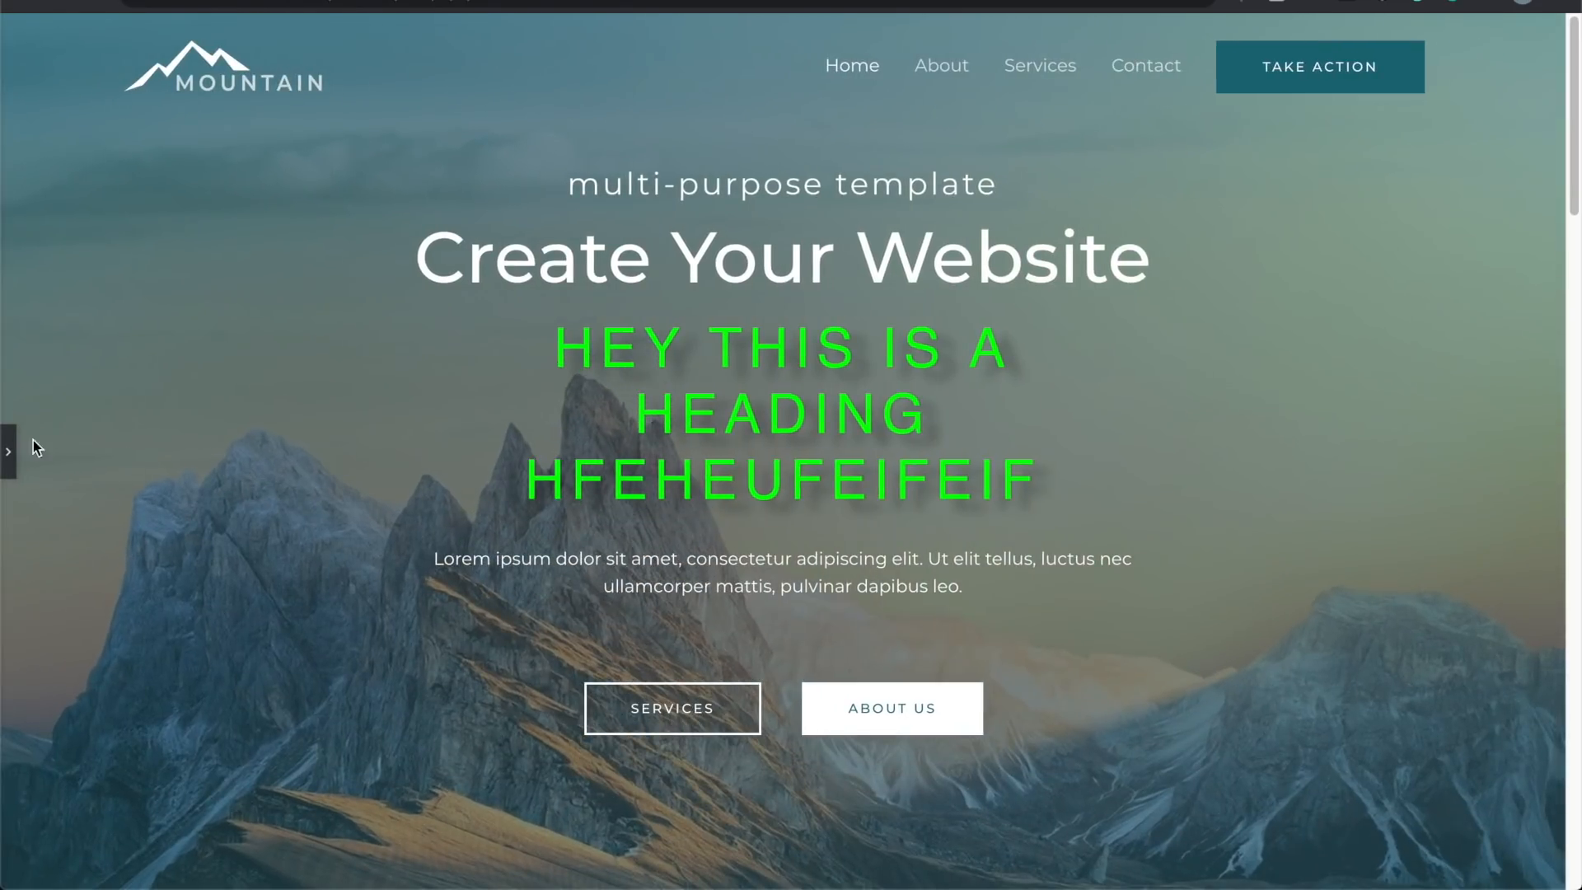
scroll(189, 445, down, 10)
scroll(188, 442, up, 10)
scroll(178, 485, down, 10)
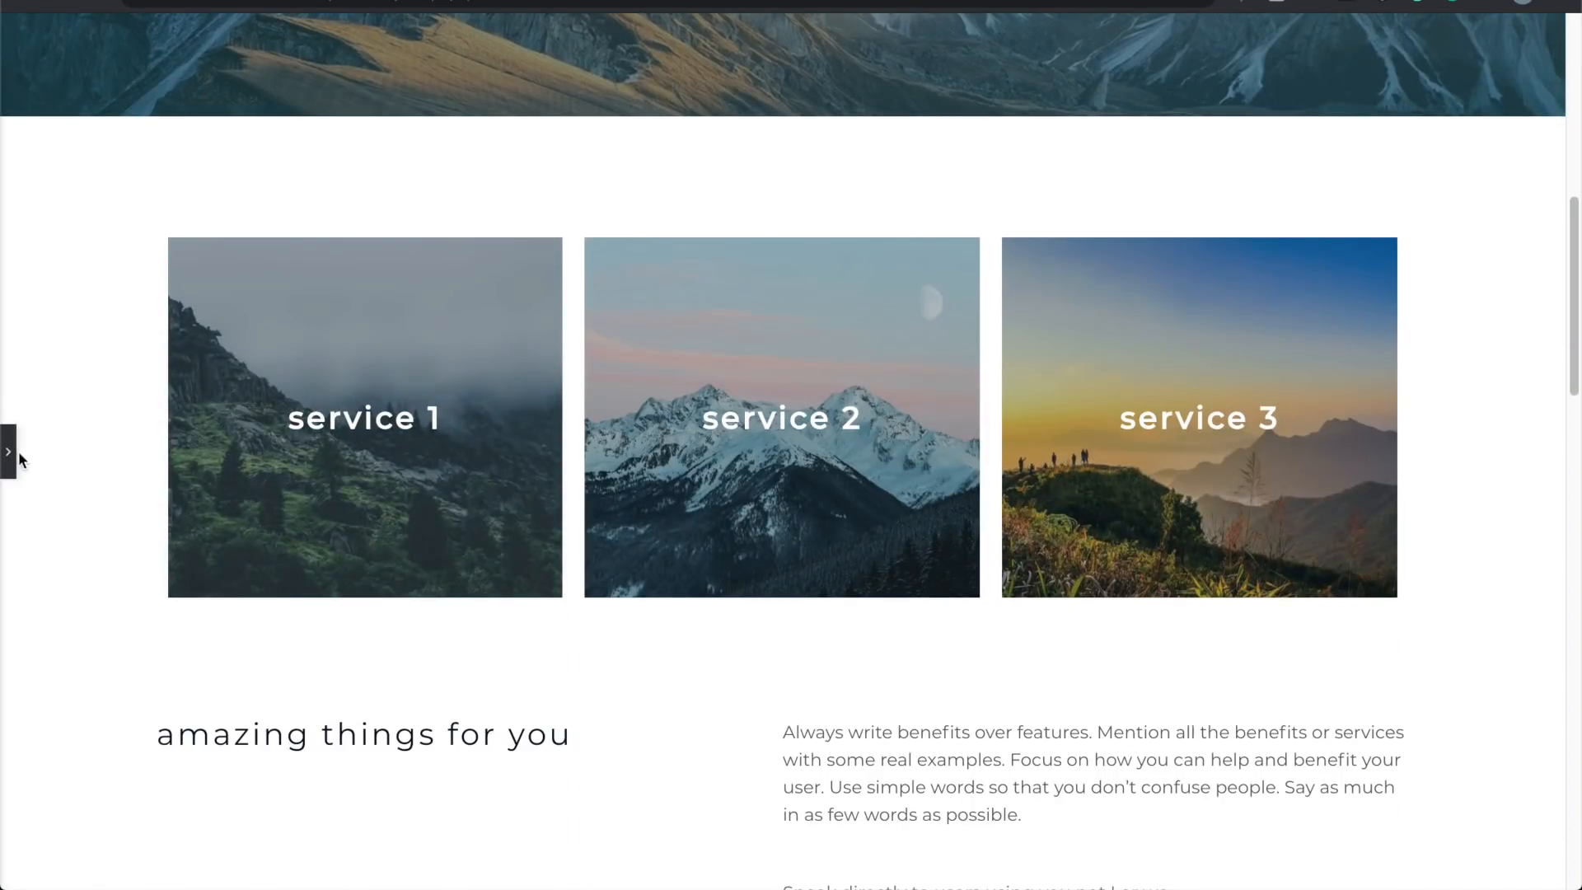
click(16, 452)
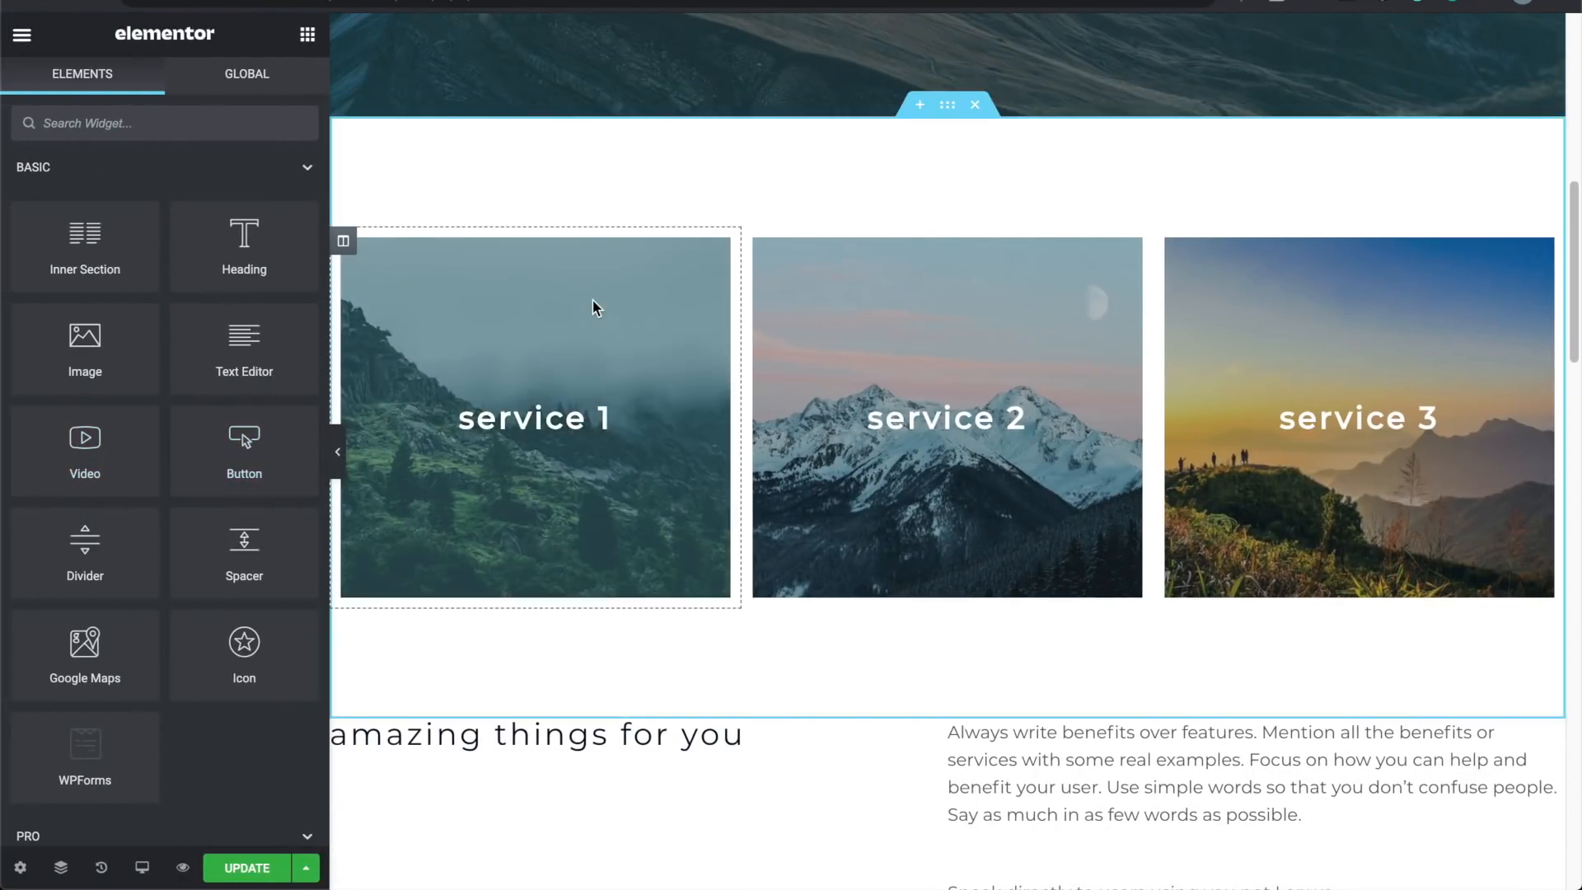
Step: Scroll the page to inspect the service cards and the 'amazing things for you' section
scroll(593, 302, up, 10)
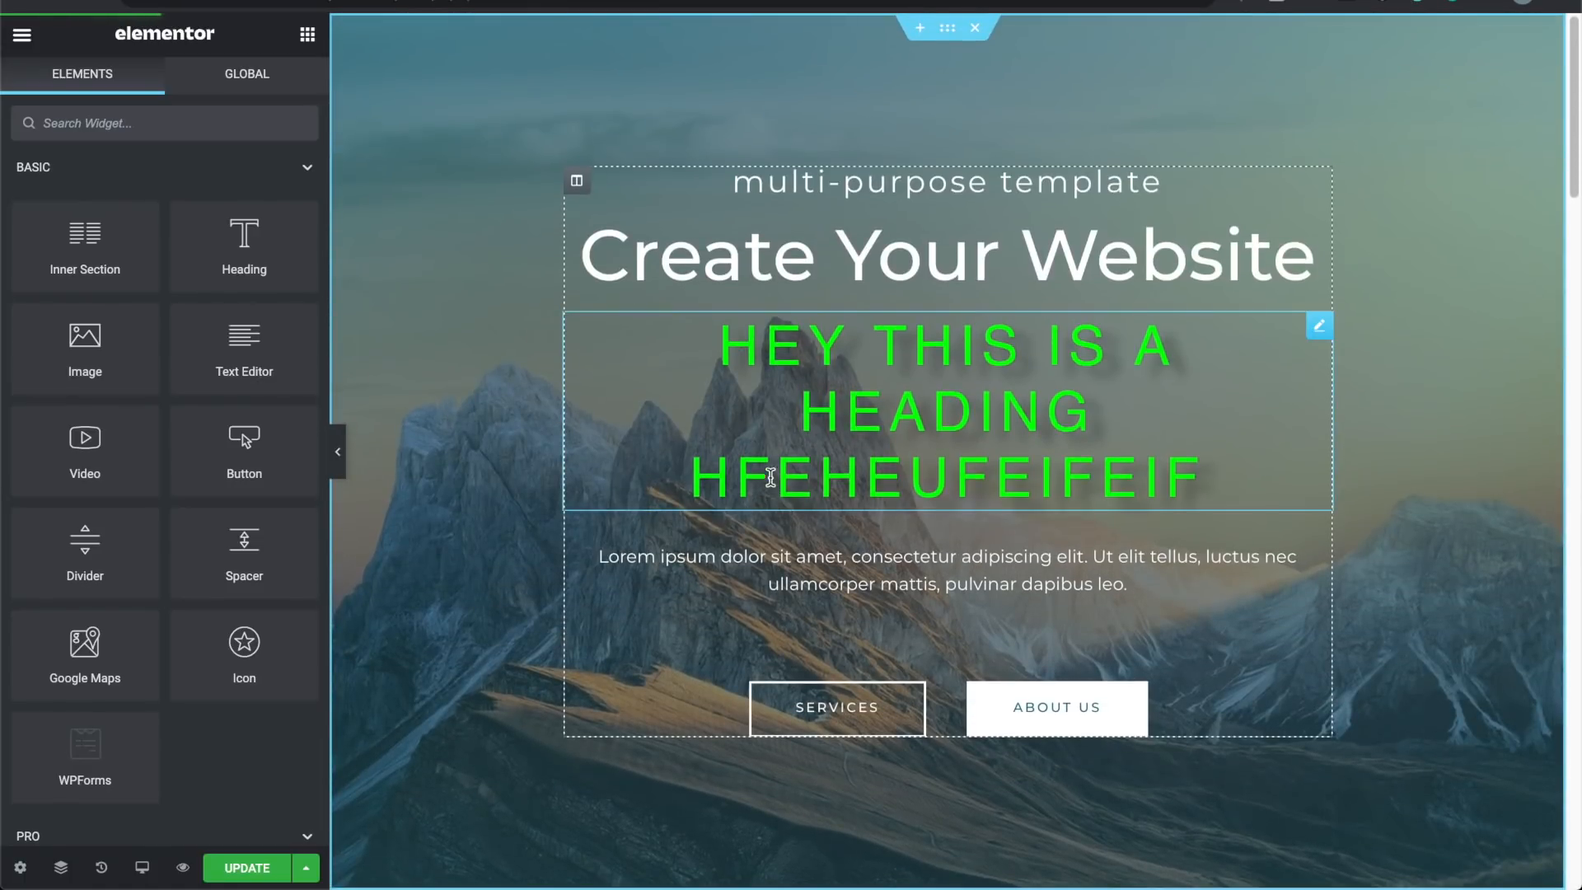
scroll(783, 448, down, 8)
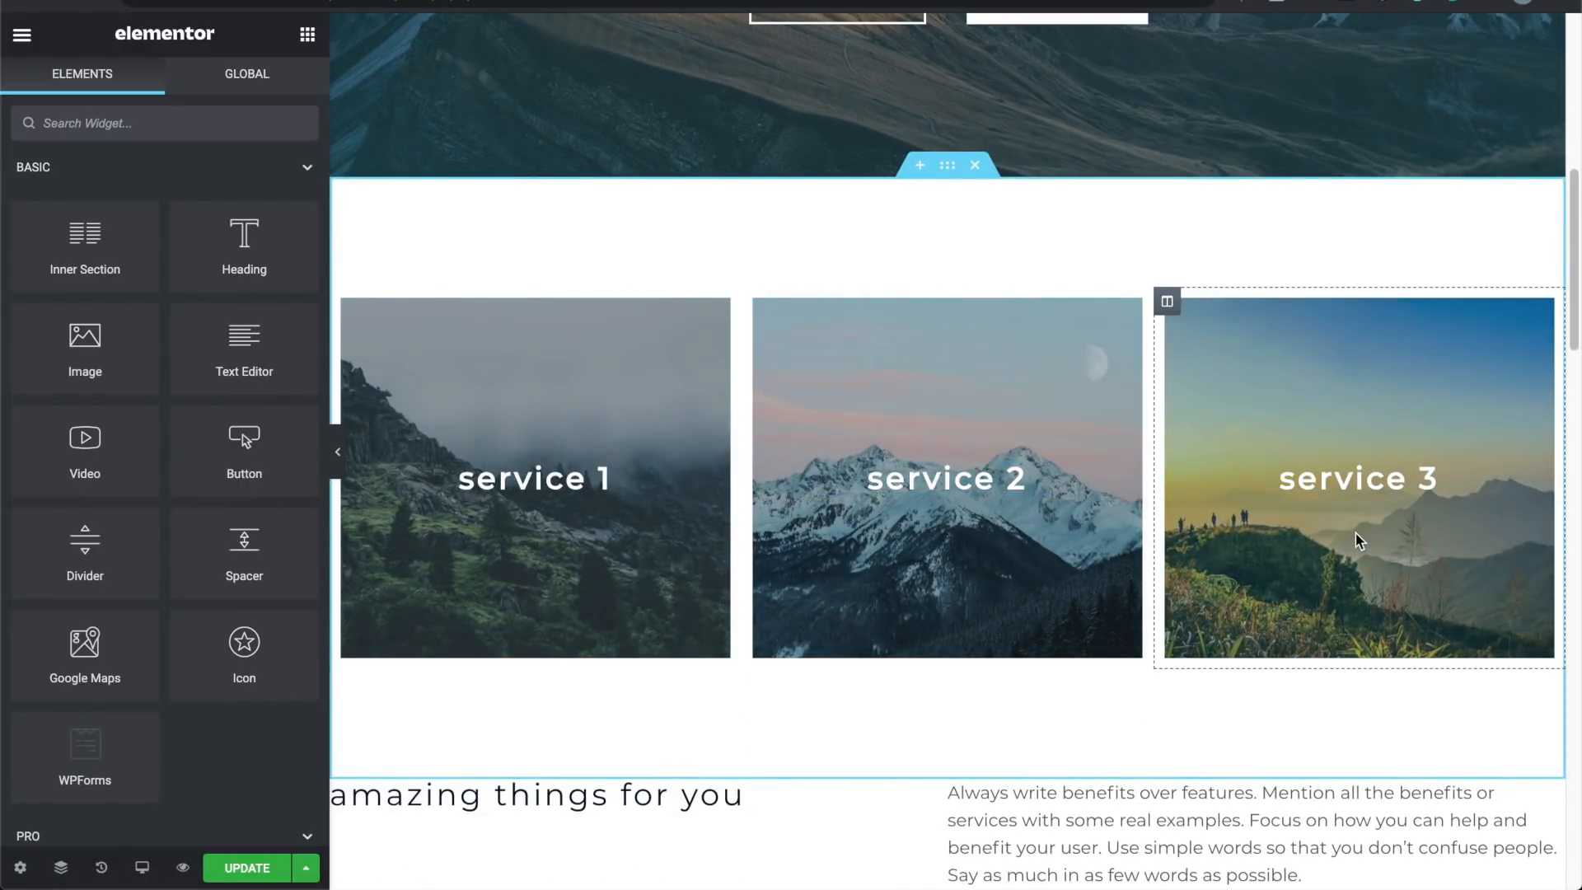
mouse_move(973, 176)
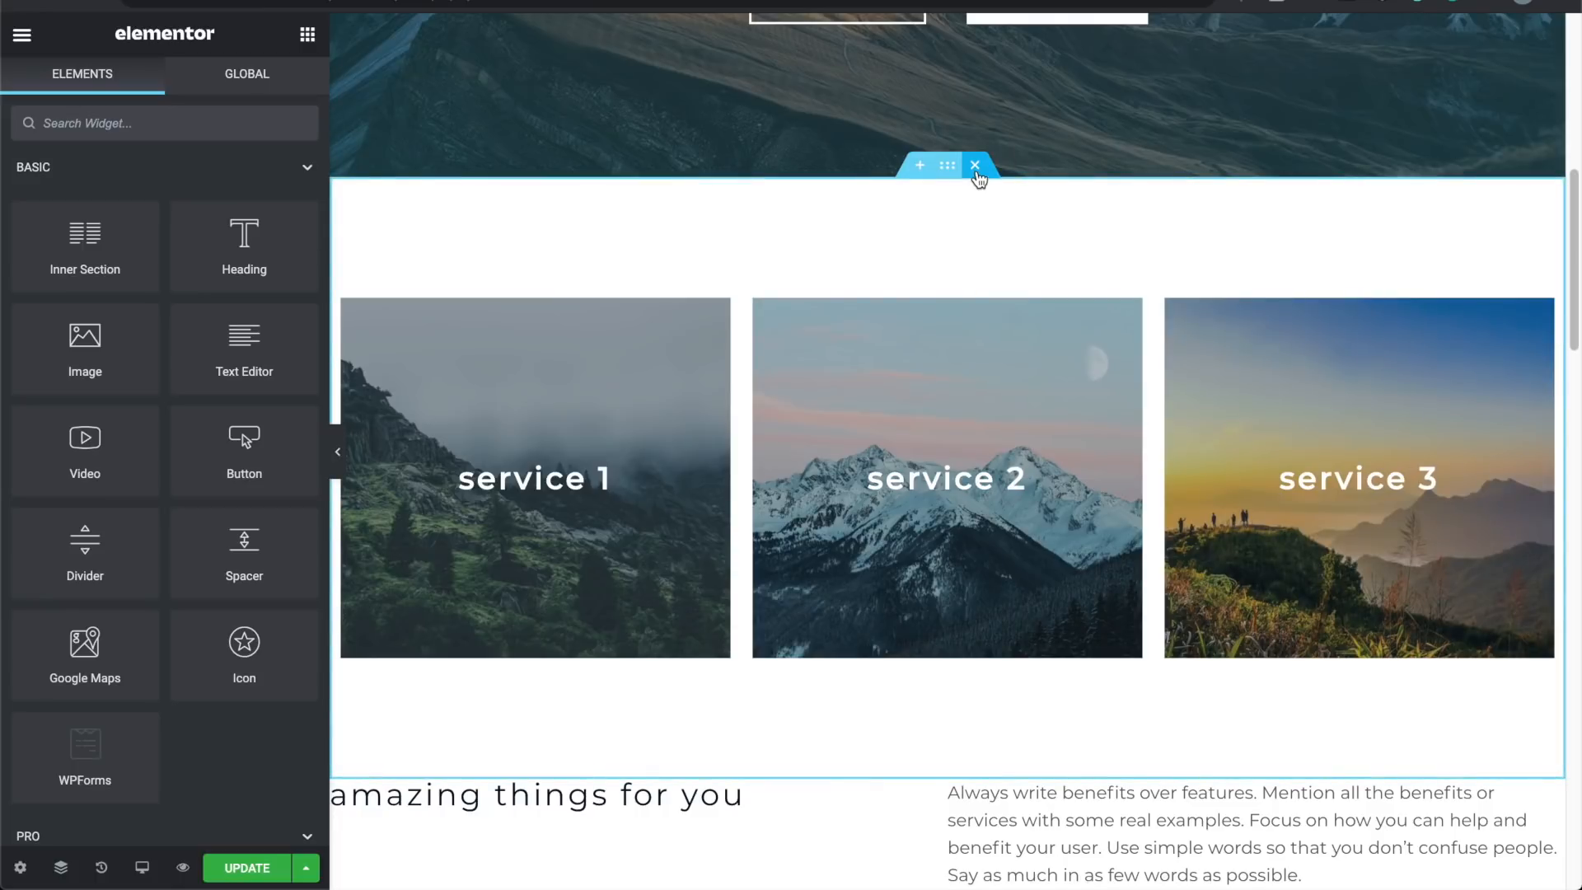
scroll(842, 557, down, 5)
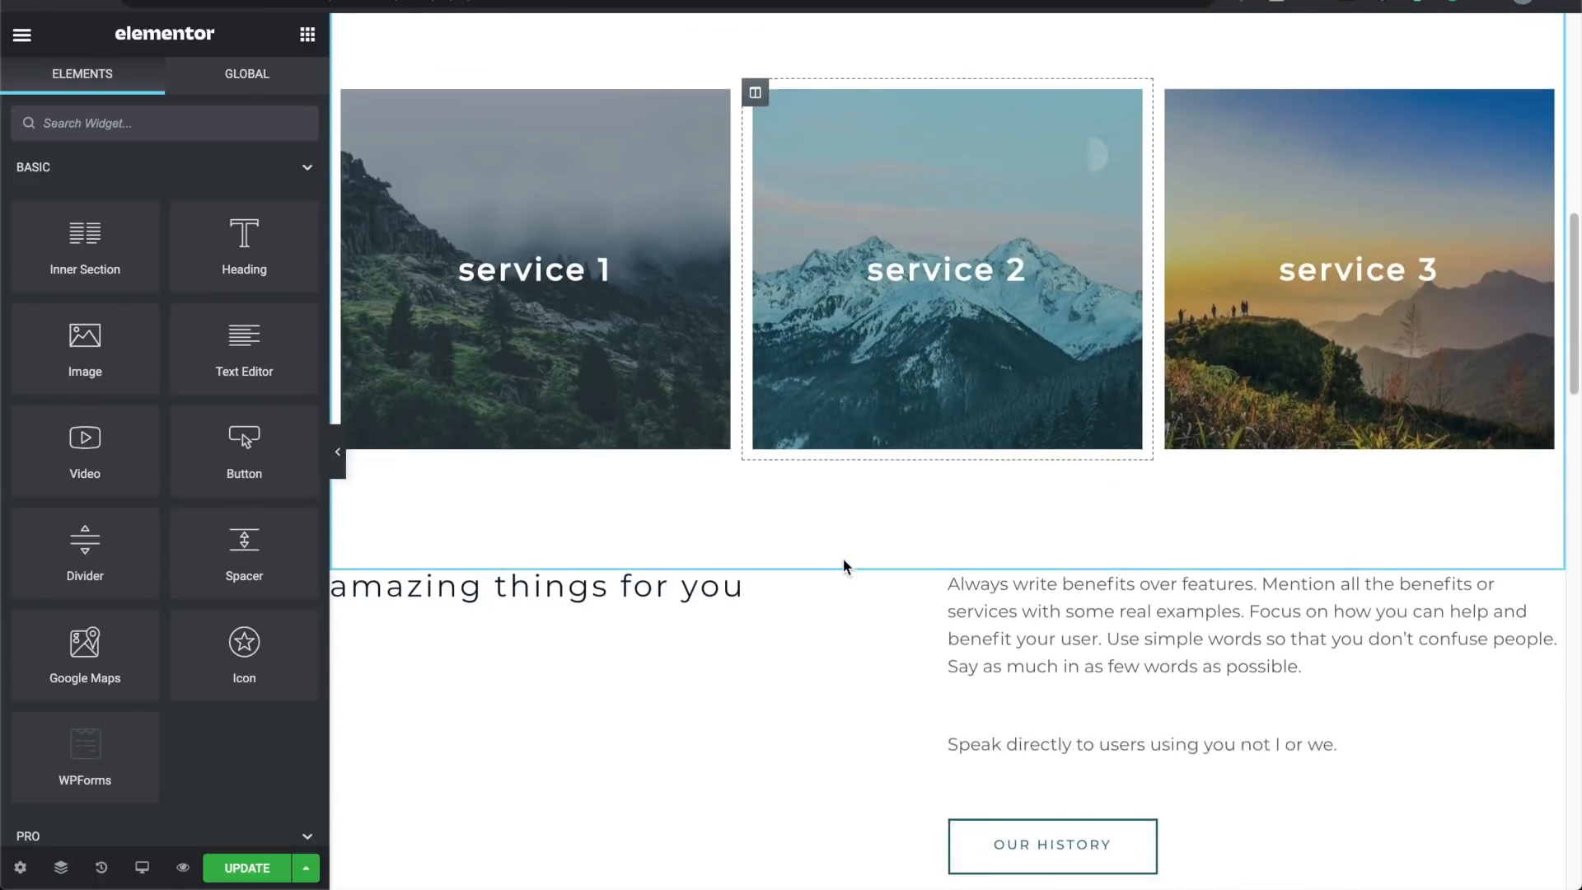
scroll(854, 645, up, 1)
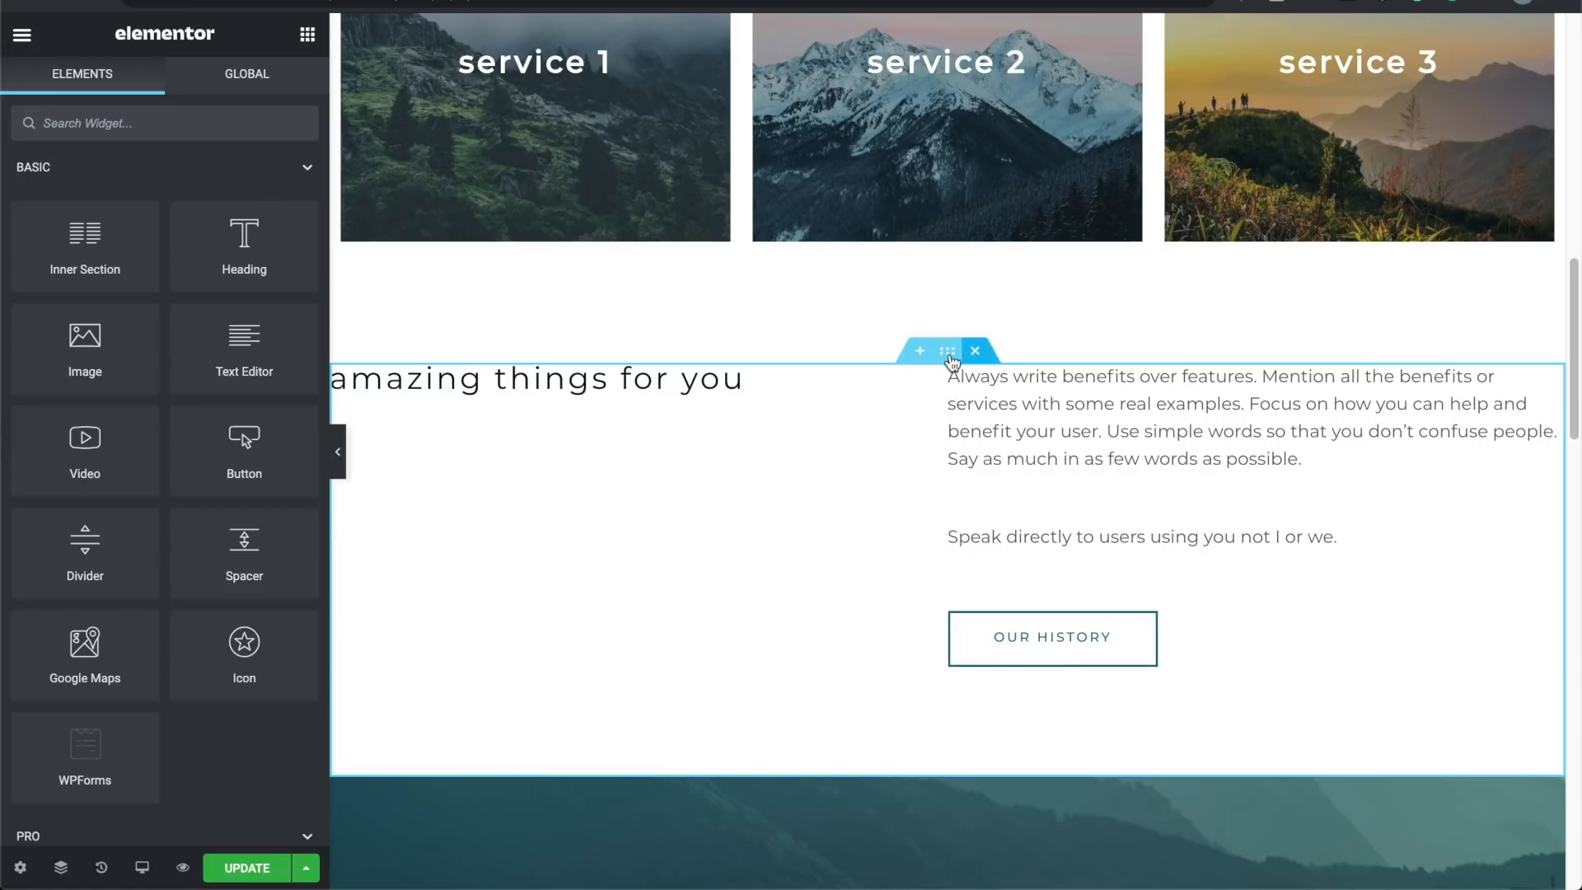
scroll(945, 430, up, 5)
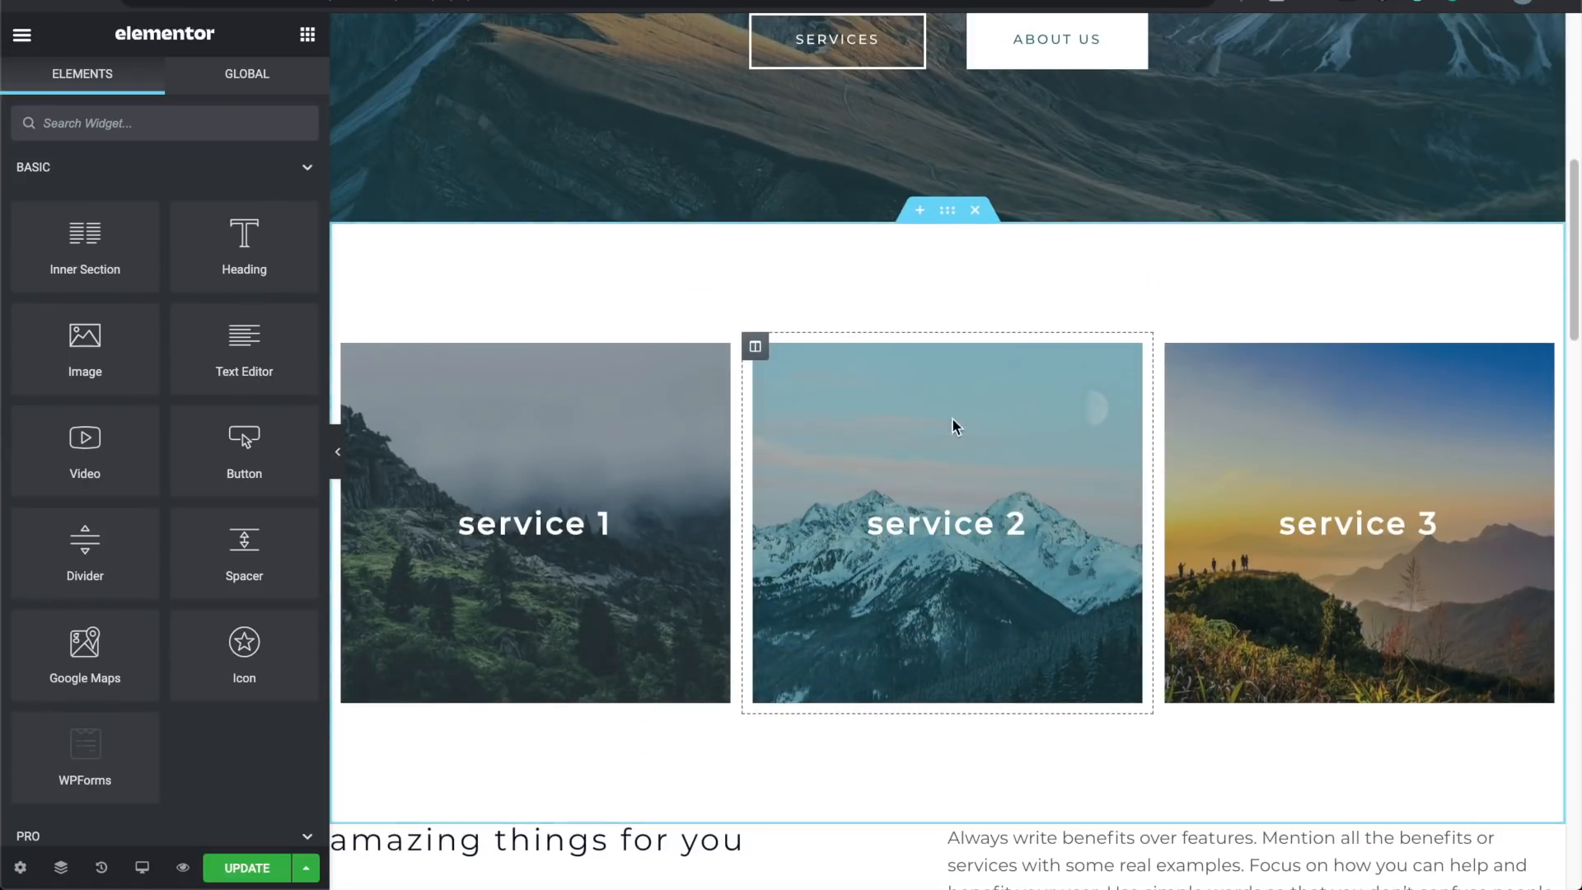
Step: Delete the three service-tile section so 'amazing things for you' sits directly under the hero
click(947, 212)
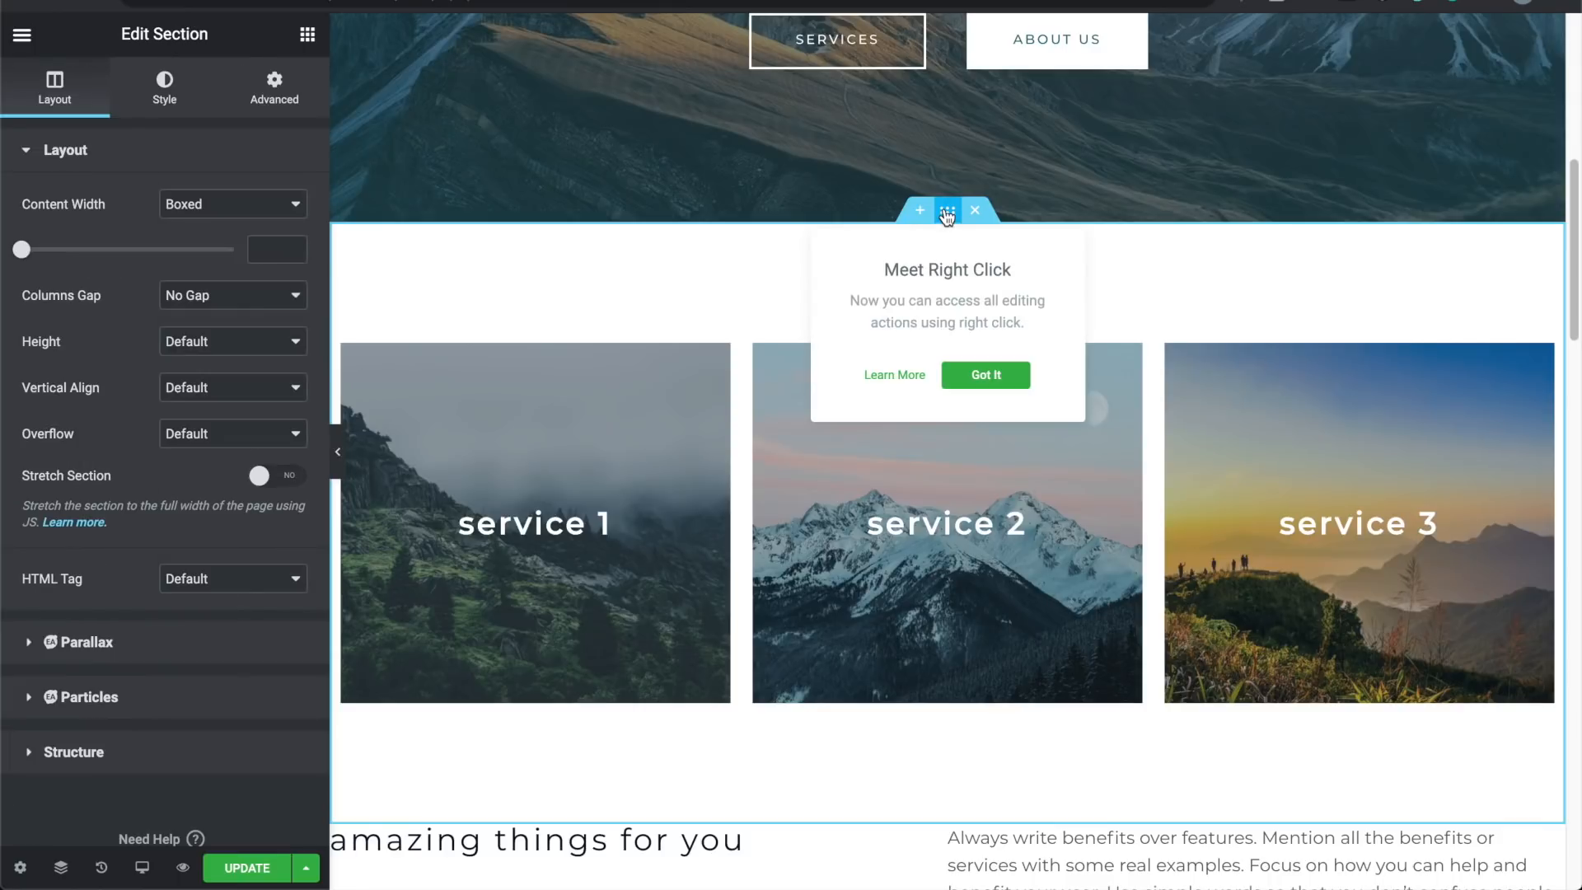
click(921, 211)
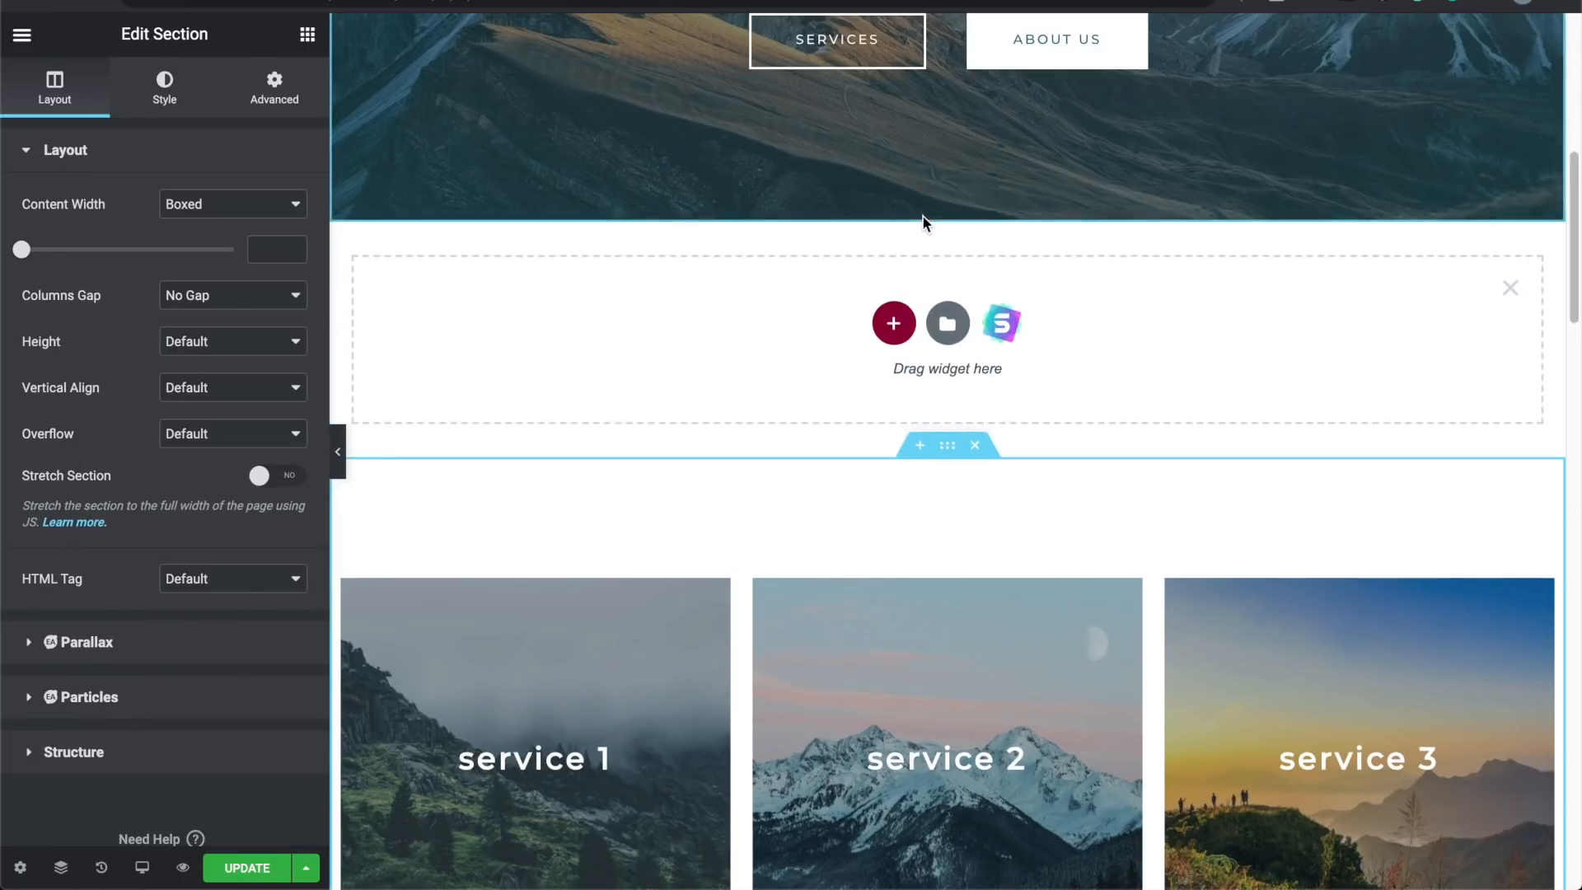
click(920, 446)
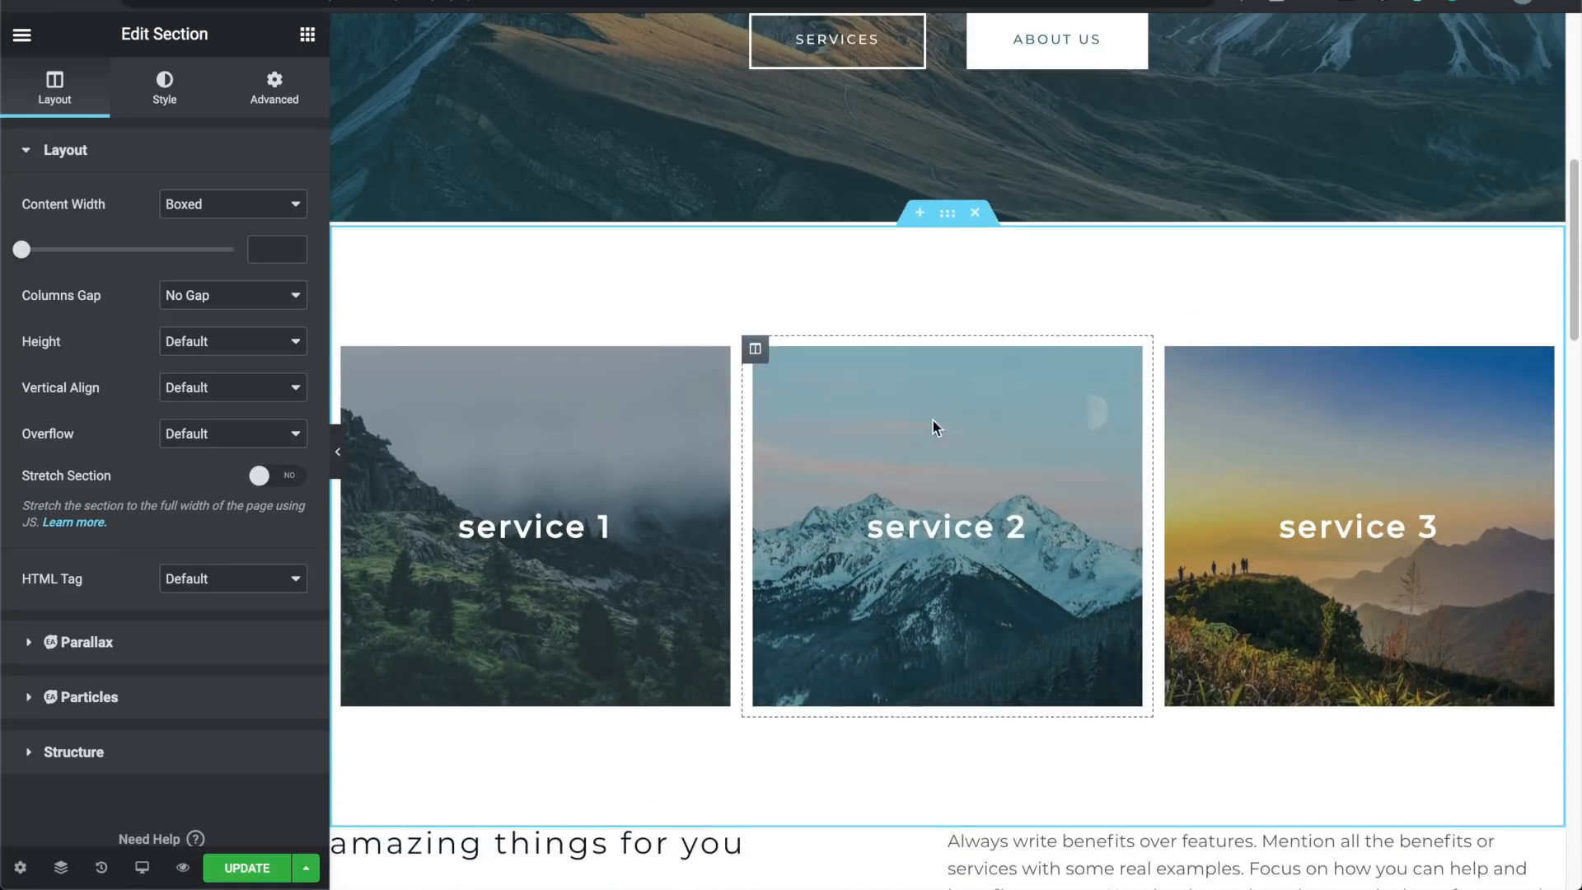
click(977, 211)
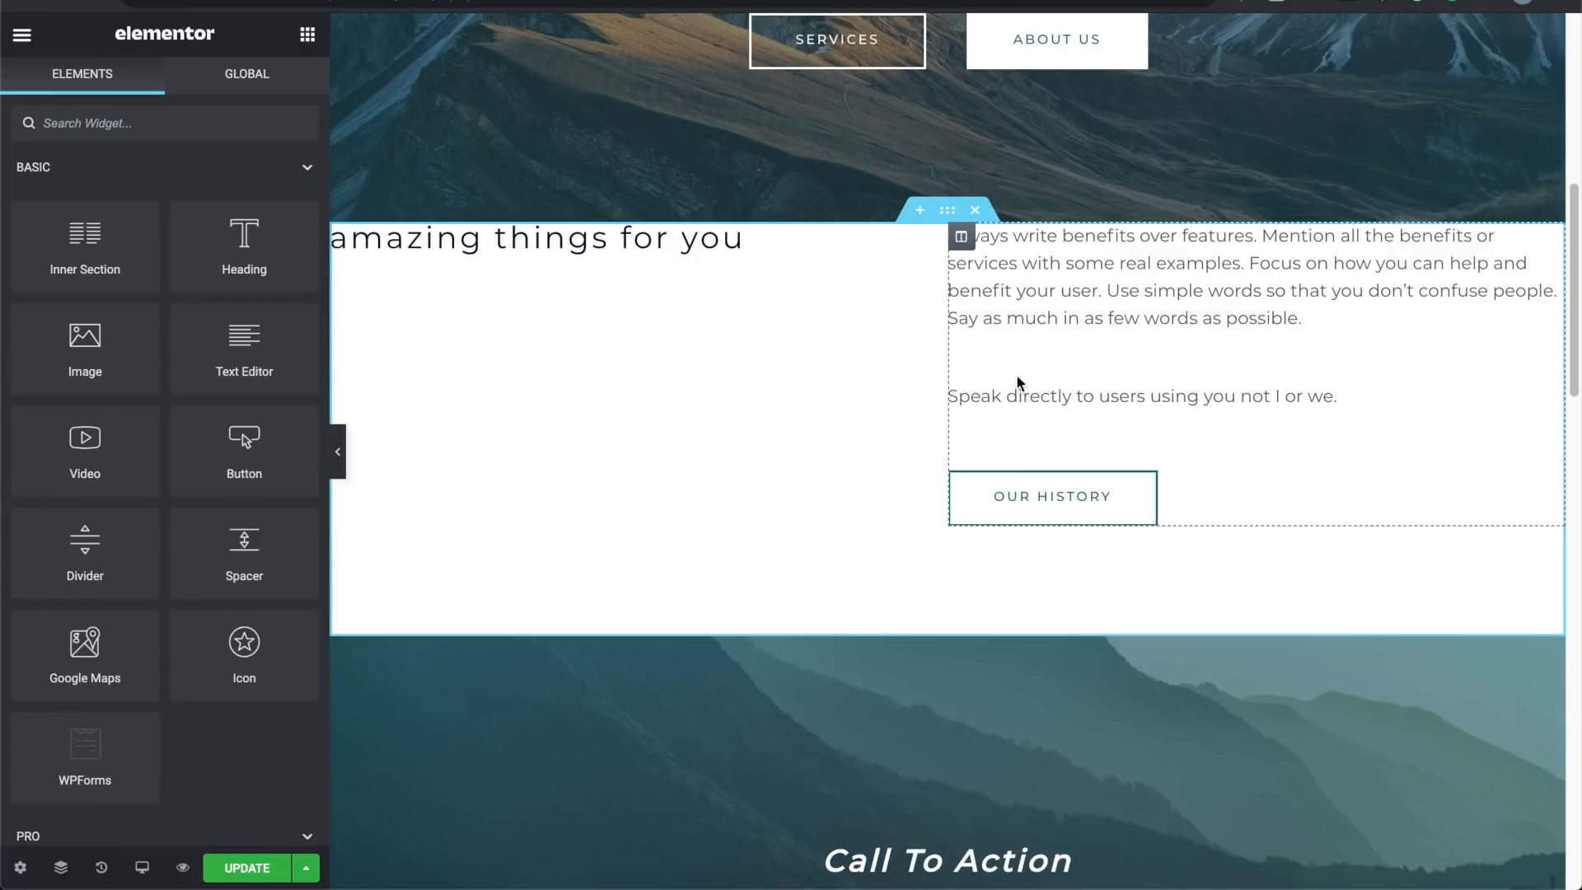
click(975, 210)
scroll(794, 521, down, 3)
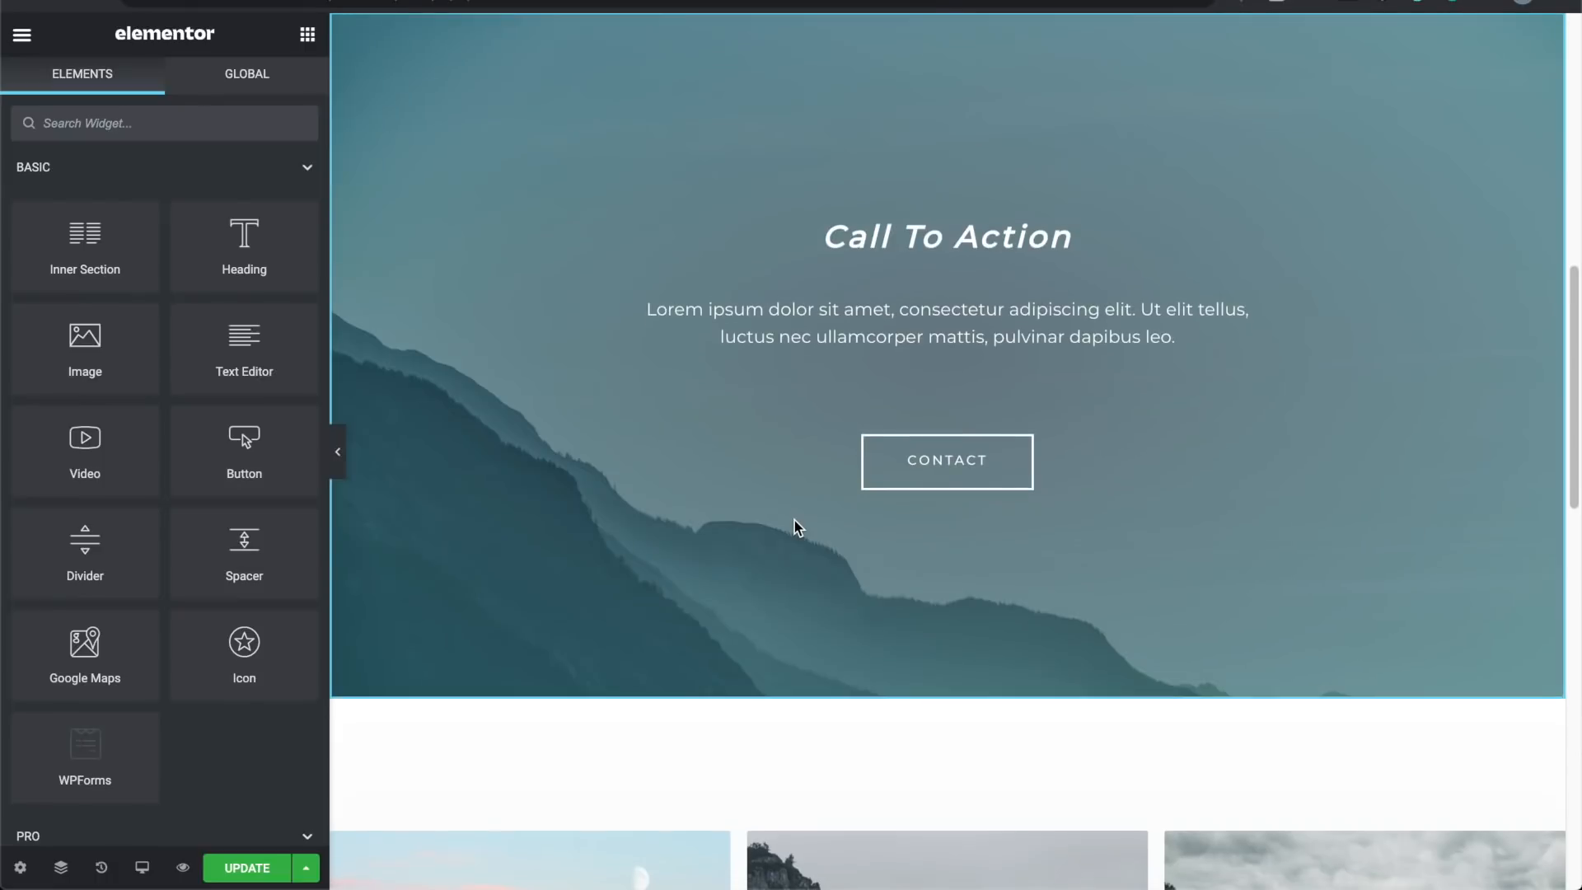
scroll(815, 486, up, 2)
scroll(837, 447, down, 3)
scroll(837, 447, down, 5)
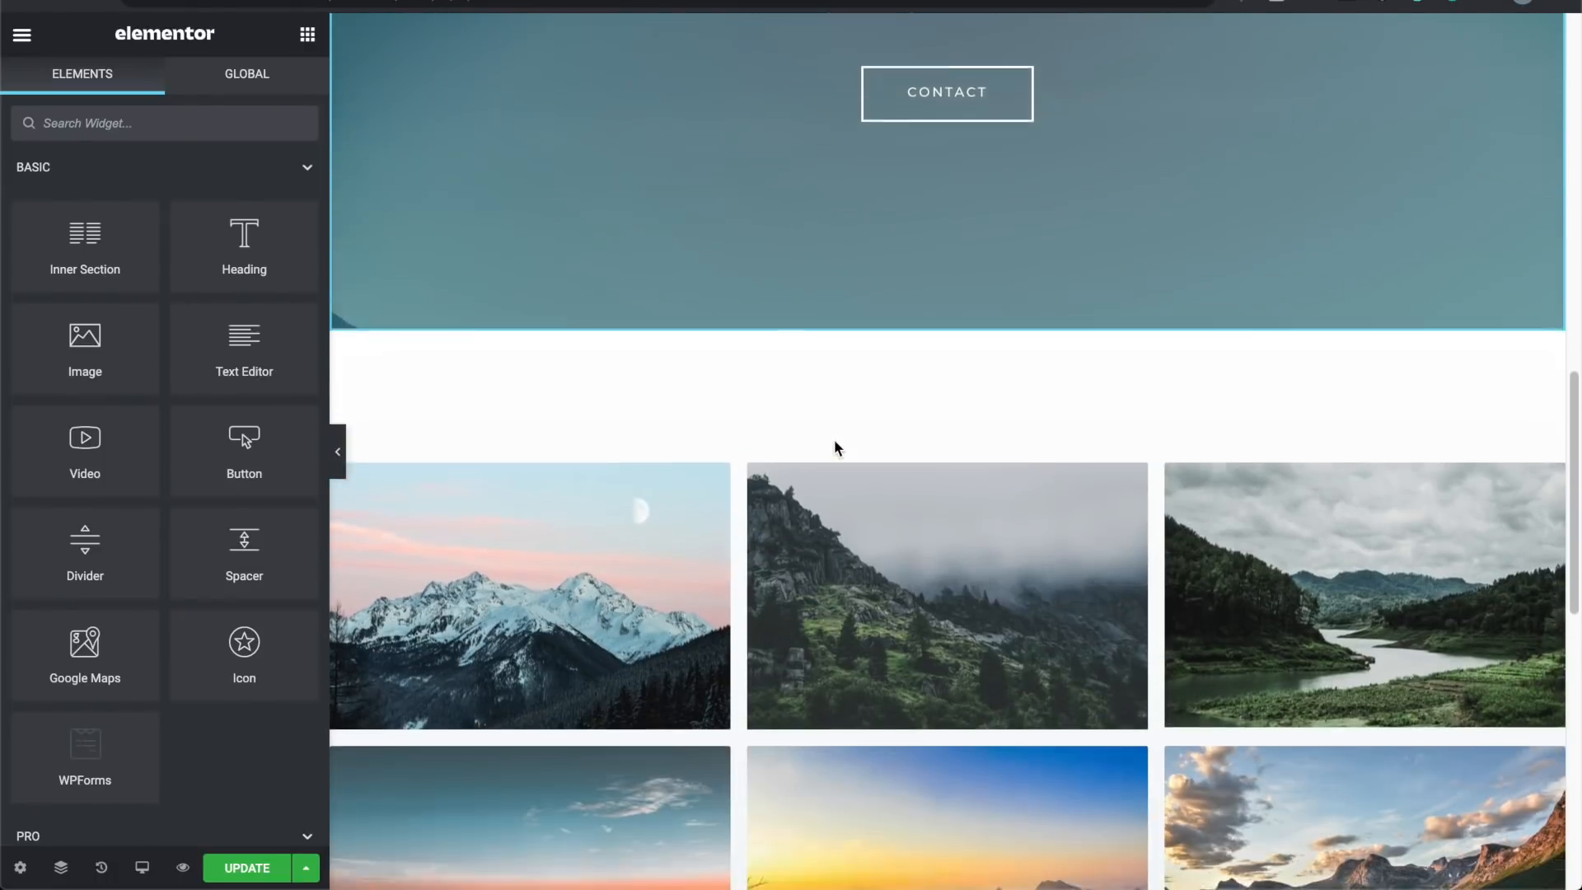
scroll(914, 444, down, 1)
scroll(914, 443, down, 2)
scroll(914, 443, up, 2)
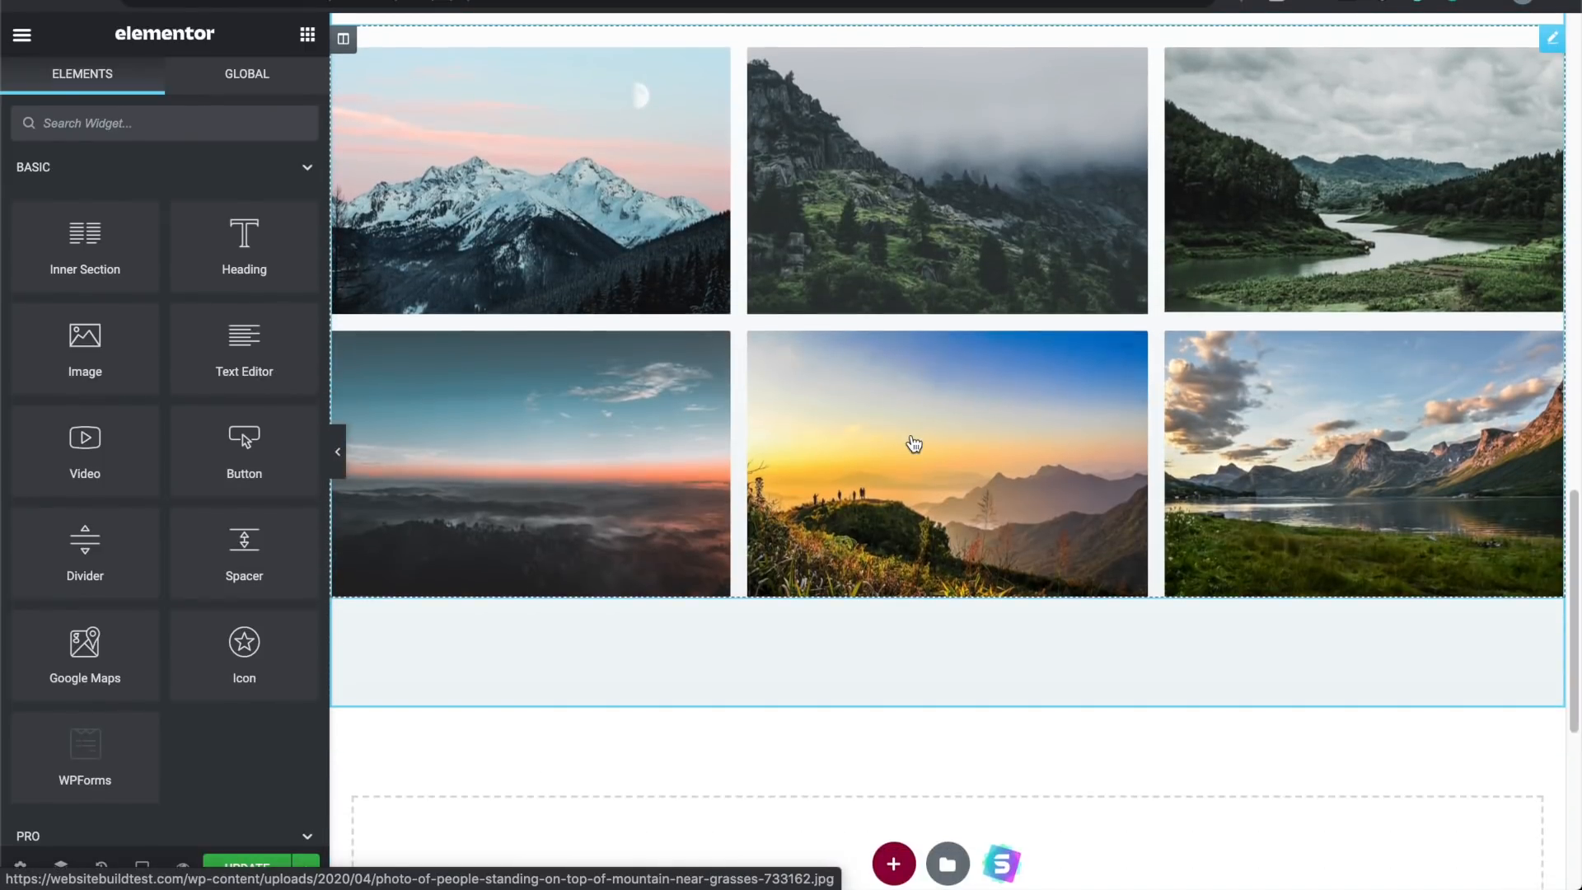
scroll(911, 437, down, 7)
scroll(911, 437, down, 1)
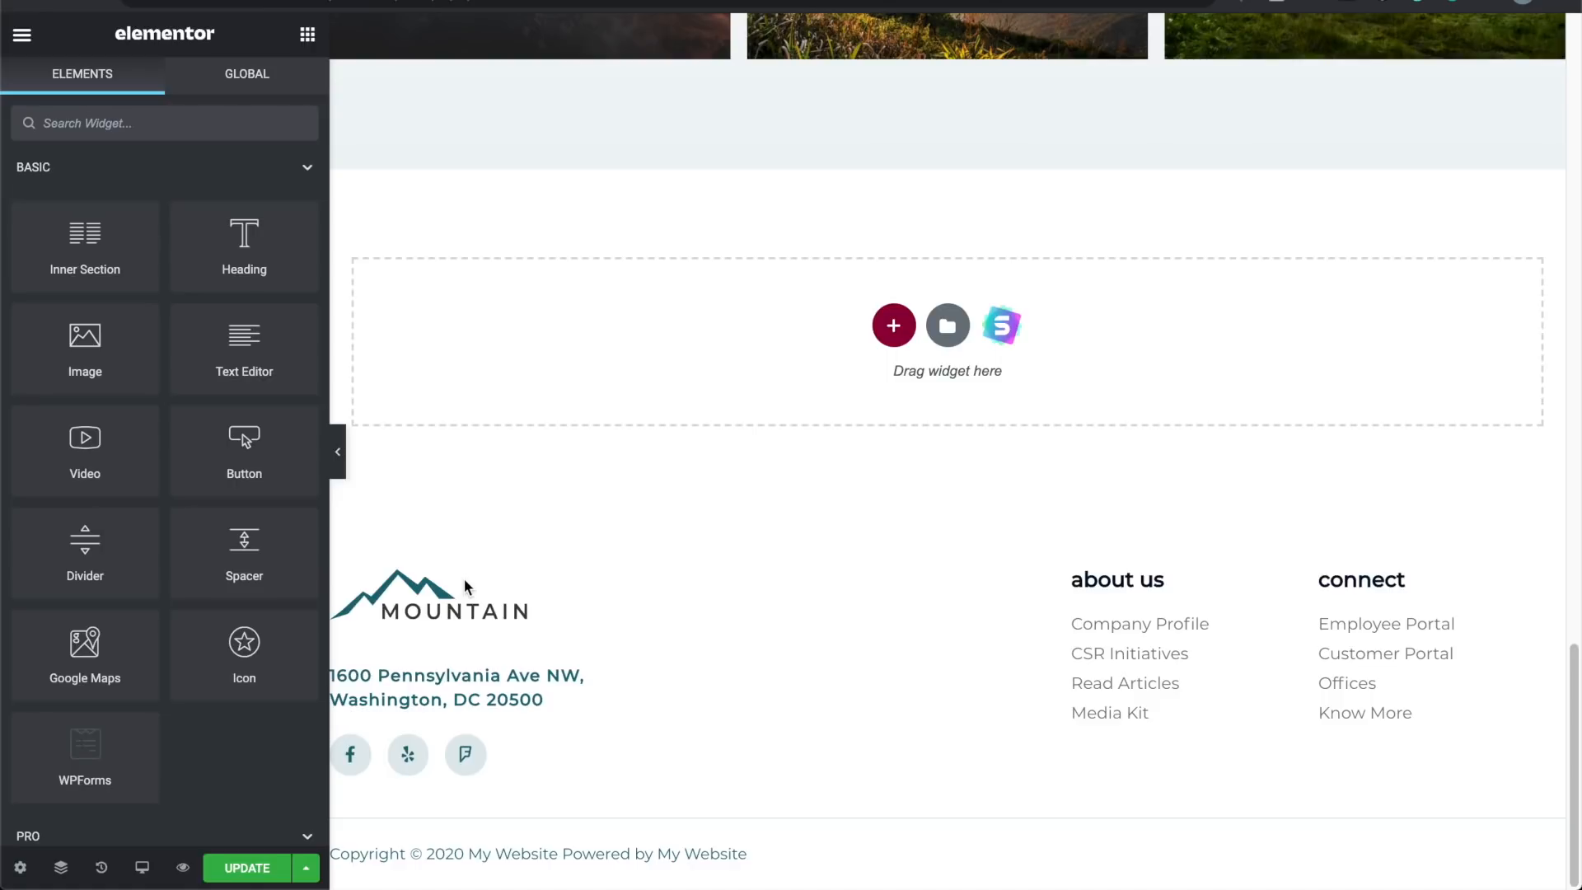
scroll(465, 587, up, 7)
scroll(466, 587, up, 18)
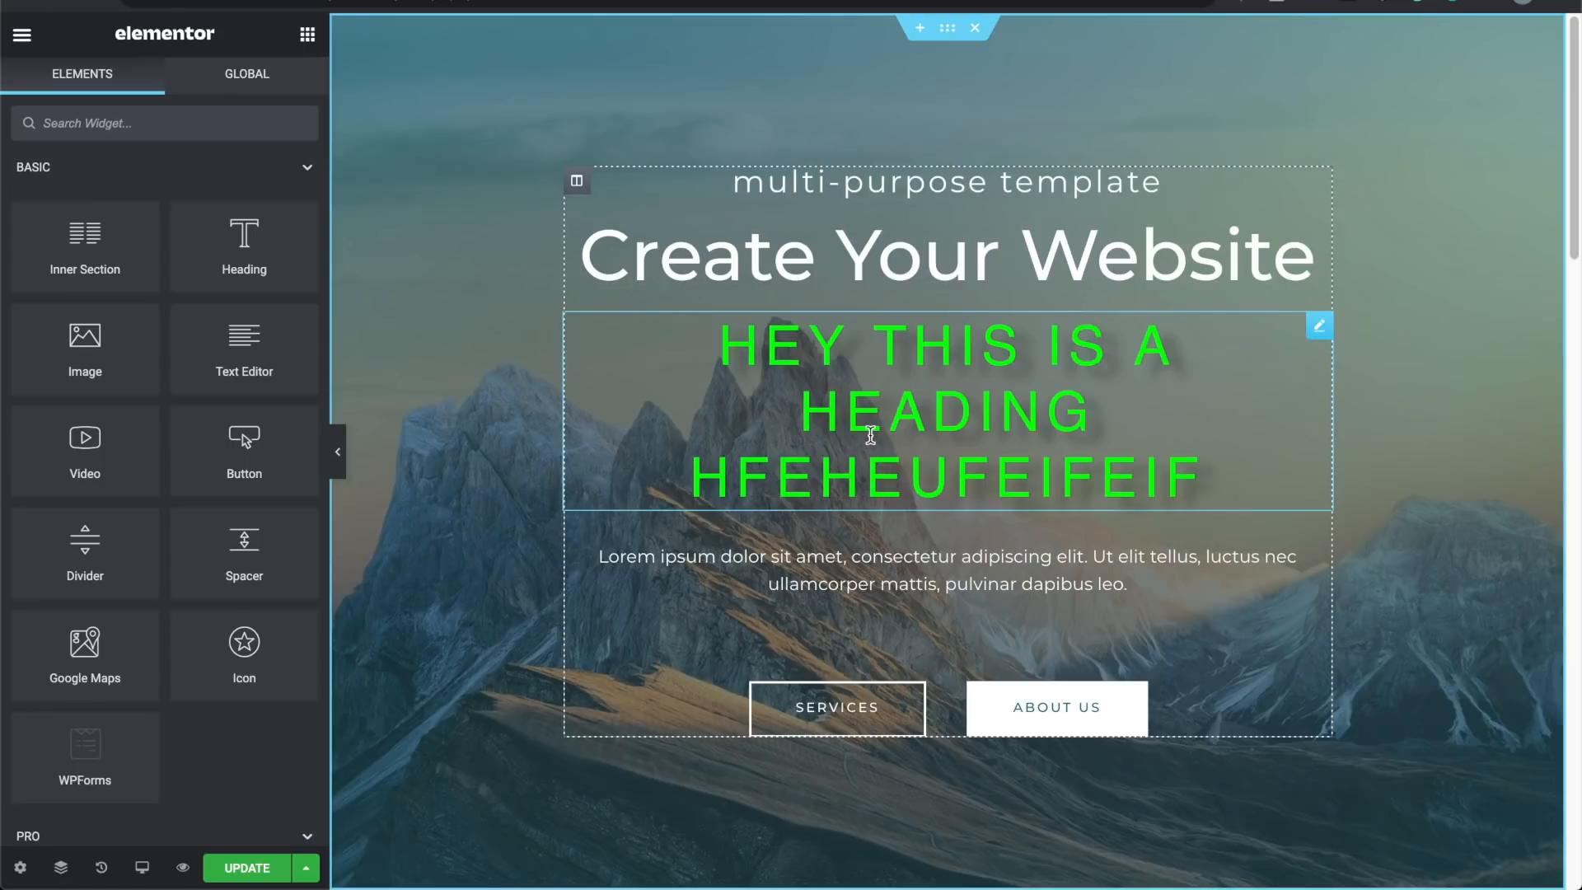
scroll(871, 436, down, 4)
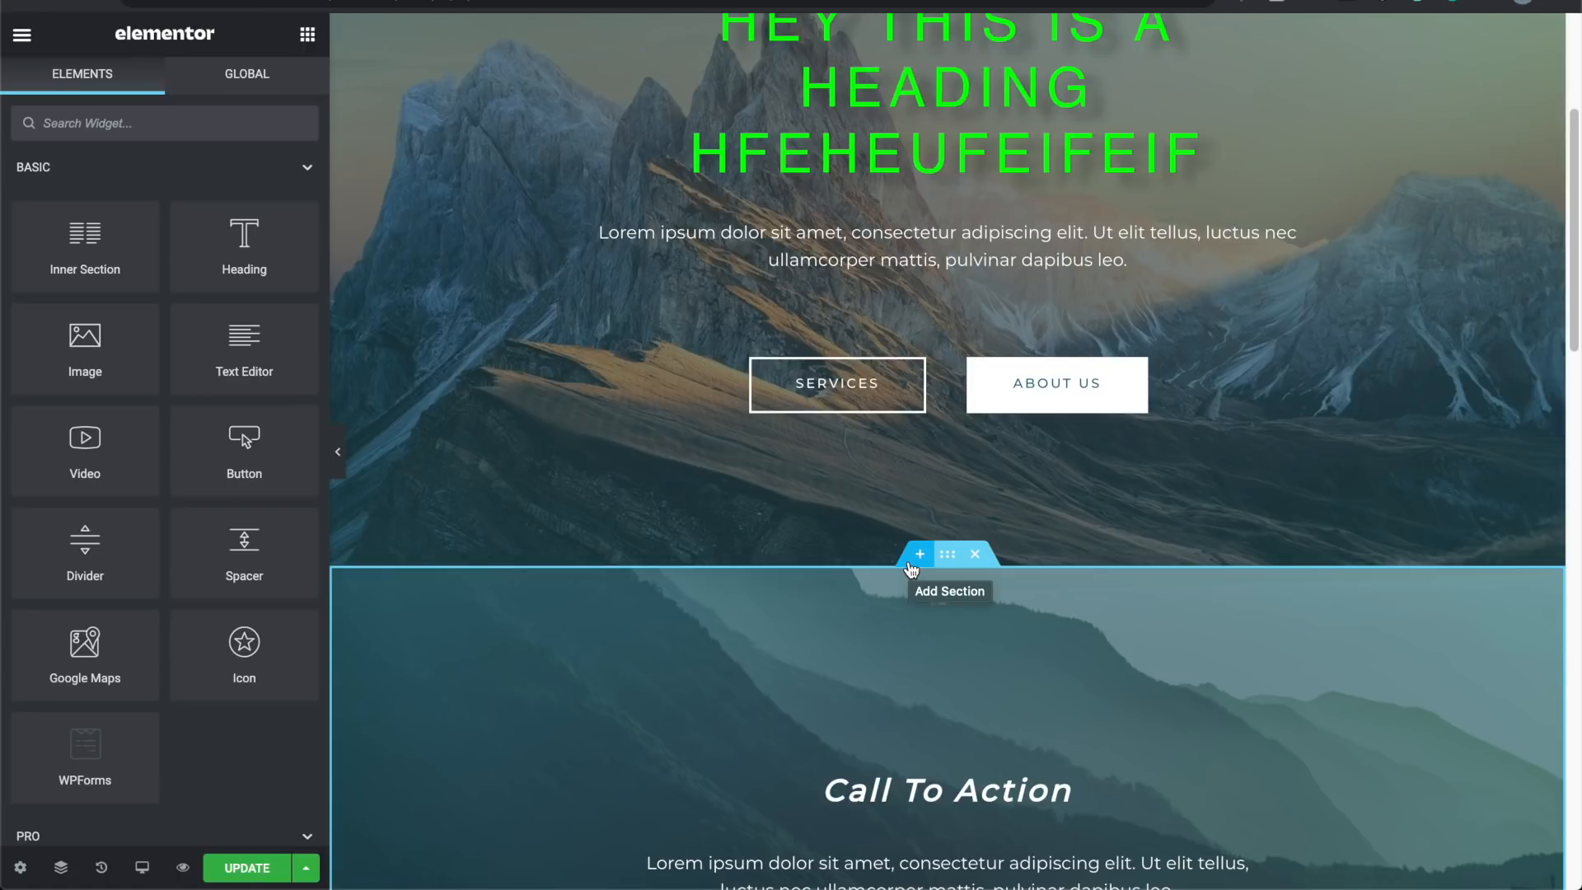
scroll(910, 568, up, 4)
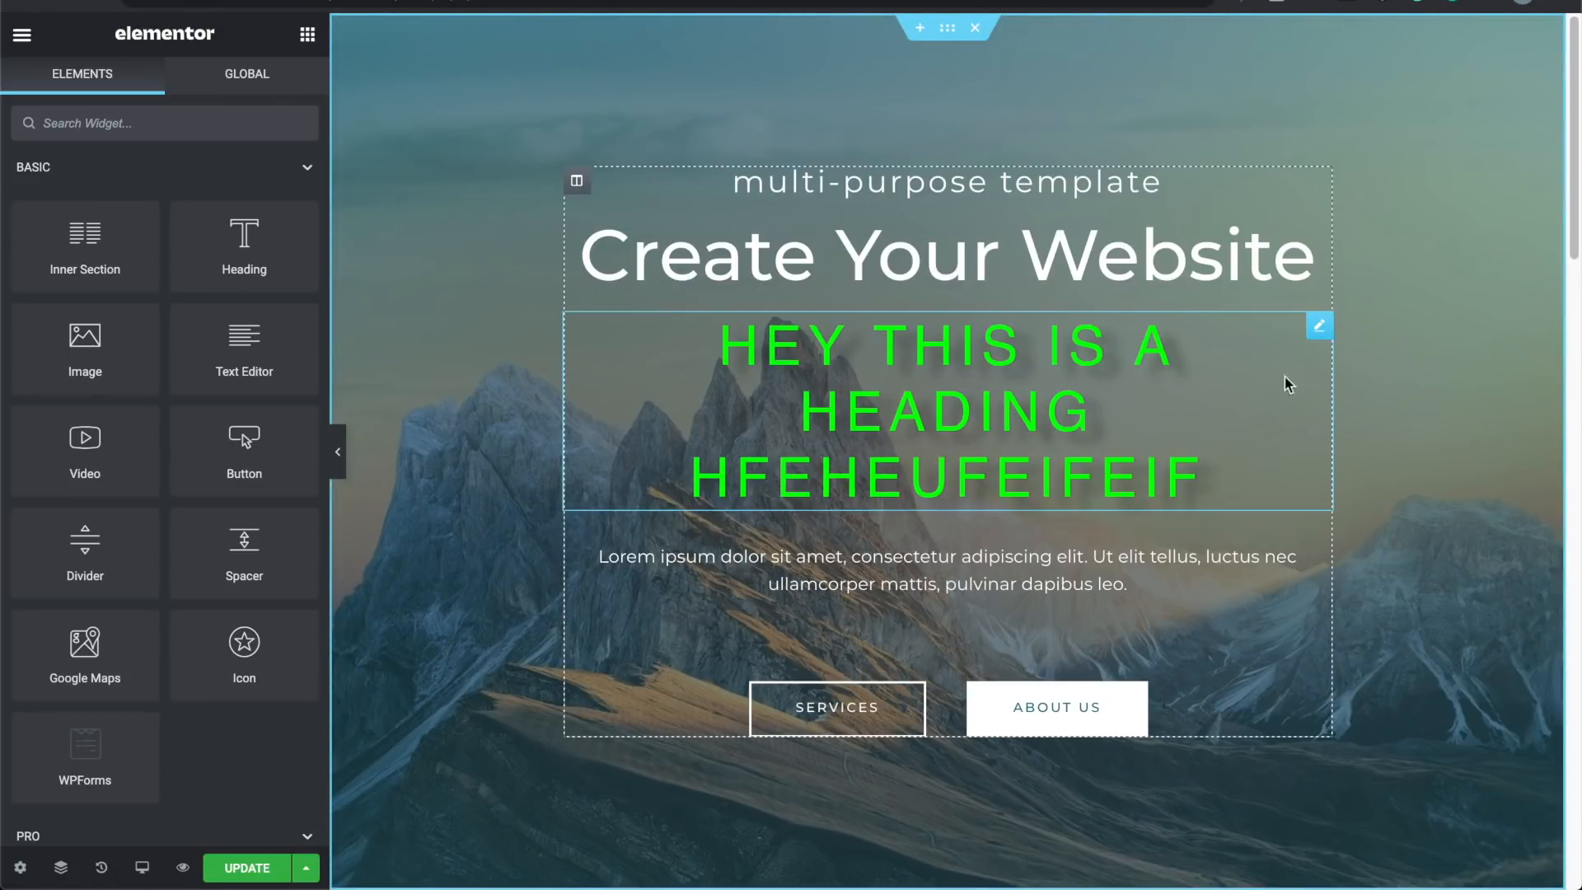
click(1237, 460)
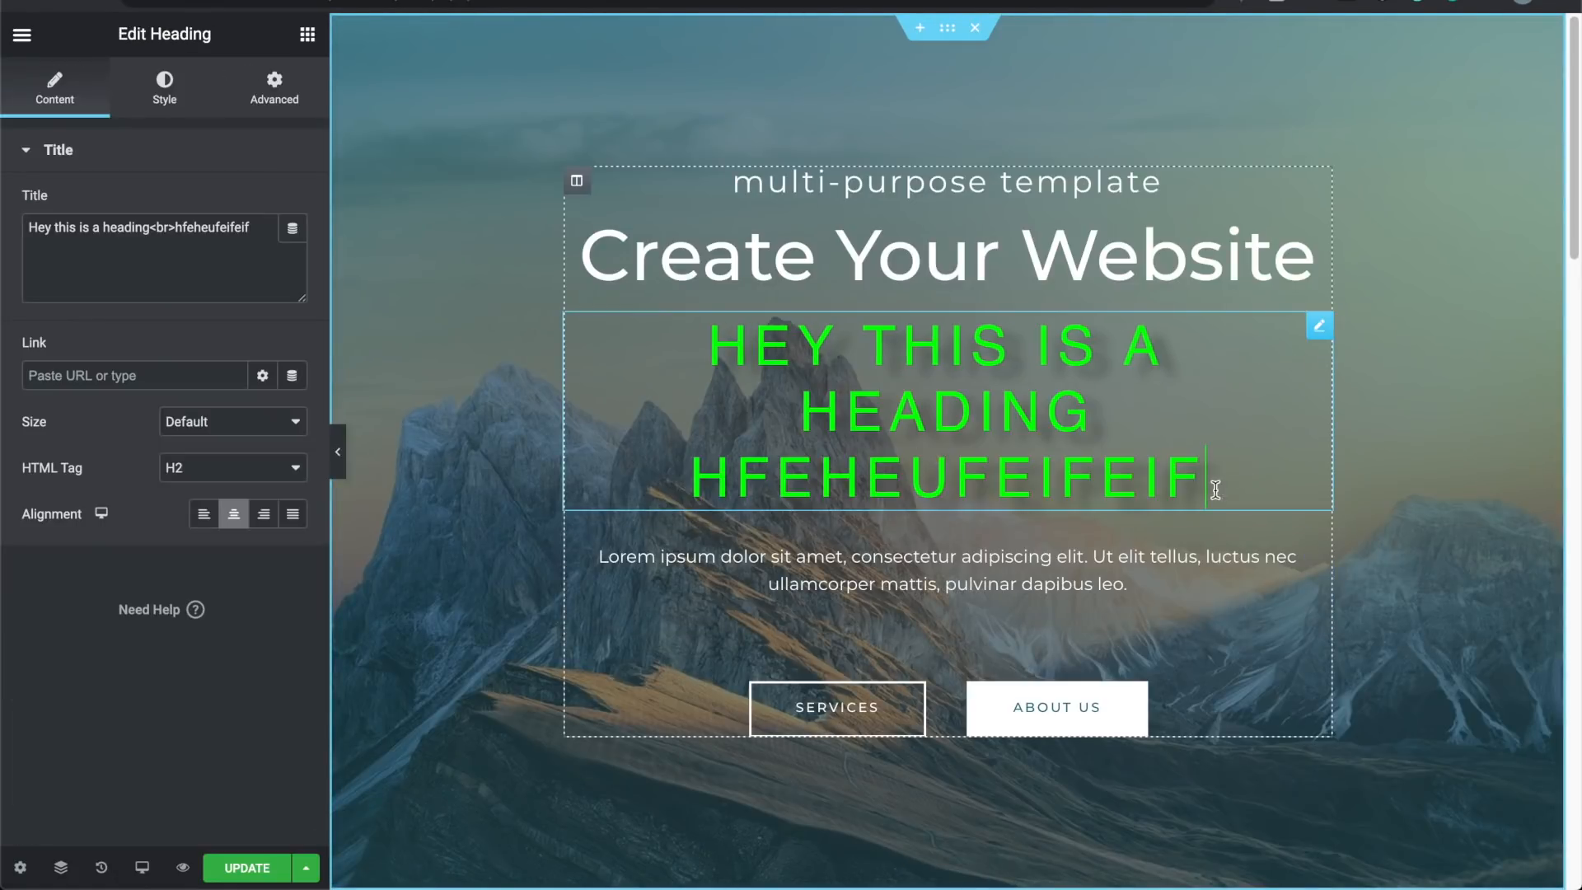
Step: Clear the green test heading's text and delete the empty heading widget from the hero
drag(1243, 470, 717, 346)
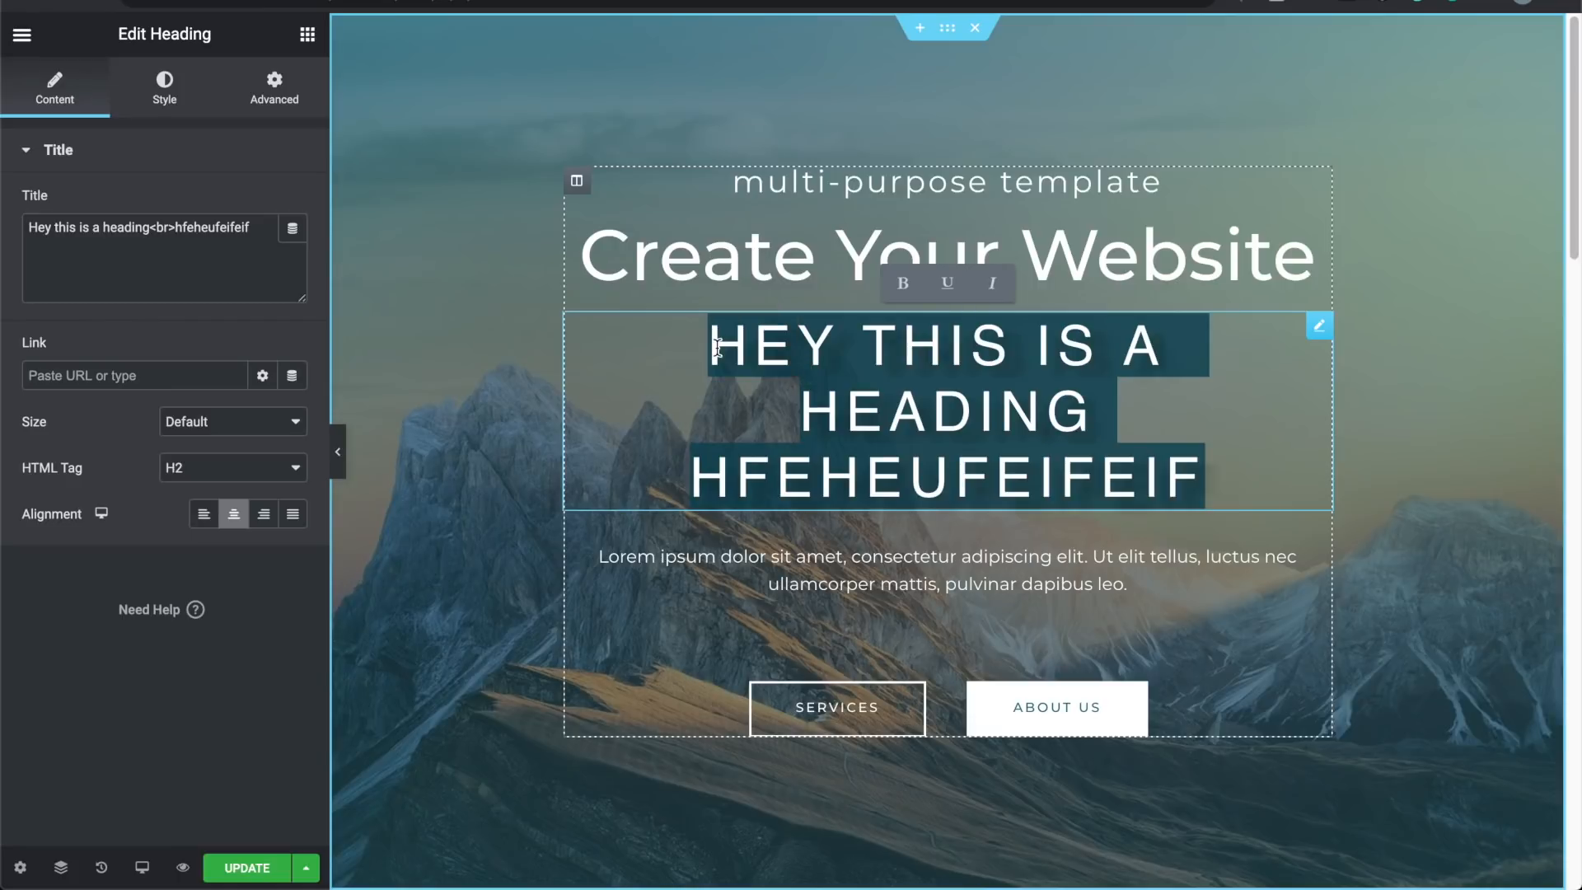
key(BackSpace)
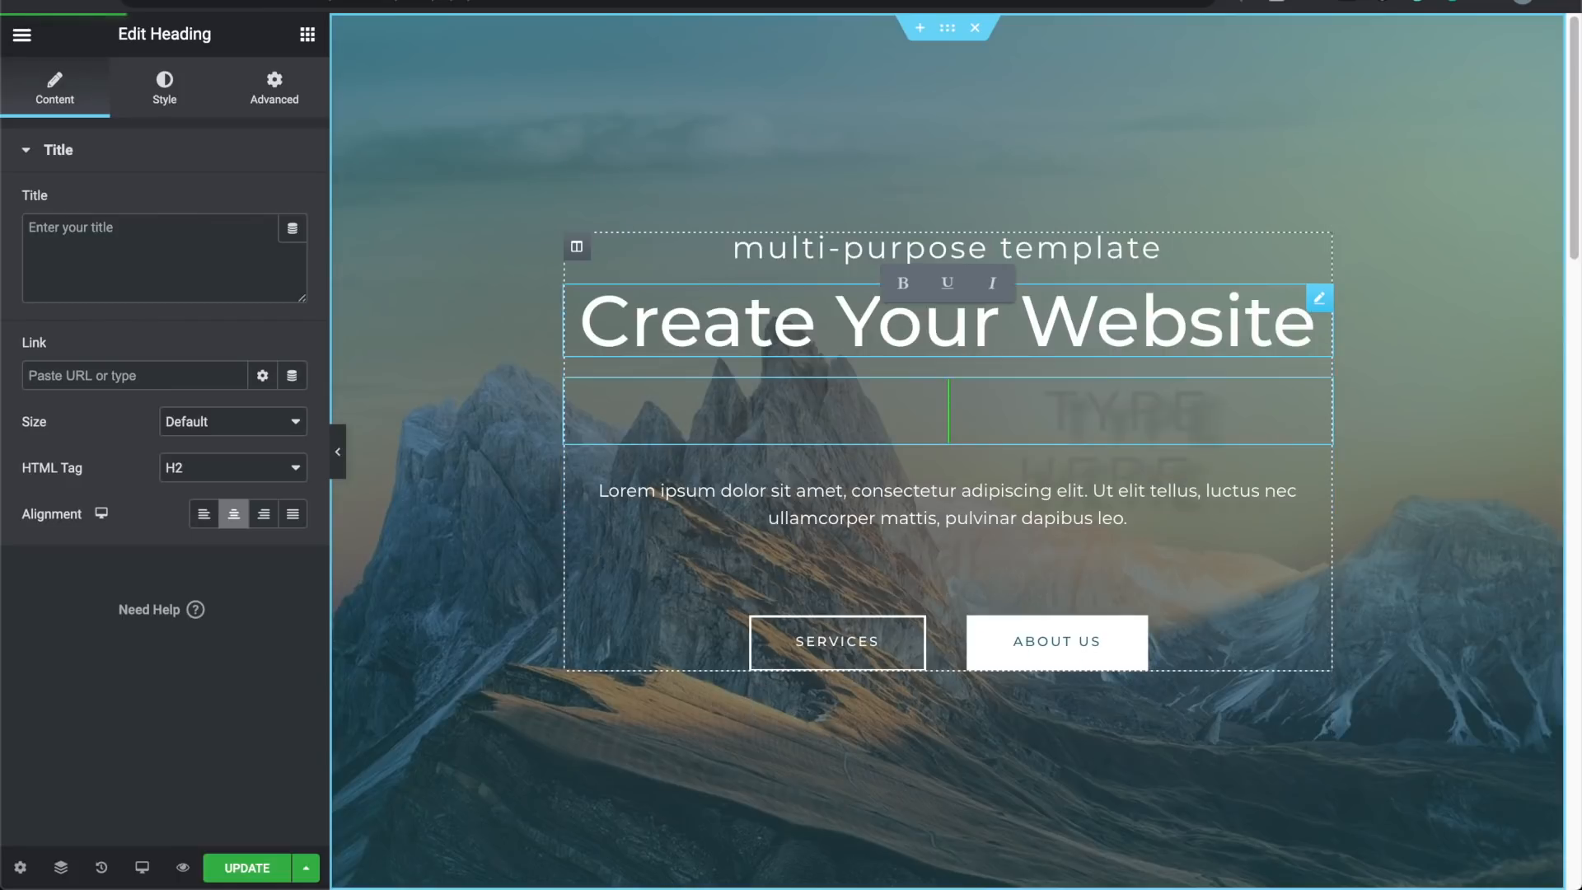
right_click(1129, 407)
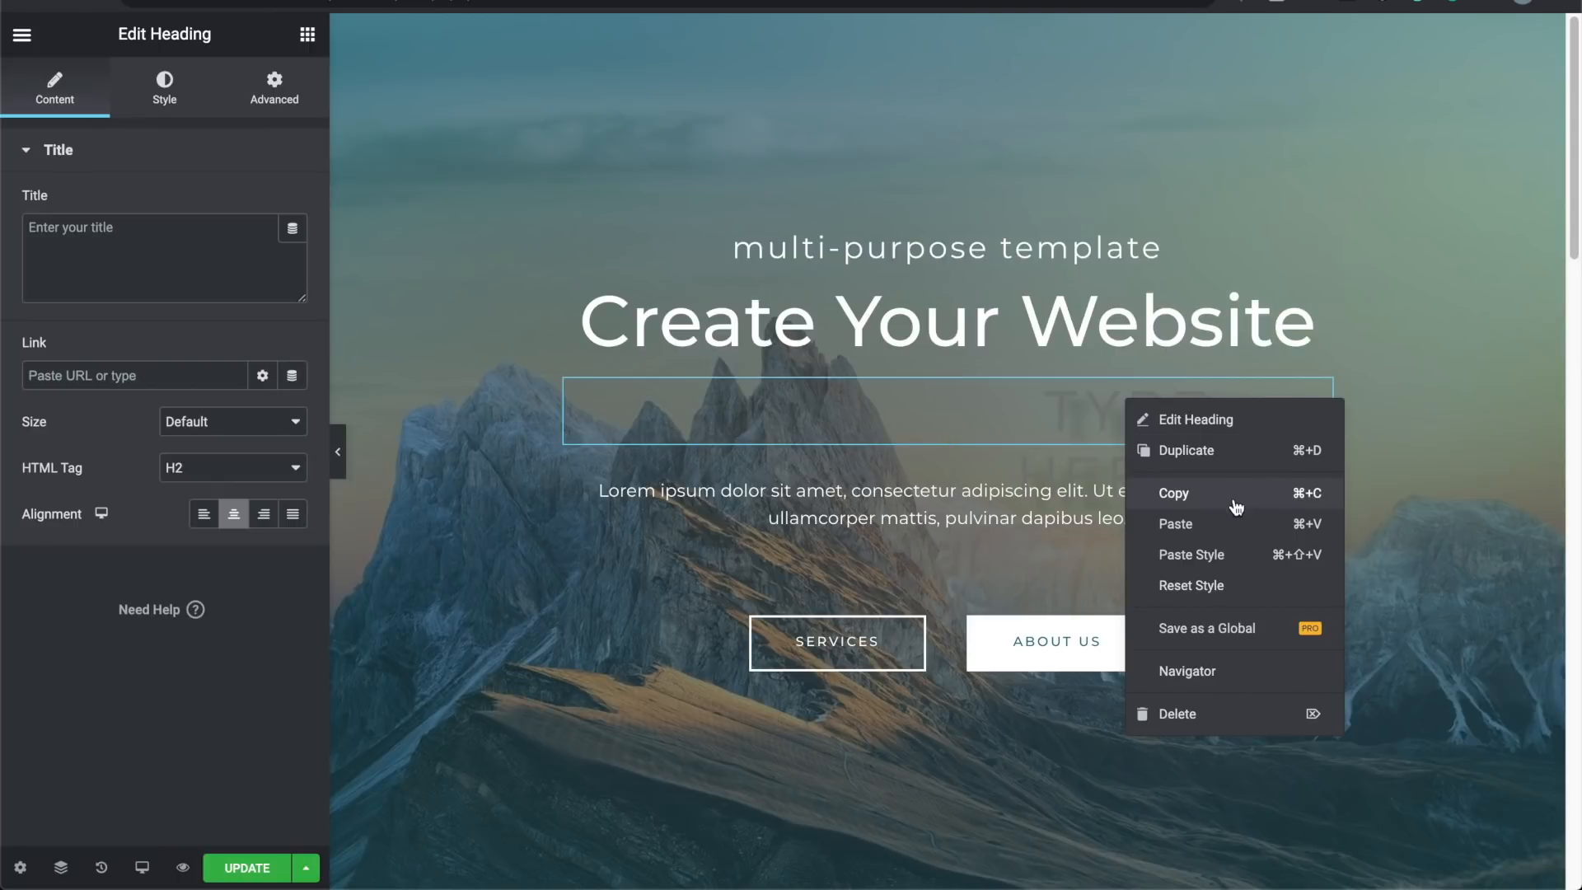
click(1206, 725)
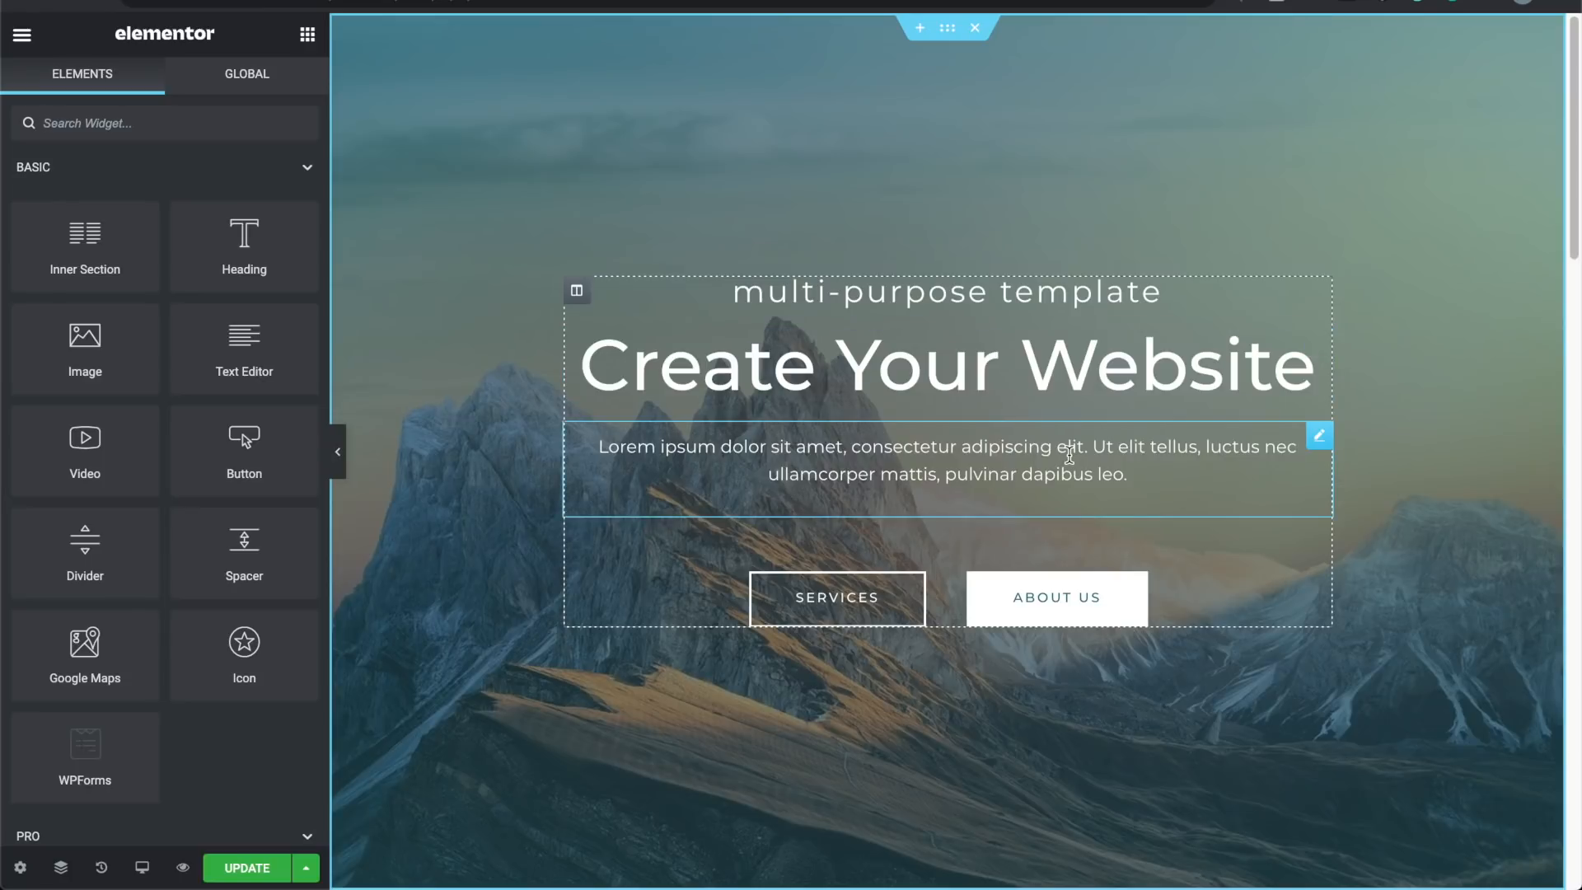
Step: Retitle the hero heading 'Travel Across The World', correcting the typos along the way
triple_click(982, 389)
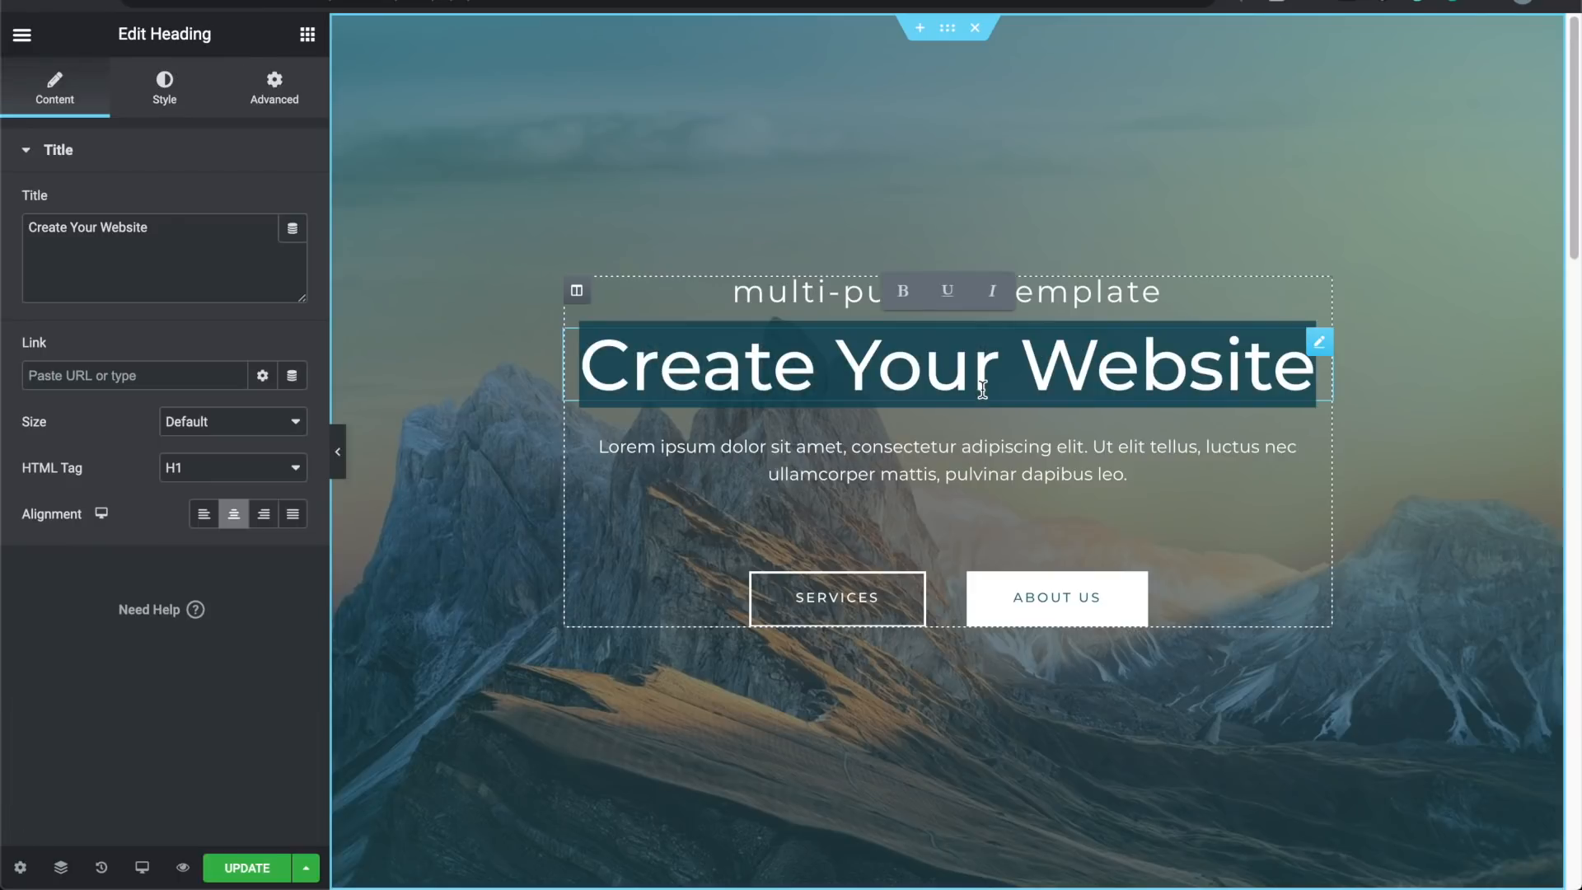
text(Travel A)
text(cross teh w)
key(BackSpace)
key(BackSpace)
key(BackSpace)
key(BackSpace)
text(he World)
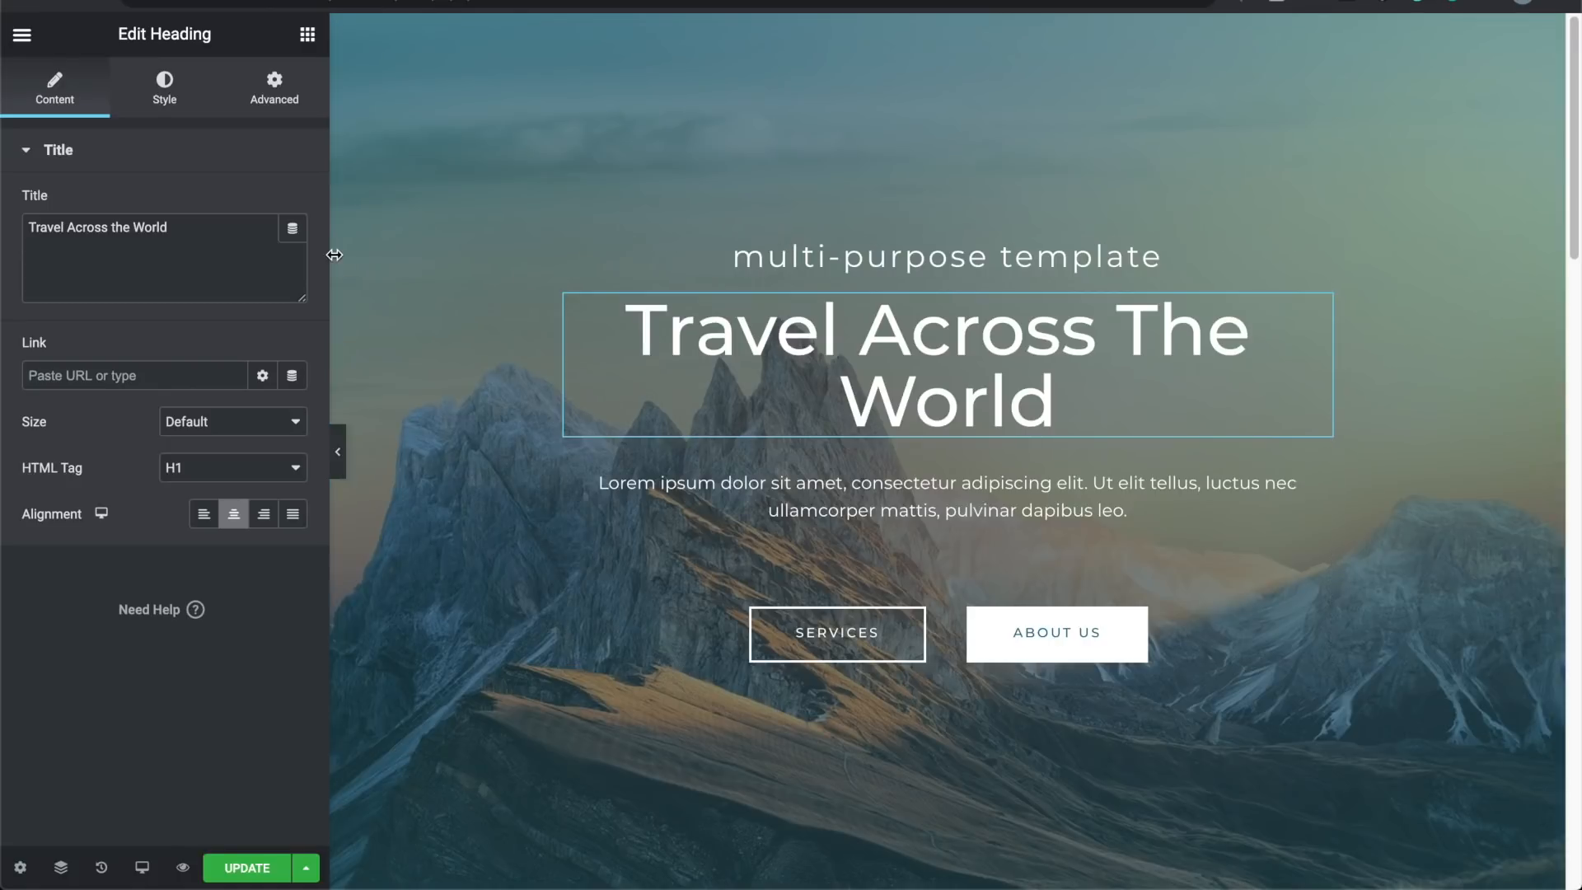
click(208, 231)
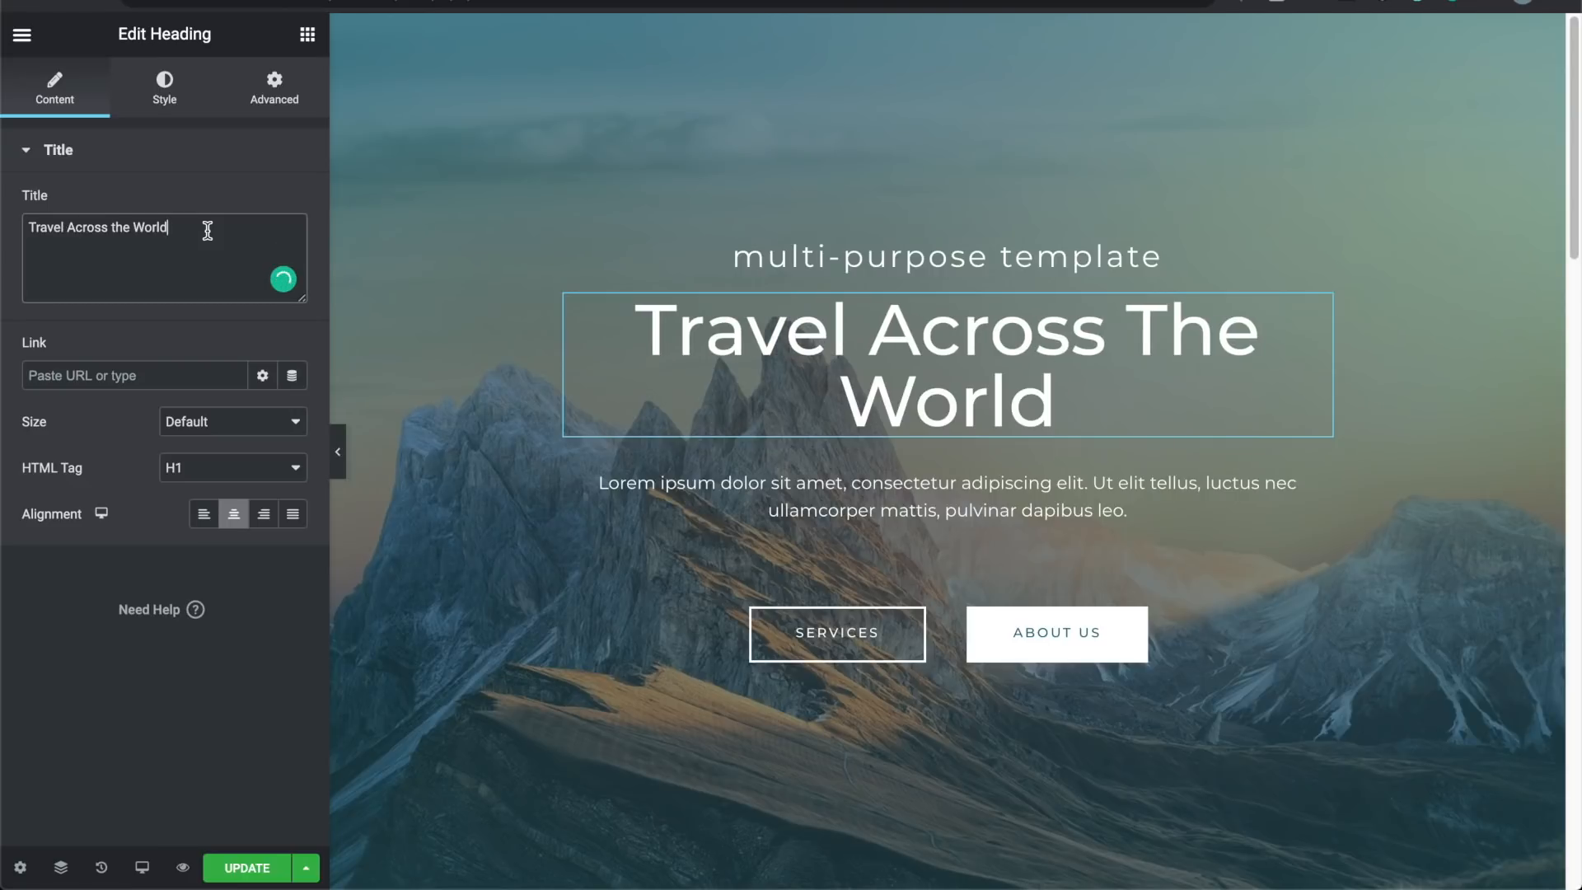
text(ffdffdf)
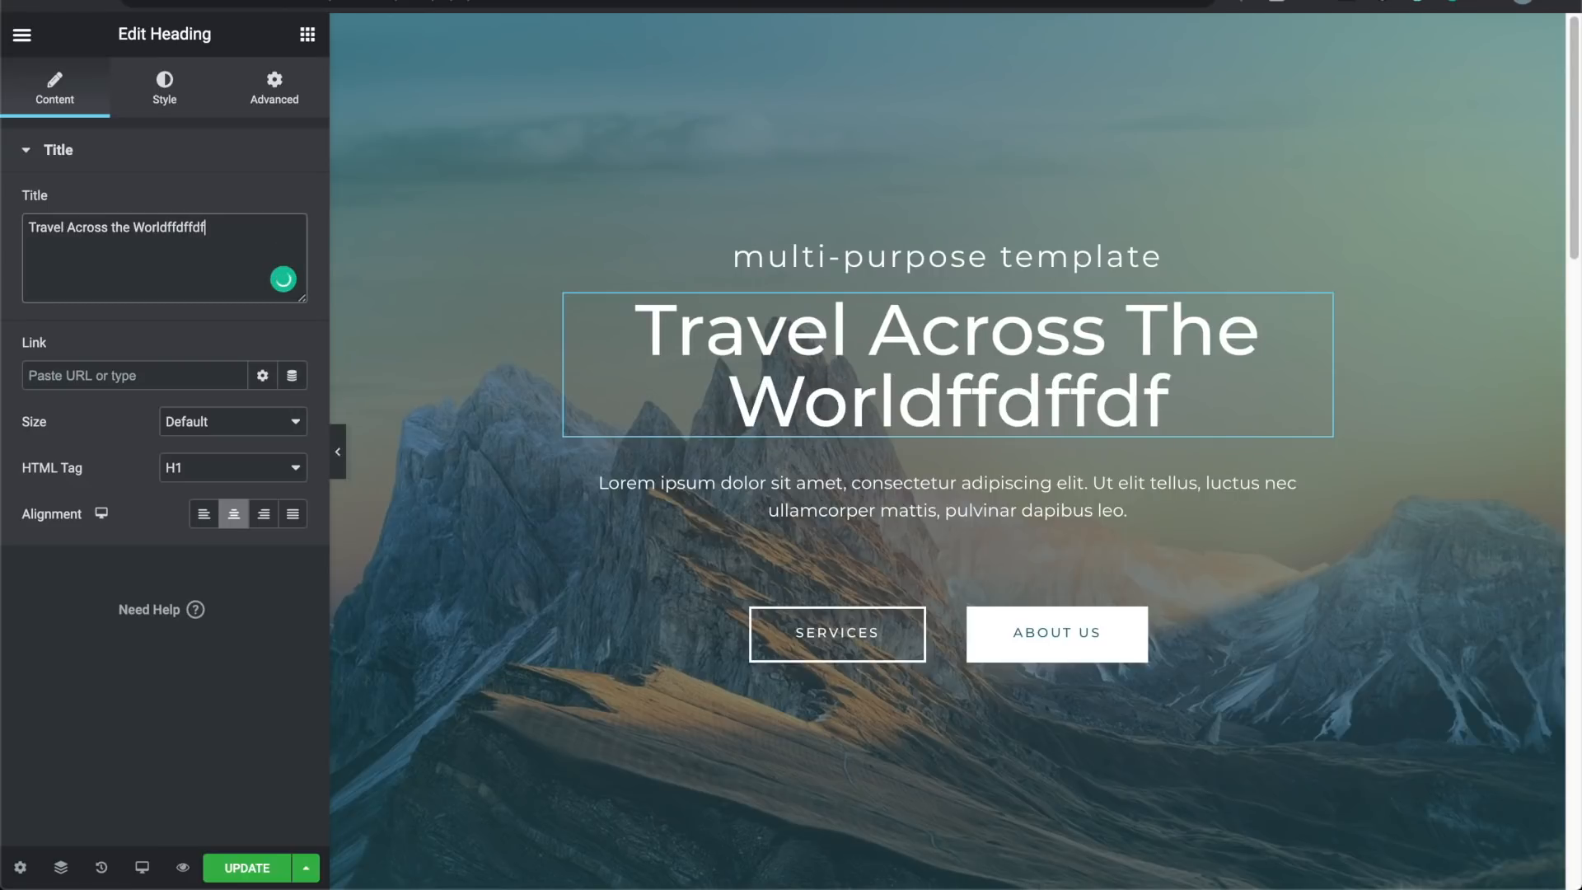
key(BackSpace)
key(BackSpace)
key(BackSpace)
key(BackSpace)
key(BackSpace)
key(BackSpace)
key(BackSpace)
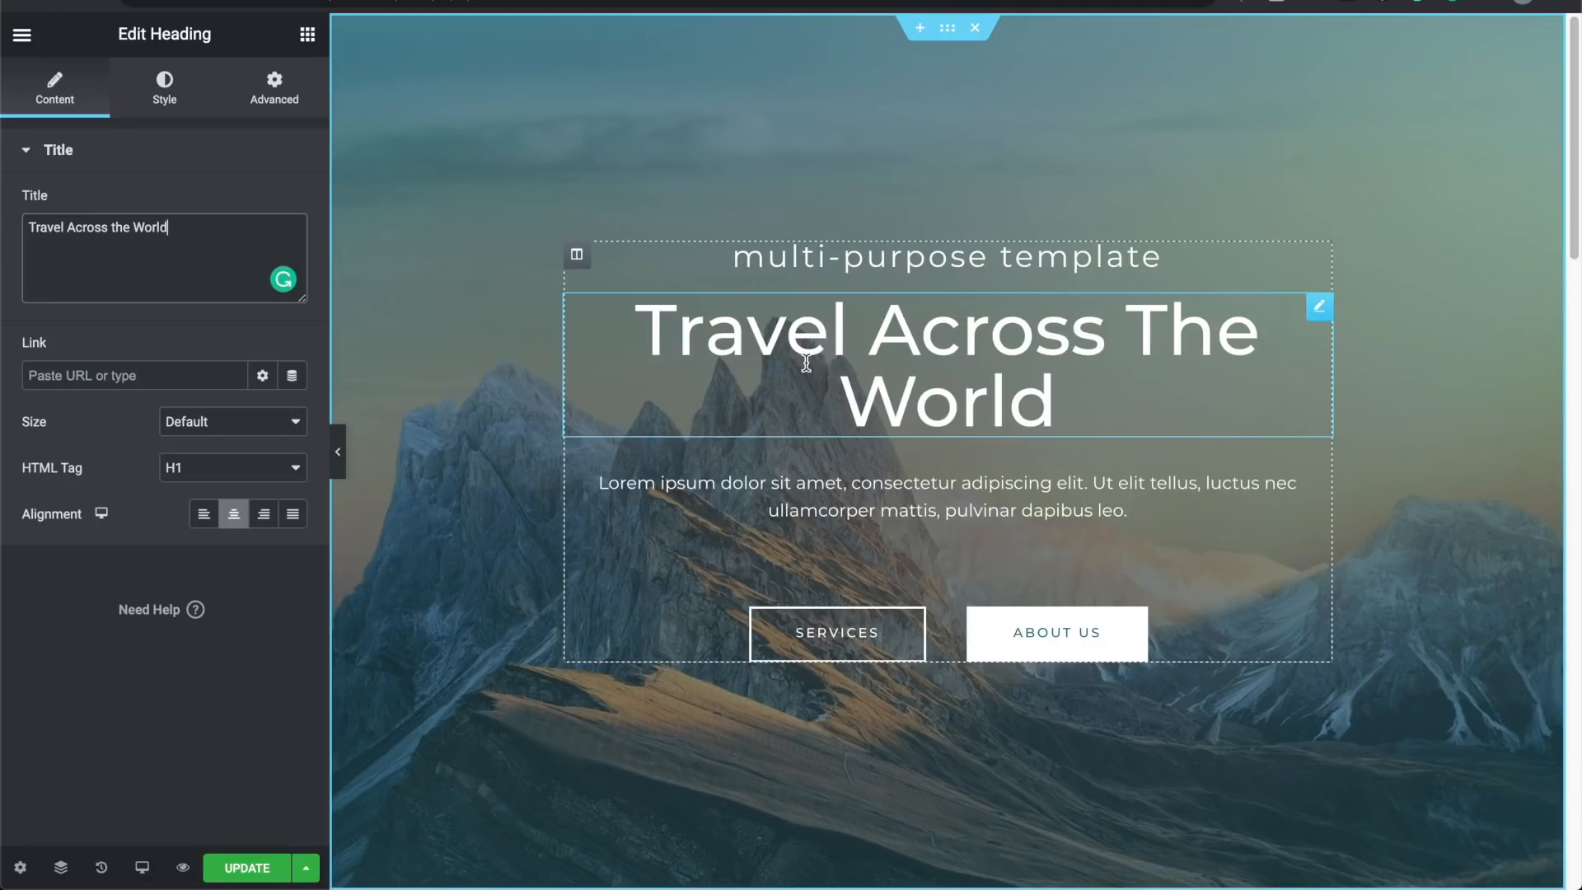
click(340, 451)
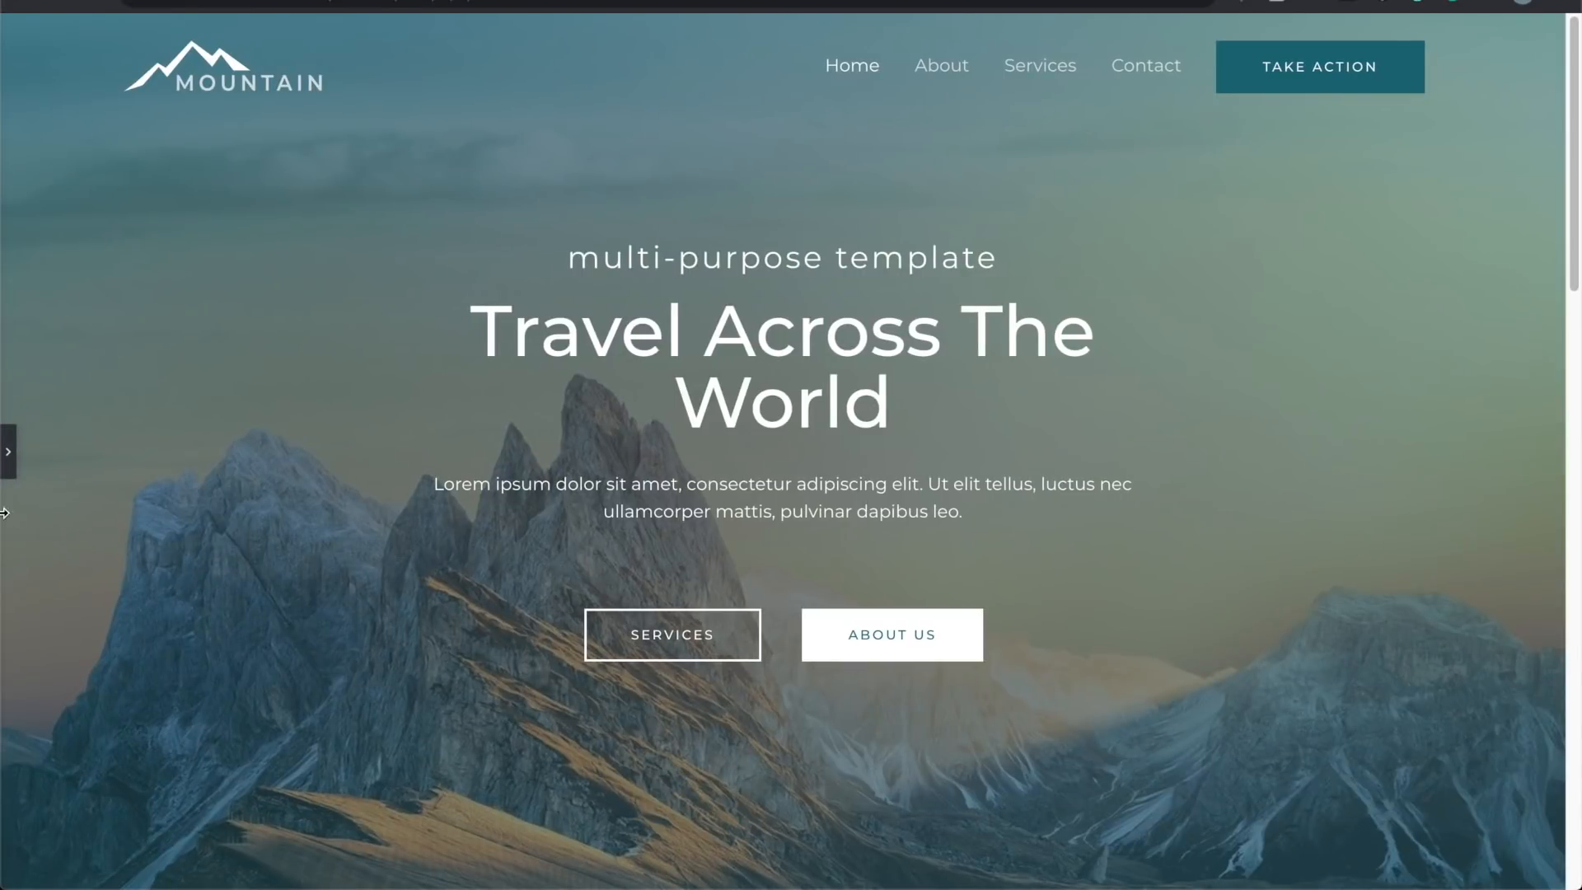
click(9, 452)
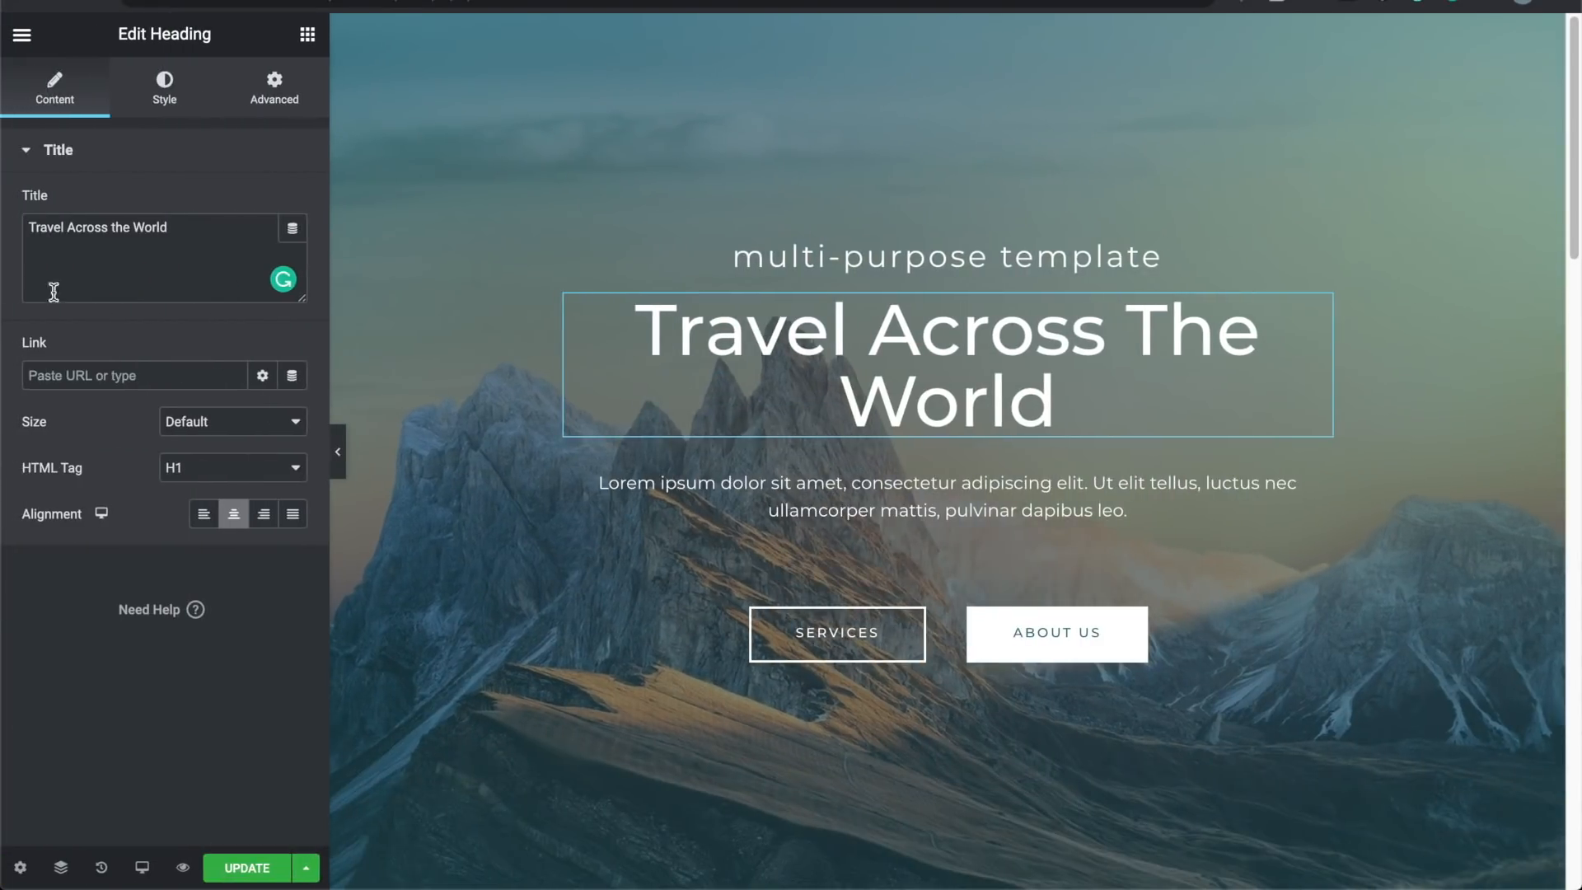
click(168, 87)
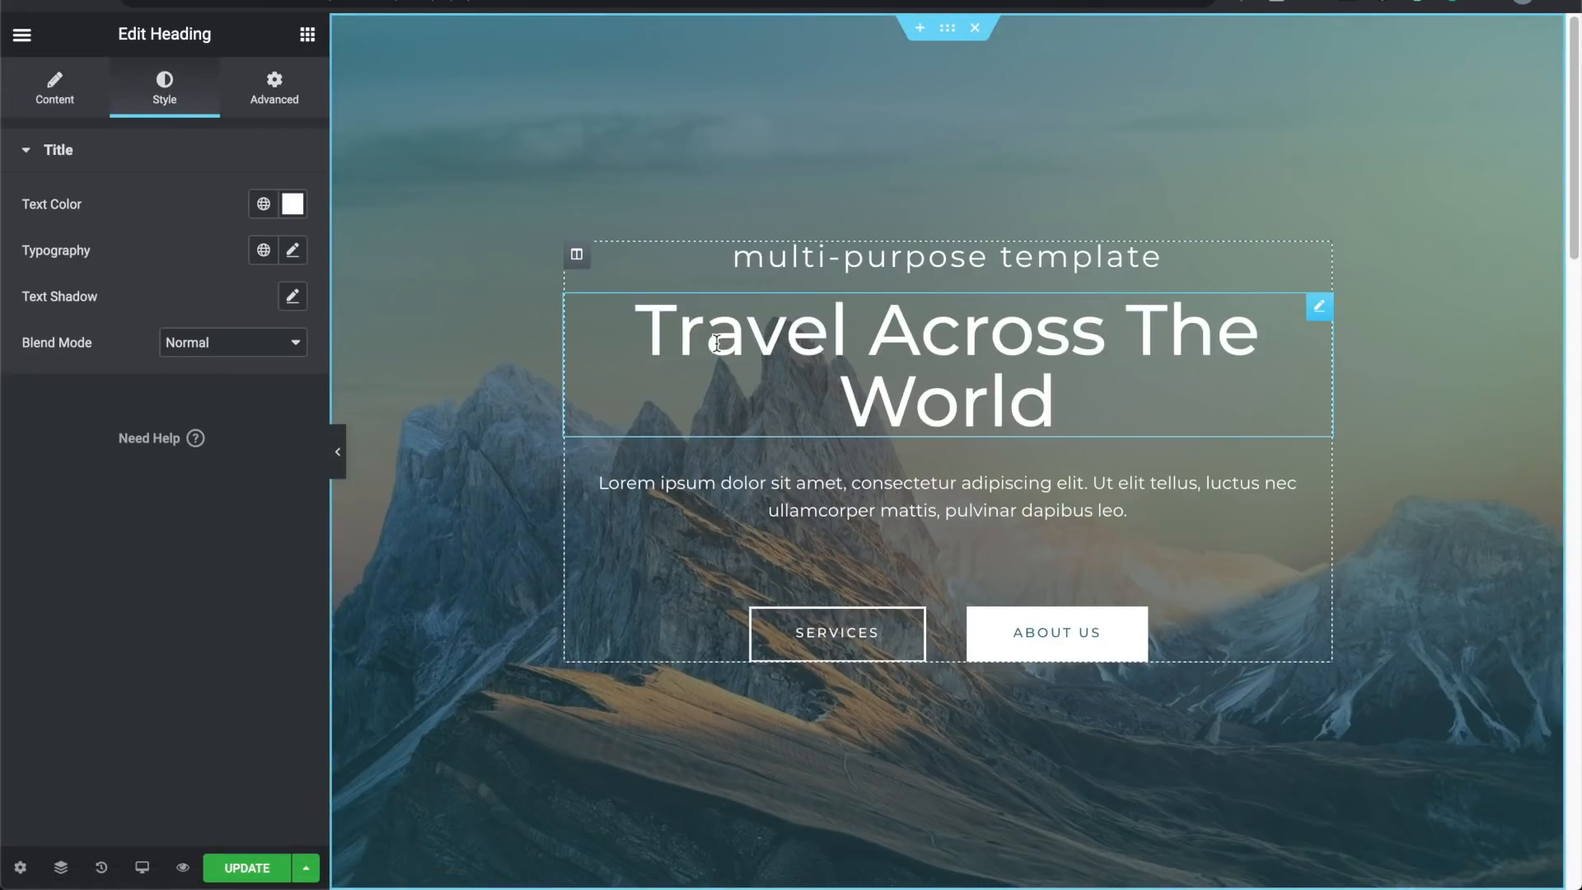
Step: Set the 'Travel Across The World' heading's typography size to 55 px
click(293, 249)
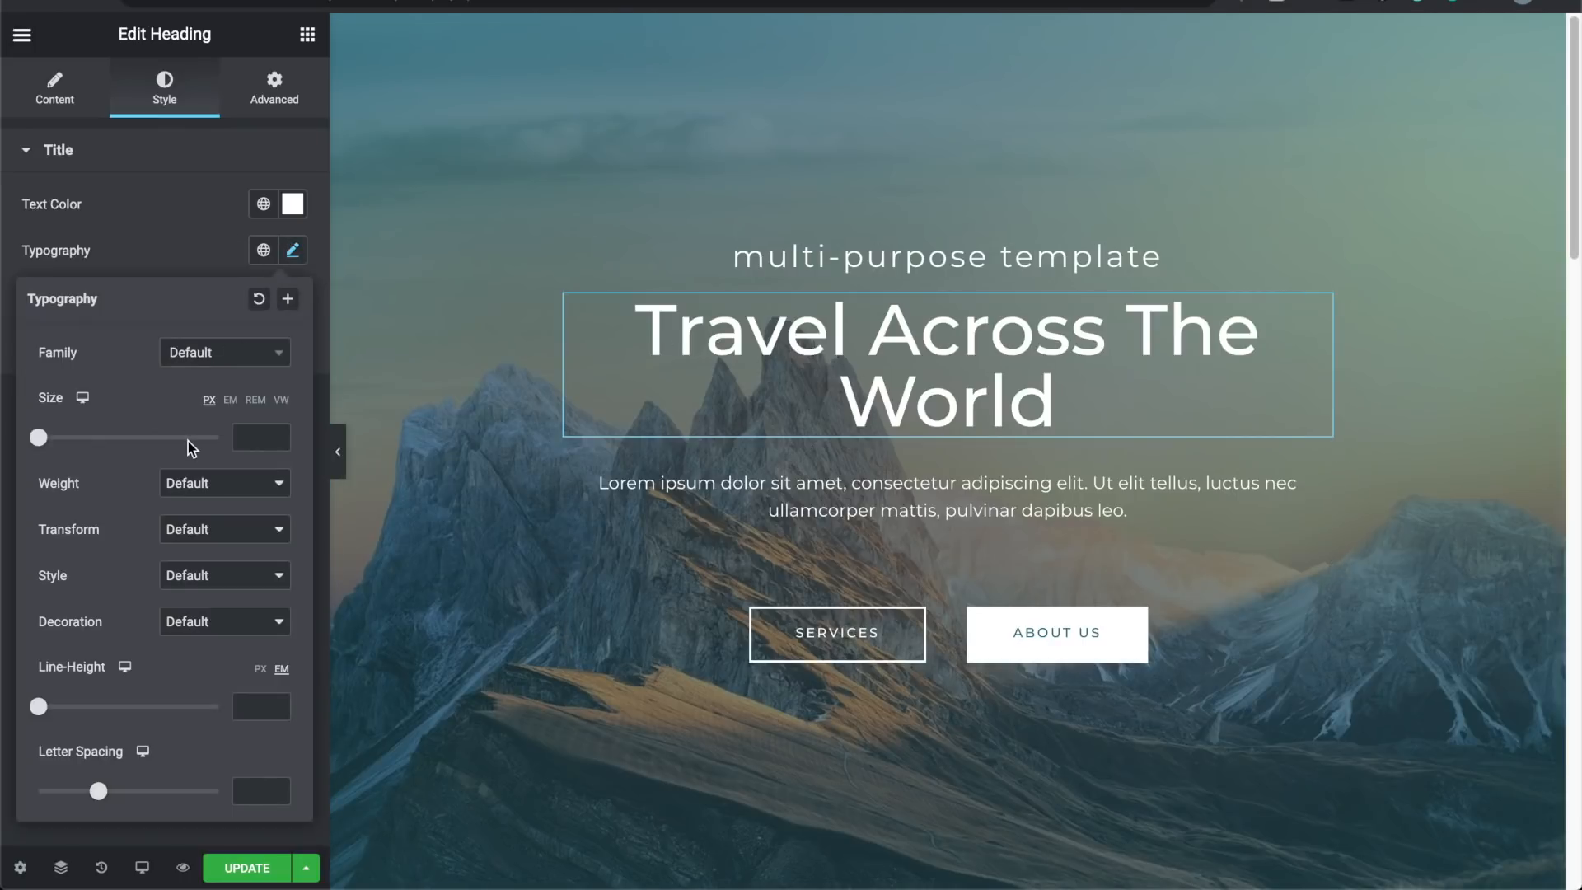
drag(39, 436, 85, 441)
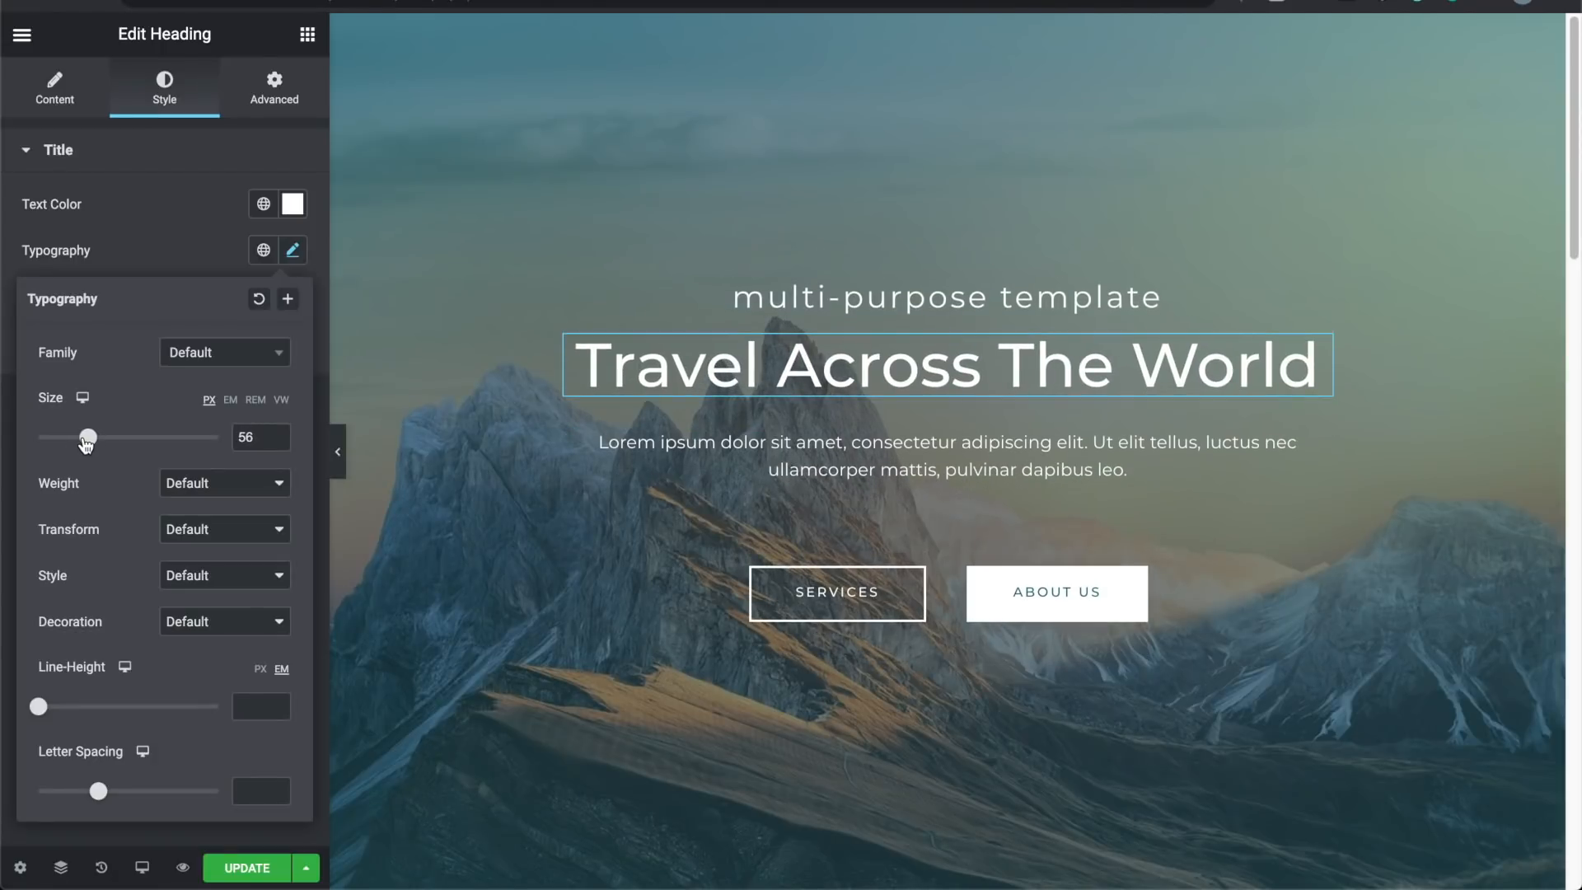
mouse_move(85, 442)
mouse_down()
mouse_move(103, 443)
mouse_move(85, 442)
mouse_up()
click(278, 443)
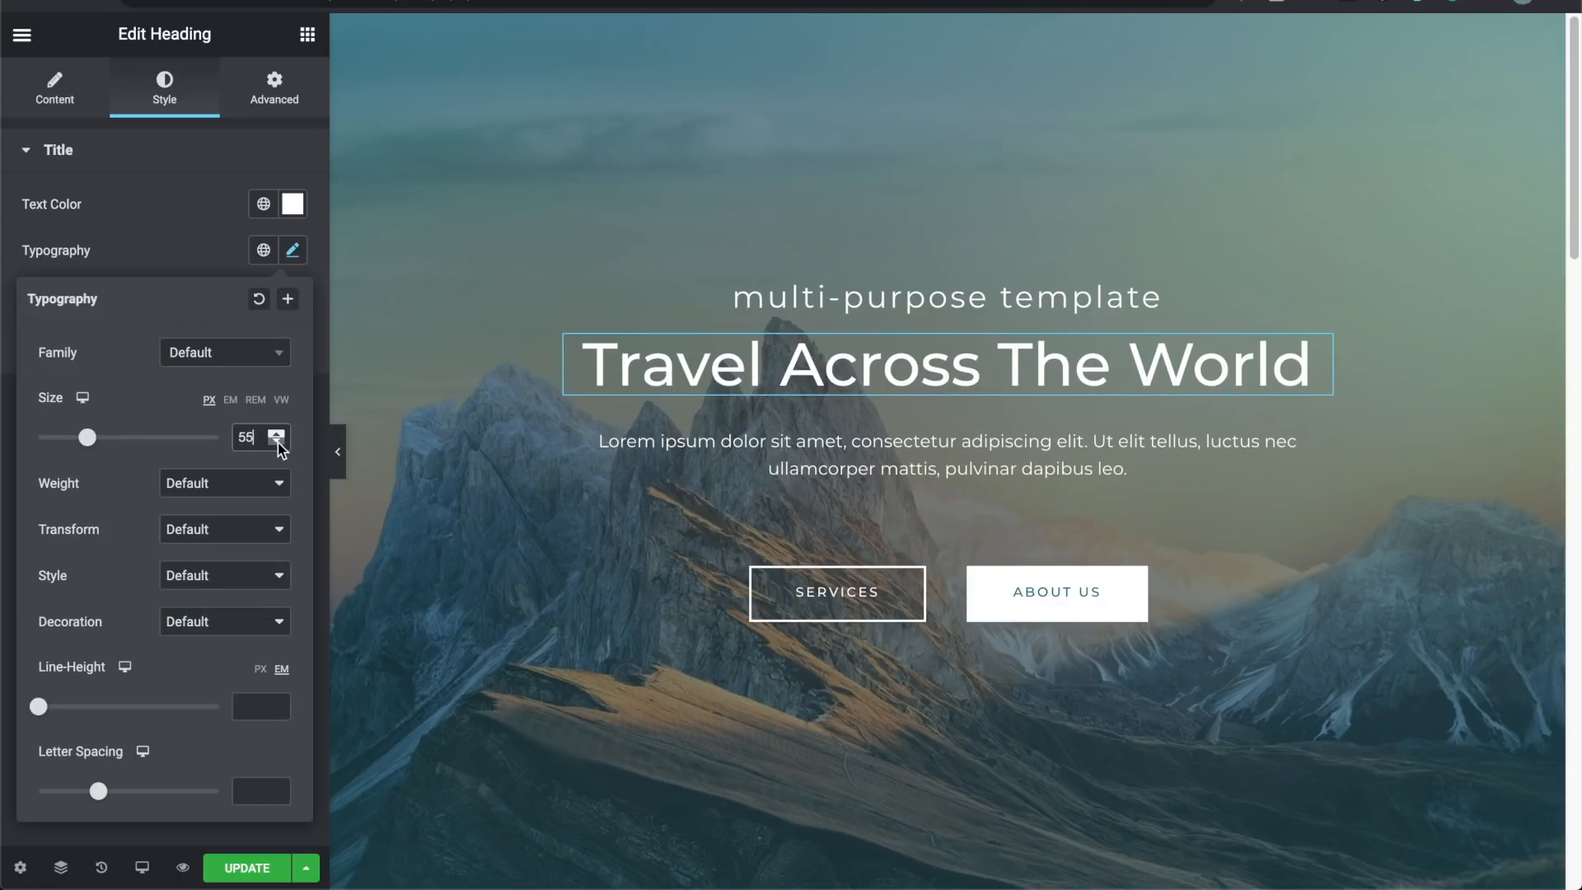
click(171, 251)
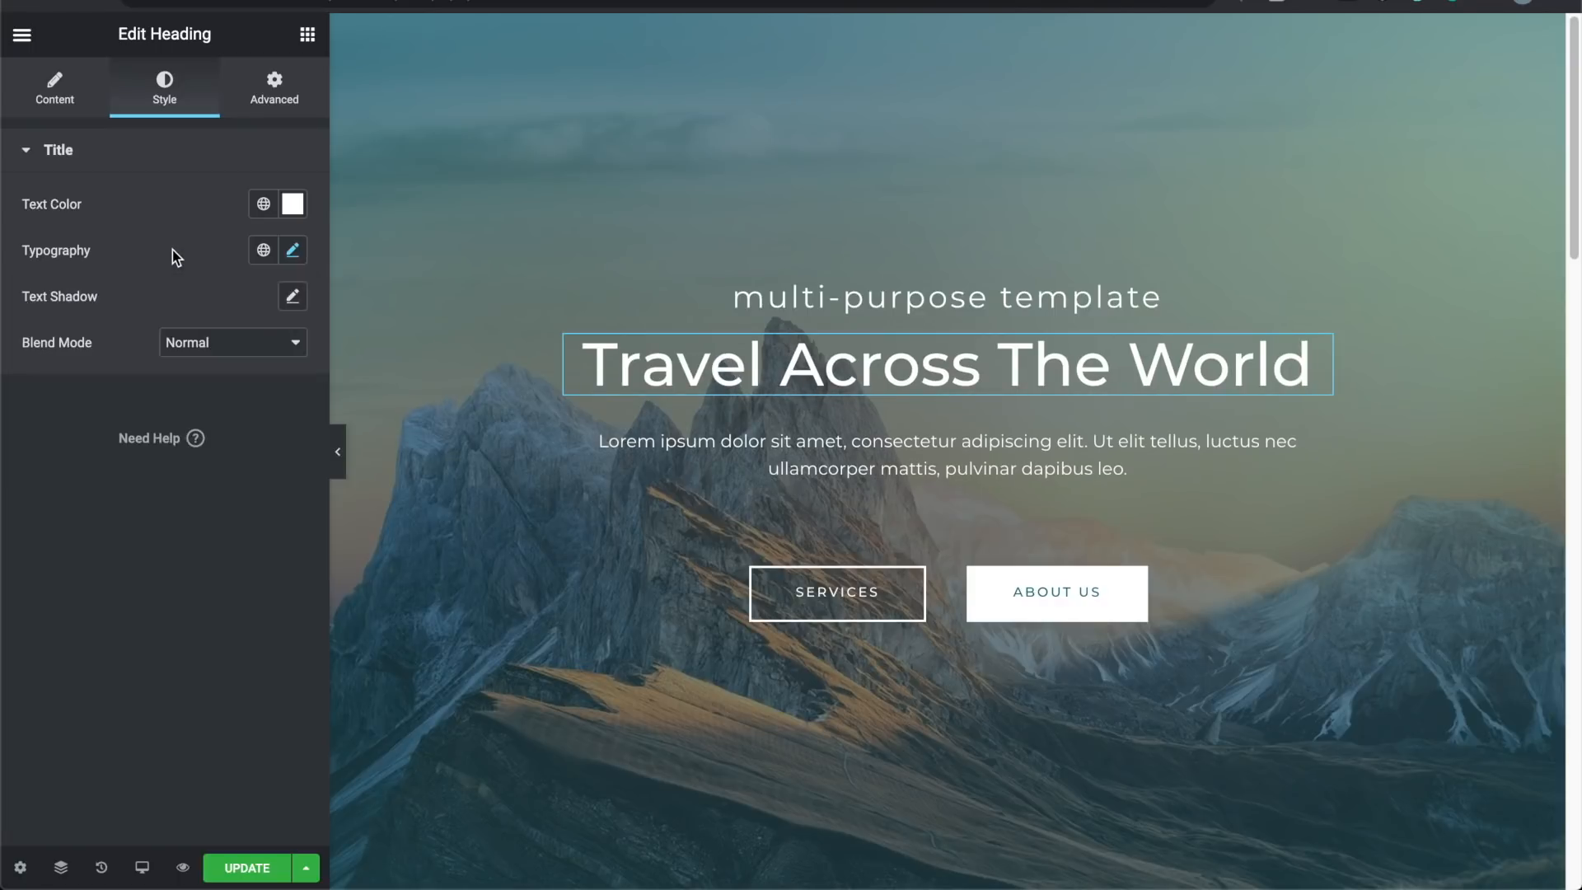
Step: Replace the 'Multi-purpose Template' subheading text with 'Find your next destination'
click(783, 297)
triple_click(783, 296)
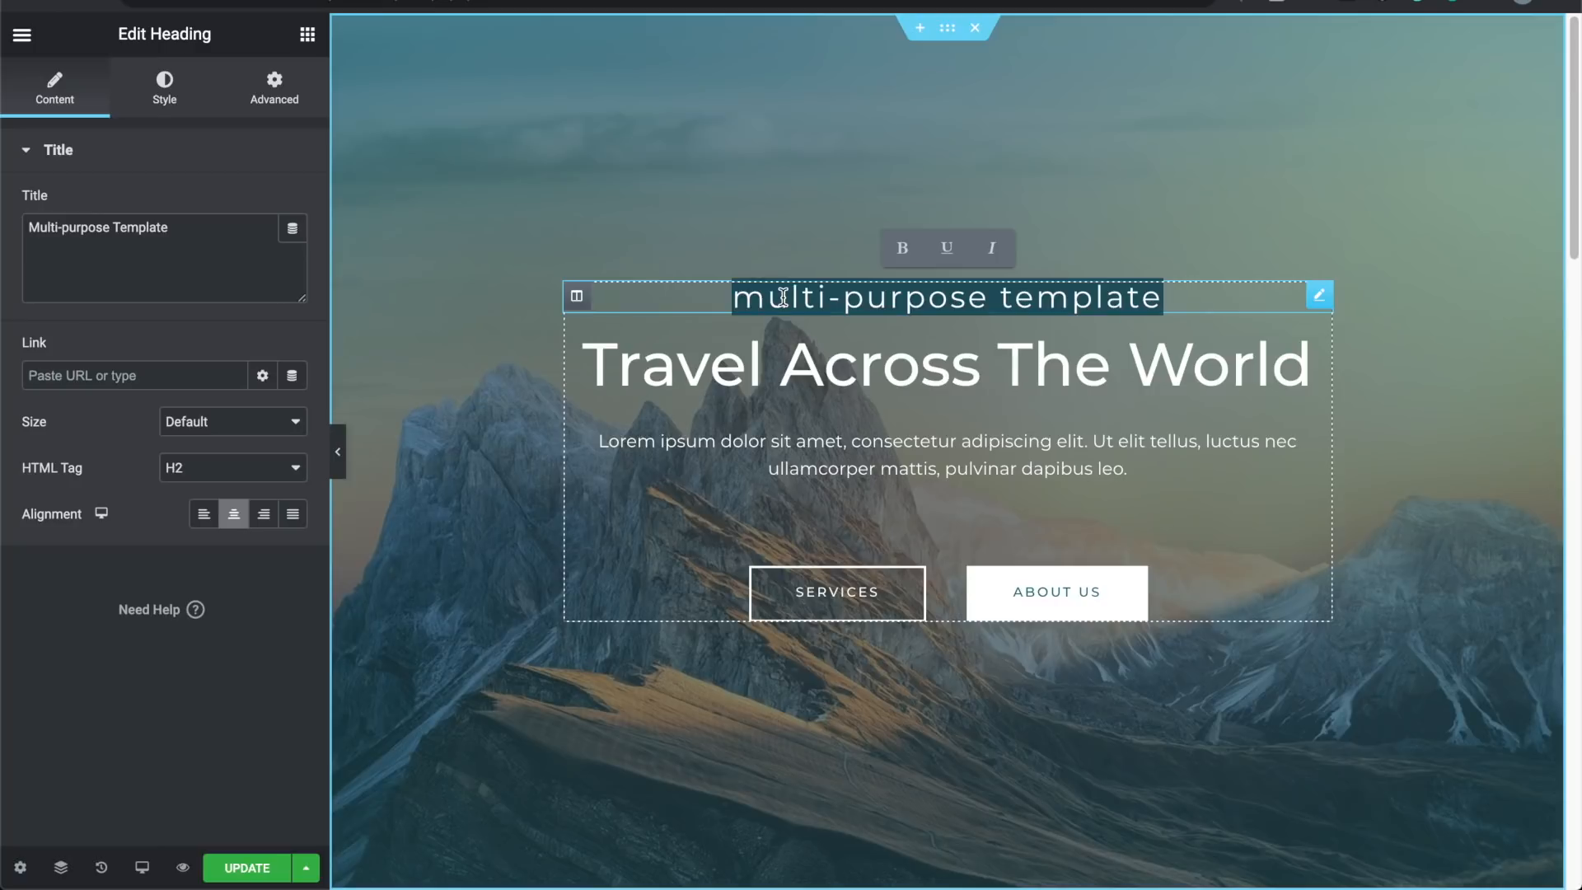
text(Find)
key(BackSpace)
key(BackSpace)
key(BackSpace)
text(in)
key(BackSpace)
key(BackSpace)
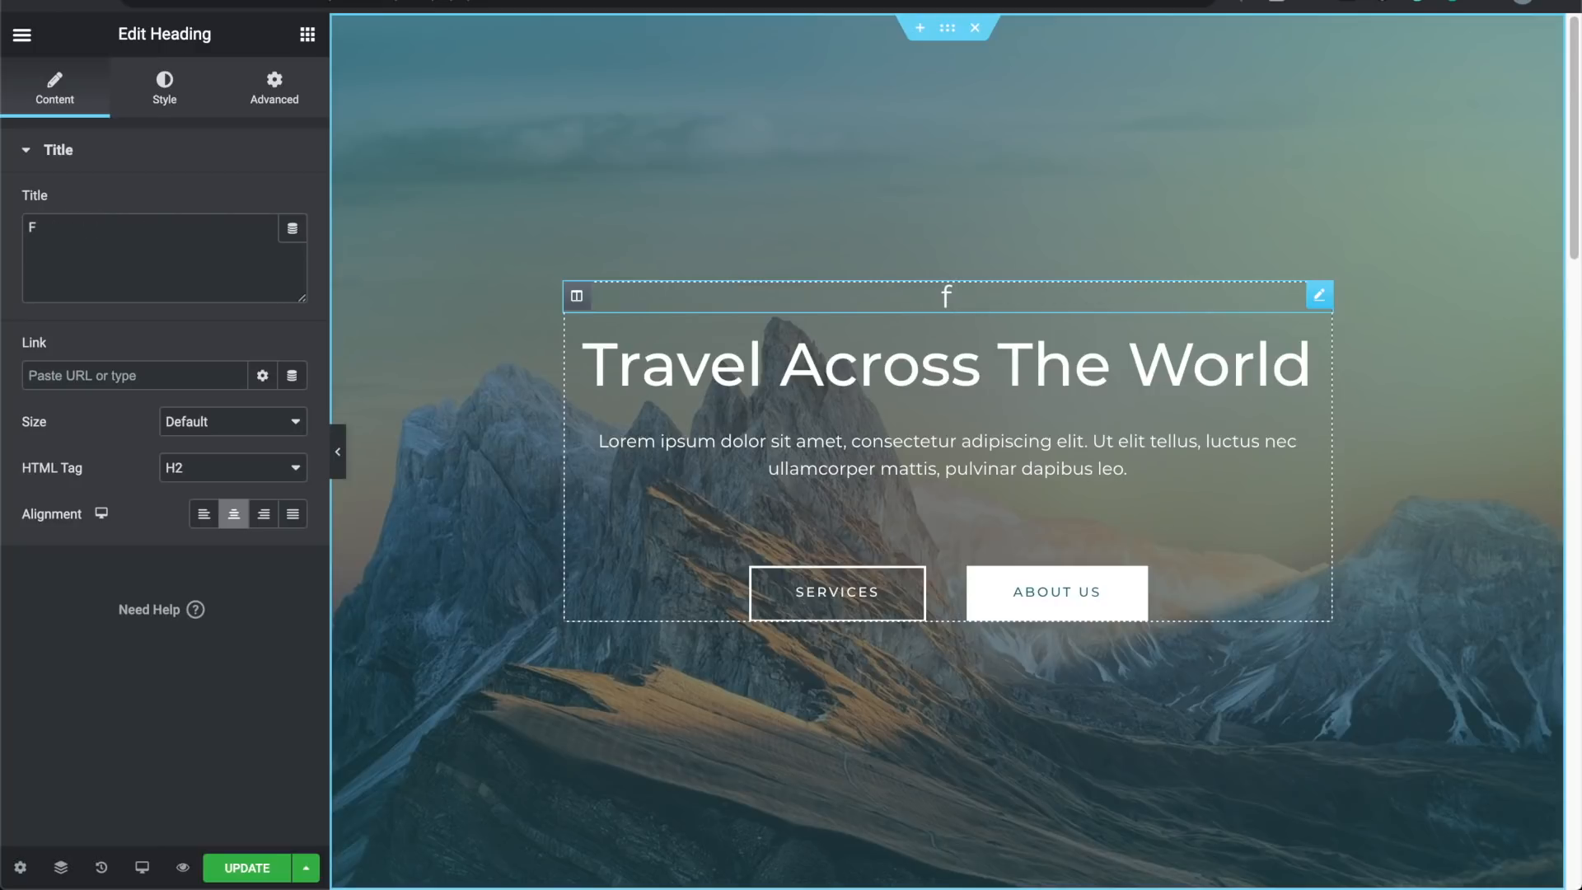
text(ind yo)
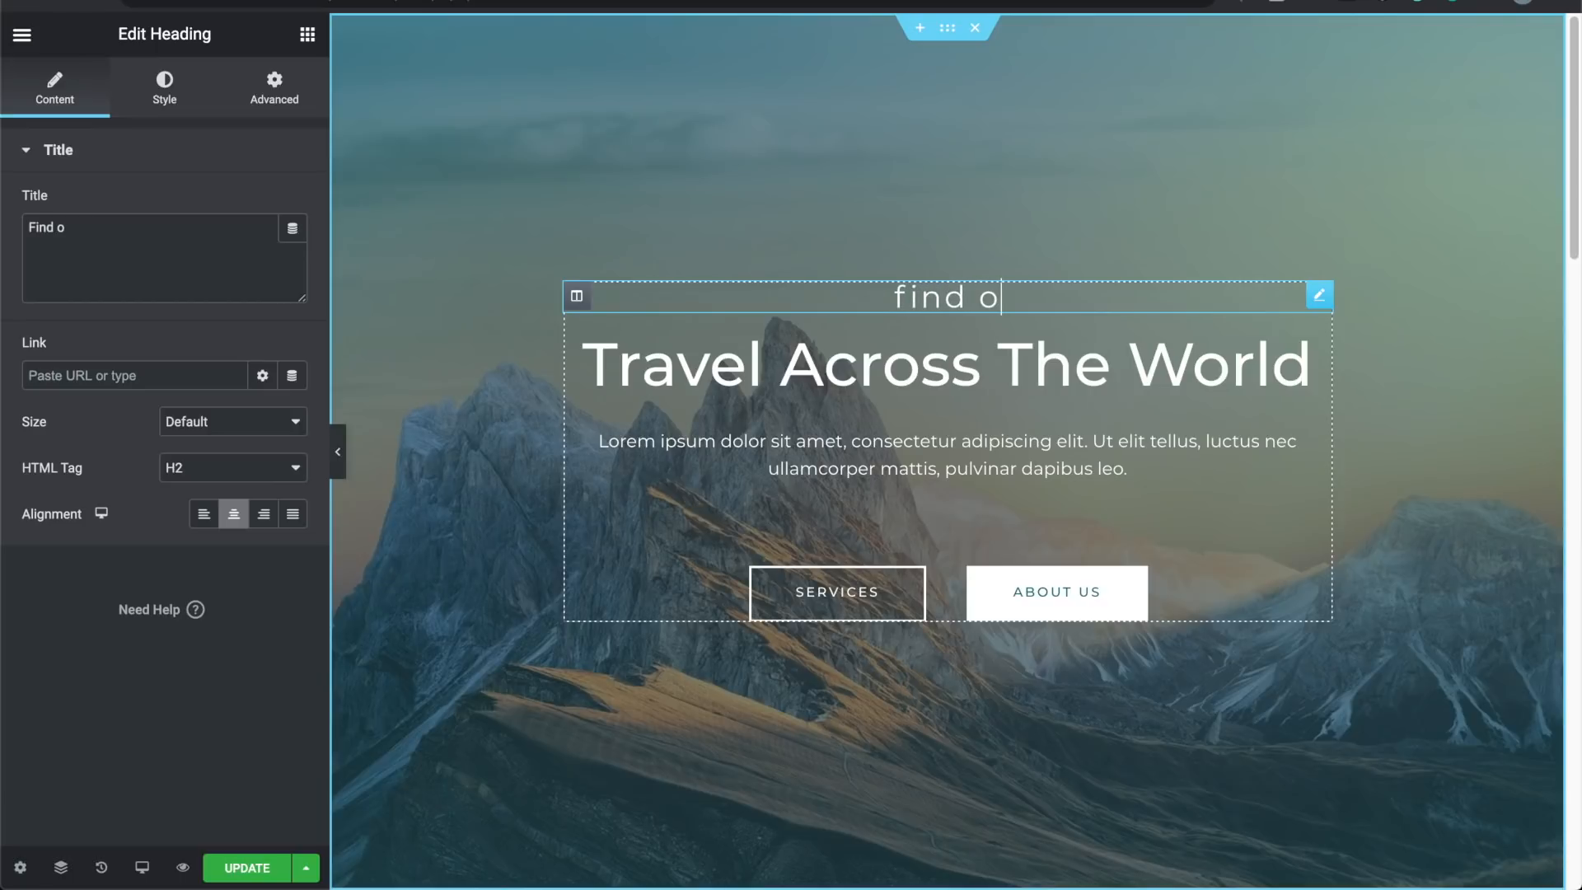
text(ur next )
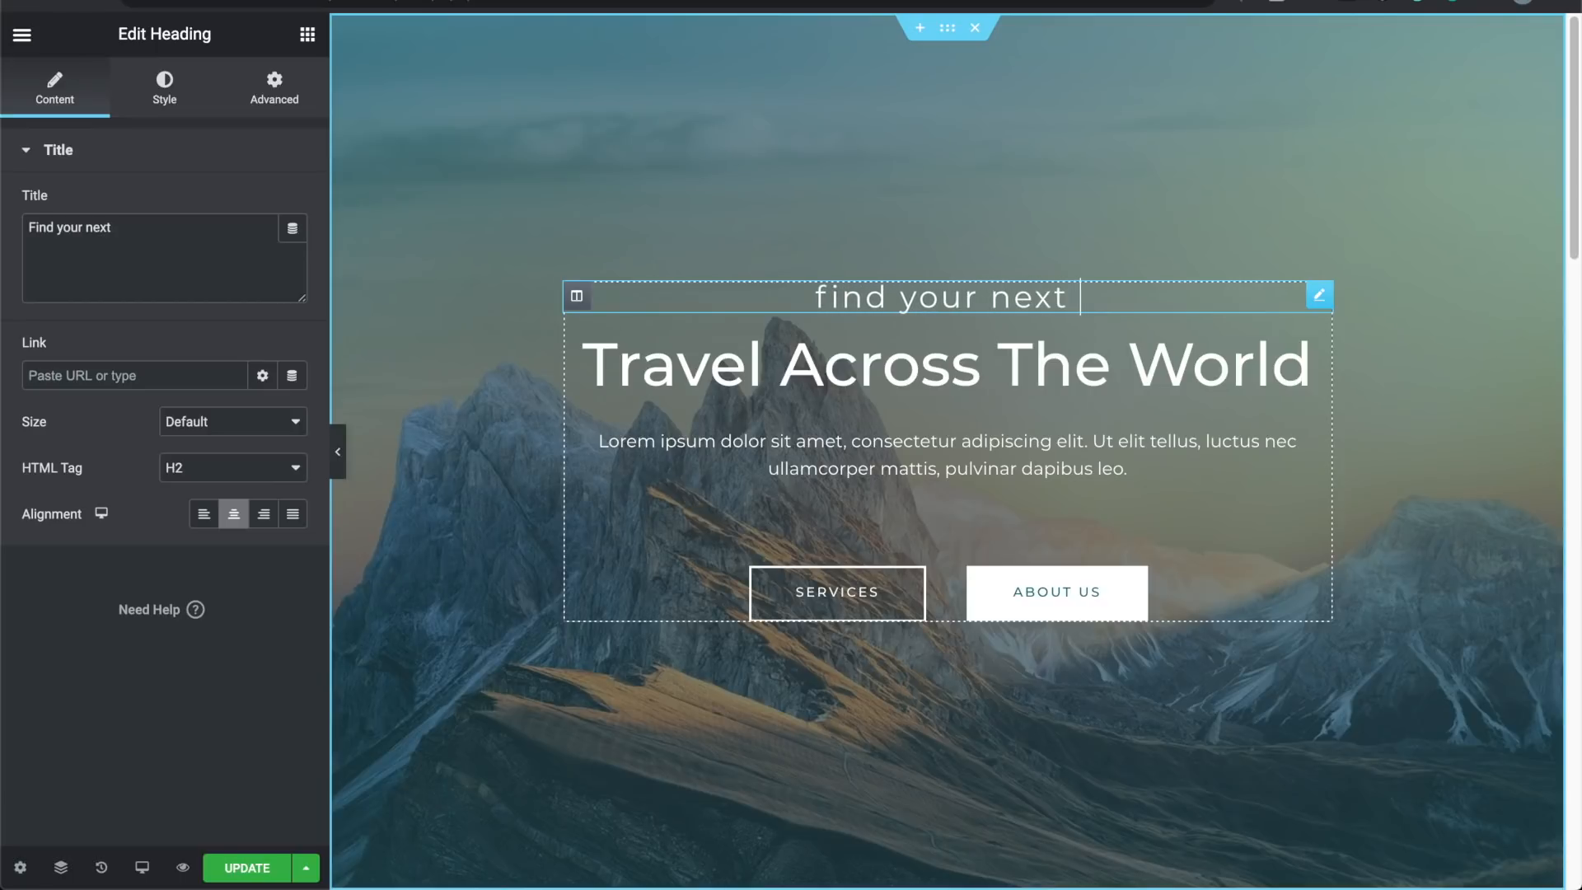
text(destination)
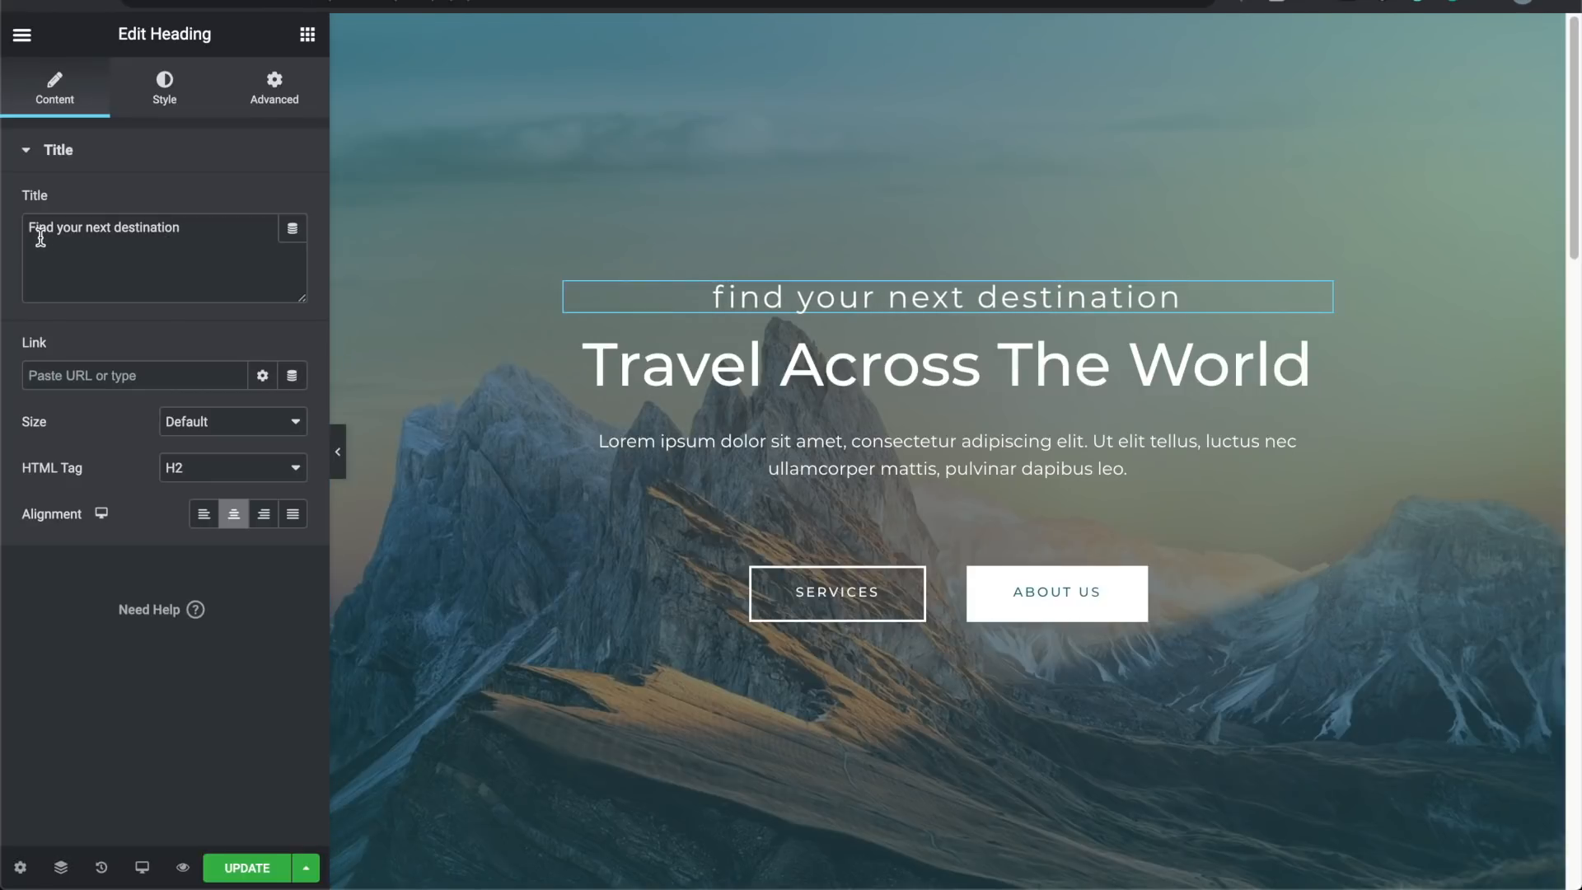
Step: Give the subtitle an Uppercase text transform in its Typography settings
click(153, 101)
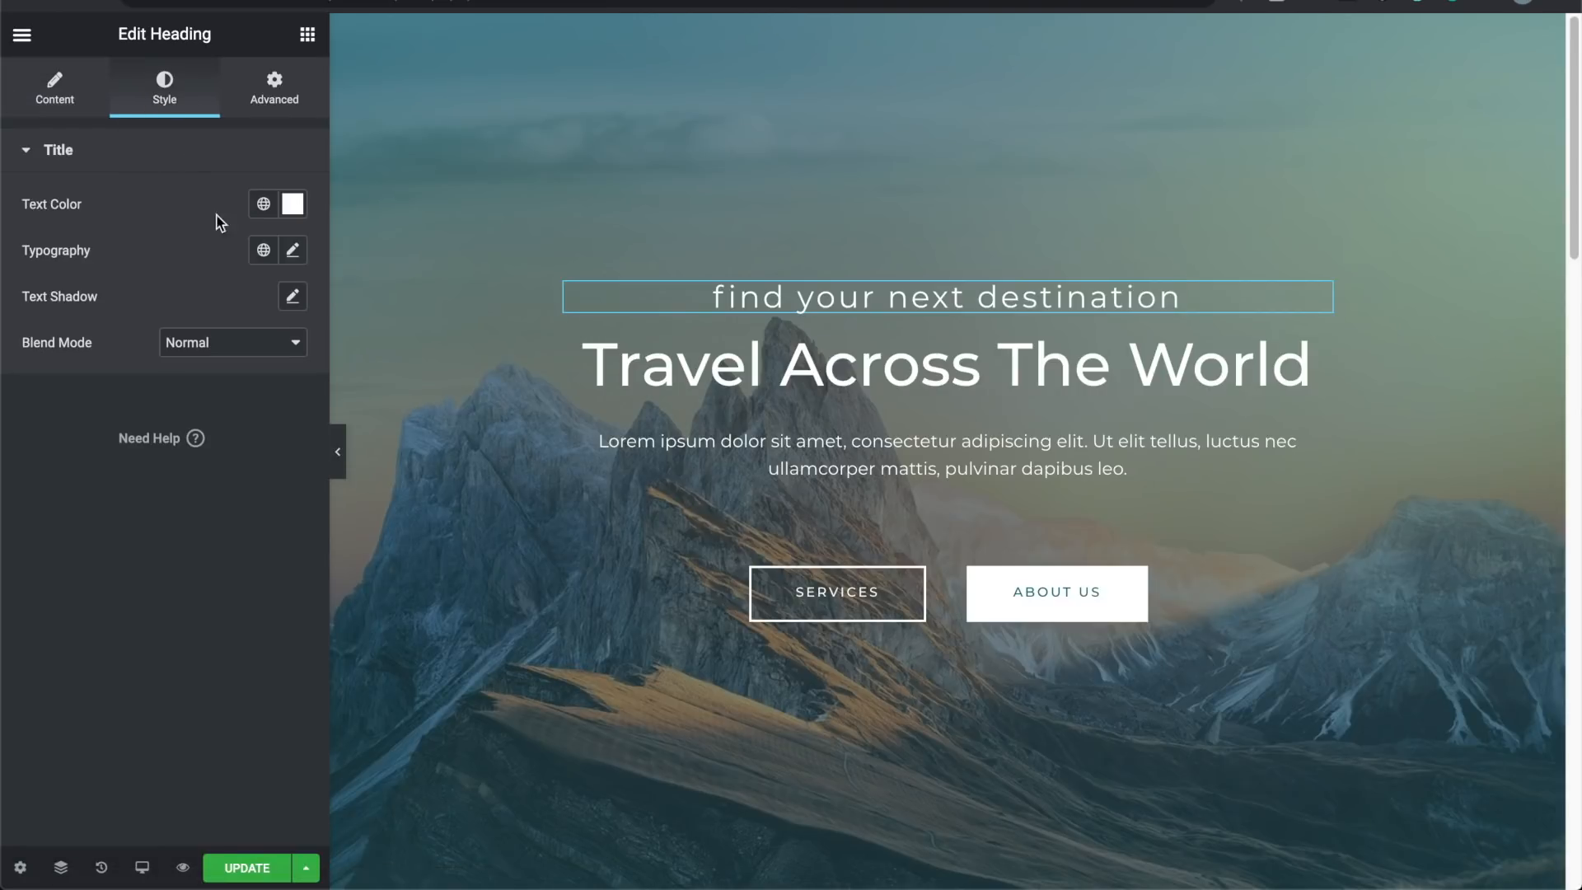
click(294, 252)
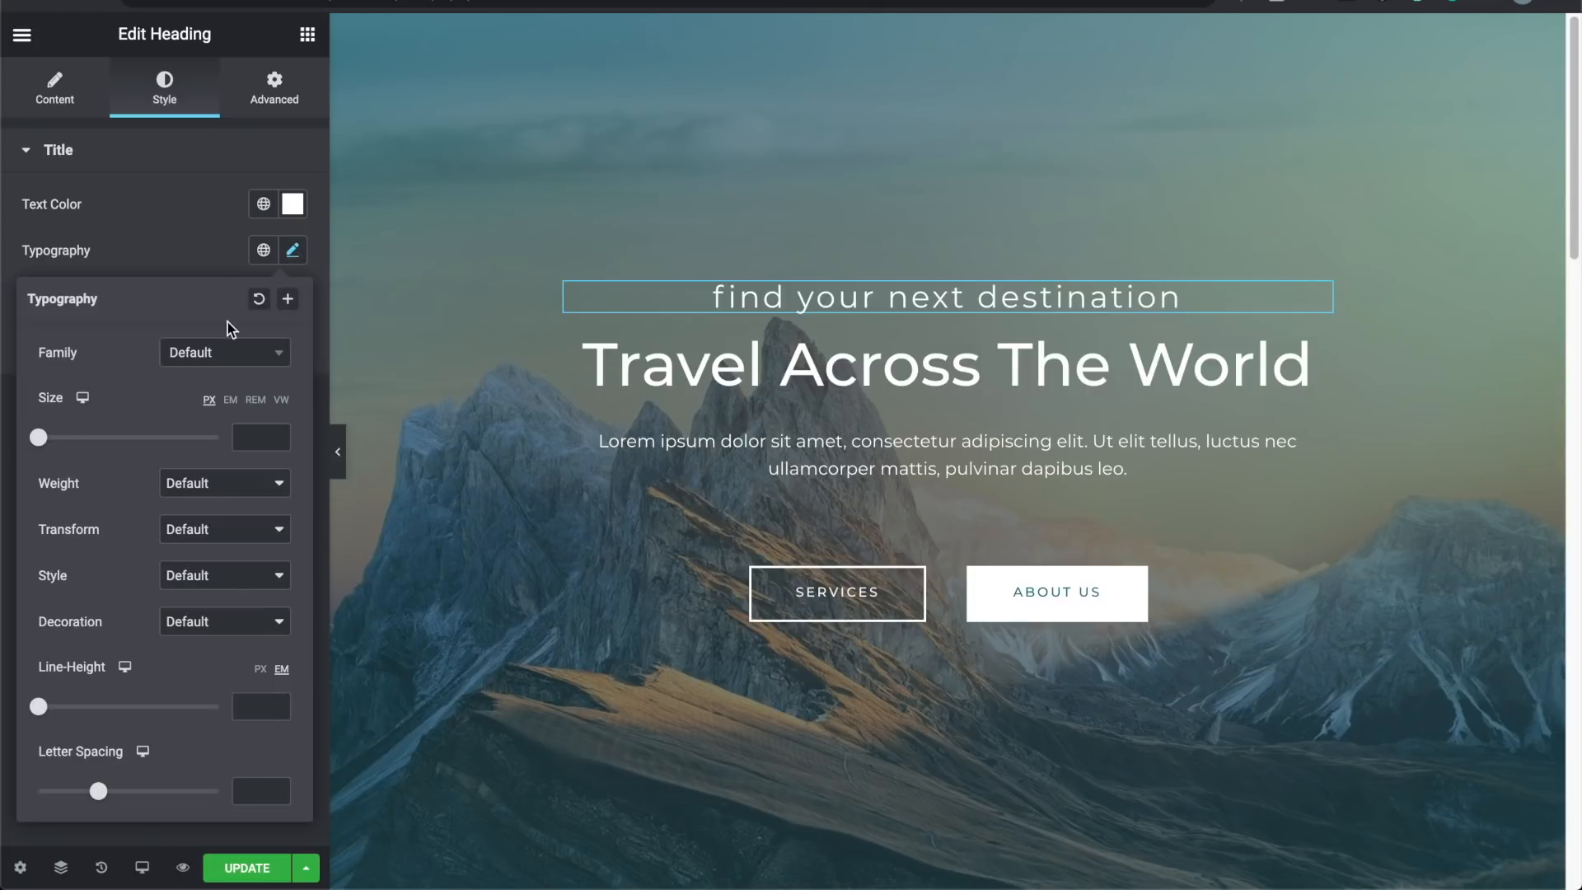
click(181, 531)
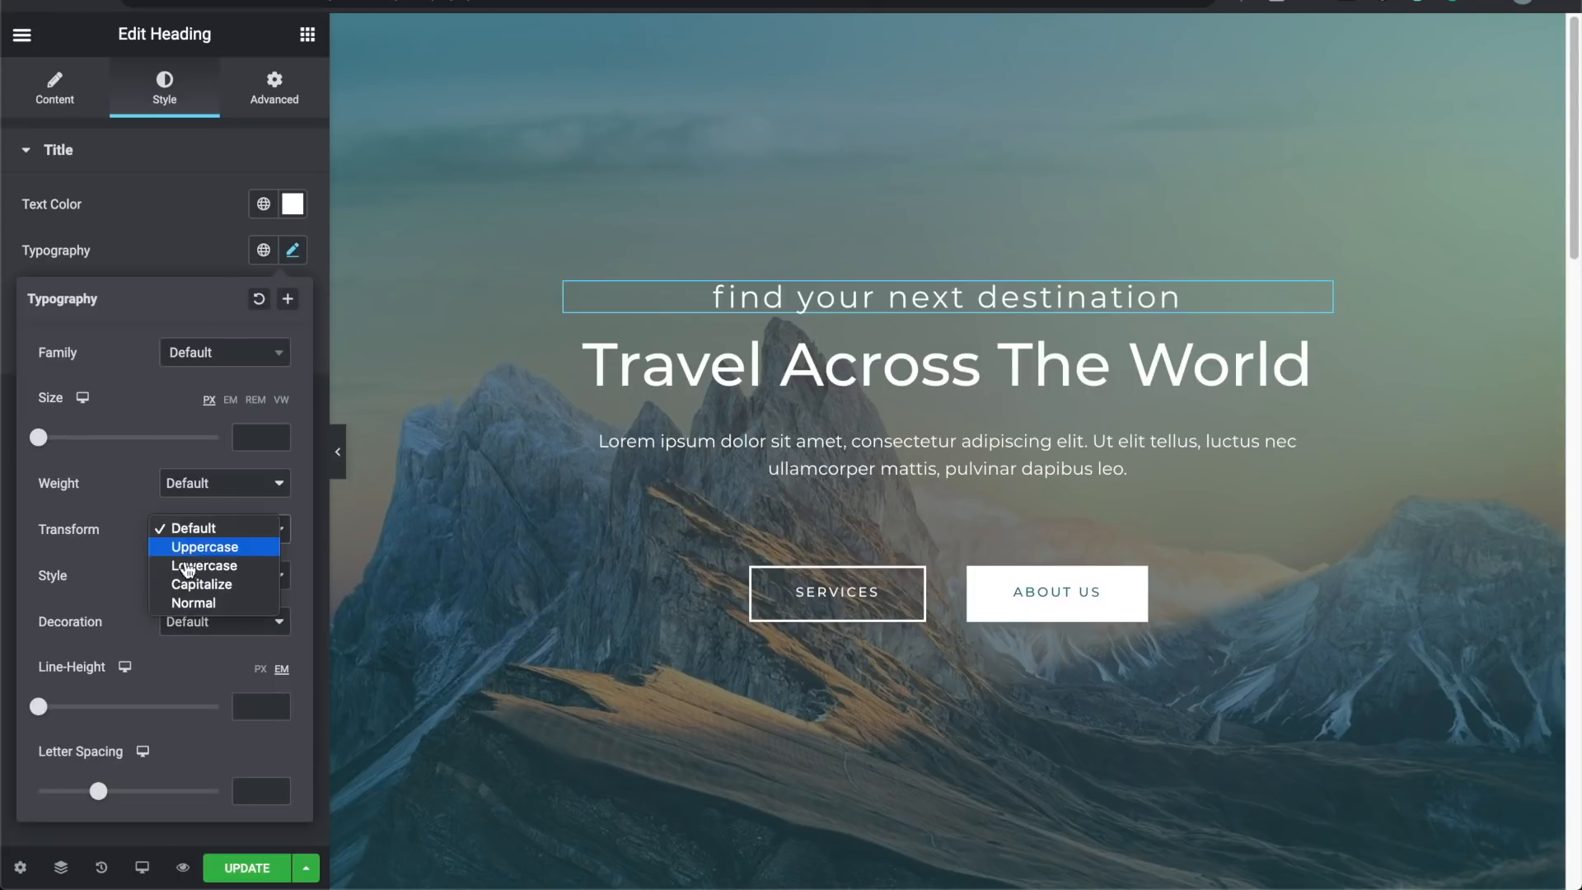
click(190, 603)
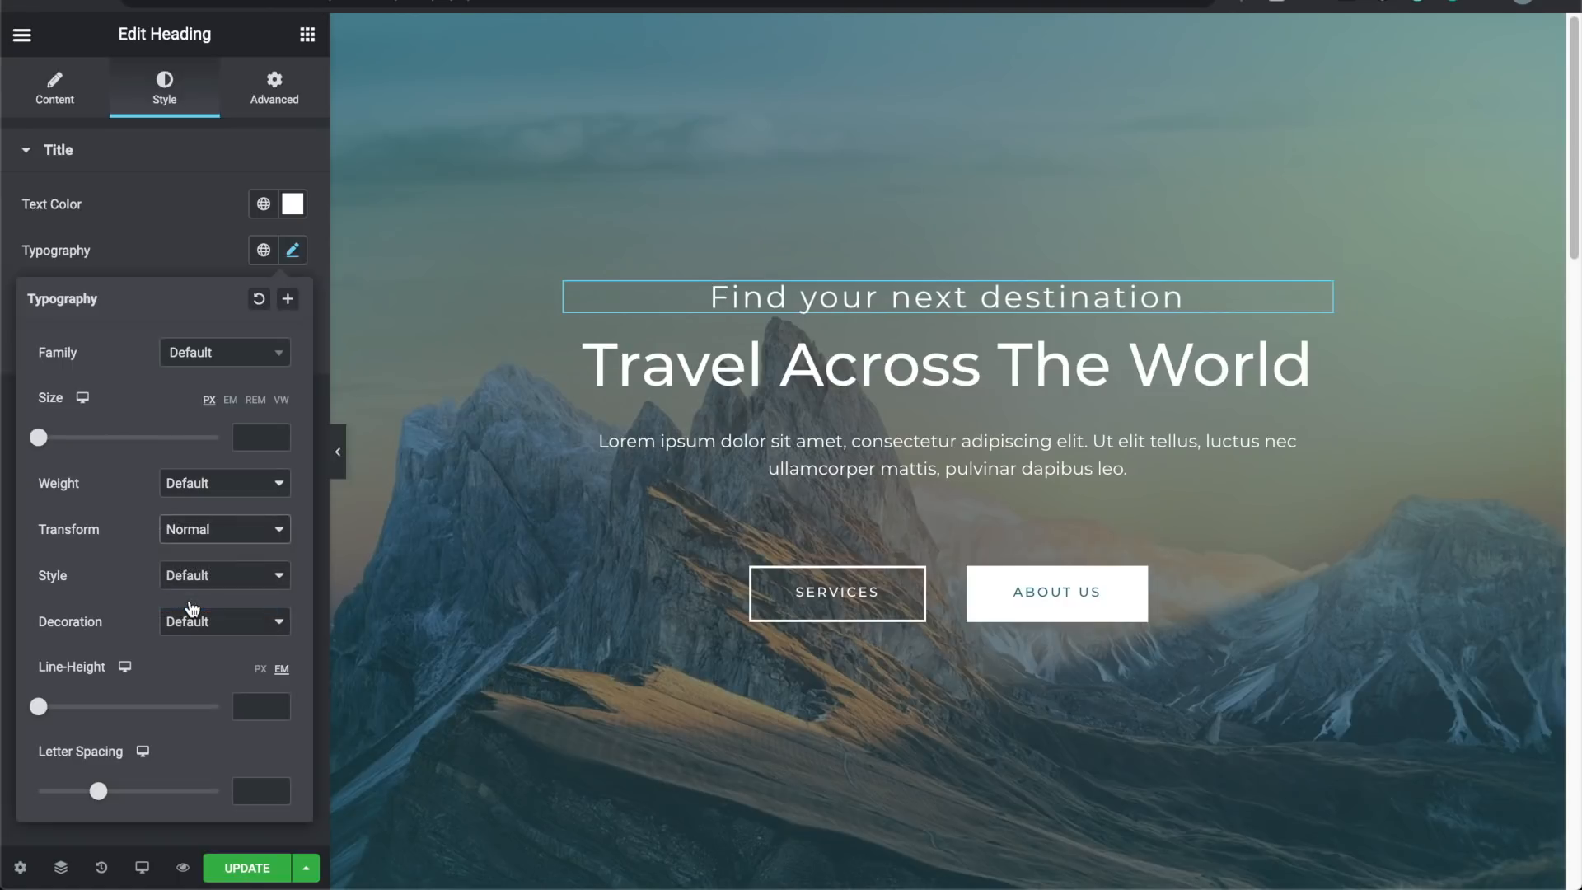
click(196, 532)
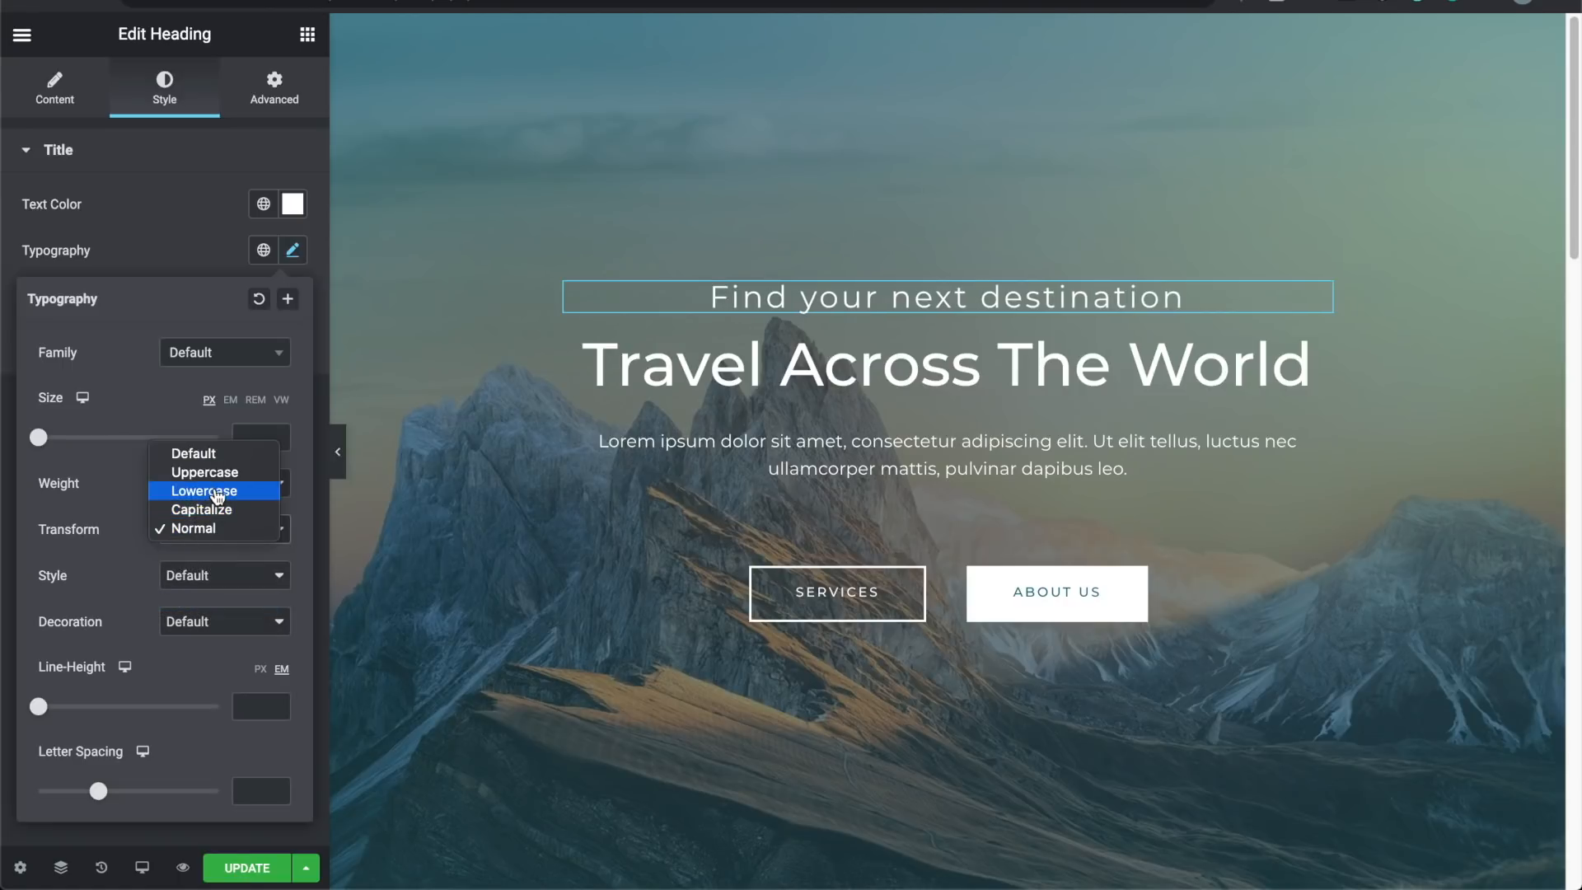
click(215, 492)
click(208, 525)
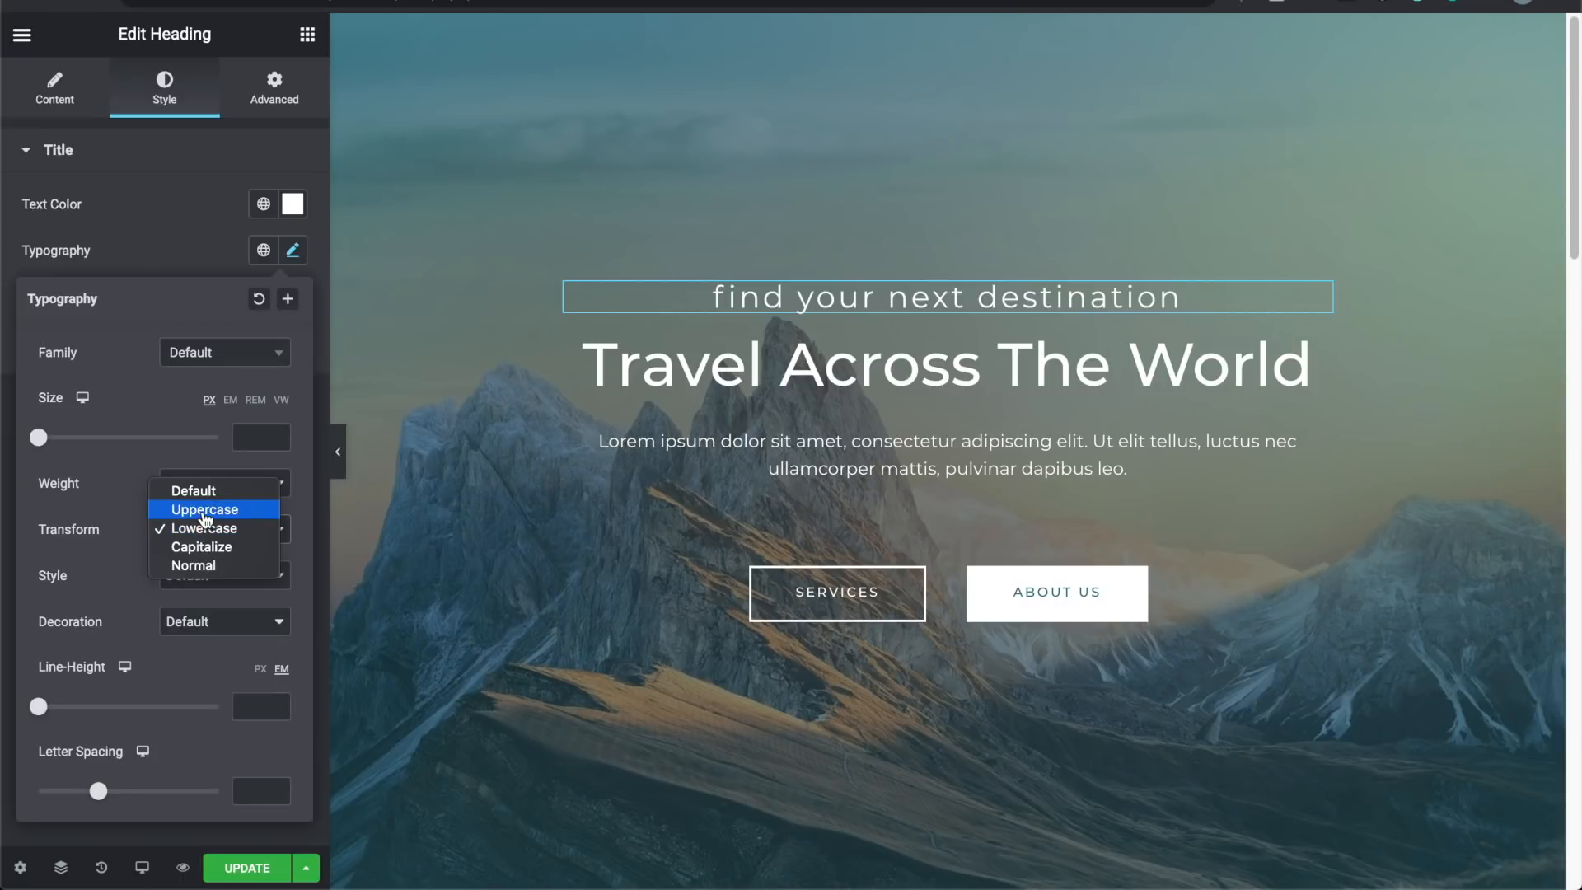
click(204, 521)
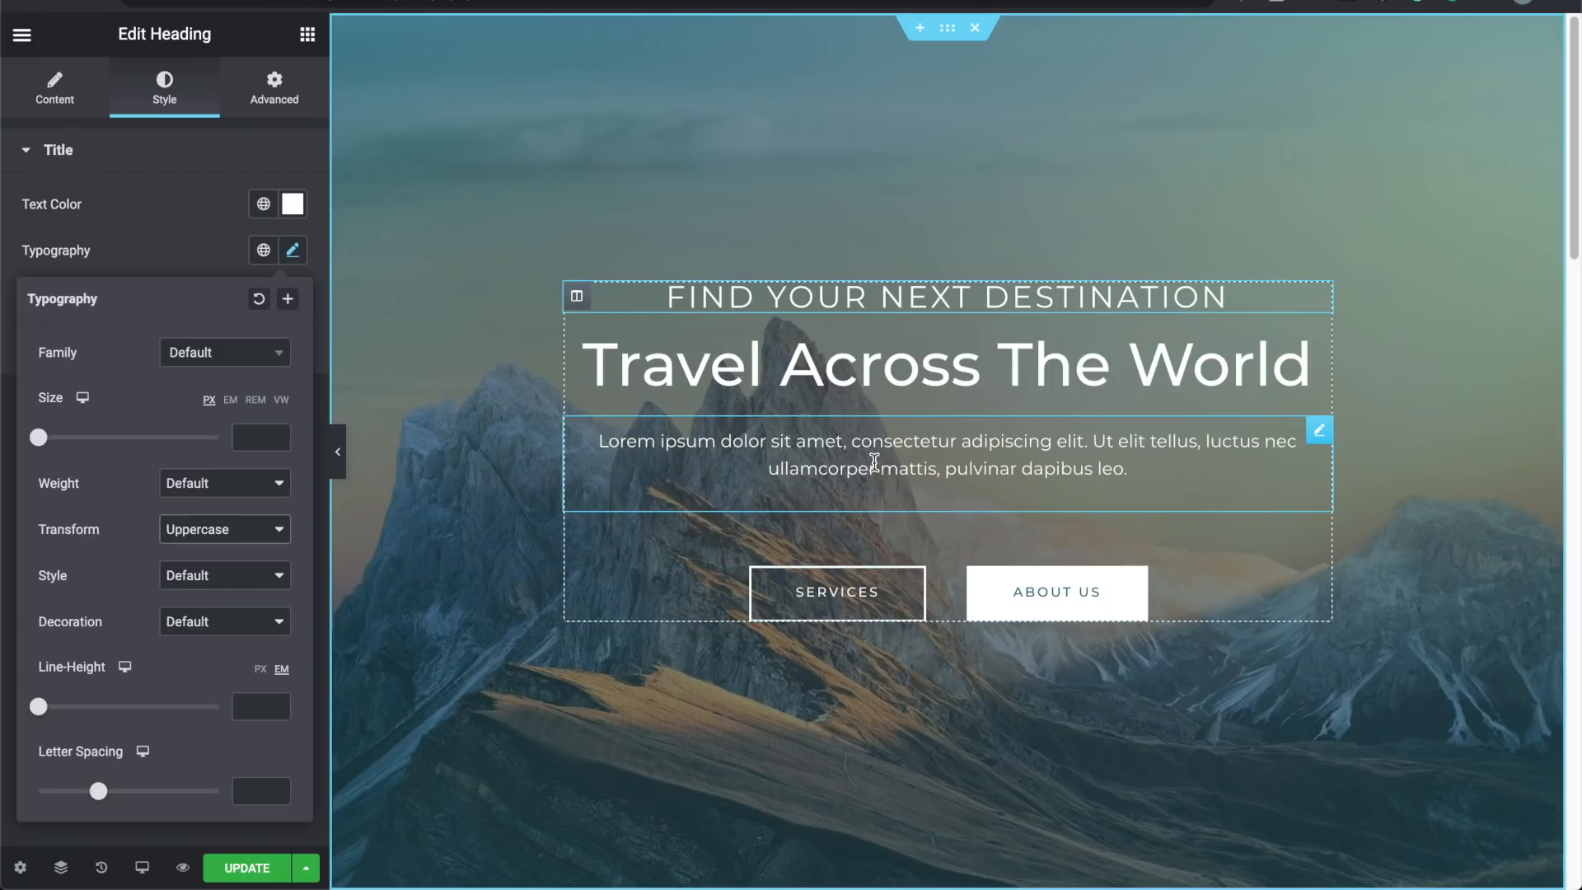
click(853, 598)
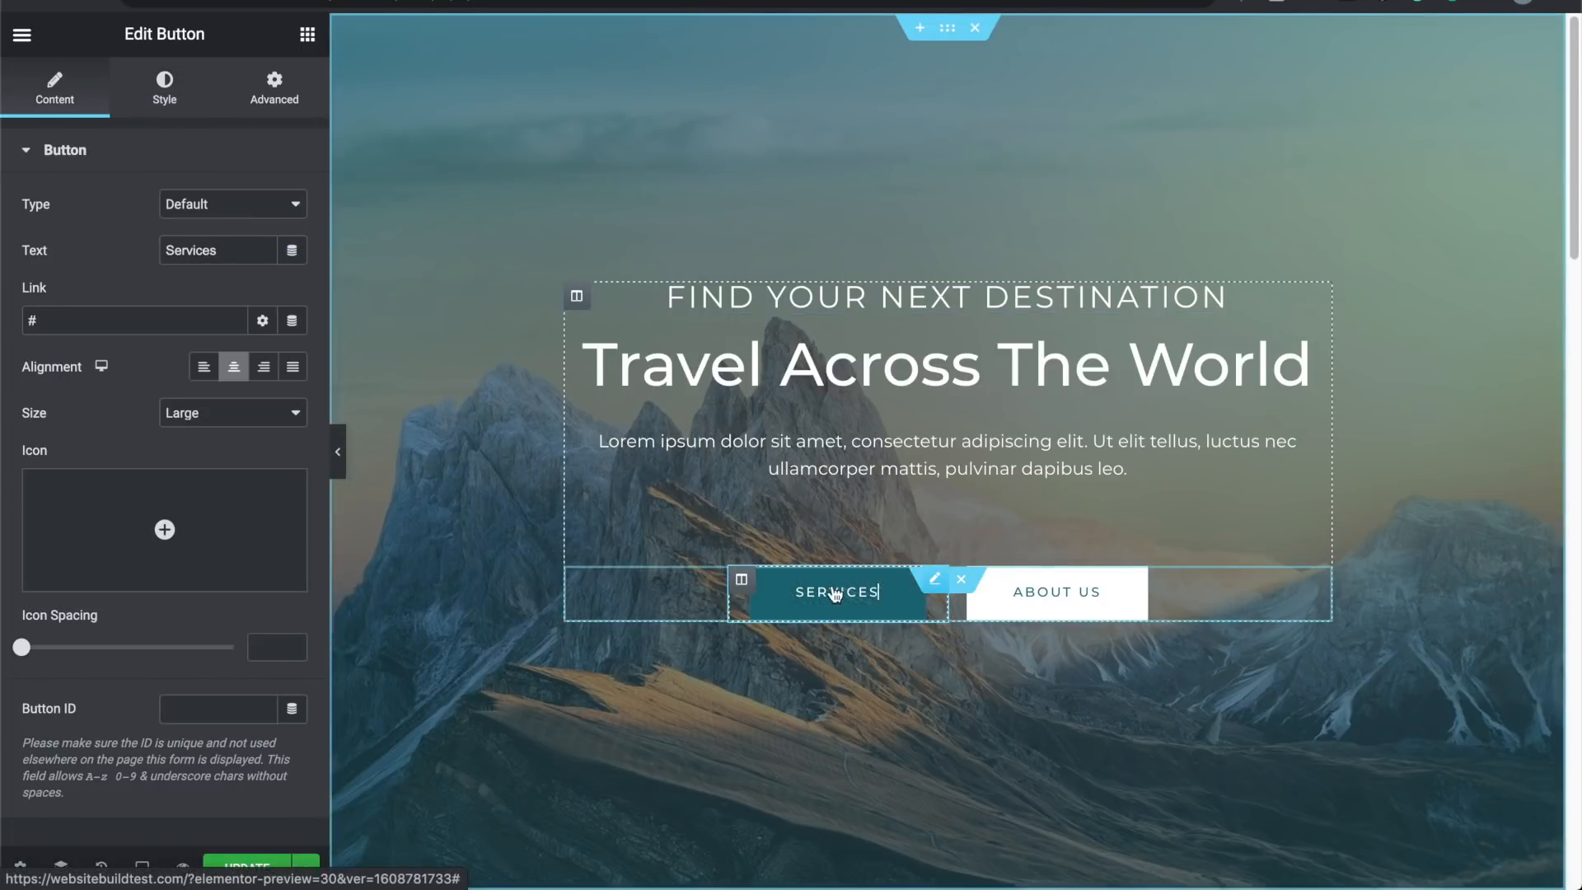
Step: Change the first hero button's label from Services to 'Trips'
key(BackSpace)
key(BackSpace)
key(BackSpace)
key(BackSpace)
key(BackSpace)
key(BackSpace)
key(BackSpace)
key(BackSpace)
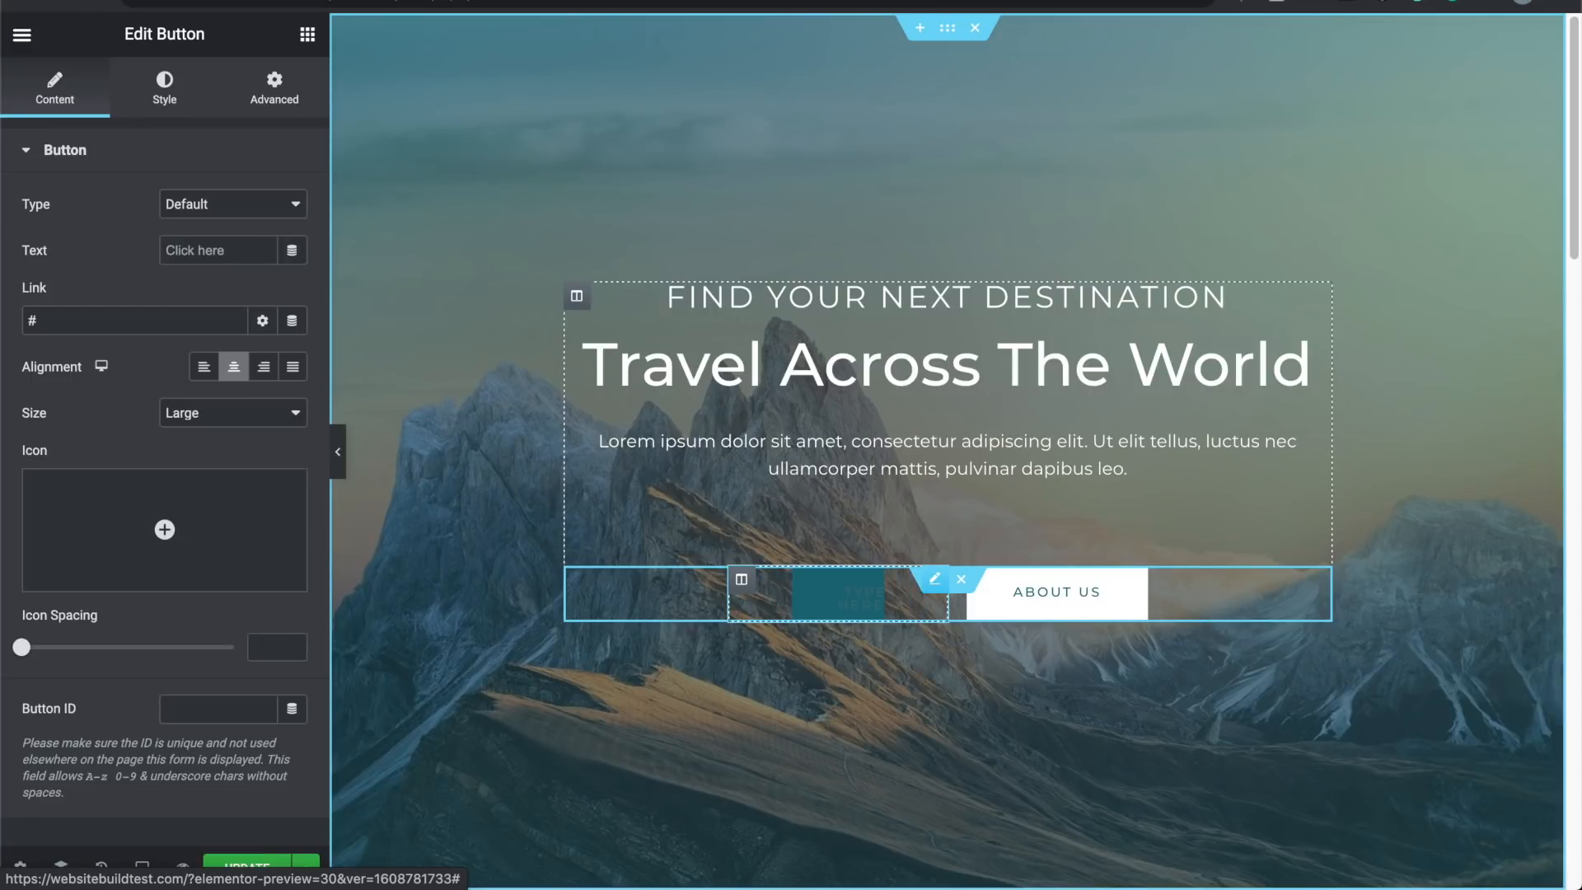
click(191, 247)
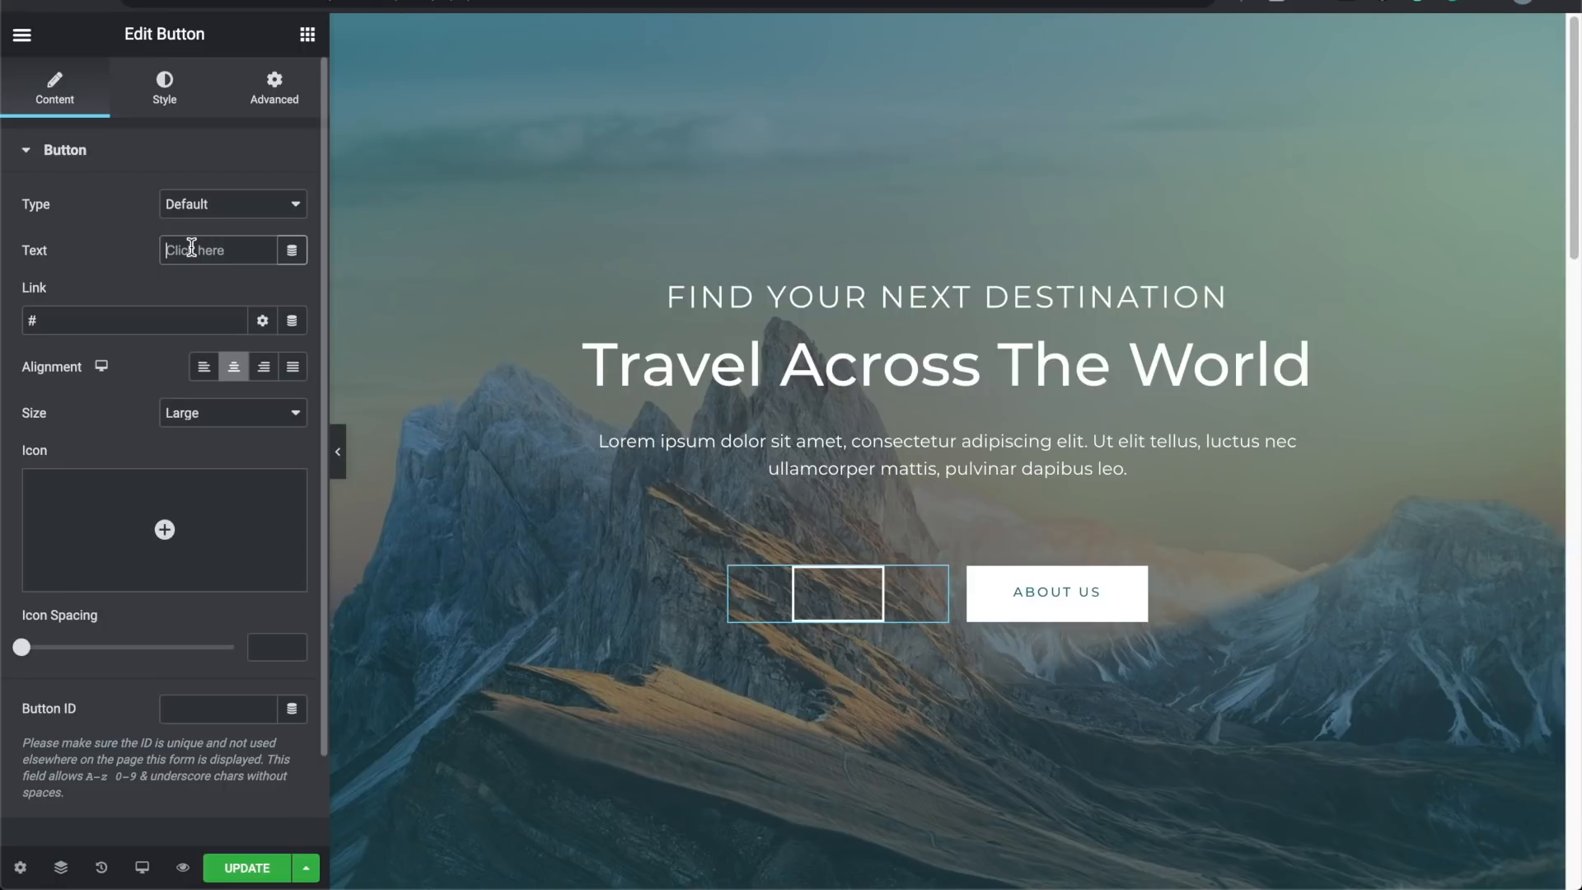
text(Trips)
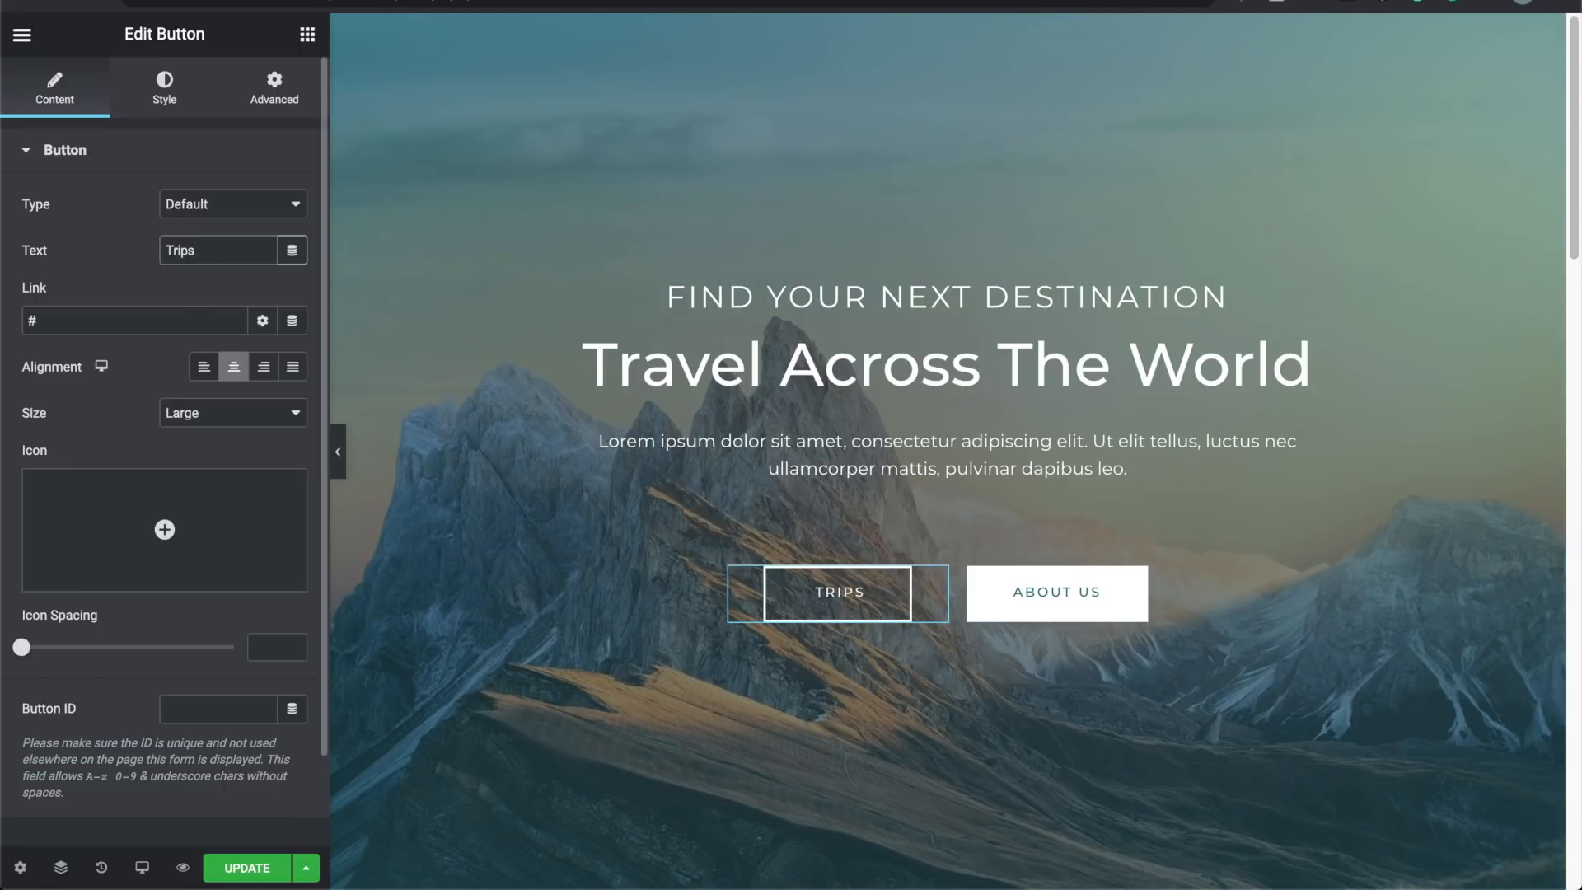
click(173, 318)
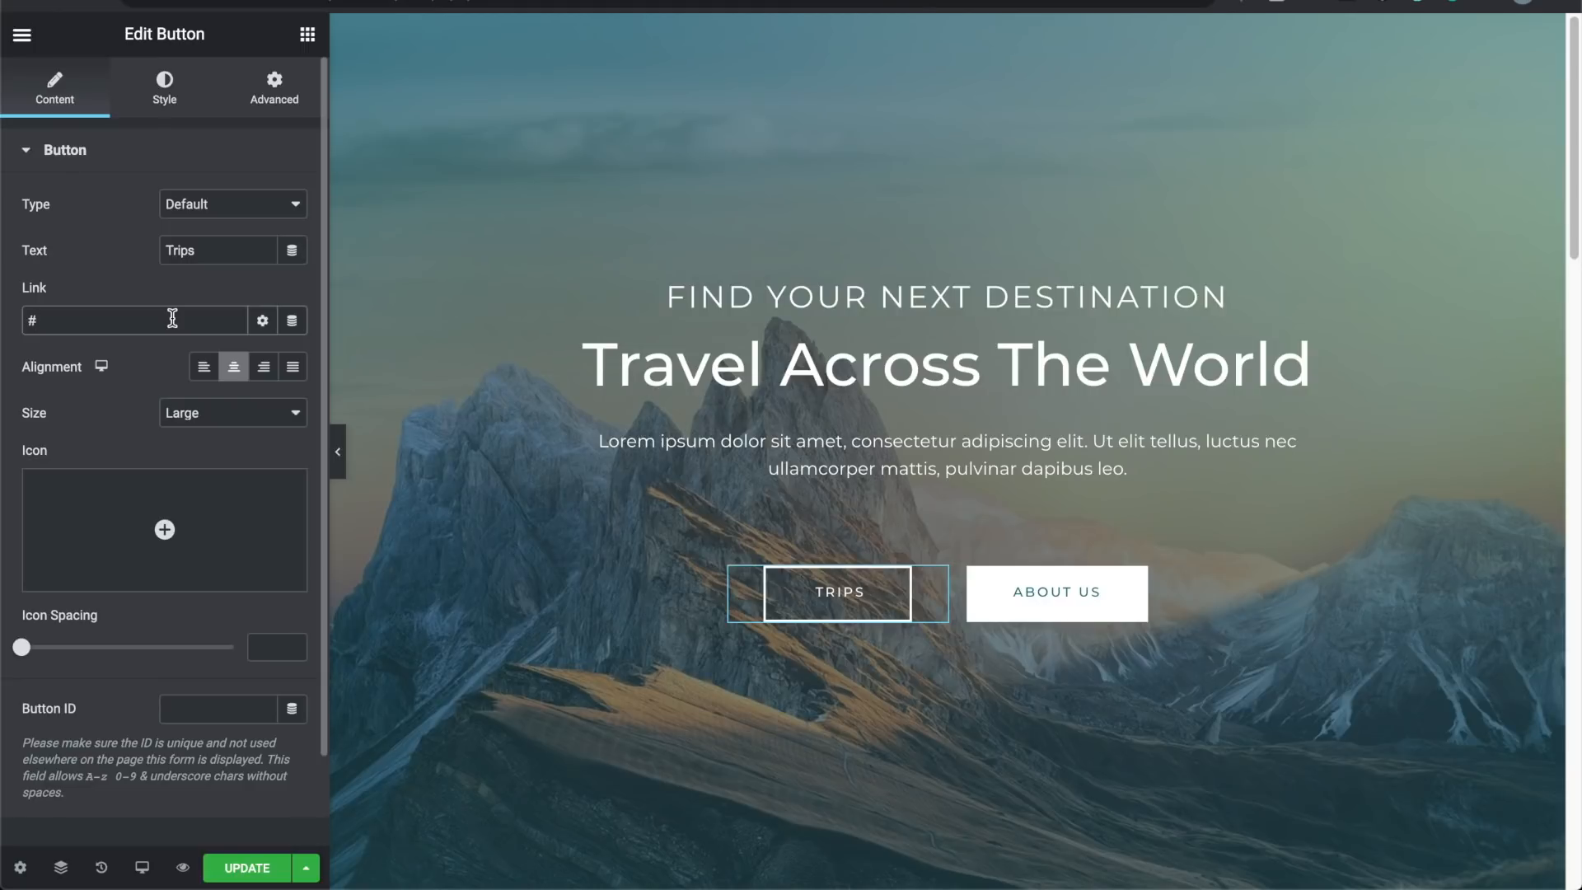
Step: Try Extra Large, Medium and Small button sizes, then settle back on Large
click(201, 414)
click(212, 431)
click(213, 416)
click(212, 375)
click(217, 414)
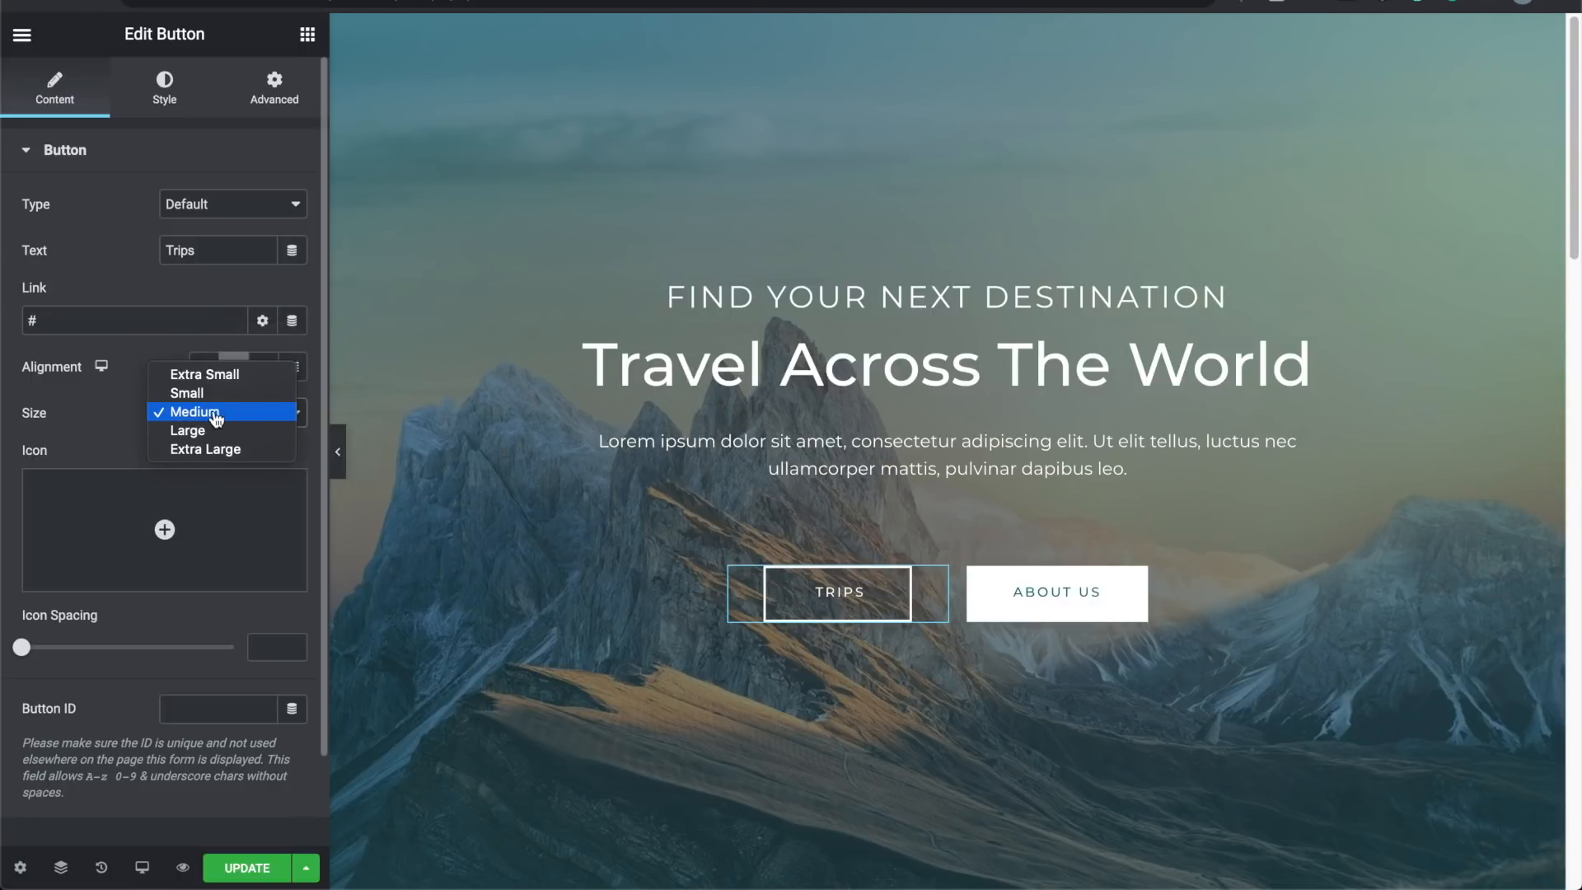
click(210, 395)
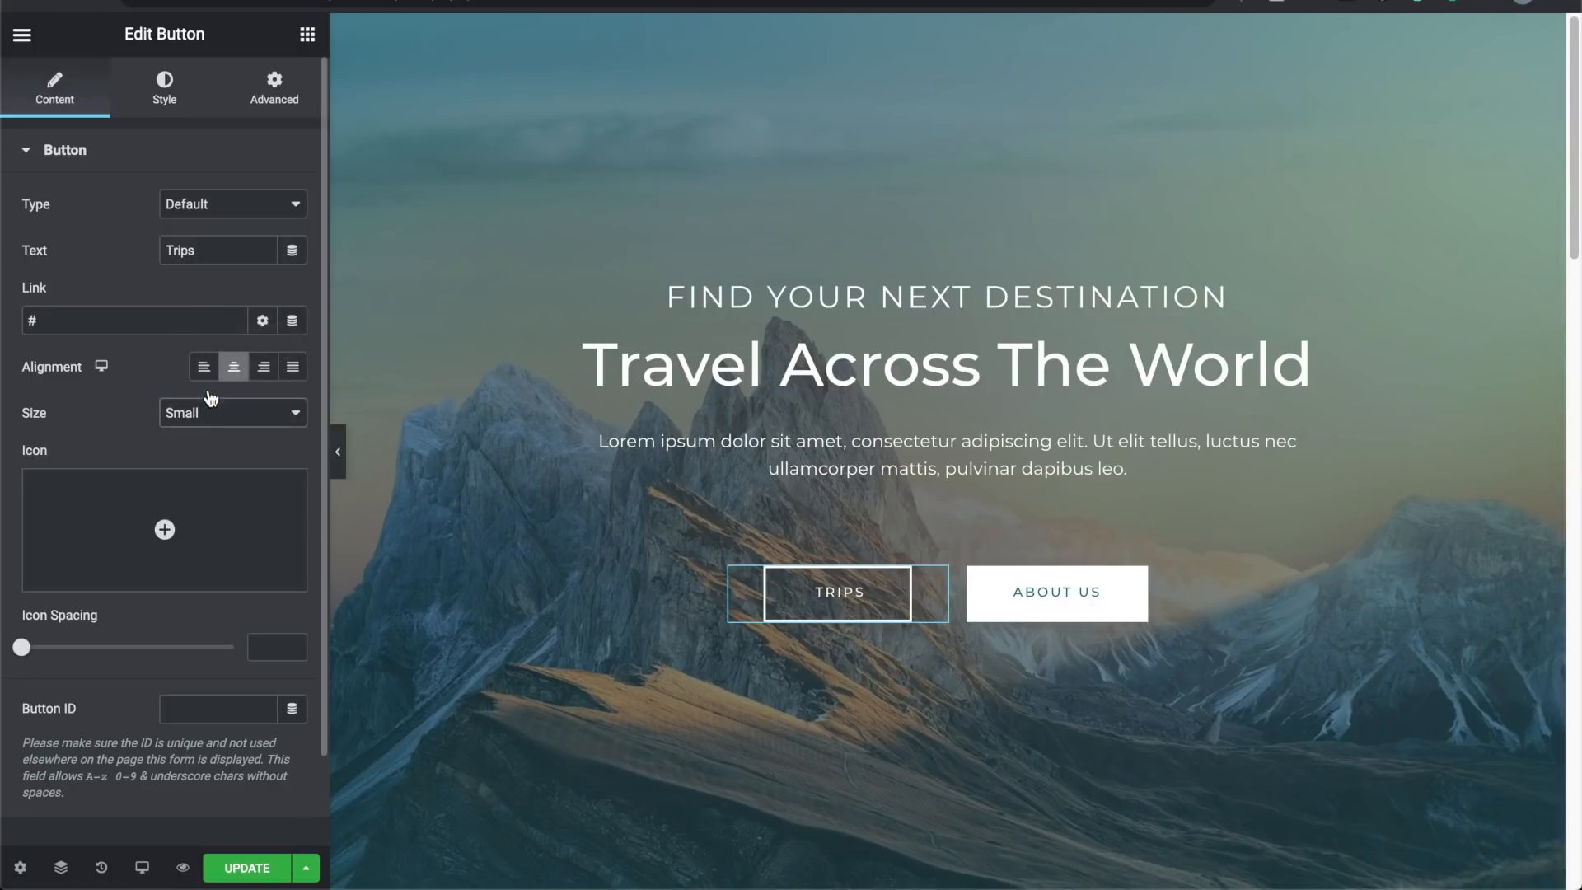
click(211, 424)
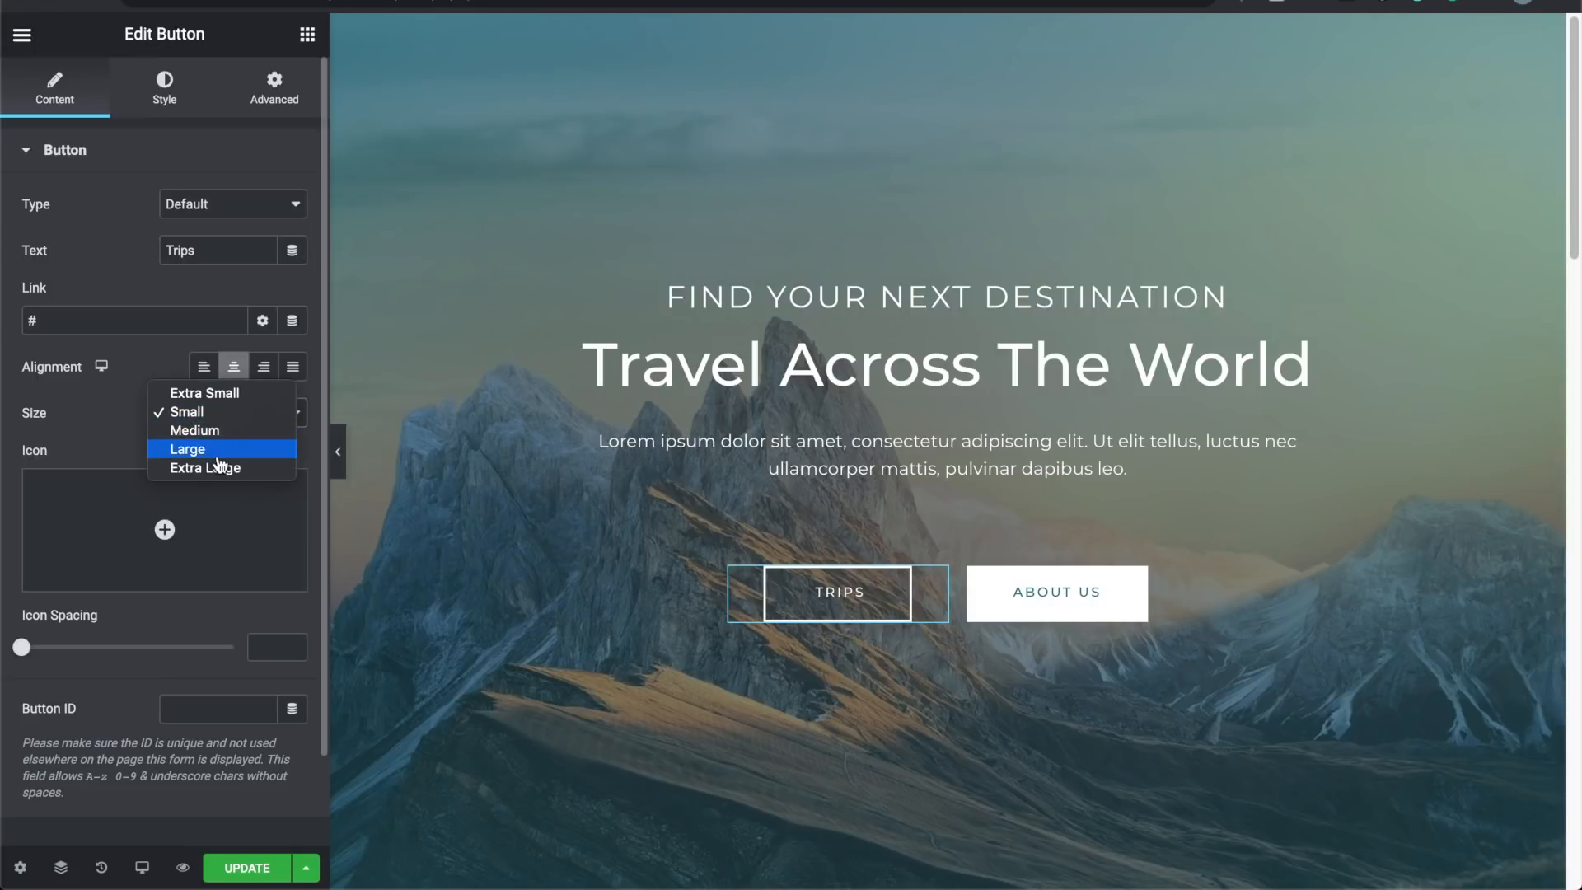
click(219, 452)
mouse_move(165, 516)
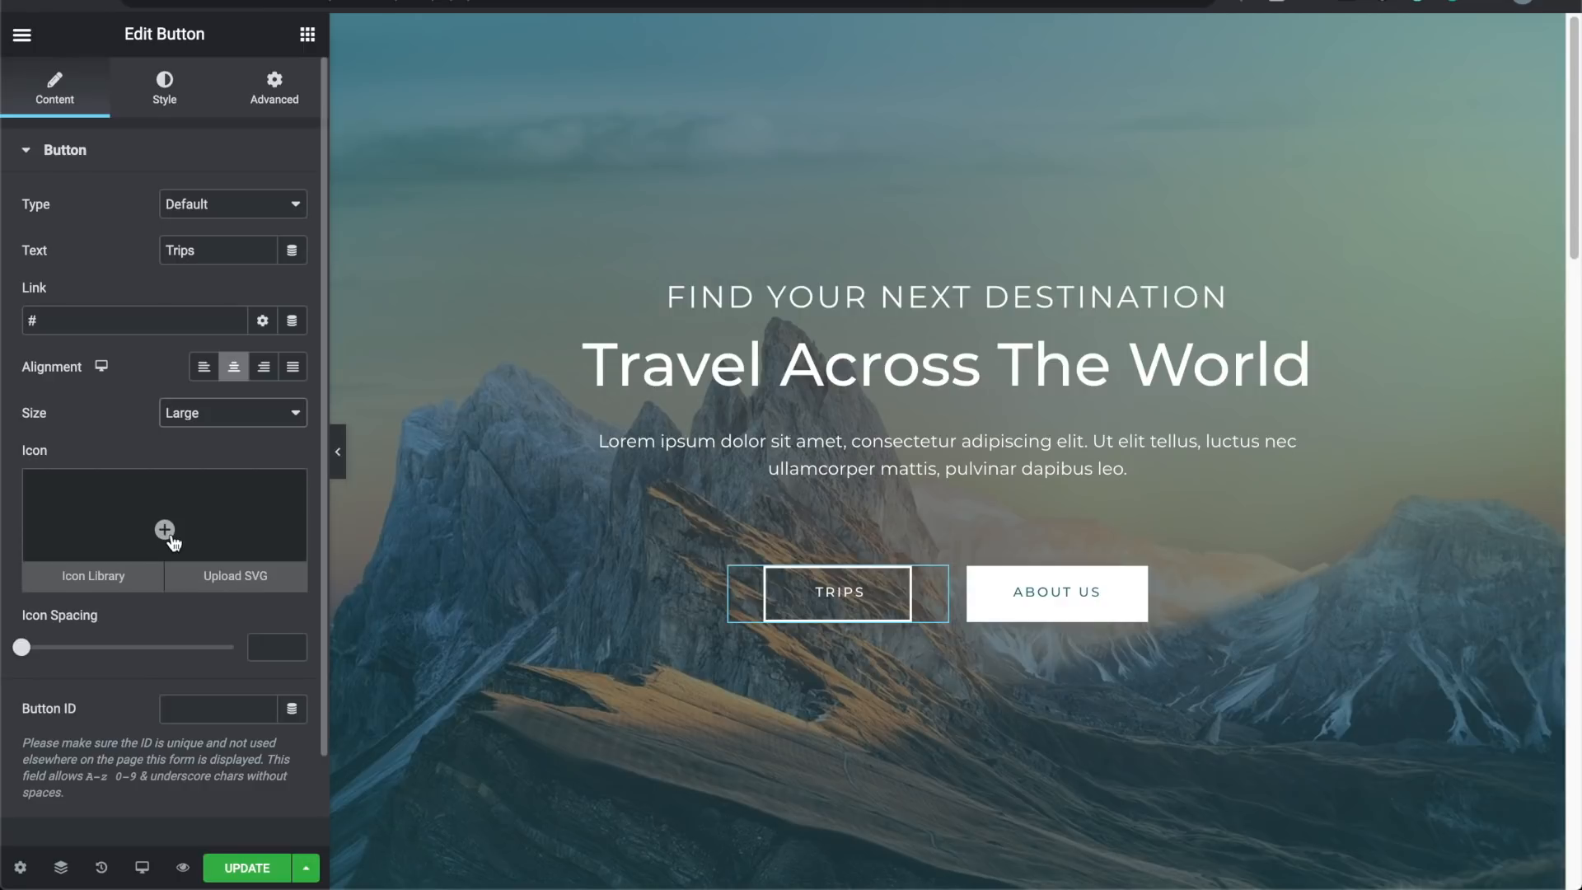
Step: Insert the Chevron right icon, found by searching 'right' in the Icon Library, into the Trips button
click(120, 581)
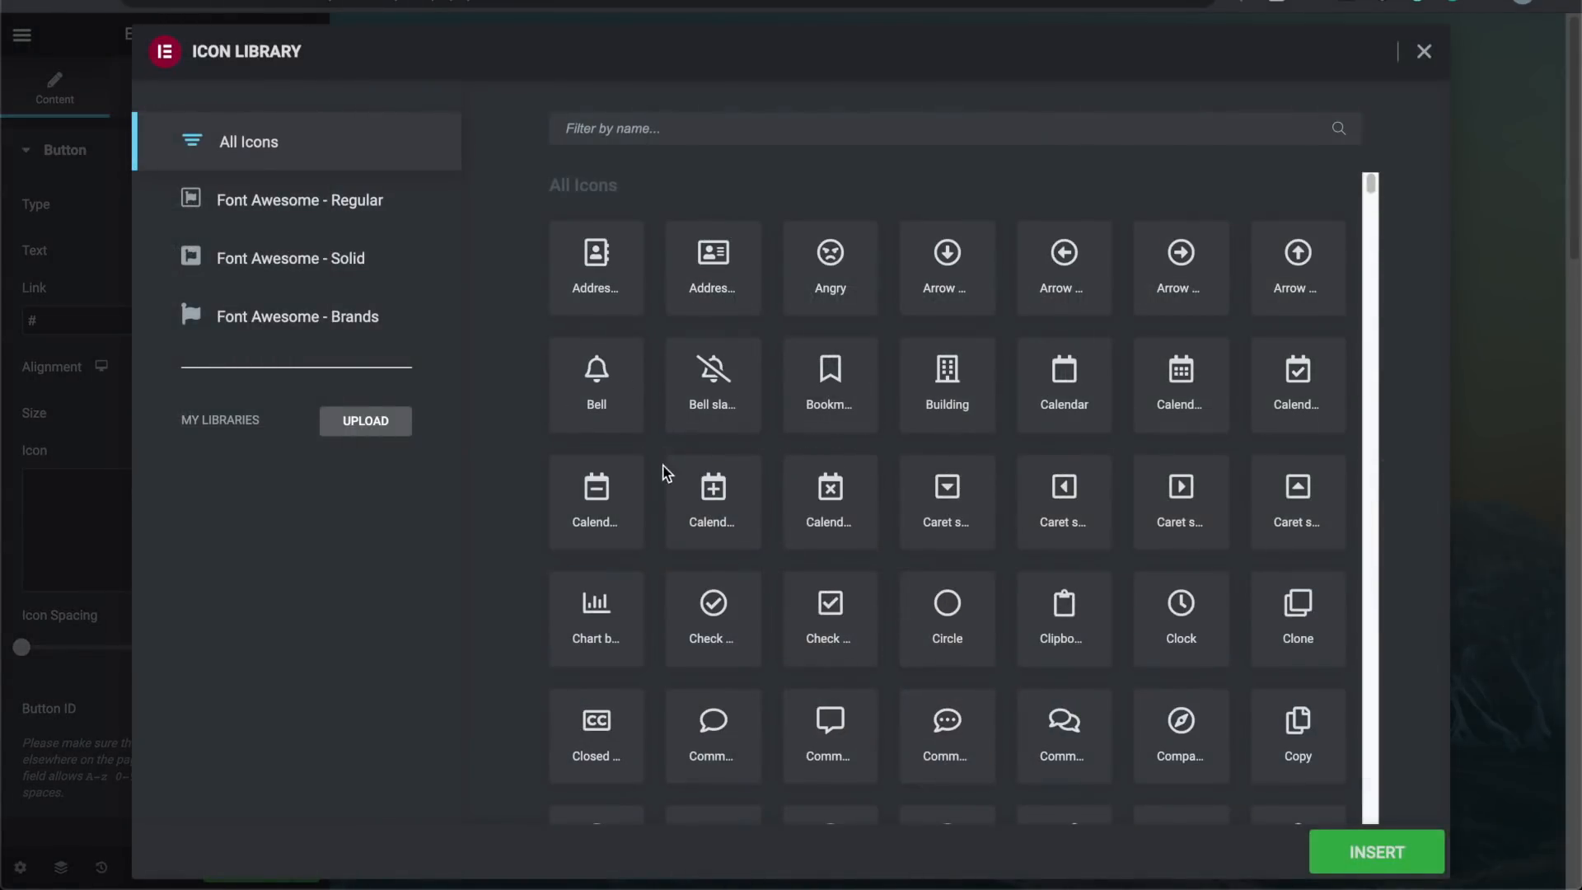
scroll(667, 493, down, 3)
scroll(667, 492, up, 3)
click(666, 130)
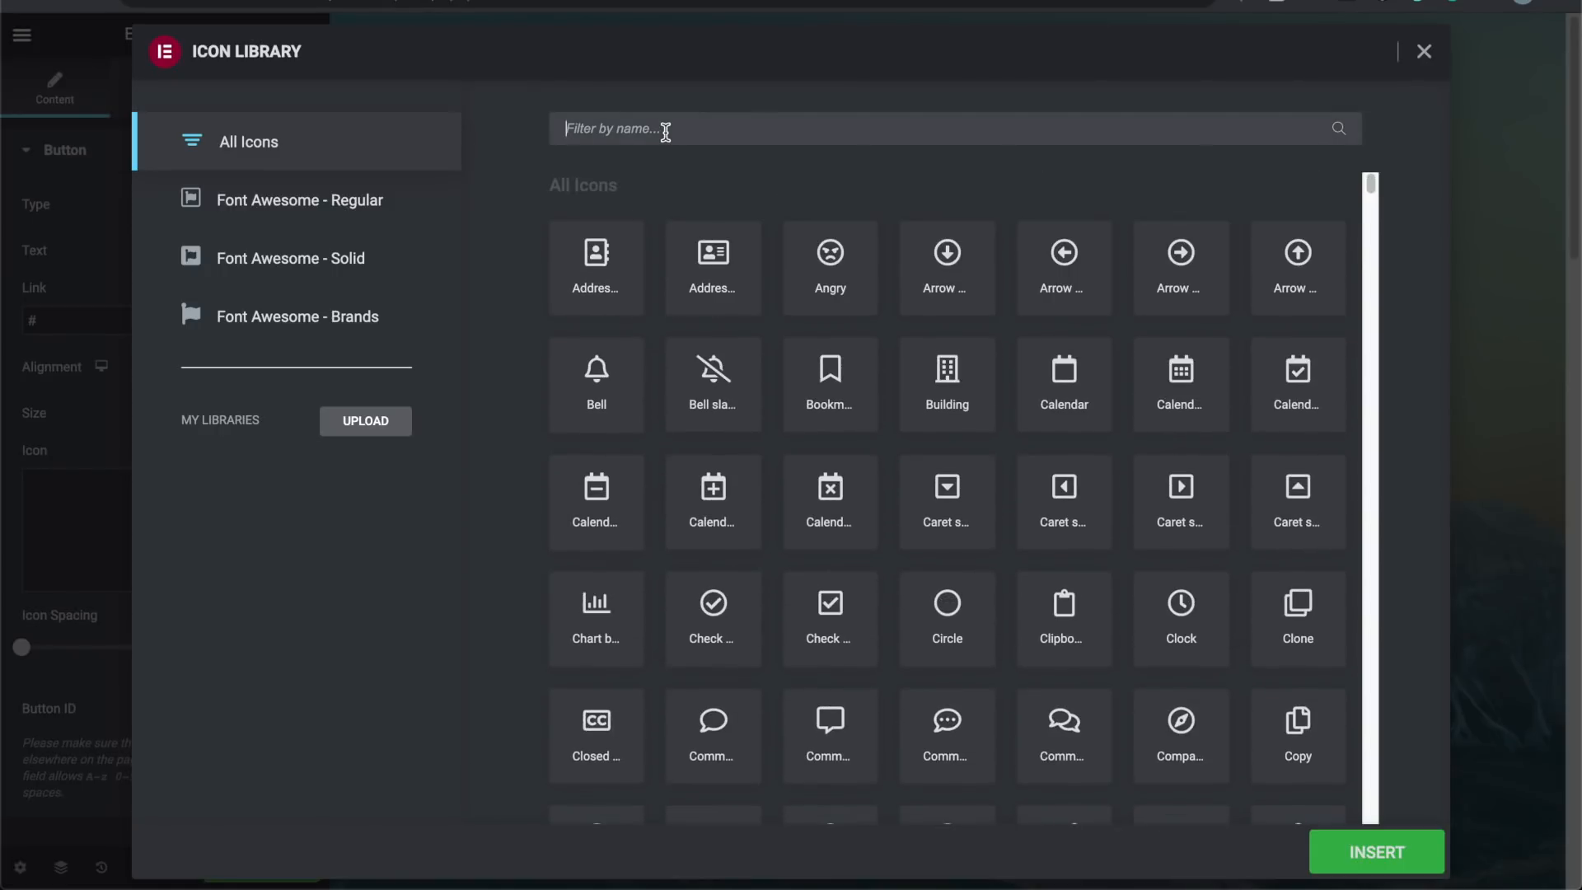
text(right arrow)
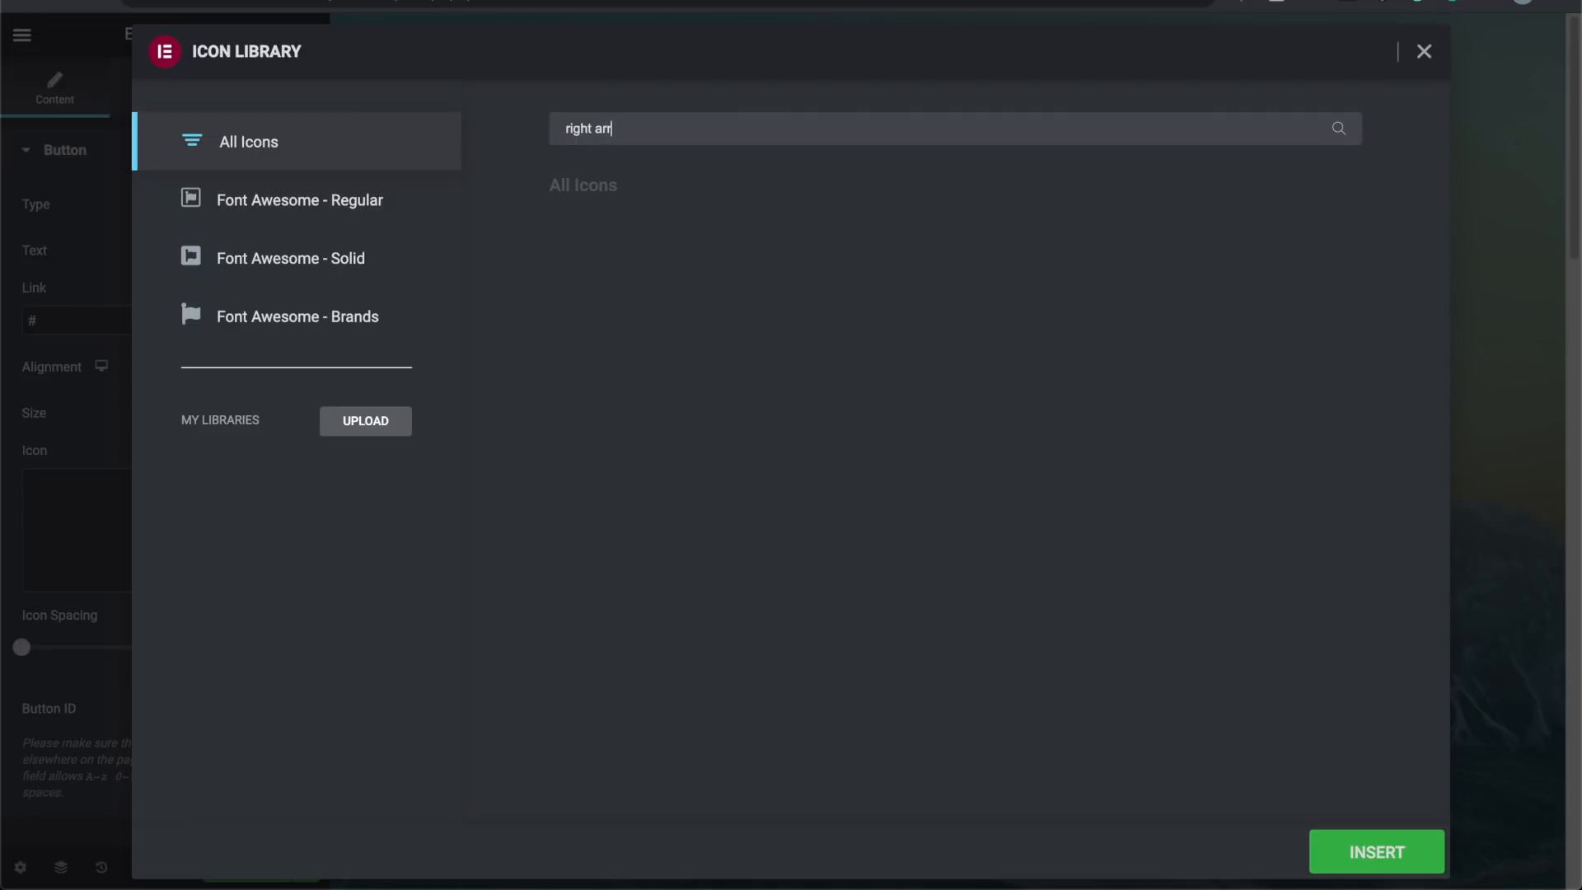
key(BackSpace)
key(BackSpace)
key(BackSpace)
key(BackSpace)
key(BackSpace)
key(BackSpace)
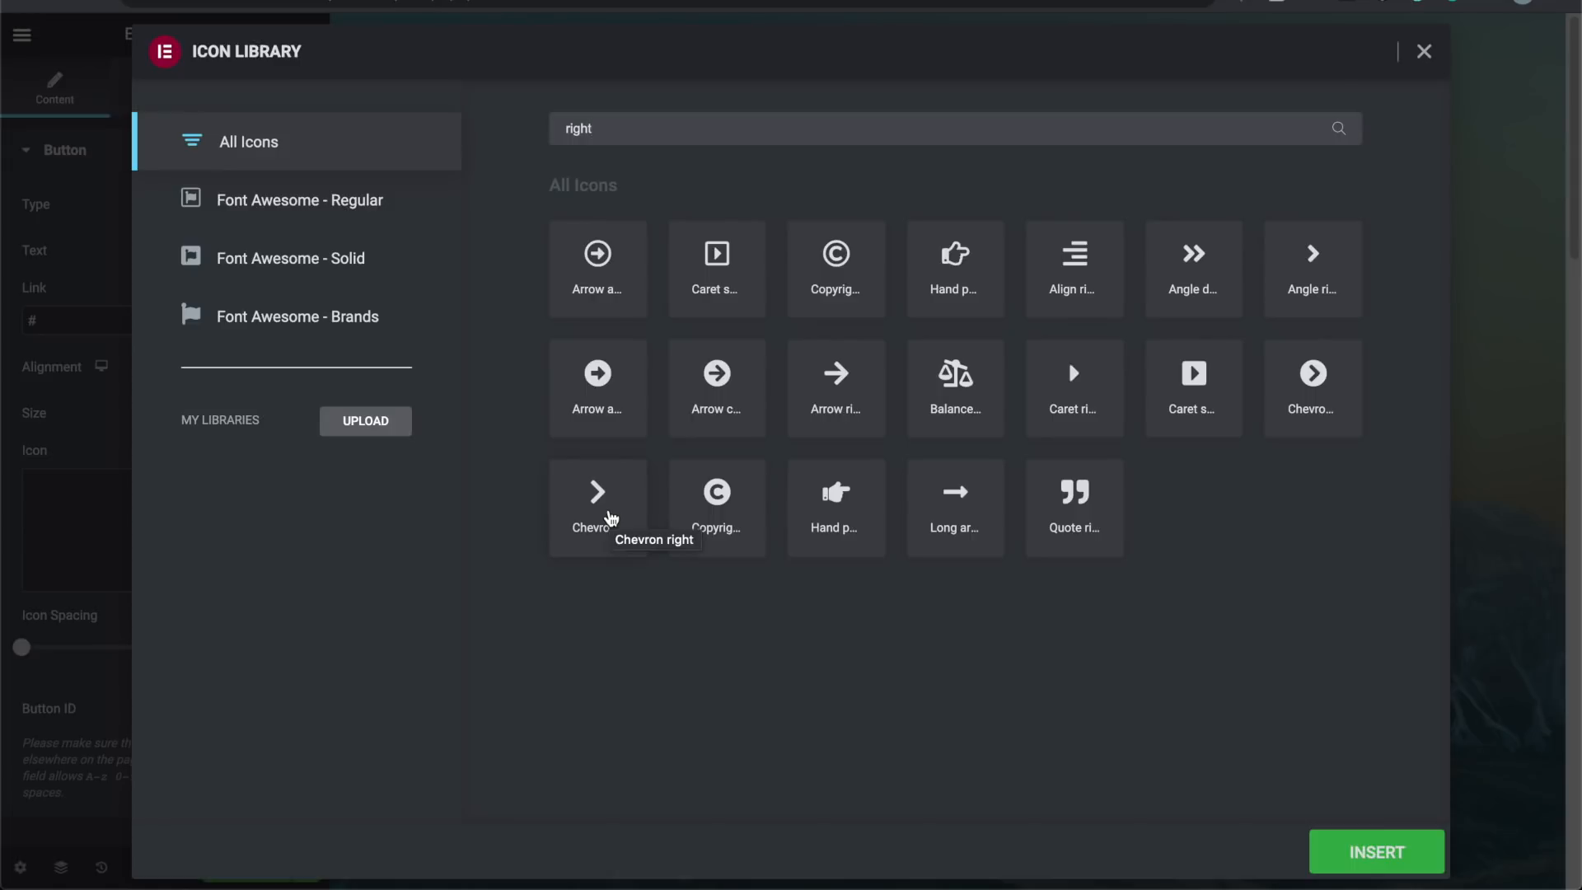
click(610, 517)
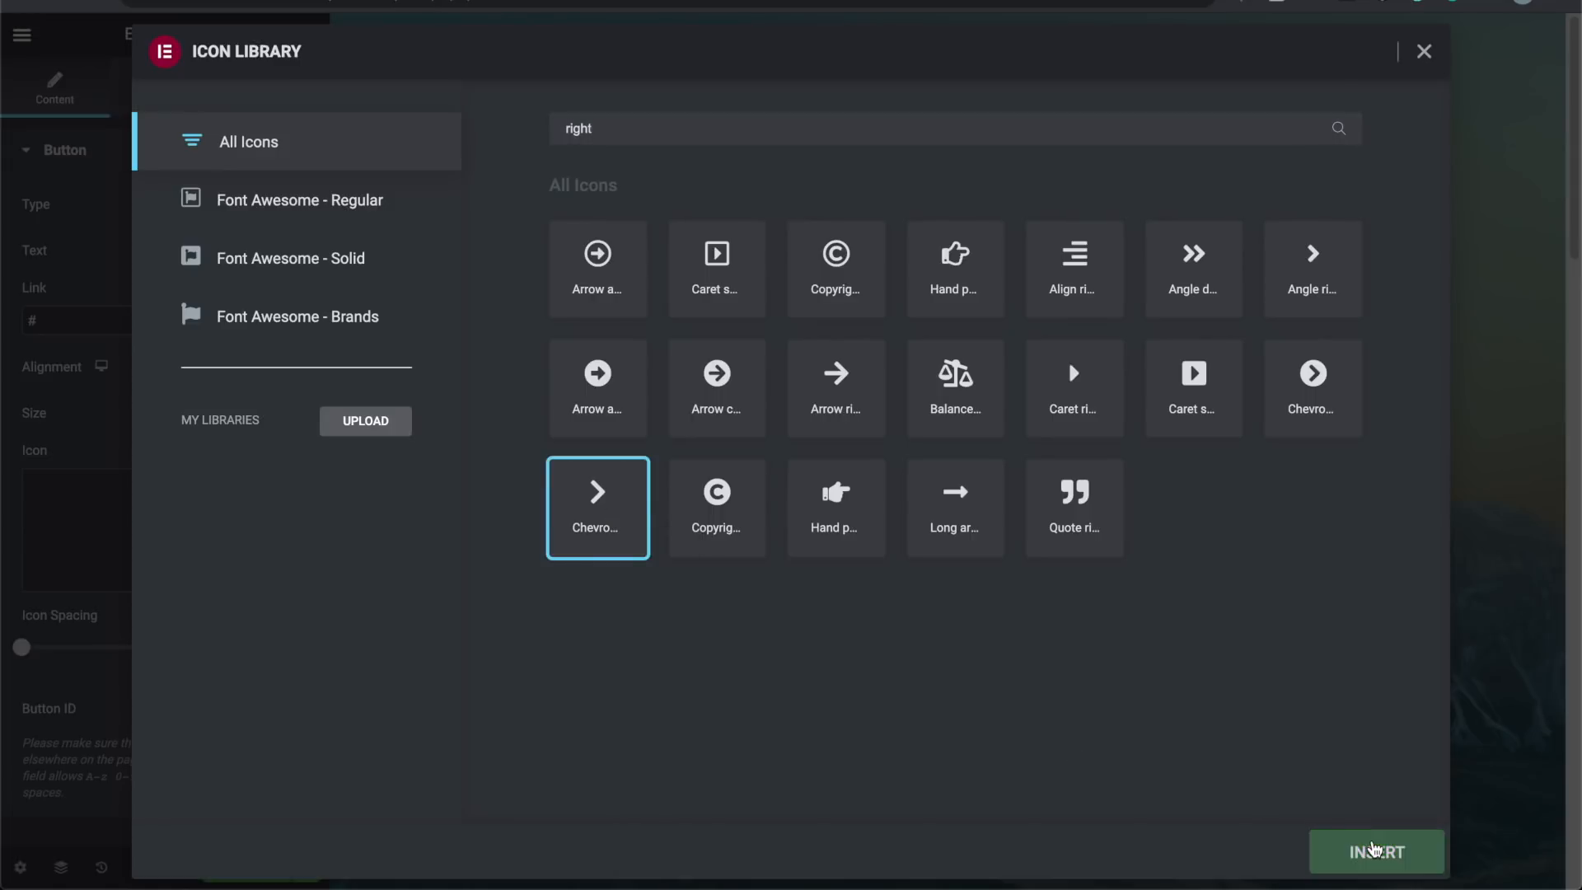
click(1374, 849)
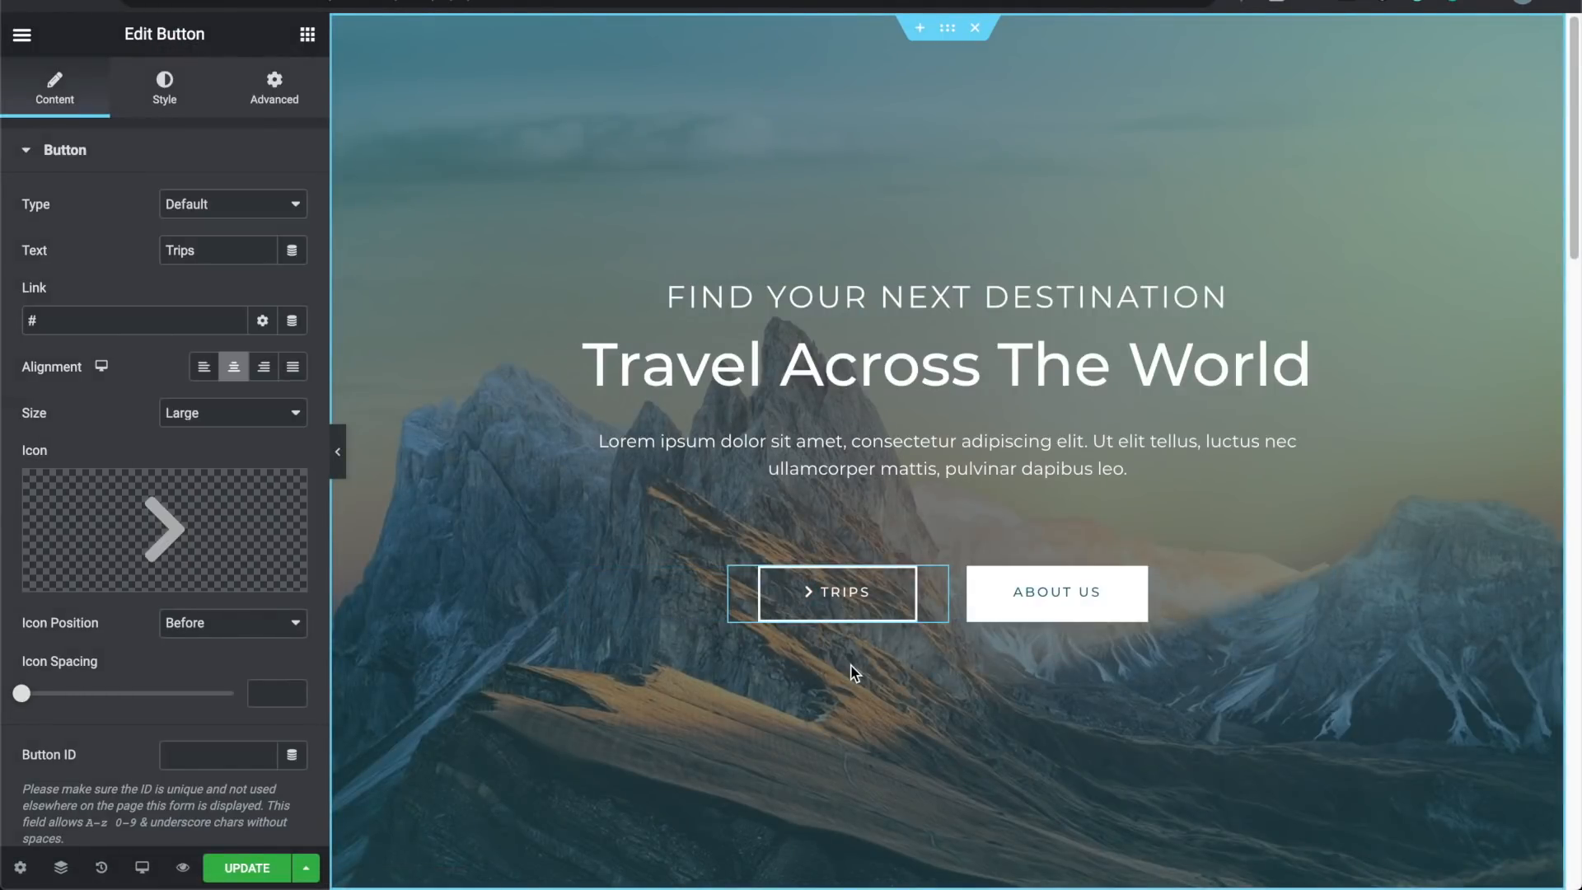
Step: Place the chevron after the Trips label with 10 px icon spacing
mouse_move(192, 544)
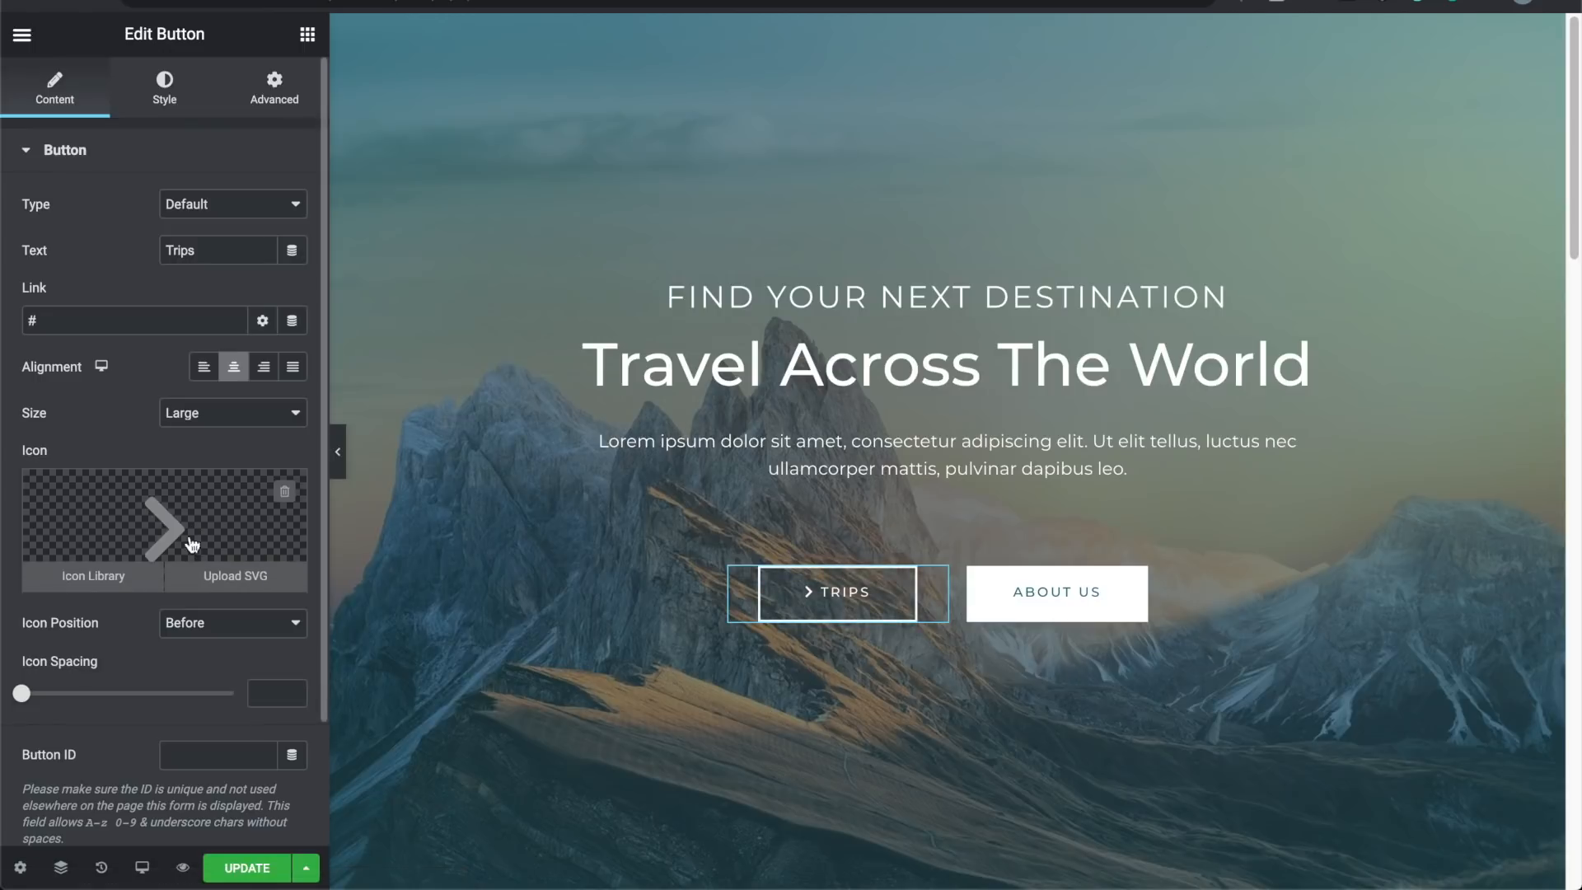
click(213, 628)
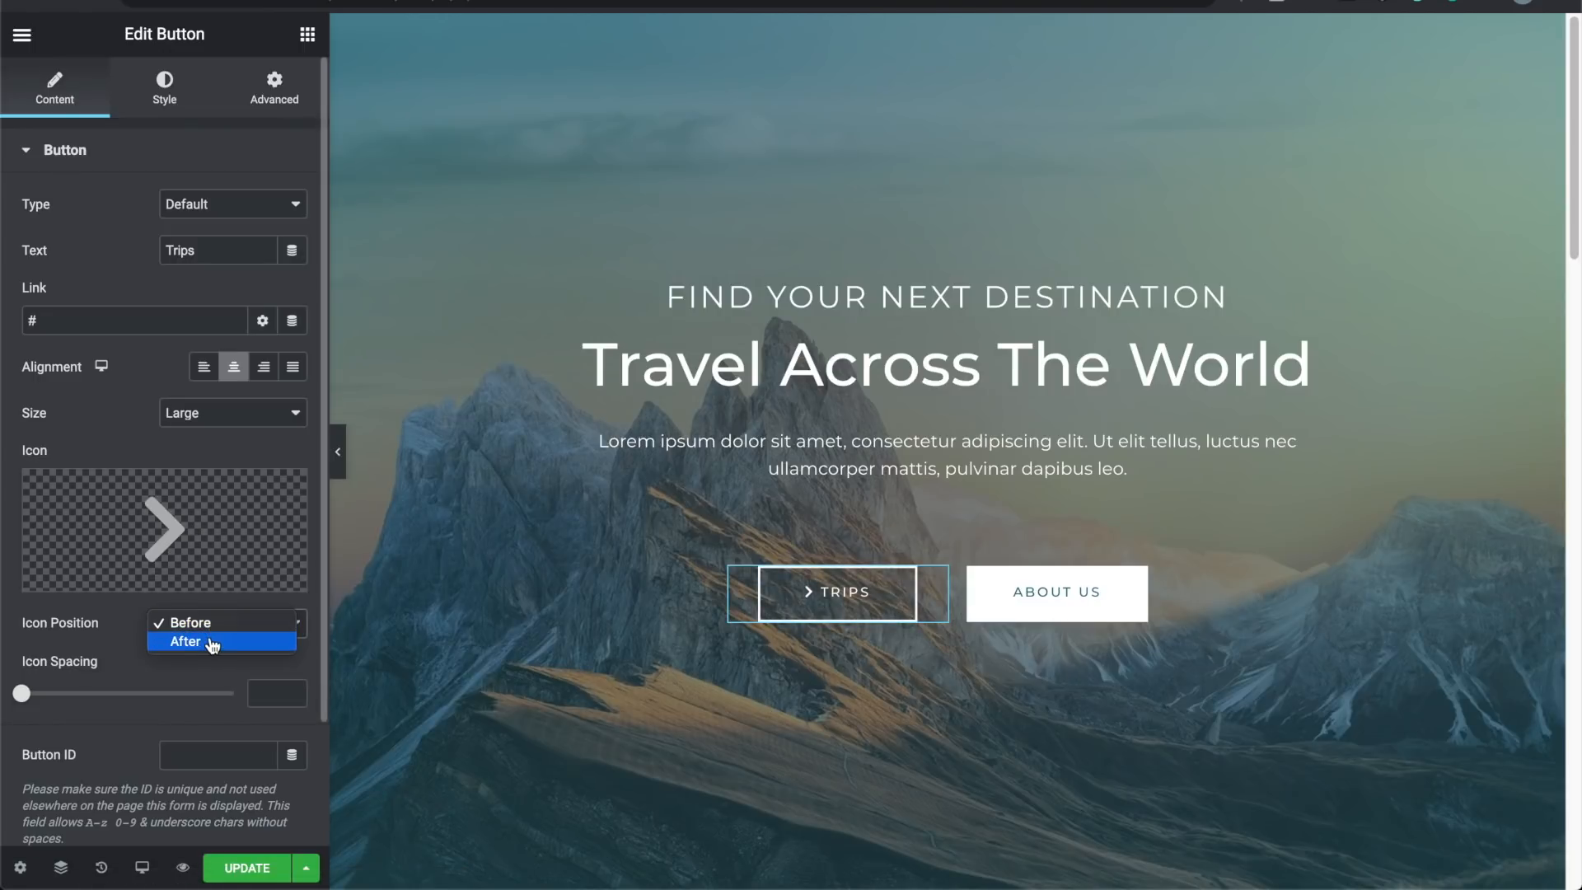
click(212, 642)
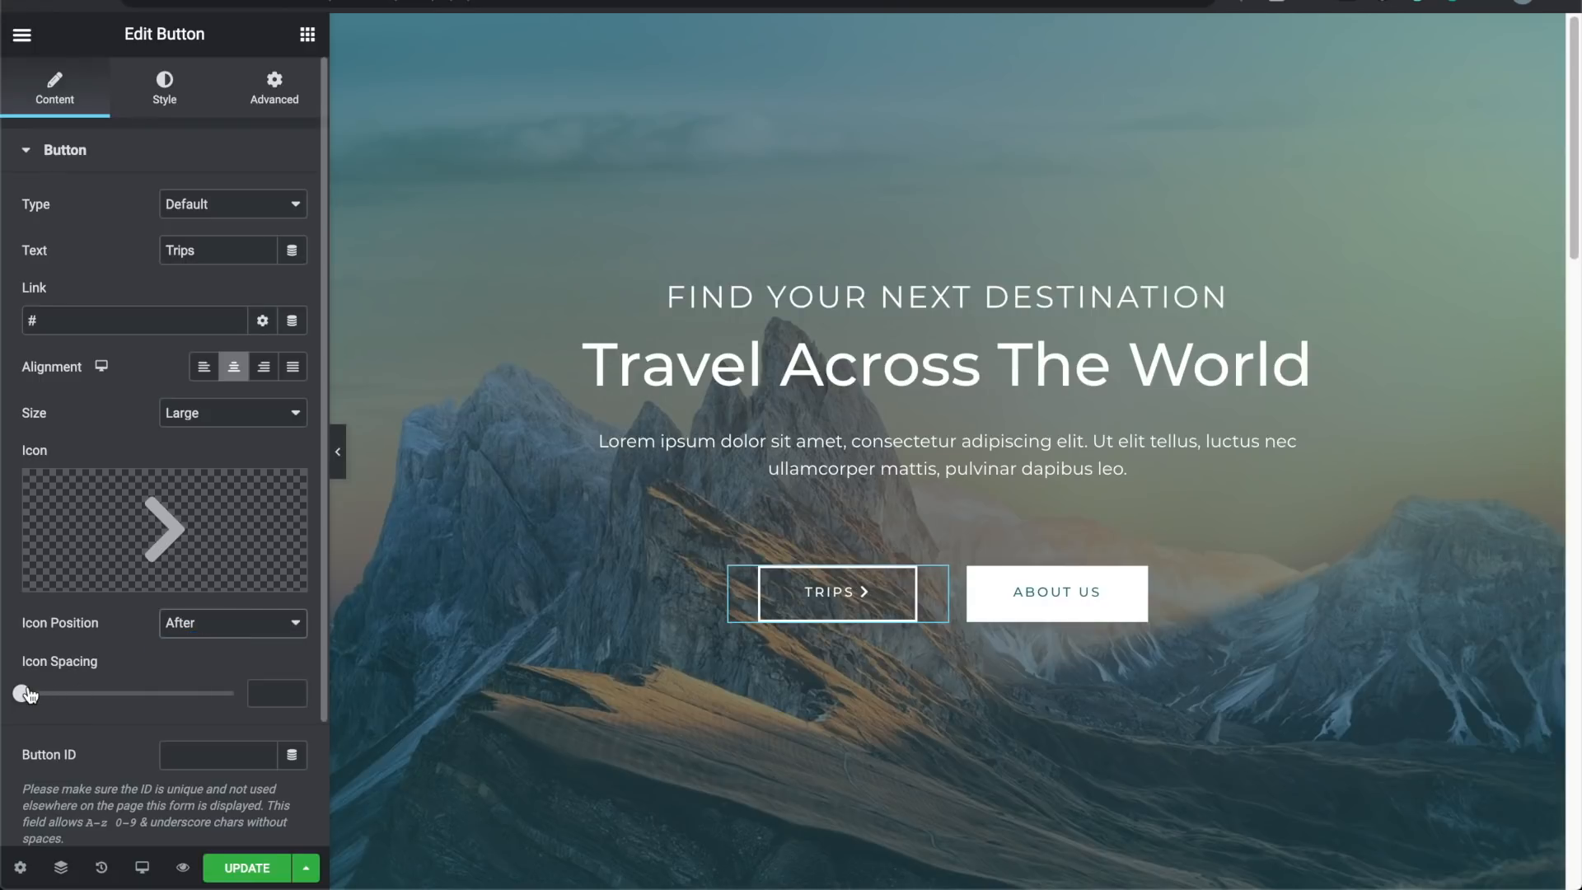
drag(29, 697, 72, 694)
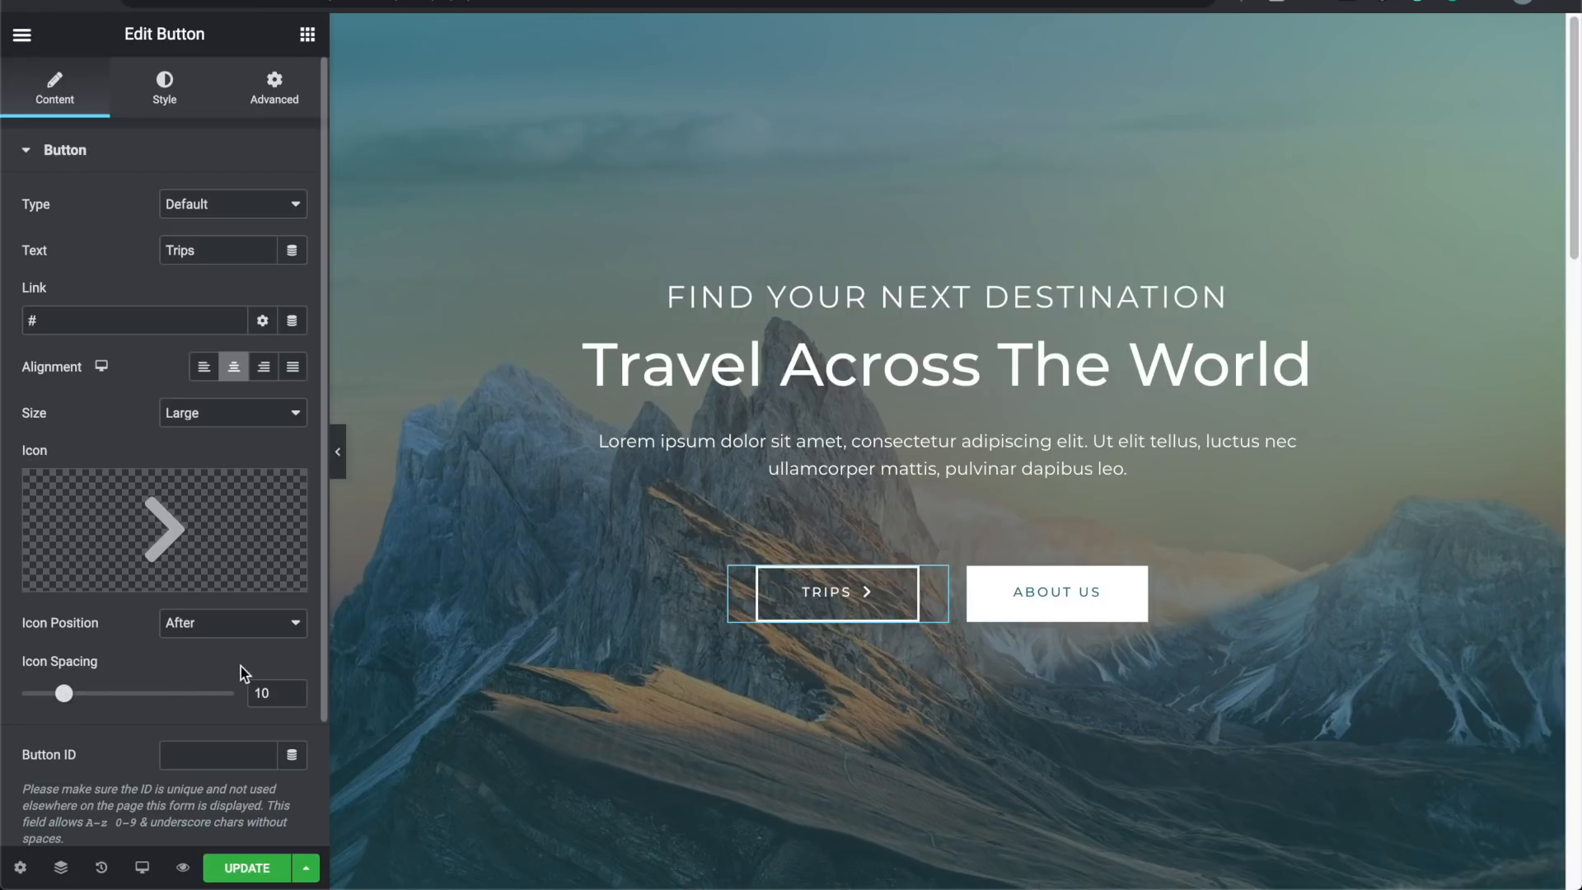
scroll(240, 646, down, 3)
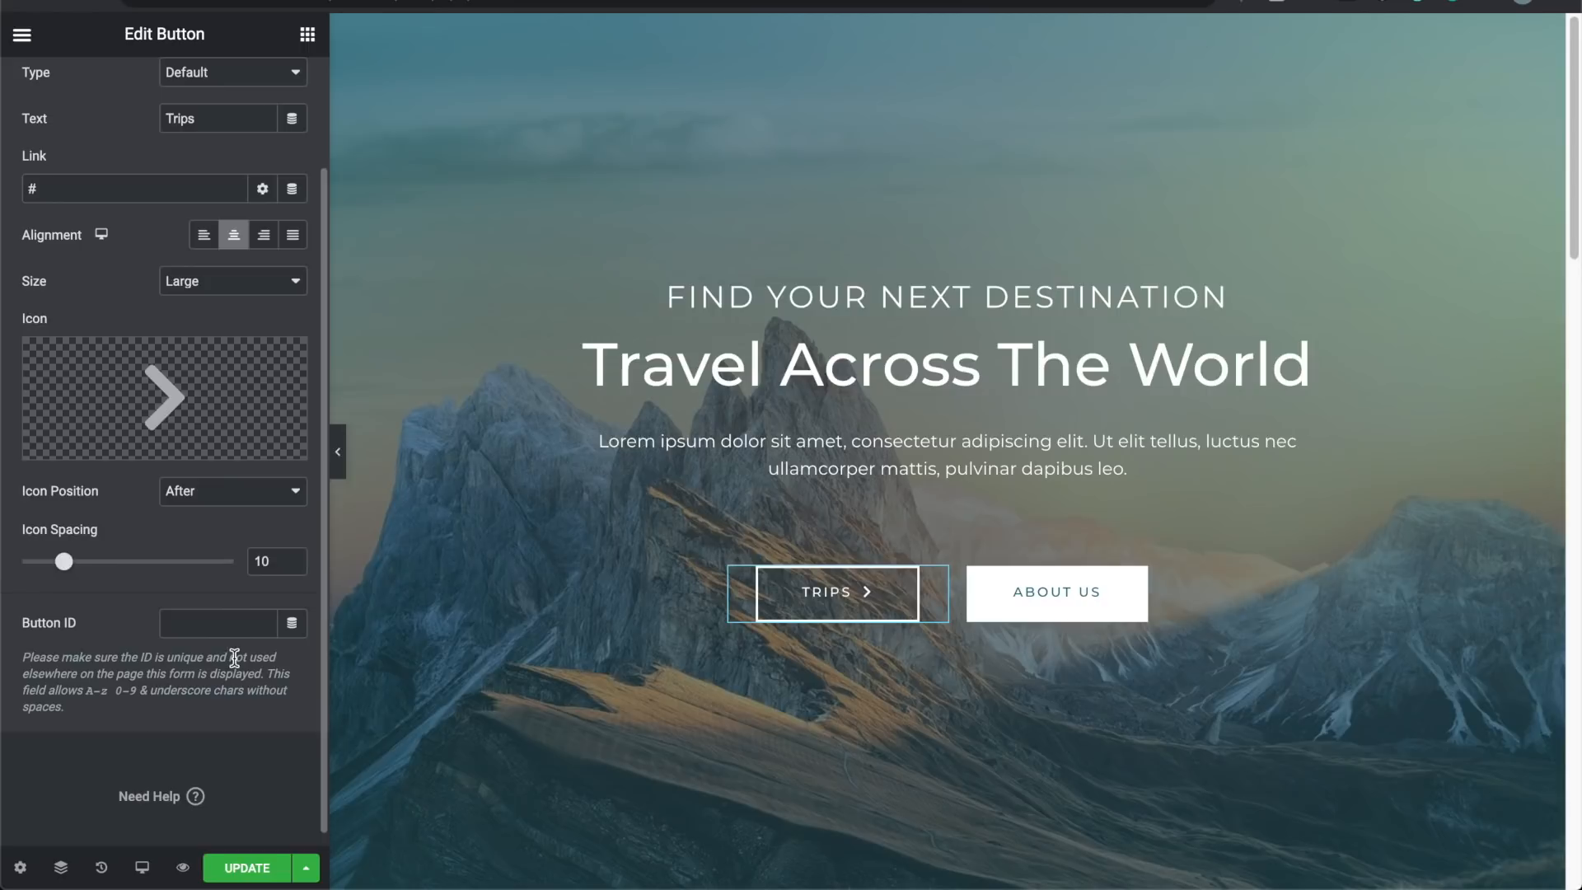
scroll(236, 660, up, 3)
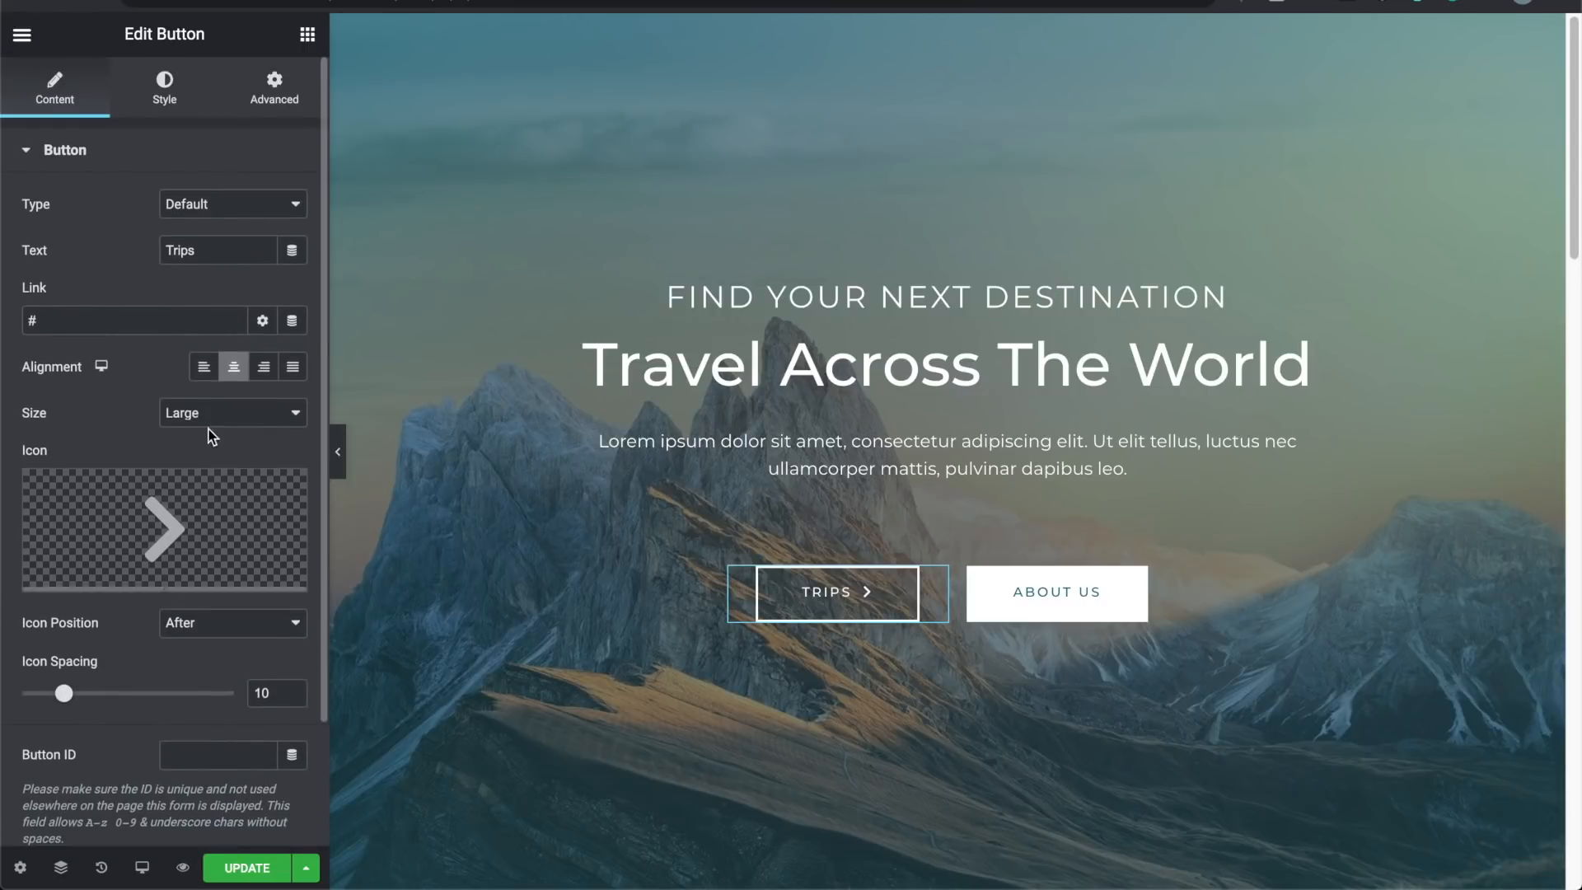
click(1097, 604)
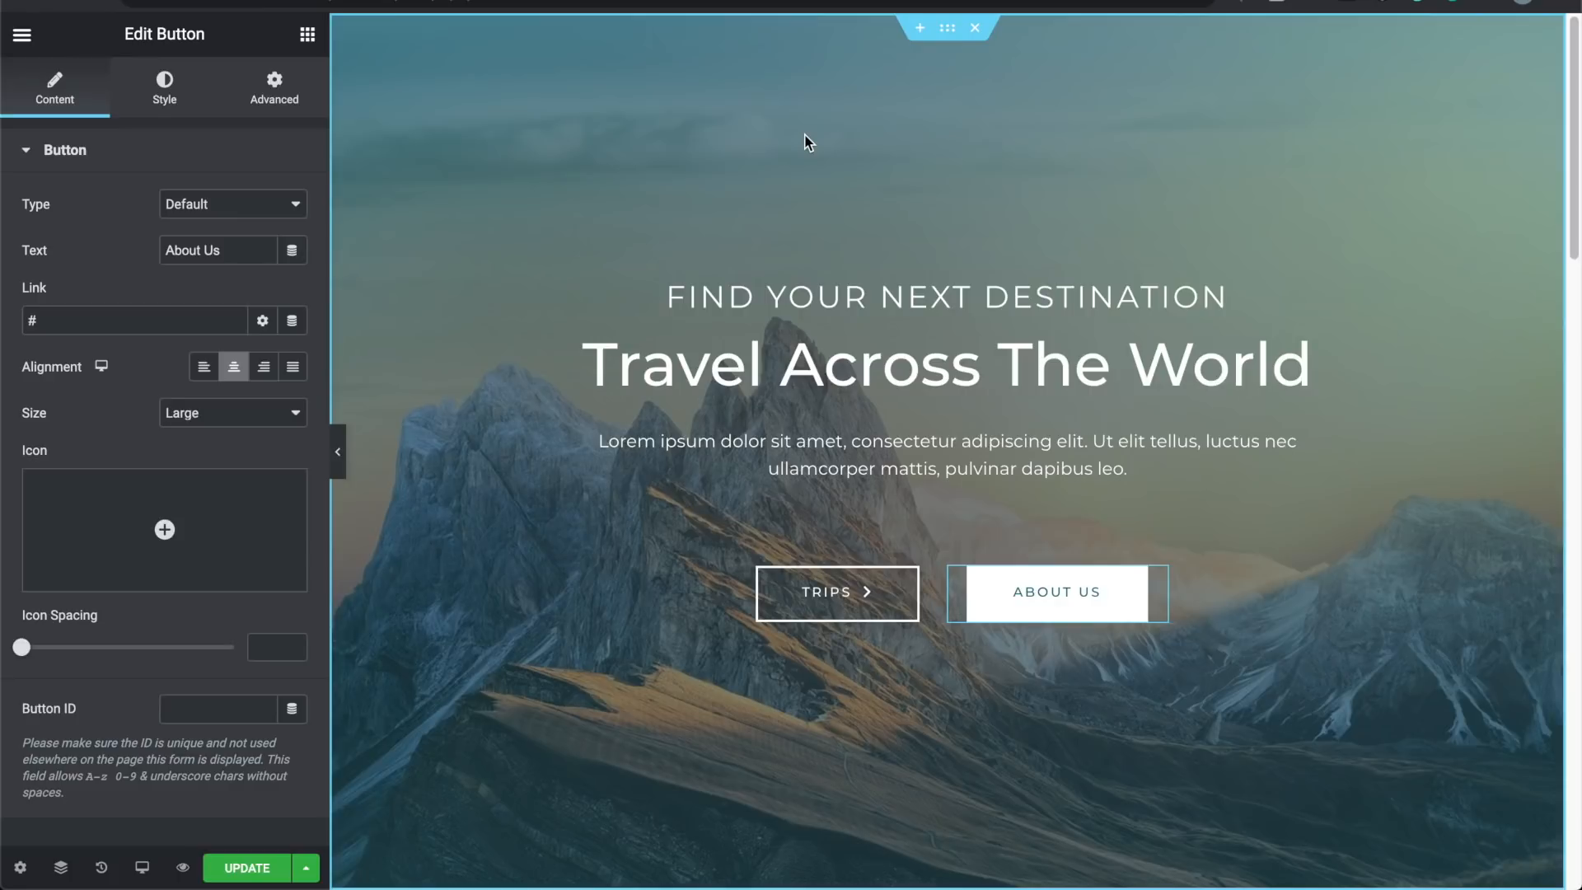
Step: Delete the mountain background image from the hero section, leaving a plain backdrop
click(950, 29)
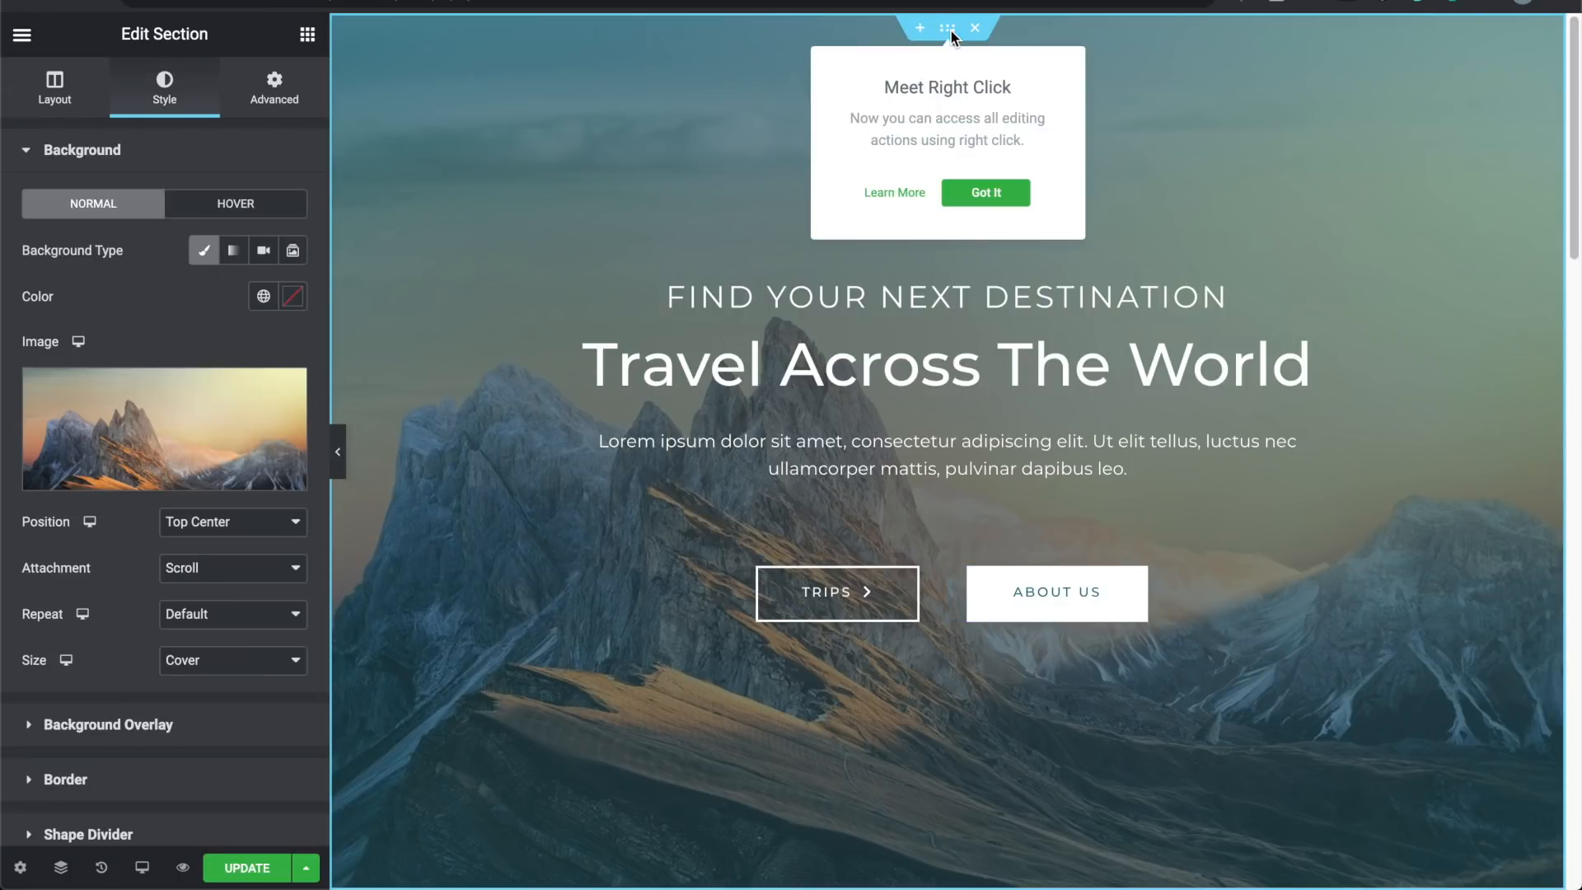
click(983, 194)
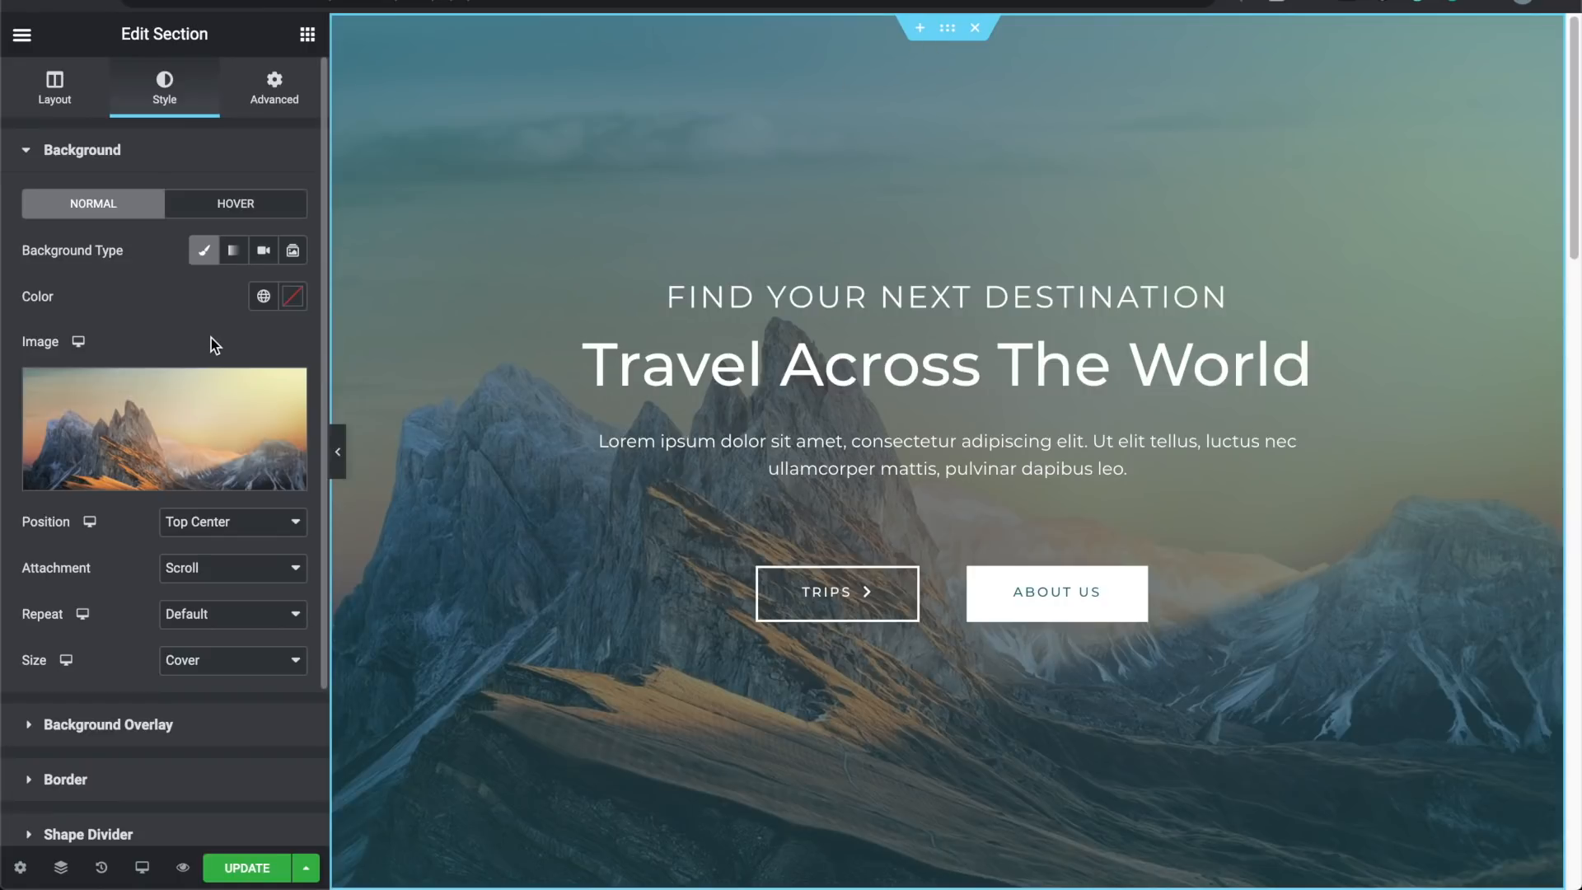
mouse_move(196, 408)
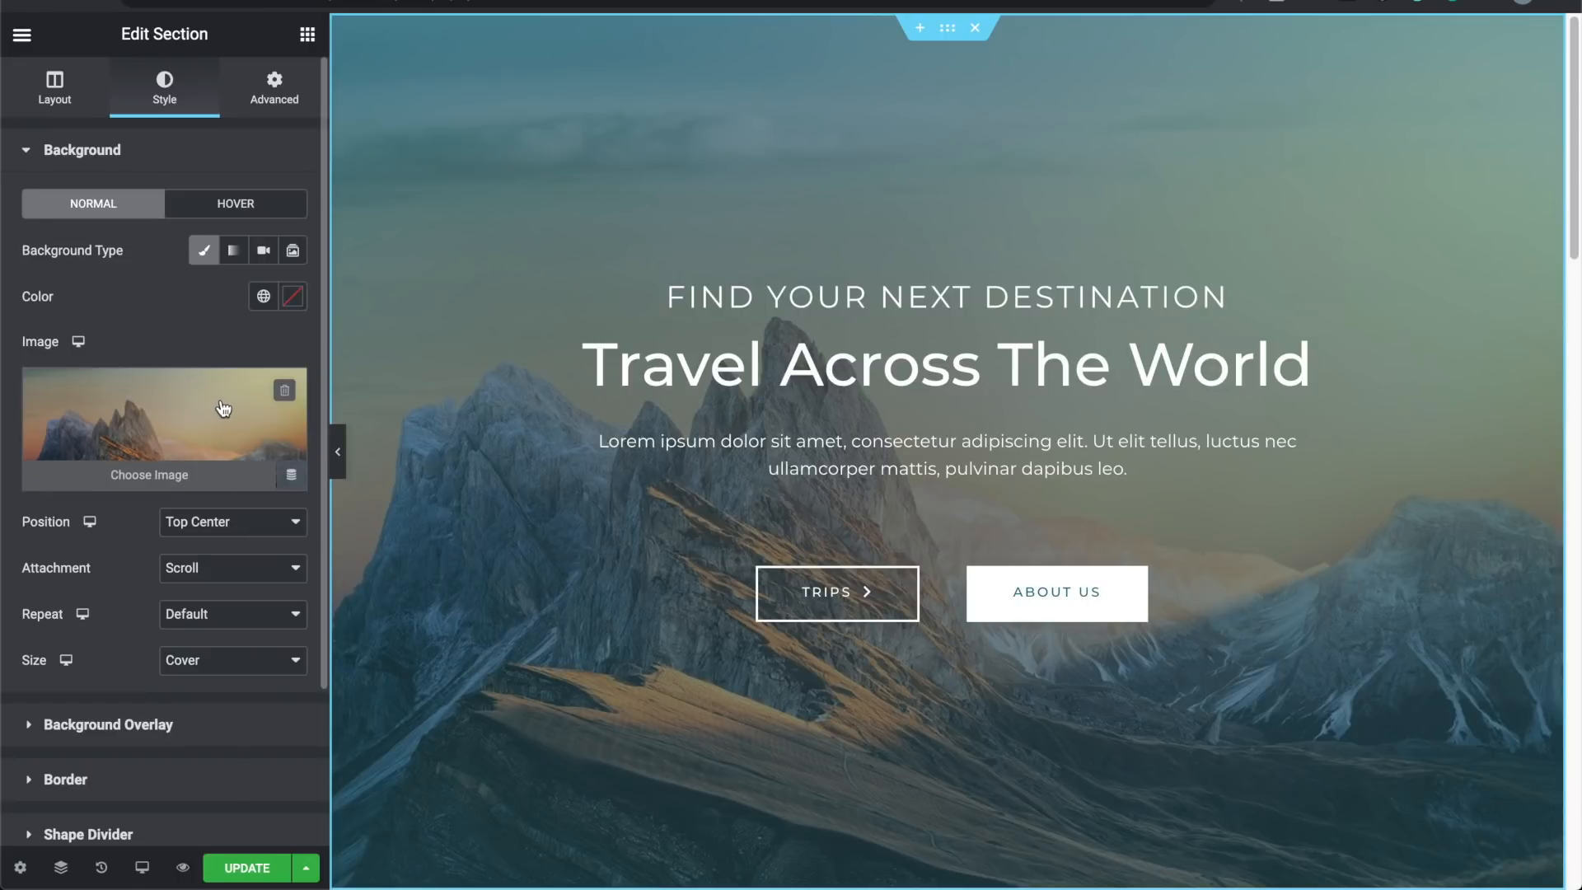
click(285, 394)
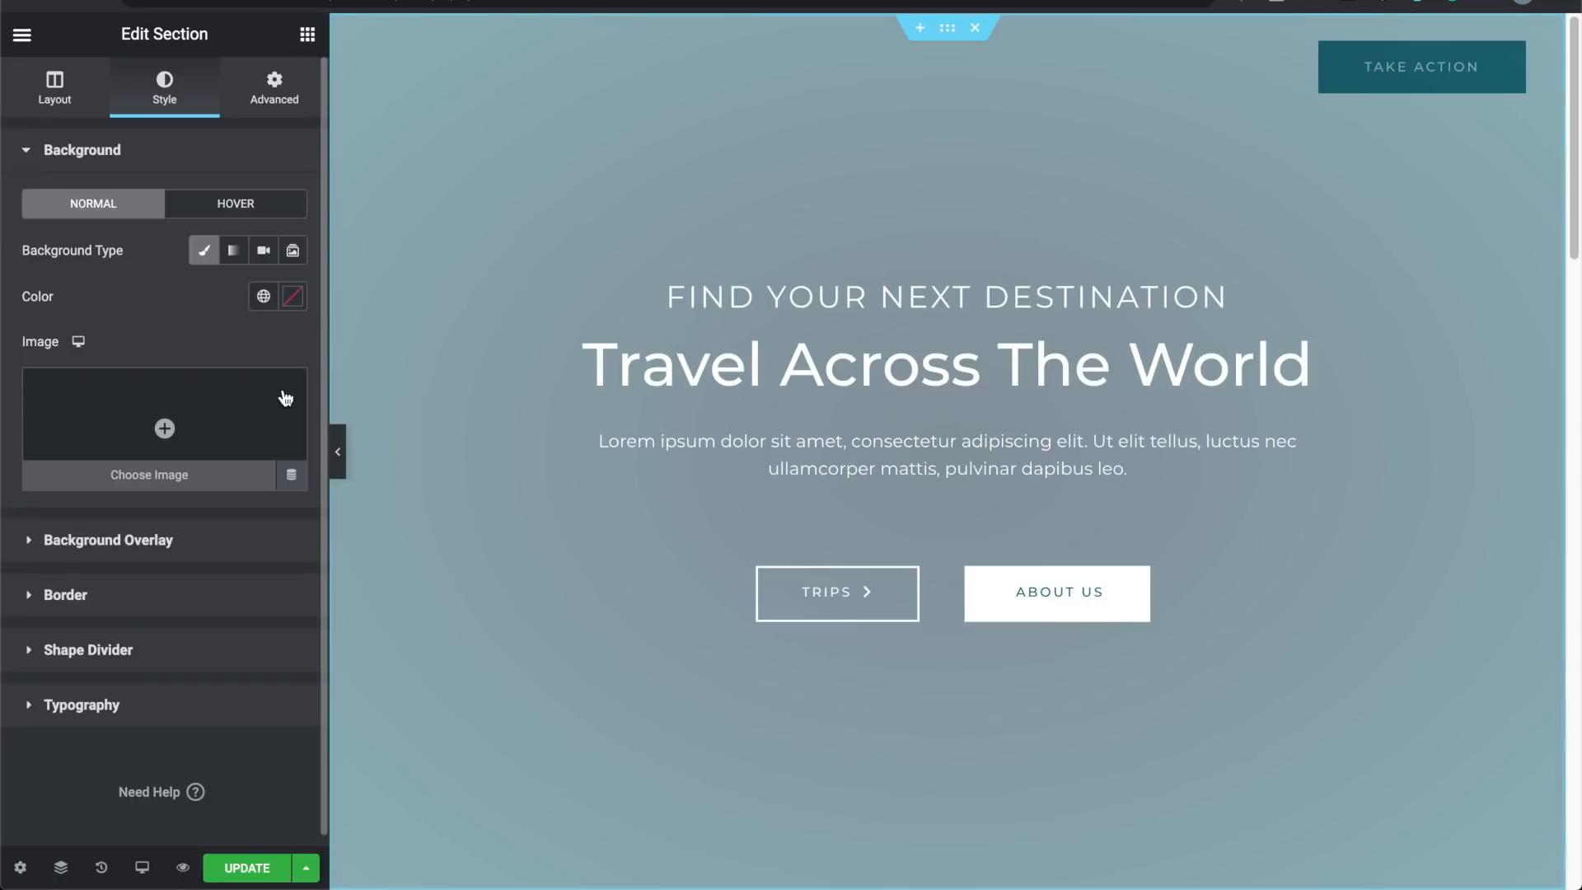
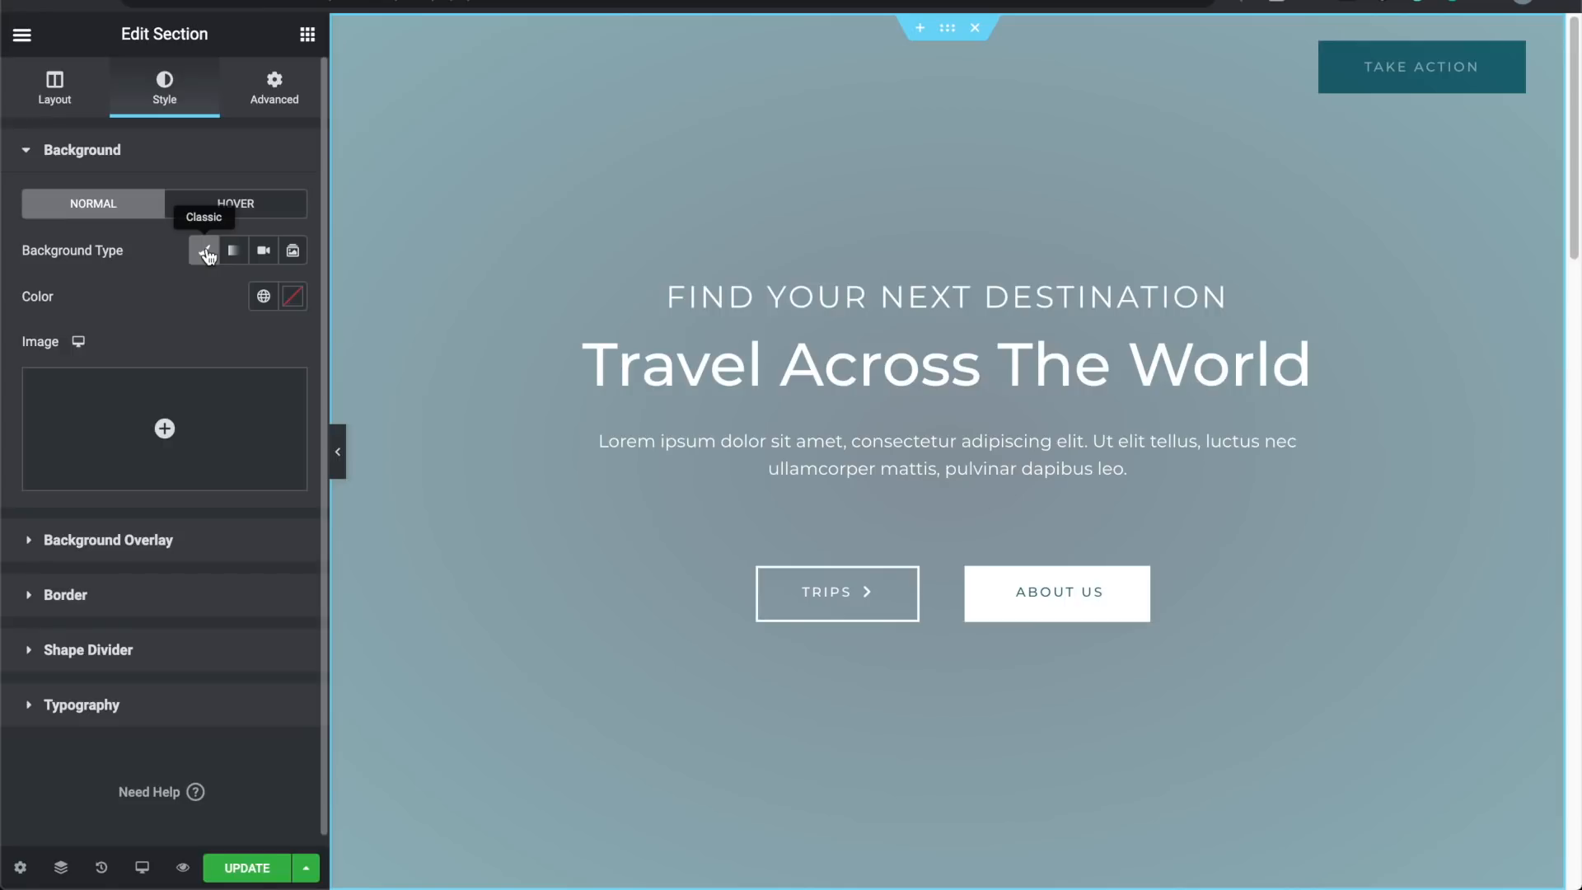
Step: Set the hero section's Classic background colour to pure red #FF0000
click(292, 297)
mouse_move(239, 428)
mouse_down()
mouse_move(308, 369)
mouse_move(236, 470)
mouse_move(298, 368)
mouse_up()
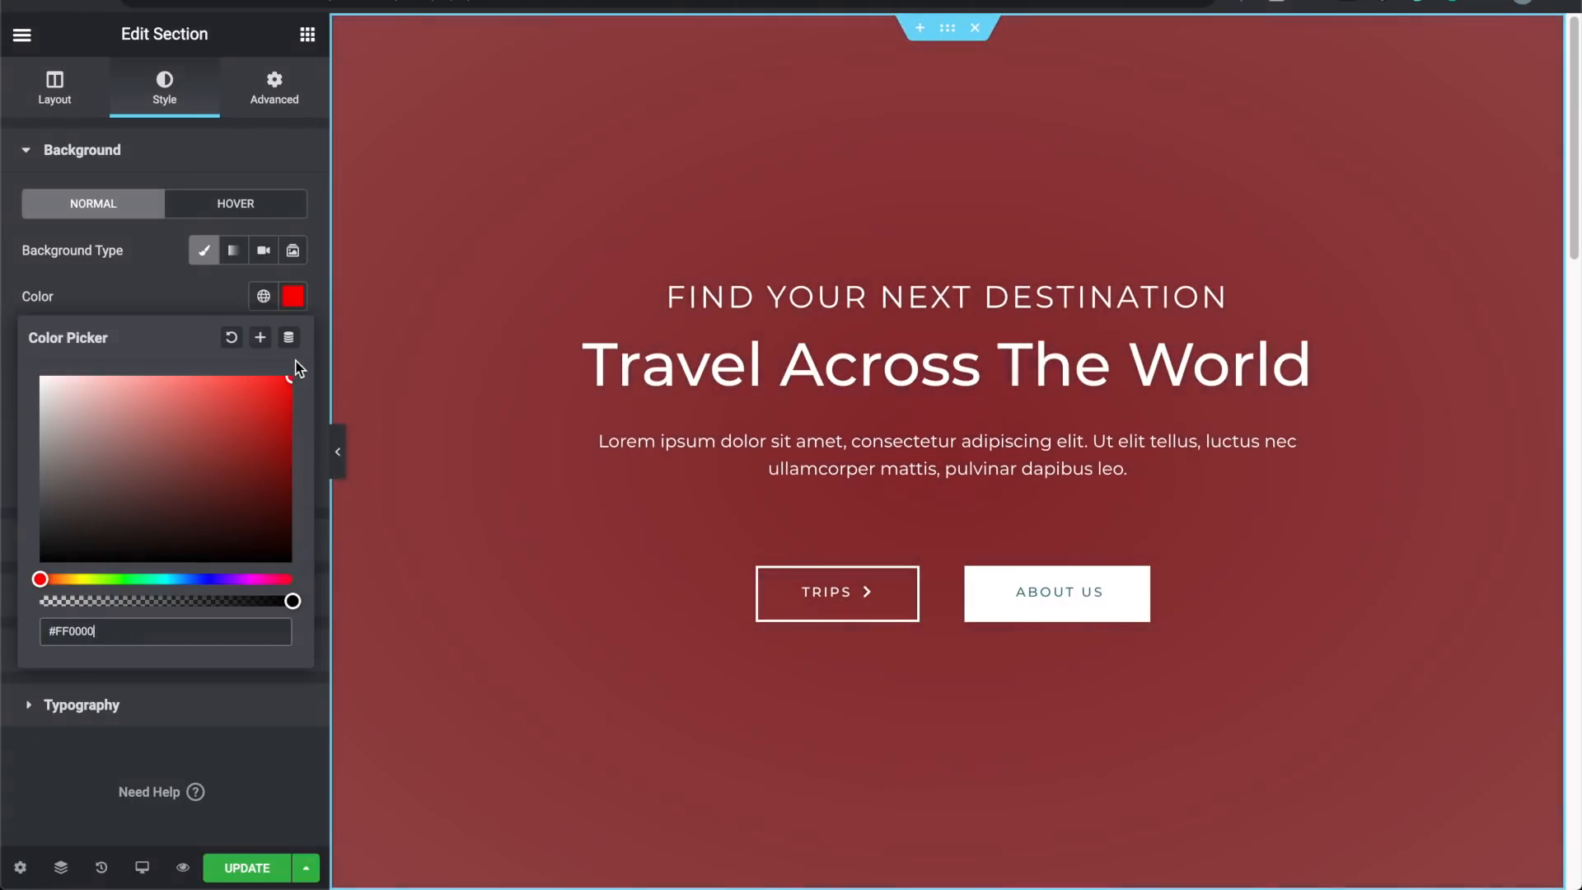
click(191, 294)
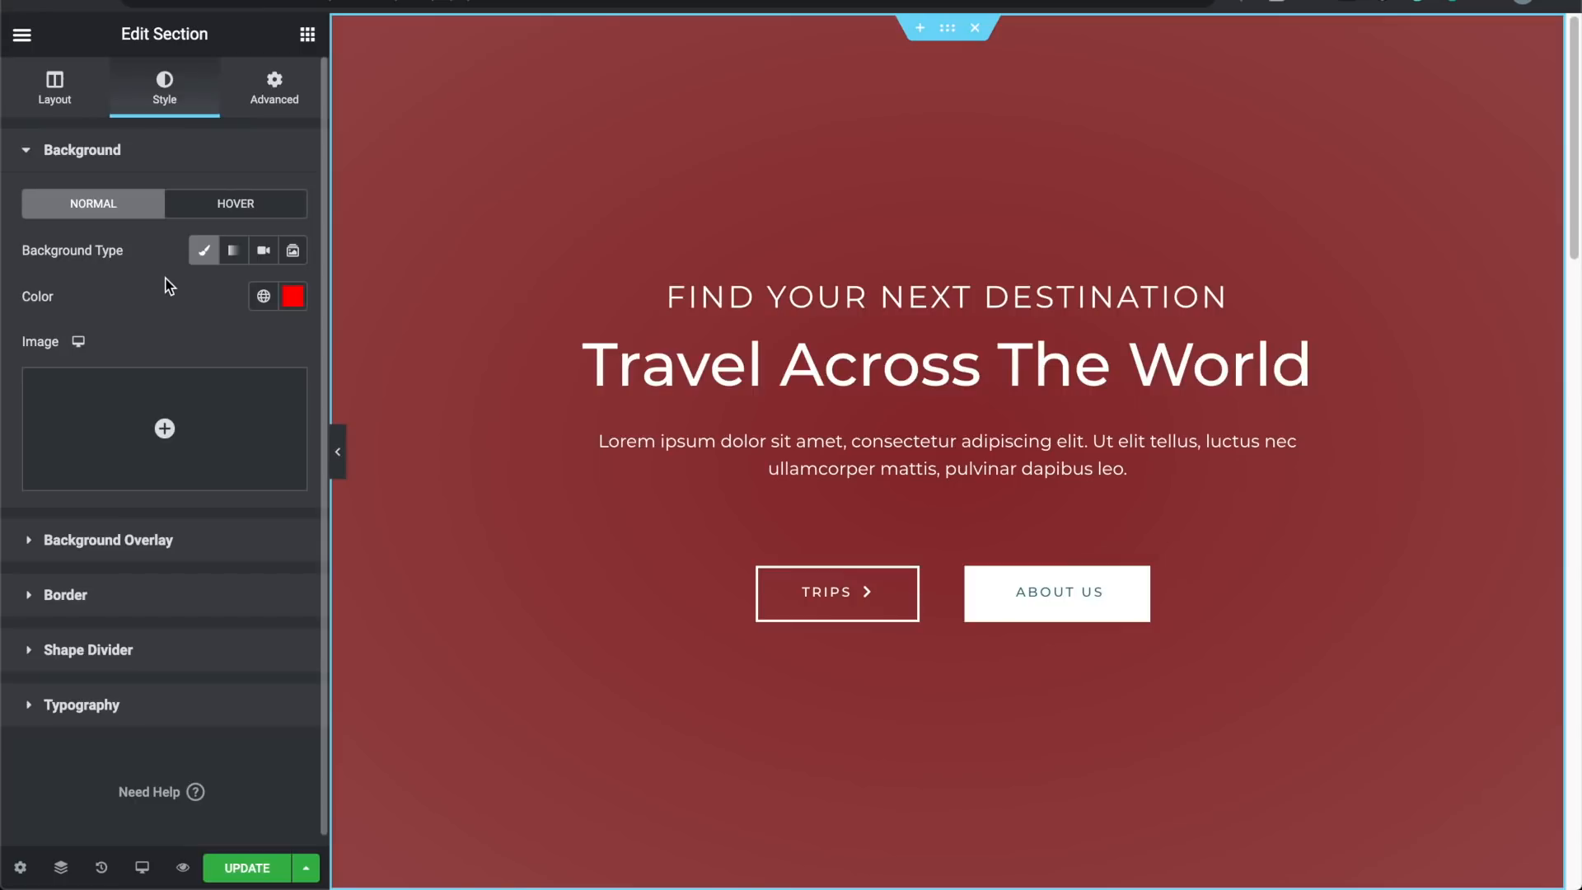
click(81, 549)
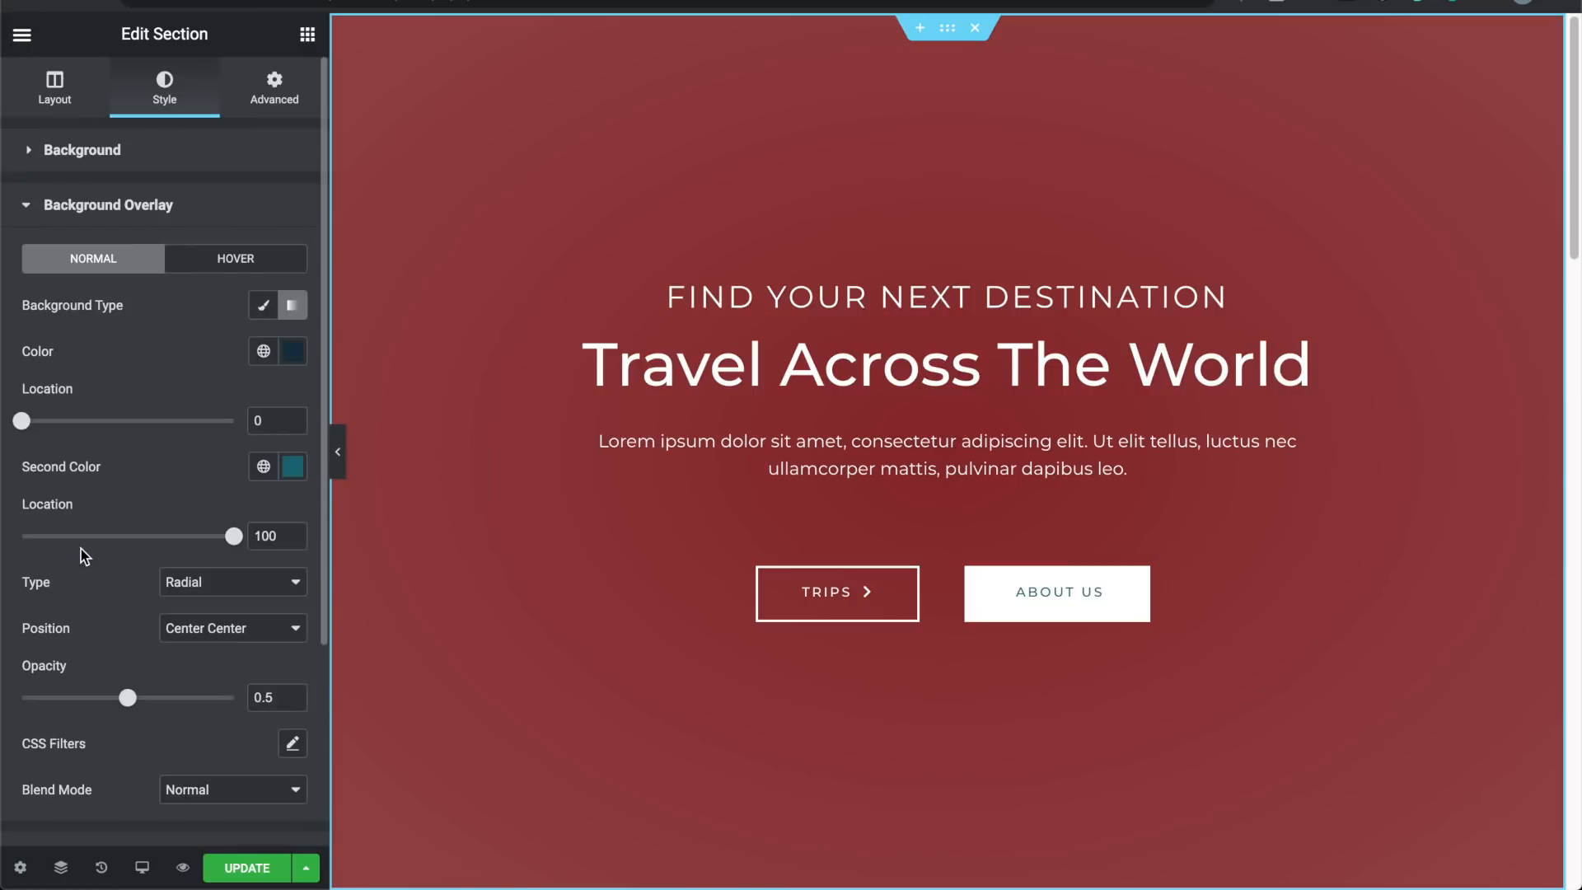
Step: Change the background overlay to a Classic red colour with opacity 0
click(262, 316)
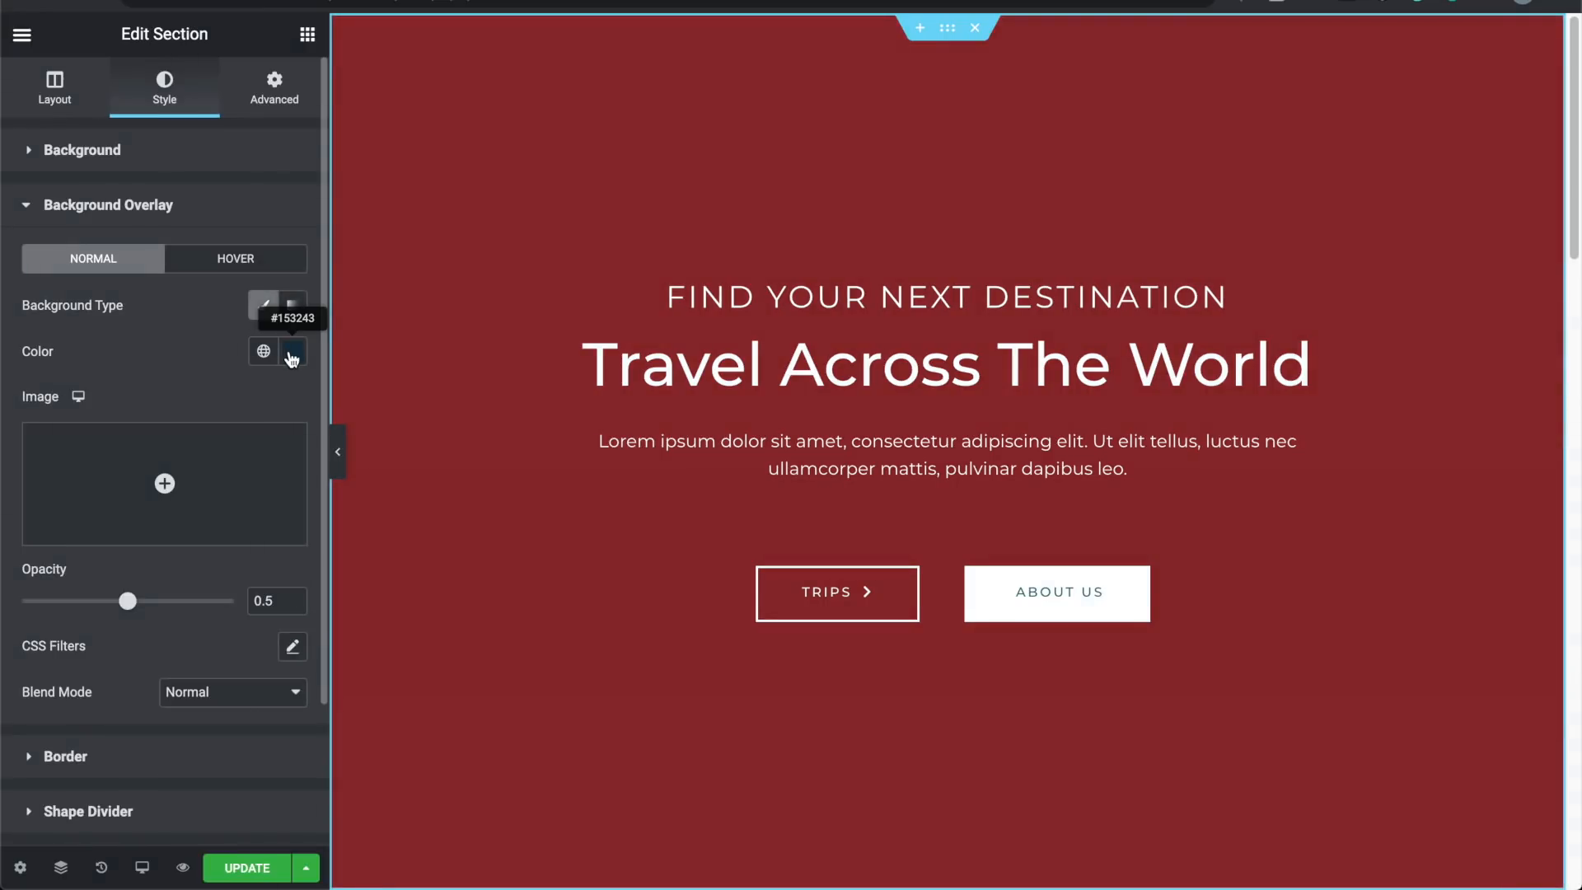
click(293, 349)
drag(231, 633, 320, 640)
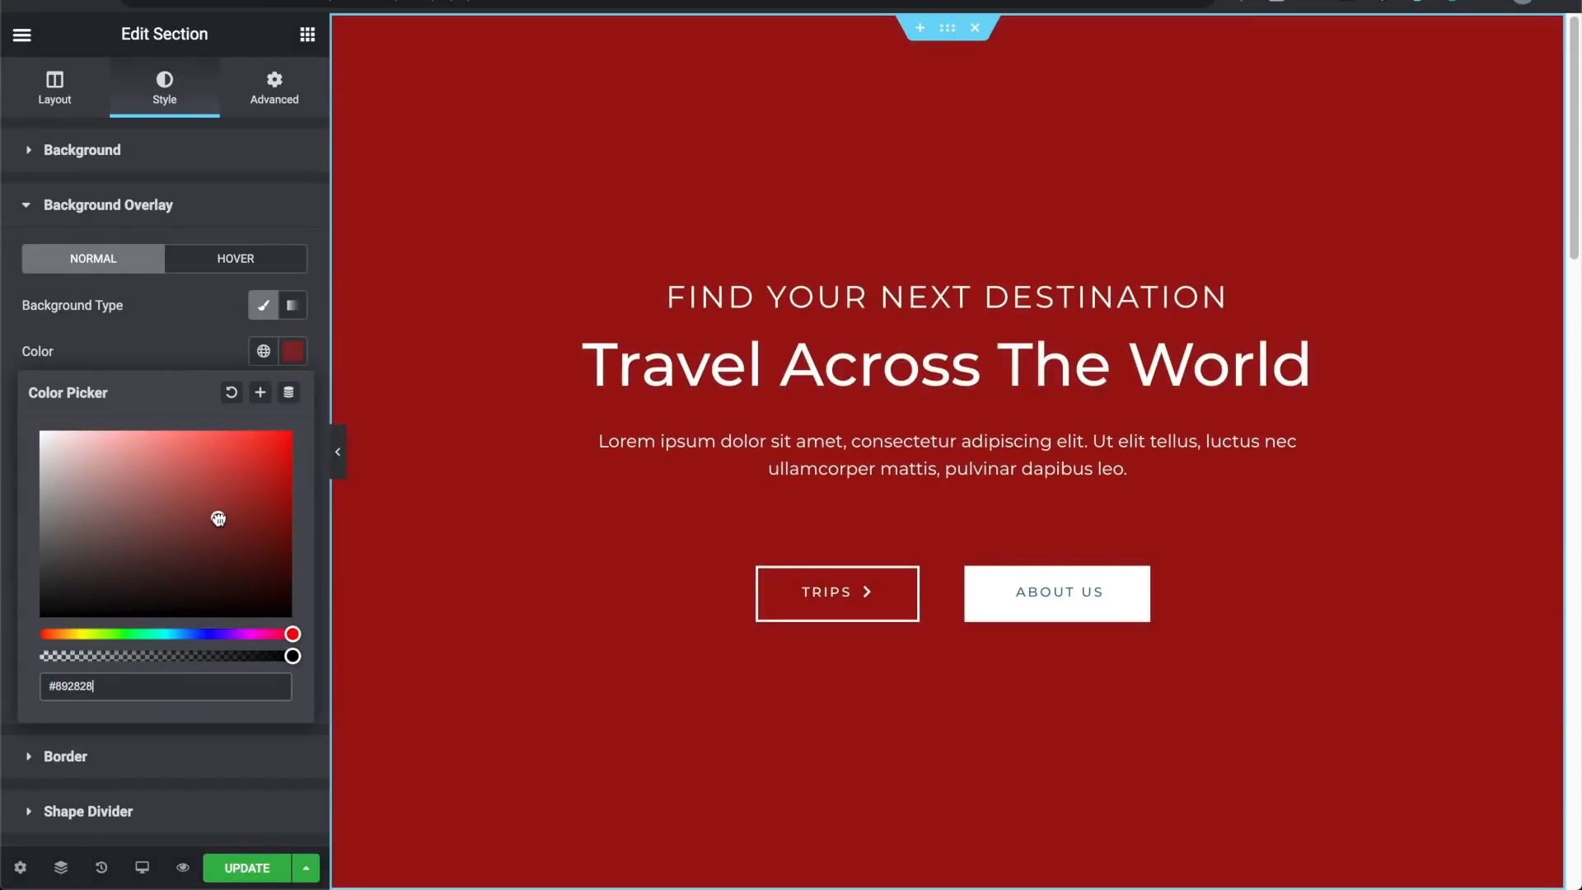
drag(215, 516, 301, 423)
click(170, 342)
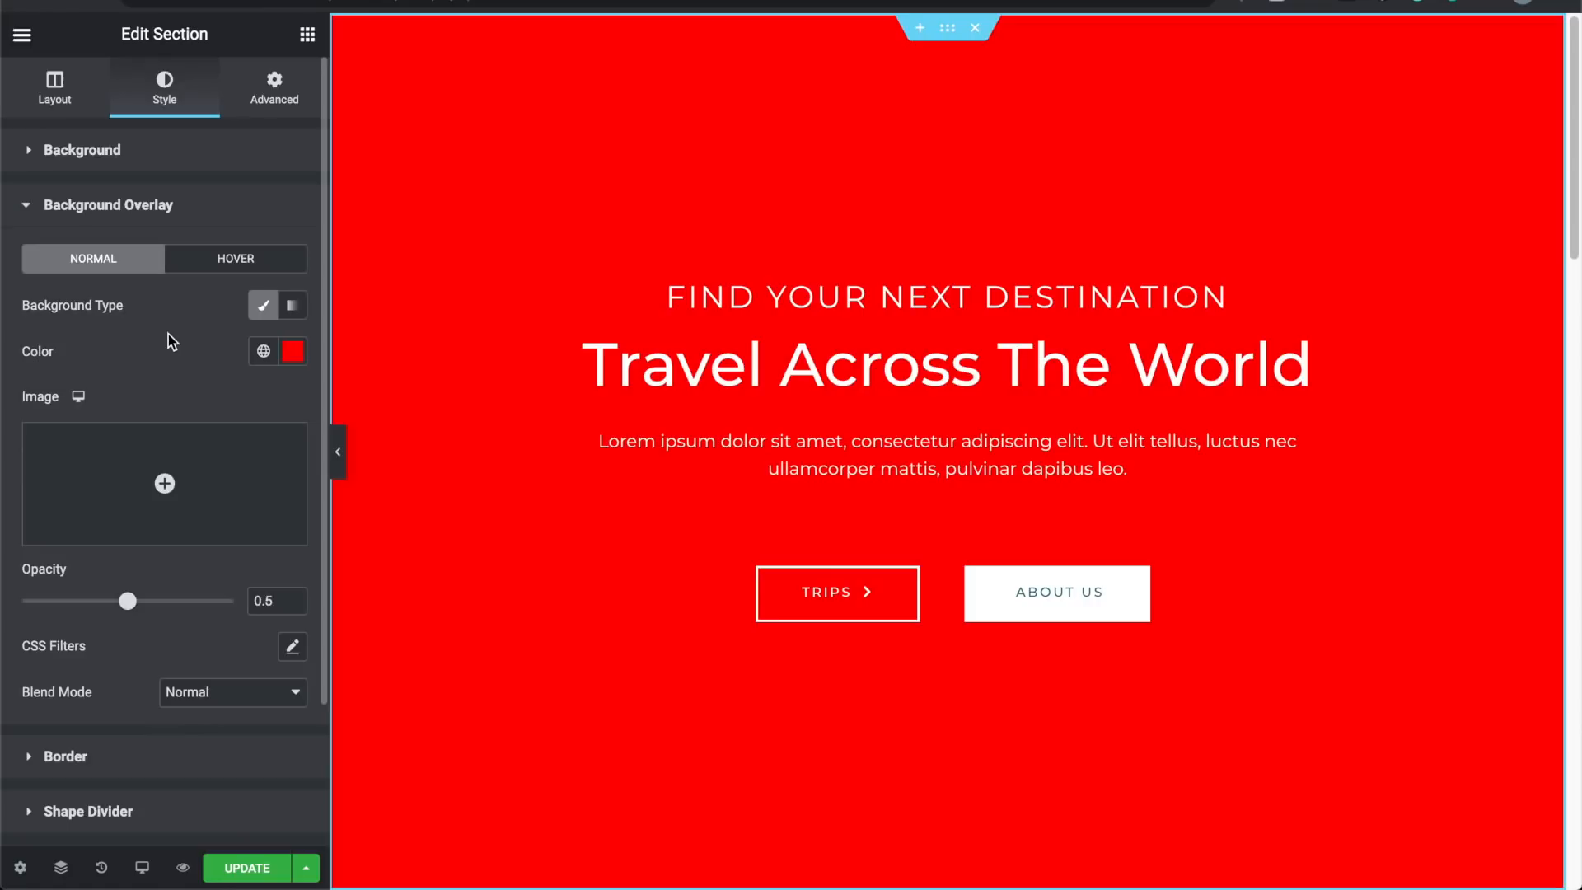
scroll(169, 334, down, 2)
drag(127, 519, 4, 512)
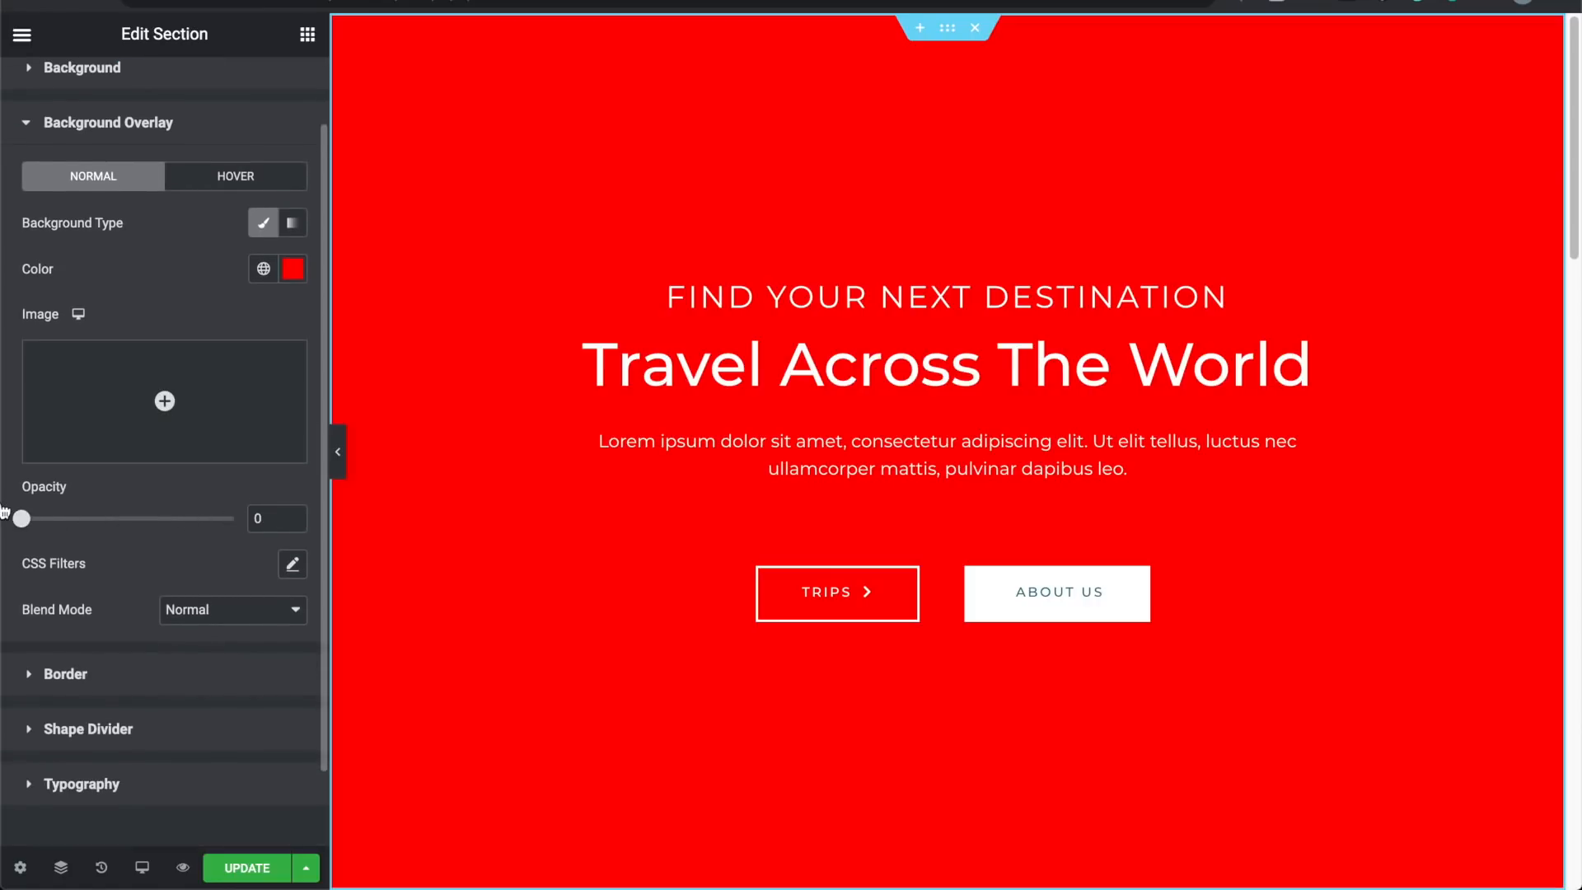
scroll(109, 367, up, 1)
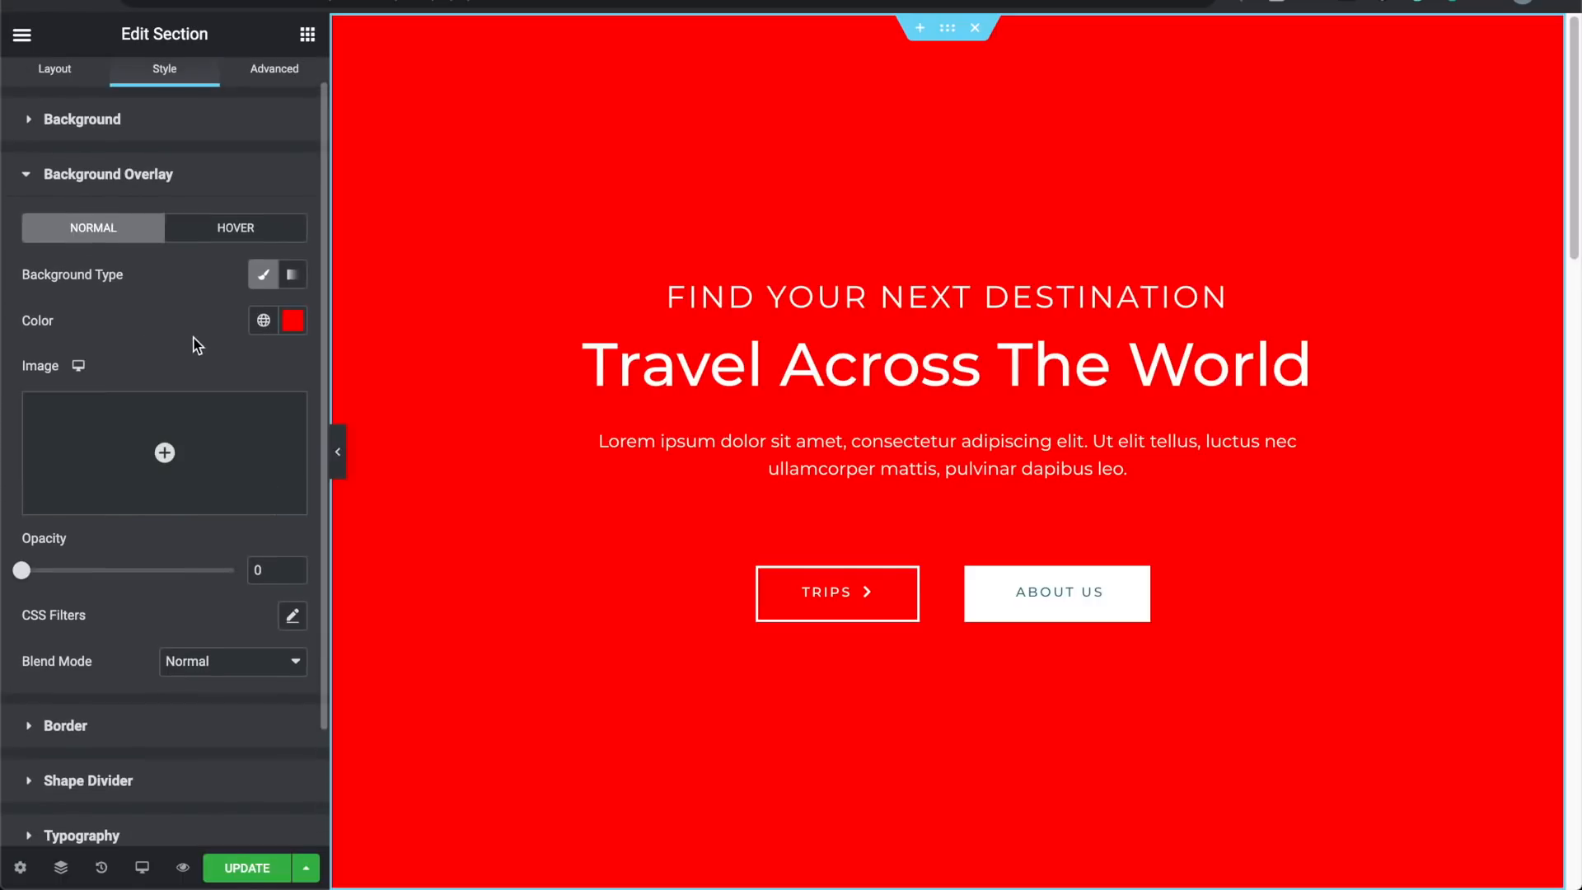
Step: Look over the section's Border, Shape Divider and Typography settings
click(27, 188)
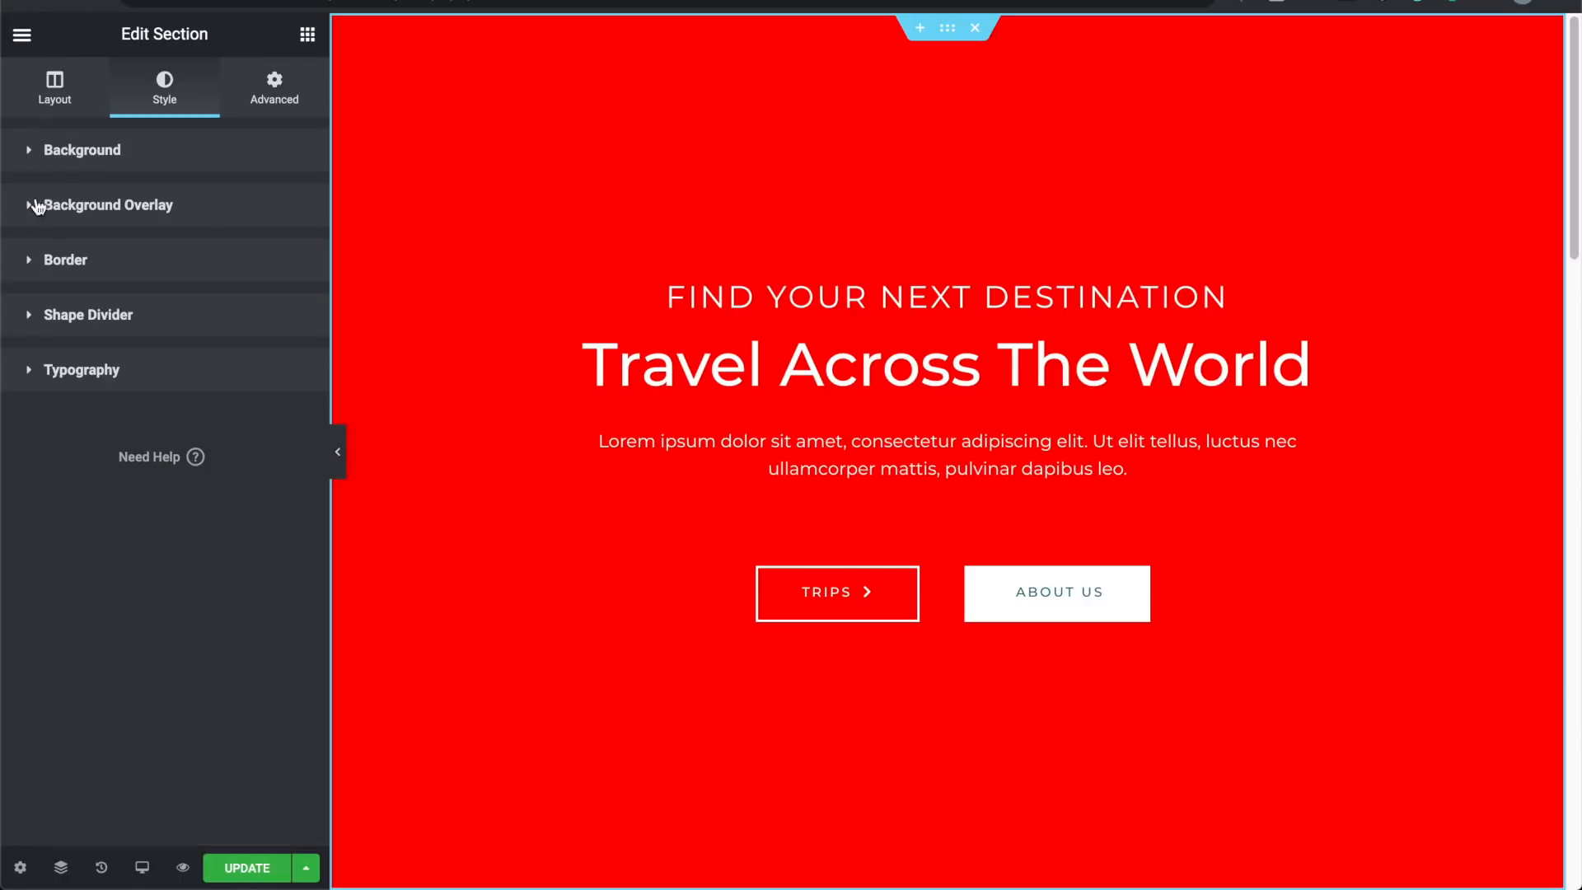
click(34, 260)
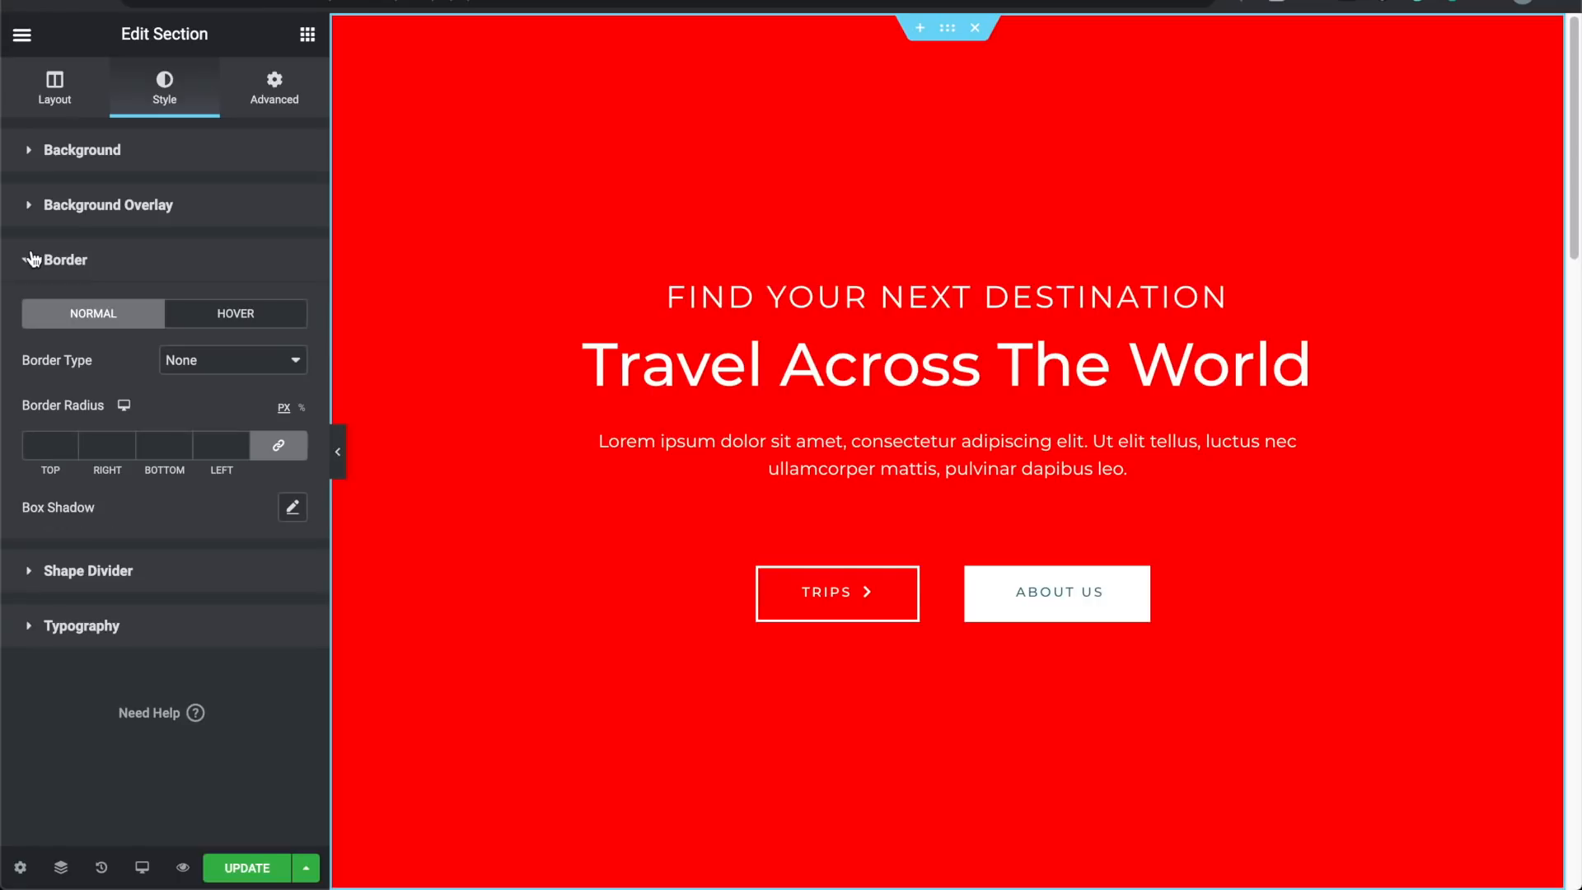
click(33, 260)
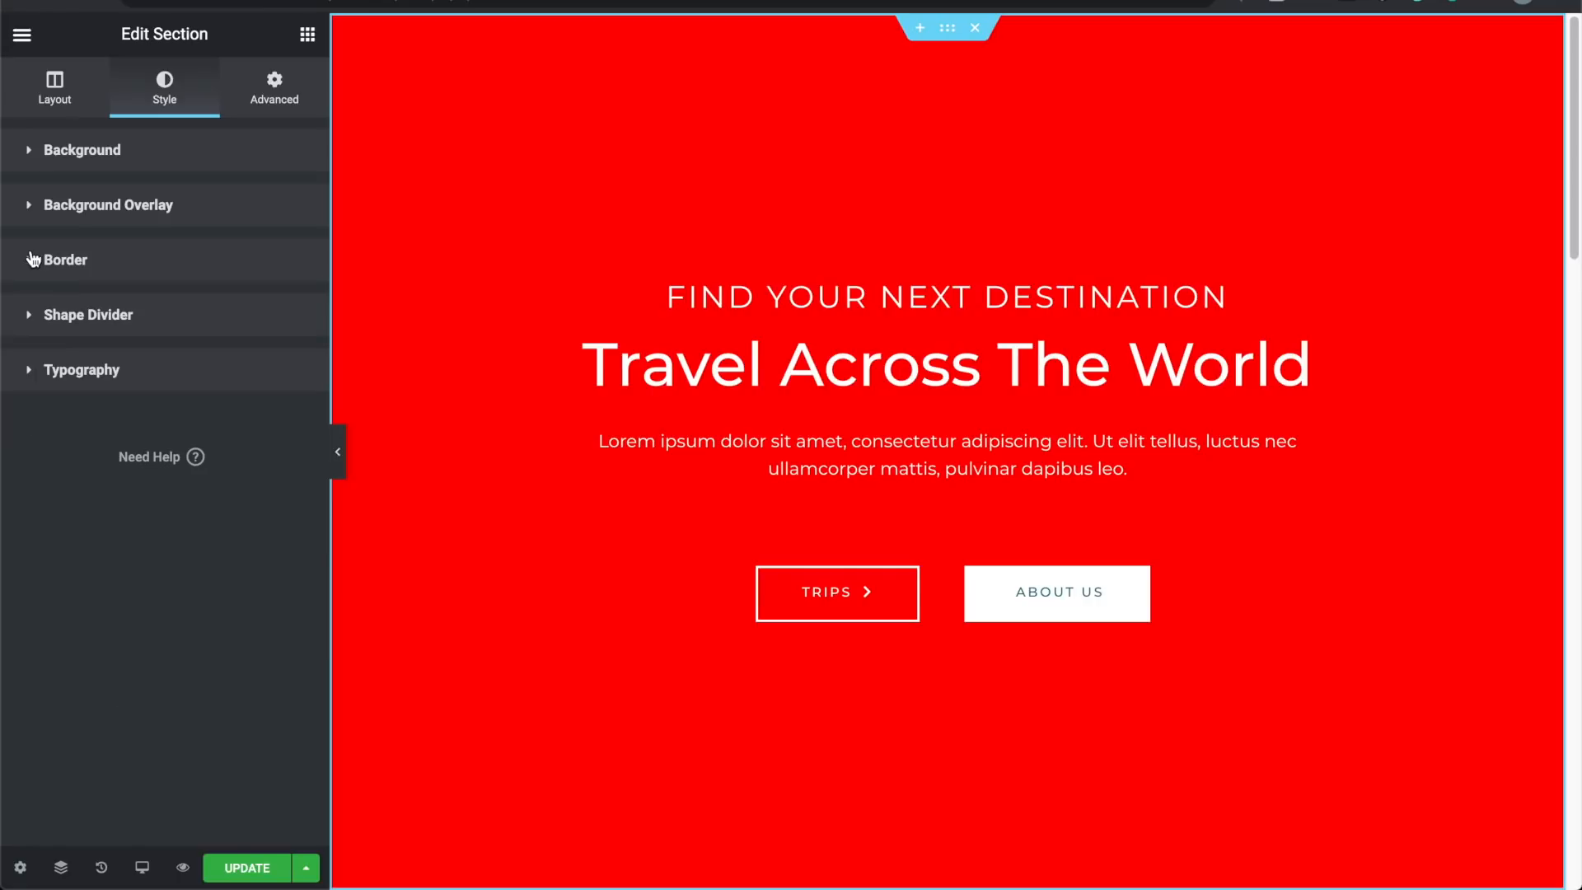
click(28, 316)
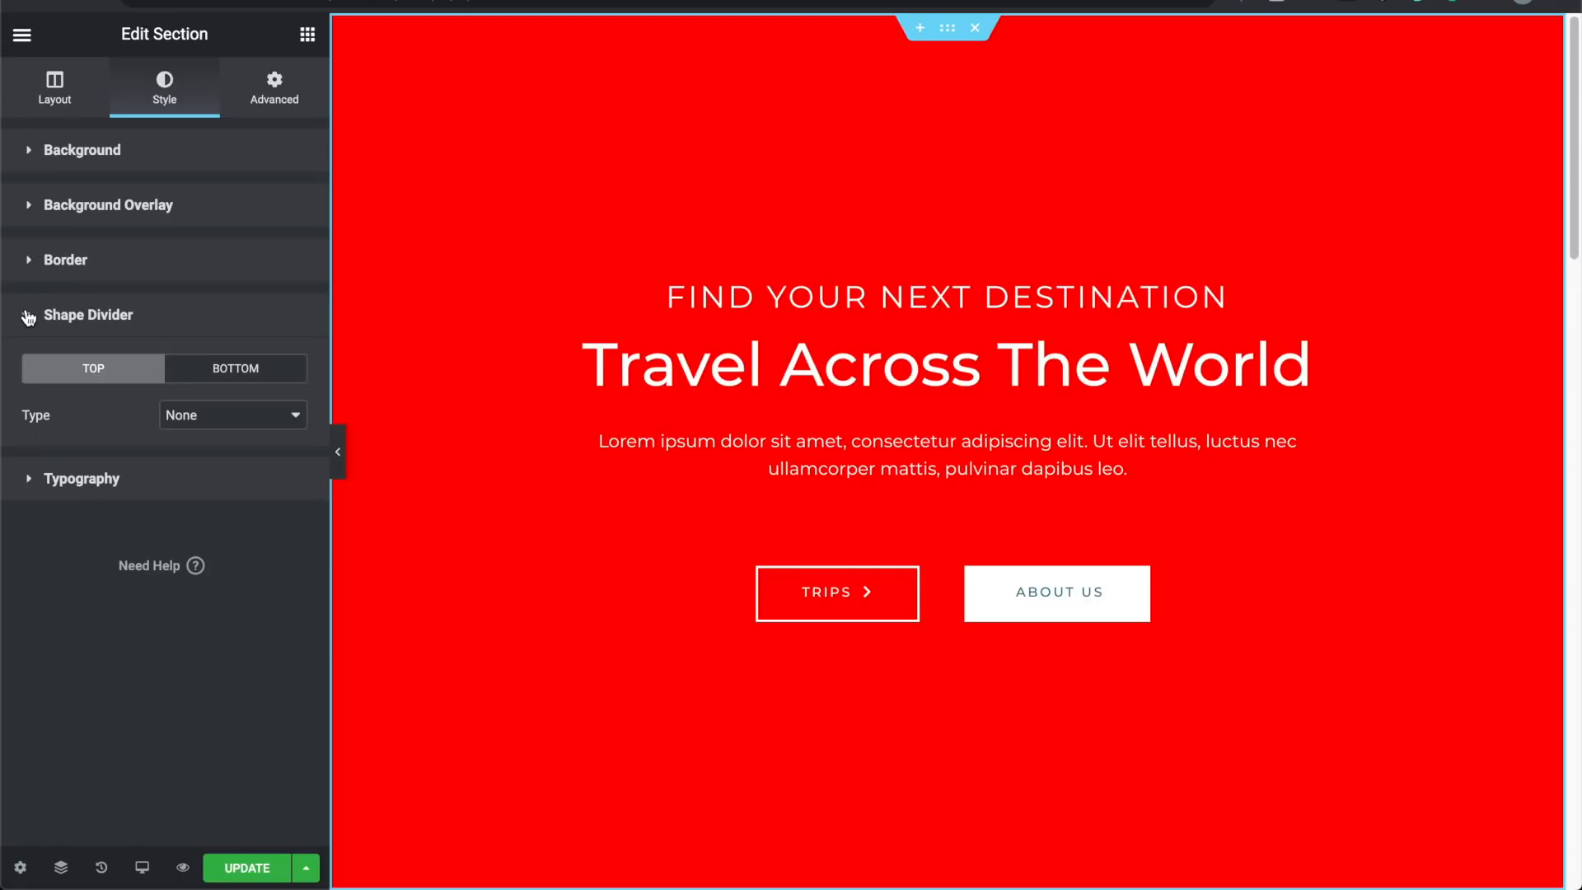
click(29, 478)
click(31, 372)
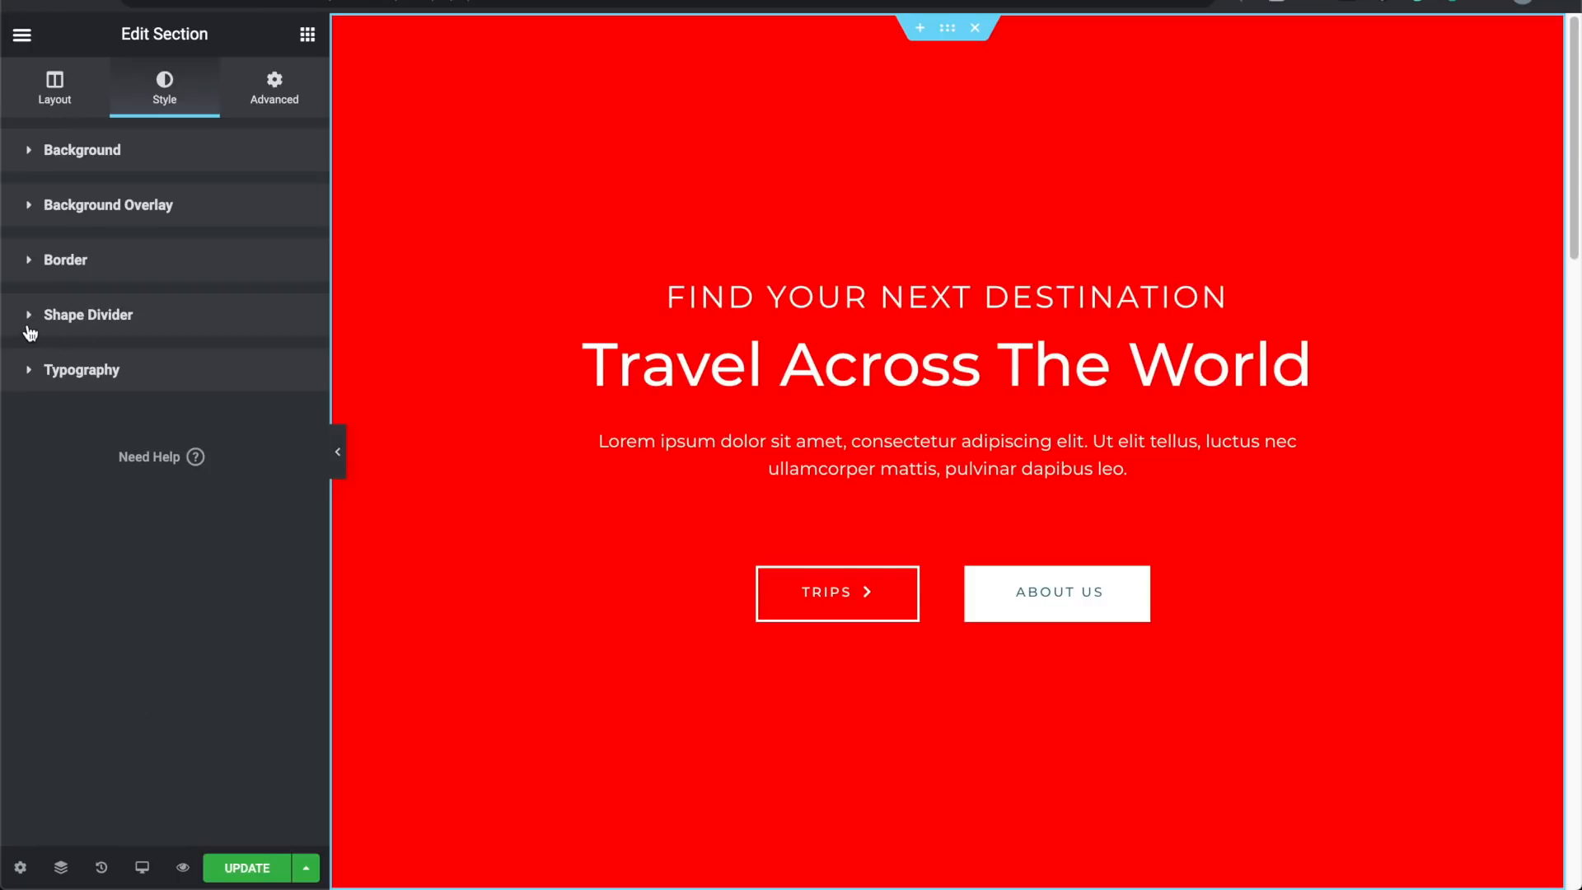
Step: Drag the overlay colour's alpha to zero so it is fully transparent
click(33, 155)
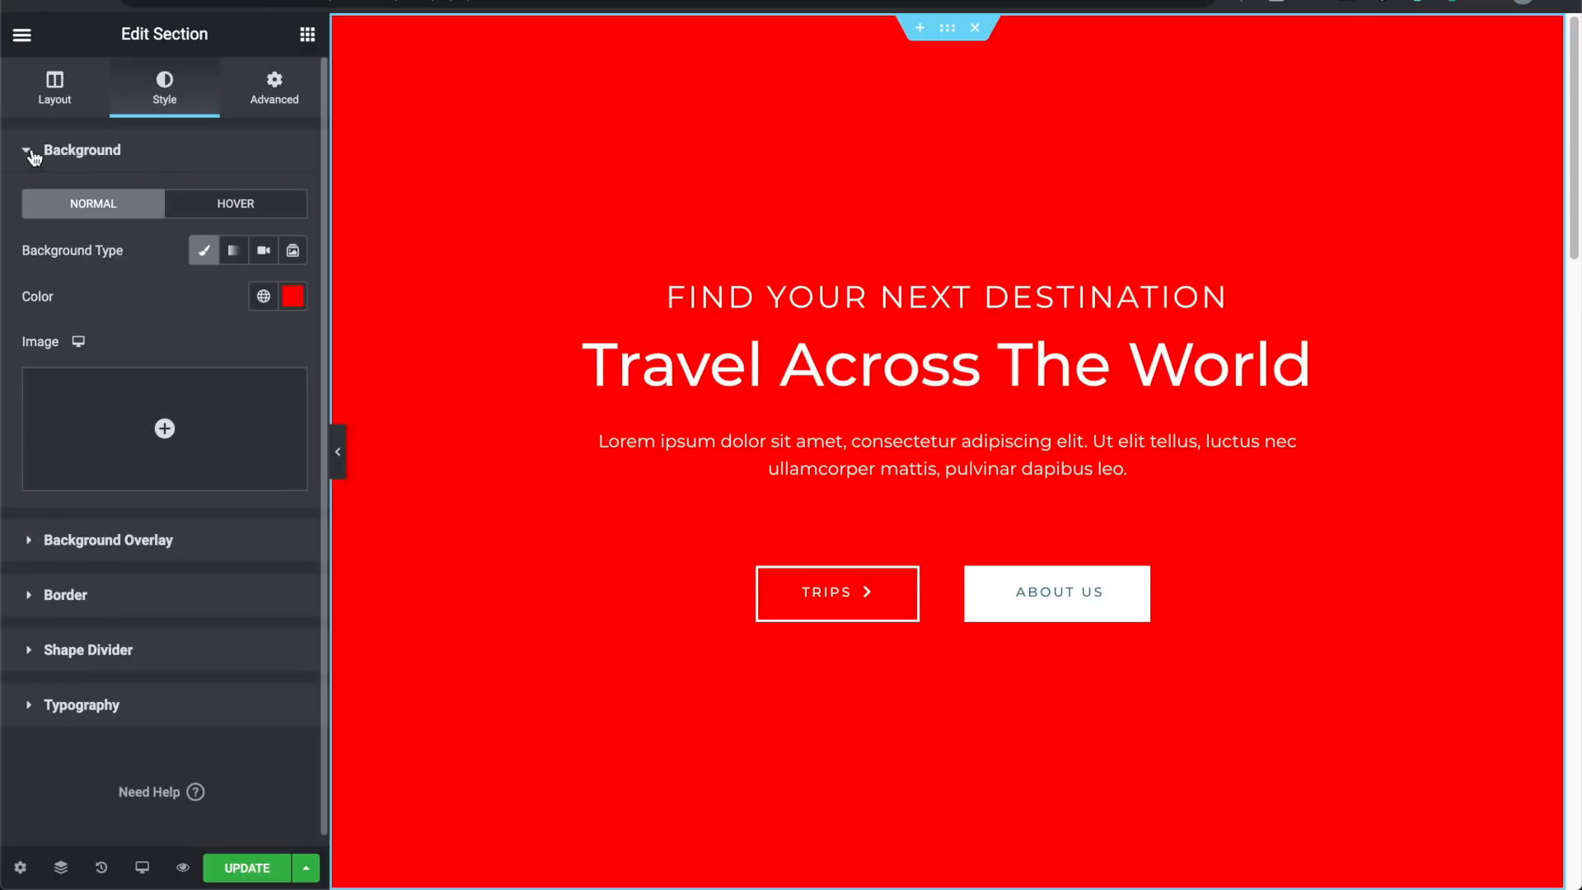
click(53, 544)
click(293, 352)
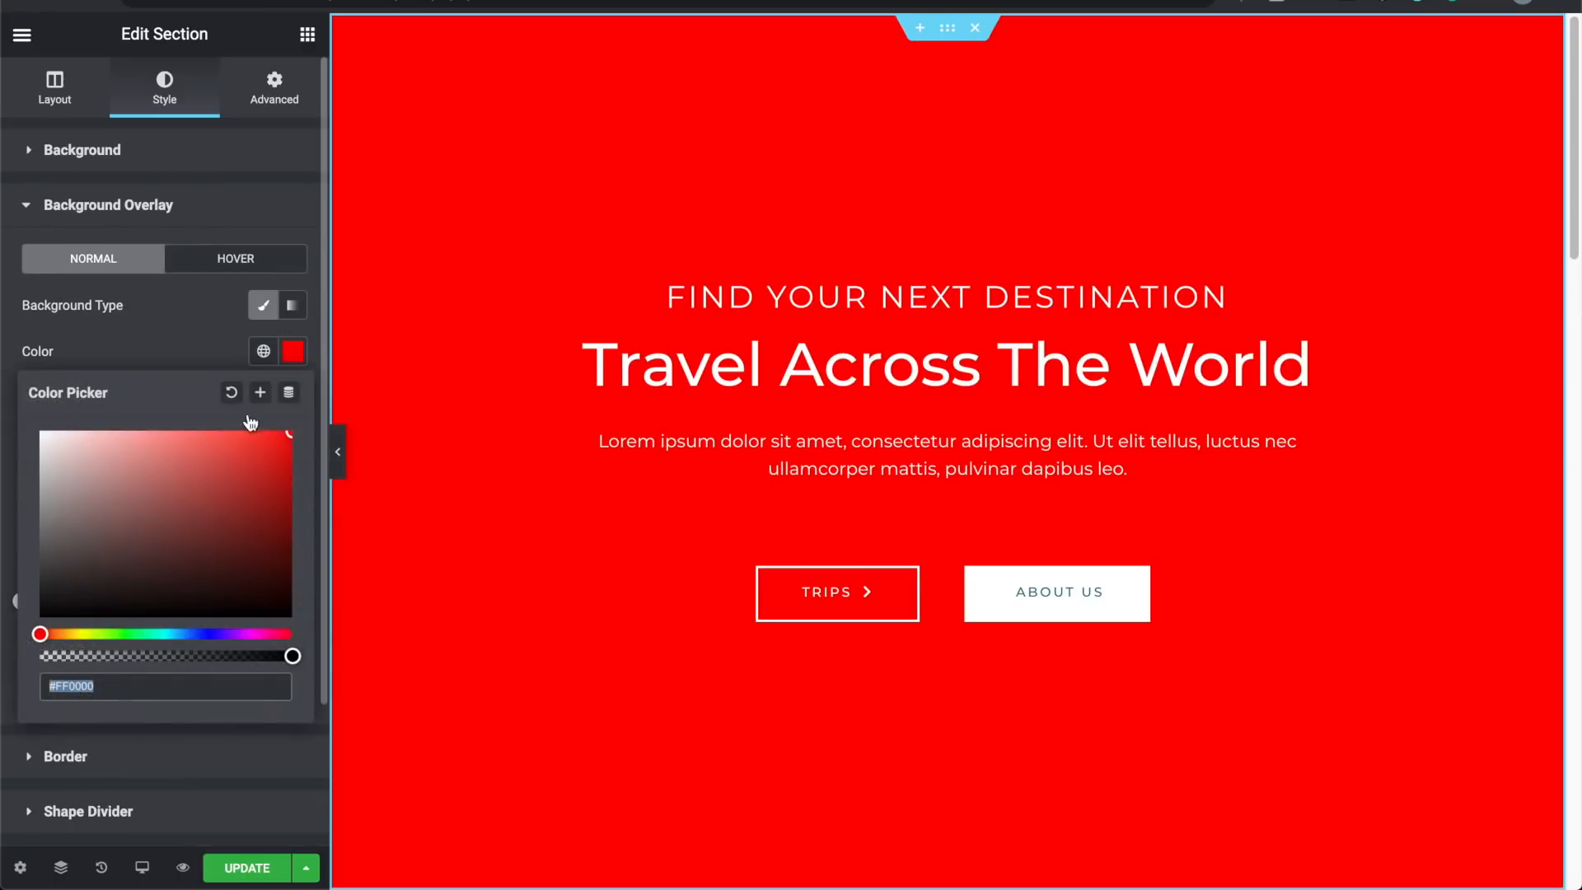
drag(290, 656, 40, 656)
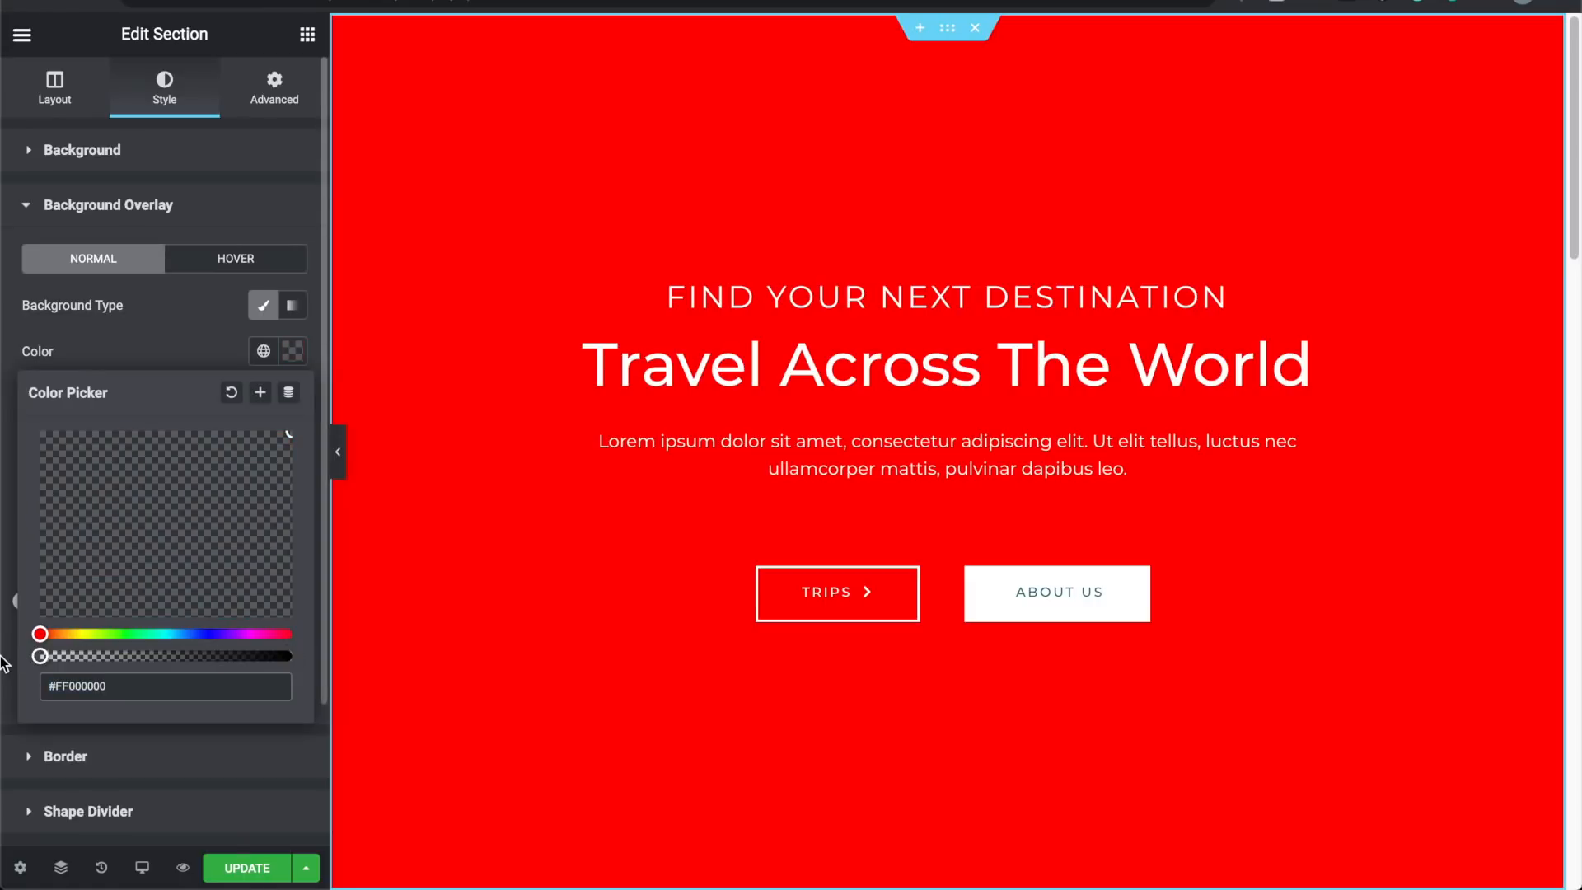
click(204, 317)
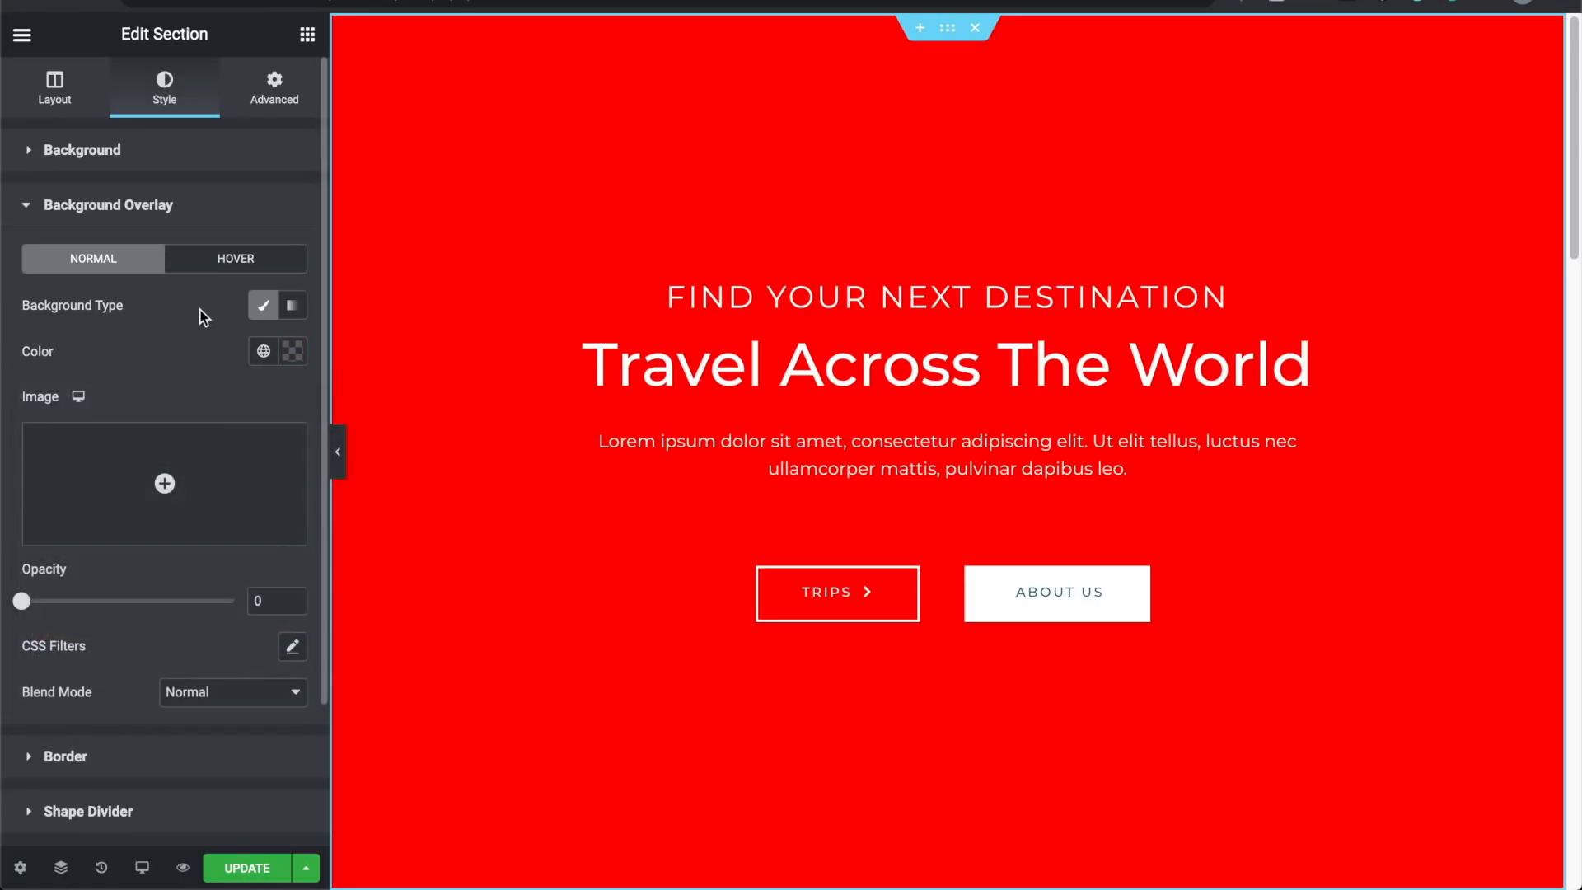
Step: Change the hero background colour to pink #FF0099 and make the background a gradient
click(71, 208)
click(96, 165)
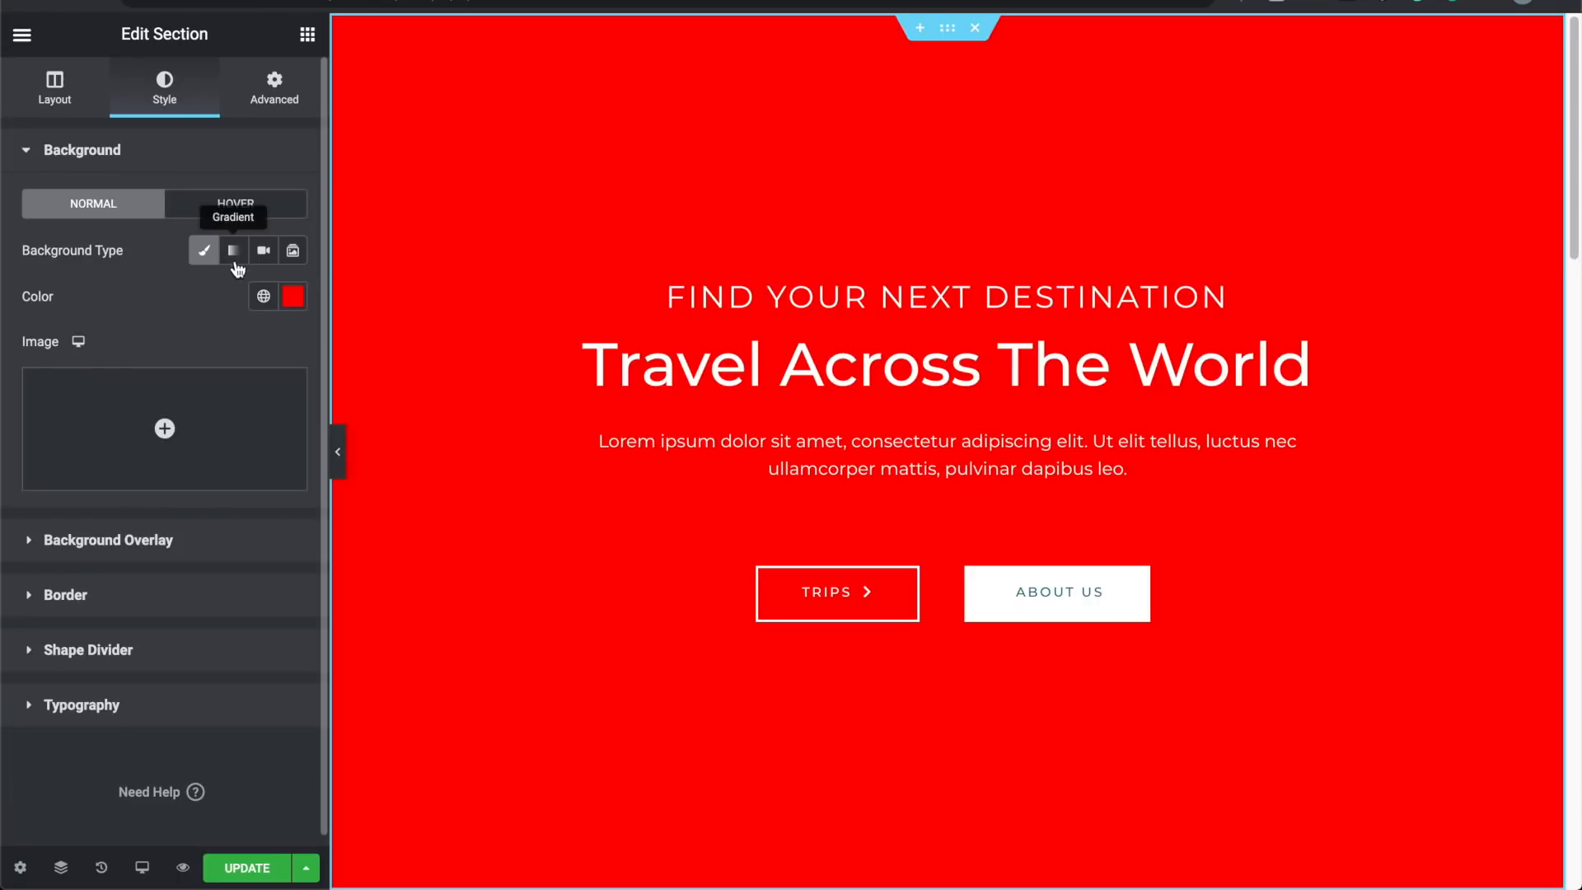
click(293, 297)
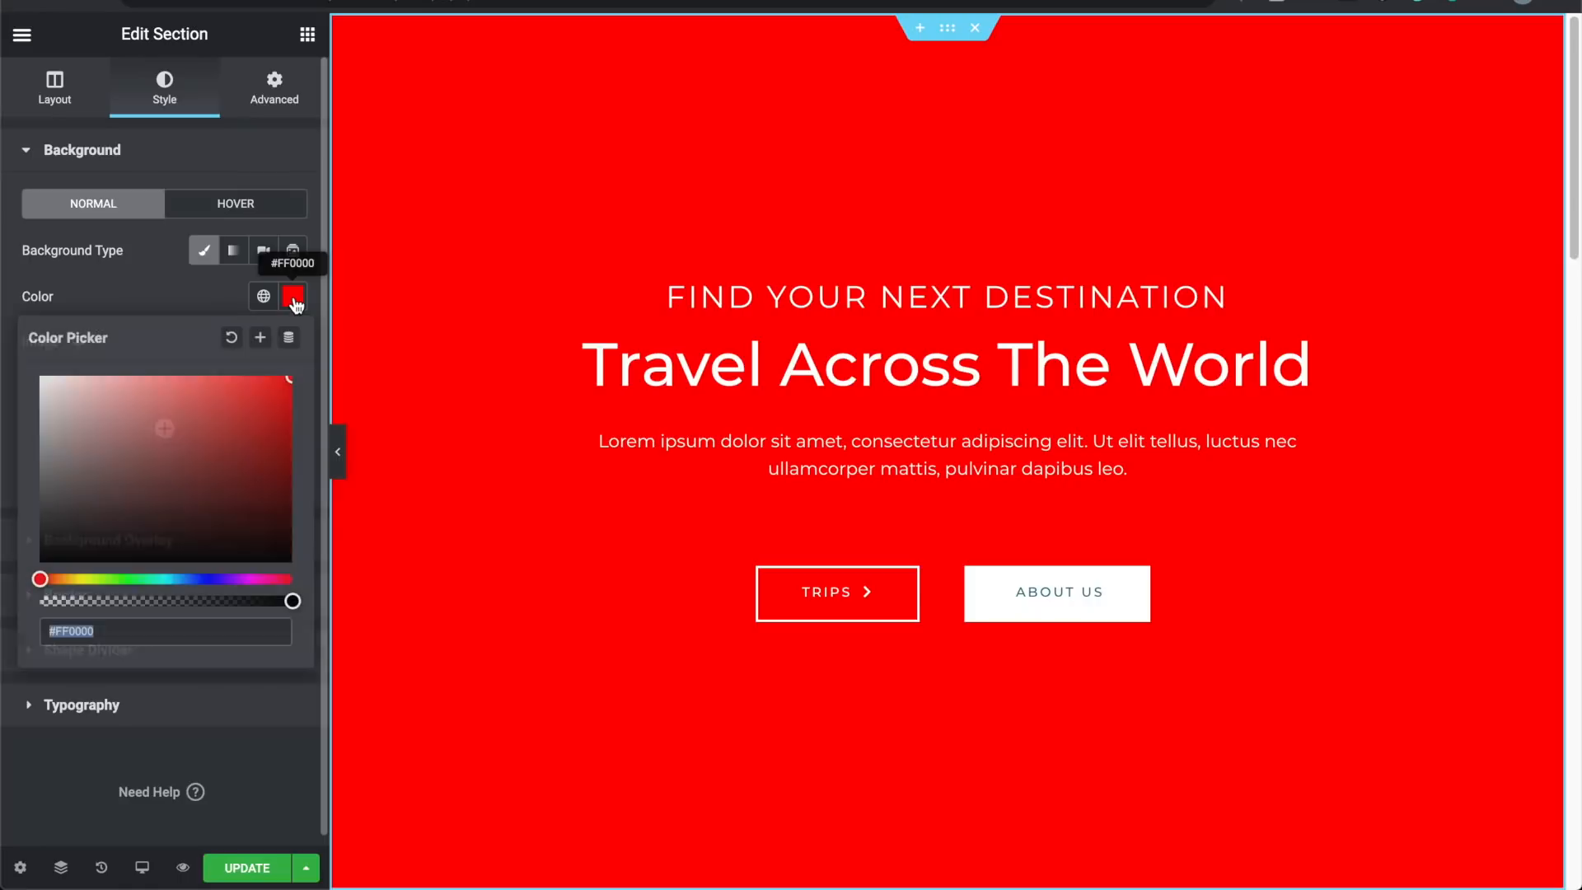
click(72, 579)
drag(119, 578, 180, 580)
drag(213, 578, 267, 578)
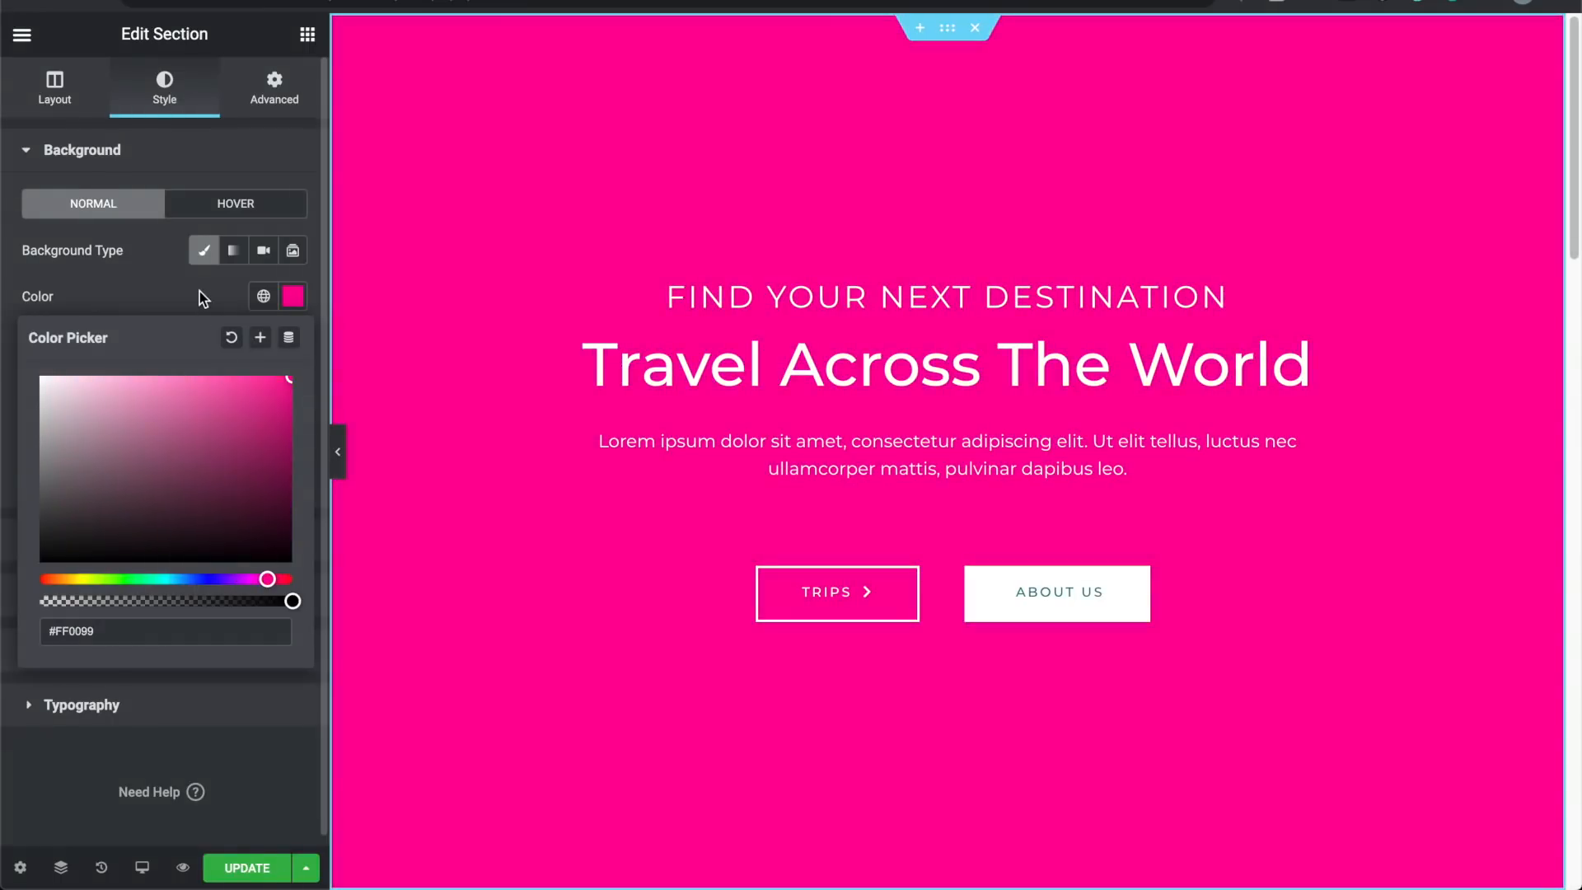
click(200, 295)
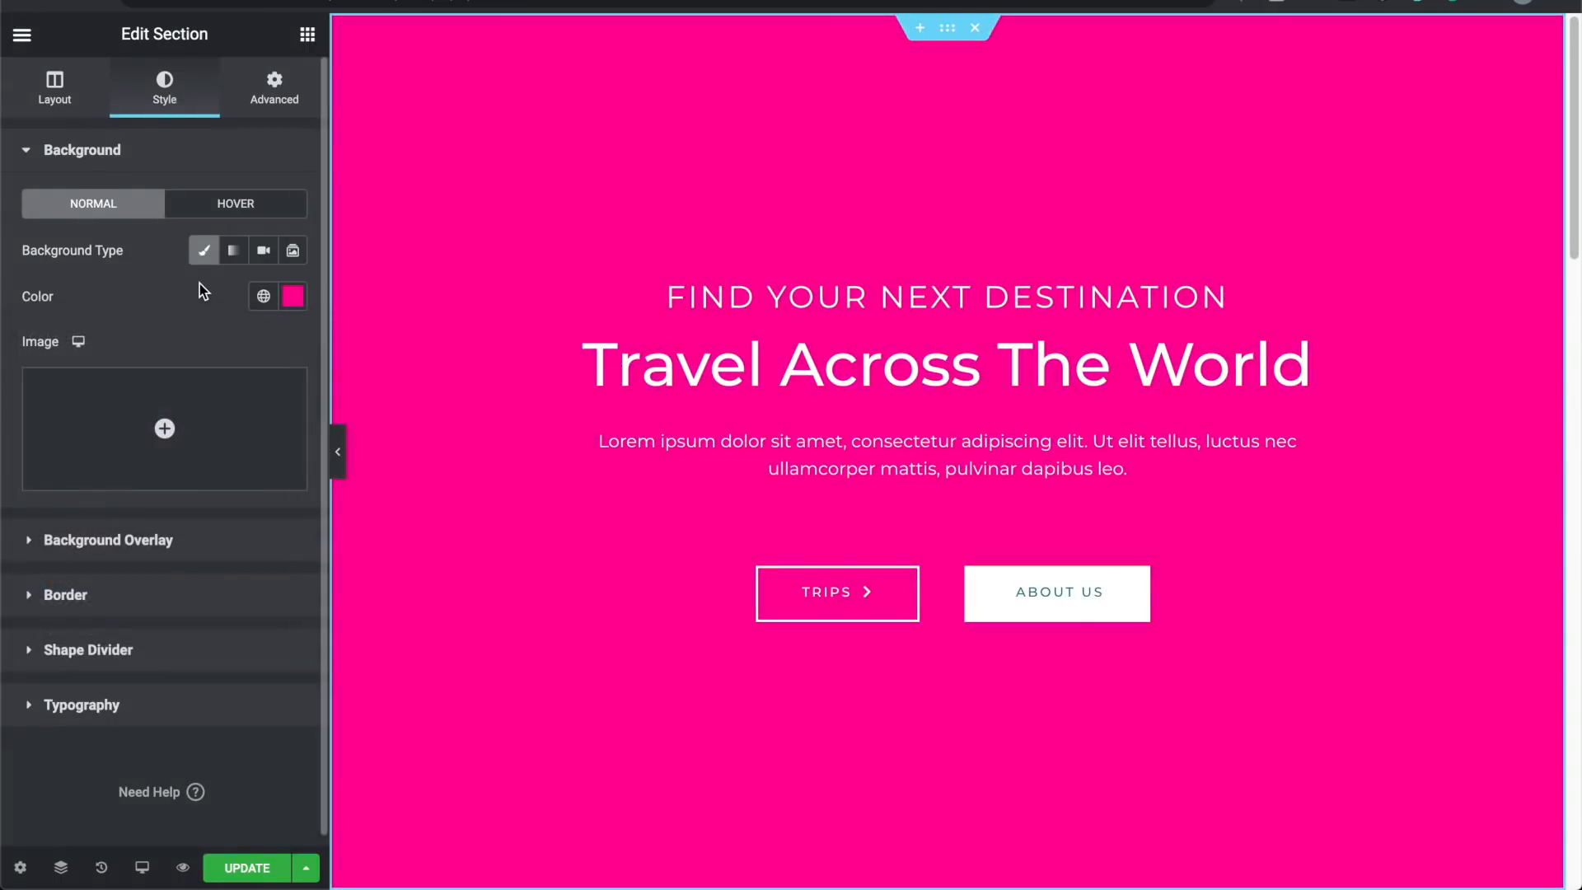
click(237, 256)
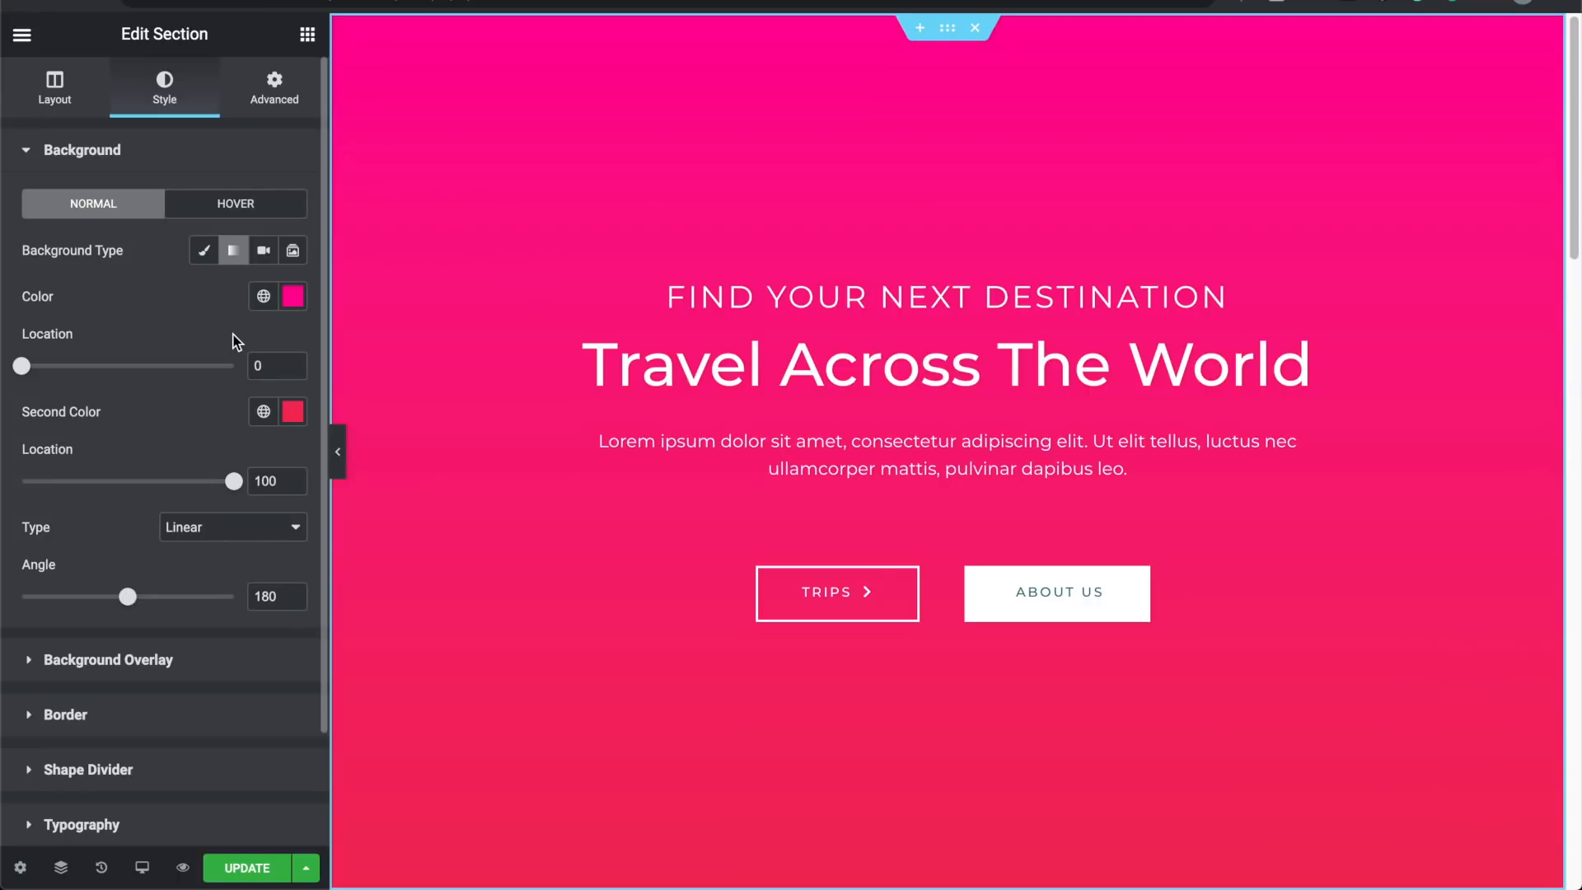
Step: Set gradient colours to blue #00B6FF and green #29F24A, with the green stop at 0
click(292, 296)
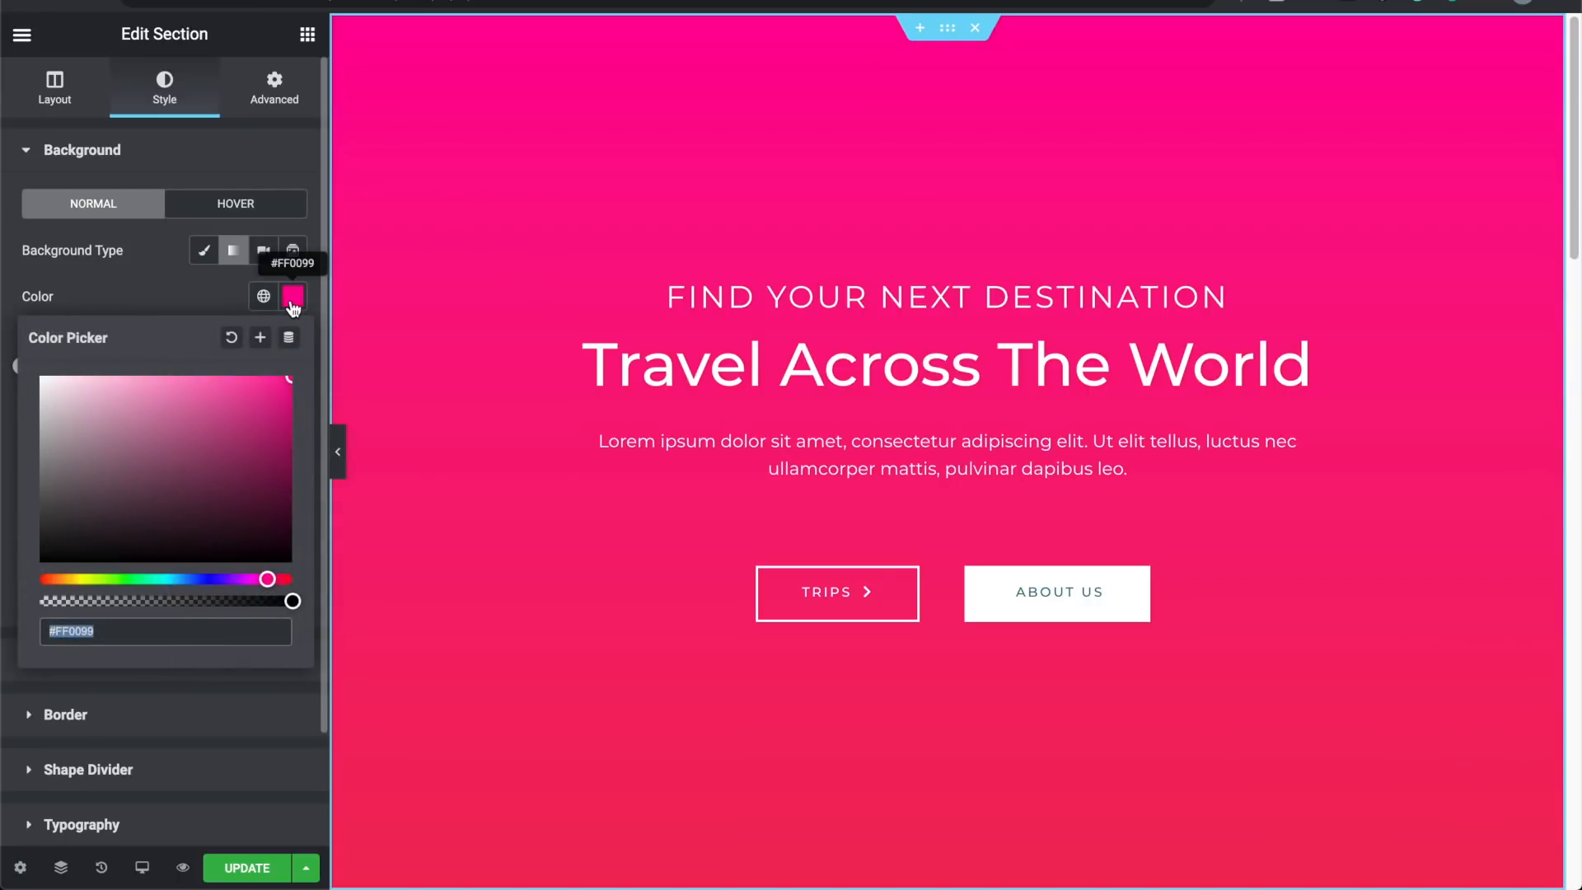
click(178, 578)
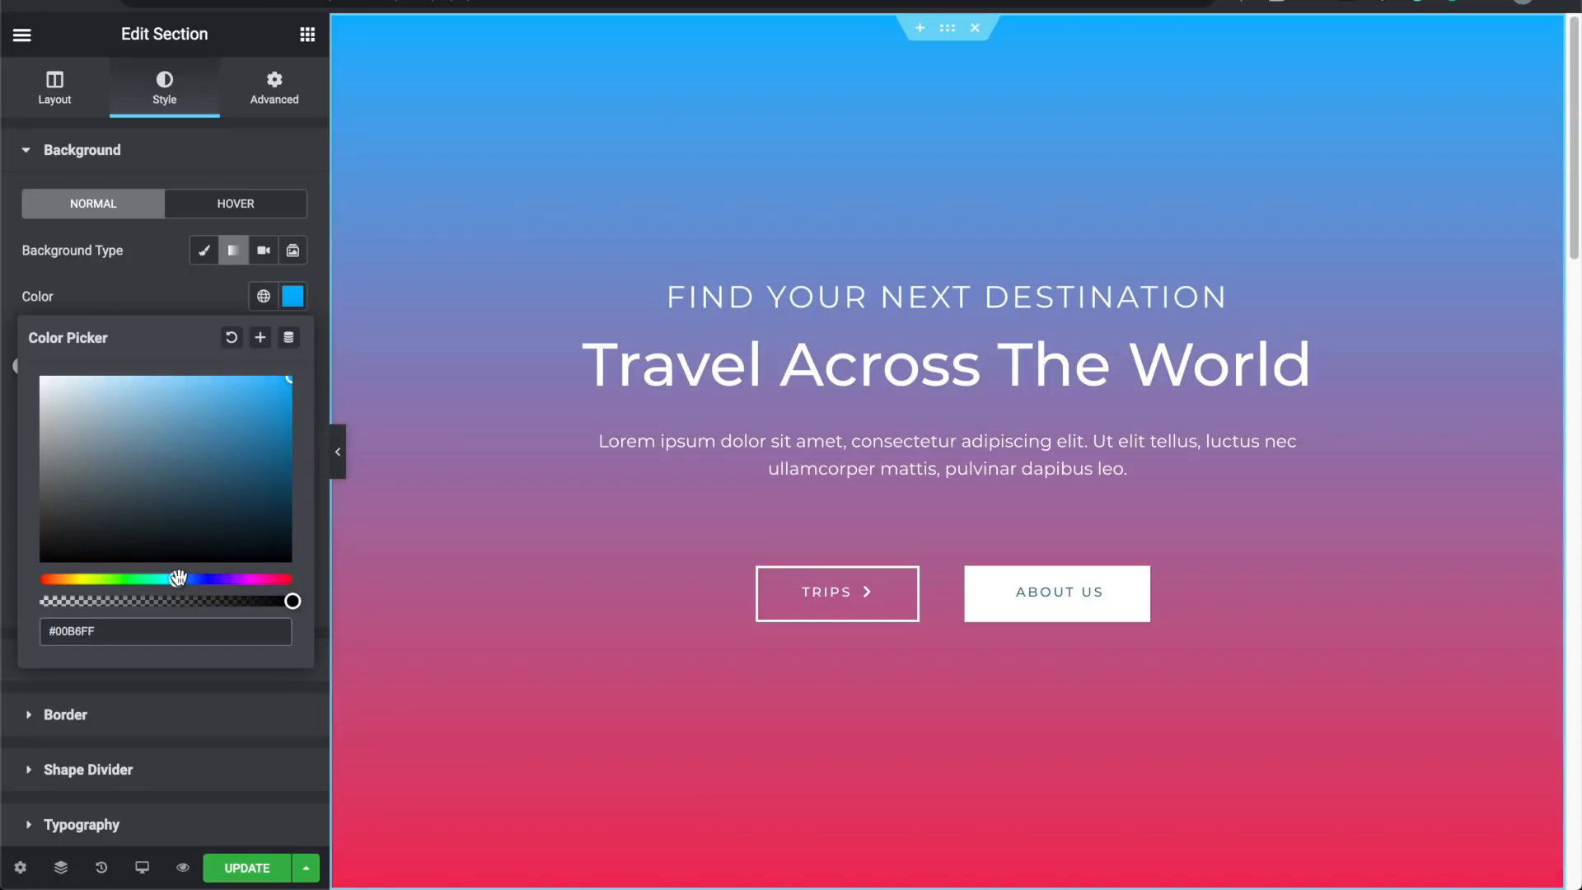
click(196, 295)
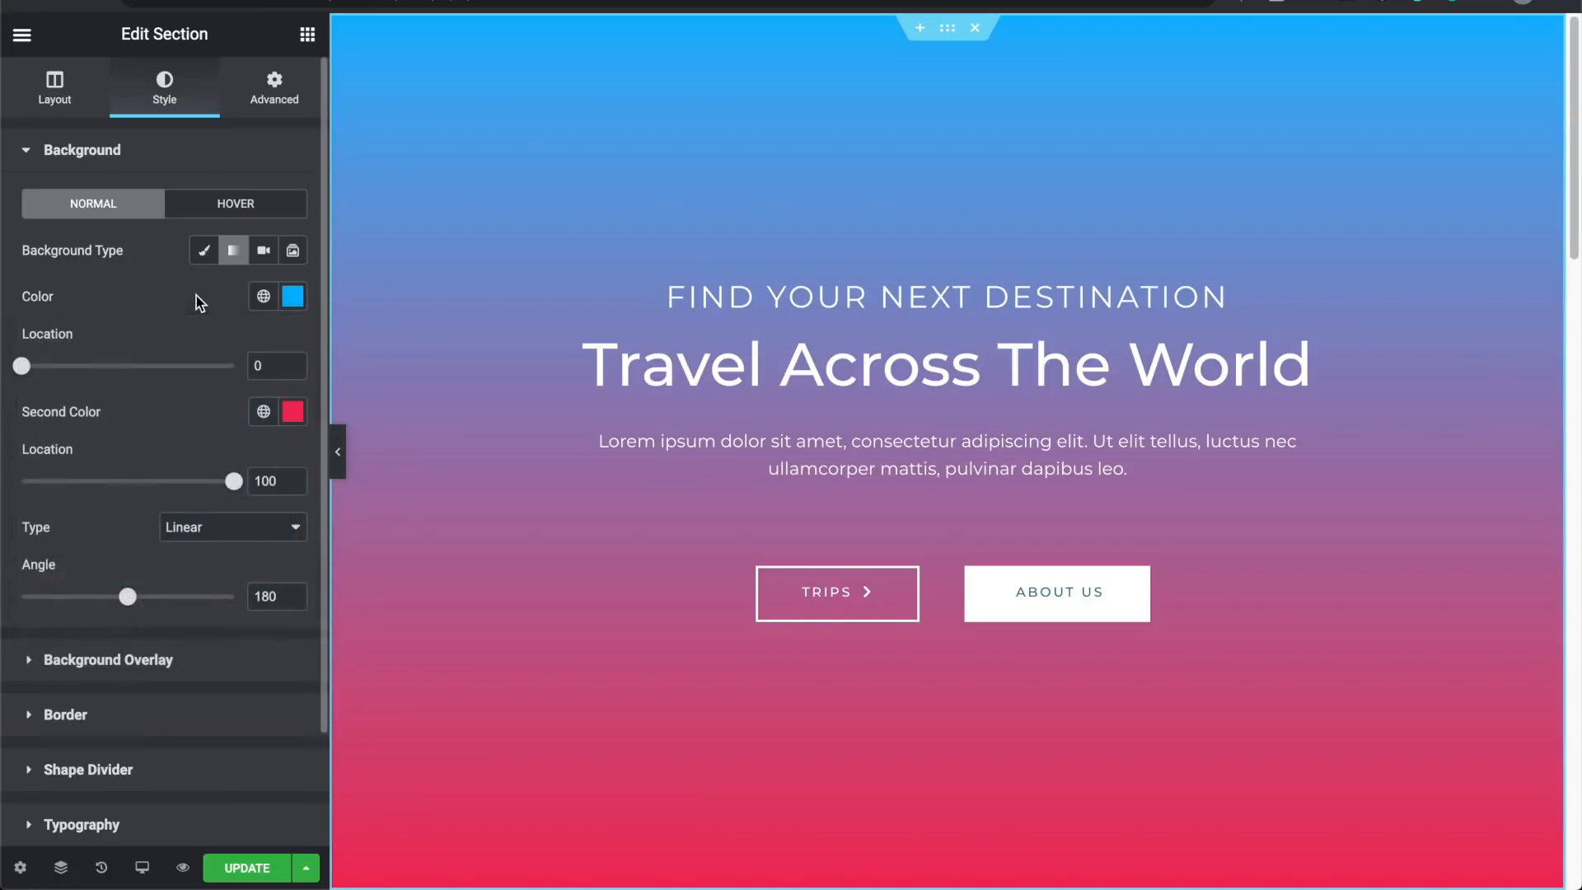
click(293, 413)
click(133, 695)
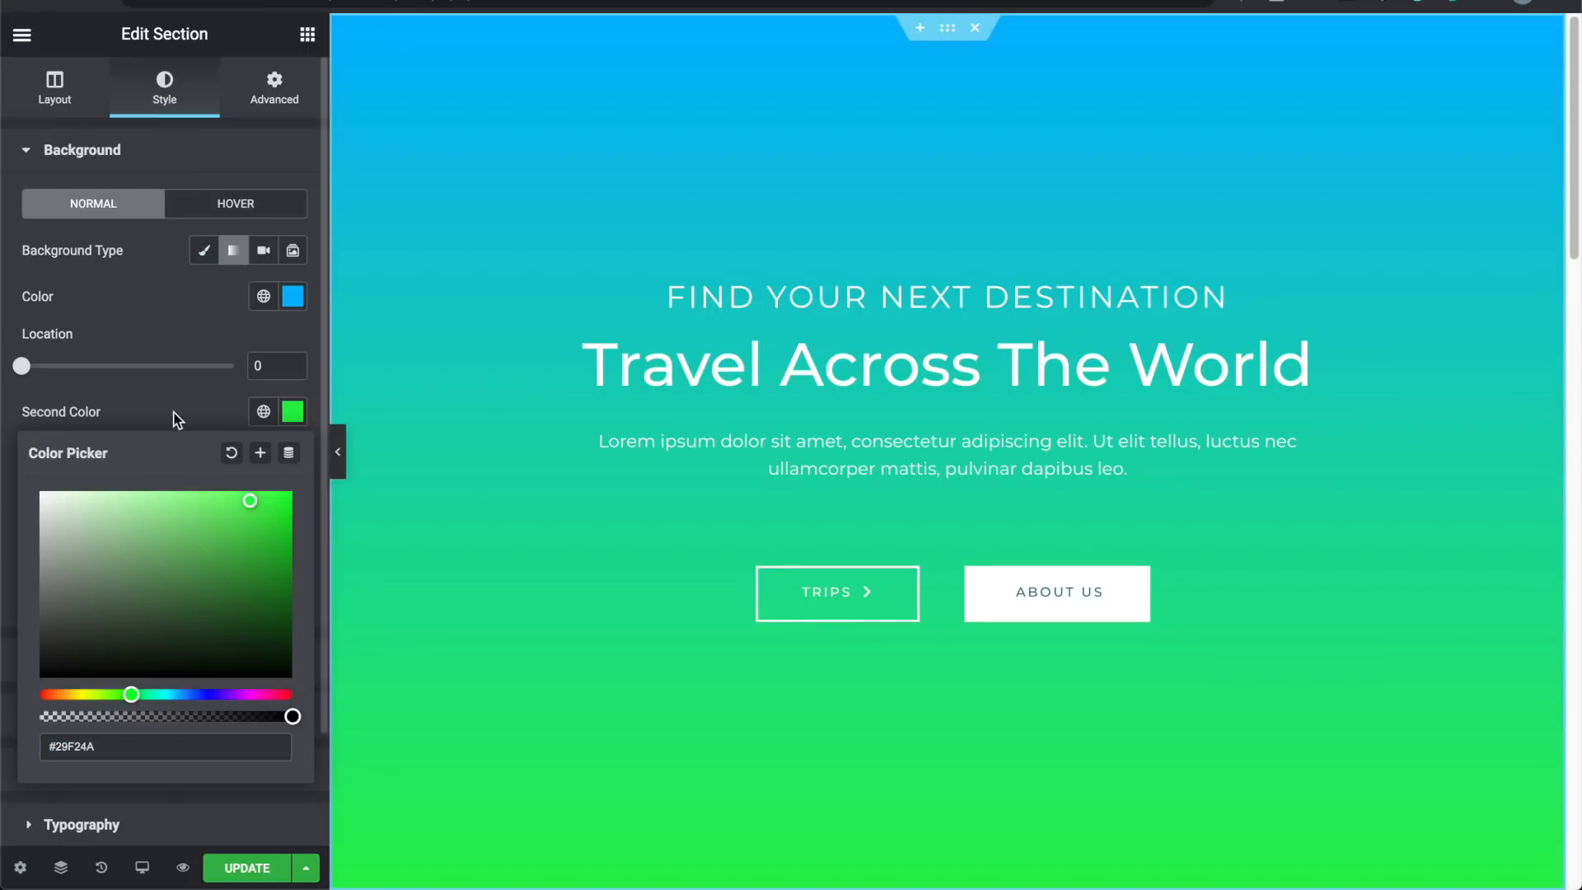
click(176, 412)
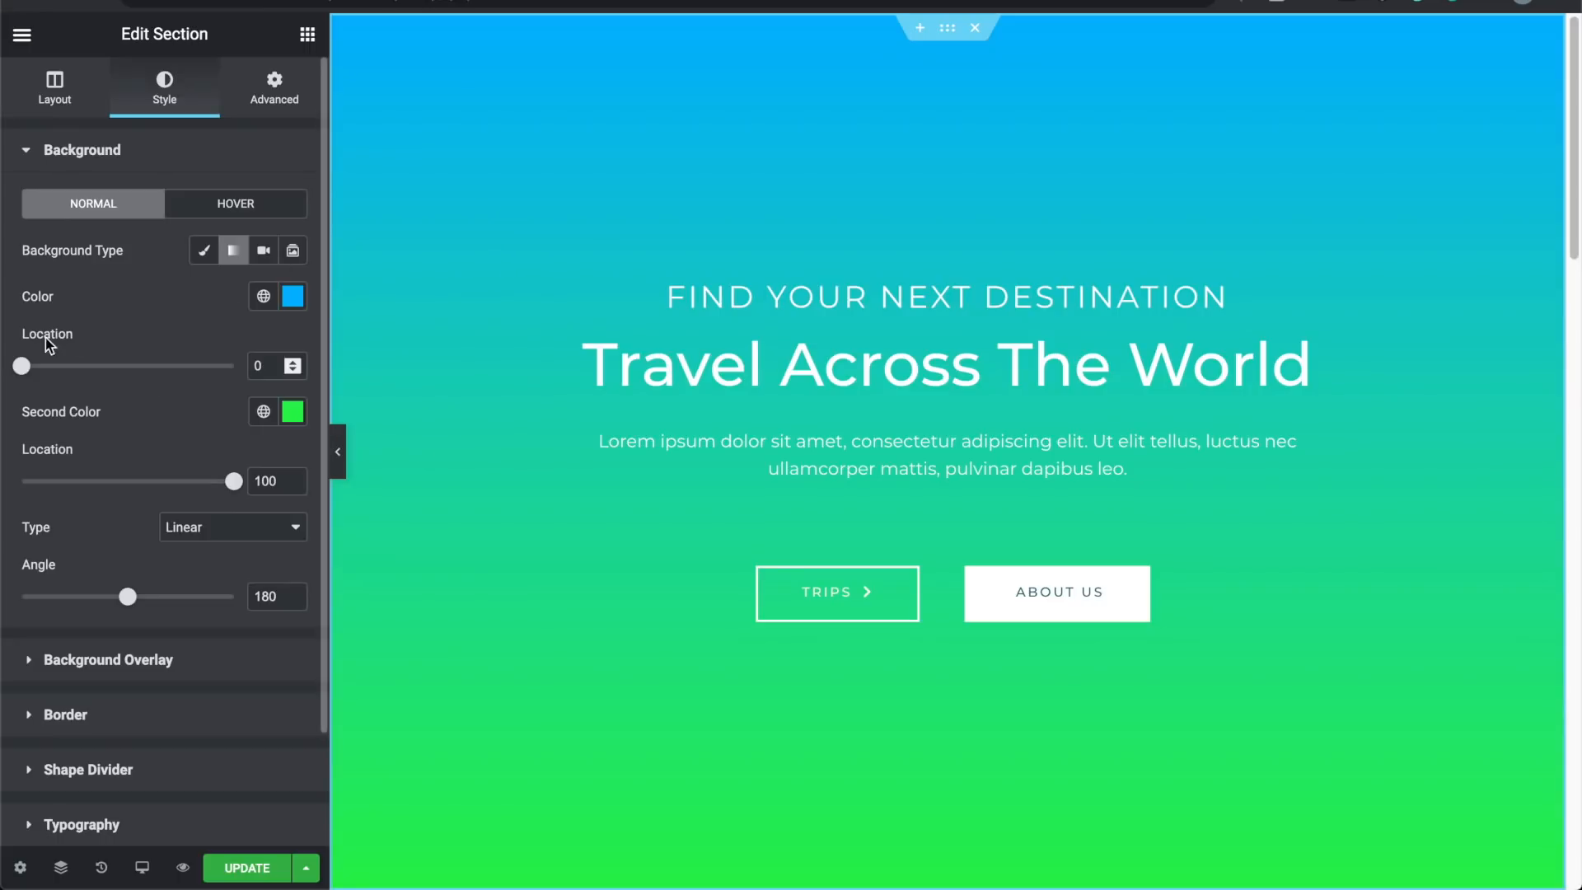
mouse_move(22, 368)
mouse_down()
mouse_move(152, 374)
mouse_move(246, 405)
mouse_move(219, 388)
mouse_move(110, 387)
mouse_move(203, 371)
mouse_move(262, 390)
mouse_move(132, 366)
mouse_move(219, 364)
mouse_move(14, 365)
mouse_up()
mouse_move(235, 495)
mouse_down()
mouse_move(4, 492)
mouse_move(234, 484)
mouse_up()
Step: Try a top-centred radial gradient, then switch back to linear angled at 150°
click(191, 546)
click(205, 549)
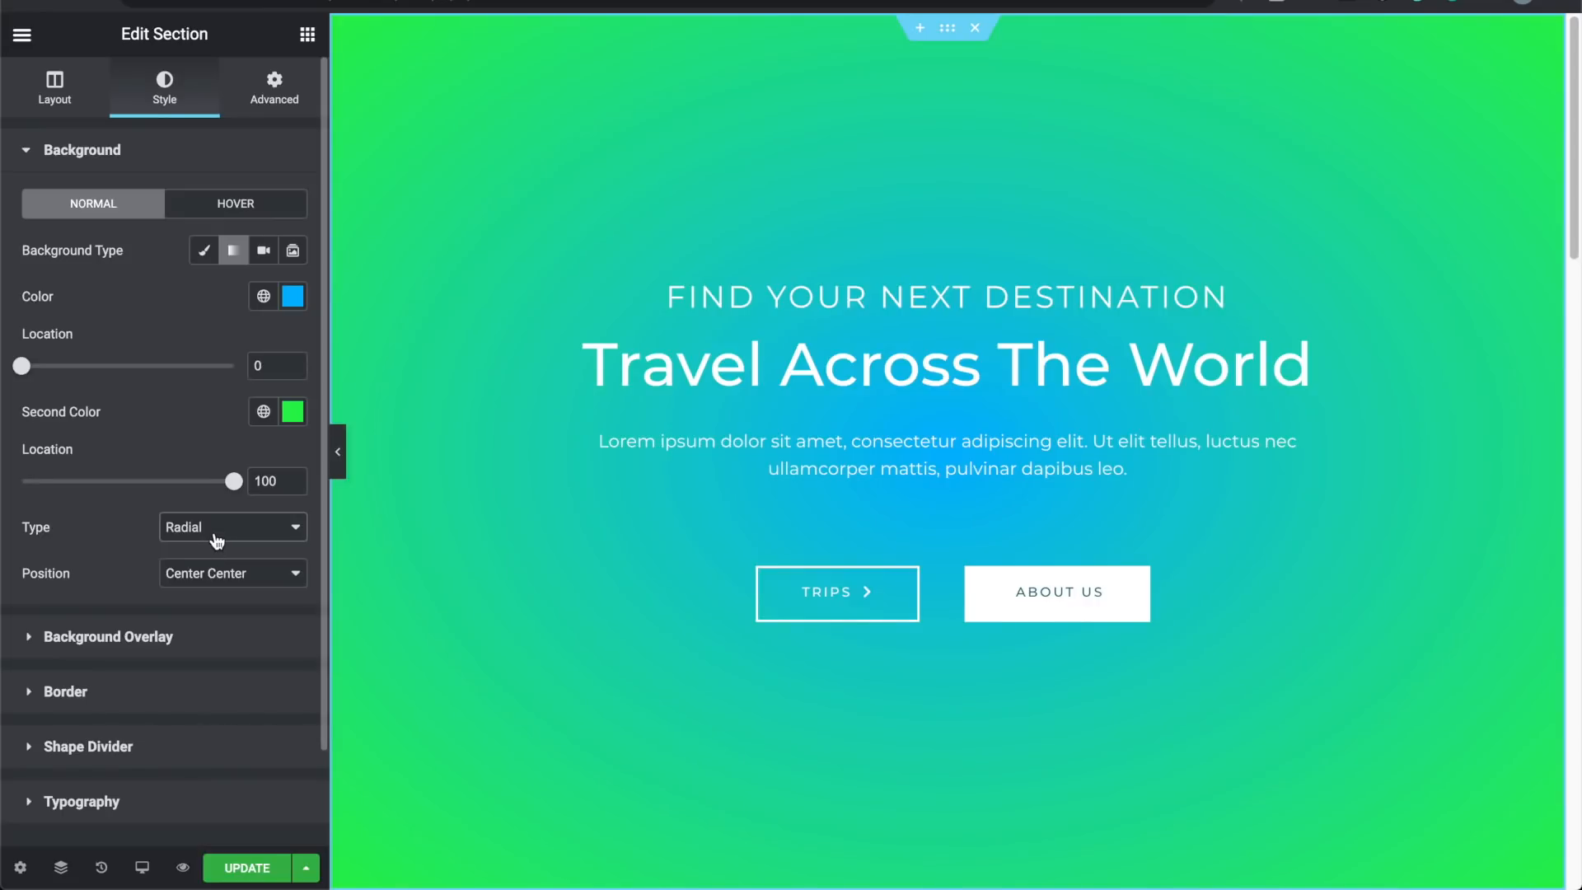
click(212, 576)
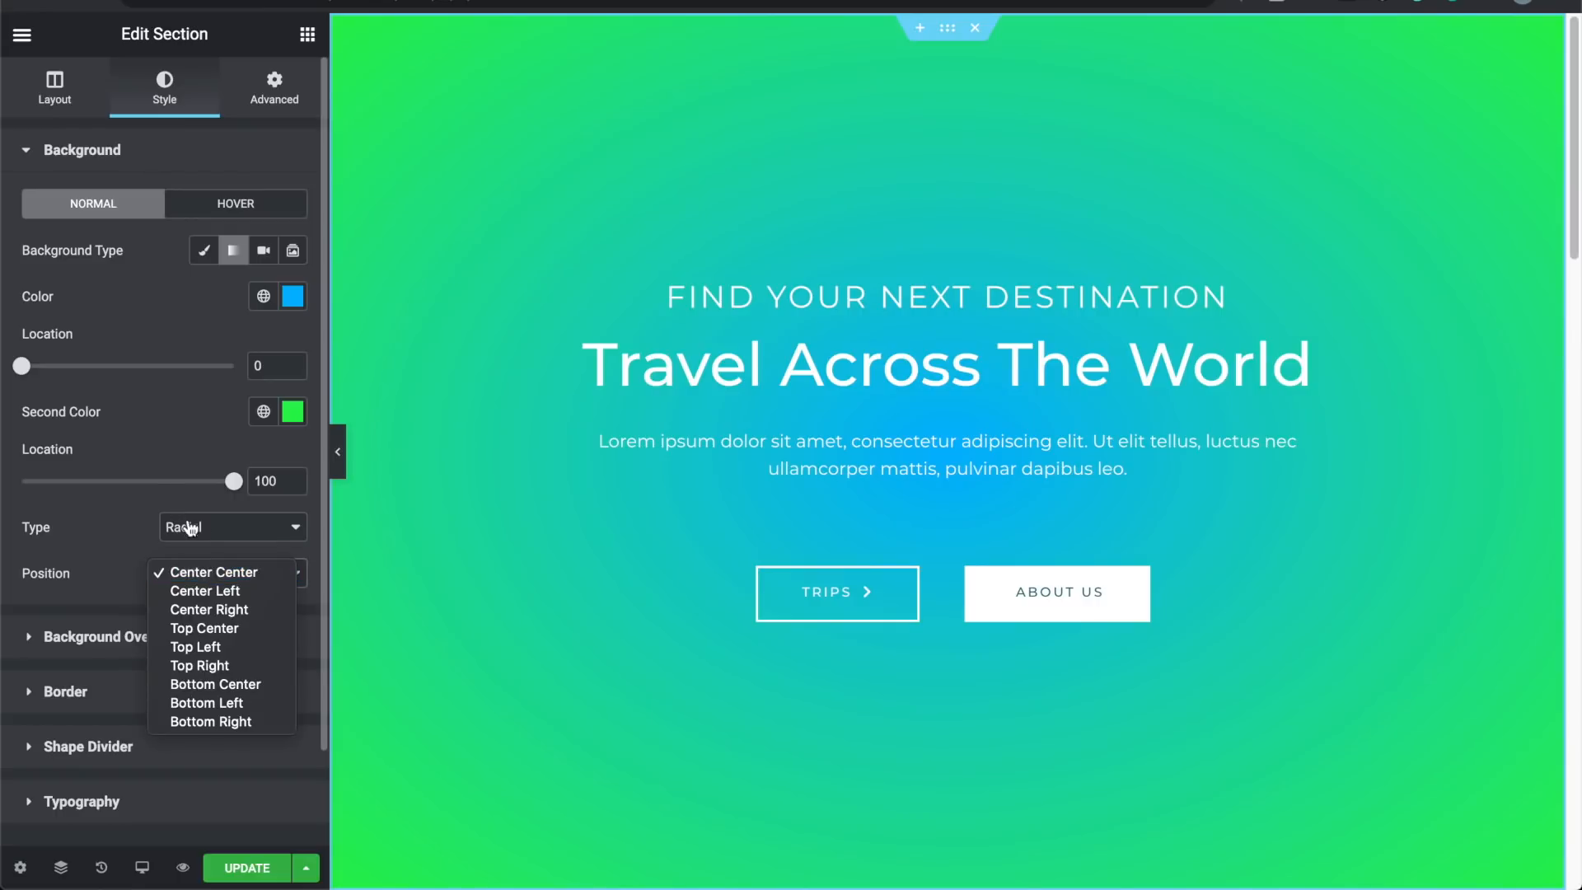
click(228, 629)
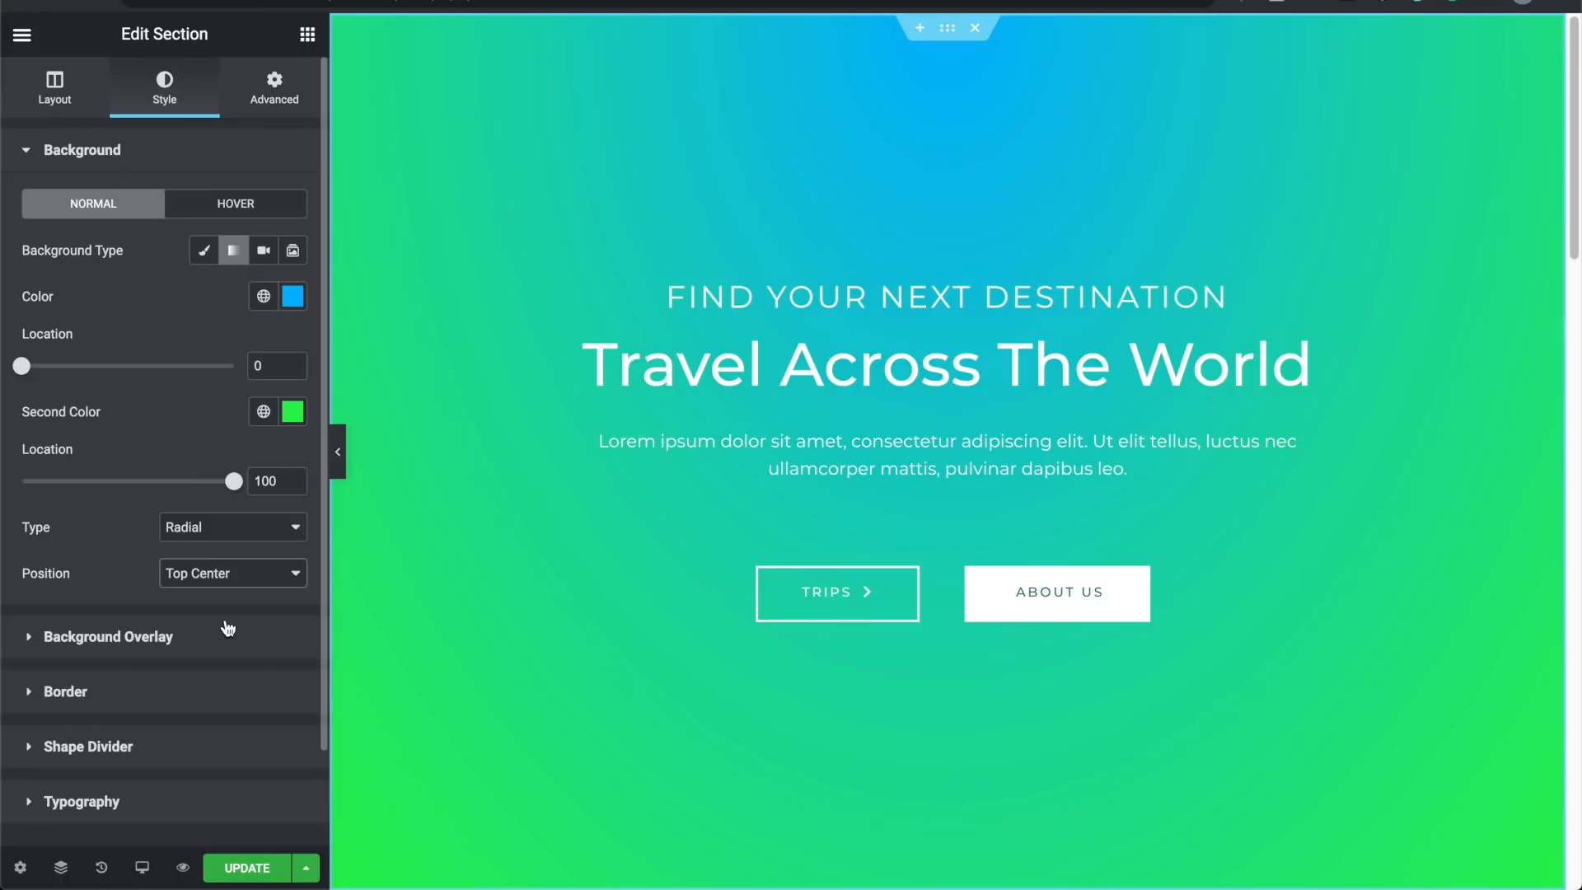
click(233, 532)
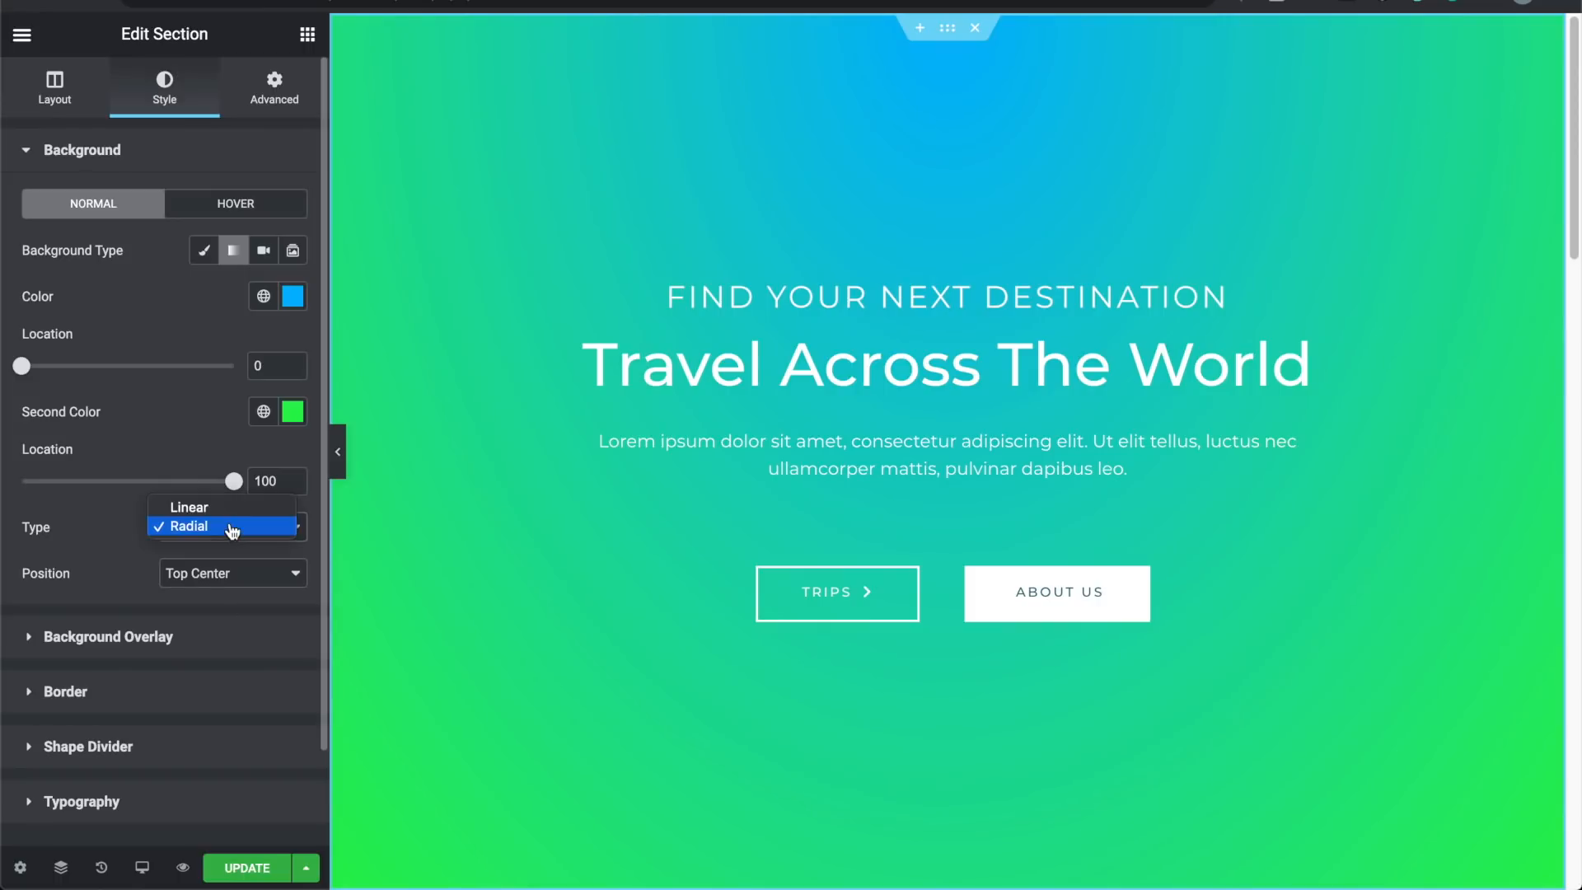
click(233, 509)
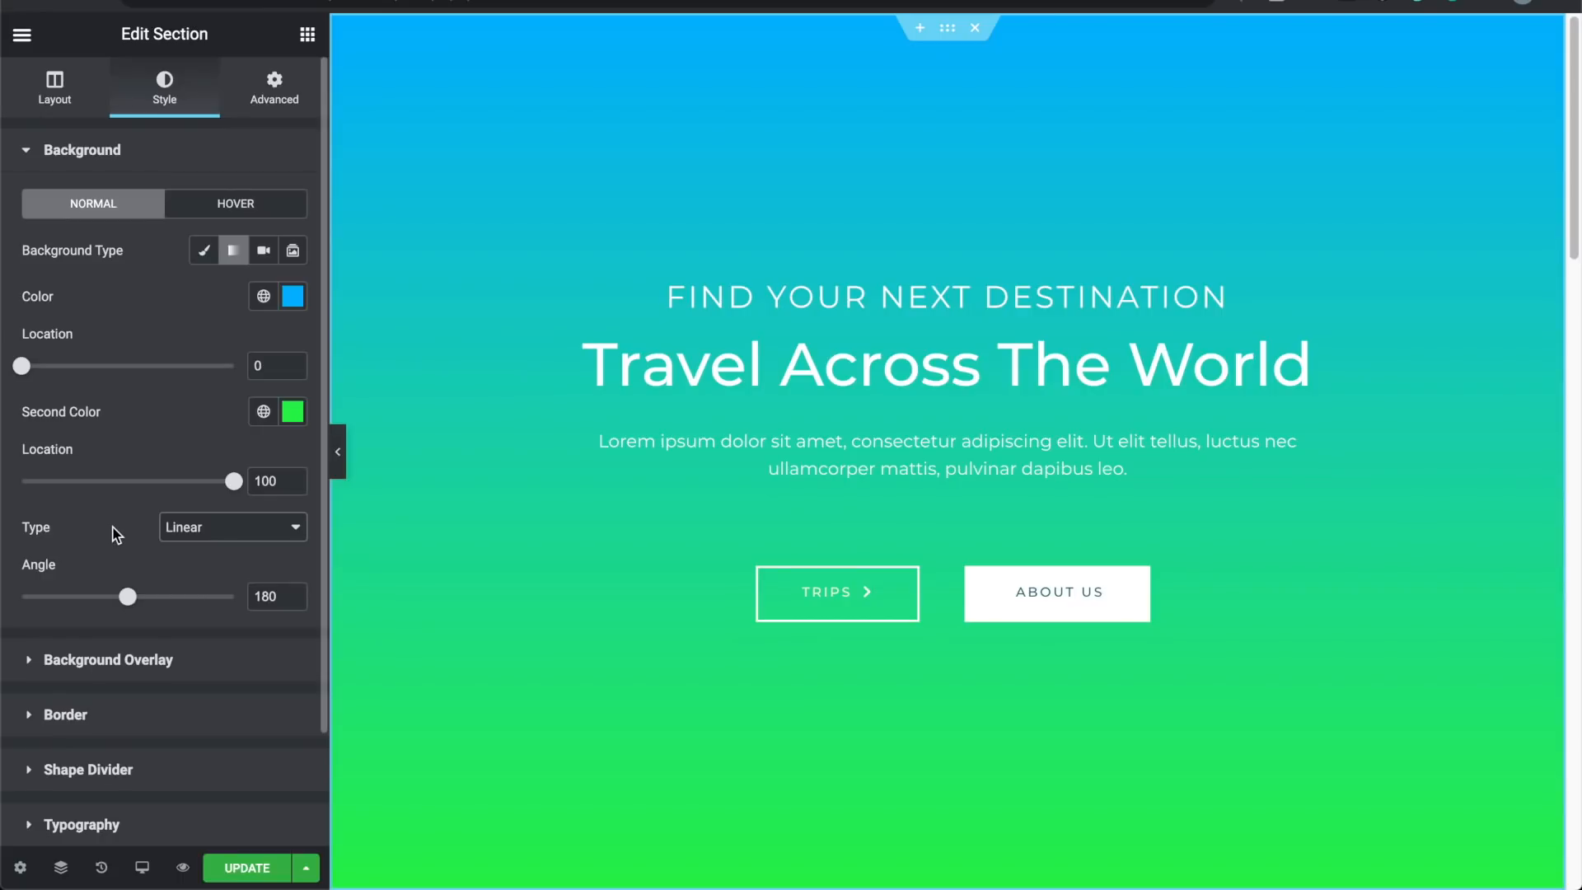
drag(126, 597, 110, 600)
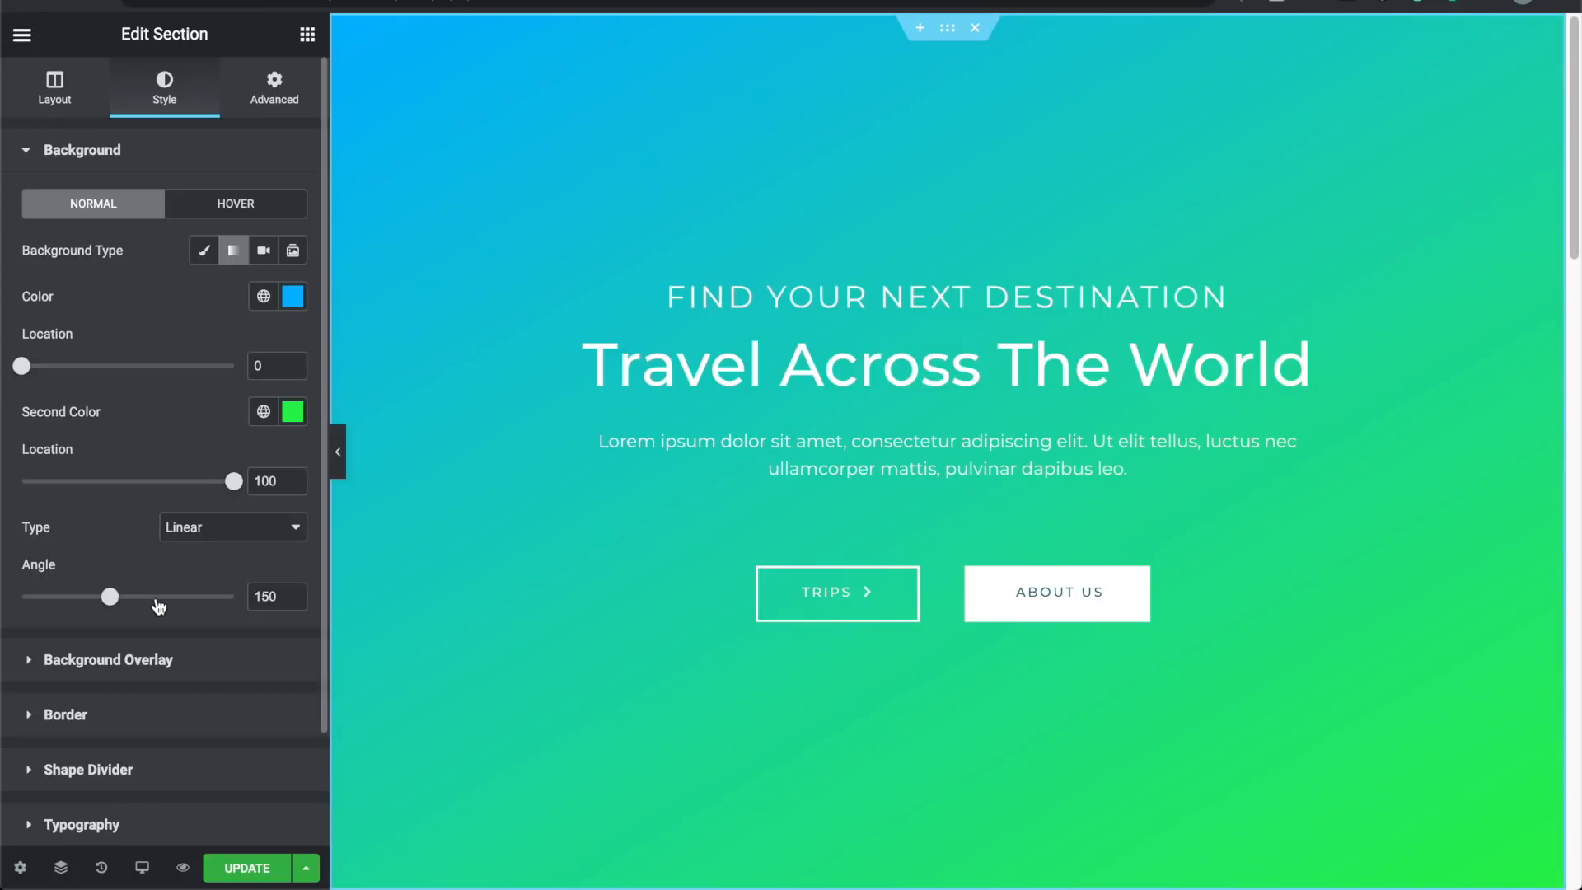
Step: Angle the gradient at 140° and change its second colour to deep blue #2979F2
drag(110, 603, 154, 607)
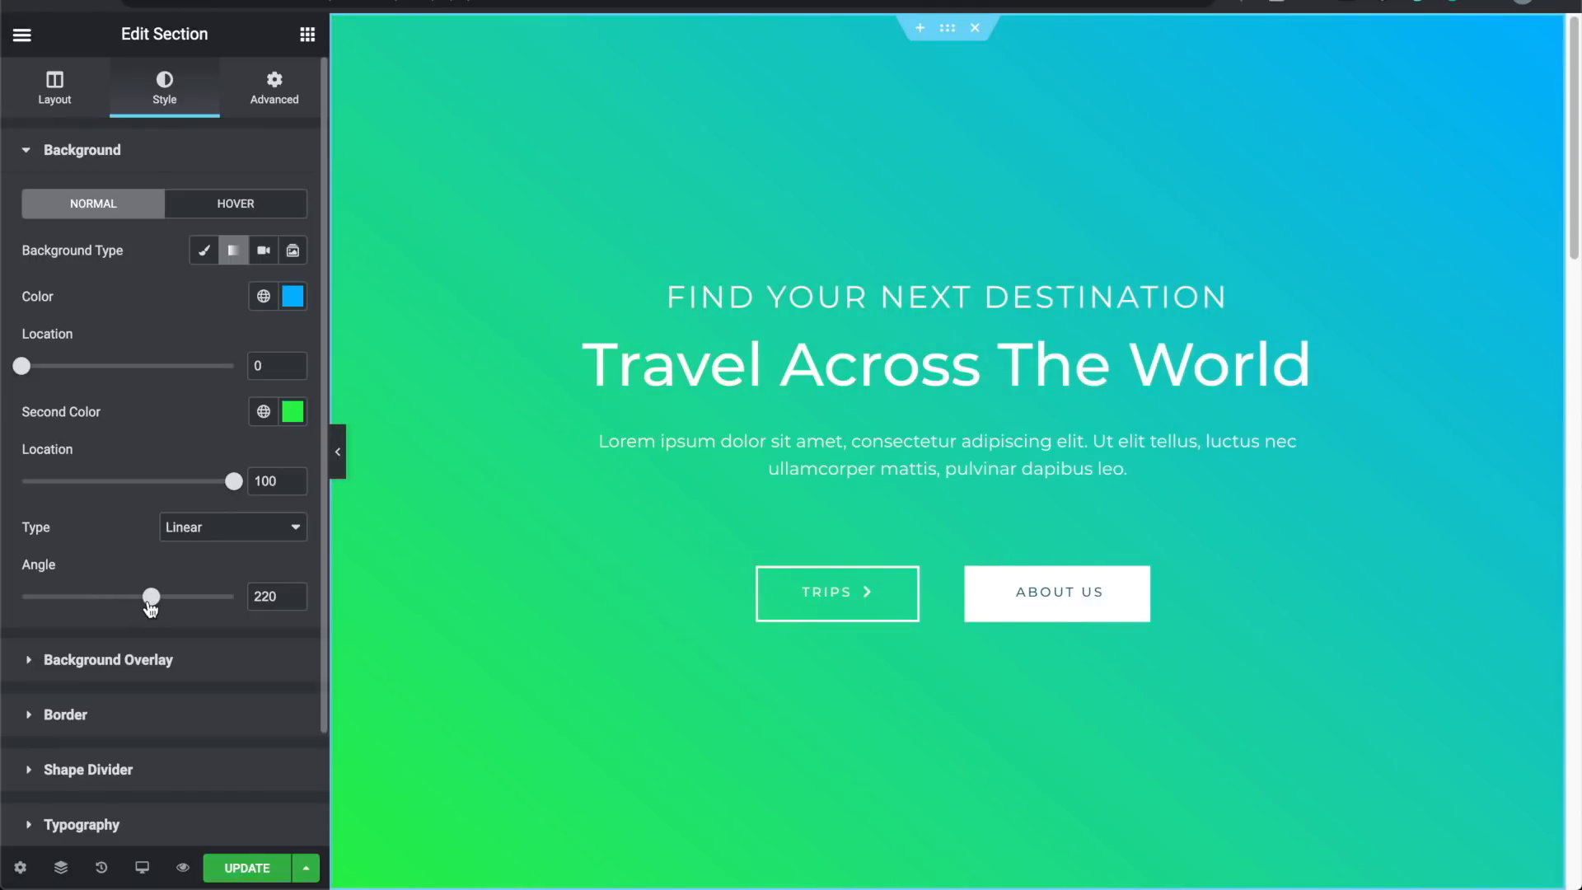
drag(150, 608, 105, 617)
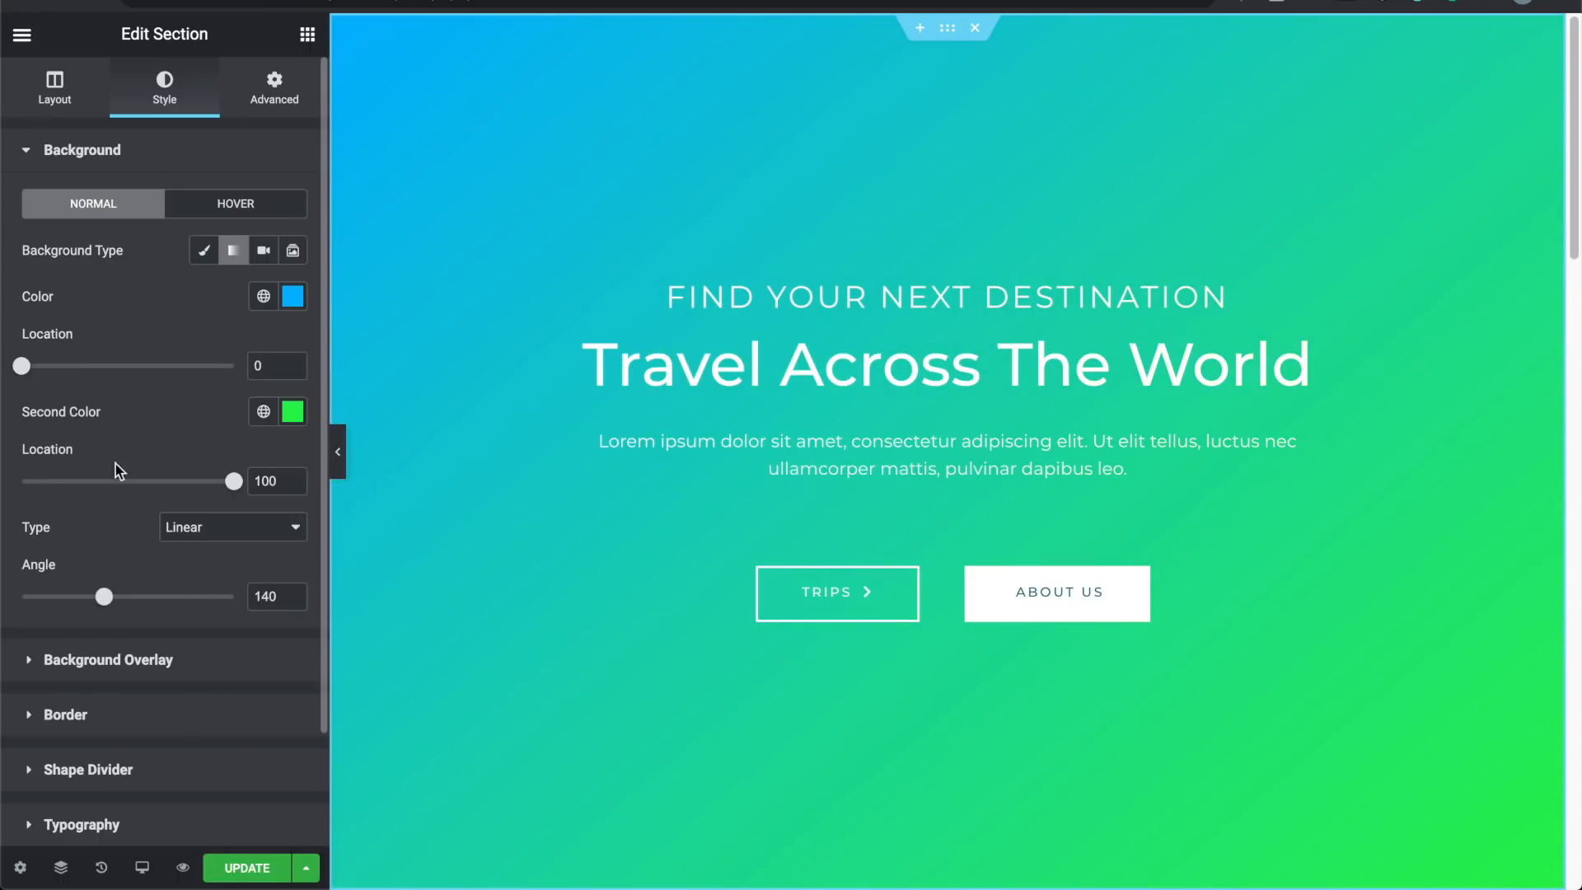
click(293, 411)
drag(158, 694, 195, 696)
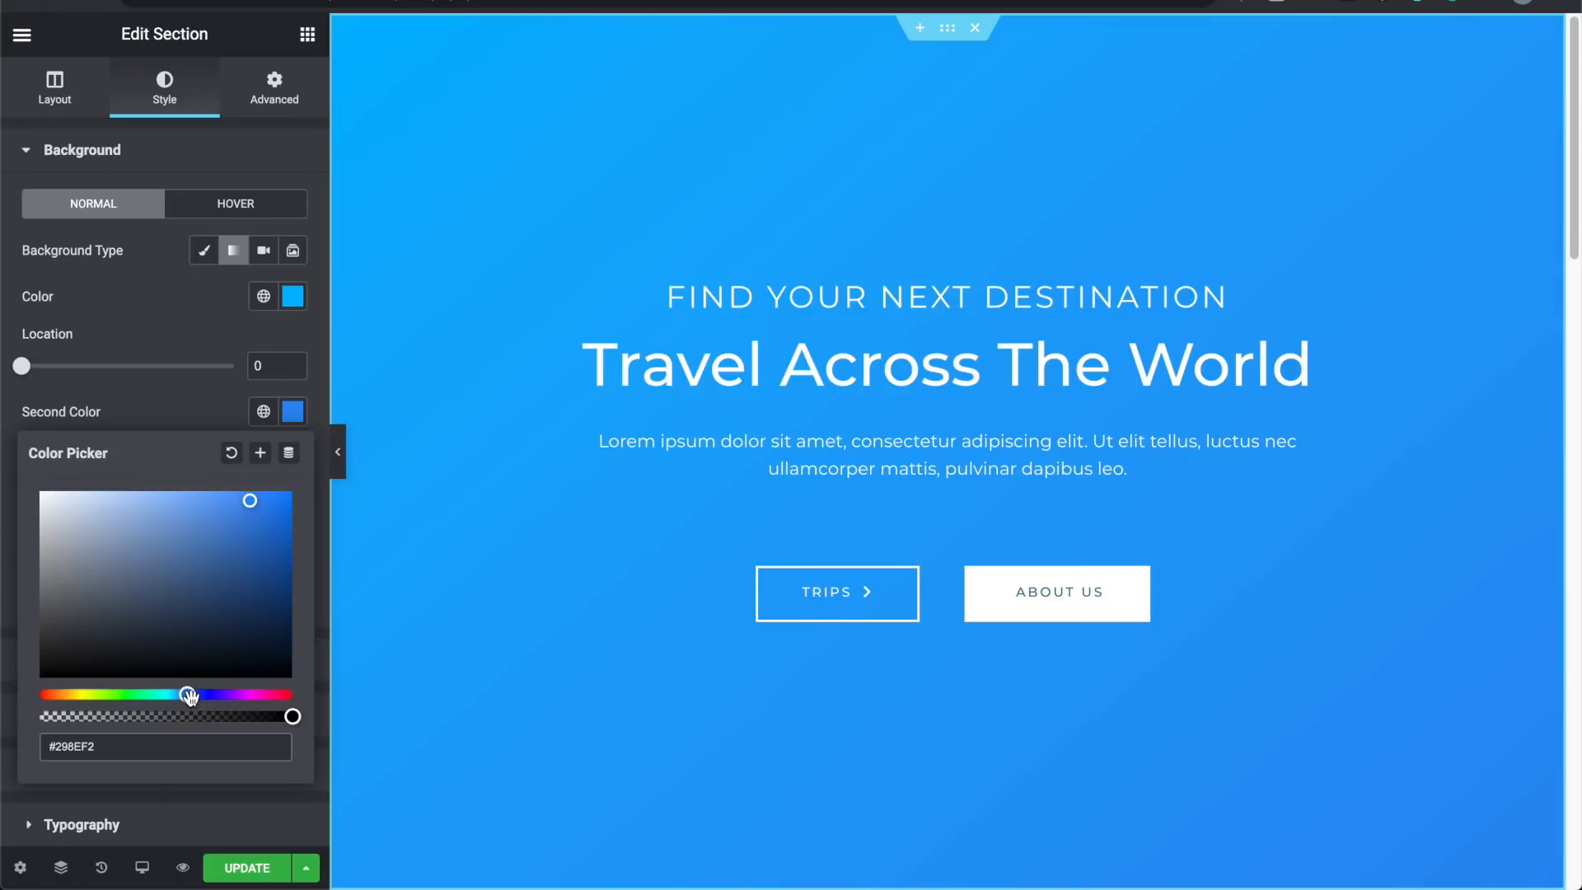
drag(187, 694, 191, 694)
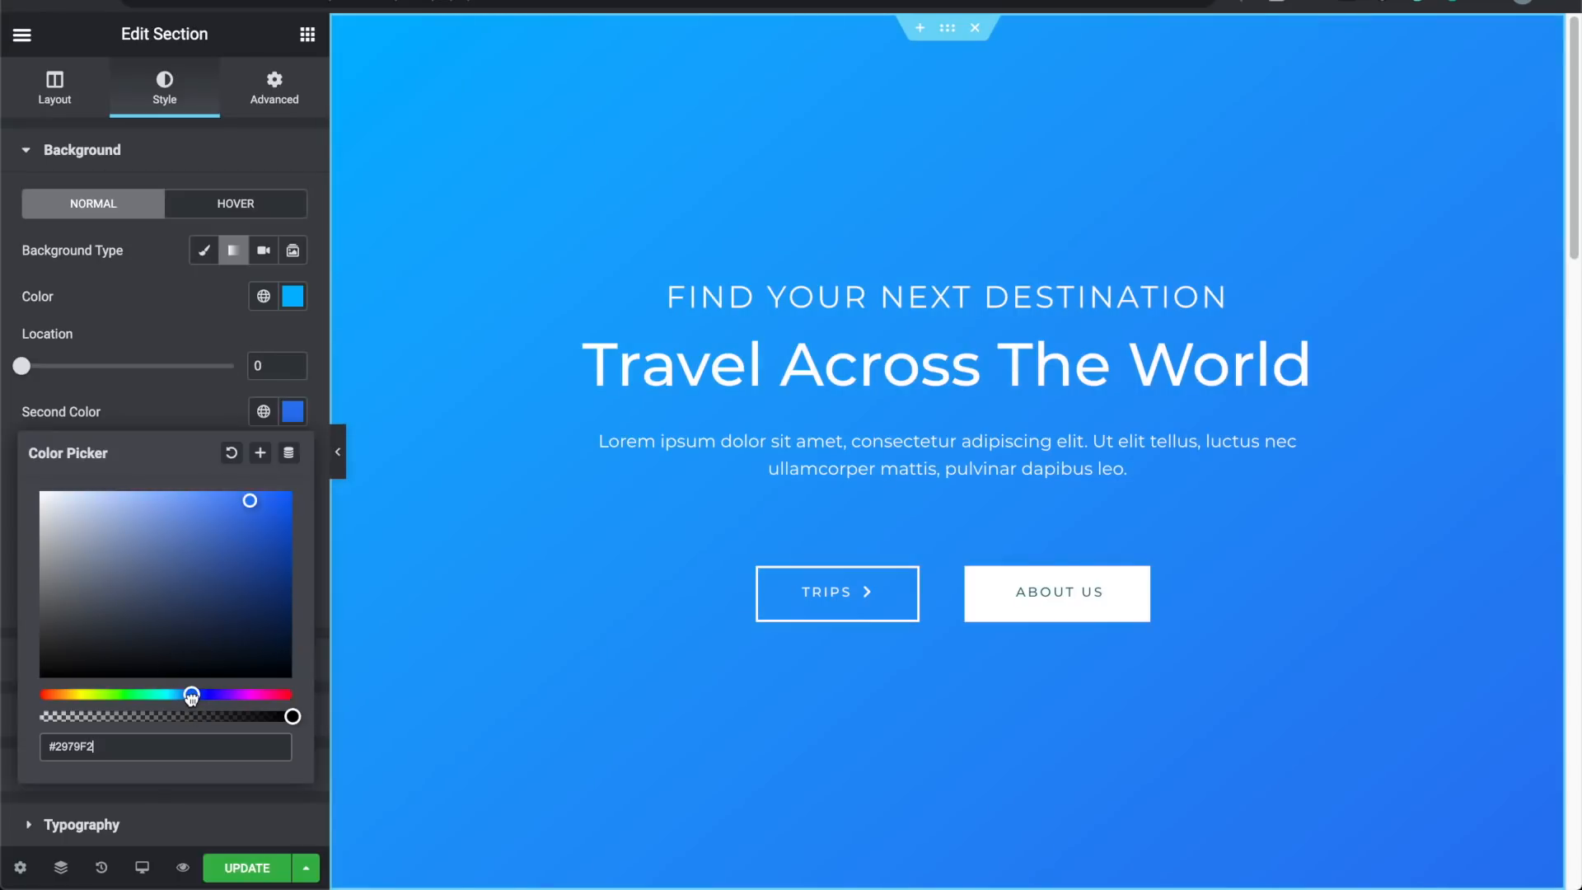
click(162, 338)
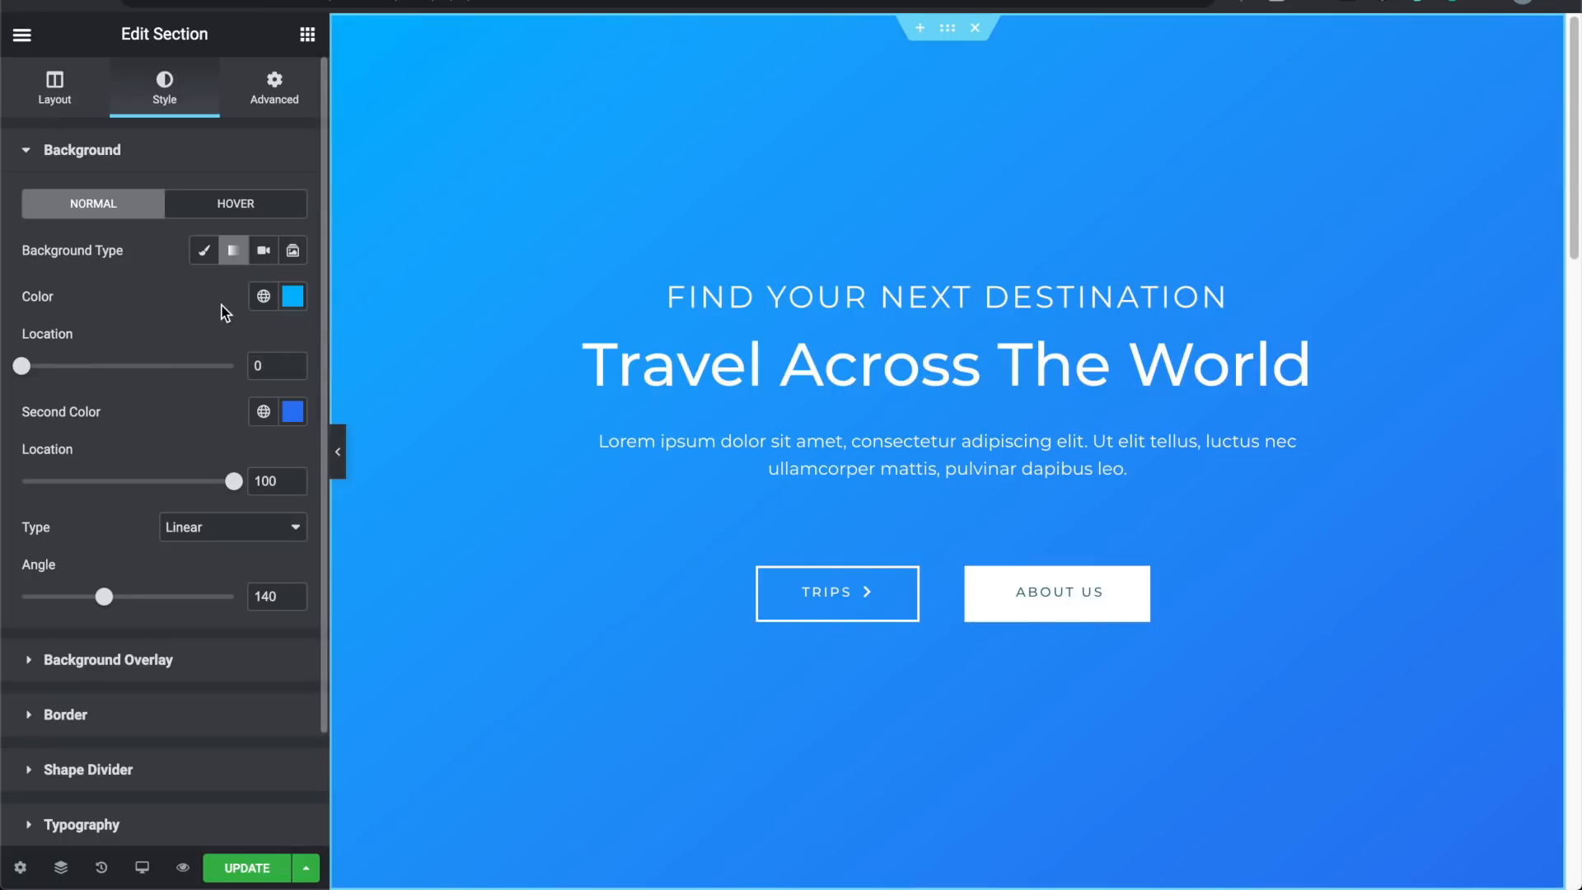
Step: Look over the Video background options, then set the background type to Slideshow
click(263, 255)
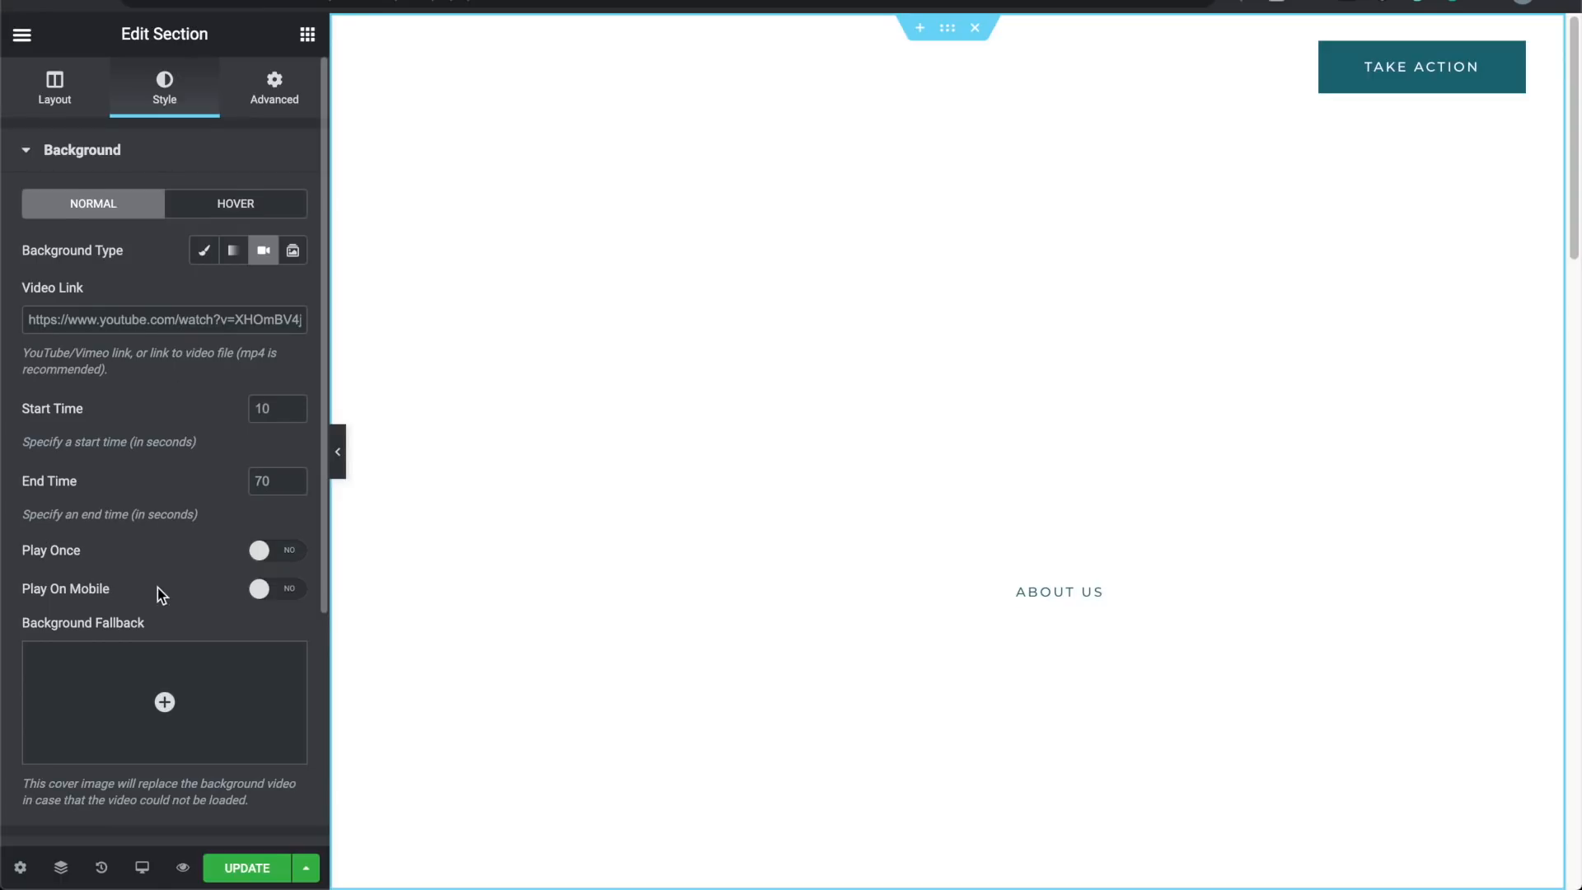
scroll(159, 590, down, 2)
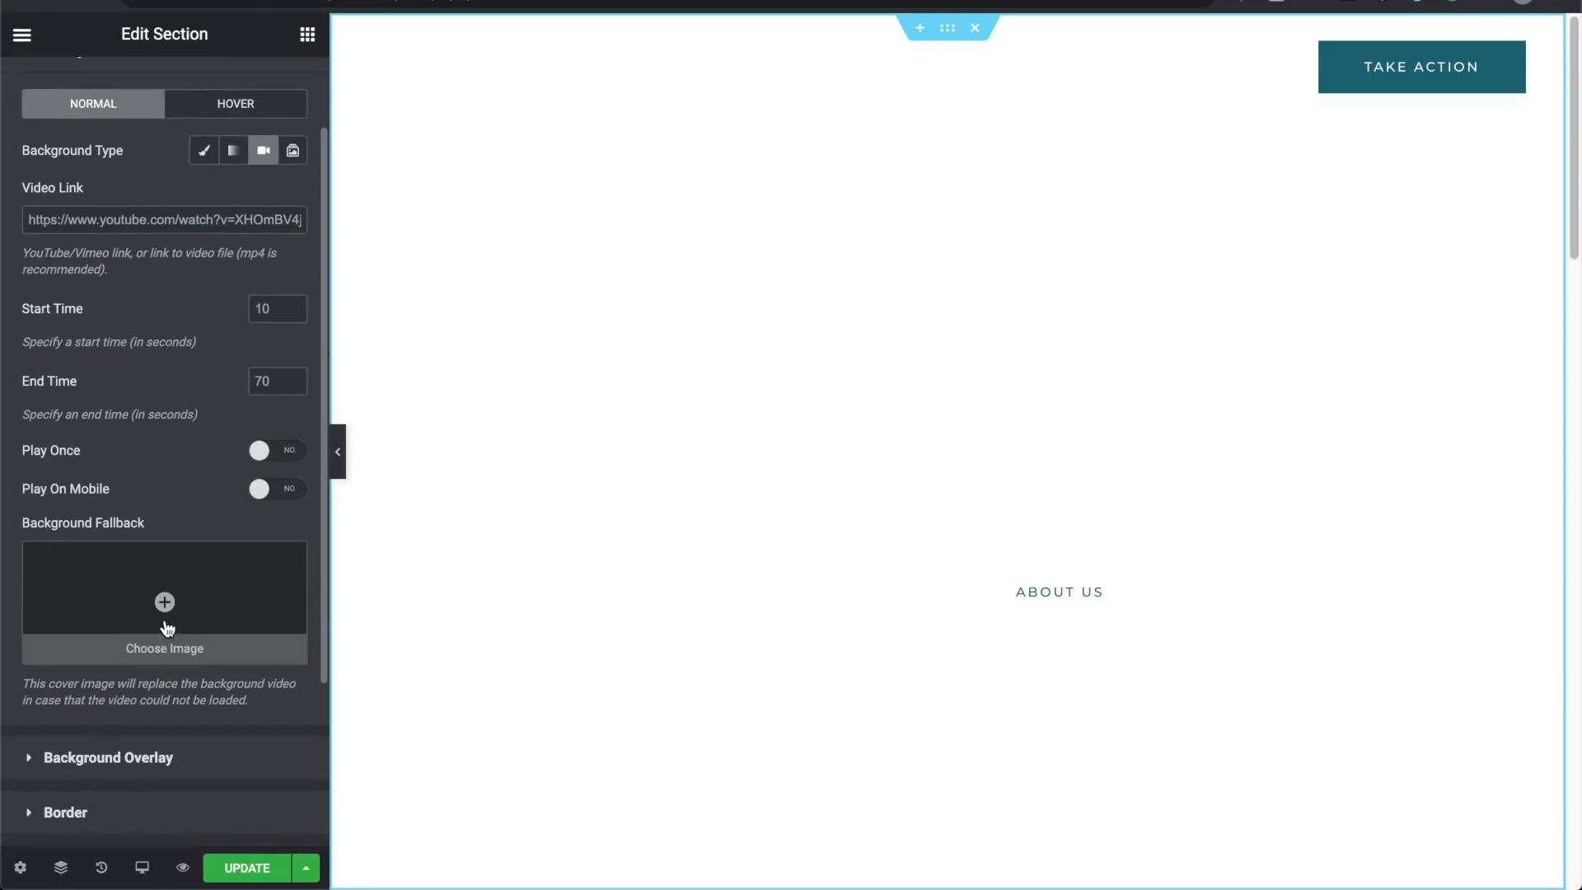
scroll(185, 583, up, 2)
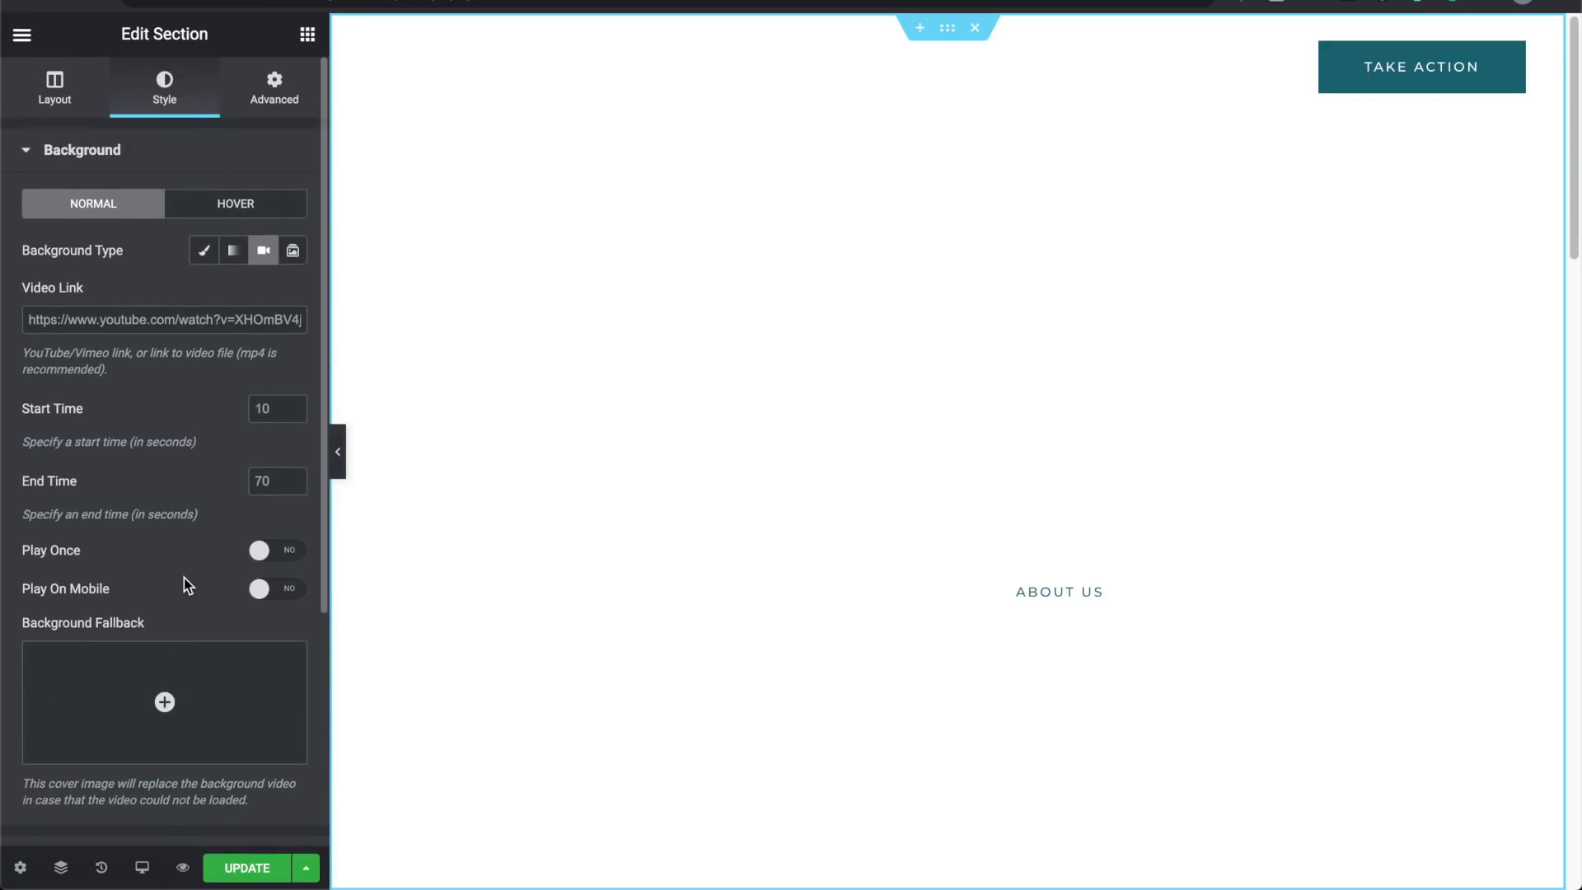
click(293, 251)
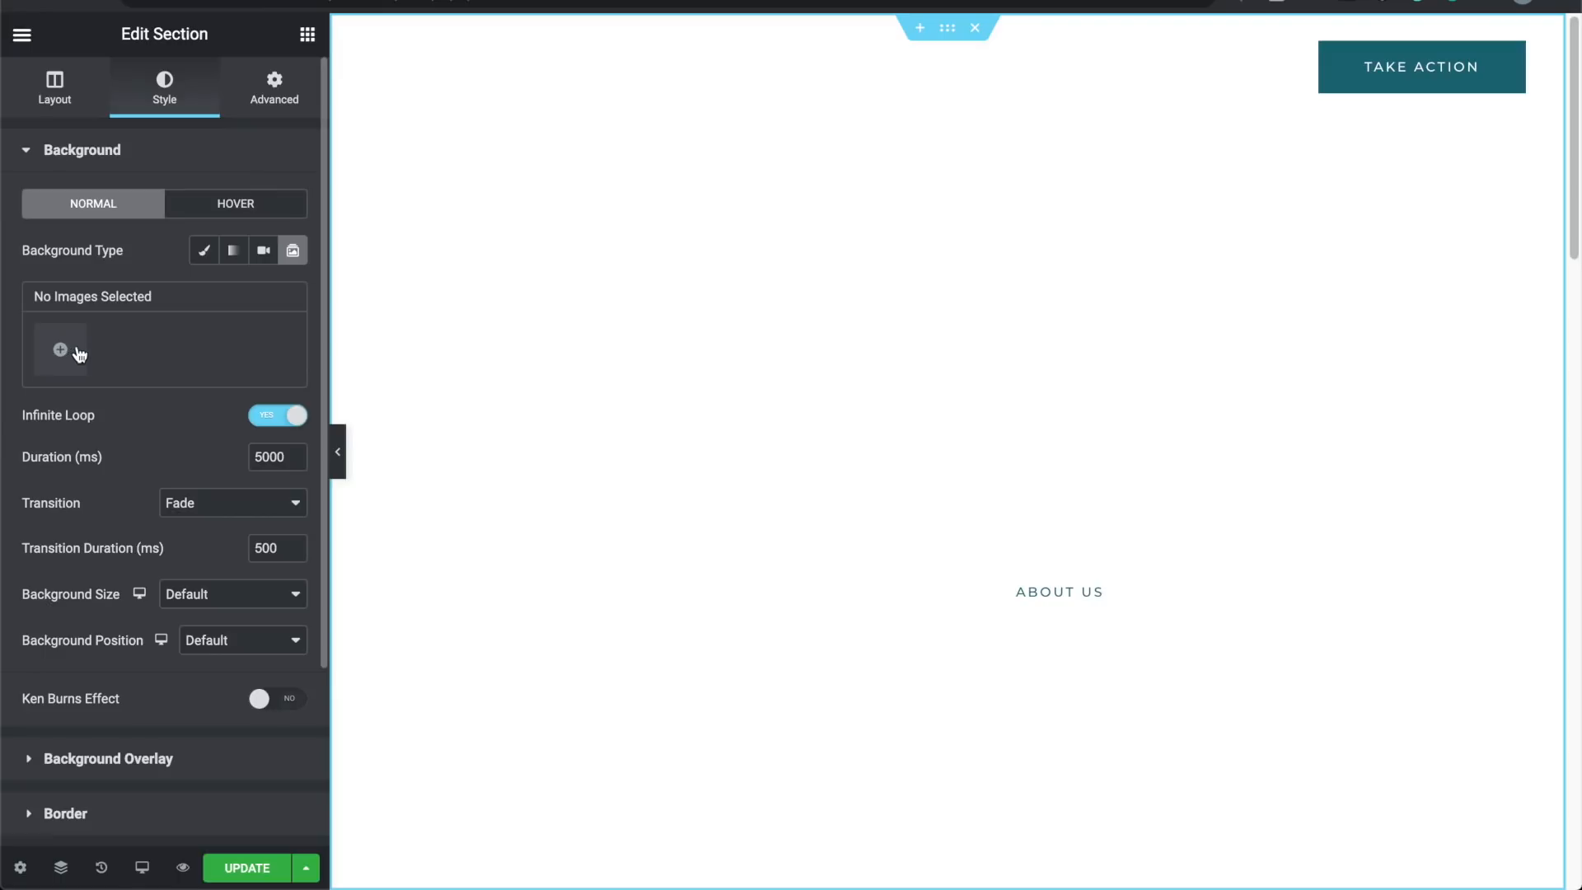
Step: Return the background to Classic solid blue and open the media picker for an image
click(206, 252)
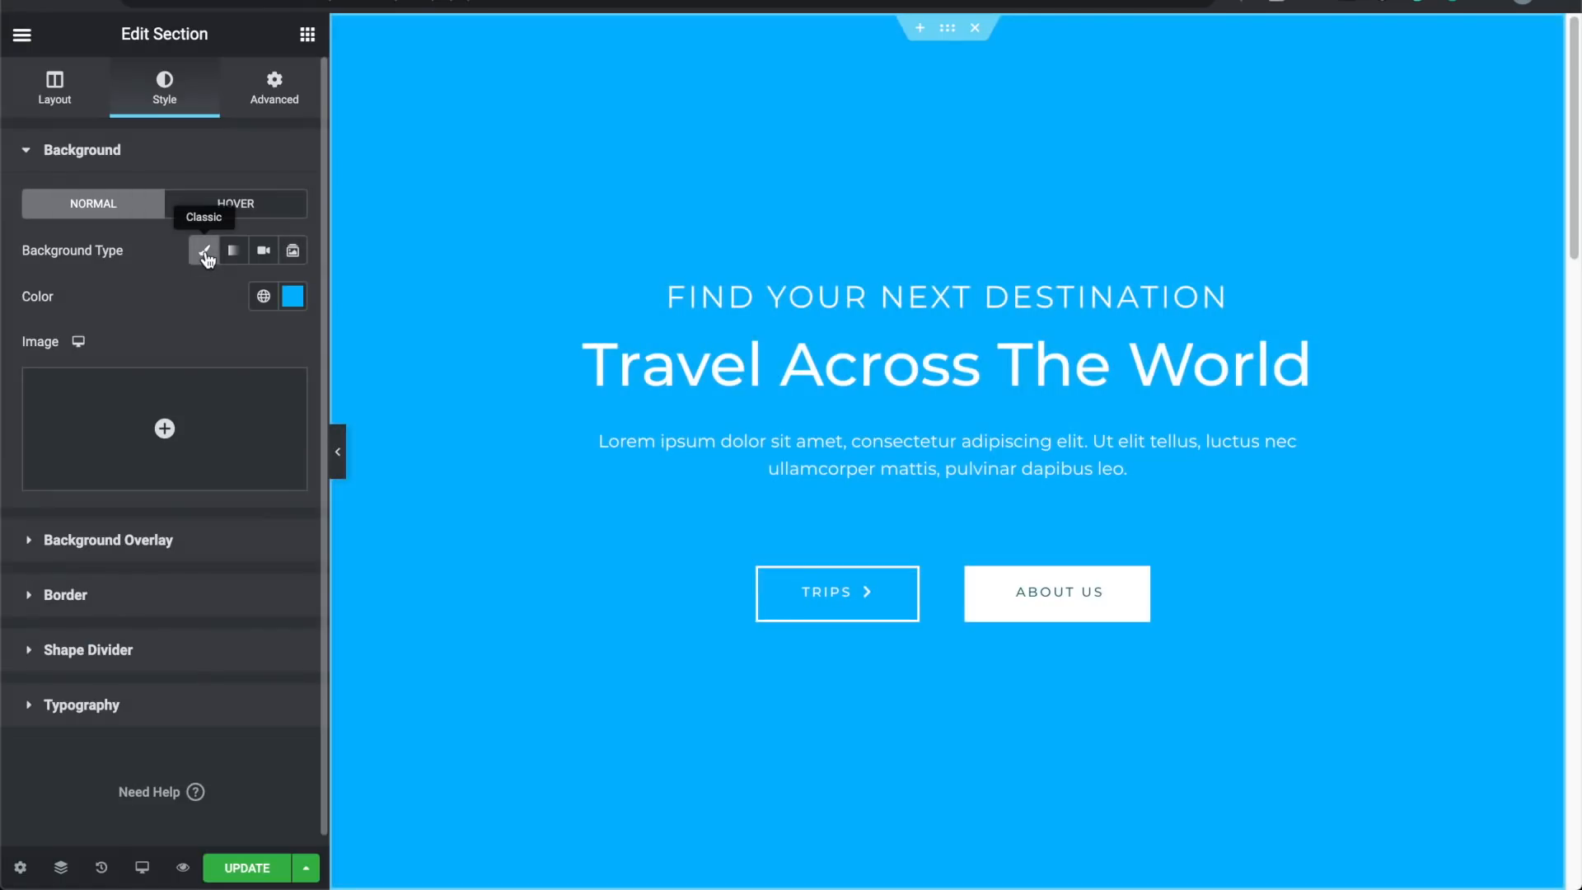
mouse_move(165, 424)
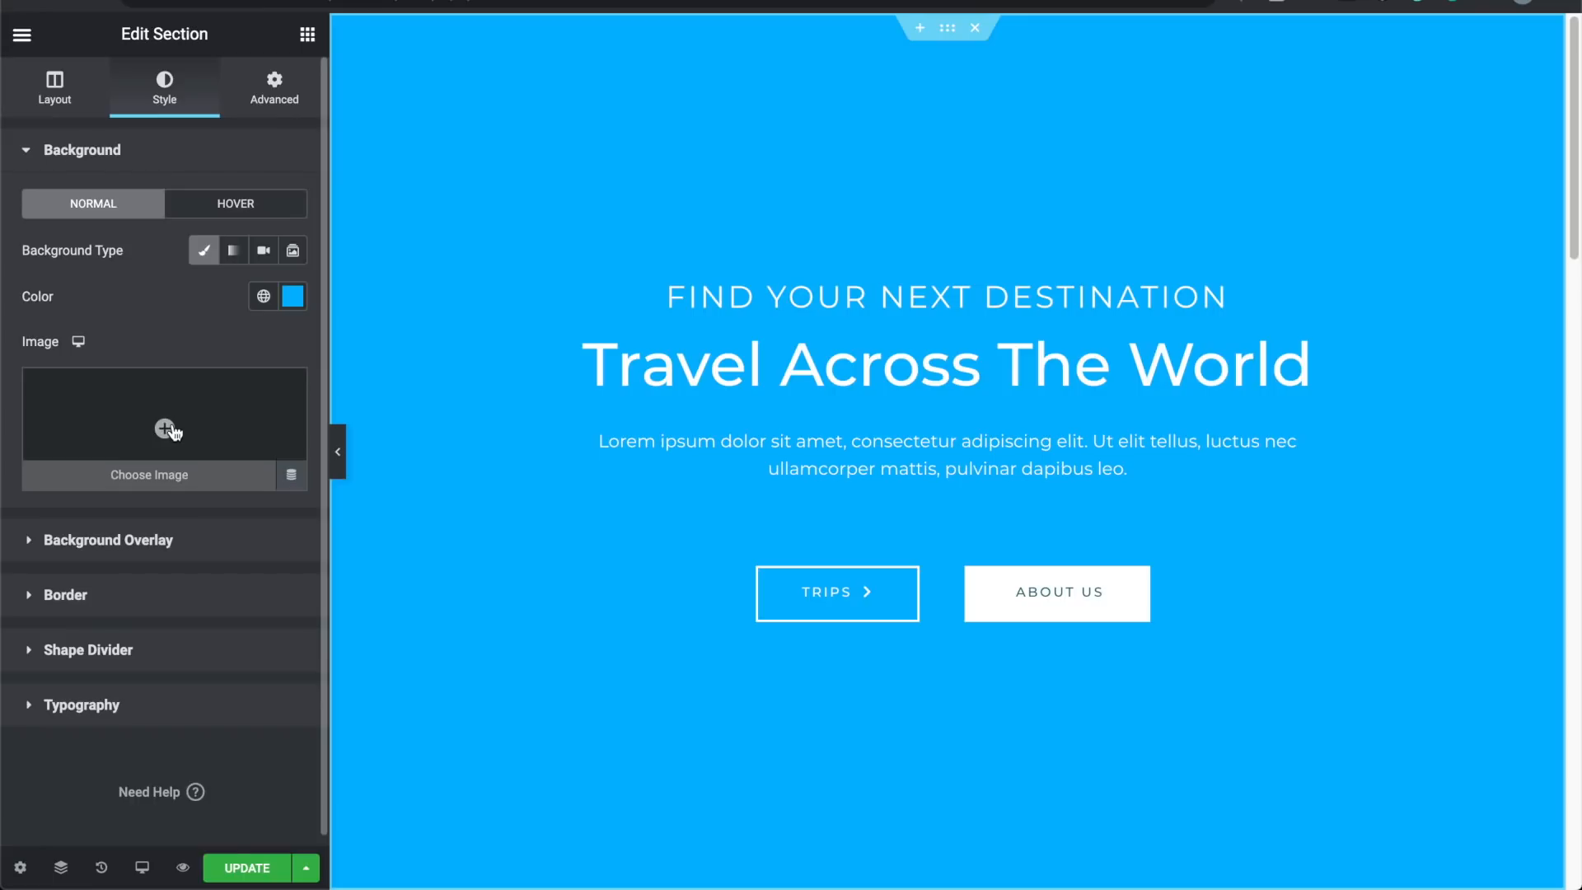
click(157, 477)
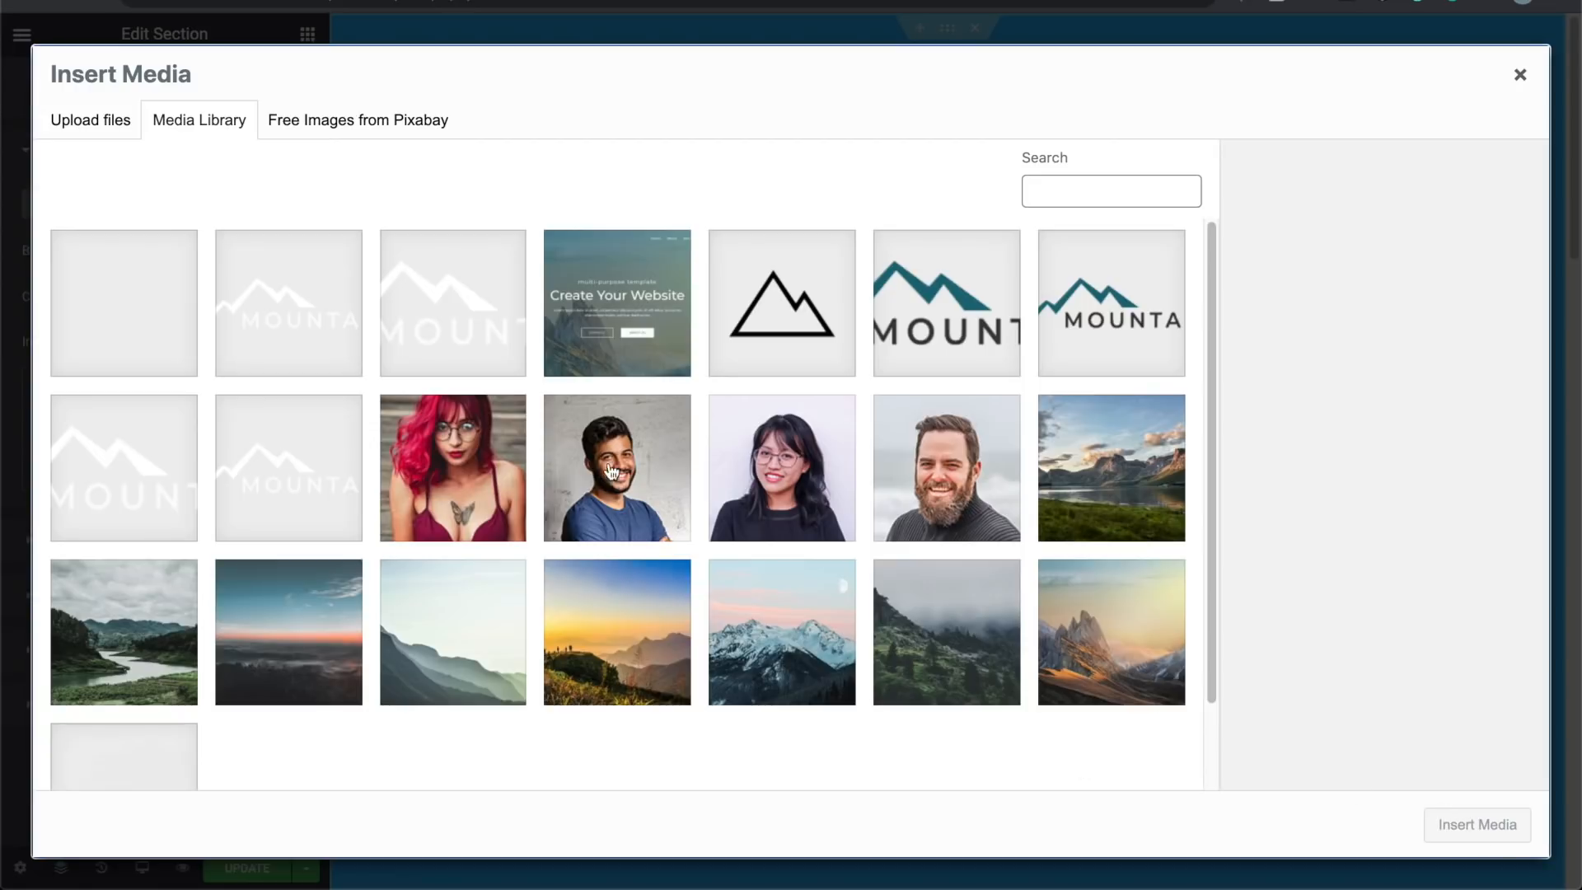
Step: Look at Upload files and Media Library, then show the Free Images from Pixabay tab
click(116, 127)
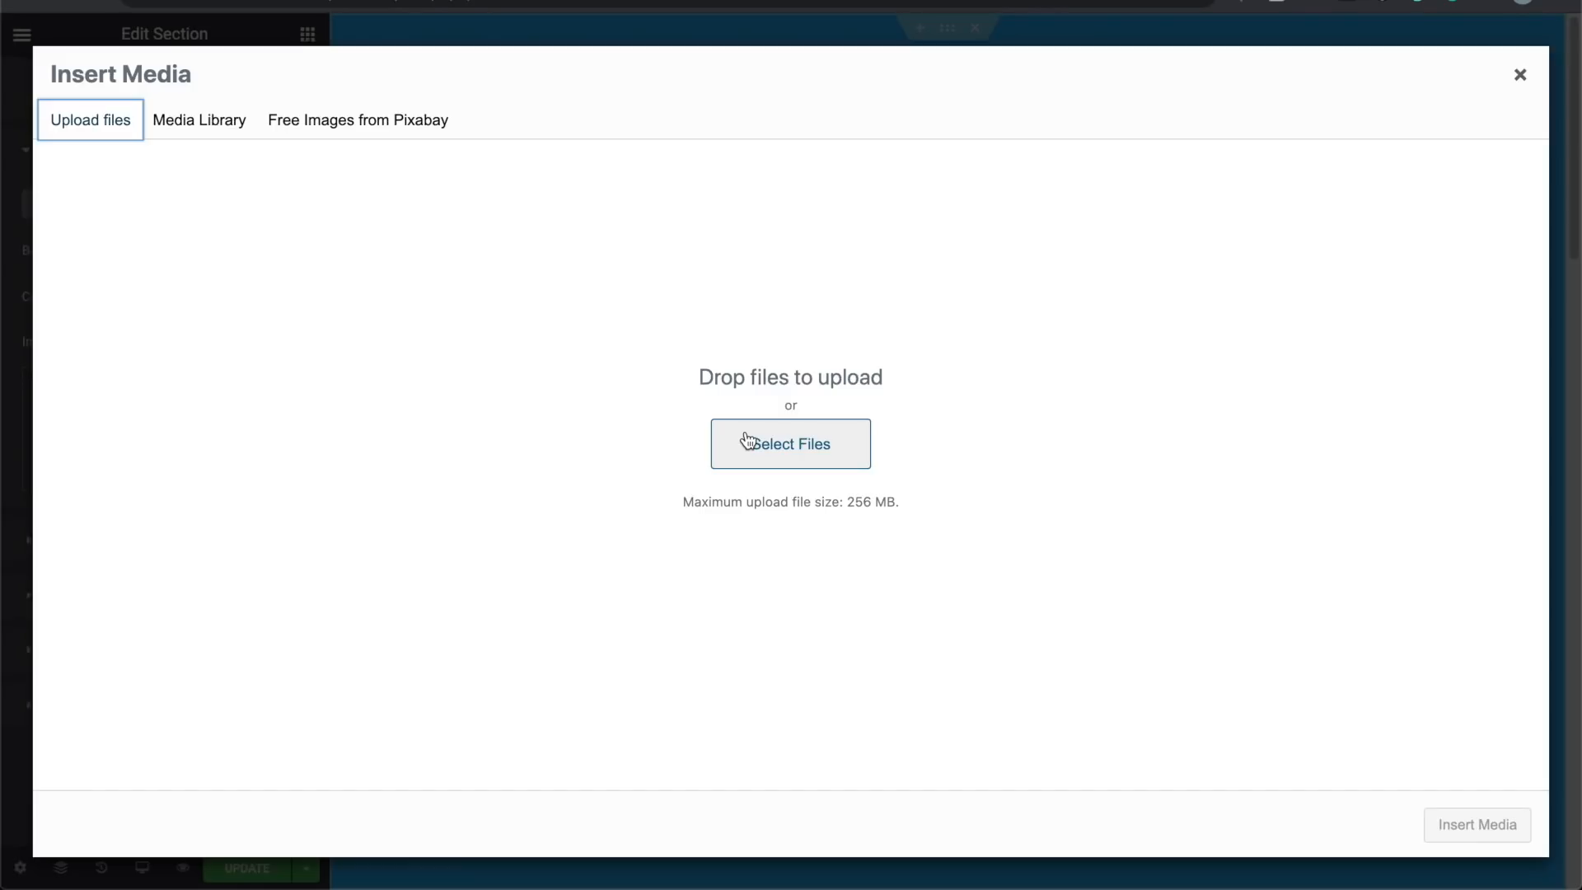
click(222, 125)
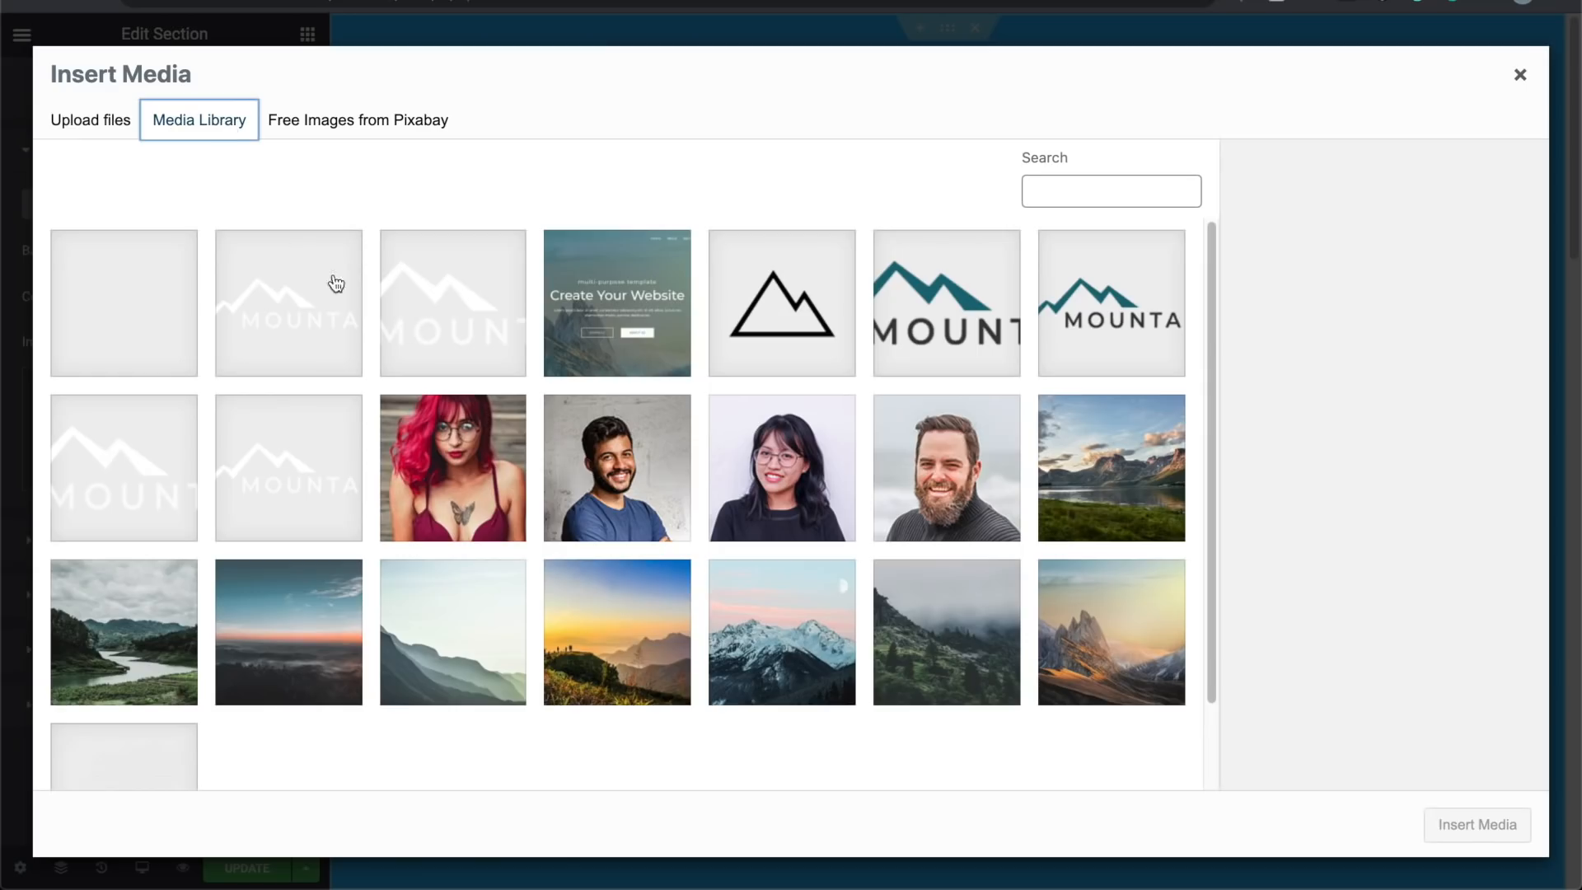
click(352, 124)
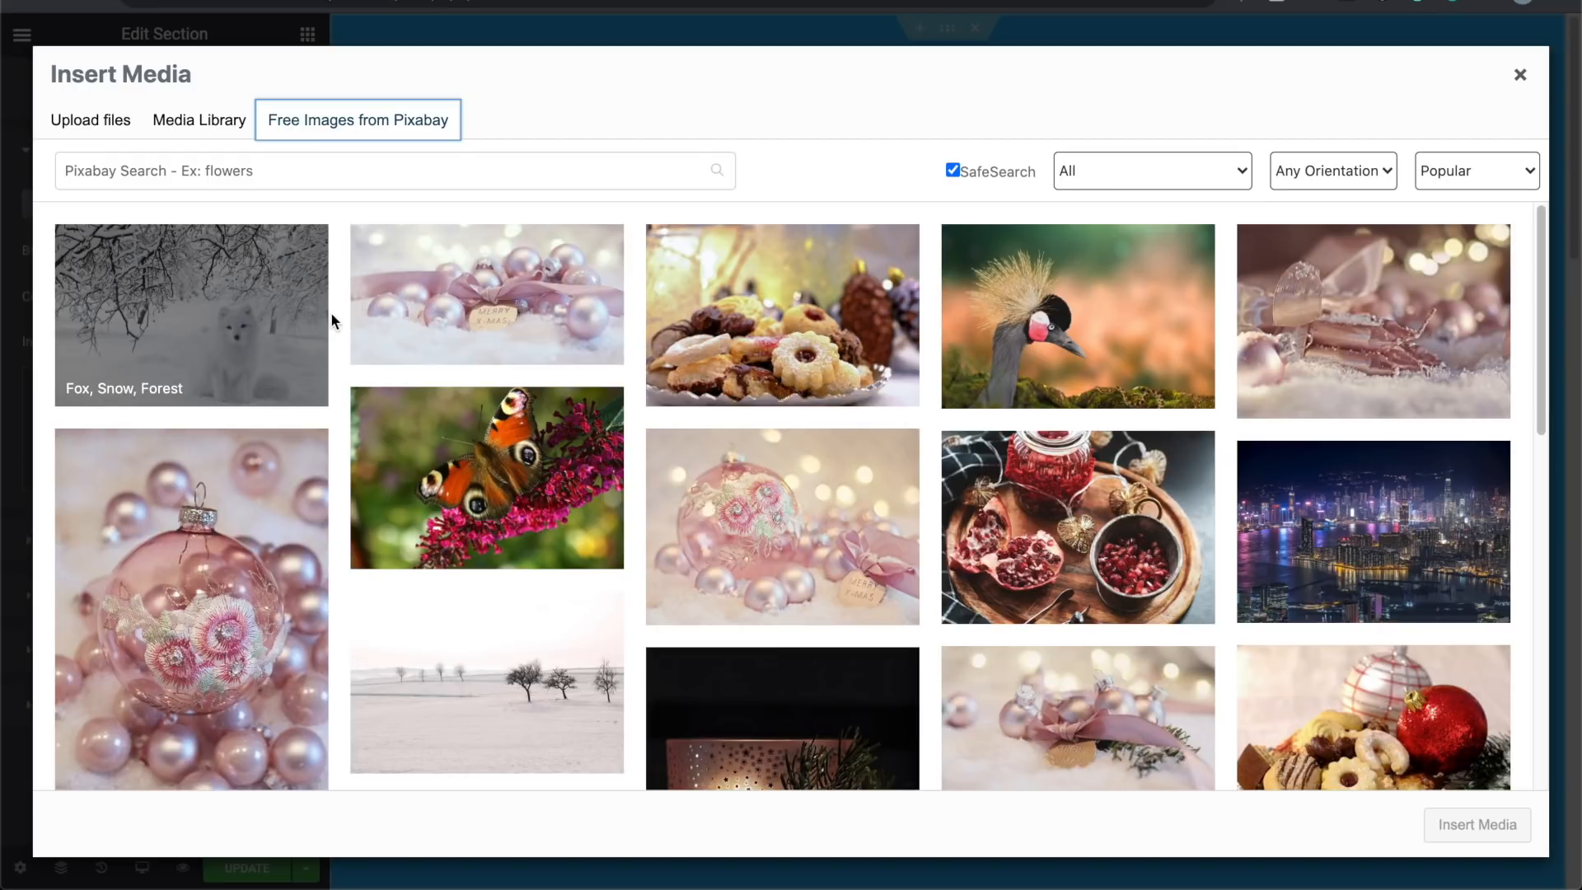
Step: Search Pixabay for 'travel' and scroll through the resulting photos
click(366, 173)
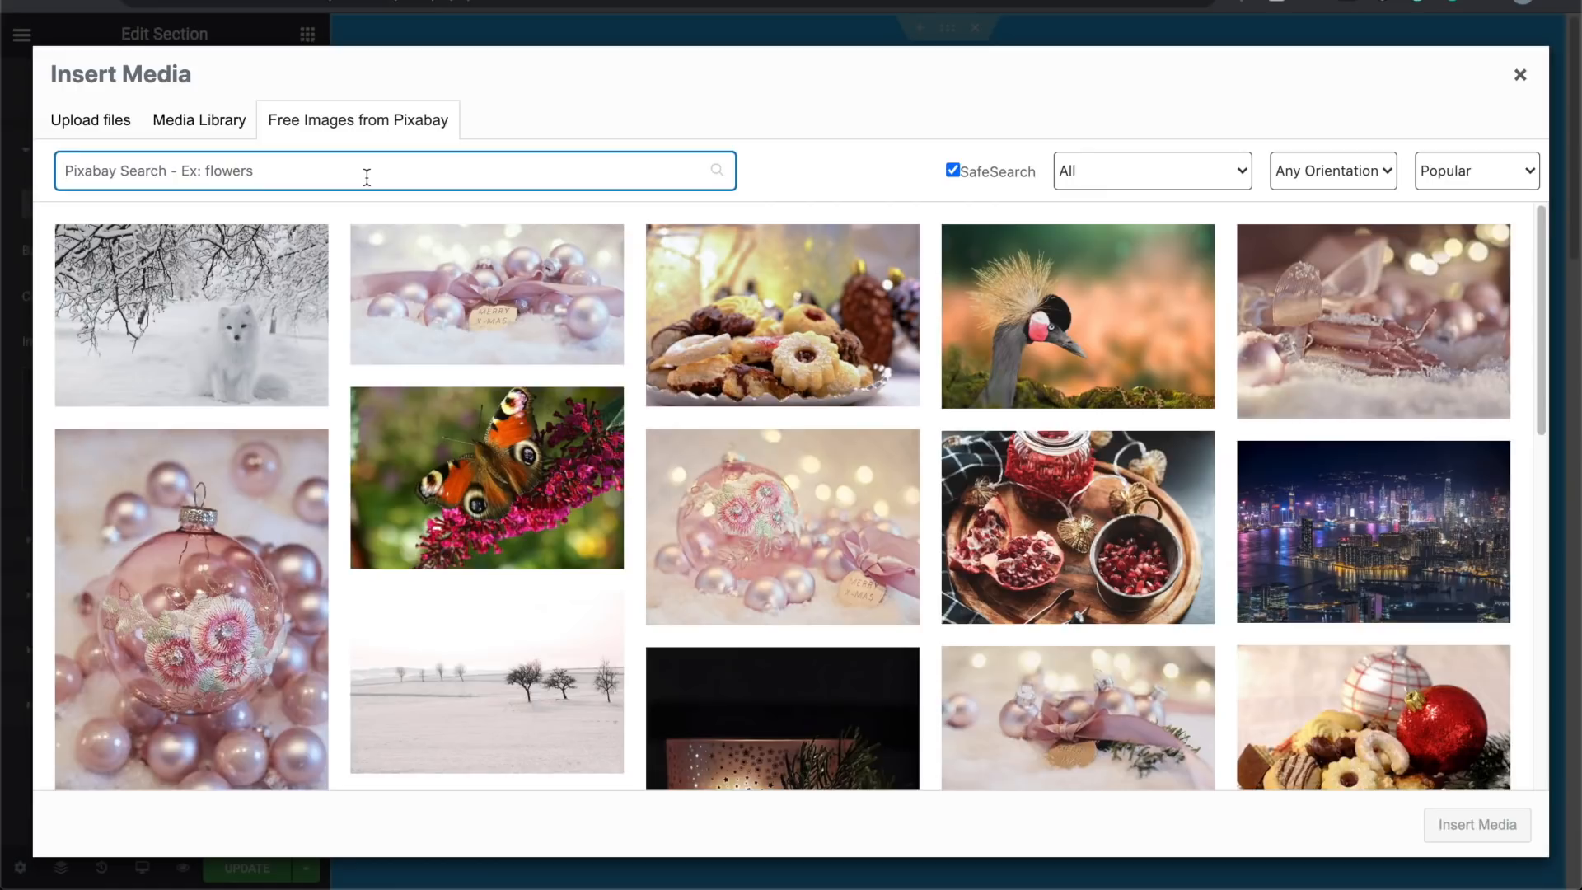
text(travel)
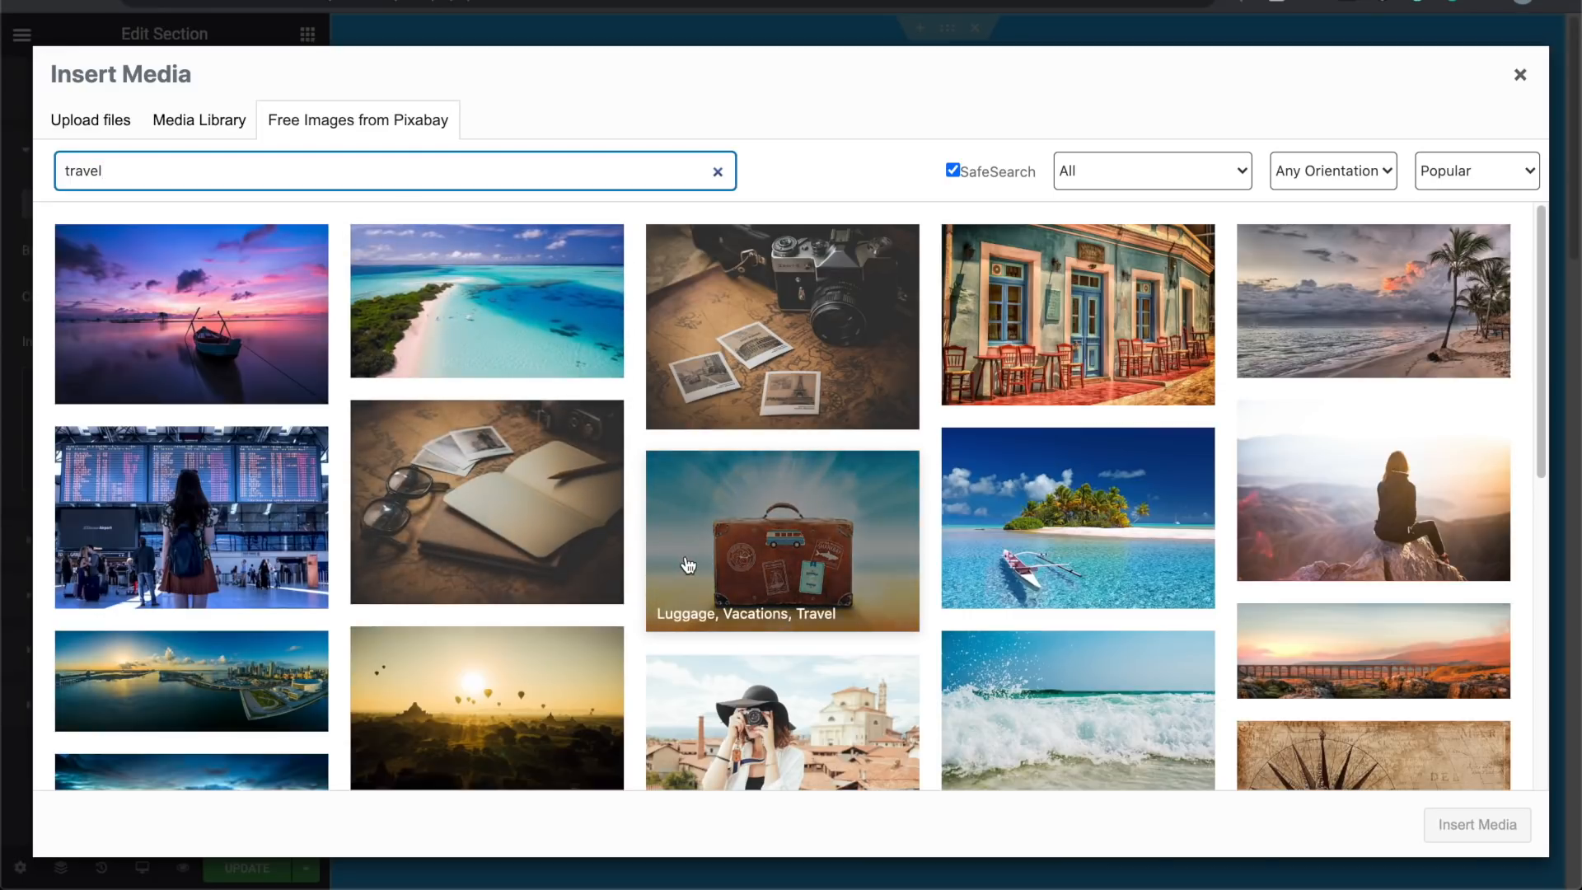
scroll(689, 565, down, 2)
scroll(688, 566, down, 5)
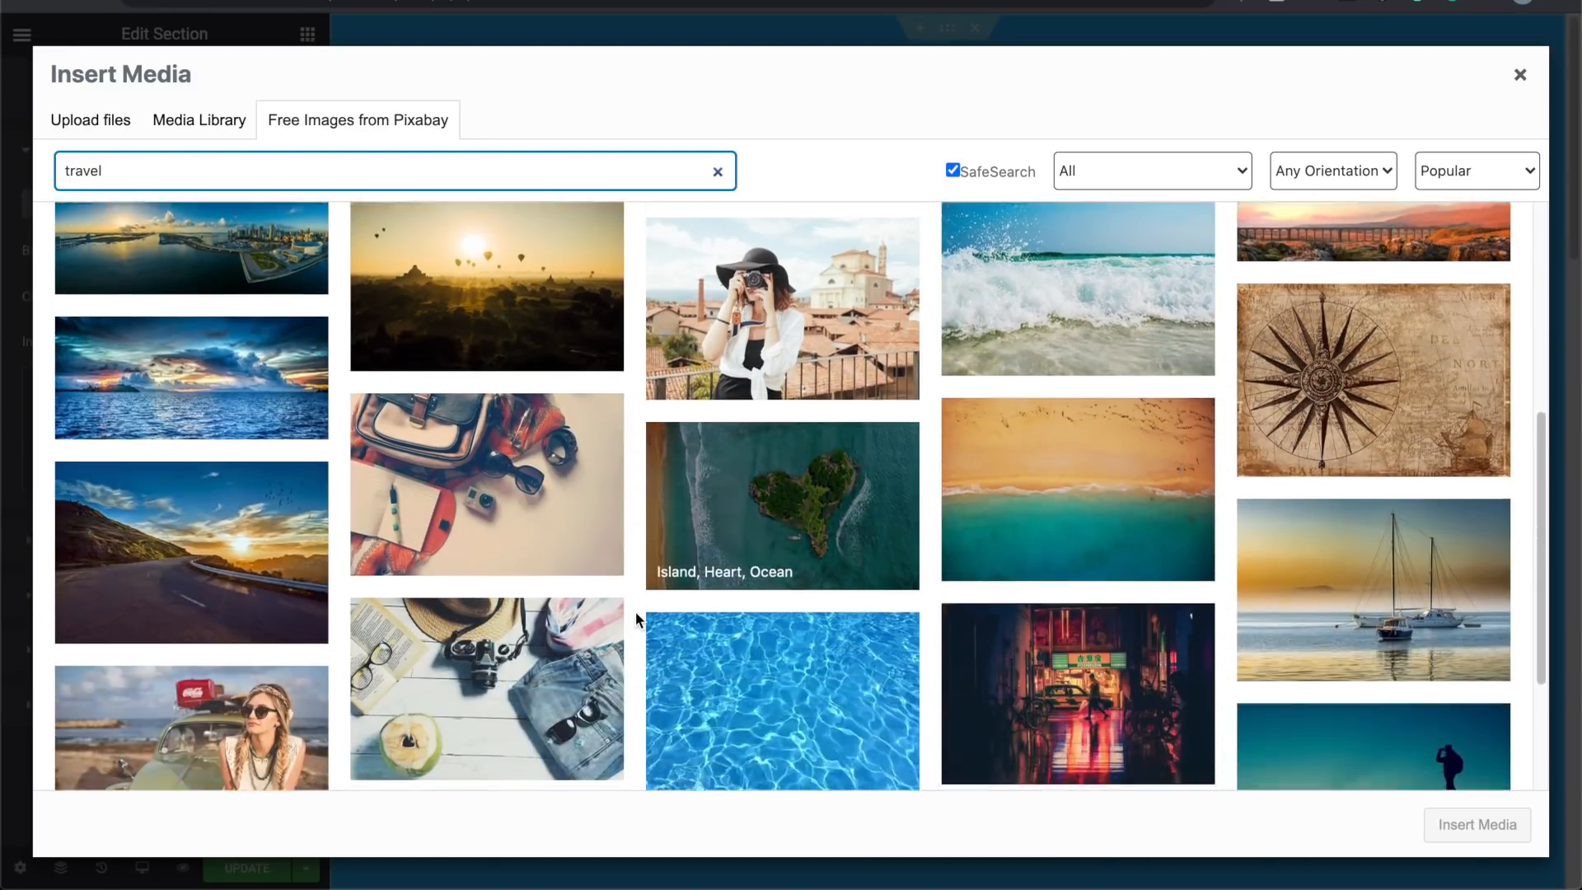
scroll(636, 647, down, 7)
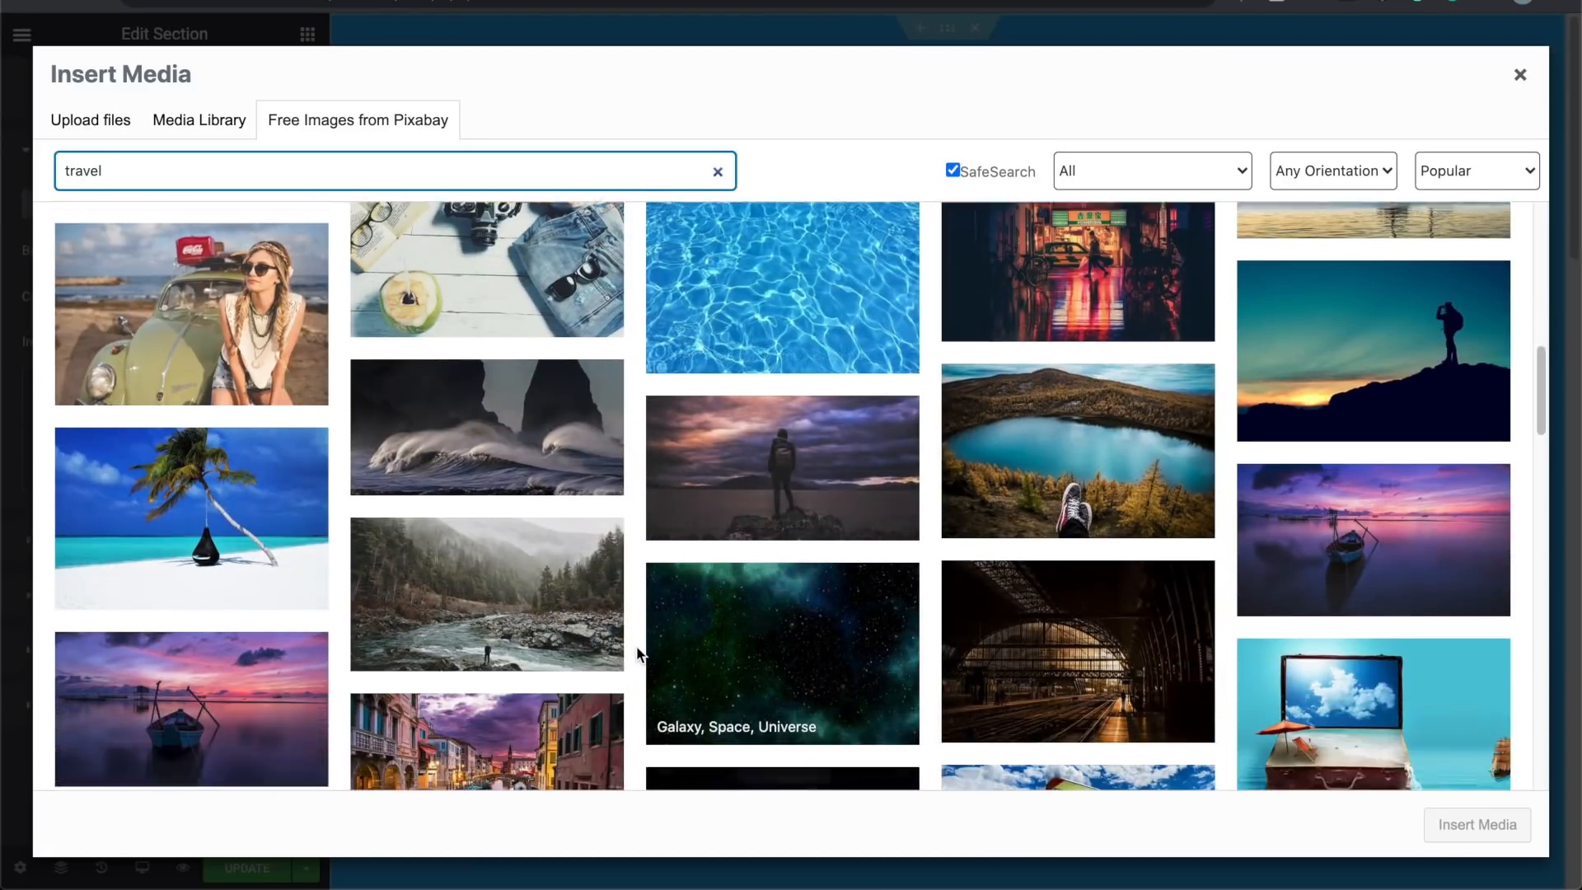
scroll(637, 652, down, 10)
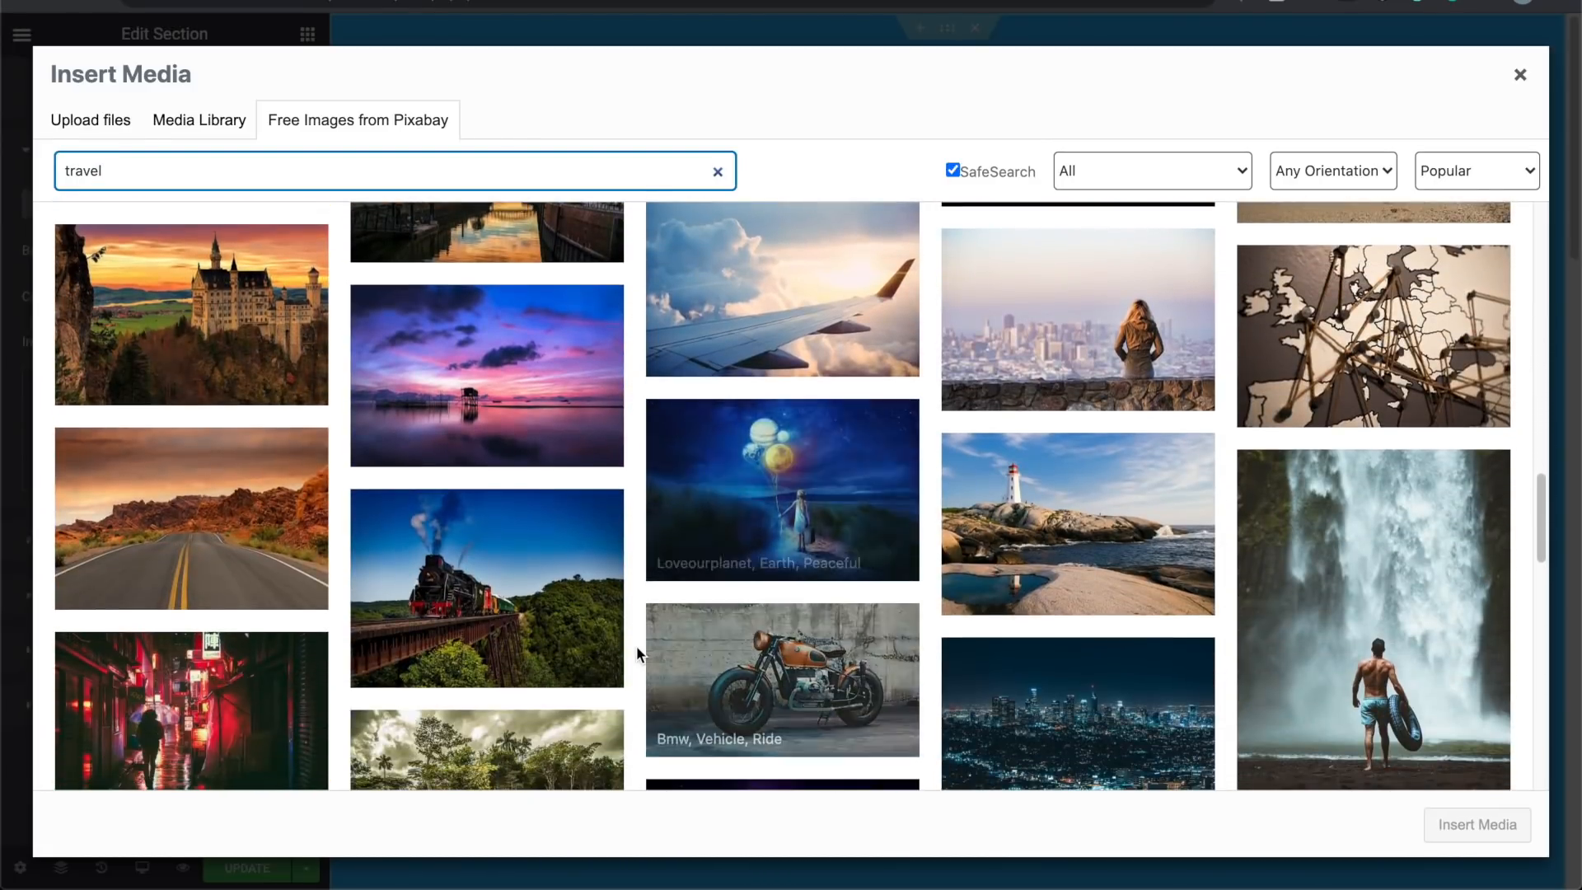
scroll(637, 649, down, 3)
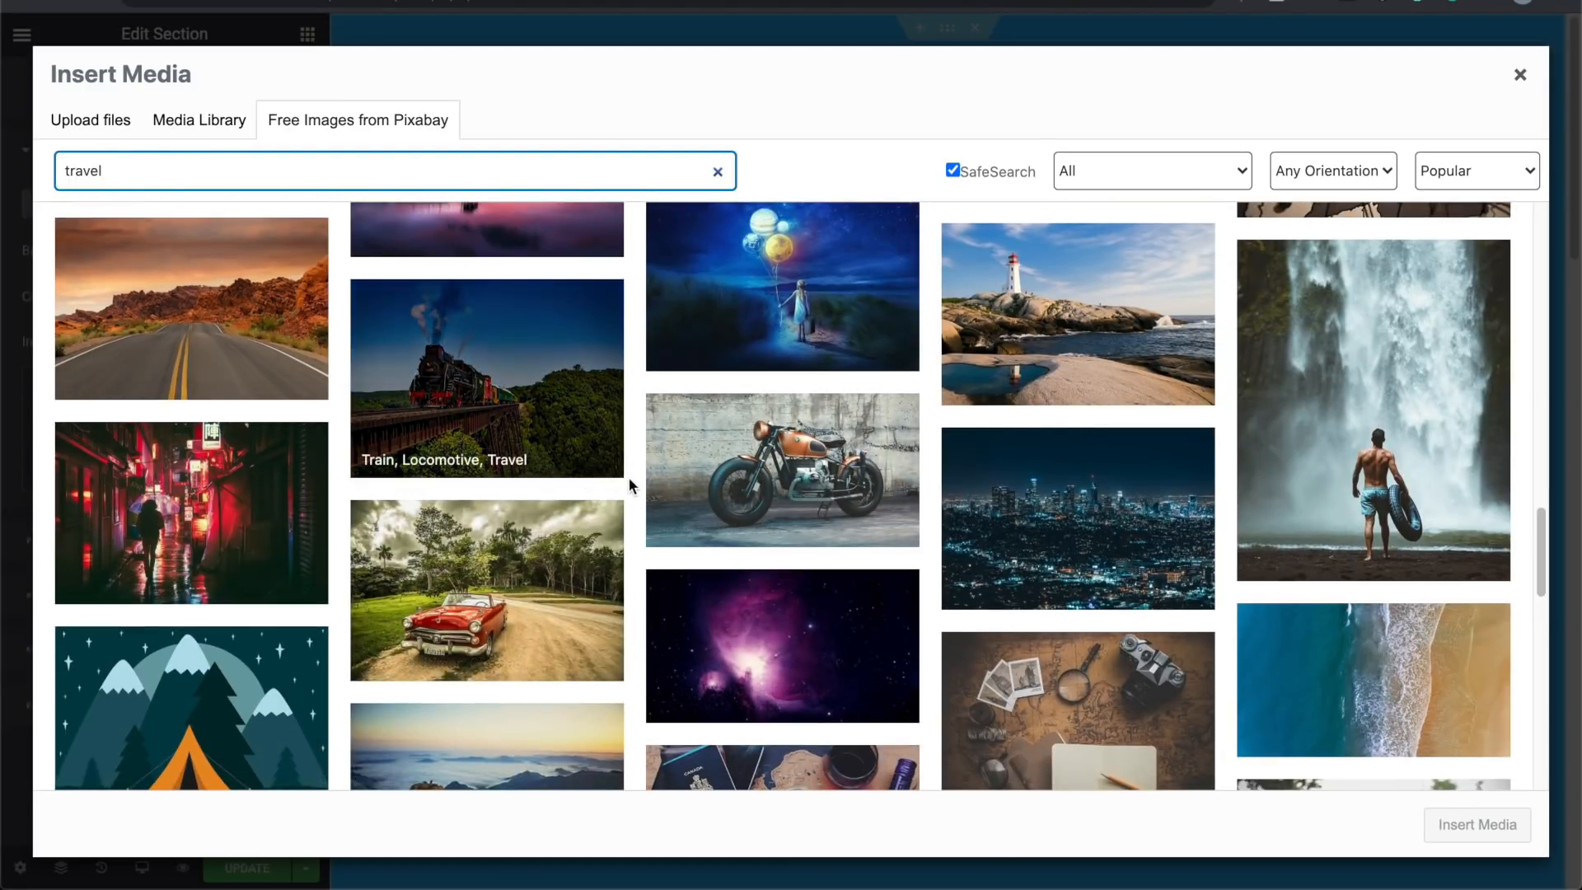
scroll(629, 486, down, 3)
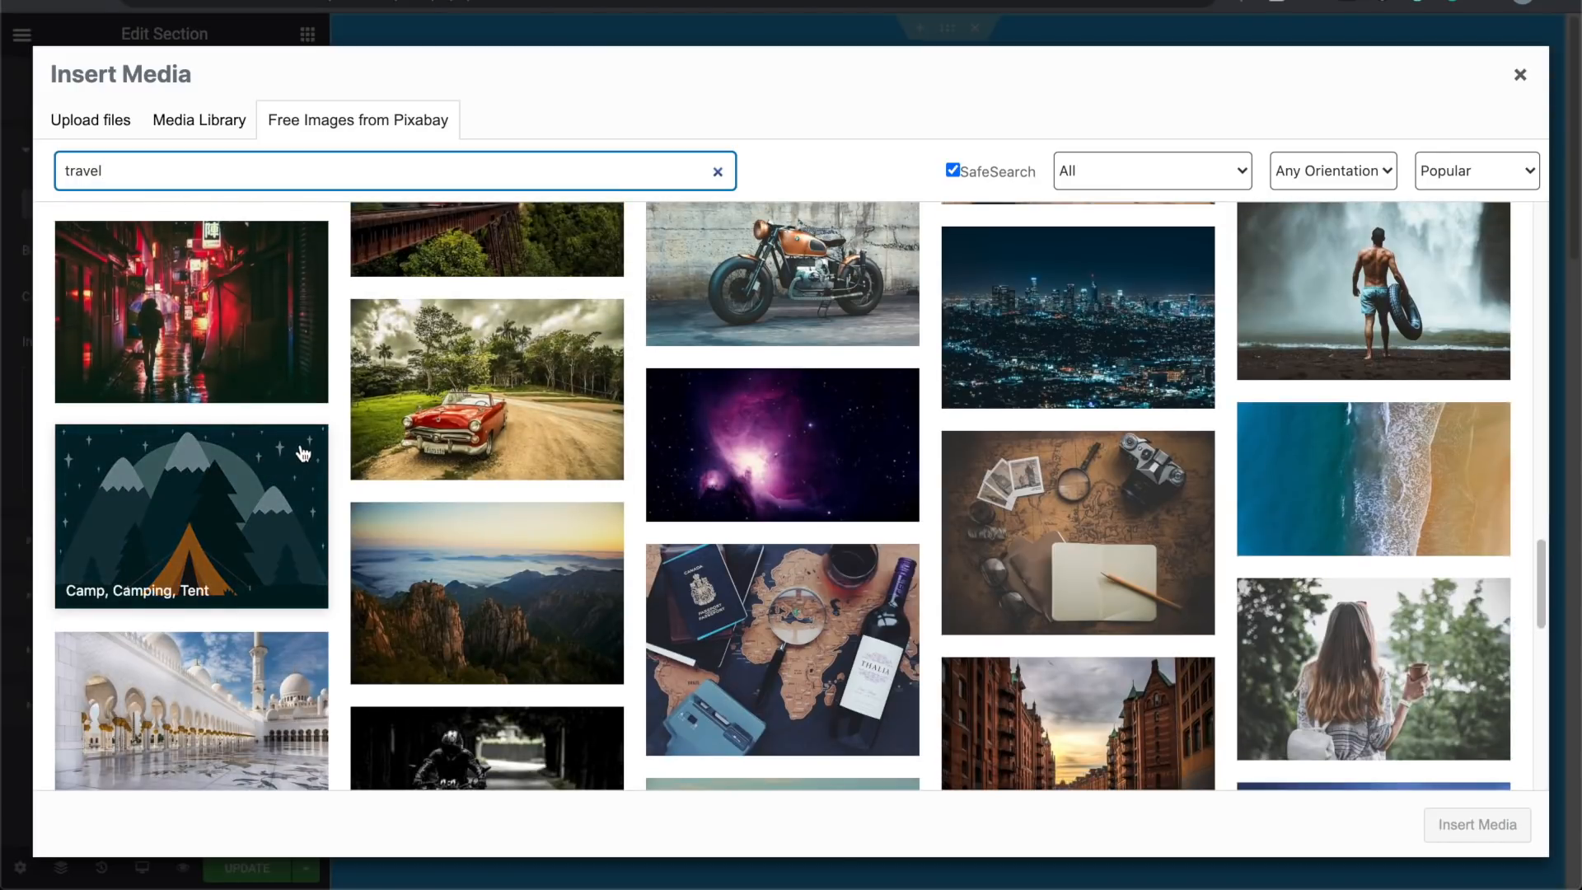
scroll(447, 361, down, 2)
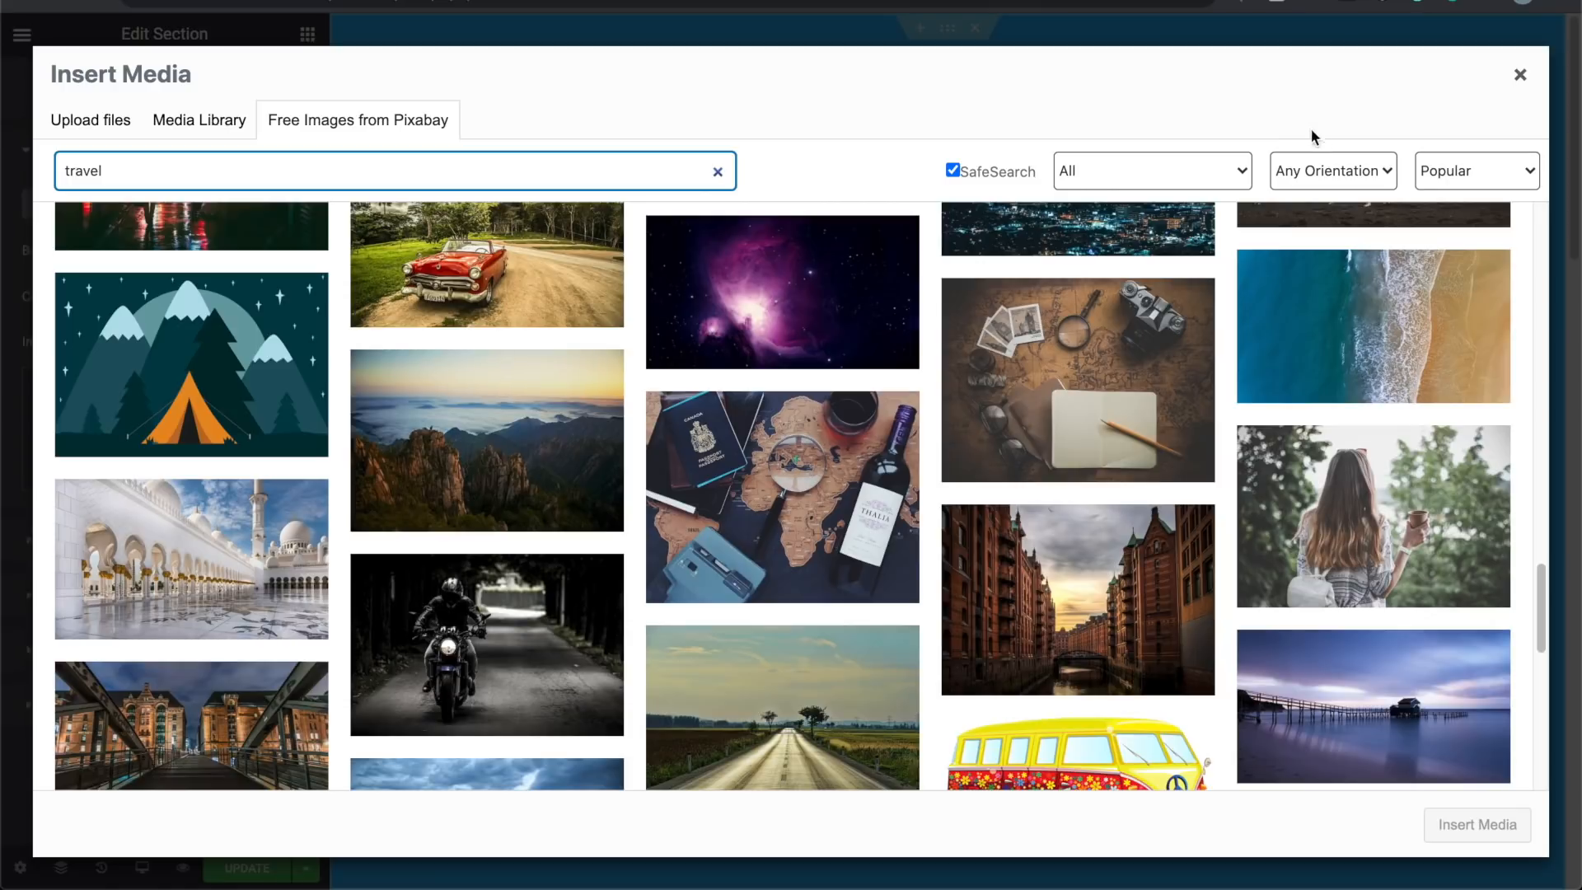
click(1364, 183)
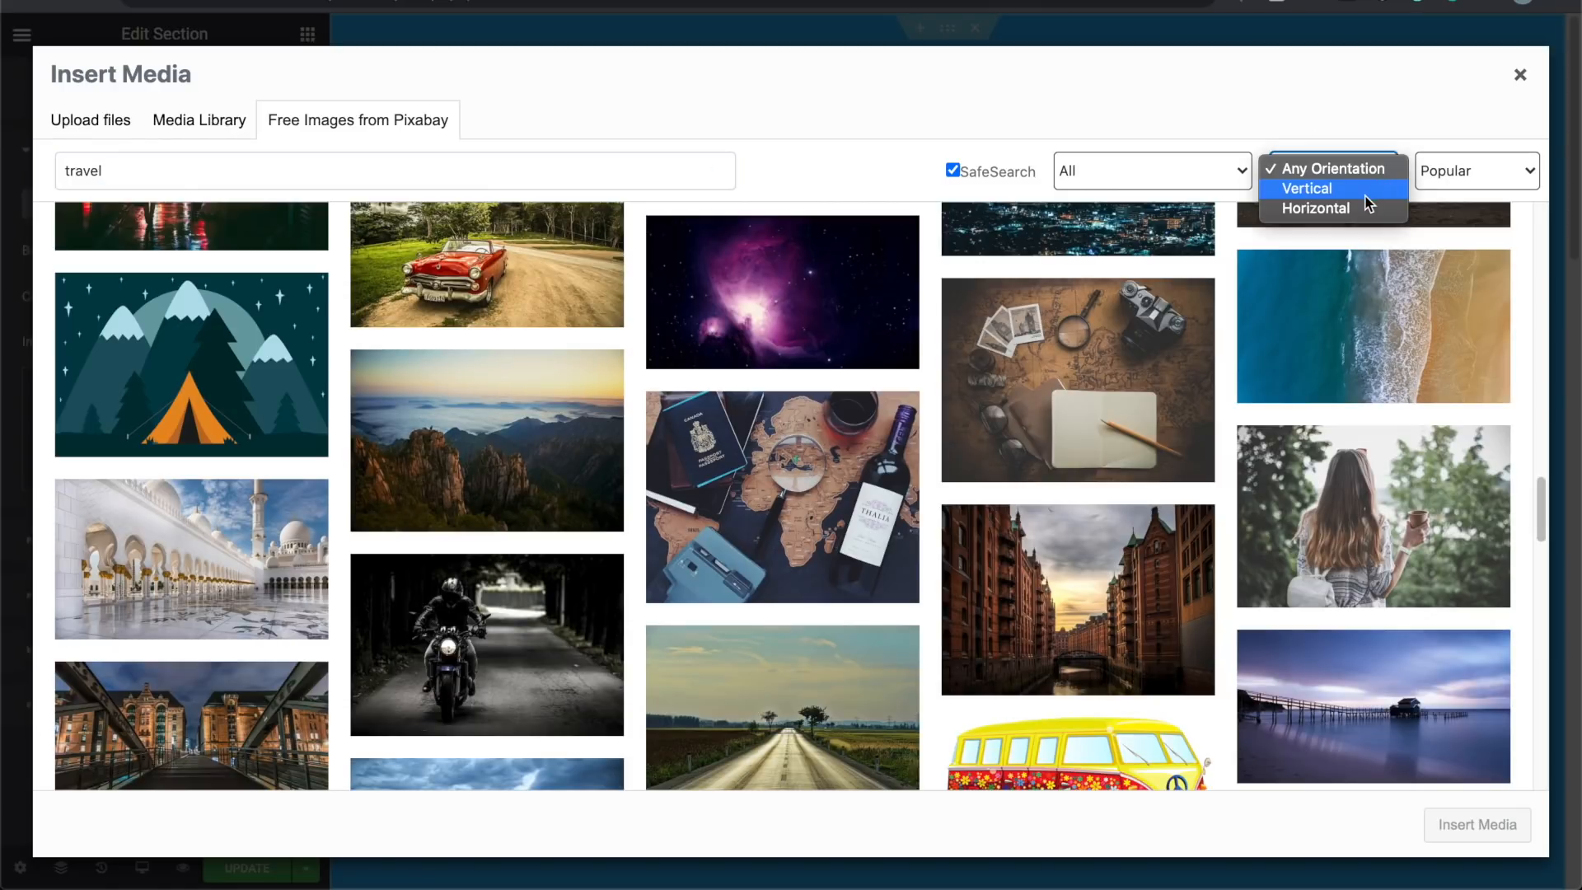
click(1365, 196)
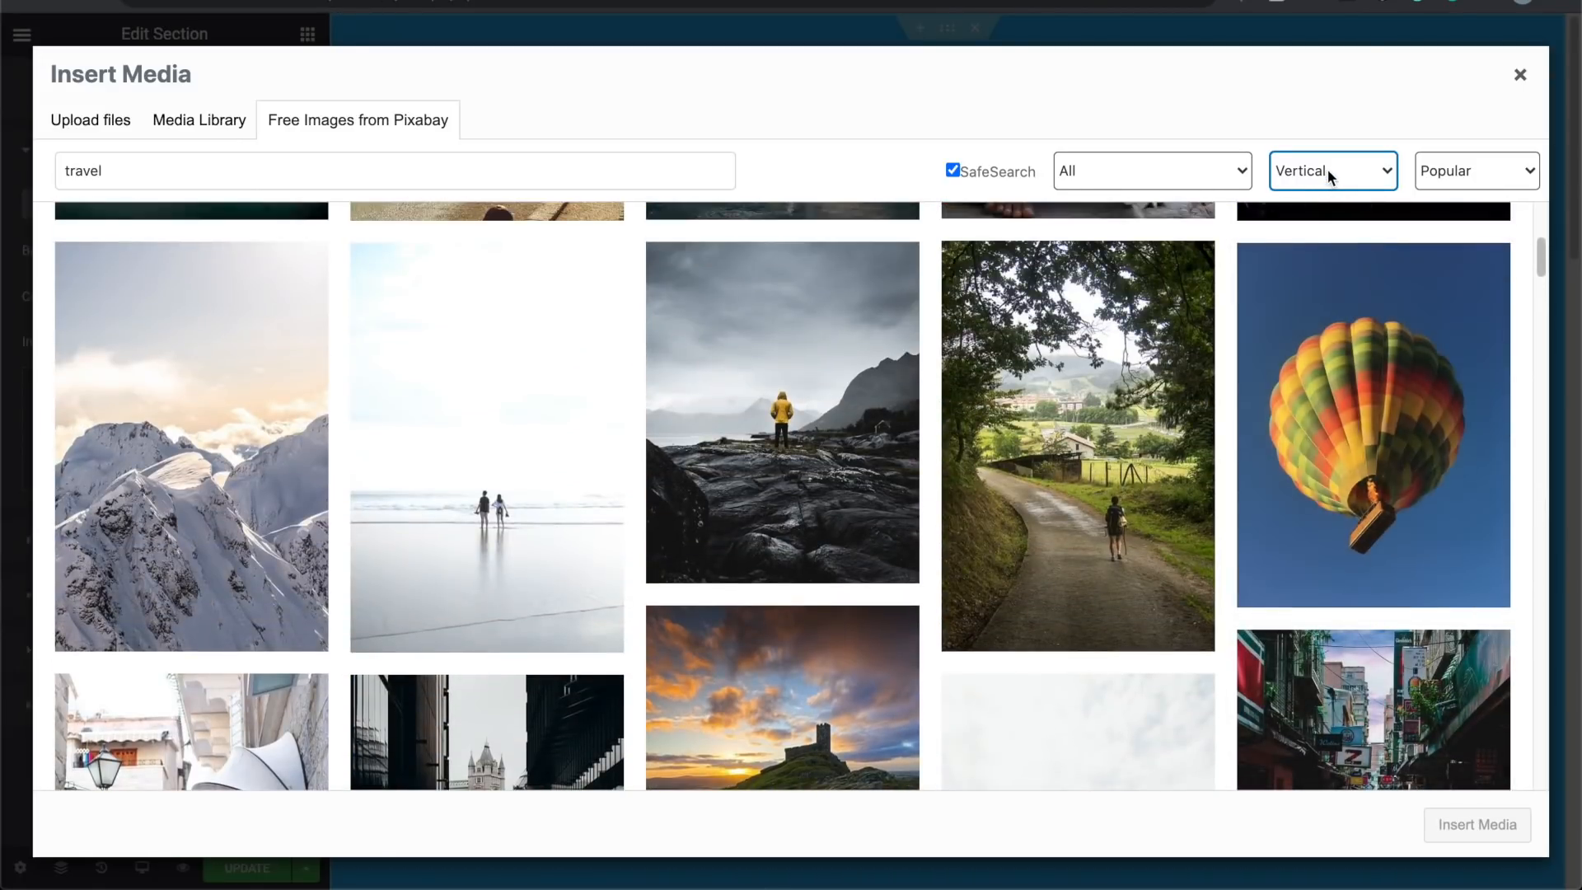
click(1328, 170)
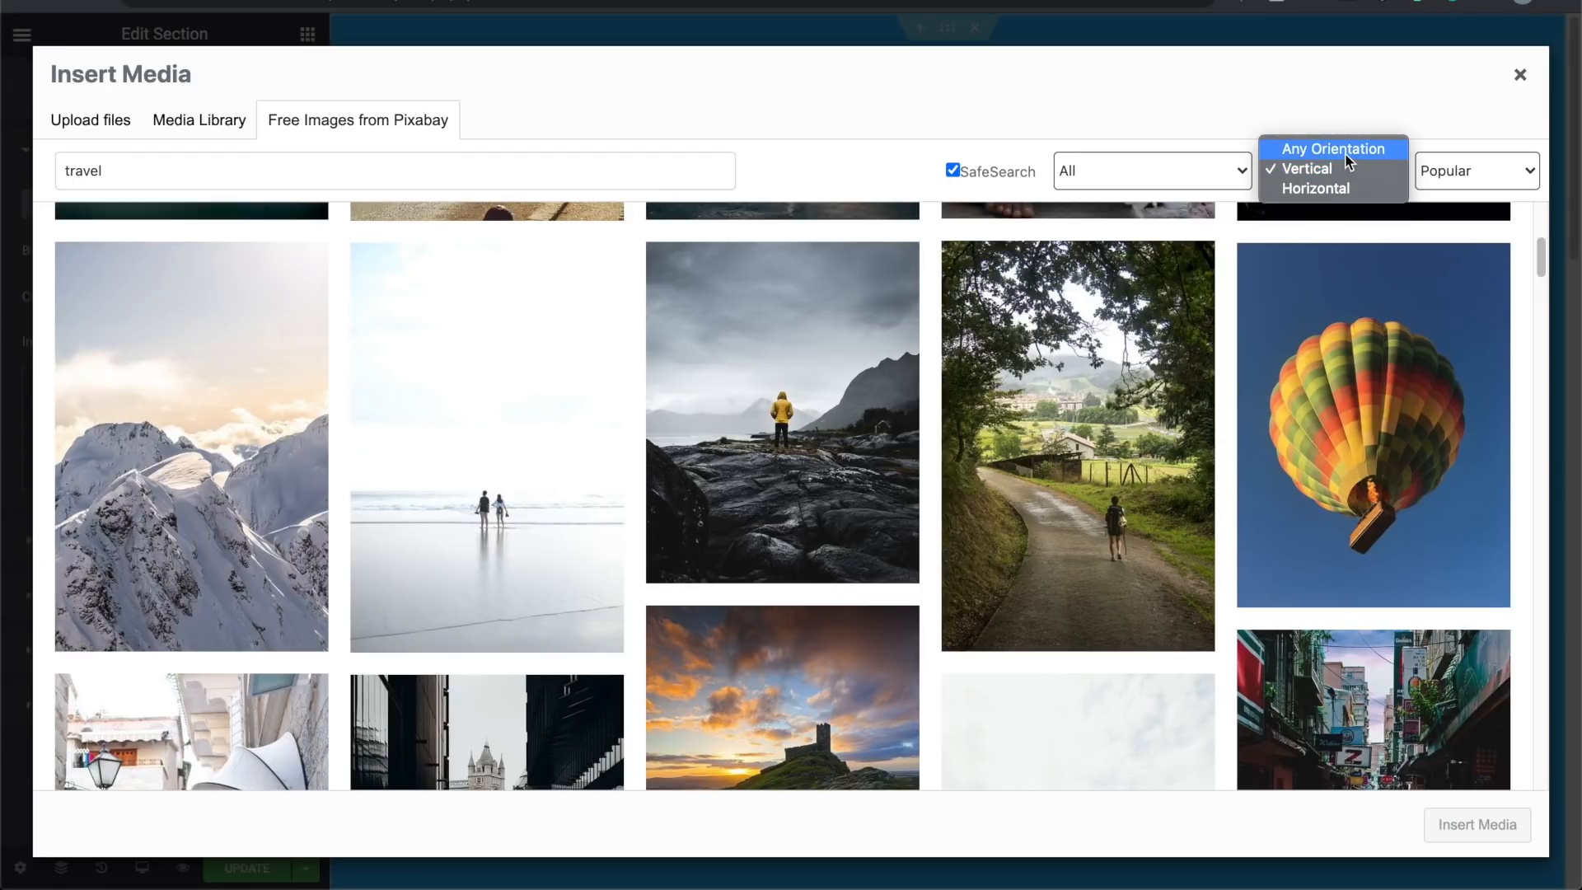
click(1333, 189)
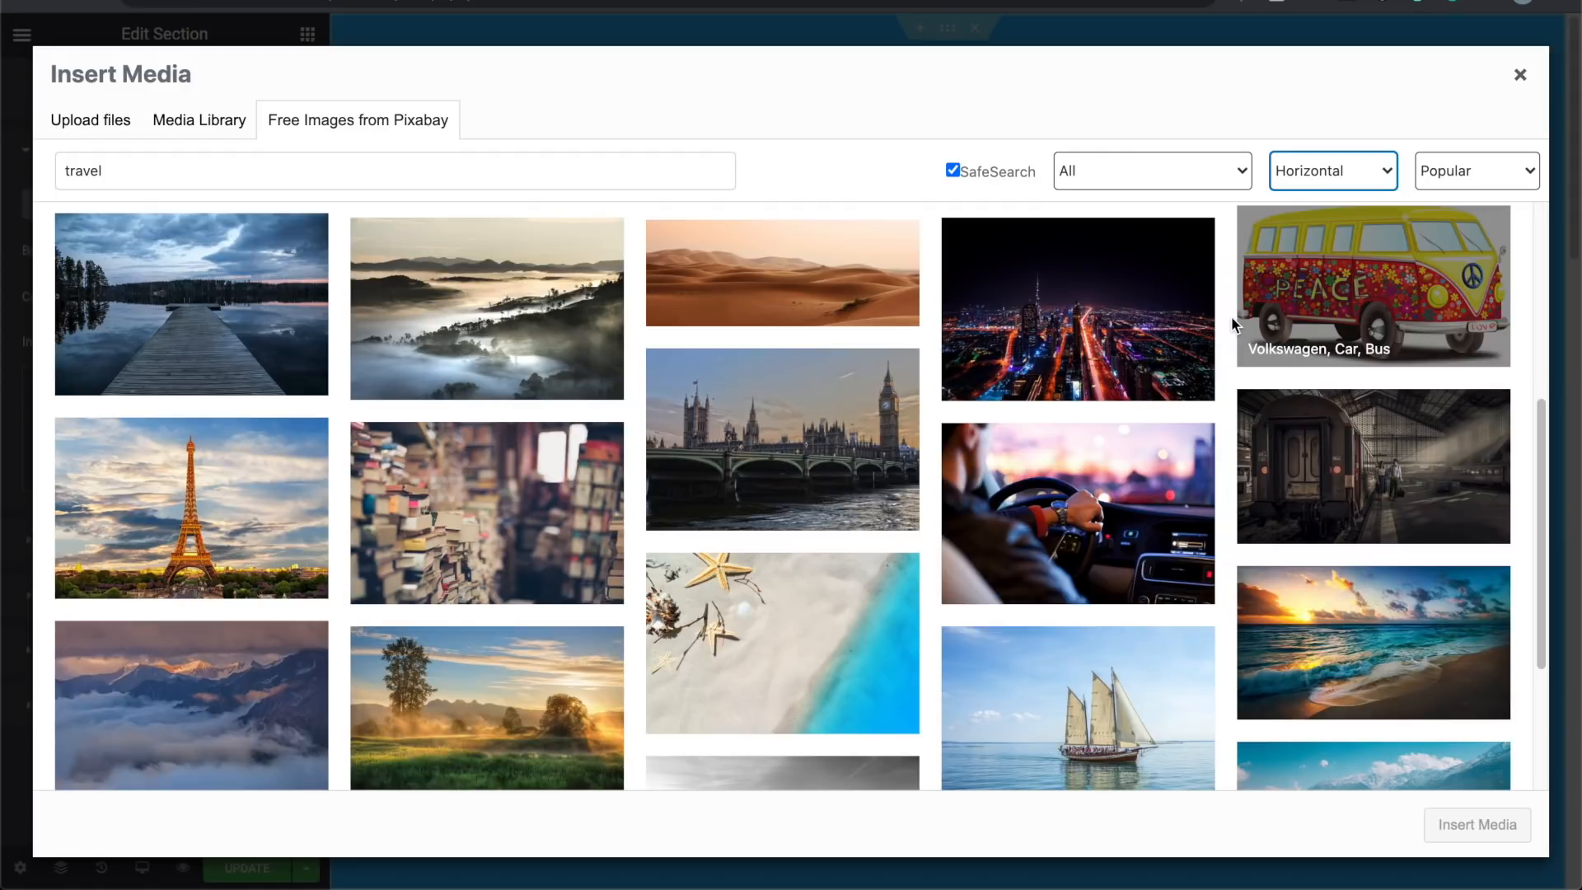
scroll(928, 547, down, 1)
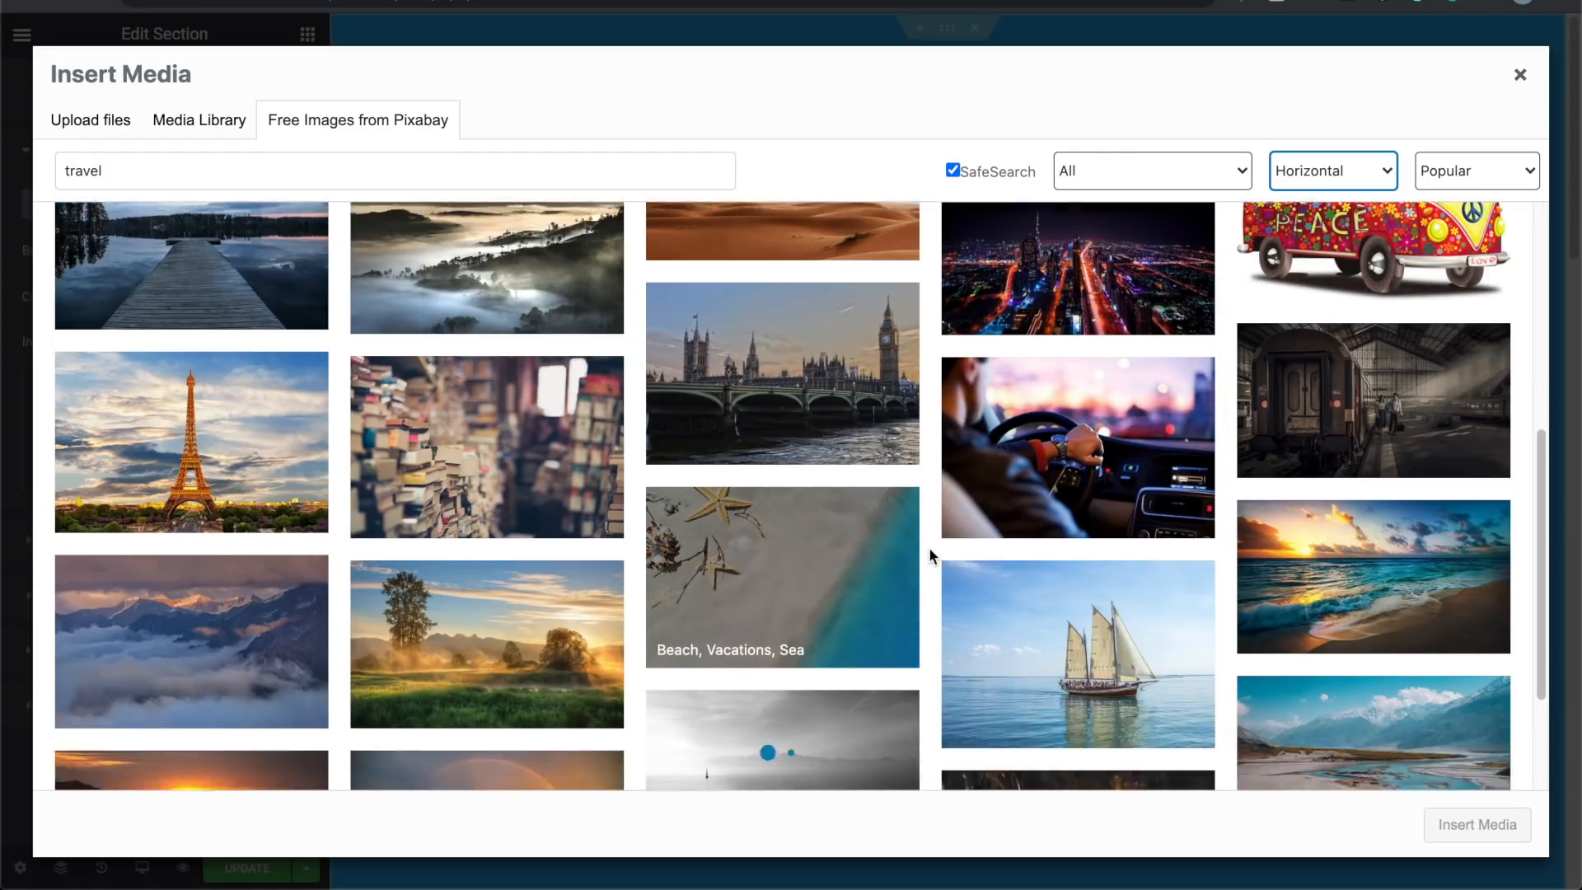
scroll(929, 553, down, 4)
scroll(929, 554, up, 2)
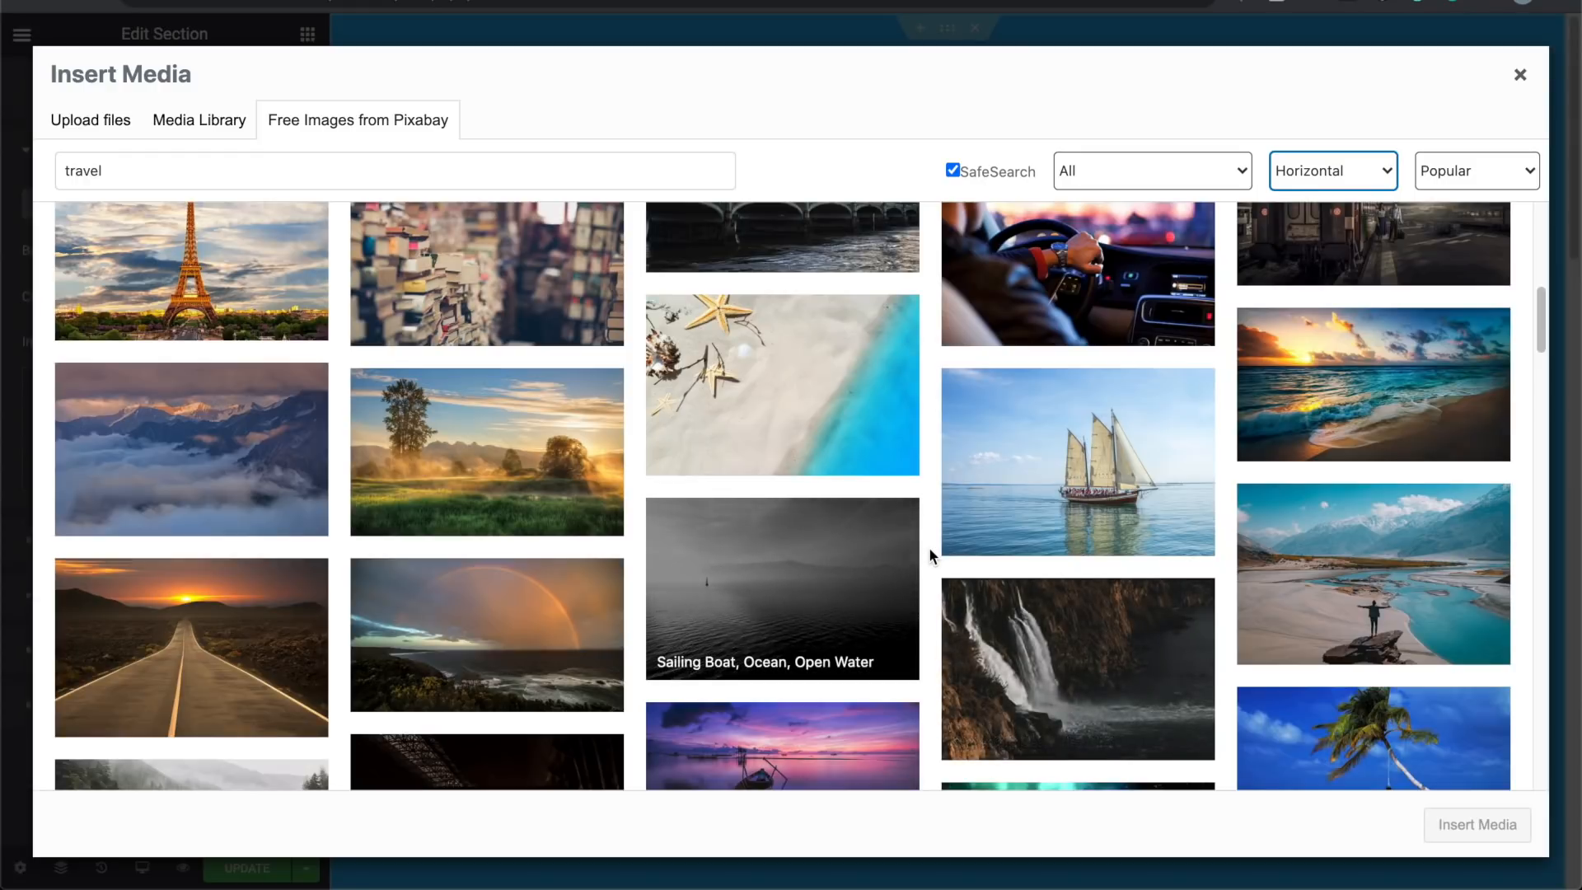
scroll(930, 549, down, 5)
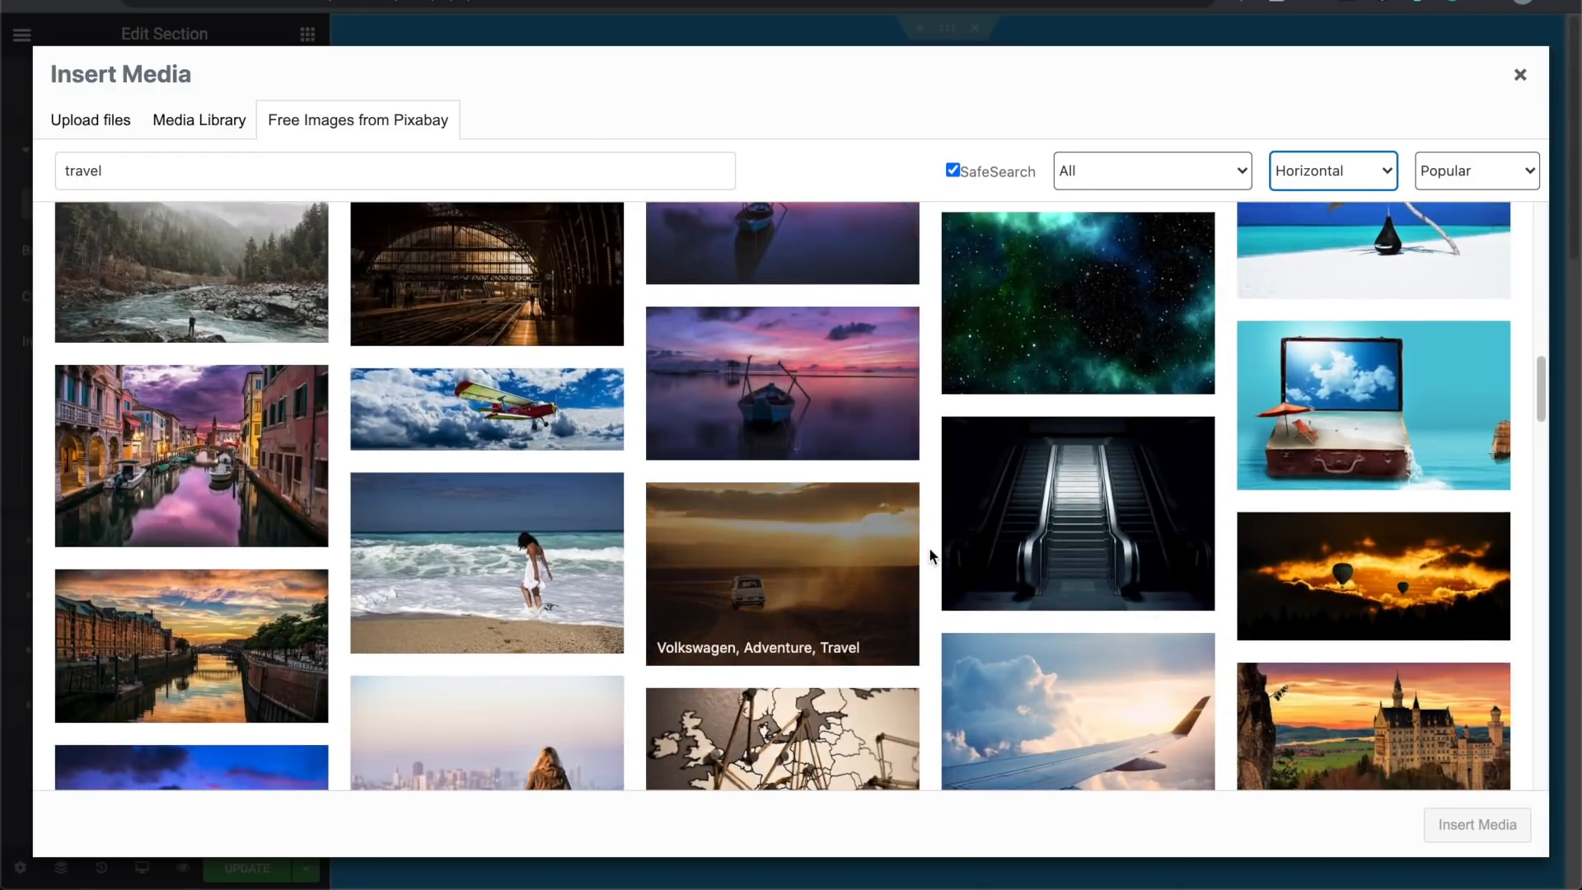
scroll(927, 547, down, 7)
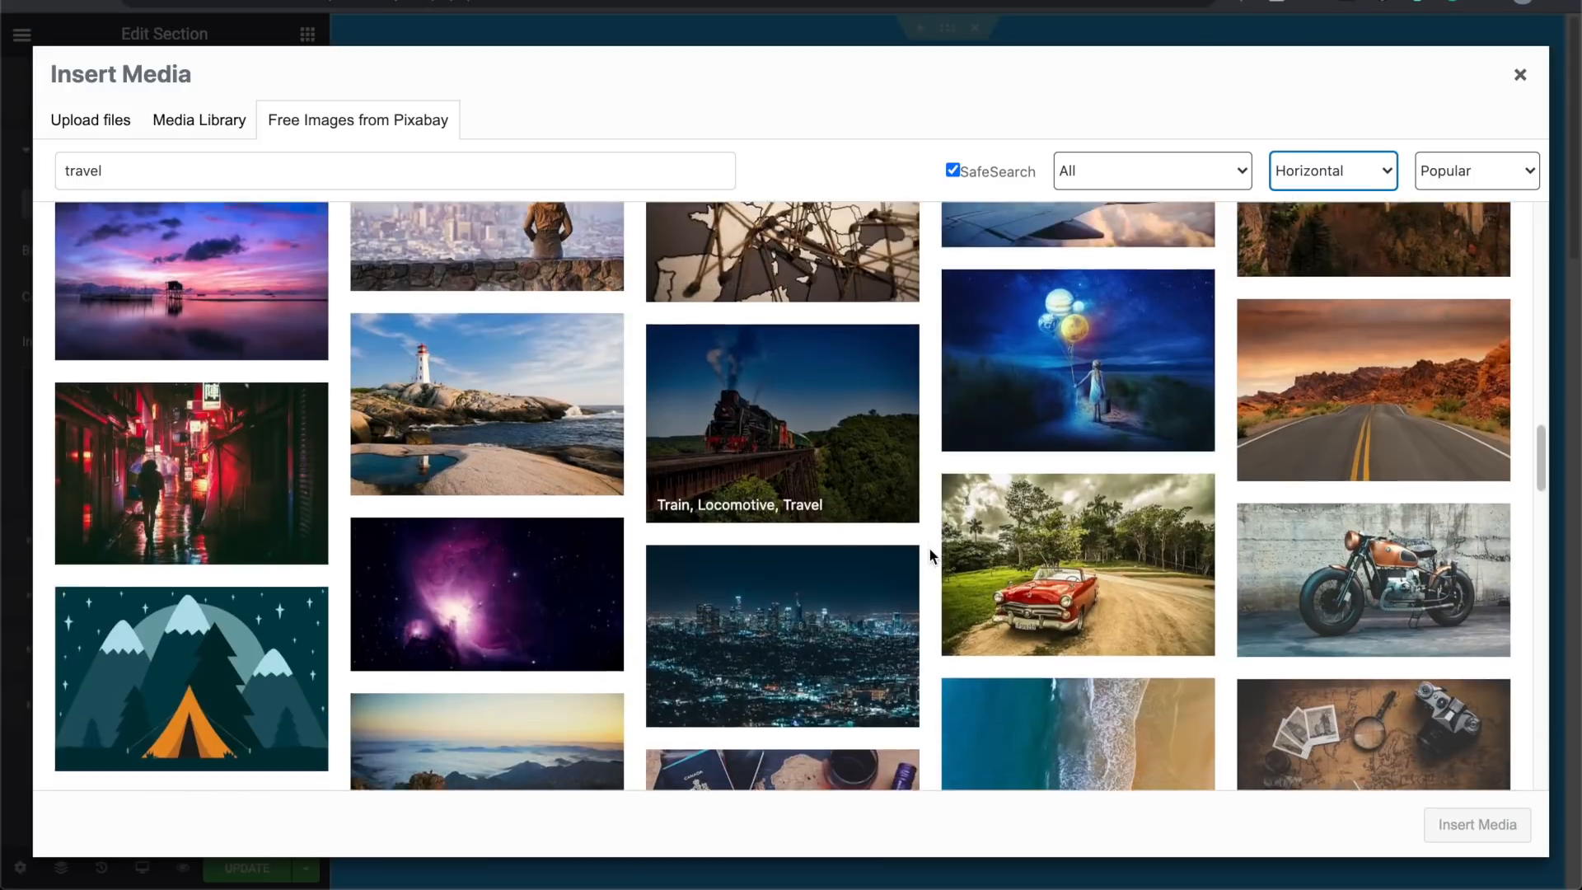
scroll(928, 547, down, 4)
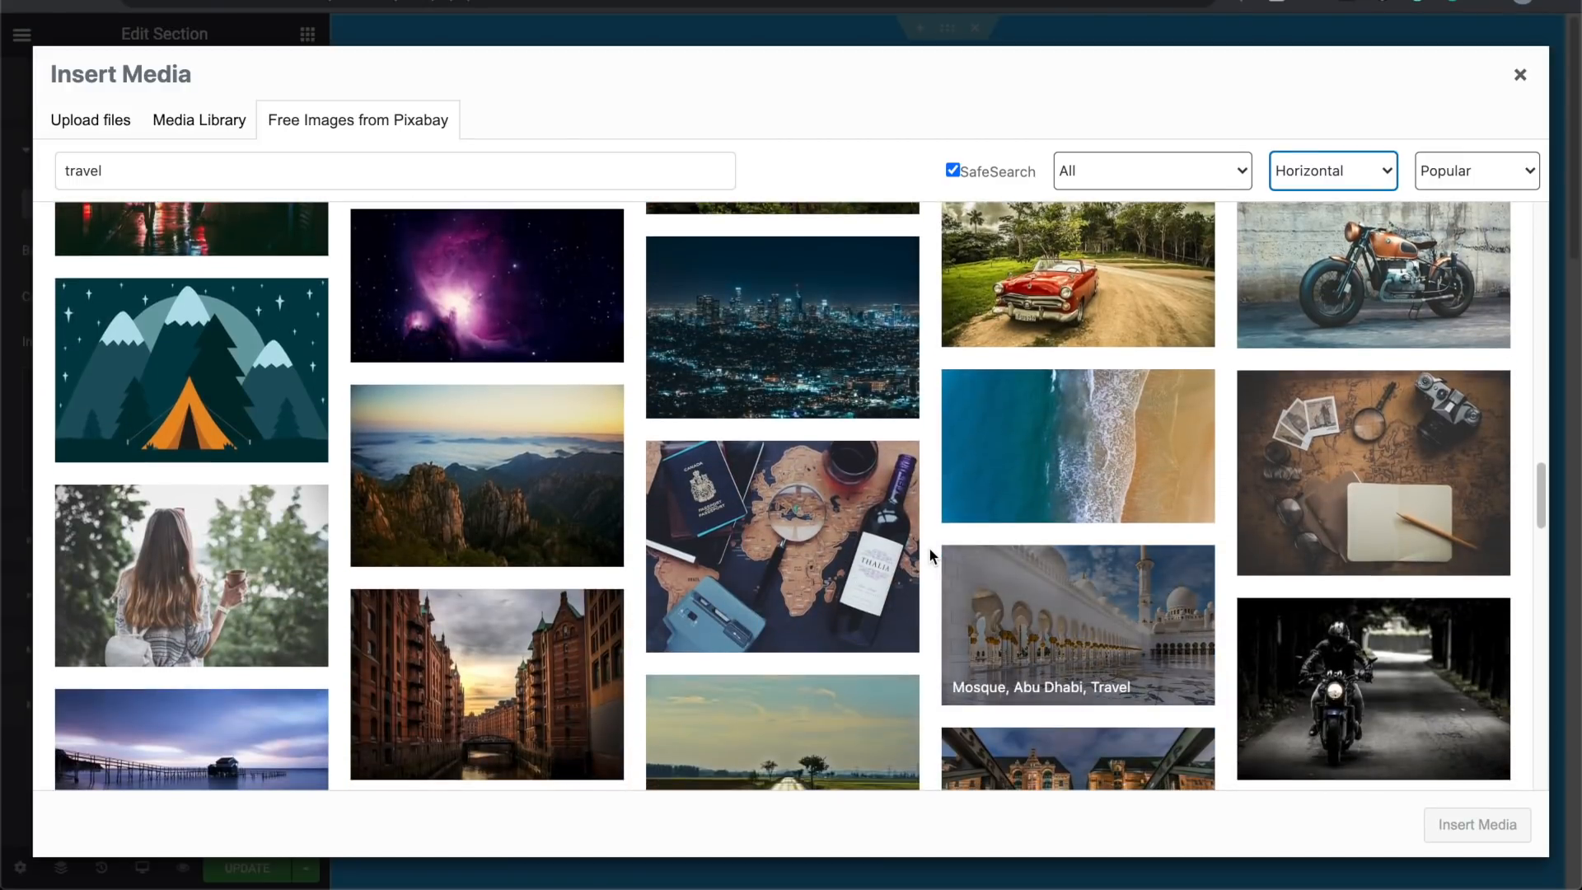
scroll(928, 547, down, 4)
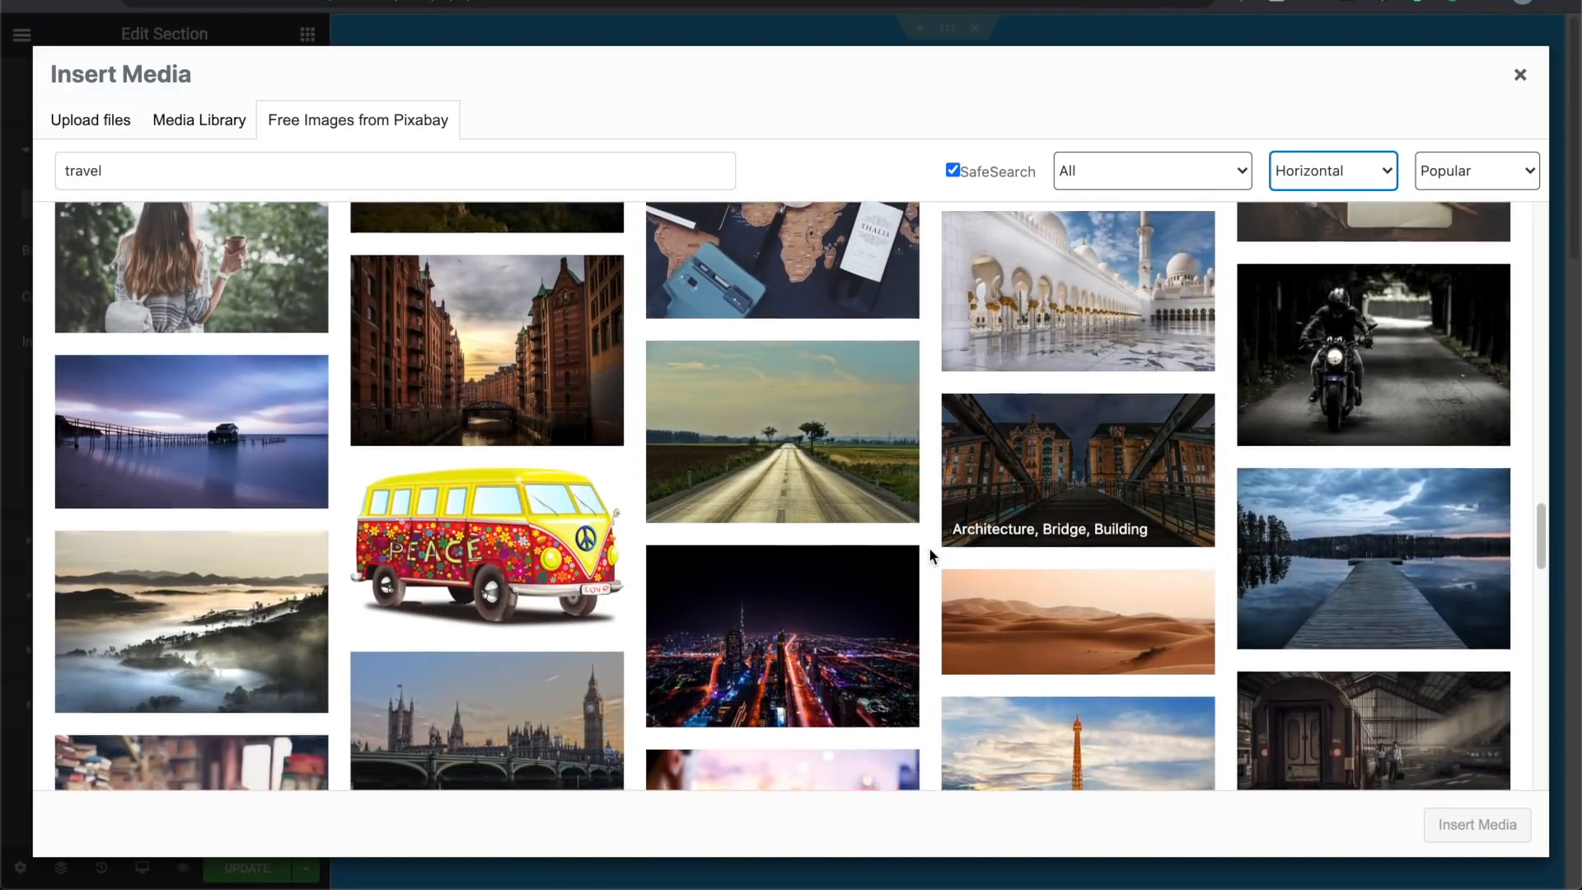
scroll(929, 555, down, 8)
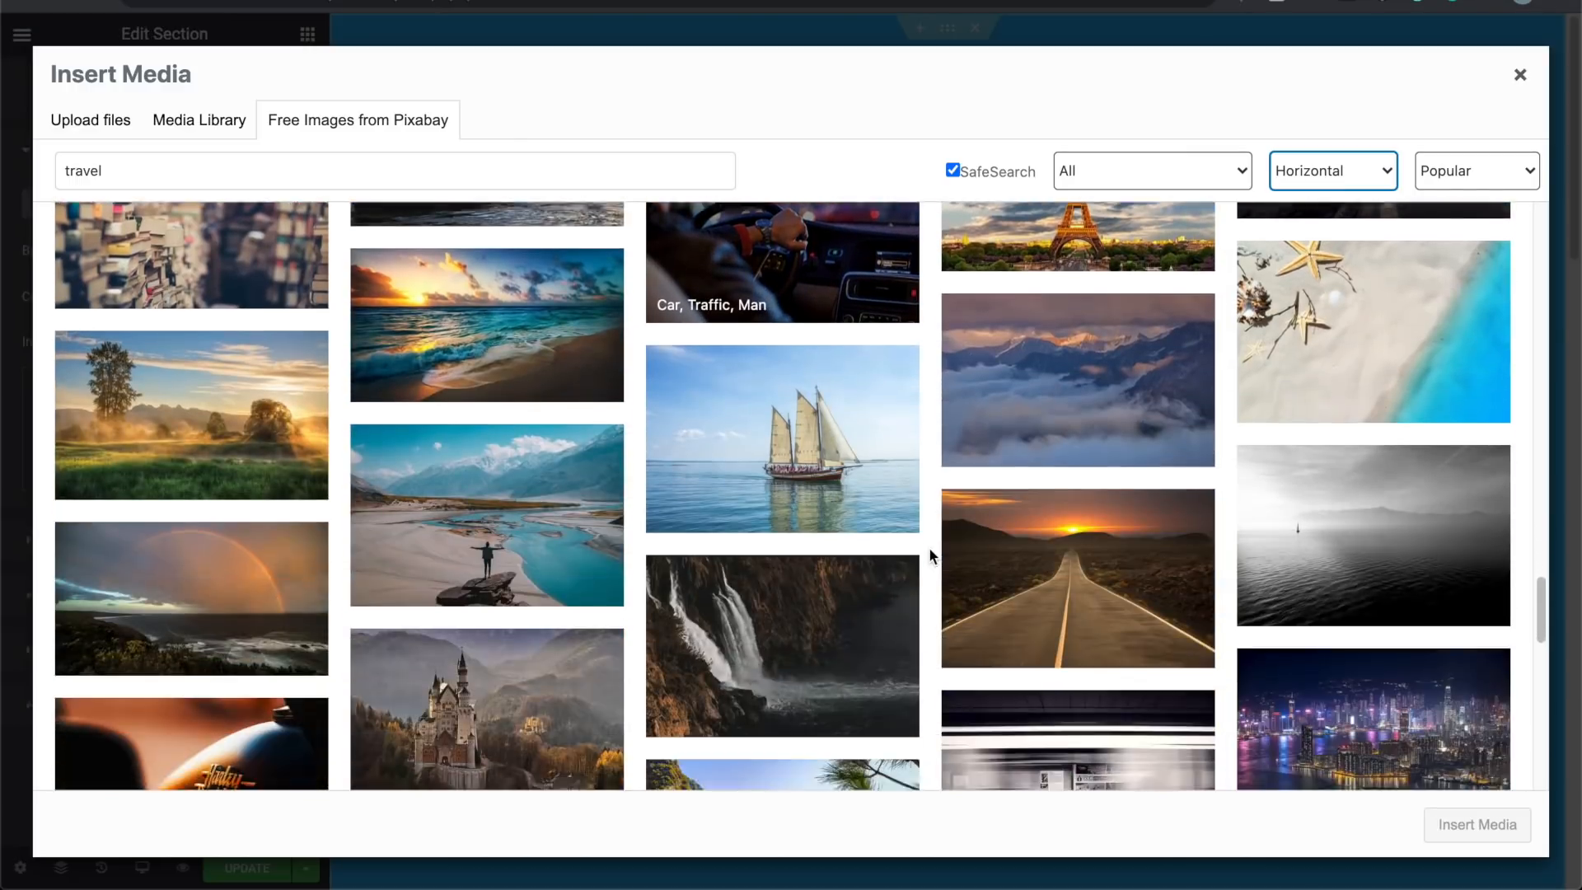
scroll(929, 555, down, 2)
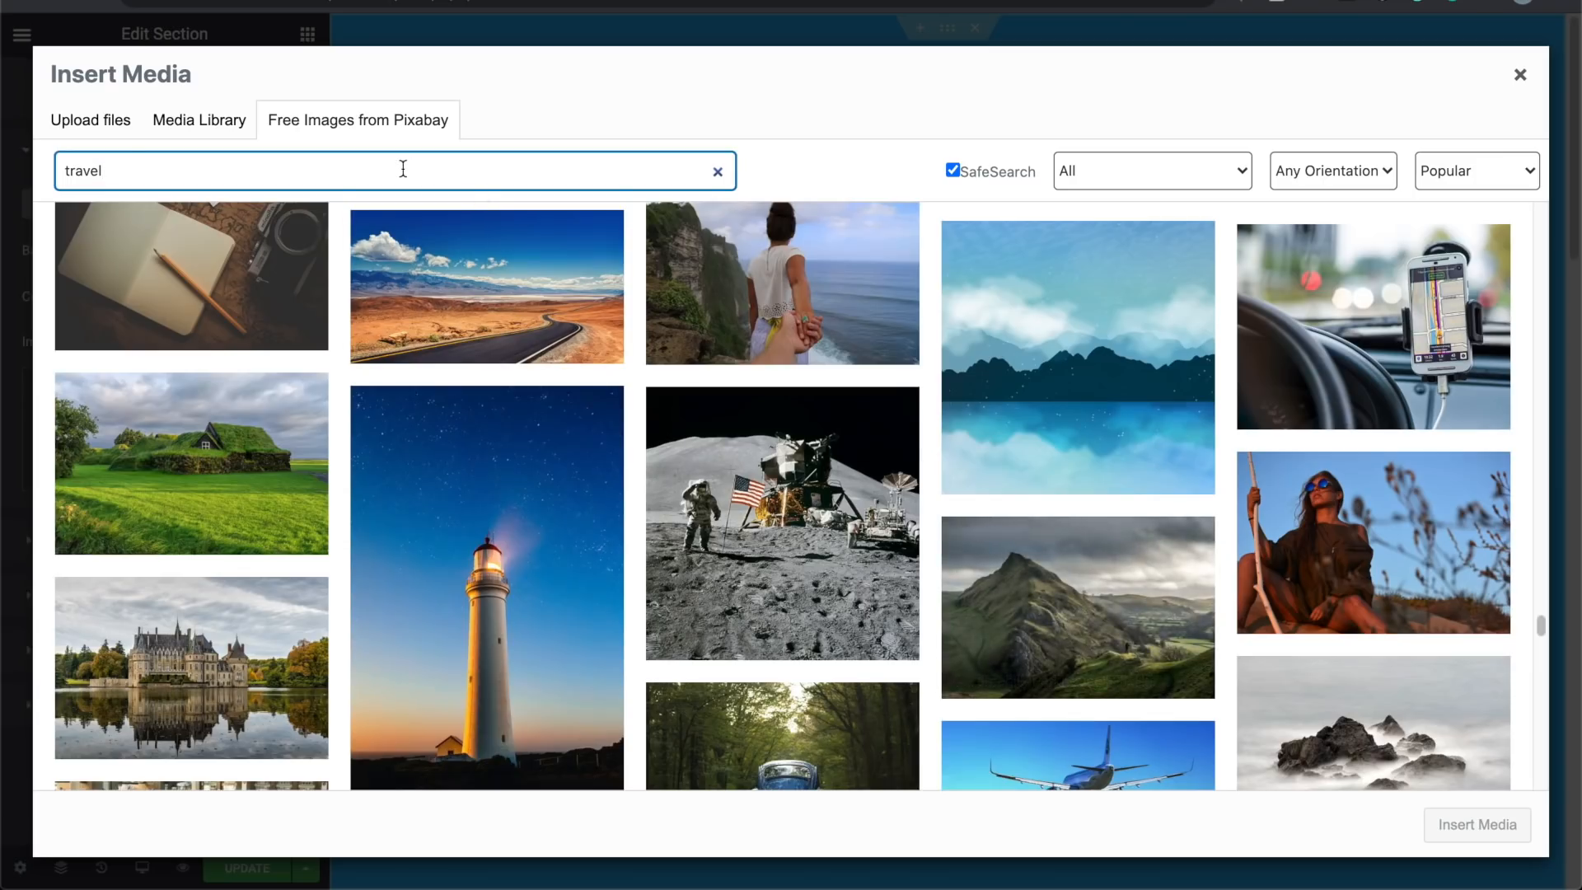
Step: Replace the Pixabay search term with 'hiking' and browse the results
double_click(403, 169)
text(hiking)
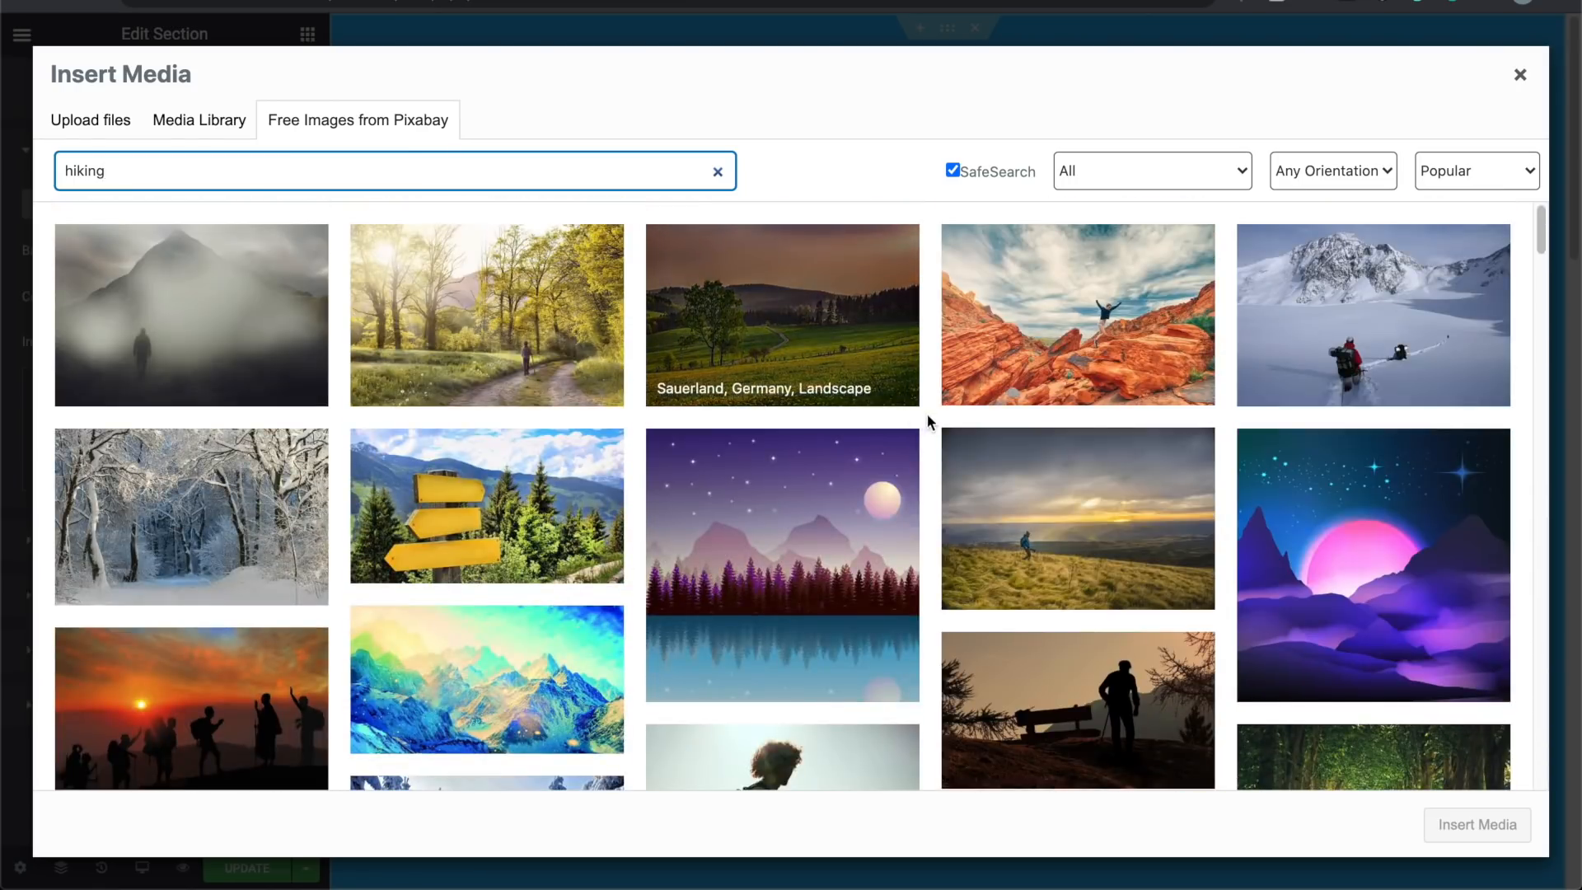
scroll(928, 420, down, 1)
scroll(928, 418, down, 5)
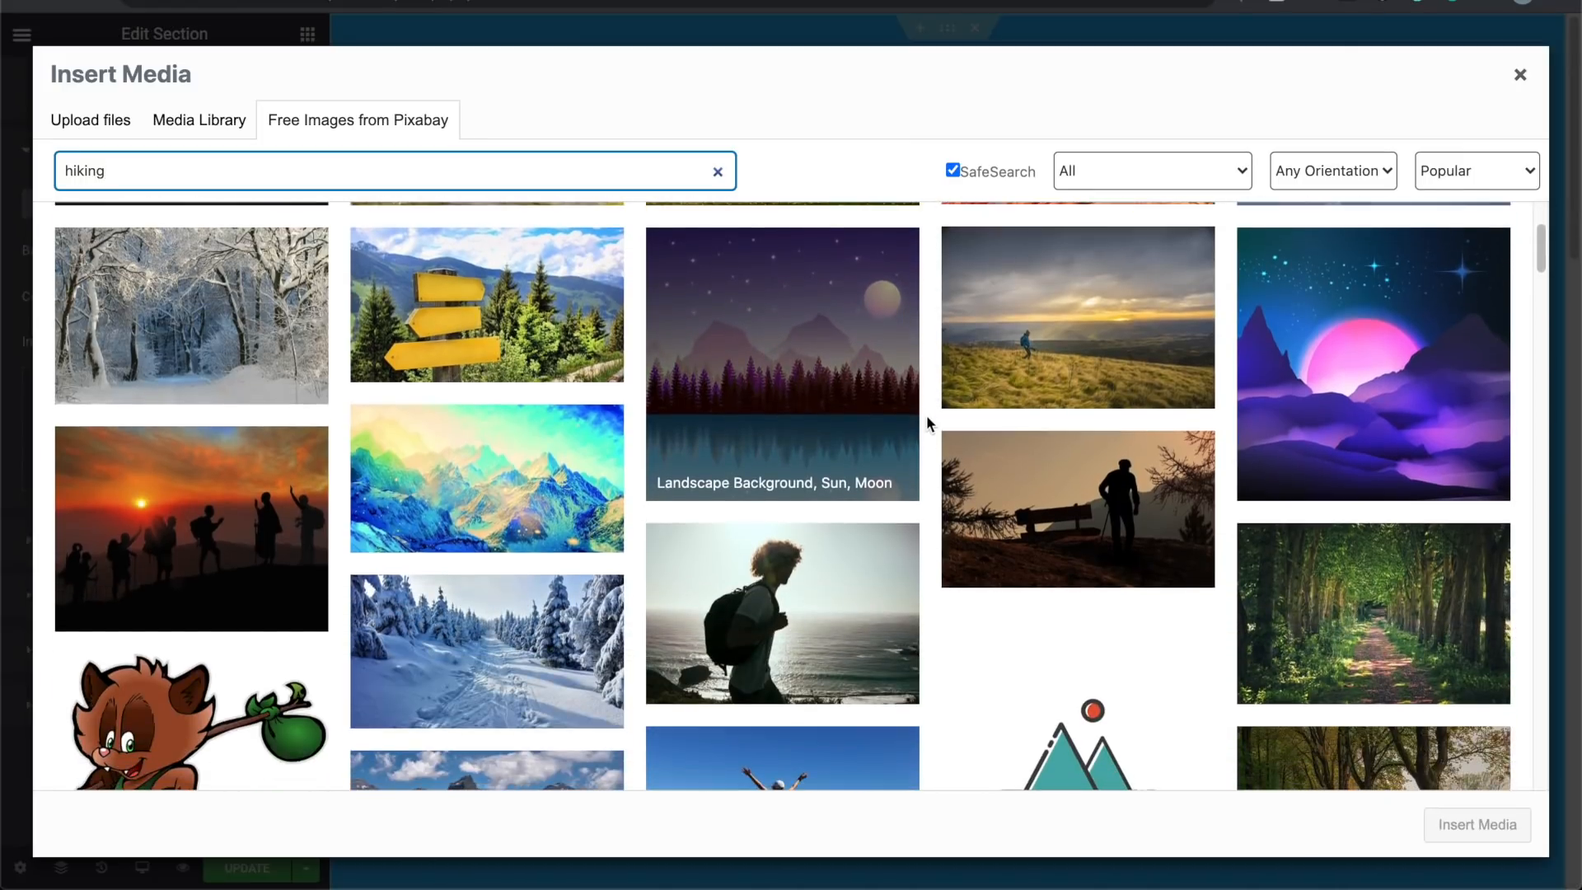
scroll(927, 414, down, 3)
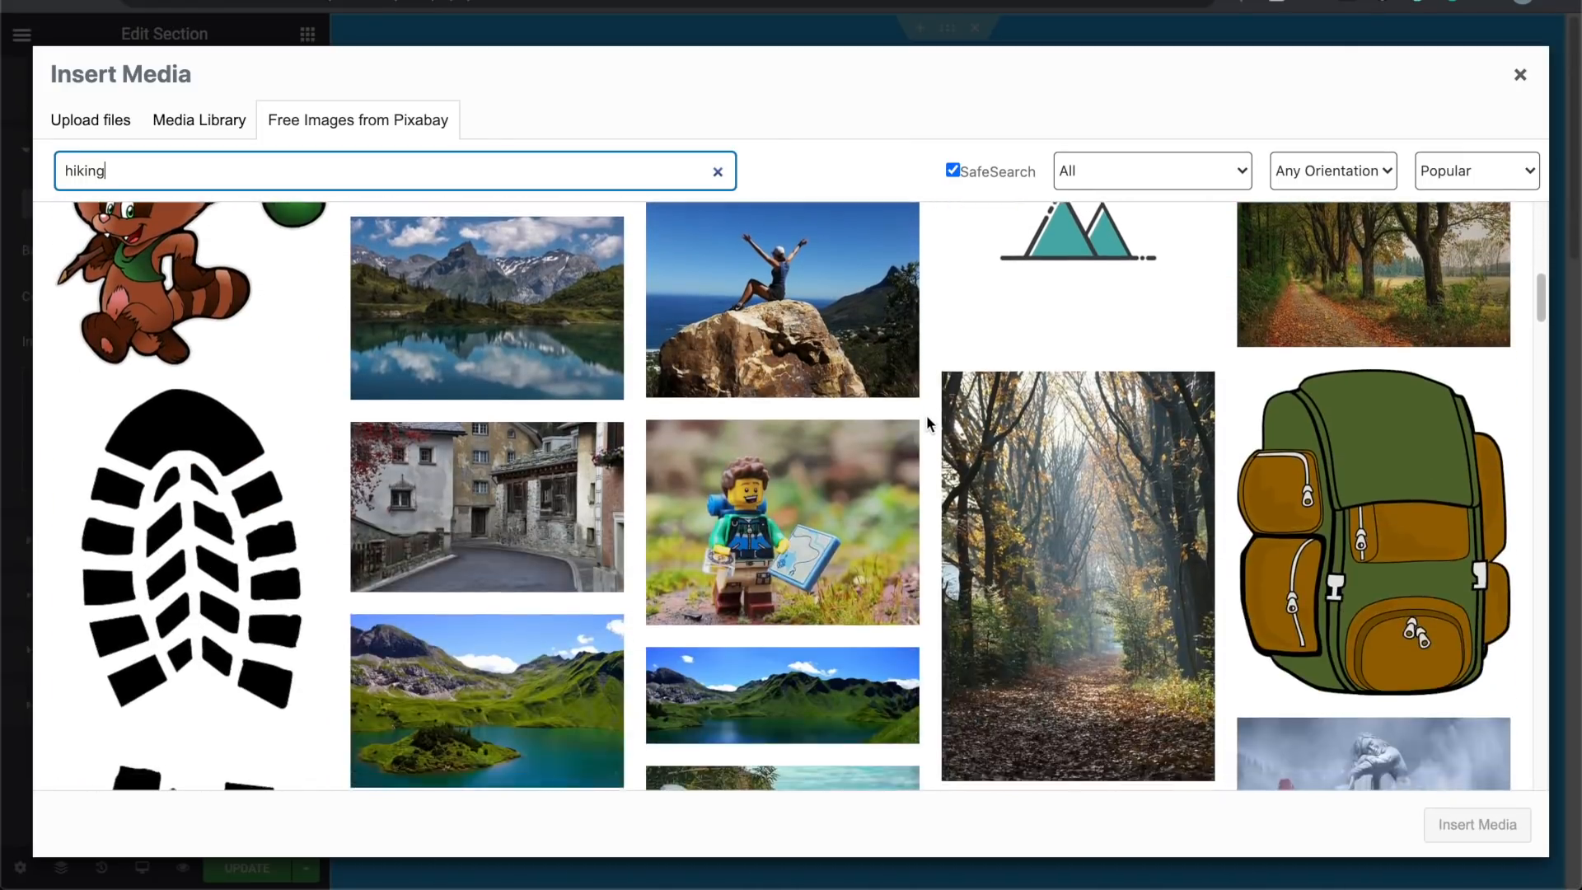
scroll(926, 414, up, 8)
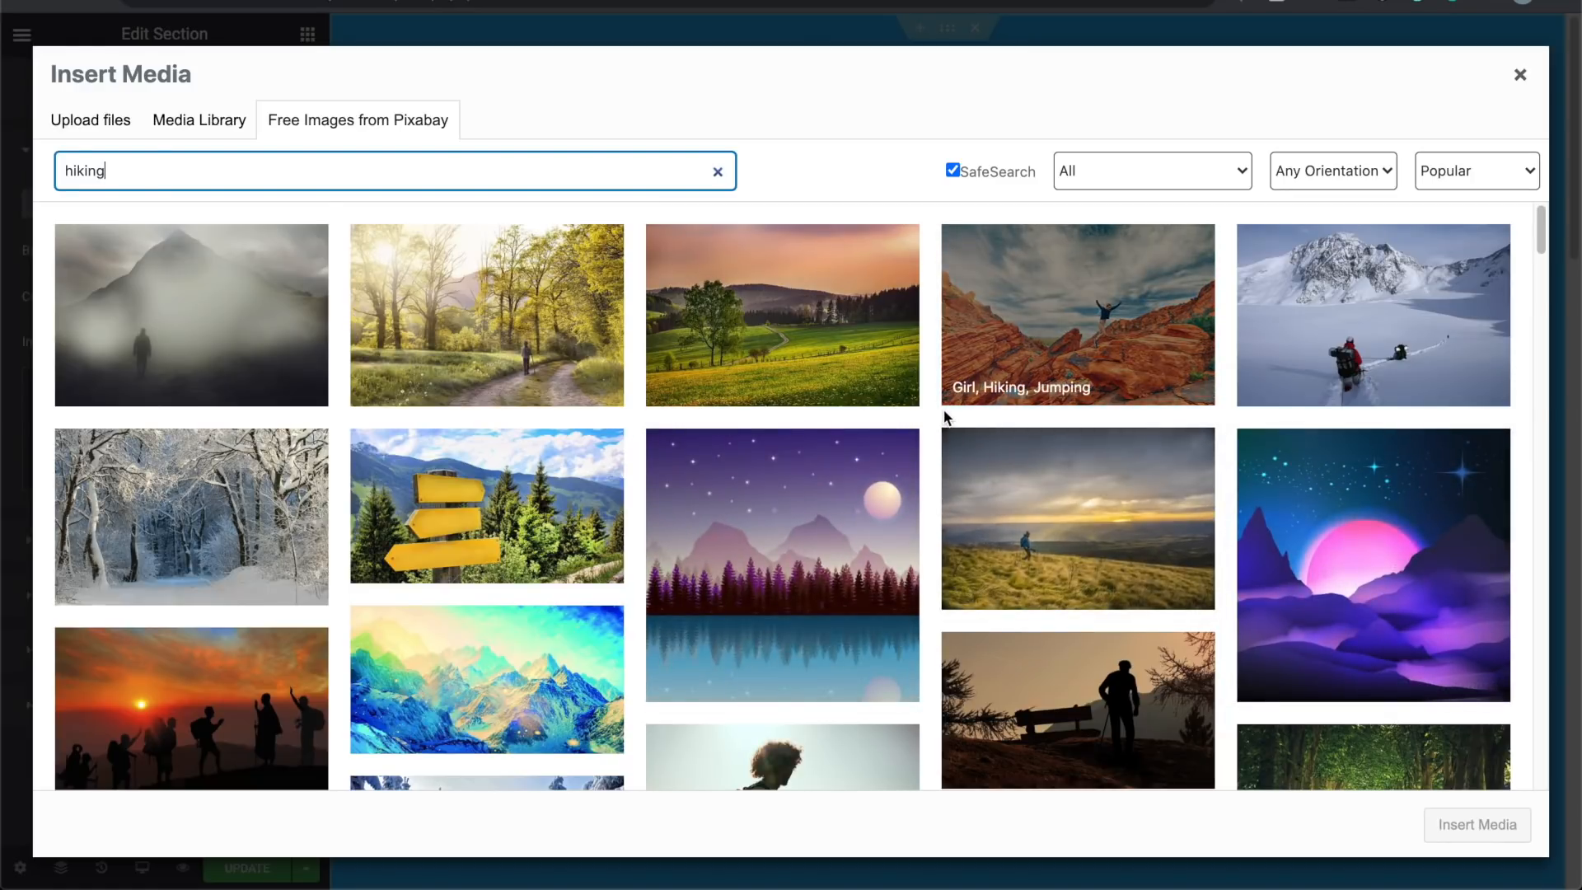
scroll(945, 416, down, 10)
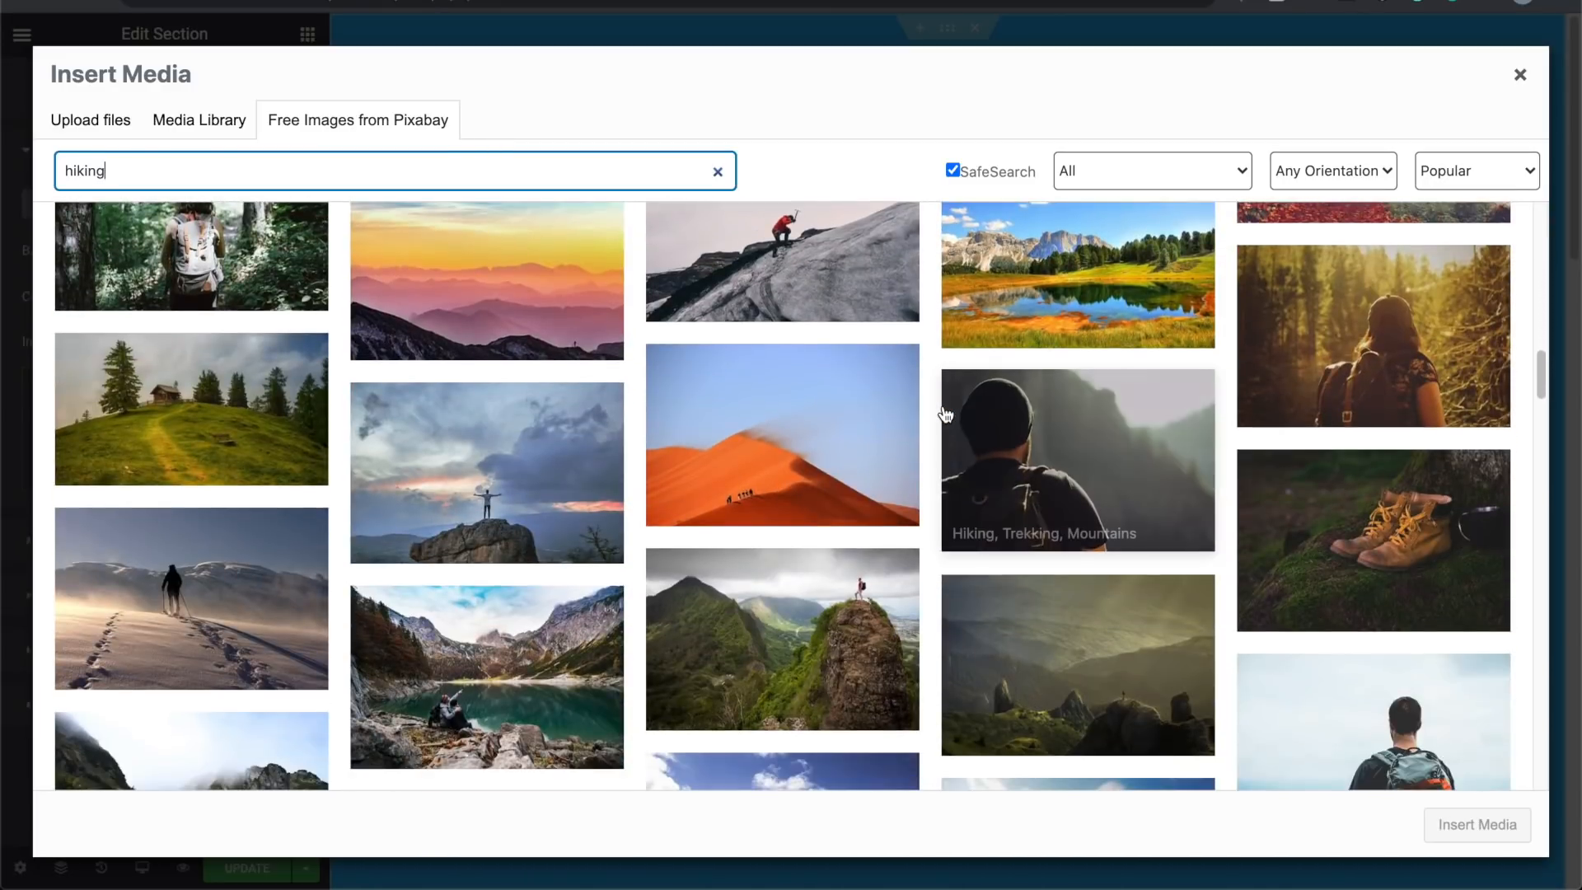
scroll(945, 415, down, 5)
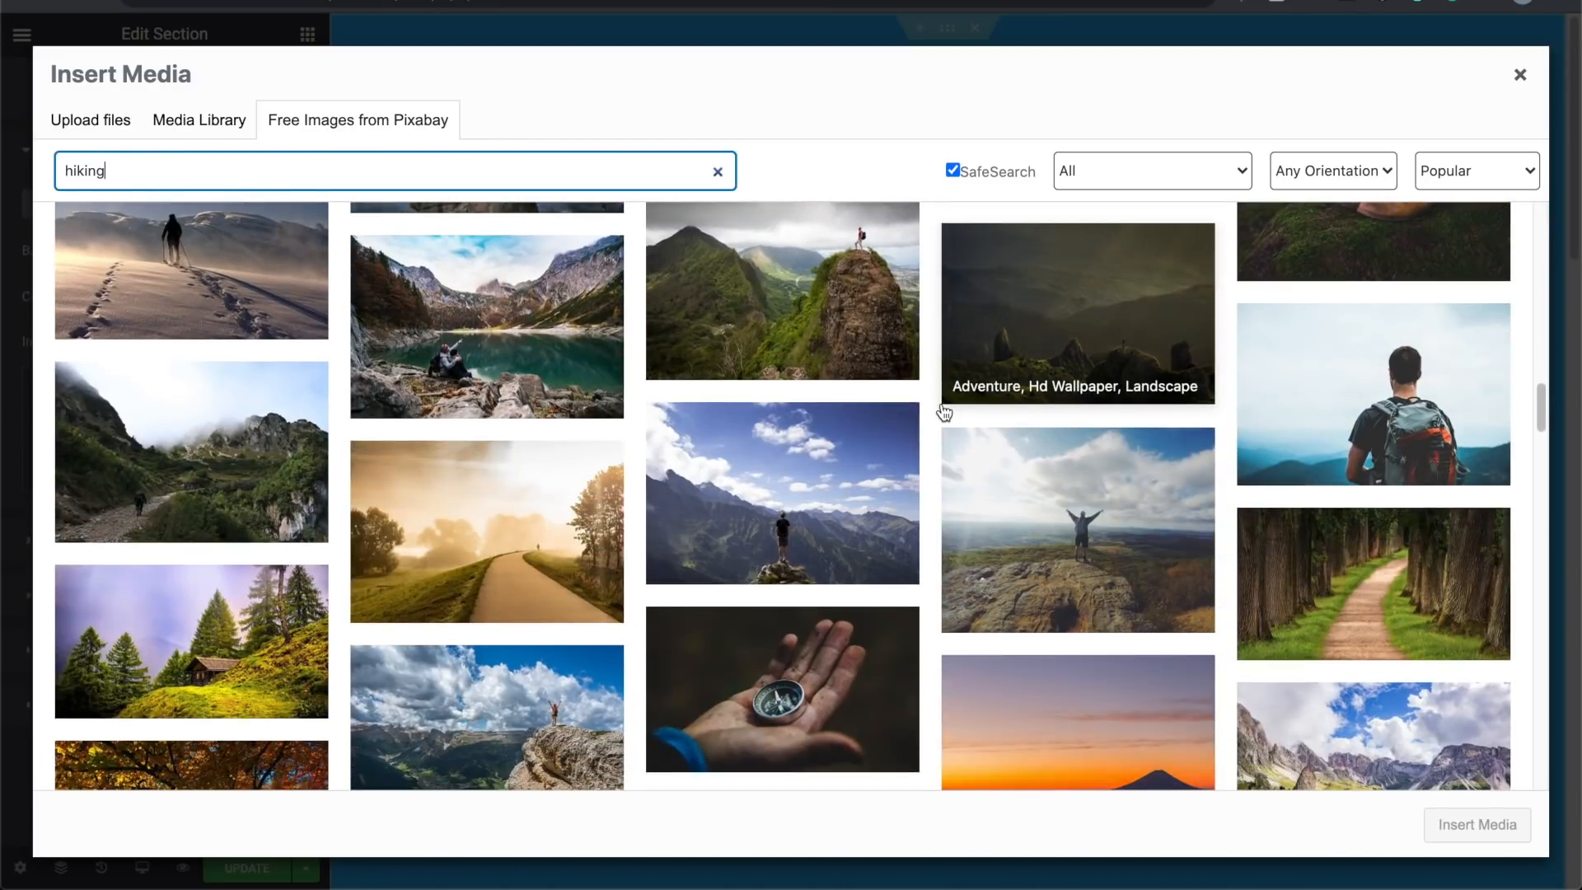
scroll(944, 413, down, 12)
scroll(944, 413, up, 14)
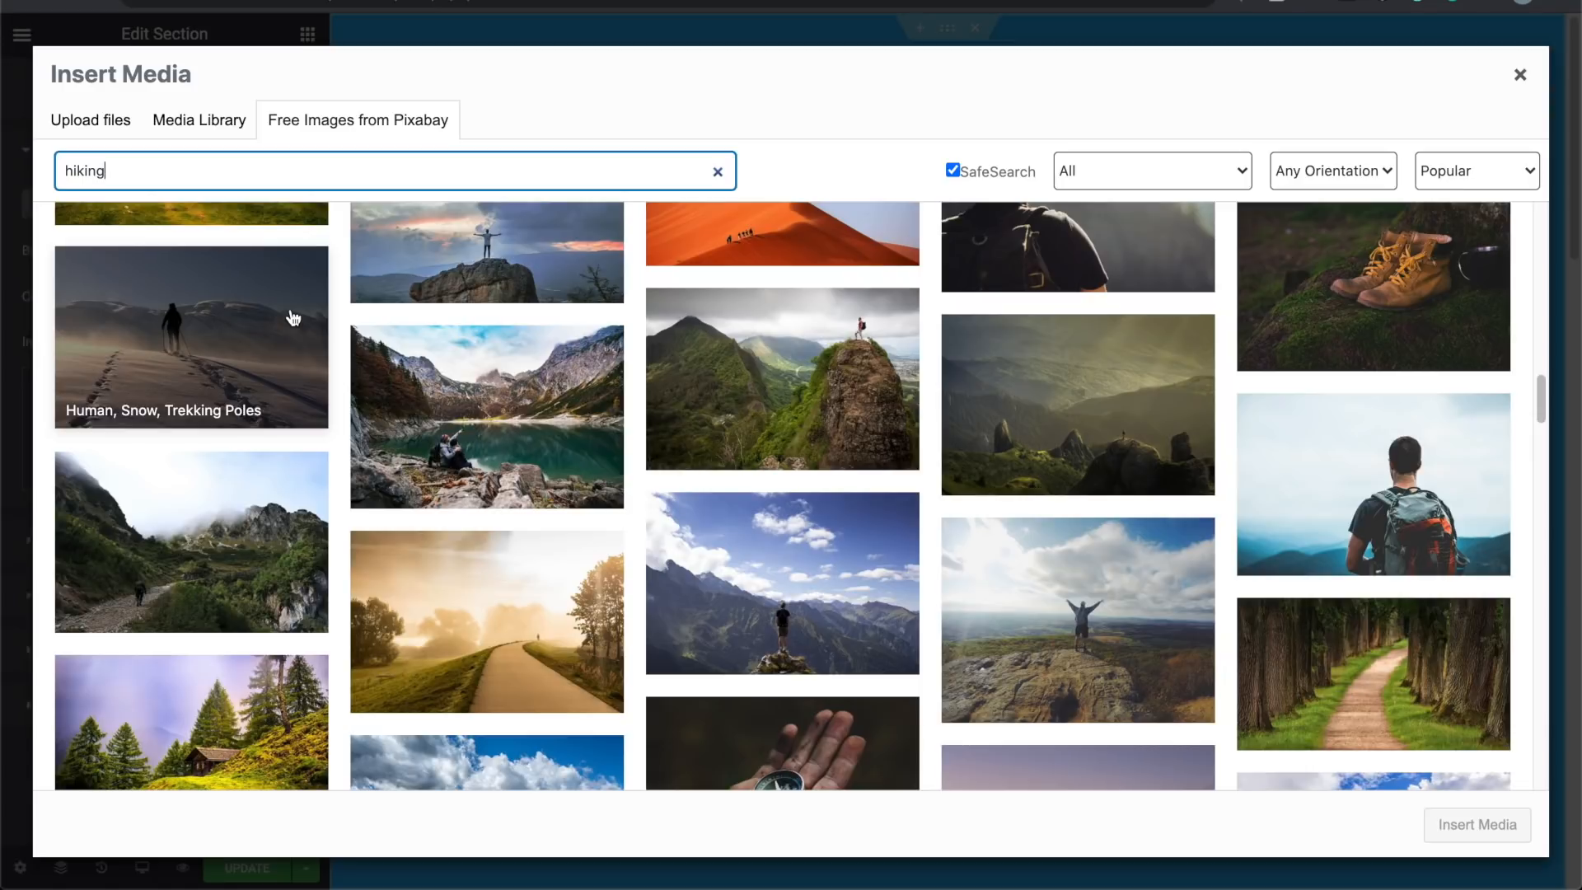
Step: Check the dark landscape photo, then open the large preview of the lone-hiker mountain photo
click(993, 375)
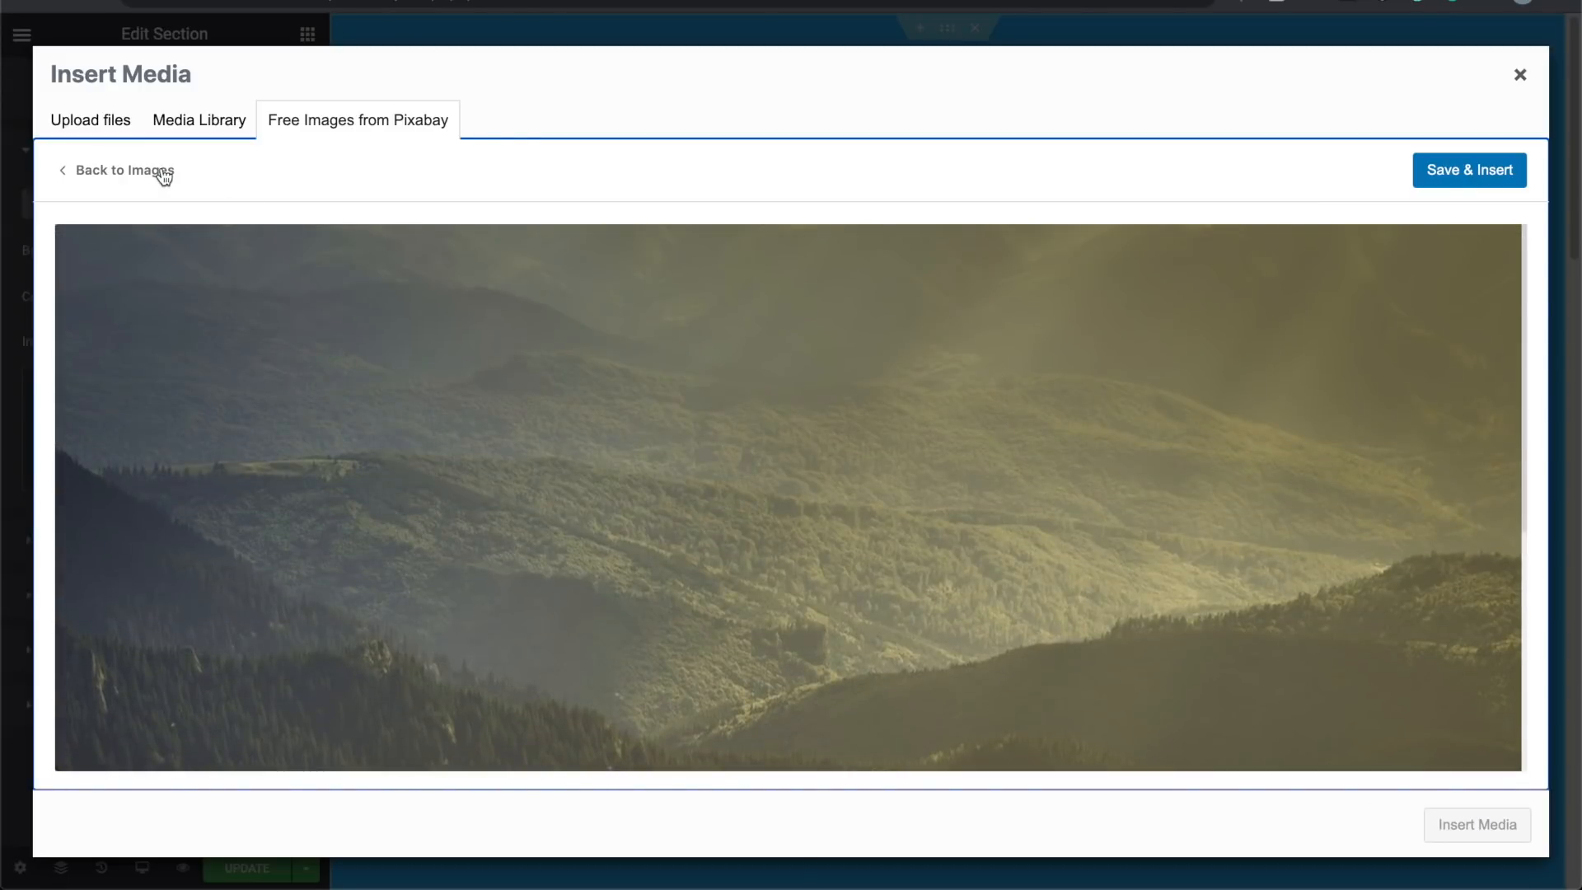
click(159, 170)
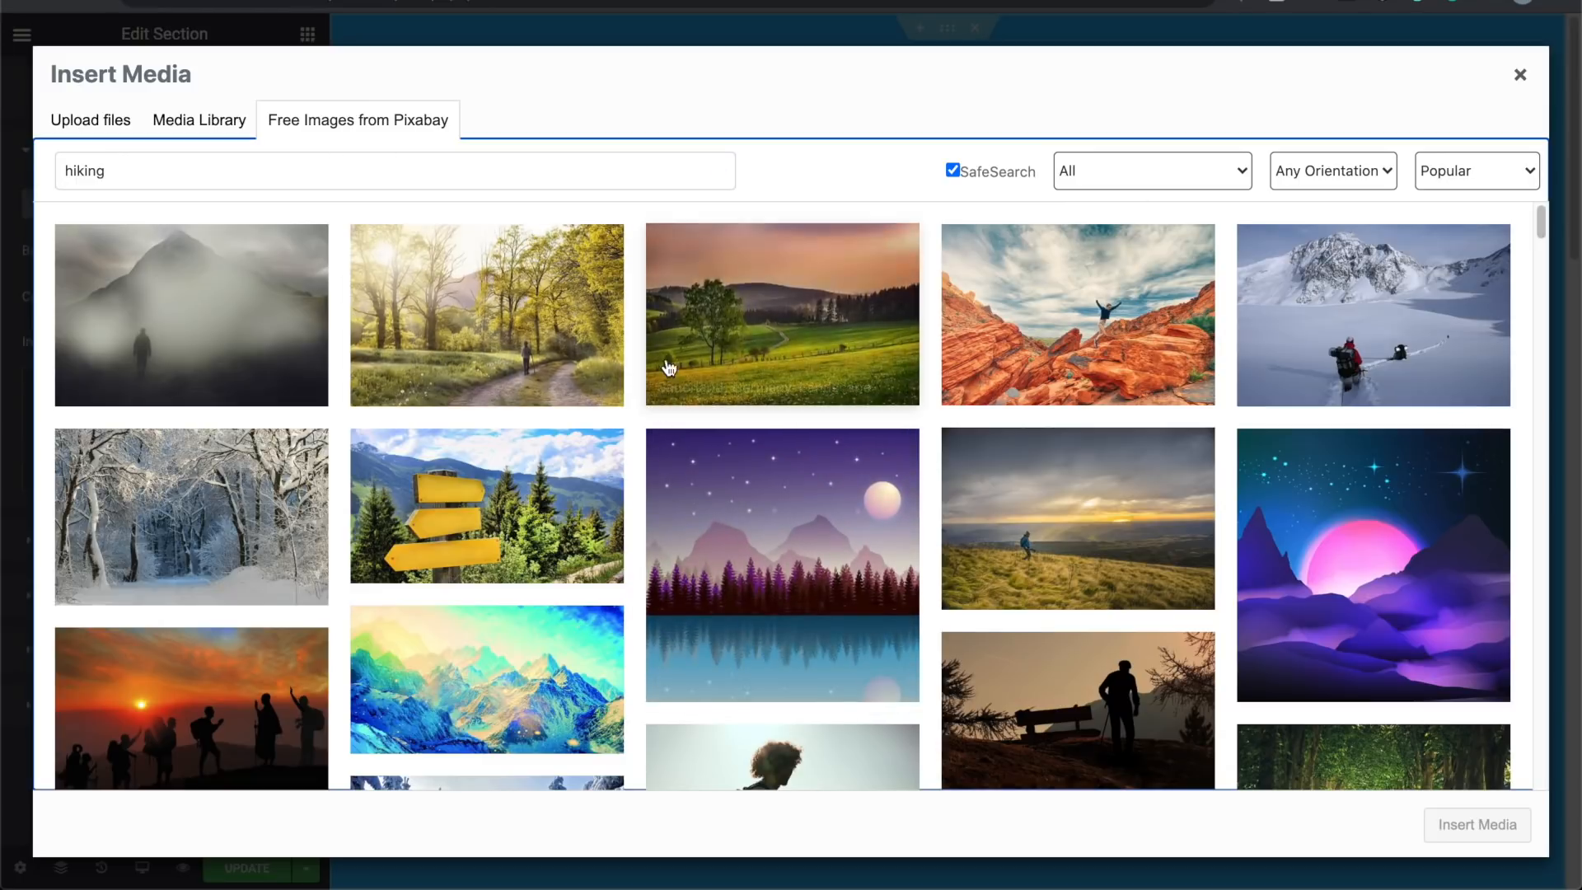
scroll(667, 372, down, 3)
scroll(667, 371, down, 15)
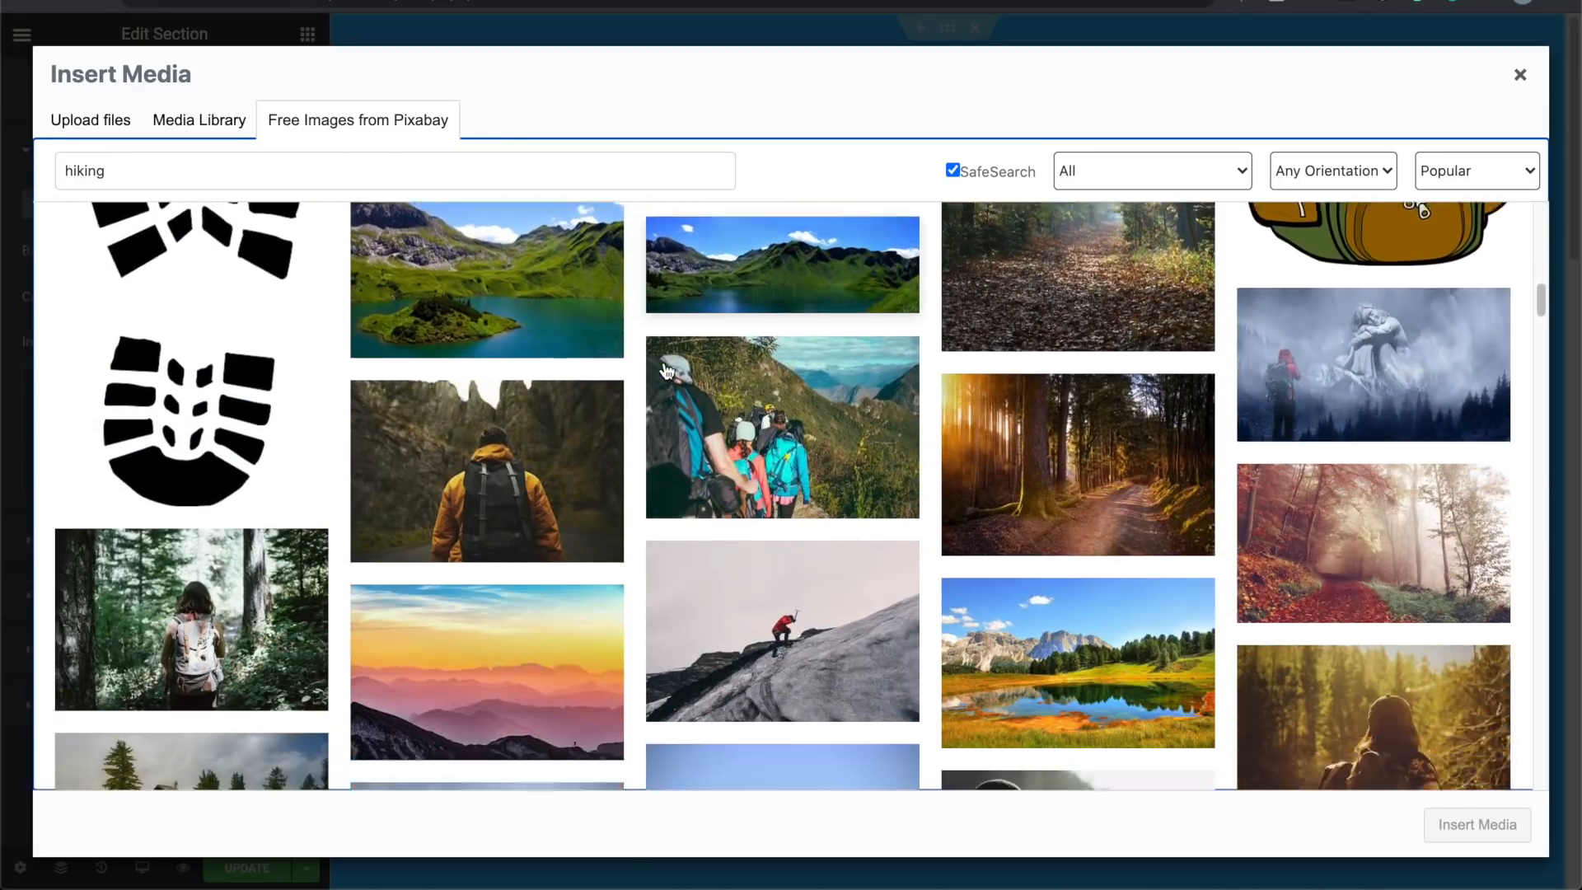
scroll(667, 372, down, 5)
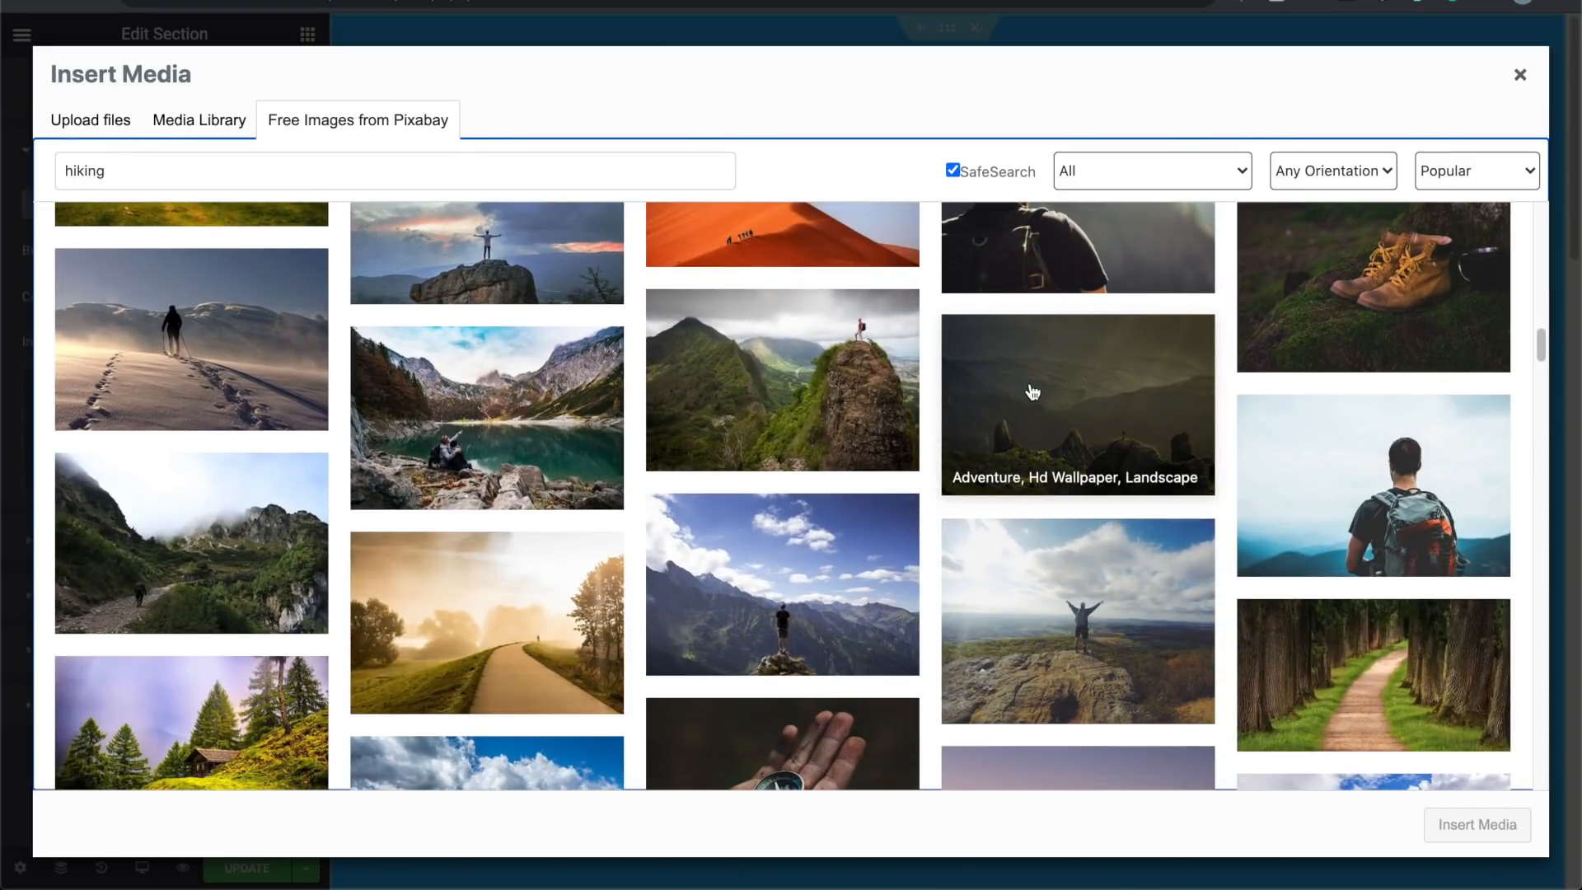
click(1110, 367)
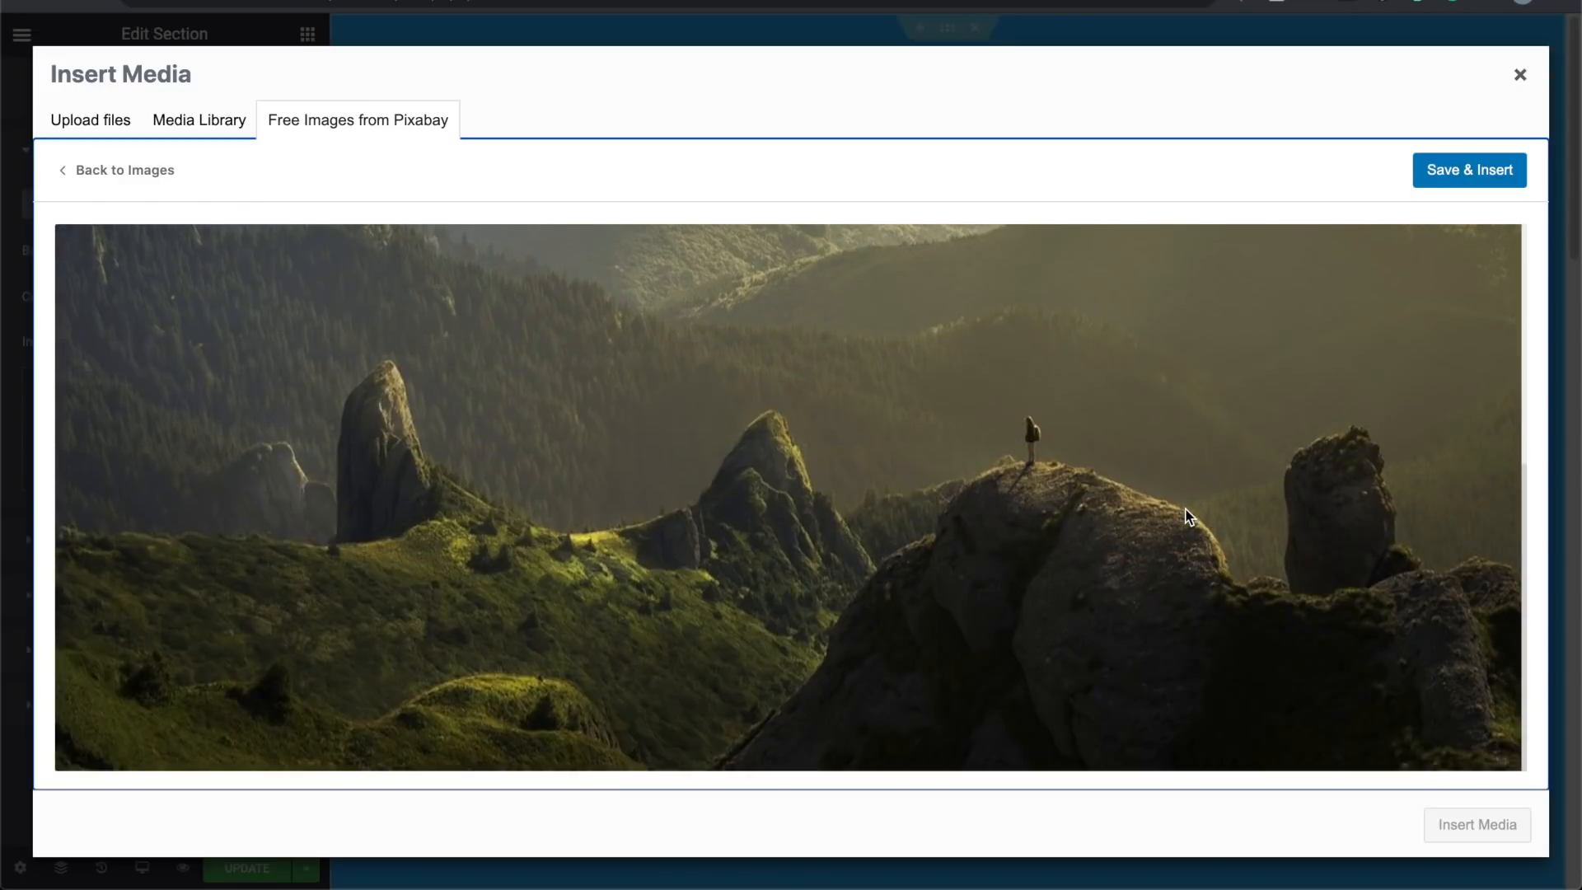
Step: Save and insert the hiker-on-summit photo as the hero background, previewing the full page
click(1476, 179)
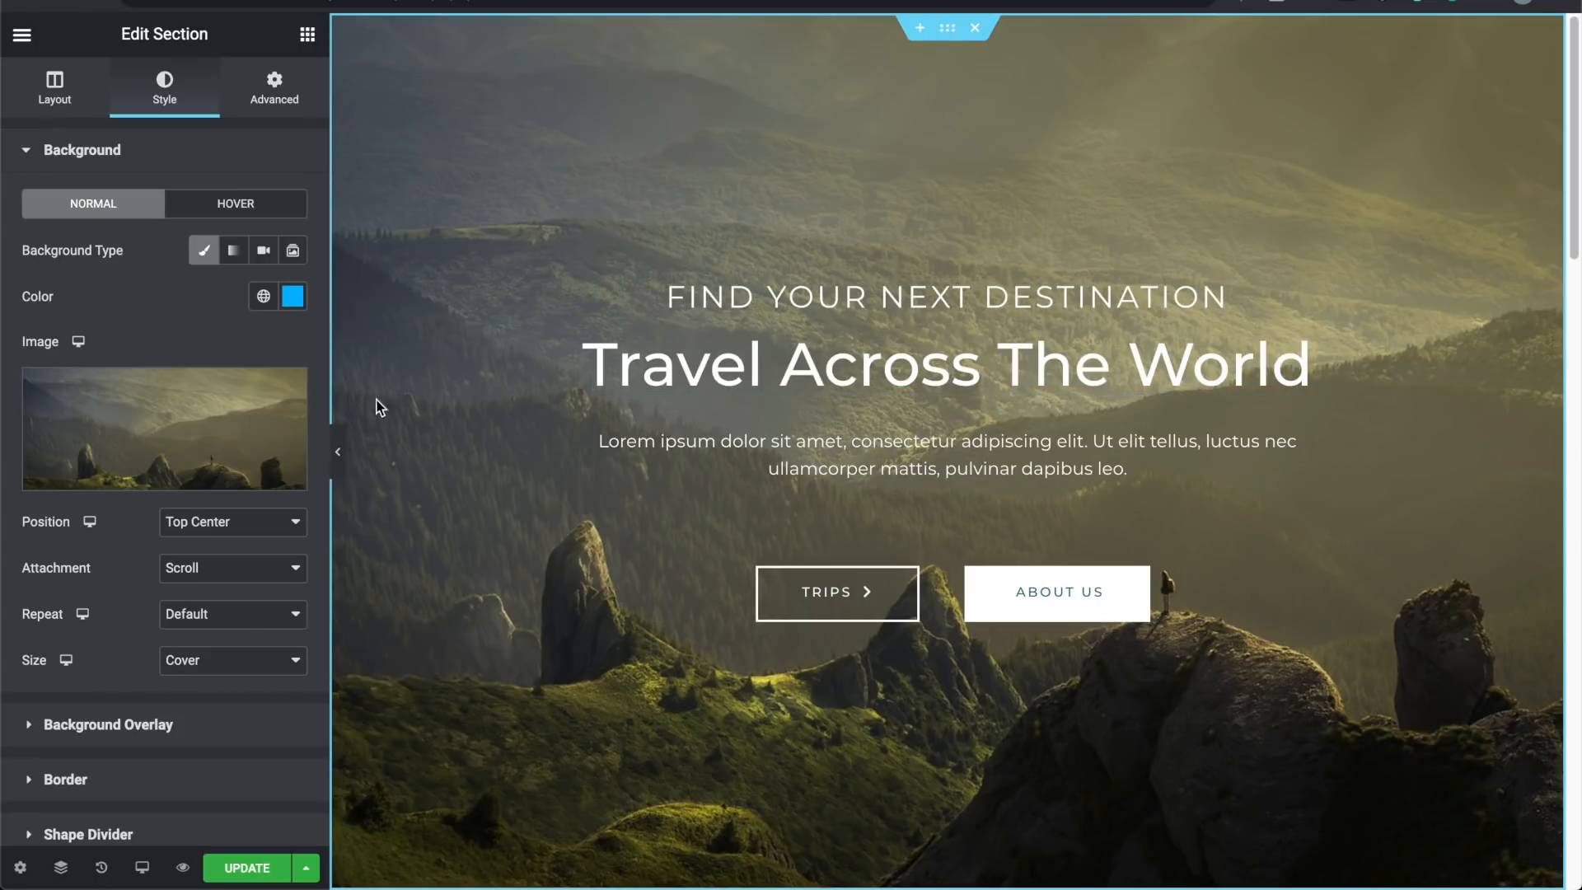
click(340, 451)
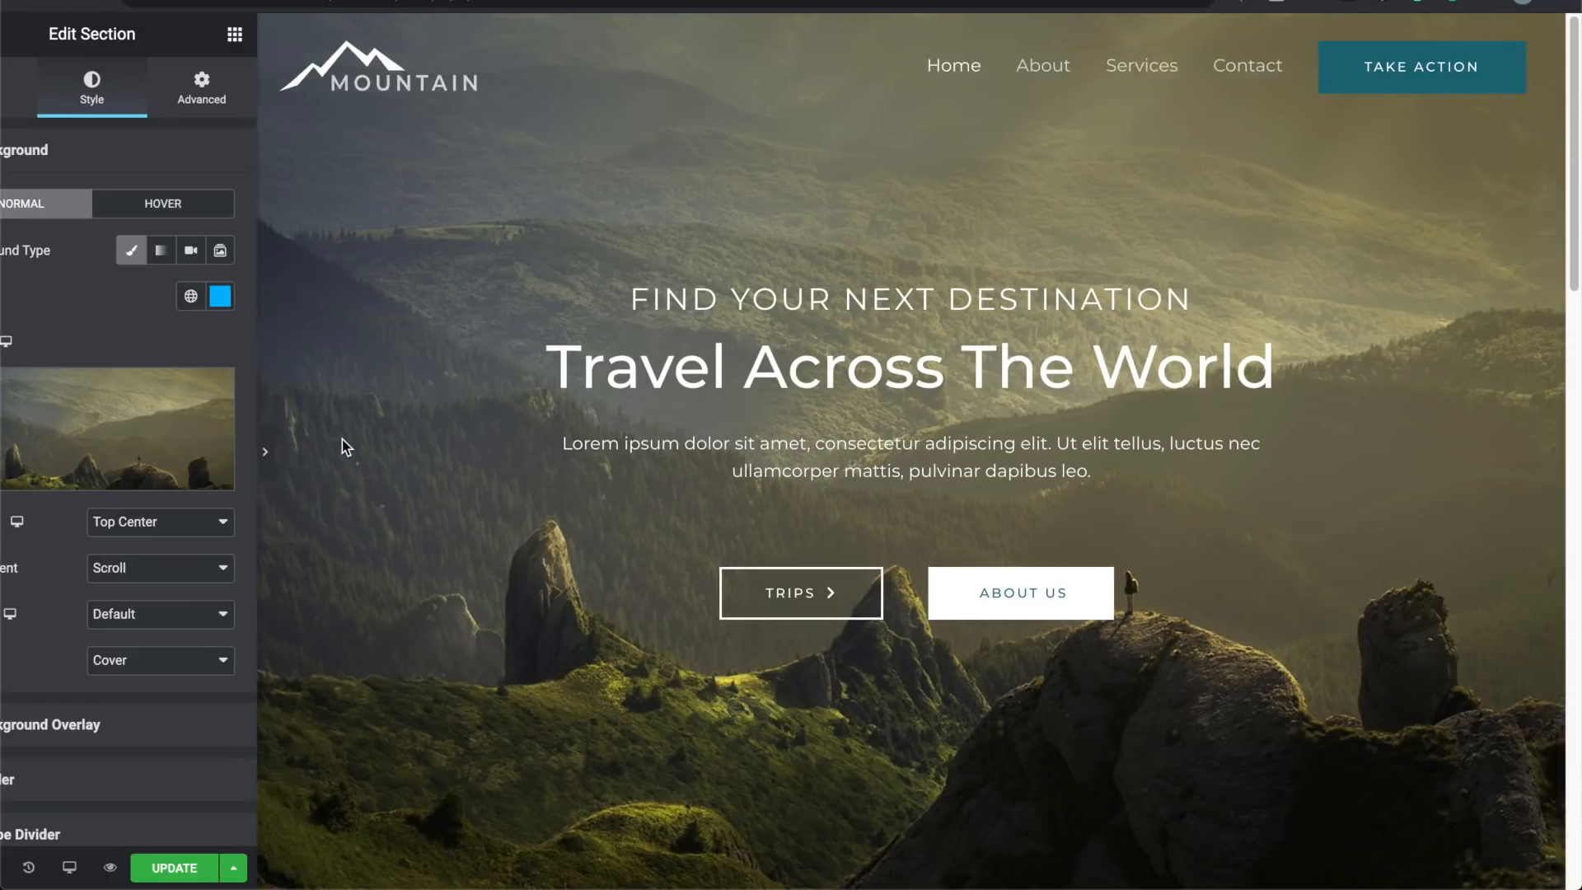
scroll(237, 528, down, 9)
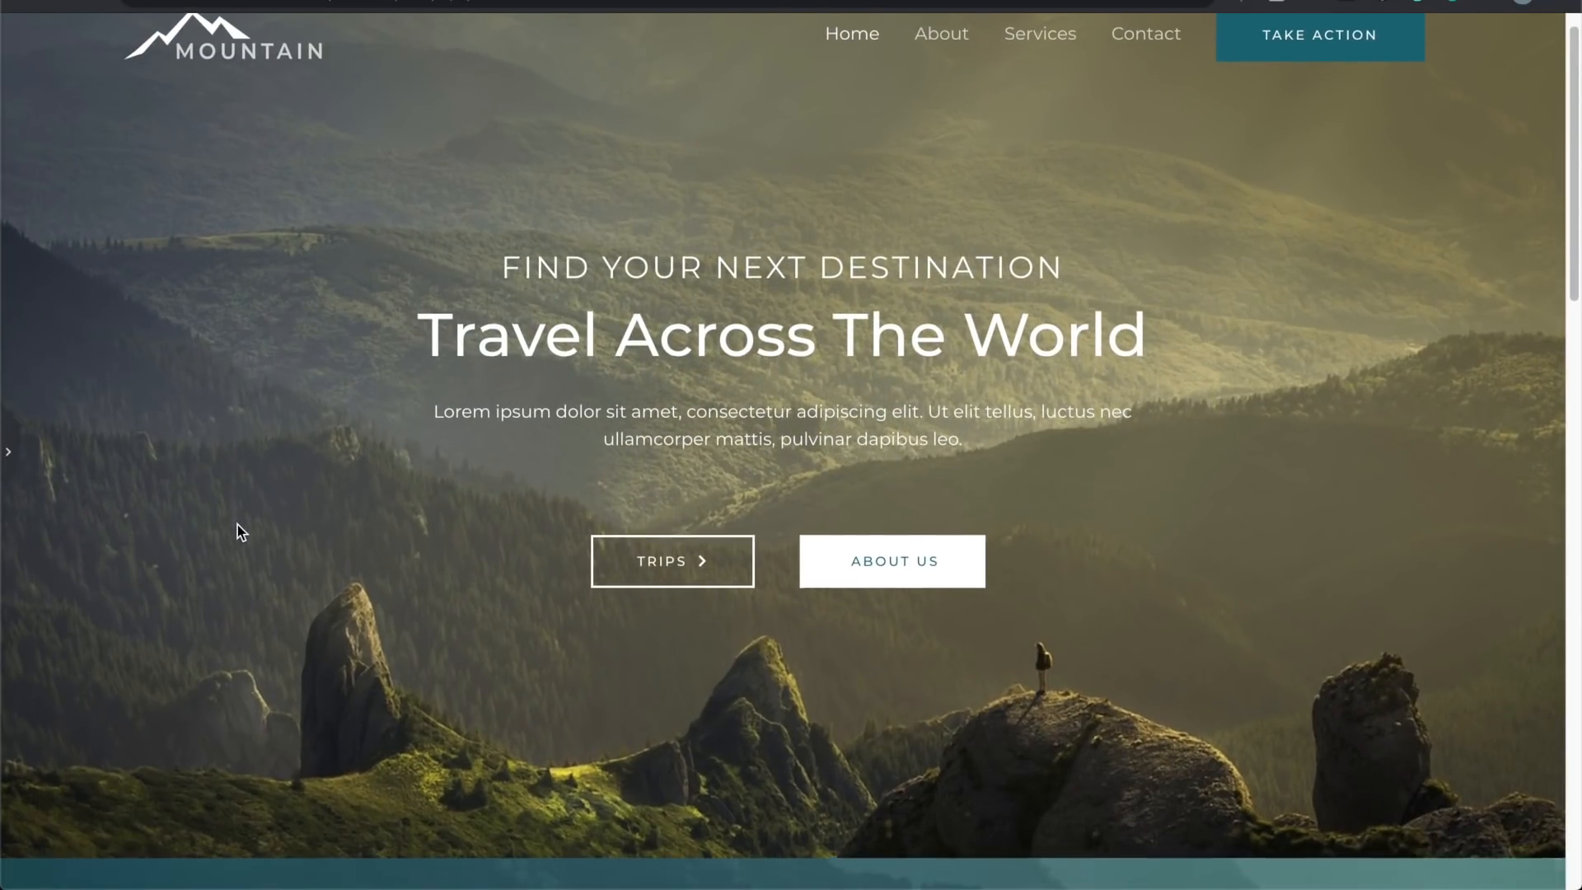
scroll(237, 532, up, 10)
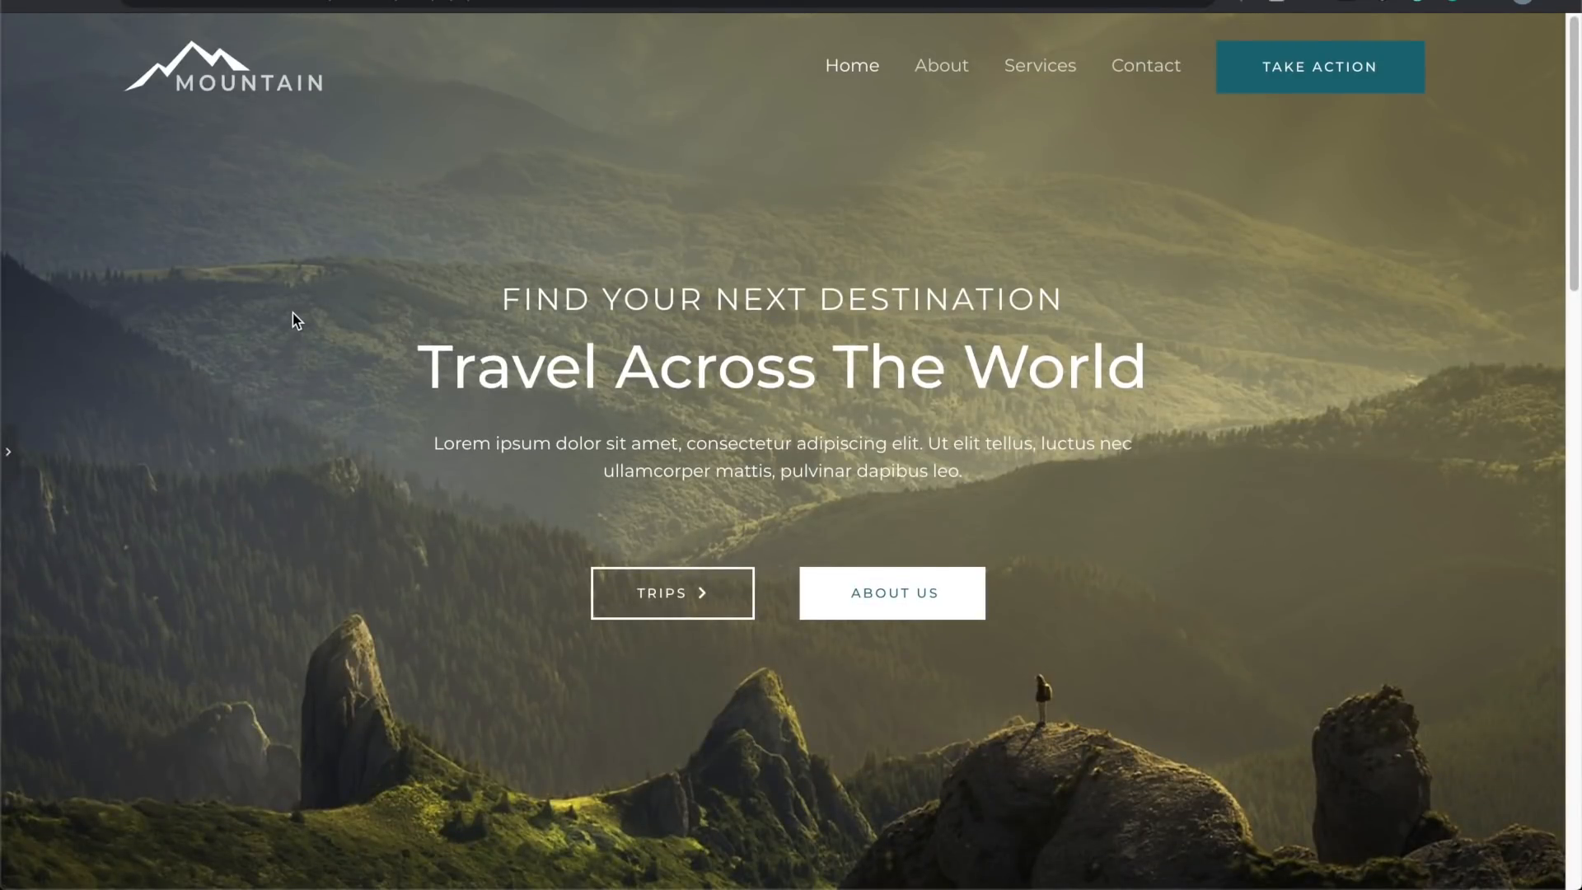
click(12, 453)
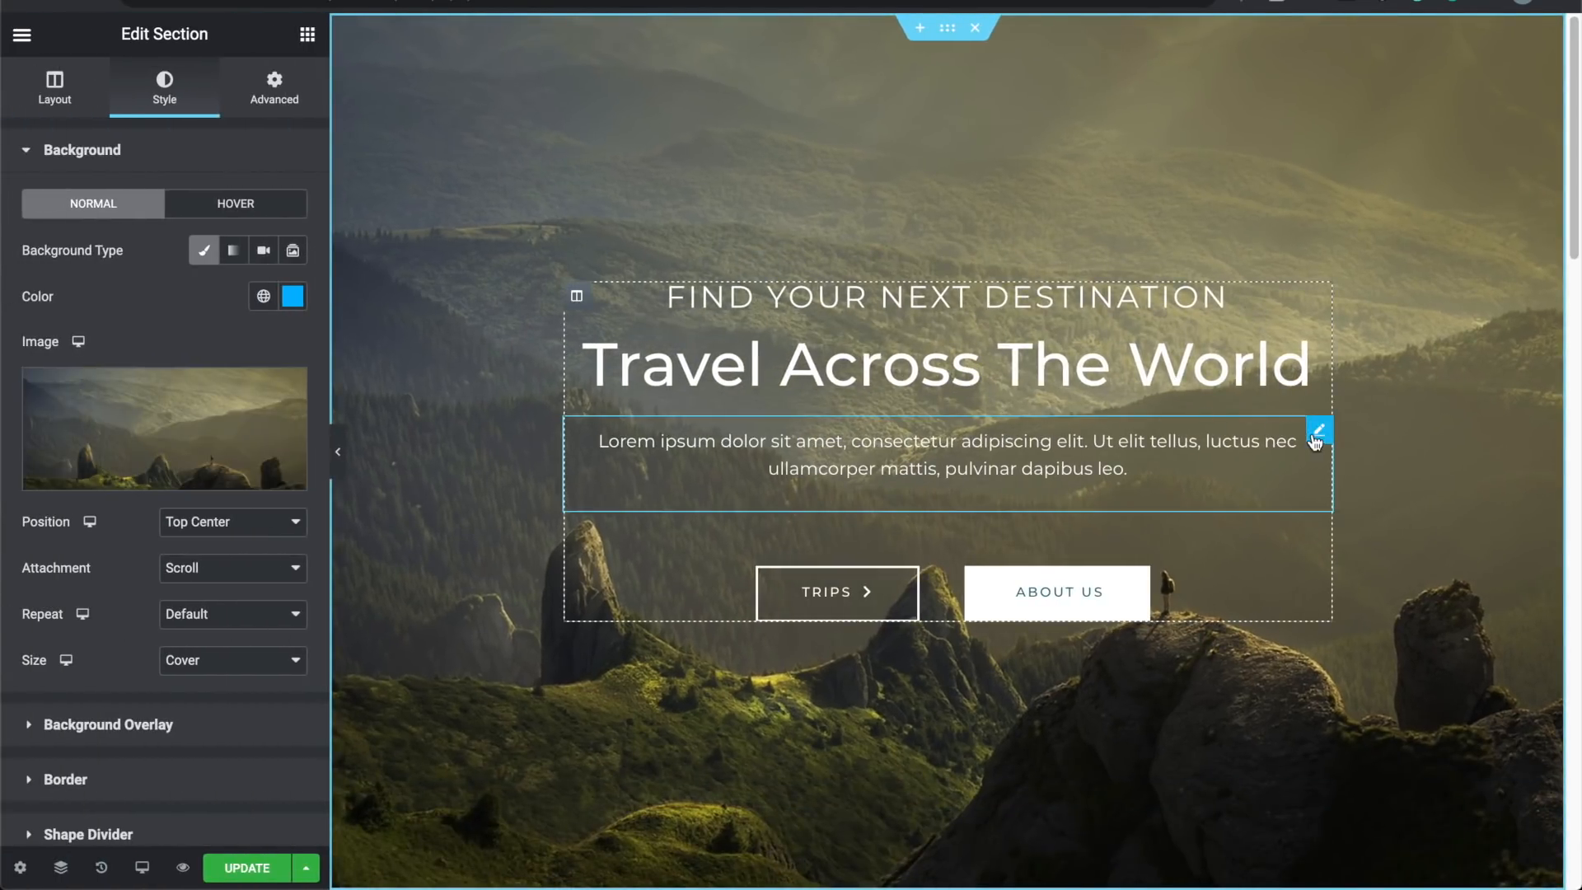
right_click(1316, 442)
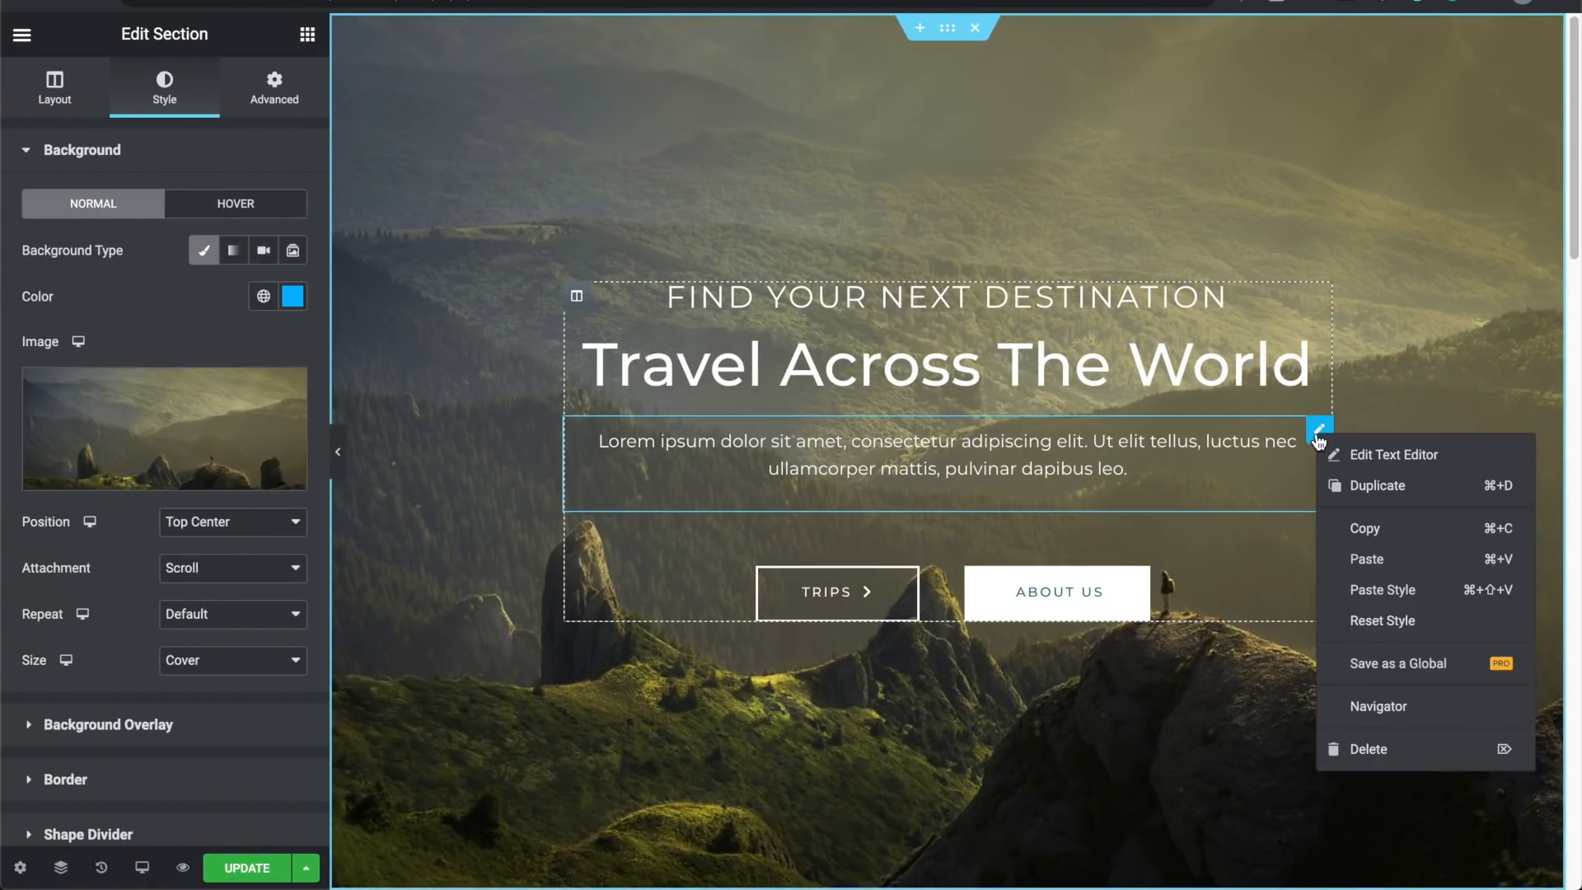
Step: Delete the Lorem ipsum Text Editor widget and preview the hero without the panel
click(1376, 750)
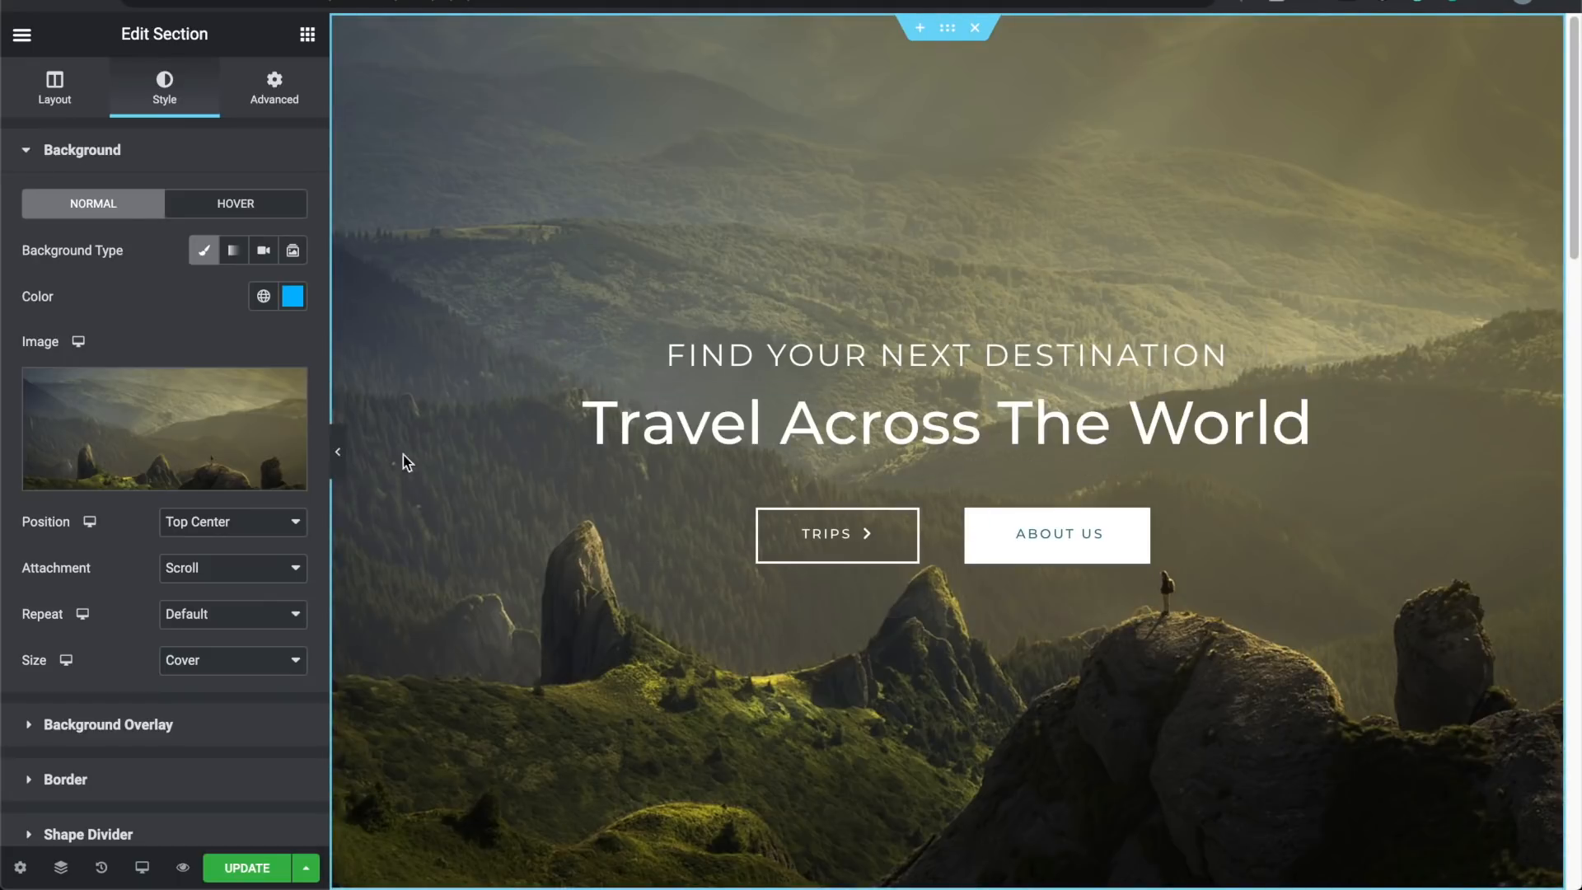
click(340, 455)
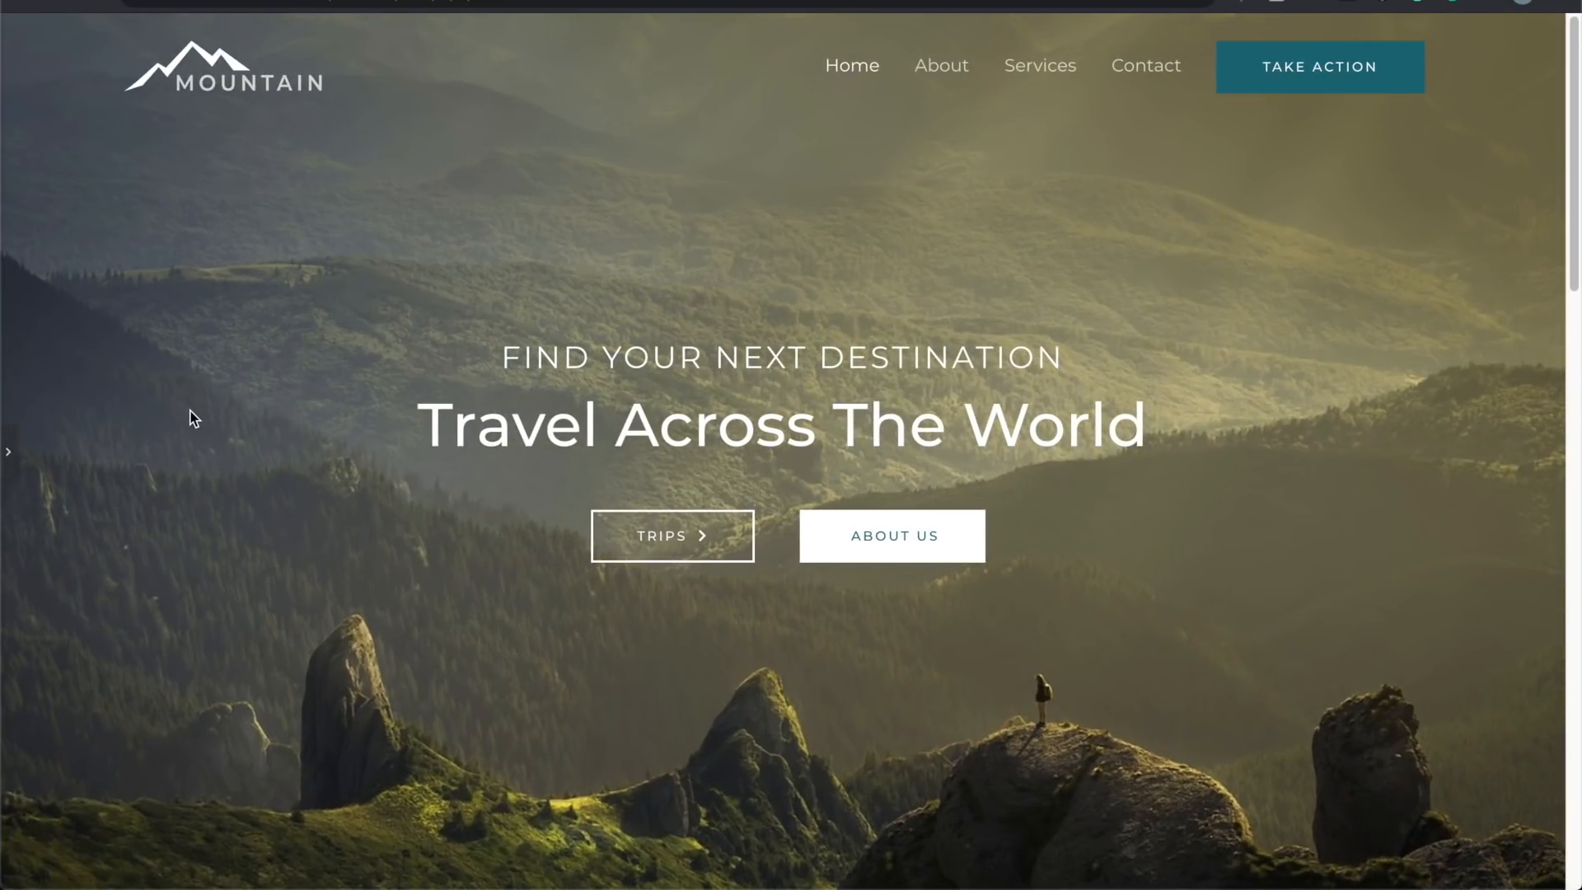
click(8, 452)
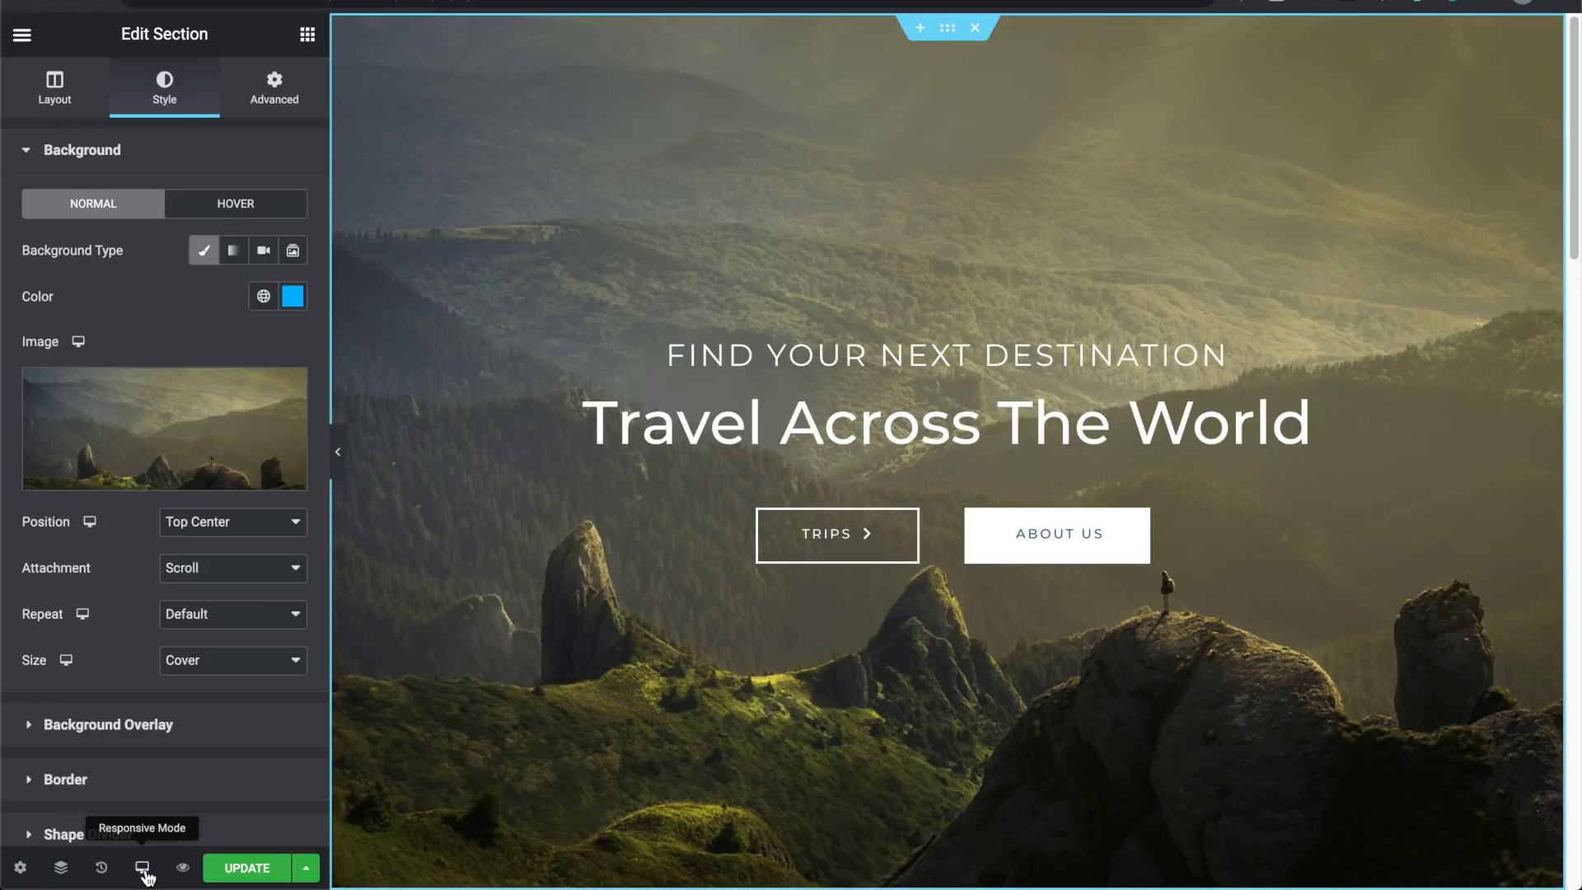
click(147, 877)
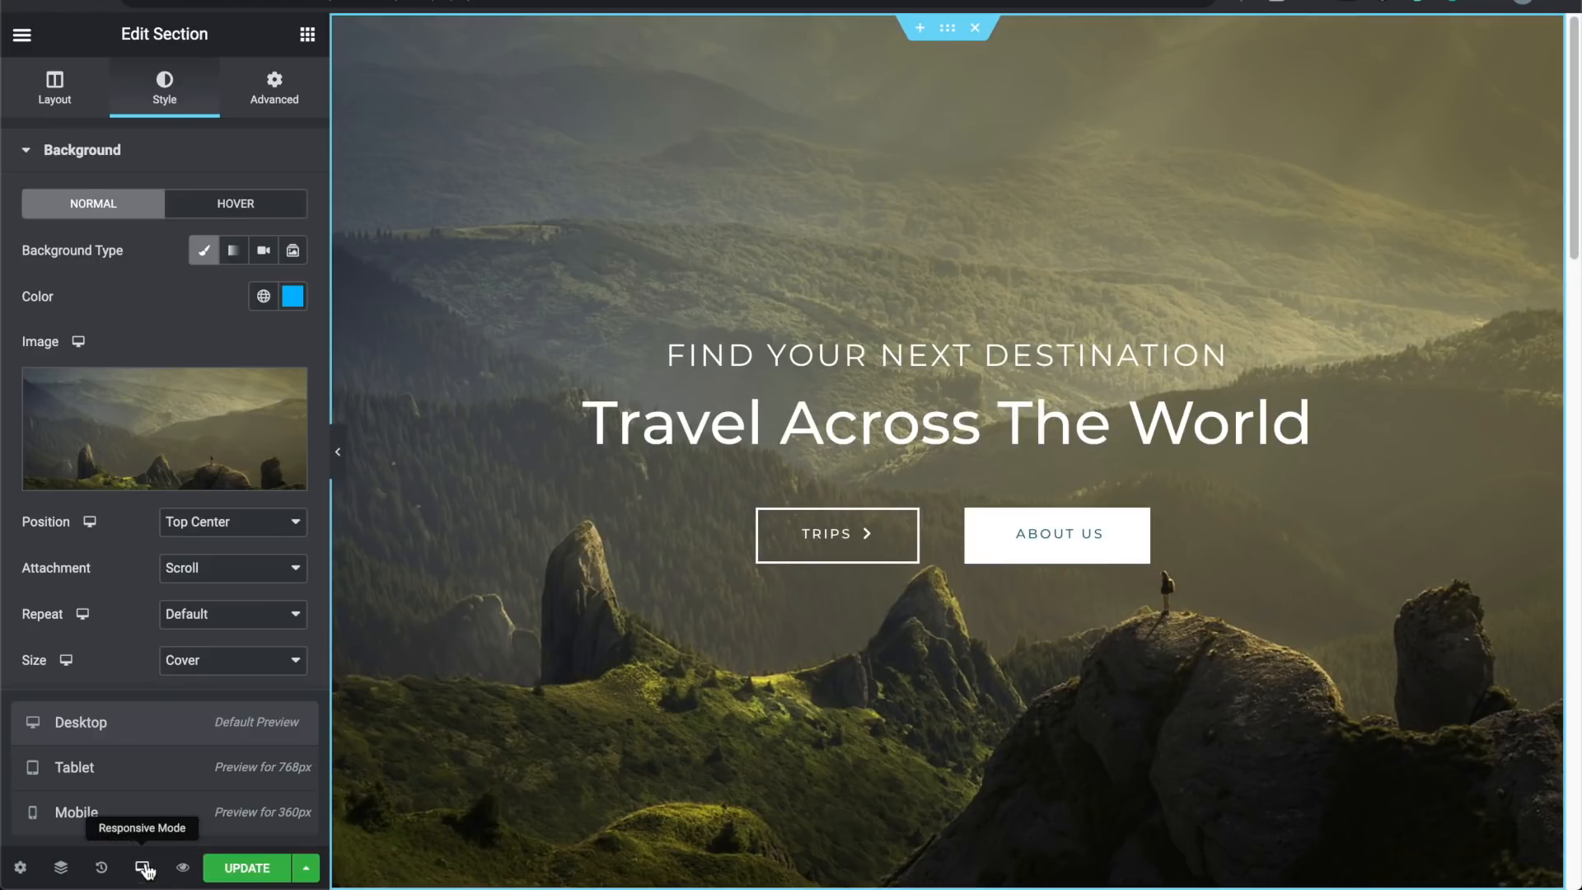
click(131, 781)
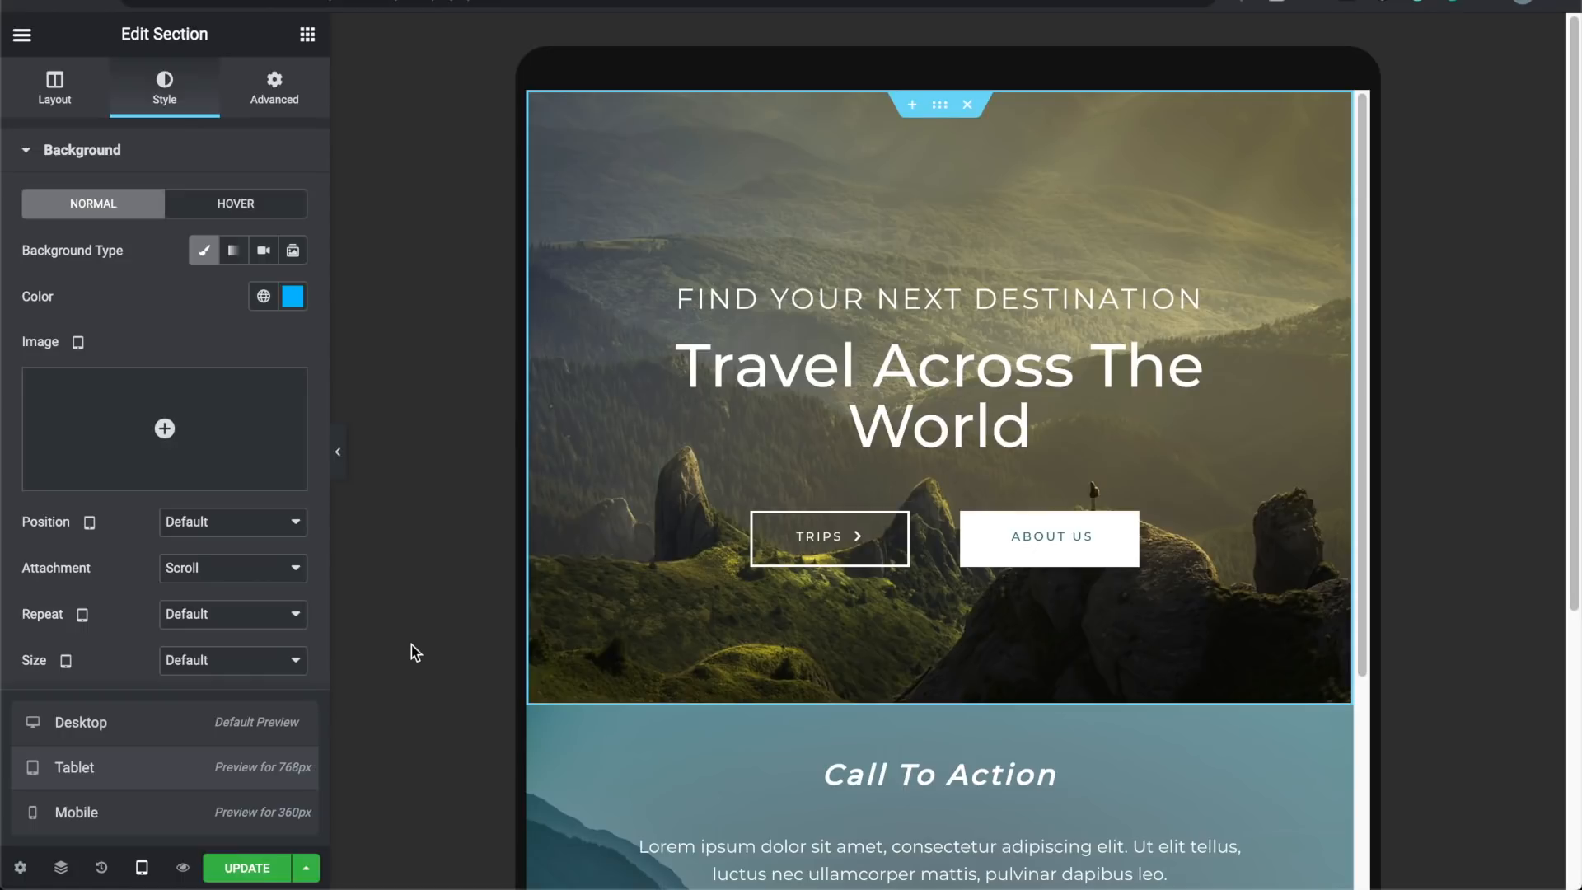
click(225, 806)
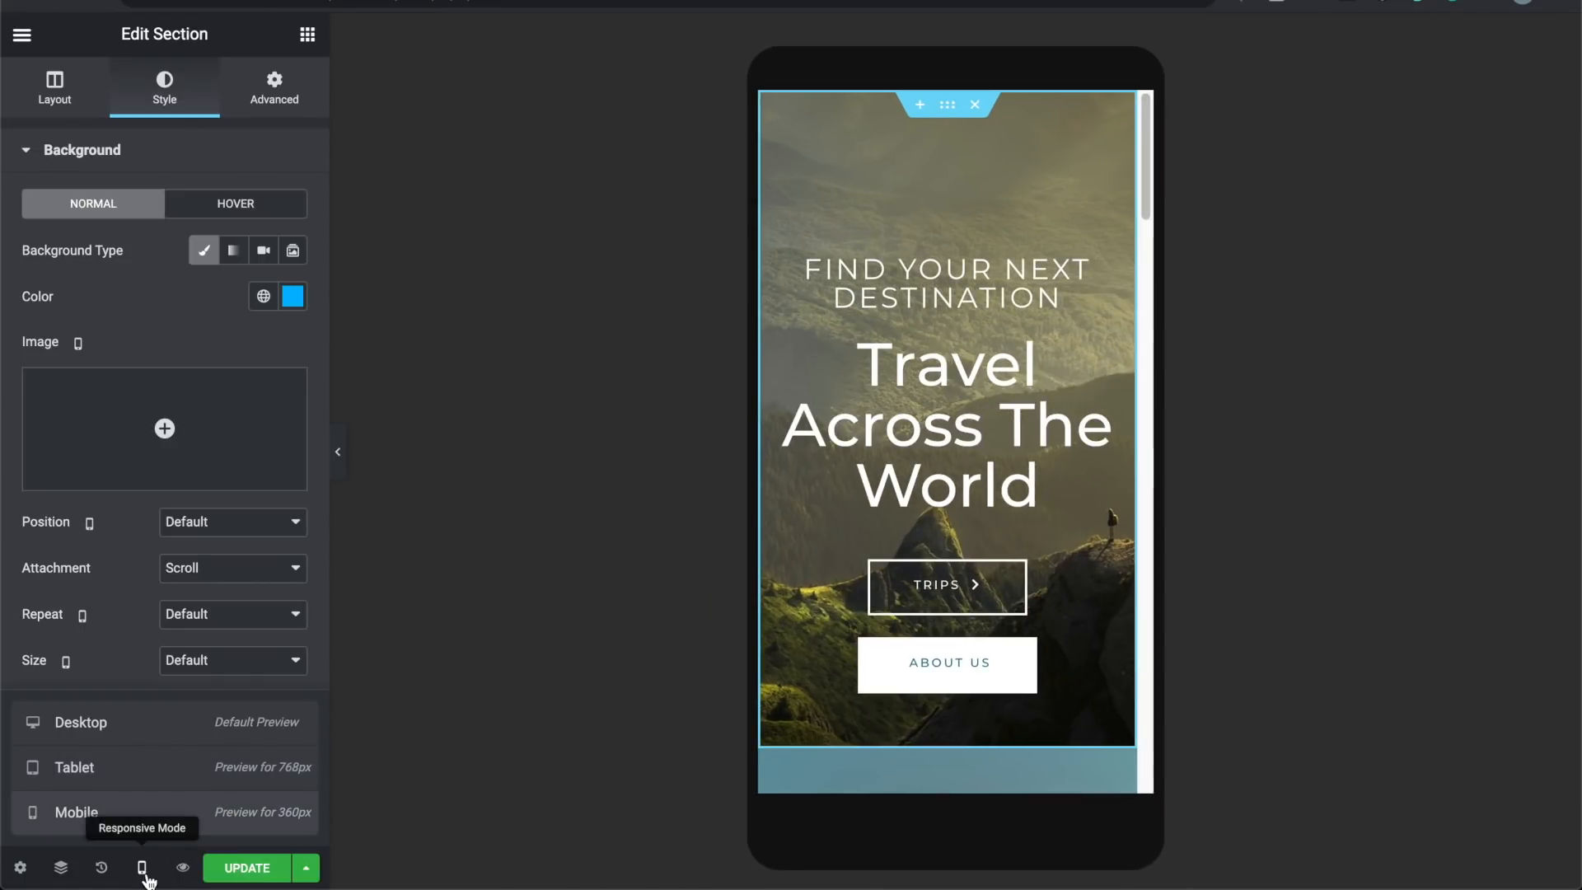
click(162, 734)
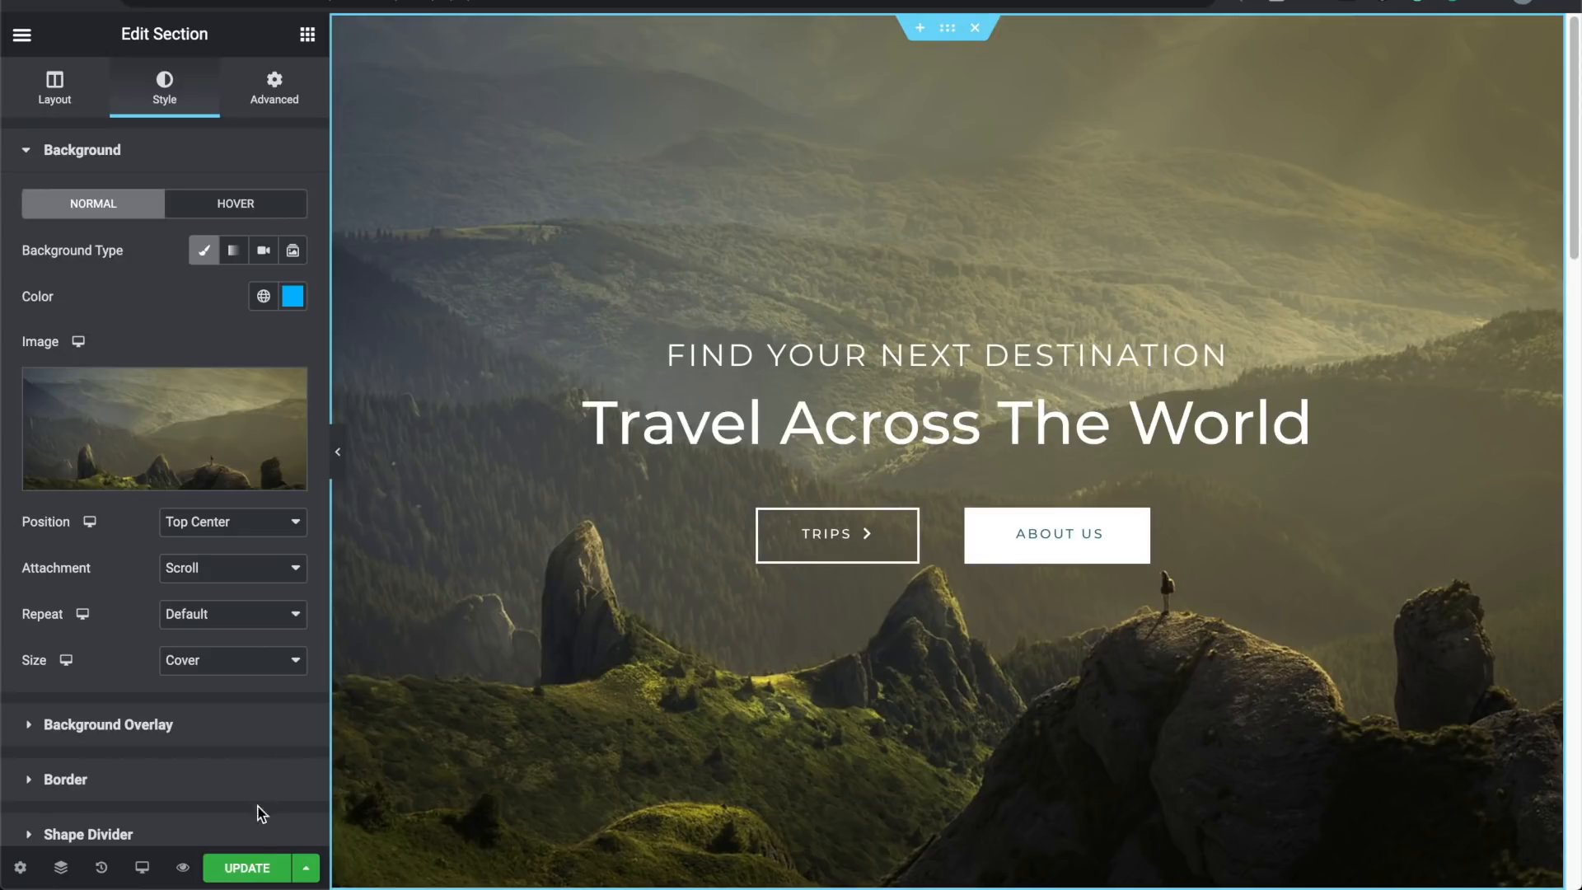
Step: Save the page changes and scroll through the live preview of the travel page
click(253, 871)
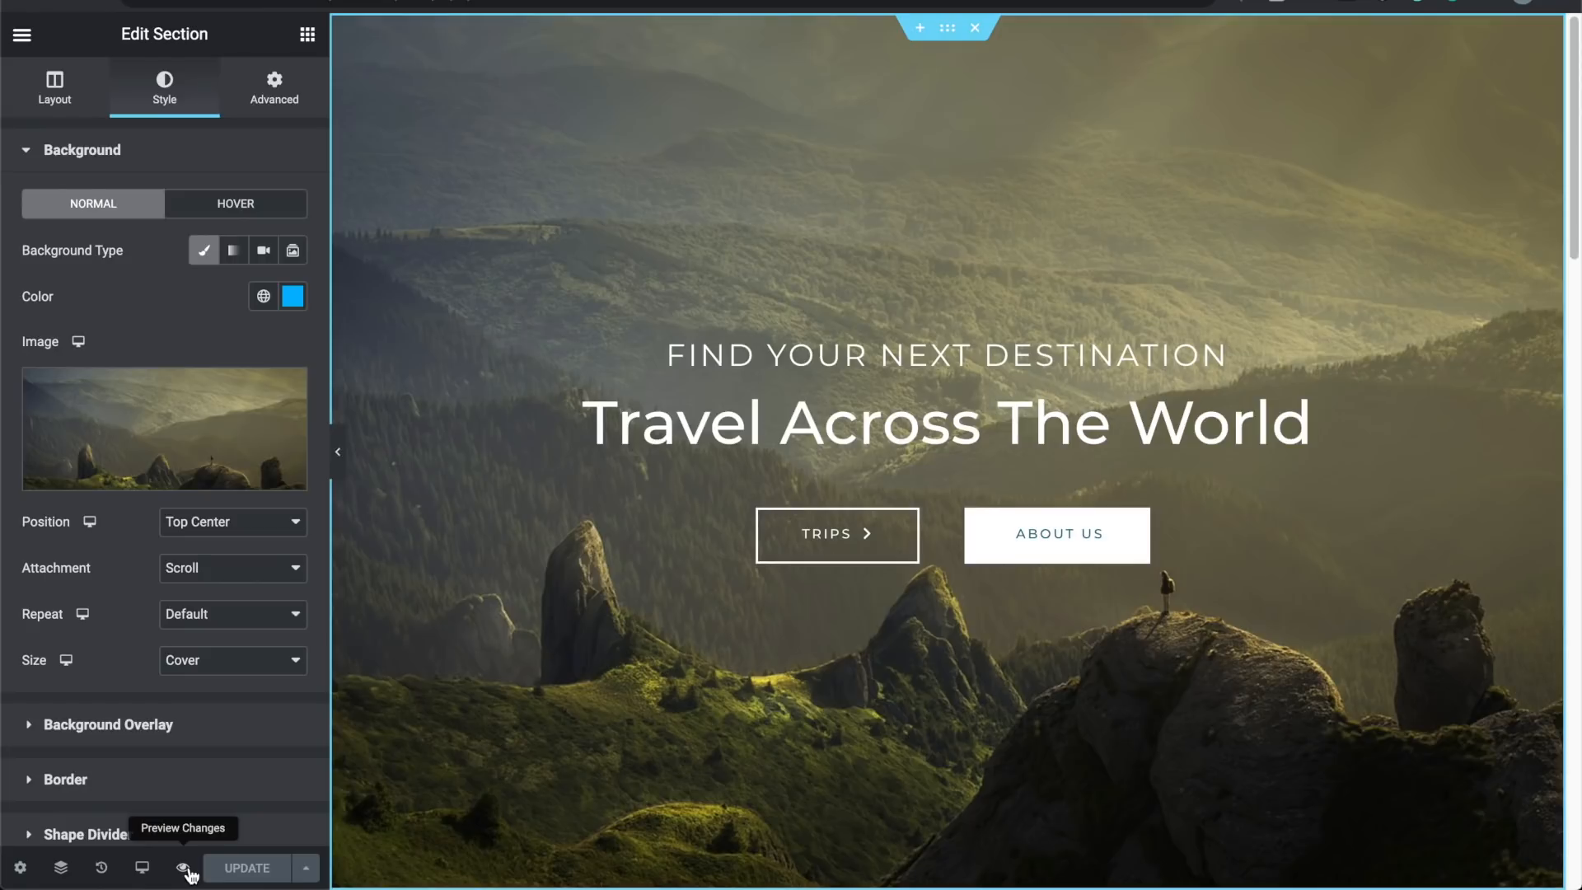
click(183, 868)
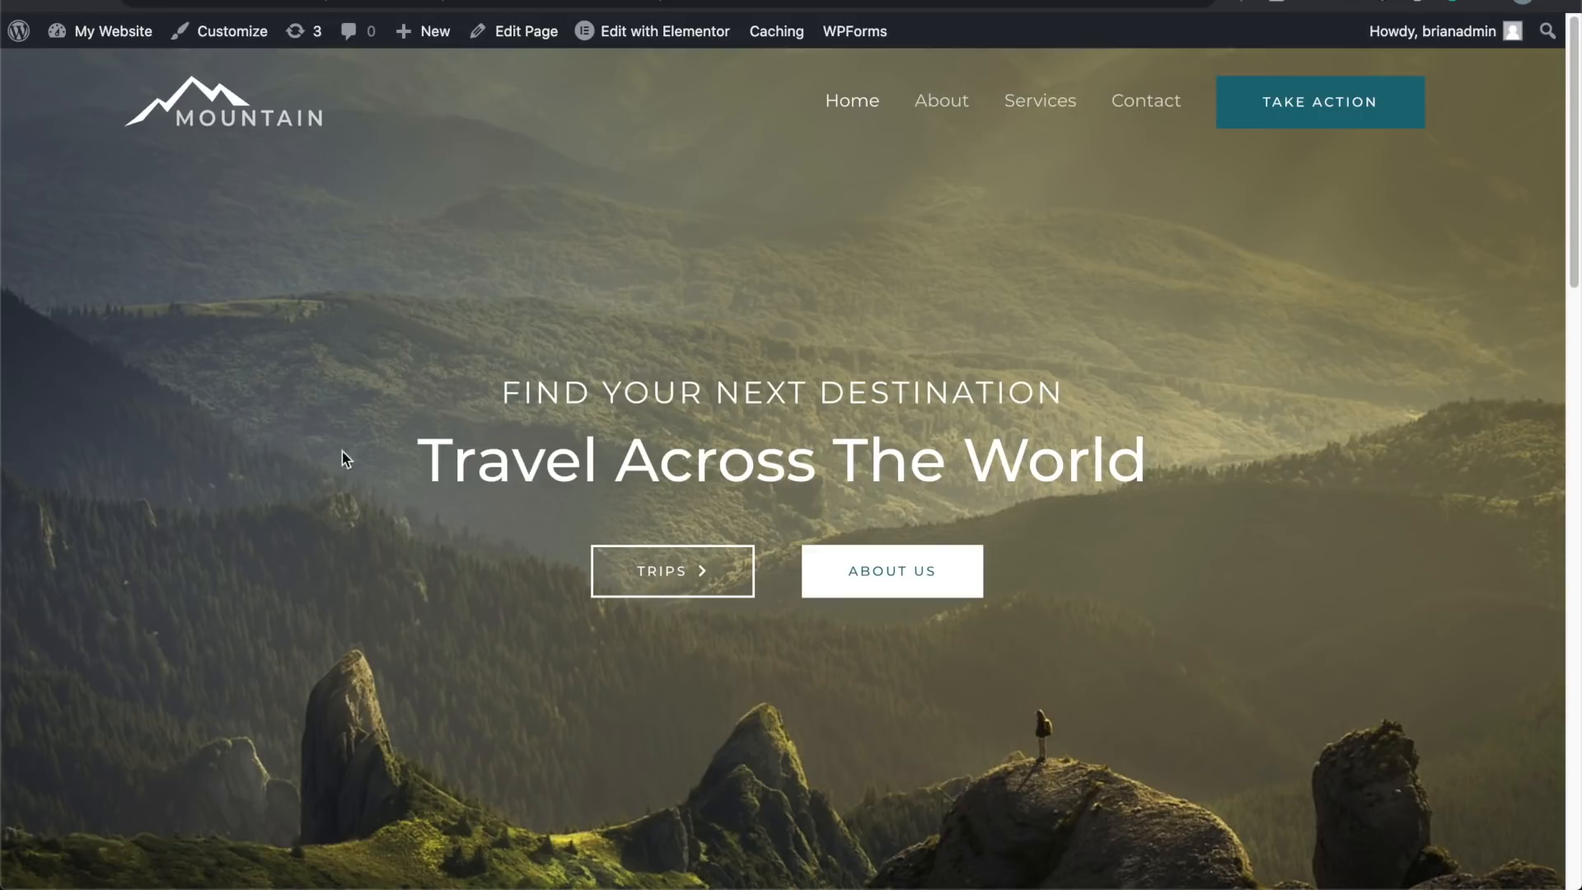
scroll(407, 607, down, 10)
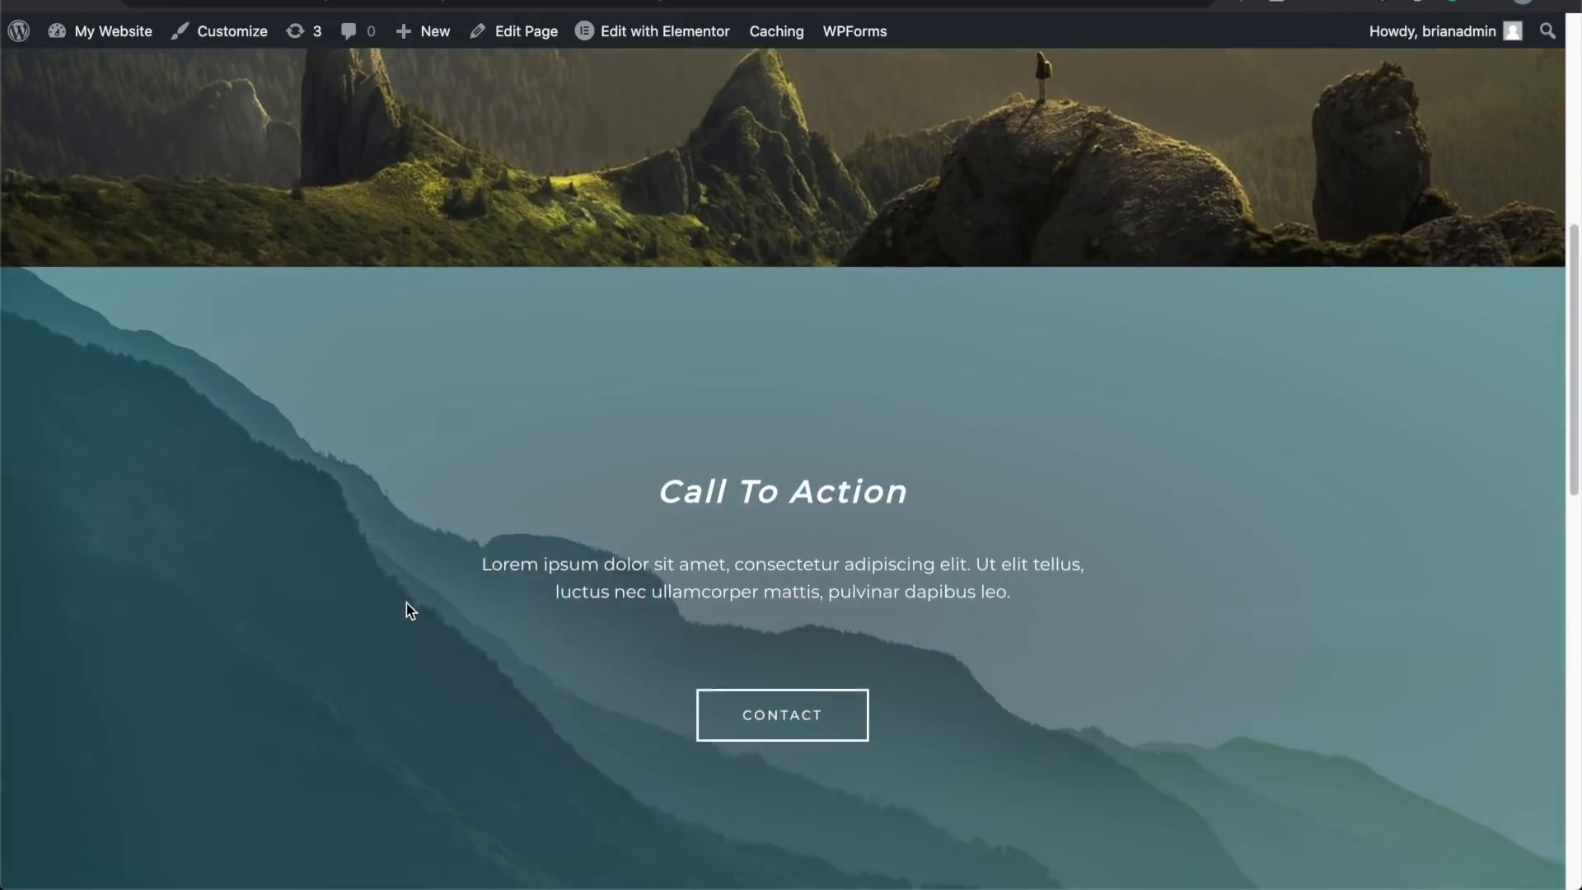
scroll(407, 607, down, 13)
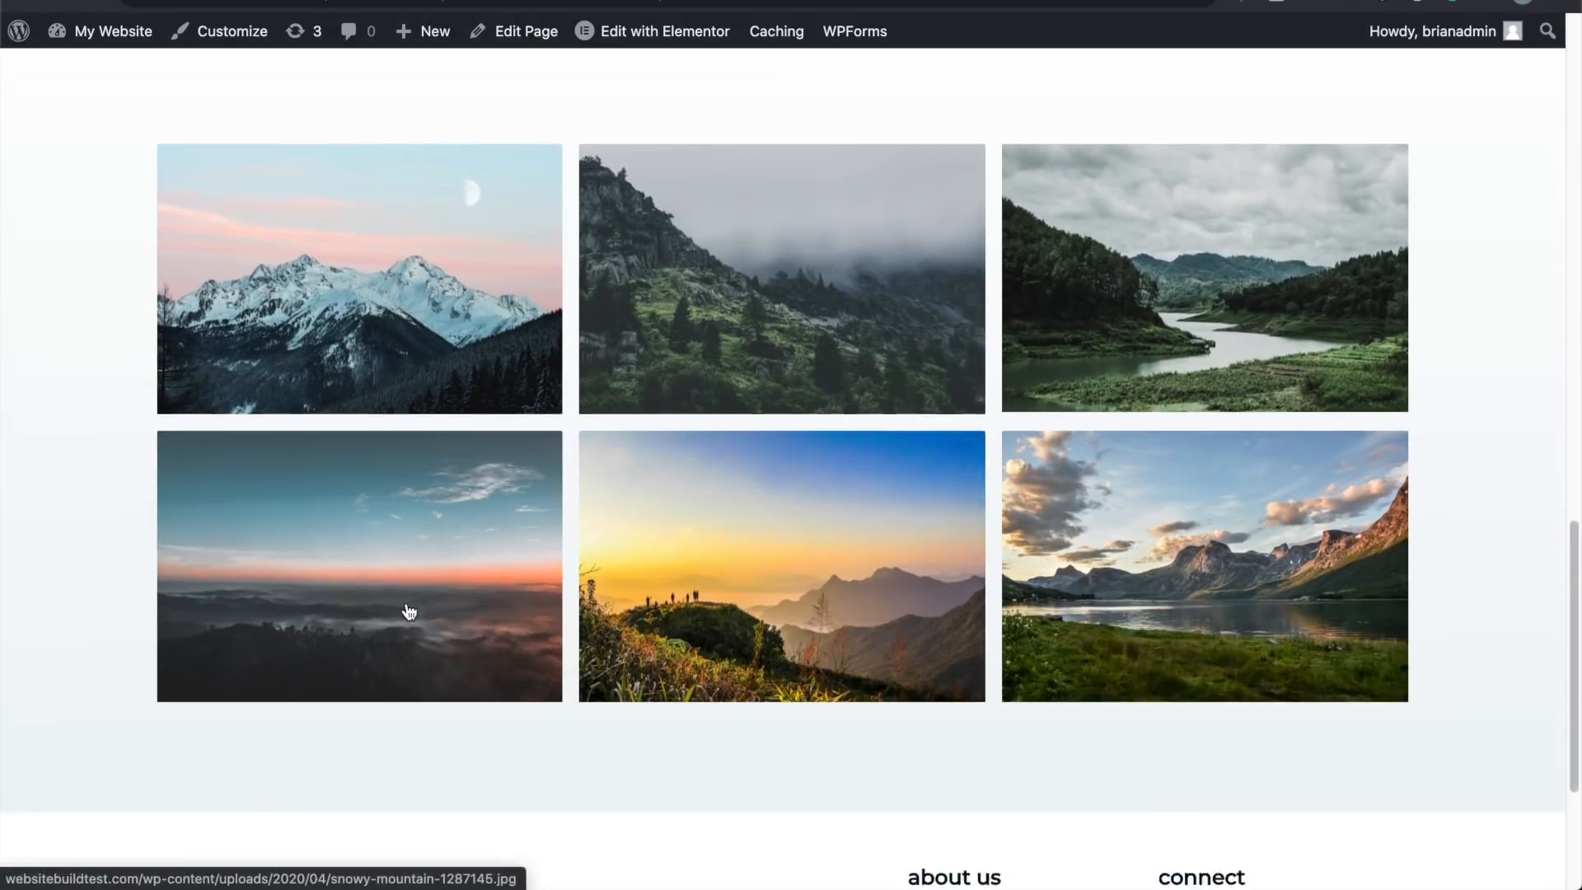
scroll(544, 463, up, 20)
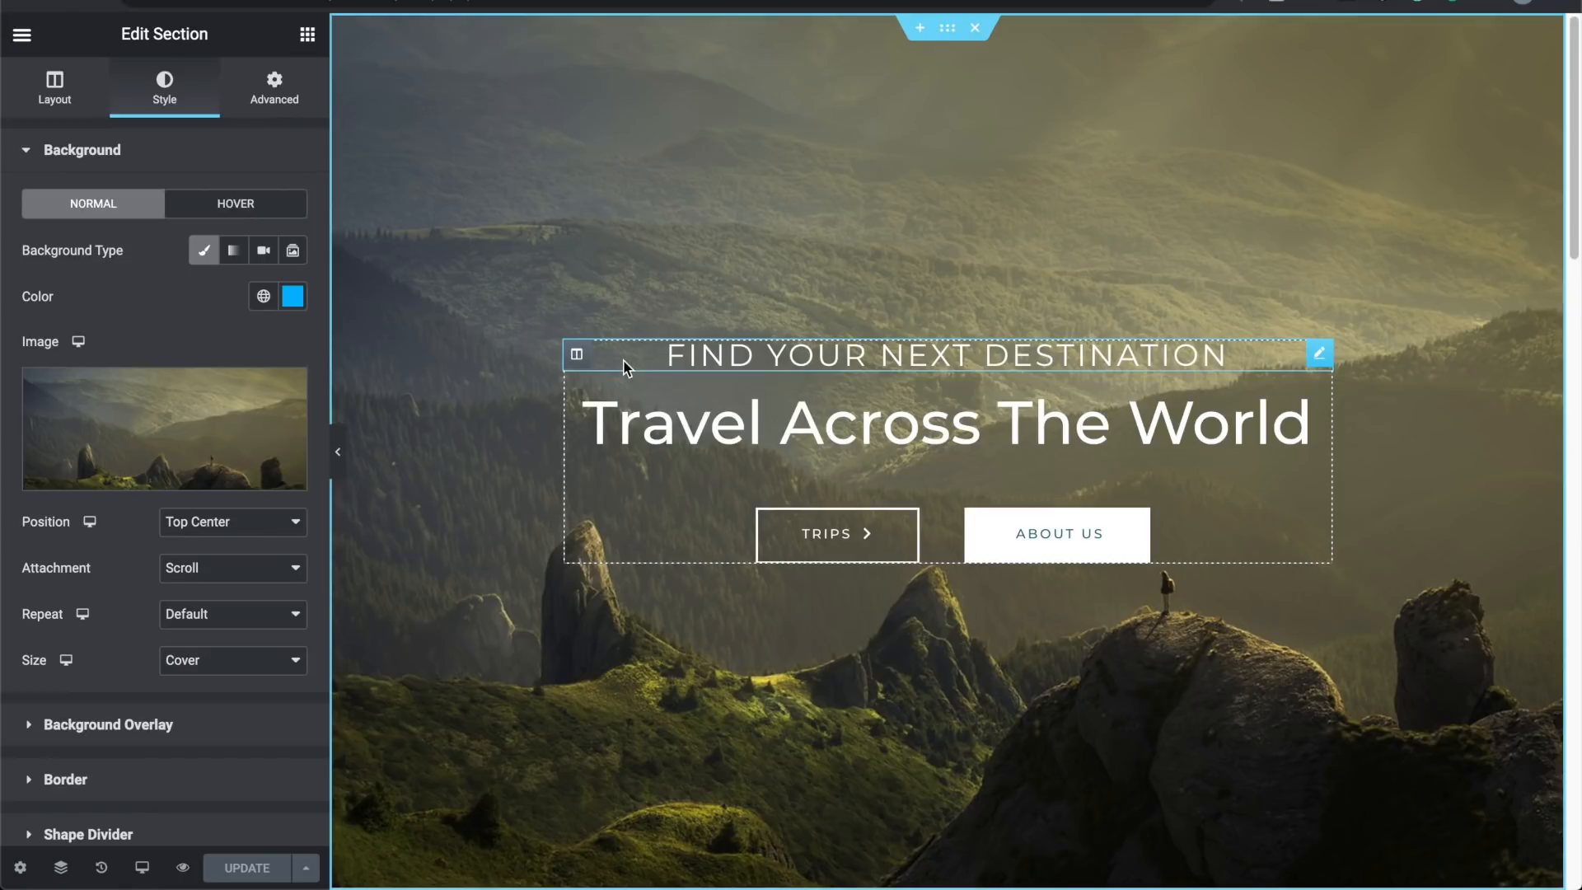
Step: Add a new section above Call To Action using the two equal columns structure
scroll(566, 523, down, 5)
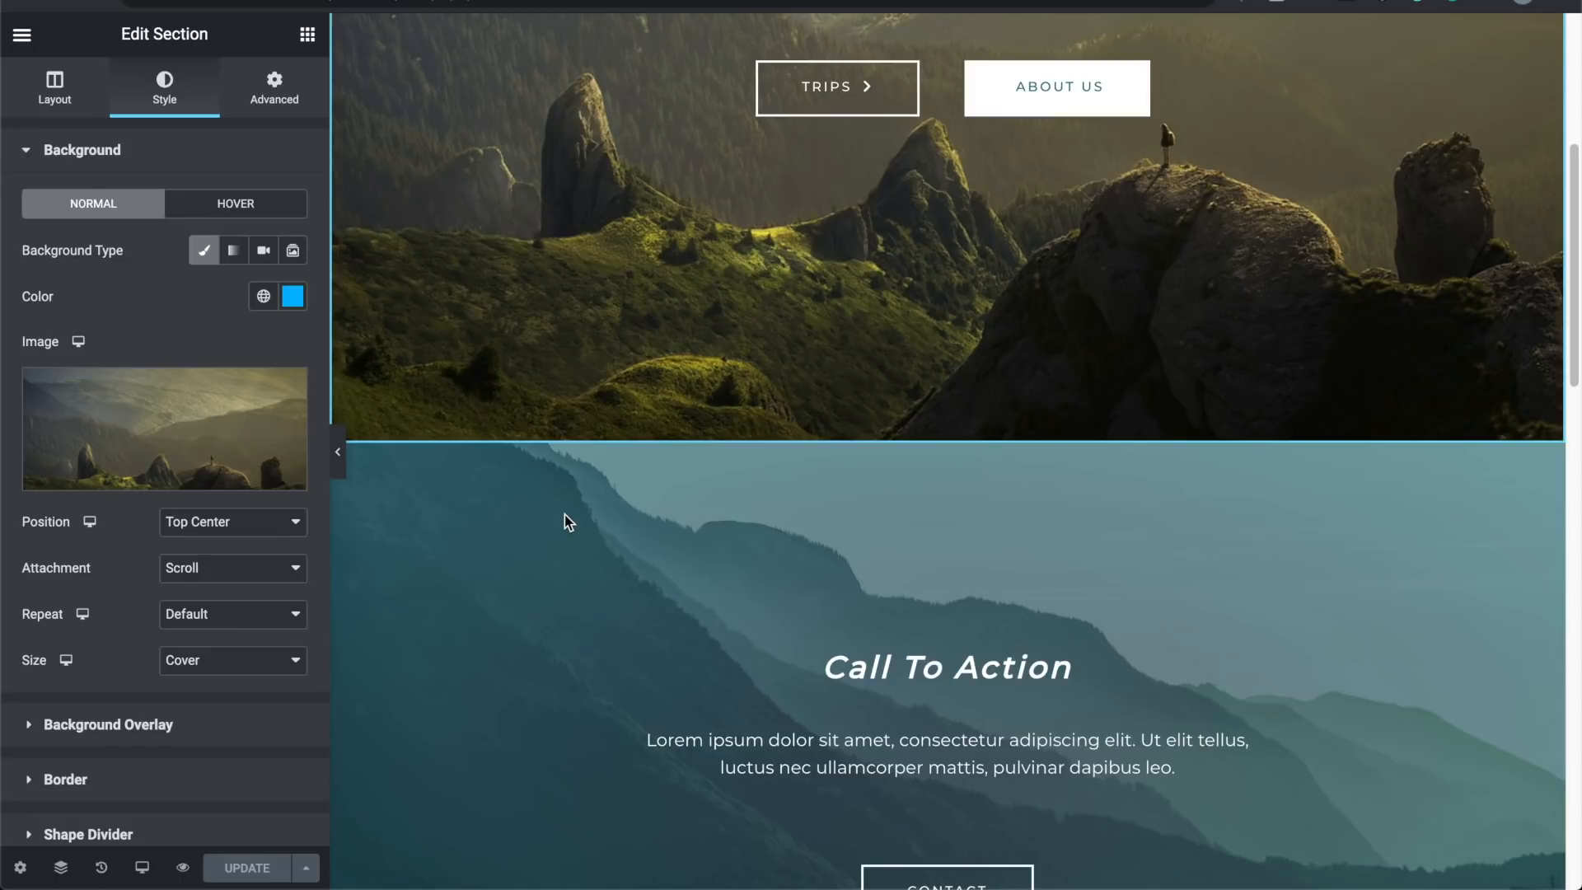
scroll(779, 502, up, 5)
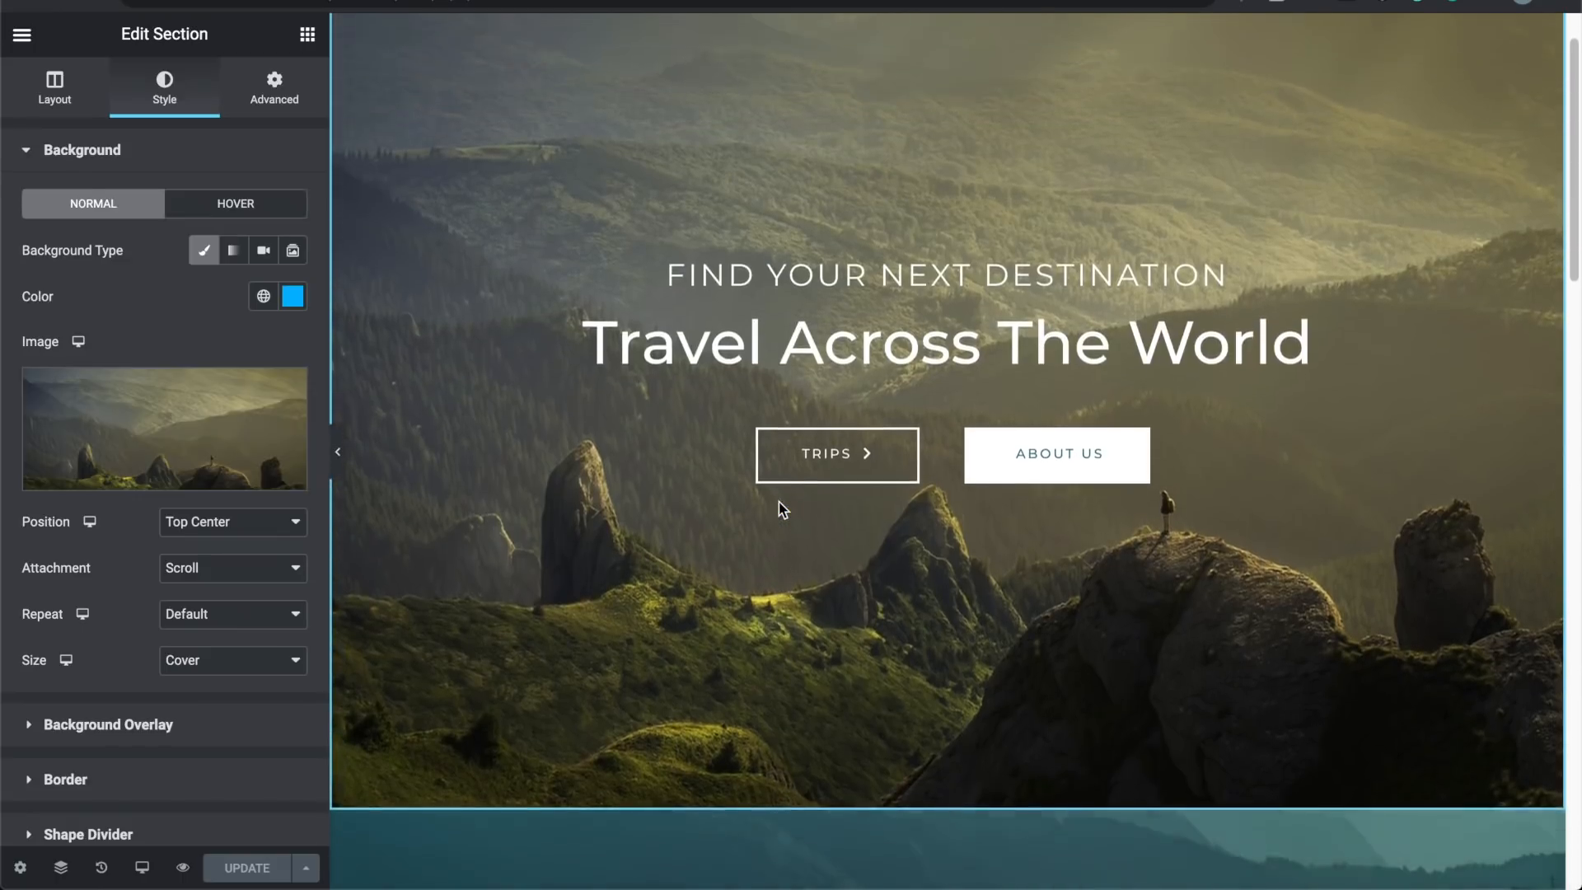
scroll(778, 502, up, 1)
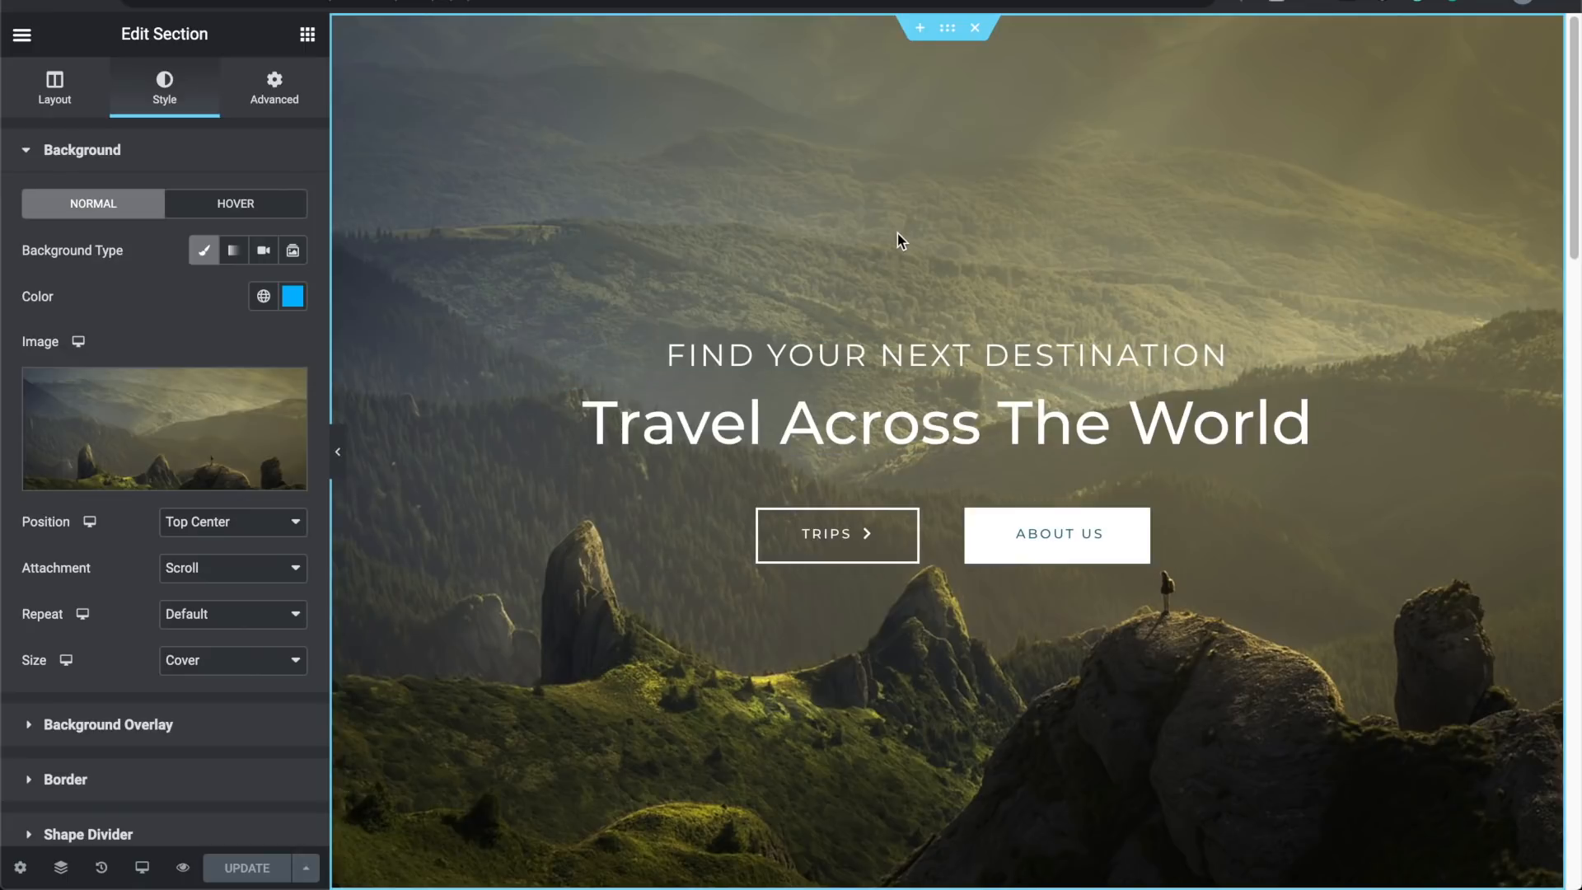
scroll(897, 234, down, 6)
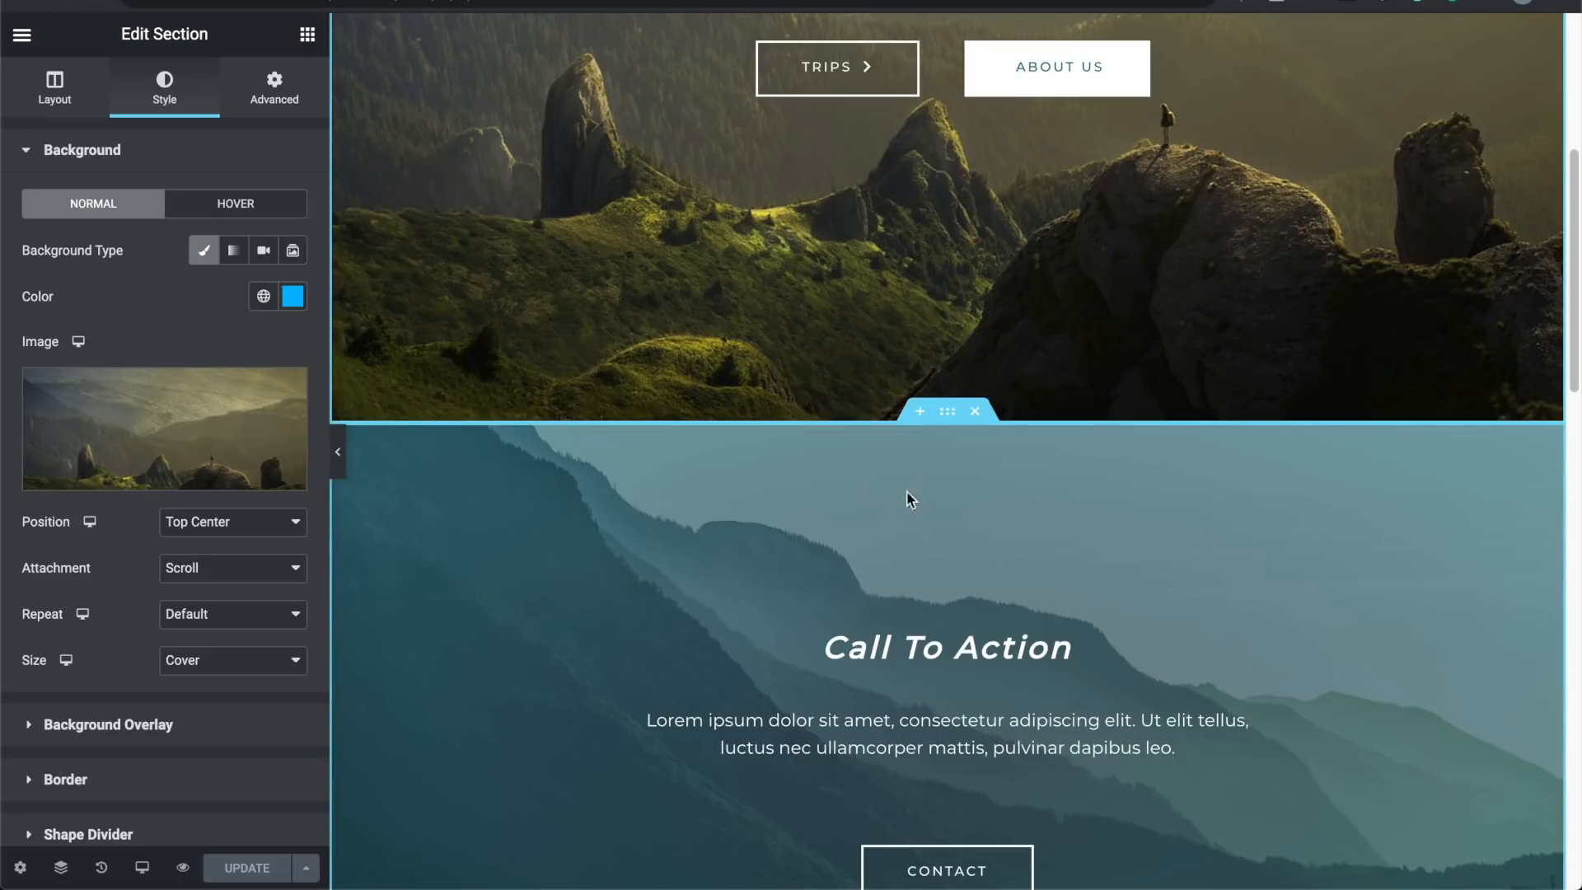
scroll(928, 527, down, 1)
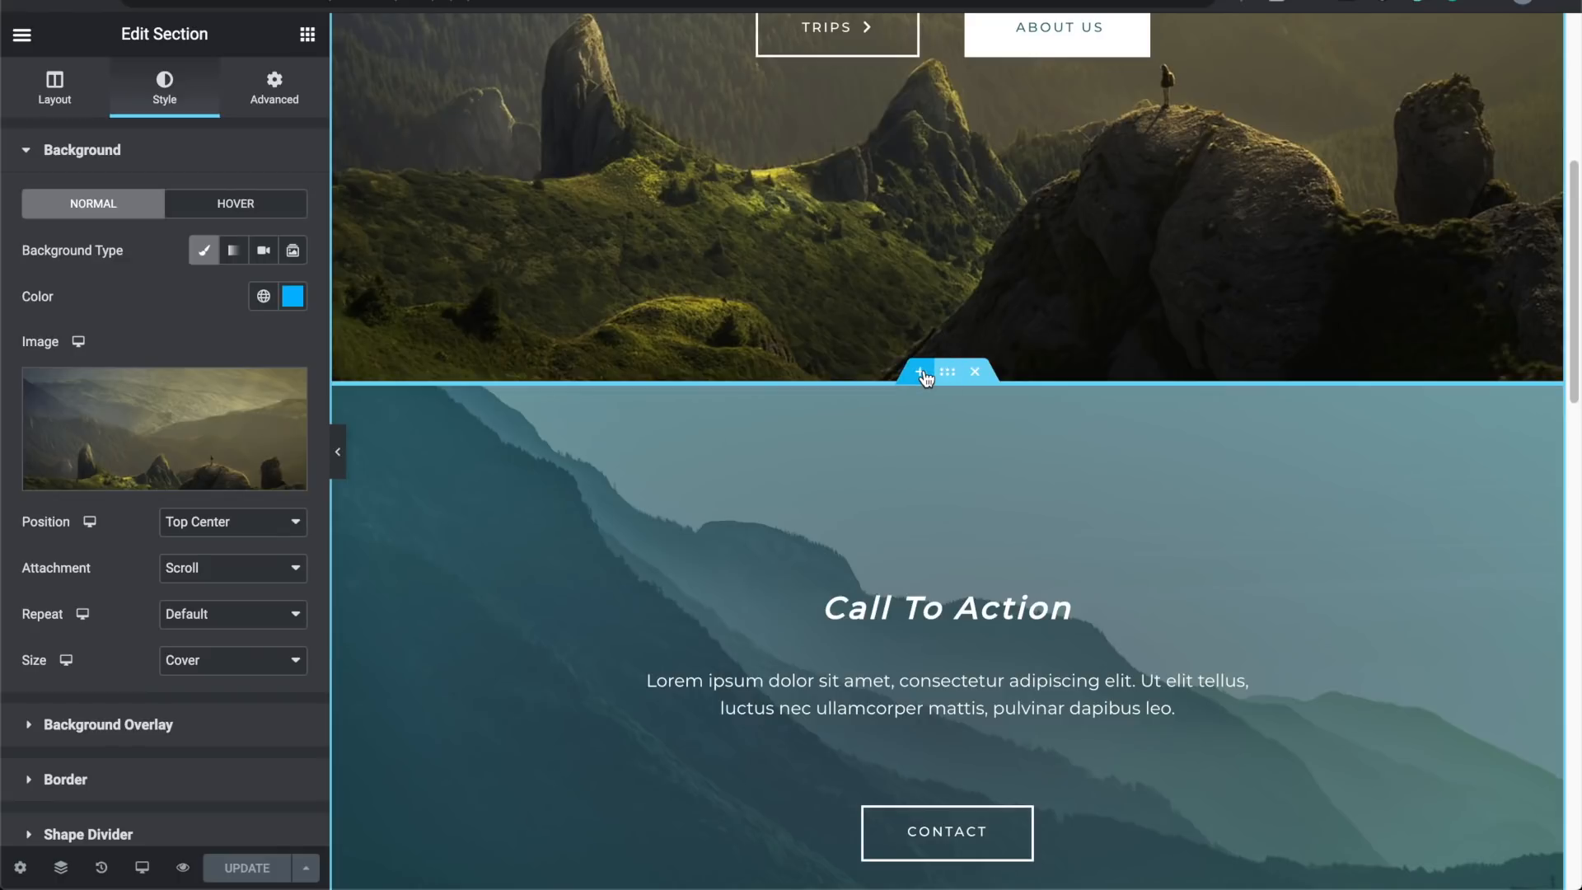
click(920, 372)
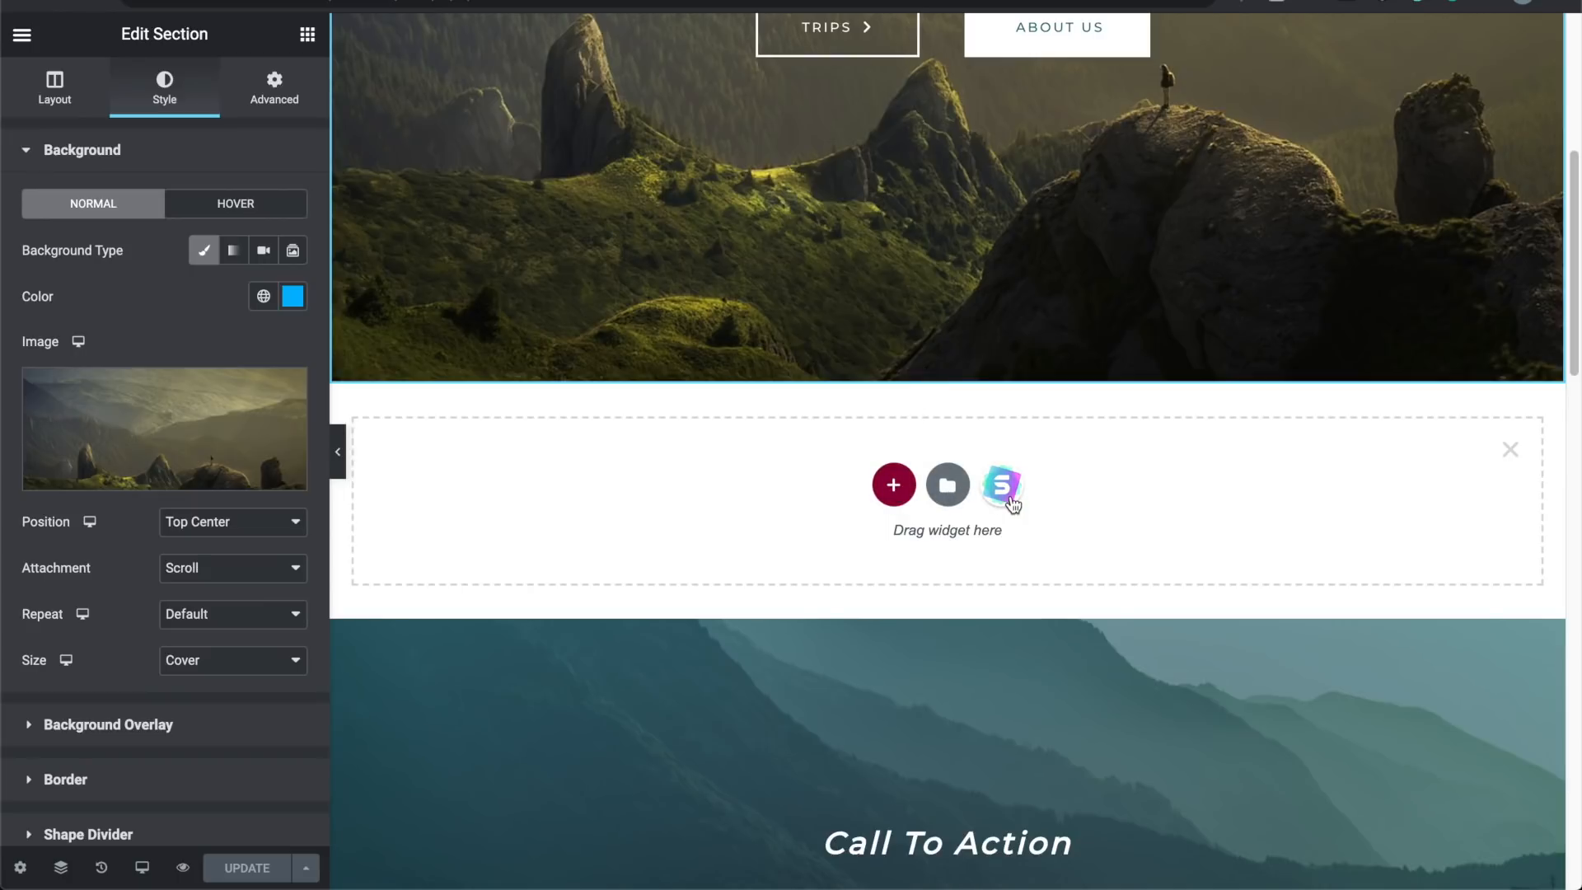
click(906, 493)
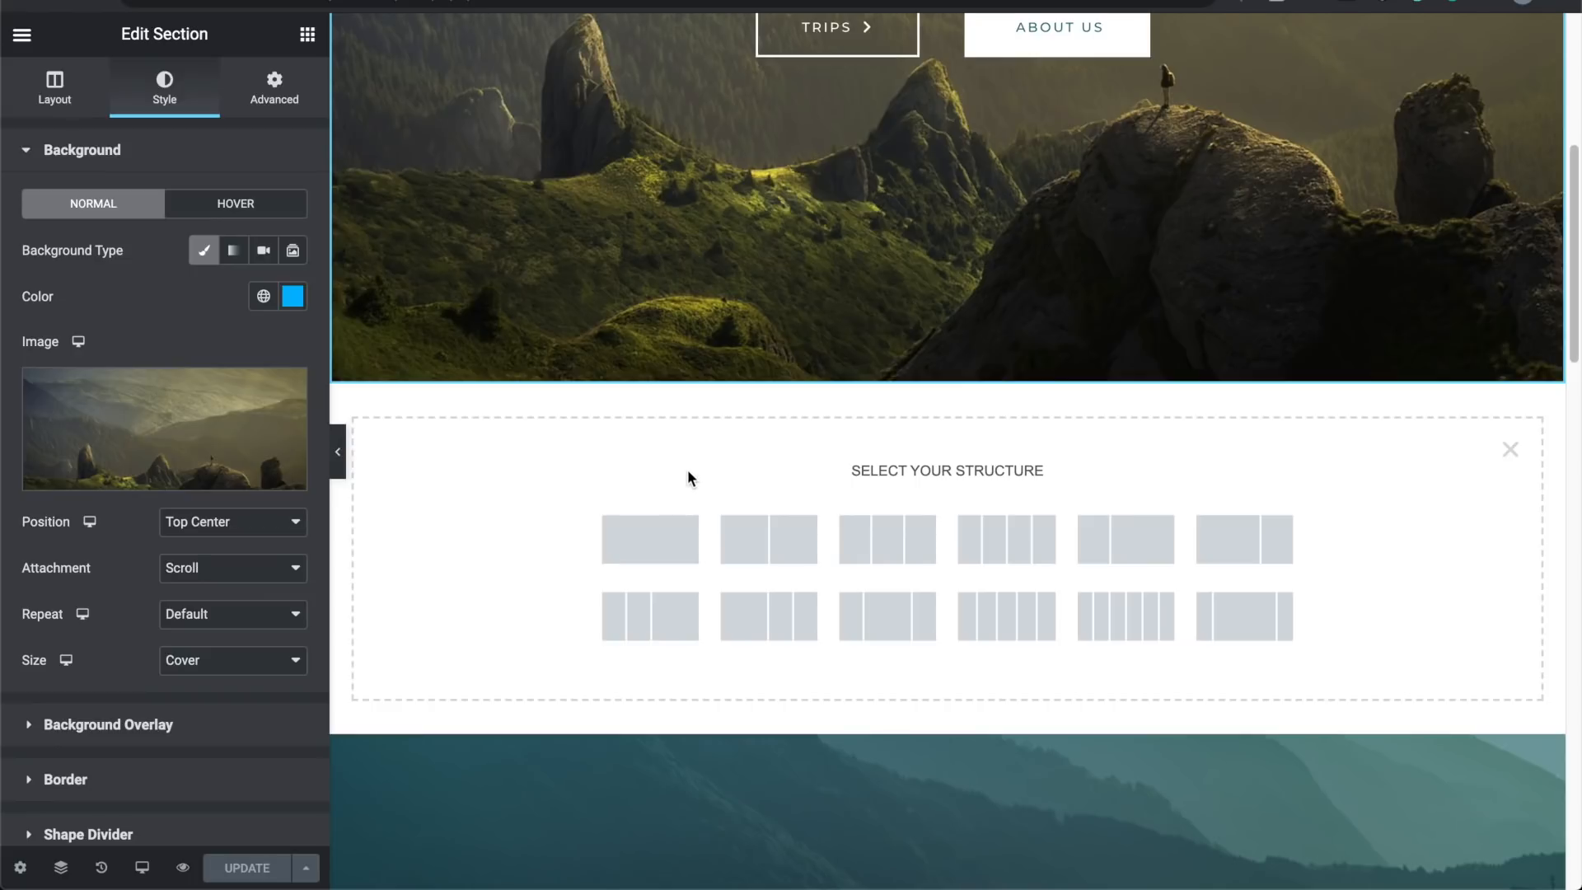
scroll(688, 473, down, 1)
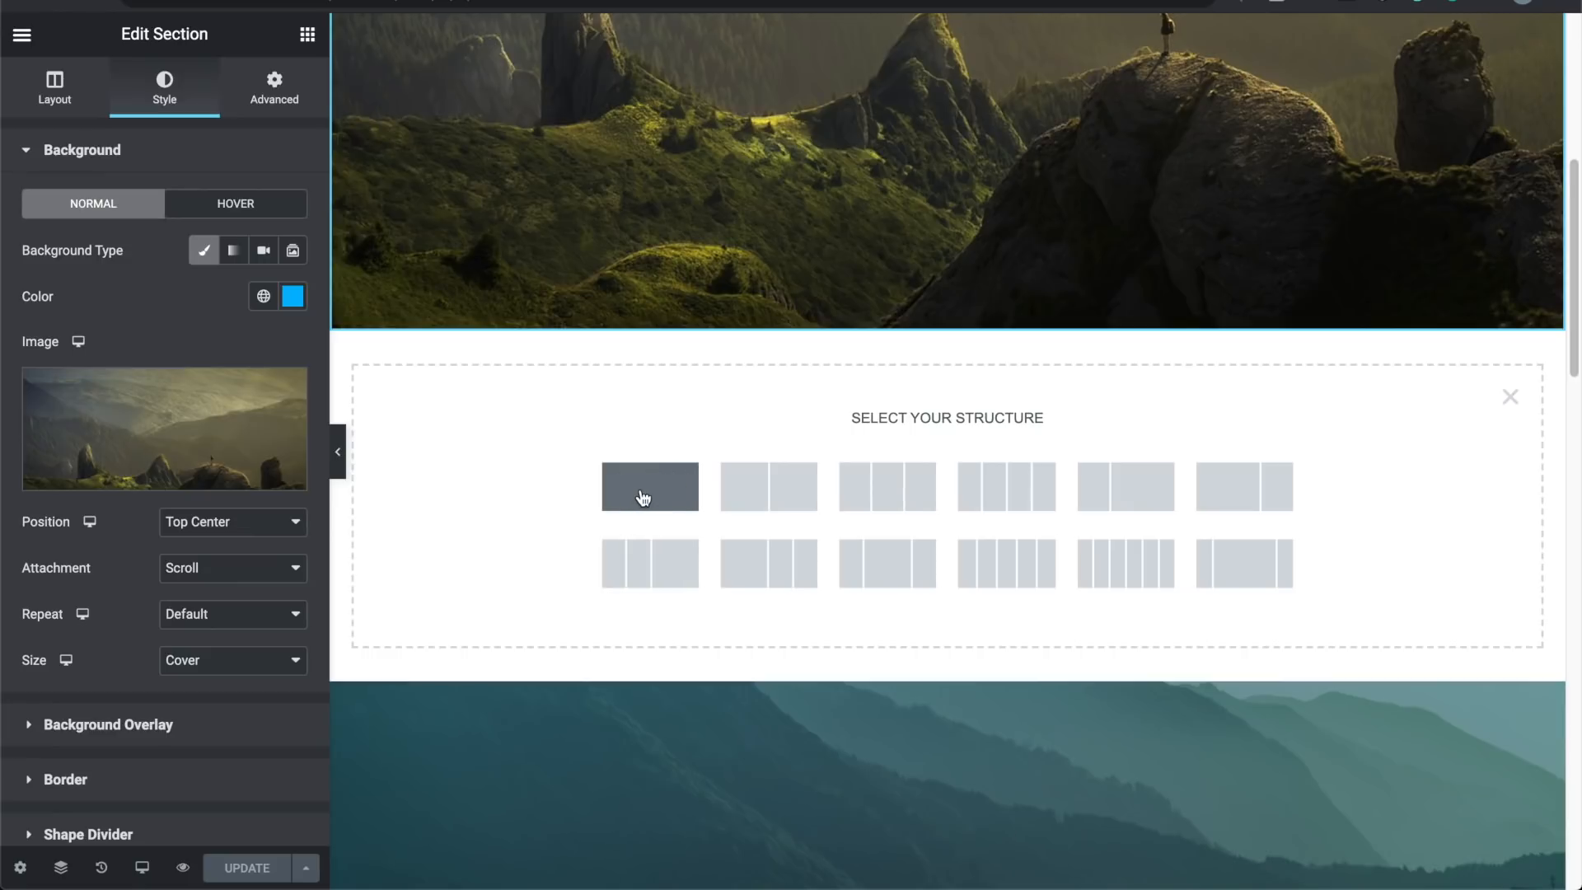
scroll(642, 497, up, 8)
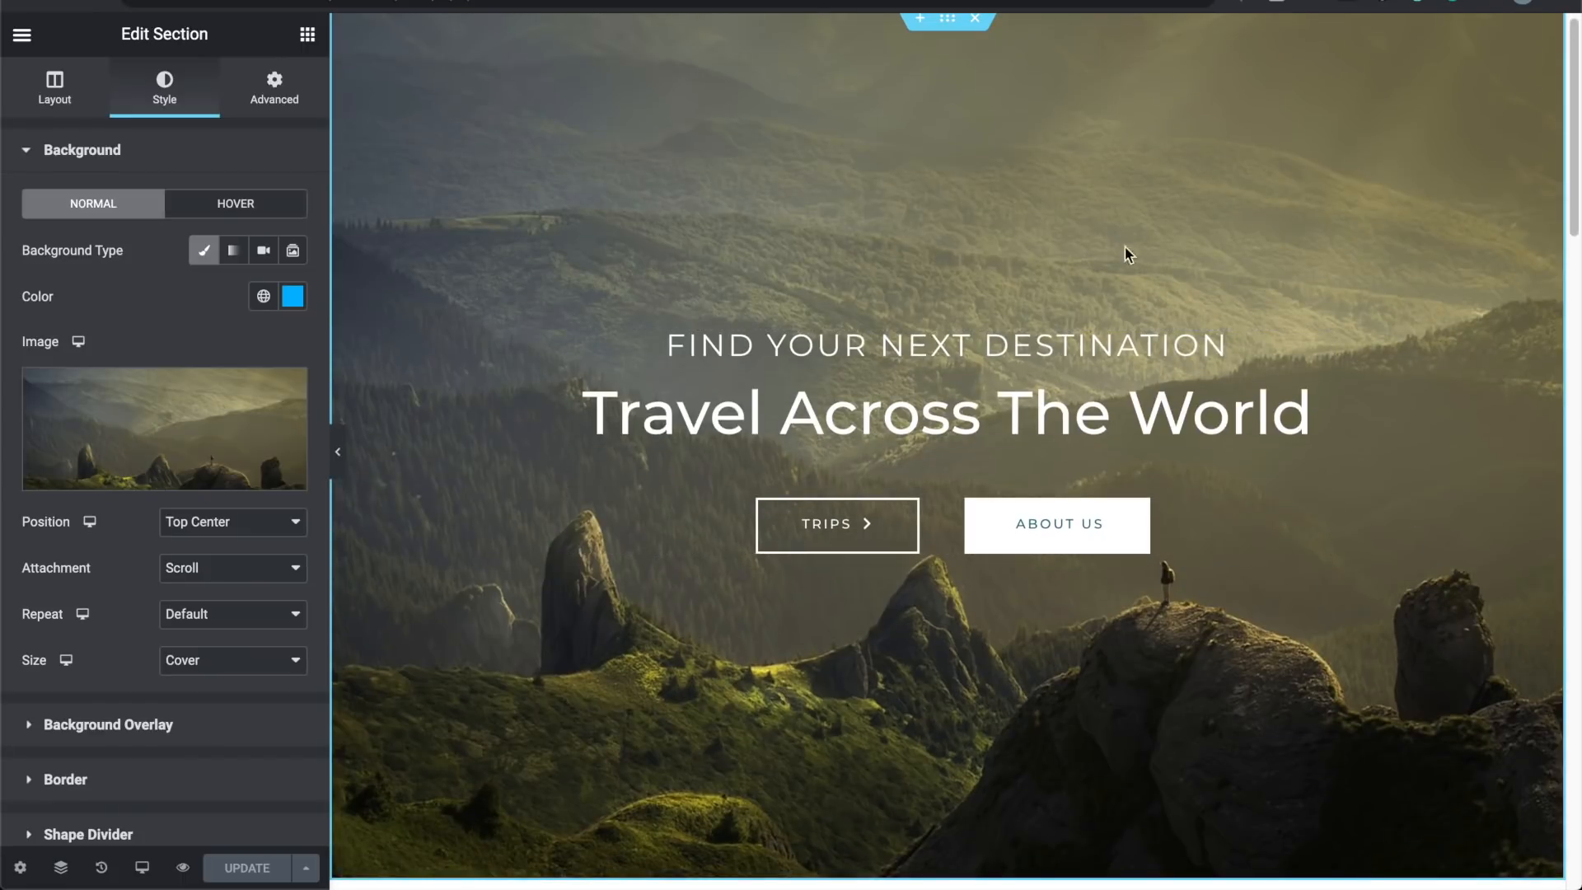
scroll(844, 653, down, 8)
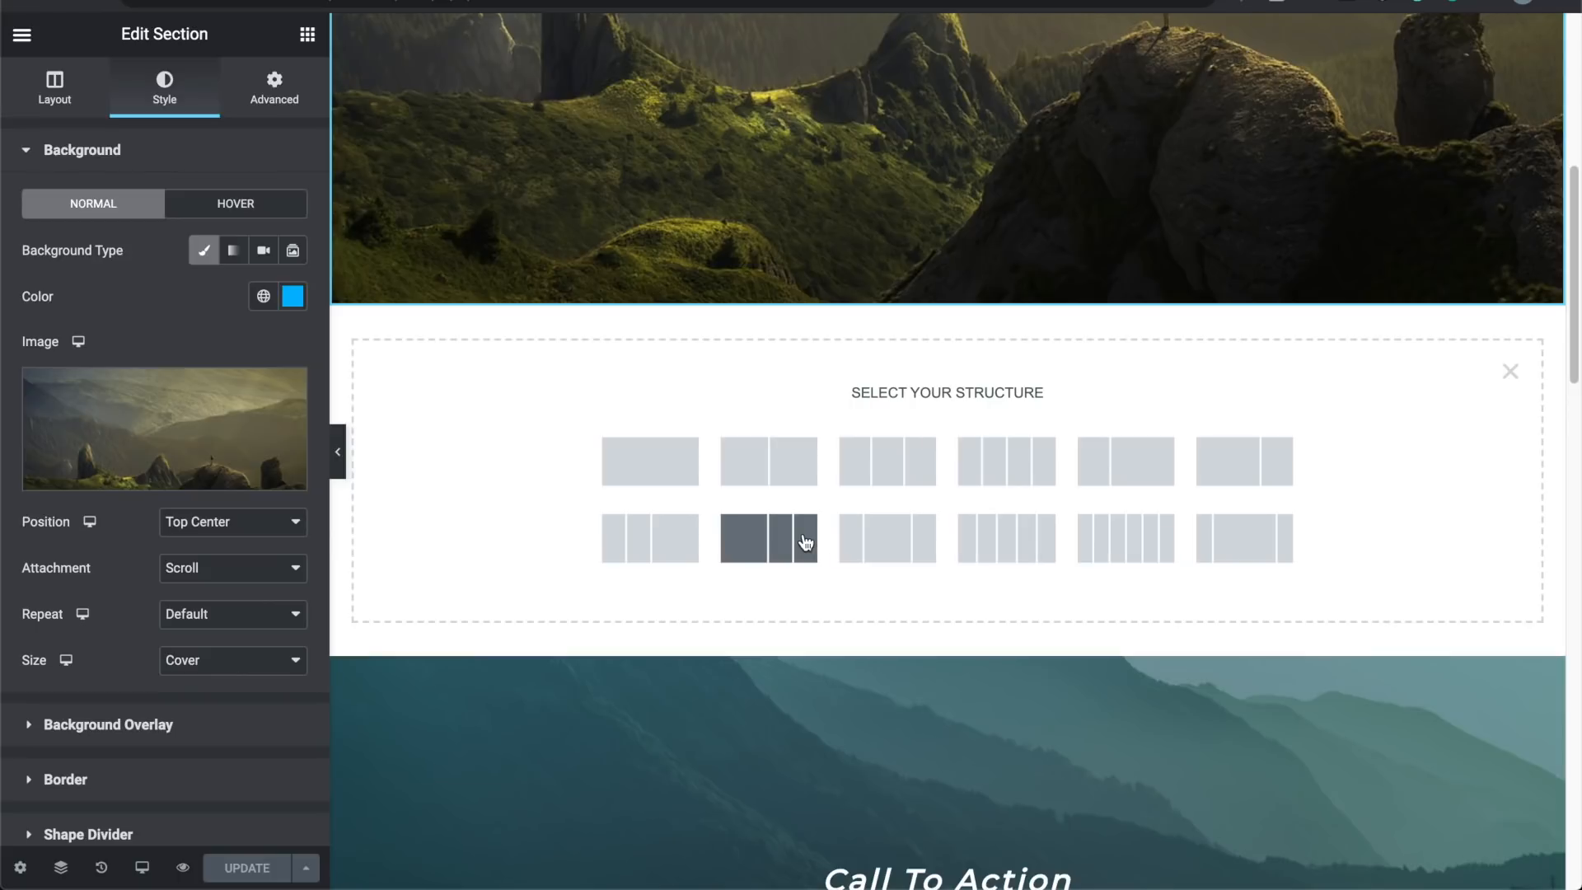
click(790, 471)
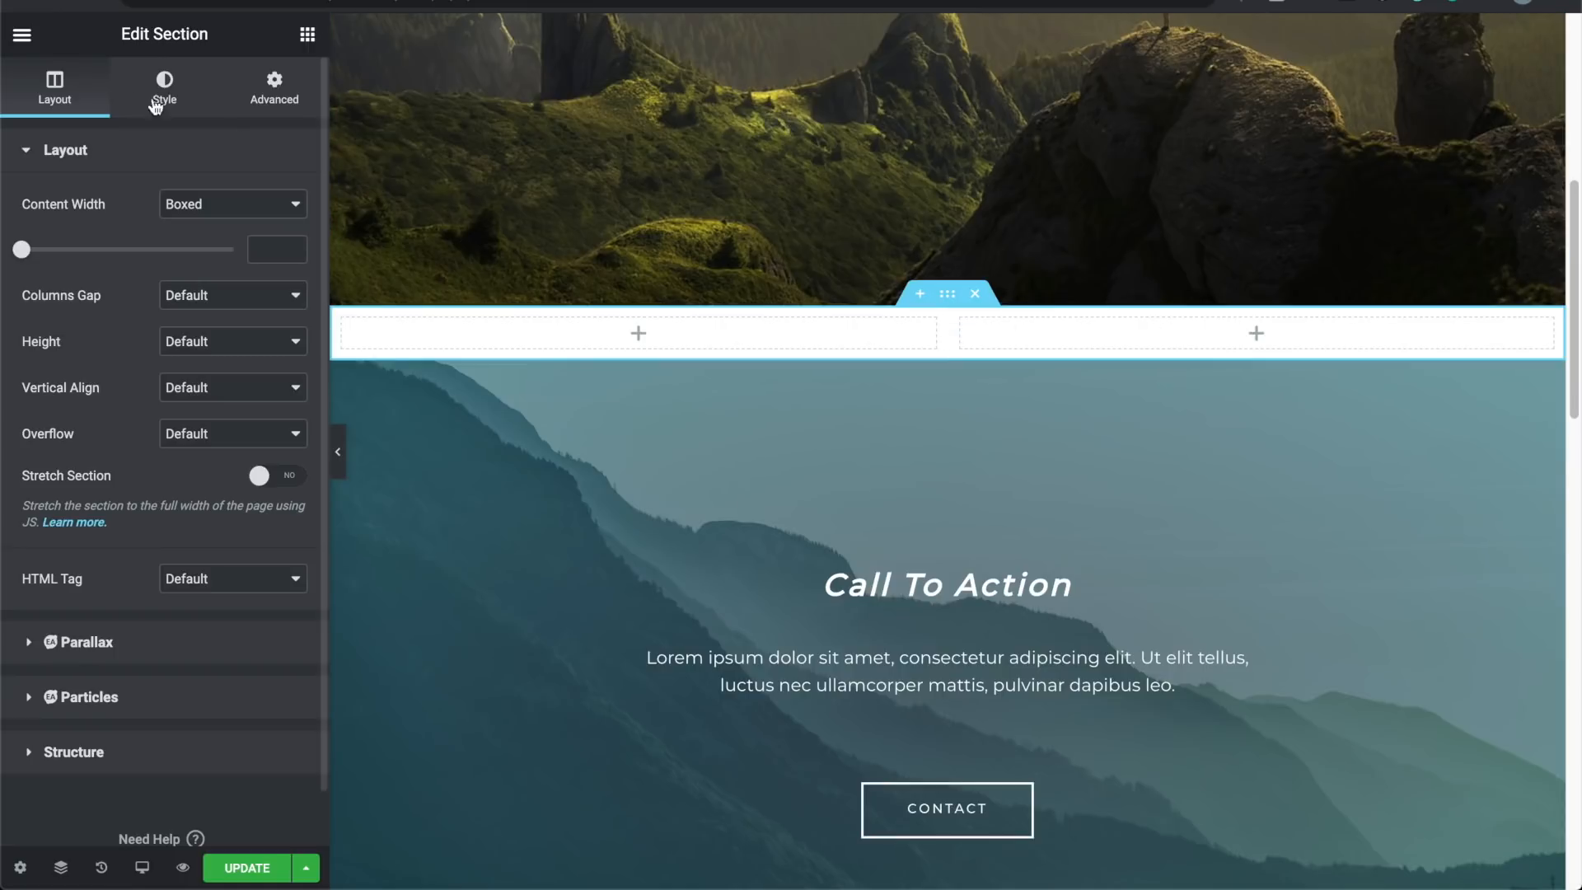
Step: Drag a Heading widget into the left column and change its text to 'Check out this'
click(28, 47)
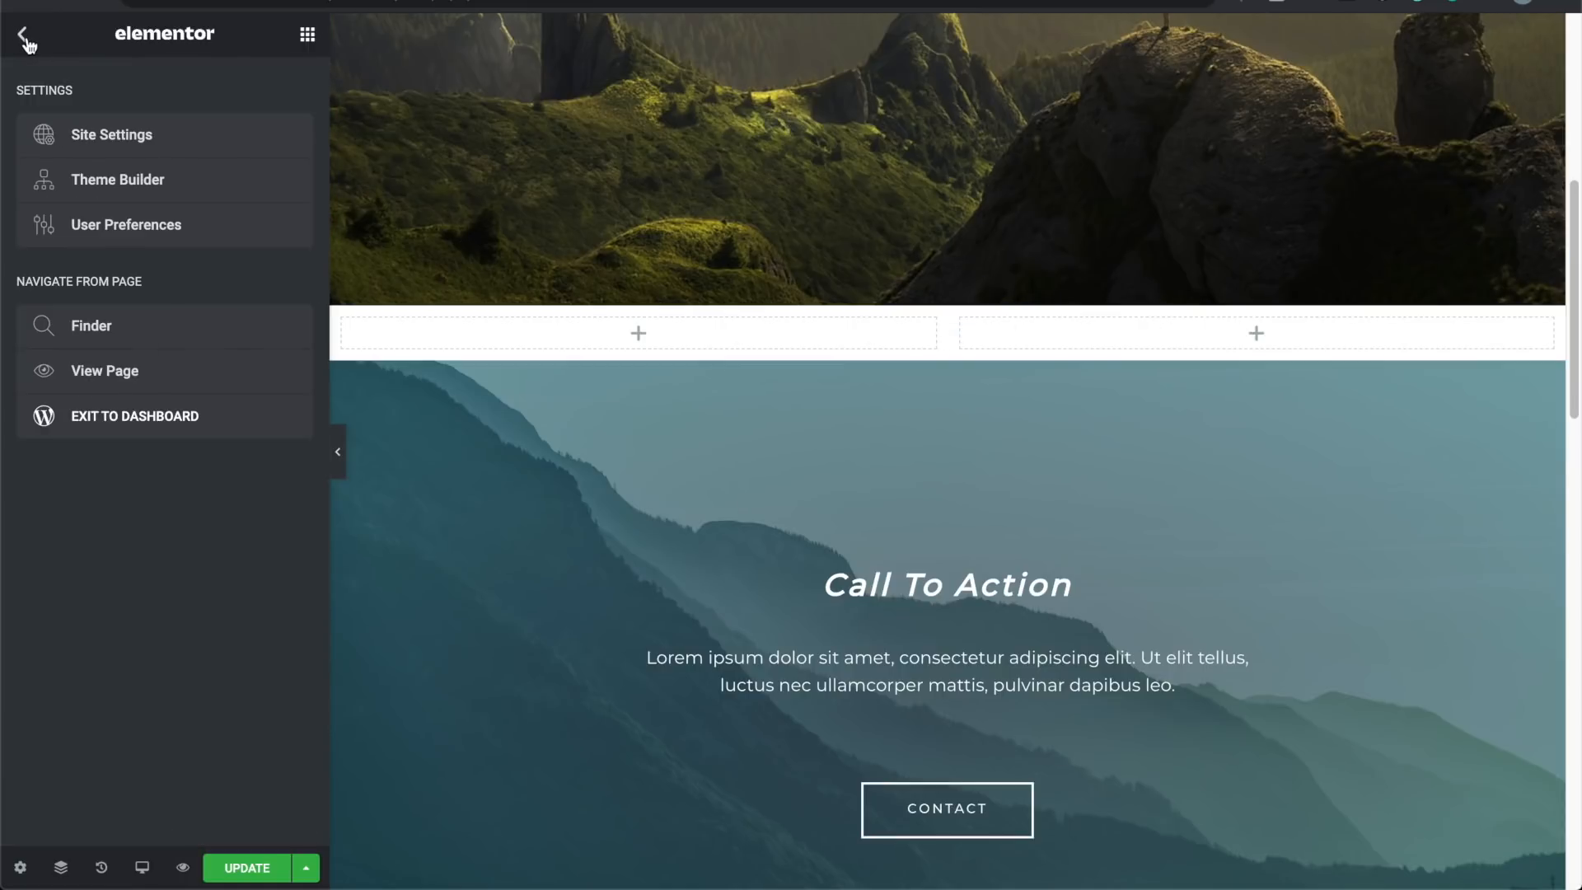
click(27, 45)
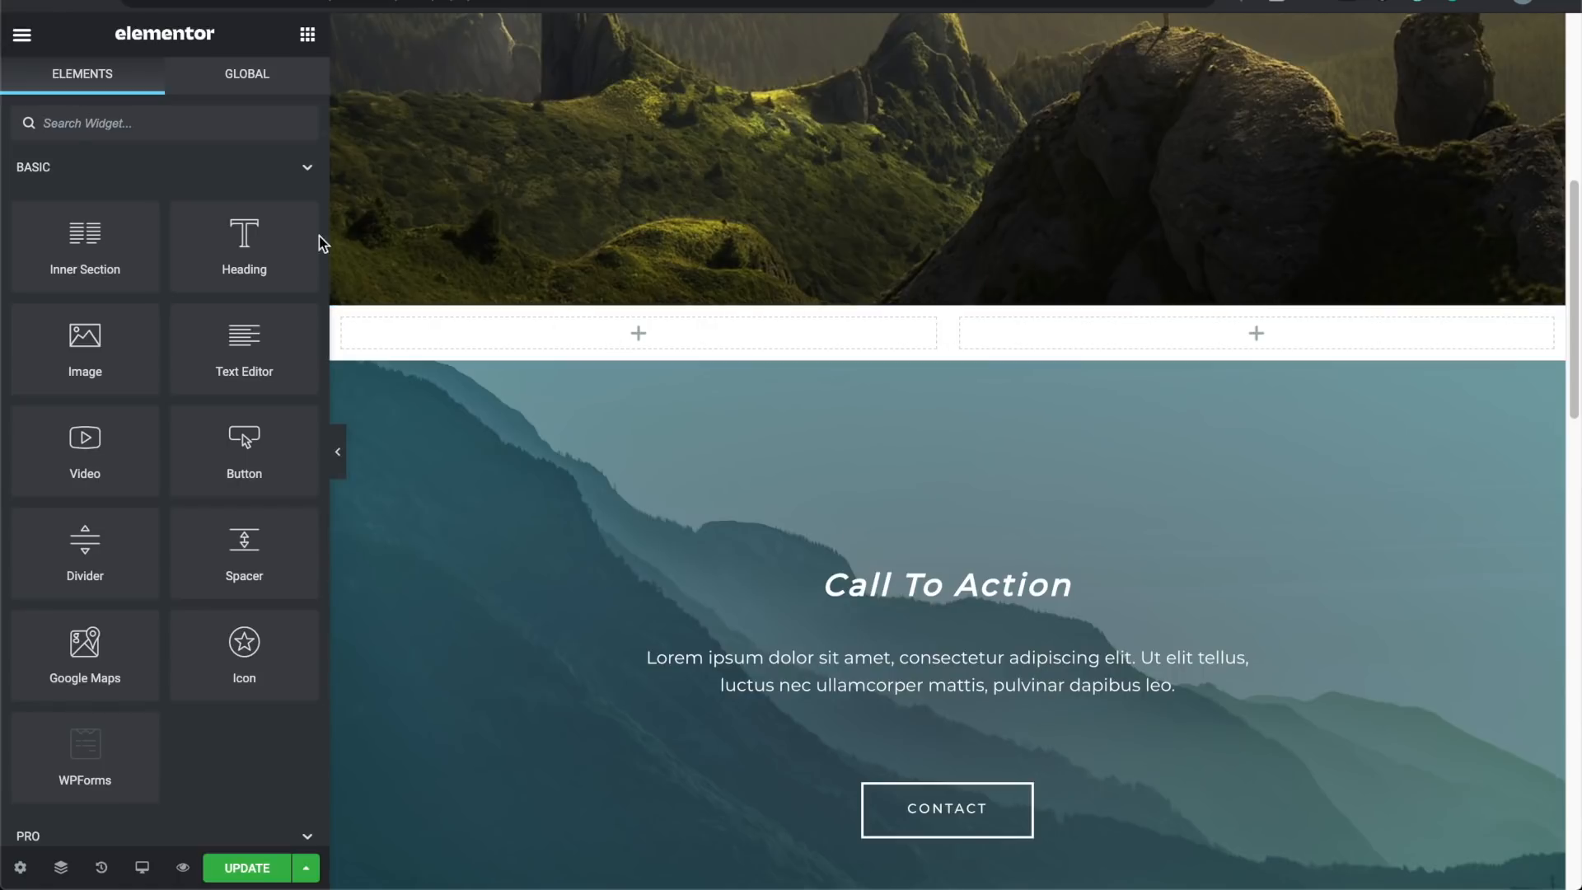
drag(244, 244, 649, 335)
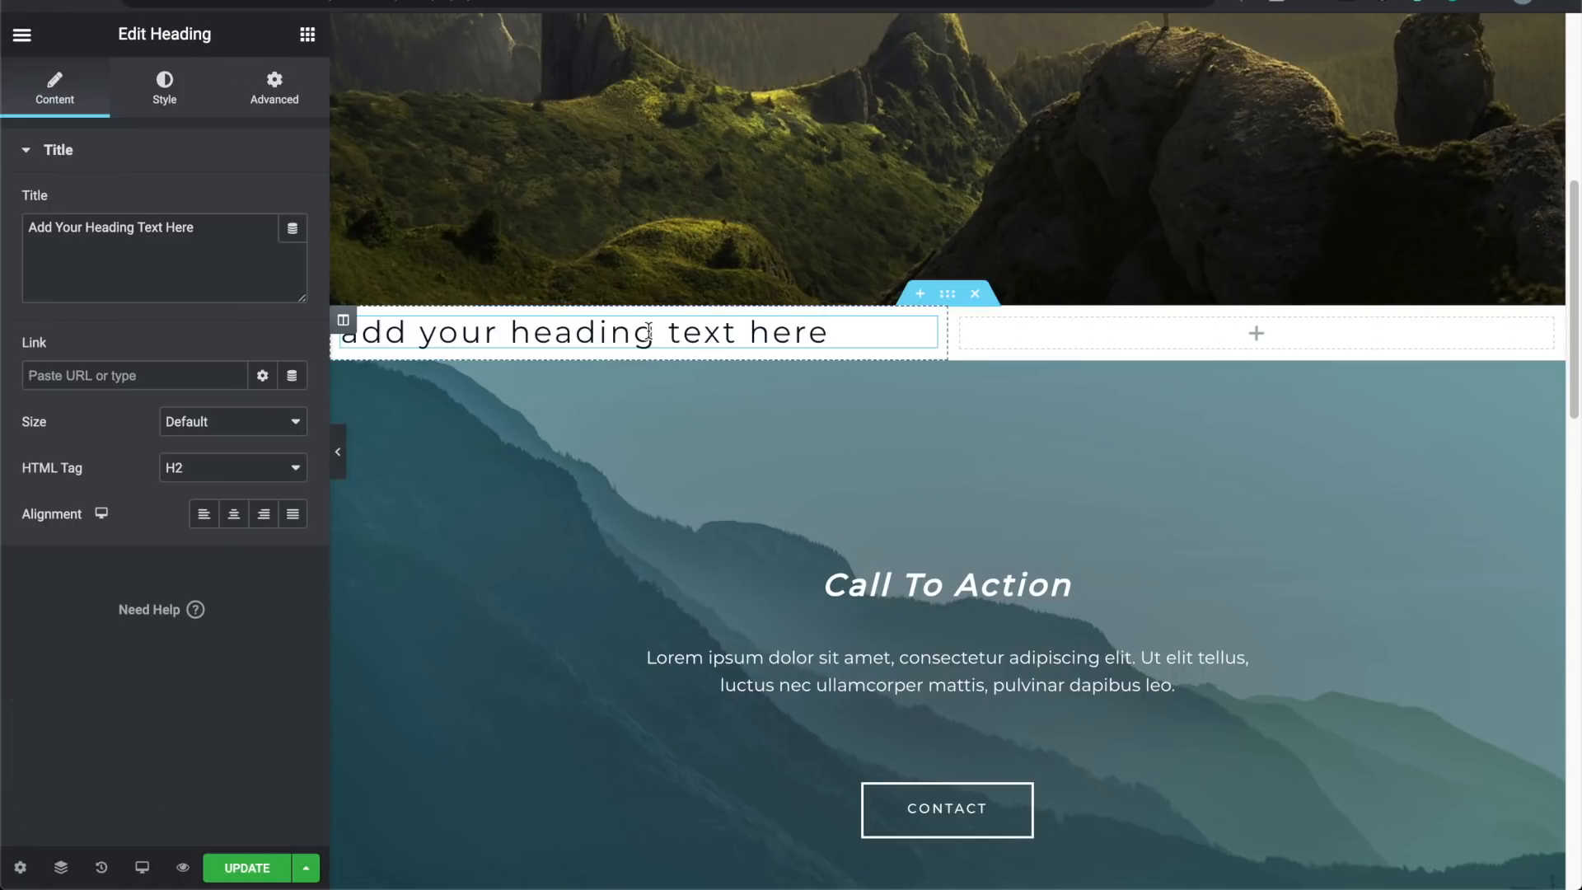
triple_click(682, 335)
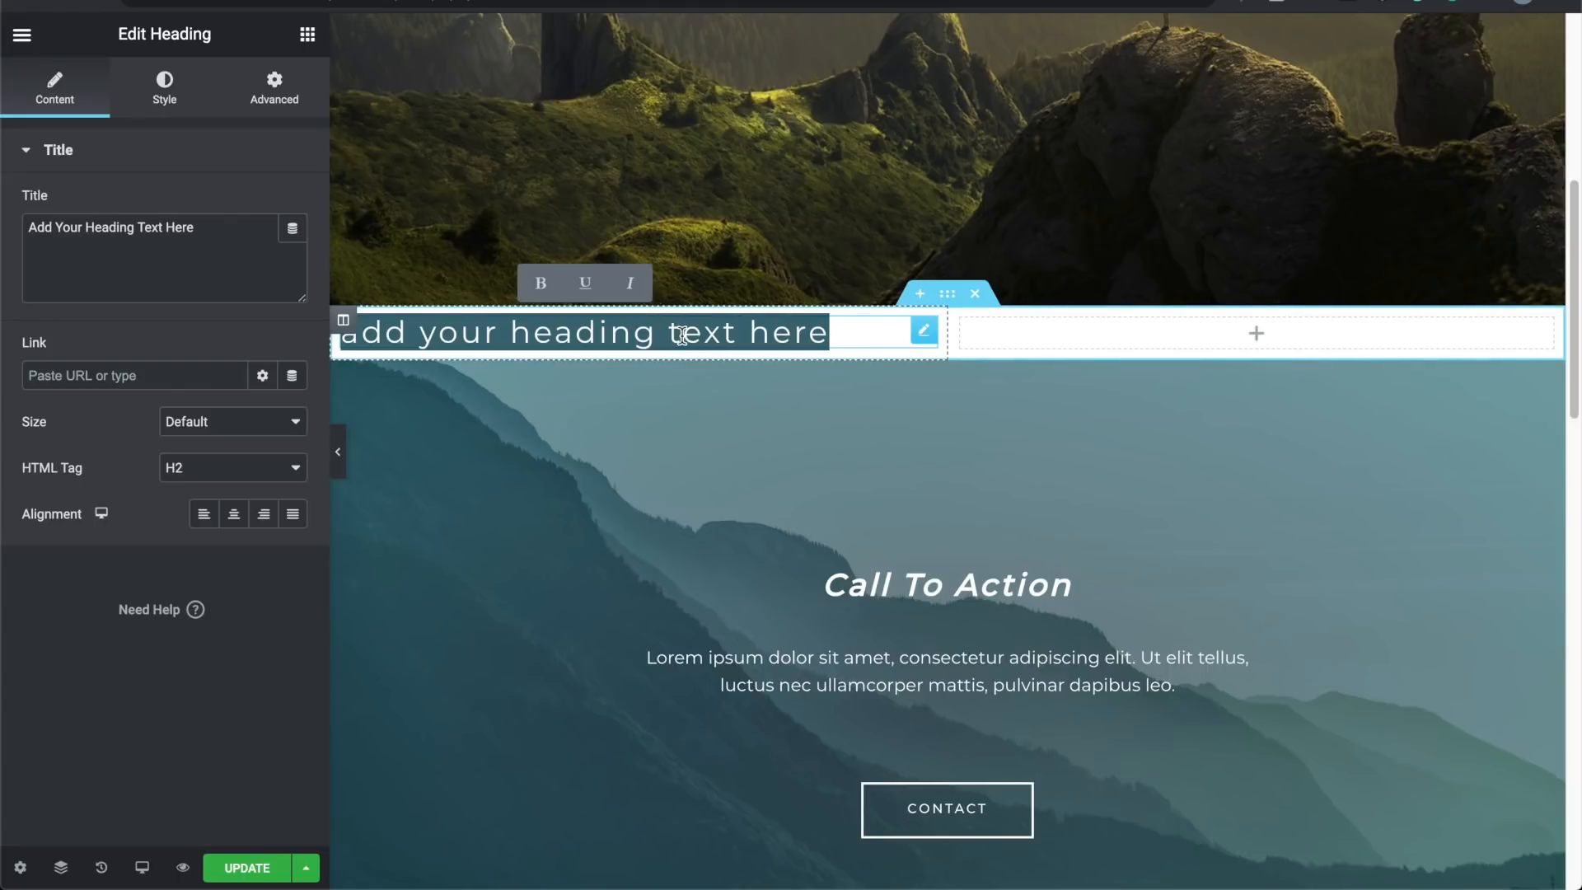
text(Check out this)
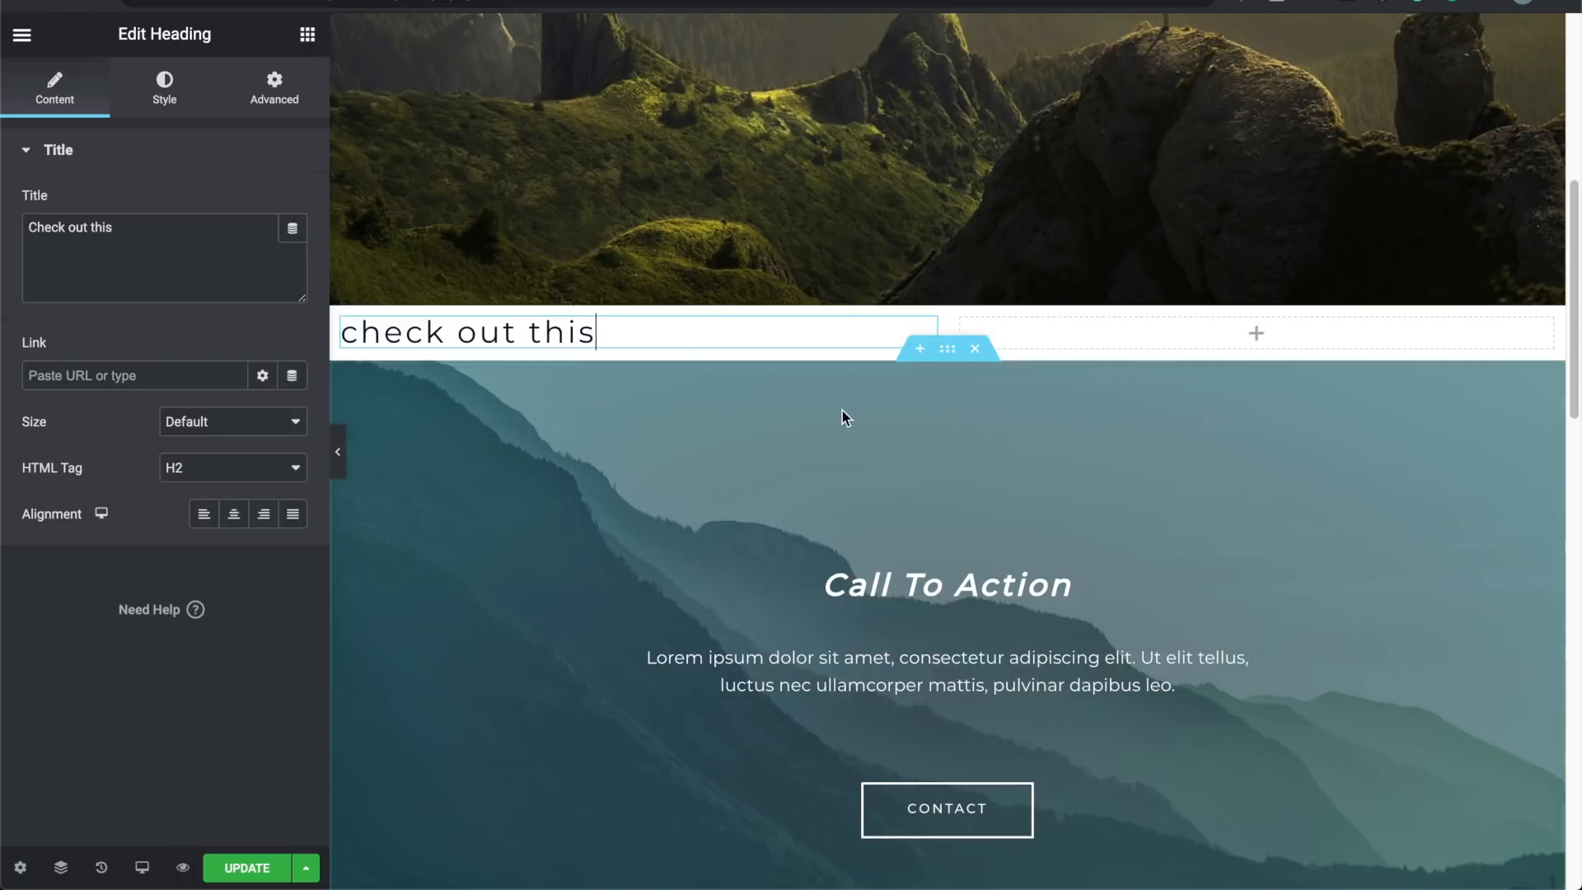
click(22, 35)
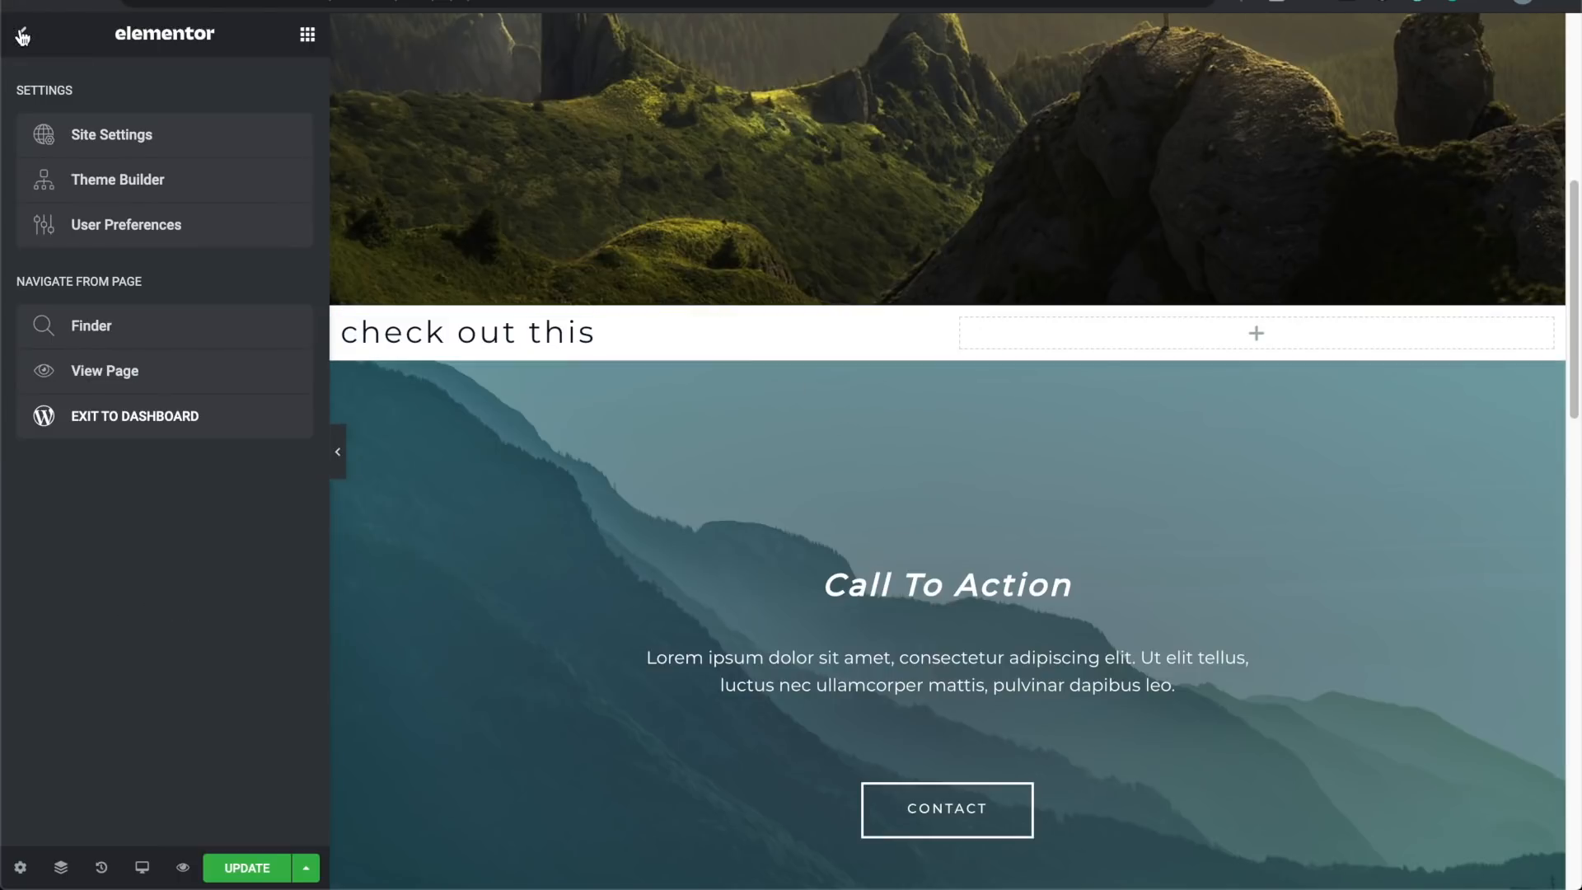
Step: Place a Text Editor block under the heading, removing a mistakenly added Inner Section
click(22, 36)
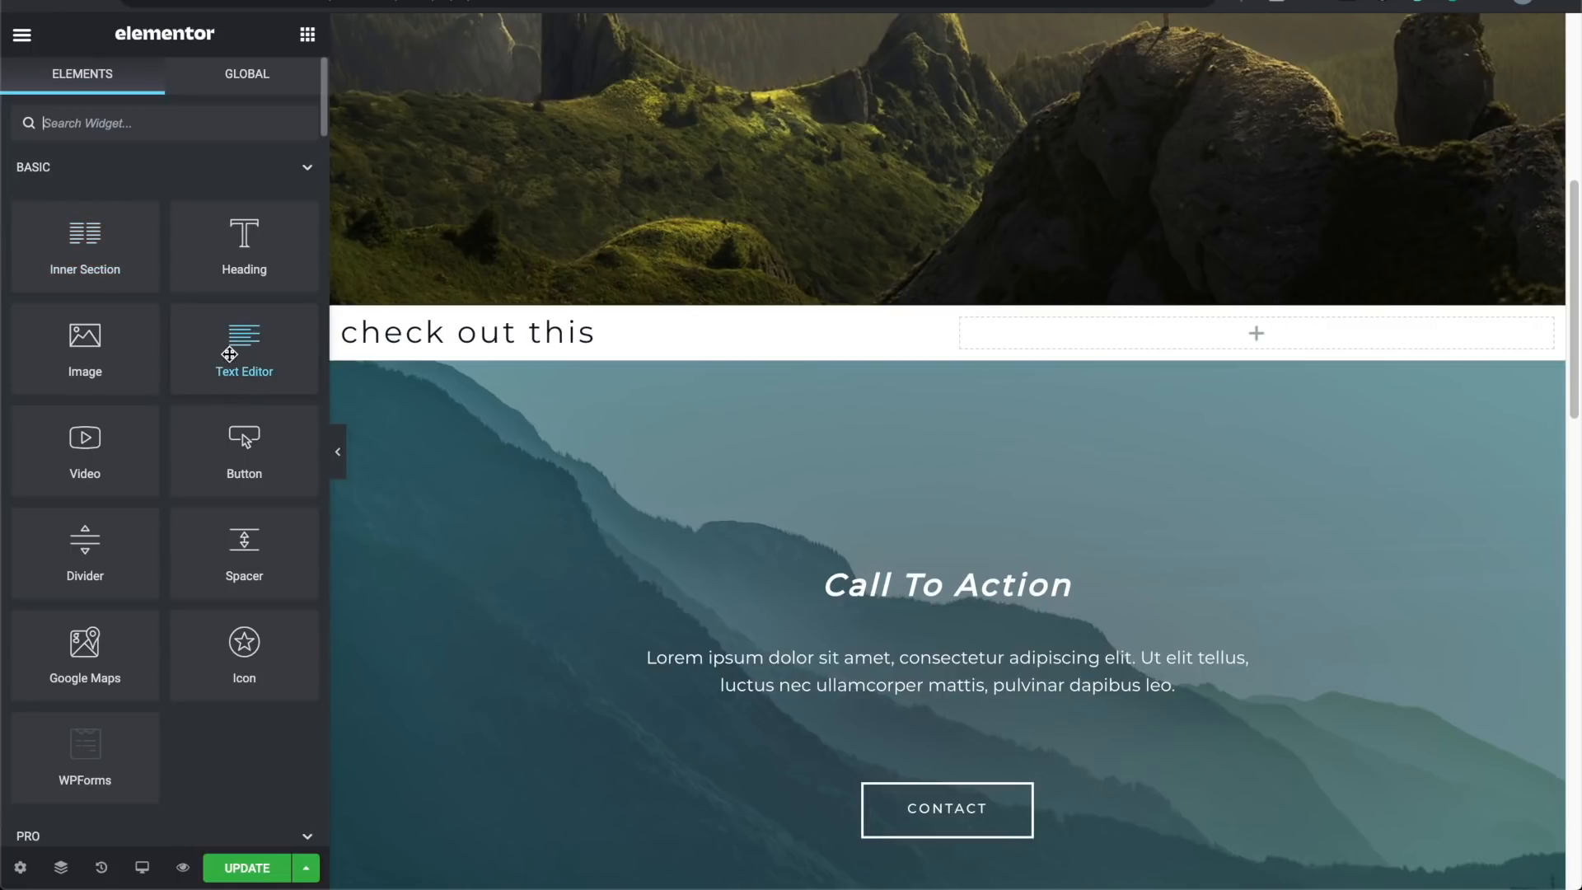
scroll(229, 355, down, 3)
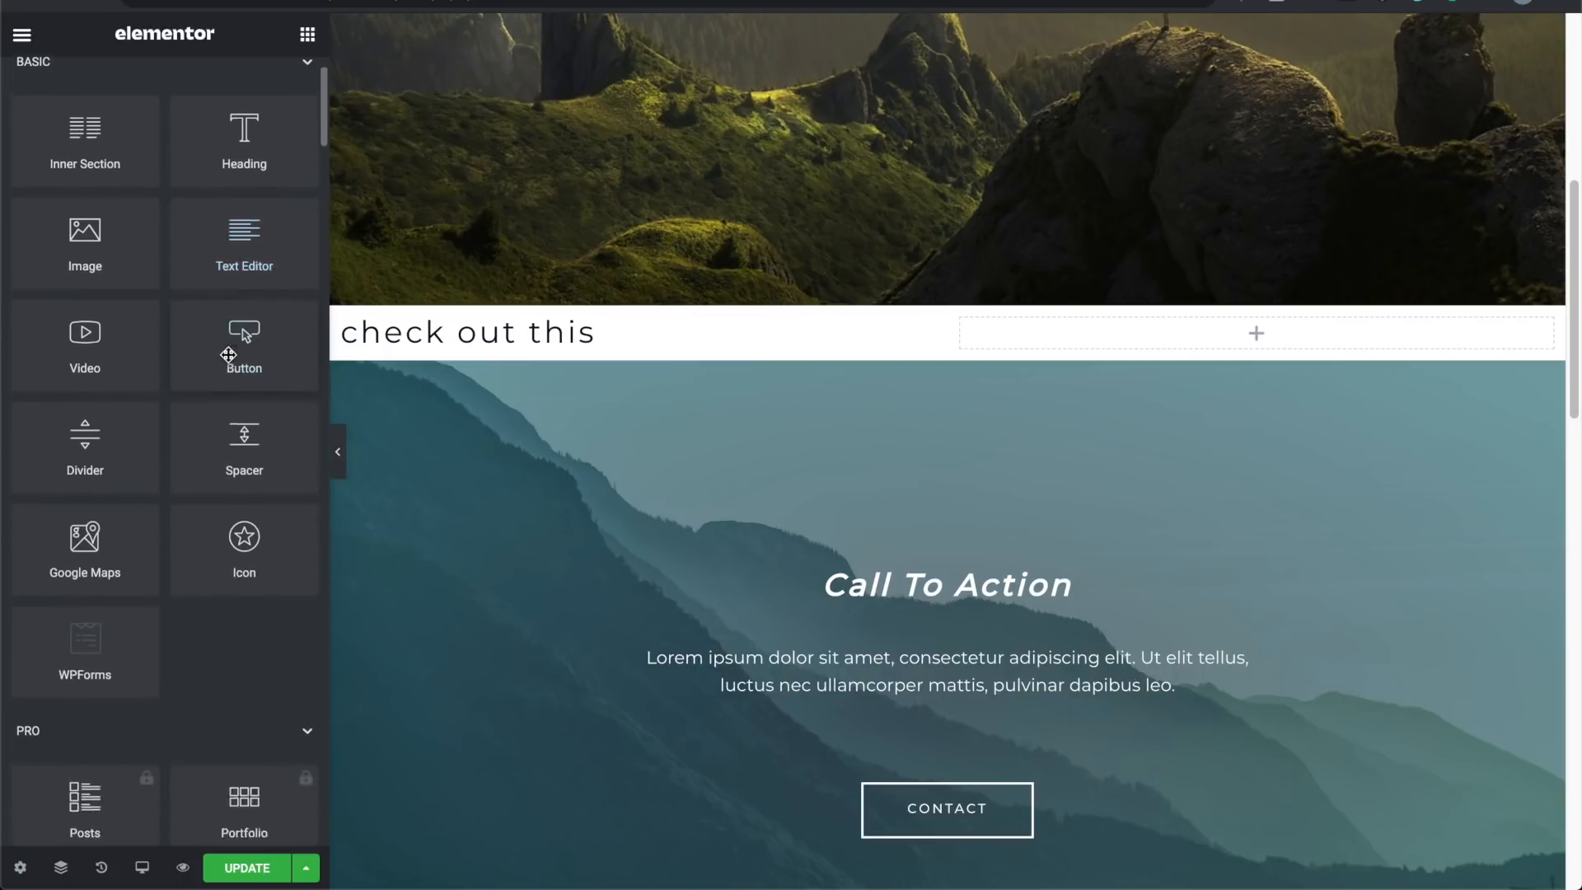
scroll(229, 354, down, 3)
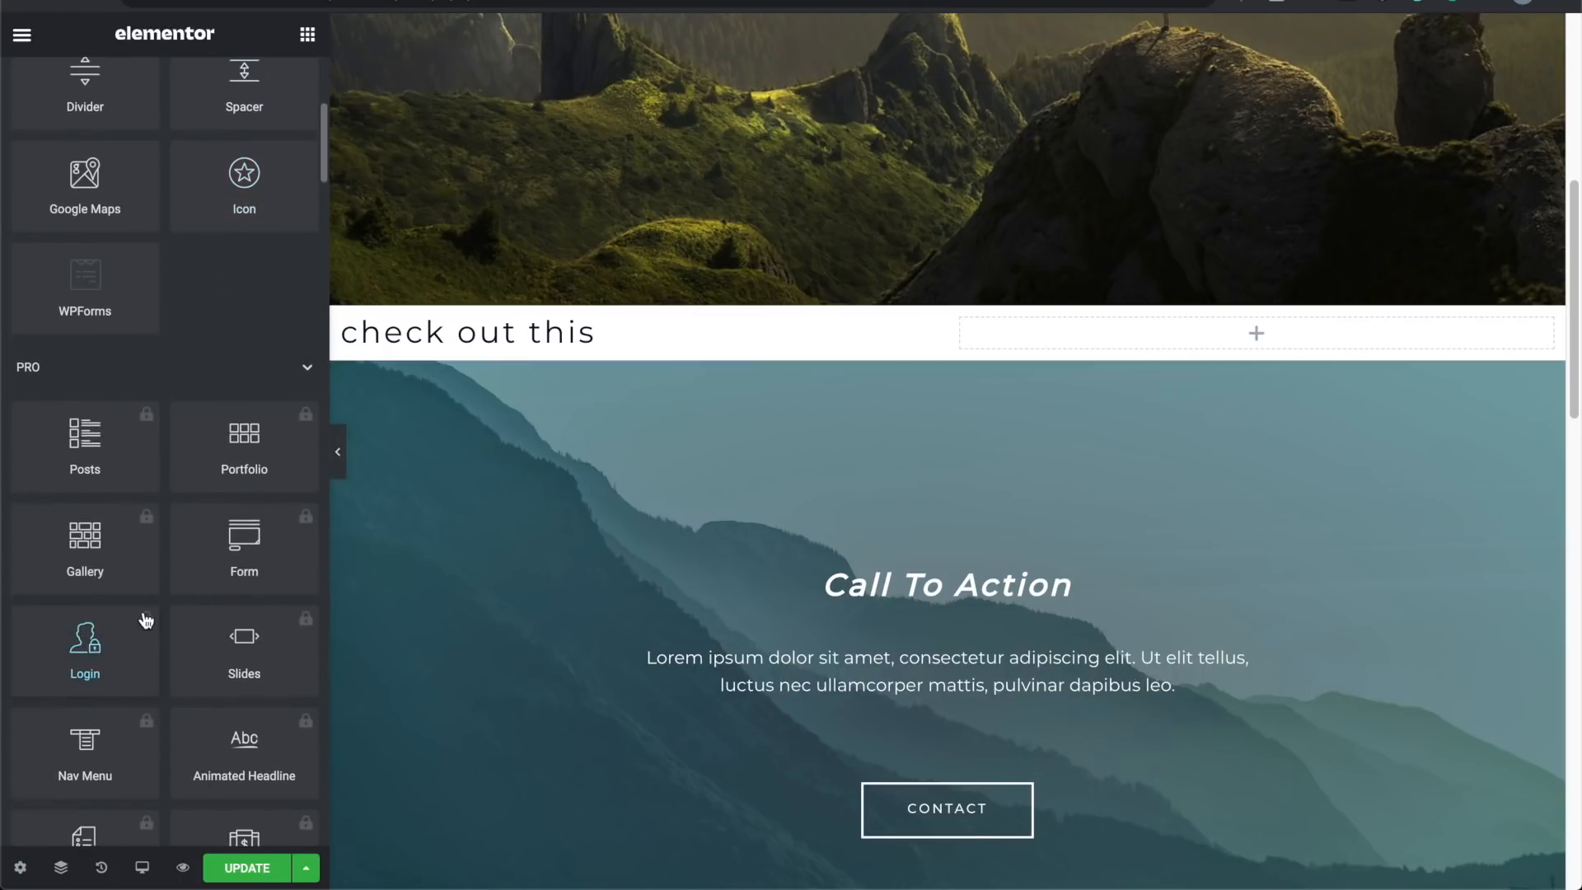
scroll(145, 618, down, 3)
scroll(143, 611, down, 3)
scroll(144, 613, up, 6)
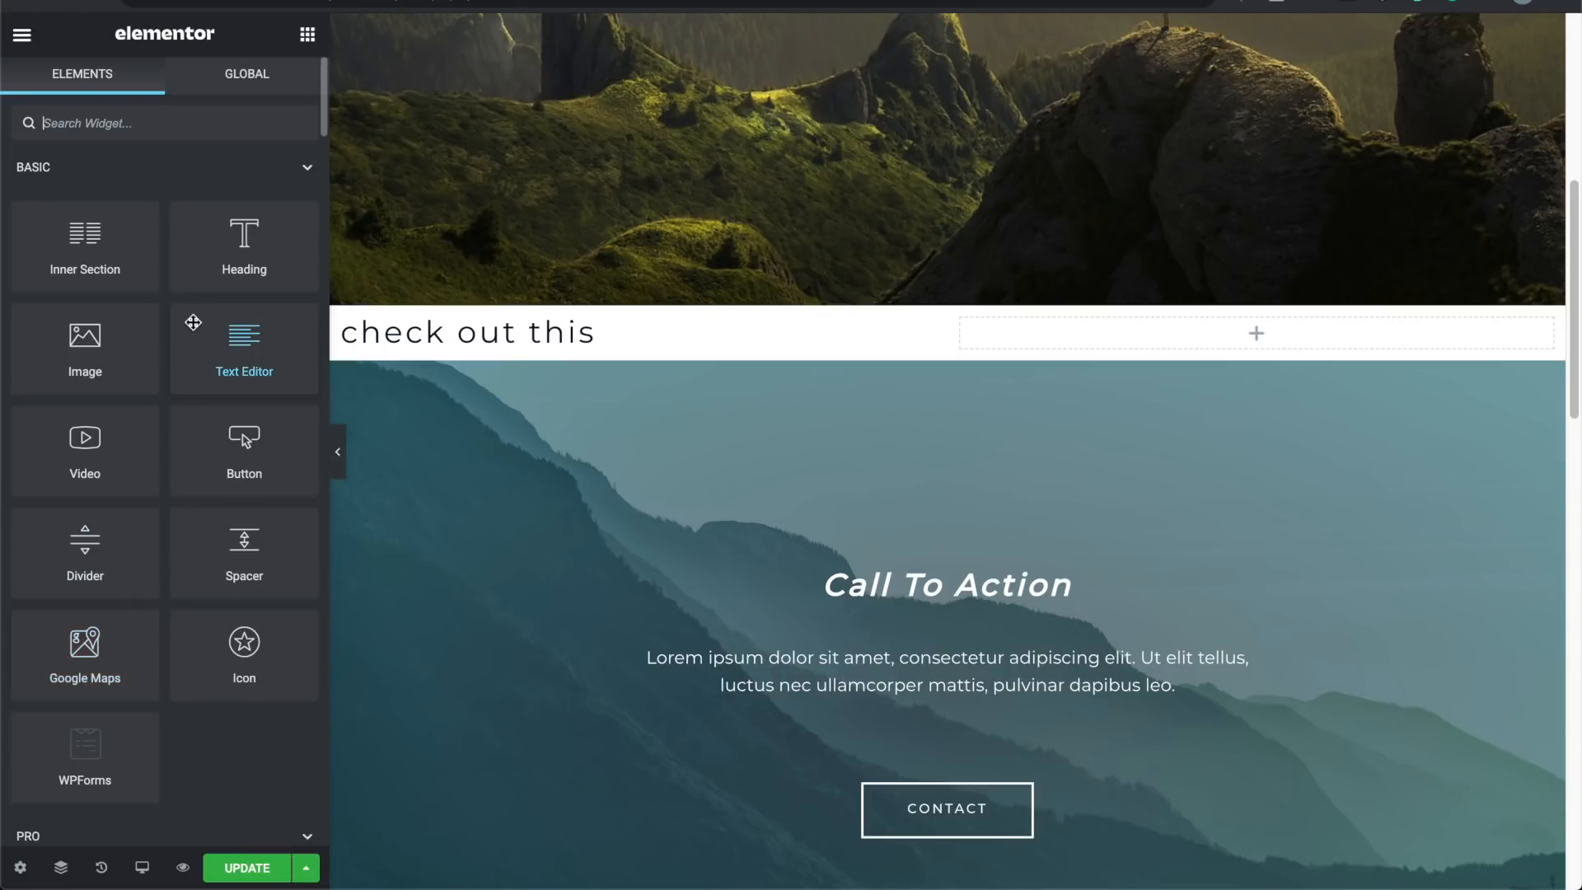
drag(86, 239, 534, 349)
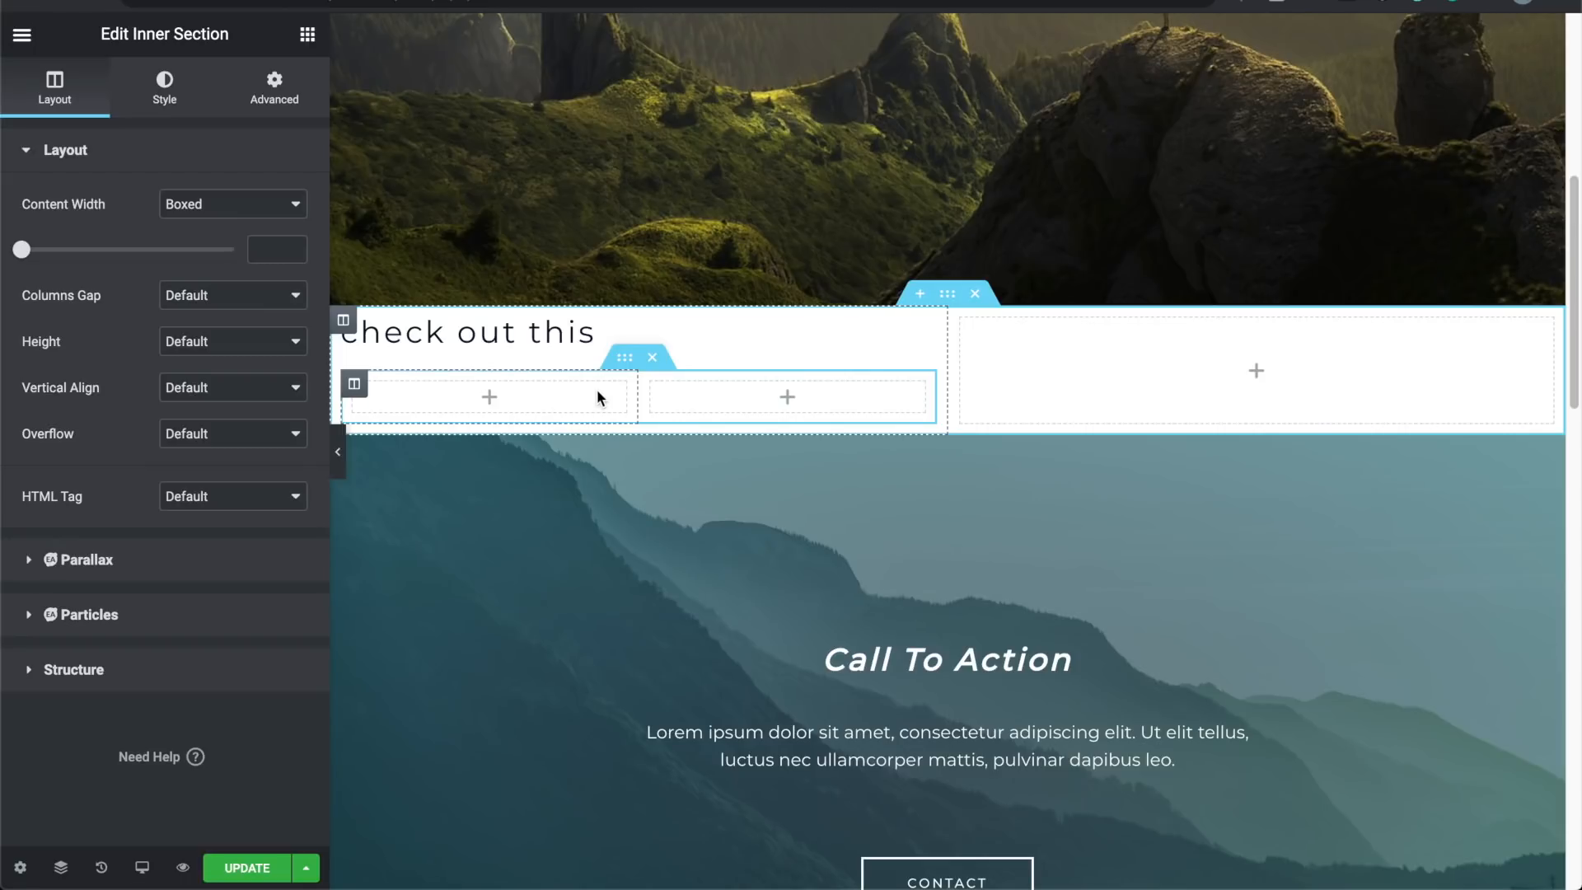
click(662, 368)
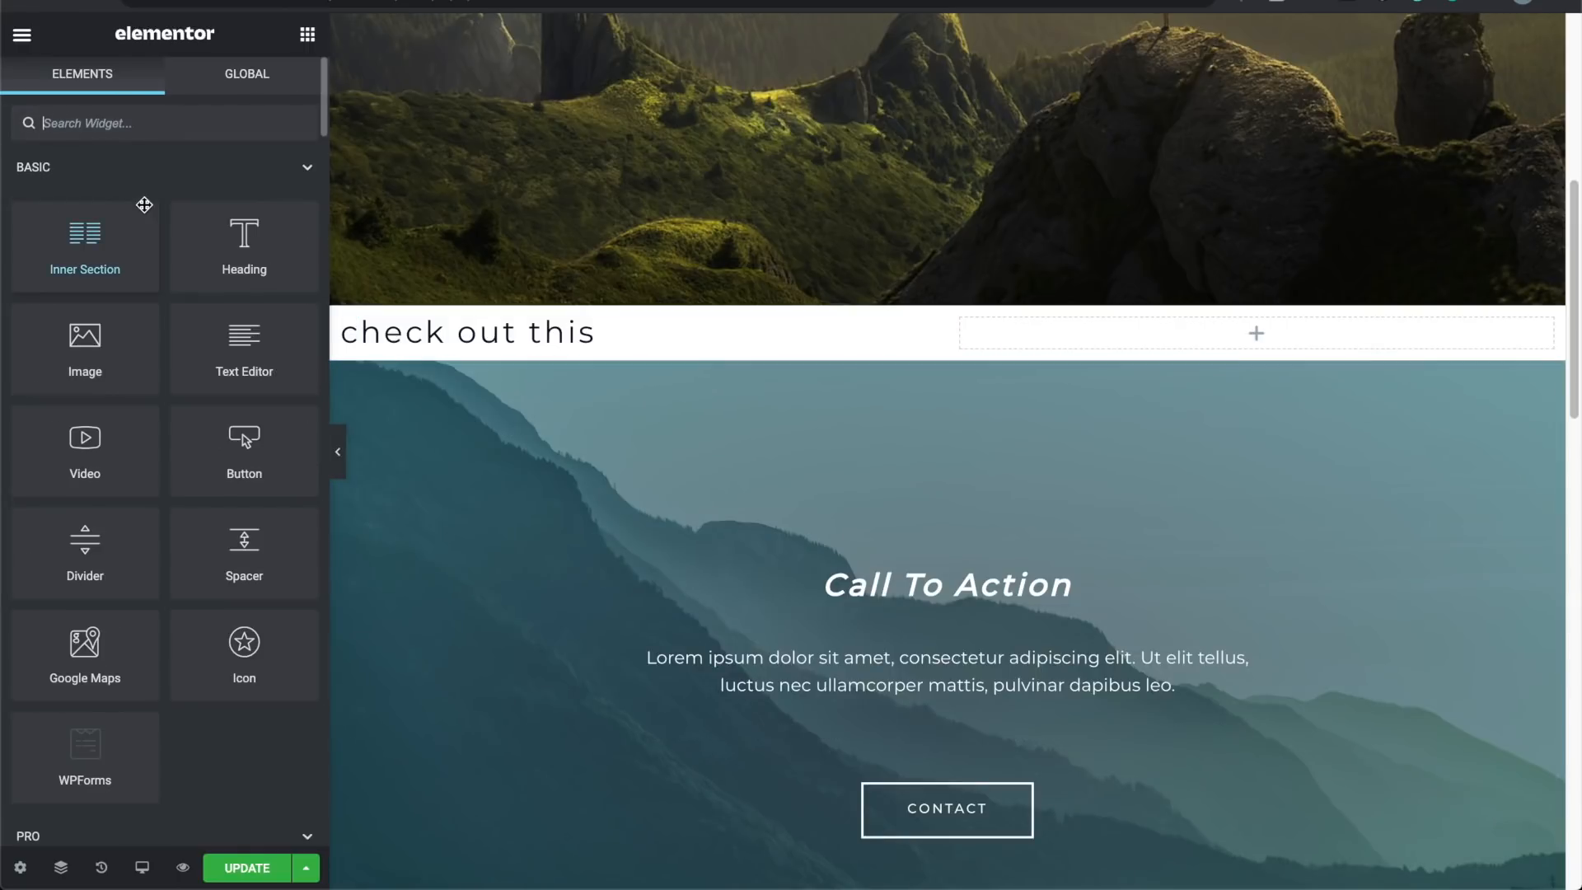
drag(216, 344, 434, 337)
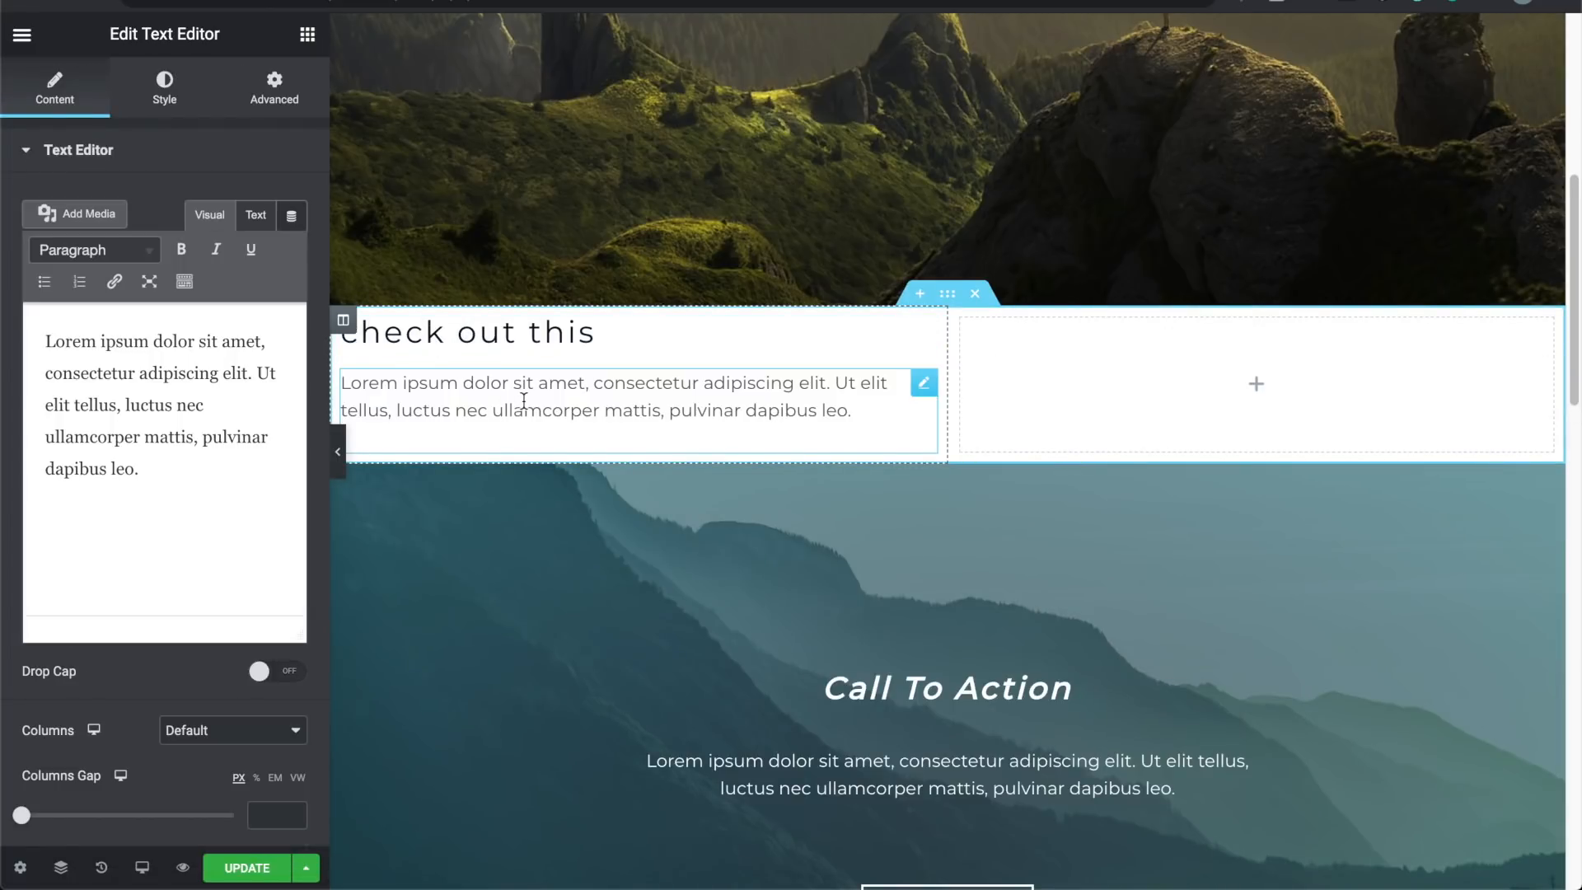
Step: Drag an Image widget into the empty right column of the new section
click(23, 34)
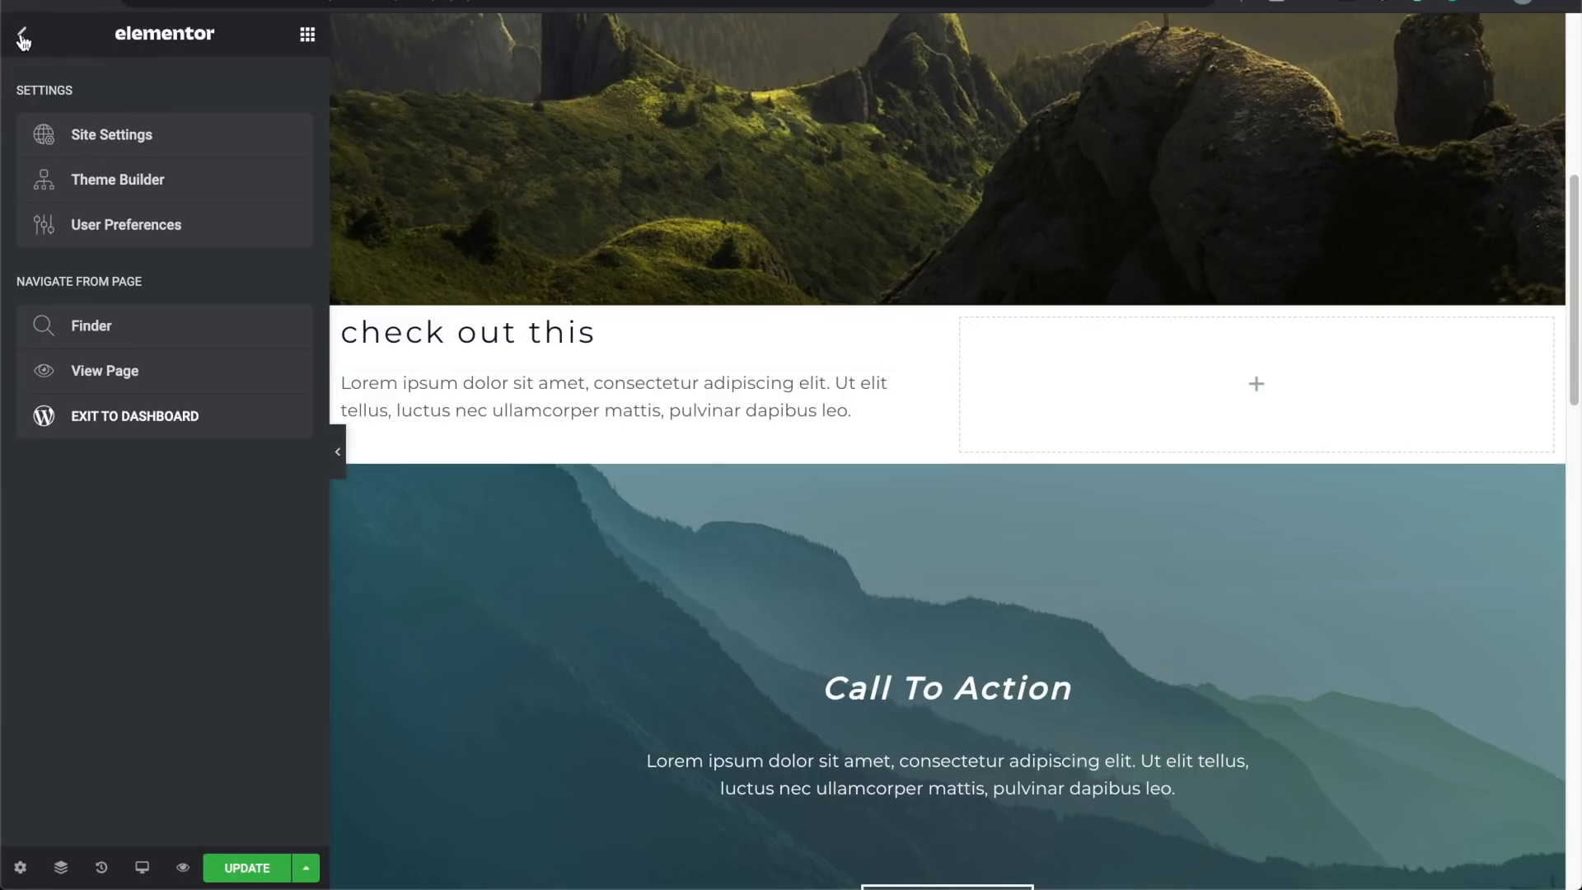
click(1256, 385)
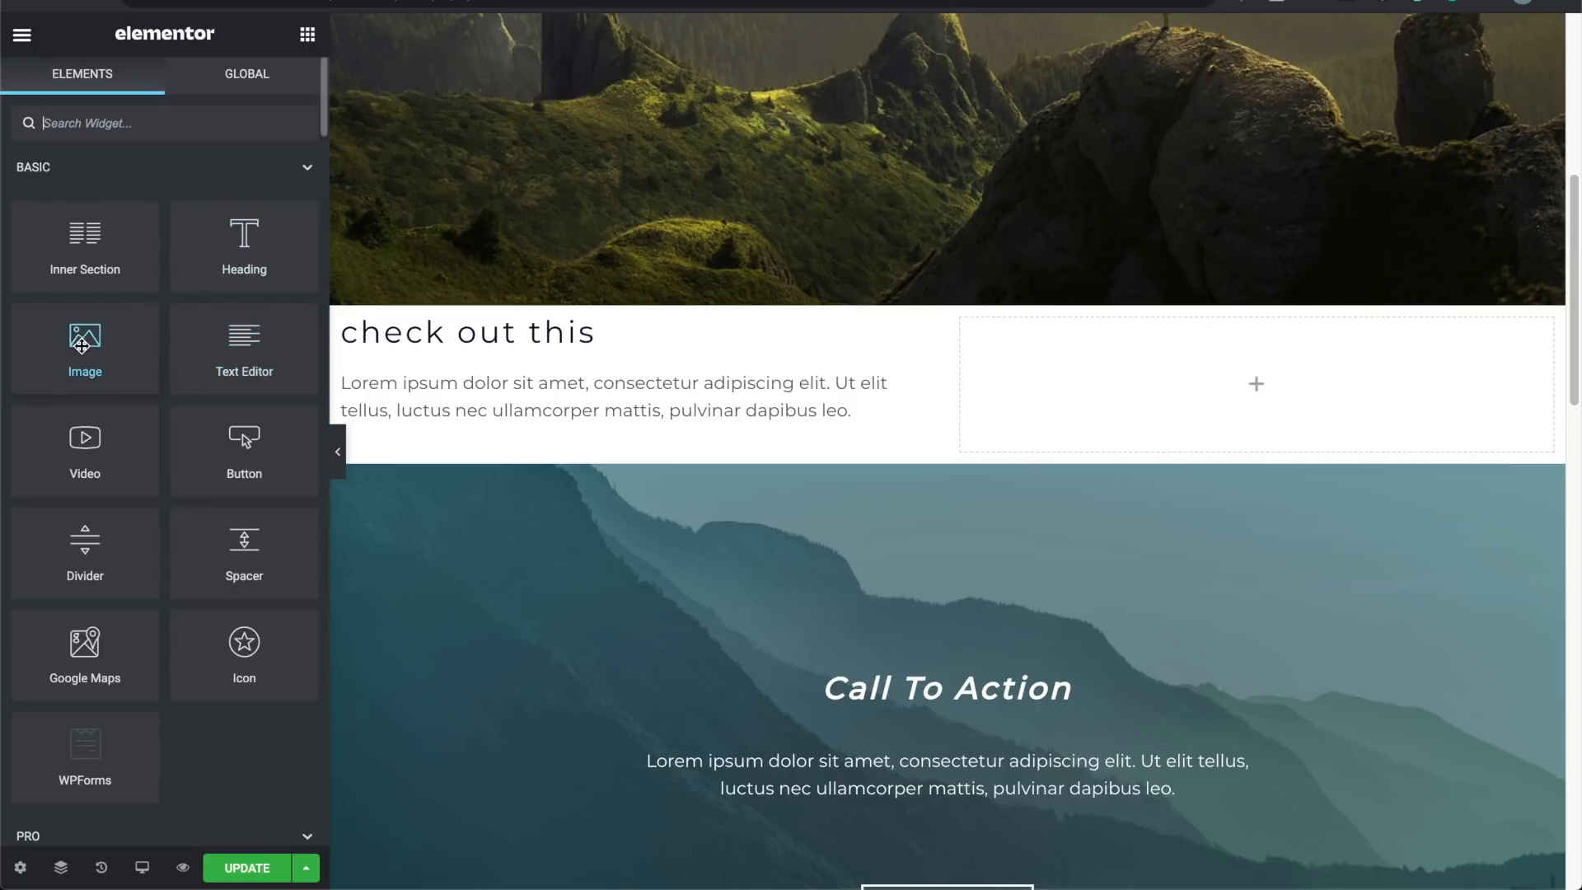
drag(85, 338, 1197, 379)
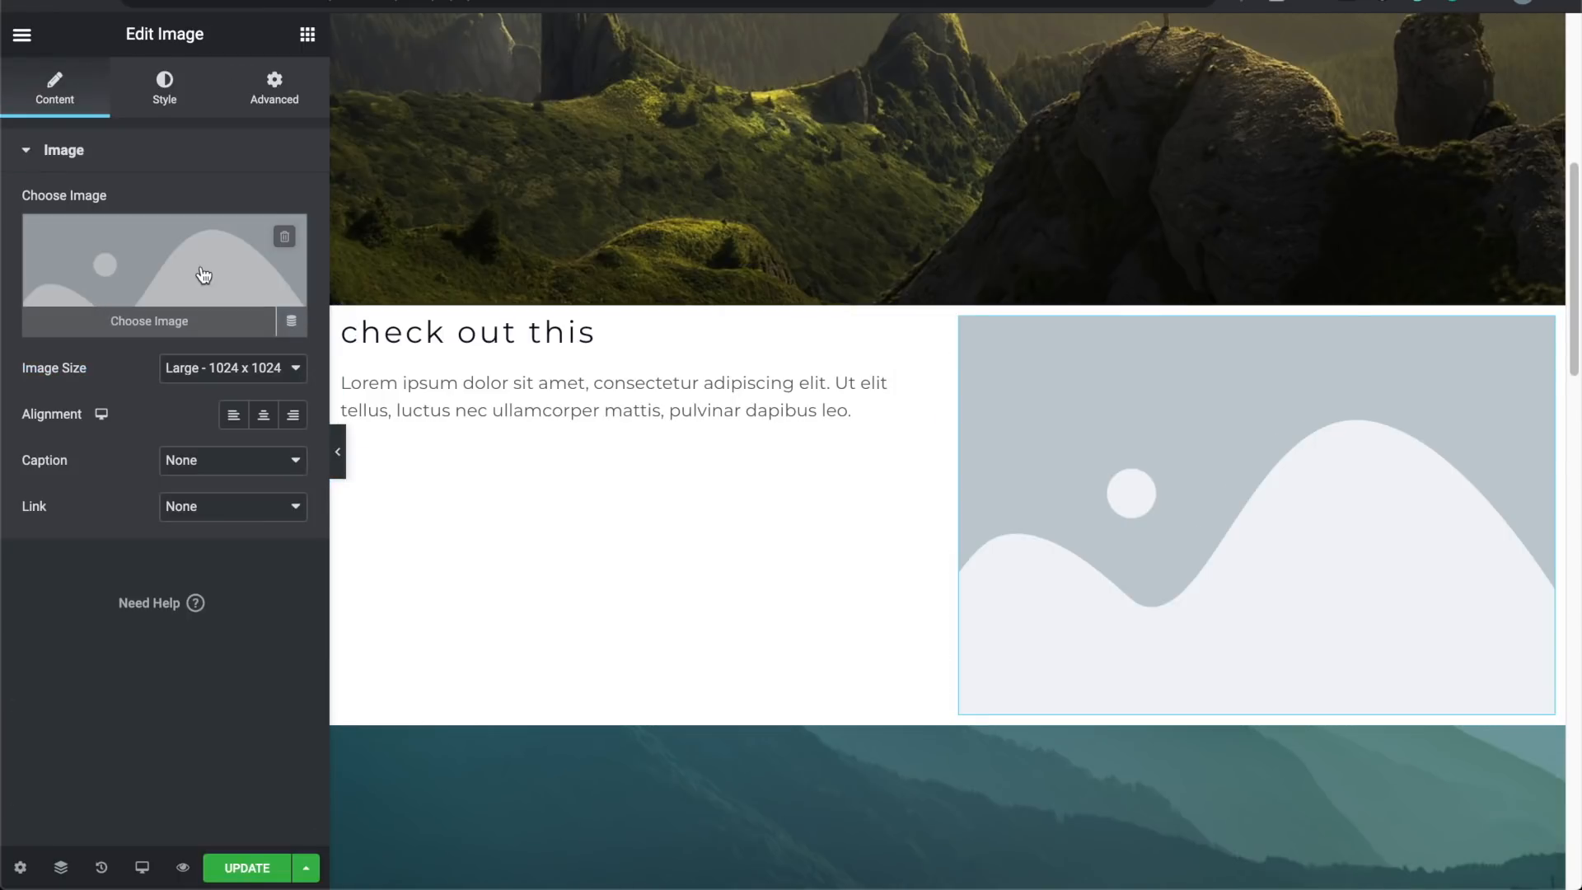
Step: Search Pixabay for 'adventure' and save and insert the backpack hiker photo
click(159, 323)
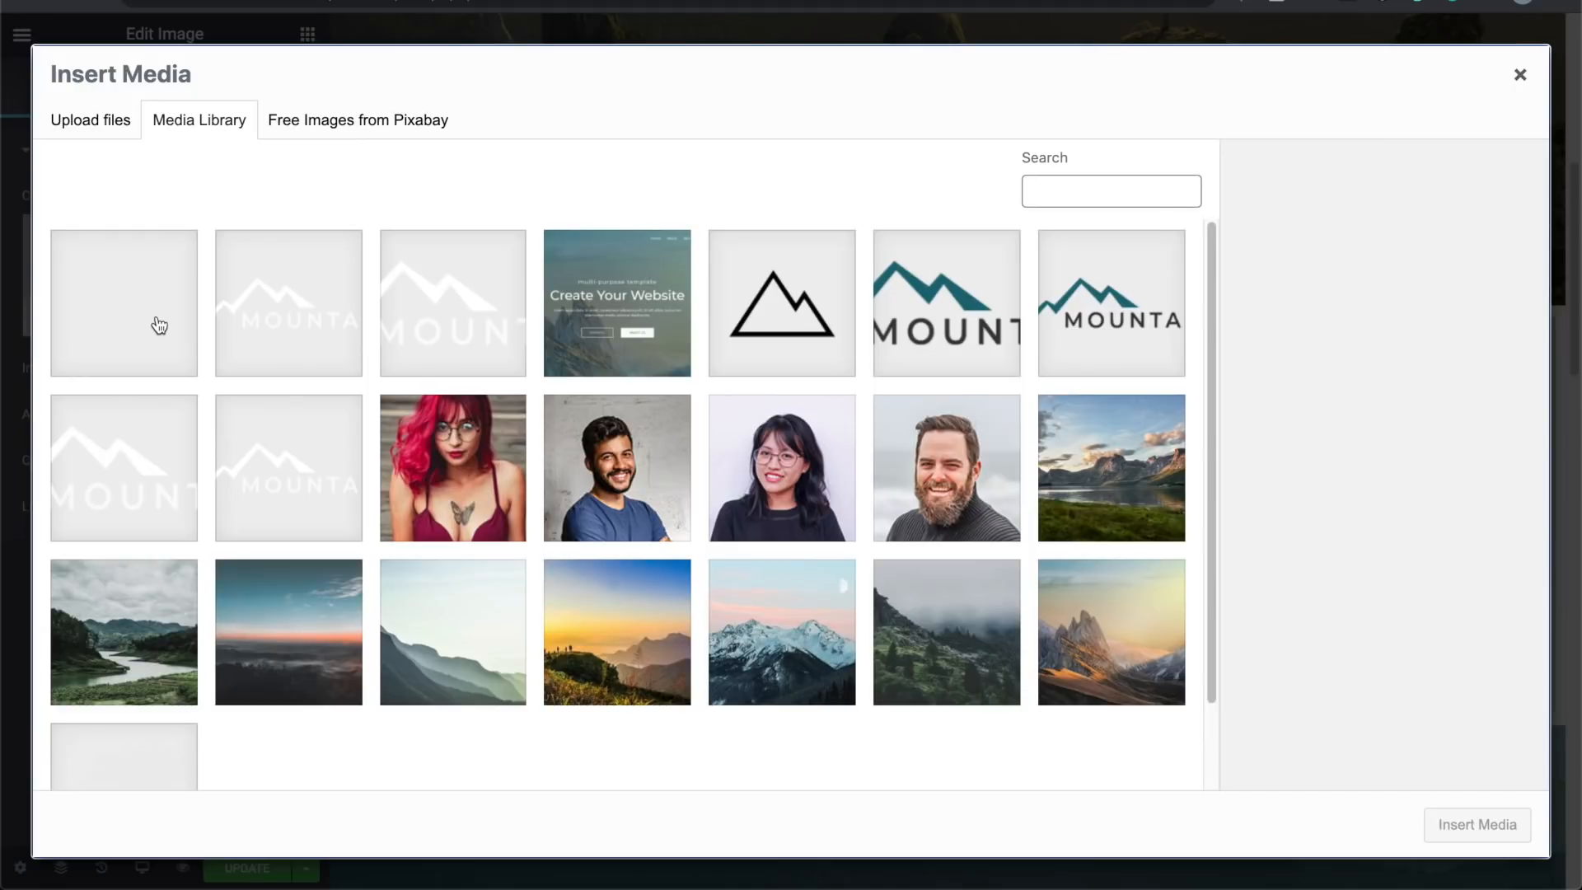
click(399, 124)
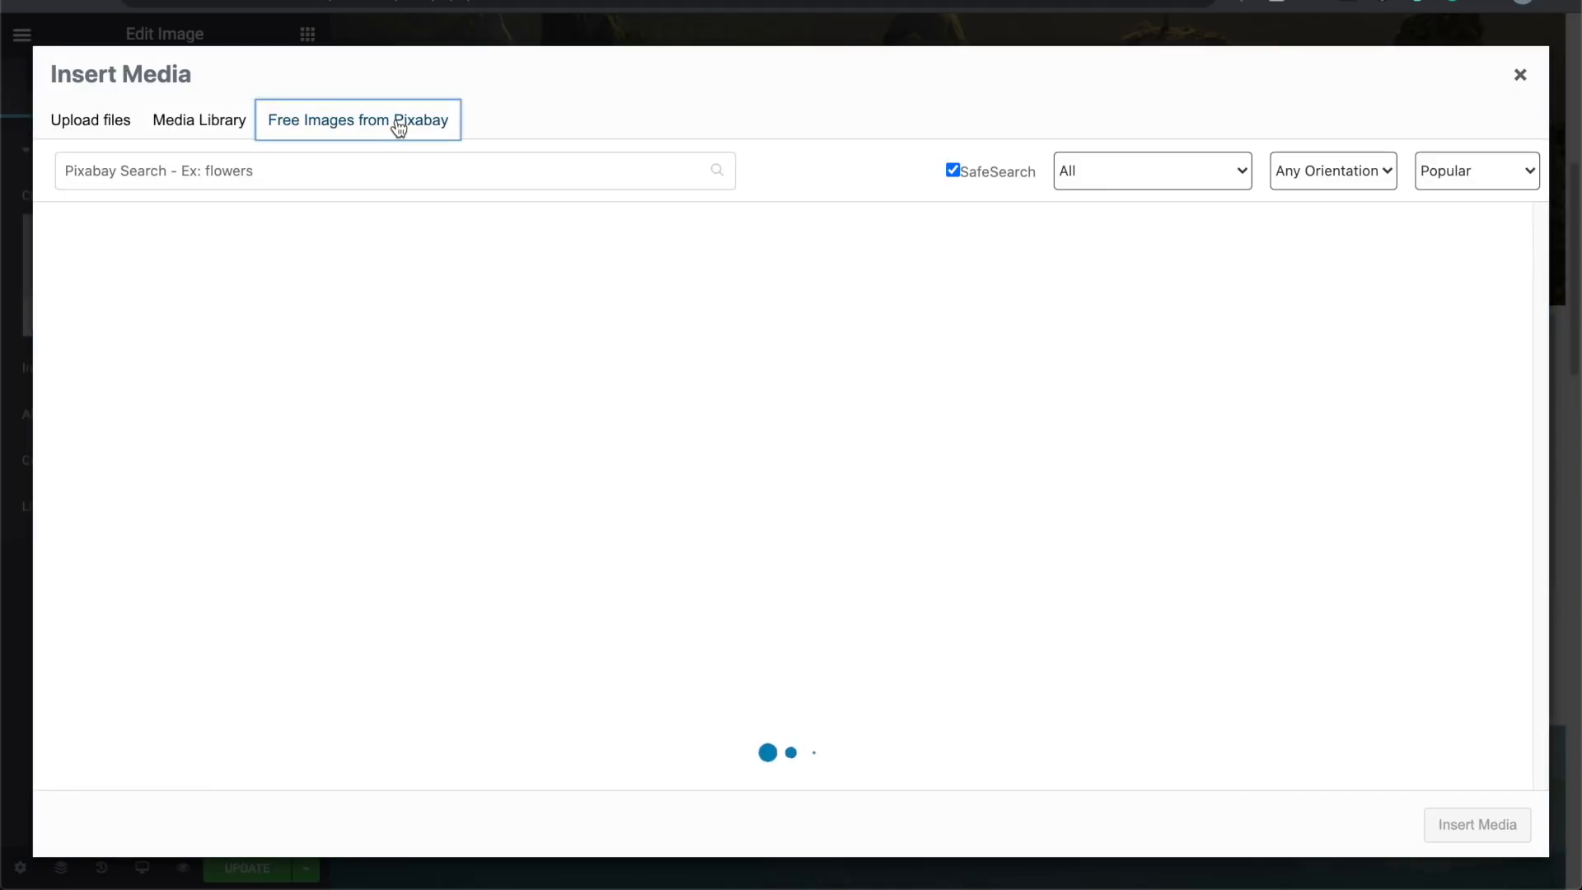
click(386, 180)
text(advent)
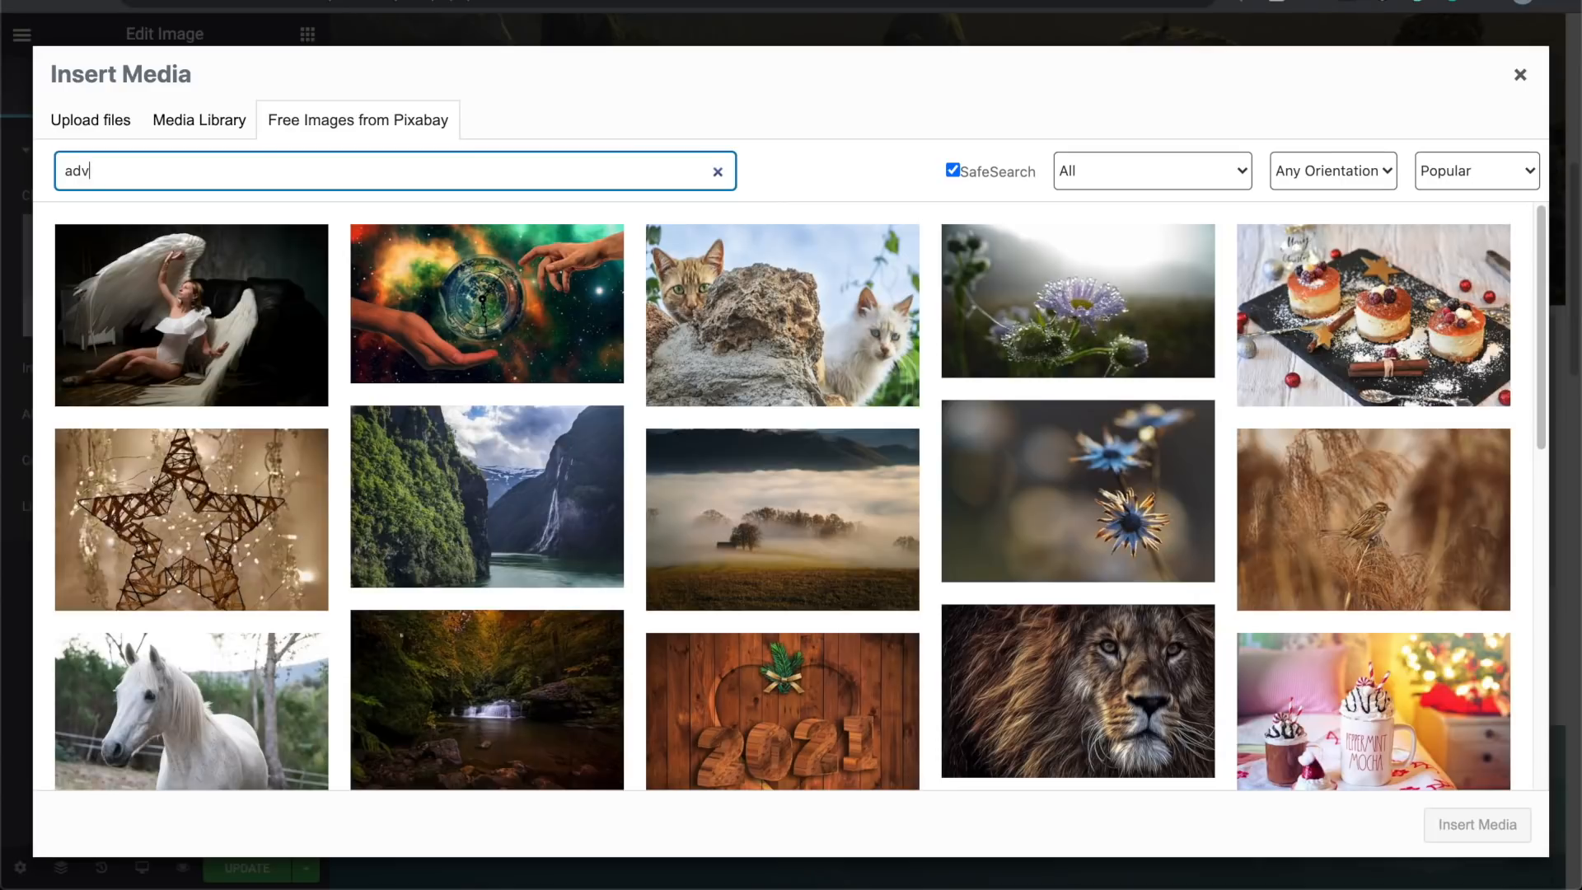
text(ure)
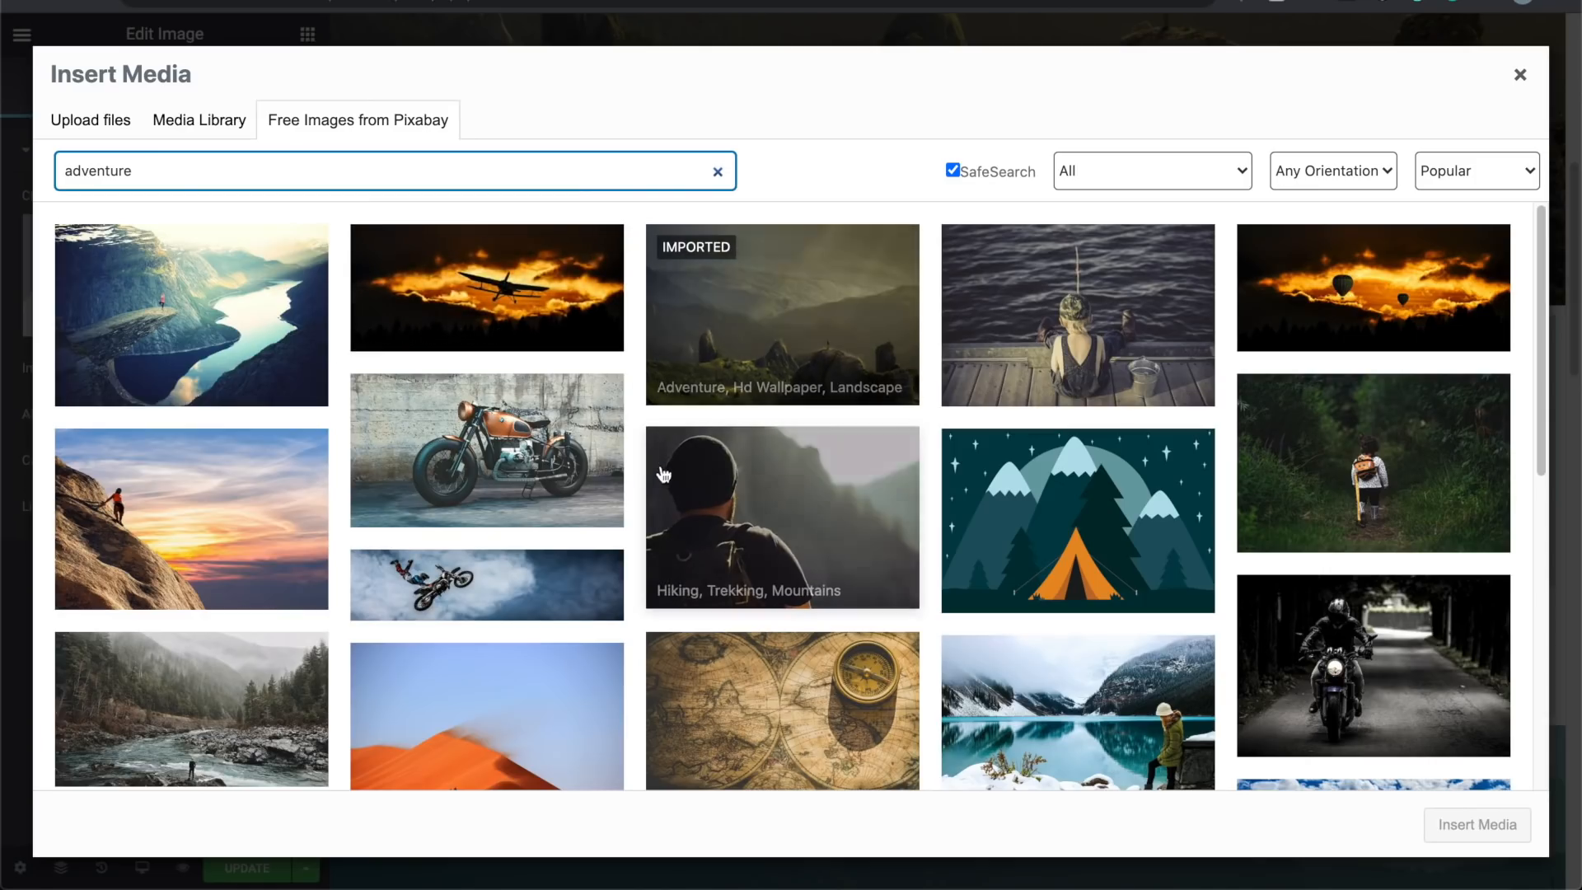
scroll(640, 517, down, 3)
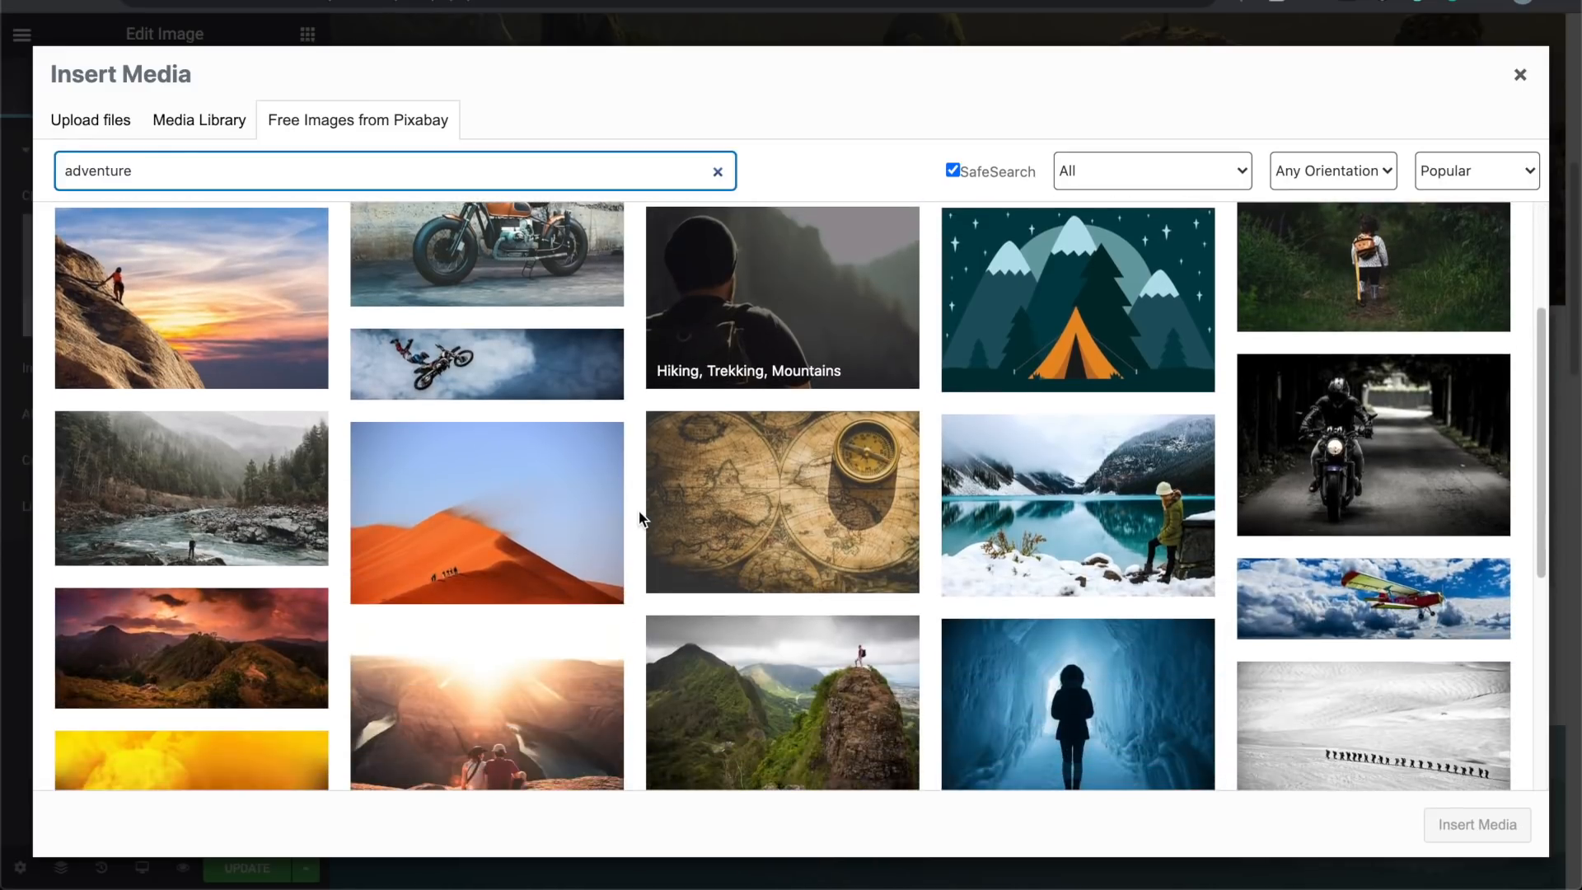
scroll(640, 517, down, 1)
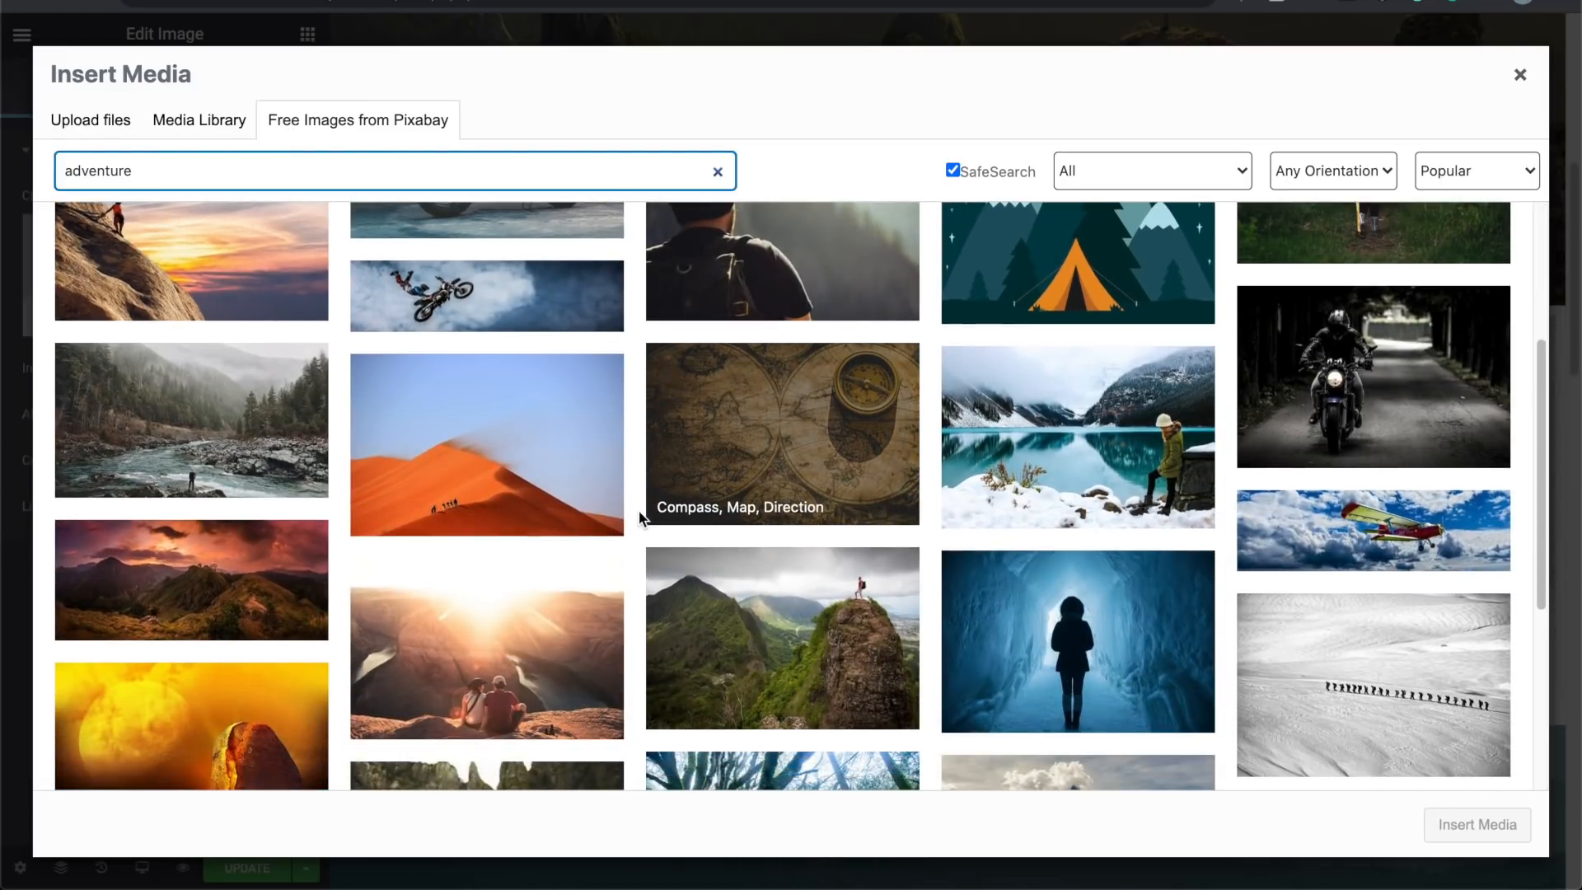
scroll(639, 517, down, 3)
scroll(639, 517, down, 2)
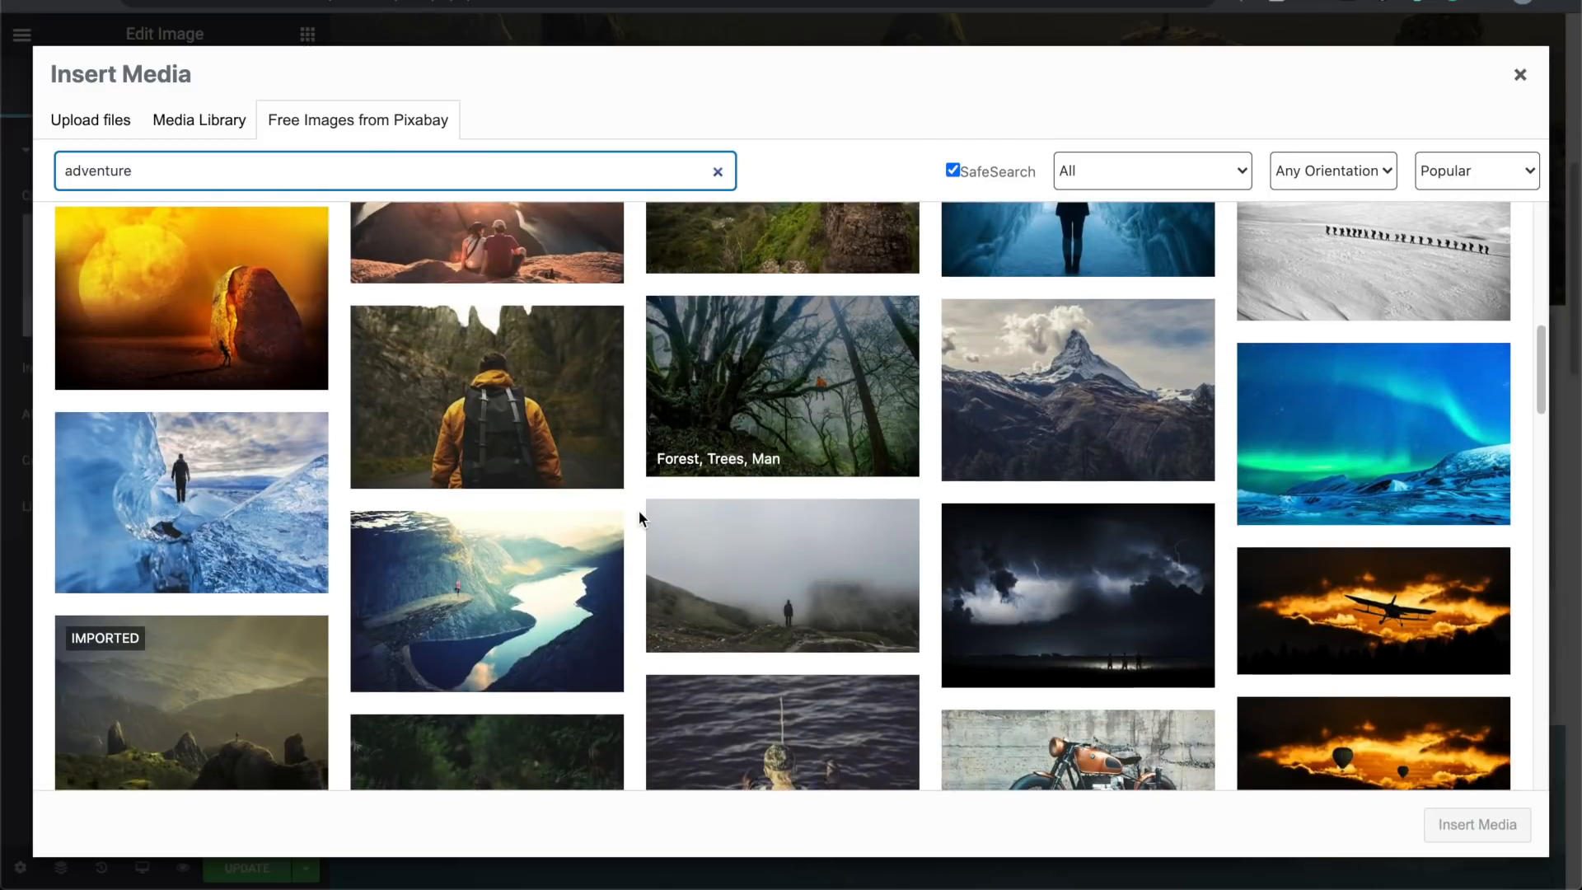
click(511, 372)
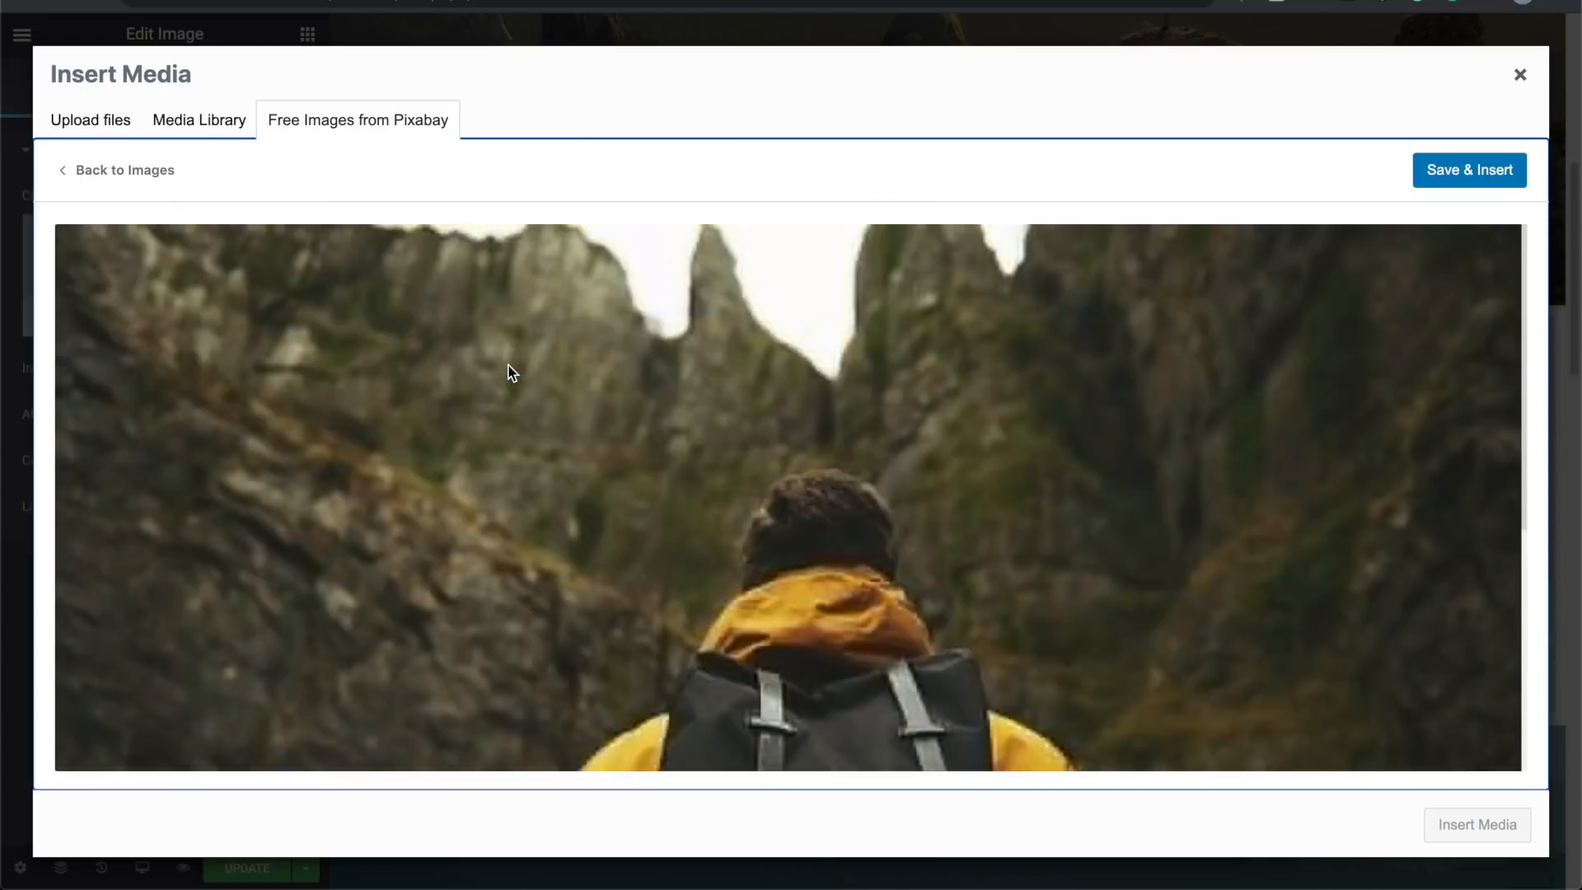
click(1483, 183)
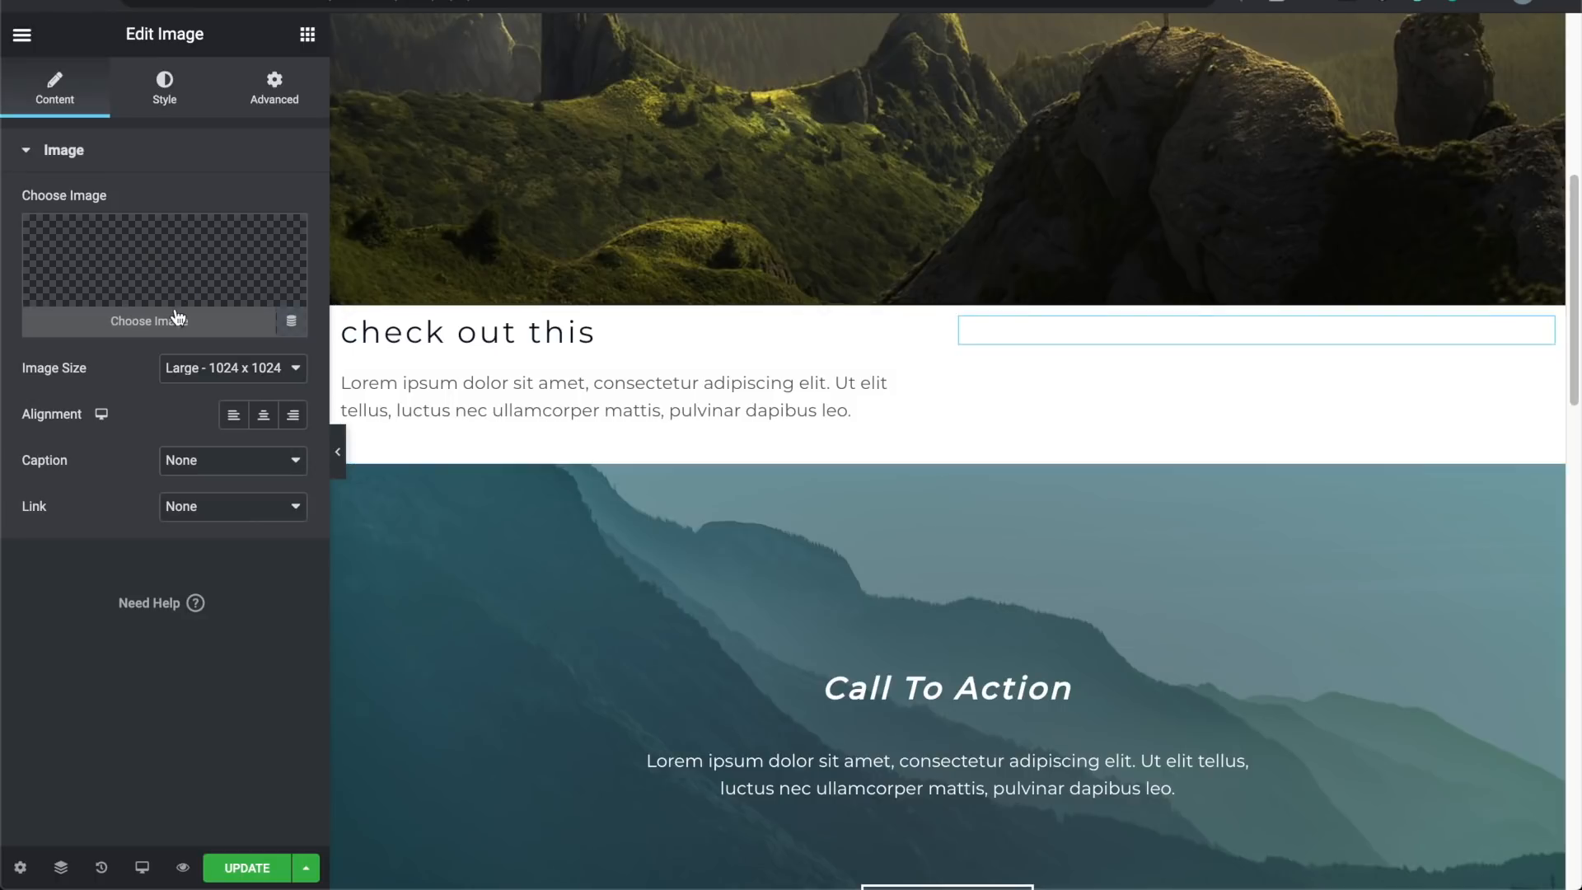
Step: Pick the 1-4.png image from the media library for the widget
click(172, 322)
scroll(174, 330, down, 2)
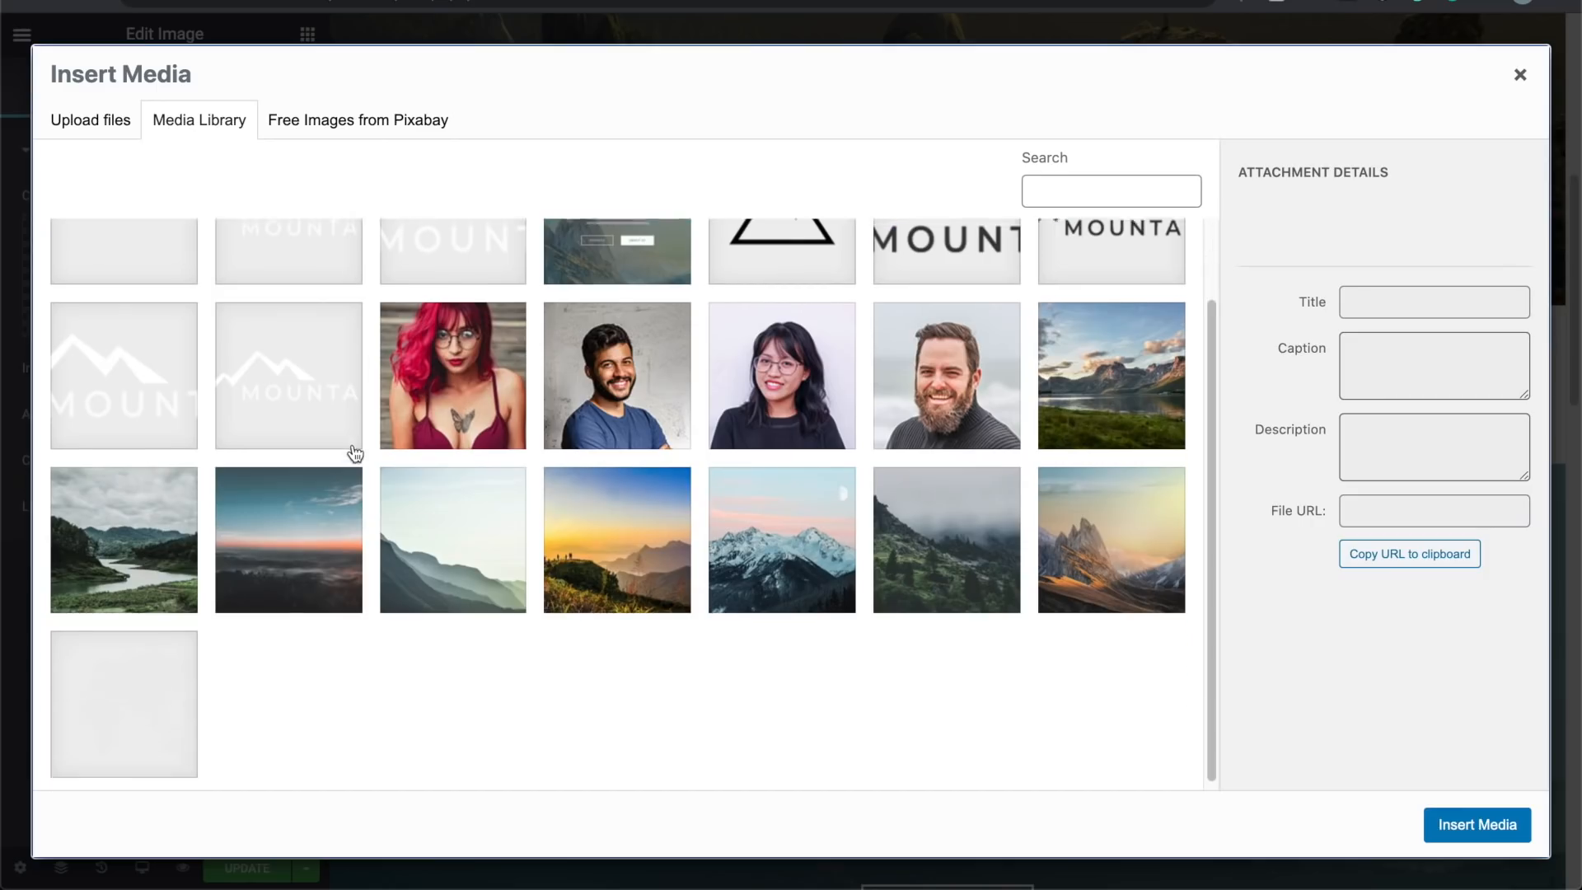
click(157, 676)
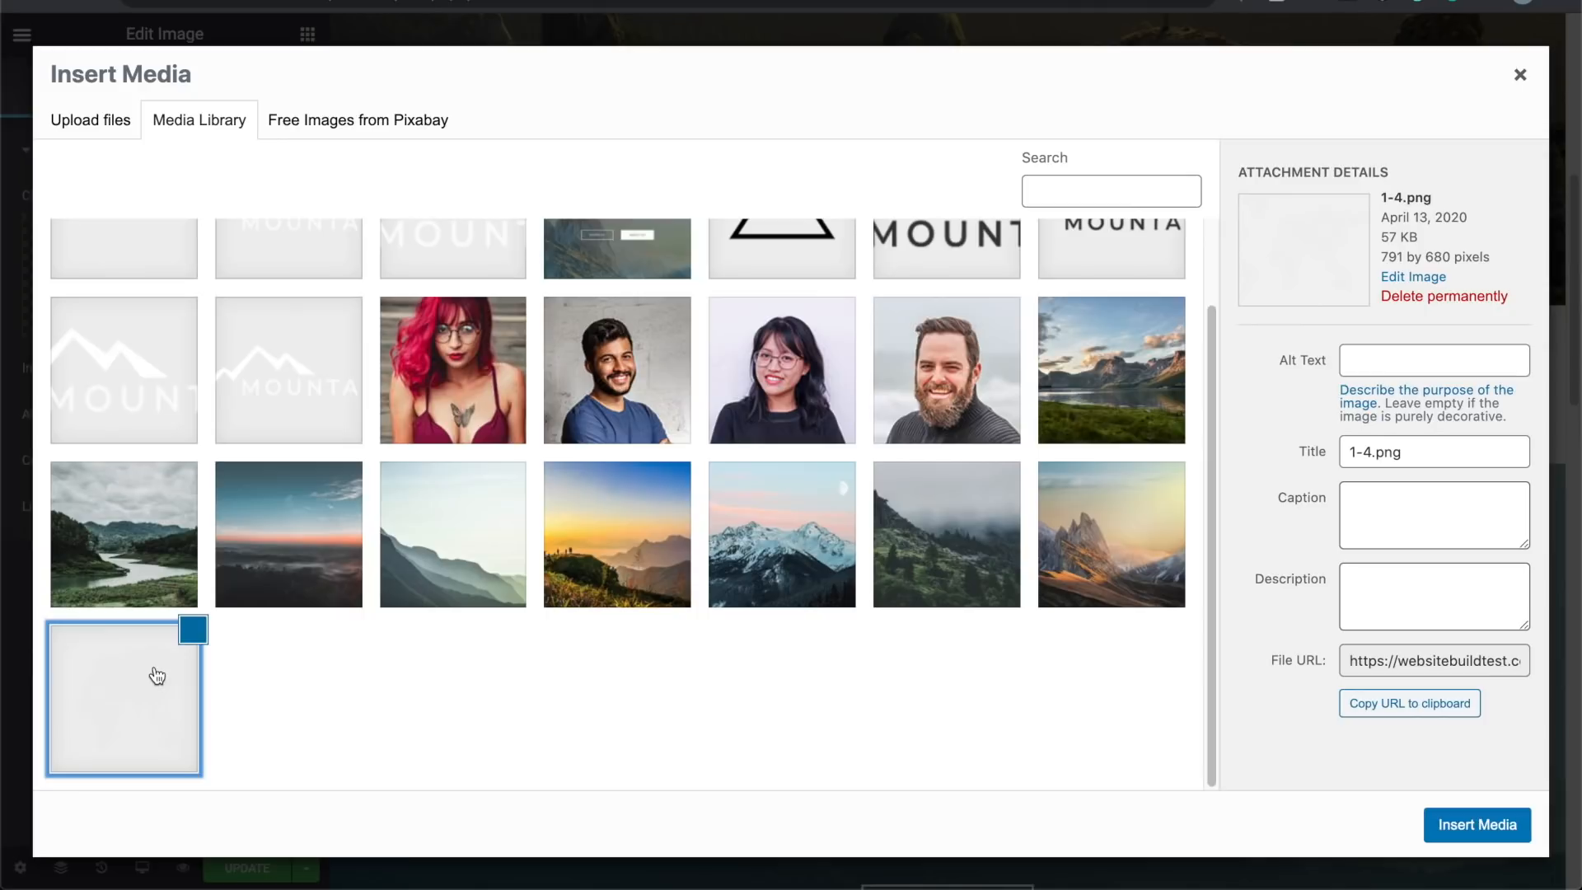
scroll(329, 470, up, 1)
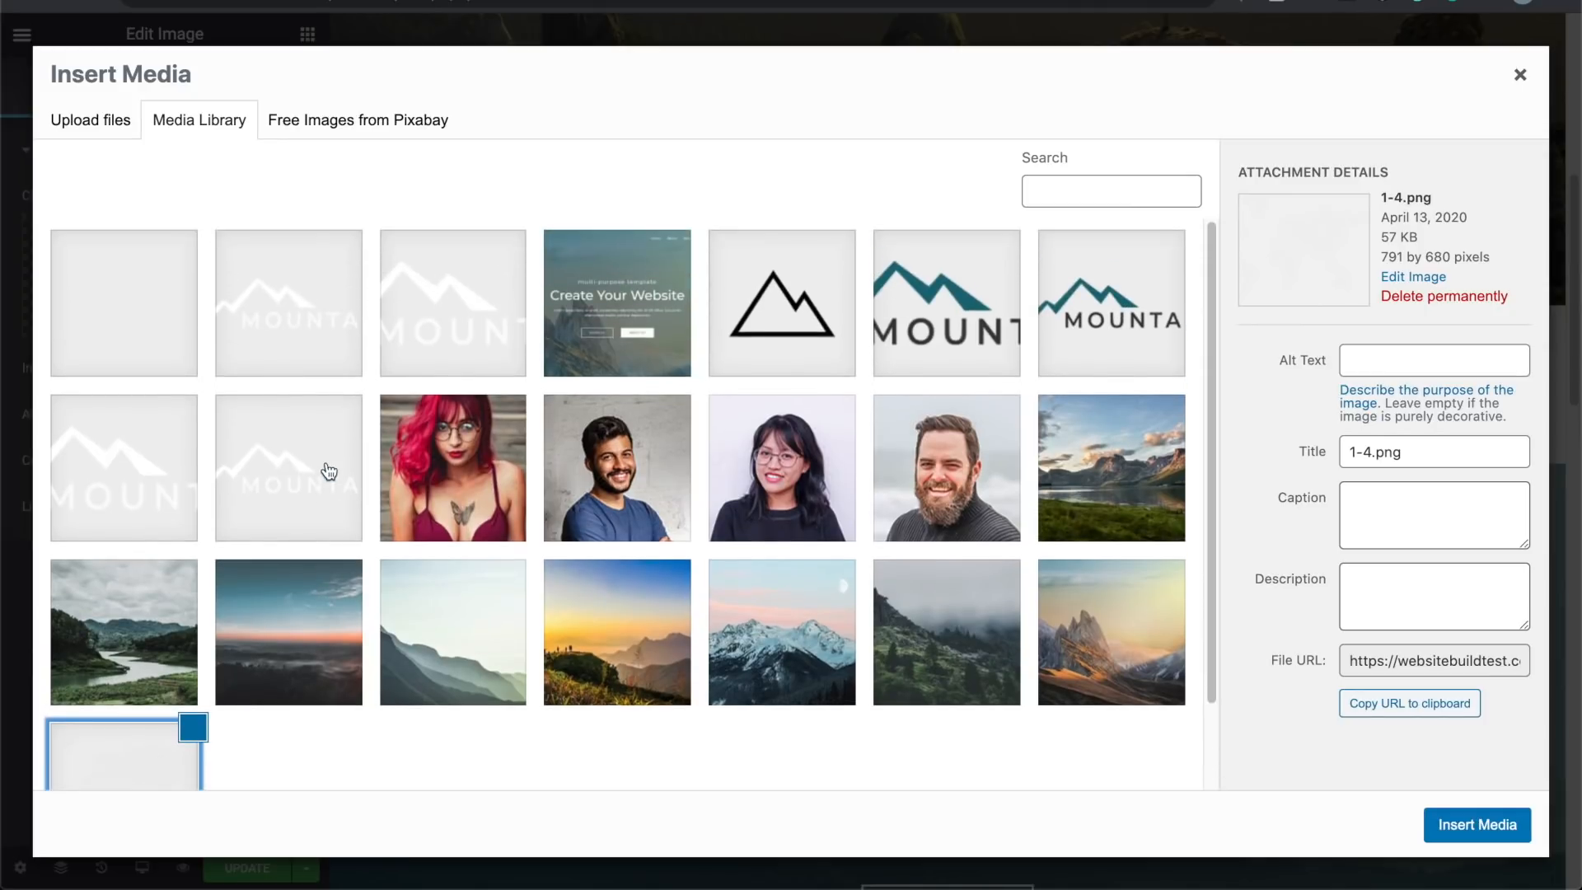
Step: Search Pixabay for 'adventure' again, select the backpack hiker photo and insert it
click(388, 122)
click(459, 166)
text(adventure)
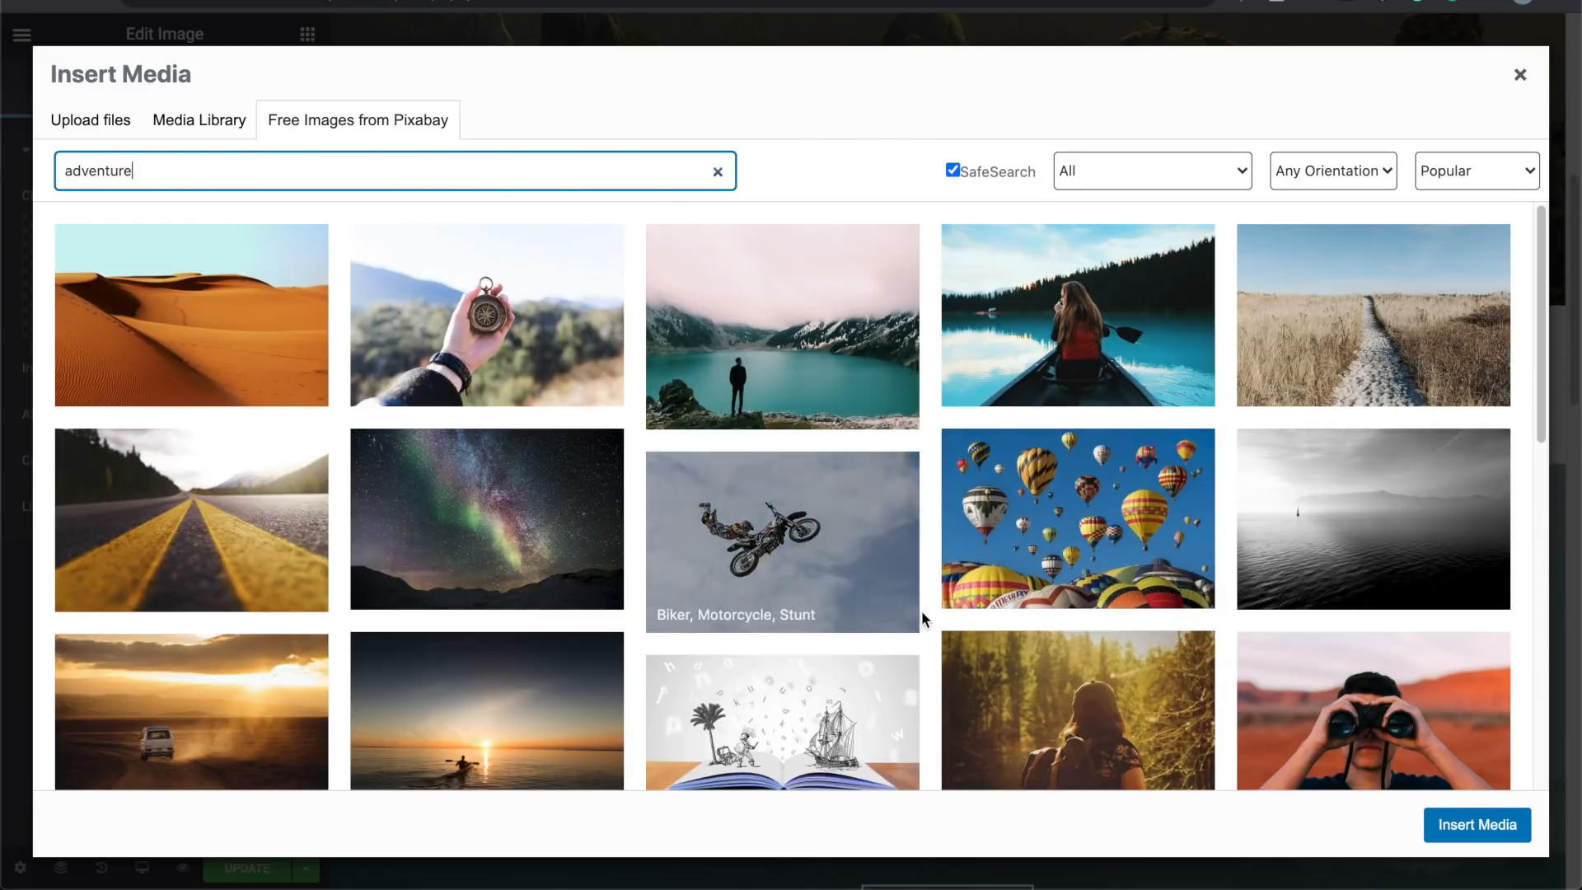
scroll(947, 643, down, 5)
scroll(950, 643, down, 8)
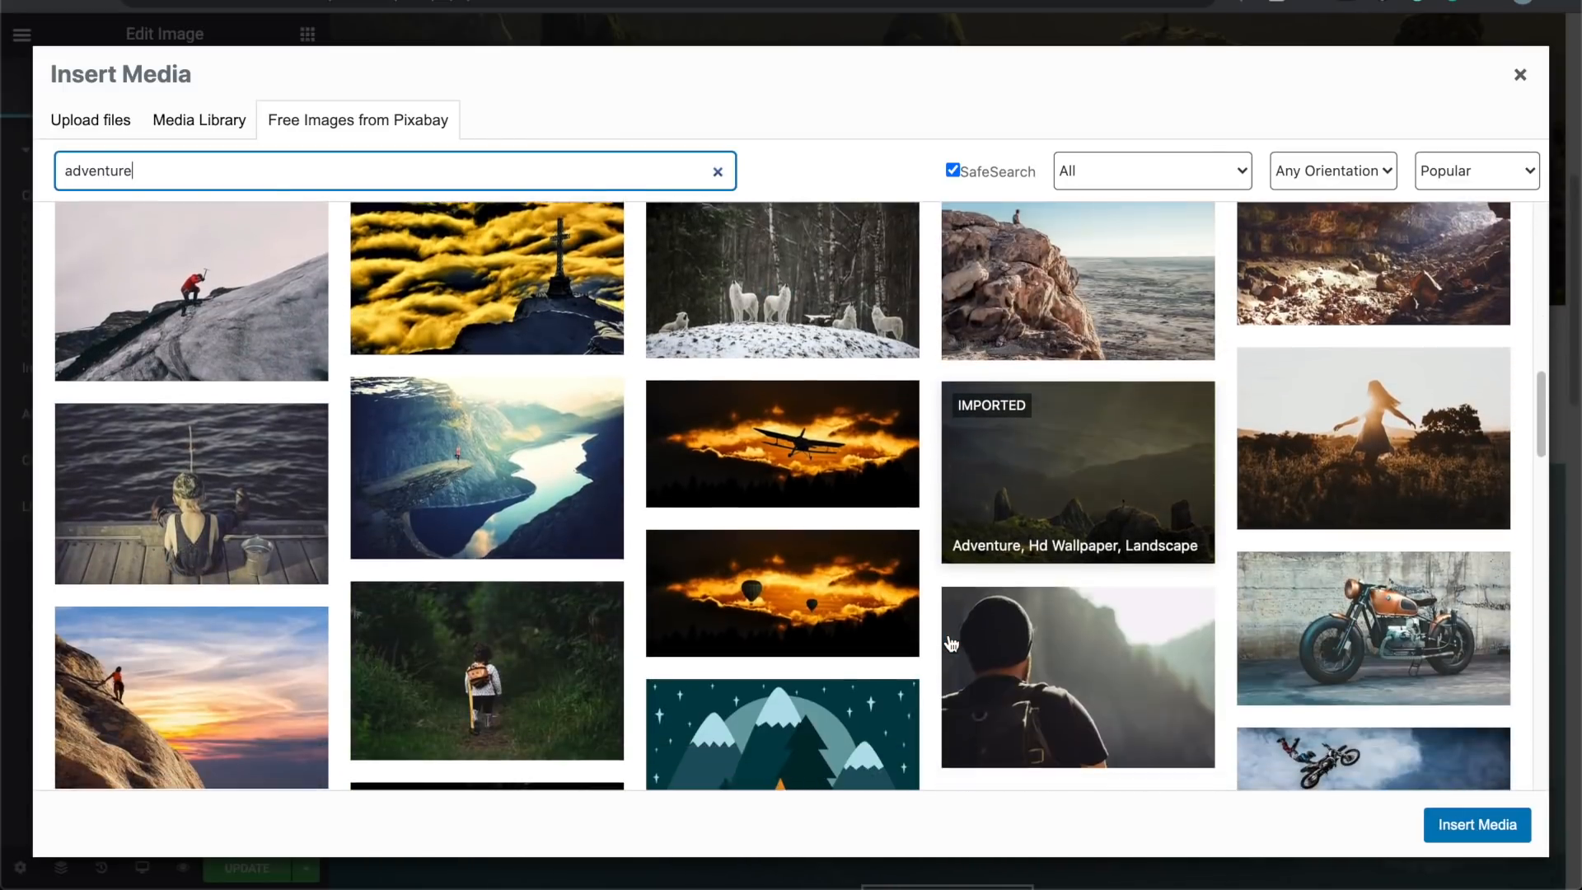
scroll(950, 643, down, 3)
scroll(951, 643, down, 7)
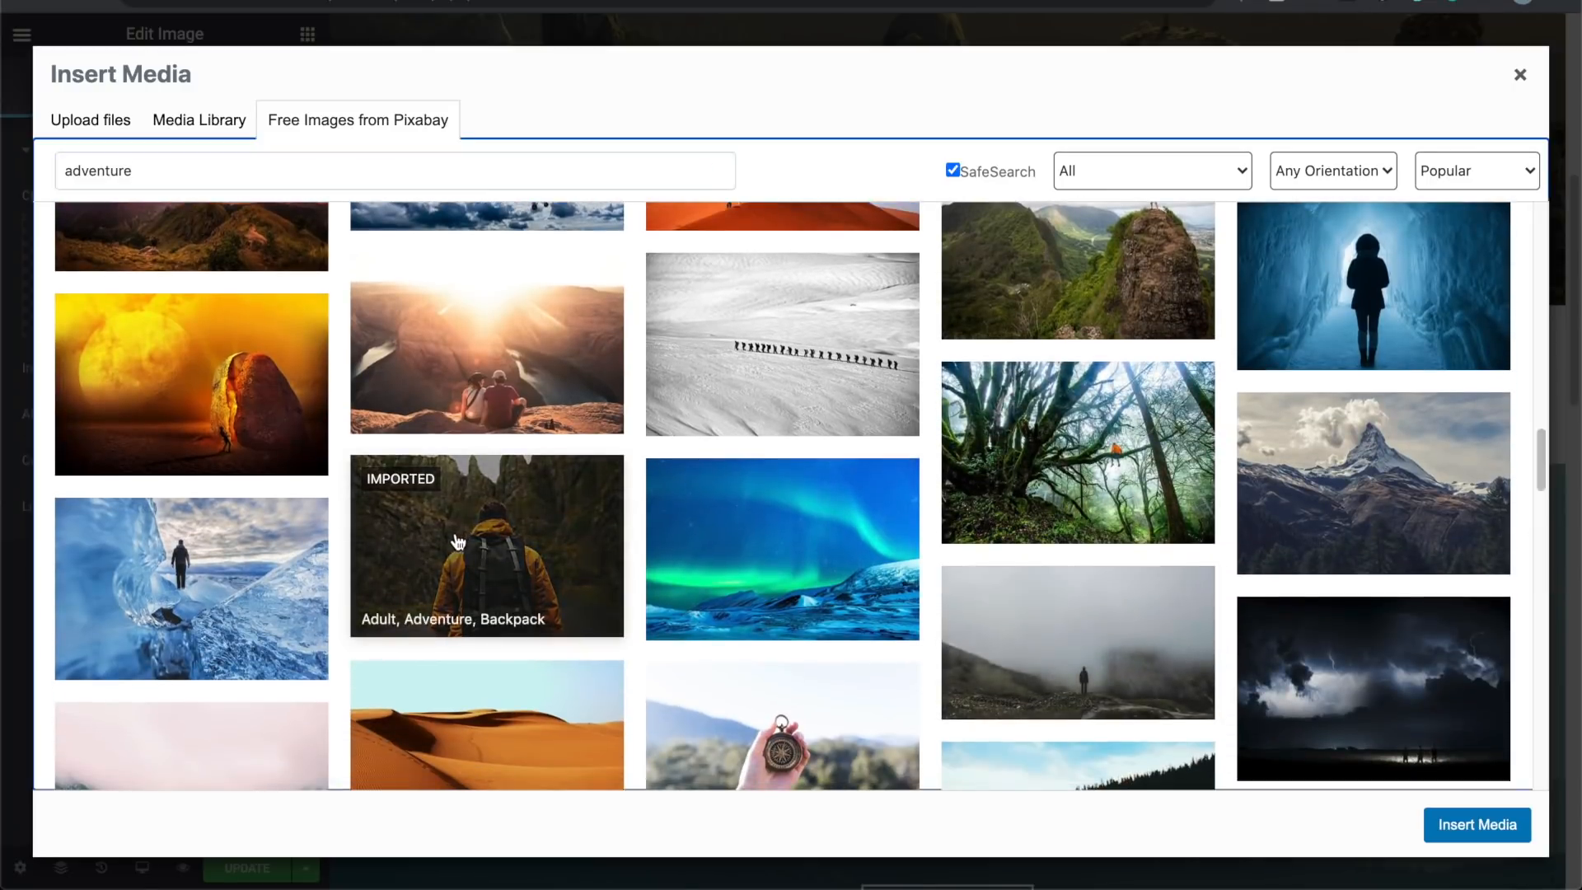
click(457, 540)
click(1471, 828)
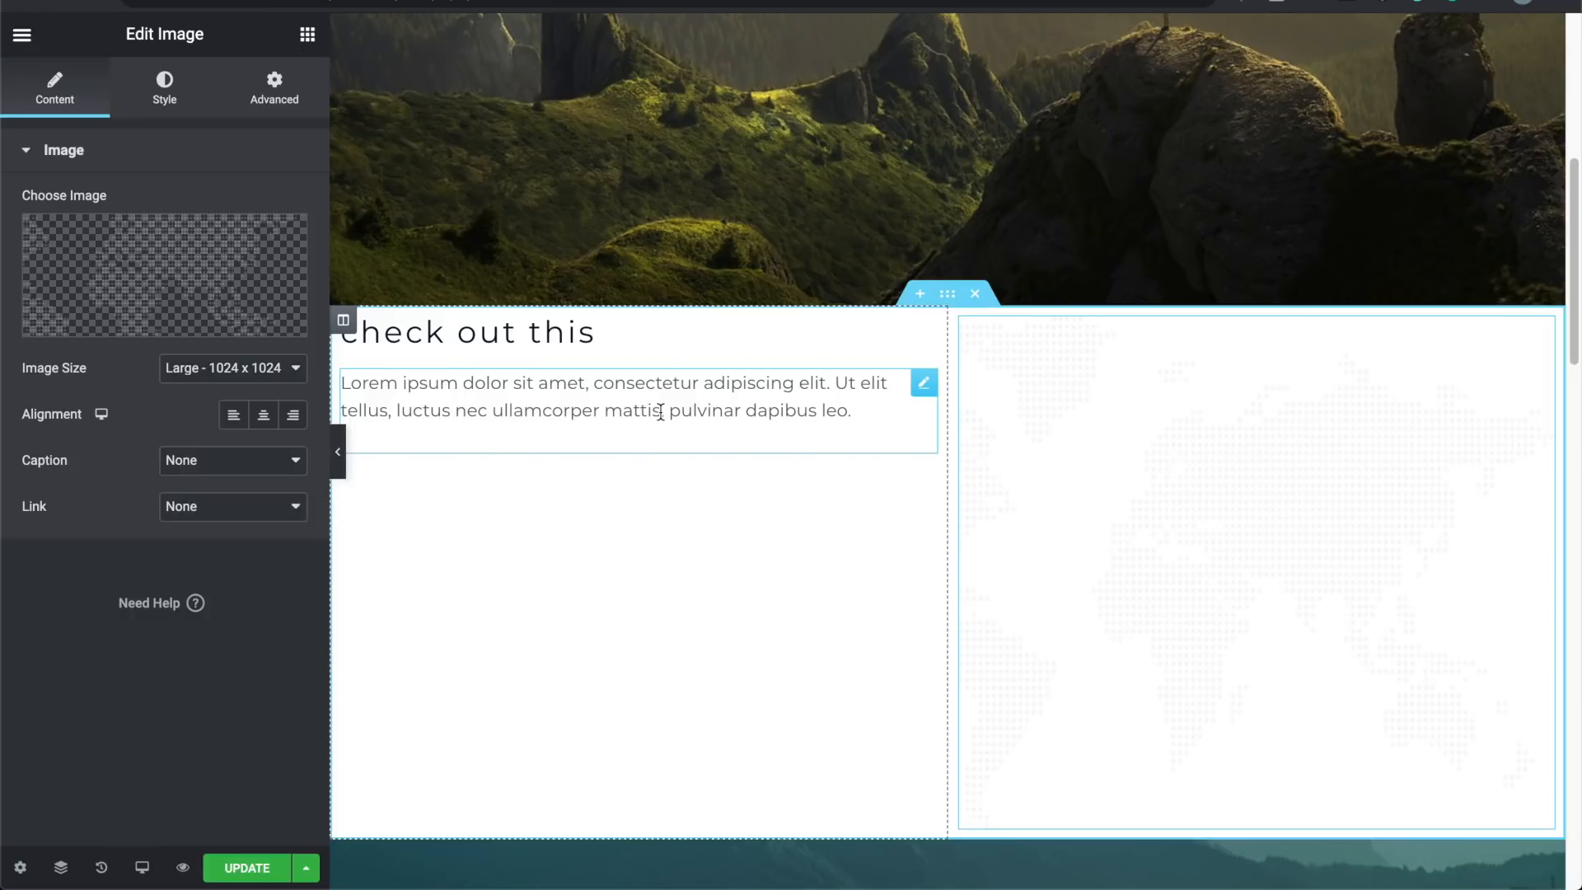
Step: Swap the right-column image for the foggy green mountain forest photo from the Media Library
scroll(677, 567, down, 2)
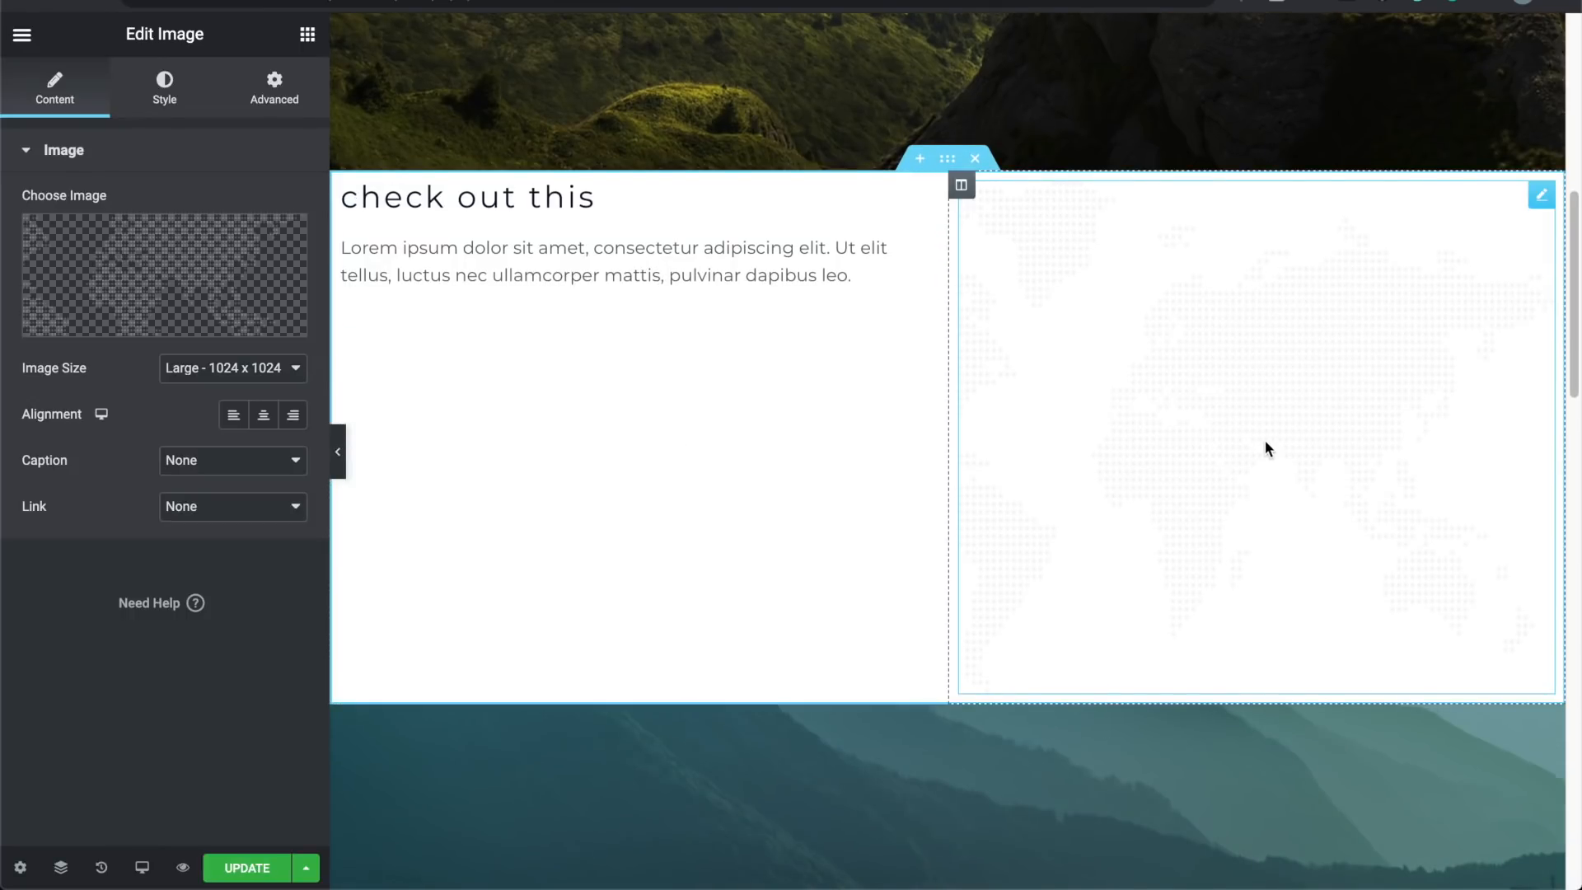
click(145, 322)
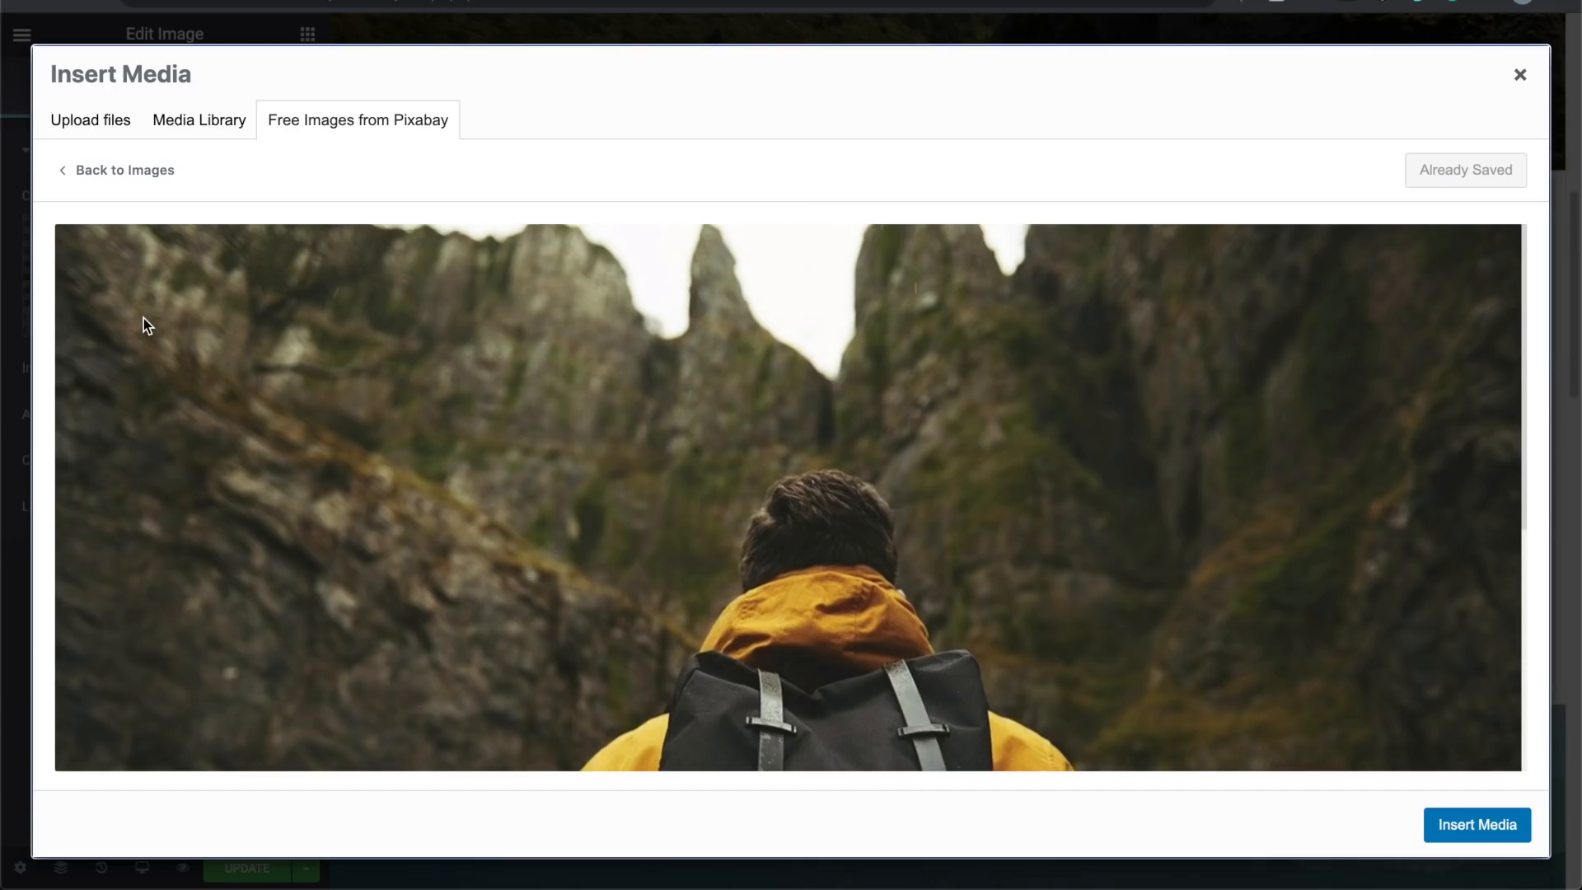
click(157, 122)
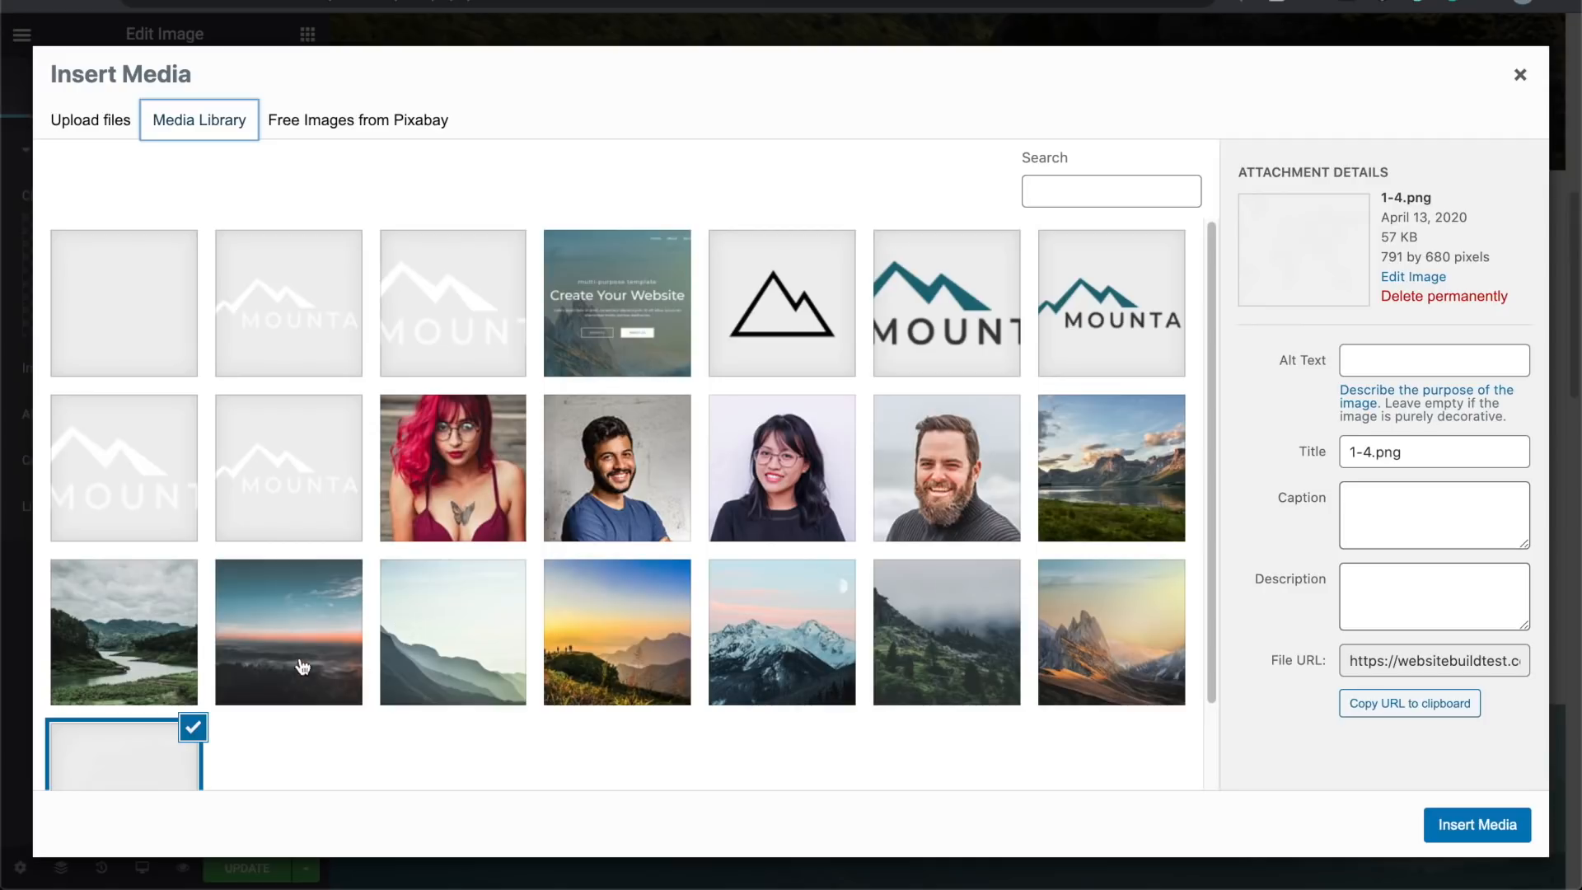
click(941, 628)
click(1455, 819)
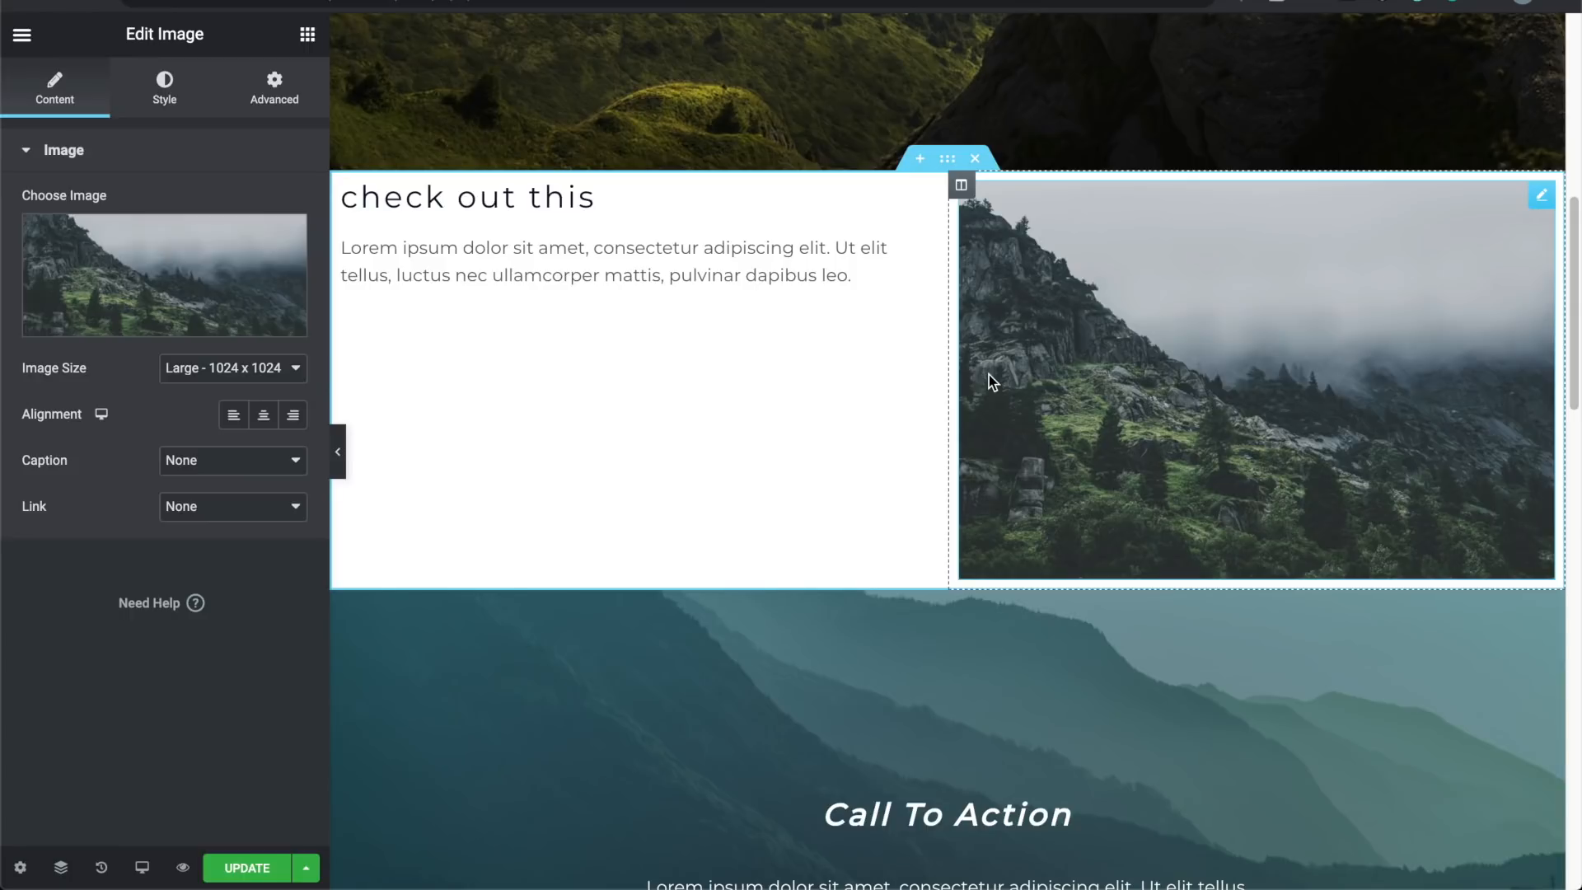
mouse_move(185, 317)
Step: Center the mountain image in its column, keeping Large 1024 x 1024 size and Link set to None
click(200, 376)
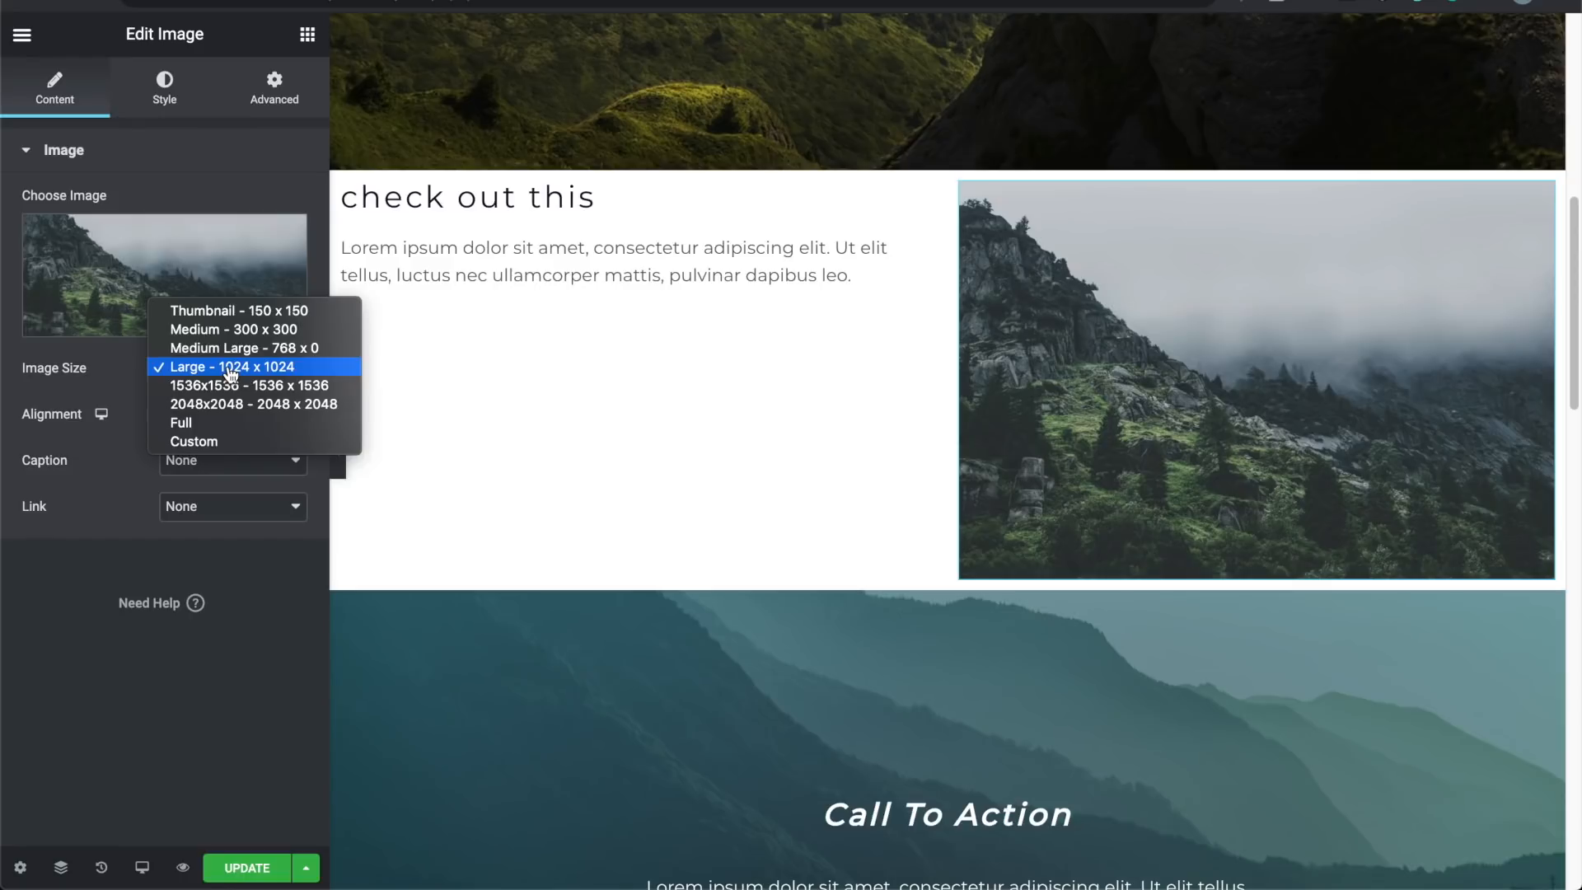
click(505, 378)
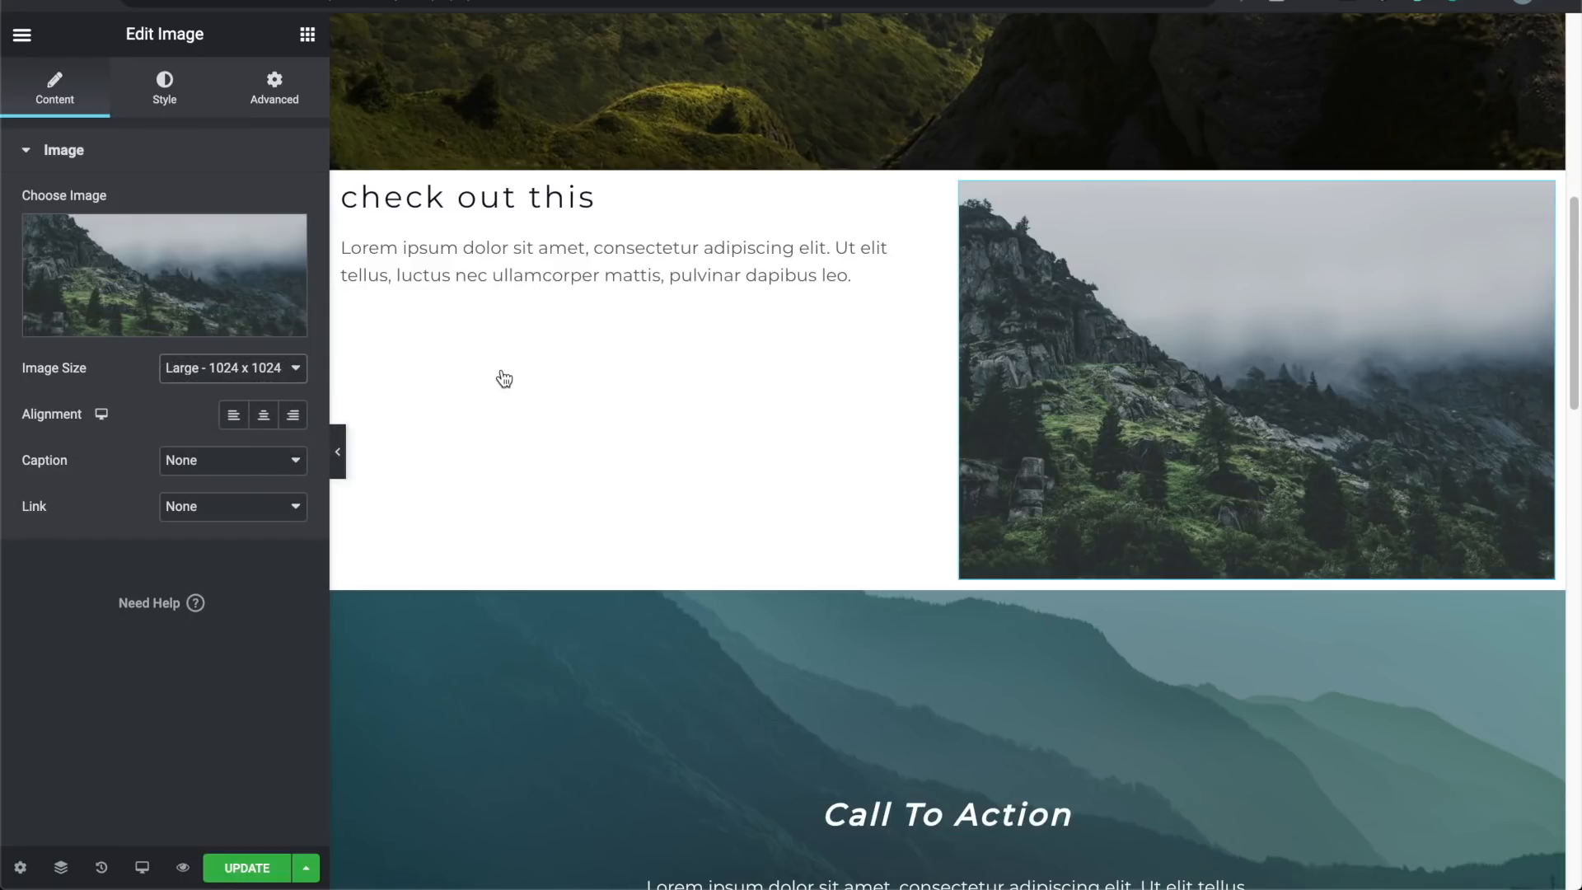
click(263, 417)
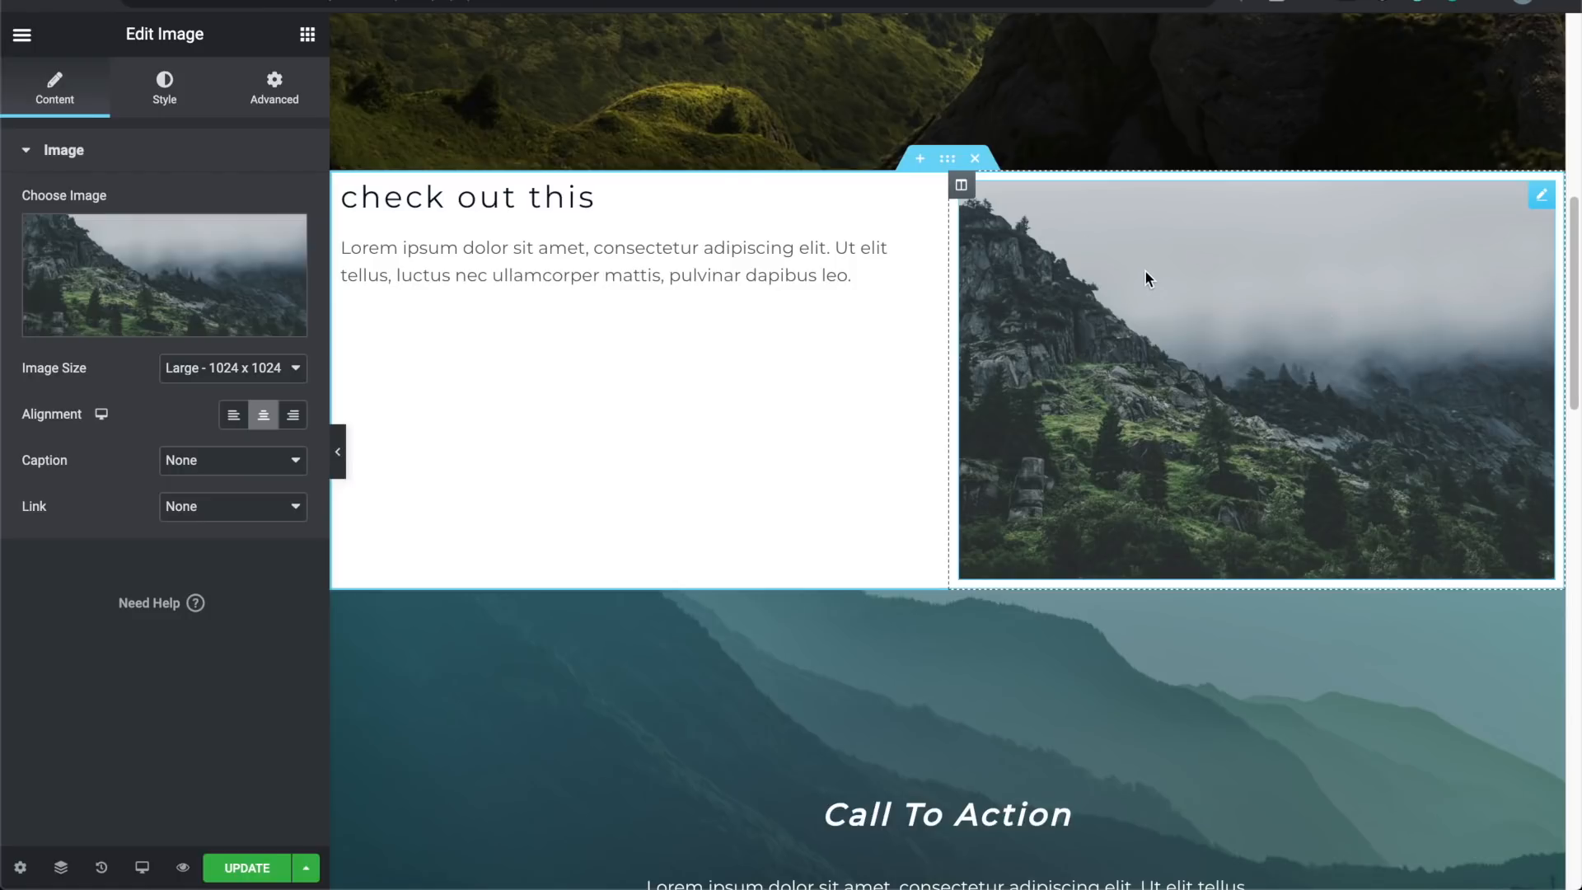
click(225, 508)
click(150, 495)
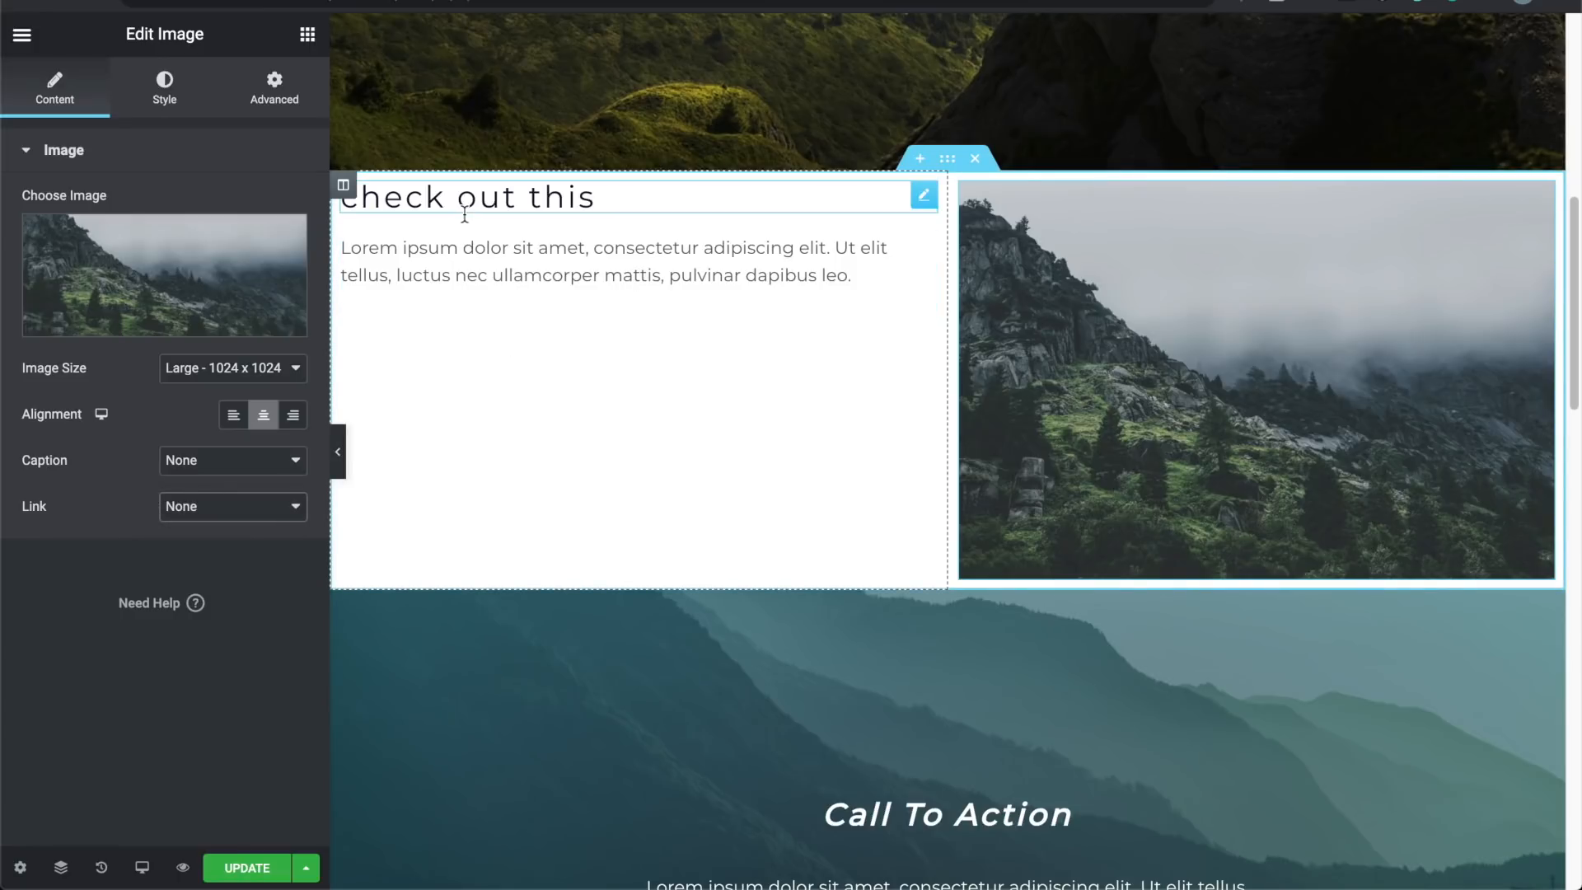
click(22, 36)
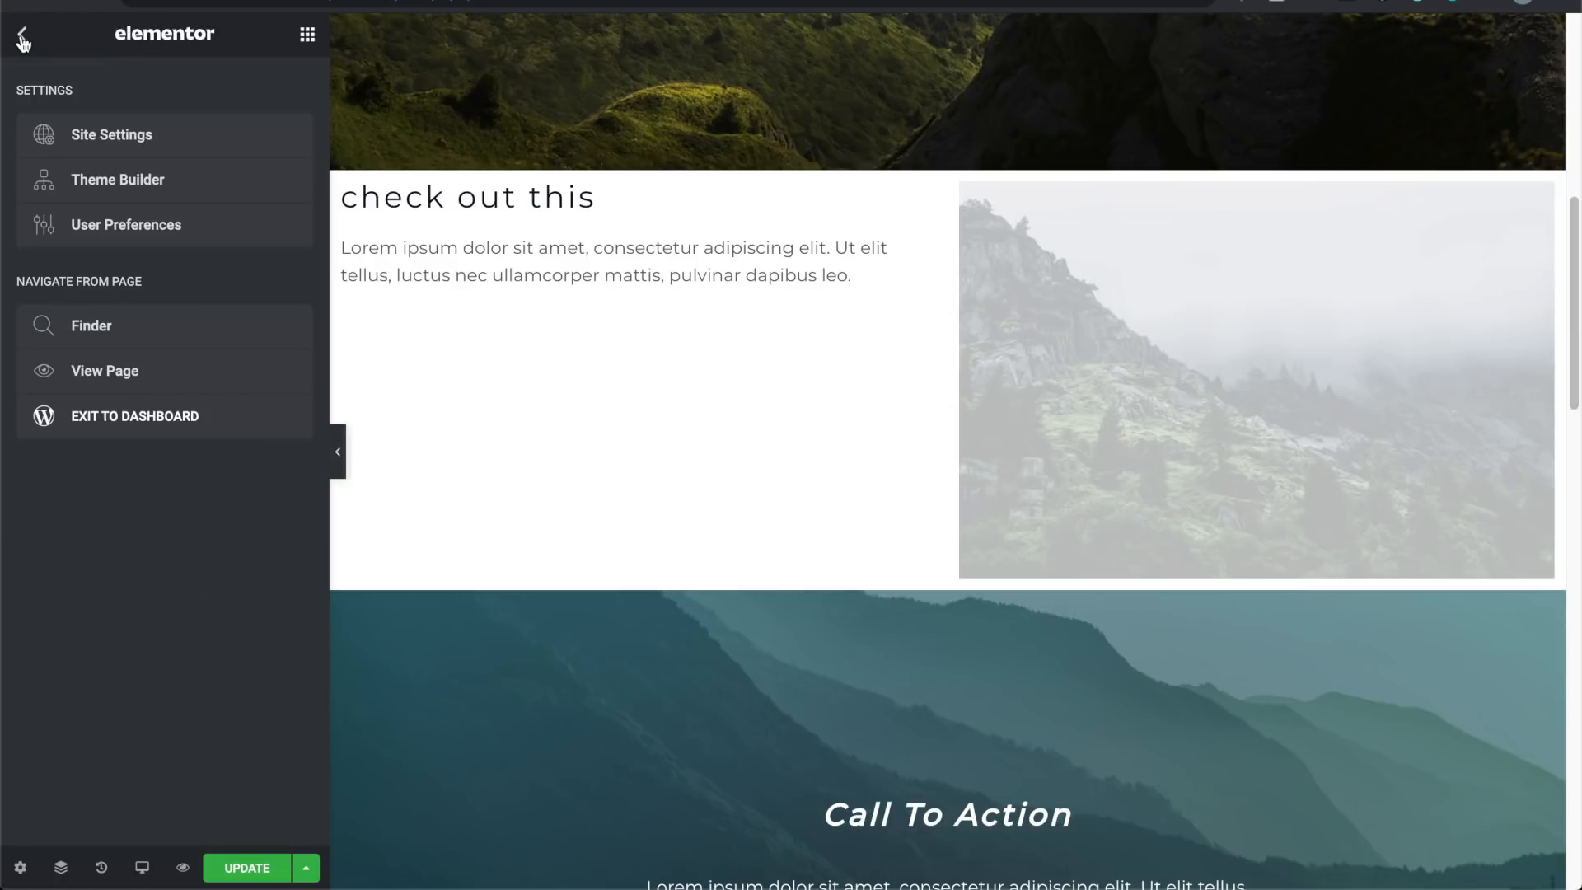
Step: Drag a Button widget below the Lorem ipsum paragraph and change its label to 'Learn More'
click(23, 39)
drag(219, 451, 508, 308)
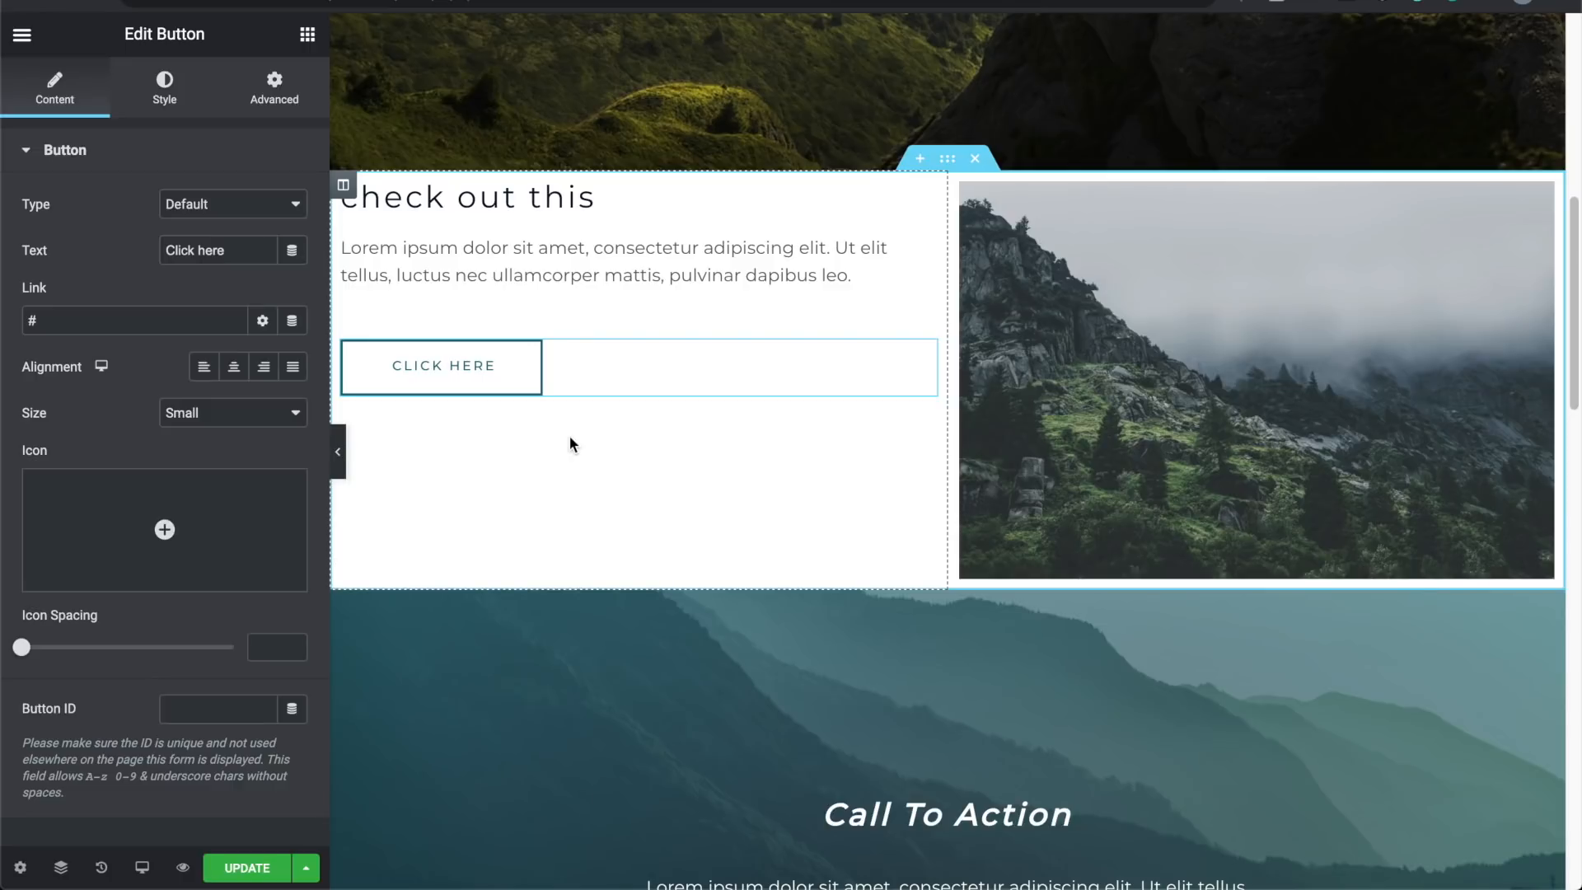
click(234, 255)
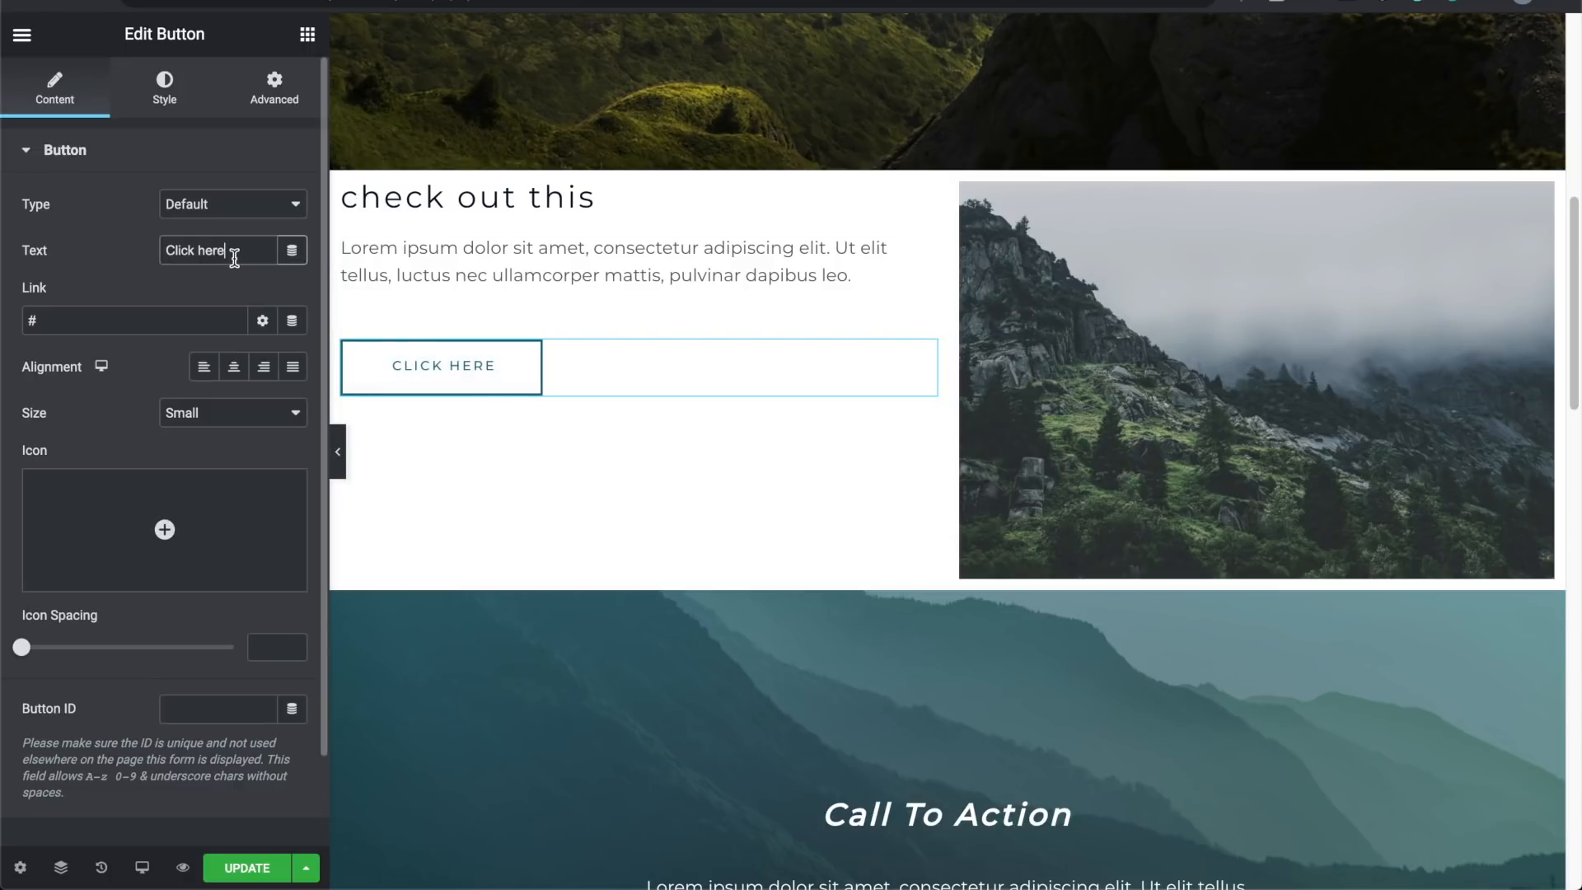
key(ctrl+shift+Left)
key(ctrl+shift+Left)
text(Lear)
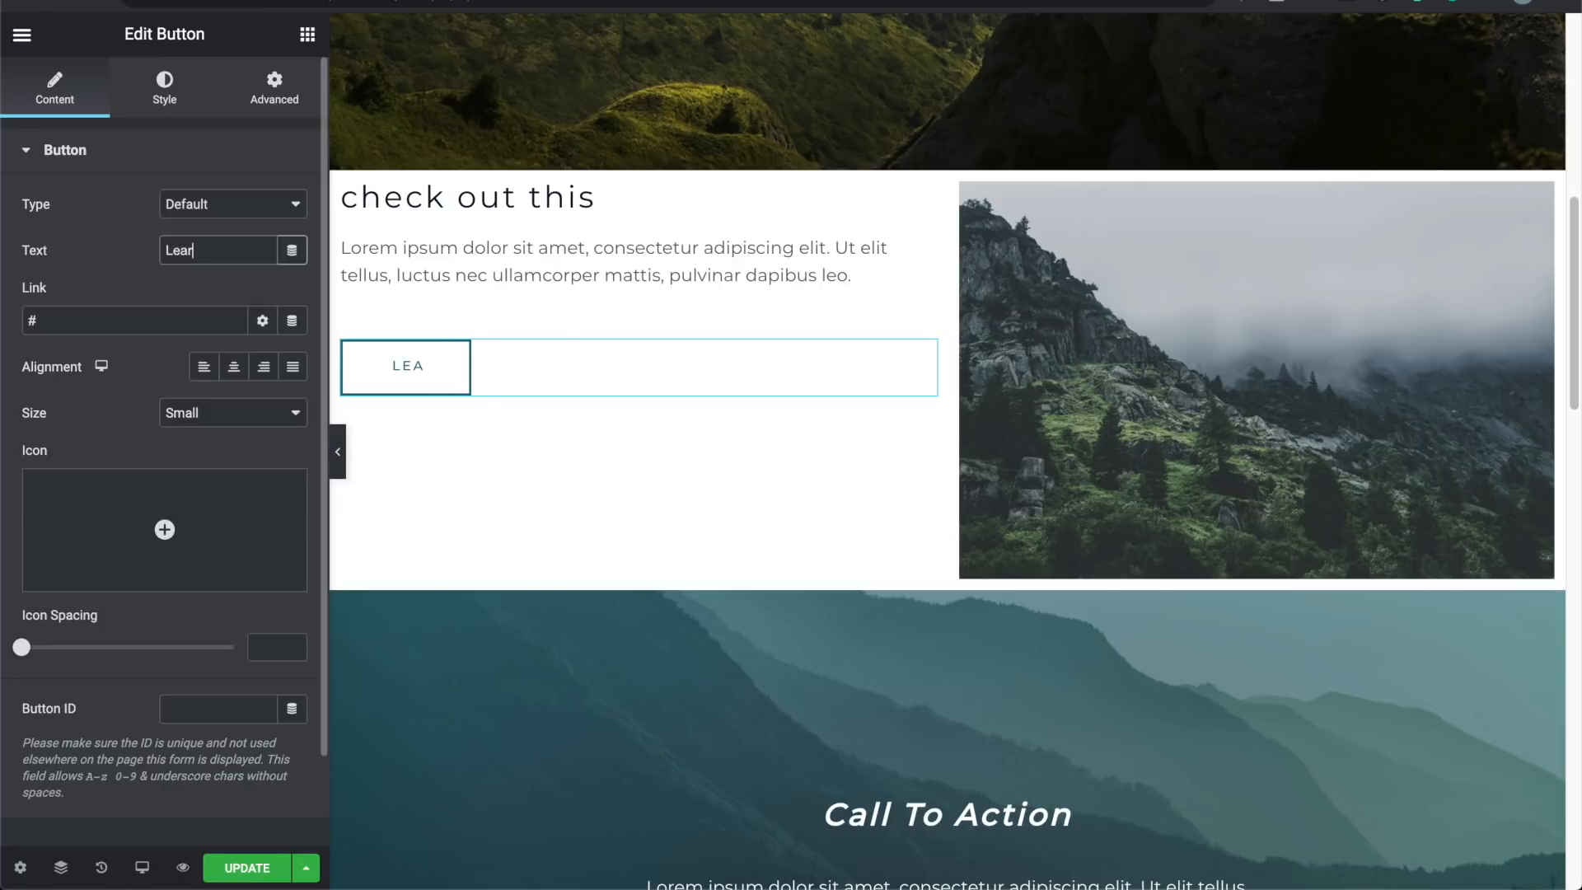
text(n More)
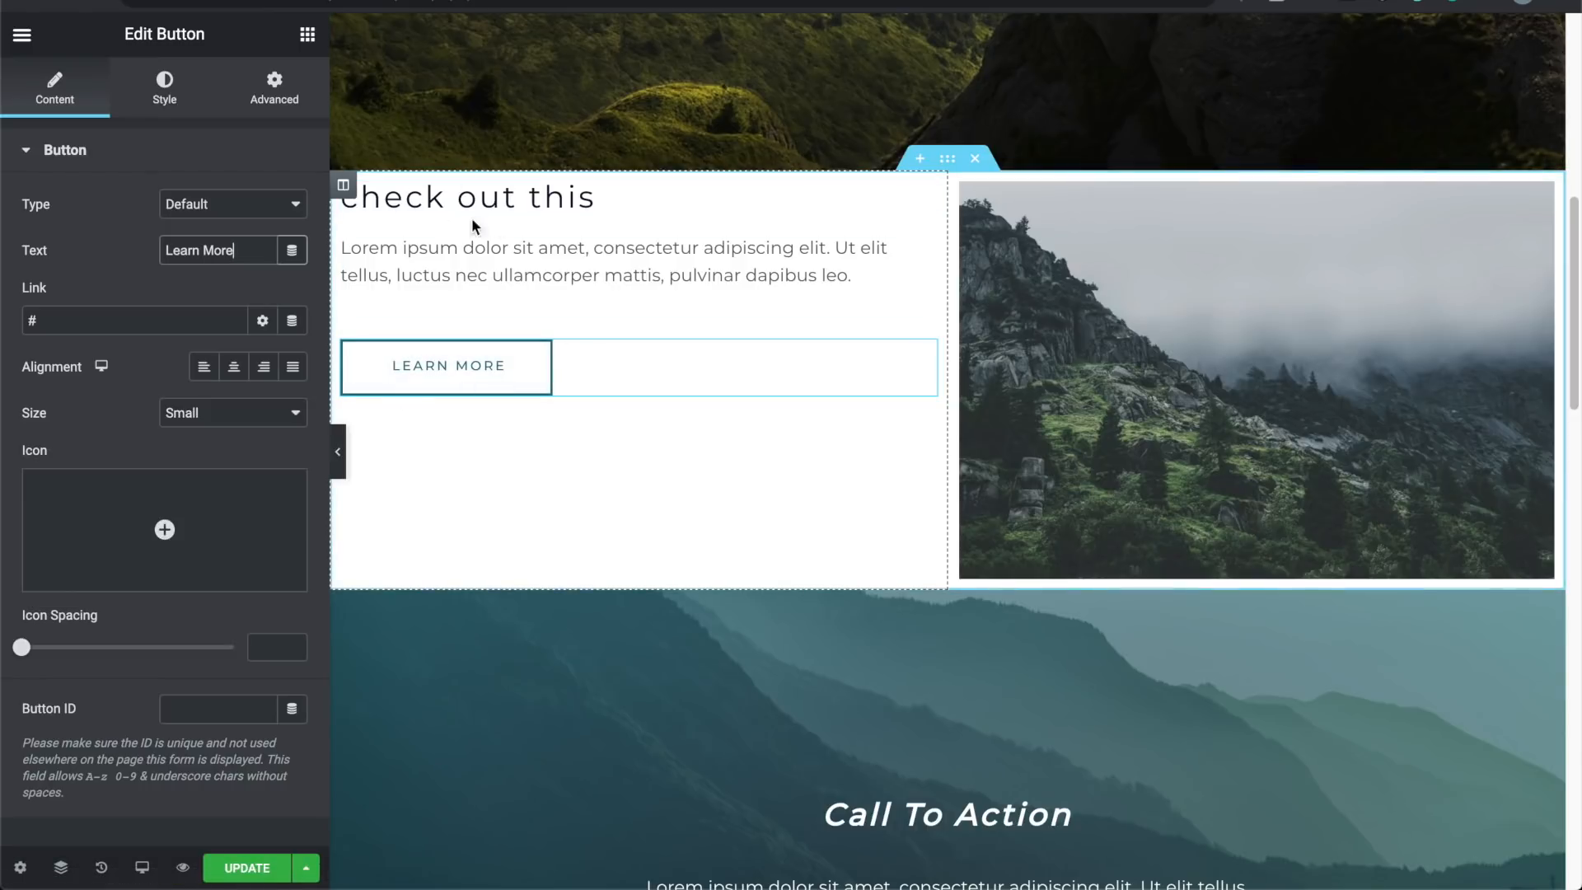
click(532, 206)
Step: Vertically center the left column's content
click(342, 187)
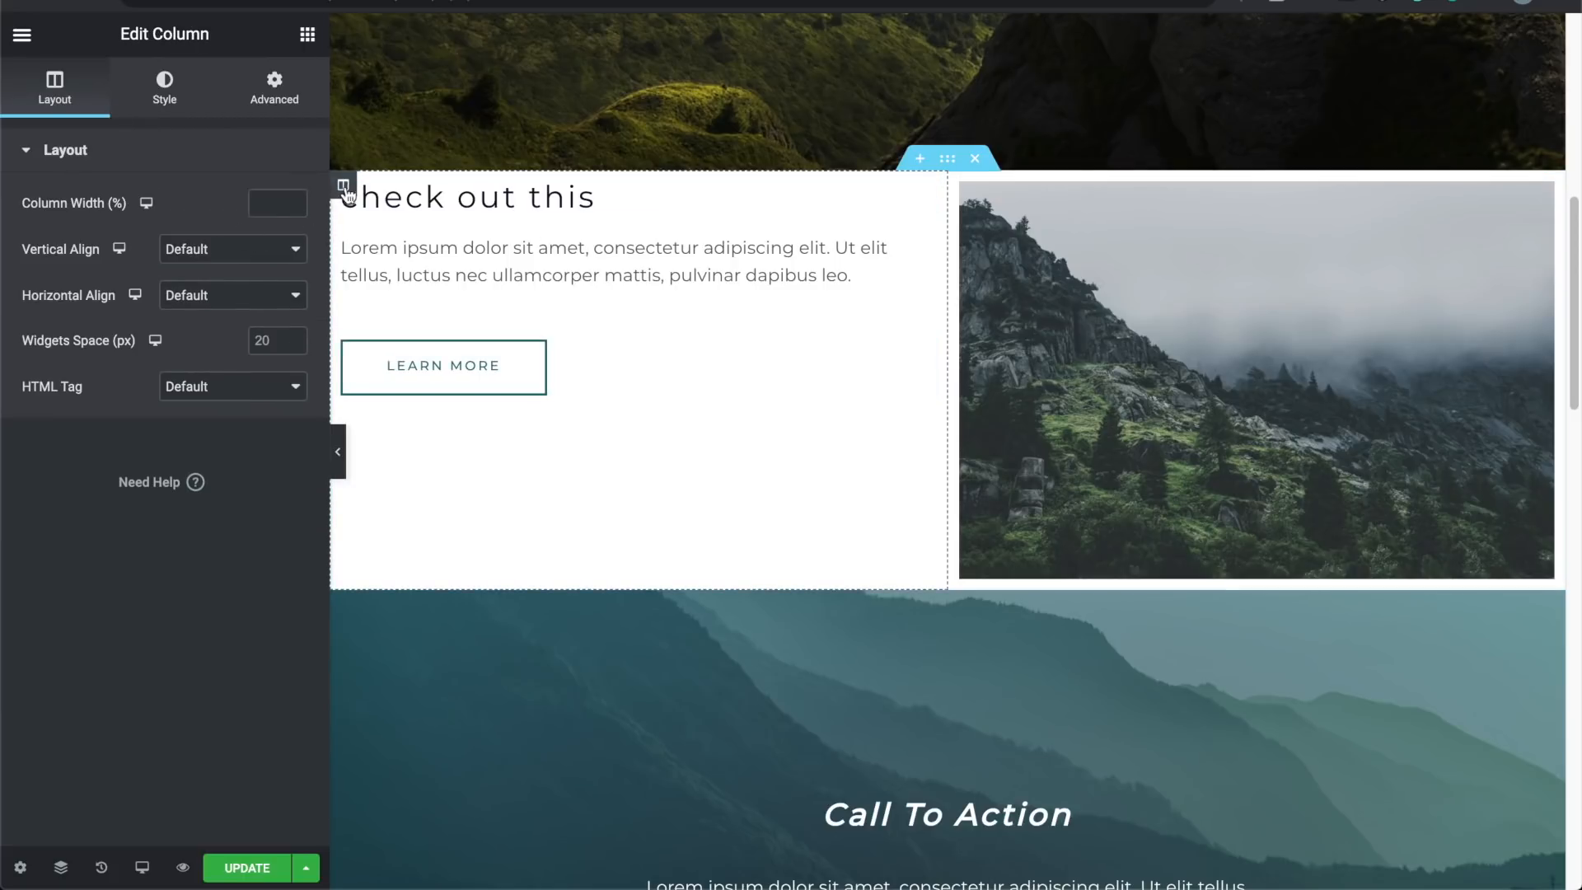
click(216, 255)
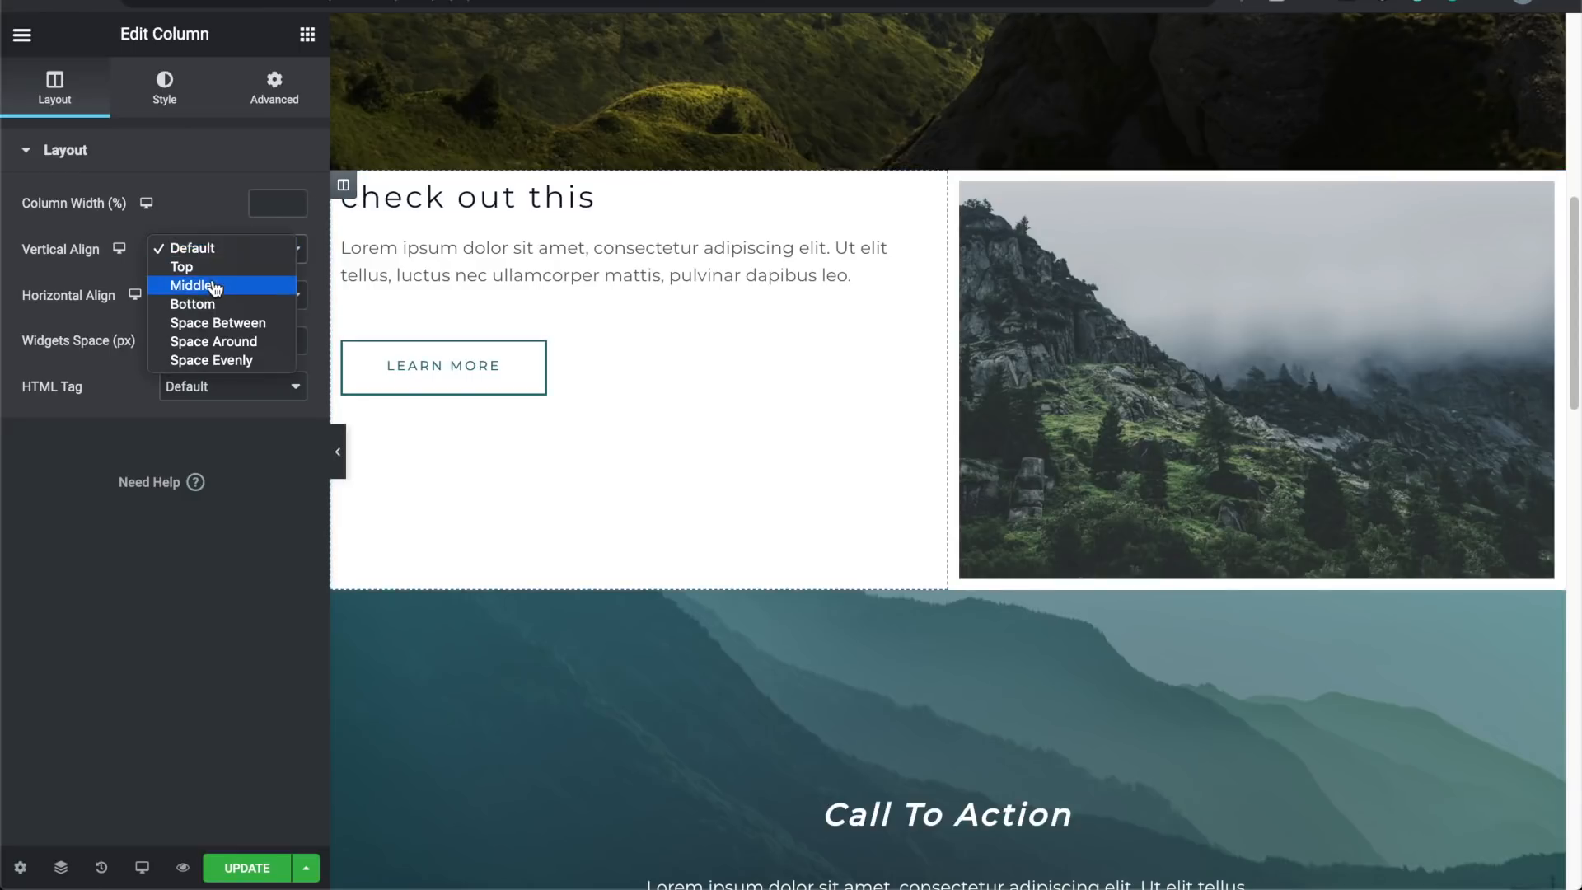
click(213, 288)
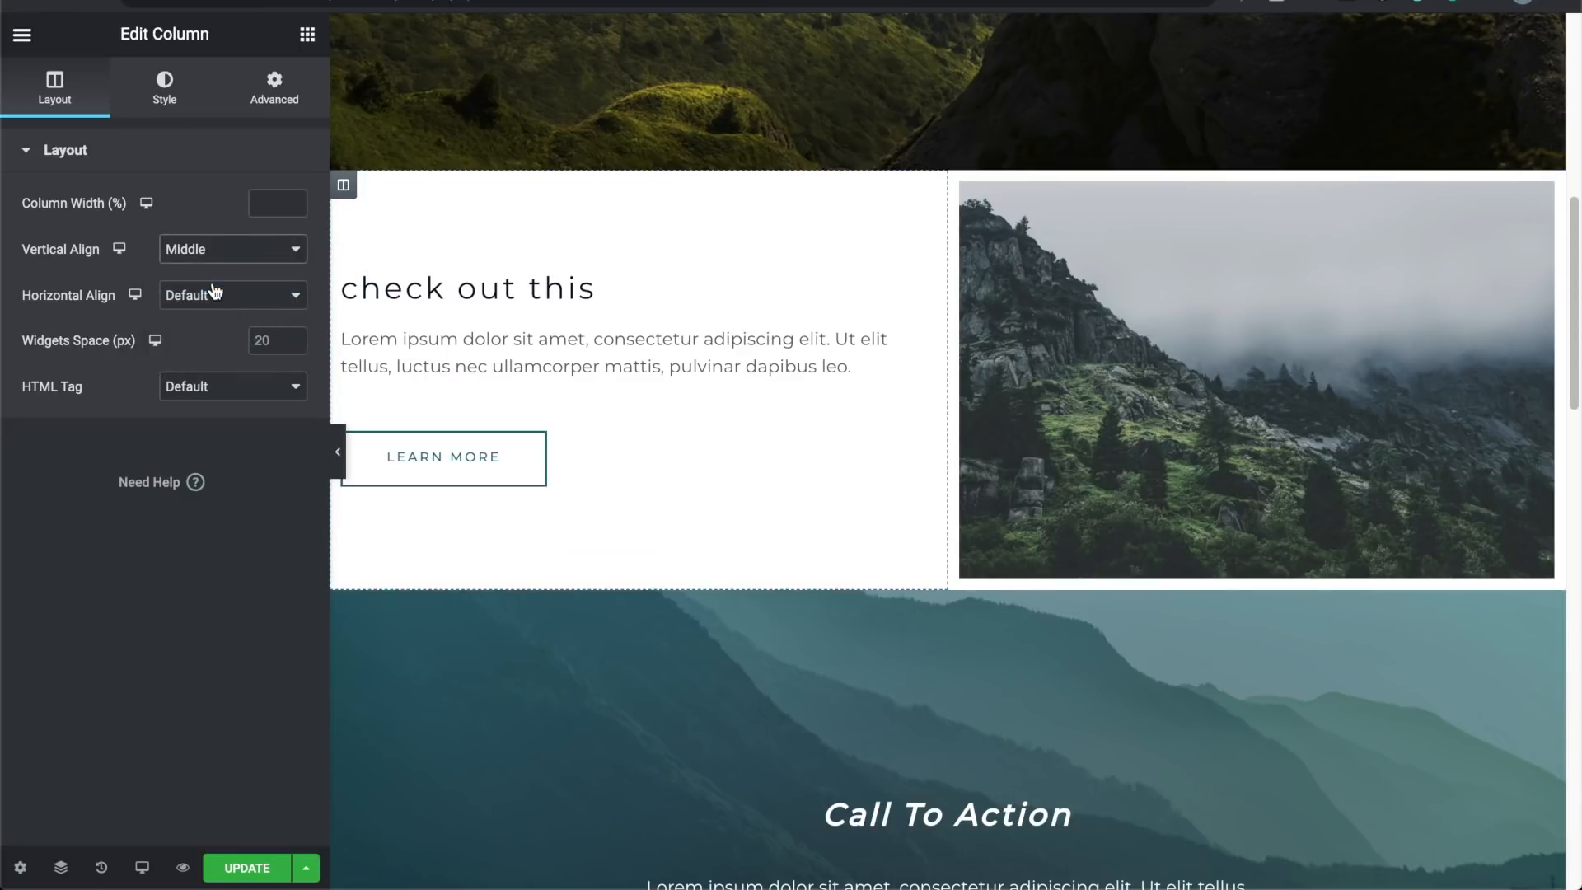
Step: Set the heading's Typography Transform to Normal so it reads 'Check out this'
click(409, 288)
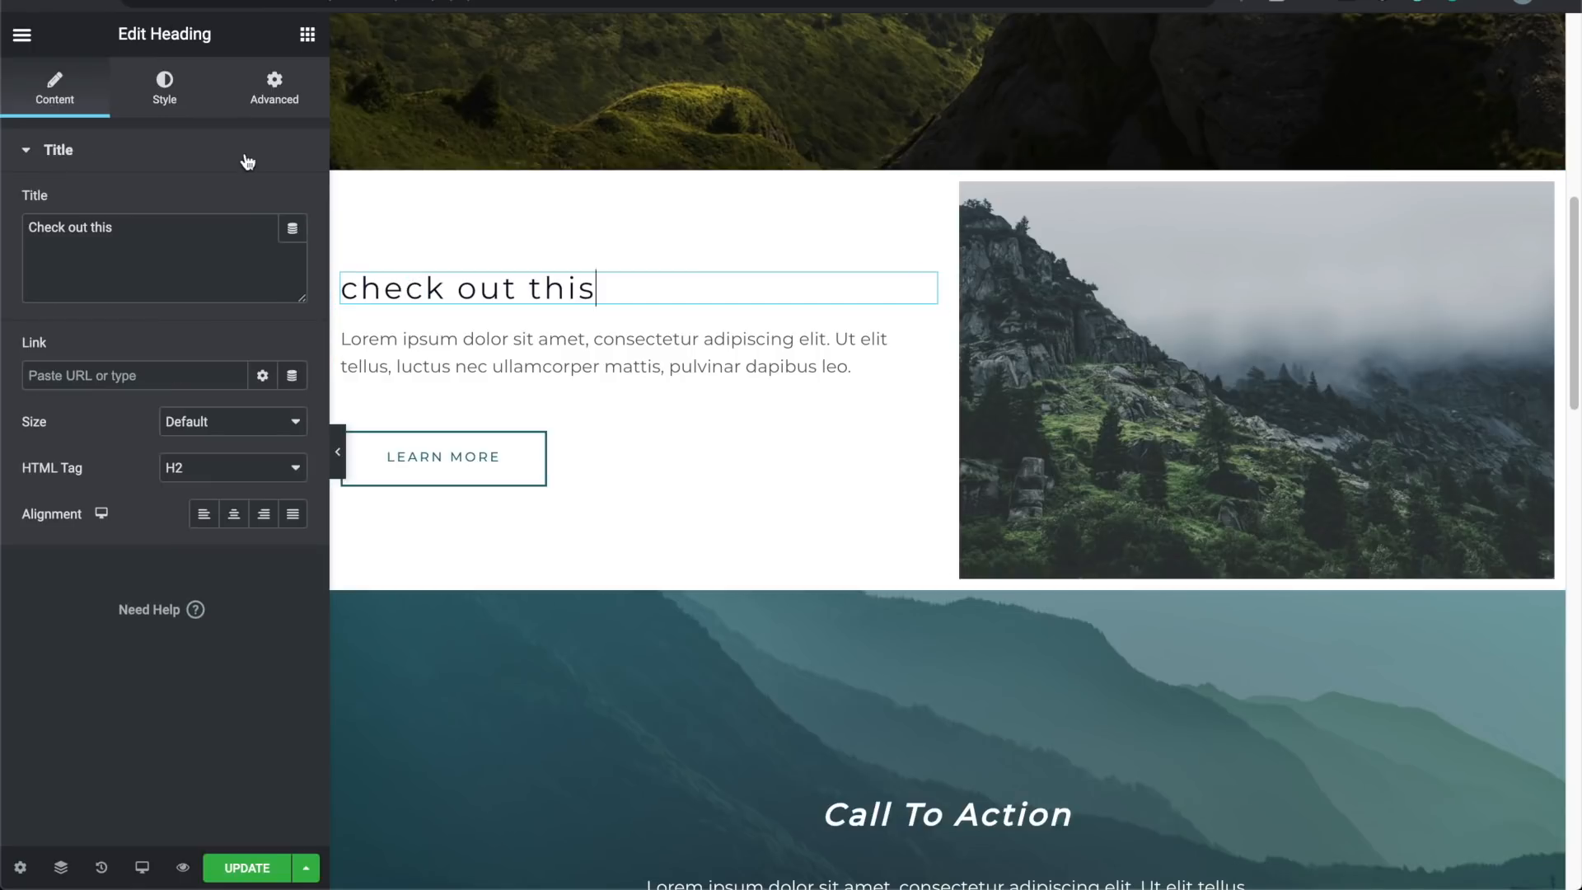
click(165, 89)
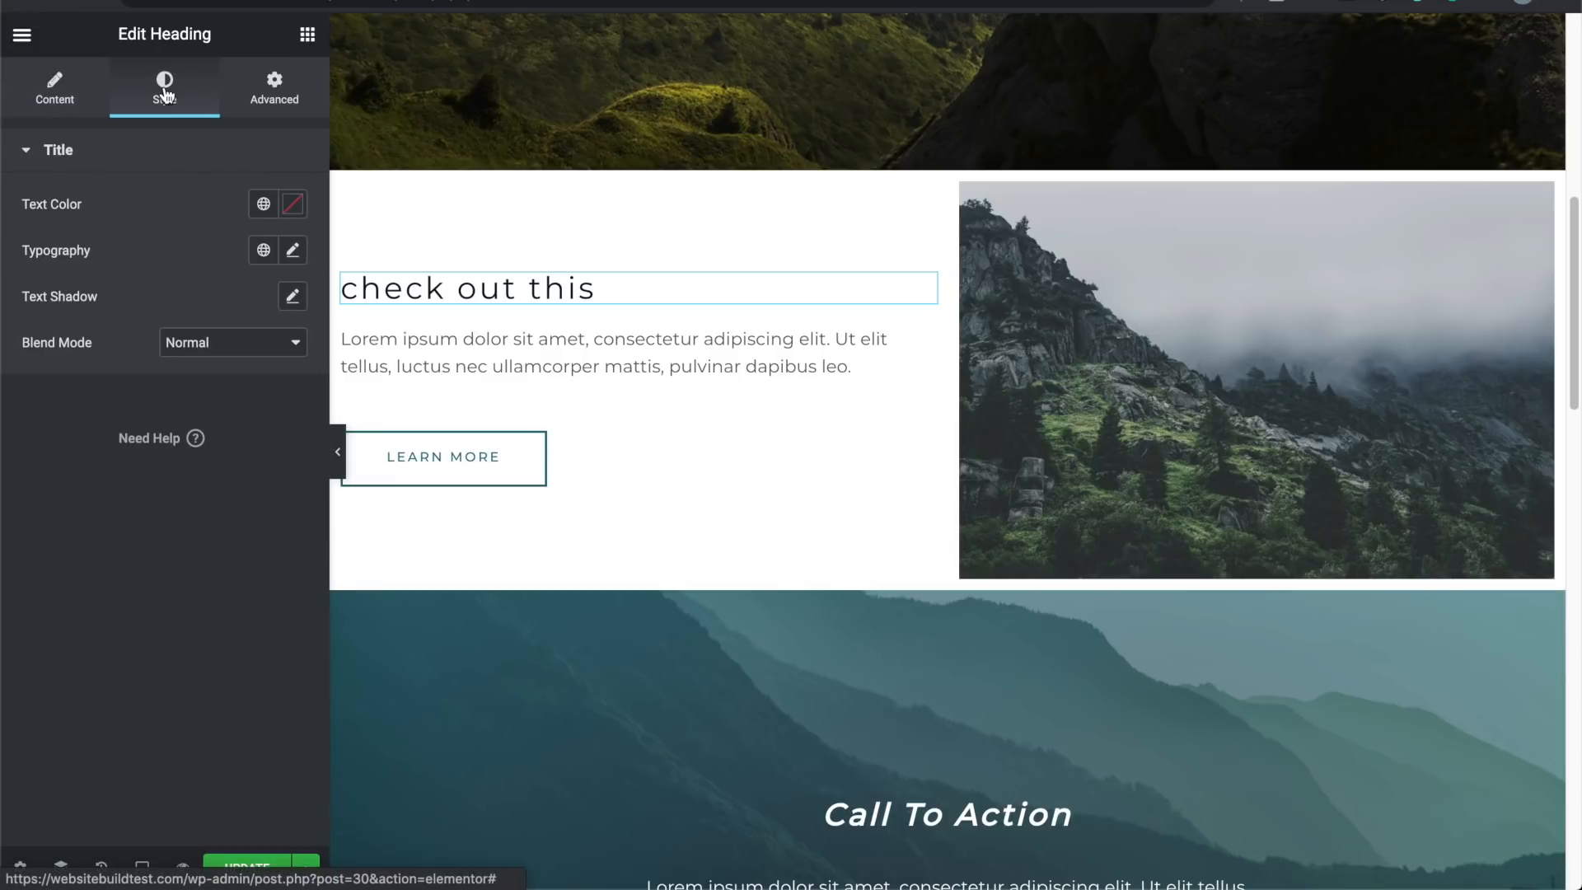
click(294, 252)
click(200, 527)
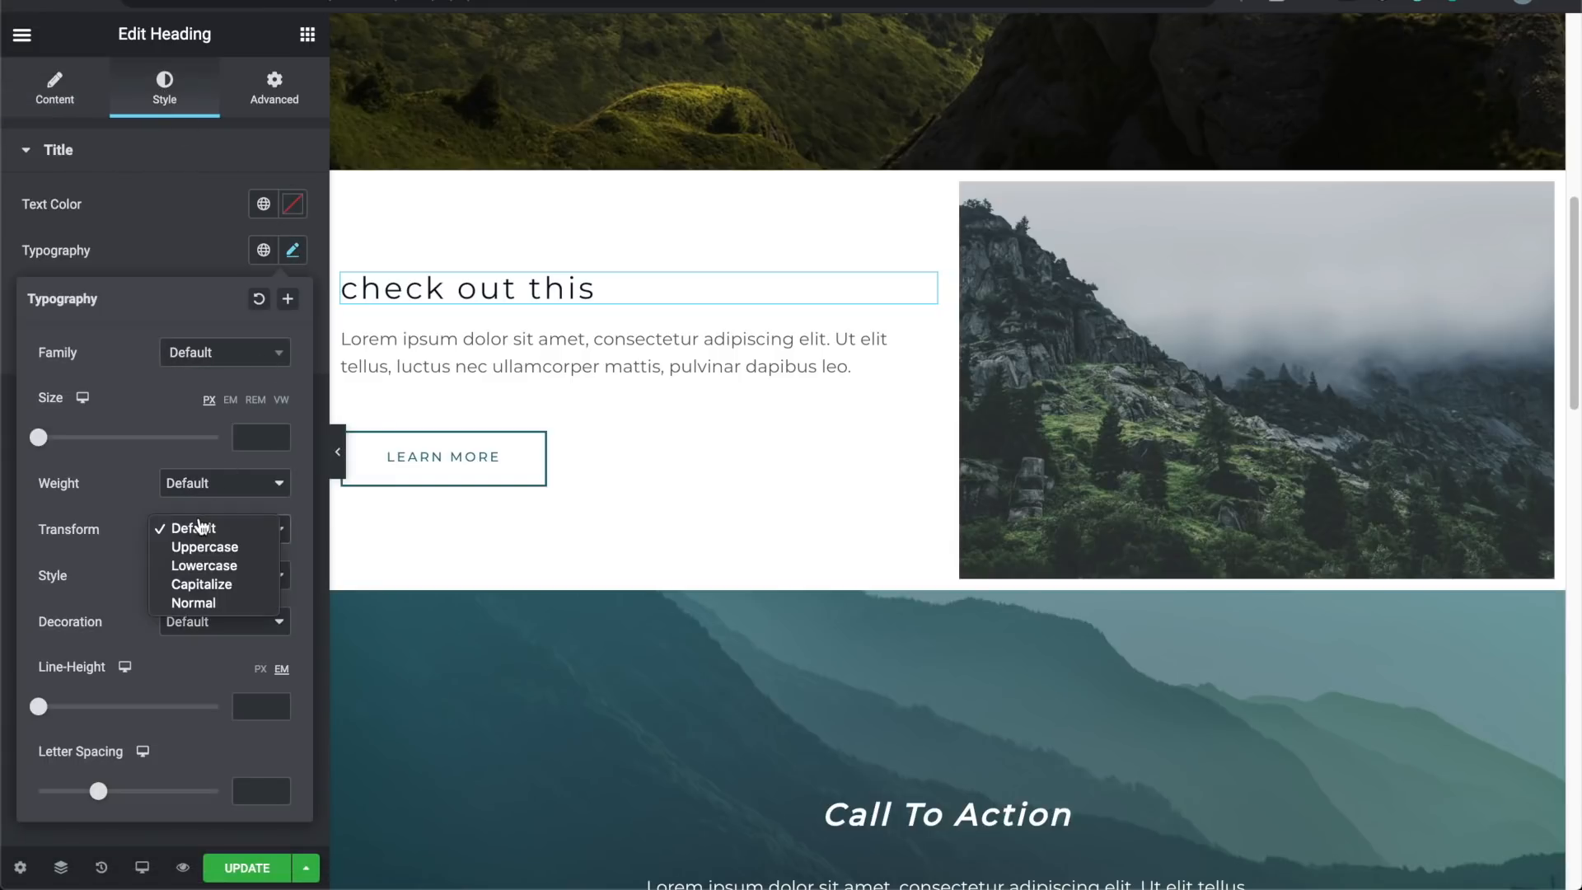
click(218, 602)
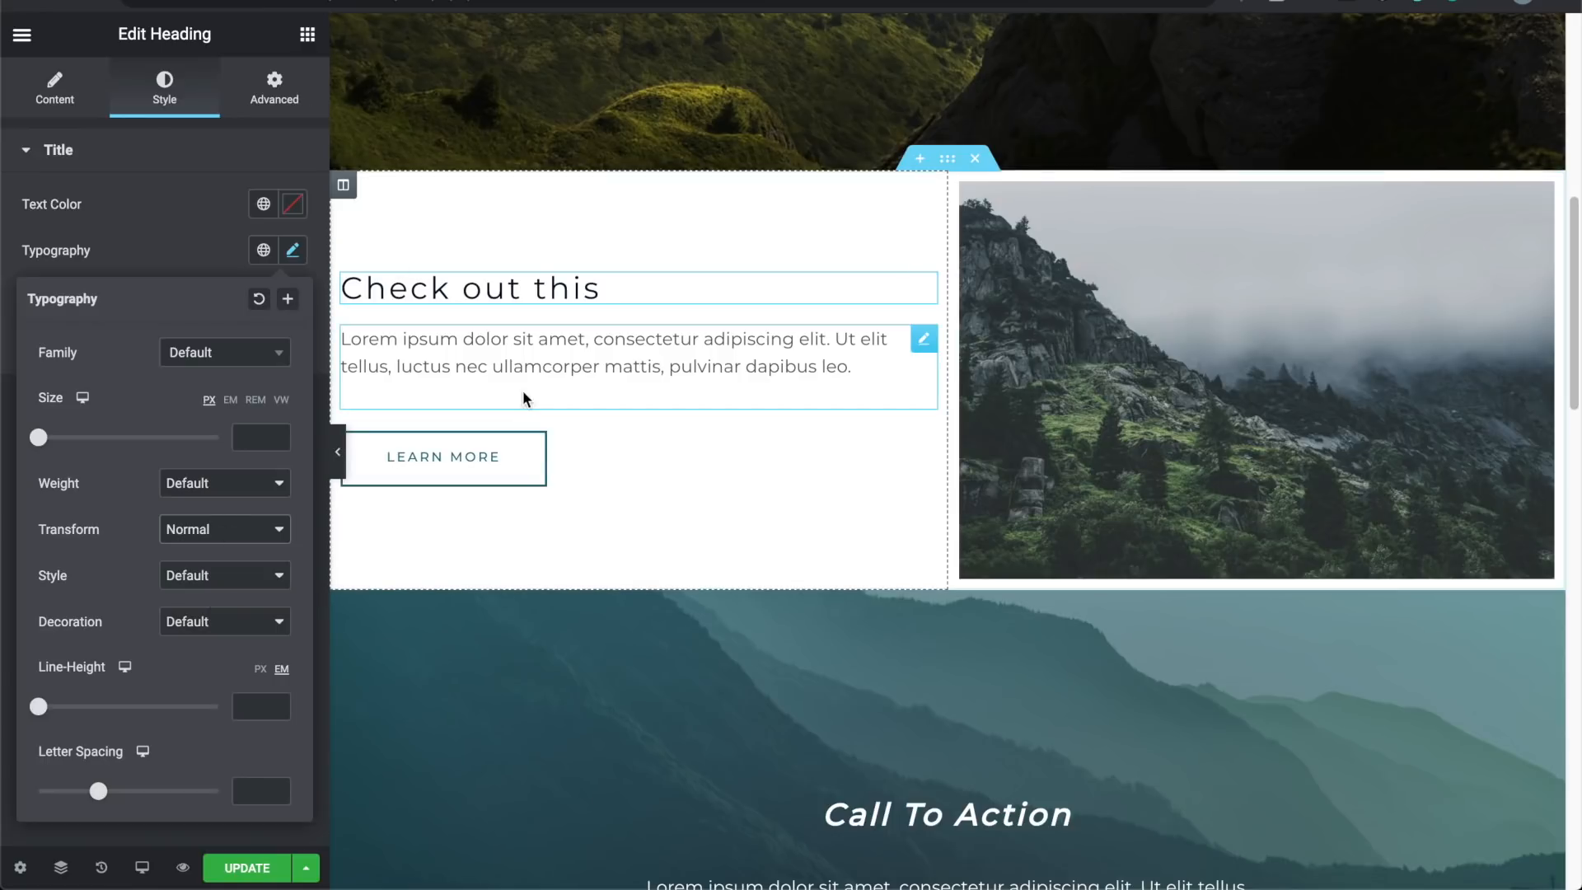
click(661, 532)
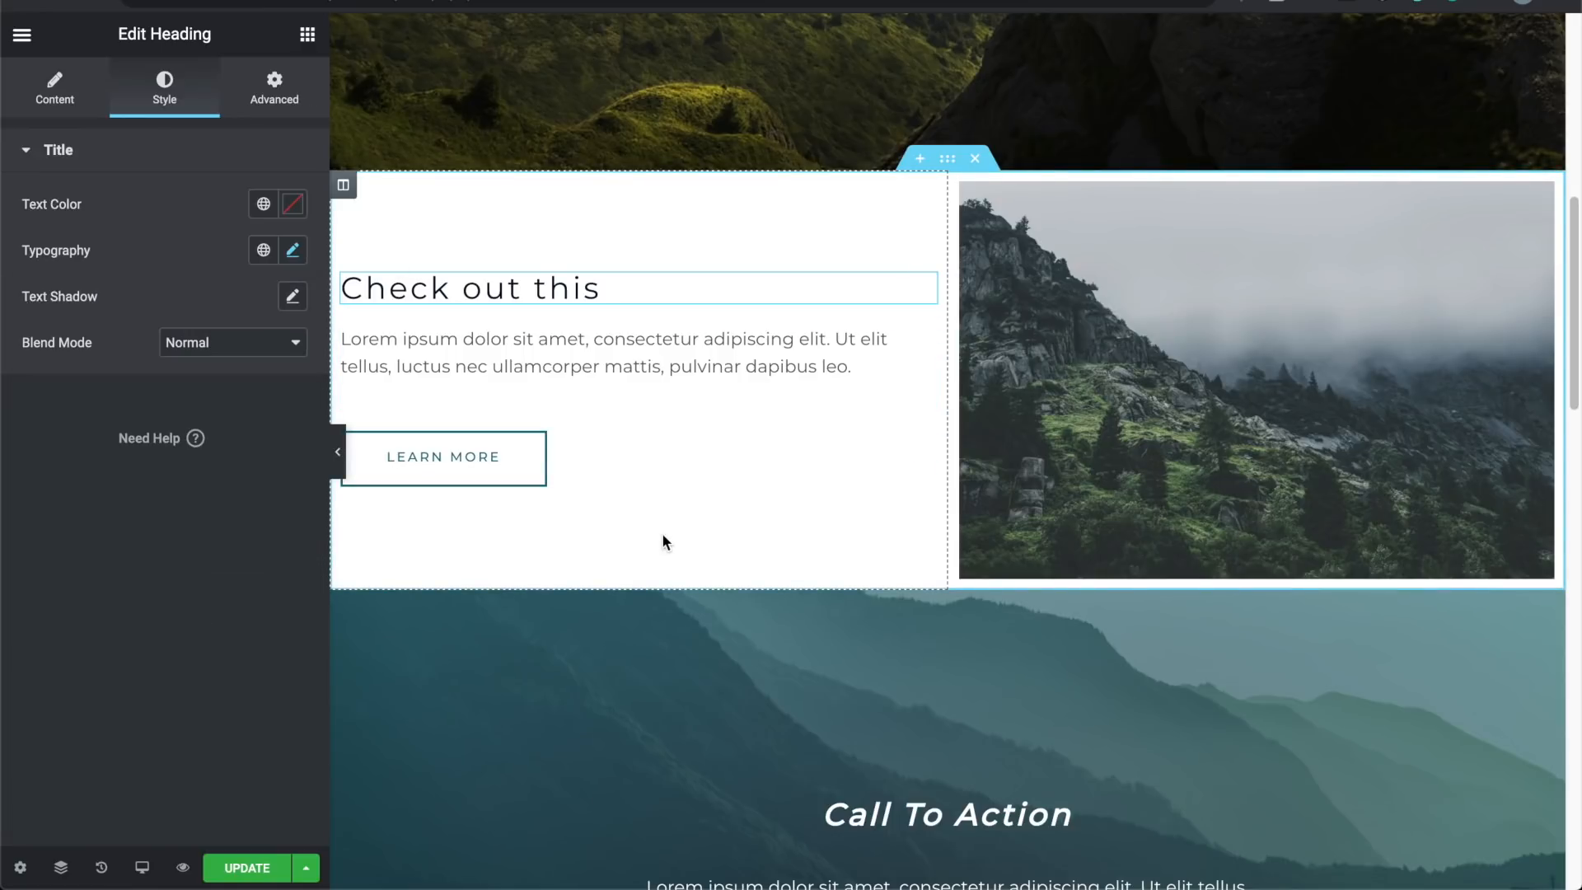
Step: Preview the page without the panel, then select the whole two-column section
click(337, 461)
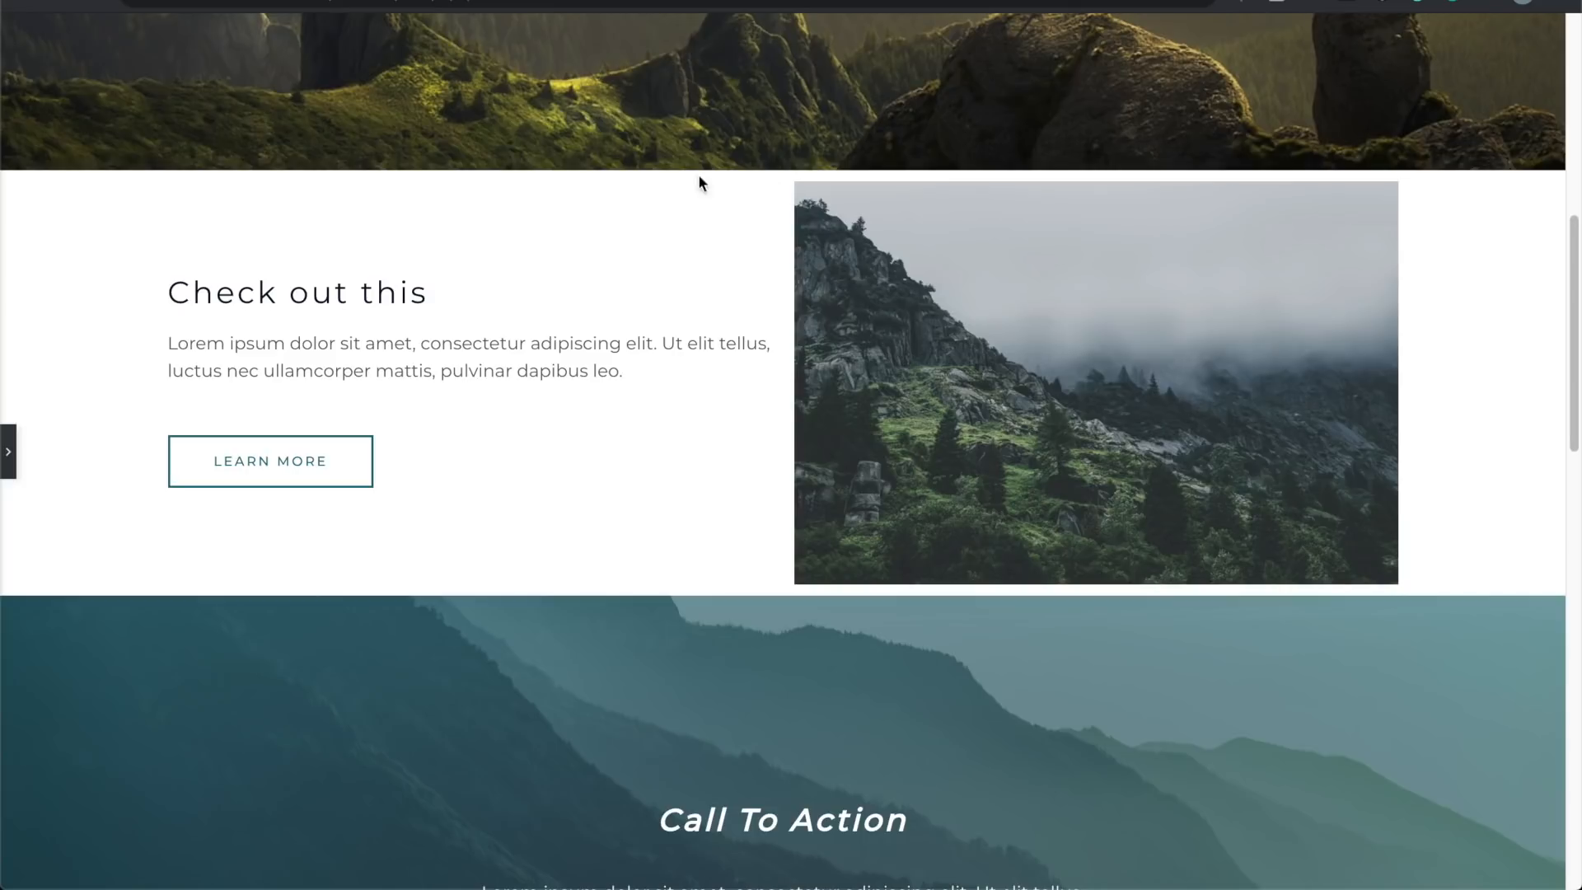
click(13, 450)
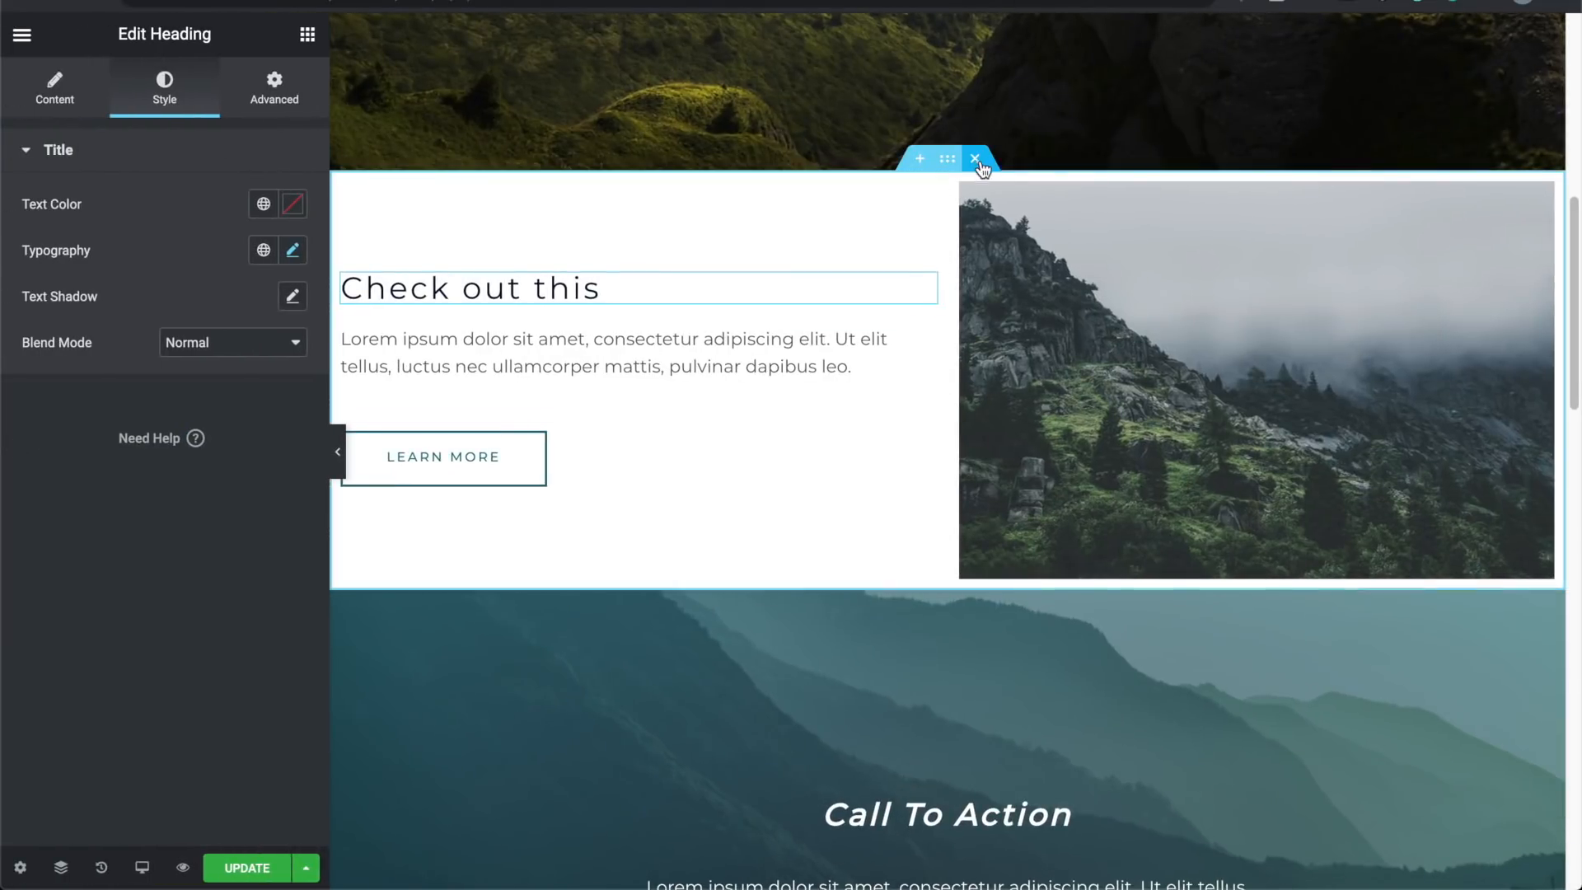
click(948, 160)
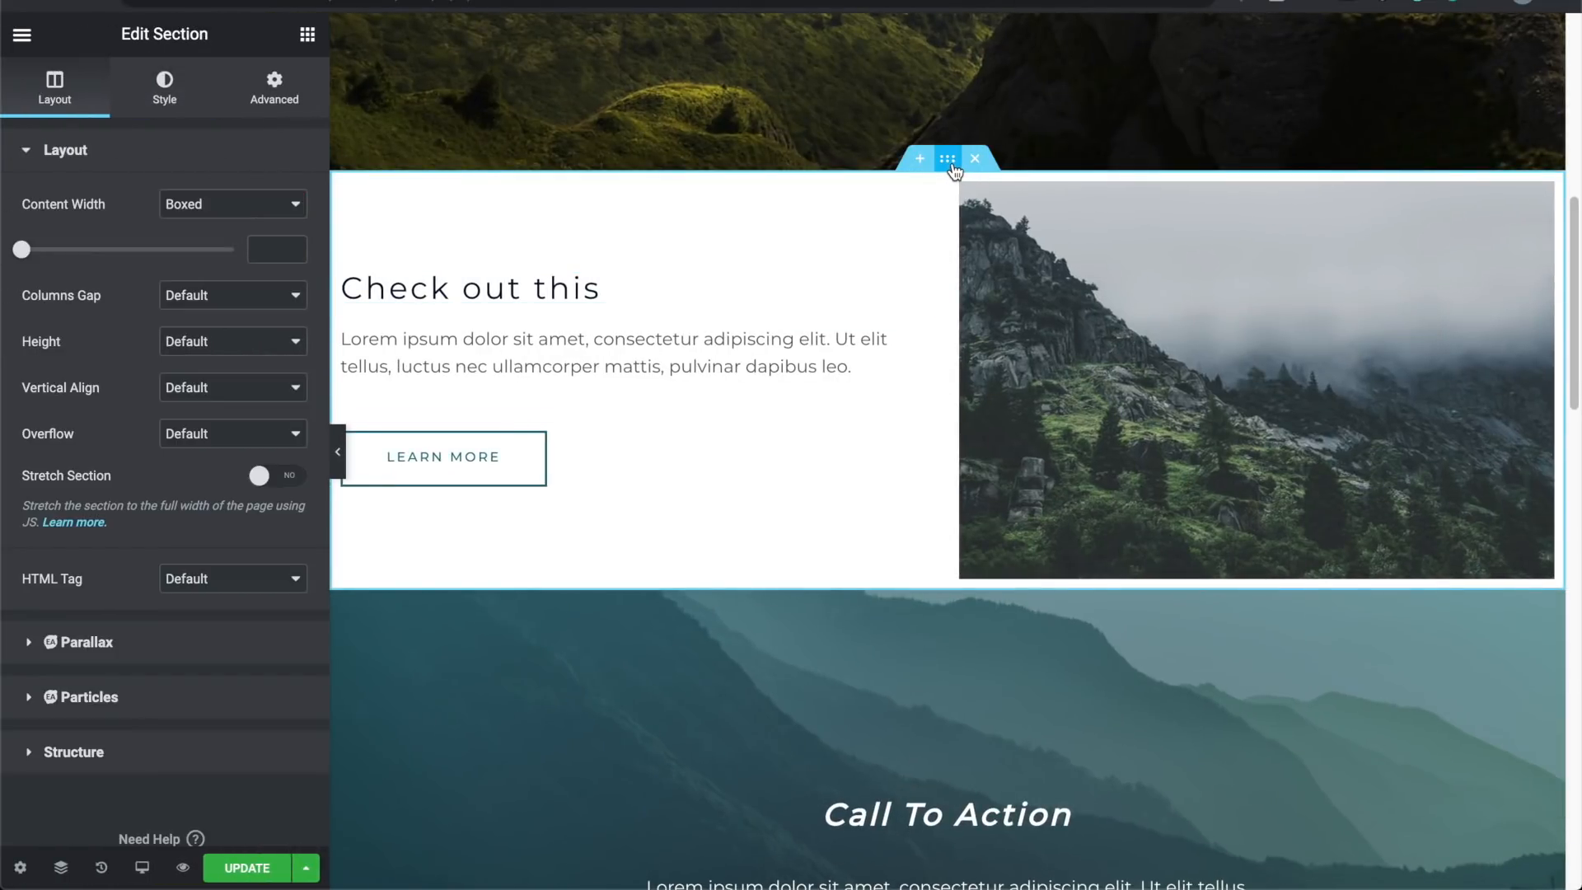
Step: Unlink the section's Padding and set Top and Bottom to 150 px
click(292, 92)
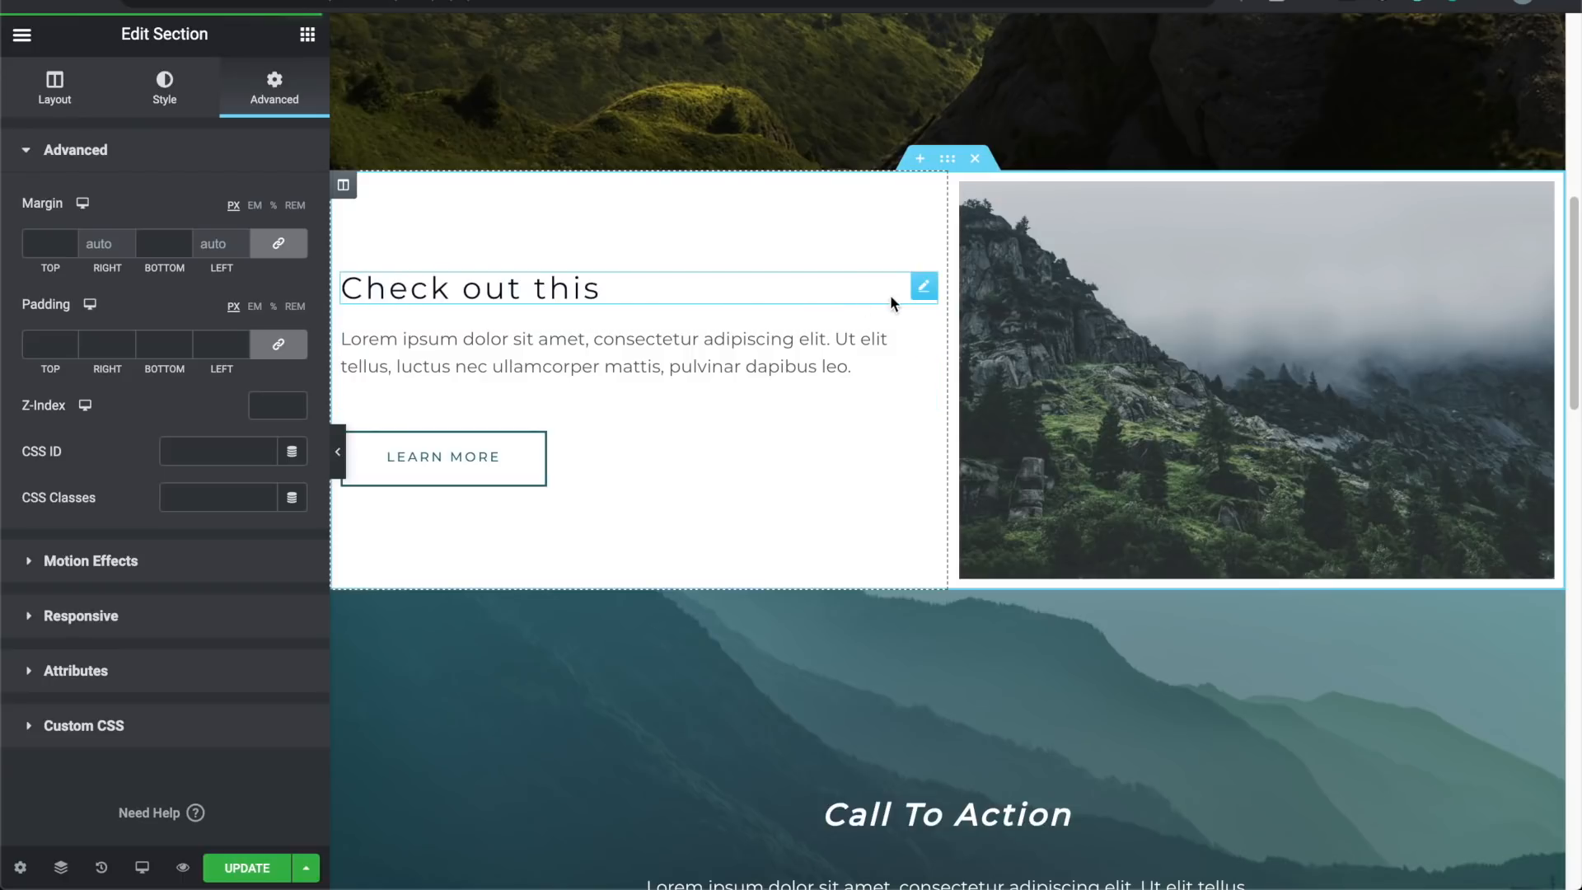
click(281, 345)
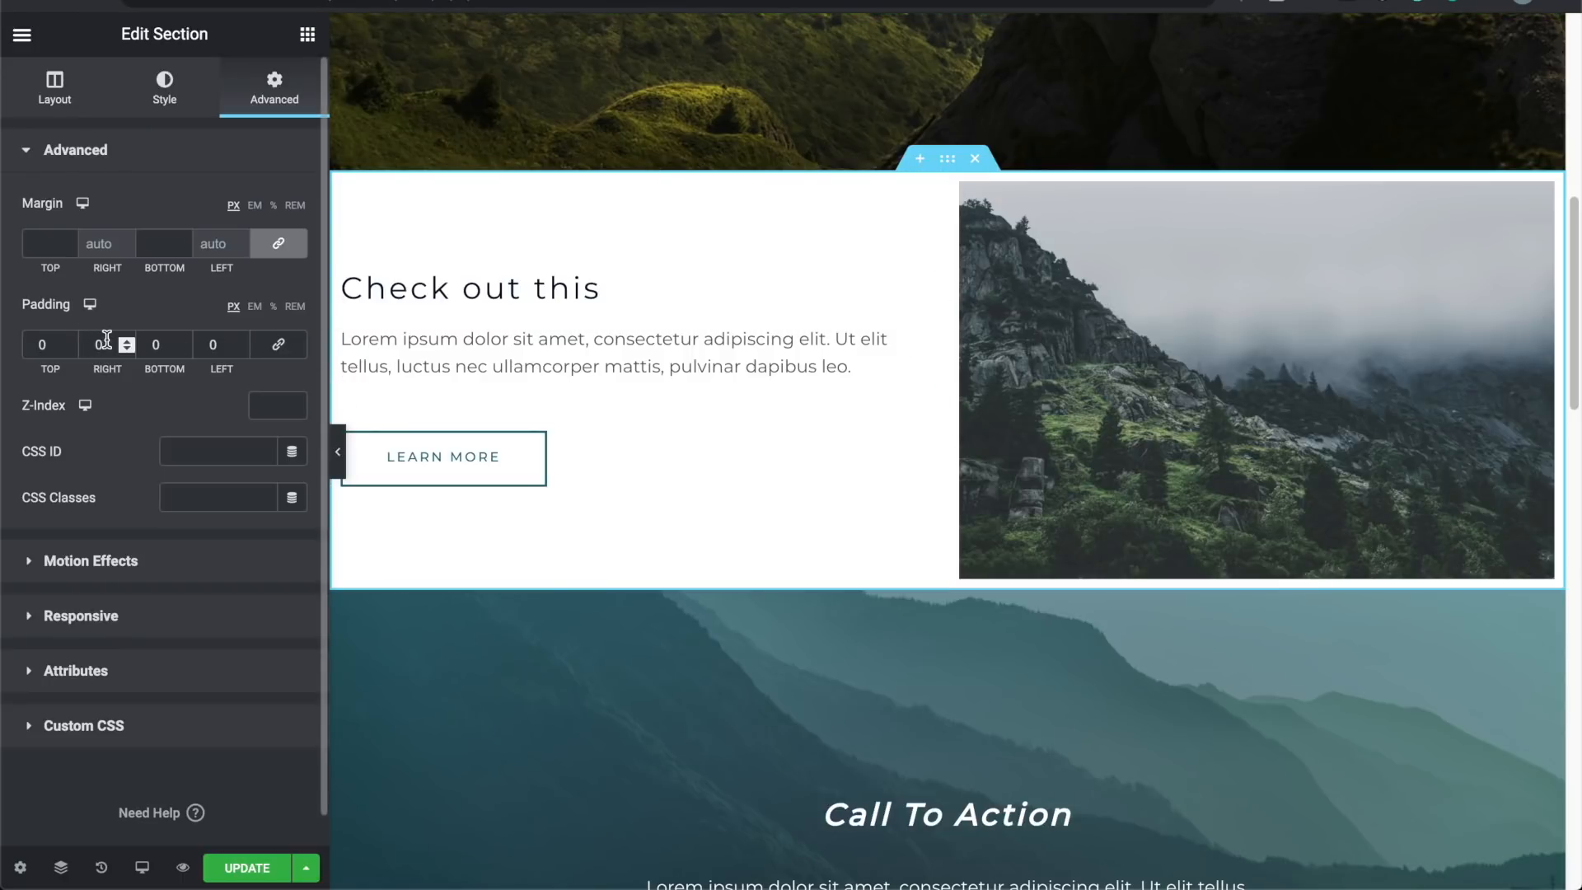
drag(68, 341, 68, 341)
key(BackSpace)
key(BackSpace)
text(0)
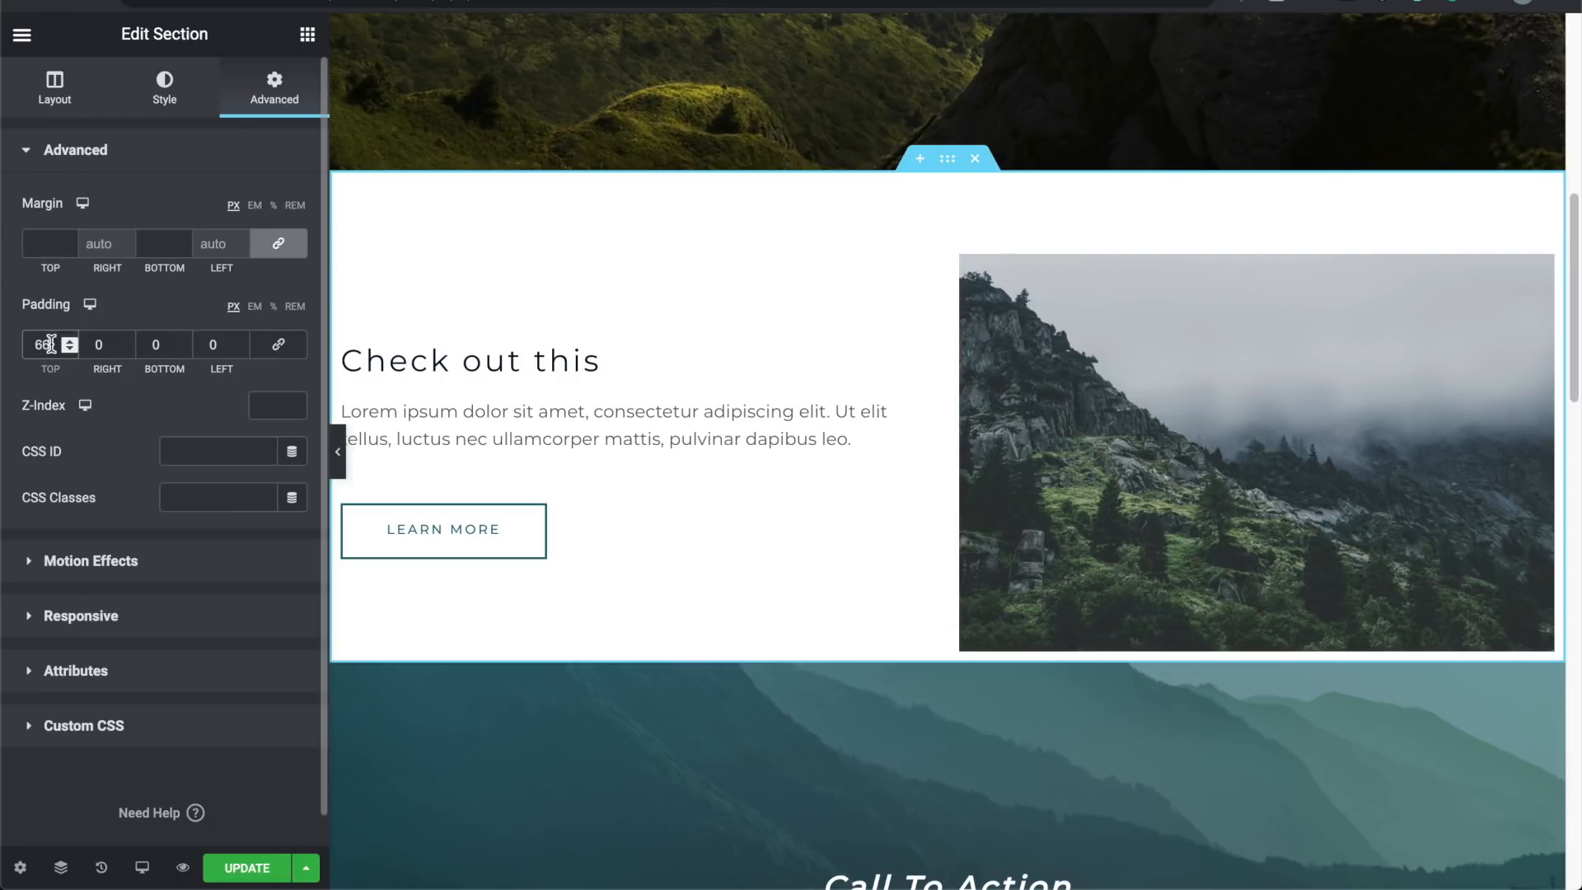
text(150)
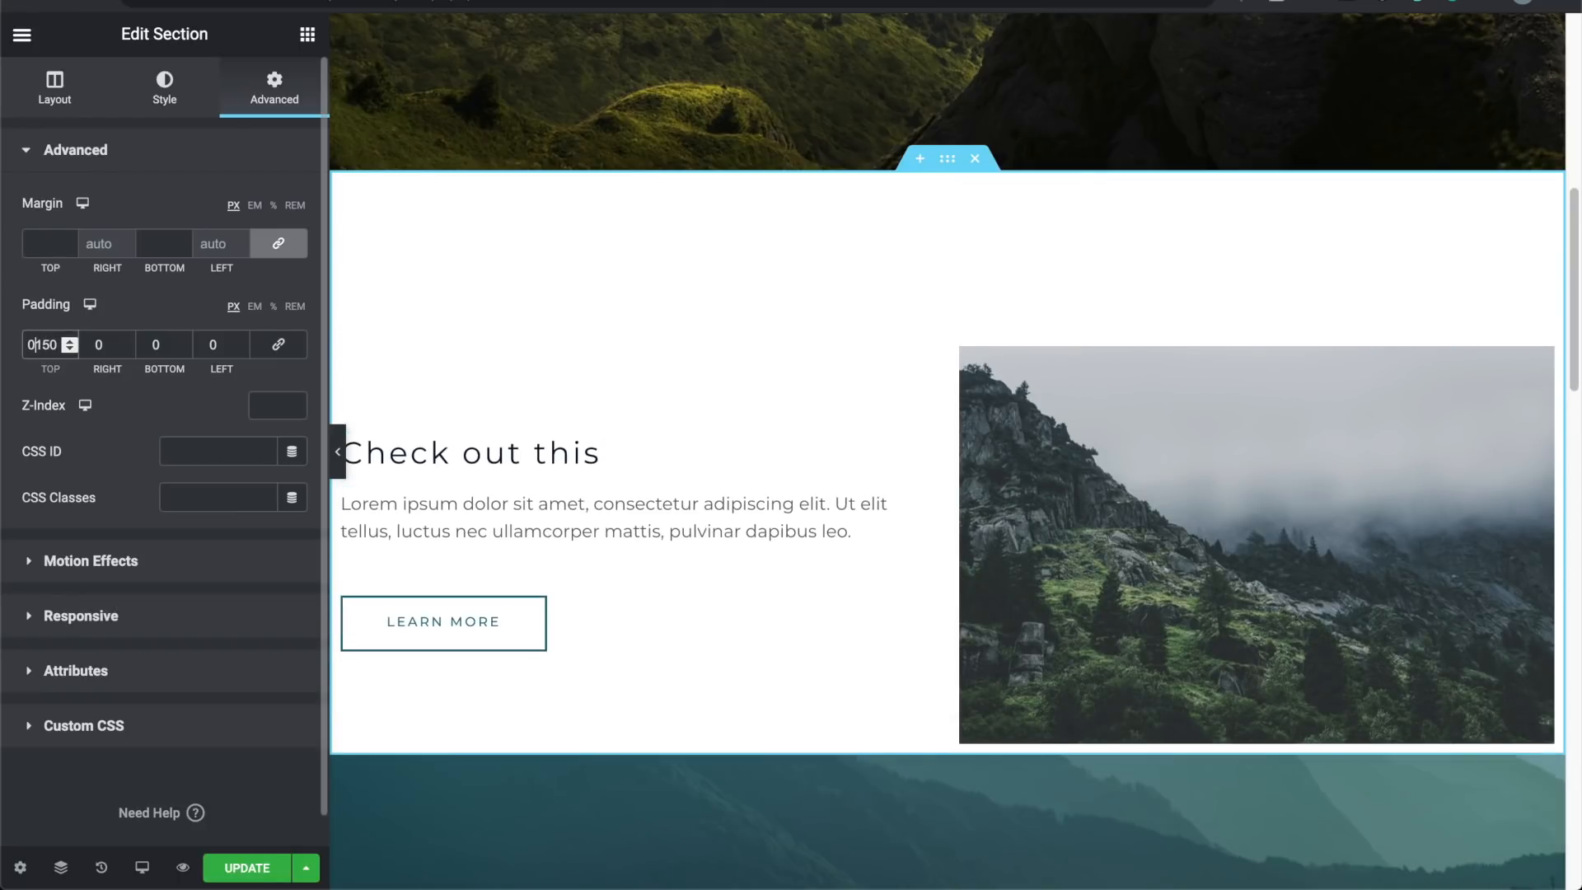
key(BackSpace)
click(151, 346)
text(1)
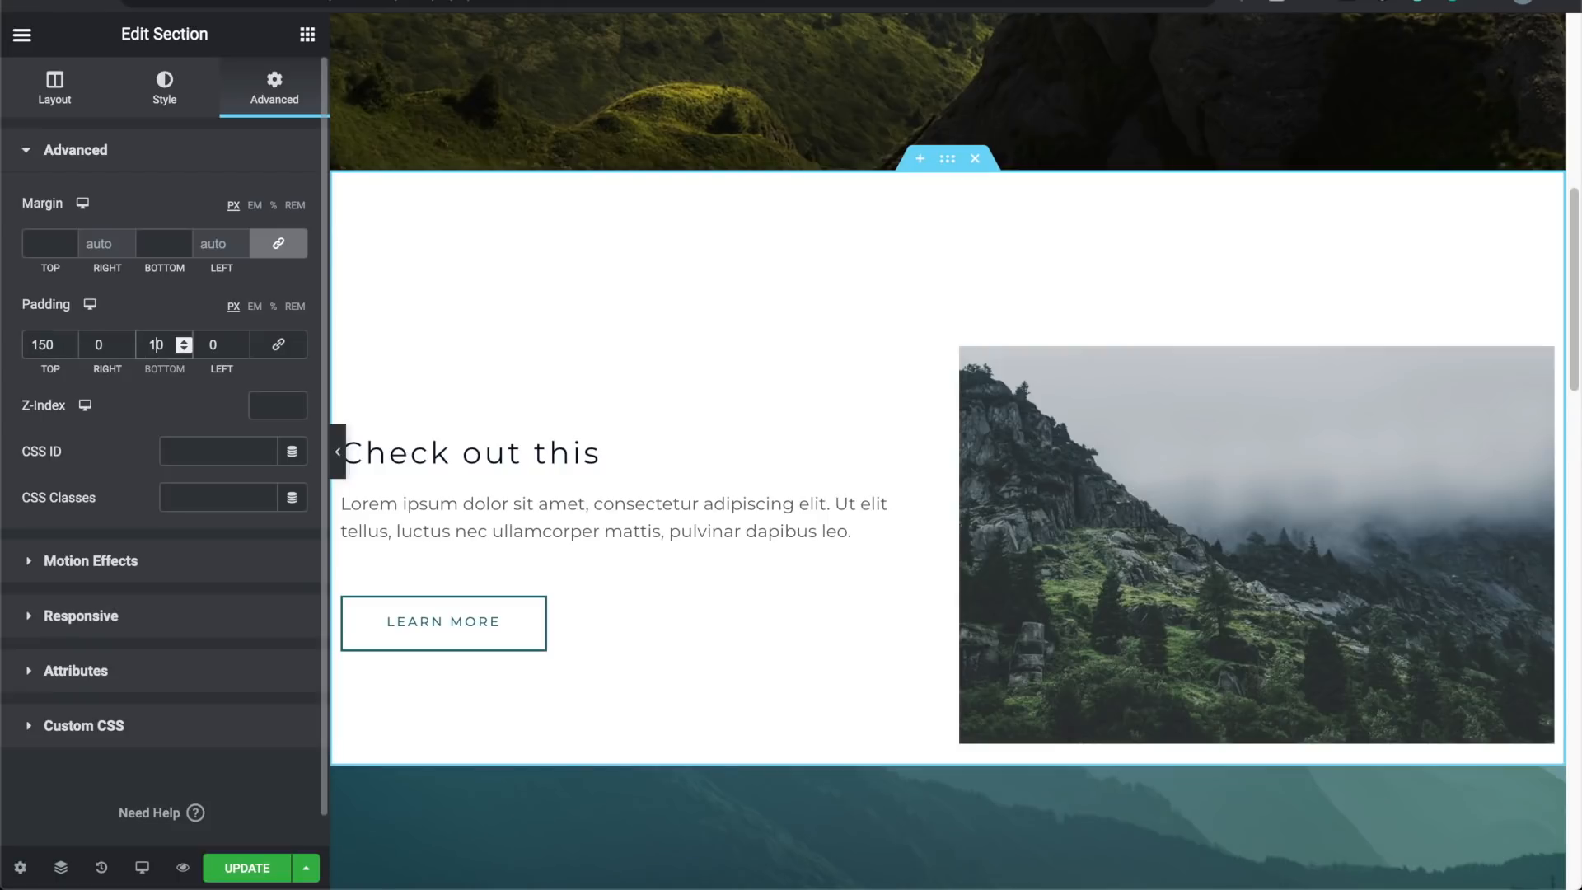
text(5)
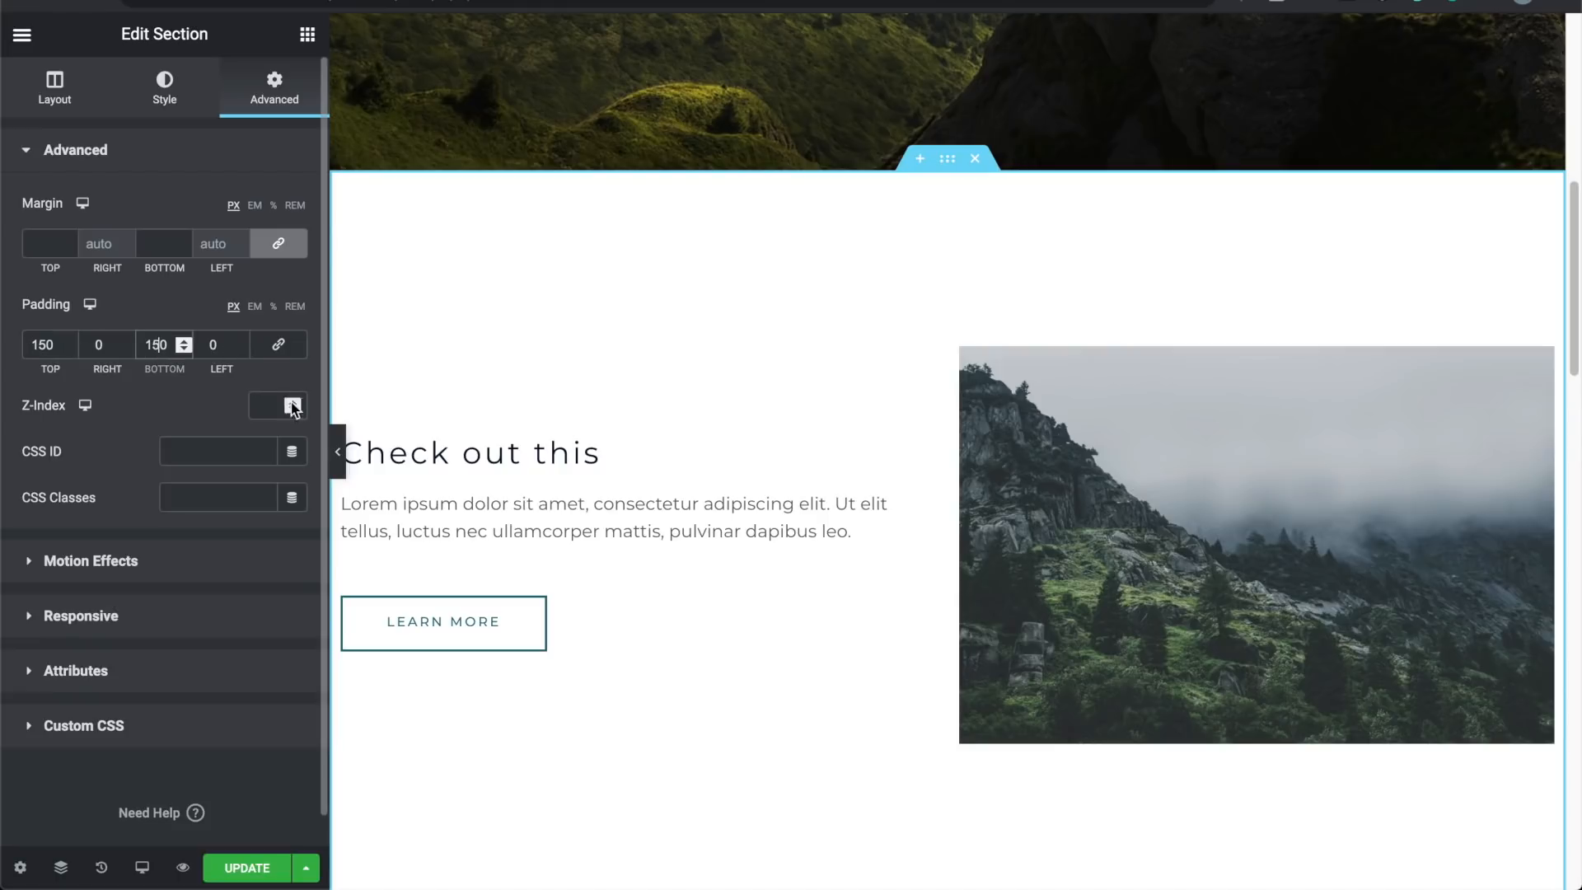
Step: Preview the padded section full-width, scrolling through it, then restore the panel
click(337, 452)
scroll(215, 349, down, 2)
scroll(214, 349, up, 1)
scroll(214, 350, up, 8)
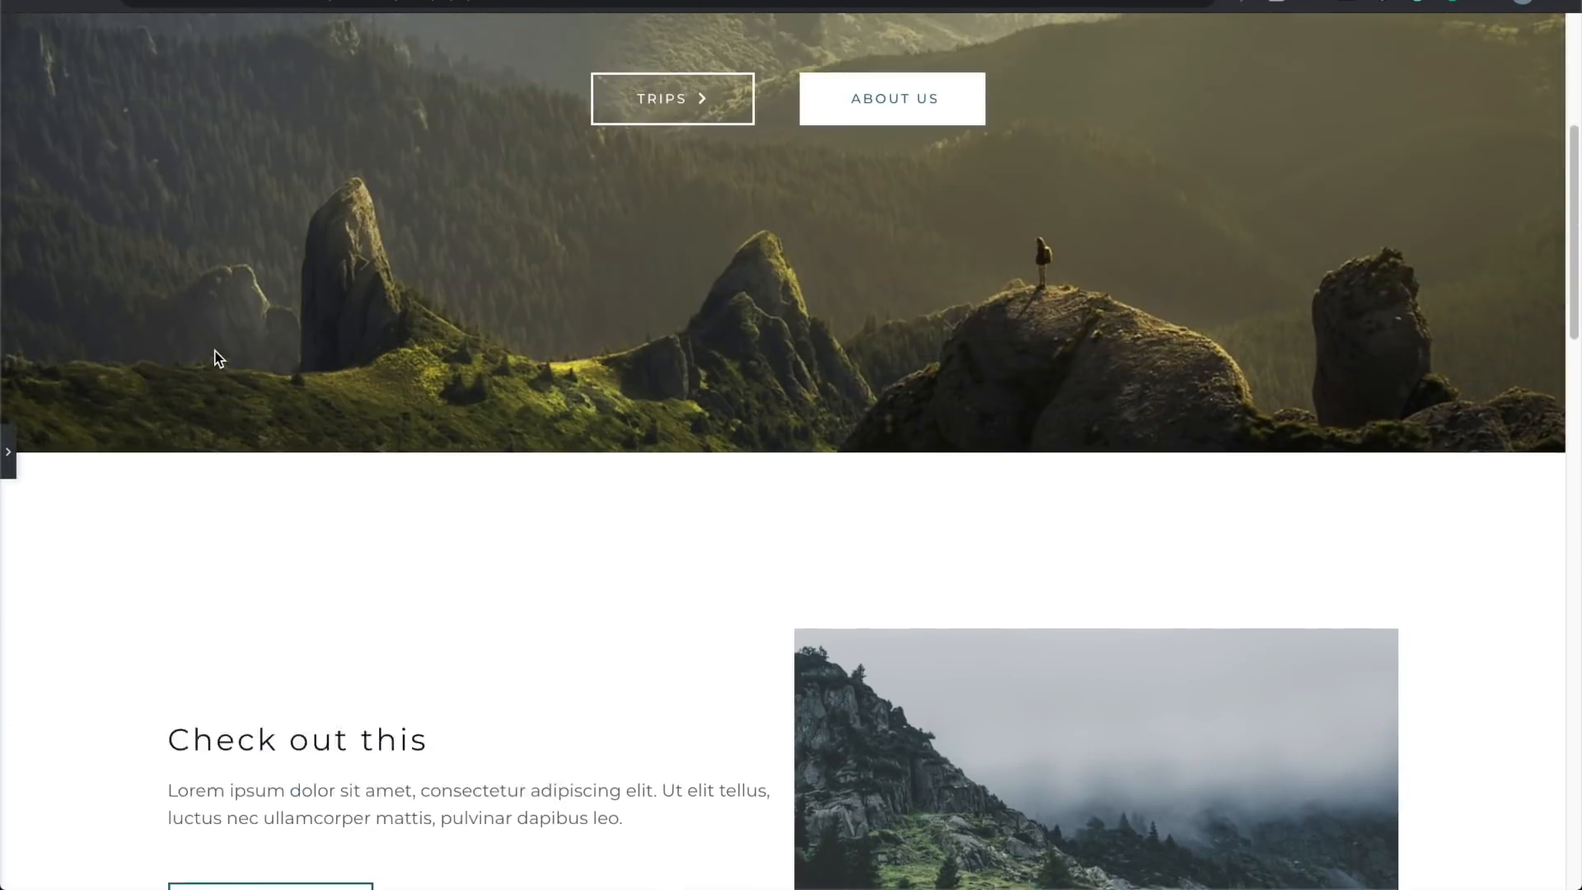
scroll(214, 350, down, 9)
scroll(214, 349, down, 1)
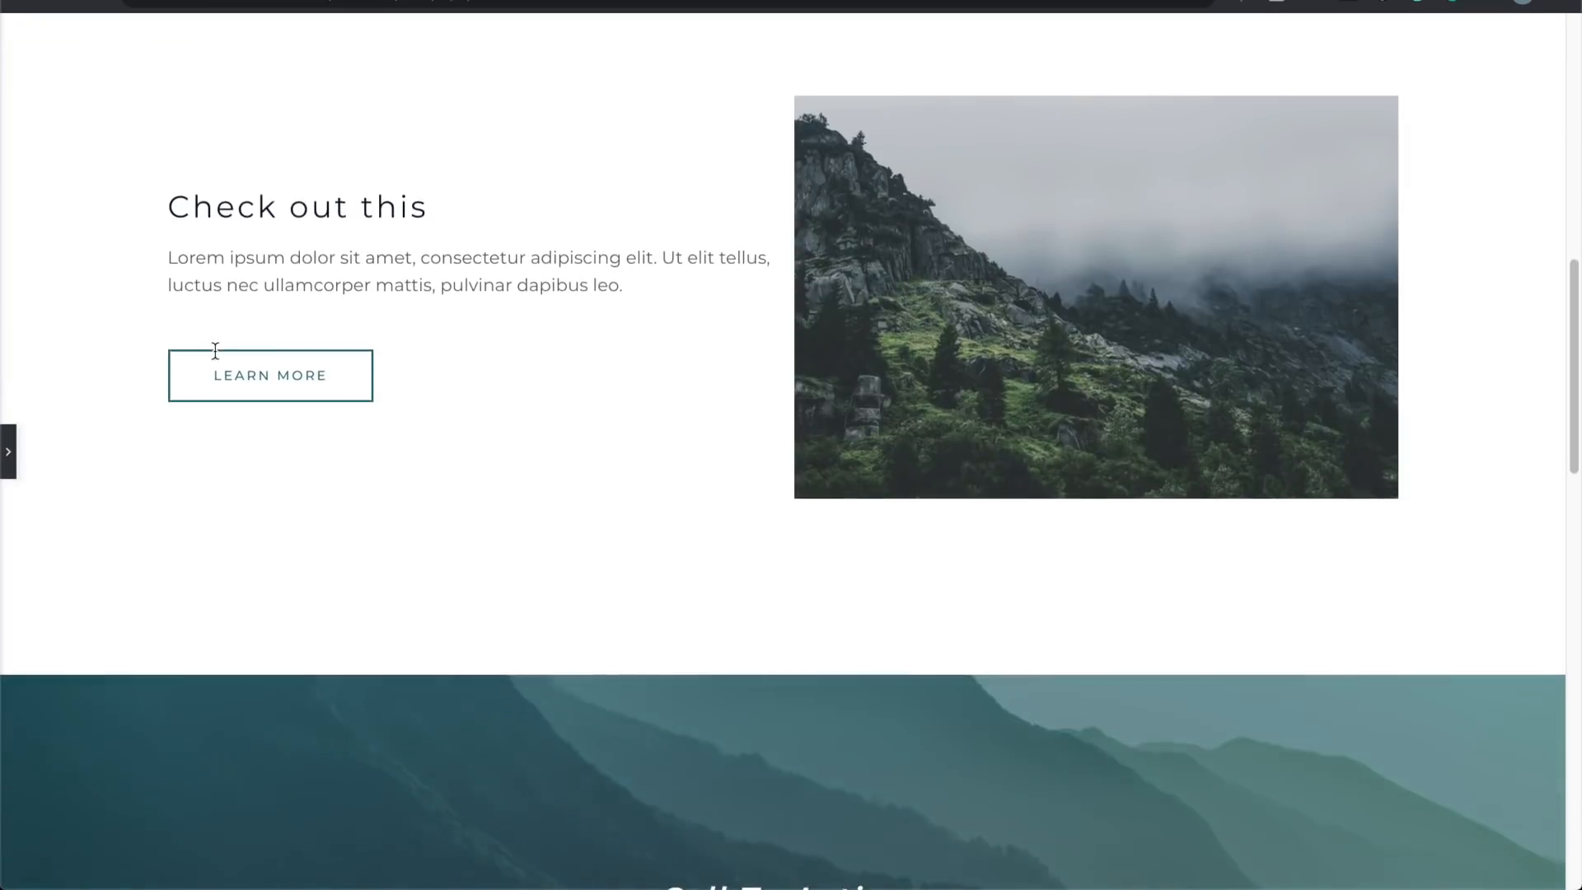
scroll(216, 351, up, 11)
scroll(215, 357, down, 5)
scroll(216, 356, down, 5)
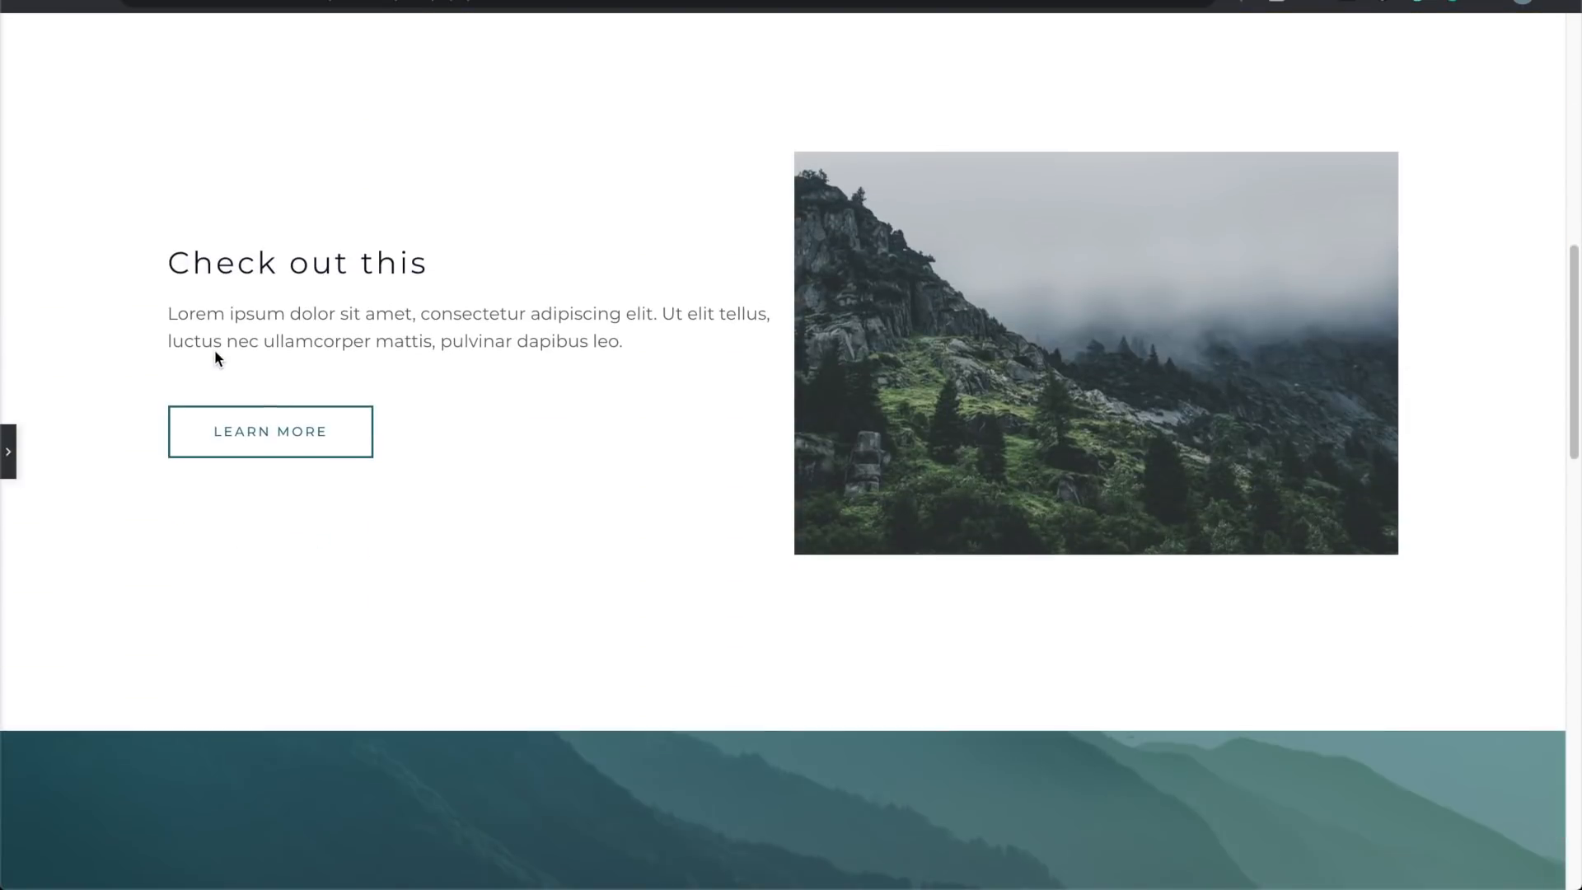
click(10, 452)
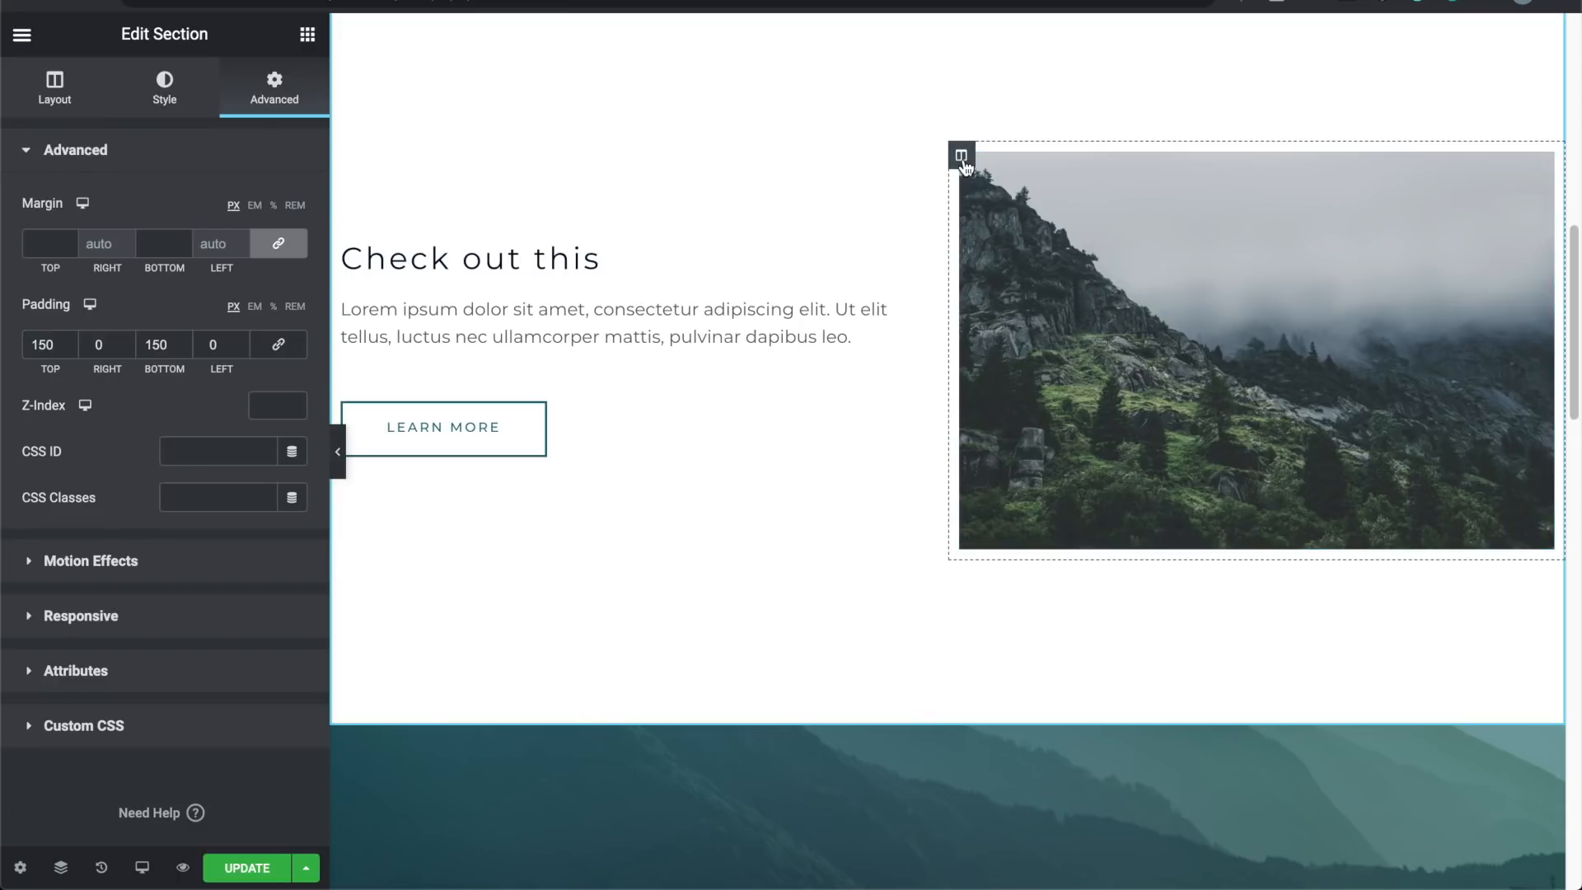
Step: Select the mountain photo and start adding padding in its Advanced settings
click(1249, 253)
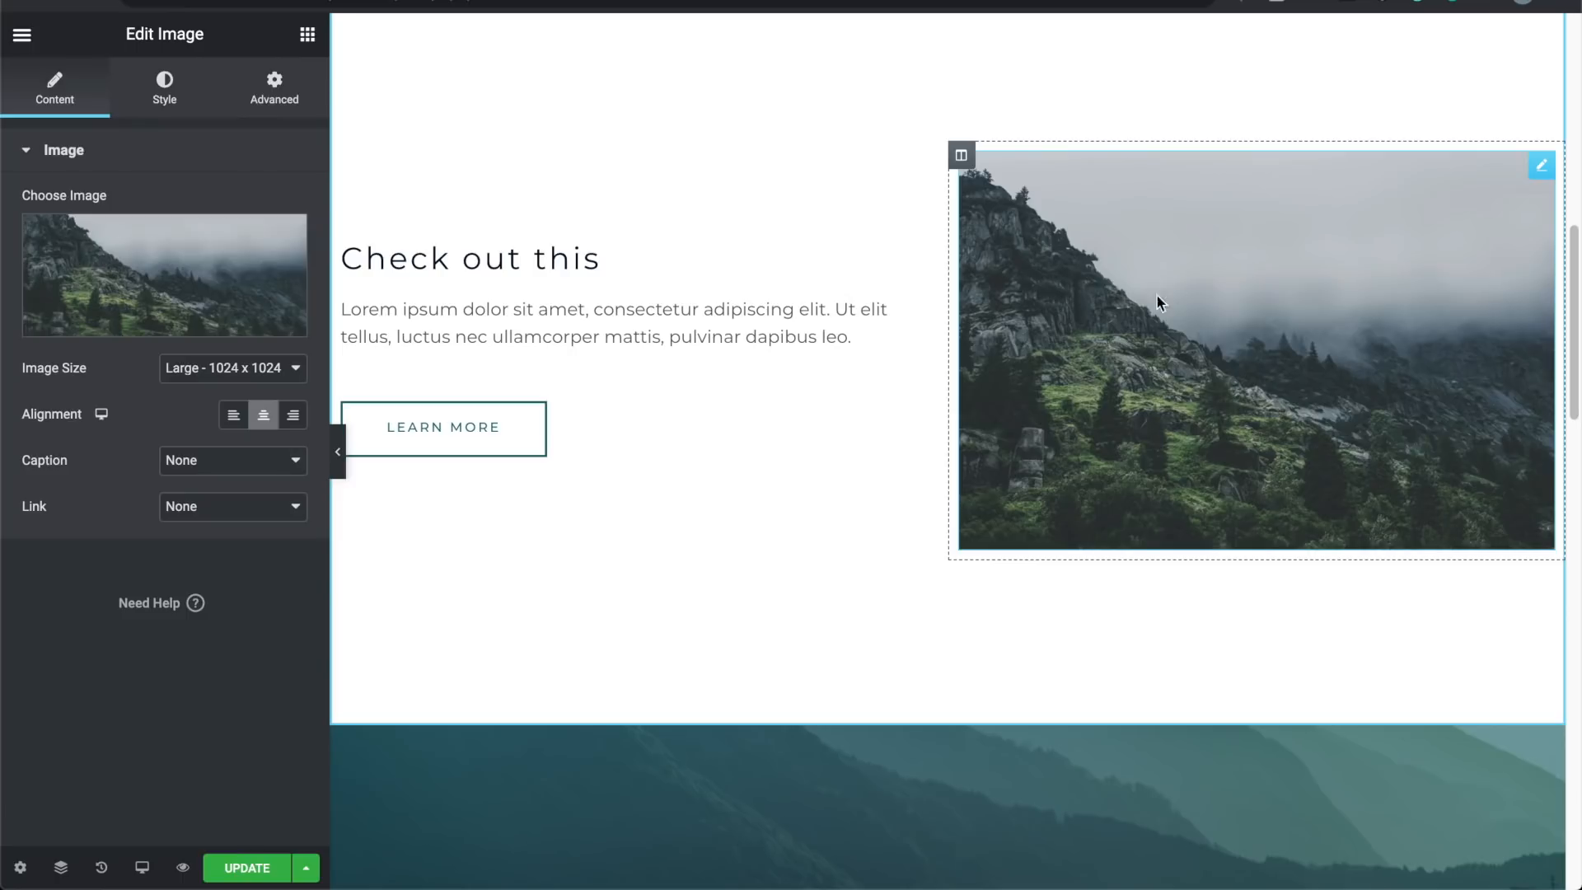
click(275, 86)
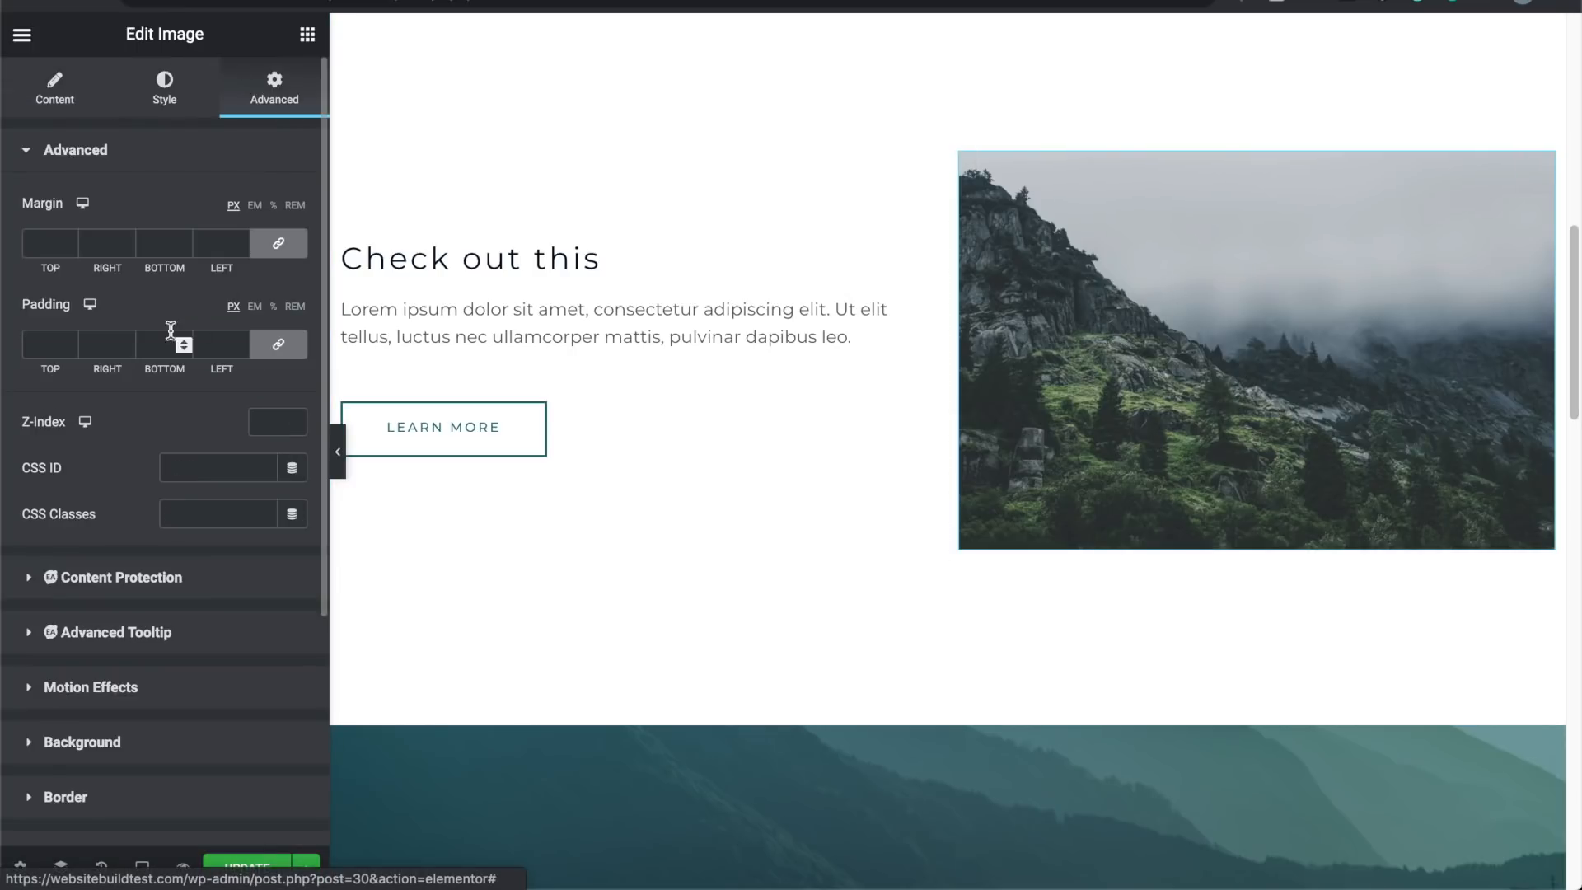
click(69, 340)
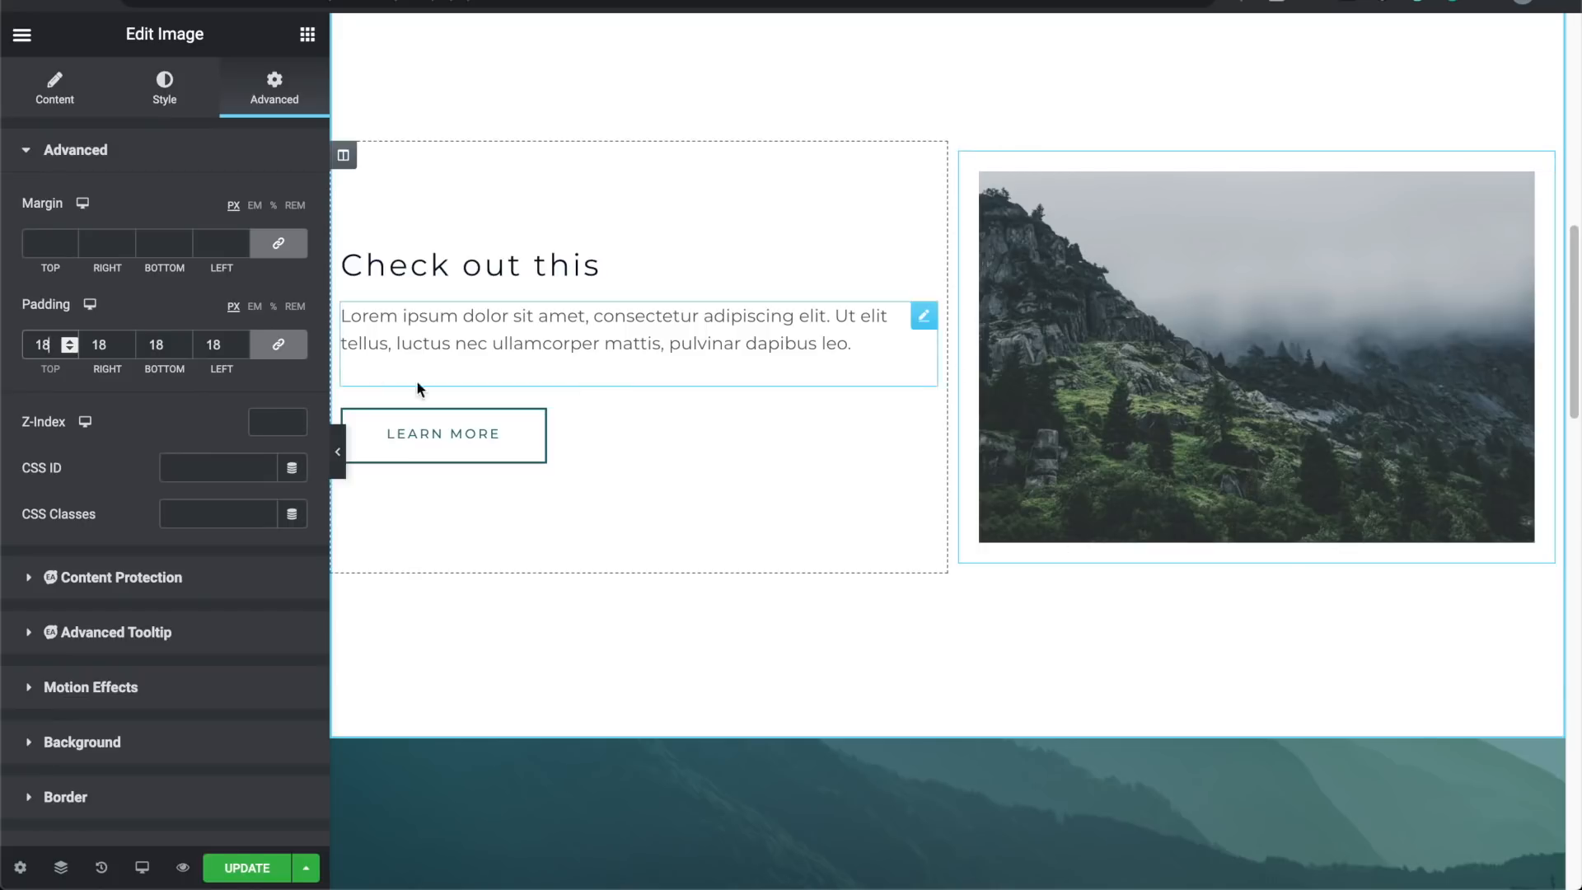
Step: Try small photo margins, then reset margin to 0 and raise padding to 20
click(69, 240)
click(69, 239)
click(69, 240)
click(69, 240)
click(69, 240)
click(68, 238)
click(69, 238)
click(69, 238)
click(72, 248)
click(71, 248)
click(71, 248)
click(72, 248)
click(71, 248)
click(72, 248)
click(71, 248)
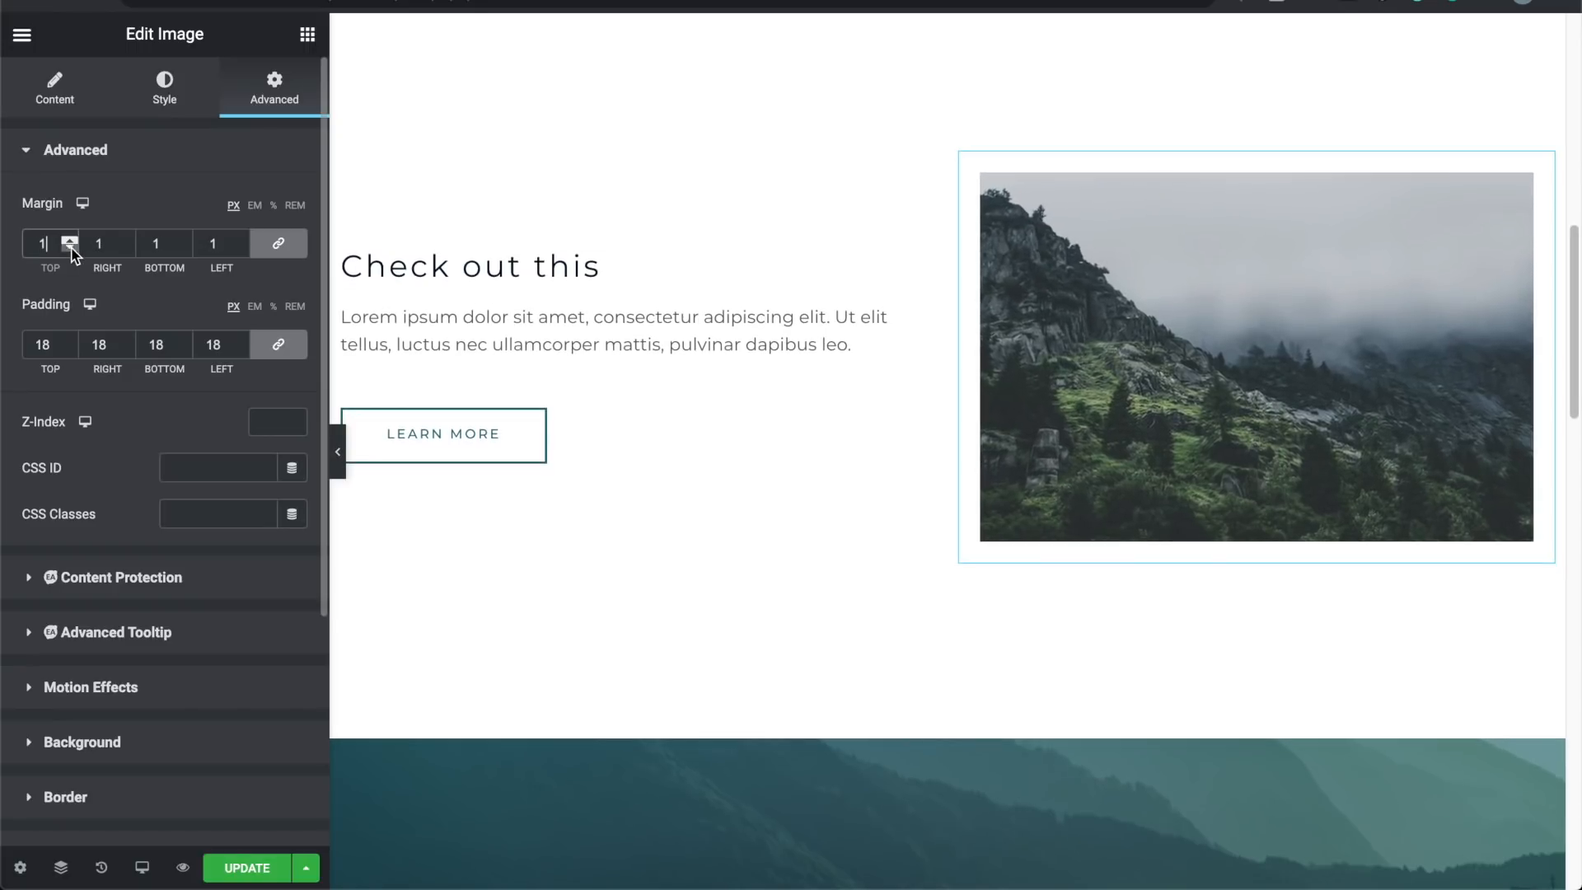
click(72, 248)
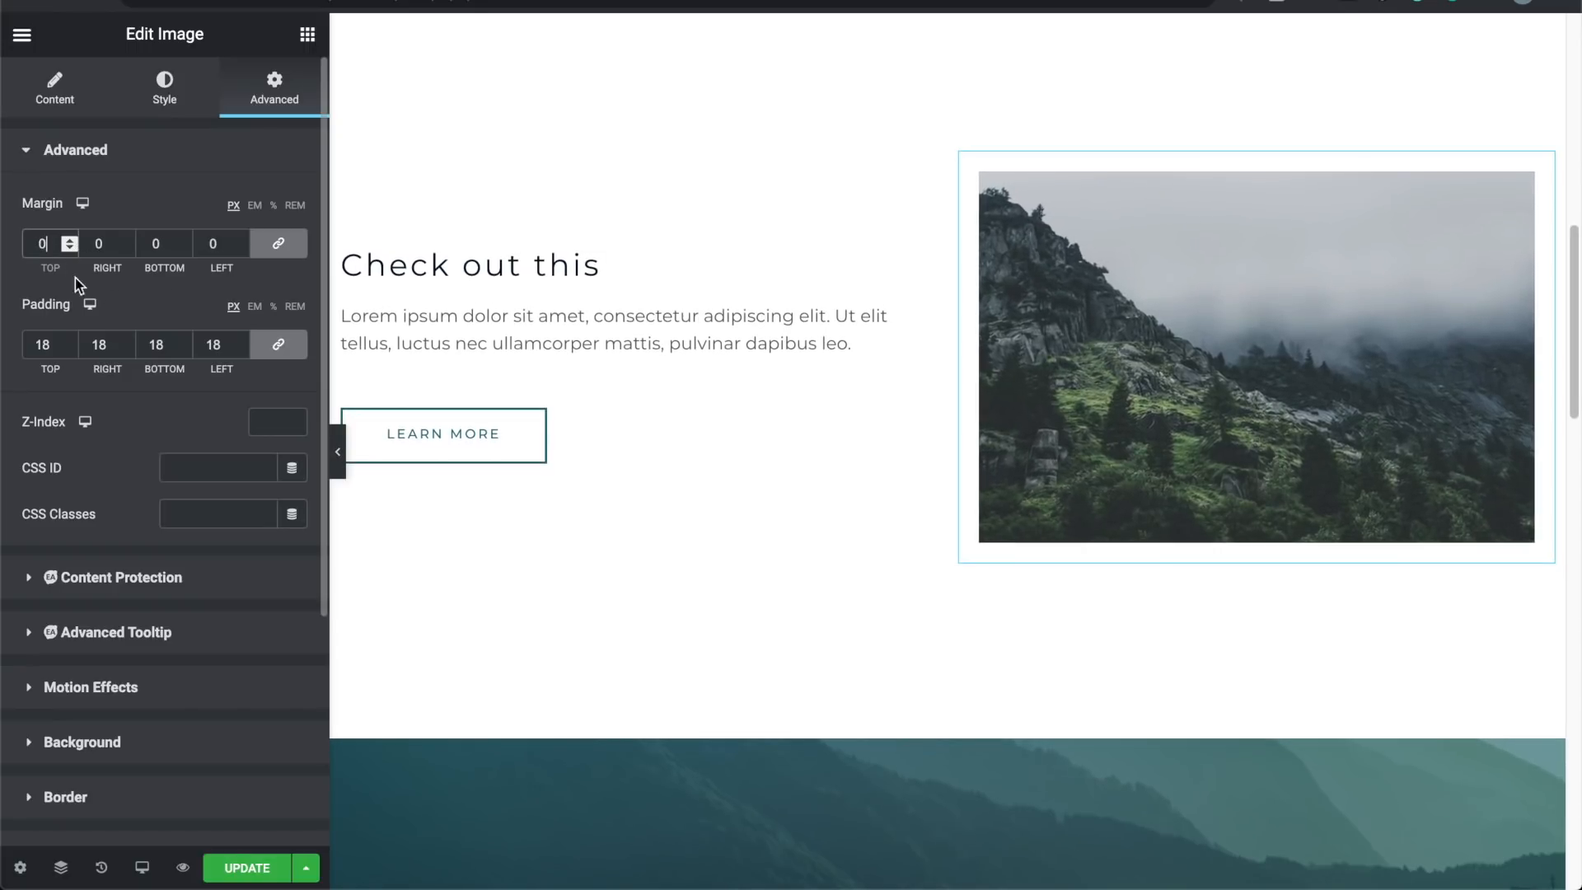
click(70, 340)
click(70, 341)
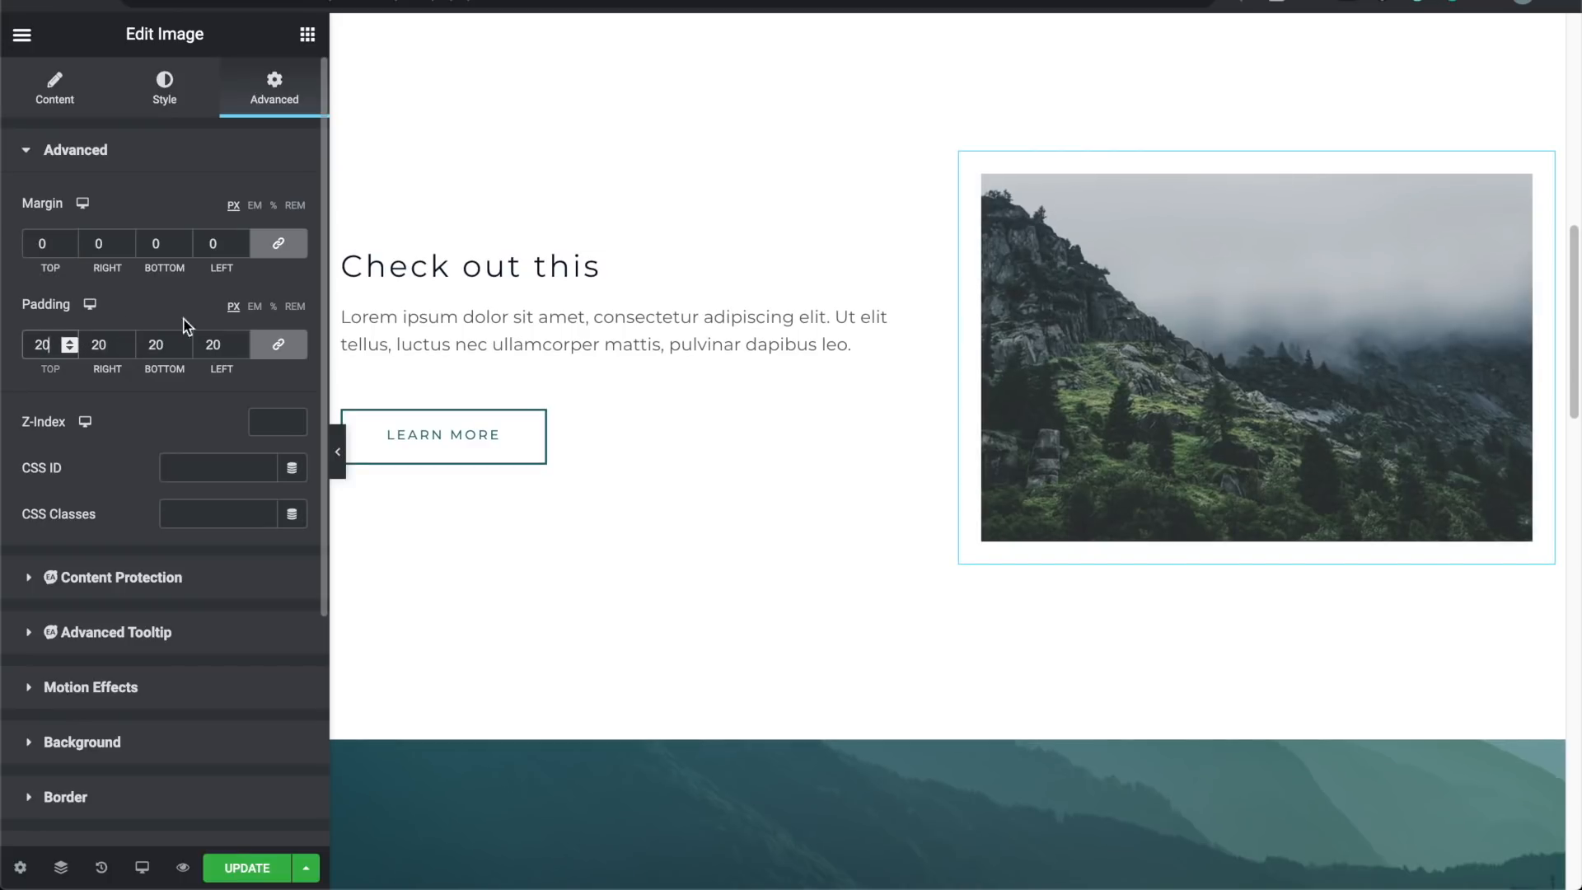
Step: Preview the photo's new spacing without the editing panel
click(342, 459)
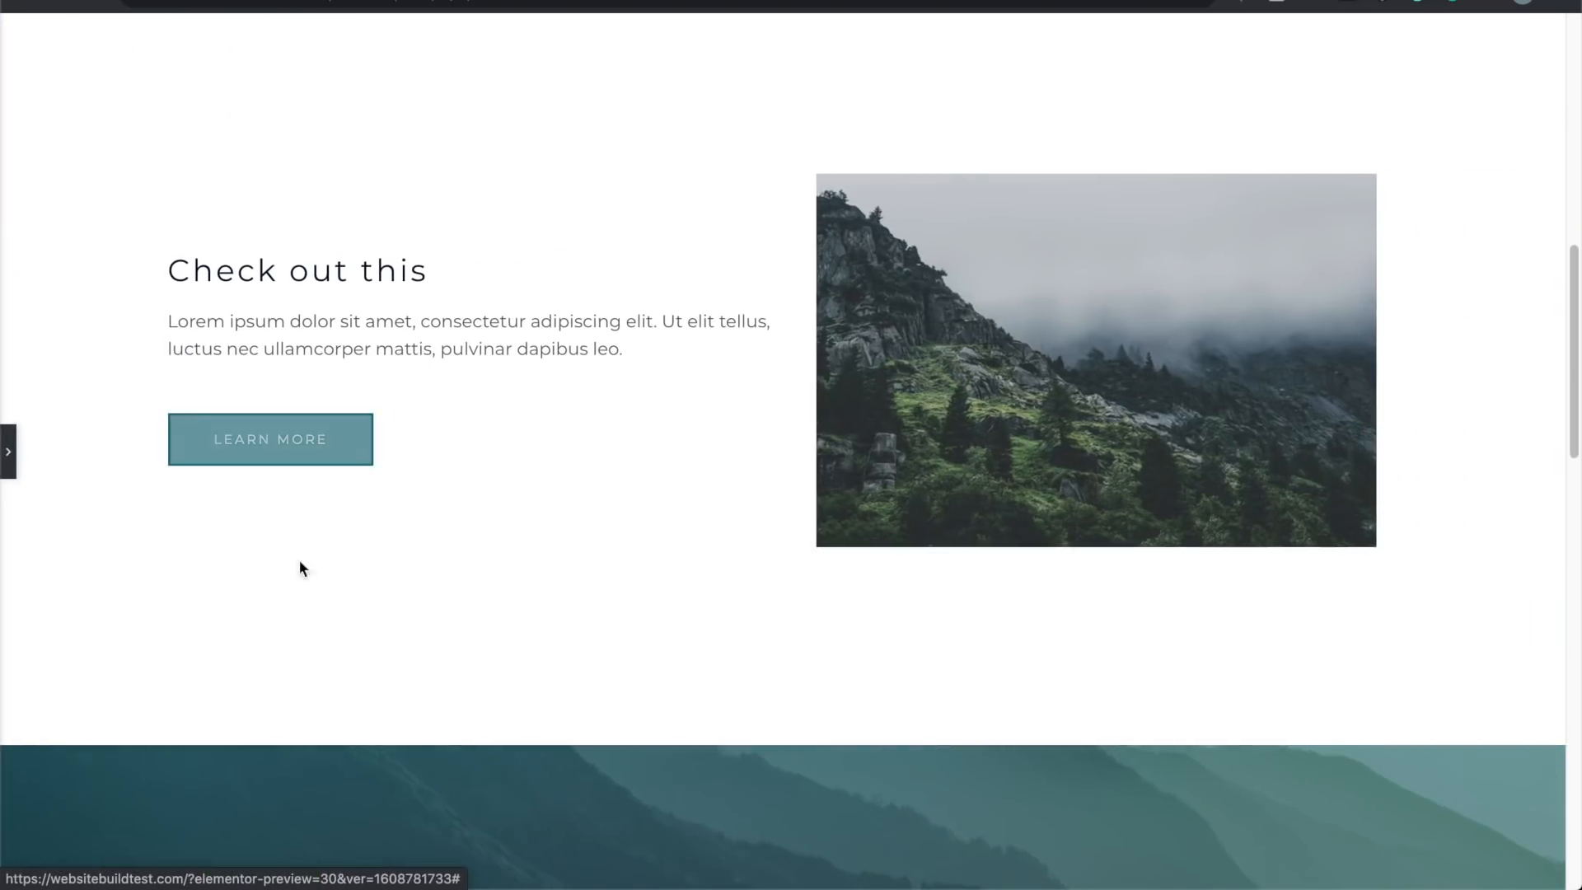
scroll(623, 366, up, 2)
scroll(624, 370, up, 3)
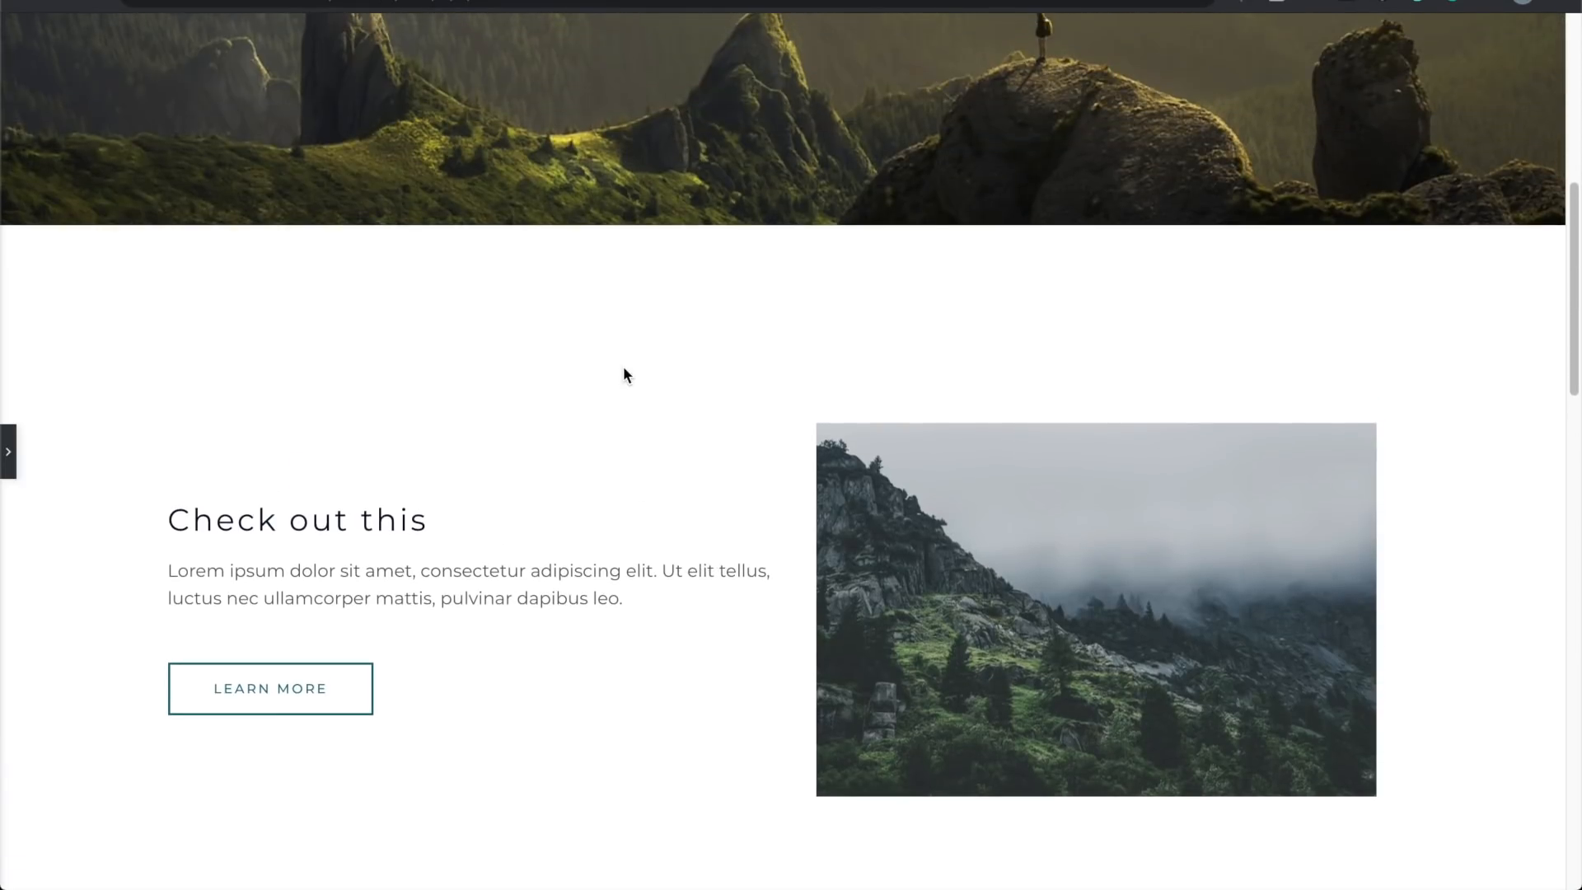
scroll(623, 369, down, 3)
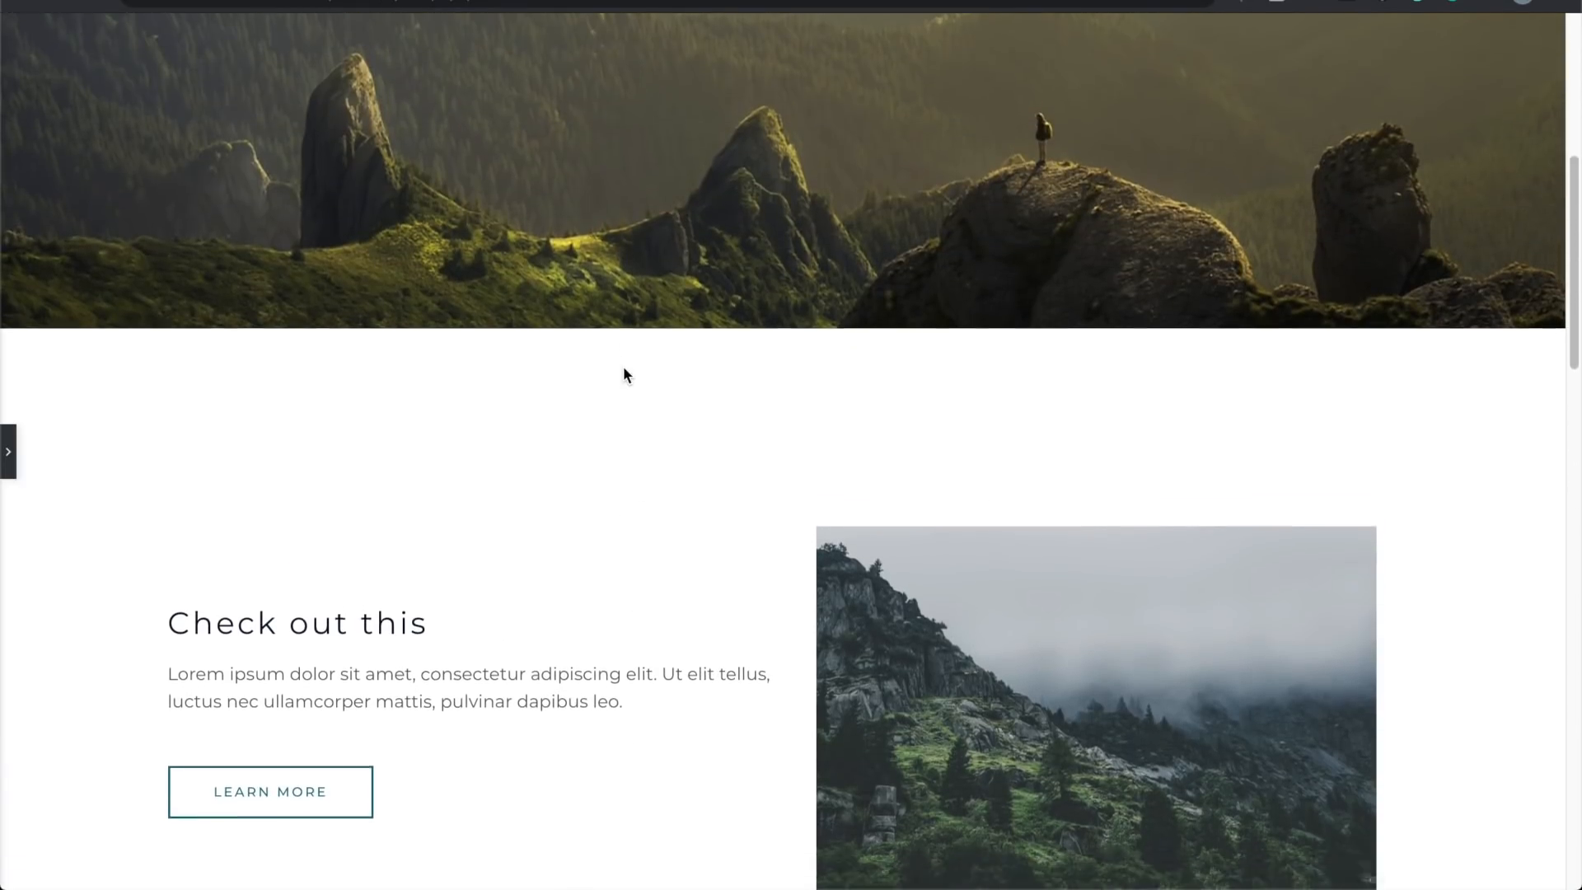
Step: Remove the mountain photo's padding entirely and preview the result
click(8, 452)
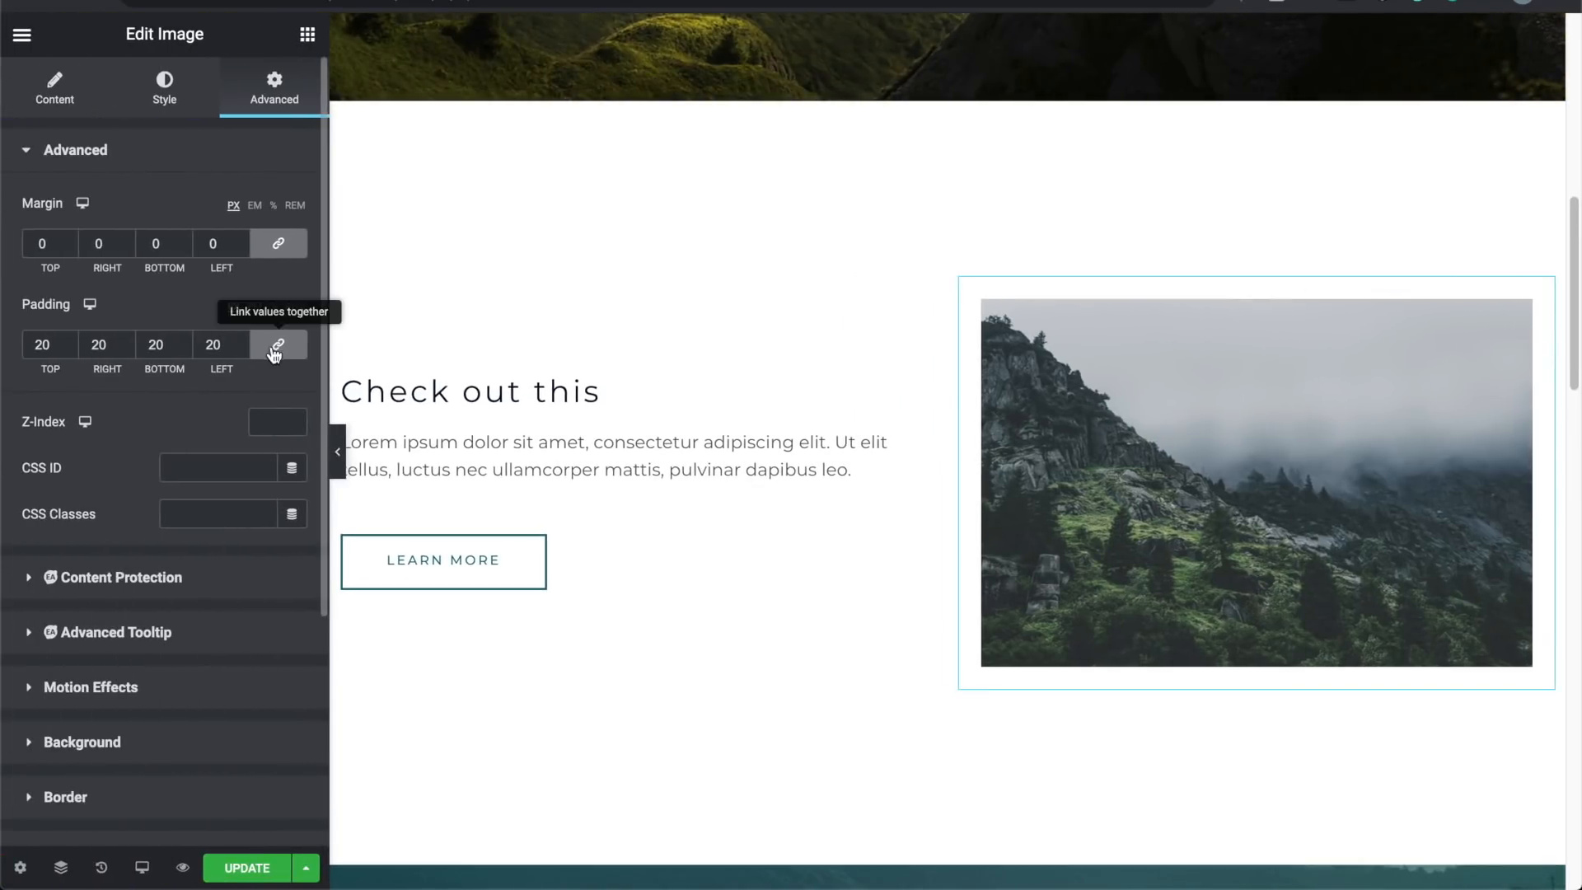
click(69, 349)
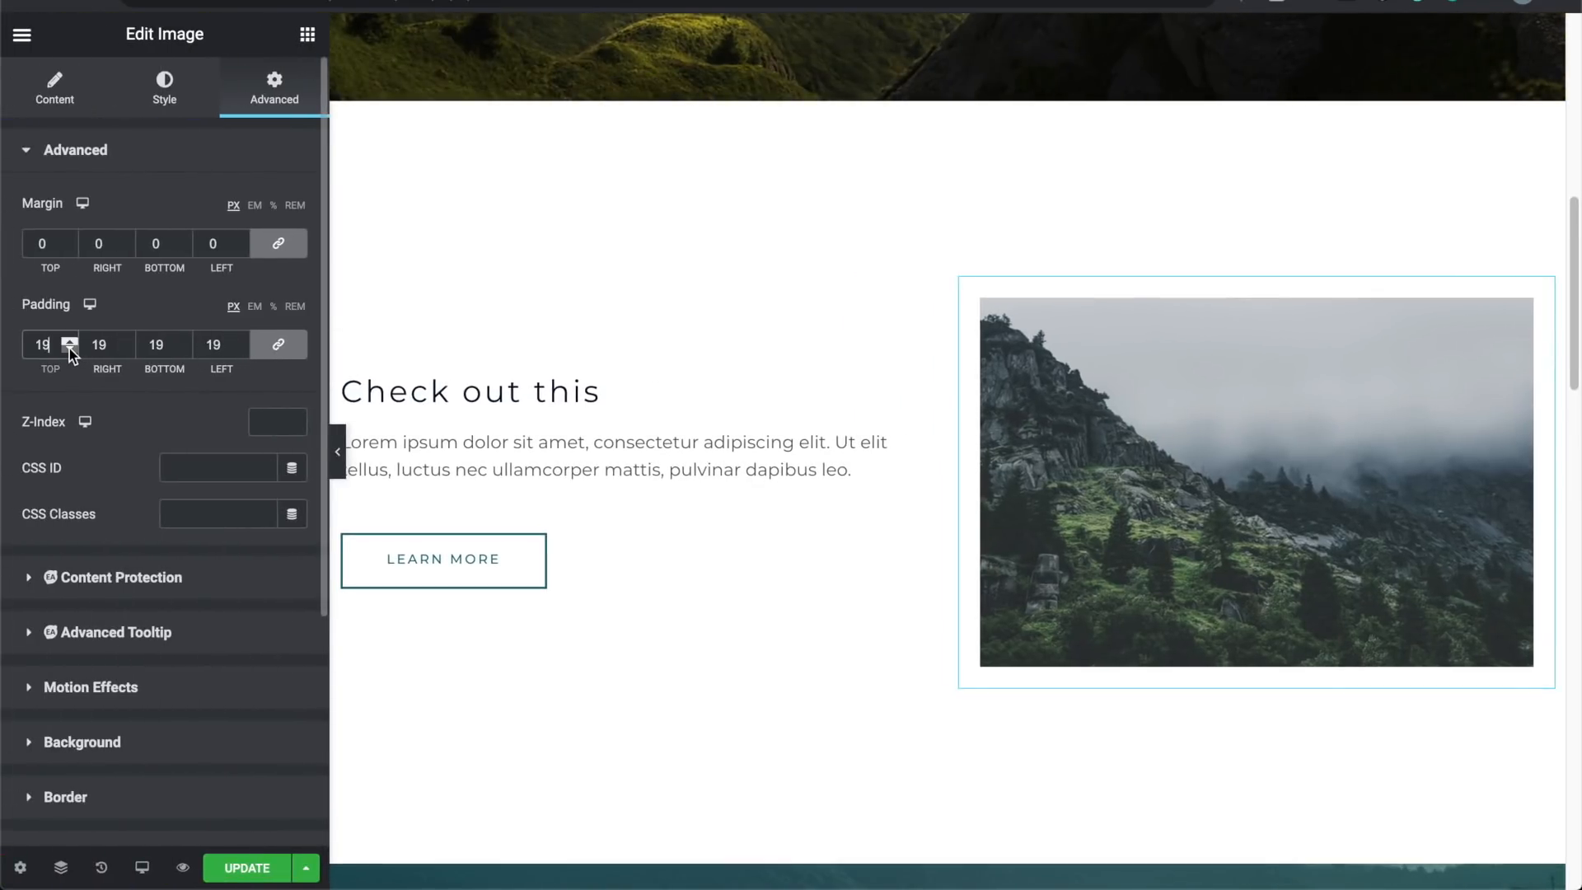
click(70, 348)
click(69, 349)
click(69, 348)
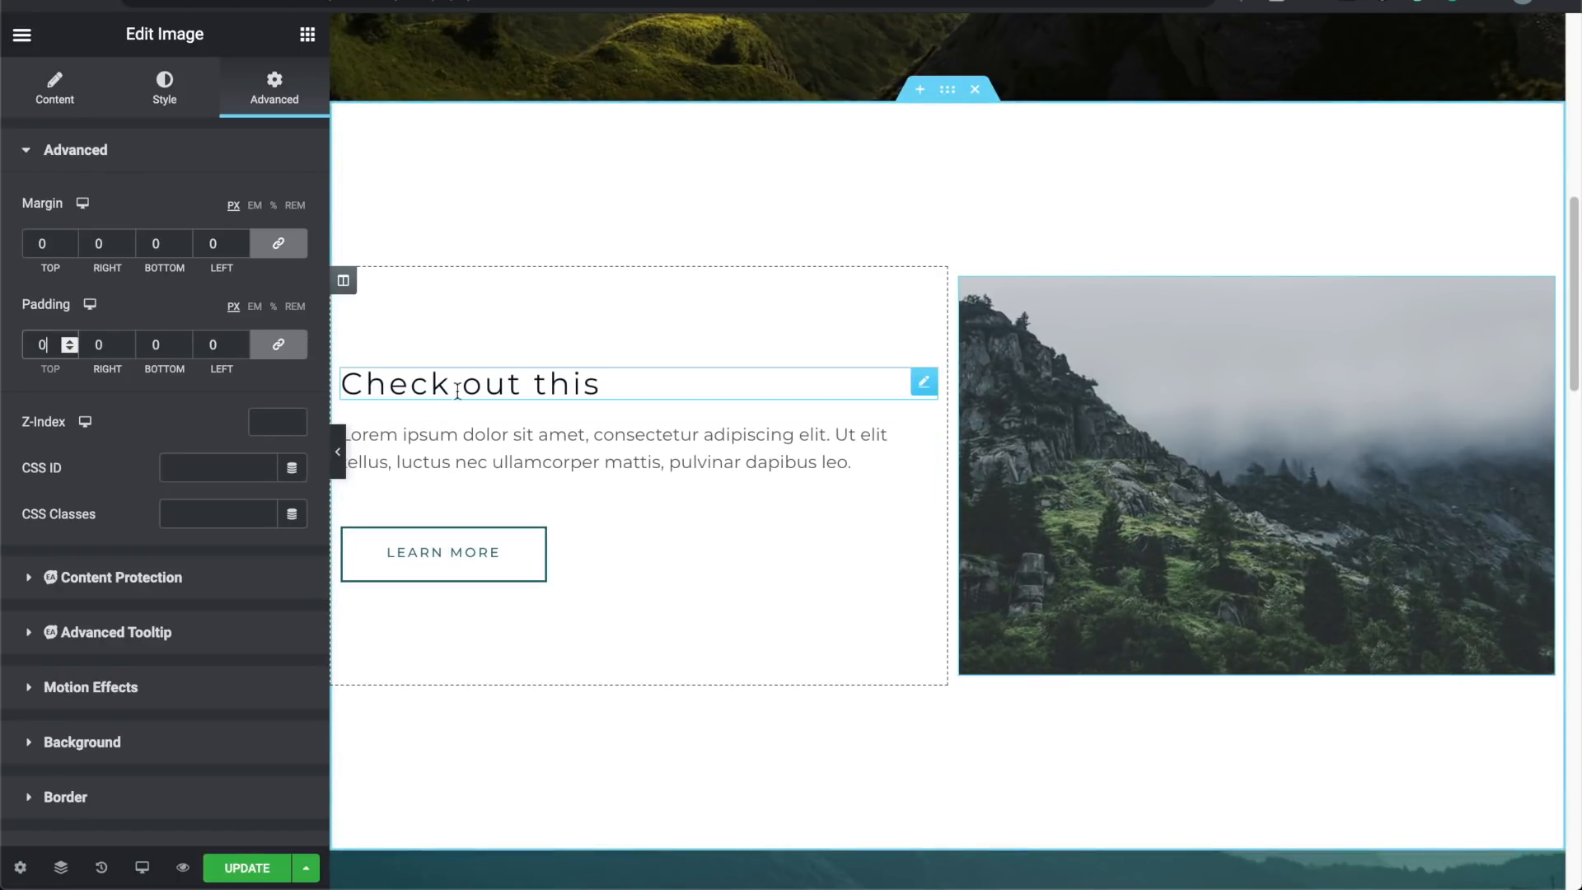
click(339, 449)
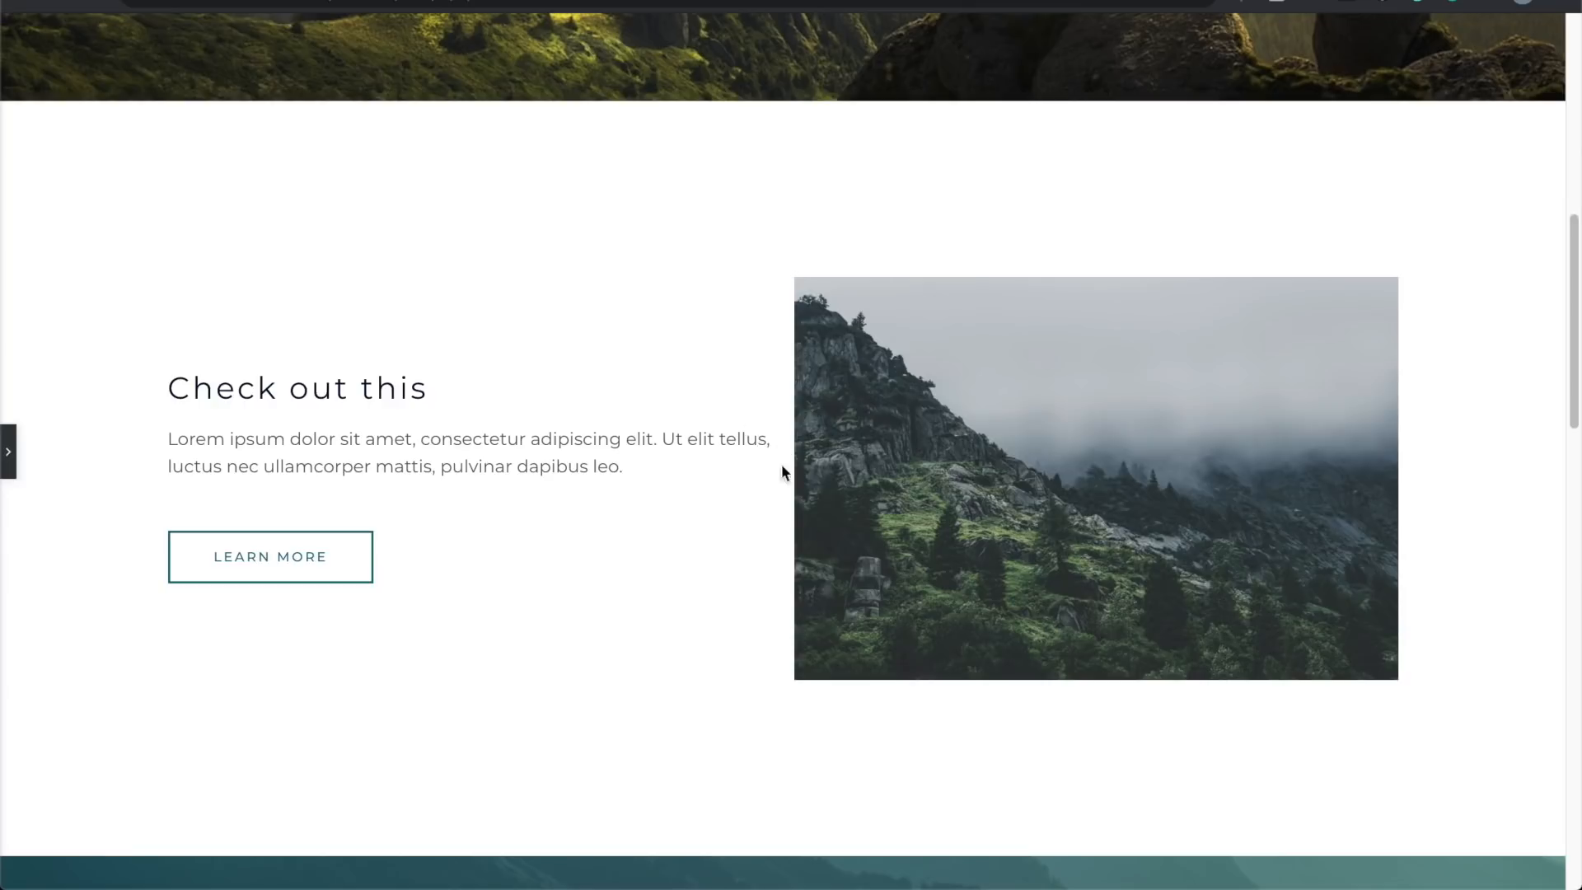
Step: Unlink the photo's padding and set only the Left padding to 16 px, then preview
click(10, 466)
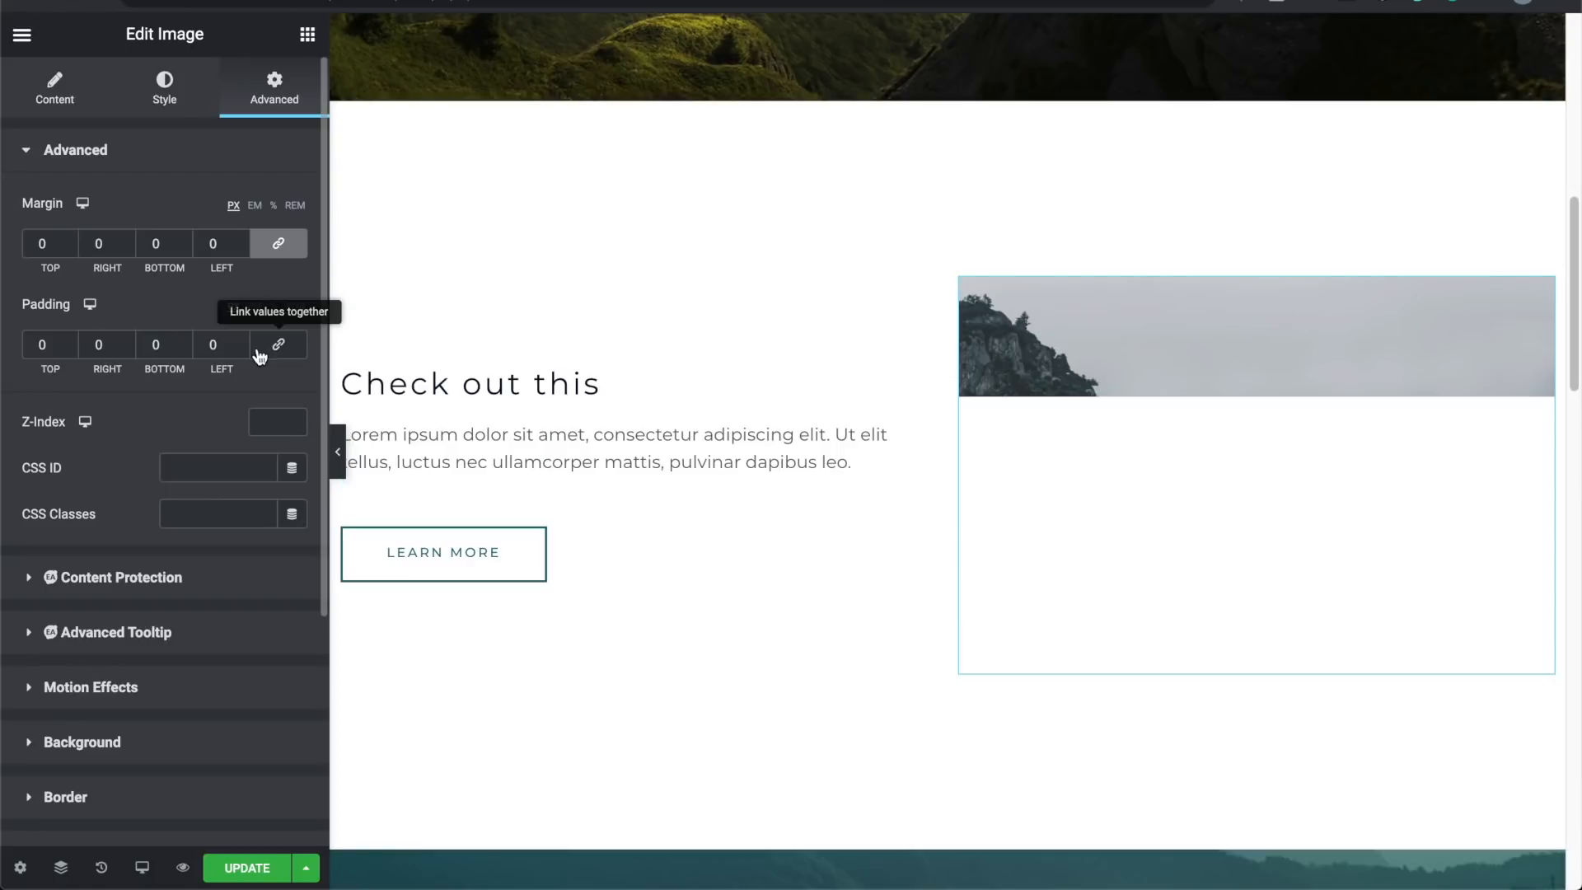
click(280, 352)
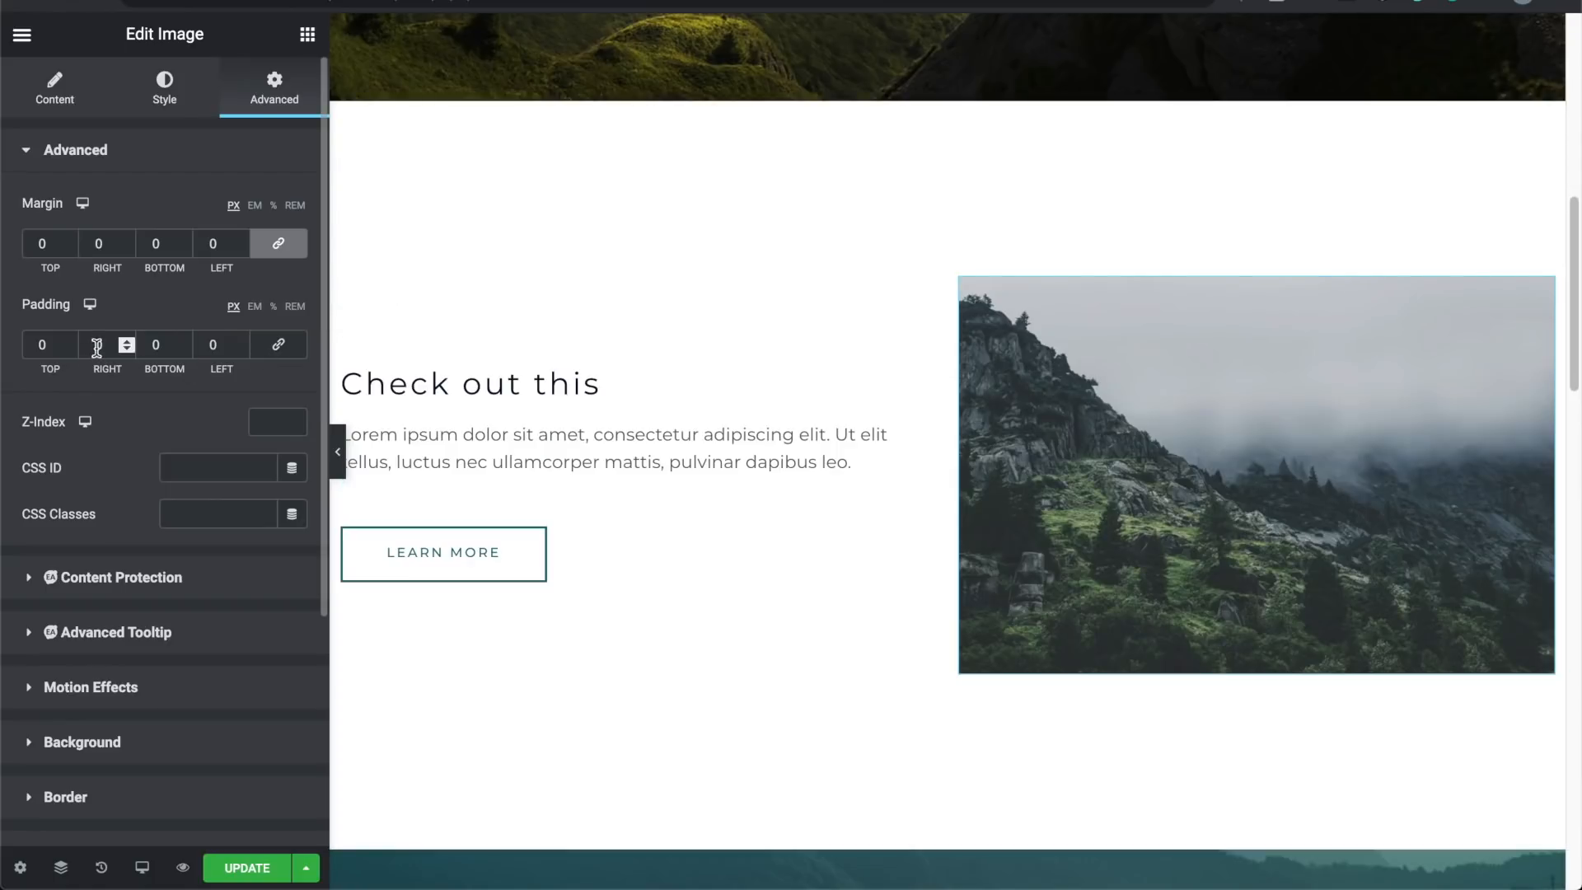
click(244, 341)
click(244, 340)
click(244, 340)
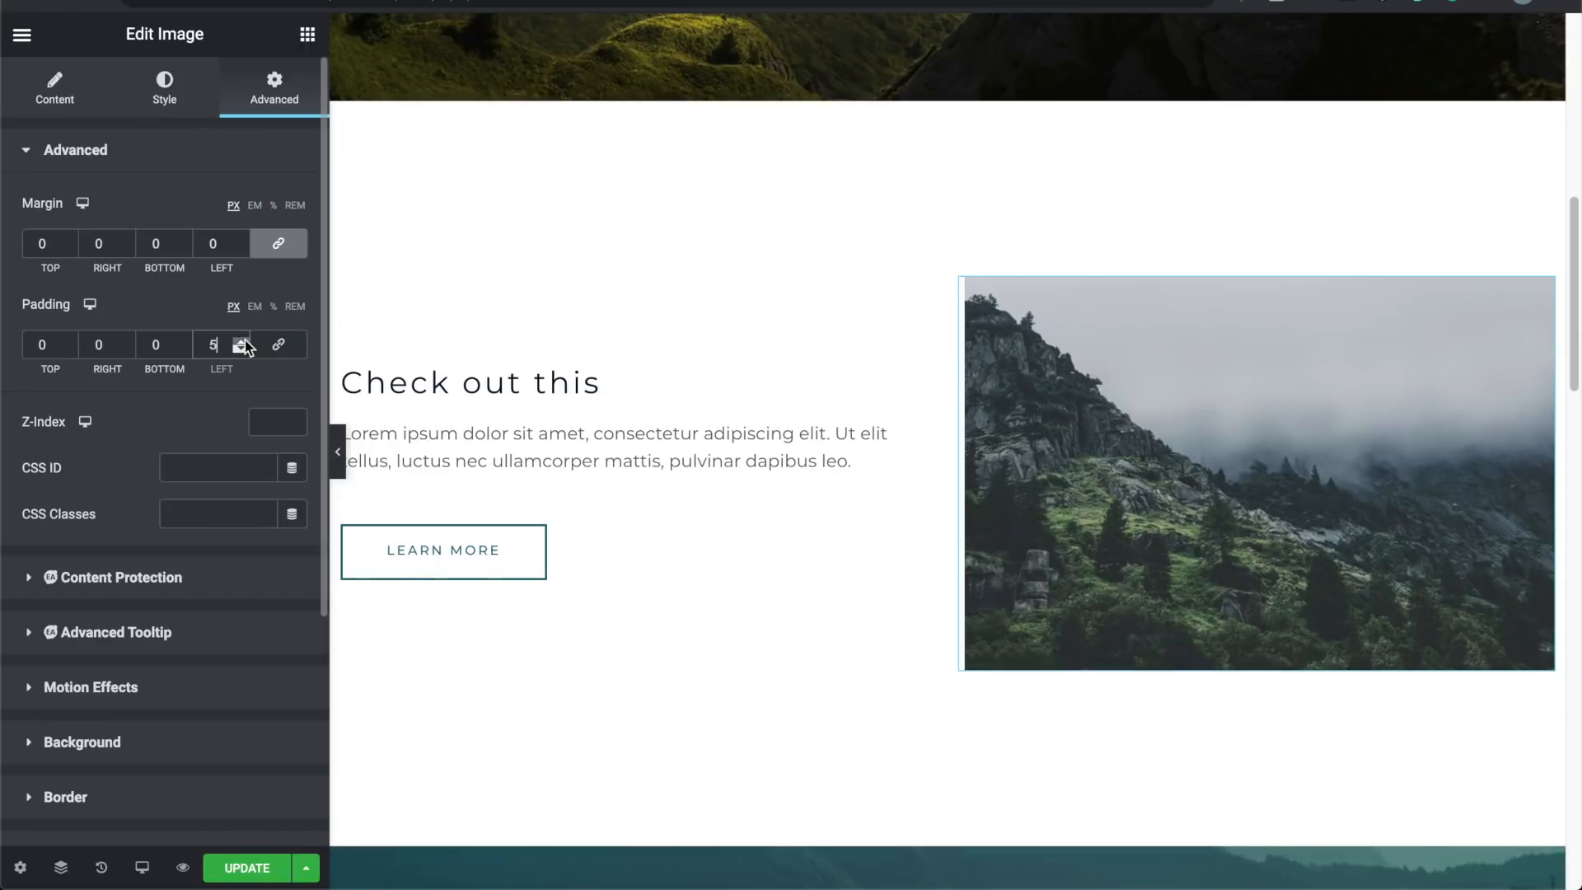
click(244, 340)
click(244, 340)
click(244, 341)
click(244, 340)
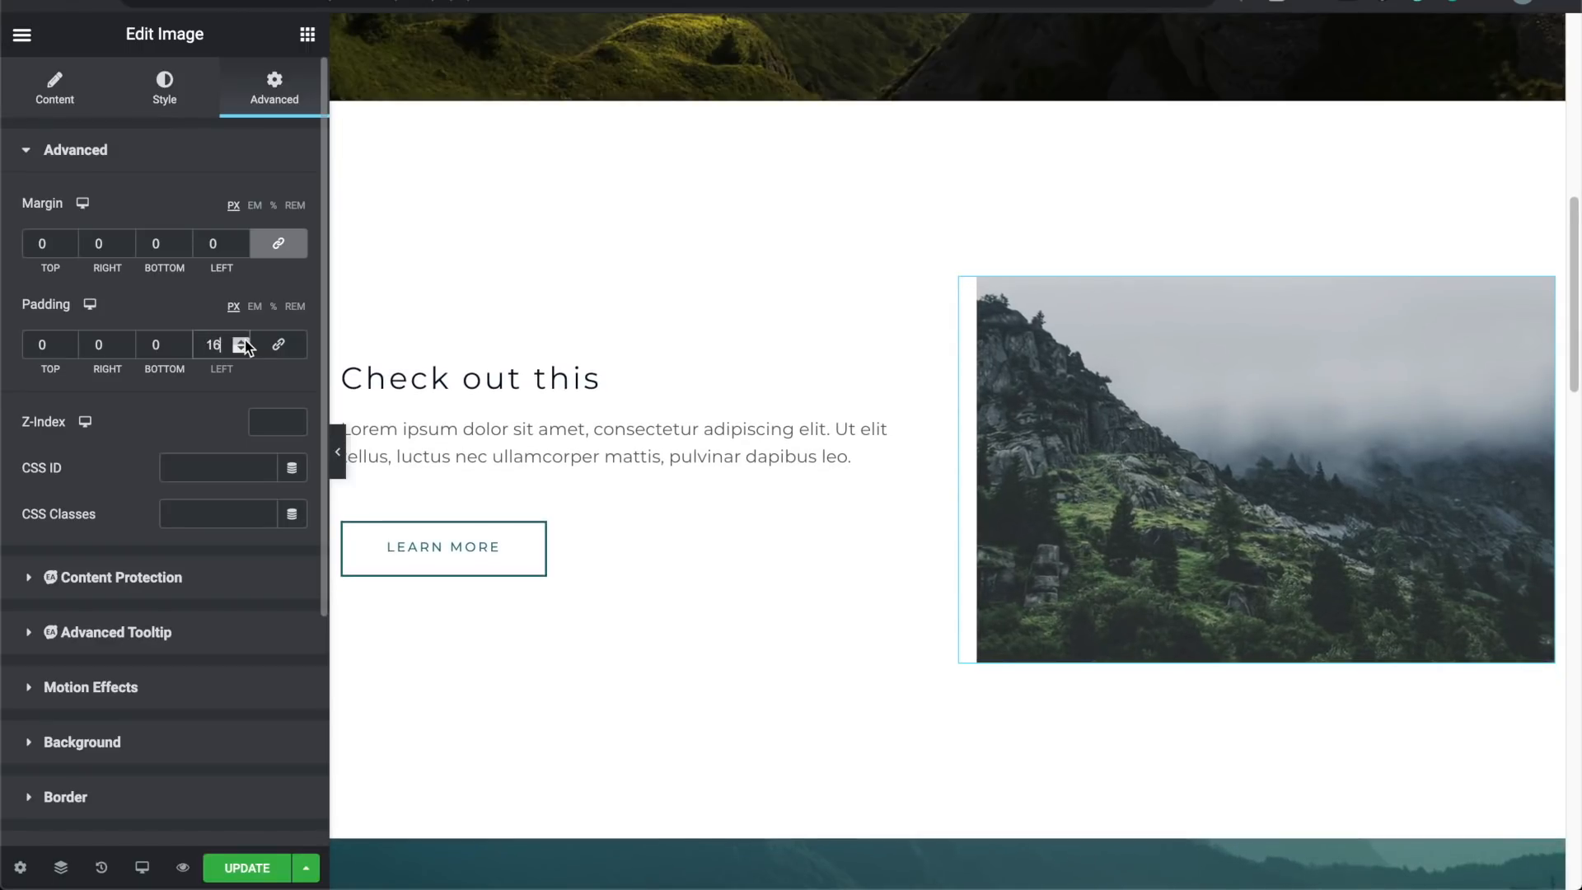
click(335, 458)
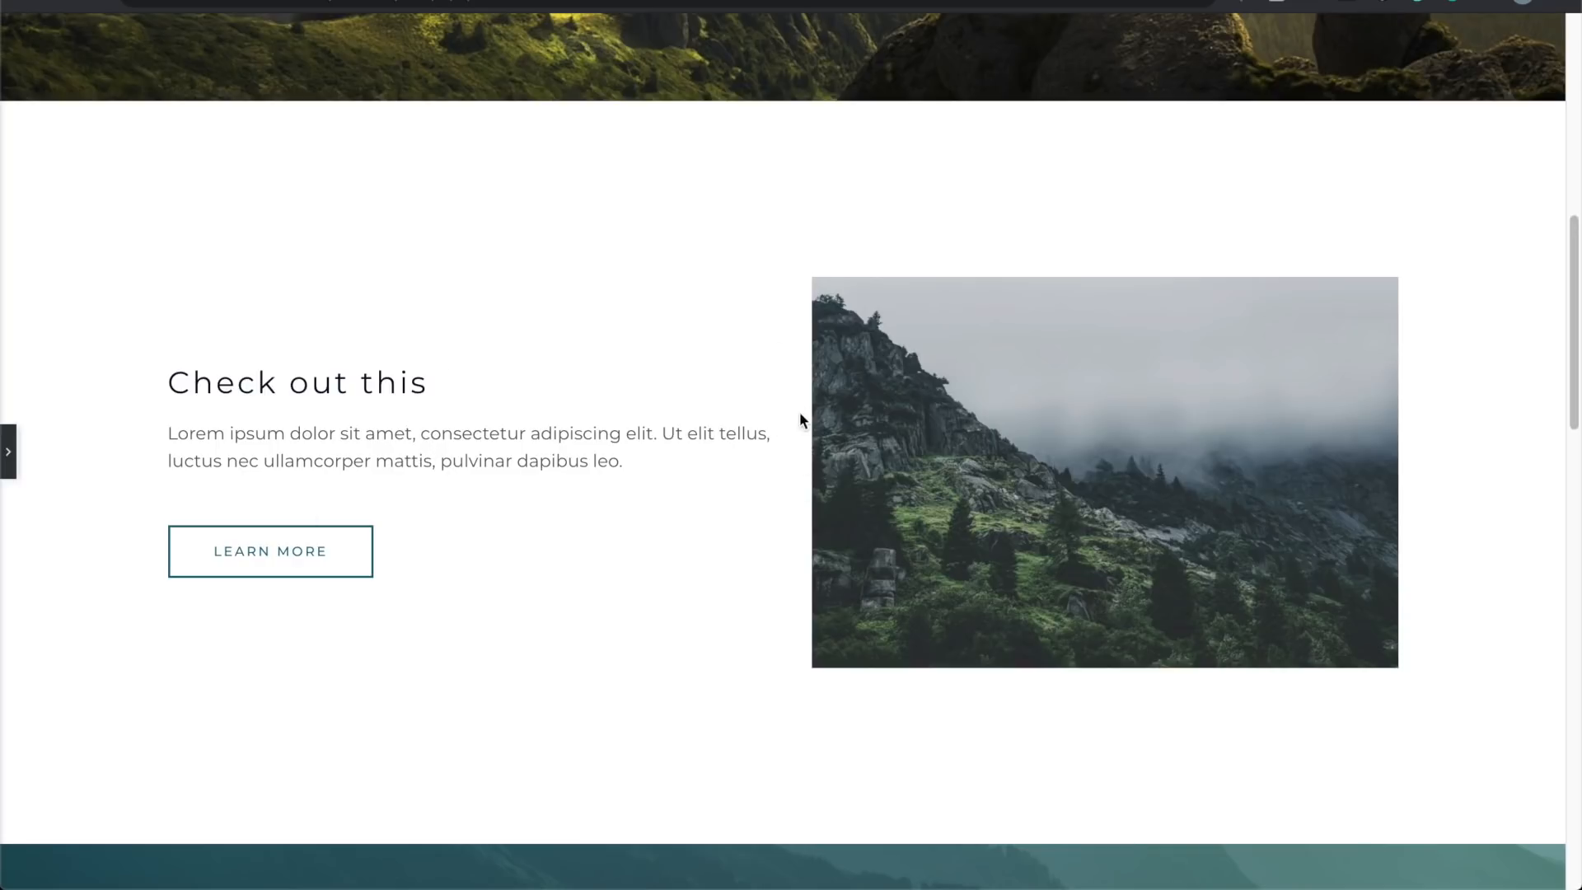
click(8, 451)
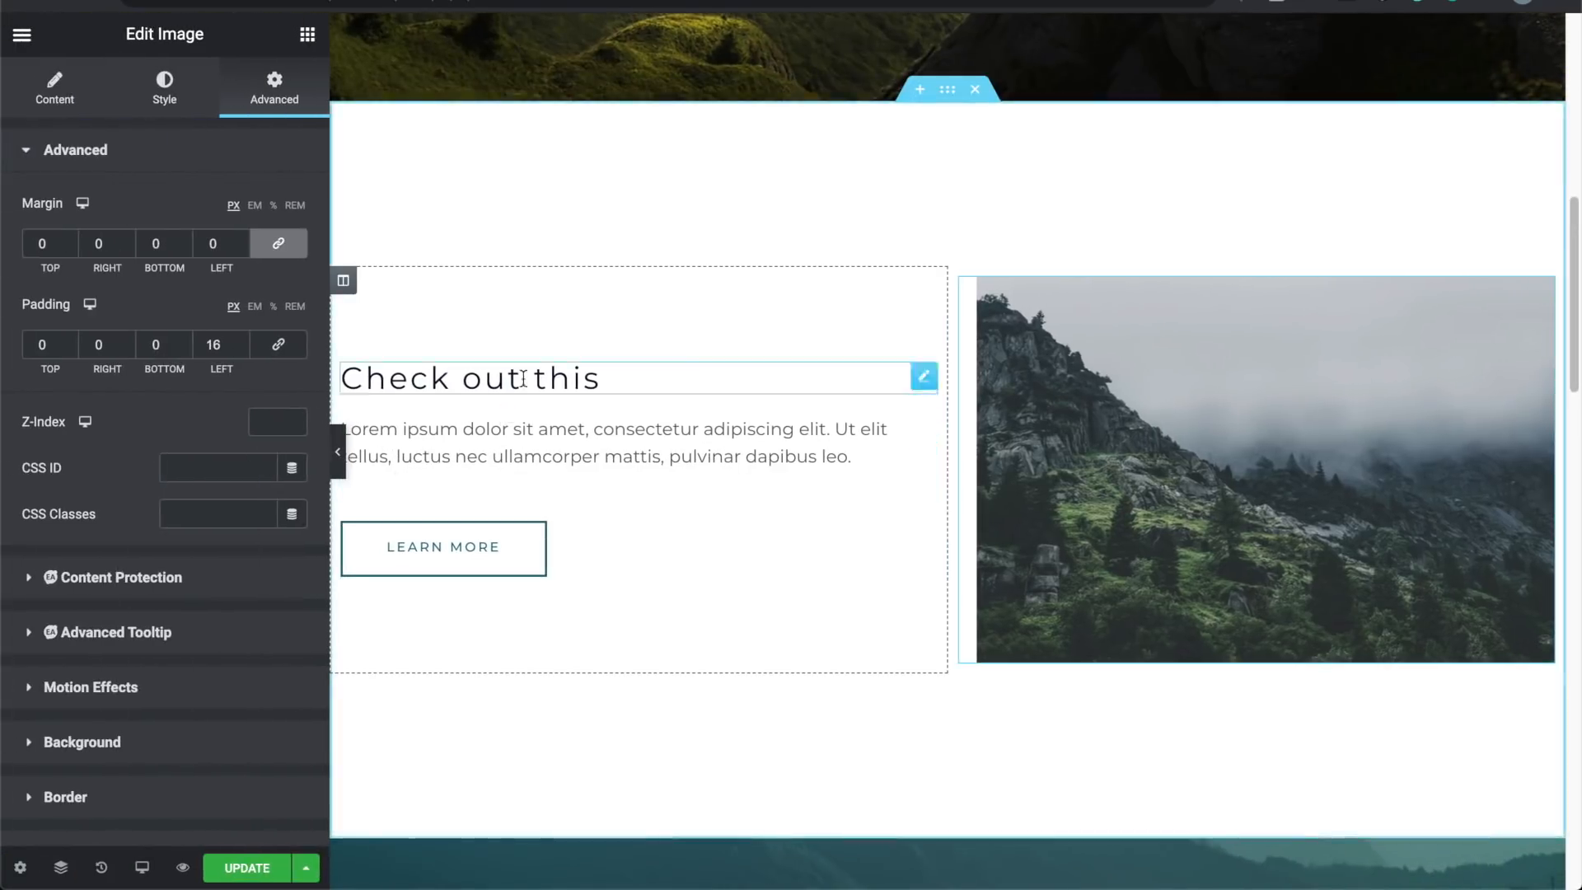
click(924, 381)
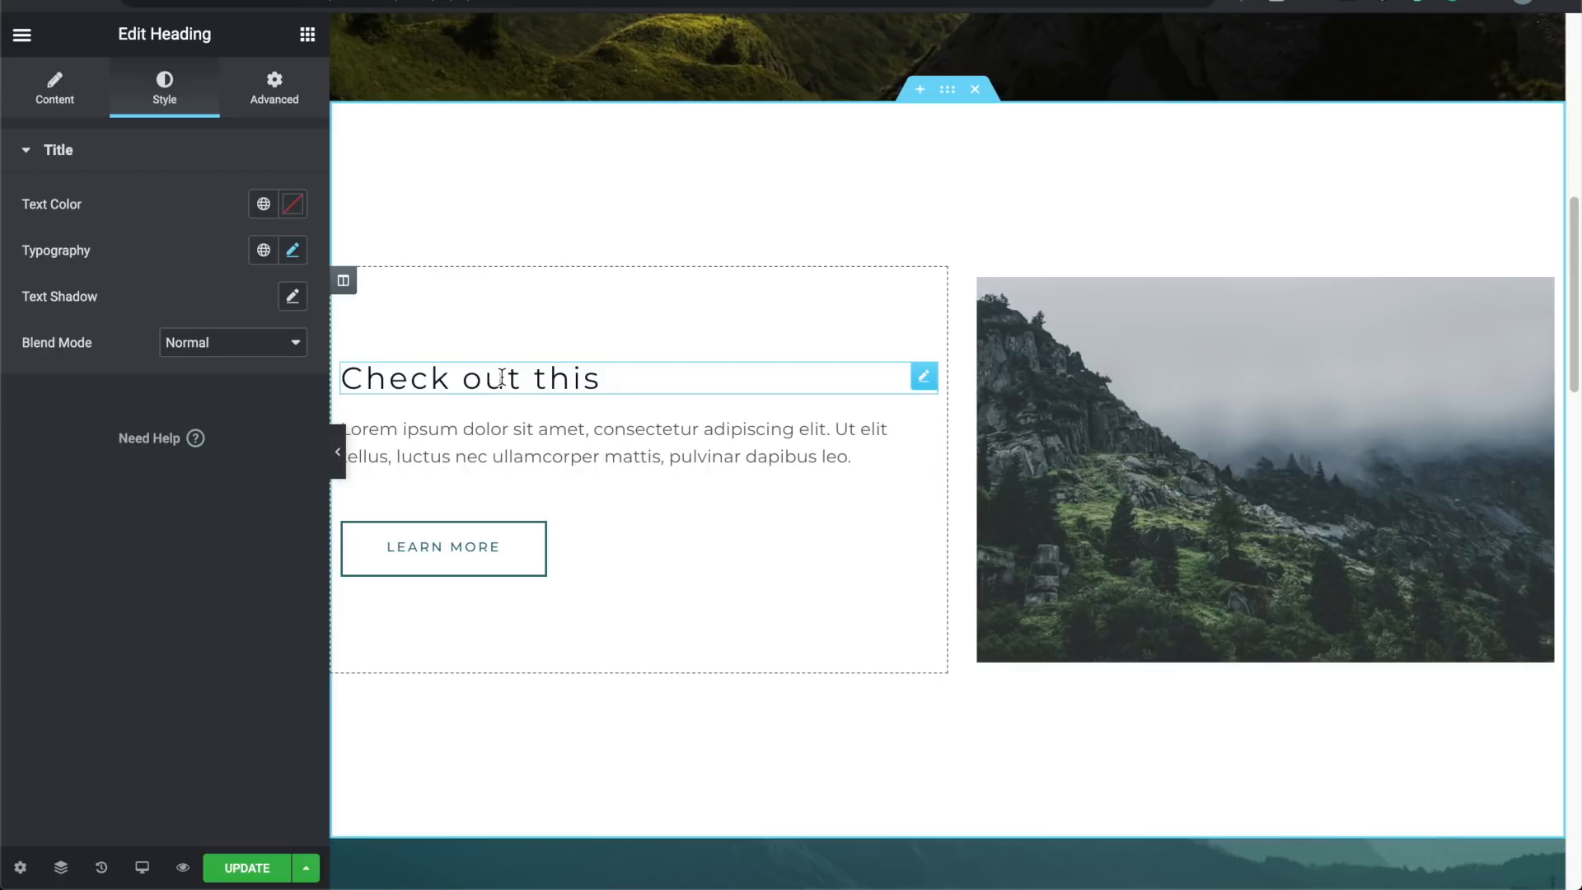
click(272, 92)
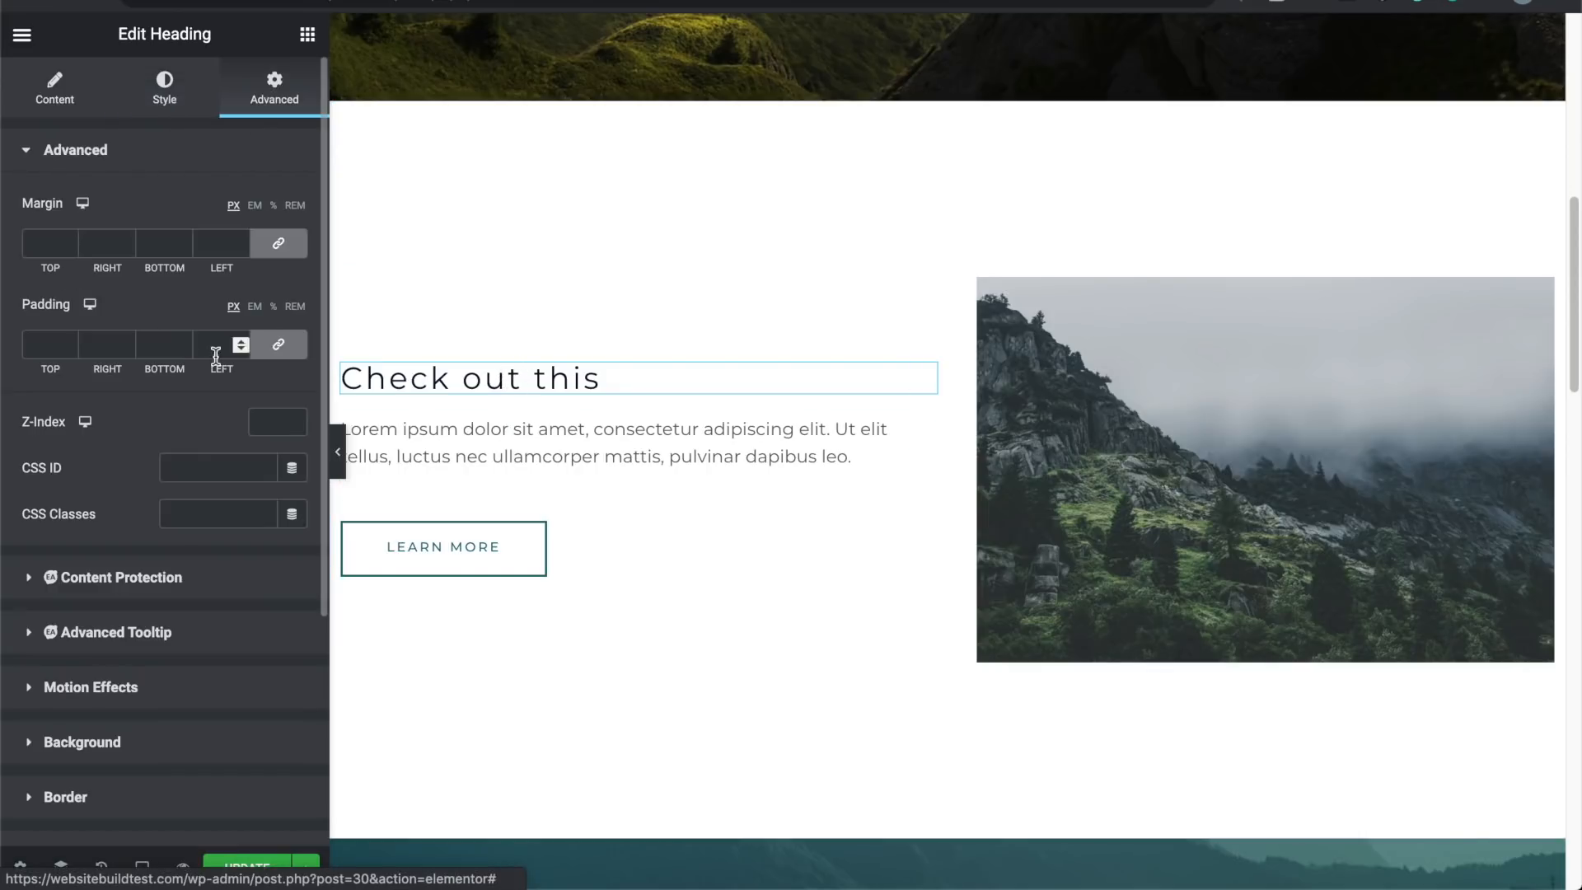
click(279, 247)
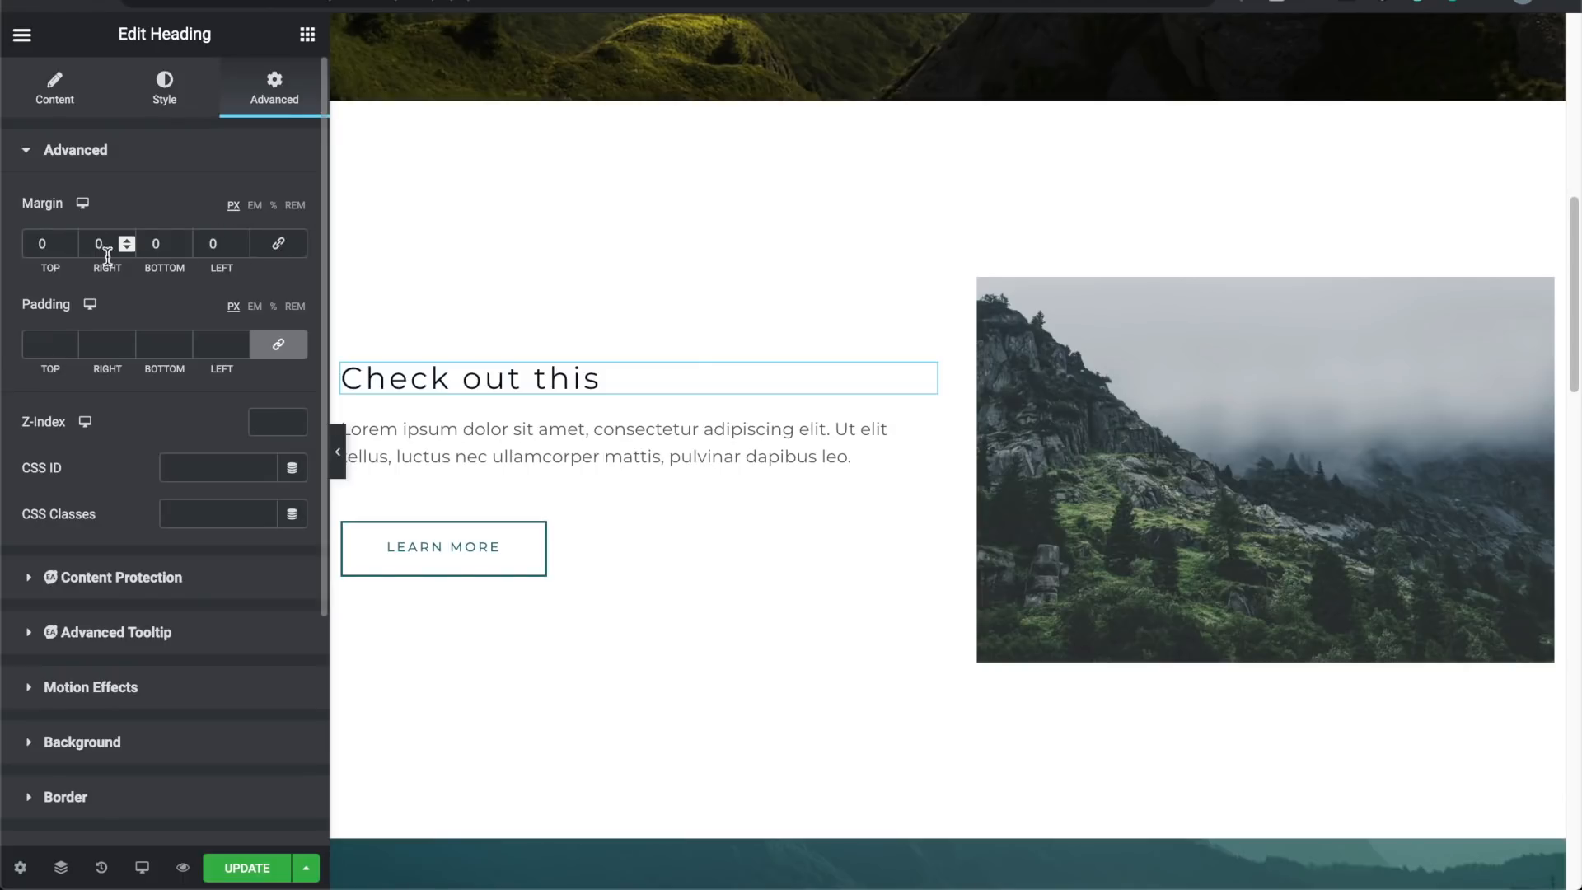
click(183, 242)
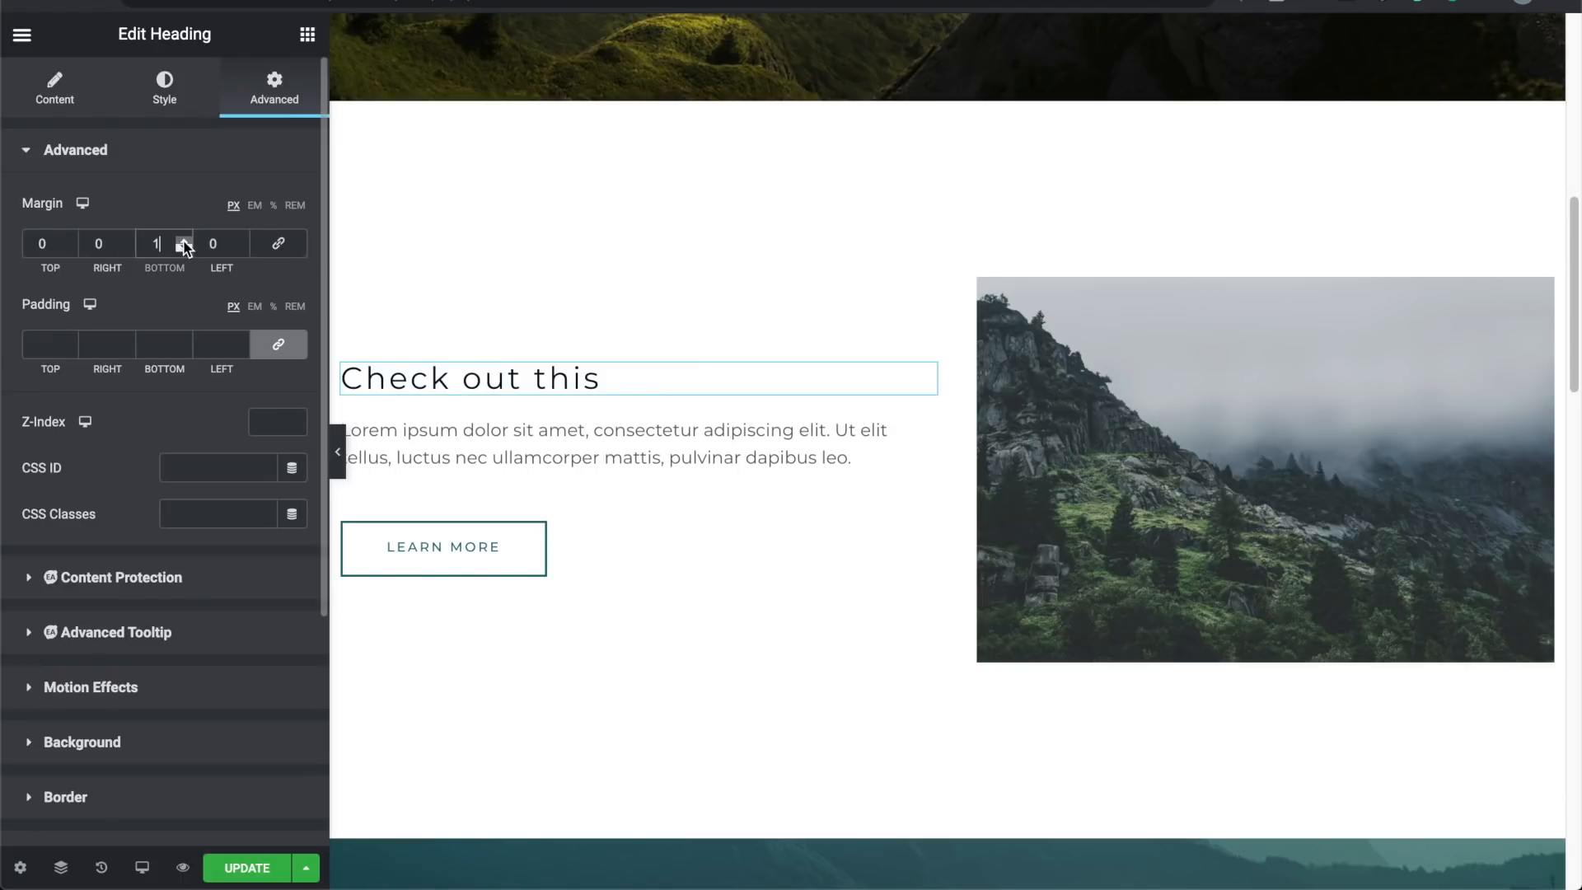
drag(183, 245, 186, 245)
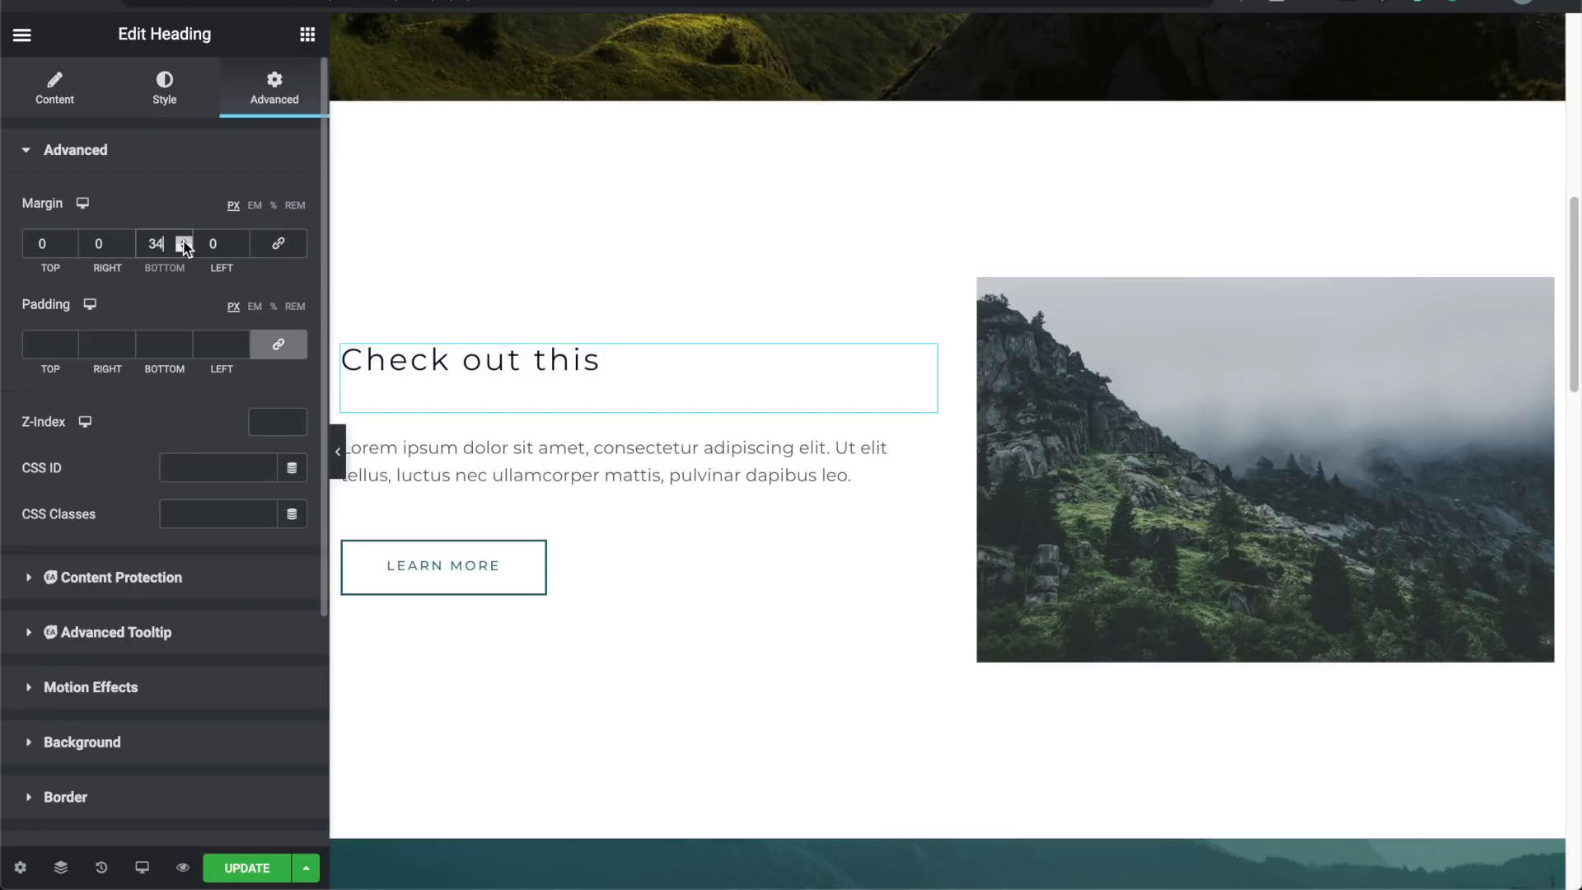
click(337, 450)
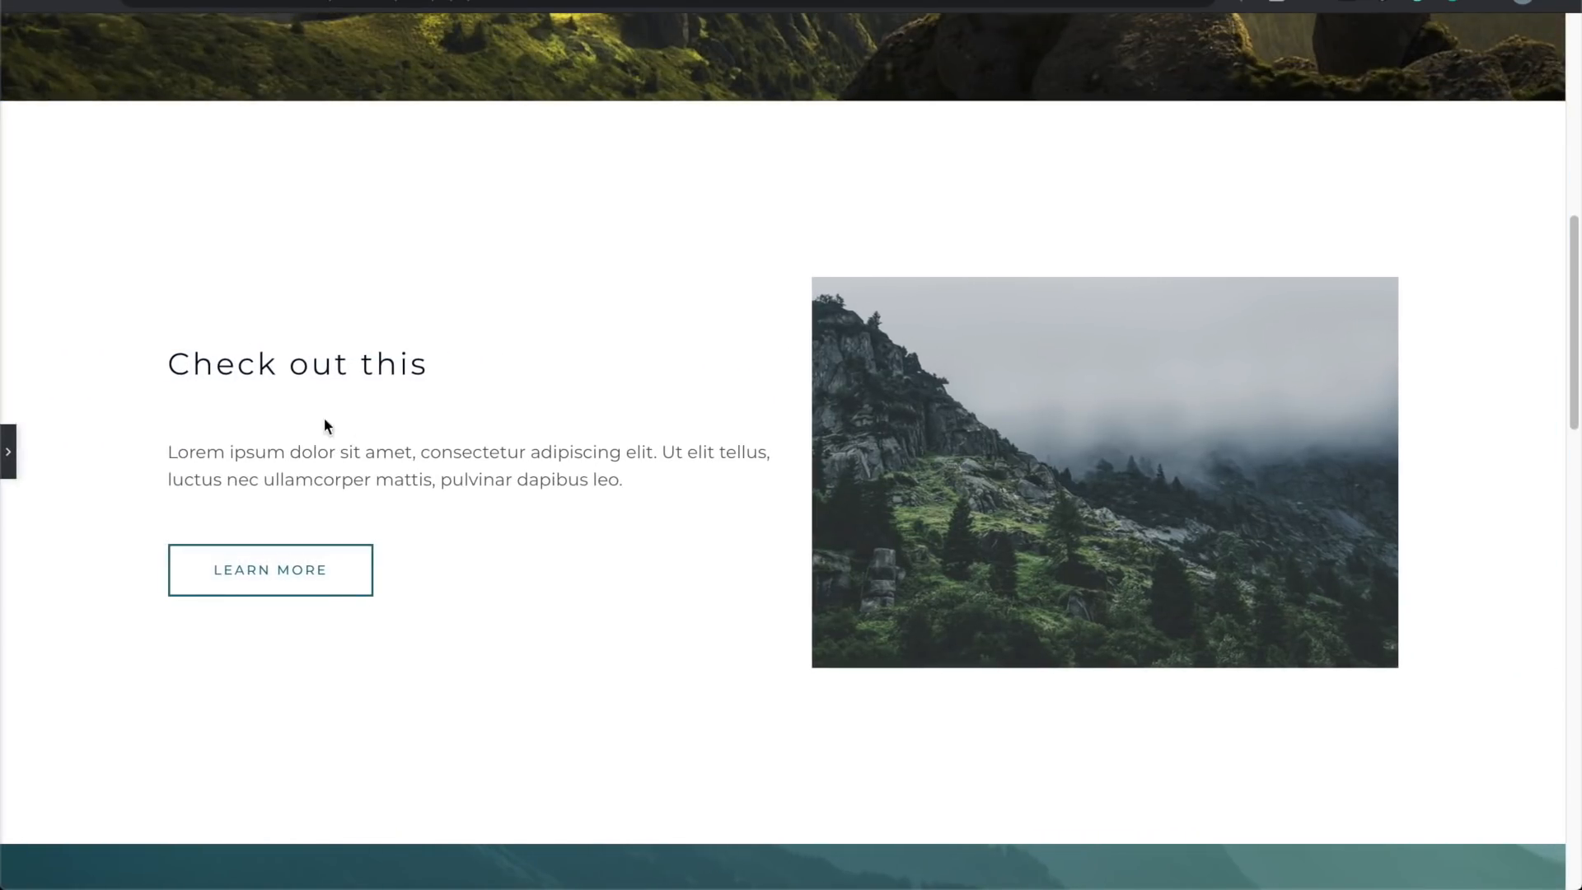
click(8, 452)
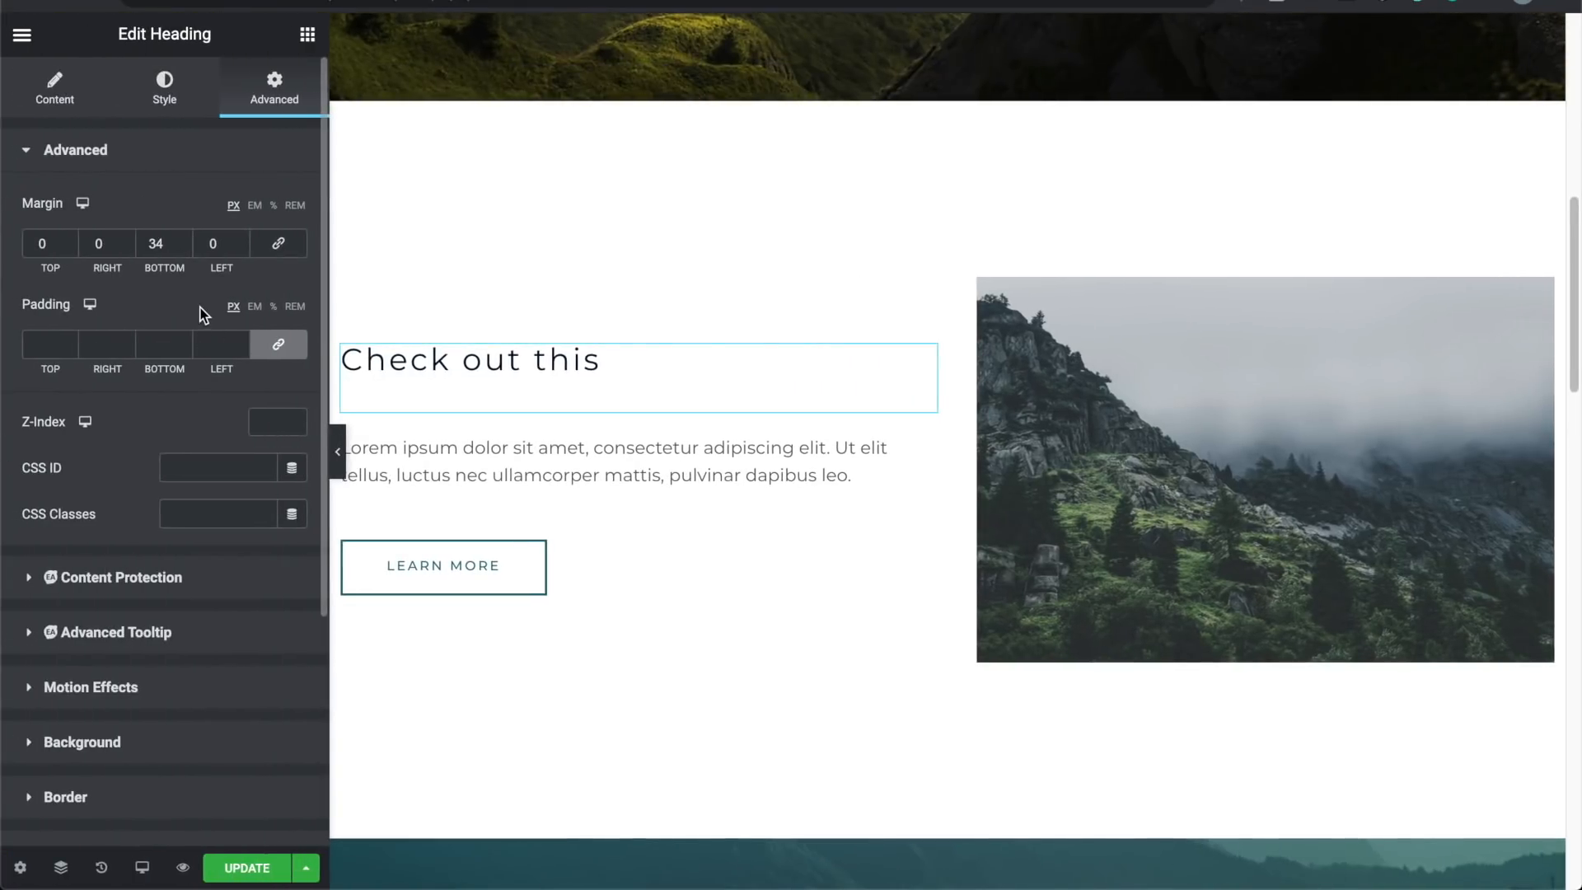
key(super+z)
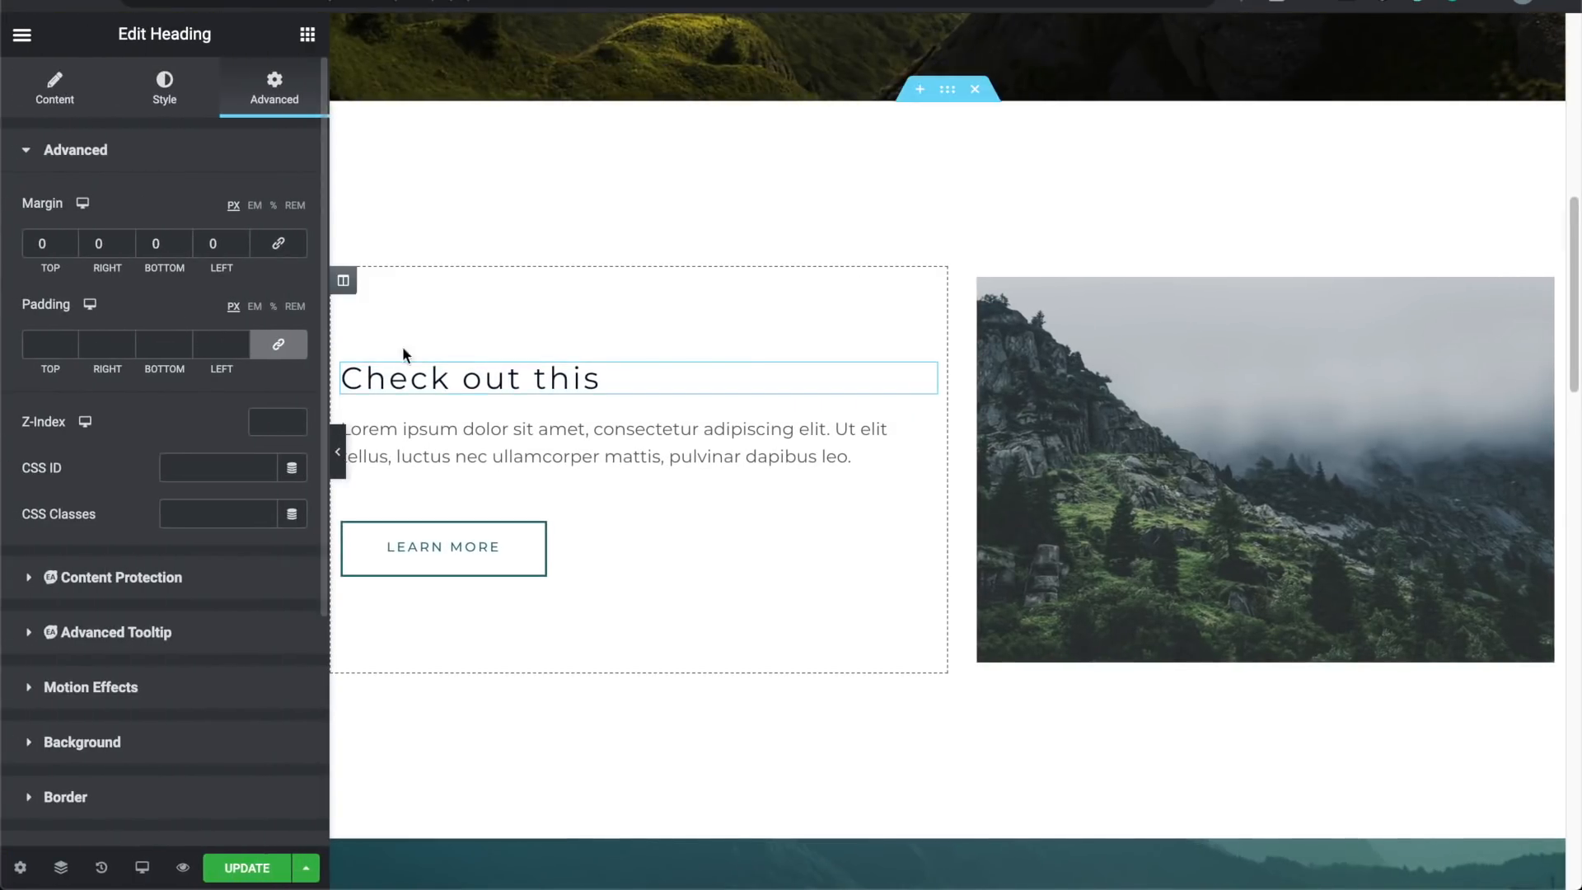
click(345, 452)
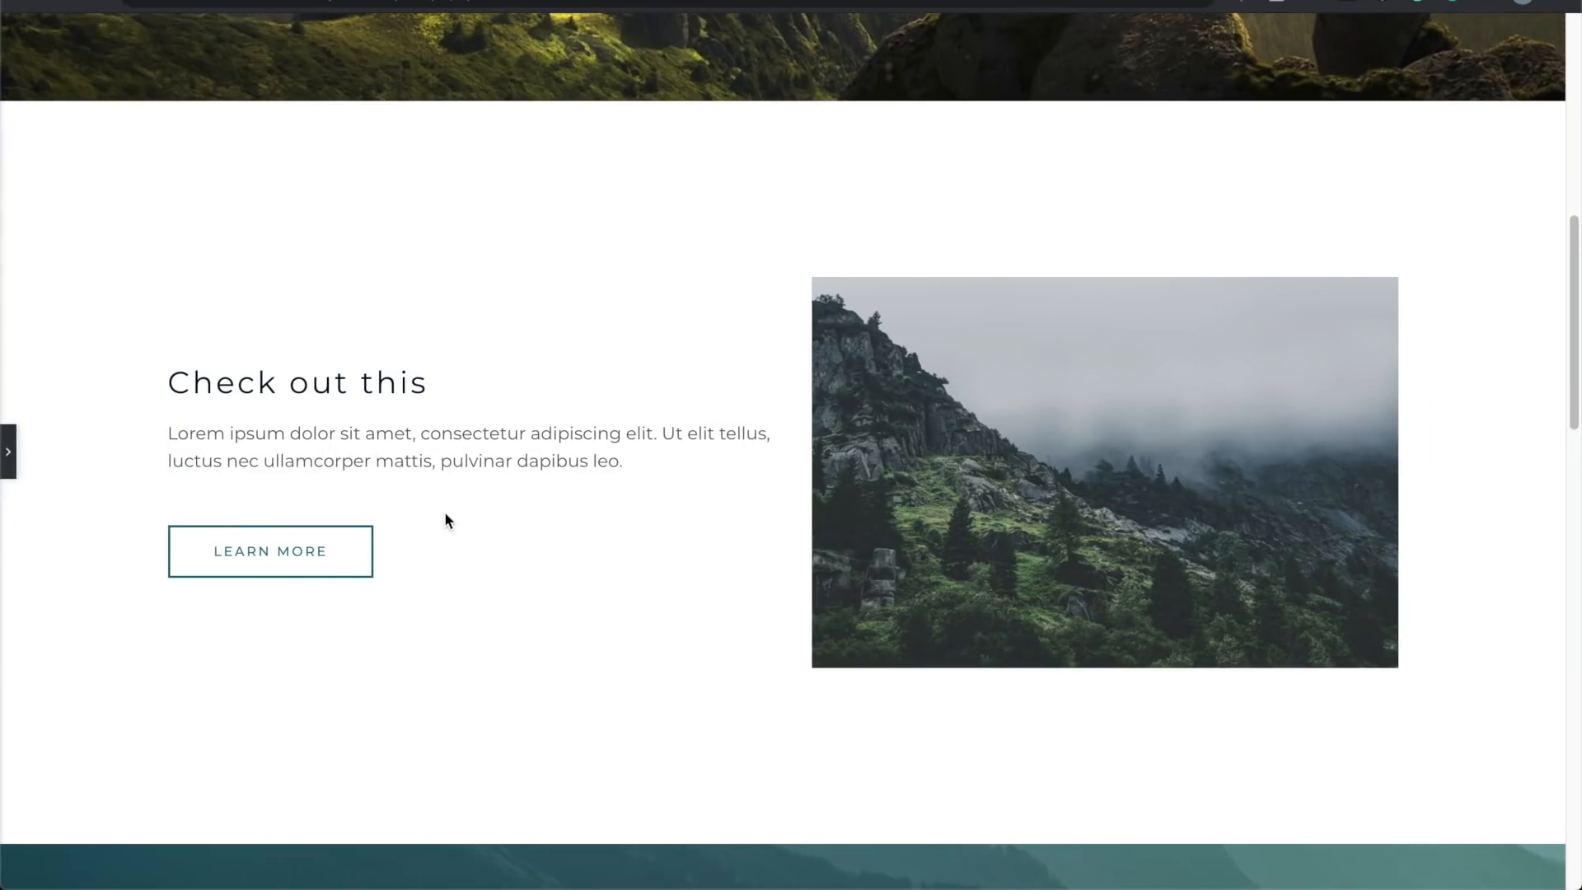
scroll(374, 498, up, 10)
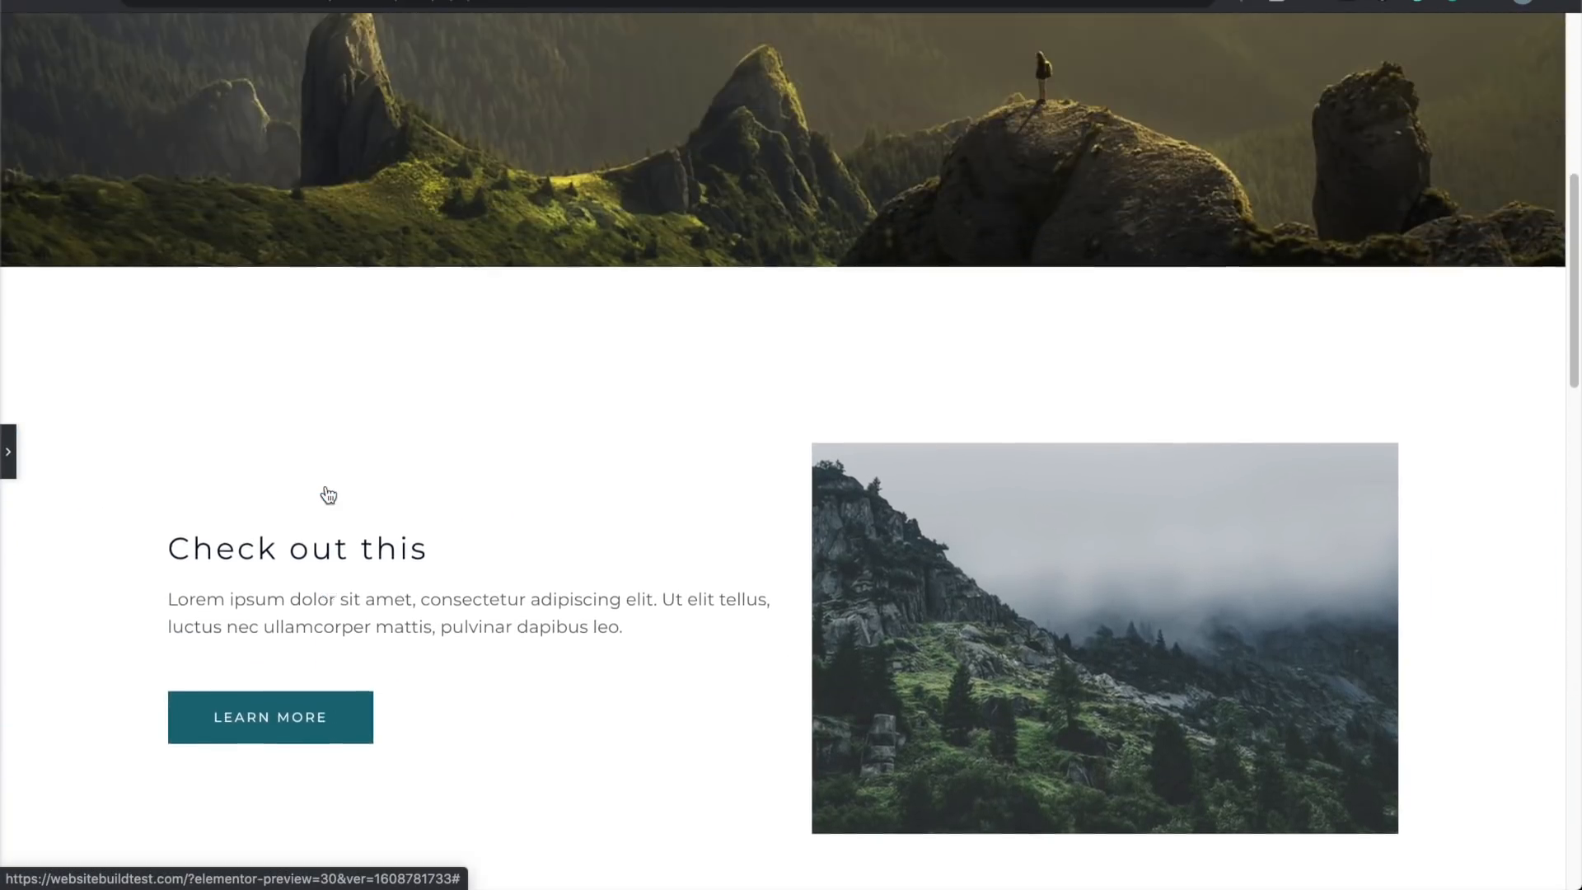
scroll(325, 486, up, 3)
scroll(324, 487, down, 10)
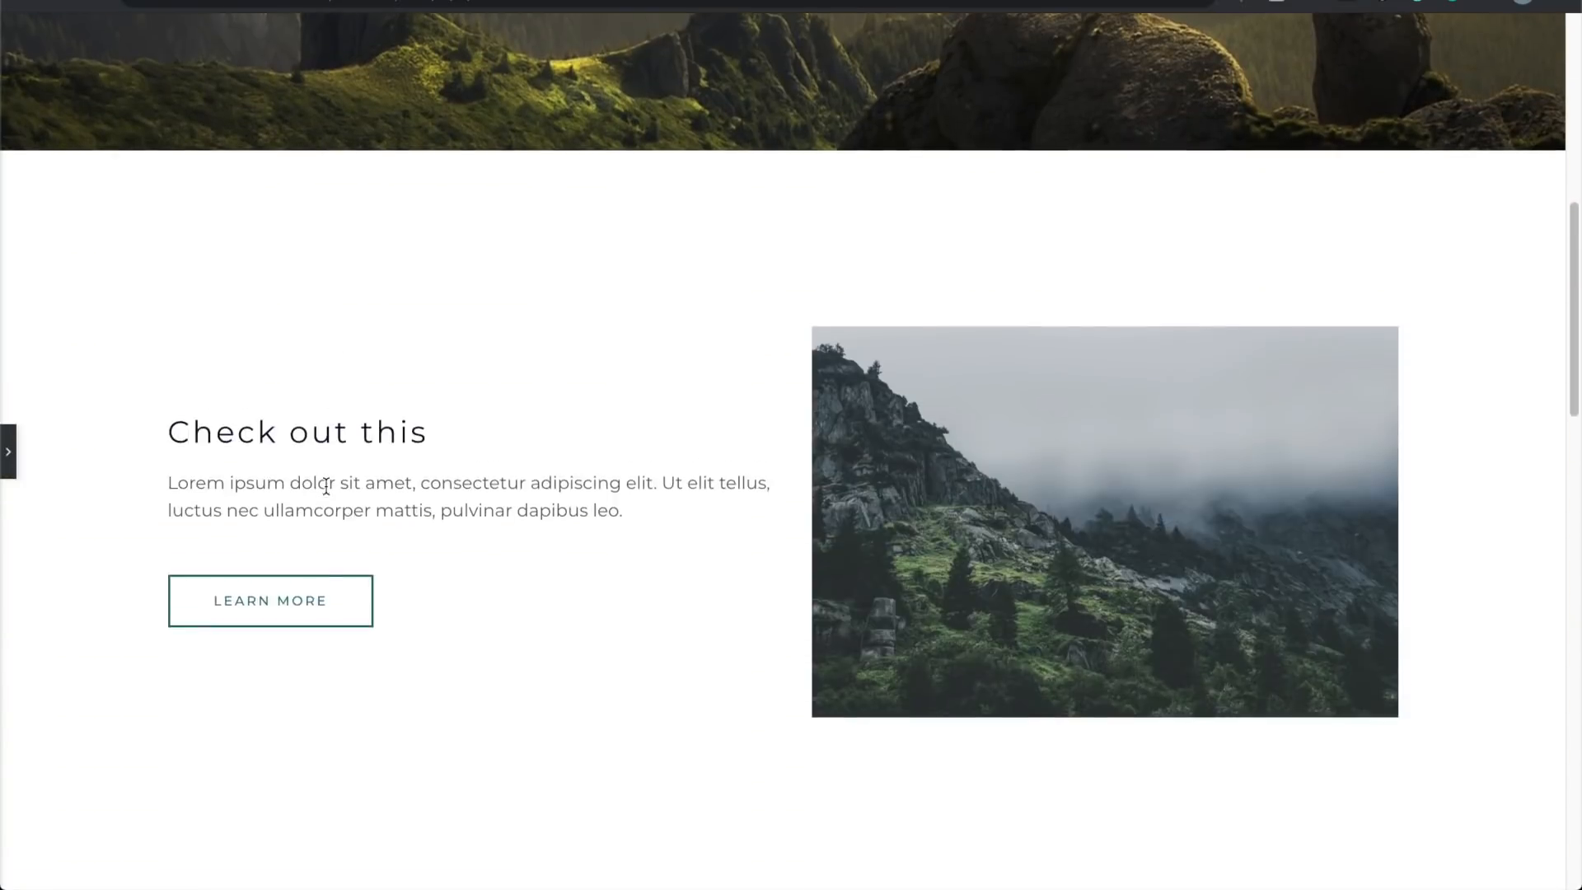
scroll(325, 486, down, 2)
scroll(325, 495, up, 4)
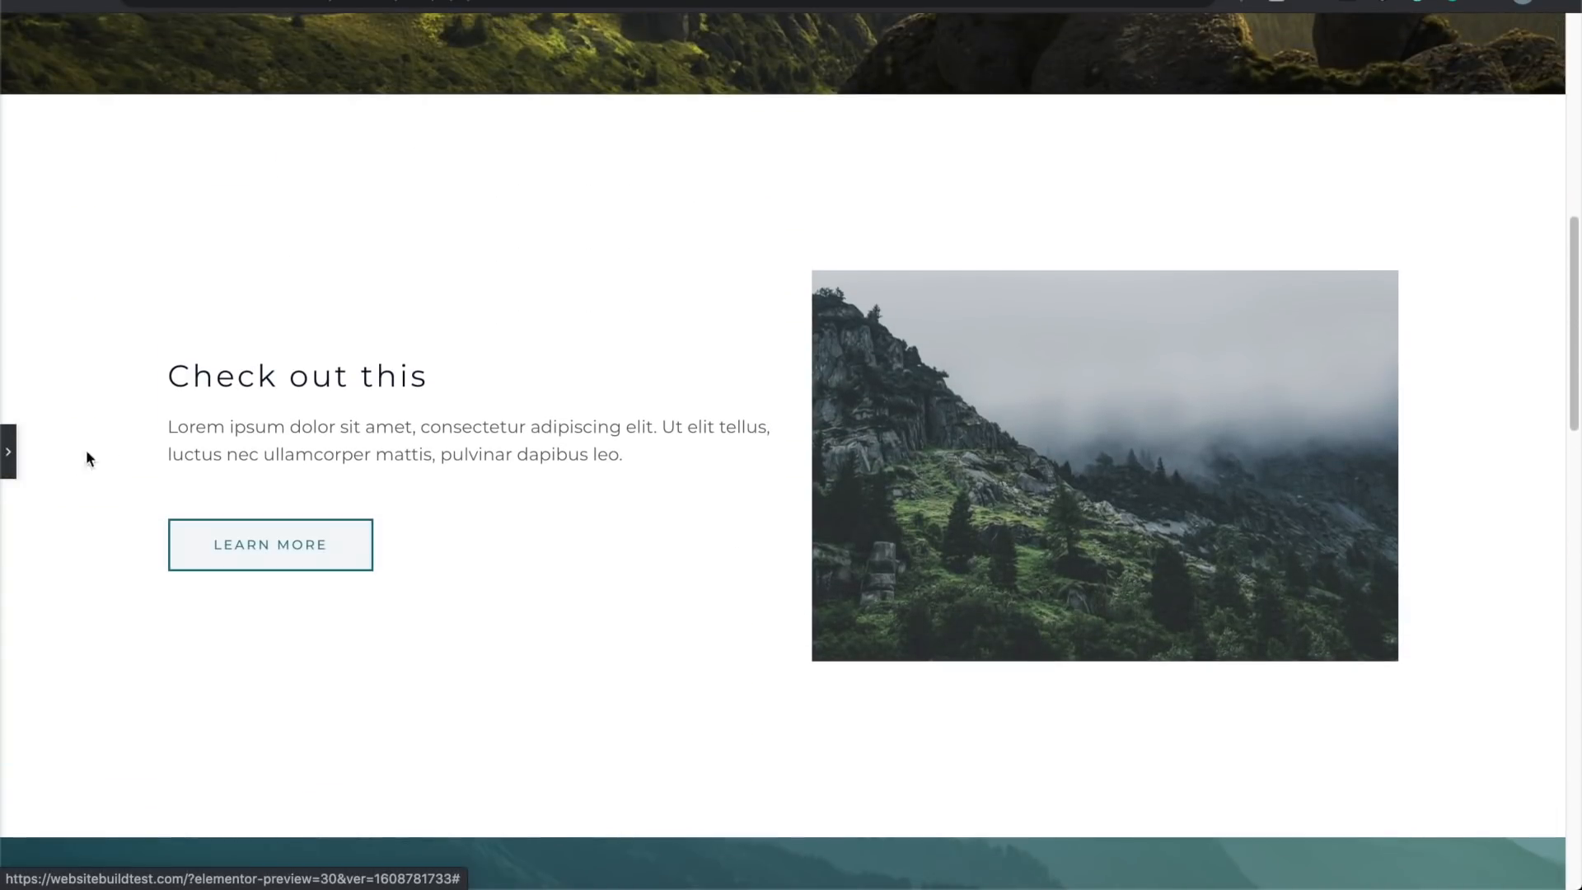
click(12, 453)
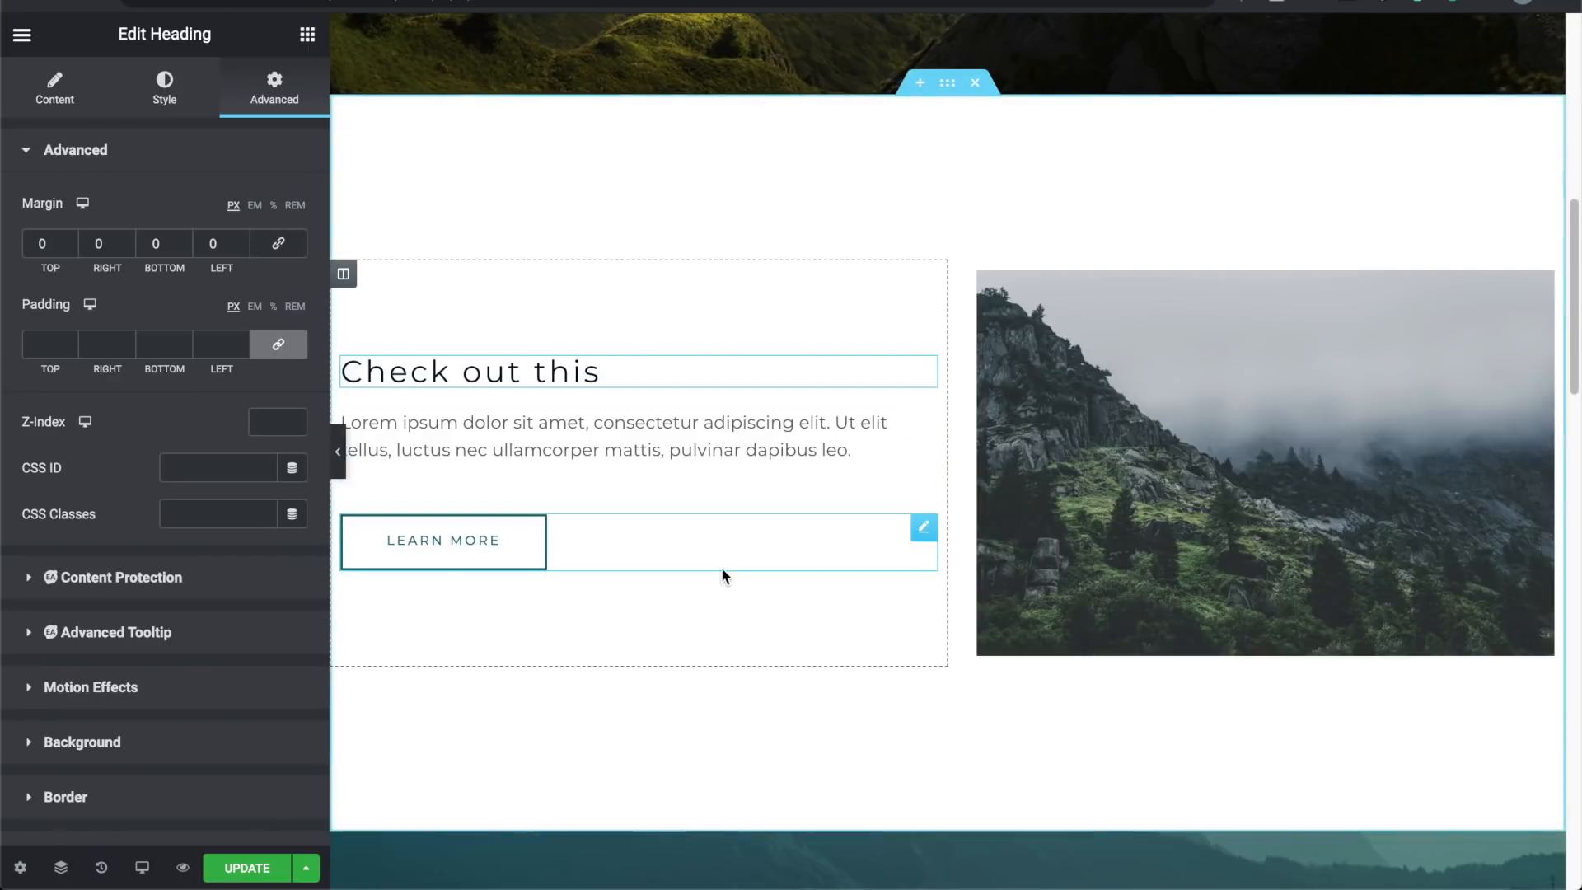
Step: Switch to Tablet responsive mode, check the preview, then select the two-column section
click(143, 869)
click(145, 770)
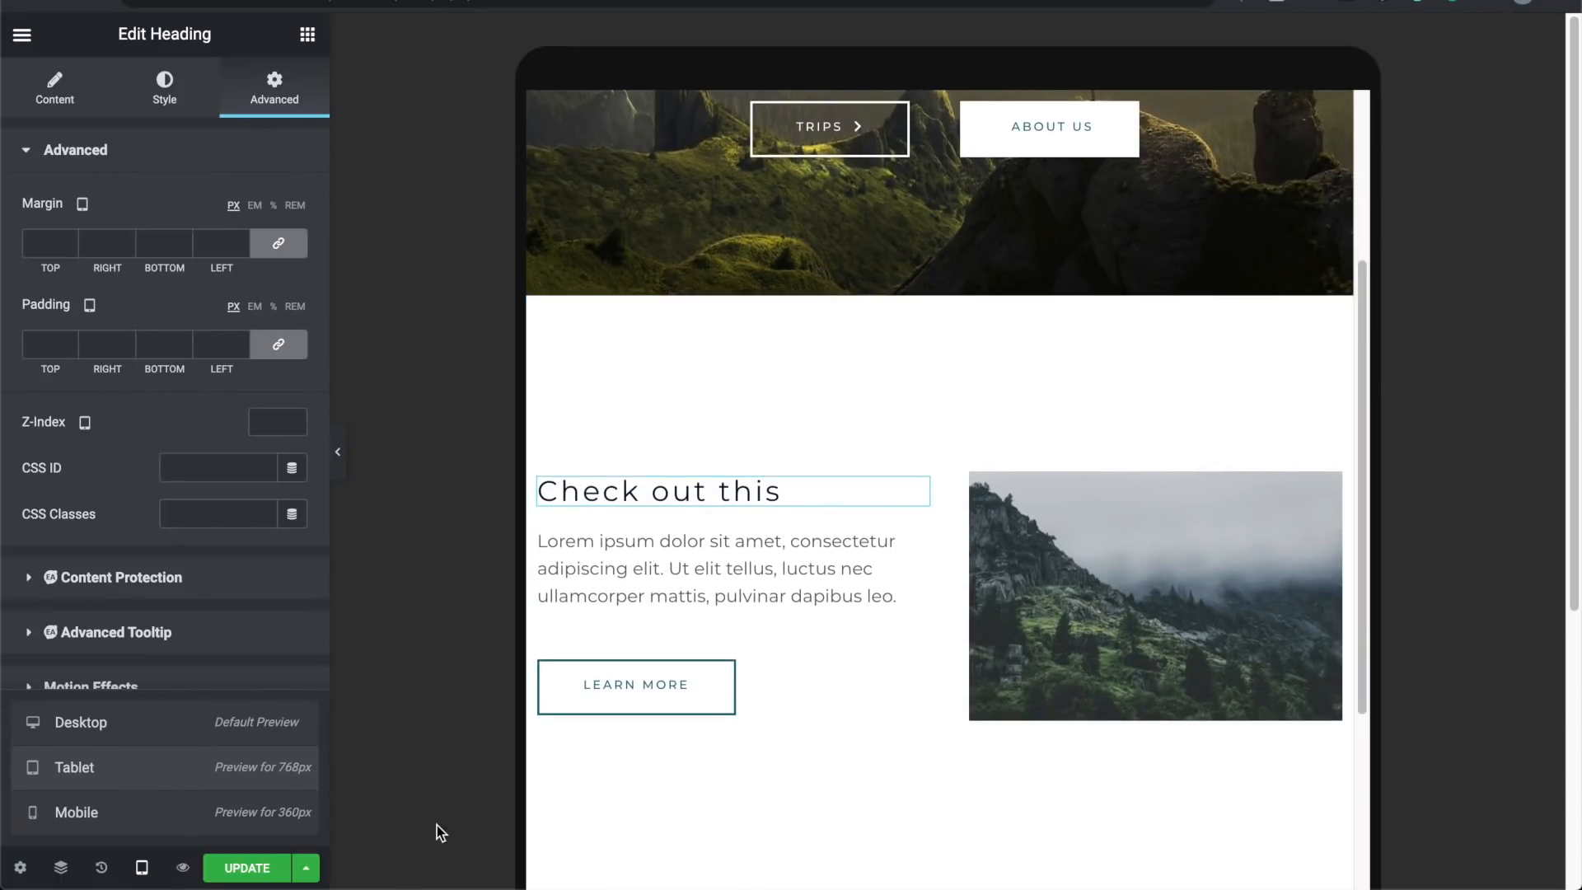
click(338, 452)
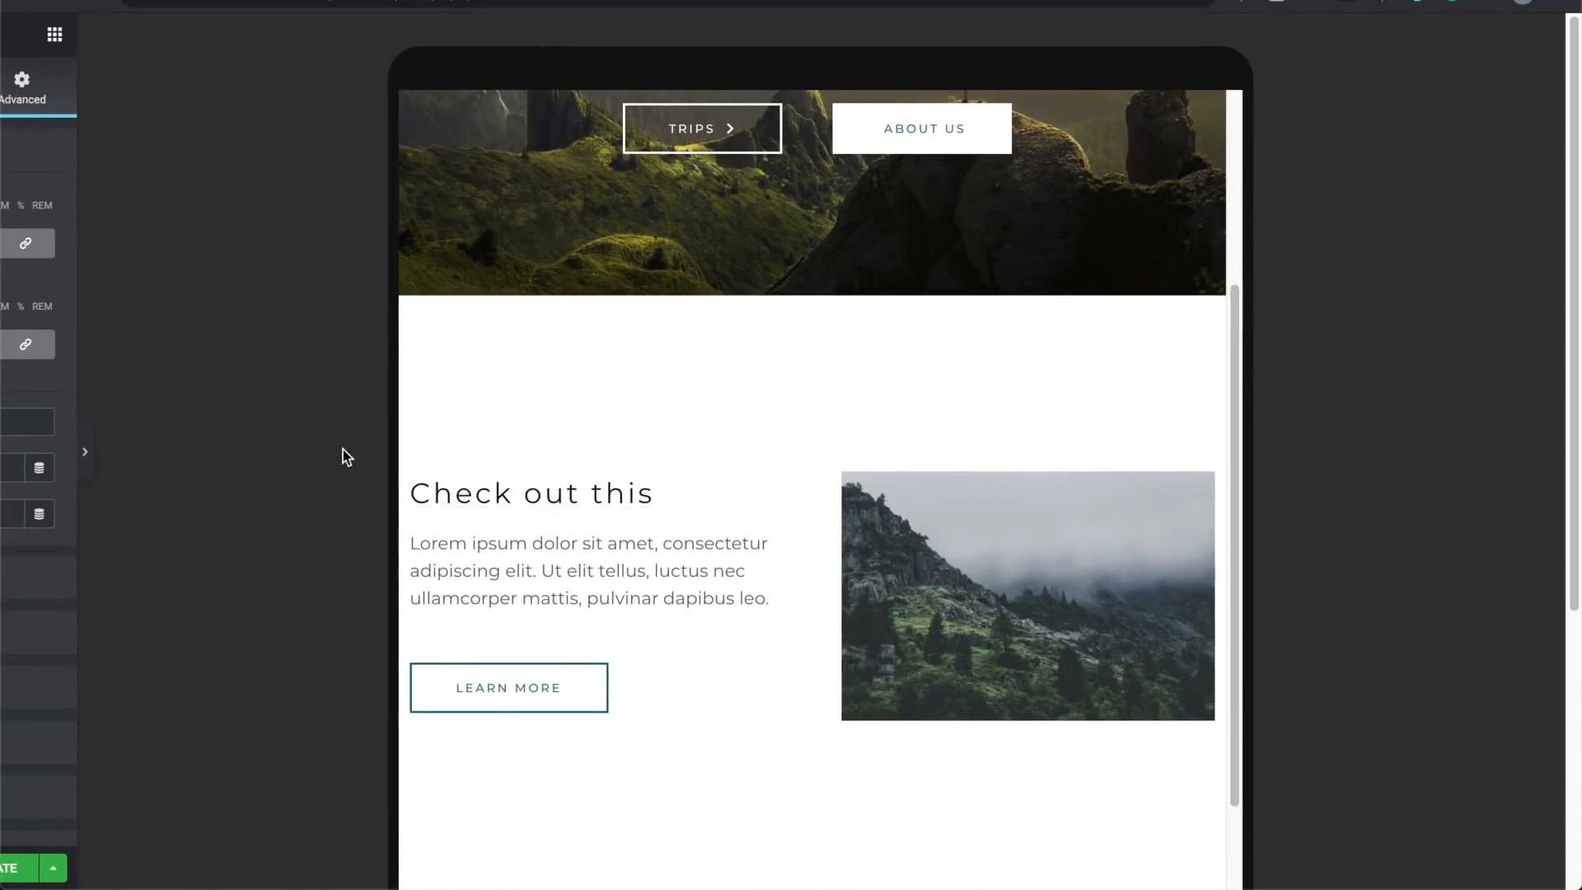
scroll(486, 332, up, 5)
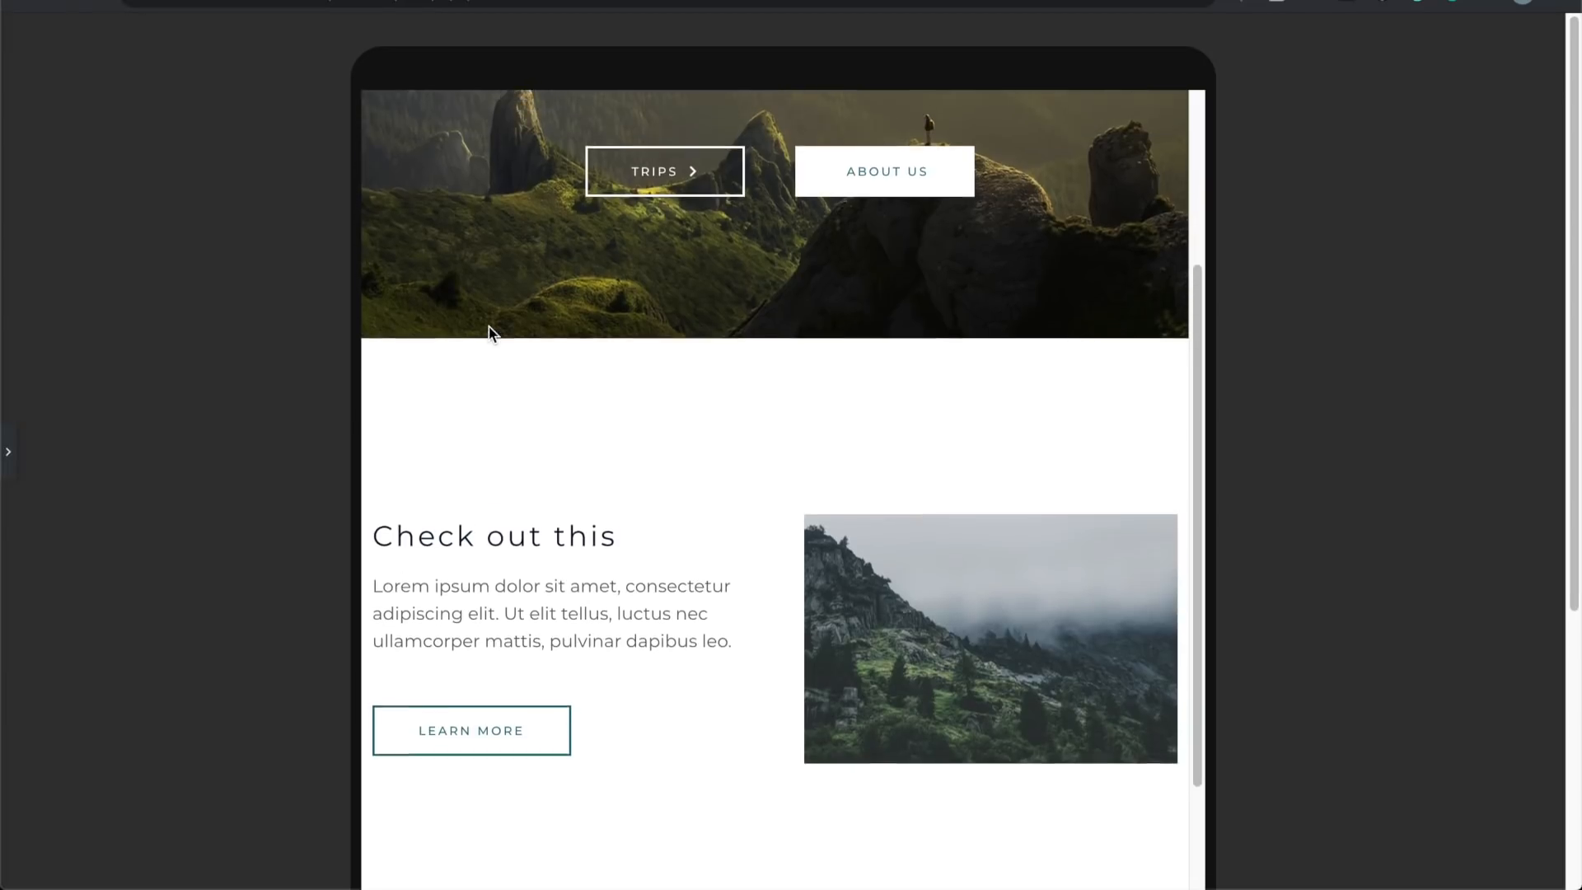
scroll(489, 328, down, 5)
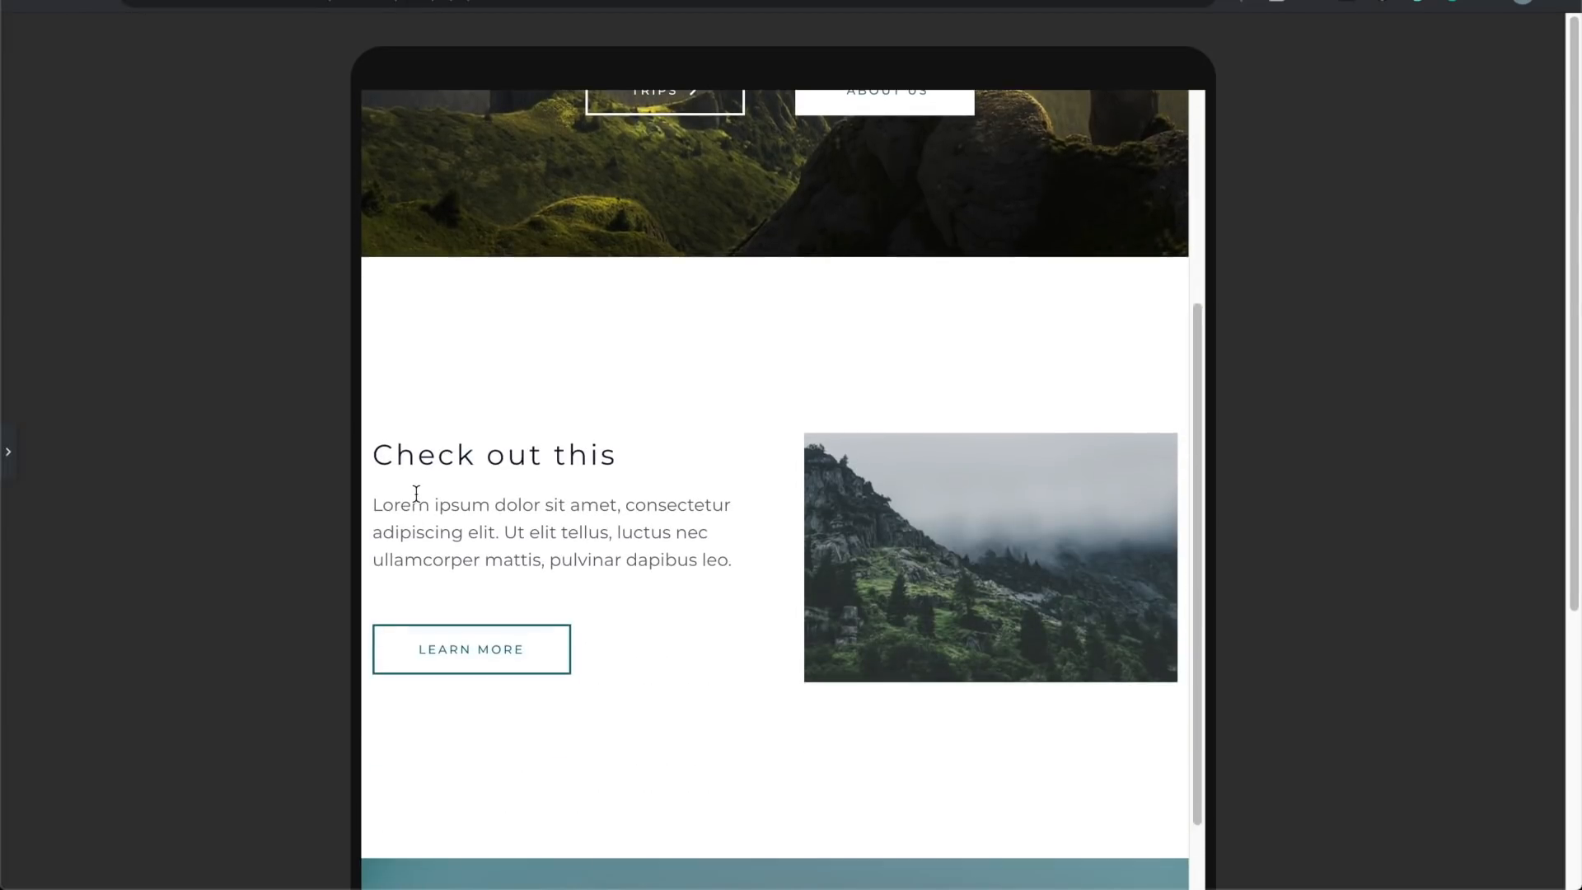
click(8, 451)
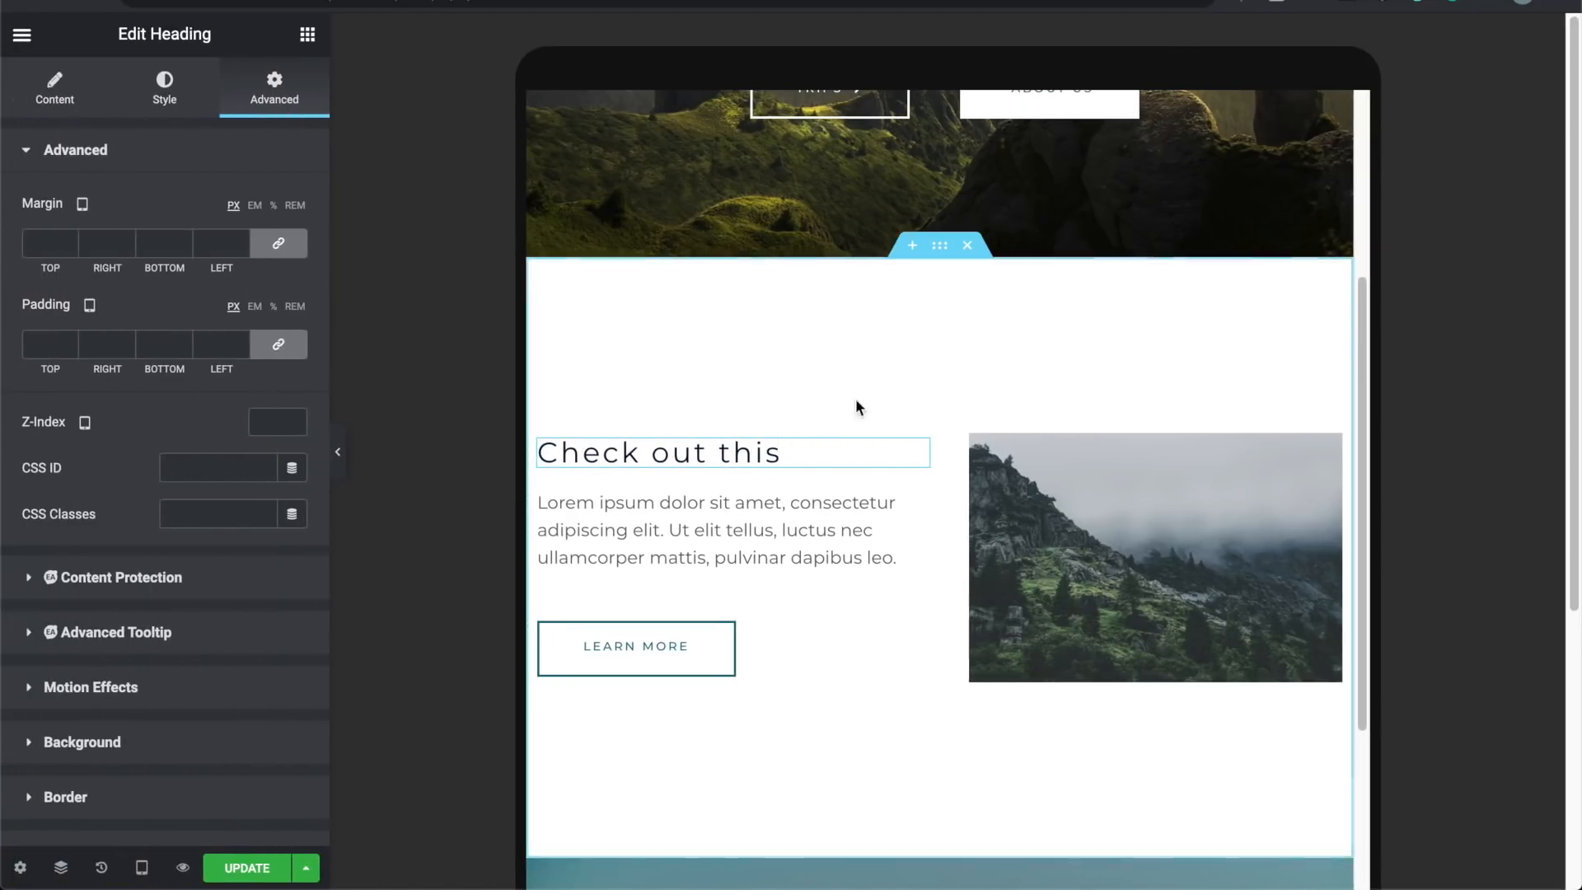
click(940, 247)
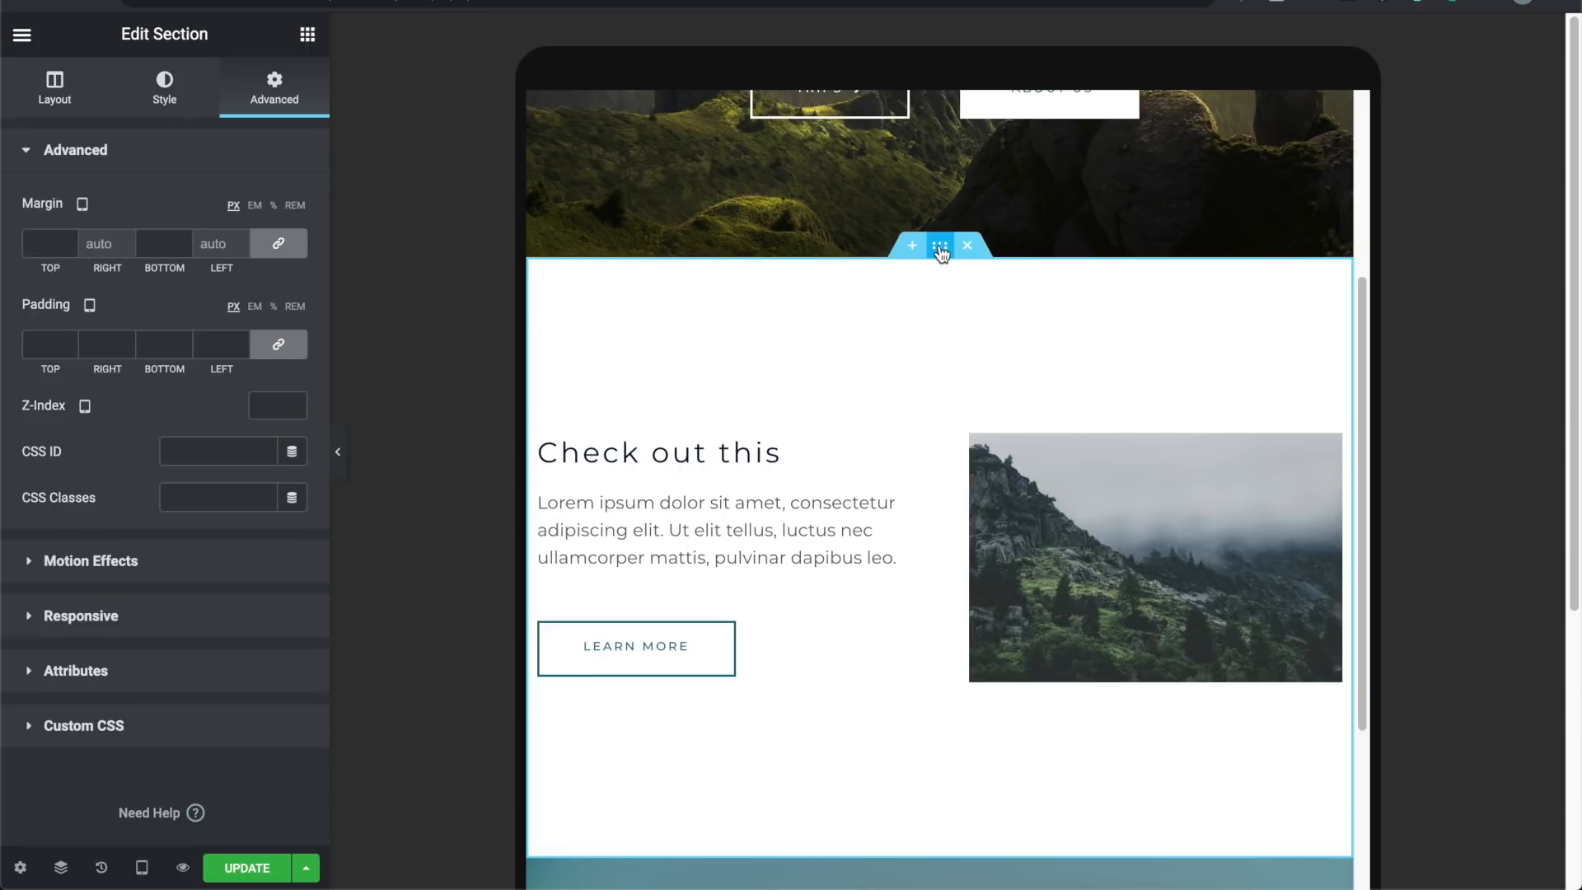
click(142, 867)
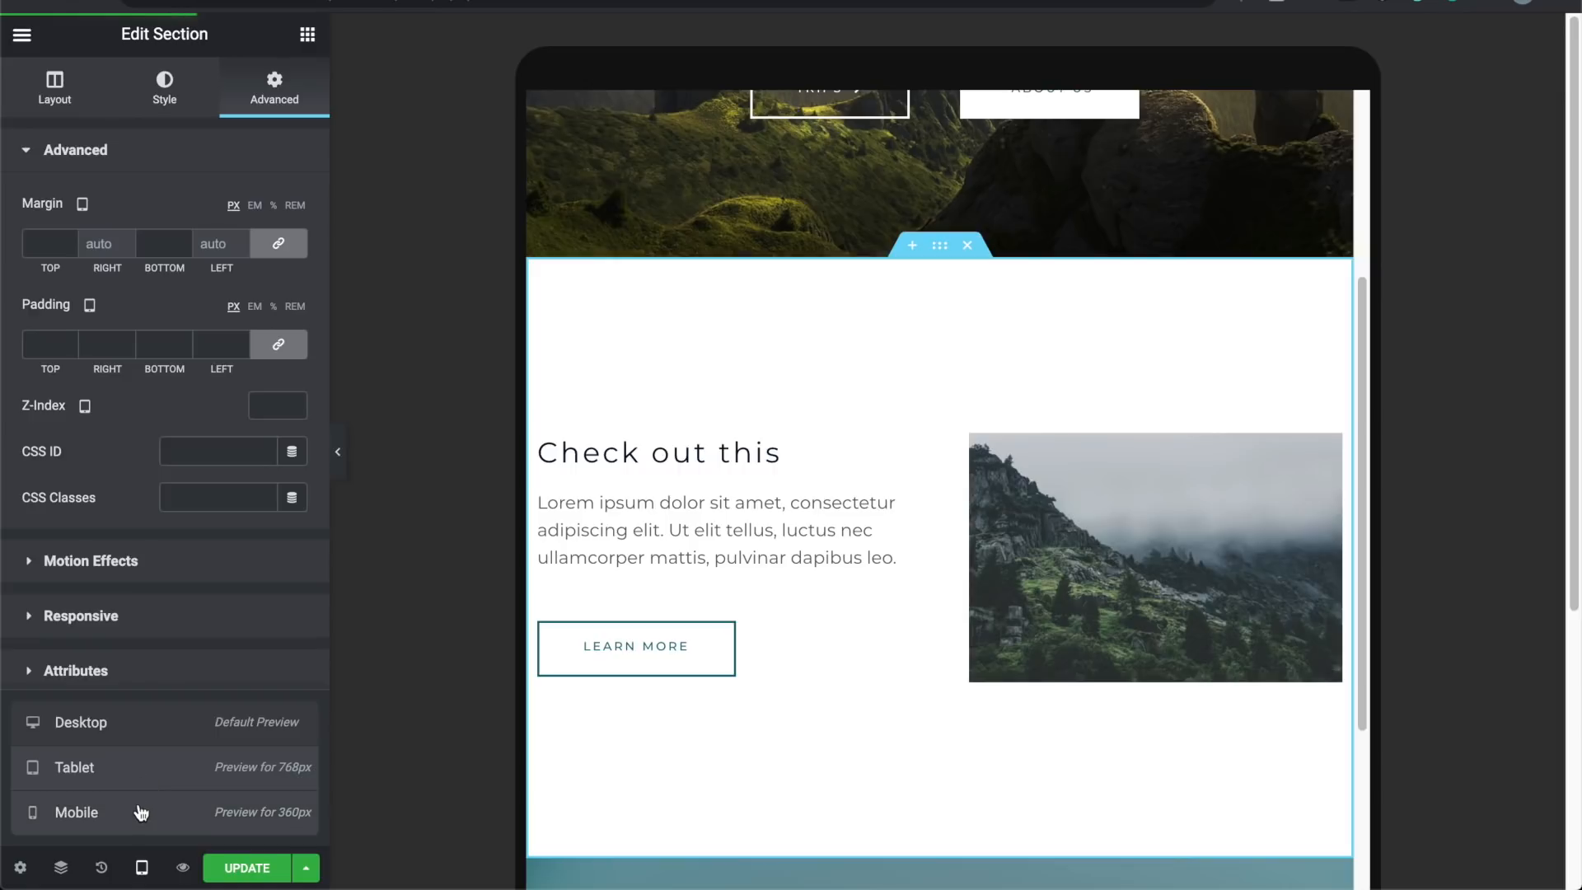
Step: Undo an accidental zero setting and restore the section's tablet padding to 150
click(280, 350)
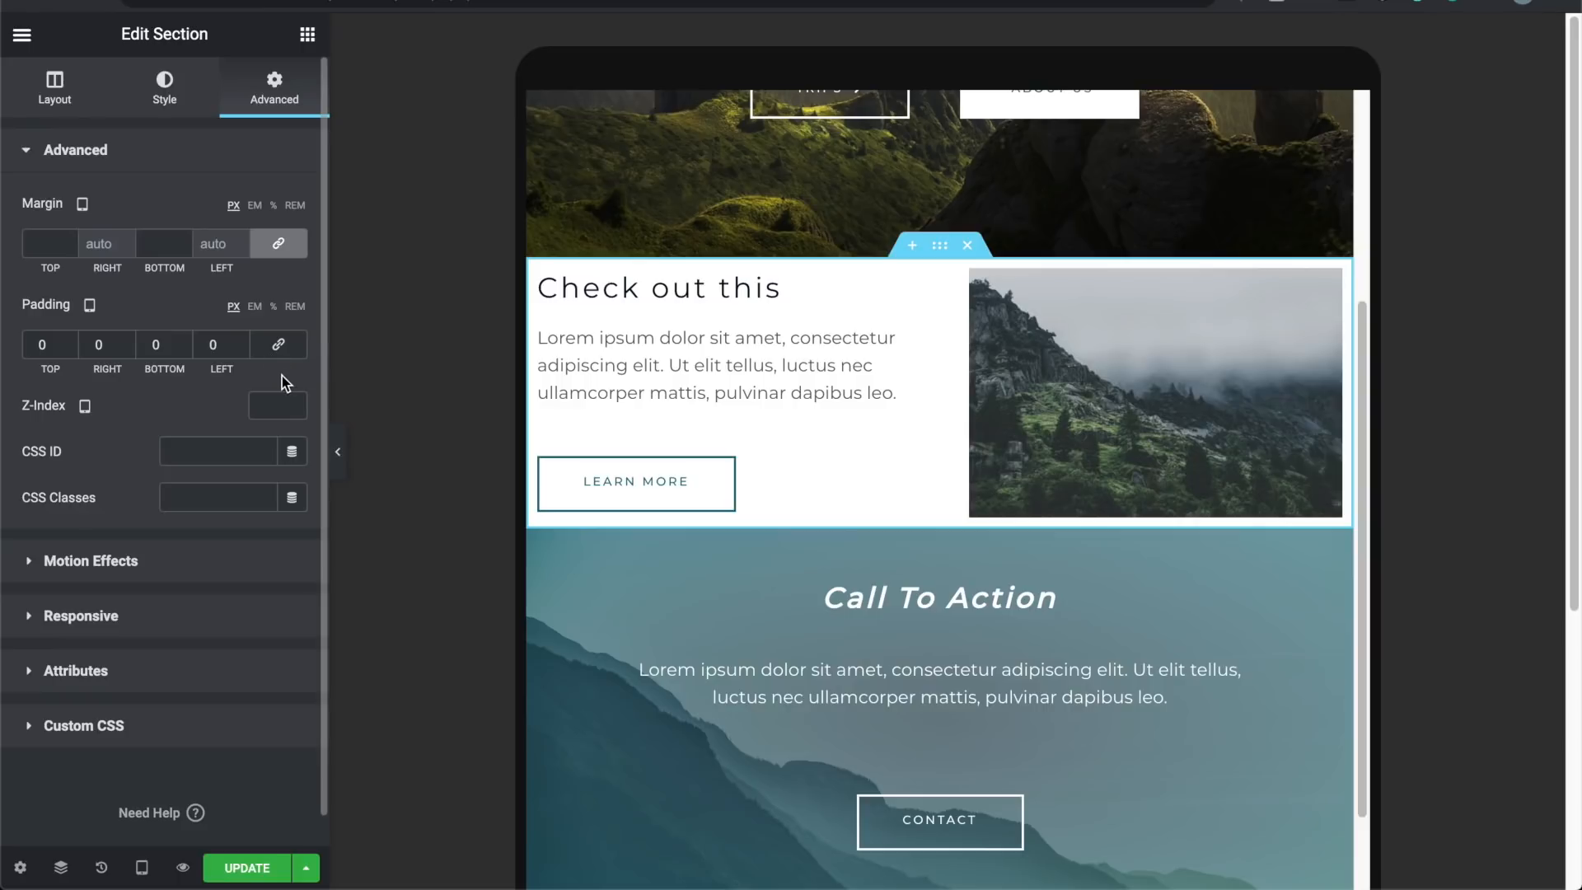
key(ctrl+z)
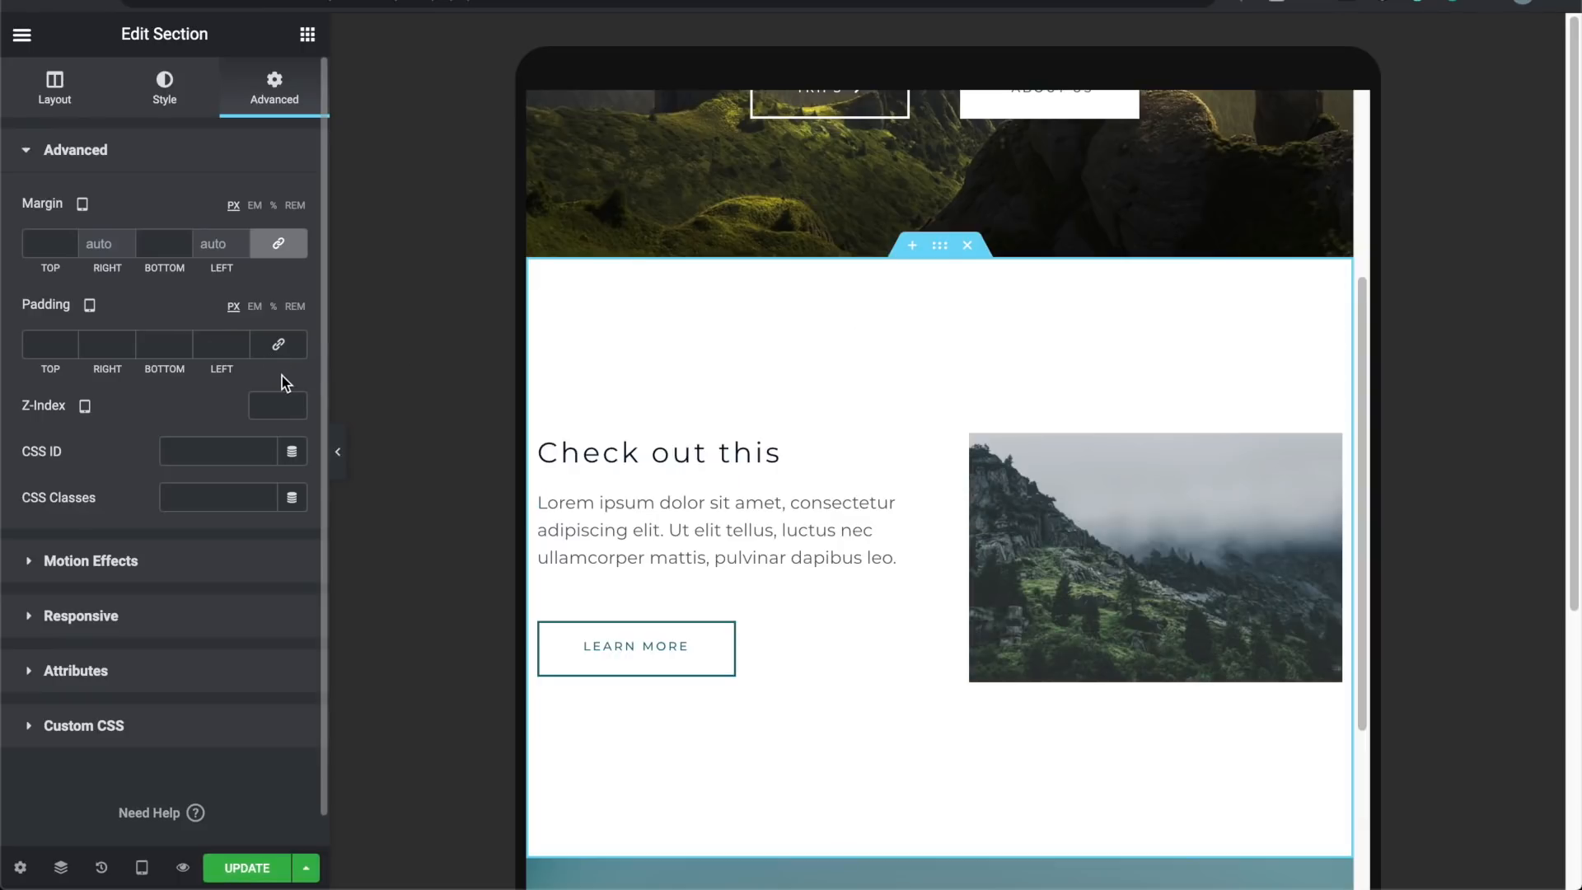
click(126, 342)
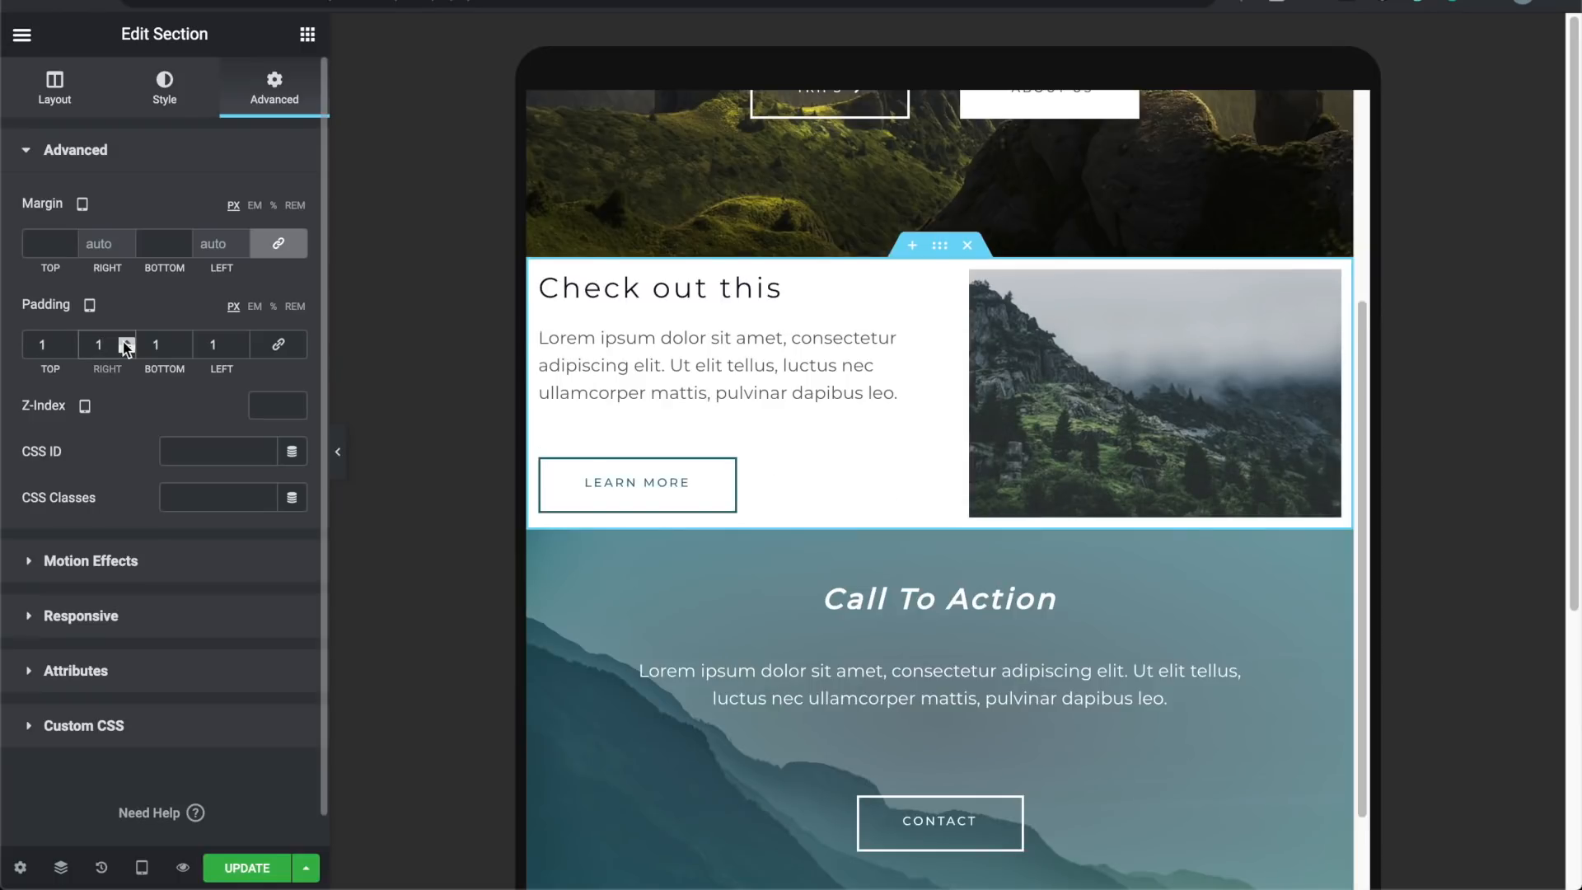
click(53, 345)
text(50)
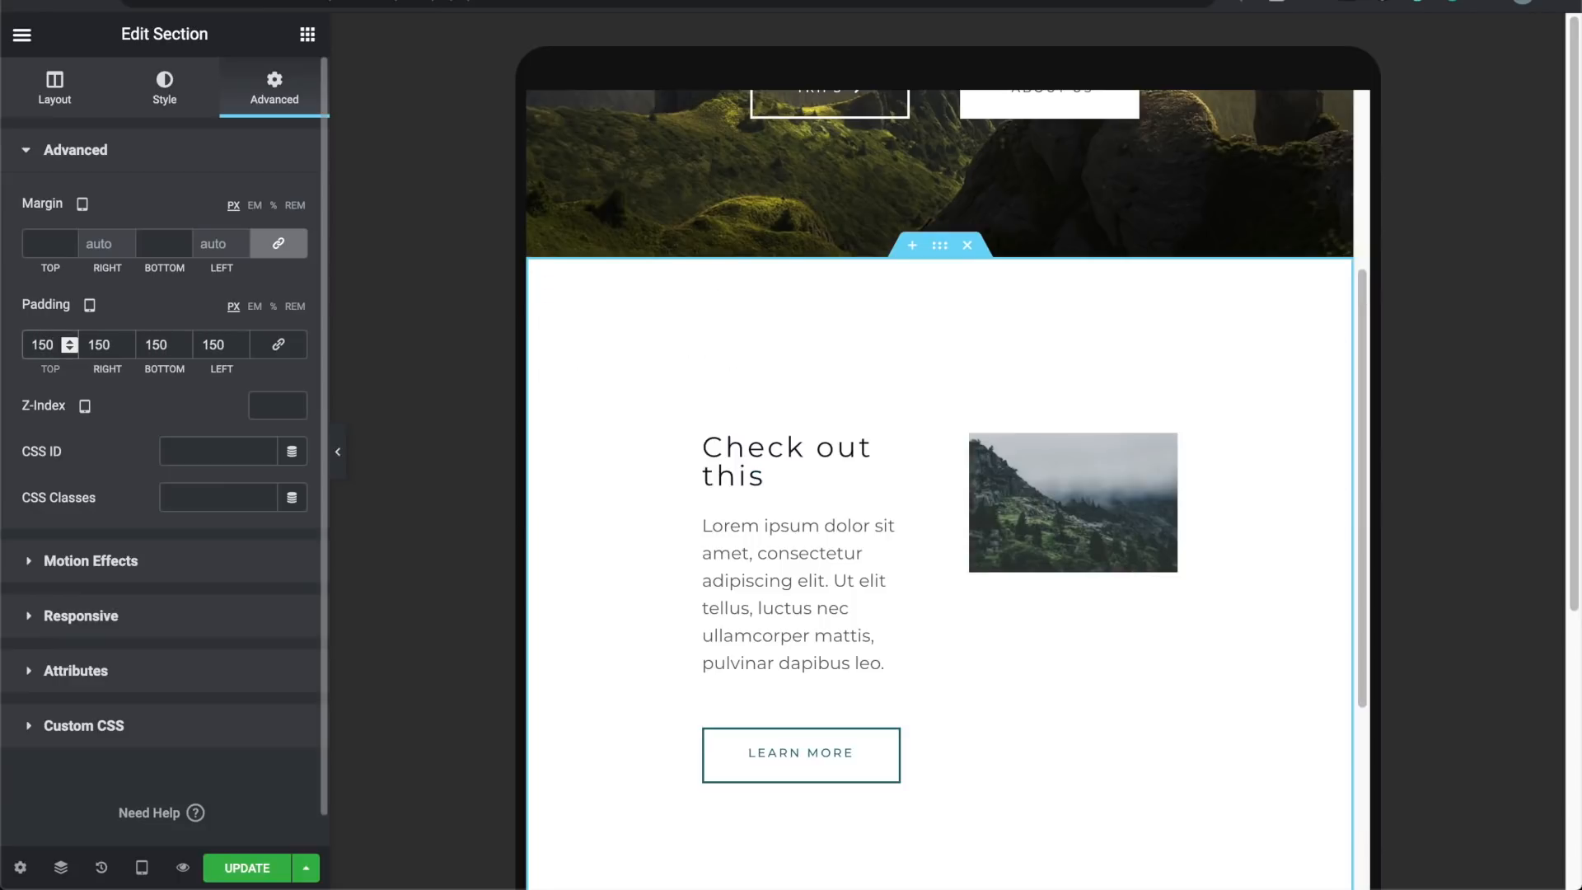
Step: Unlink the tablet padding and change Right from 150 to 32
click(278, 348)
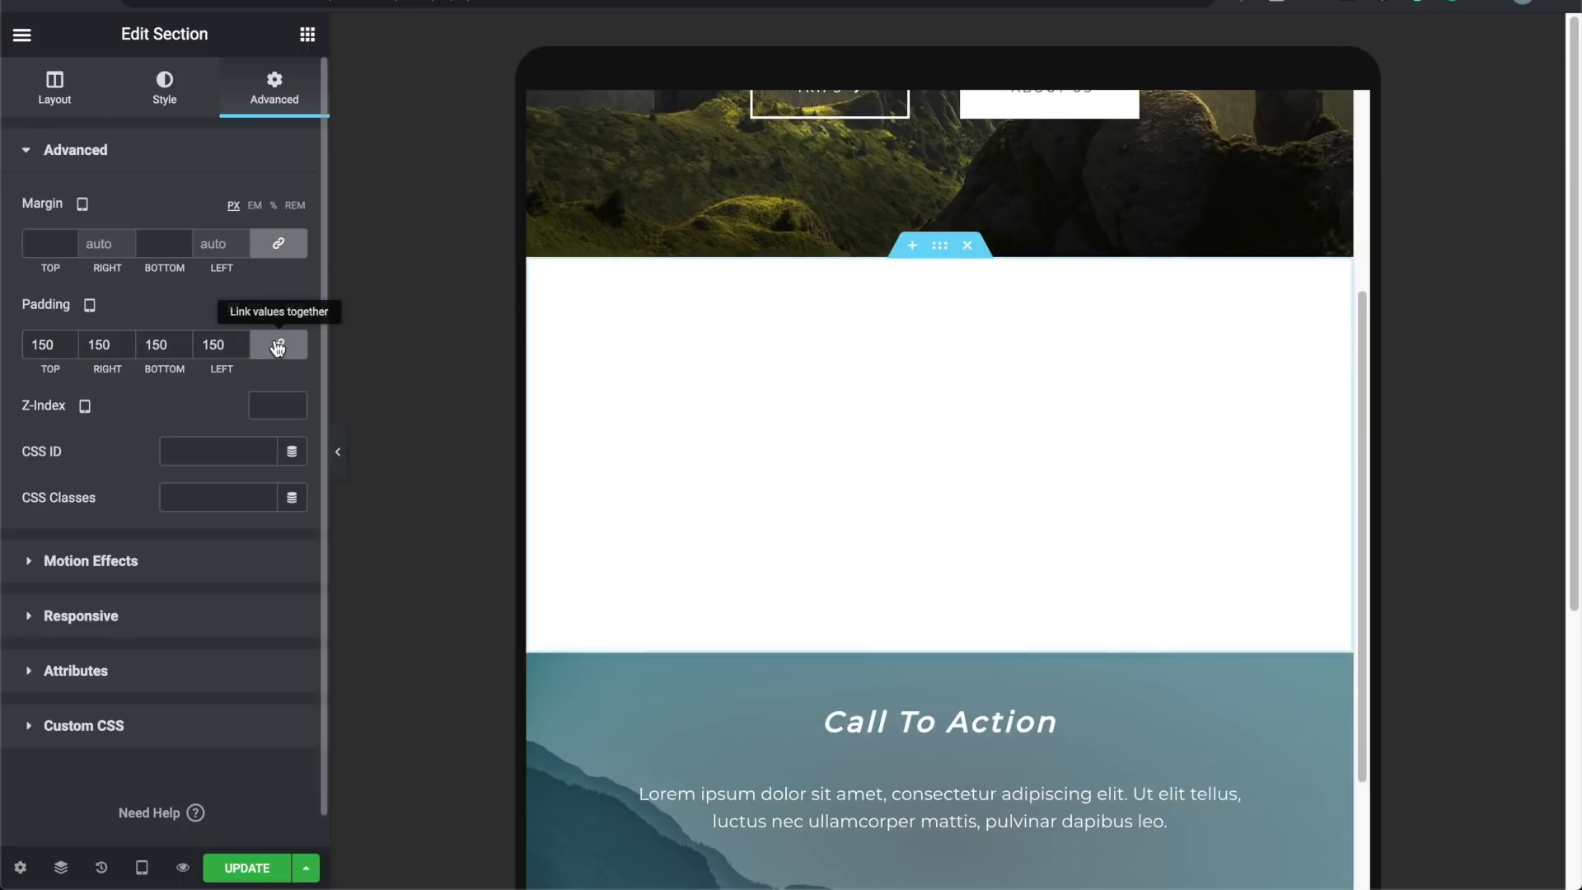
click(277, 348)
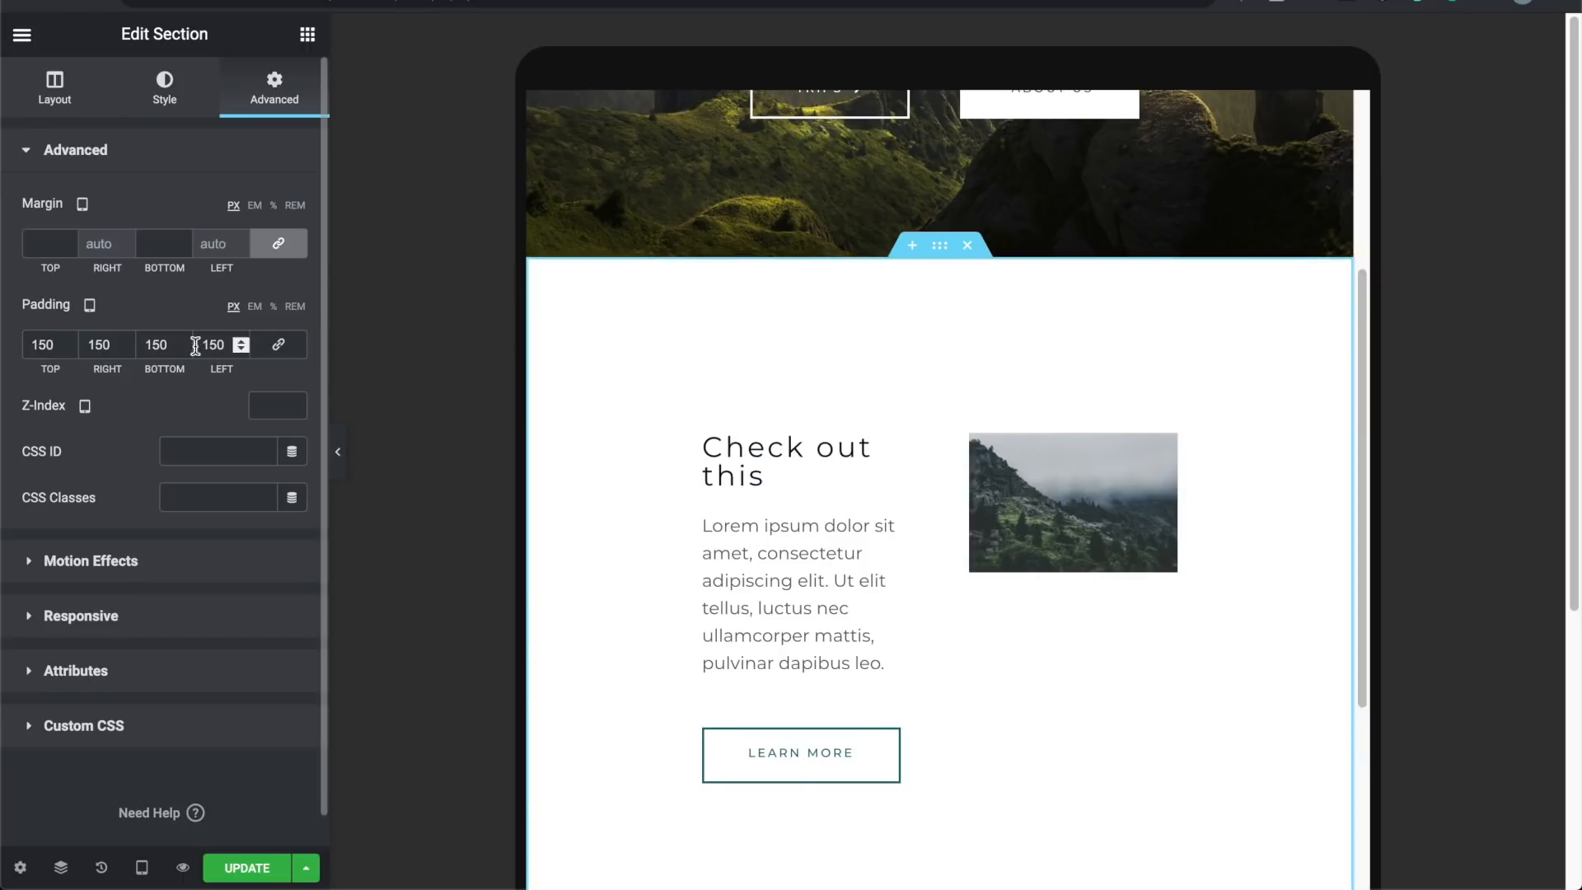
click(126, 349)
click(125, 341)
double_click(112, 340)
text(0)
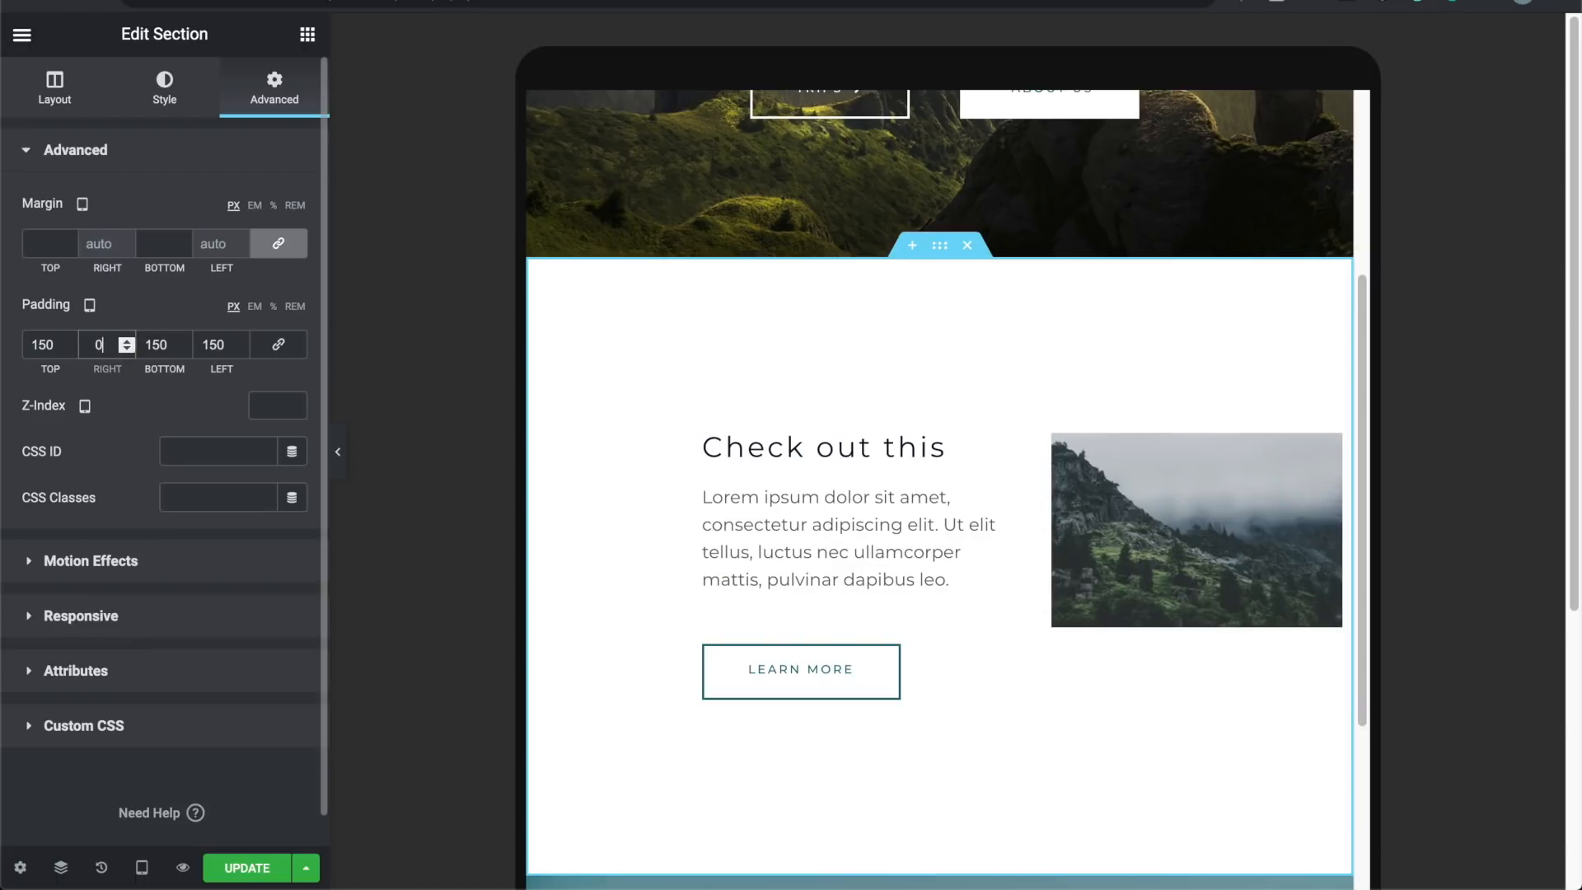
text(32)
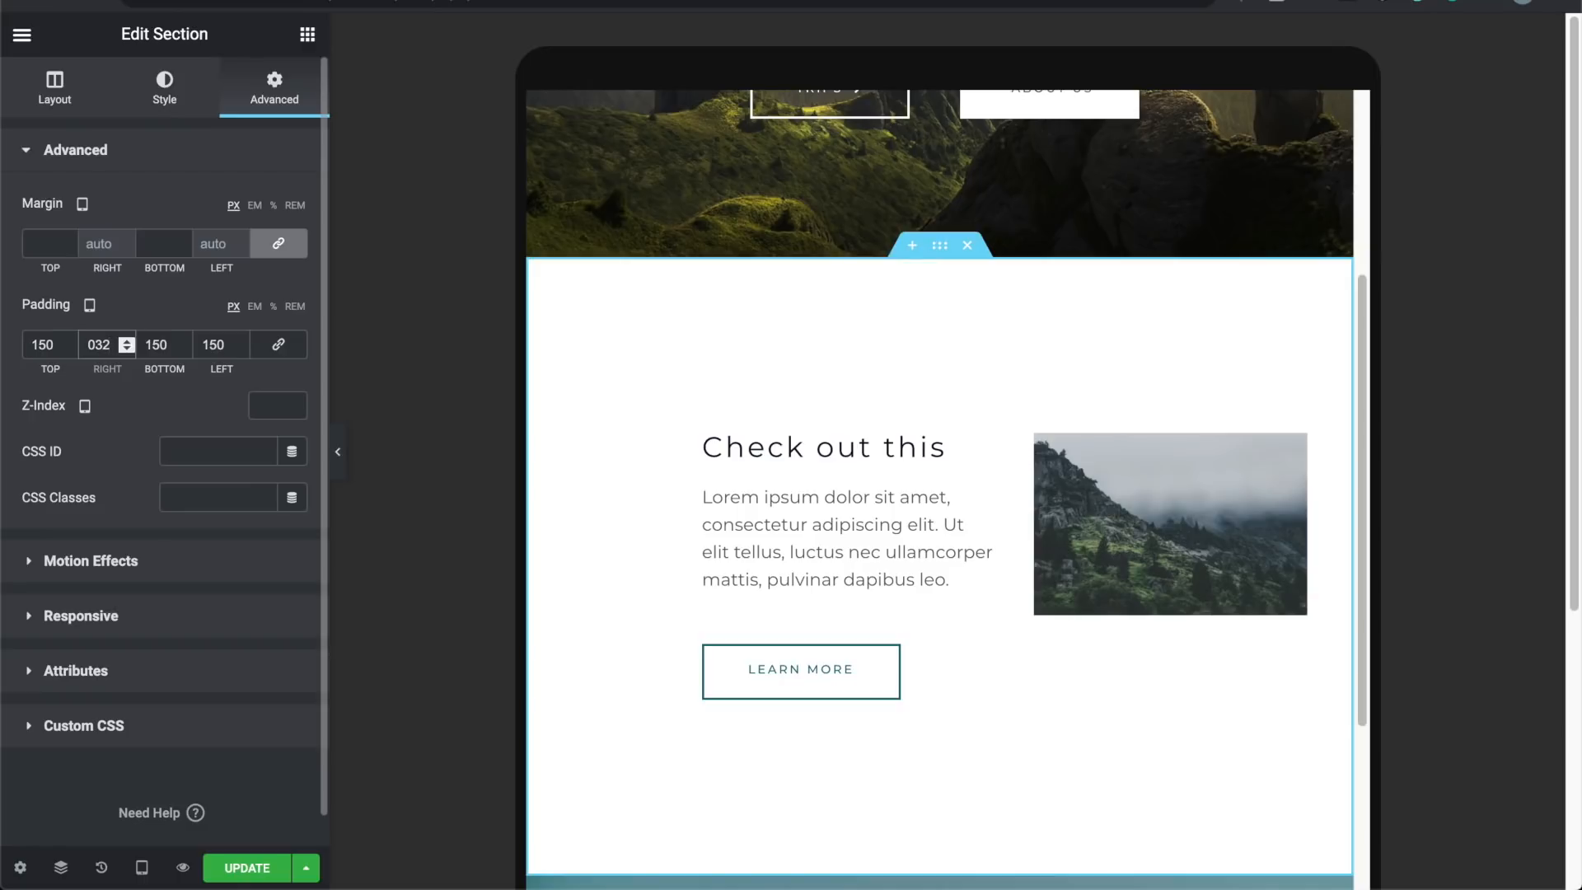
click(93, 337)
key(BackSpace)
Step: Change the tablet Left padding to 32 and preview the tablet layout
double_click(221, 342)
text(032)
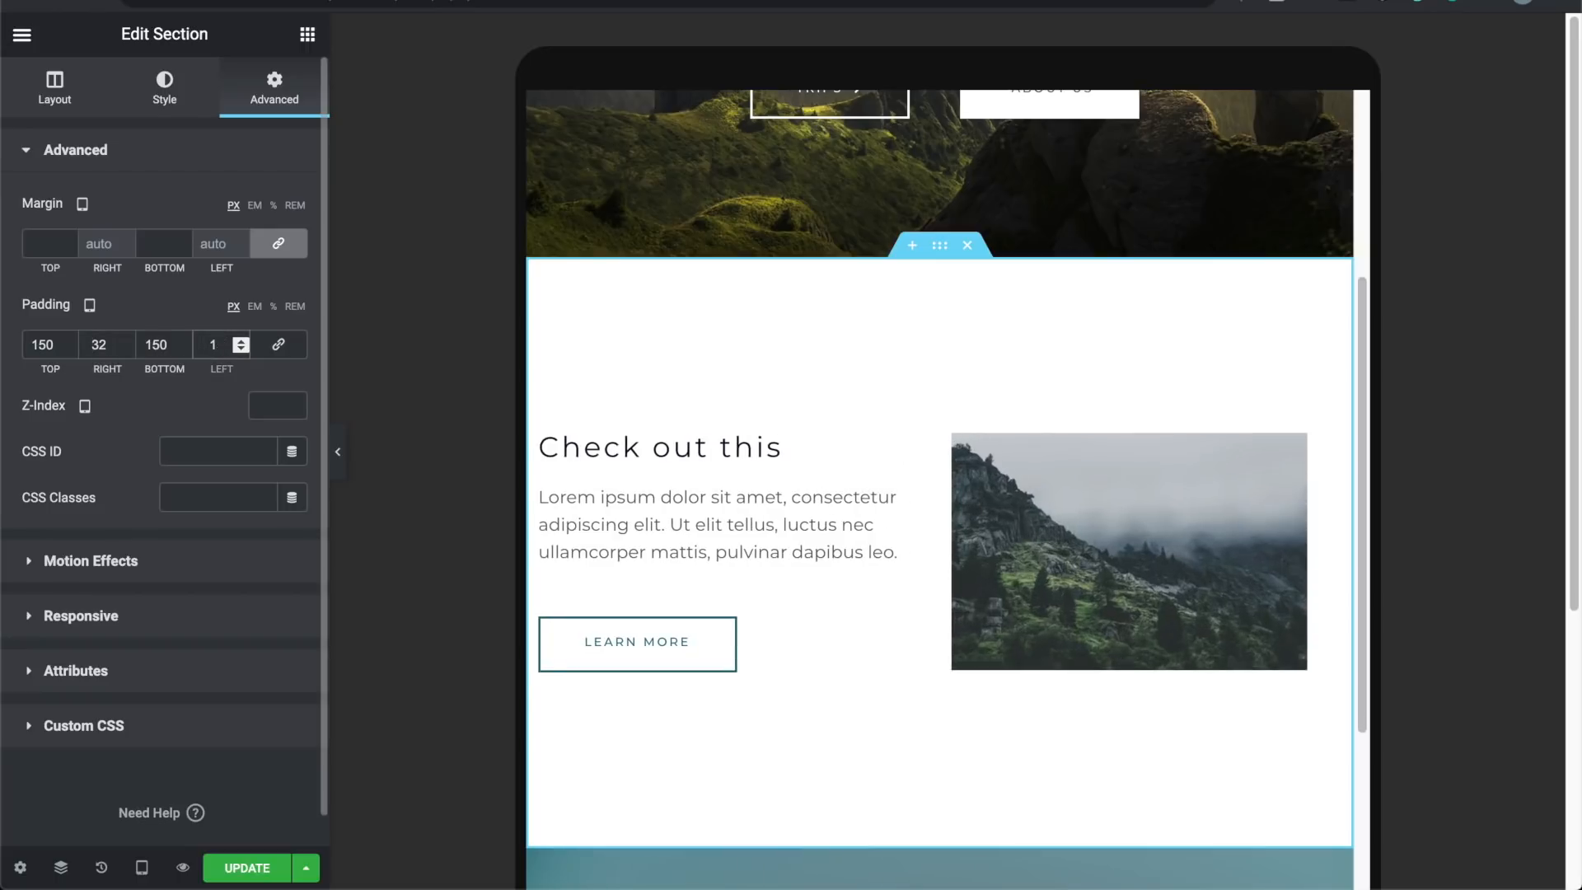
click(207, 345)
key(BackSpace)
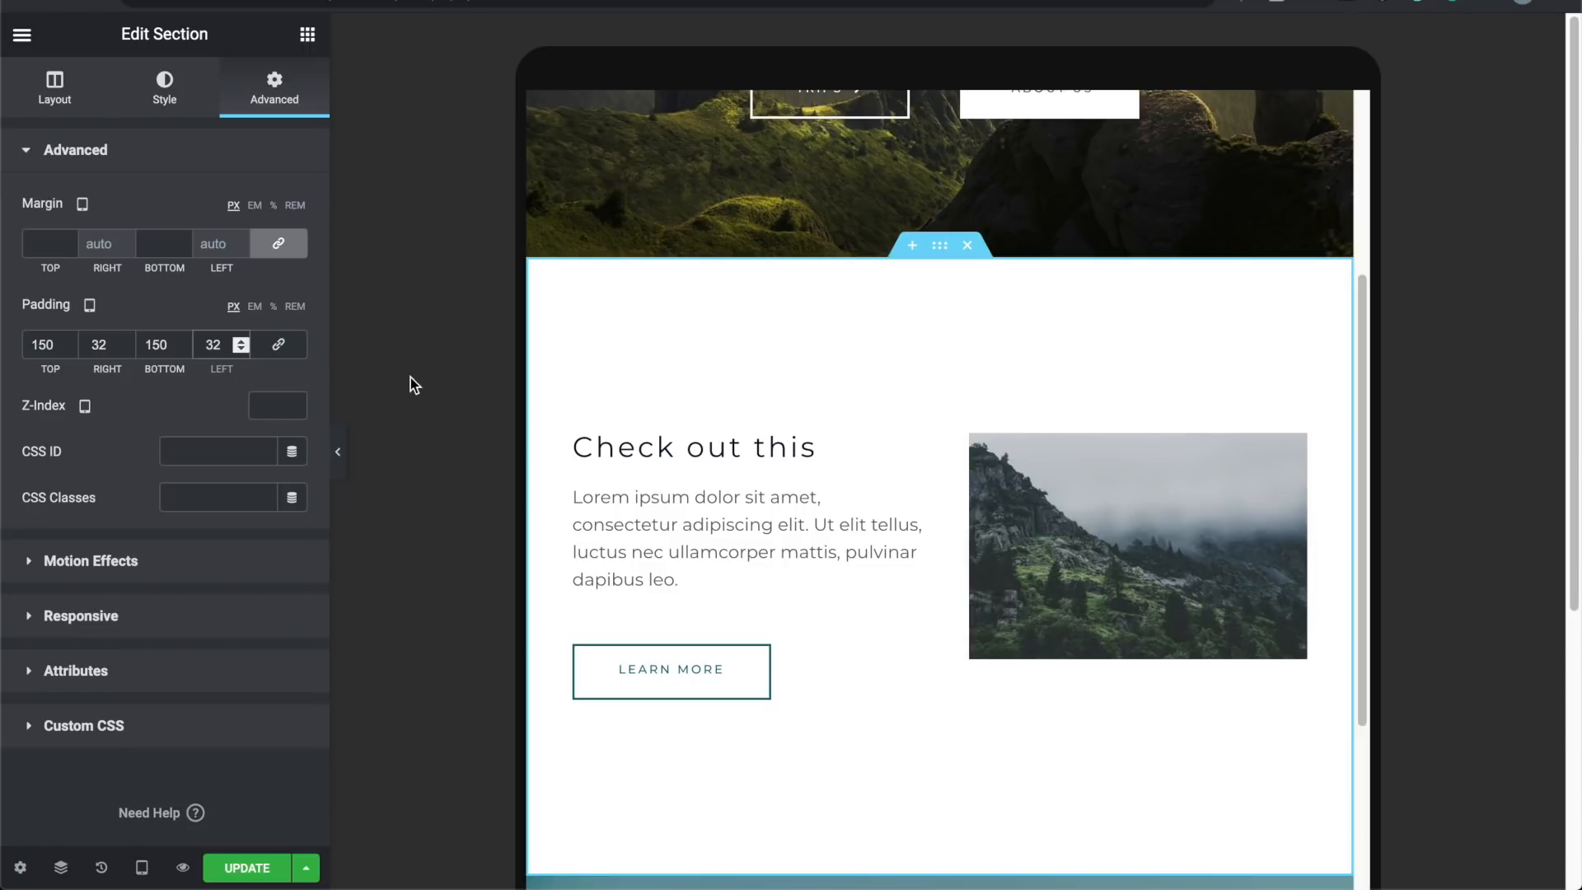
click(341, 451)
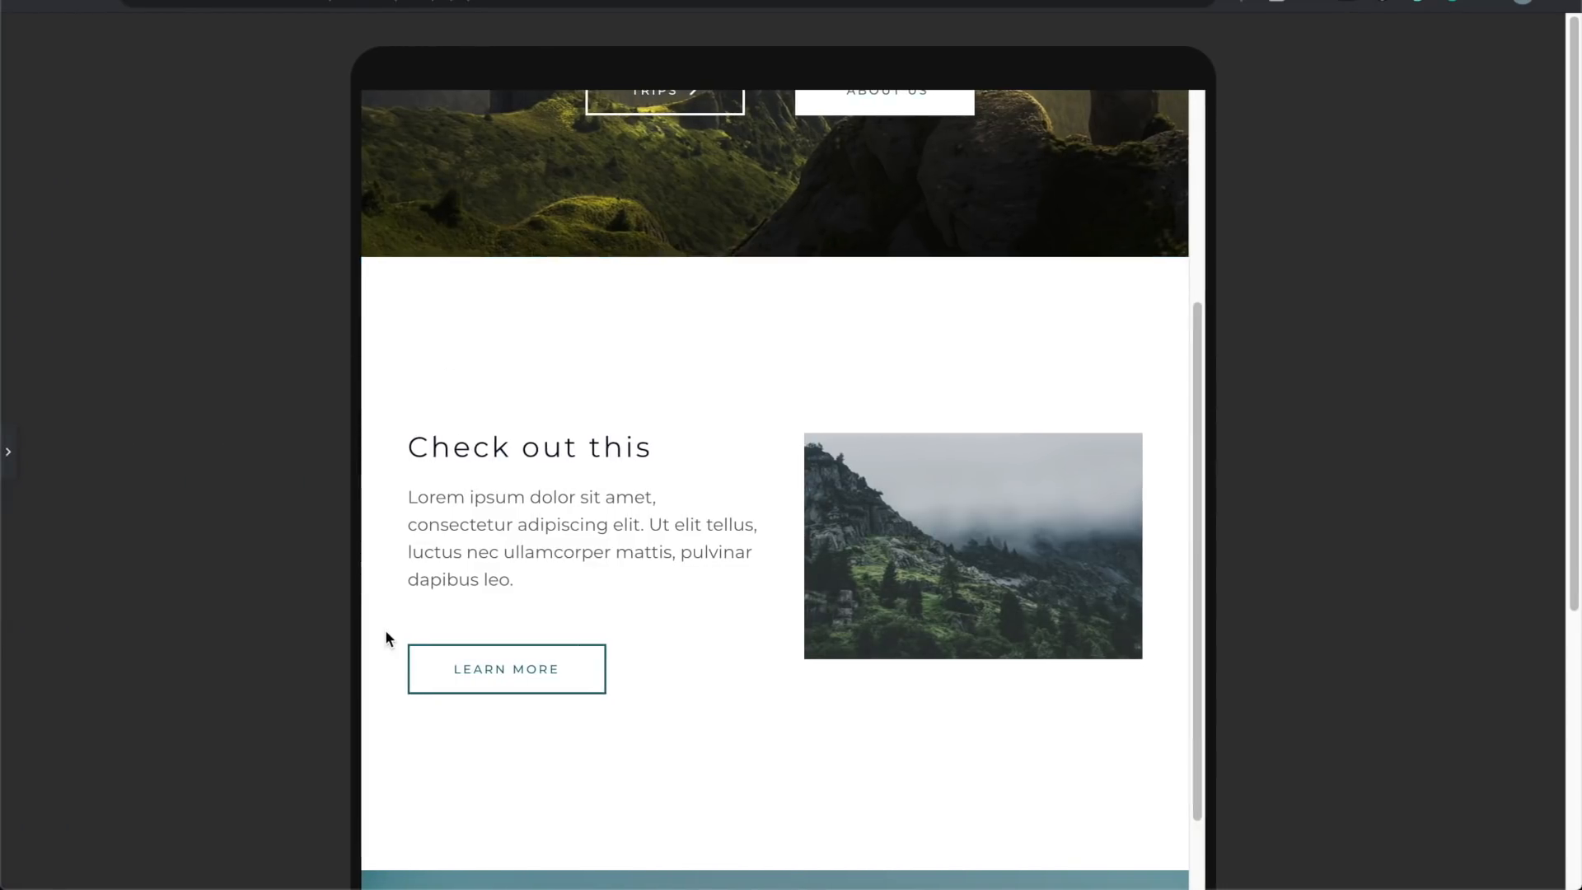
scroll(386, 638, down, 2)
scroll(401, 420, up, 3)
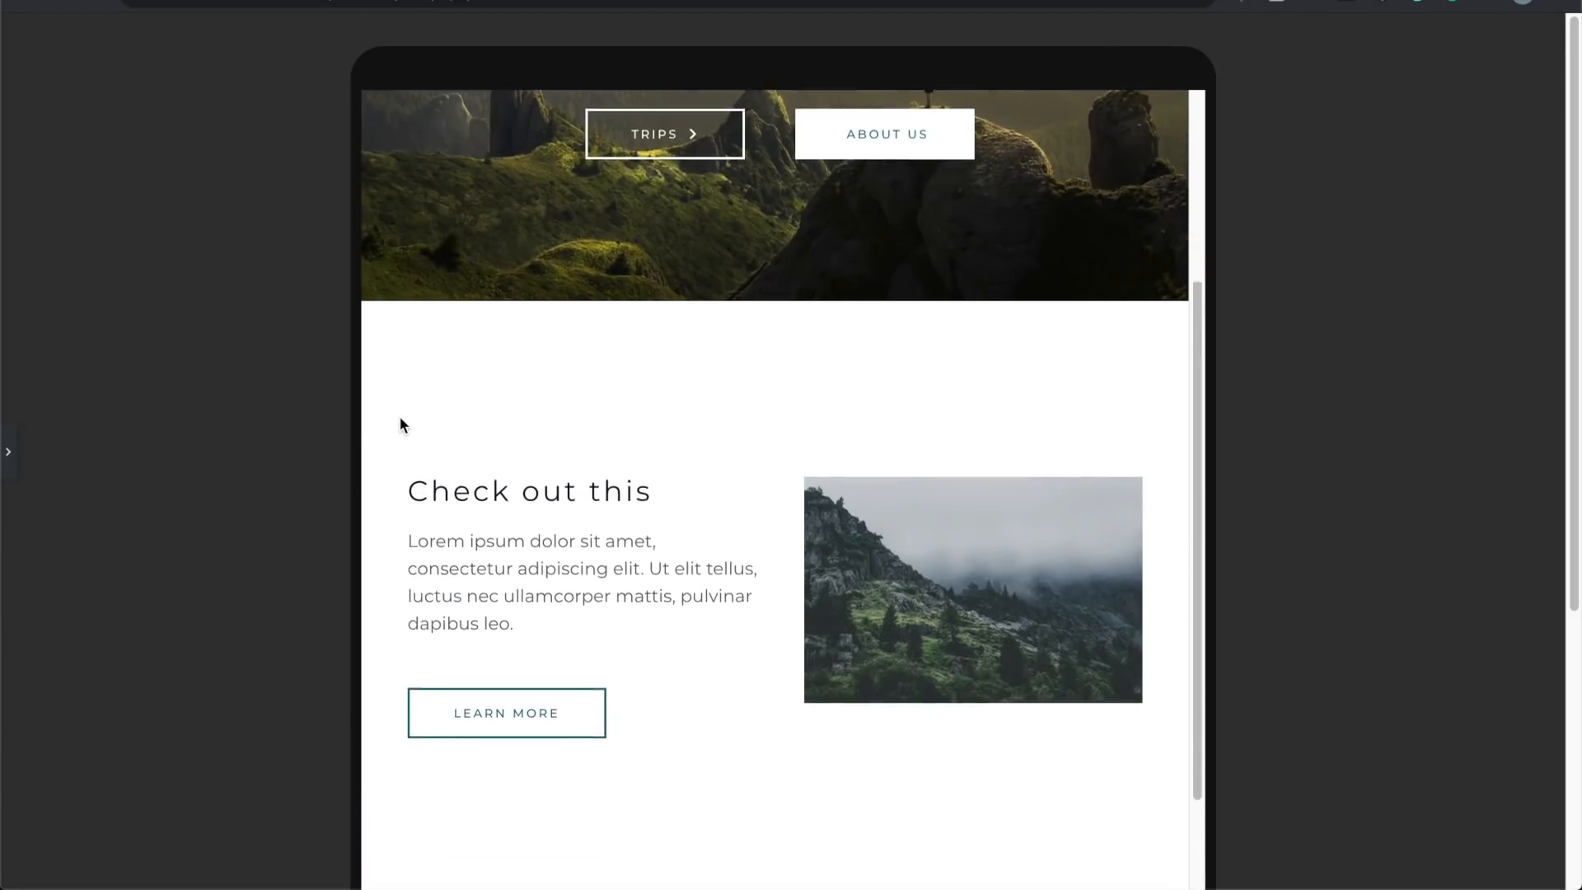
scroll(401, 419, down, 2)
scroll(400, 419, up, 6)
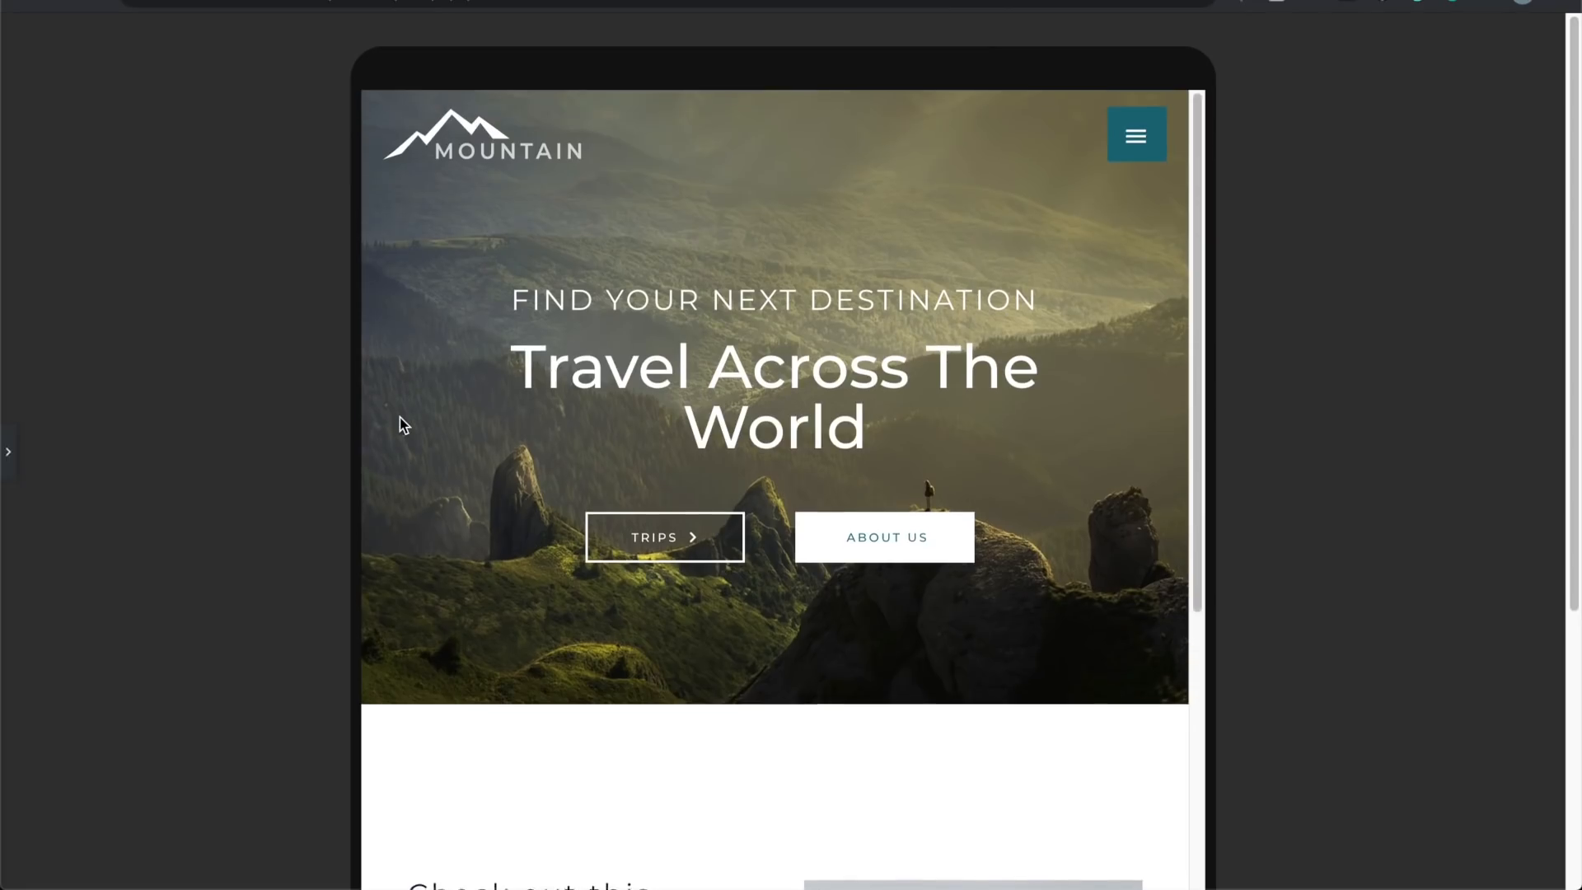
scroll(399, 417, down, 5)
click(8, 451)
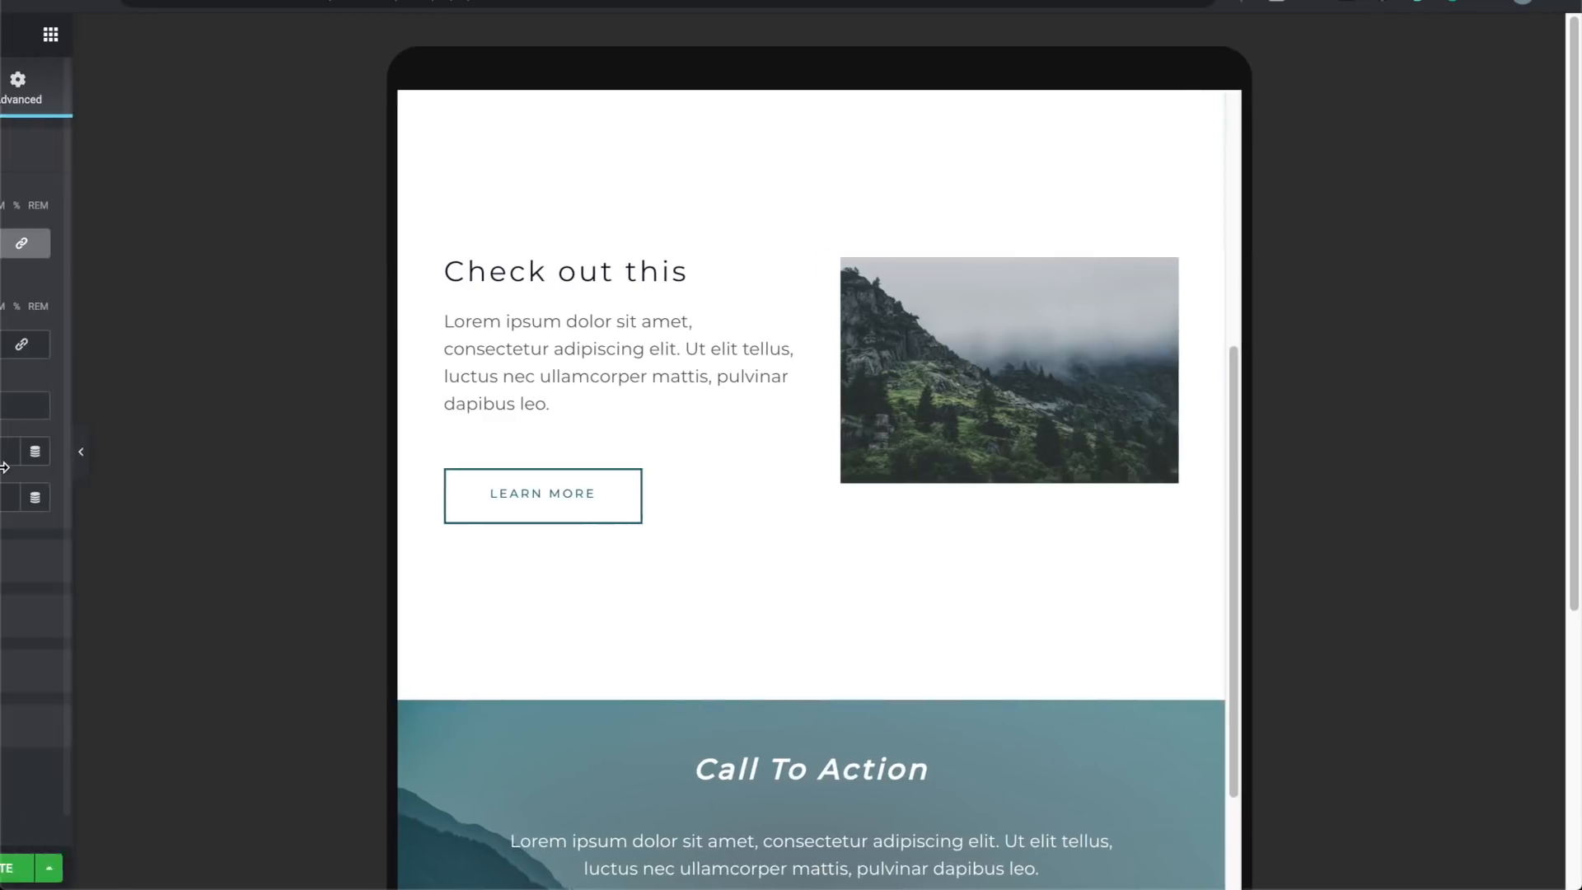
mouse_move(140, 866)
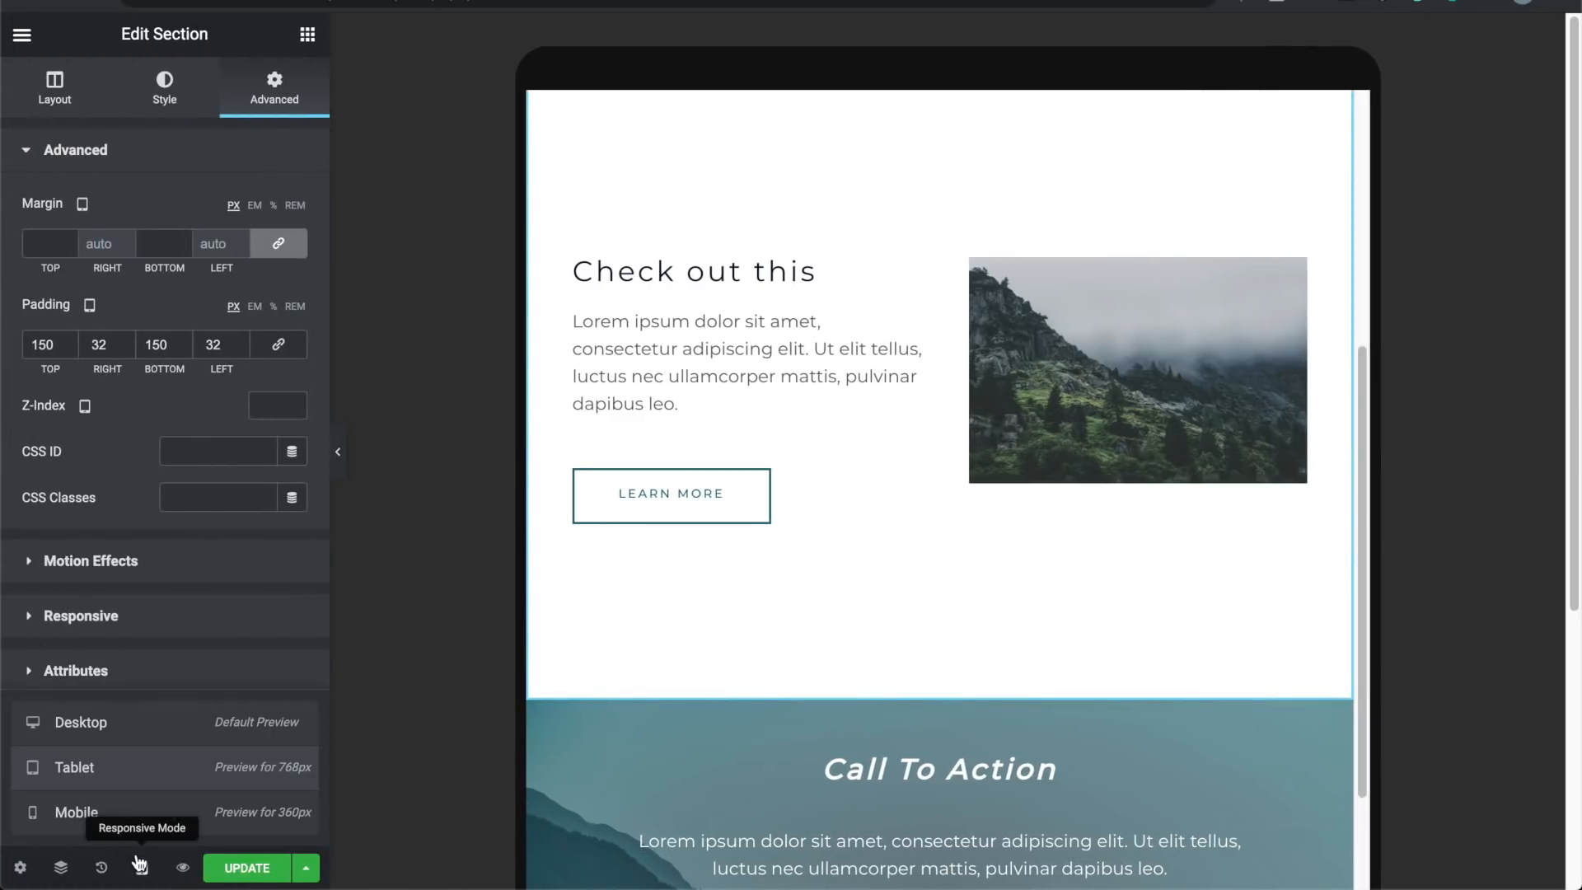
Step: Switch to Mobile responsive mode and scroll through the page
click(148, 812)
scroll(843, 493, down, 5)
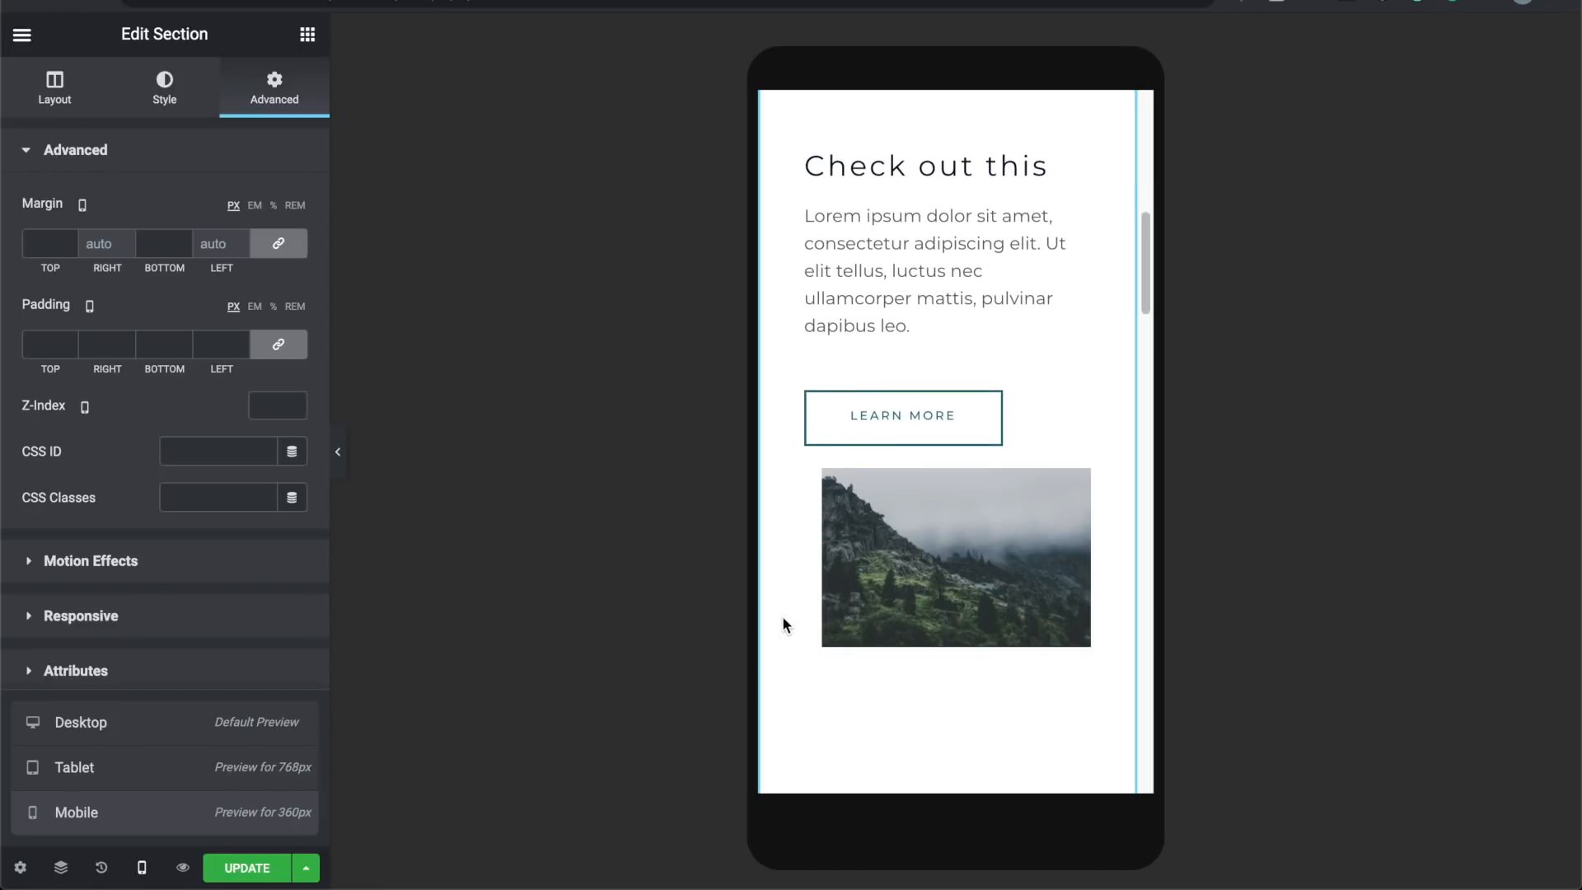
scroll(816, 587, up, 6)
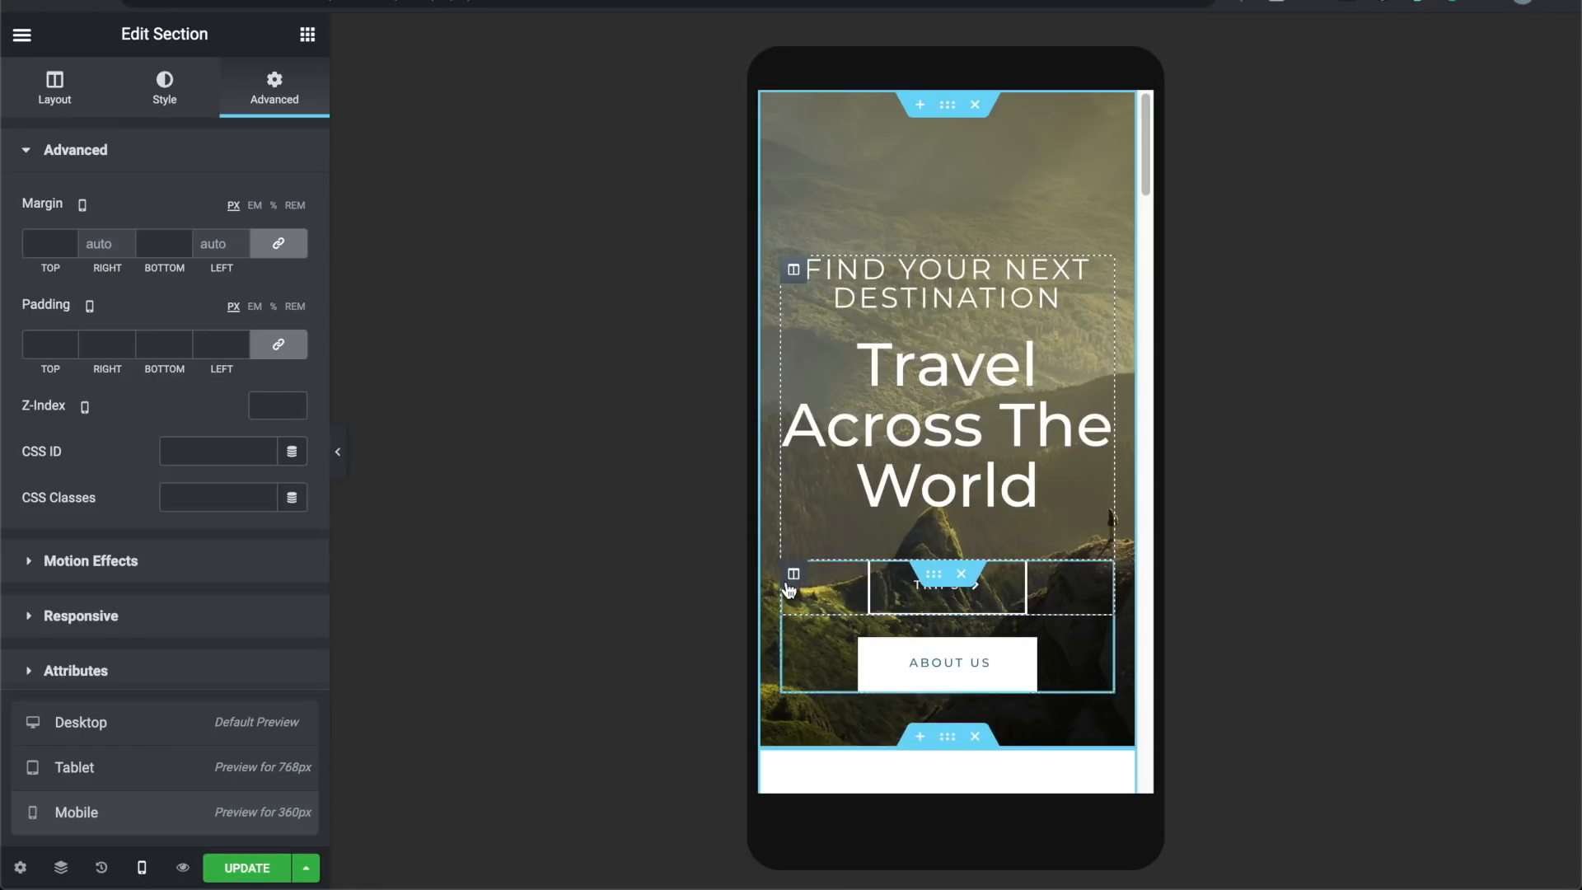
scroll(913, 466, down, 5)
scroll(913, 466, down, 5)
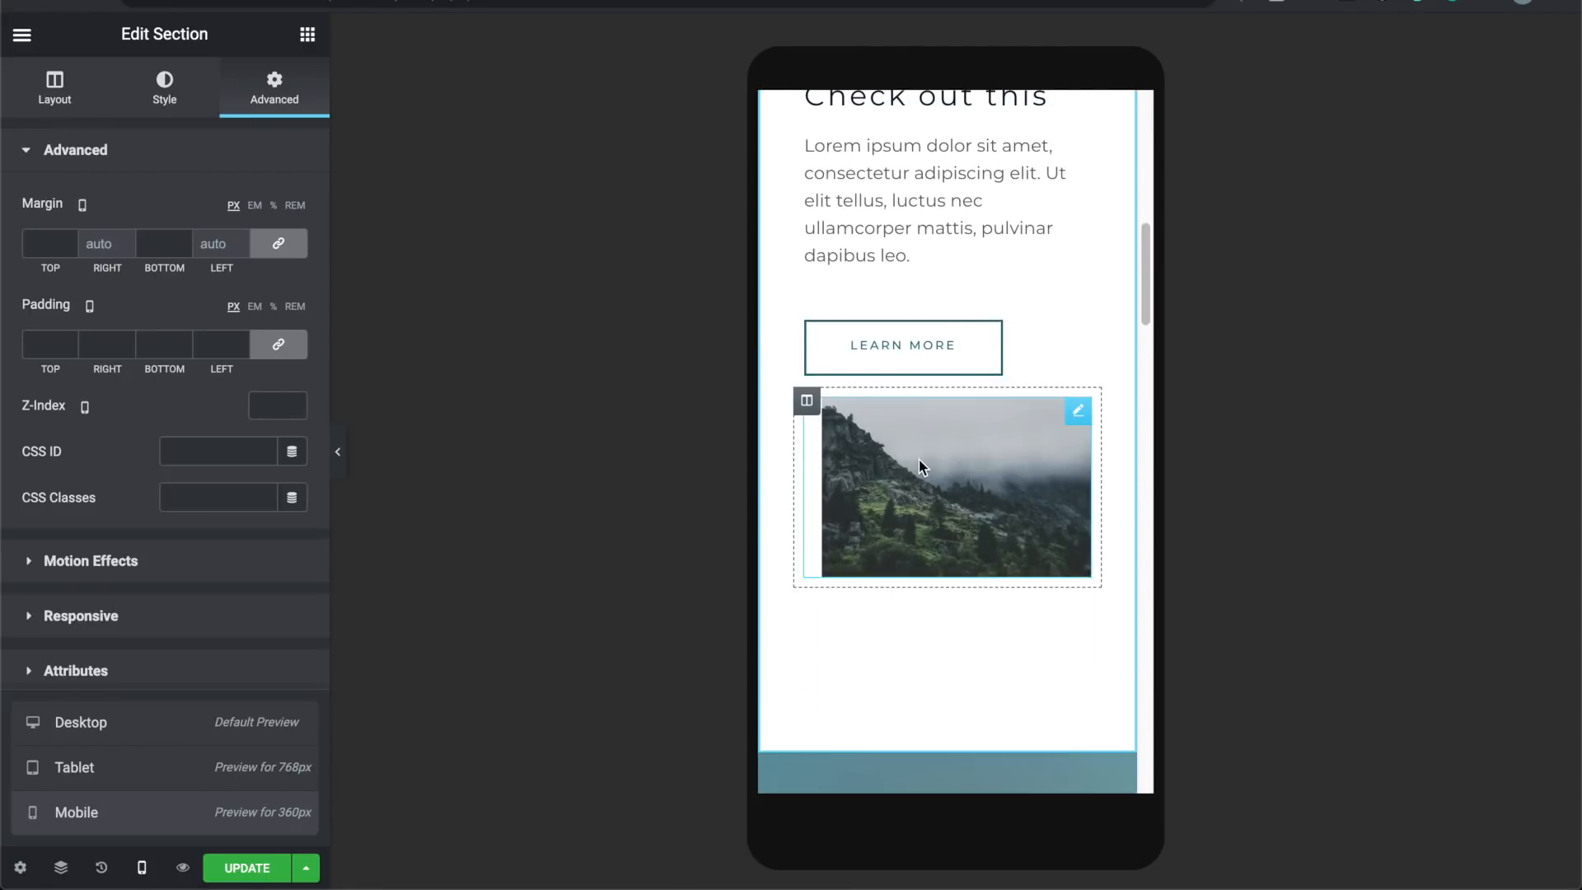
Step: Set the mountain image's mobile padding to 0 on all sides
click(918, 460)
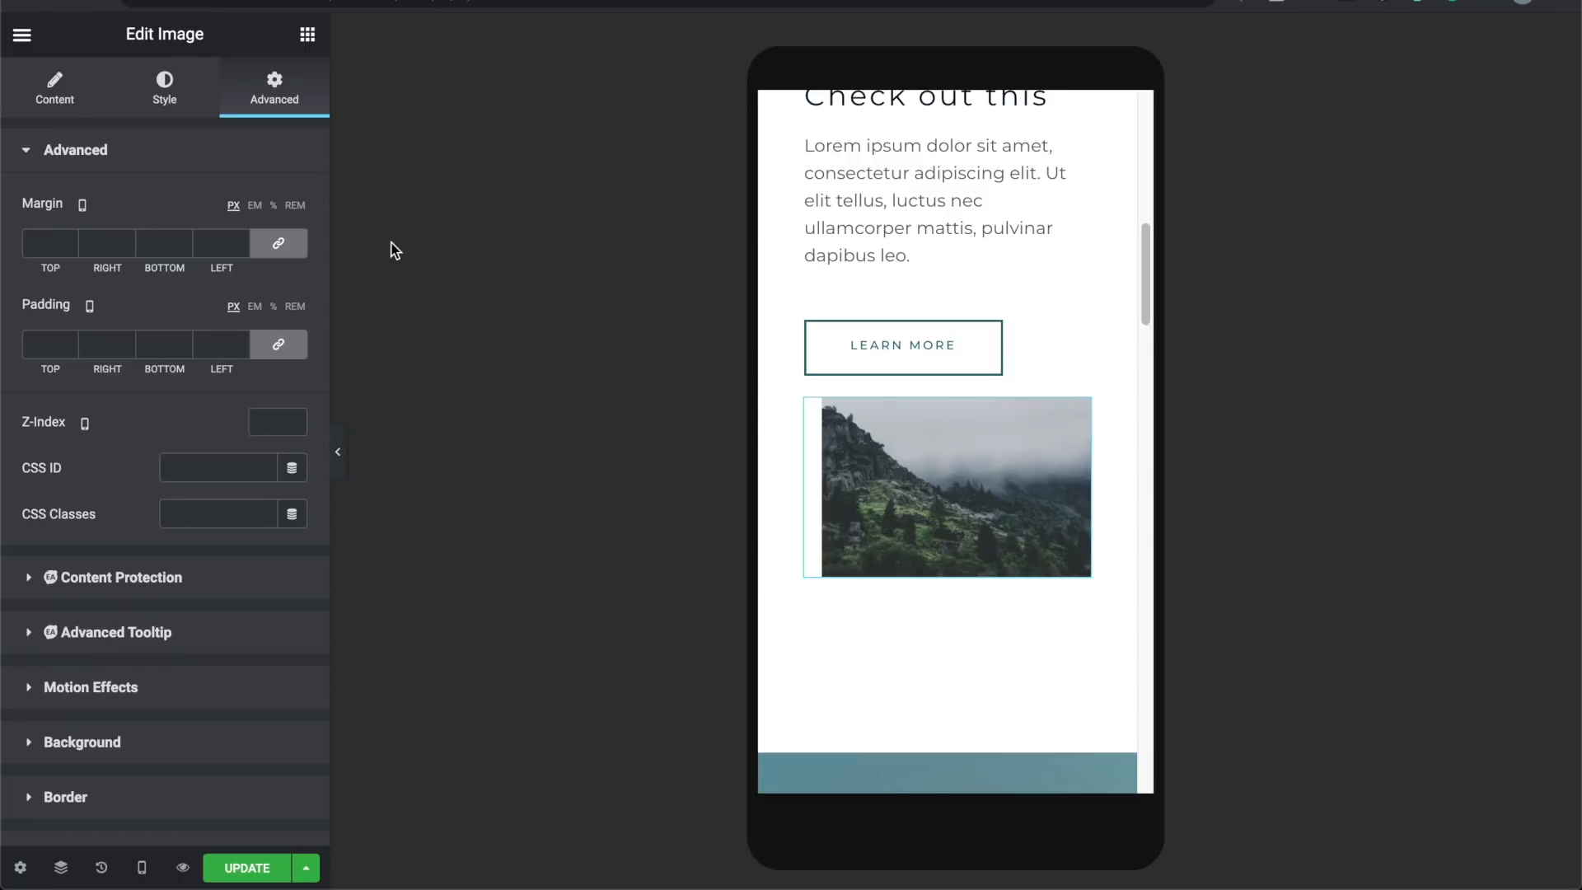
click(271, 347)
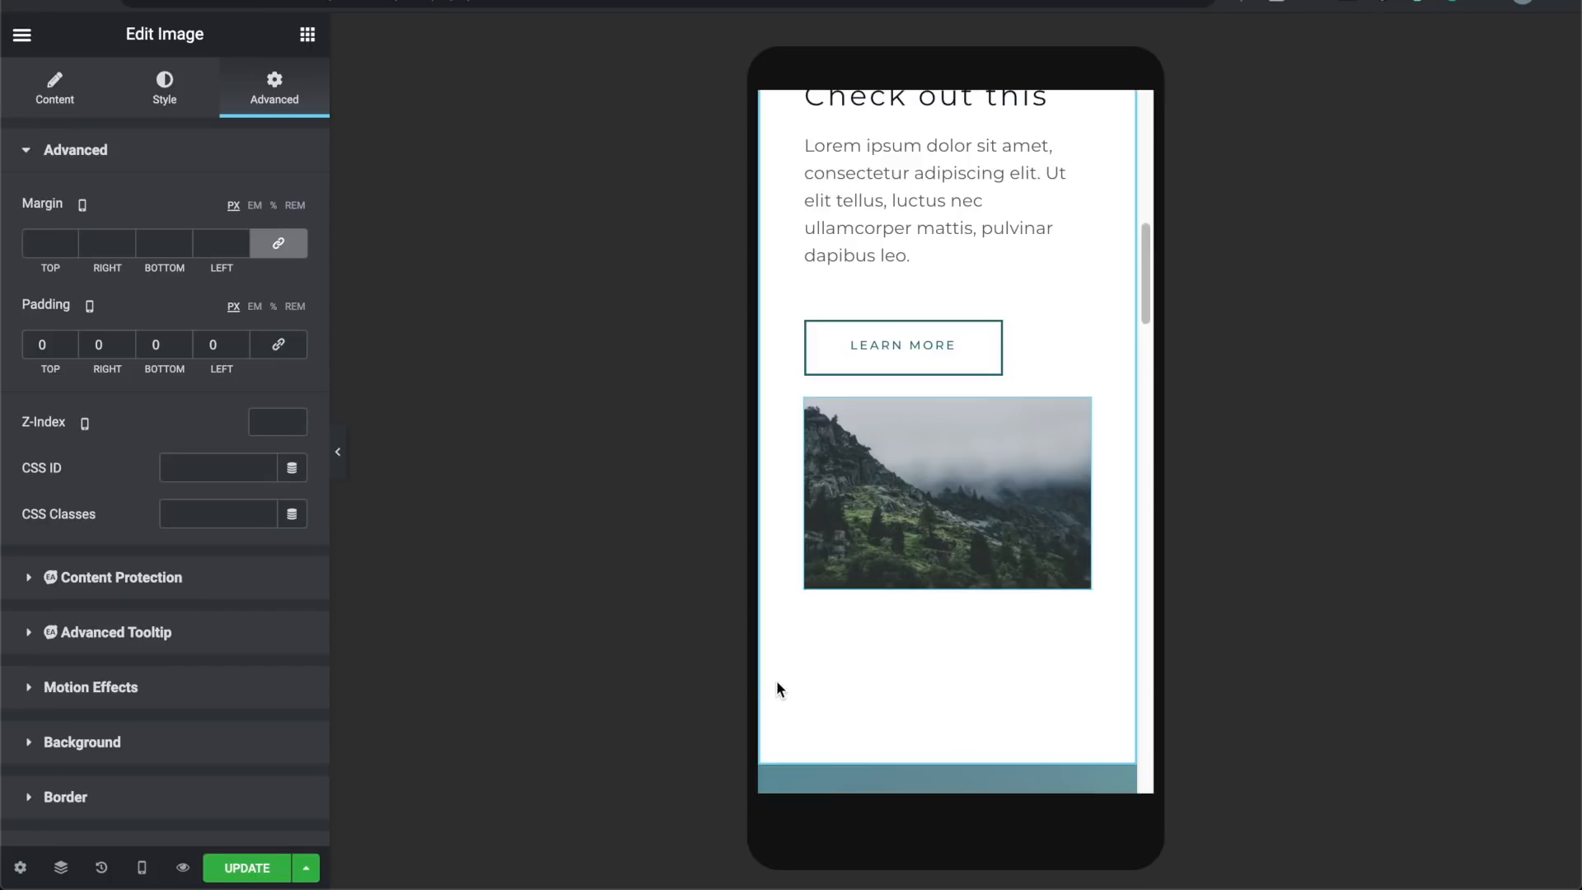
scroll(806, 560, down, 2)
scroll(806, 560, up, 4)
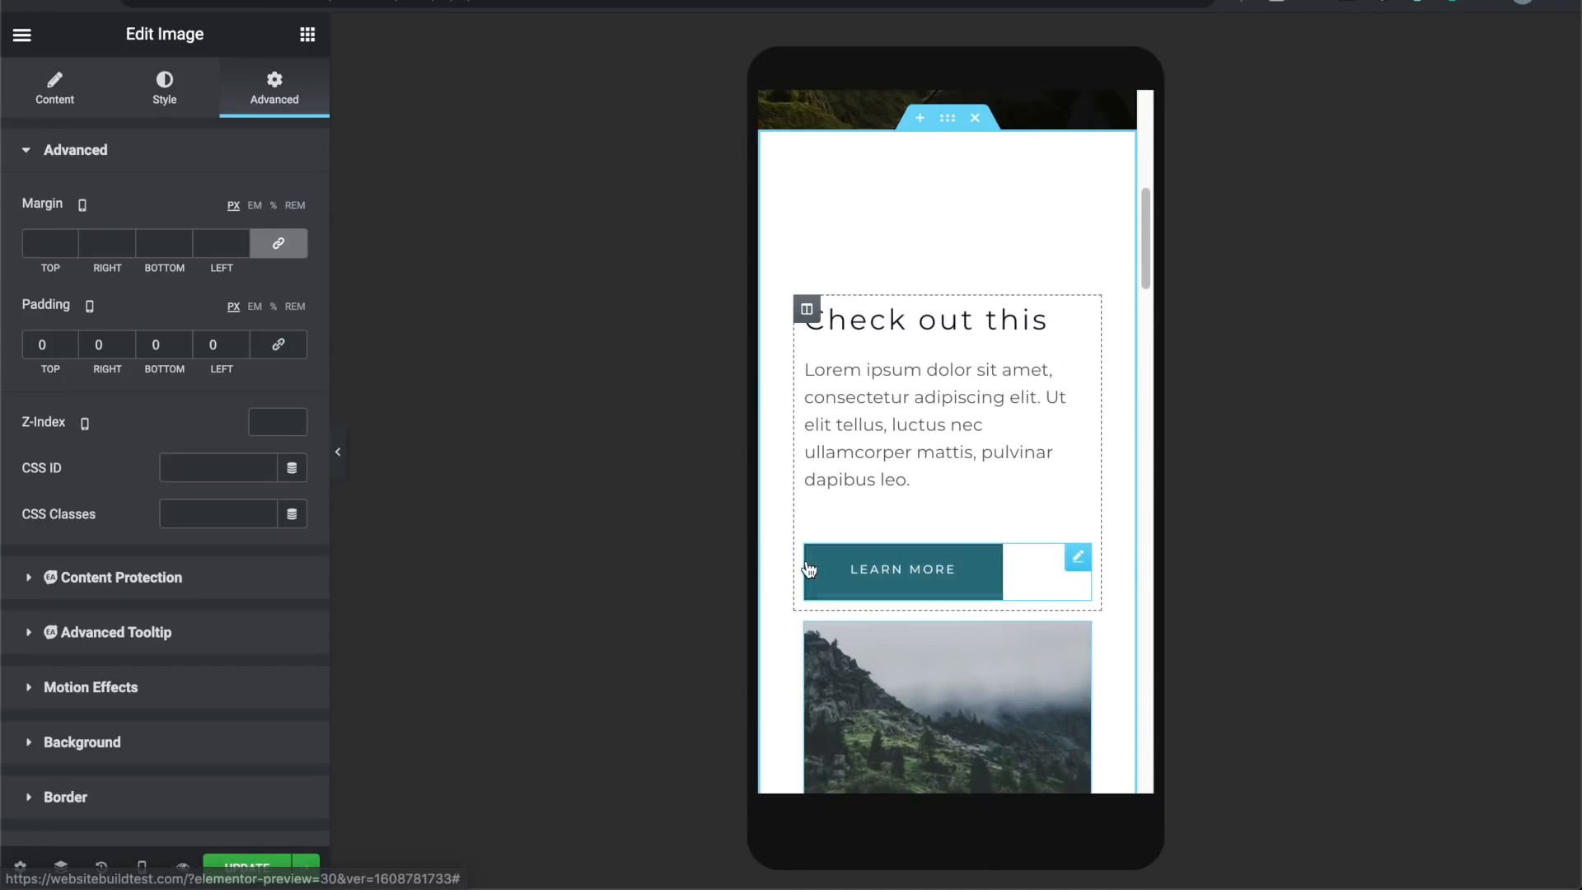
click(807, 309)
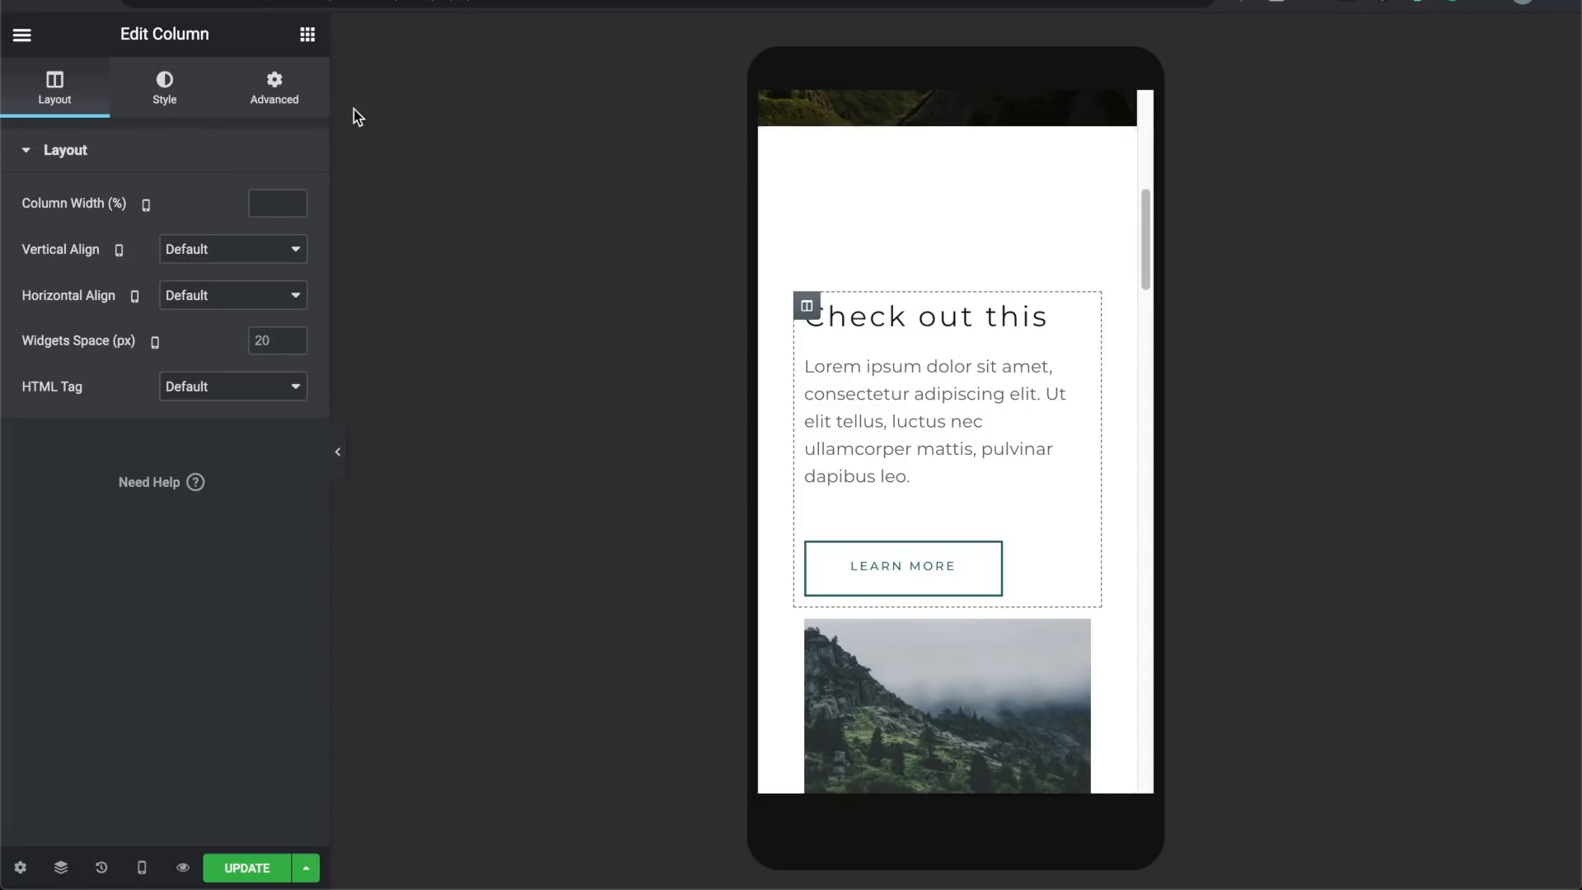
Step: Unlink the text column's Margin, set Bottom to 32 px on mobile, and preview
click(275, 89)
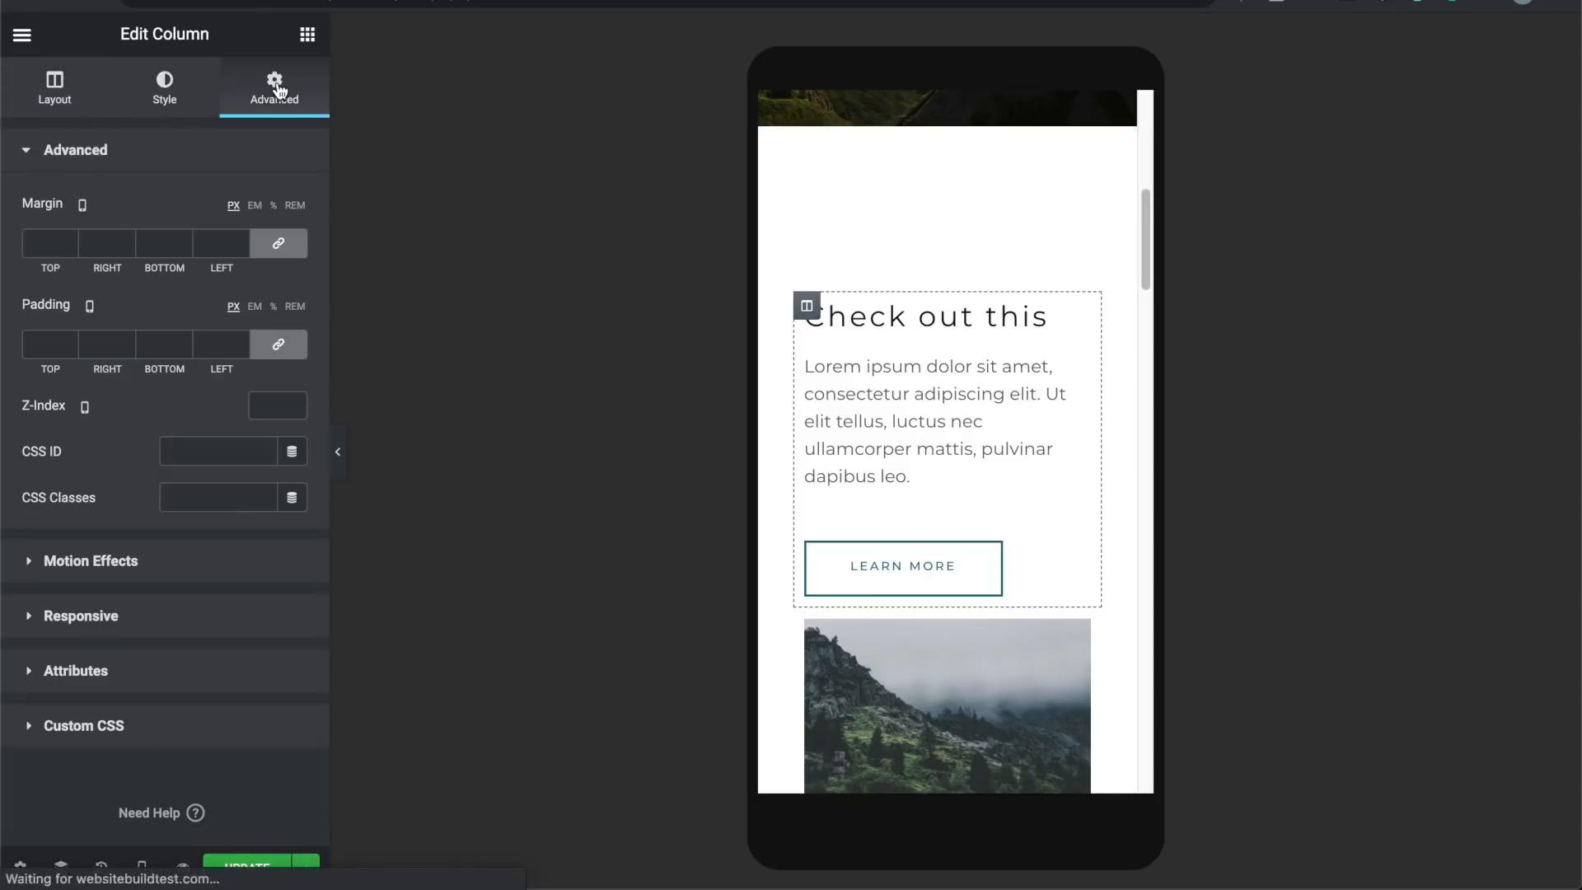
click(279, 243)
drag(186, 240, 185, 240)
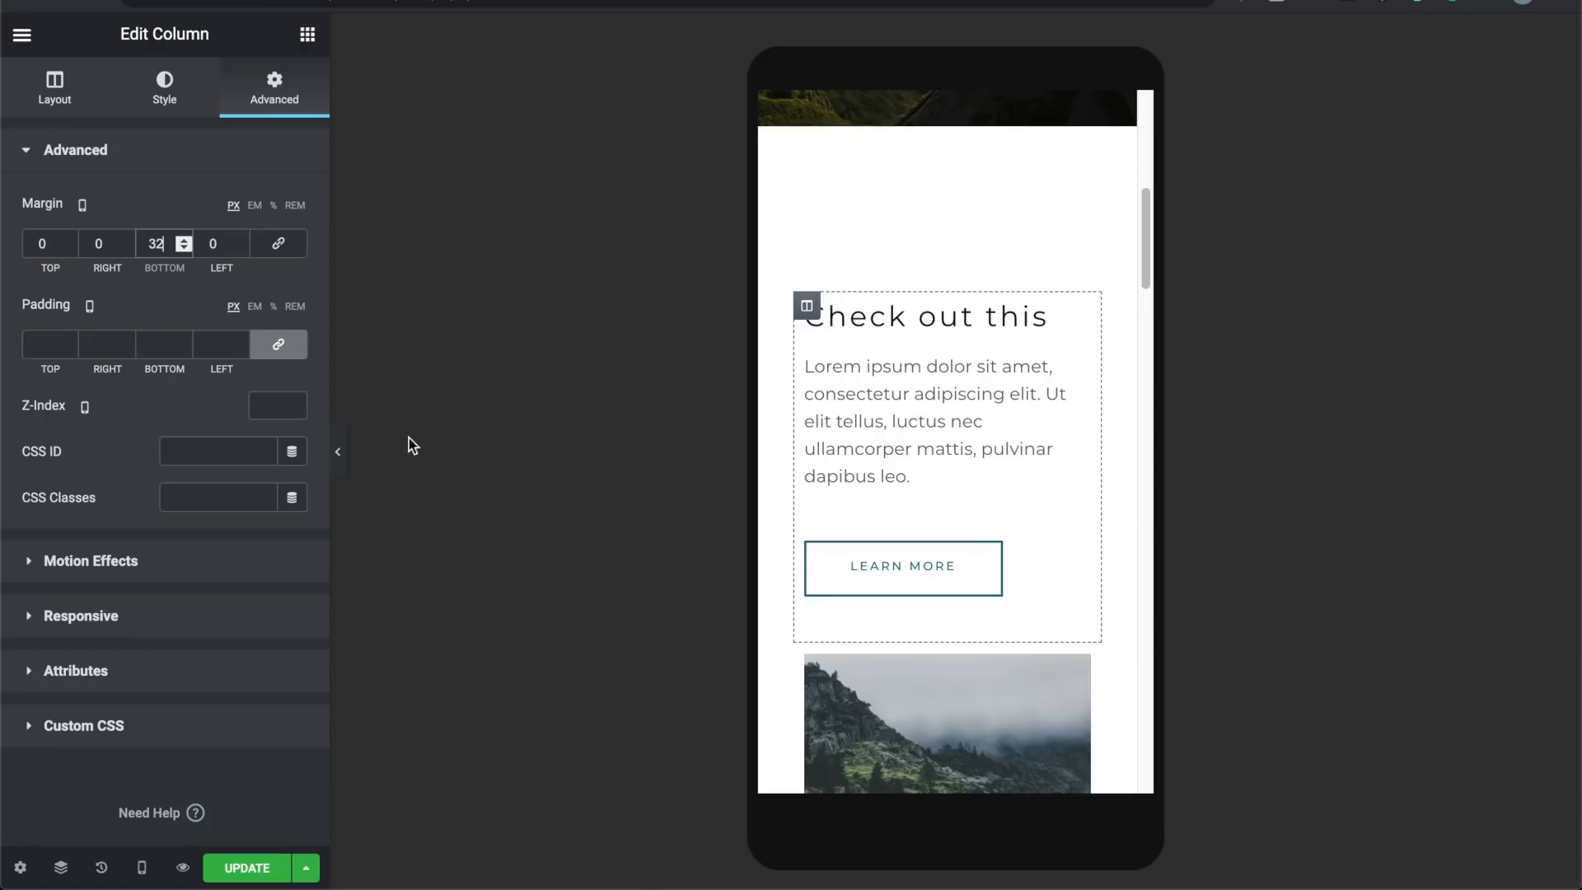
click(345, 451)
Step: Scroll the mobile preview and toggle the hamburger navigation menu open and closed
scroll(700, 431, down, 5)
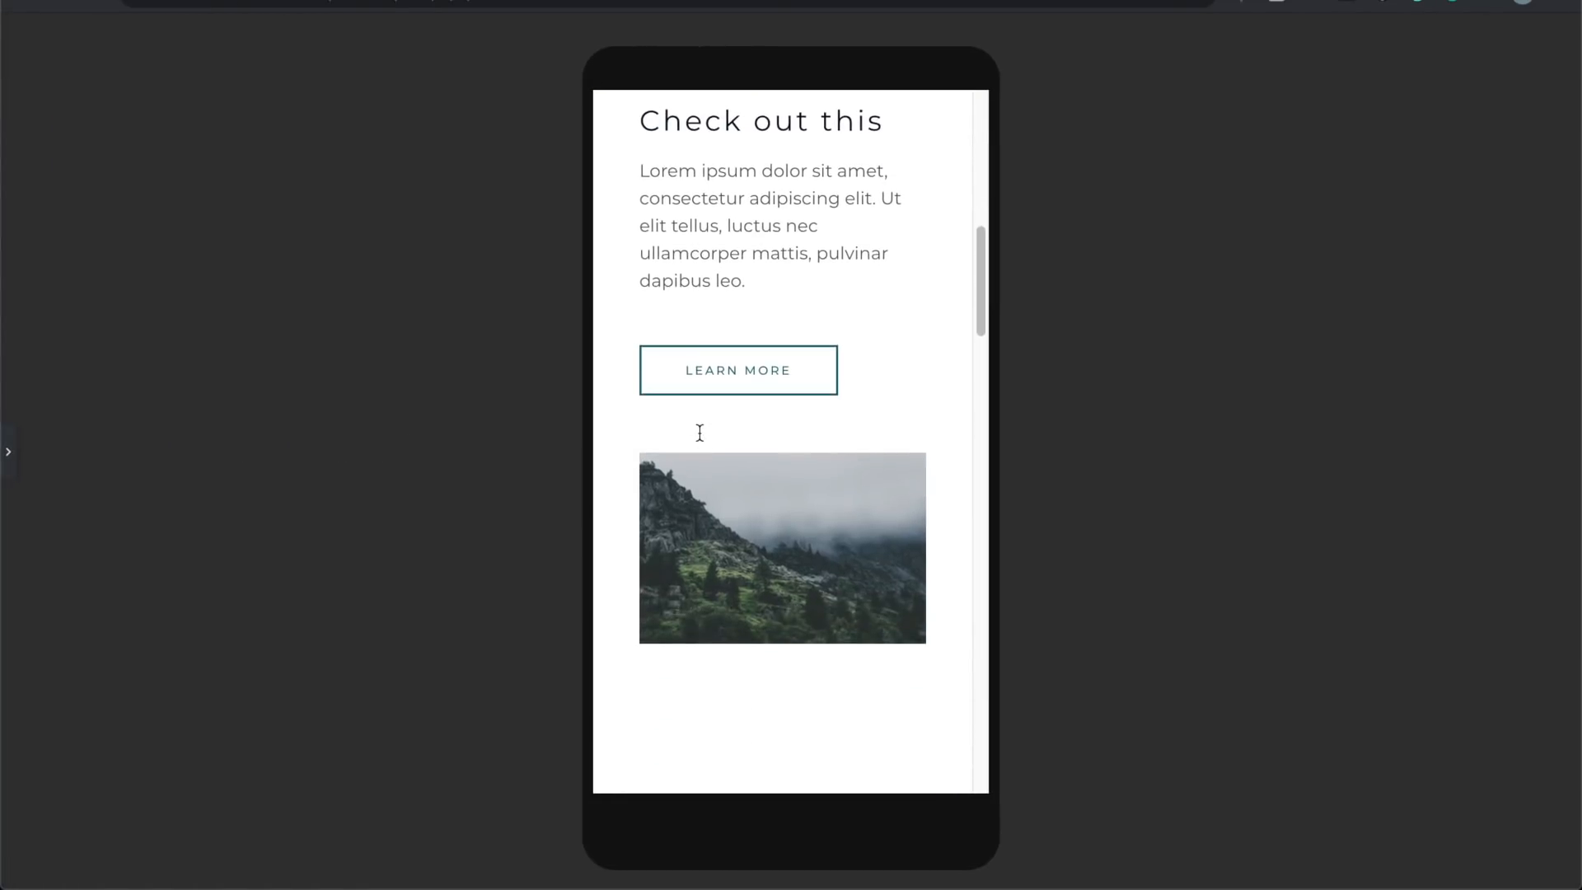
scroll(700, 437, up, 10)
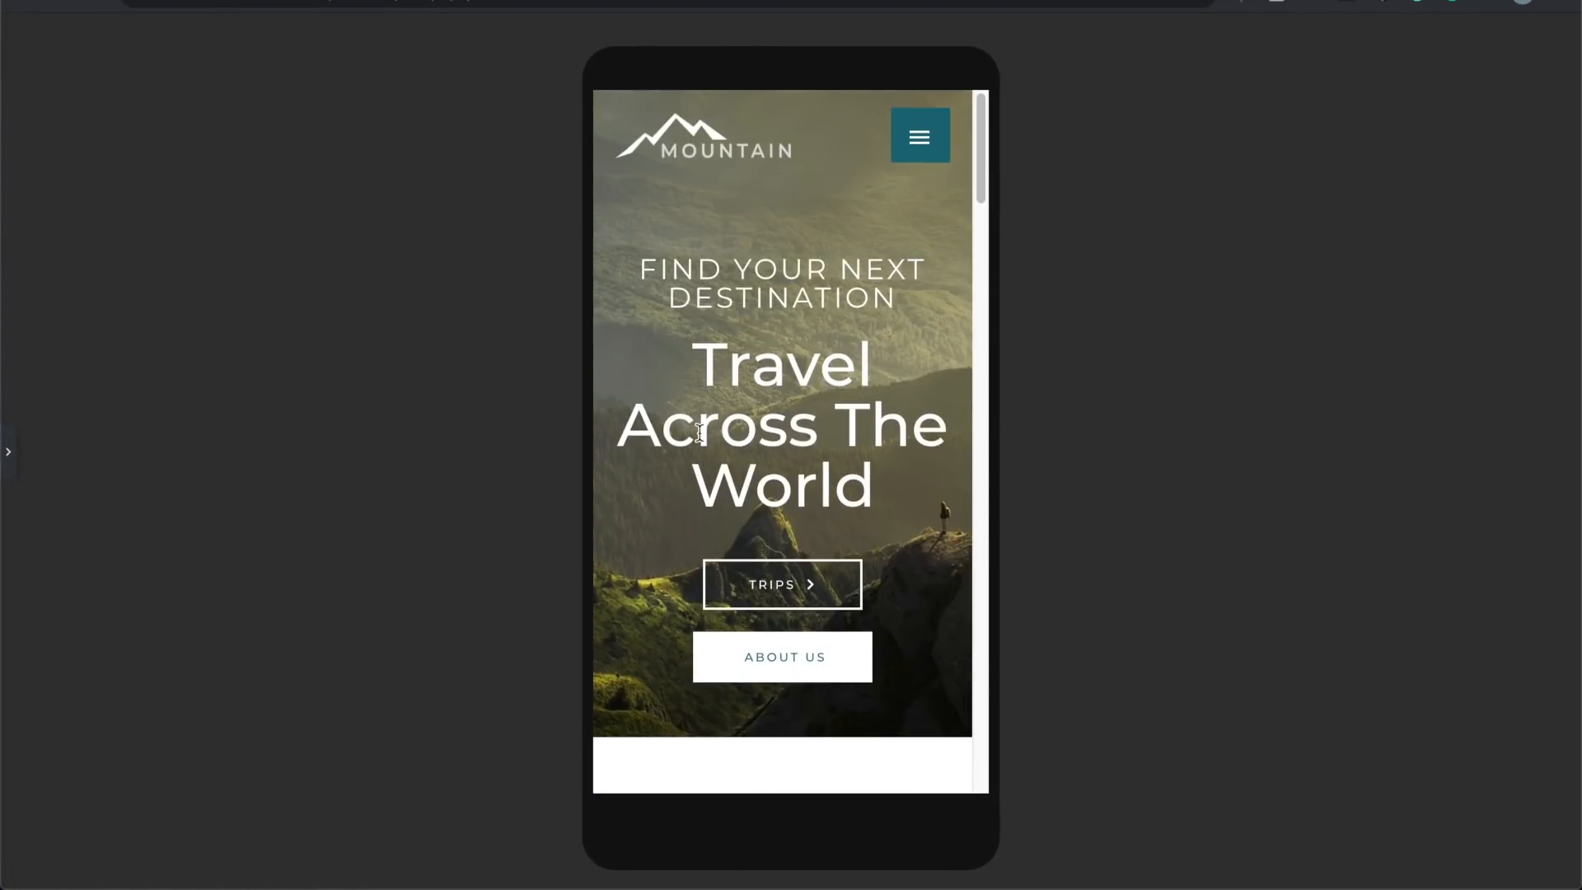
click(933, 141)
click(933, 141)
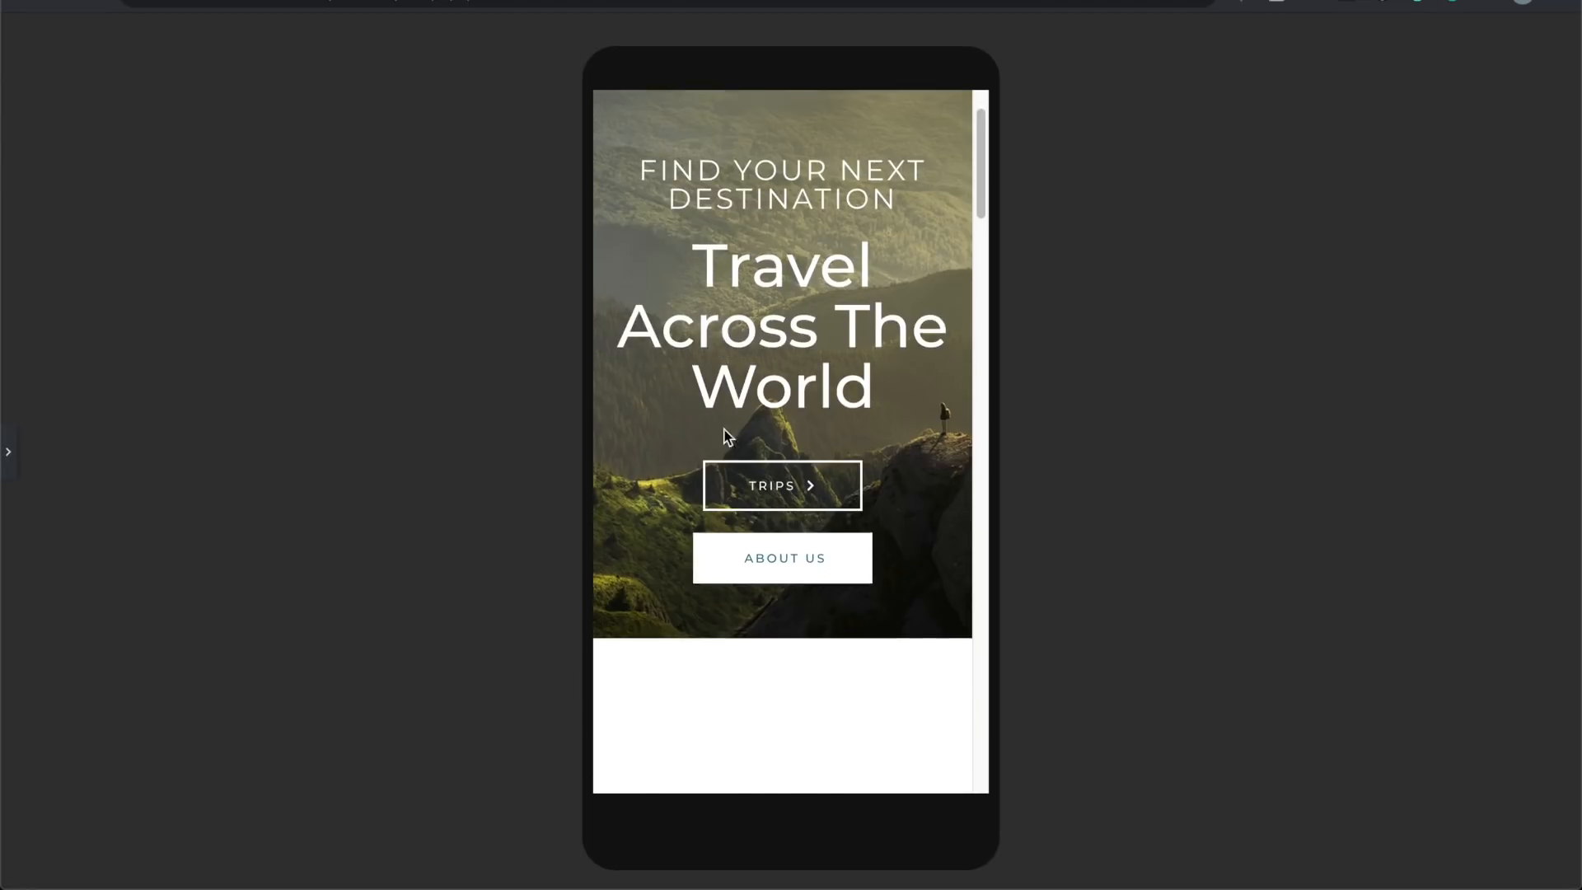
Step: Bring back the editor panel and switch the responsive preview to Tablet
click(4, 438)
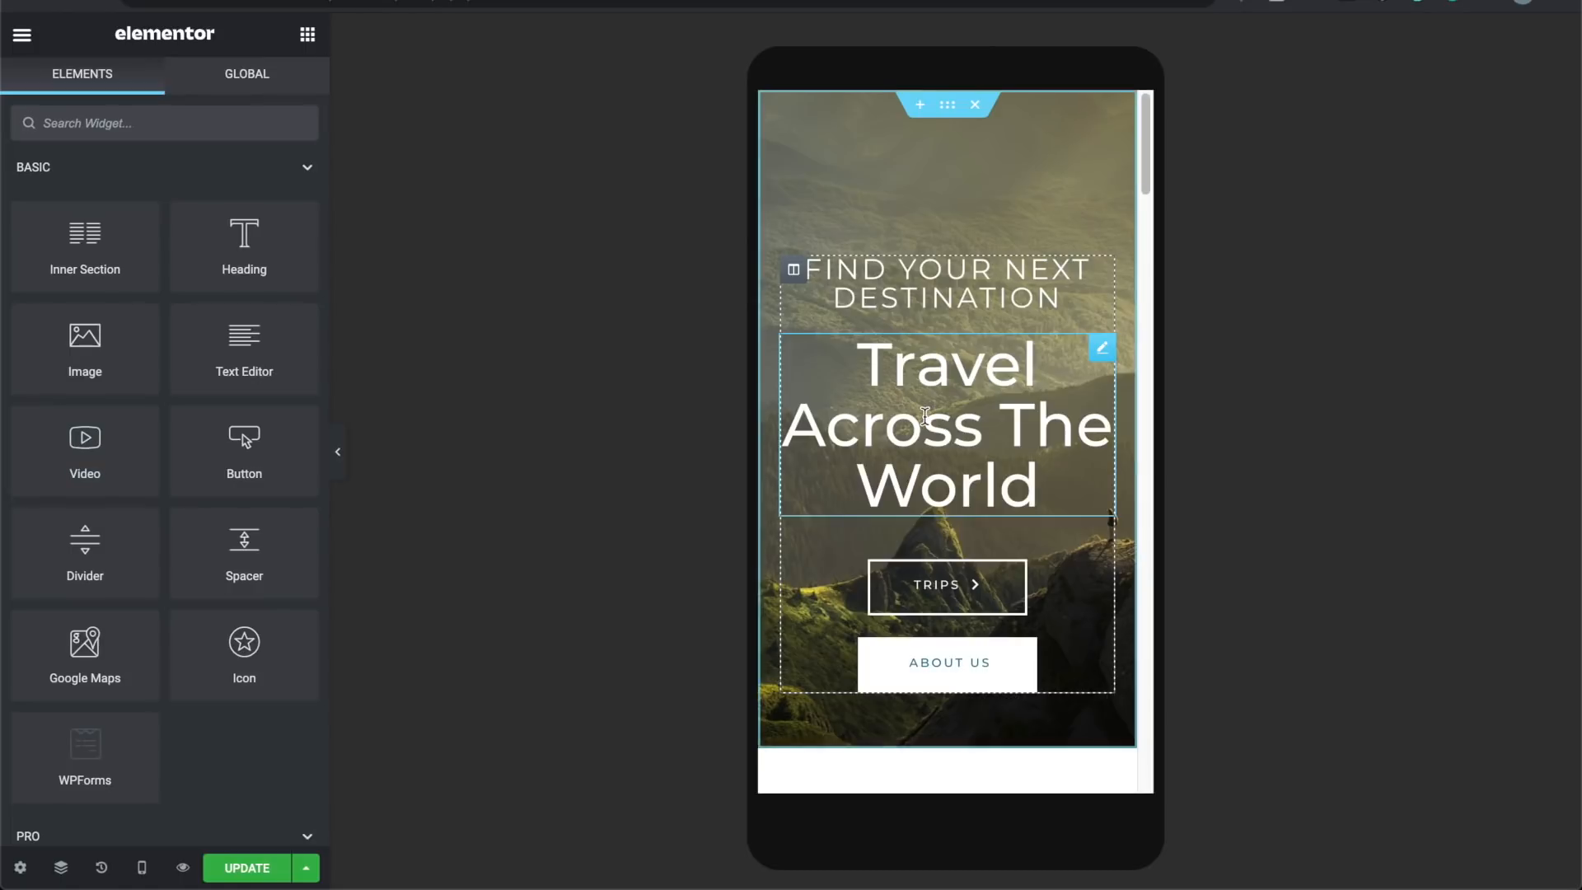
scroll(922, 421, down, 5)
scroll(923, 420, down, 3)
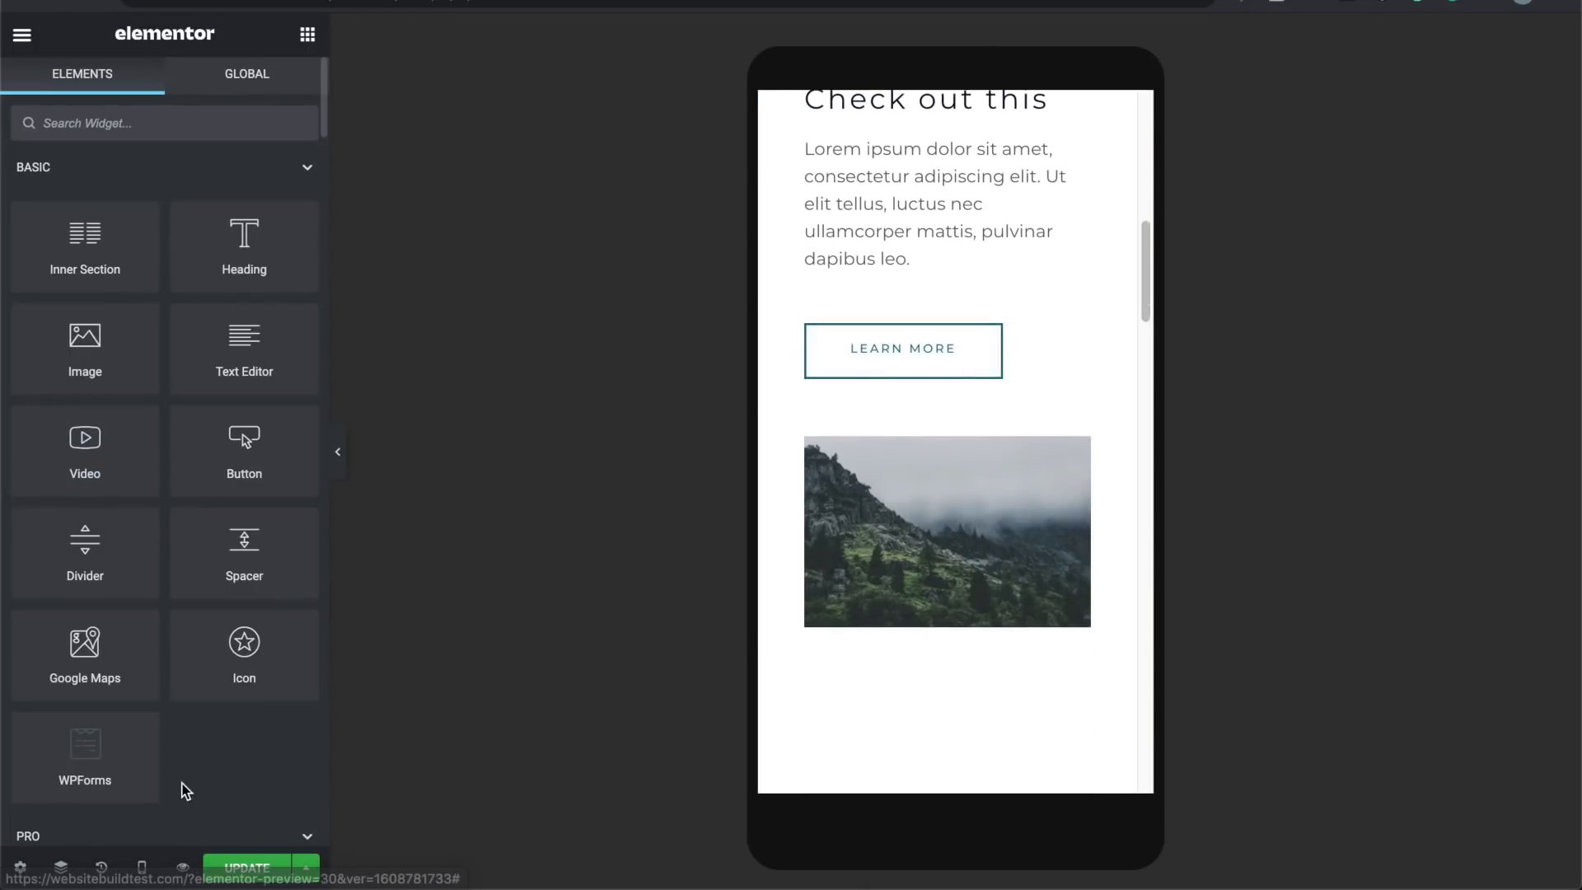
click(141, 868)
click(149, 766)
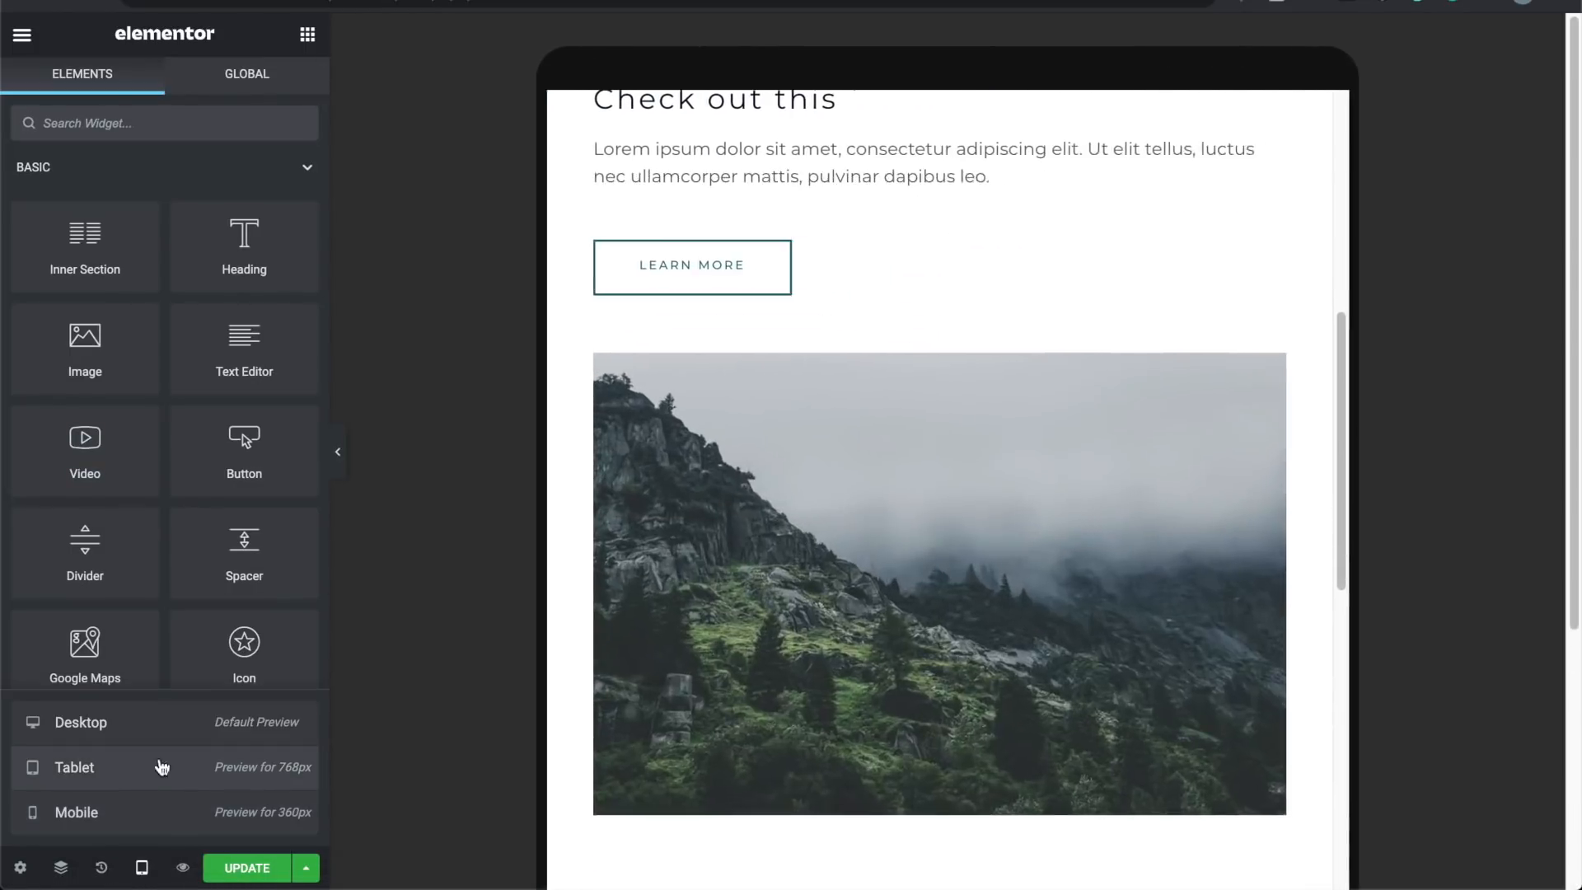
scroll(587, 468, up, 2)
scroll(588, 475, up, 1)
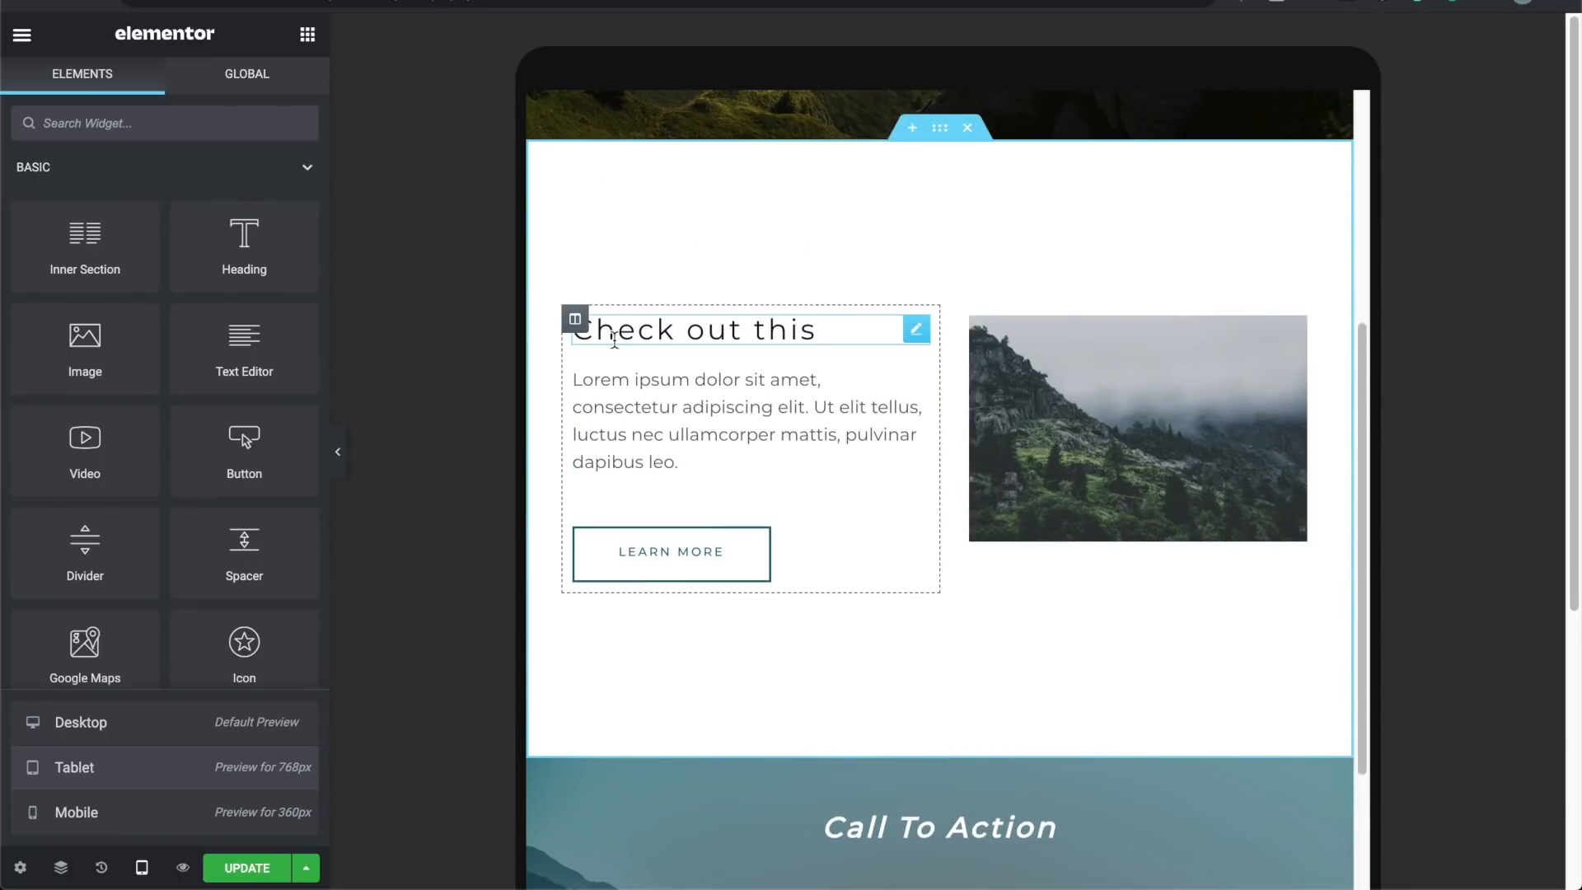
Step: Switch the preview to Desktop and hide the editor panel for a full-width view
click(141, 744)
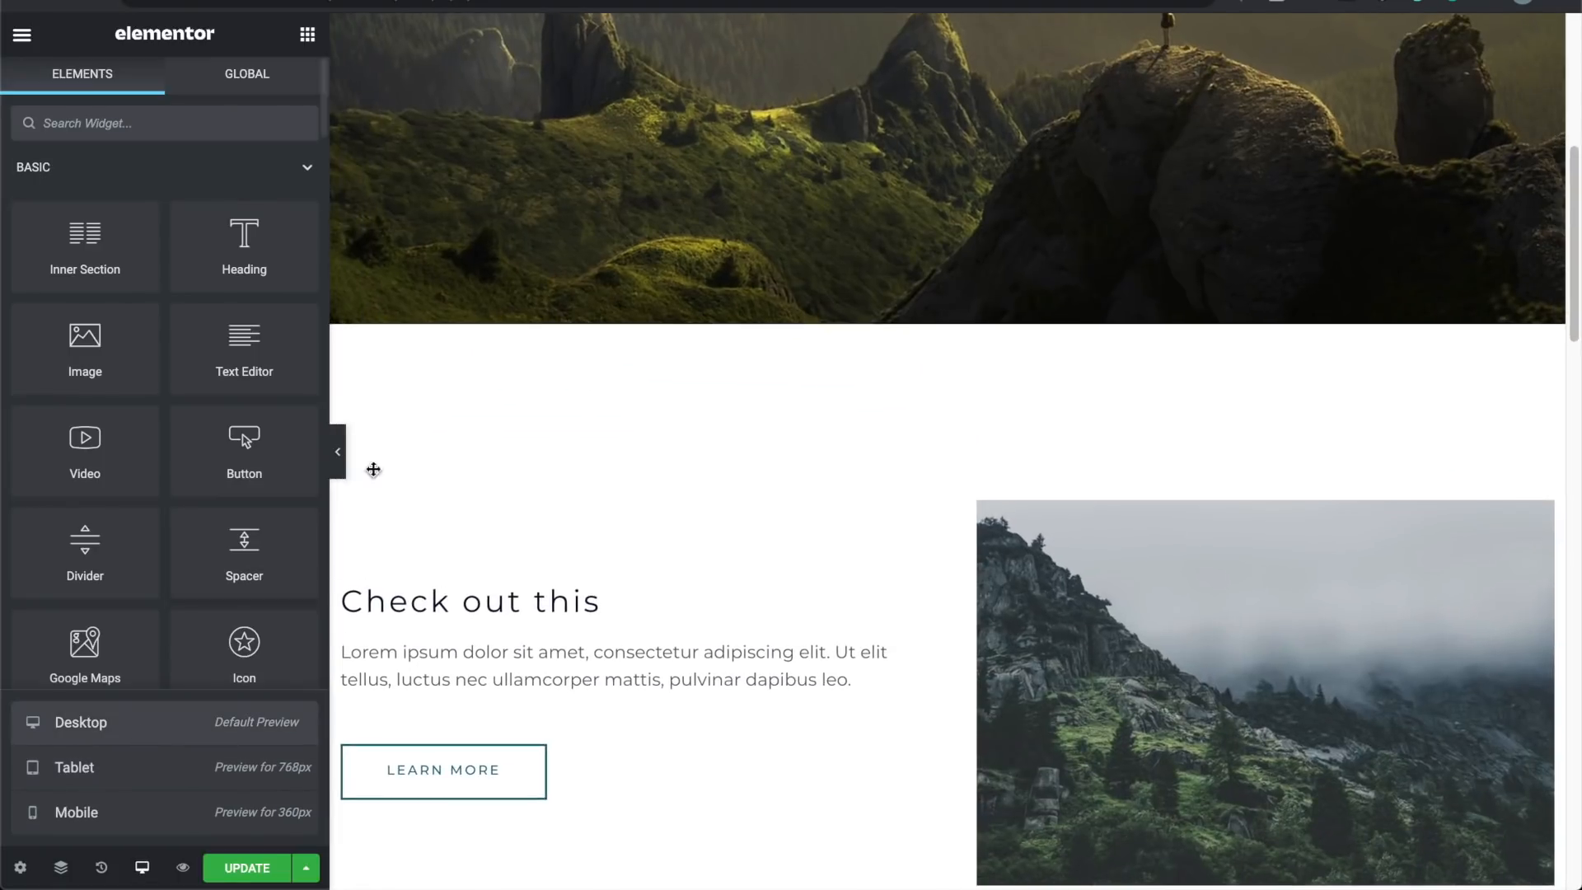
click(337, 450)
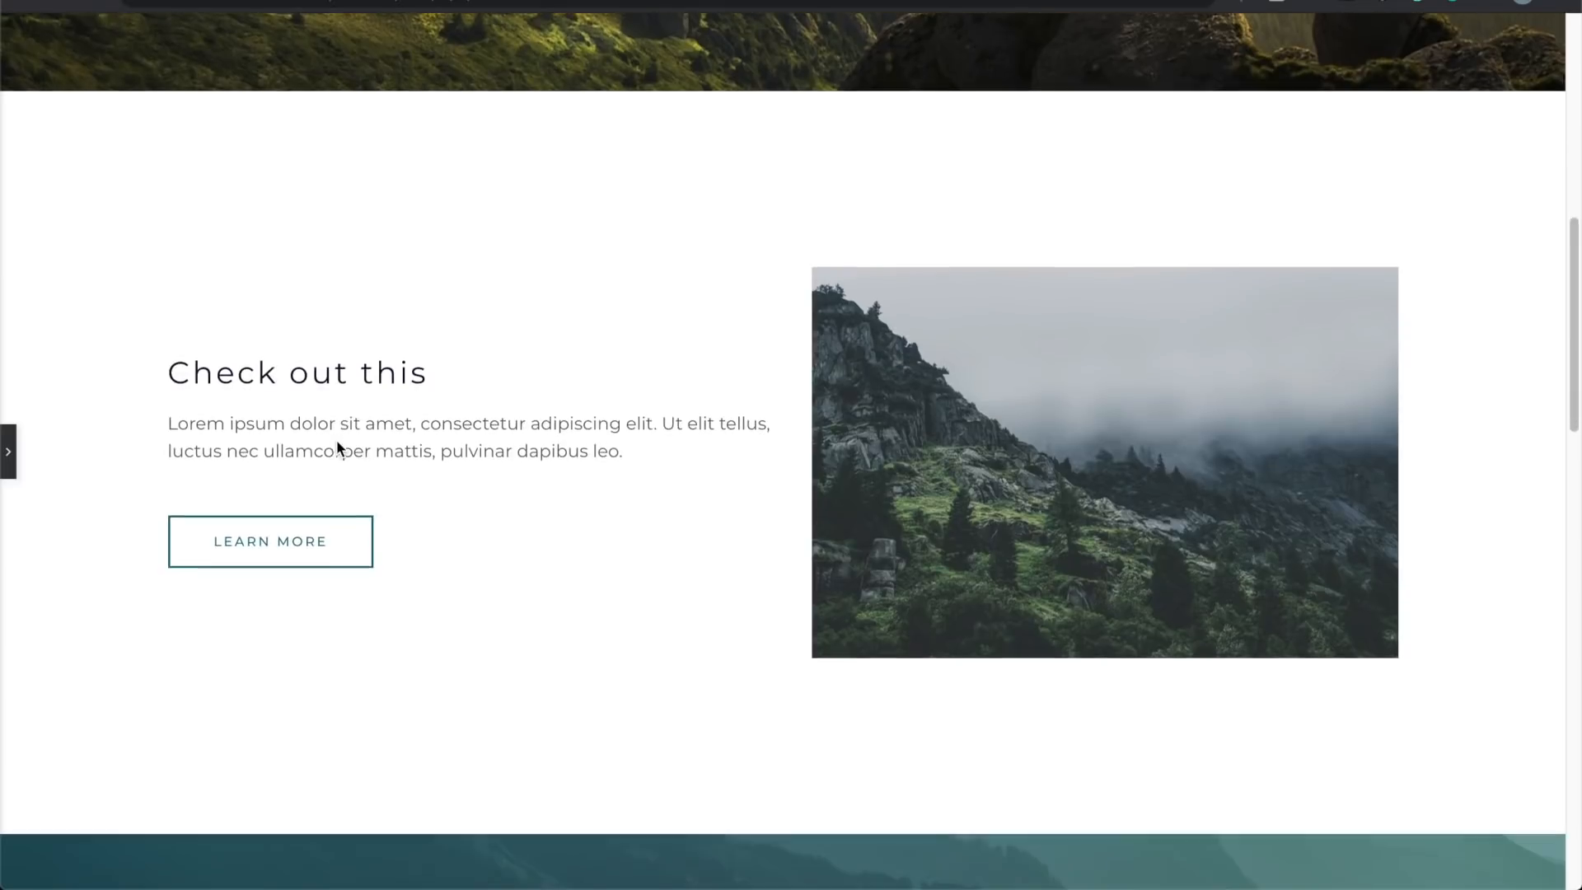
scroll(337, 441, down, 3)
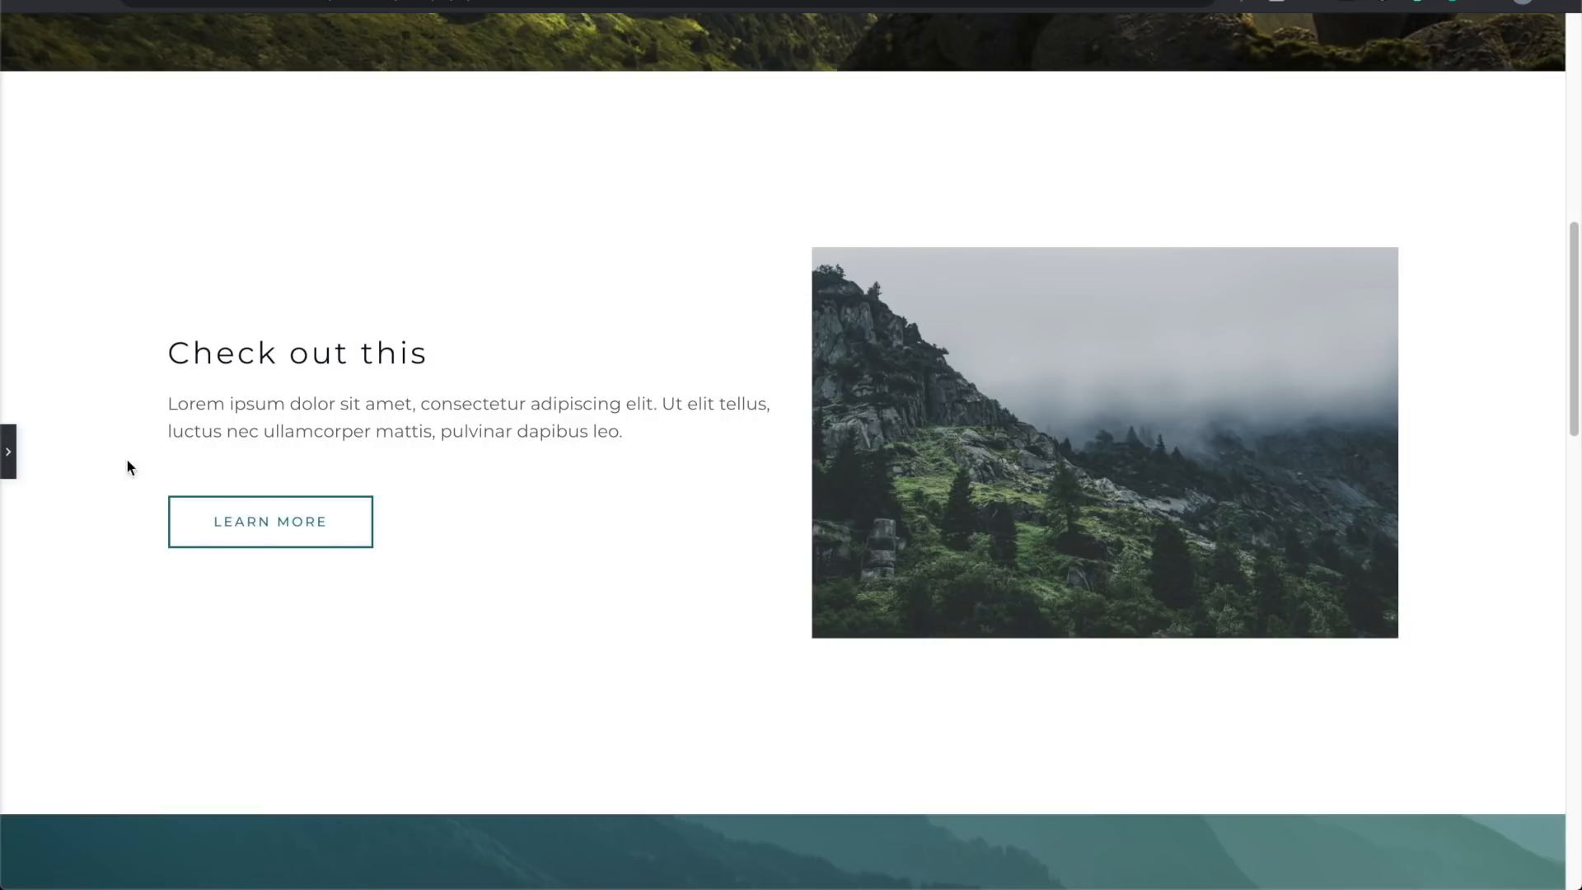
Step: Save the homepage changes with Update, then preview the live page and scroll through it
click(13, 452)
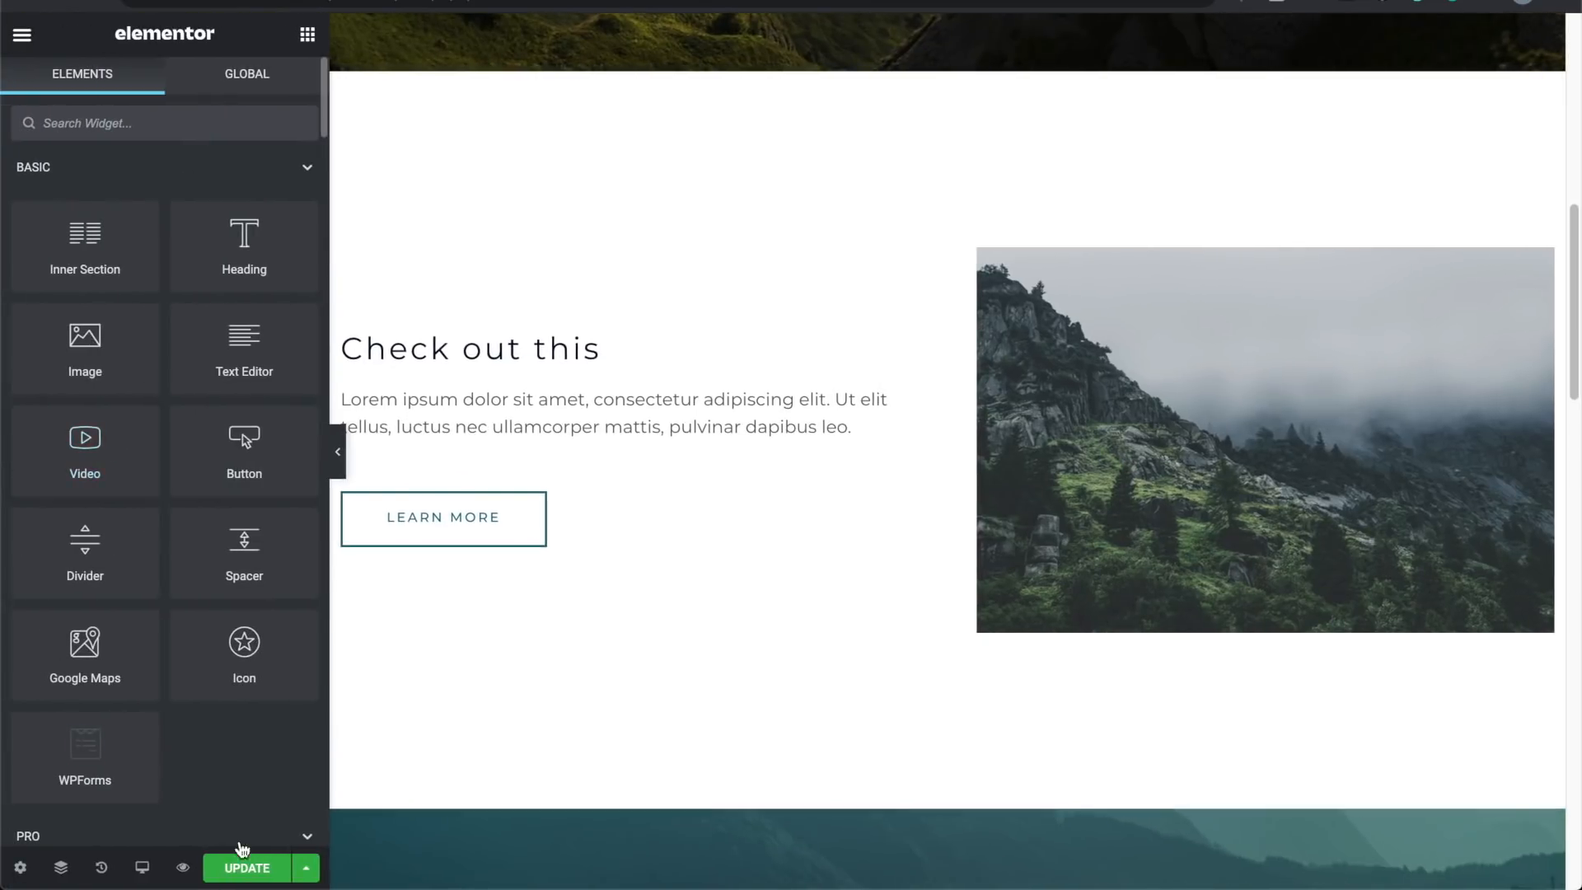
click(247, 867)
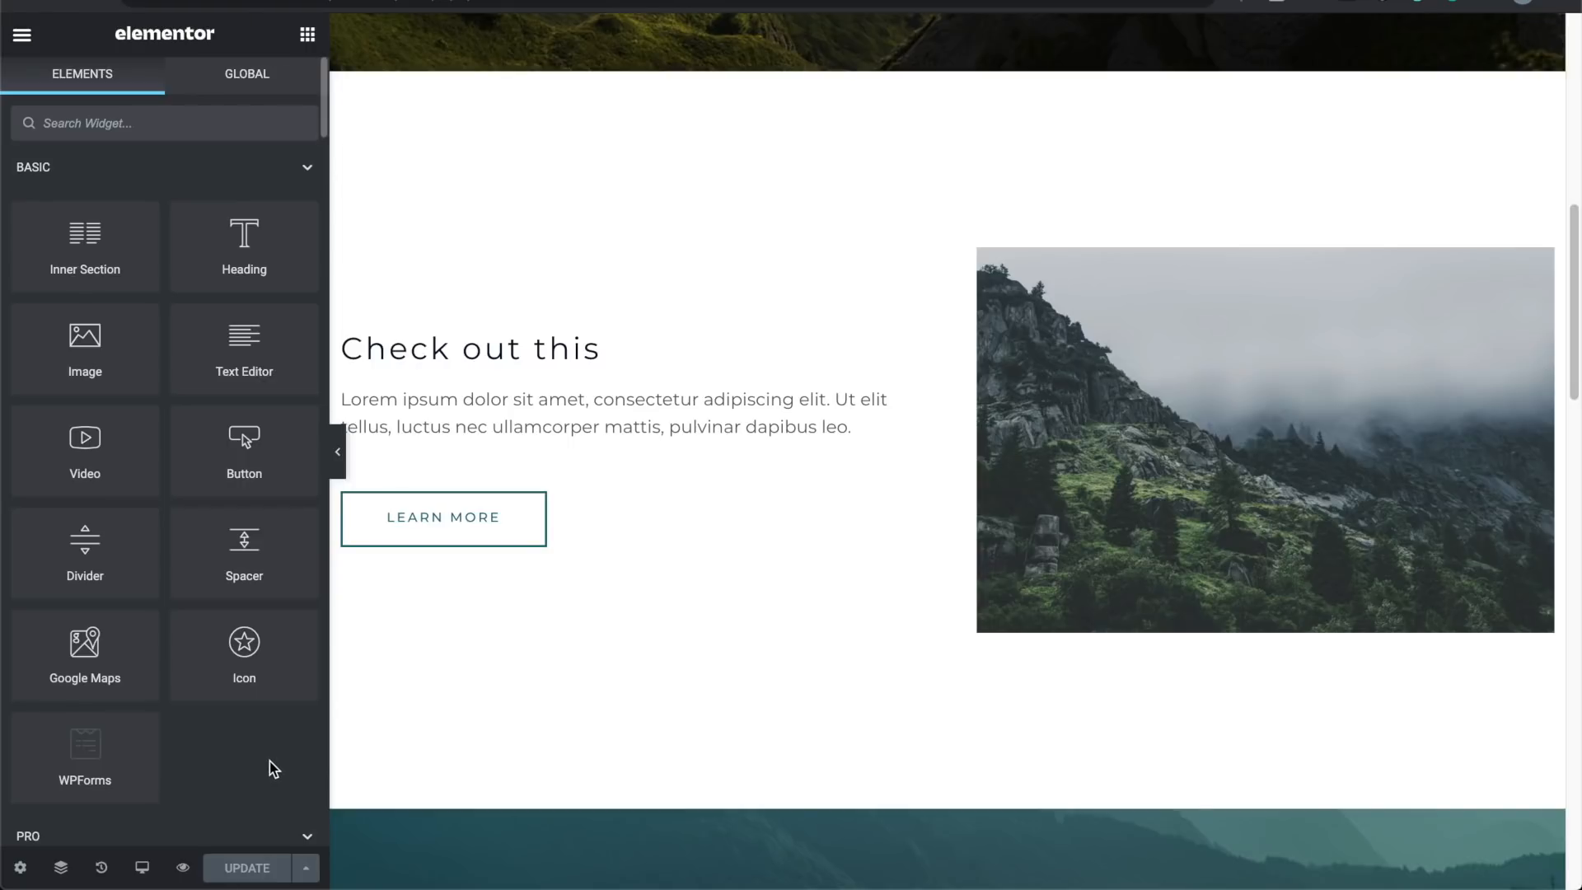
click(183, 867)
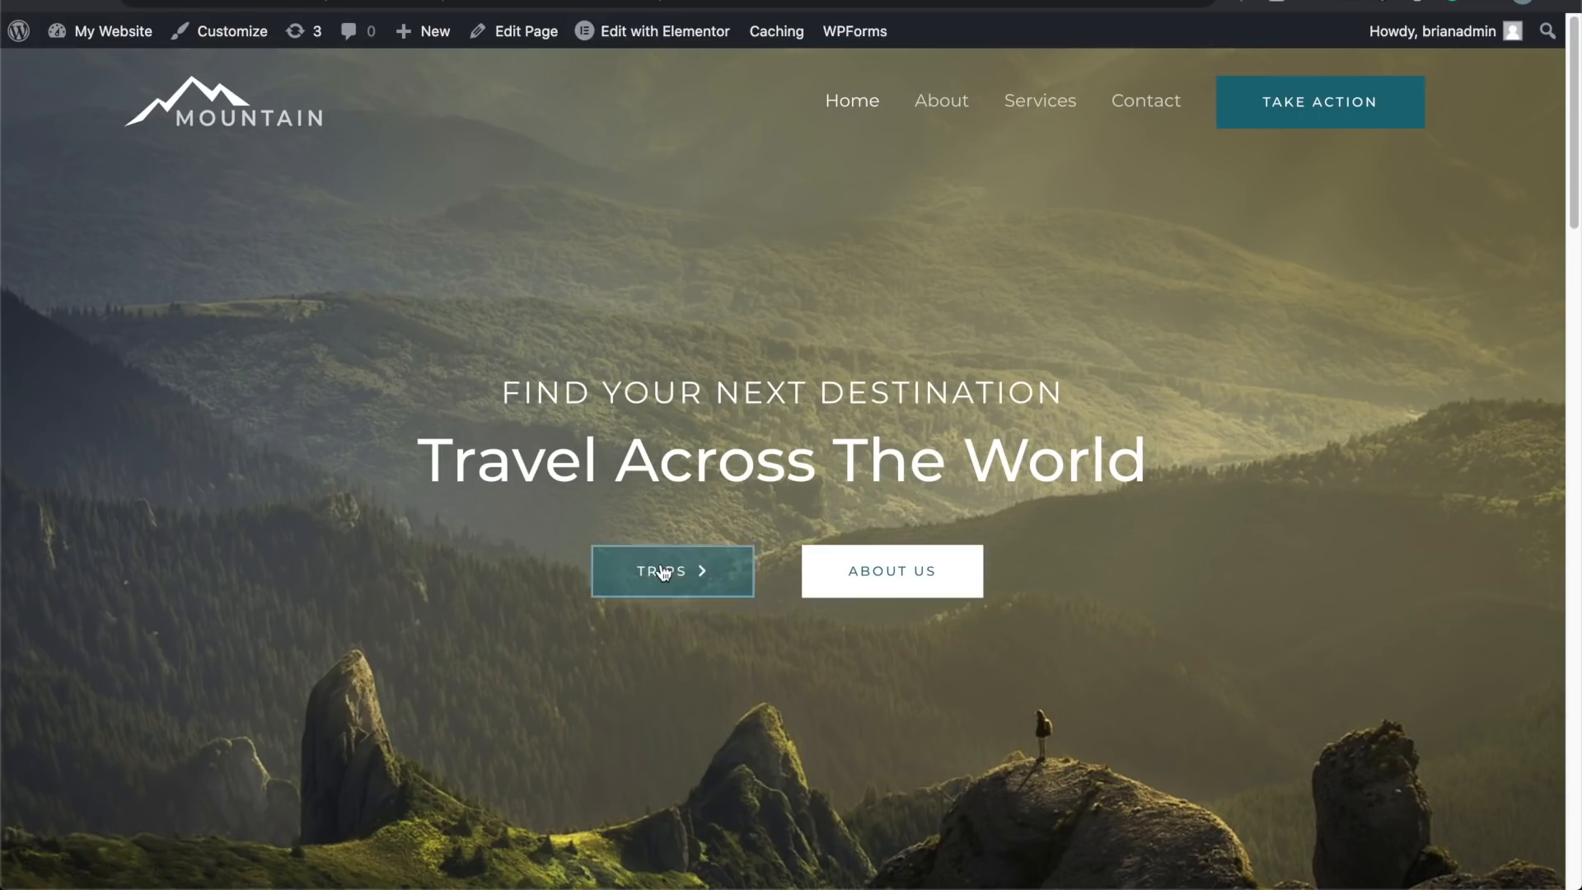
scroll(313, 565, down, 2)
scroll(313, 565, down, 10)
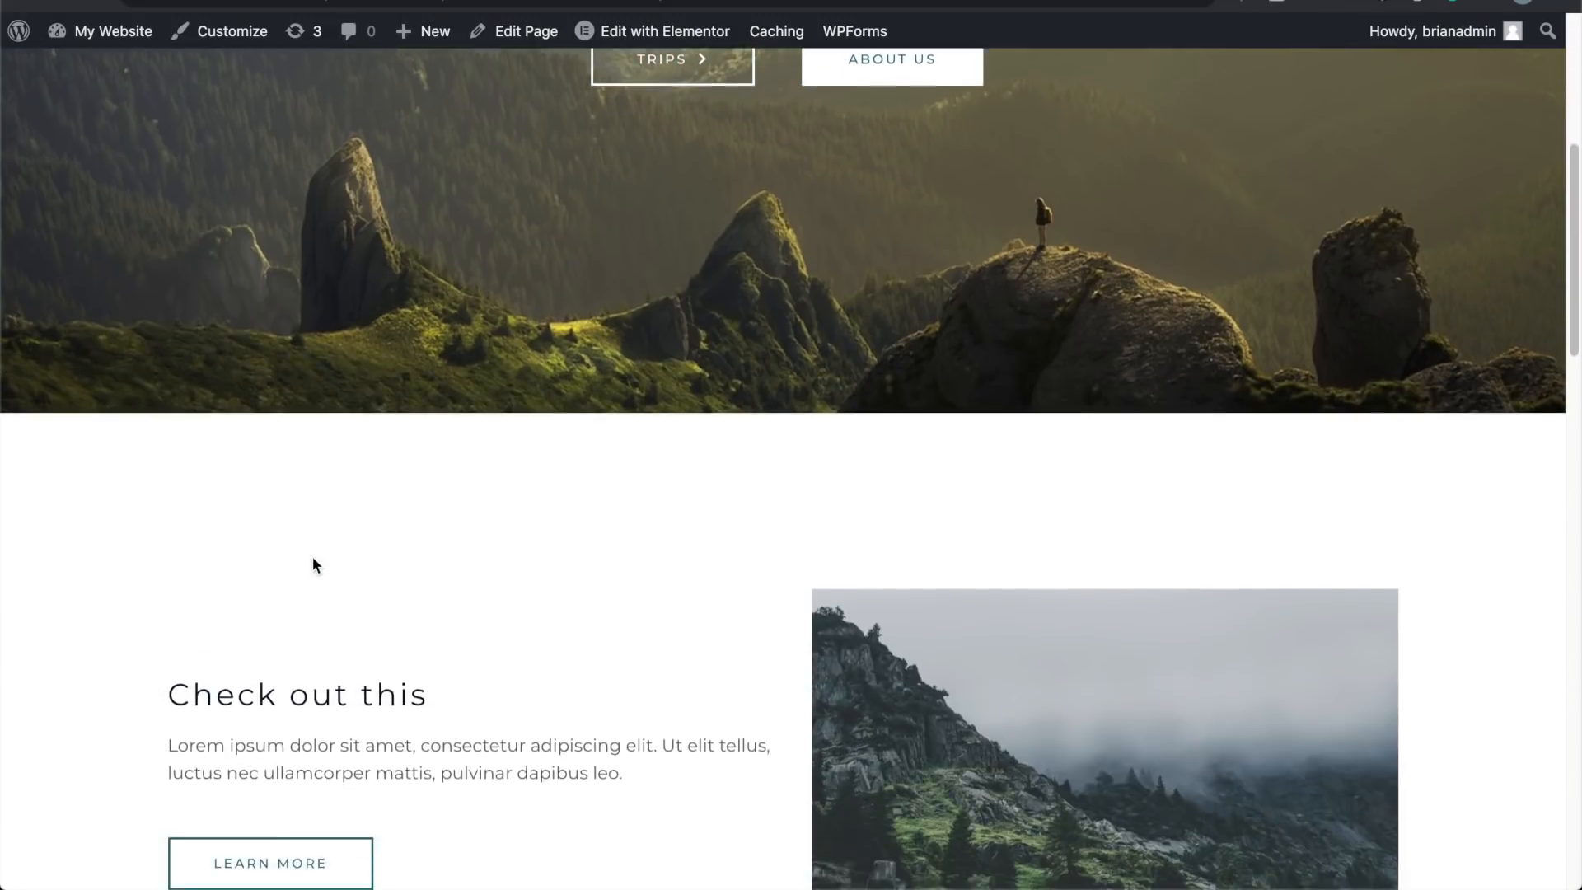
scroll(316, 591, down, 9)
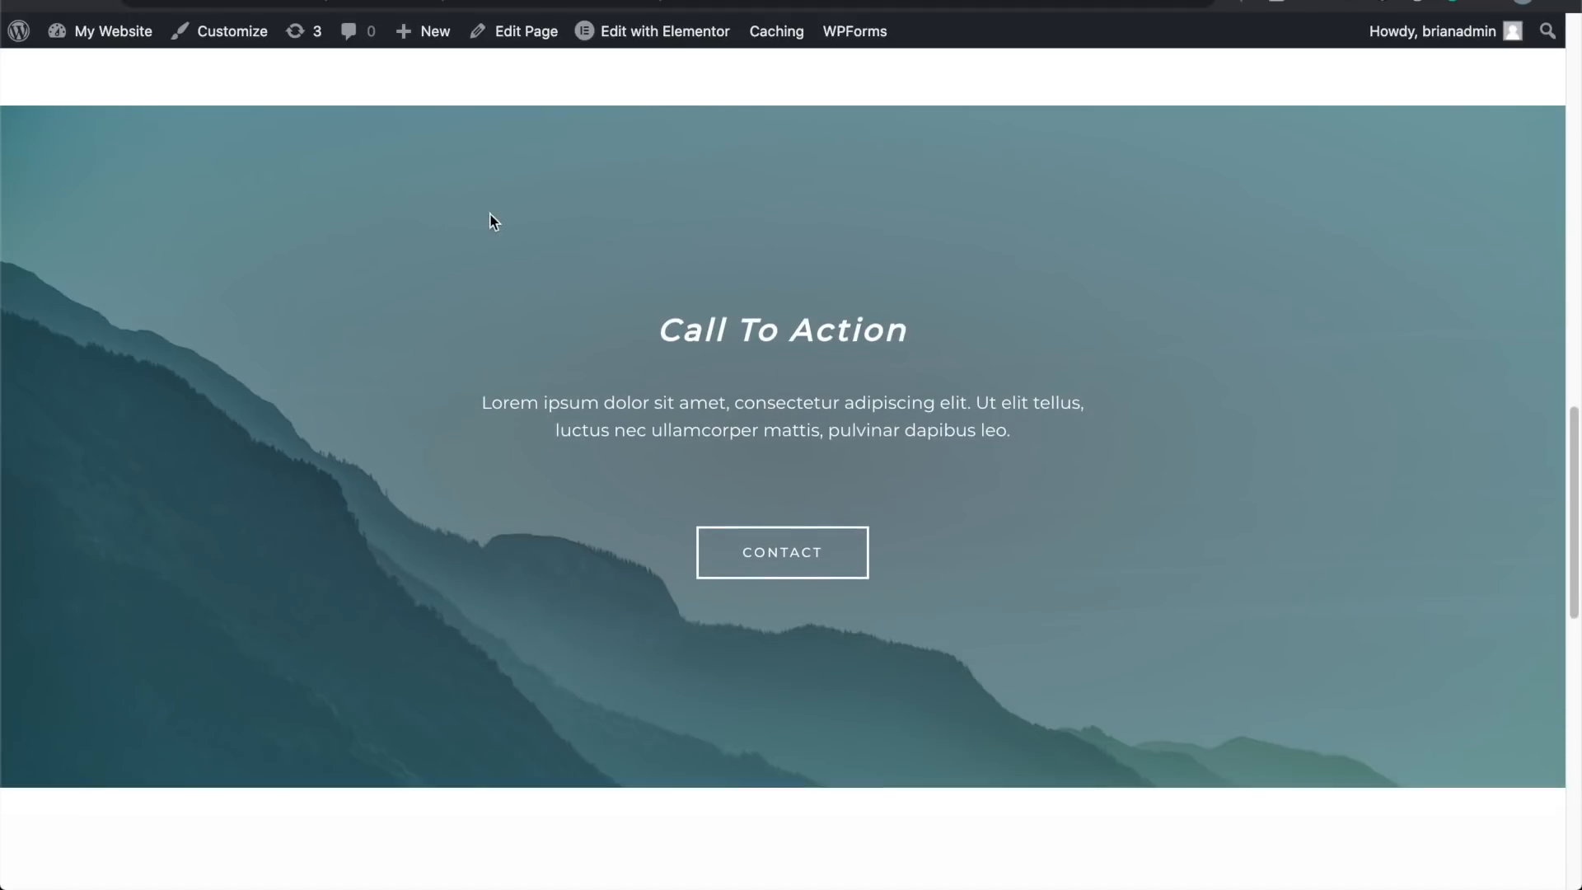
scroll(459, 317, down, 3)
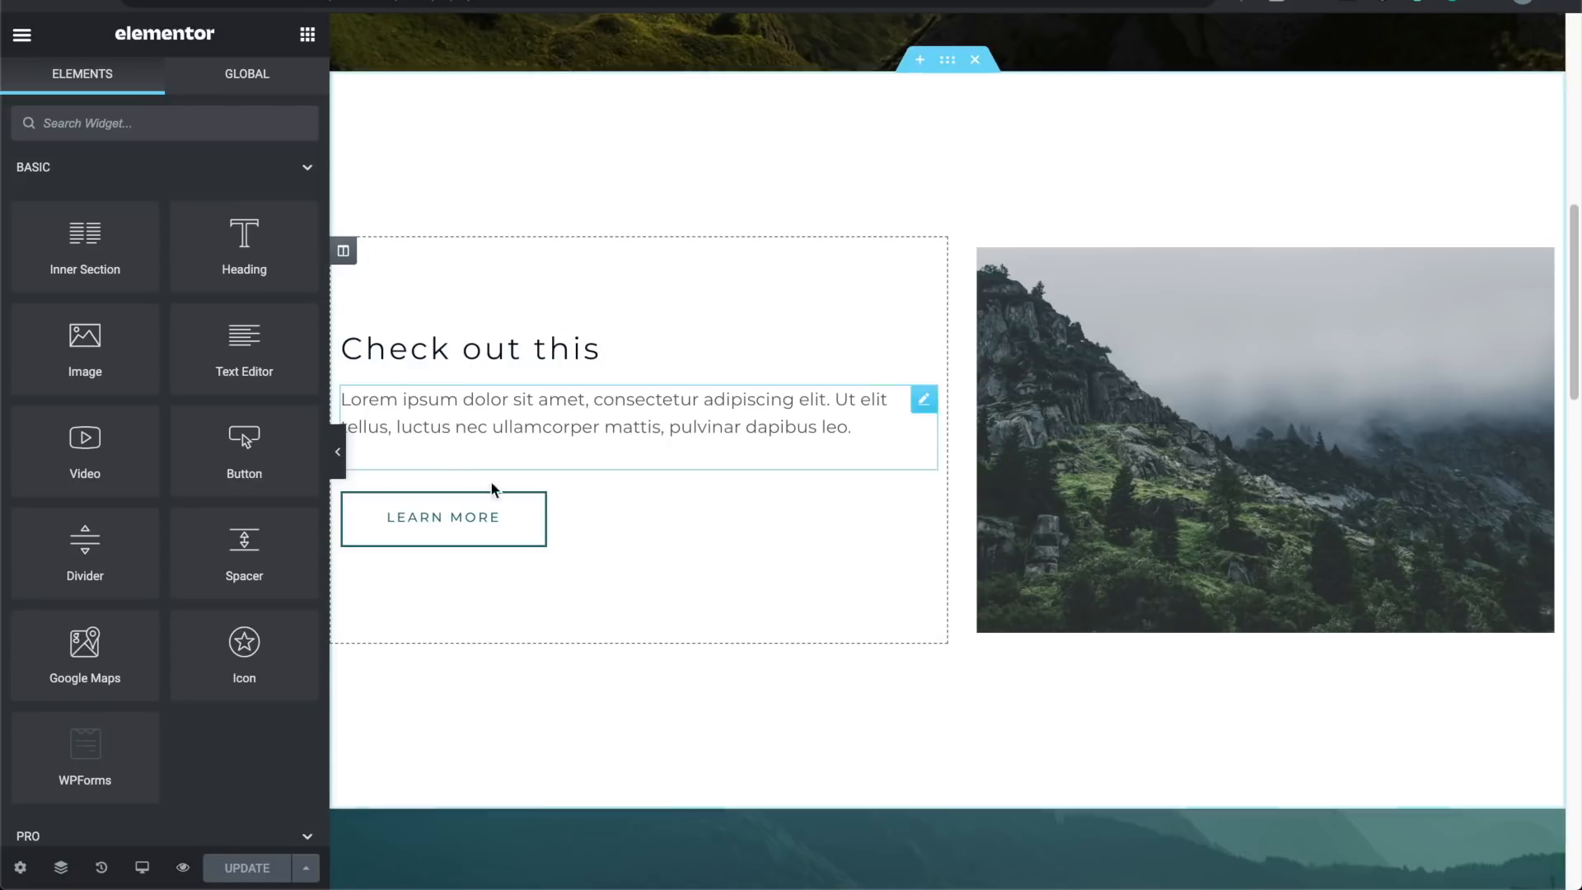
scroll(523, 522, down, 8)
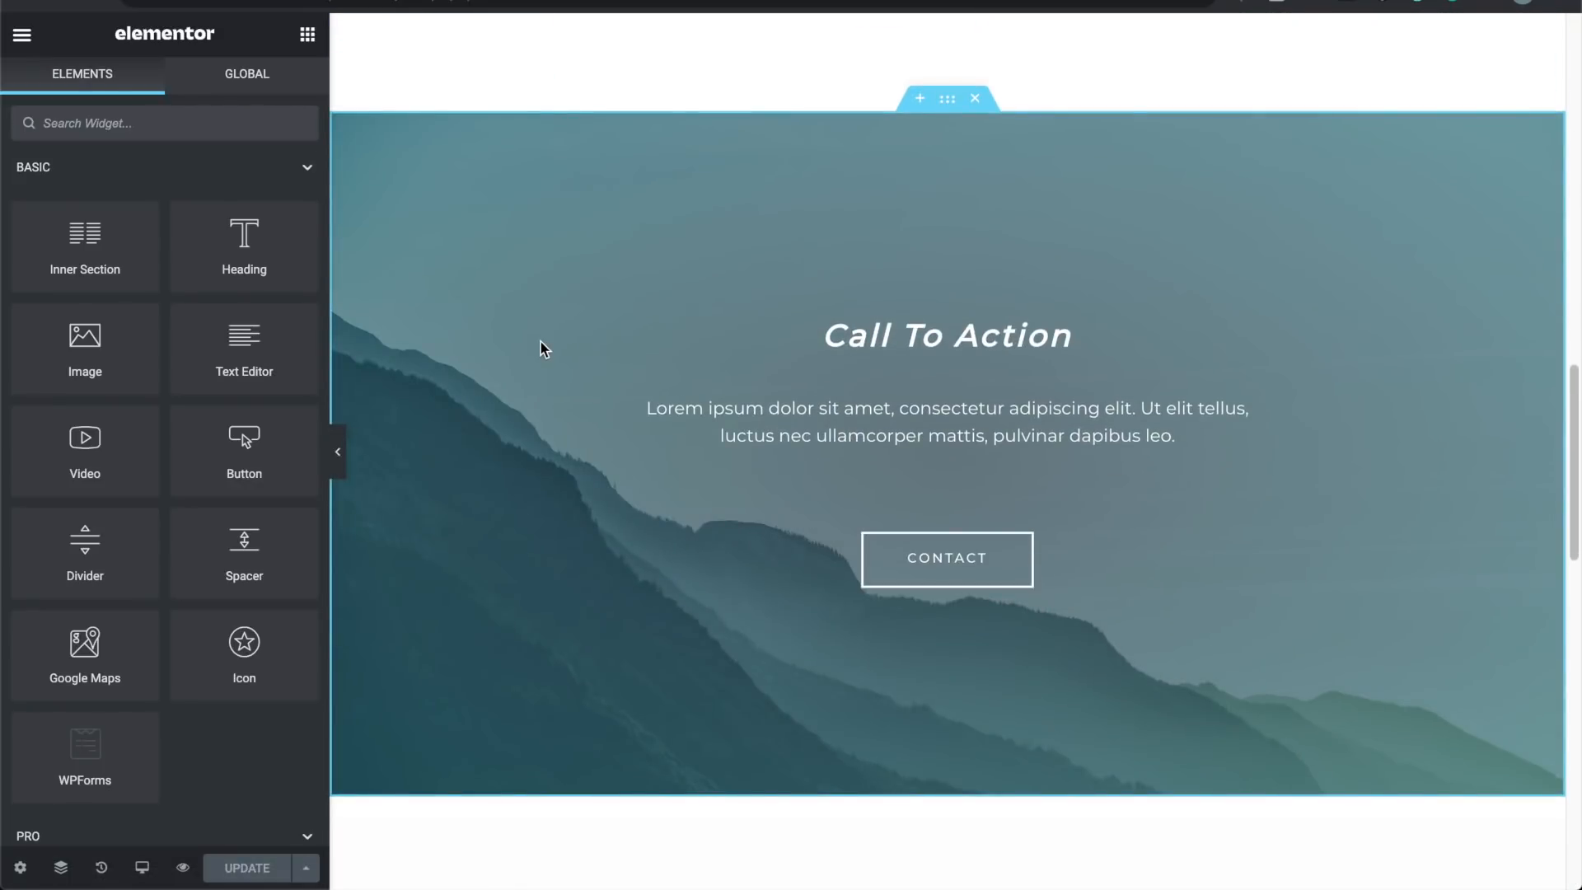
Step: Set the banner section's background image to the misty sunset landscape
click(947, 99)
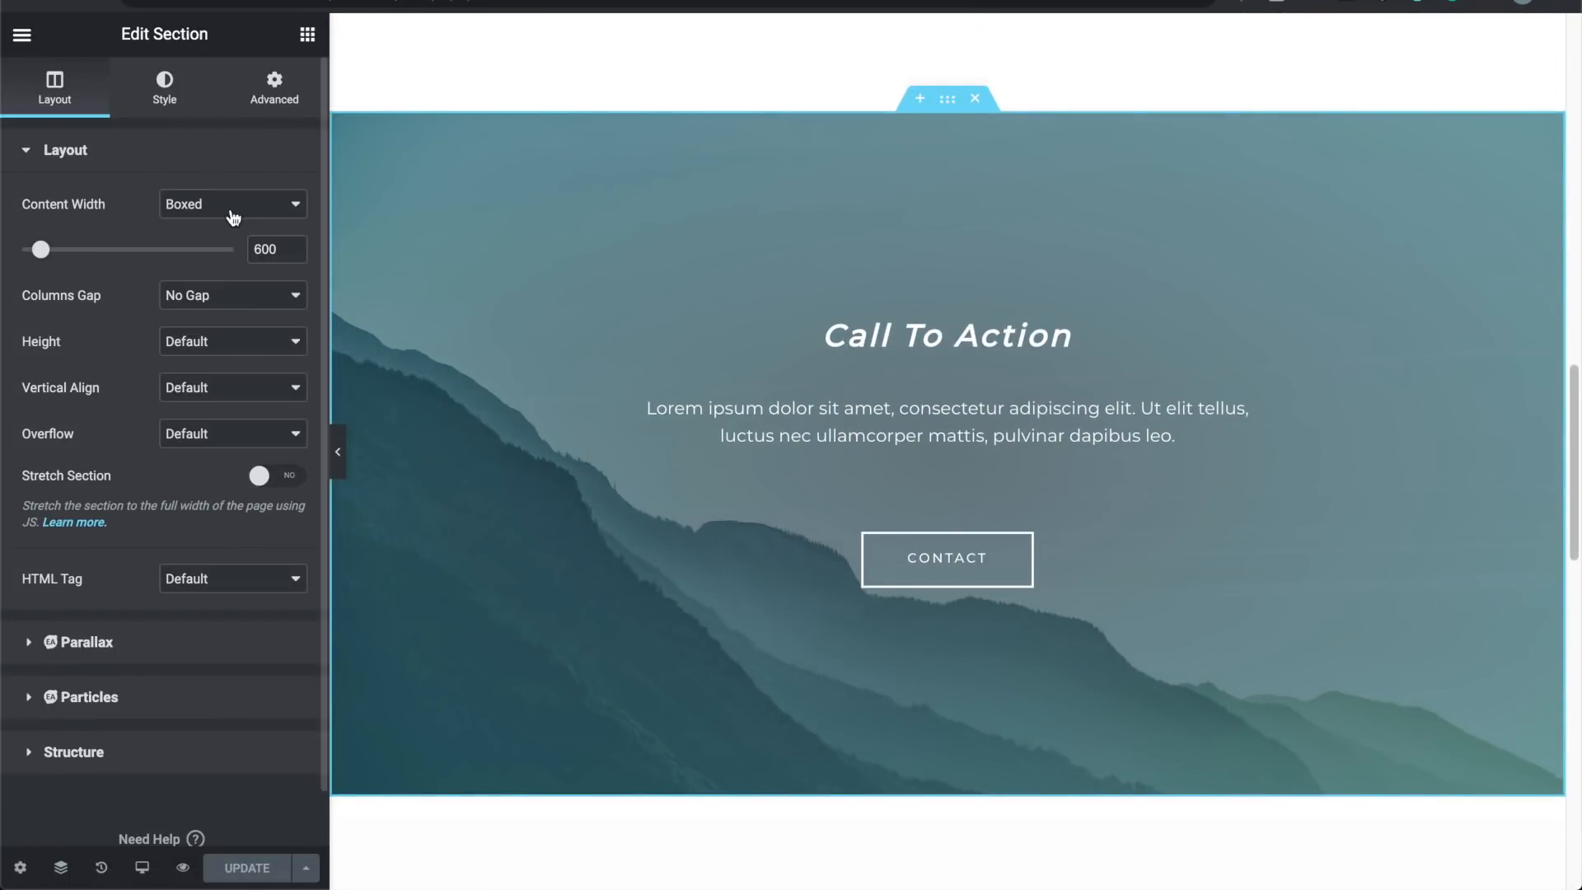
click(183, 101)
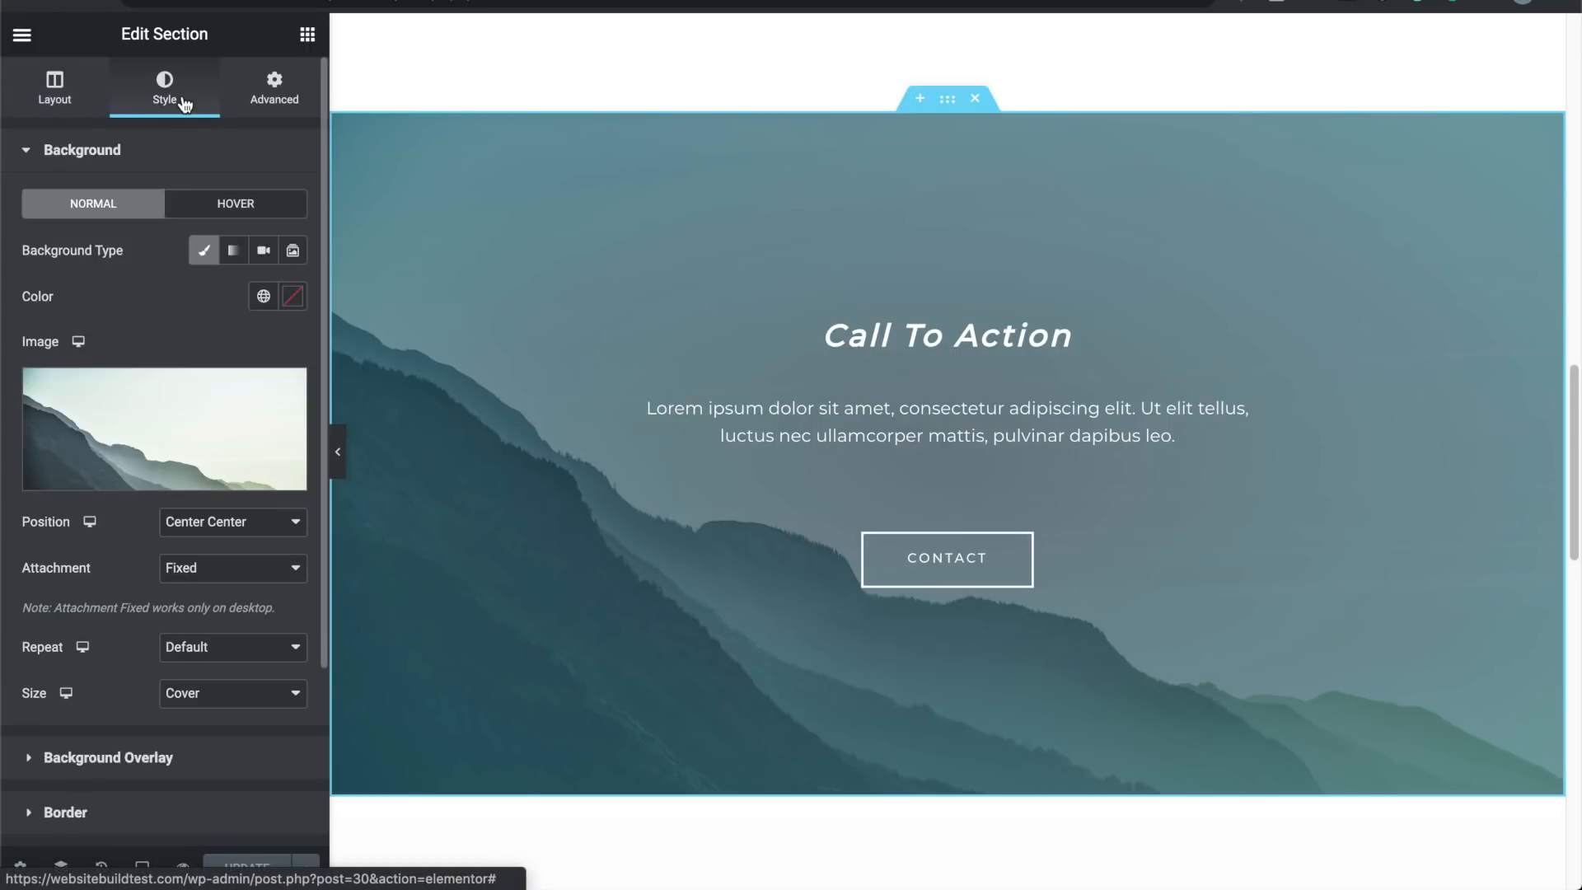
click(186, 477)
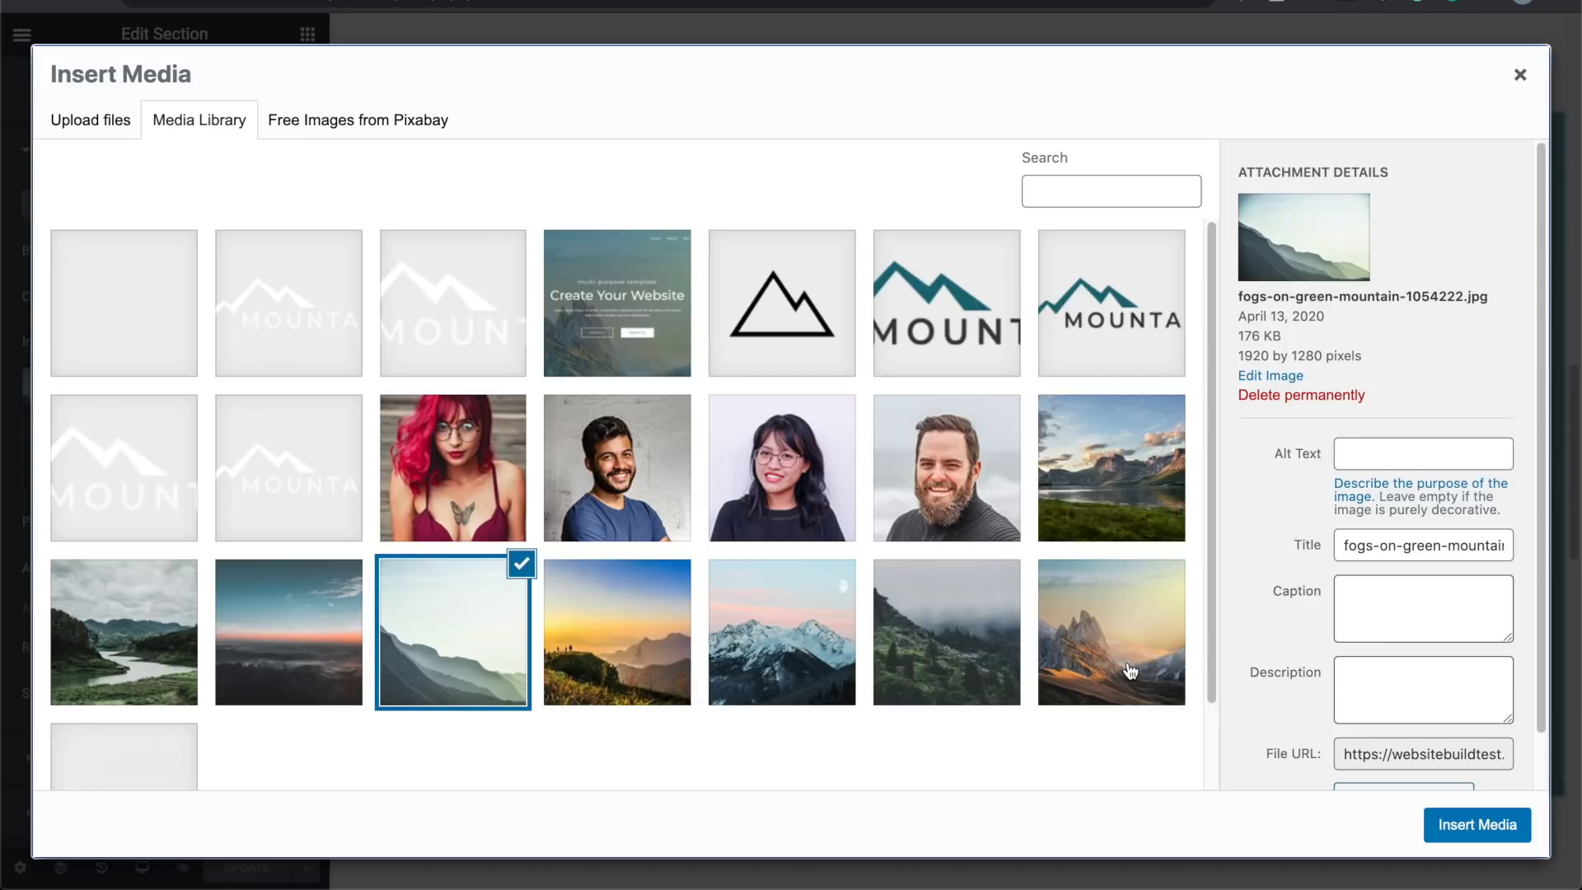
click(299, 654)
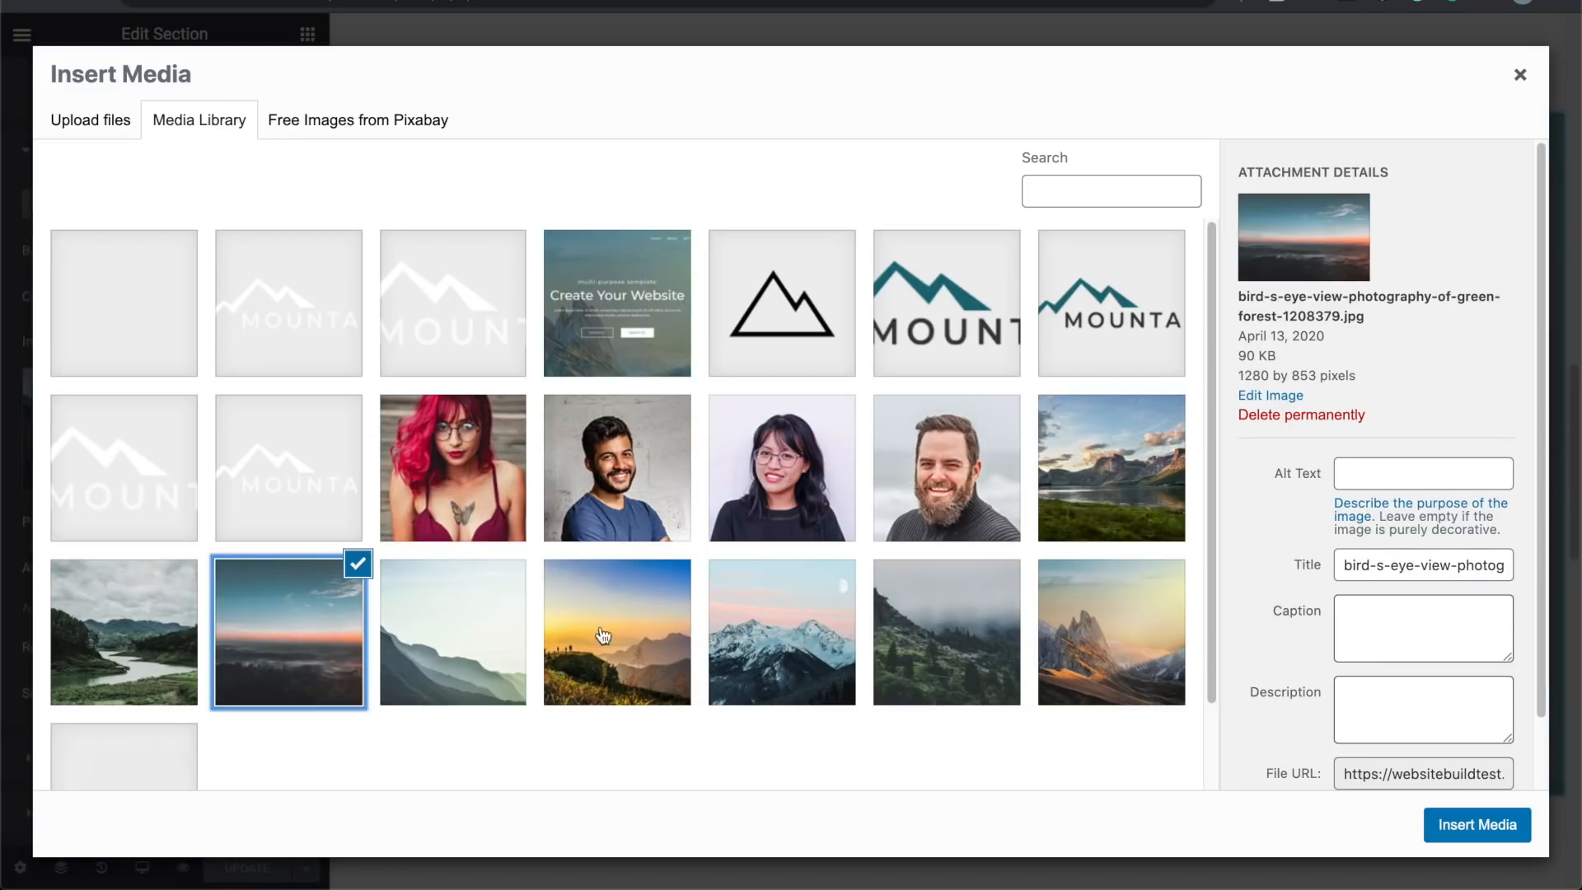
click(1471, 827)
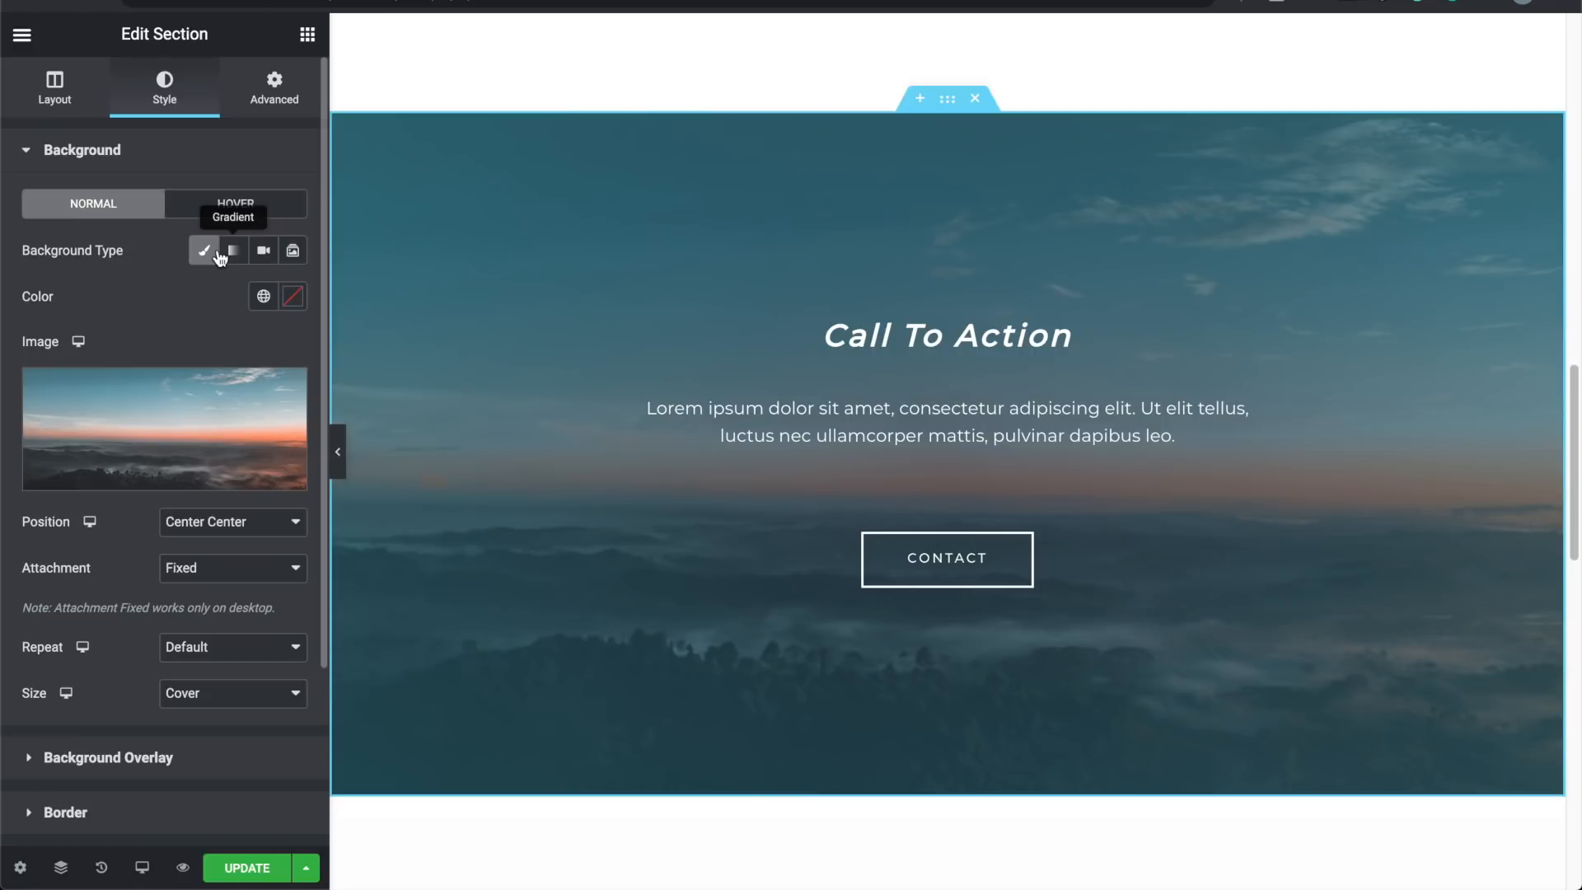
click(27, 163)
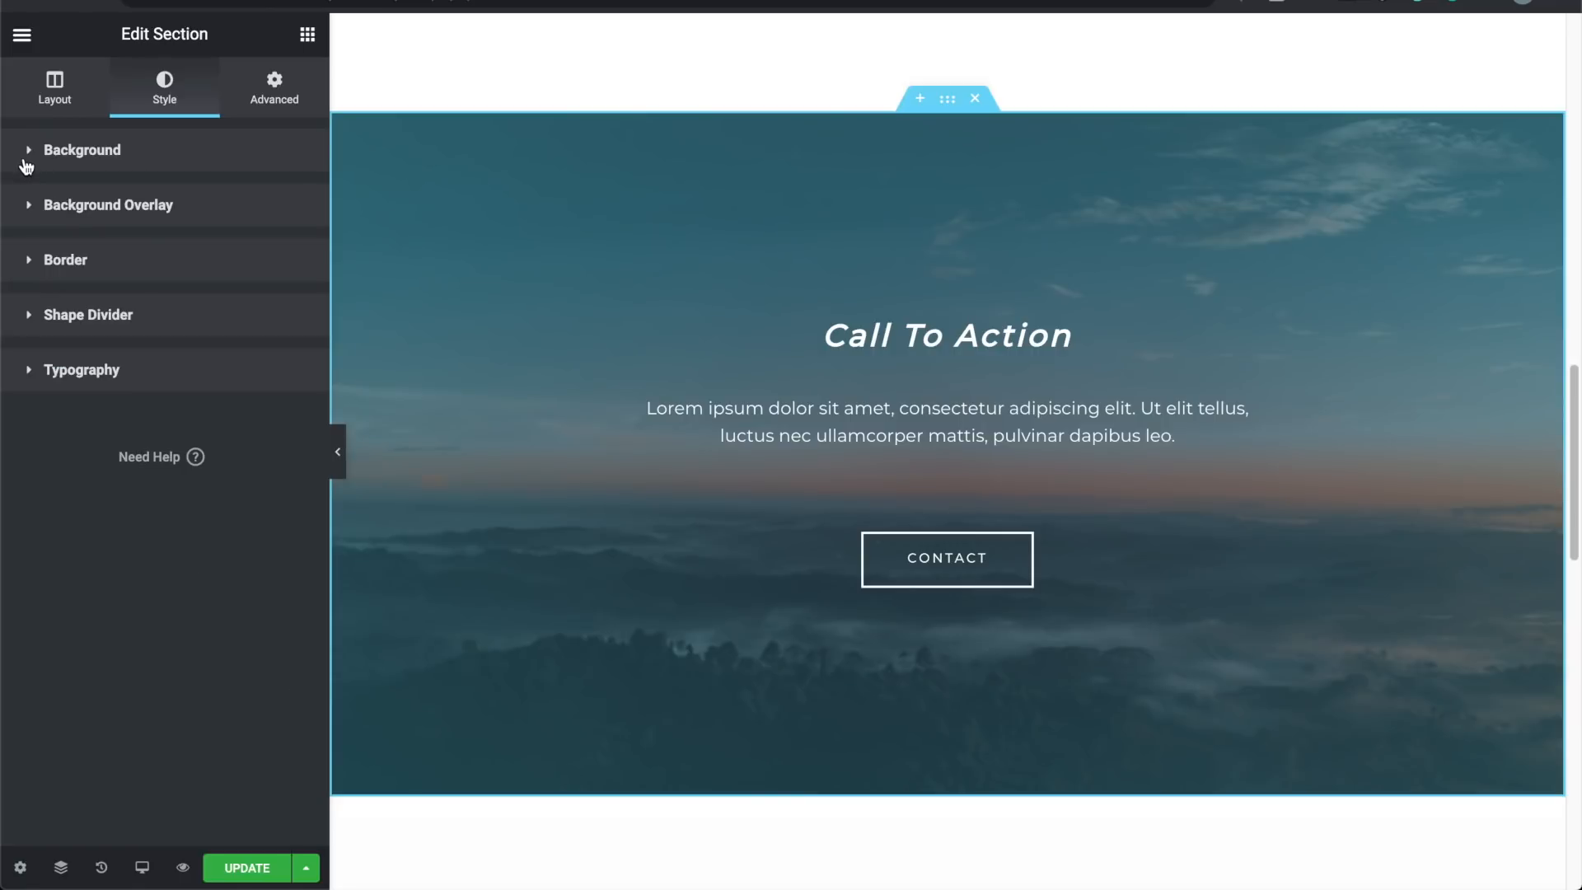
Step: Make both background overlay gradient colours fully transparent (alpha zero)
click(32, 212)
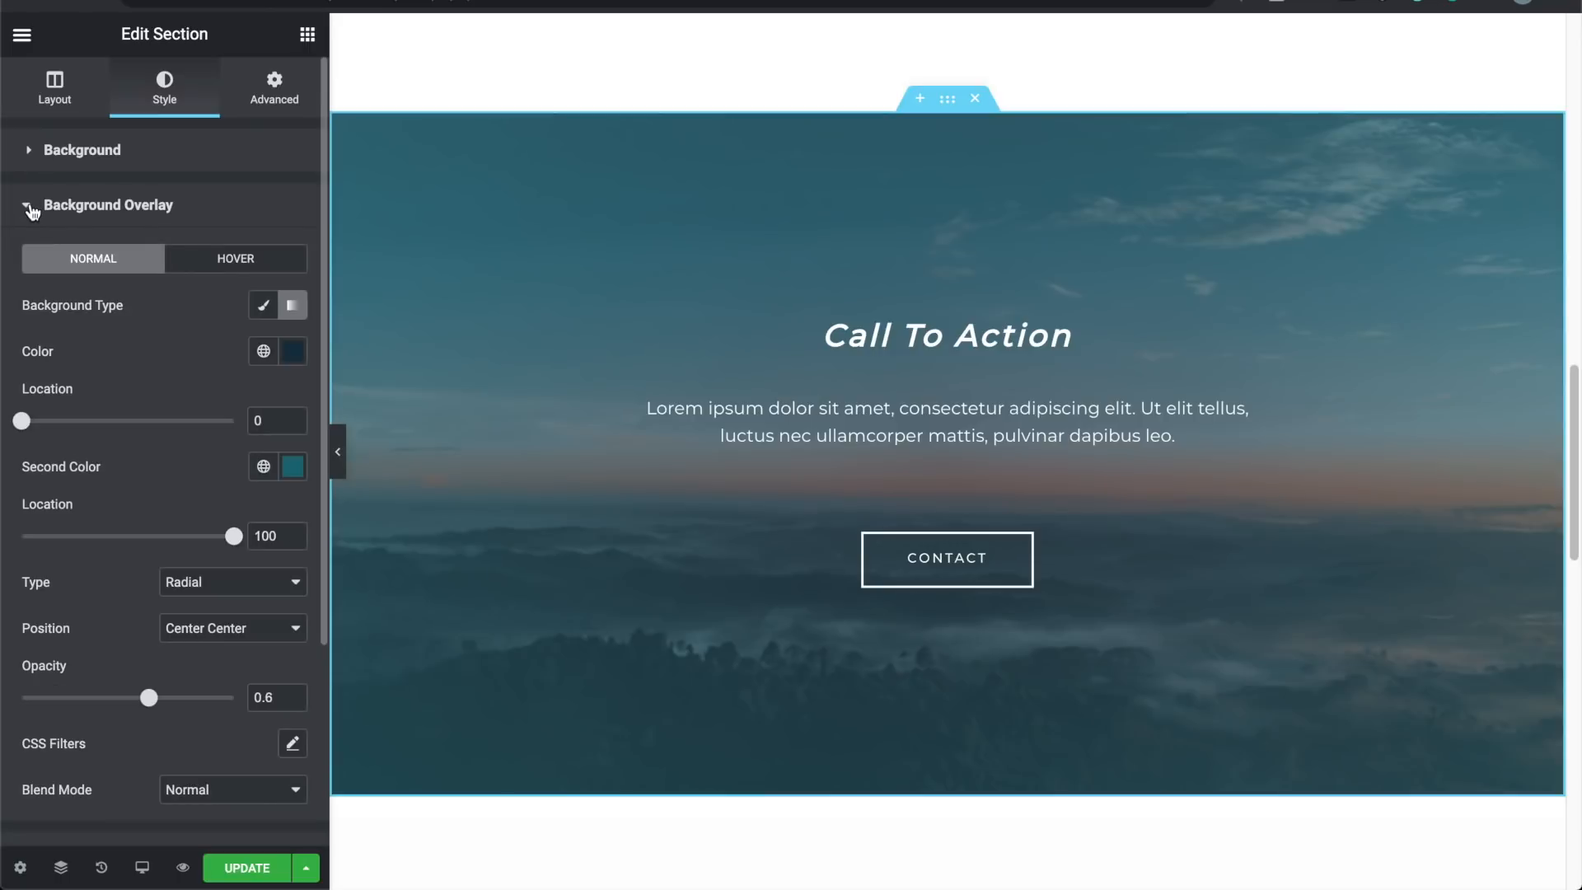
click(293, 352)
click(100, 493)
drag(101, 493, 195, 505)
drag(288, 657, 25, 666)
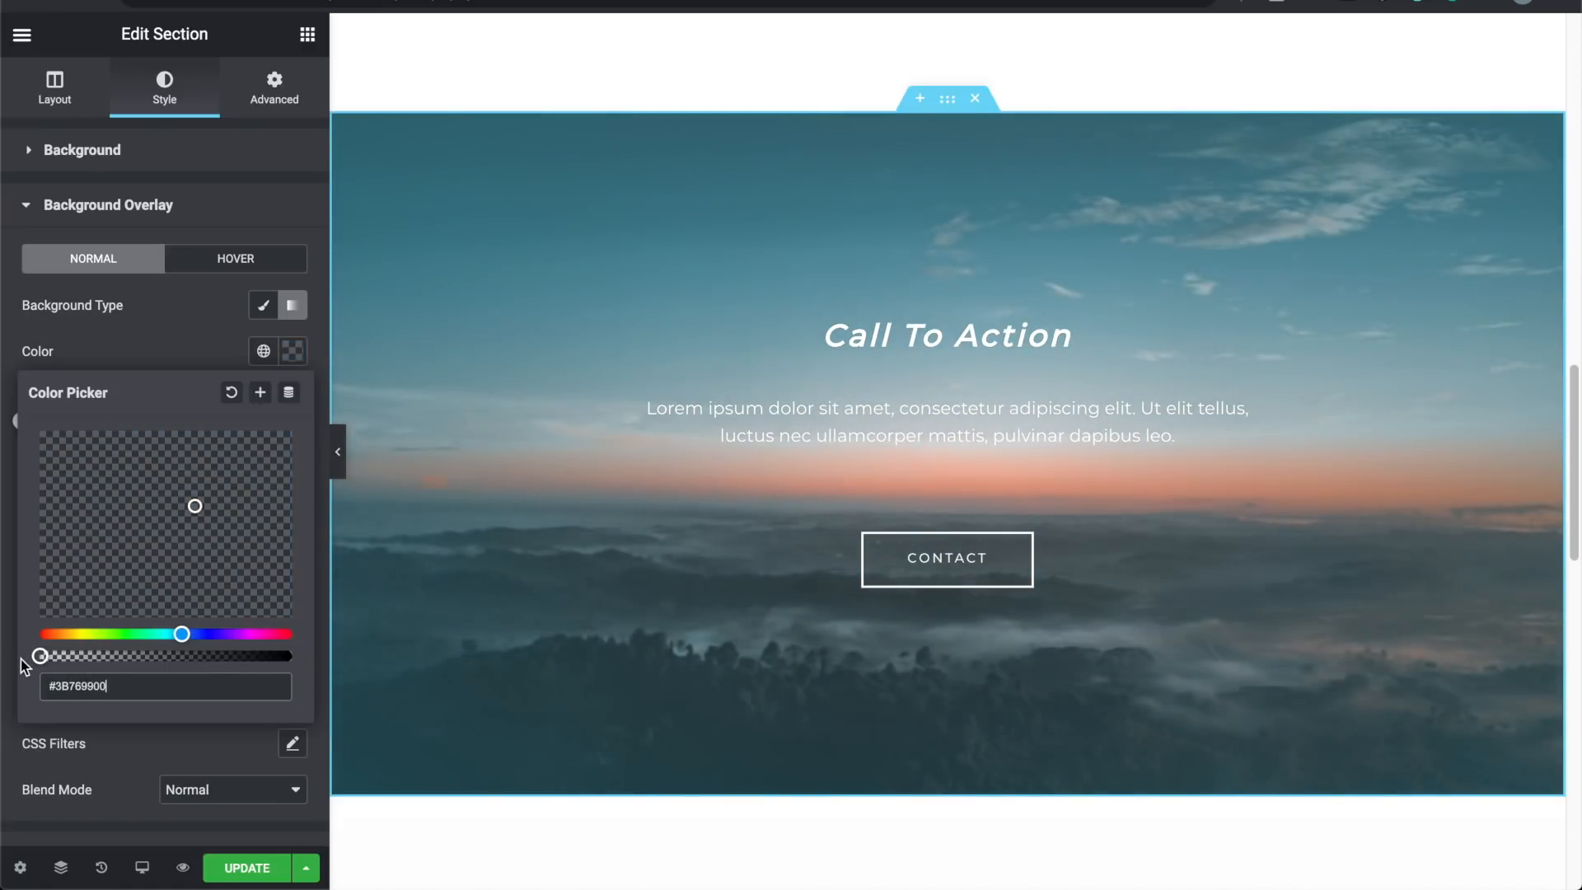
click(194, 330)
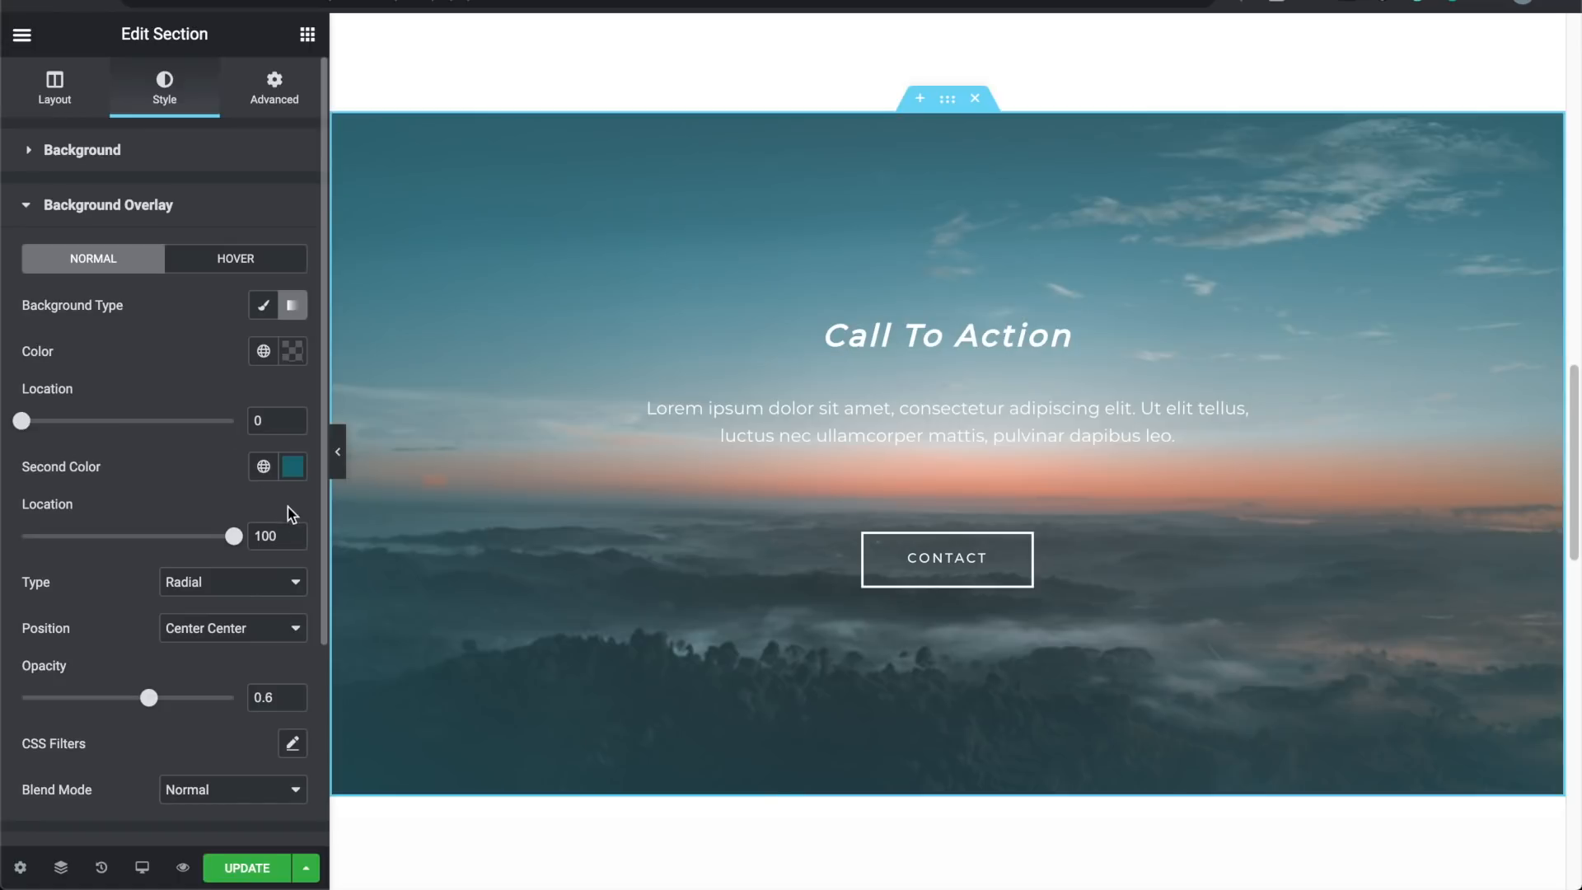
click(293, 467)
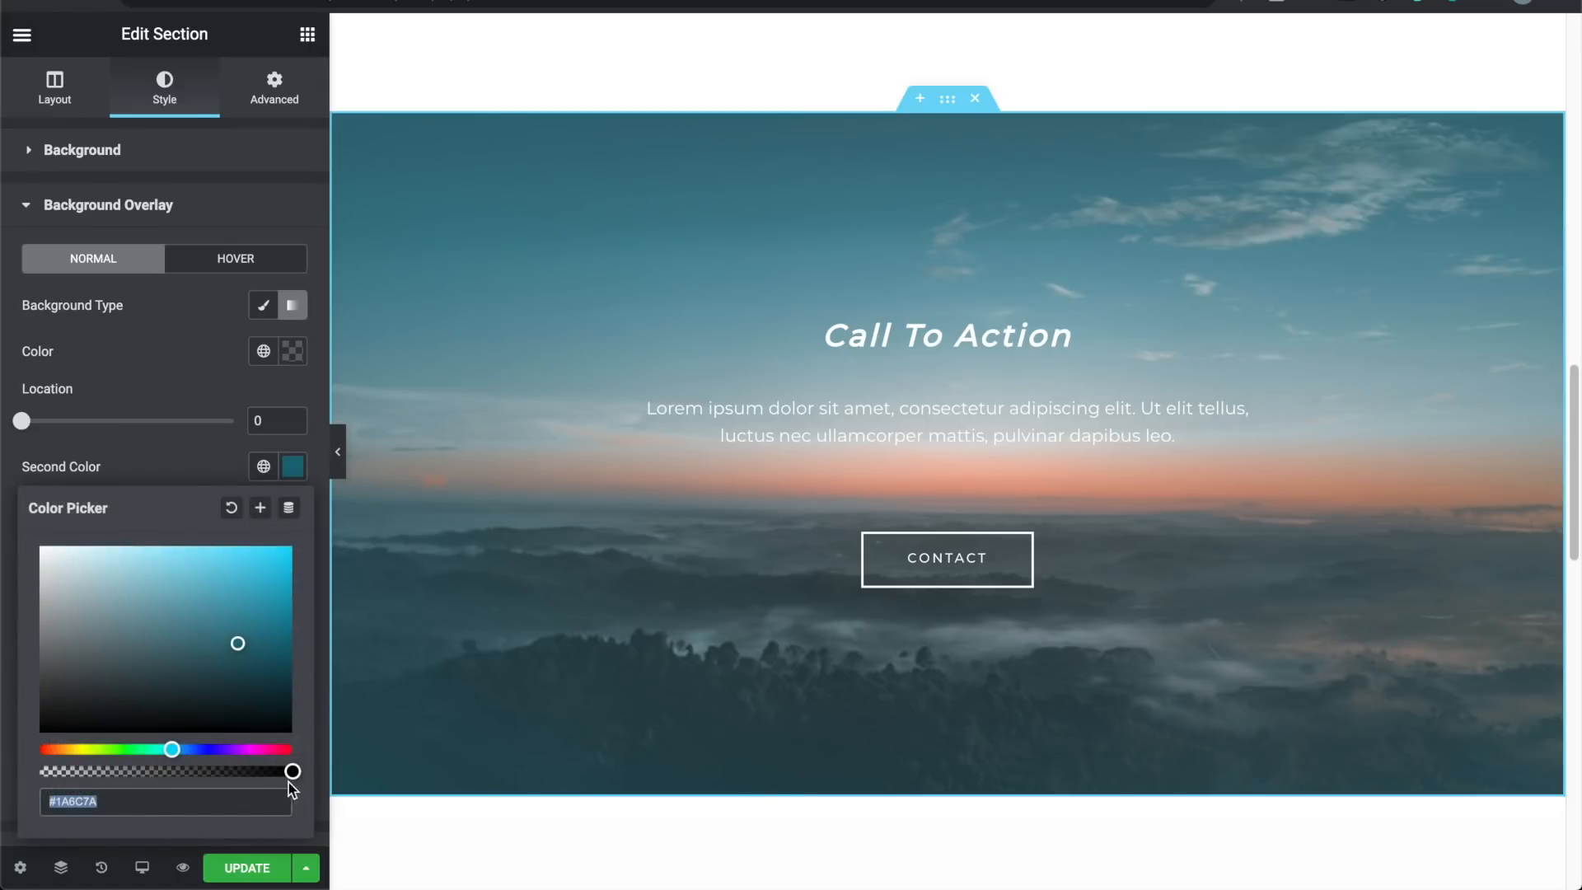
drag(293, 771, 43, 771)
click(196, 364)
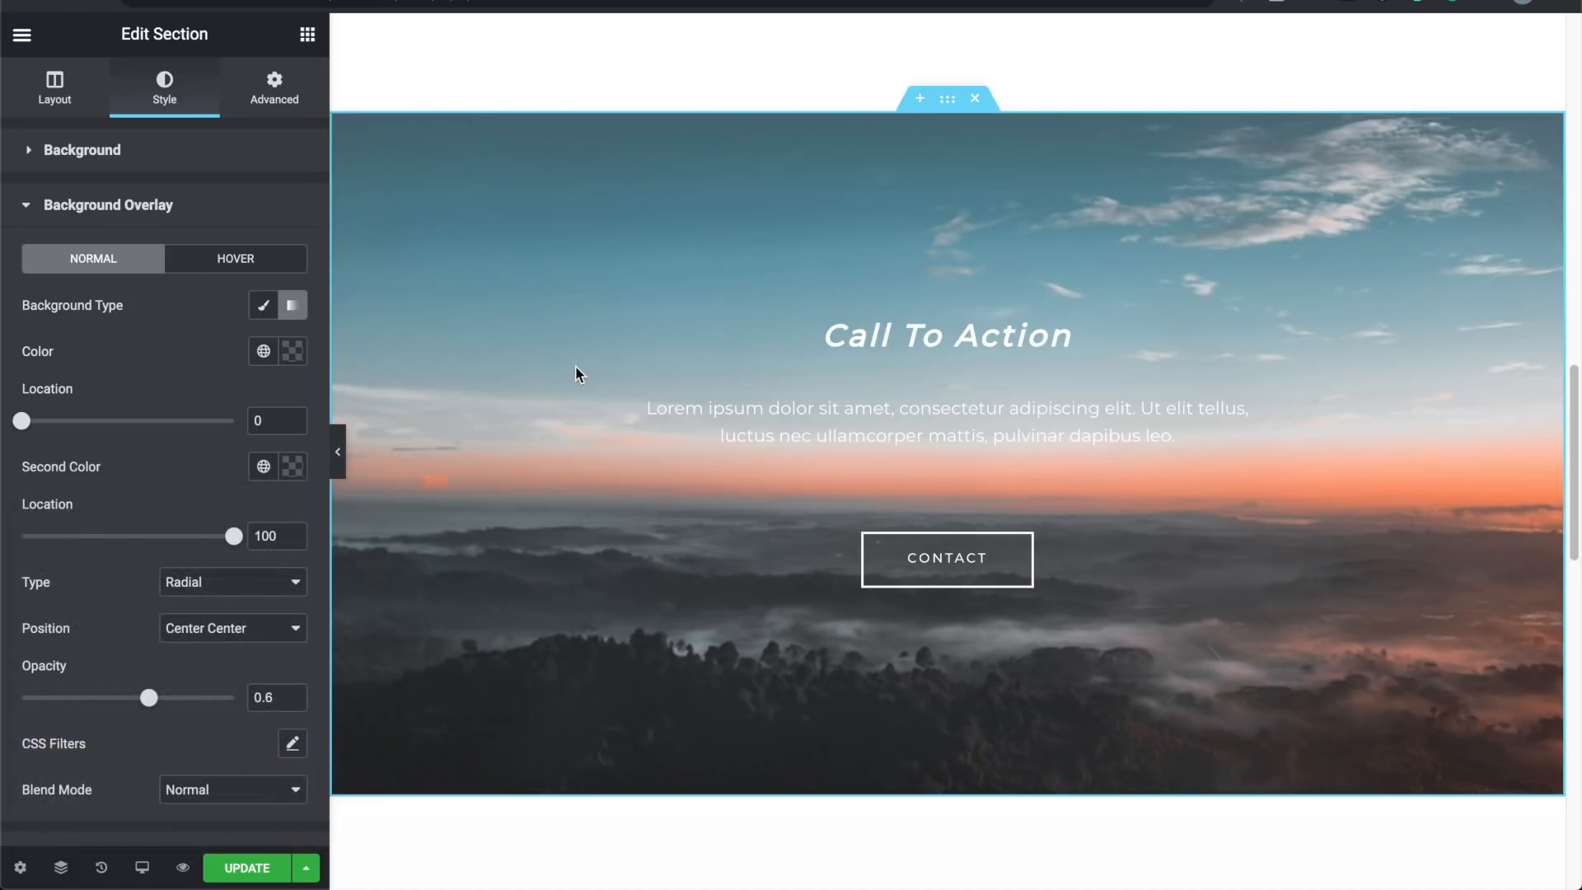
scroll(576, 367, down, 2)
scroll(575, 367, up, 5)
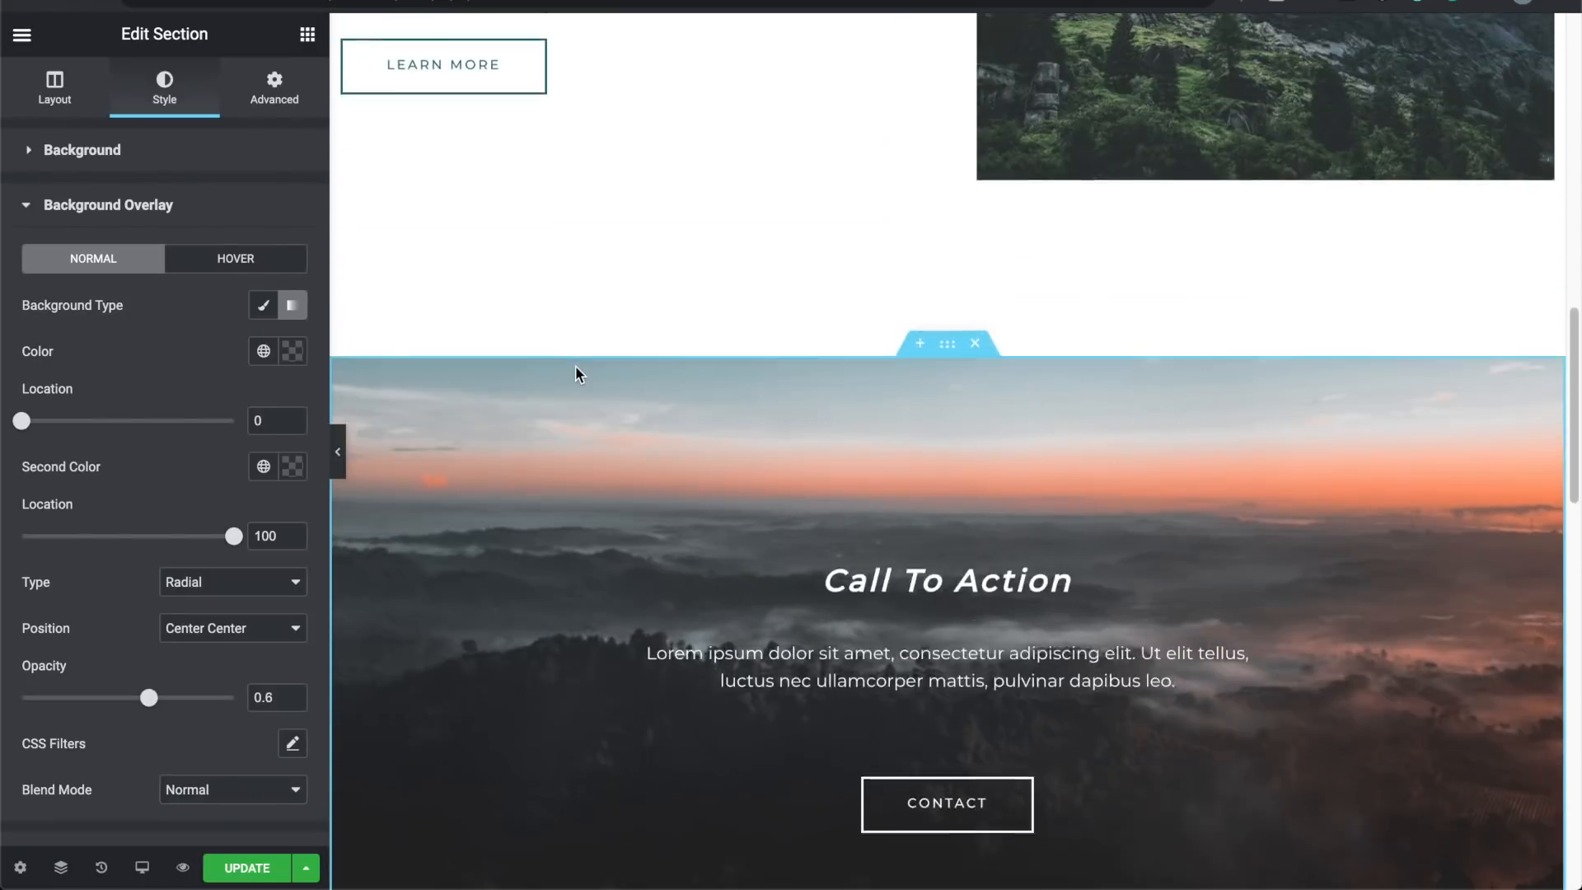
scroll(575, 367, up, 6)
scroll(575, 368, down, 9)
scroll(576, 366, up, 3)
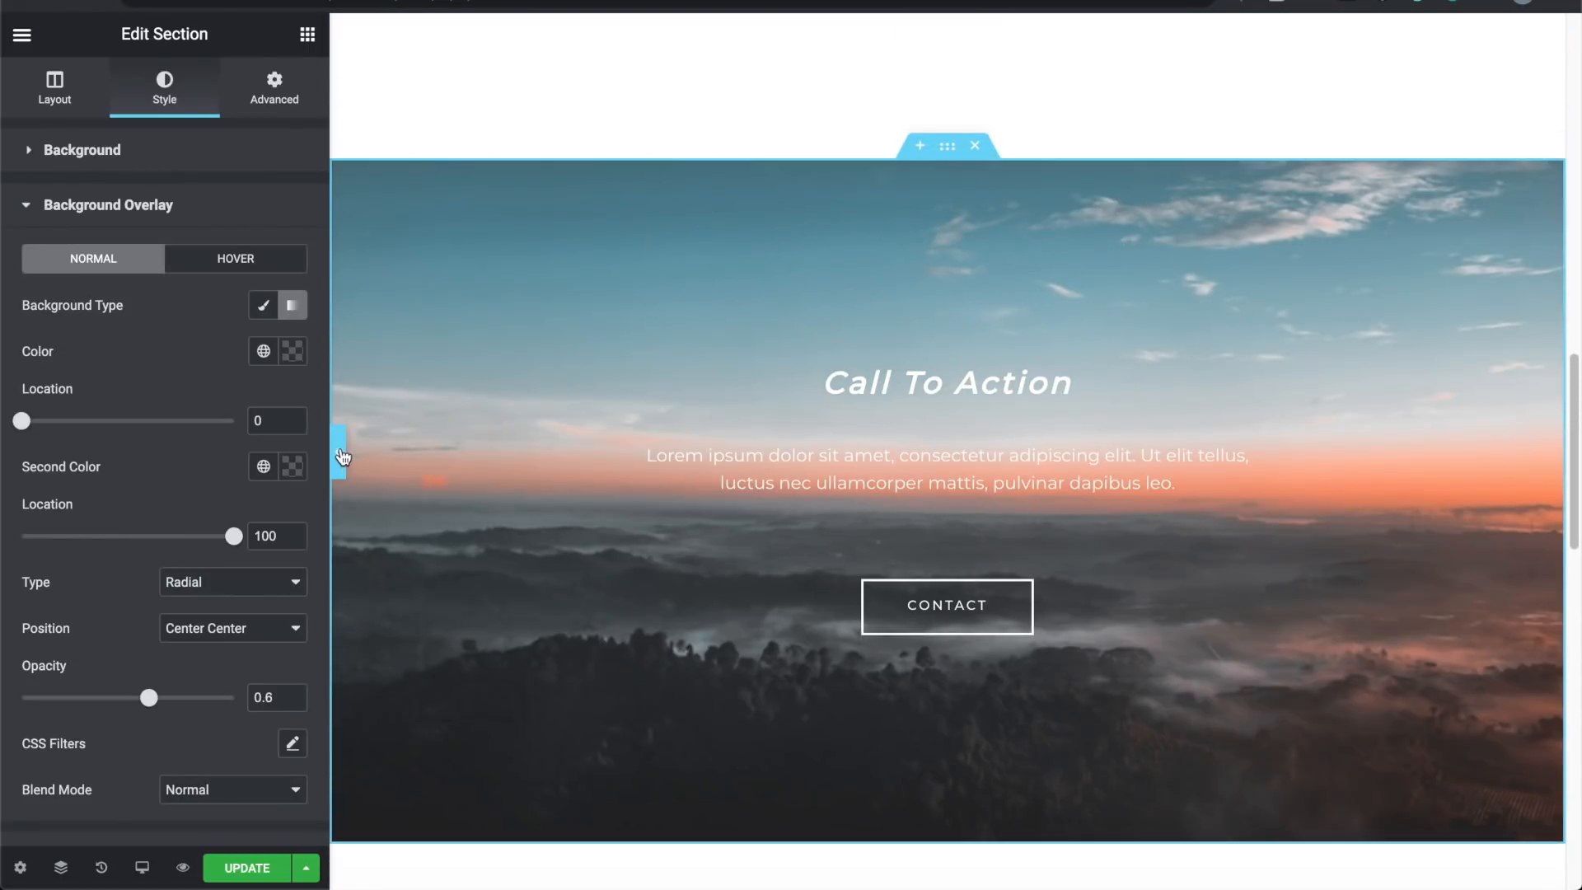
Step: Replace the Call To Action heading text with 'Beautiful Views', then scroll down toward the gallery
click(339, 451)
click(6, 451)
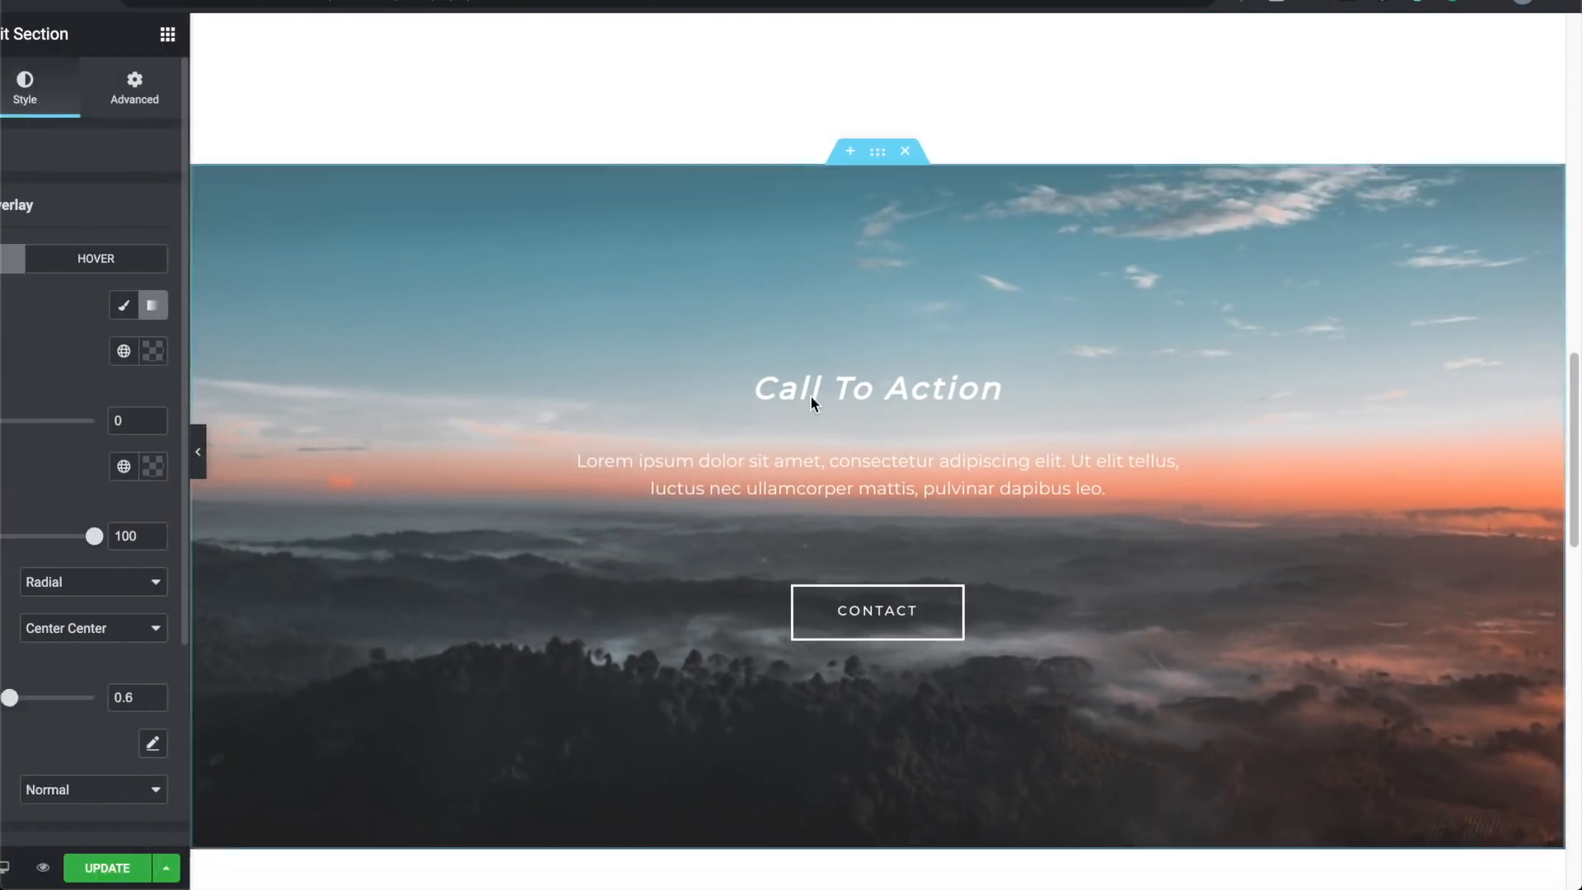
triple_click(969, 385)
text(In)
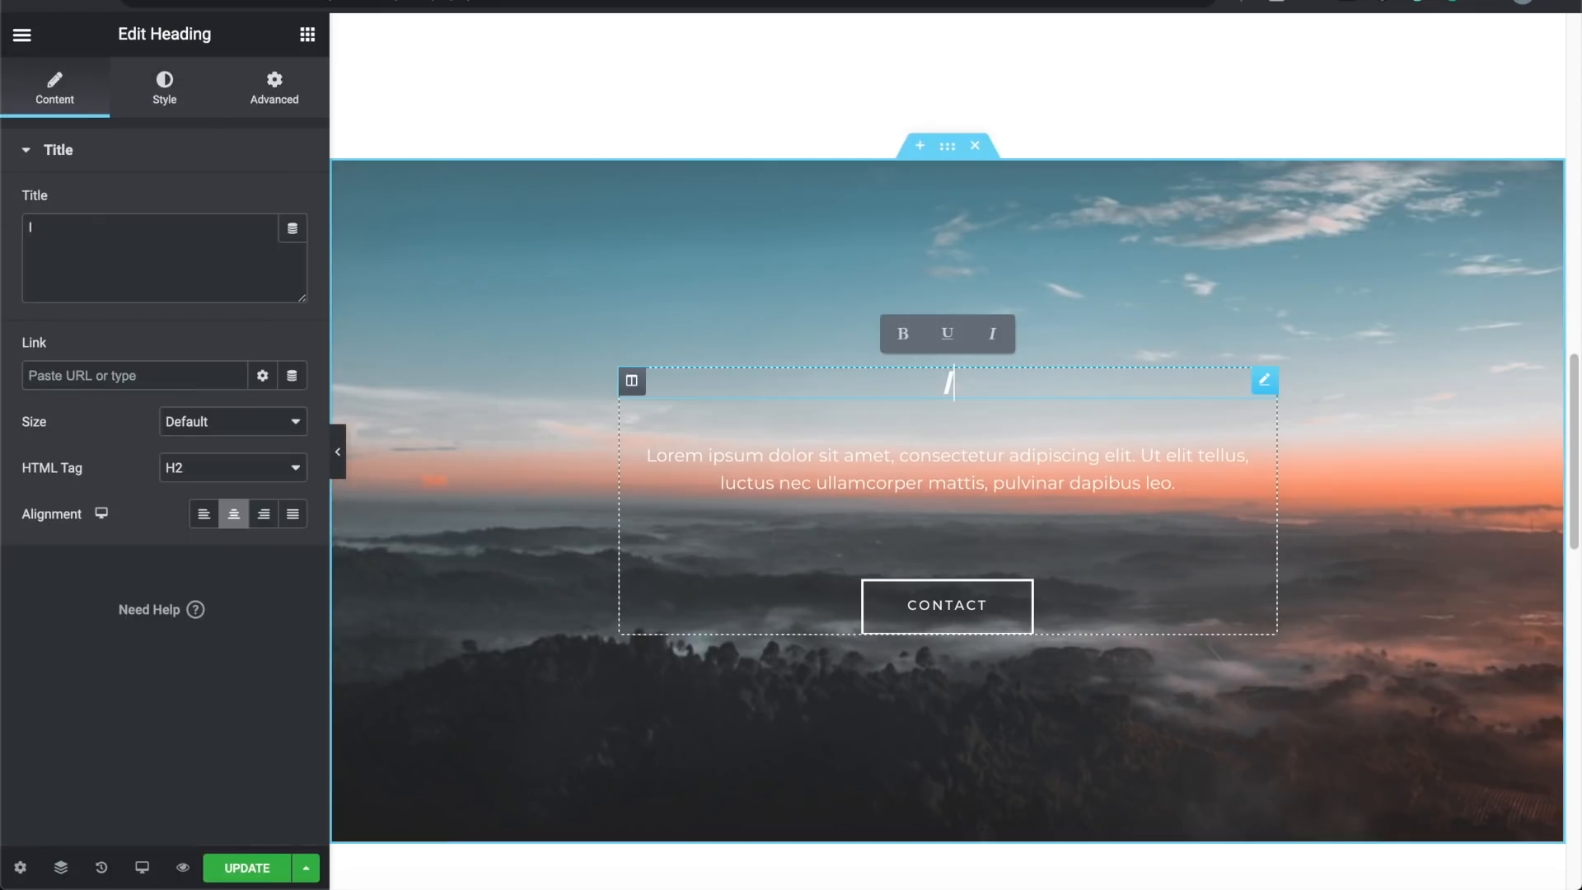
key(BackSpace)
key(BackSpace)
text(Beauti)
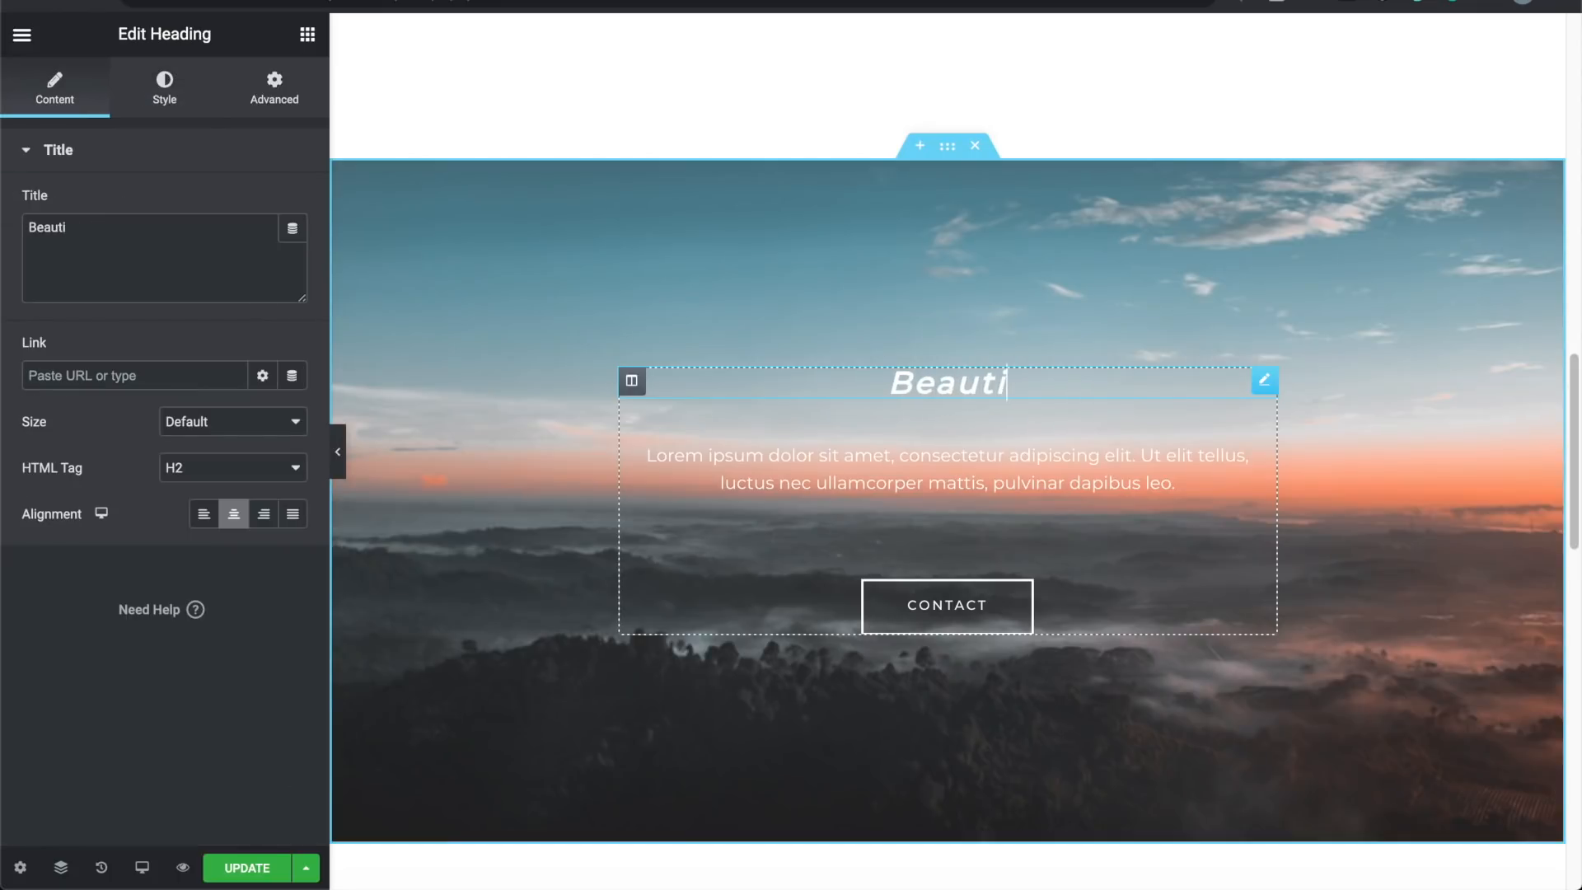
text(ful Views)
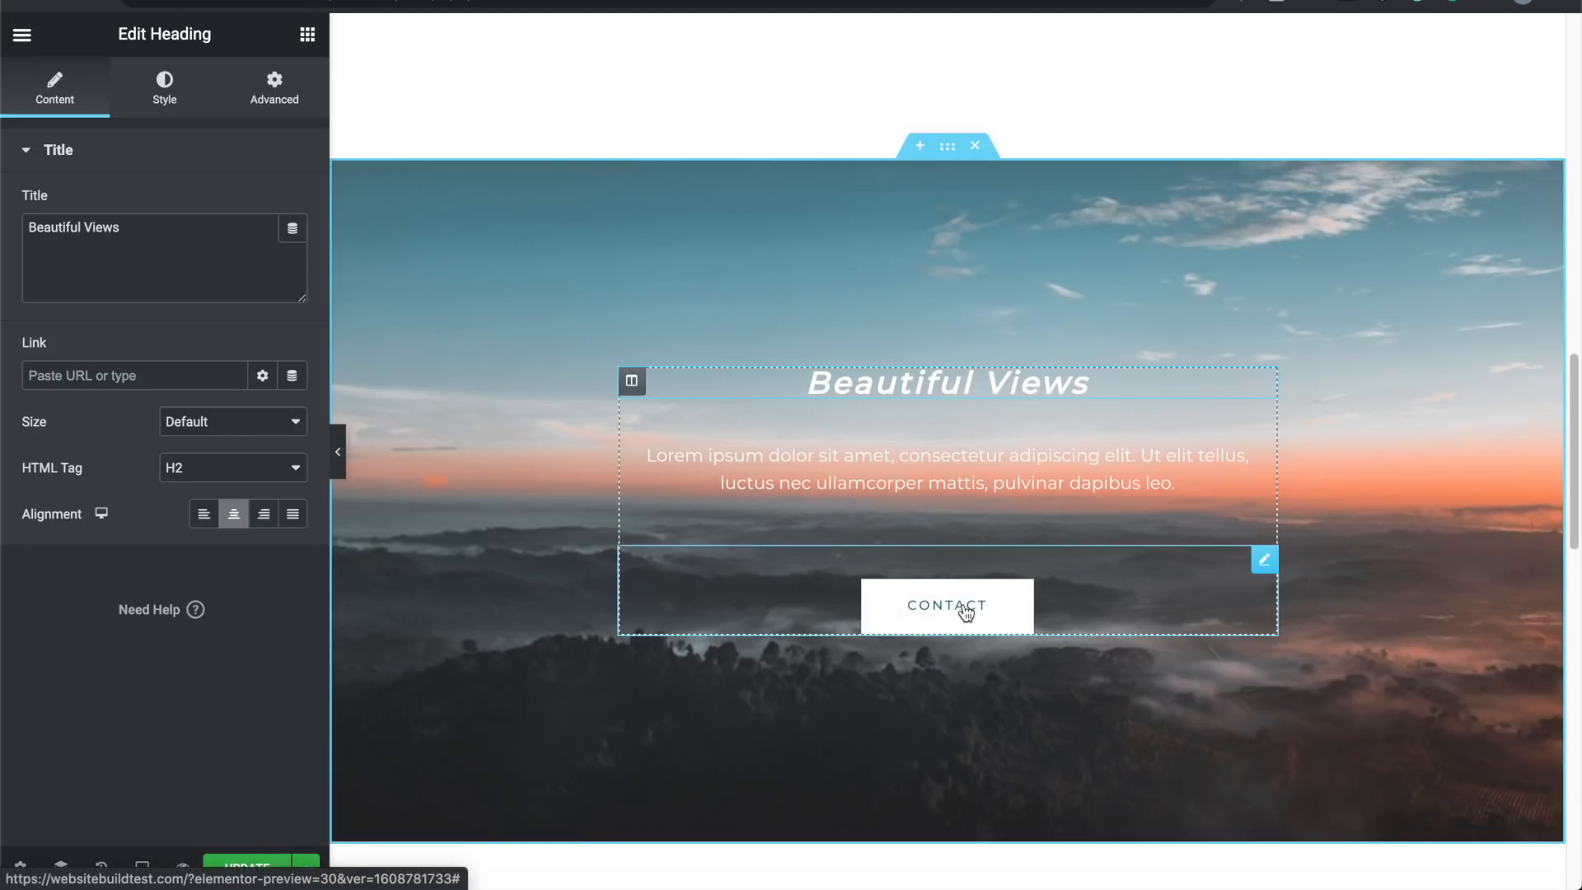
click(338, 453)
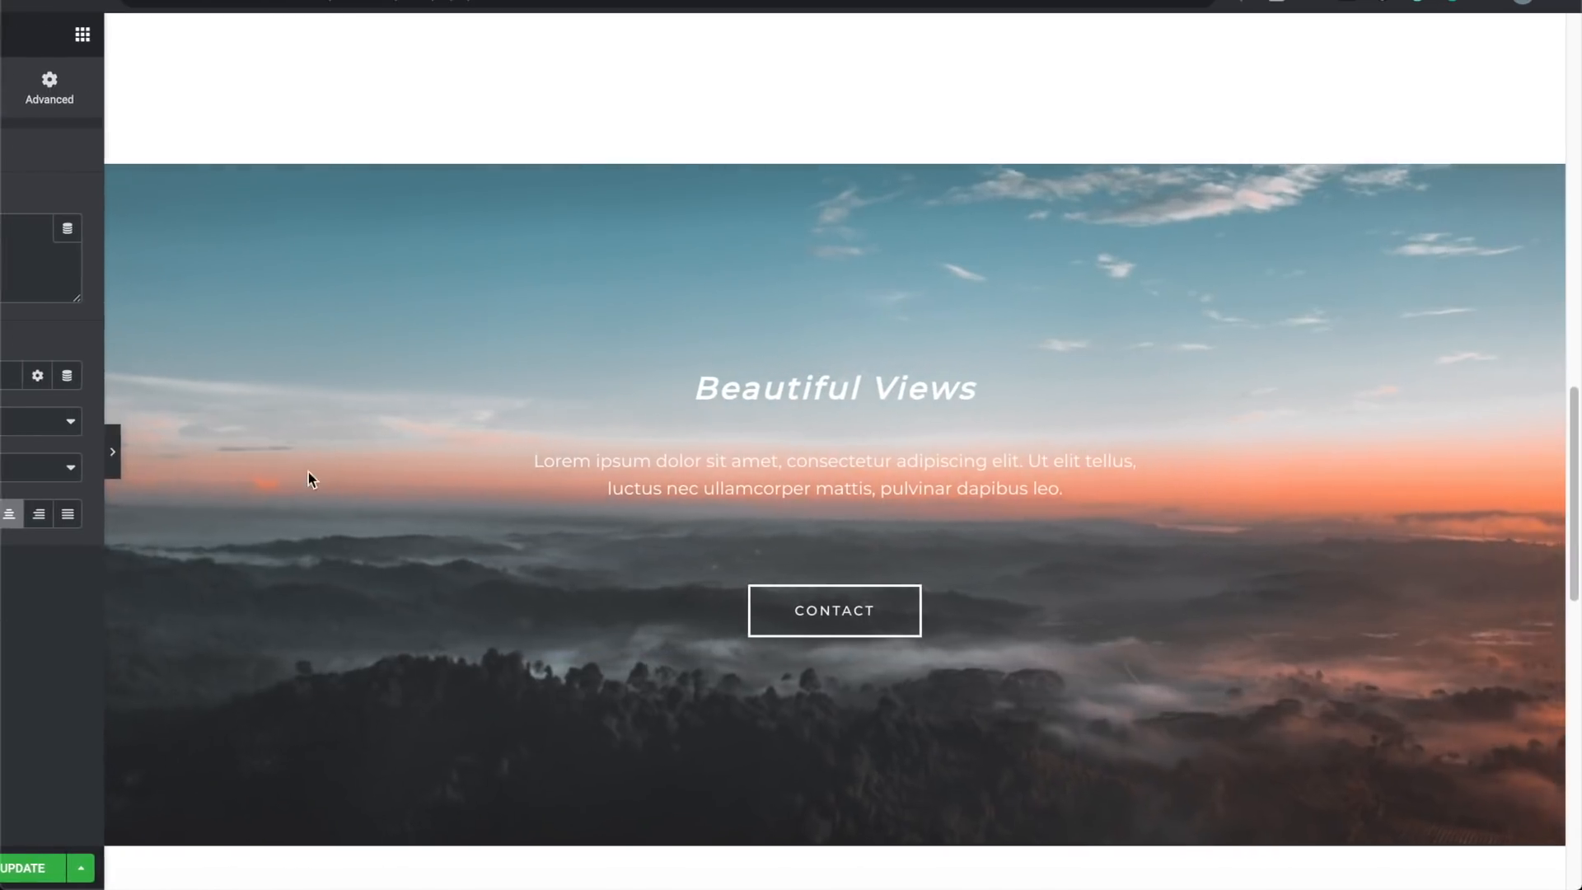
scroll(255, 577, down, 2)
scroll(256, 577, down, 7)
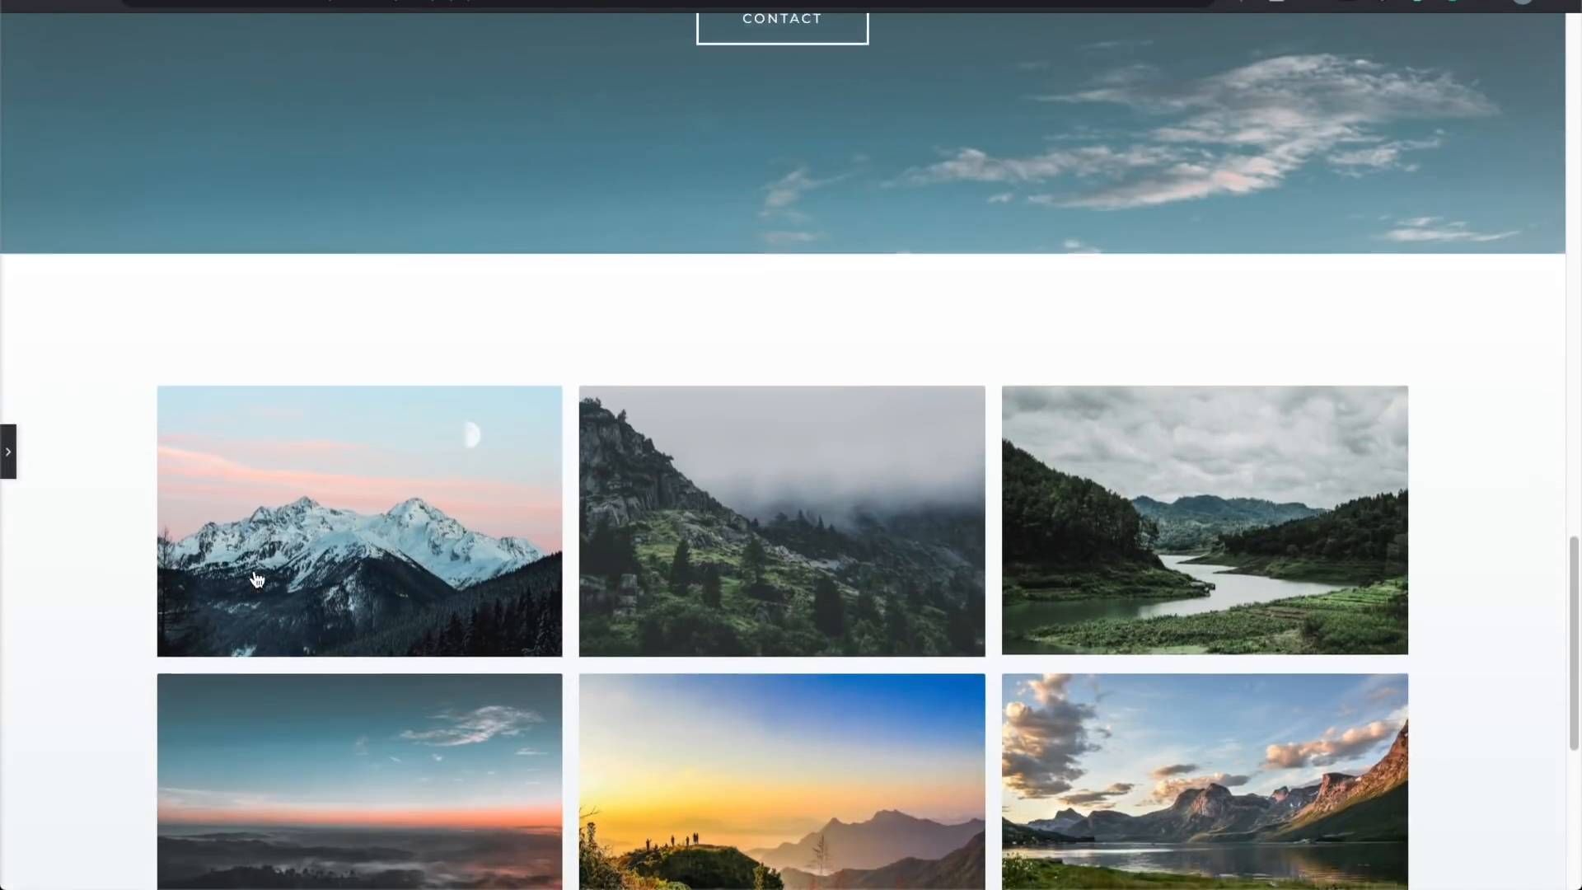
scroll(687, 426, down, 2)
scroll(687, 426, up, 3)
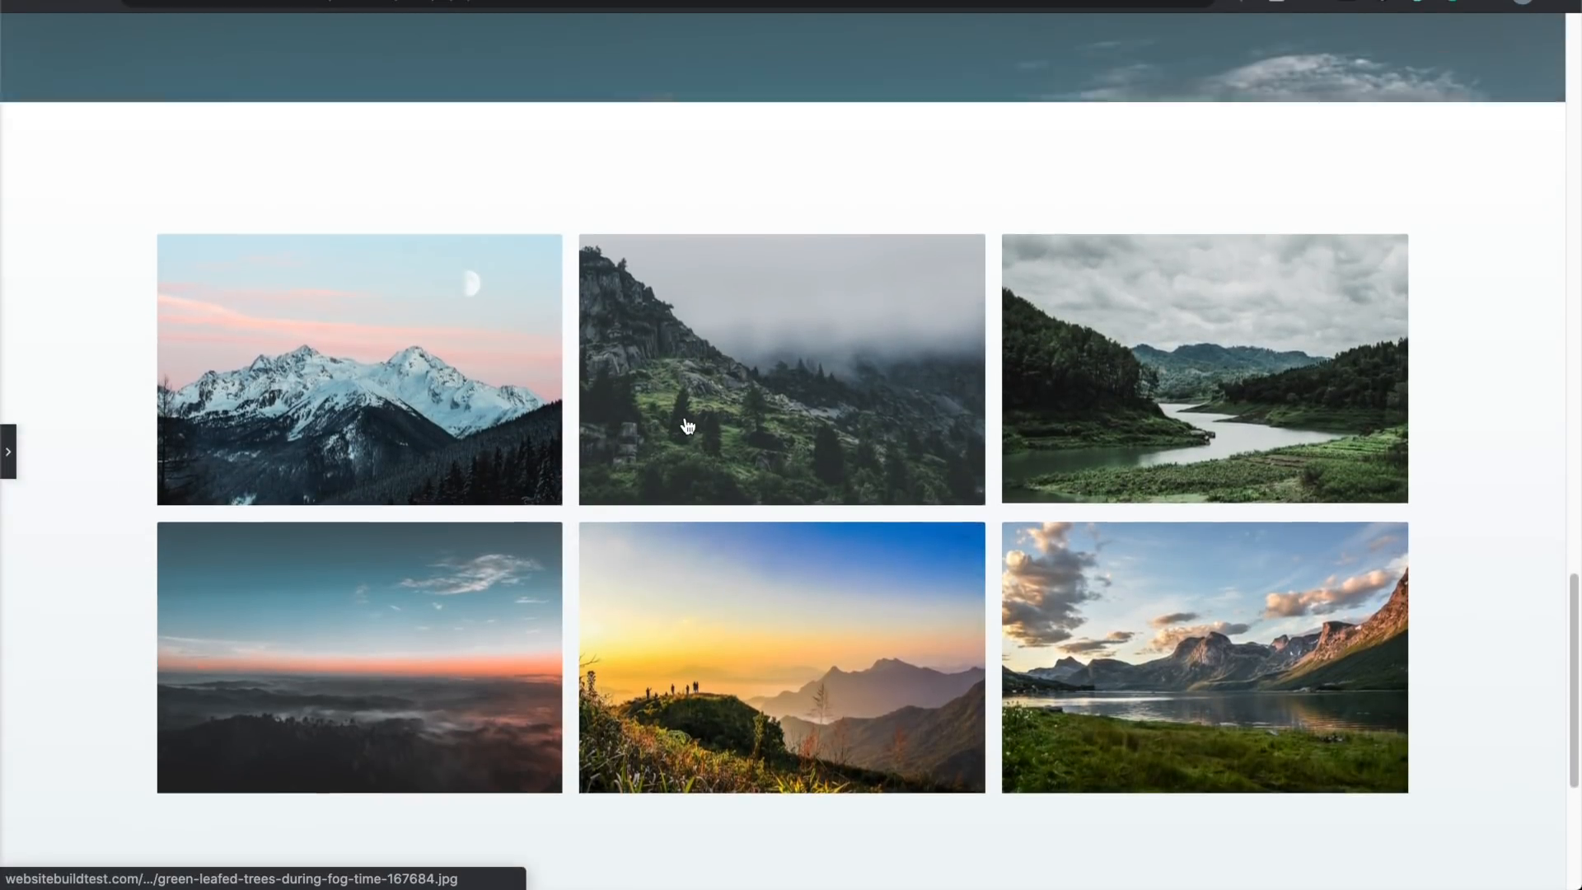
Step: Add a Heading widget above the photo gallery reading 'Check out our Destinations'
click(9, 462)
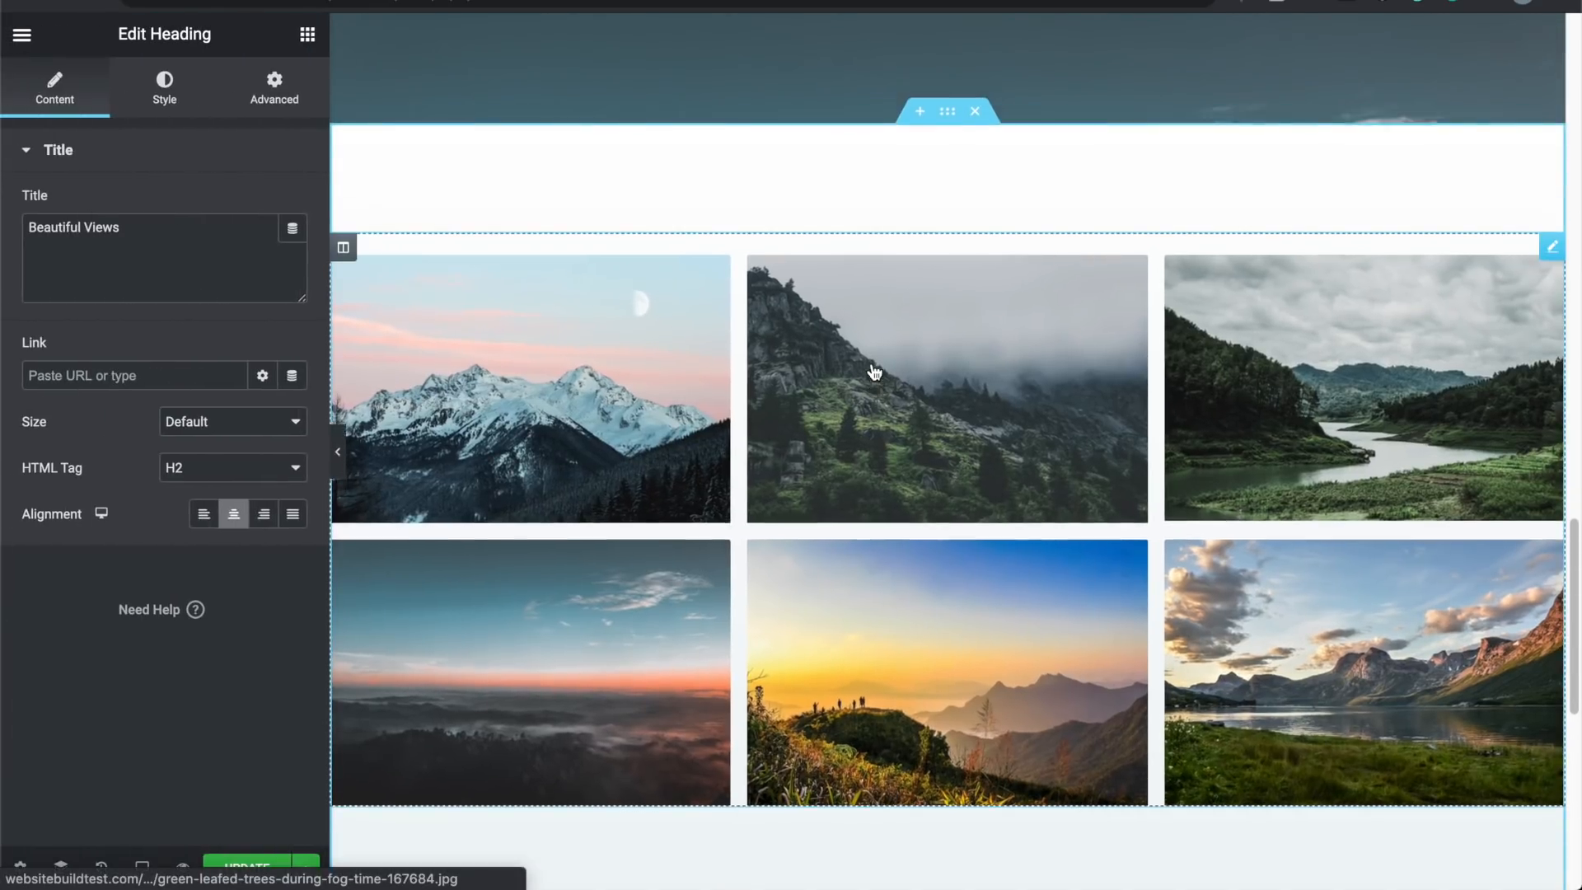
scroll(874, 372, down, 1)
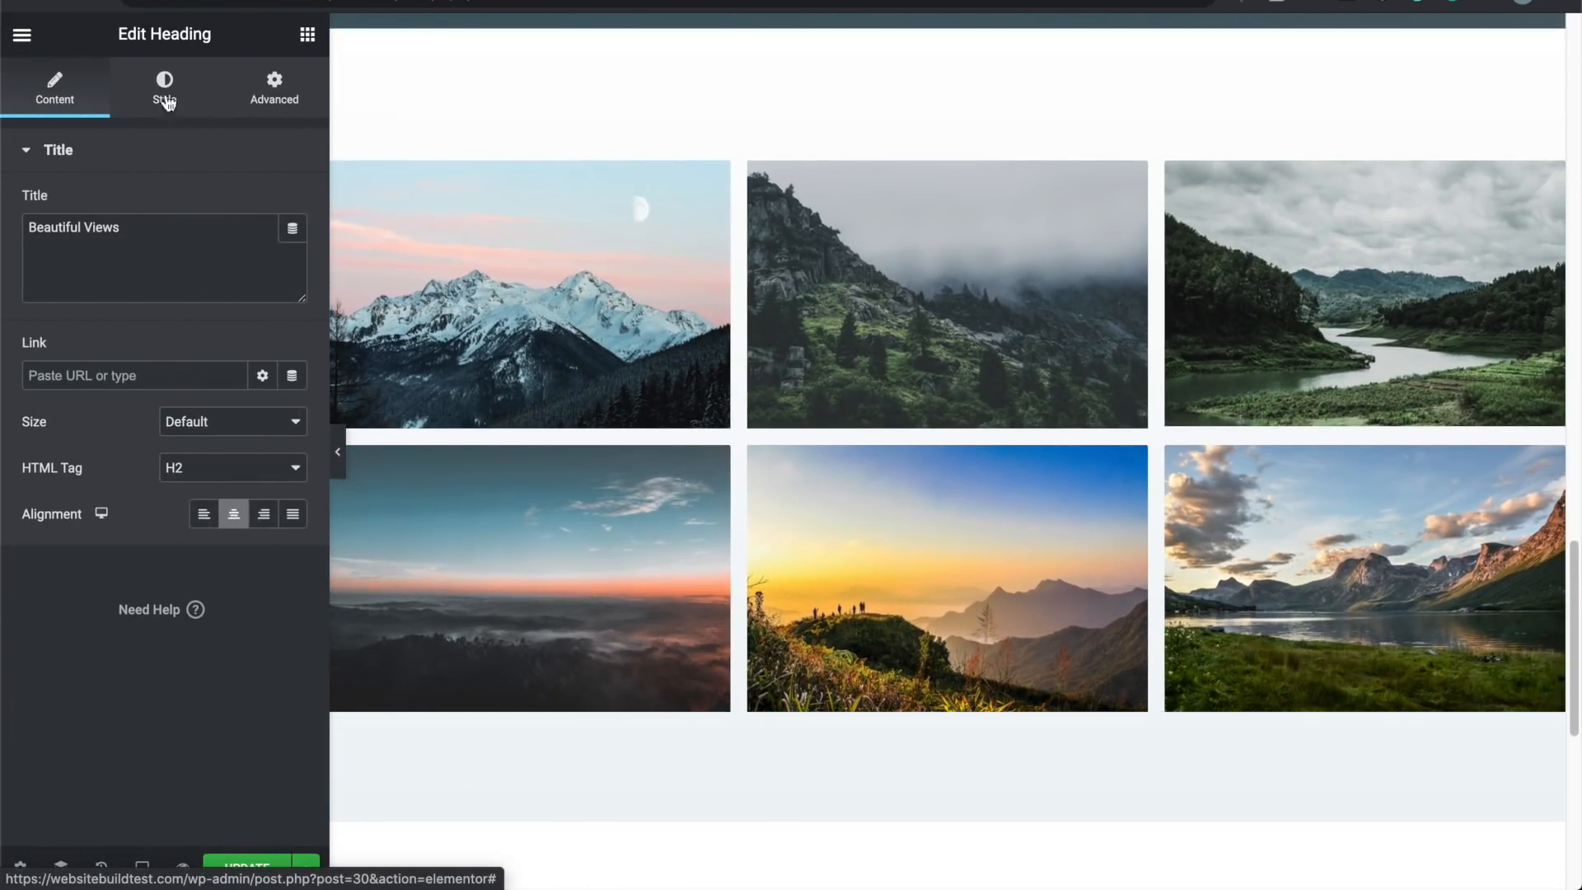
click(39, 40)
click(33, 41)
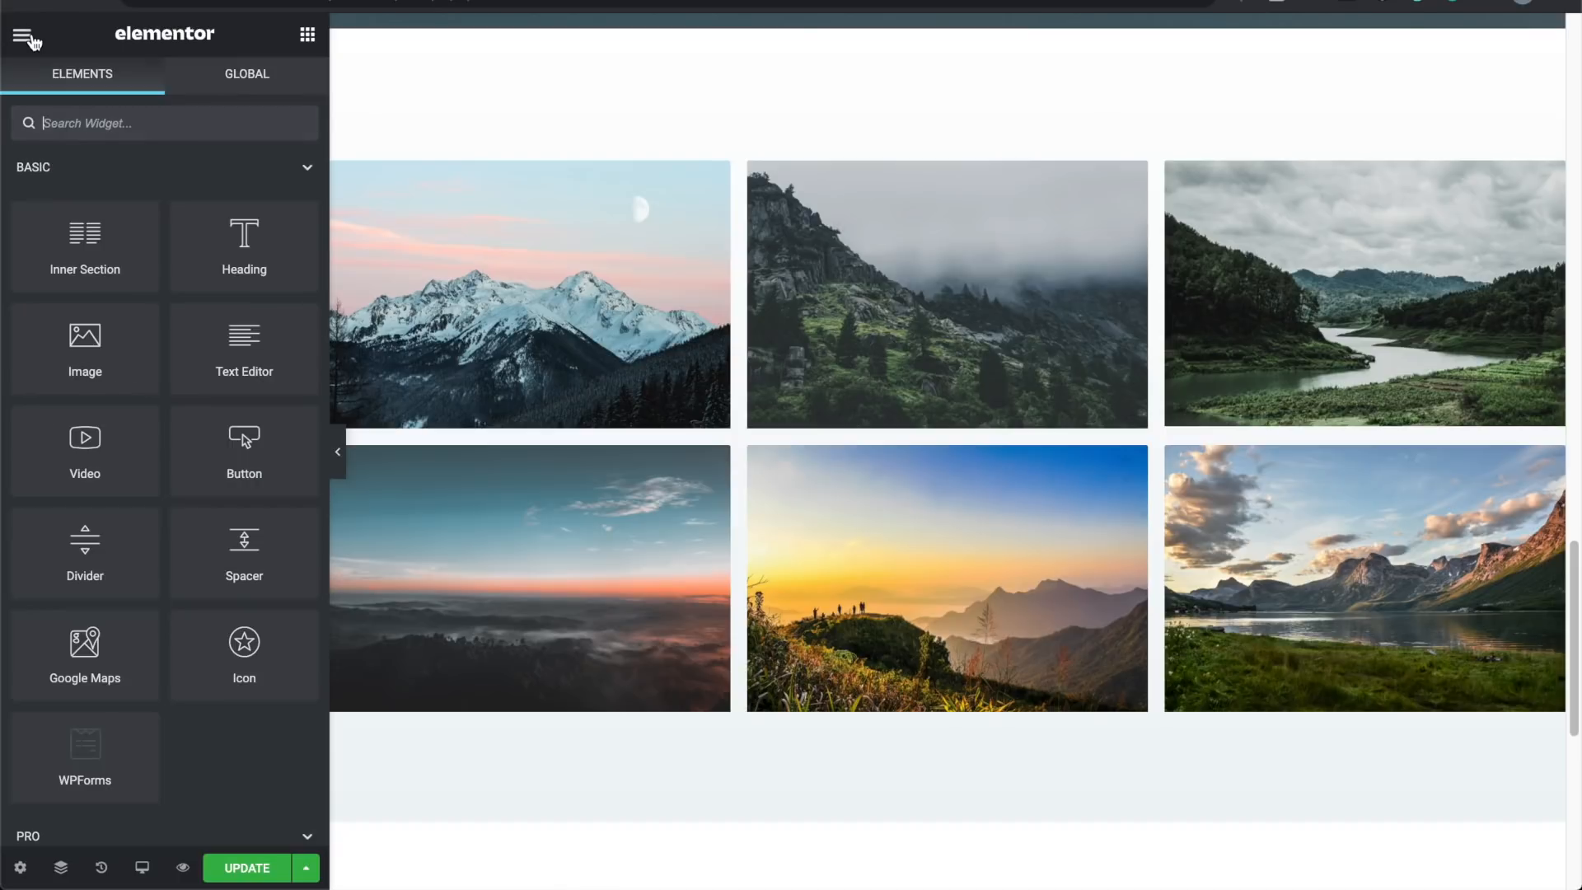
drag(268, 252, 857, 147)
click(843, 153)
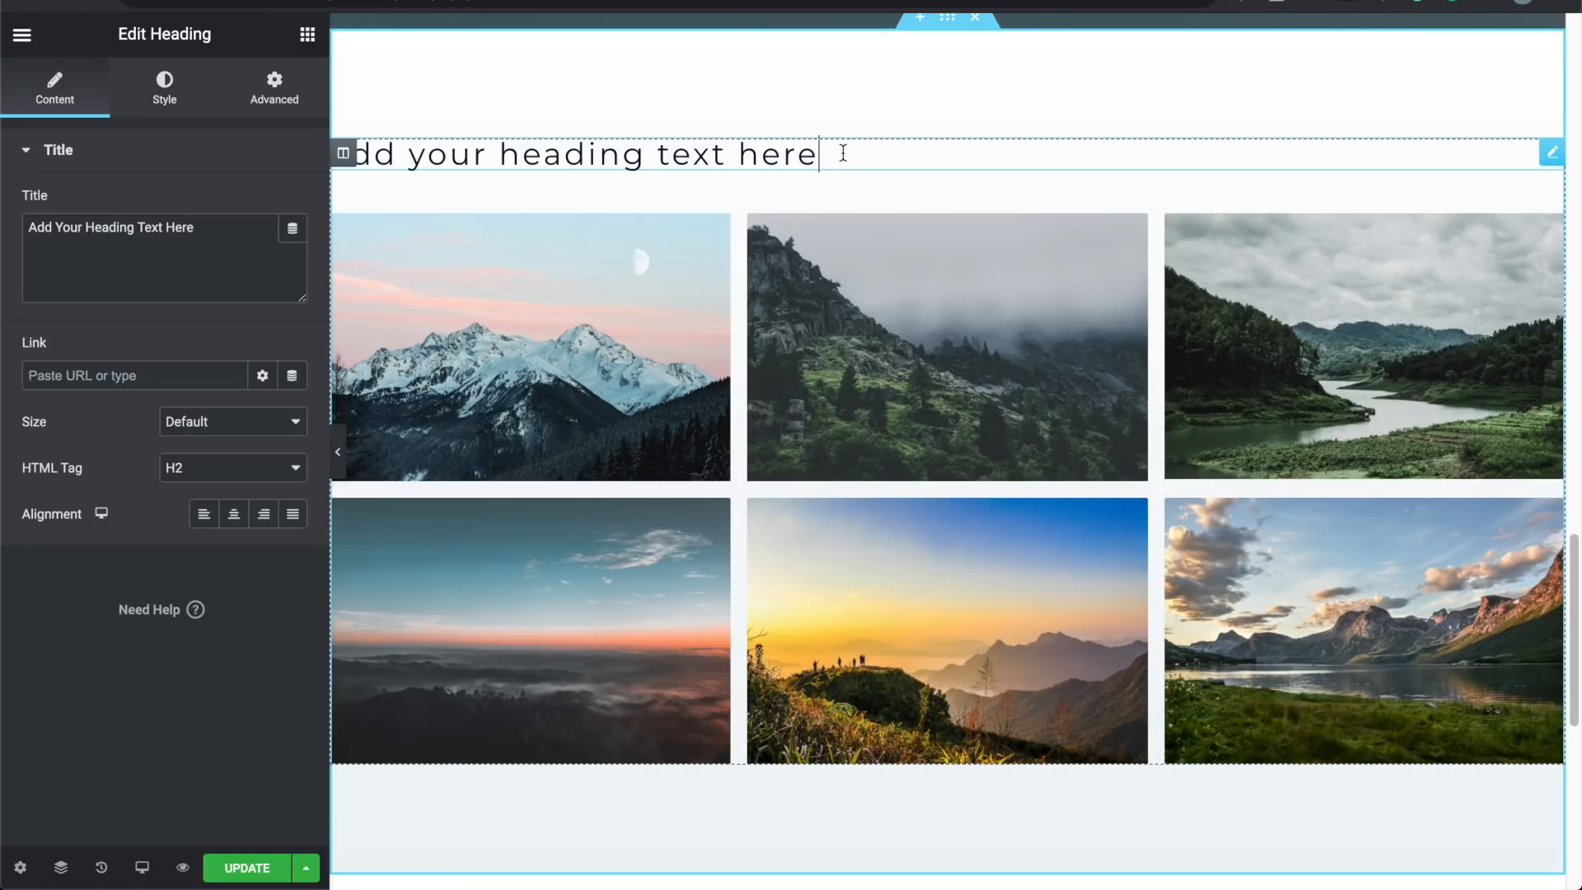
triple_click(836, 146)
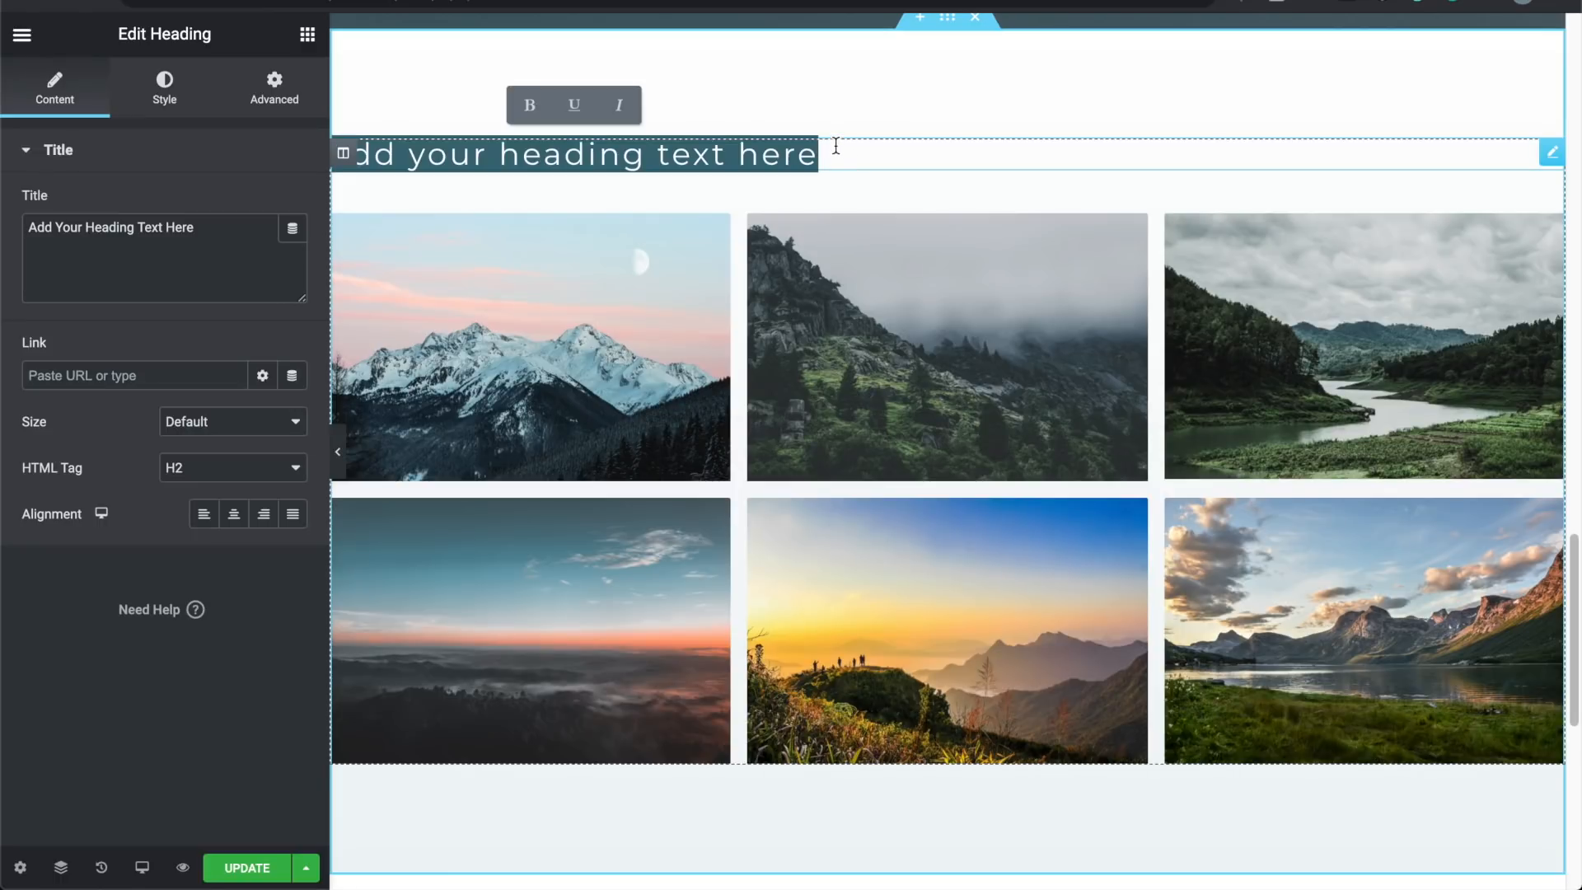
text(Check o)
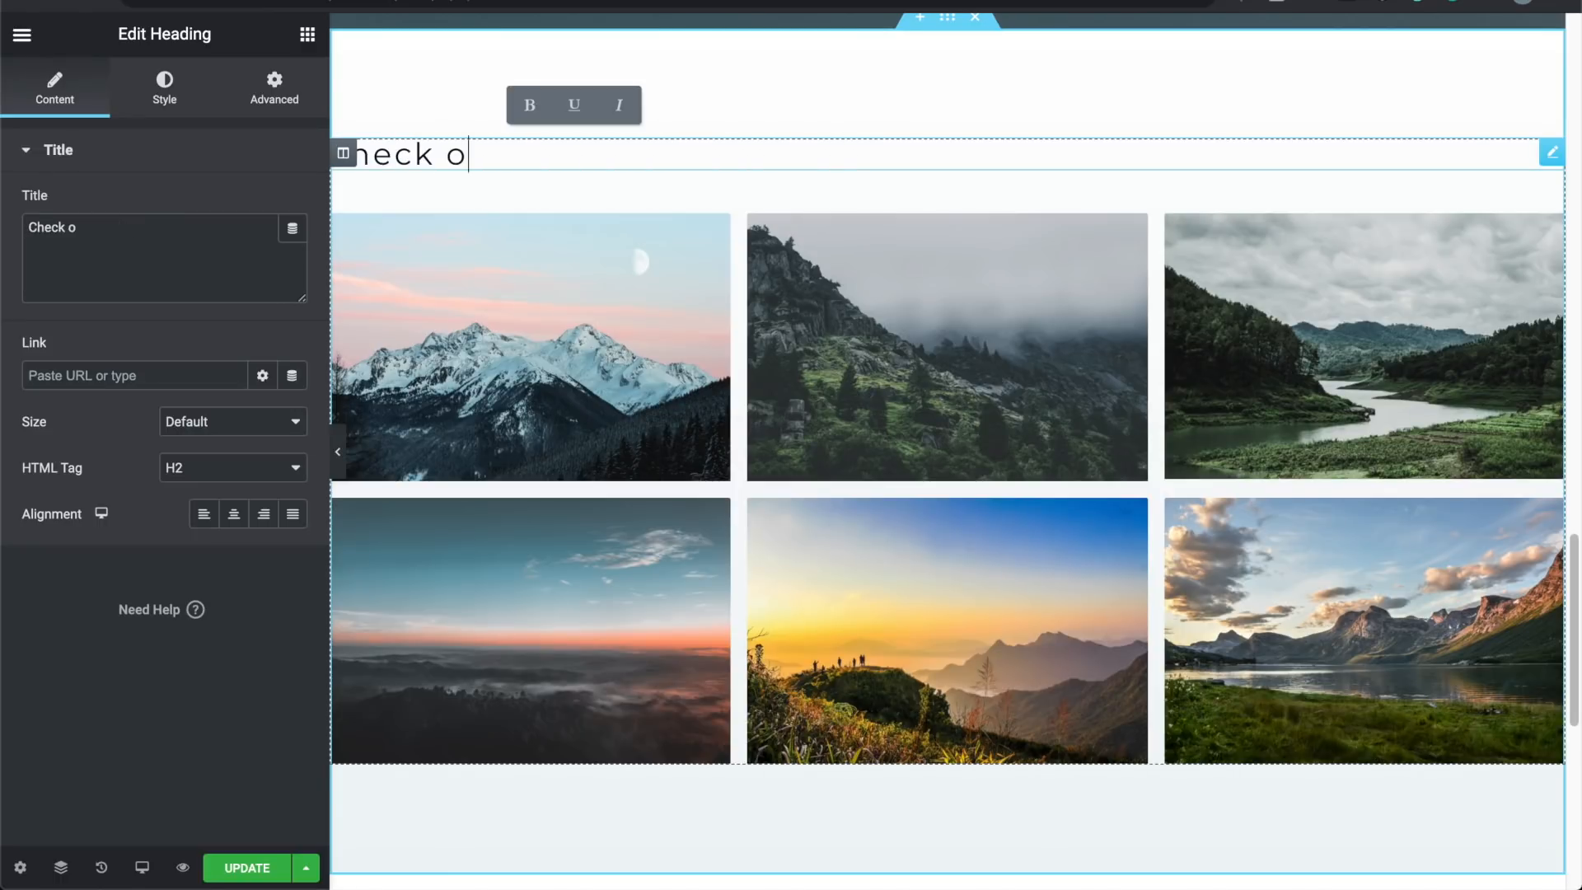
text(ut our)
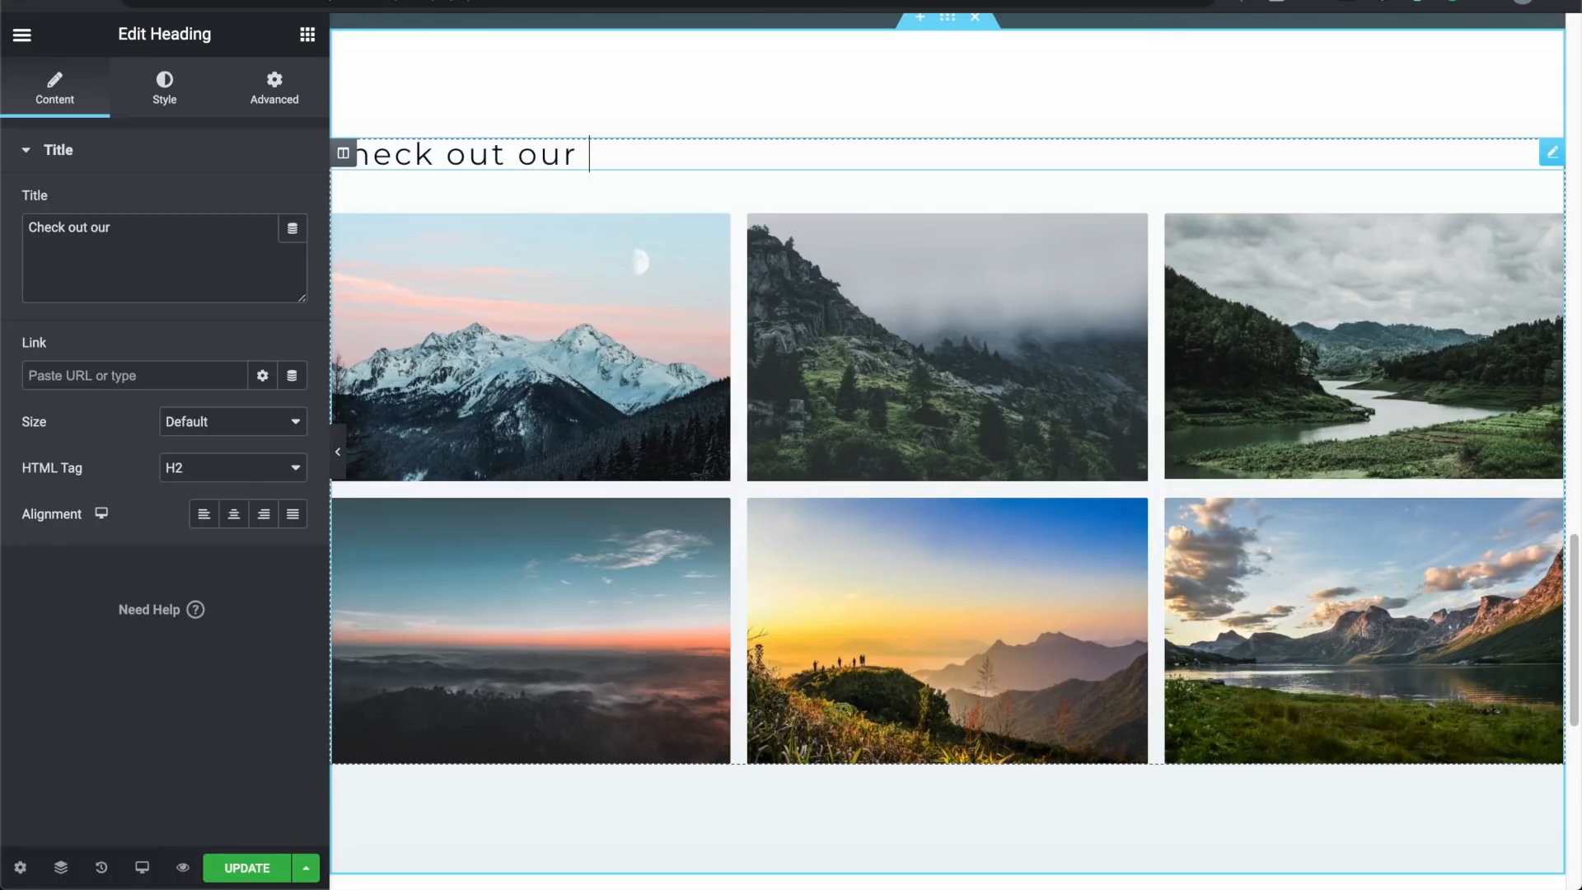
text( Destinations)
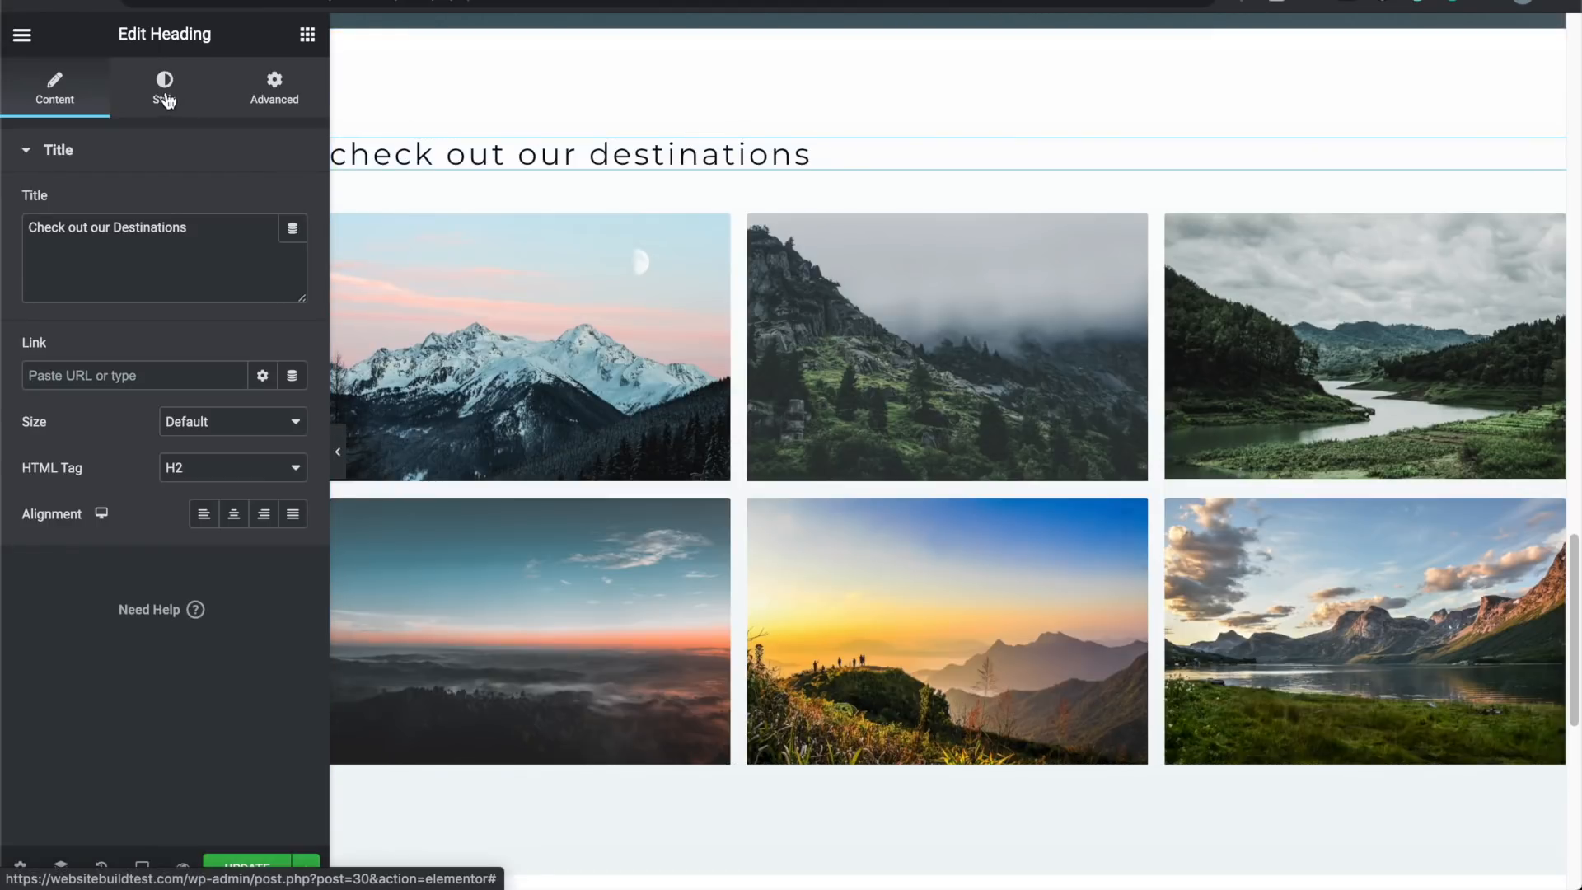
Step: Set the heading's text transform to Normal and centre its alignment
click(167, 100)
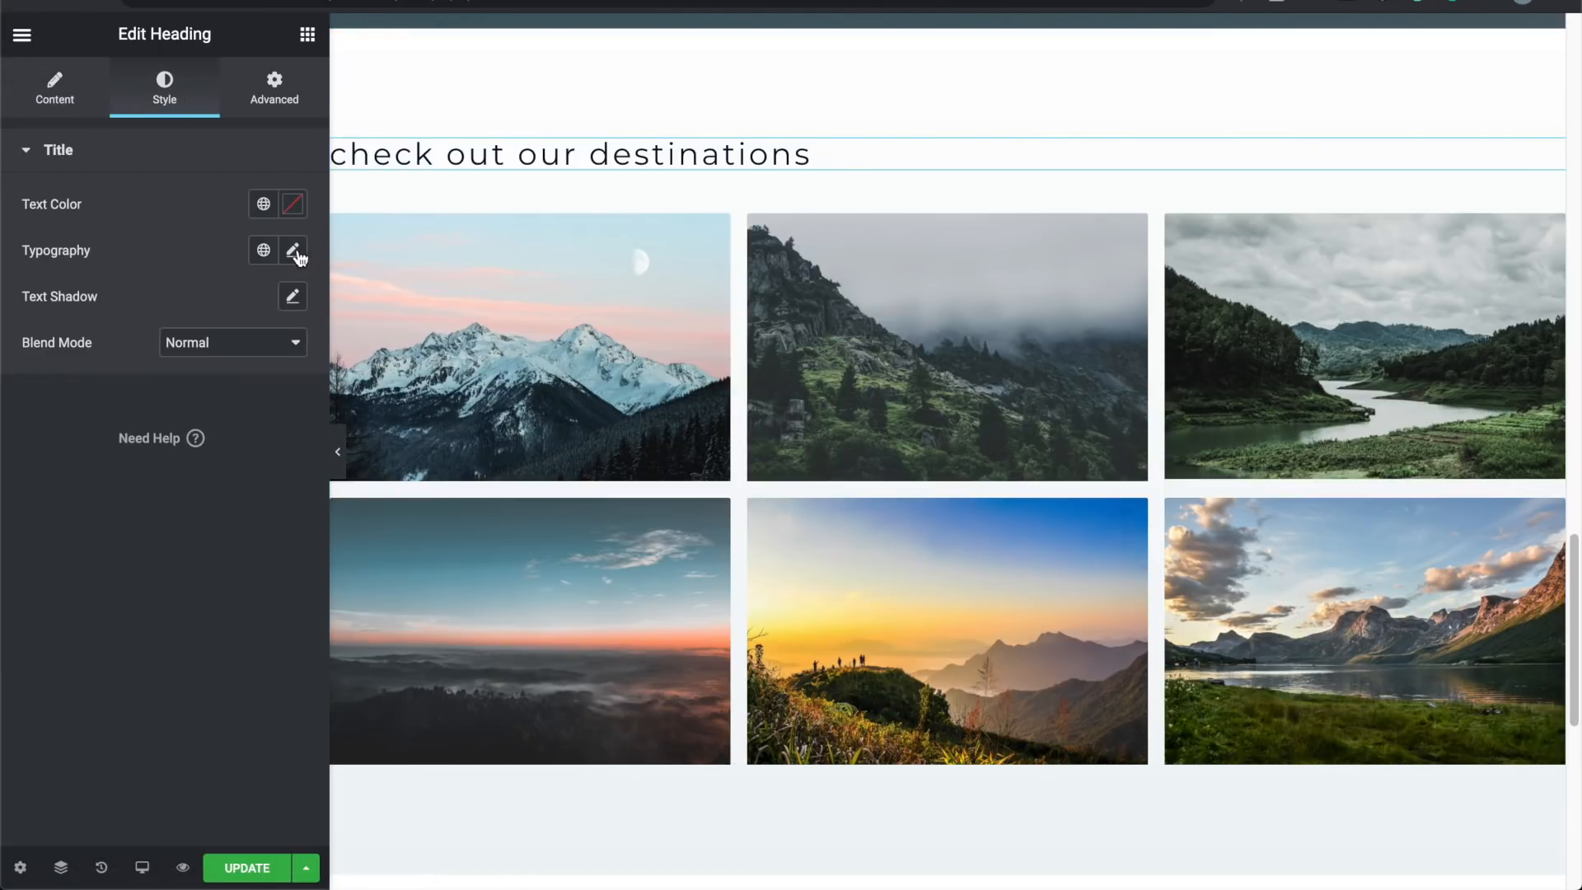
click(295, 254)
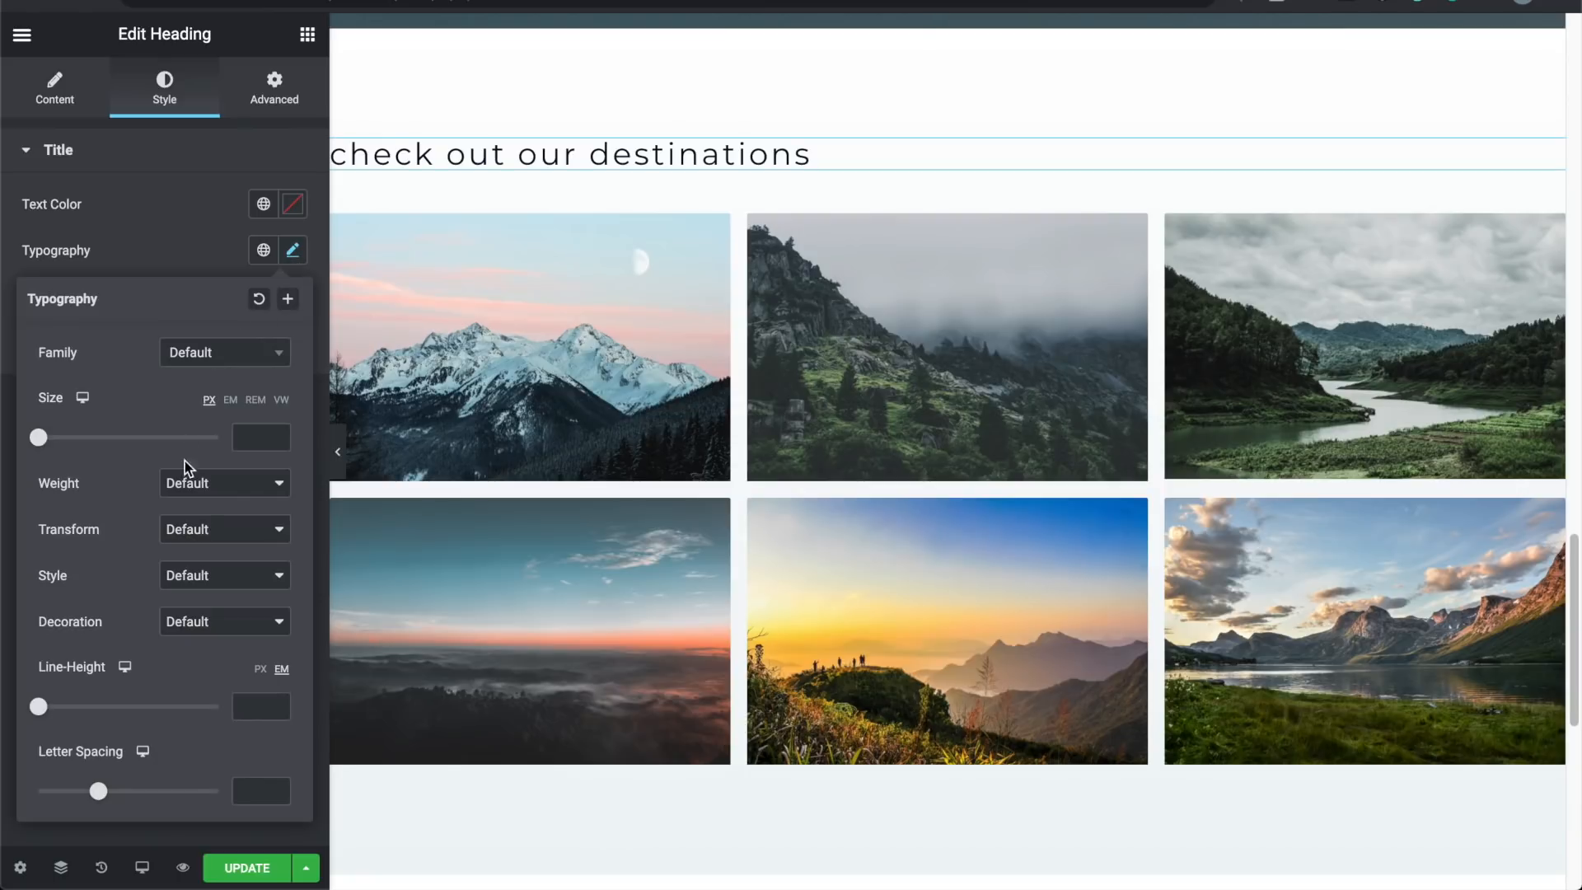
click(189, 532)
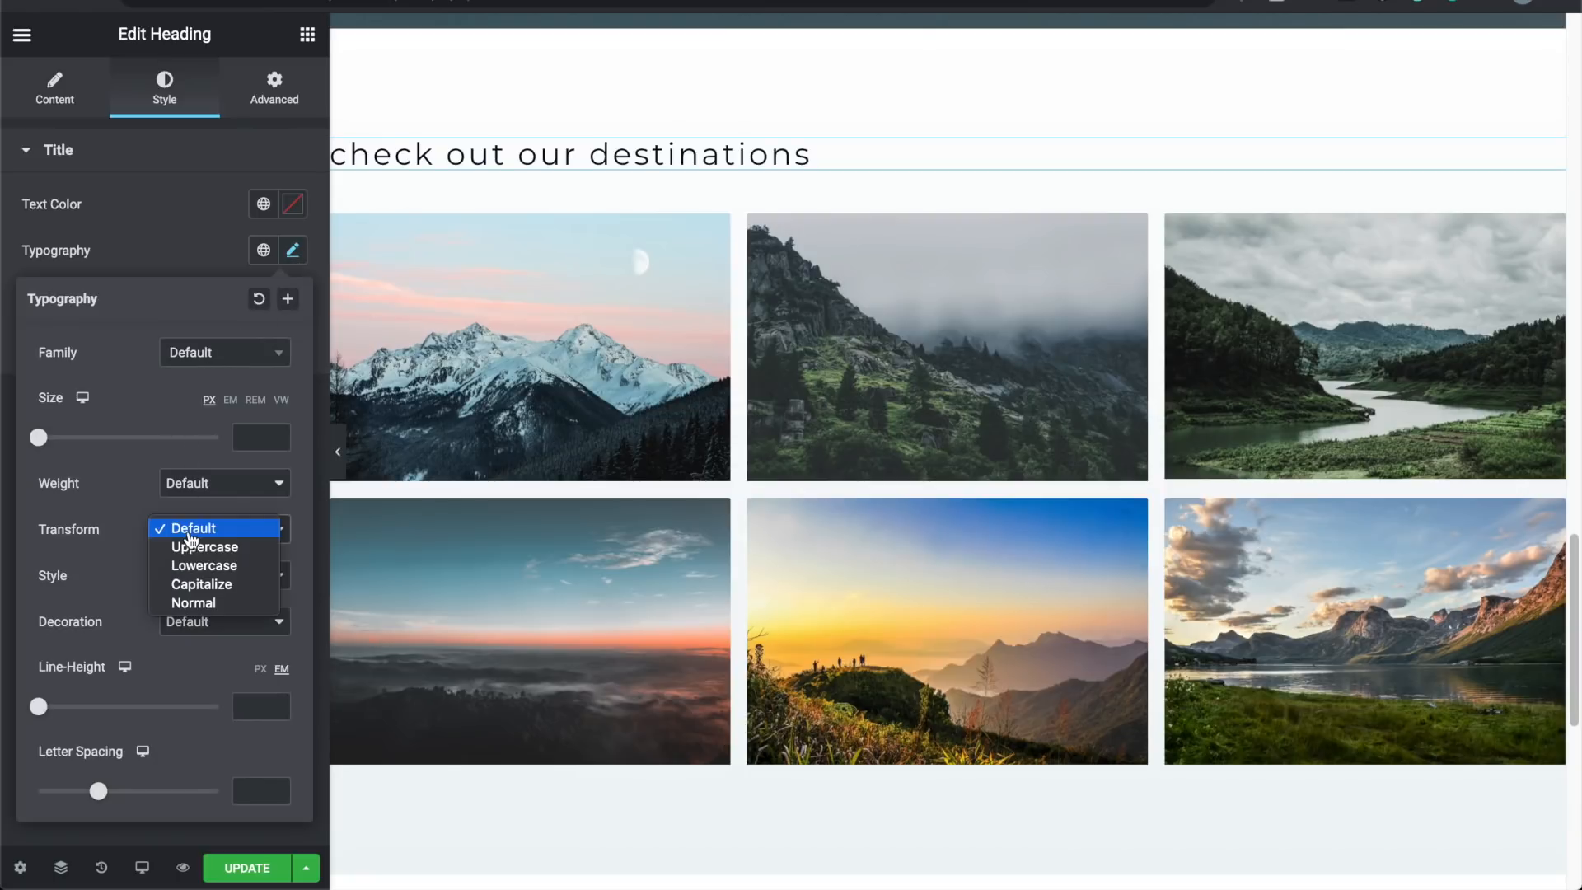
click(183, 602)
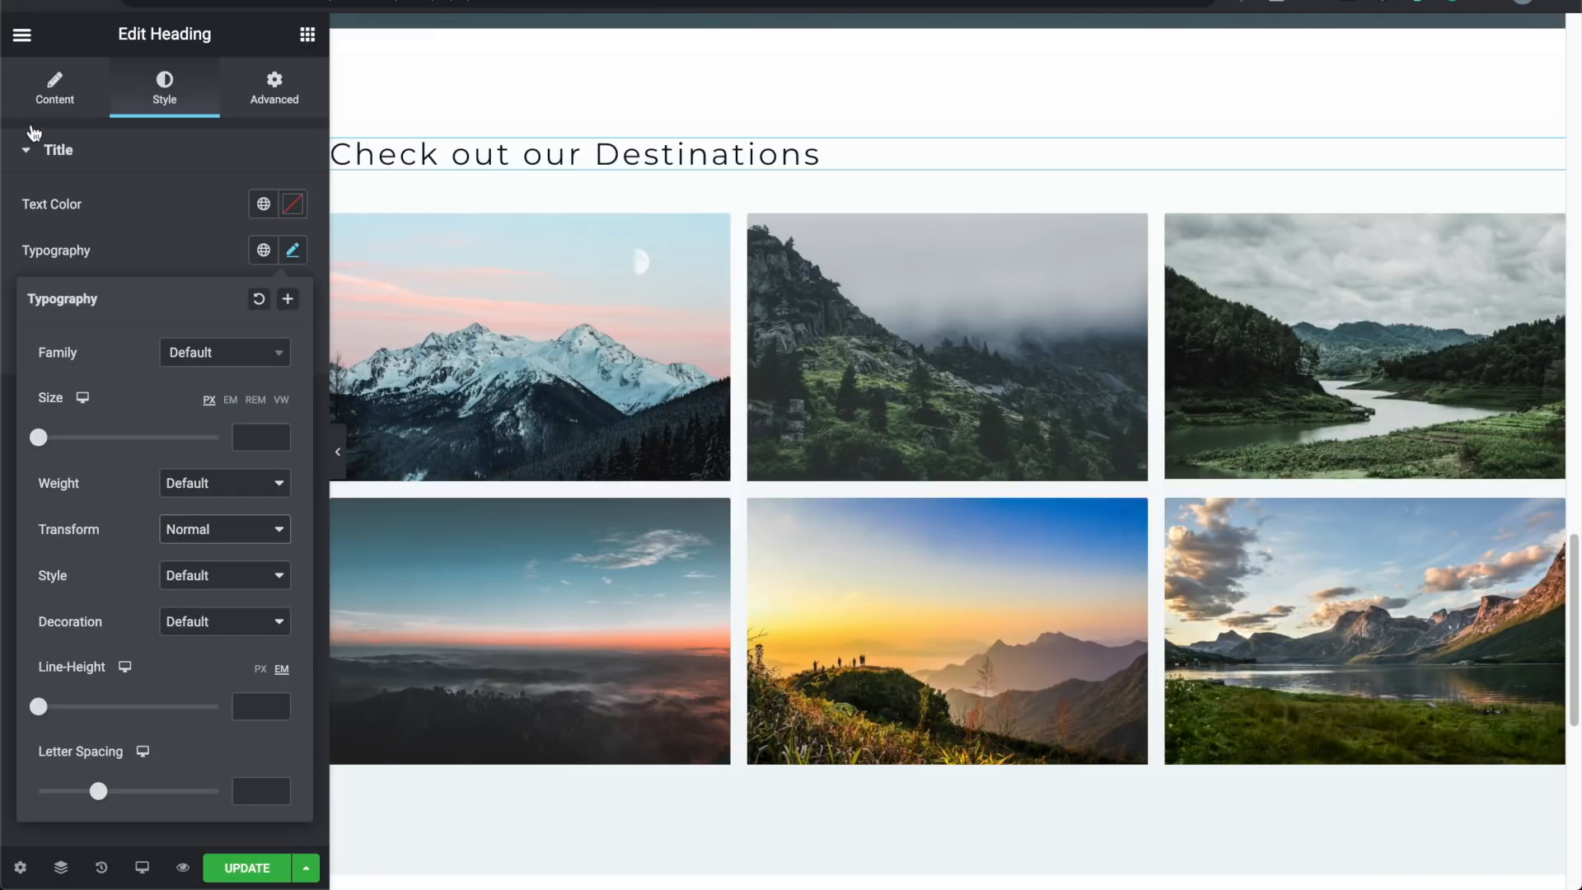
click(62, 103)
click(234, 512)
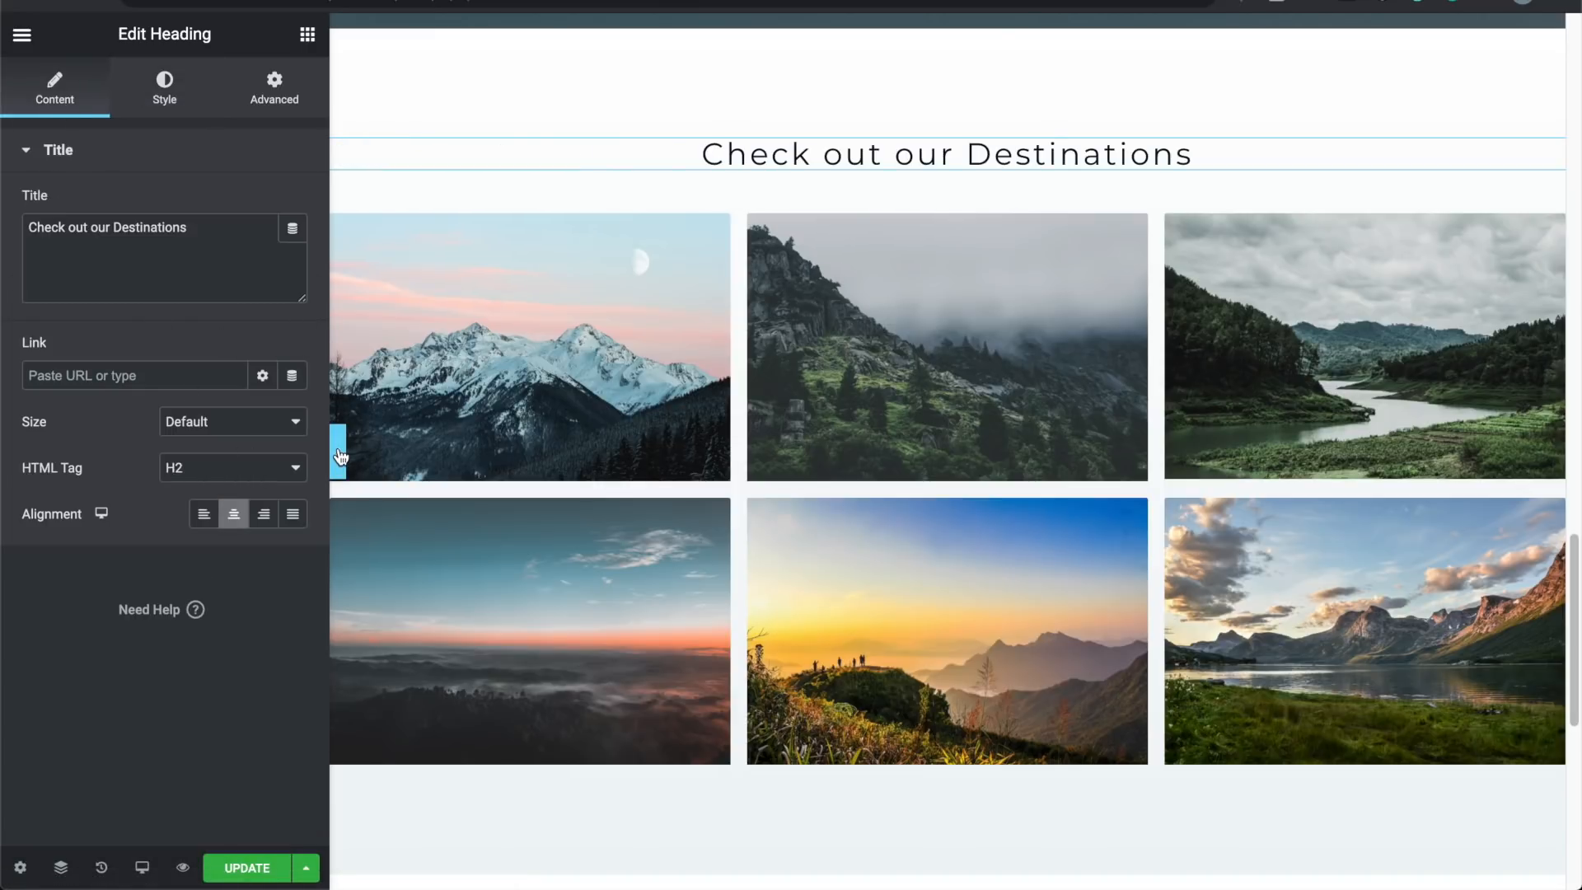
Step: Open the first gallery photo in the lightbox, step through to the fifth, and close it
click(408, 391)
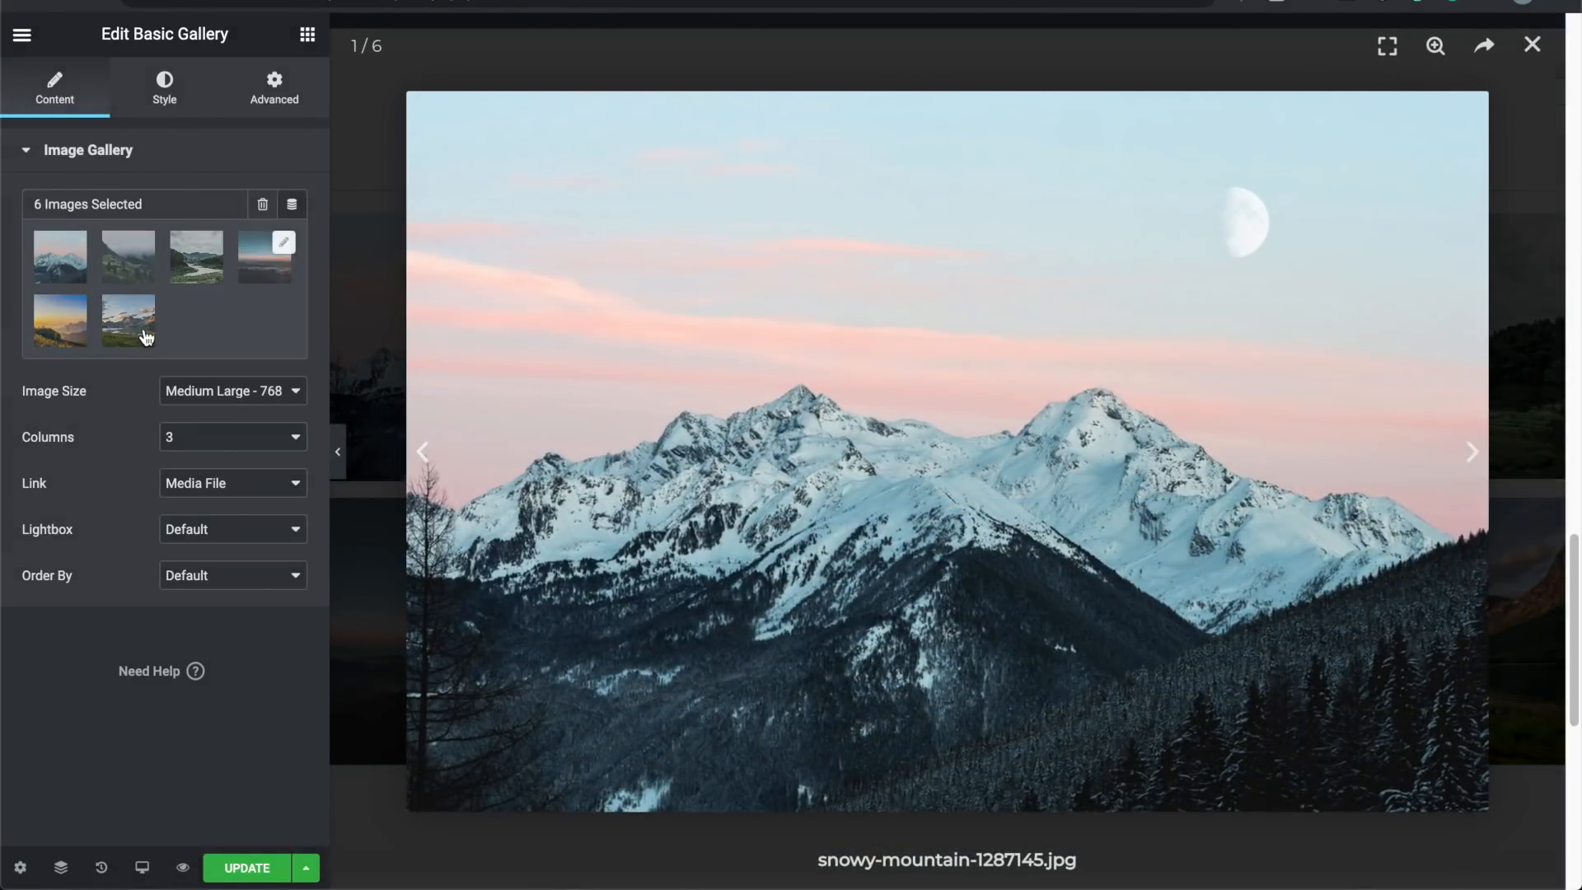
click(1475, 452)
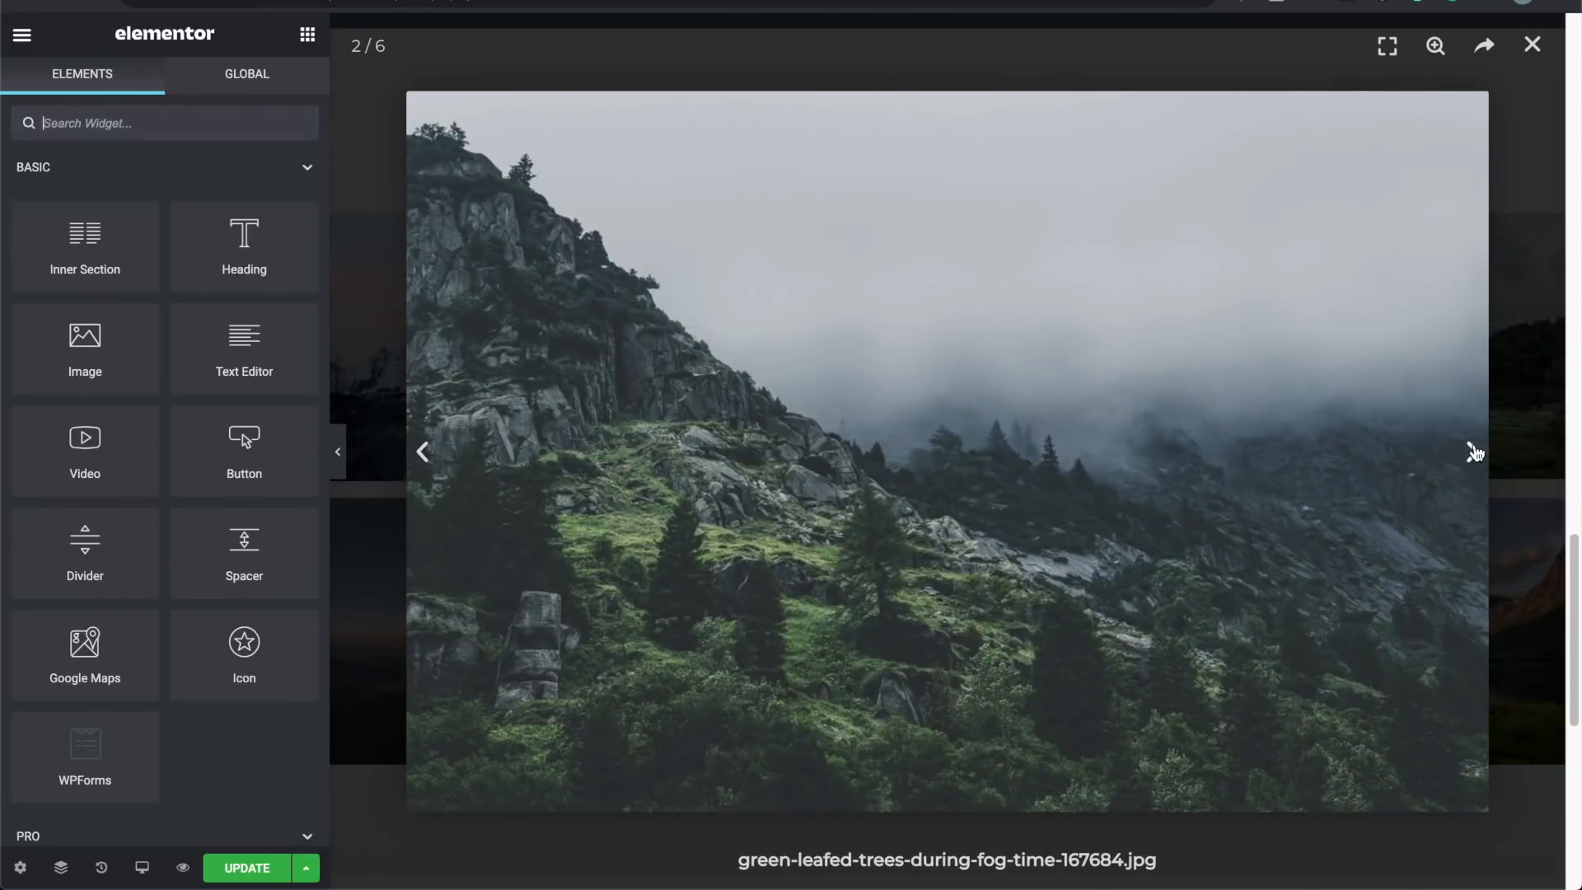
click(1475, 452)
click(1475, 452)
click(1475, 453)
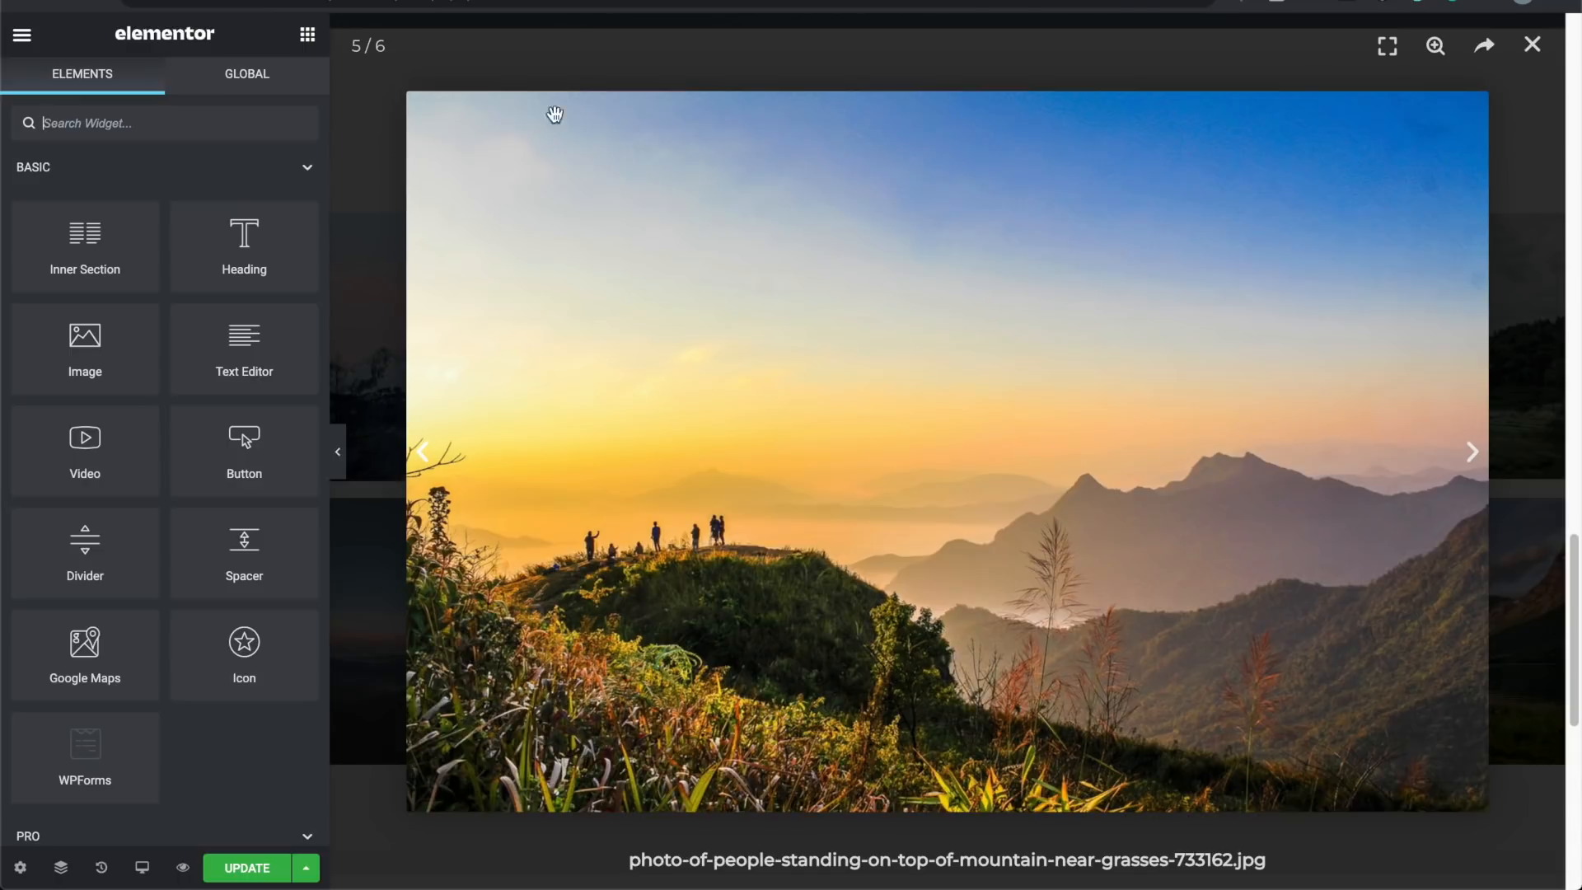
click(1532, 45)
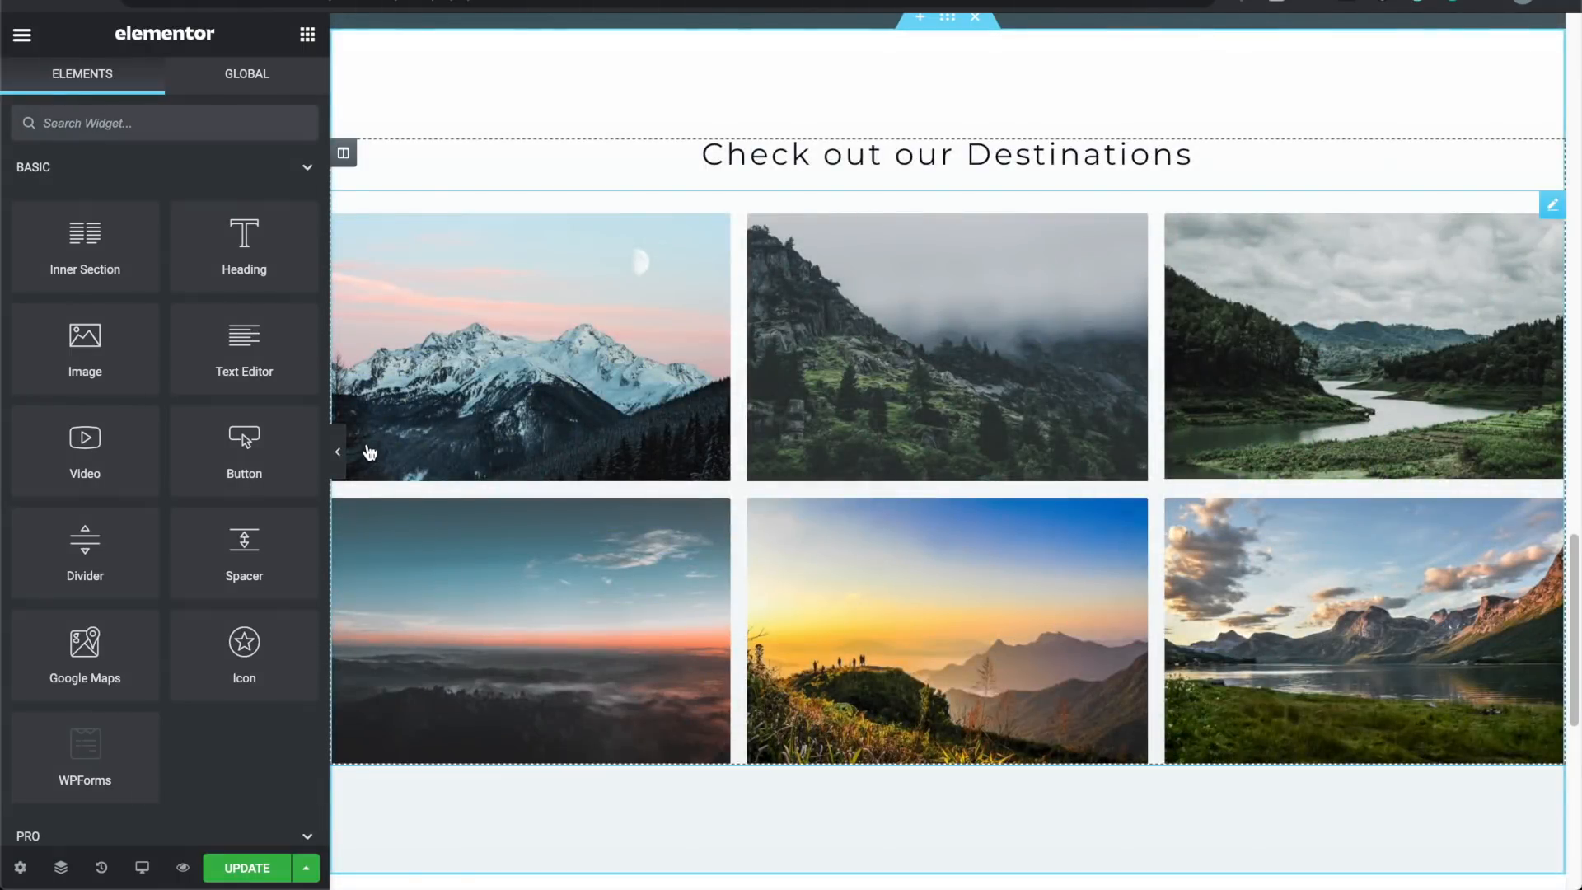
Step: Preview the whole page full width by scrolling through it, then restore the editing panel
click(337, 451)
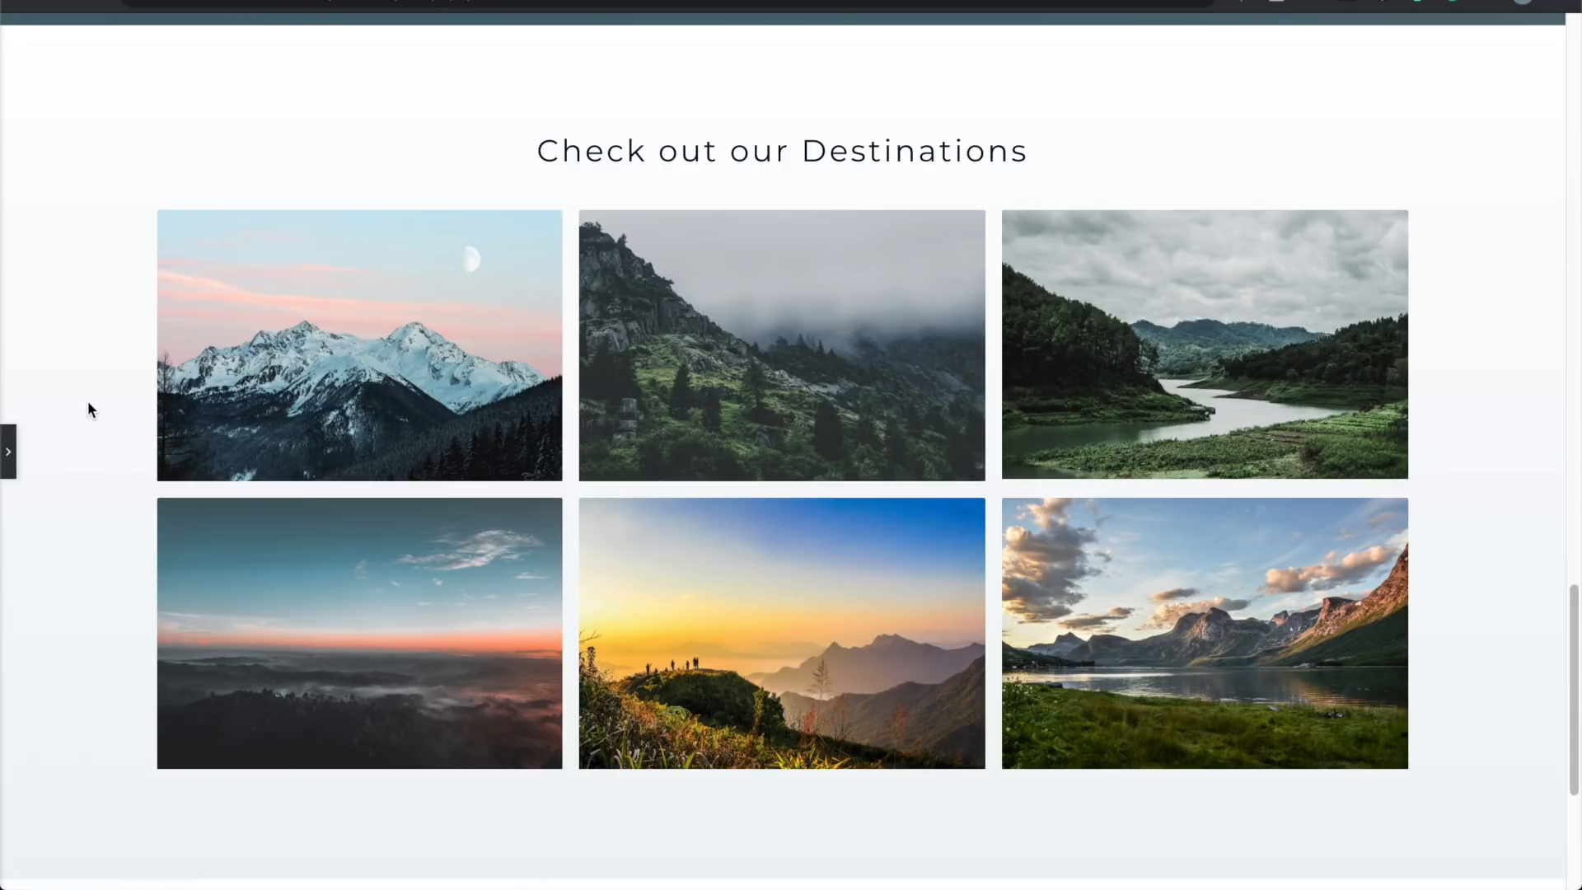
scroll(89, 408, down, 2)
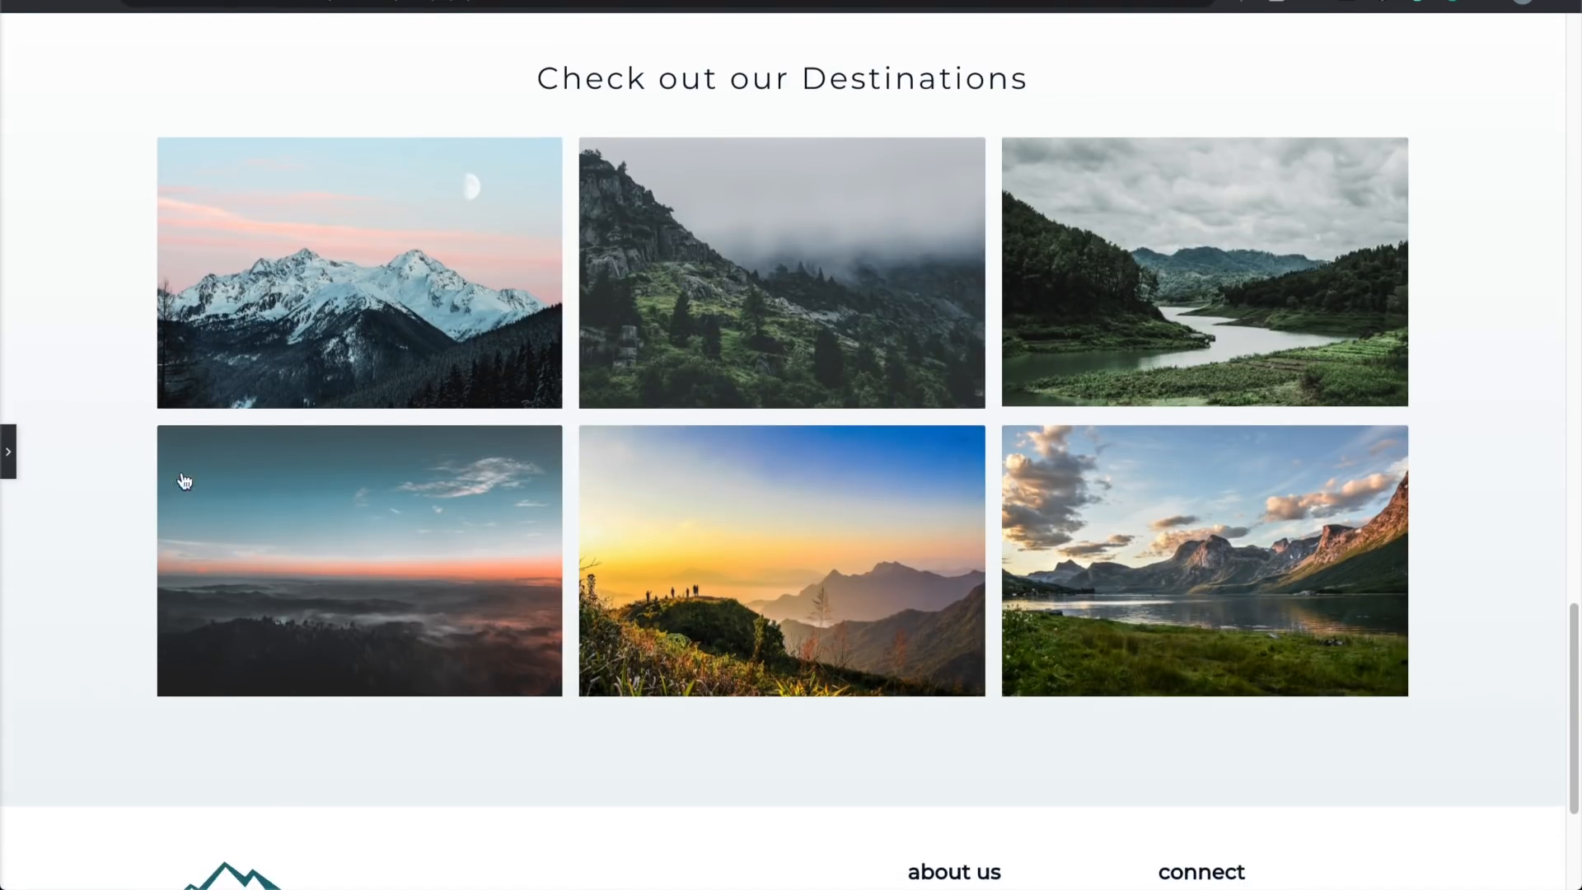
scroll(136, 491, down, 1)
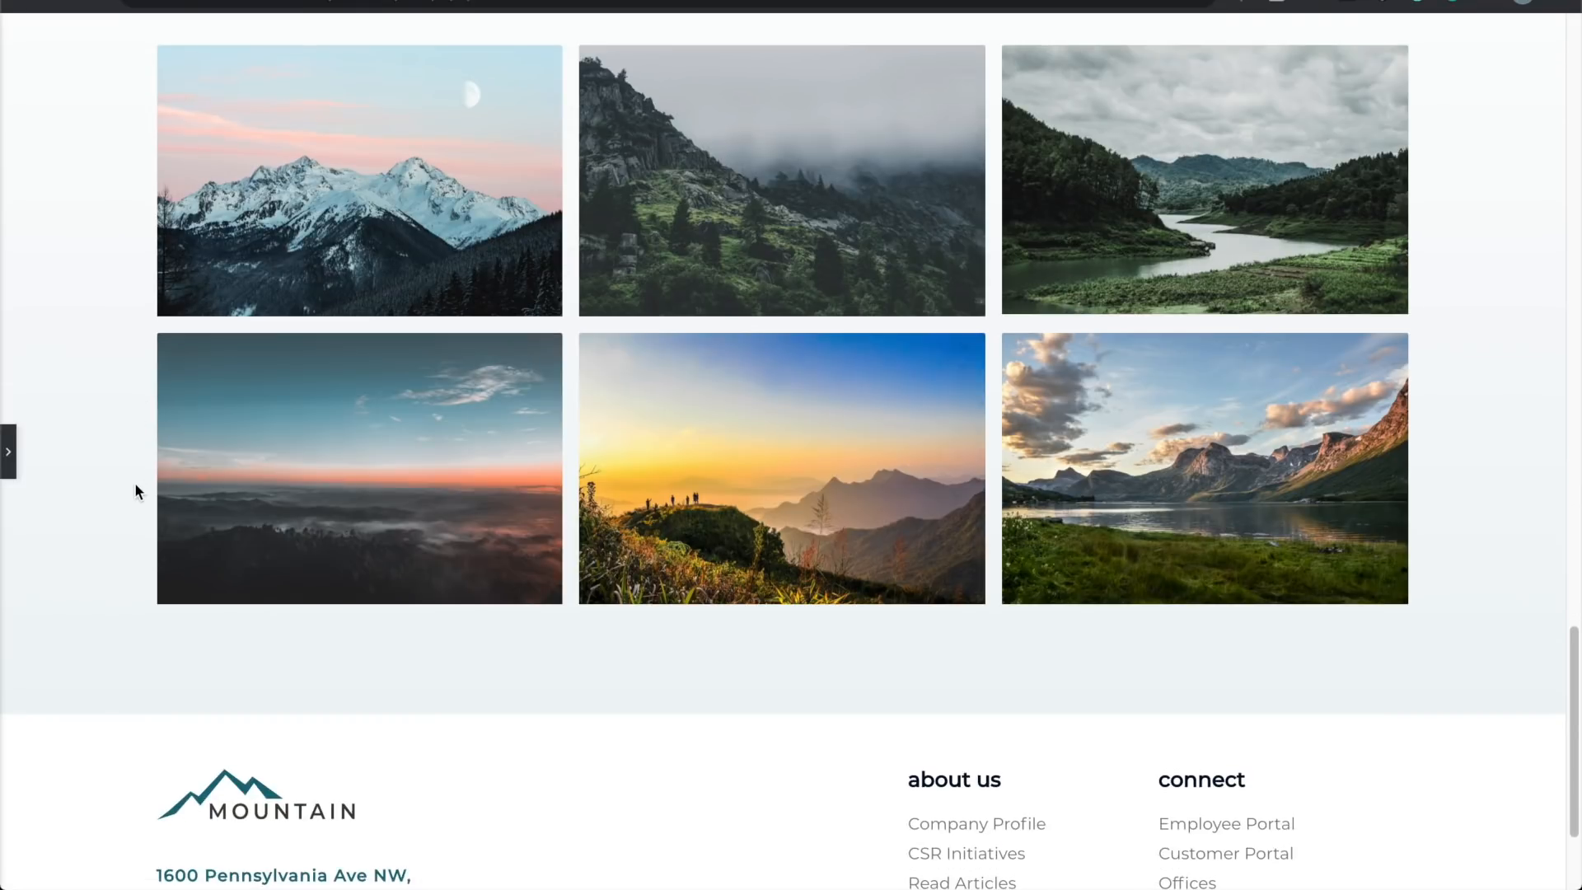
scroll(136, 491, up, 4)
scroll(135, 482, up, 2)
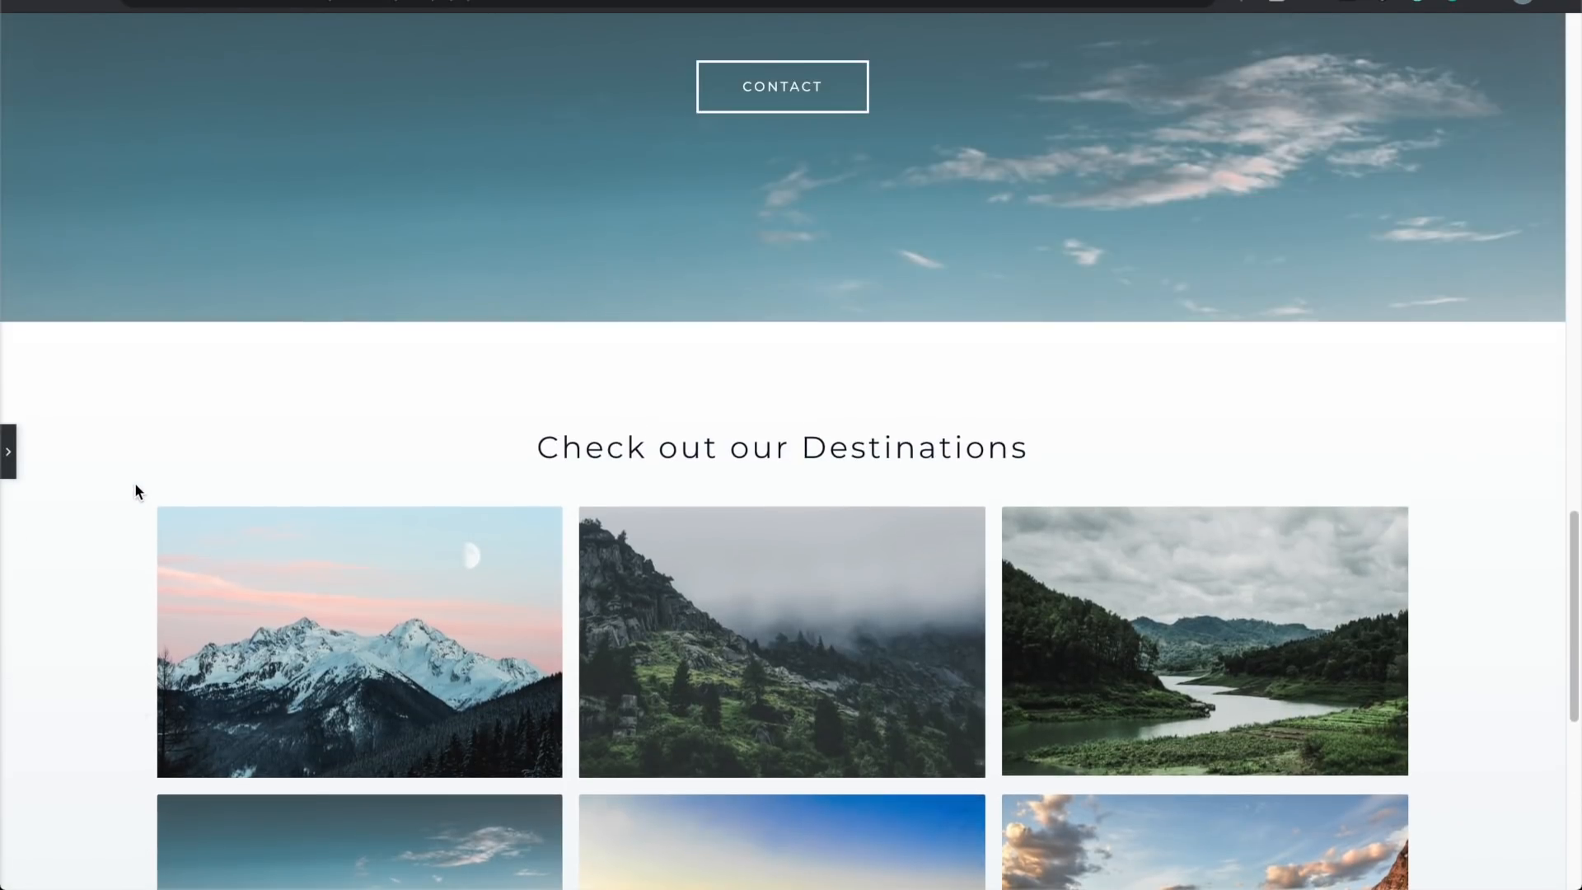
scroll(135, 483, up, 7)
scroll(135, 483, up, 12)
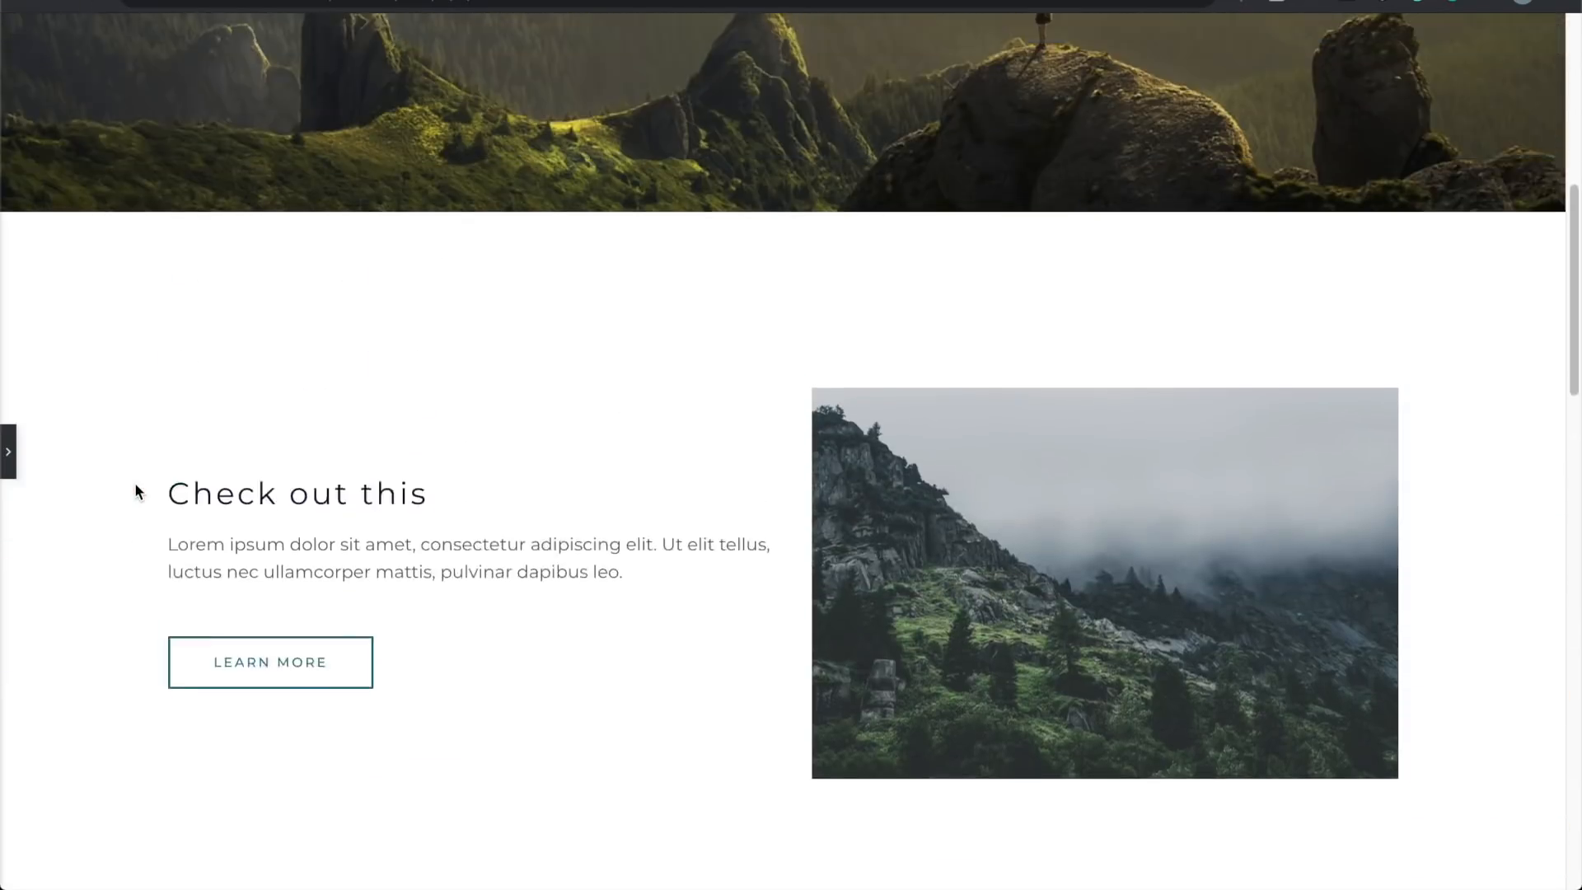
scroll(135, 483, down, 15)
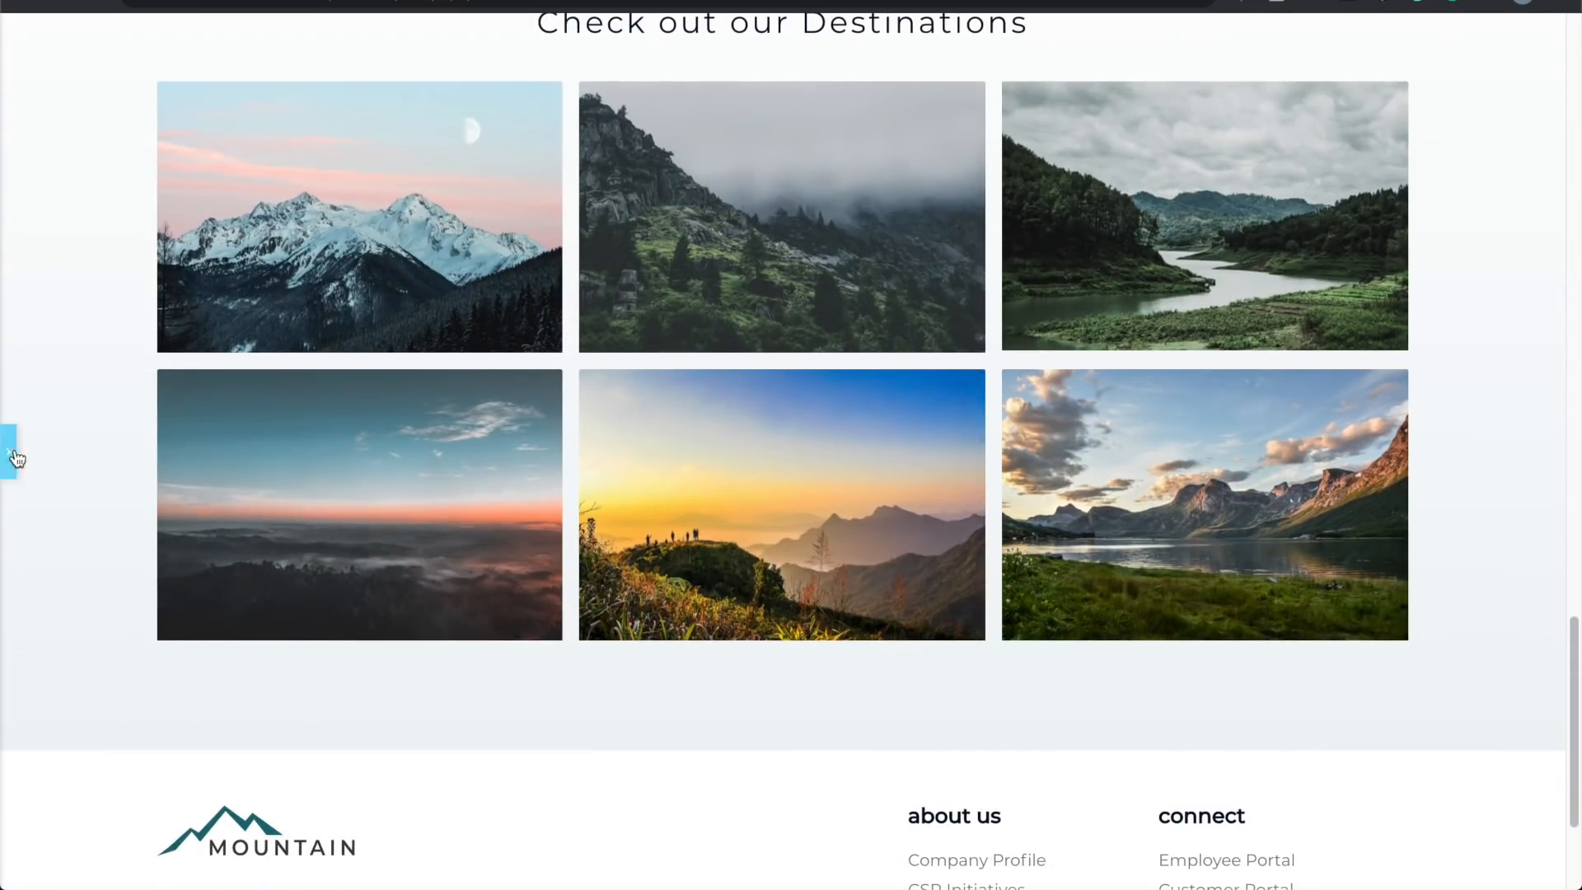
click(15, 458)
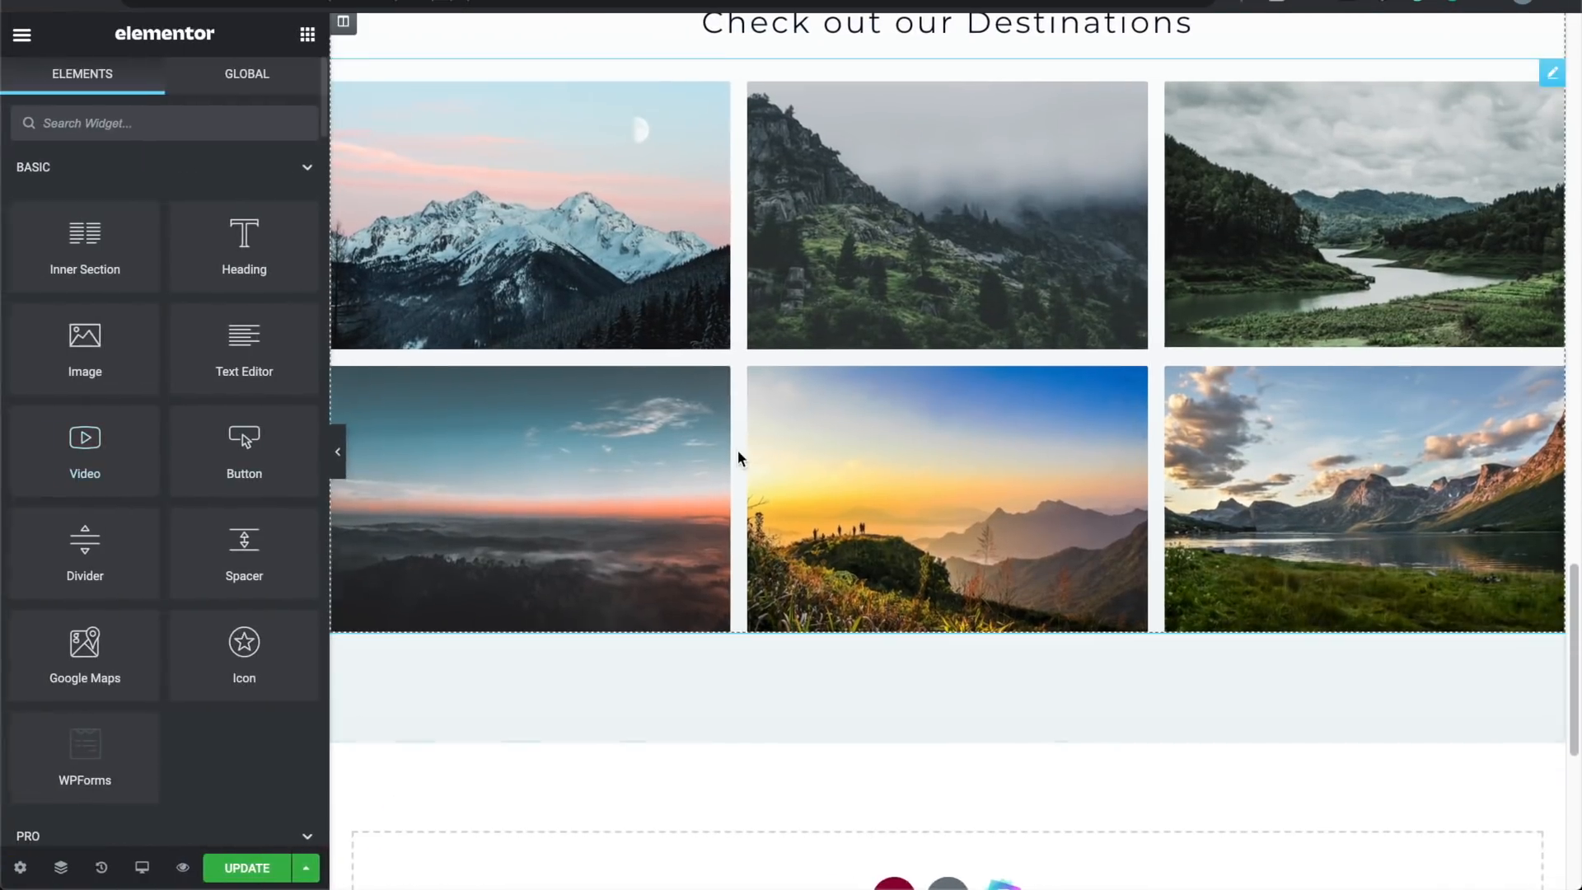
scroll(739, 450, down, 3)
scroll(836, 564, down, 2)
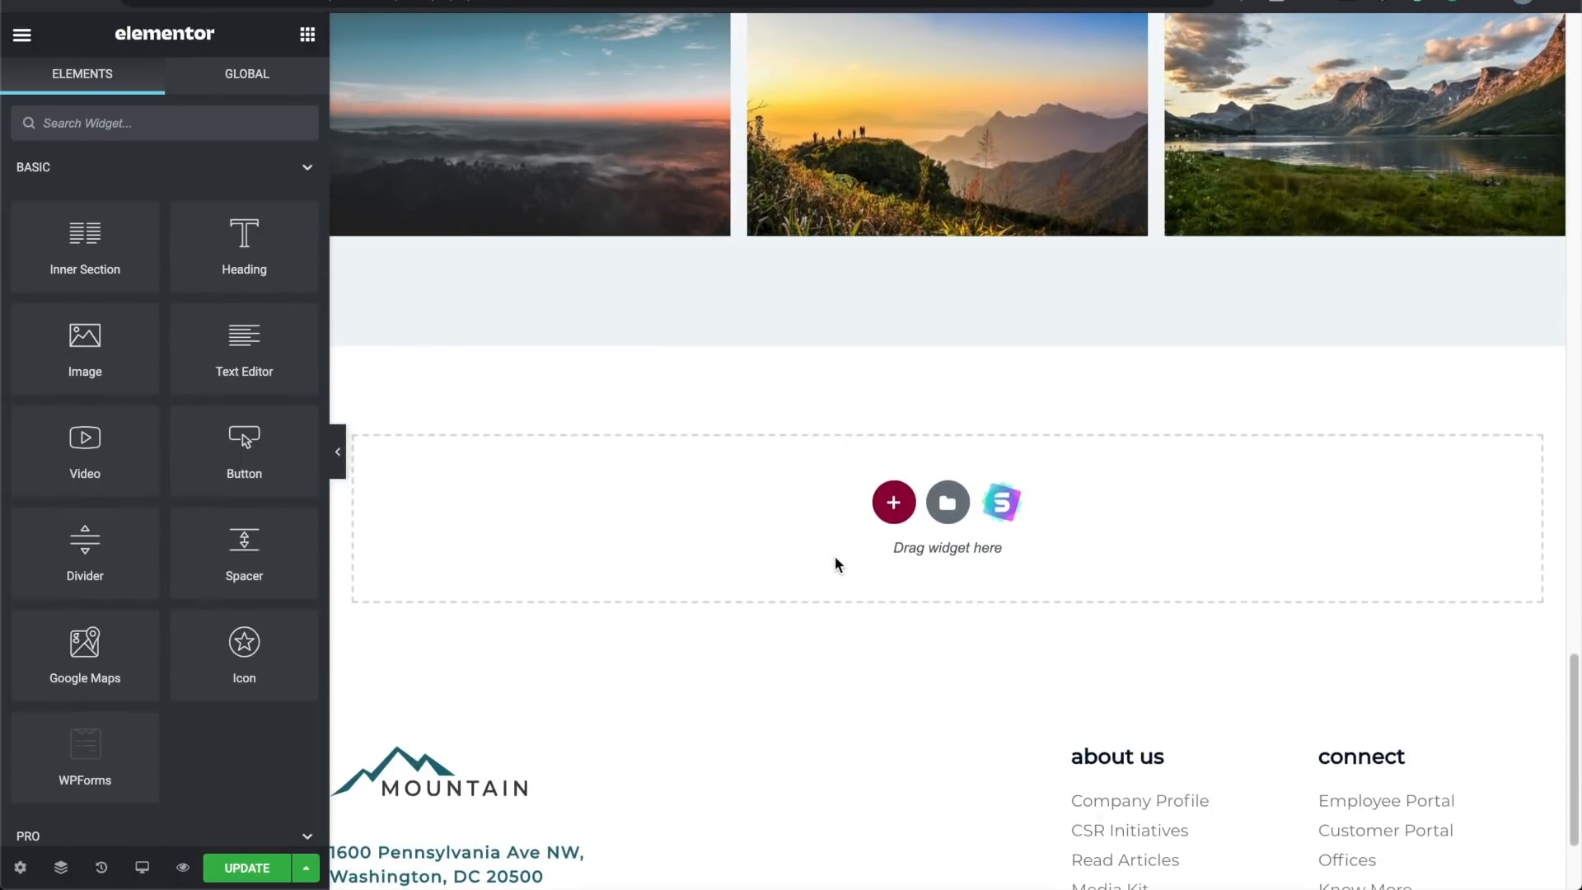
Step: Open the template library from the empty section, browse the Pages templates, then switch to Blocks
click(948, 504)
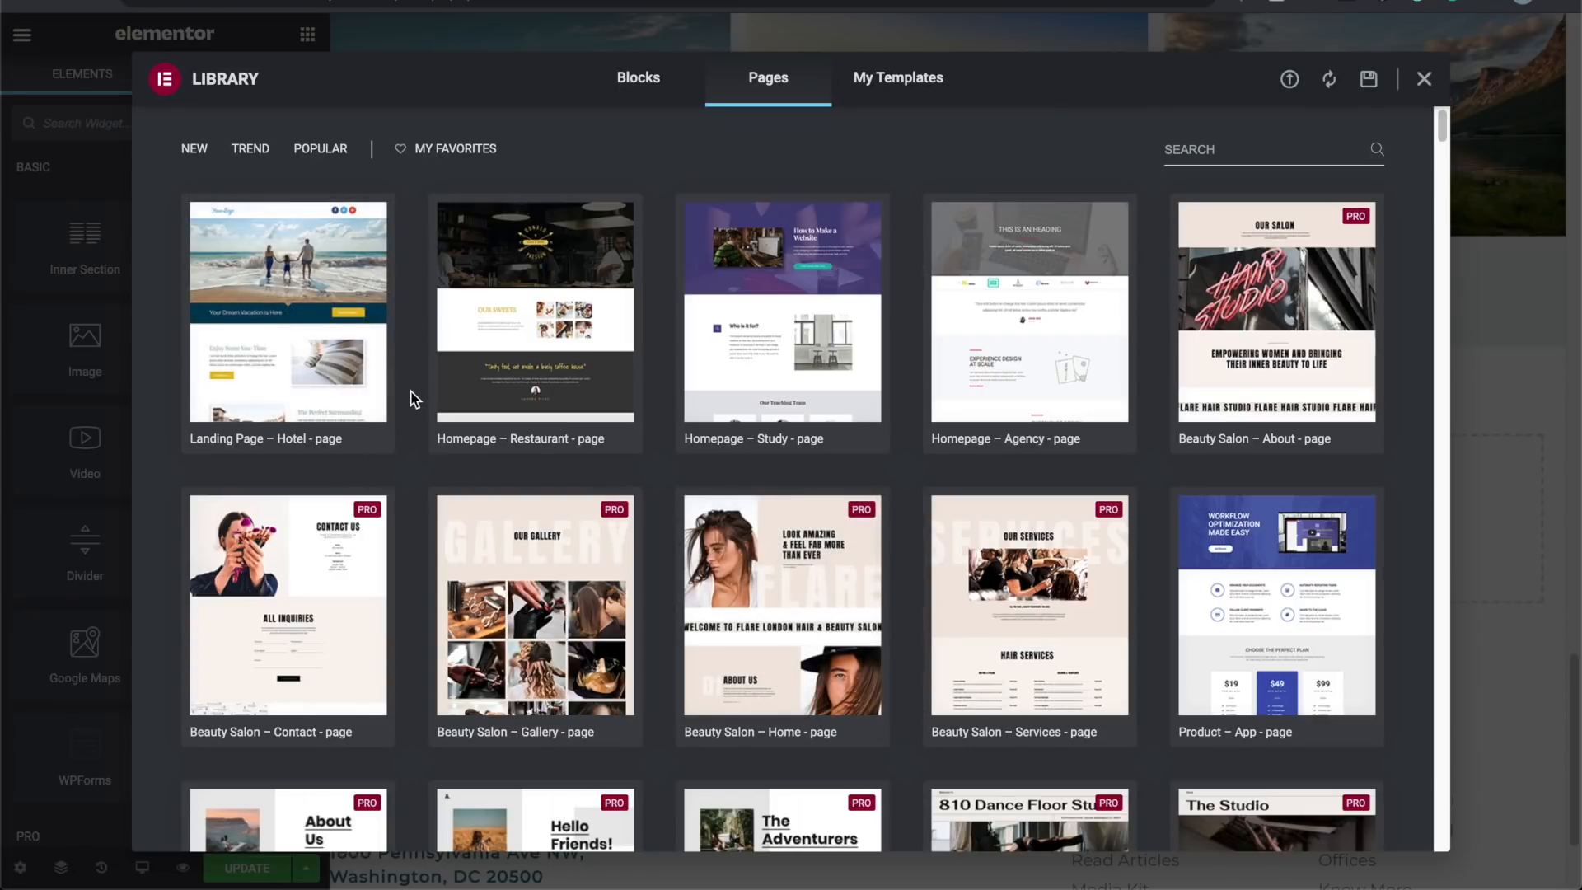
scroll(414, 400, down, 2)
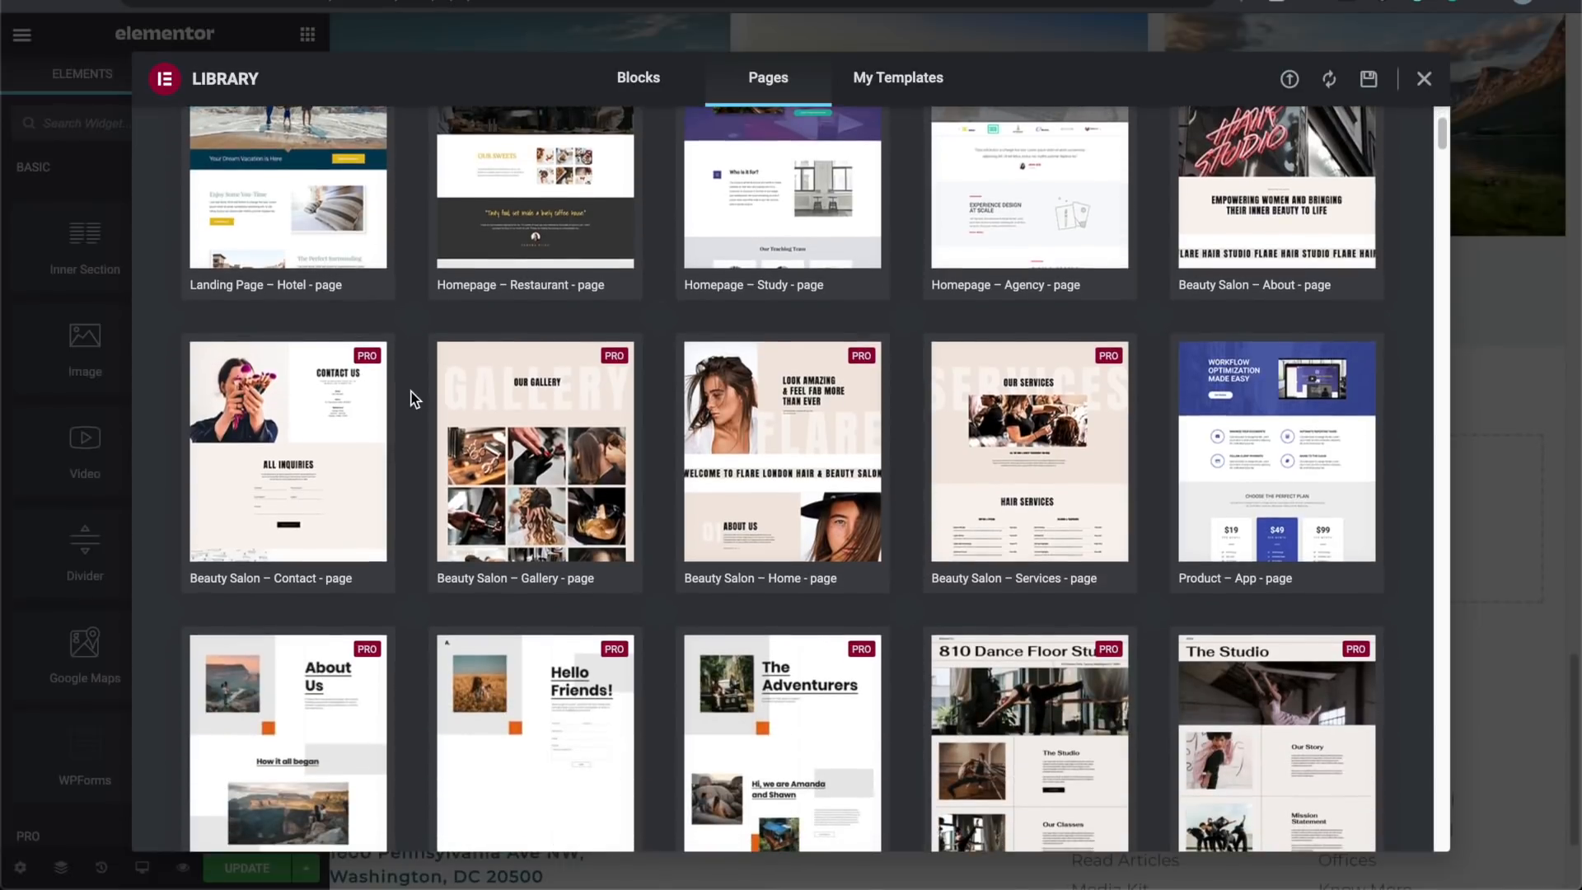
scroll(415, 400, down, 3)
scroll(413, 395, up, 5)
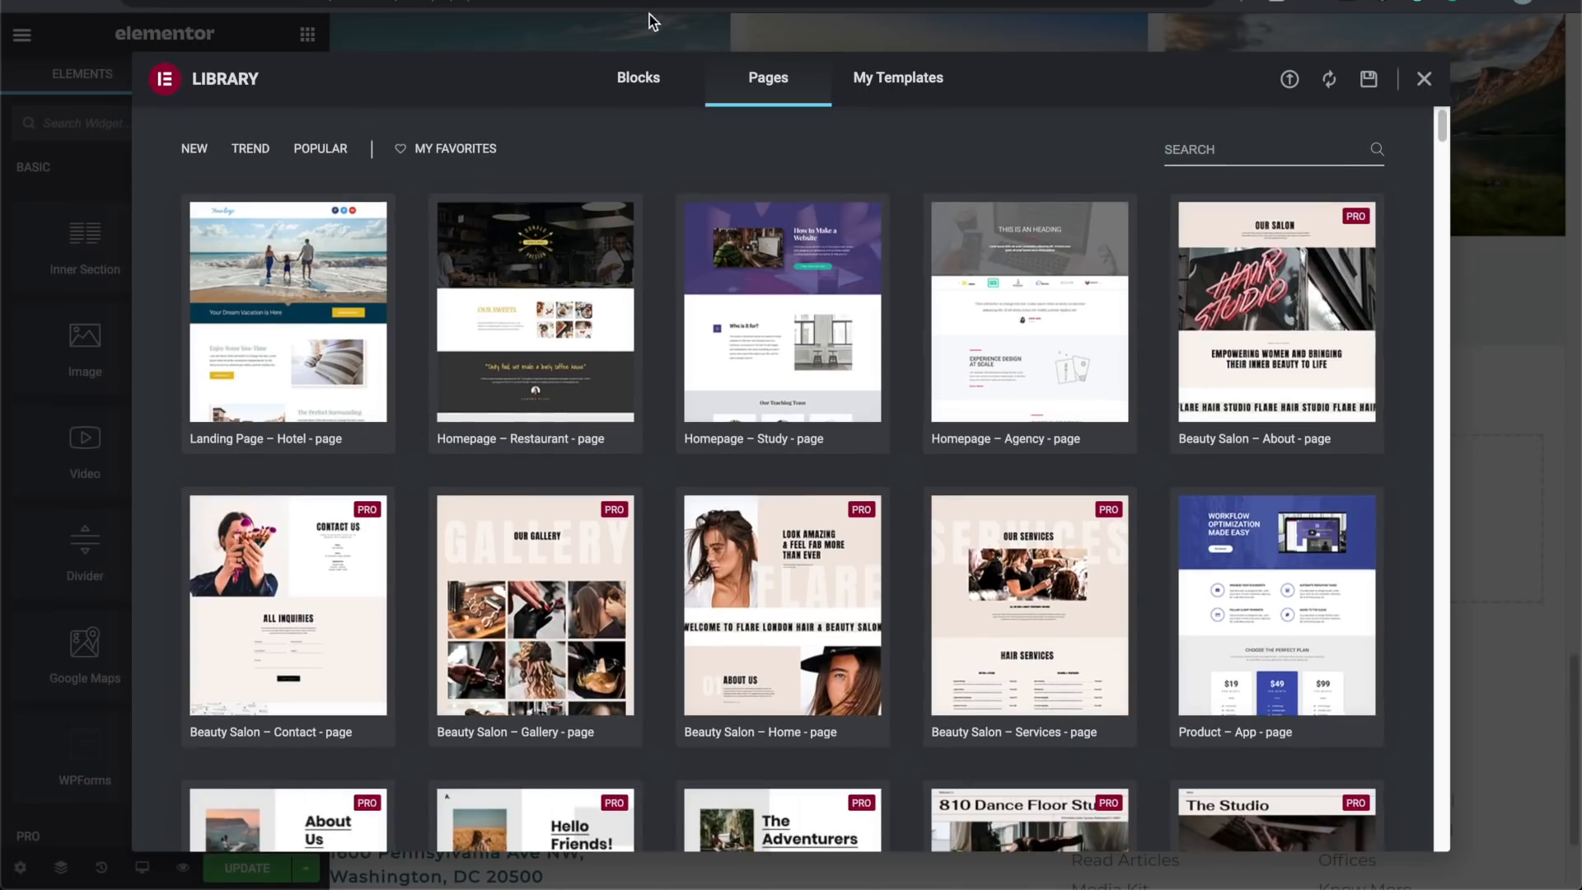
click(652, 82)
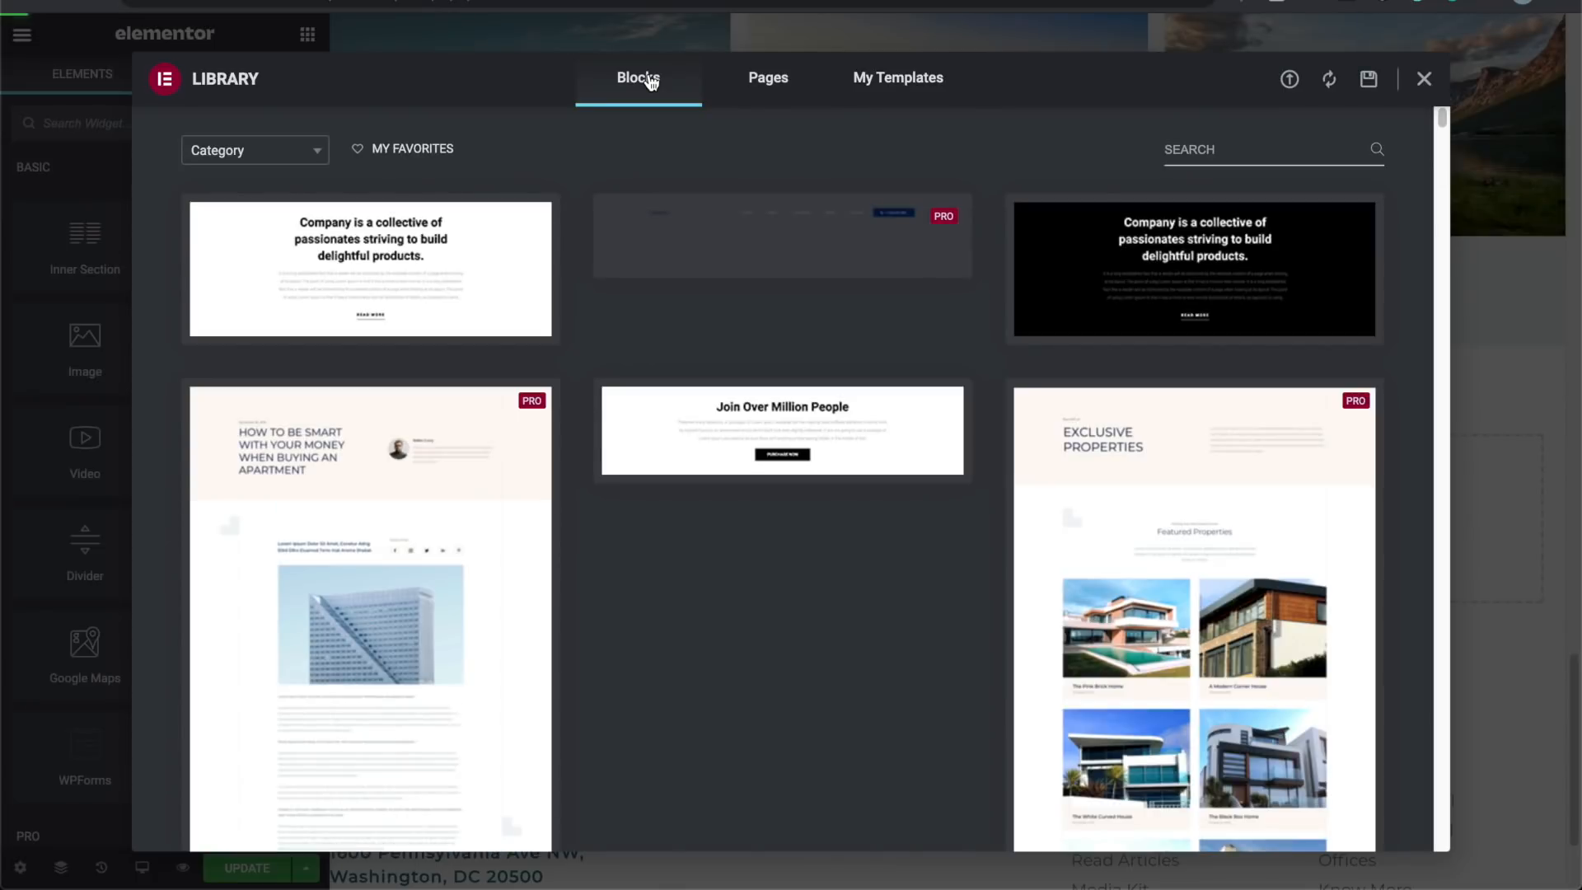
scroll(584, 367, down, 3)
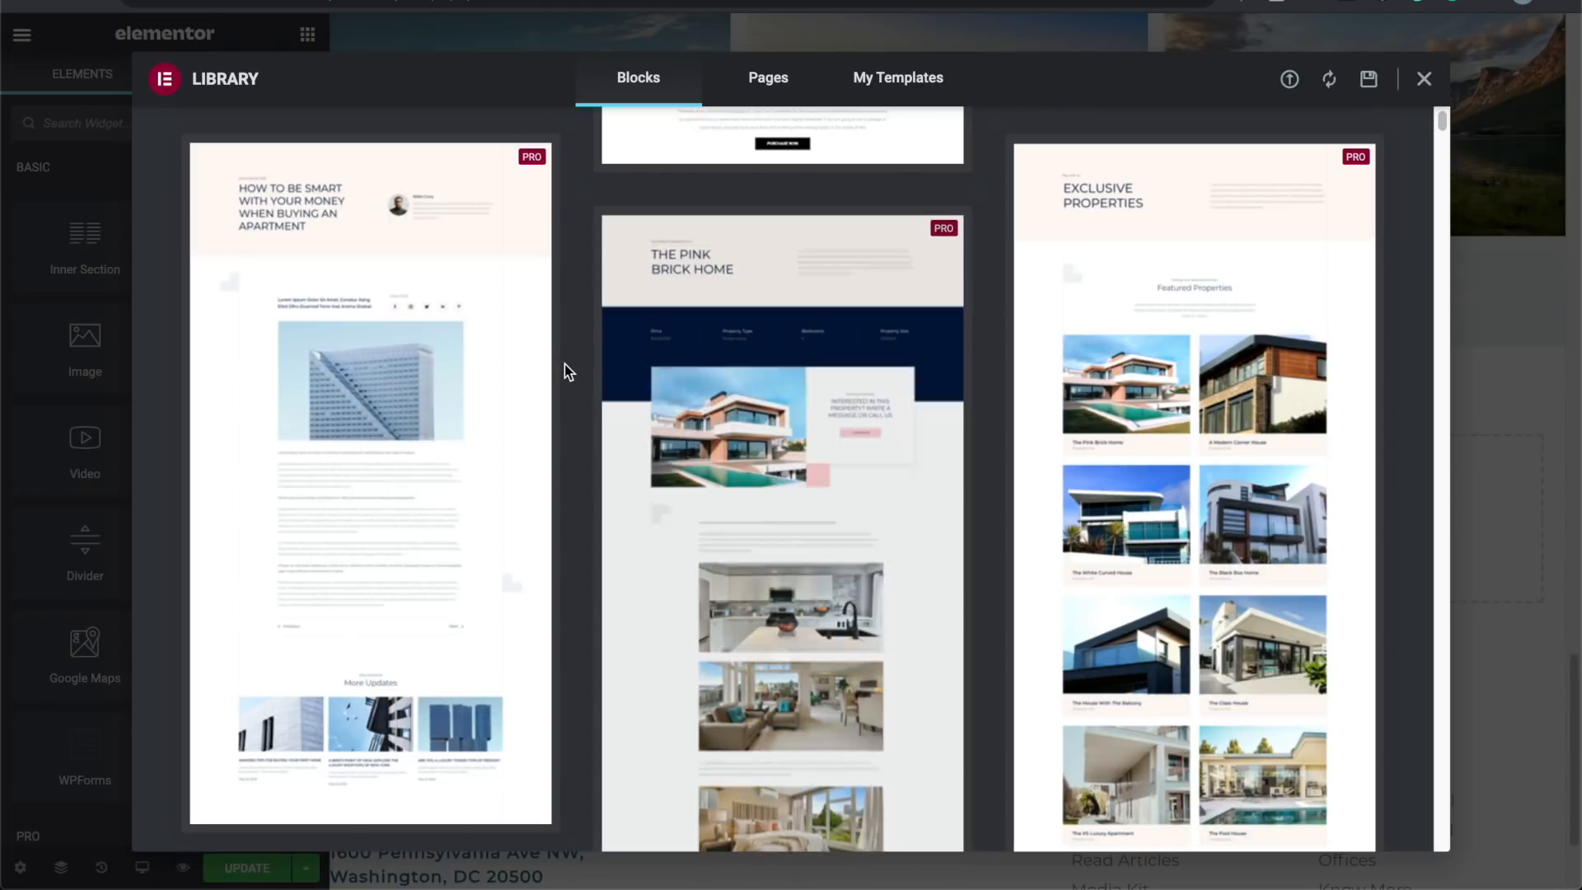
scroll(565, 365, down, 10)
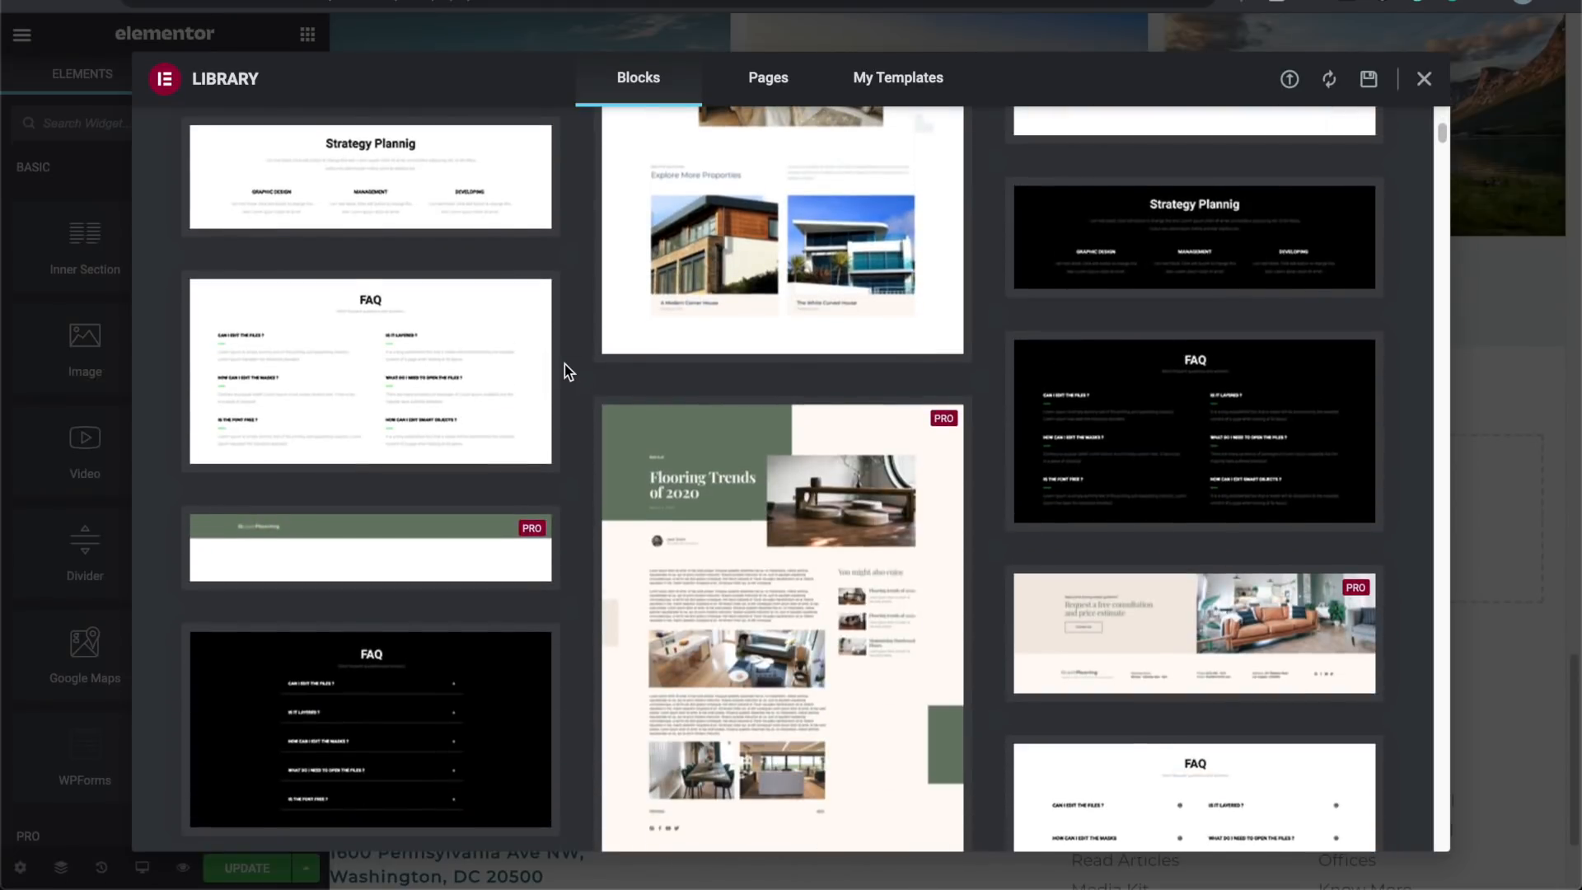
scroll(565, 364, down, 5)
scroll(566, 365, down, 5)
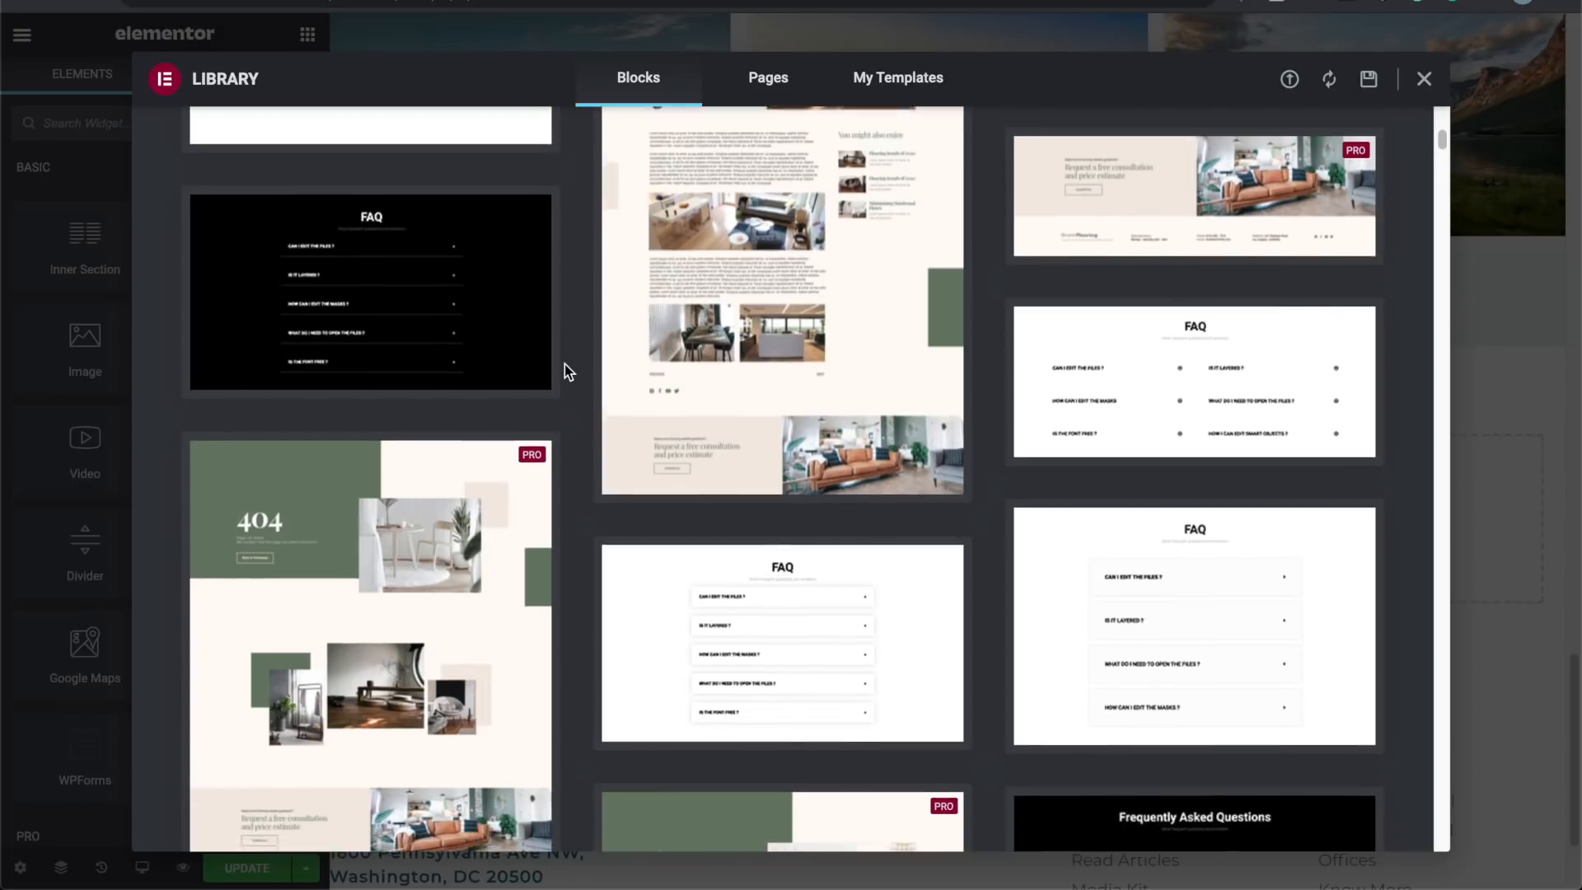
scroll(565, 364, down, 5)
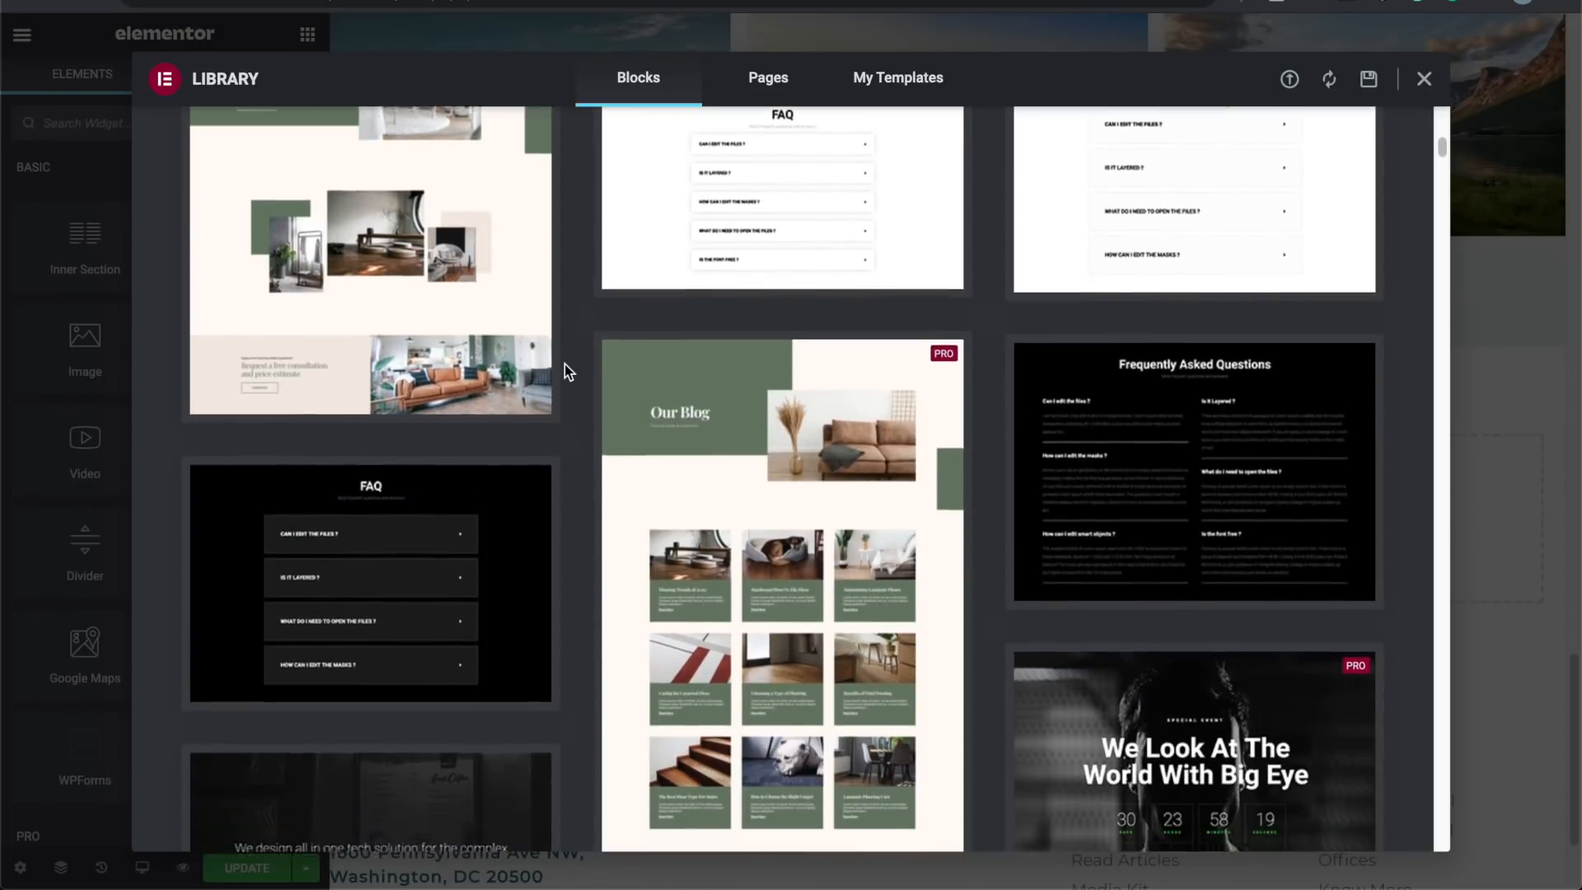
scroll(565, 364, down, 6)
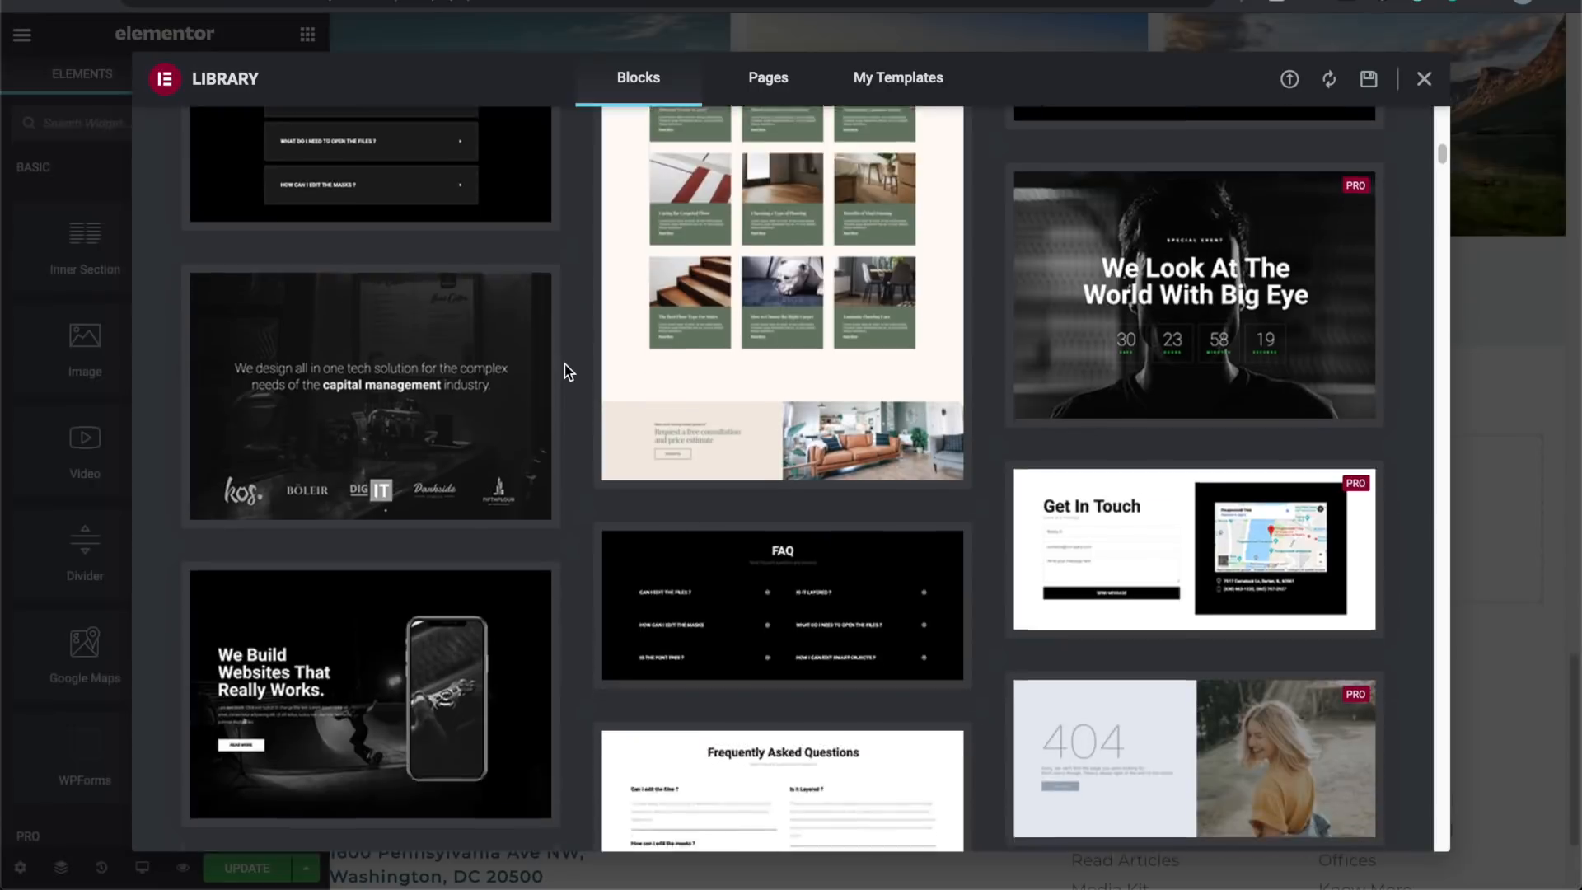
scroll(566, 365, down, 3)
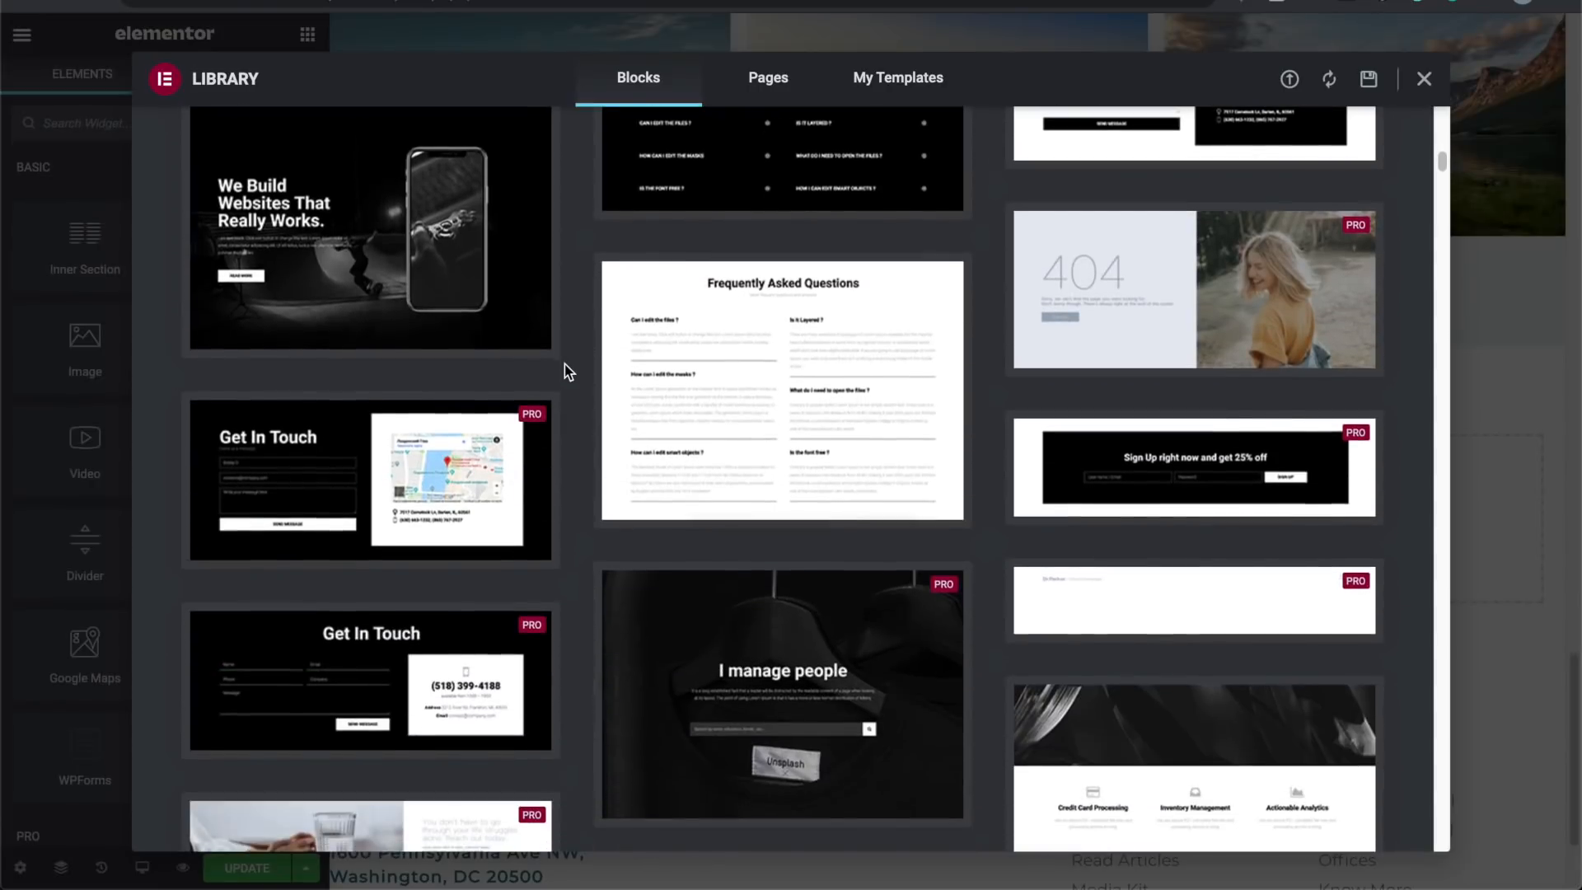
scroll(566, 364, down, 7)
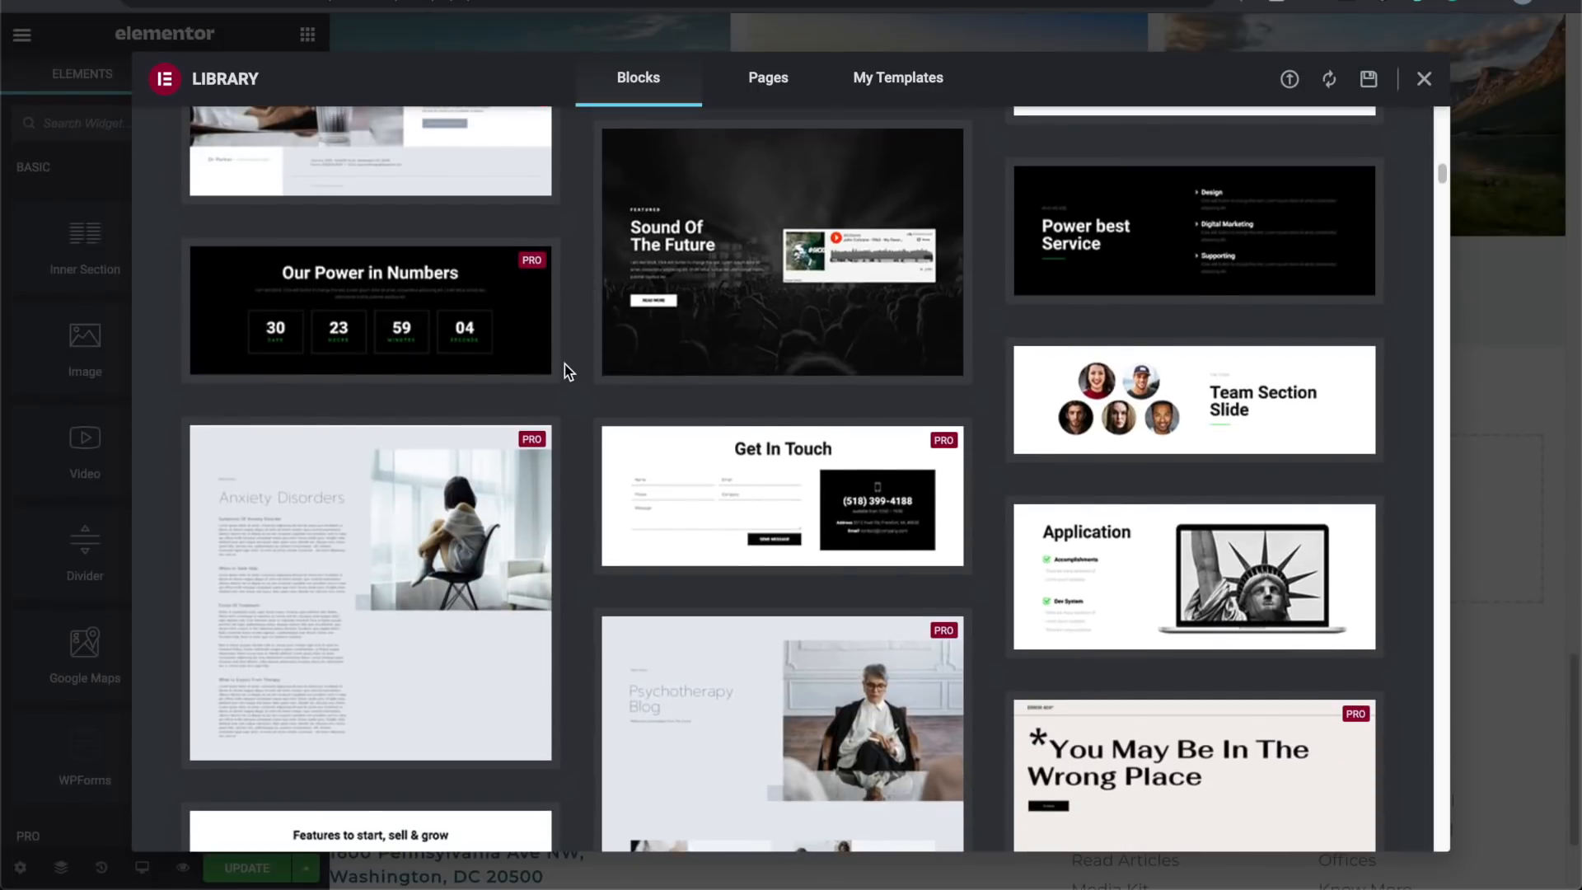
scroll(565, 364, down, 4)
scroll(565, 364, down, 3)
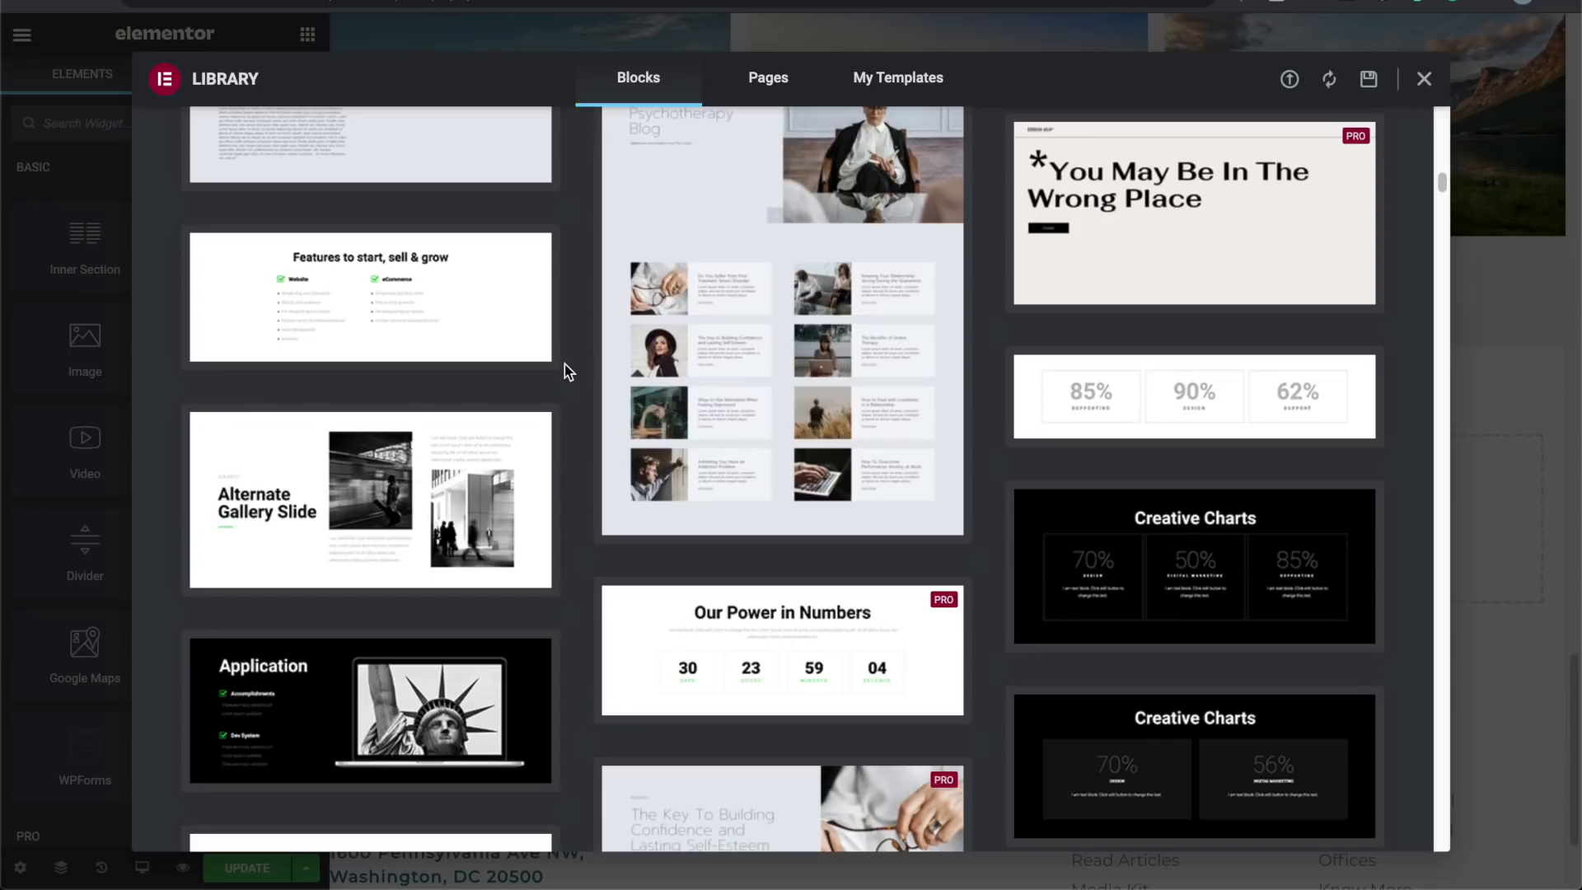
scroll(565, 365, down, 8)
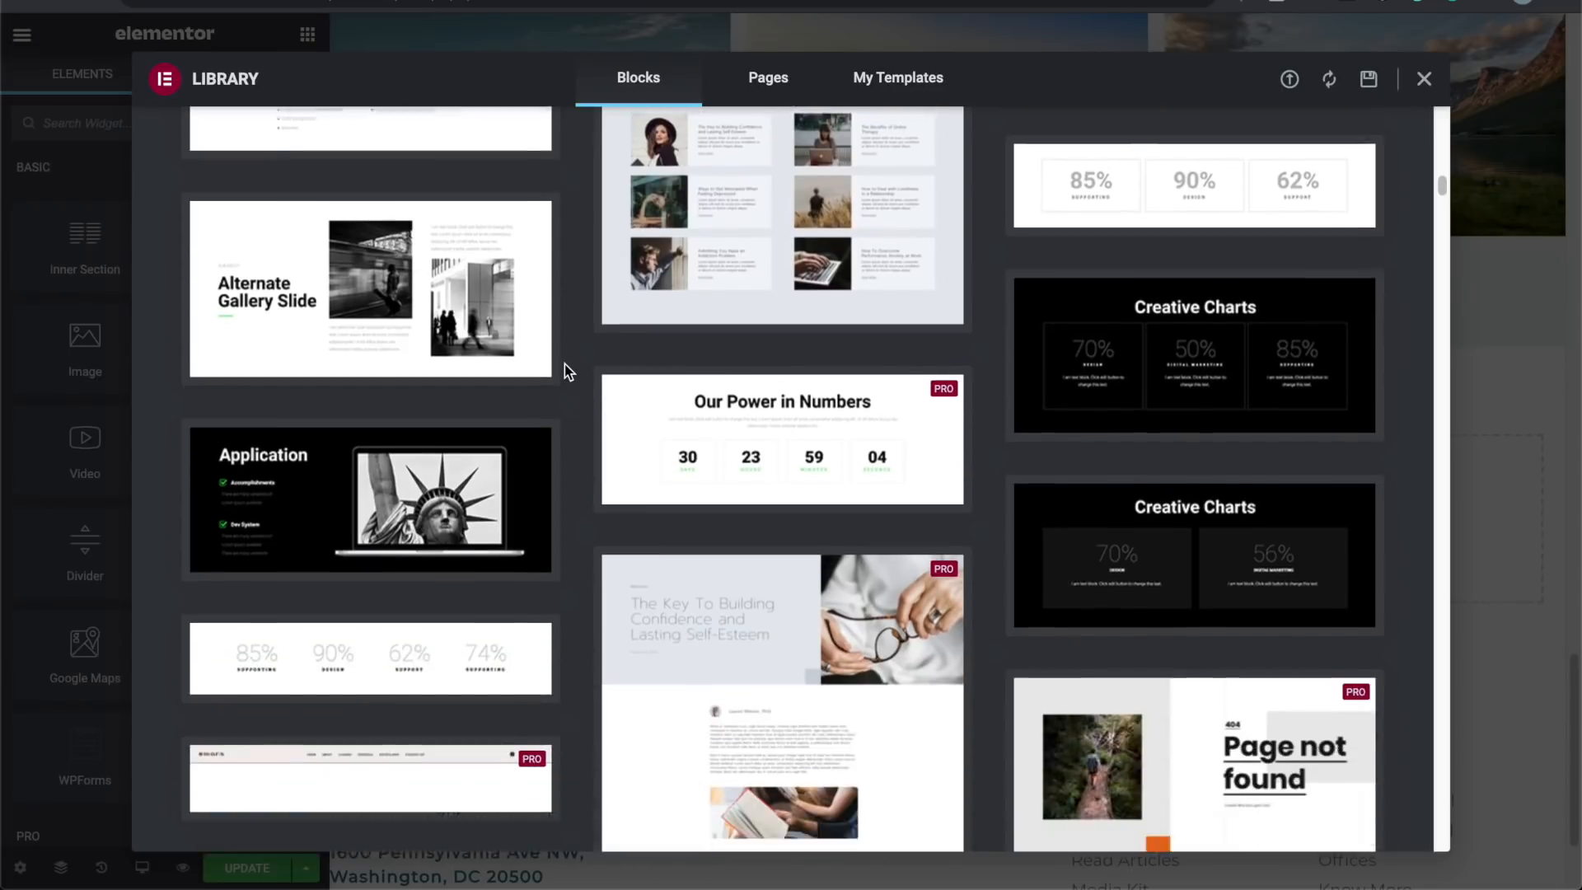
scroll(565, 365, down, 5)
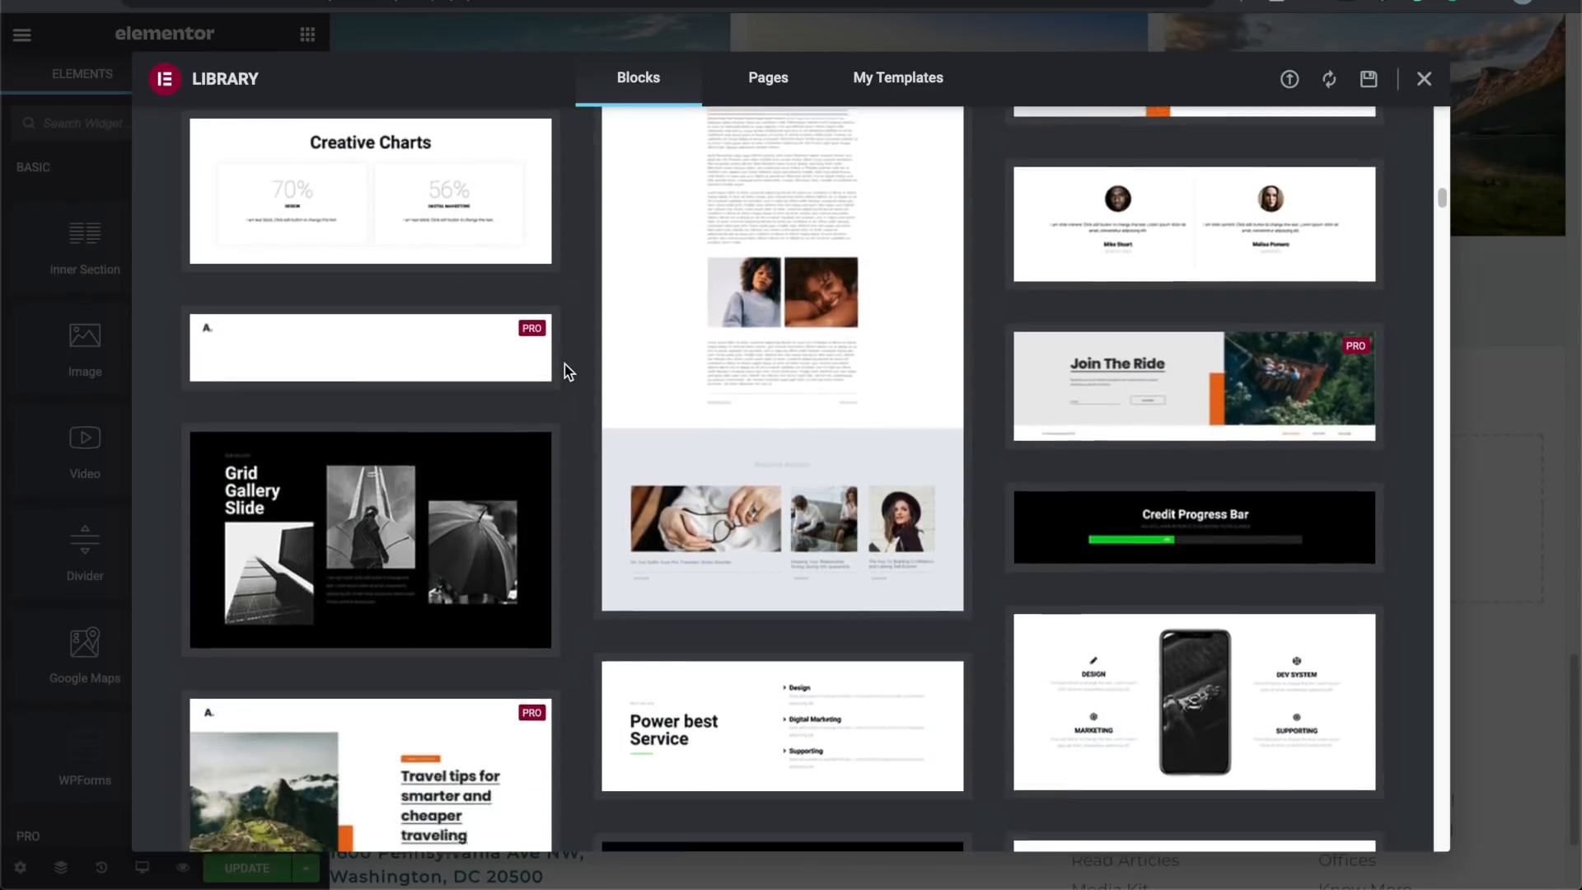
scroll(565, 364, down, 3)
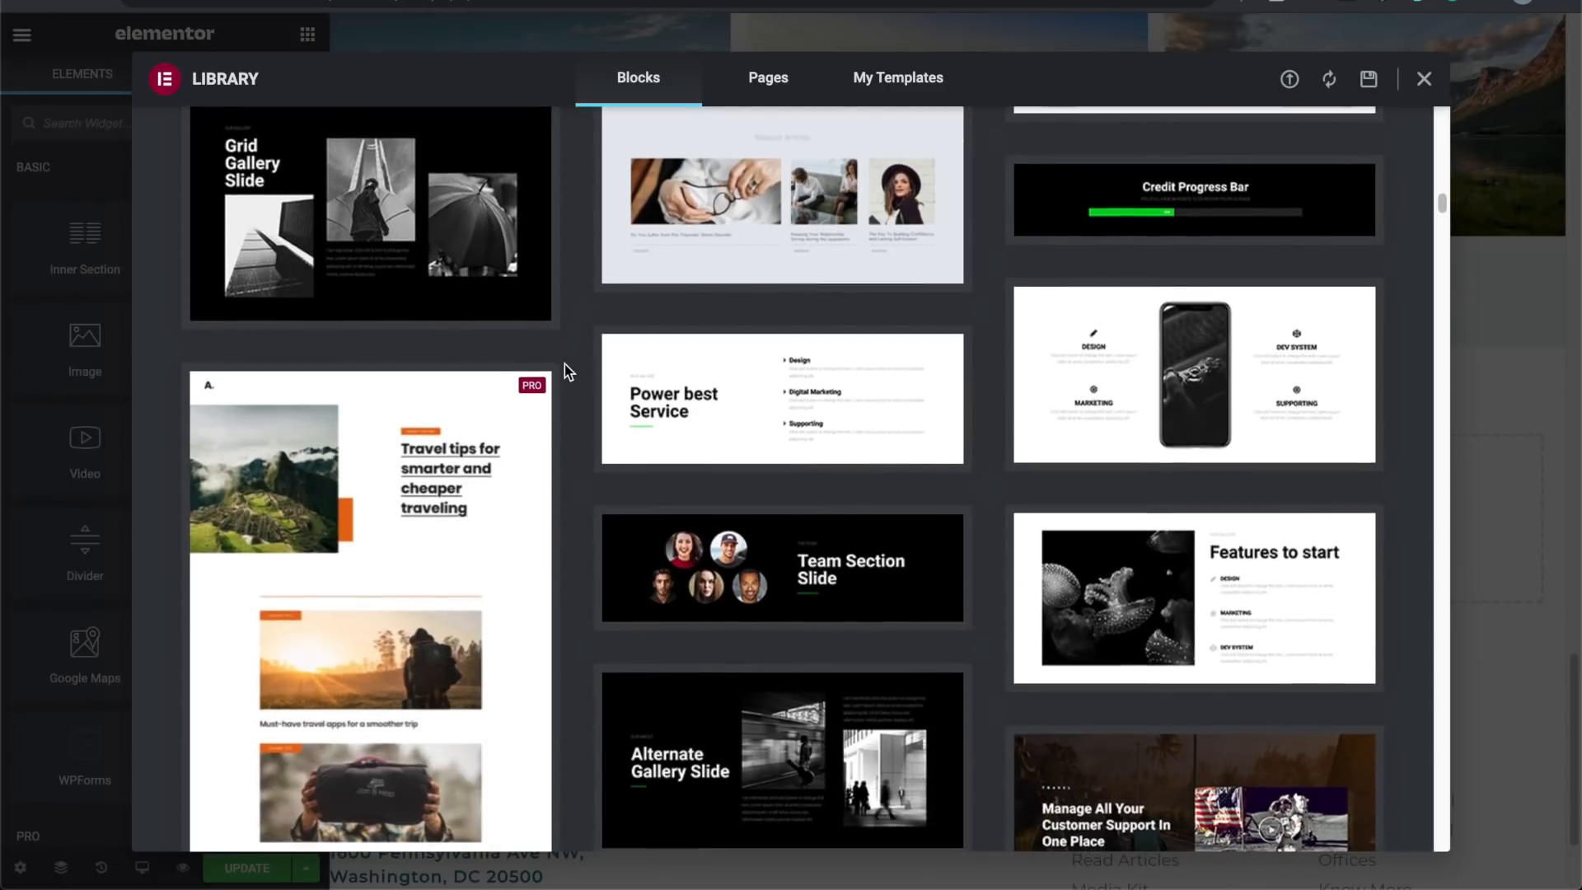
scroll(565, 364, down, 5)
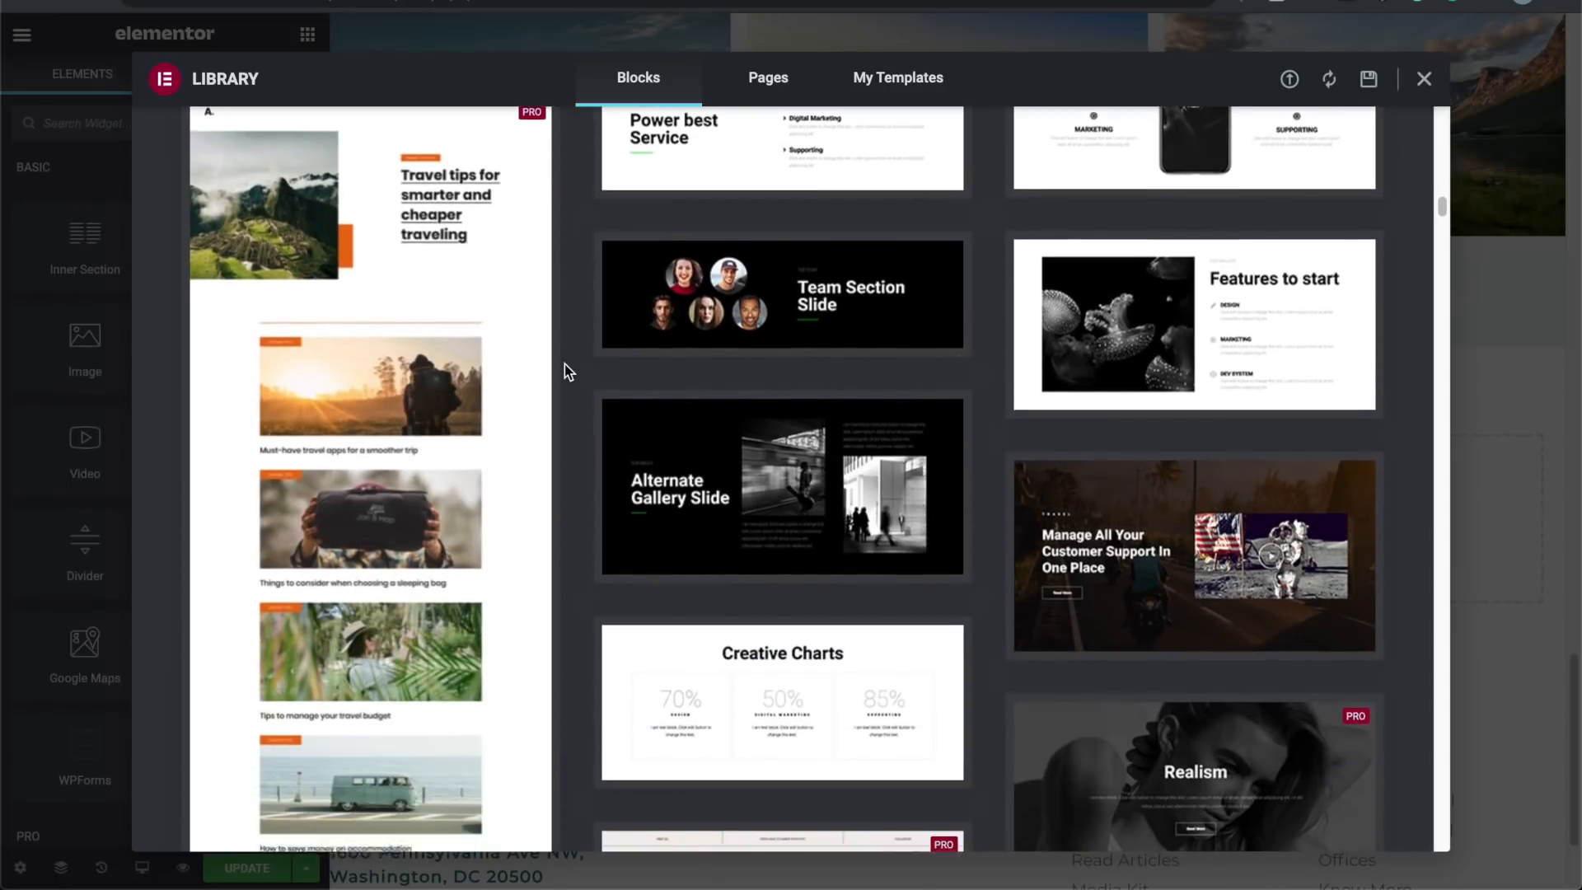
scroll(565, 364, down, 5)
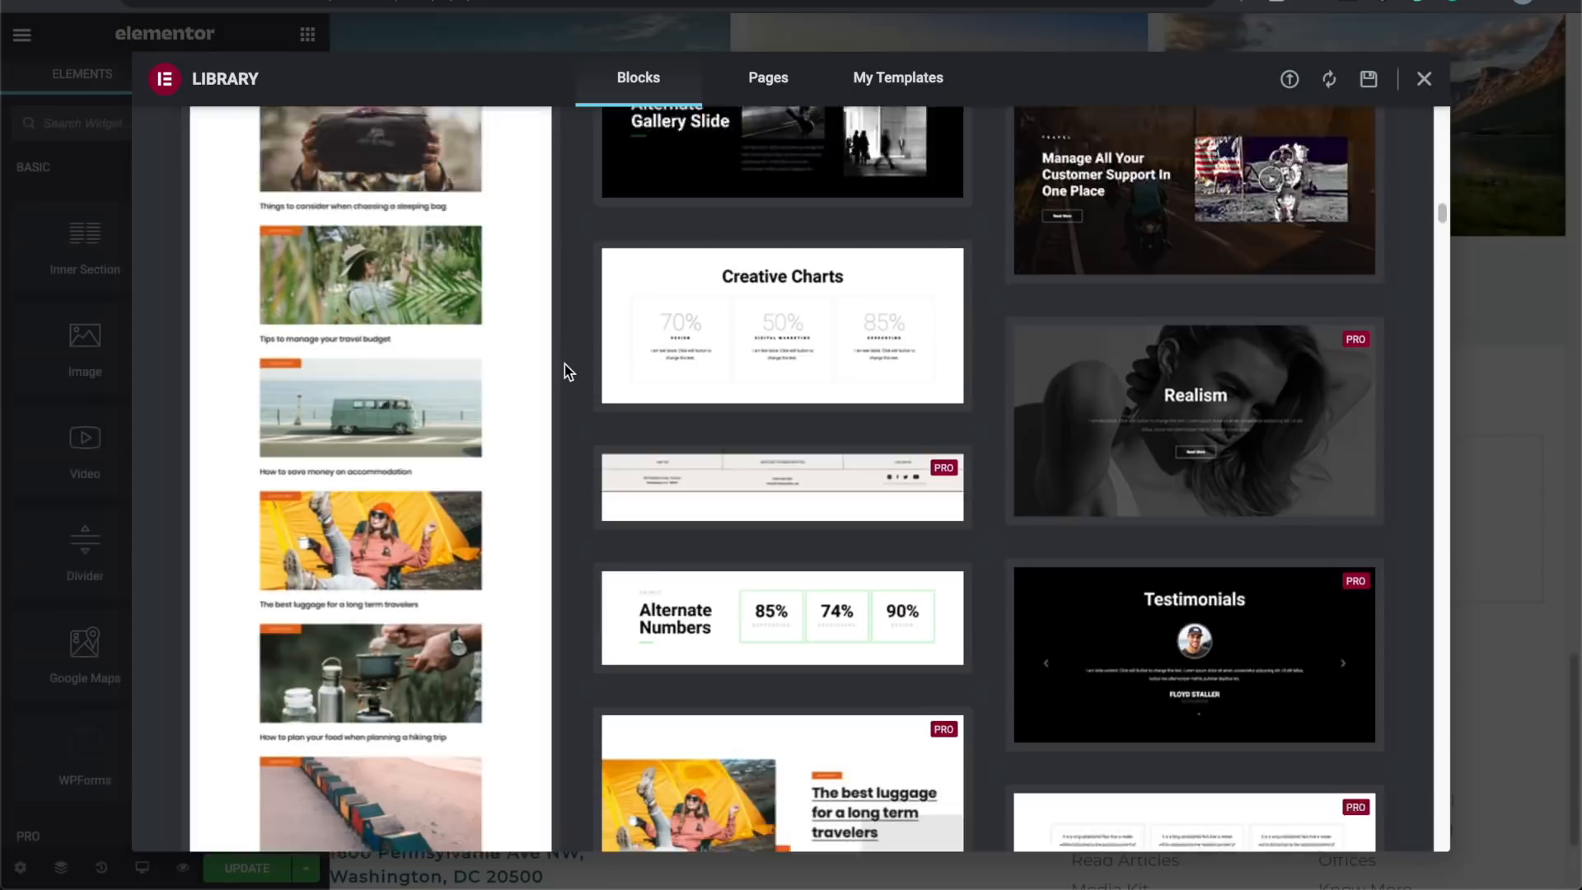
scroll(565, 364, down, 5)
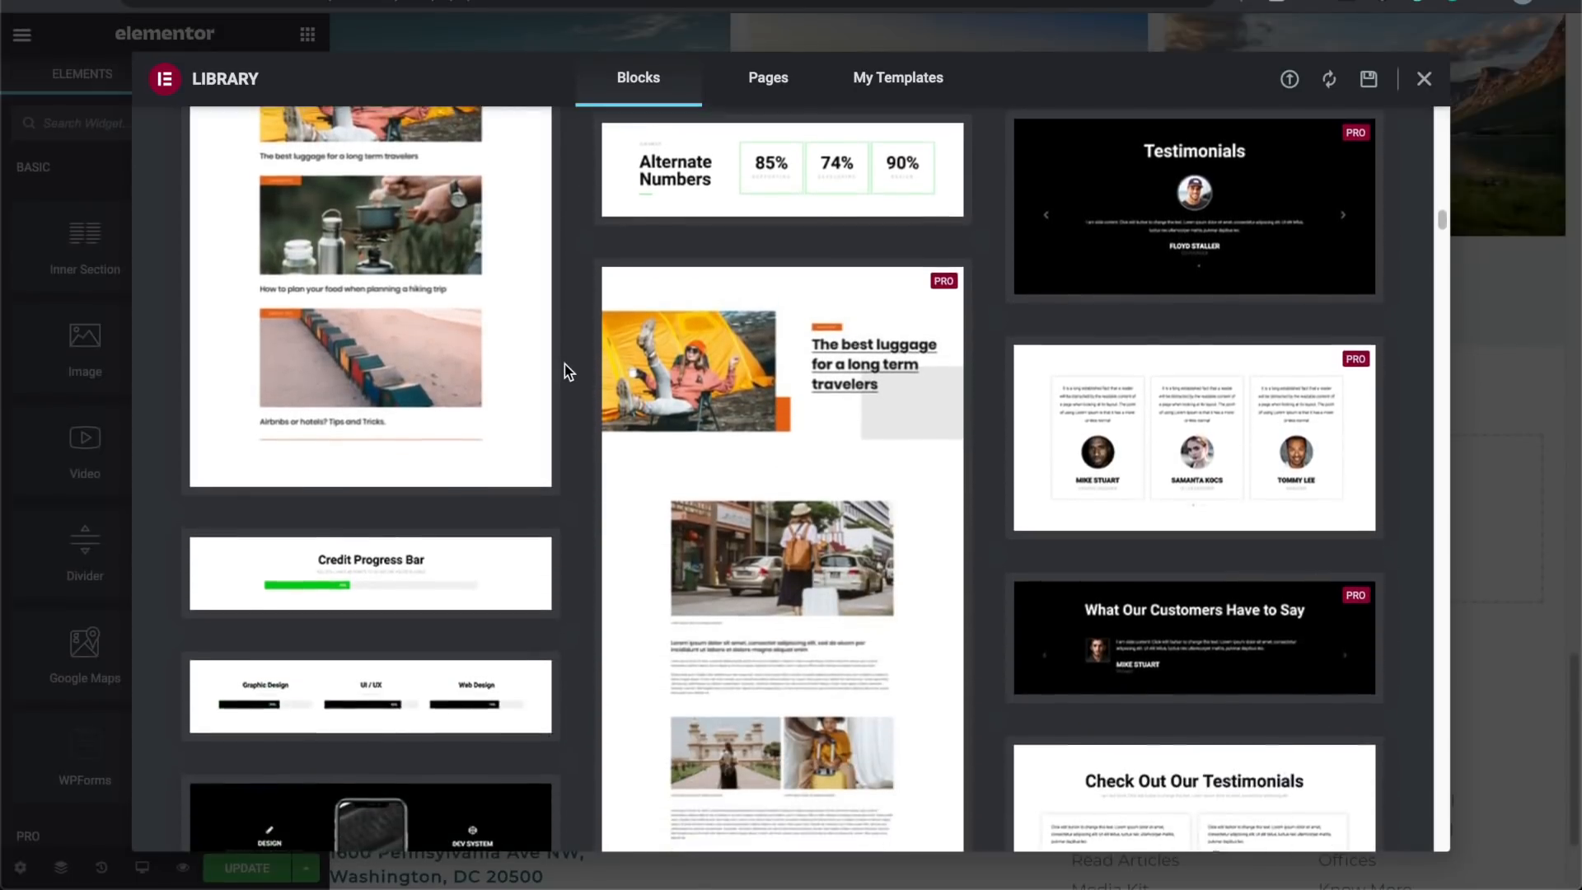
scroll(565, 365, down, 6)
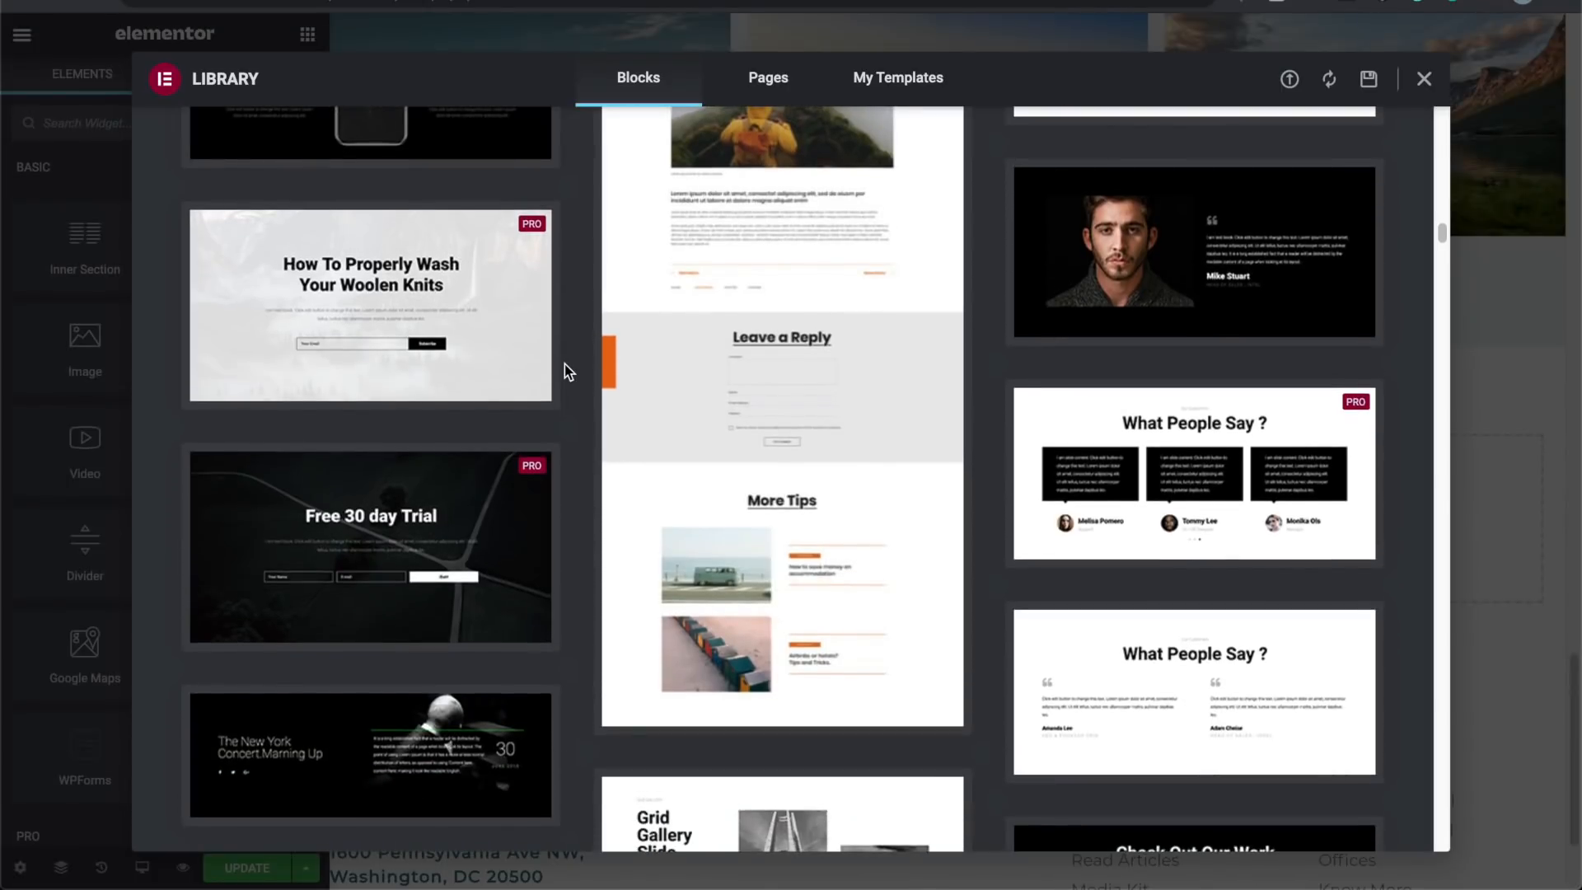
scroll(565, 364, down, 4)
scroll(565, 364, down, 6)
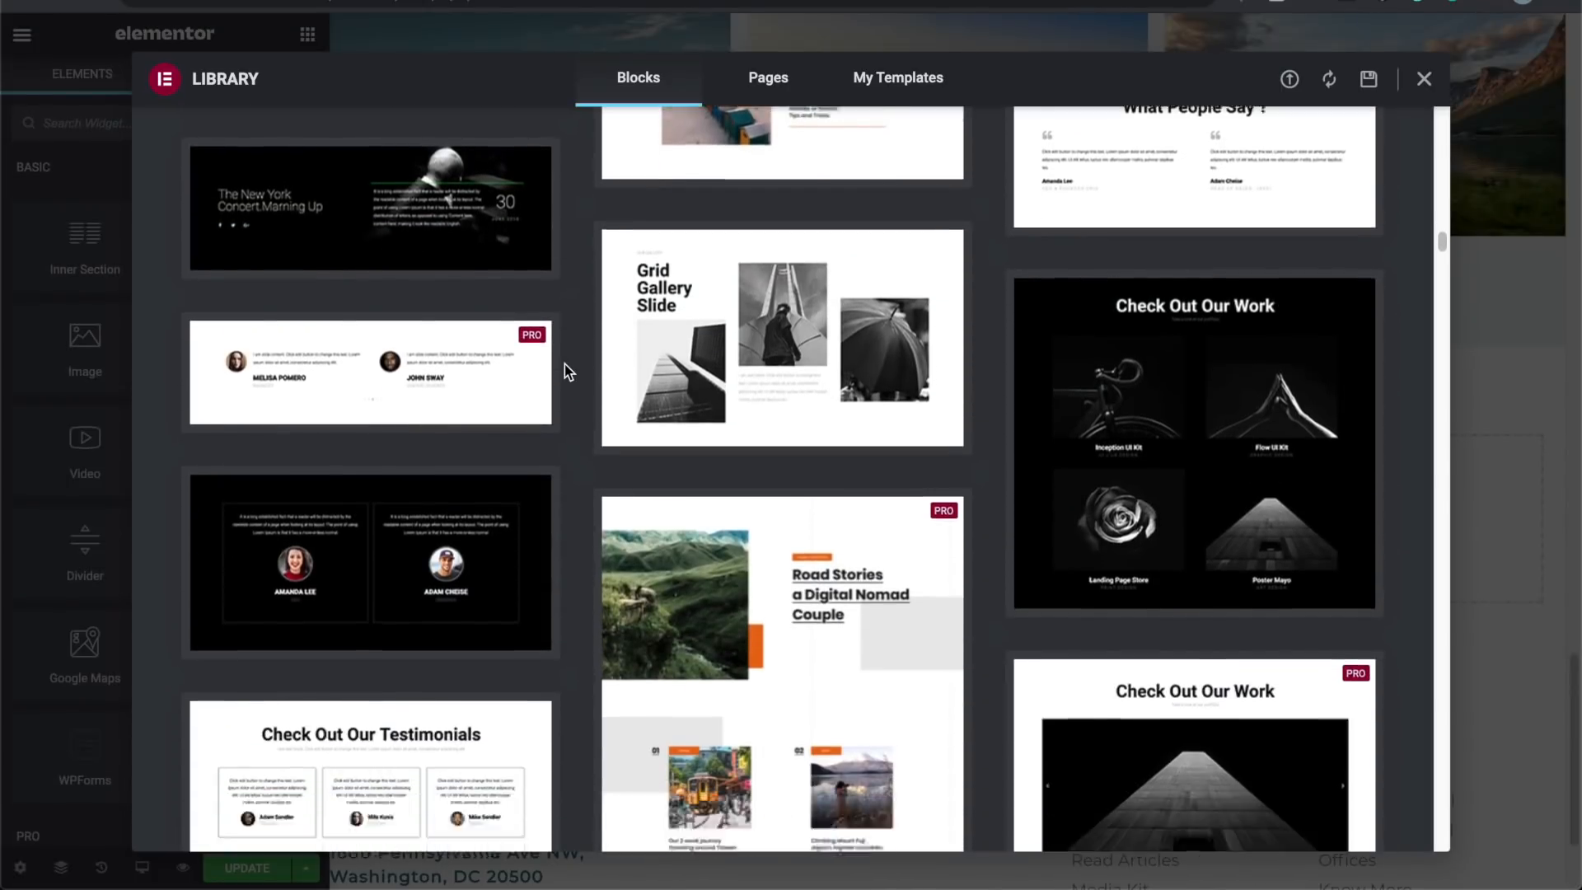
scroll(565, 364, down, 10)
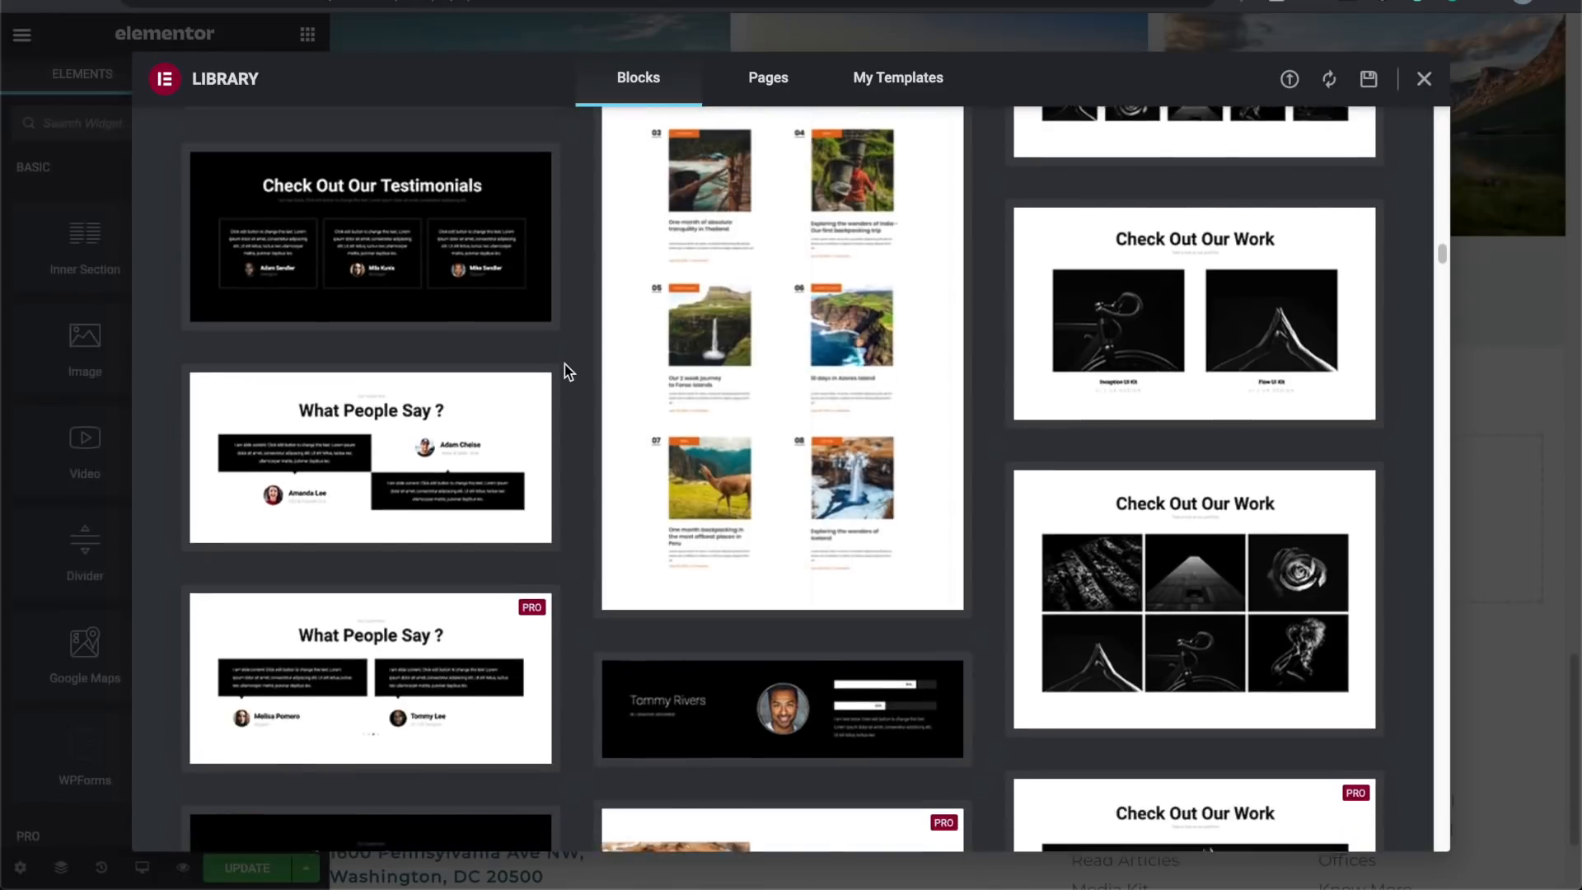
scroll(565, 364, down, 7)
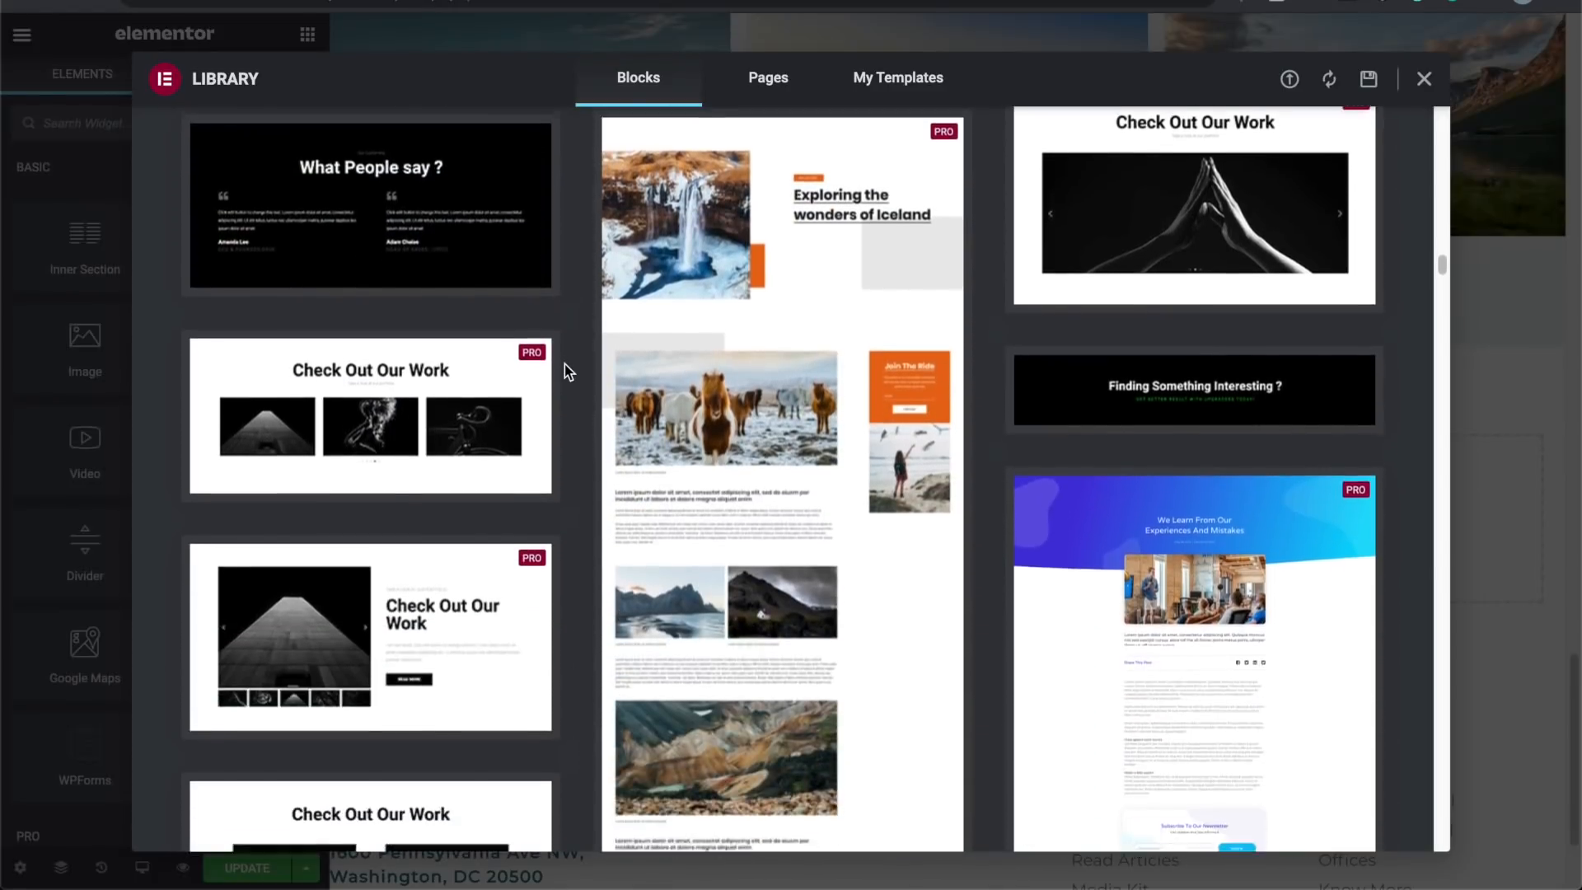
scroll(566, 365, down, 5)
scroll(565, 364, down, 8)
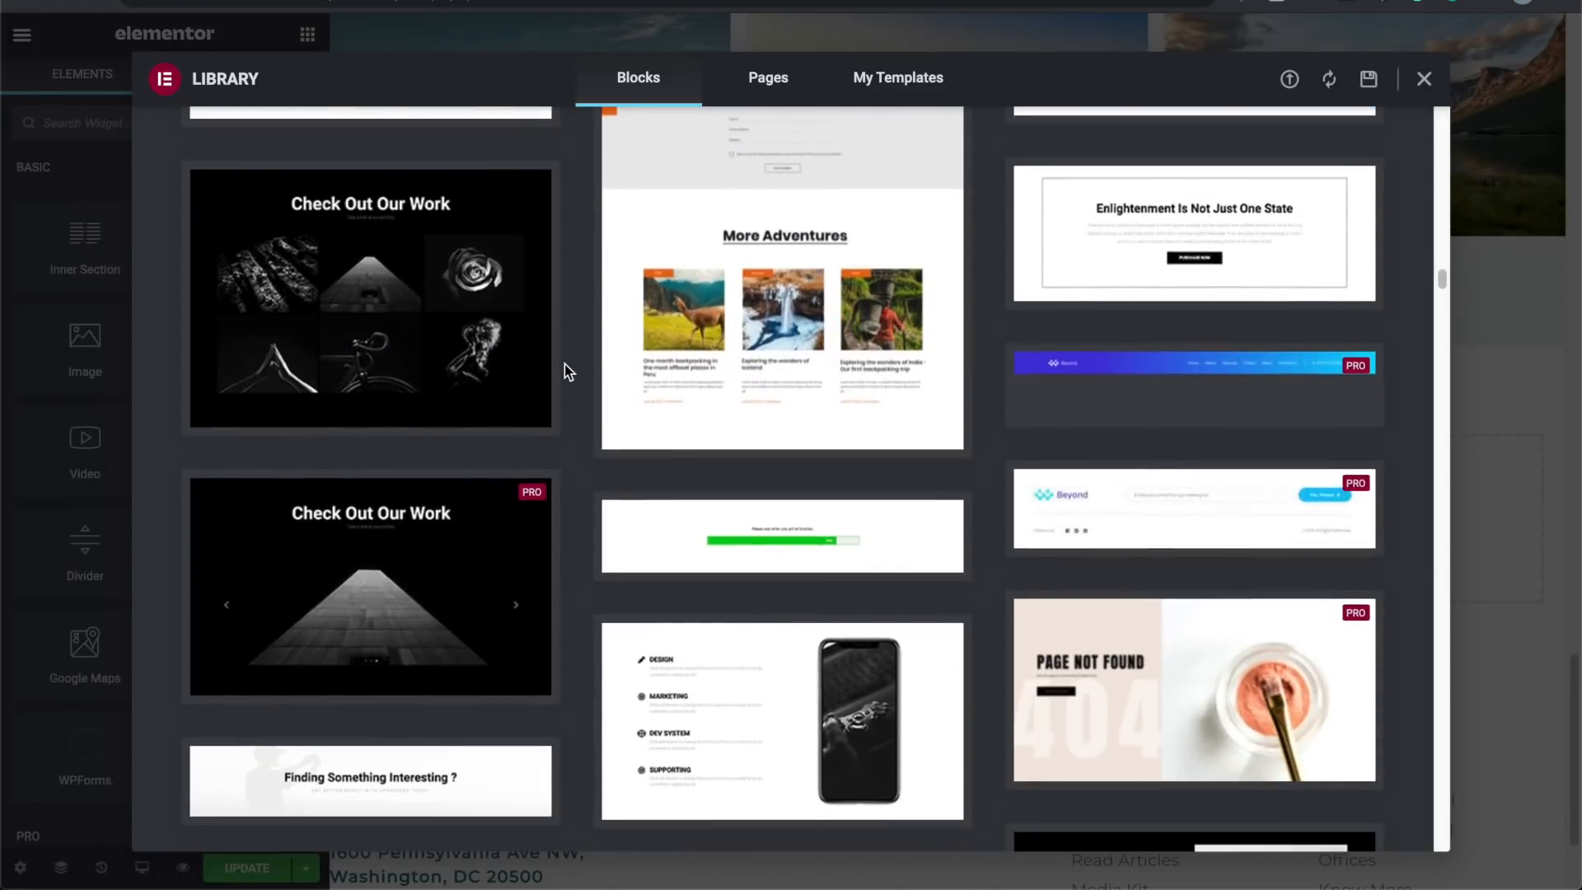
scroll(565, 364, down, 2)
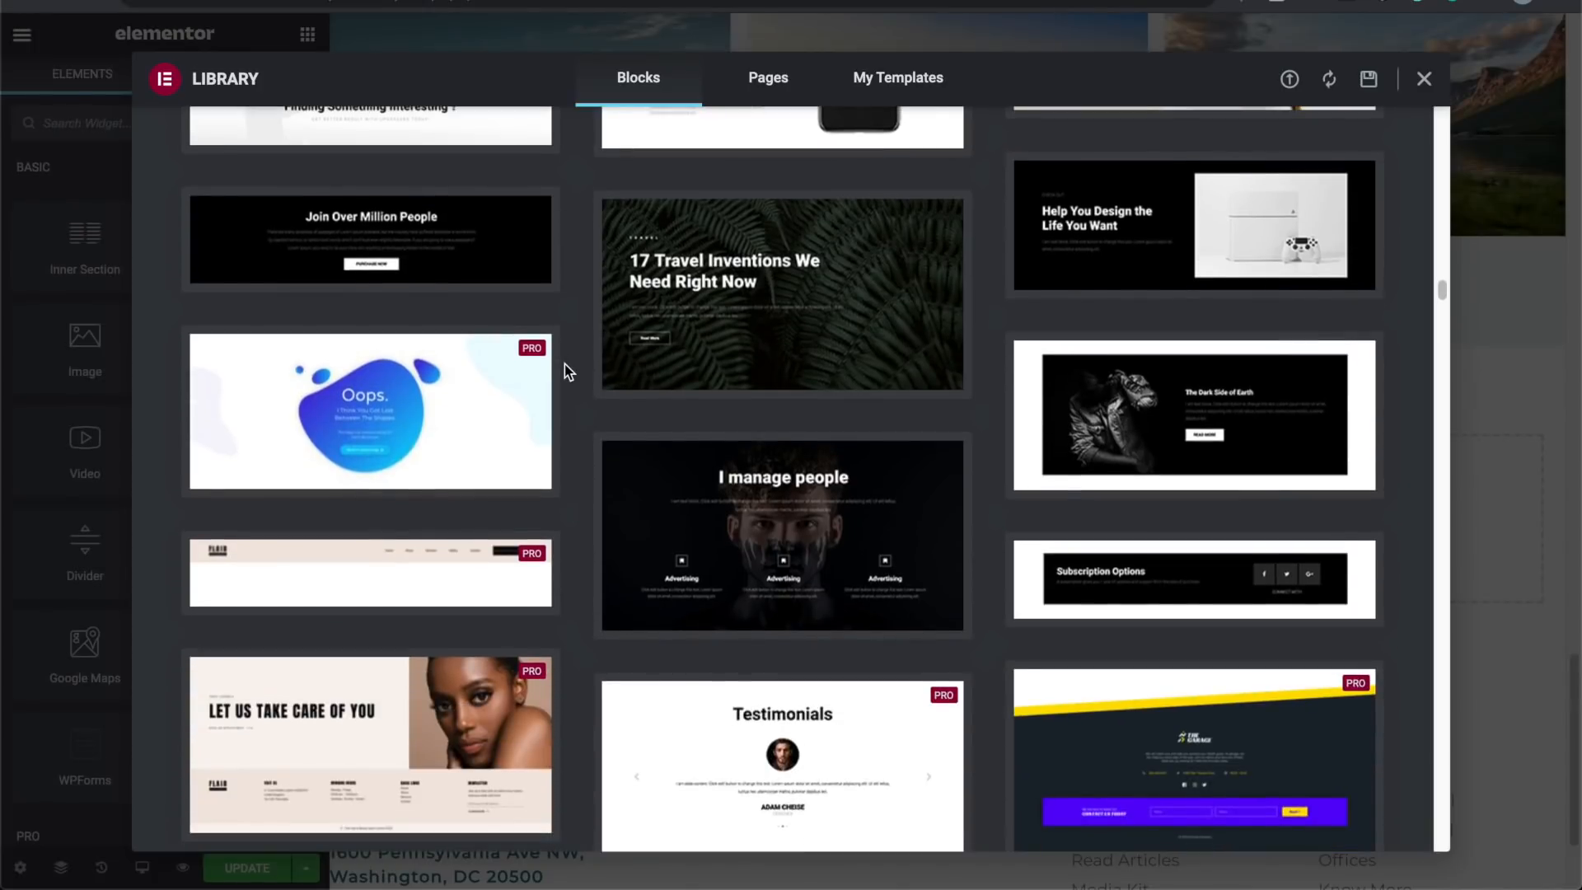
scroll(565, 364, down, 1)
mouse_move(1178, 356)
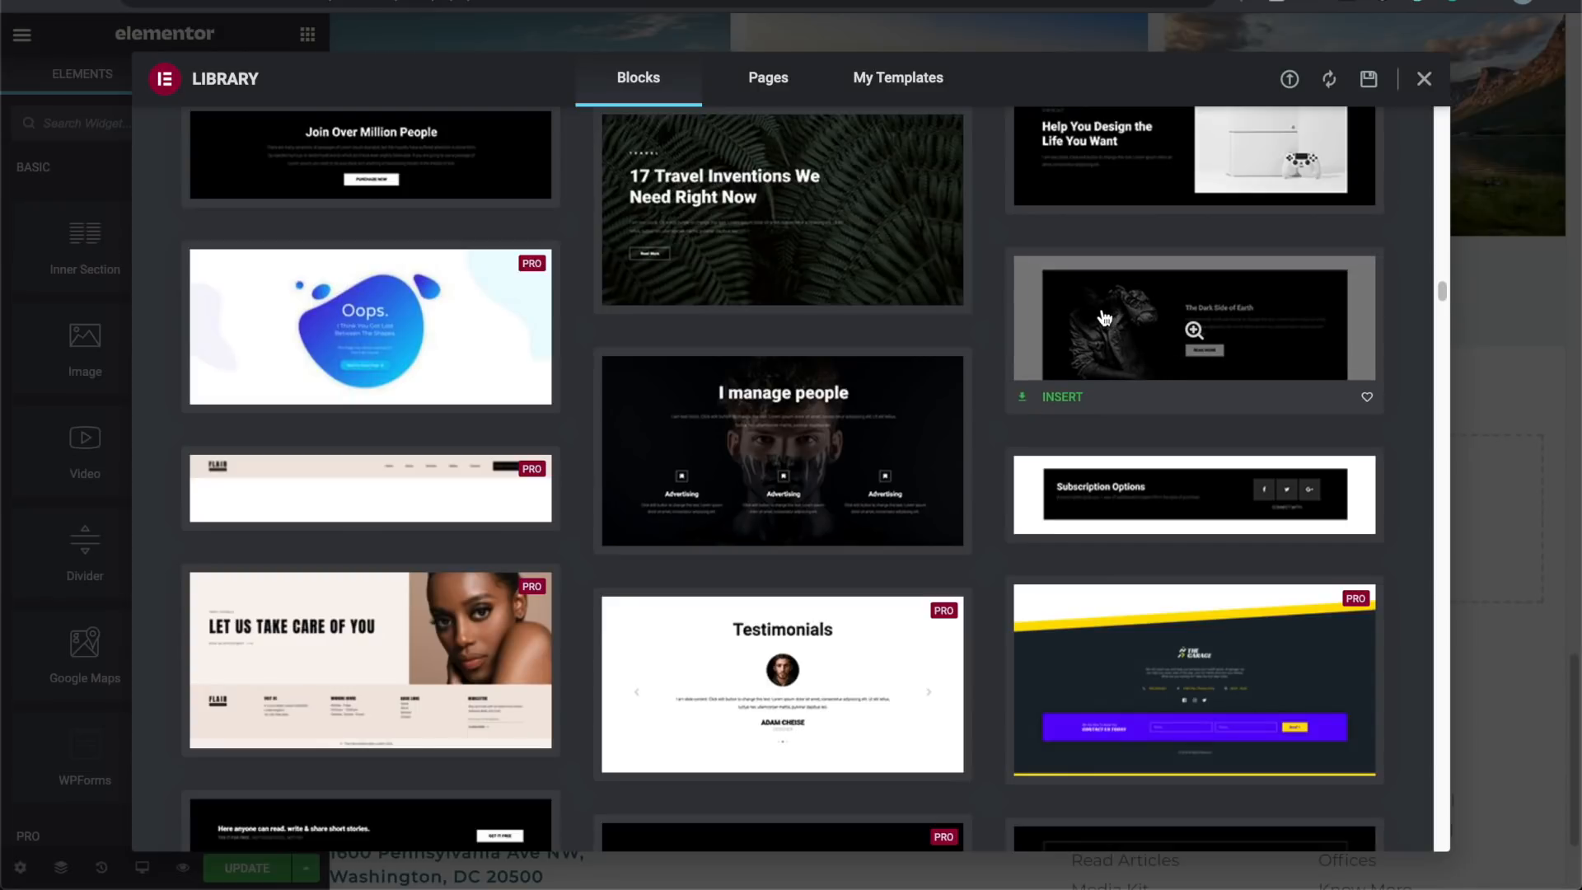
scroll(1105, 318, down, 5)
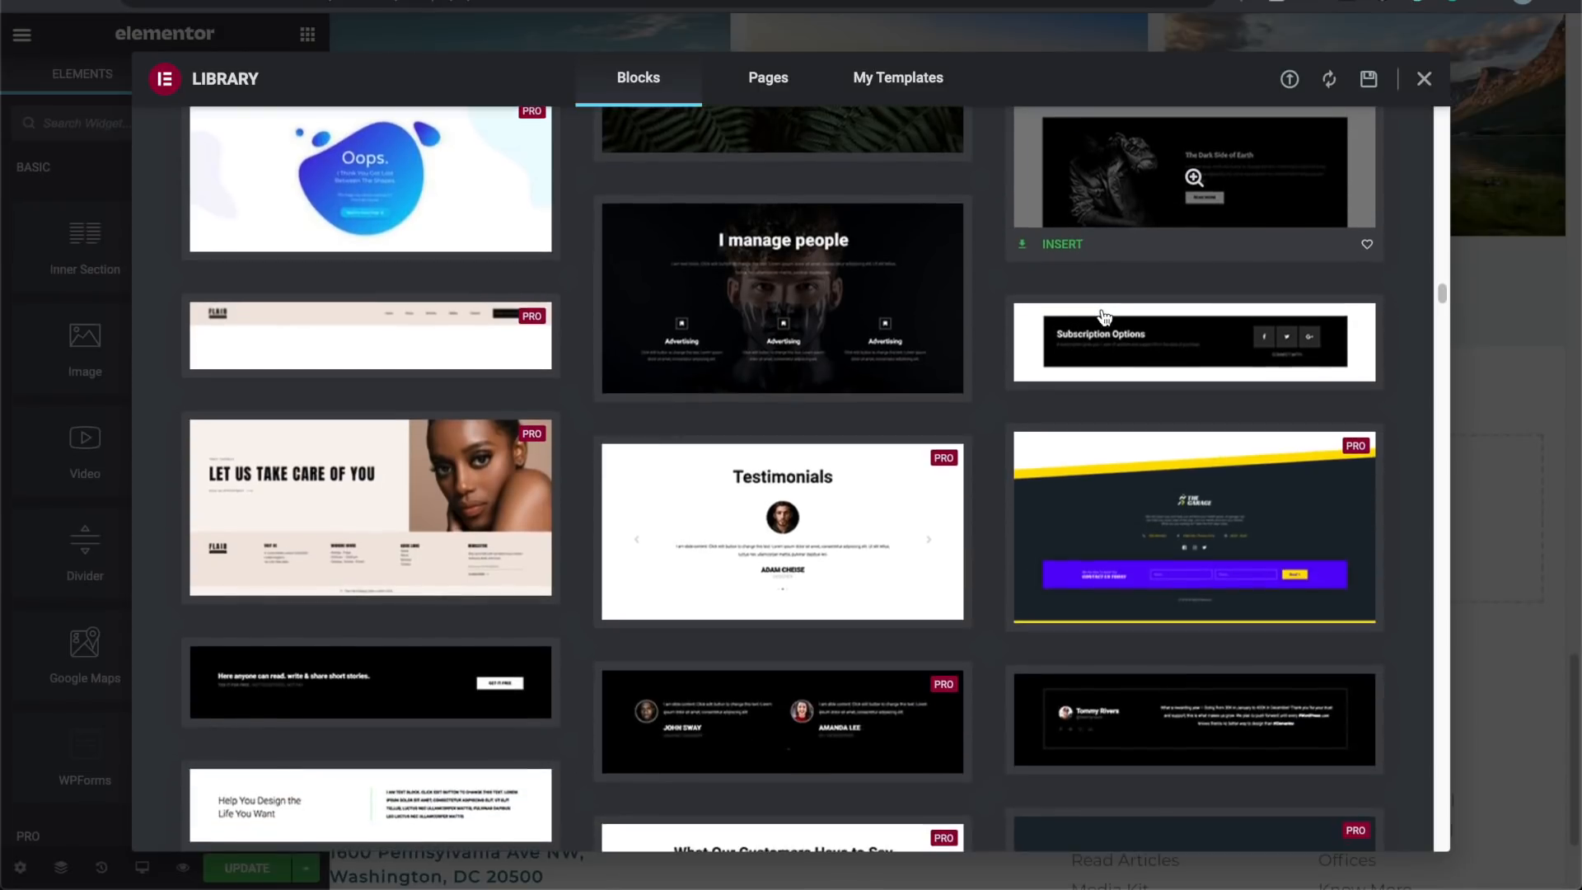
scroll(1104, 317, up, 5)
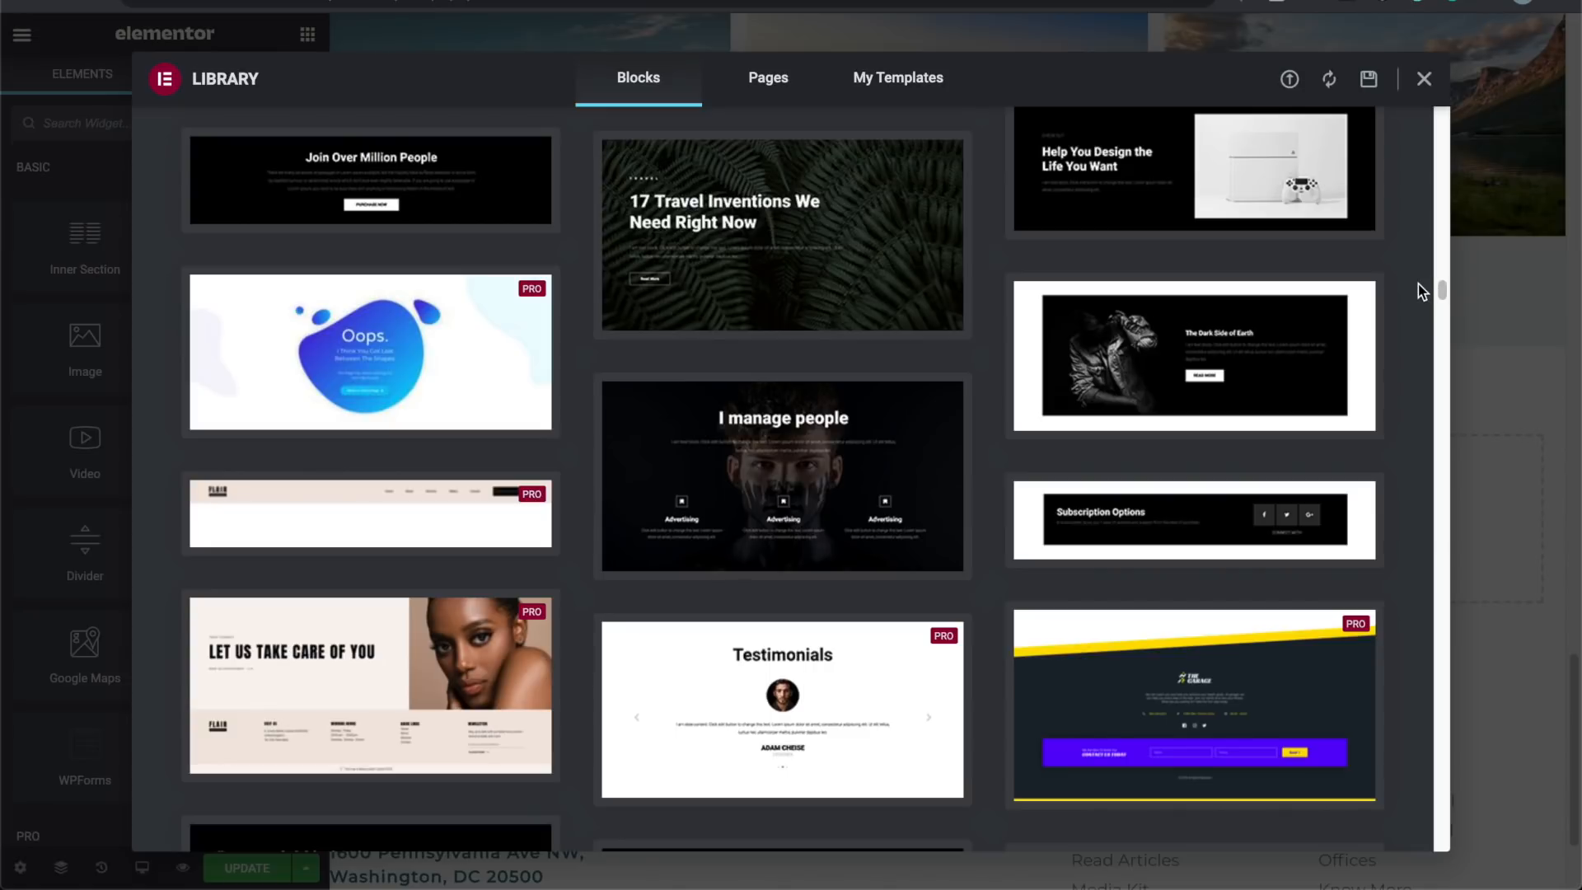
Step: Preview and try inserting The Dark Side of Earth block, which prompts an account connection
click(1217, 330)
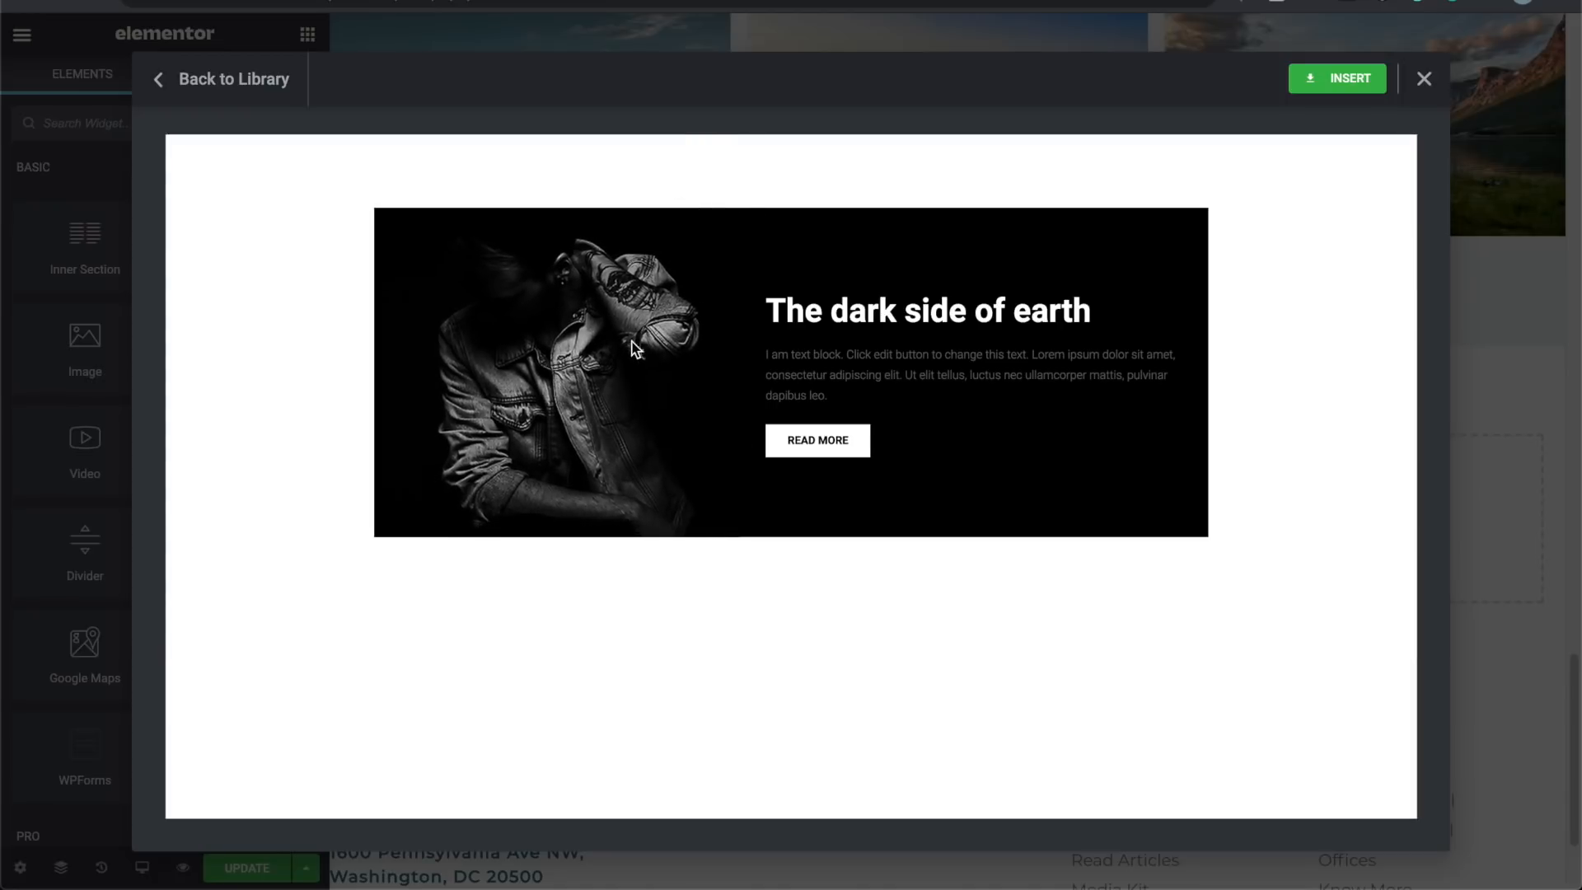
click(1343, 76)
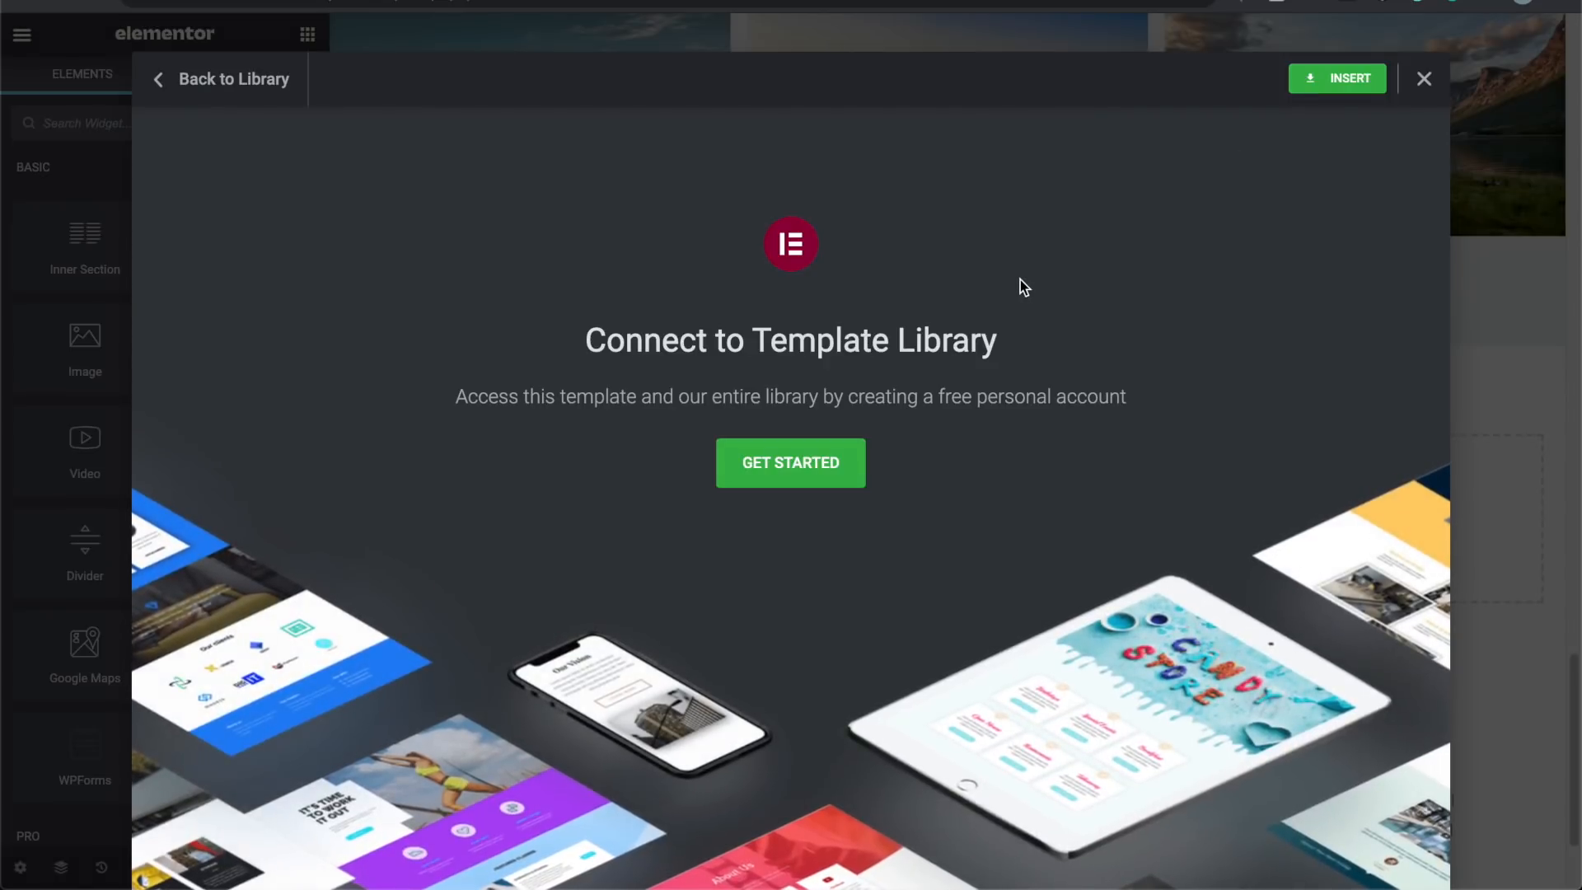
click(828, 475)
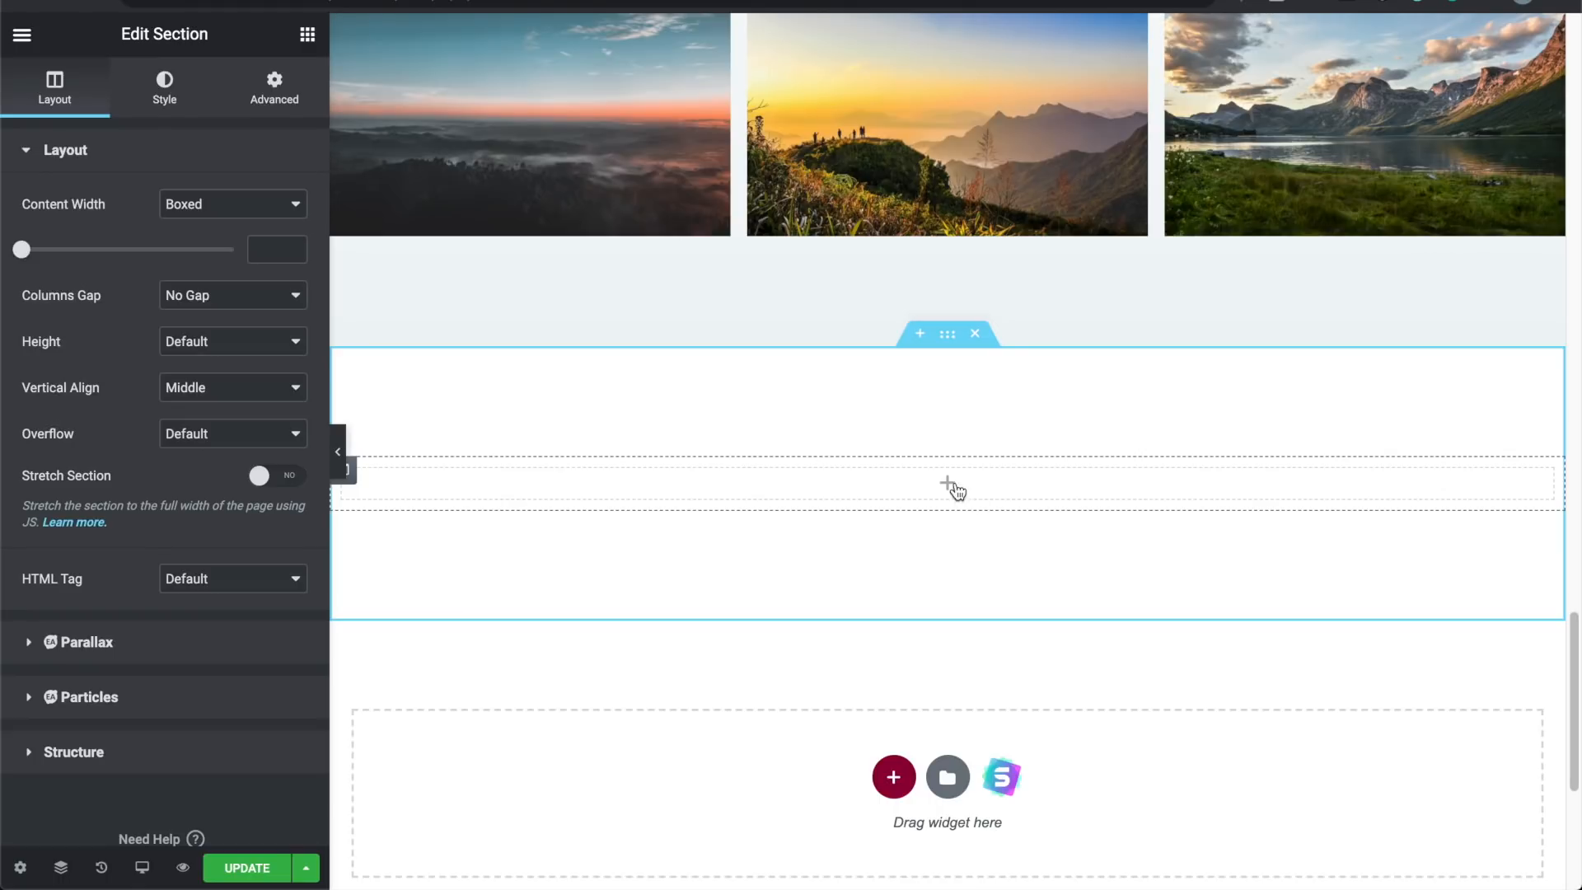
Step: Reopen the library's Blocks tab, scroll the thumbnails, and preview The Dark Side of Earth block
scroll(952, 486, down, 2)
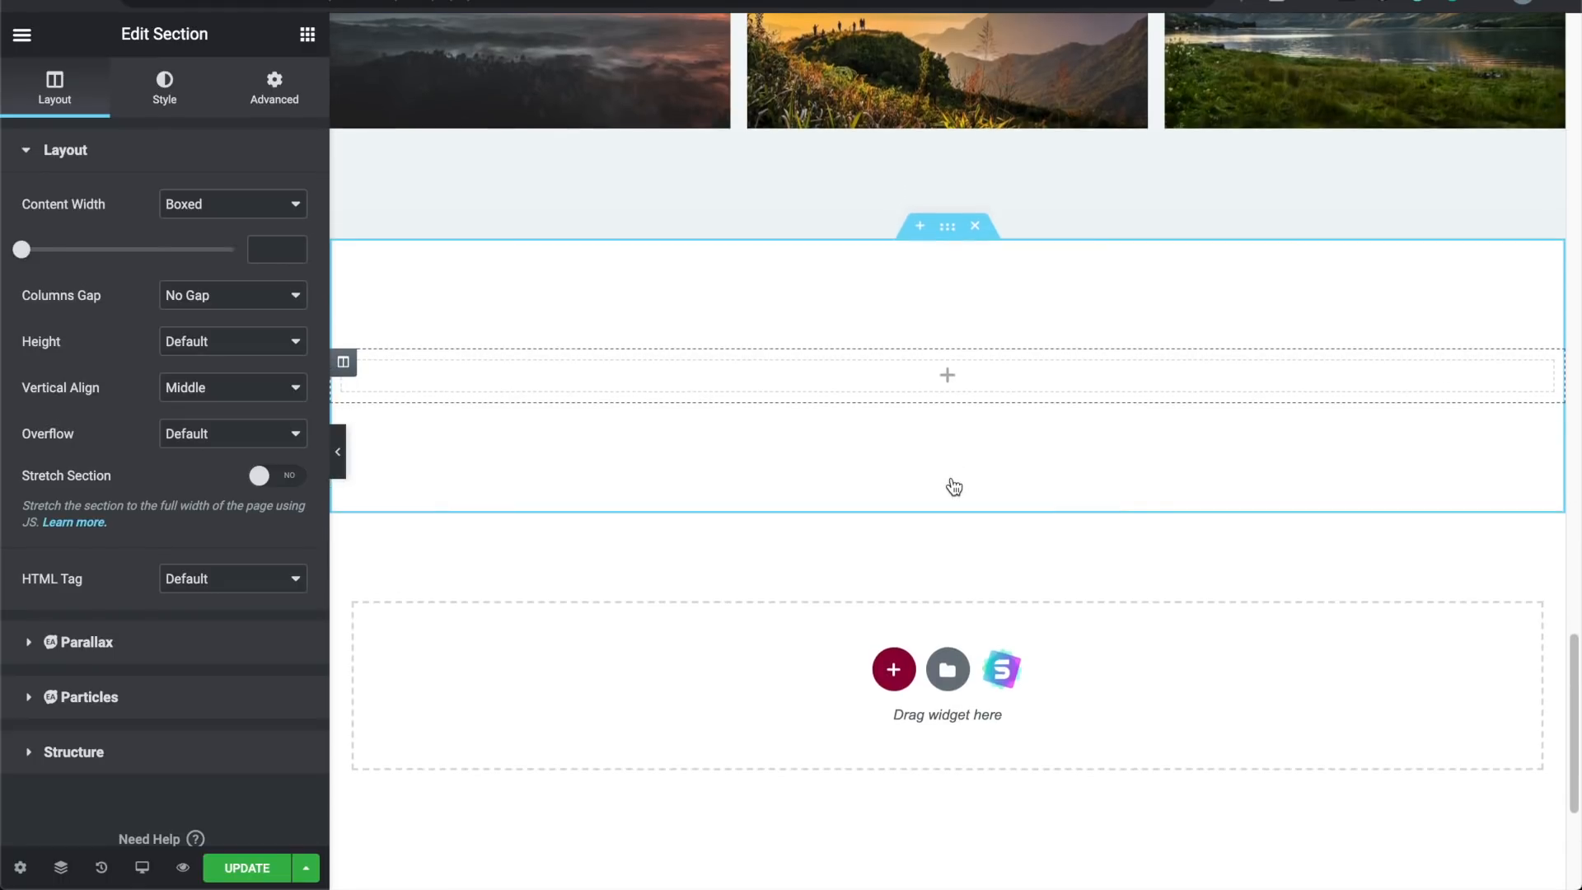
scroll(954, 484, up, 1)
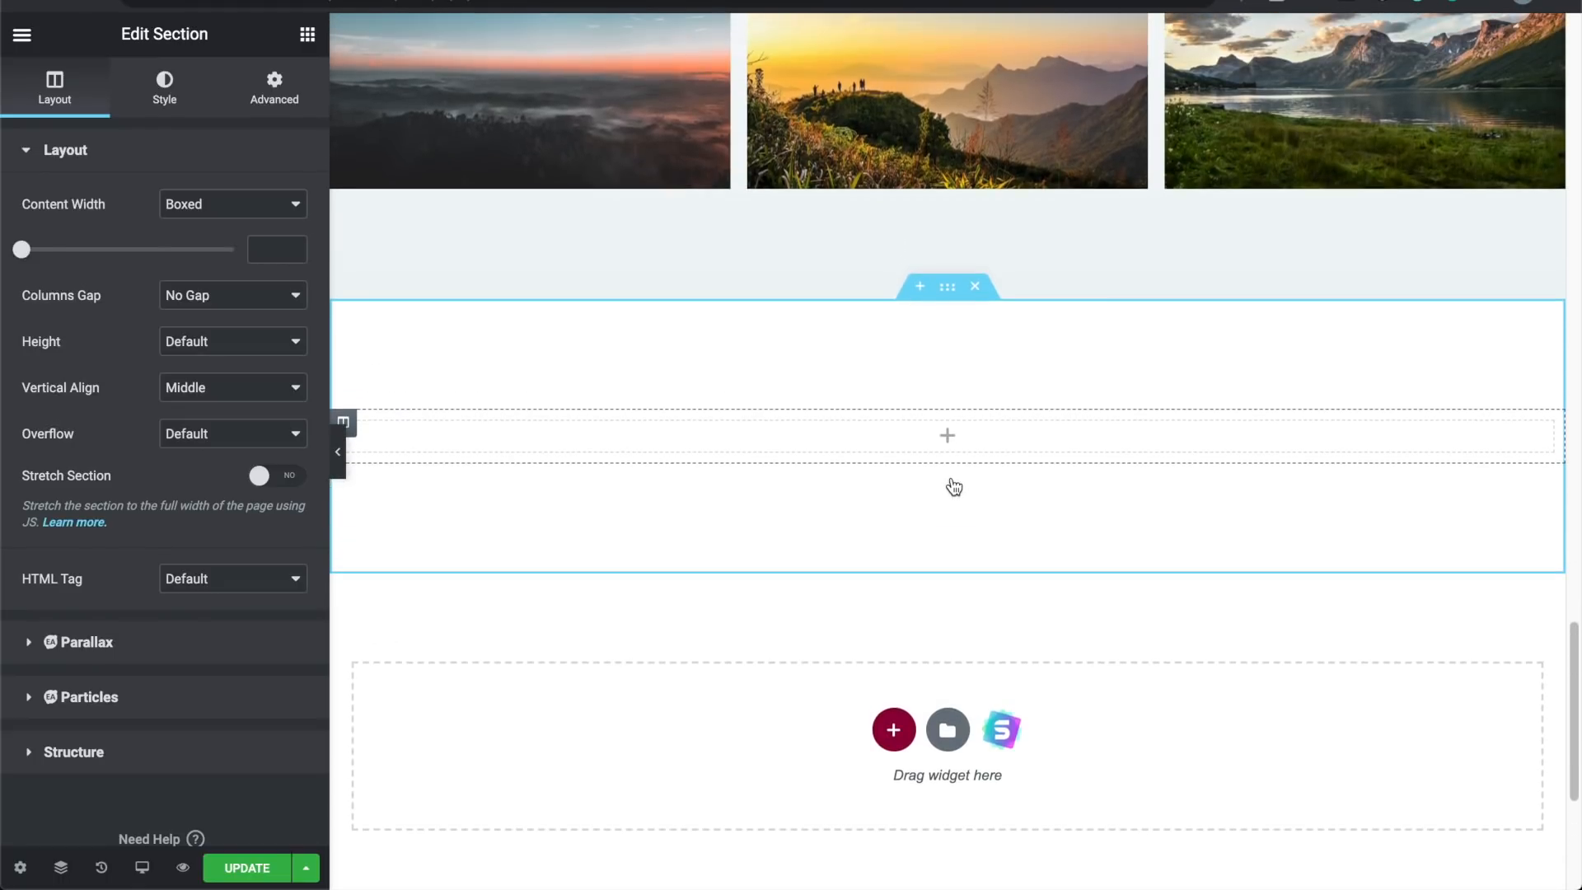
click(952, 730)
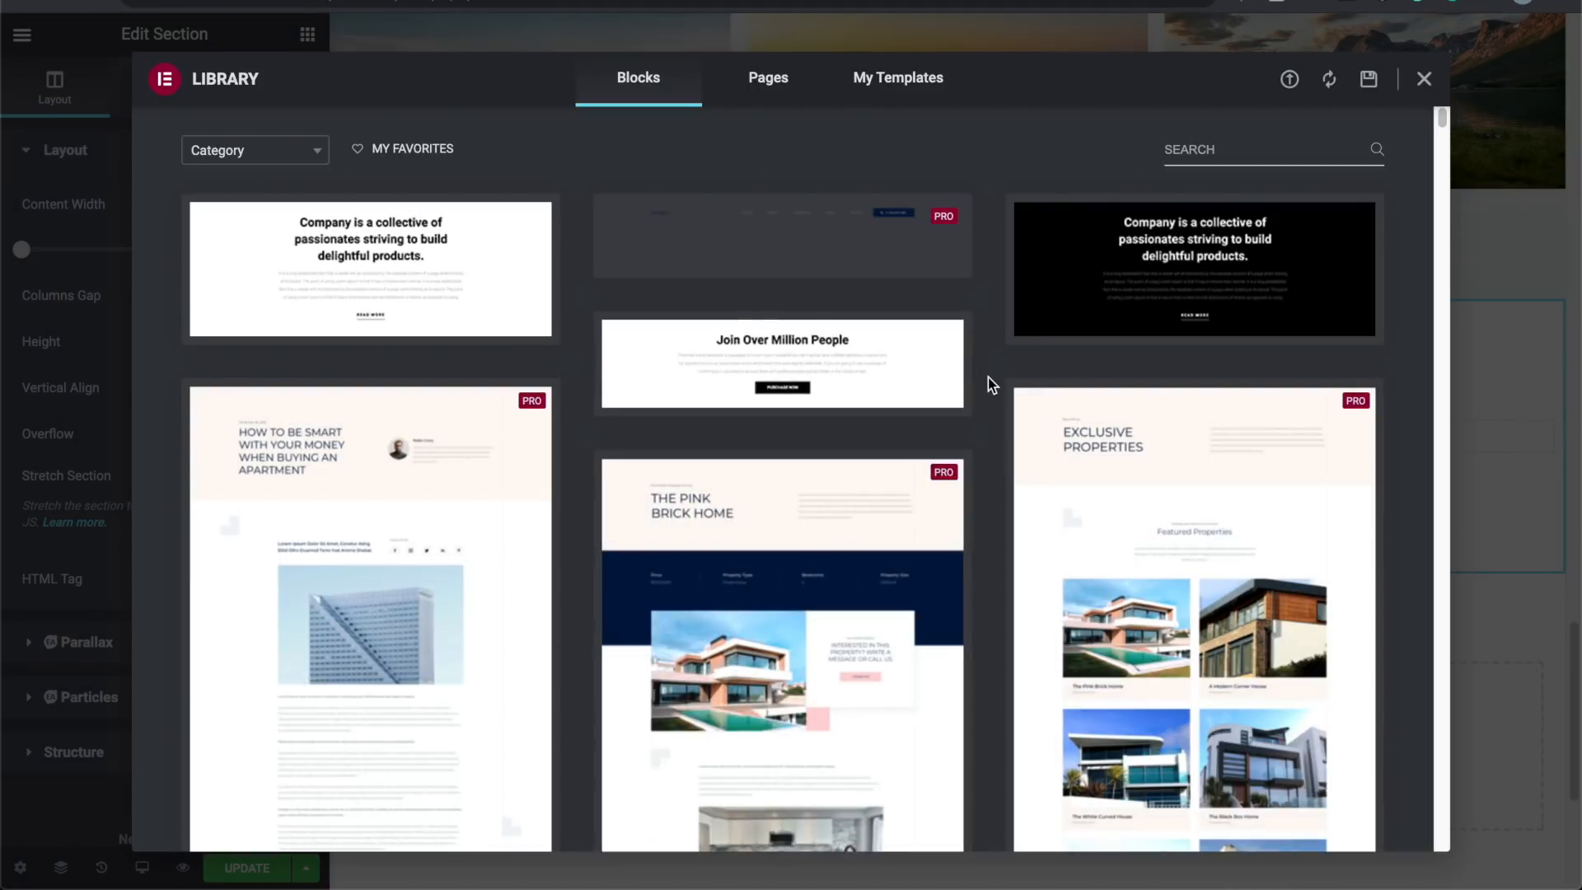
scroll(987, 378, down, 10)
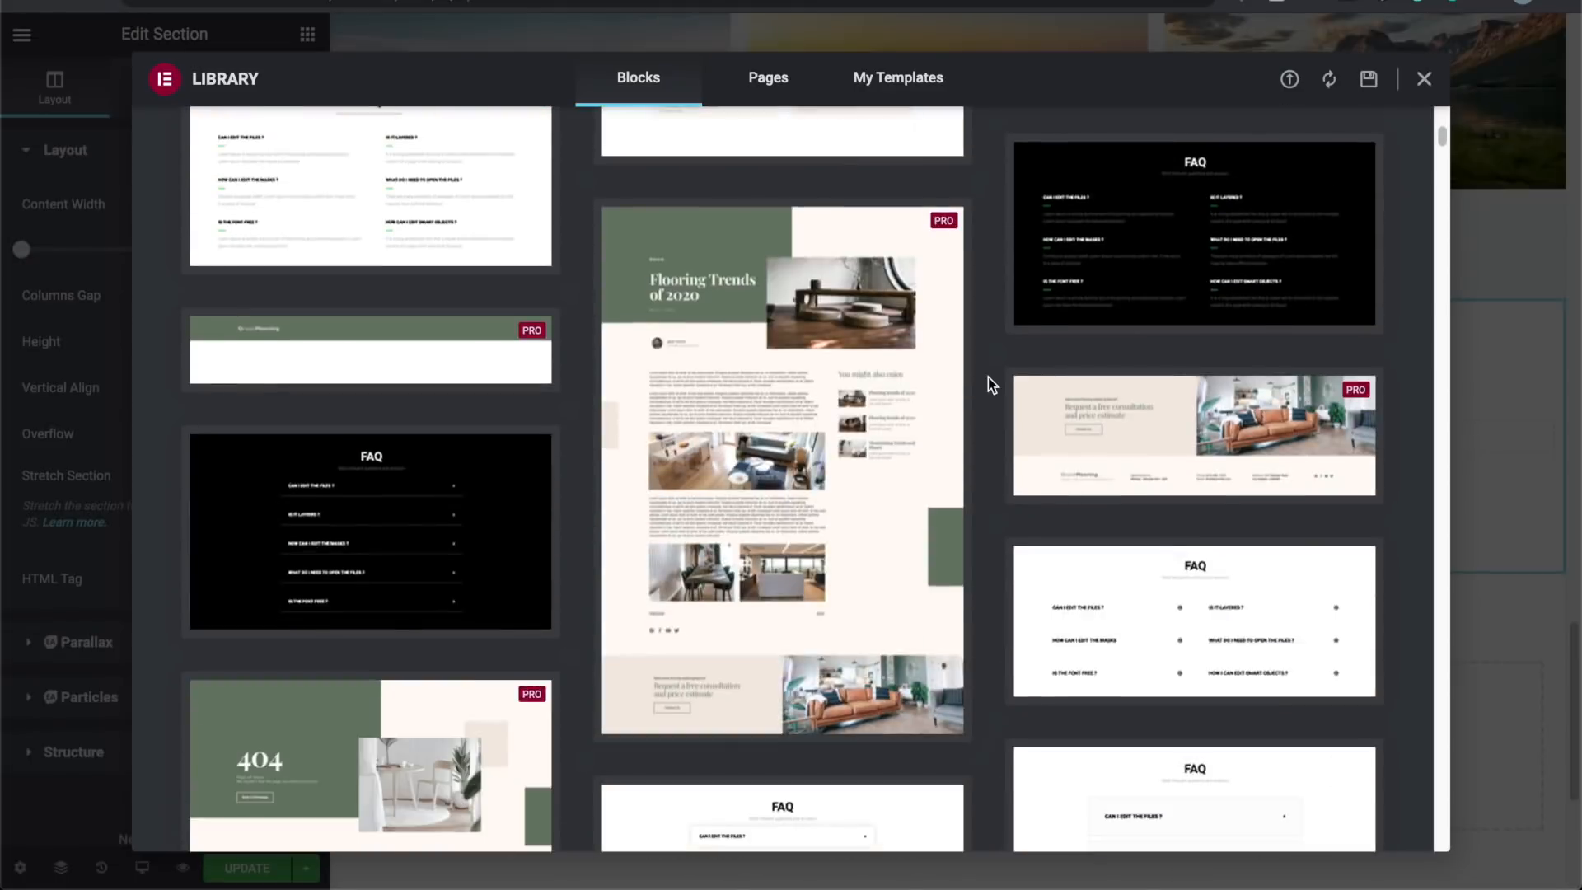
scroll(988, 377, down, 15)
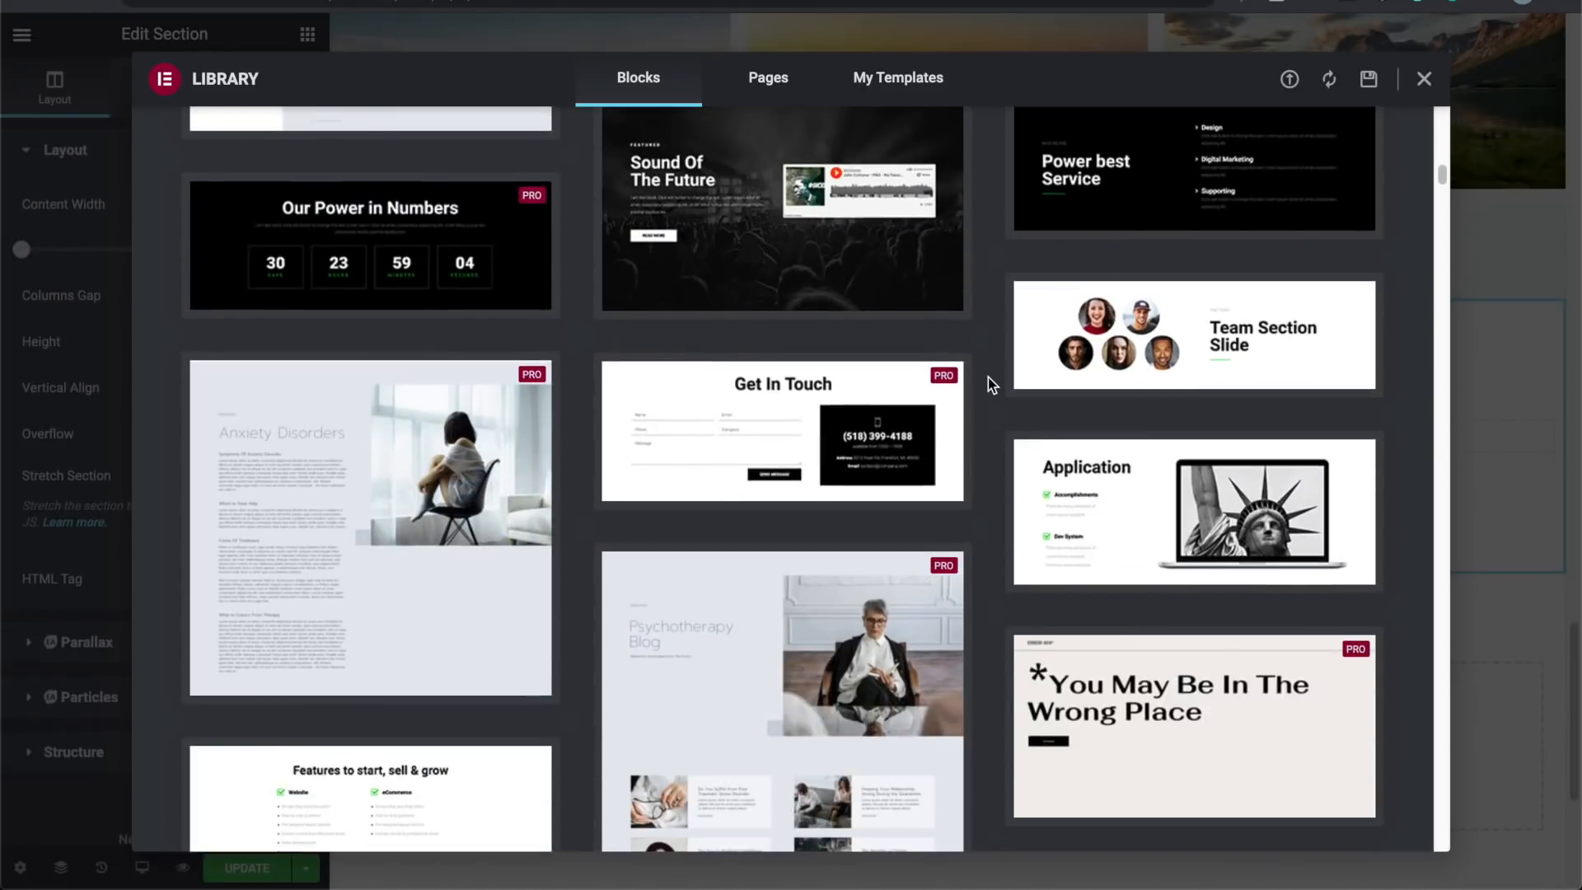
scroll(987, 378, down, 15)
scroll(987, 377, down, 15)
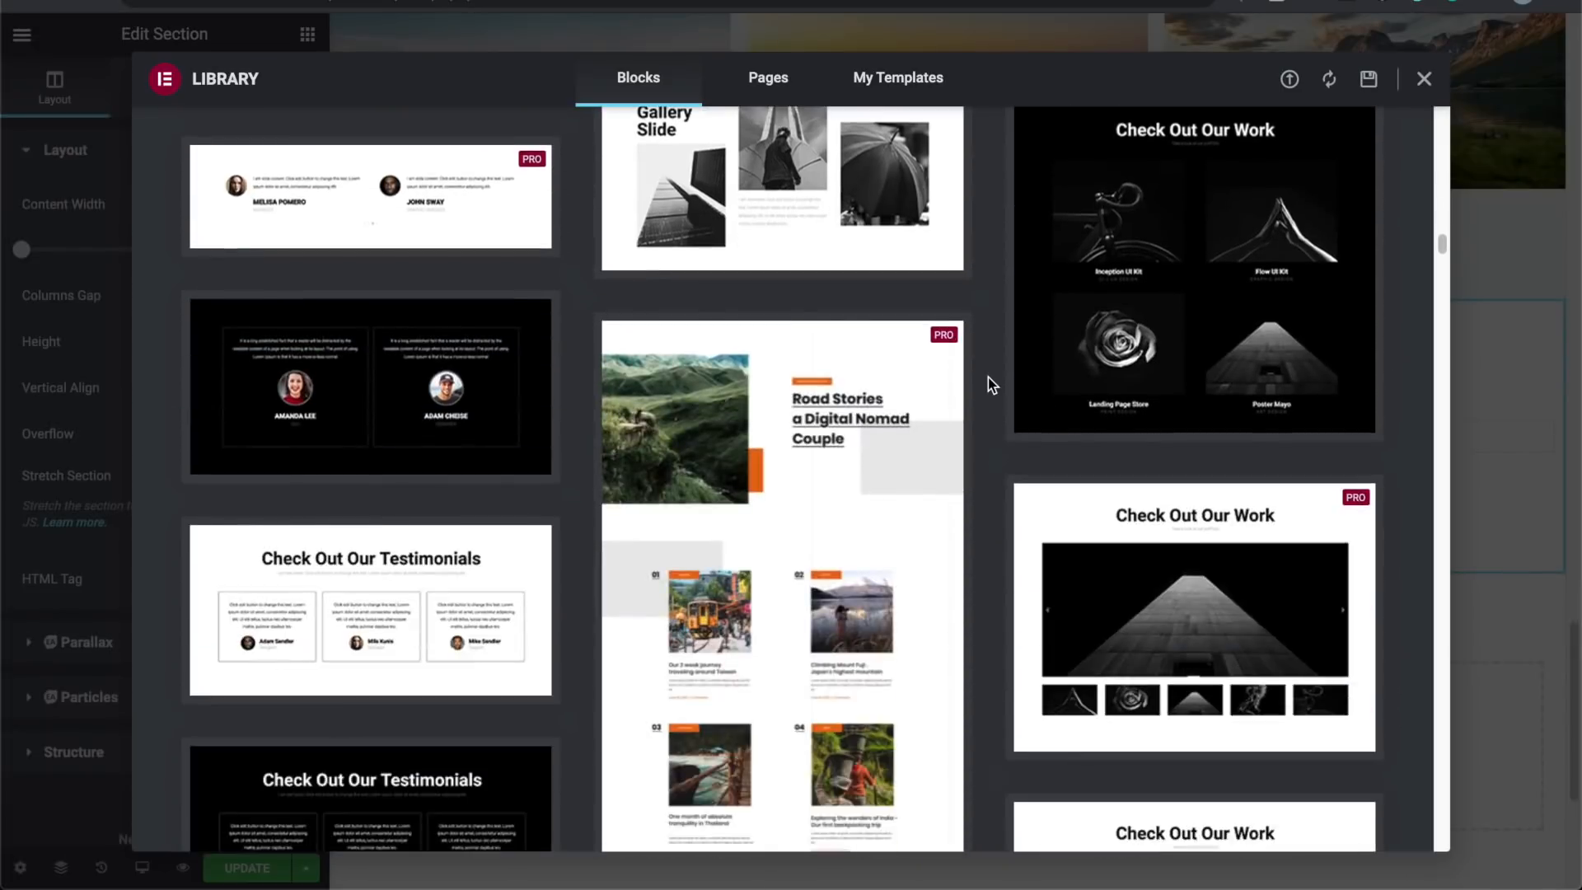
scroll(988, 377, down, 15)
scroll(987, 377, down, 12)
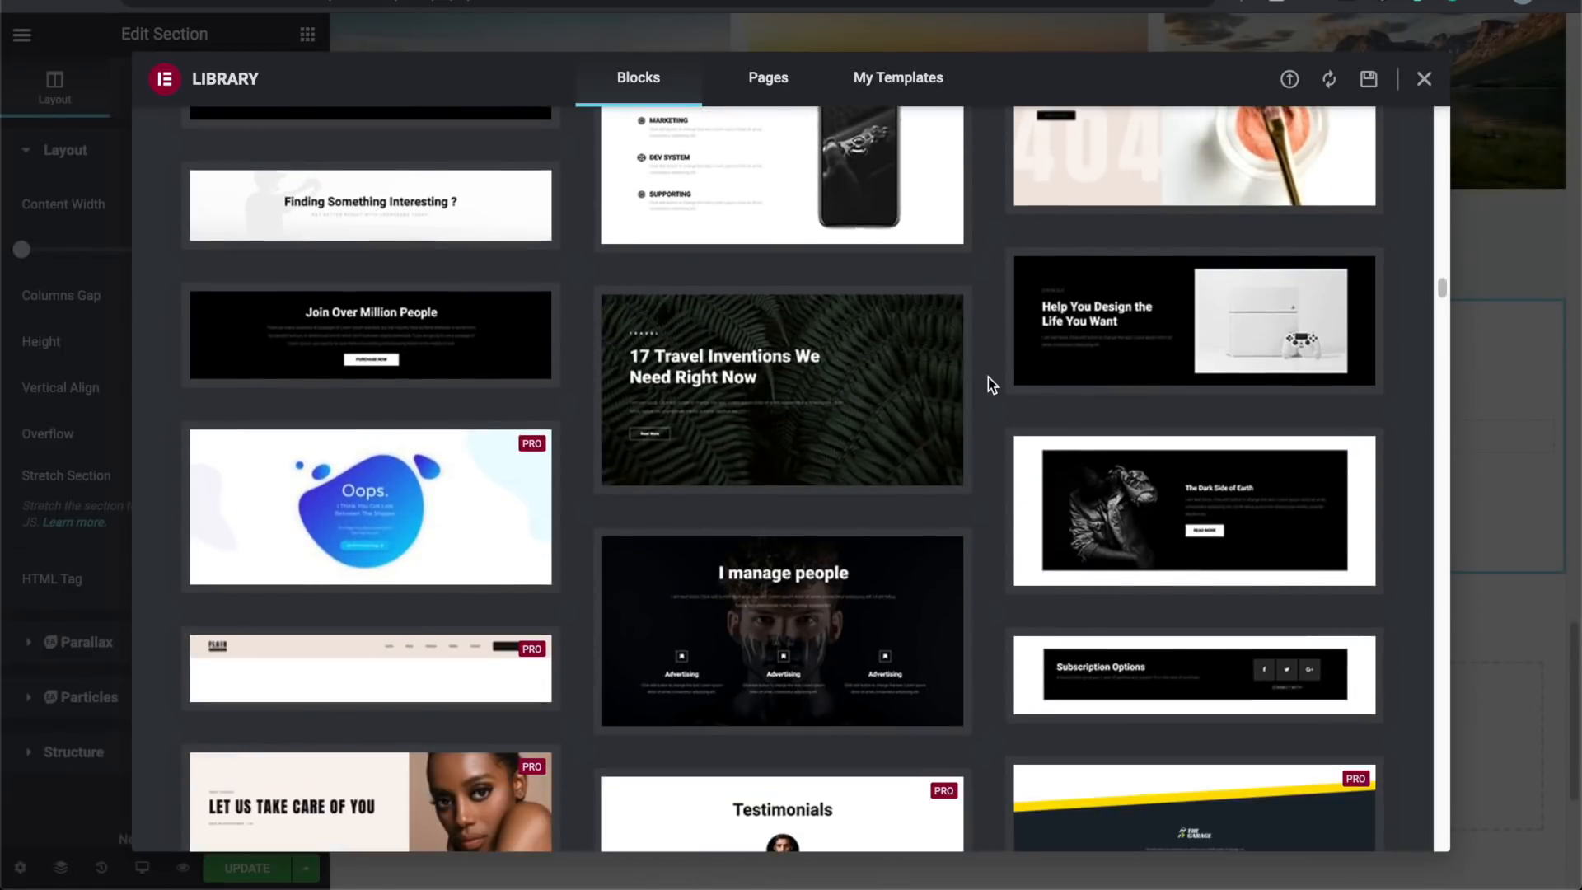
scroll(987, 378, down, 2)
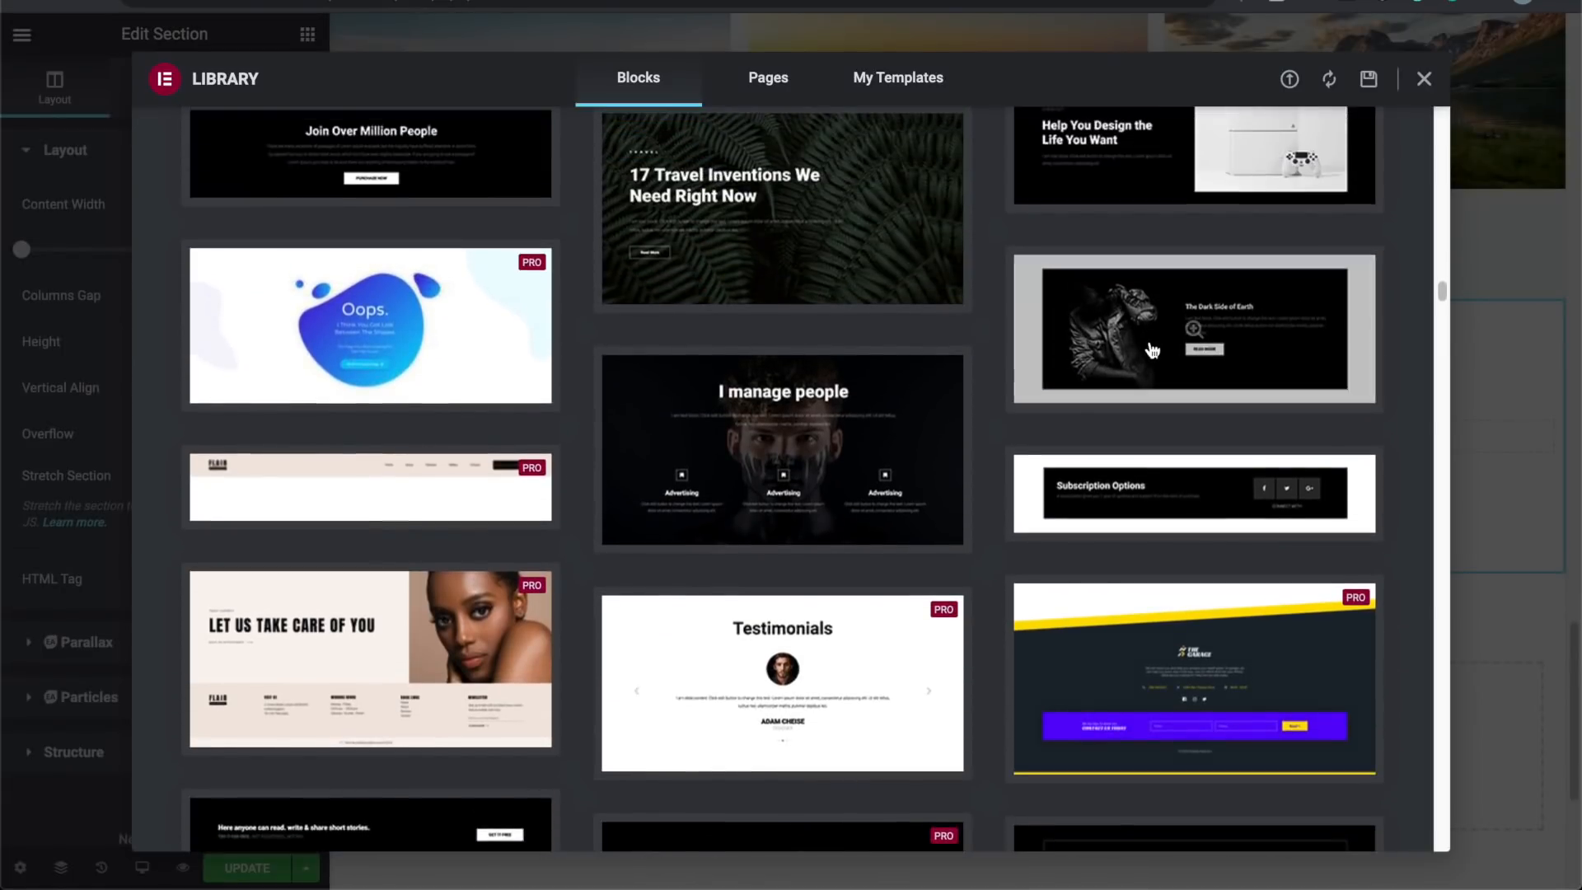
click(1162, 350)
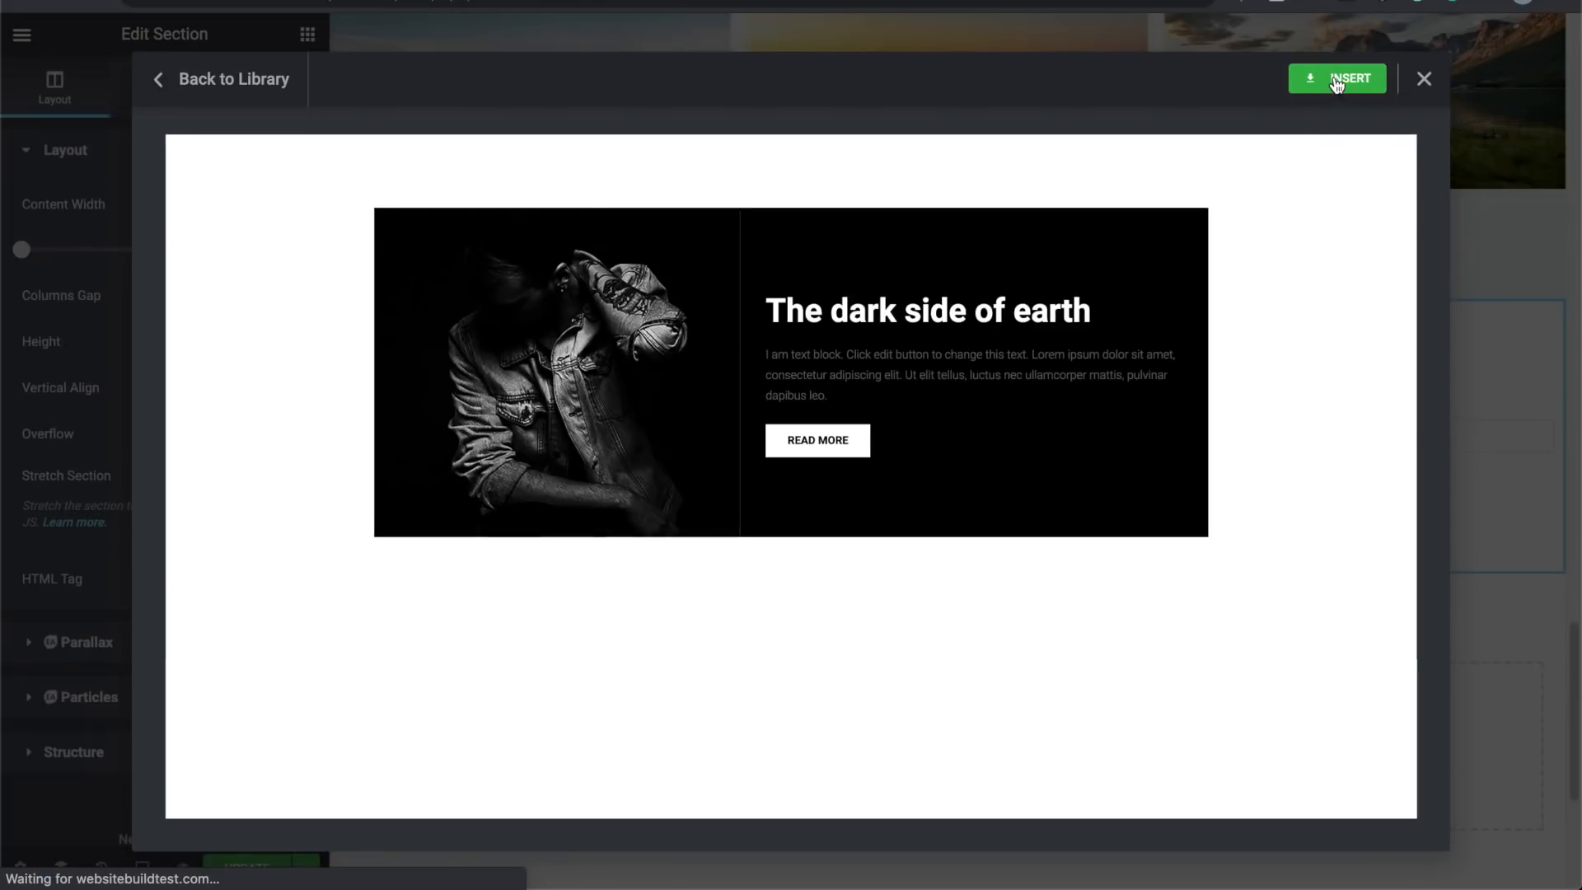
Step: Insert The Dark Side of Earth block and delete the empty leftover section
click(1337, 79)
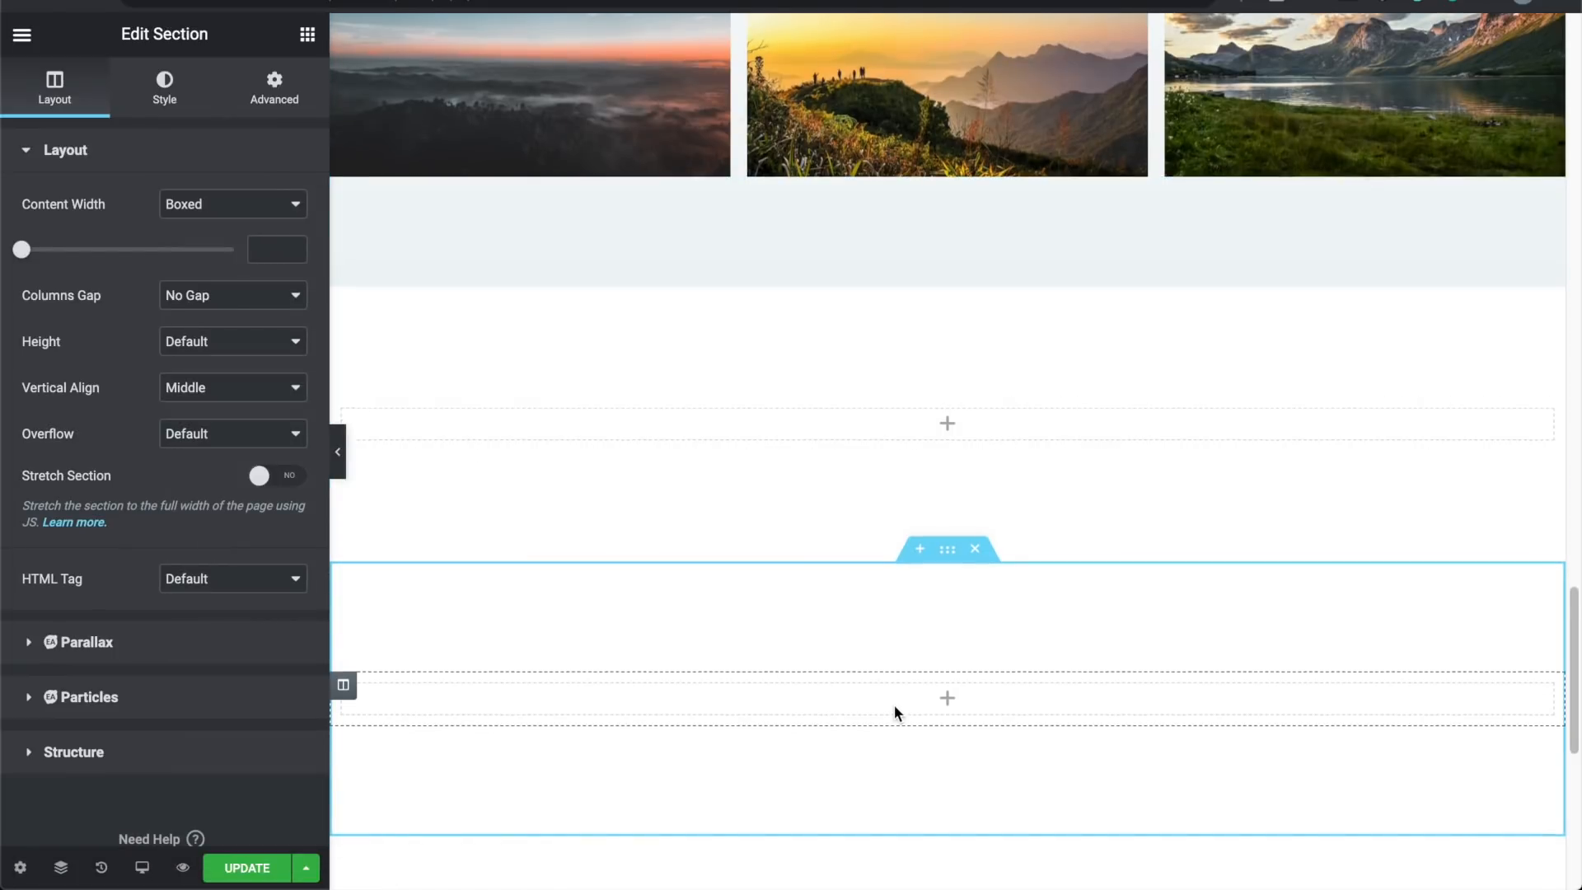
scroll(894, 710, down, 2)
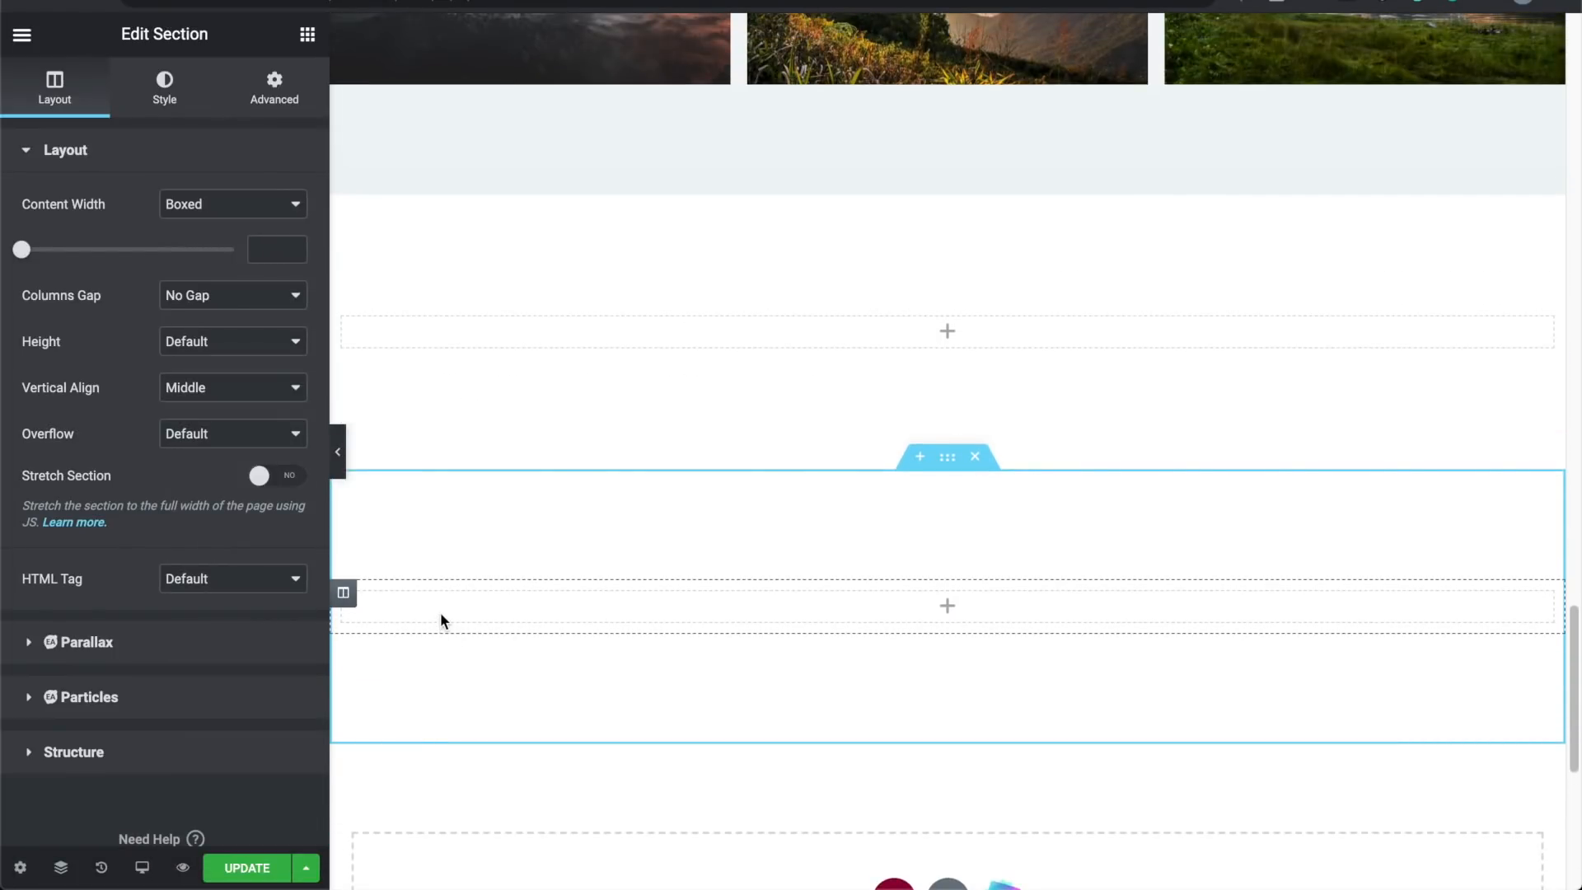
click(440, 620)
click(337, 455)
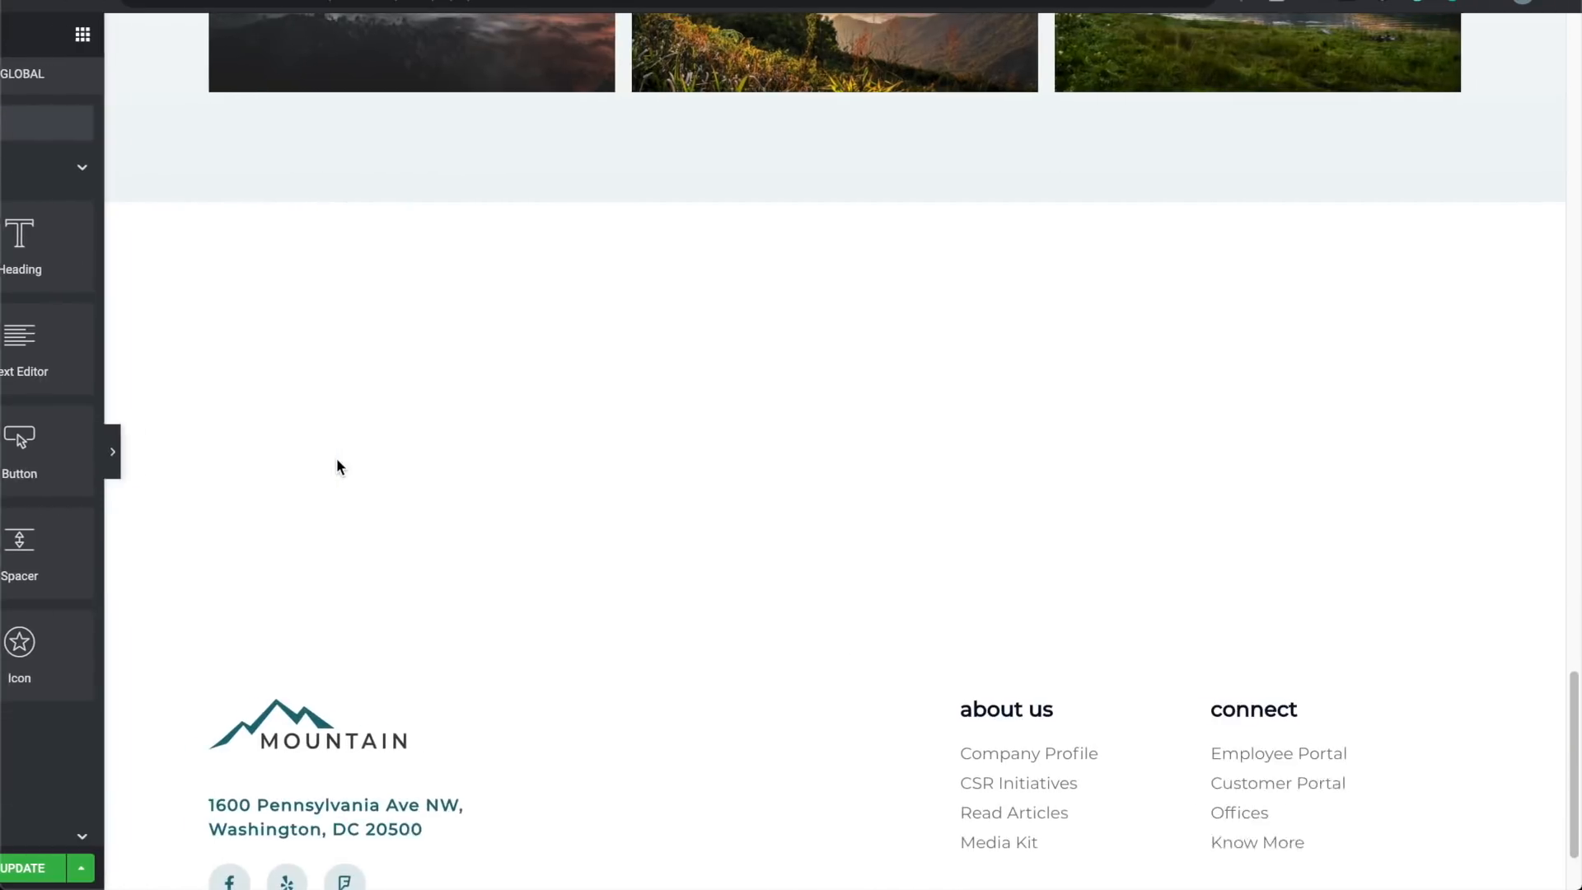
click(6, 454)
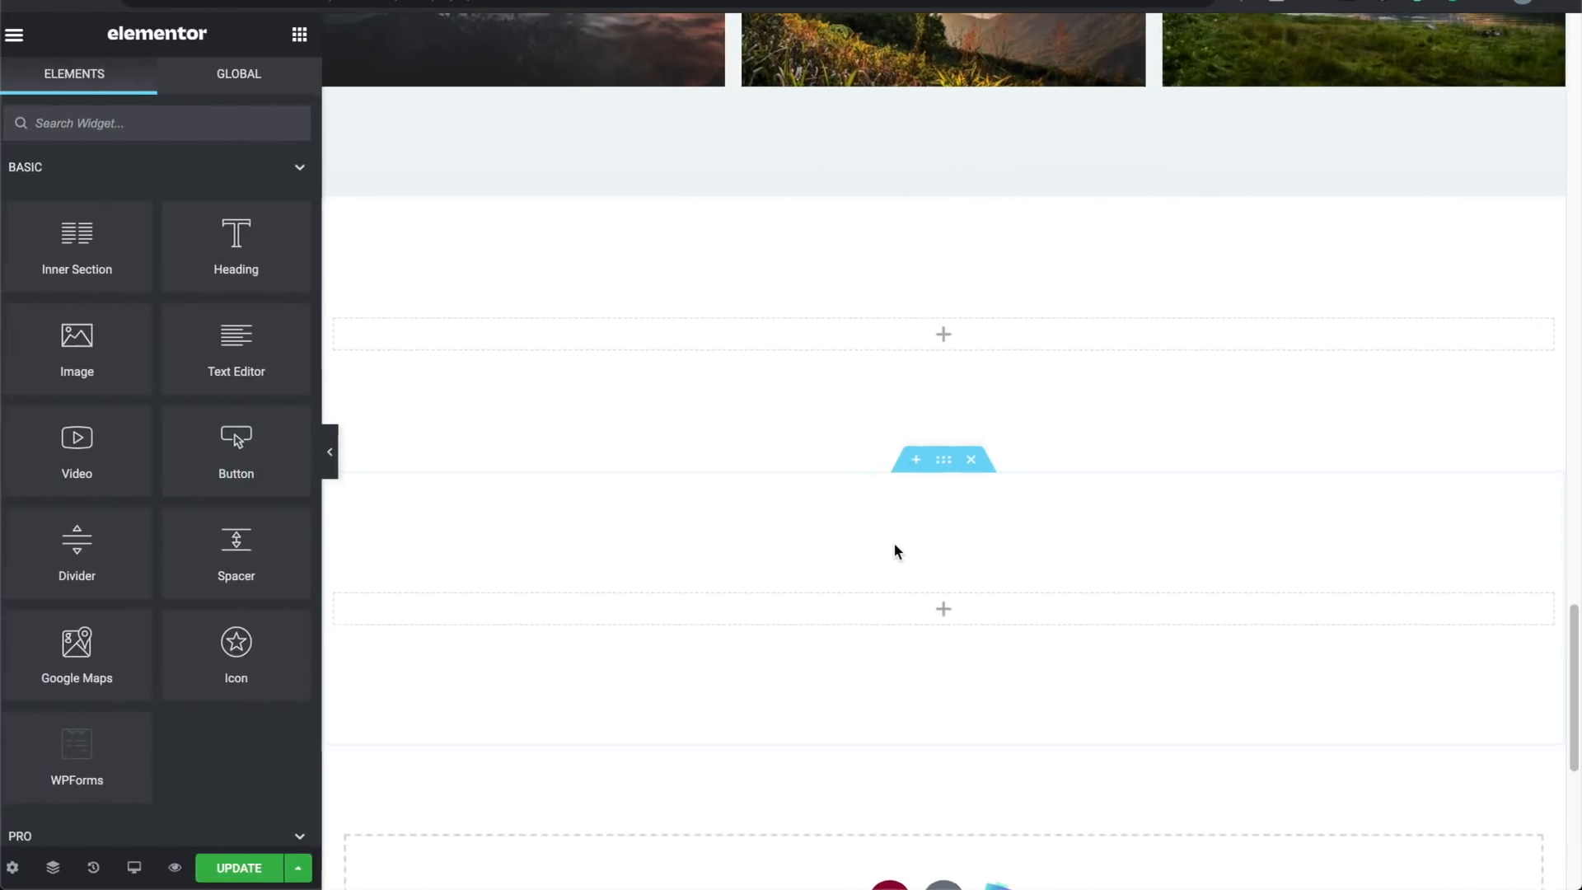
click(977, 458)
click(974, 185)
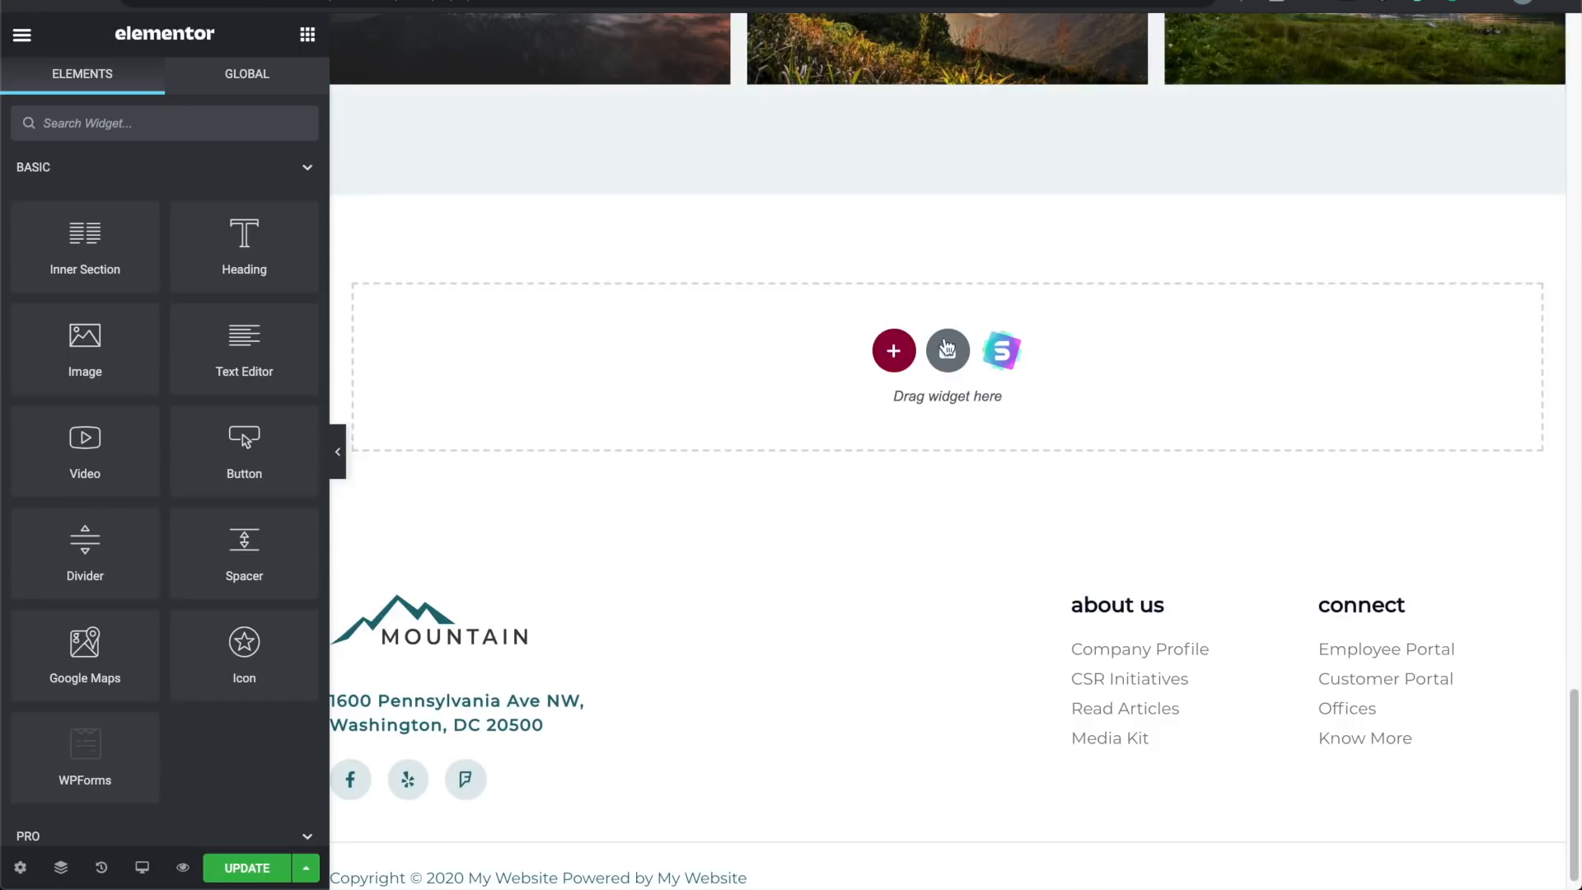
Step: Insert the black 'Company is a collective' block, look it over, then delete that section
click(948, 352)
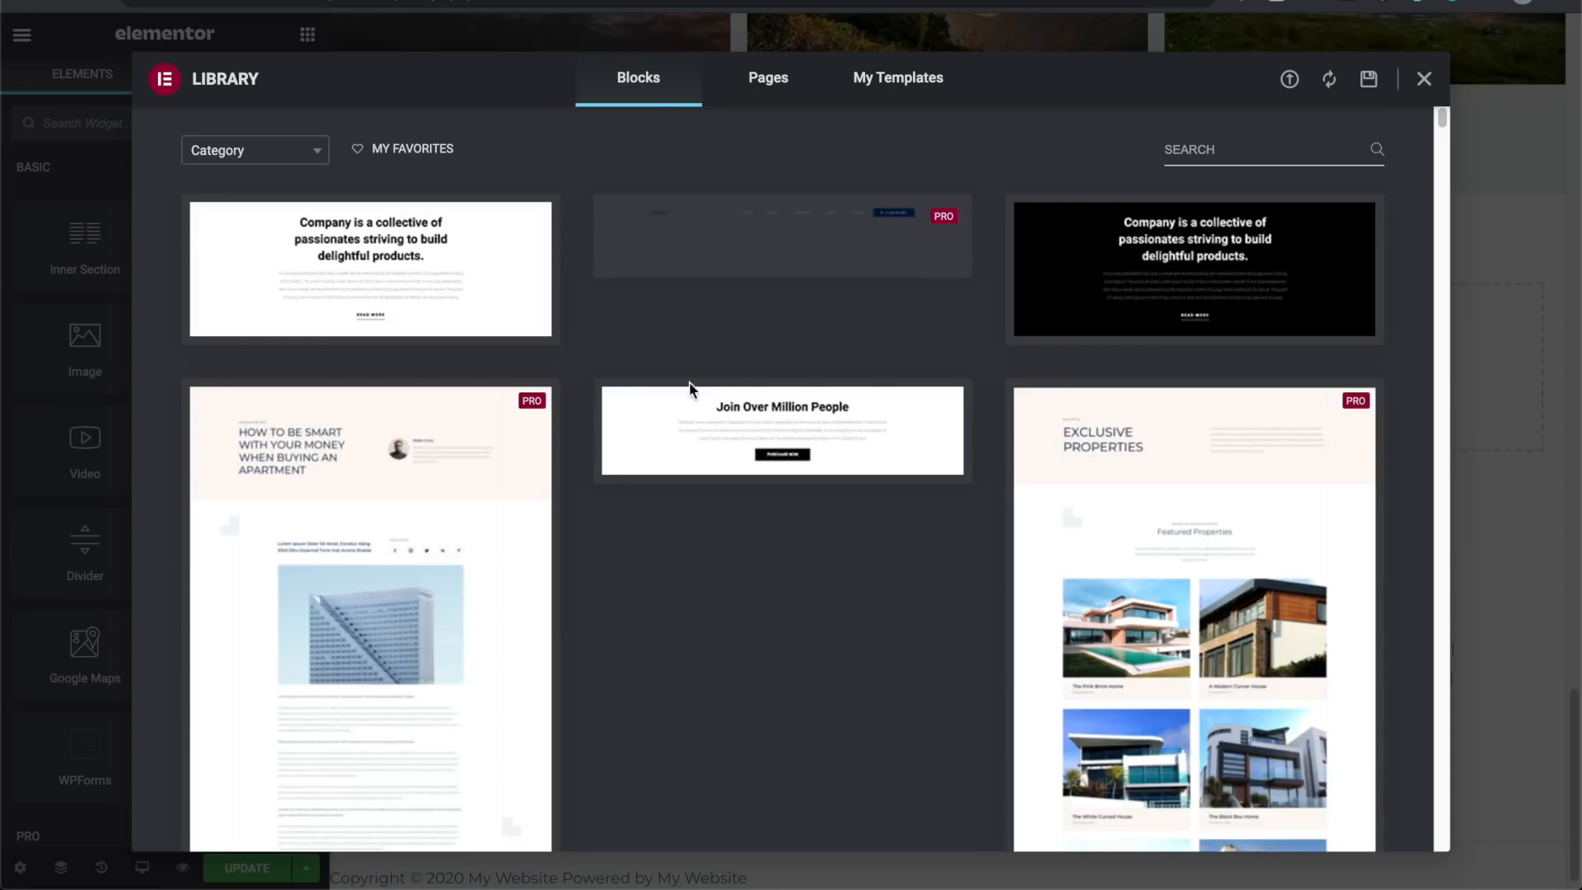
click(1194, 260)
click(1352, 80)
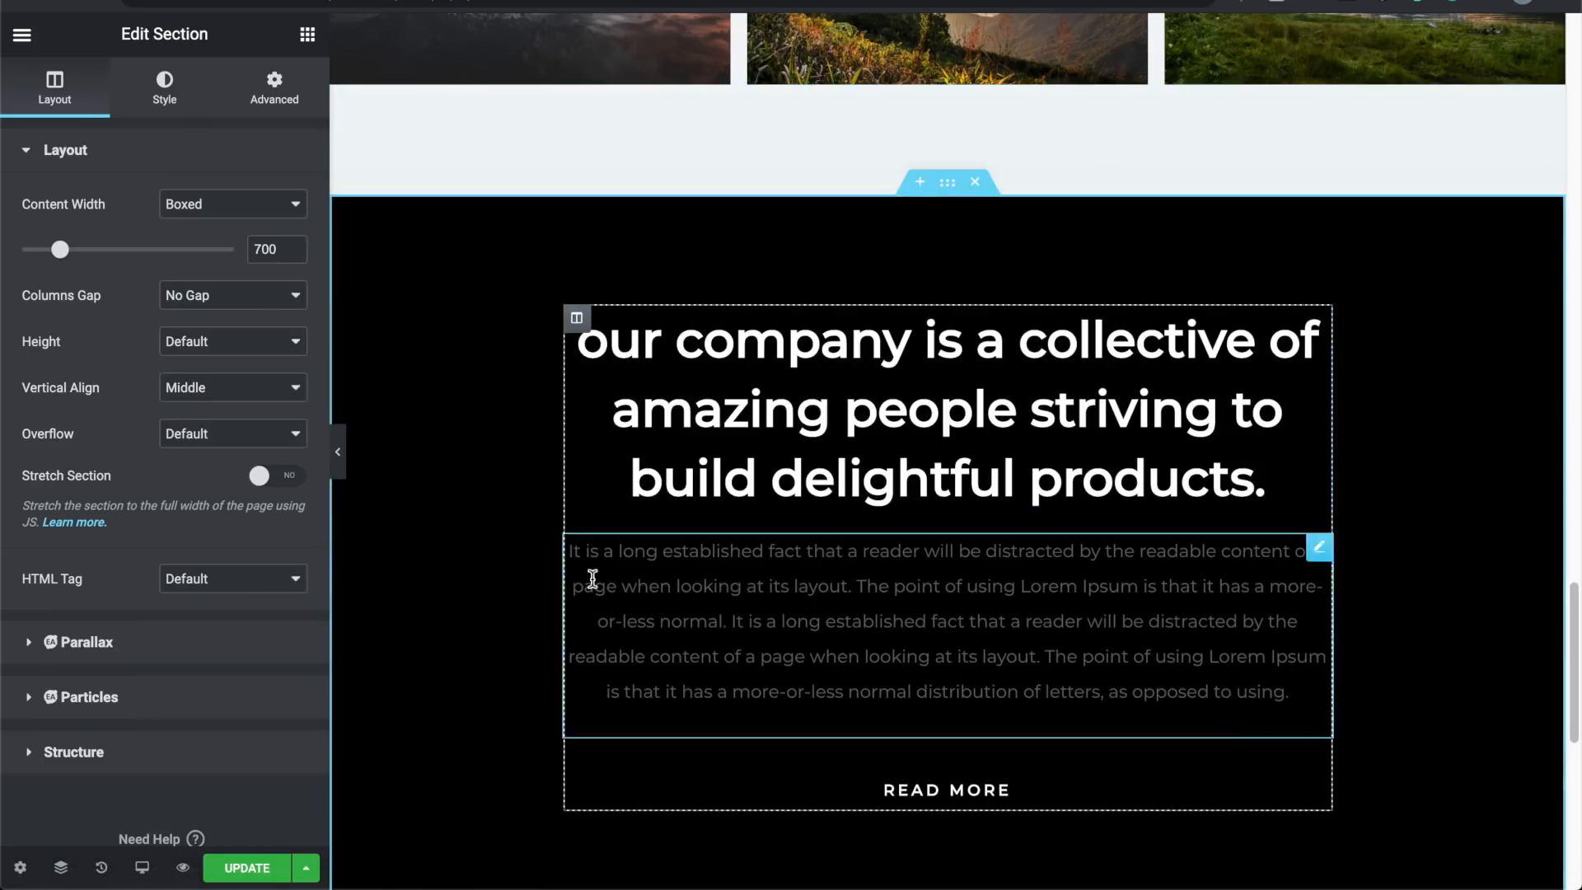
scroll(478, 544, down, 2)
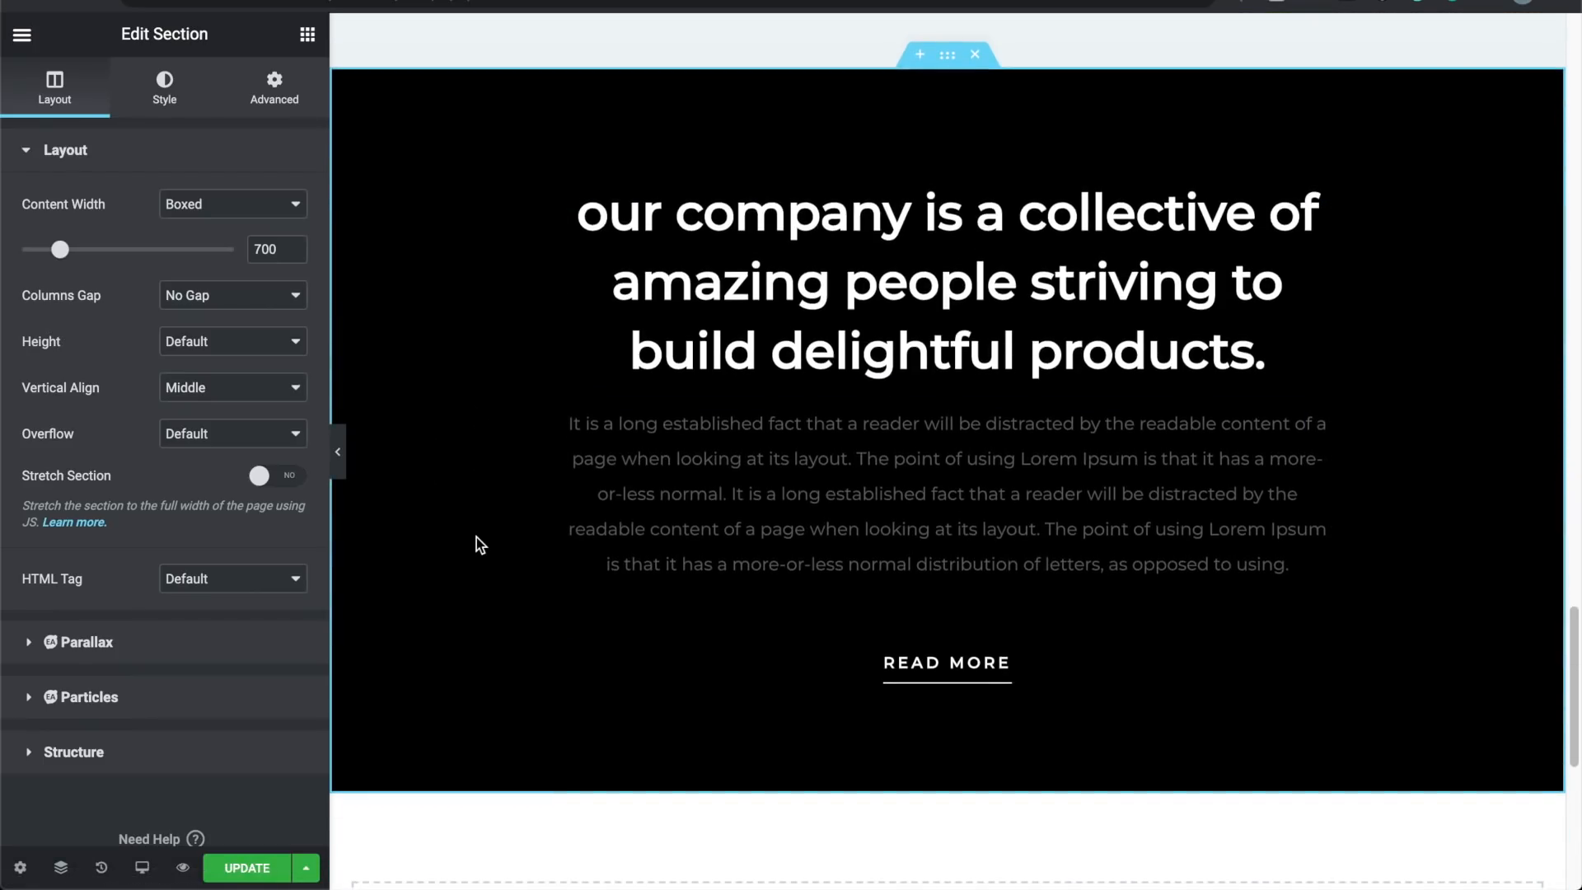
scroll(478, 543, up, 15)
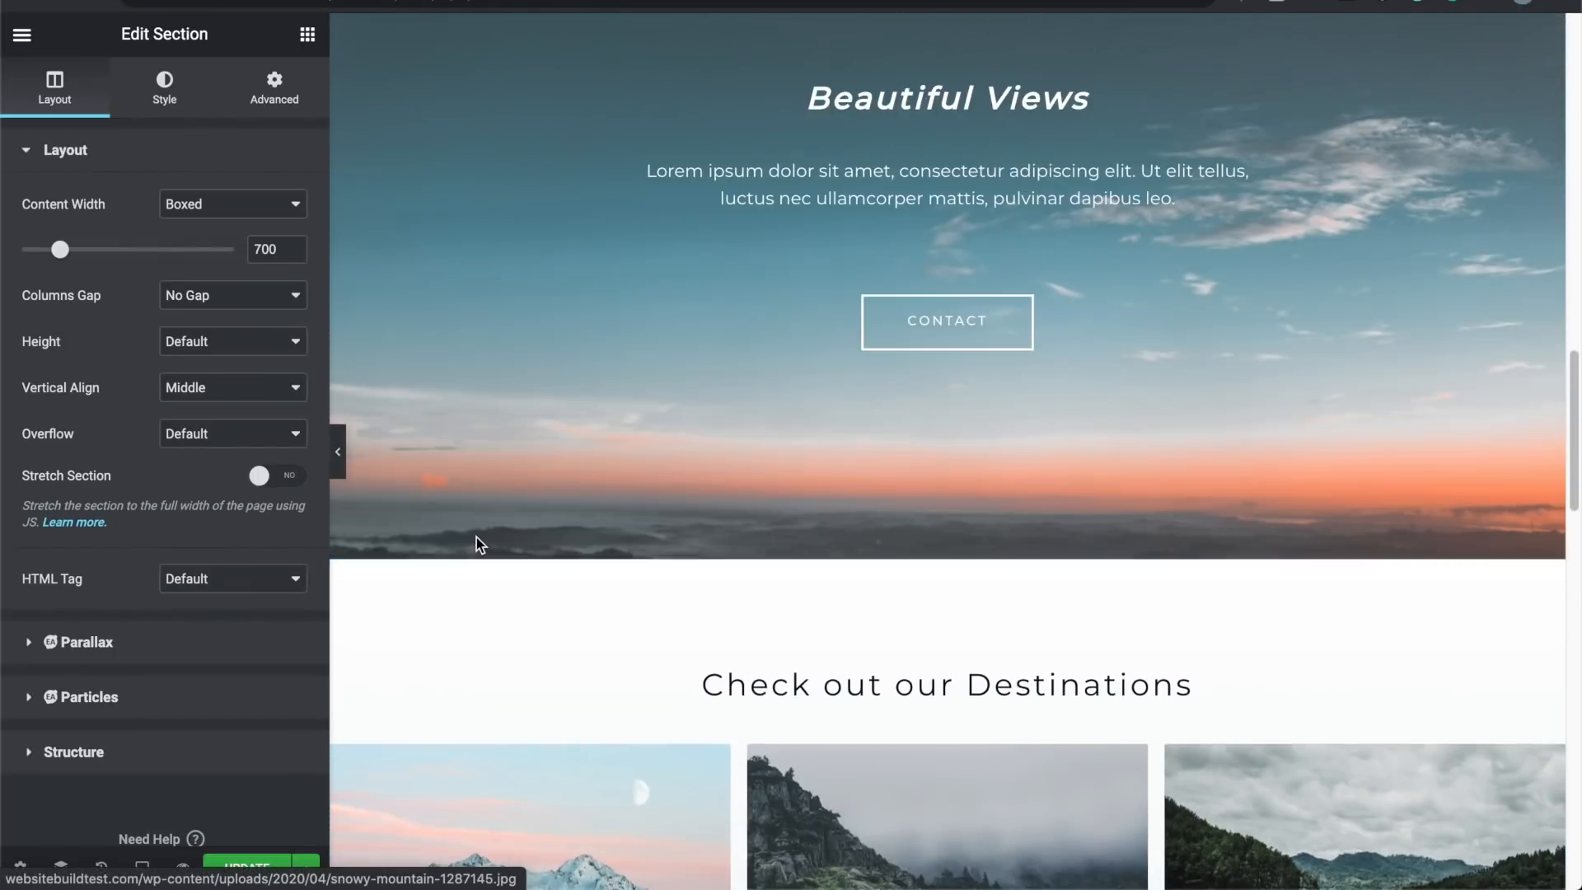
scroll(478, 544, up, 15)
scroll(478, 544, down, 15)
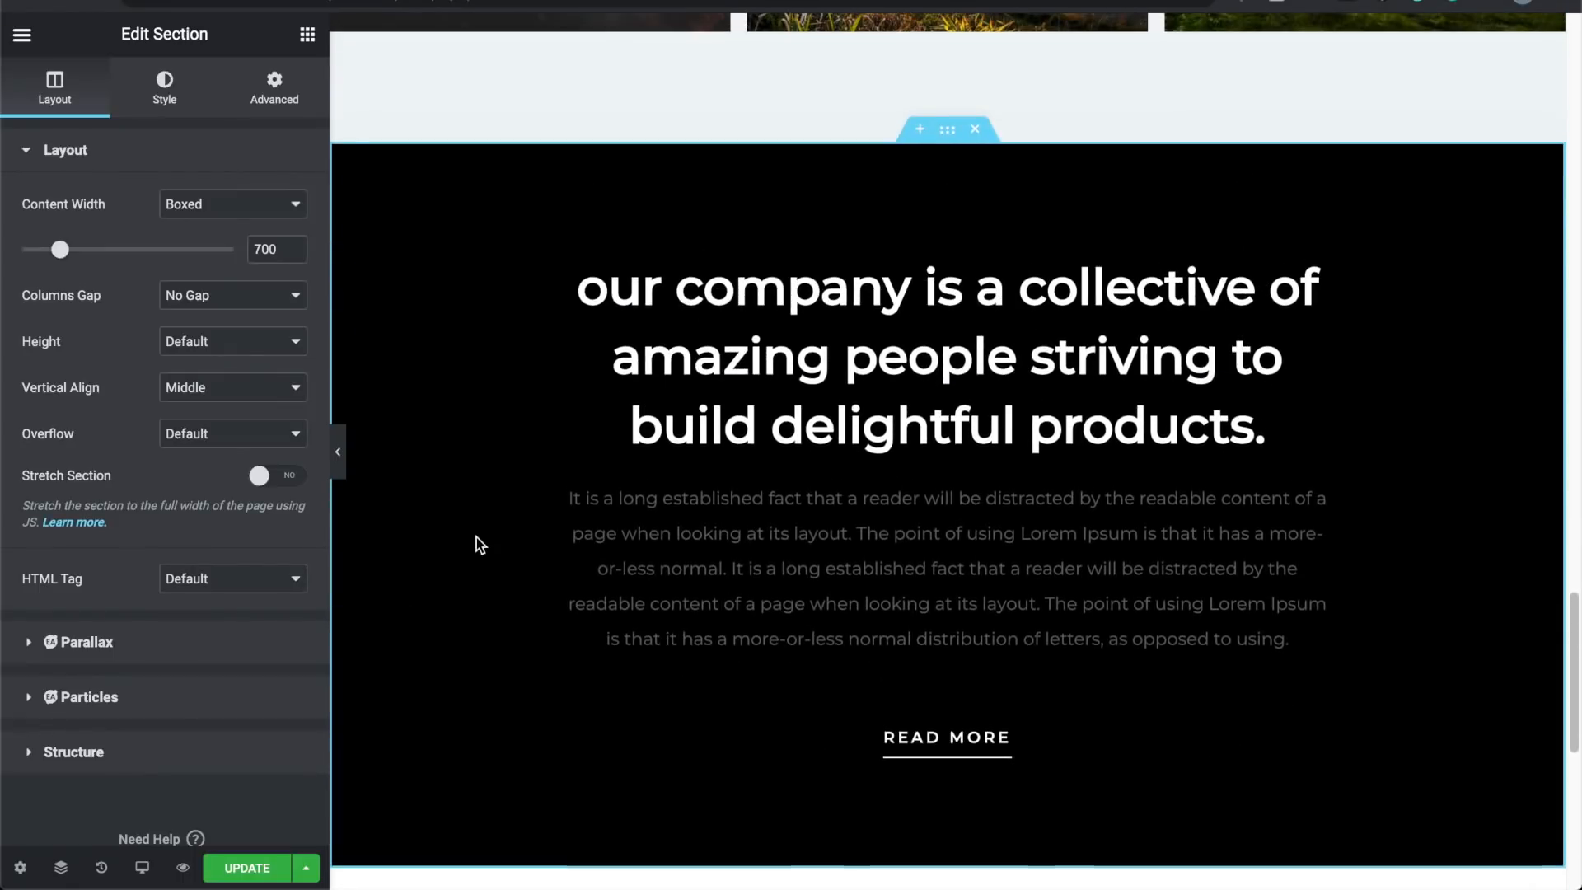
click(978, 129)
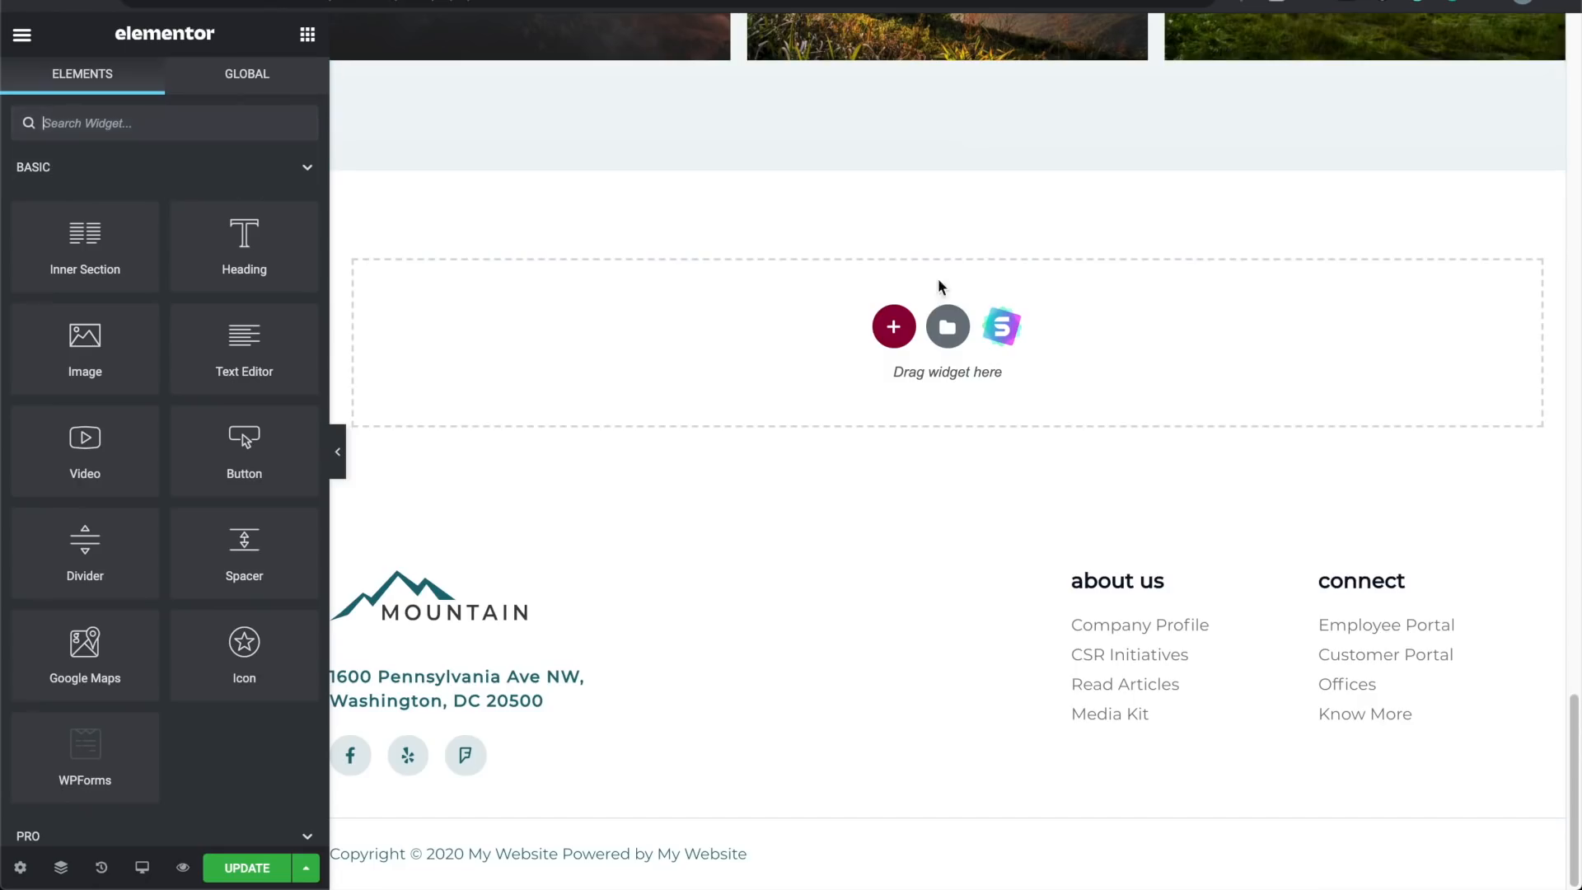
Step: Insert the dark testimonial block with portrait photo and quote from the library's Blocks templates
click(949, 327)
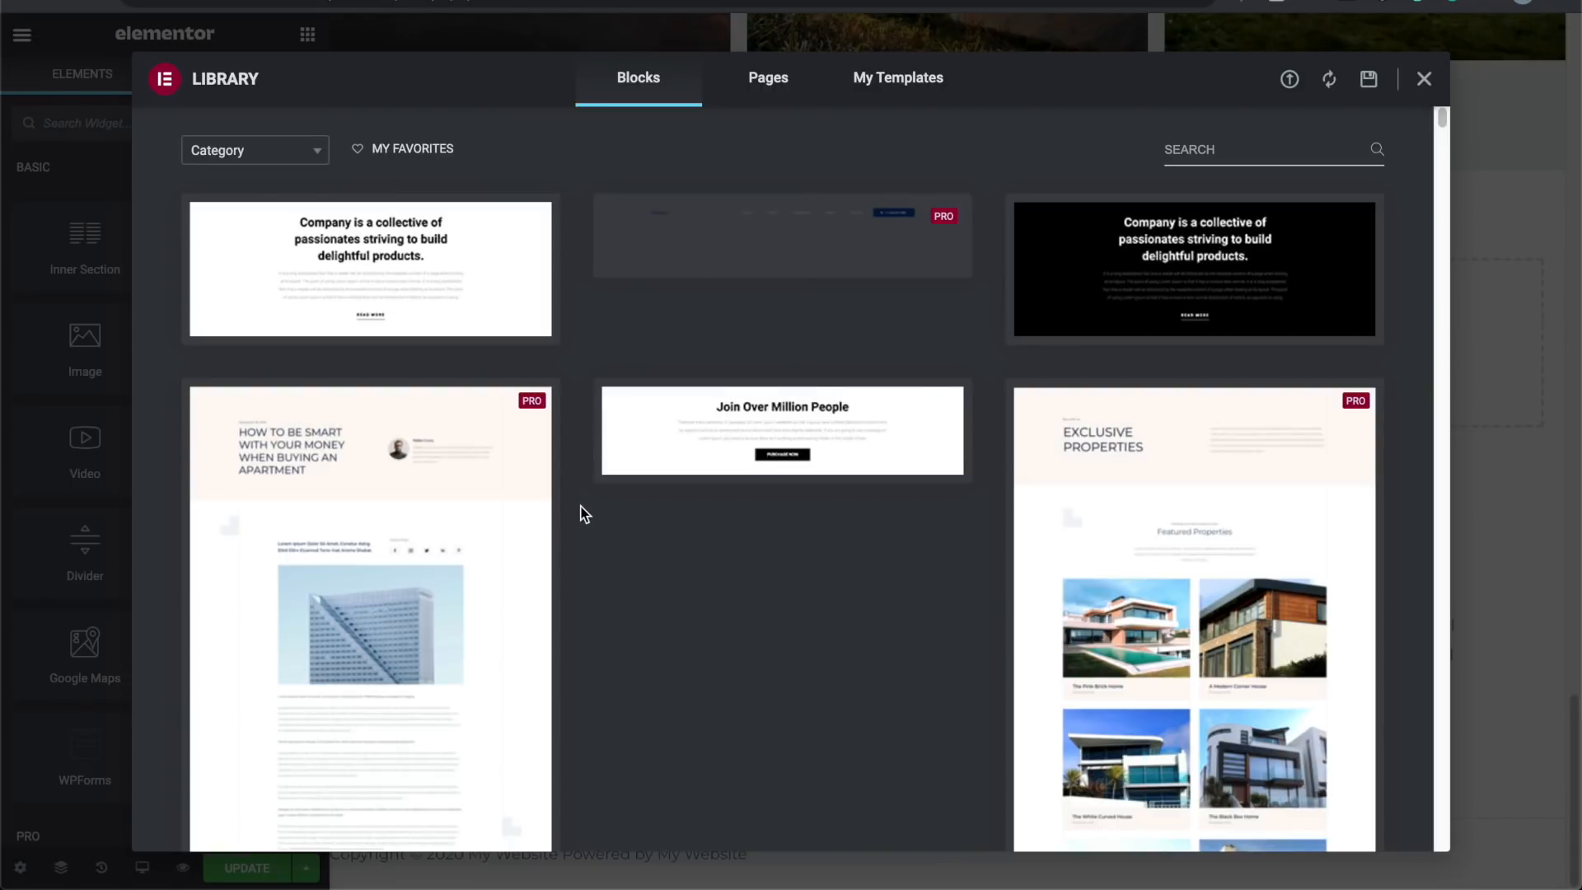
scroll(582, 513, down, 5)
scroll(582, 513, down, 10)
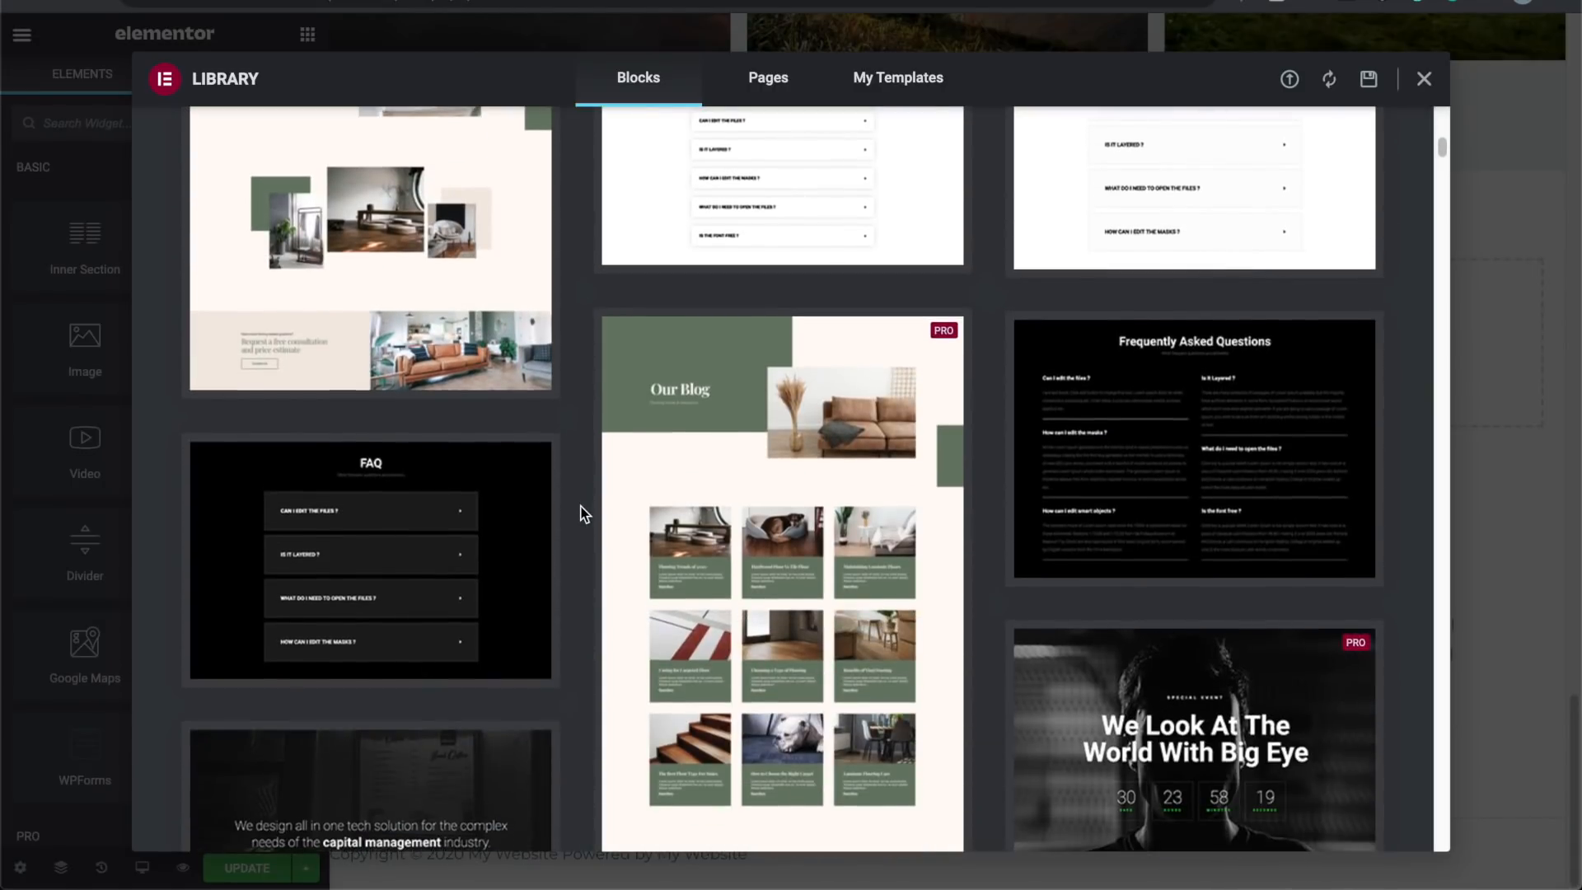
scroll(582, 513, down, 10)
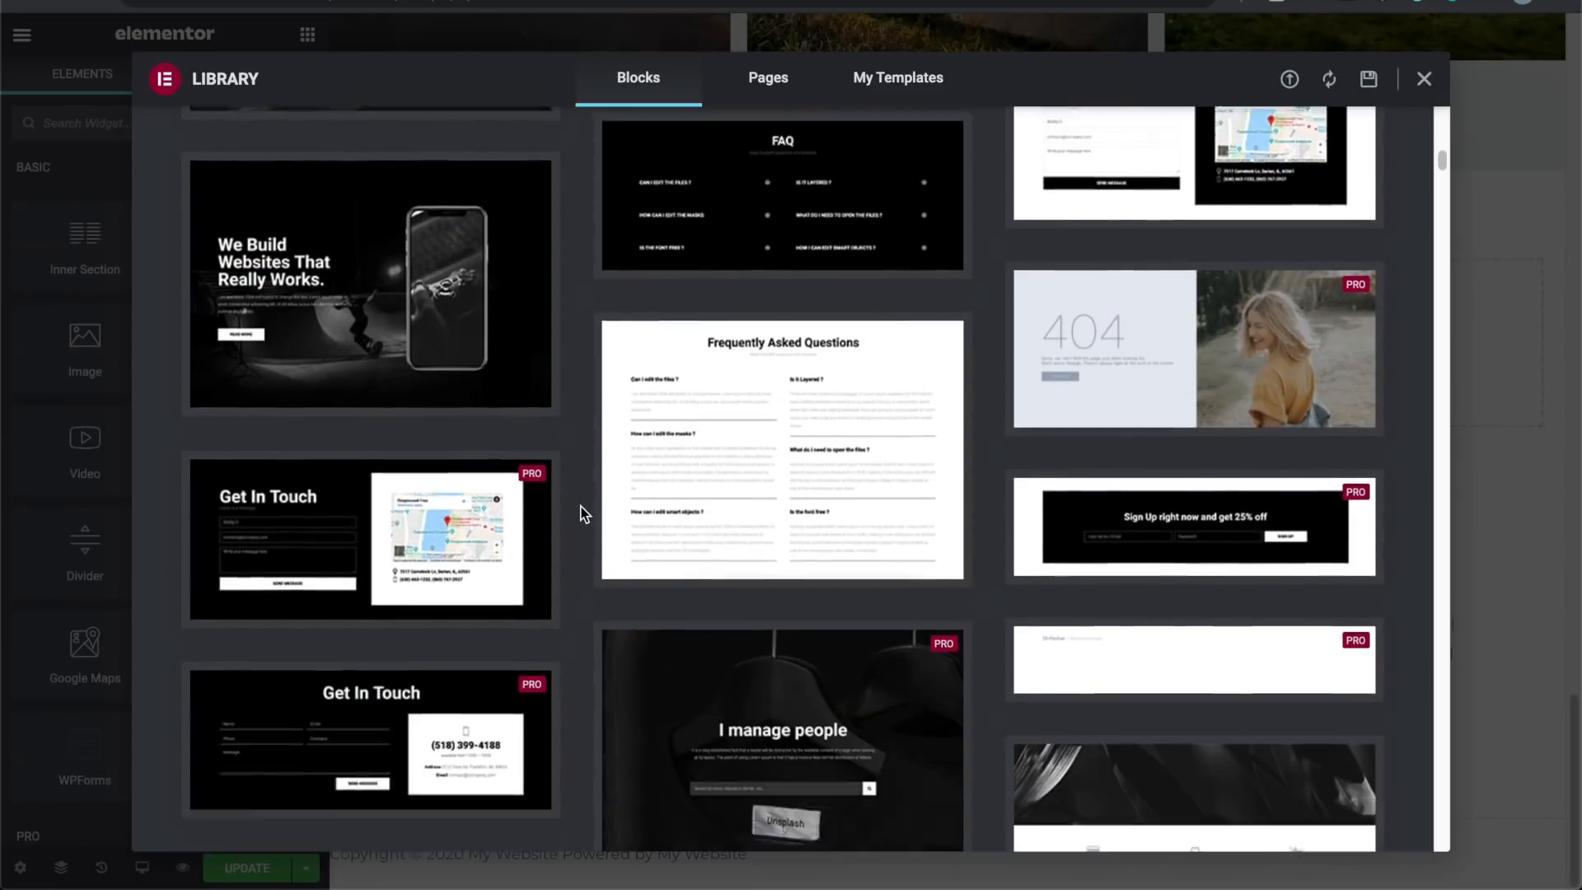
scroll(582, 513, down, 10)
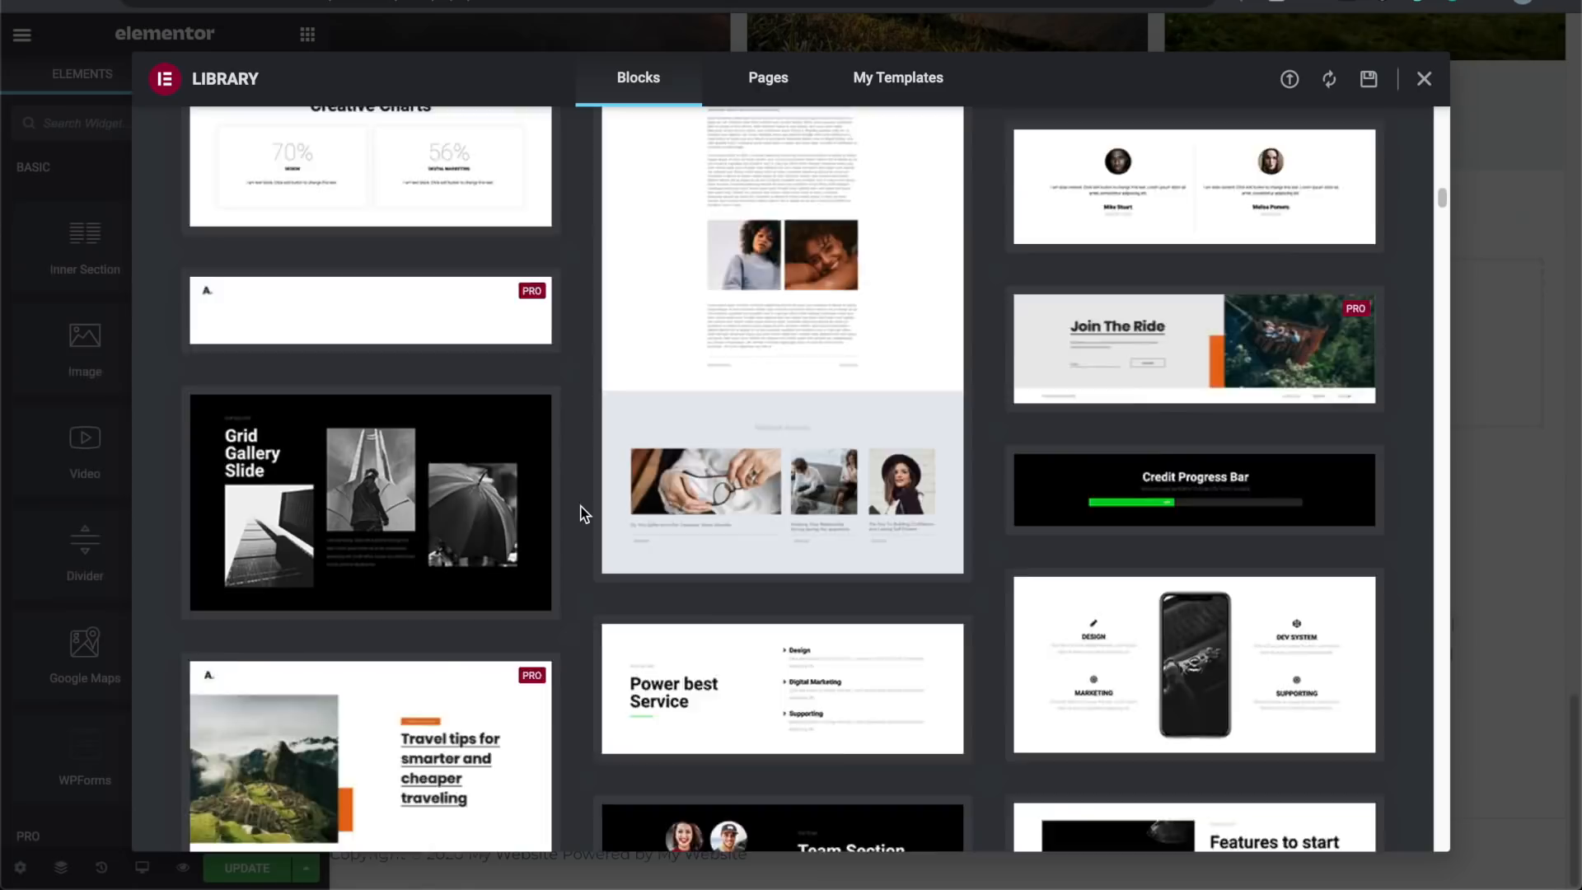
scroll(583, 513, down, 10)
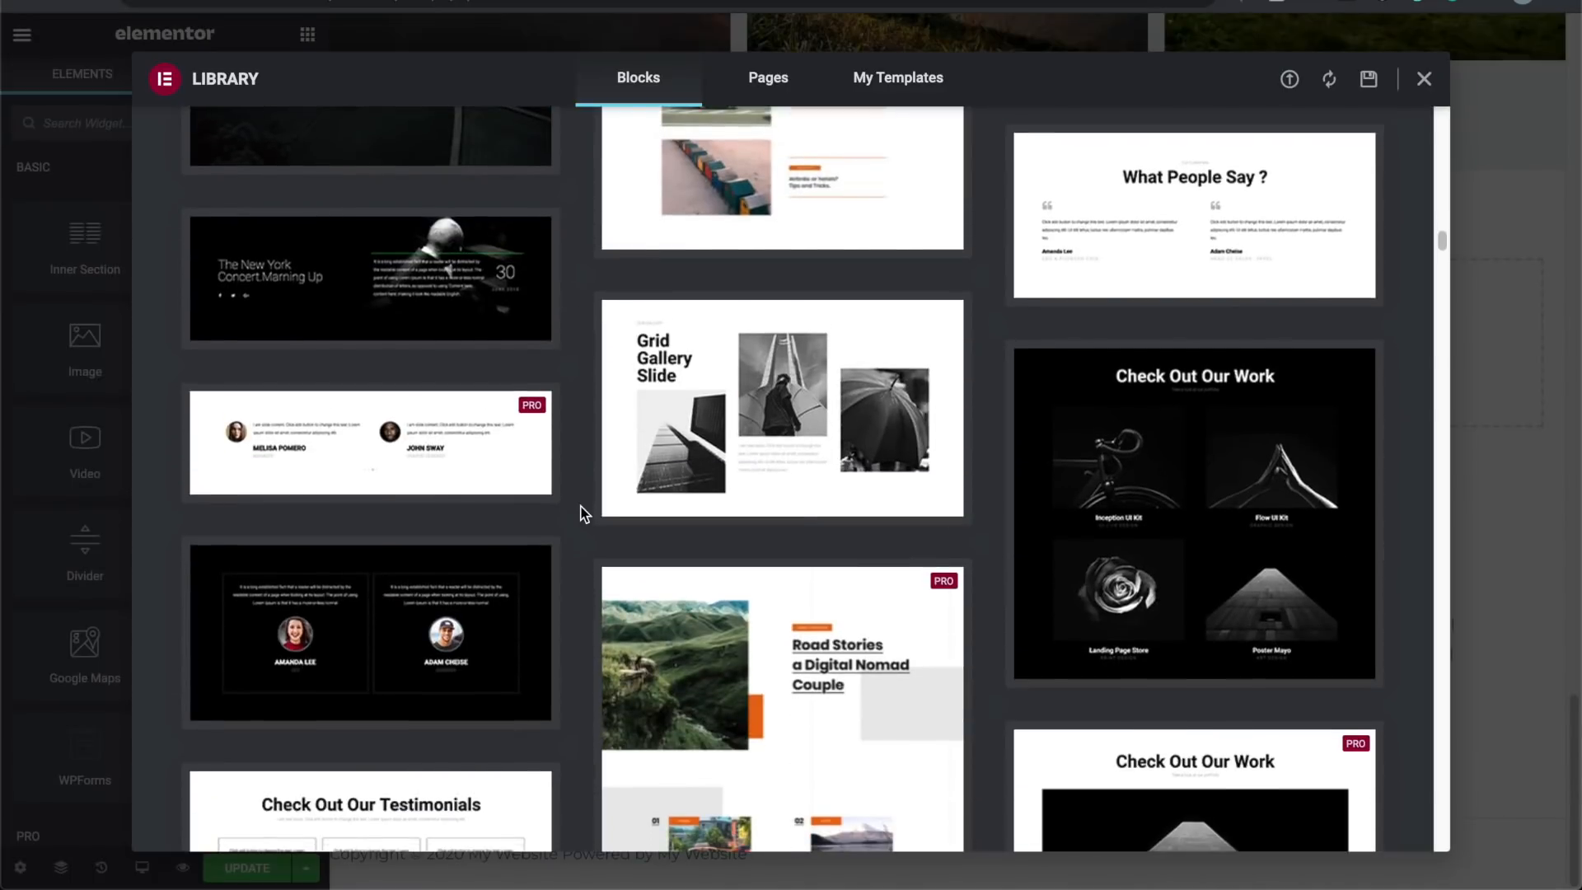
scroll(582, 513, up, 5)
scroll(582, 512, down, 2)
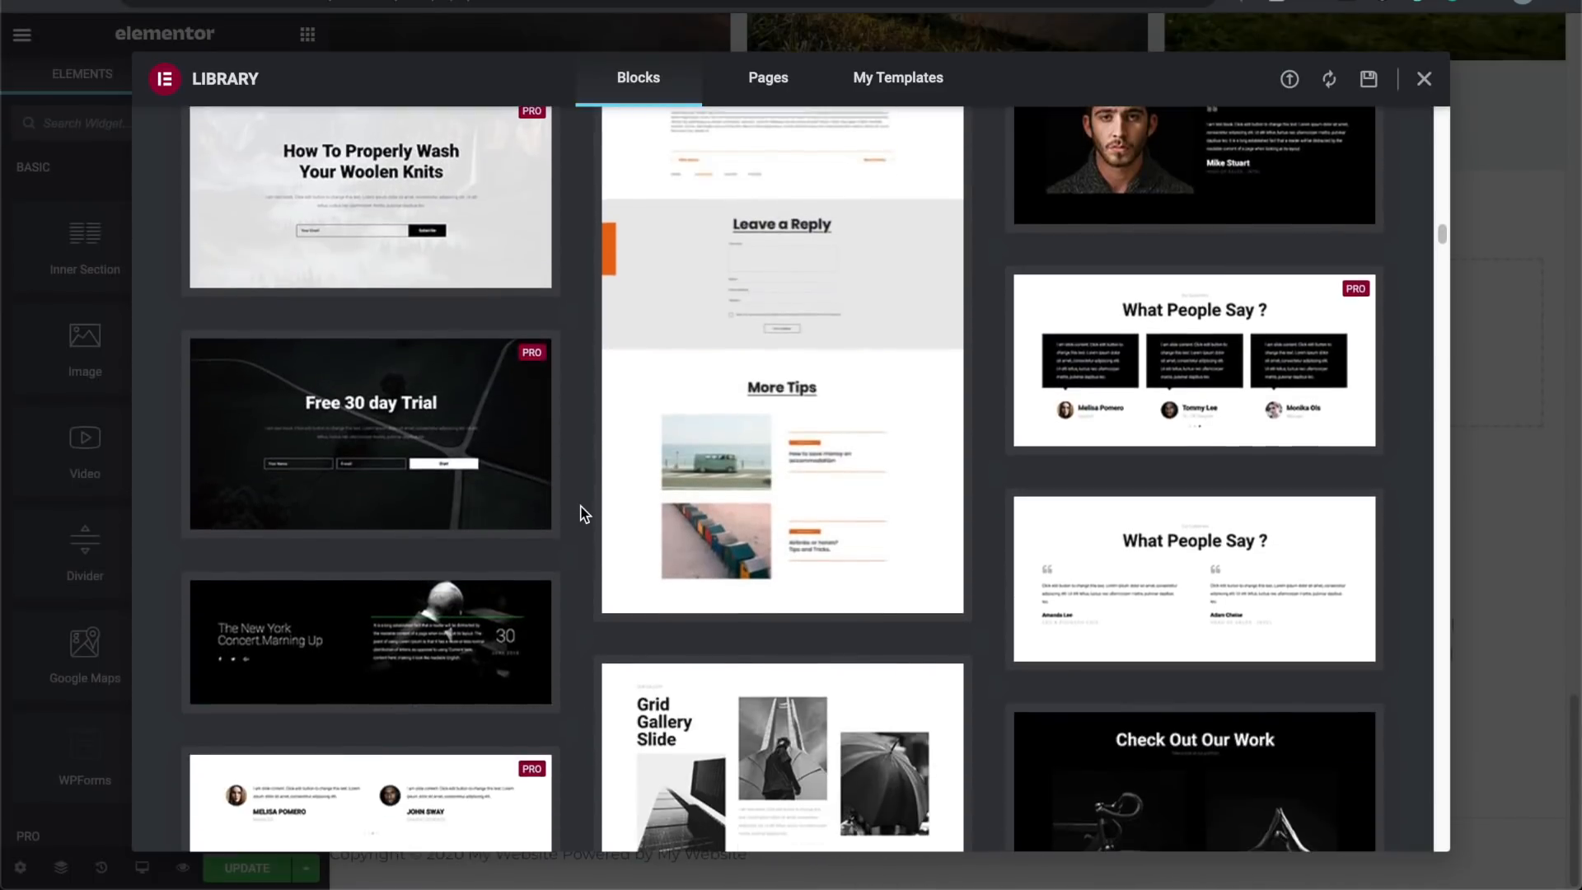
scroll(583, 513, up, 2)
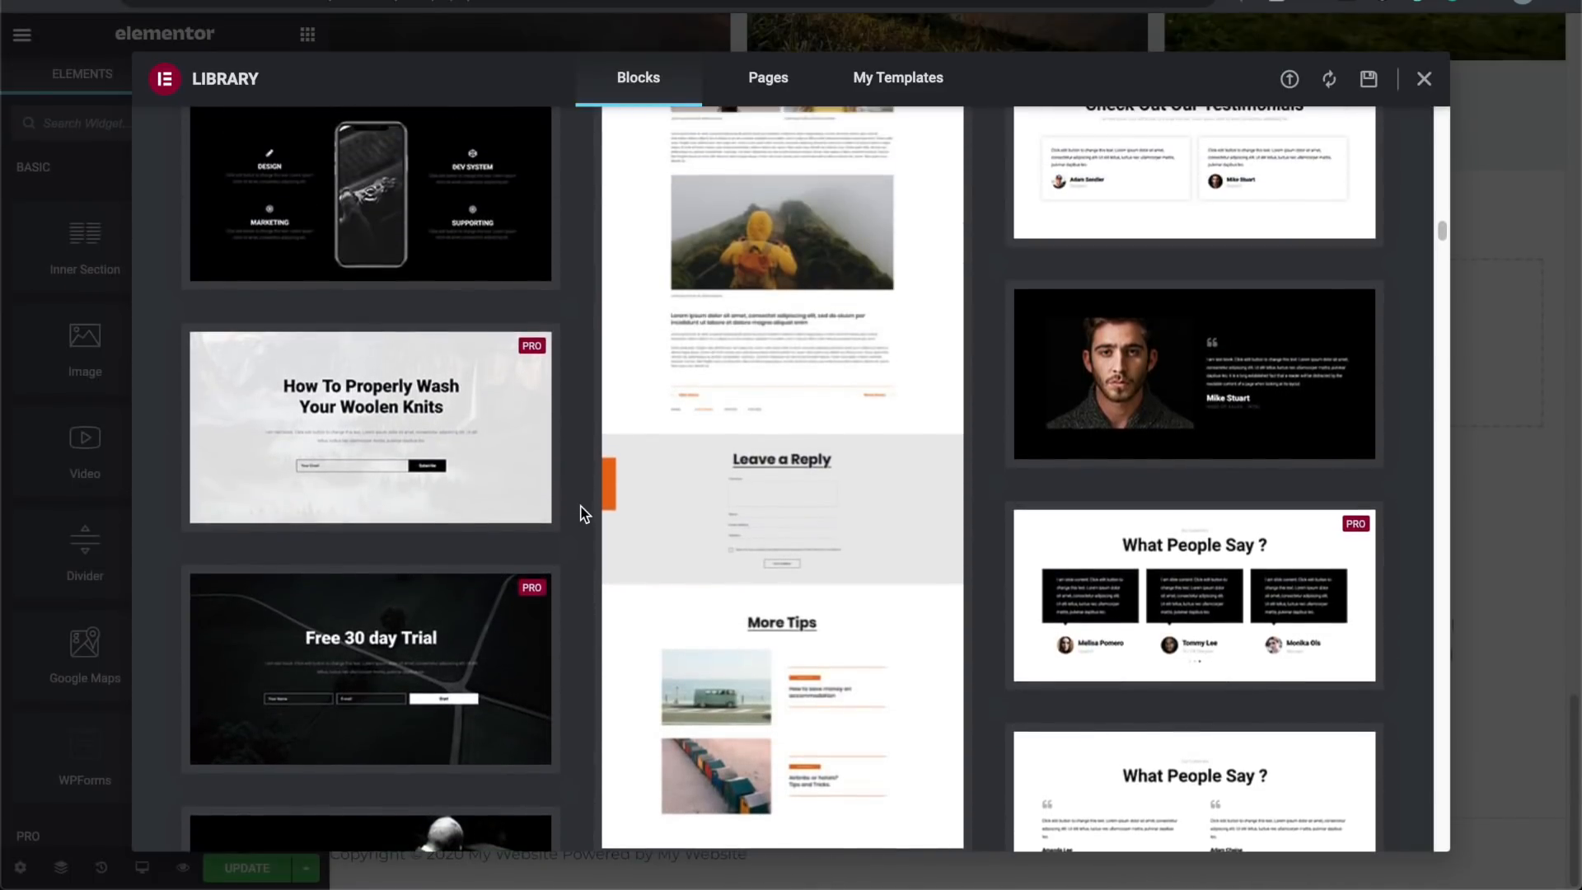
scroll(583, 513, up, 2)
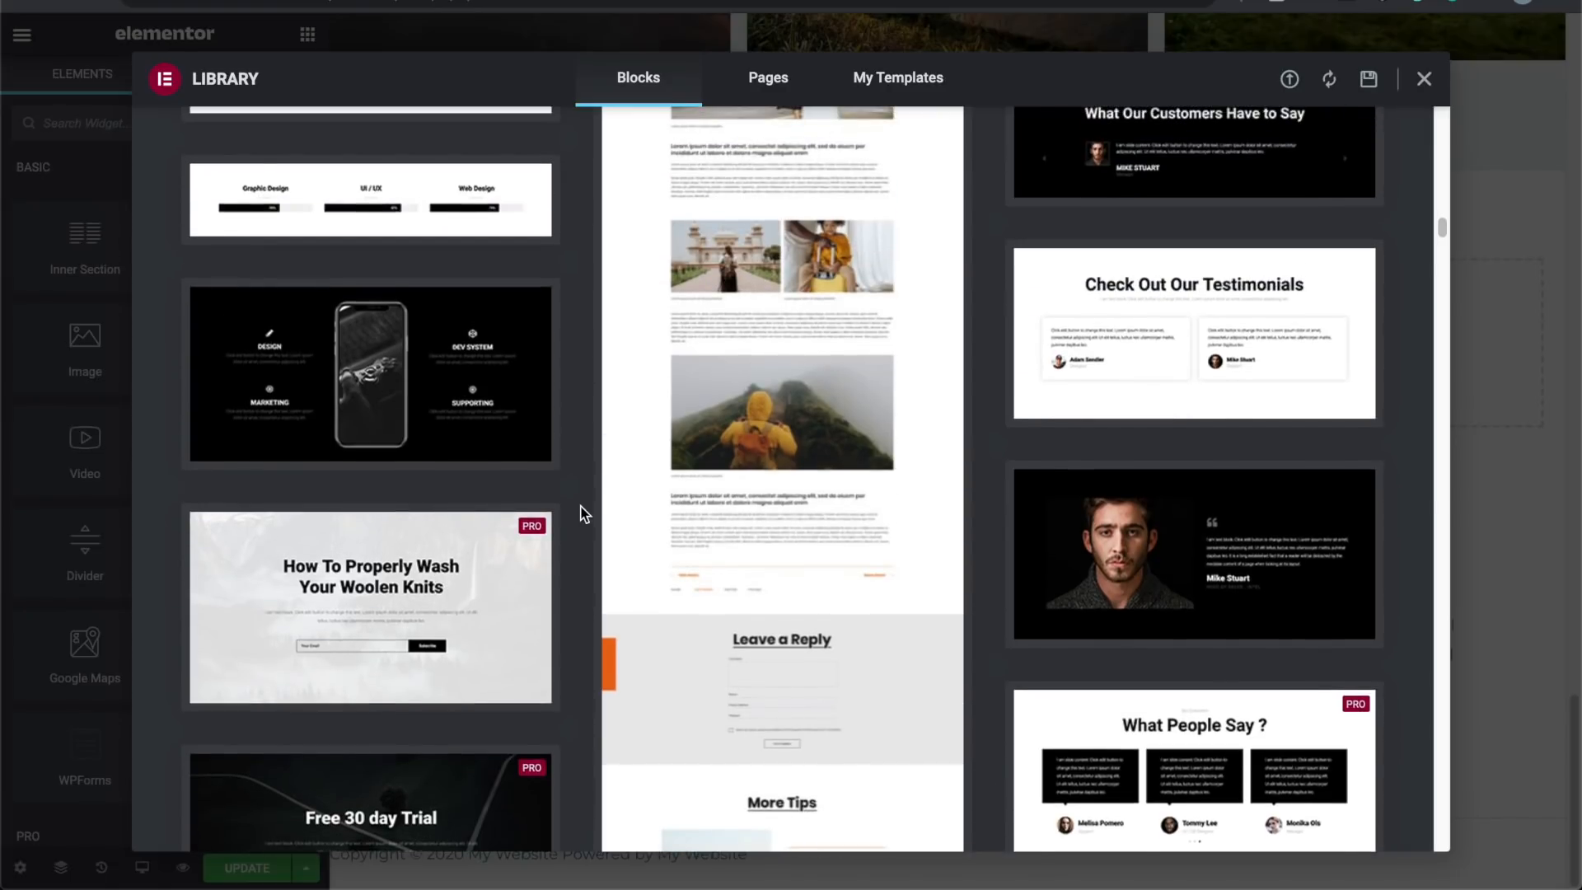
scroll(582, 513, up, 1)
scroll(1046, 568, down, 2)
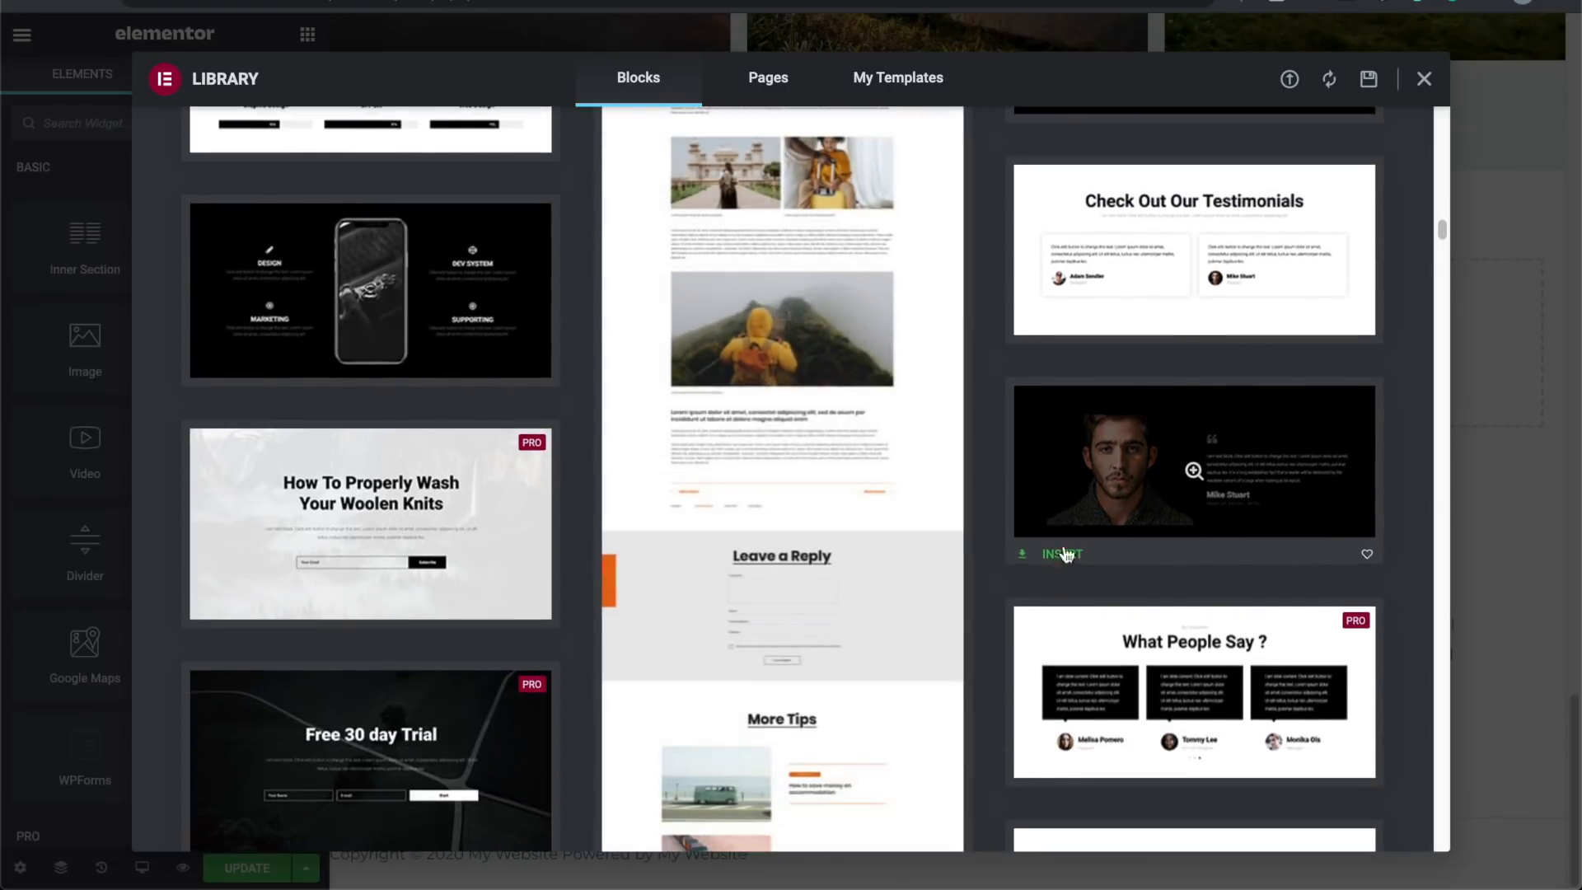
click(1121, 473)
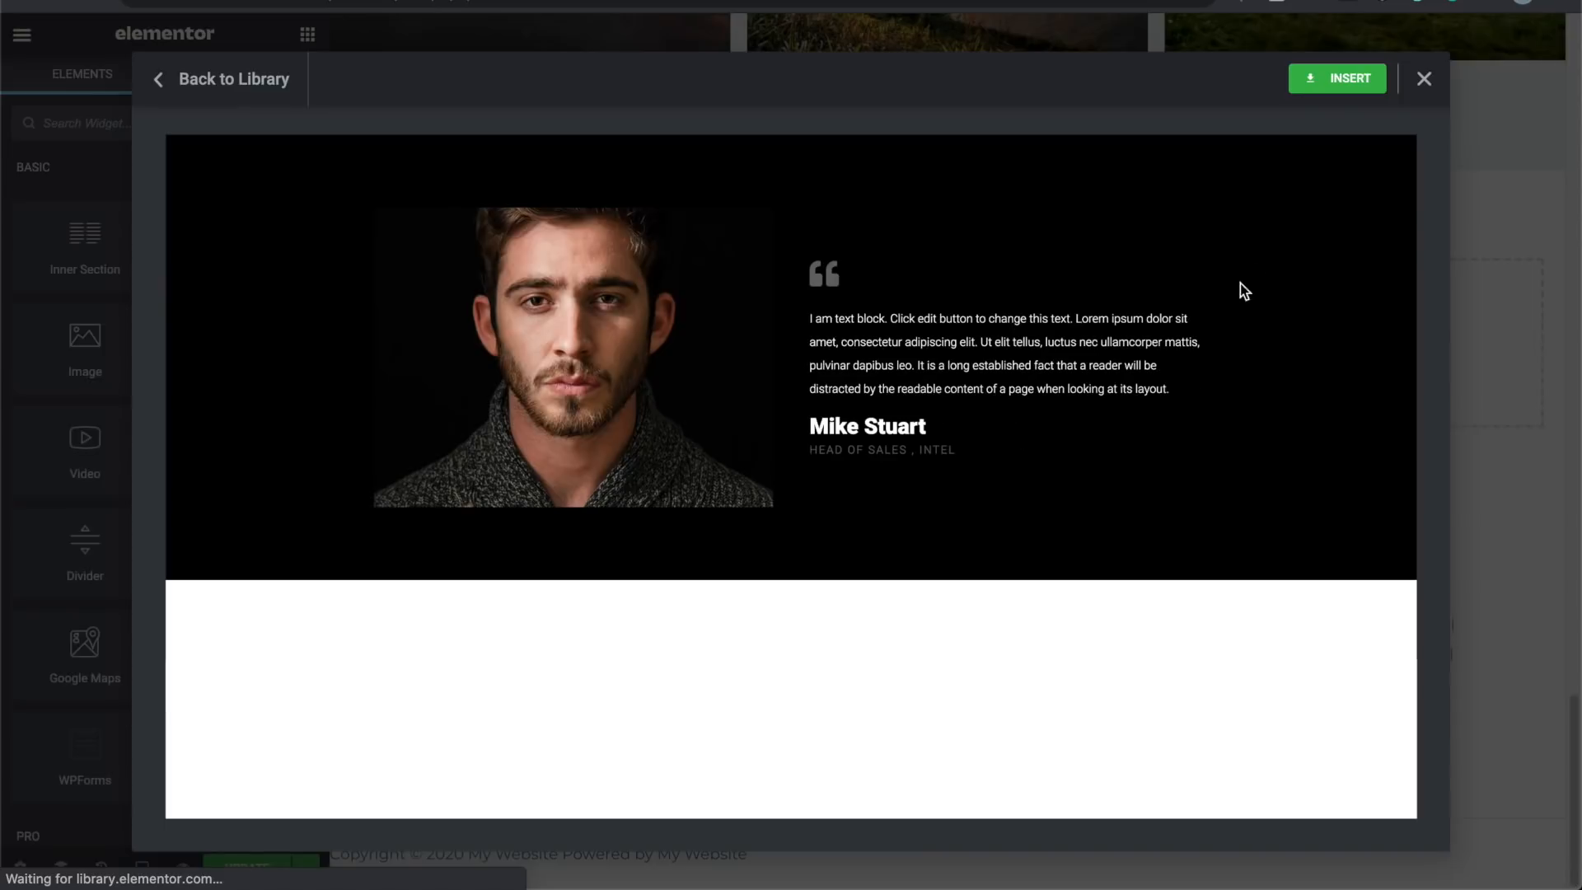
click(1351, 80)
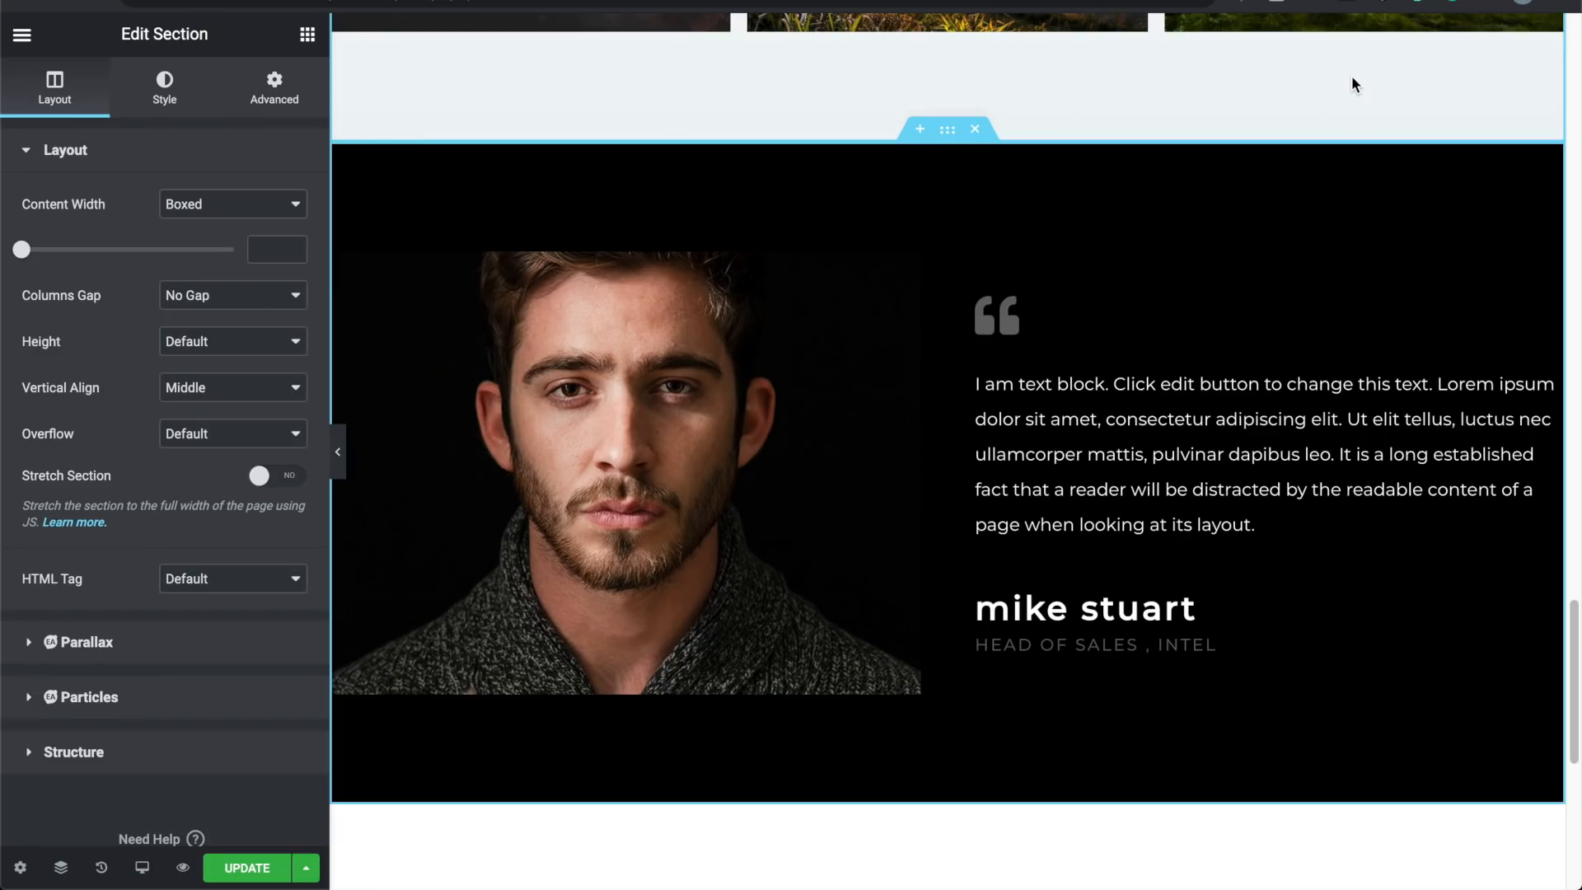
Step: Swap the testimonial's male portrait for customer2.jpg from the Media Library
scroll(1098, 386, up, 1)
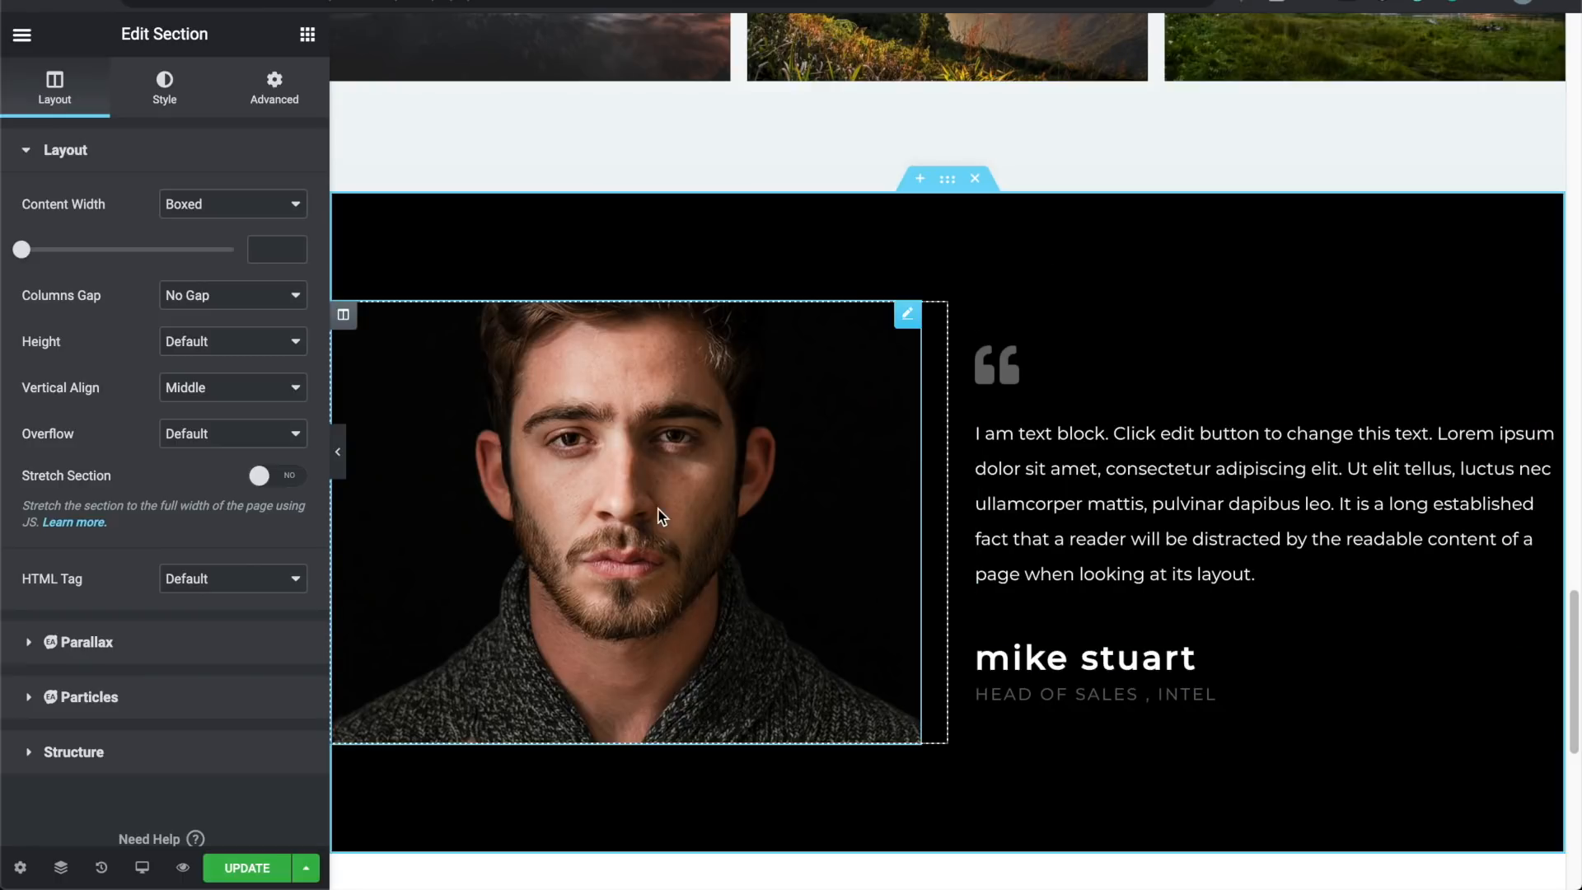
click(577, 448)
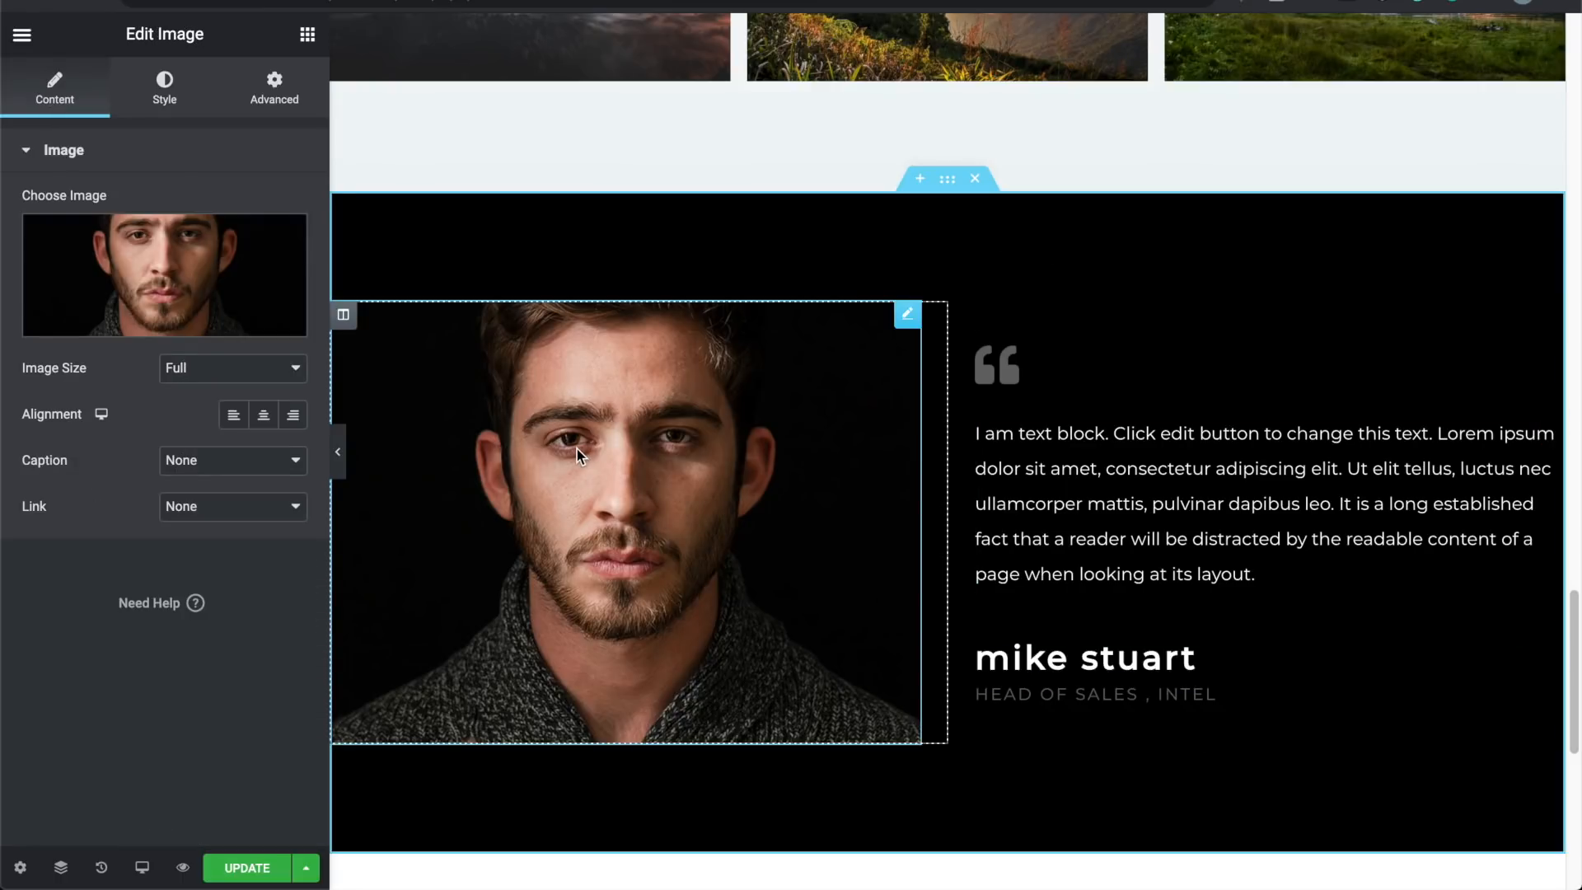
click(167, 322)
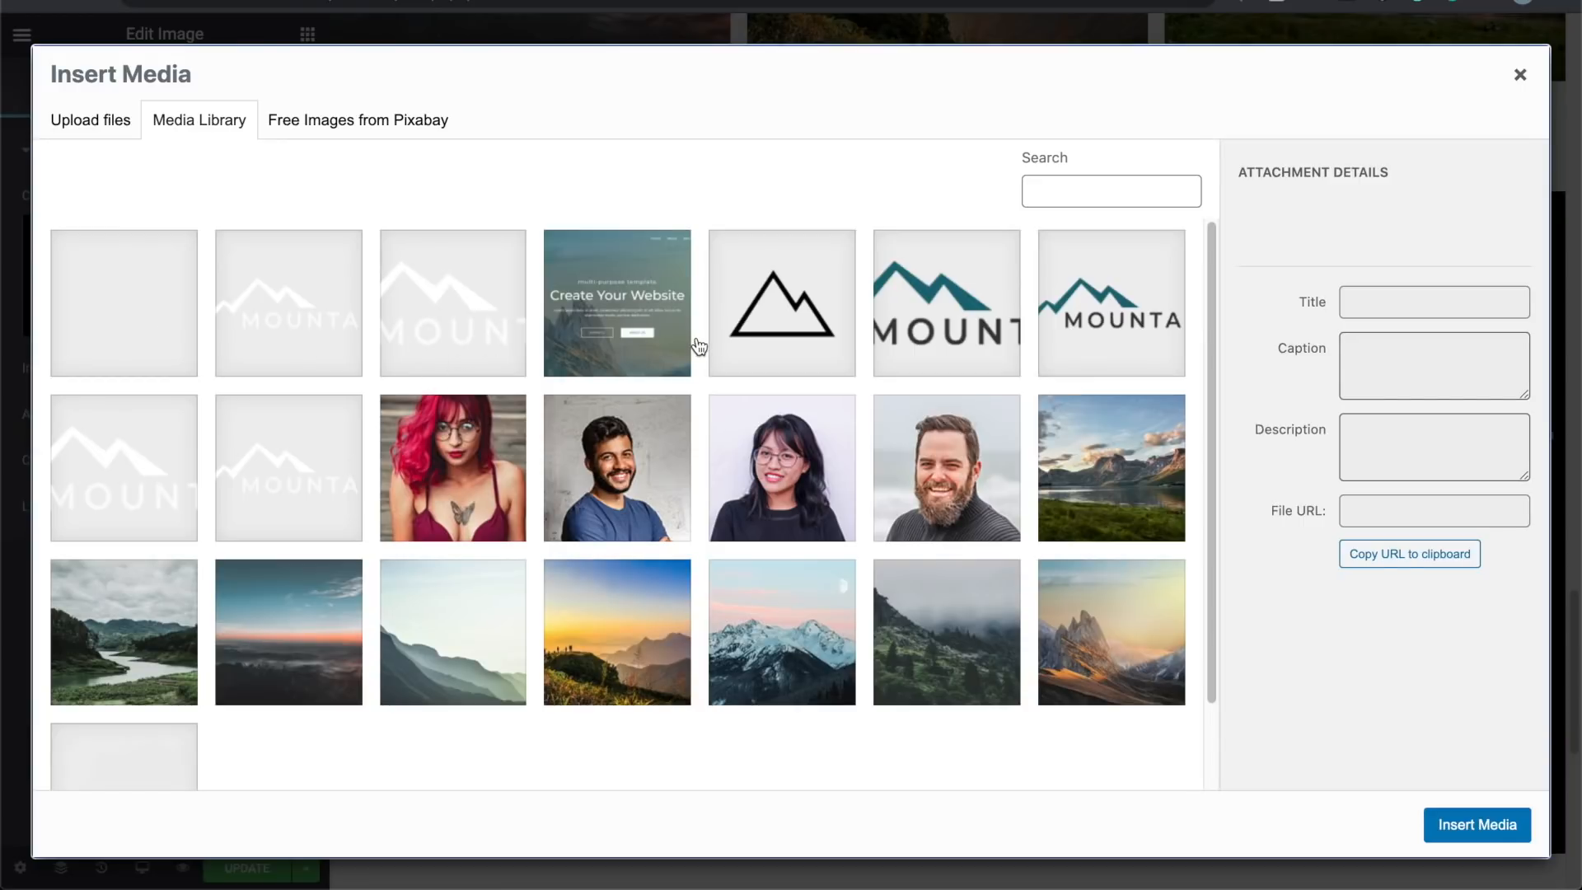
click(784, 449)
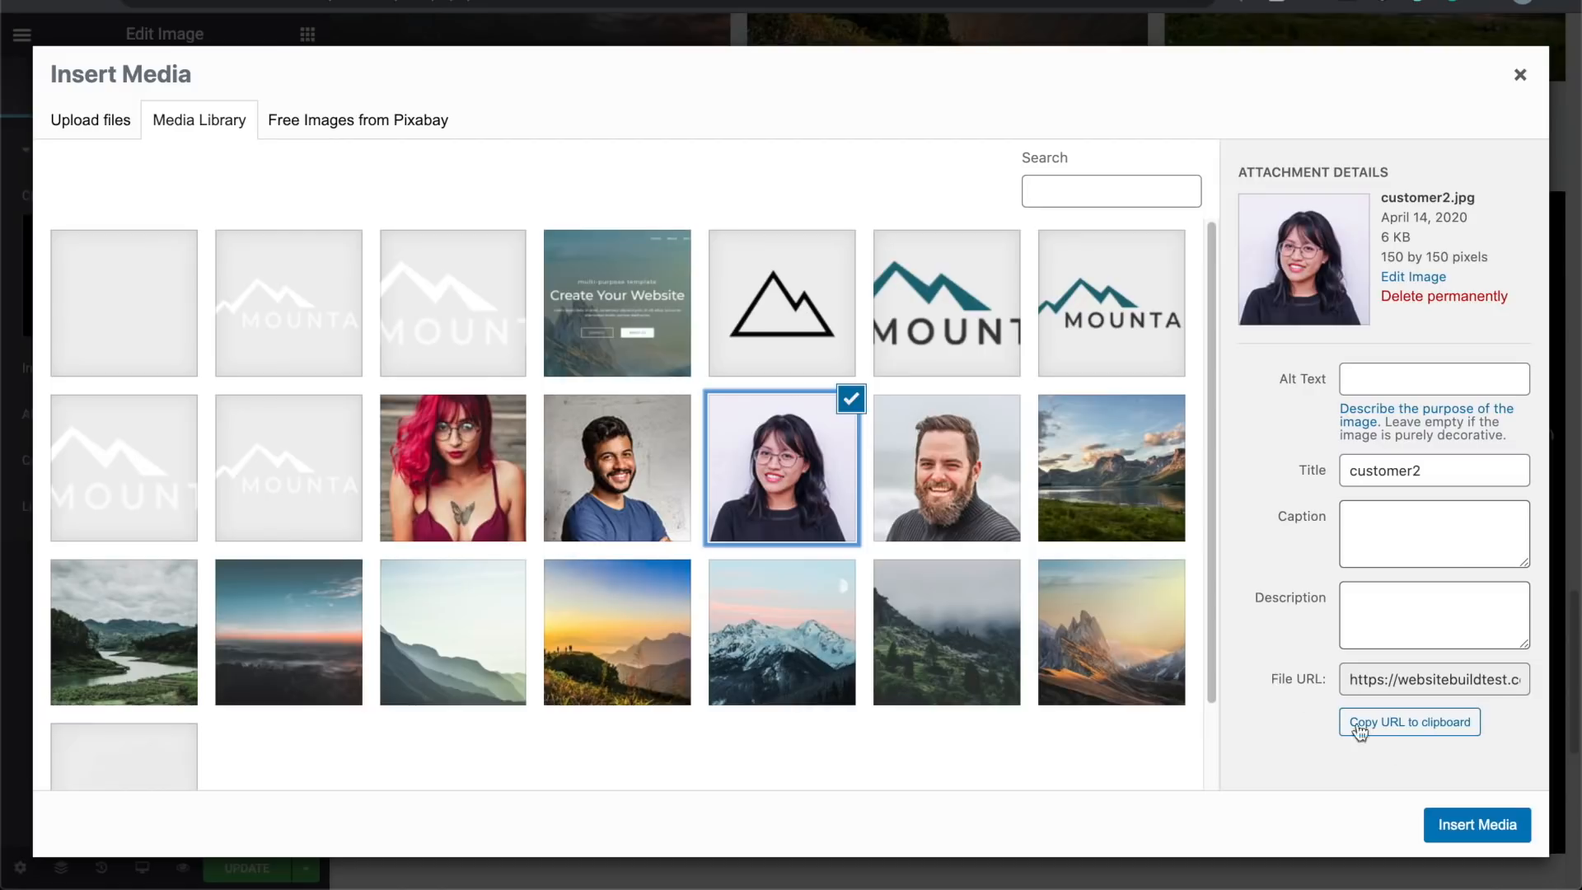
click(1472, 820)
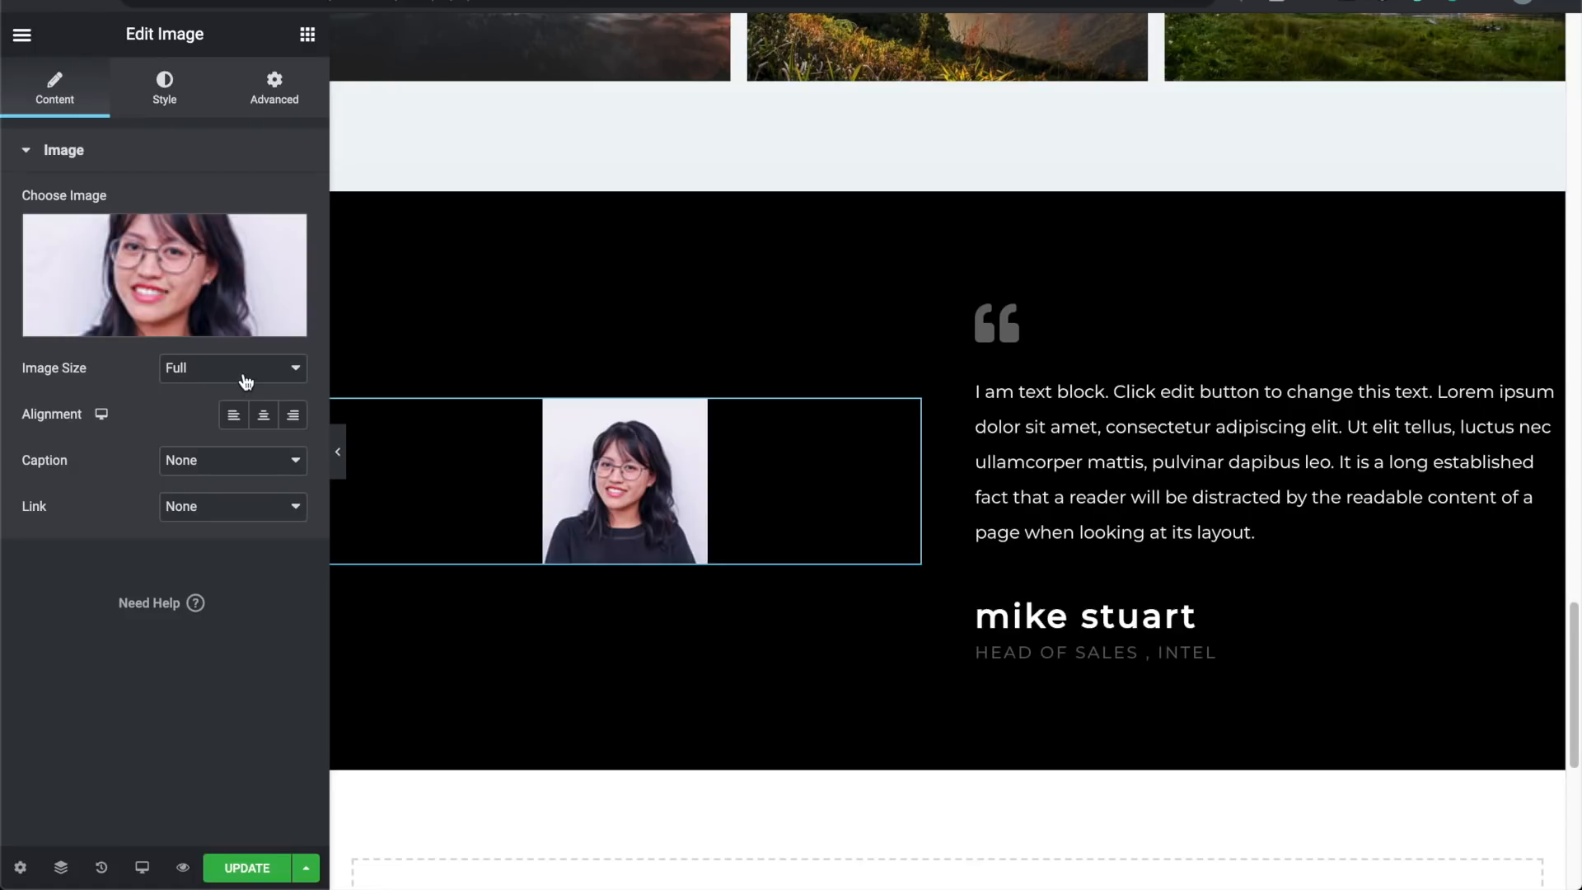
click(196, 322)
Step: Try the customer3 and bearded-man customer1 library photos for the portrait
click(652, 488)
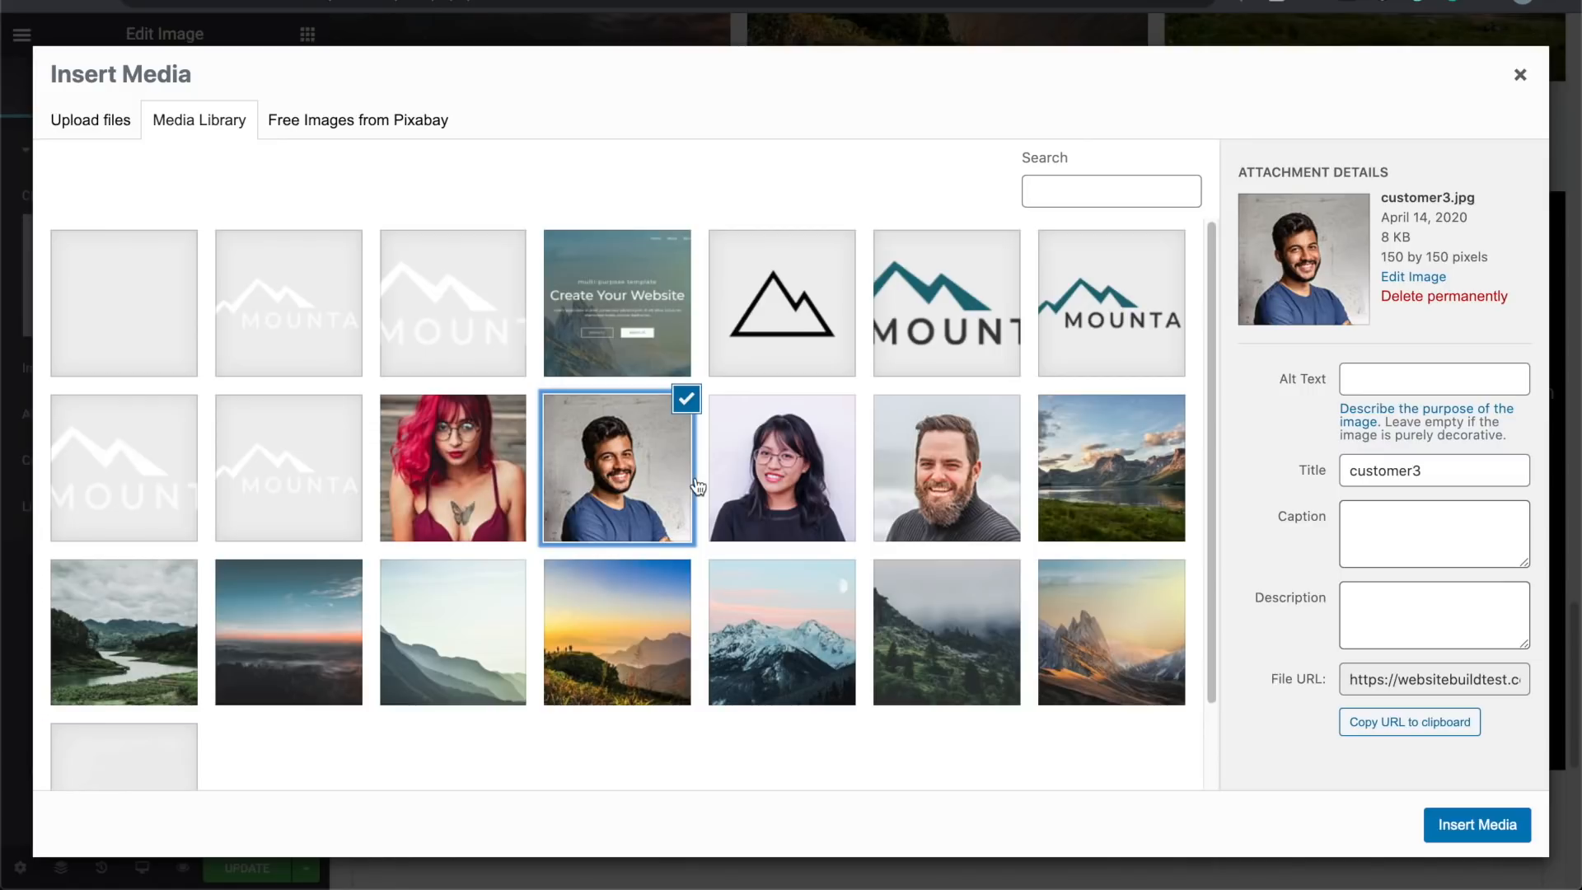
click(744, 472)
click(892, 468)
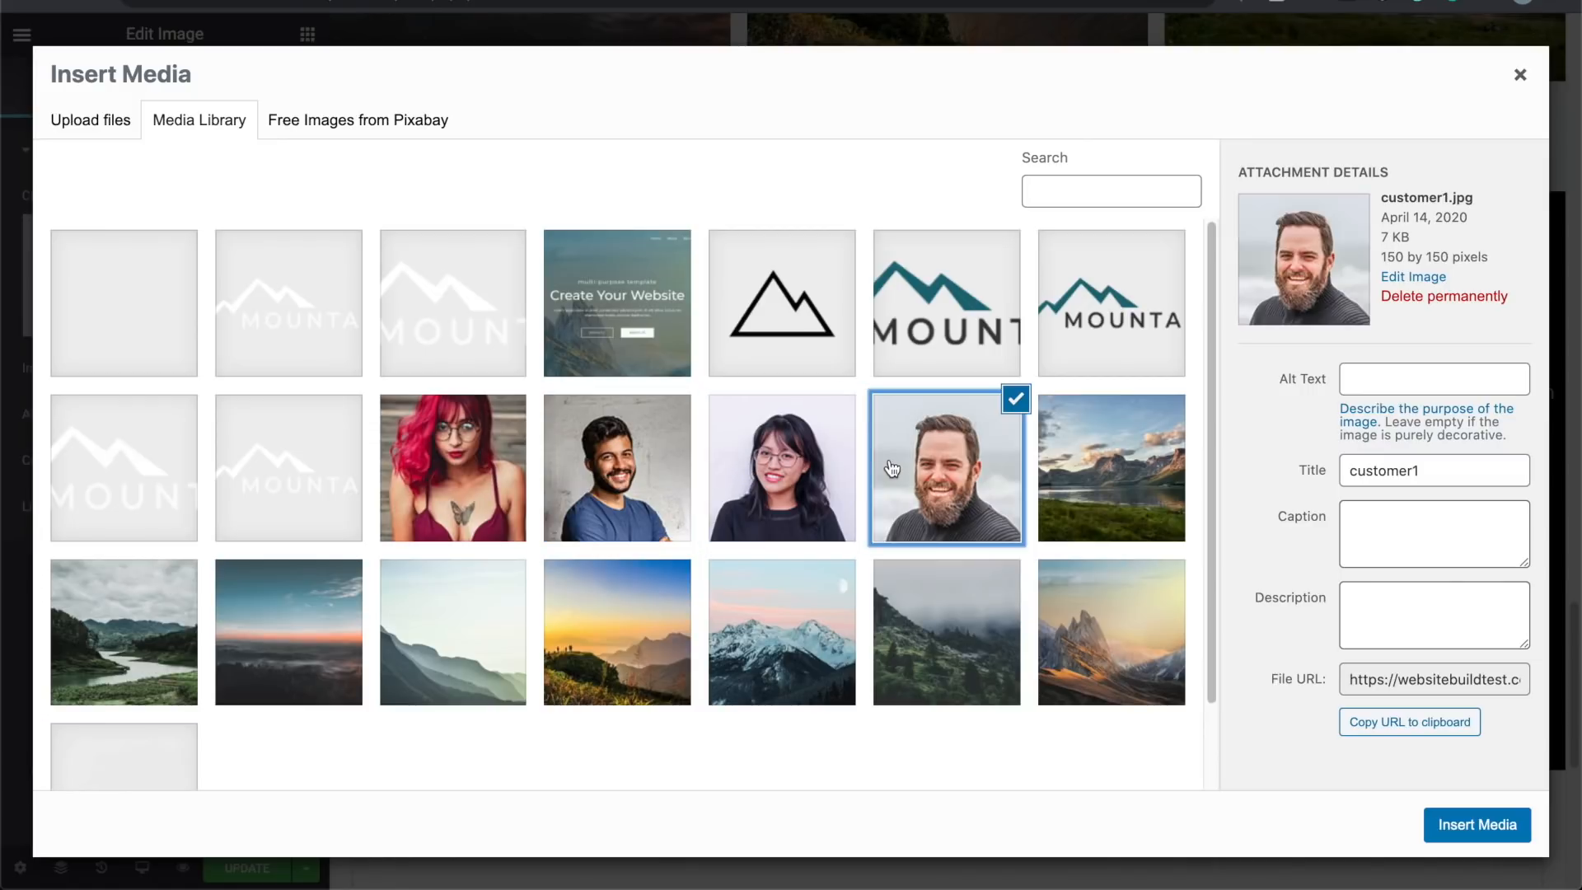
Step: Search the Pixabay free images for 'portrait' and check the orientation filter
click(322, 117)
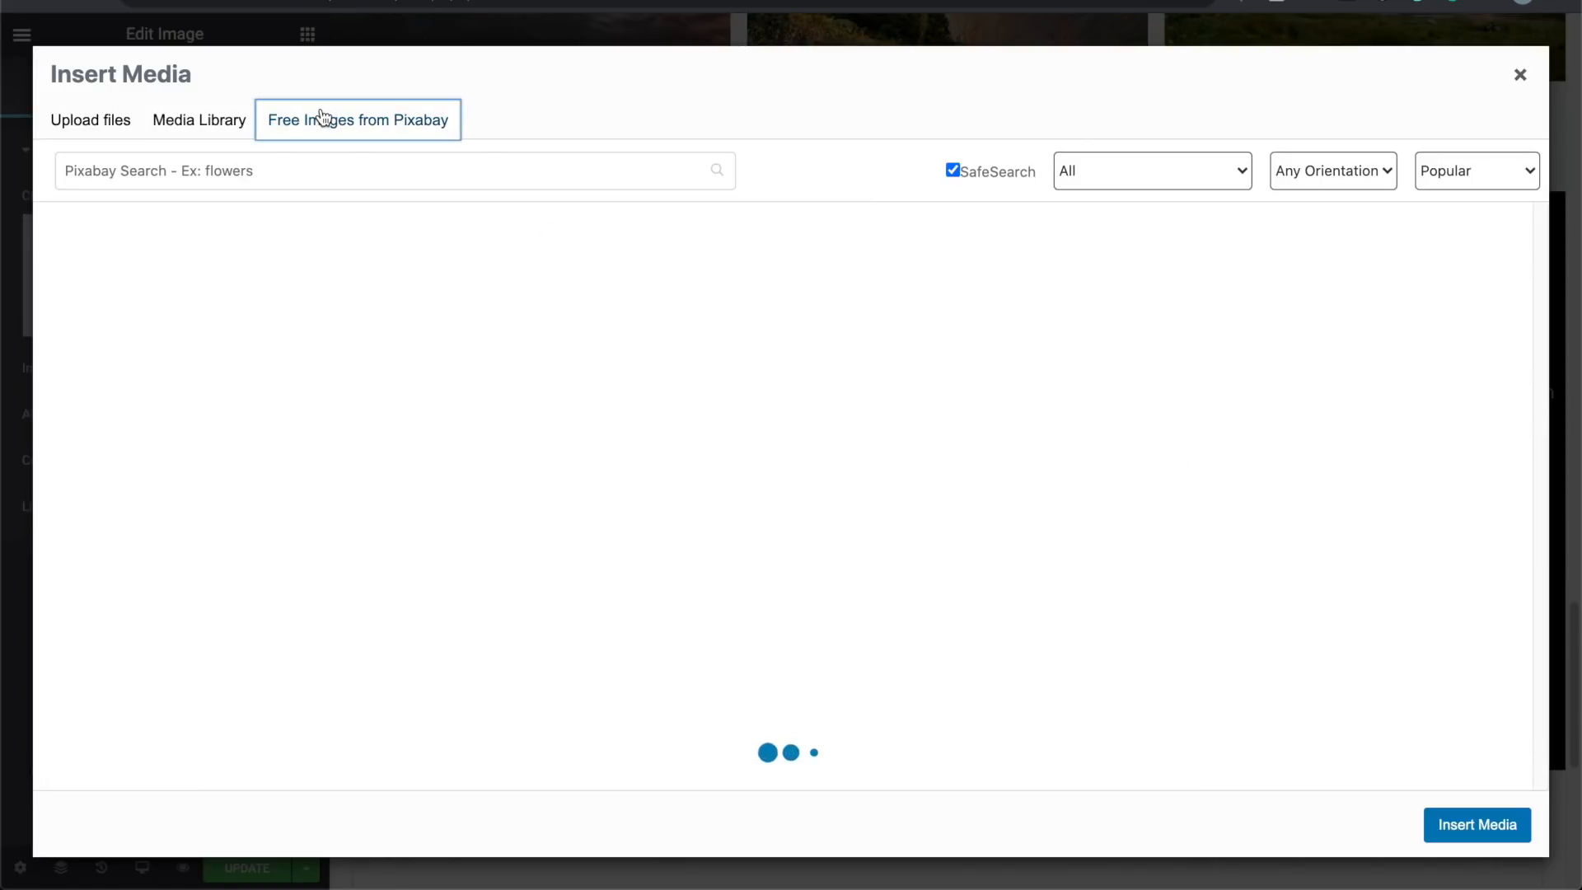
click(332, 167)
text(portrait)
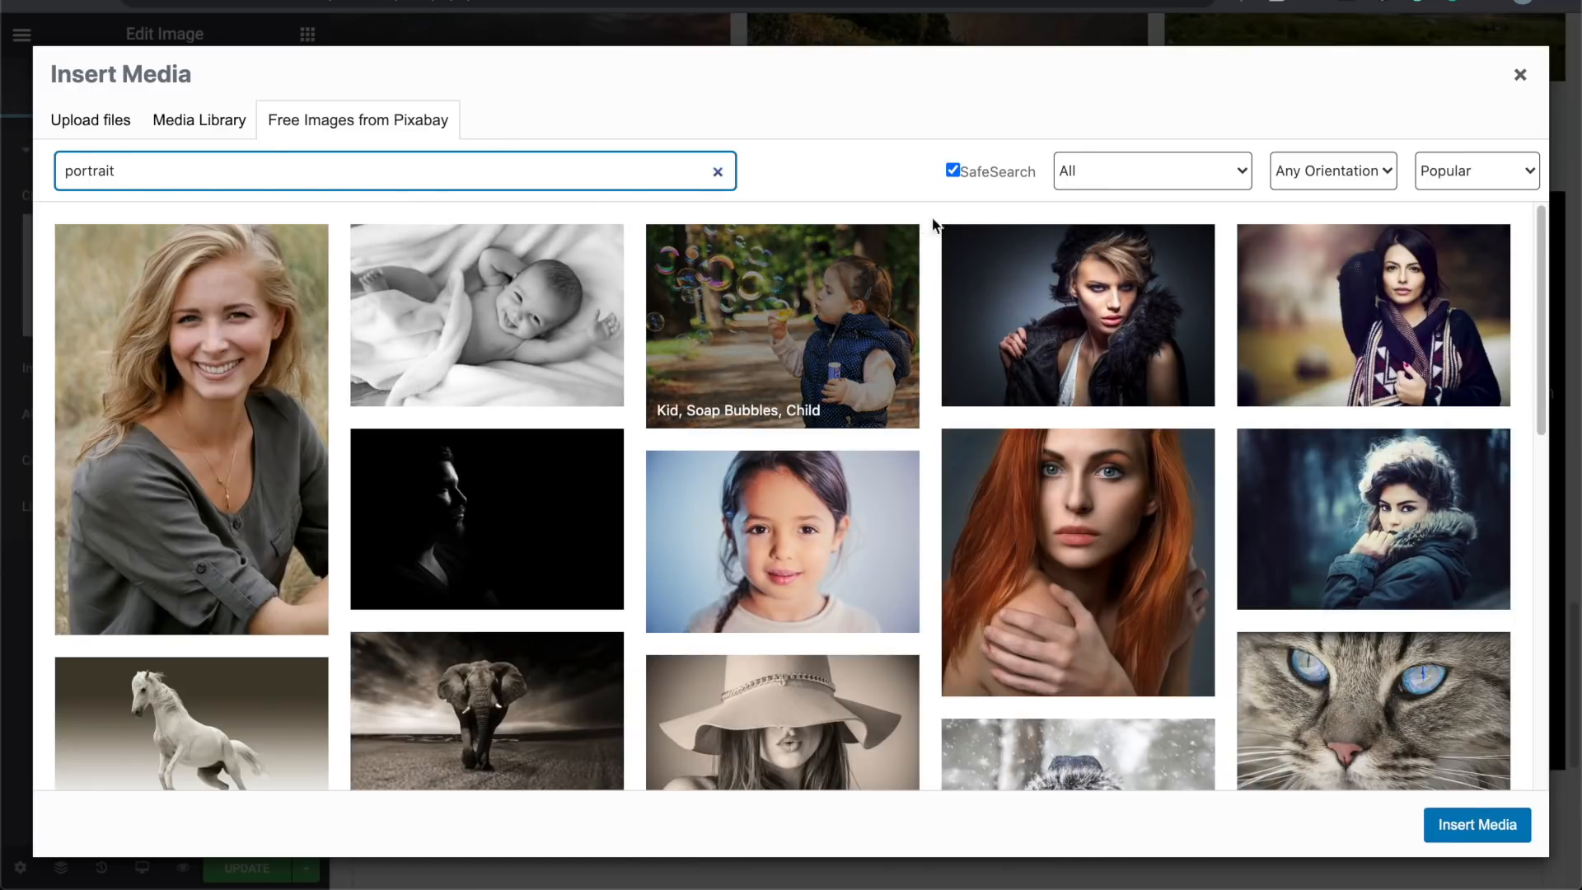
click(1306, 171)
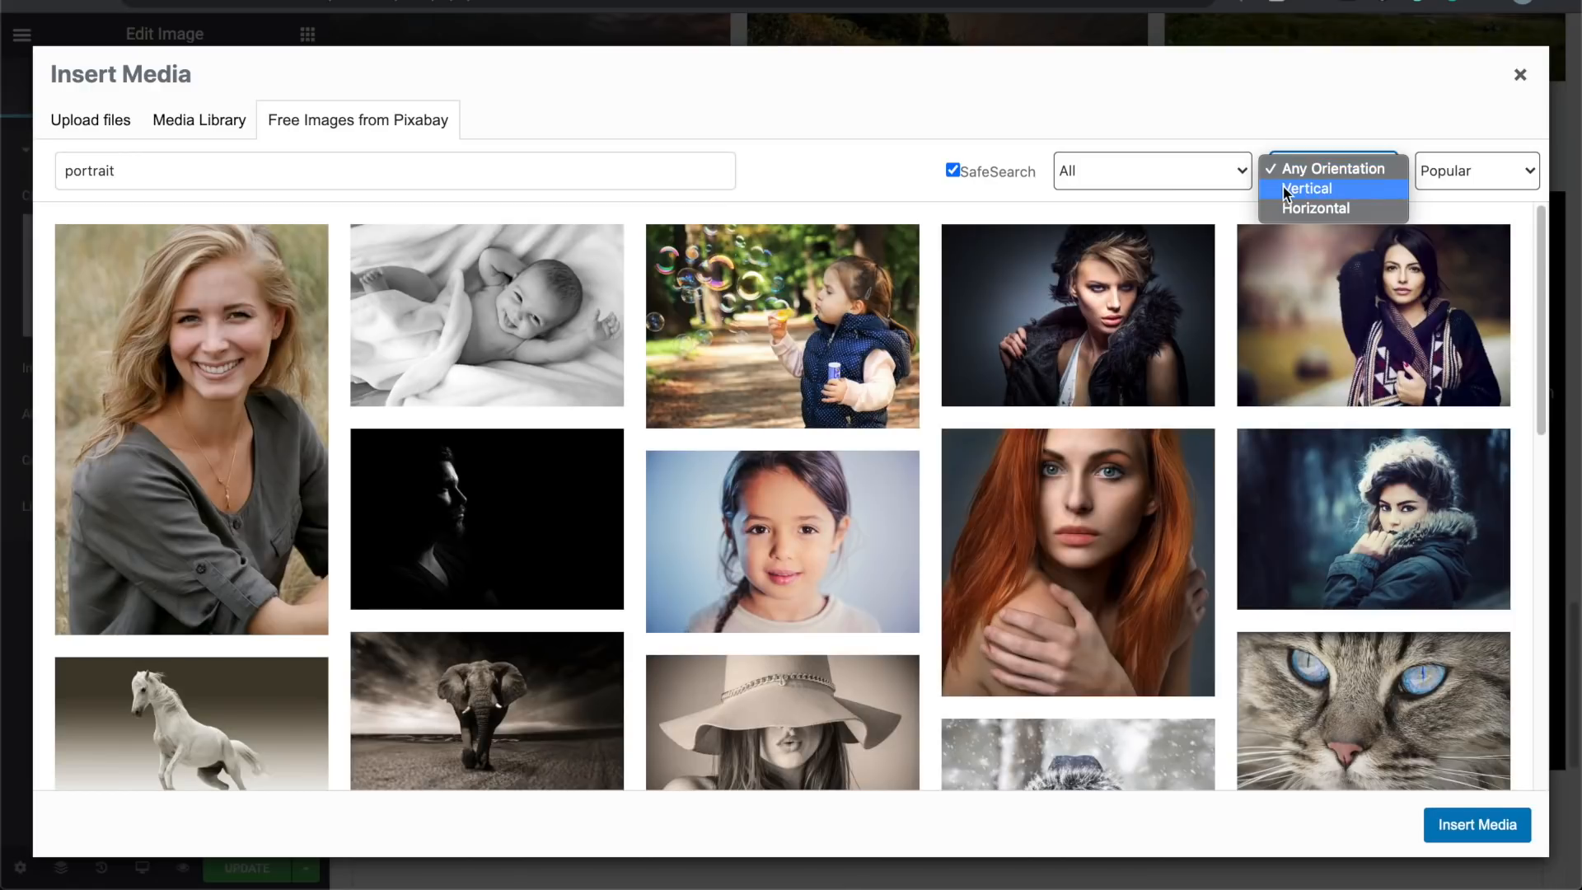
click(926, 192)
scroll(937, 280, down, 5)
scroll(937, 280, down, 5)
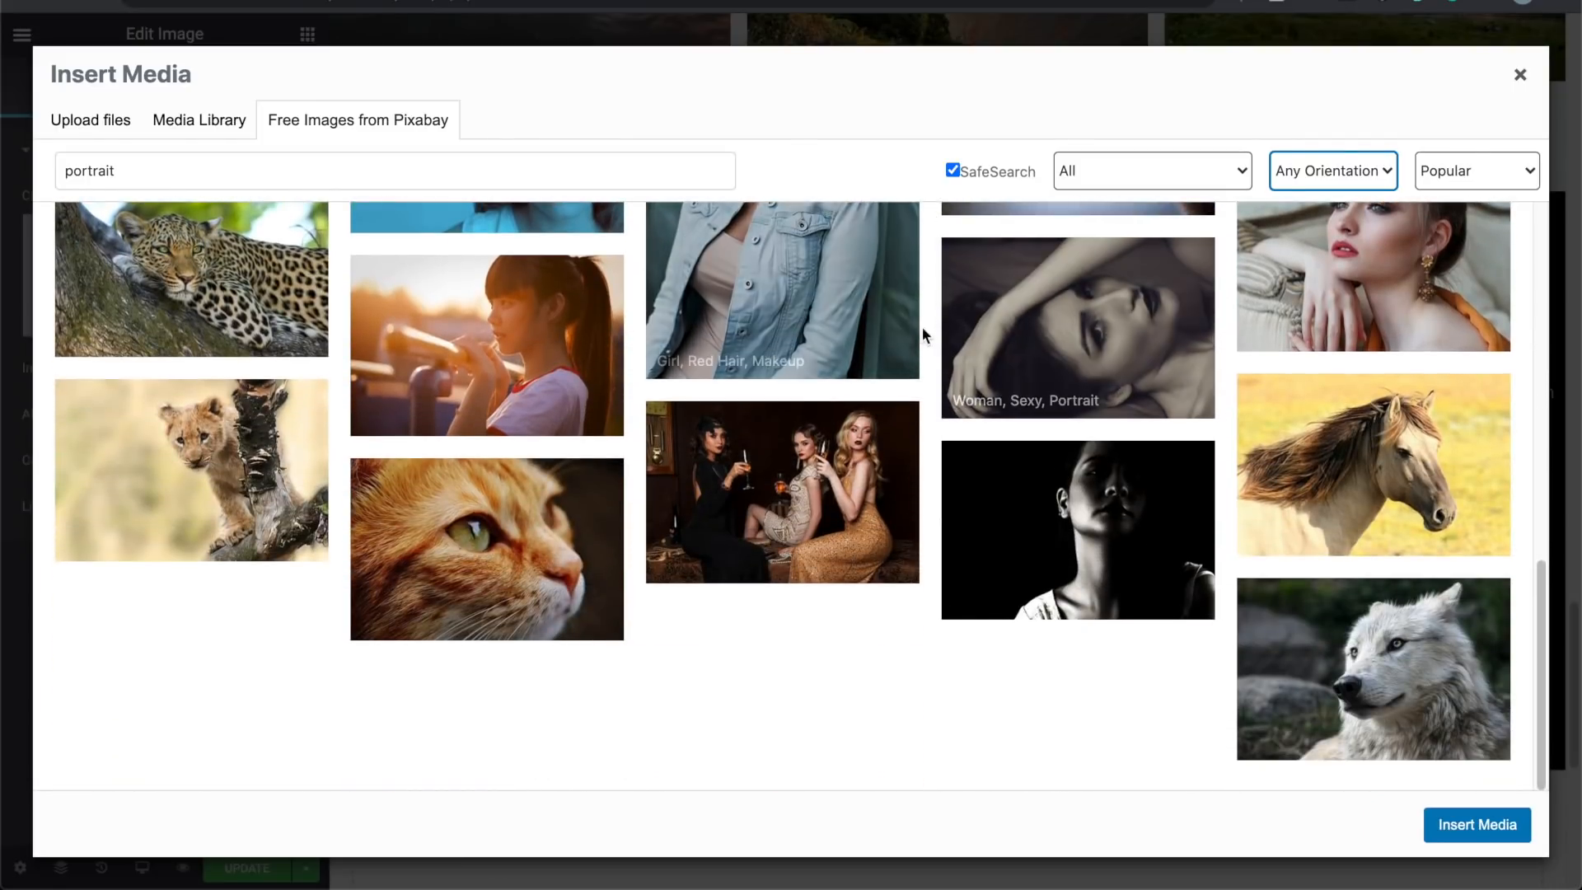
Step: Replace the search term, browse the results, and close the image picker without inserting
double_click(317, 167)
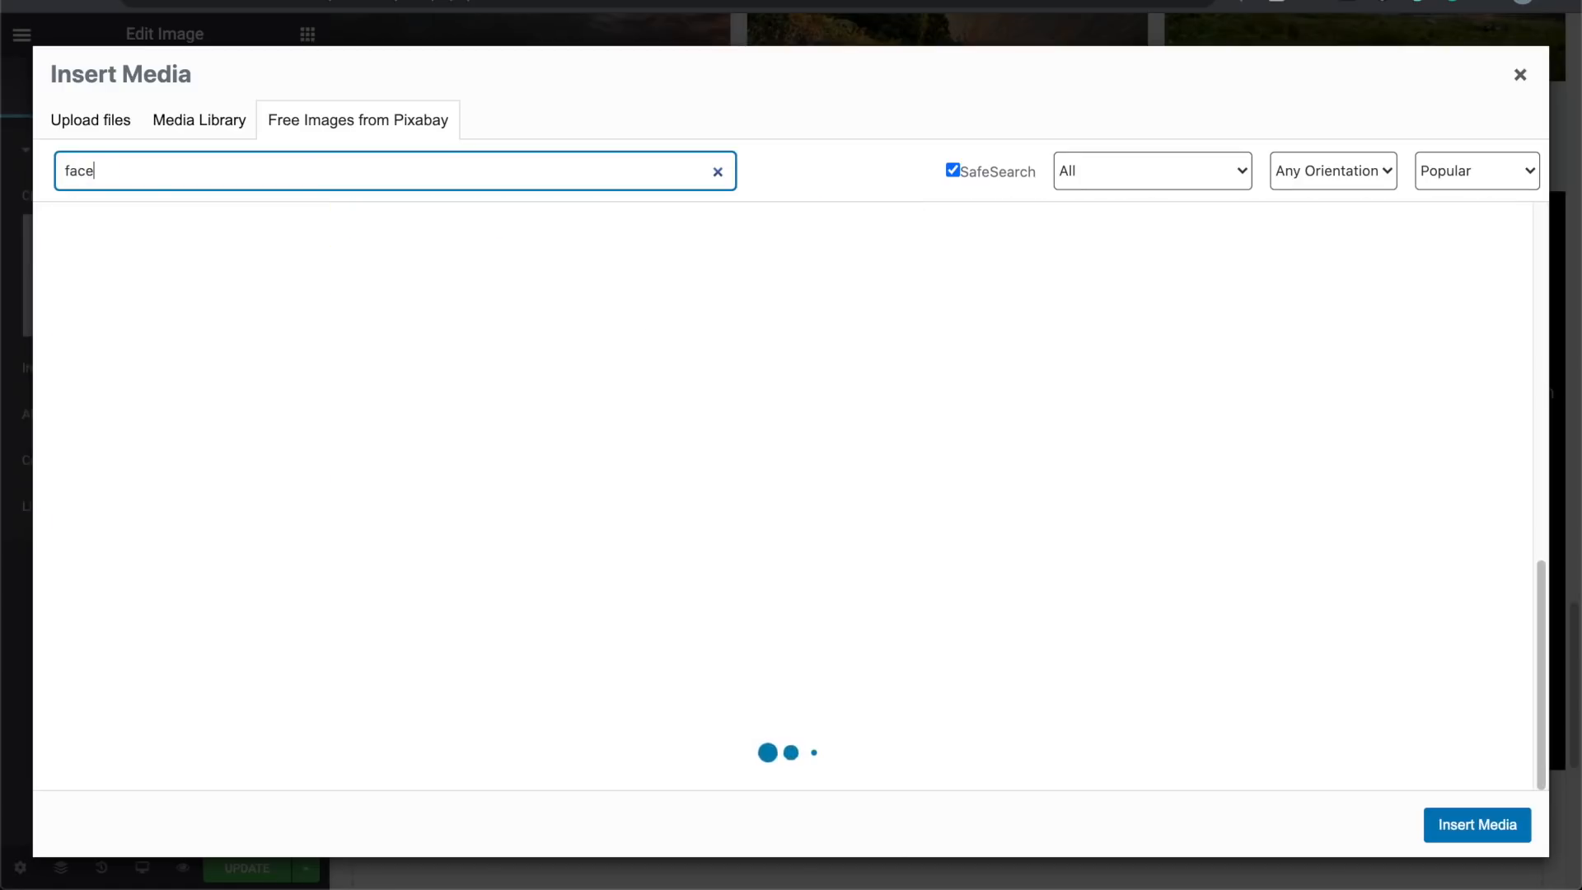
scroll(331, 371, up, 15)
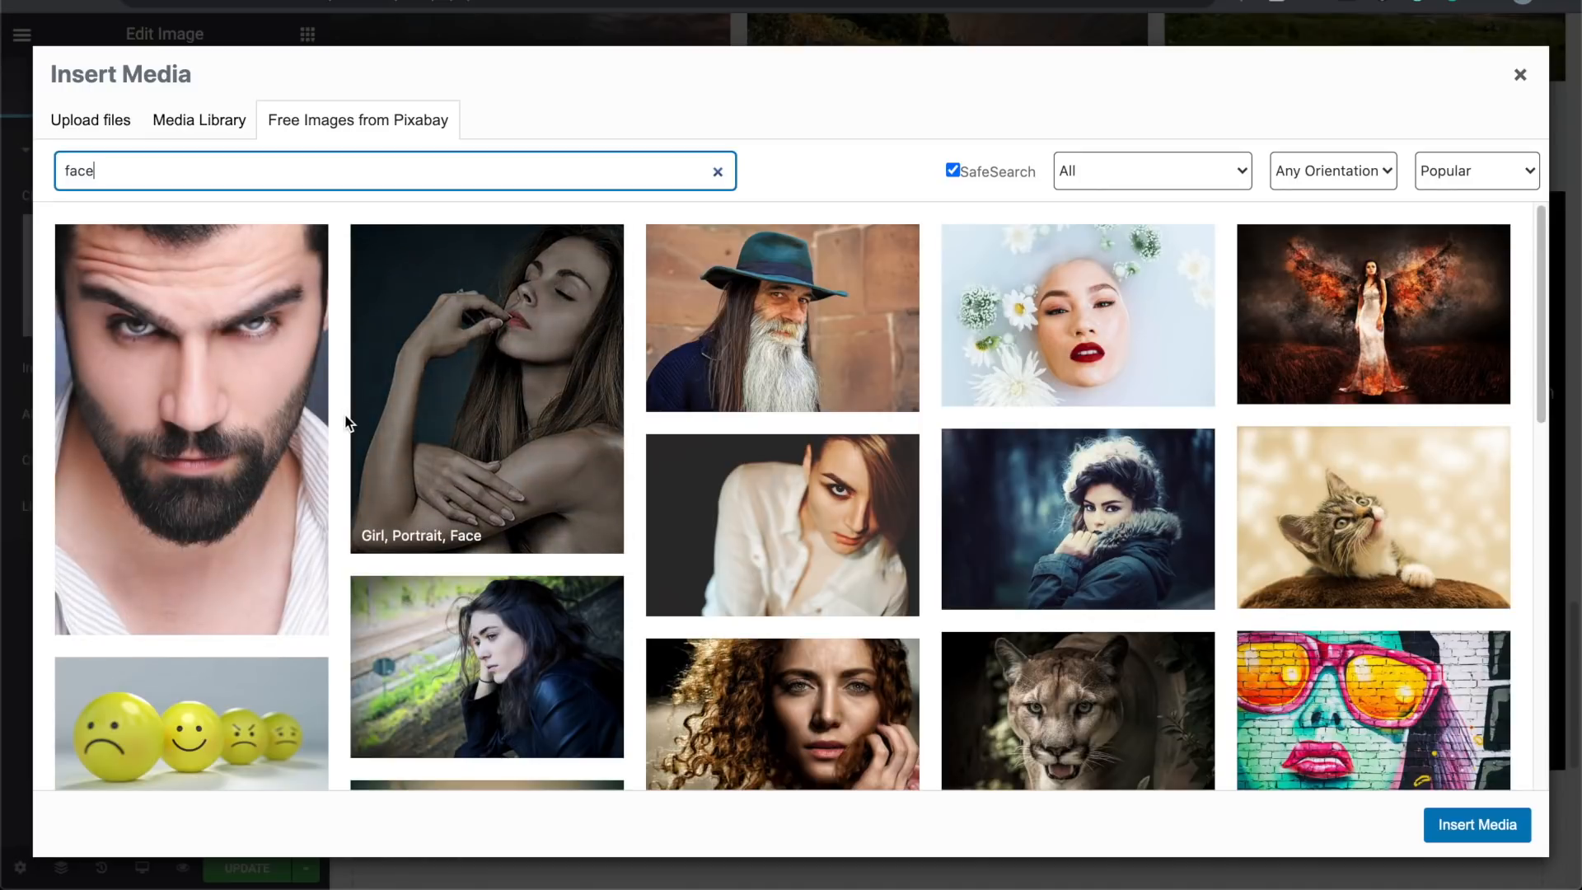
scroll(344, 415, down, 15)
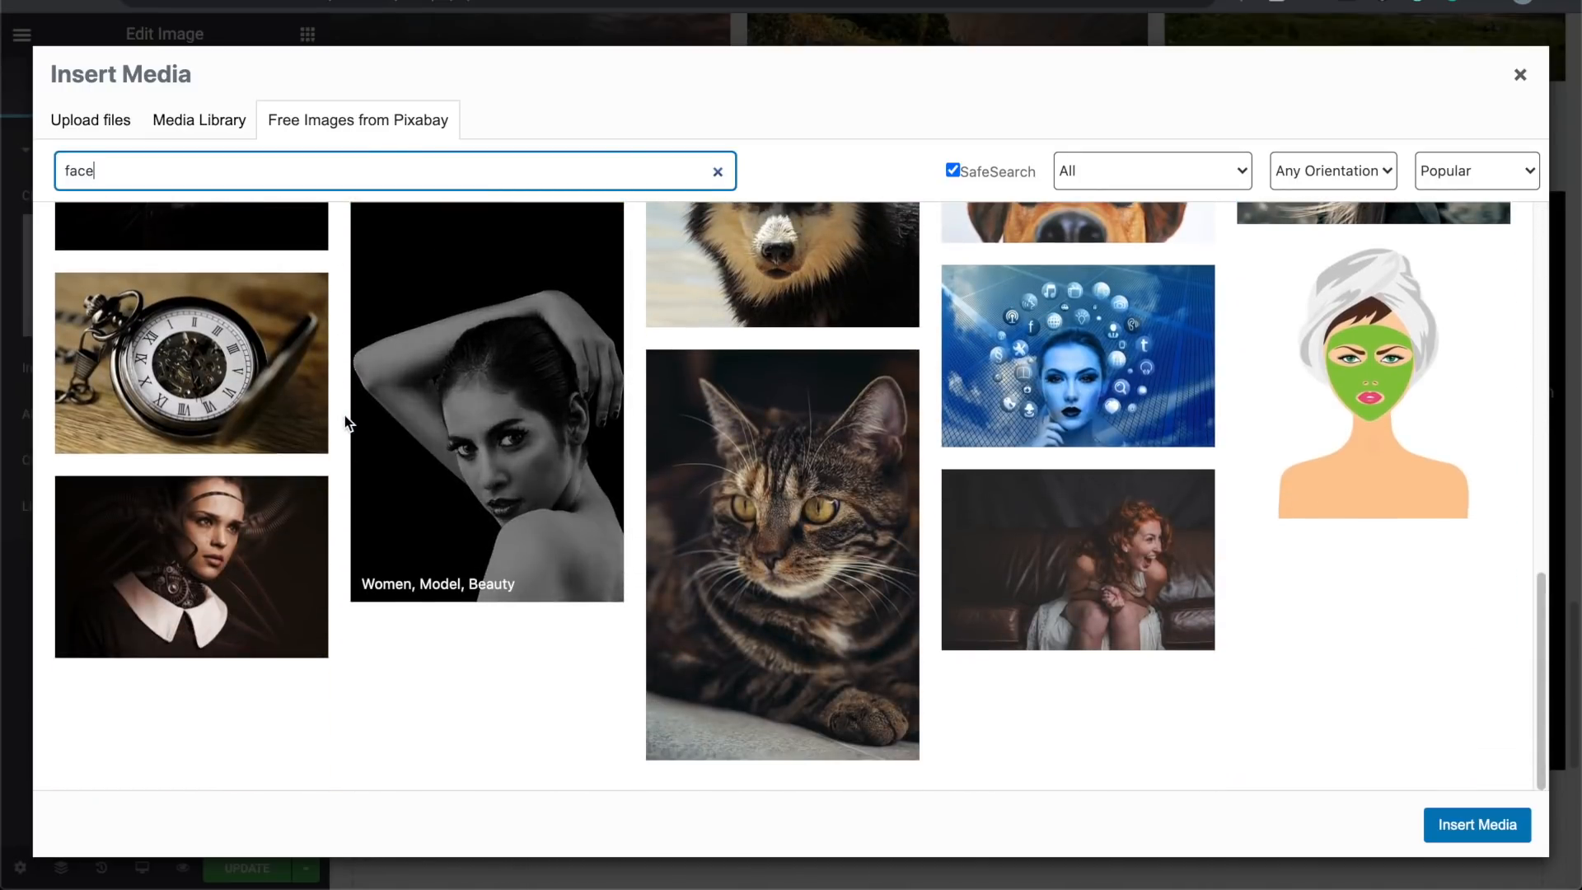
scroll(345, 421, up, 15)
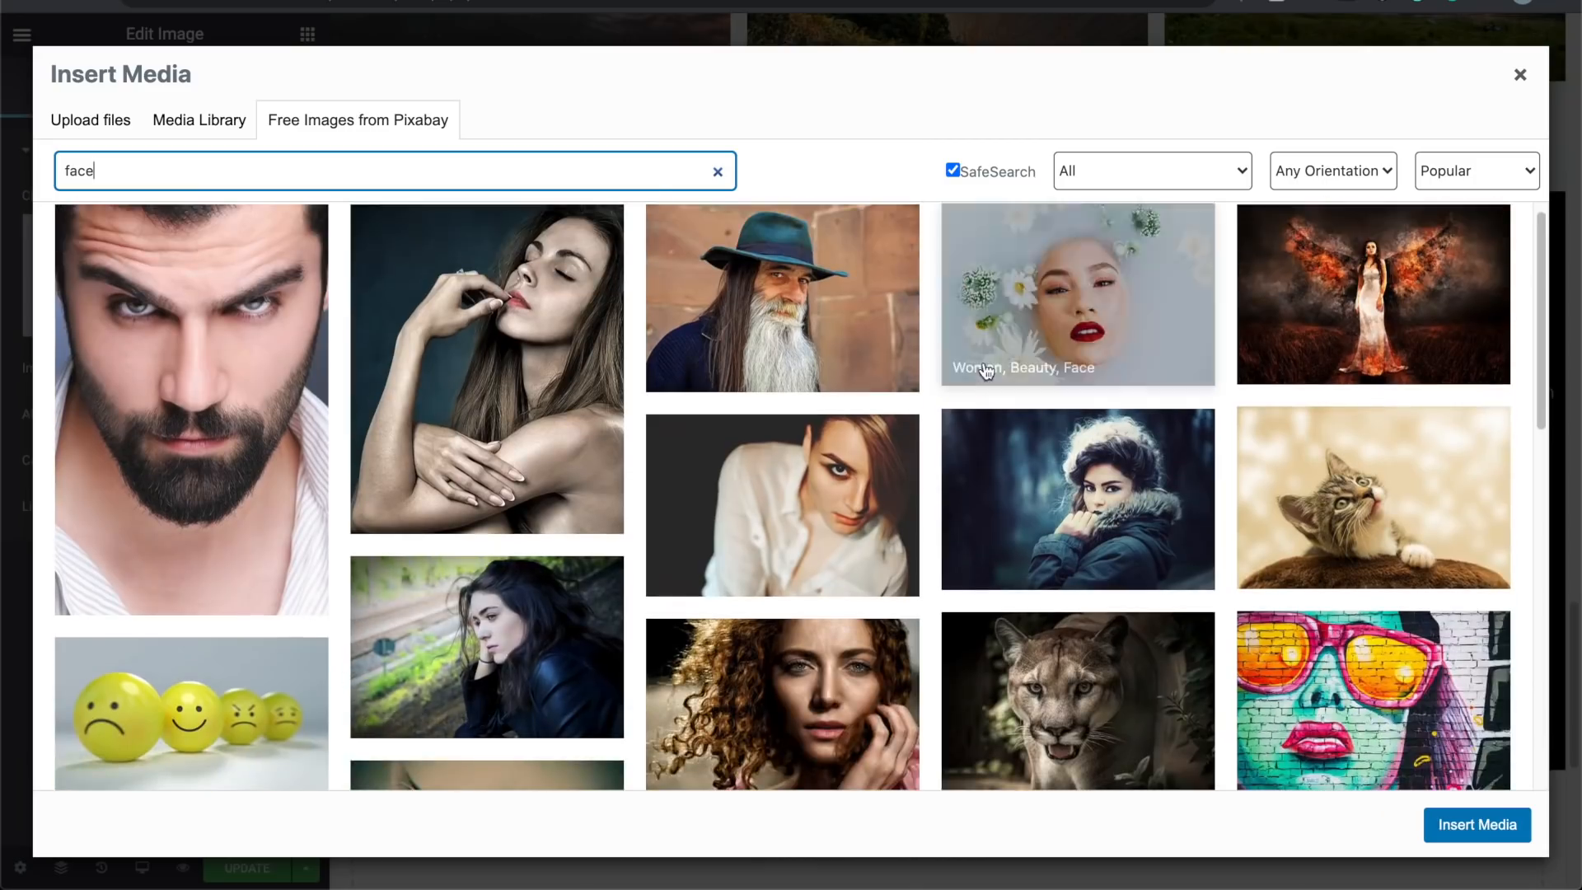
click(1520, 76)
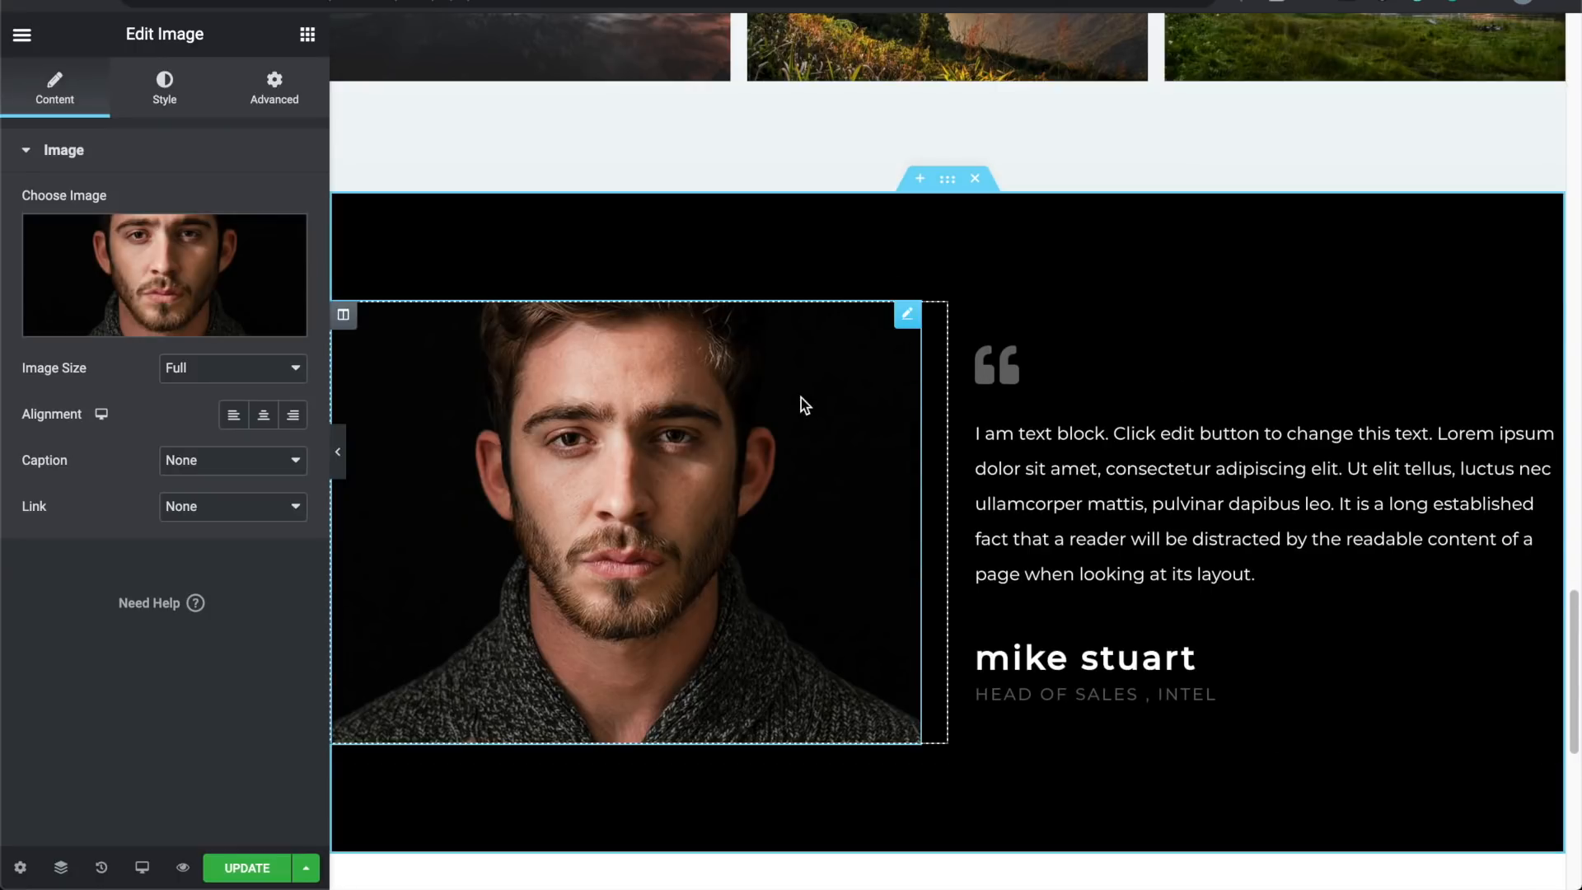
Step: Delete the job-title heading under the testimonial quote
click(1174, 697)
right_click(1175, 696)
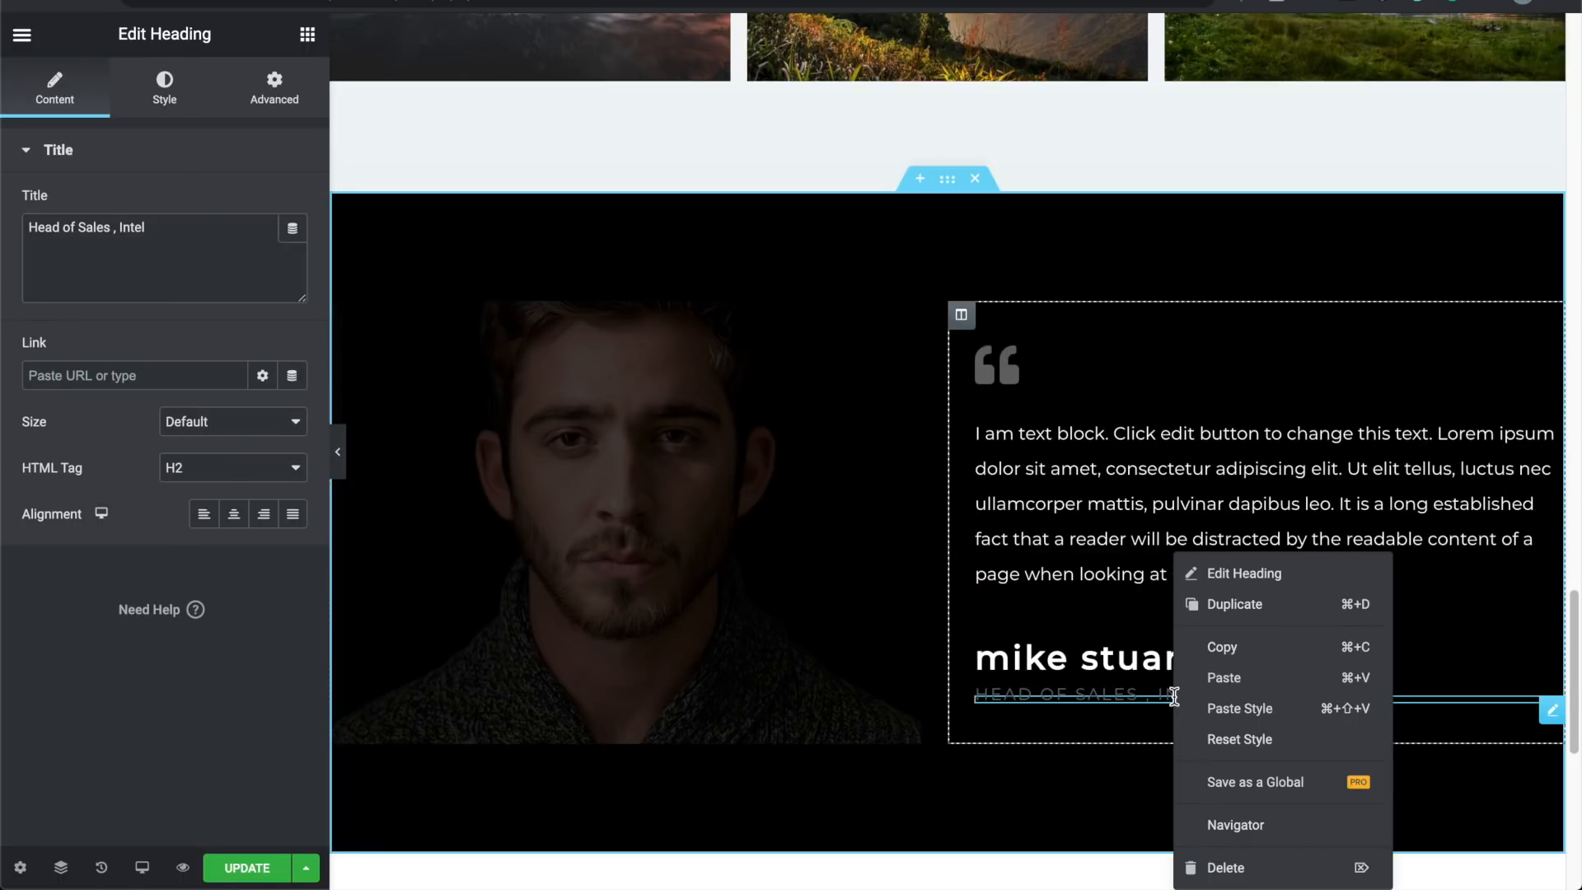
click(1233, 871)
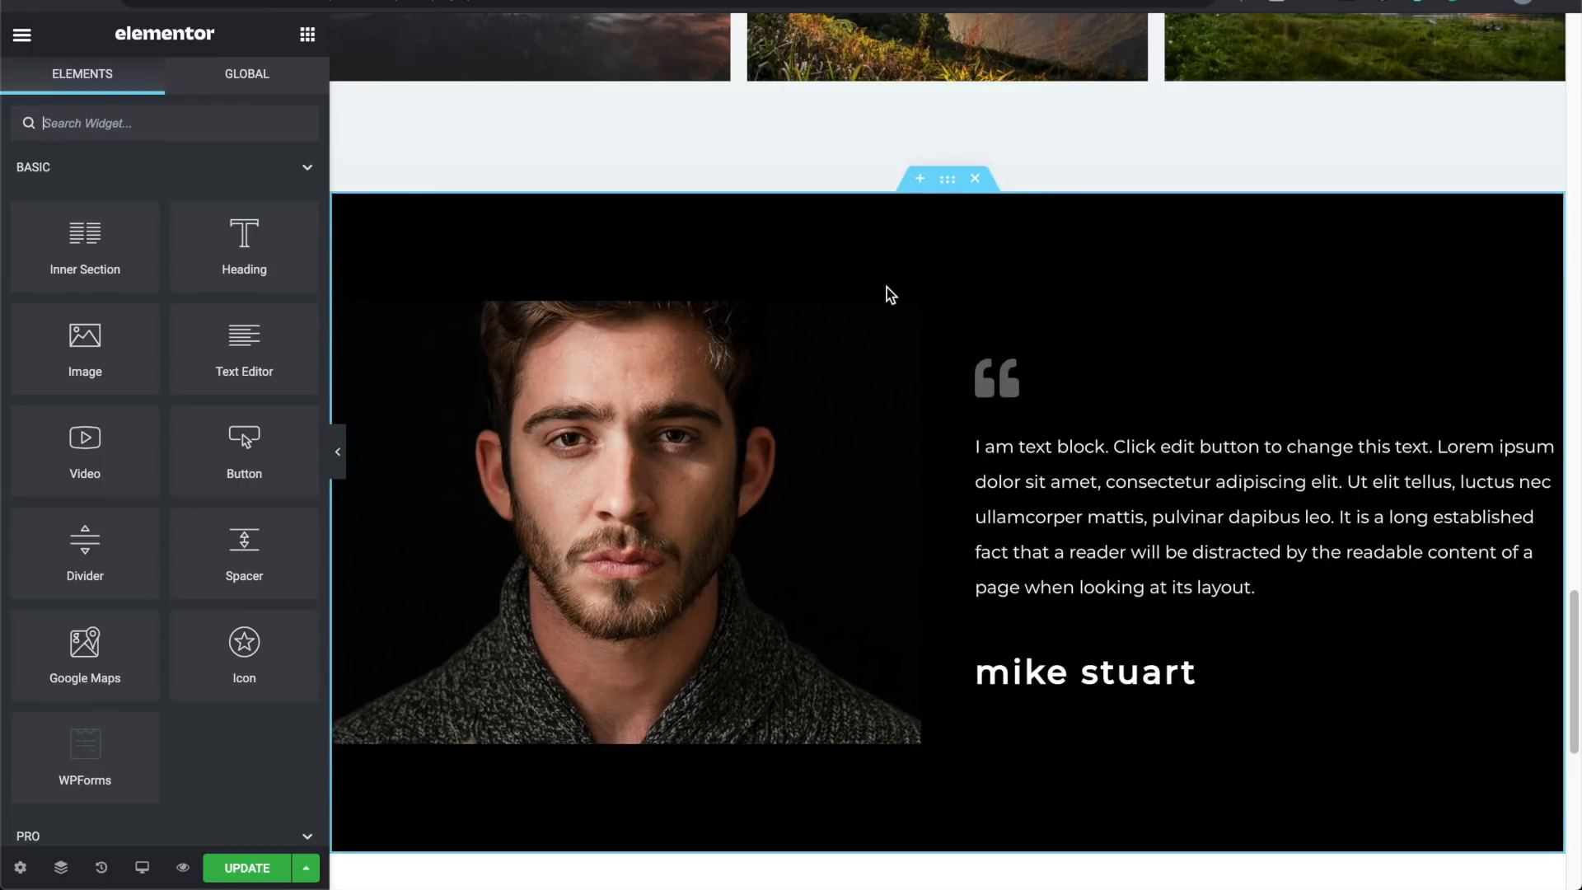
Step: Check the section background colour, keeping it black #000000, then collapse the panel
click(814, 431)
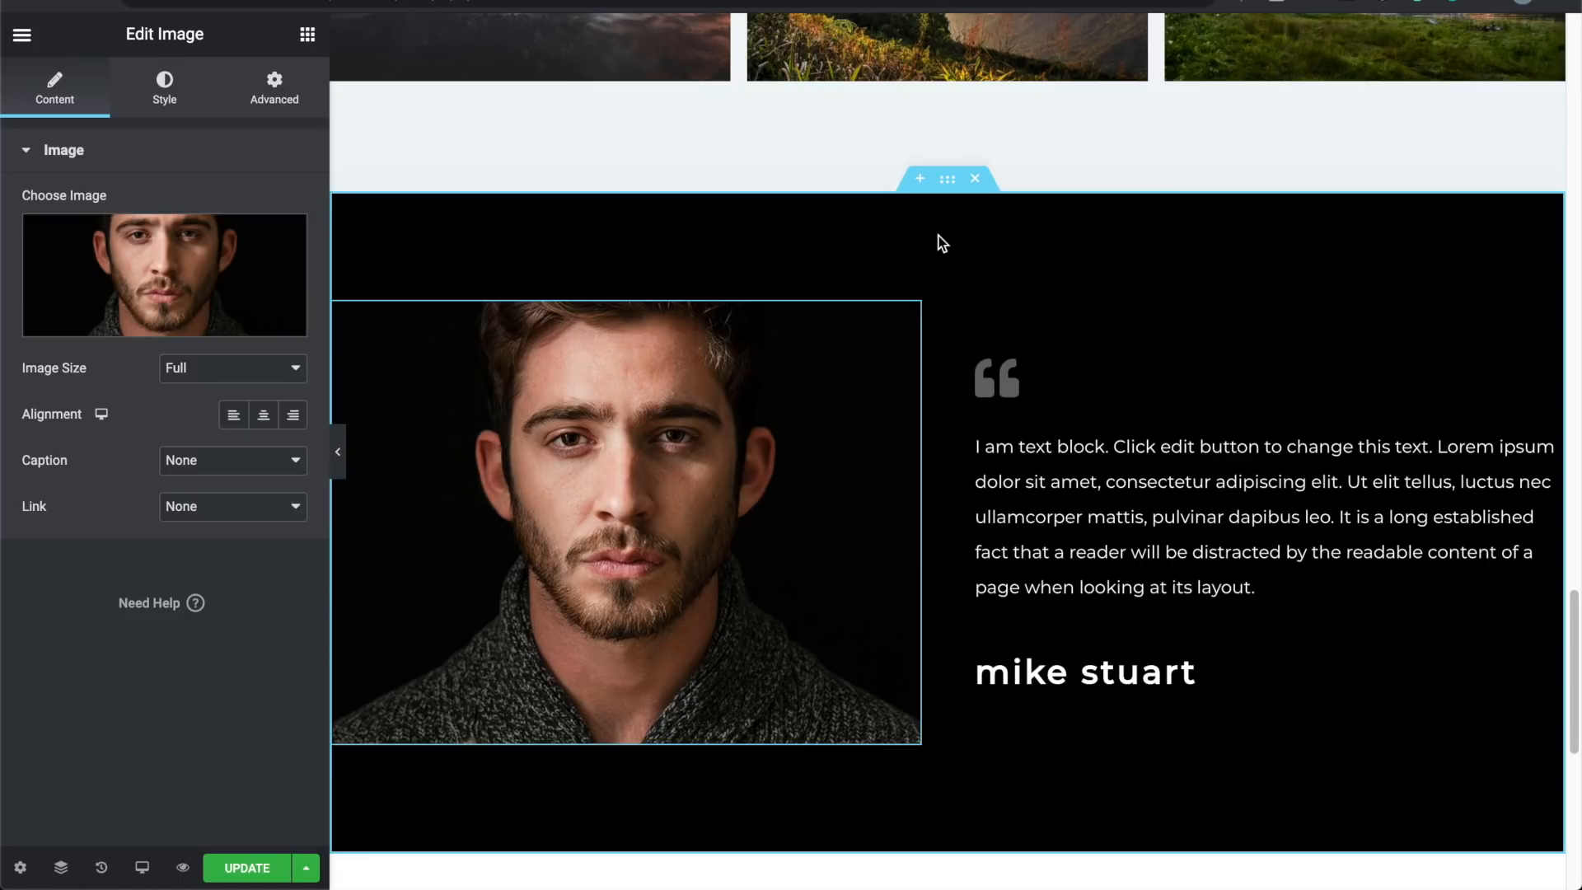
click(948, 183)
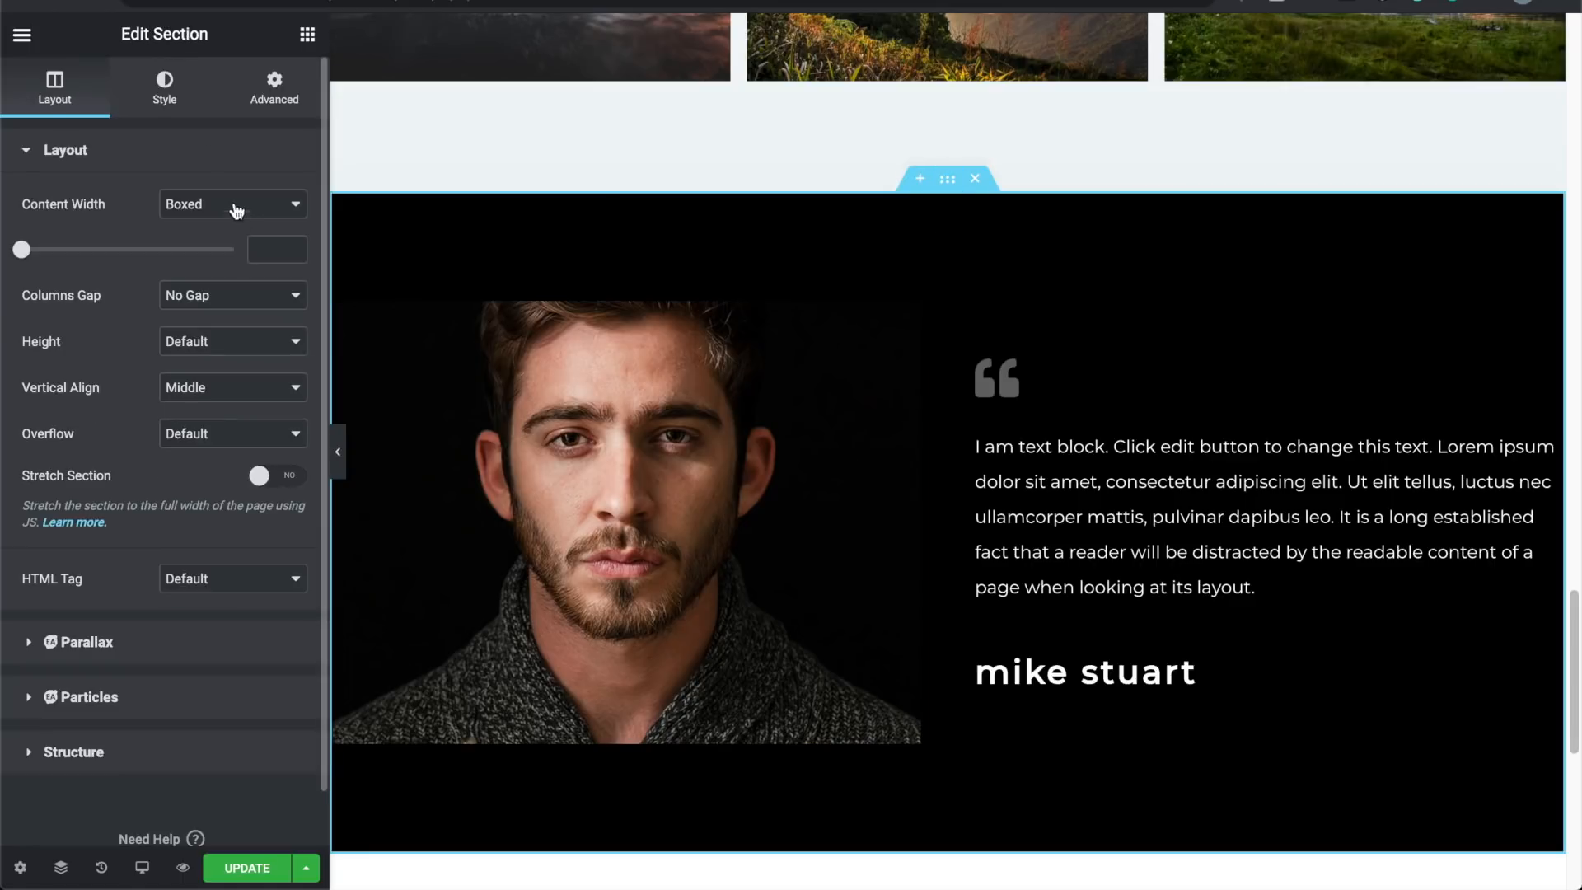
click(165, 87)
click(293, 296)
click(156, 417)
drag(156, 417, 24, 587)
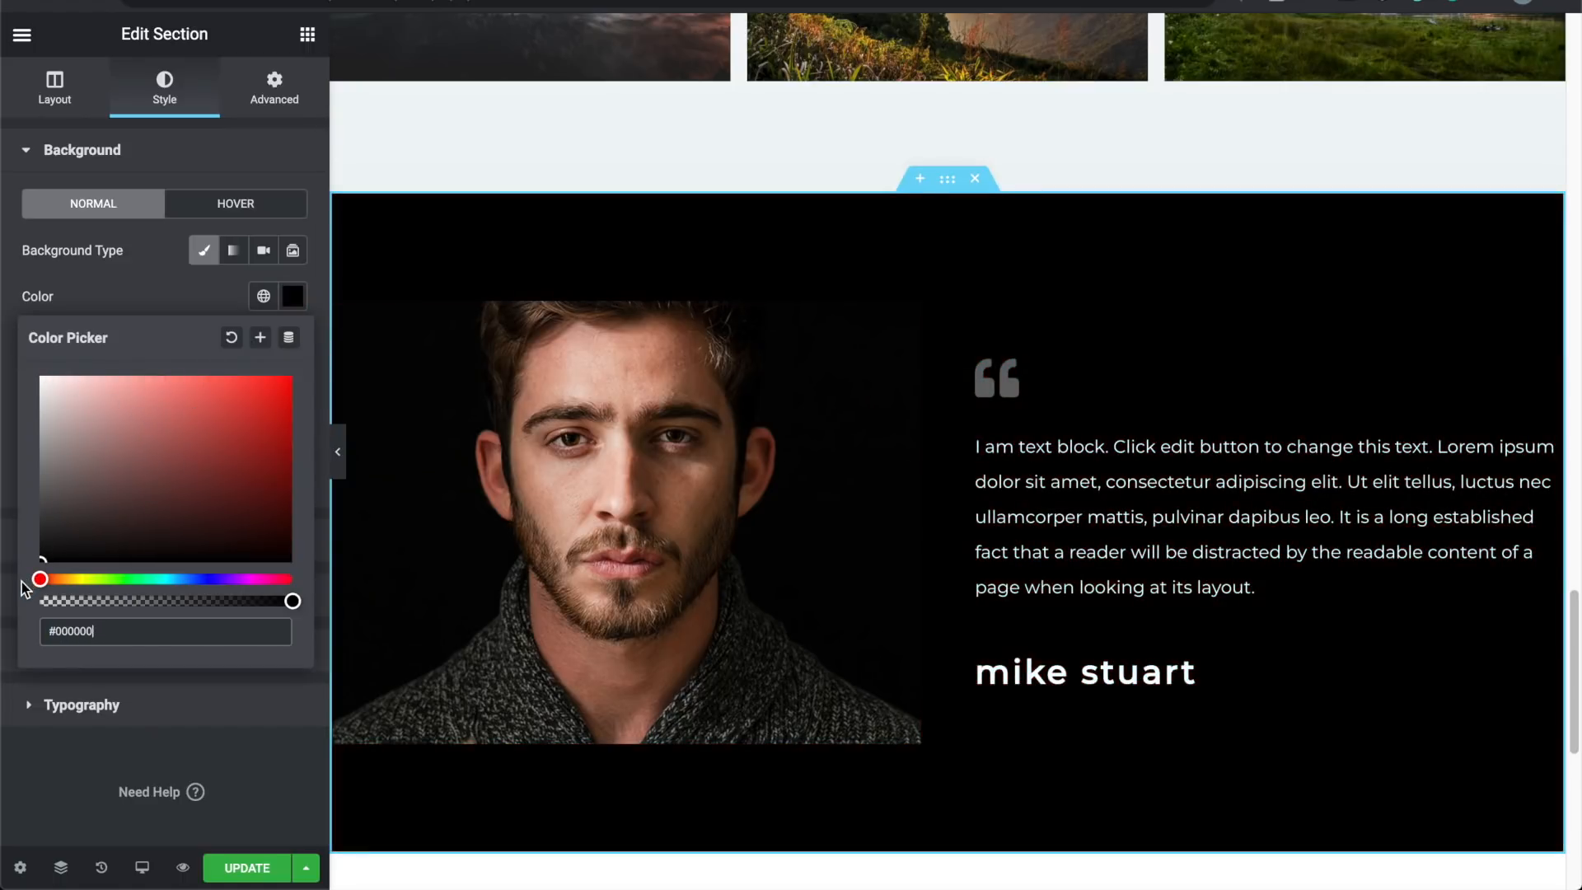
click(169, 295)
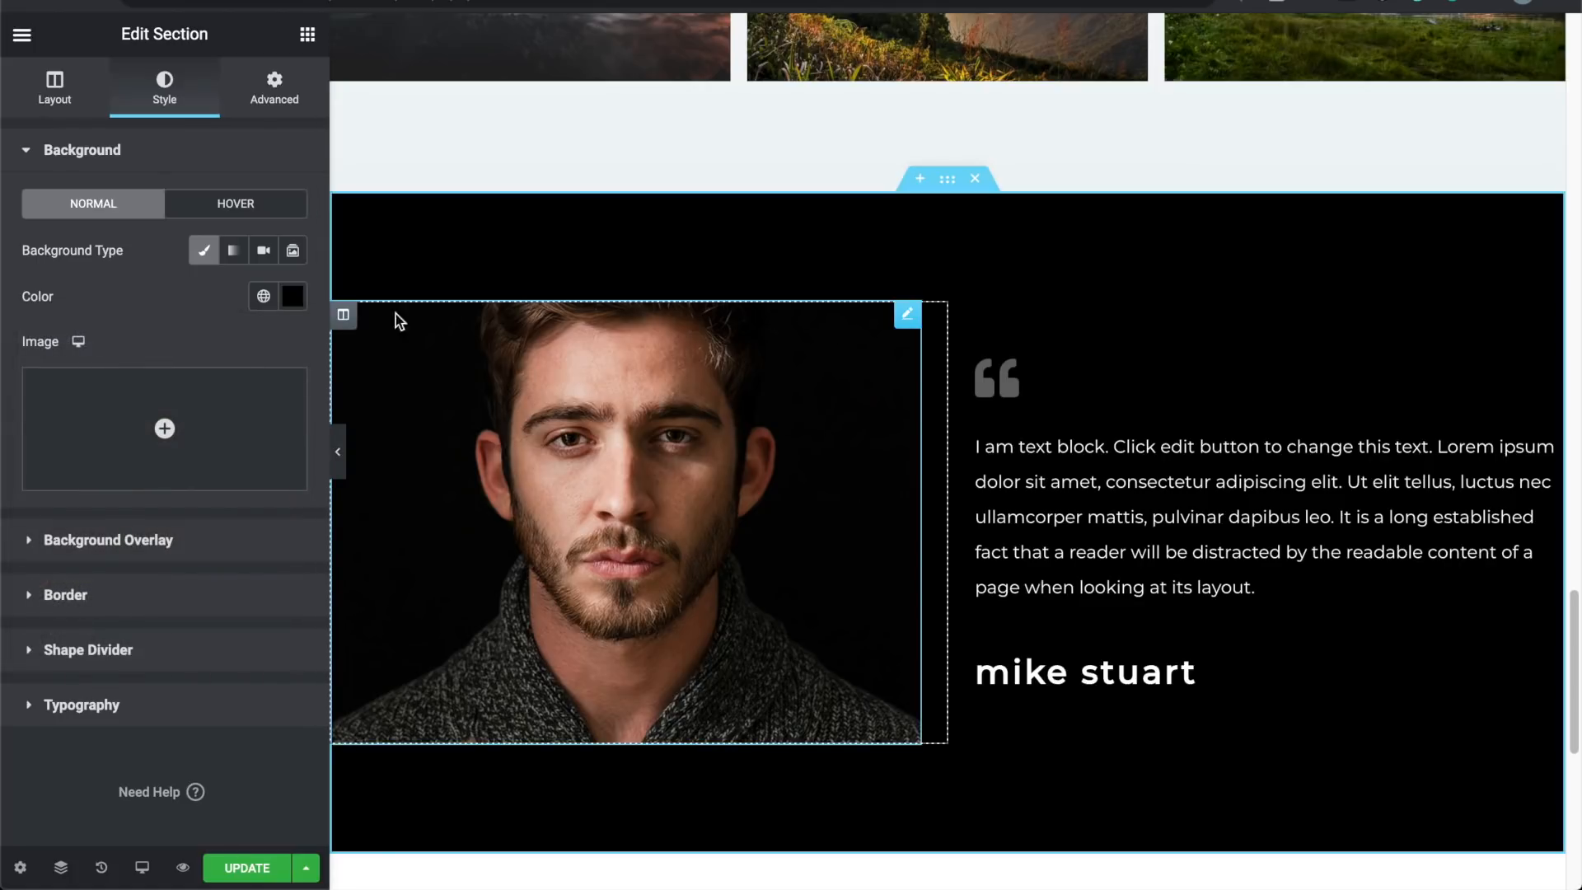
click(343, 458)
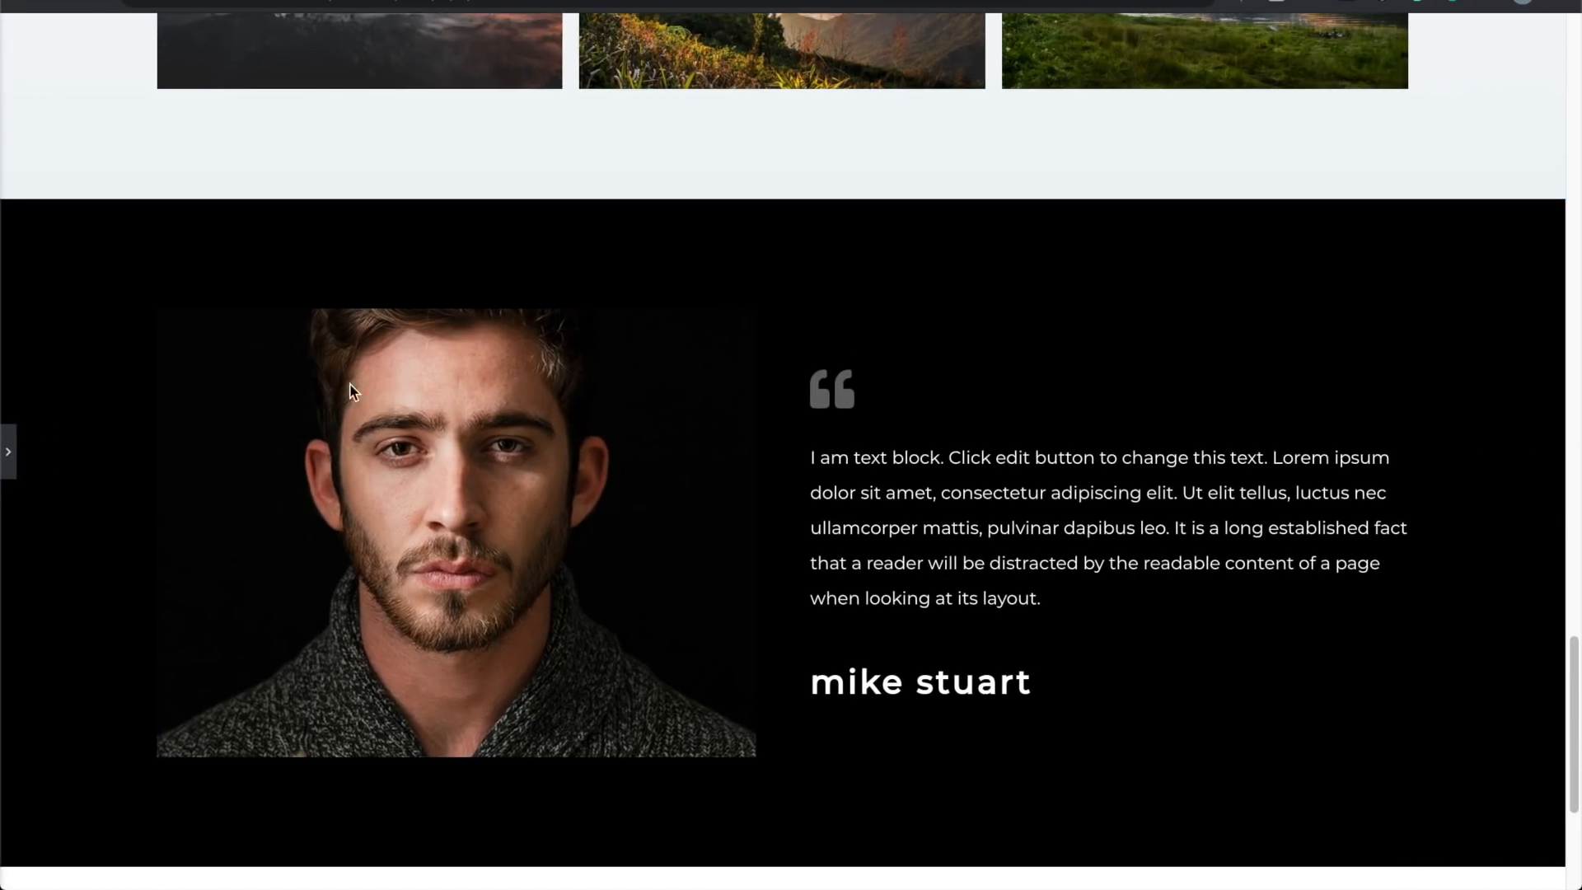
Step: Scroll the full-width preview from hero to footer, then reopen the Elementor panel
scroll(423, 483, down, 4)
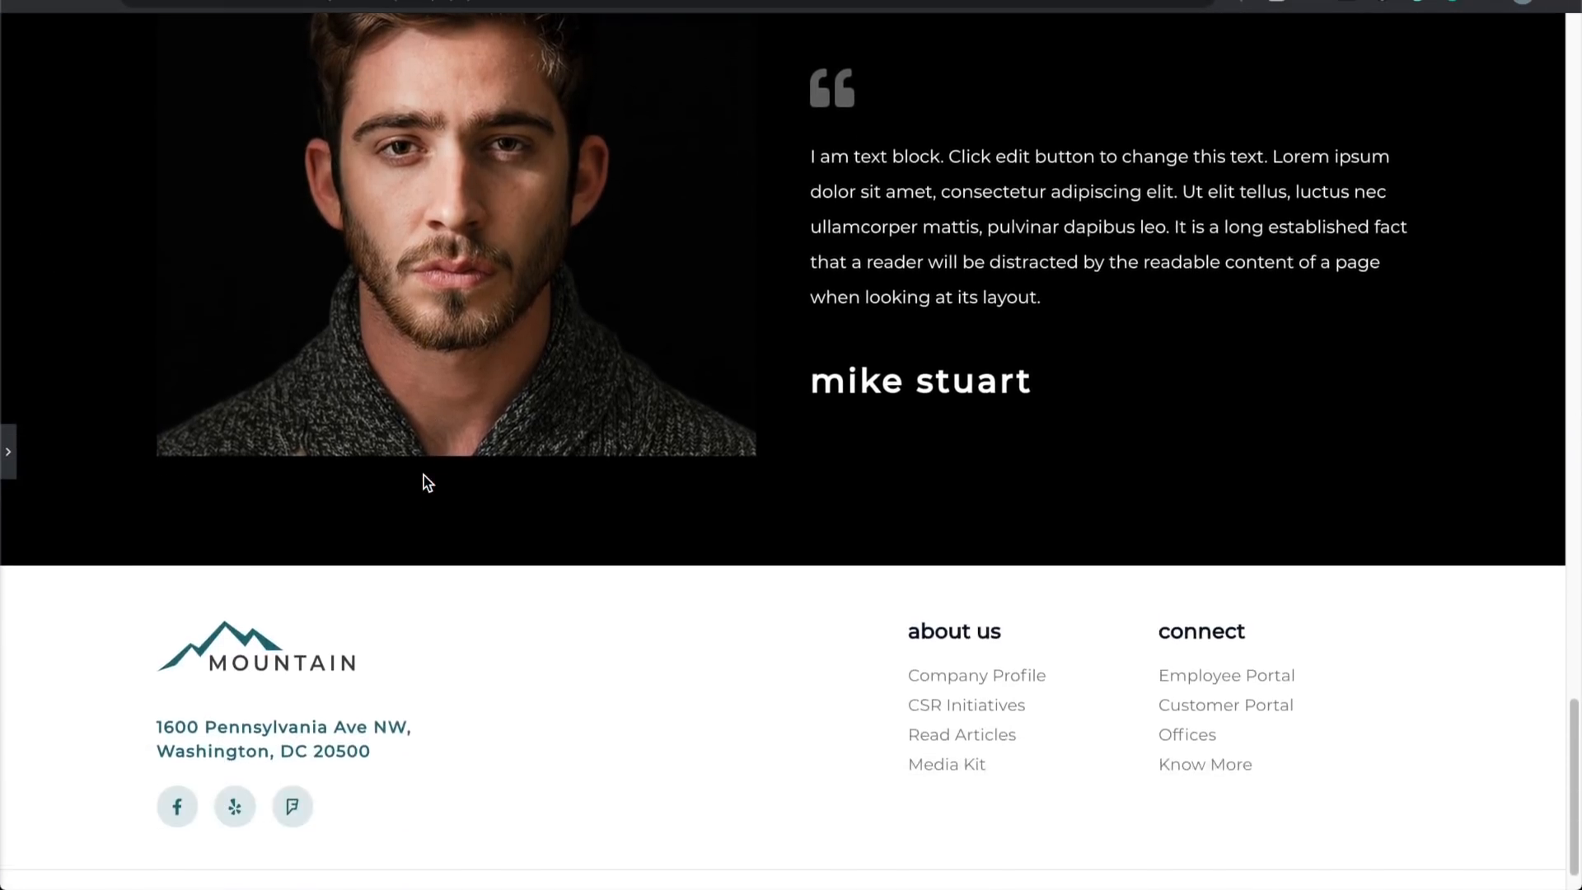
scroll(424, 483, up, 6)
scroll(424, 477, up, 15)
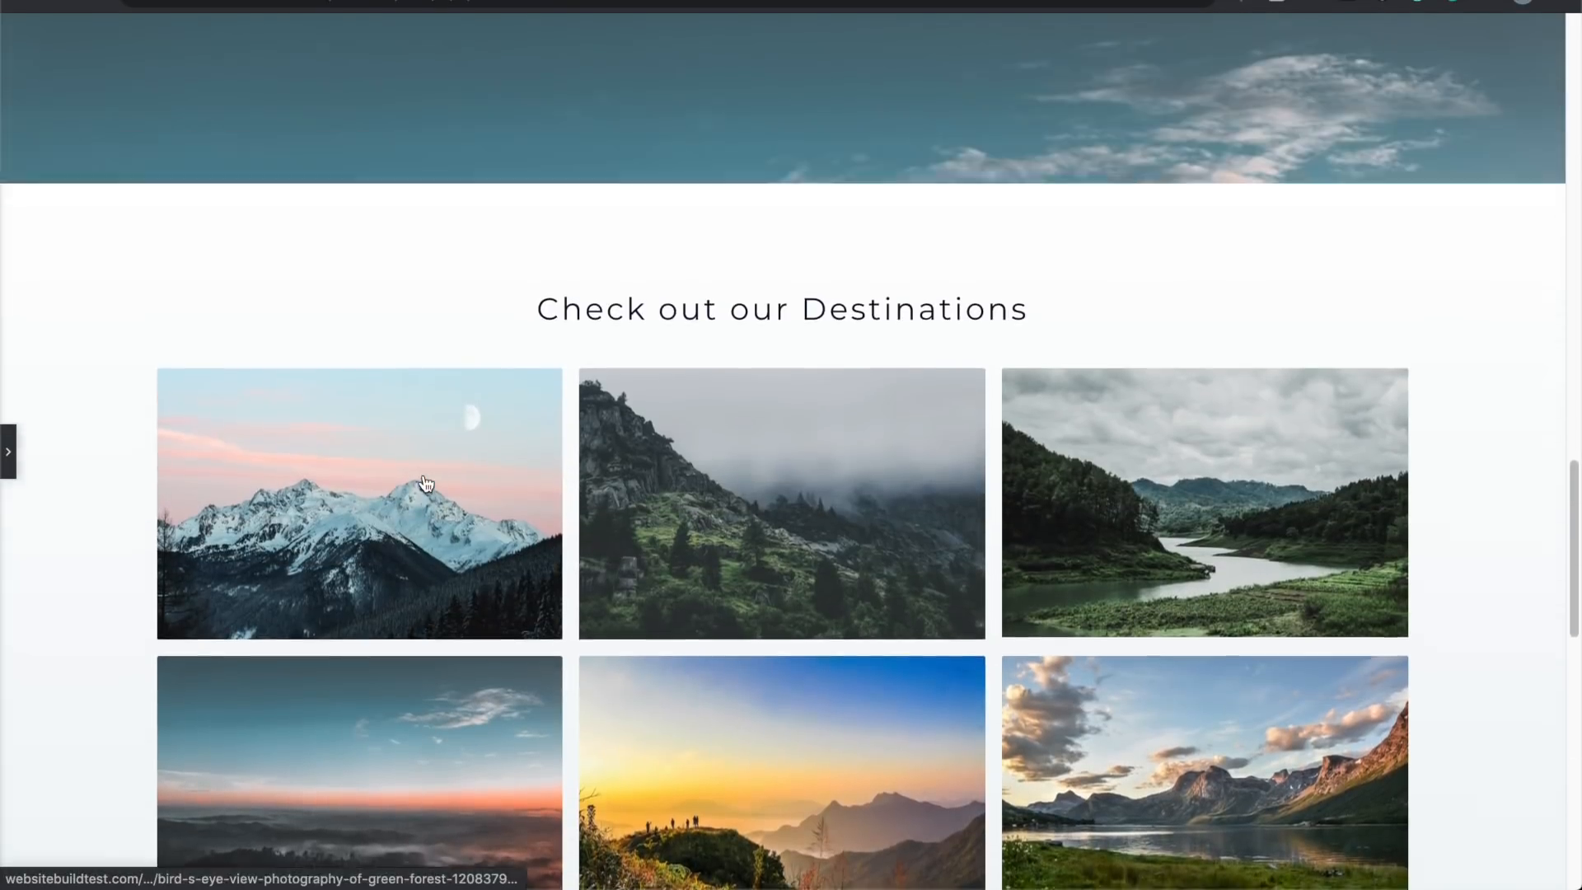
scroll(424, 476, up, 10)
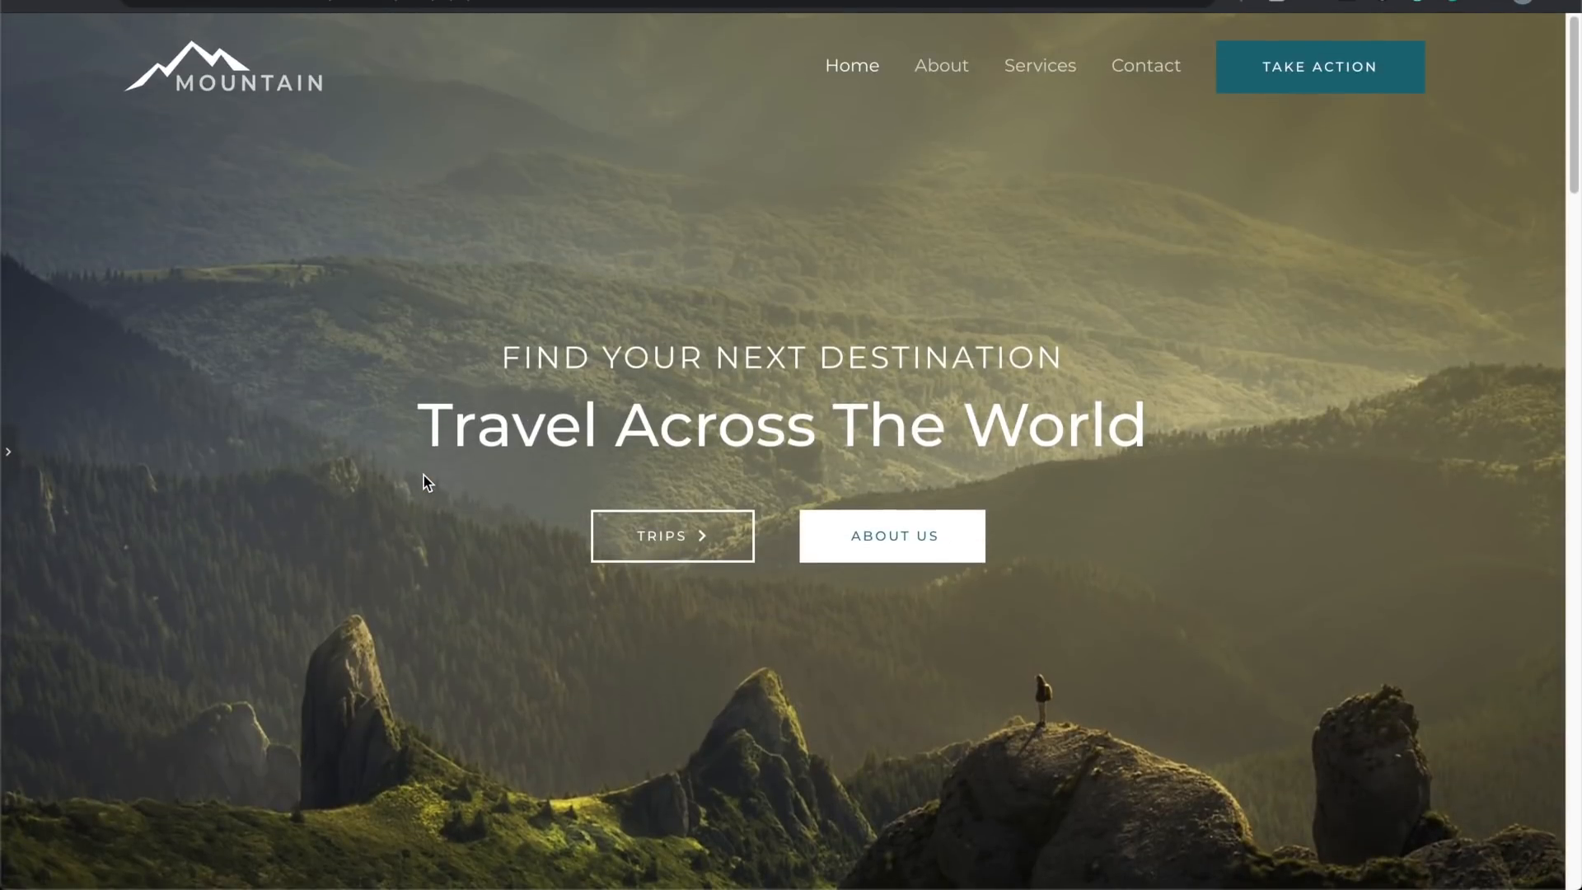
scroll(424, 476, down, 15)
scroll(423, 476, down, 15)
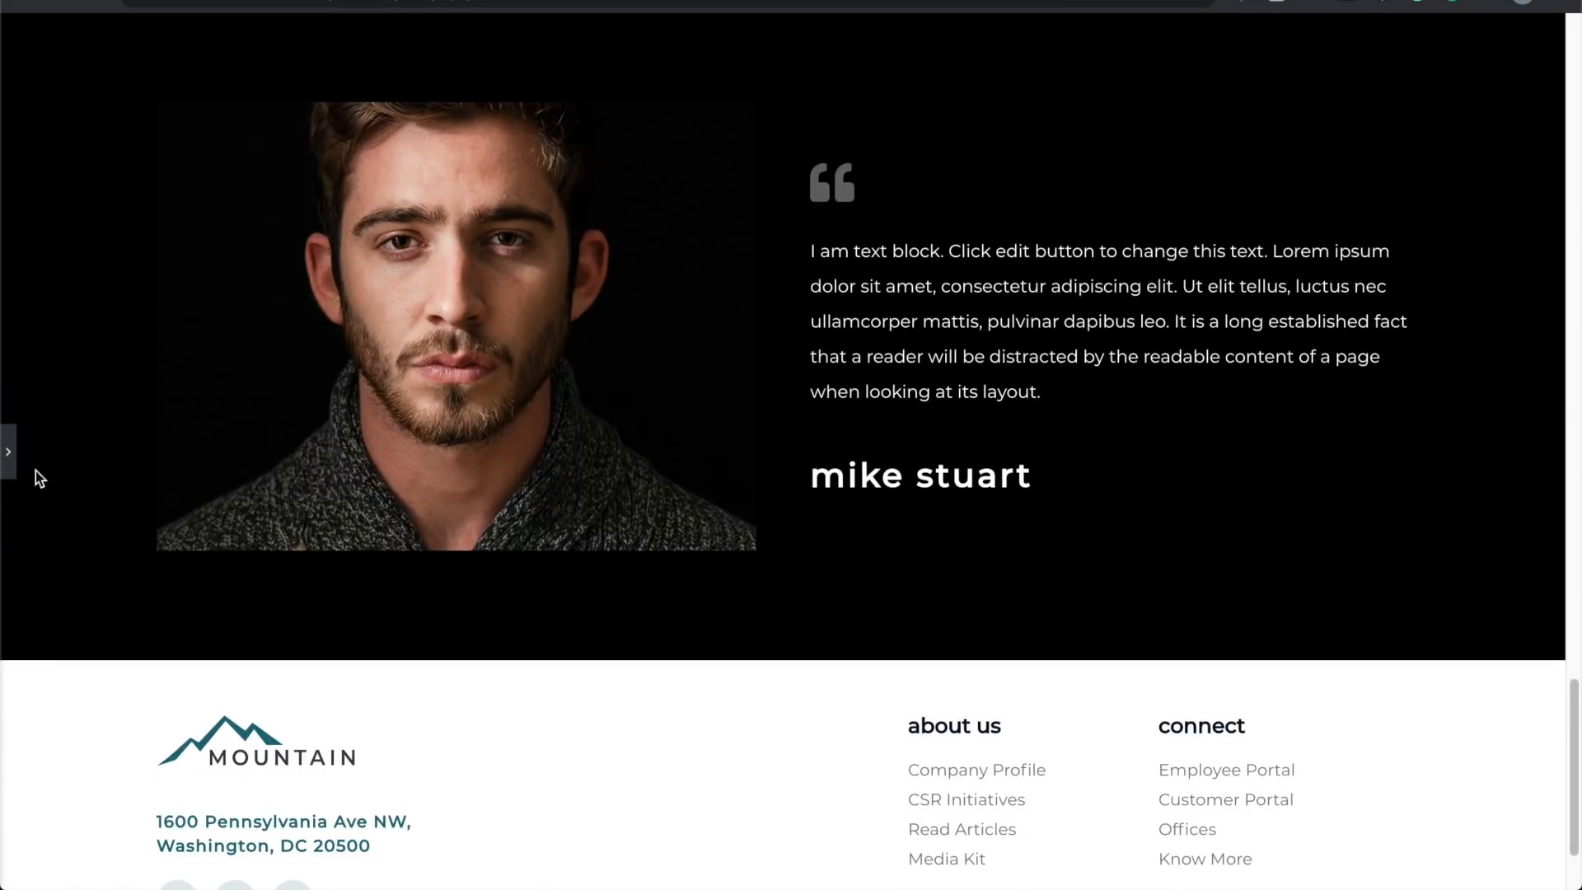
click(8, 451)
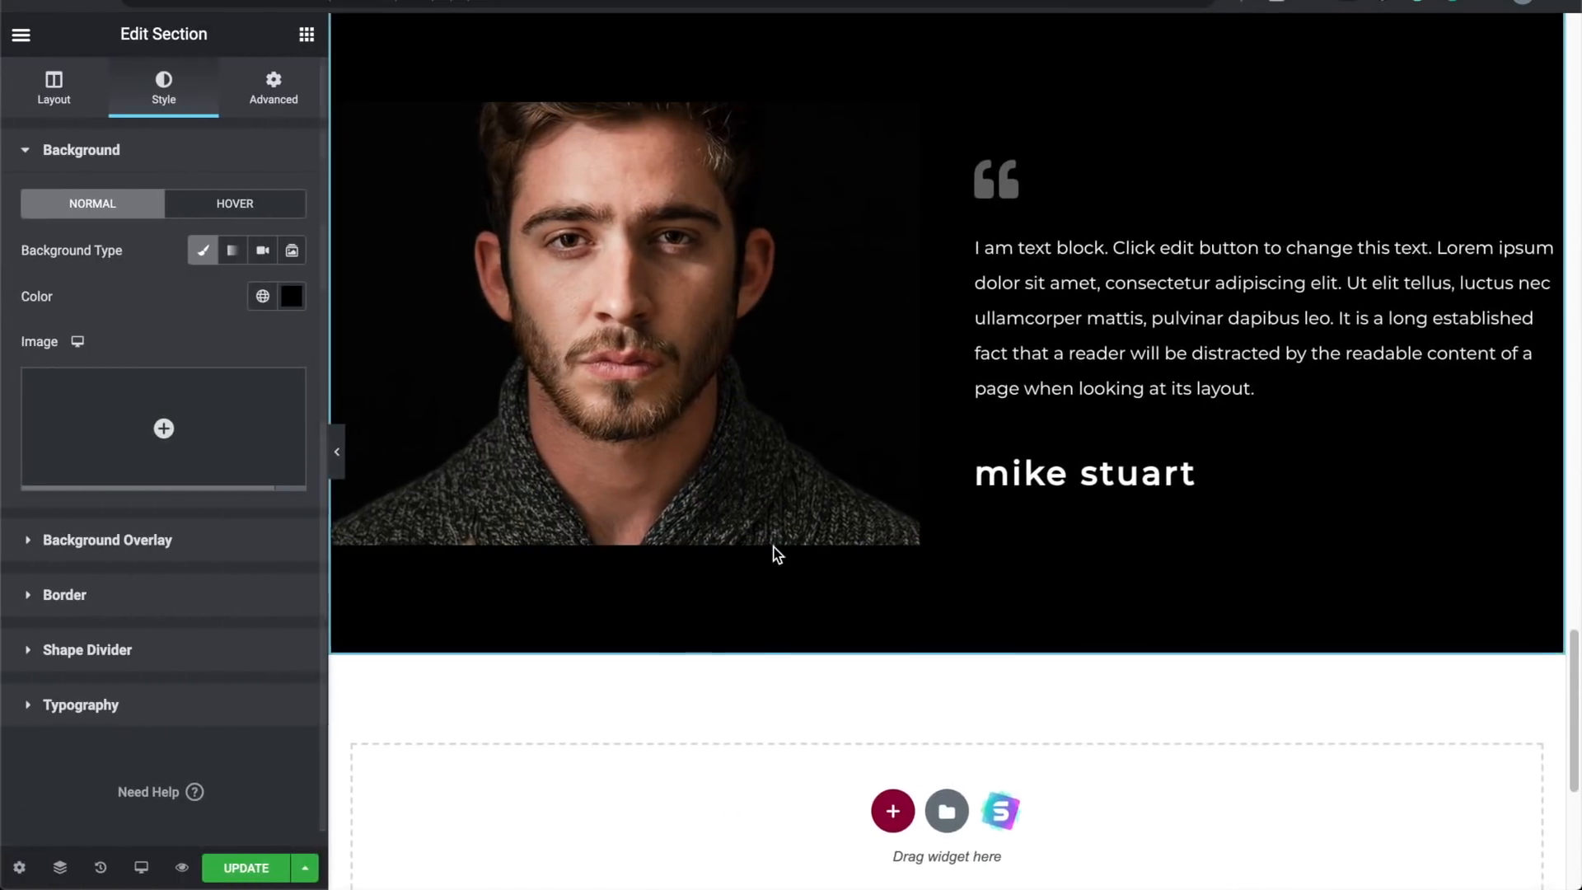
Step: Find the Services block in the Elementor Library's Blocks tab, preview it, and insert it
scroll(815, 576, down, 1)
click(950, 708)
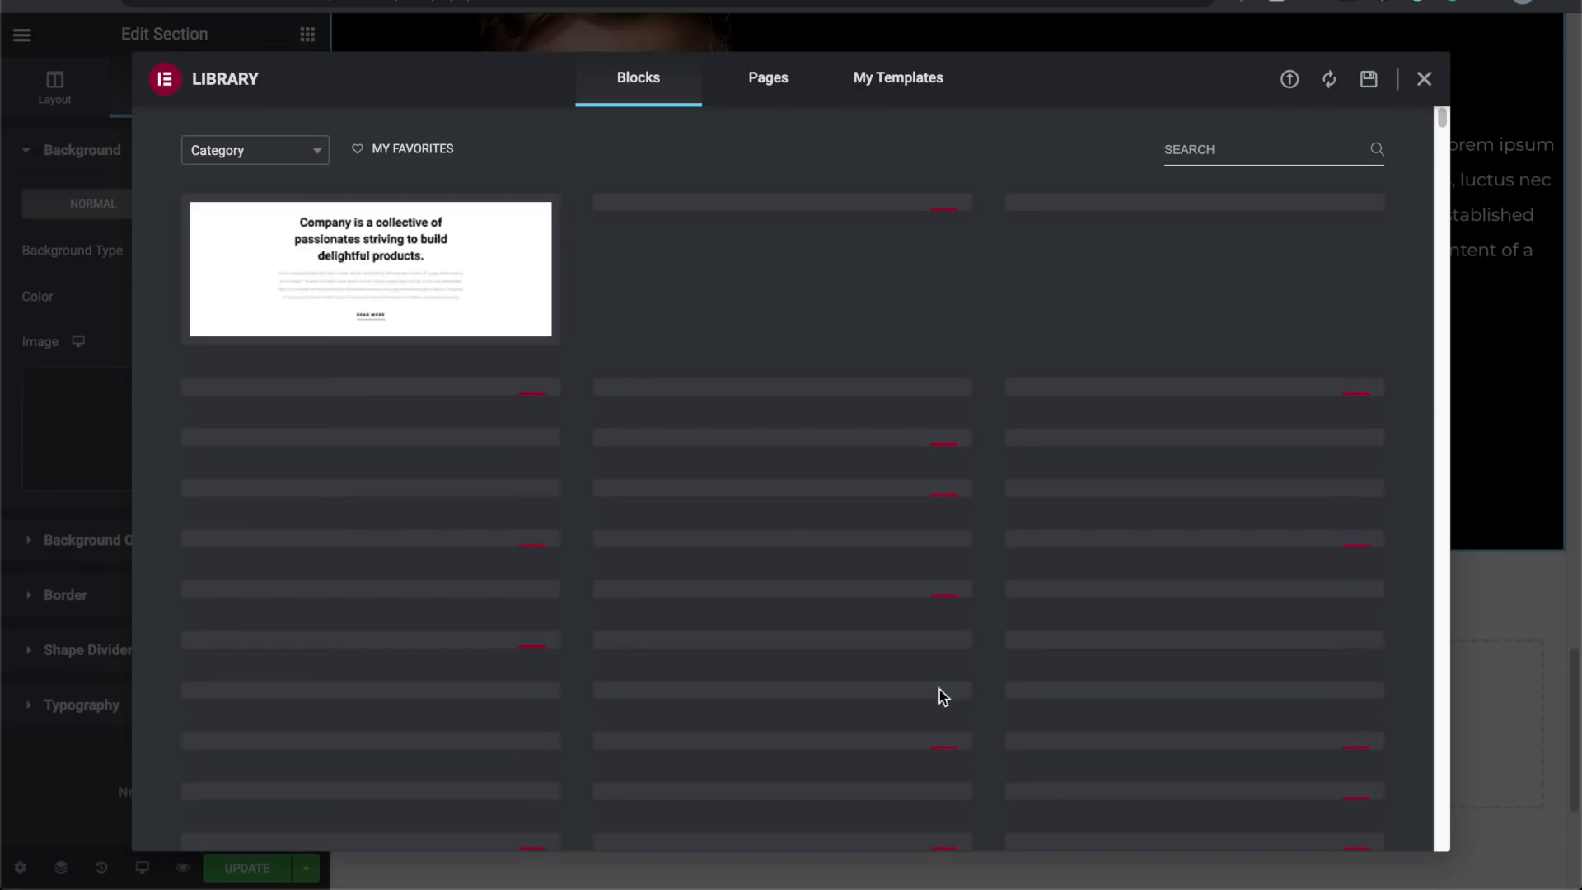
scroll(567, 544, down, 20)
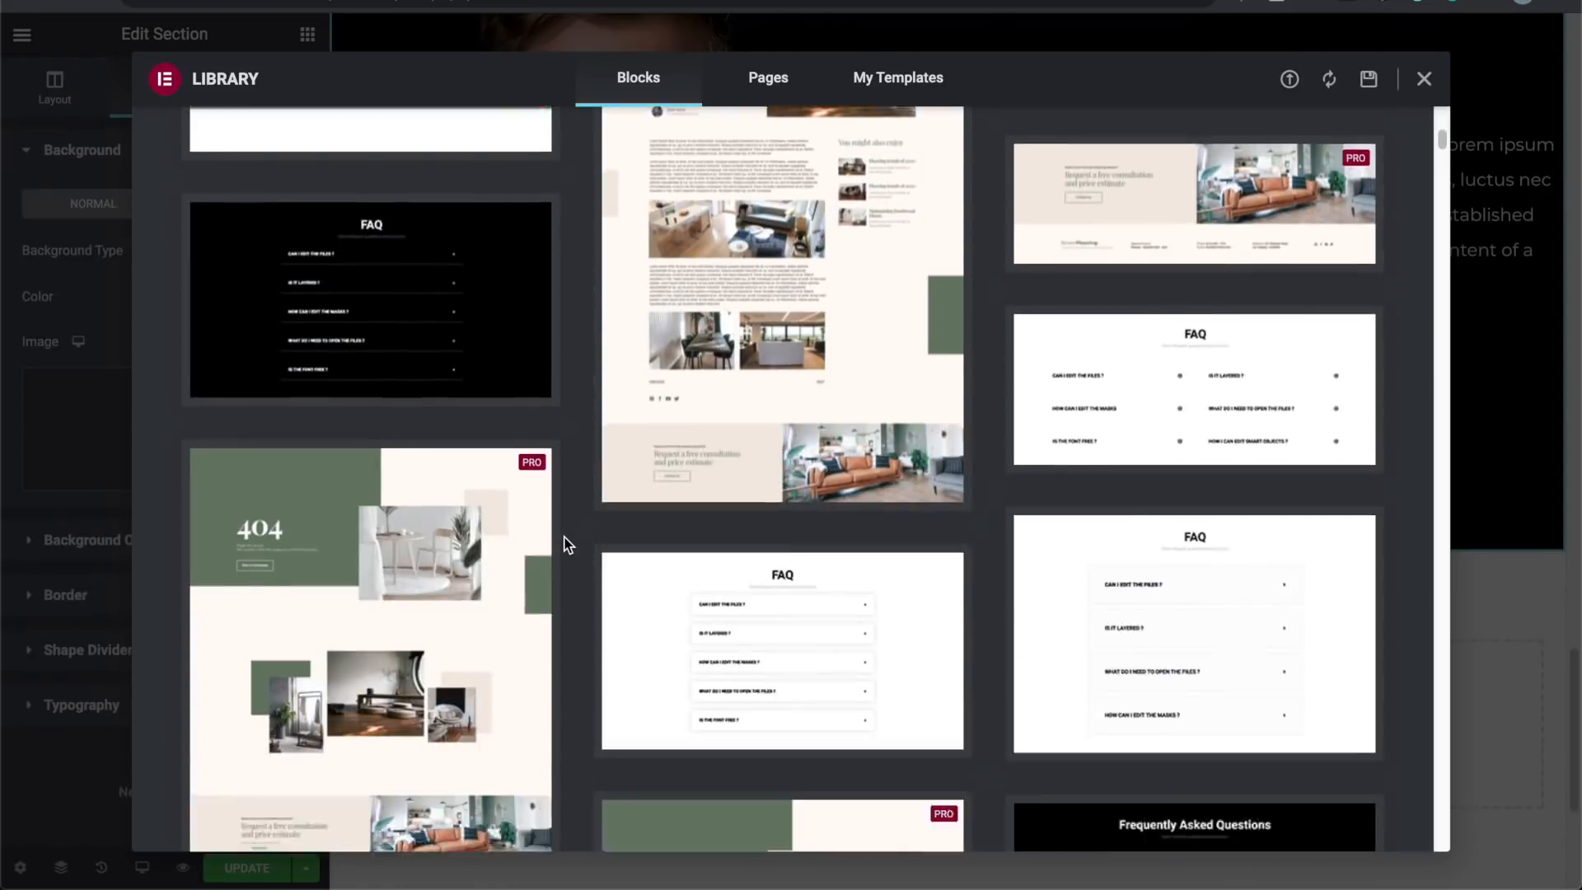
scroll(567, 544, down, 10)
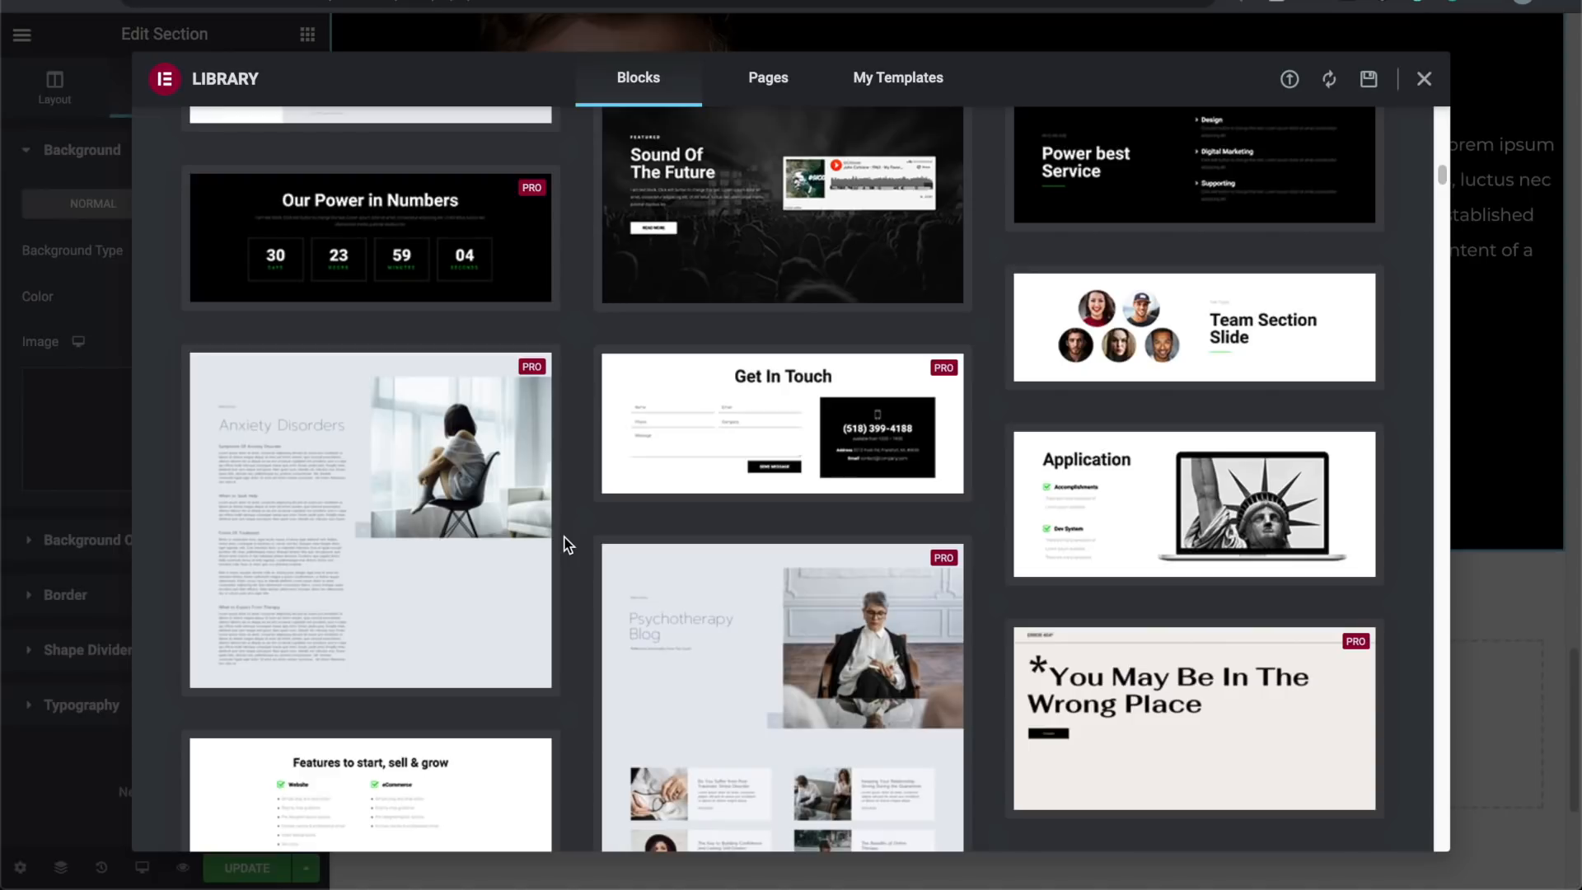
scroll(567, 544, down, 10)
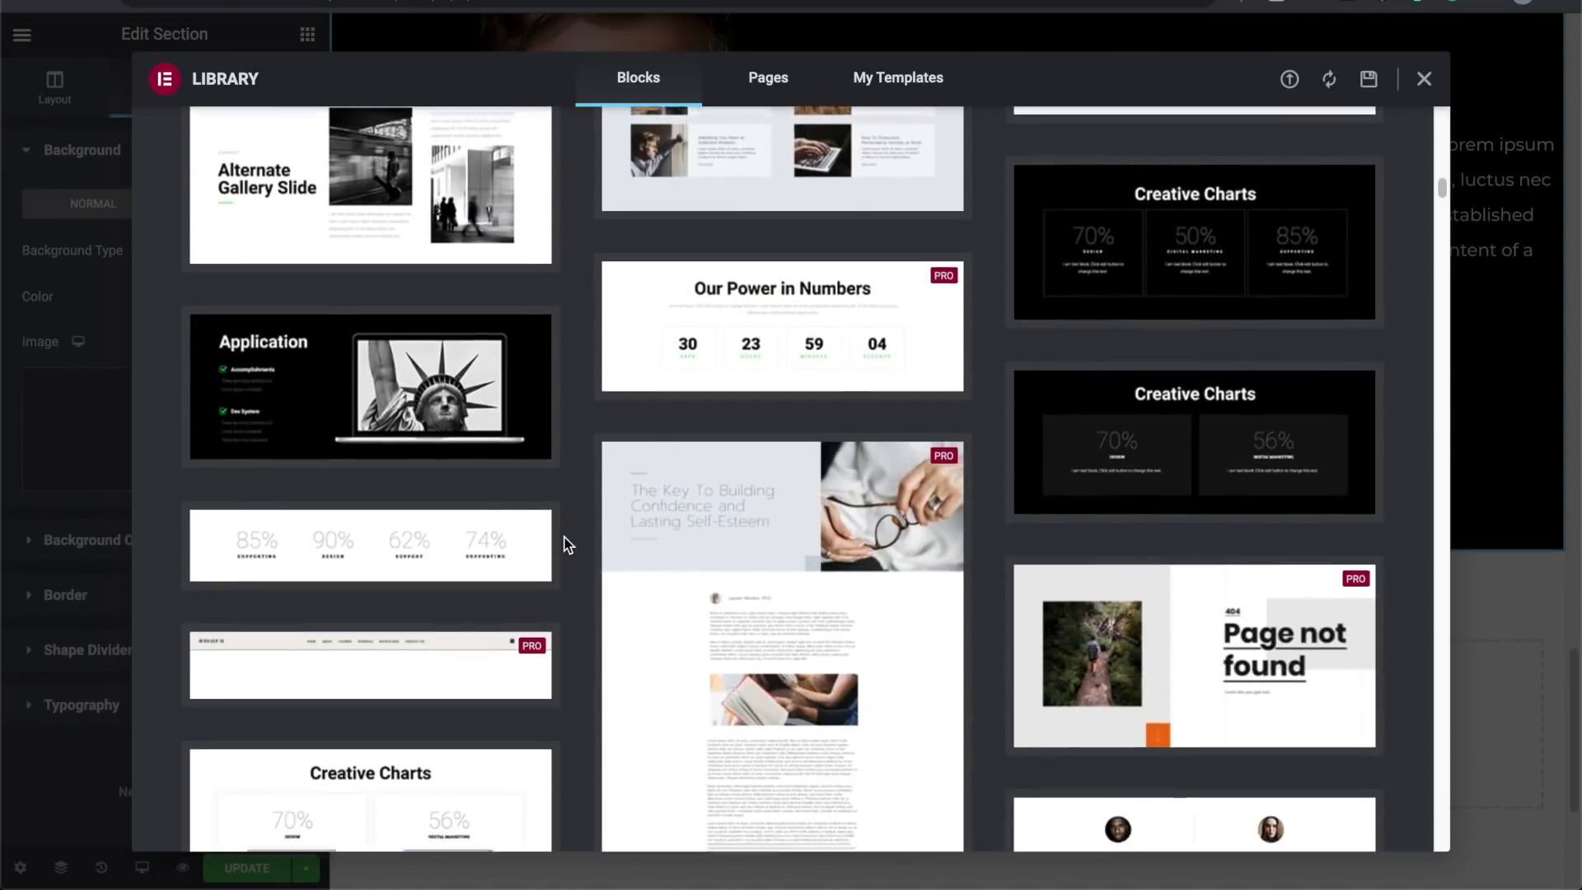
scroll(567, 544, down, 5)
scroll(567, 544, down, 10)
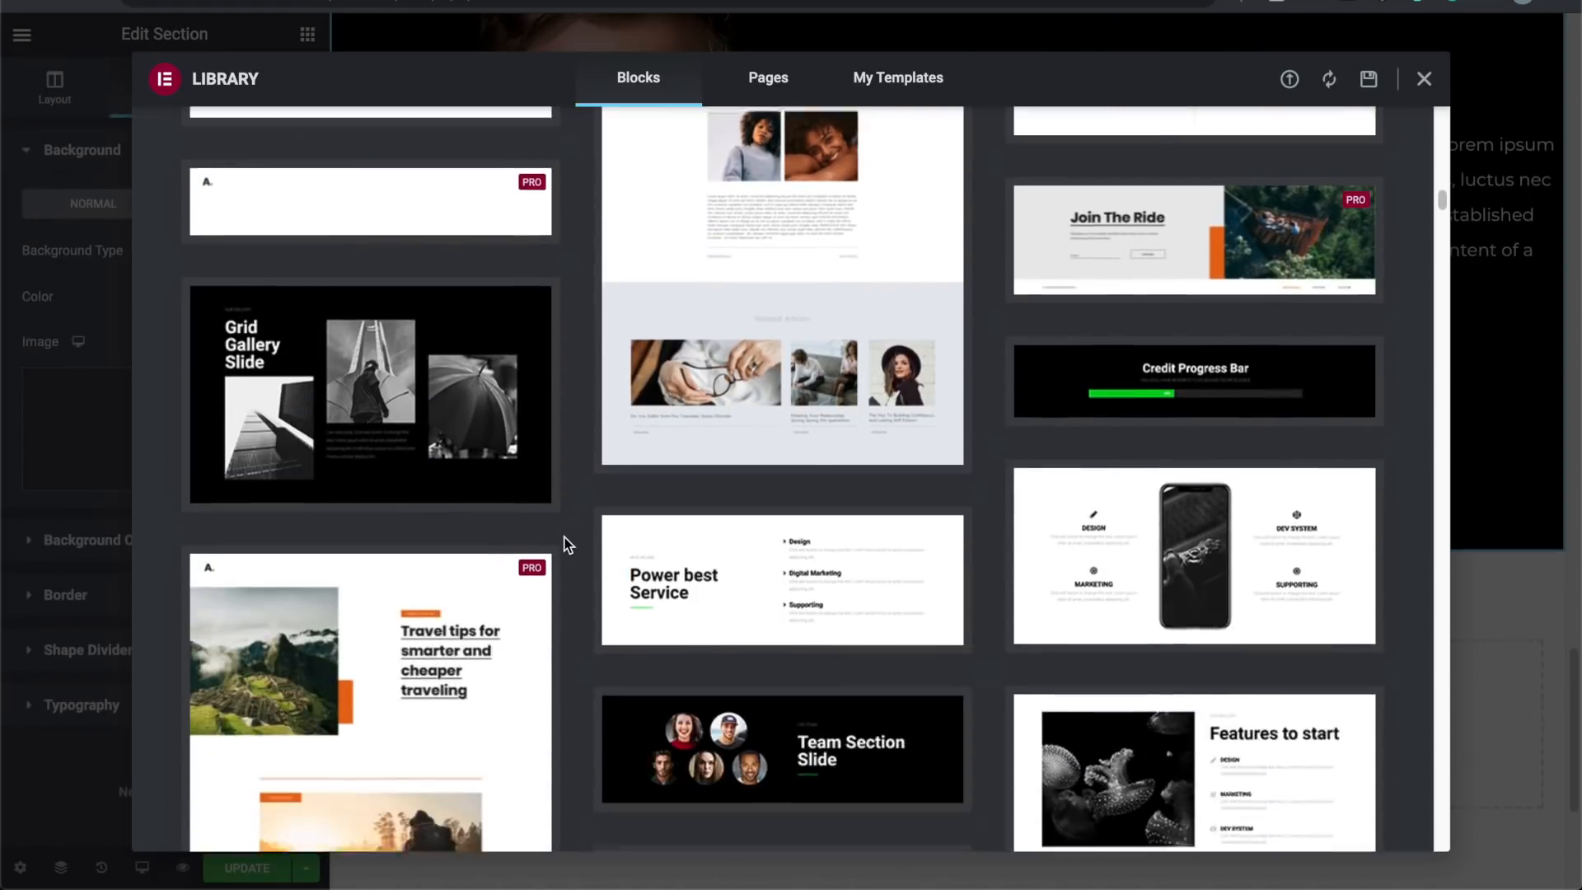
scroll(567, 544, down, 10)
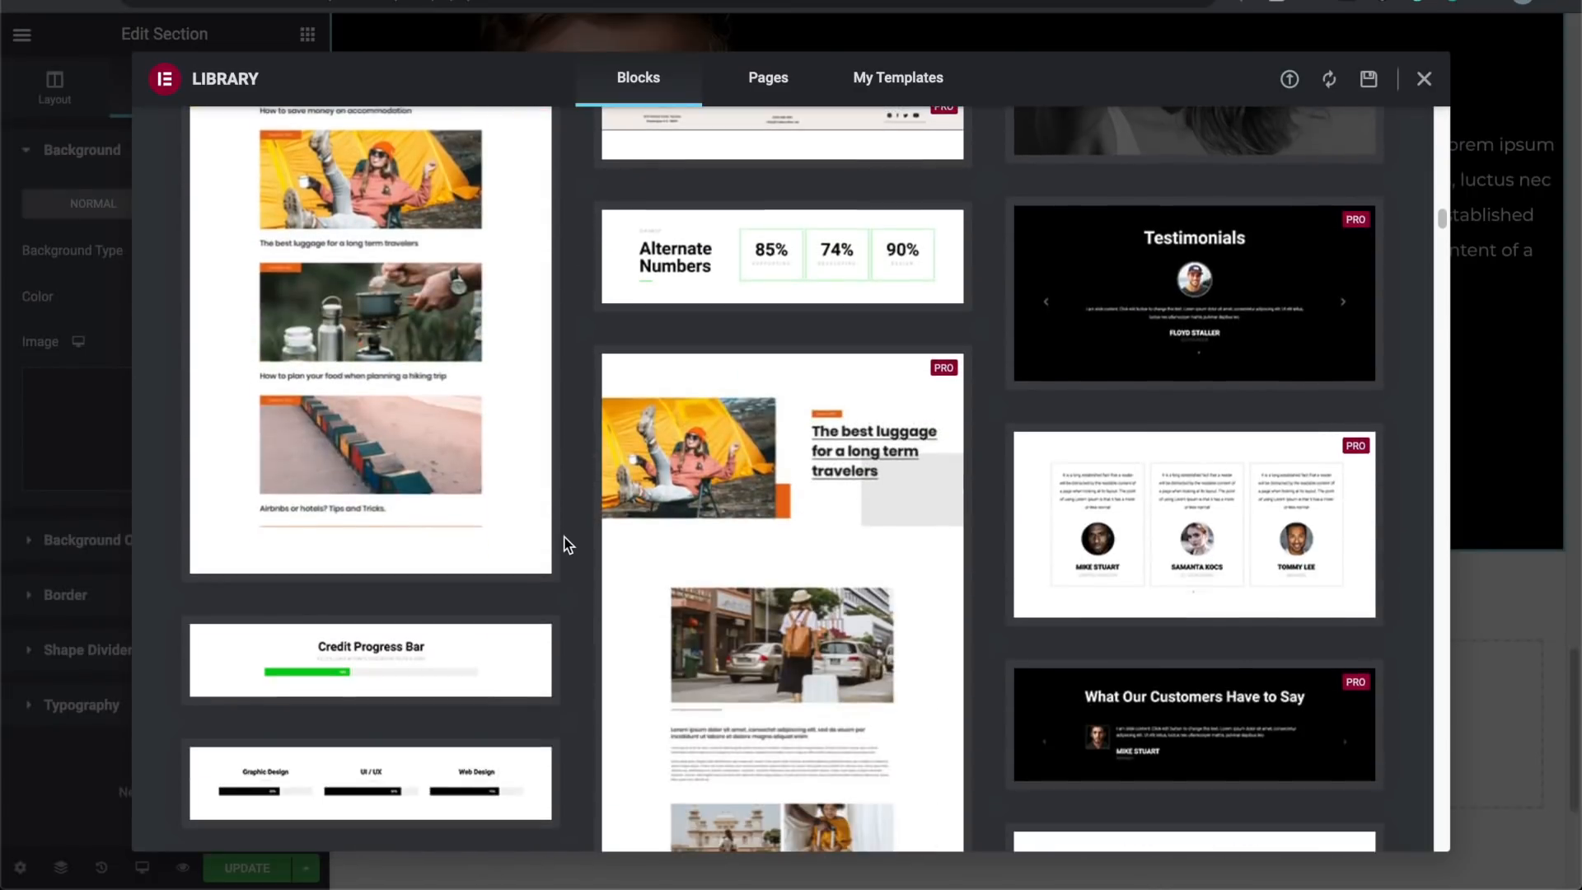
scroll(567, 544, down, 10)
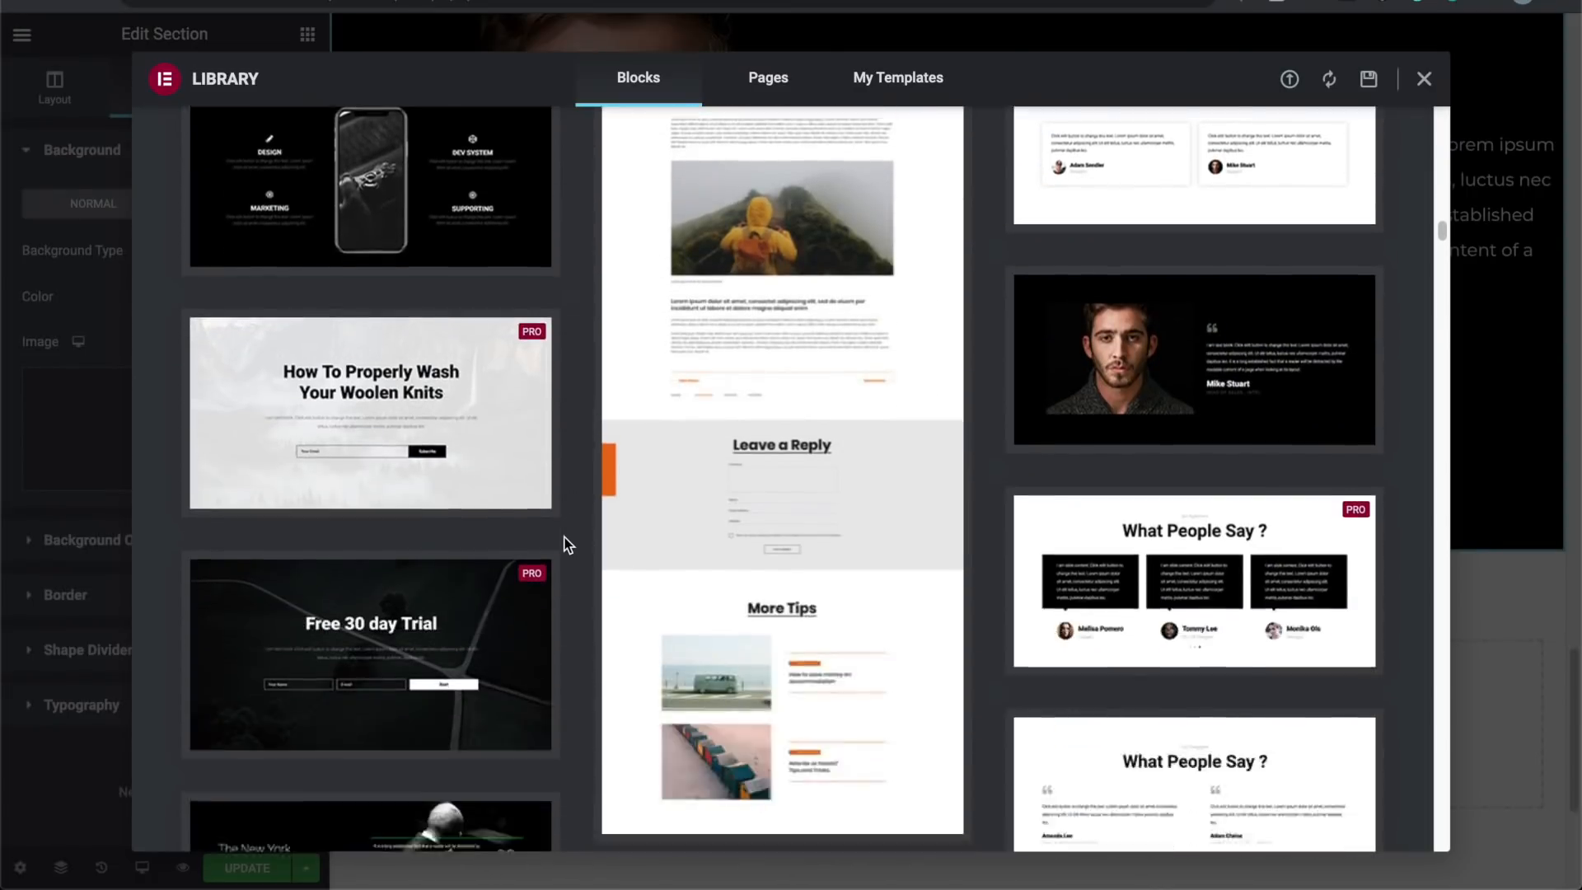
scroll(567, 544, down, 10)
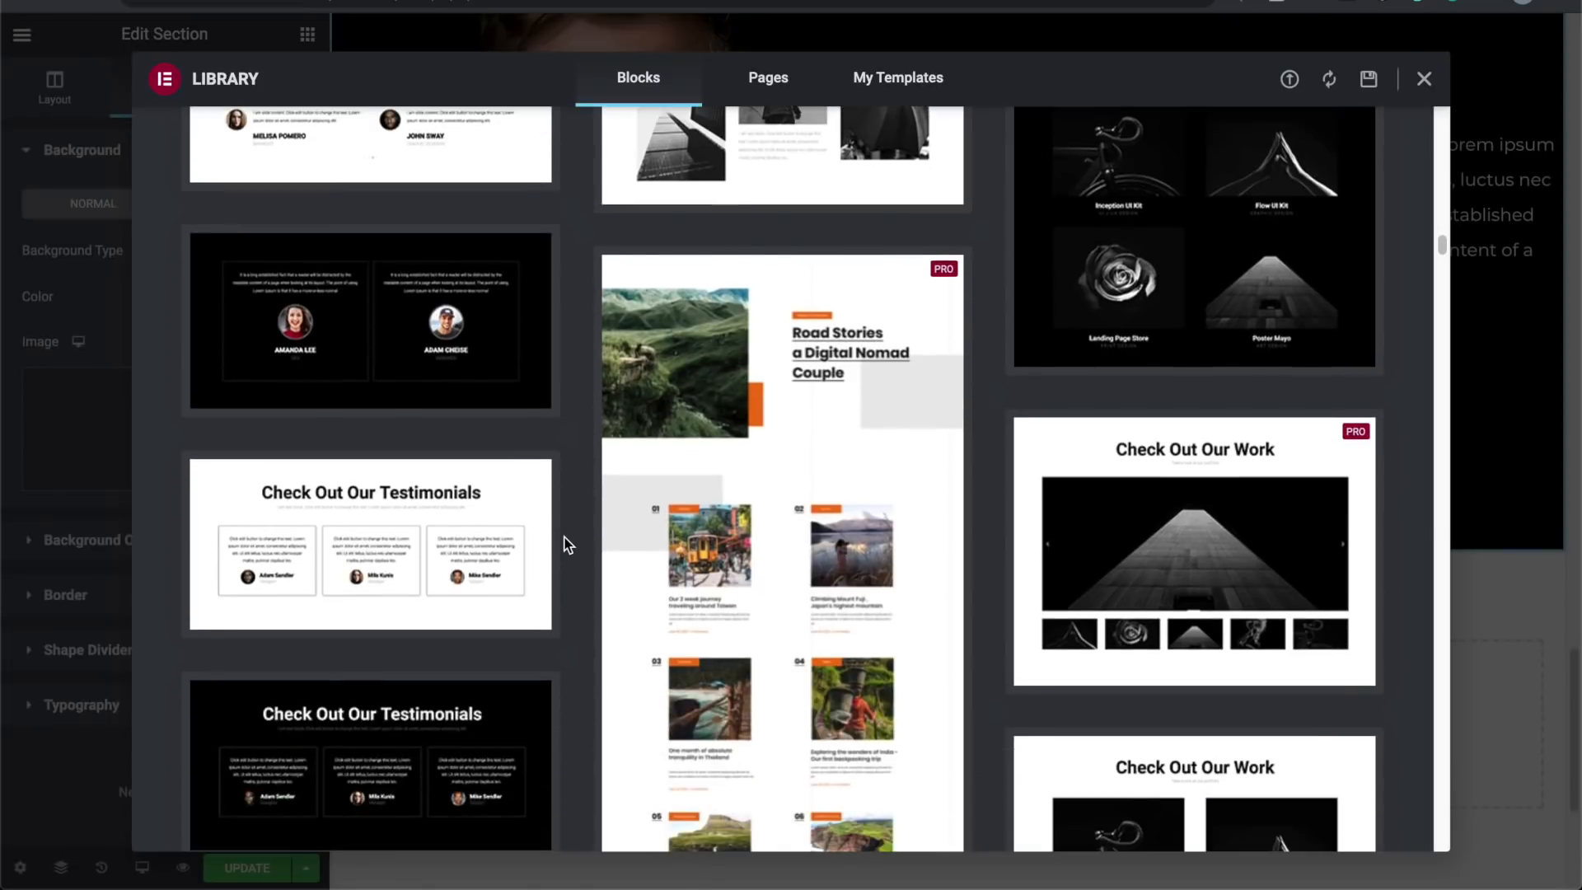
scroll(567, 544, down, 10)
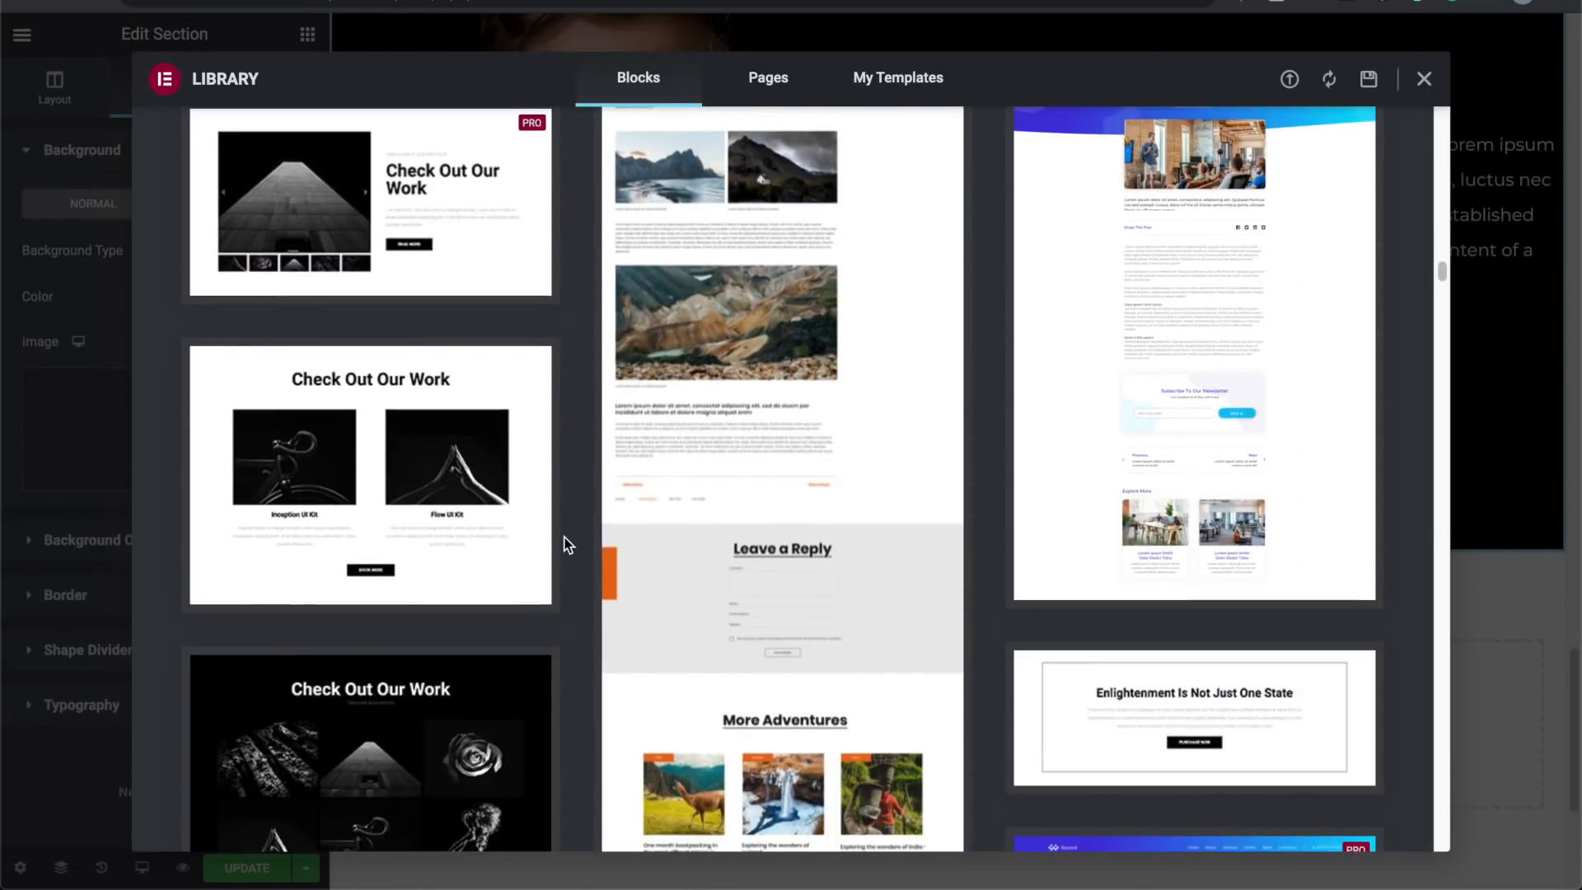
scroll(567, 544, down, 10)
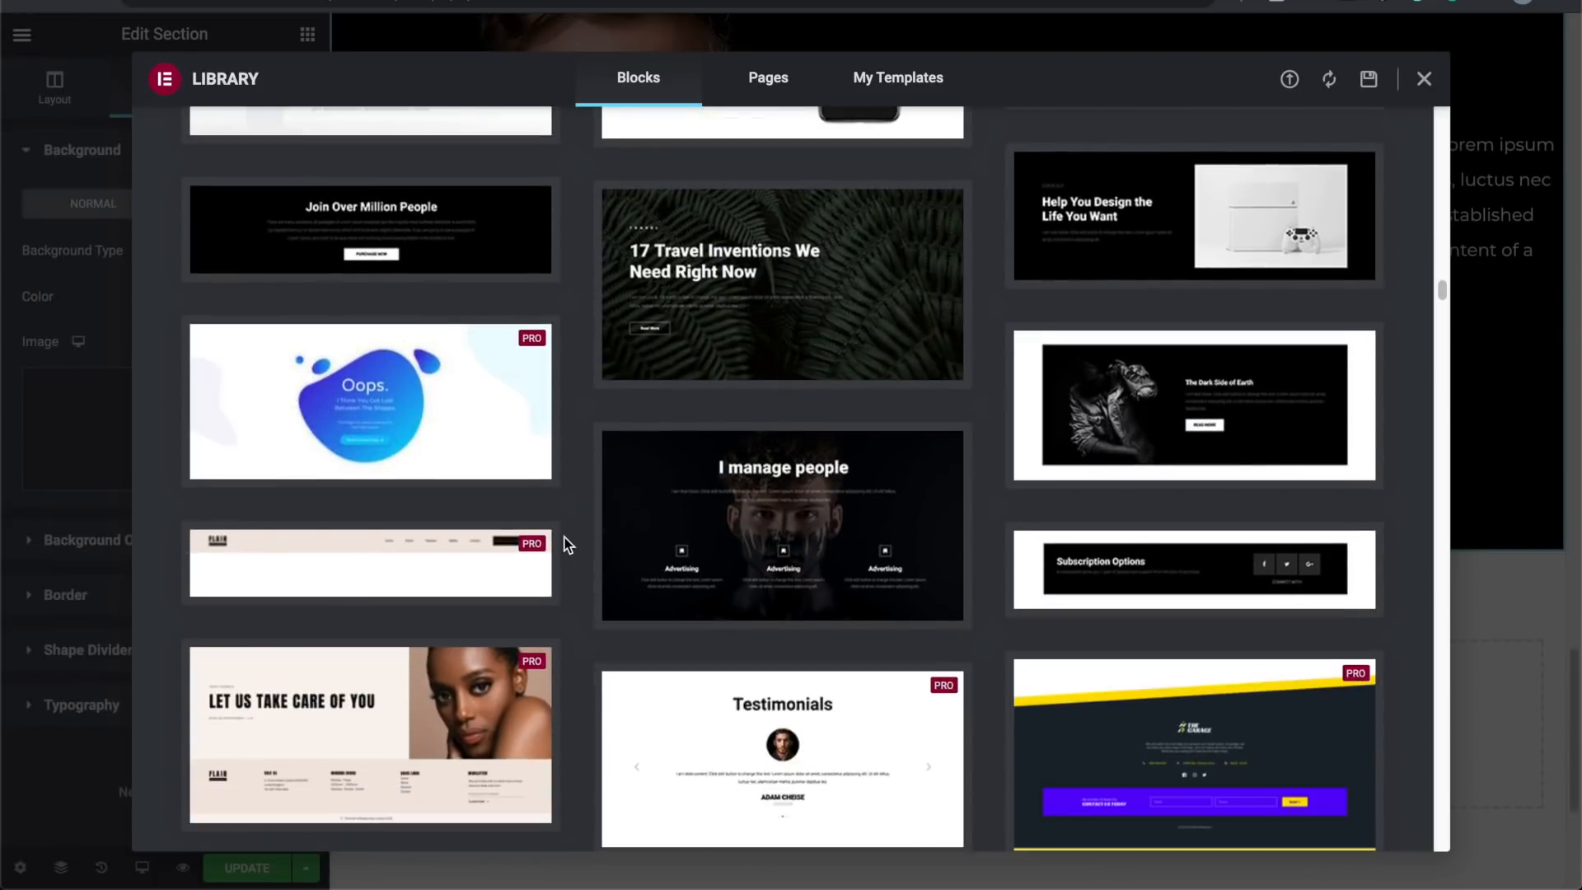
scroll(567, 544, down, 10)
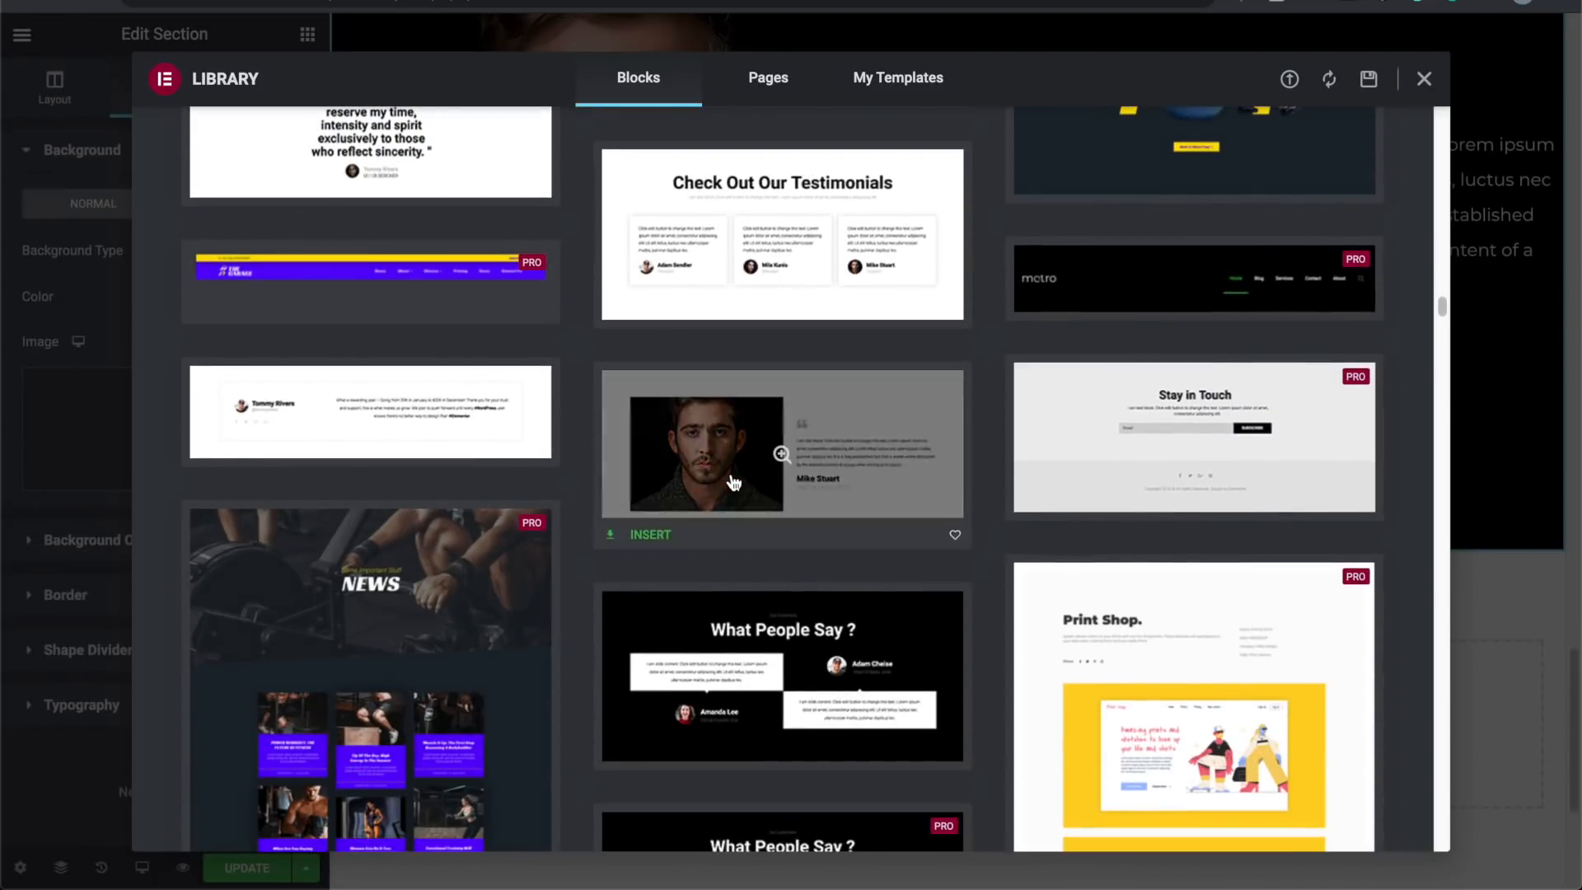
scroll(731, 473, down, 1)
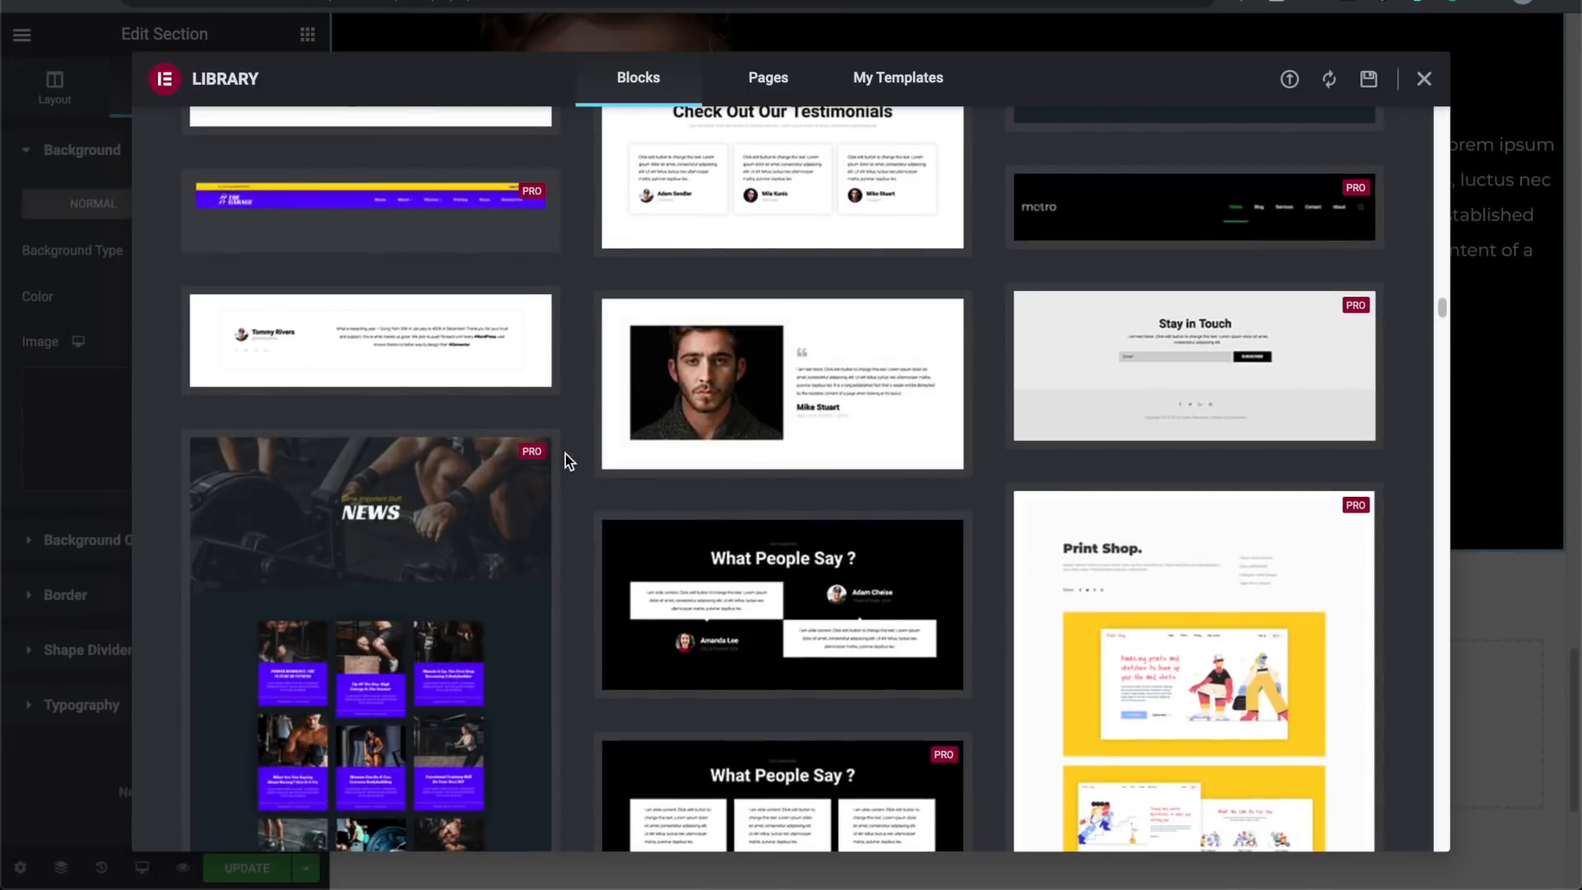
scroll(566, 453, down, 8)
scroll(566, 453, down, 10)
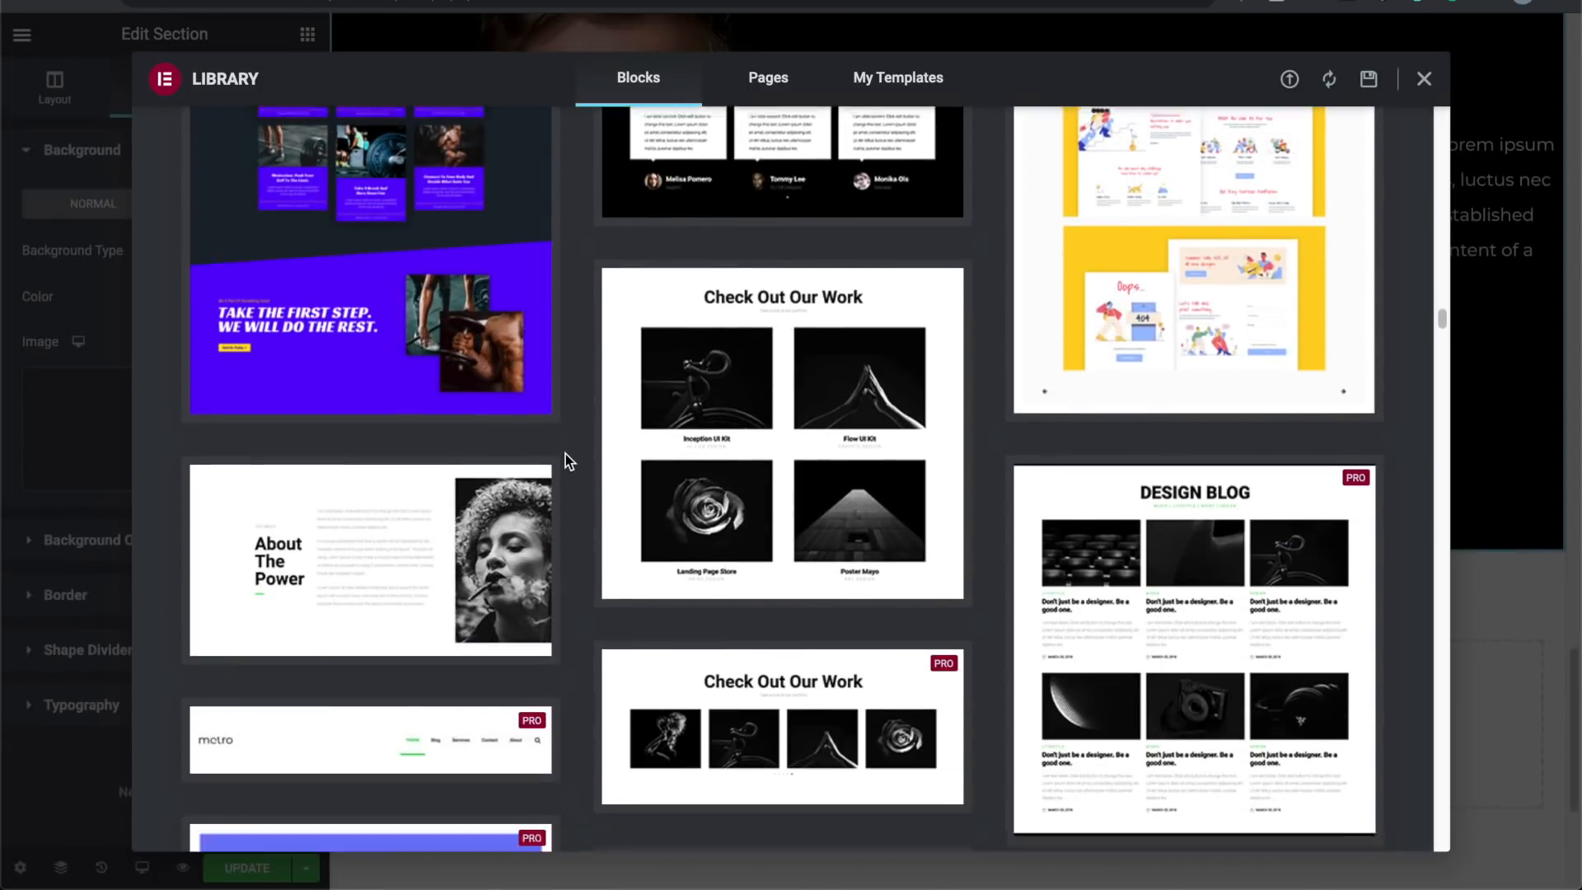
scroll(565, 453, down, 15)
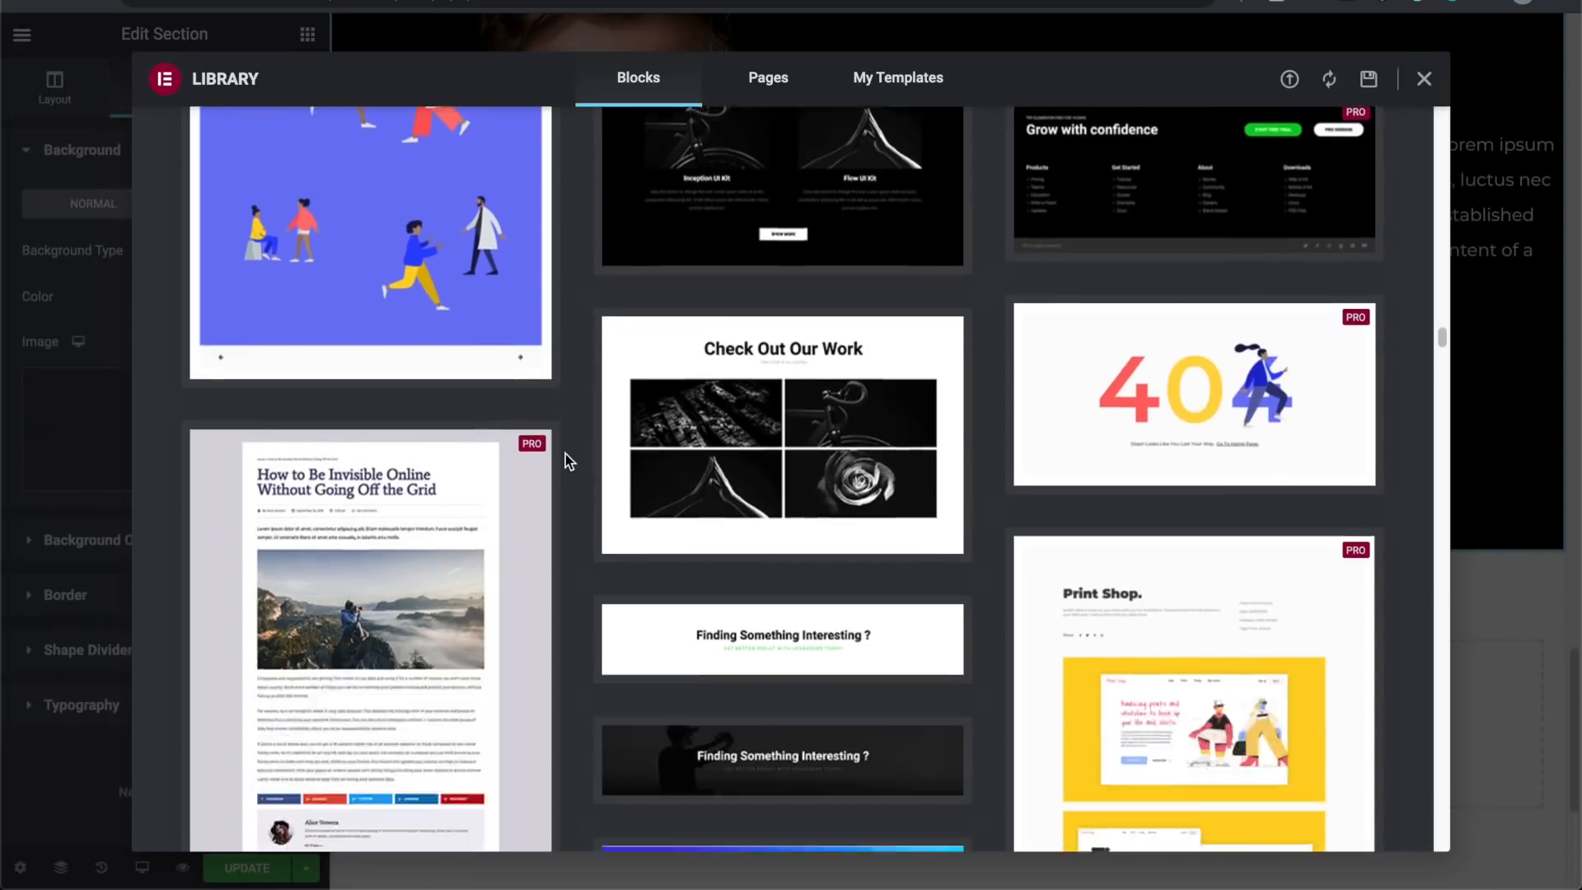
scroll(565, 454, down, 10)
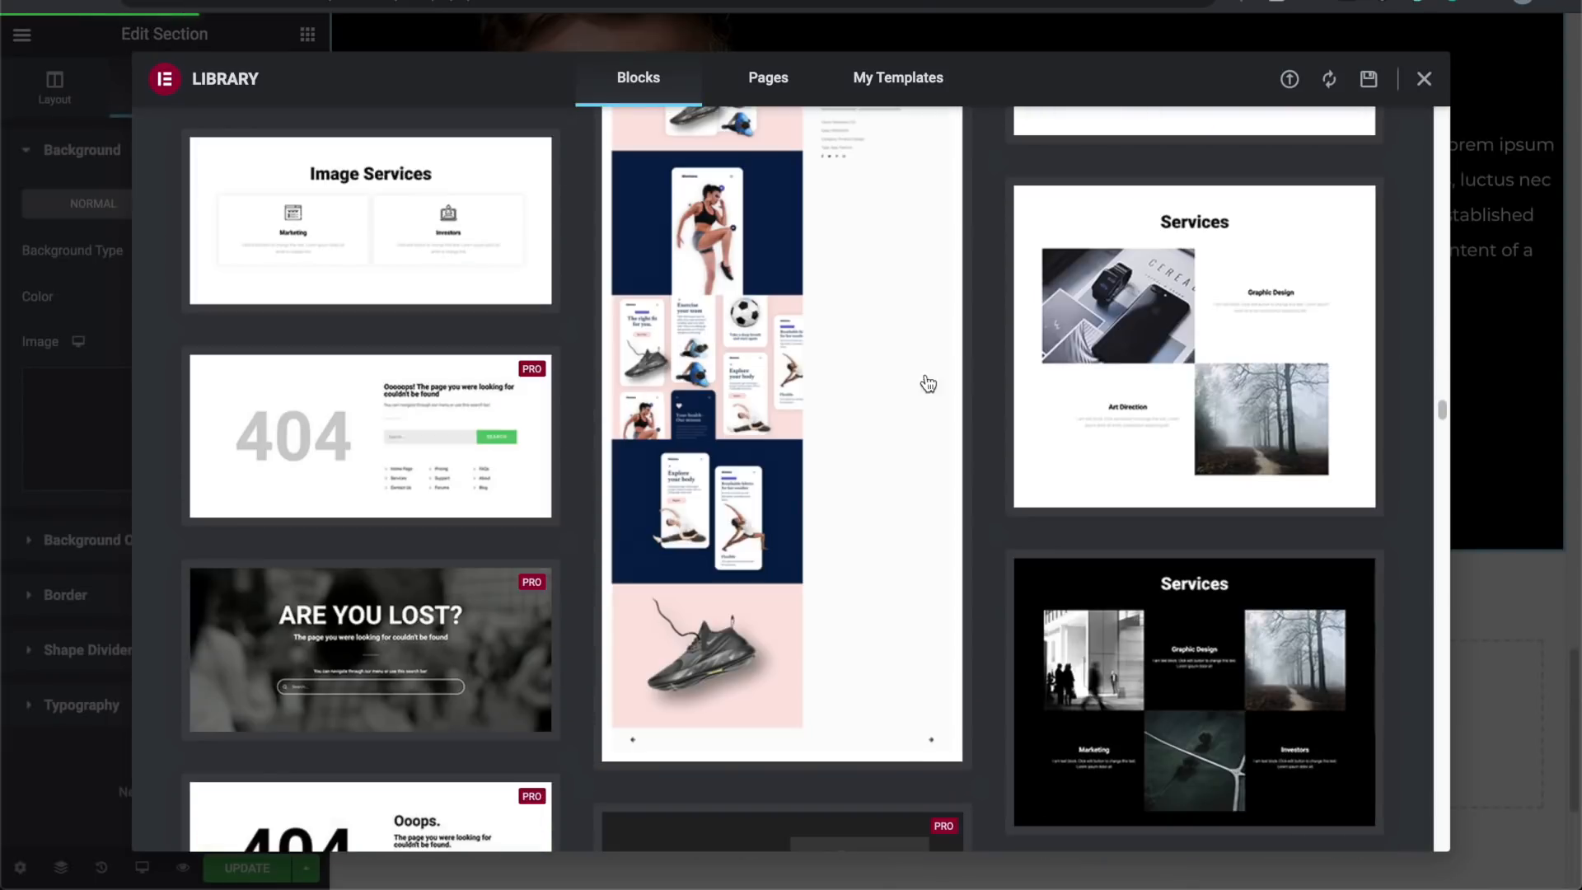
mouse_move(1028, 404)
scroll(1029, 404, up, 3)
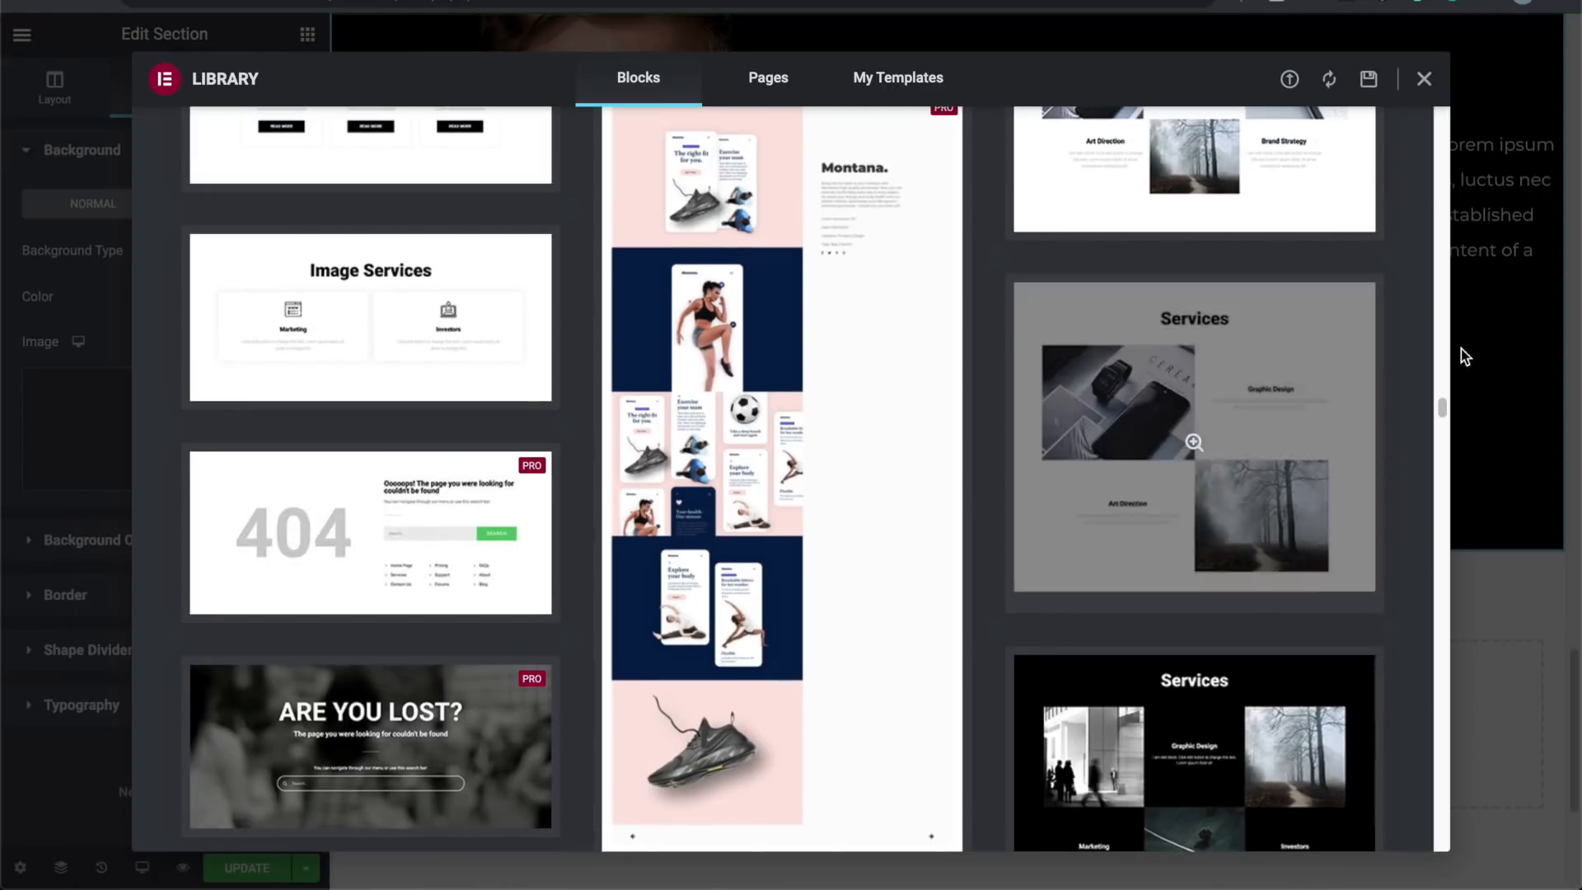
mouse_move(1286, 386)
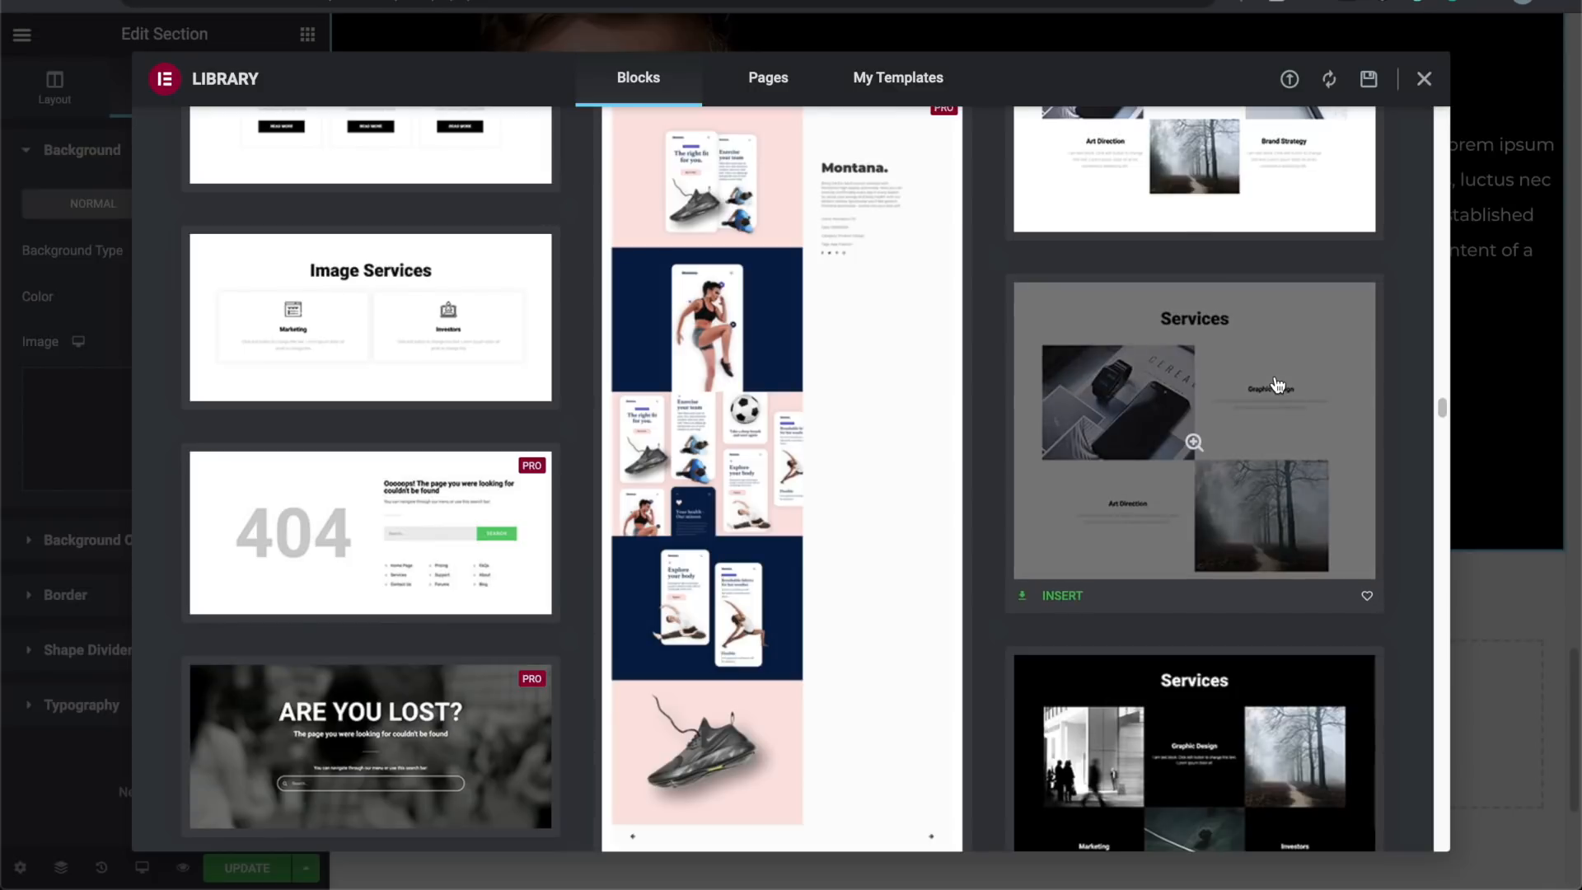
scroll(1277, 385, up, 3)
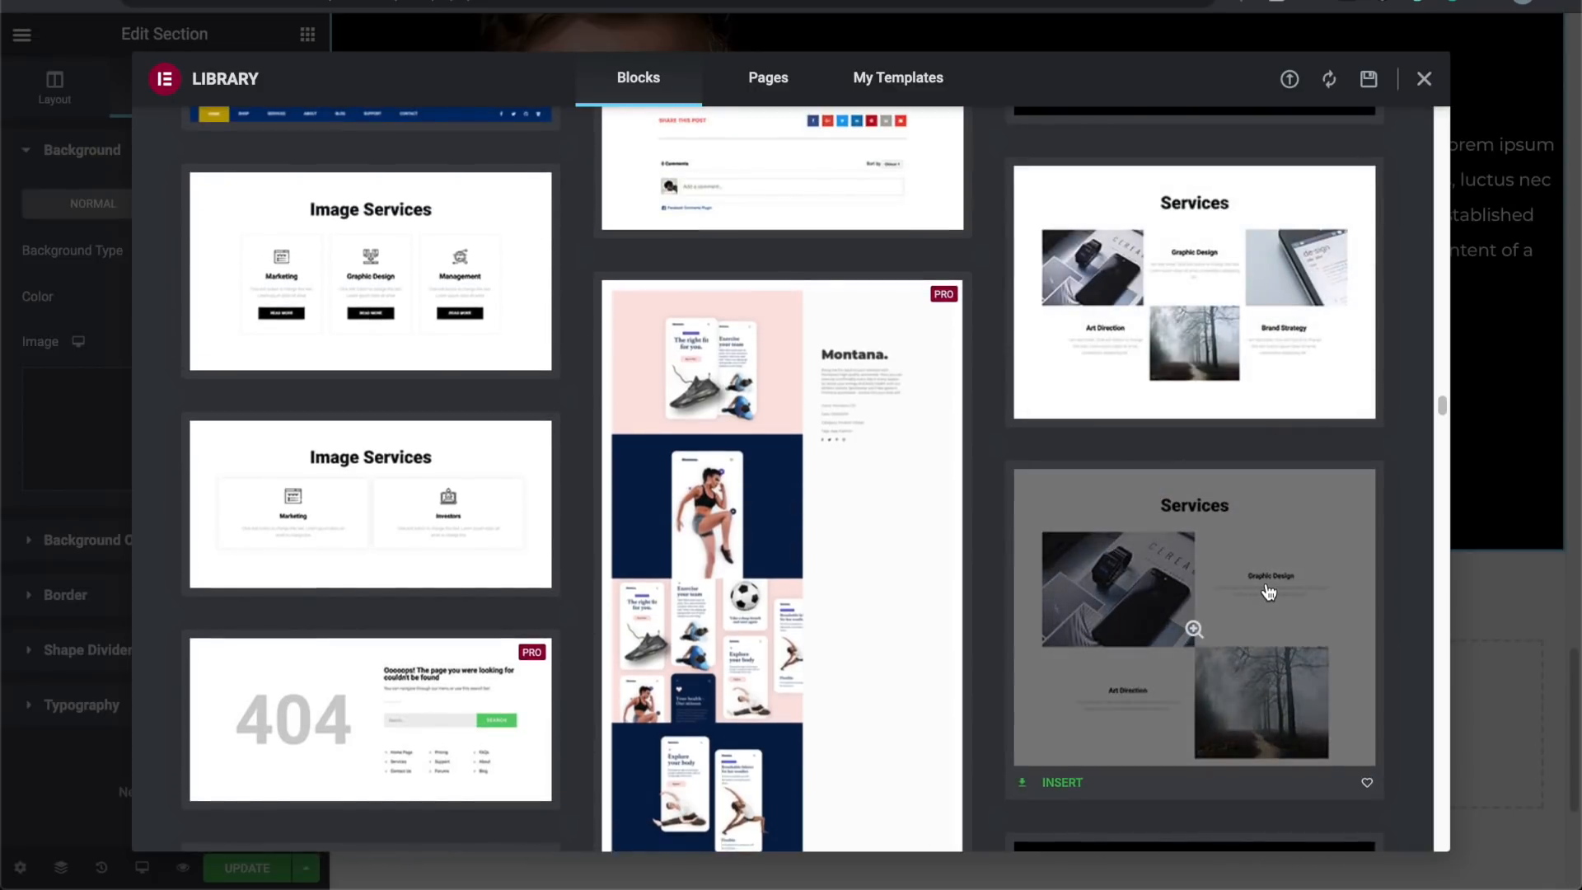
click(1194, 629)
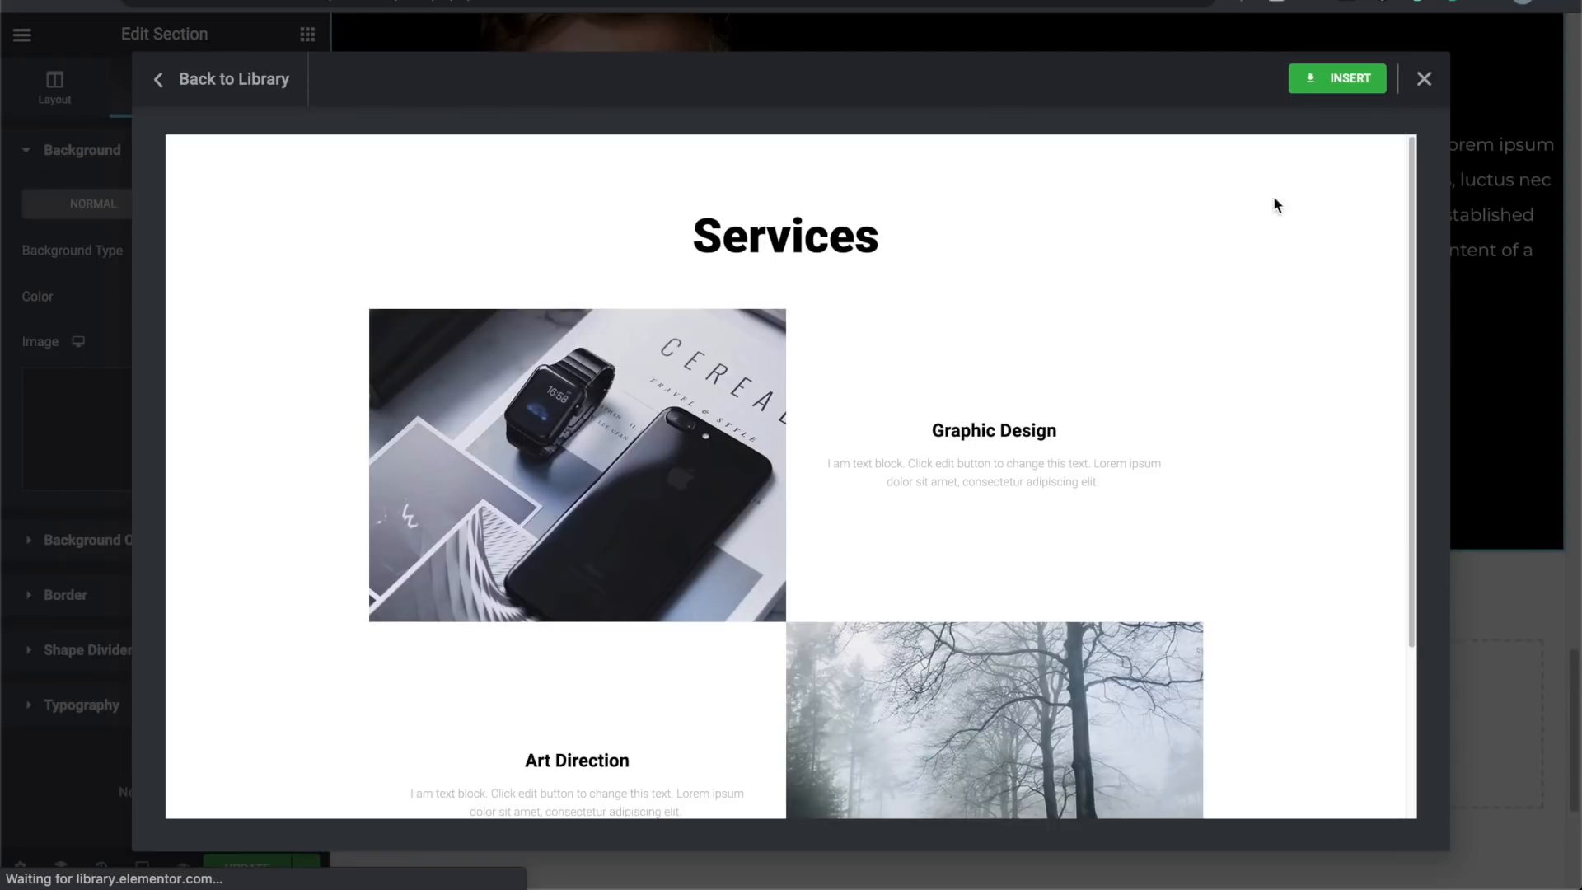
click(1322, 79)
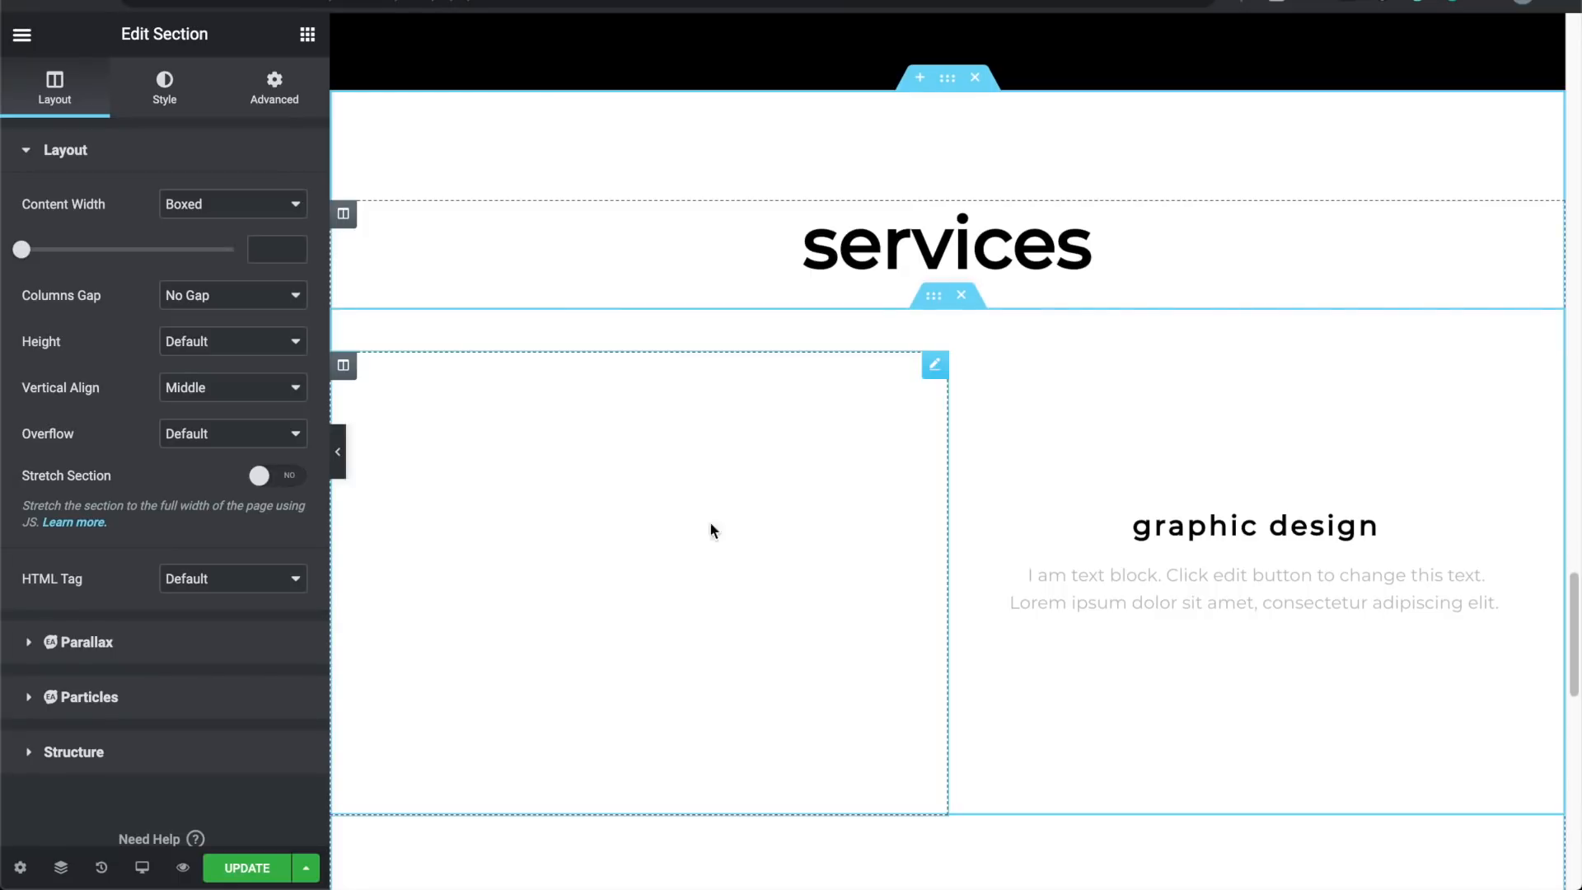
Step: Open the settings of the Services block's empty image
scroll(684, 534, down, 4)
scroll(684, 534, down, 1)
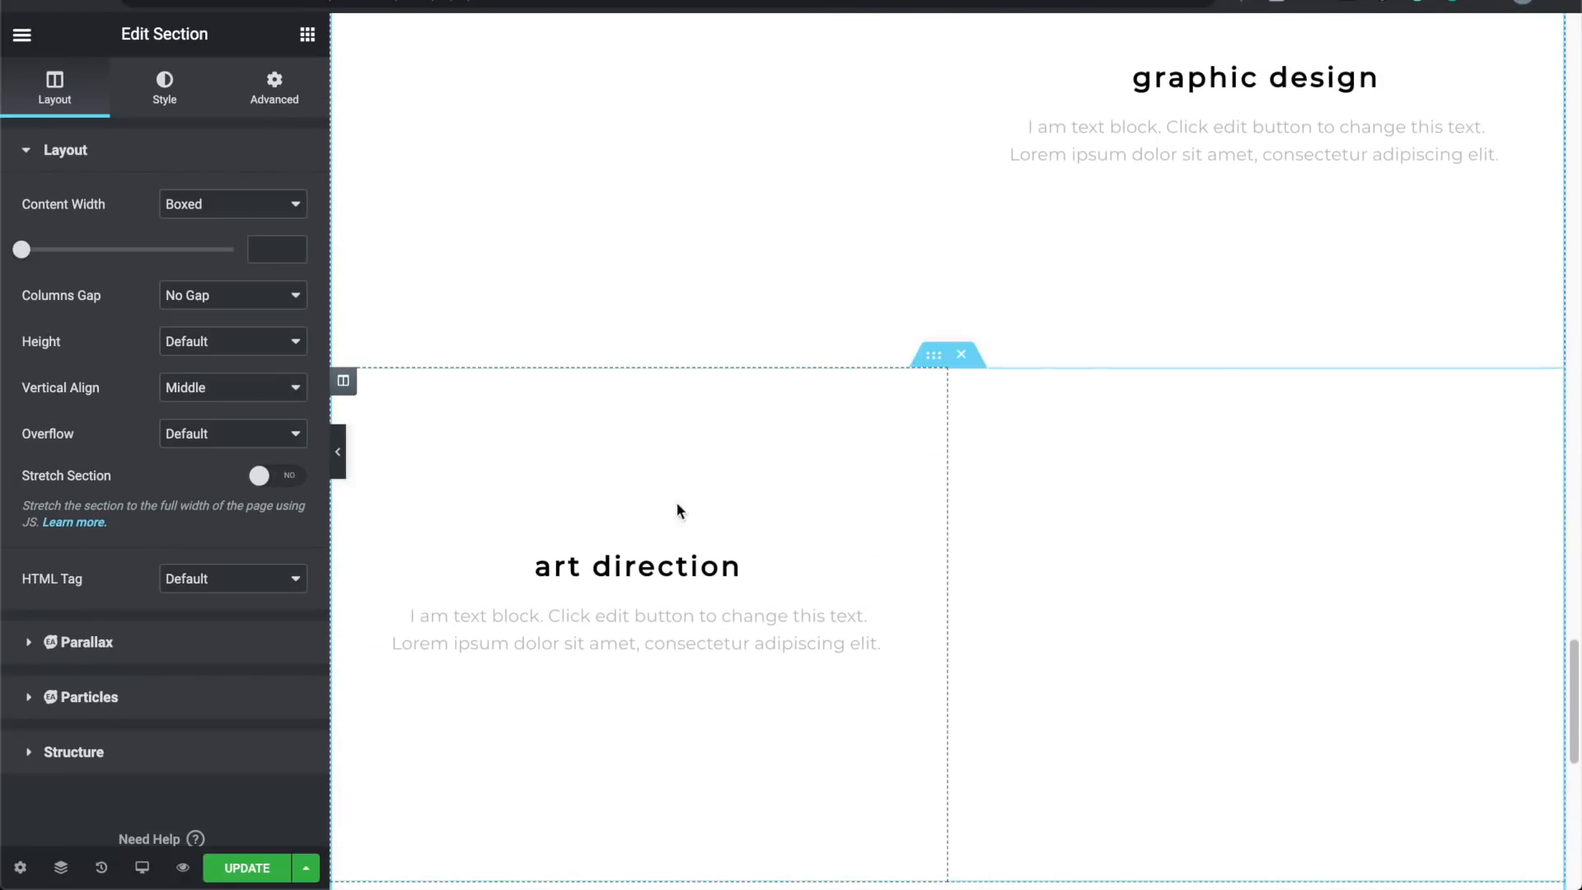
scroll(676, 462, up, 3)
click(656, 346)
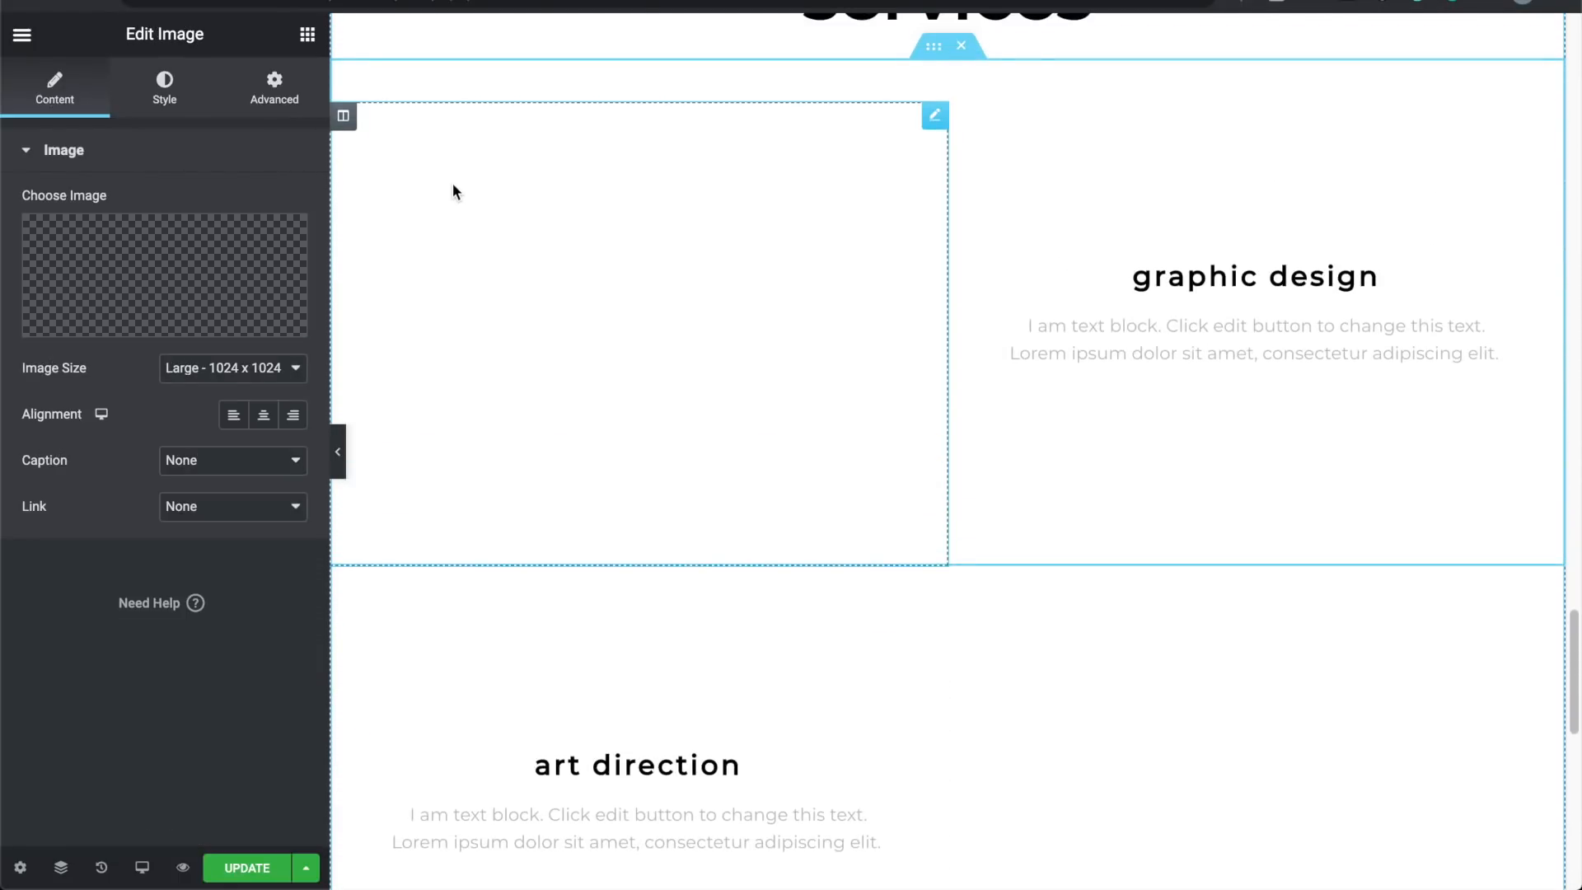
Step: Delete the dark testimonial section so the gallery is followed by Services
scroll(929, 206, up, 10)
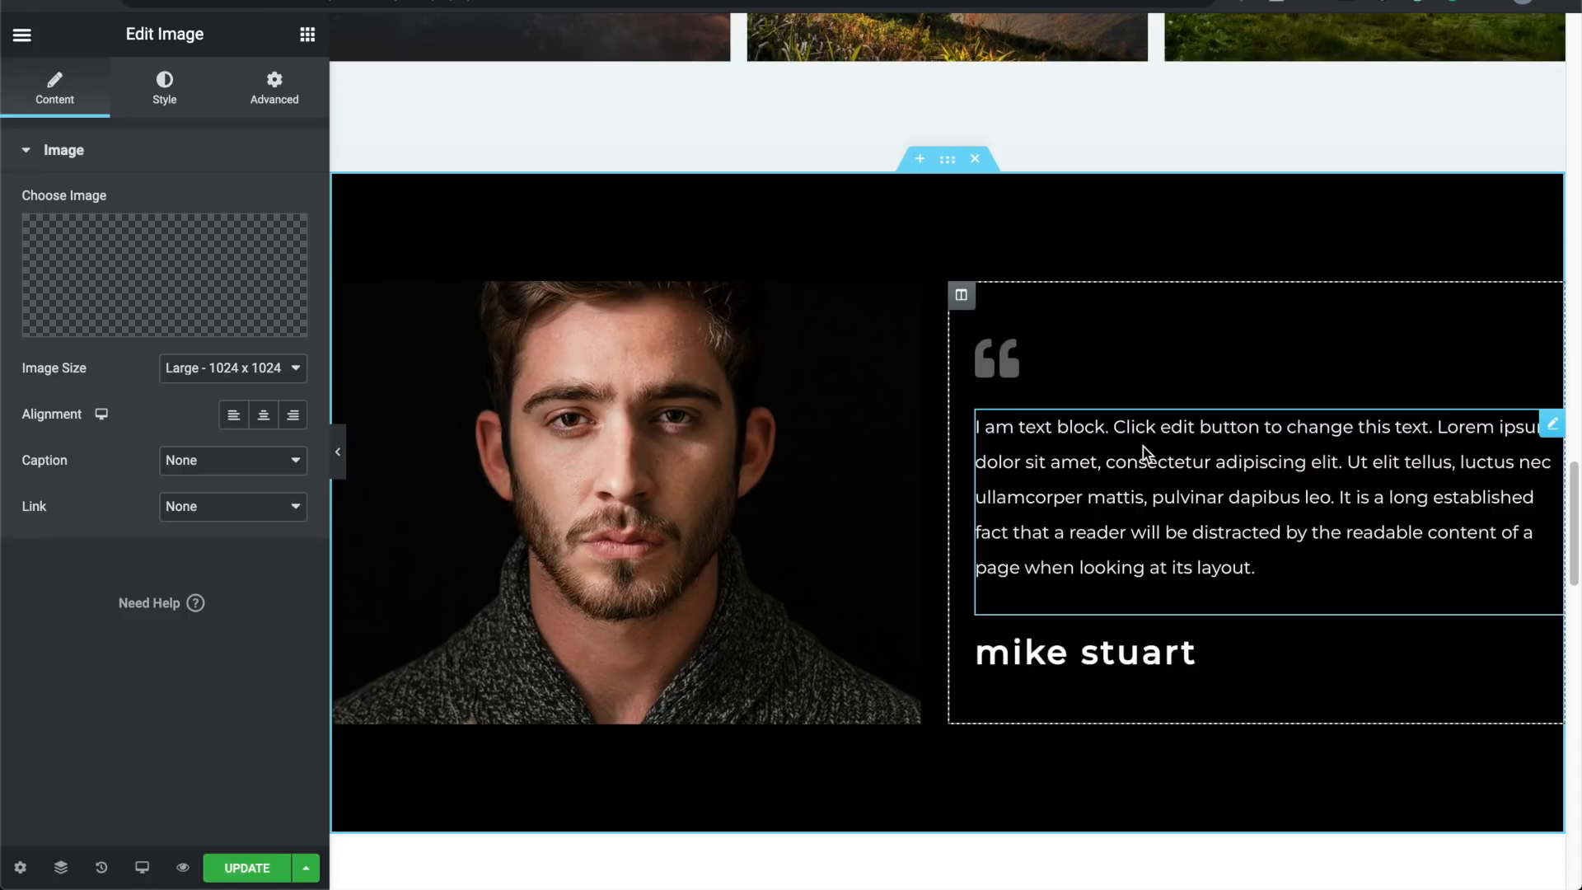
scroll(1144, 446, up, 8)
scroll(1146, 445, down, 10)
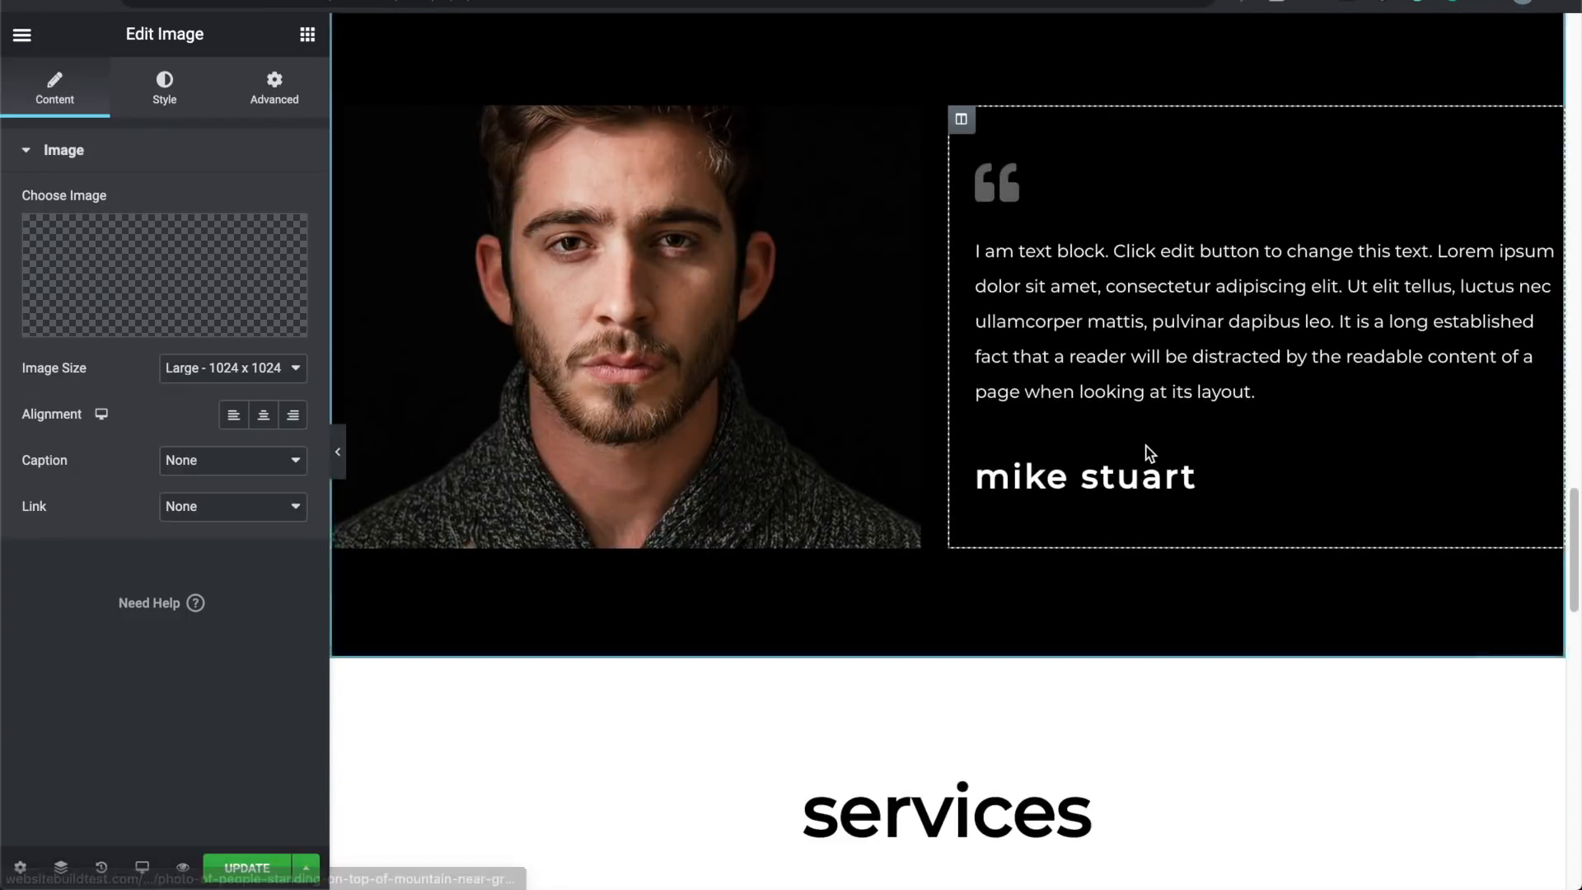
scroll(1151, 452, up, 5)
click(975, 391)
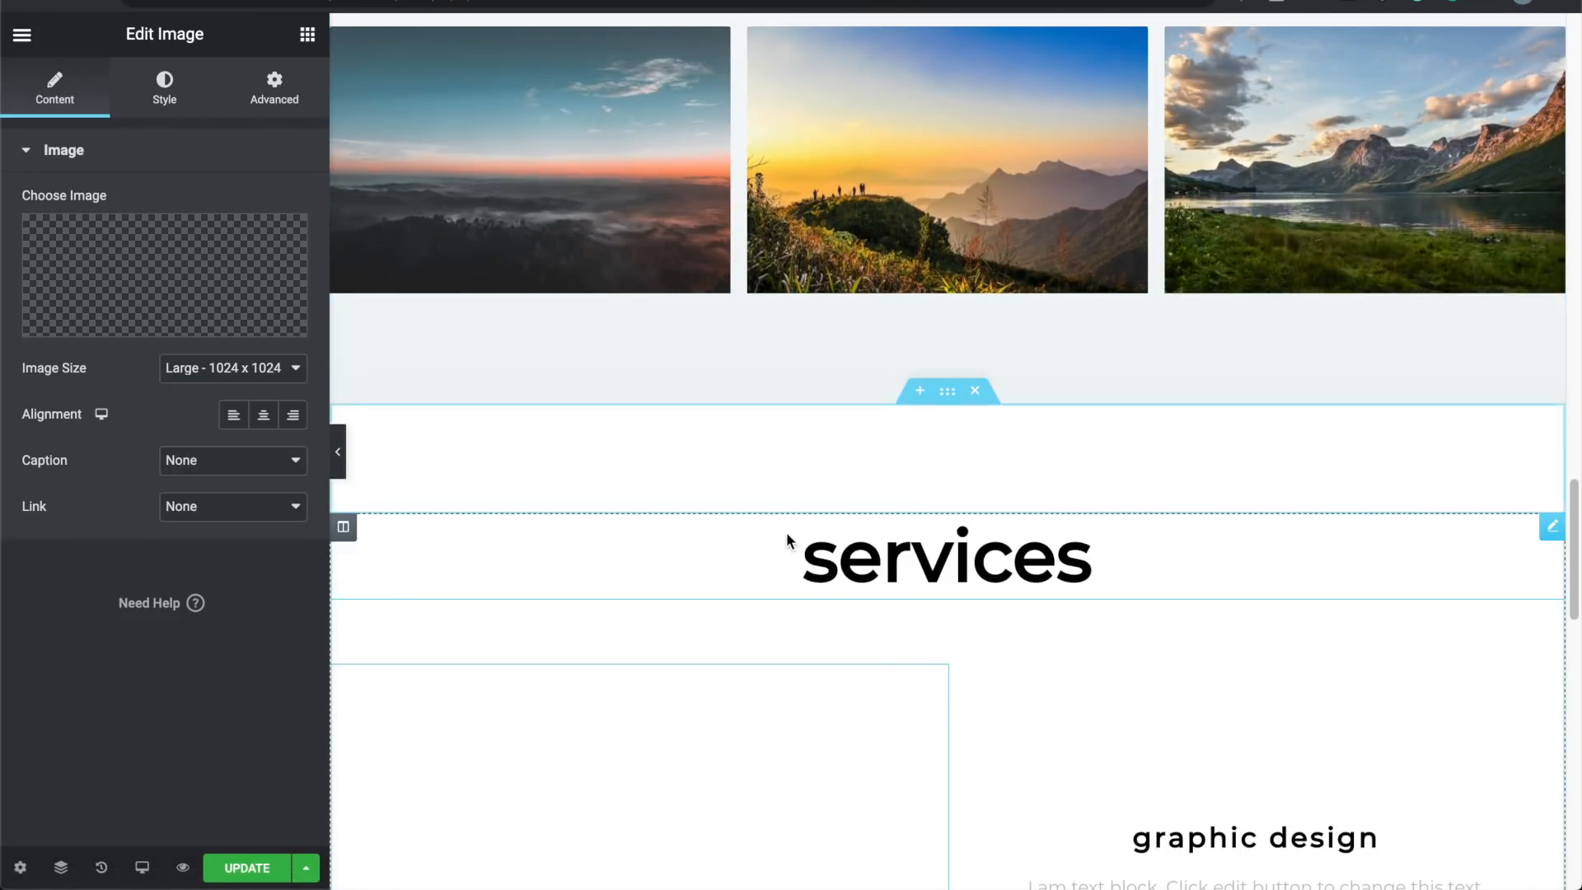
scroll(788, 536, down, 5)
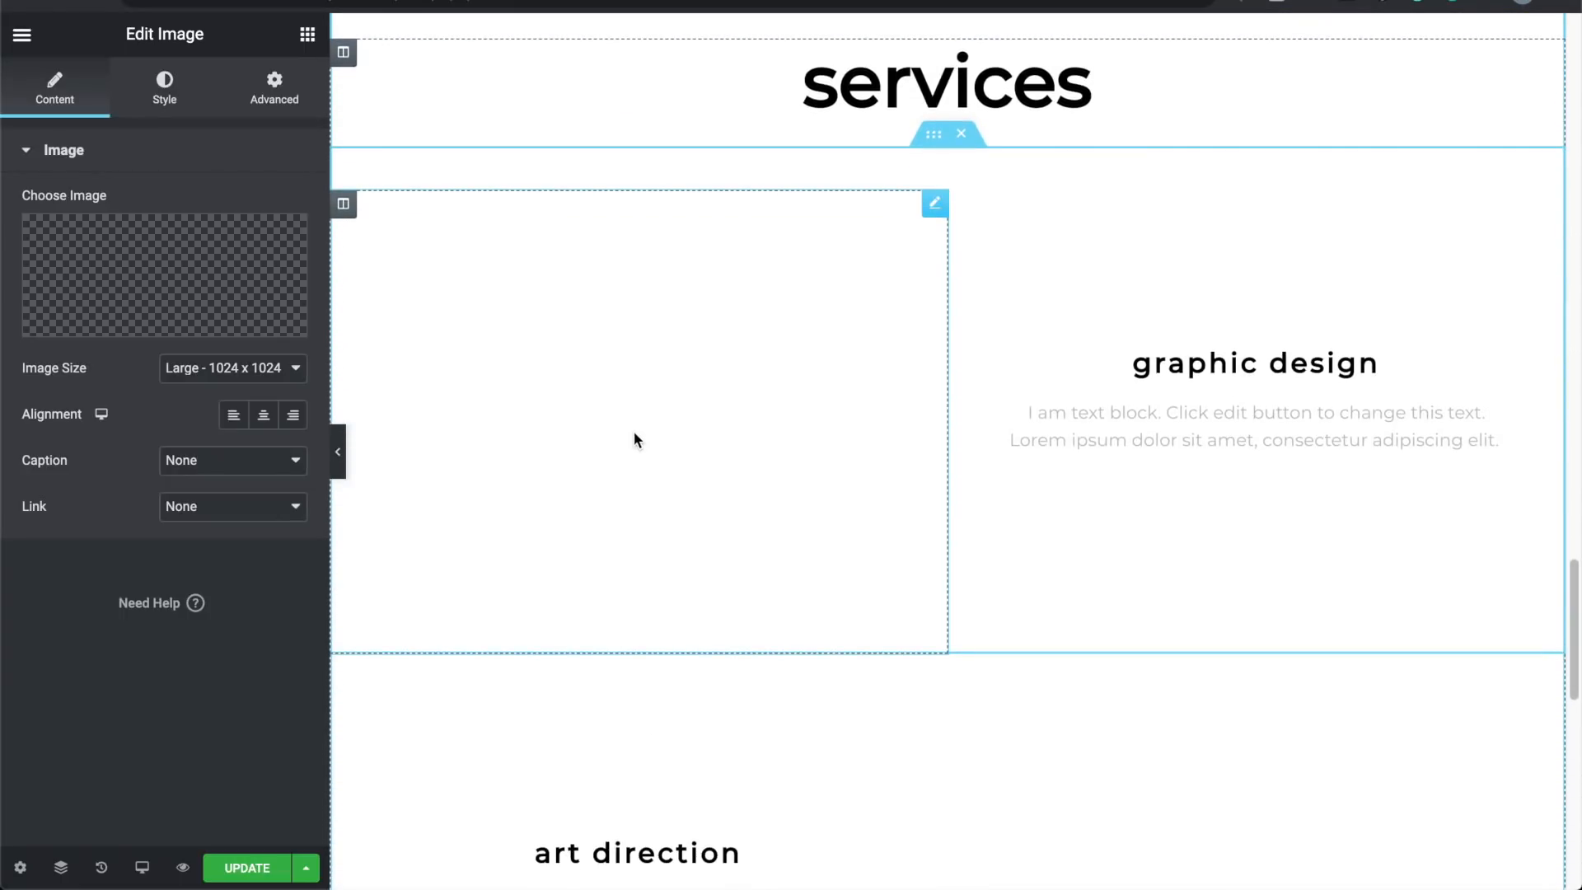
scroll(634, 432, down, 5)
scroll(634, 431, up, 3)
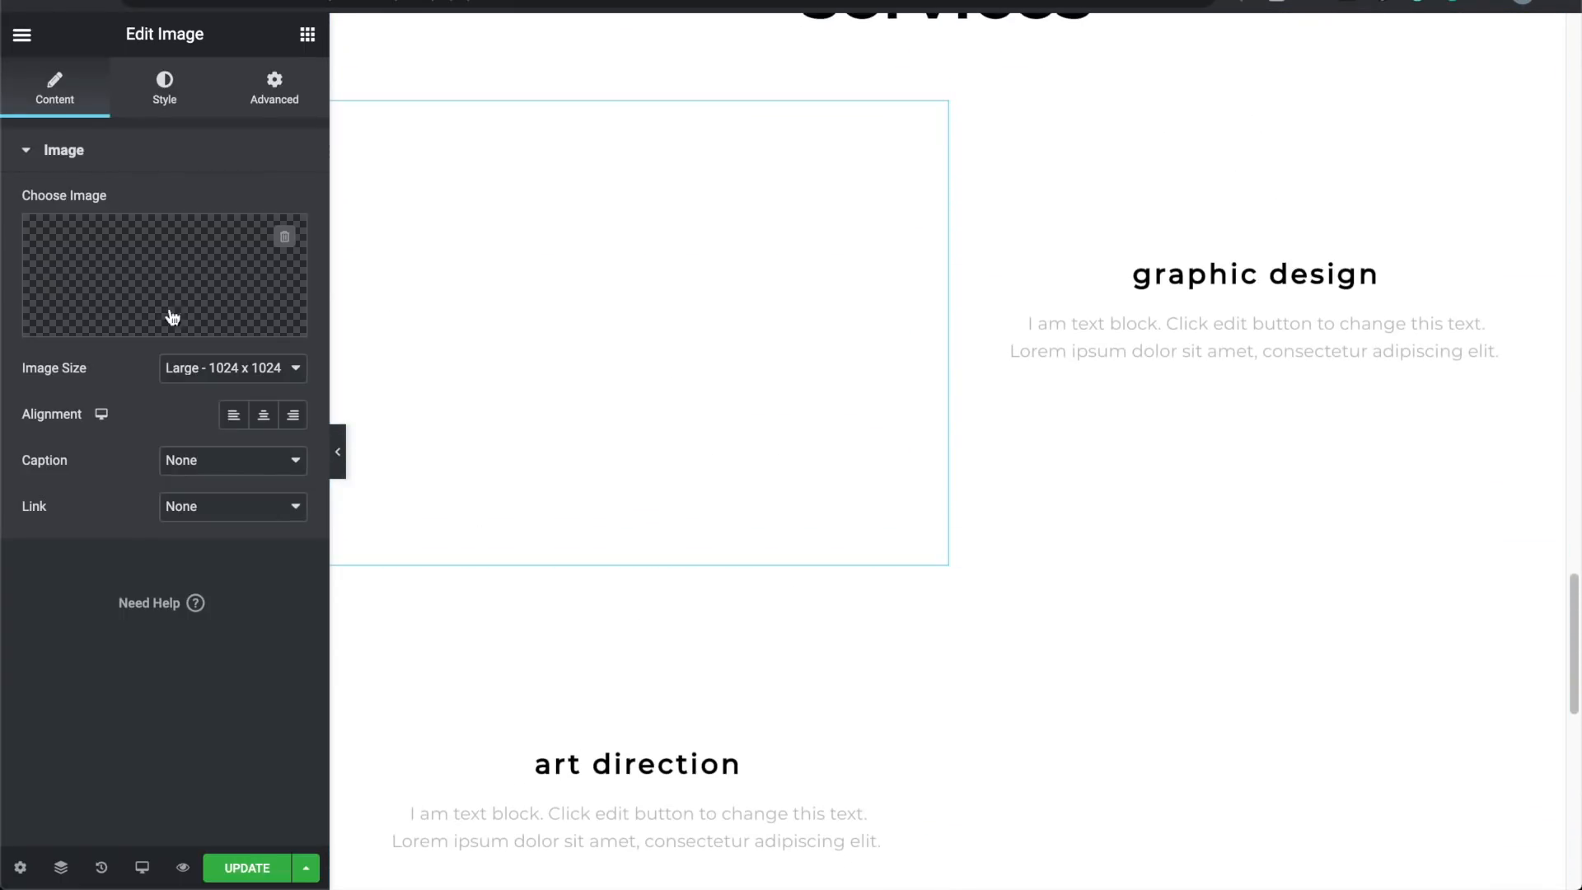
Step: Put the sunlit rocky mountain photo in the graphic design image
click(142, 325)
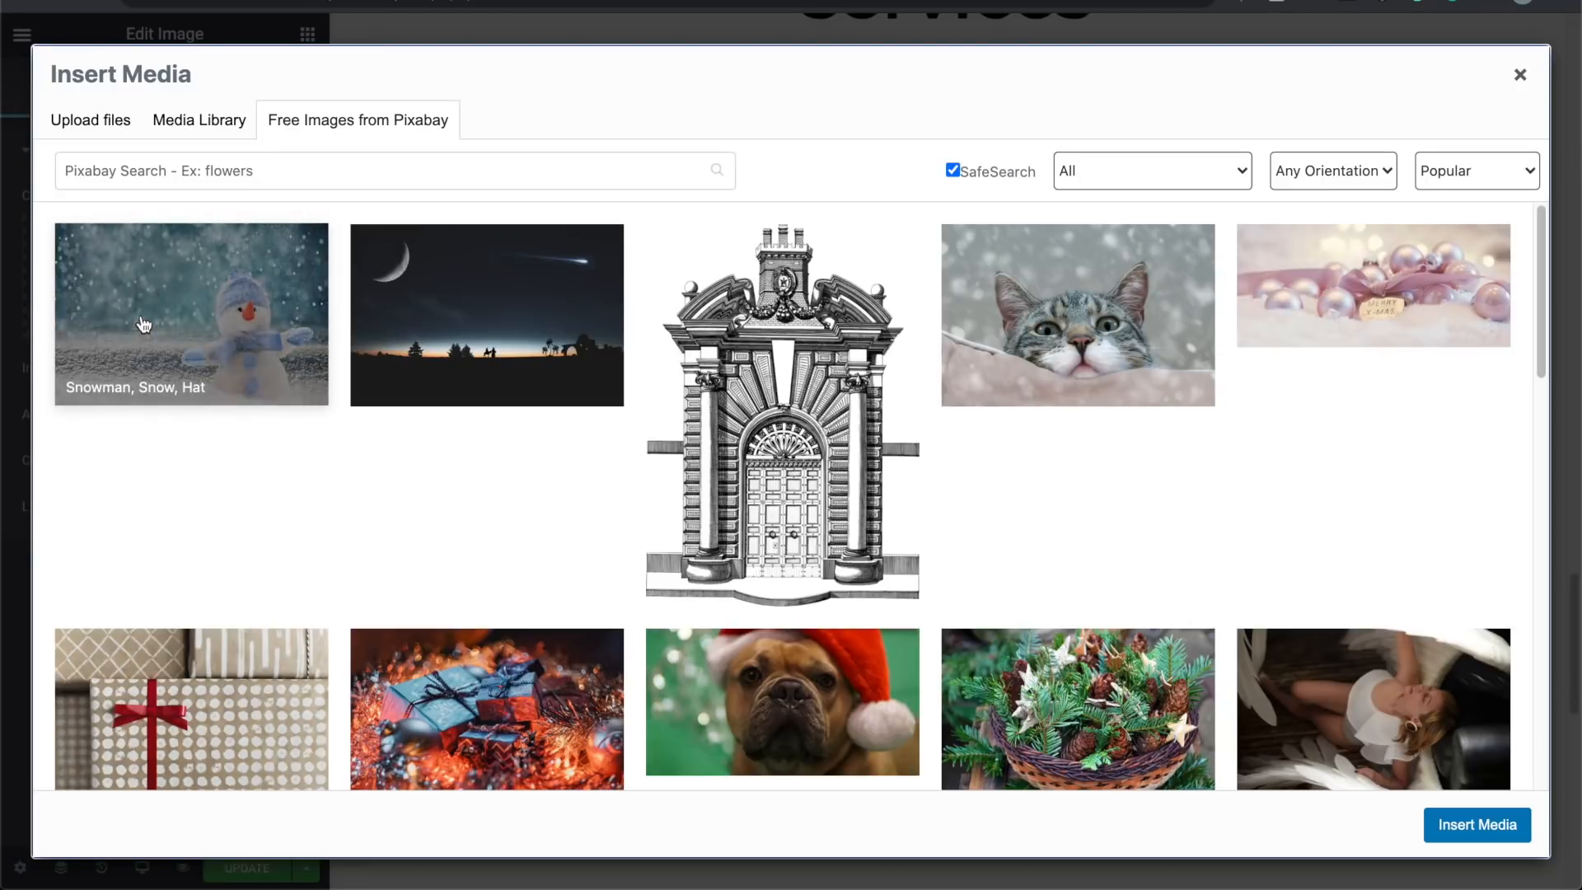
click(203, 132)
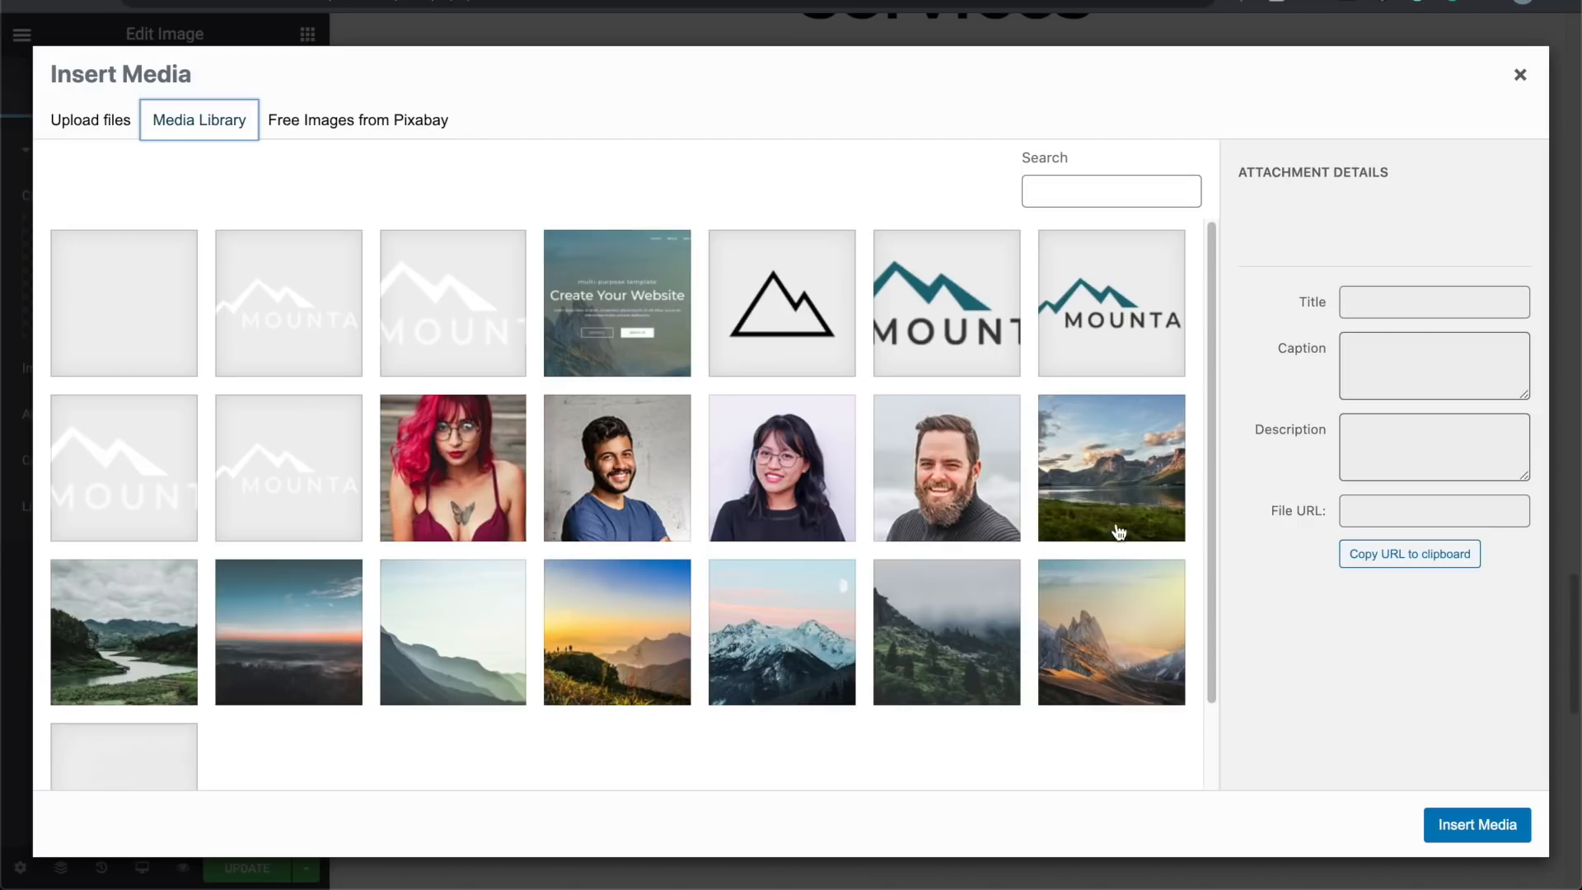
click(1123, 619)
click(1469, 825)
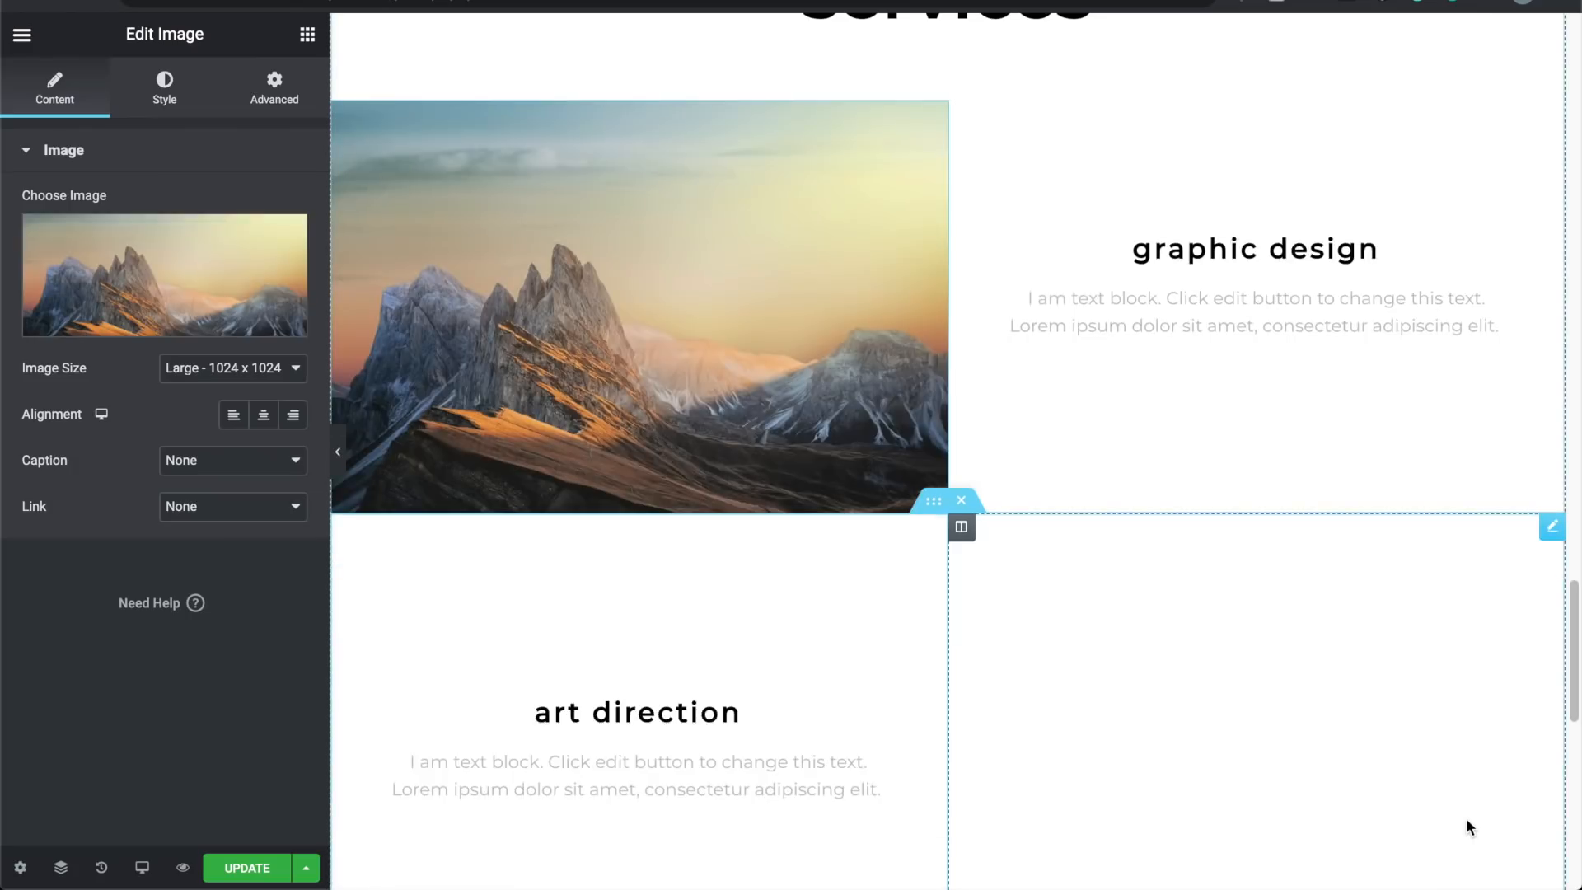
Step: Put the snowy mountain photo in the art direction image
click(160, 328)
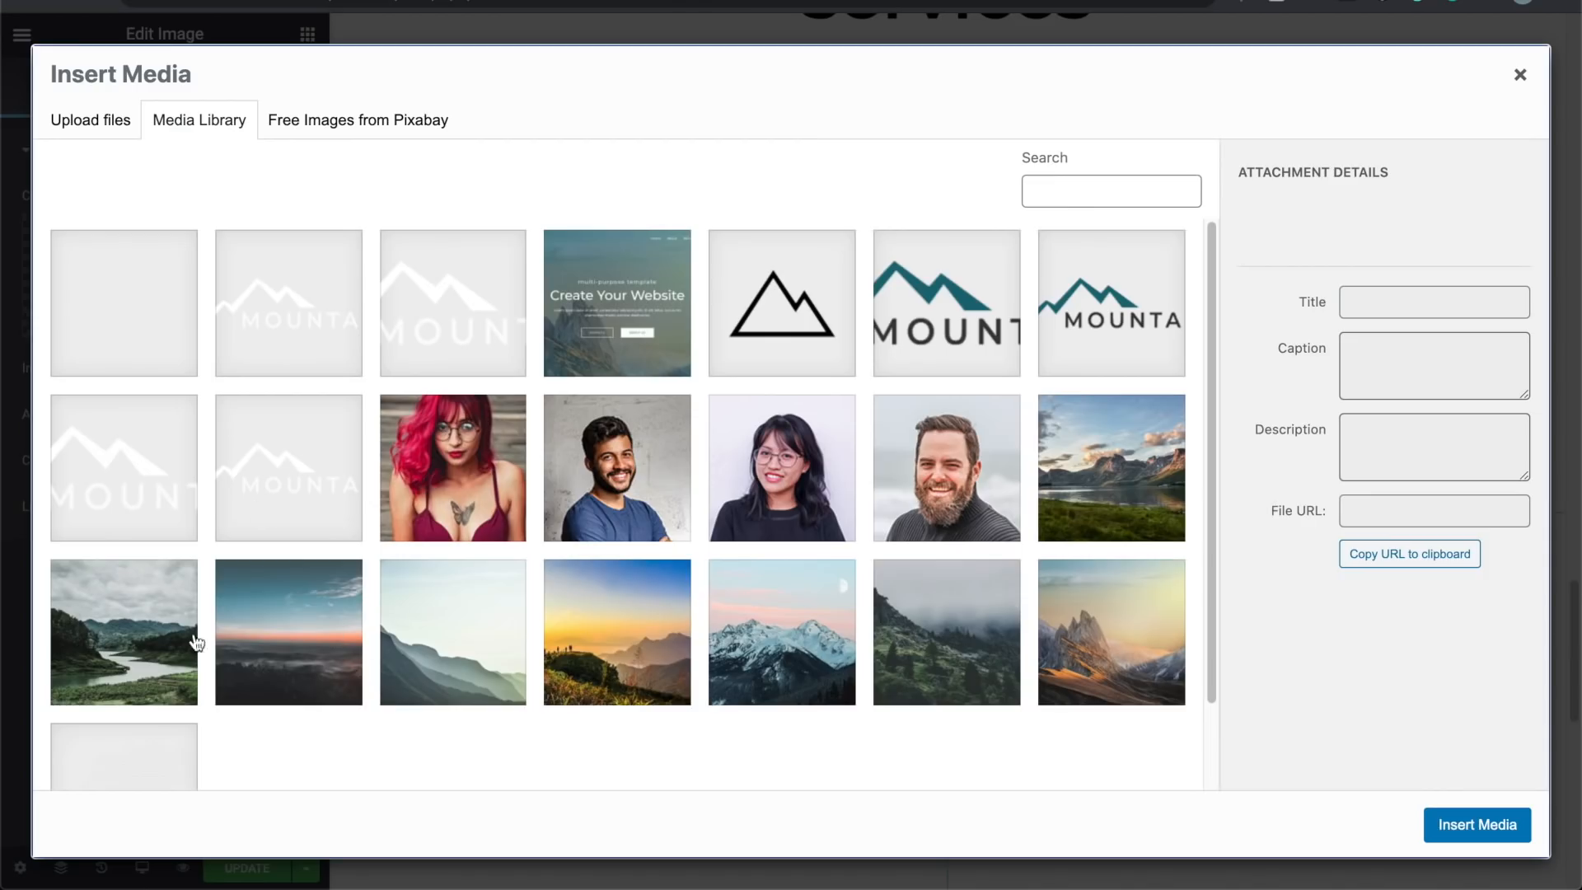
click(742, 619)
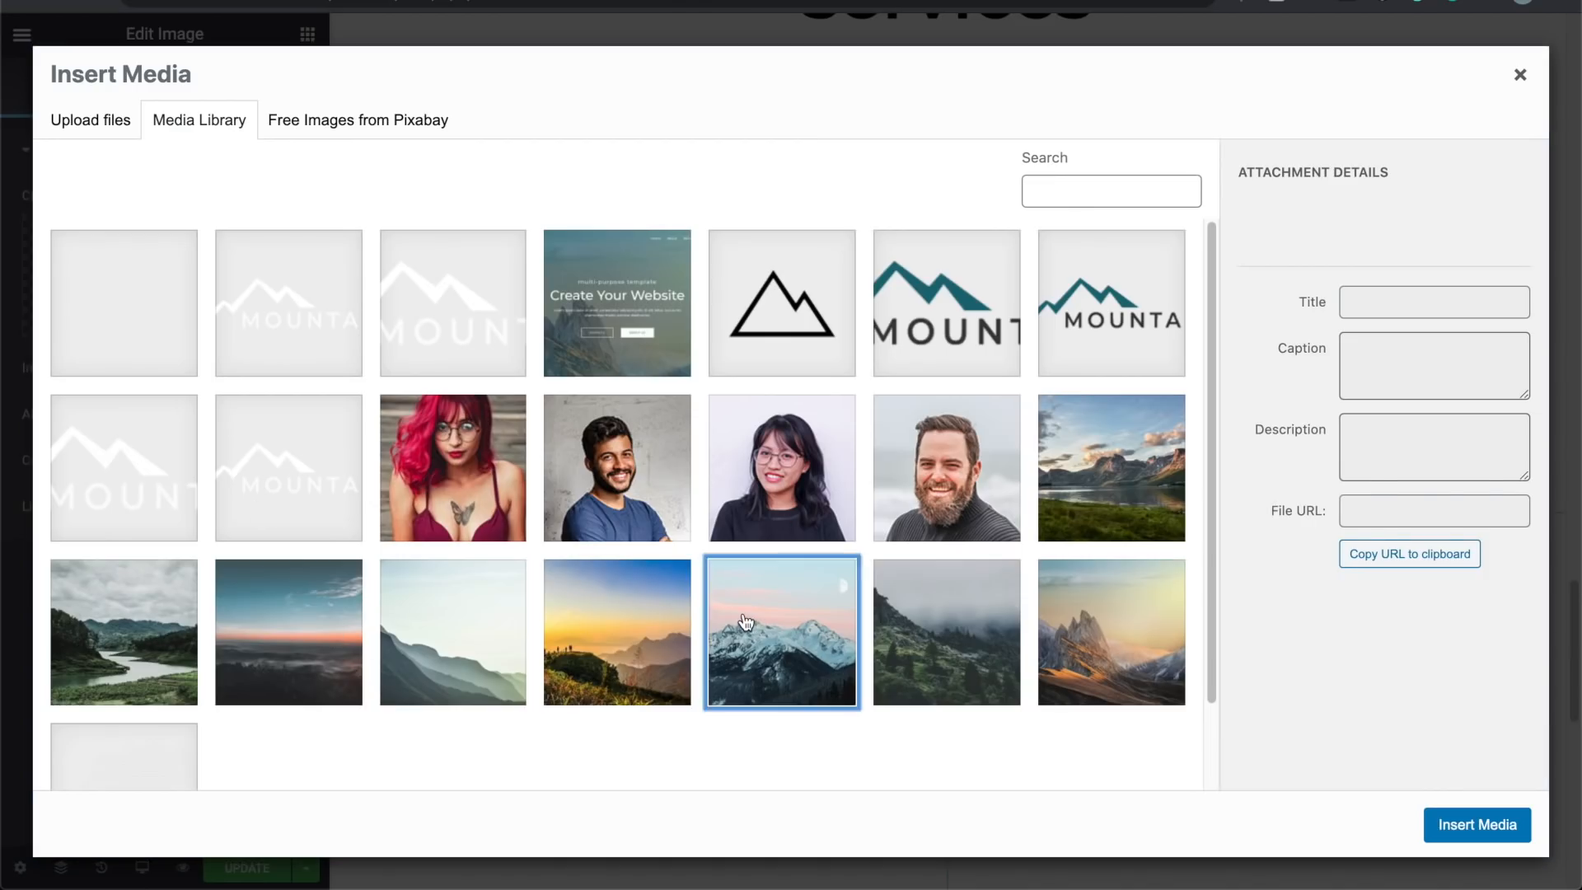
click(1444, 818)
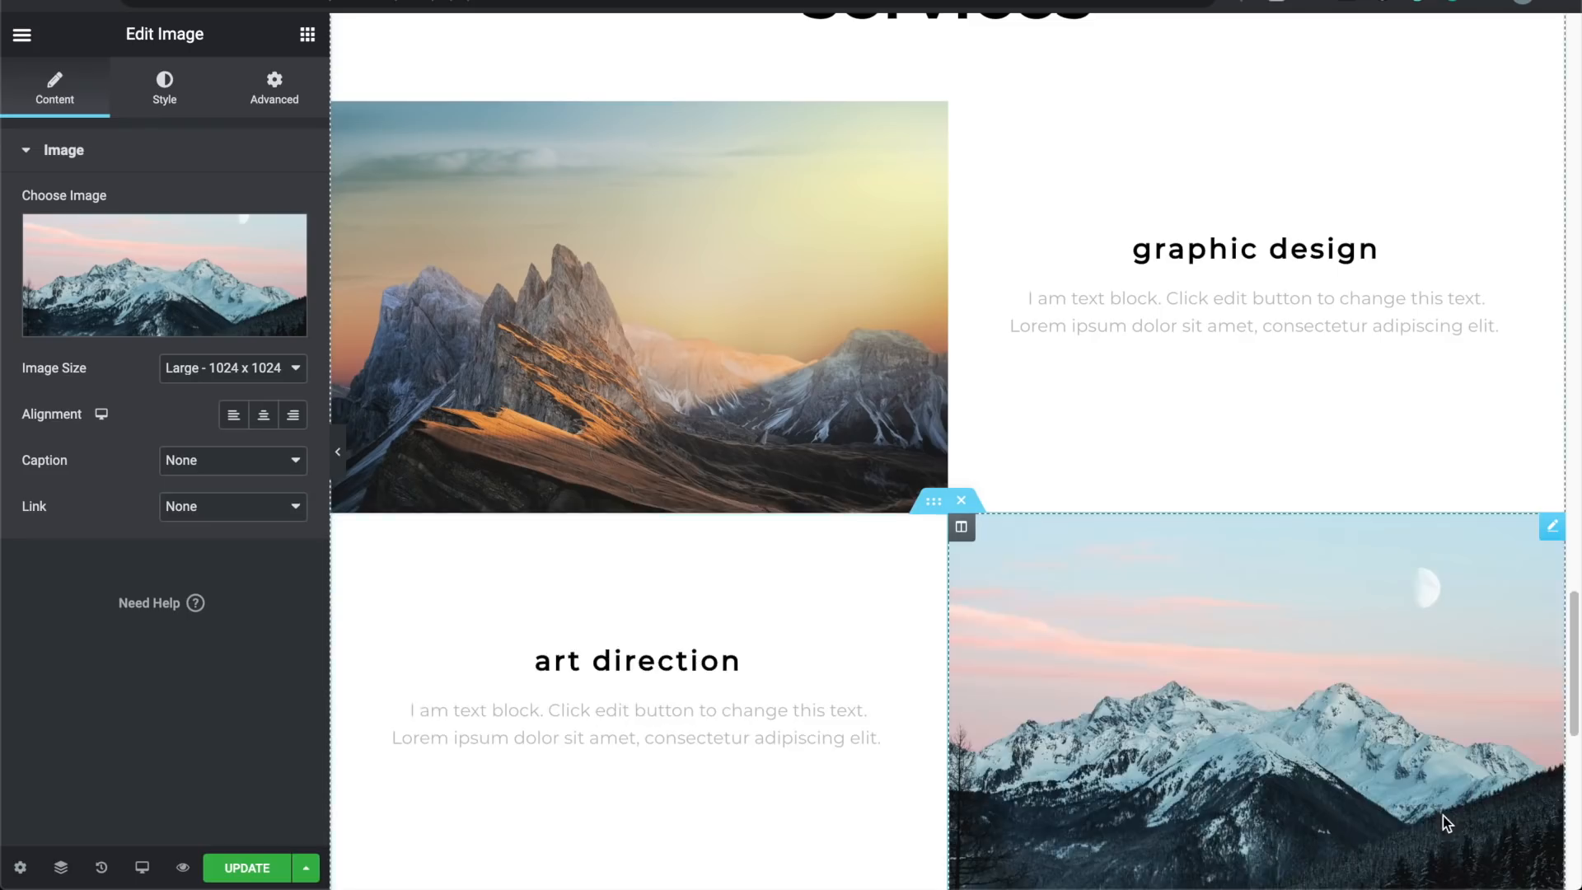
scroll(642, 495, down, 3)
scroll(642, 490, up, 5)
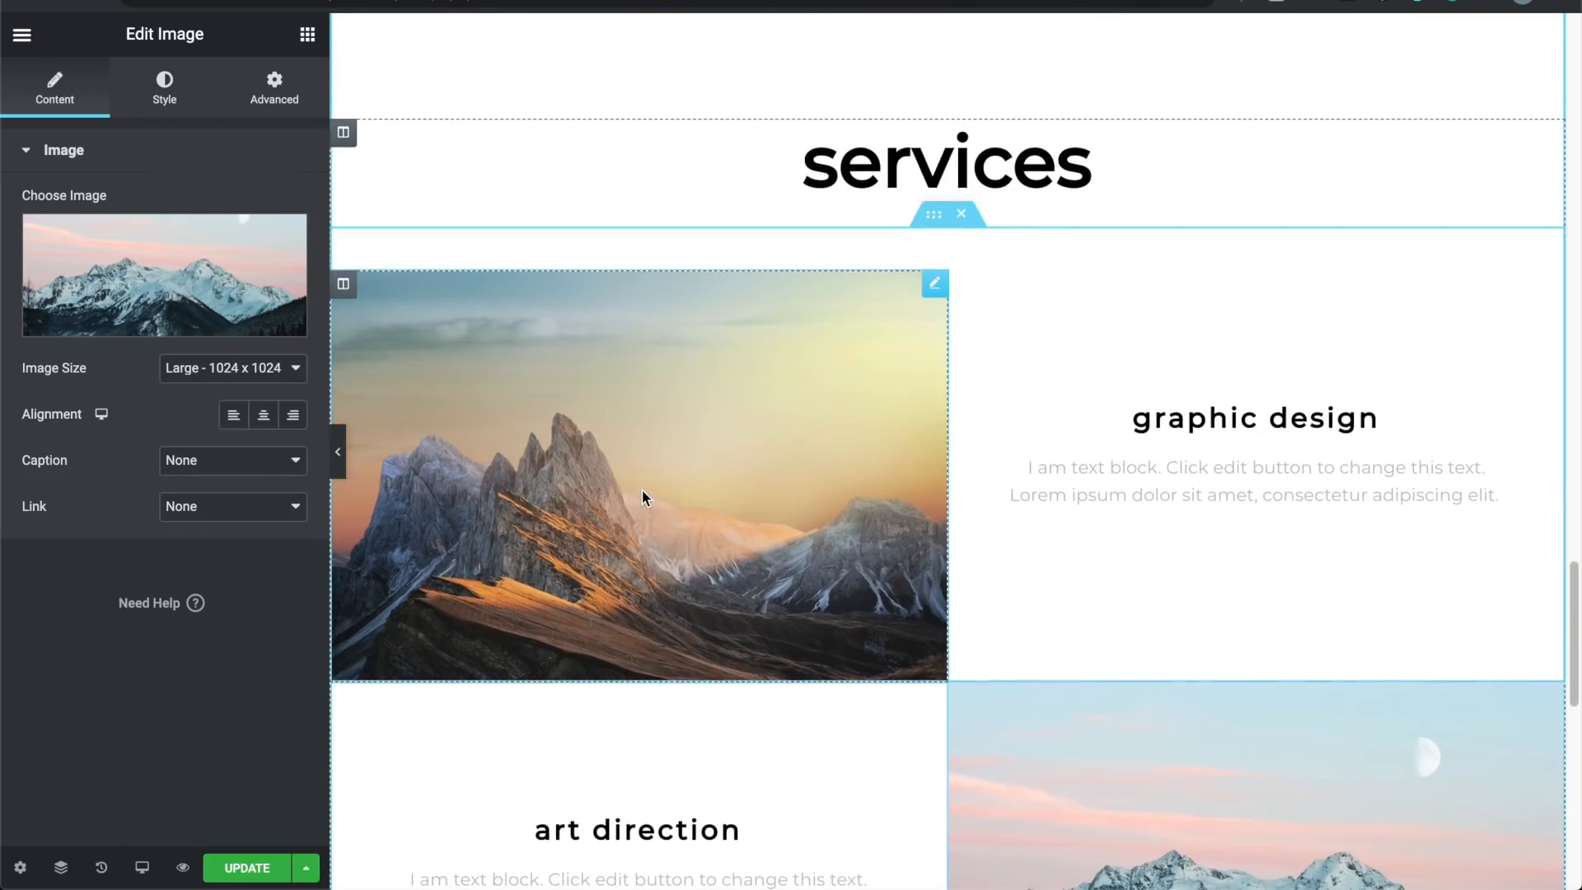
click(986, 162)
Step: Change the Services heading text to 'What we offer'
double_click(986, 161)
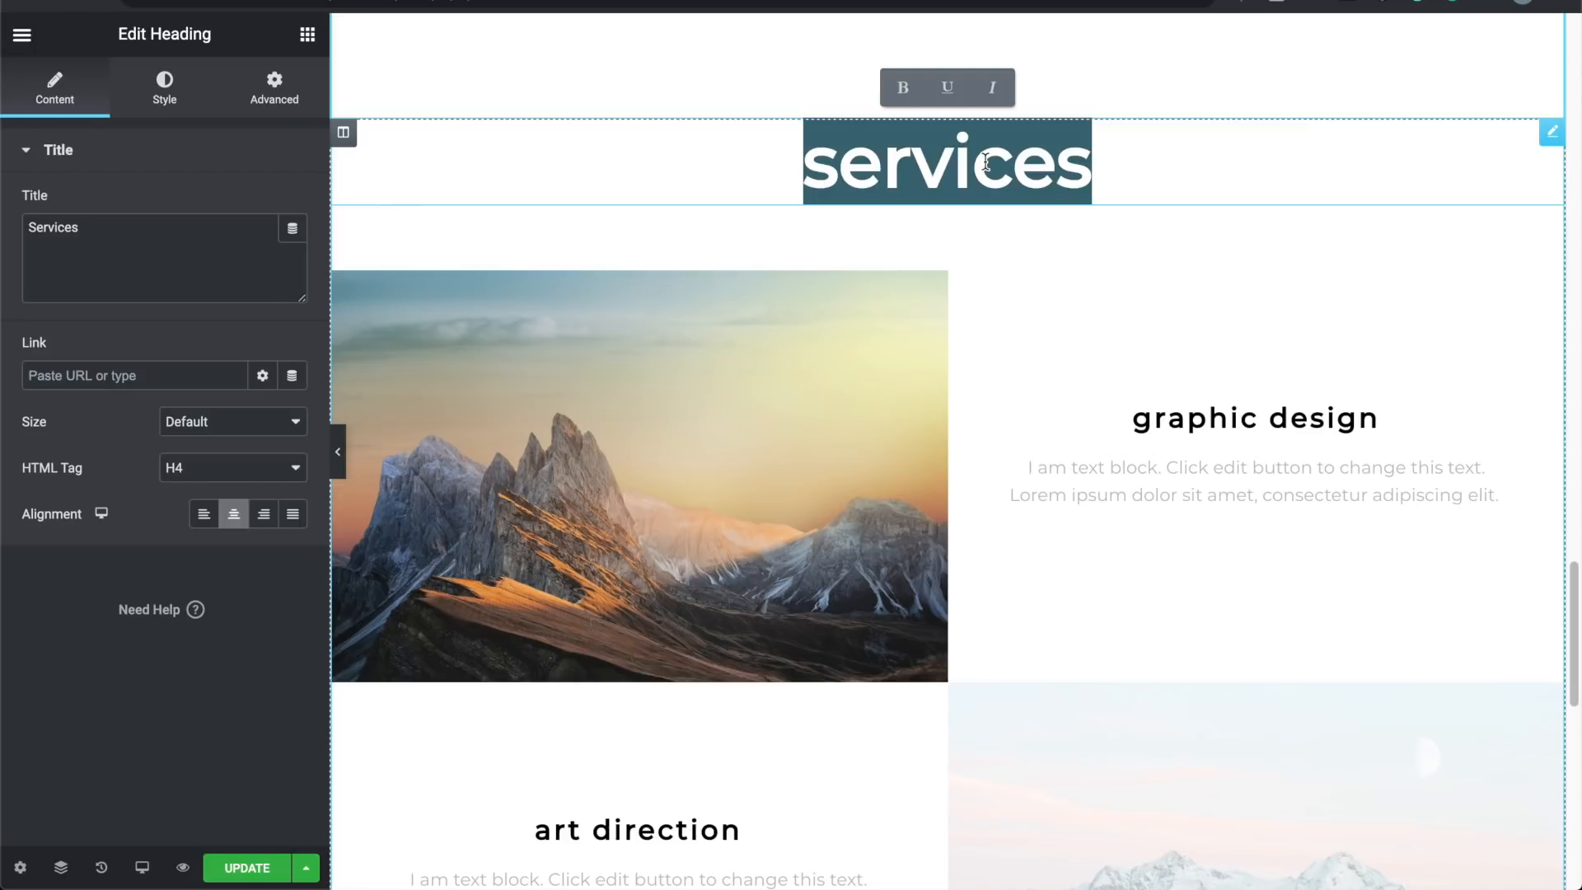
text(W)
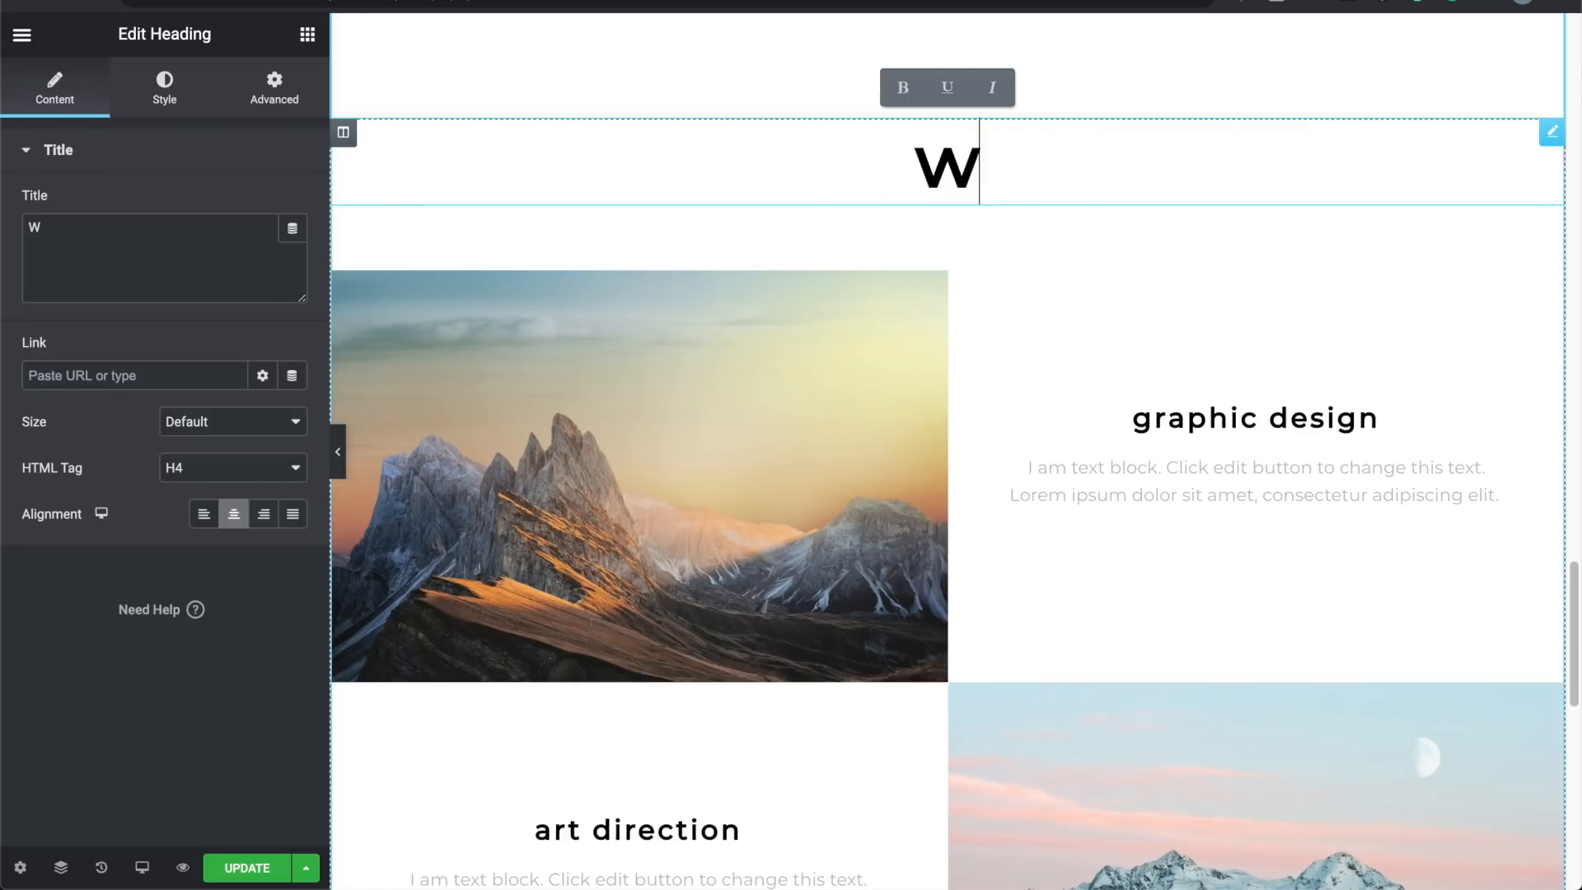
text(e)
key(BackSpace)
text(hat we offer)
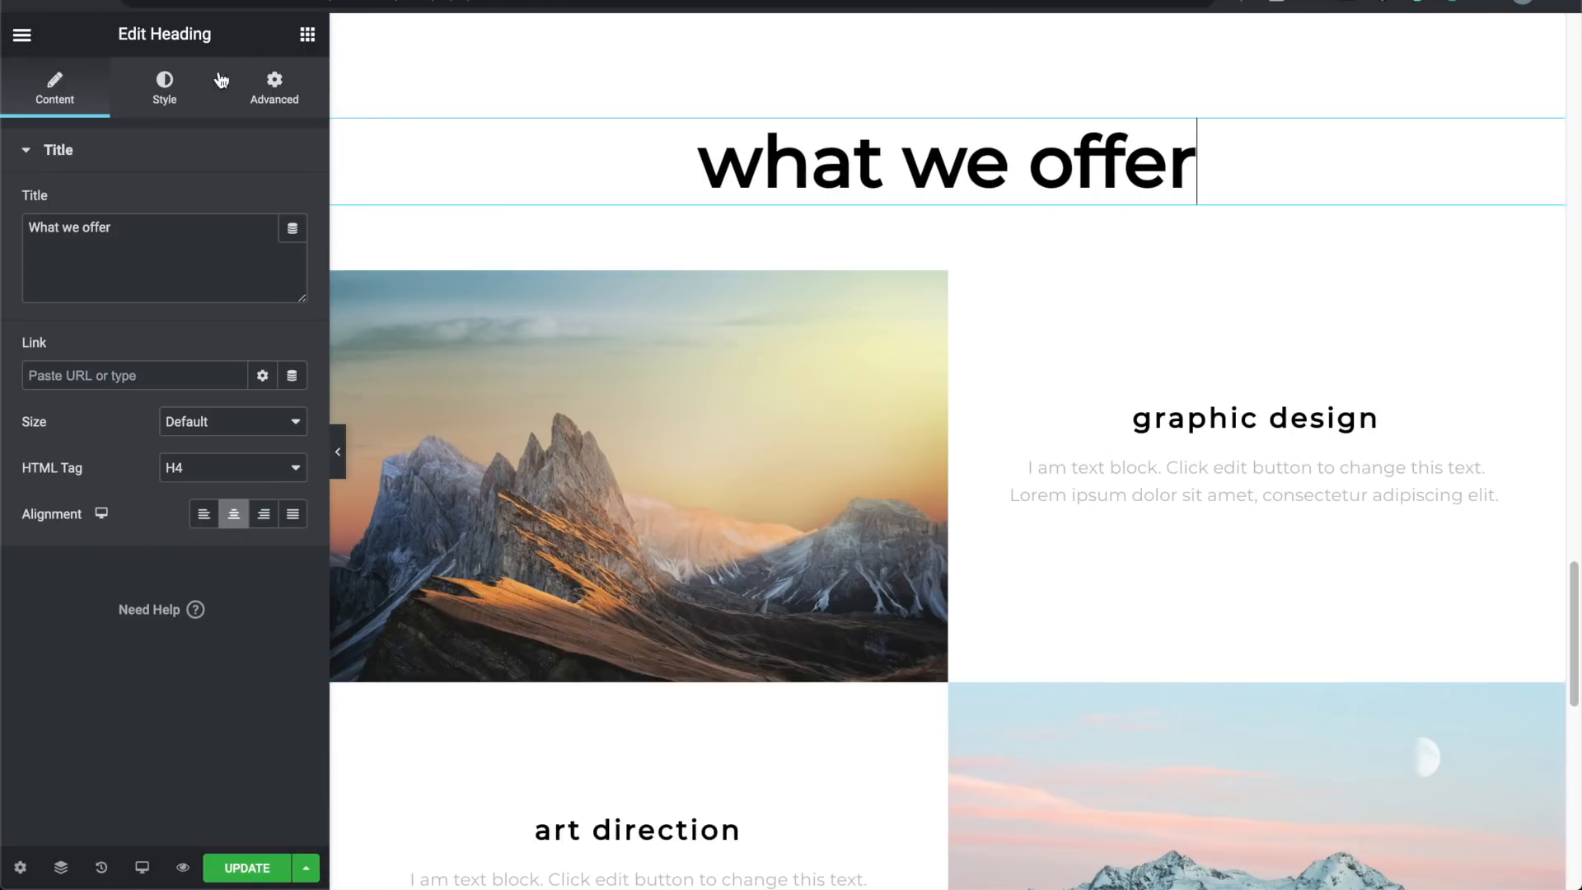
Step: Set the heading's typography to Normal transform, 50 px size and 700 weight
click(170, 104)
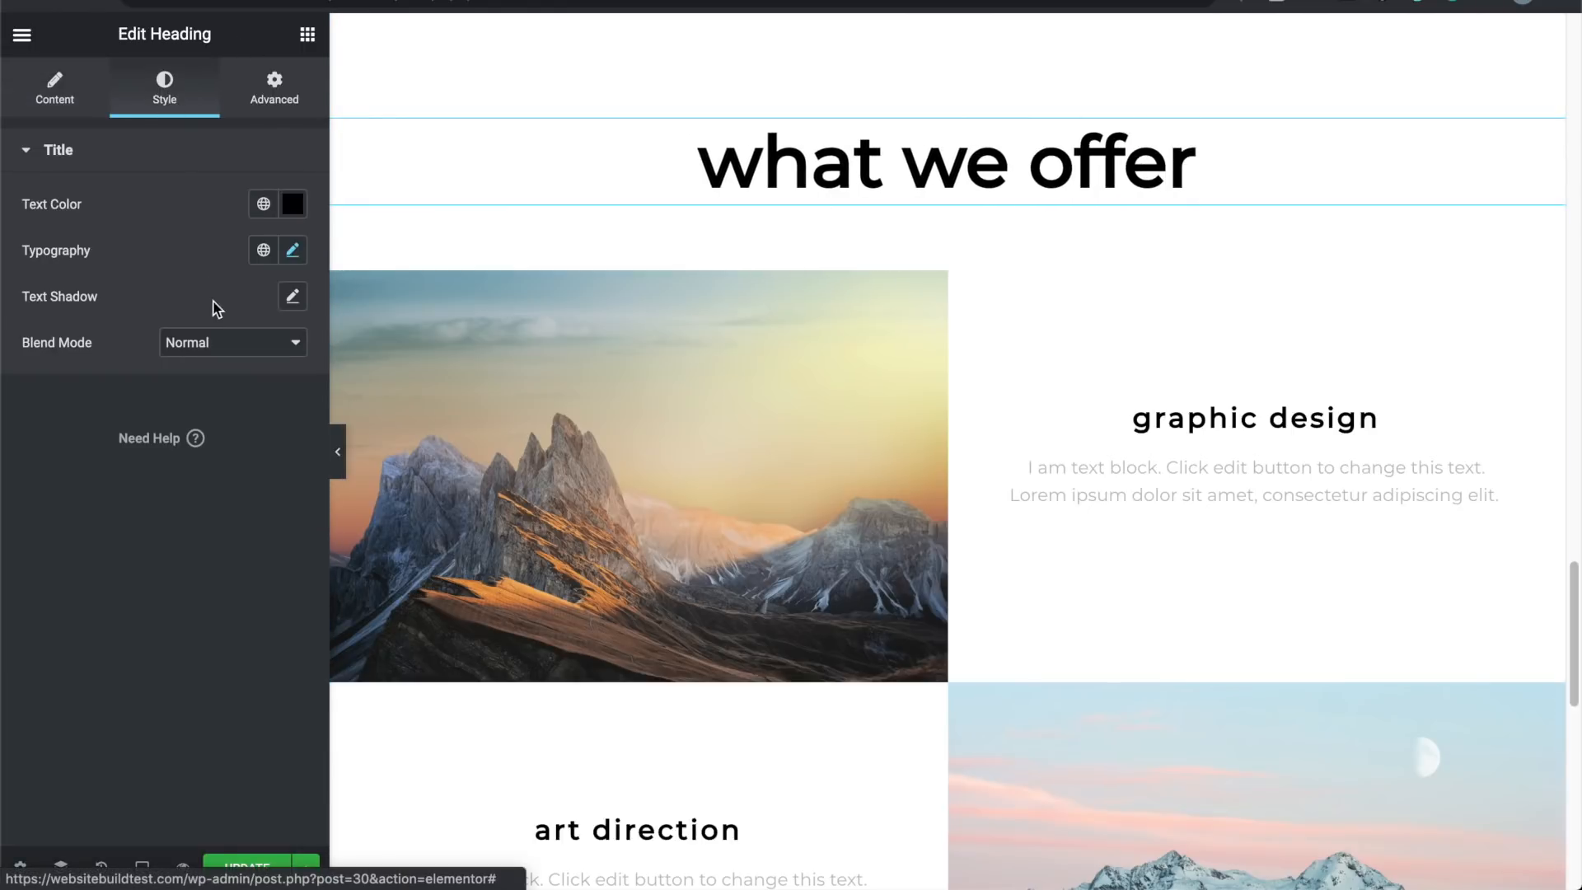
click(294, 252)
click(195, 541)
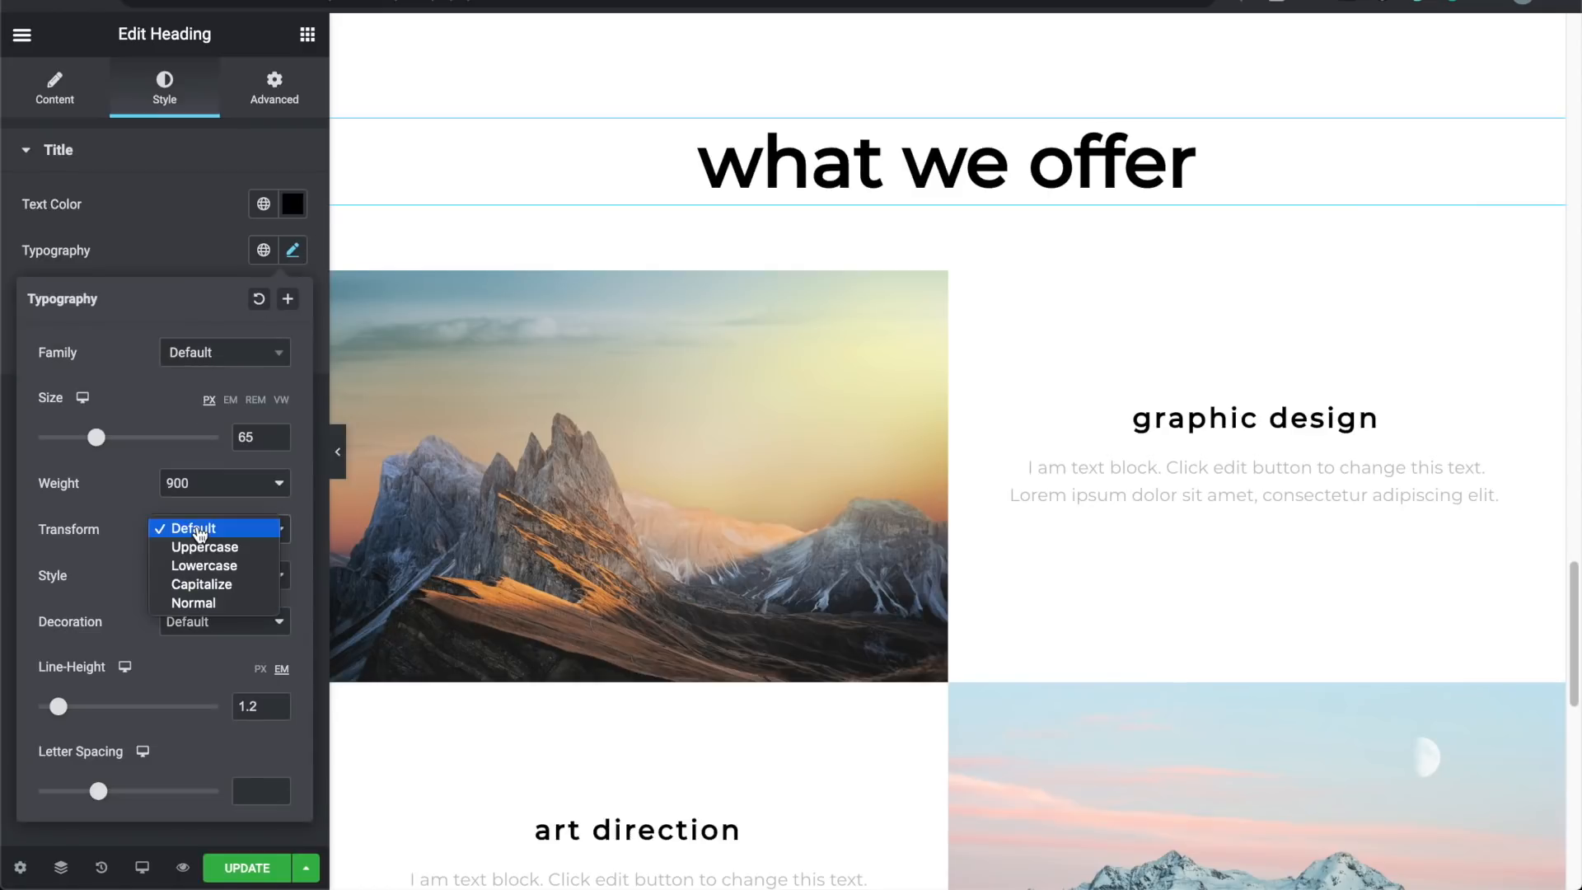
click(219, 604)
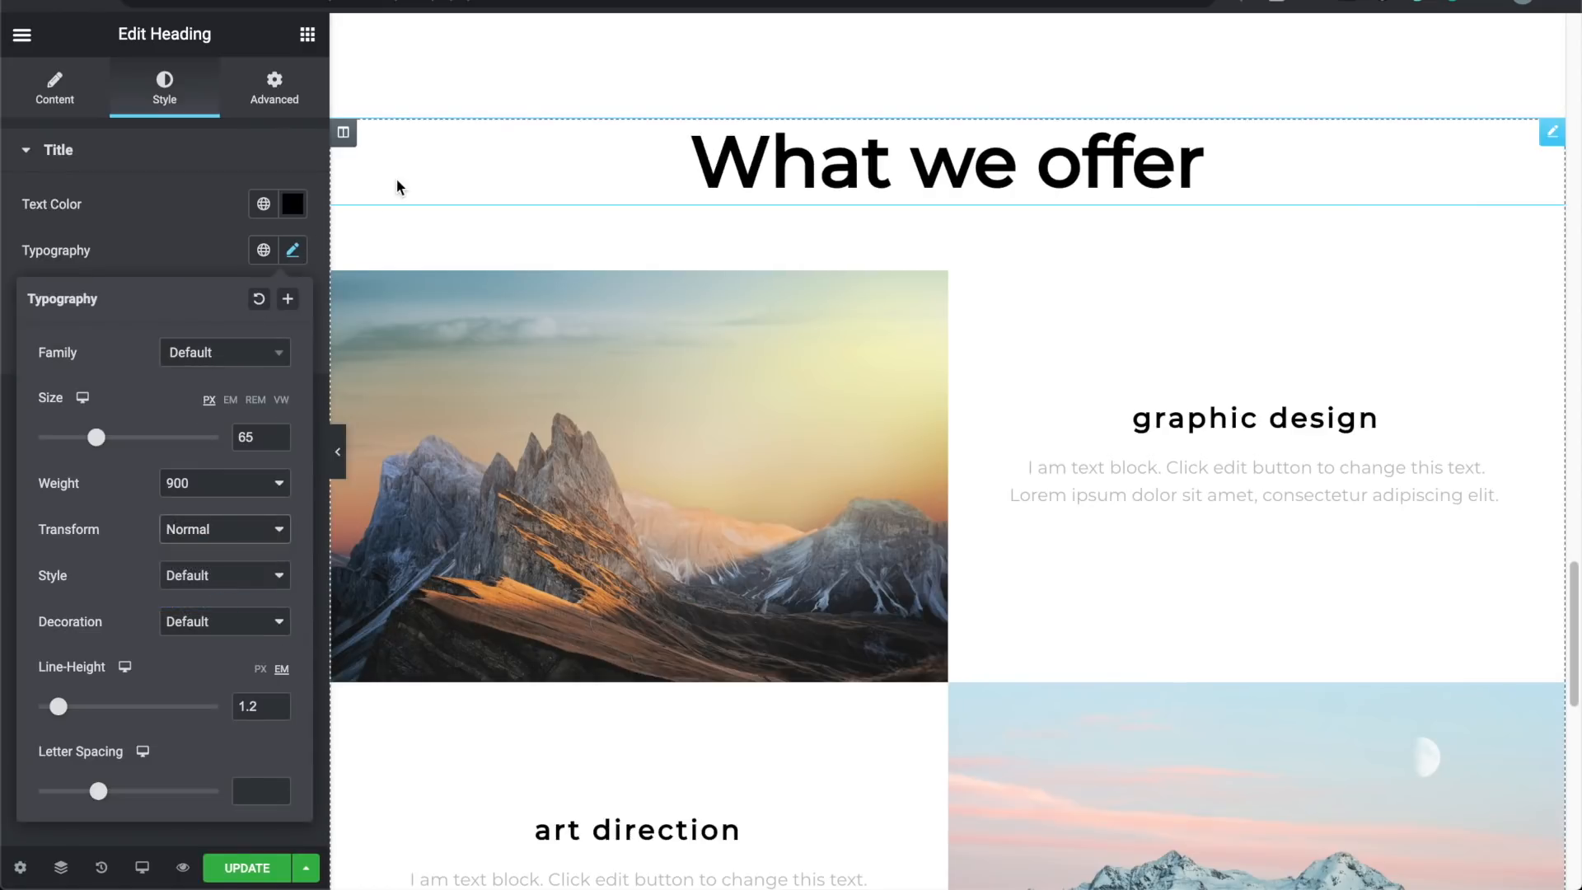
drag(97, 438, 84, 442)
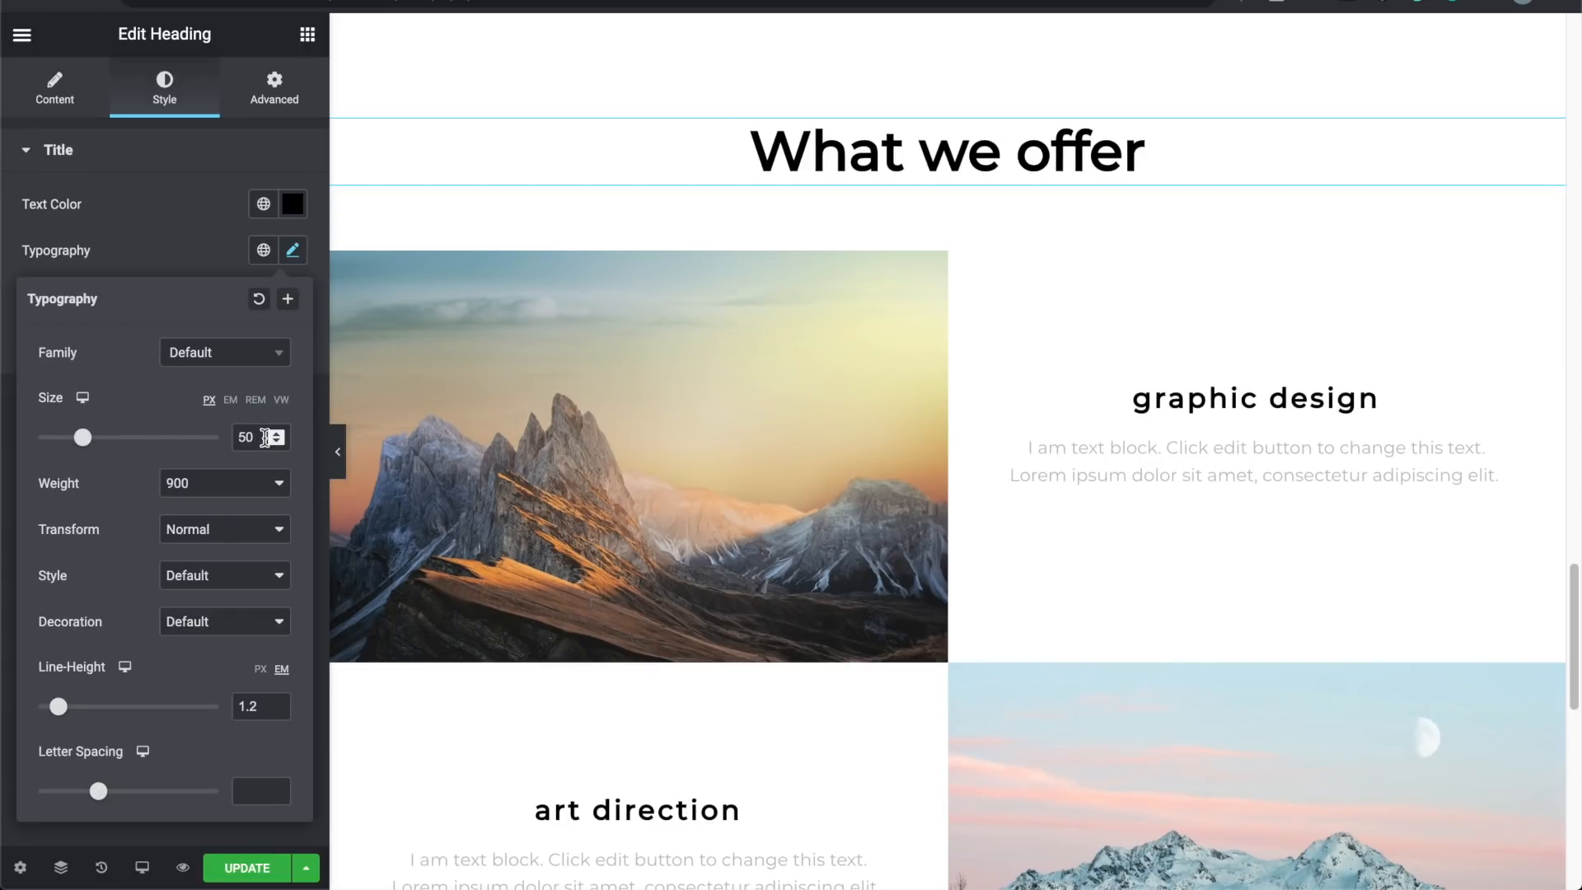
click(240, 484)
key(Escape)
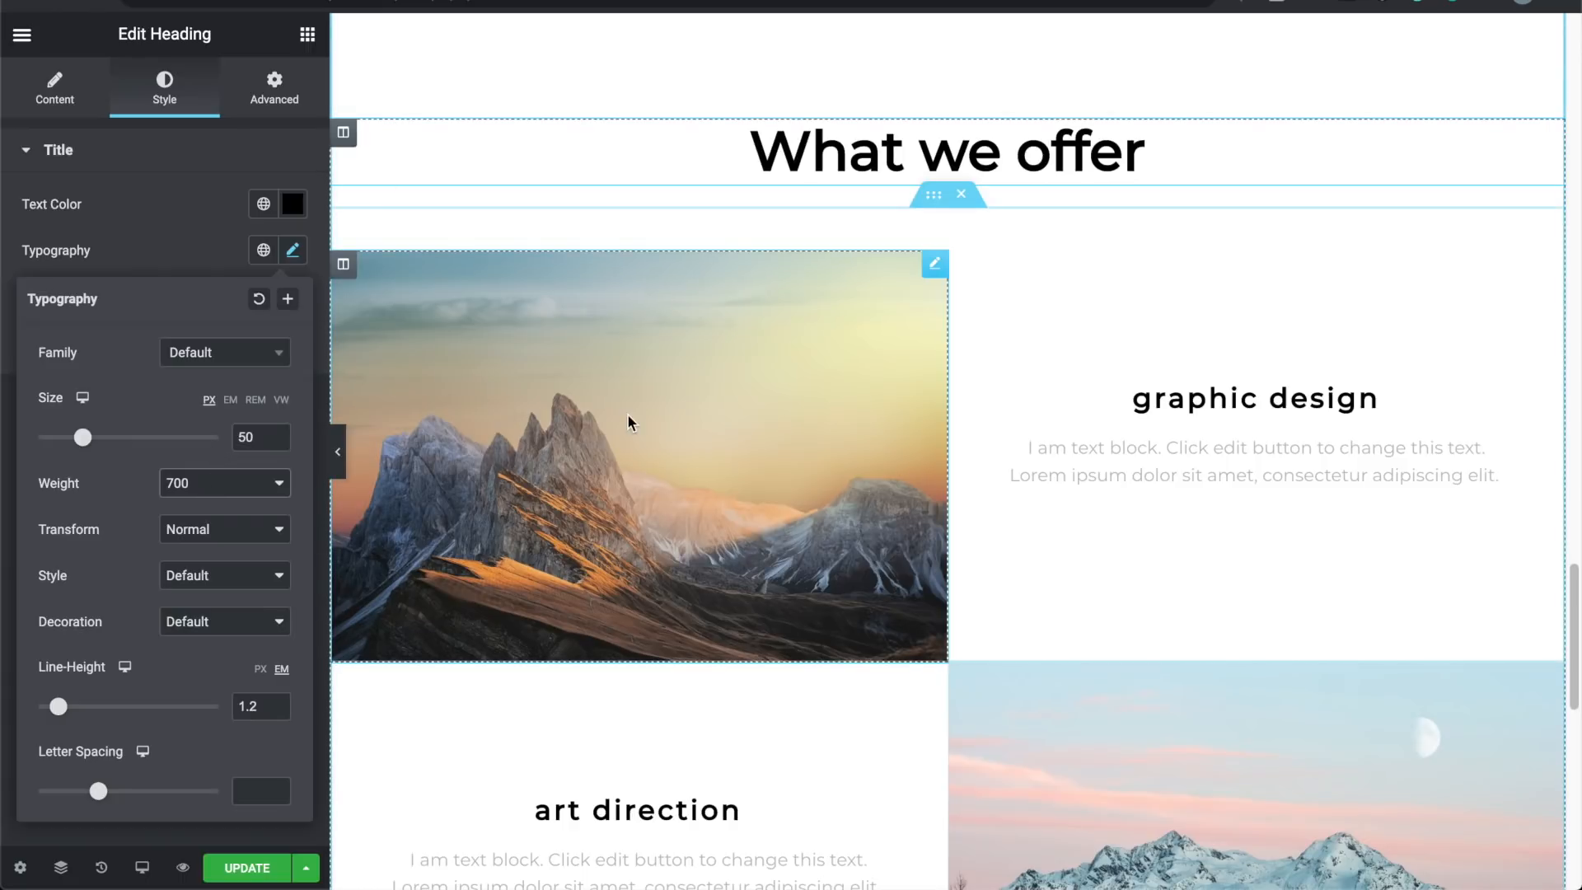
click(1211, 404)
triple_click(1239, 402)
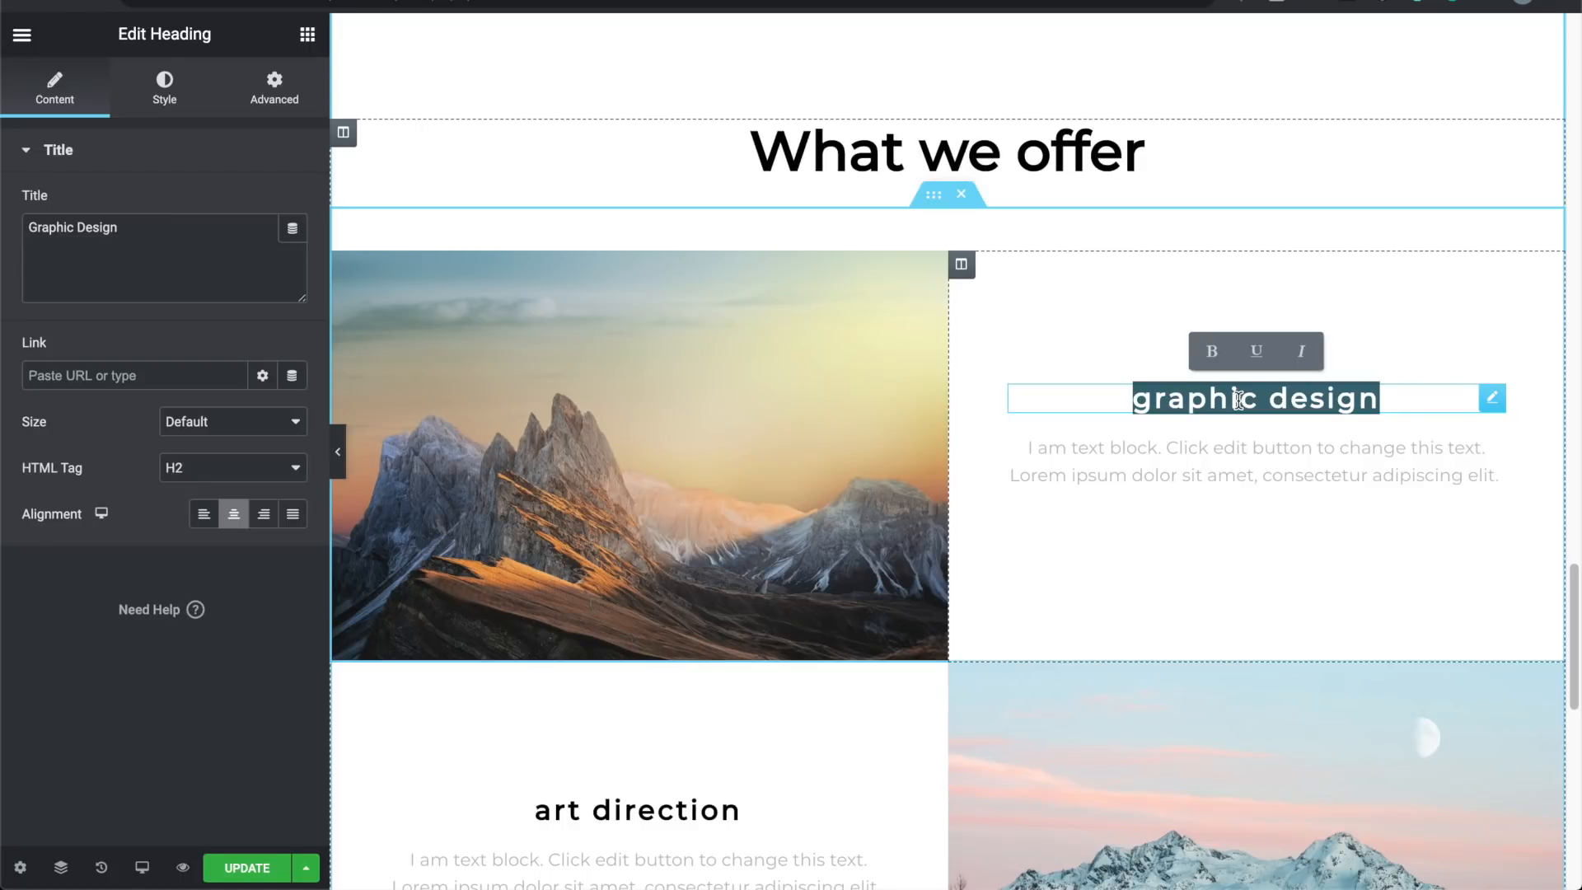
Step: Rename graphic design to 'Full trips' with Normal text transform
text(ful)
key(BackSpace)
key(BackSpace)
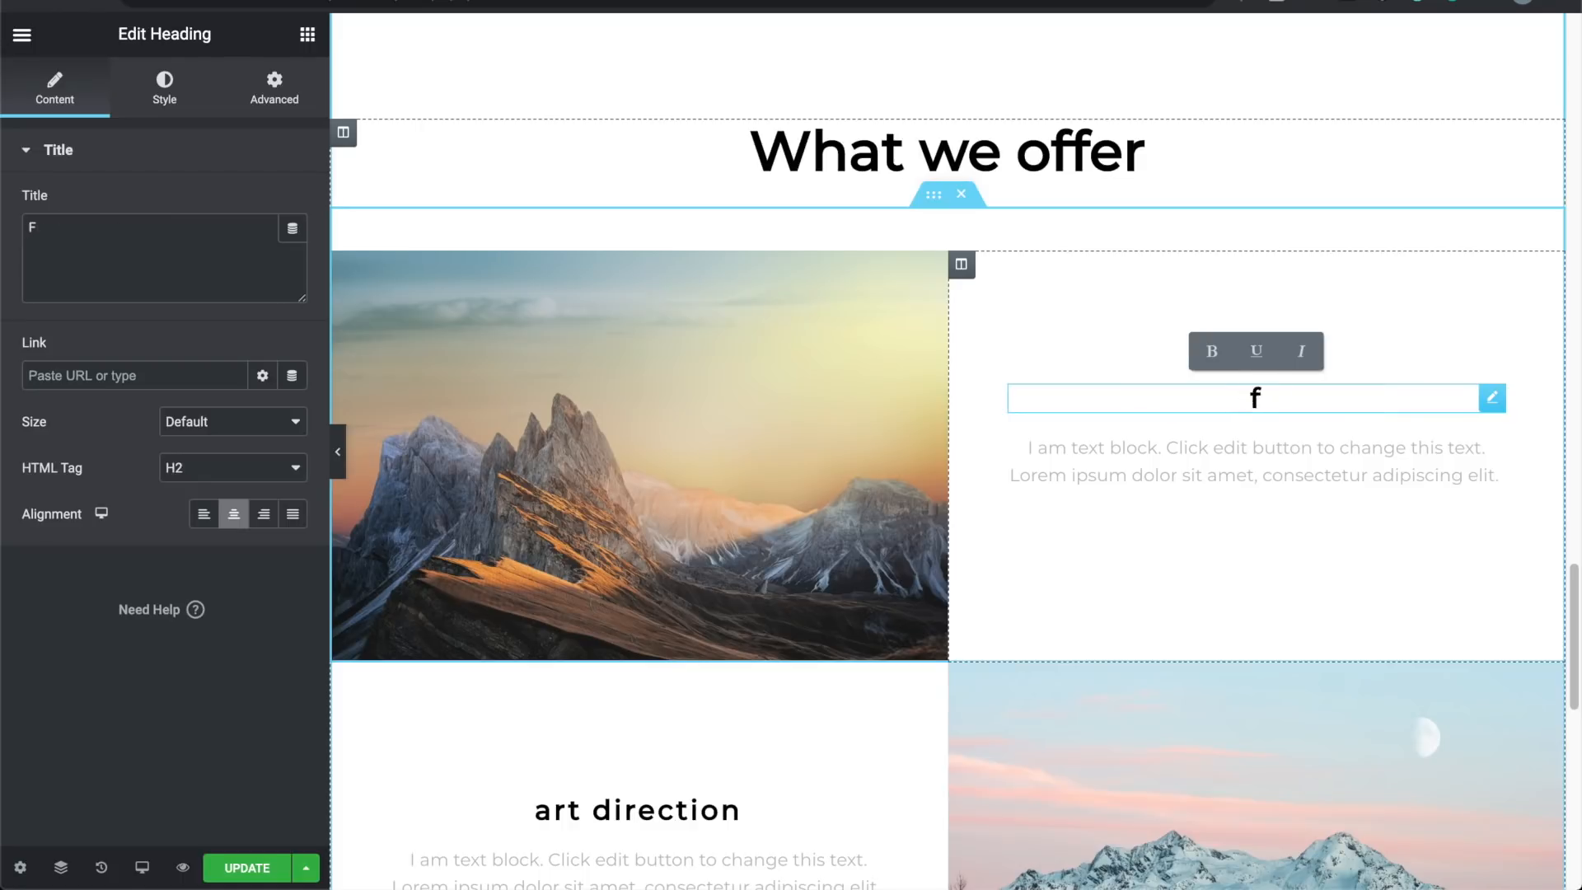
text(ull )
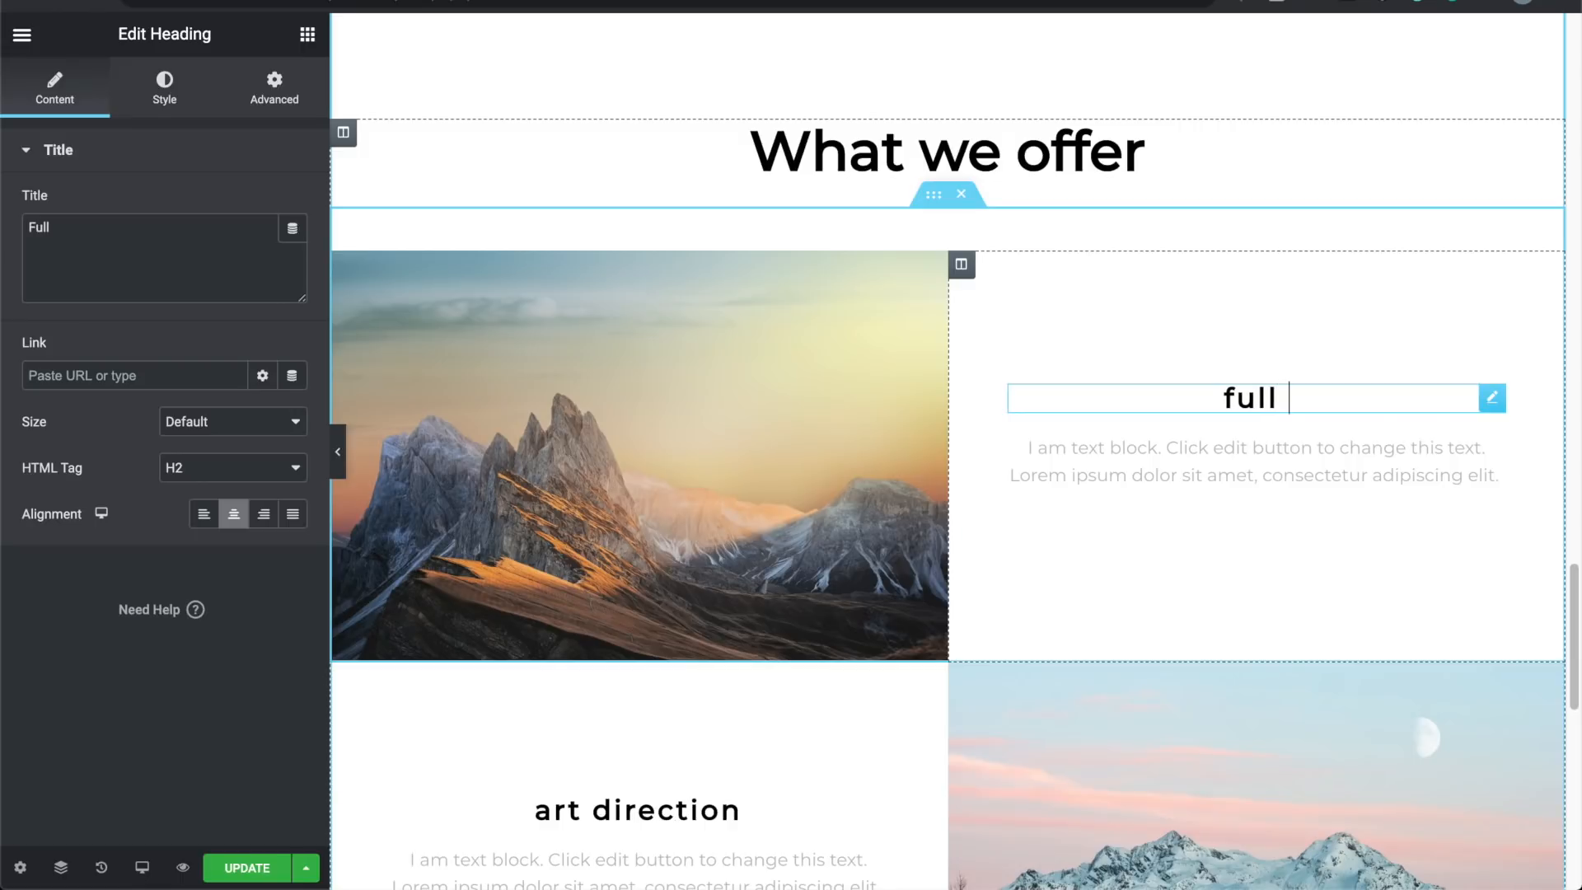
text(trips)
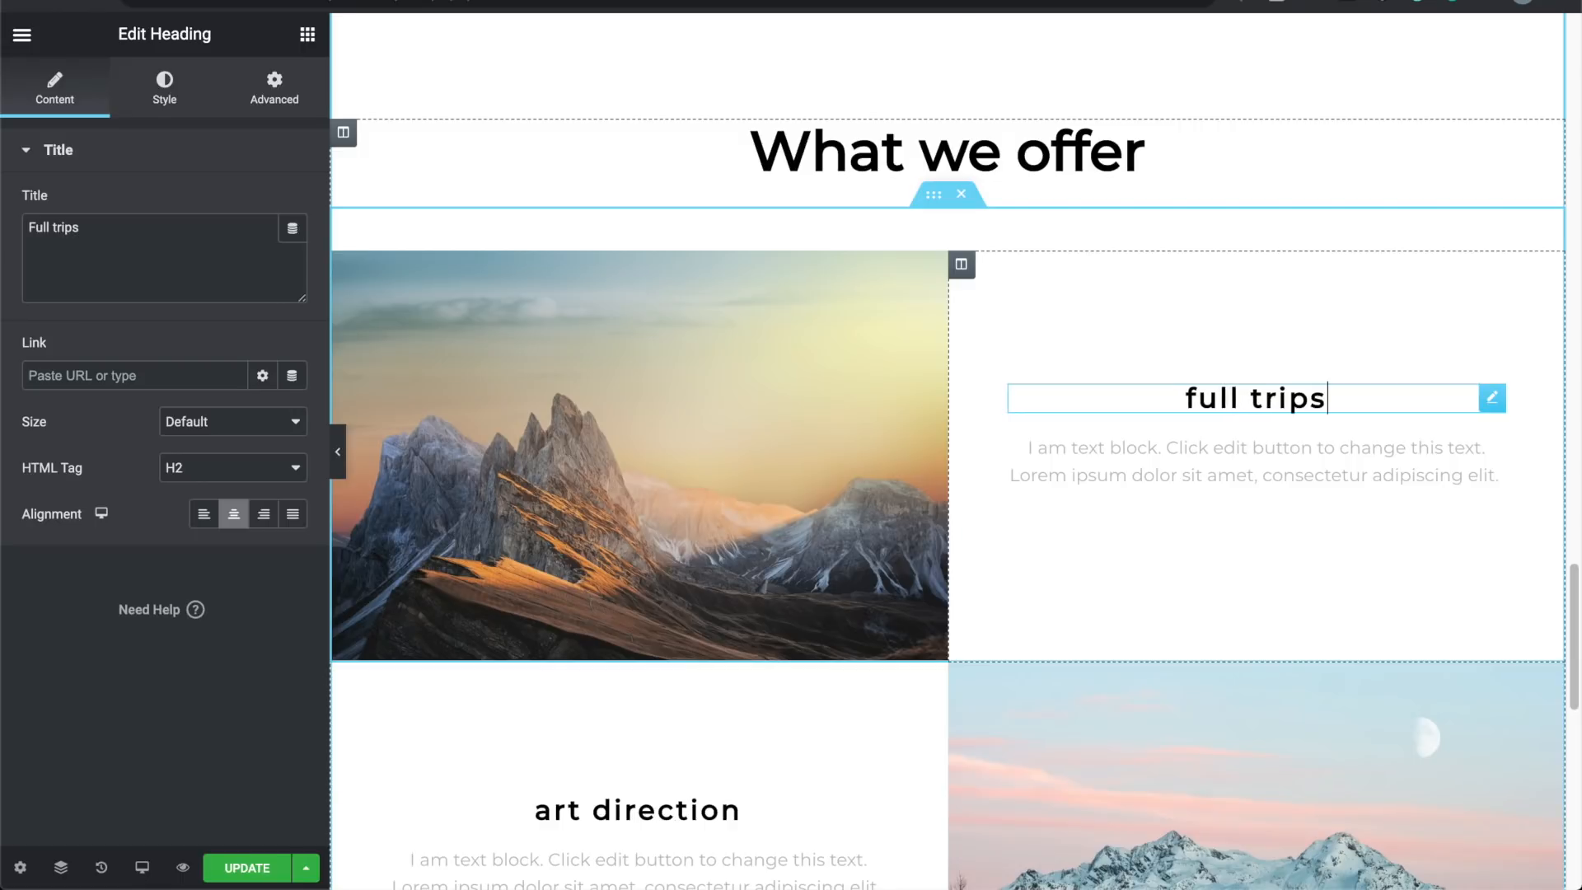
click(132, 101)
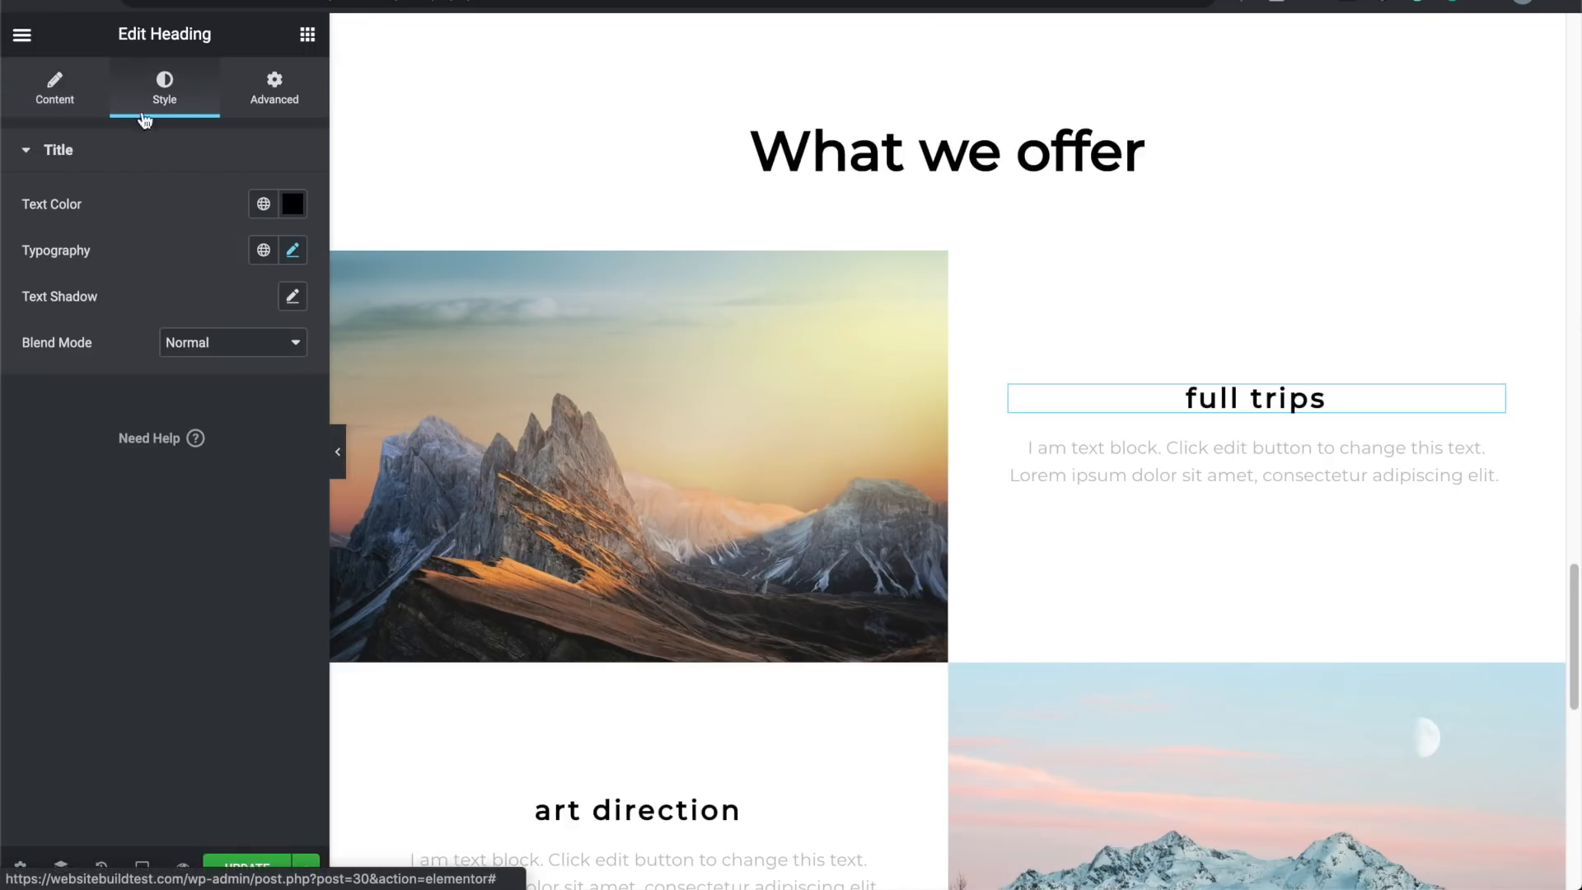
click(291, 250)
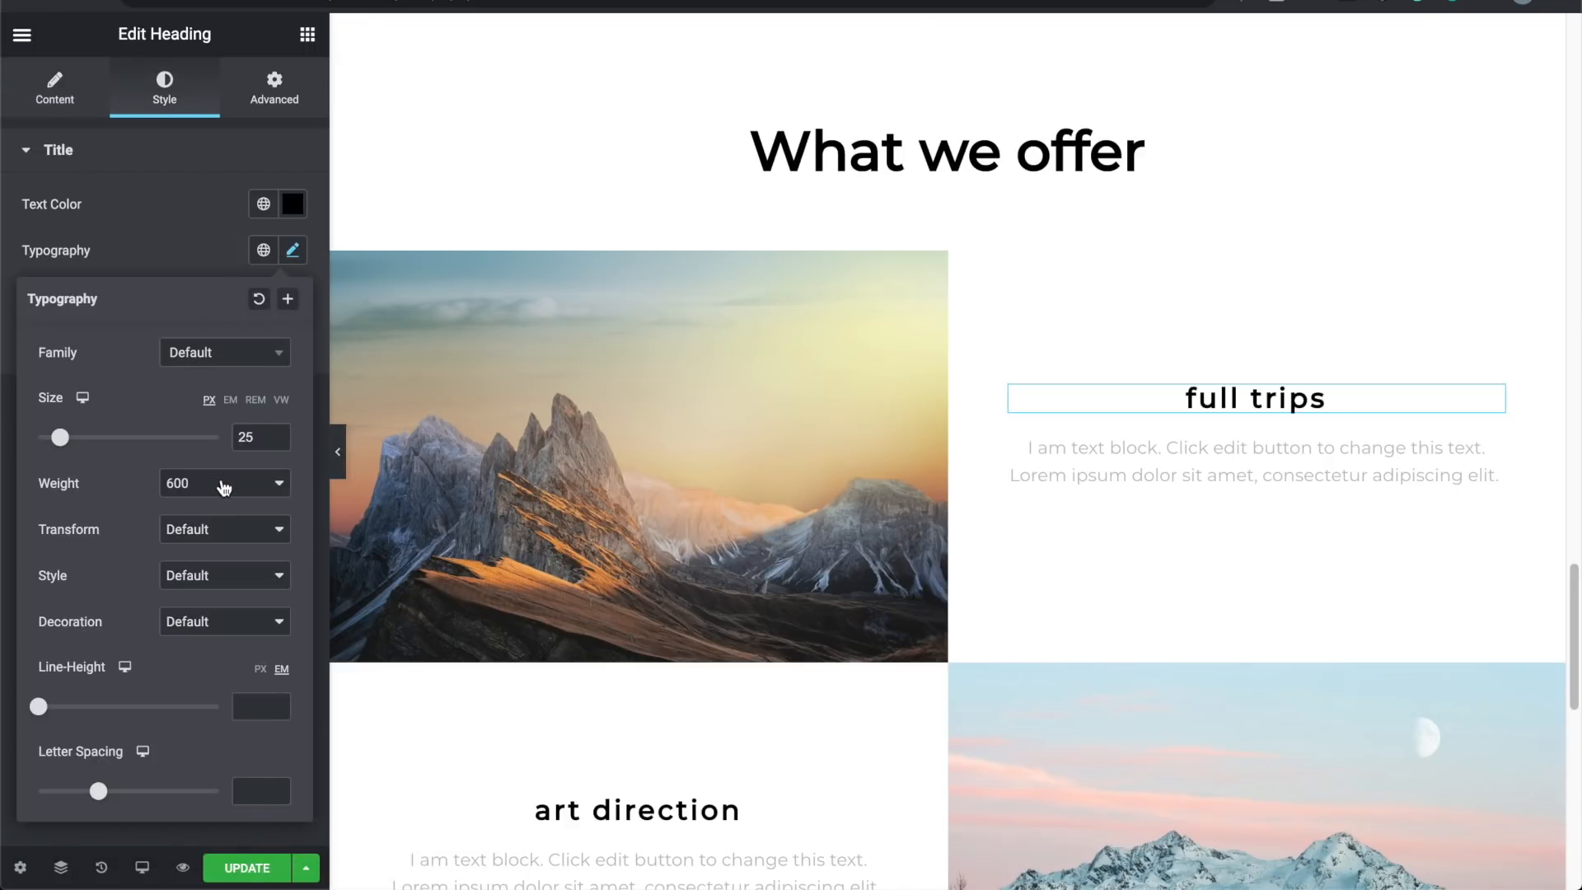
click(208, 532)
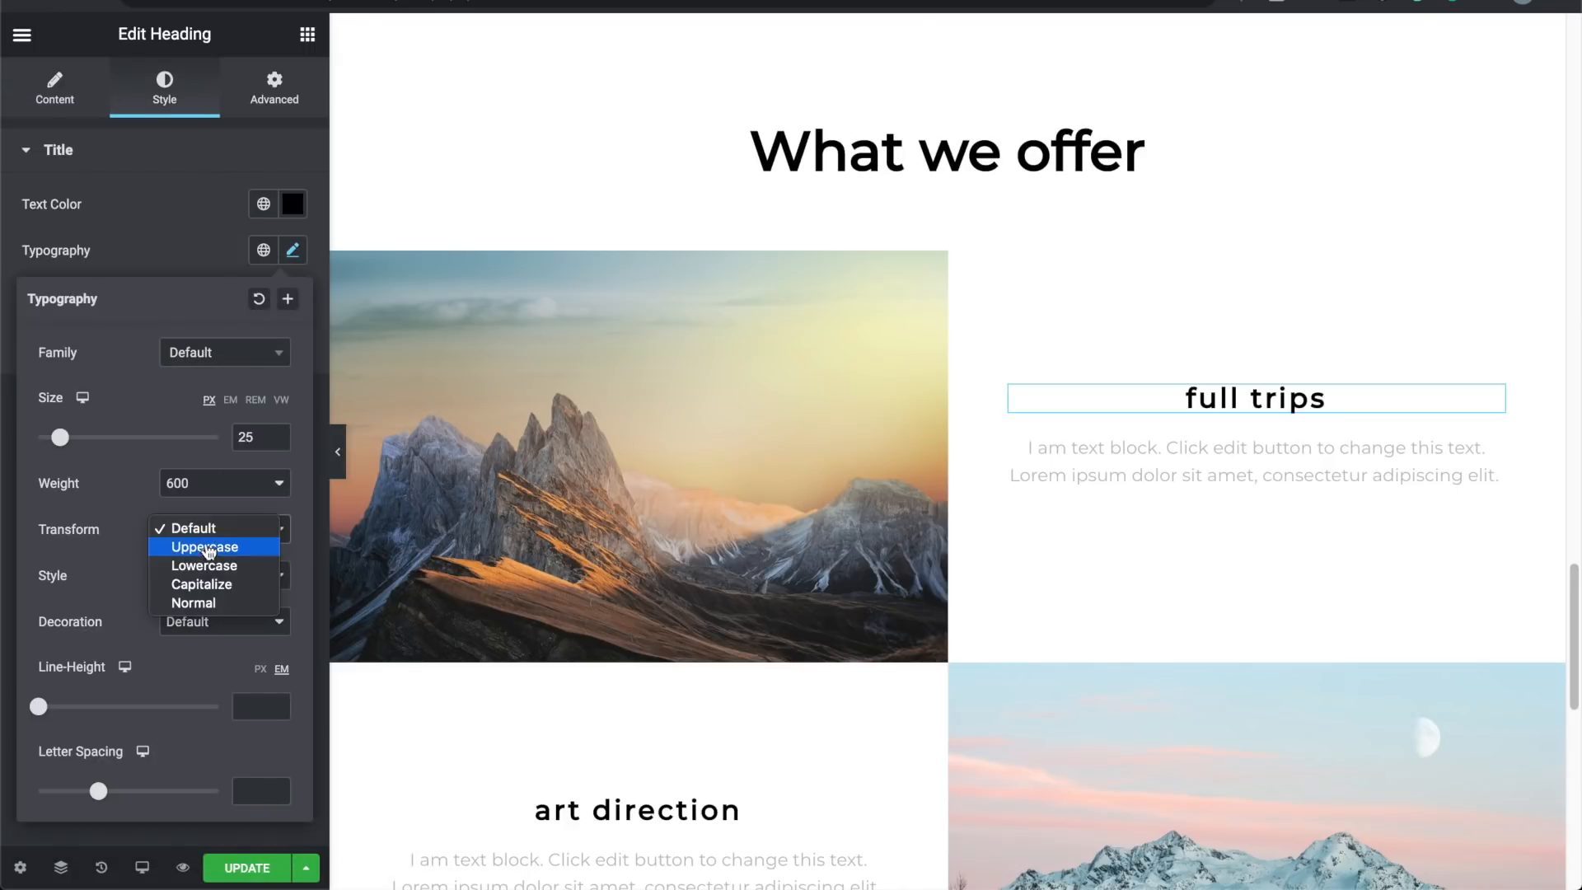
click(206, 603)
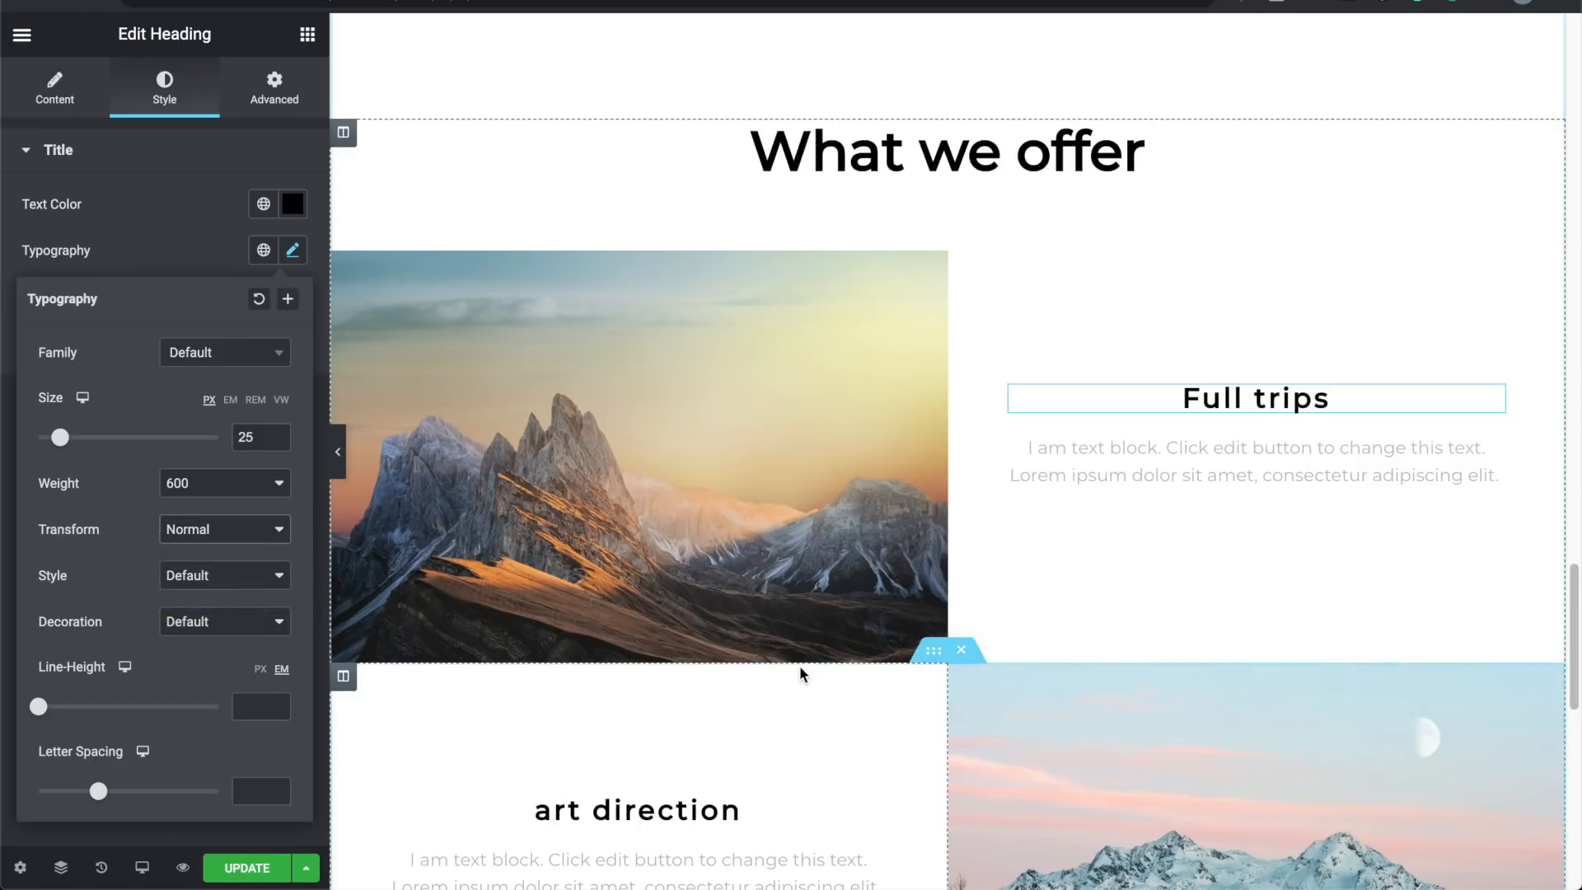
scroll(800, 665, down, 2)
Step: Rename art direction to 'Guided tours' with Normal text transform
triple_click(597, 660)
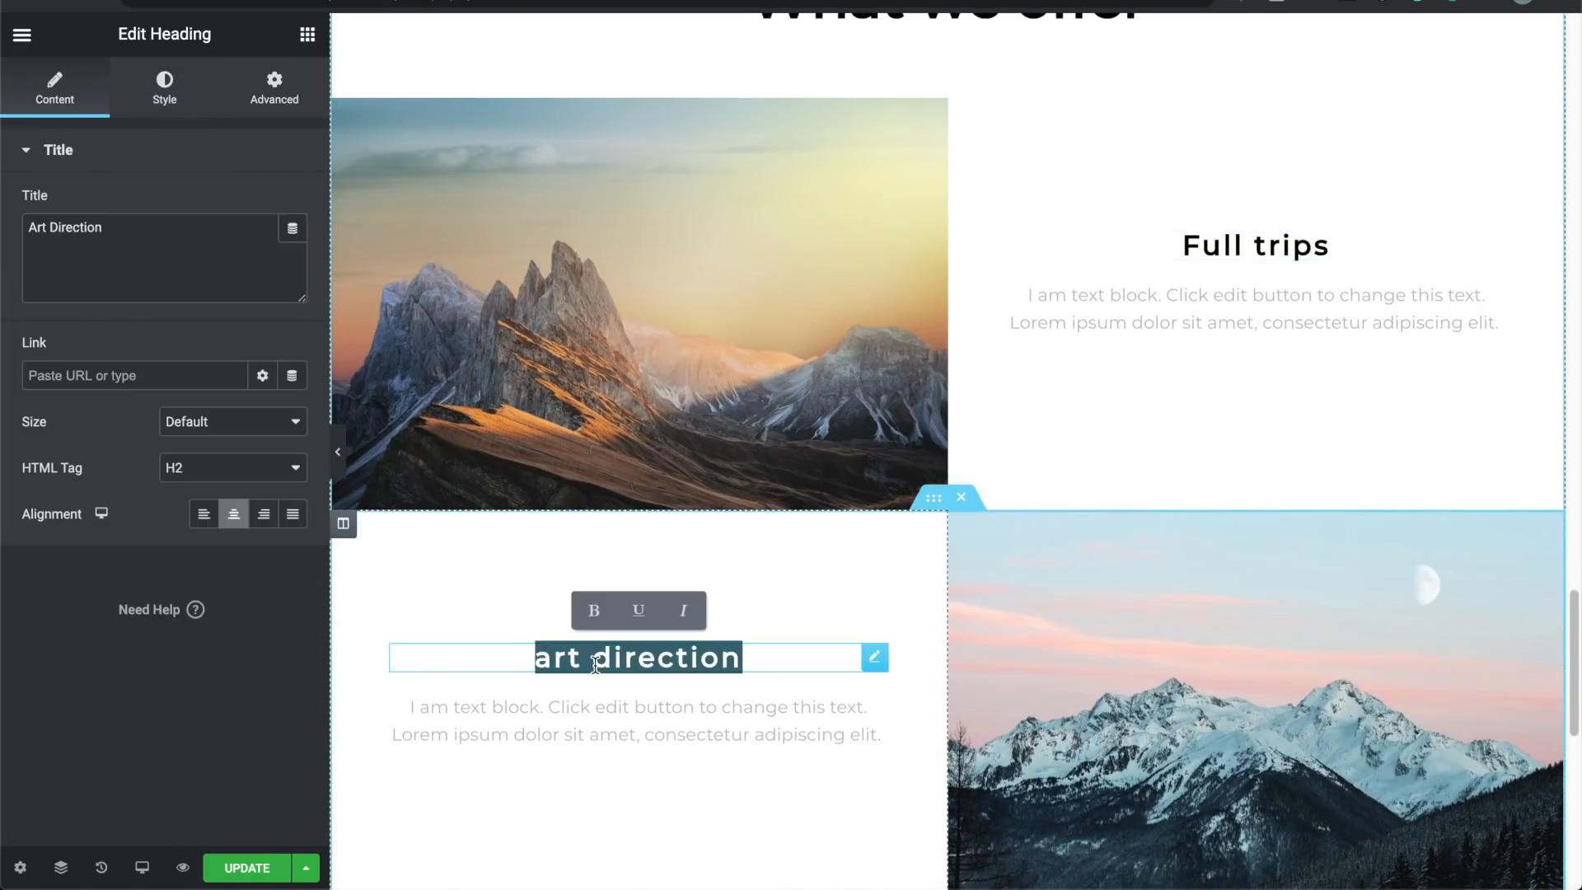
text(guid)
text(ed )
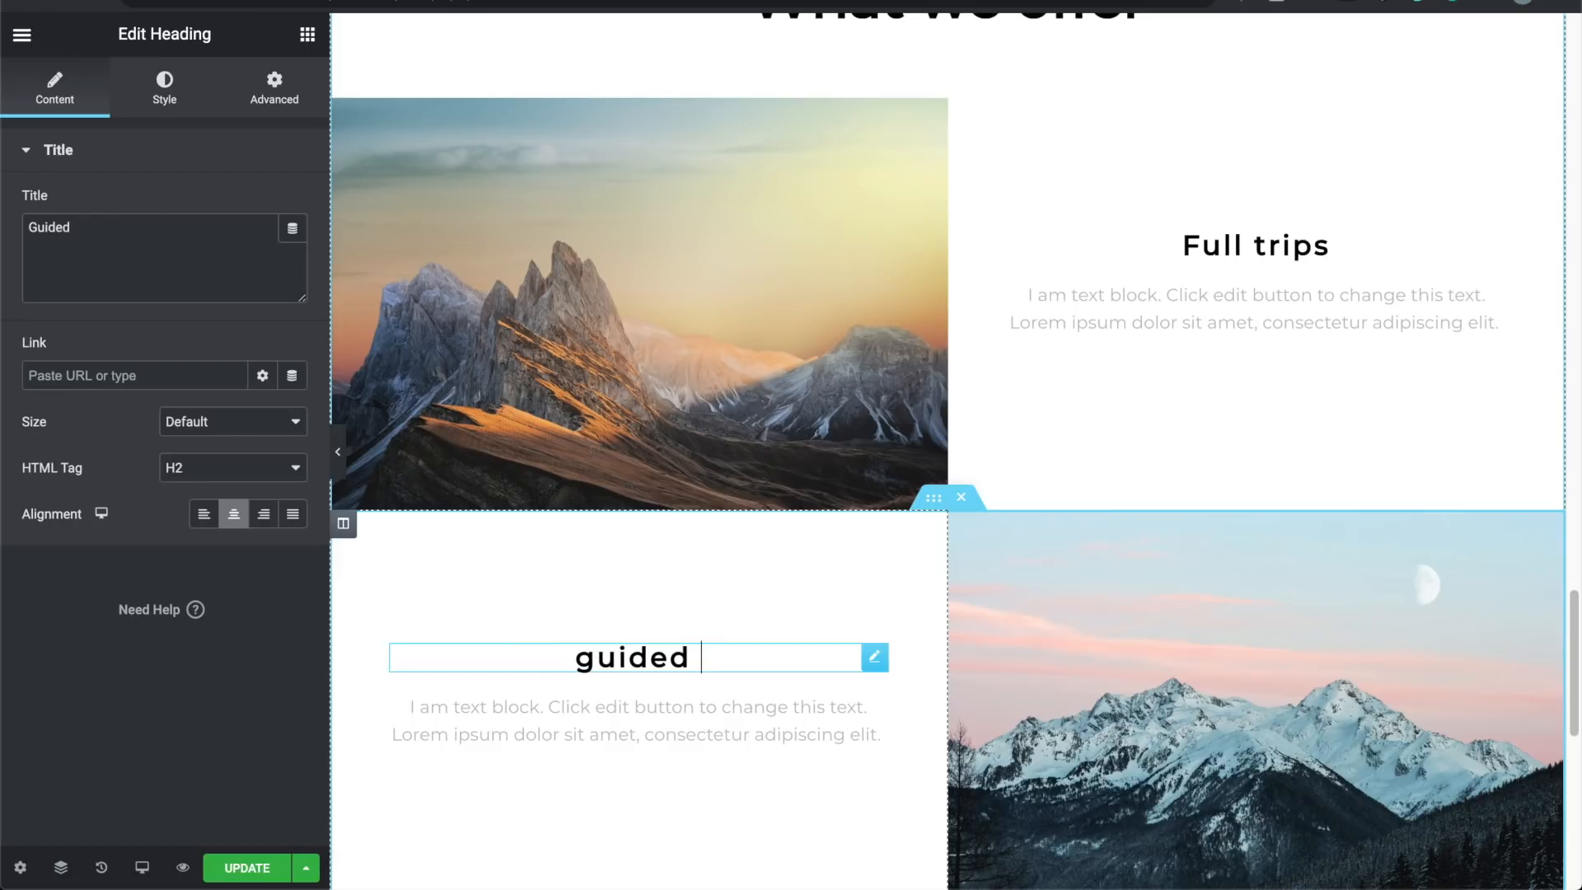
text(tours)
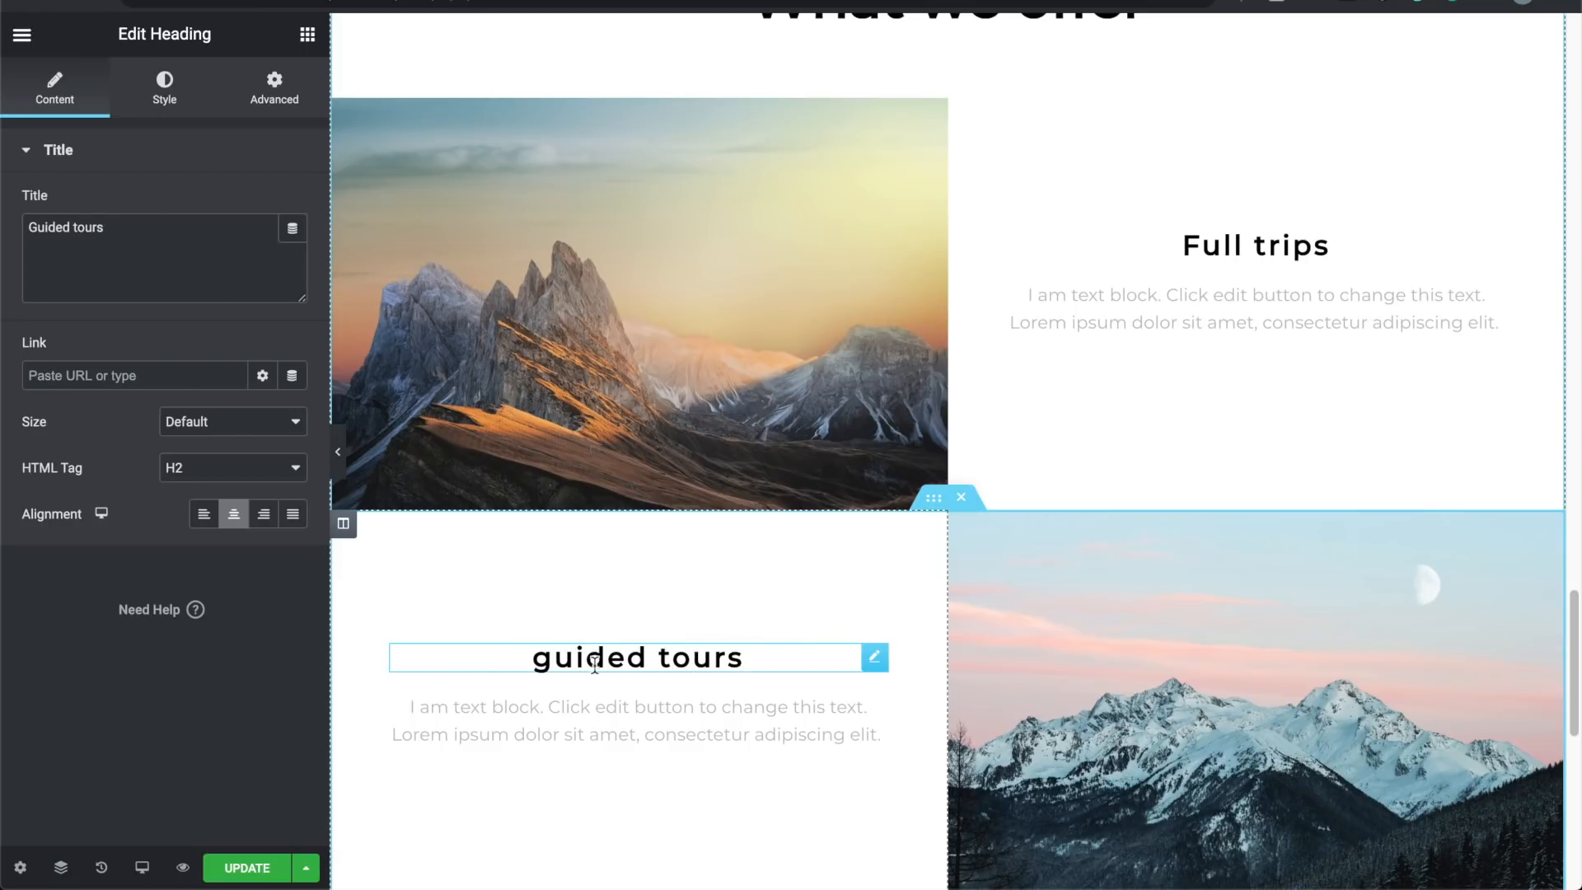
click(189, 99)
click(293, 252)
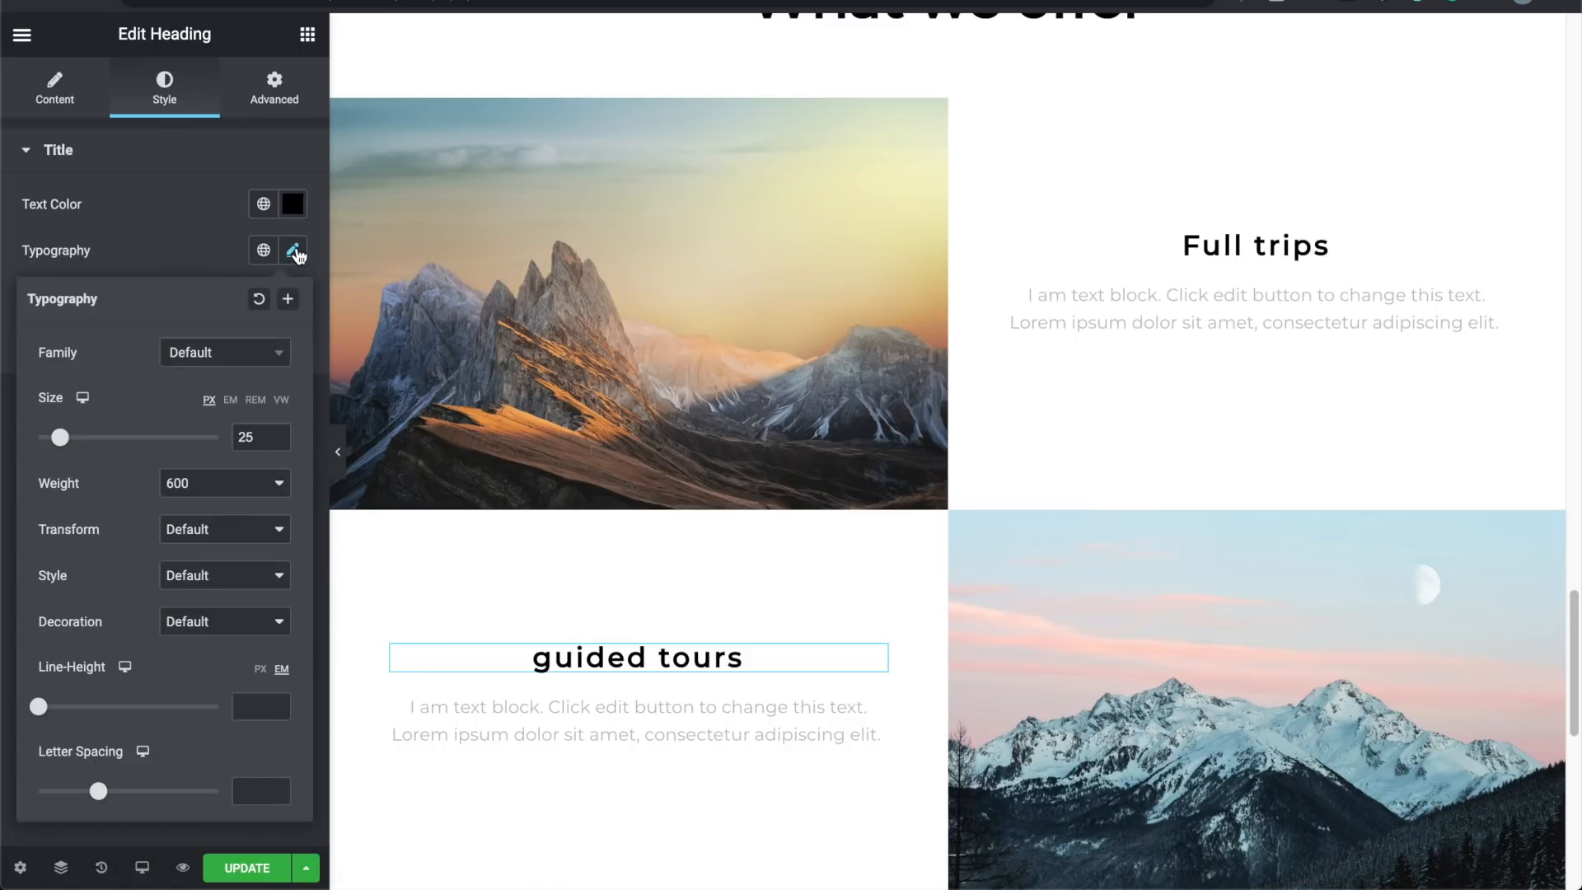
click(212, 554)
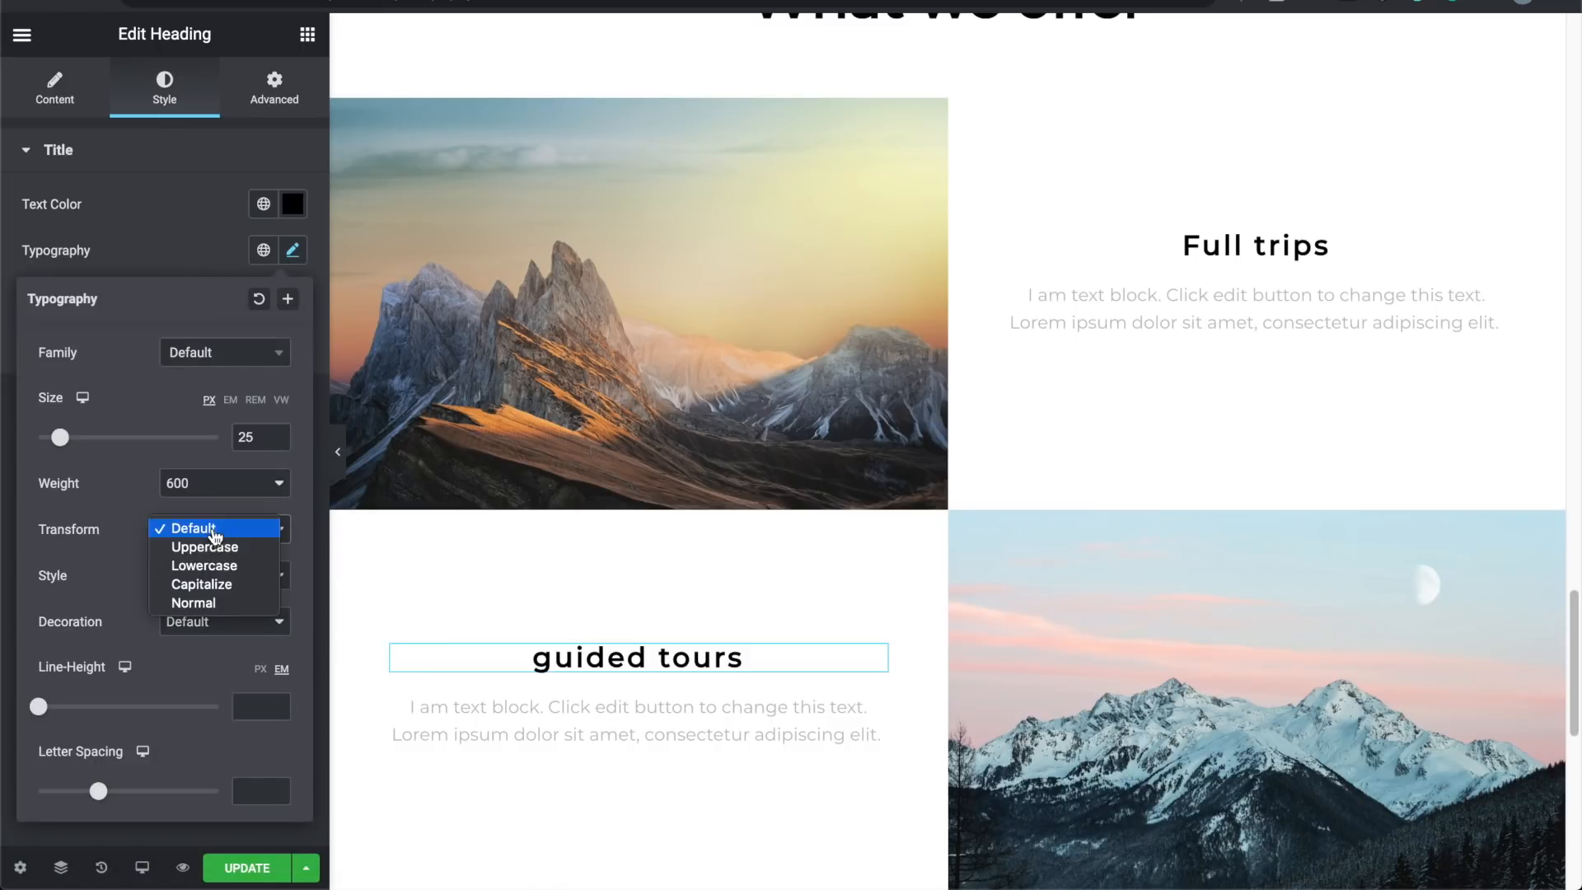
click(196, 604)
click(339, 455)
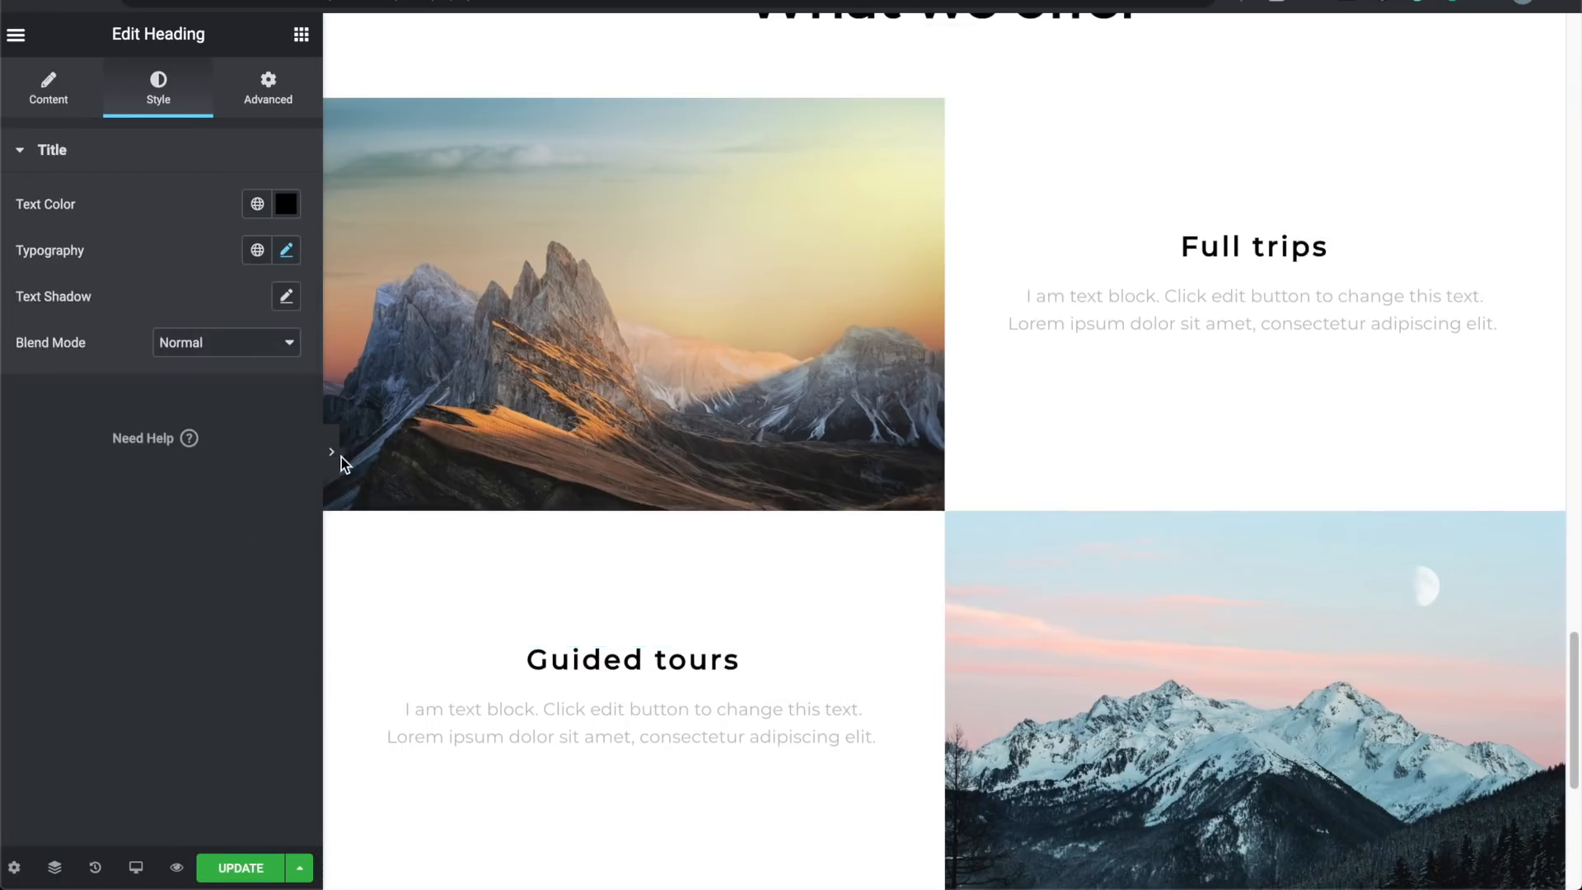
Step: Scroll the full-width page to the footer checking What we offer, then restore the panel
scroll(384, 347, down, 2)
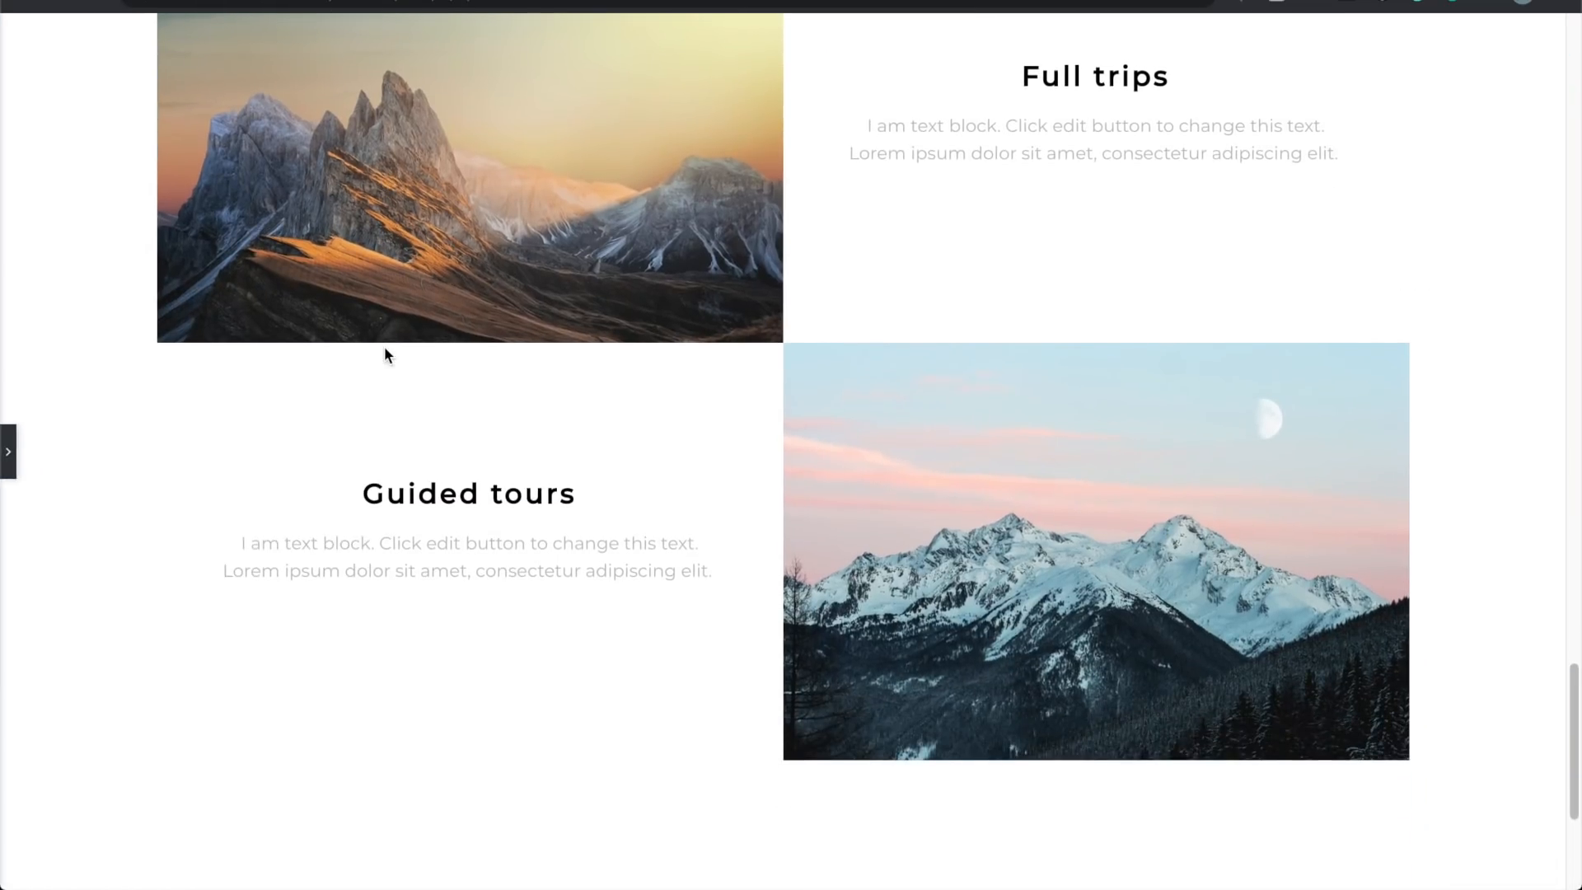
scroll(384, 350, up, 3)
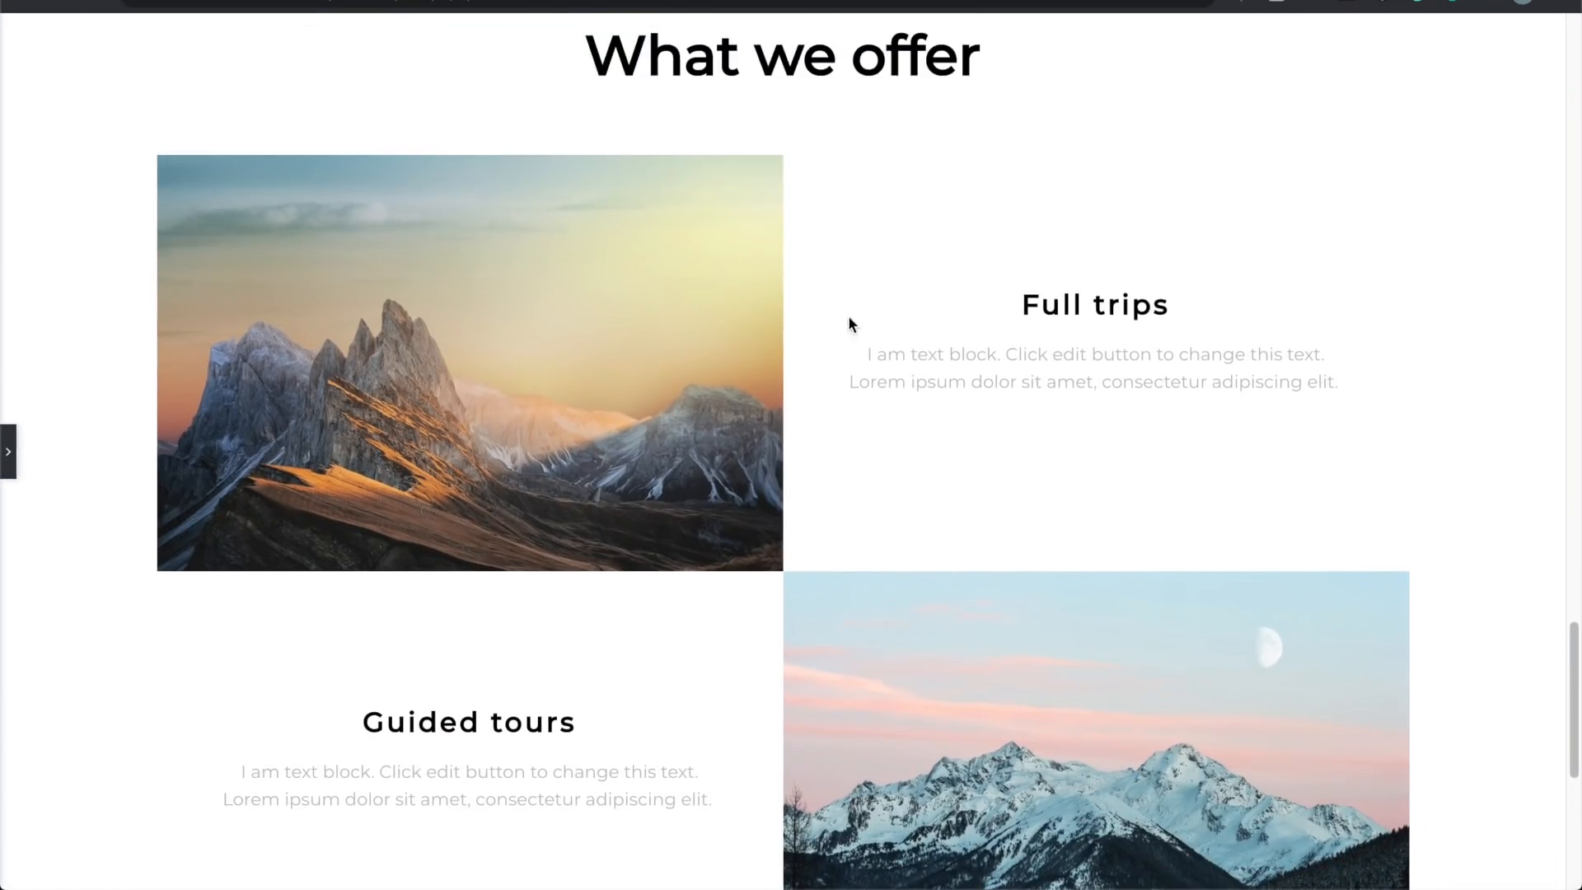
scroll(685, 341, down, 2)
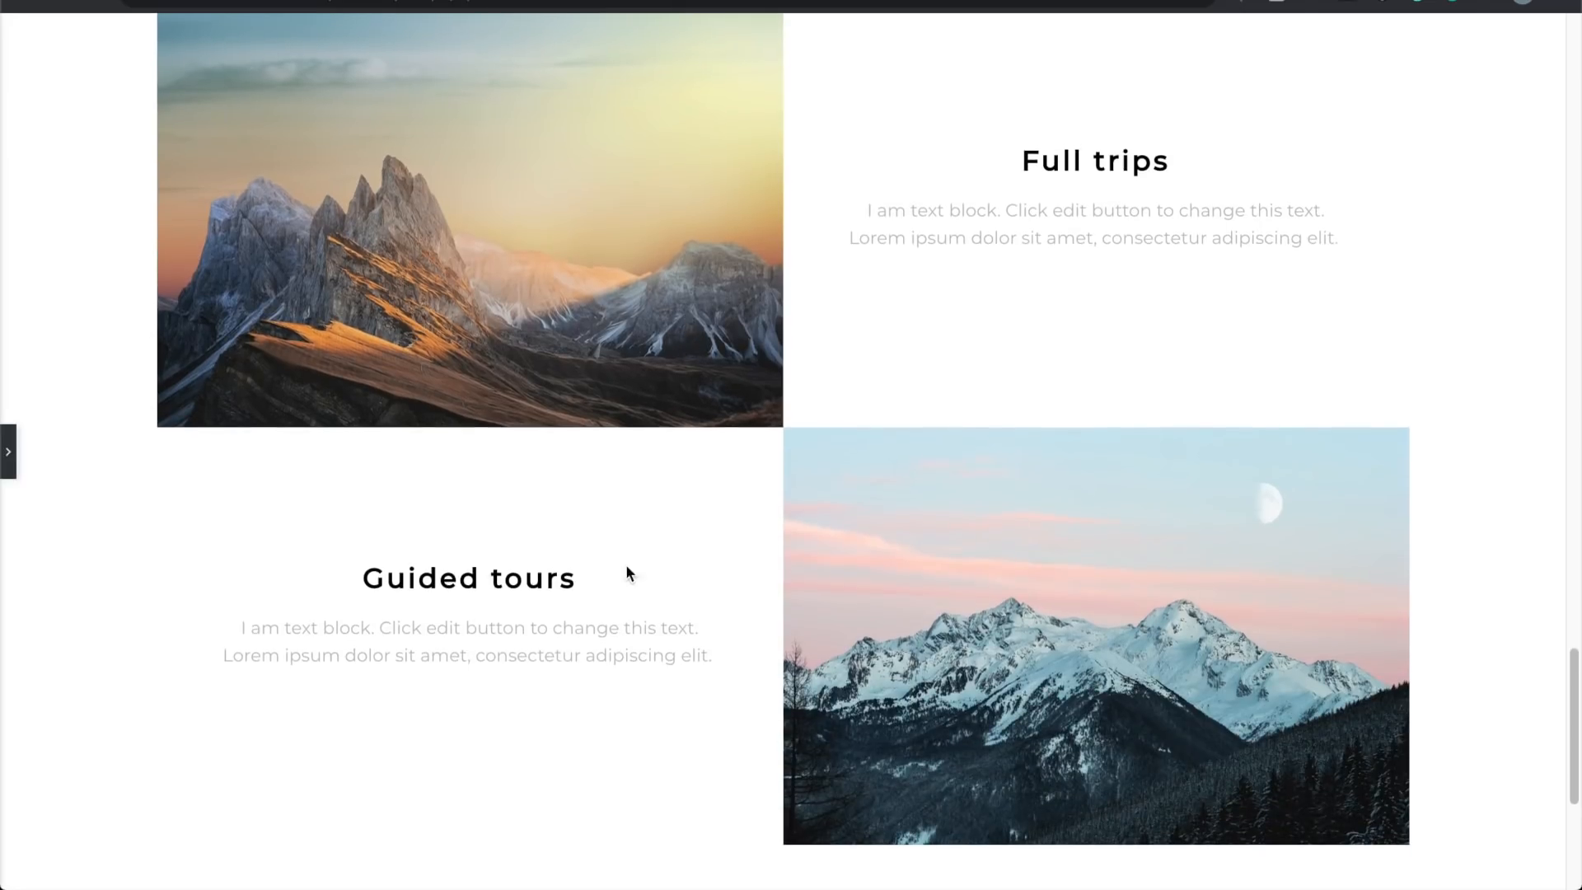
scroll(652, 467, down, 4)
scroll(651, 467, up, 15)
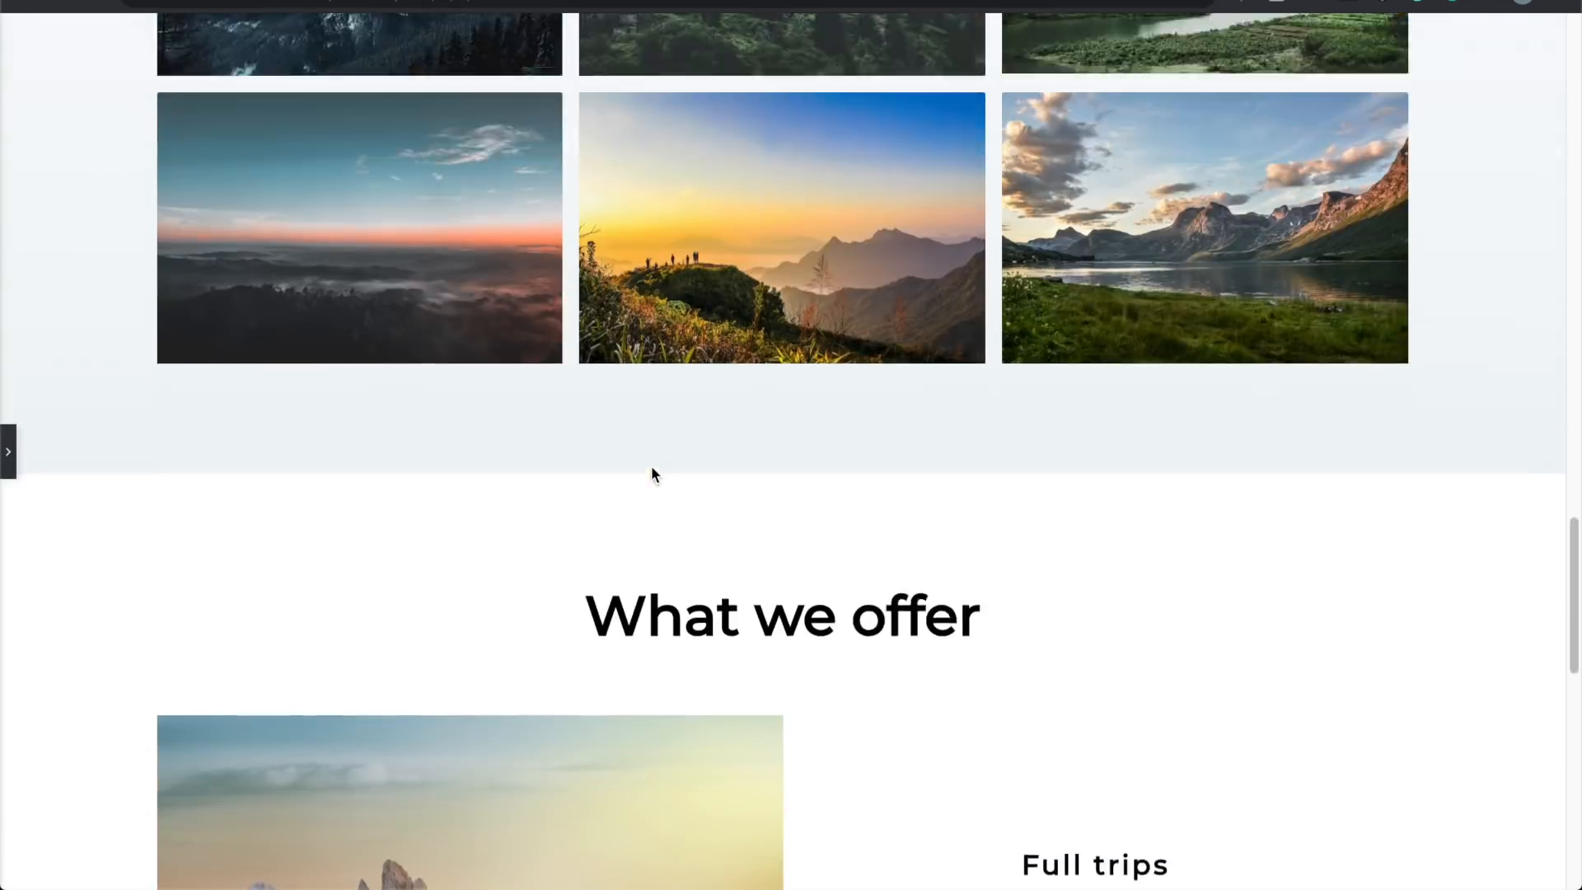
scroll(653, 476, up, 15)
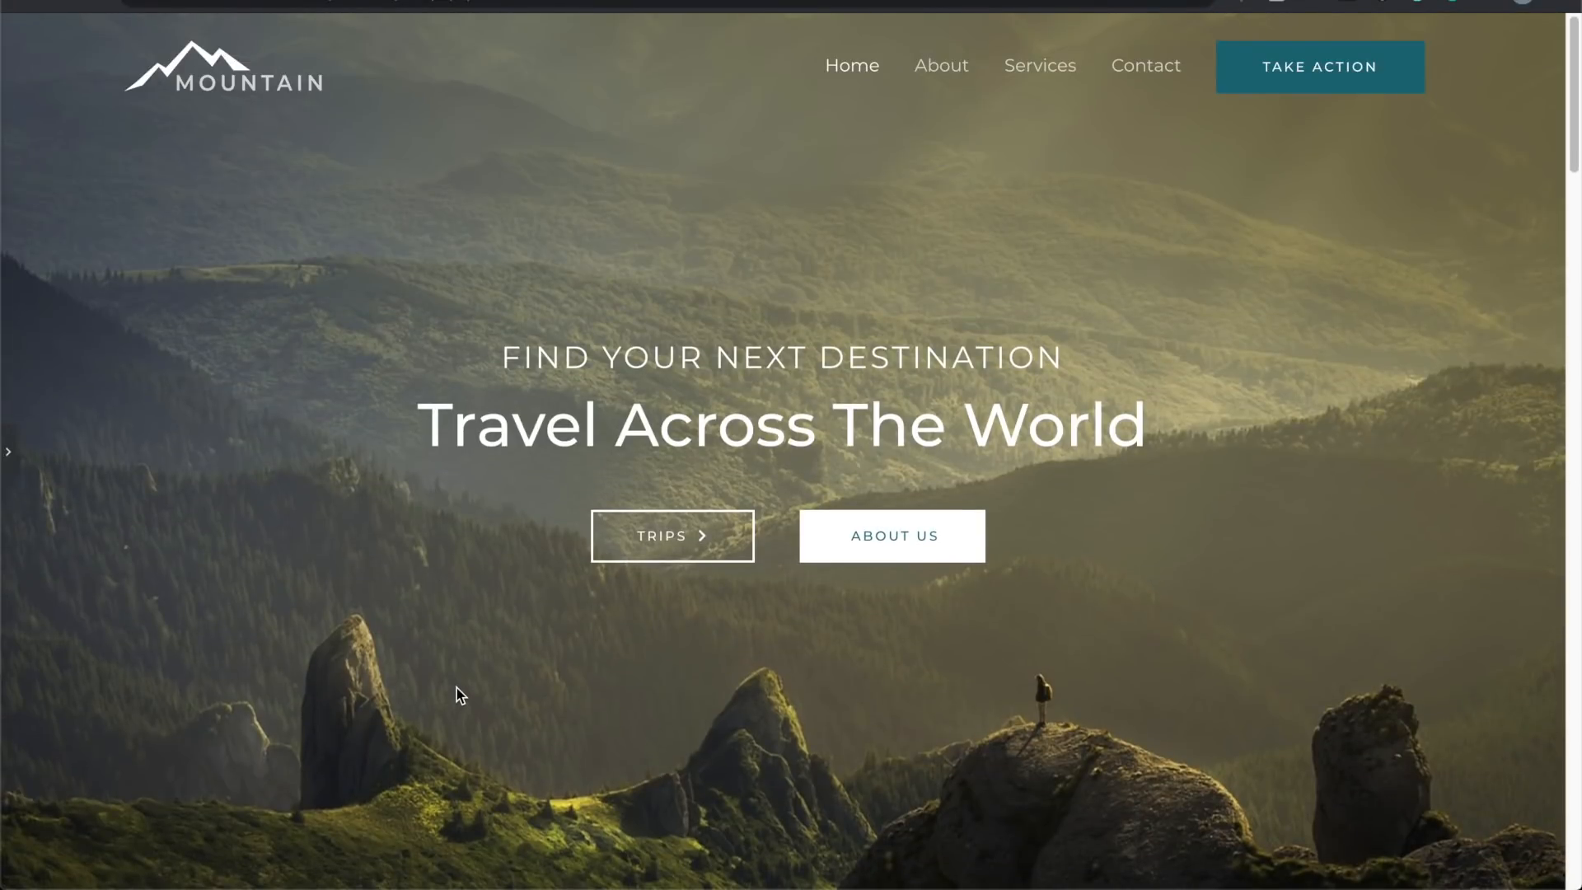
scroll(458, 692, down, 6)
scroll(577, 486, down, 2)
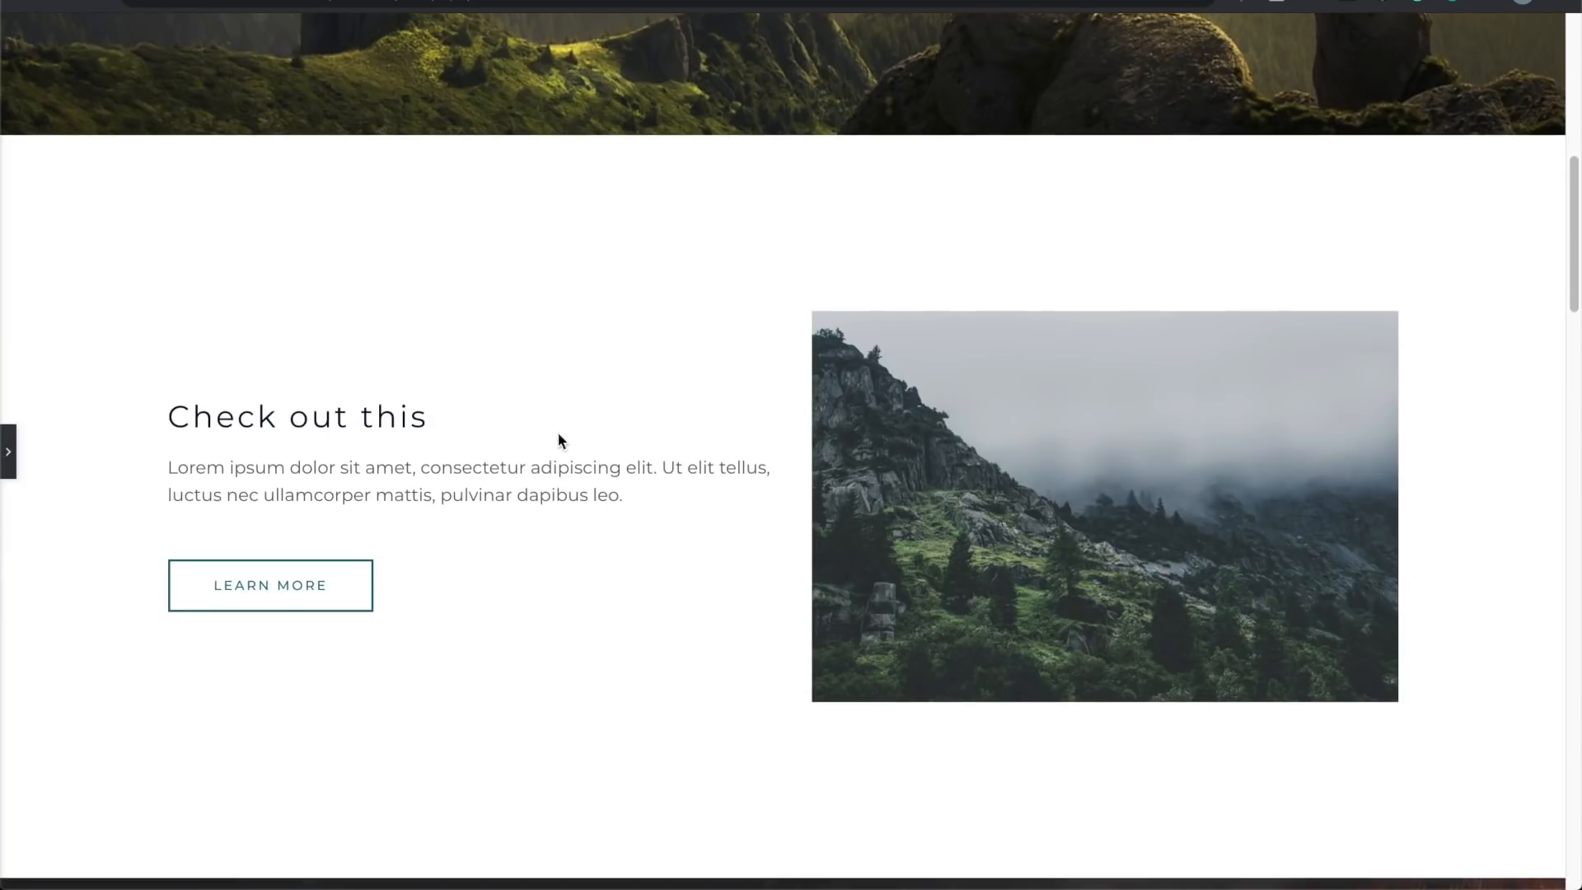
scroll(962, 601, down, 9)
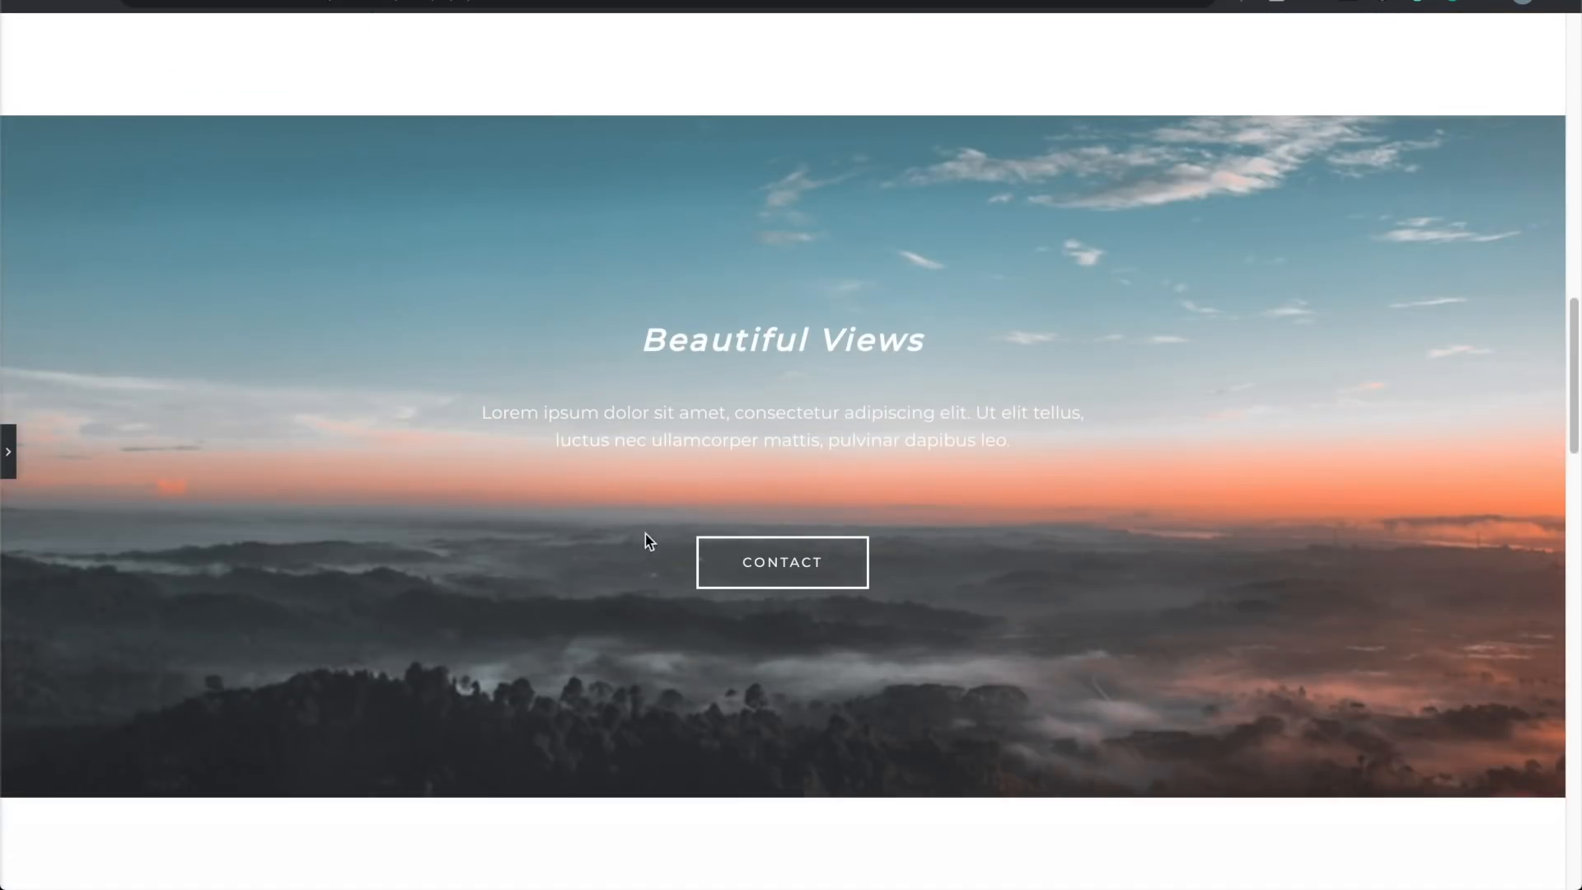
scroll(834, 558, down, 18)
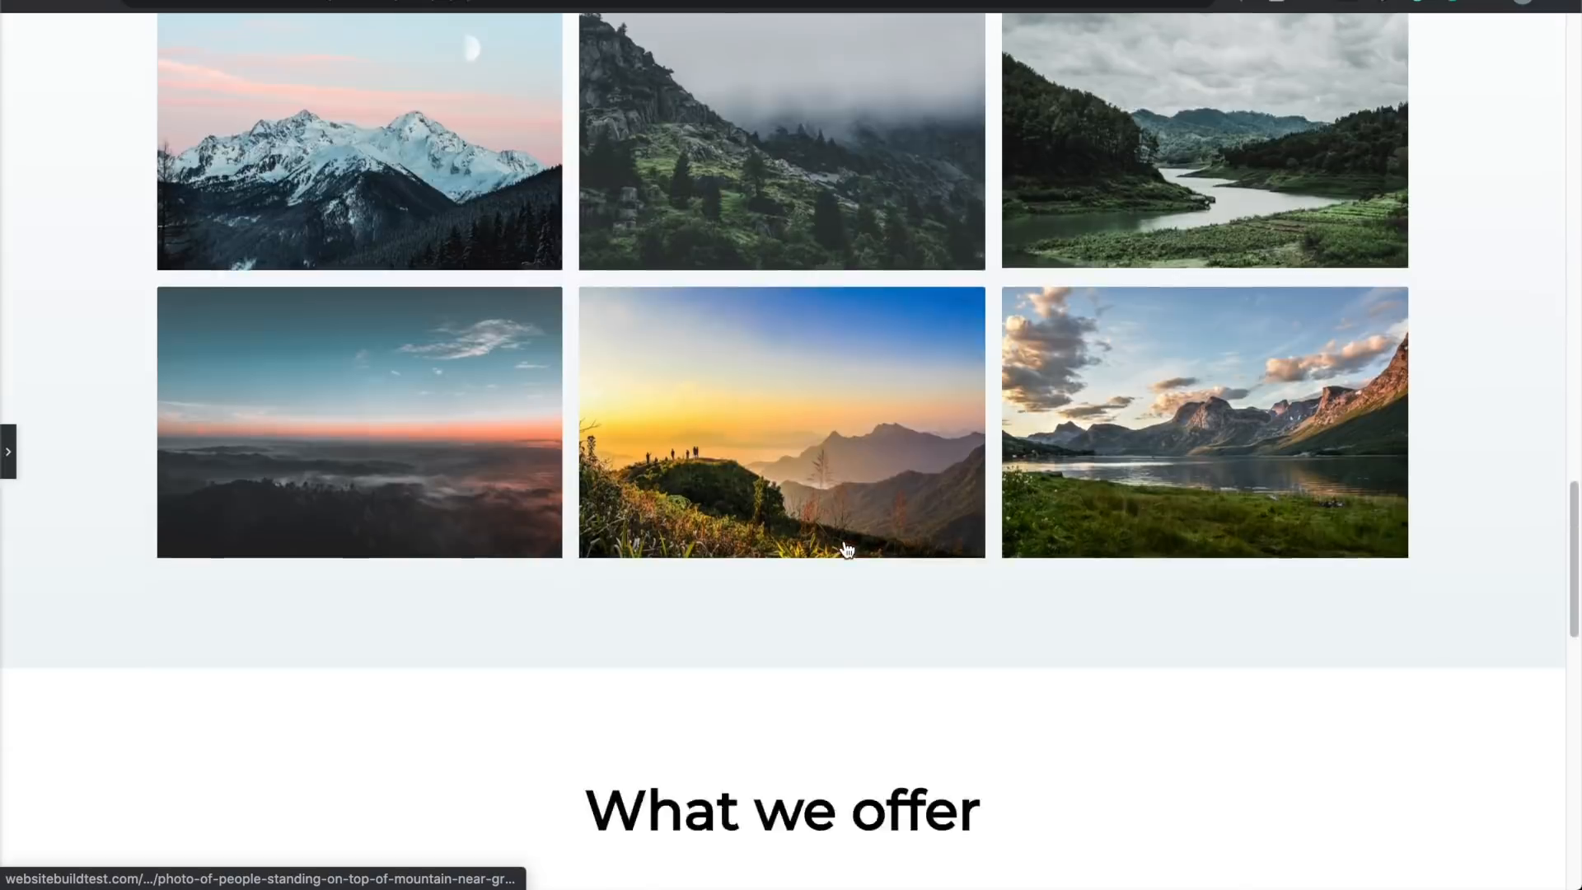
scroll(720, 516, down, 2)
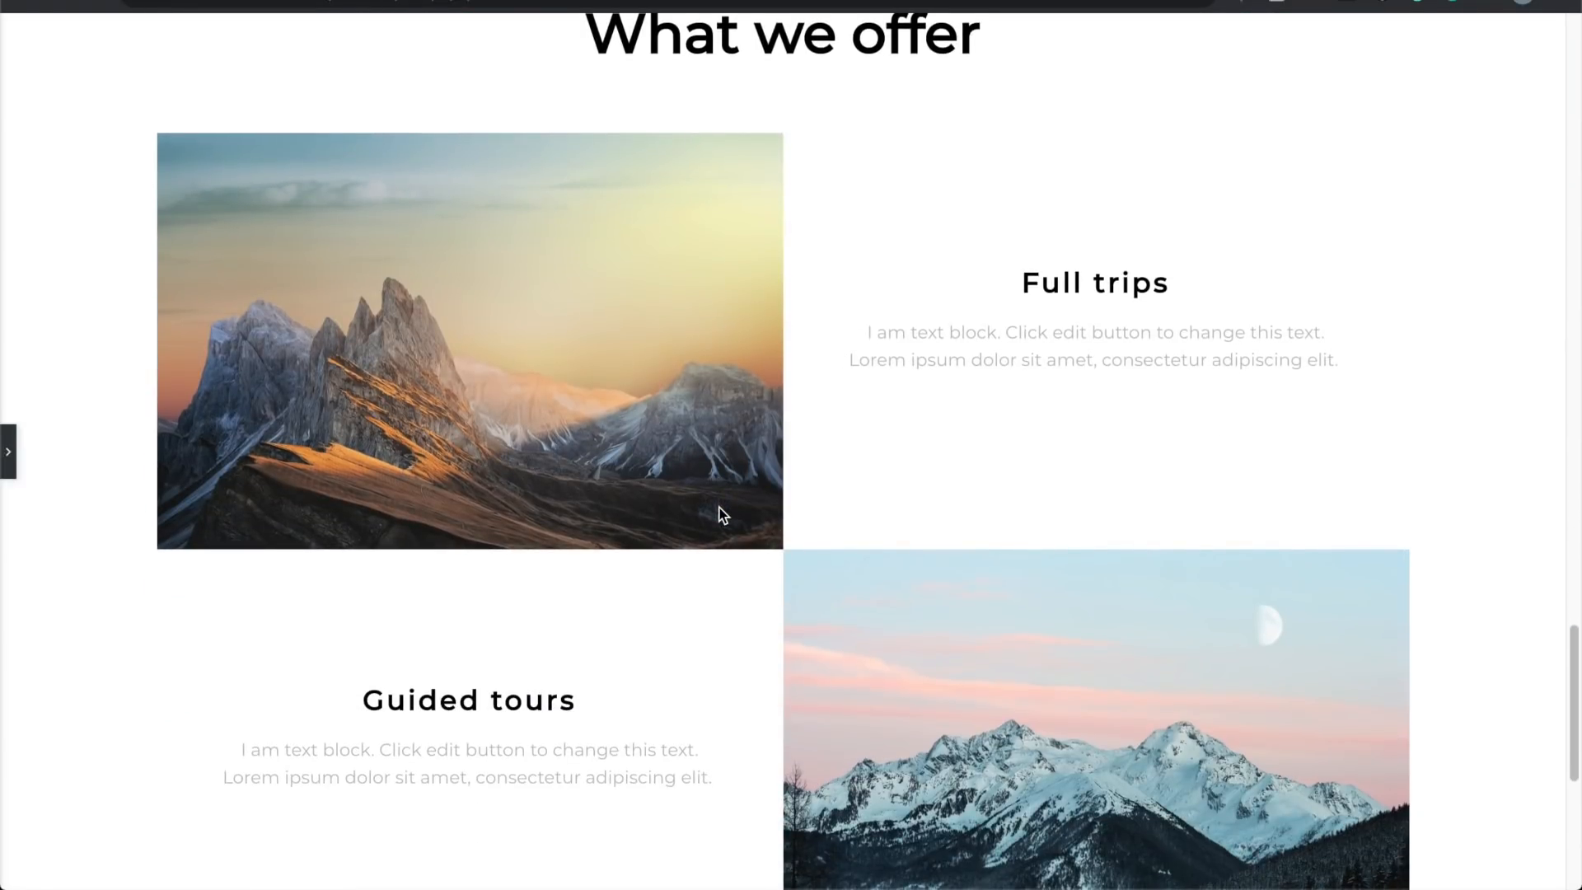
scroll(720, 516, up, 1)
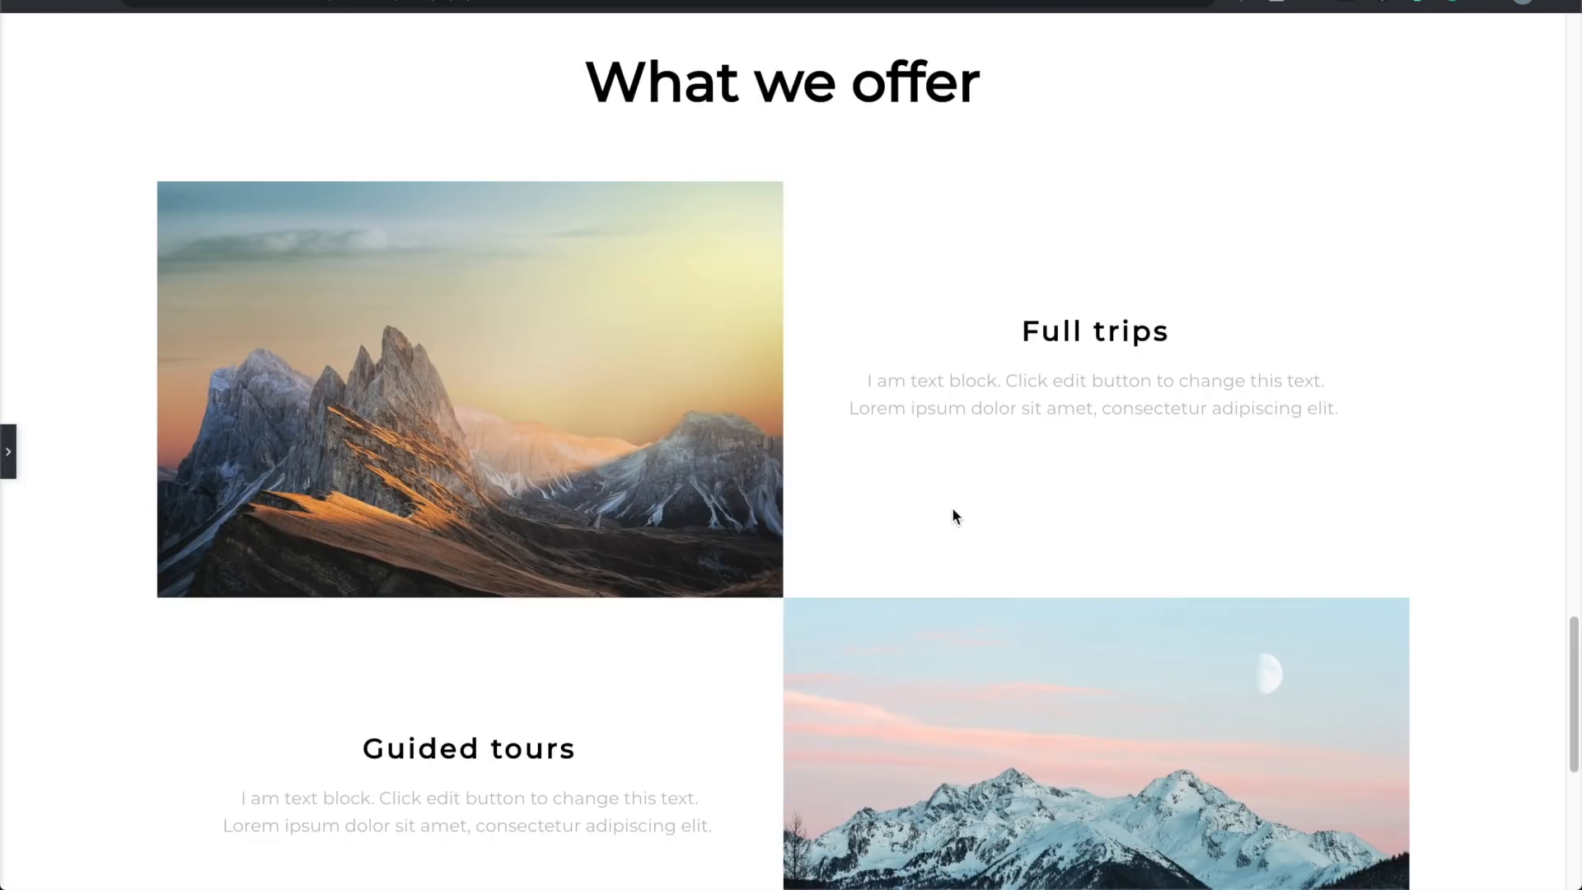
scroll(463, 527, down, 7)
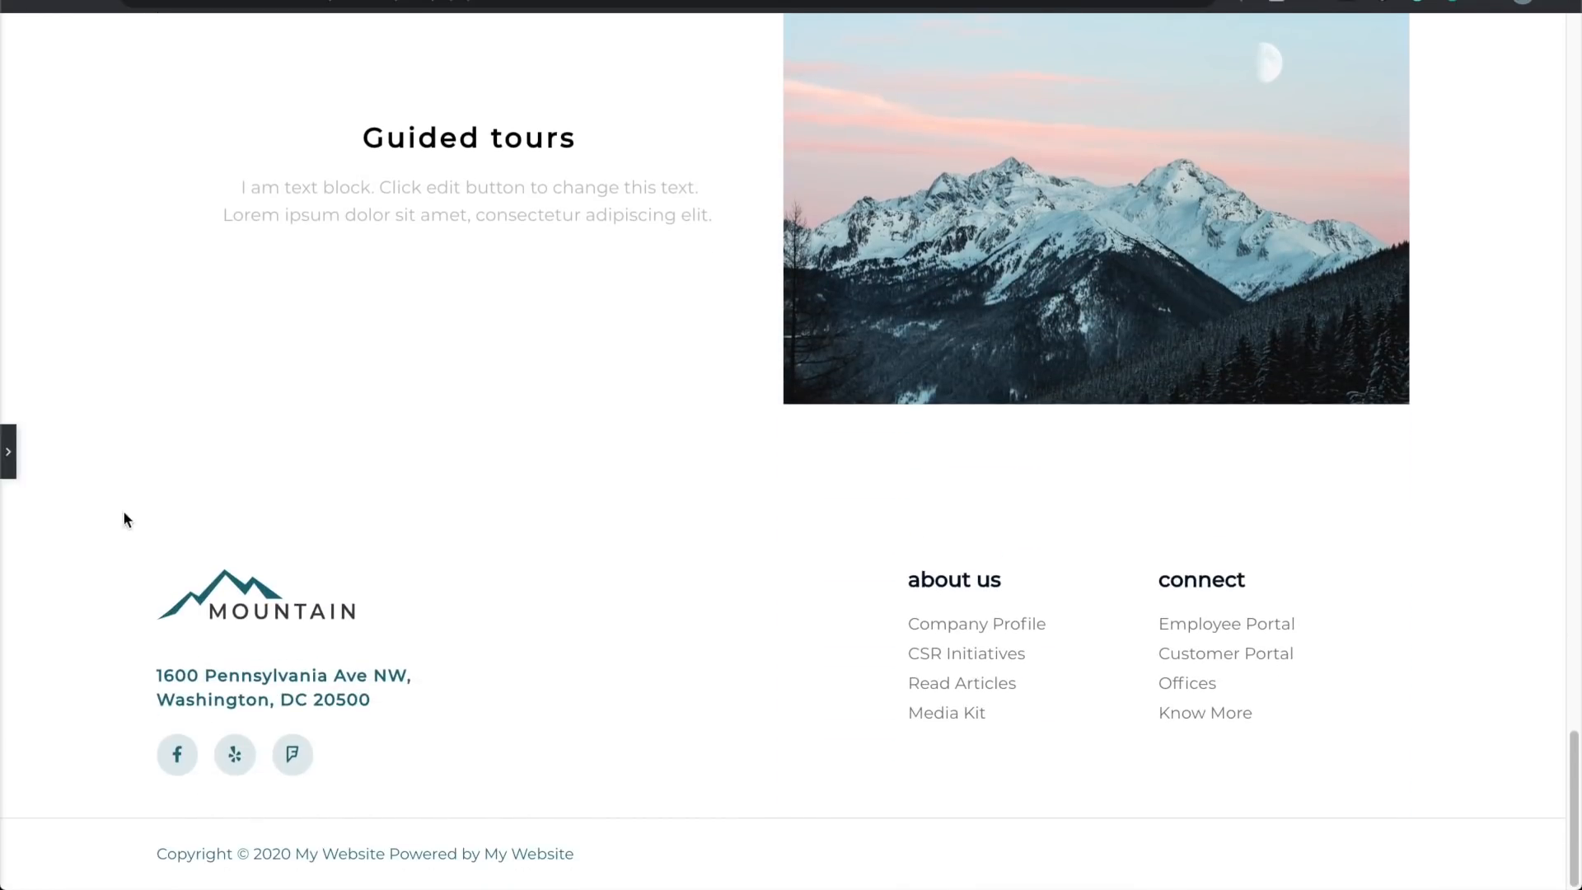
click(8, 451)
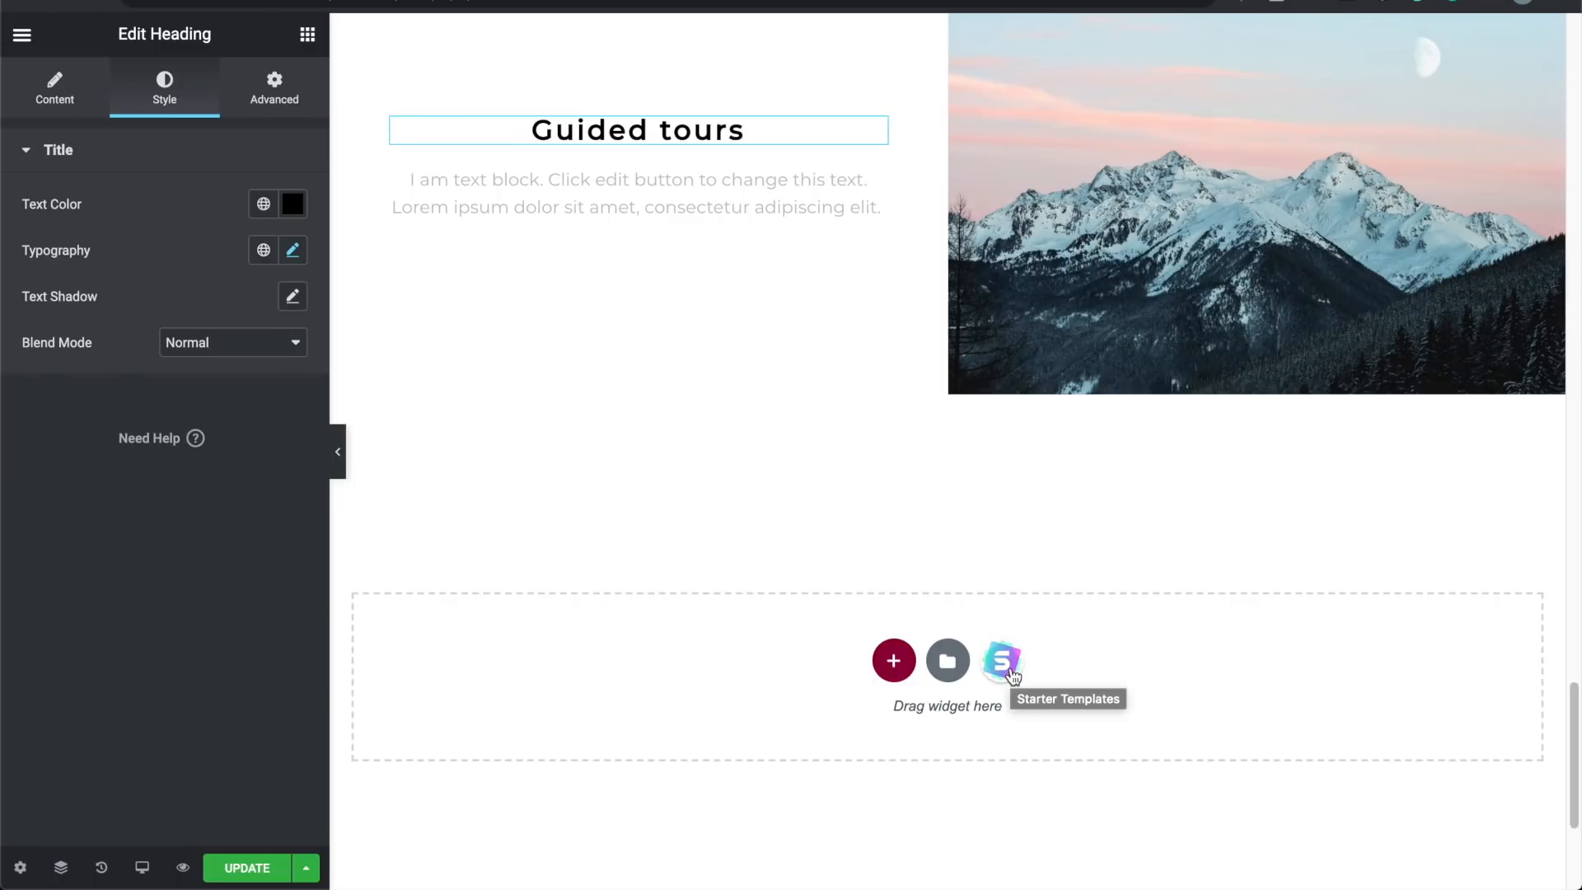
Step: Browse the Pages starter templates in the library, then close it without importing one
click(1011, 671)
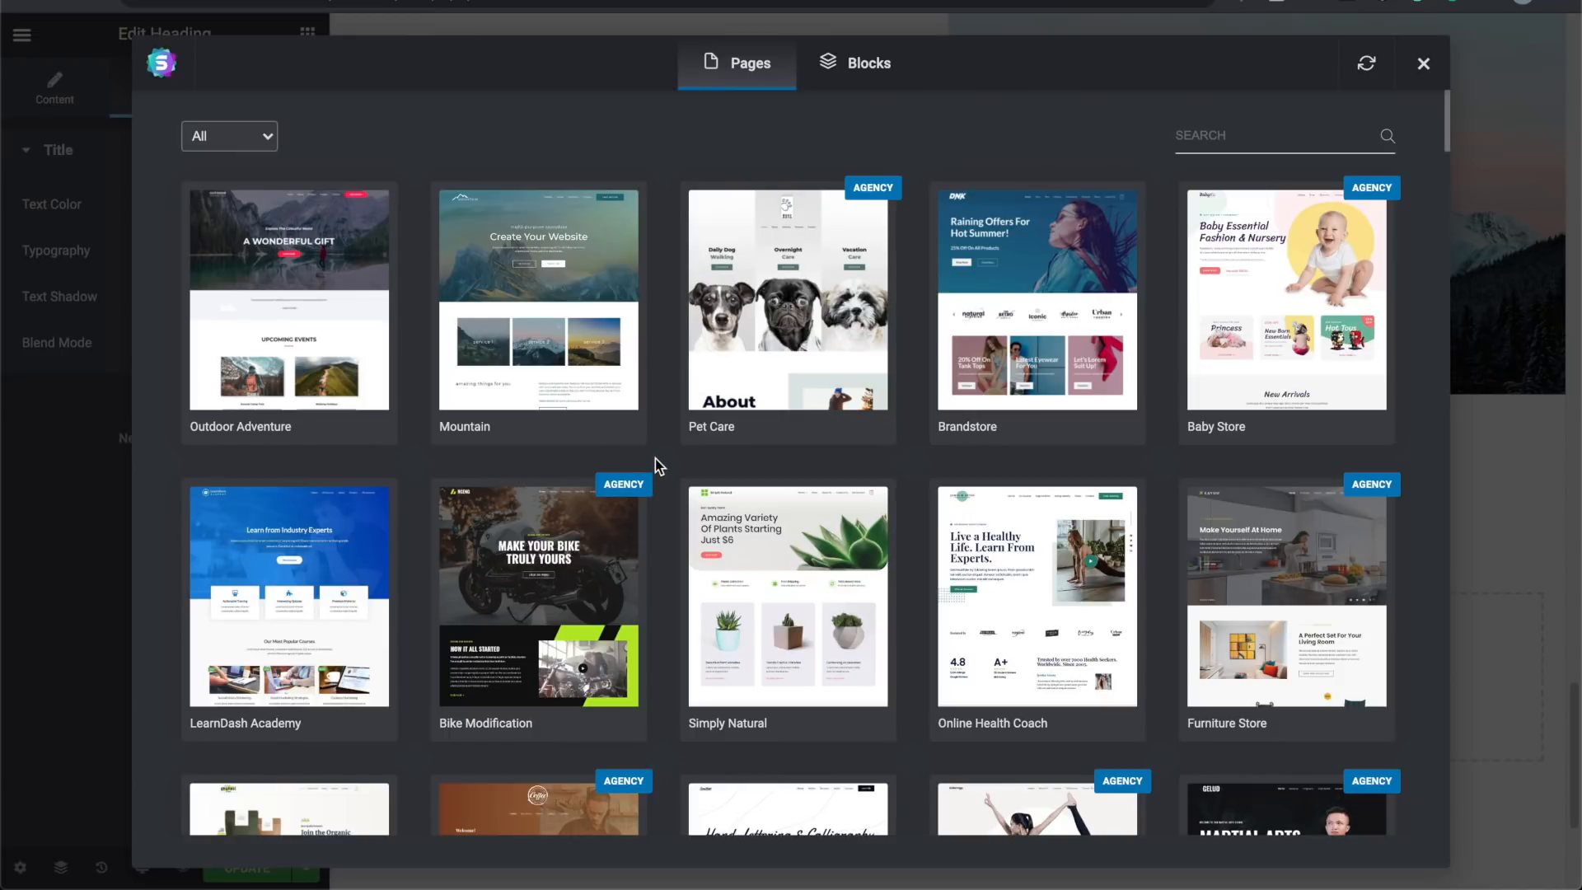
scroll(398, 565, down, 5)
scroll(398, 565, down, 2)
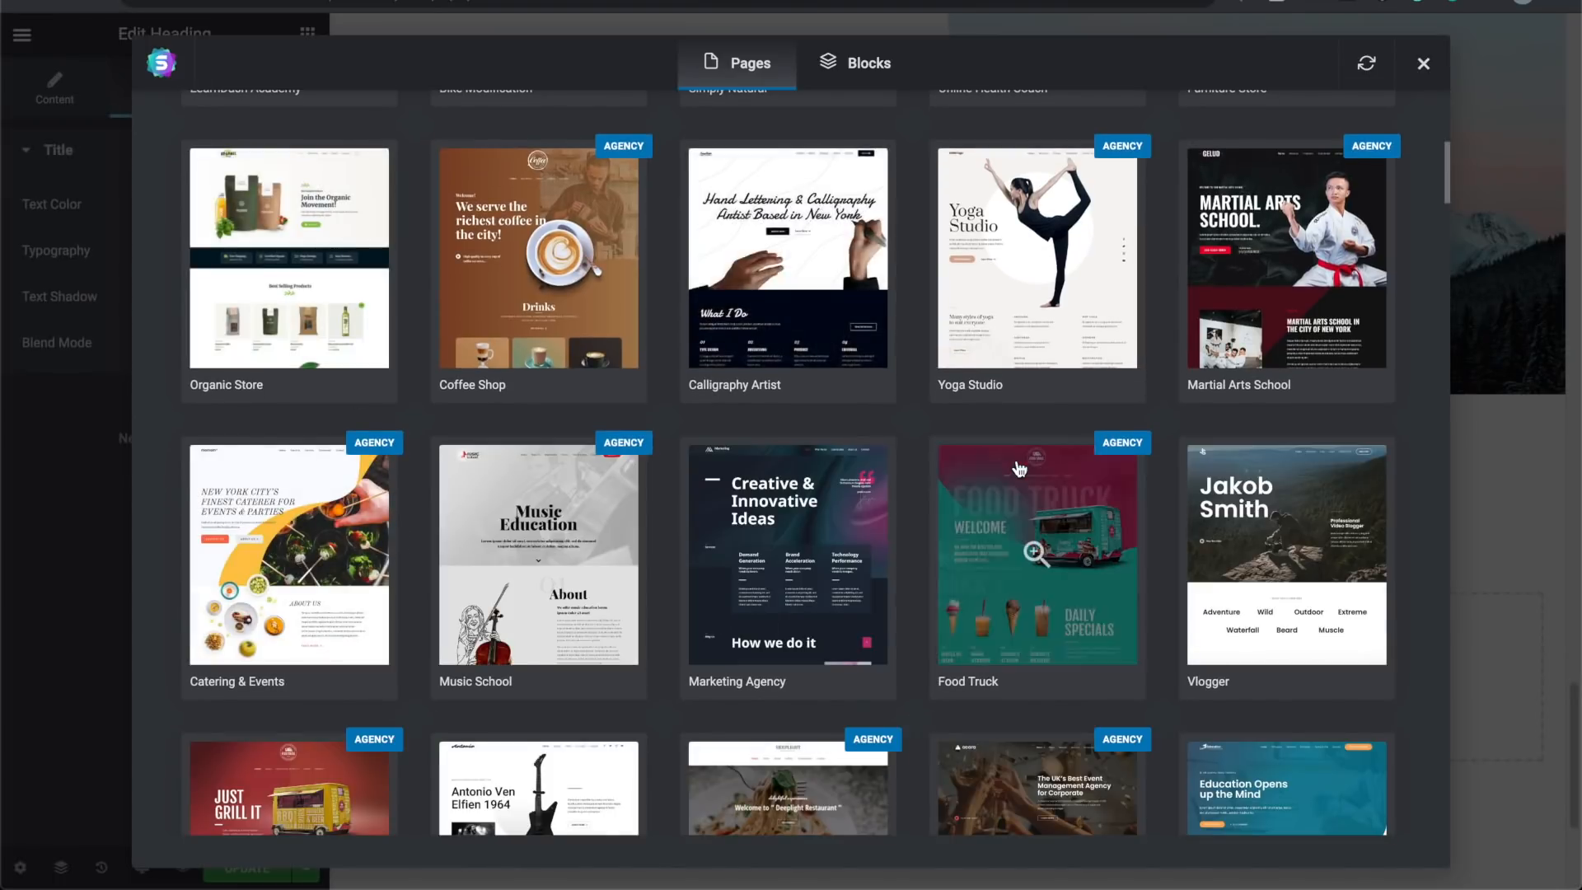
scroll(1018, 468, down, 8)
scroll(1019, 468, up, 5)
scroll(1020, 468, up, 5)
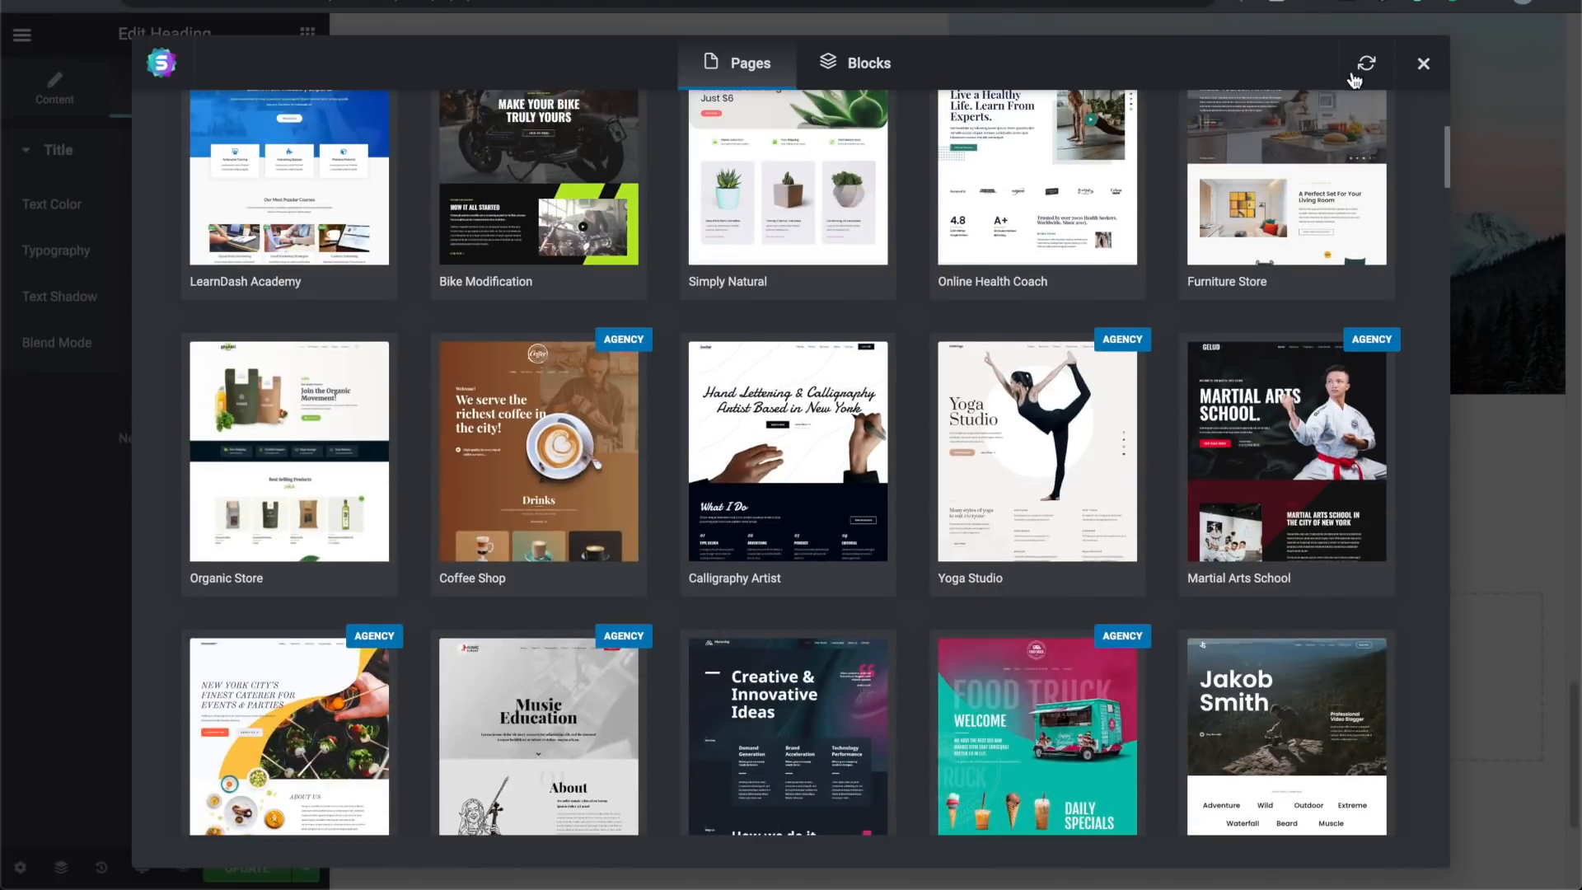
click(1424, 66)
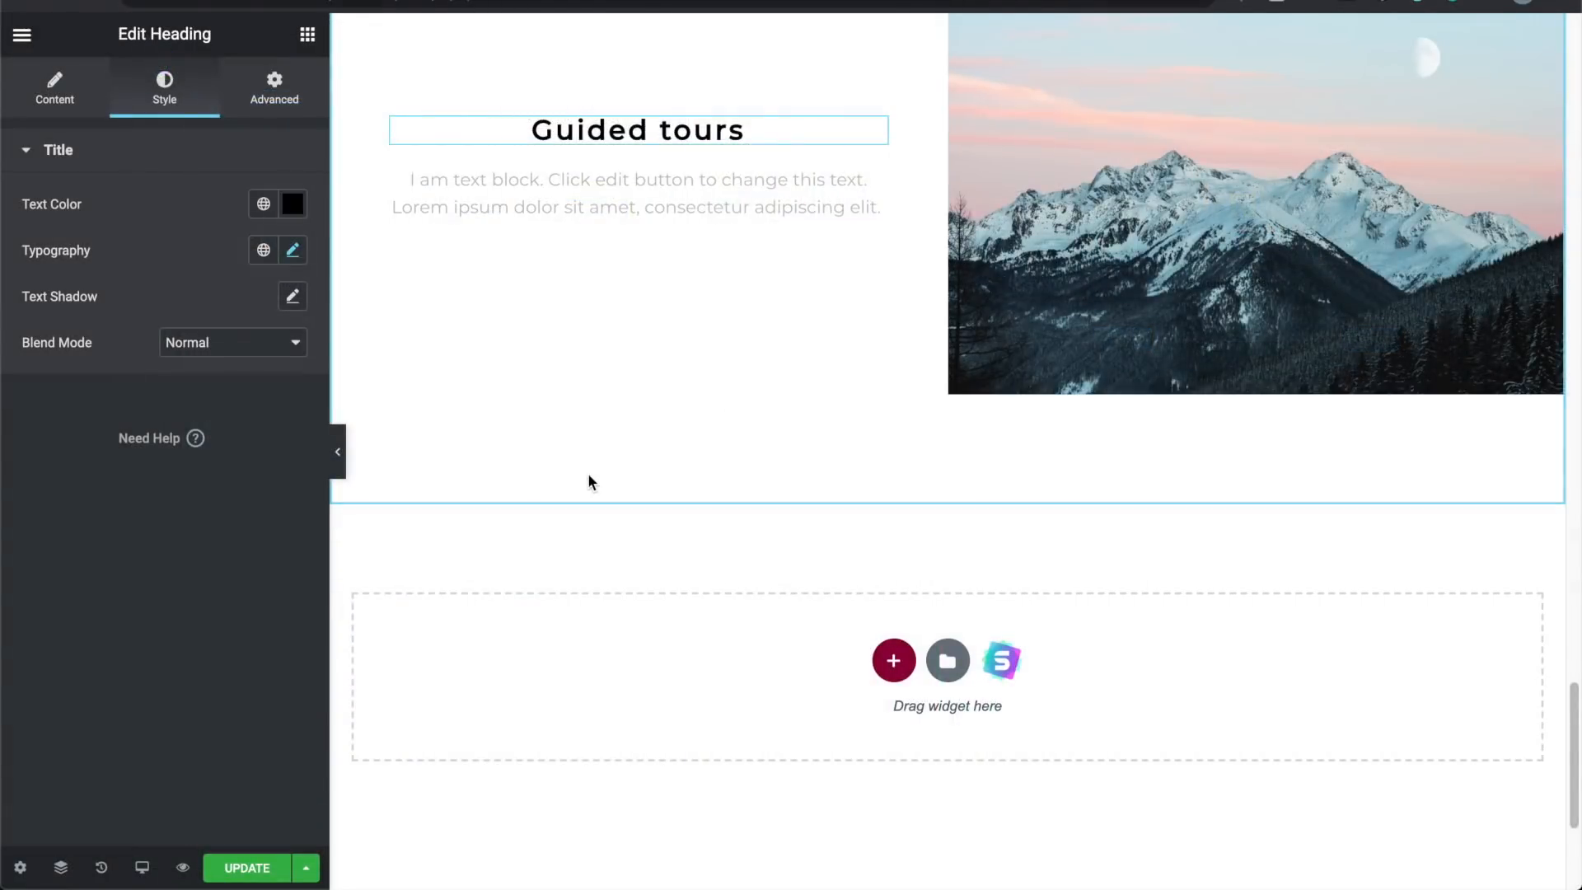
click(142, 868)
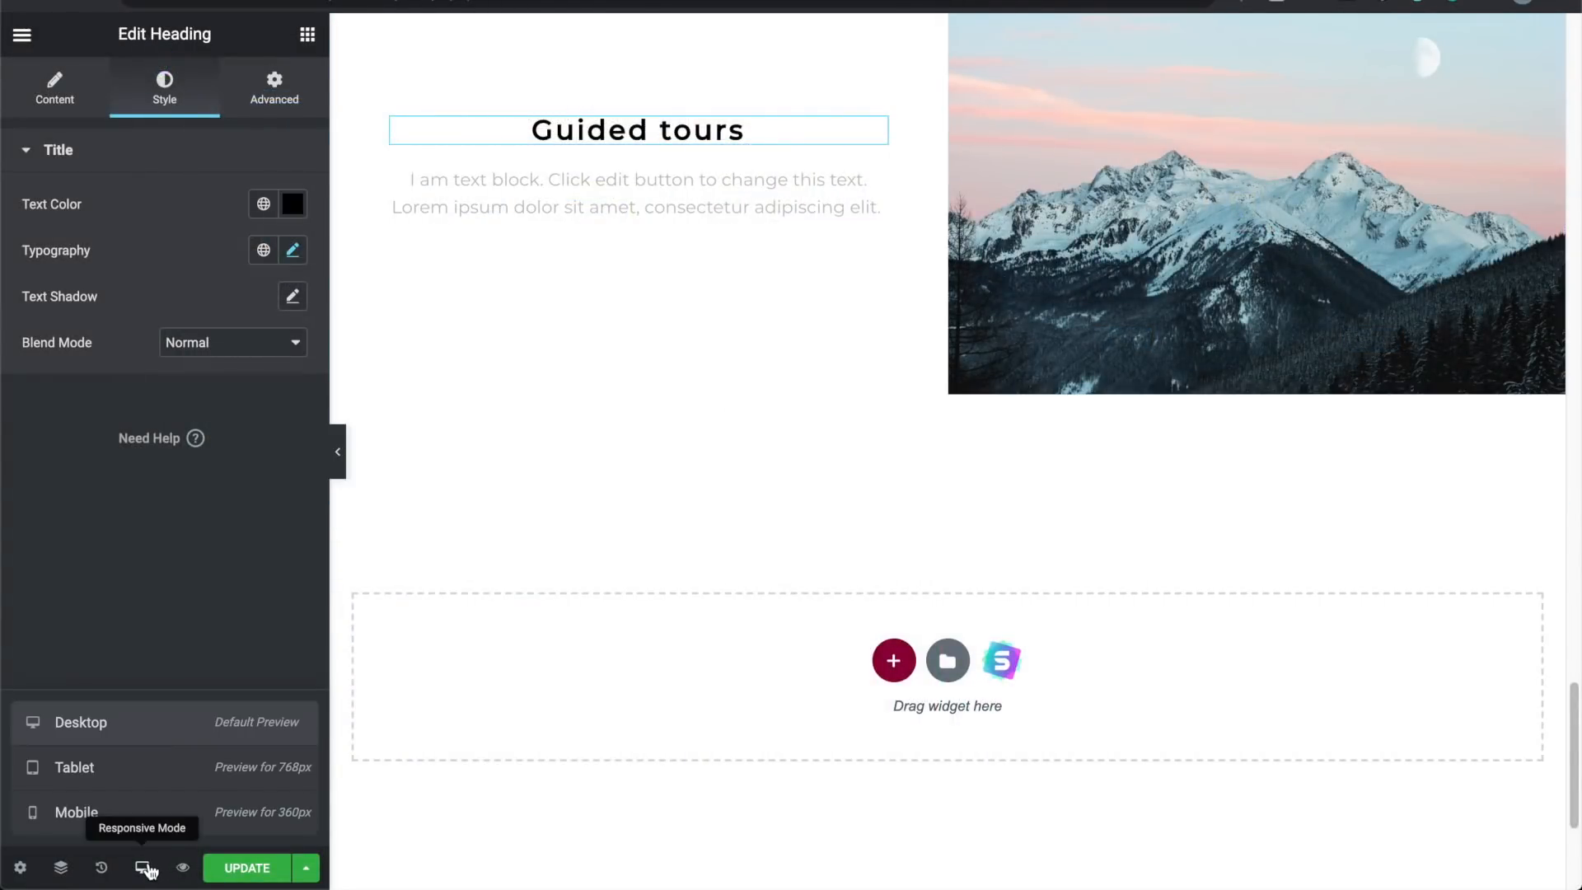
click(147, 787)
scroll(627, 541, up, 15)
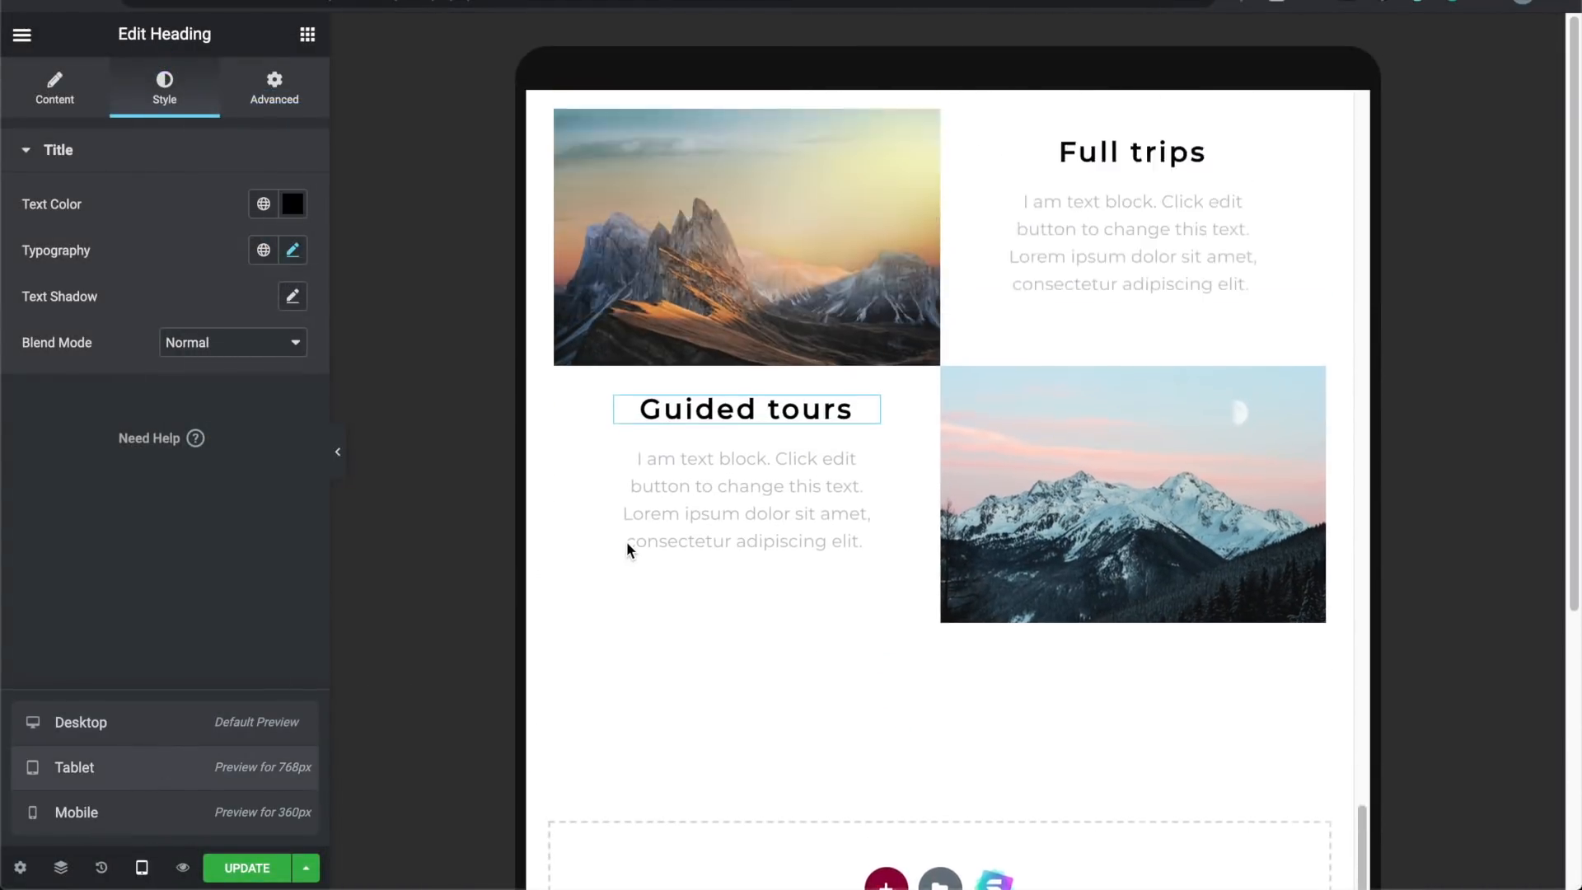
scroll(626, 541, up, 14)
scroll(627, 542, down, 18)
scroll(631, 550, down, 12)
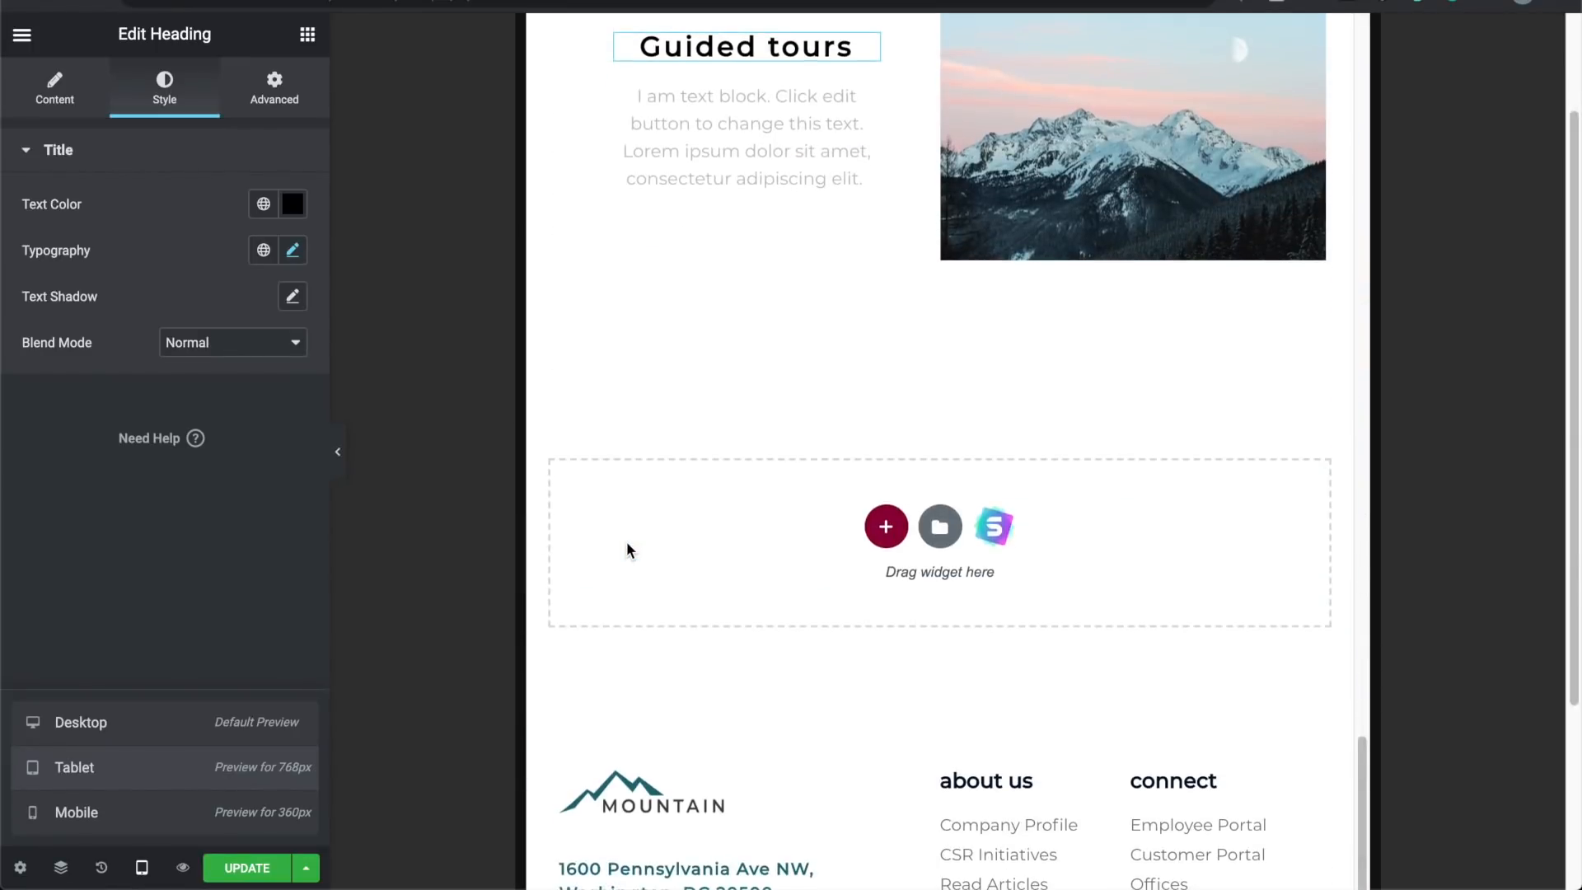
click(174, 836)
scroll(915, 424, down, 10)
scroll(914, 424, down, 3)
scroll(914, 423, up, 15)
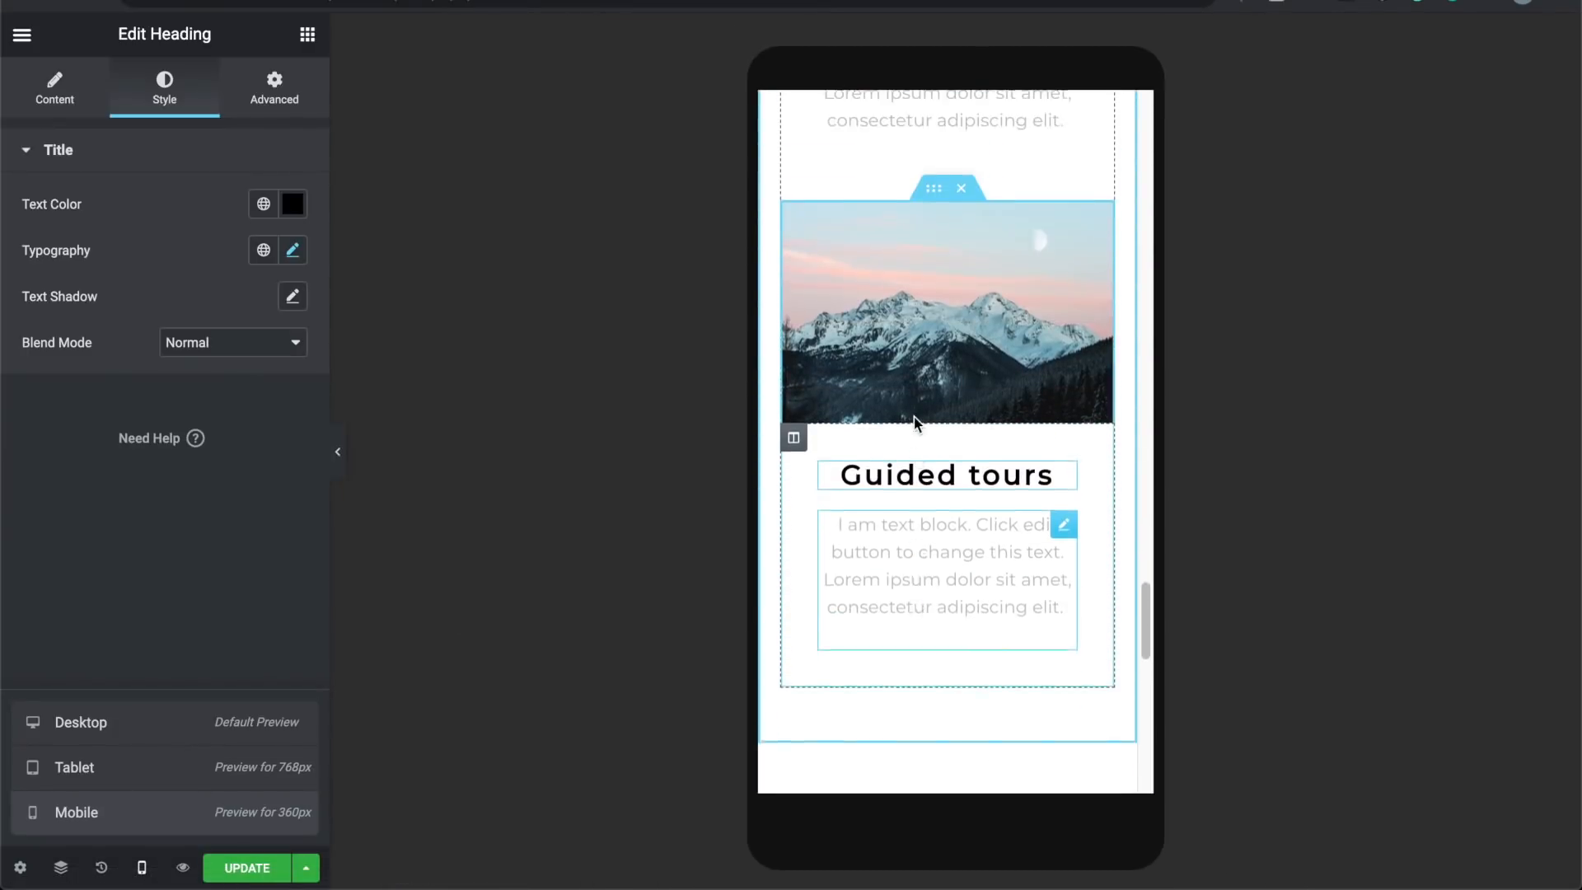
scroll(915, 424, up, 20)
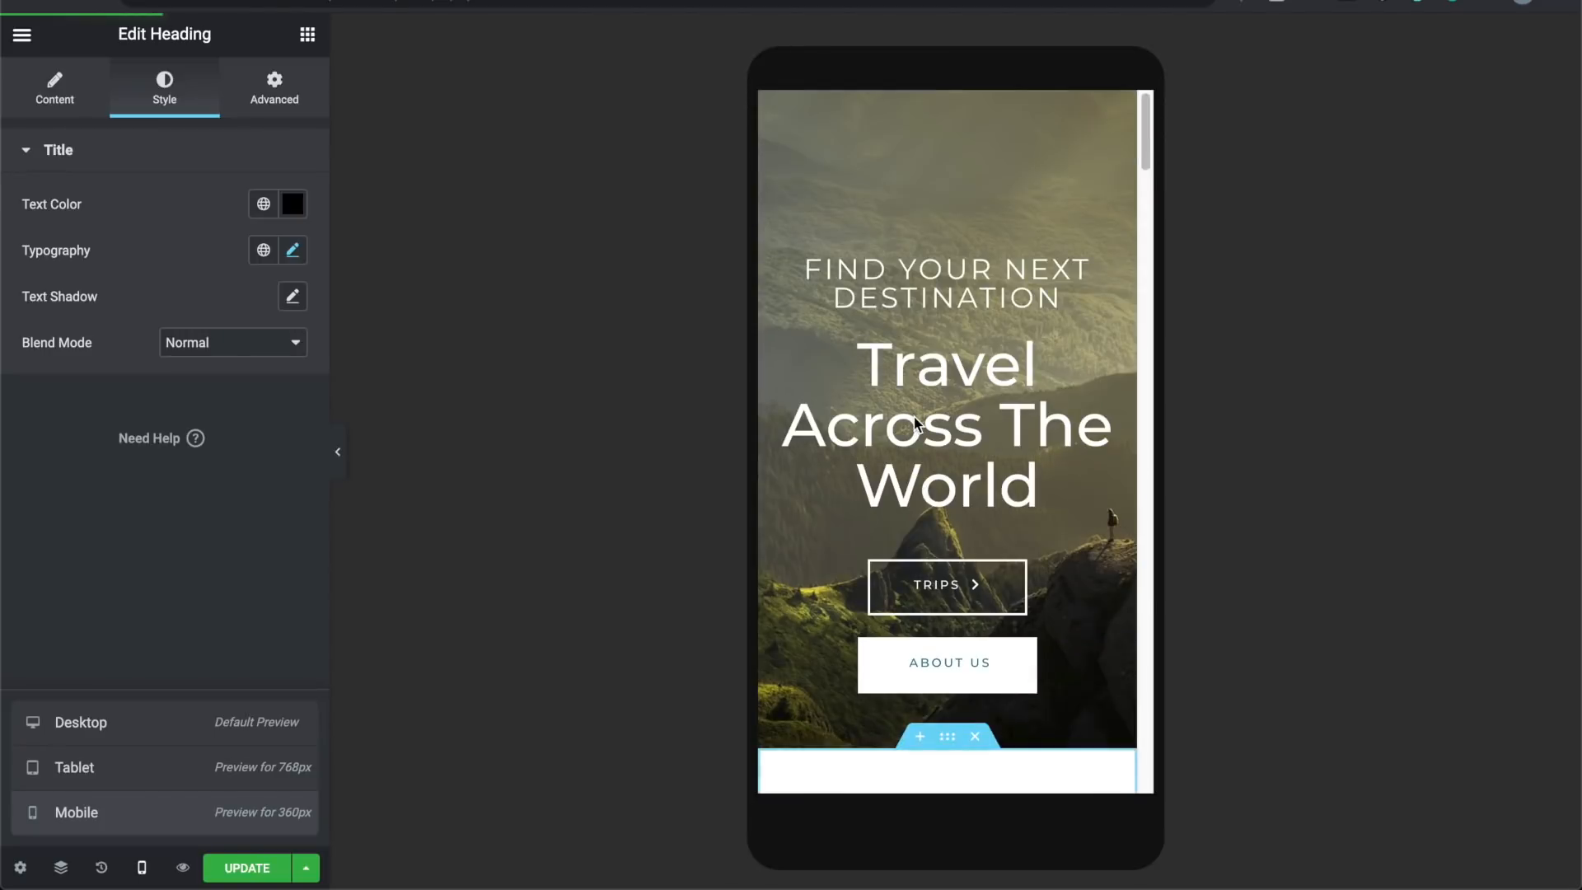
click(183, 730)
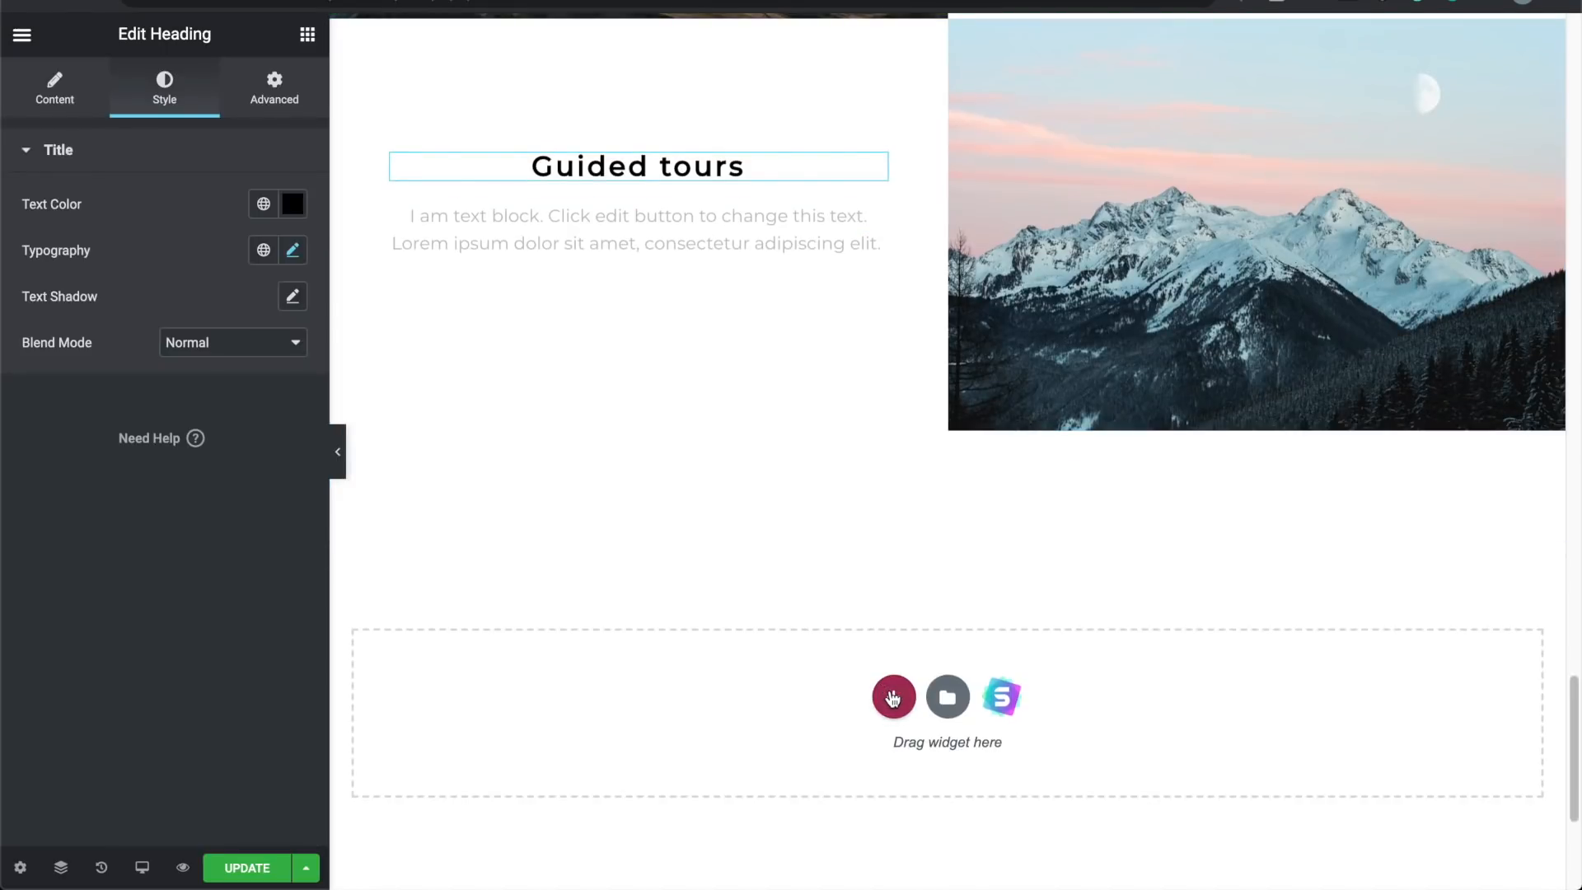
click(892, 698)
scroll(890, 697, down, 3)
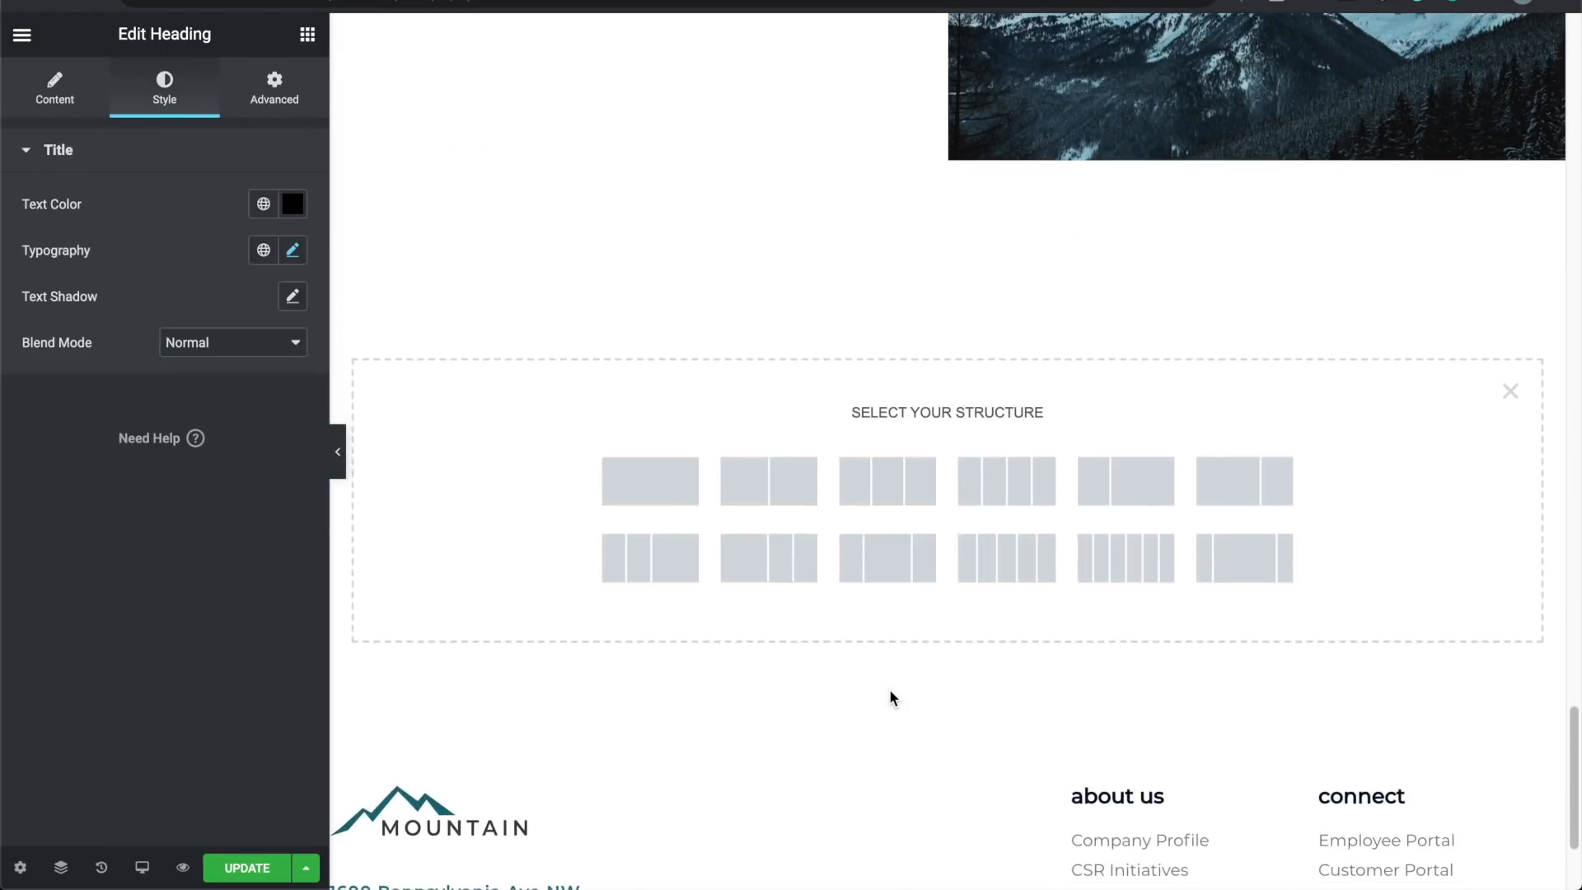
click(904, 491)
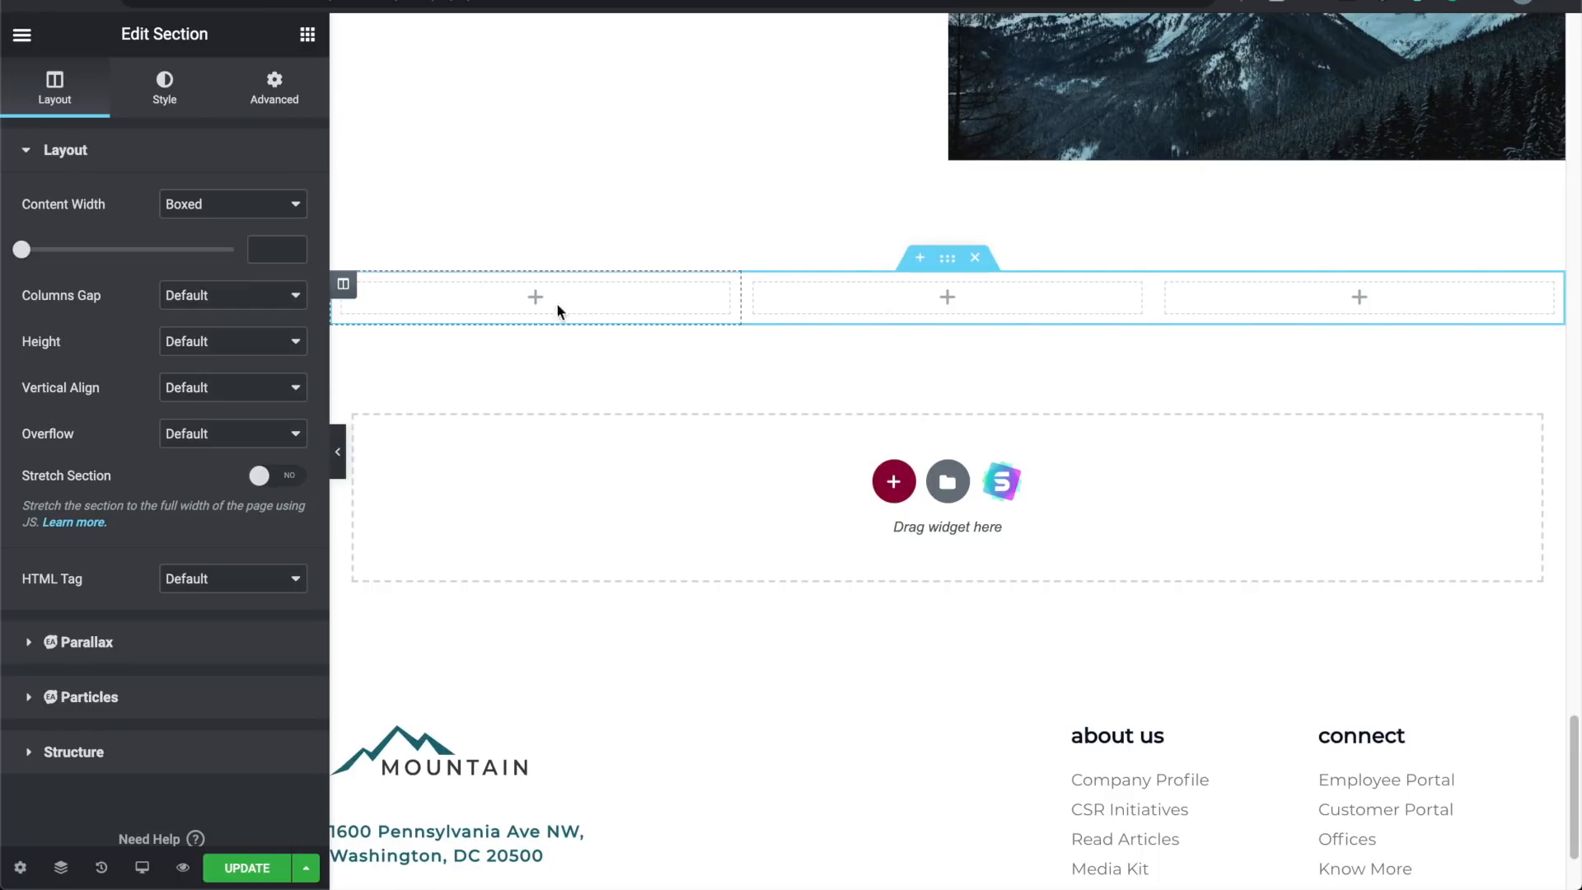
click(536, 297)
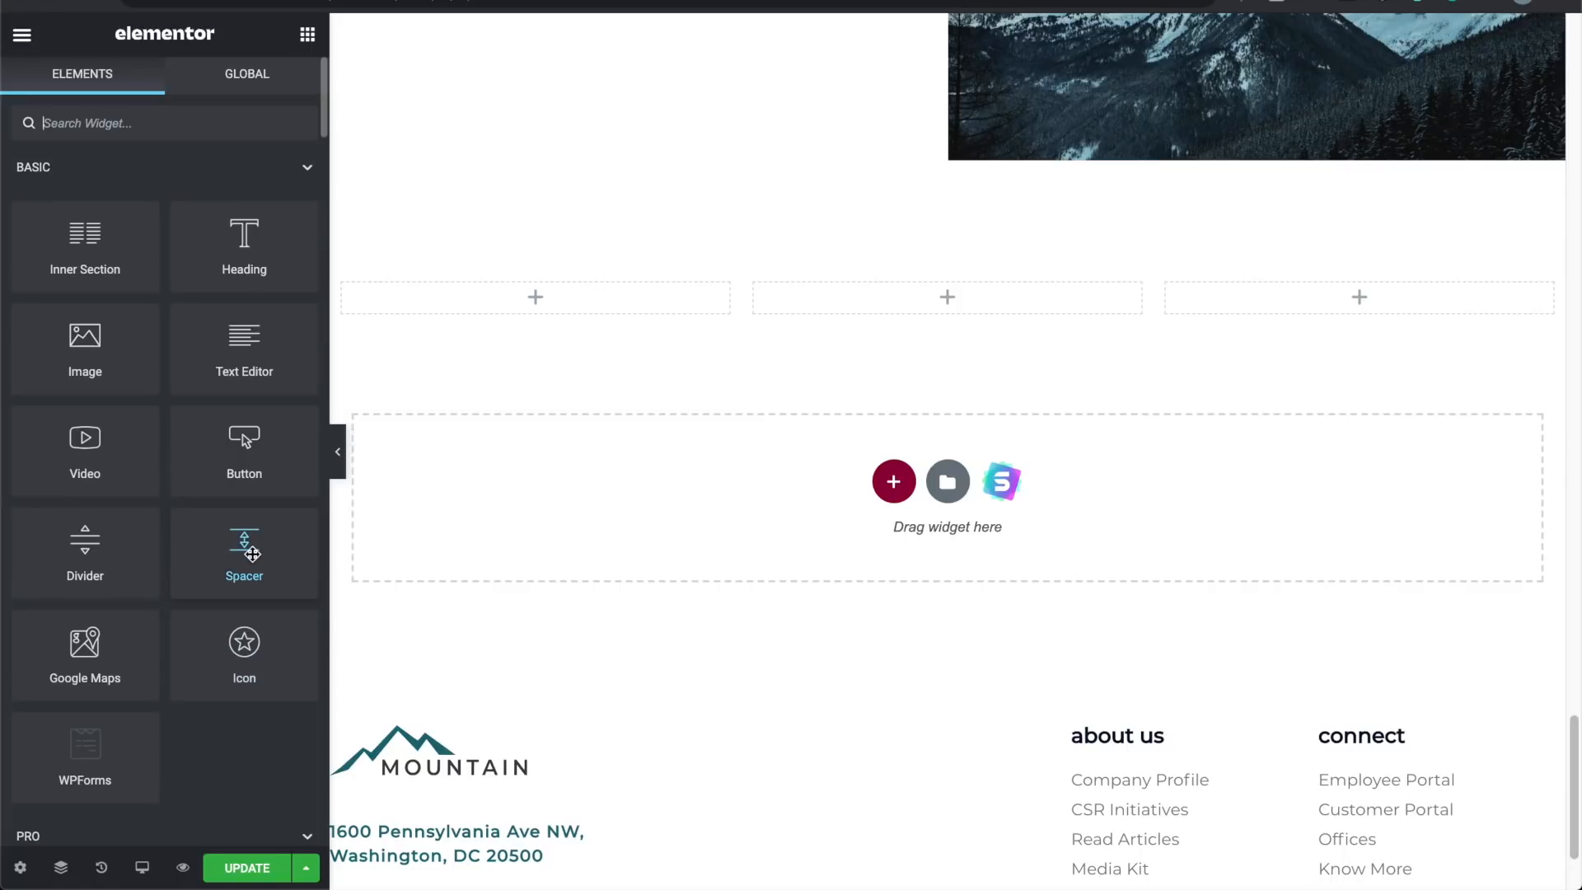
drag(89, 567, 759, 151)
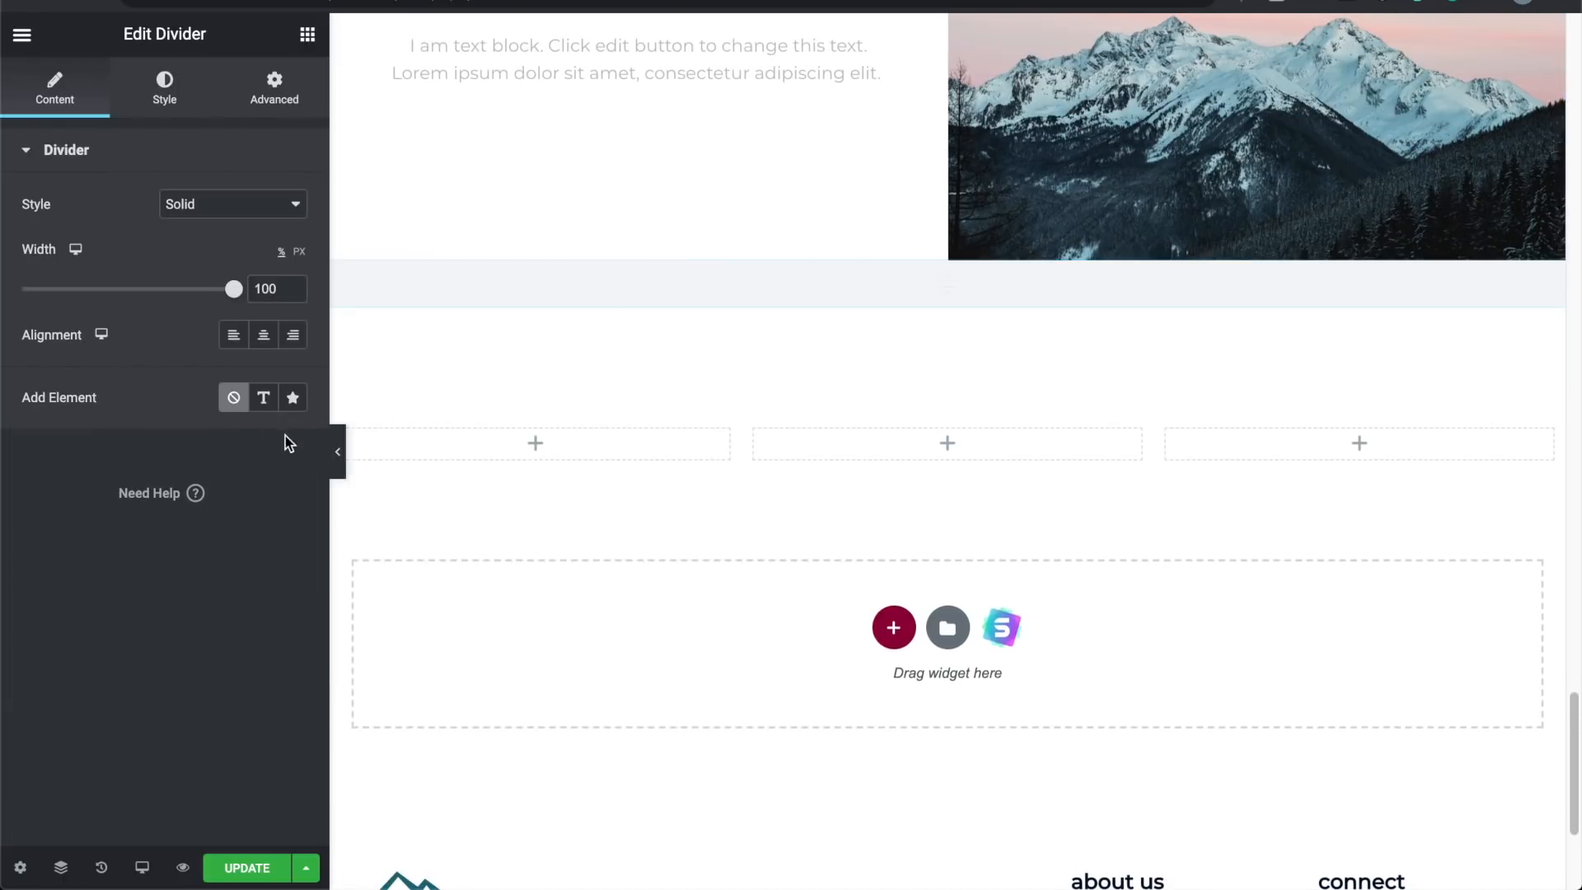
click(338, 455)
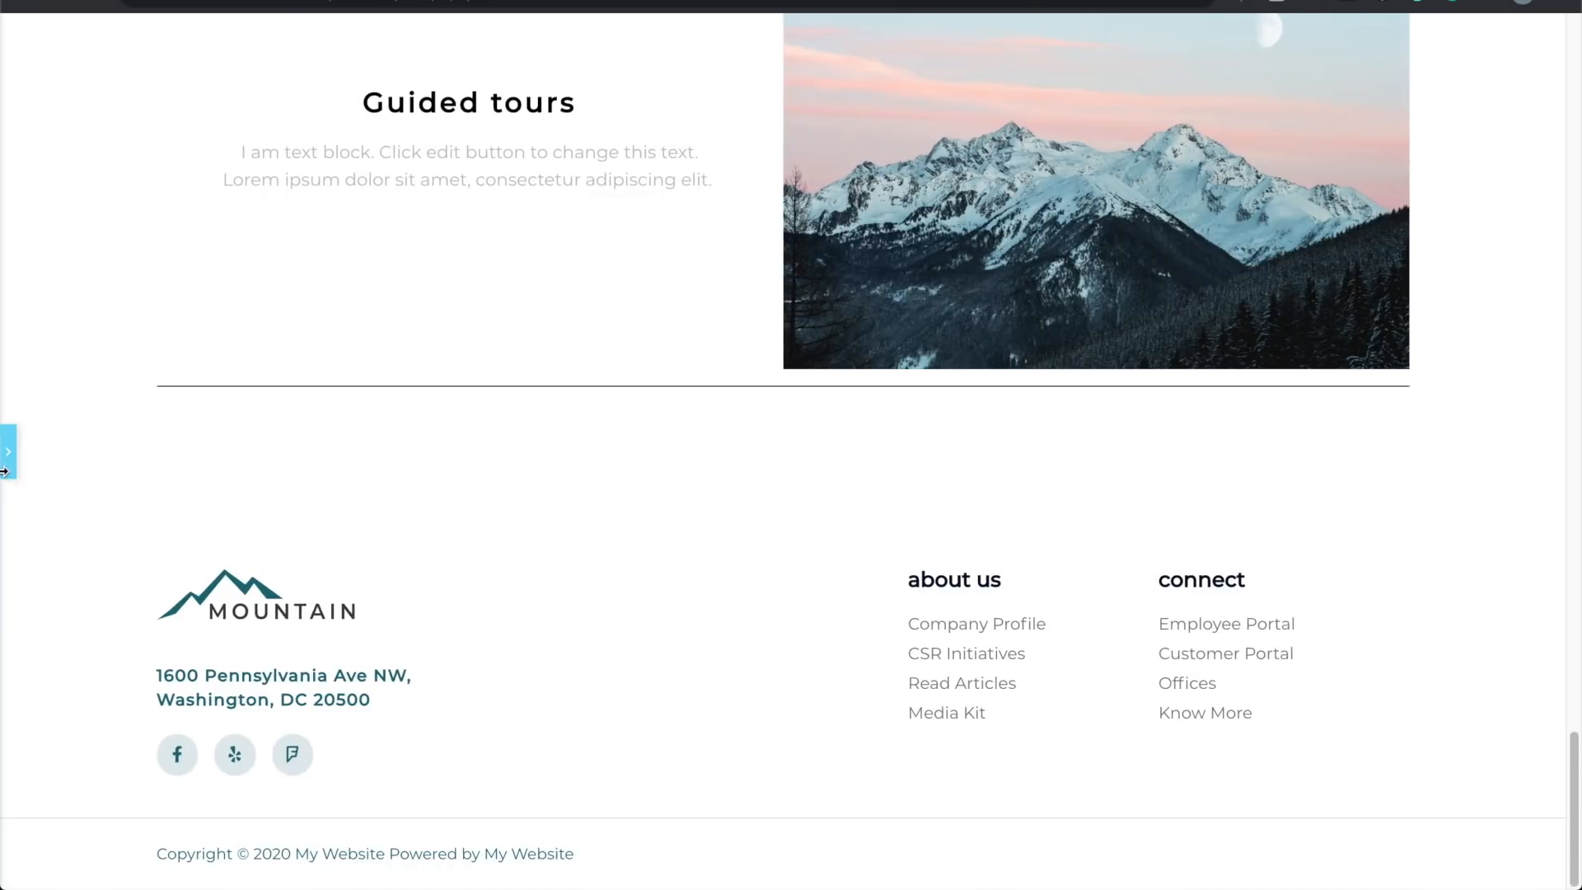
click(7, 461)
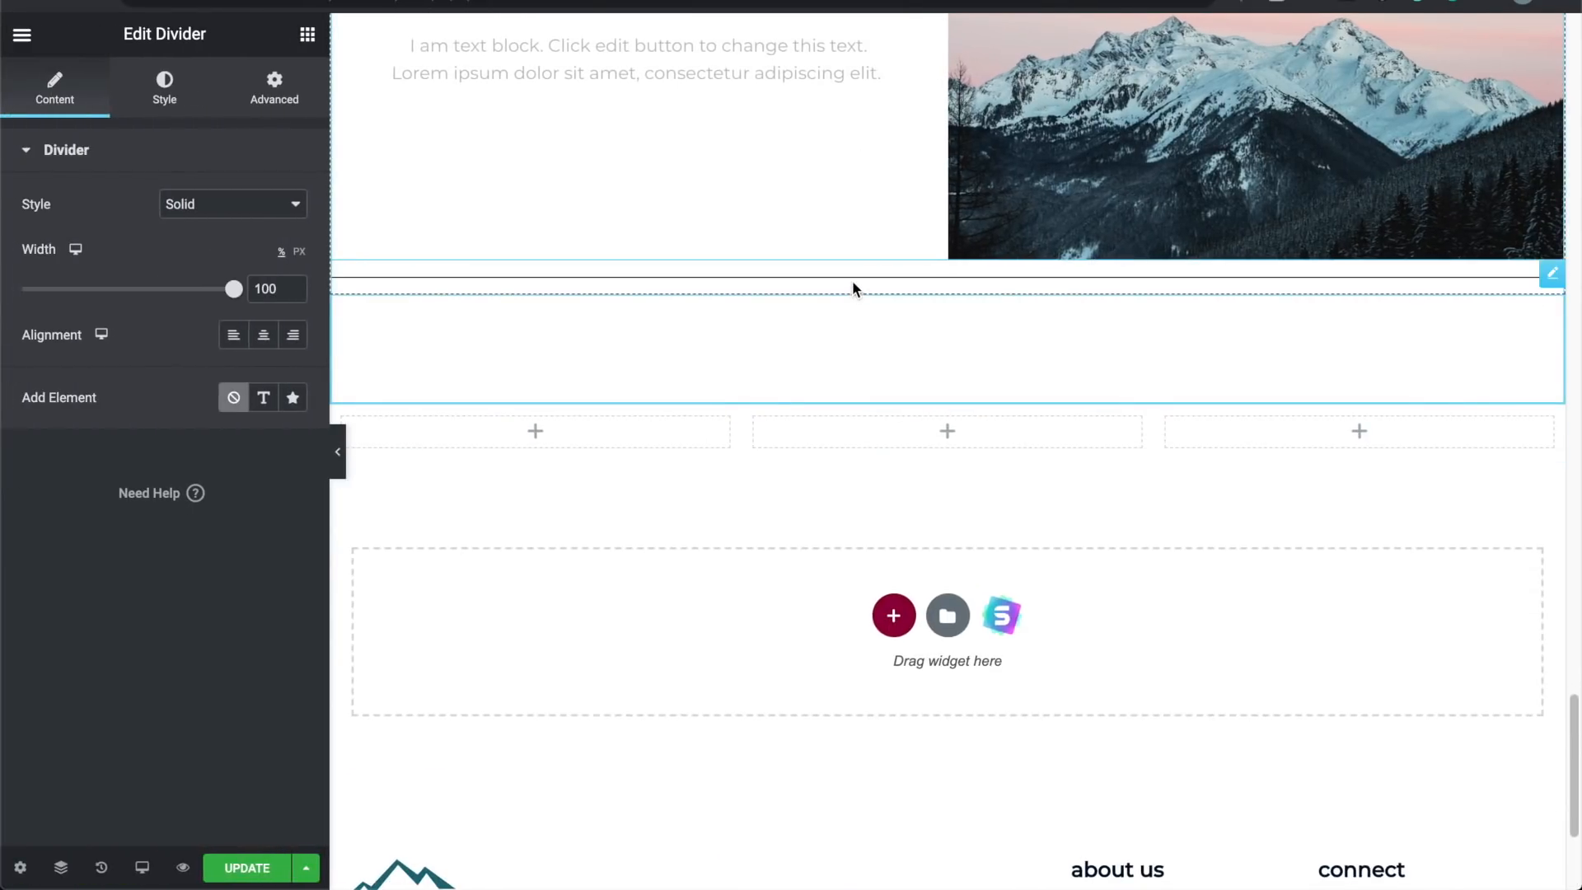
right_click(889, 285)
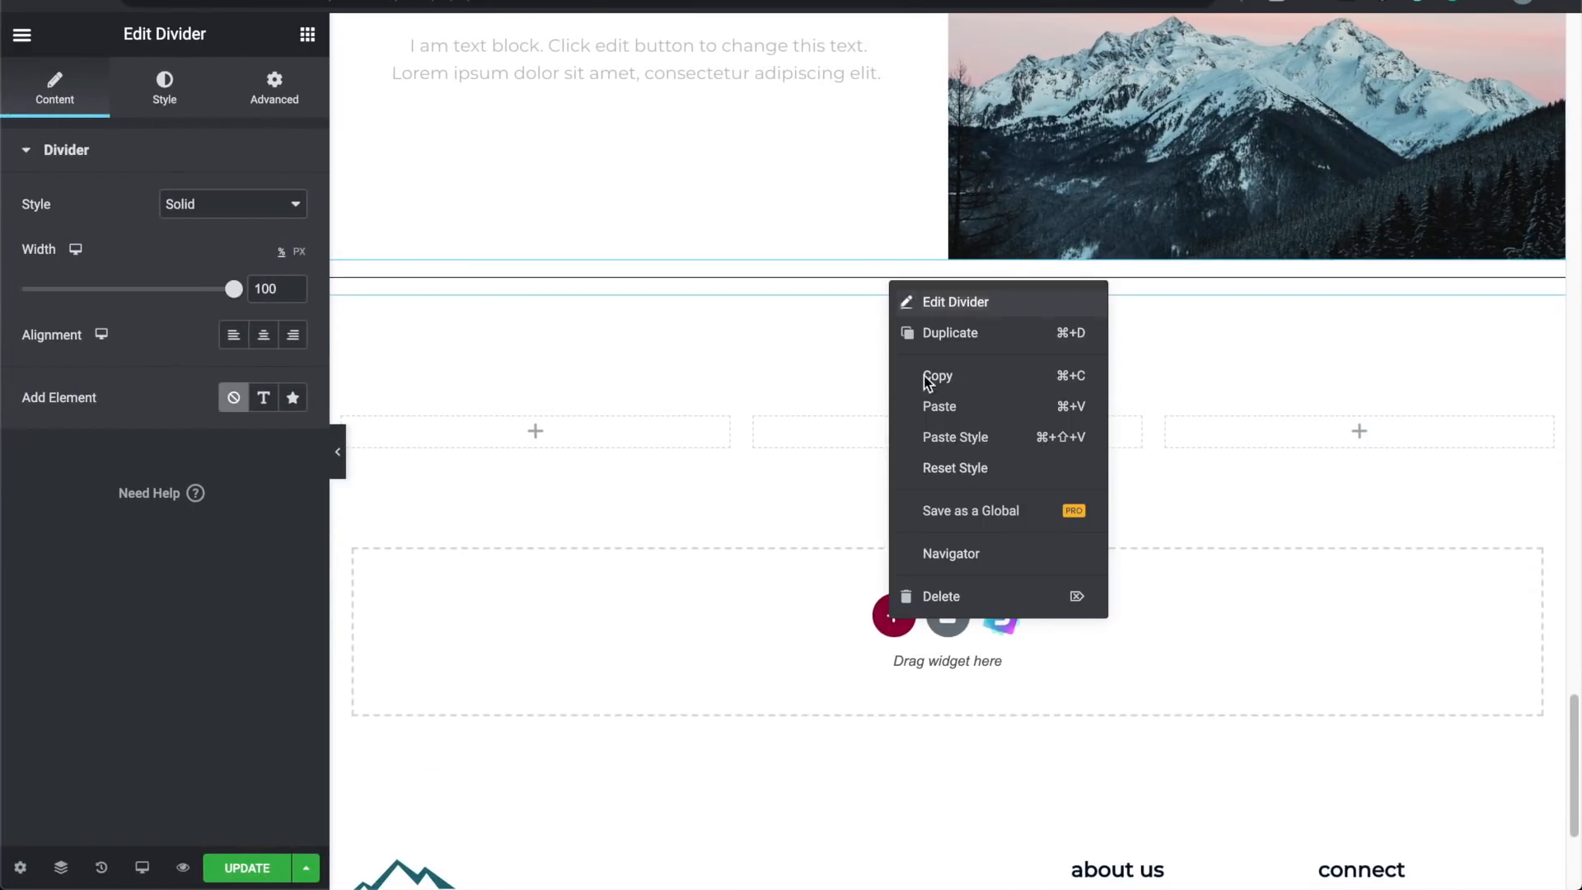
click(986, 595)
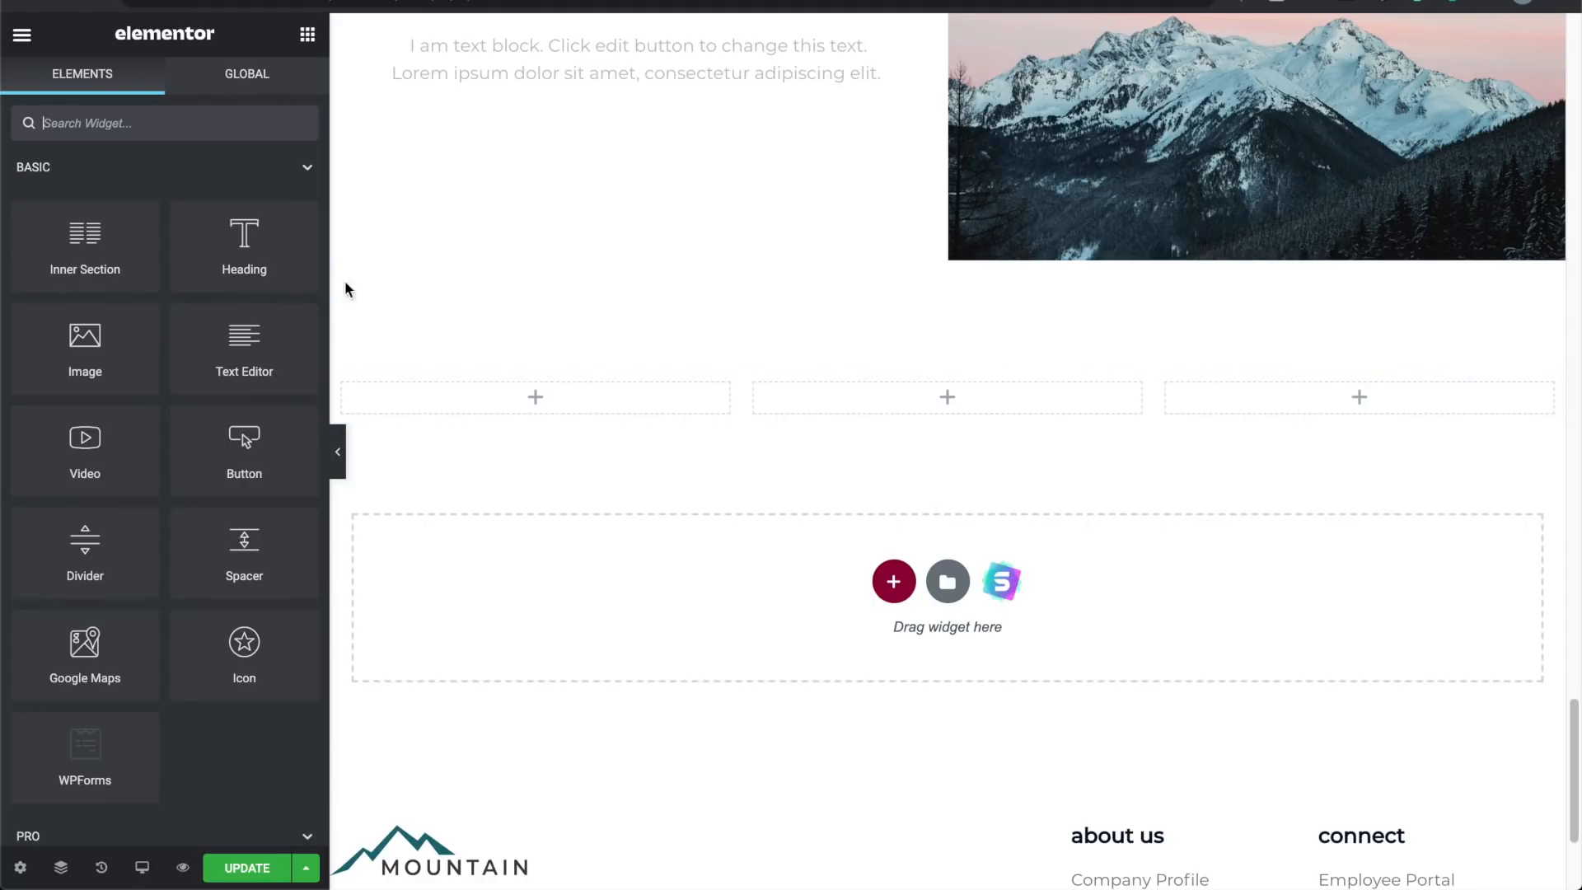
click(975, 356)
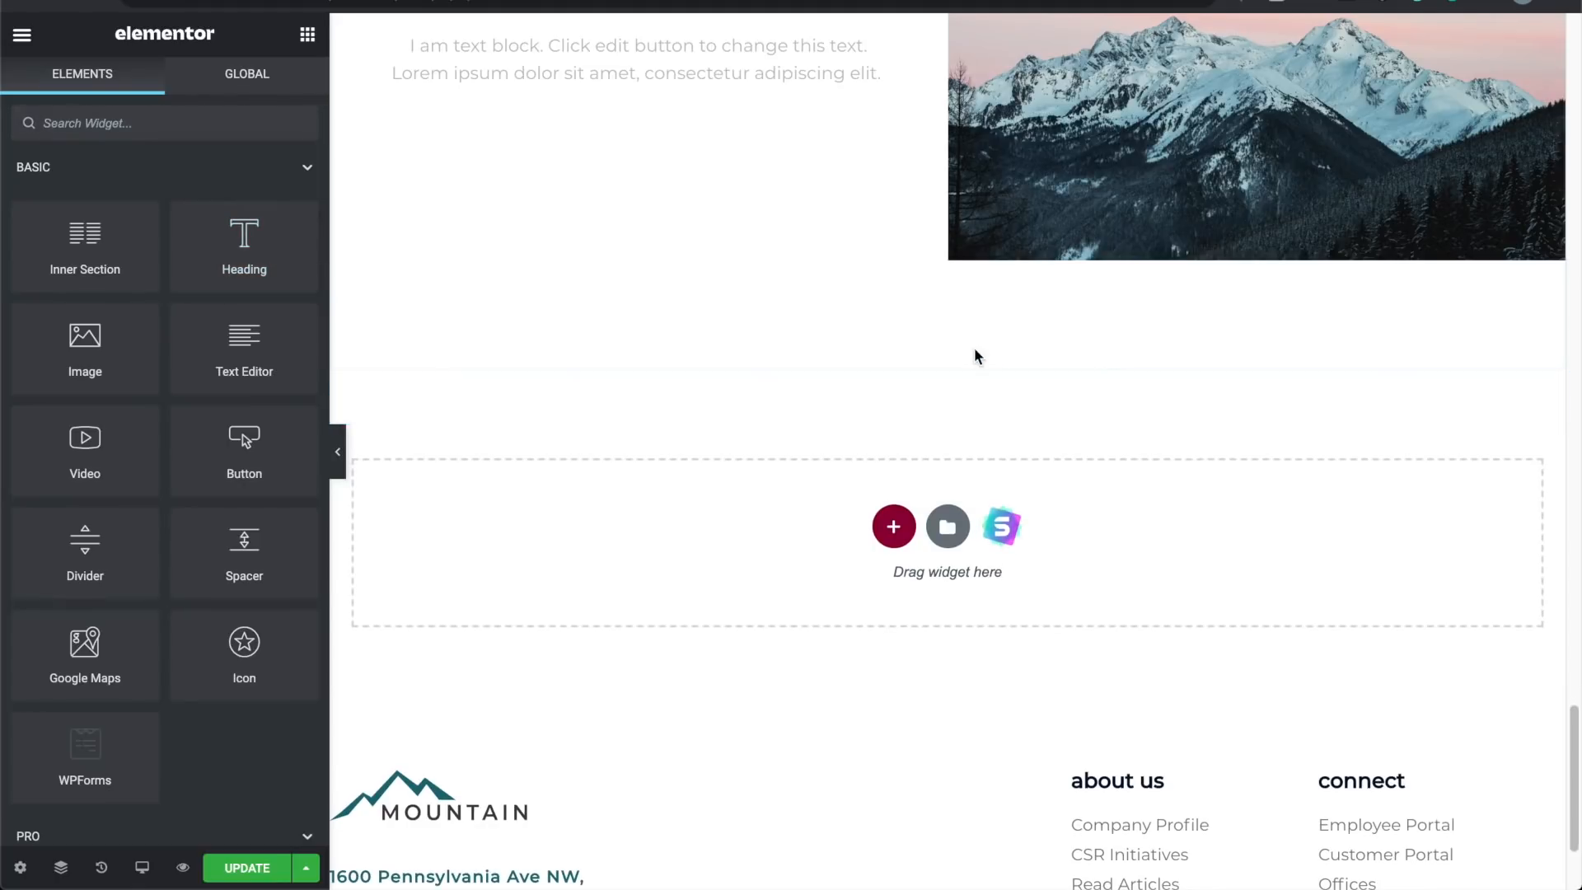
scroll(541, 434, down, 3)
Step: Review the page in full-width view, save the homepage with UPDATE, and launch its live preview
scroll(540, 434, up, 10)
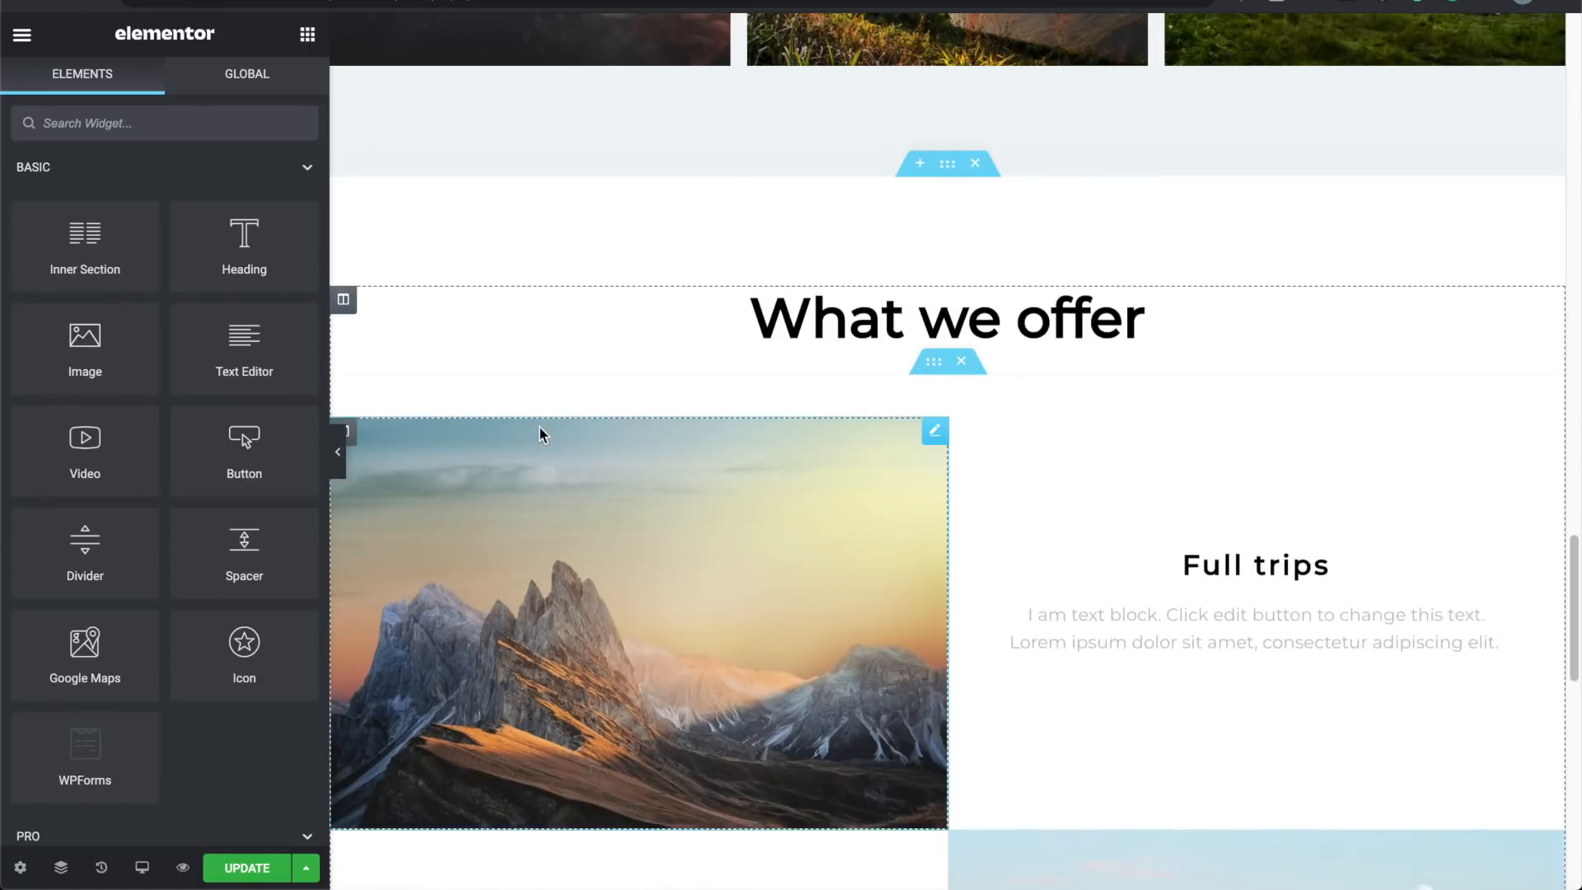
scroll(541, 436, up, 10)
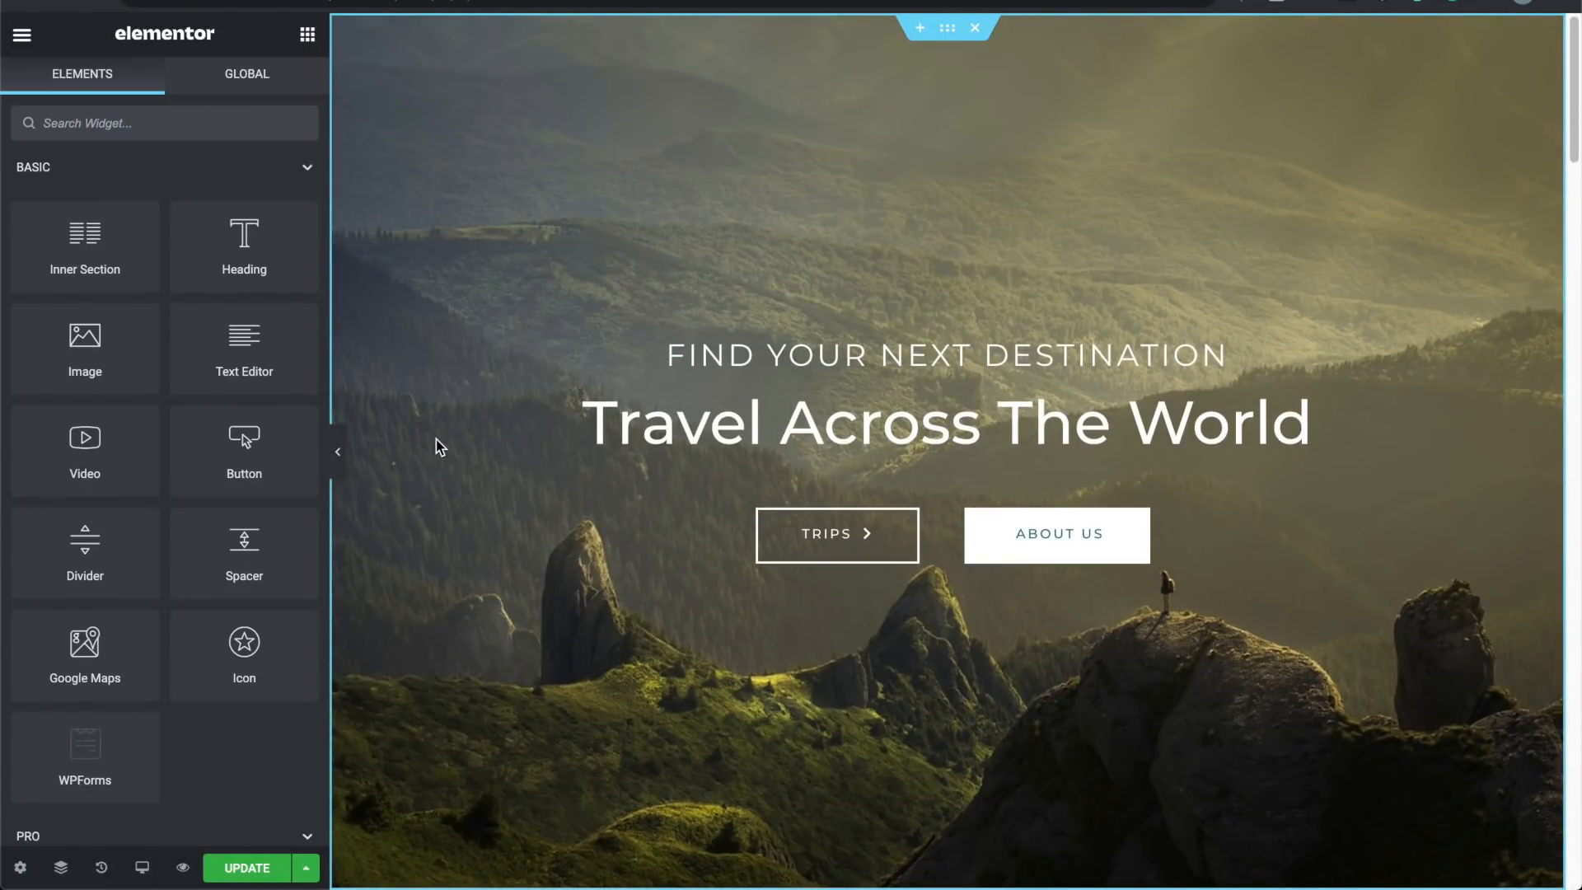
scroll(437, 446, down, 5)
scroll(437, 441, down, 10)
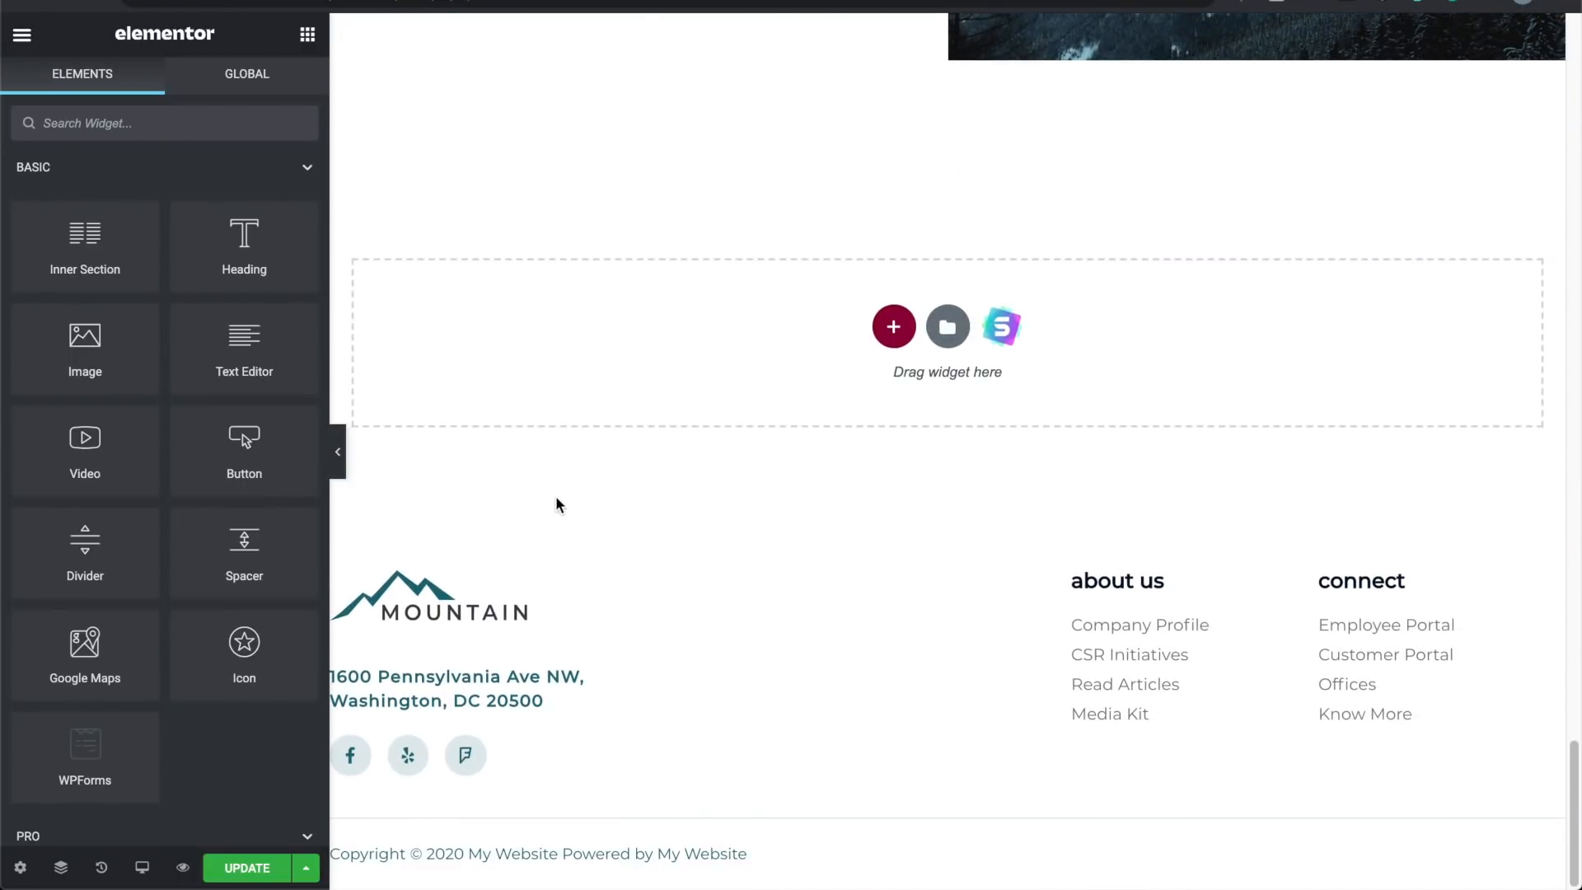
scroll(554, 495, up, 15)
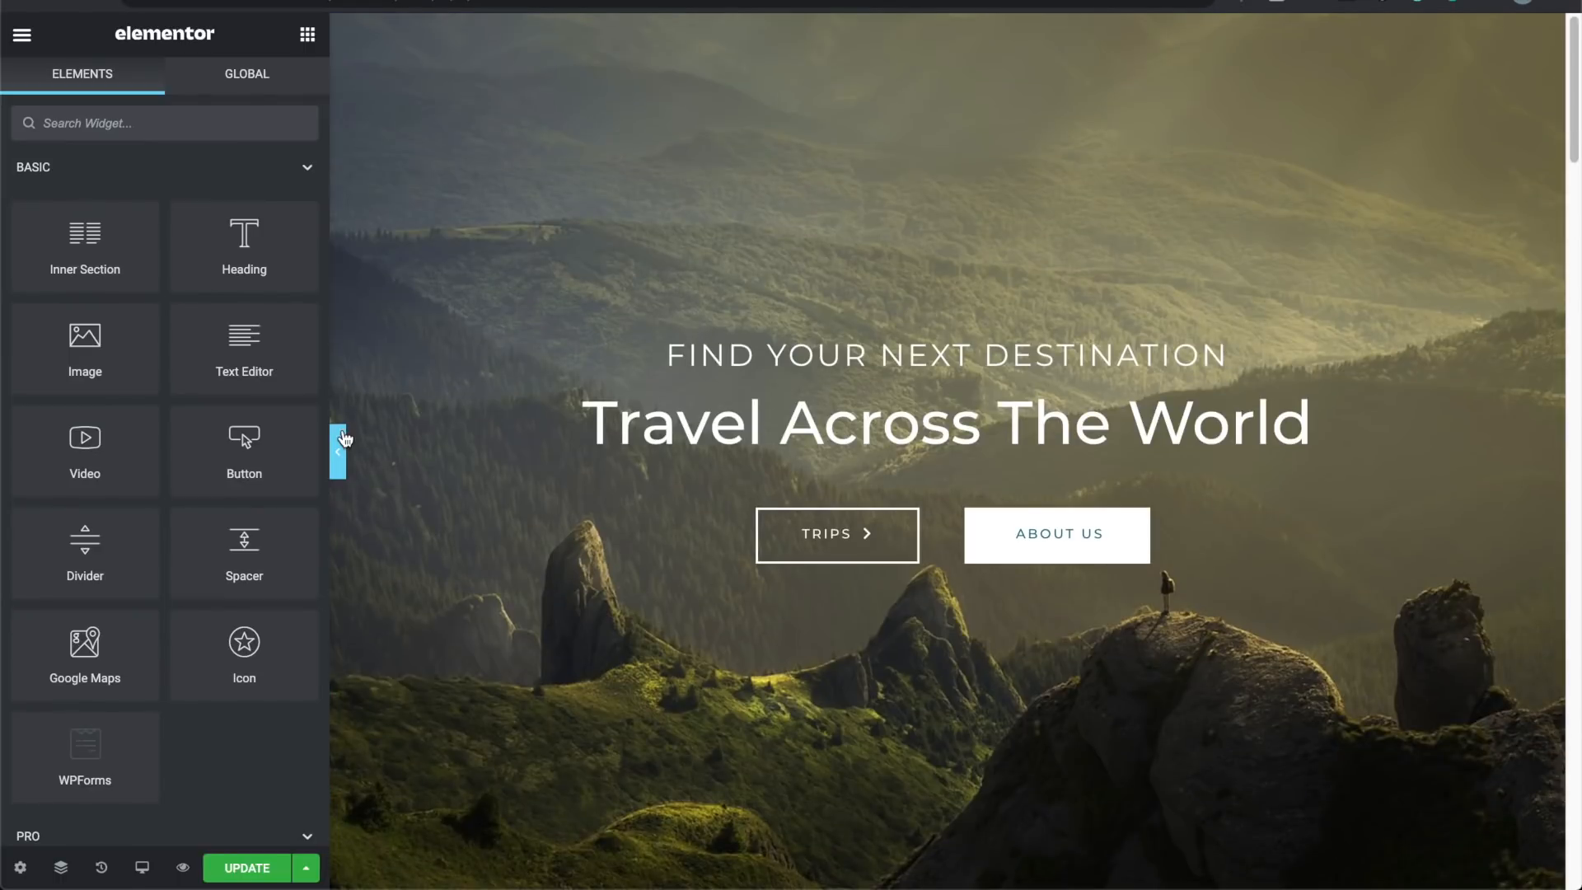
click(338, 452)
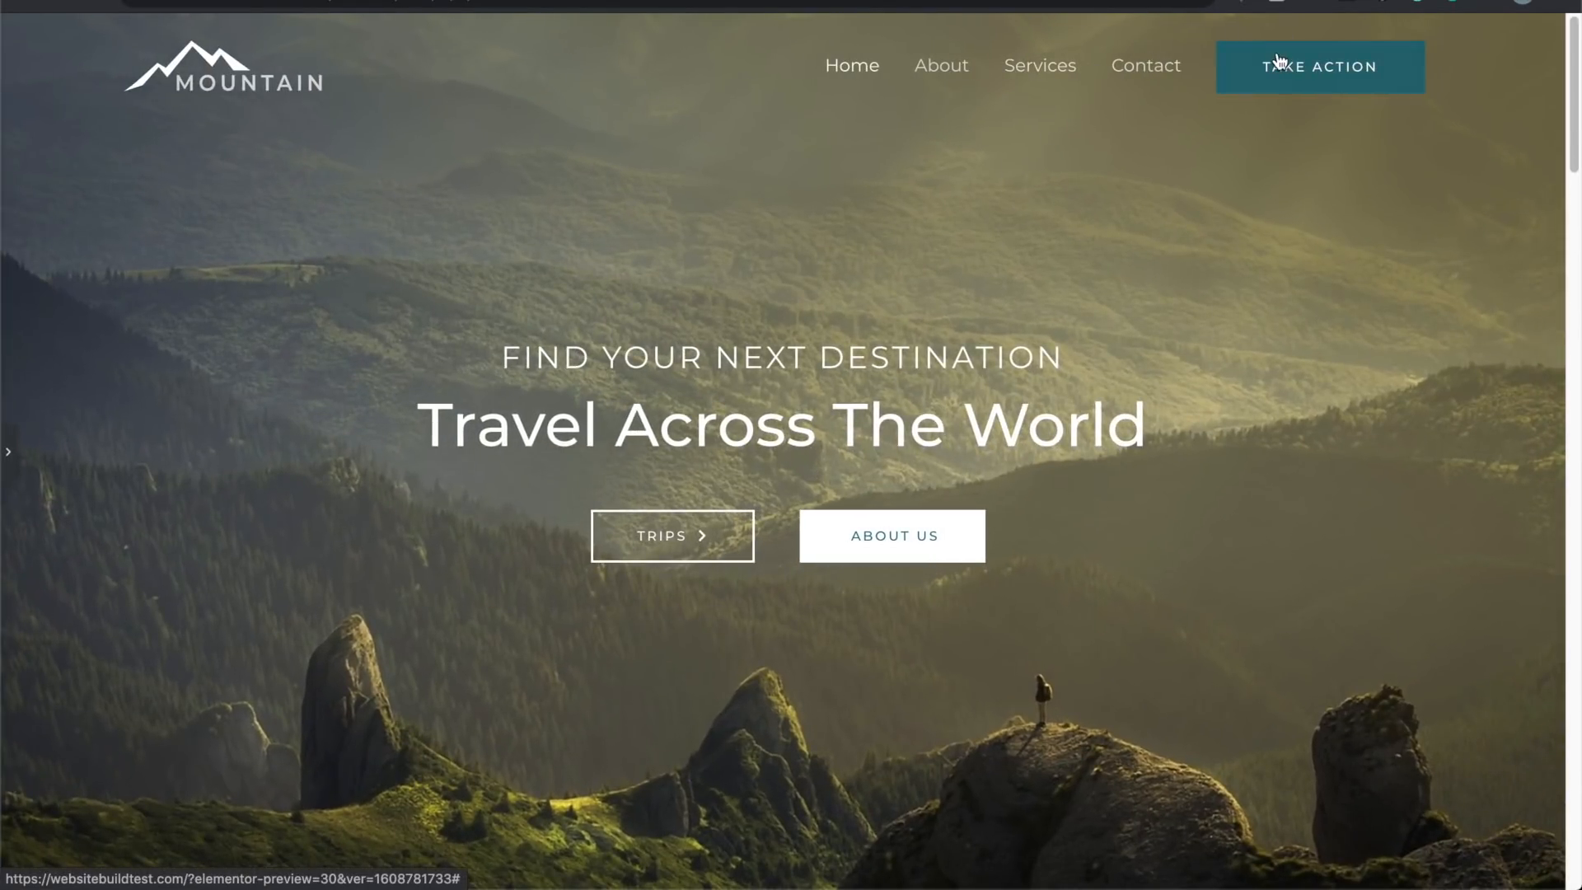
click(9, 453)
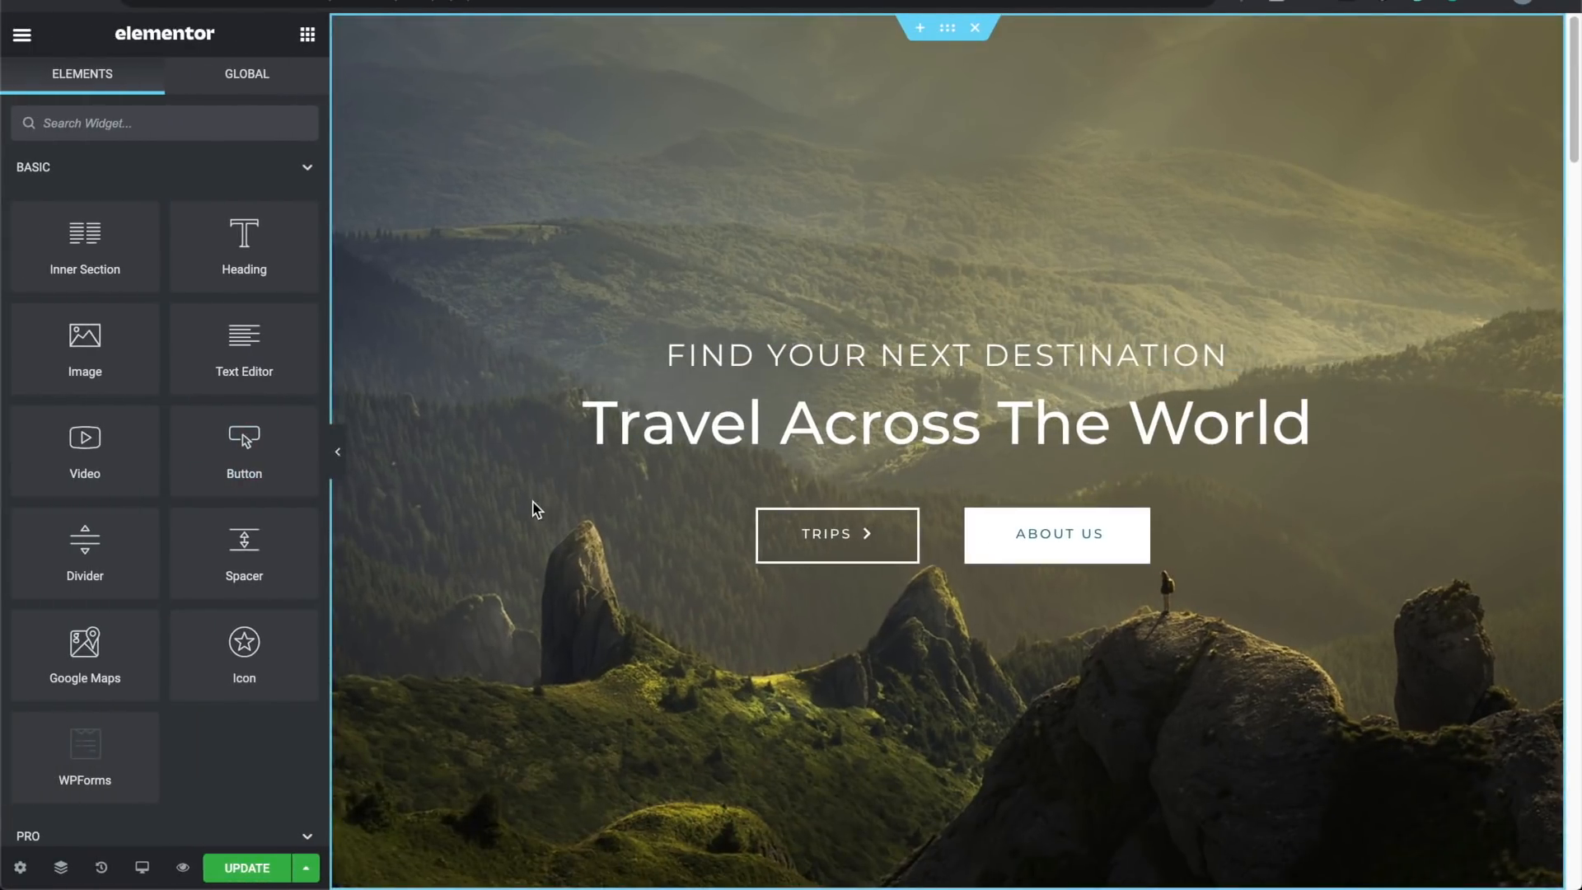
click(251, 870)
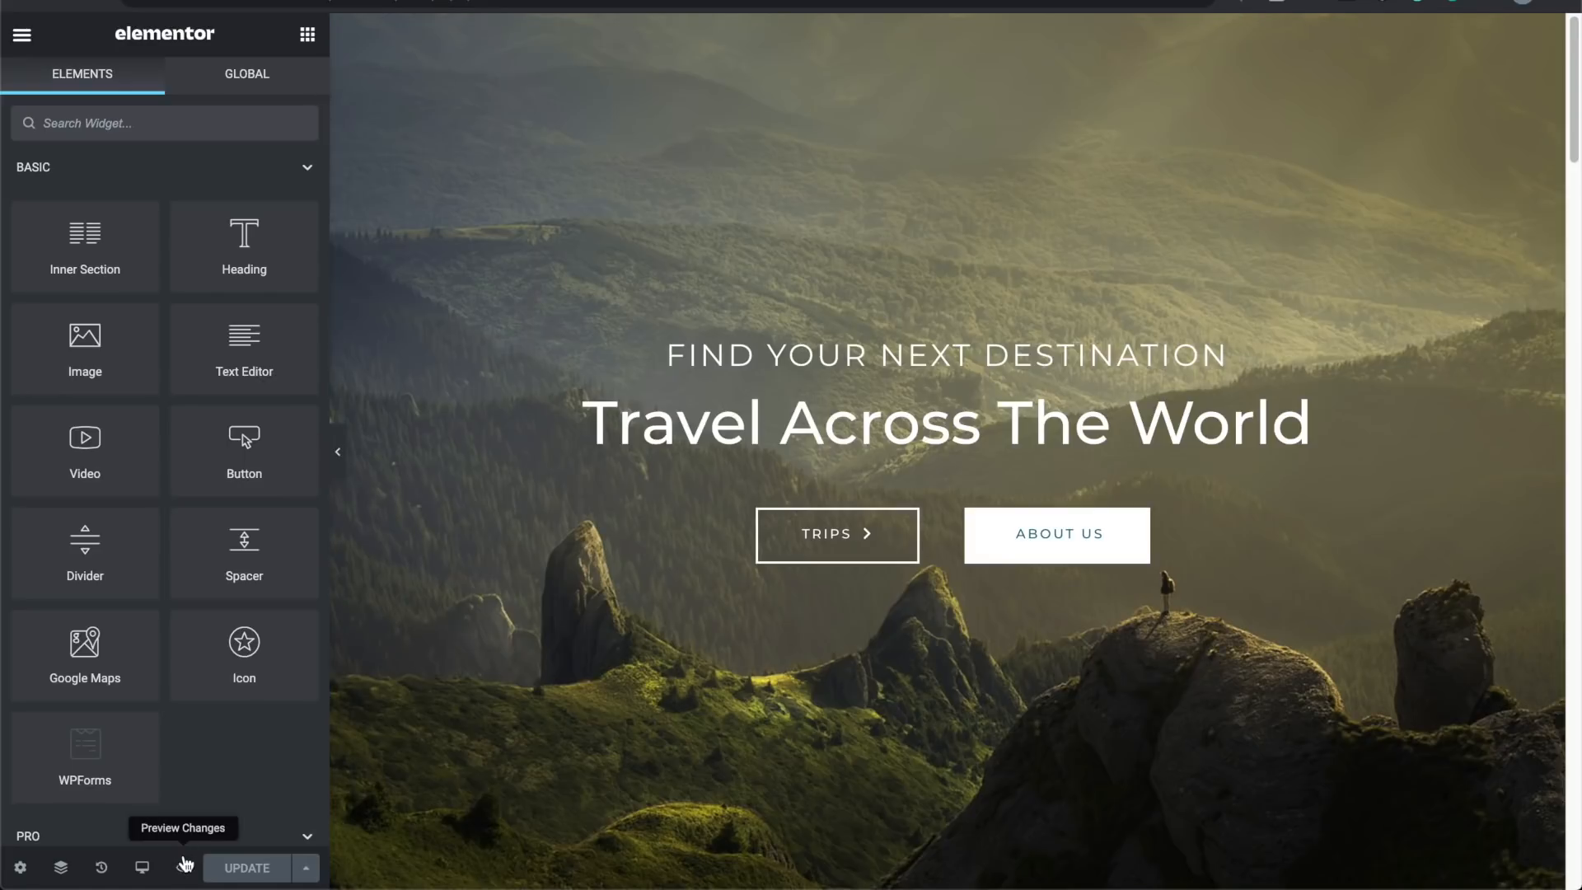
click(183, 867)
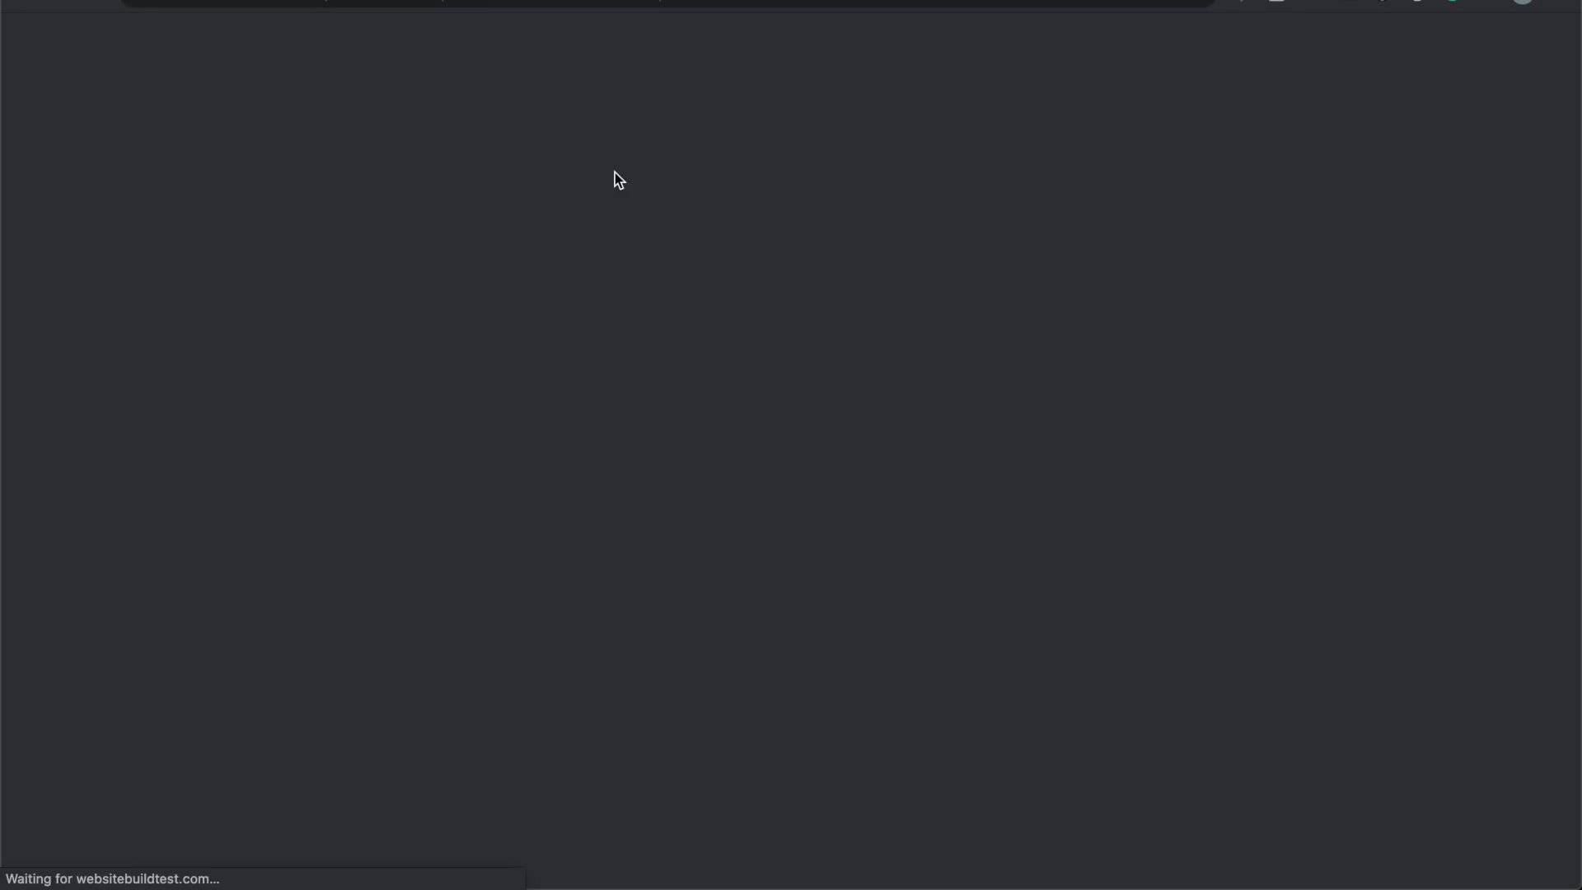
Step: Scroll the live homepage from the Travel Across The World hero down to the footer
scroll(344, 472, down, 20)
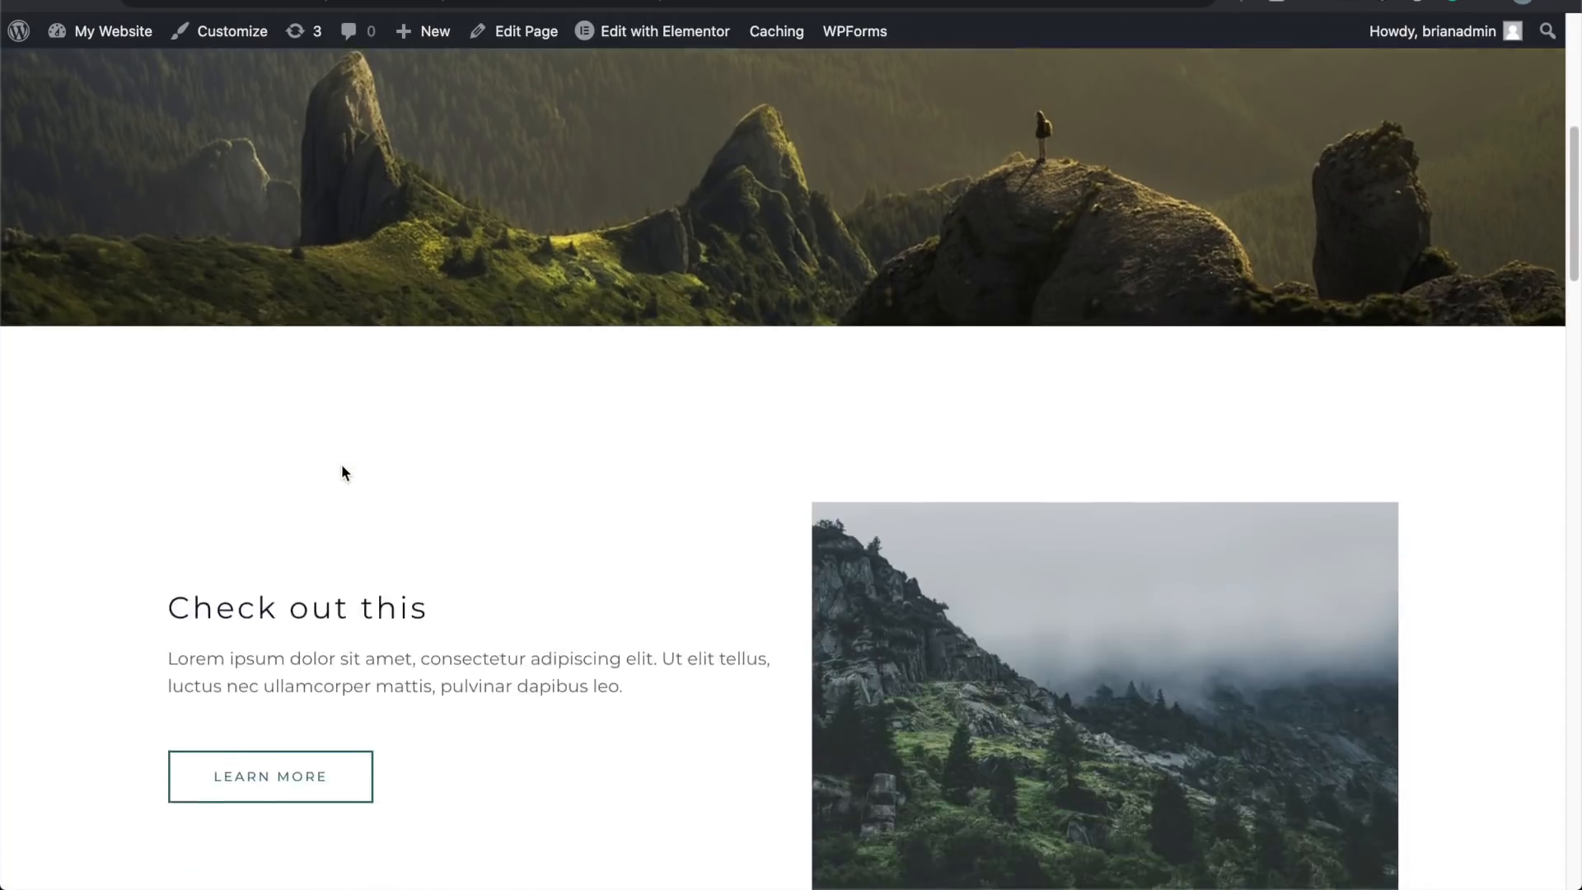
scroll(344, 472, down, 5)
scroll(344, 473, up, 20)
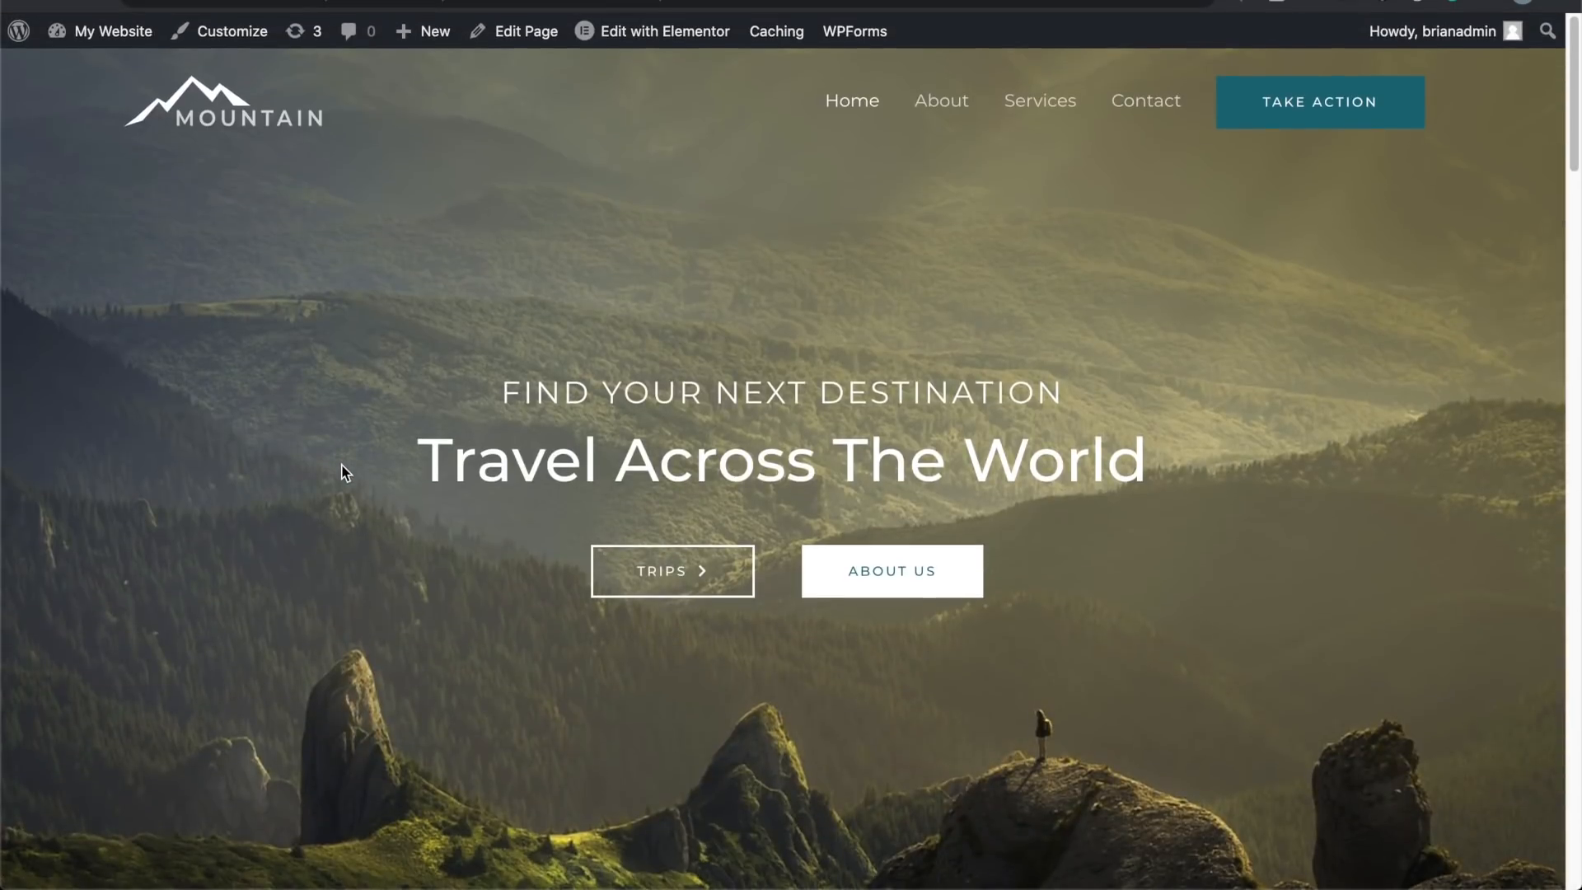
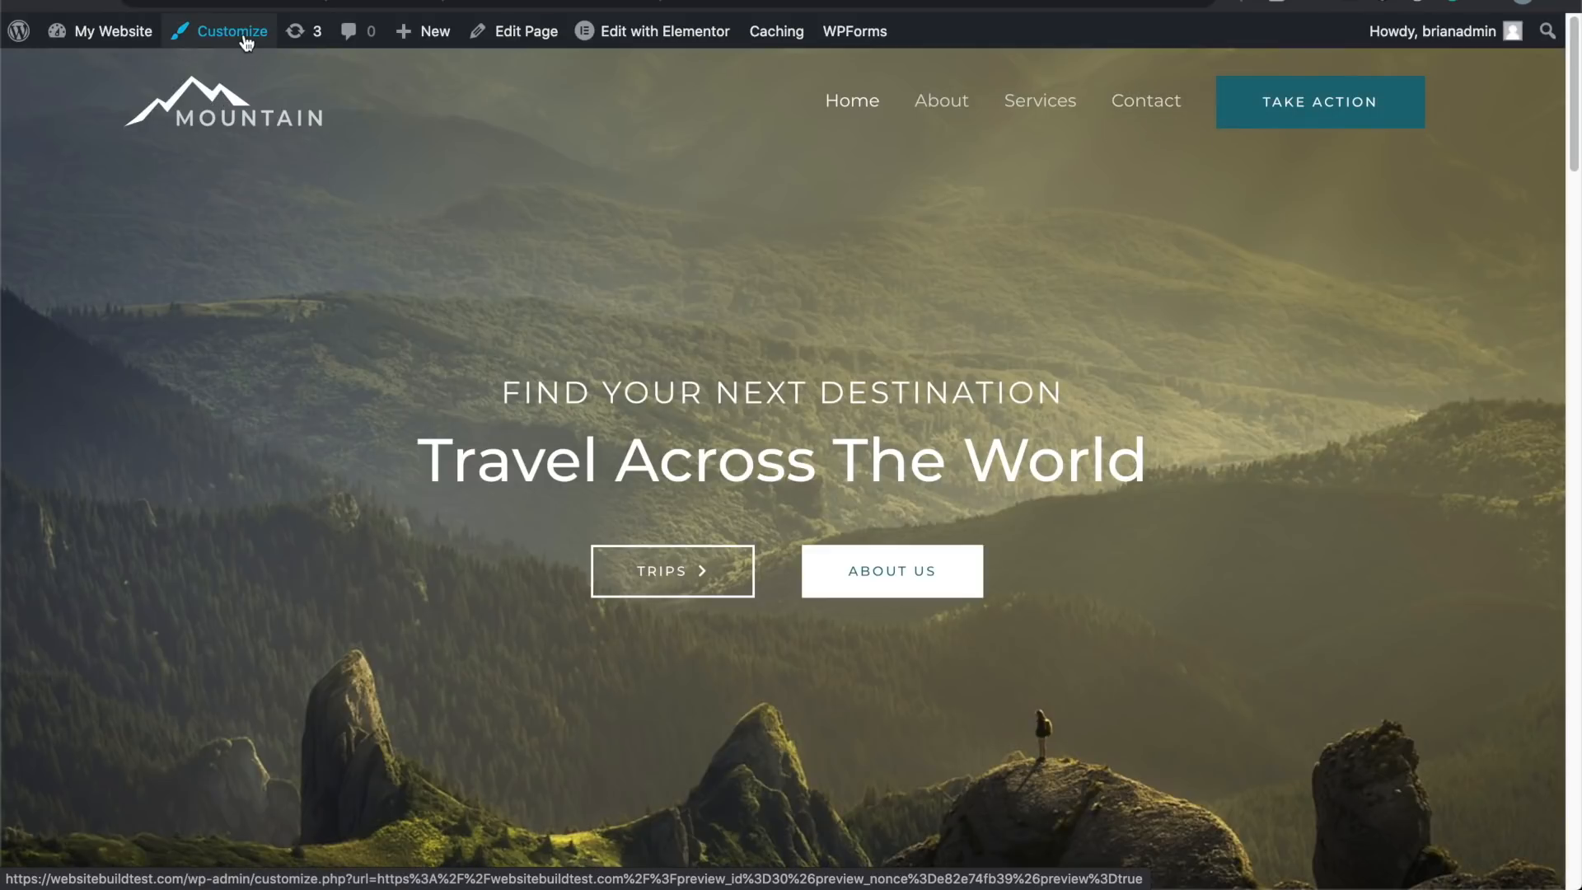
Step: Open the Customizer's Header > Site Identity panel and begin choosing a new logo
click(245, 43)
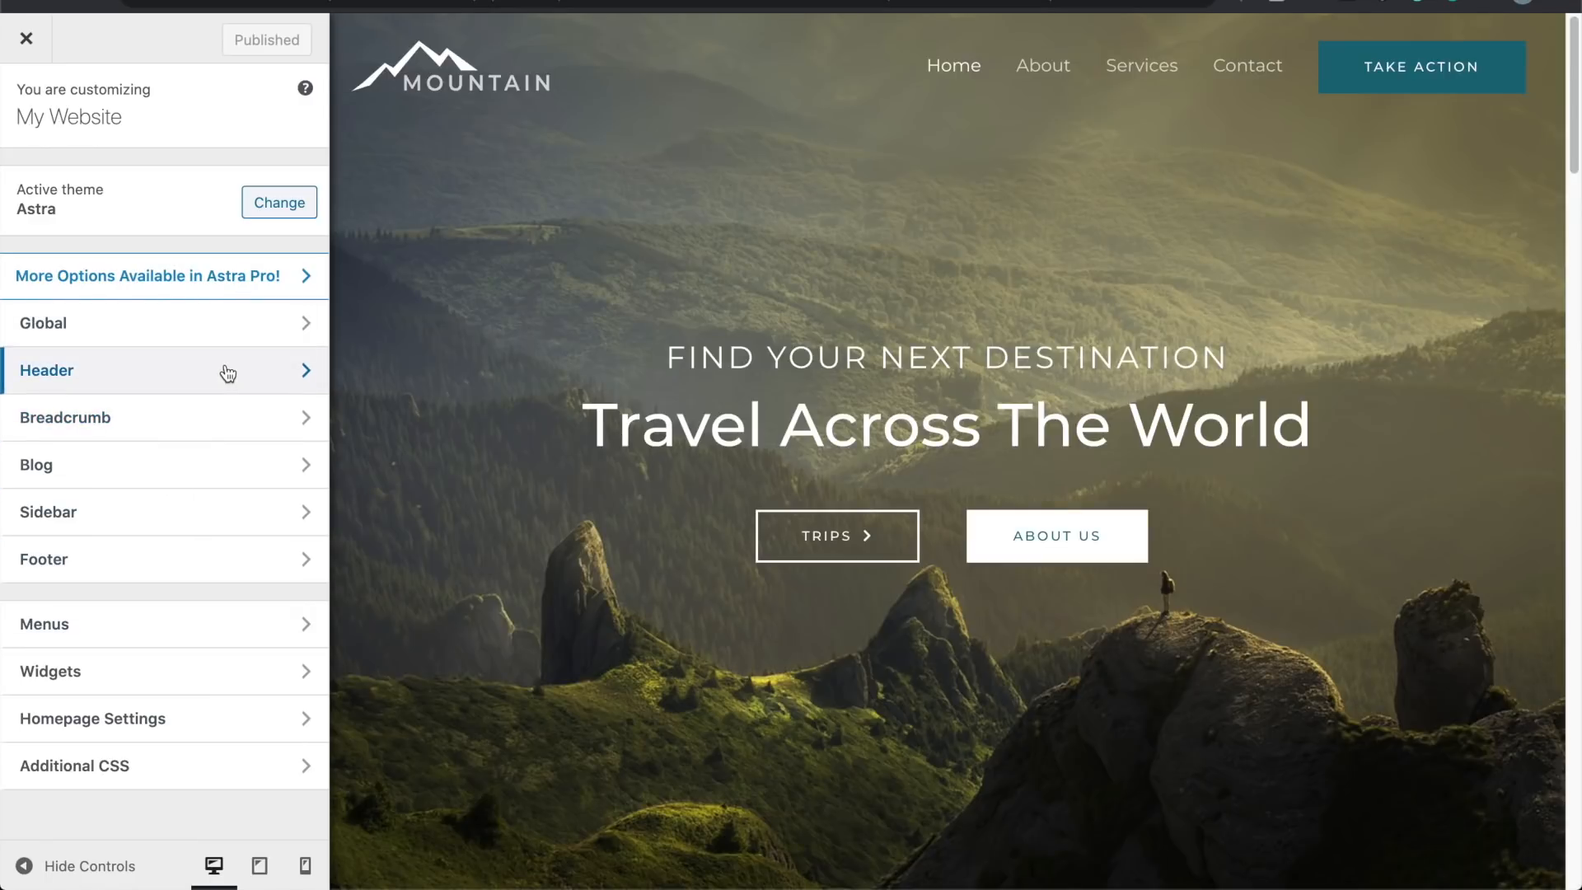
click(286, 371)
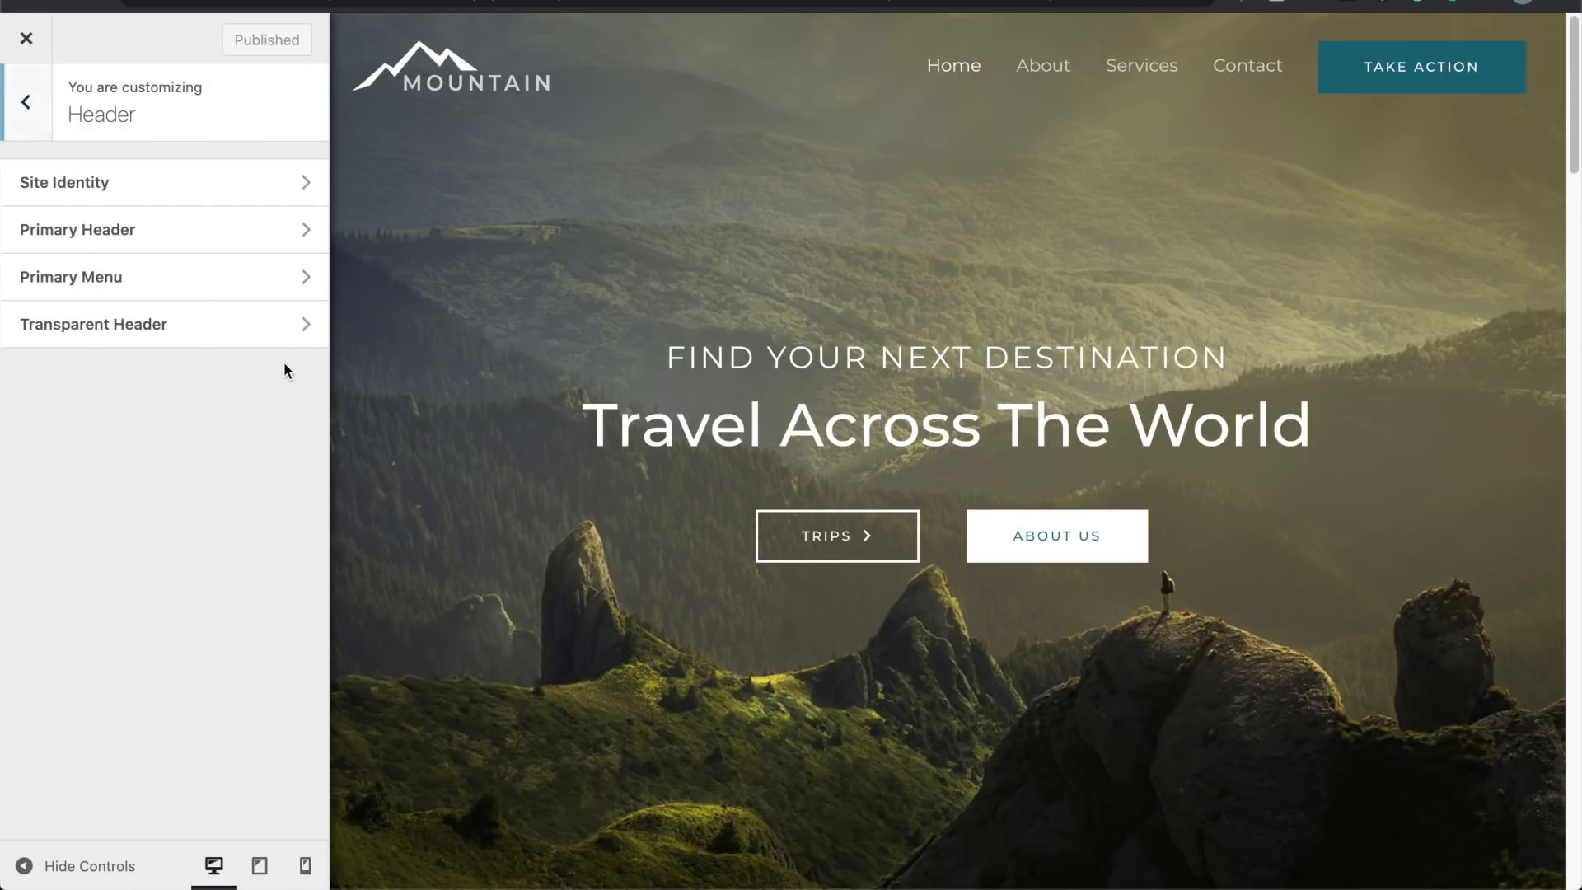
click(301, 182)
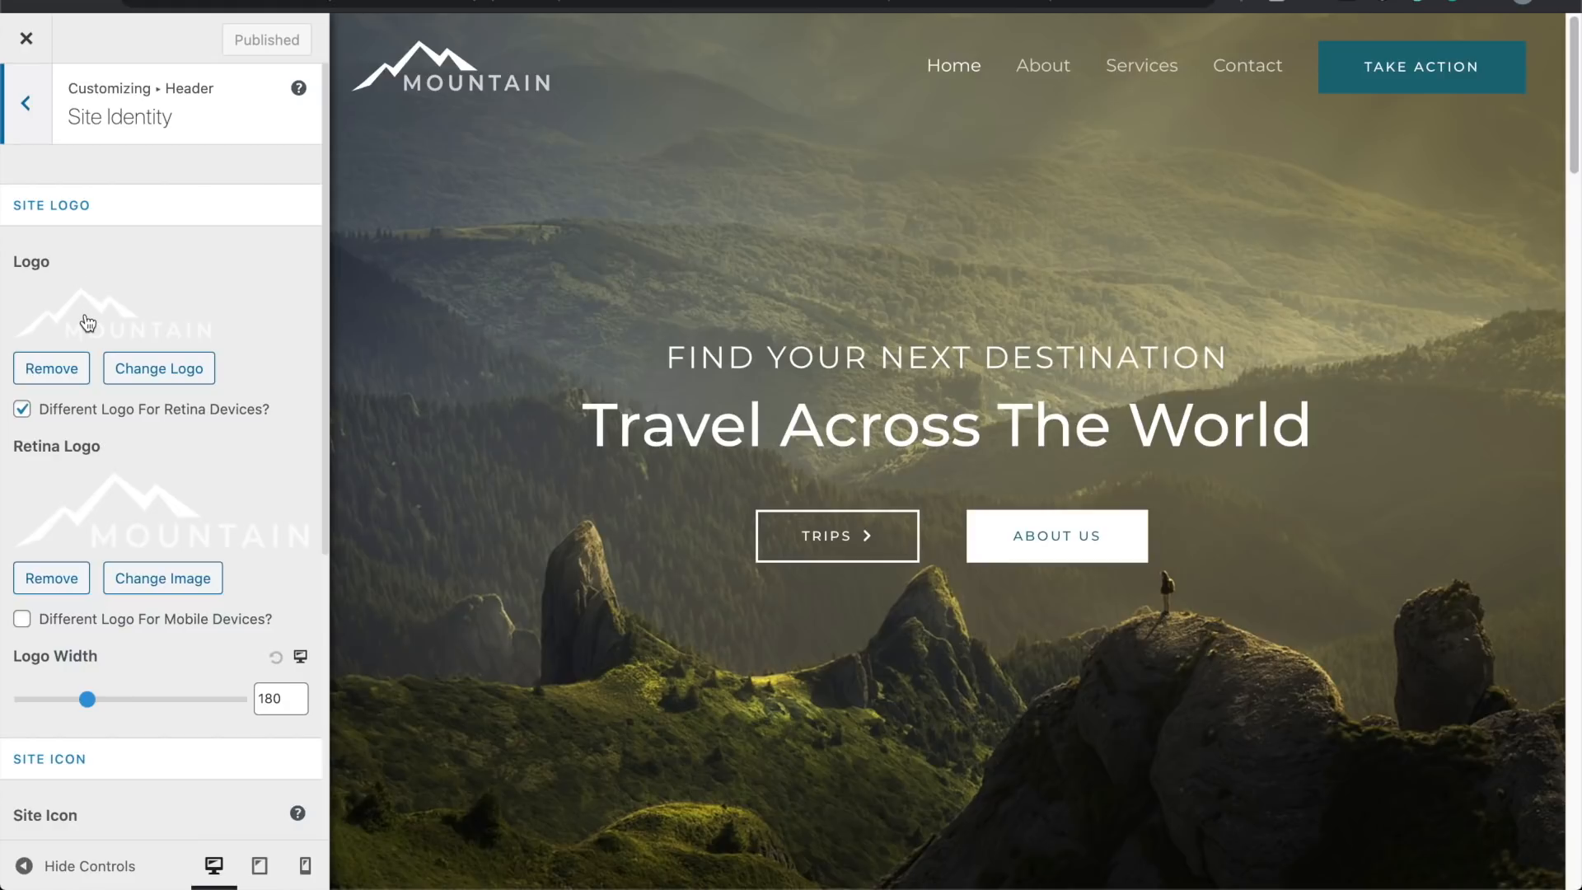
click(169, 373)
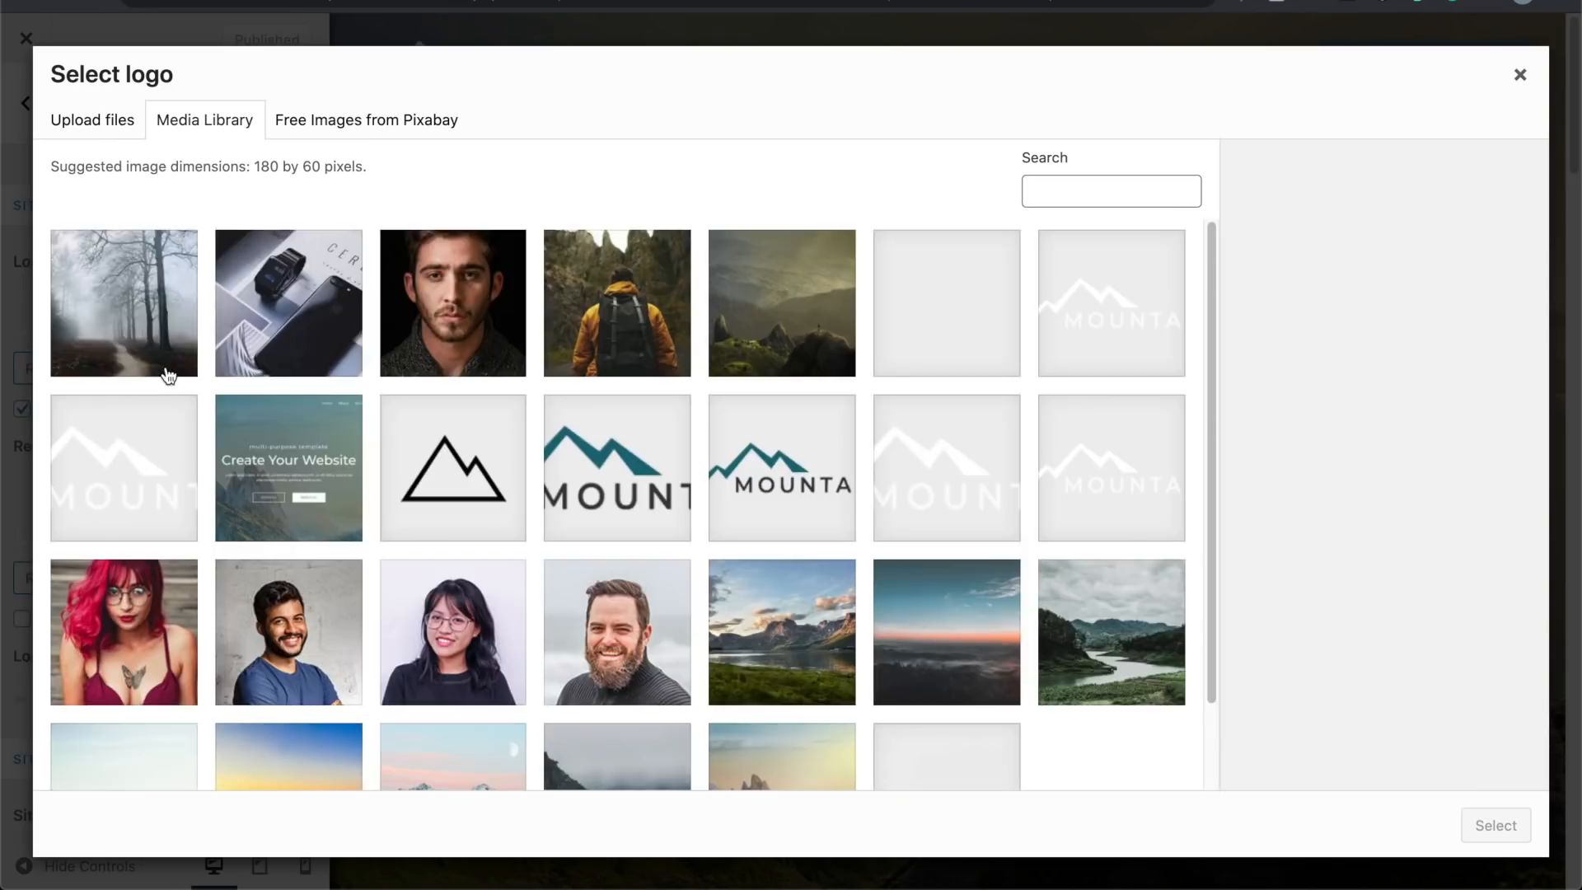
Step: Crop the black mountain outline and set it as the logo, then remove the retina logo
click(498, 483)
click(1498, 828)
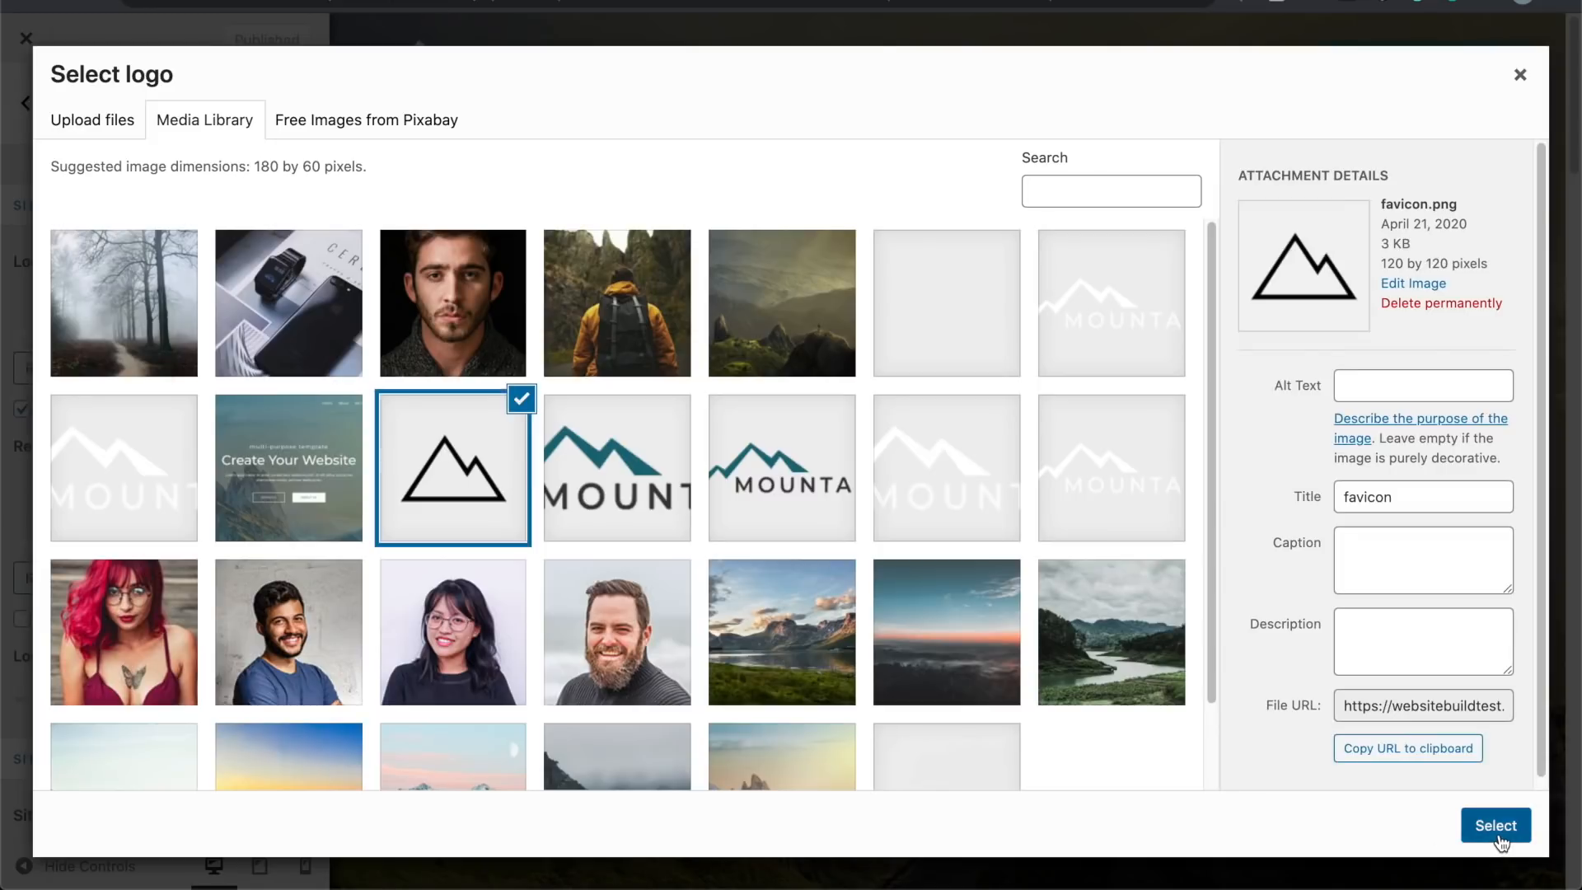
drag(787, 190, 787, 212)
drag(789, 151, 793, 133)
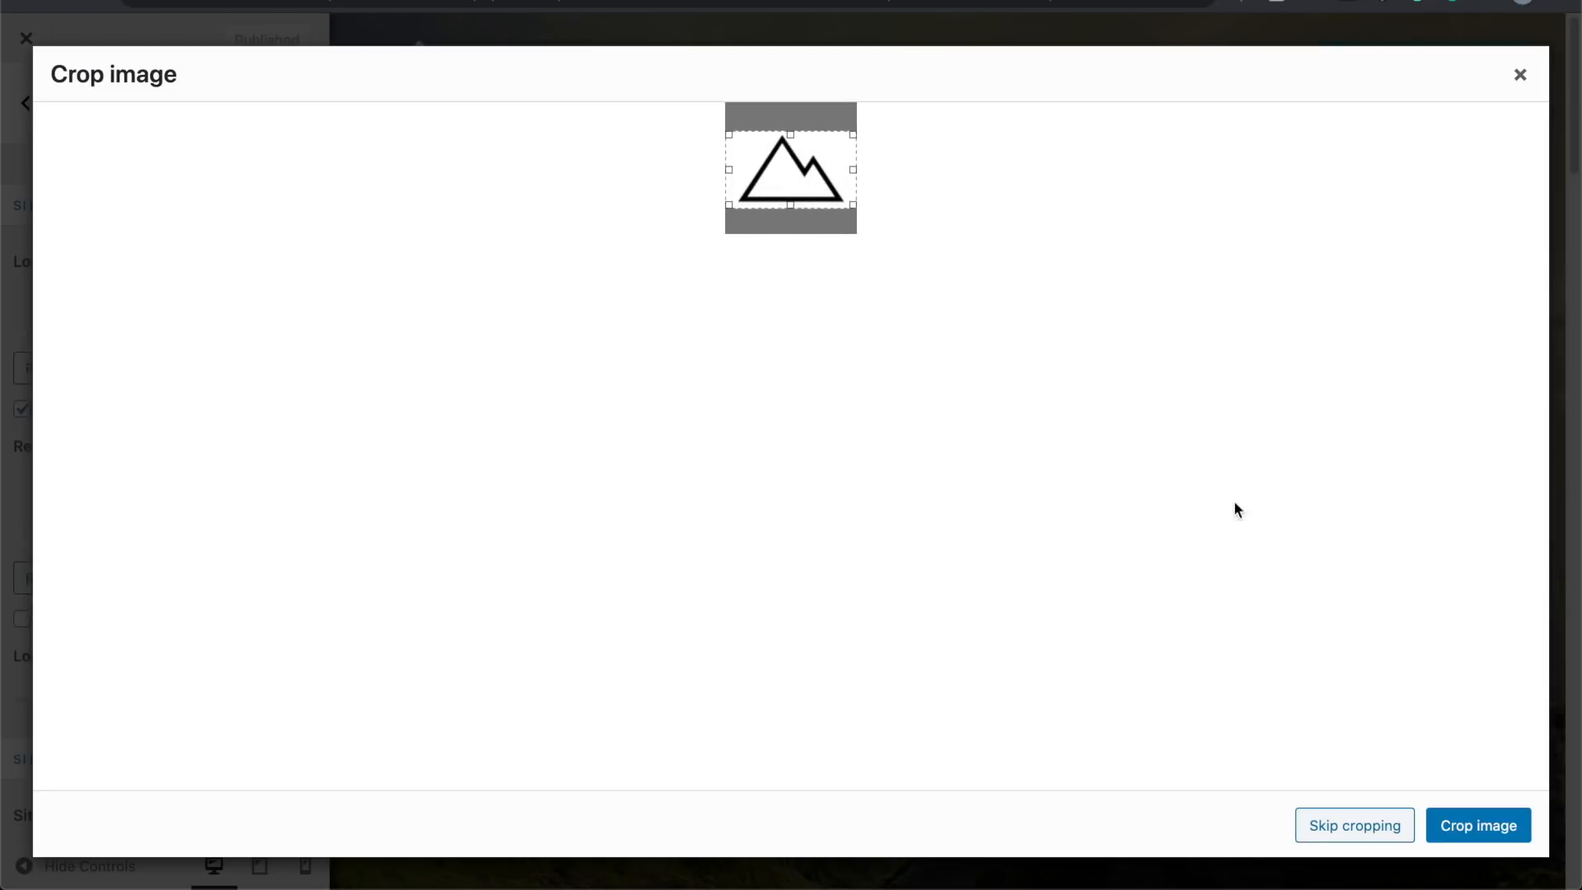
click(1452, 823)
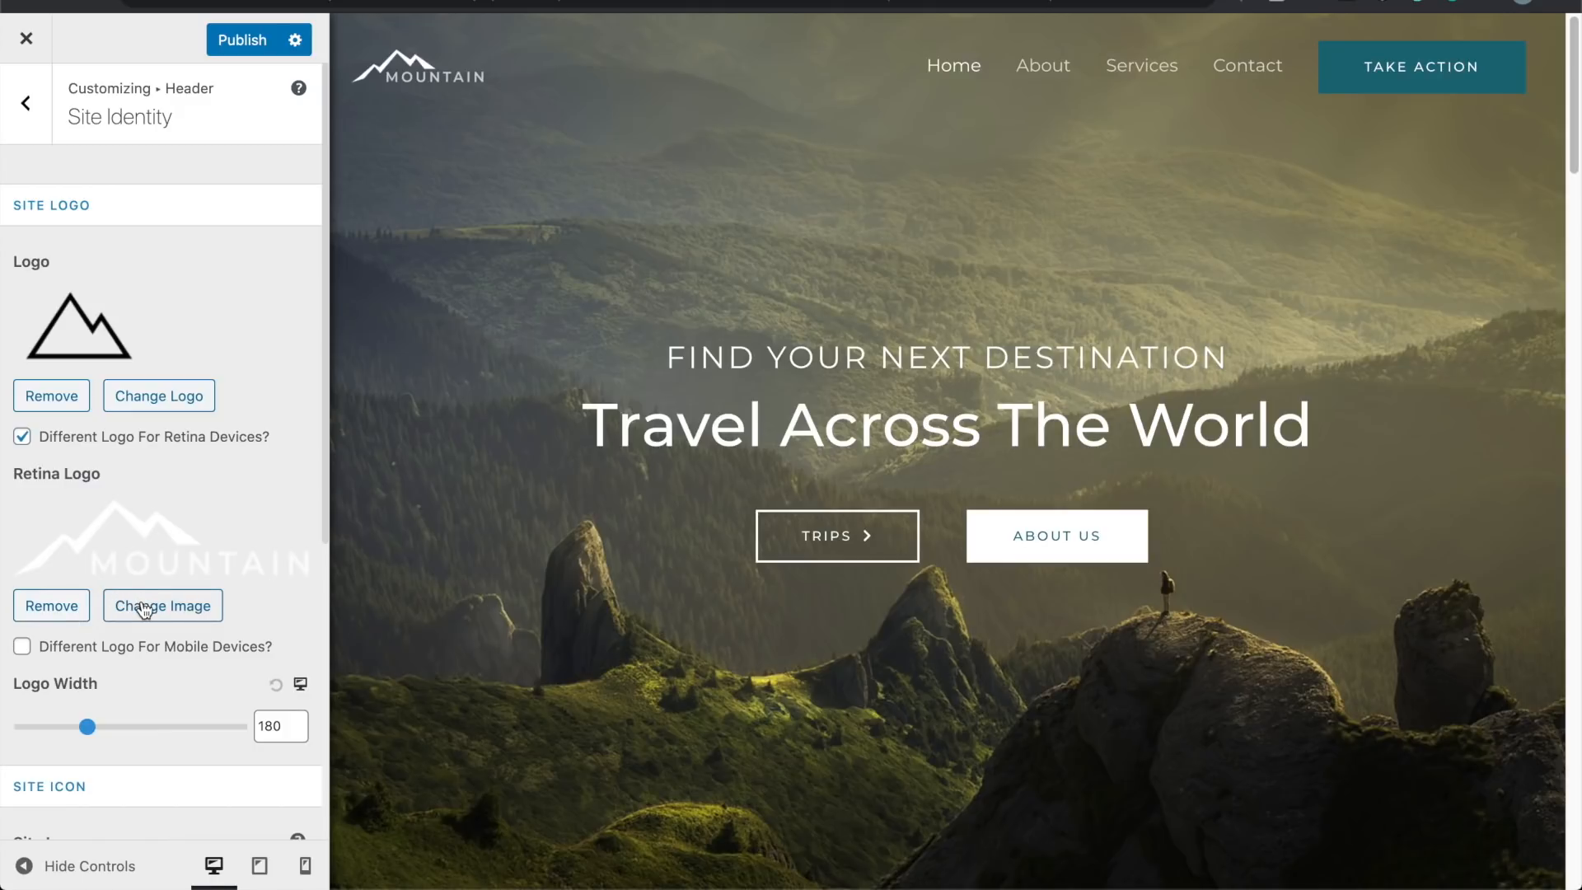
click(51, 605)
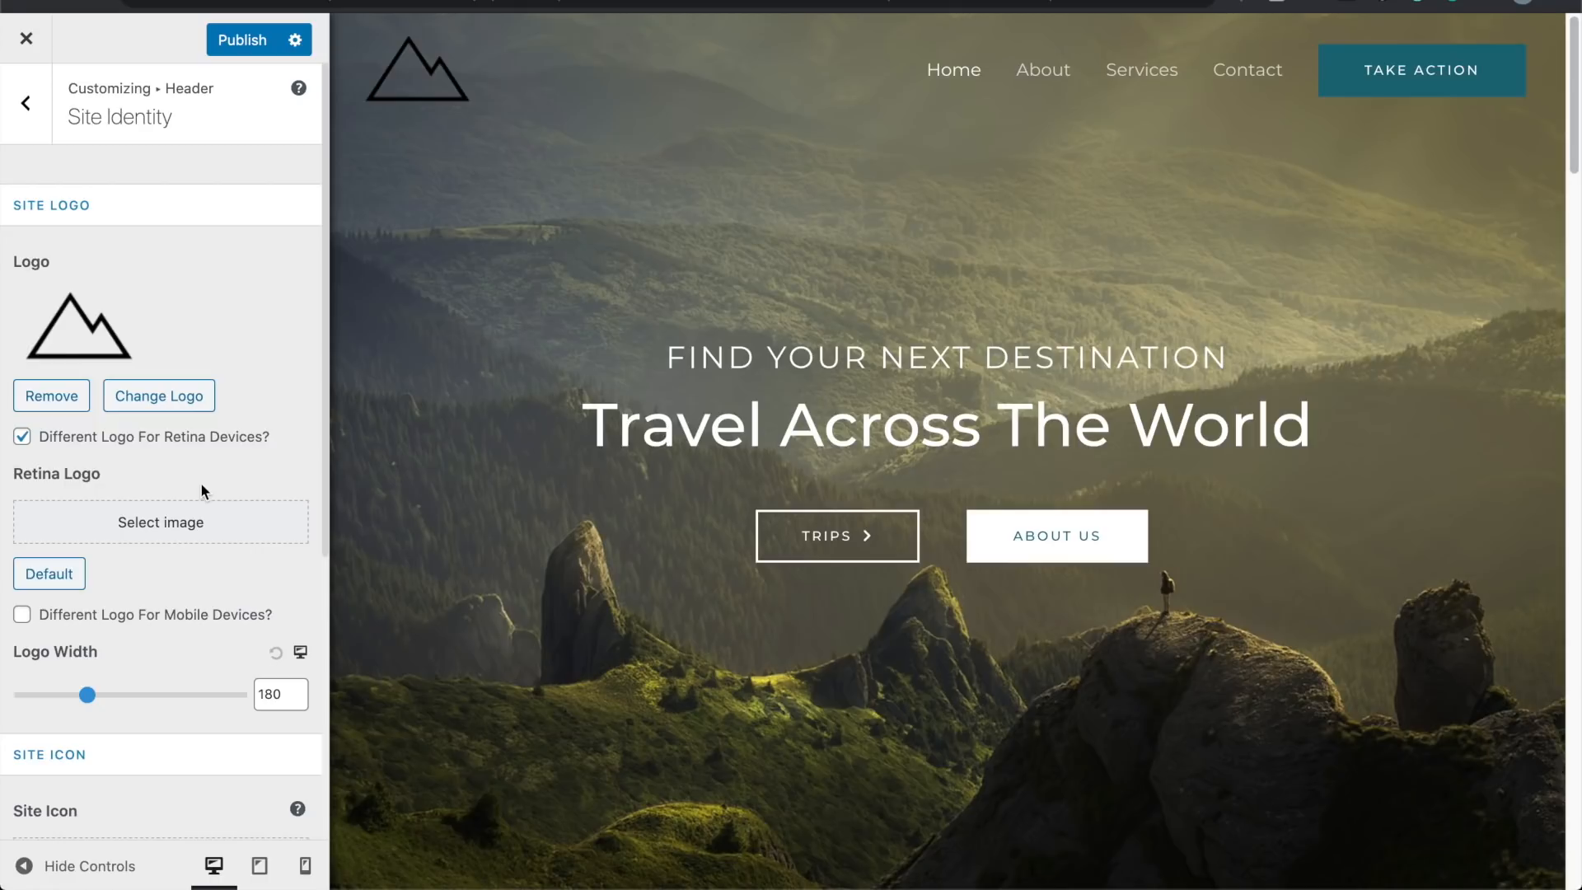
click(186, 398)
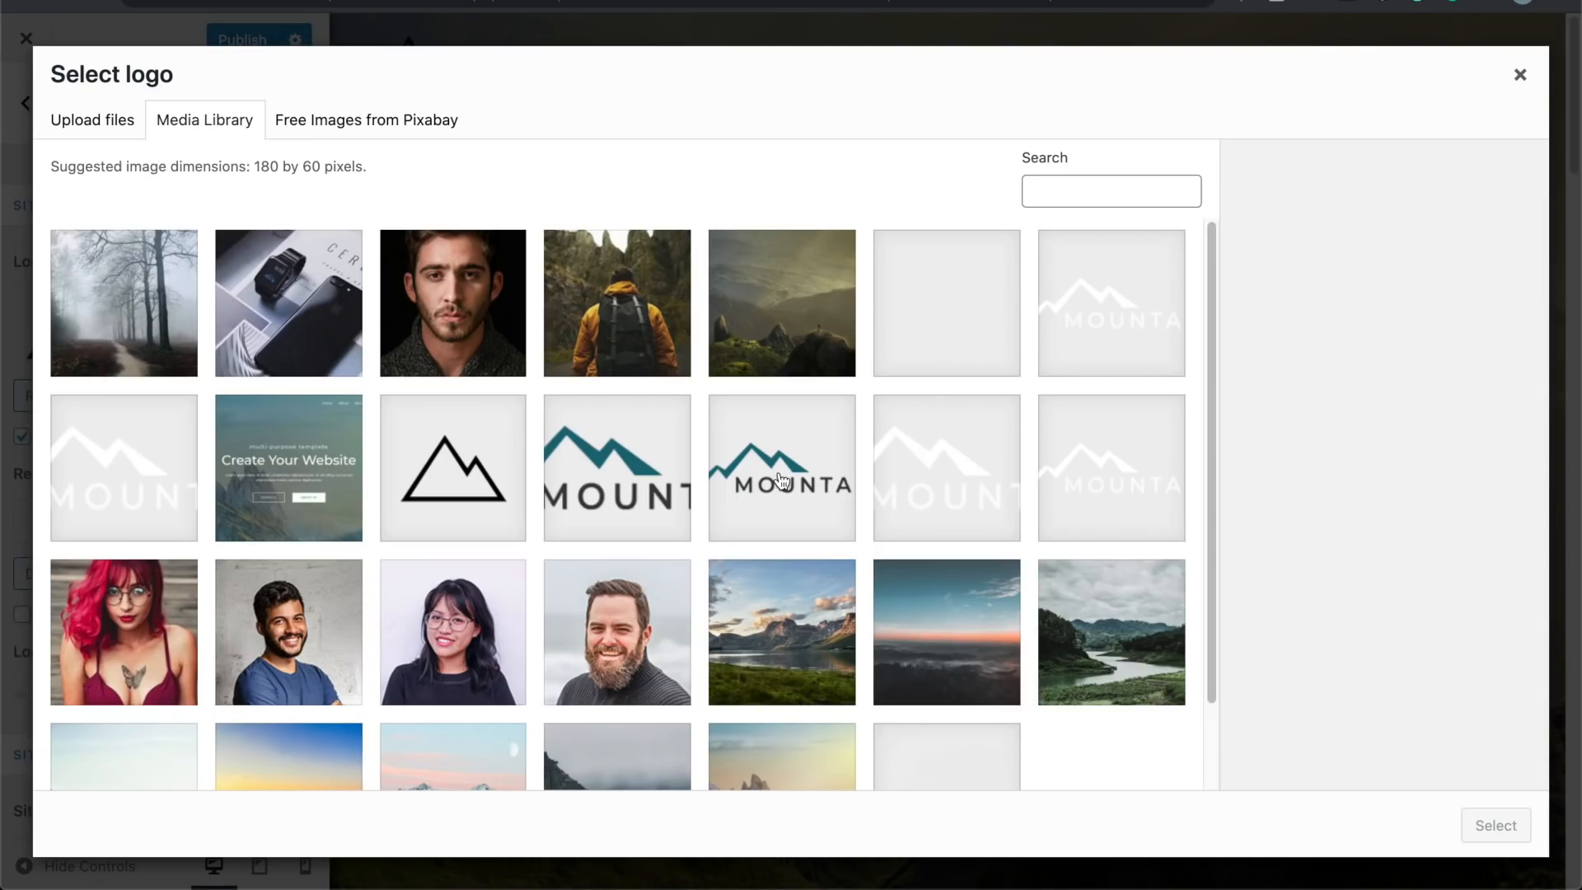
Step: Swap the header logo for the white logo1.png image, cropped and applied
click(1096, 501)
click(1477, 827)
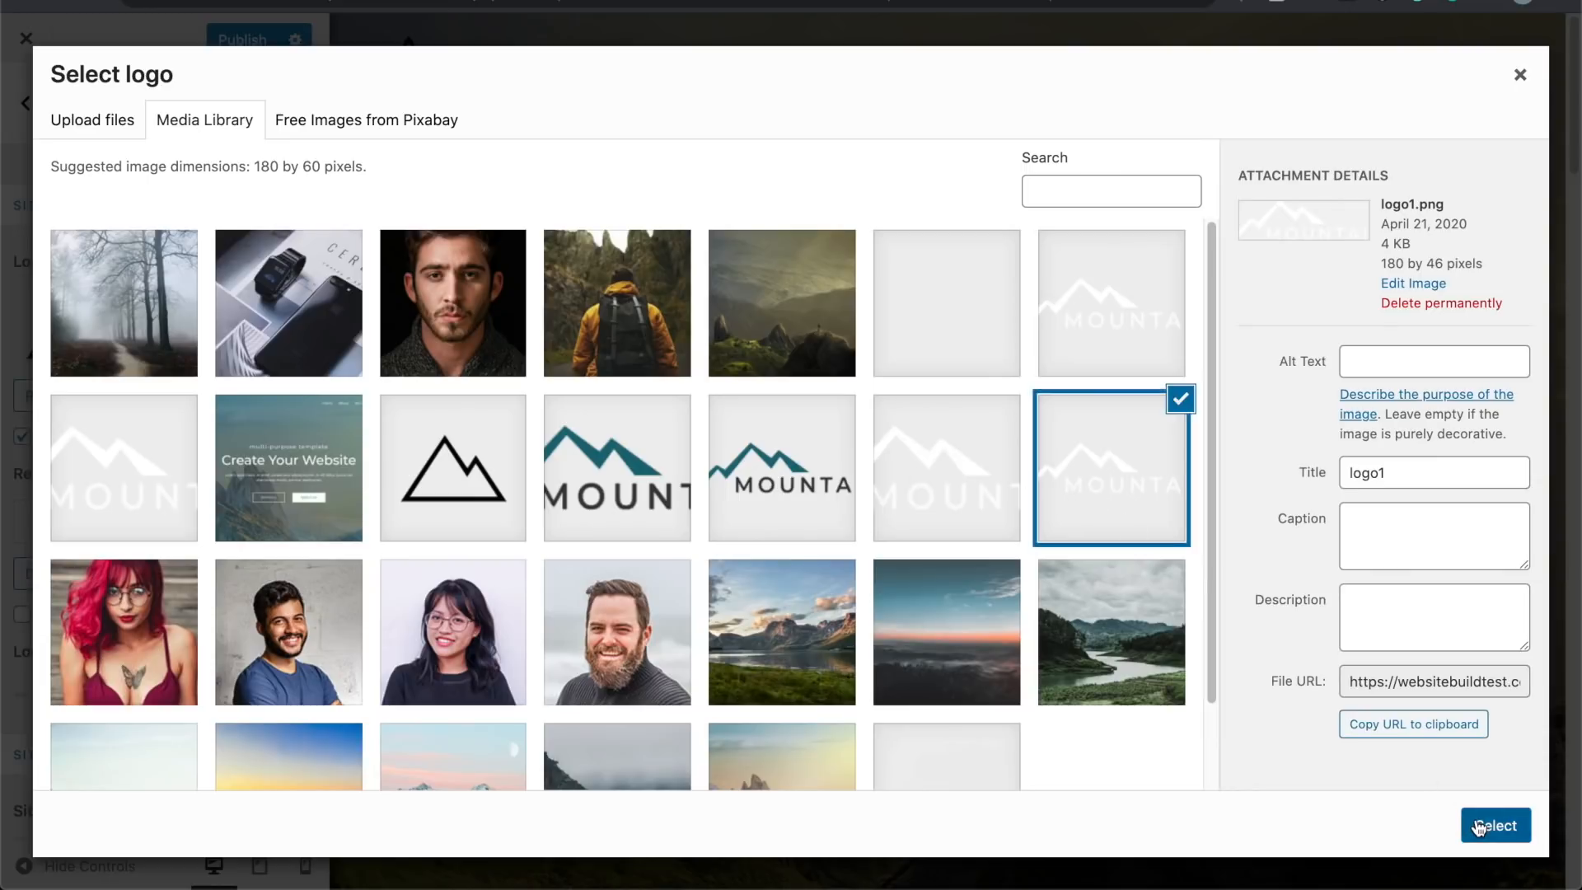
click(1463, 821)
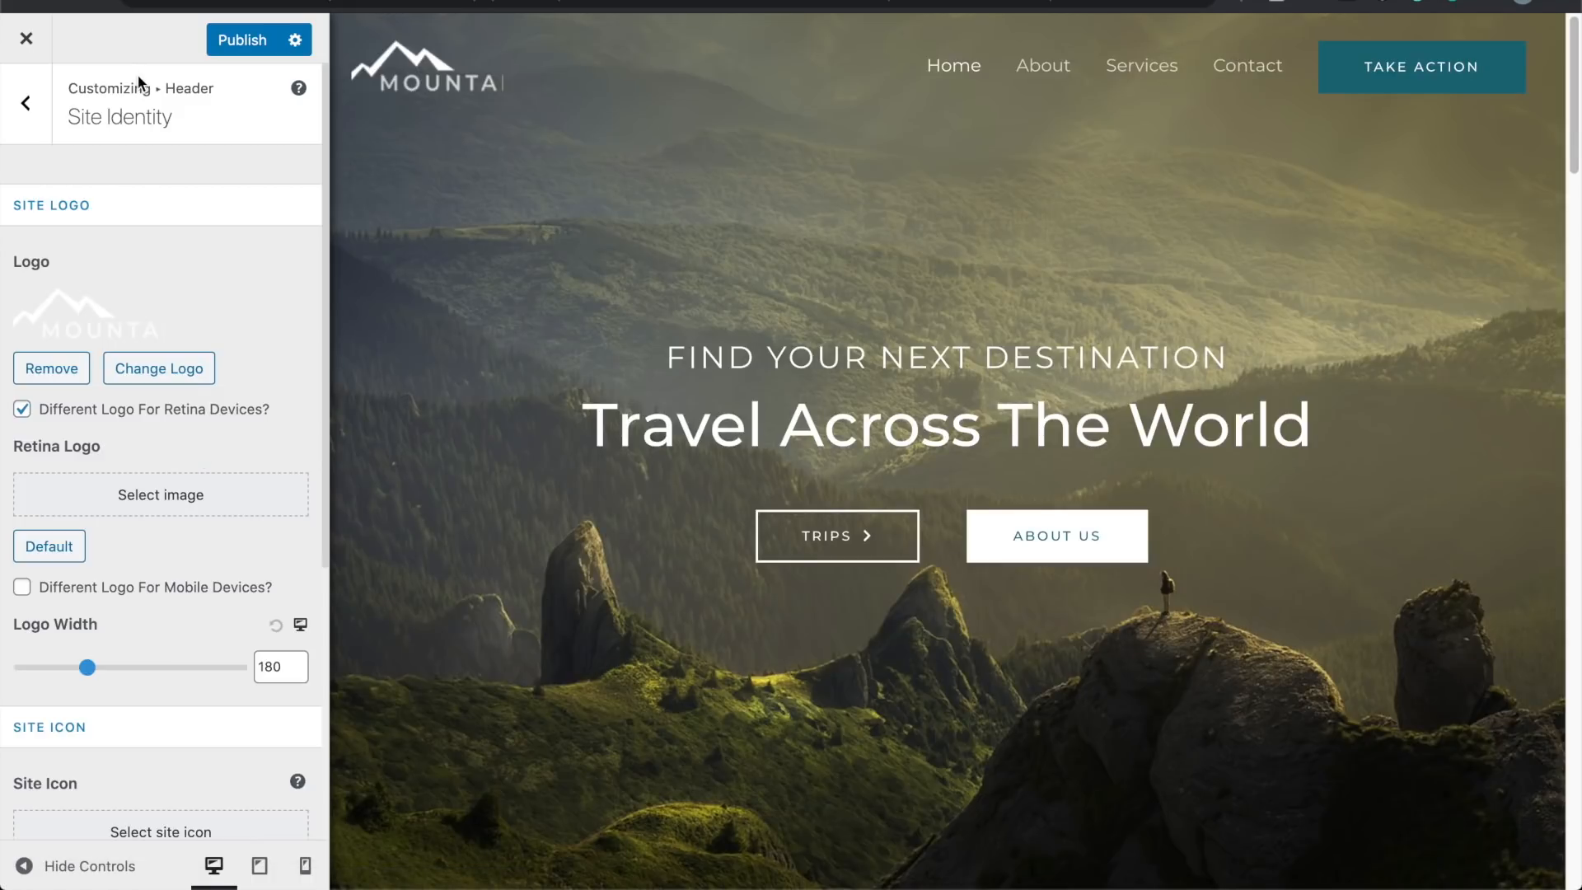
scroll(117, 458, down, 3)
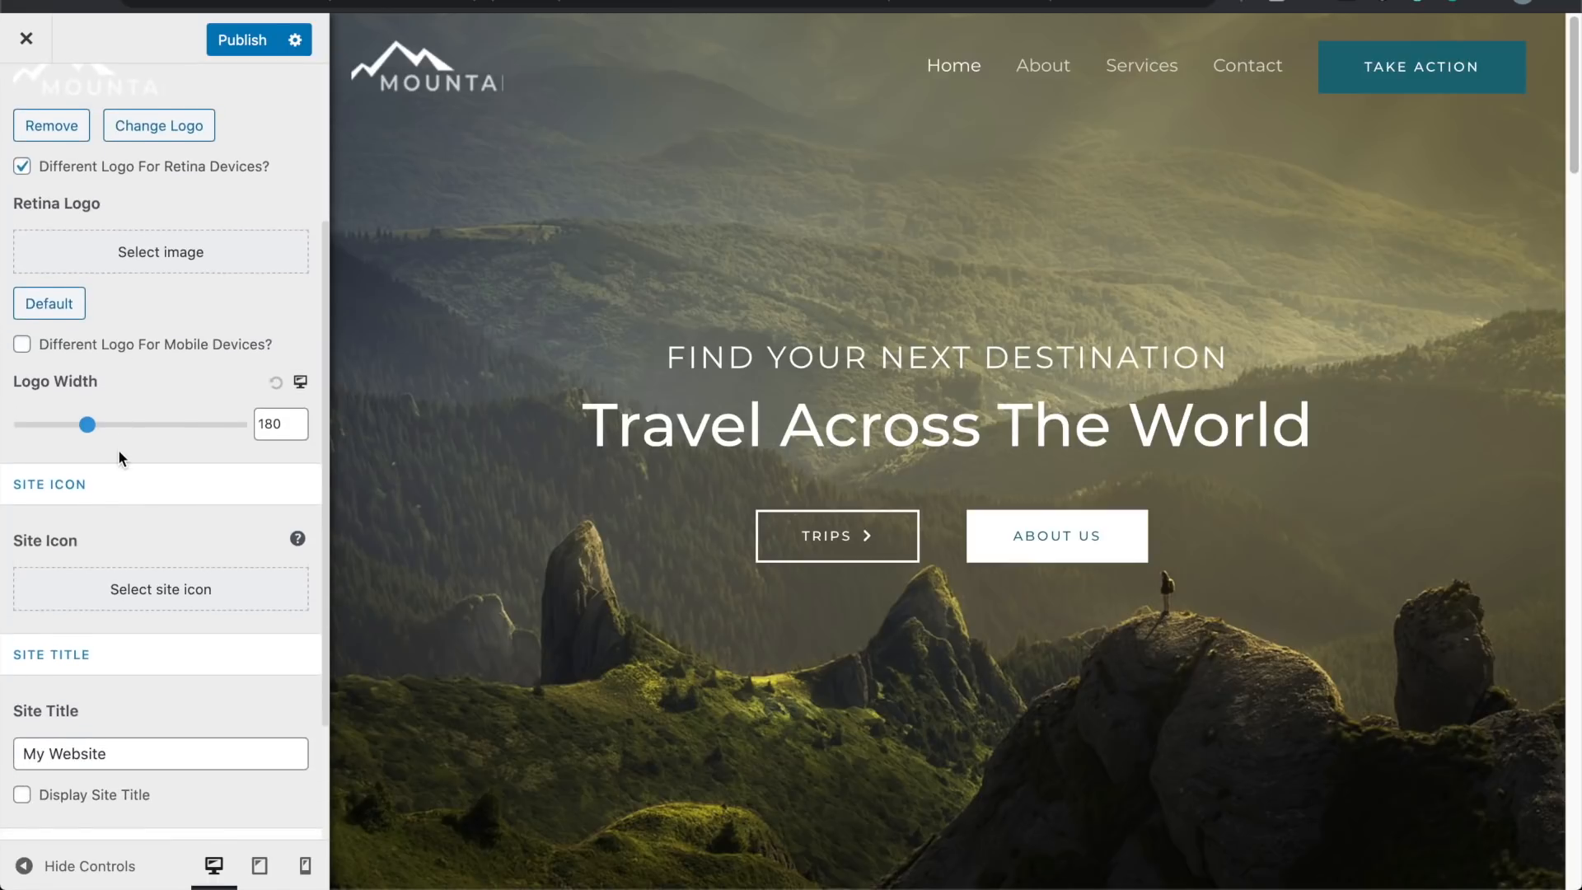
scroll(119, 453, down, 3)
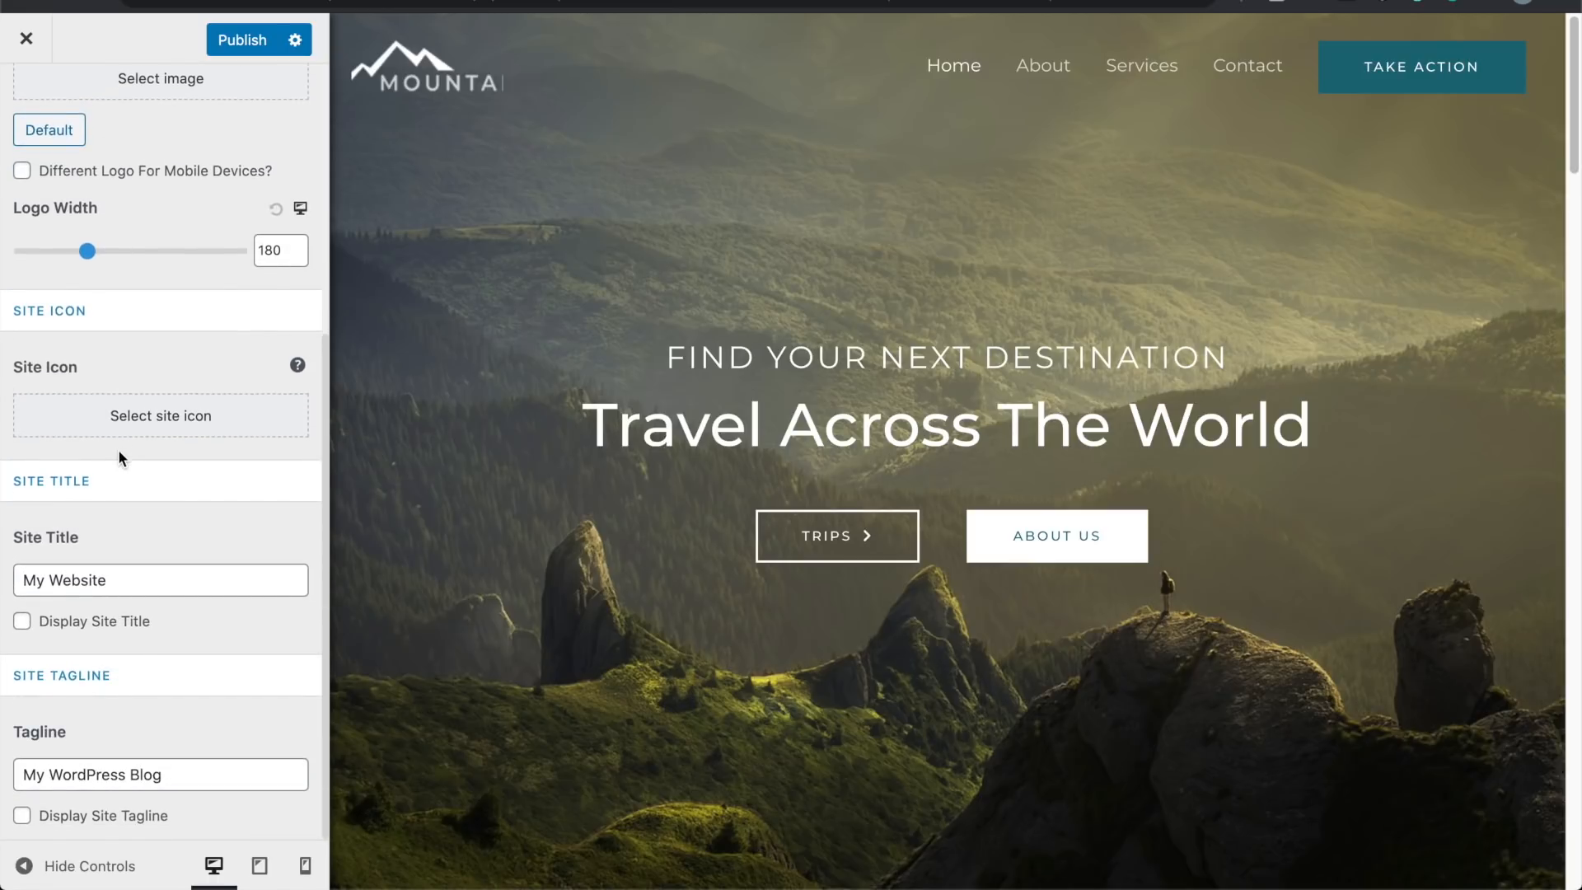
scroll(117, 459, up, 6)
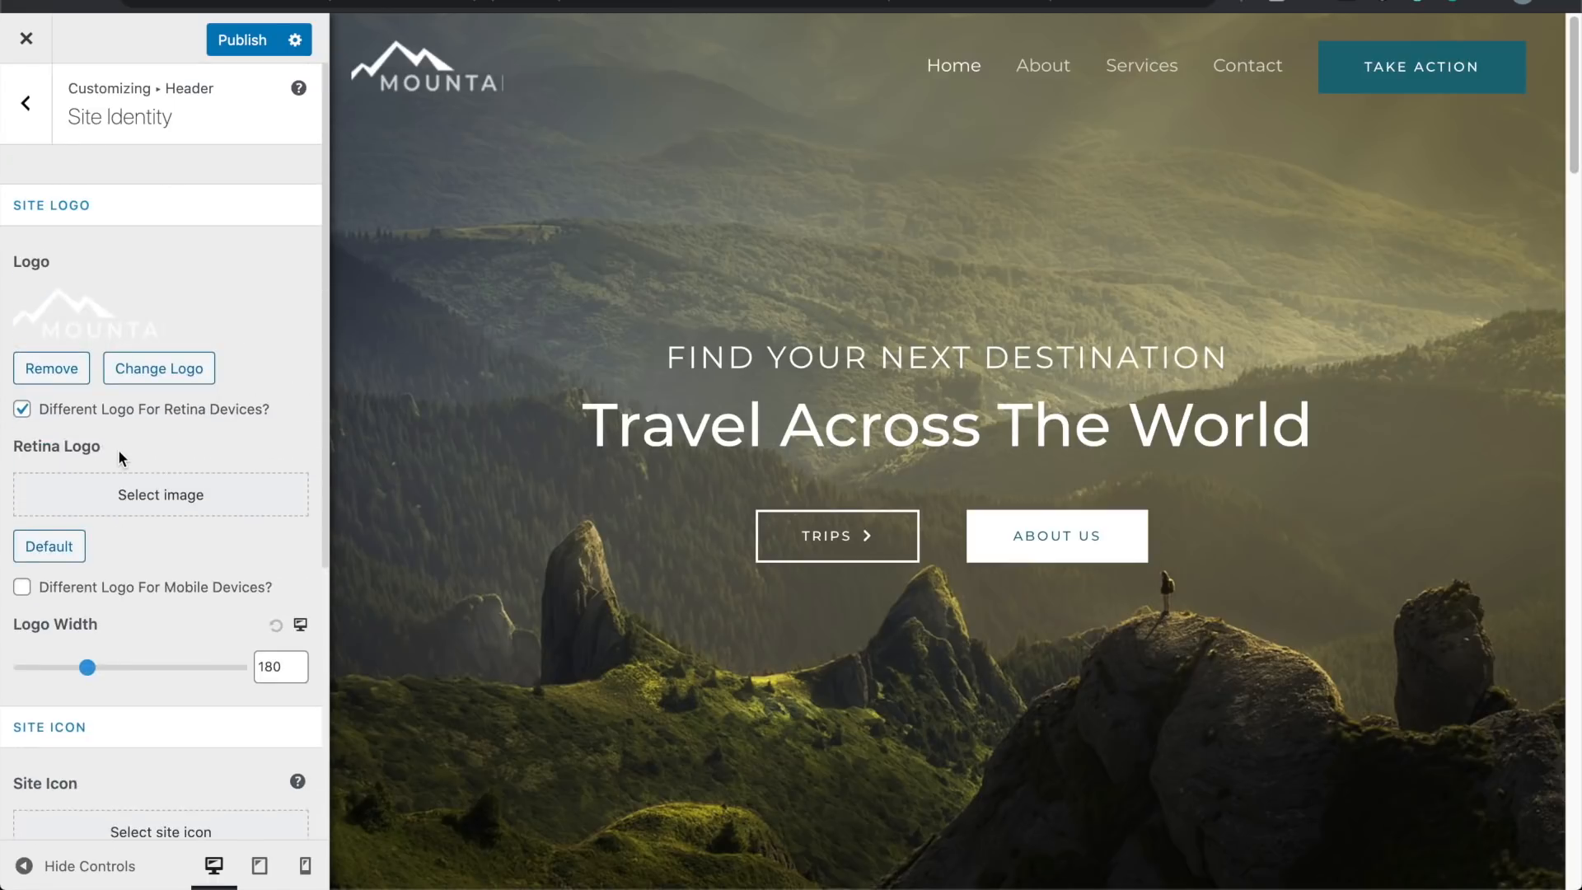
Step: Exit the Customizer discarding the logo changes, then return to Header > Site Identity
click(29, 39)
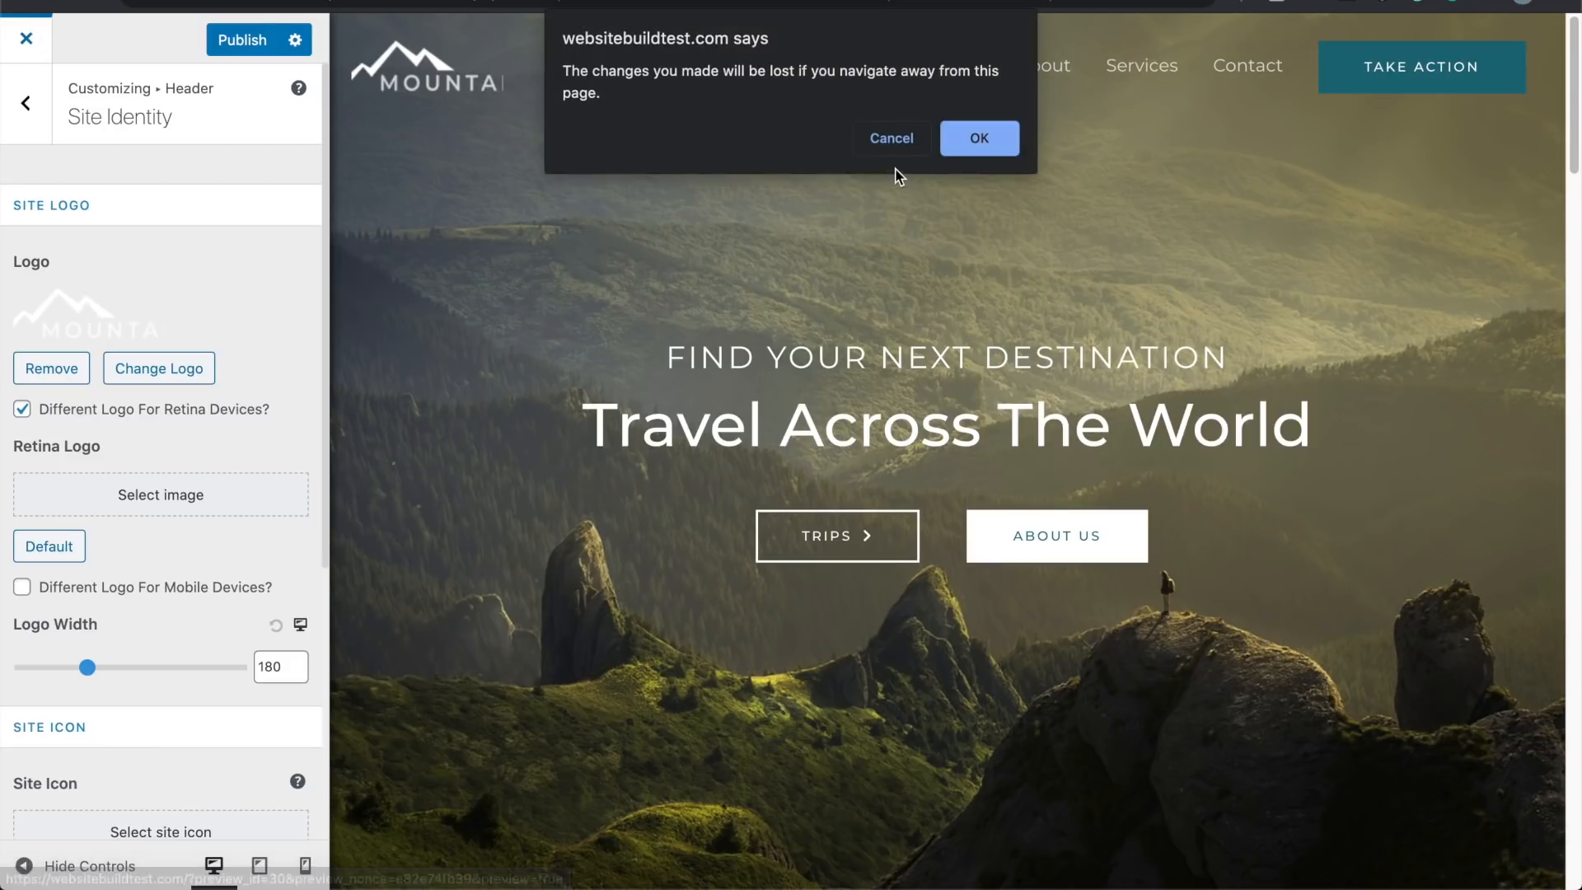
click(981, 150)
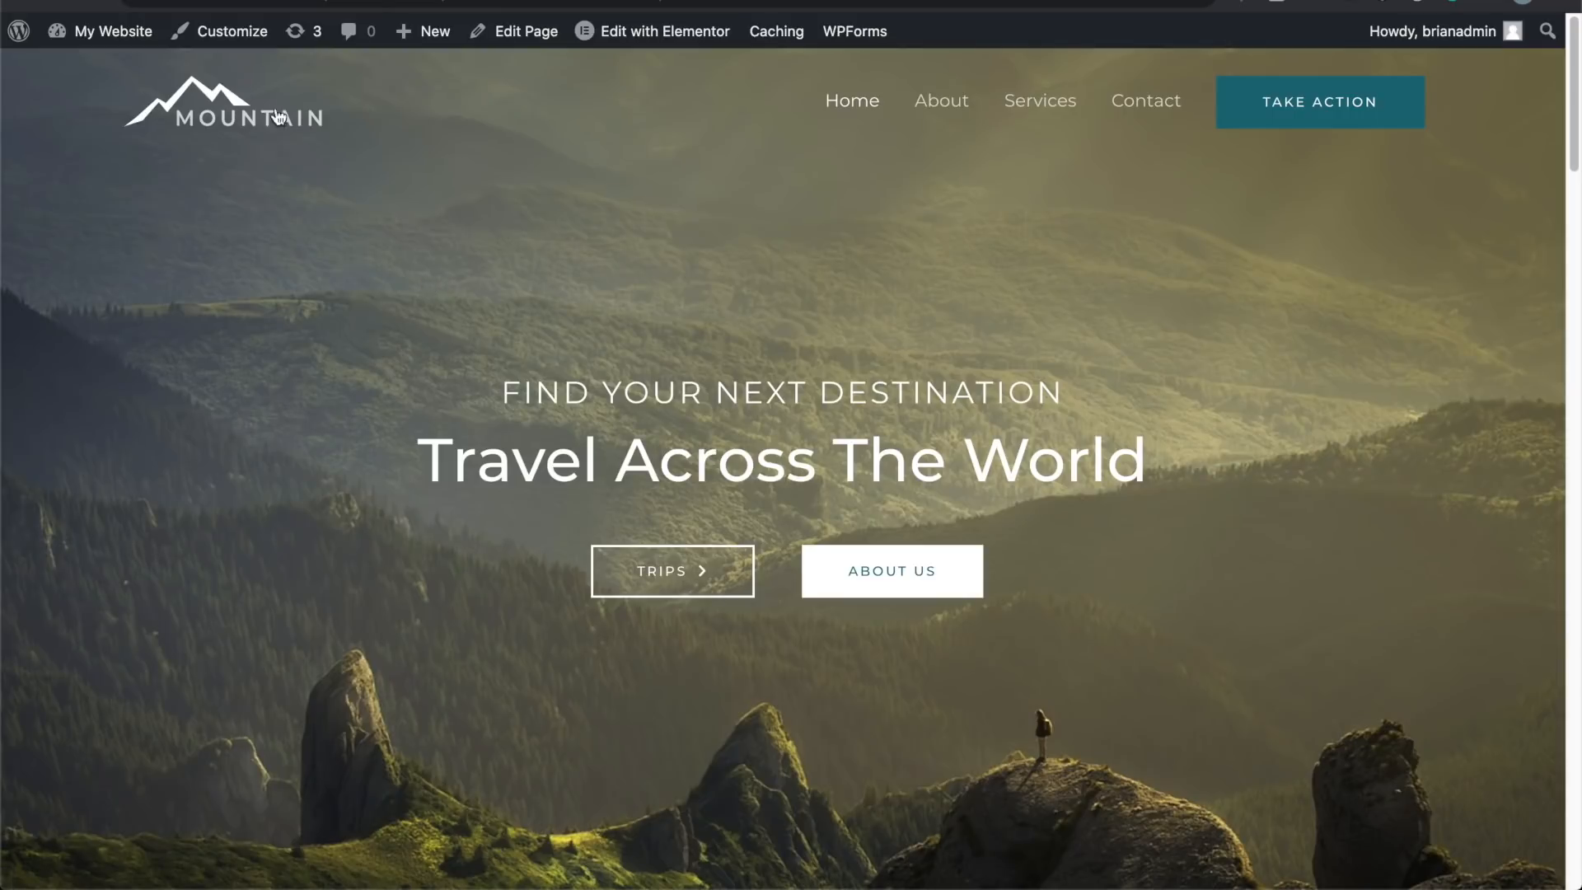
click(247, 33)
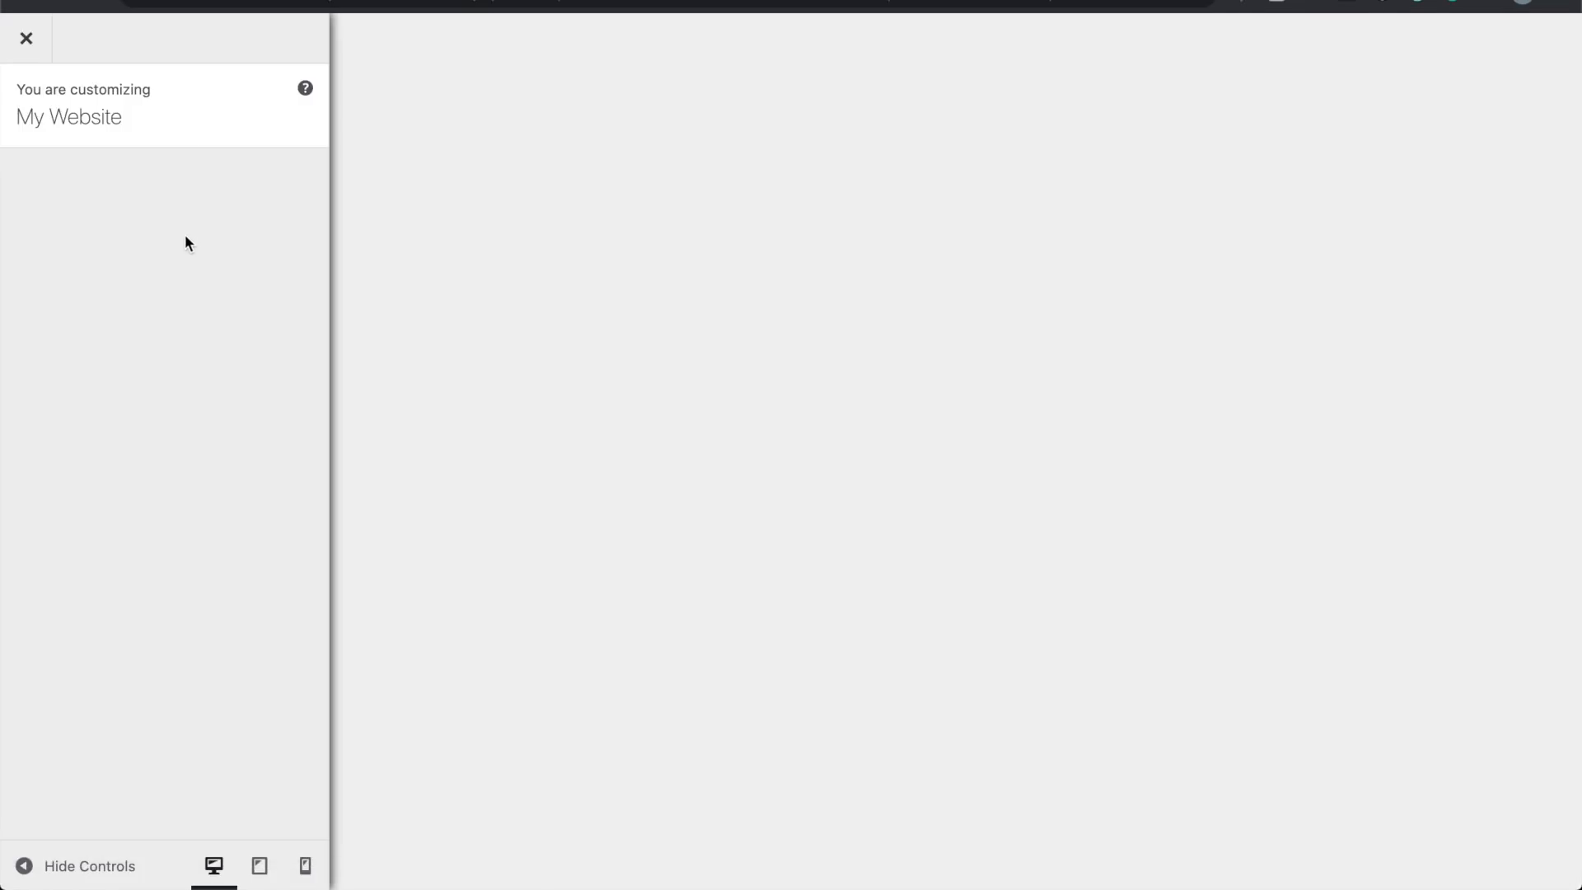
click(272, 373)
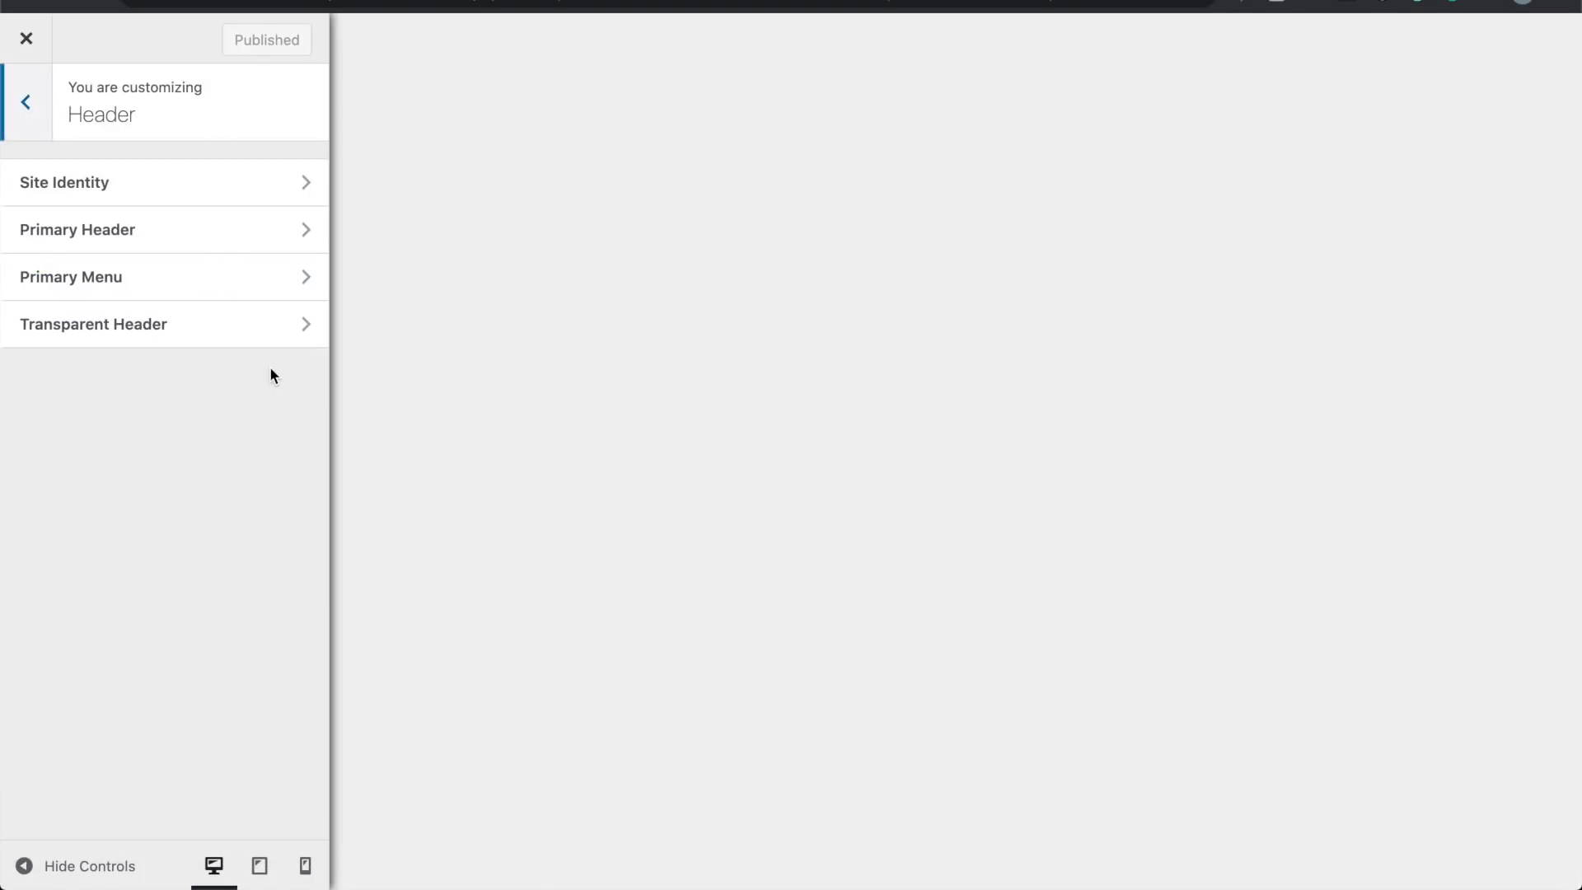
click(294, 183)
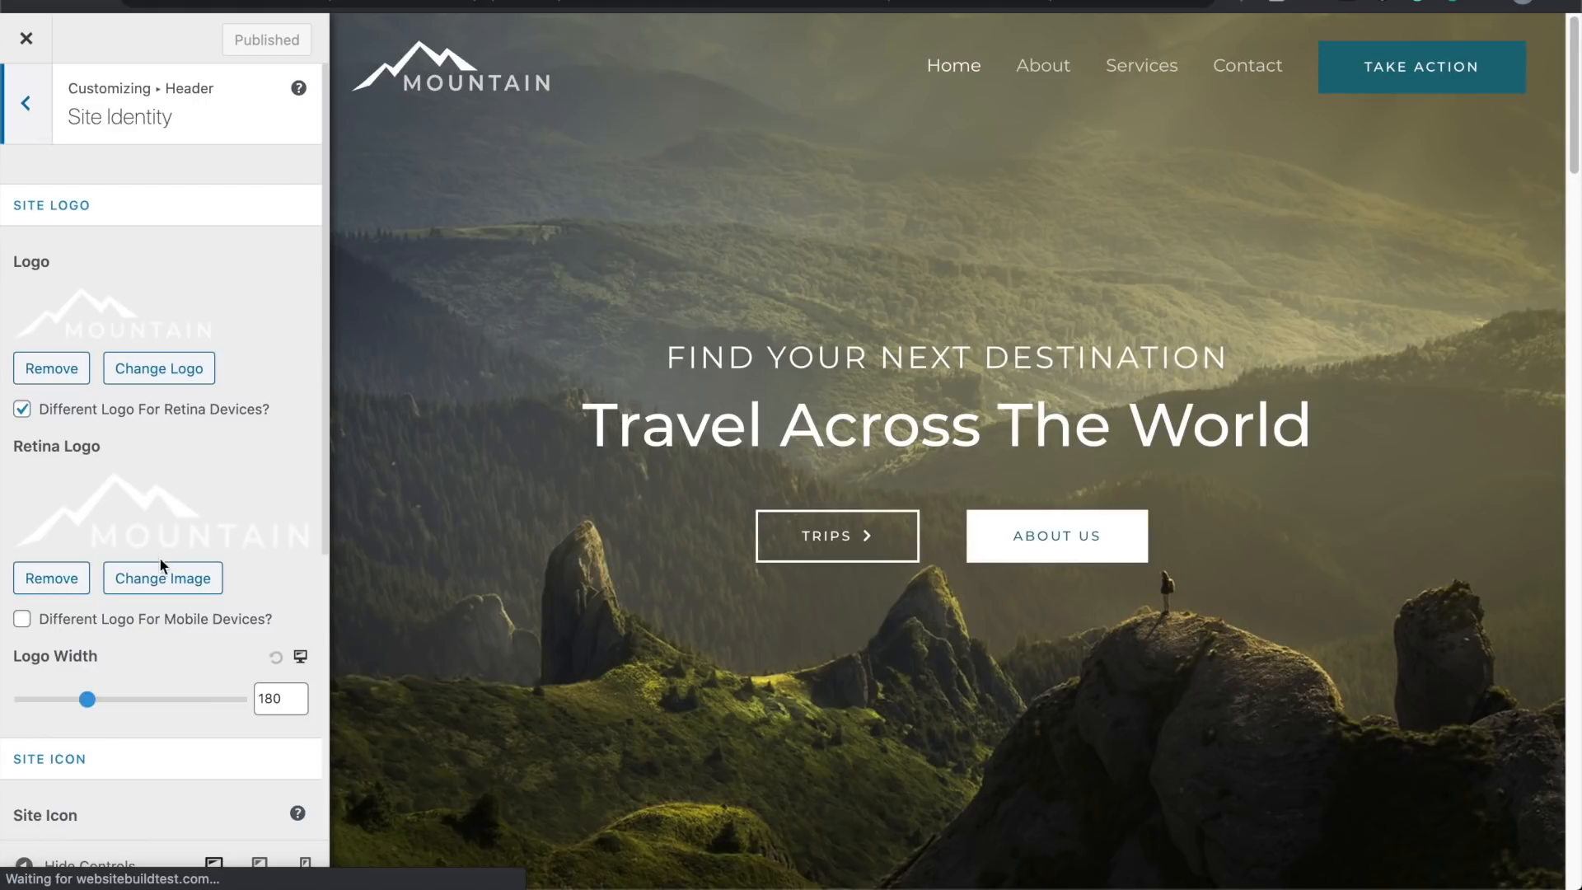
scroll(194, 482, down, 4)
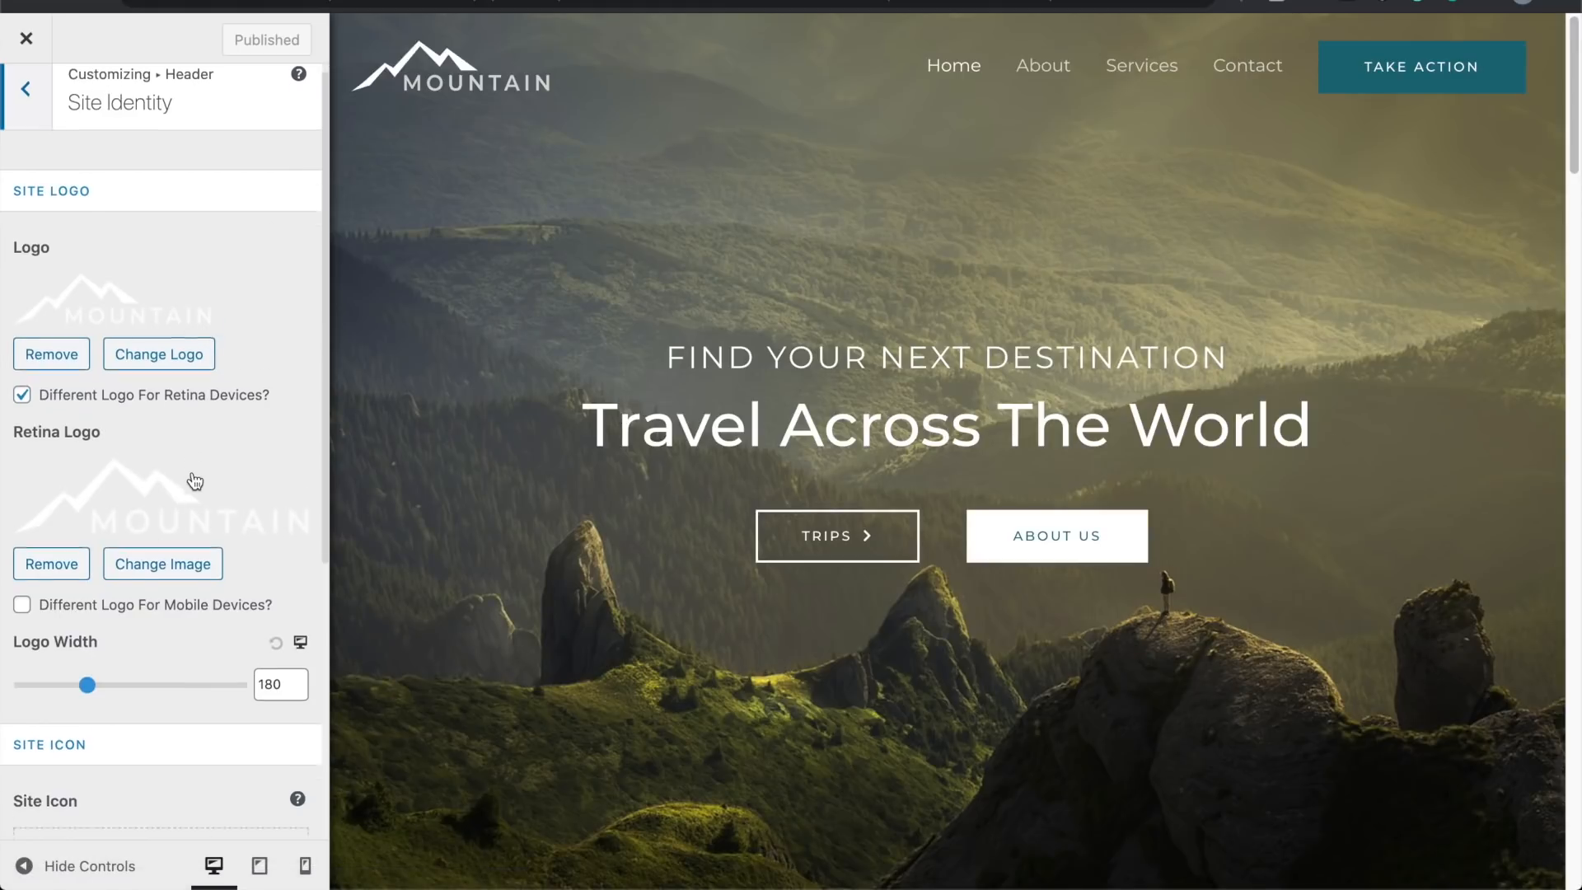
scroll(195, 481, down, 3)
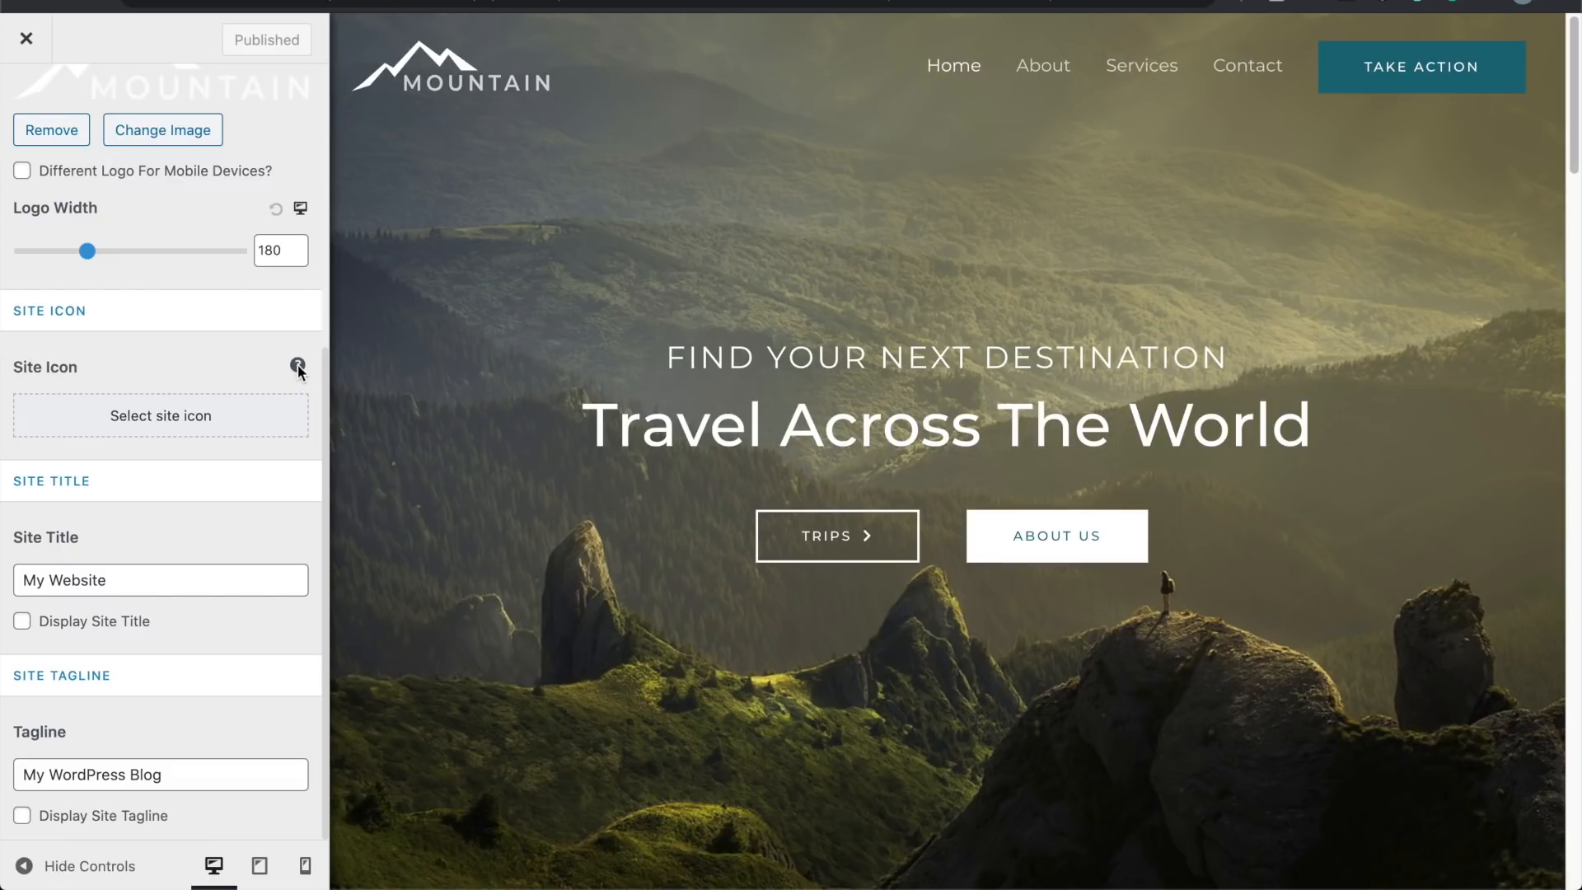
Step: Crop cropped-favicon.png, the black mountain outline, and set it as the site icon
click(164, 417)
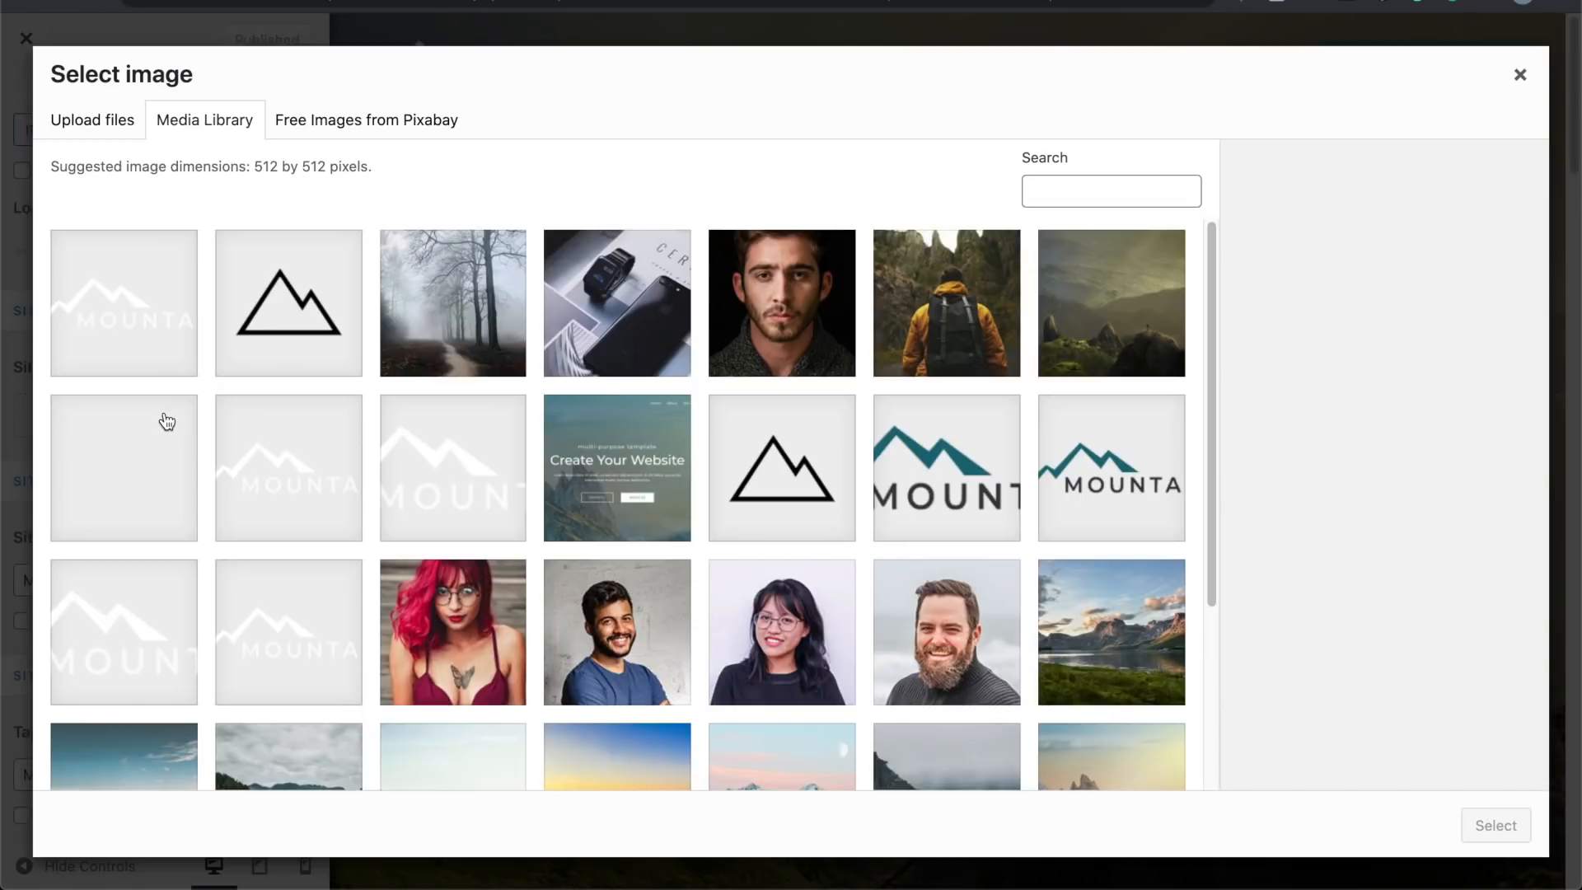
click(304, 334)
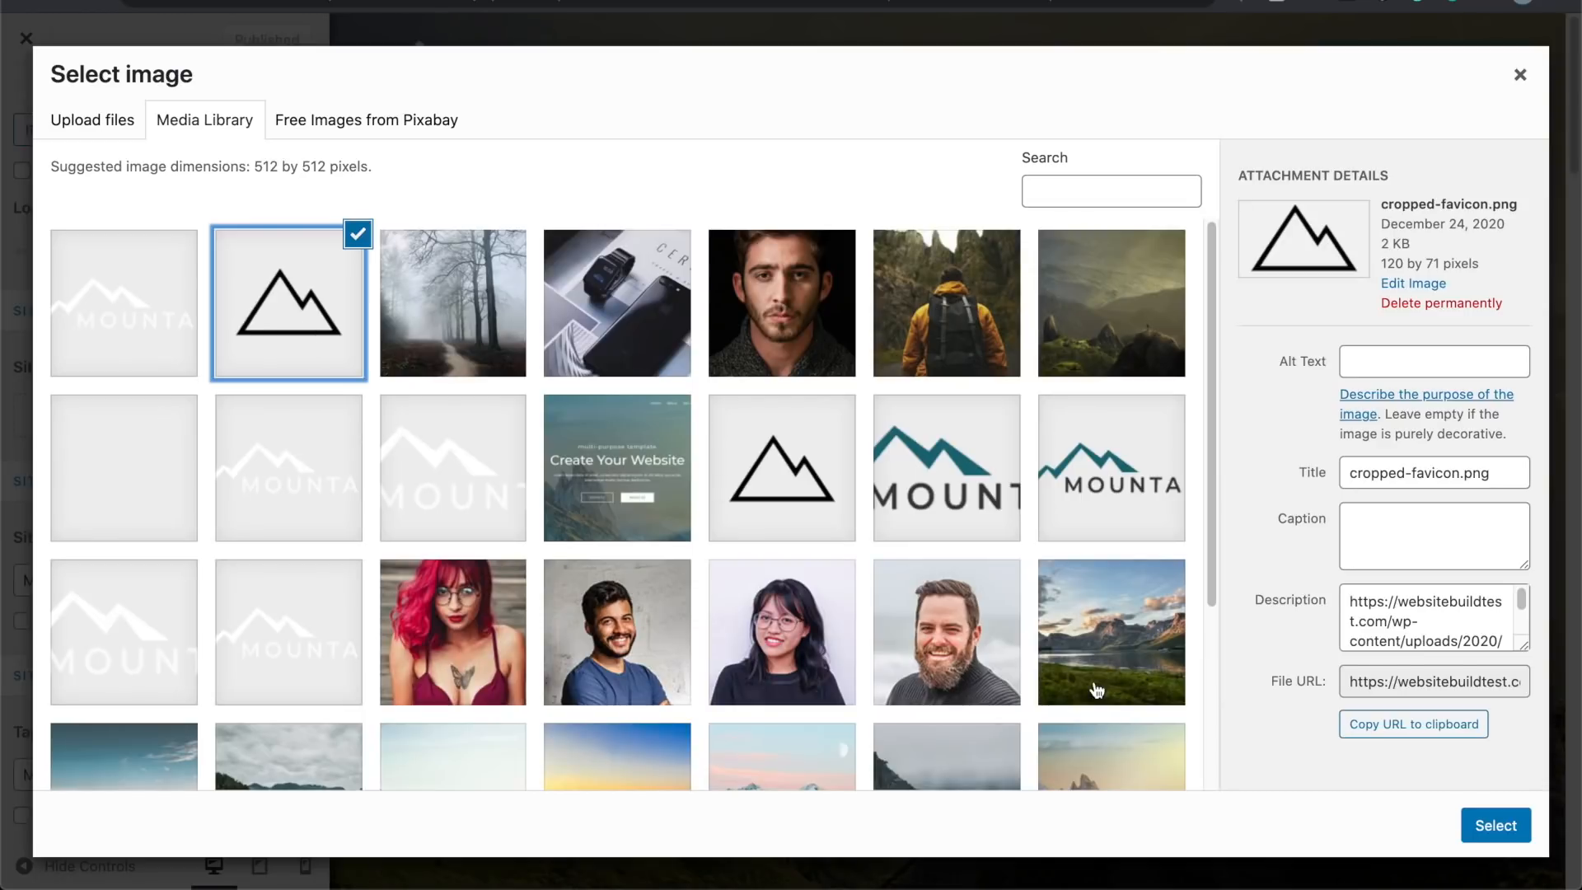
click(1494, 831)
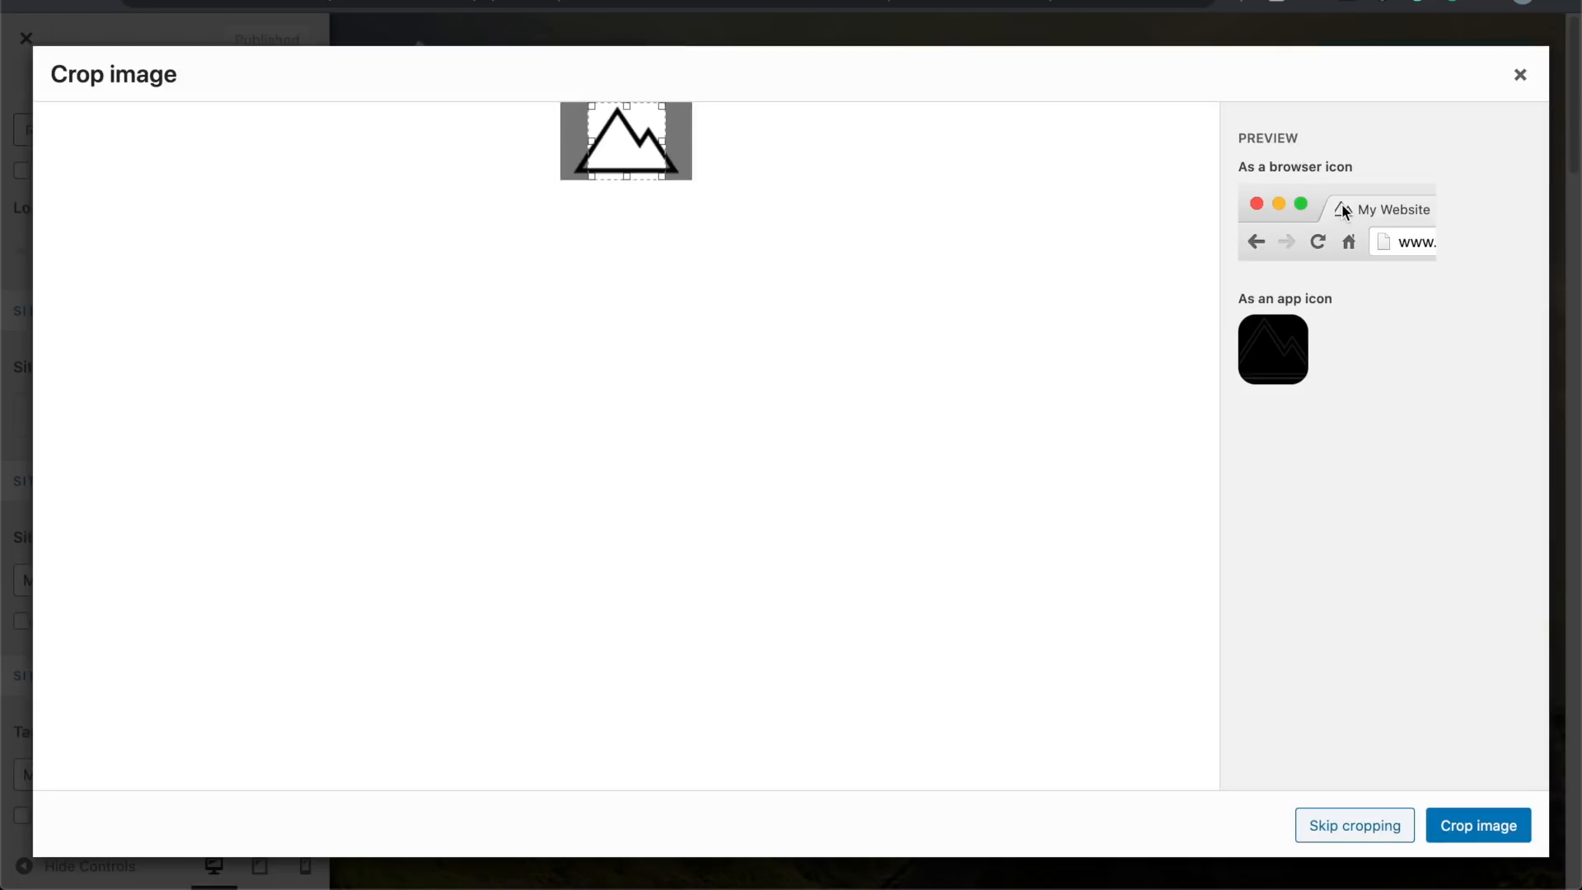
click(1481, 826)
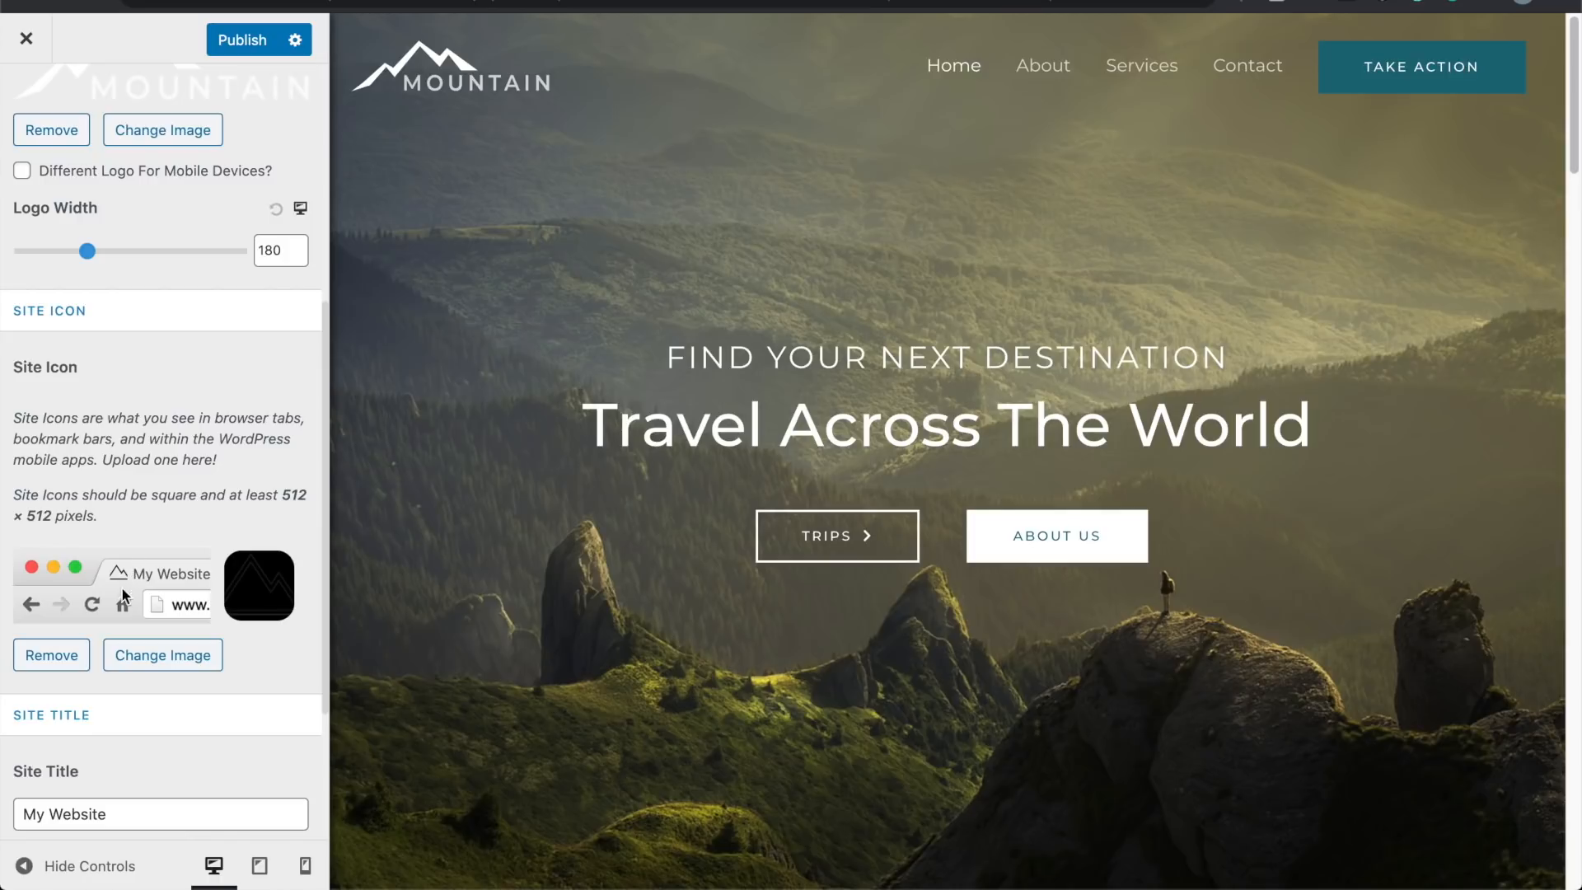
scroll(120, 578, down, 3)
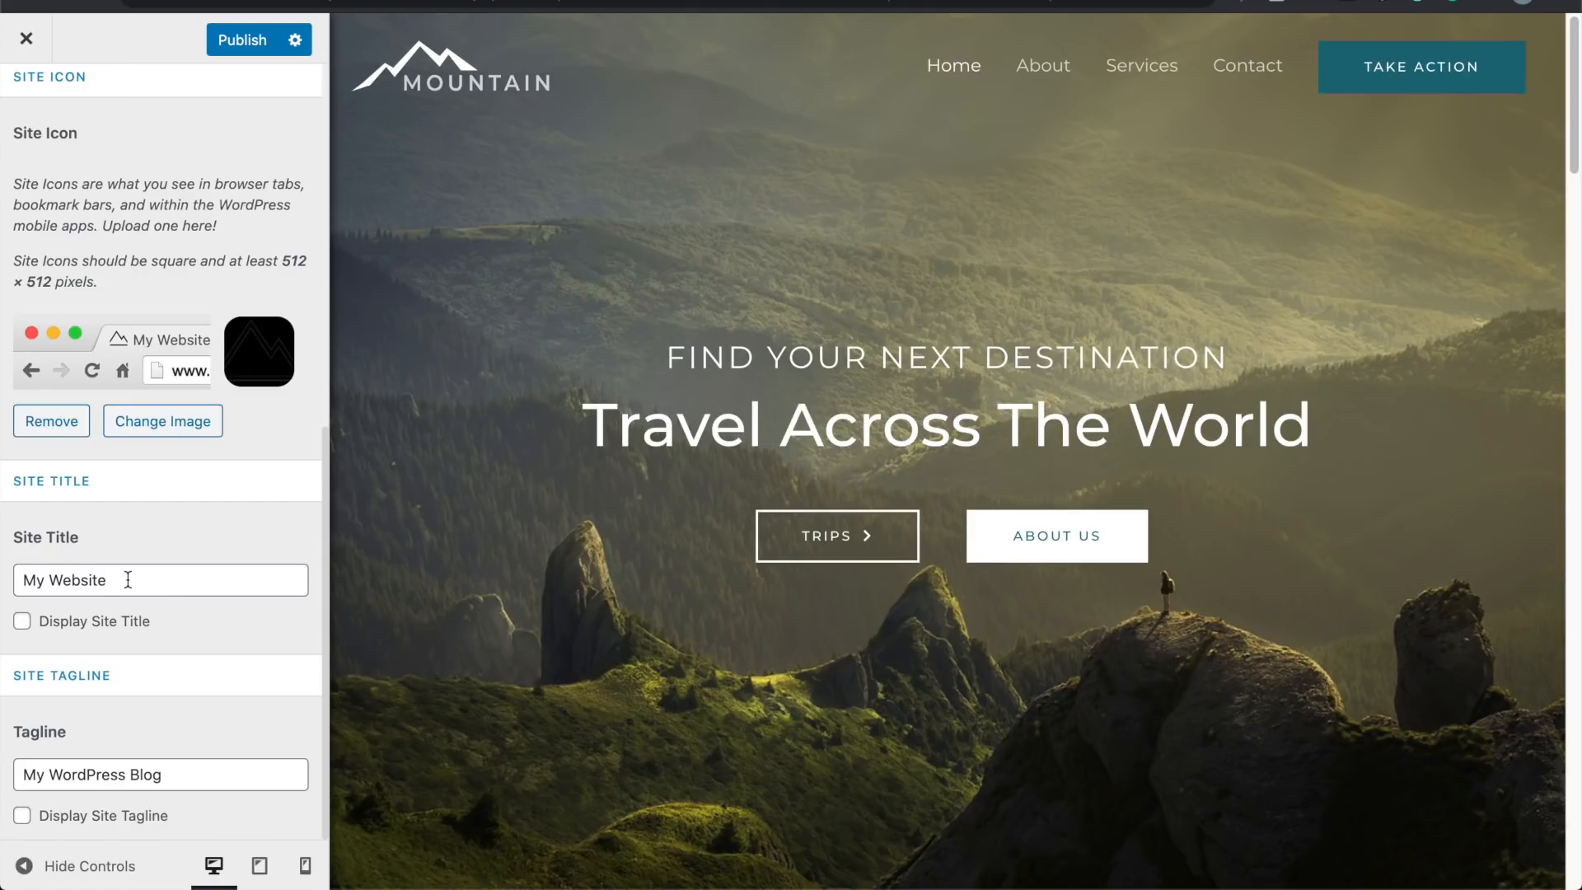
Step: Change the site title to 'Travel Agency' and the tagline to 'Providing the best trips'
triple_click(128, 579)
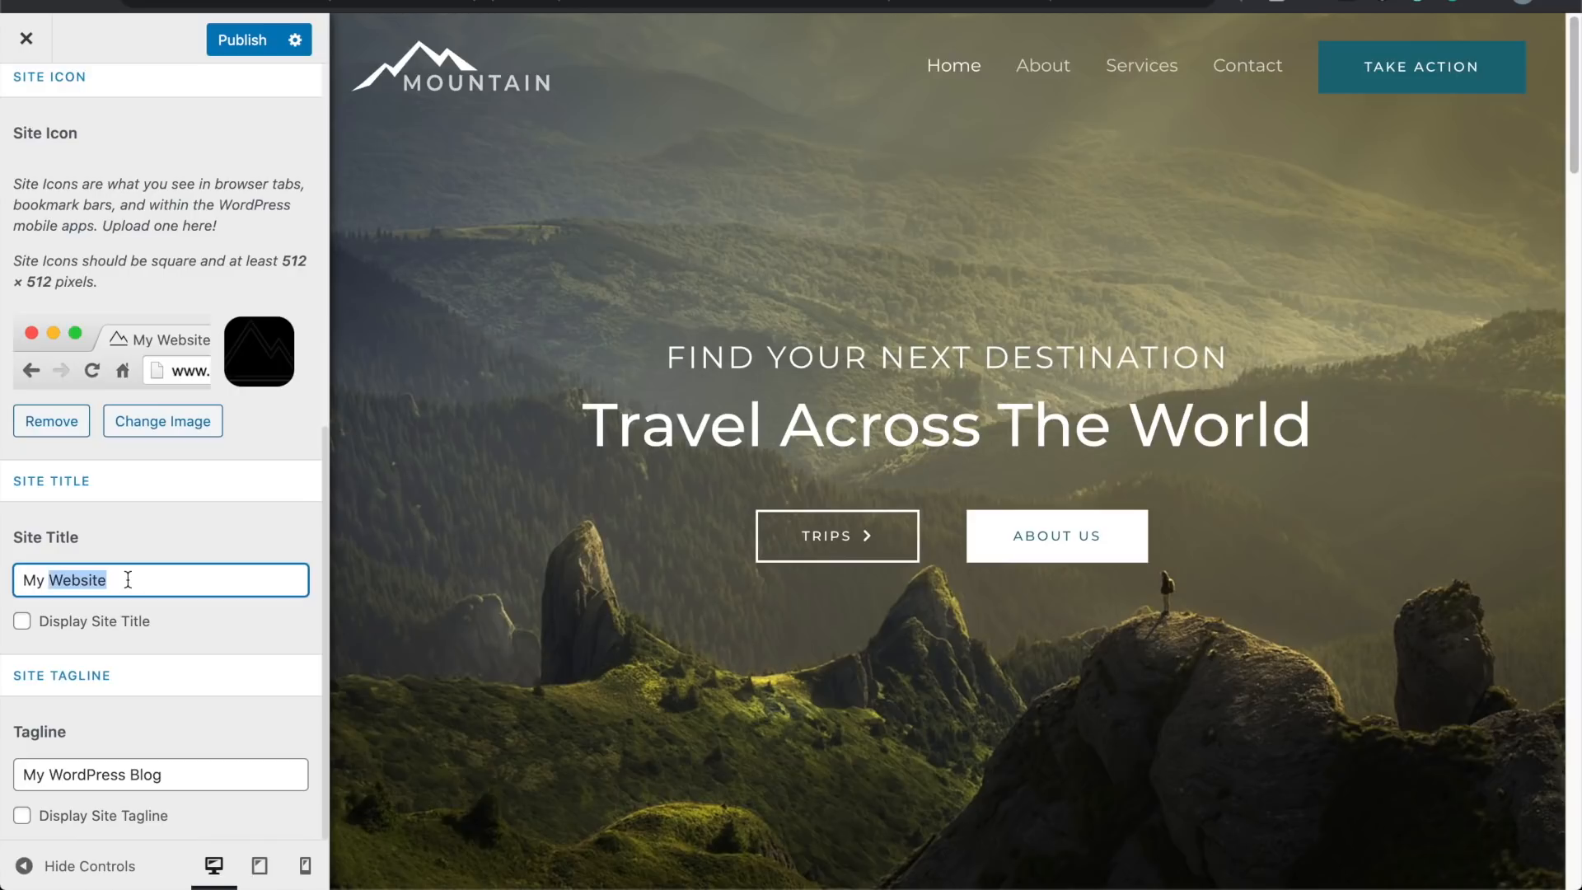
text(Trave)
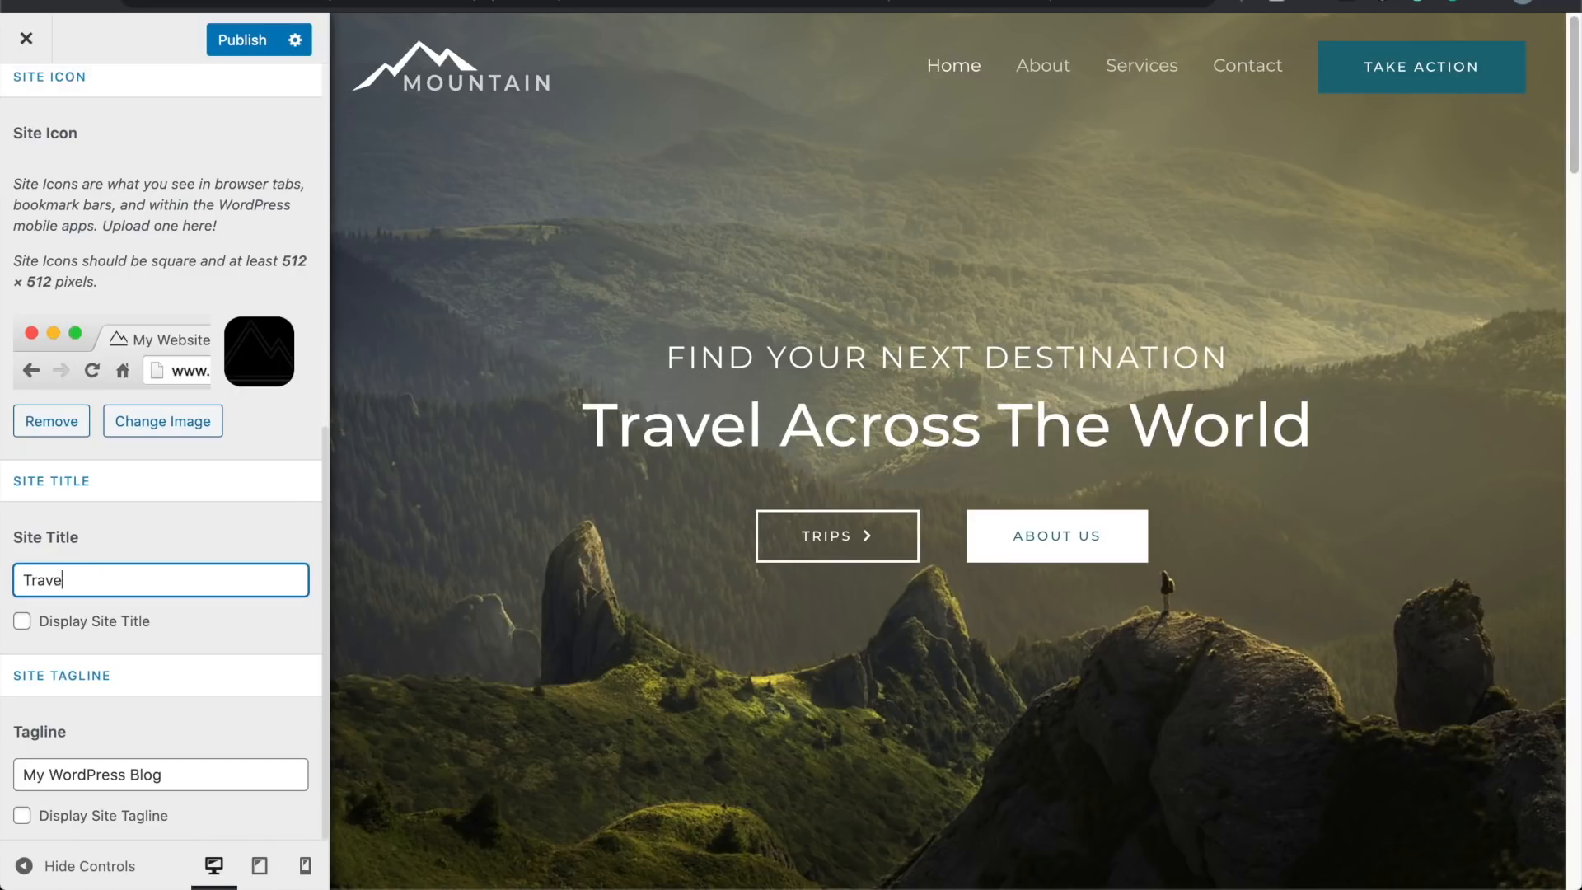
text(l Agency)
triple_click(164, 768)
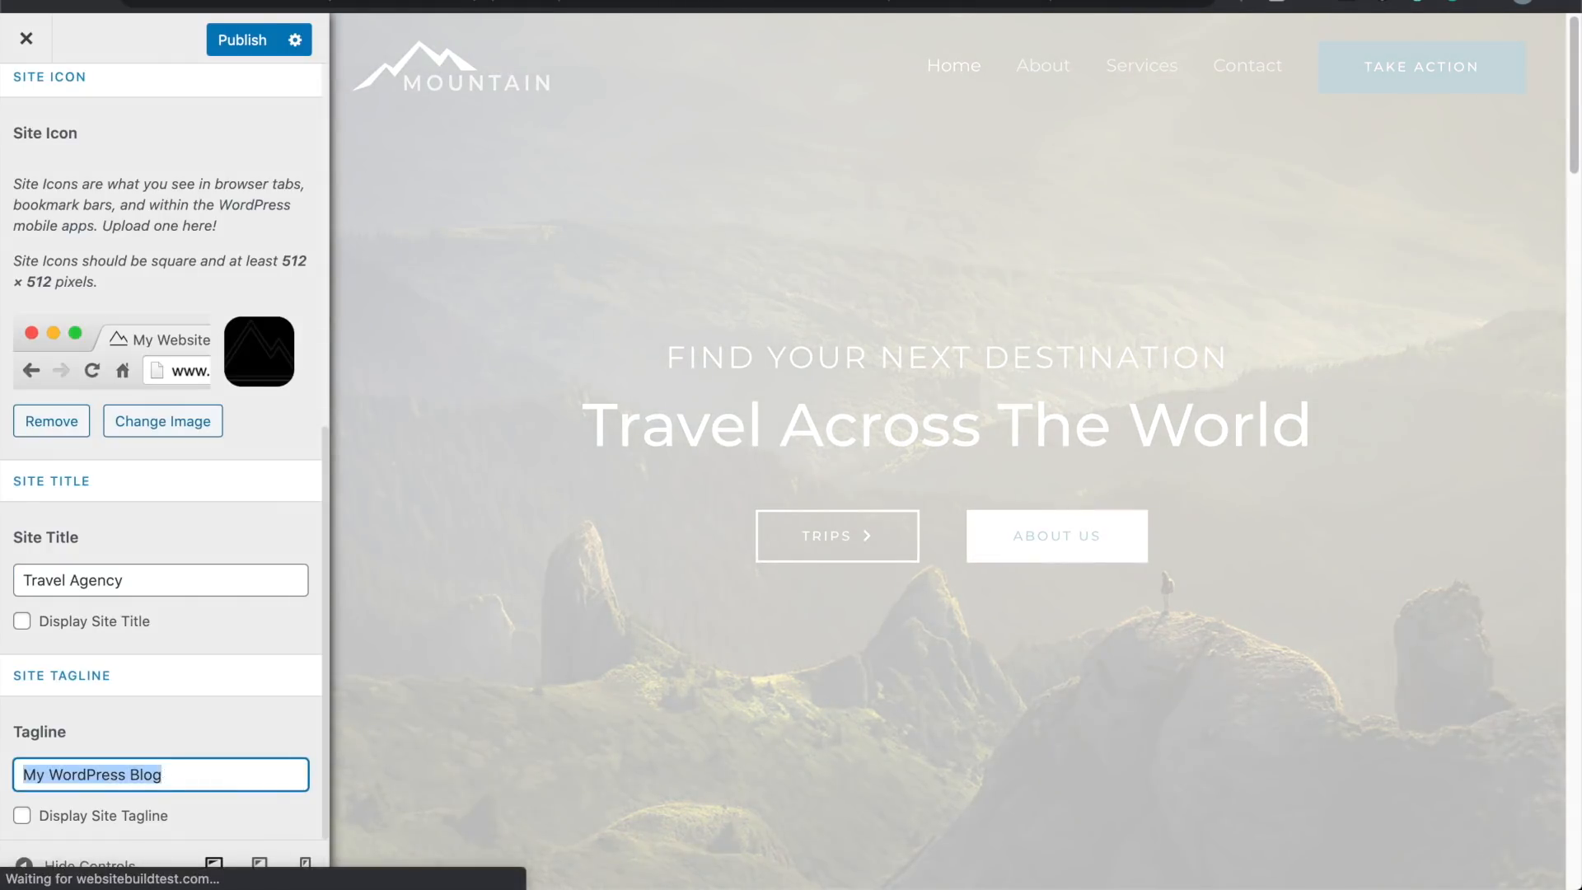
text(Providing the best t)
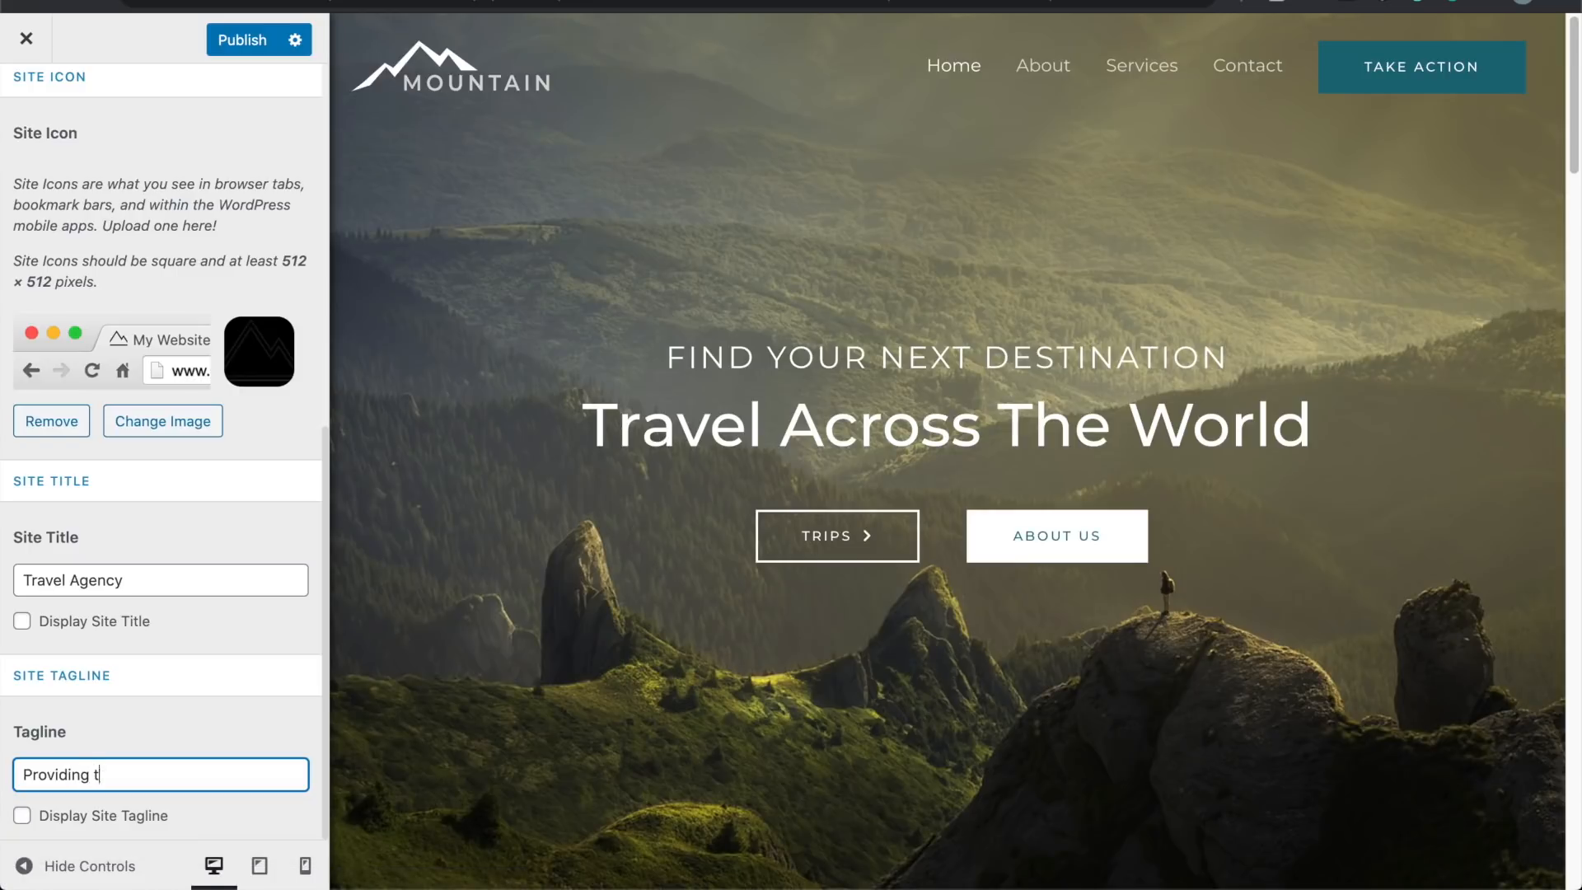
text(rips)
scroll(204, 571, up, 10)
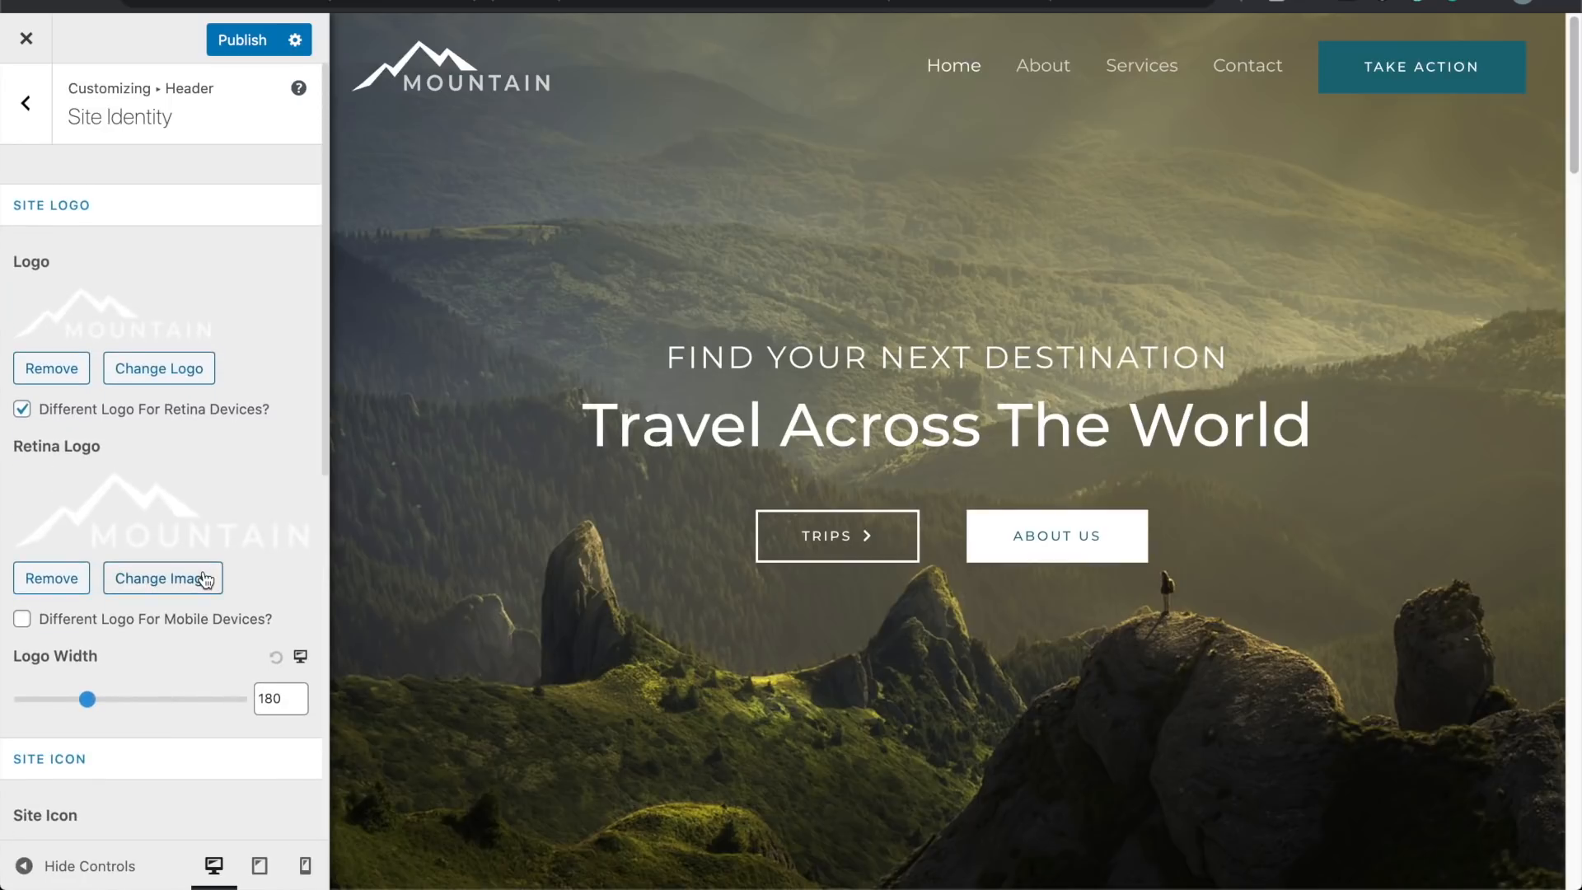
Step: Check the primary header layout, keeping the header at content width
click(45, 116)
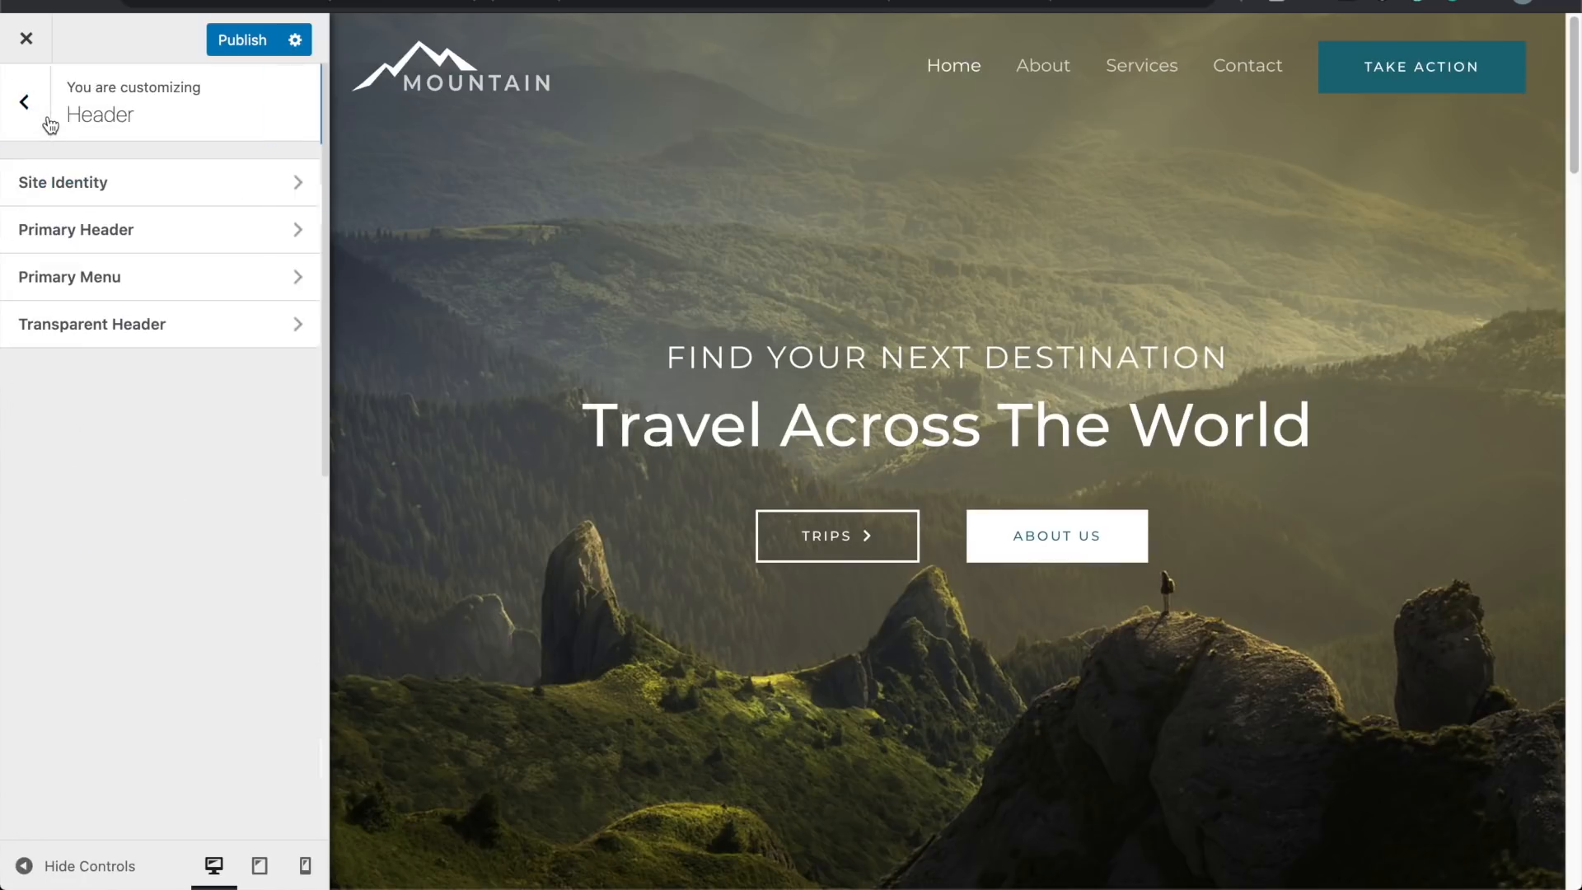
click(152, 221)
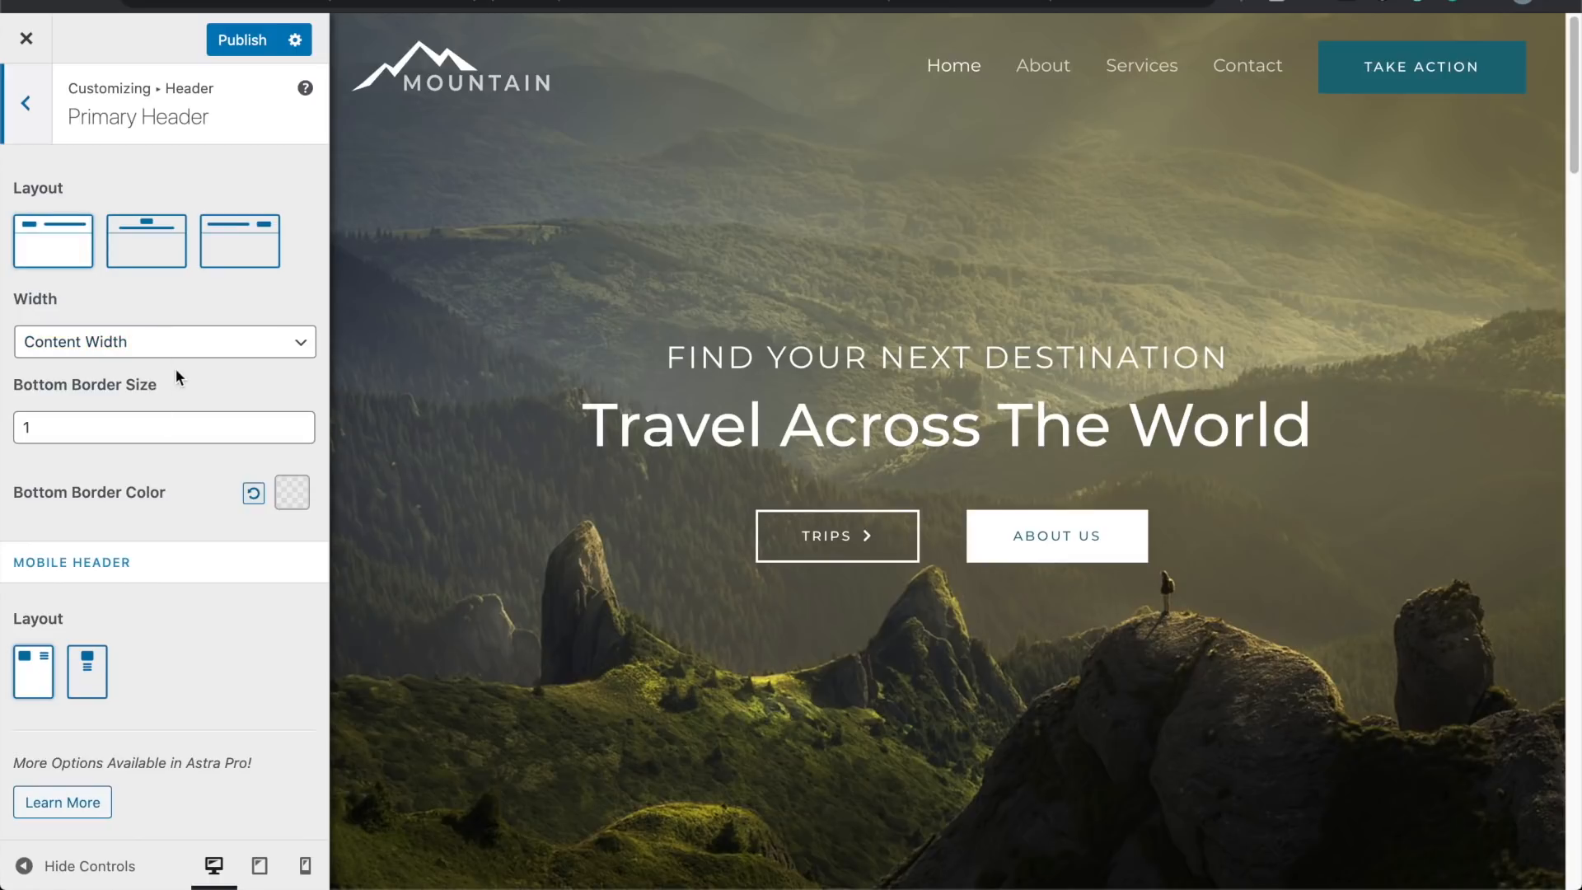
click(183, 344)
click(190, 350)
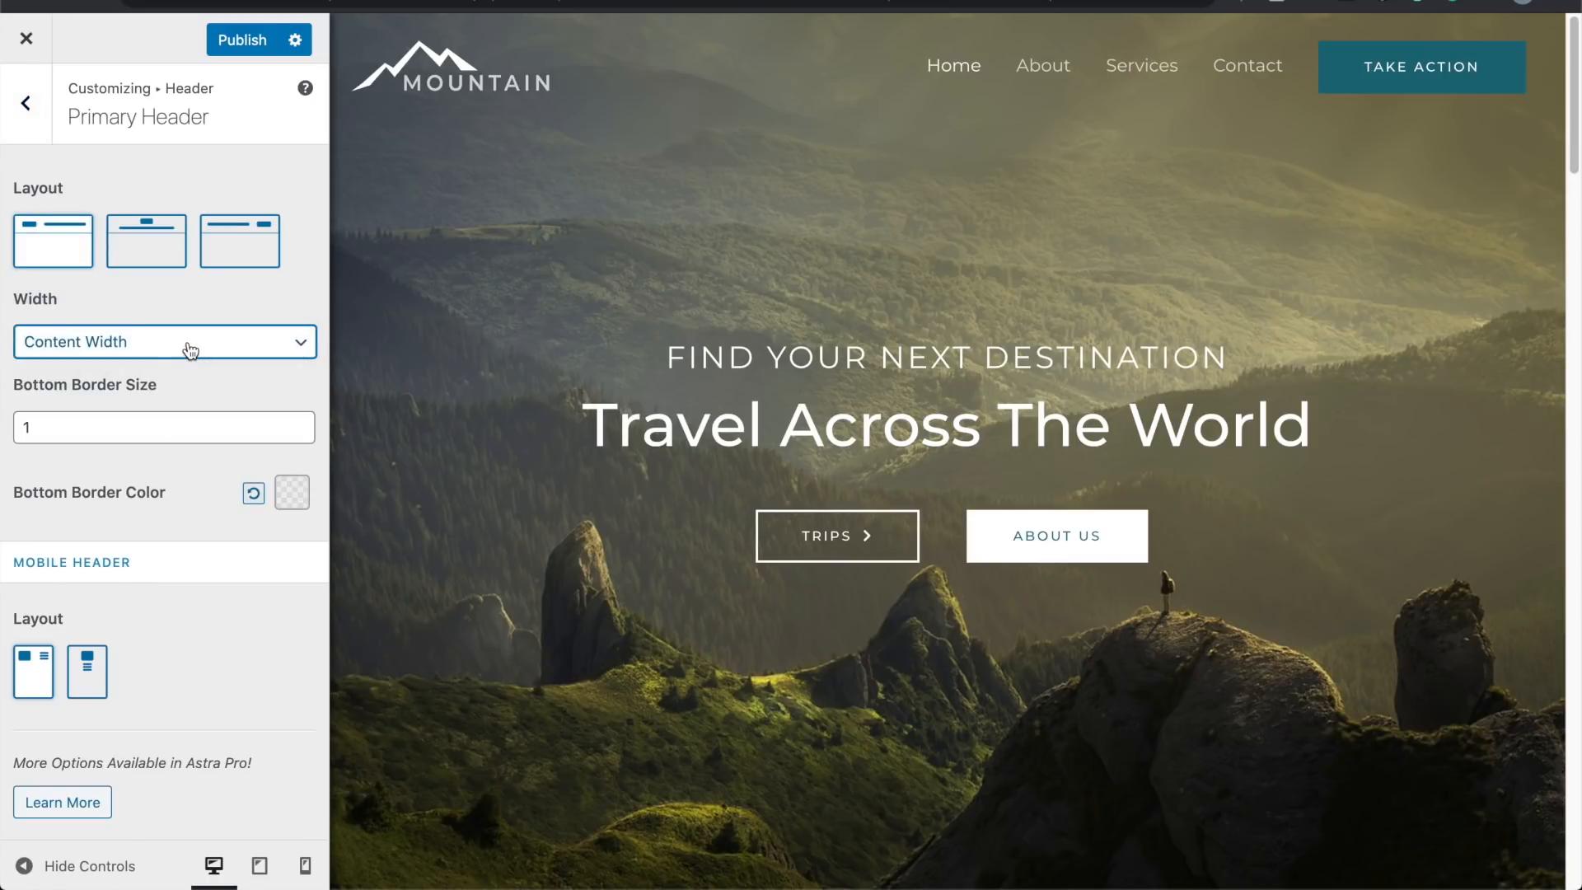
click(35, 114)
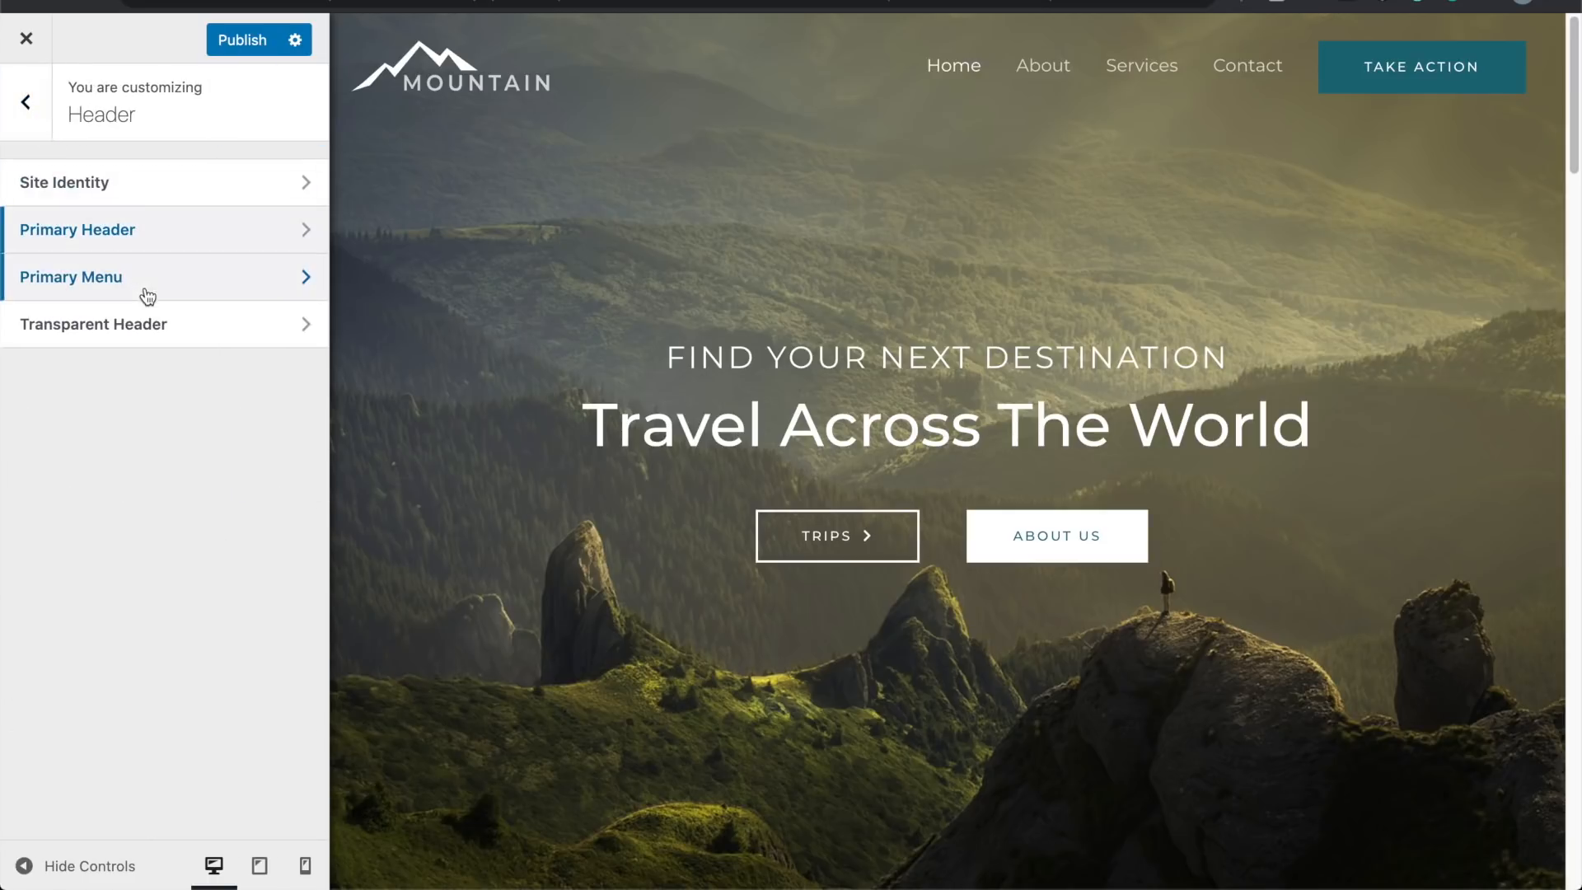
Step: In Primary Menu, keep a button as the last item and change its text to 'Get Started'
click(151, 292)
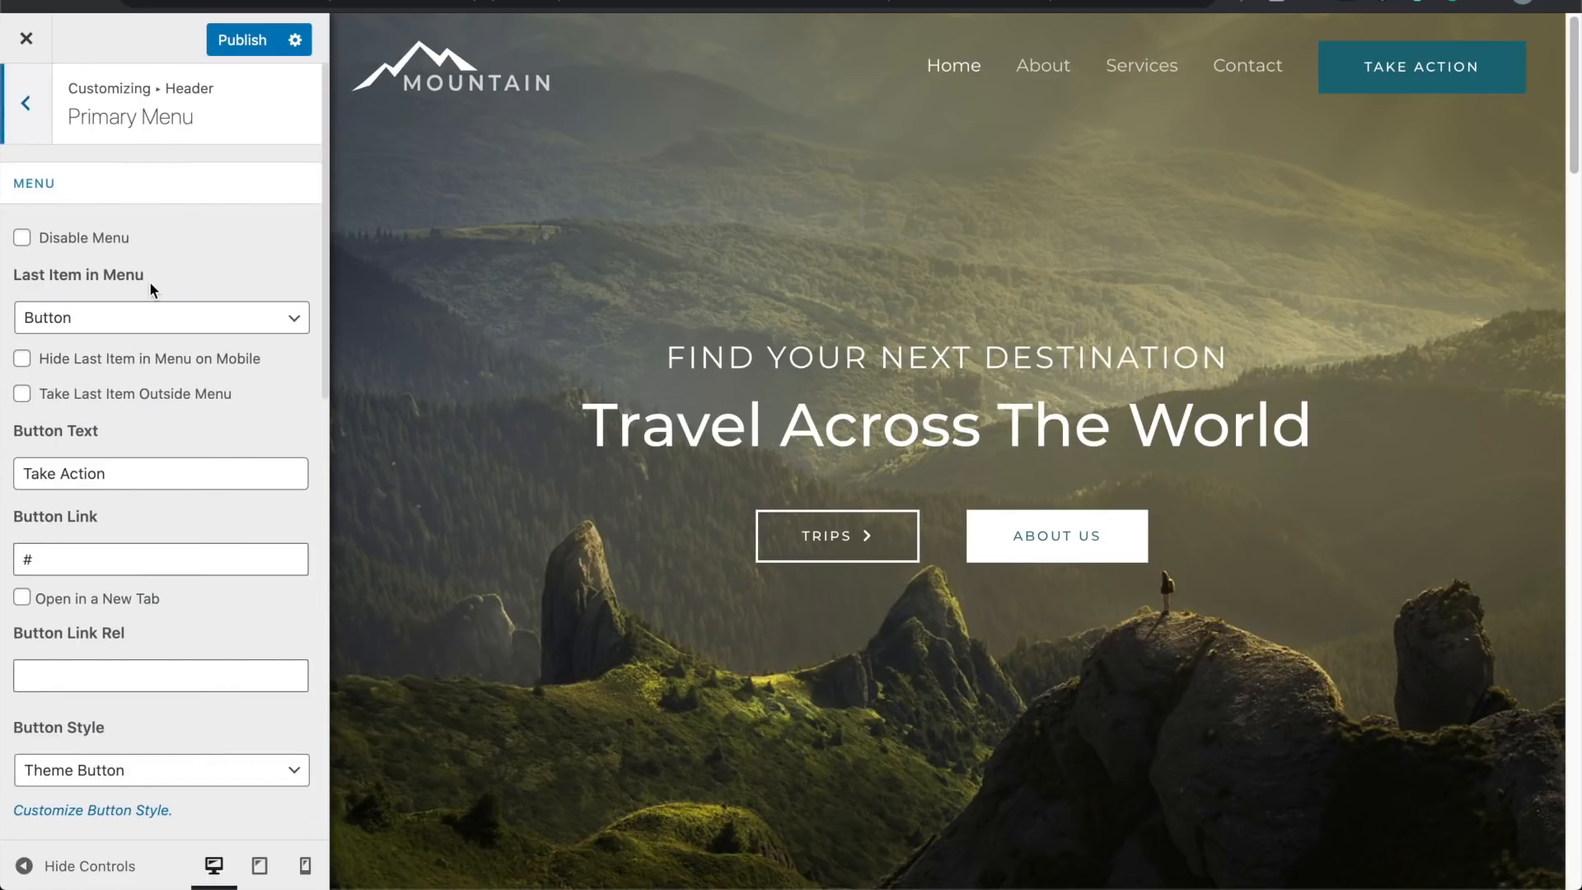
click(23, 239)
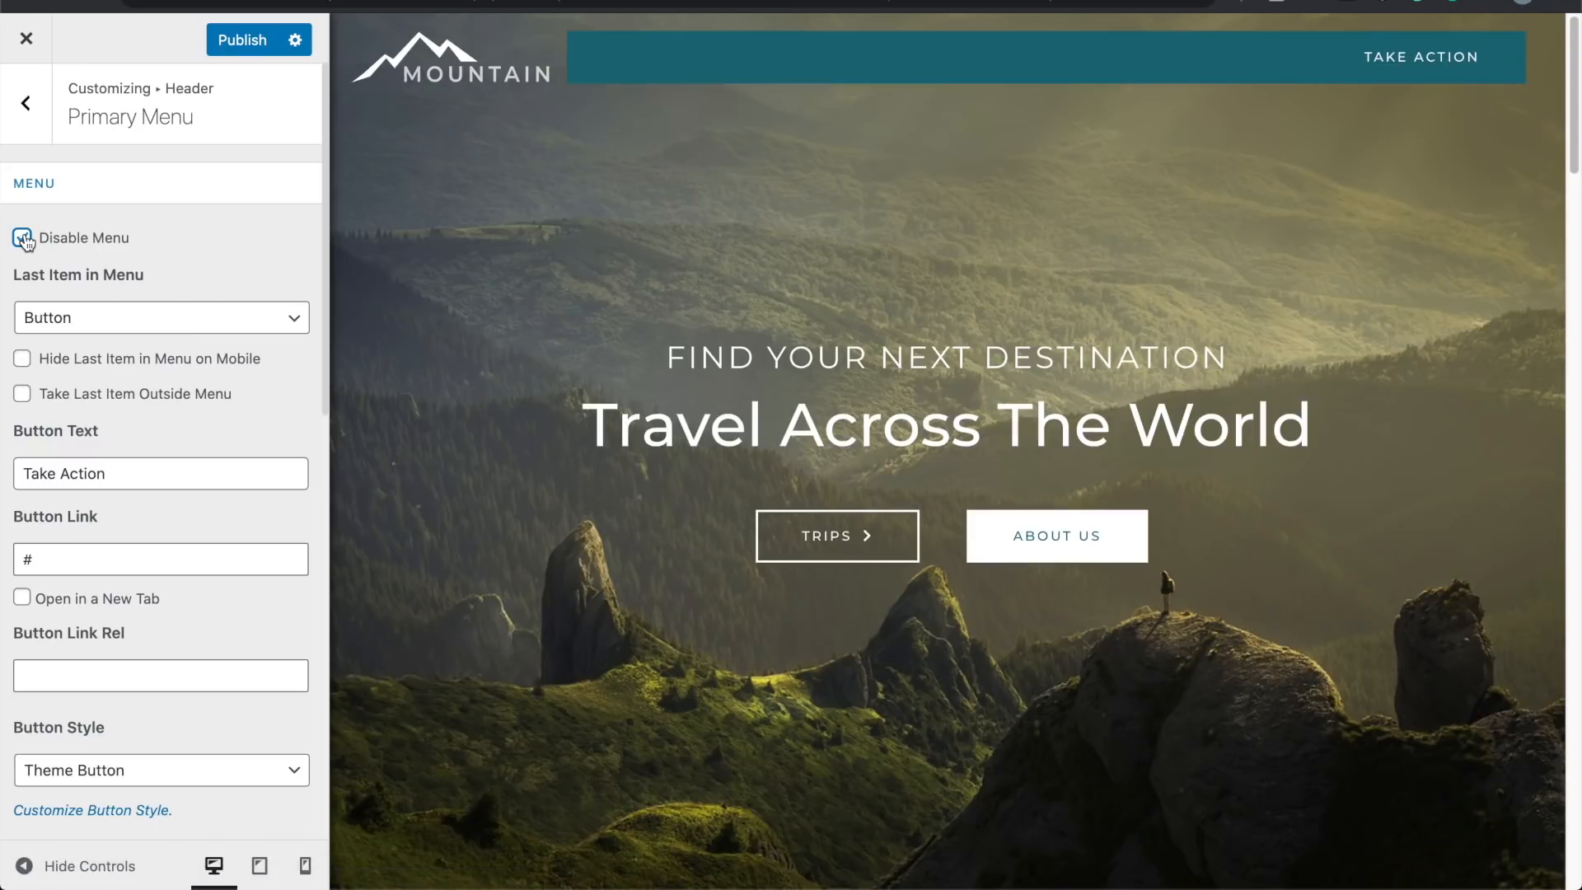
click(23, 238)
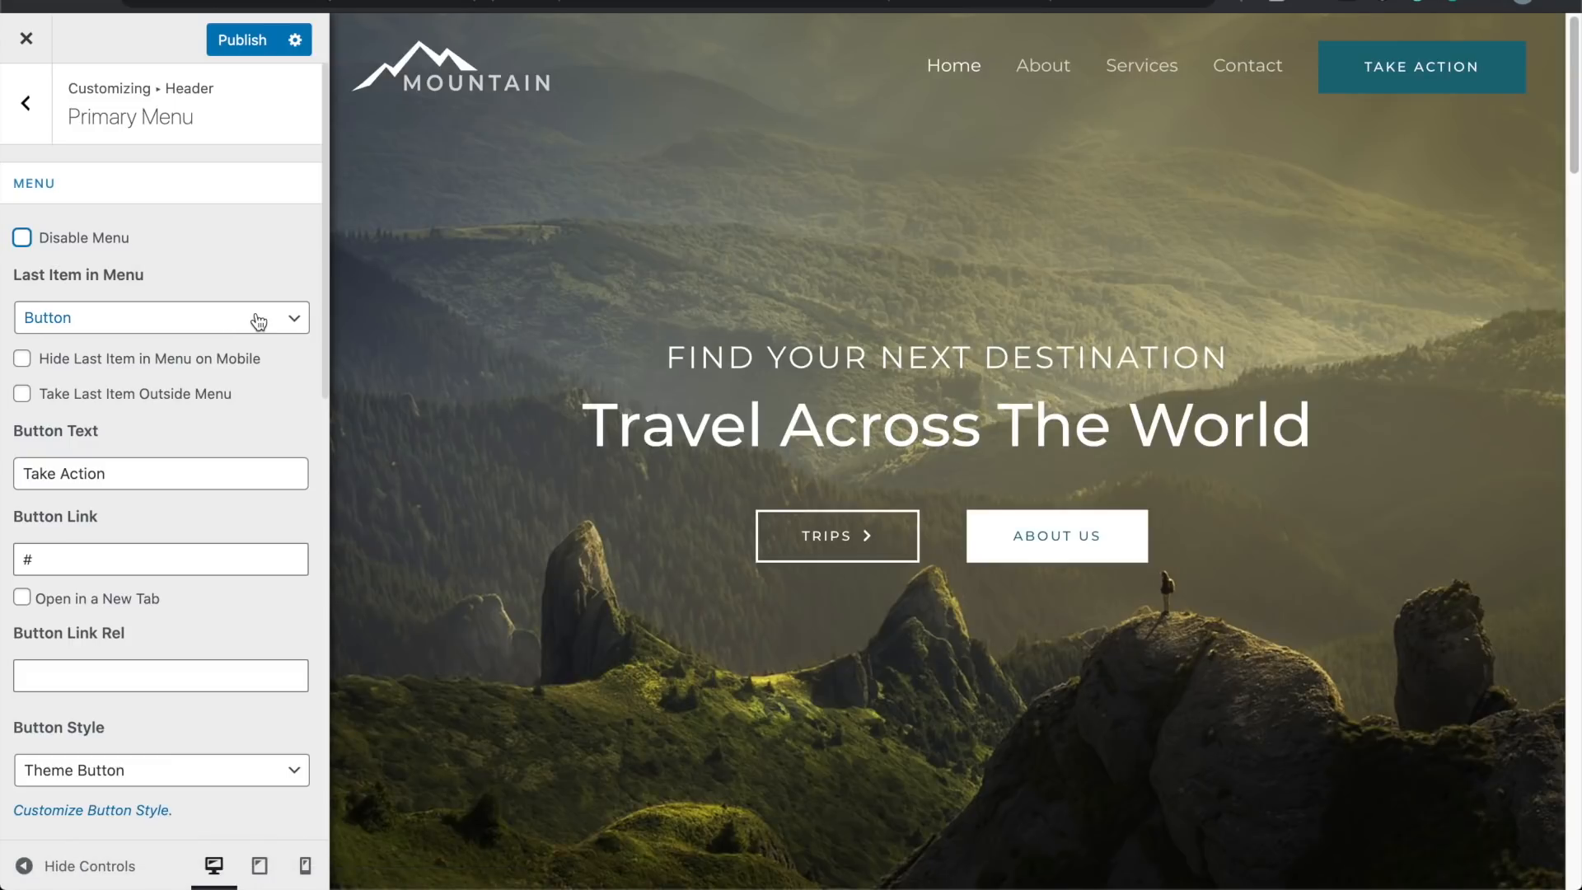
click(259, 320)
click(258, 321)
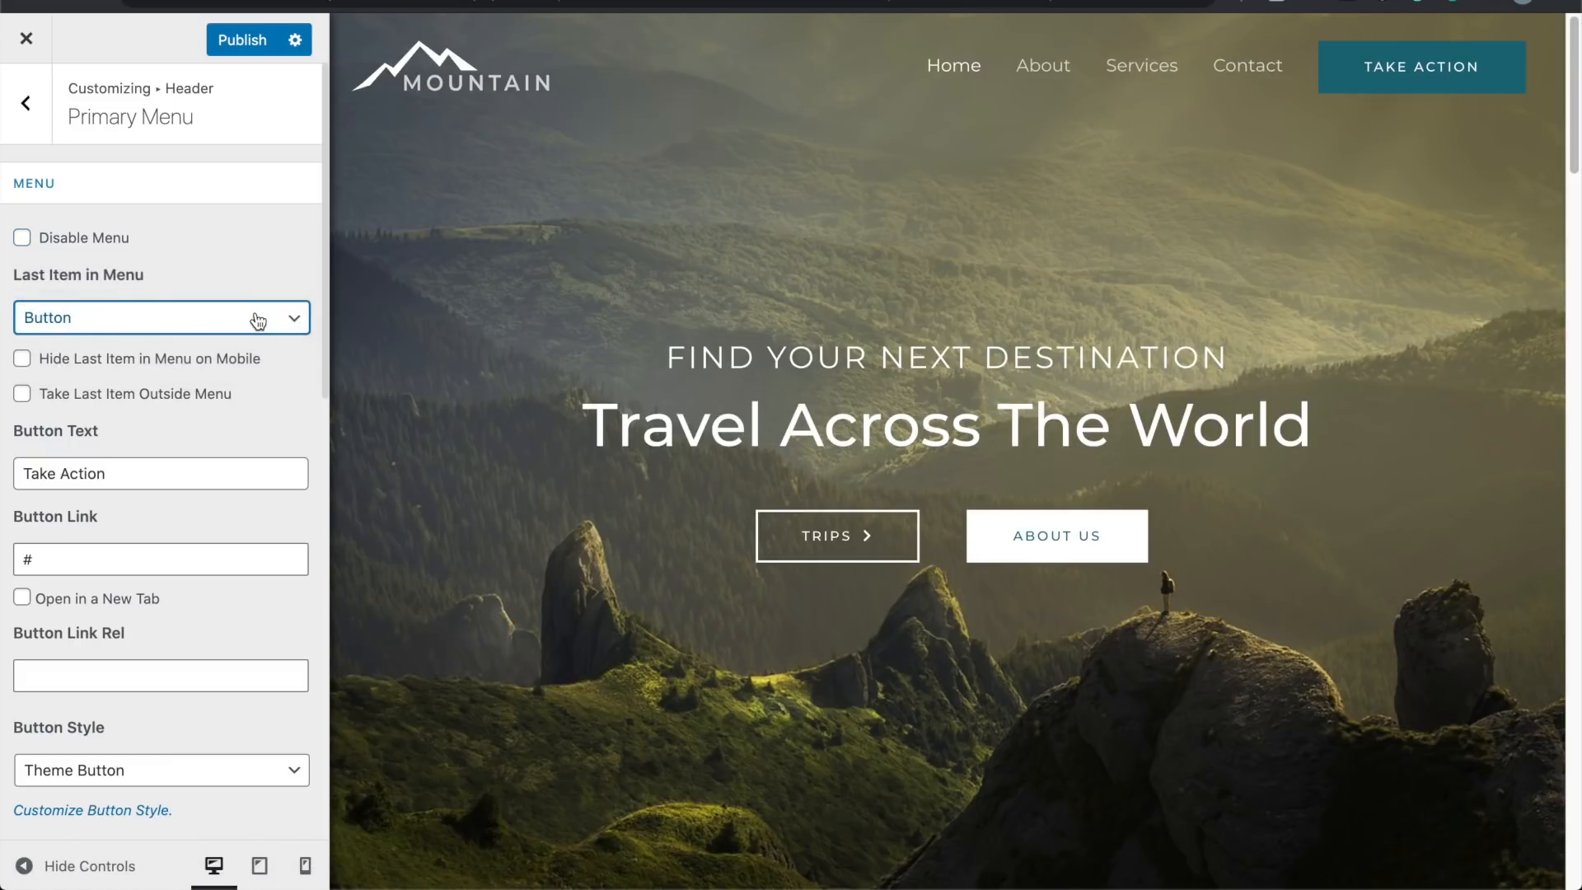
double_click(172, 457)
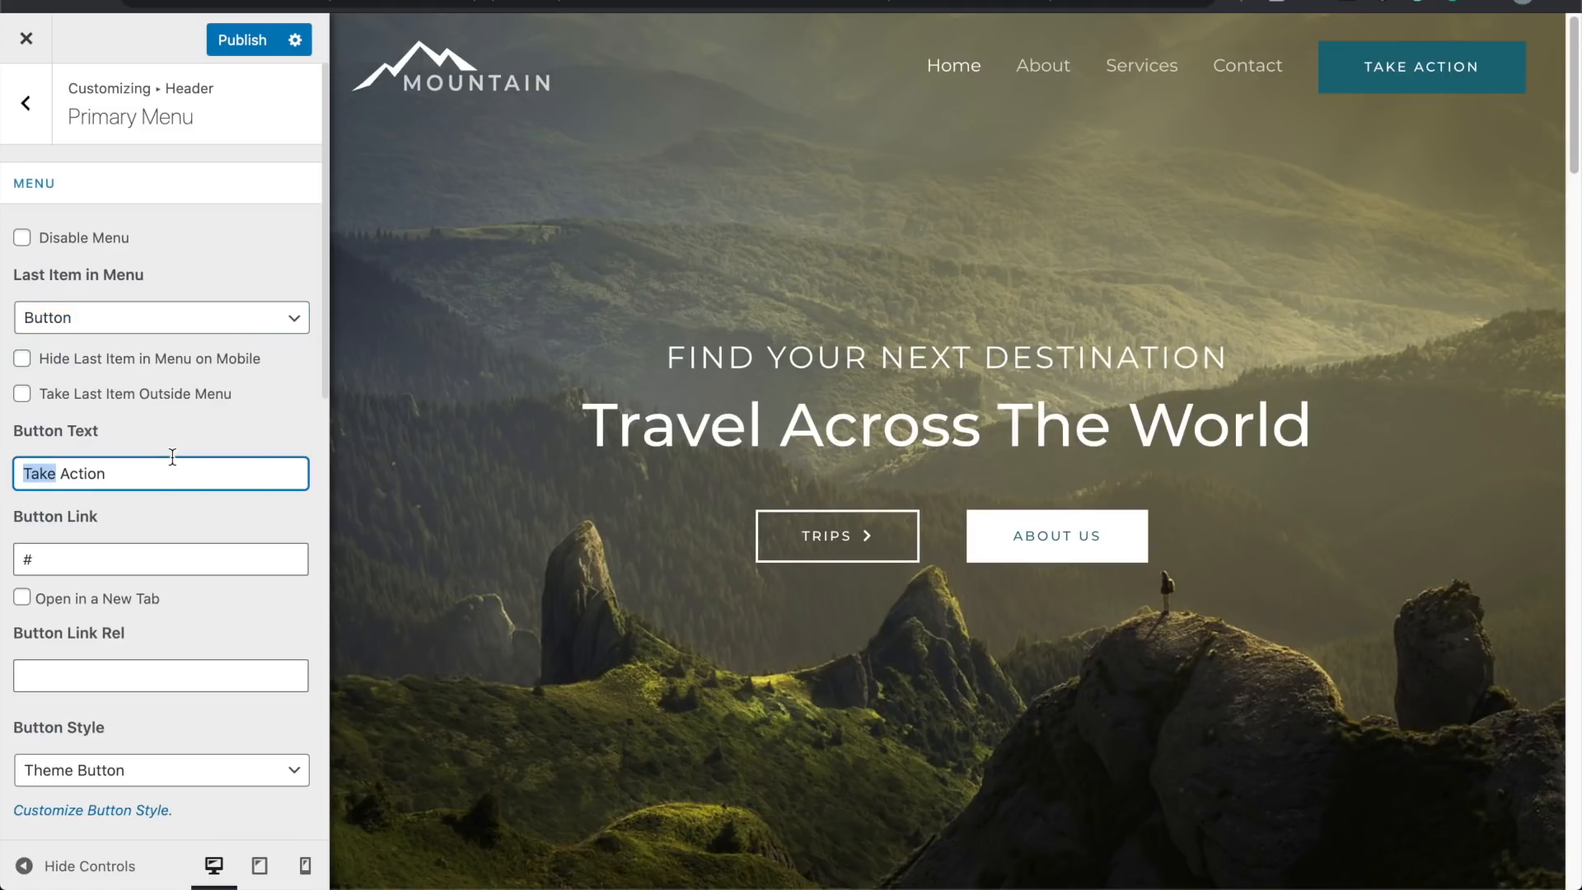
triple_click(172, 457)
text(Get Starteed)
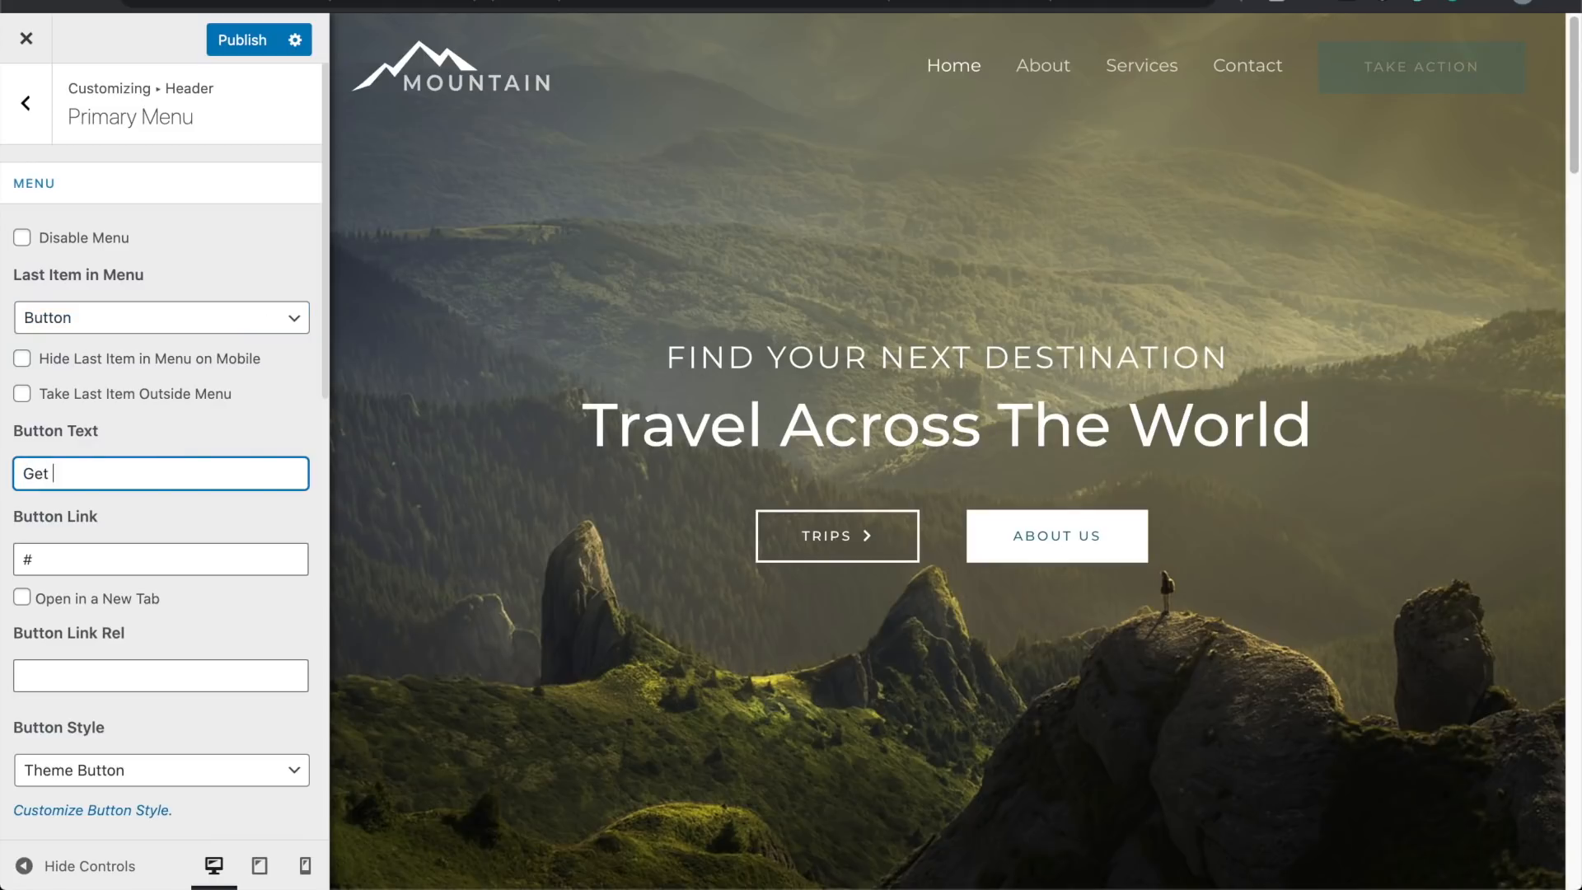
key(BackSpace)
key(BackSpace)
text(d)
click(135, 549)
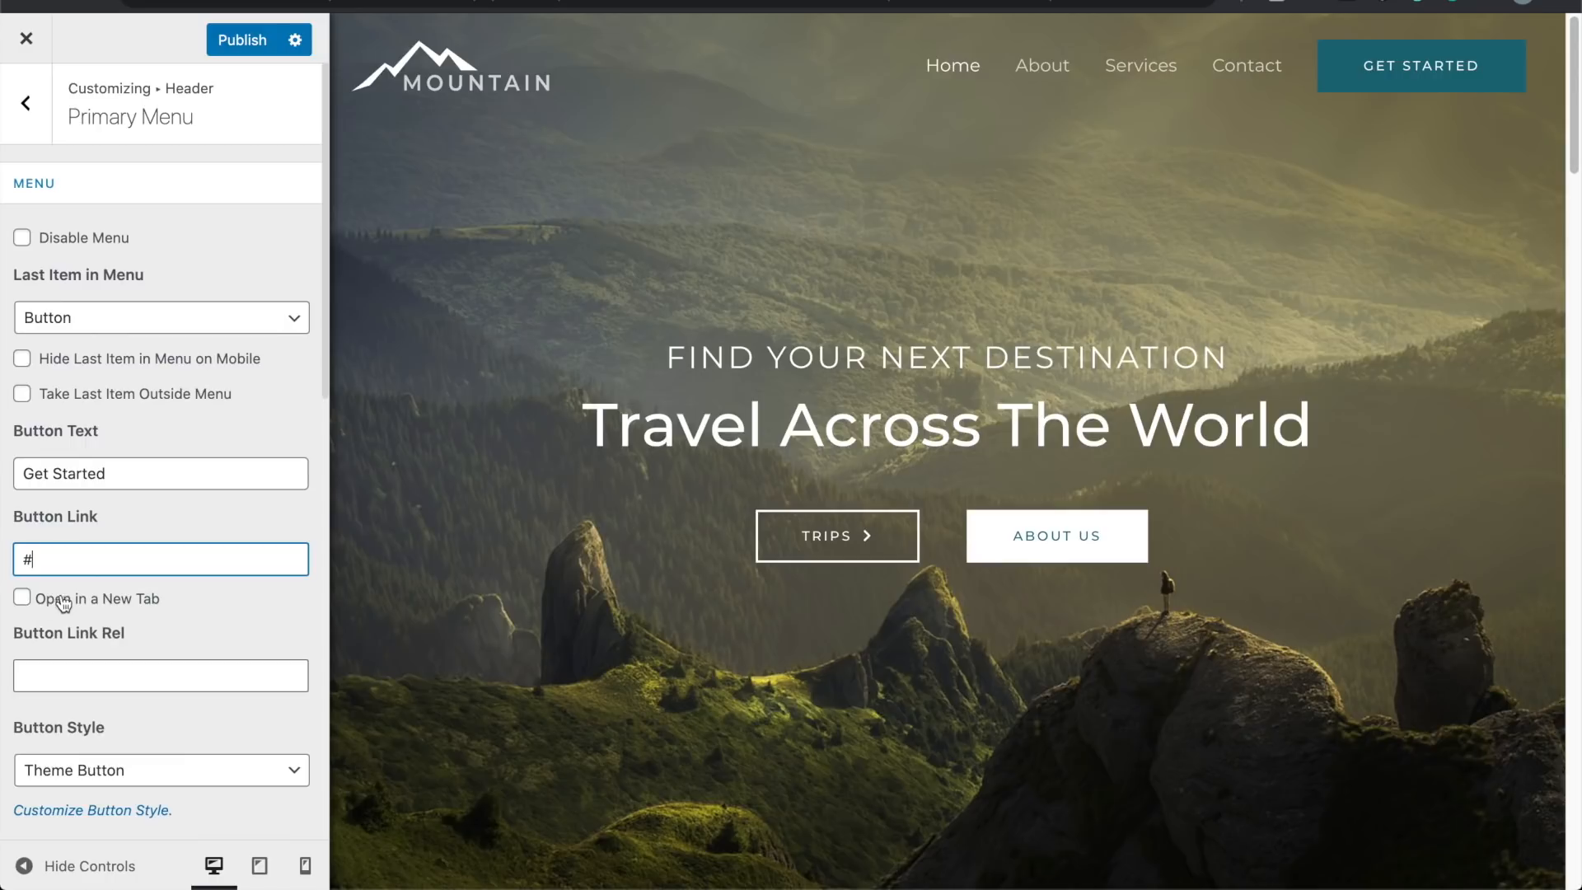
scroll(99, 610, down, 3)
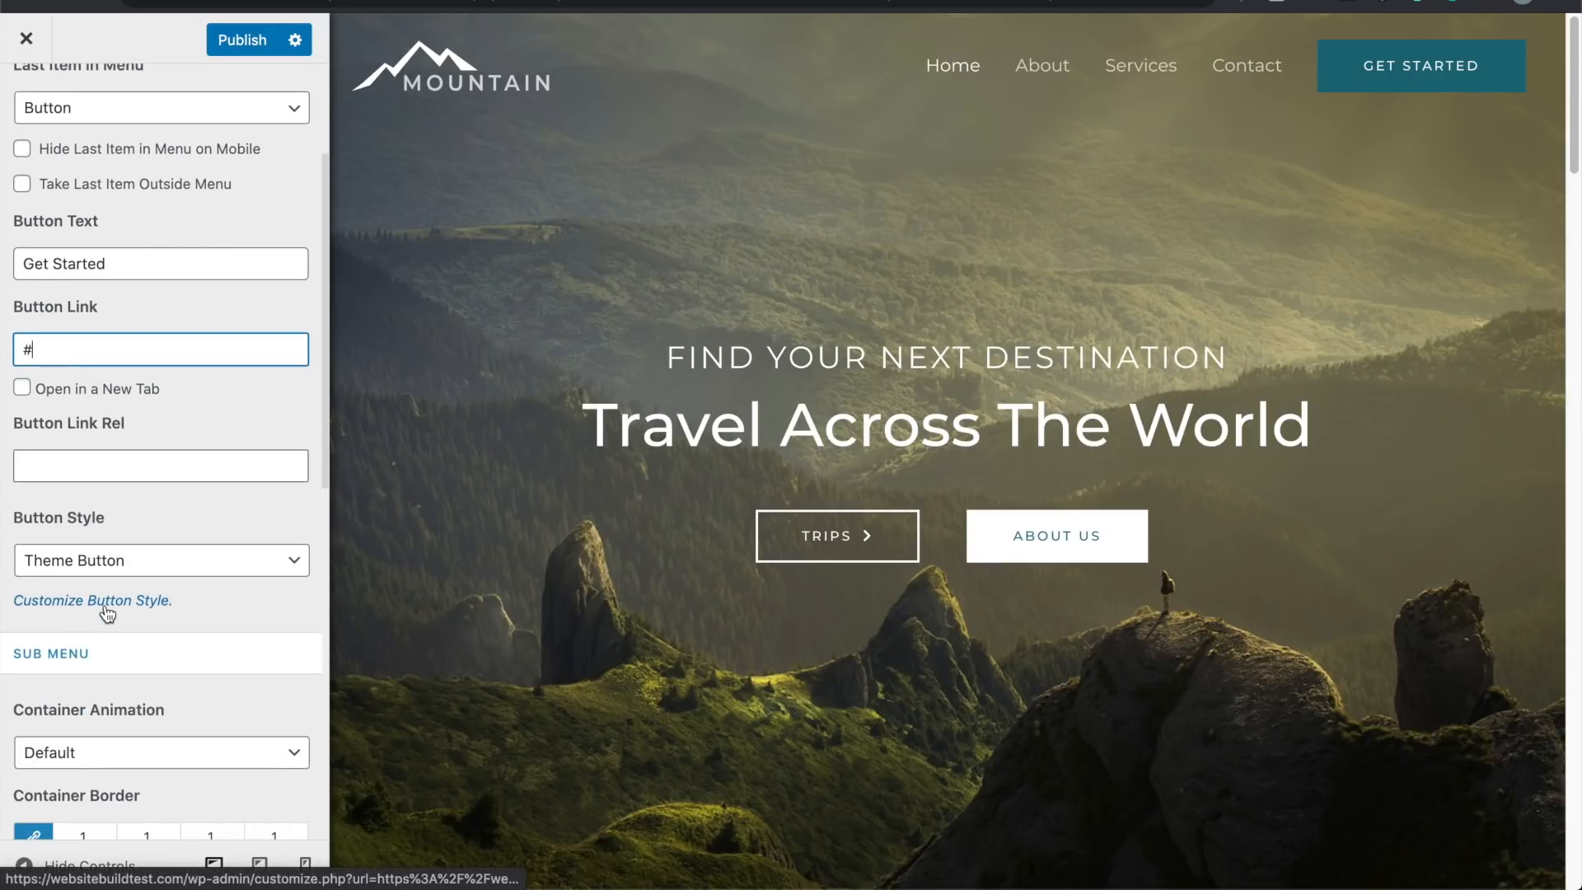
scroll(107, 614, down, 1)
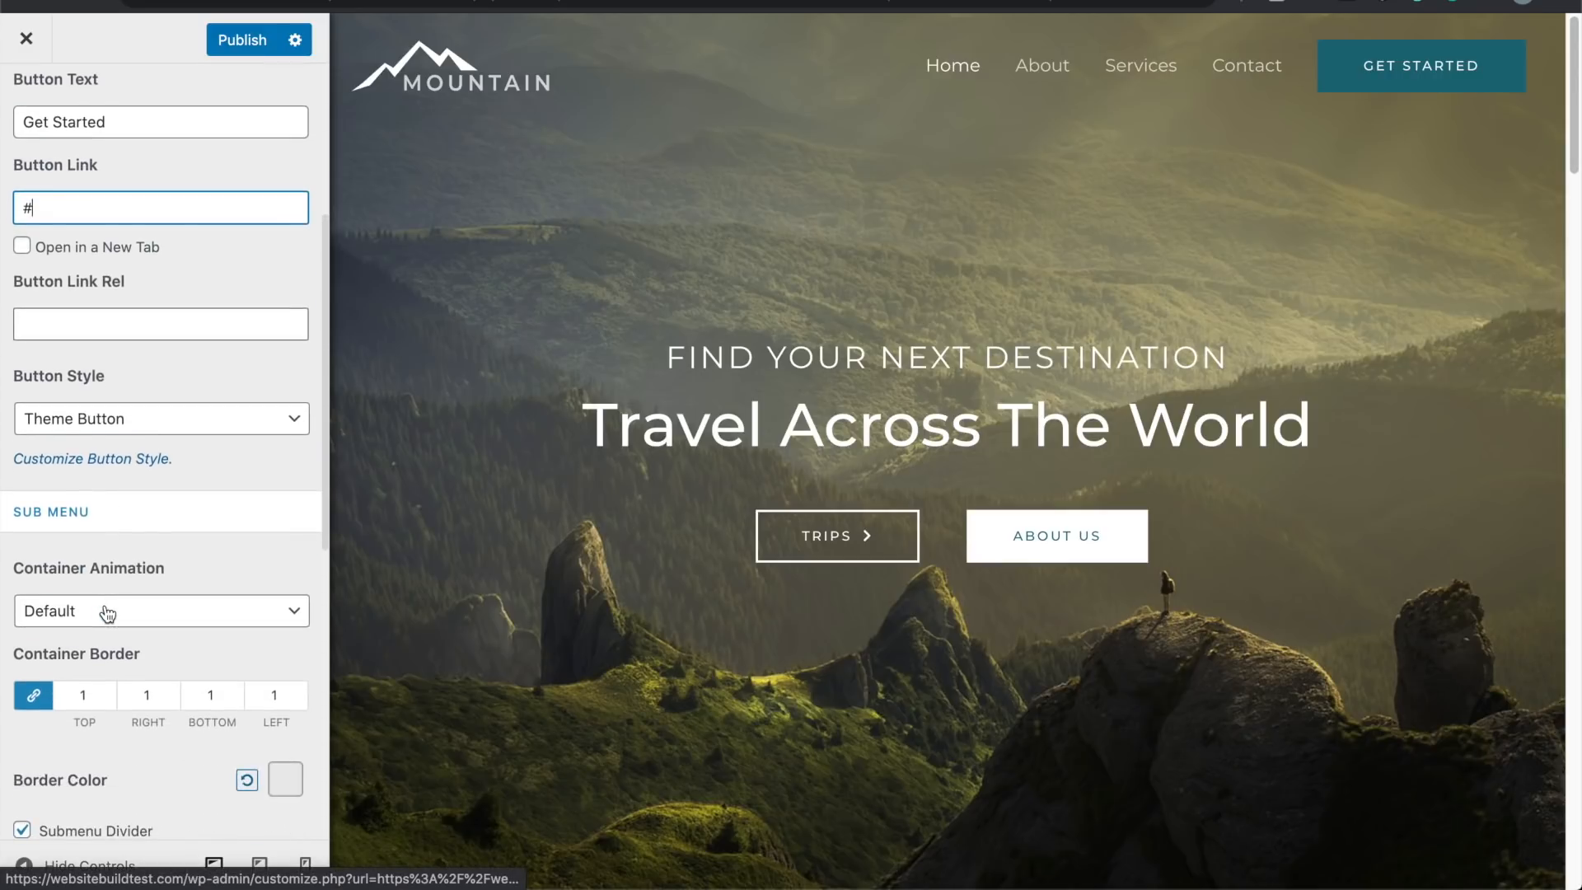
Step: Keep the theme button style, try a lighter blue button background, then reset it
click(226, 424)
click(226, 424)
click(136, 456)
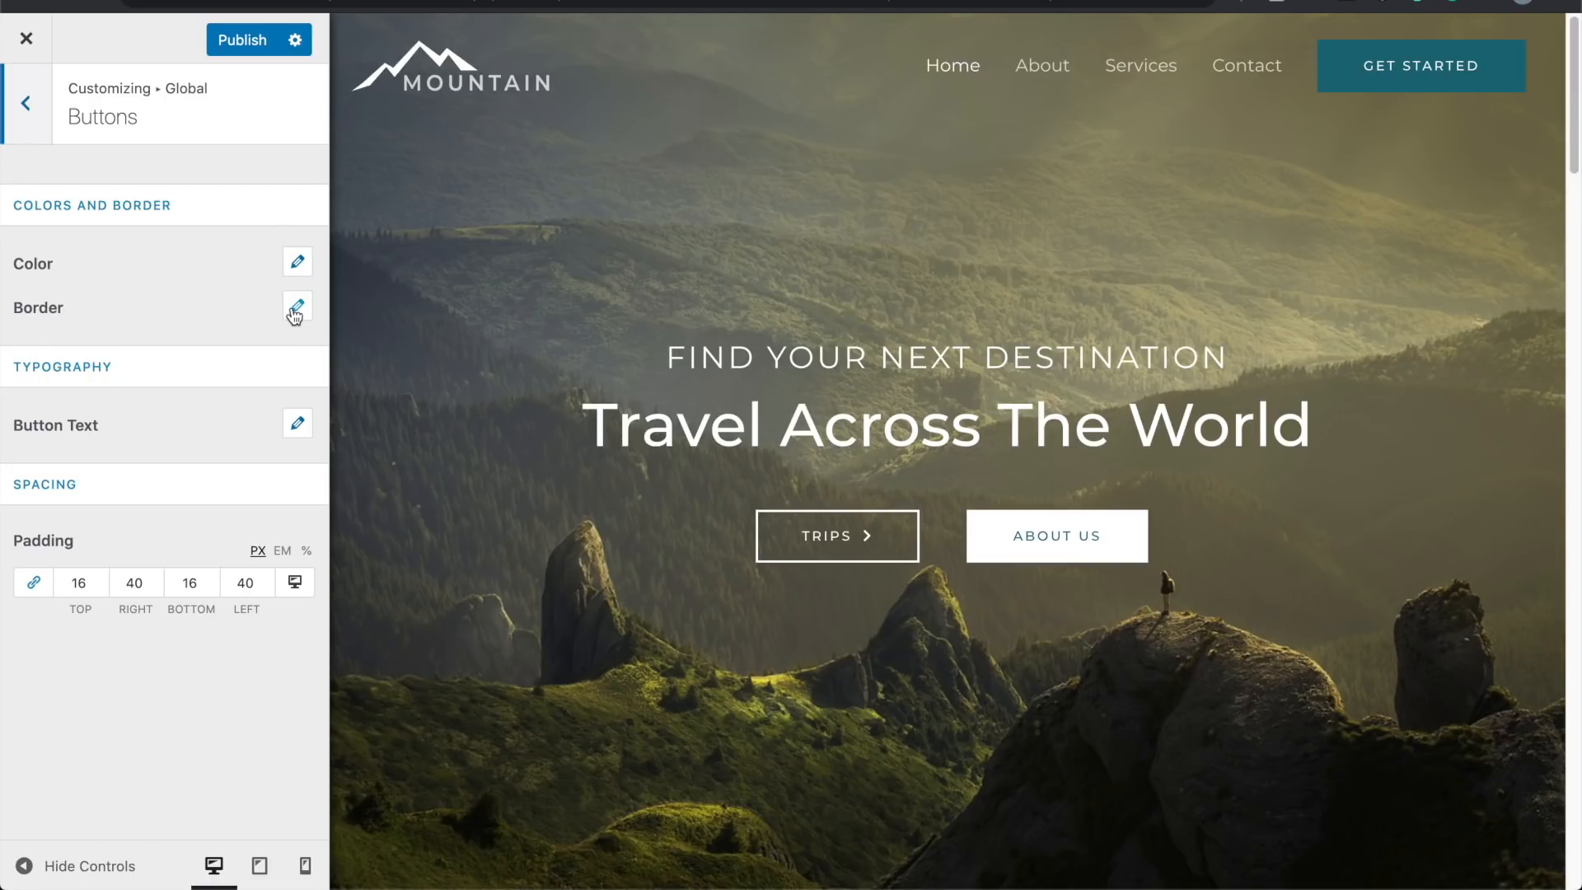
click(297, 262)
click(280, 452)
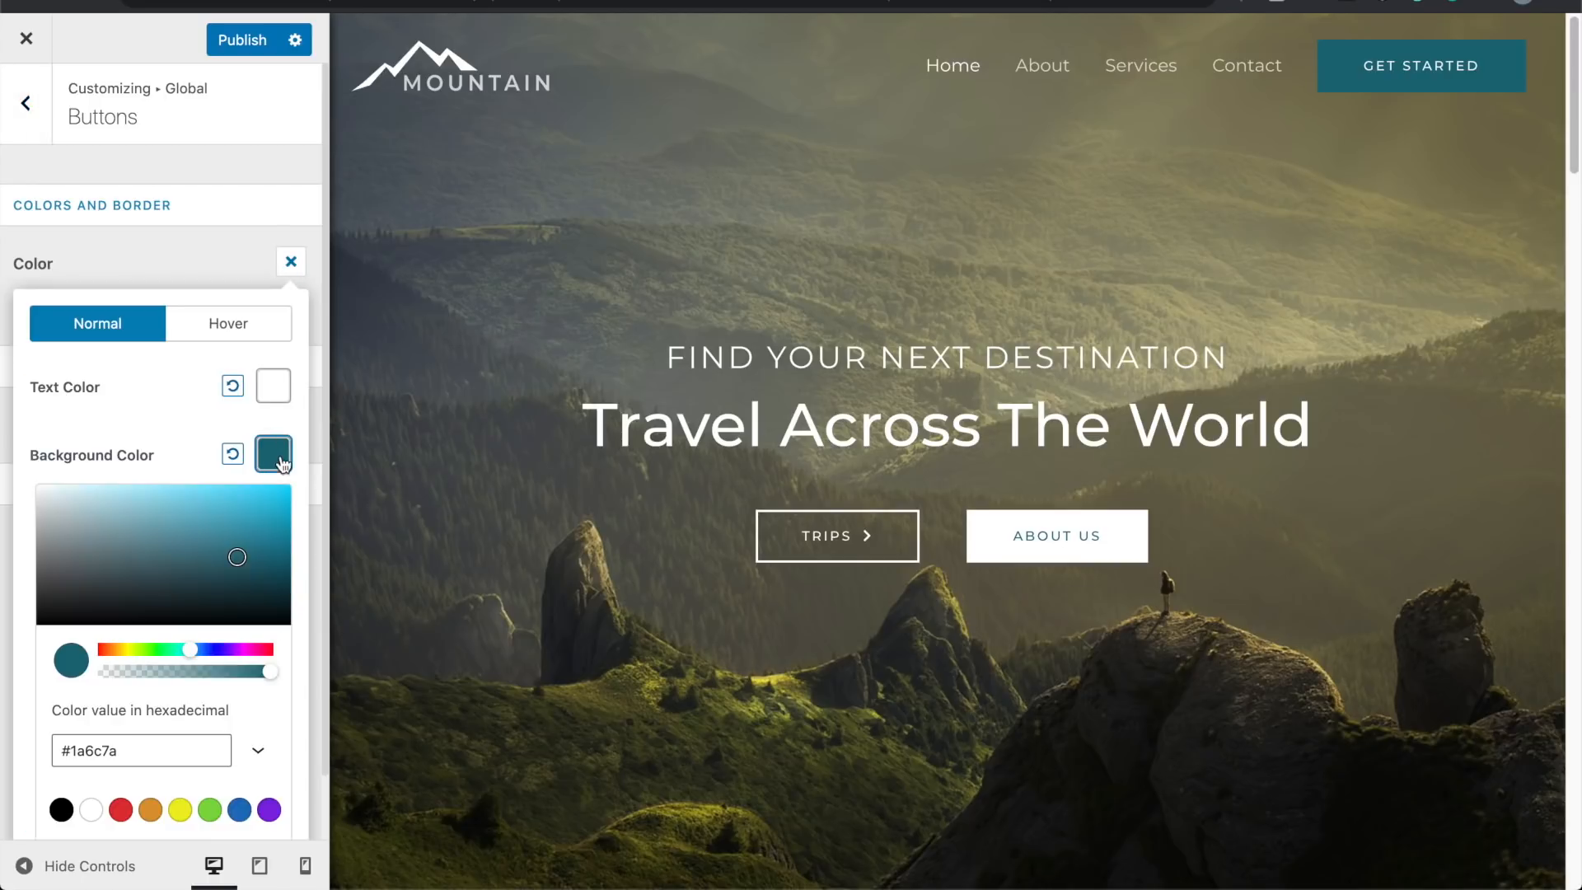
drag(188, 620, 257, 517)
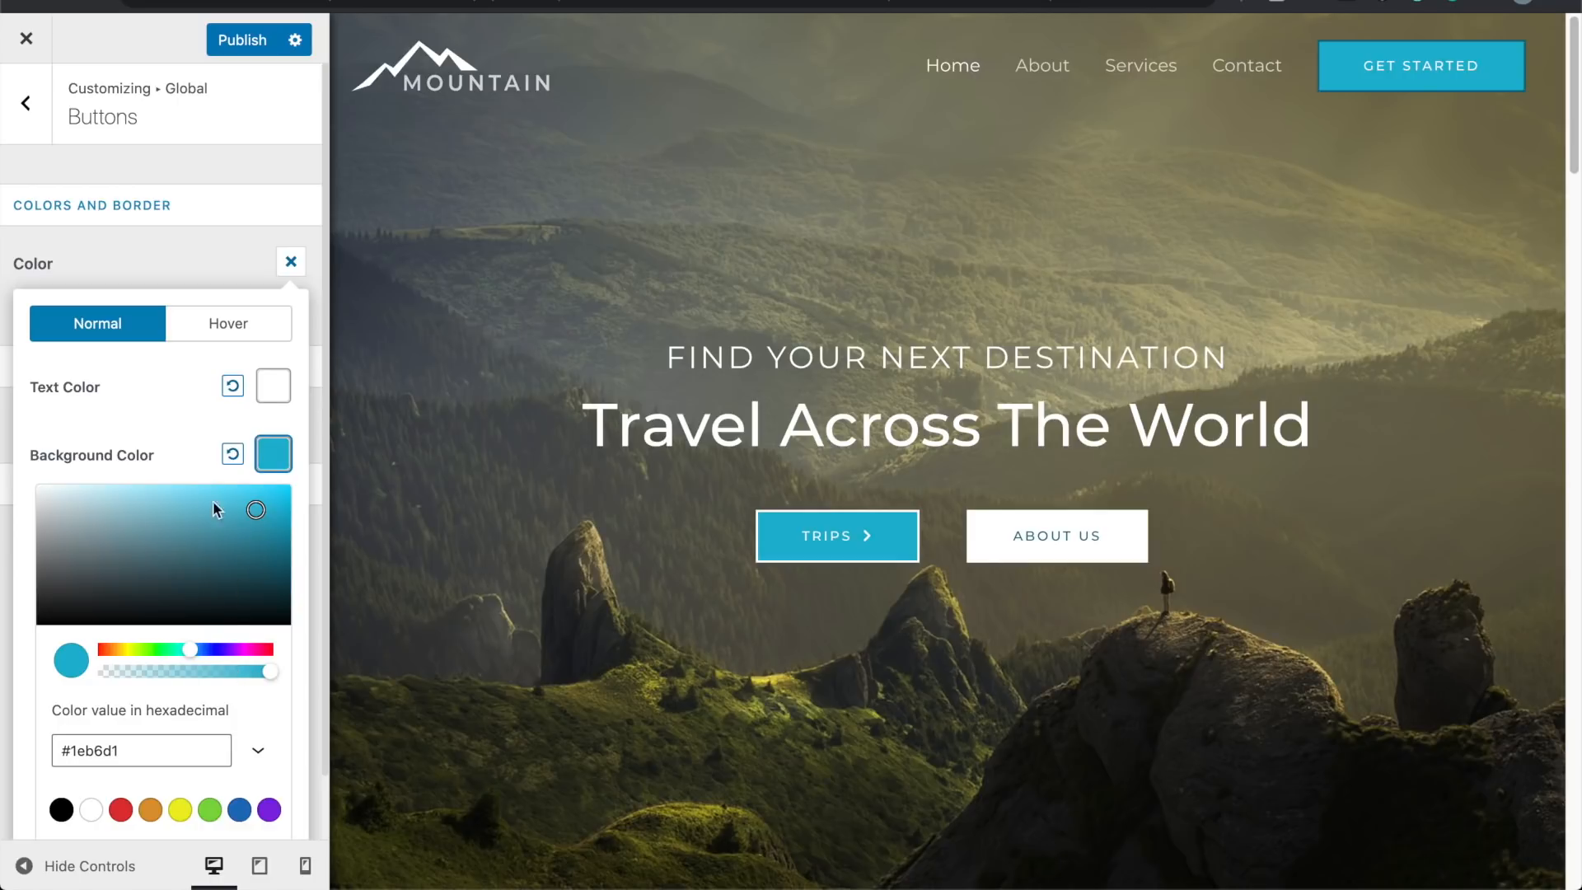
click(240, 452)
click(152, 423)
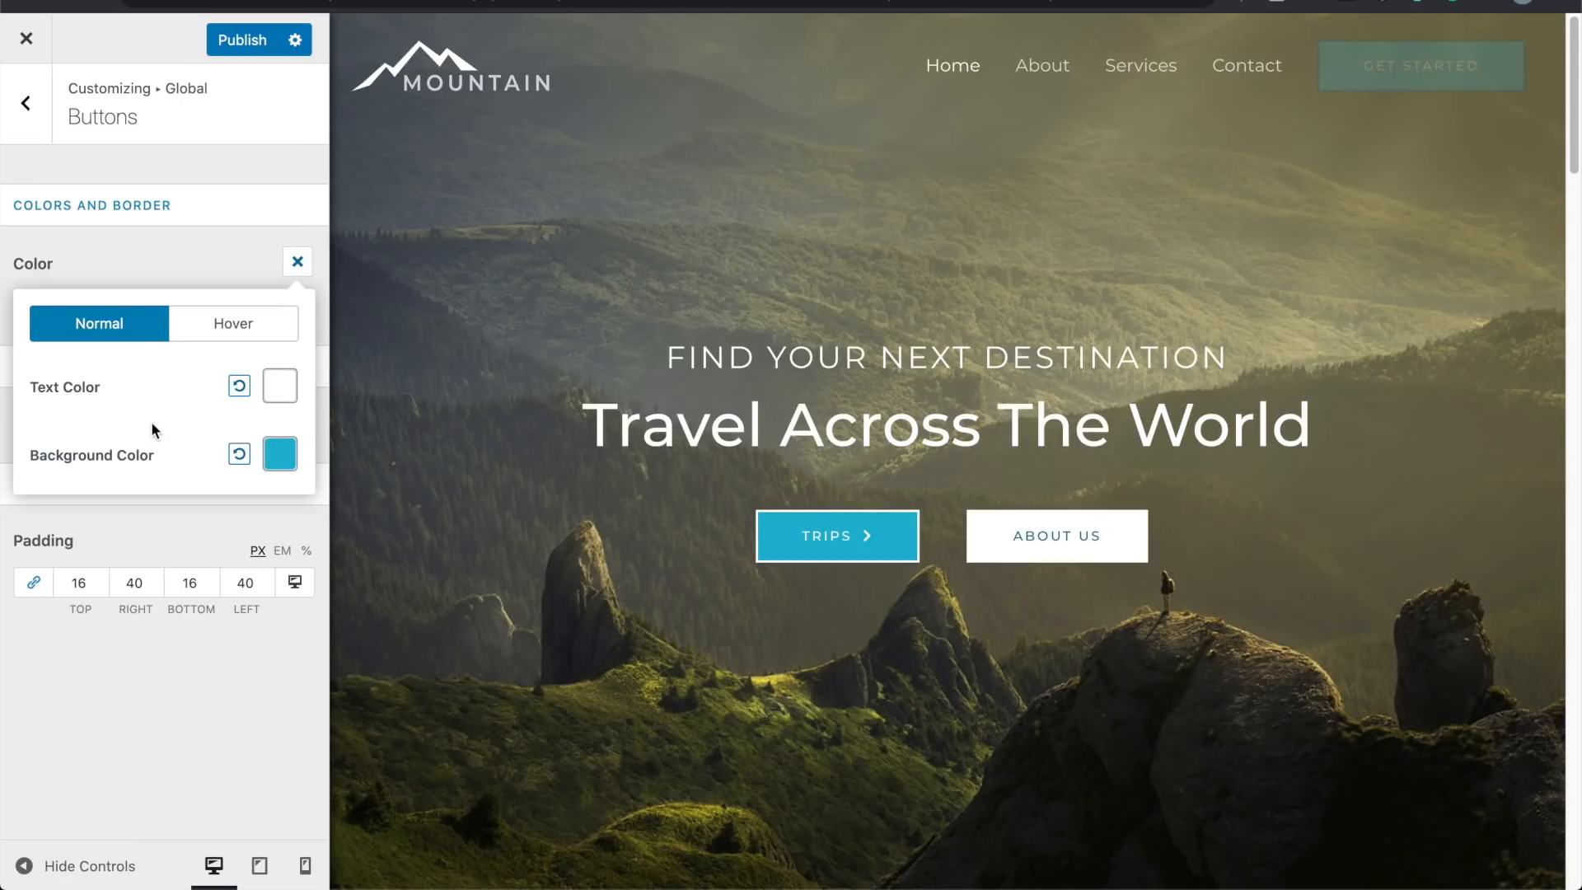
Step: Reset the global button background colour to default again and return to Global settings
click(294, 264)
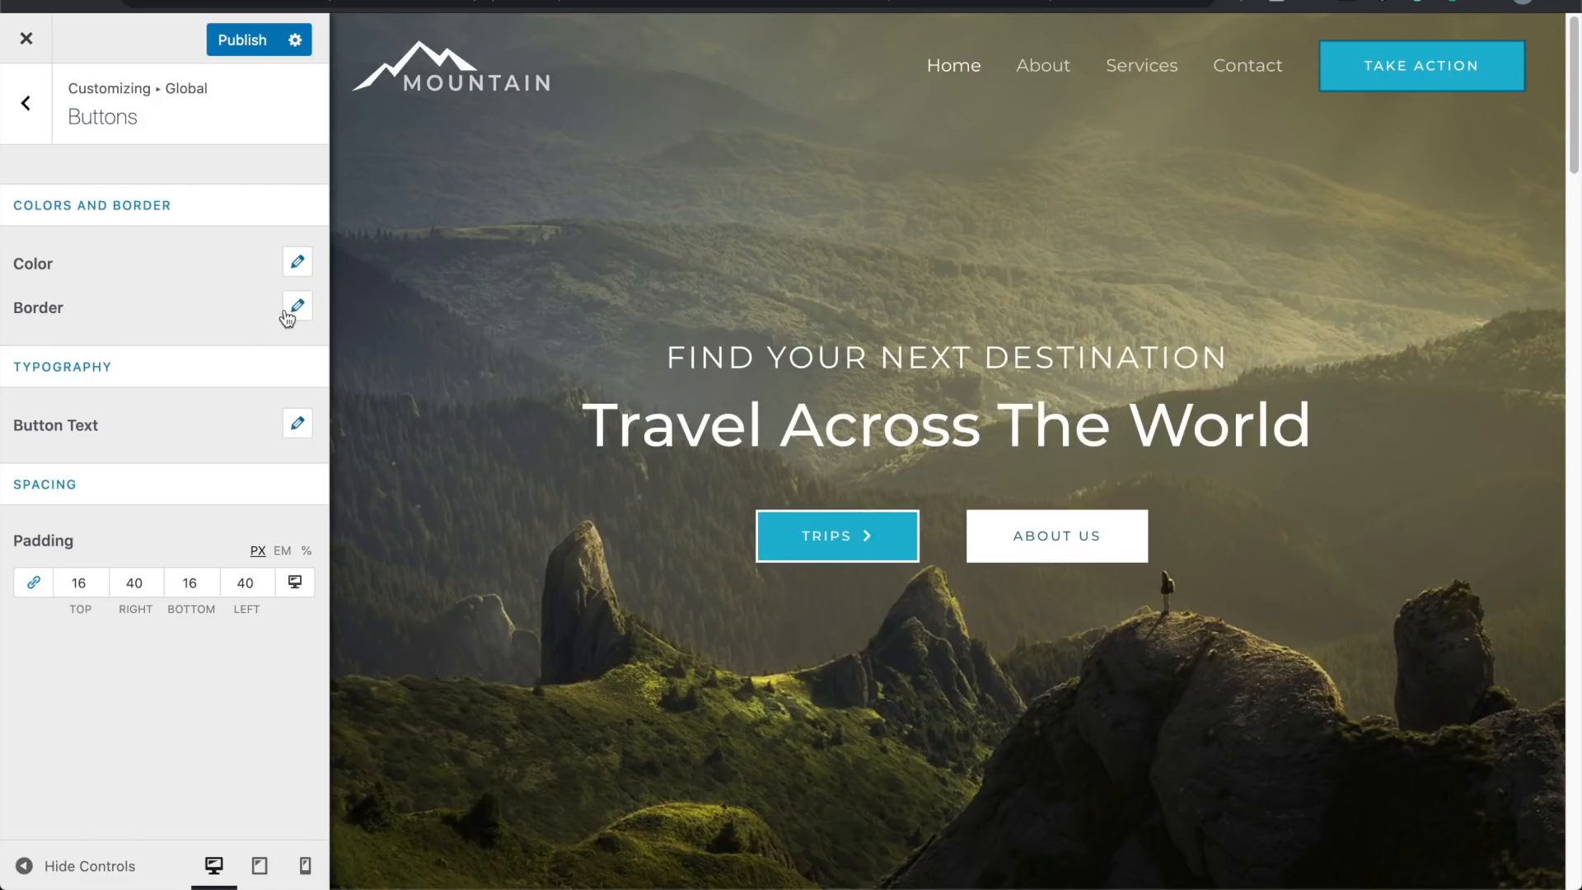
click(295, 264)
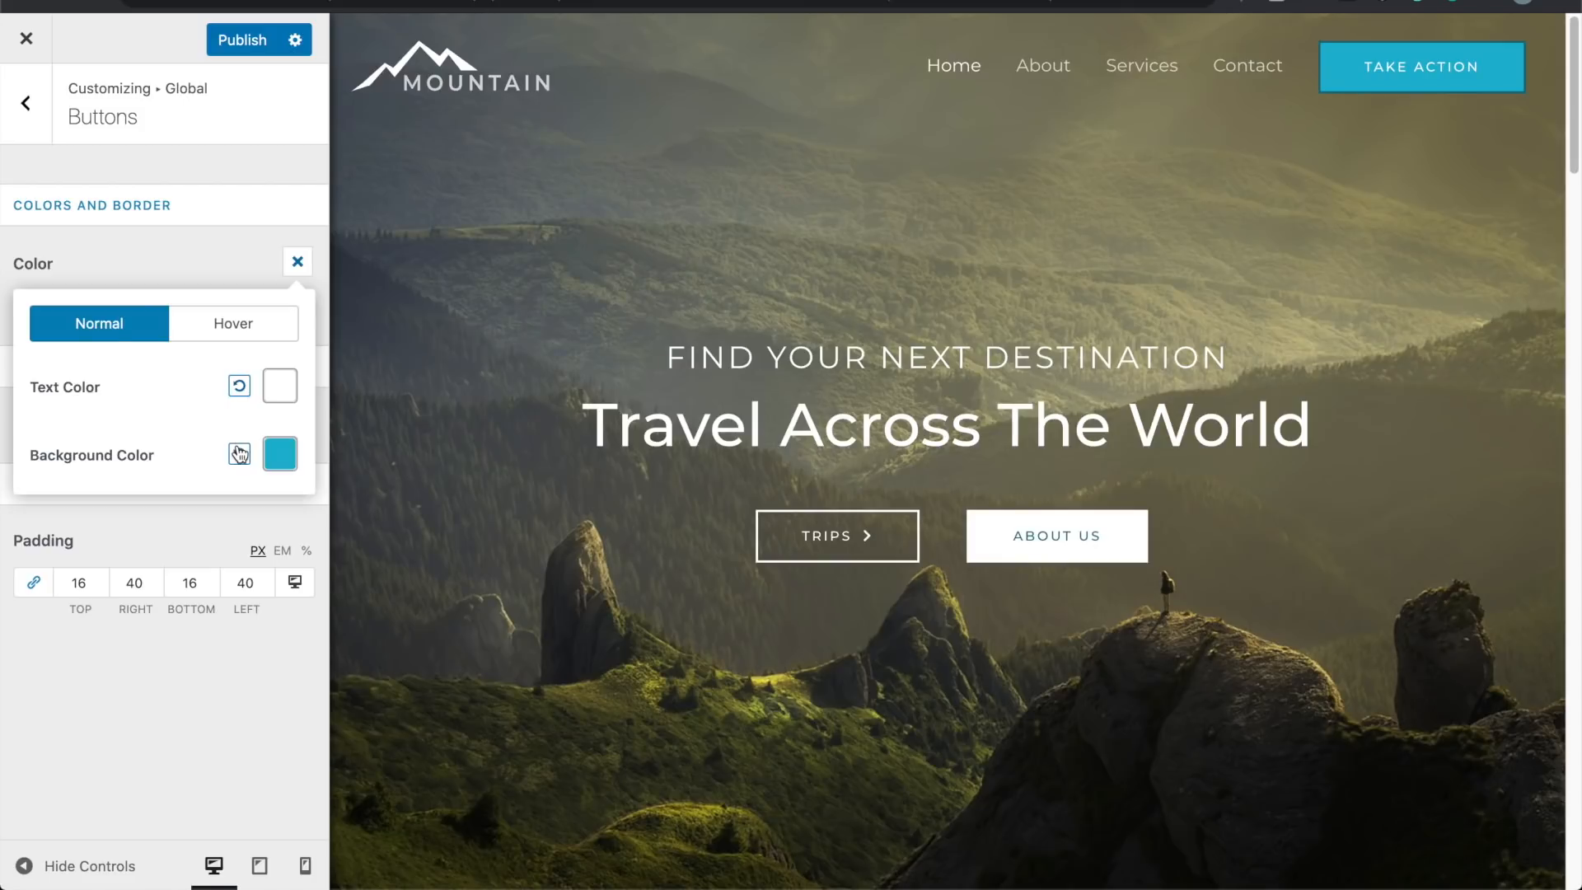
click(239, 454)
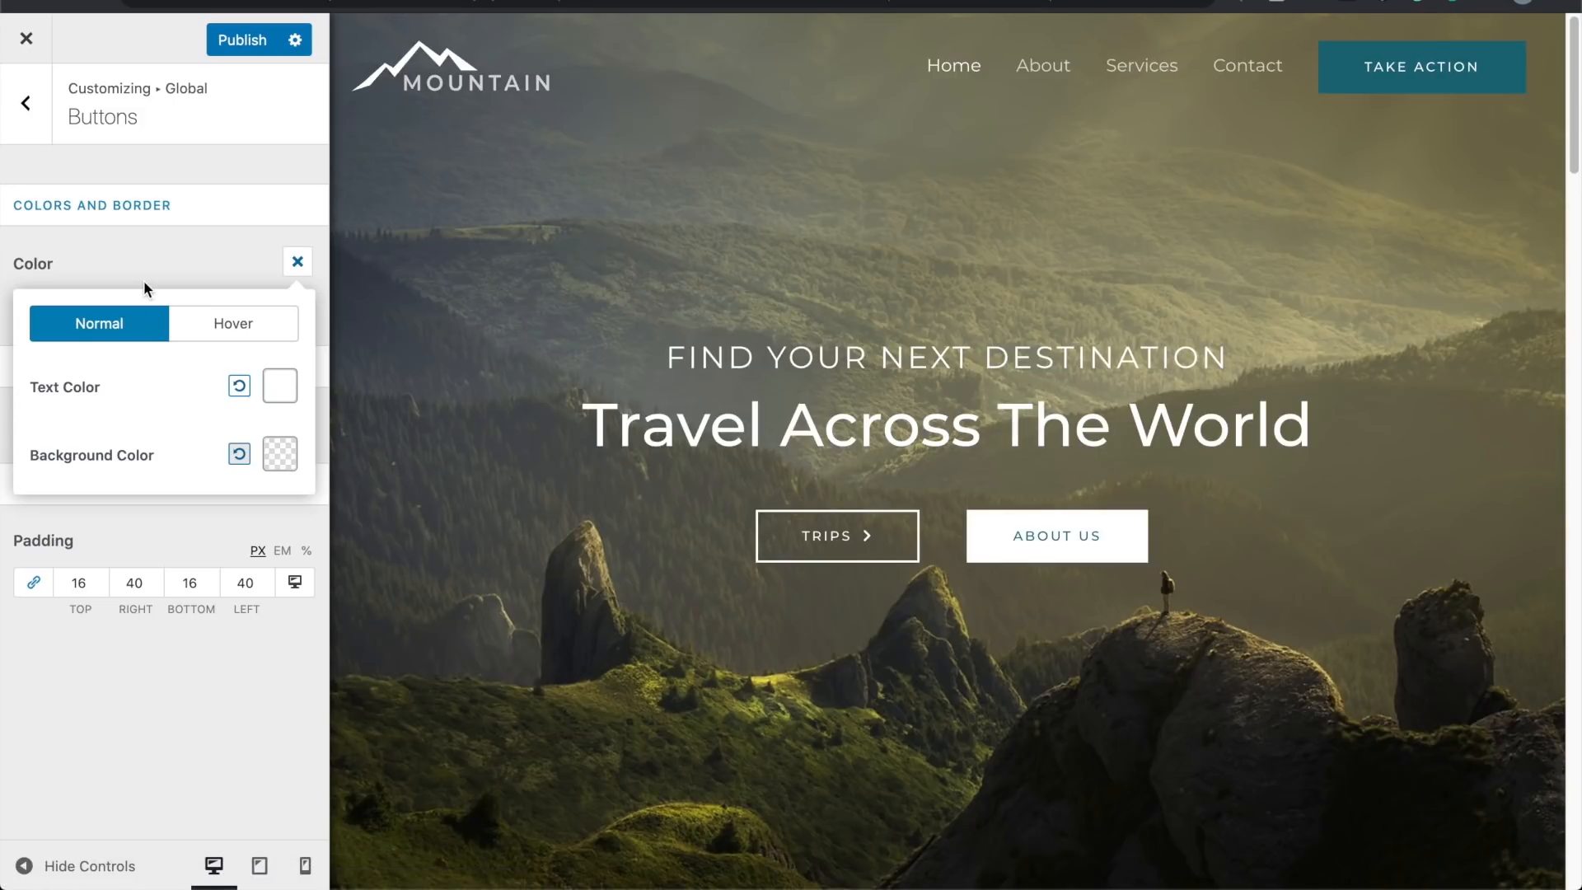
click(292, 264)
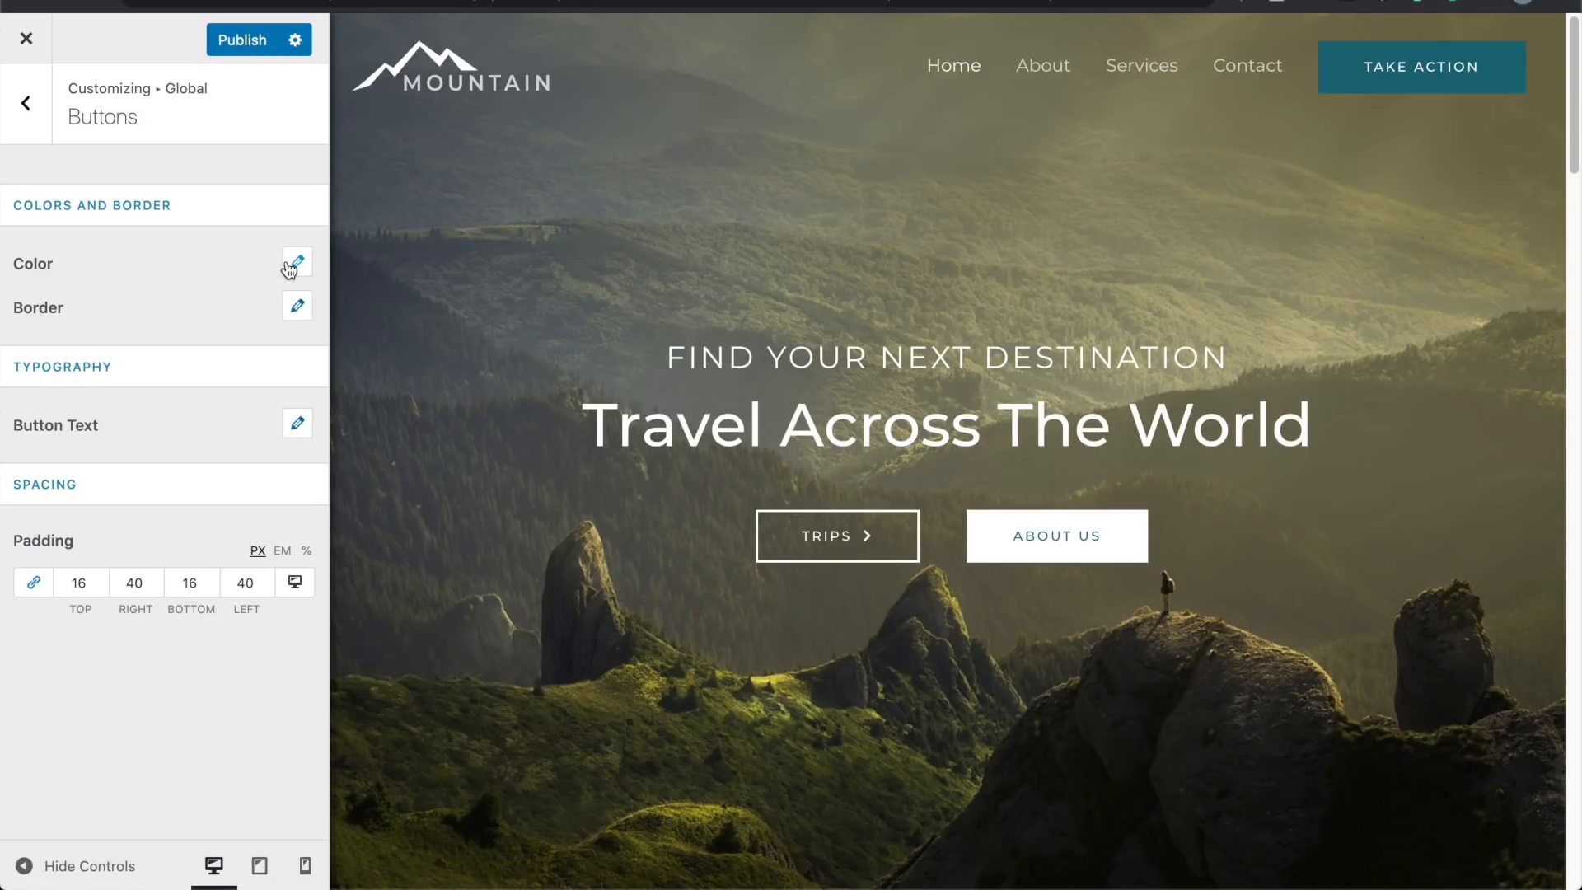
click(52, 115)
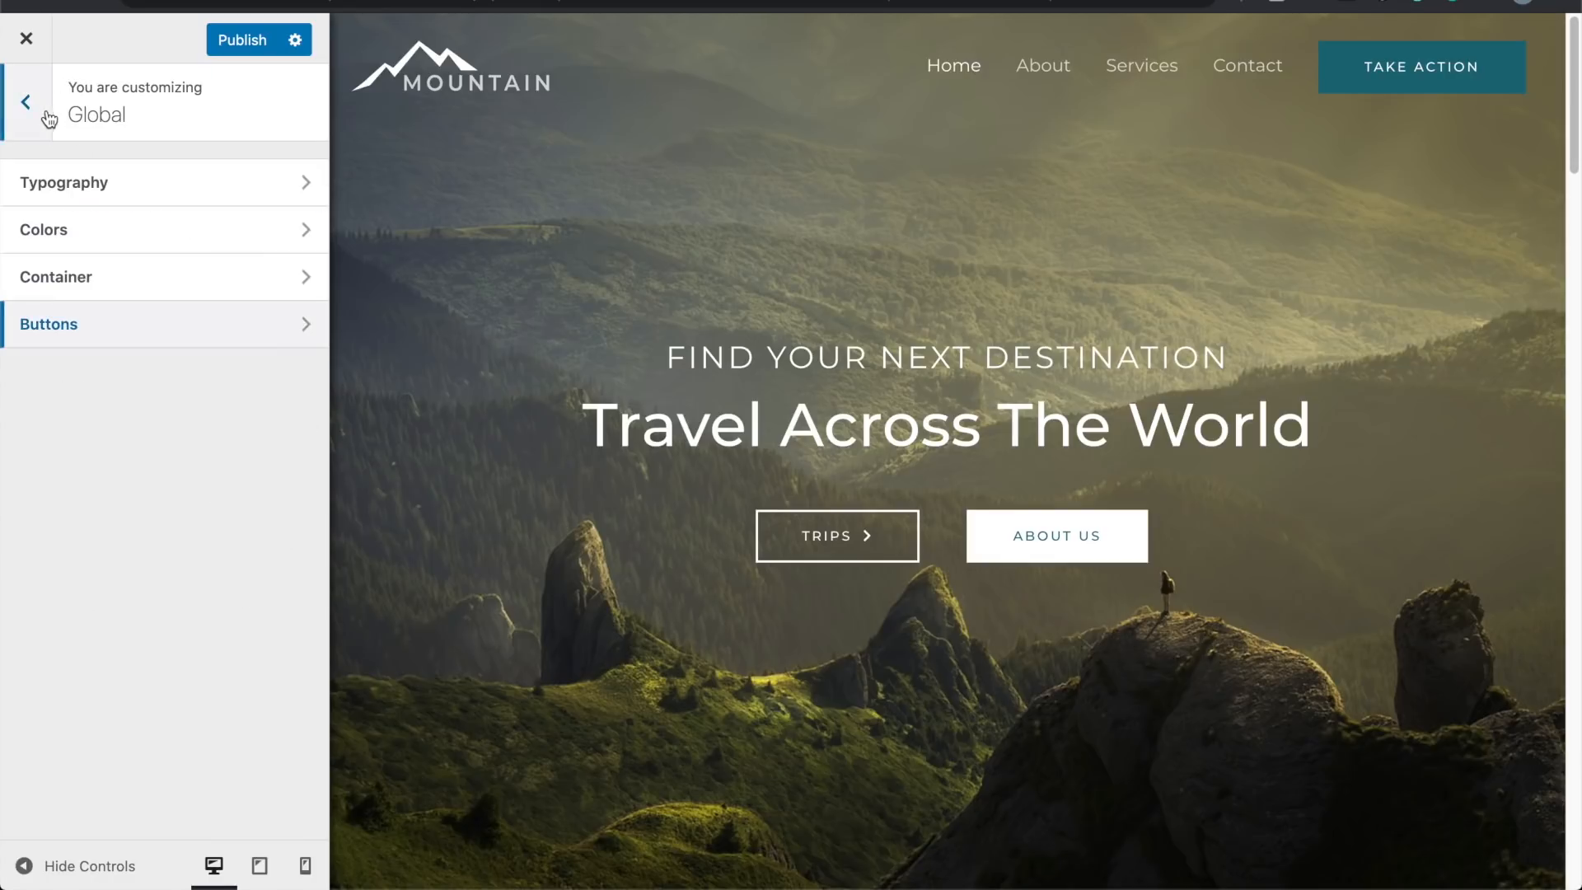
Step: Look over the global button and container layout settings, then return to the main menu
click(212, 322)
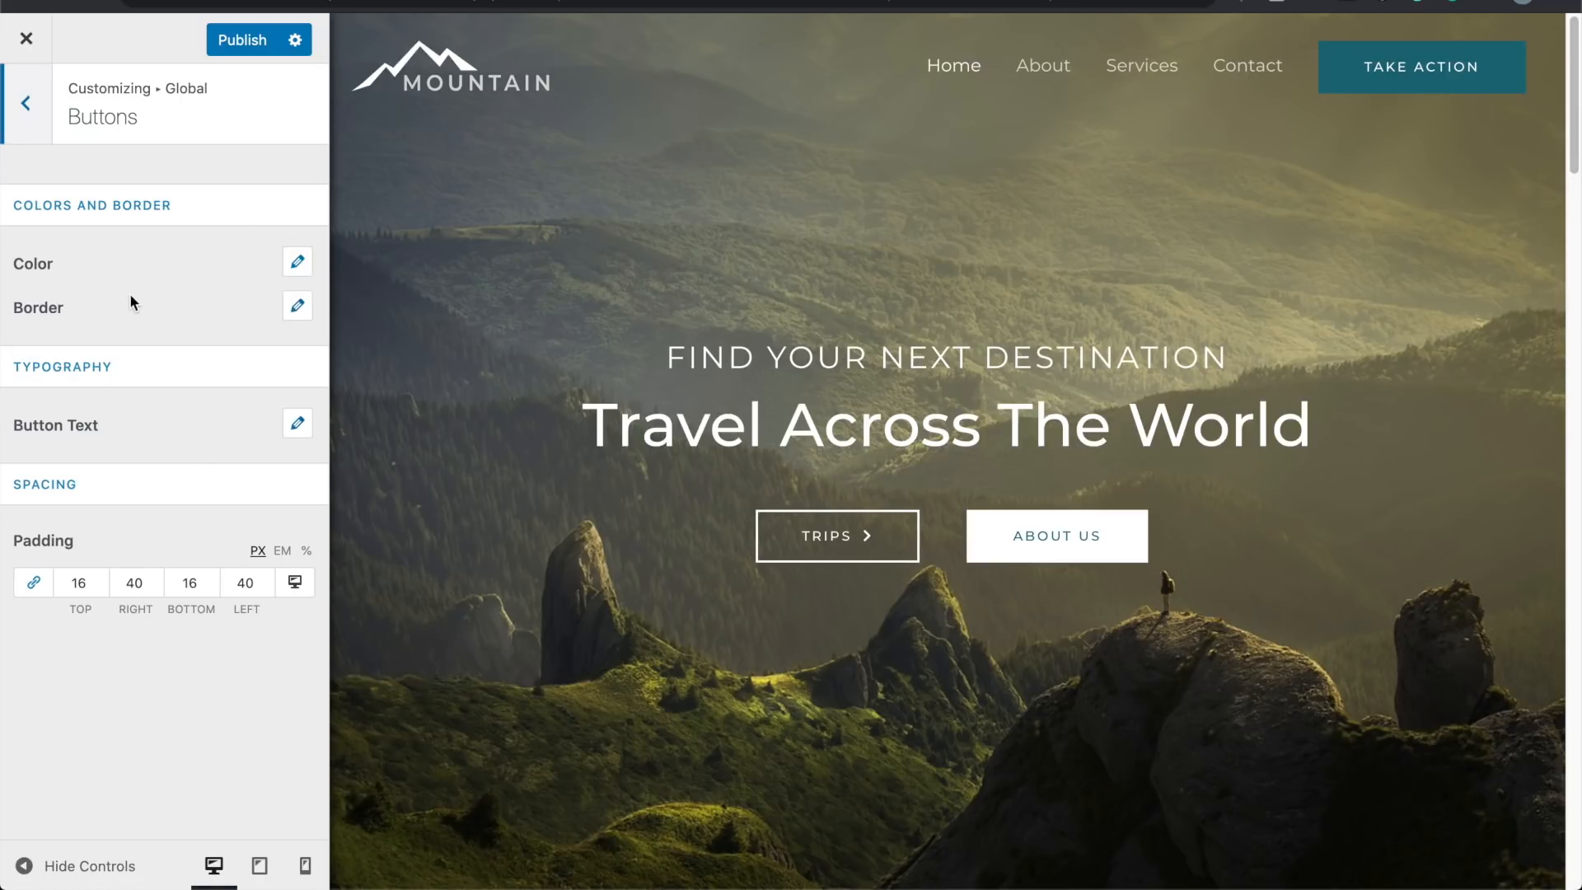
click(36, 125)
click(143, 292)
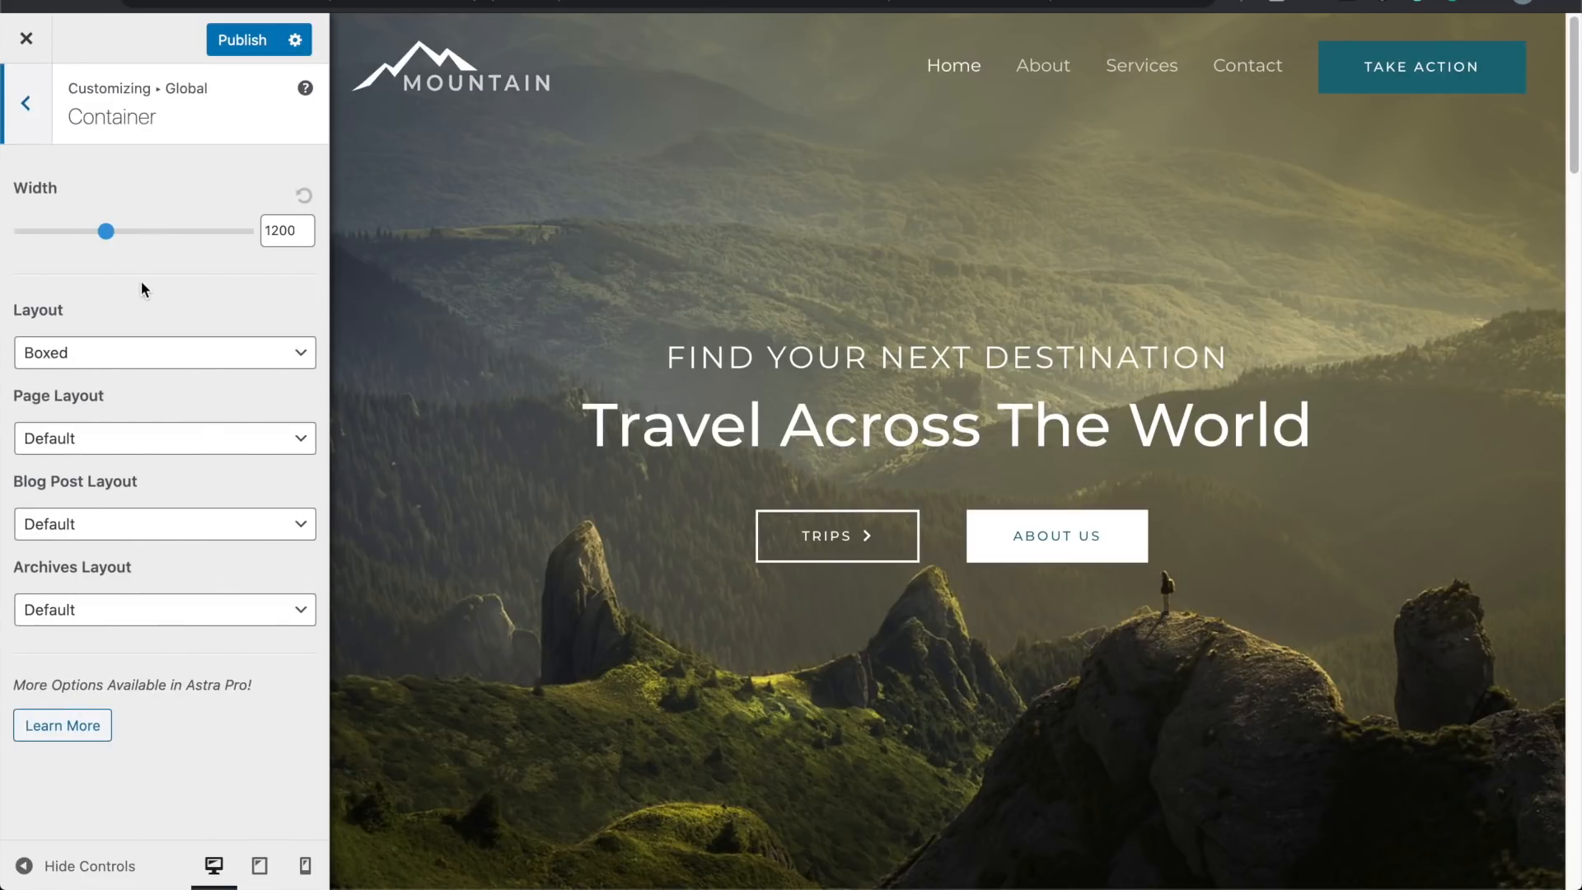
click(24, 106)
click(23, 105)
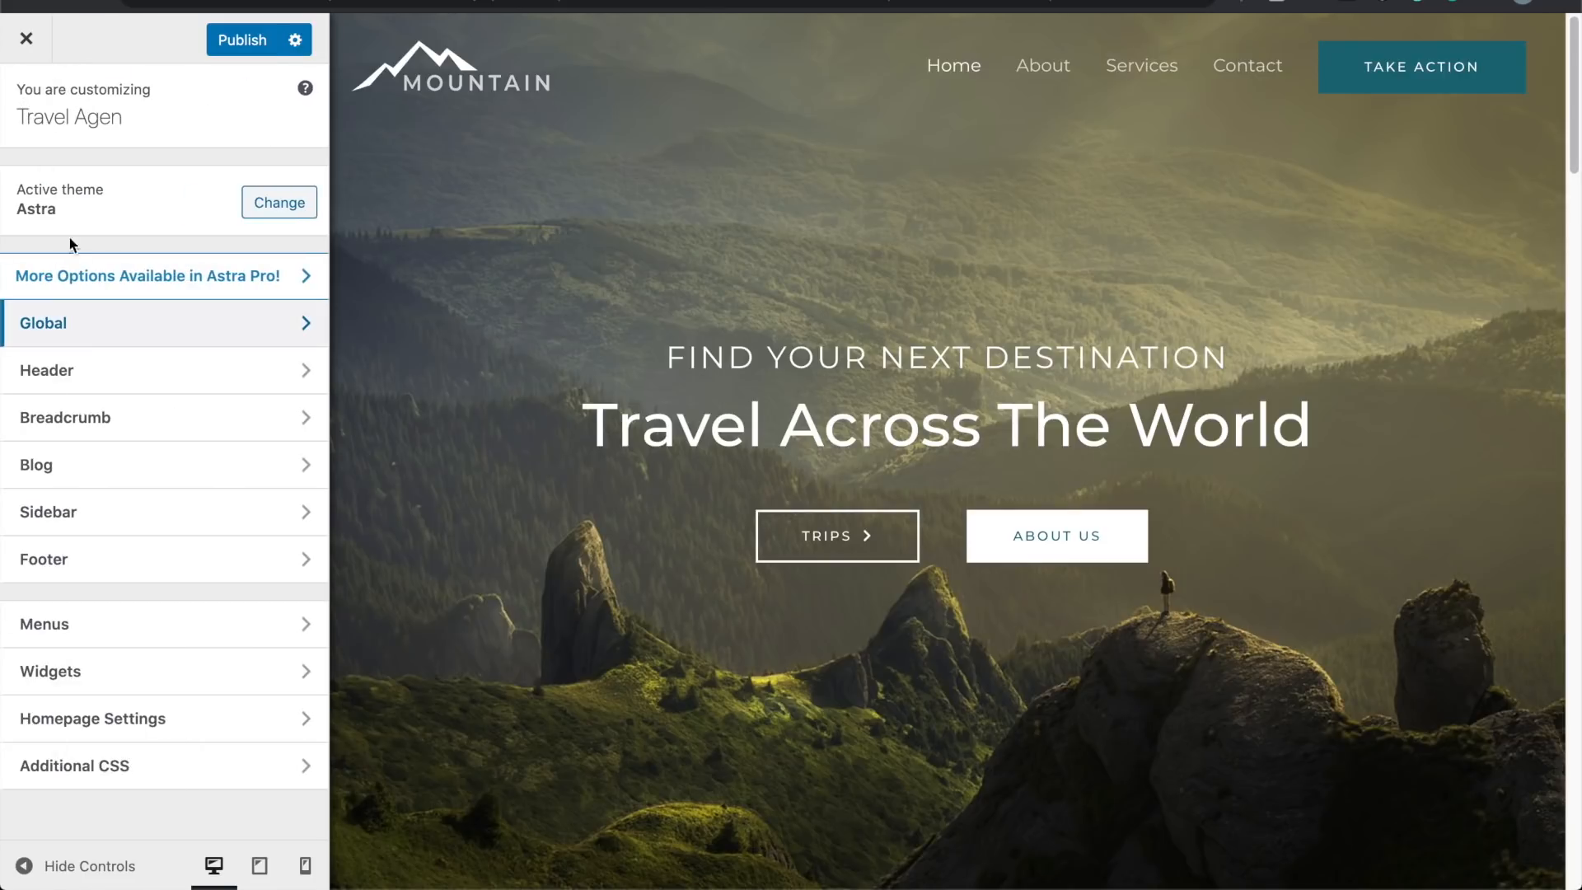
Step: Change the Primary Menu button text back to 'Get Started'
click(148, 373)
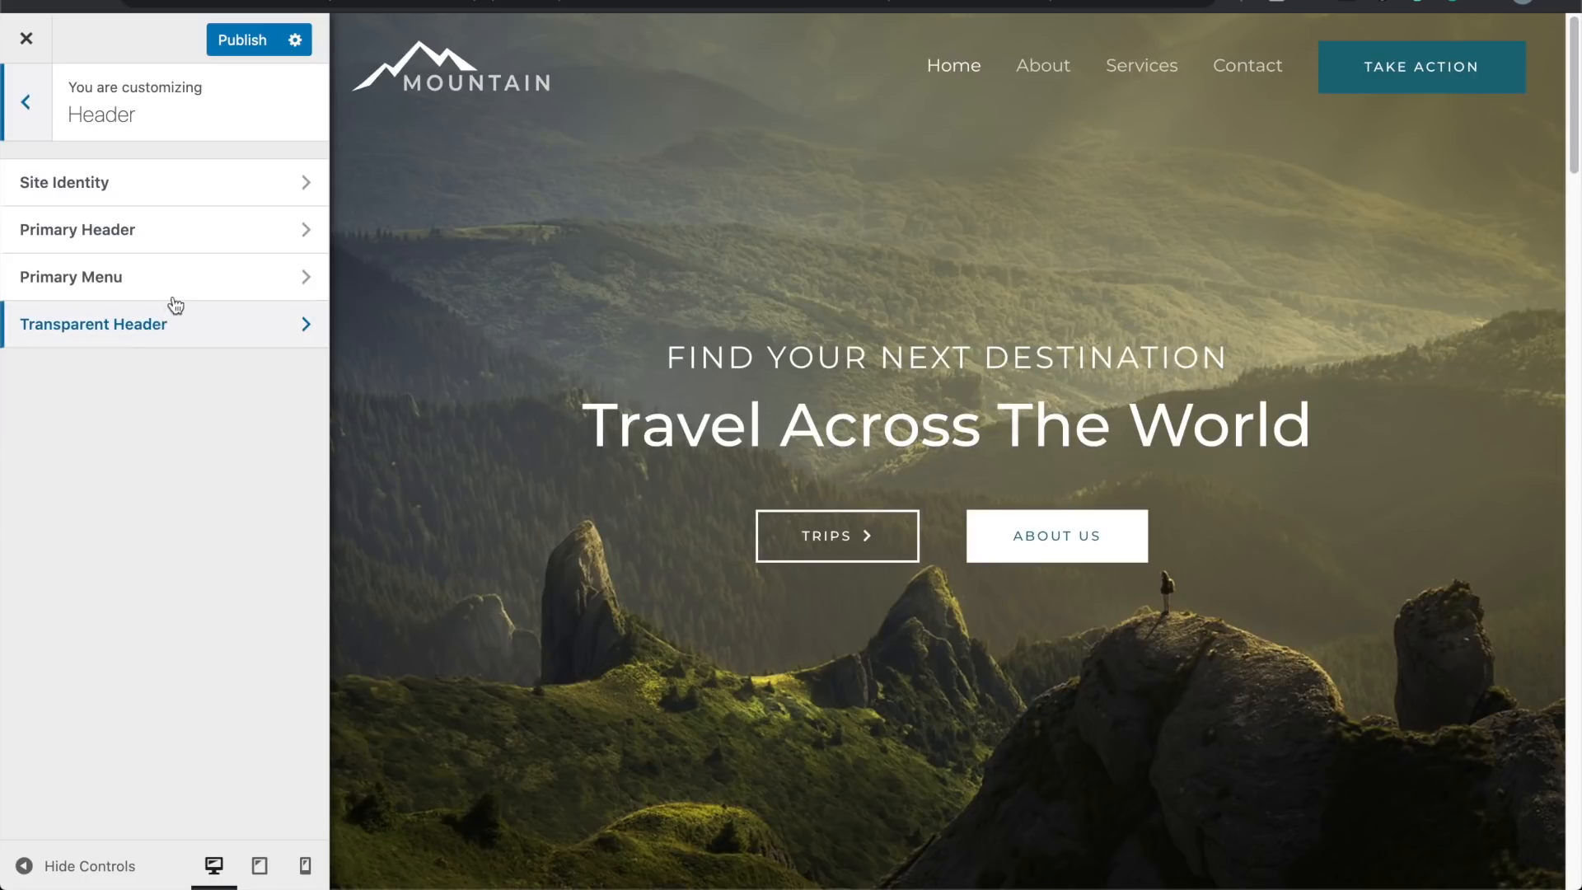
click(173, 298)
triple_click(156, 476)
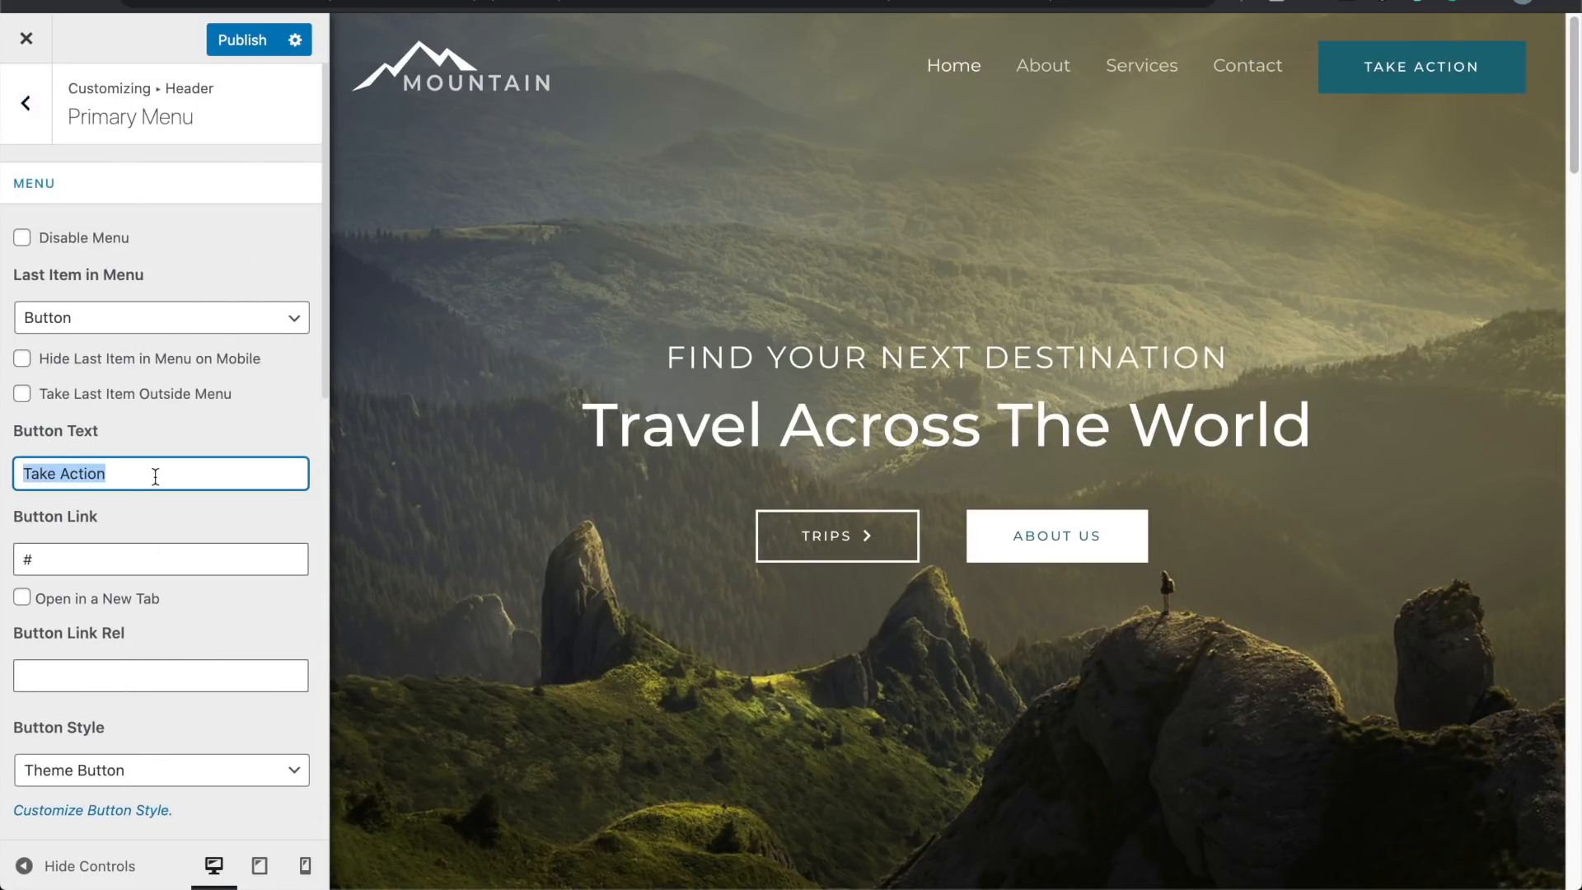
text(Get Started)
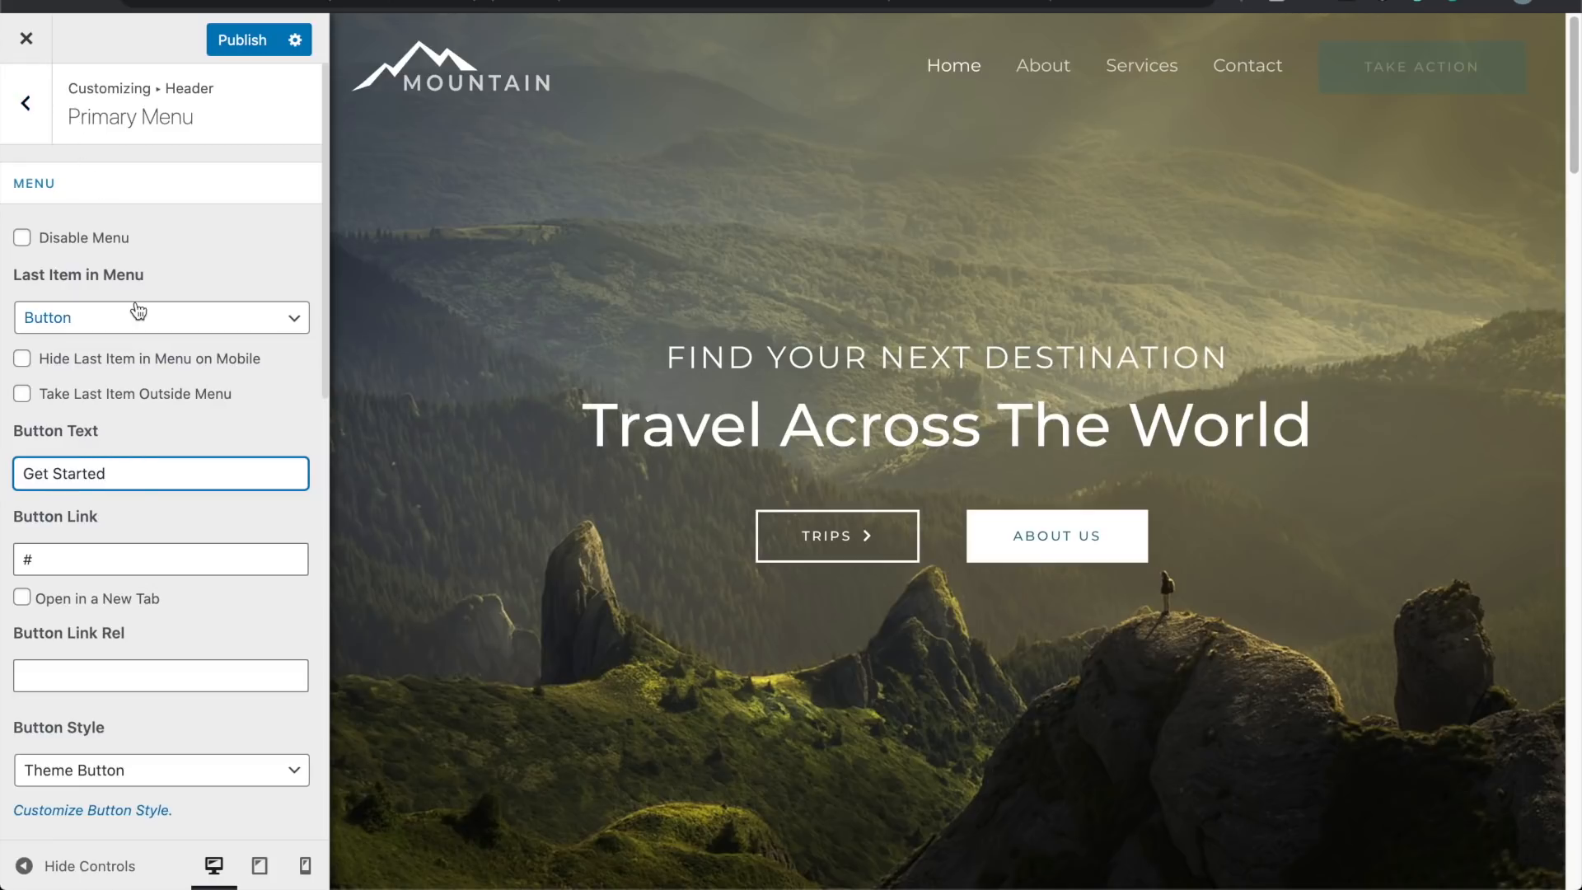
scroll(138, 310, down, 2)
scroll(135, 305, up, 3)
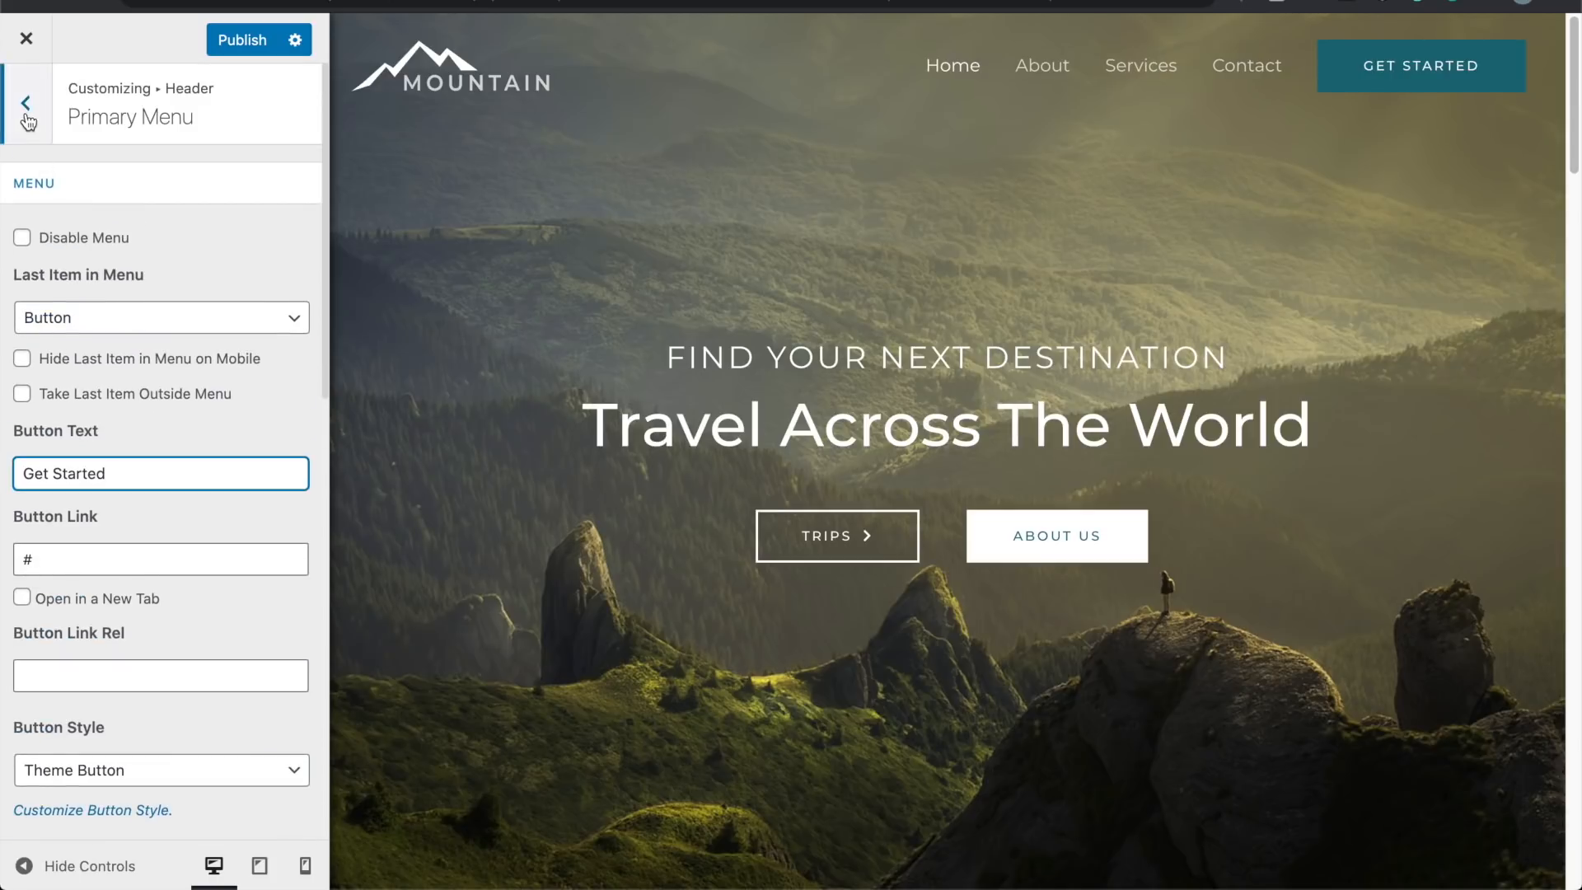
click(28, 118)
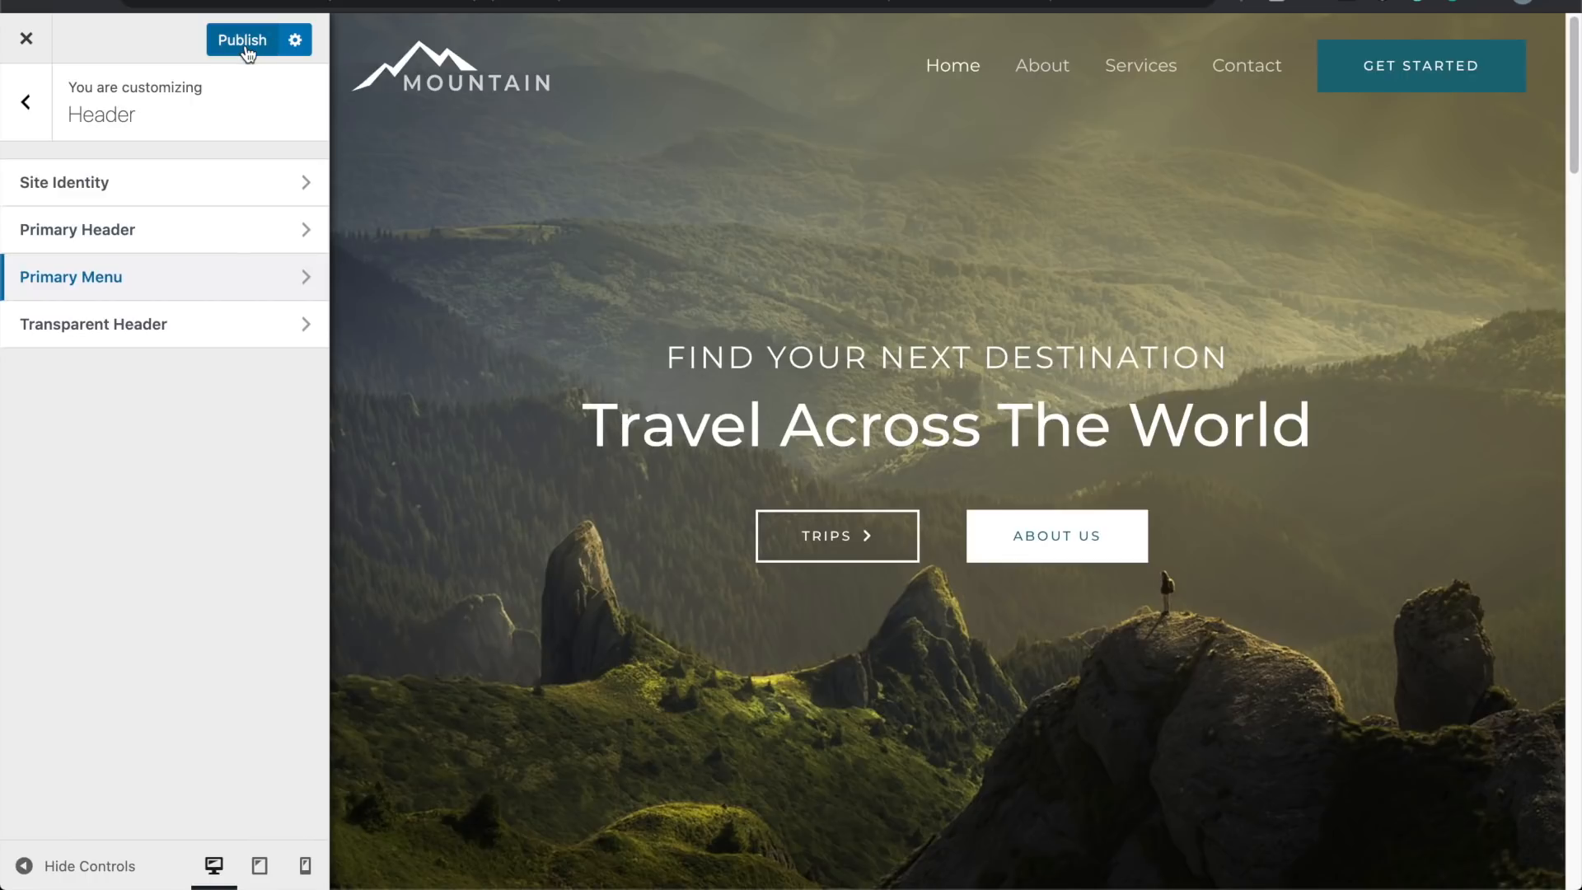
Step: In Transparent Header, try red and green background overlay colours
click(167, 319)
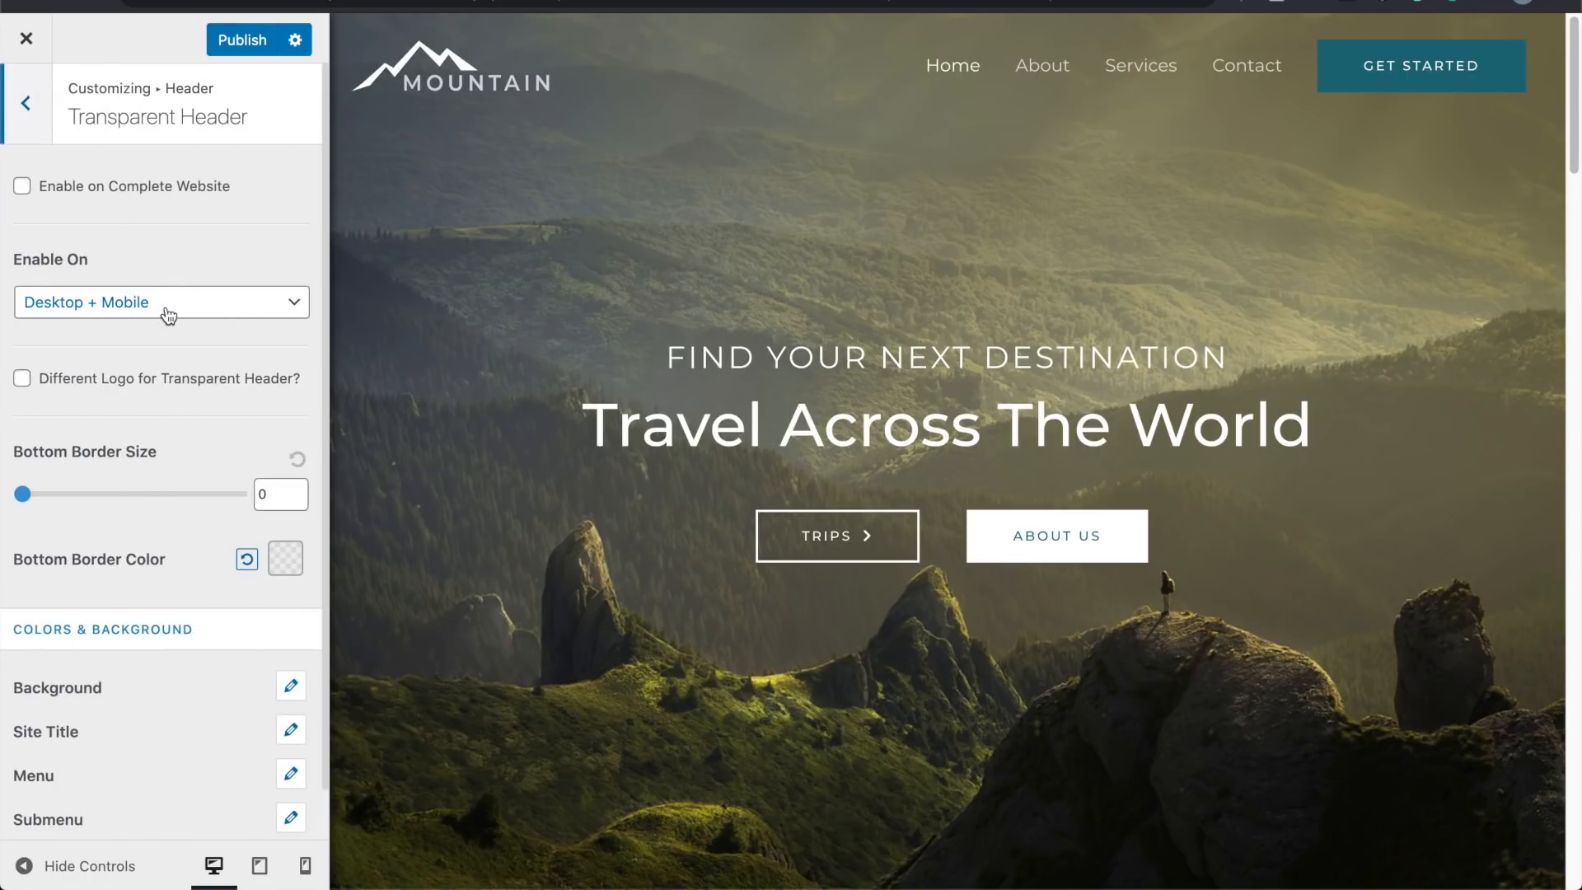
scroll(169, 315, down, 1)
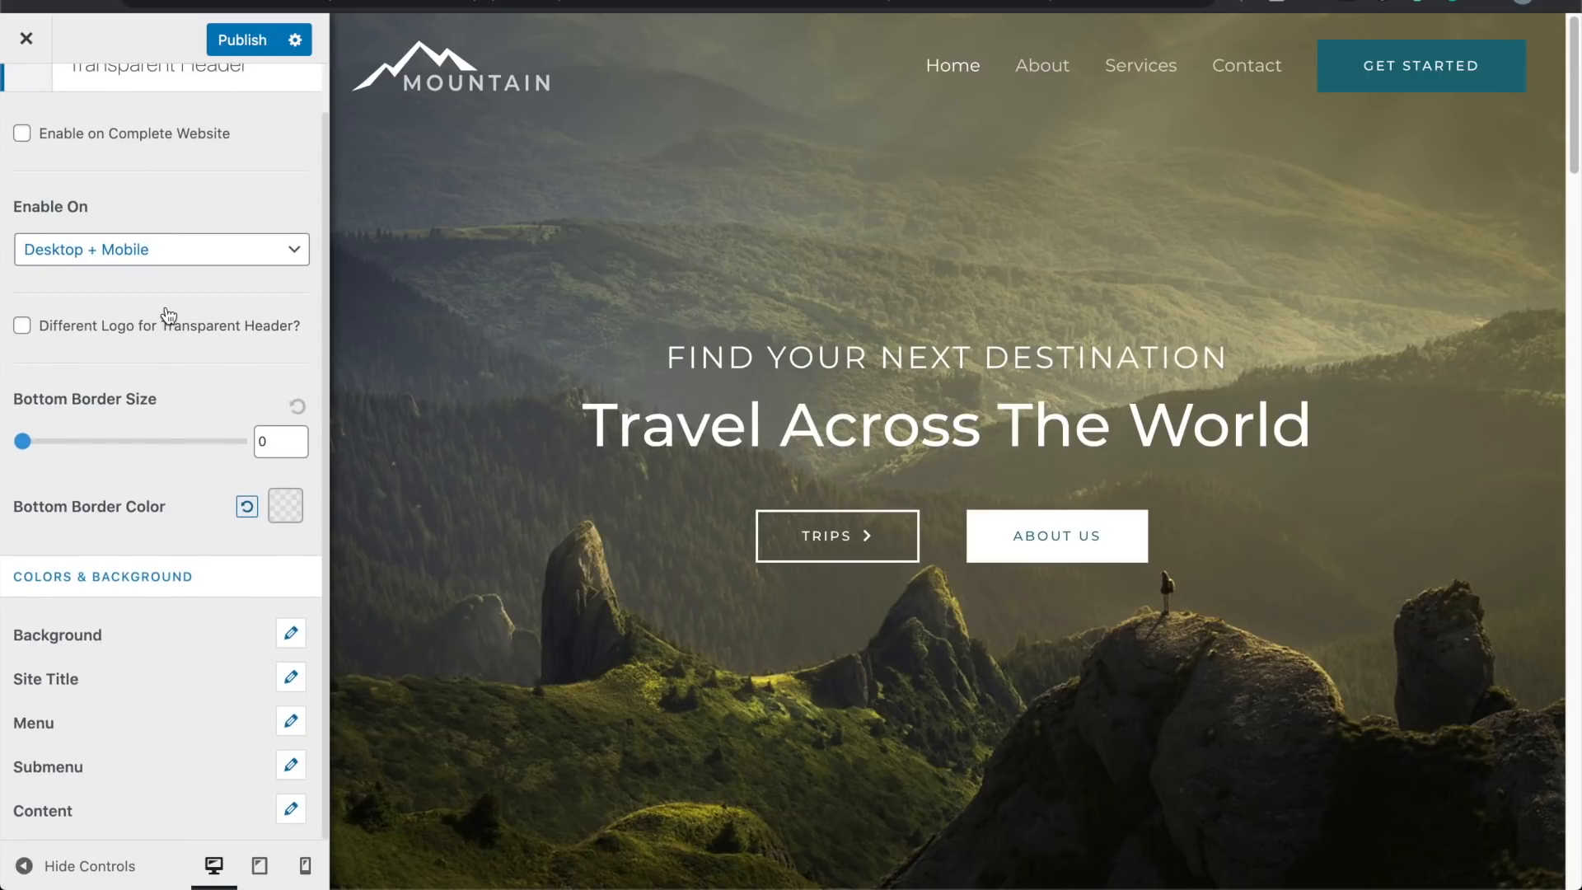
click(291, 633)
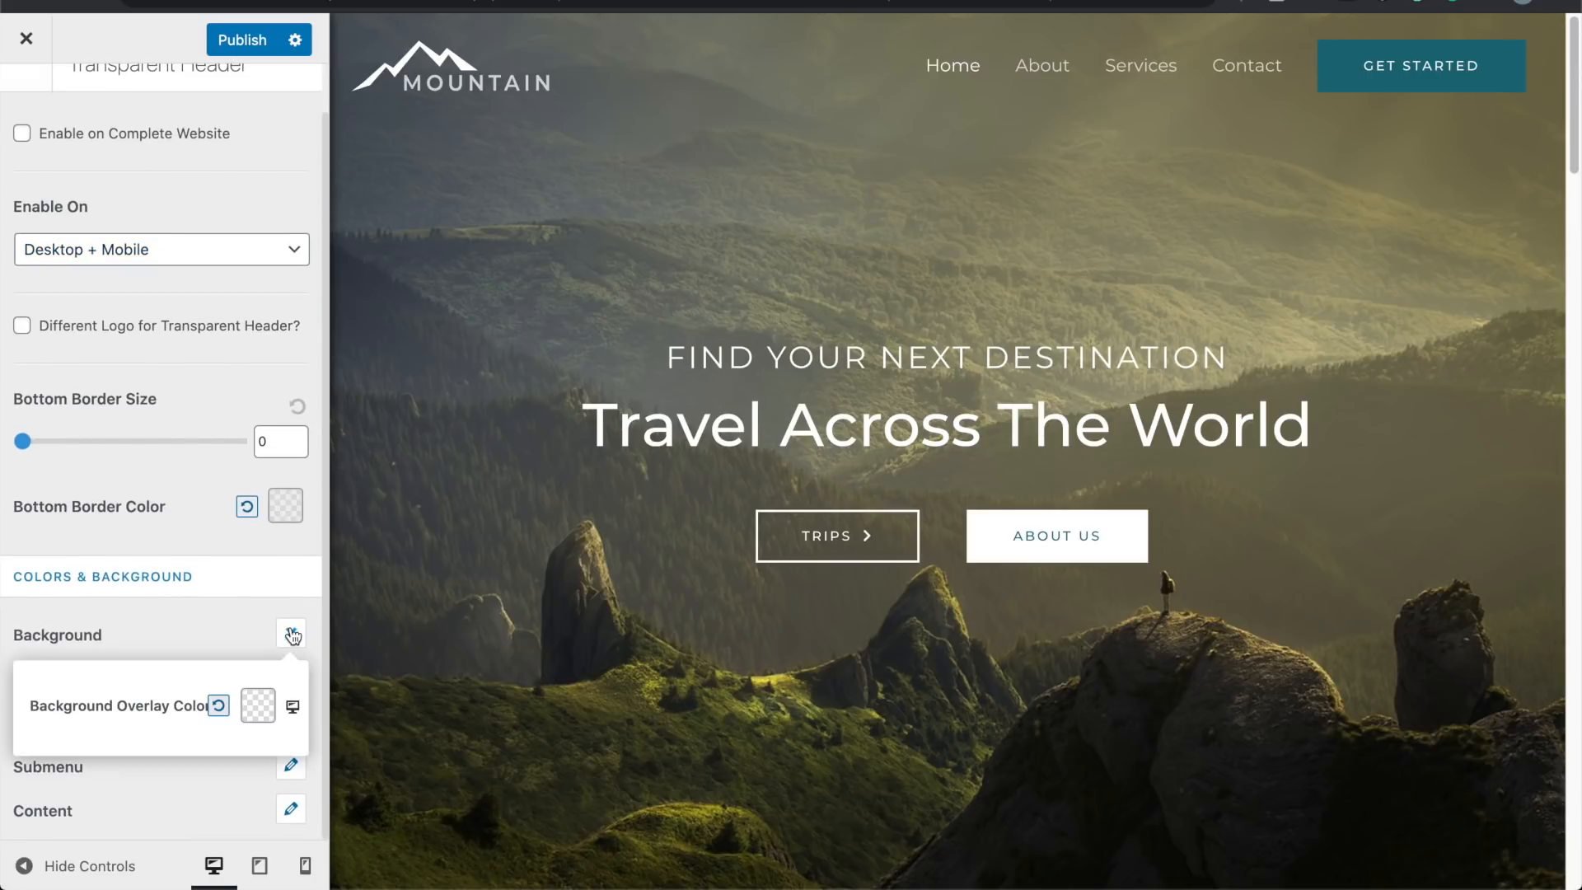
click(258, 705)
drag(254, 763, 294, 743)
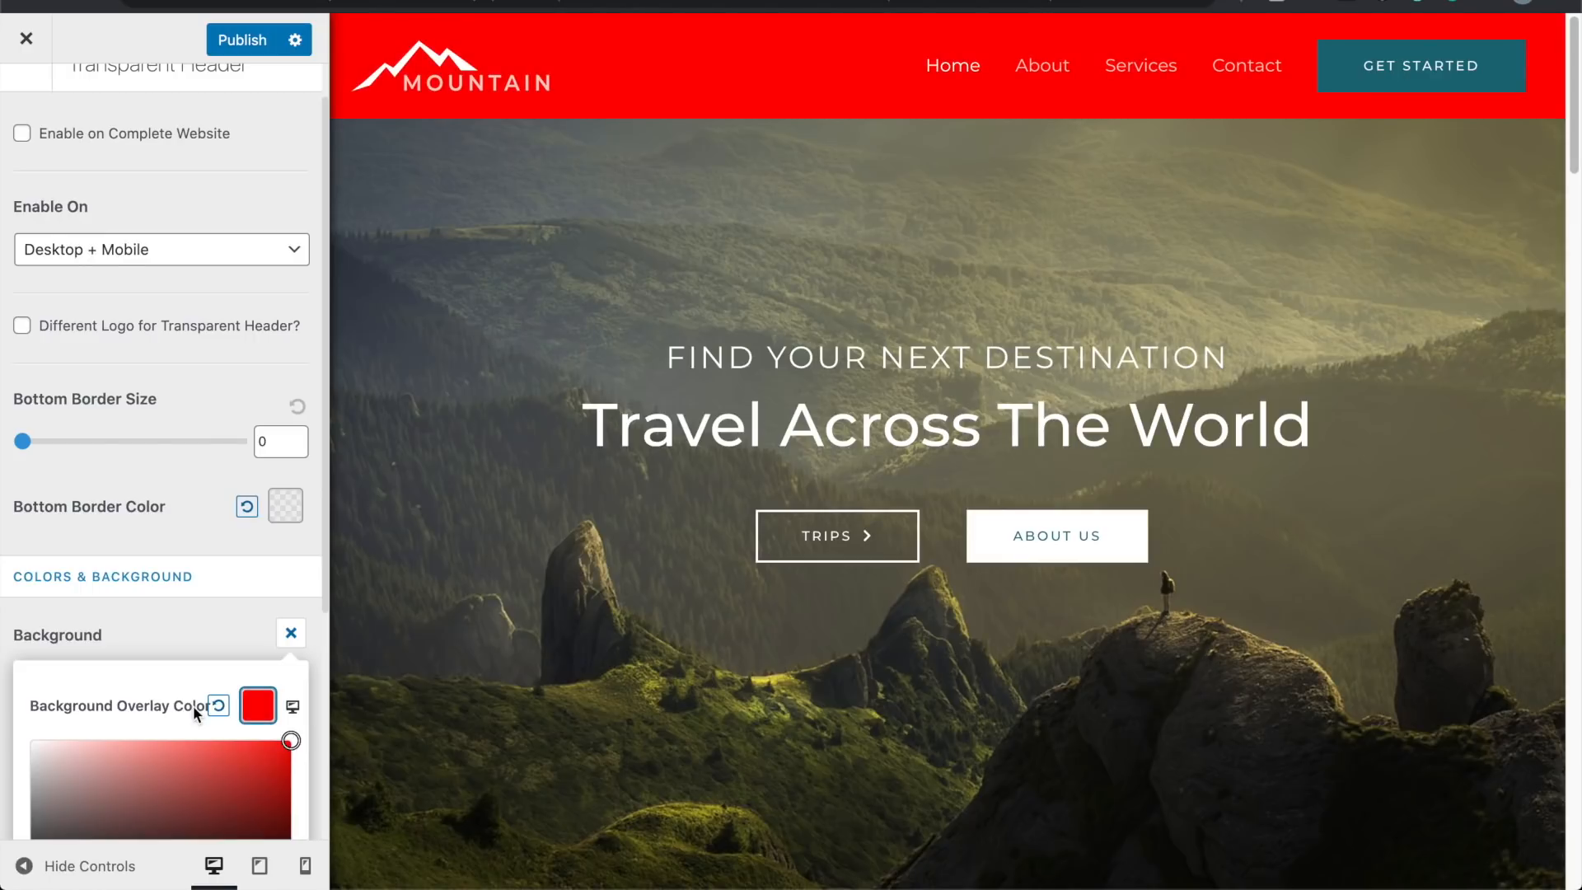
scroll(195, 714, down, 3)
click(173, 732)
mouse_move(173, 733)
mouse_down()
mouse_move(253, 733)
mouse_move(123, 732)
mouse_move(174, 709)
mouse_up()
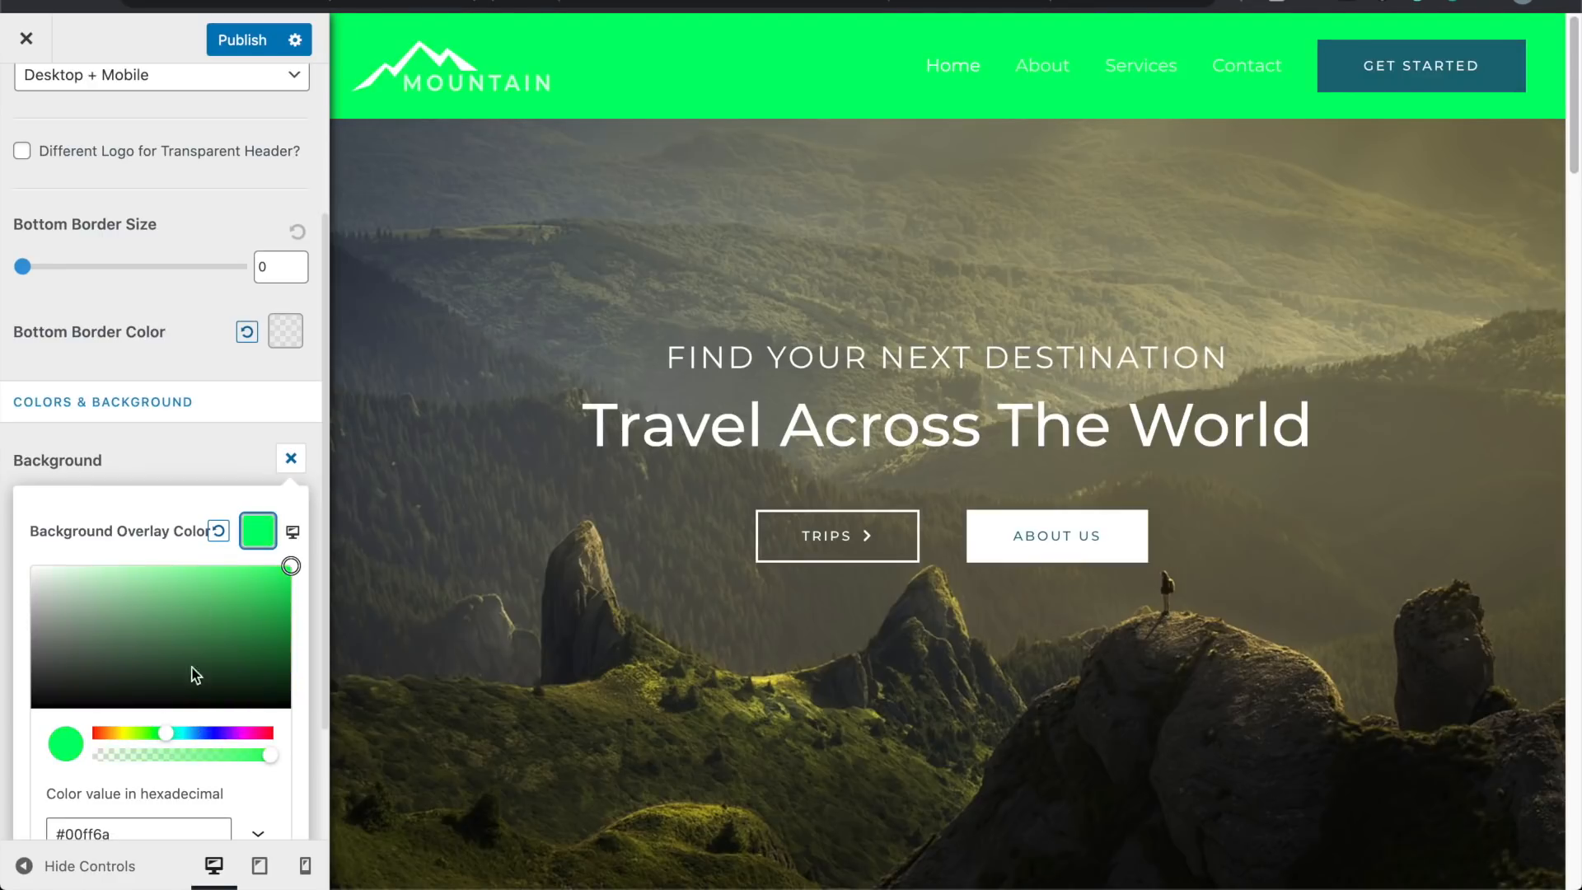
Step: Reset the header overlay colour to default and return to the Header settings list
click(225, 526)
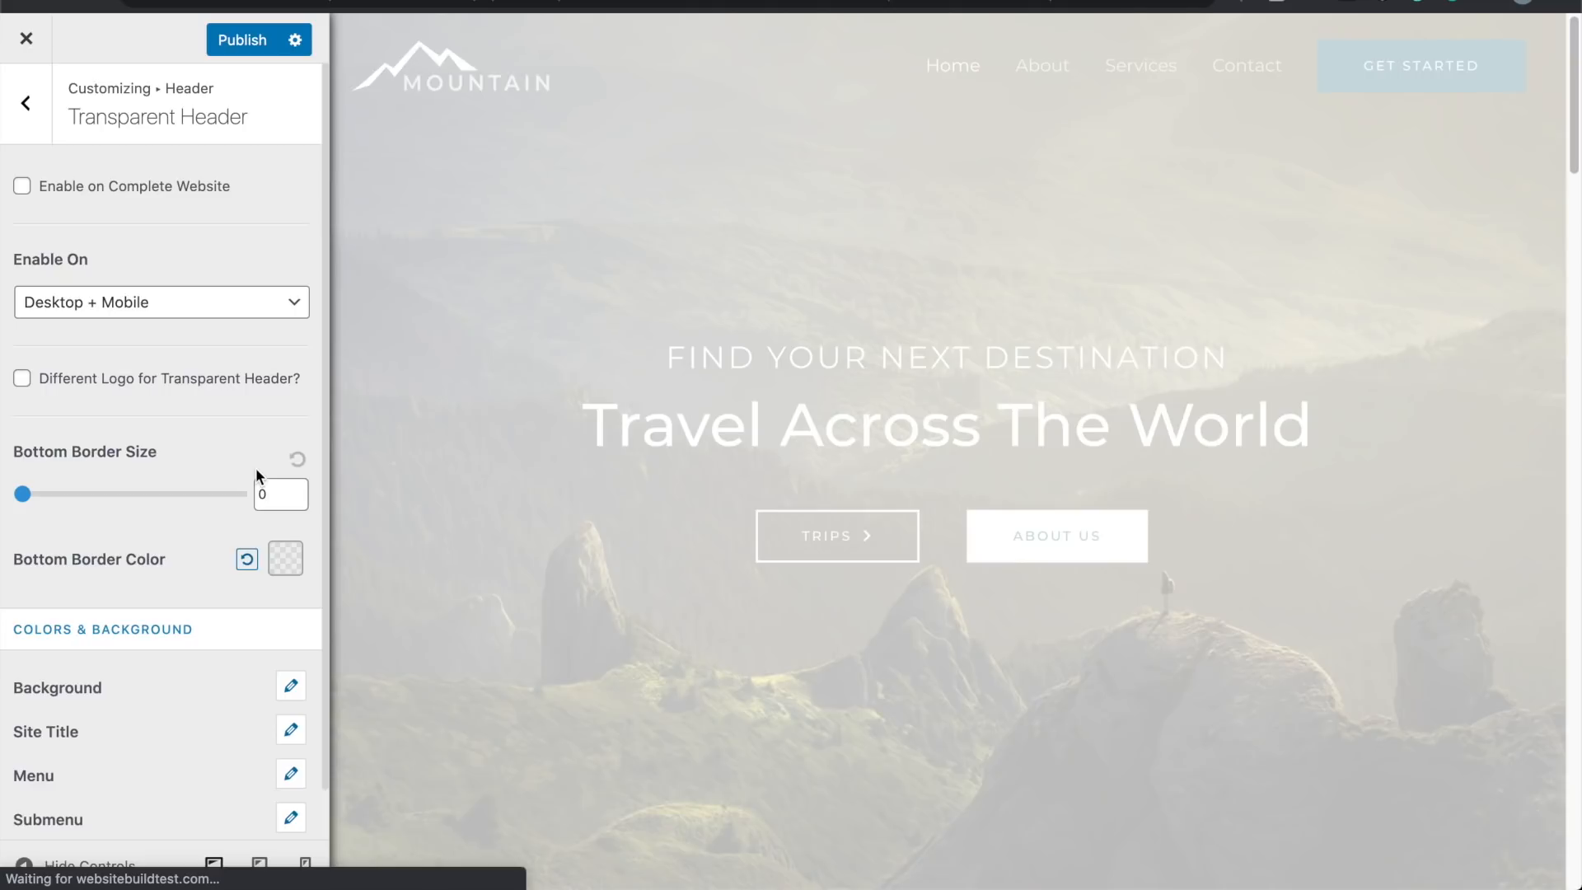
scroll(108, 505, down, 1)
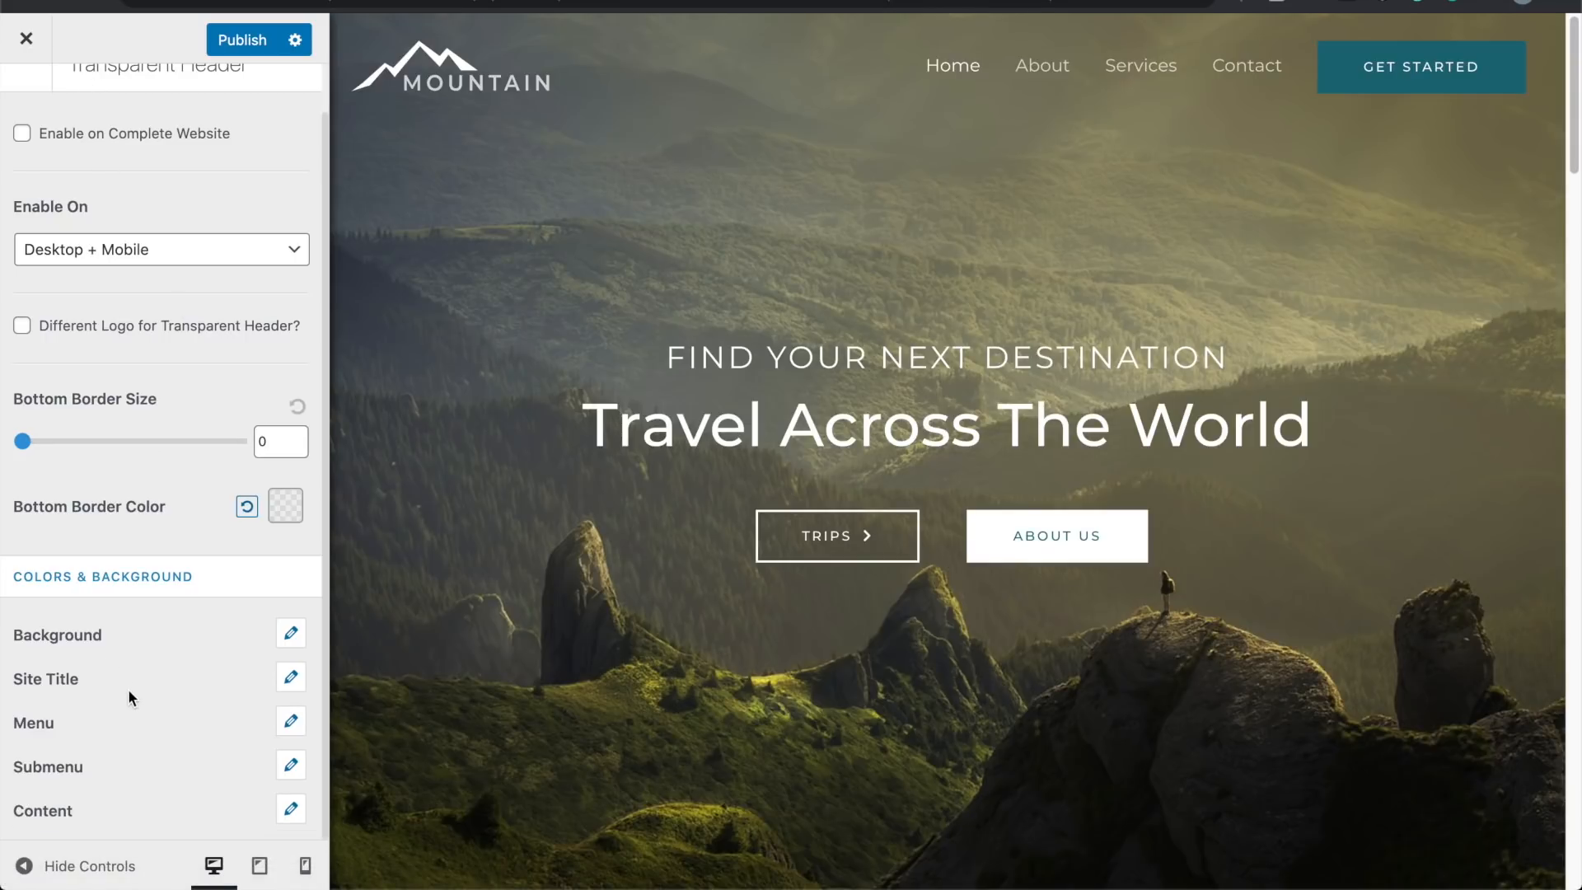
scroll(123, 708, up, 1)
scroll(121, 723, up, 1)
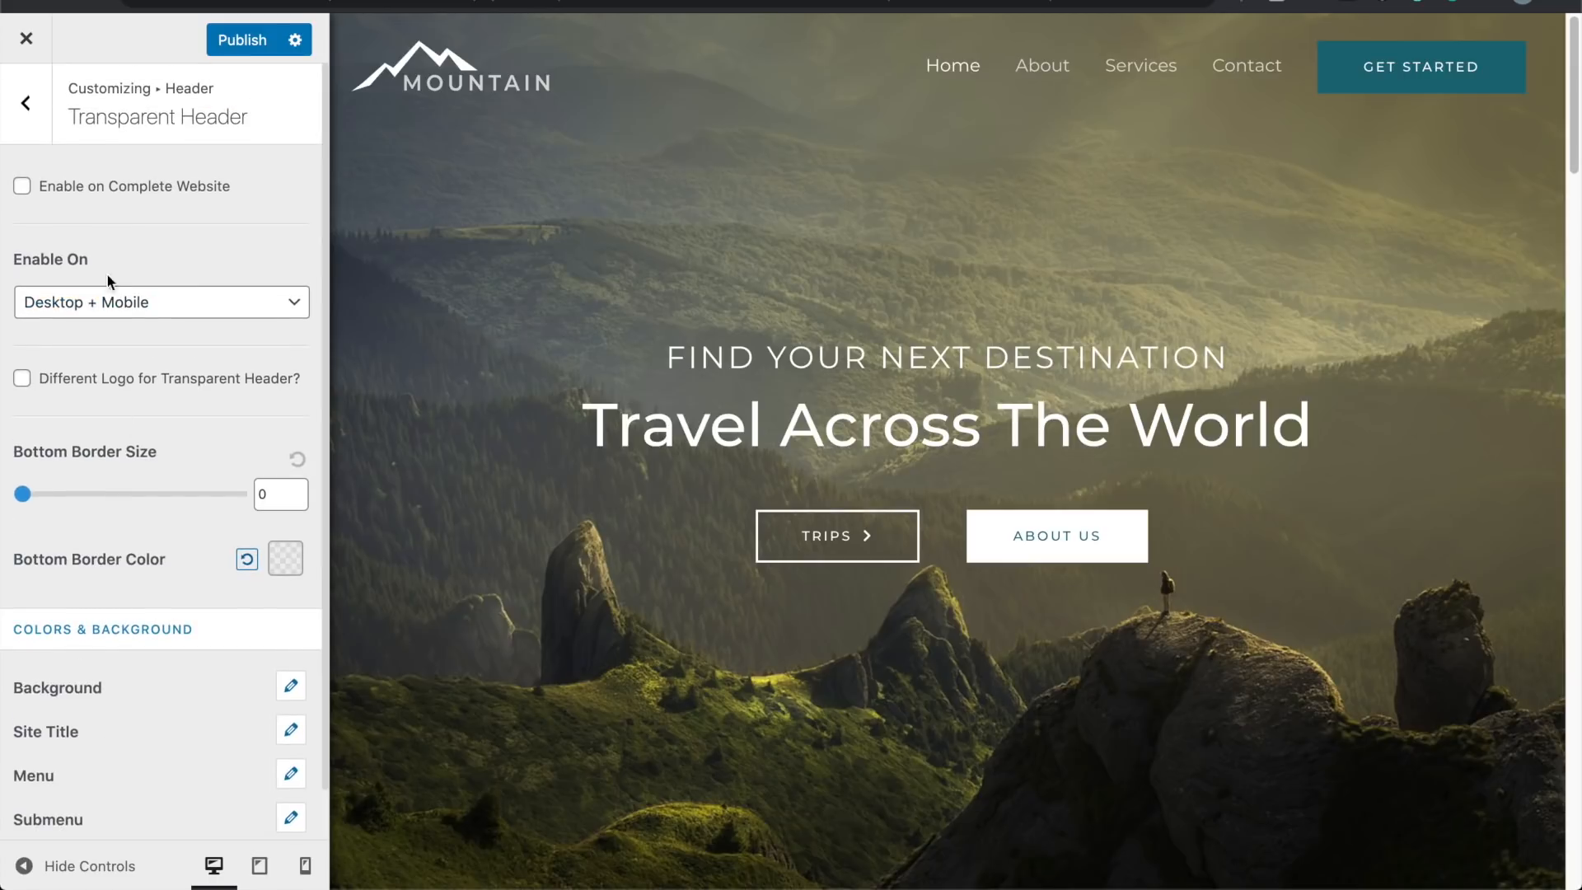
click(25, 102)
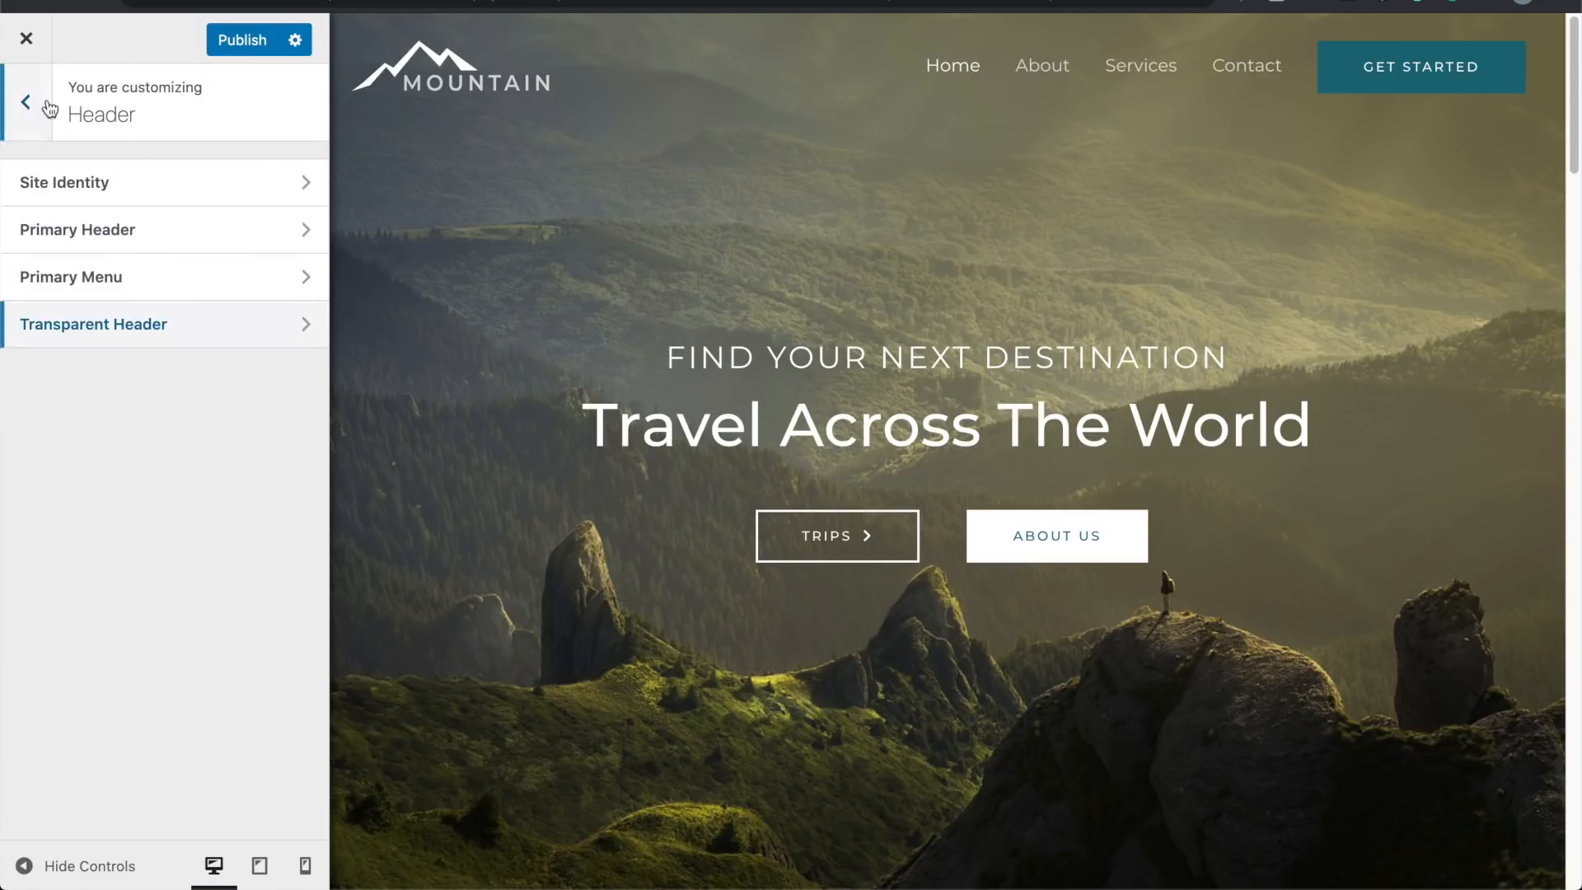
Step: Publish the header changes, close the customizer and scroll the live home page to its footer
click(239, 43)
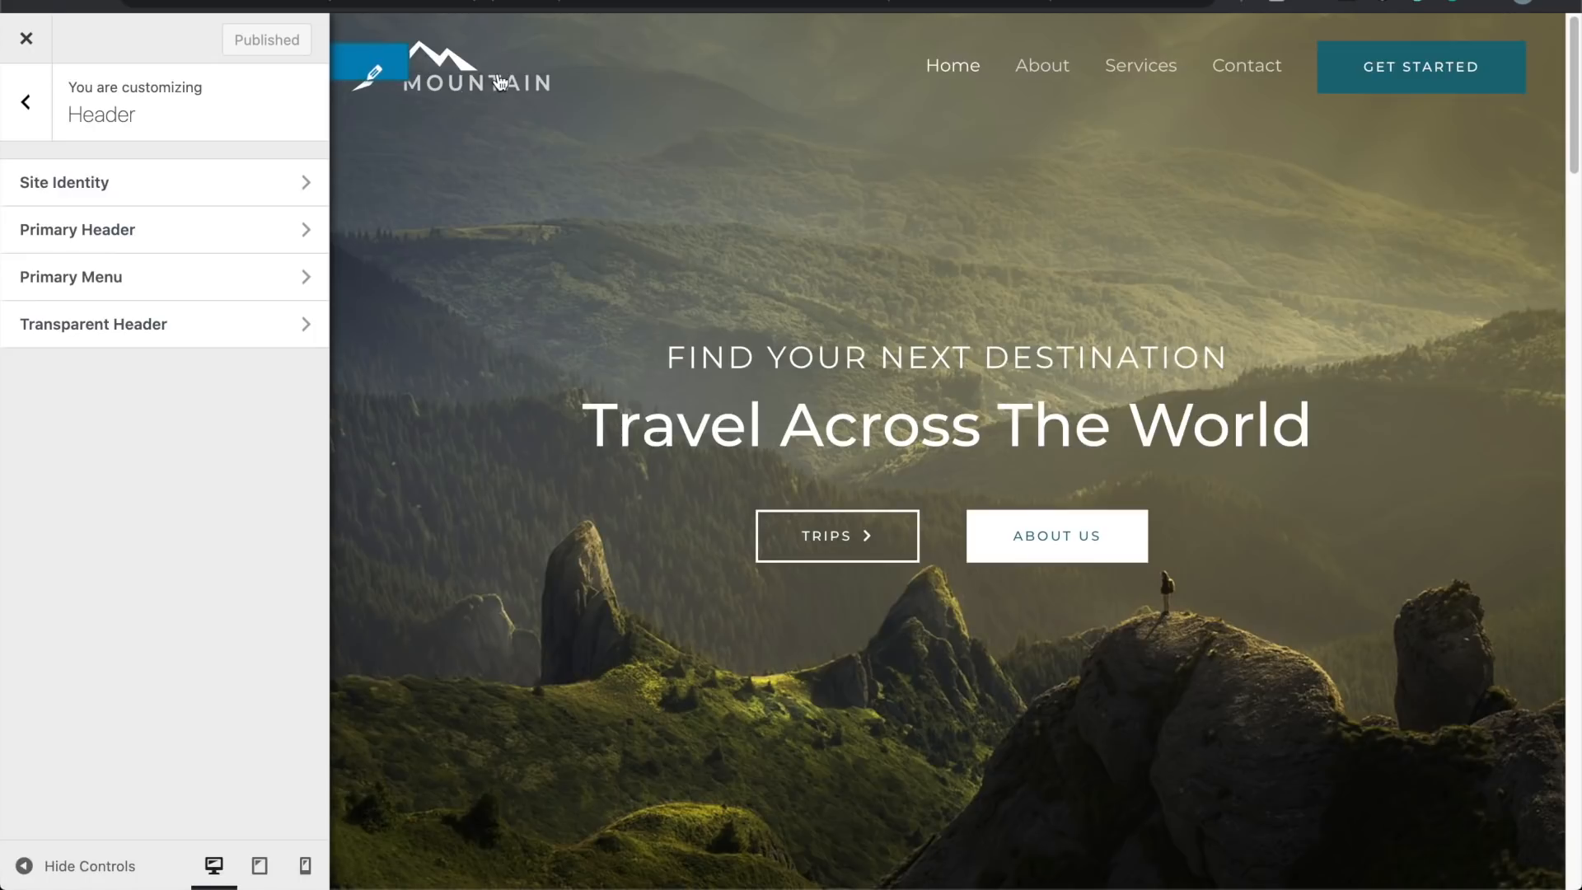
click(33, 43)
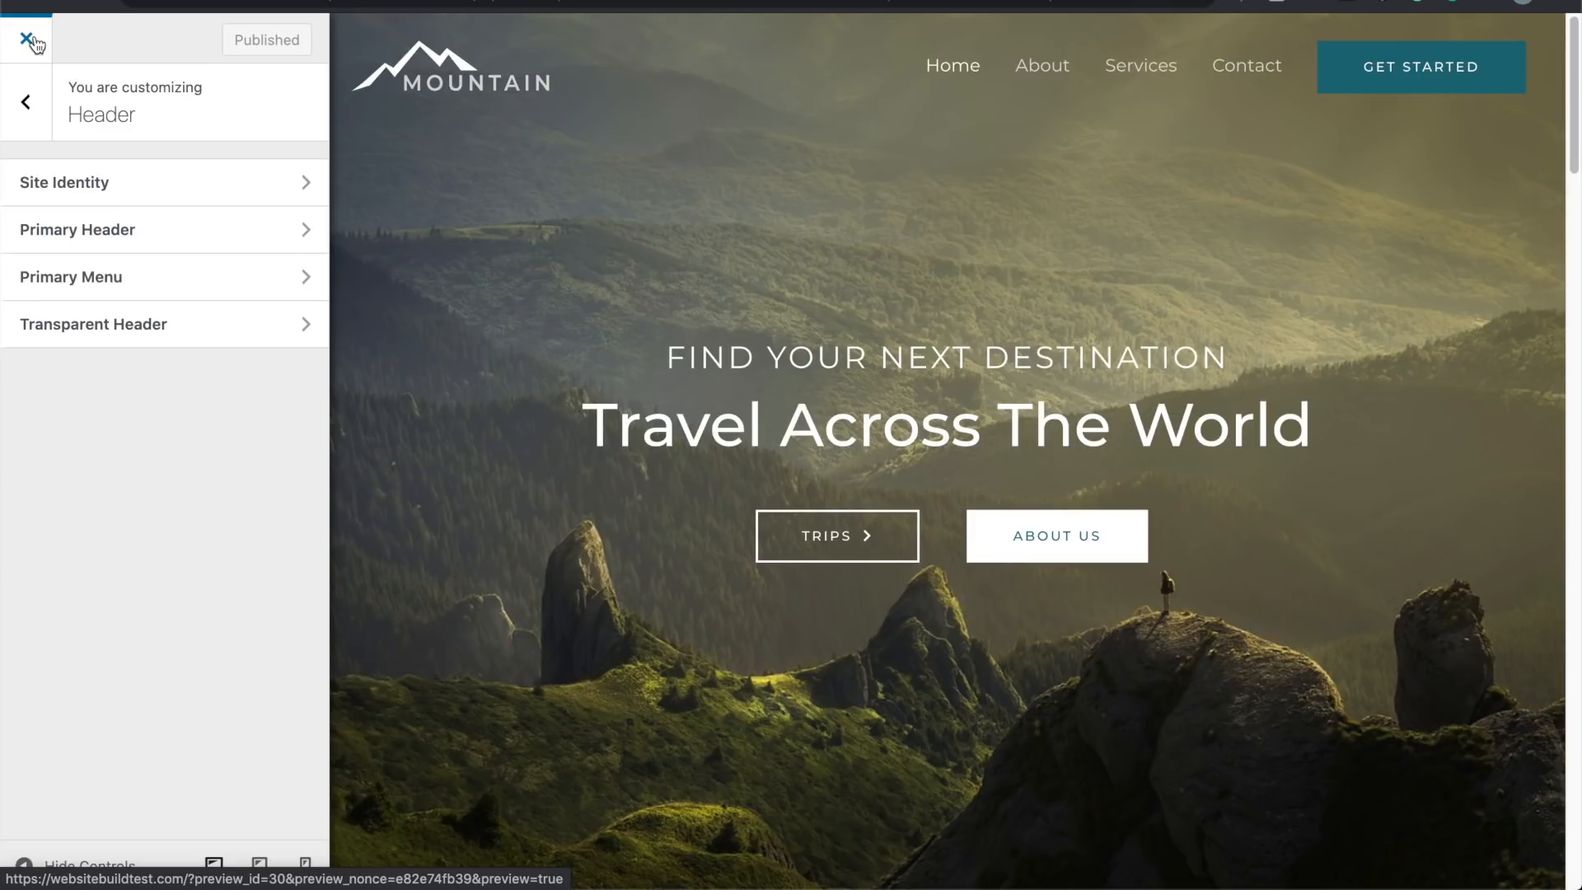
scroll(419, 511, down, 3)
scroll(420, 515, down, 20)
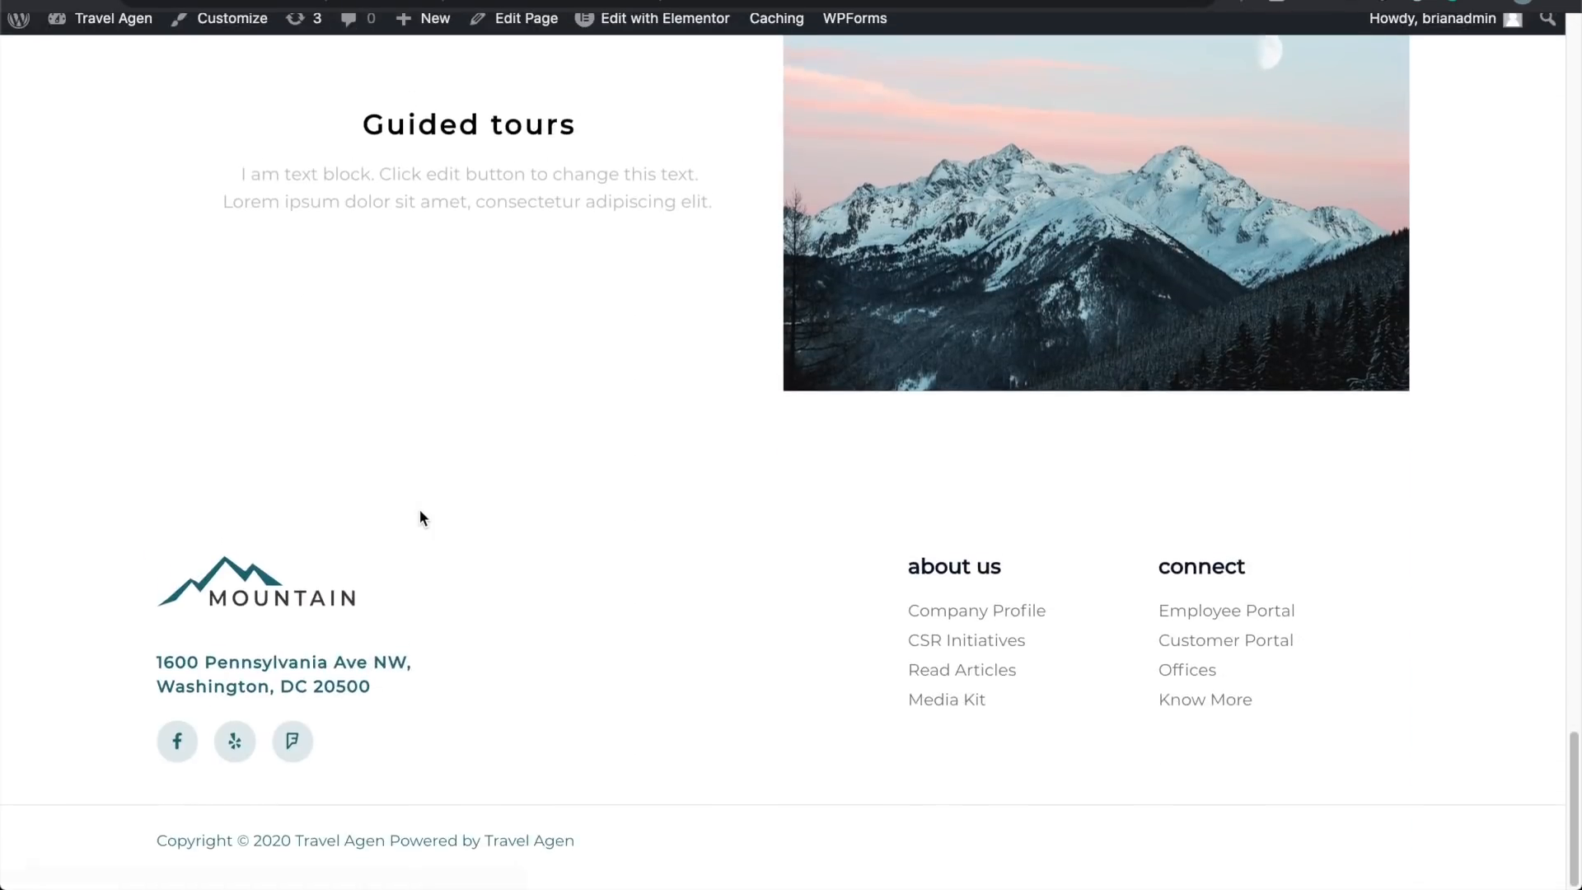
Step: Open the home page in Elementor, then exit to the dashboard's block editor for that page
mouse_move(682, 37)
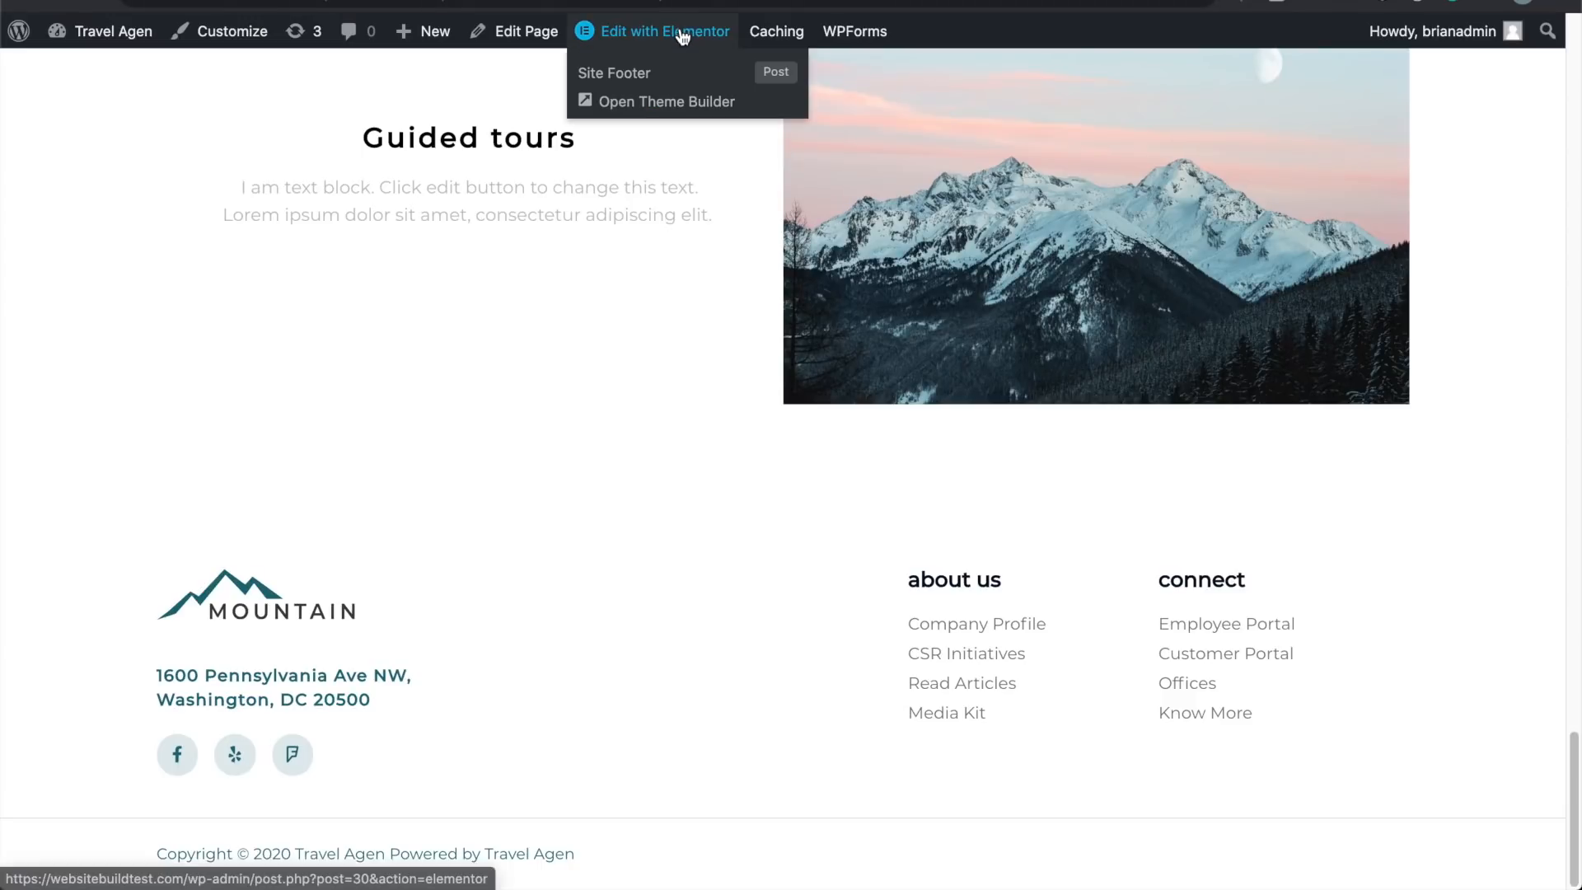
click(682, 37)
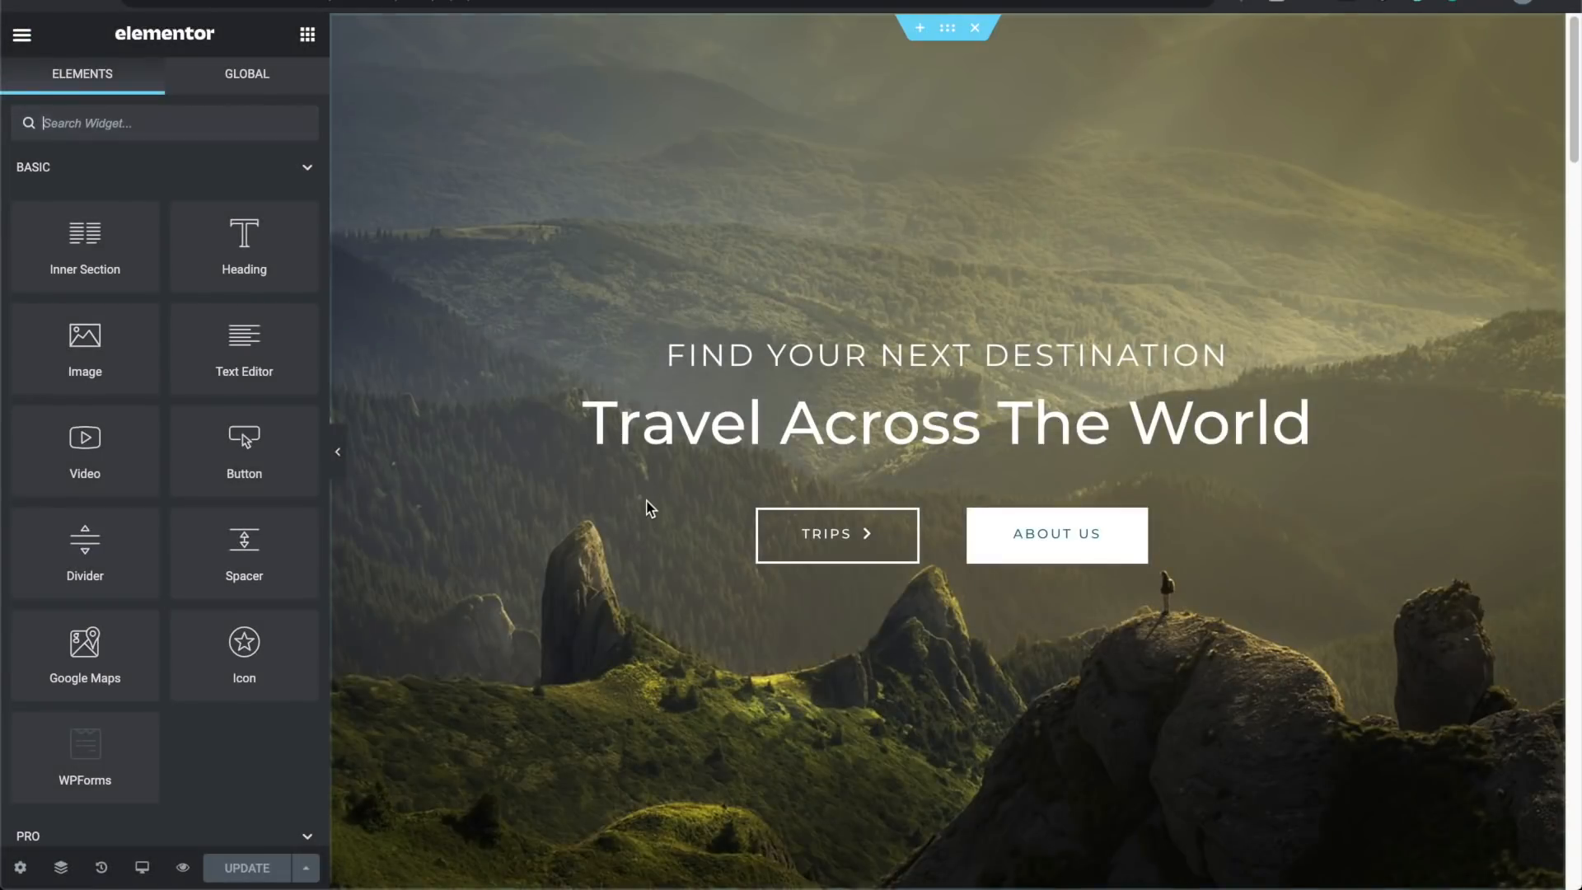
scroll(650, 509, down, 10)
scroll(649, 509, down, 10)
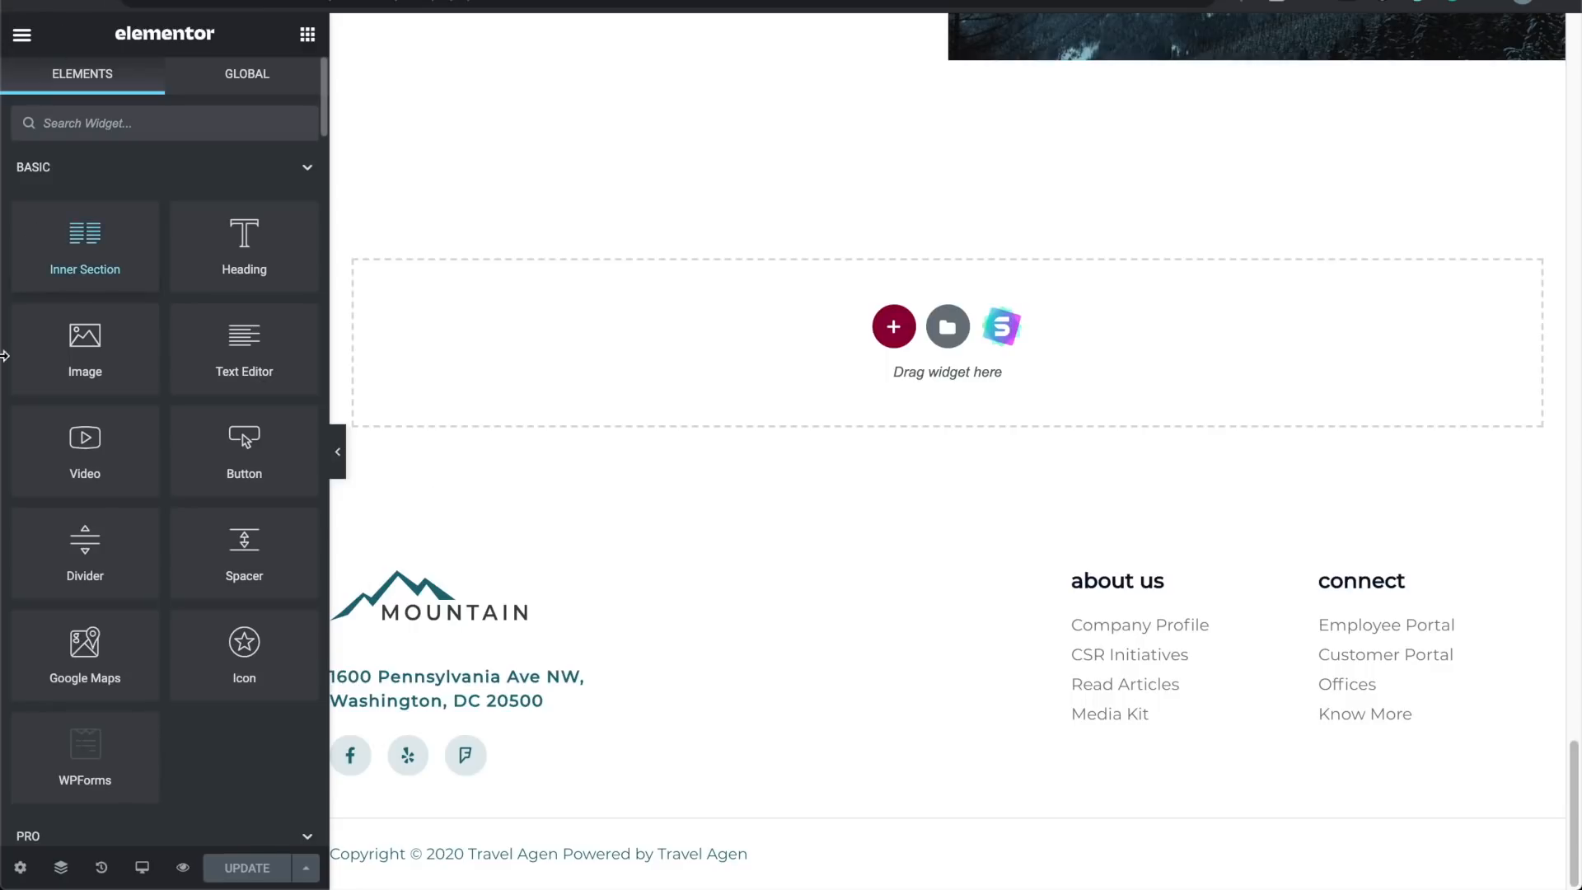
click(26, 47)
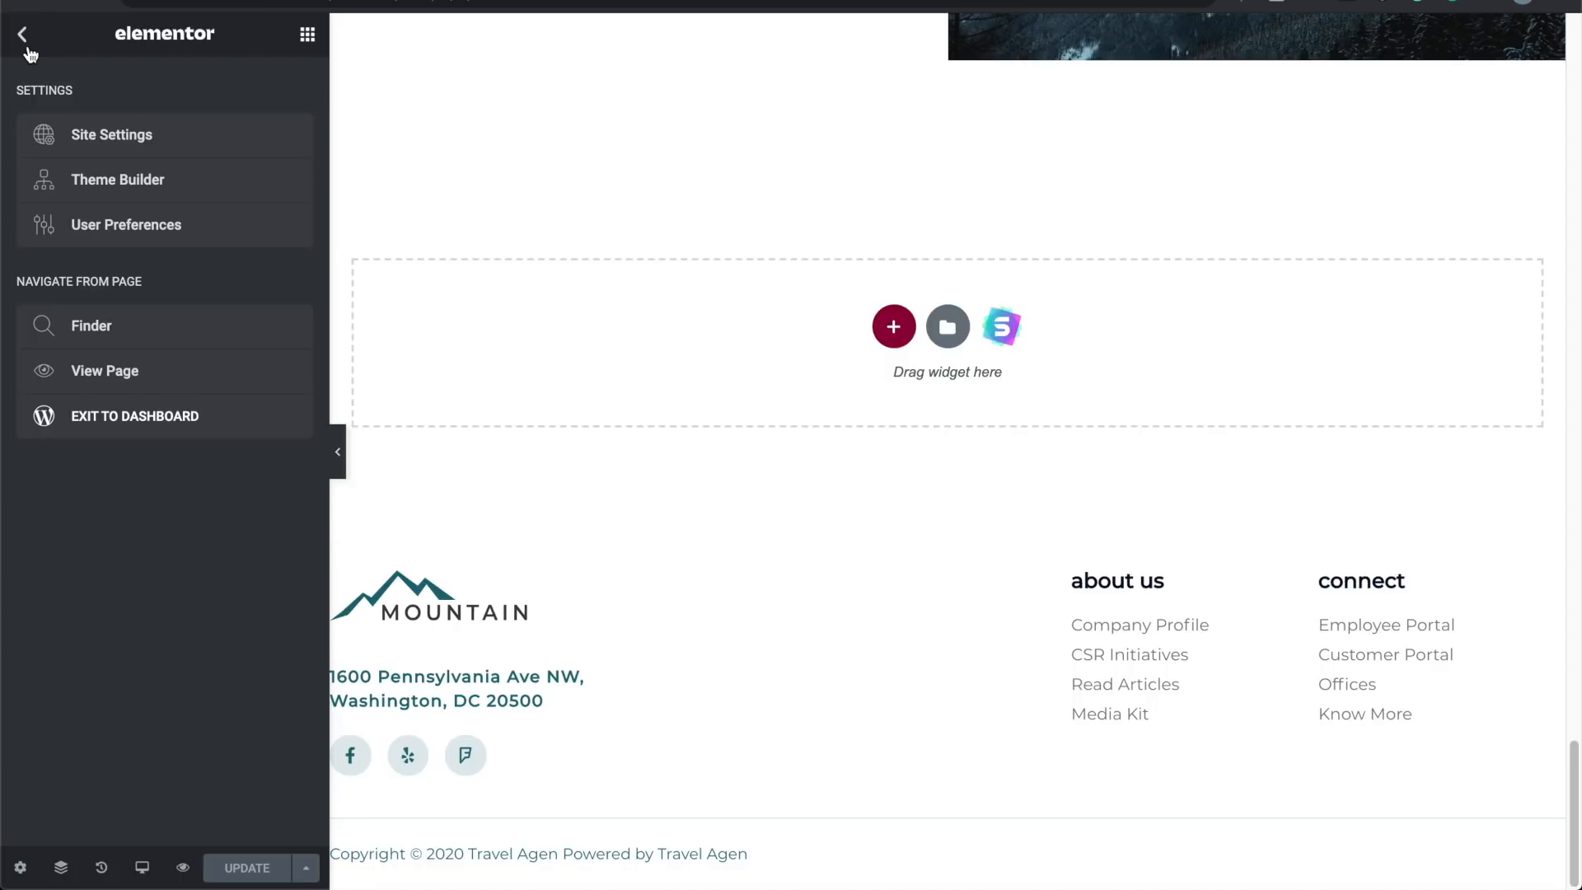
click(157, 409)
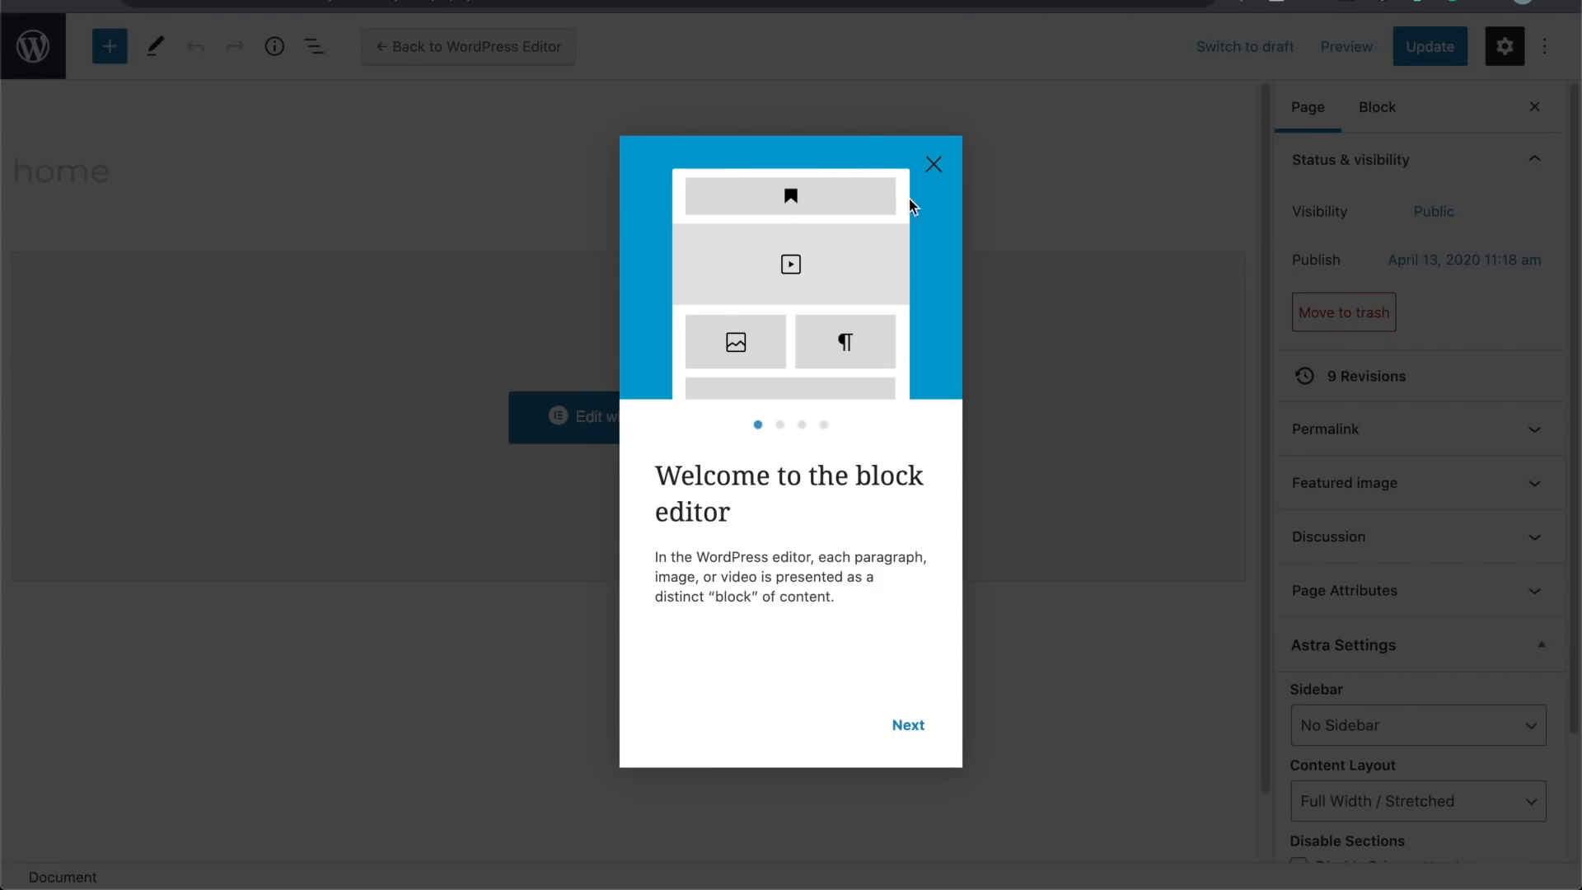
Step: Dismiss the welcome guide, return to Pages, and open the Site Footer template from Header Footer & Blocks
click(934, 169)
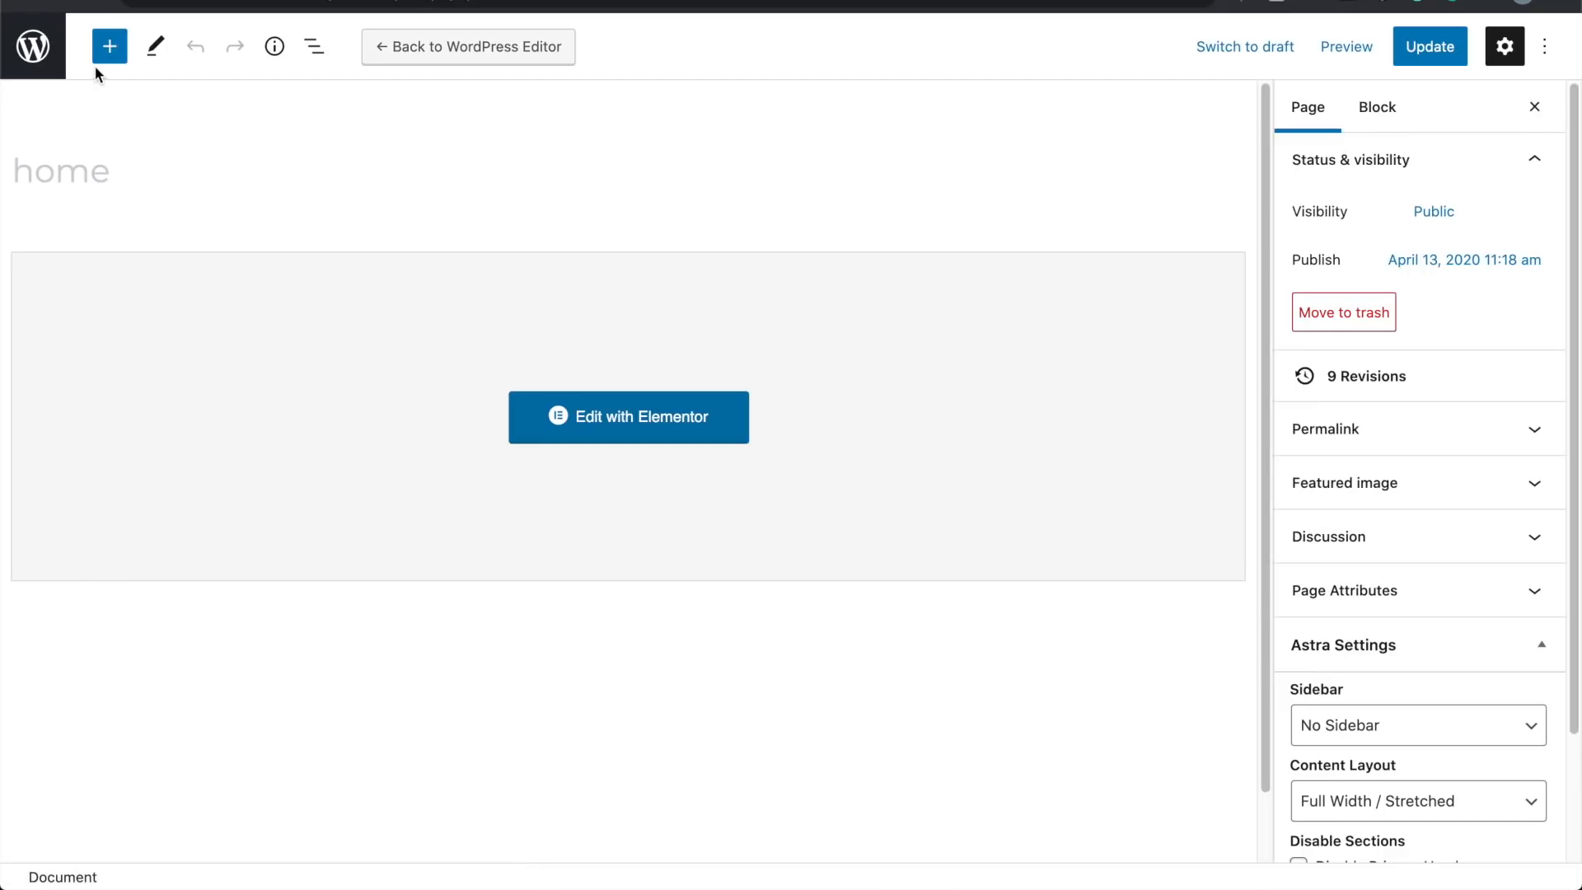
click(35, 55)
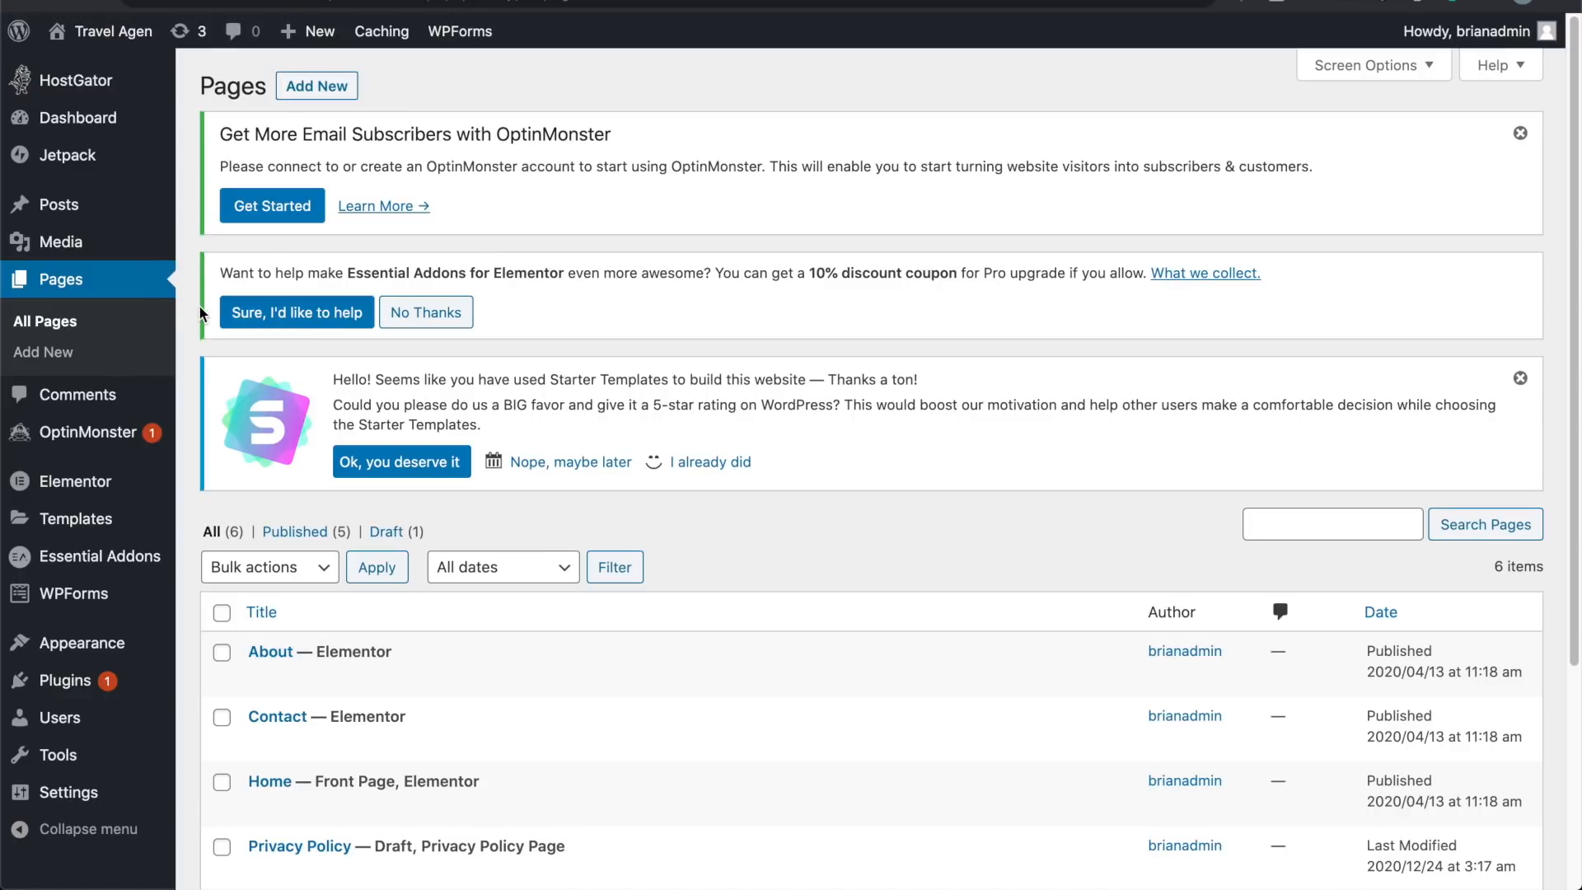
scroll(200, 311, down, 3)
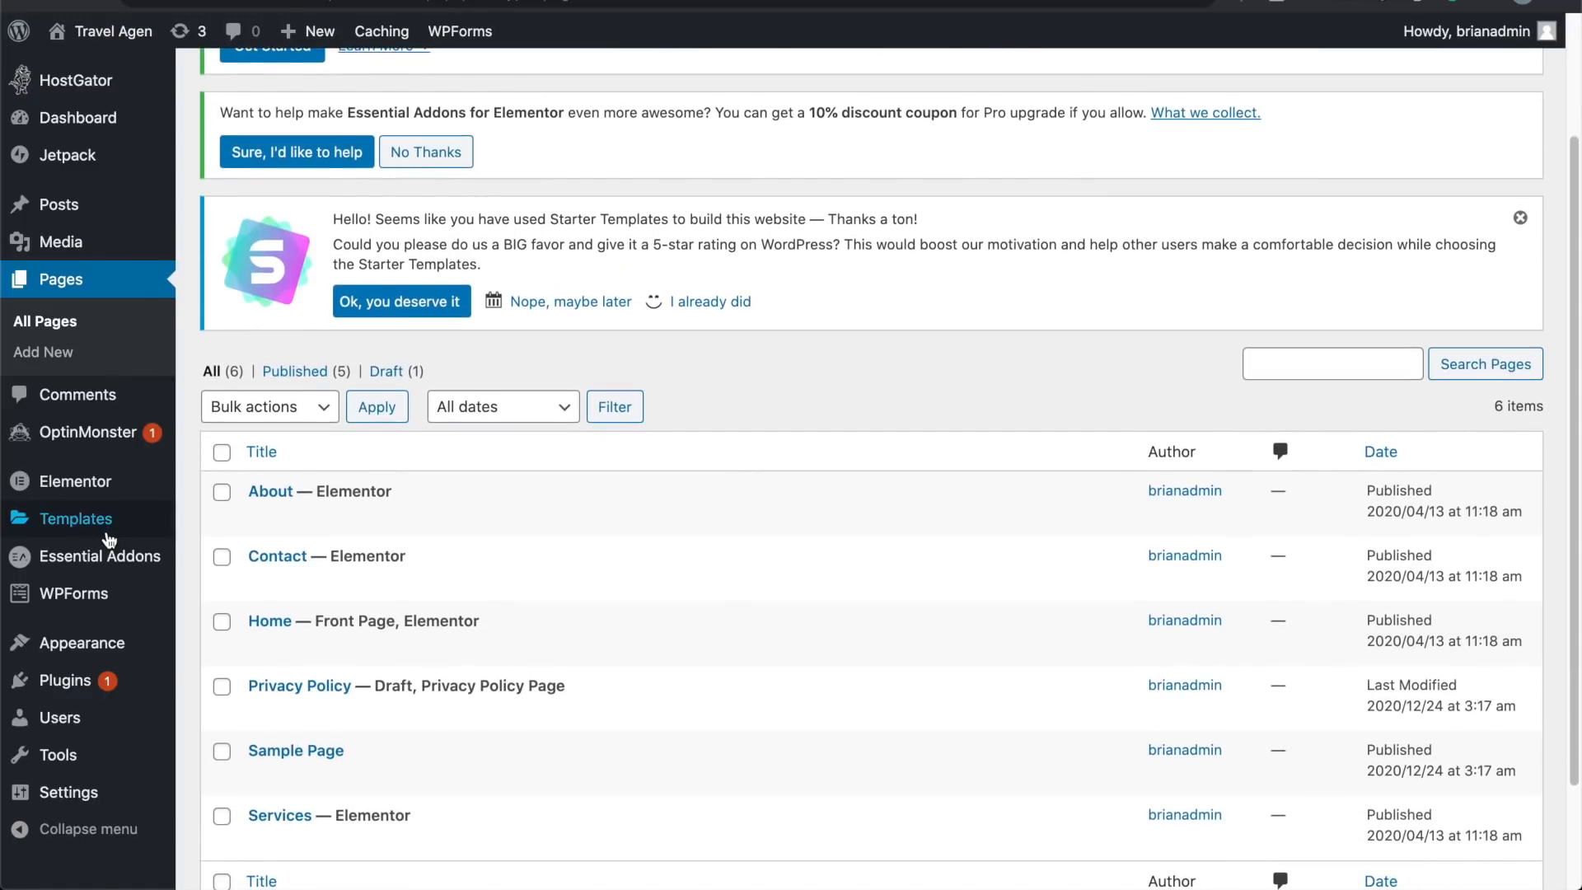
mouse_move(109, 643)
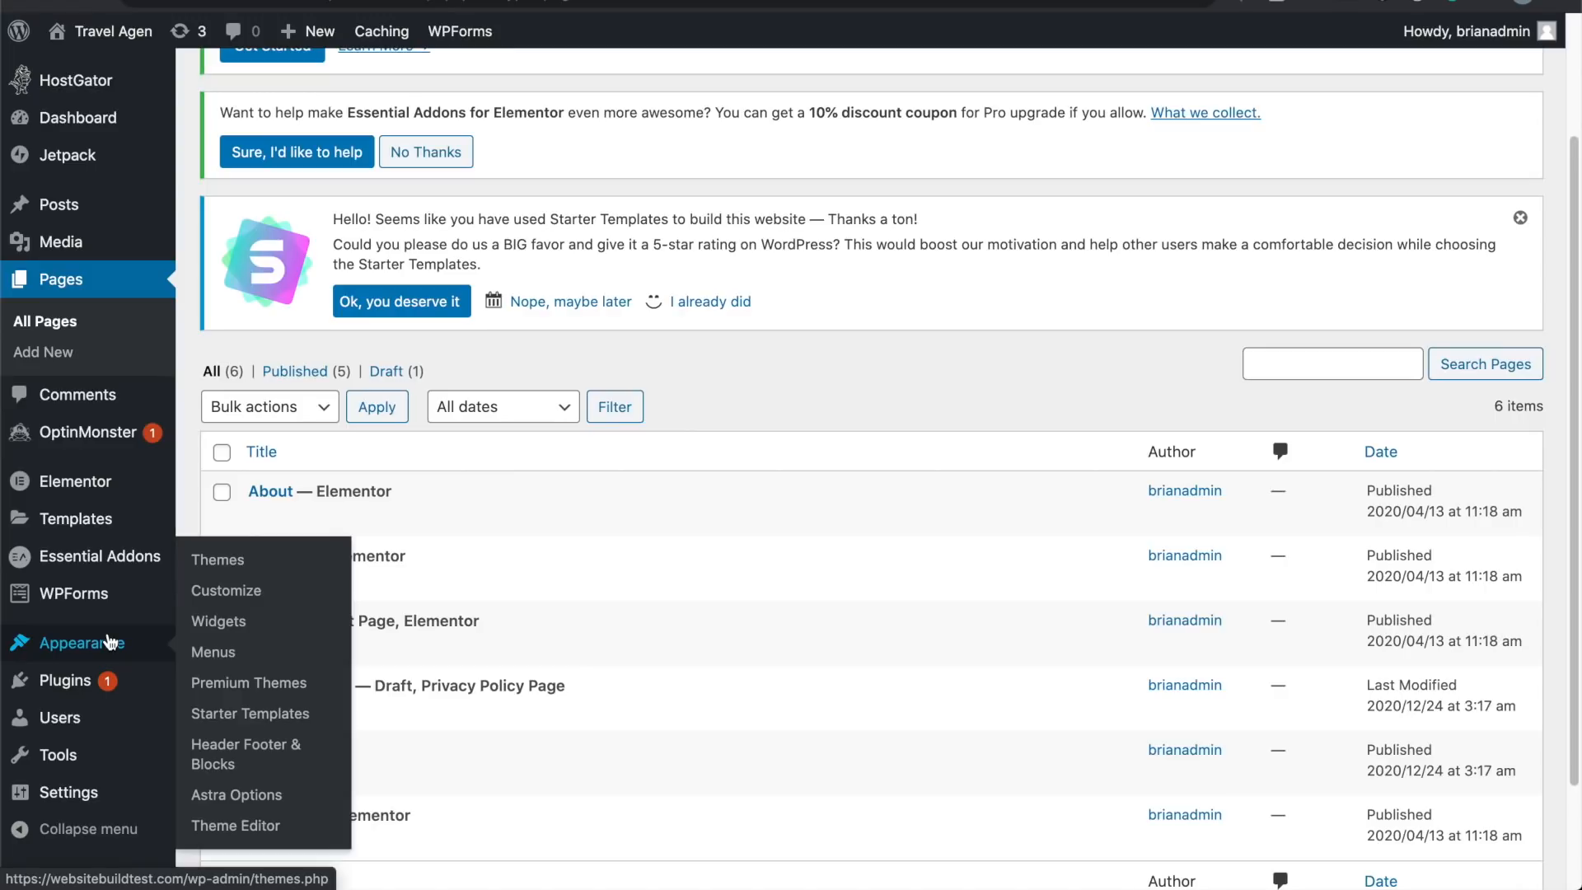
click(234, 755)
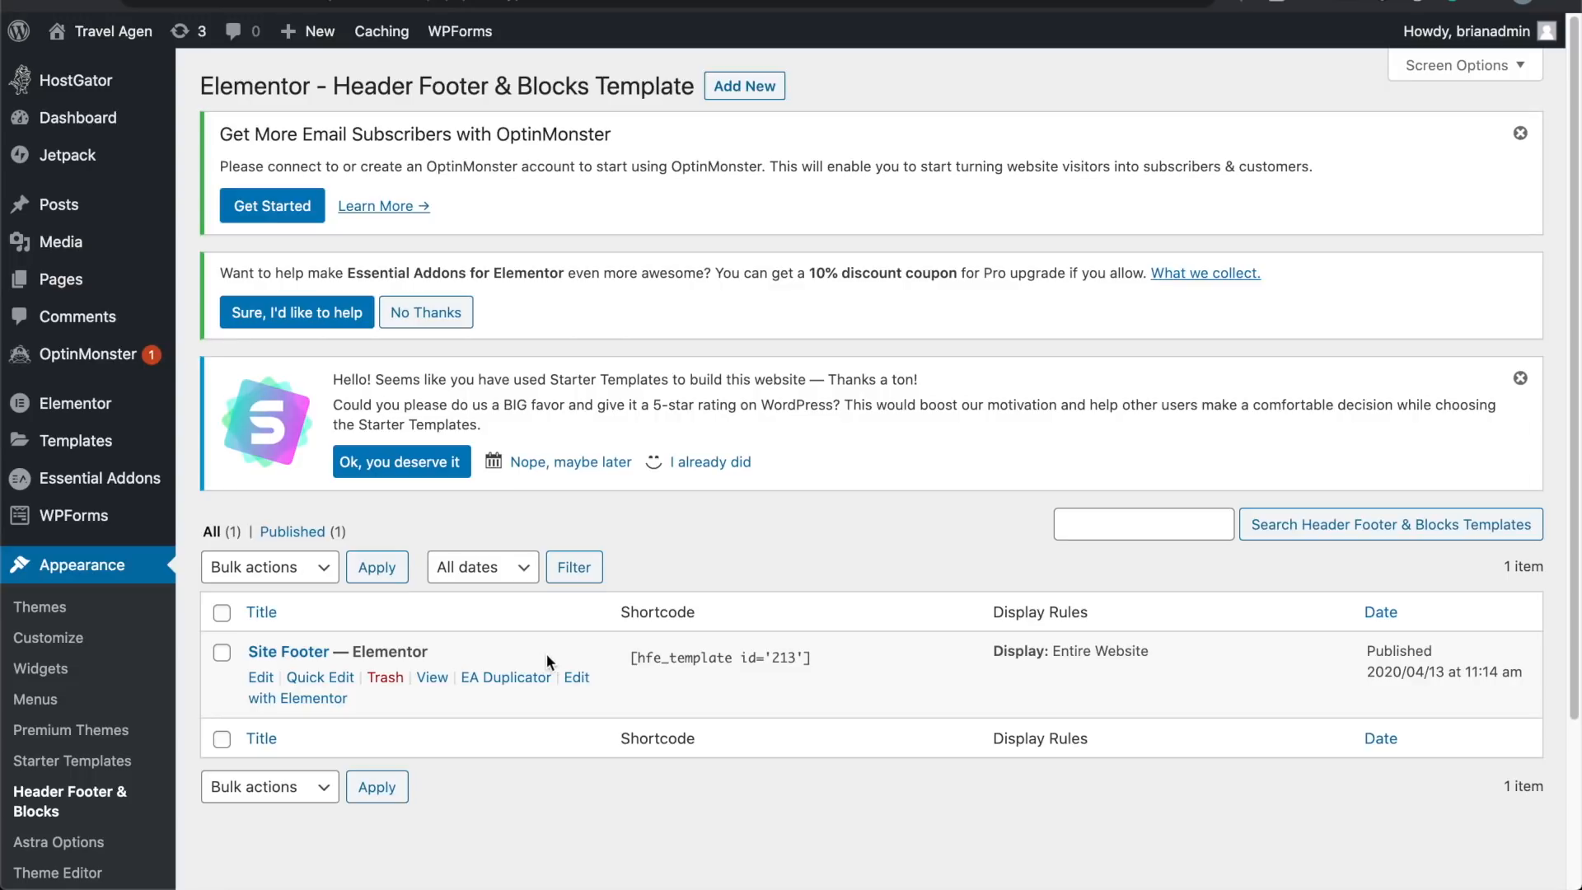
click(575, 681)
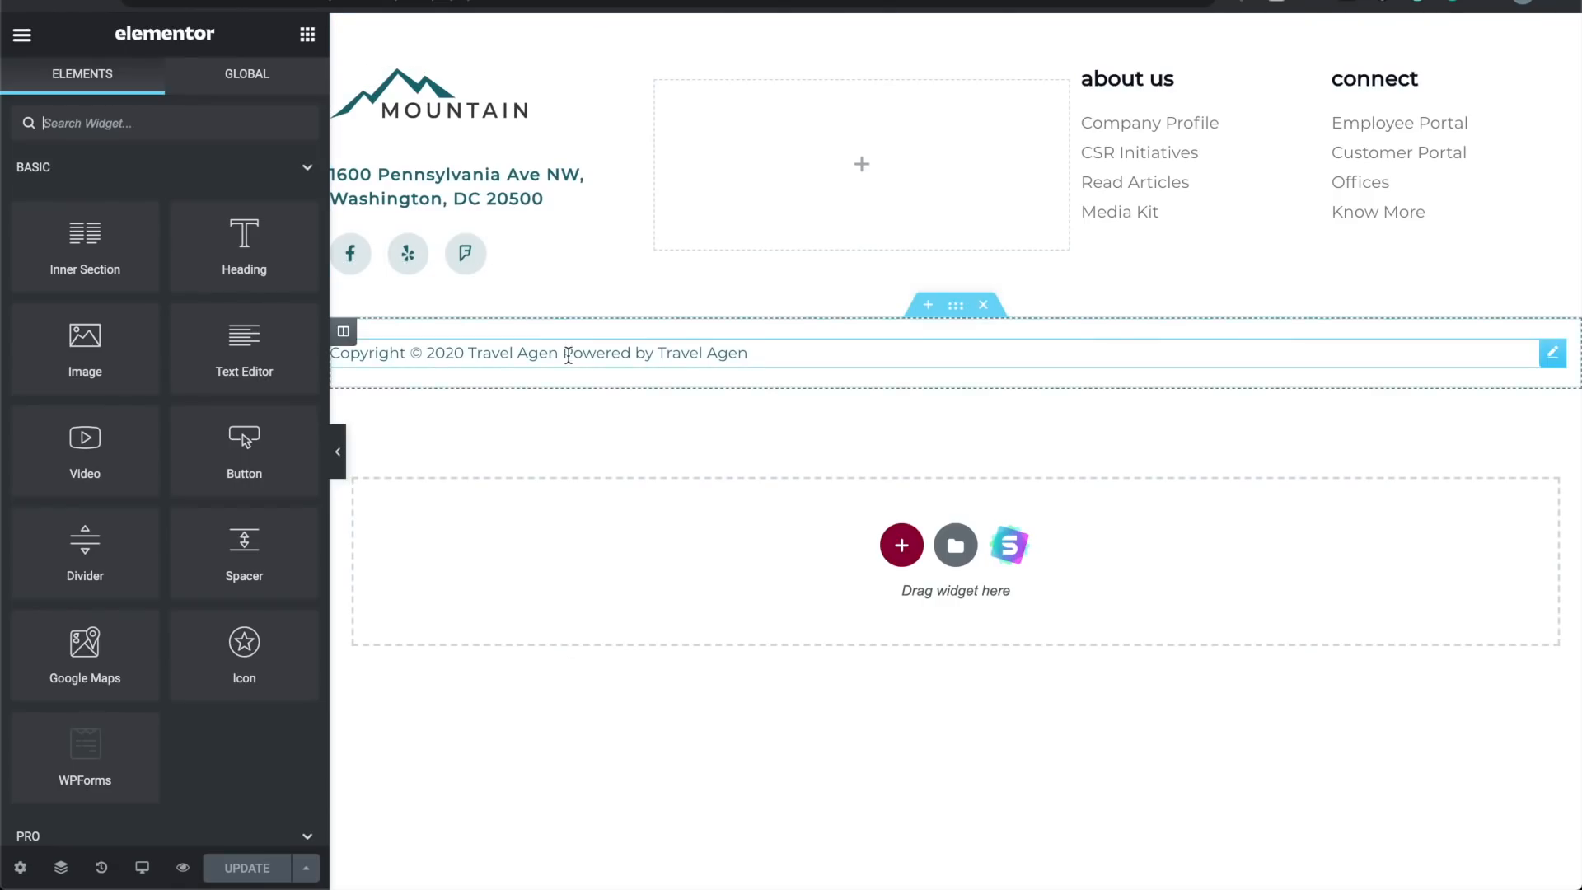
Step: Change the footer copyright line to read 'Copyright © Travel Agency'
click(749, 355)
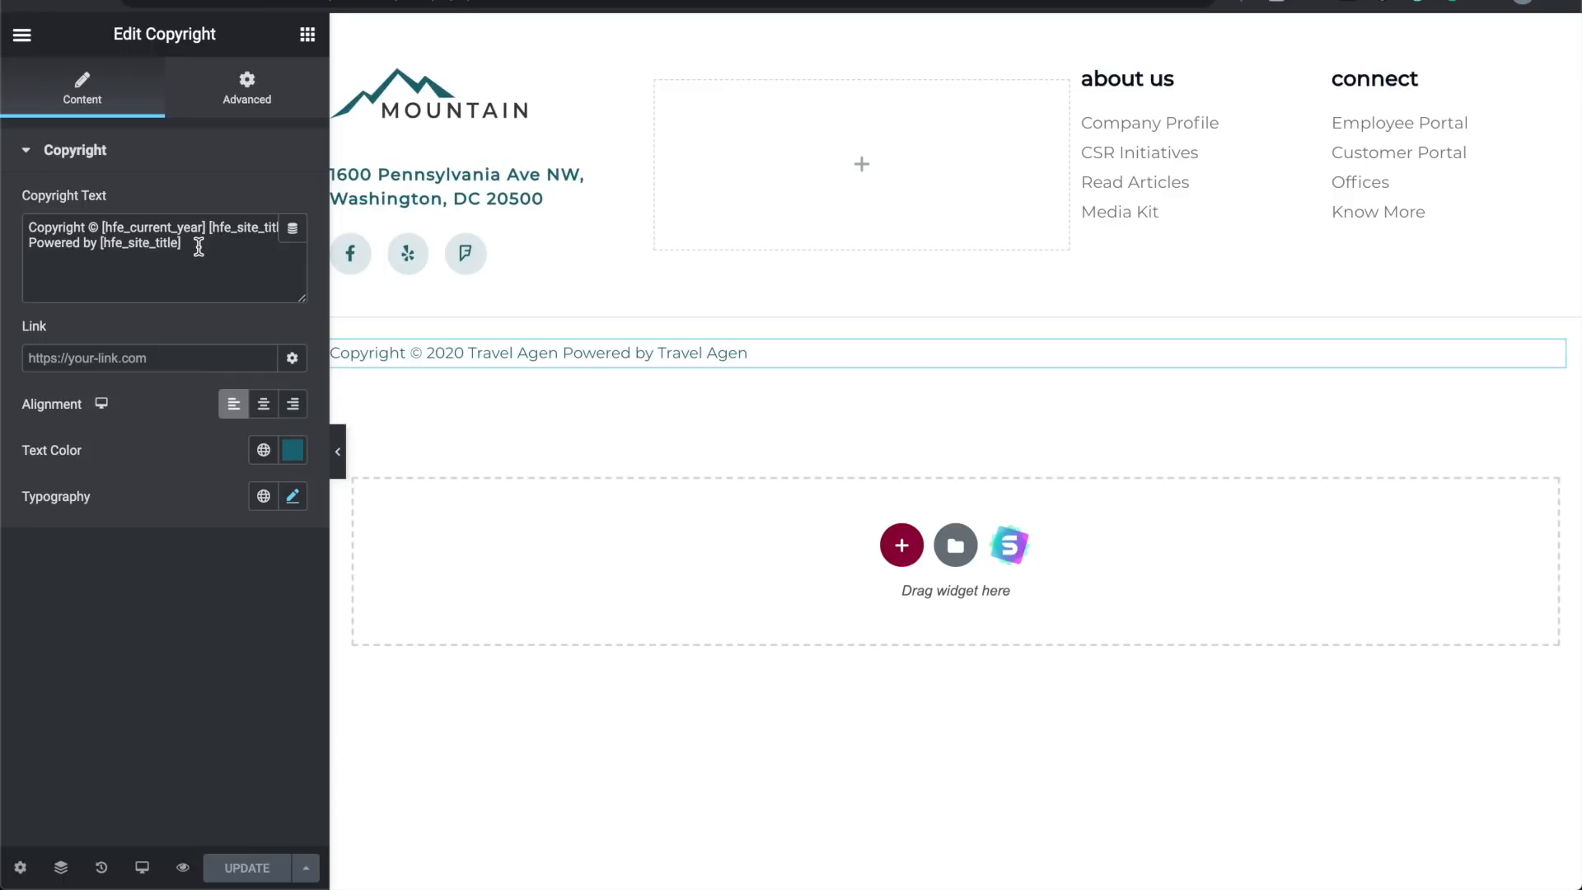
drag(199, 244, 99, 228)
key(BackSpace)
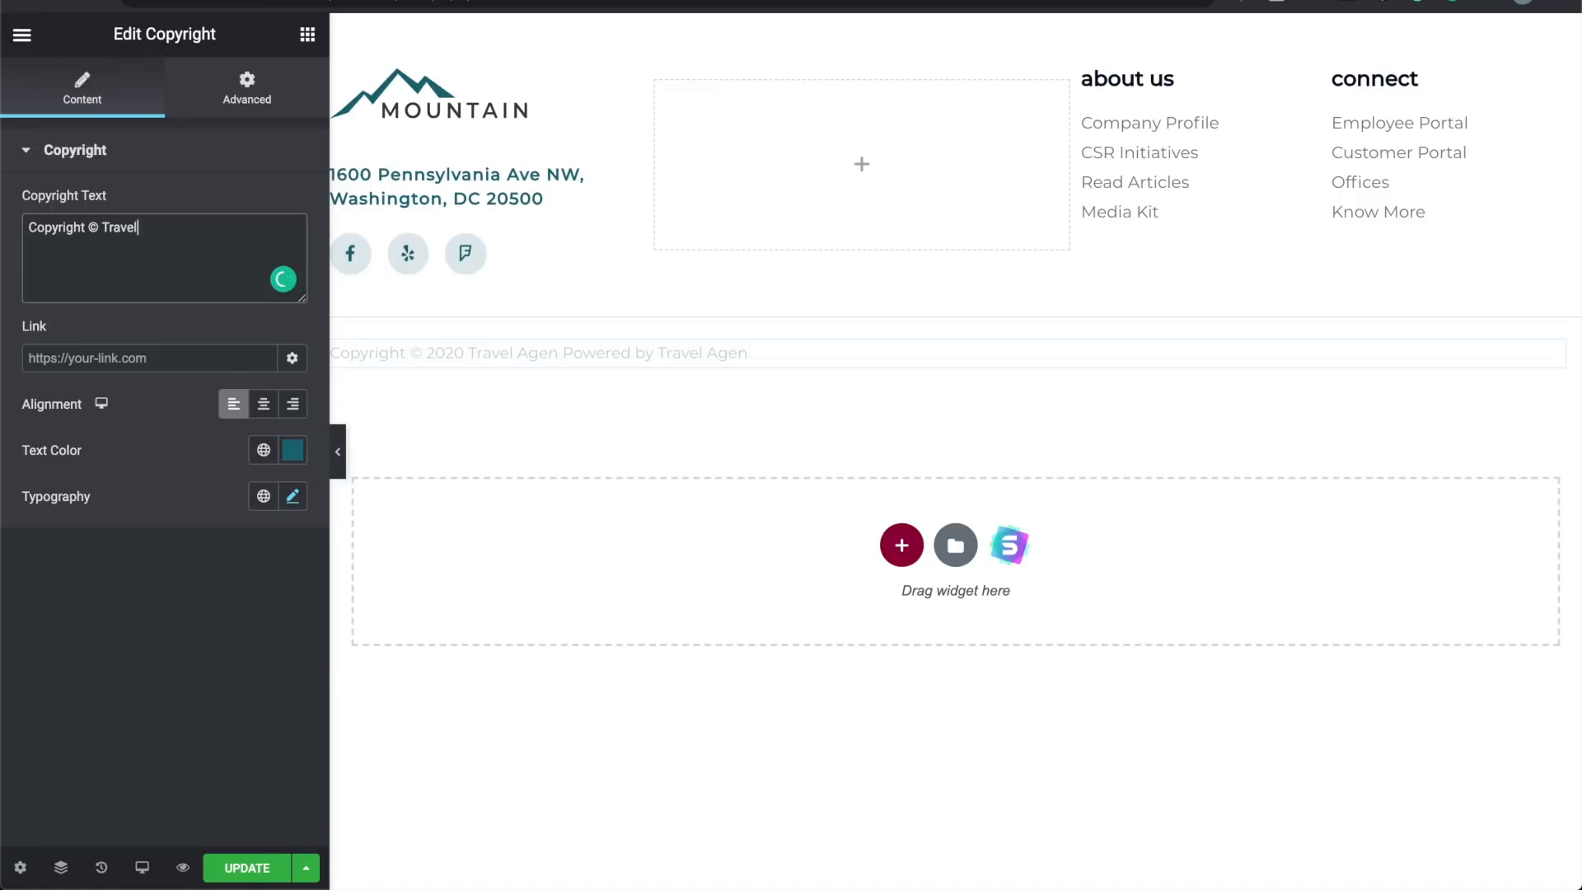
text(Travel Agency)
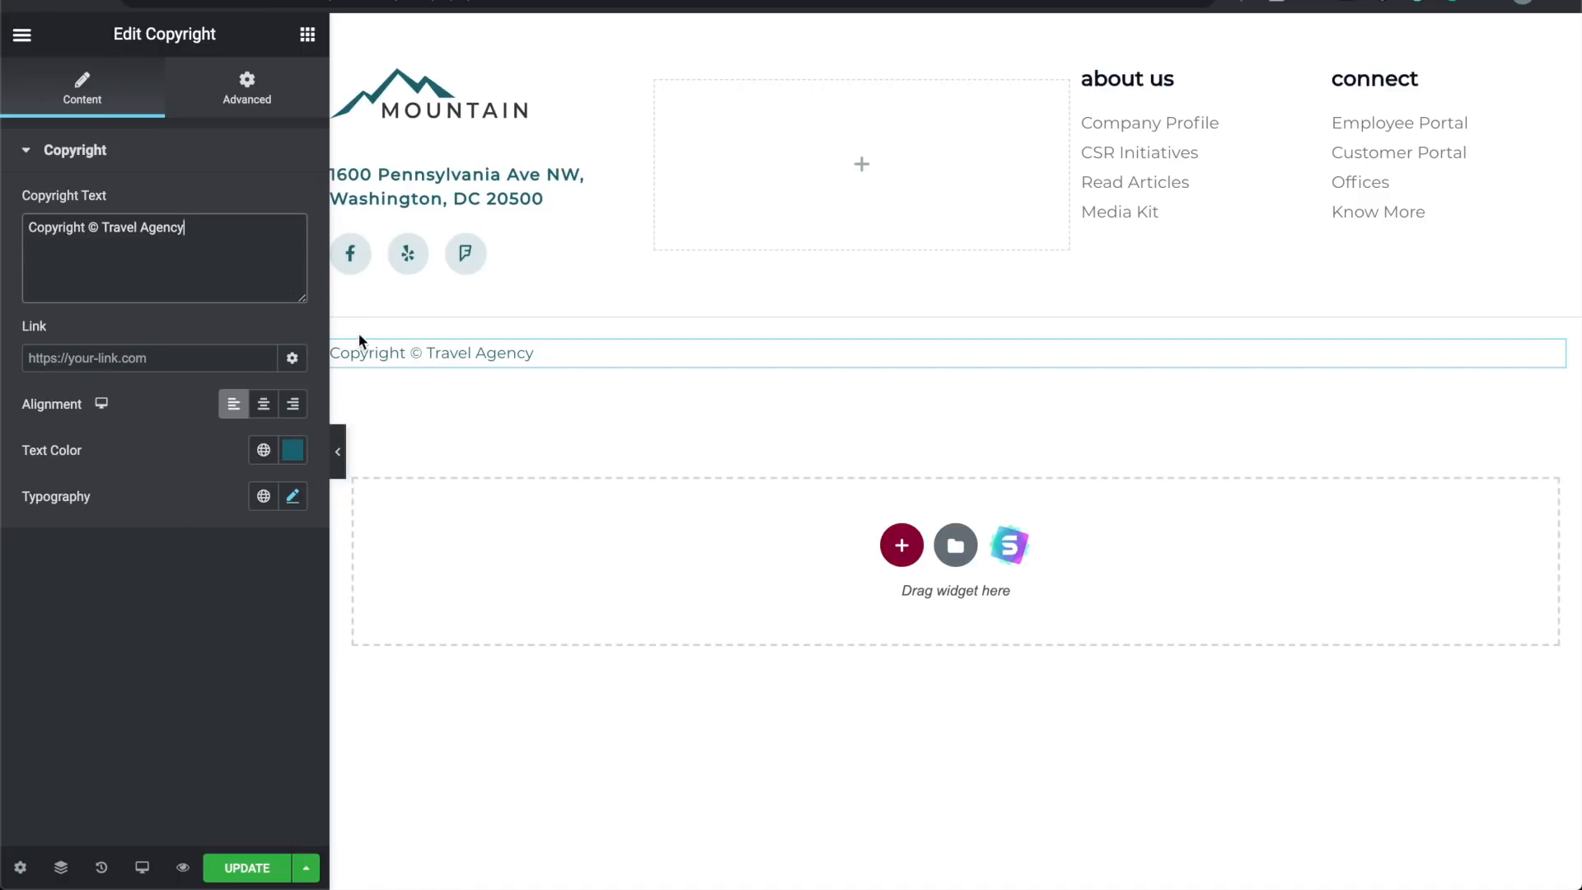
Step: Delete the street address text from the footer heading and remove the emptied heading
click(472, 106)
triple_click(484, 175)
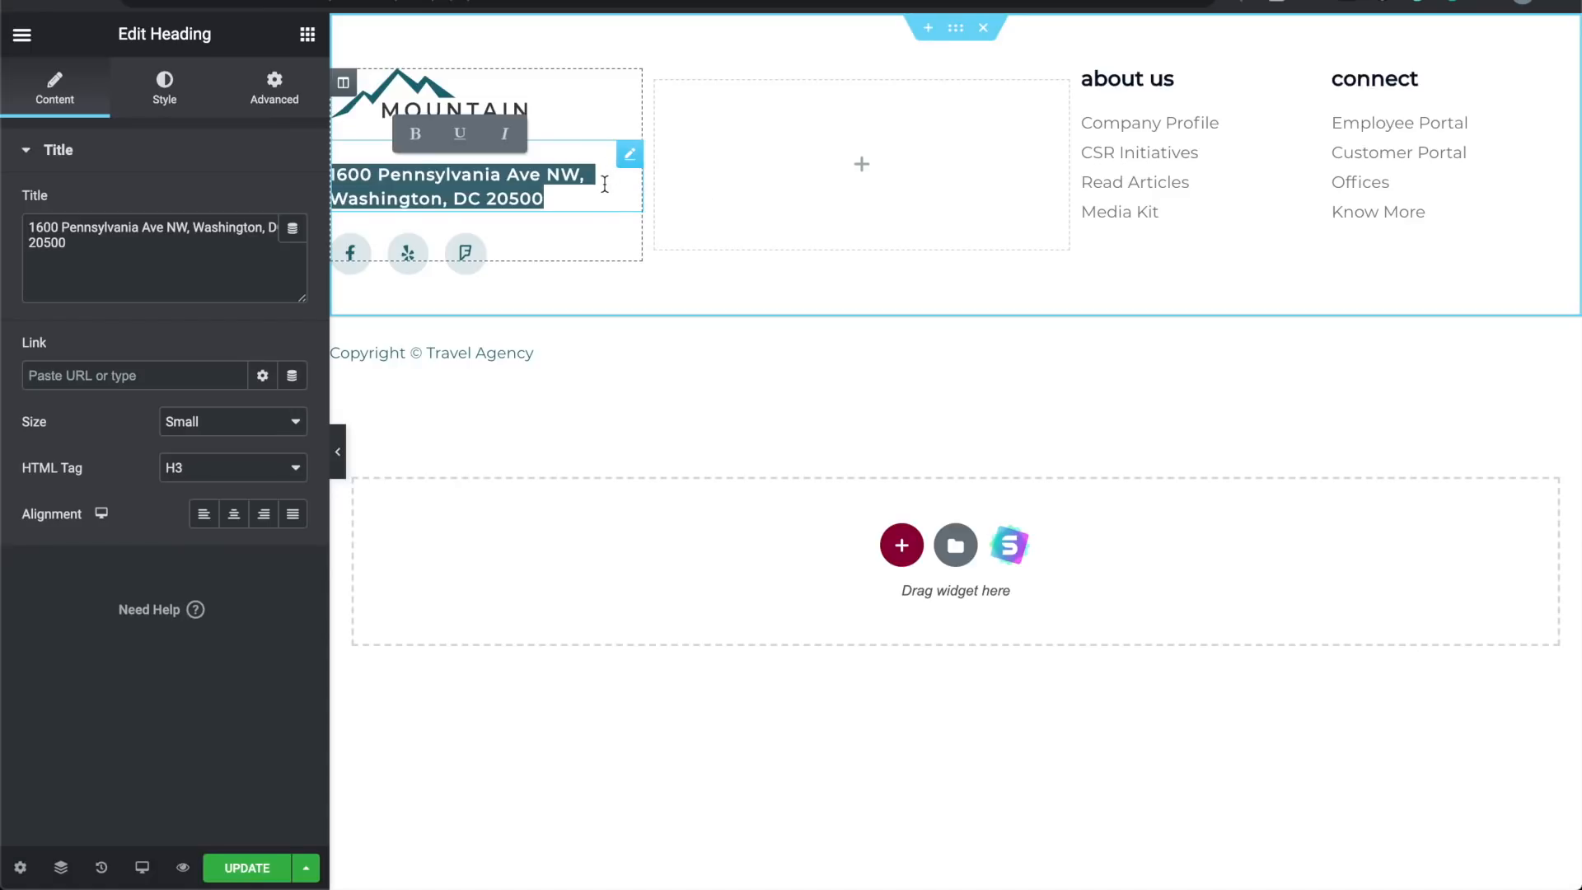
key(BackSpace)
right_click(575, 169)
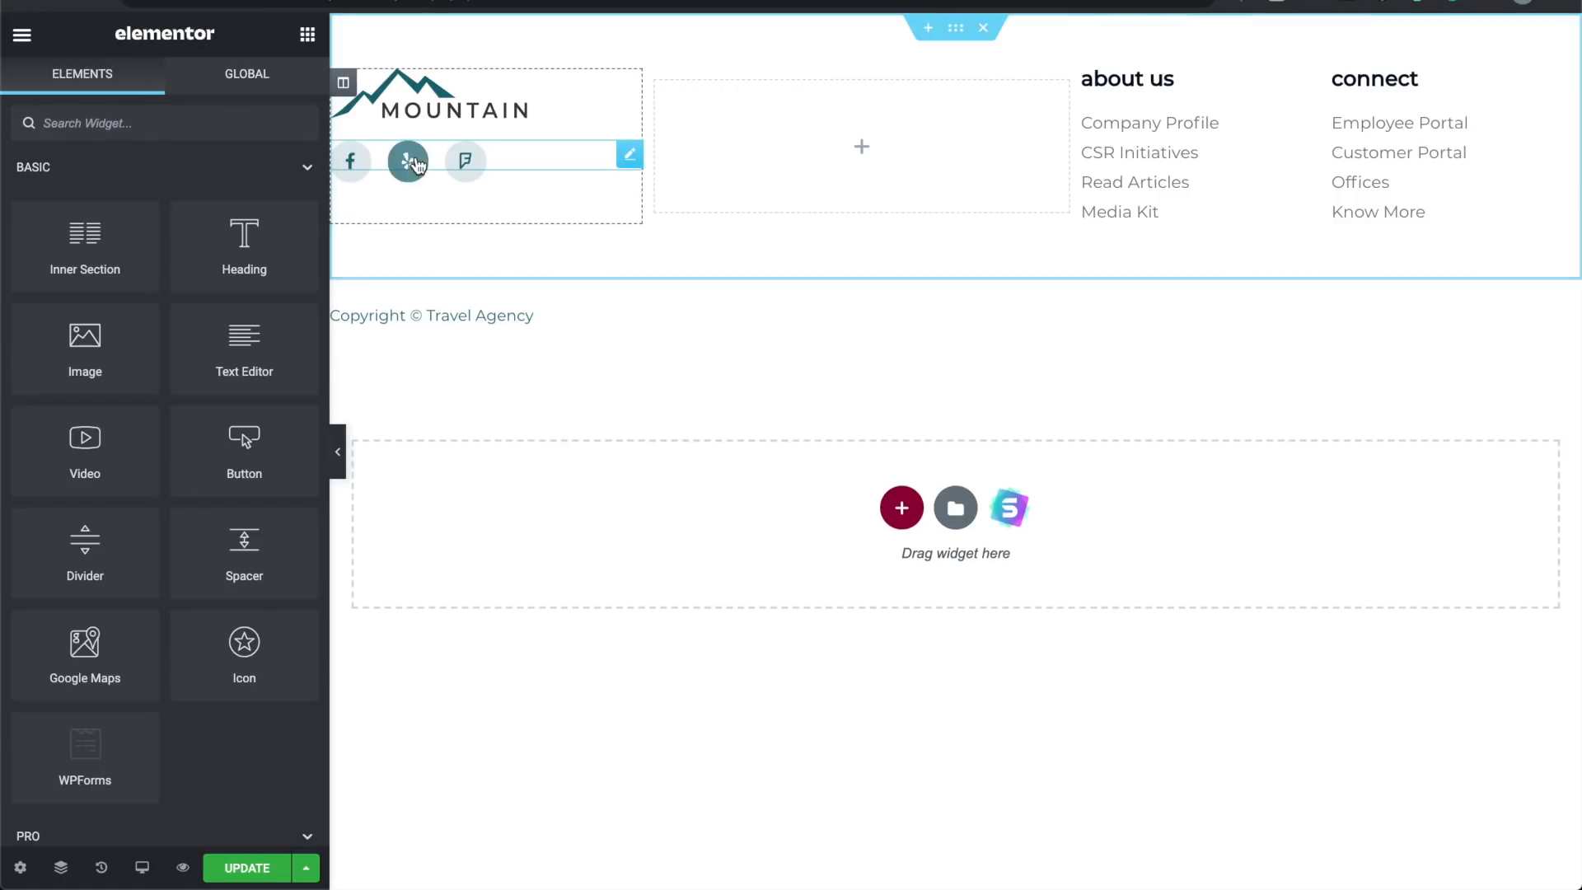
Step: Clear the placeholder link from the footer's Facebook social icon
click(359, 164)
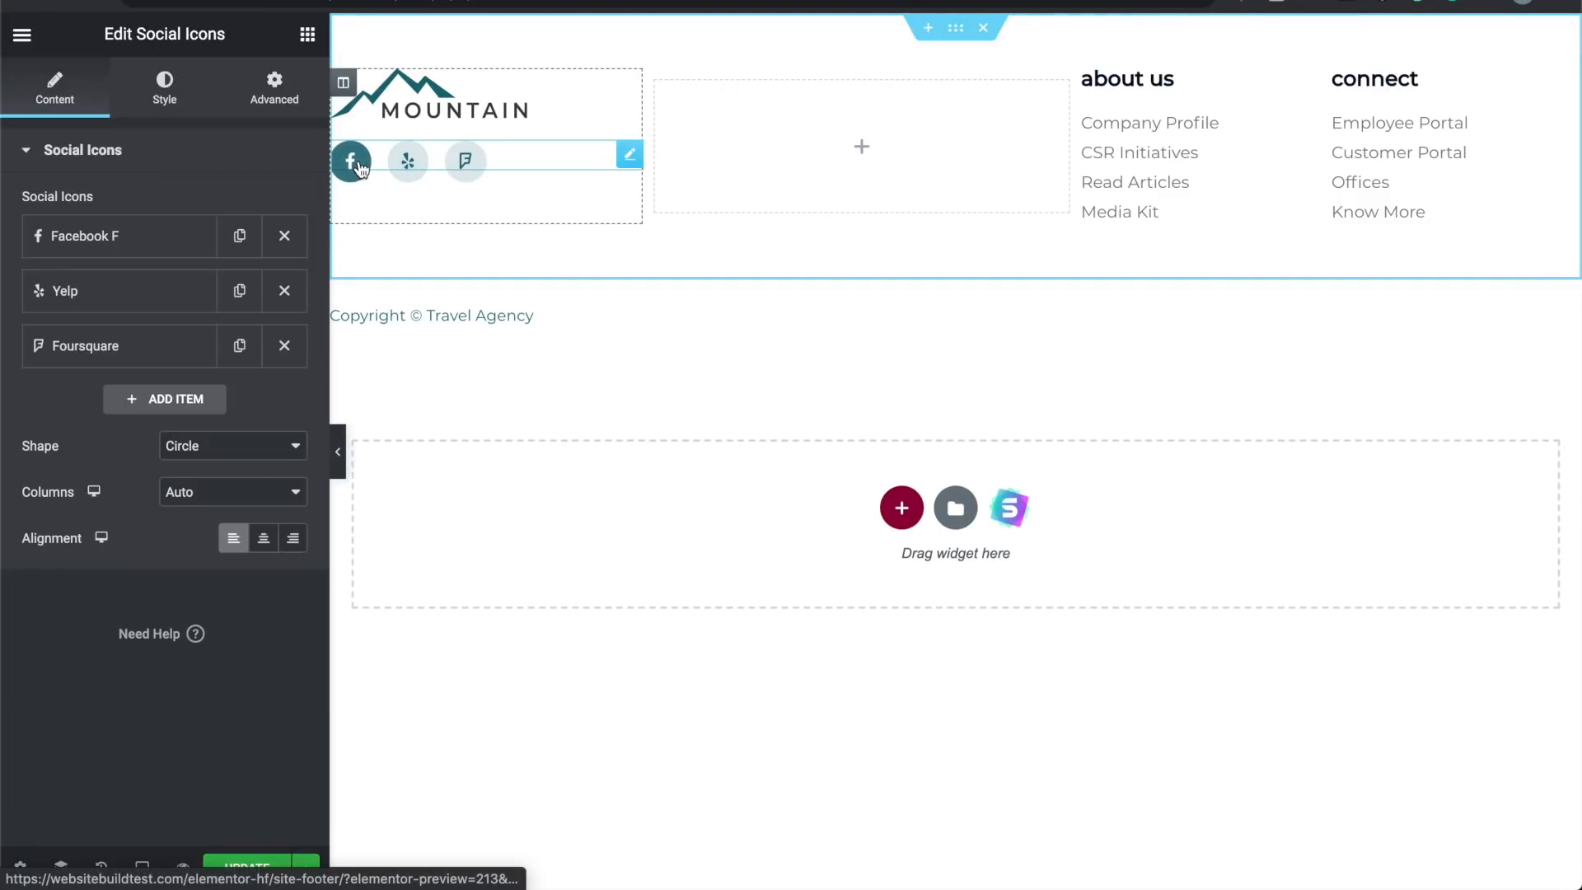
click(177, 235)
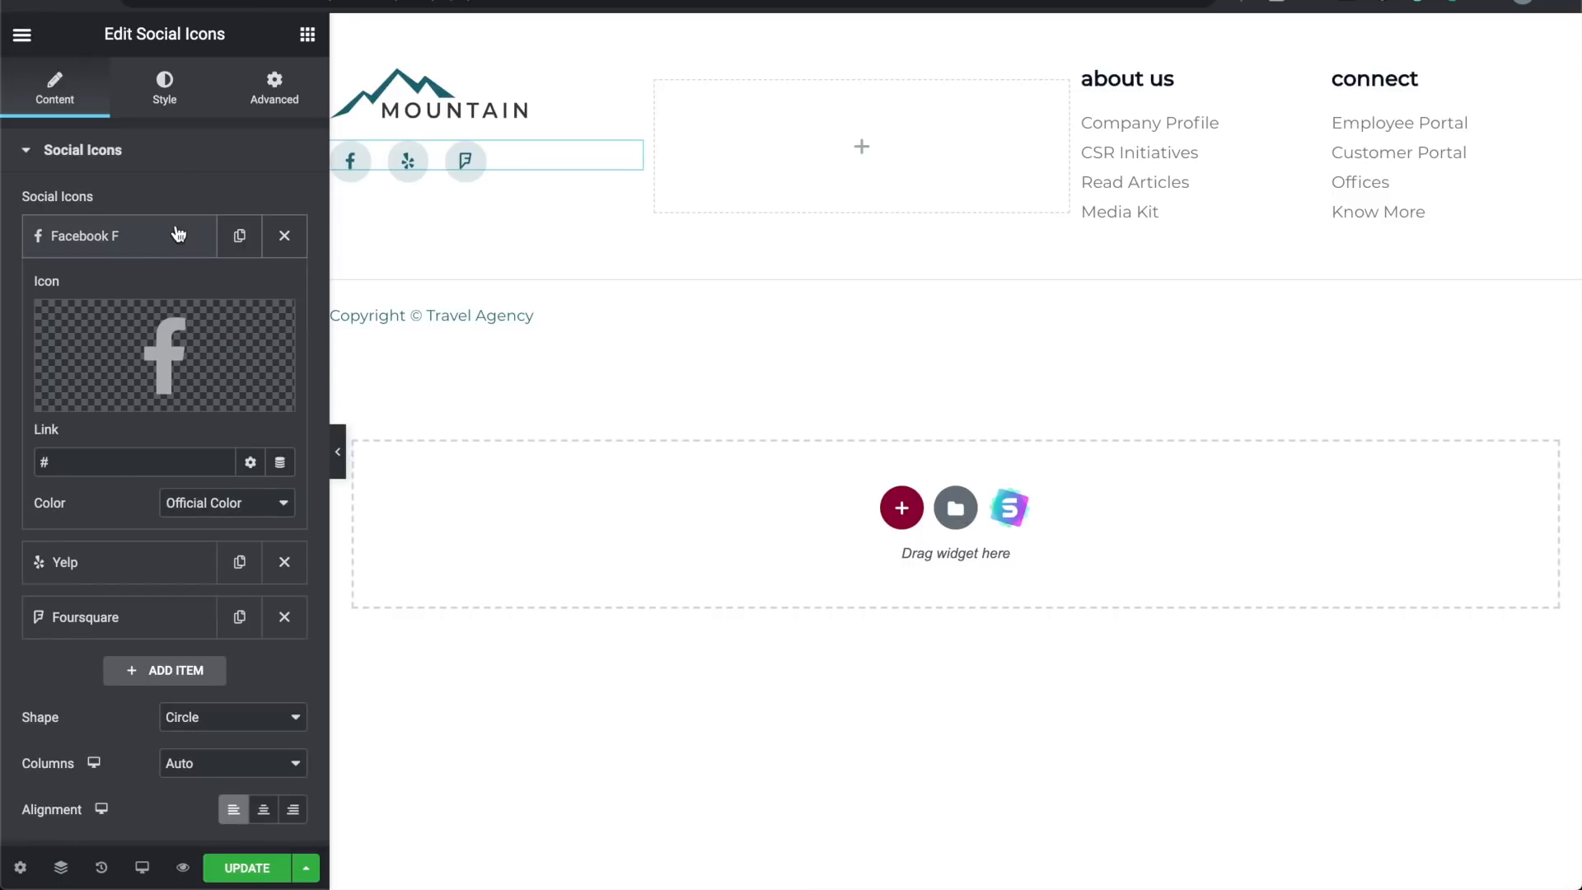
click(124, 458)
key(BackSpace)
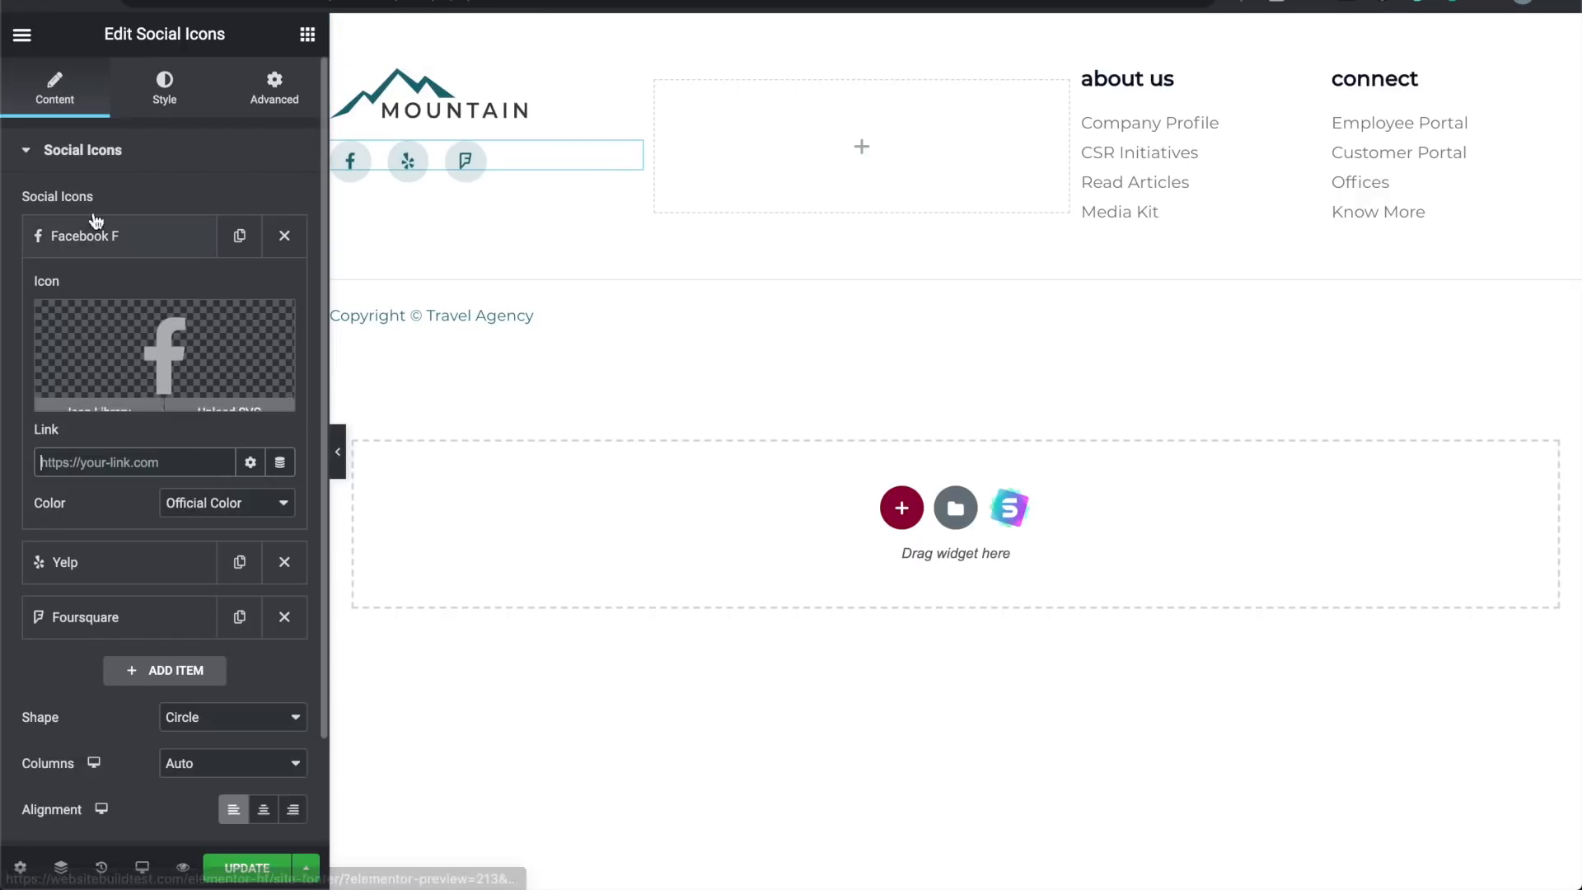
click(132, 238)
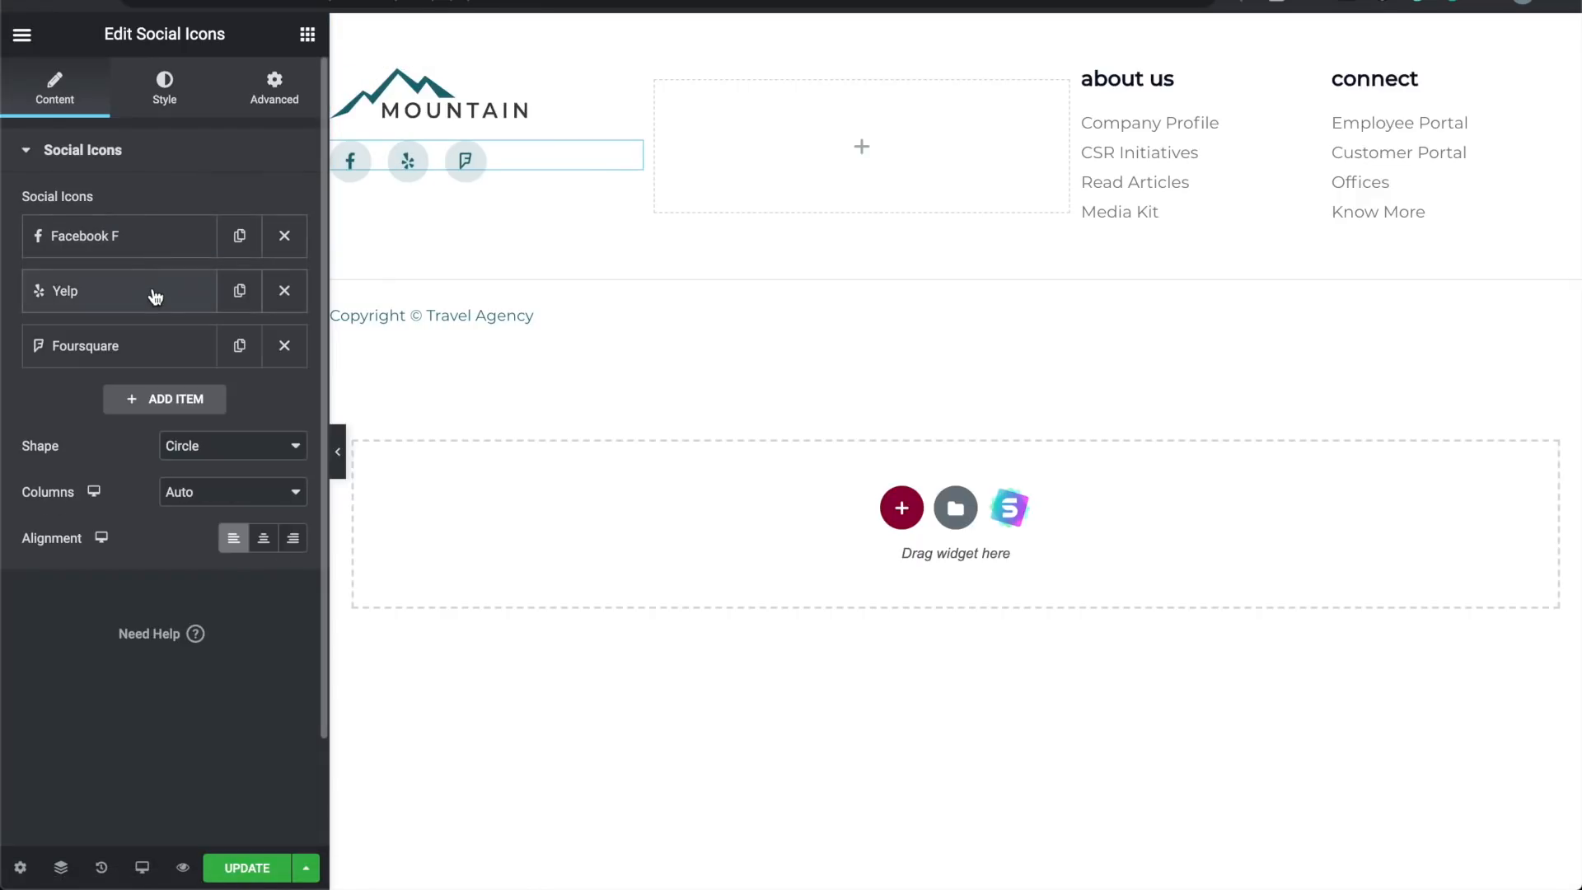
Step: Swap the Yelp social icon for Instagram from the Icon Library
click(152, 297)
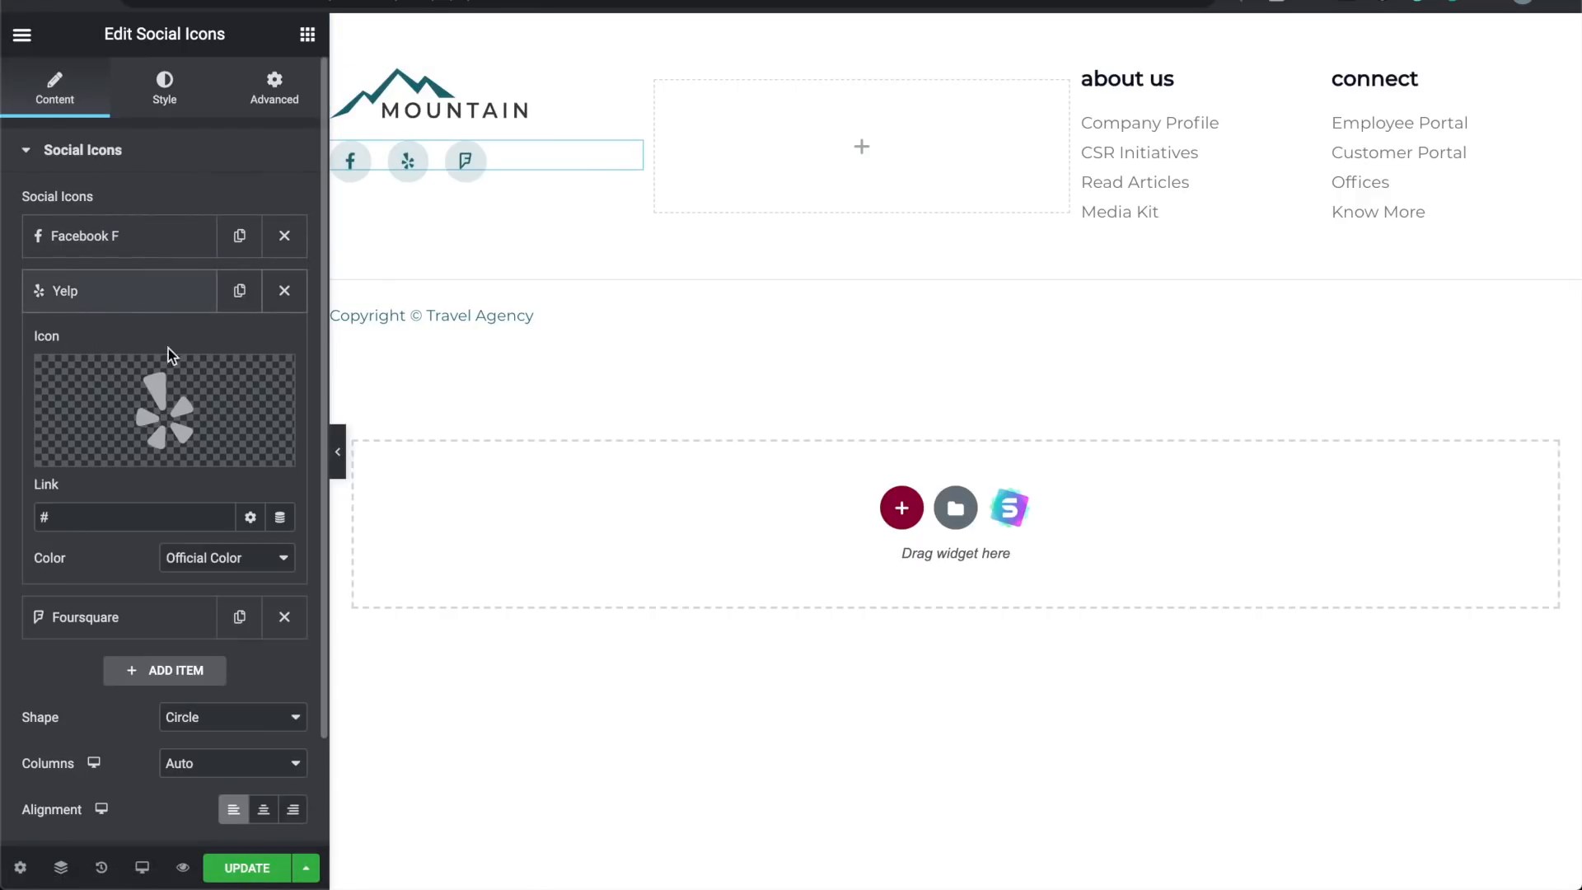
click(121, 453)
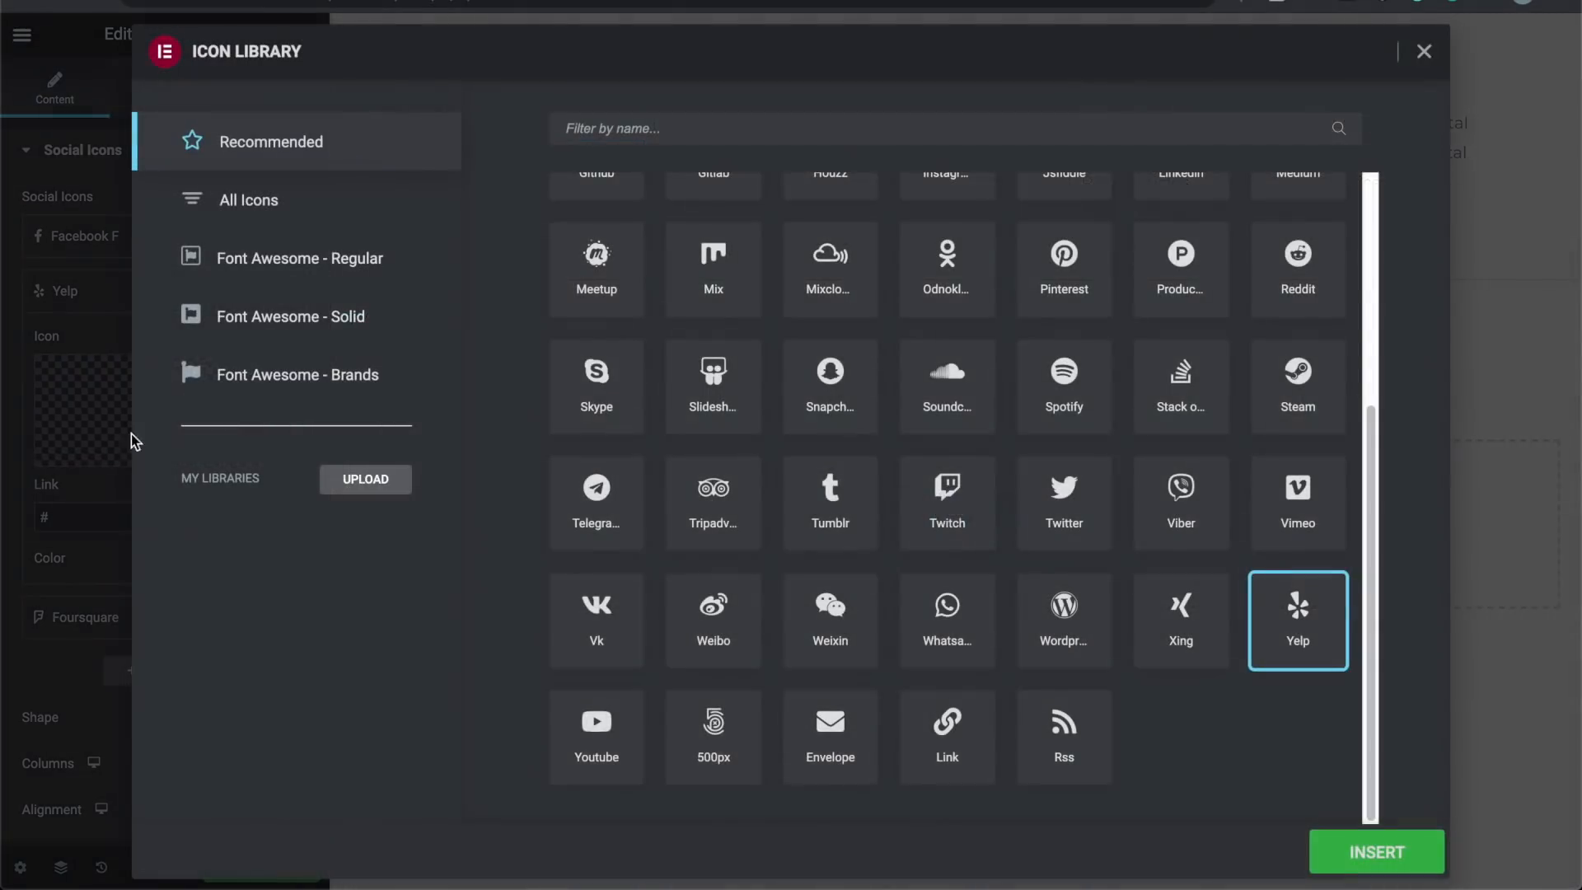
text(instagra)
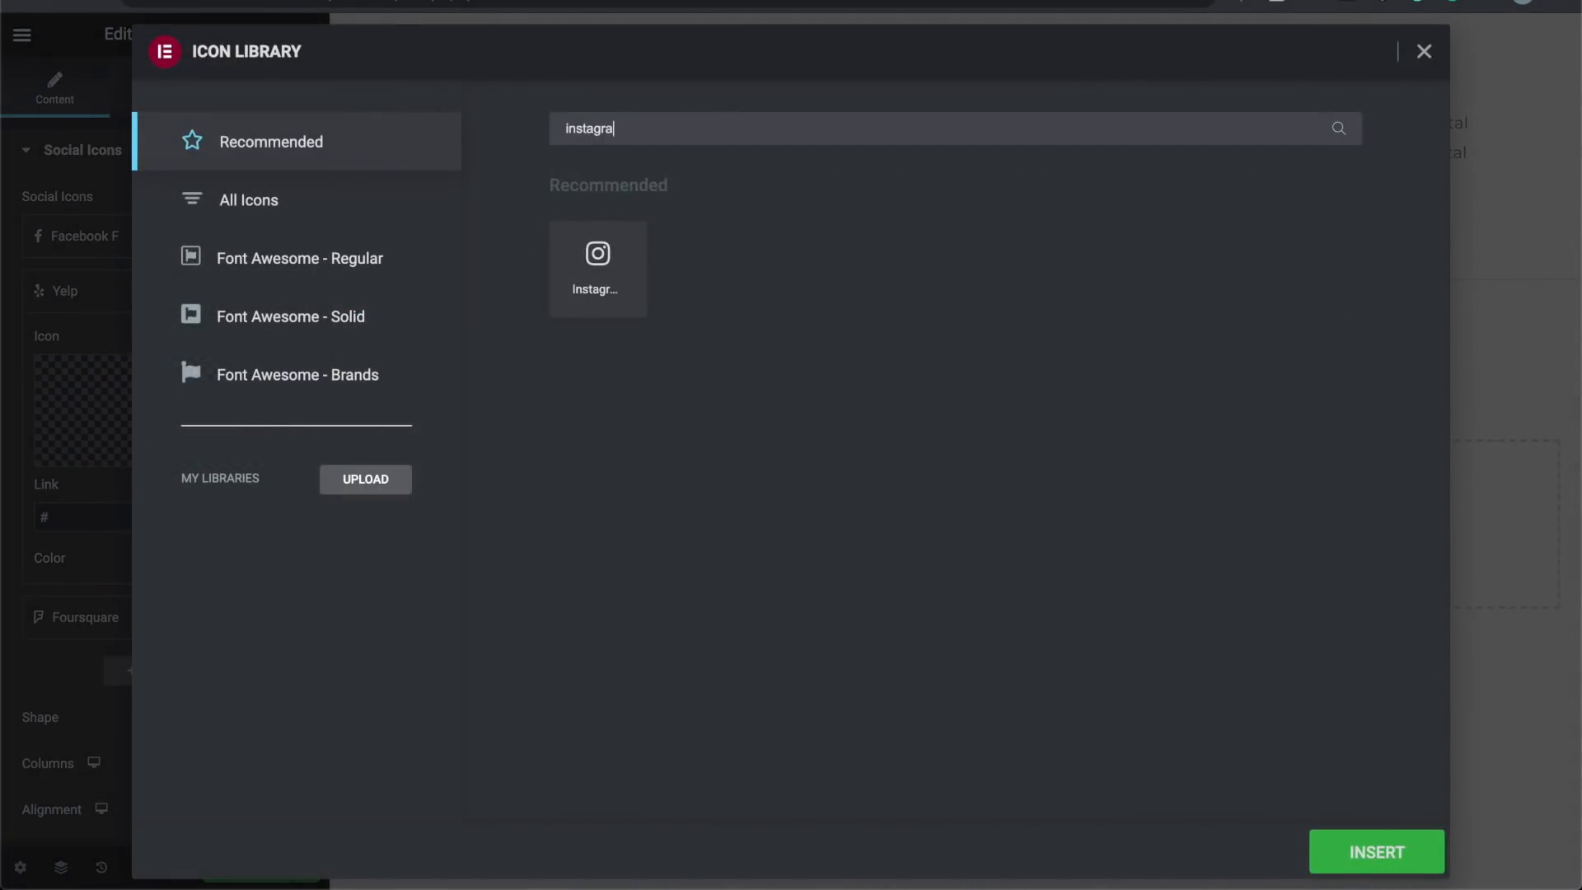
click(607, 260)
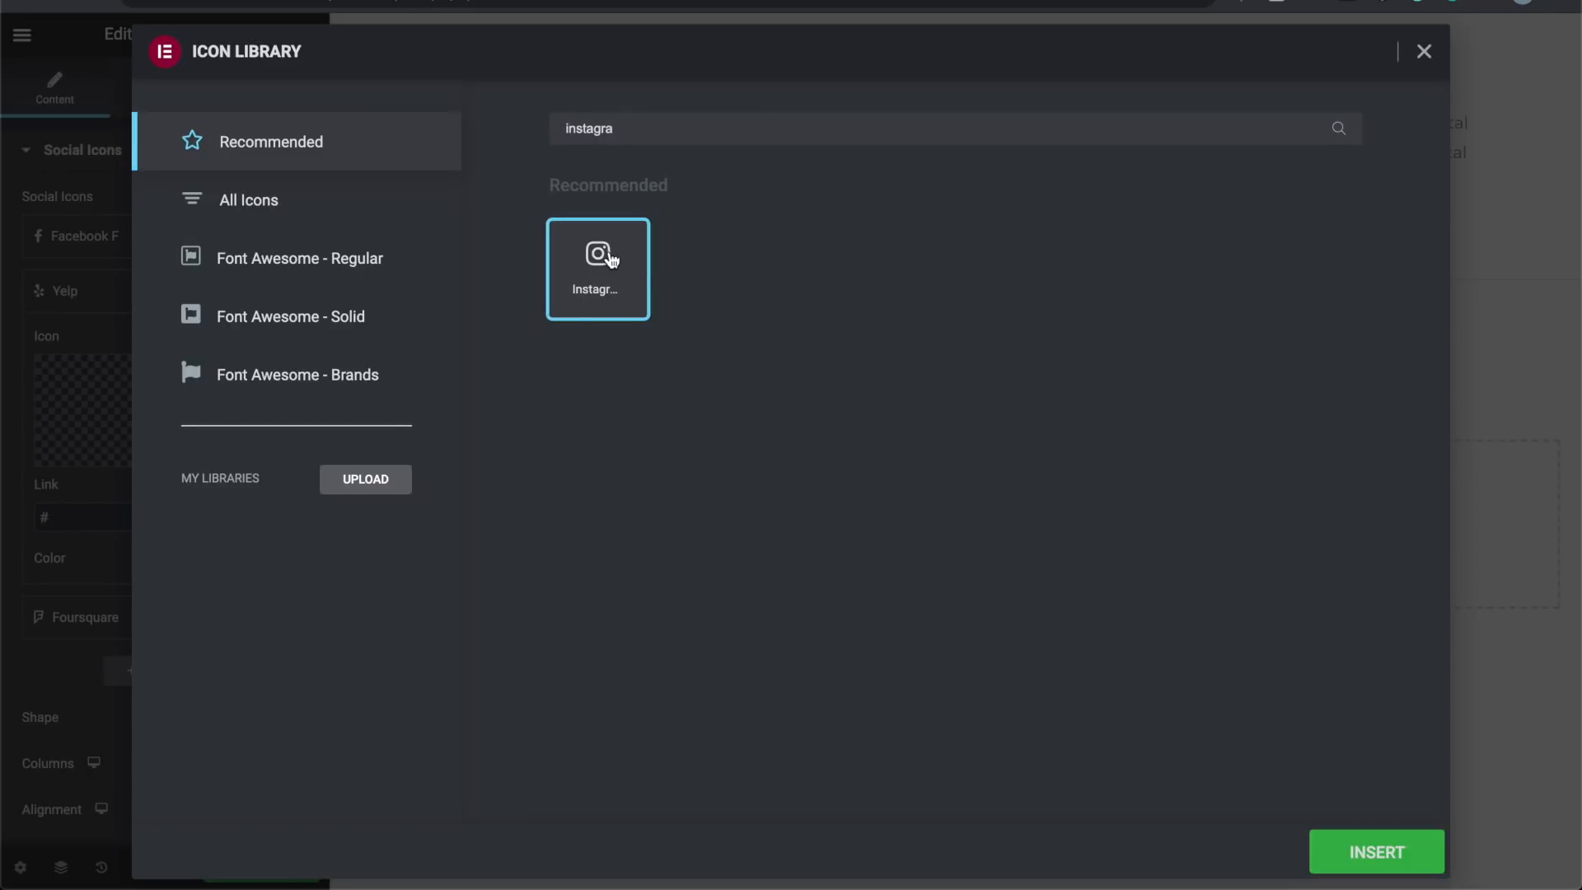
click(1355, 854)
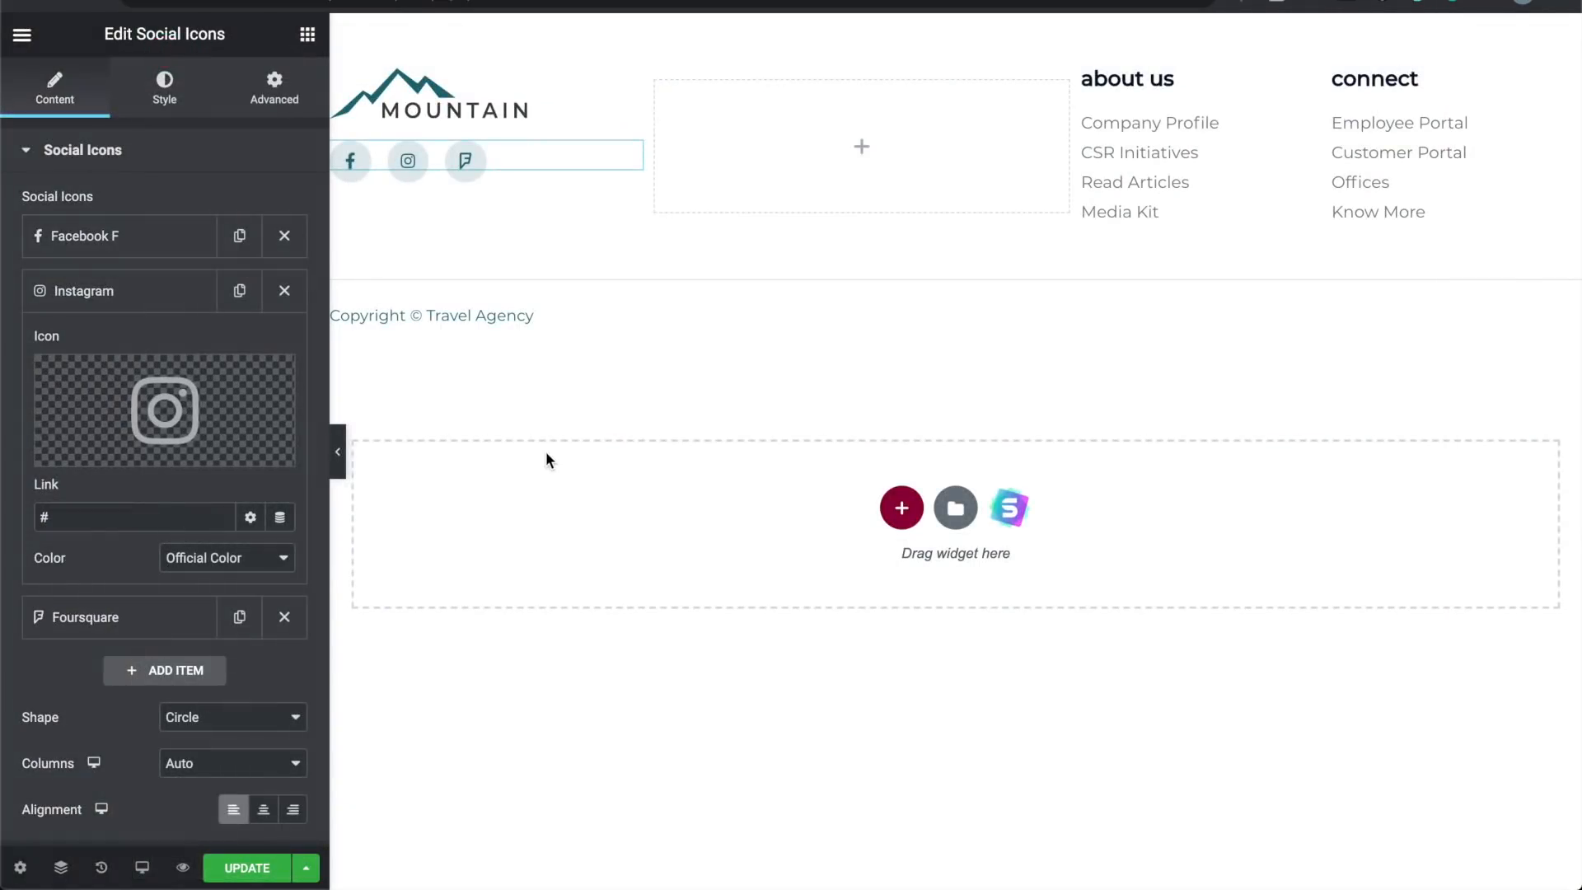
click(151, 513)
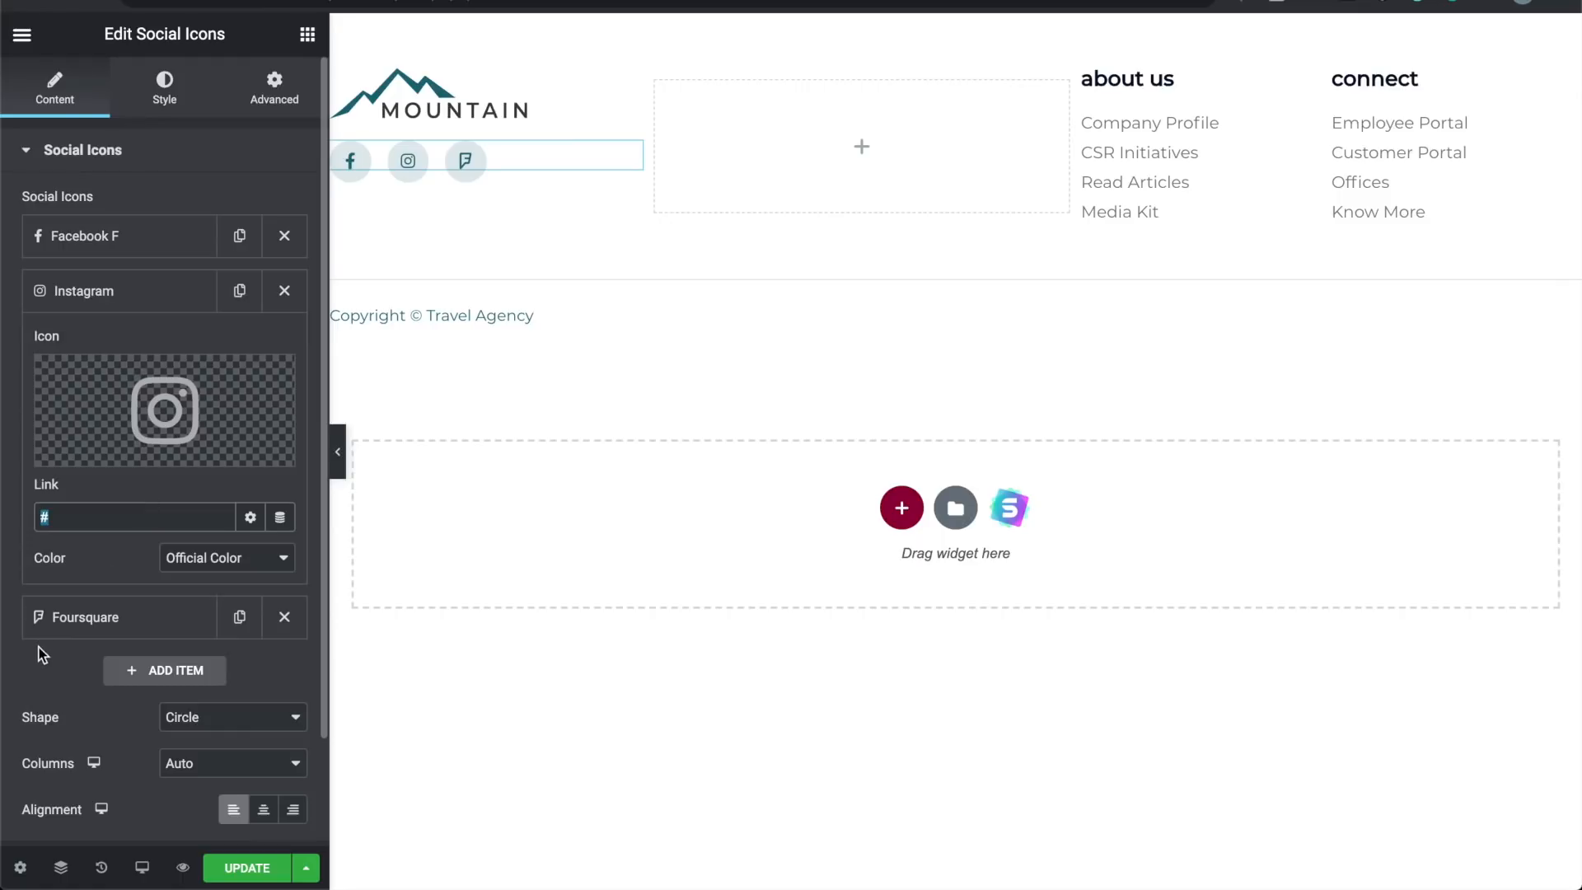
click(49, 670)
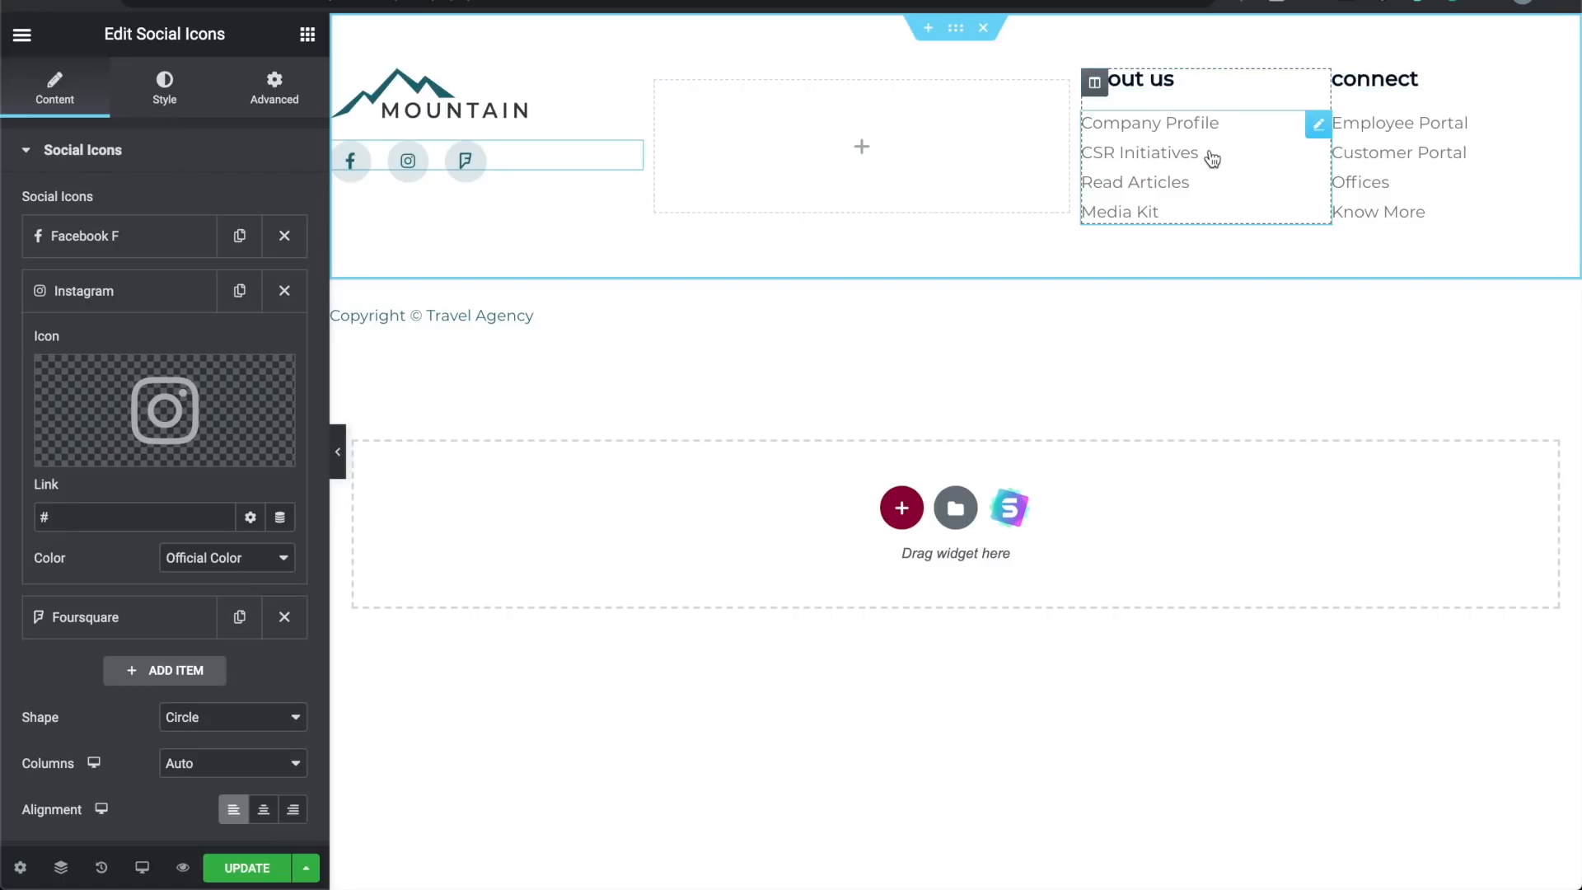
Step: Remove Media Kit from the about us list and rename Company Profile to 'Our Values'
click(1208, 223)
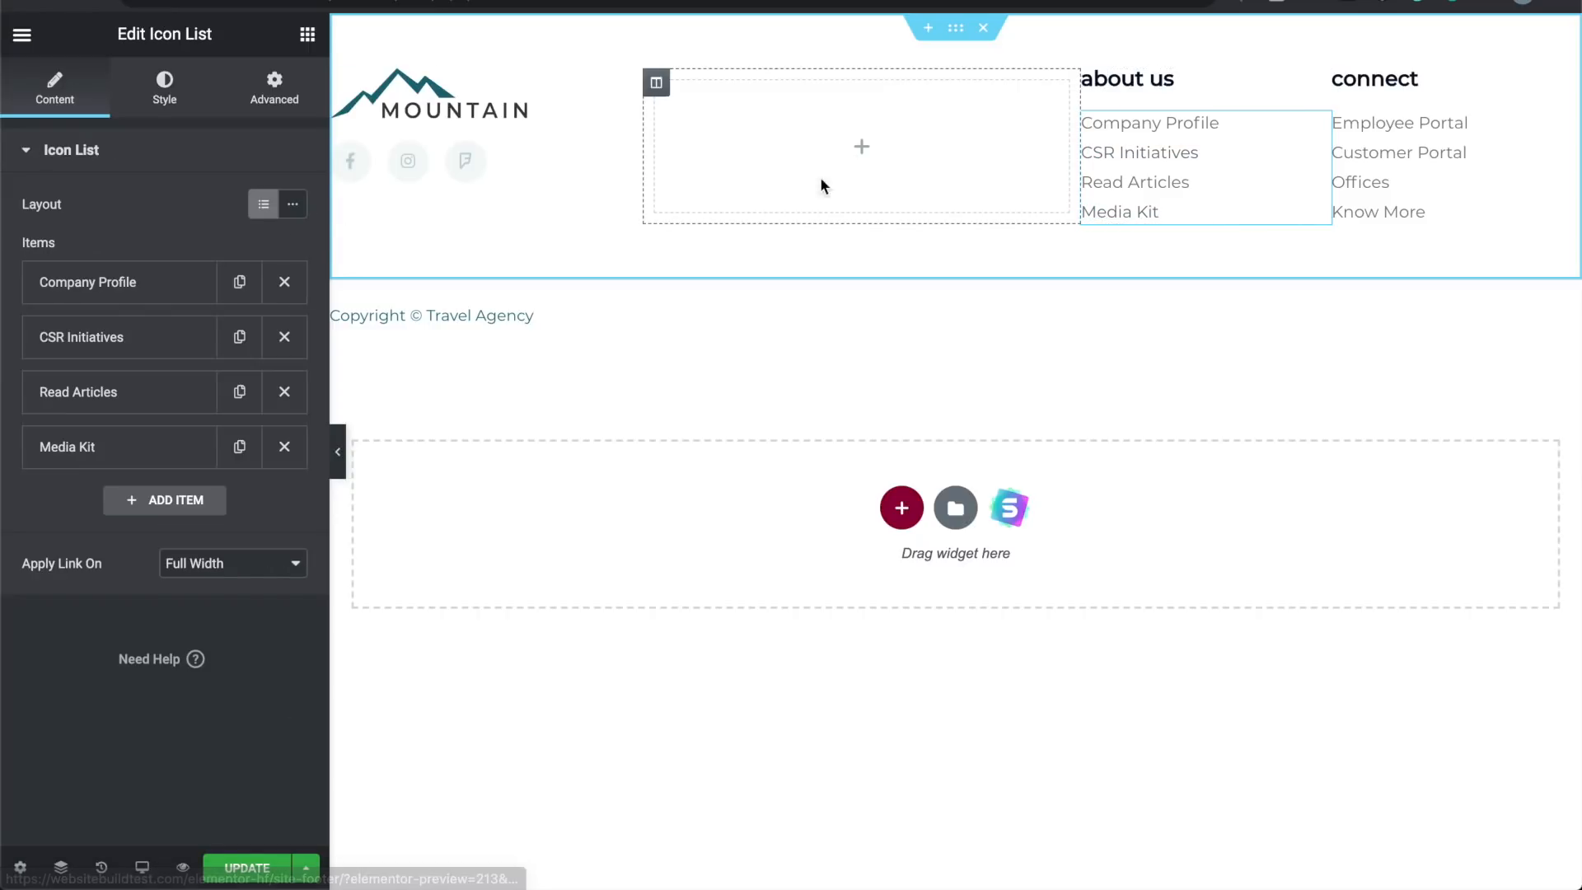
click(285, 447)
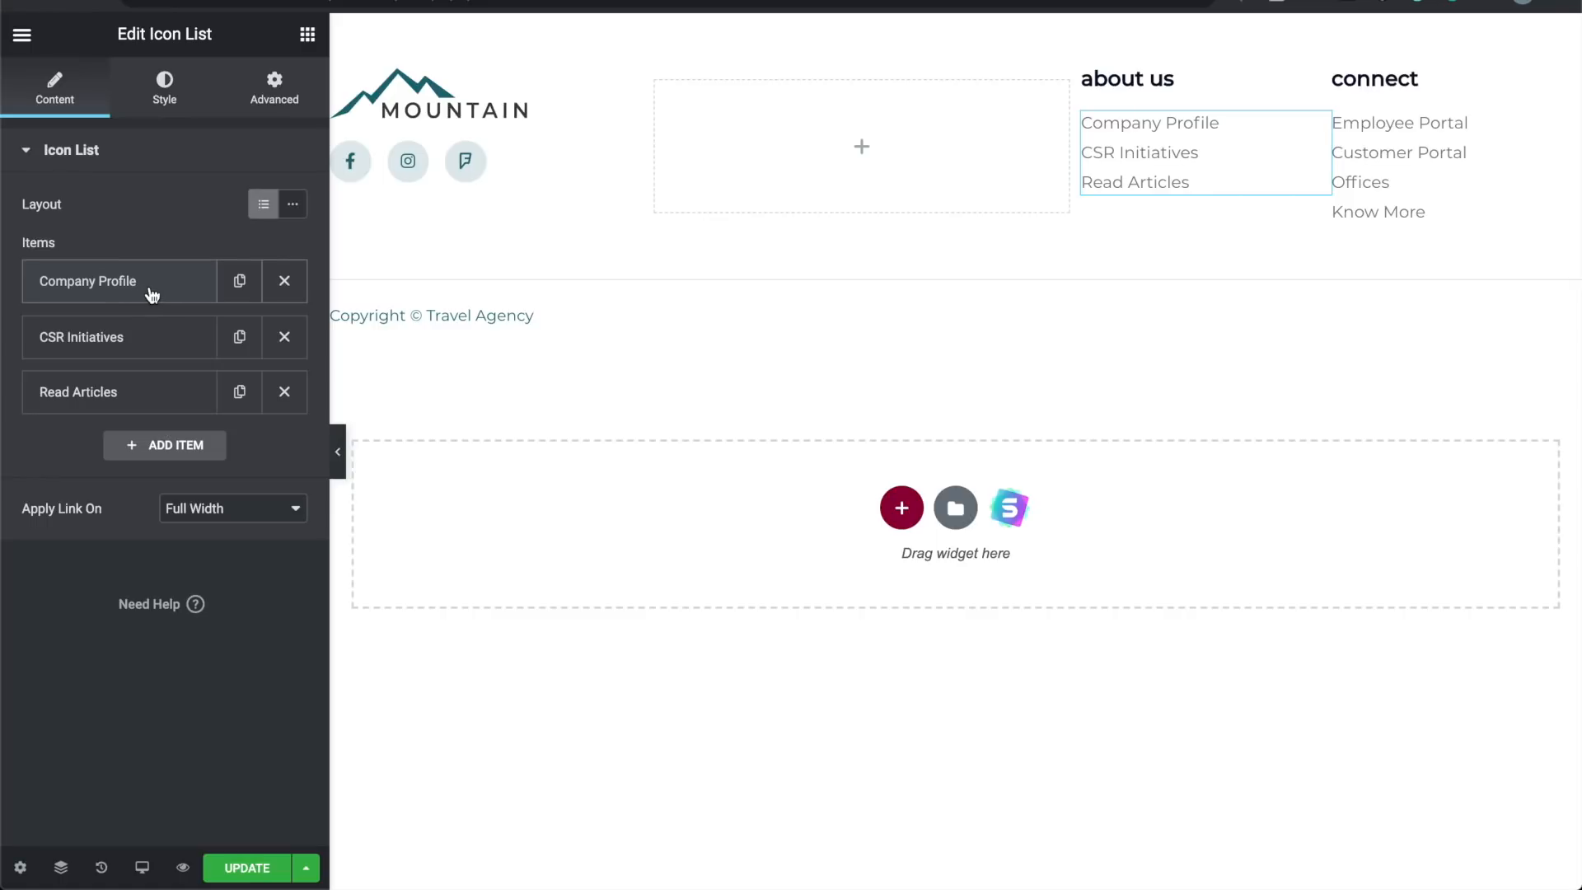
click(151, 294)
triple_click(161, 361)
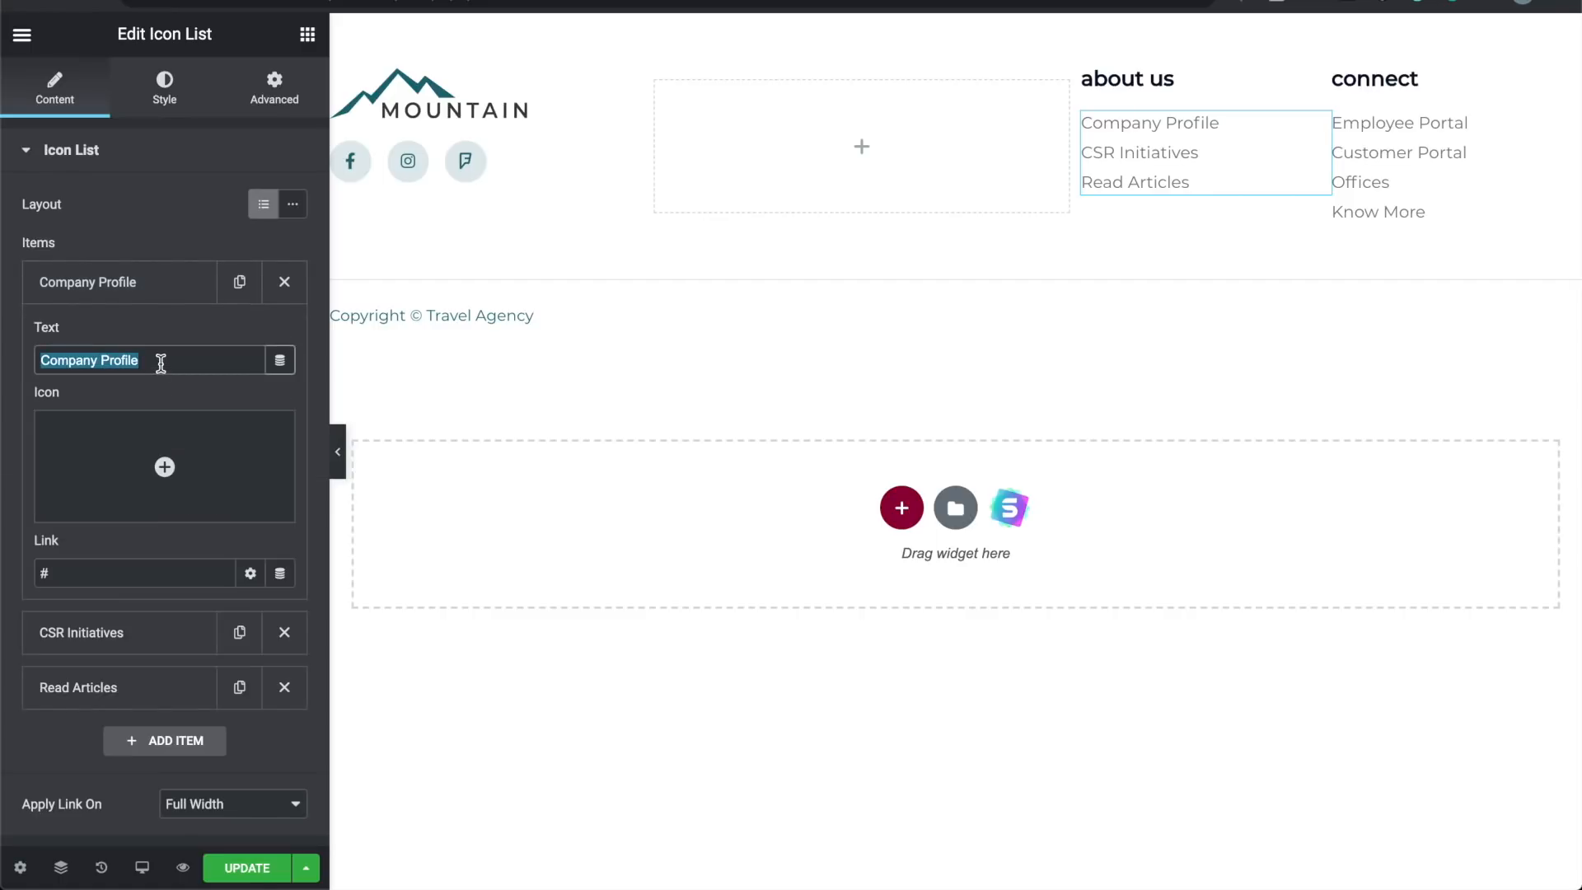
text(A)
key(BackSpace)
text(Our Values)
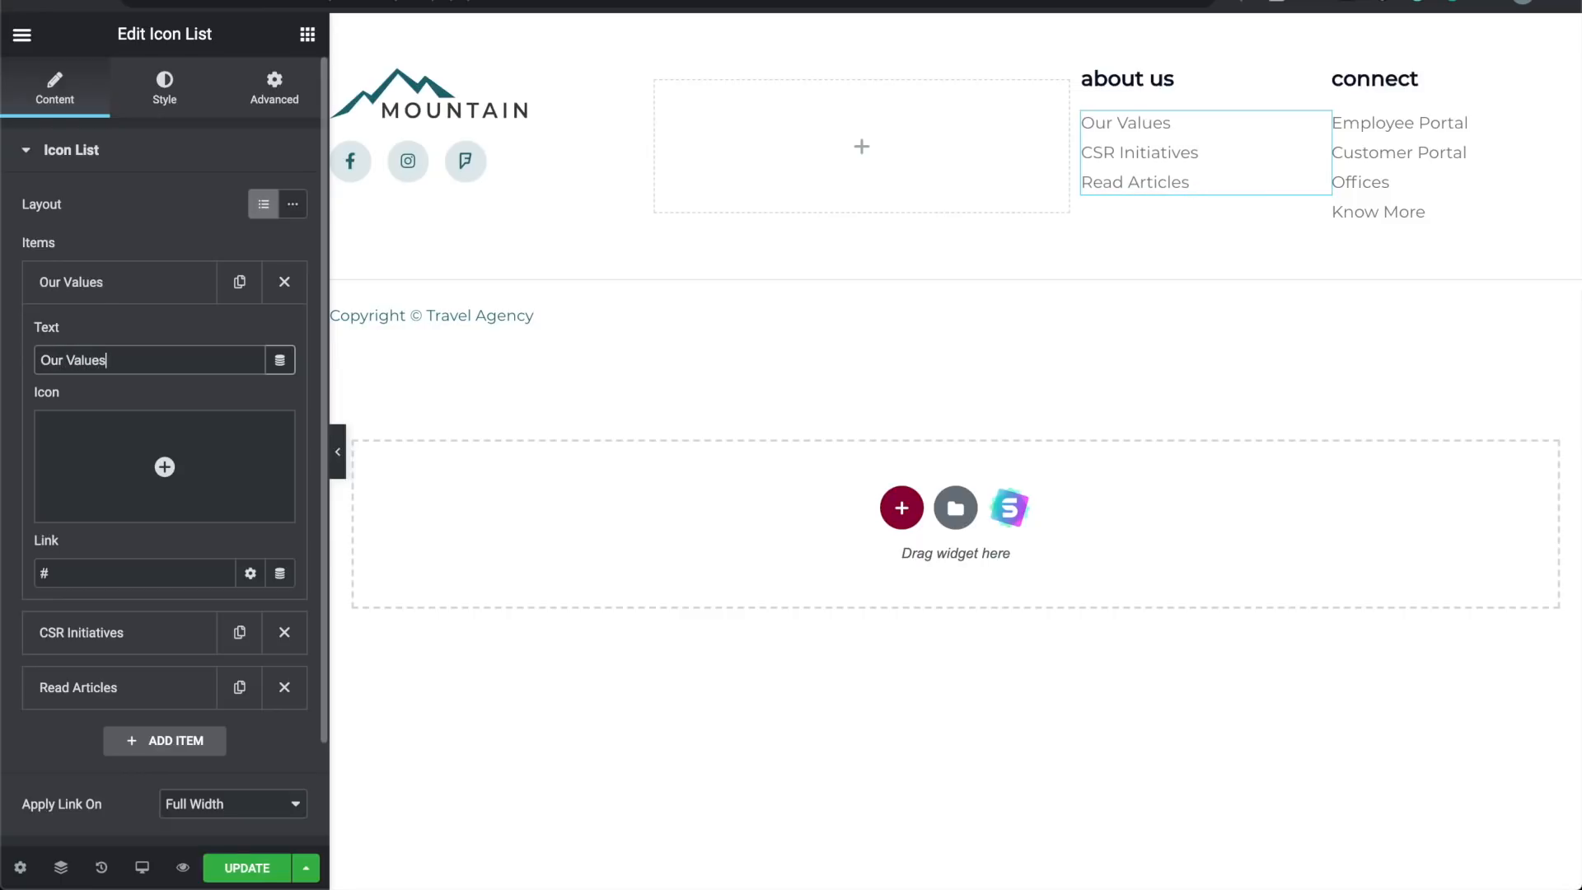
Step: Clear the Our Values link and rename CSR Initiatives to 'Our Story'
click(131, 573)
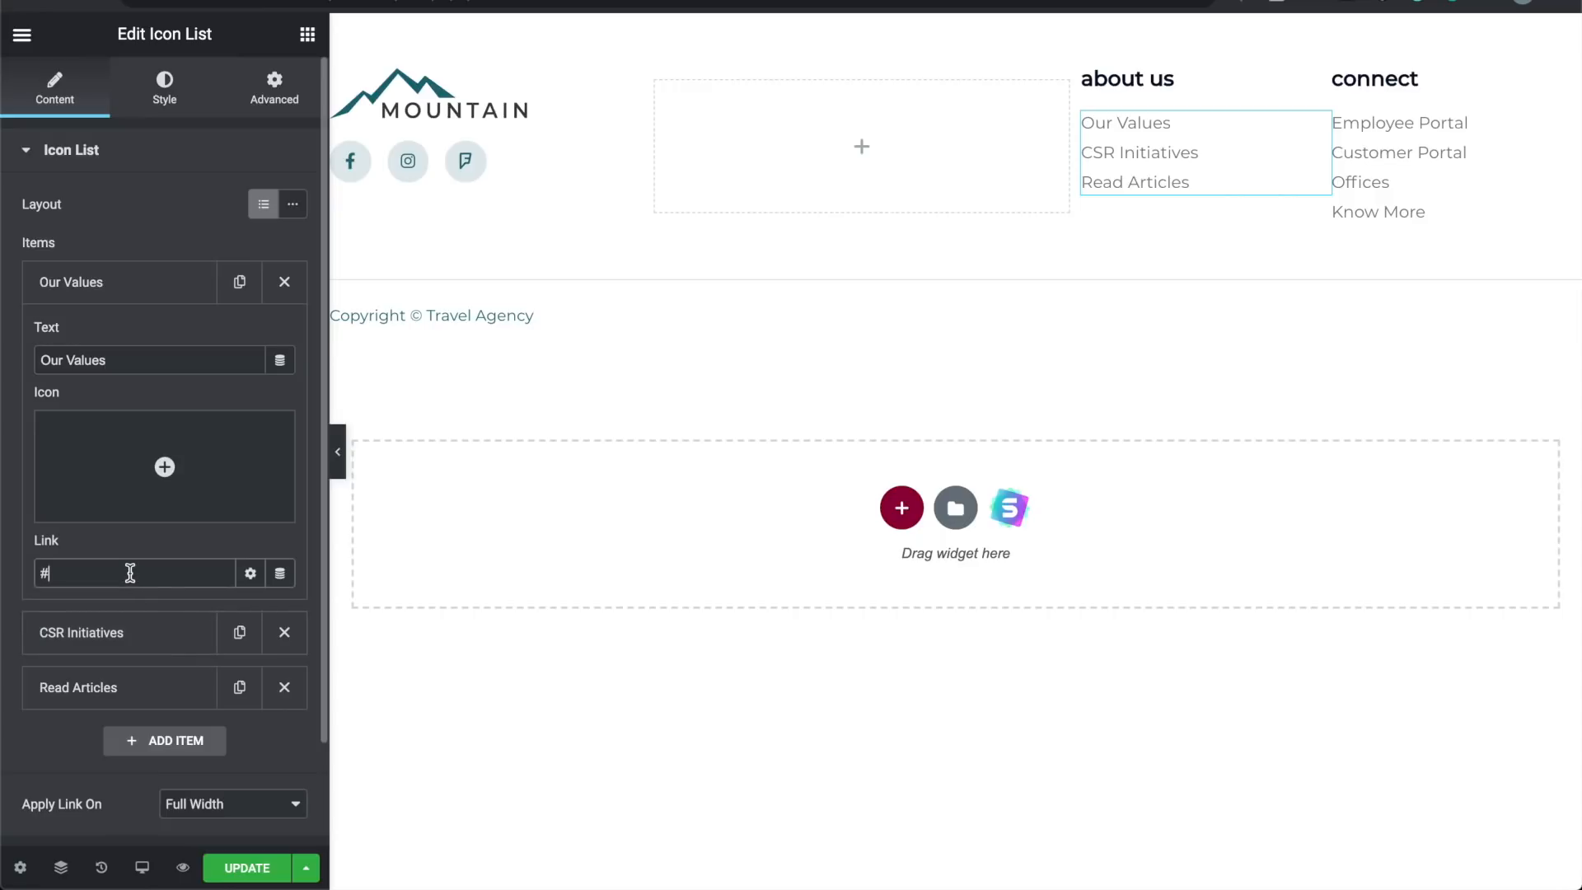
key(BackSpace)
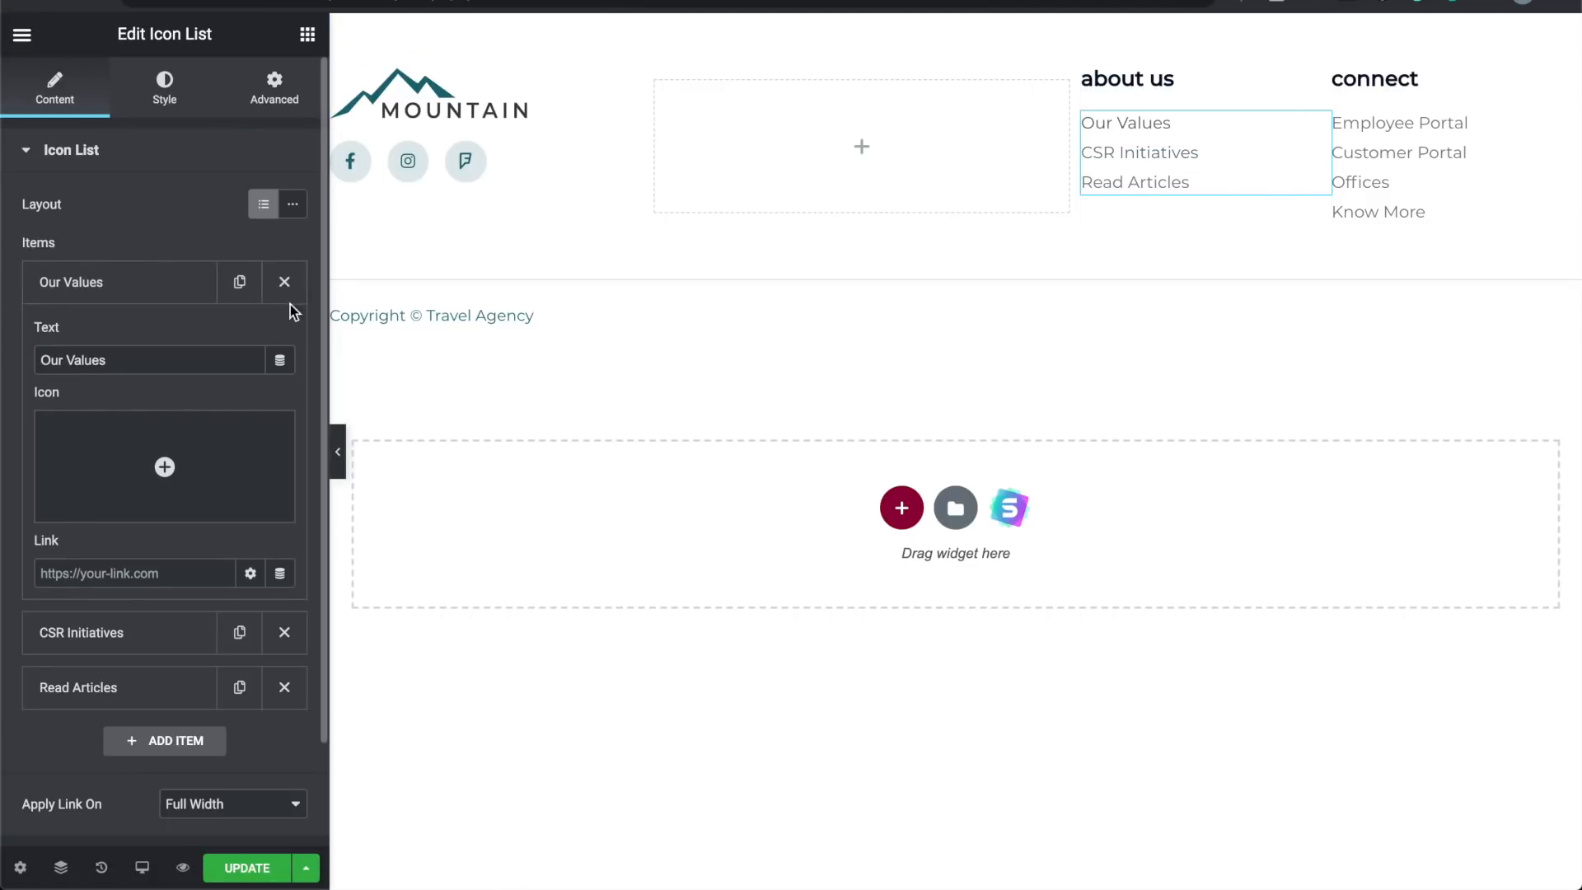
click(300, 282)
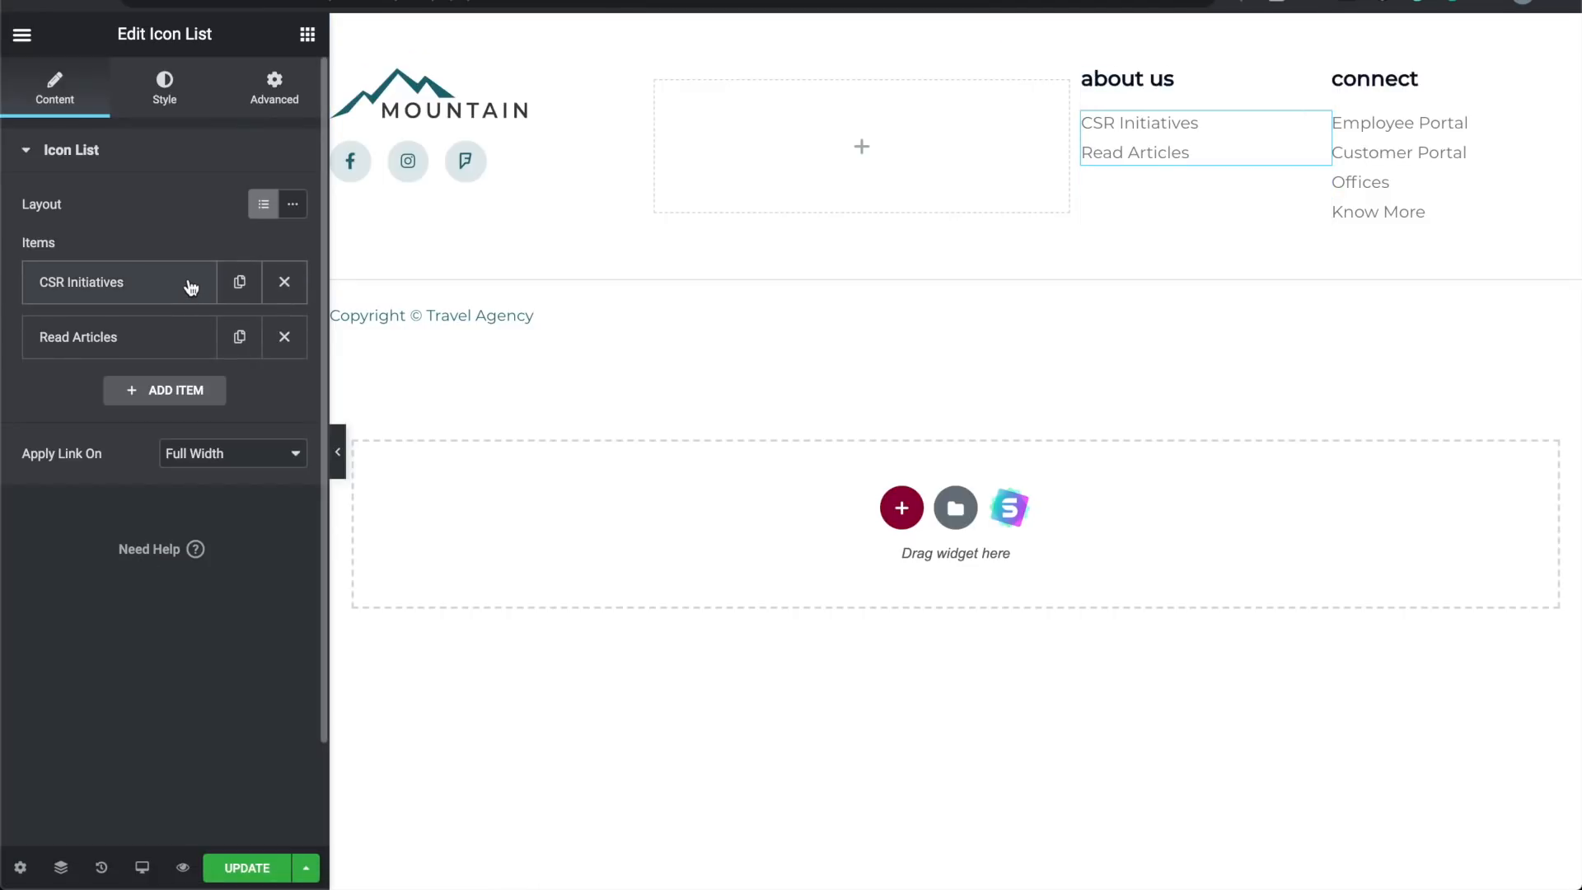
key(ctrl+z)
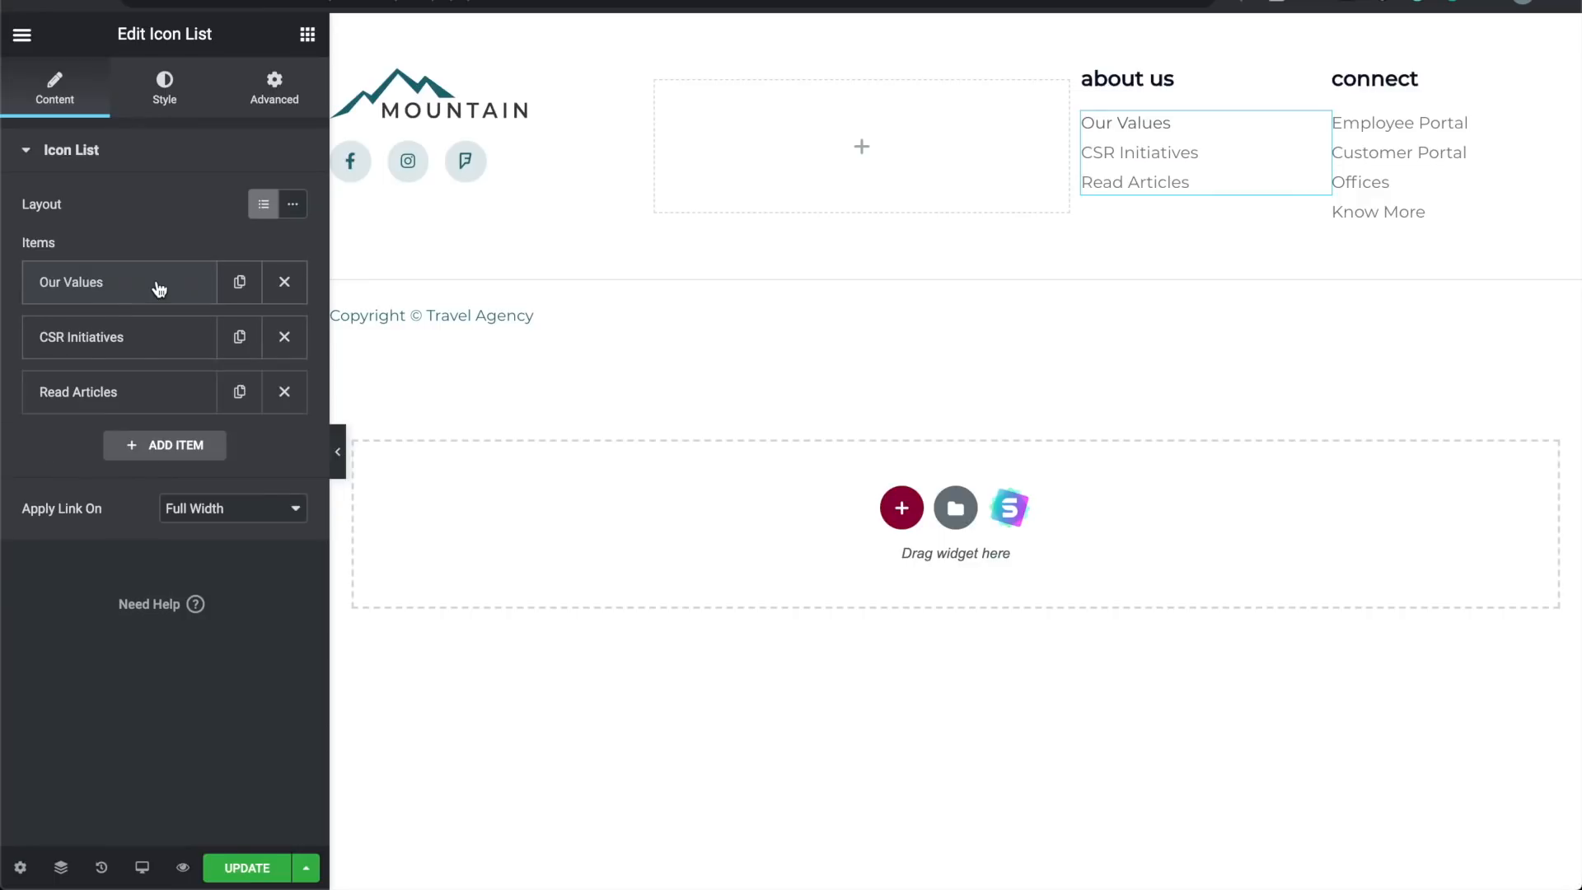
click(136, 338)
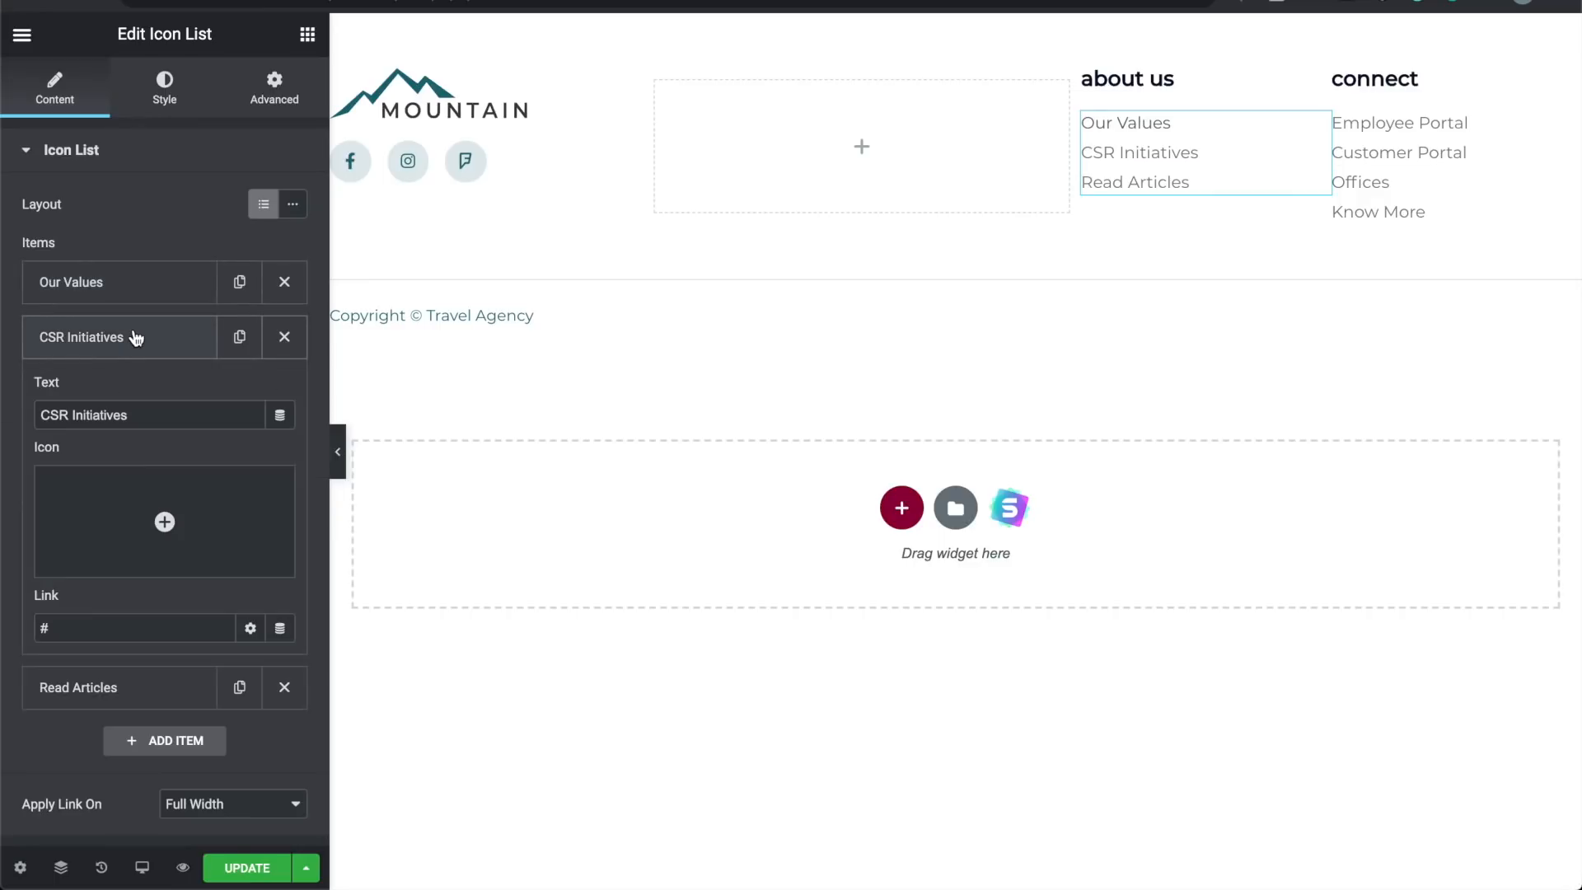
triple_click(141, 414)
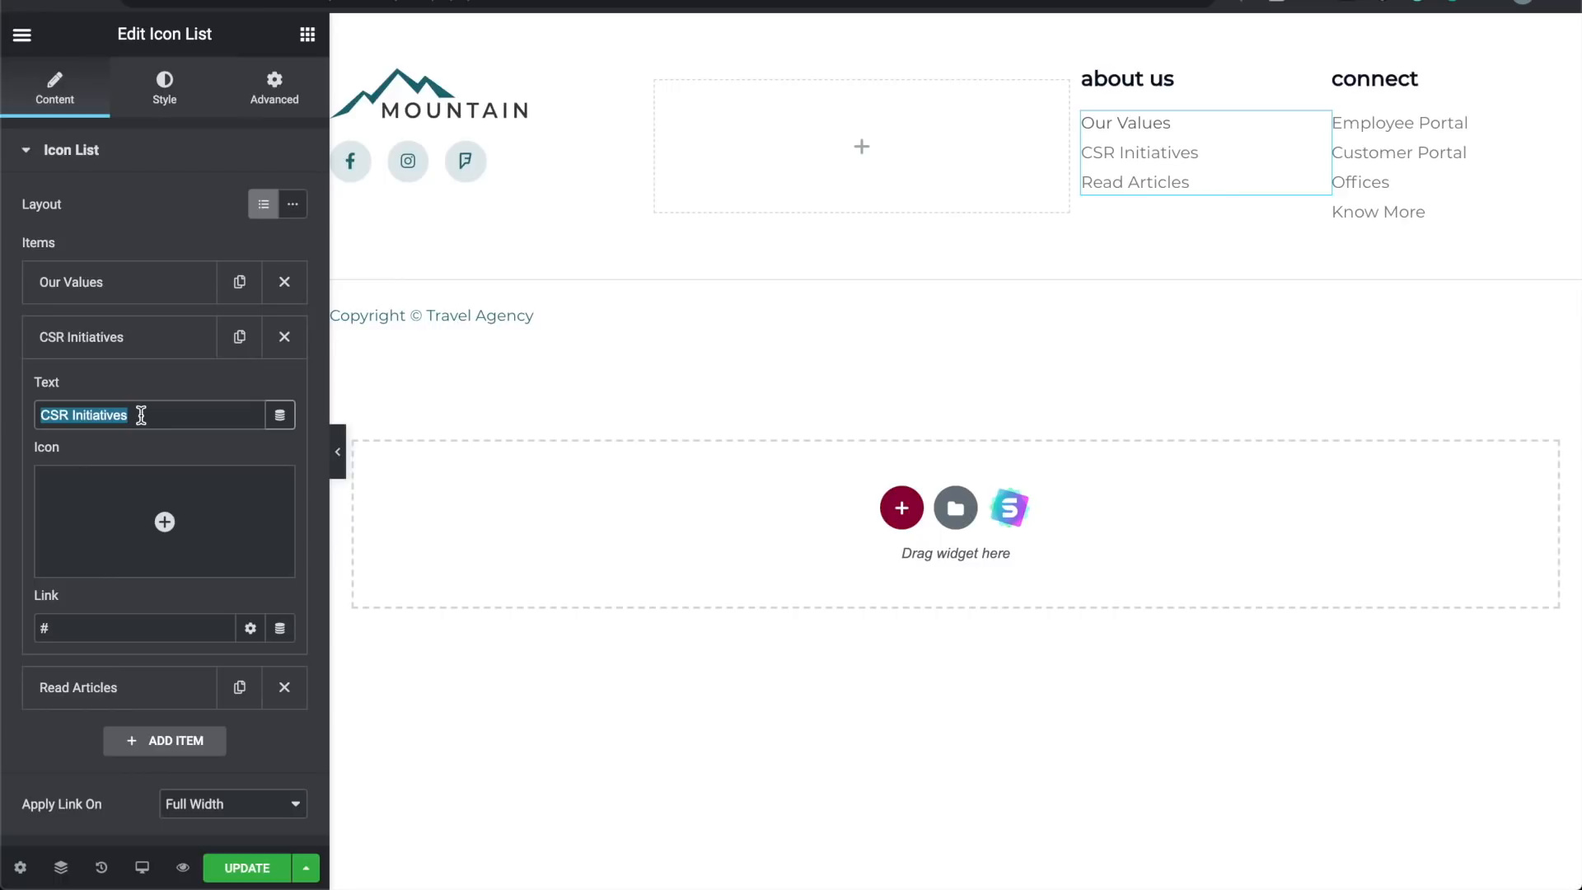
text(Our Storu)
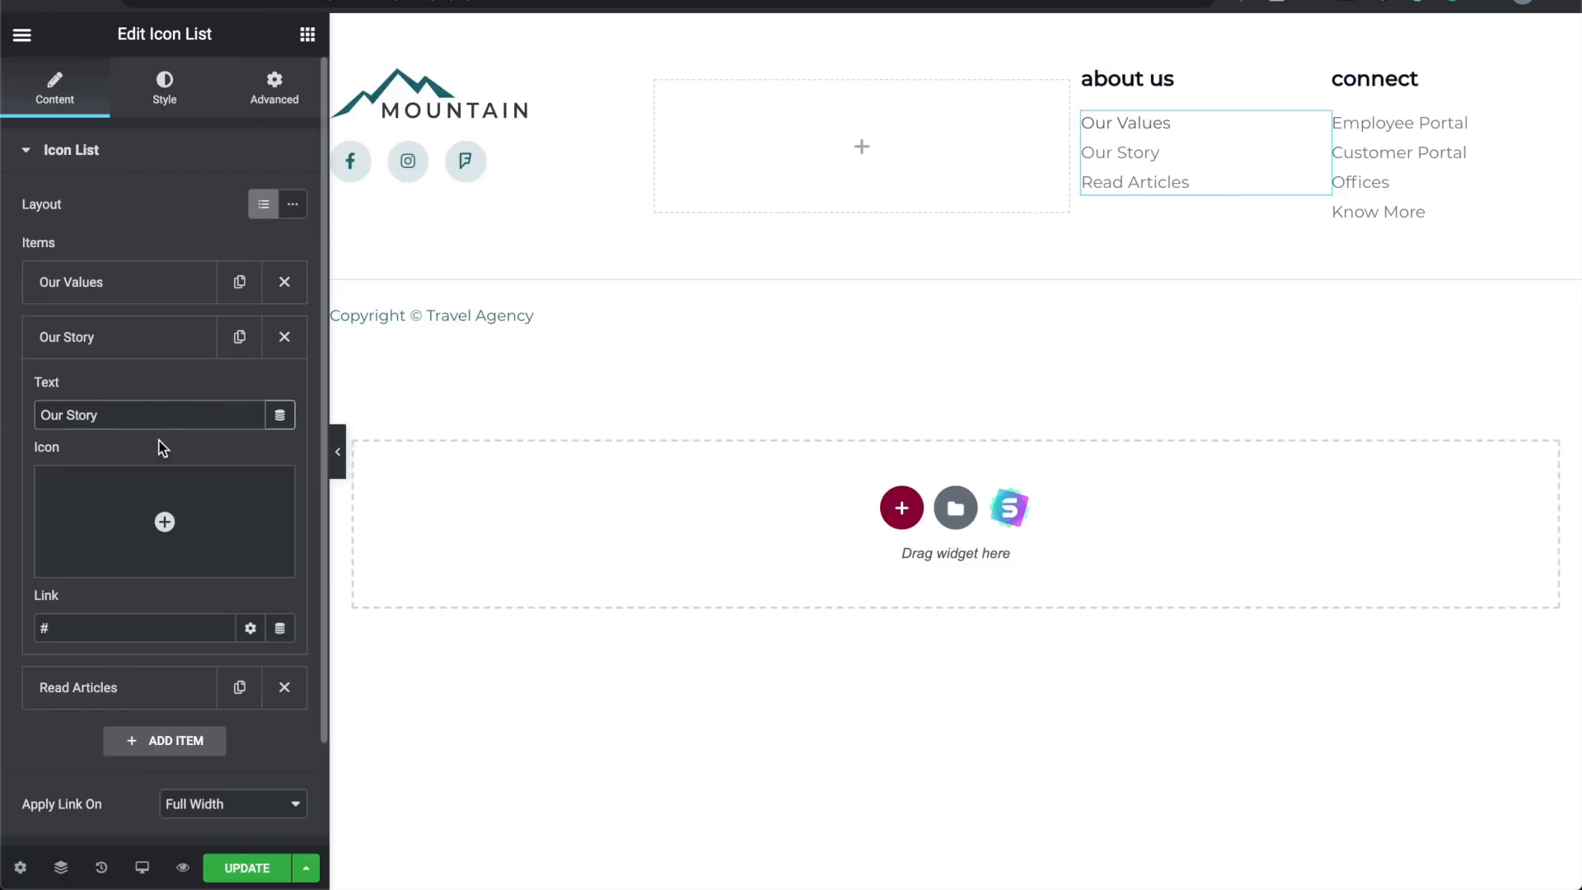
click(114, 631)
scroll(113, 638, down, 2)
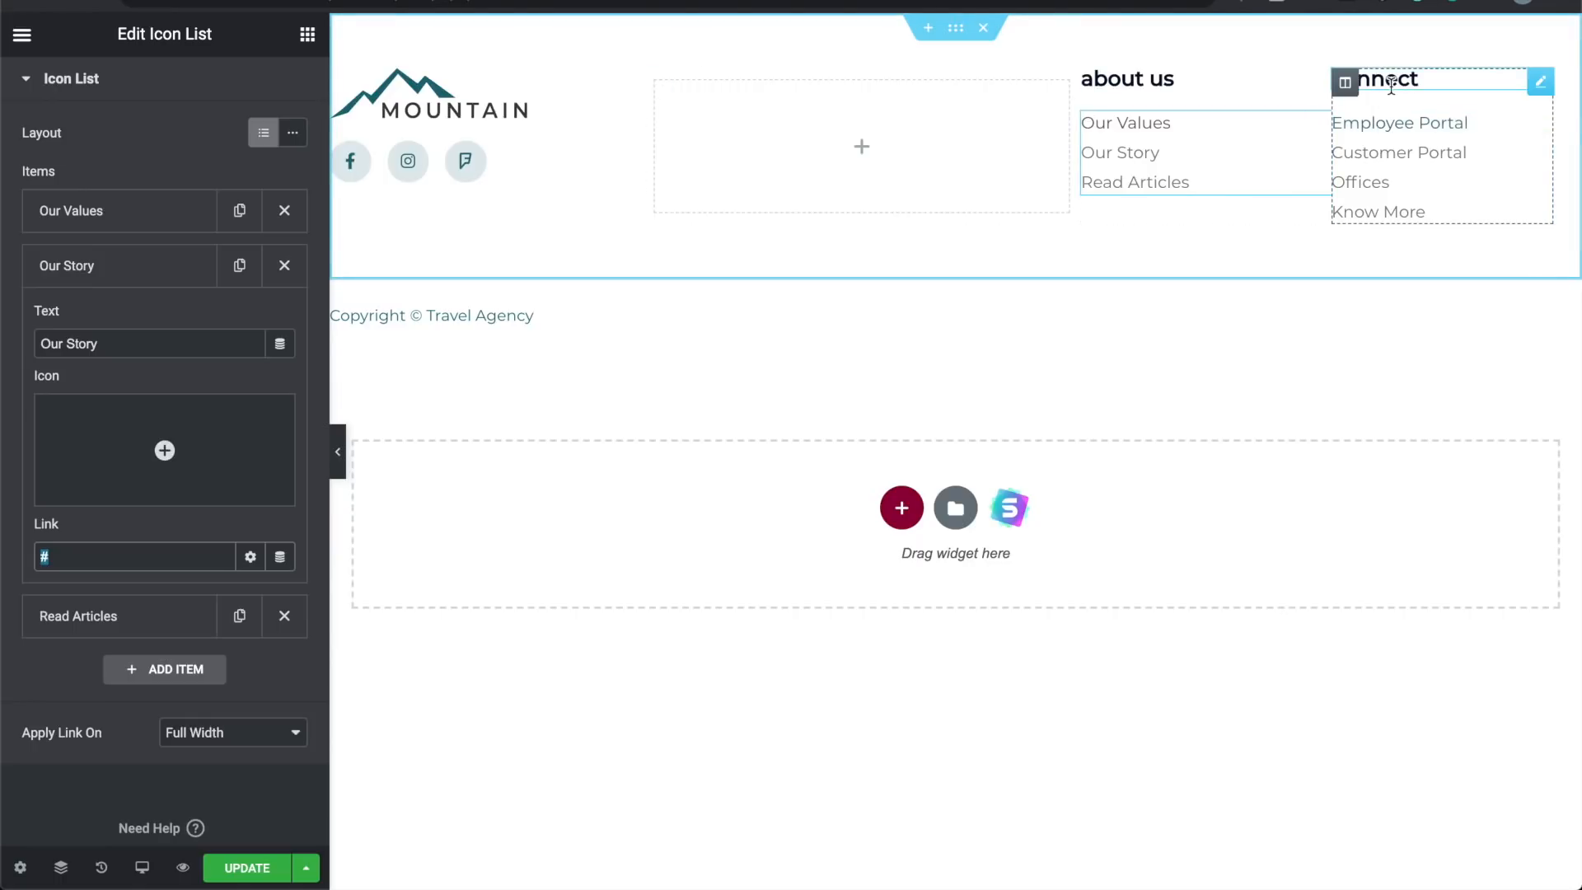
Step: Rename the footer's 'connect' heading to 'Contact Us'
click(1384, 80)
double_click(1391, 82)
text(Conta)
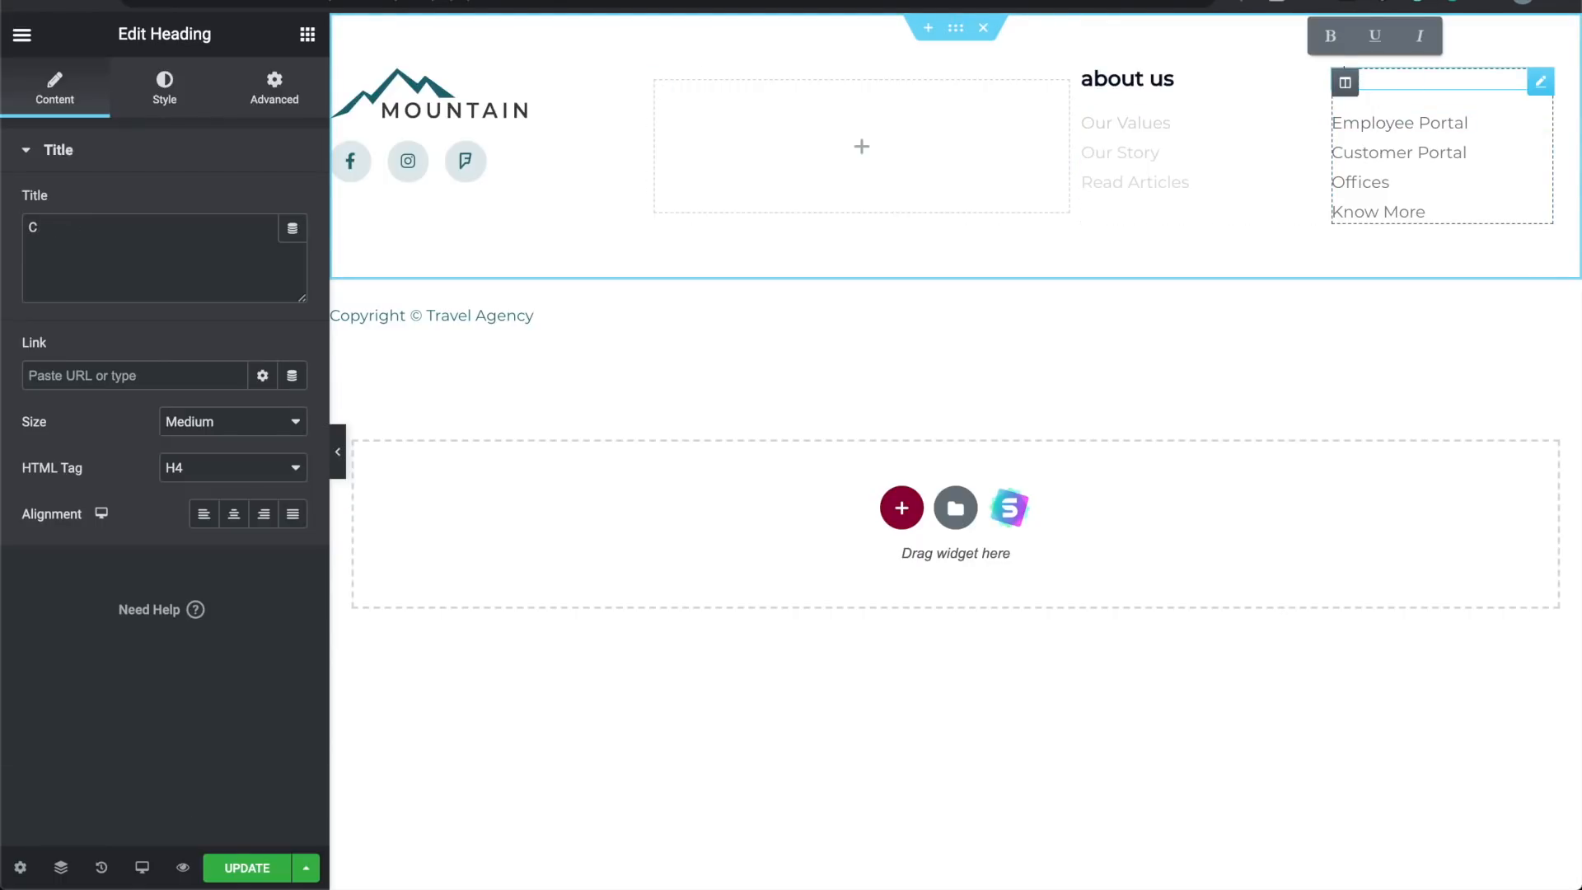
key(BackSpace)
key(BackSpace)
key(BackSpace)
text(Contact Us)
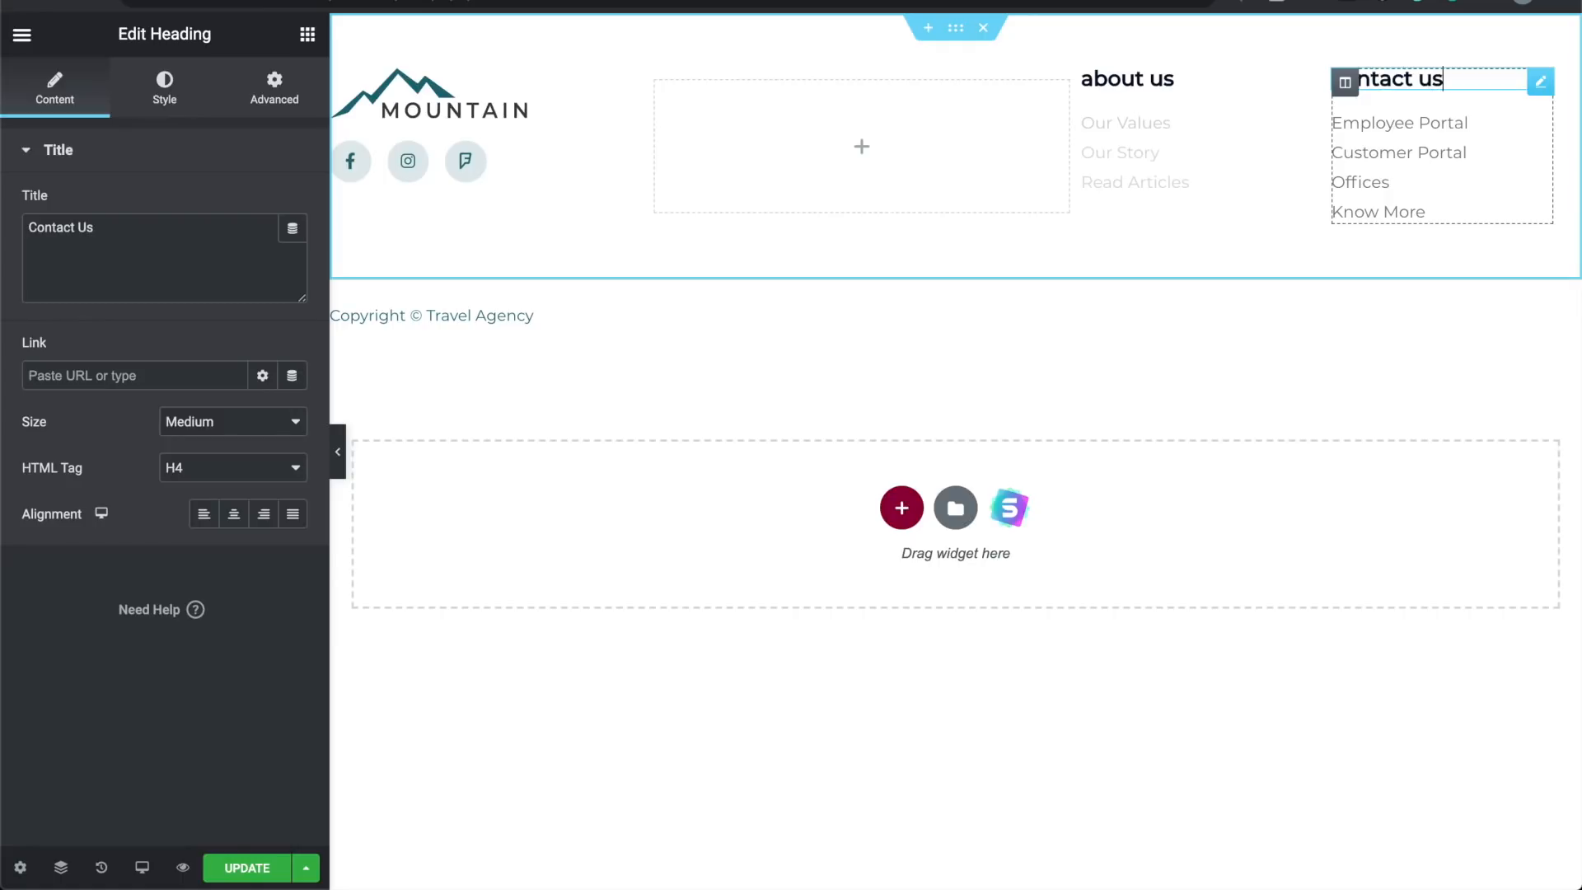
Step: Delete Employee Portal and Customer Portal, rename Offices to 'Support', and preview the footer
click(1493, 144)
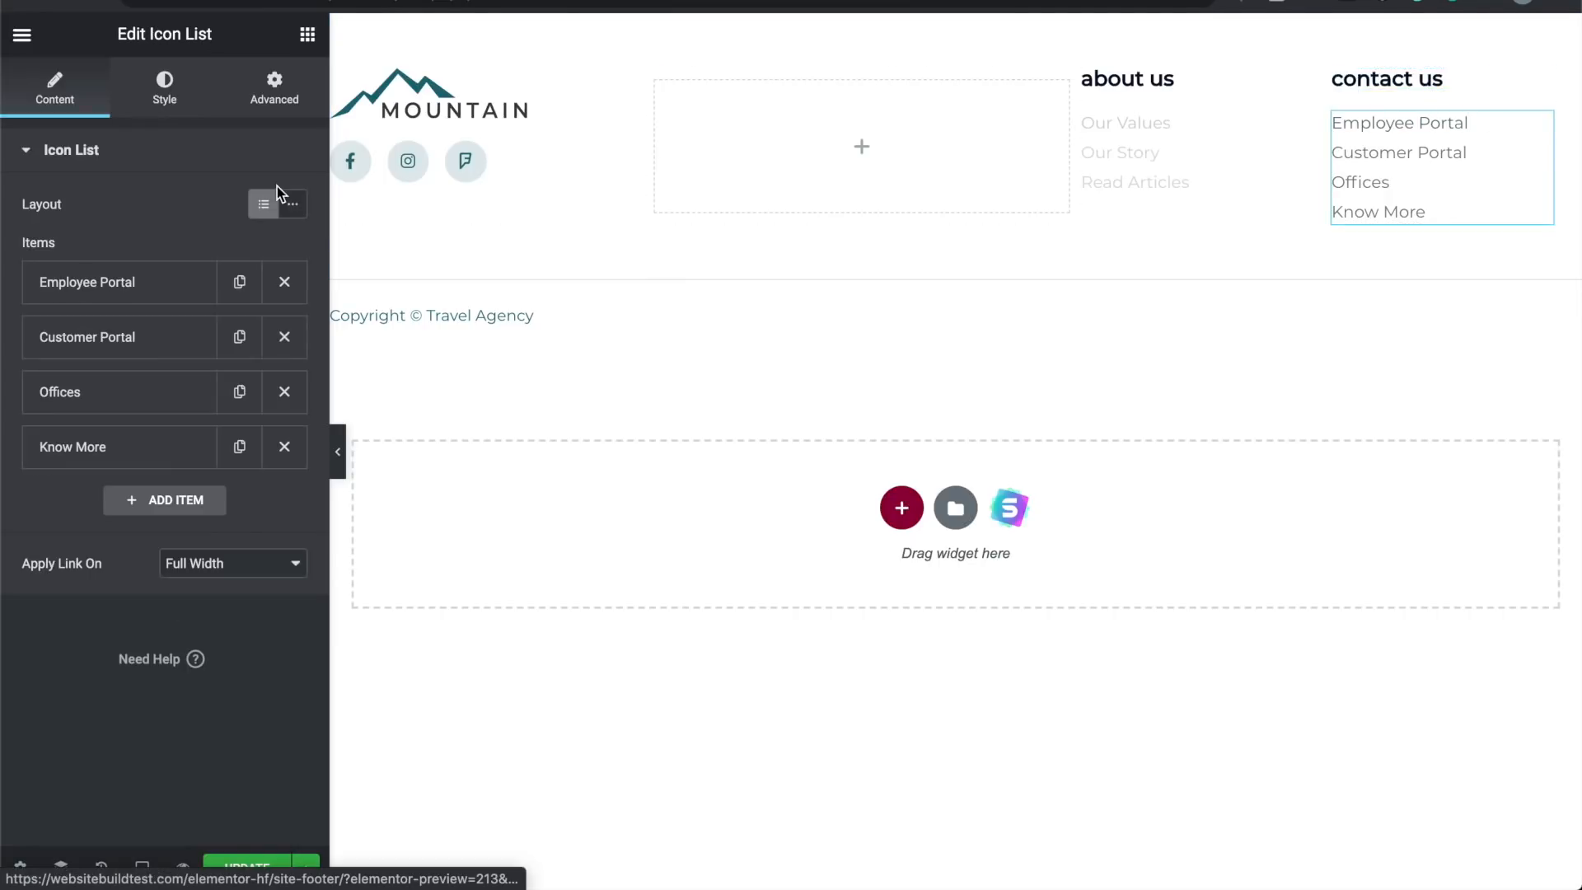
click(284, 283)
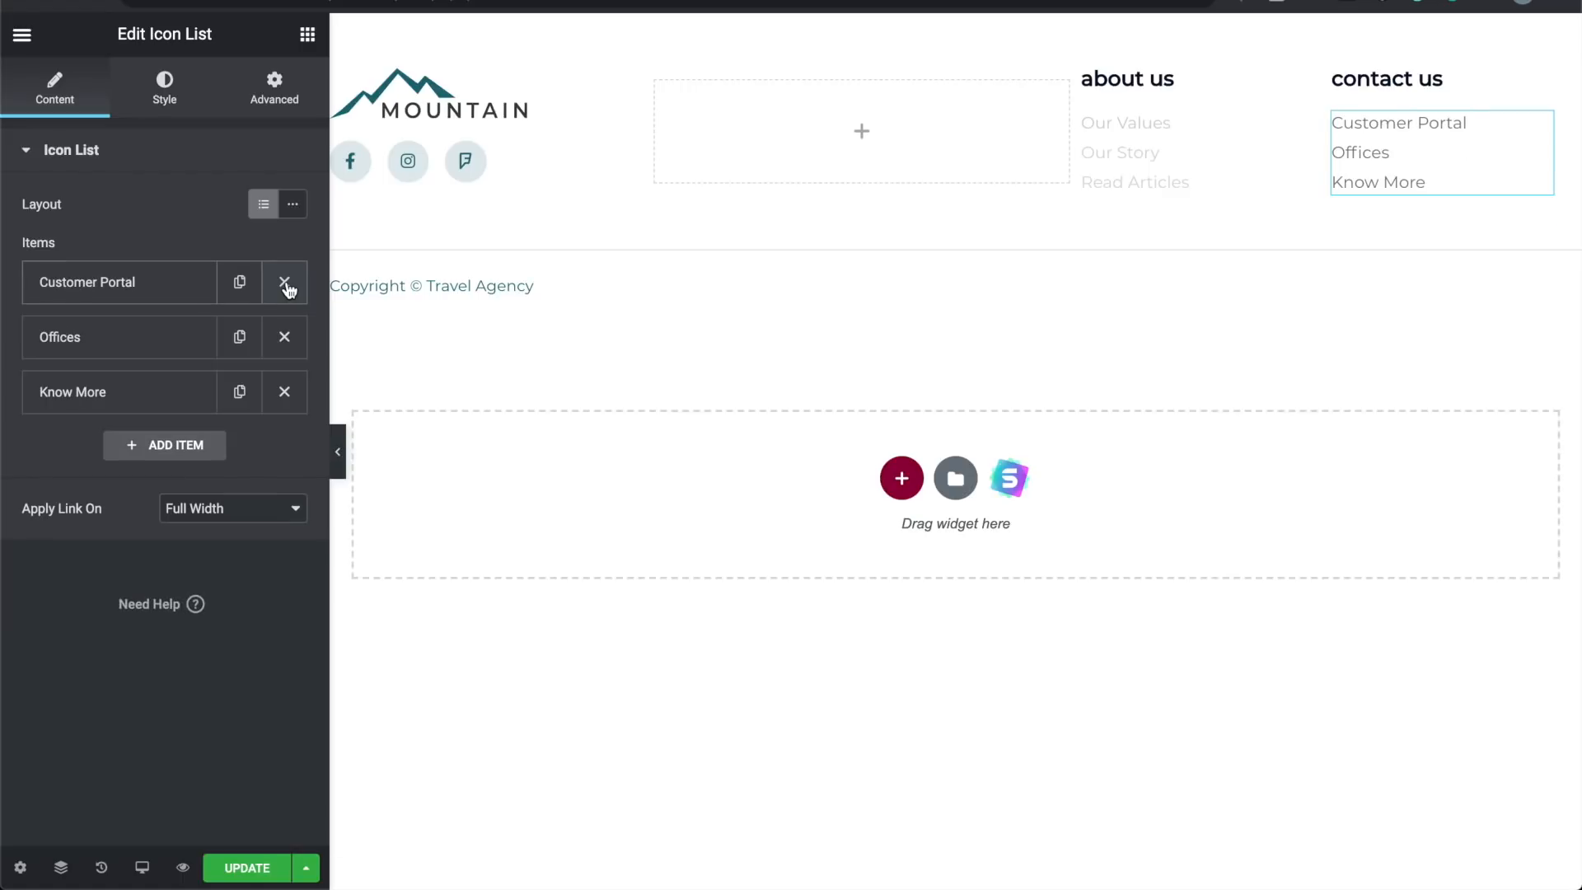
click(284, 283)
click(91, 290)
click(124, 357)
double_click(123, 357)
text(Support)
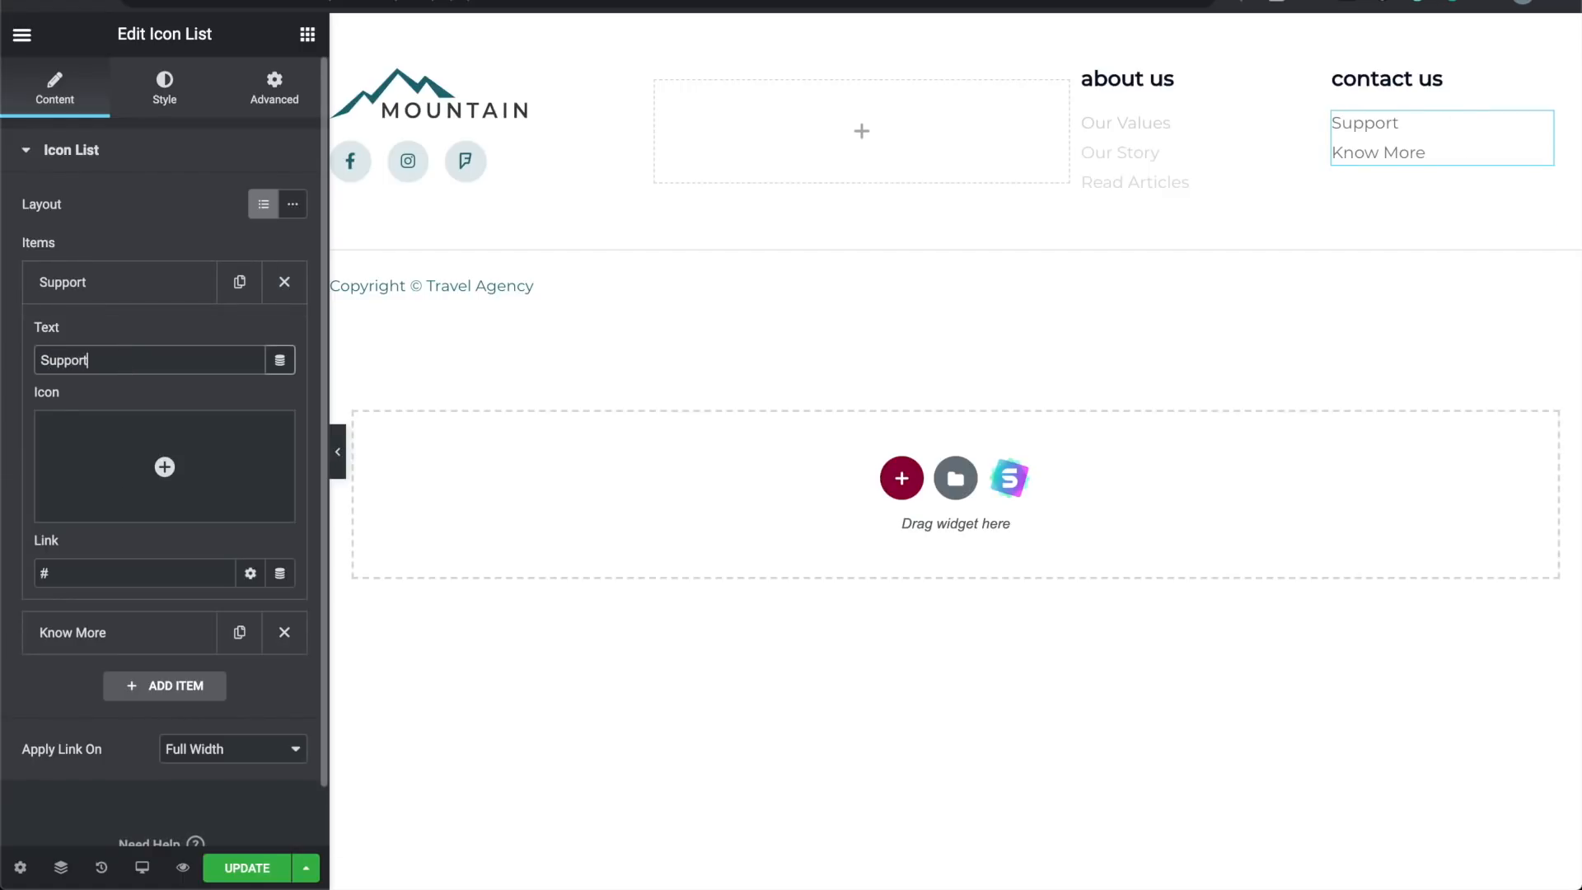
click(129, 574)
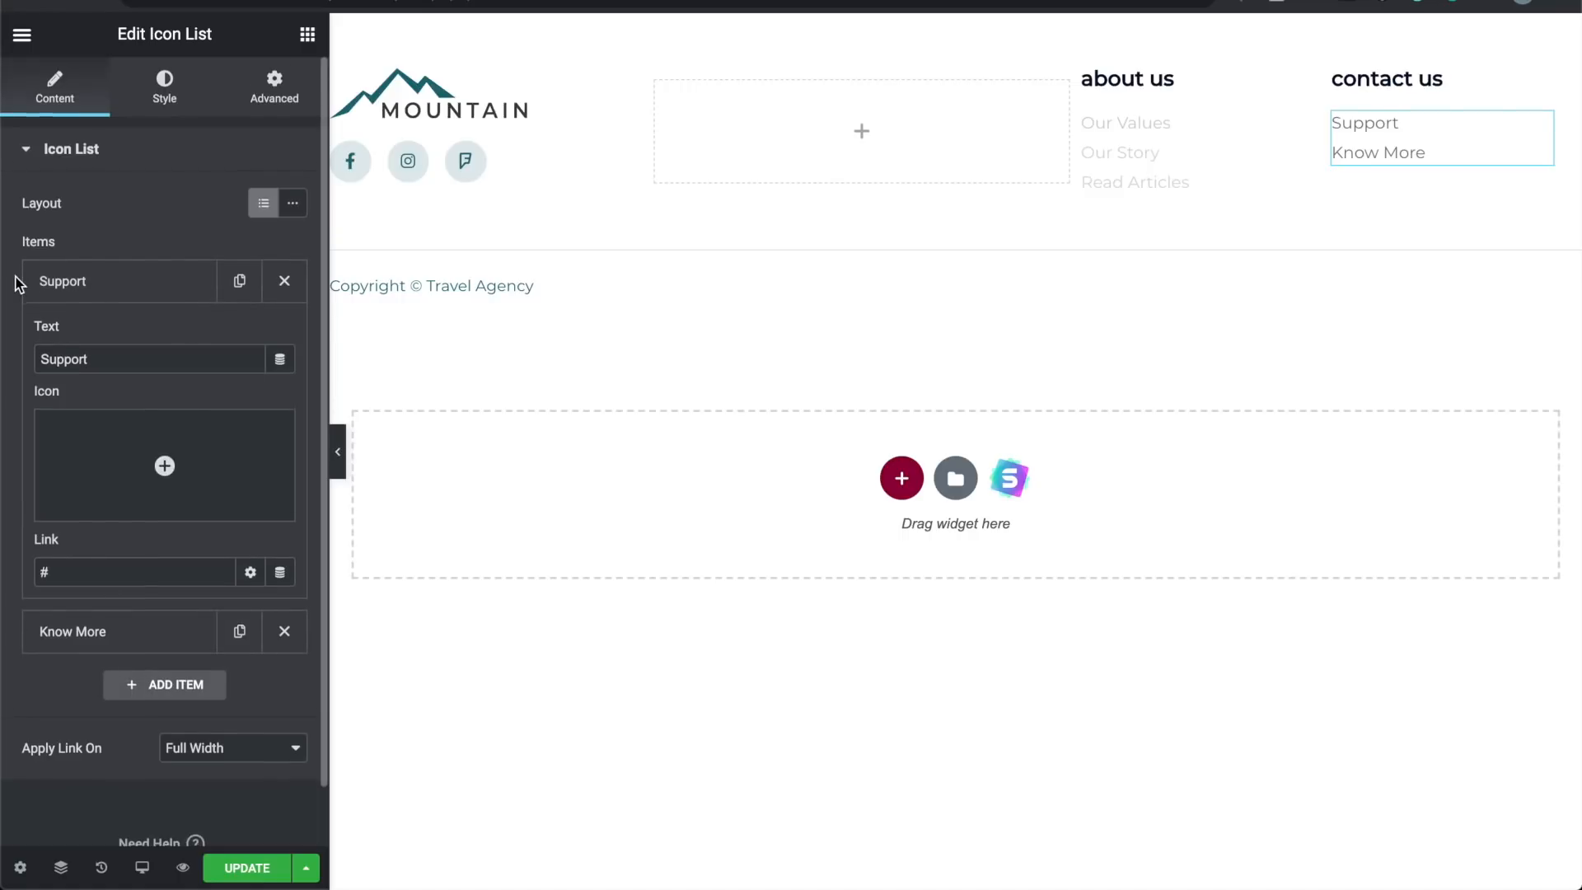
scroll(17, 284, down, 1)
click(137, 569)
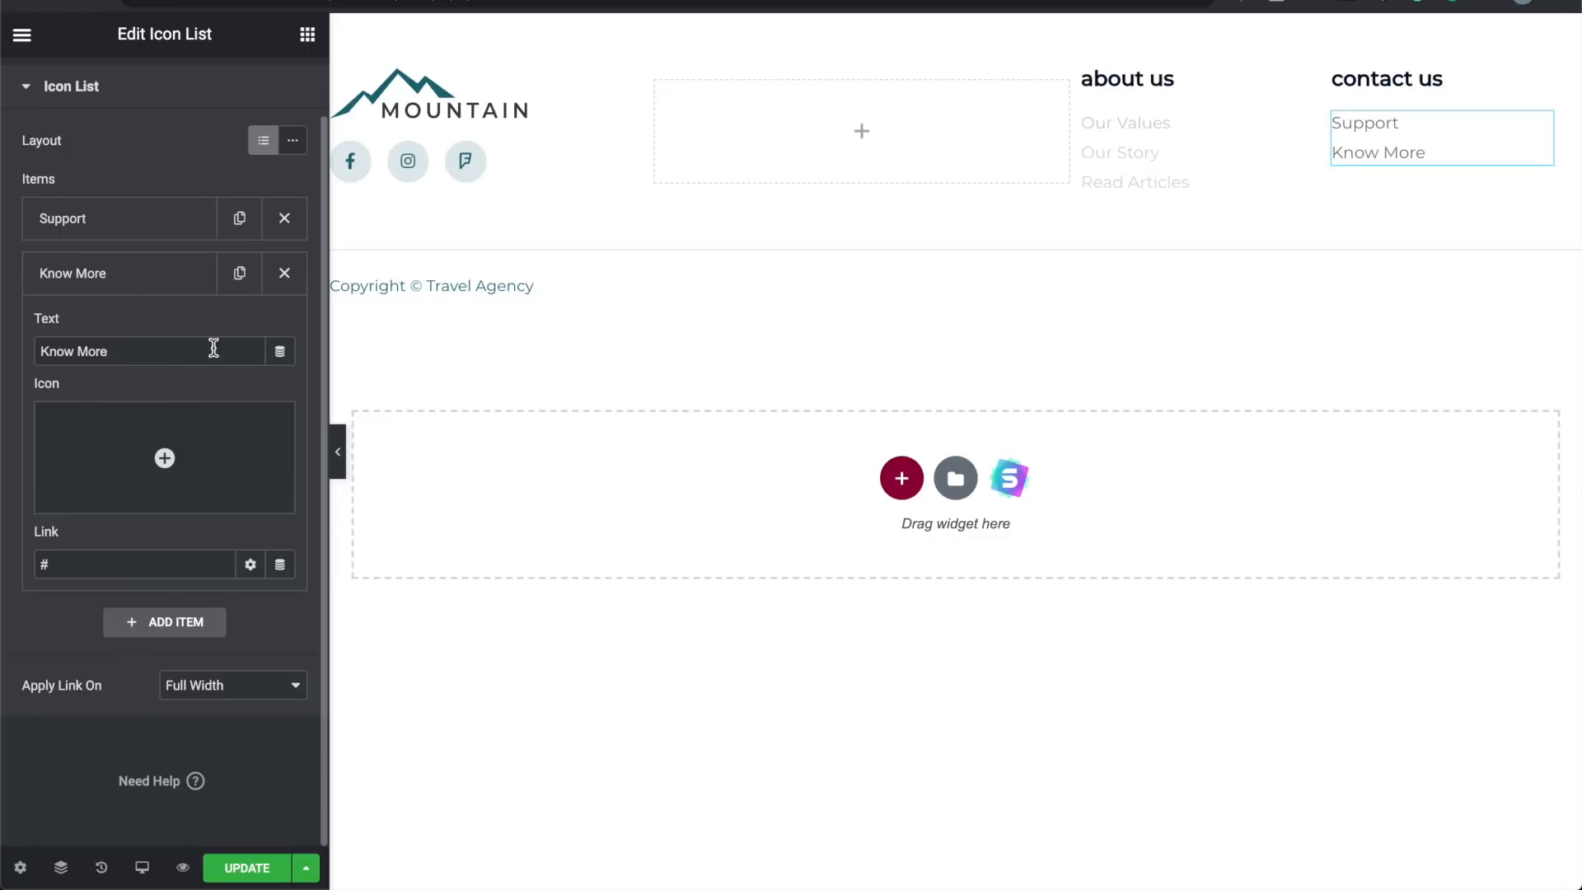
click(338, 452)
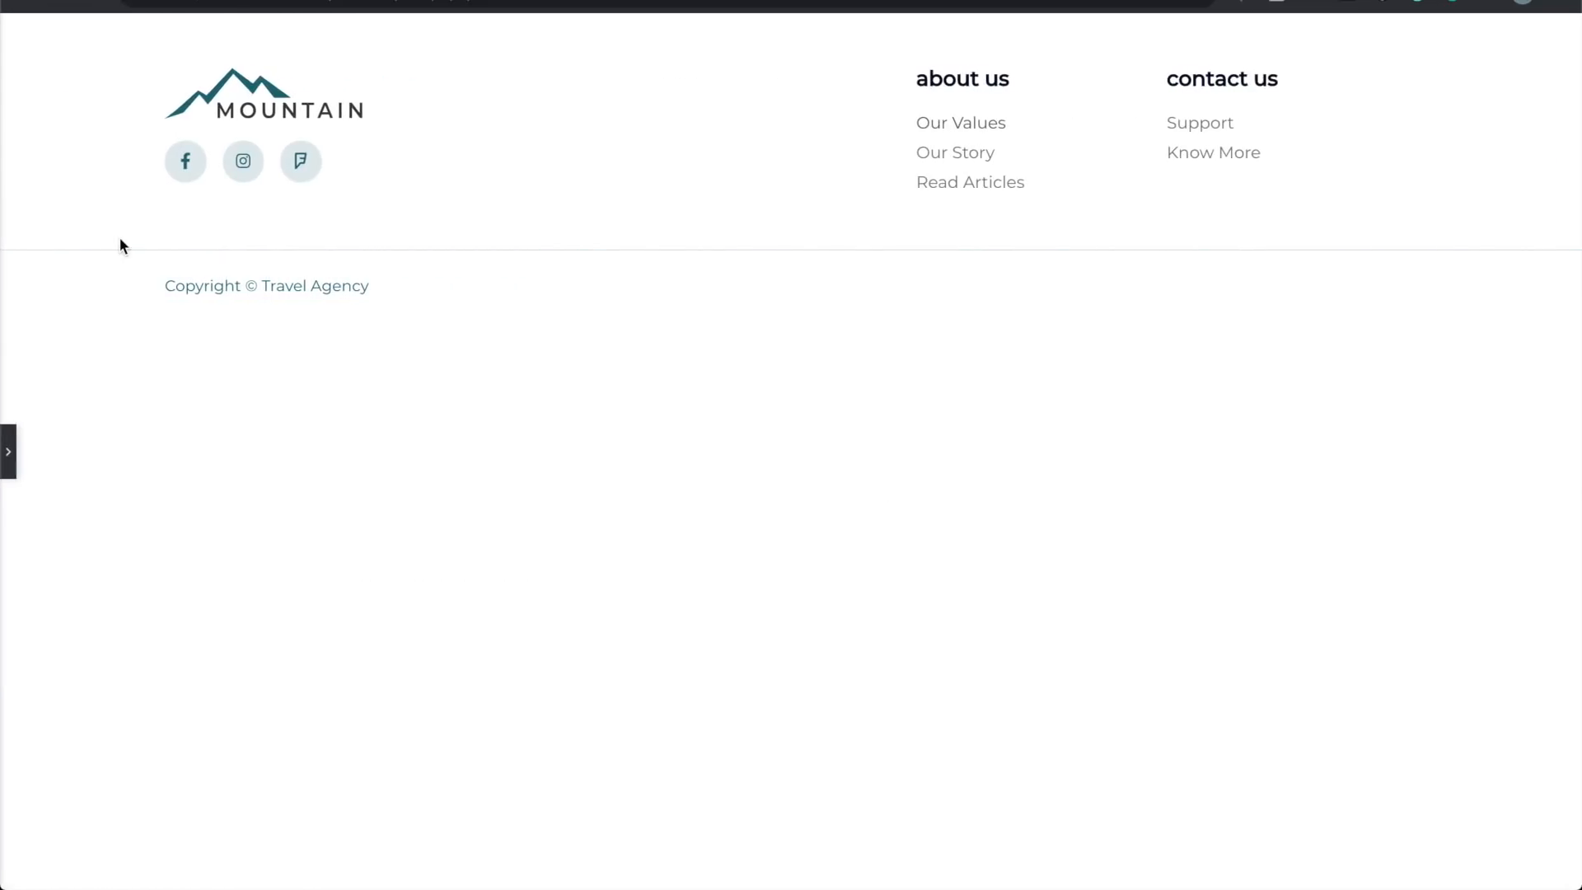
Step: Try a purple colour on the copyright text, then keep it teal
click(7, 458)
click(439, 303)
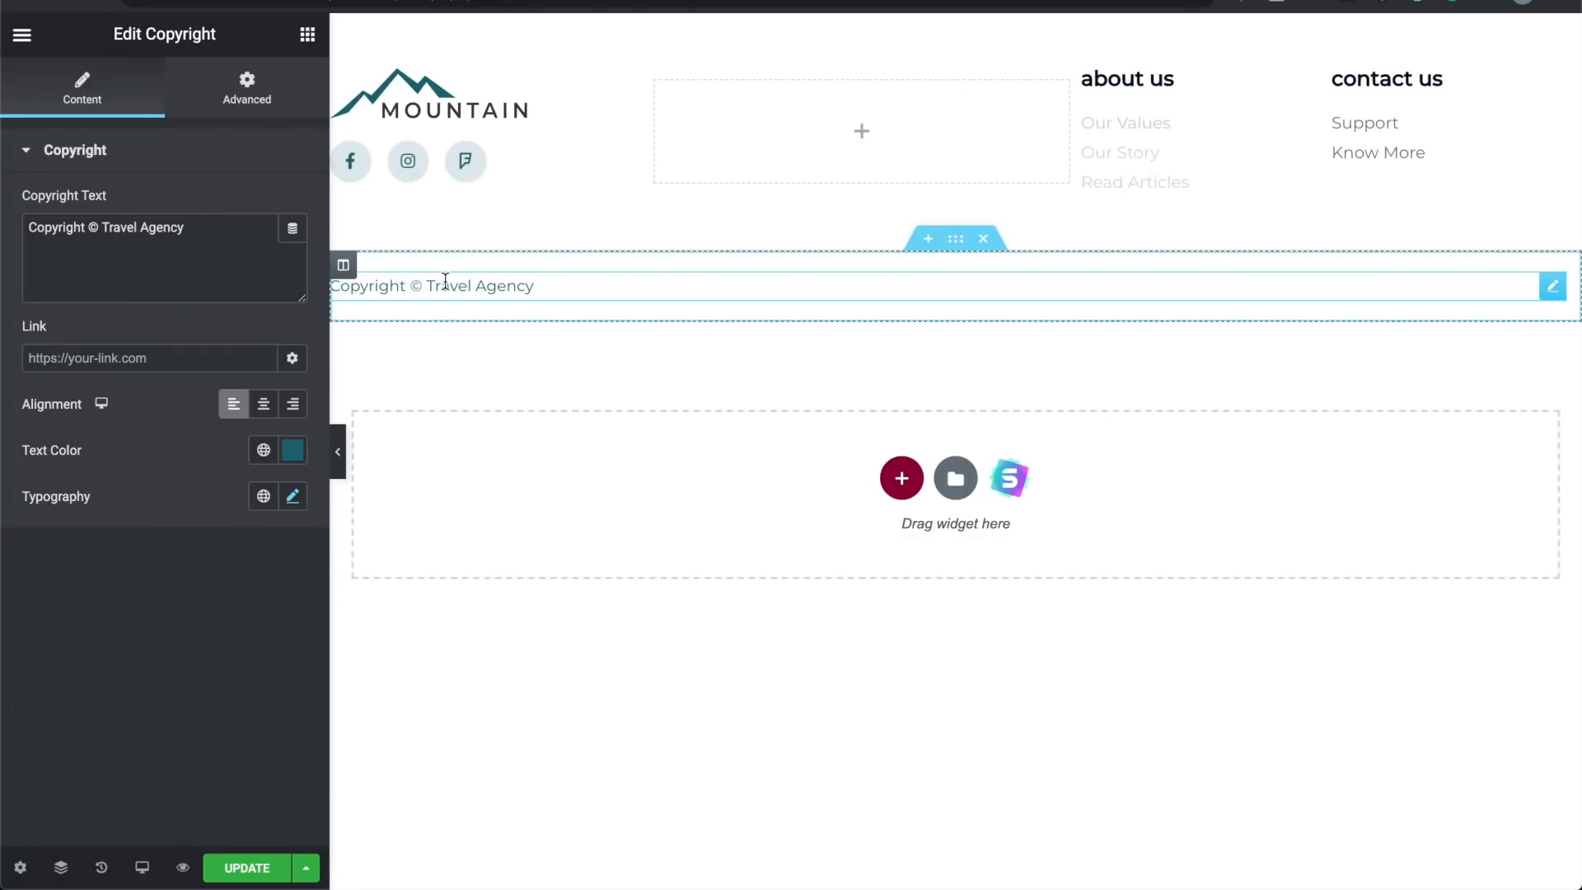
click(292, 450)
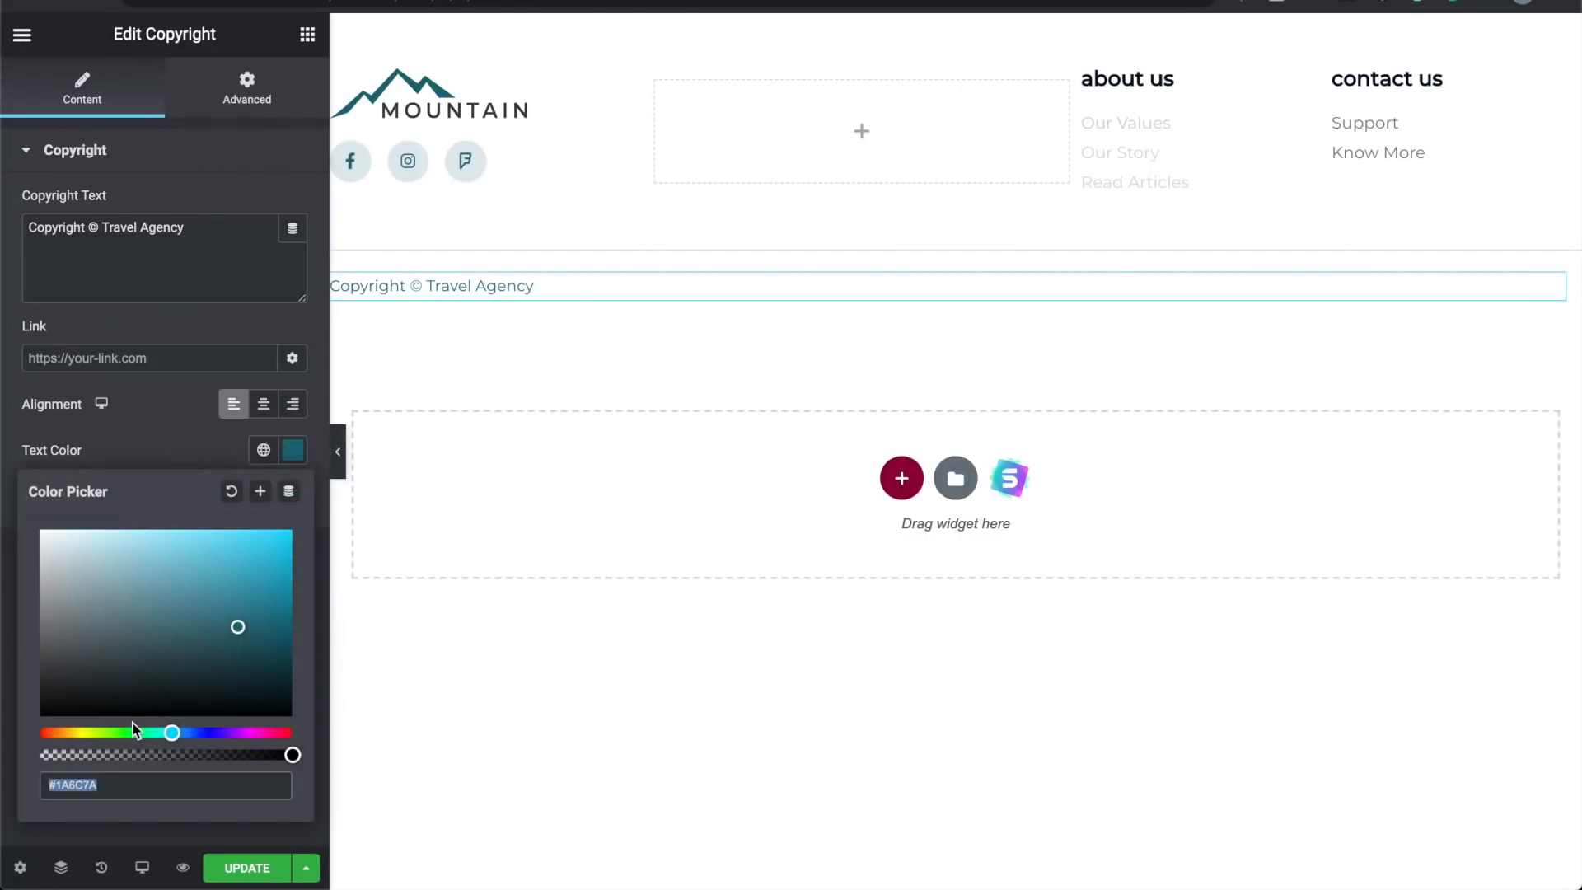
drag(135, 733, 225, 733)
click(178, 430)
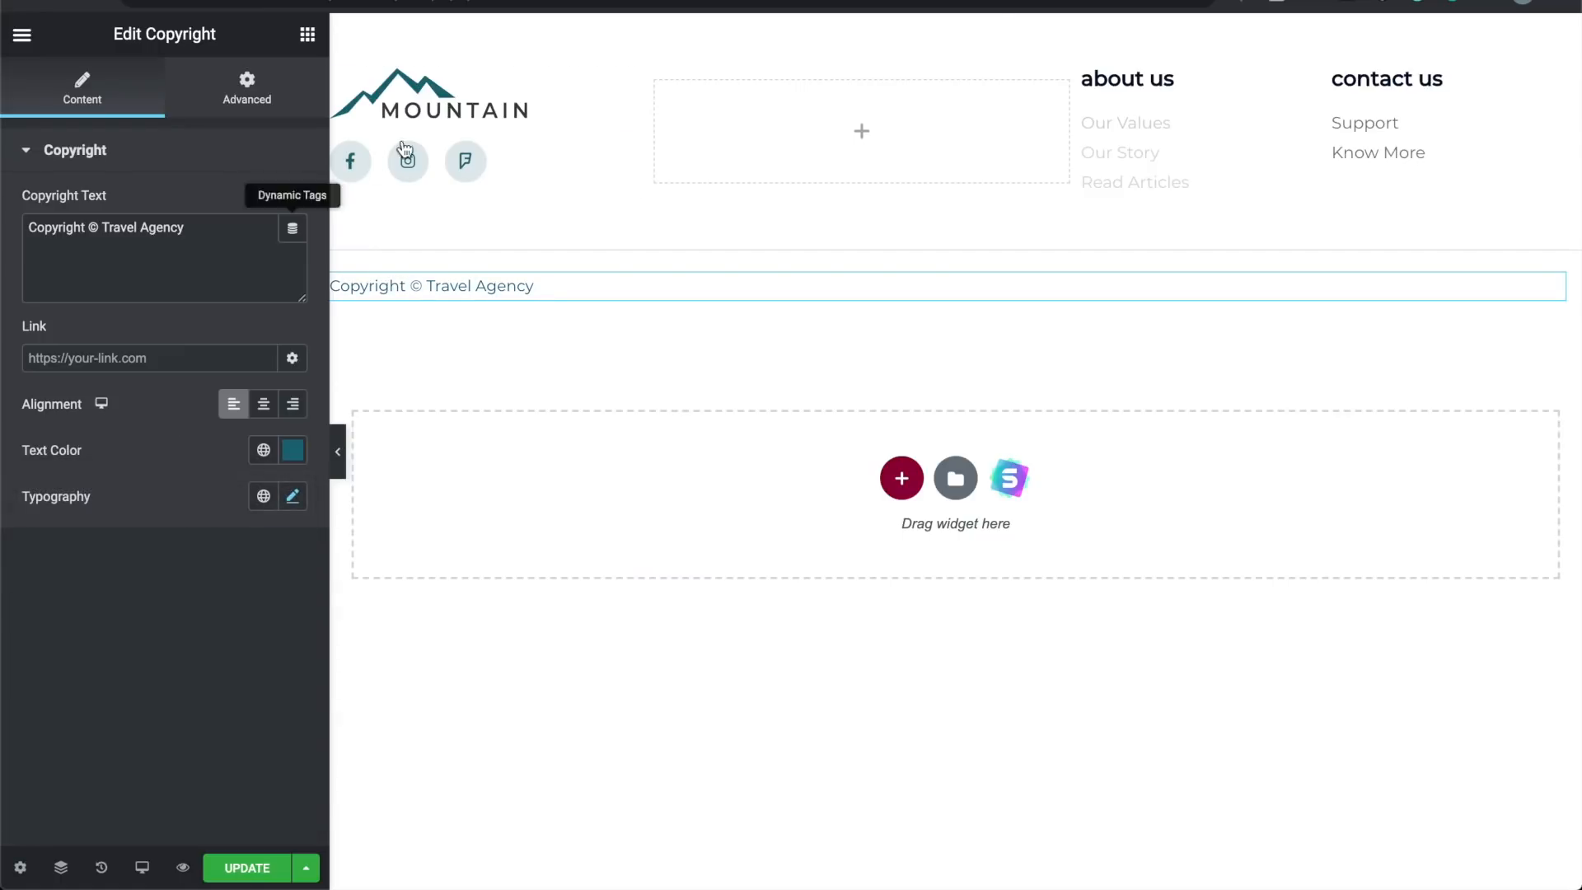
Step: Add a Heading to the middle footer column, undo it, and save the footer with UPDATE
click(443, 105)
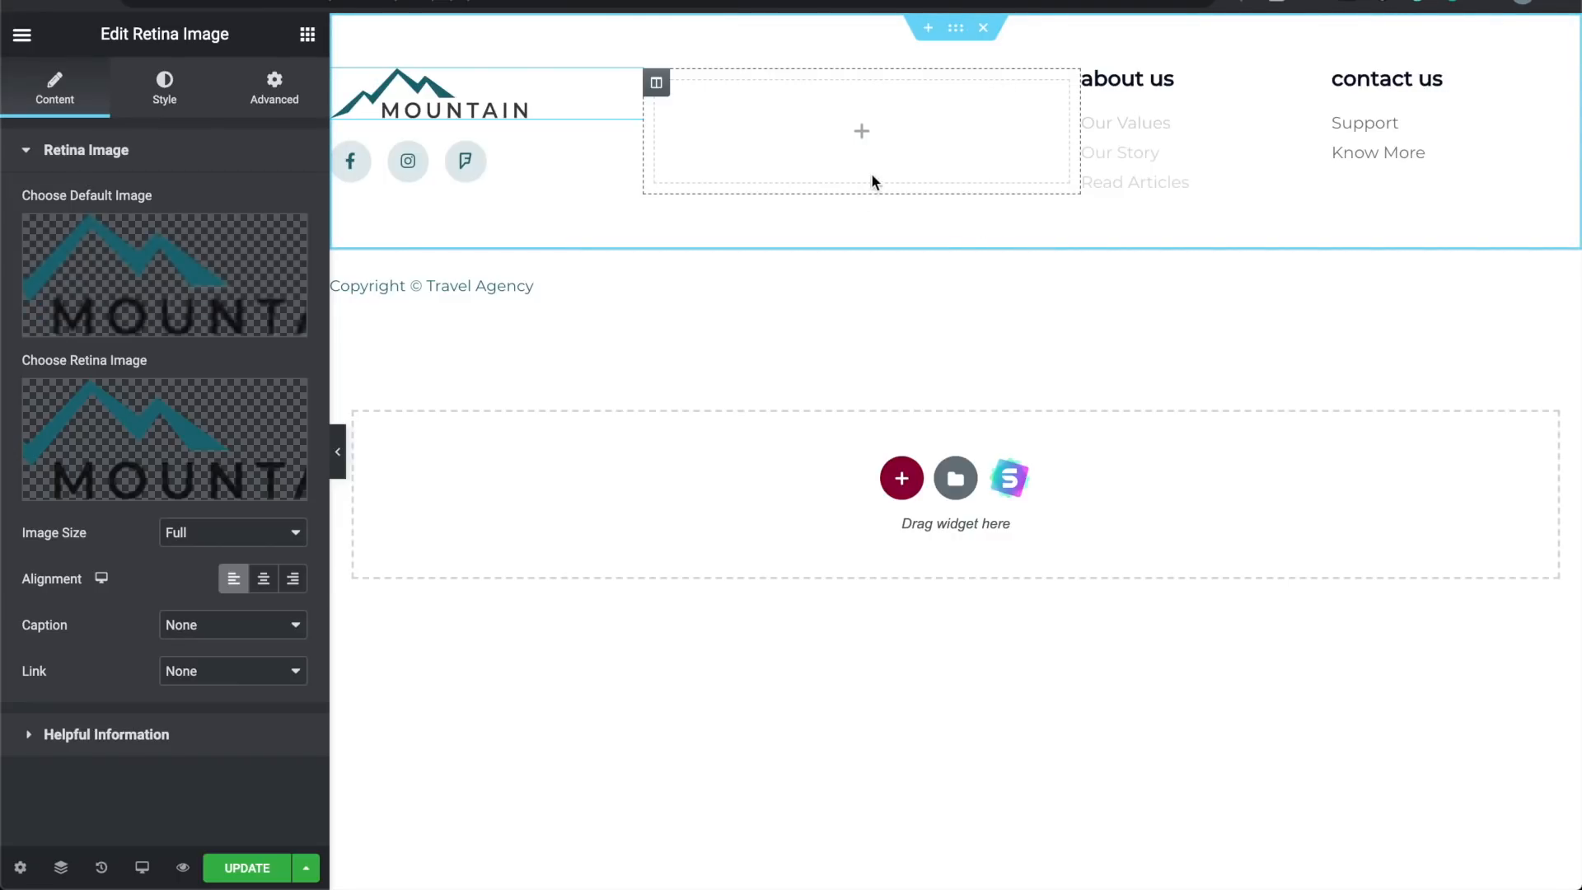
click(866, 135)
drag(239, 235, 868, 127)
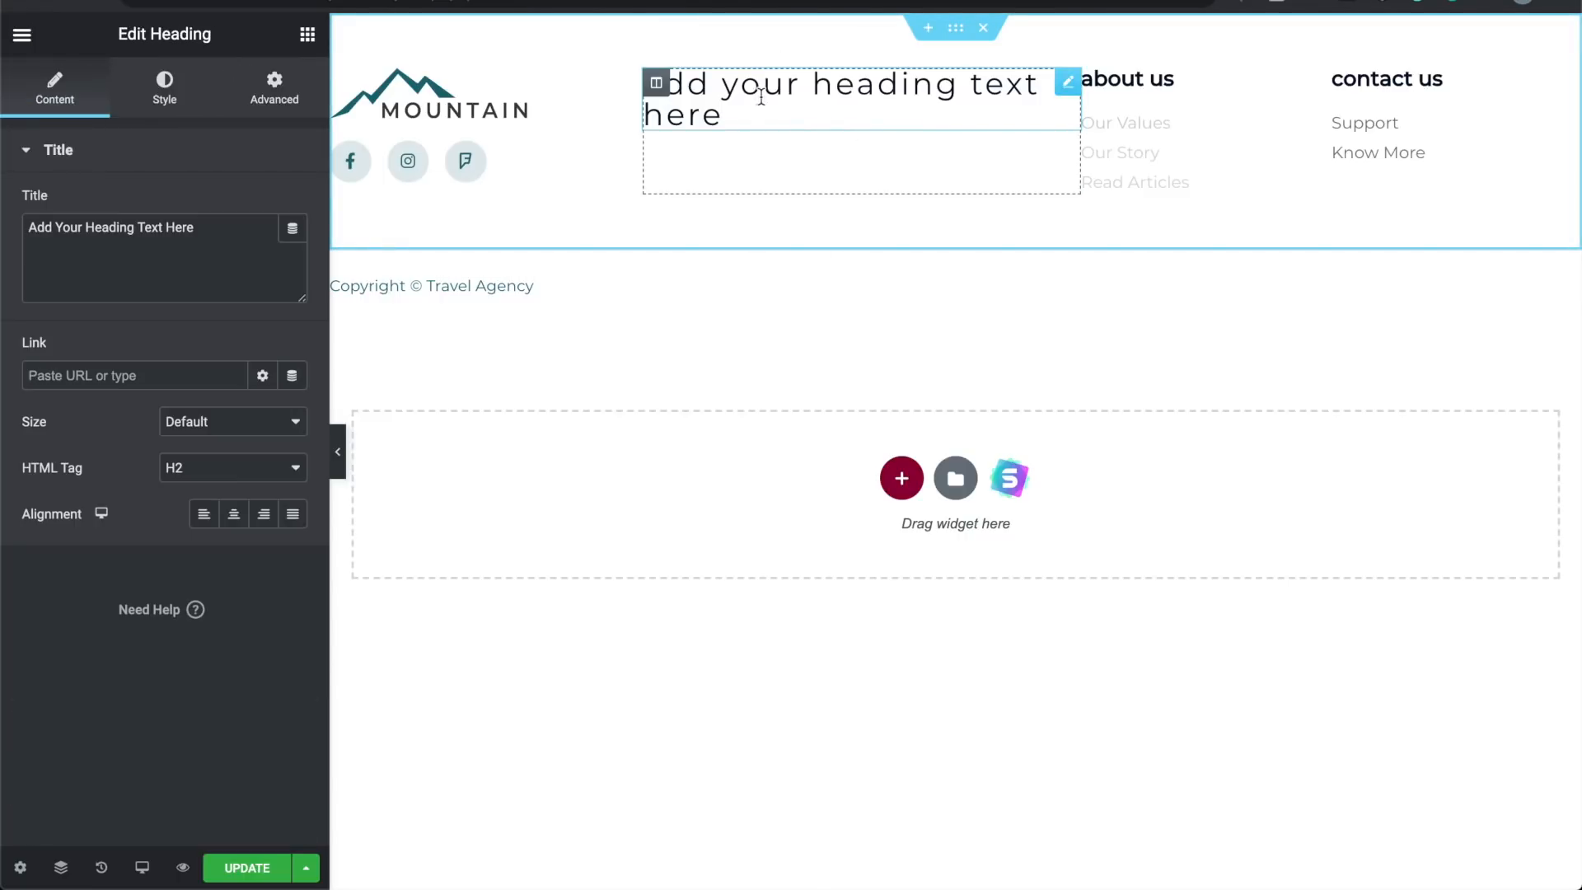
key(ctrl+z)
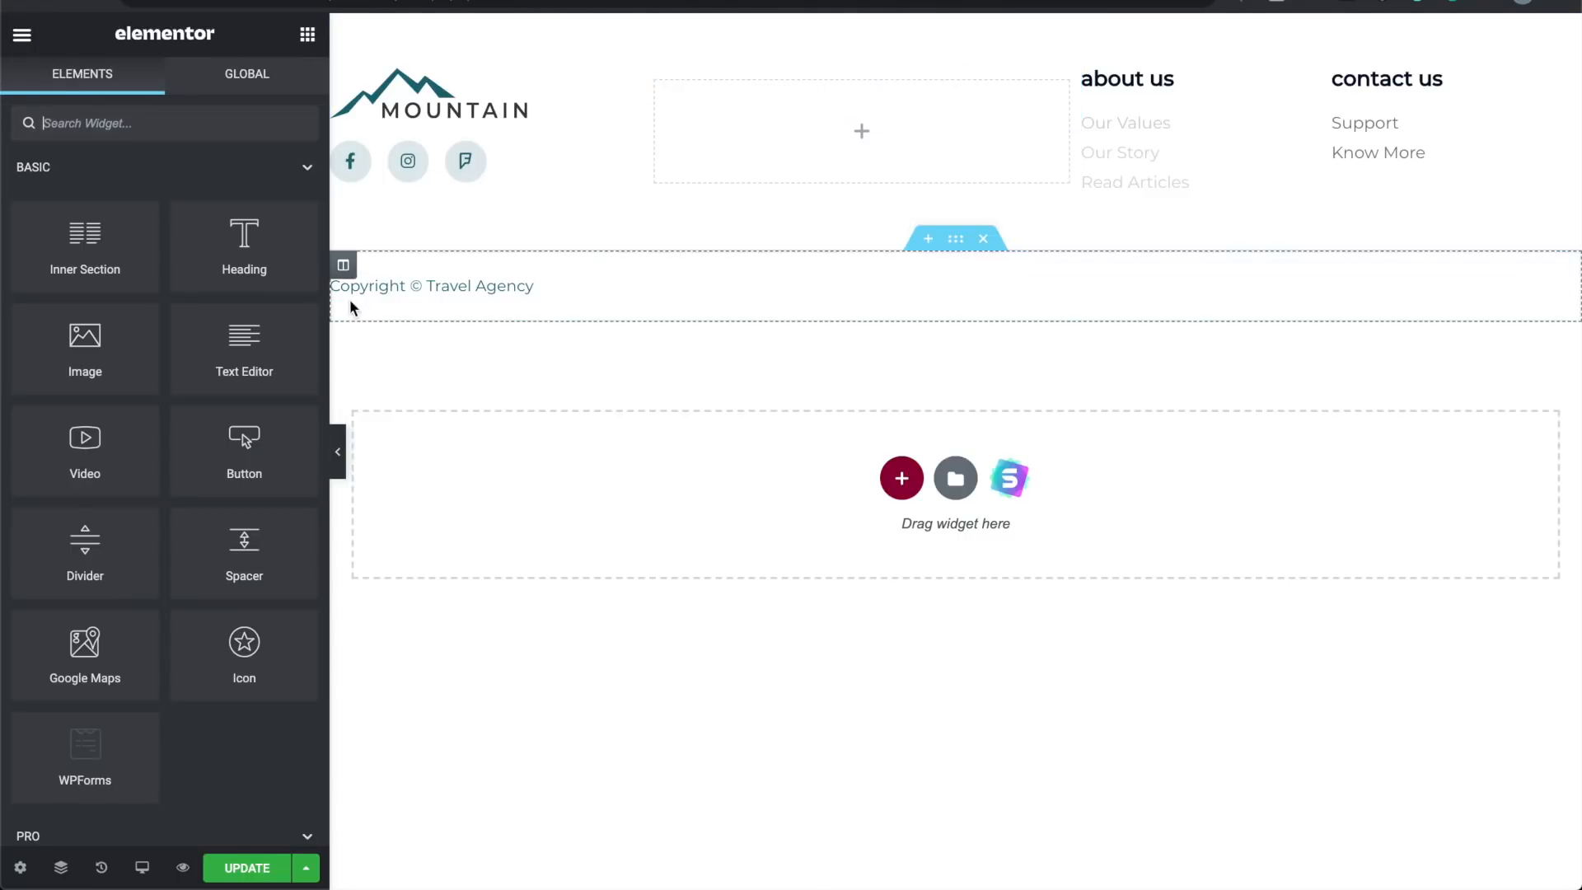
click(338, 452)
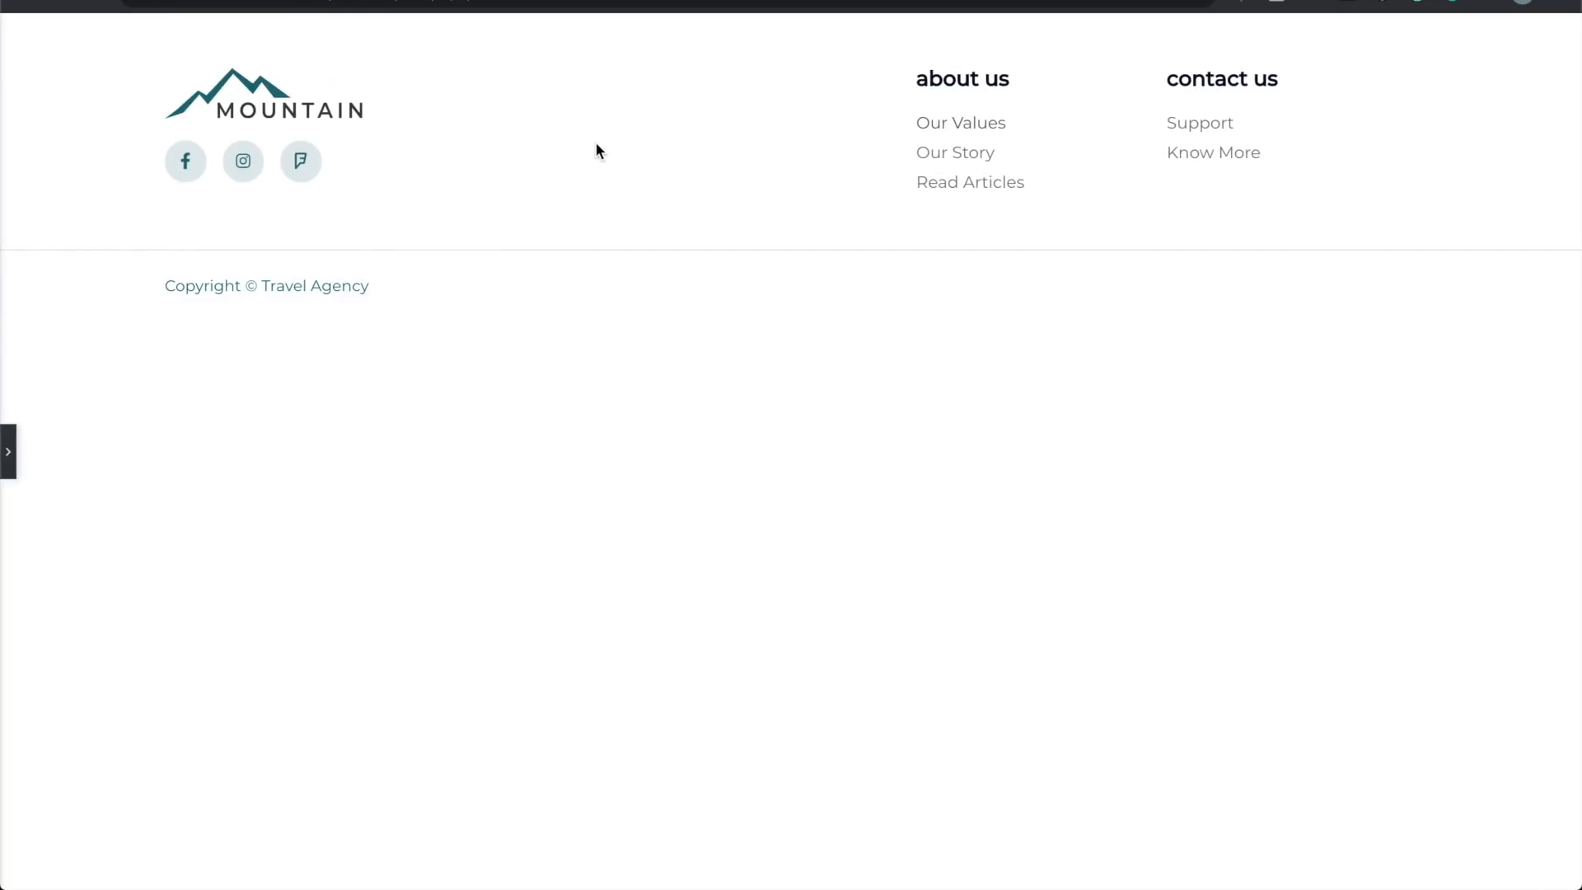
click(8, 451)
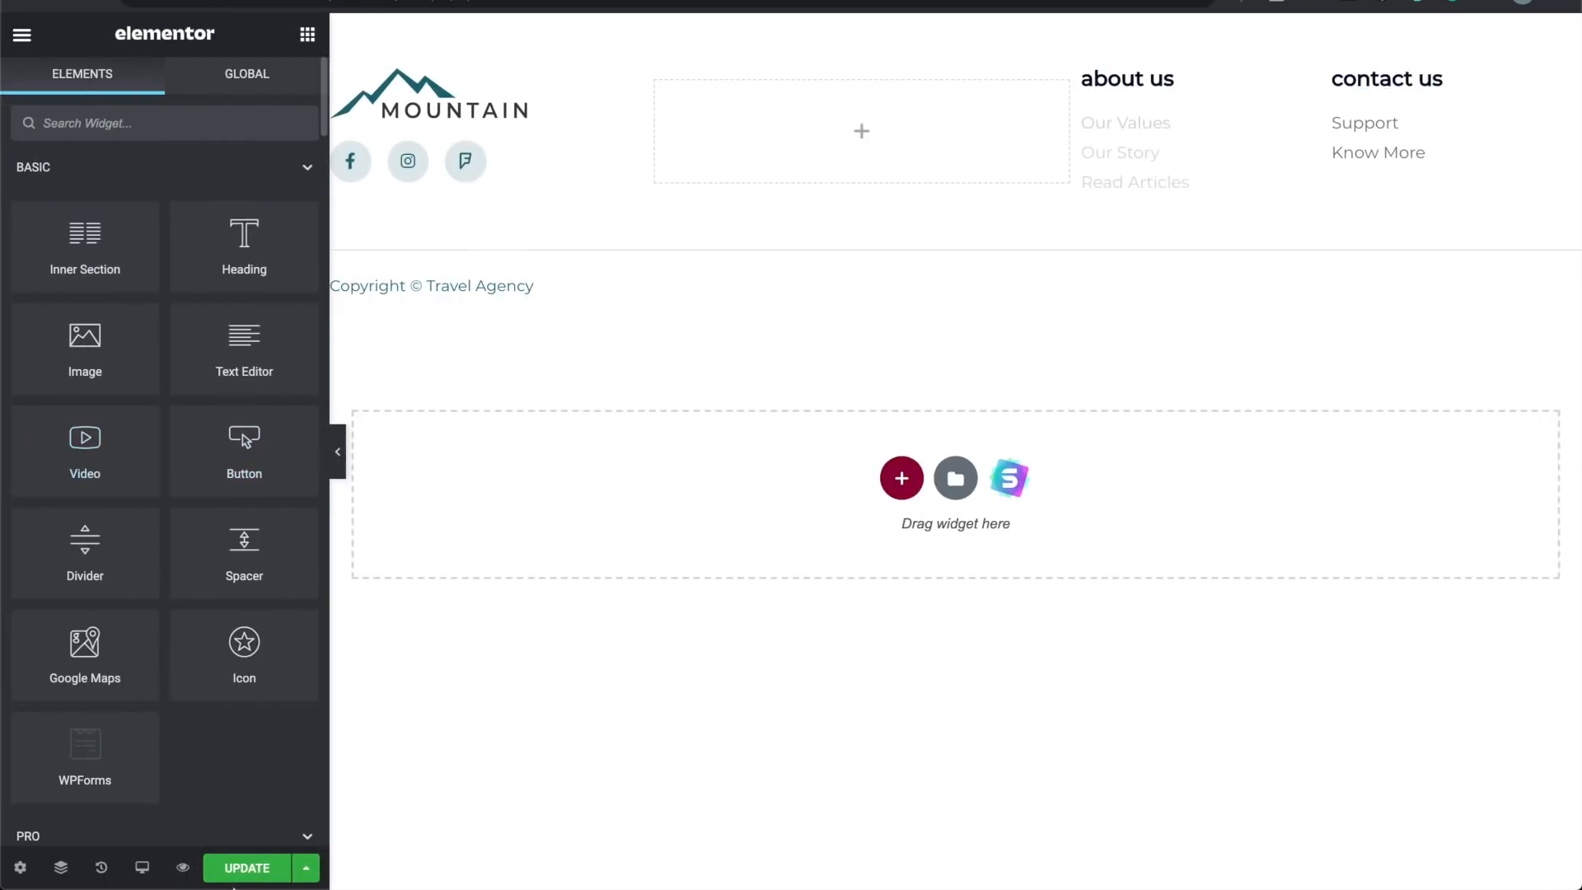
click(253, 863)
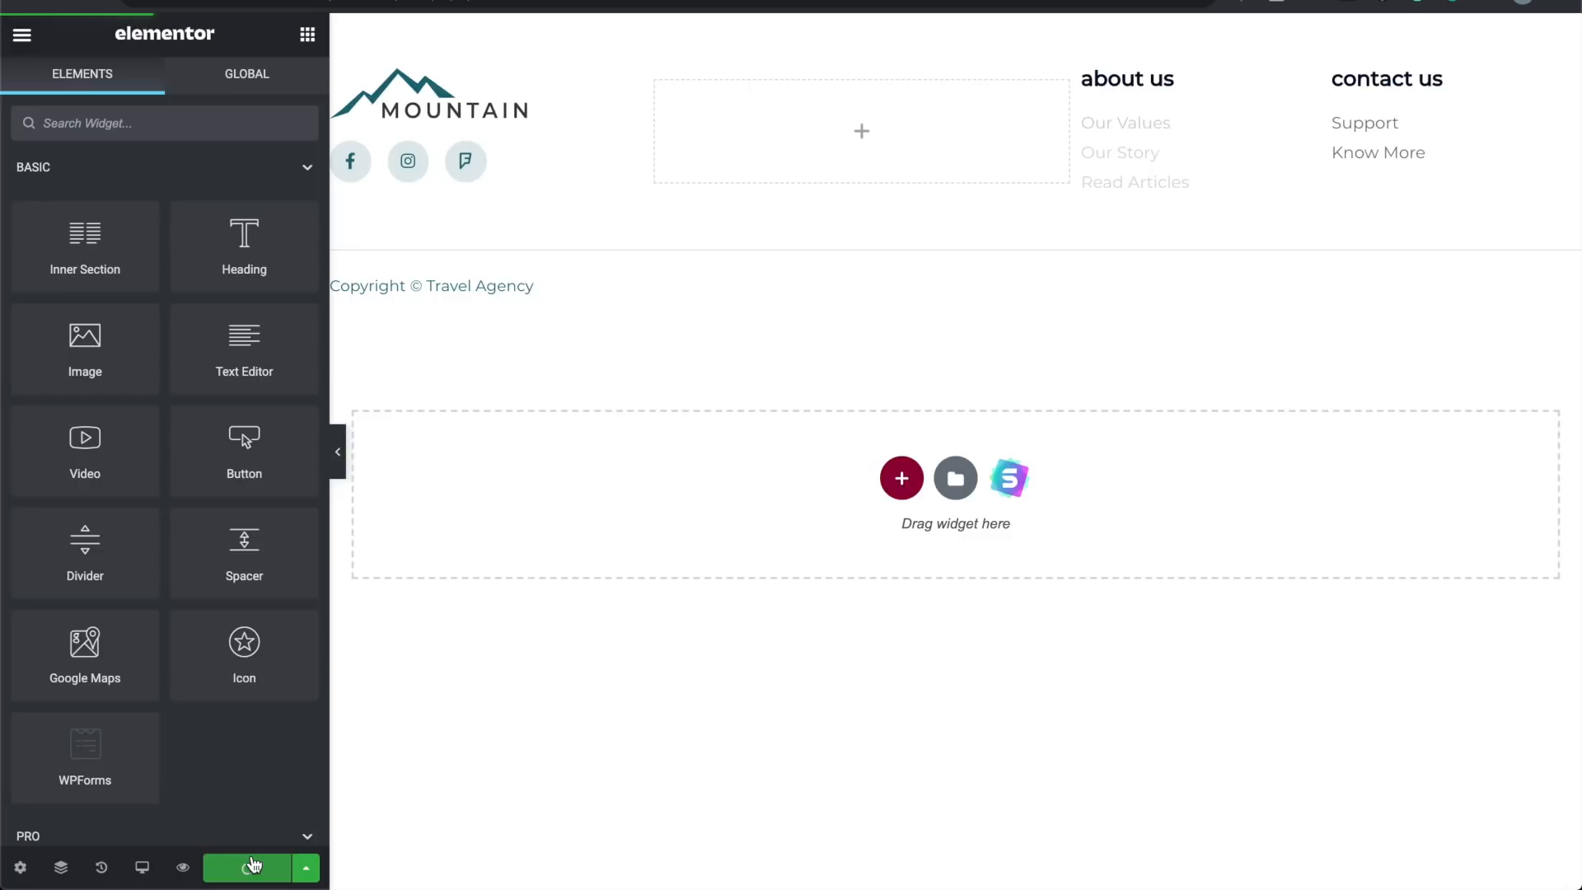
Step: Preview the saved footer in a new tab, then go to the admin Dashboard
click(183, 870)
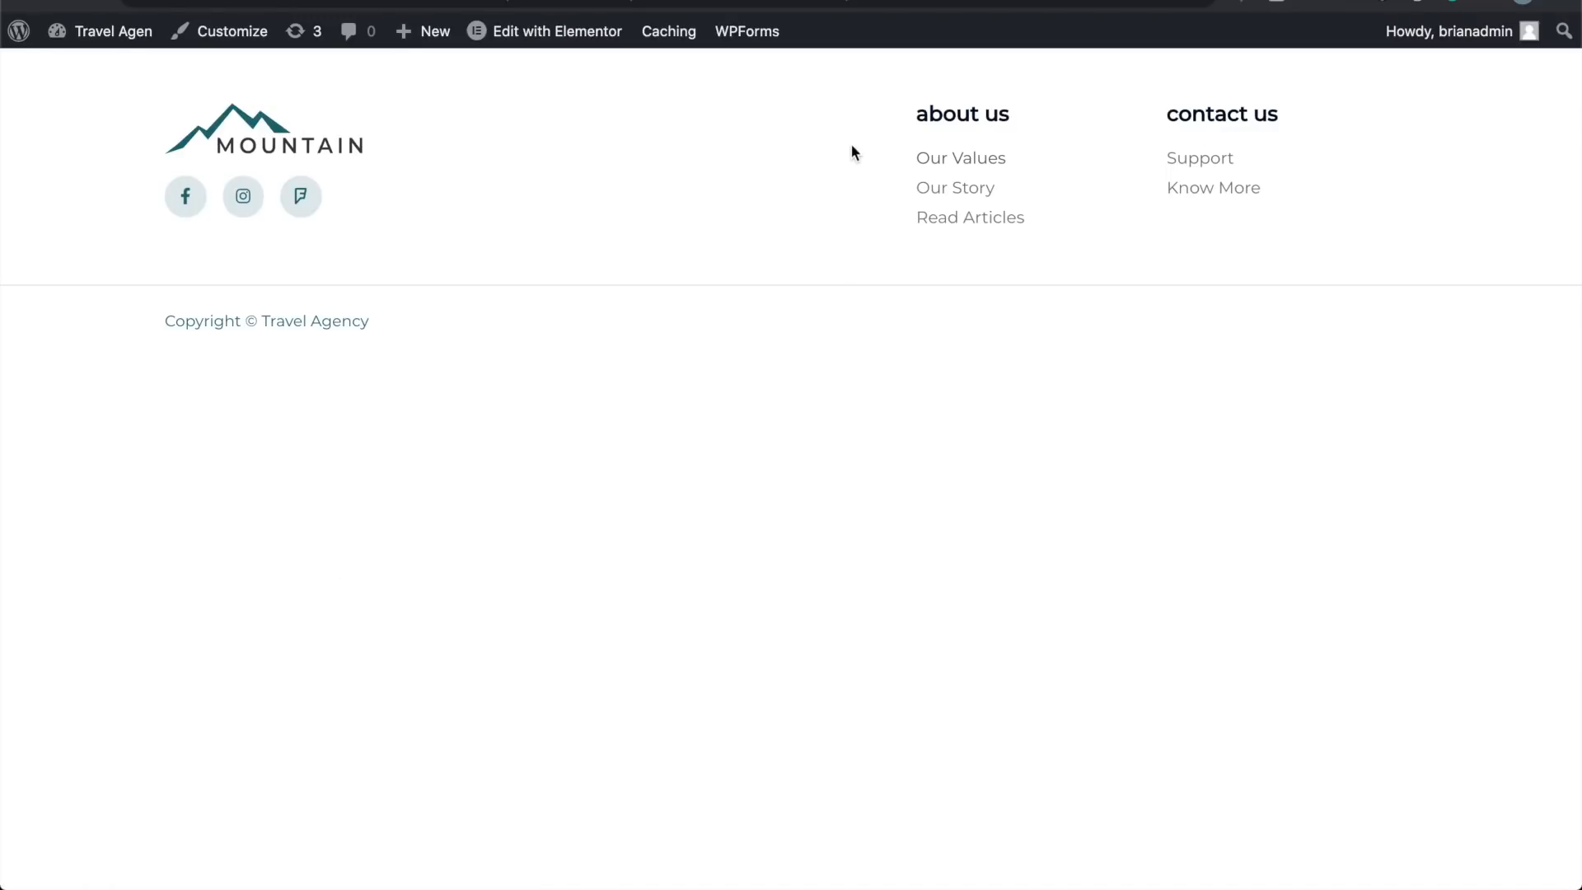
mouse_move(82, 38)
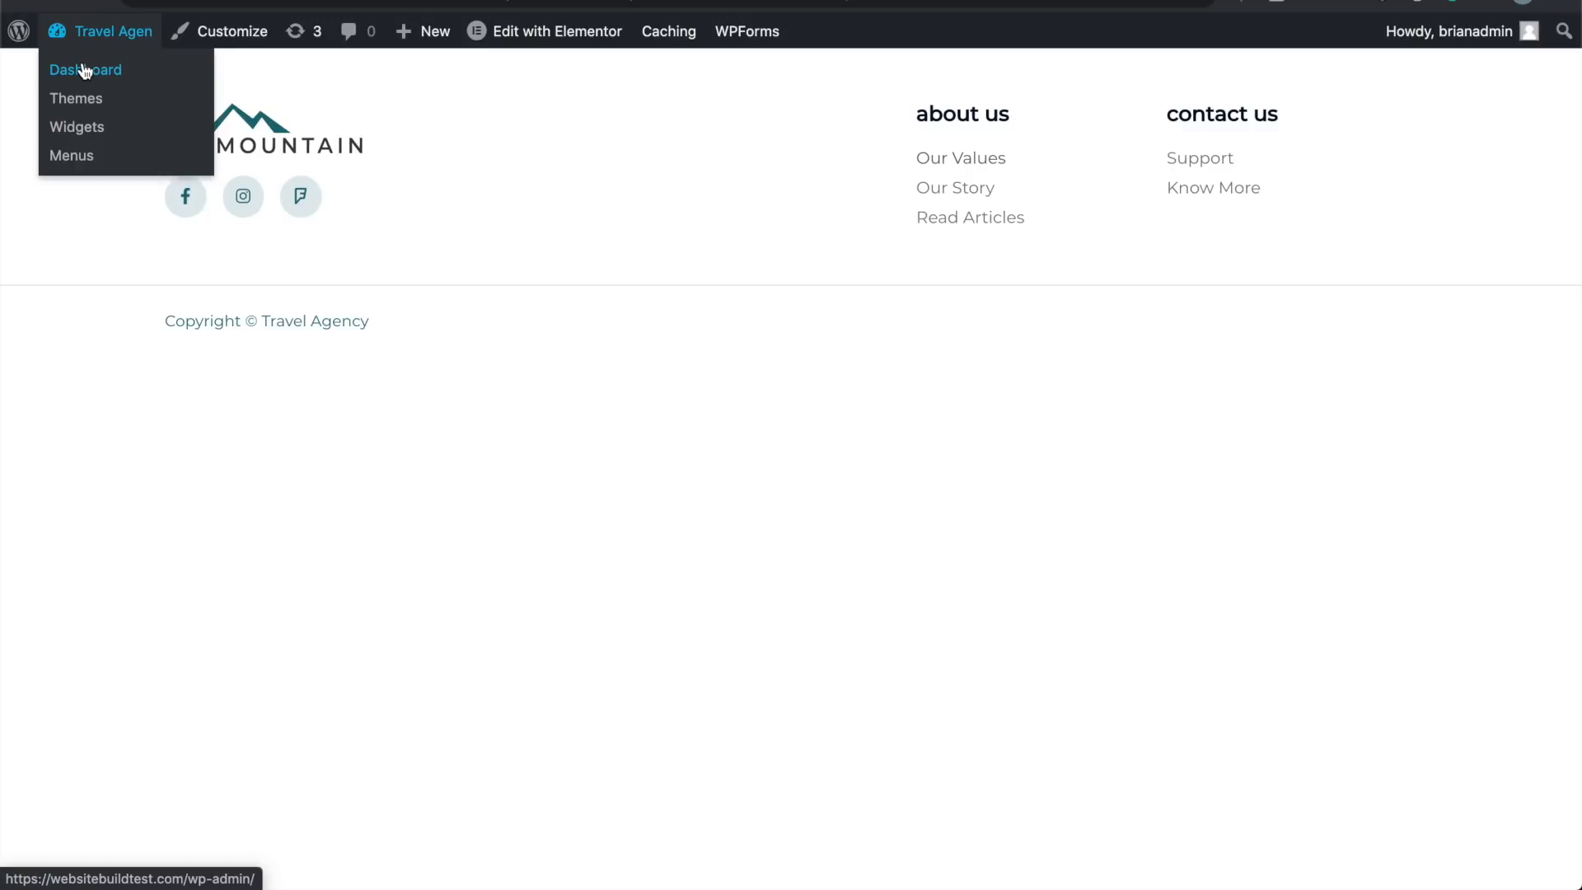
click(85, 71)
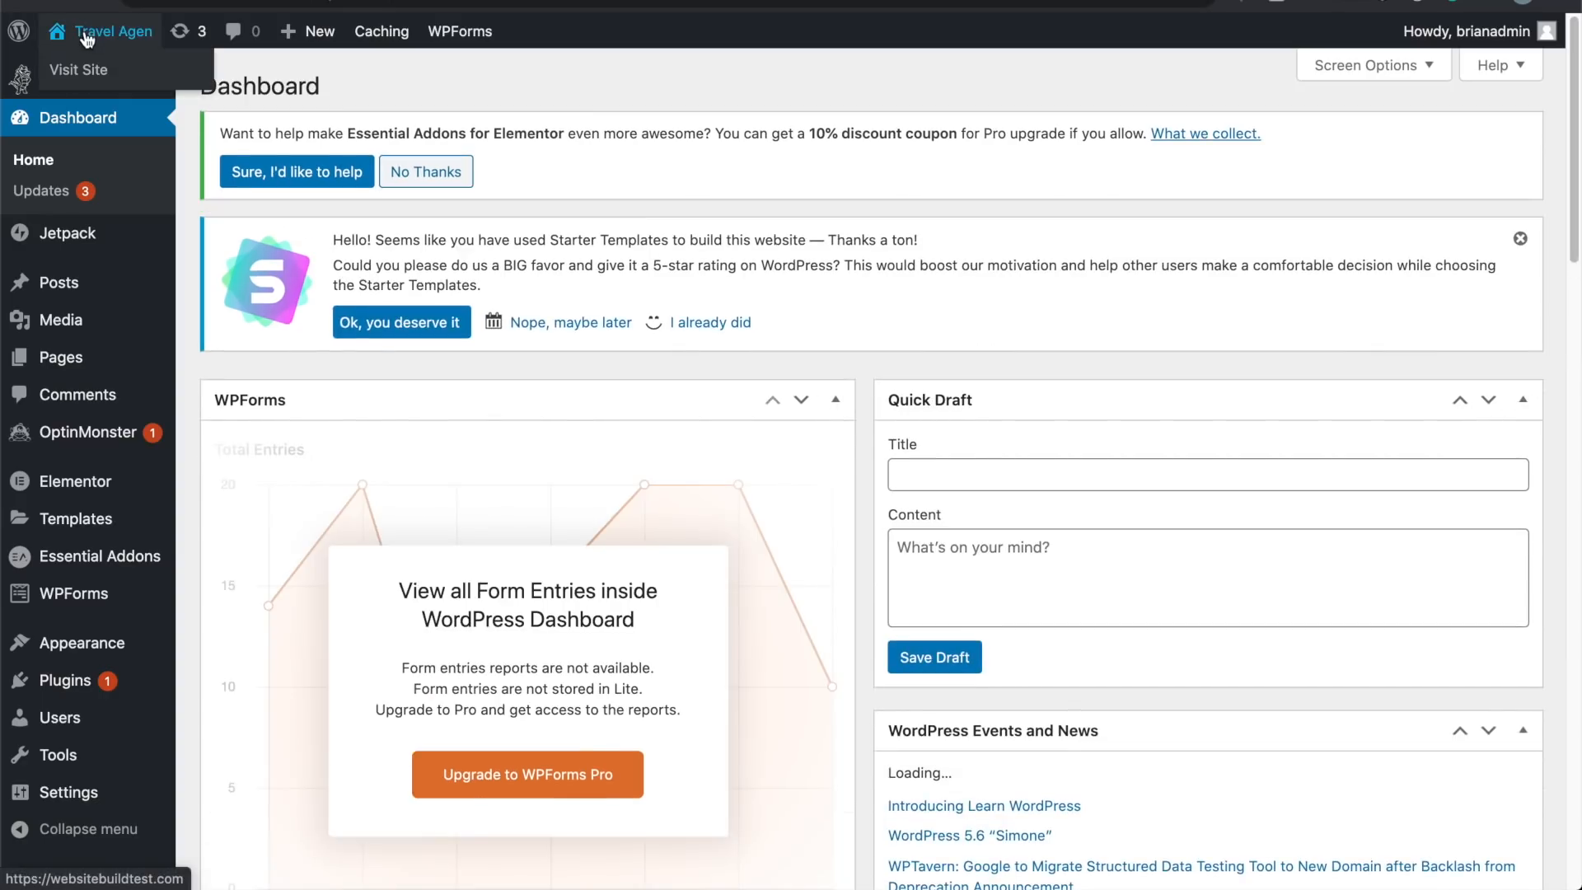
Step: Visit the live homepage, scroll through it, and open the About page
click(97, 71)
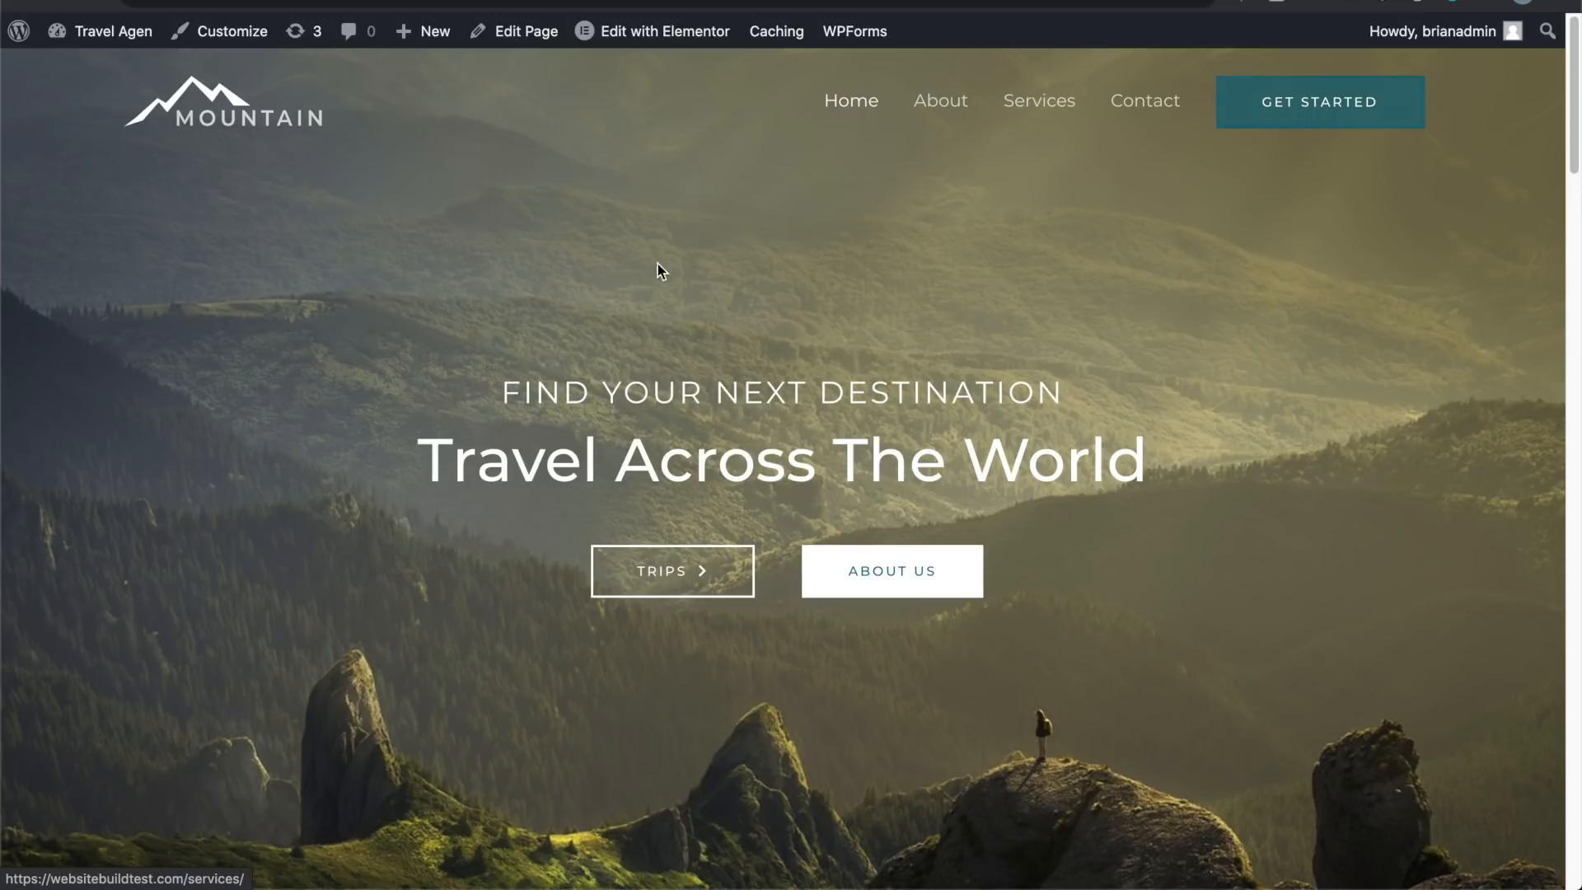
scroll(247, 522, down, 8)
scroll(249, 516, down, 20)
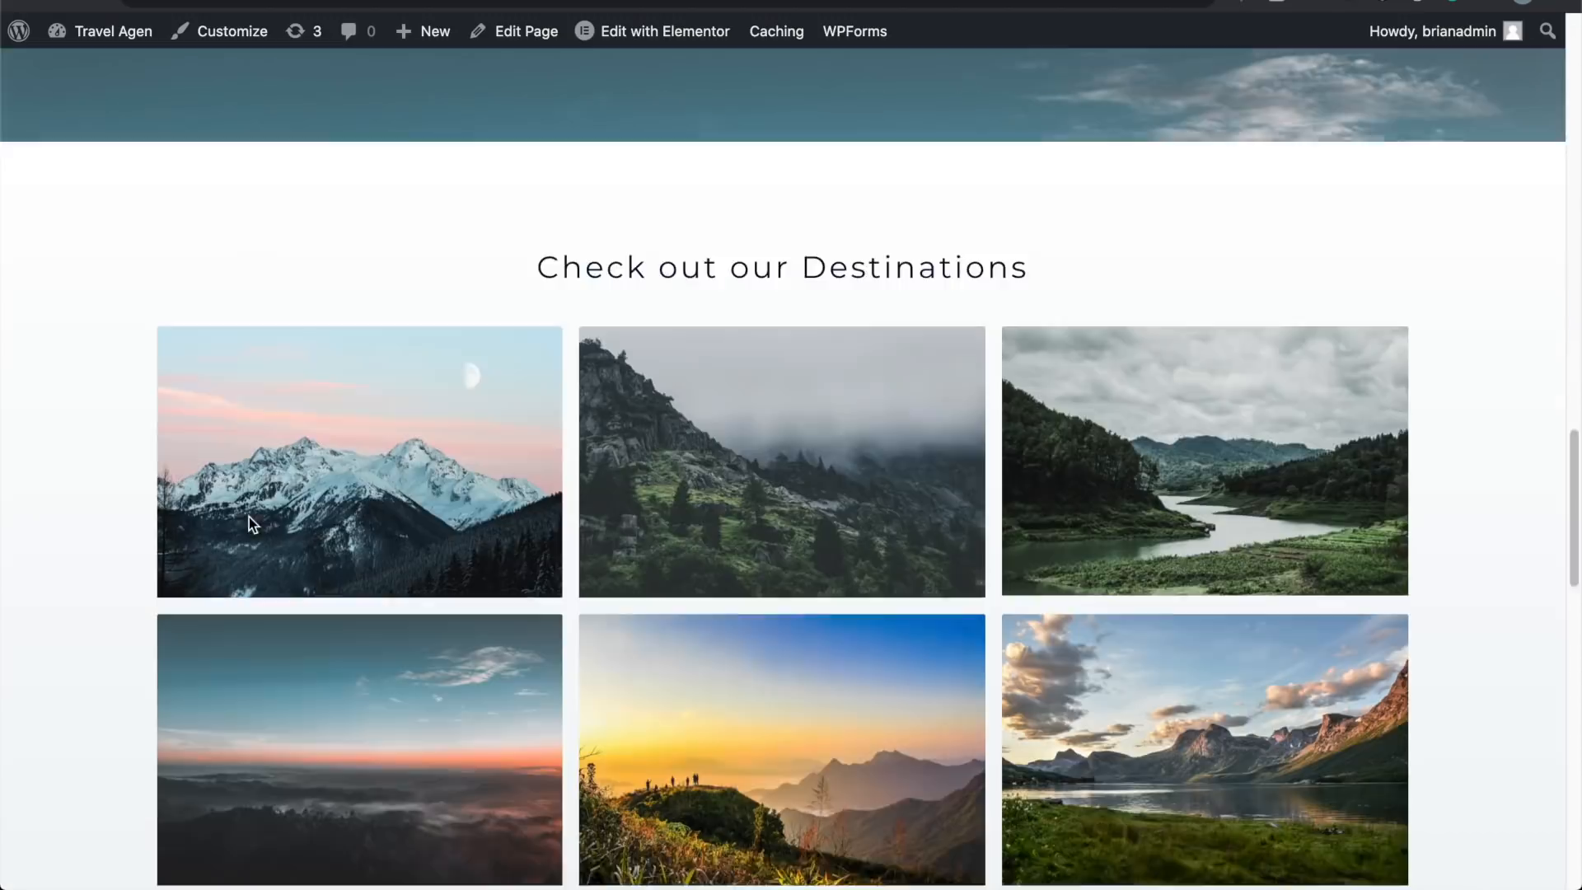
scroll(249, 516, up, 20)
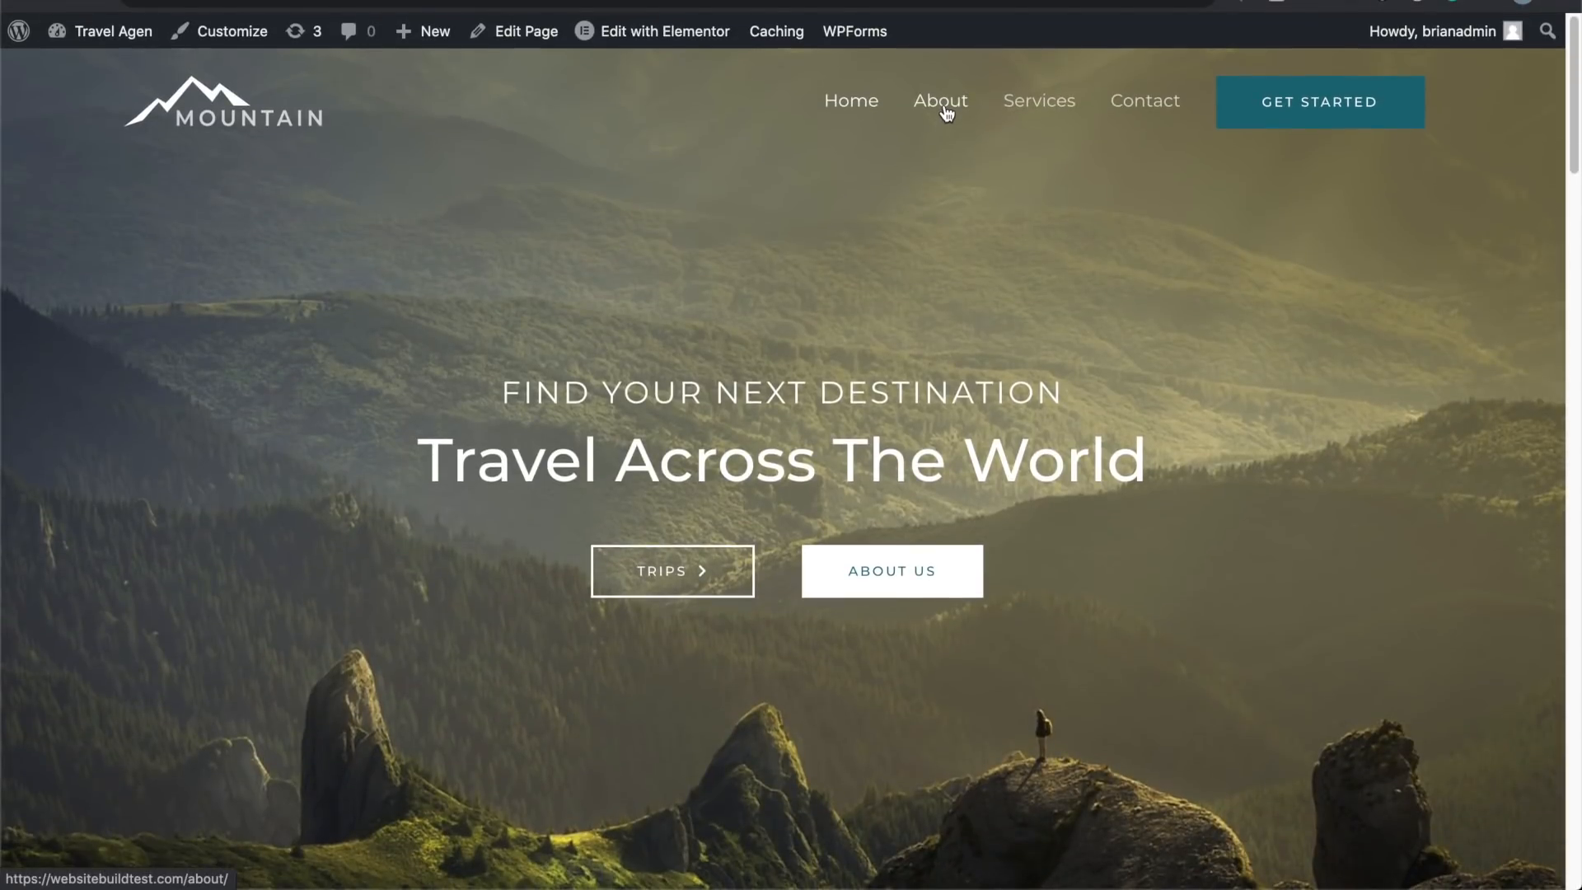
click(945, 111)
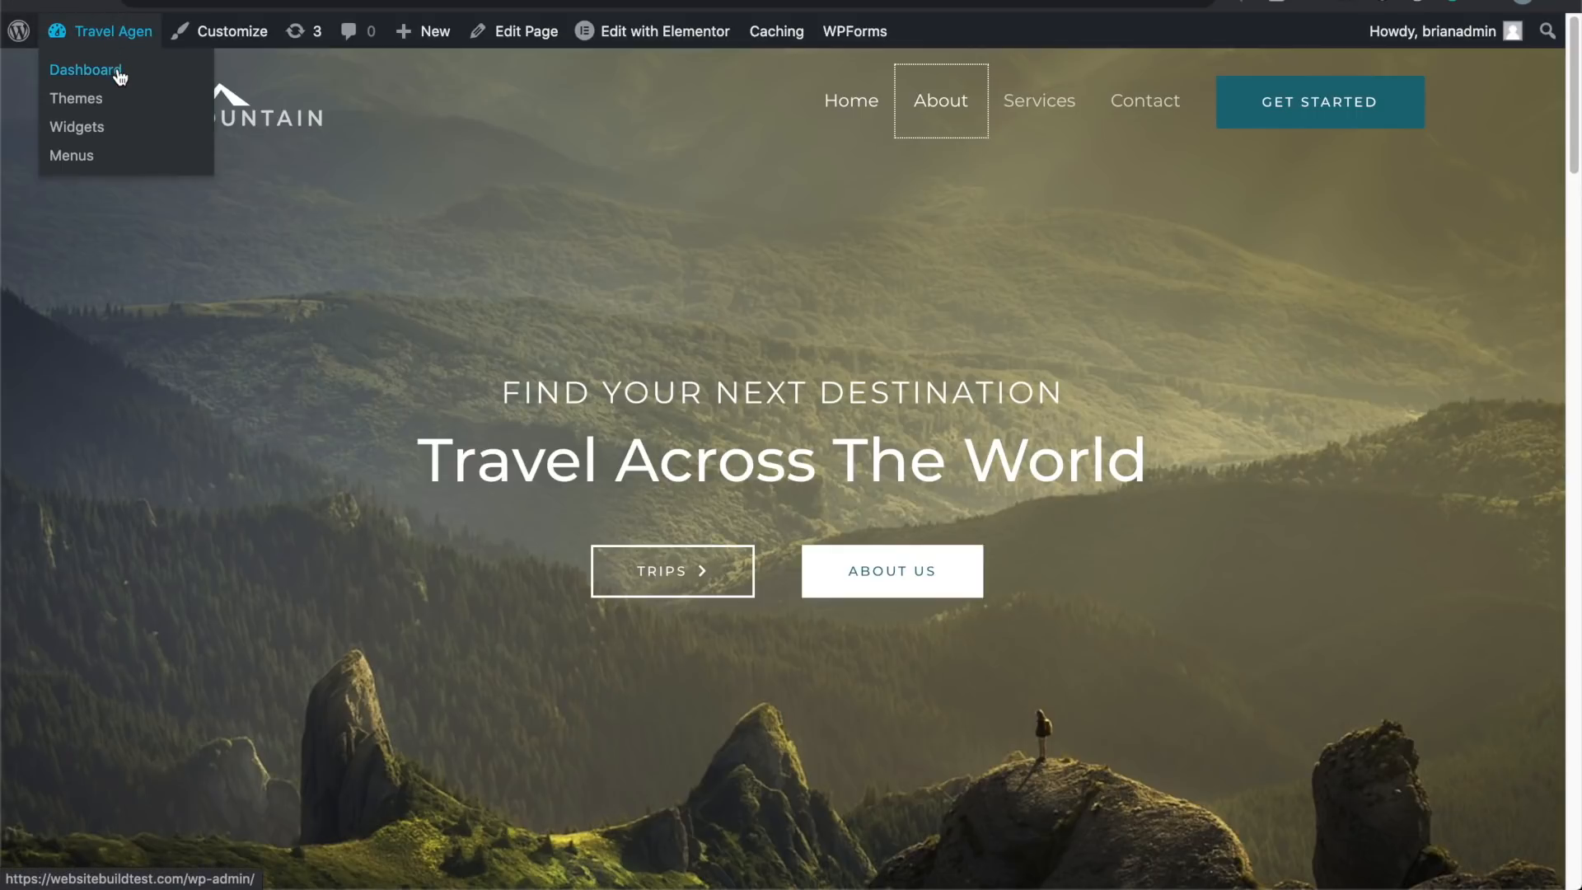
Step: Return to the Dashboard, open the Pages list, and start a new page
click(119, 72)
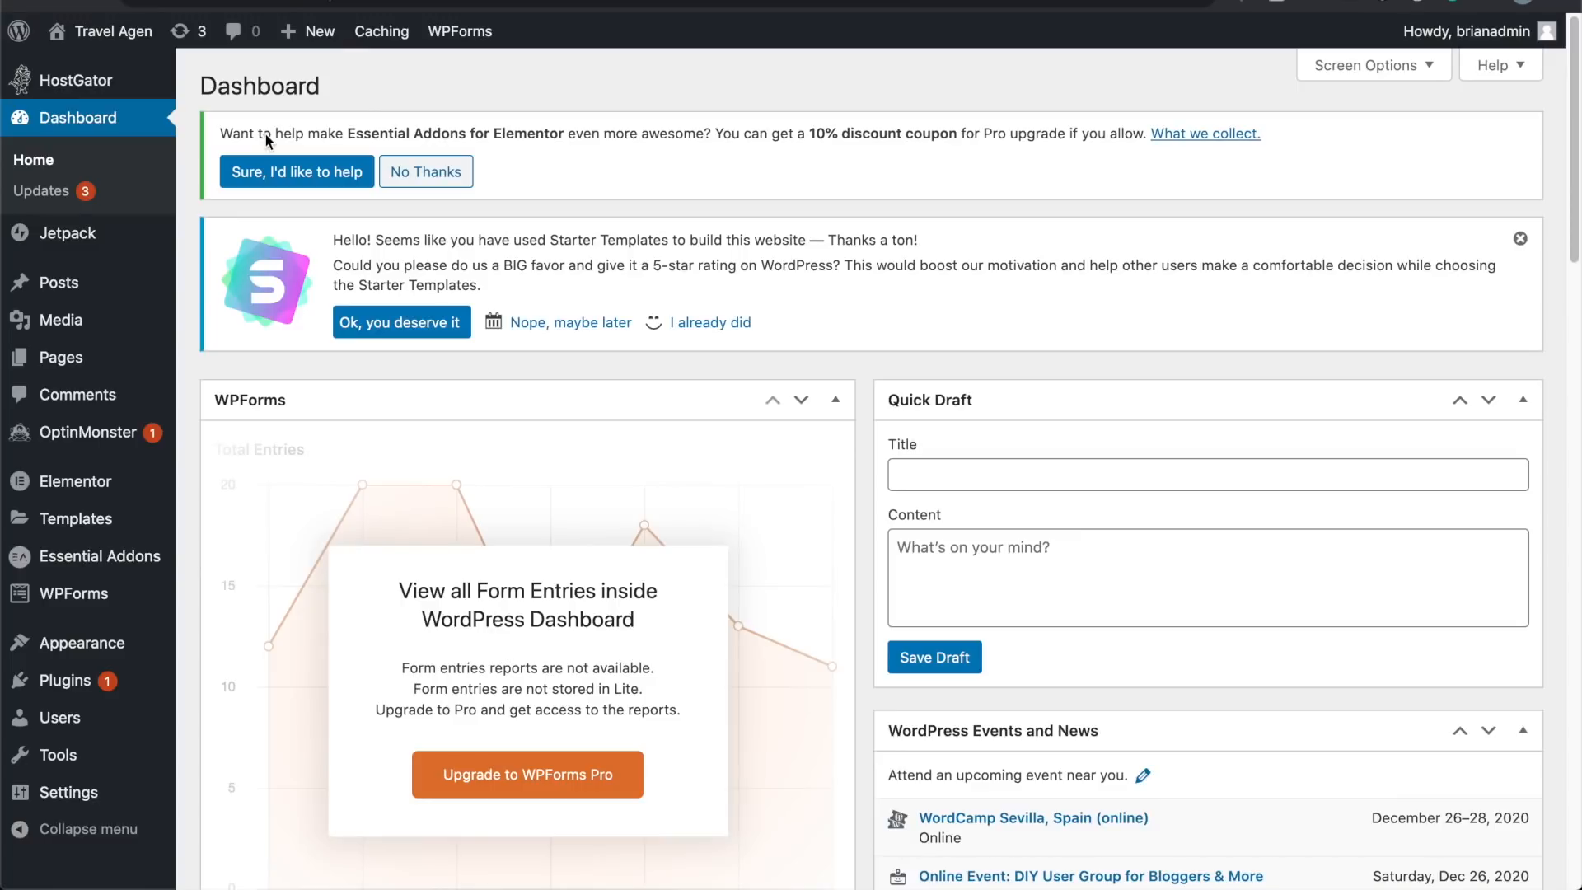
mouse_move(134, 283)
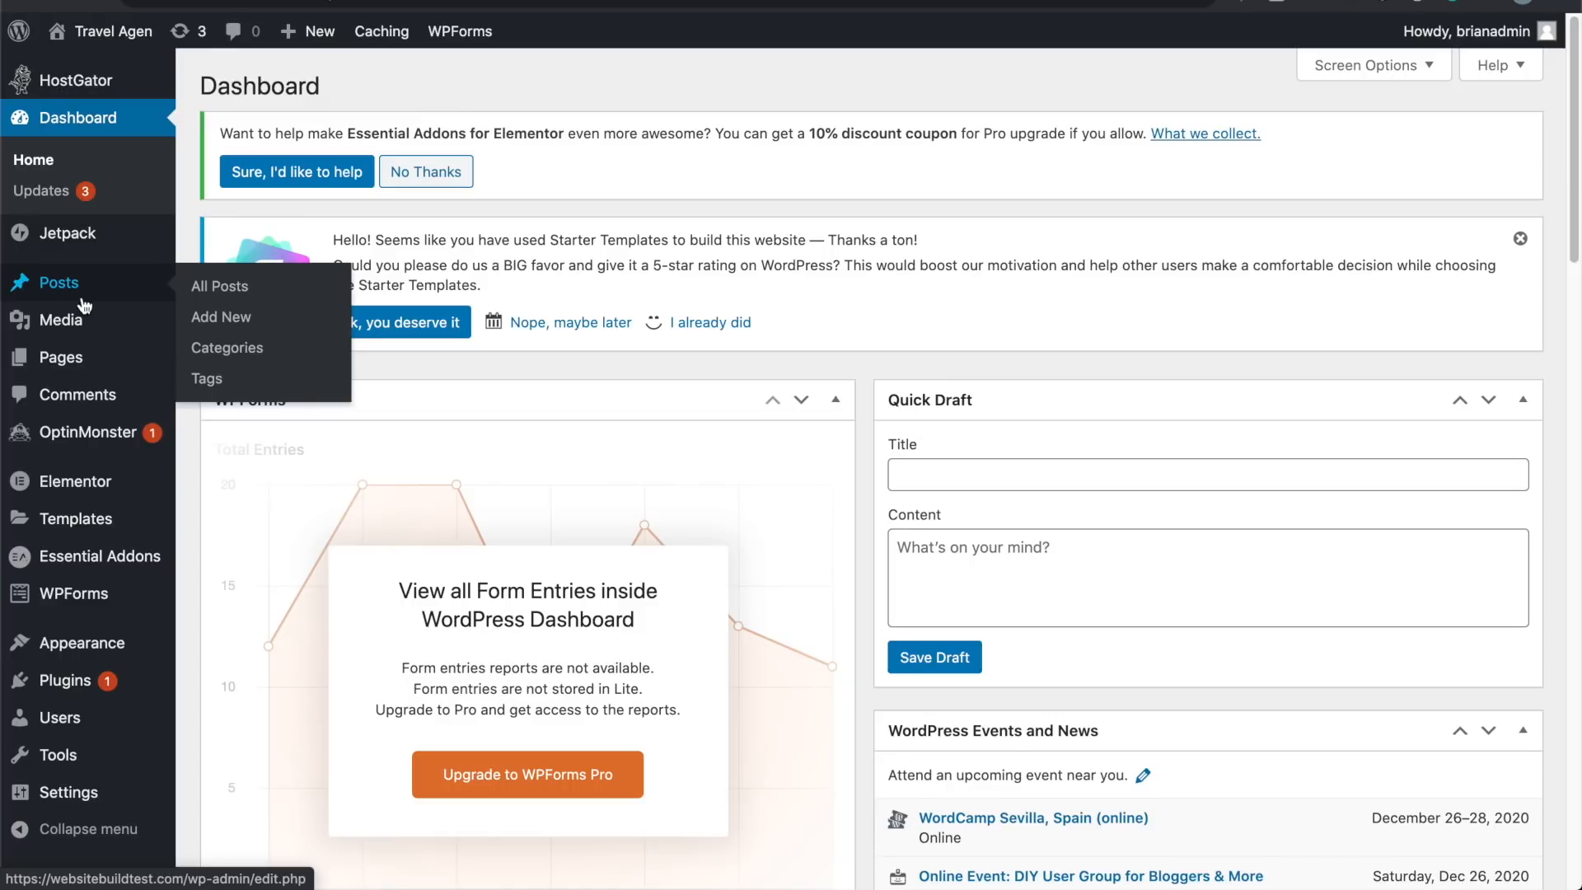
mouse_move(84, 323)
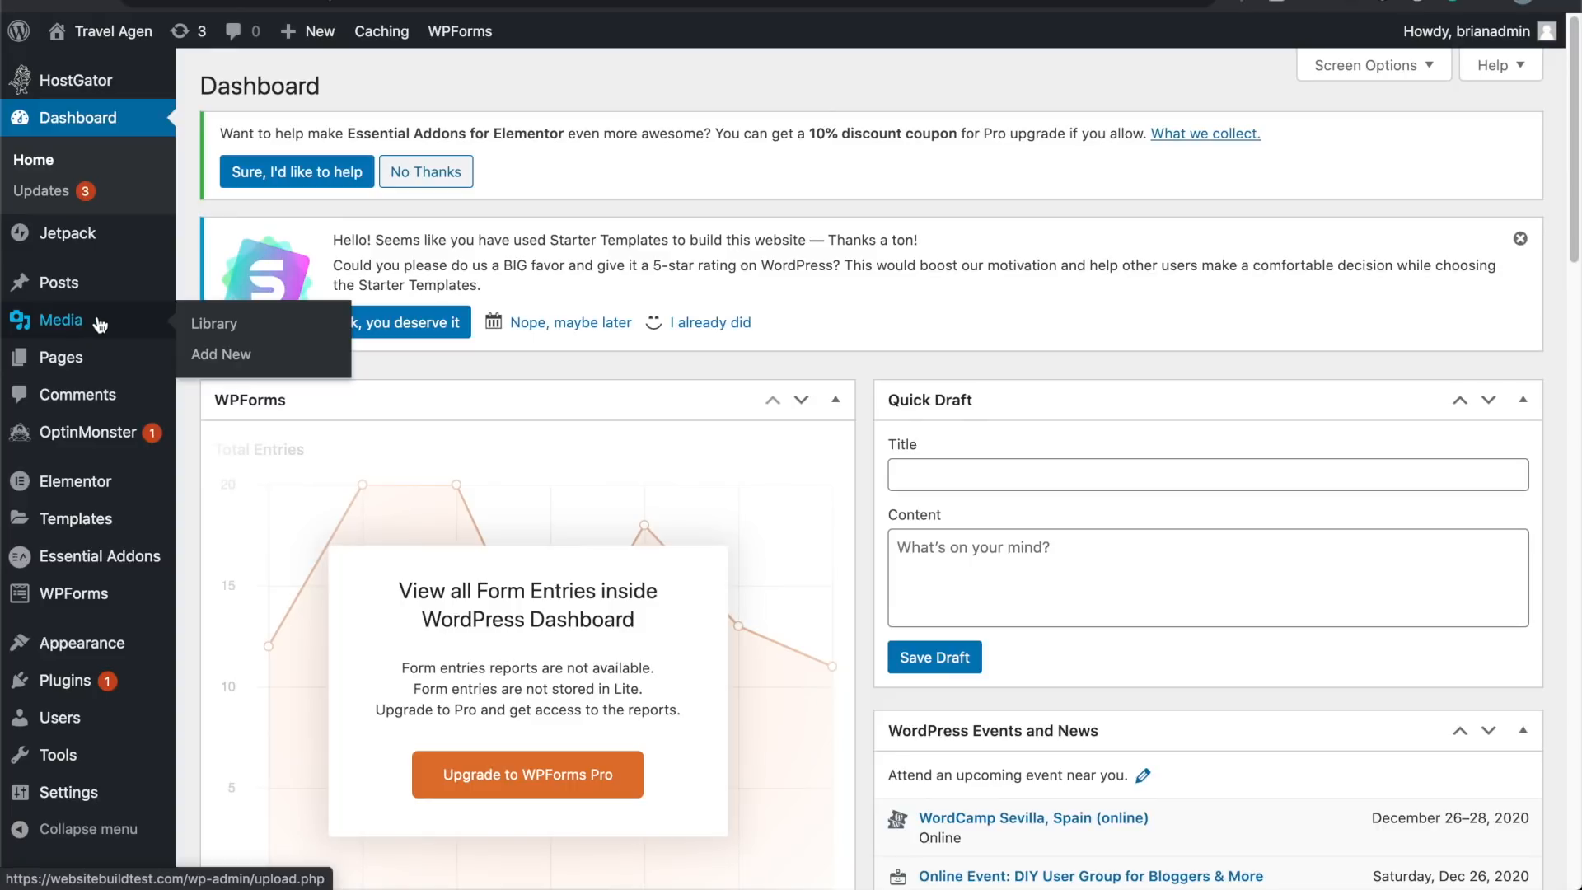
mouse_move(84, 365)
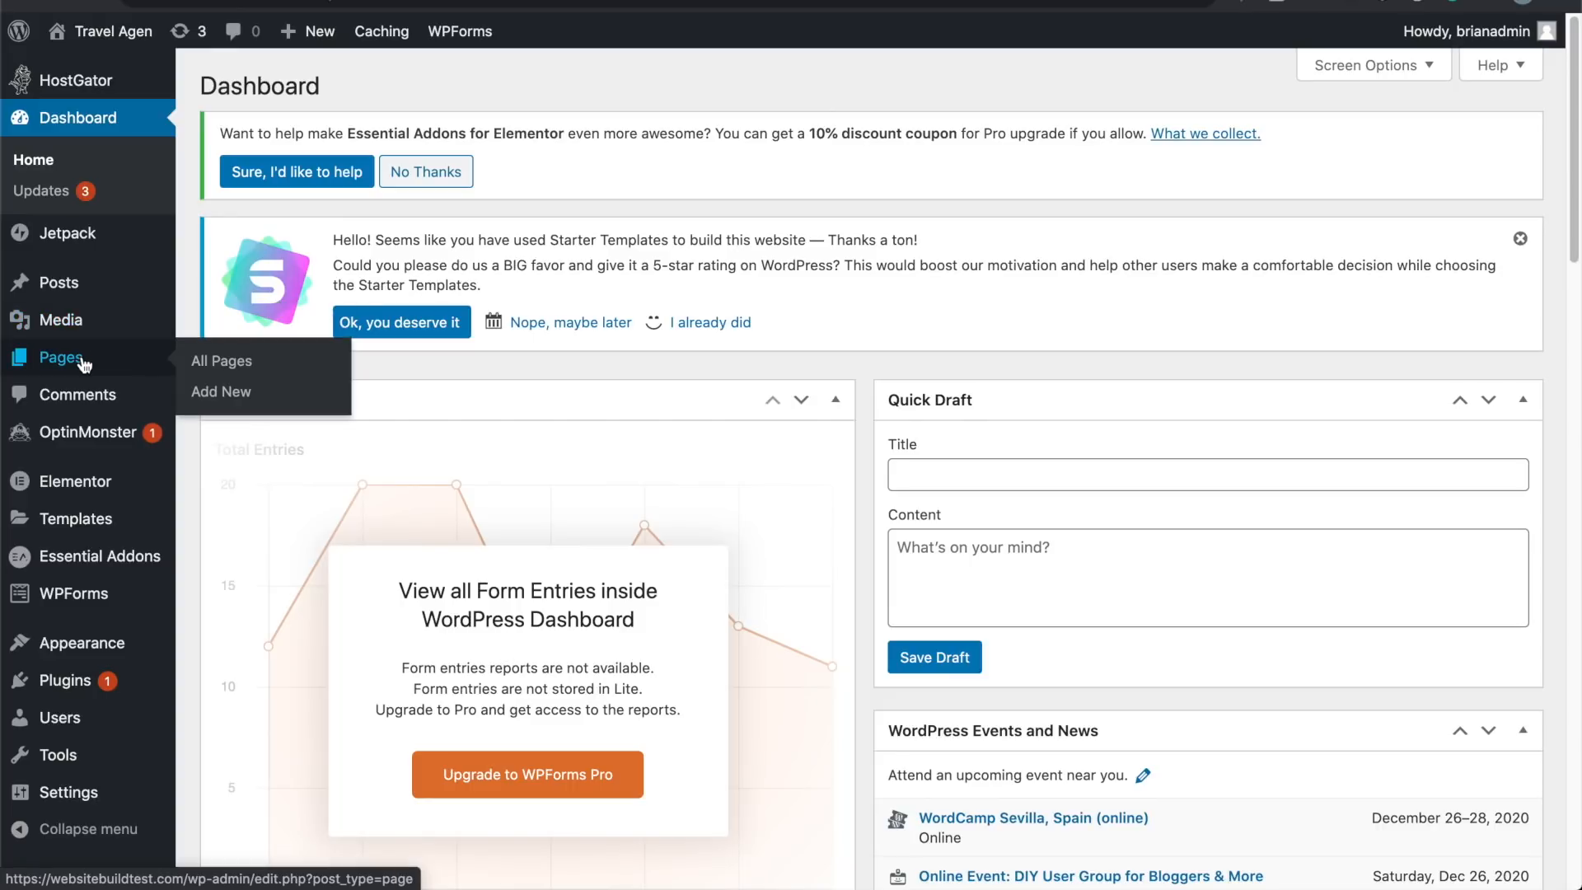
click(84, 364)
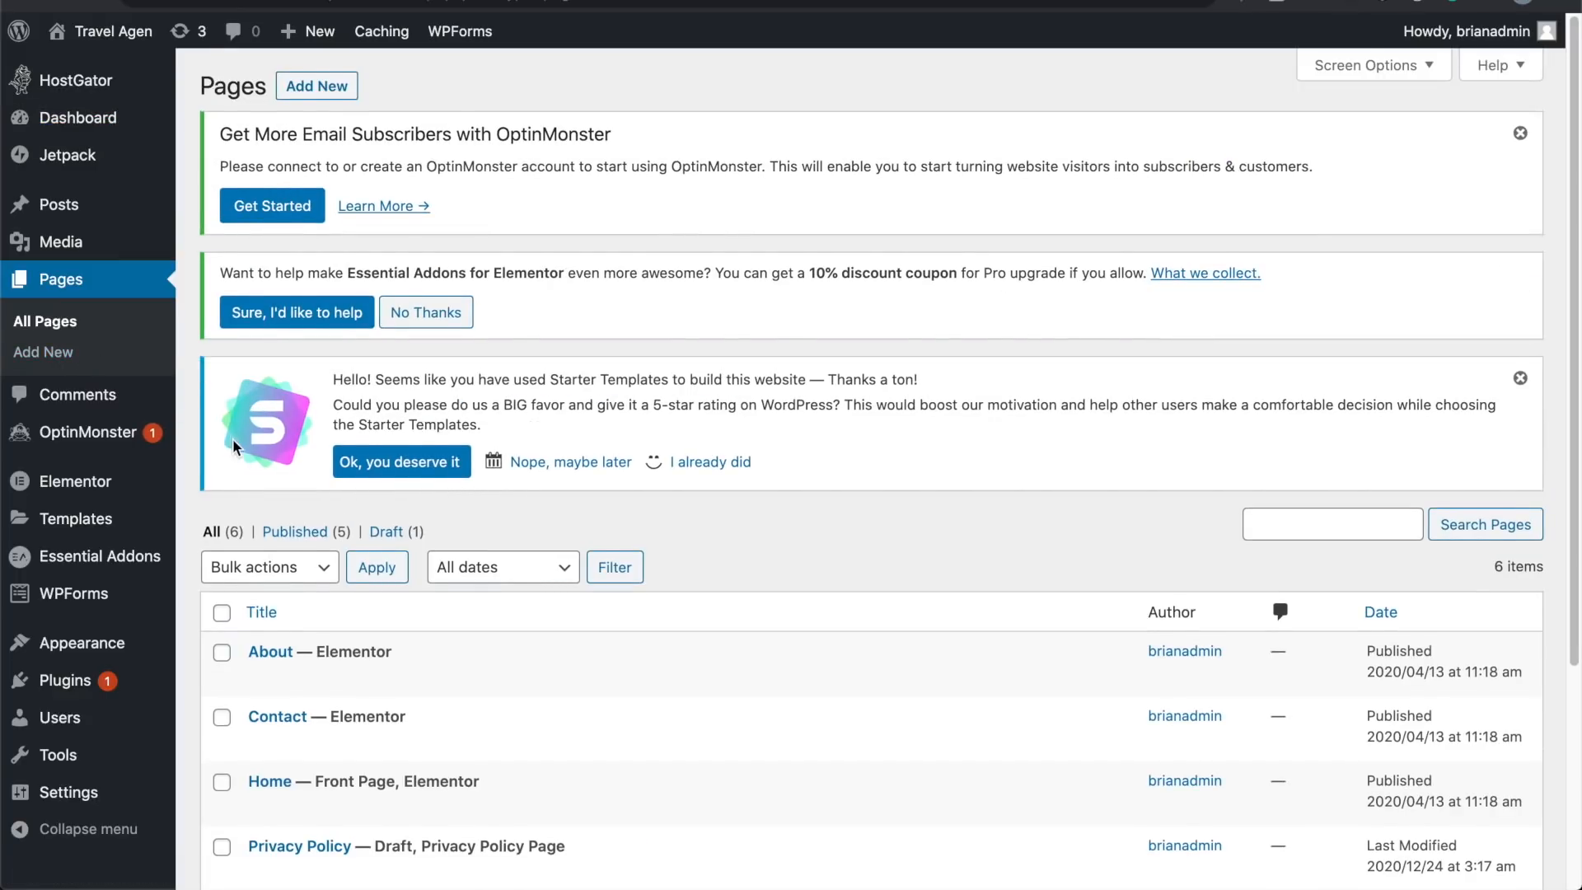
scroll(232, 439, down, 5)
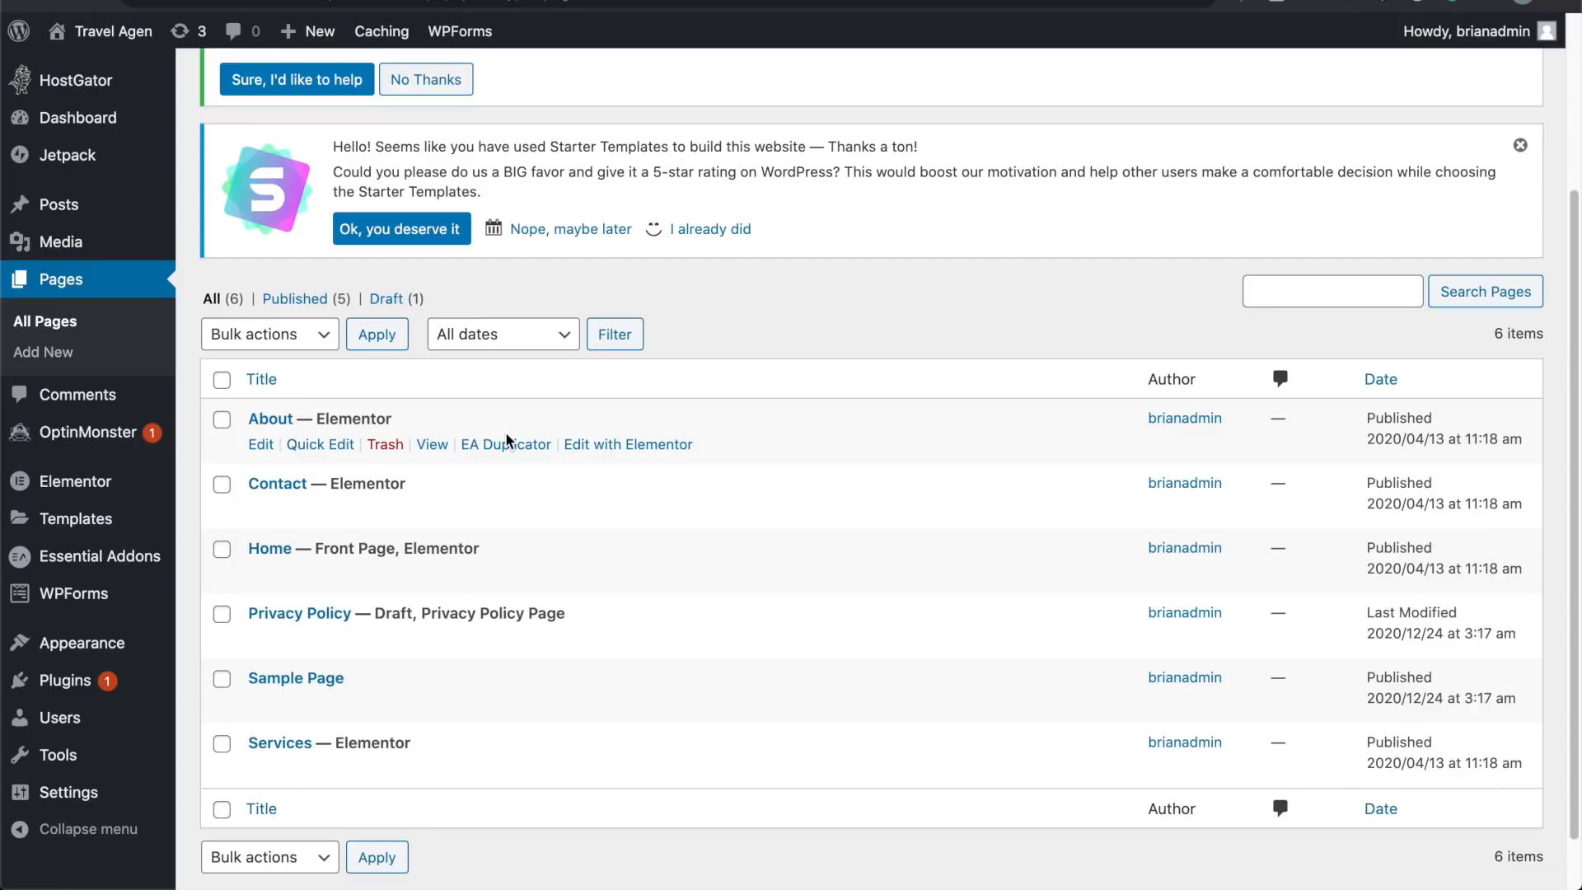
scroll(506, 435, up, 3)
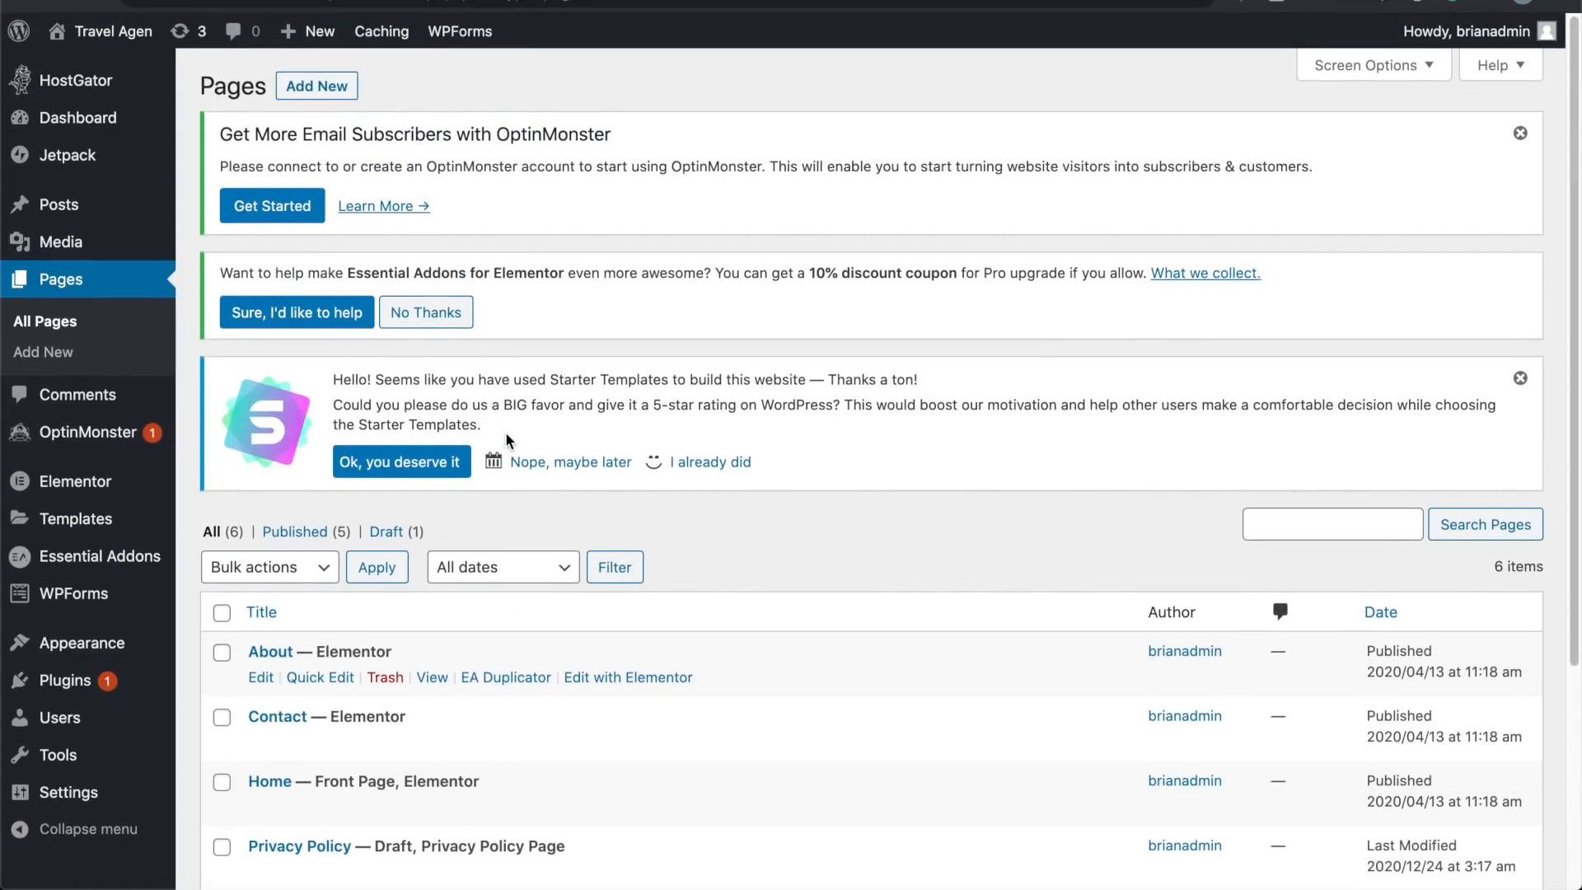
click(343, 96)
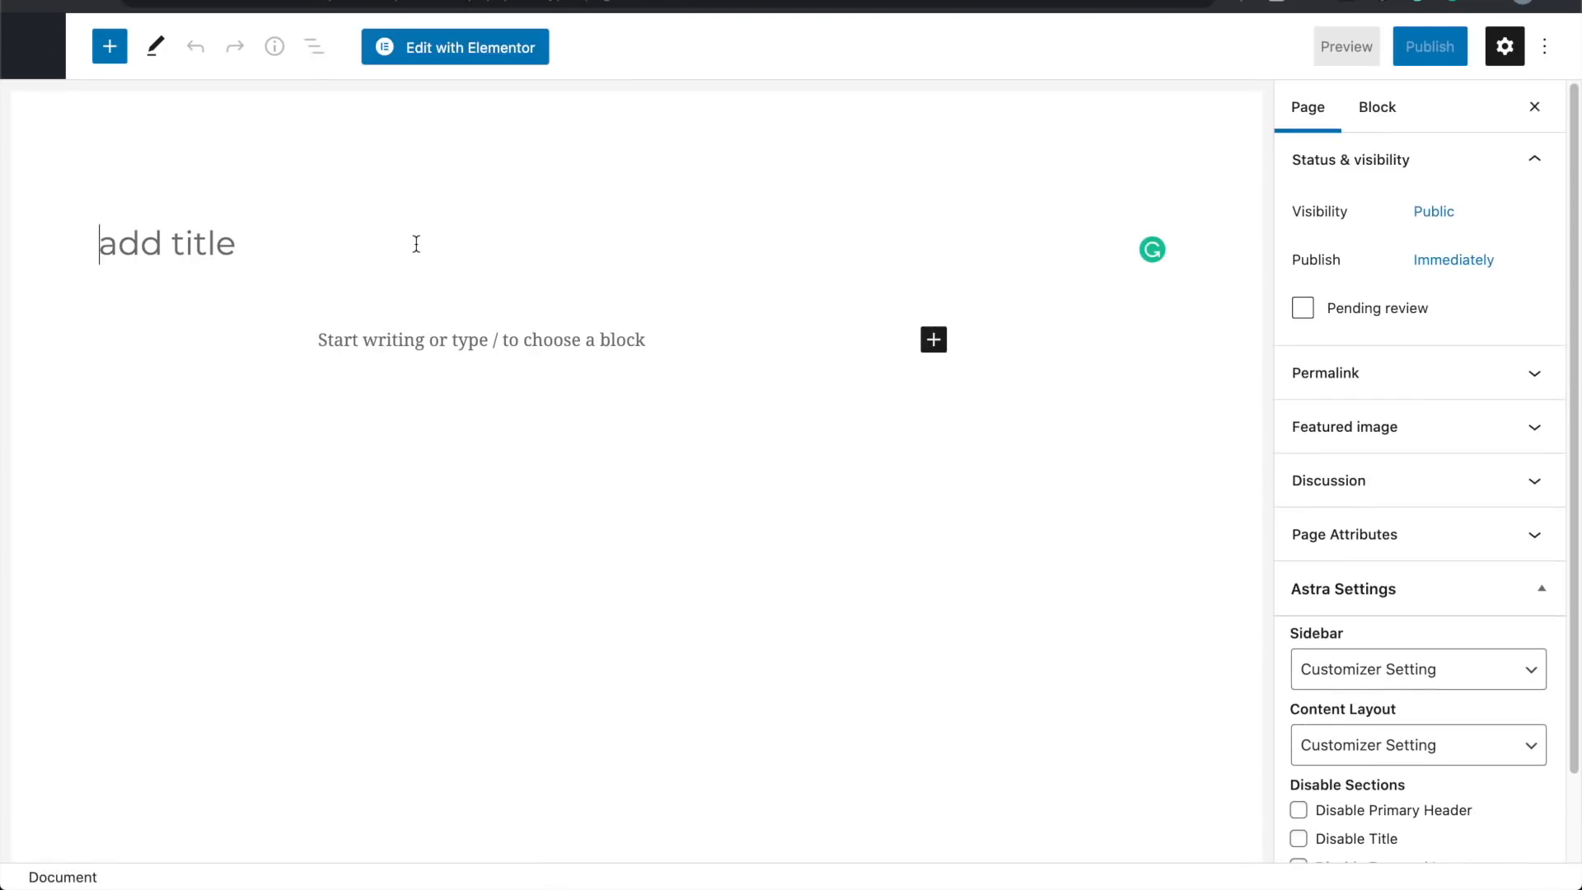
Step: Title the new page 'contact page'
text(s)
key(BackSpace)
text(contact page)
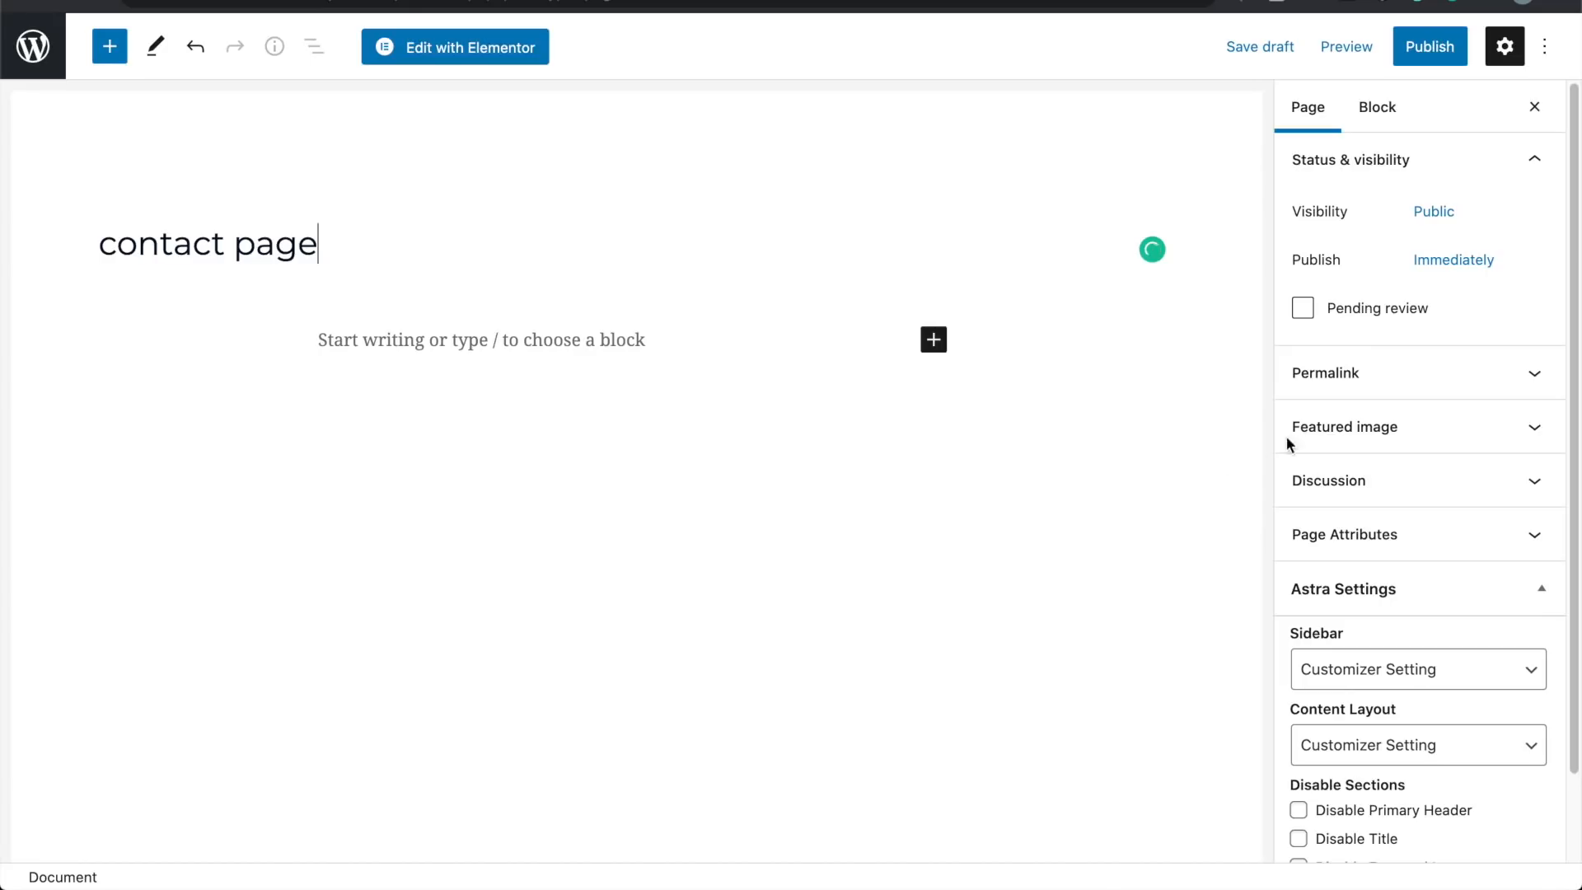
Step: Set the page template to Elementor Full Width under Page Attributes
click(1524, 537)
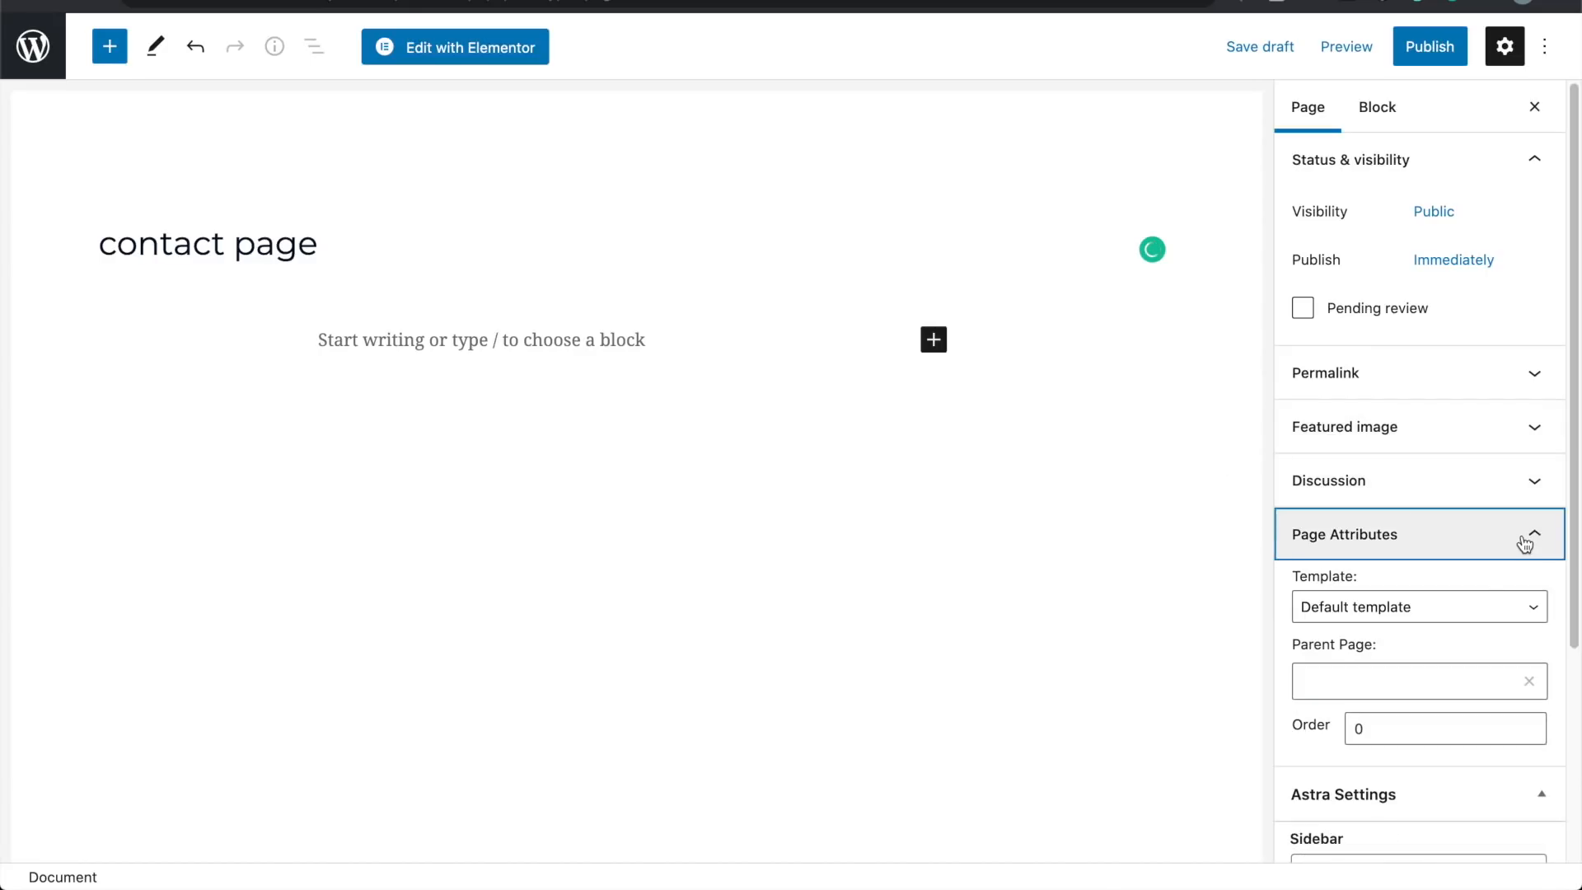
click(1439, 609)
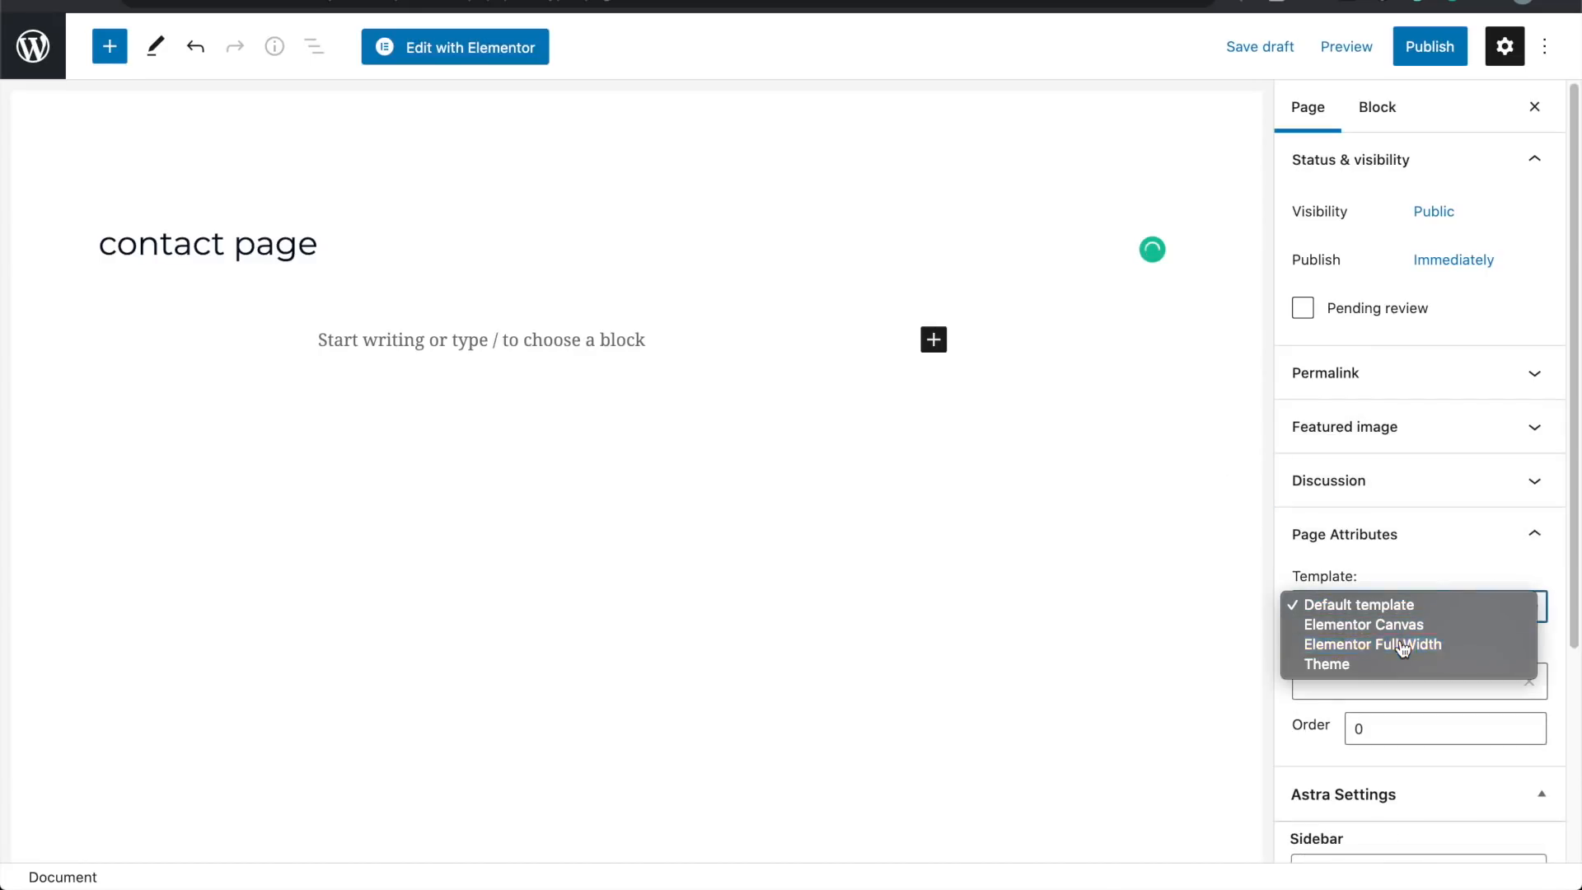
click(1398, 645)
scroll(1406, 600, down, 3)
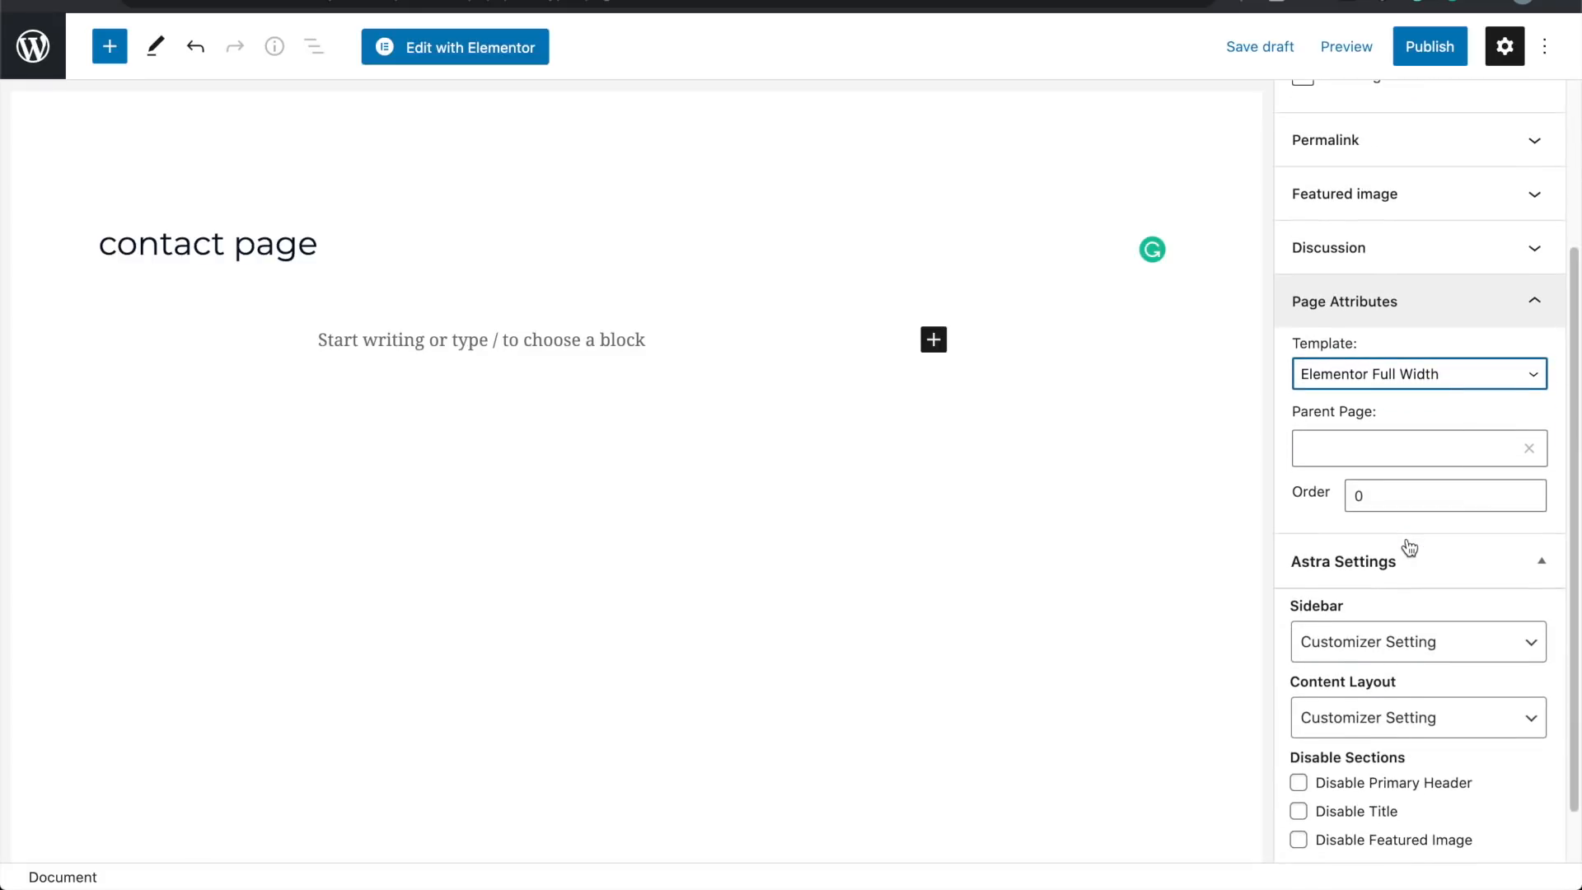
scroll(1406, 547, up, 3)
click(1435, 518)
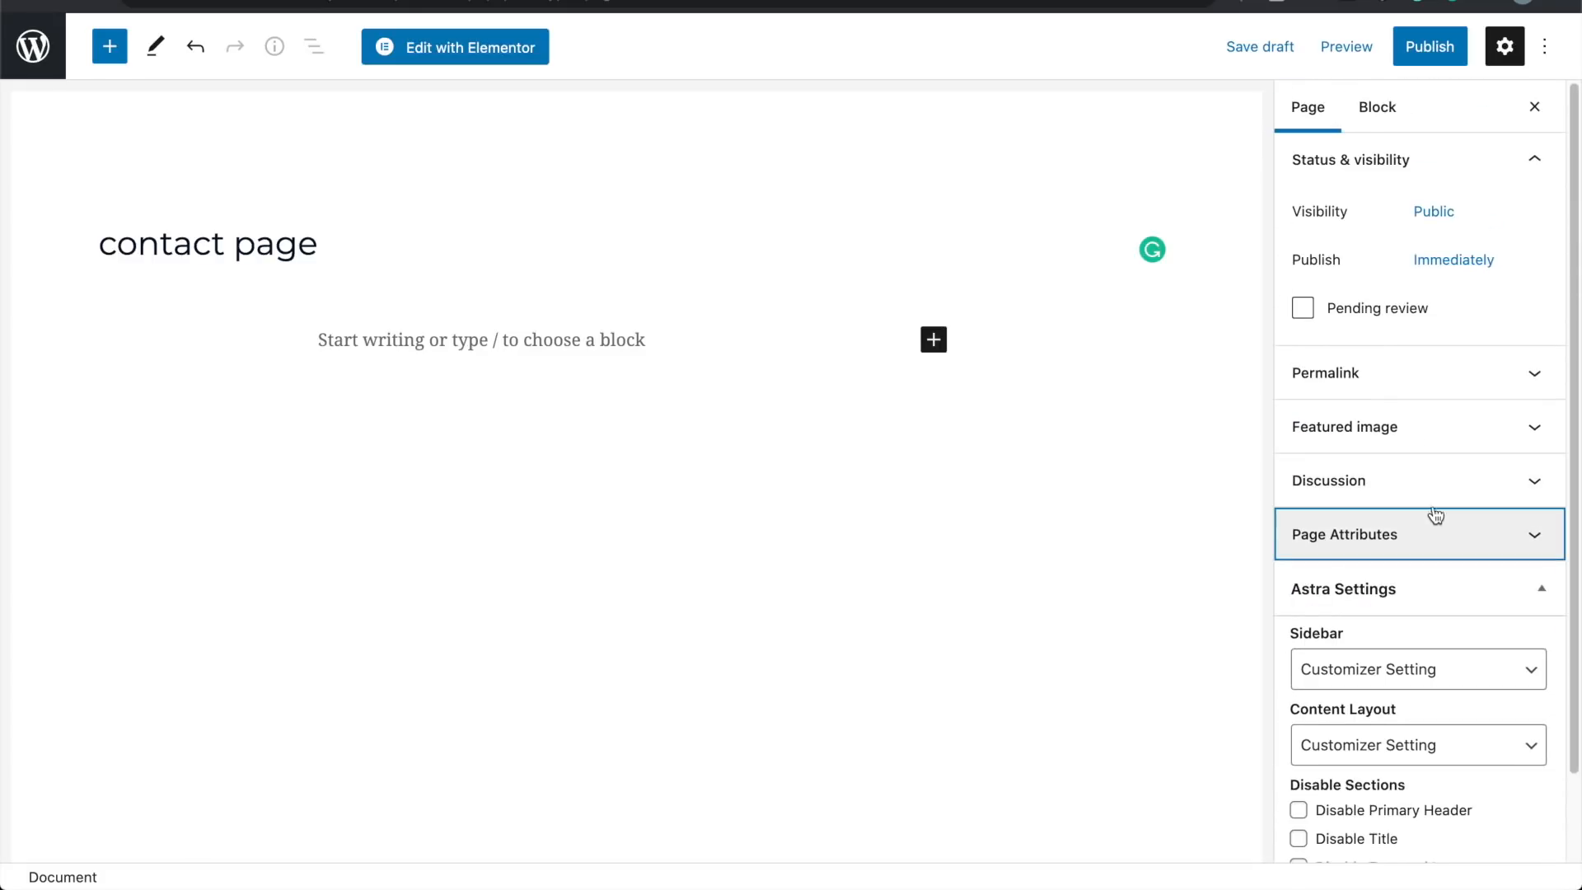
click(1413, 386)
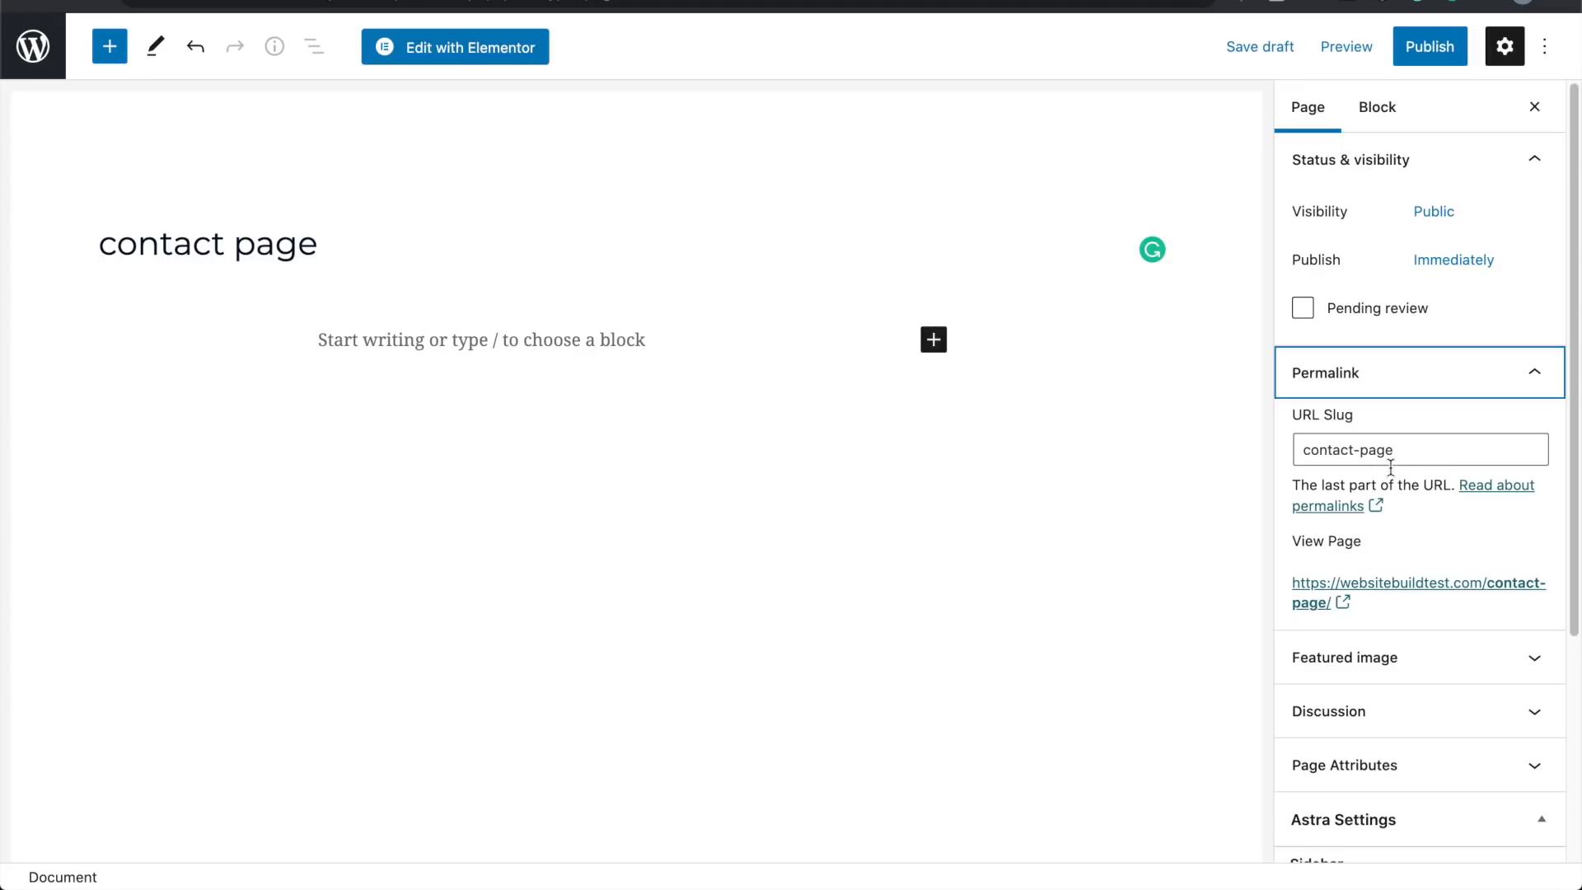
Step: Publish the contact page with its slug unchanged, then return to the Pages list
click(1435, 455)
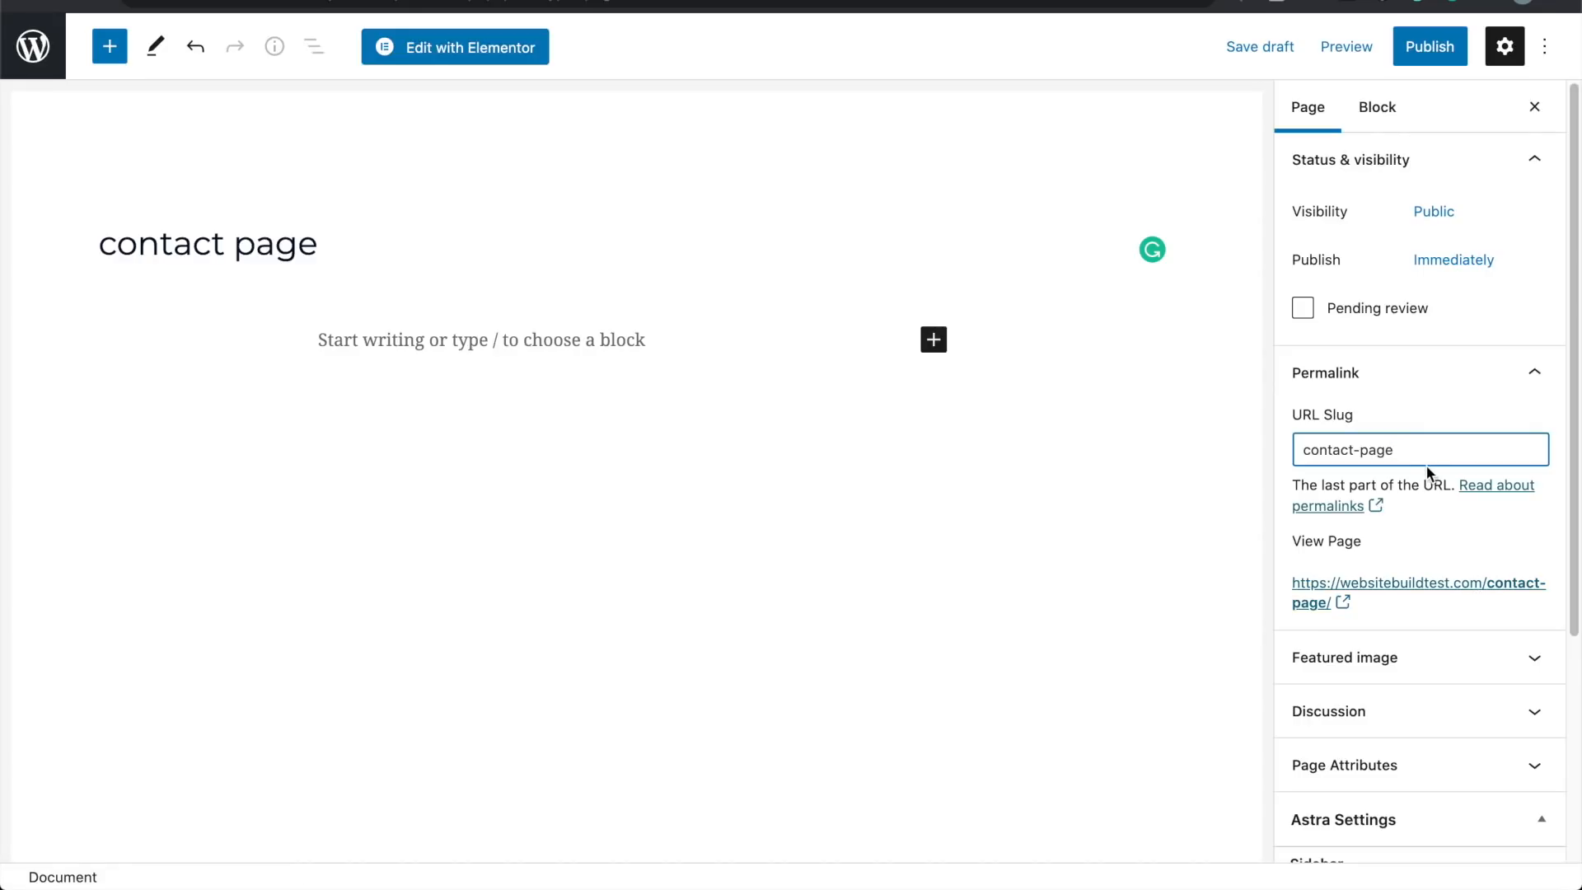
text(123)
key(BackSpace)
key(BackSpace)
key(BackSpace)
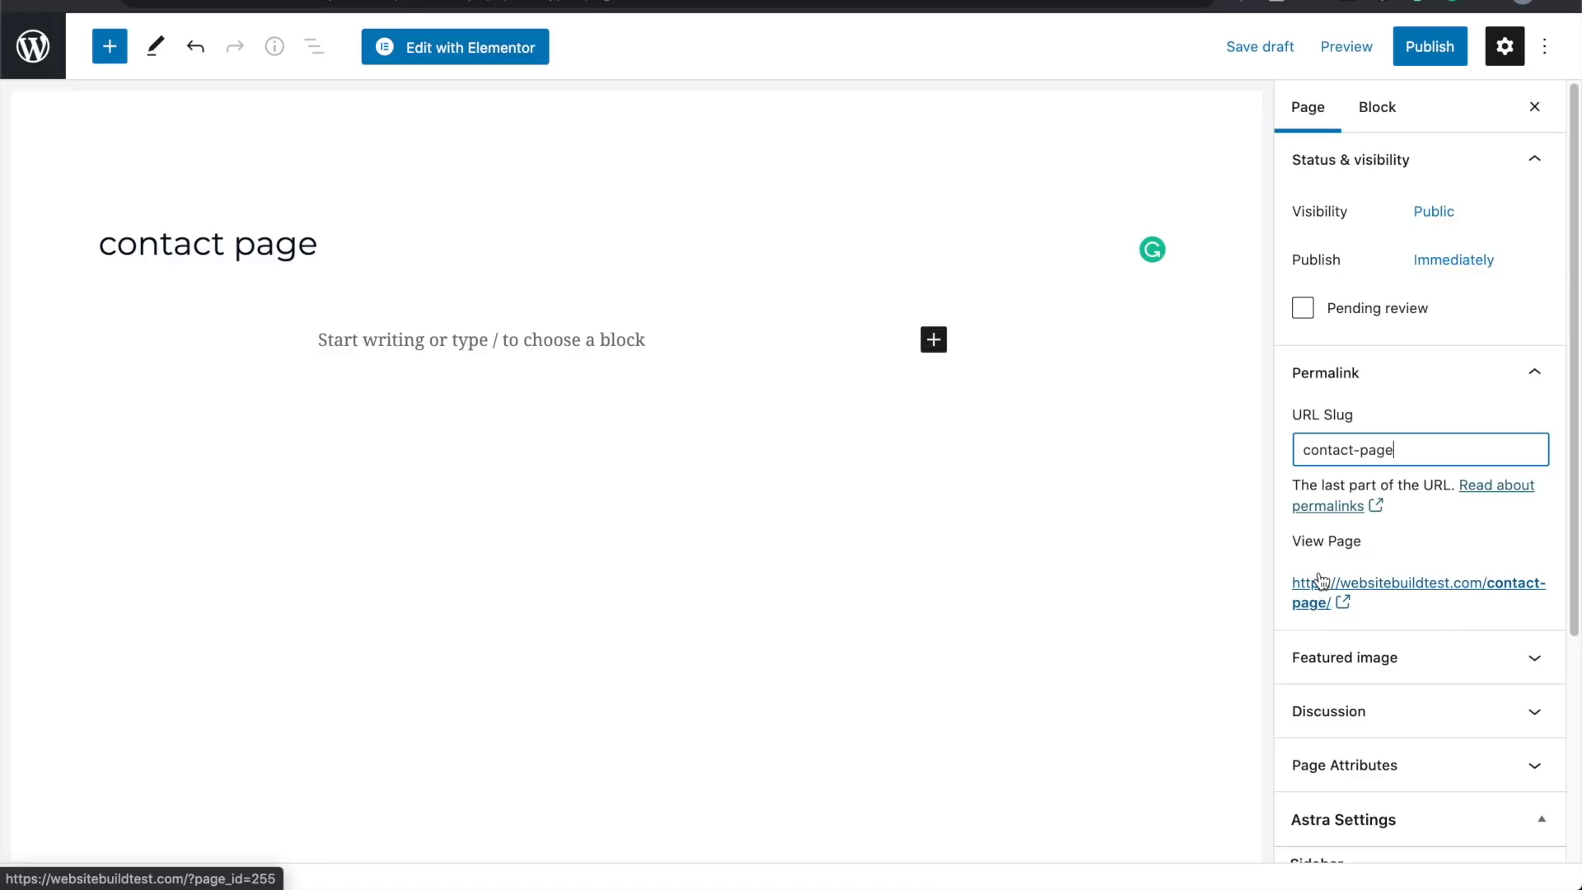
click(1432, 48)
click(1411, 51)
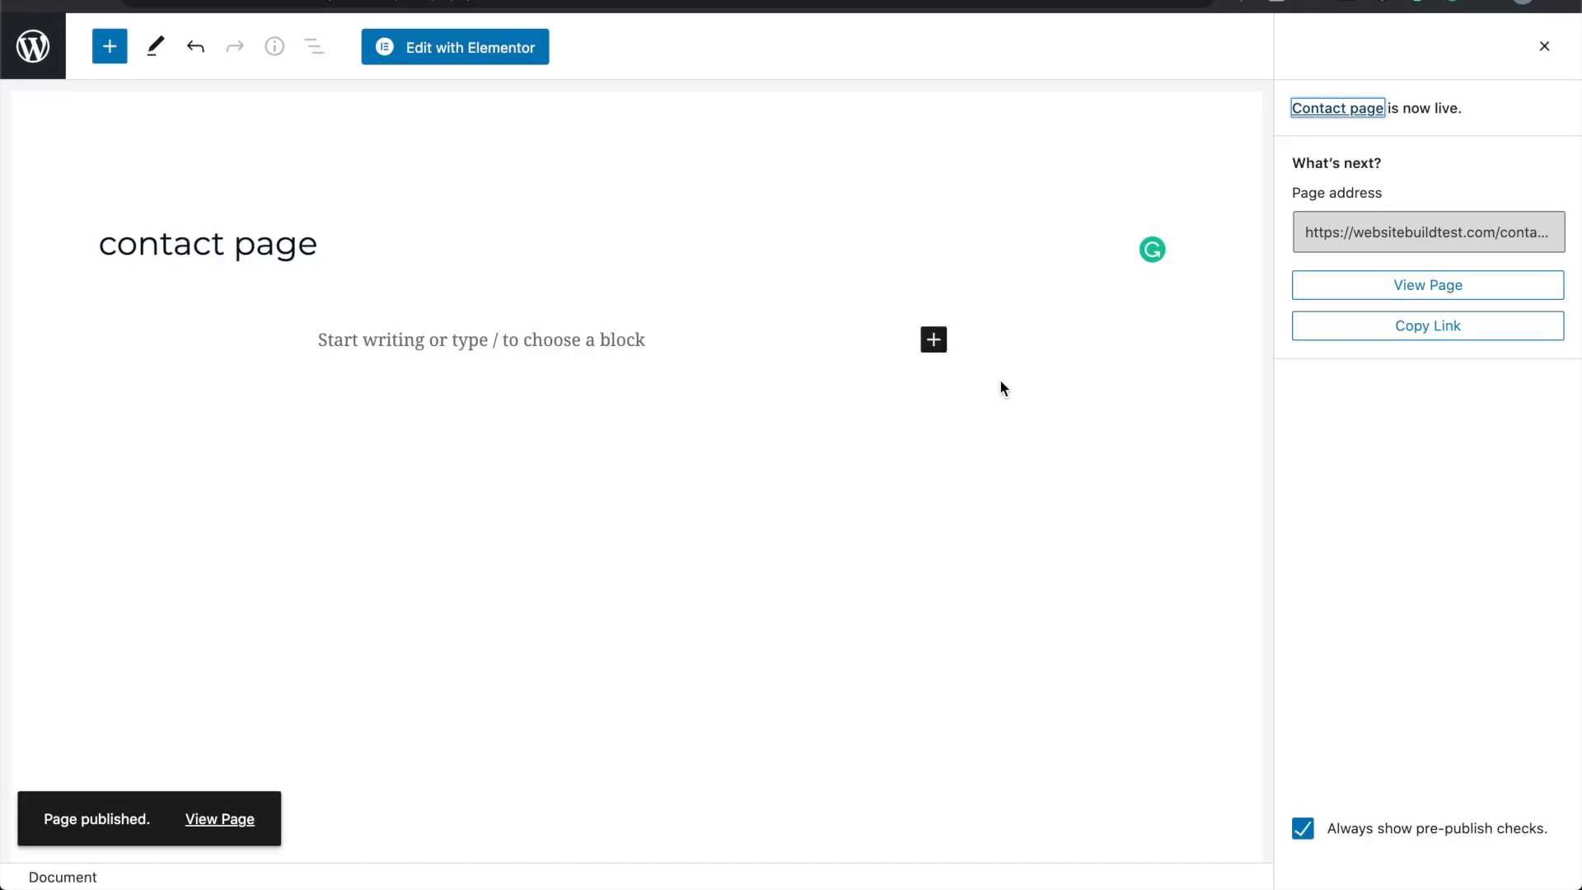
click(48, 51)
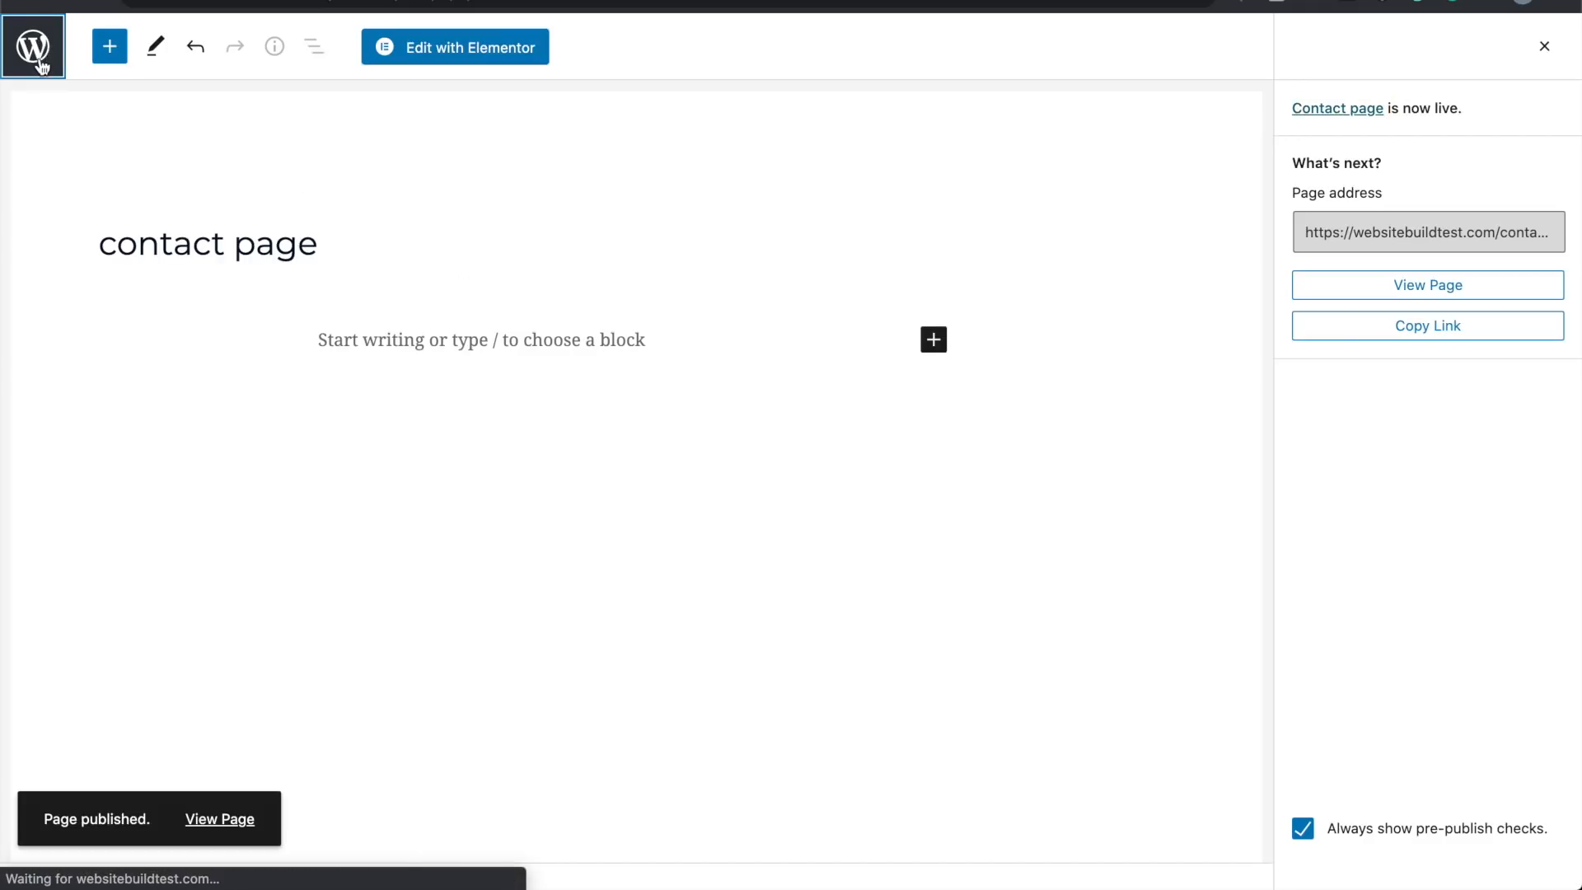
scroll(311, 546, down, 5)
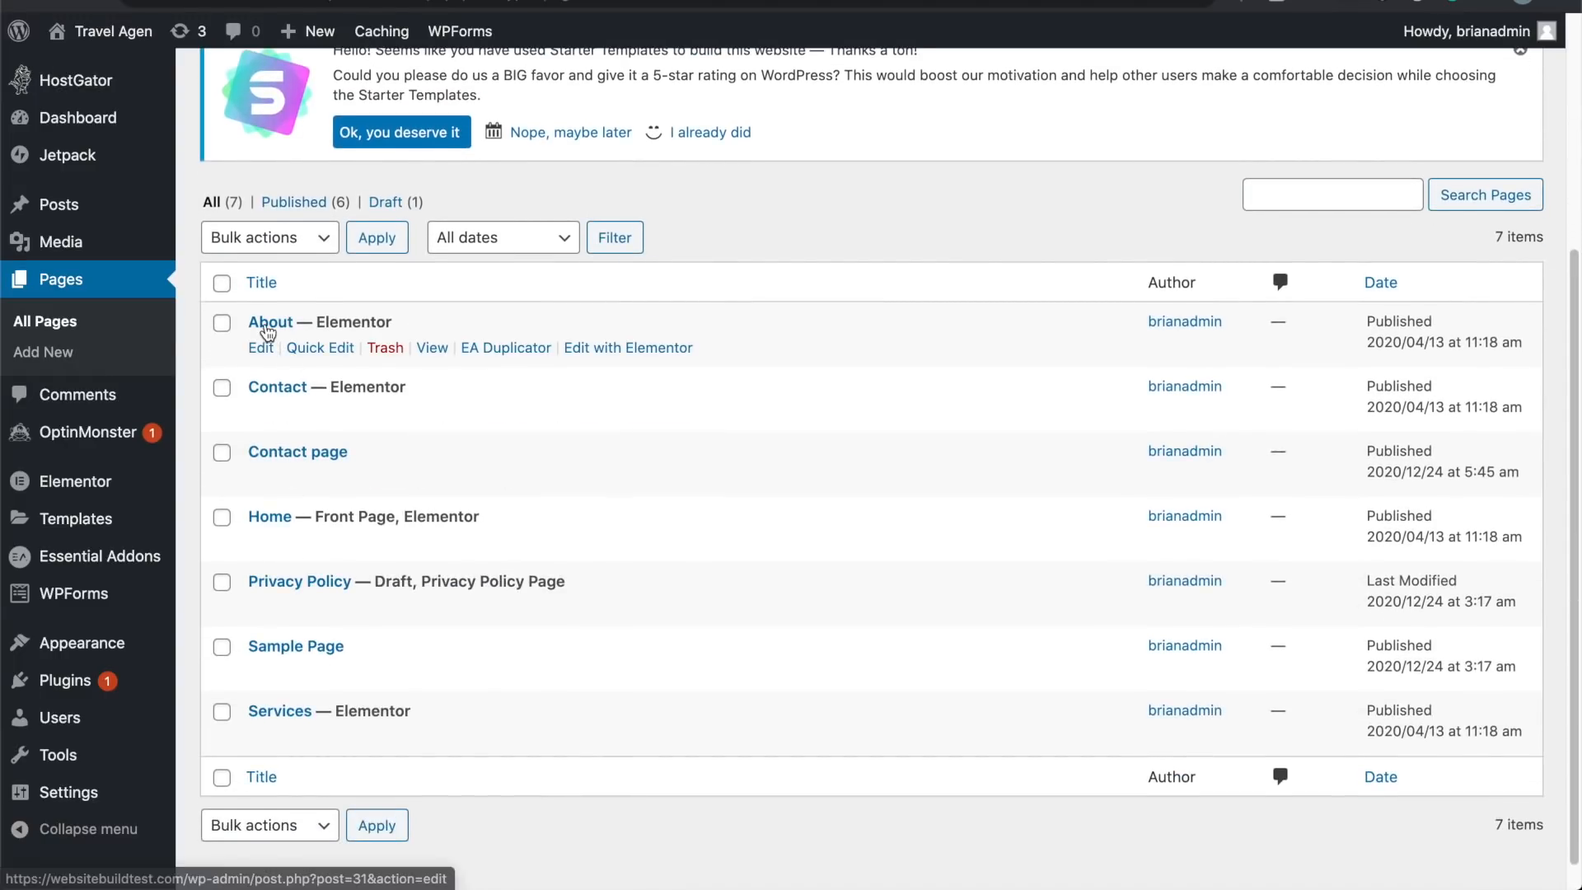
Step: Open the About page in the editor and bring up options for its View Page link
click(270, 328)
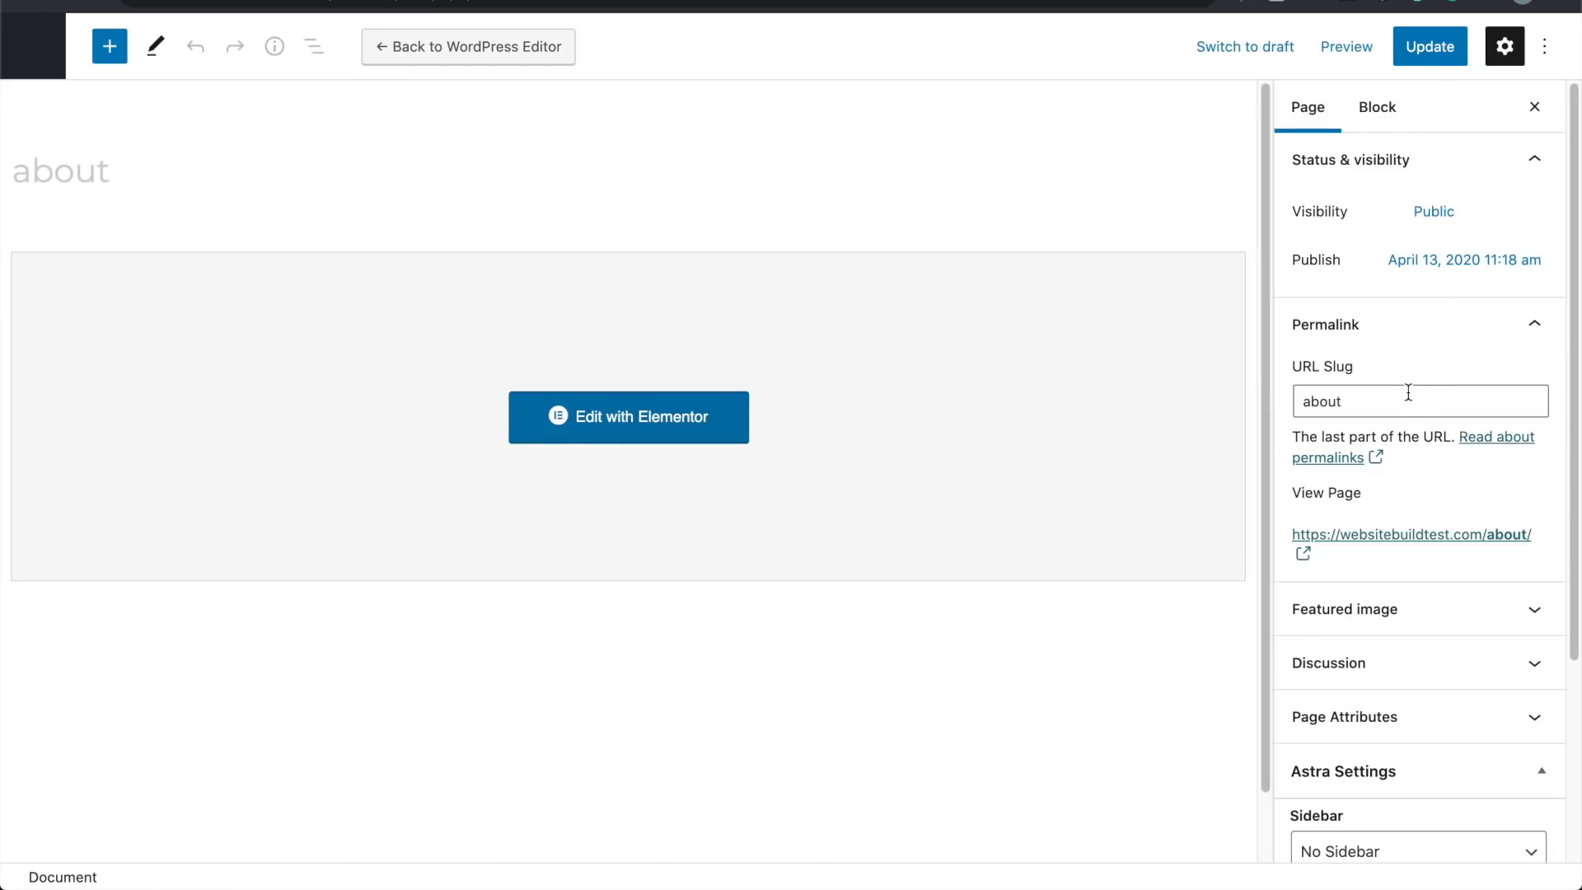
scroll(1408, 393, down, 3)
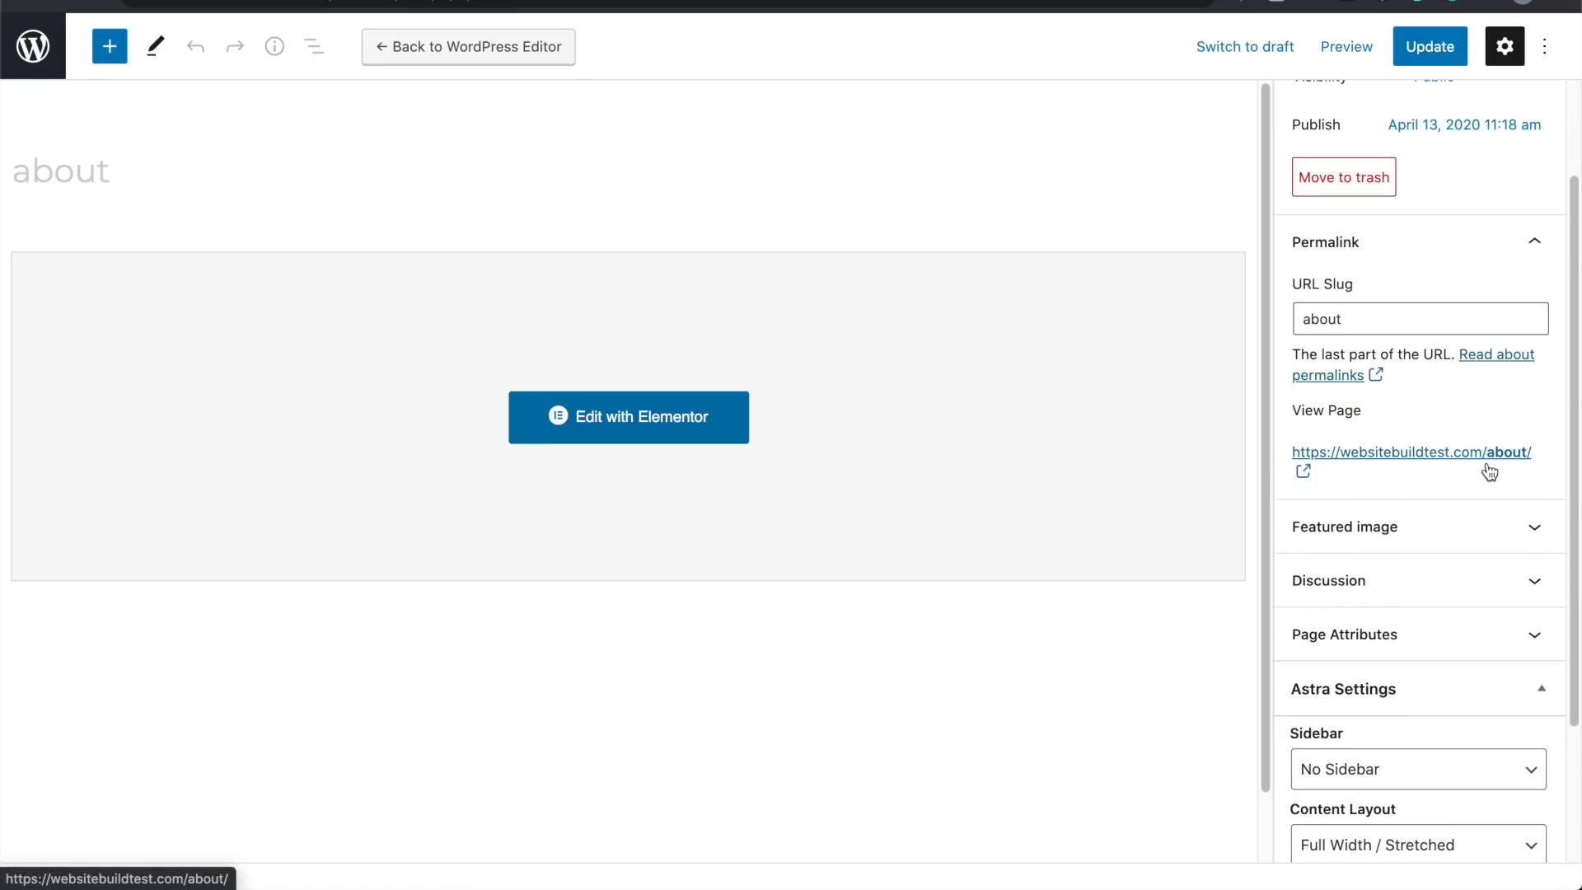
right_click(1339, 460)
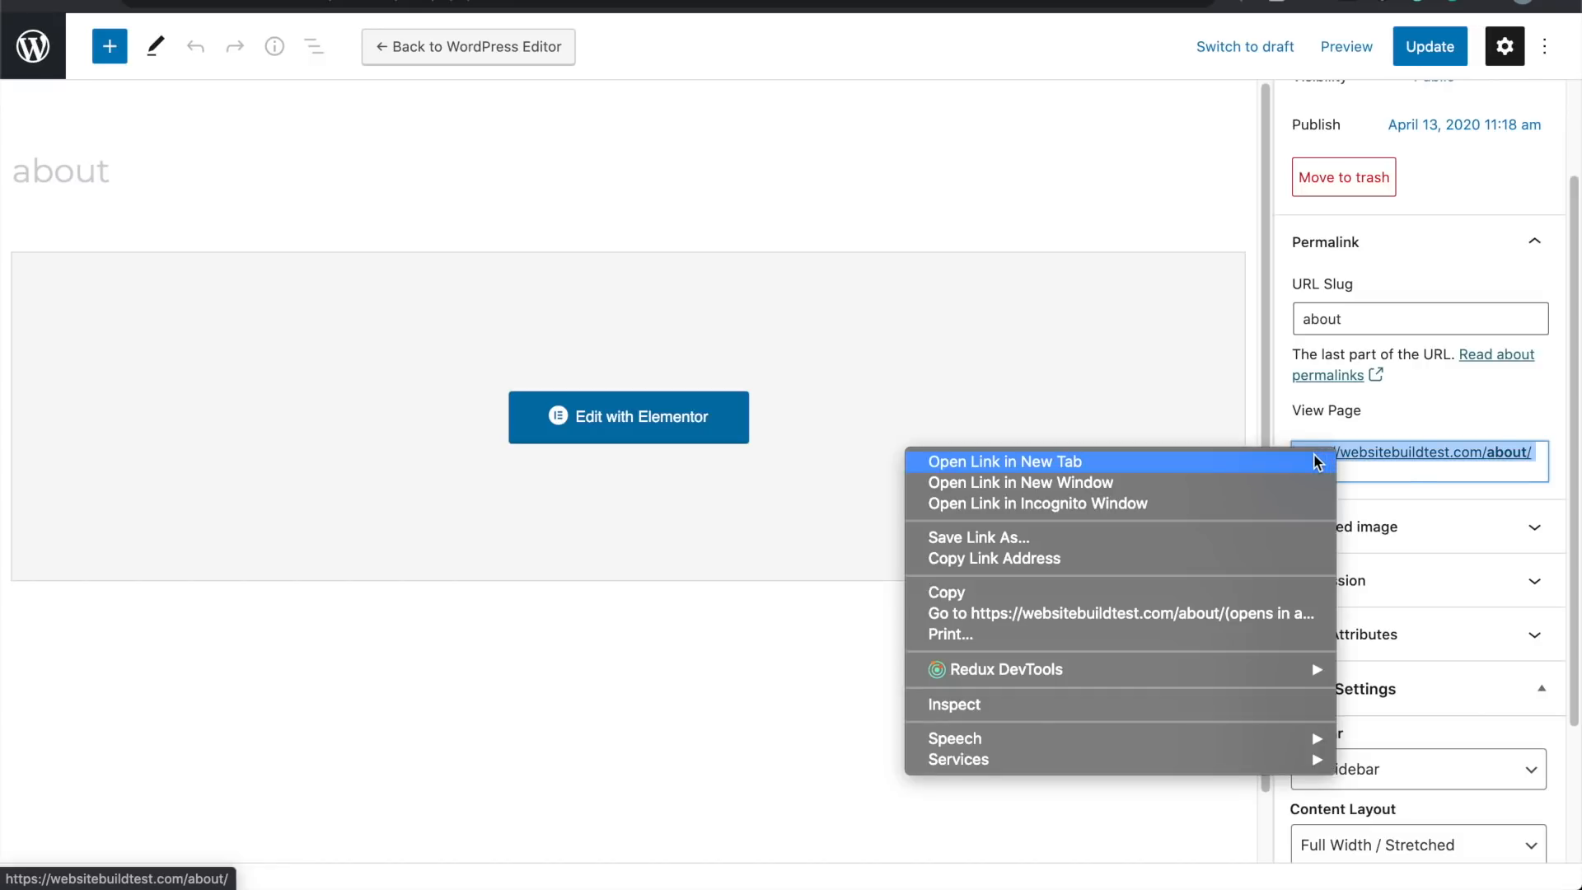
click(1316, 460)
Step: Open the live About page in a new tab and scroll through it
click(500, 1)
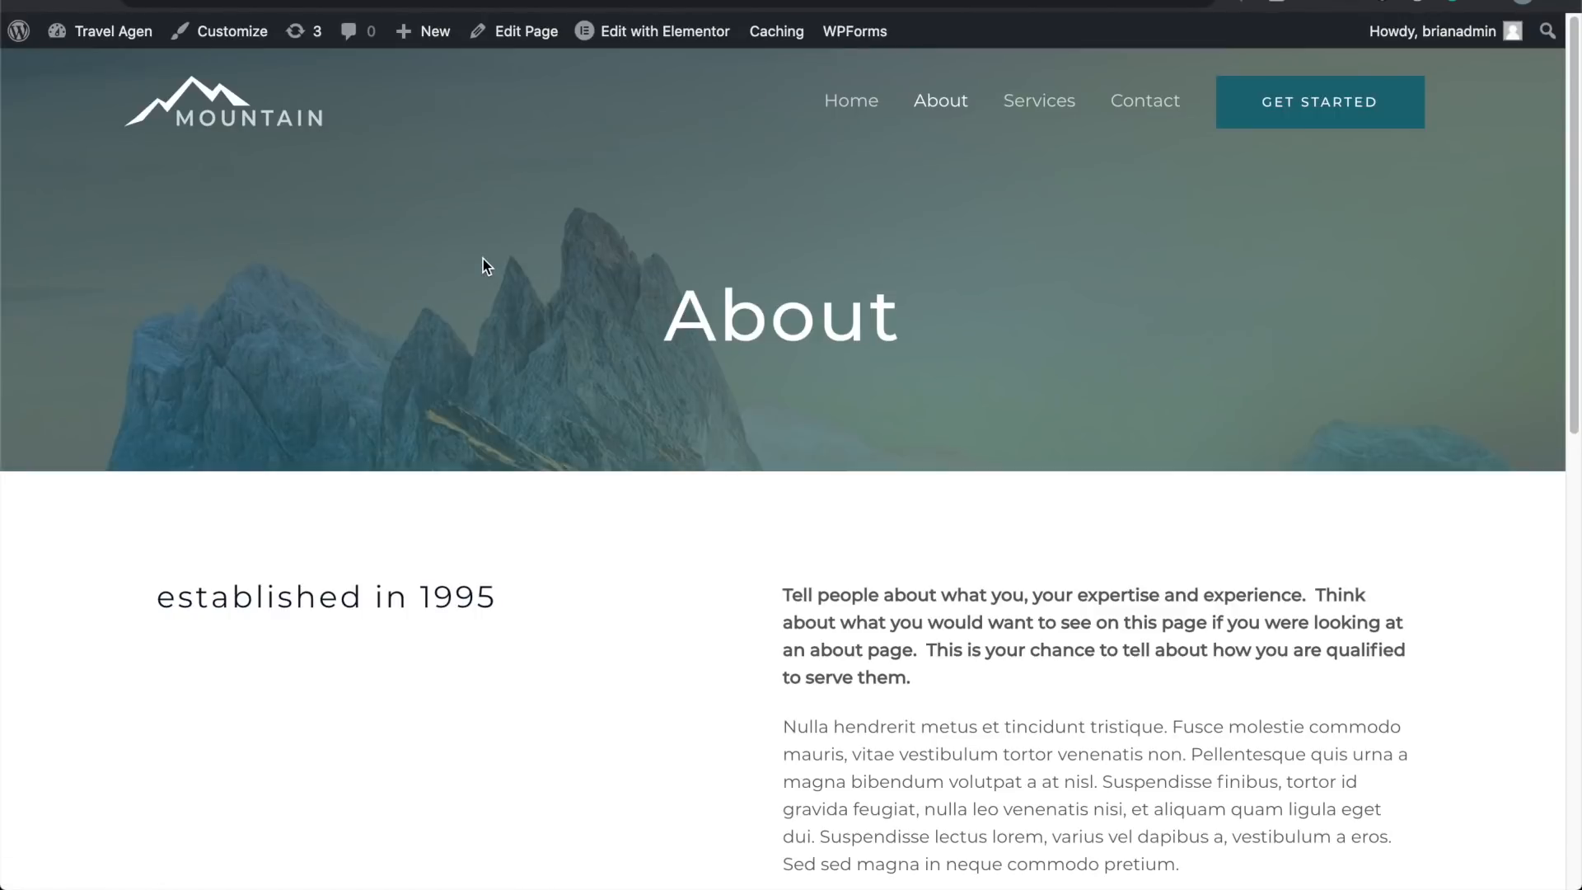
scroll(465, 476, down, 10)
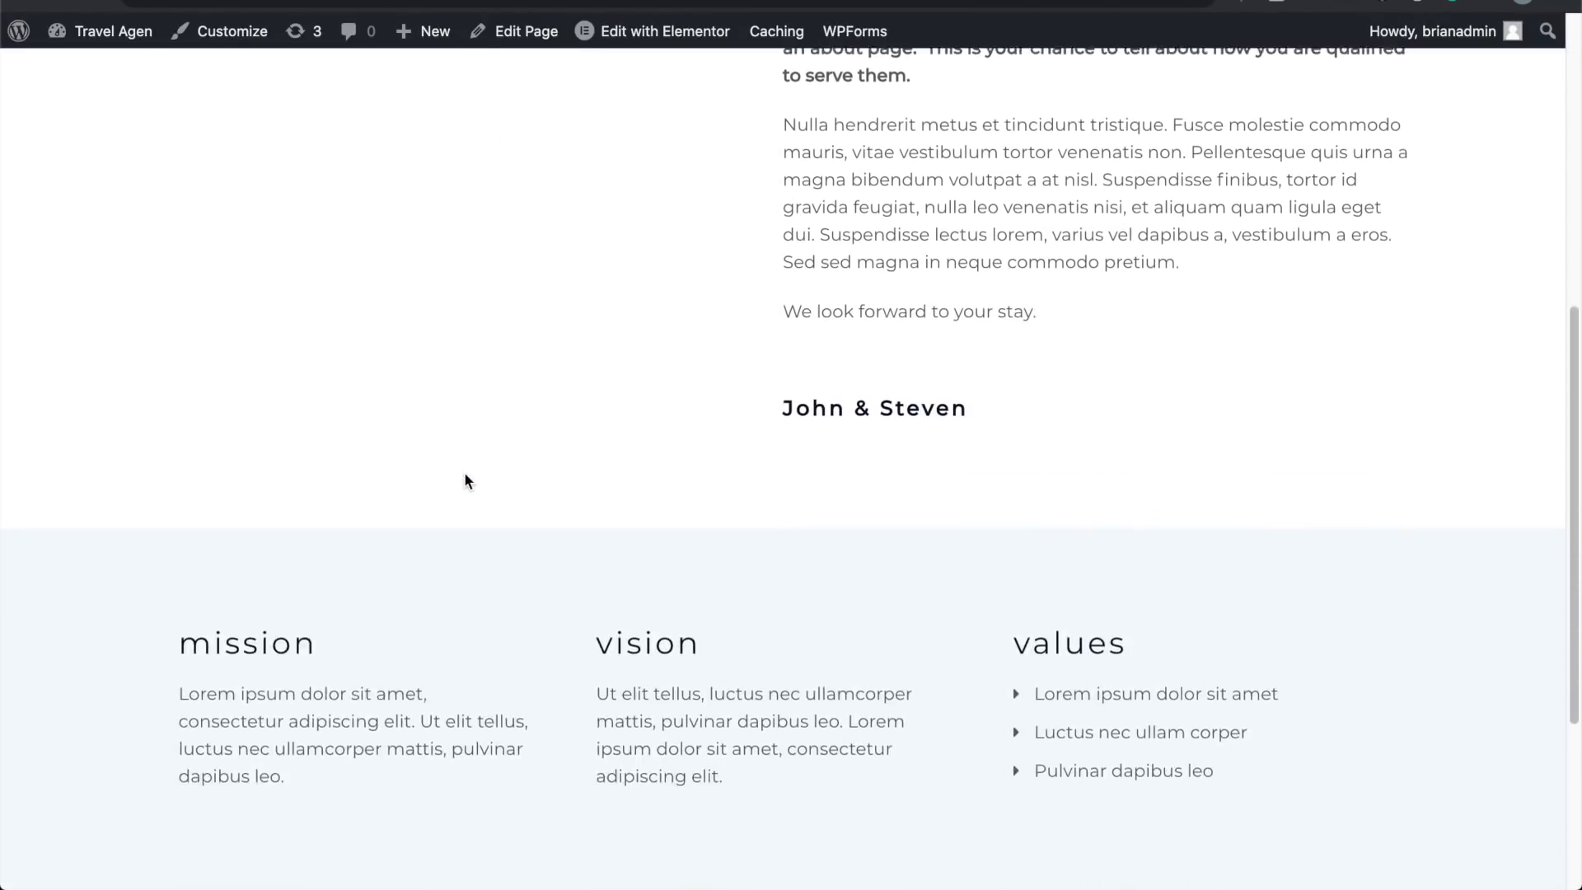
scroll(465, 475, up, 10)
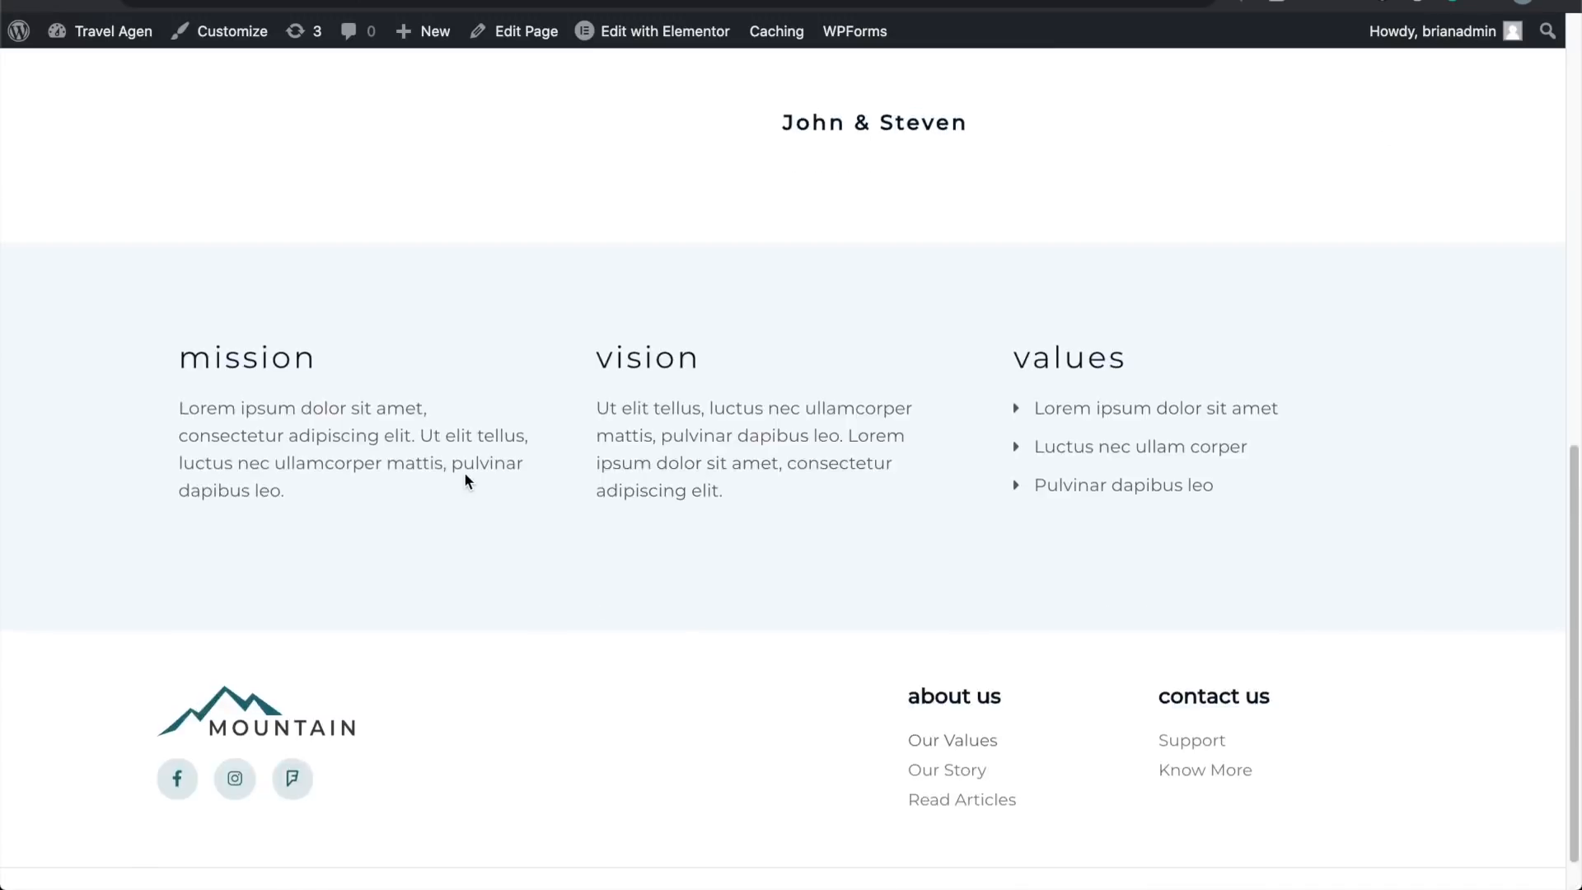
scroll(465, 476, down, 10)
scroll(466, 481, up, 10)
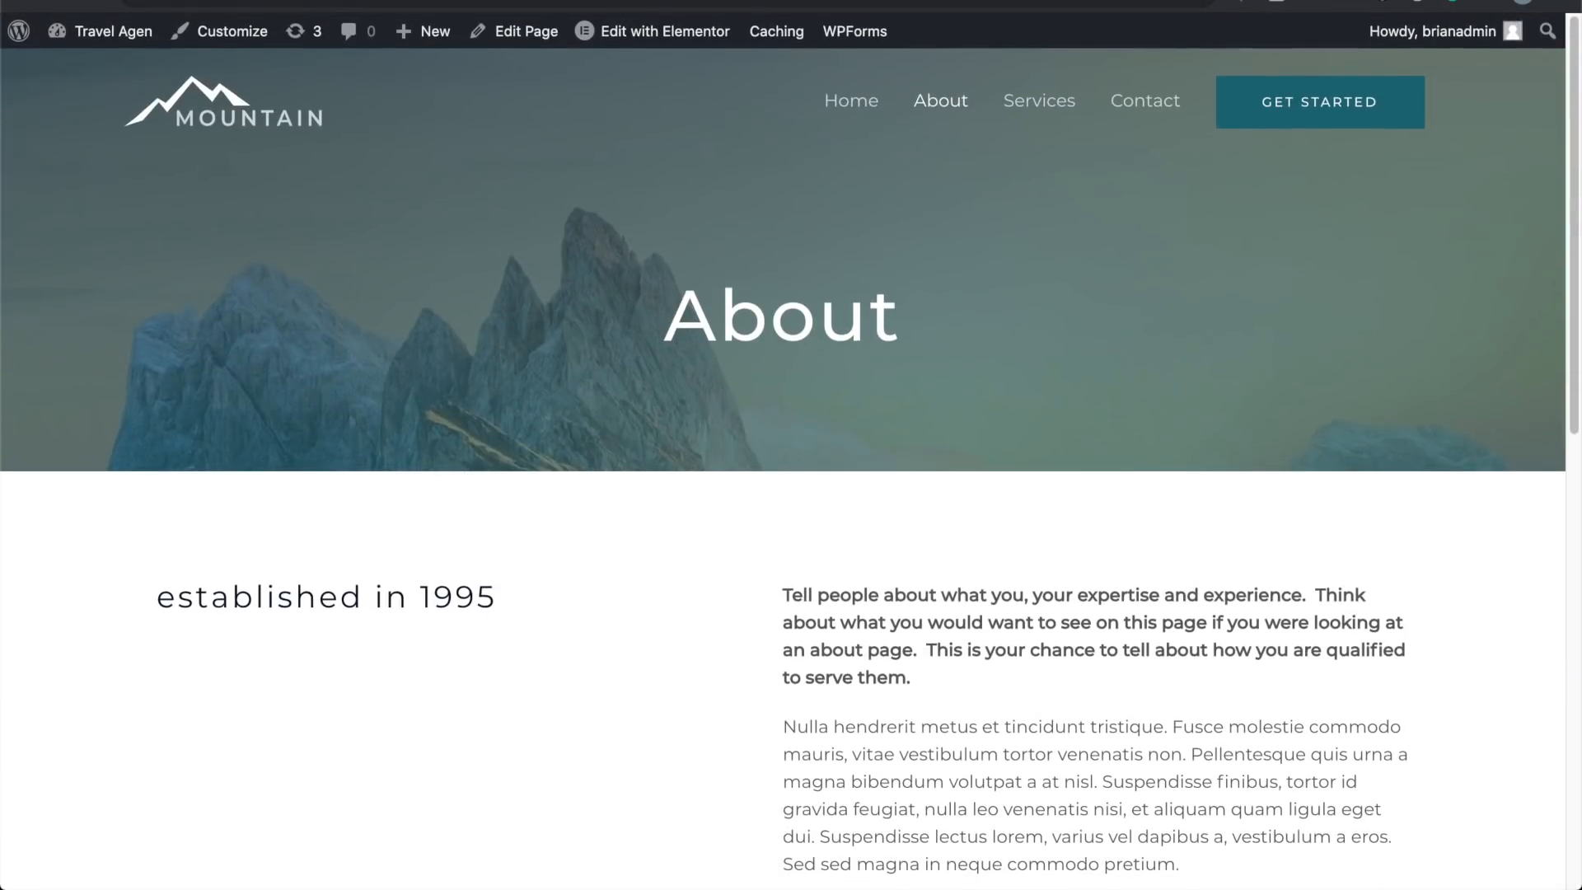
click(798, 1)
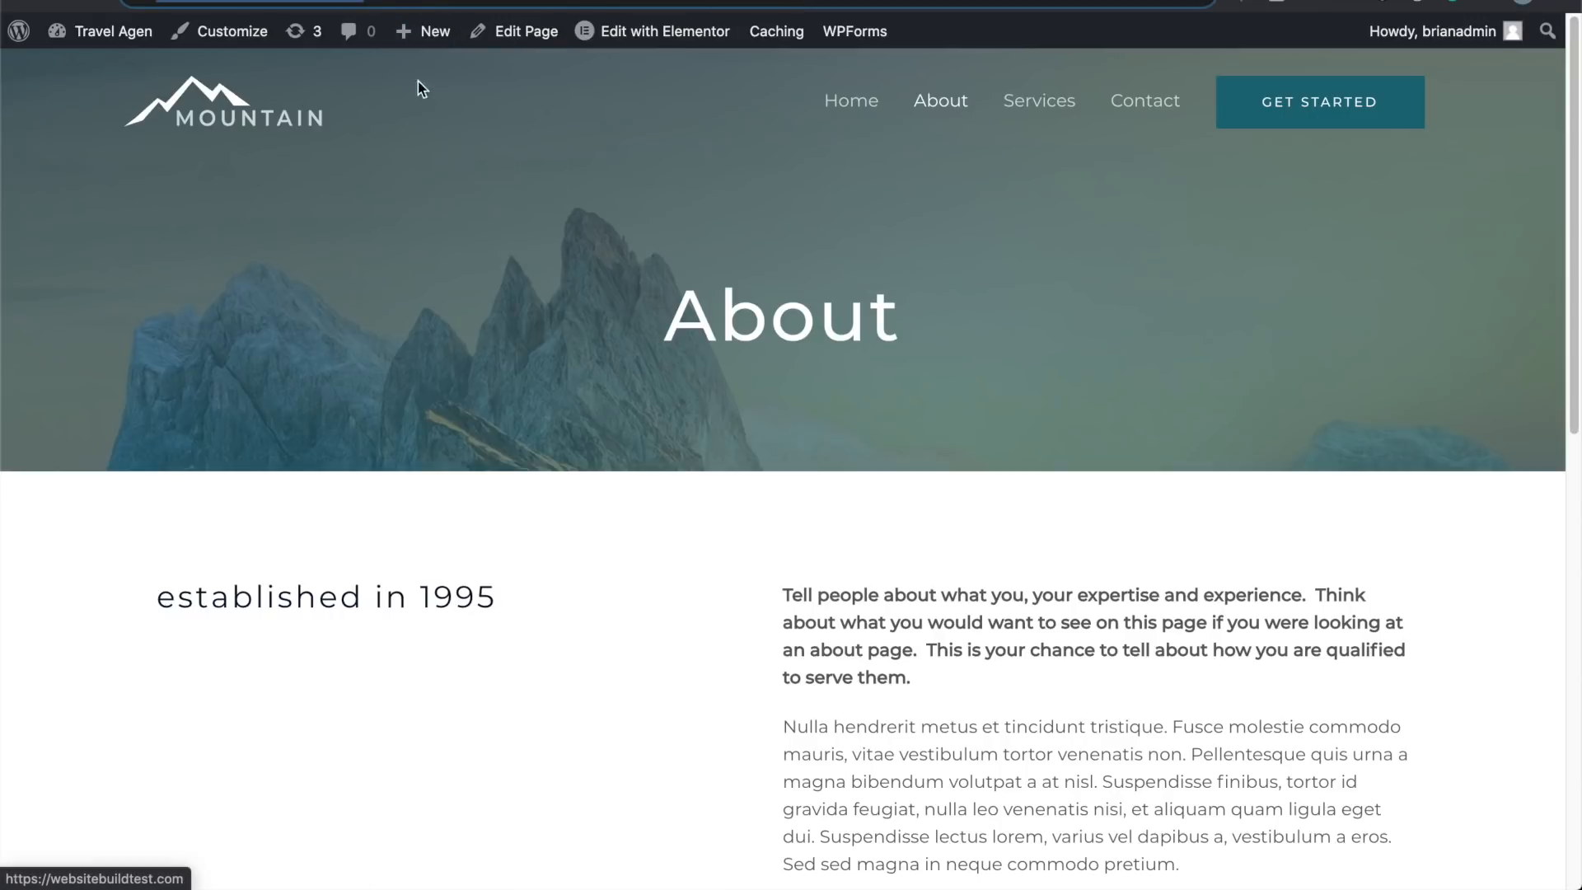
click(835, 102)
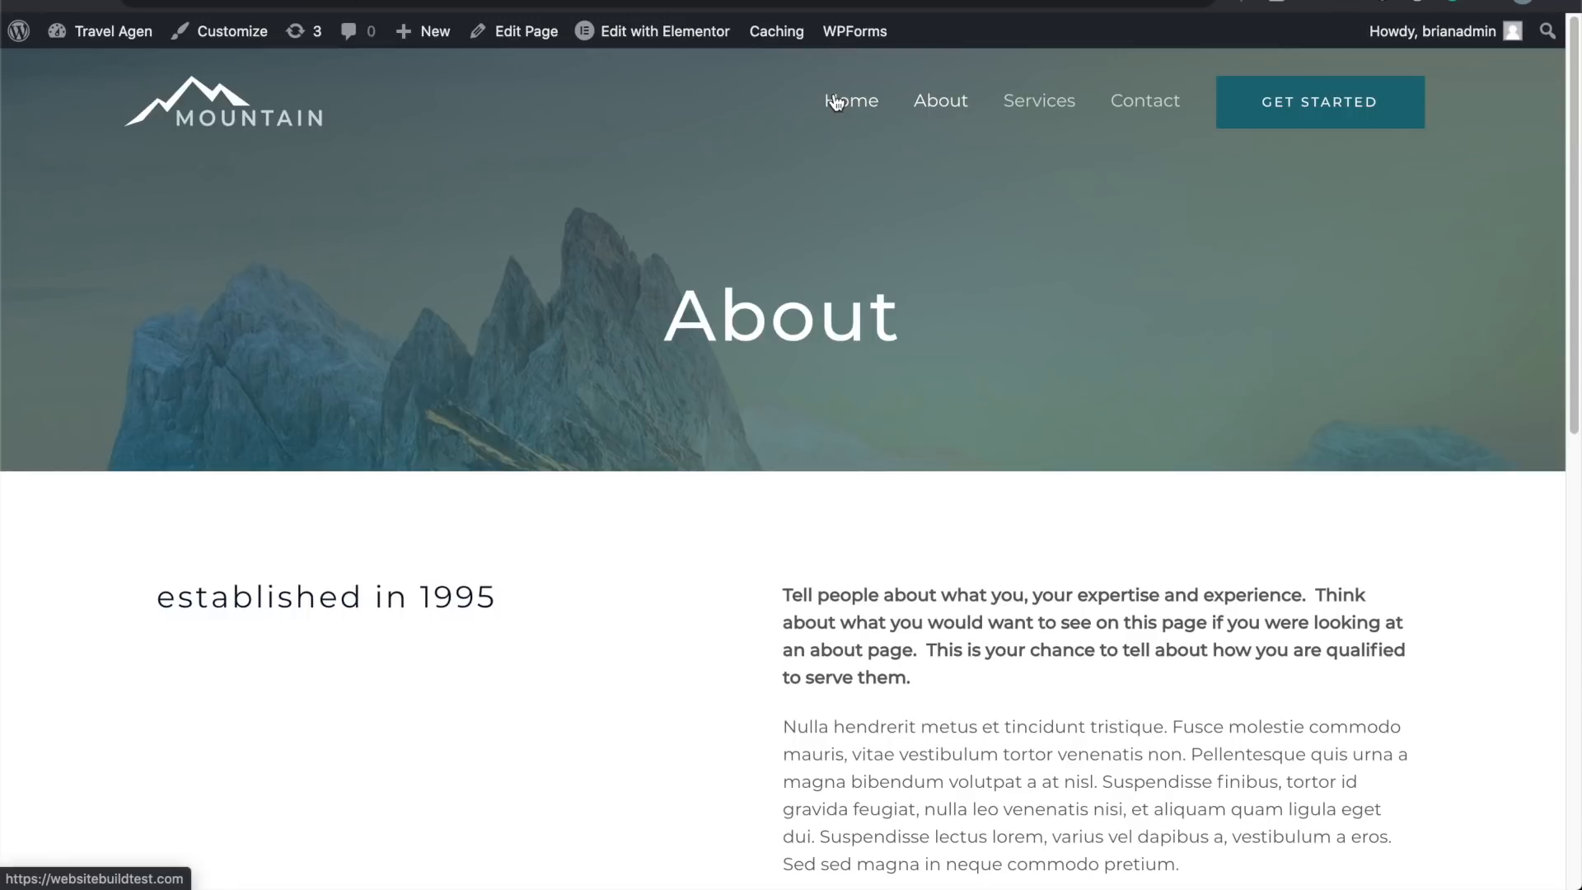
Step: Test the header menu's Home, About, Services and Contact links, ending back on Home
click(835, 102)
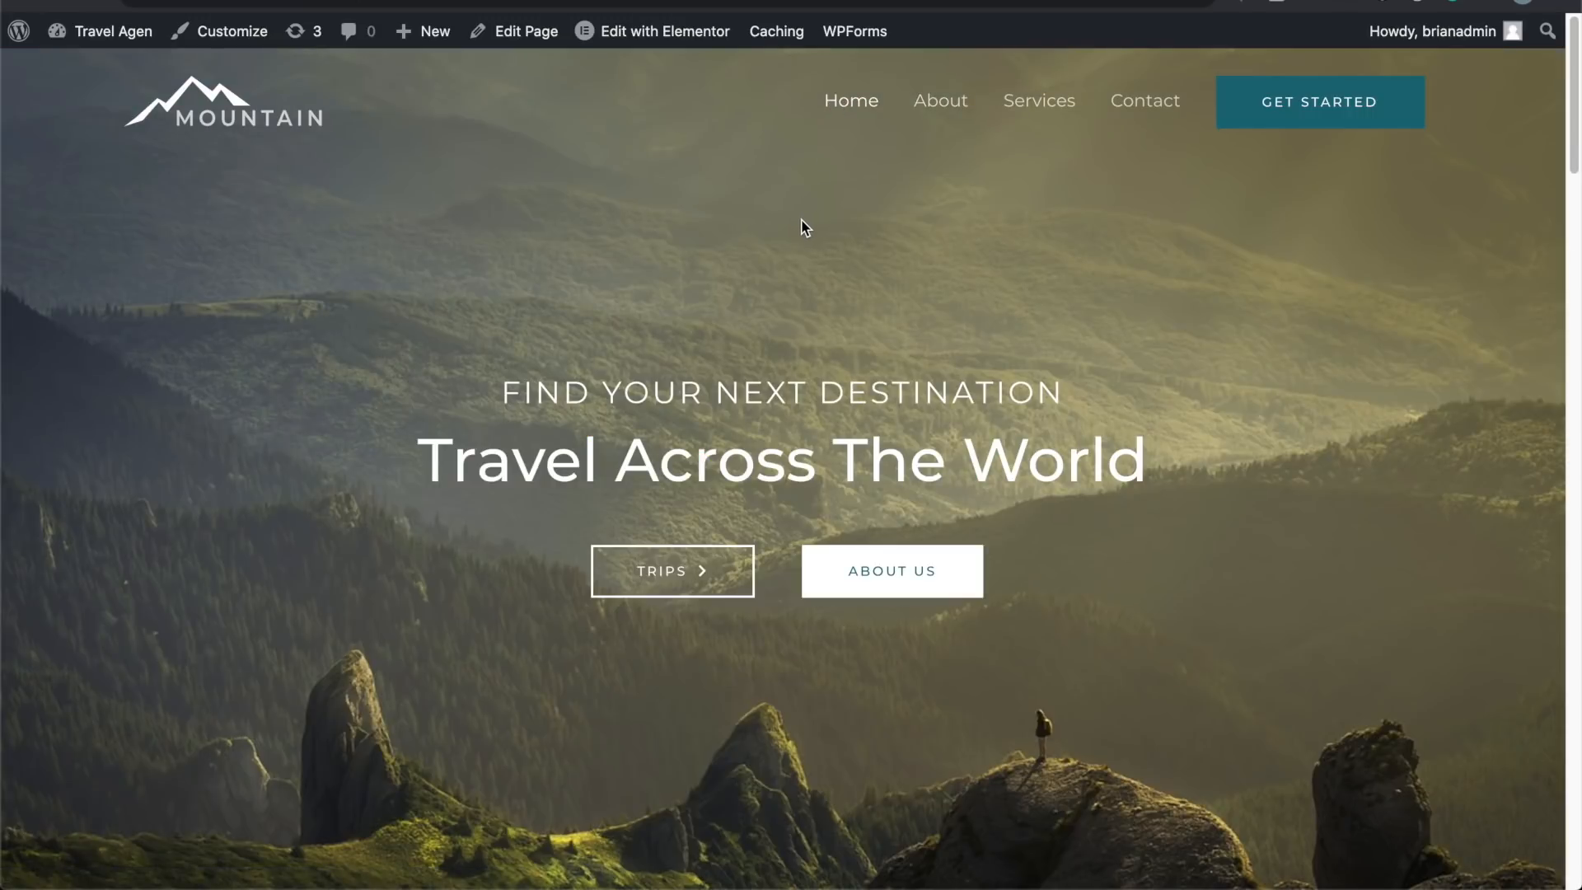
click(960, 98)
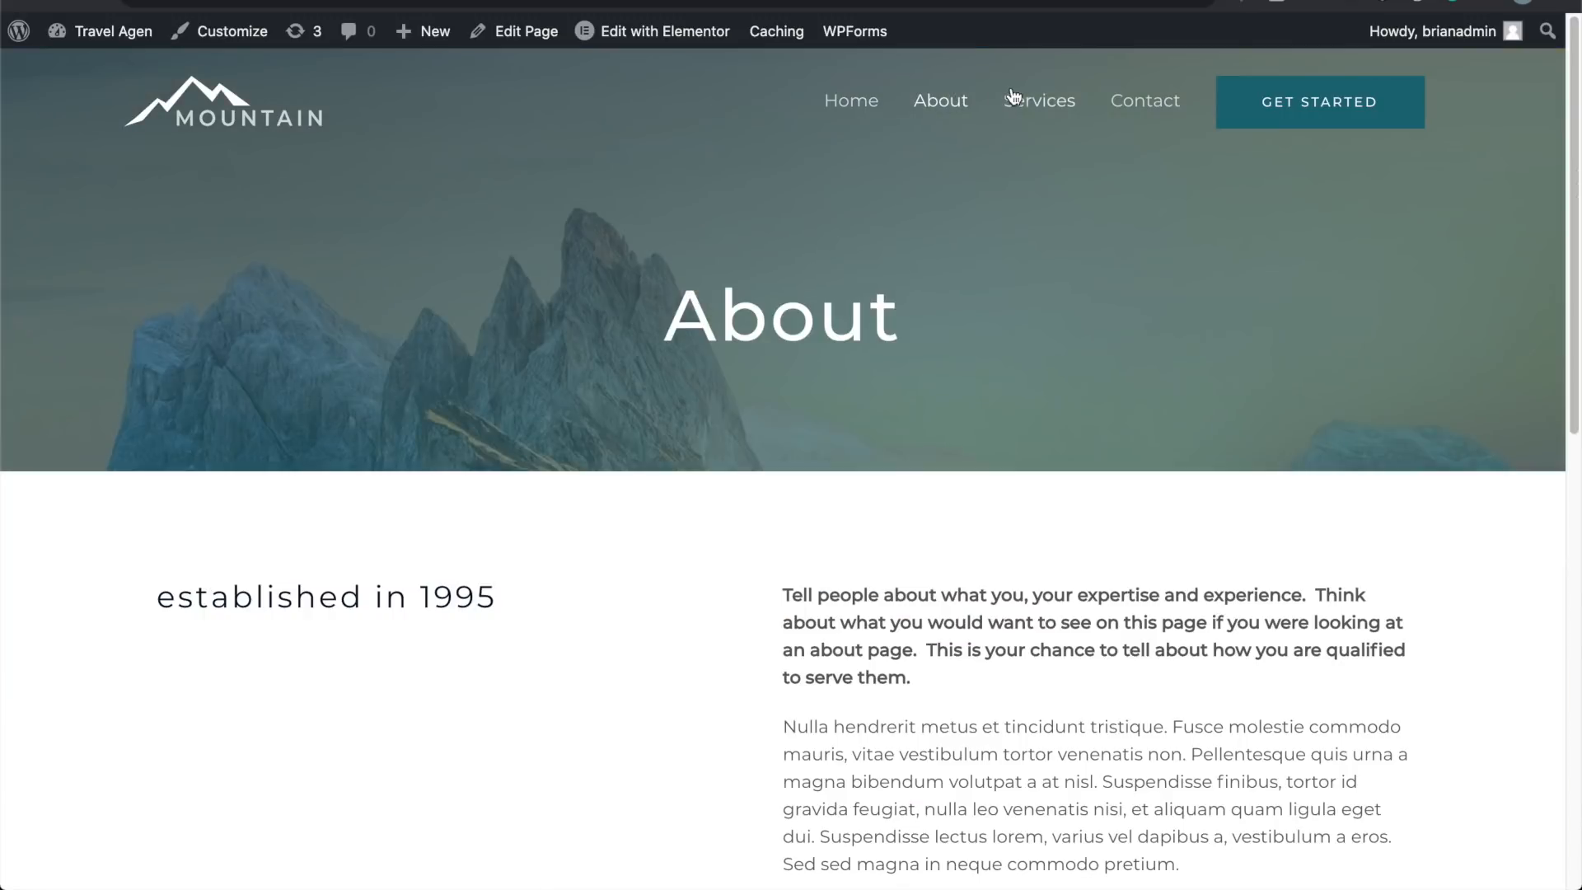
click(1040, 100)
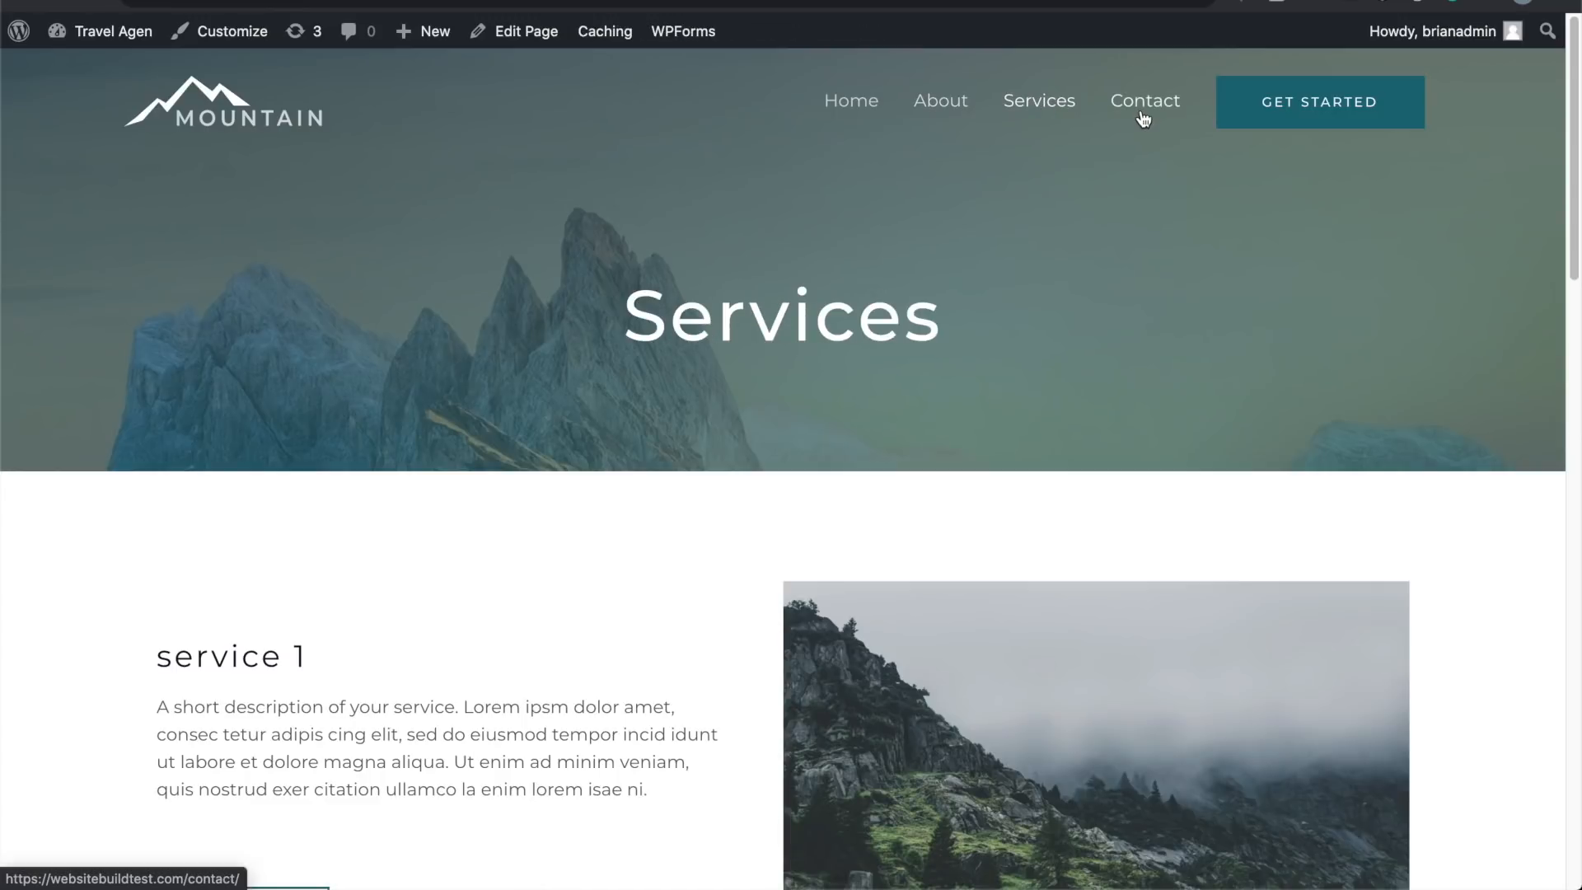
click(1143, 115)
scroll(664, 370, down, 5)
scroll(664, 368, down, 5)
scroll(672, 363, up, 15)
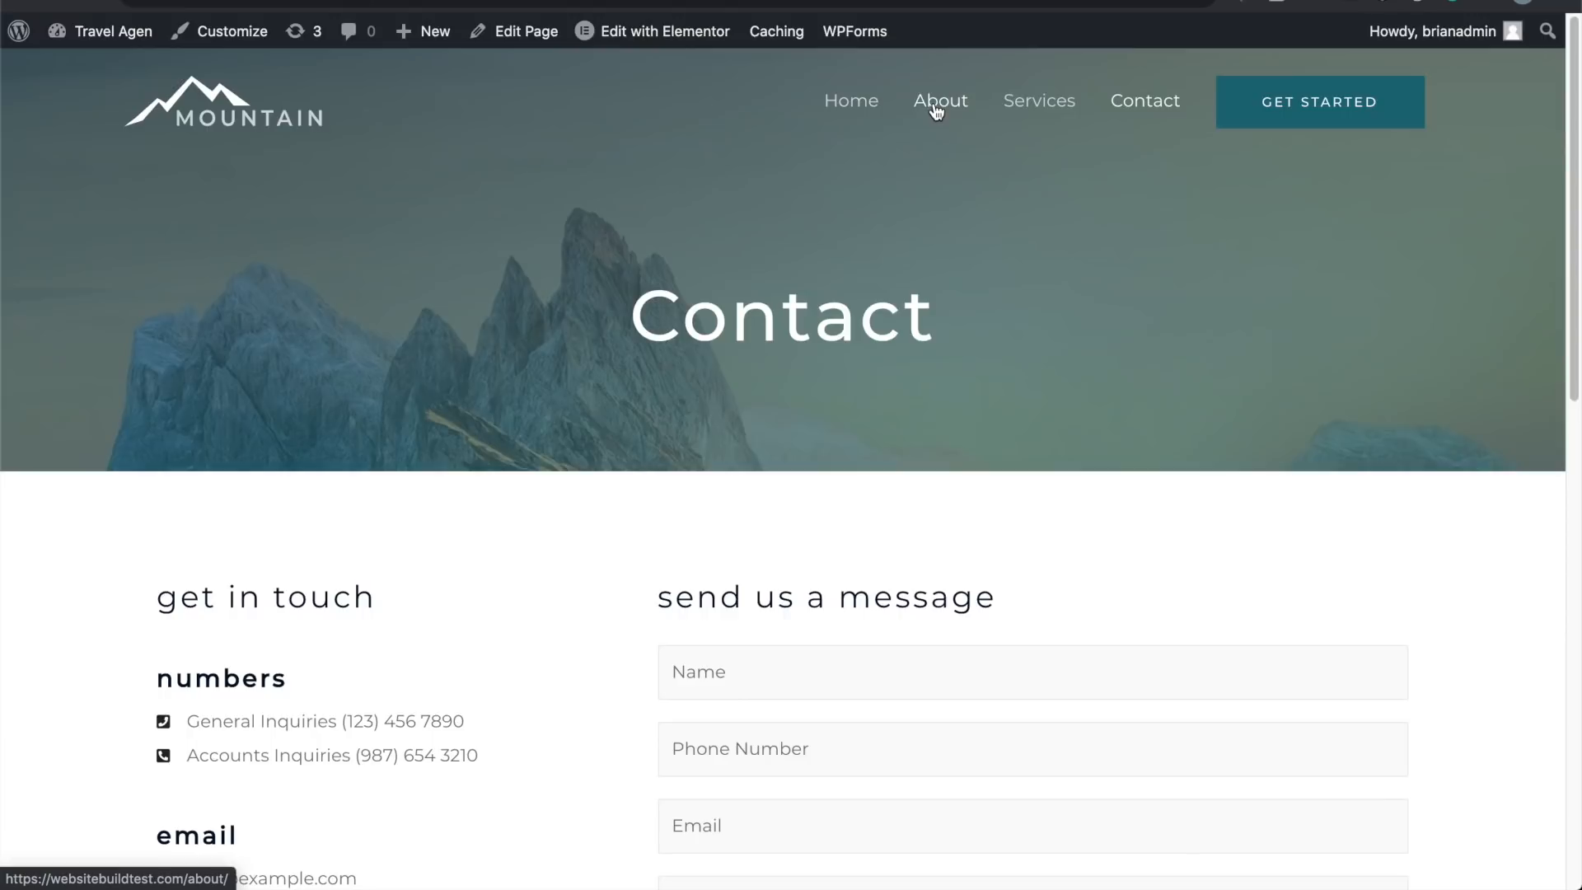
click(937, 110)
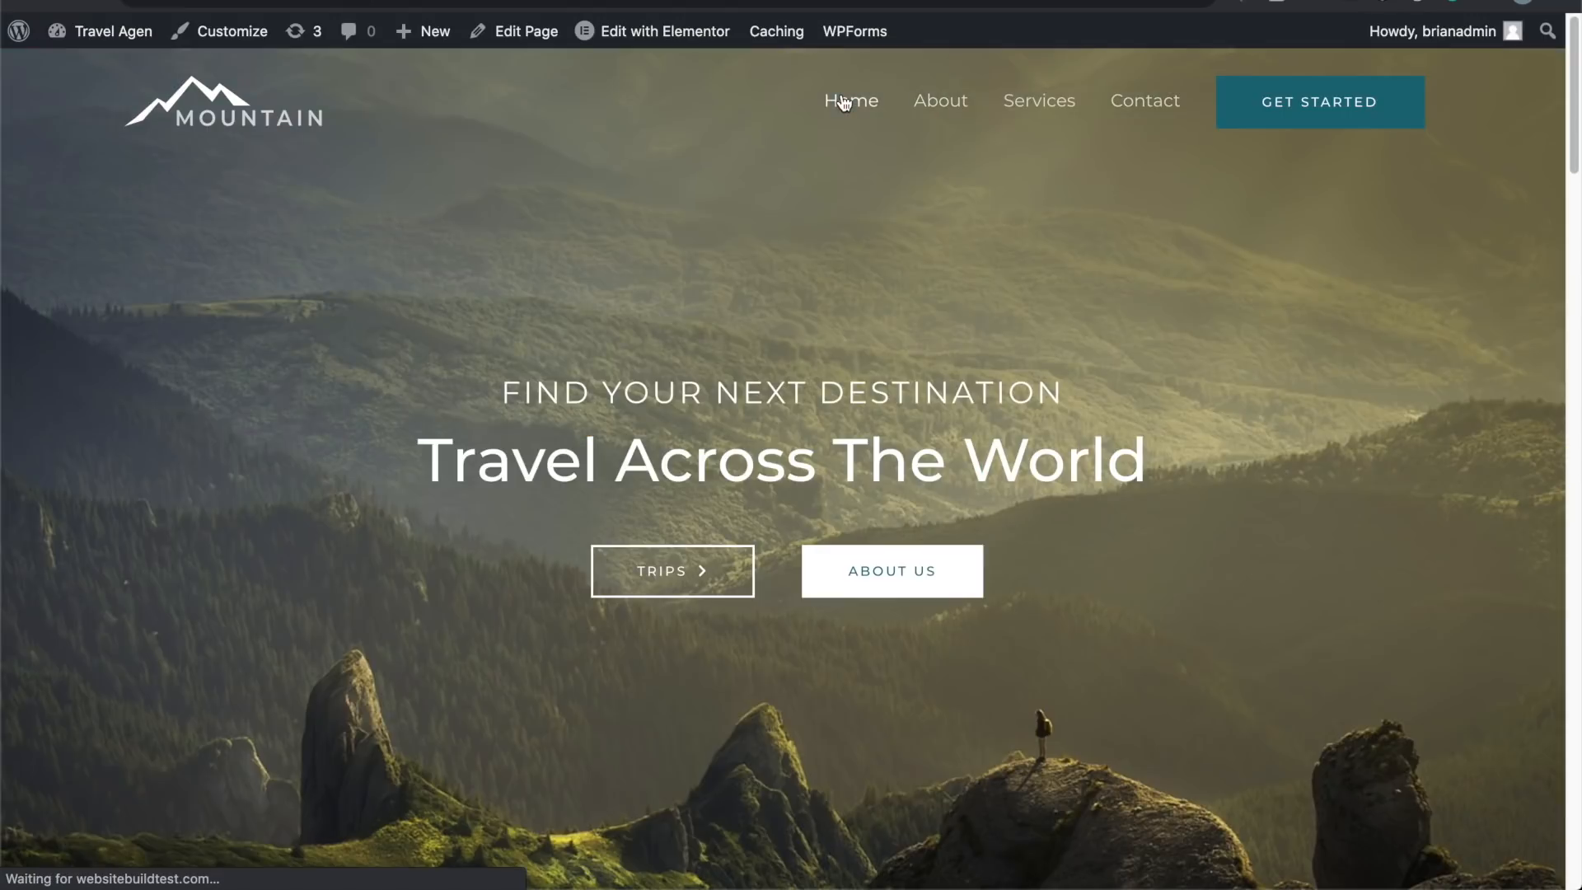
scroll(678, 576, down, 1)
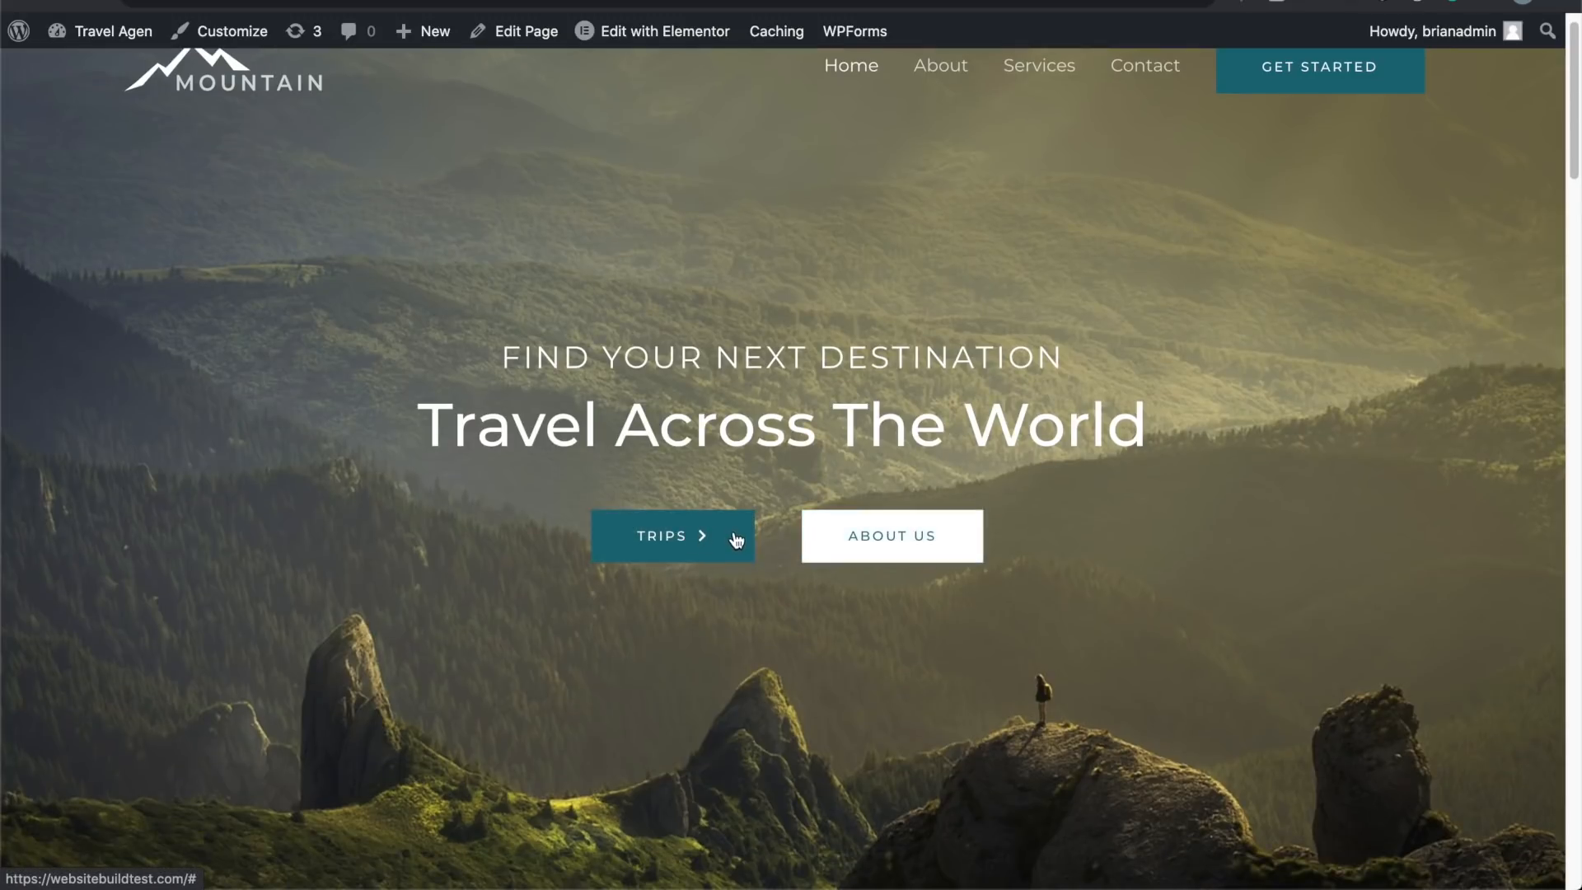
scroll(731, 537, up, 1)
click(660, 29)
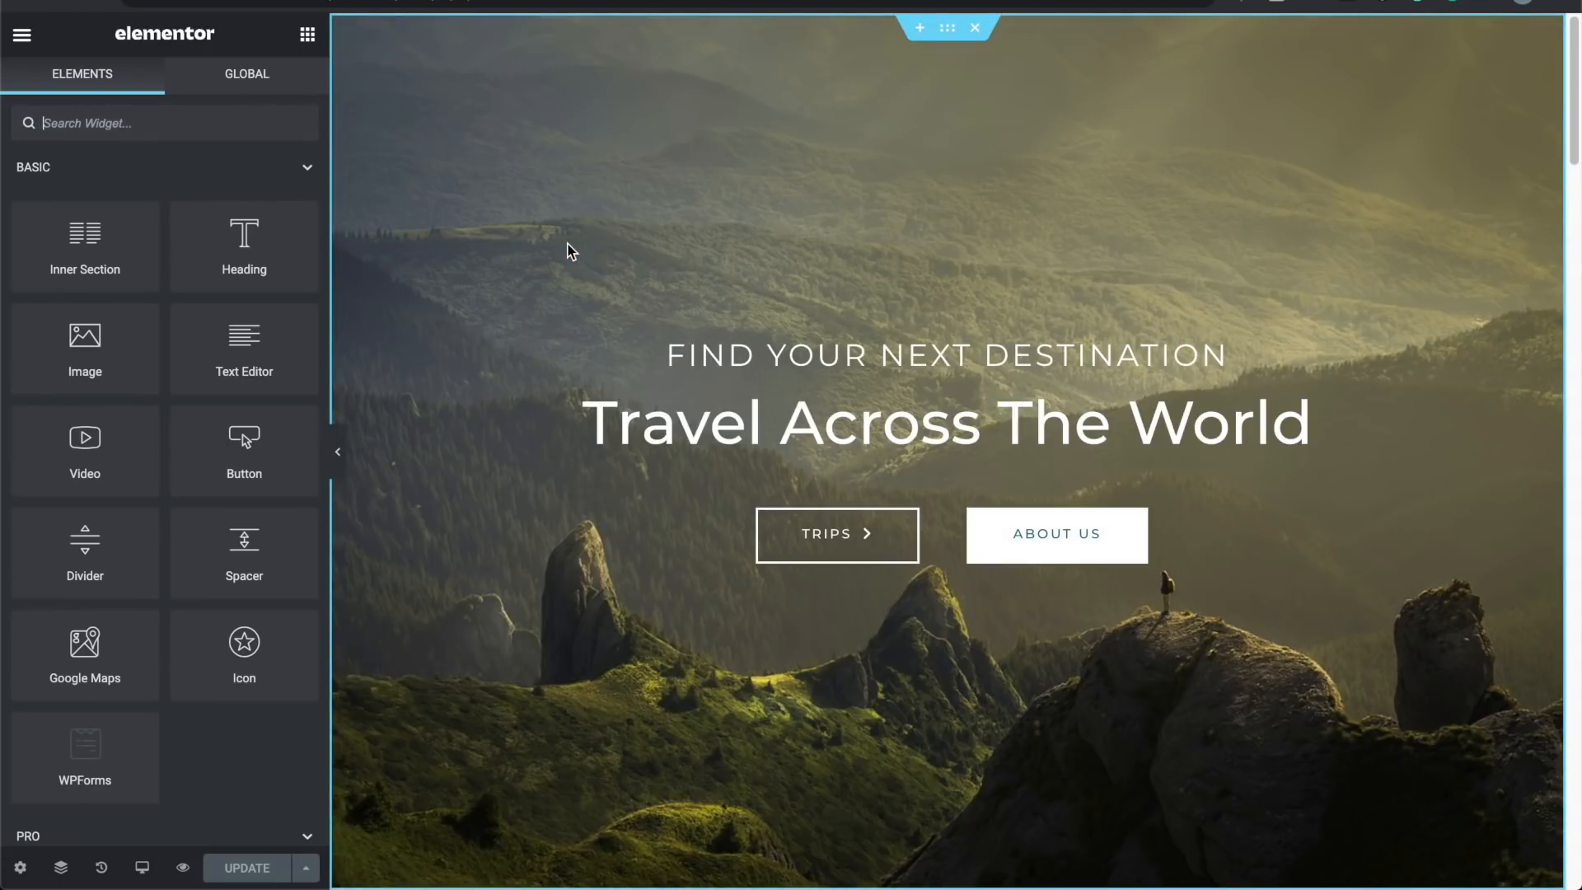
click(1022, 542)
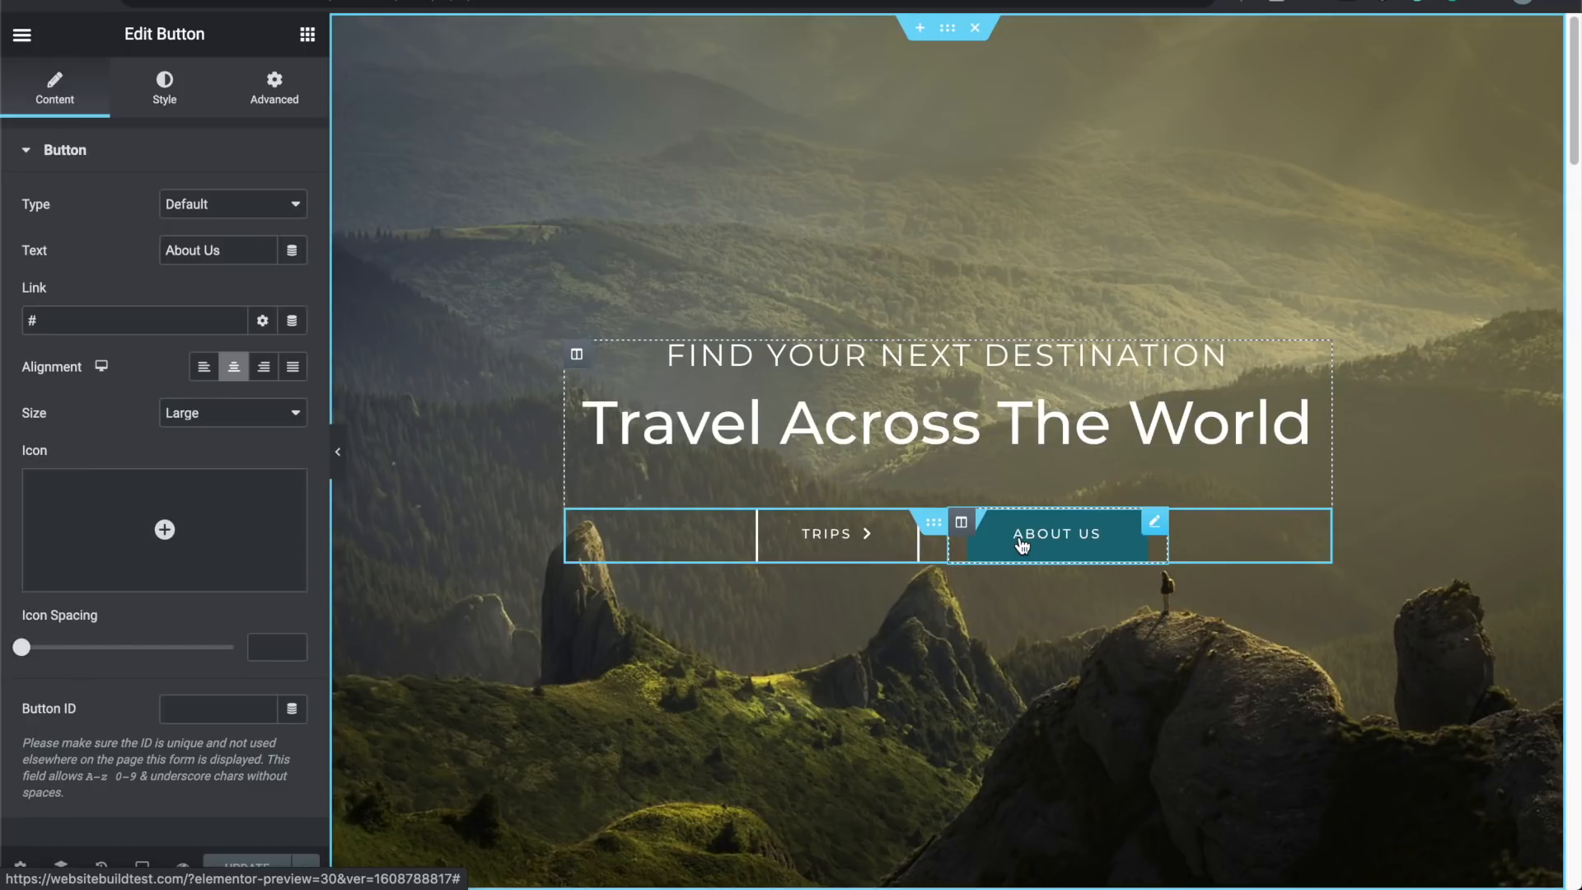
click(119, 311)
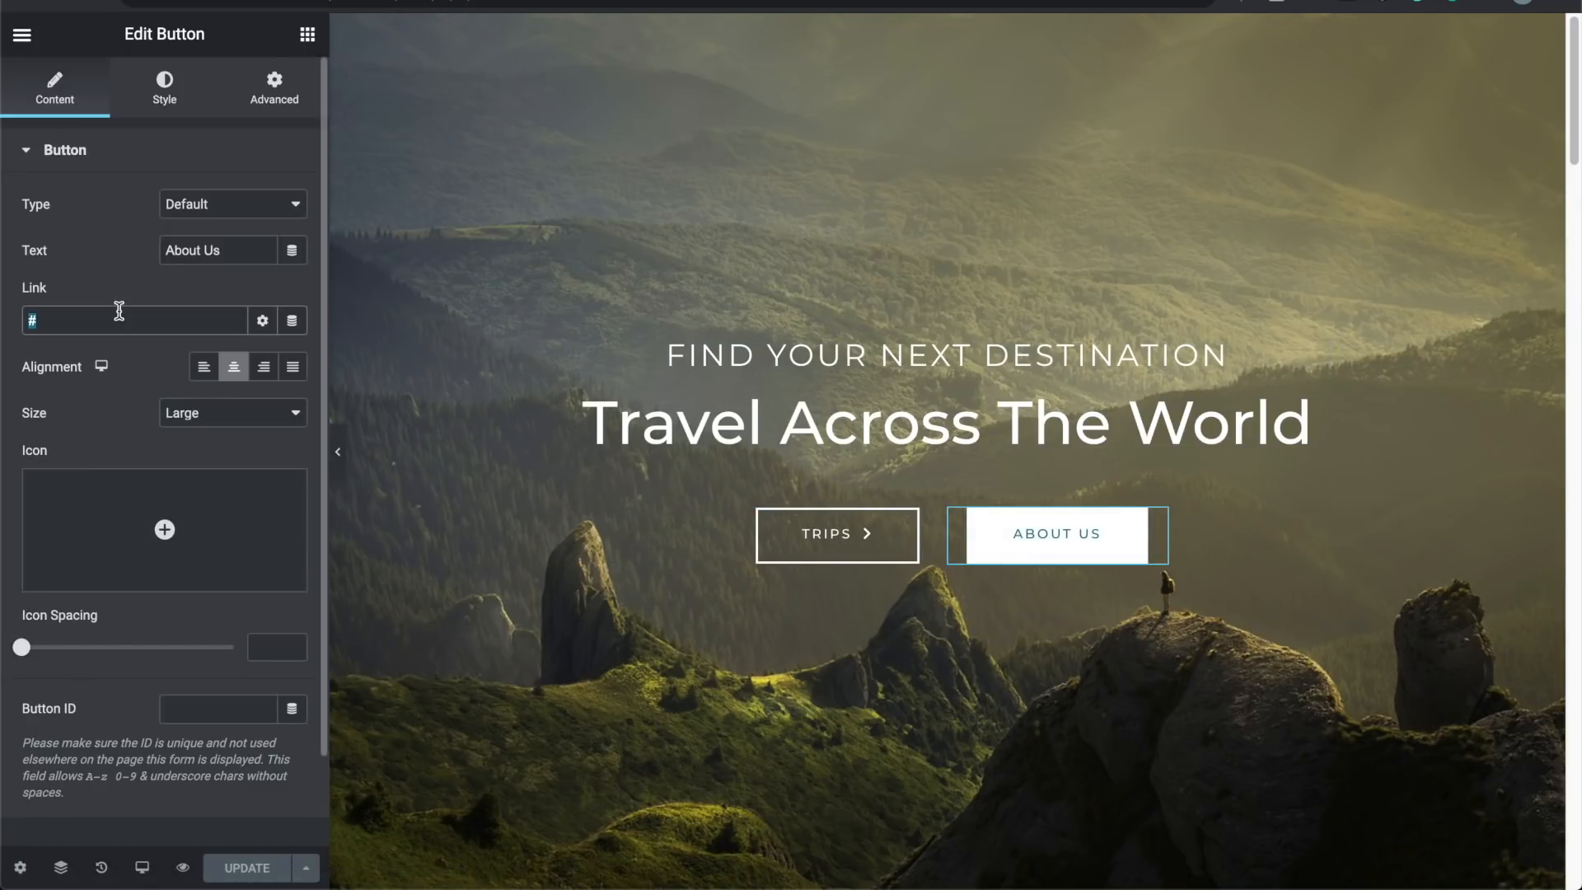
key(BackSpace)
text(h)
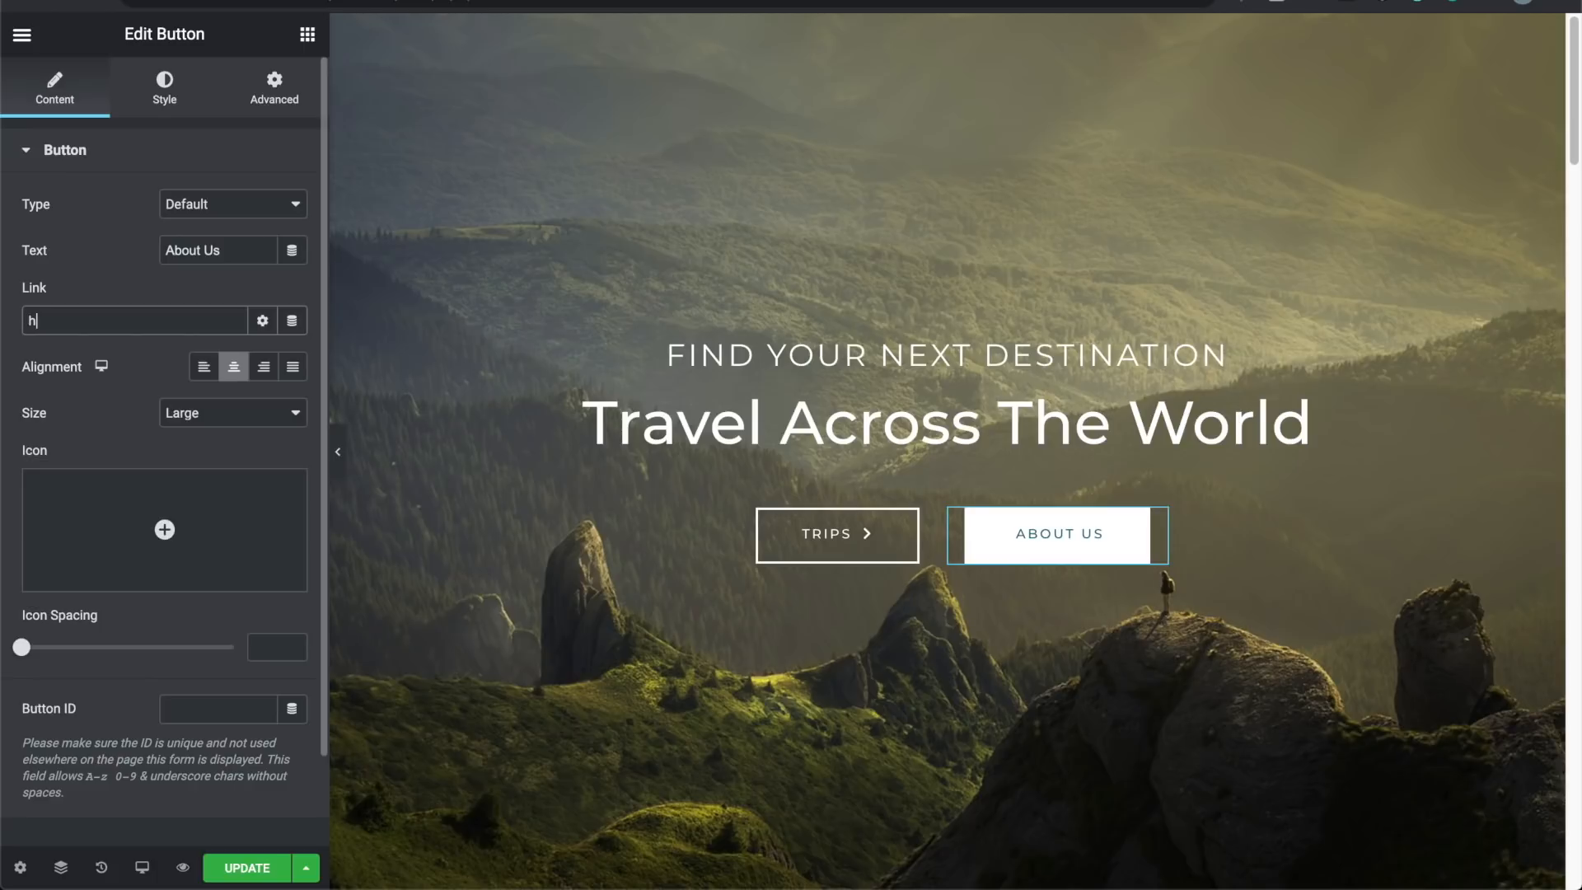
text(ttps://)
text(https://websitebuildtest.com/about/)
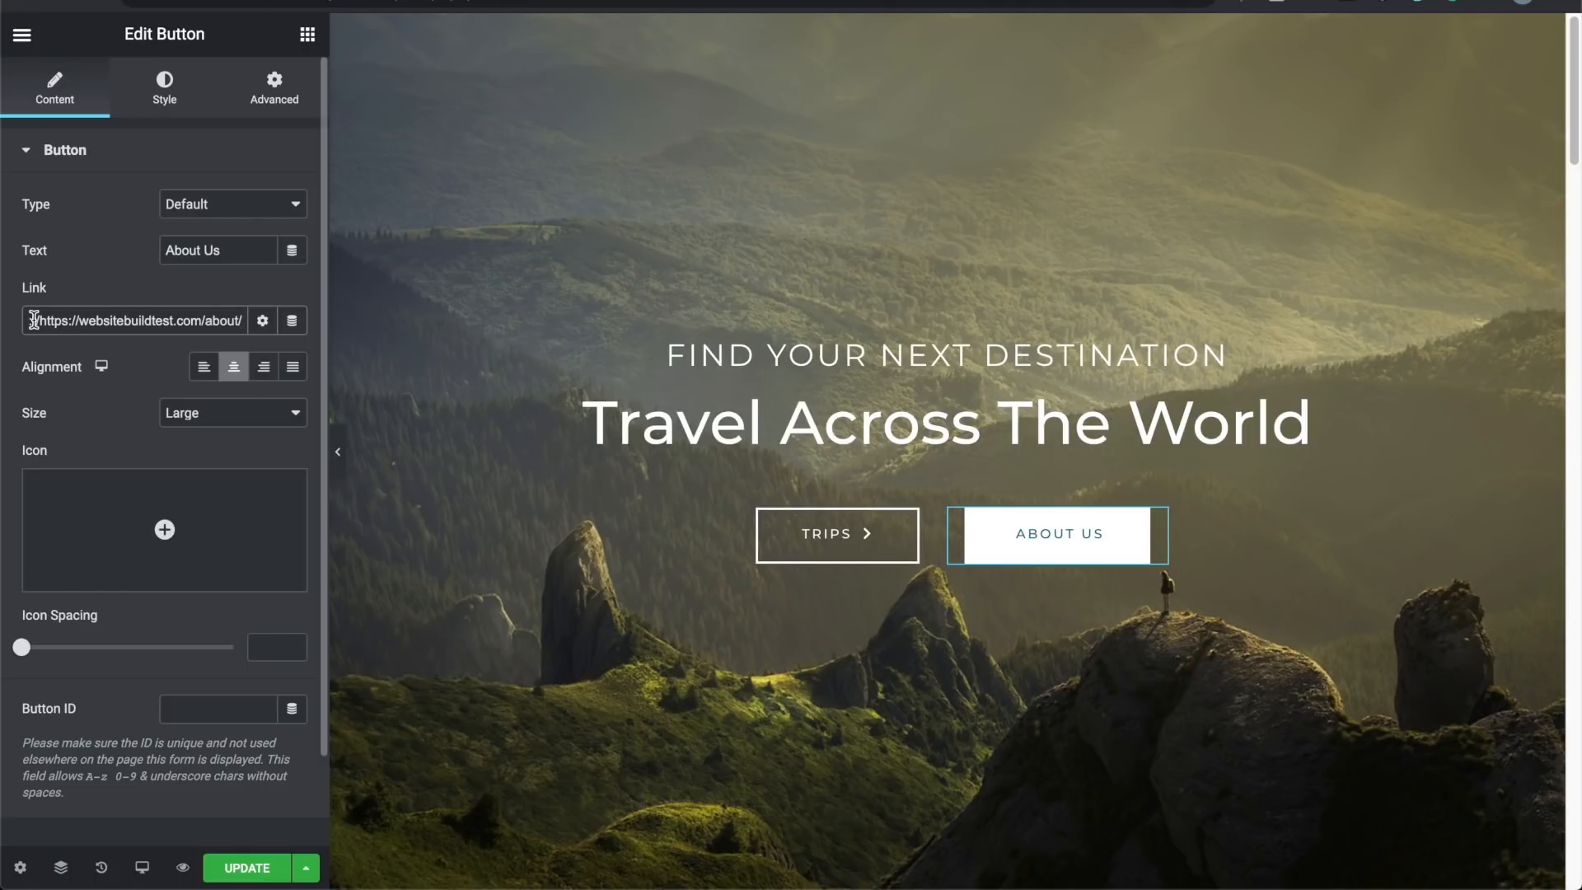
drag(42, 320, 4, 321)
key(BackSpace)
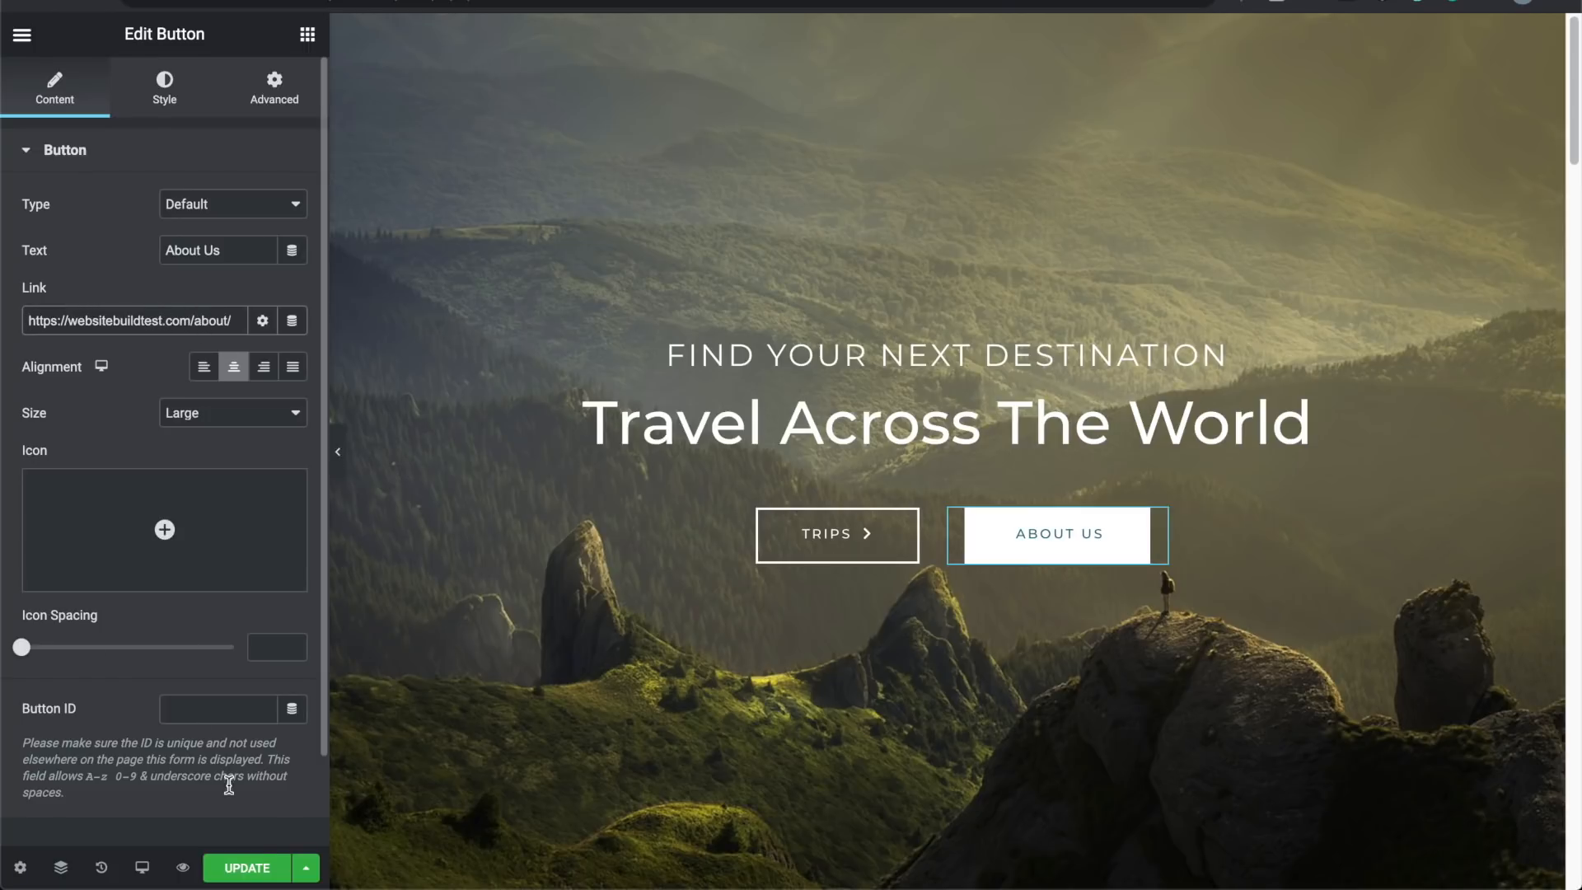
Step: Update the page, retrying after the connection drop, and open its preview
click(248, 868)
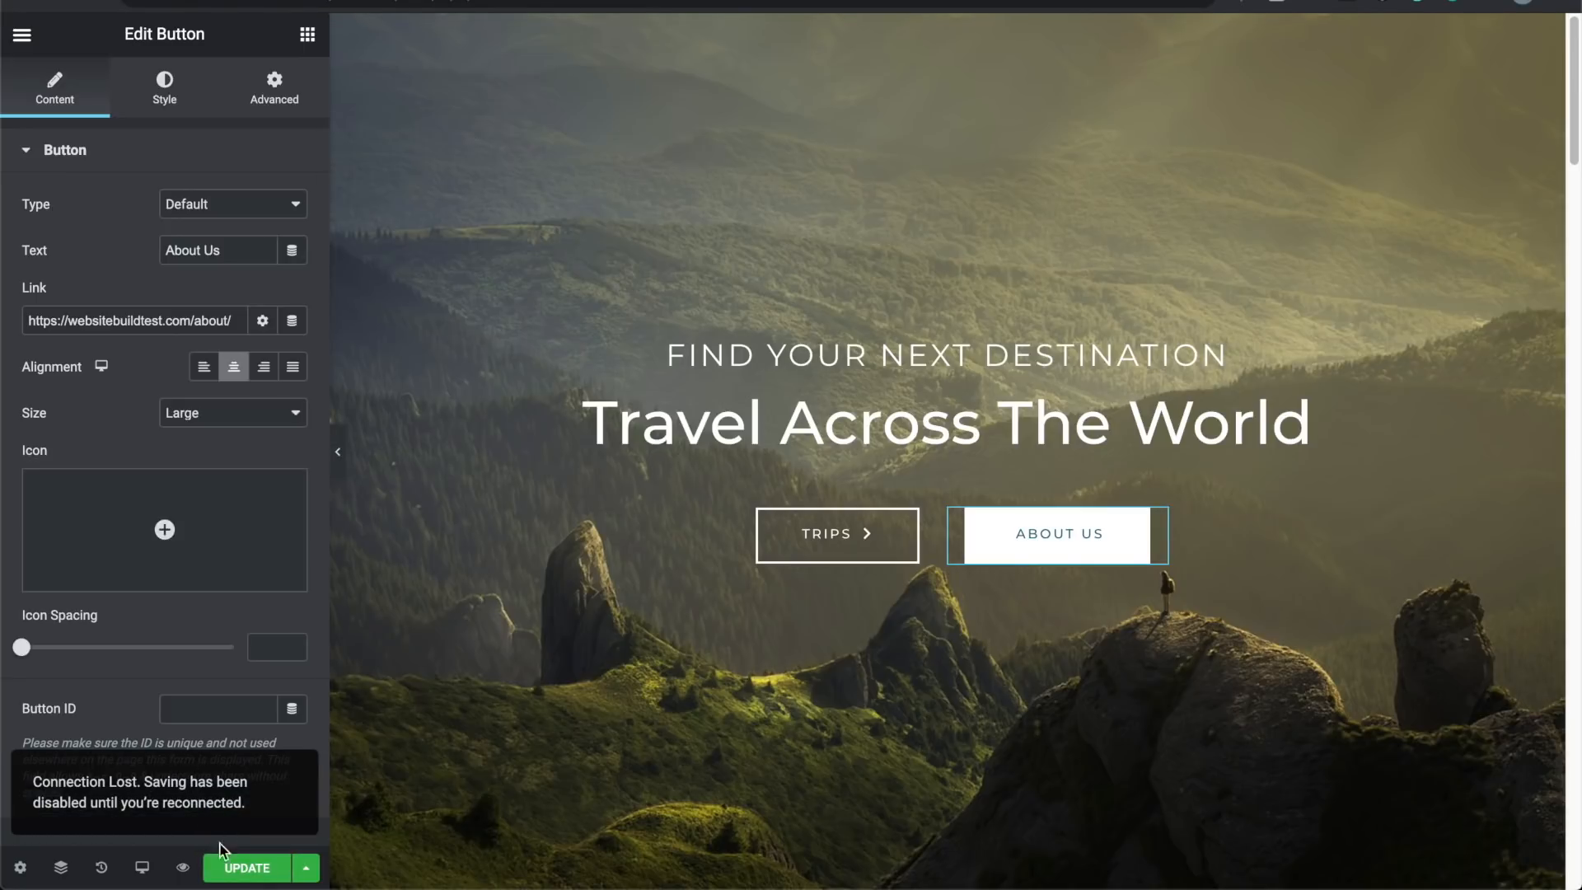
click(239, 863)
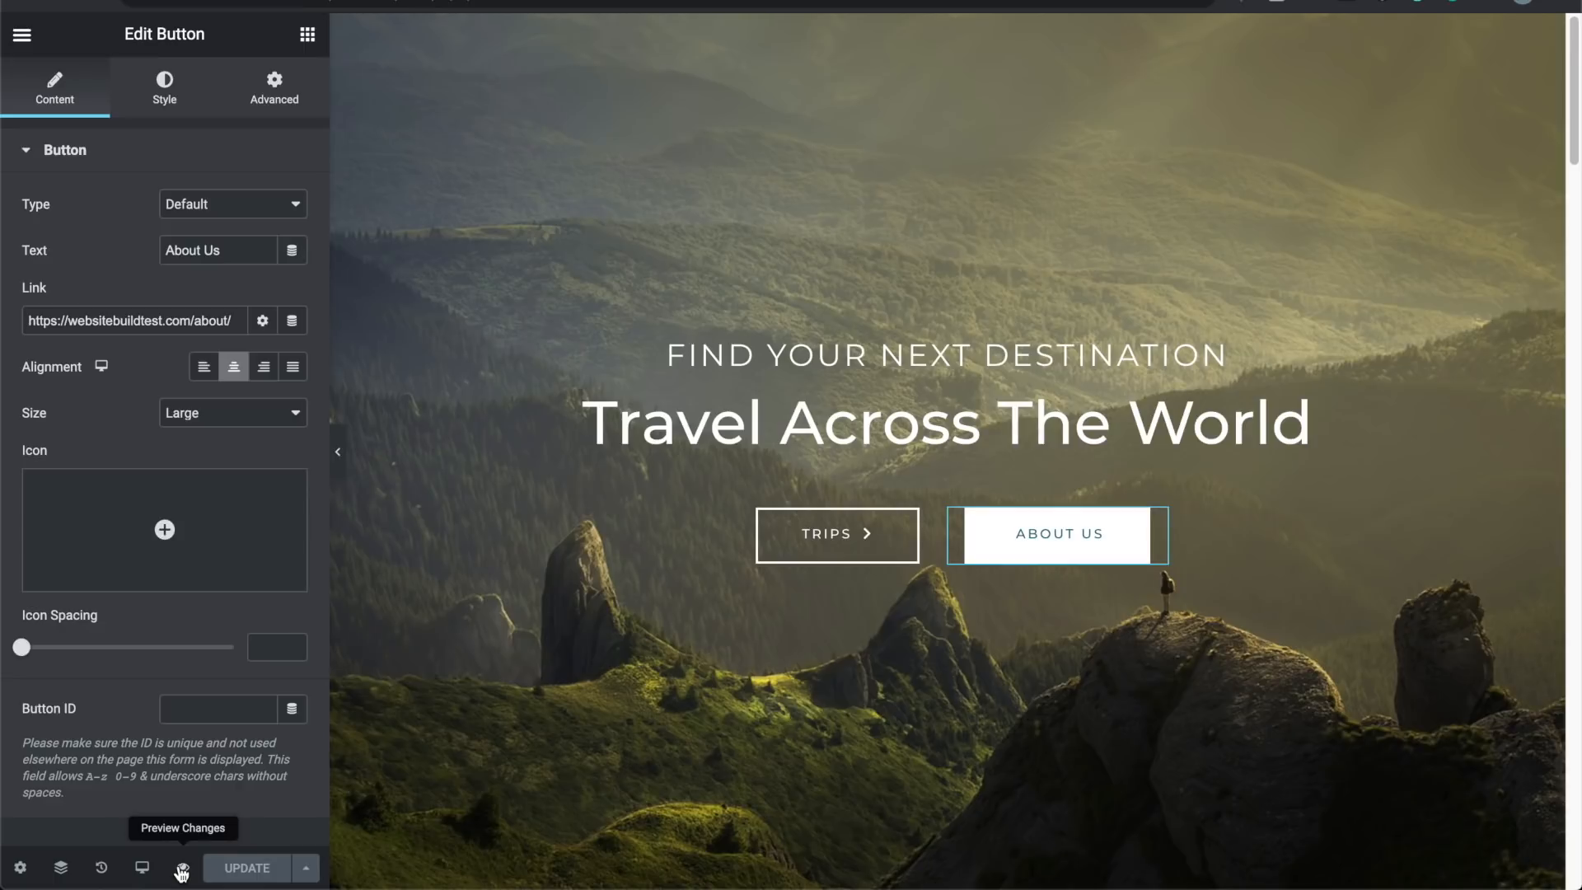
click(182, 869)
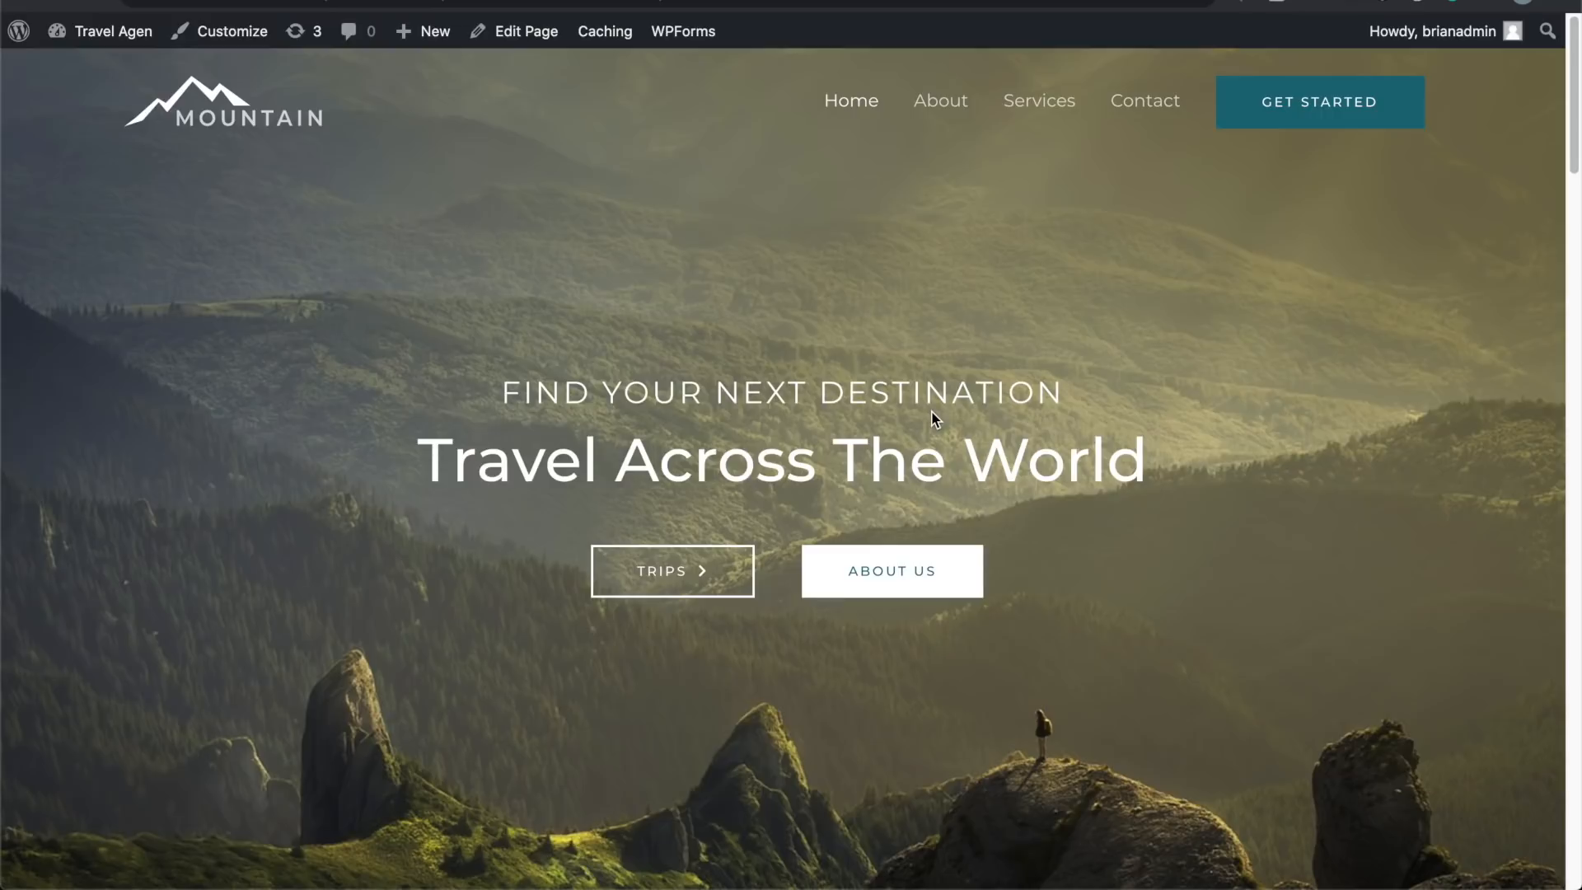
Step: Confirm the hero's About Us button opens the live About page
scroll(707, 571, down, 1)
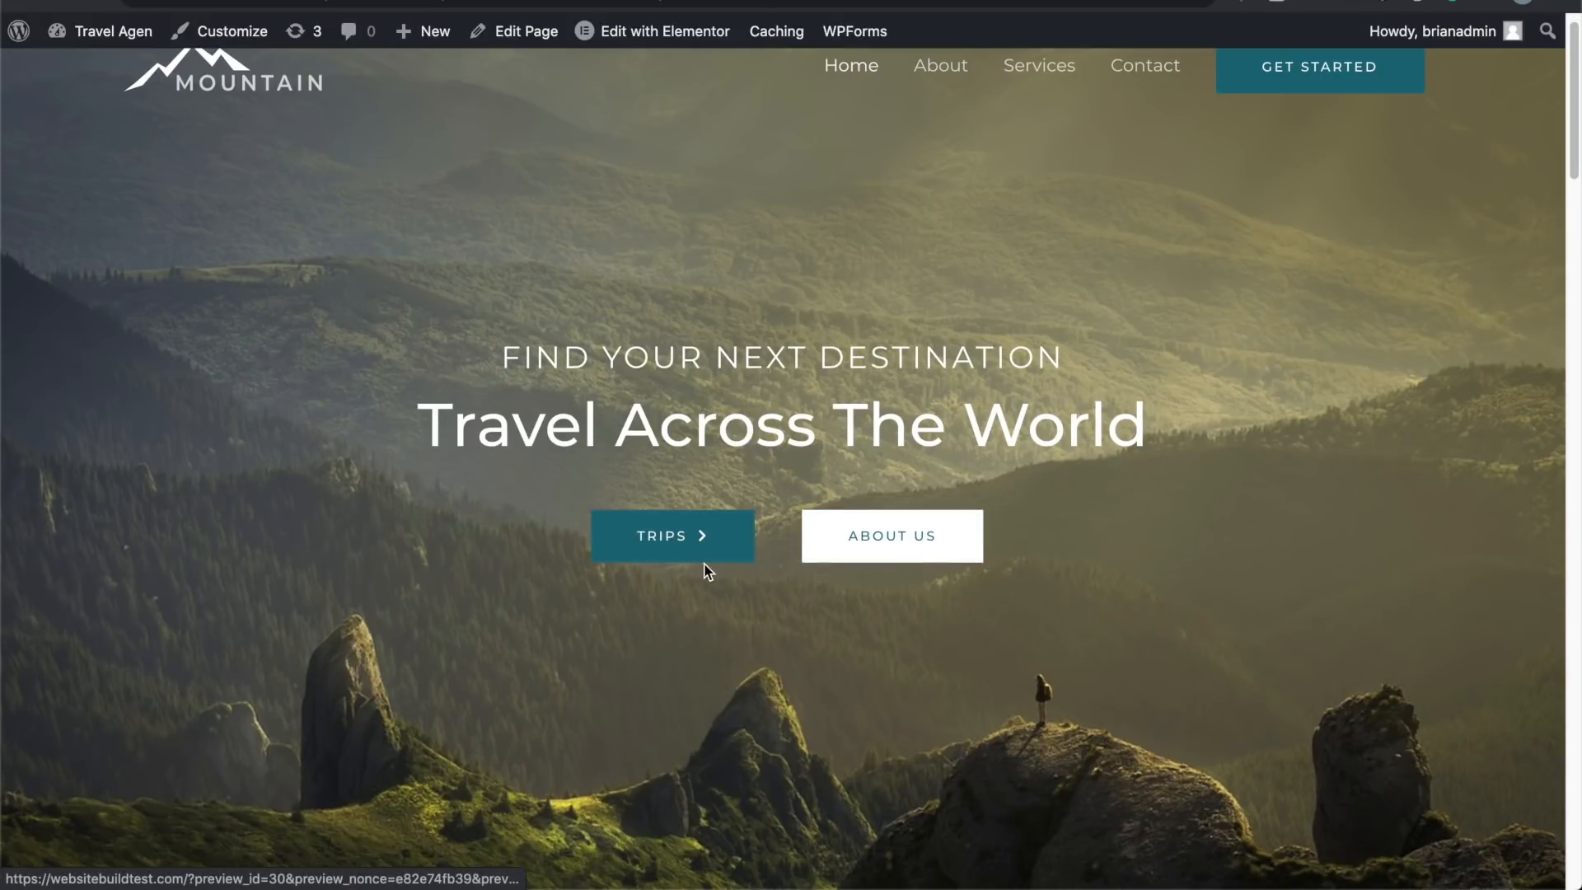
click(706, 521)
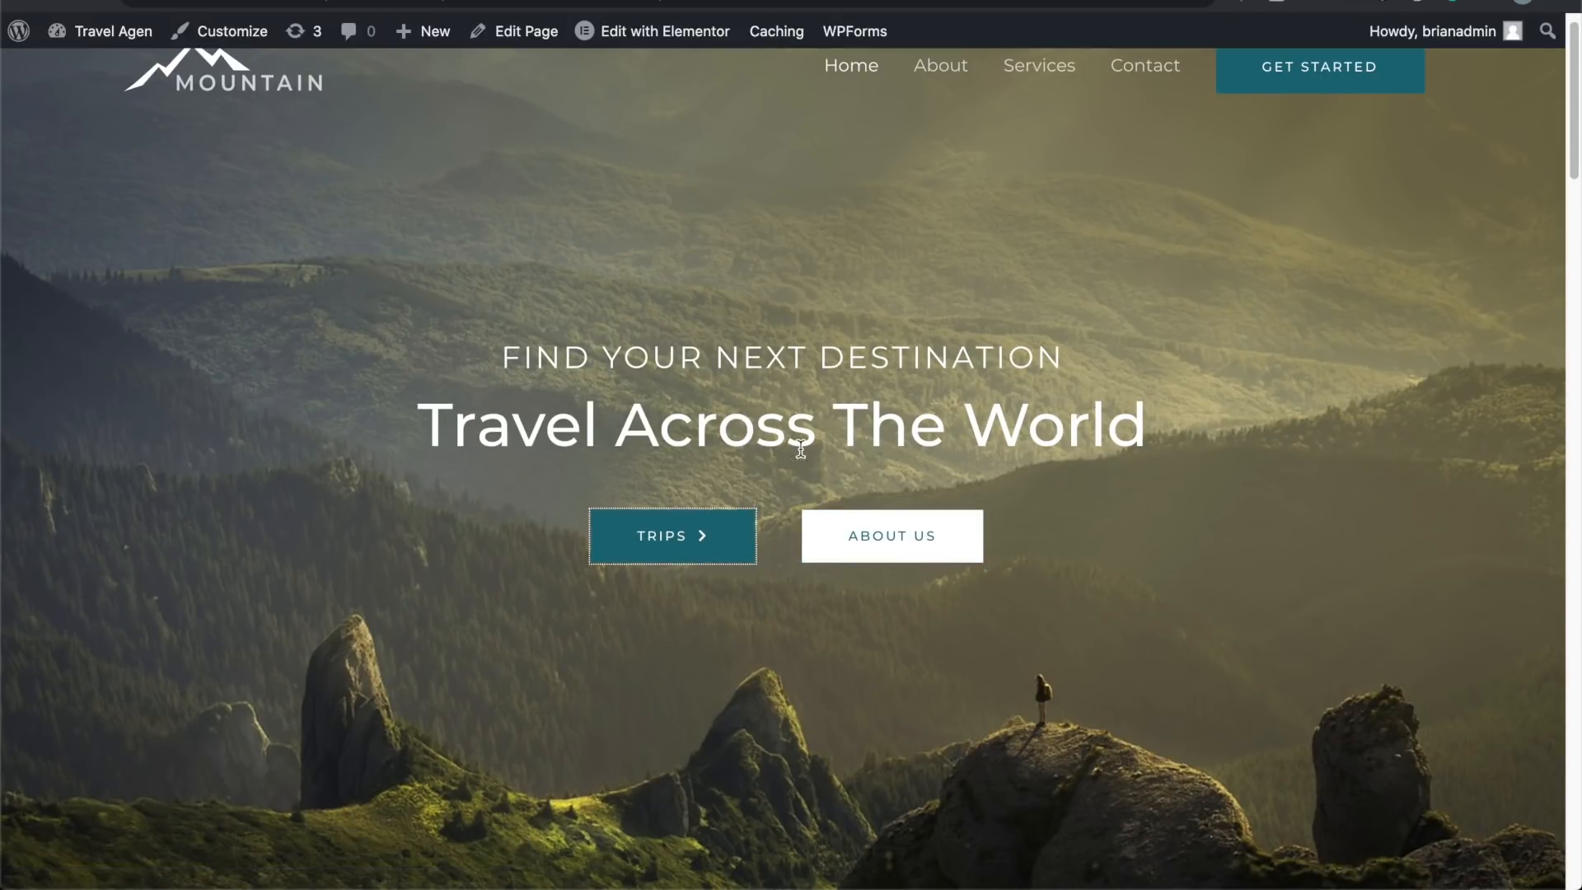
click(845, 534)
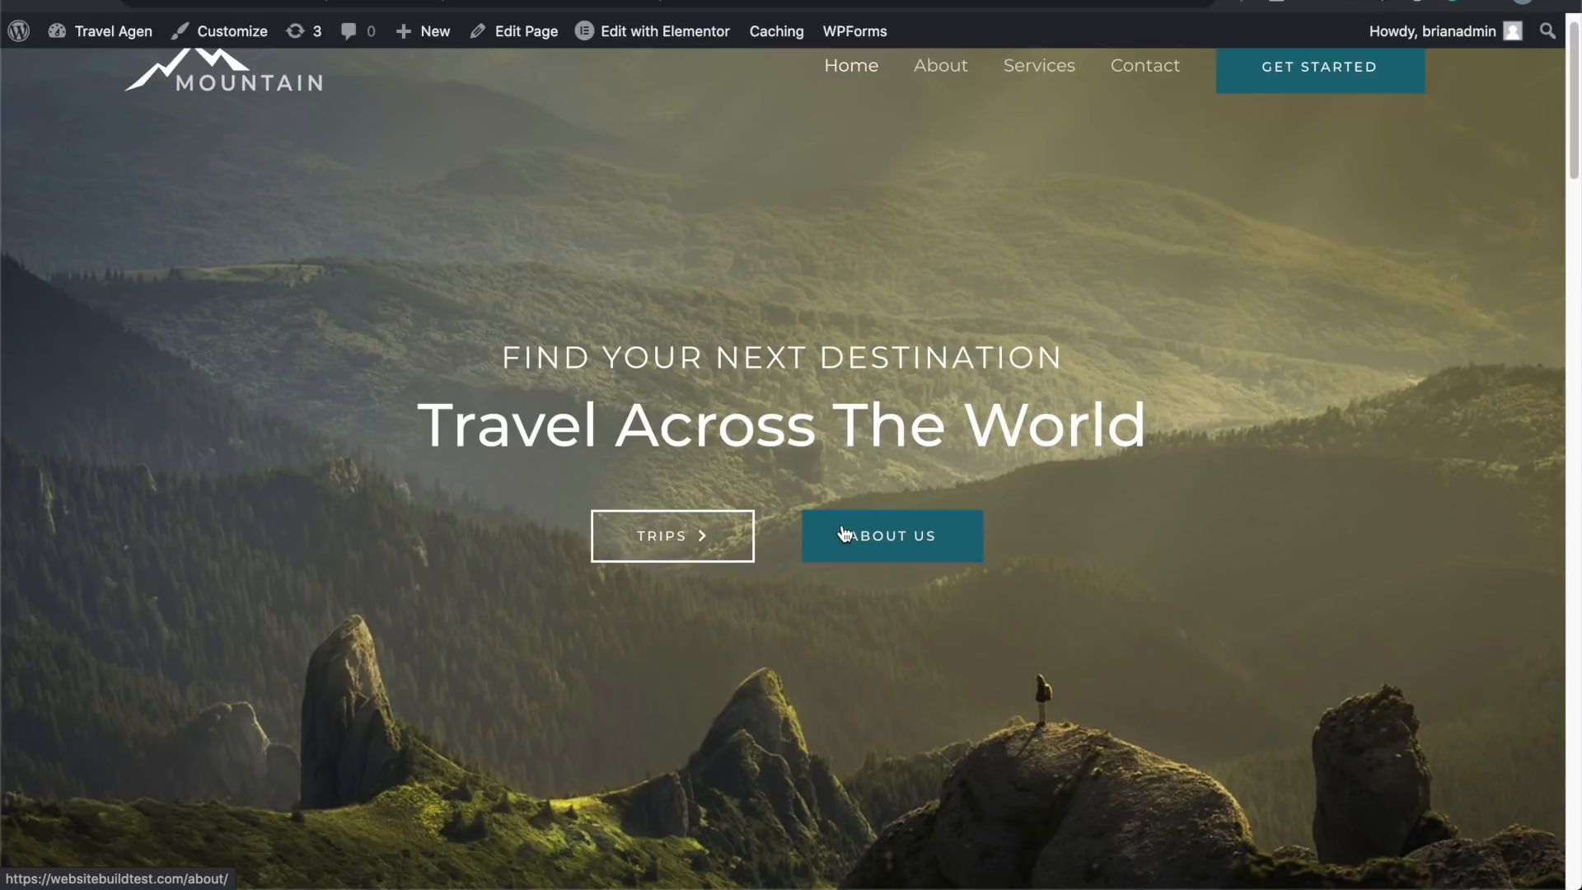
click(845, 534)
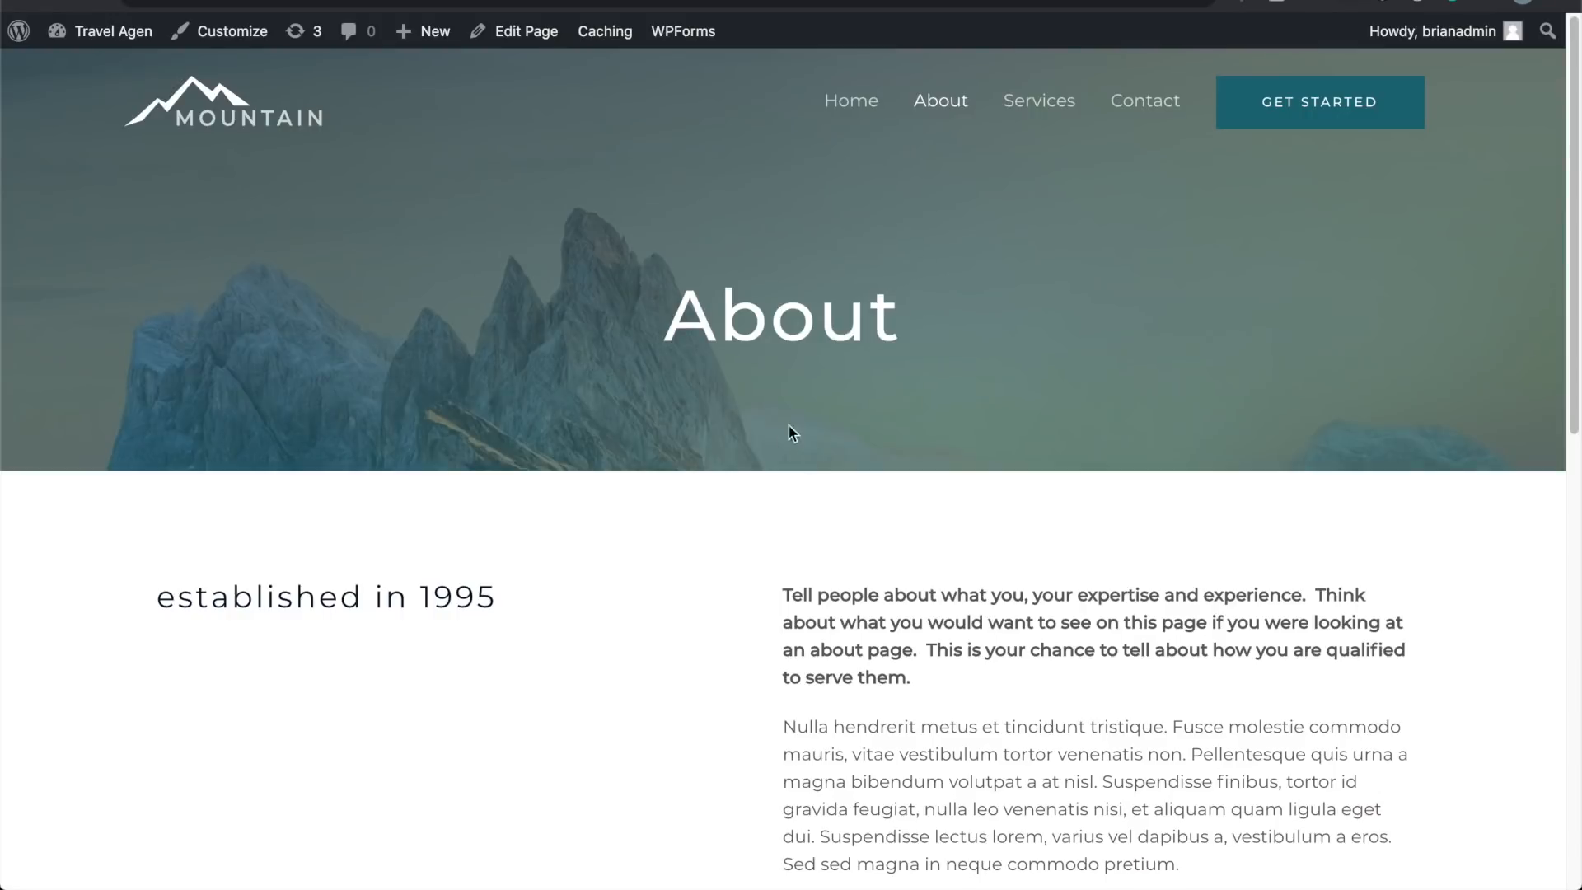
scroll(755, 434, down, 15)
scroll(755, 434, up, 15)
scroll(756, 437, down, 15)
scroll(756, 436, up, 15)
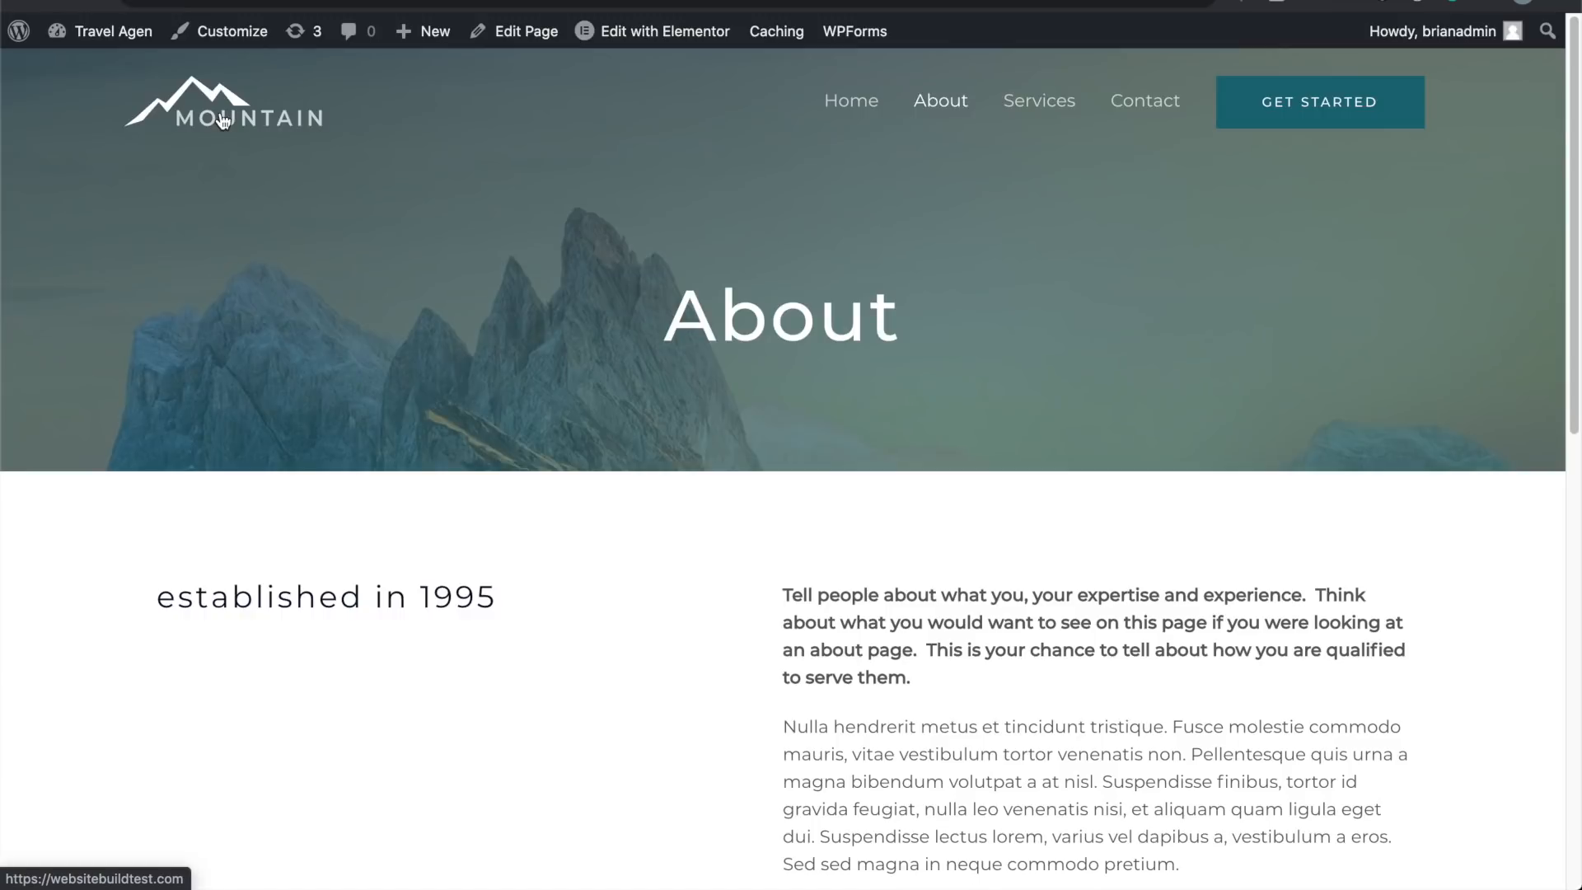
Step: Return to the home page and reopen it with Edit with Elementor
click(223, 121)
scroll(431, 519, down, 10)
scroll(407, 512, up, 1)
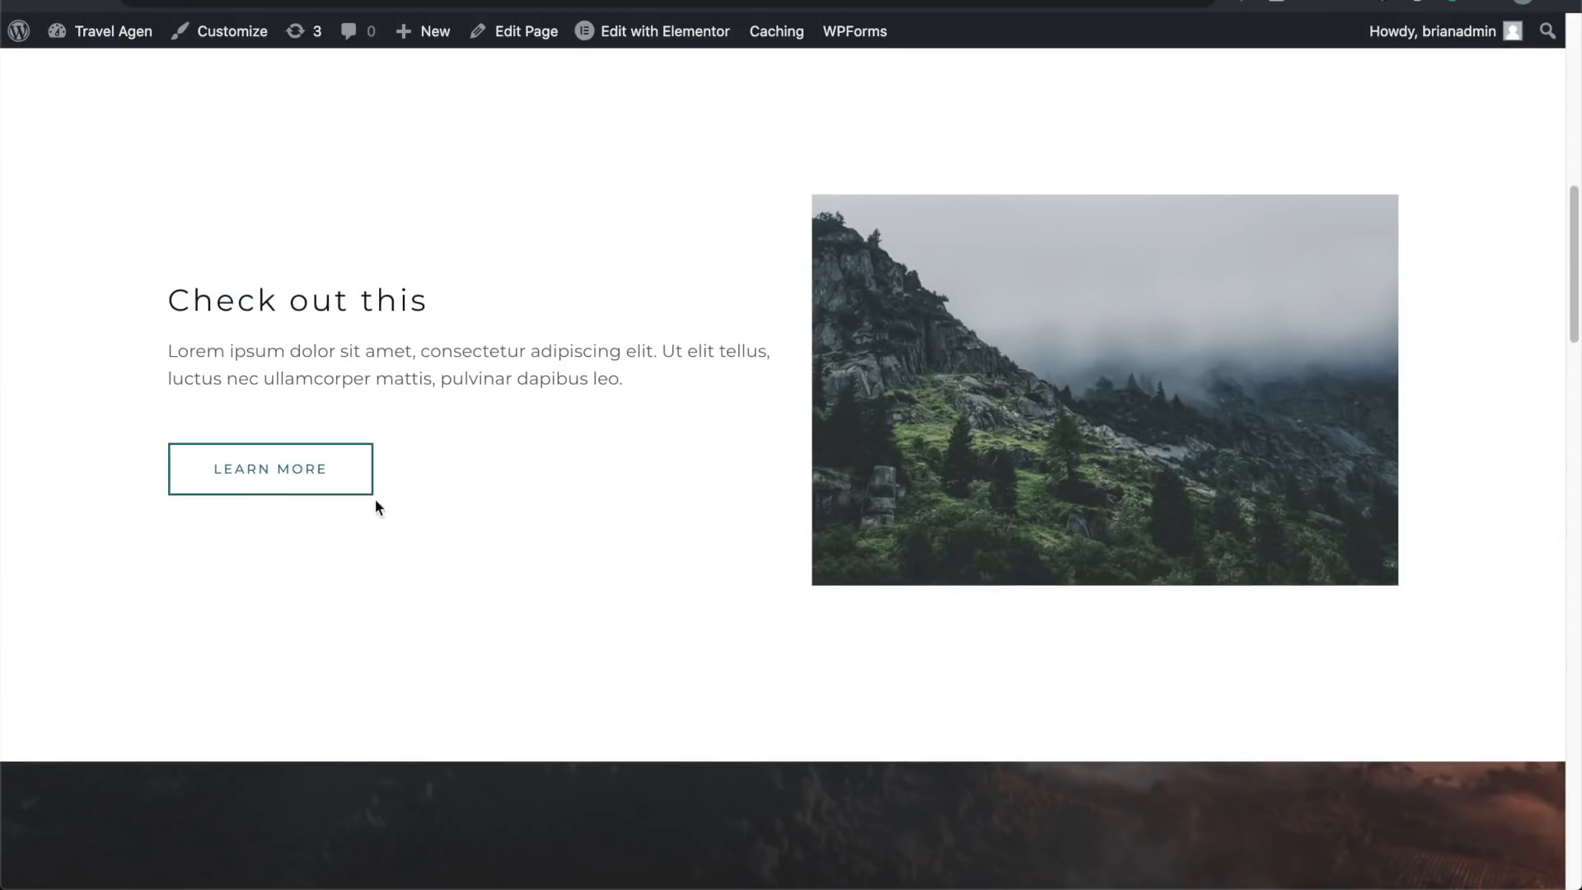
scroll(316, 457, up, 10)
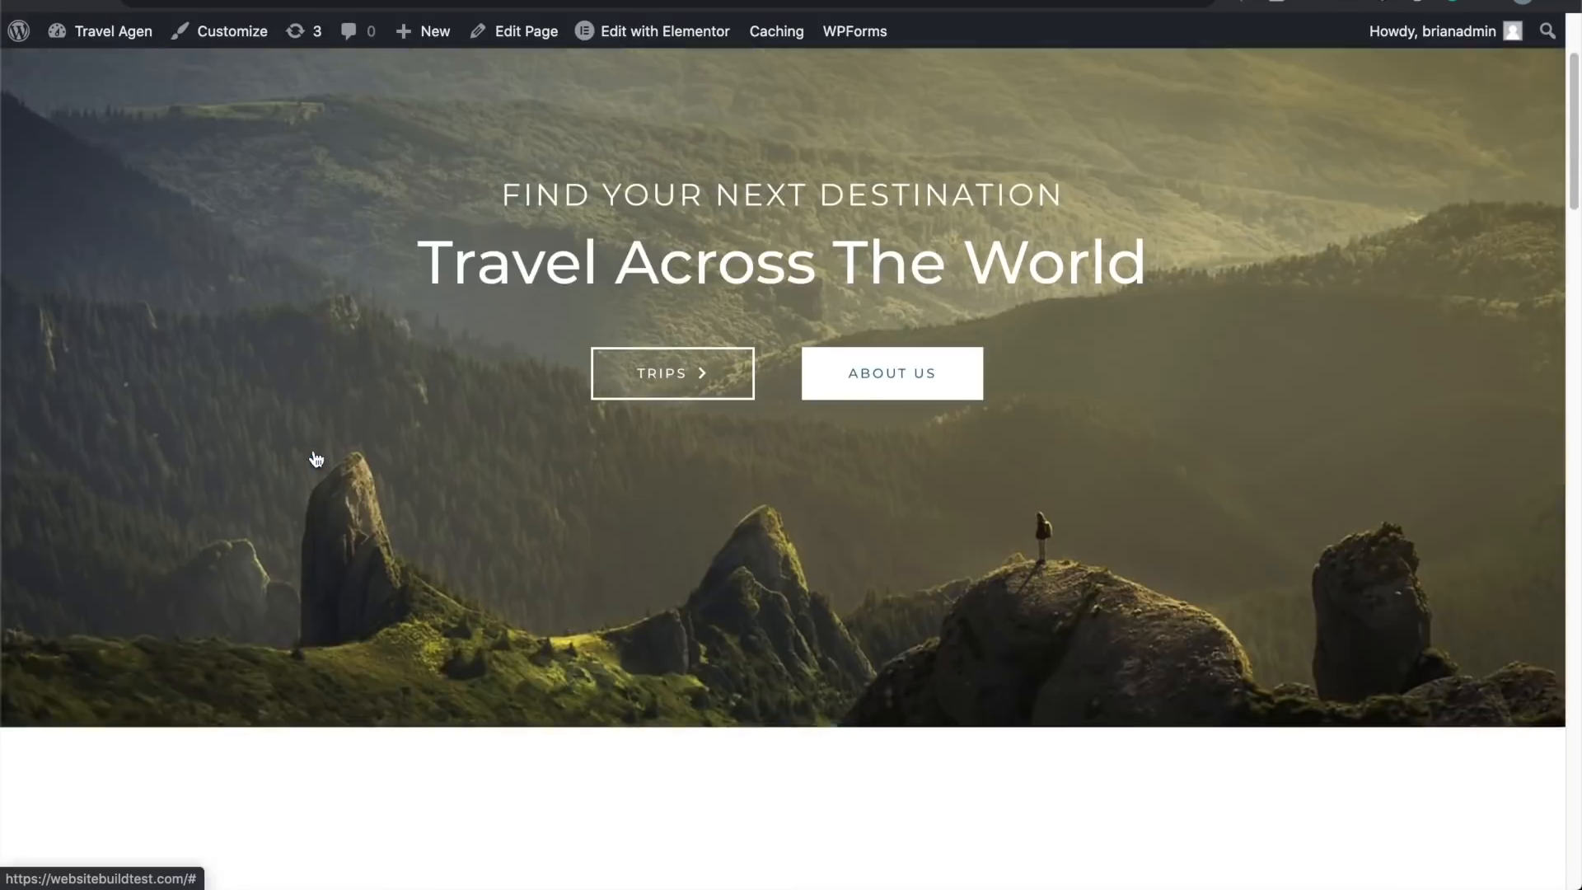
scroll(511, 449, down, 10)
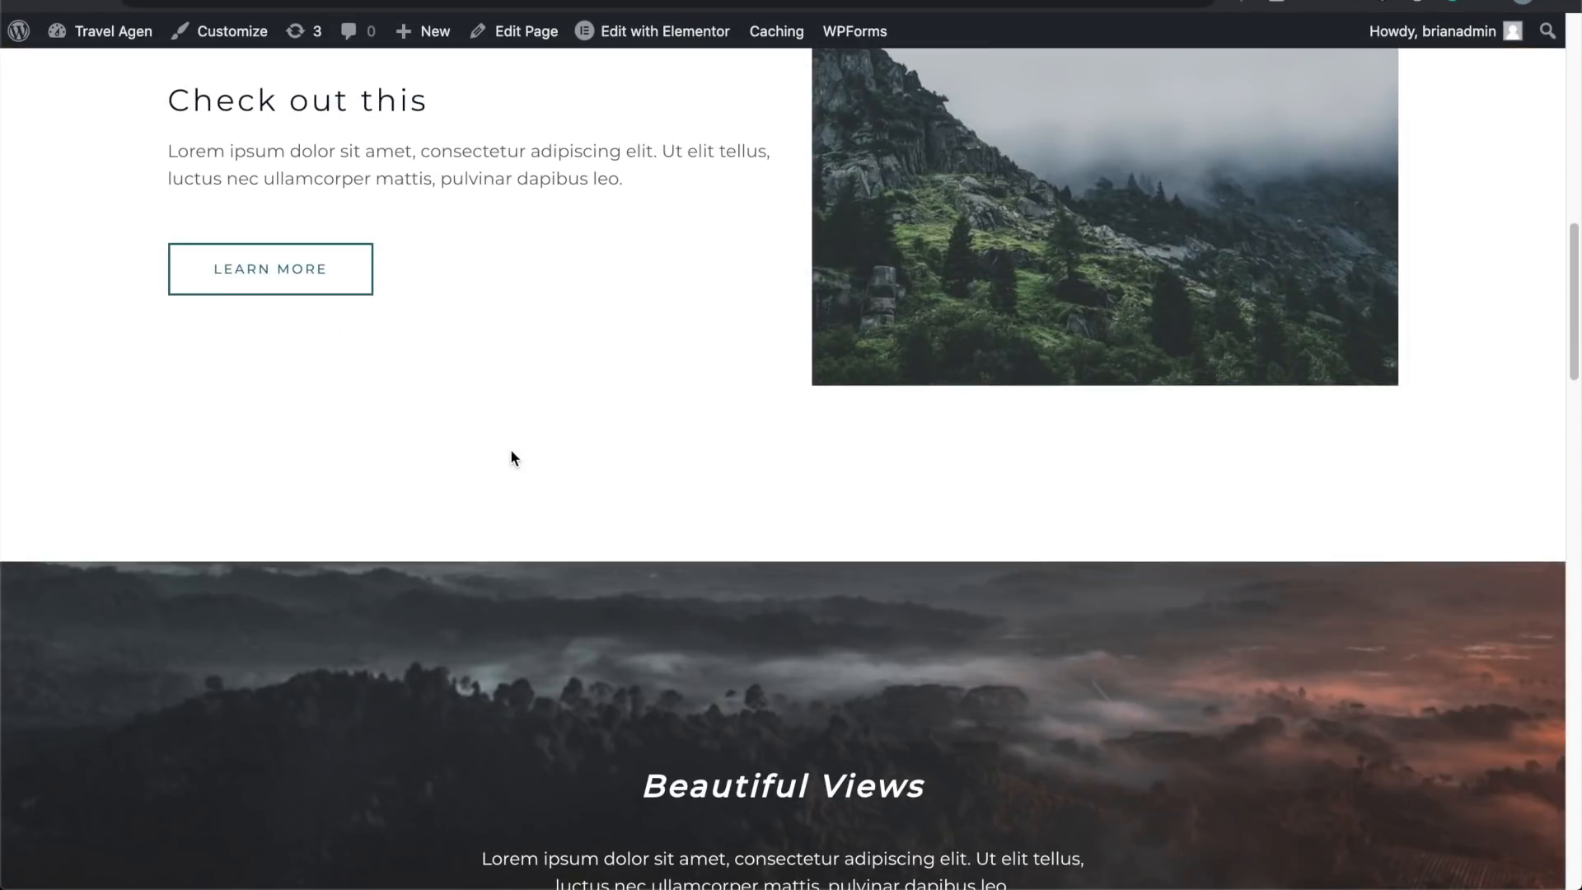
mouse_move(620, 39)
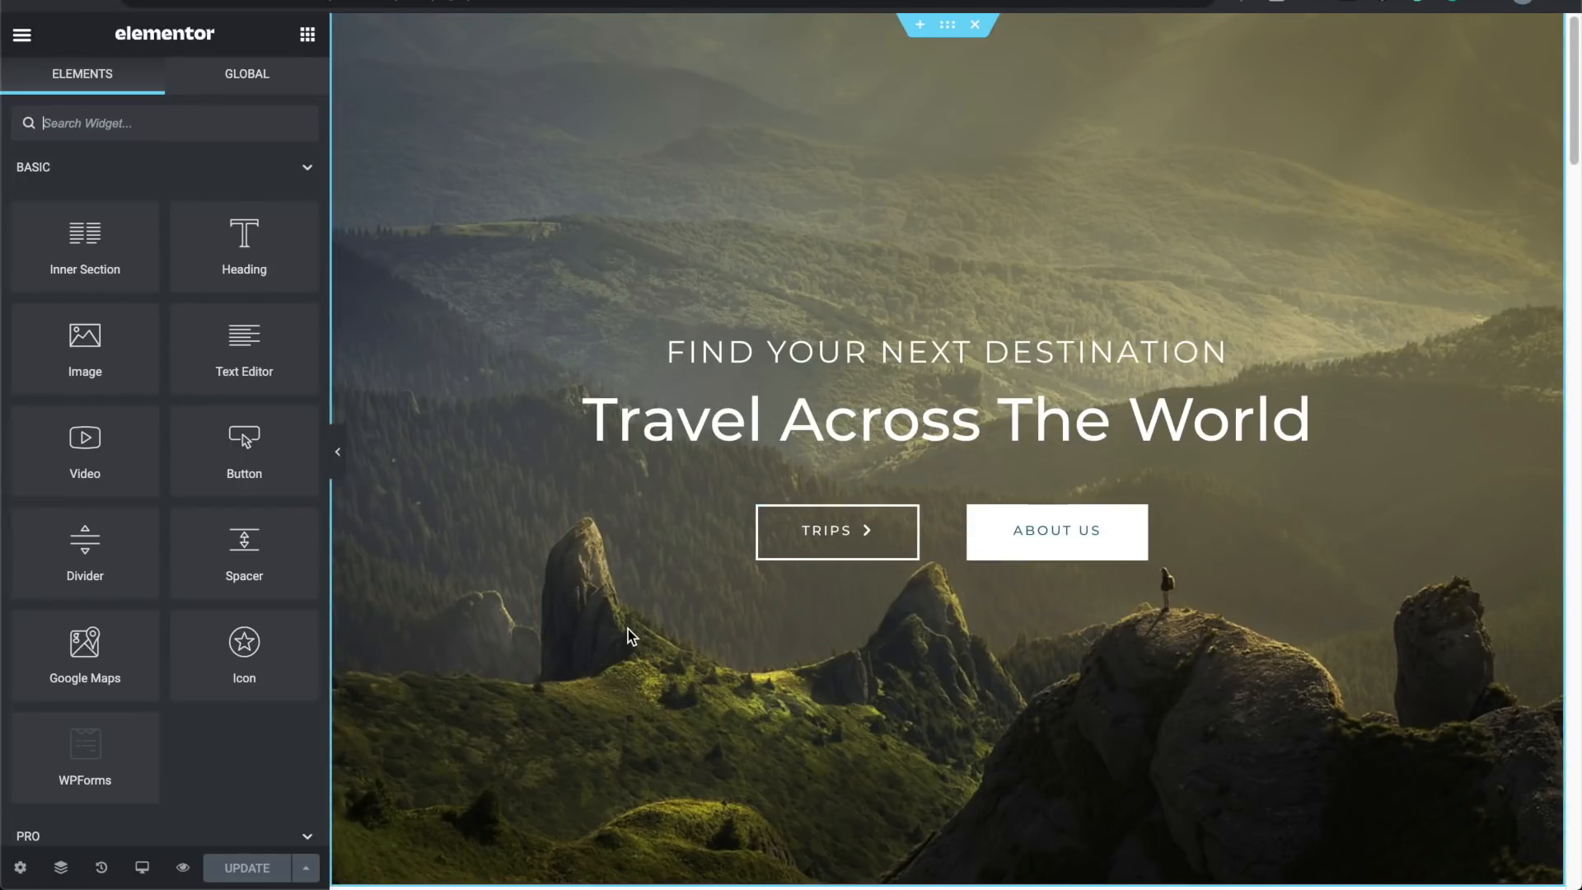
scroll(629, 635, down, 9)
click(495, 575)
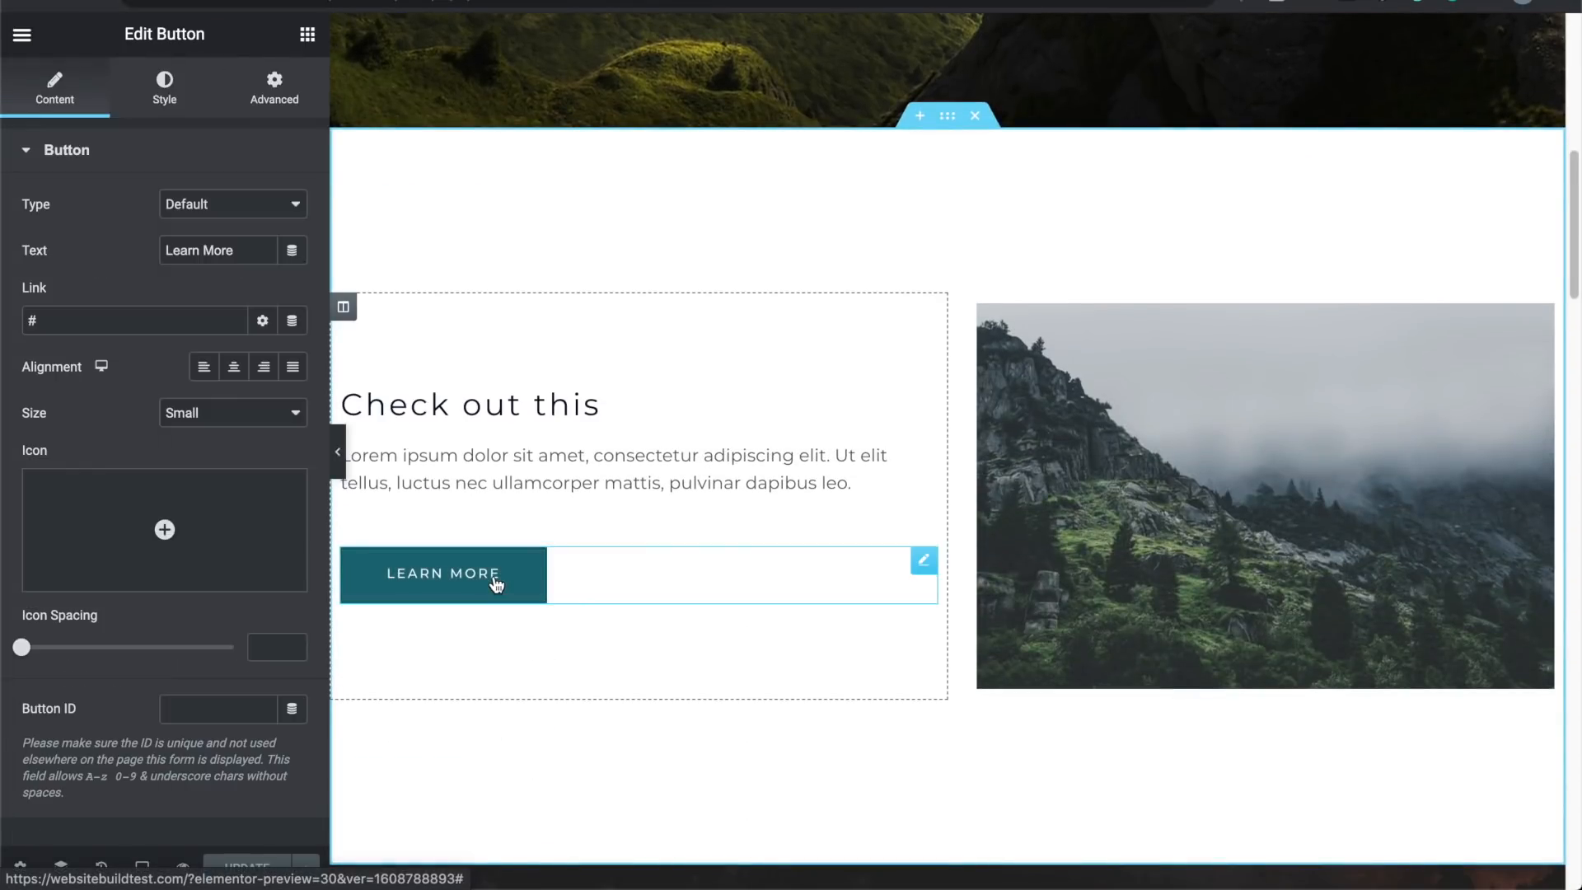
double_click(156, 320)
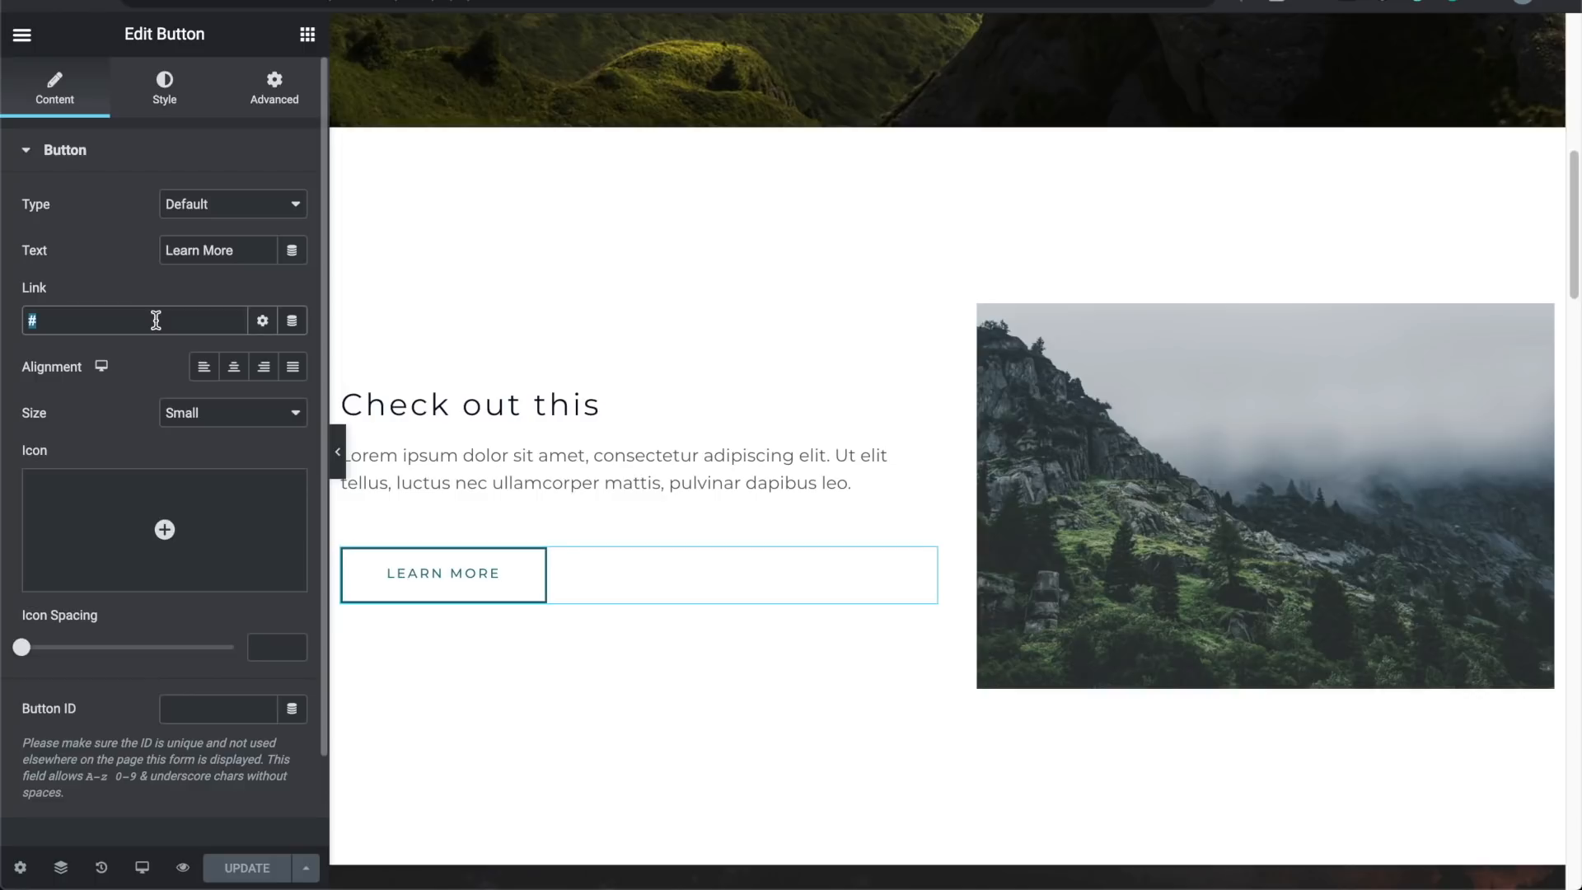
text(https://websitebuildtest.com/about/)
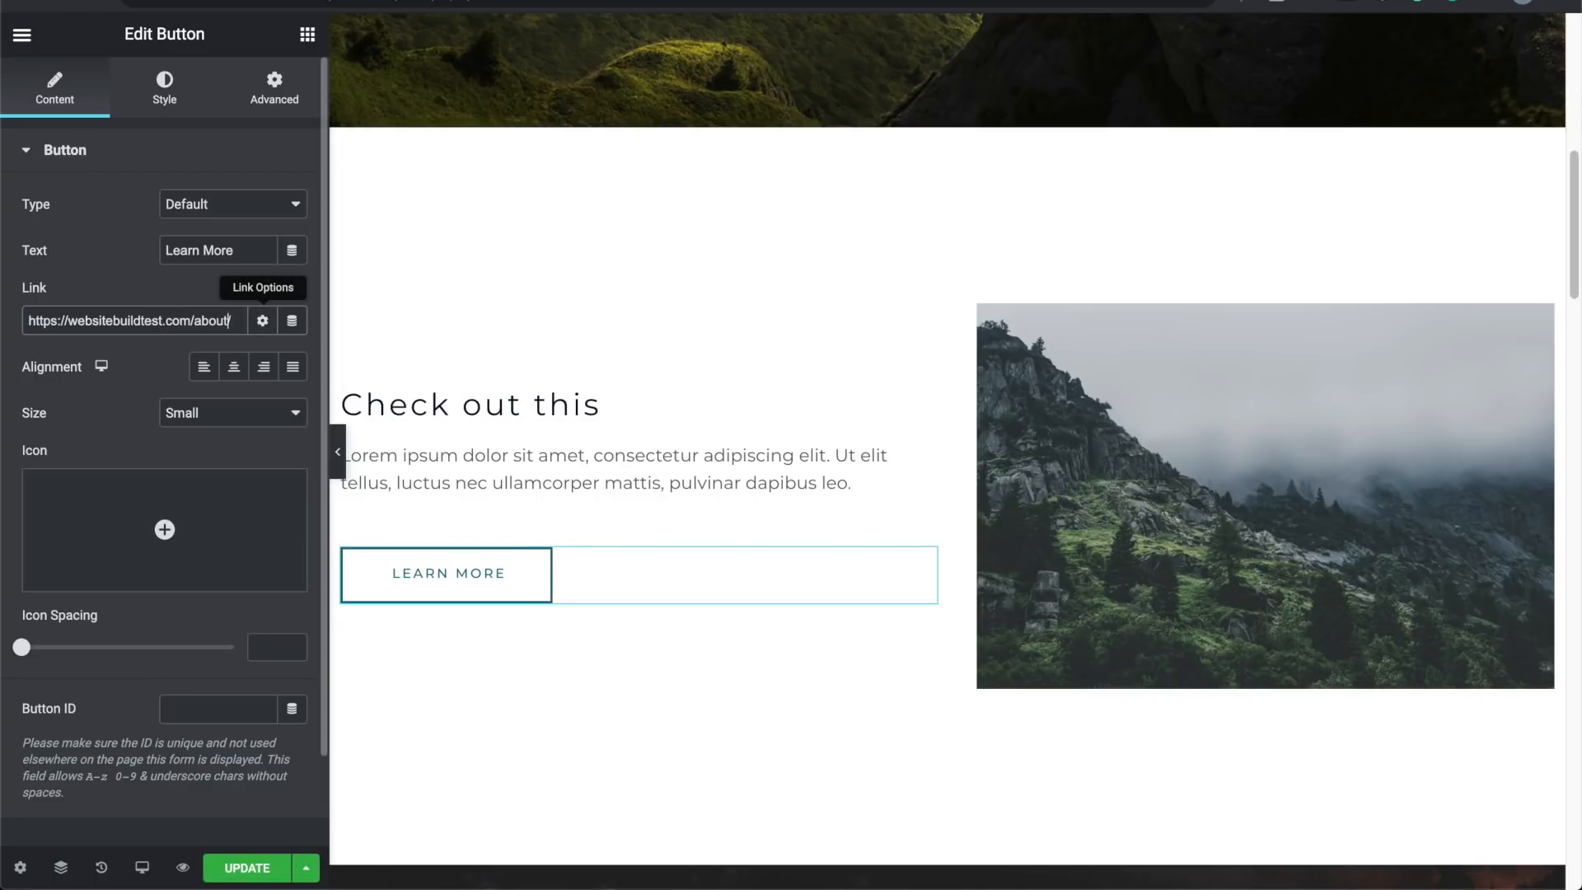
text(services/)
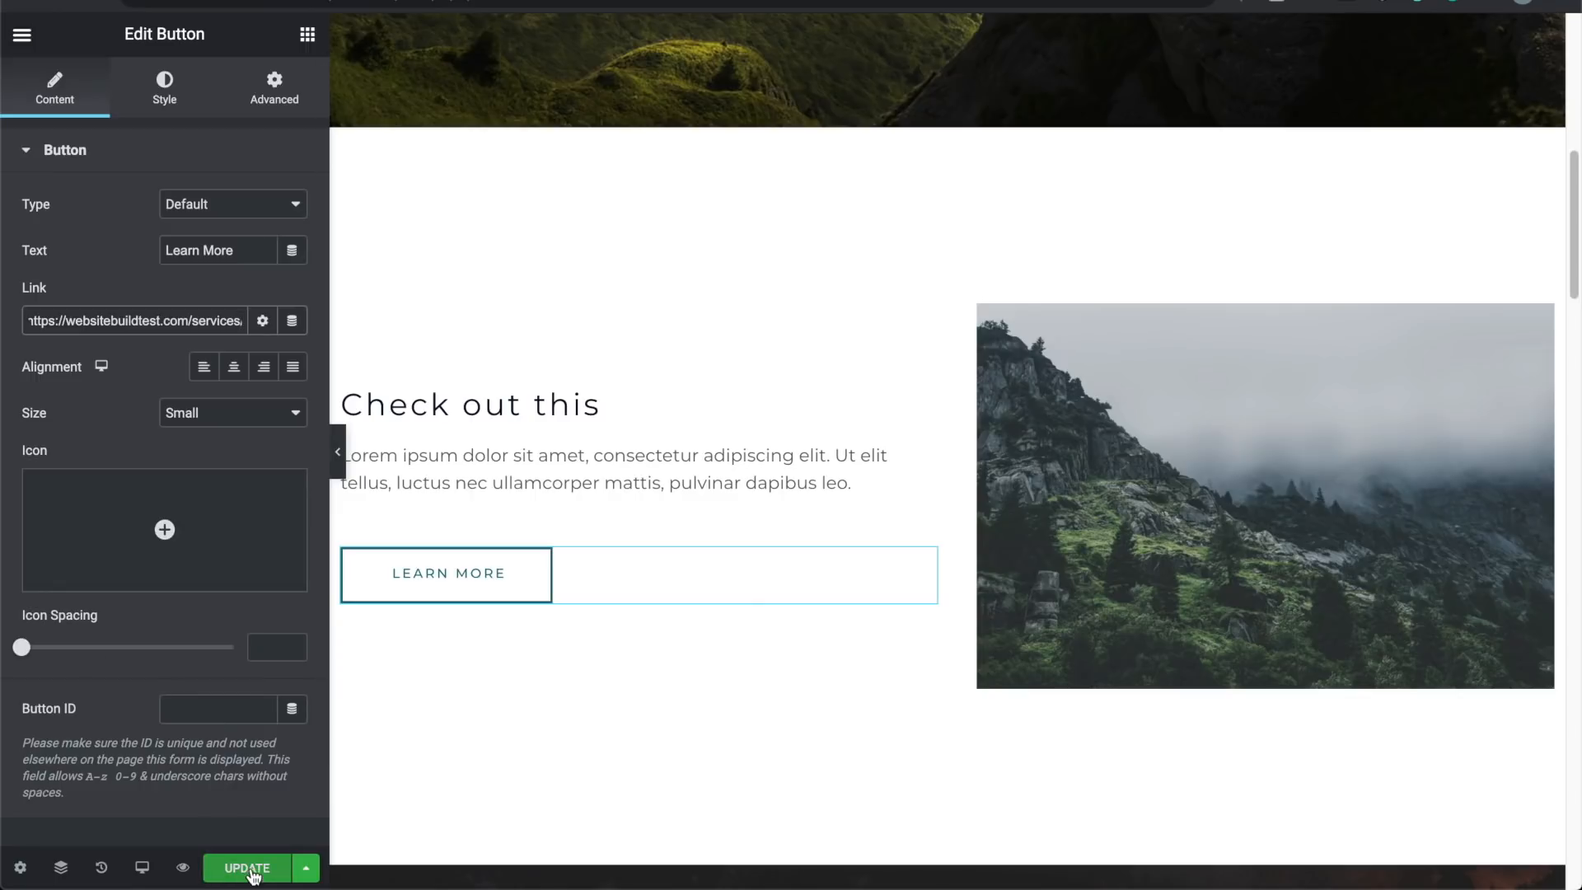
click(248, 868)
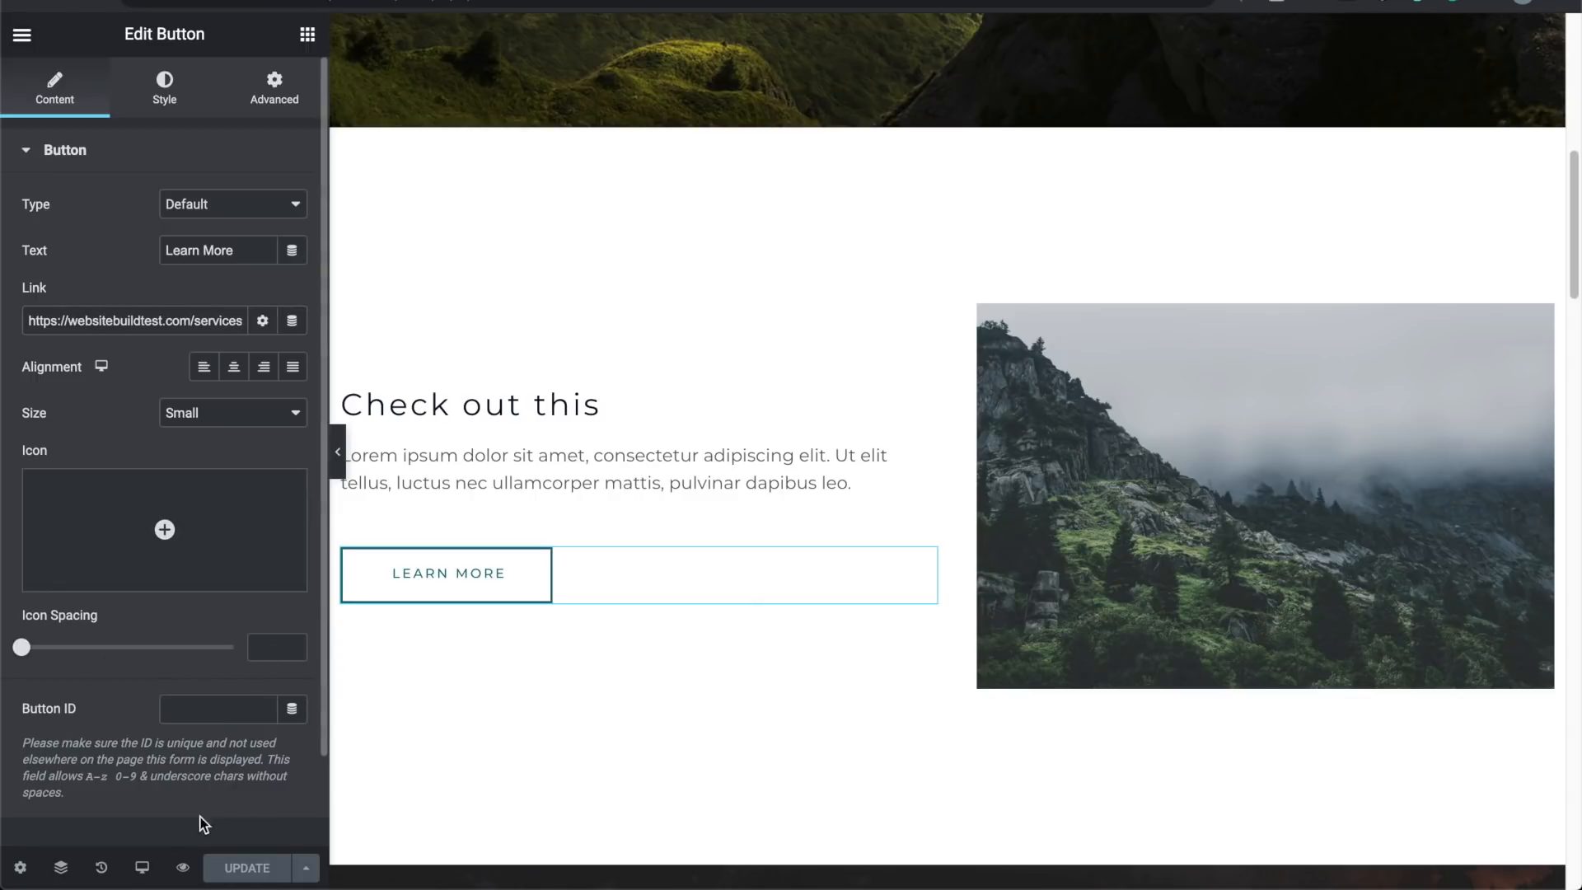
click(183, 867)
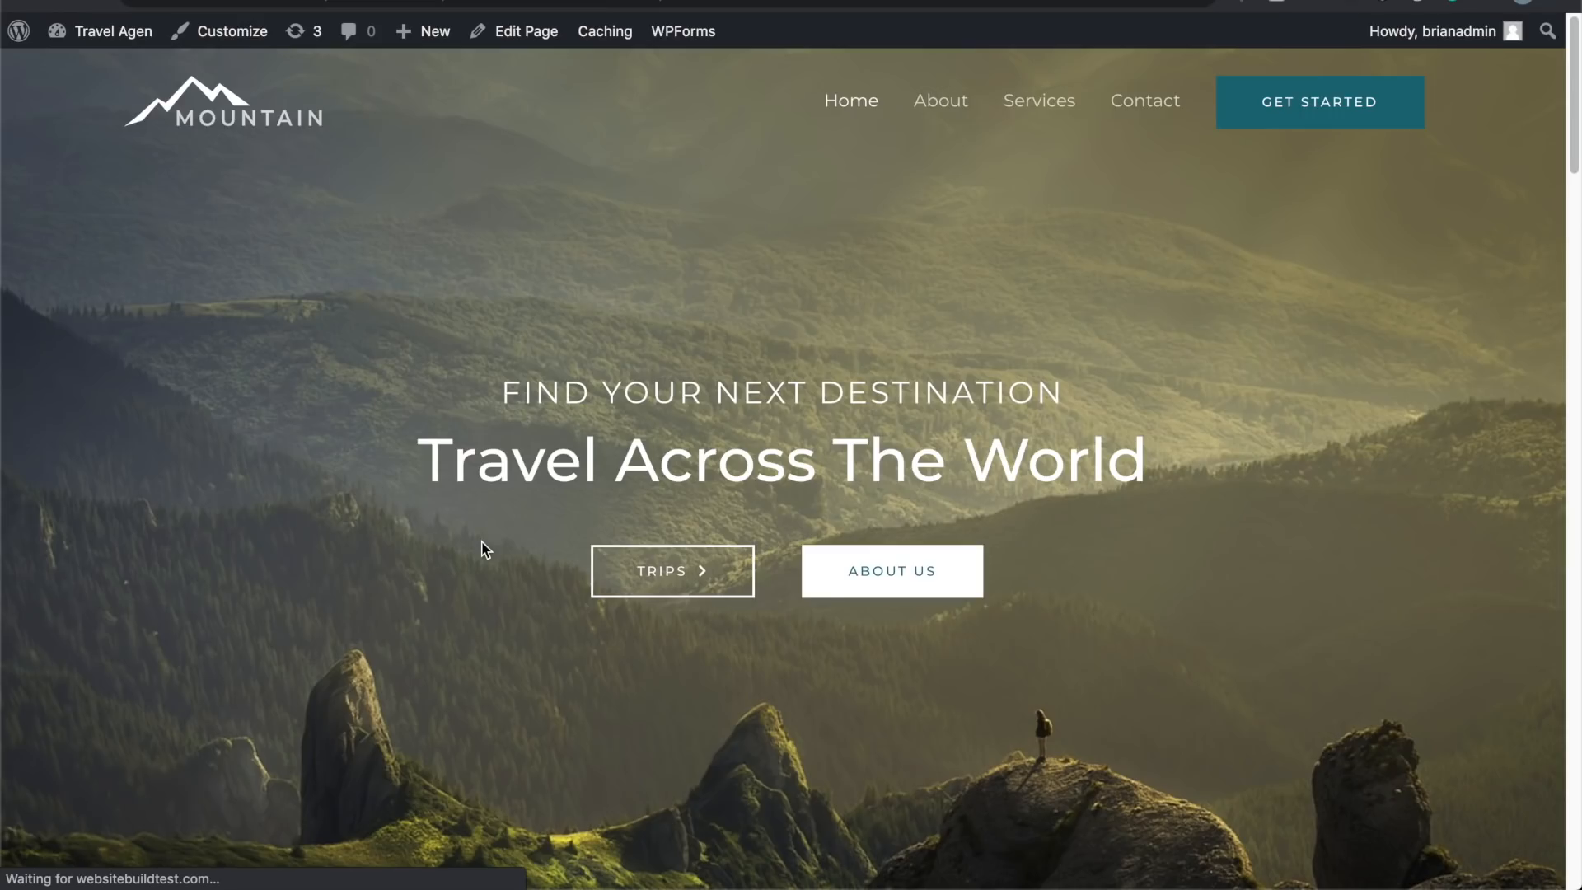
Step: Check that Learn More opens the Services page, then go to the admin Dashboard
scroll(486, 551, down, 9)
click(324, 612)
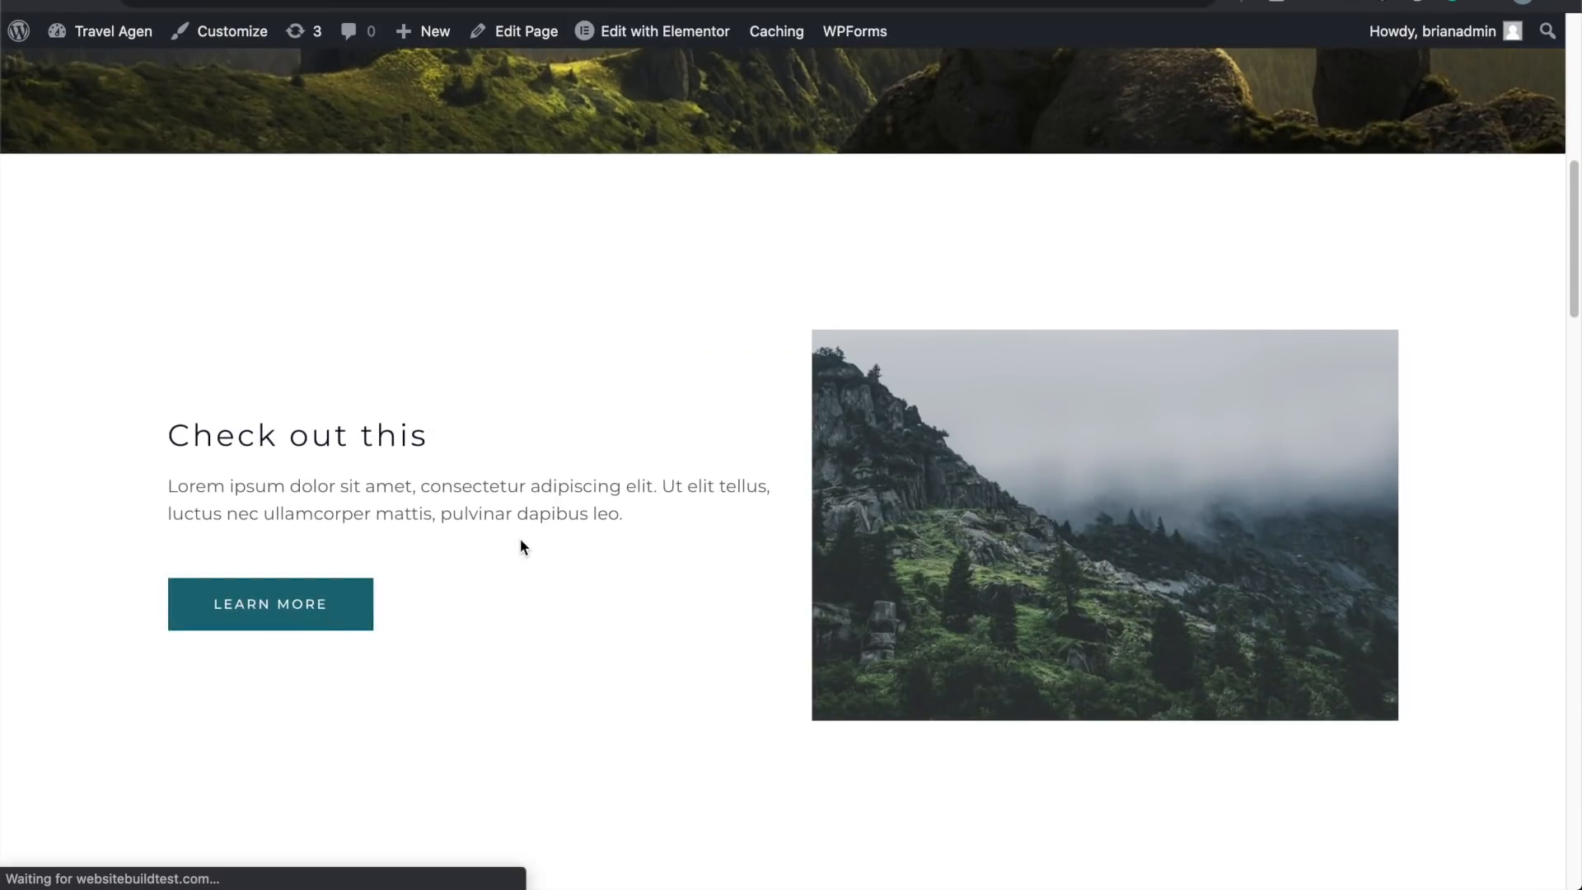
scroll(521, 547, down, 15)
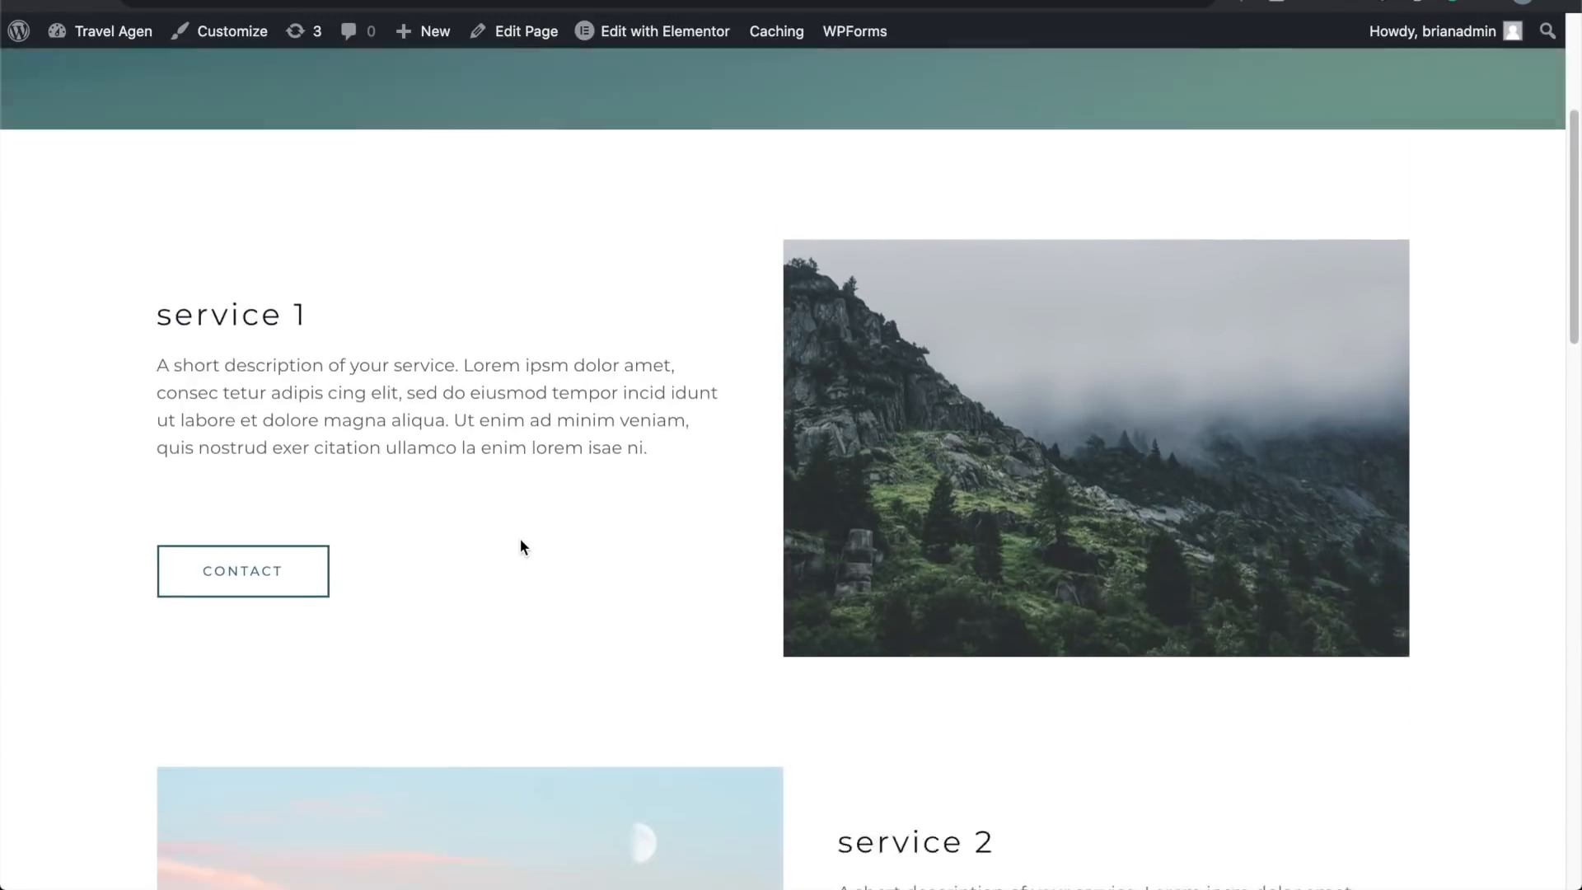
scroll(520, 540, up, 15)
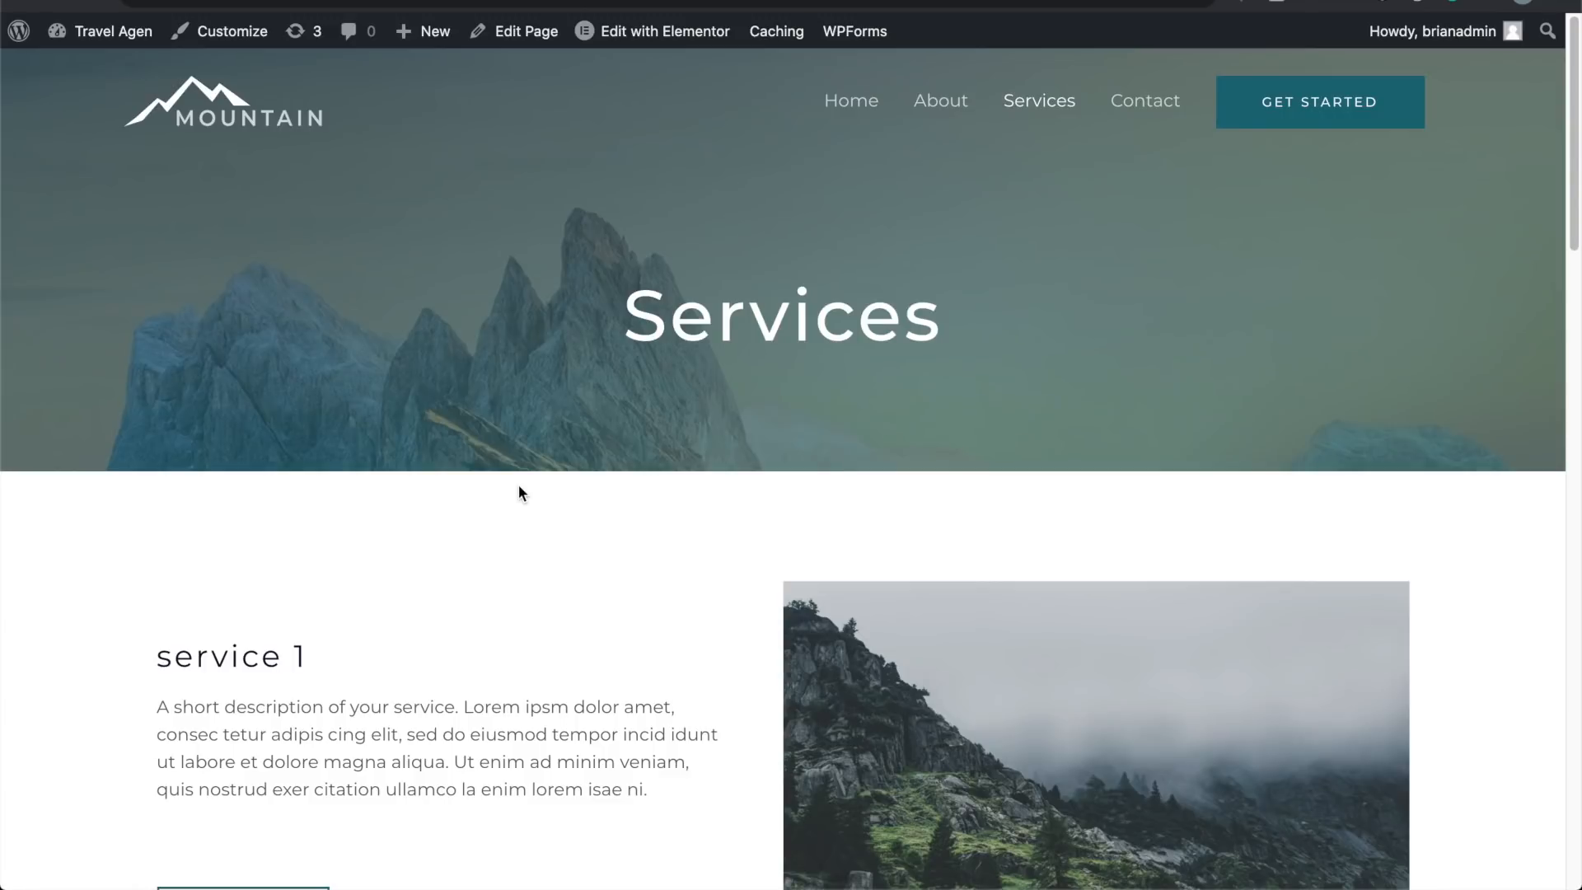
scroll(517, 493, down, 15)
scroll(520, 495, up, 15)
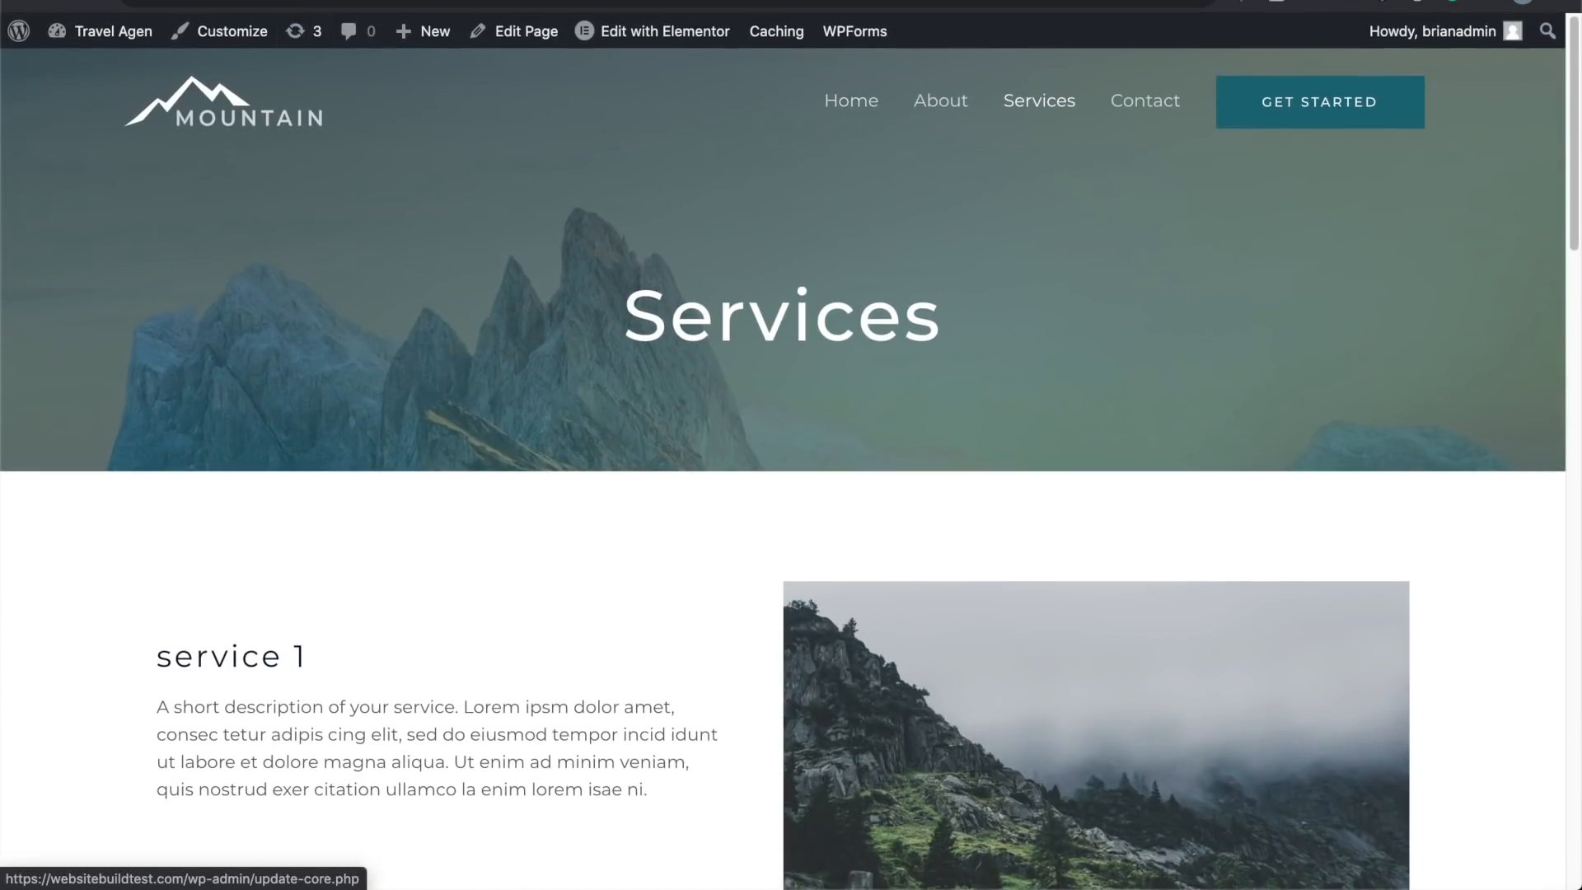
mouse_move(88, 48)
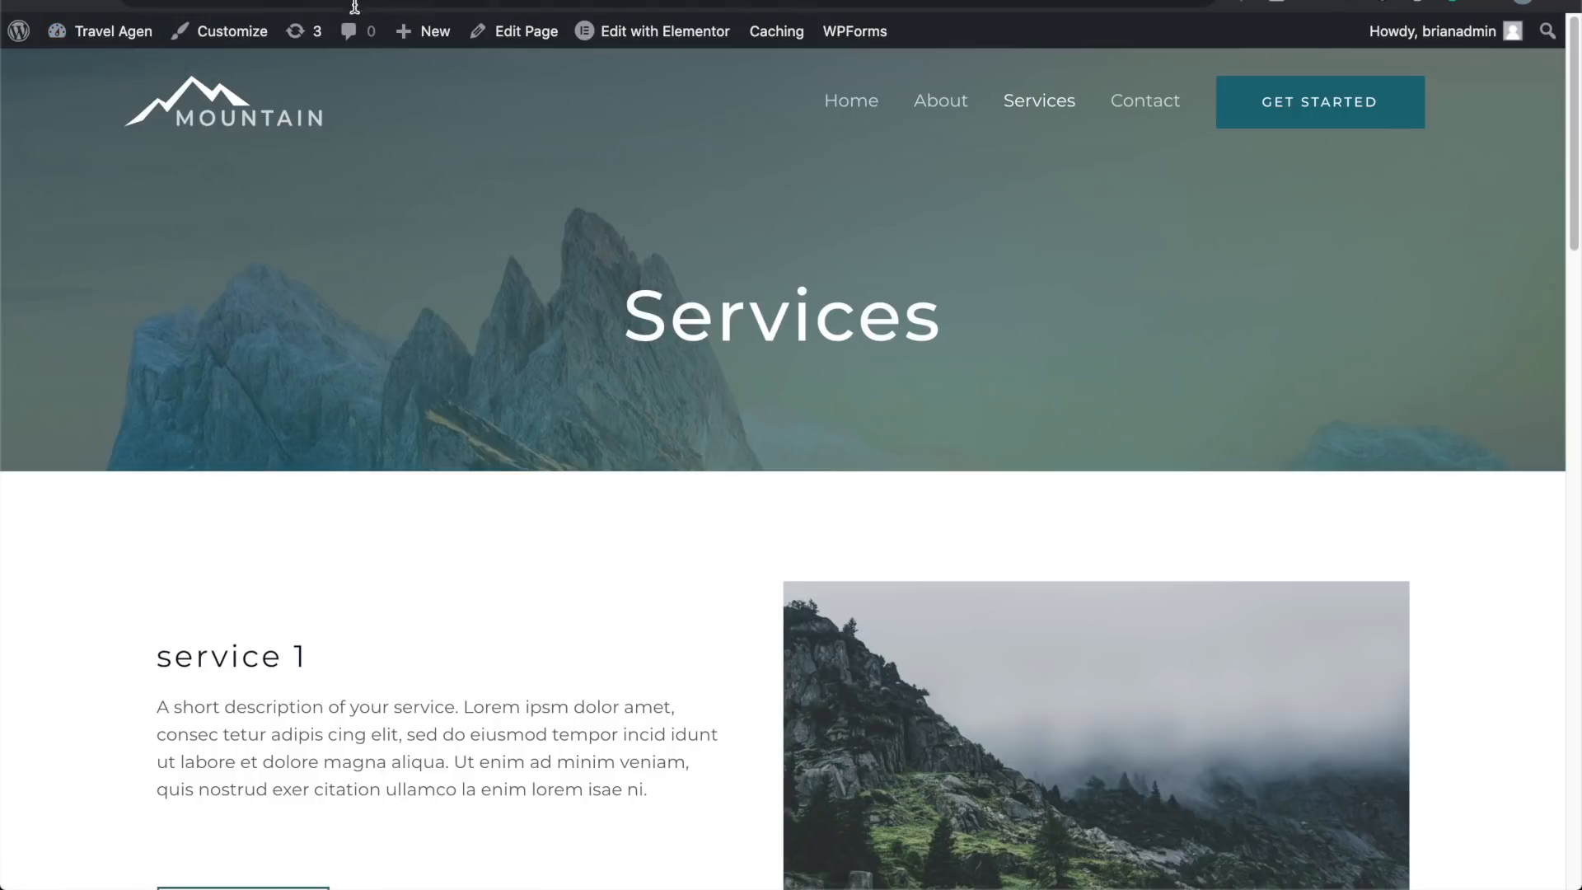
key(Return)
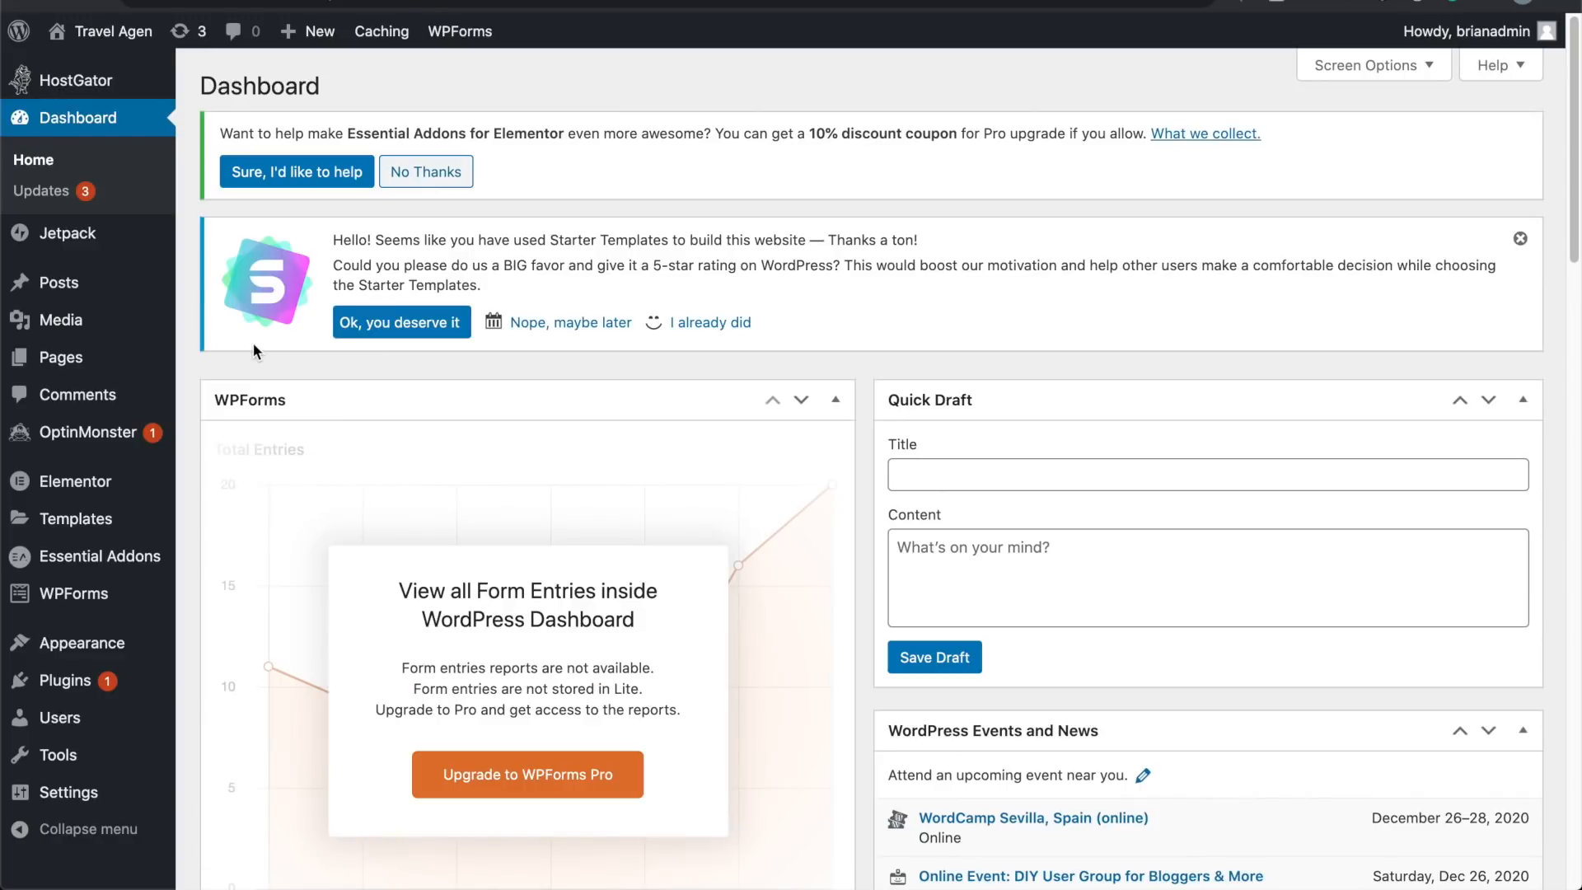
Step: Go from Pages > All Pages to the Appearance > Menus screen
mouse_move(127, 361)
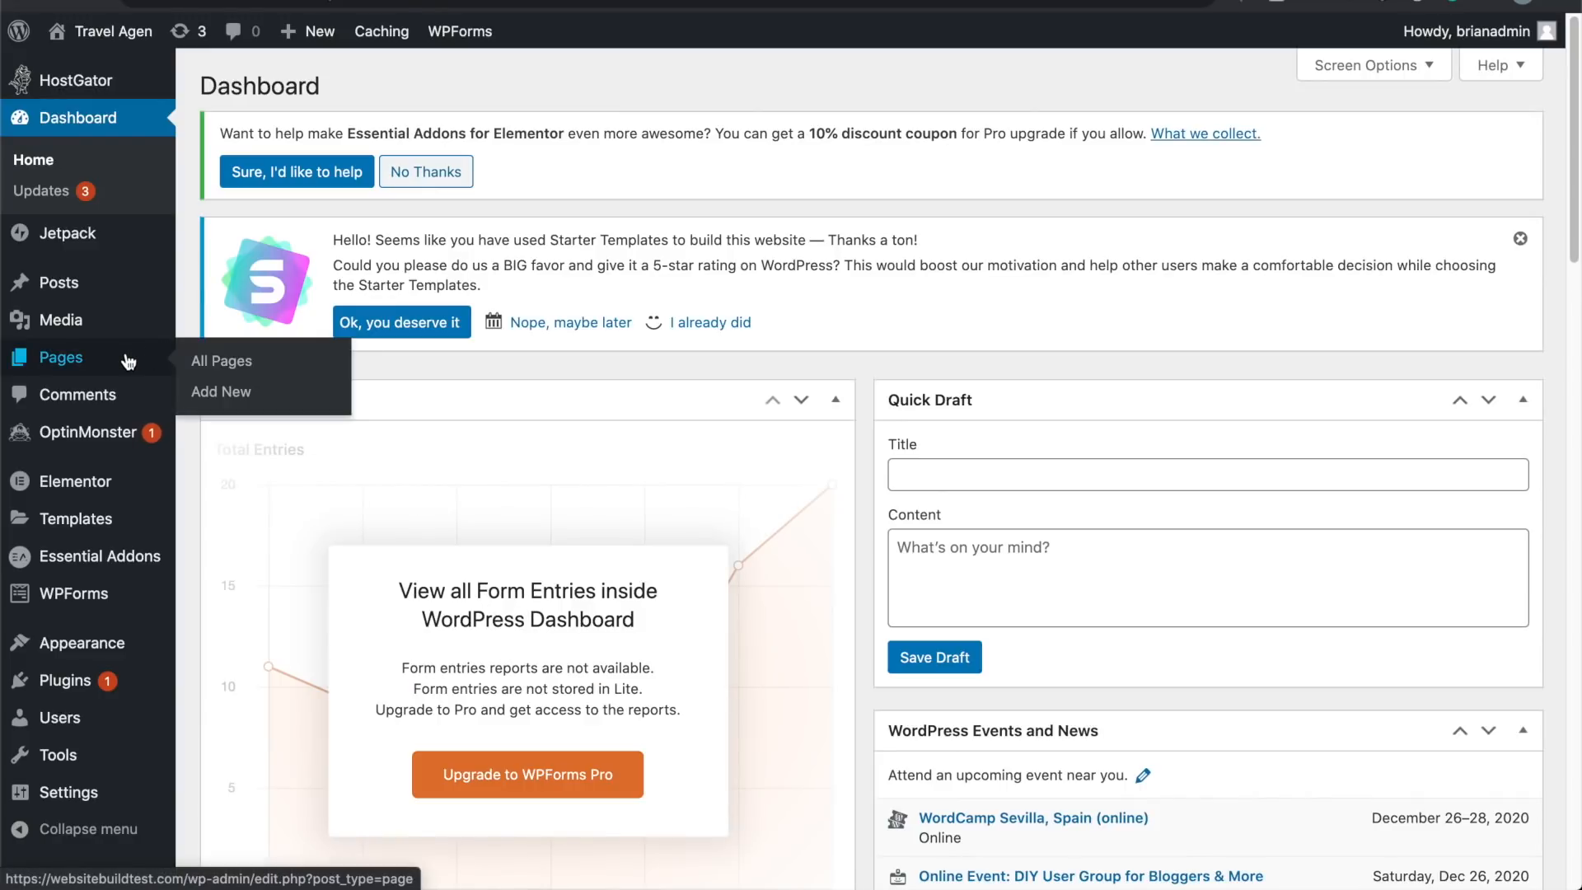
click(128, 361)
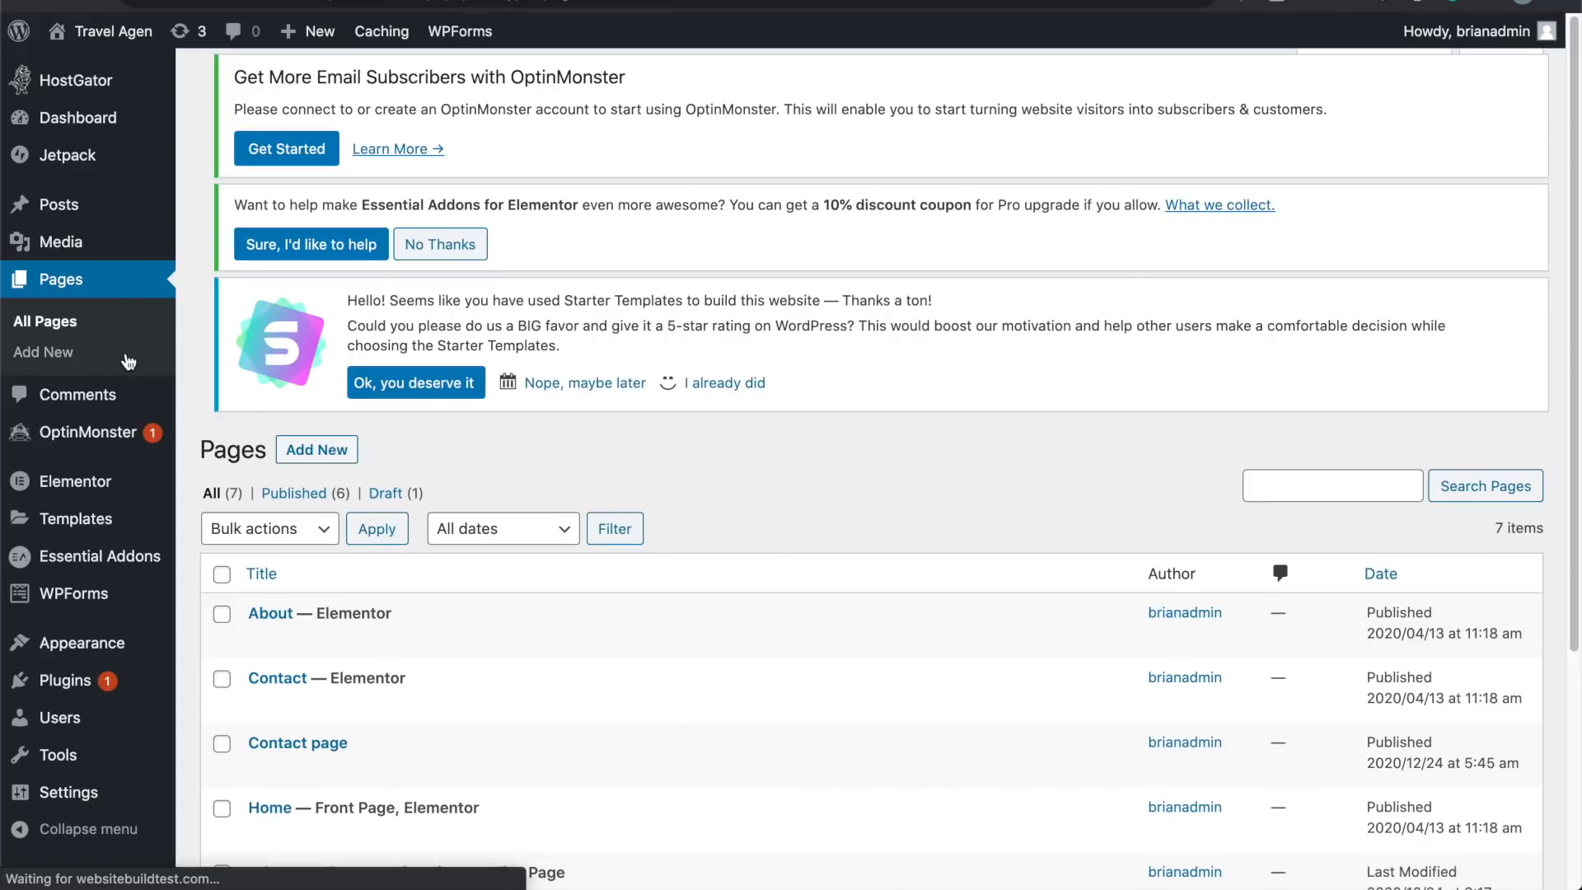
scroll(248, 527, down, 3)
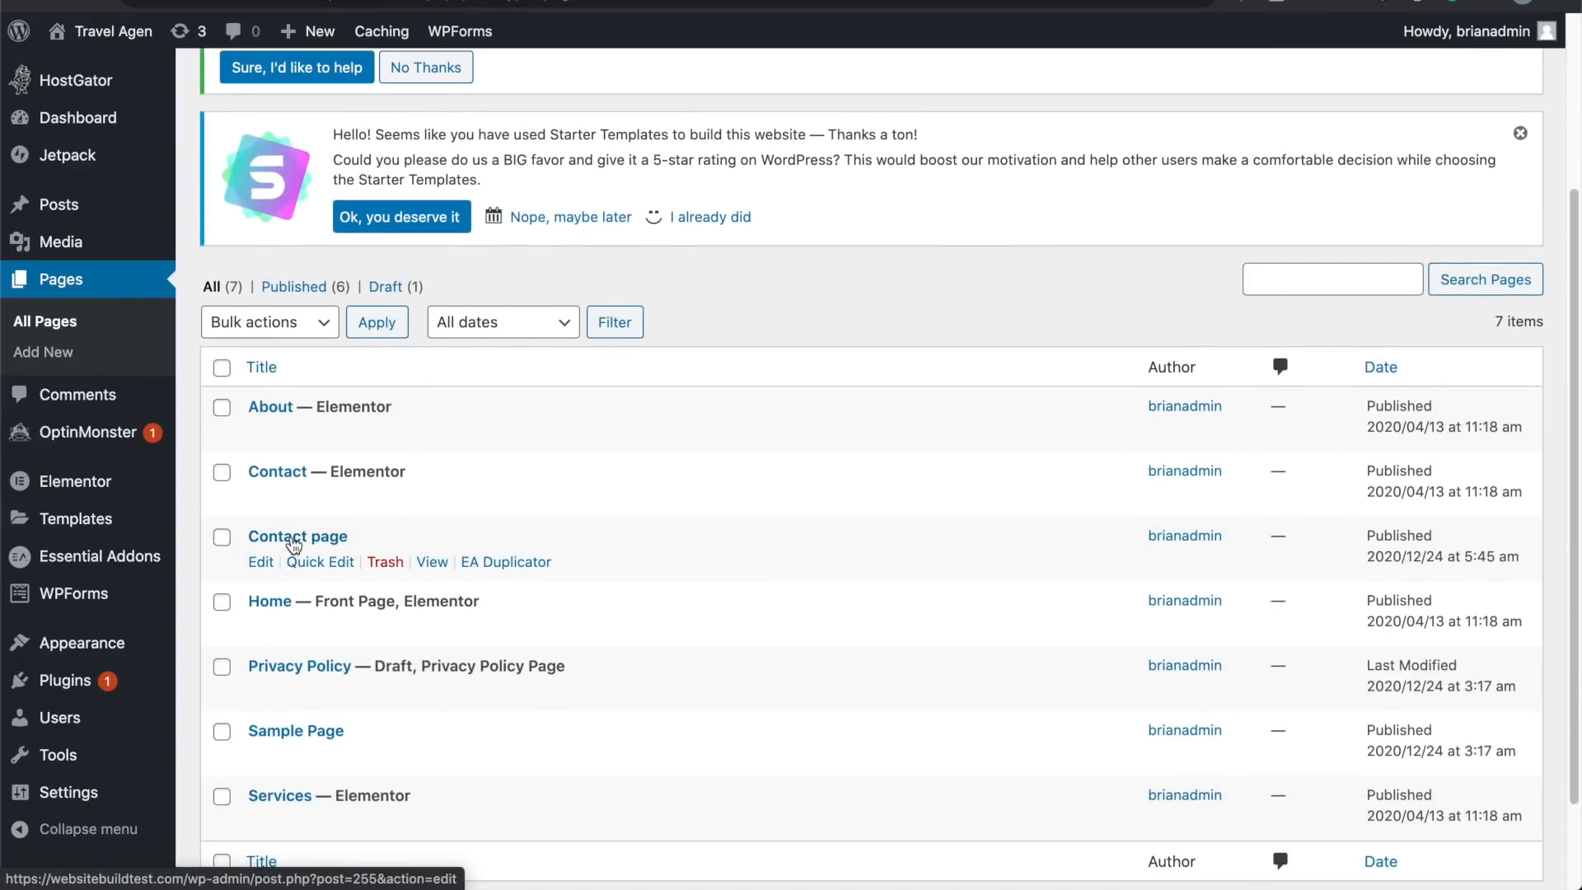
scroll(294, 545, down, 2)
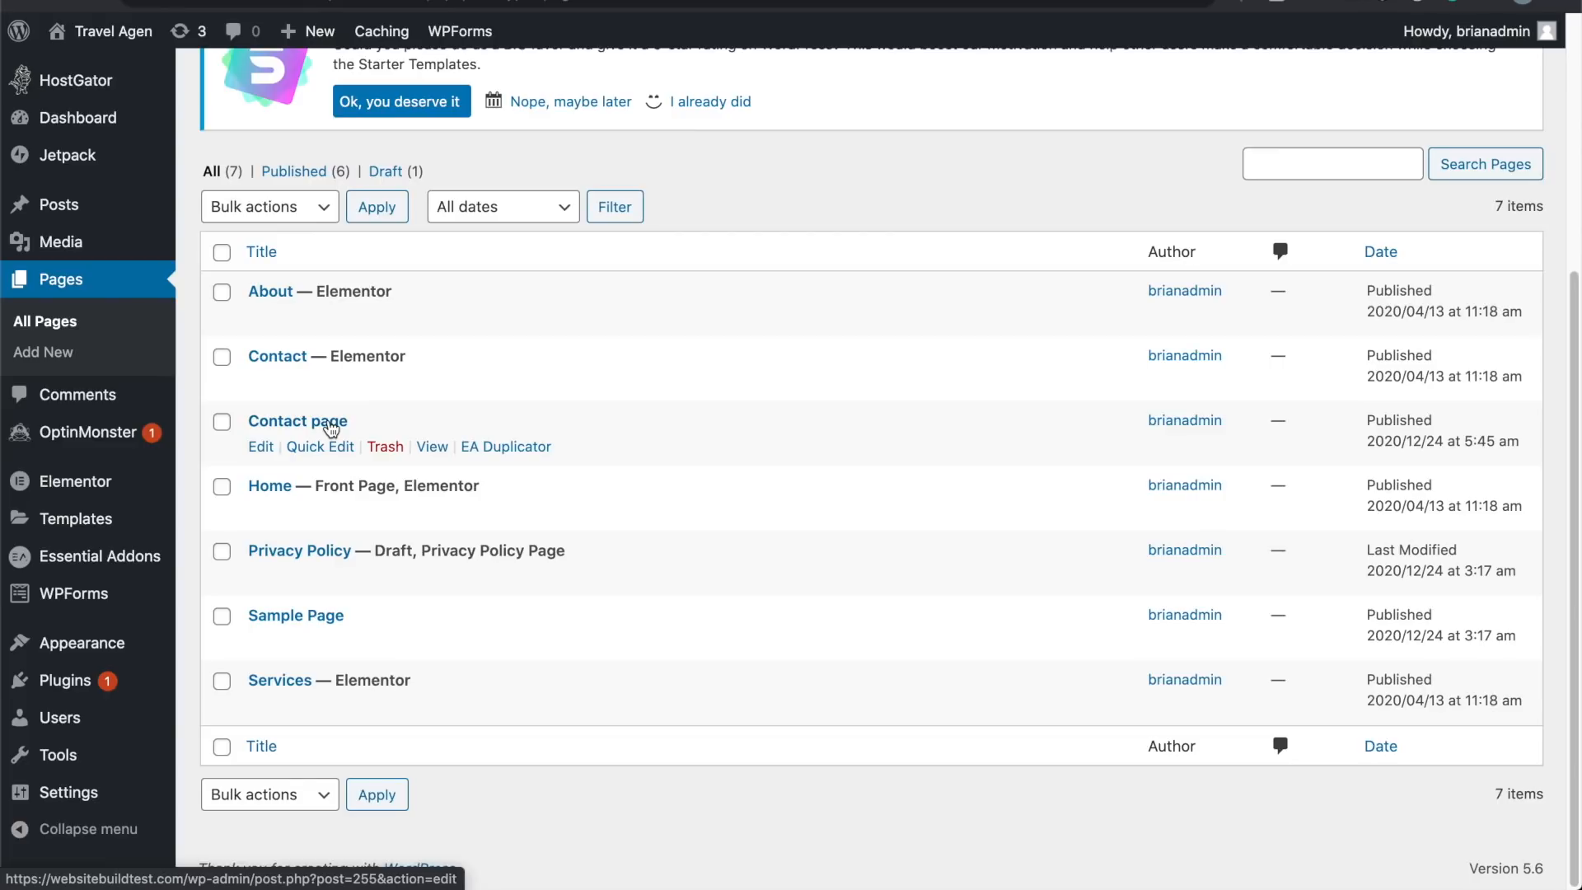
mouse_move(136, 656)
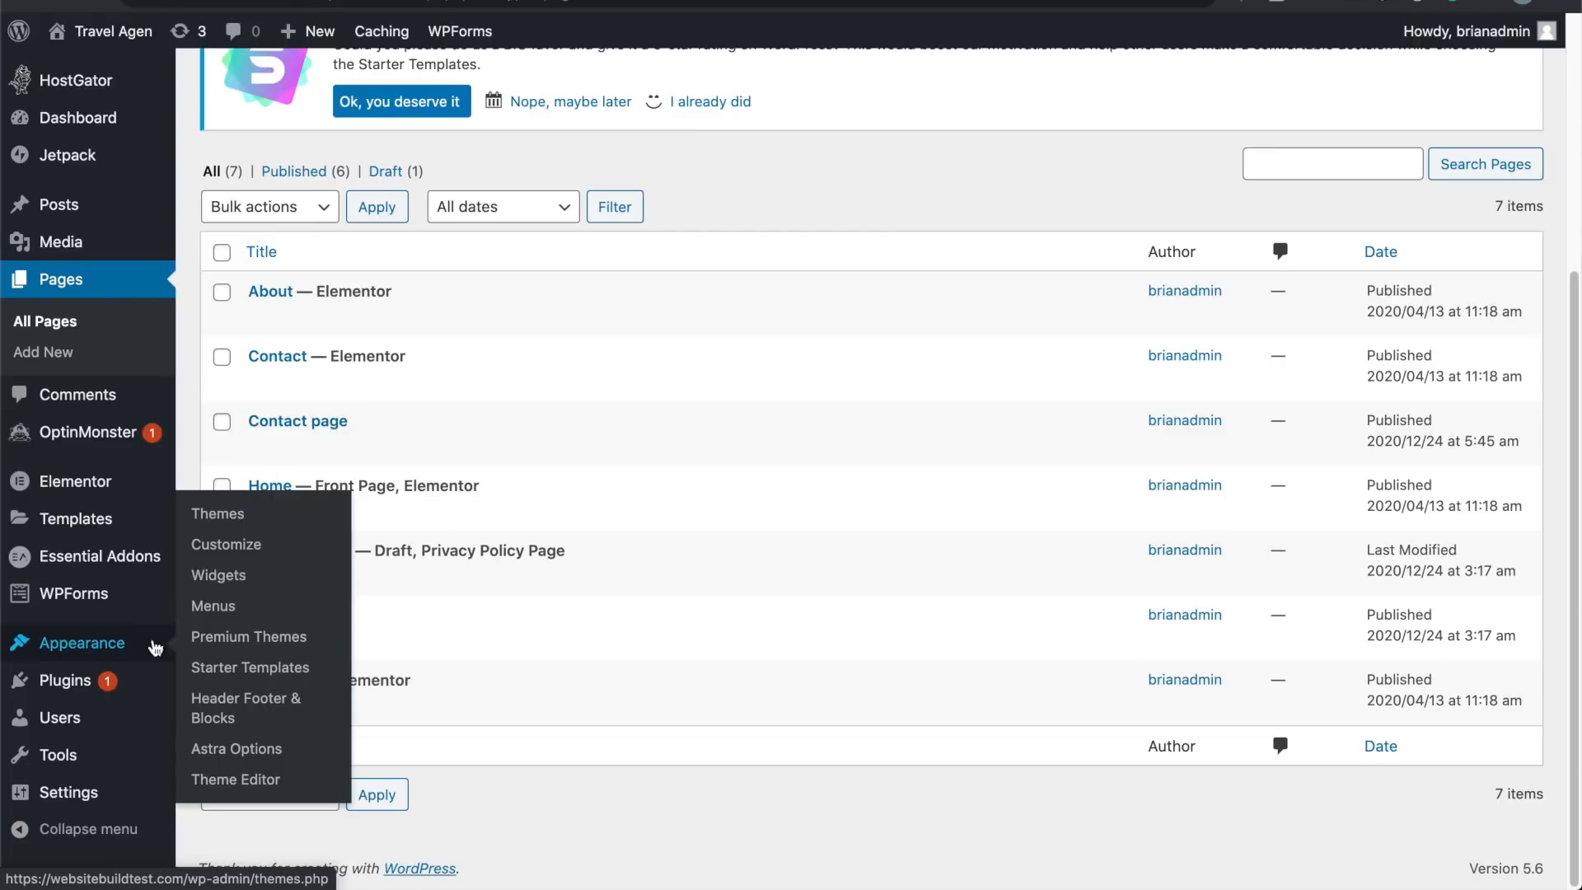
click(211, 608)
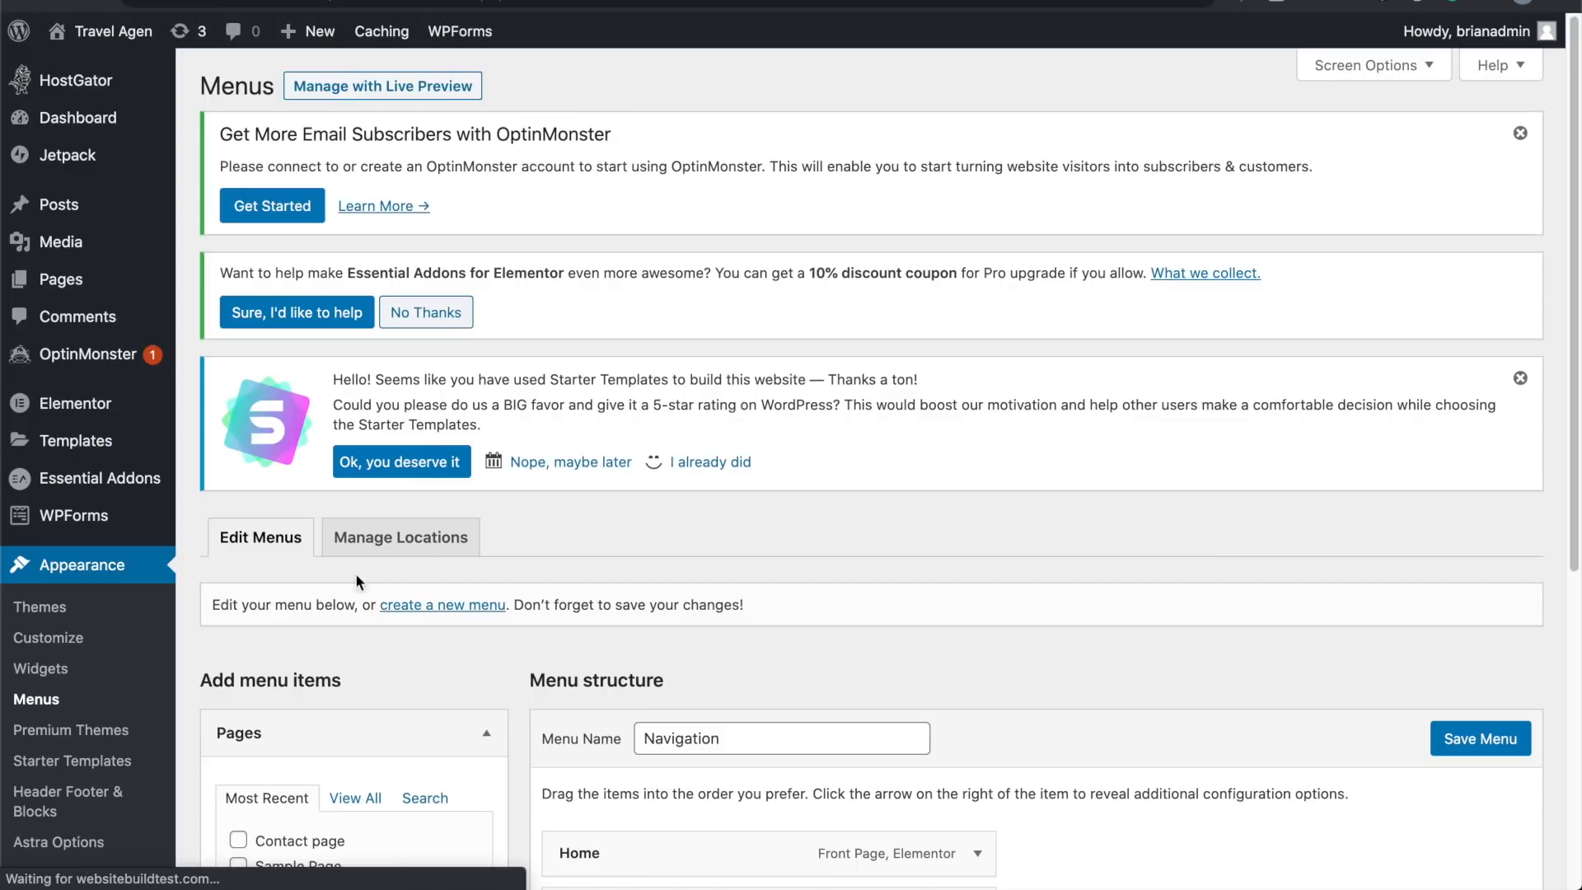
Step: Add the ticked Contact page to the Navigation menu and save the menu
scroll(528, 527, down, 5)
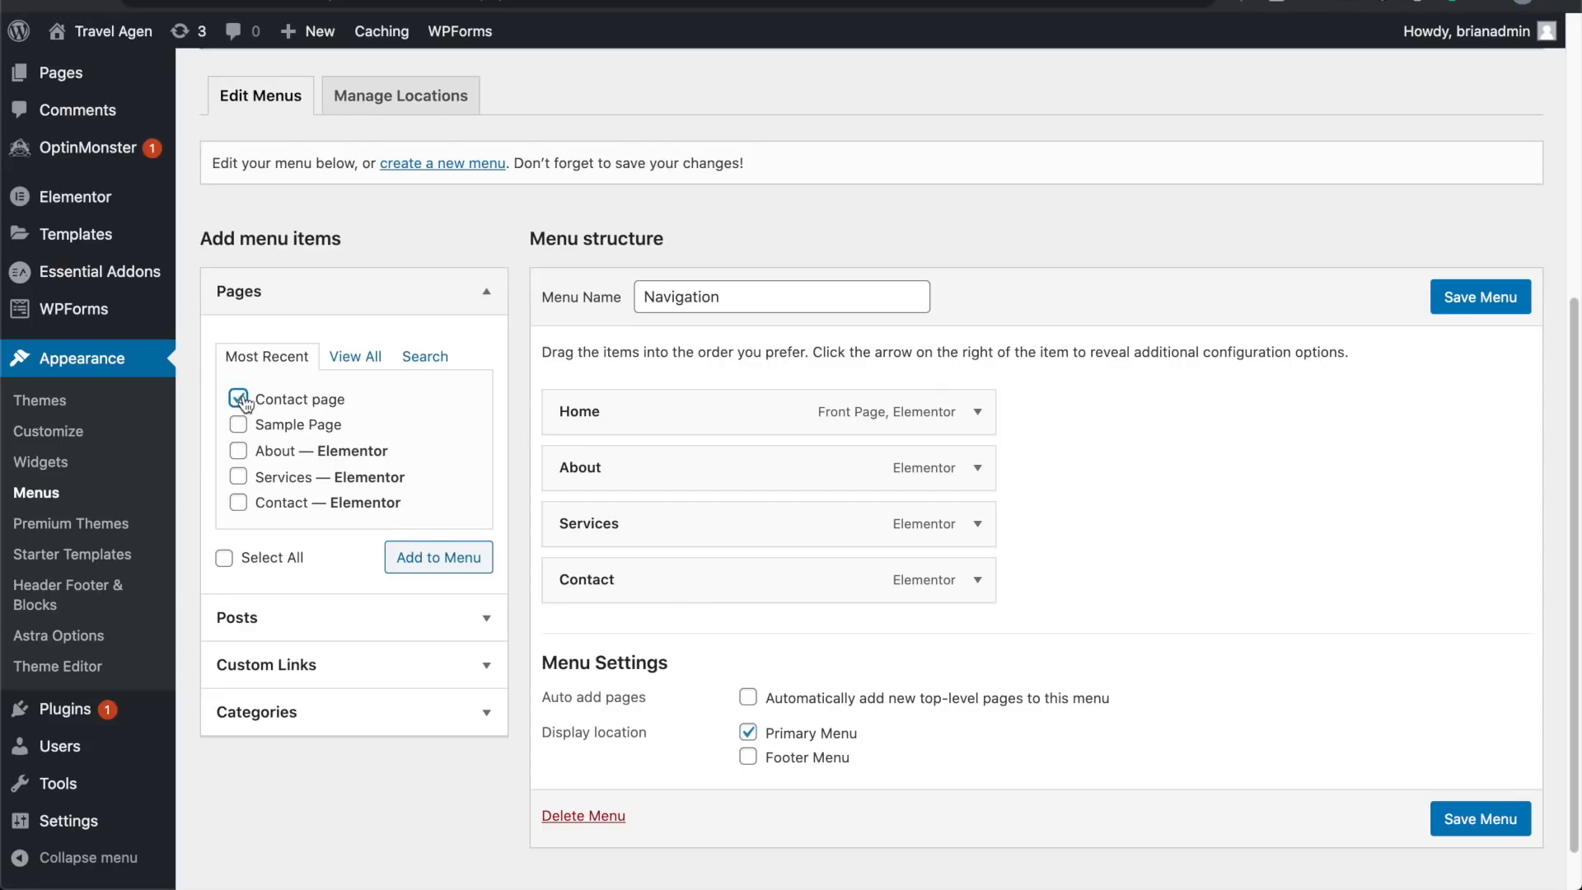
click(438, 554)
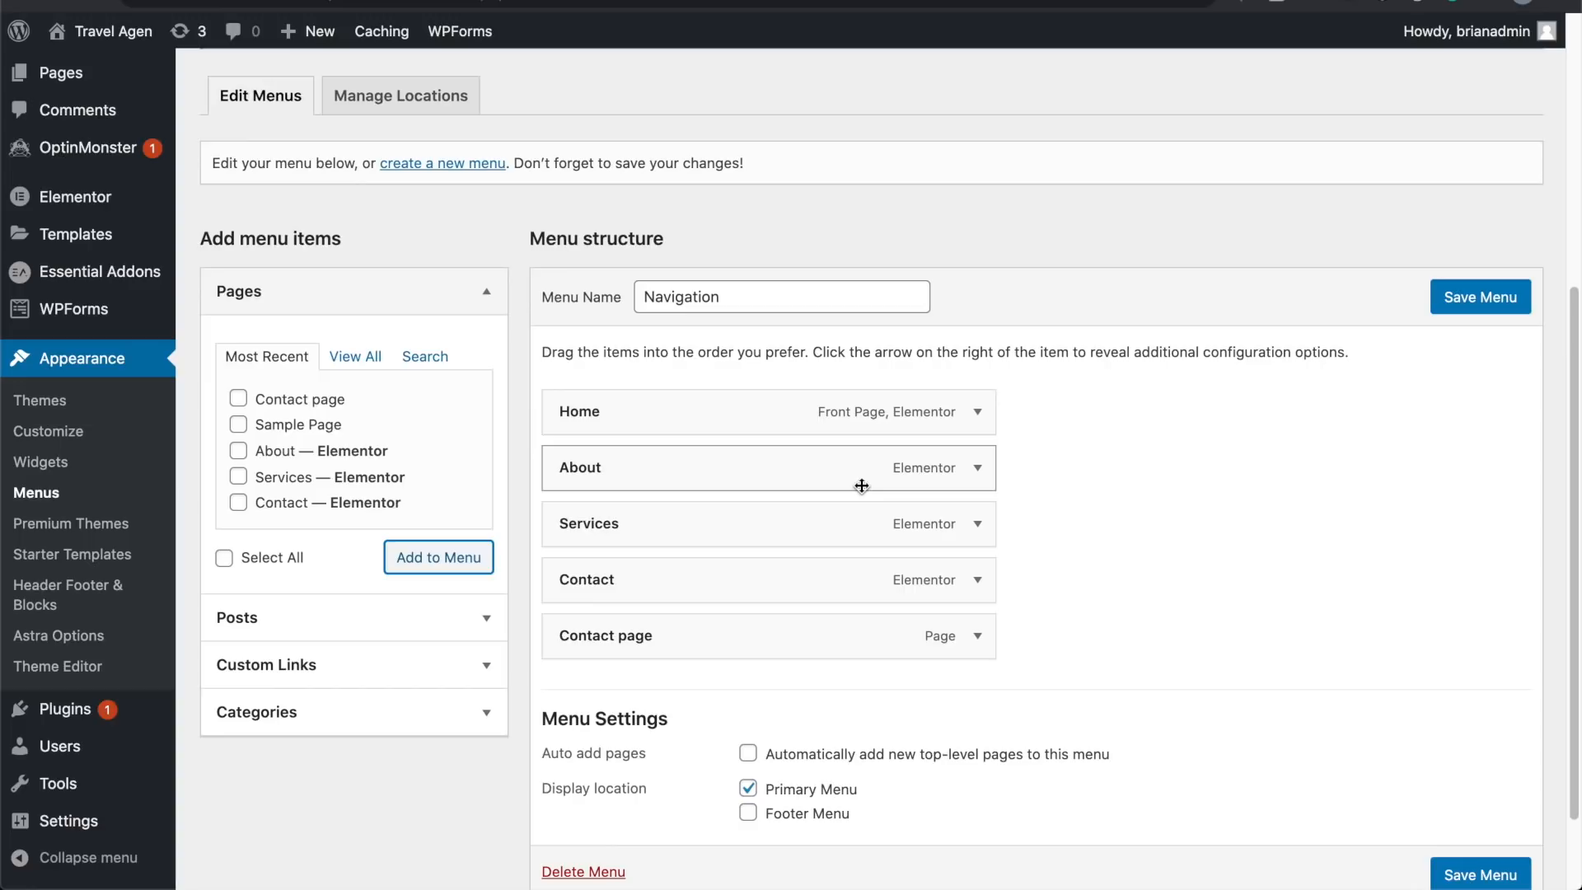
scroll(858, 482, down, 3)
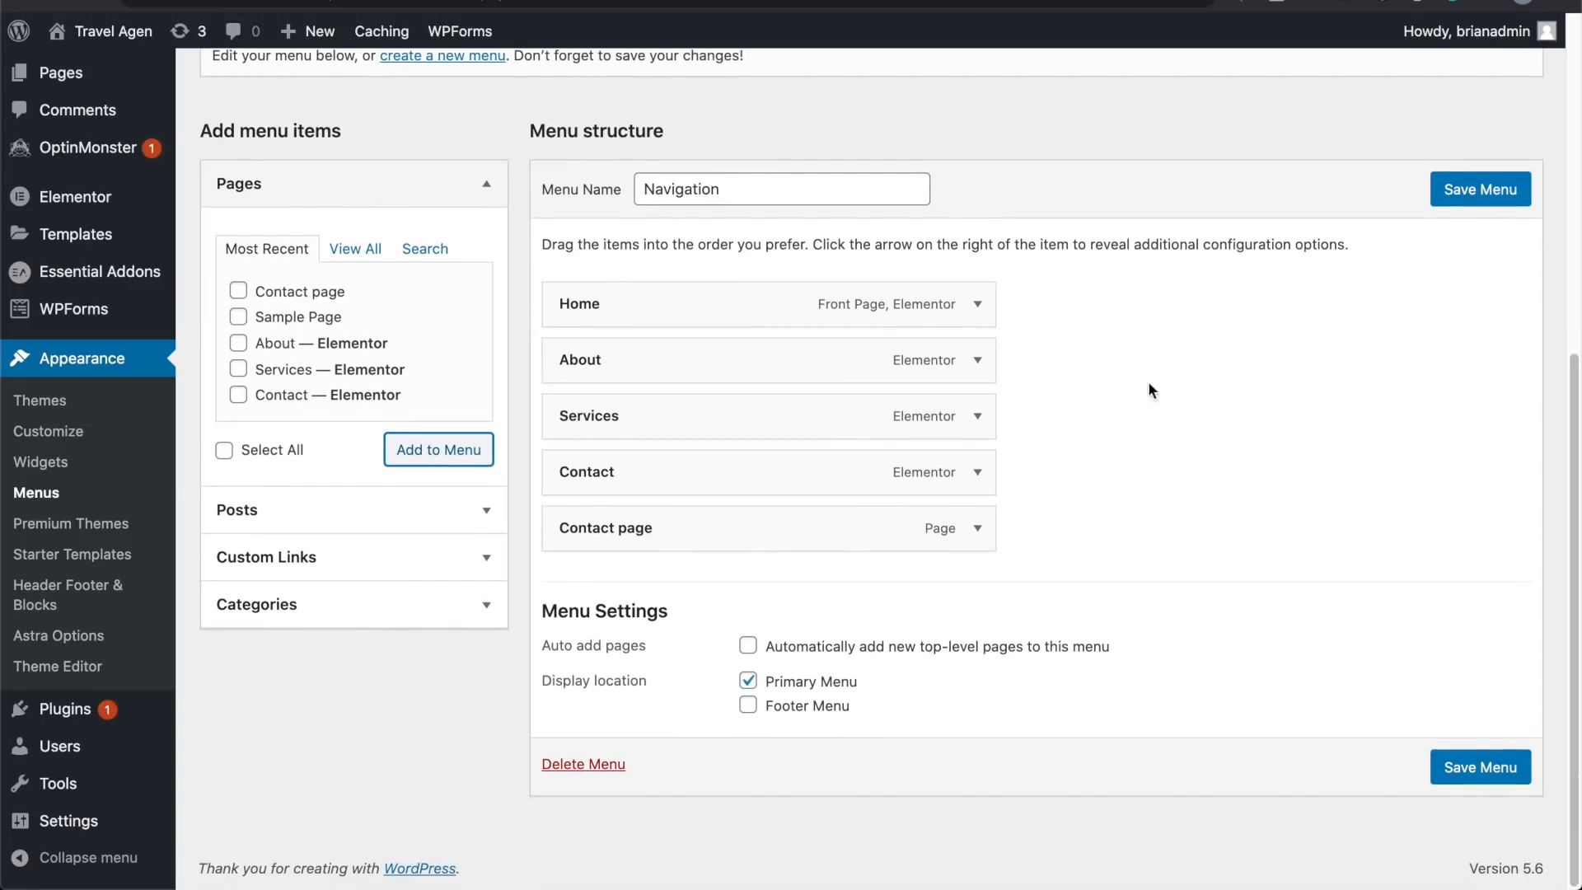
click(979, 534)
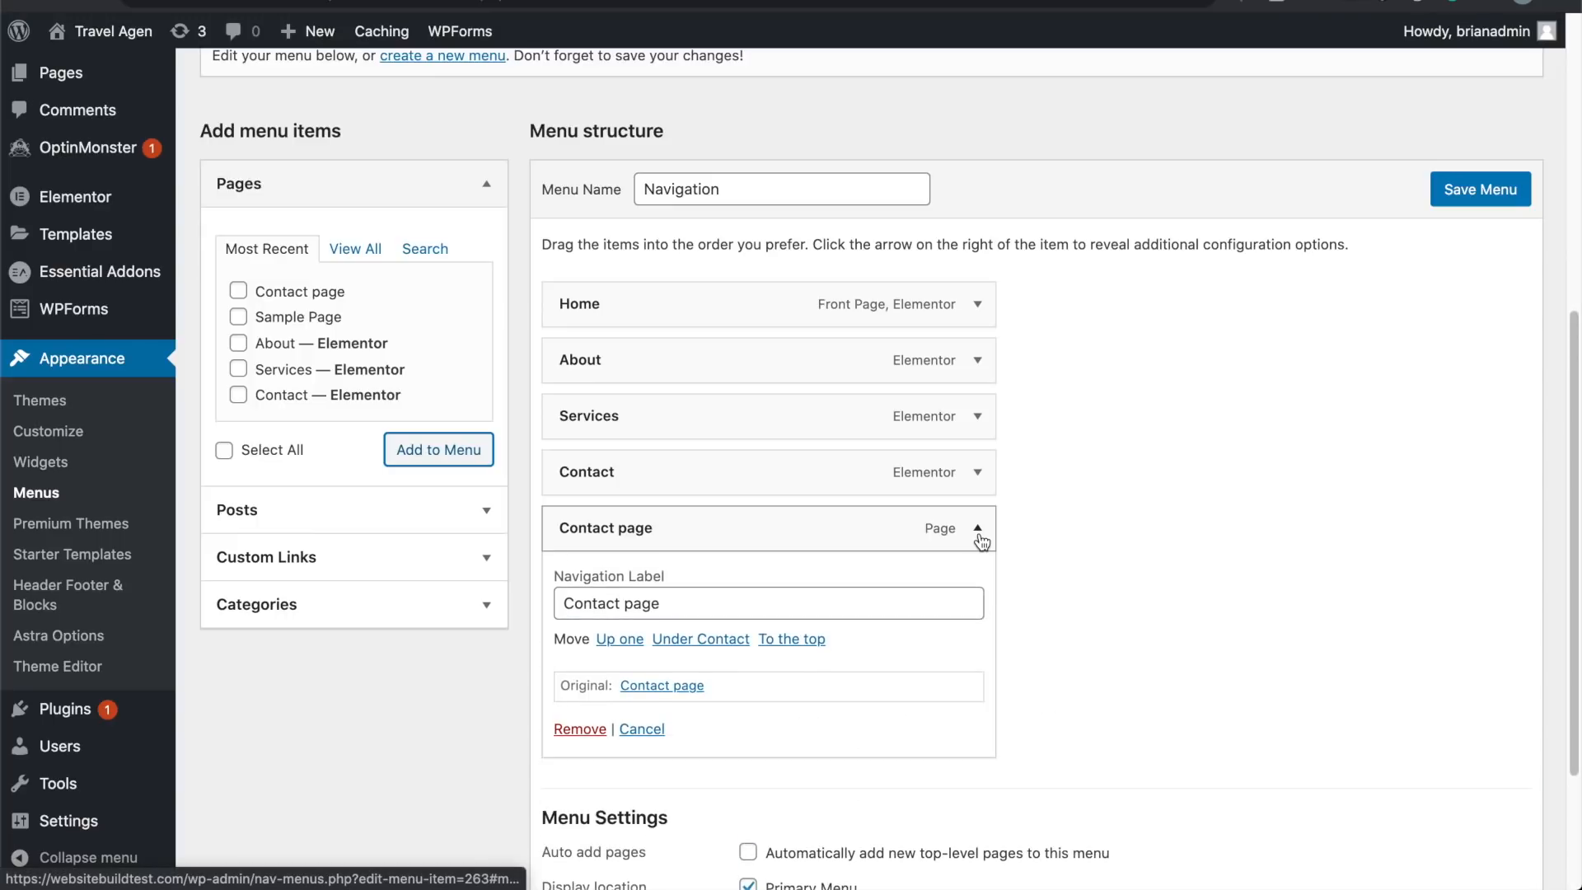
click(980, 536)
click(970, 485)
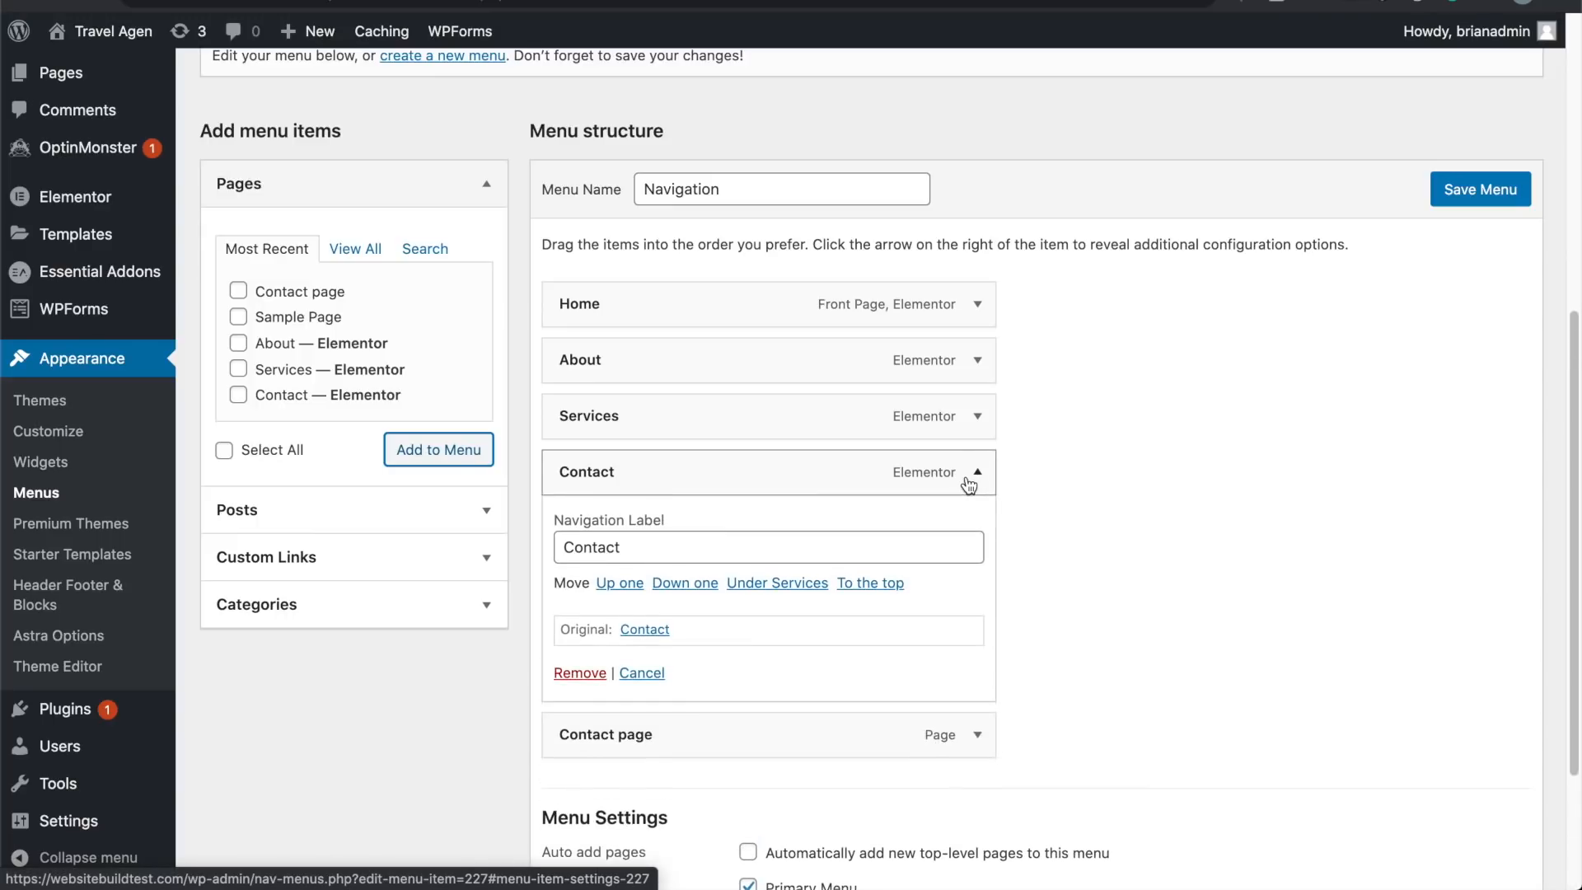
click(970, 474)
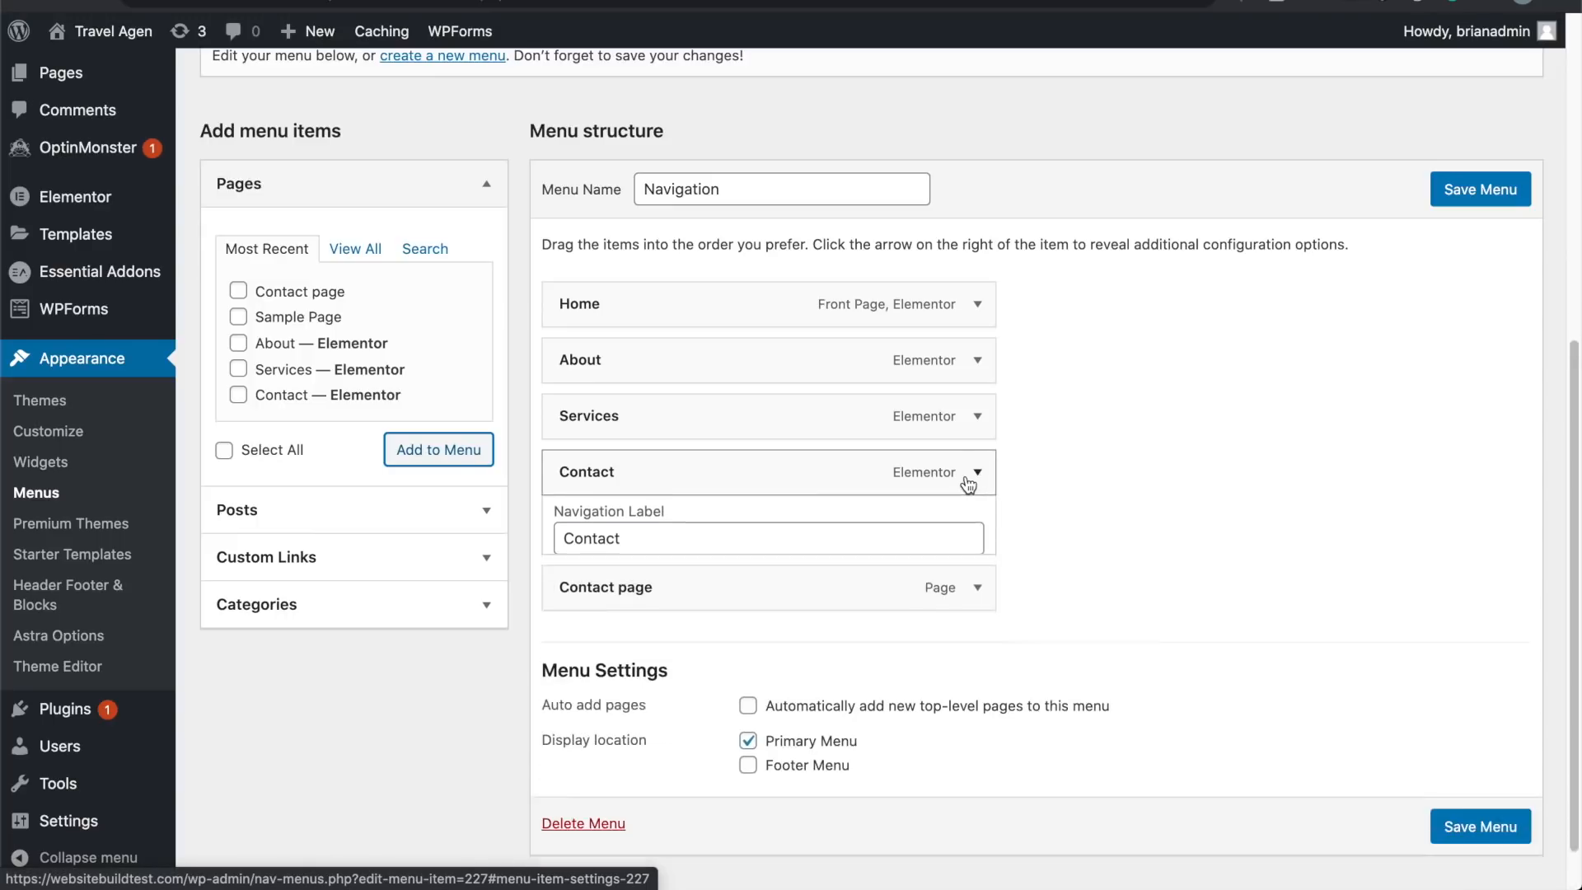
click(1461, 198)
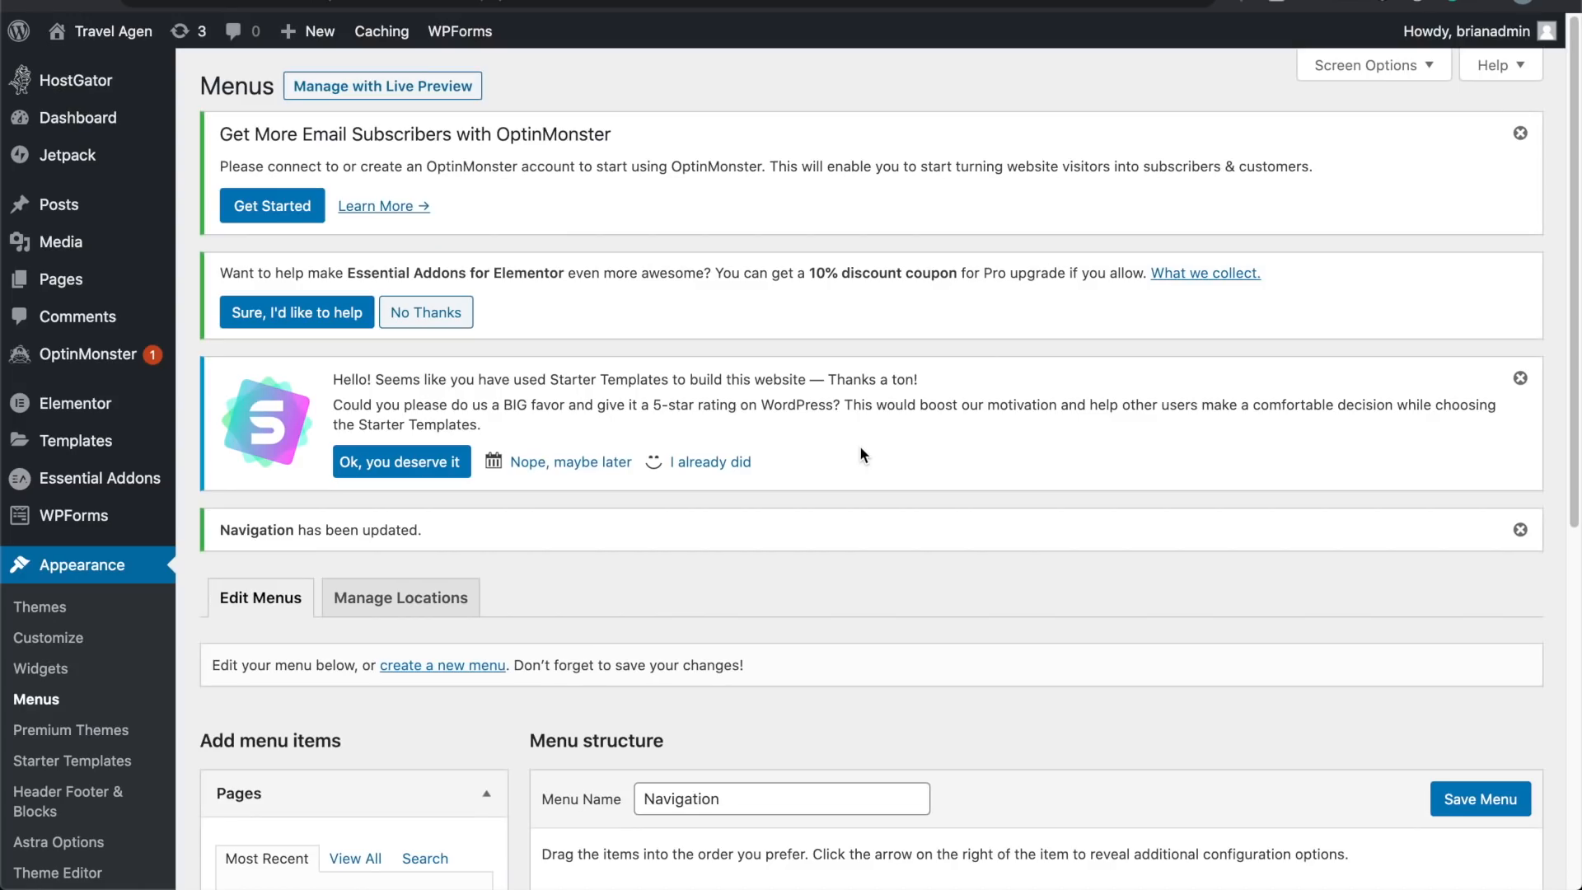
Step: Review the Contact page and Contact items of the Navigation menu in the Customizer
click(456, 92)
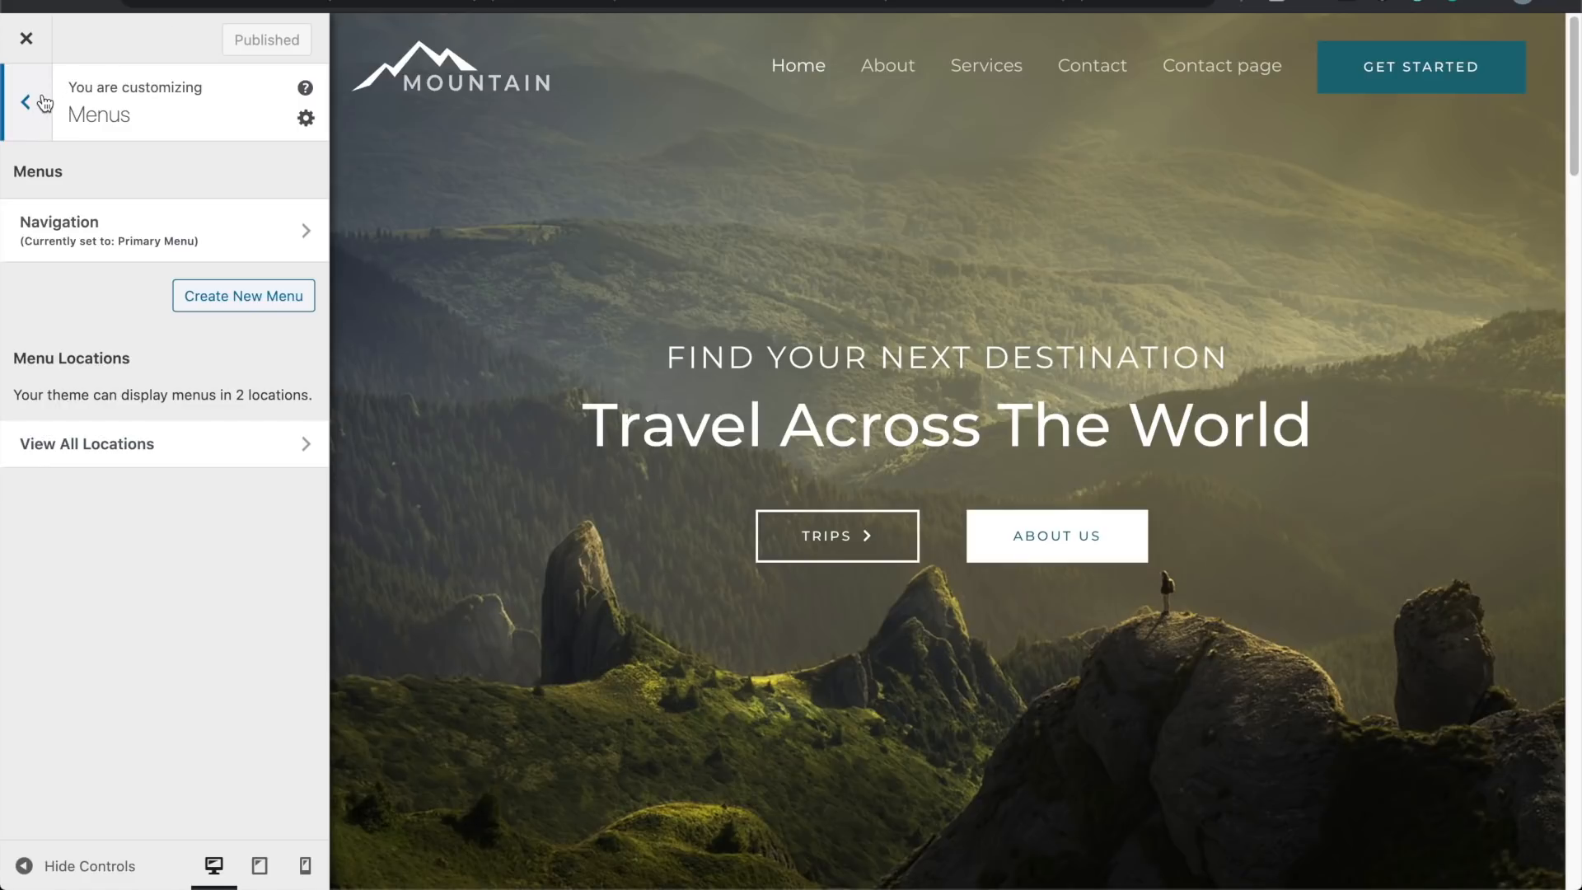
click(105, 218)
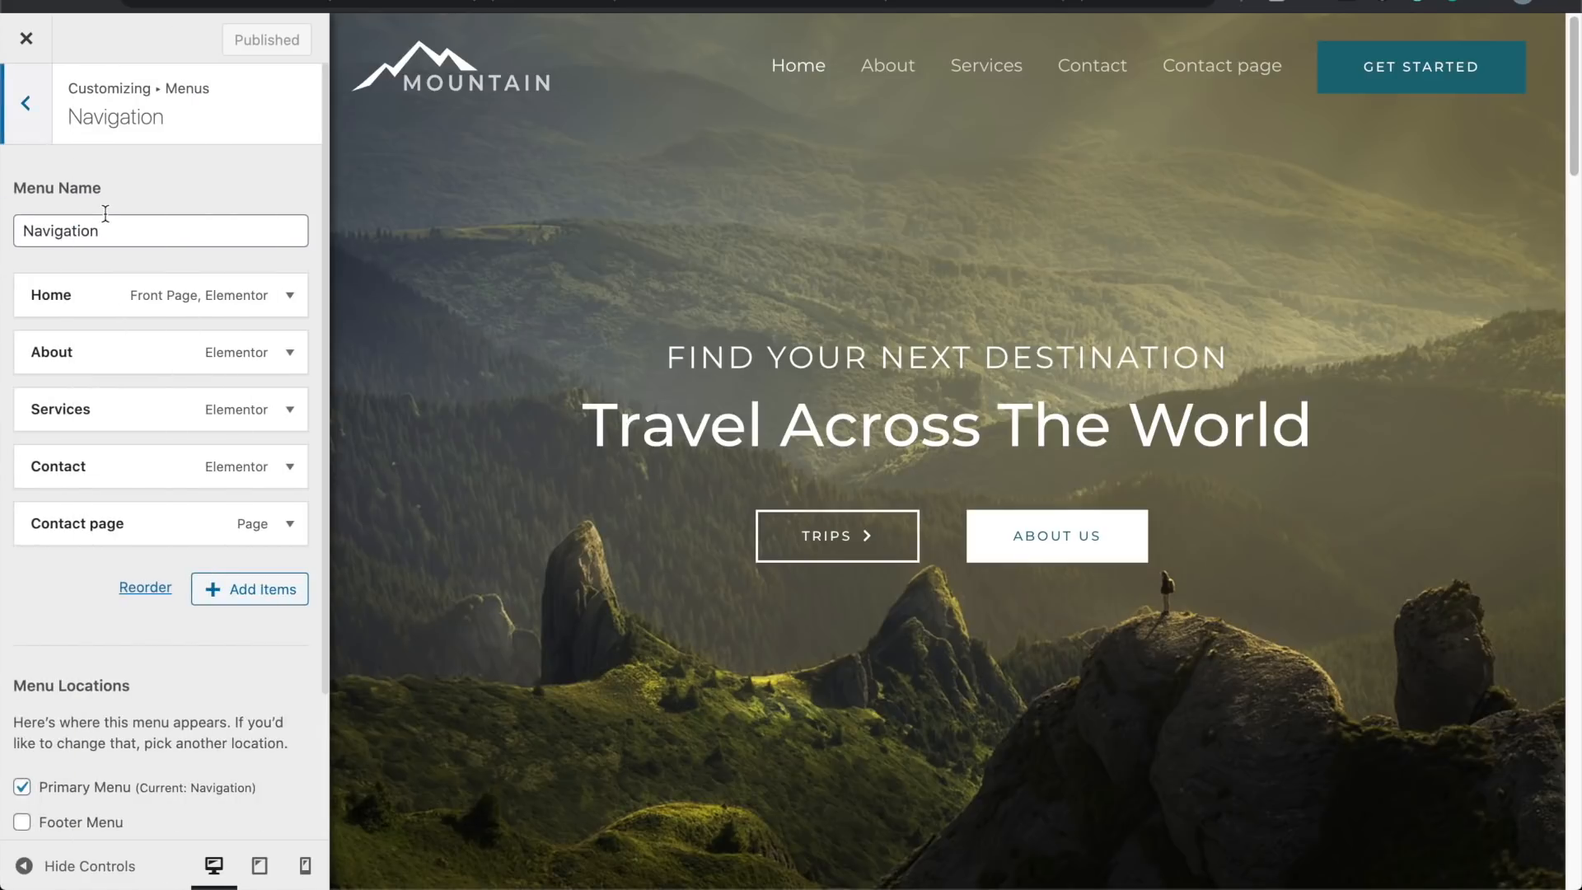
click(132, 532)
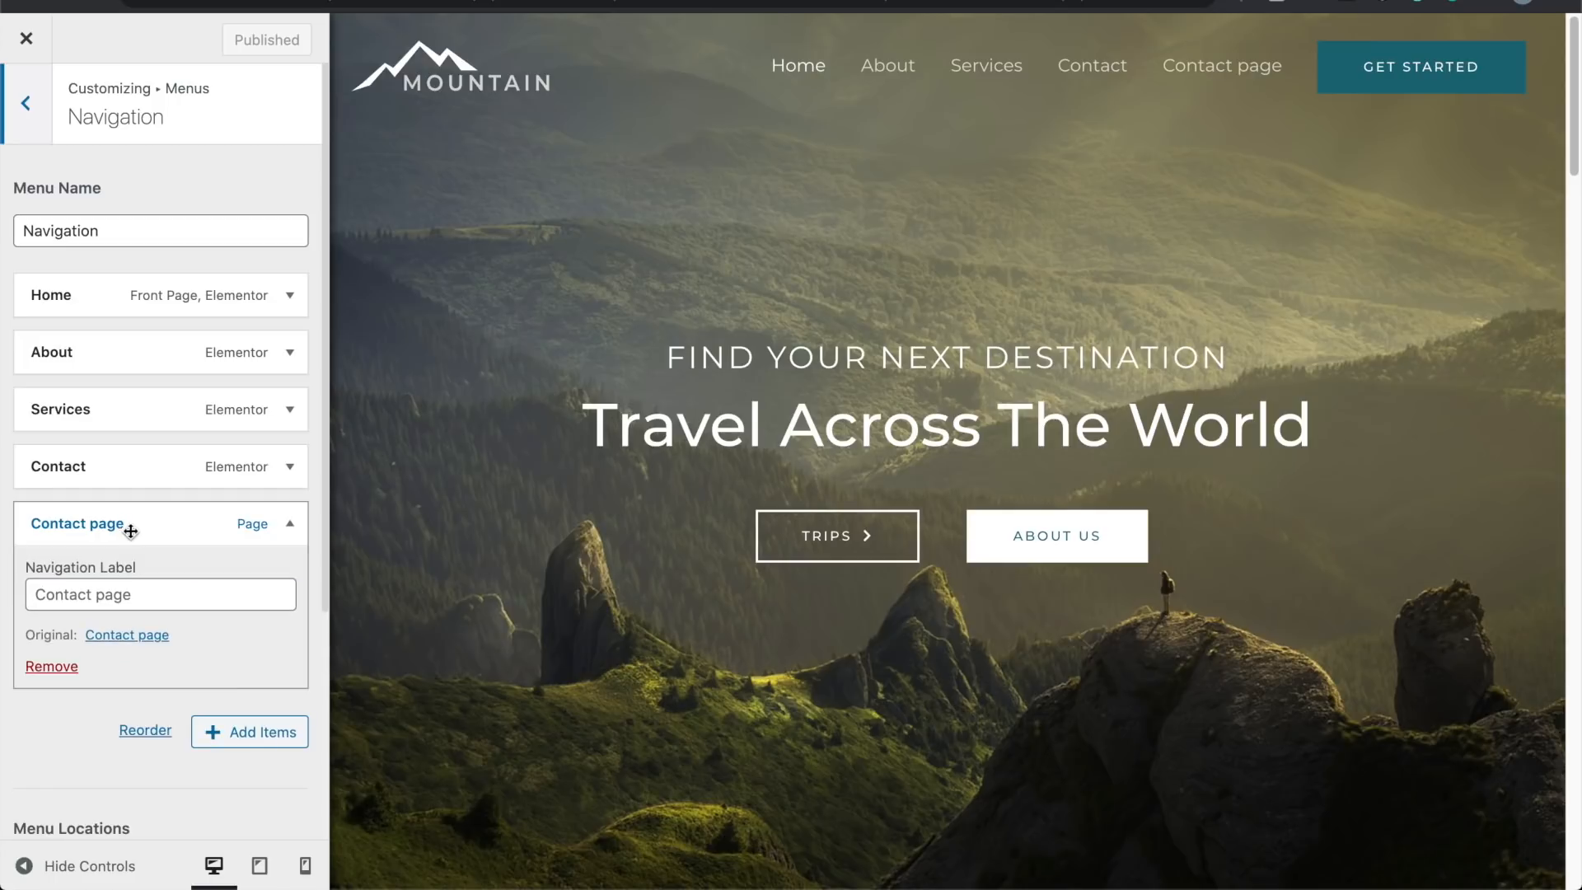
click(166, 593)
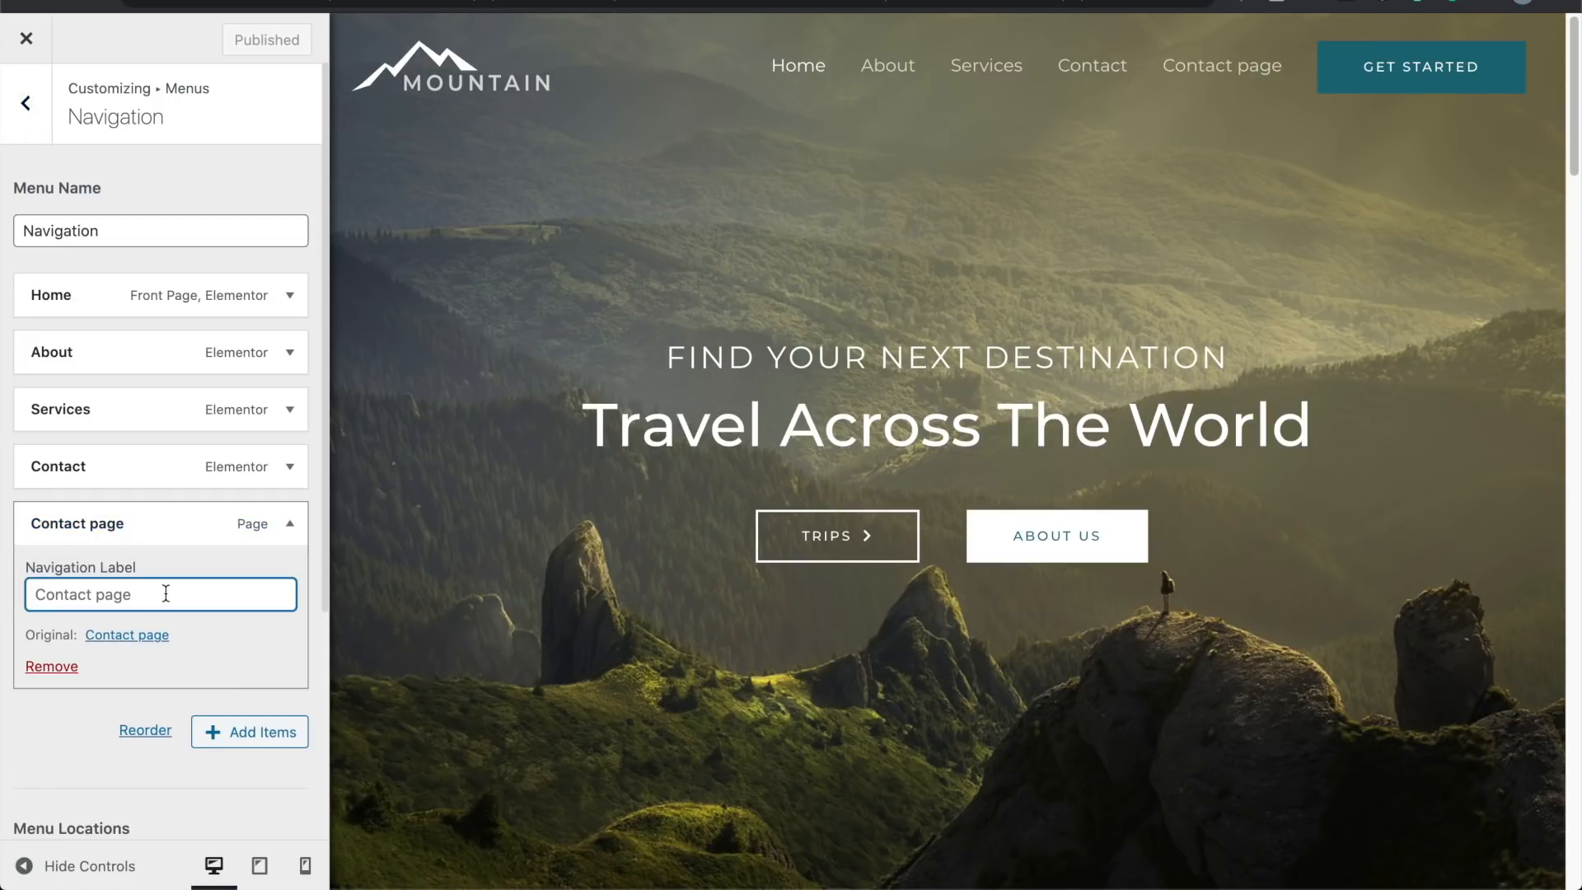
scroll(166, 593, down, 5)
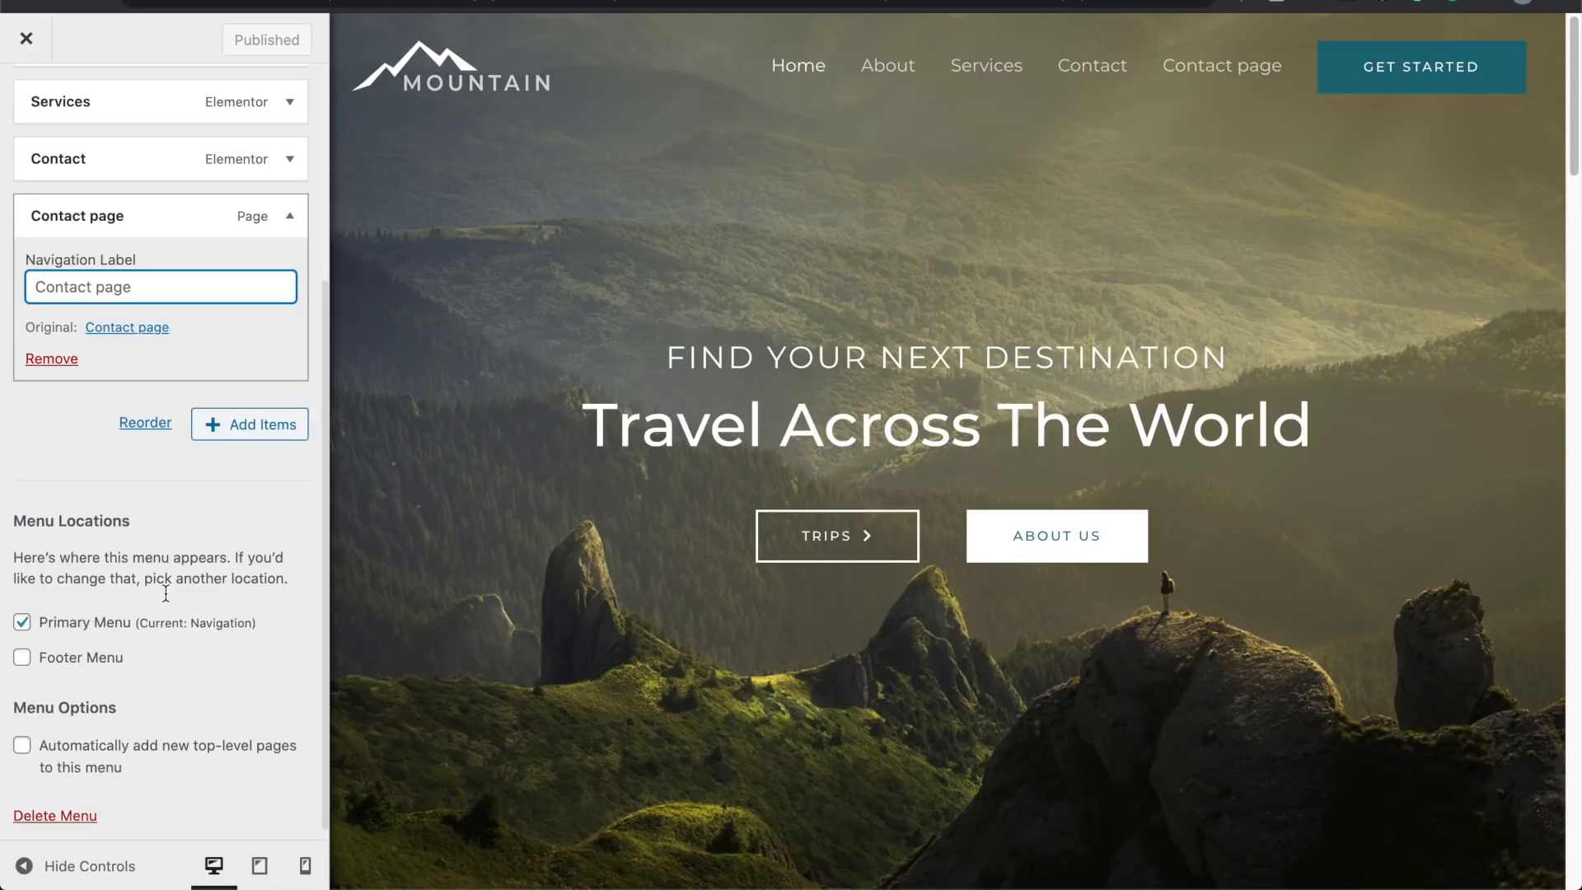
scroll(165, 593, up, 5)
click(114, 466)
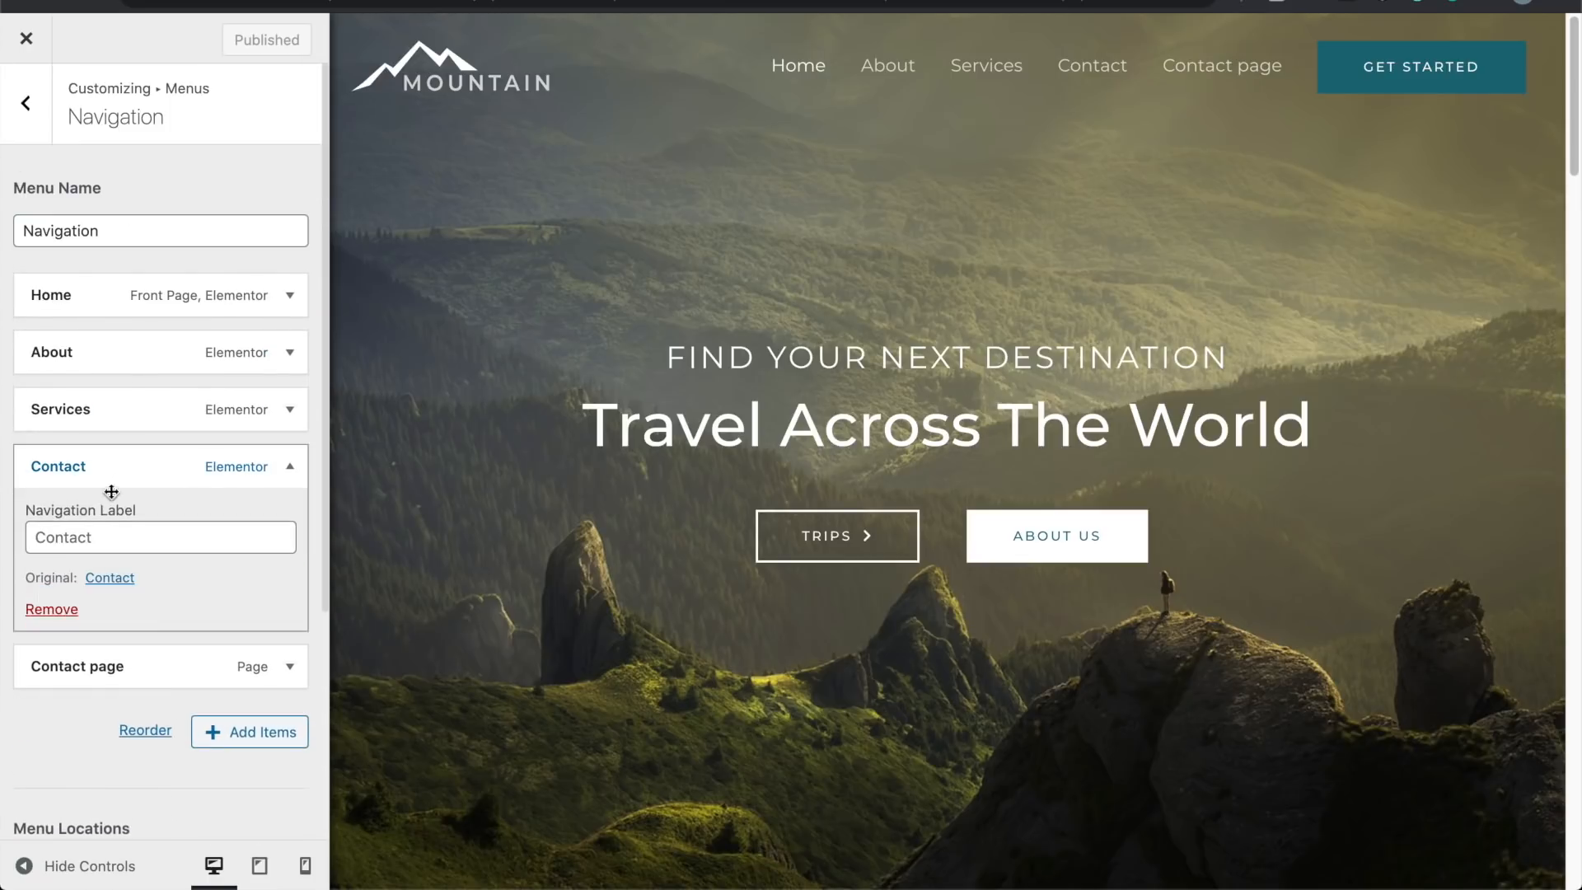
click(39, 125)
click(39, 125)
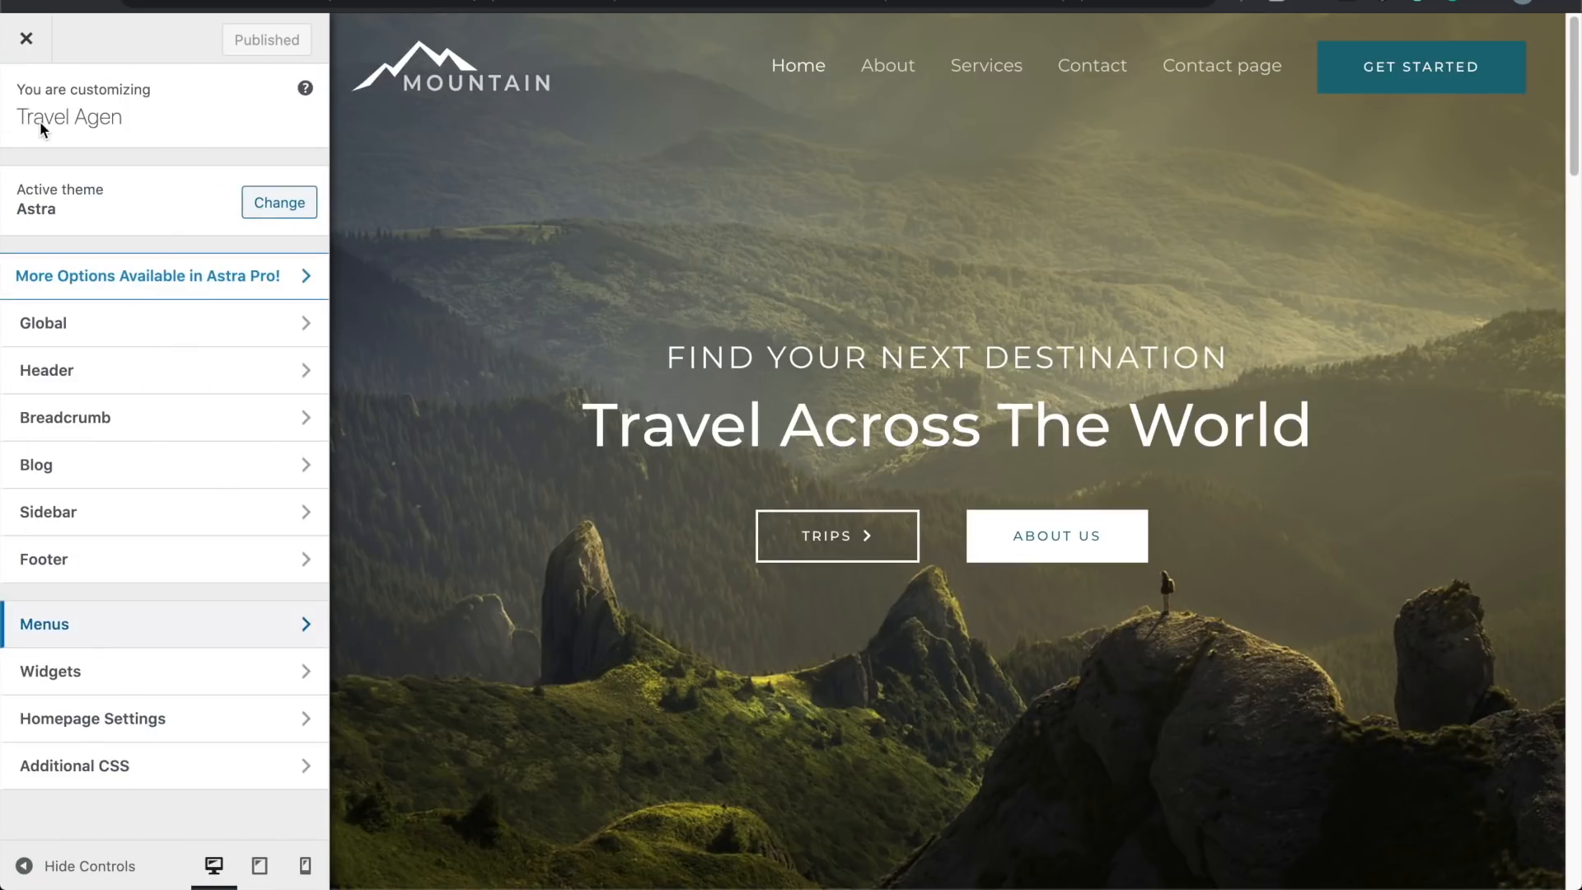
Step: Check the Header's Primary Header and Primary Menu panels, then close the Customizer
click(221, 381)
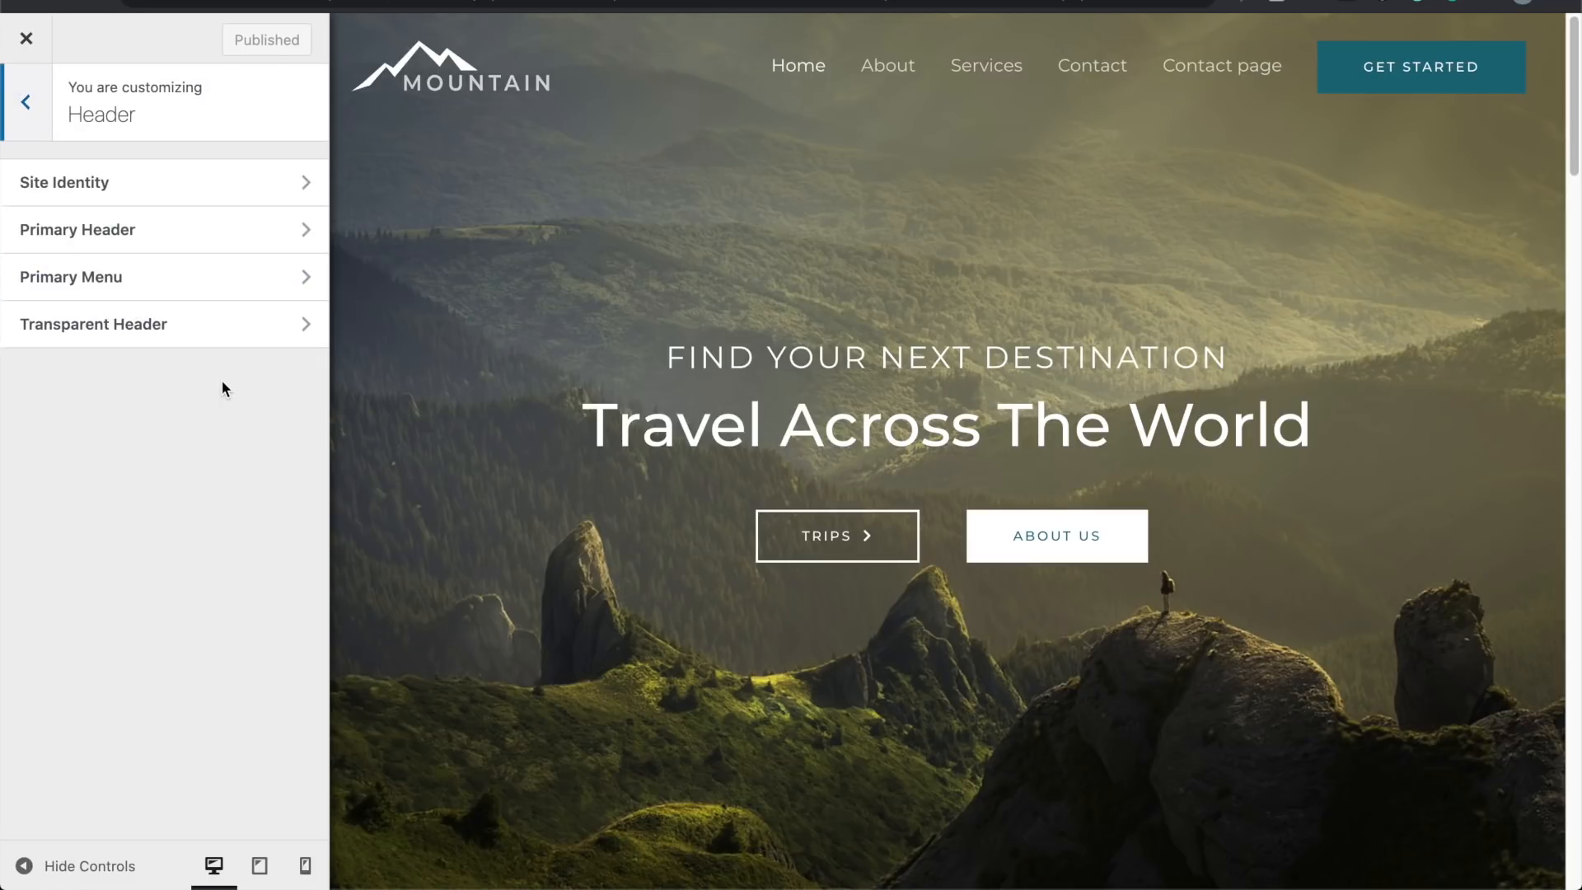
click(193, 231)
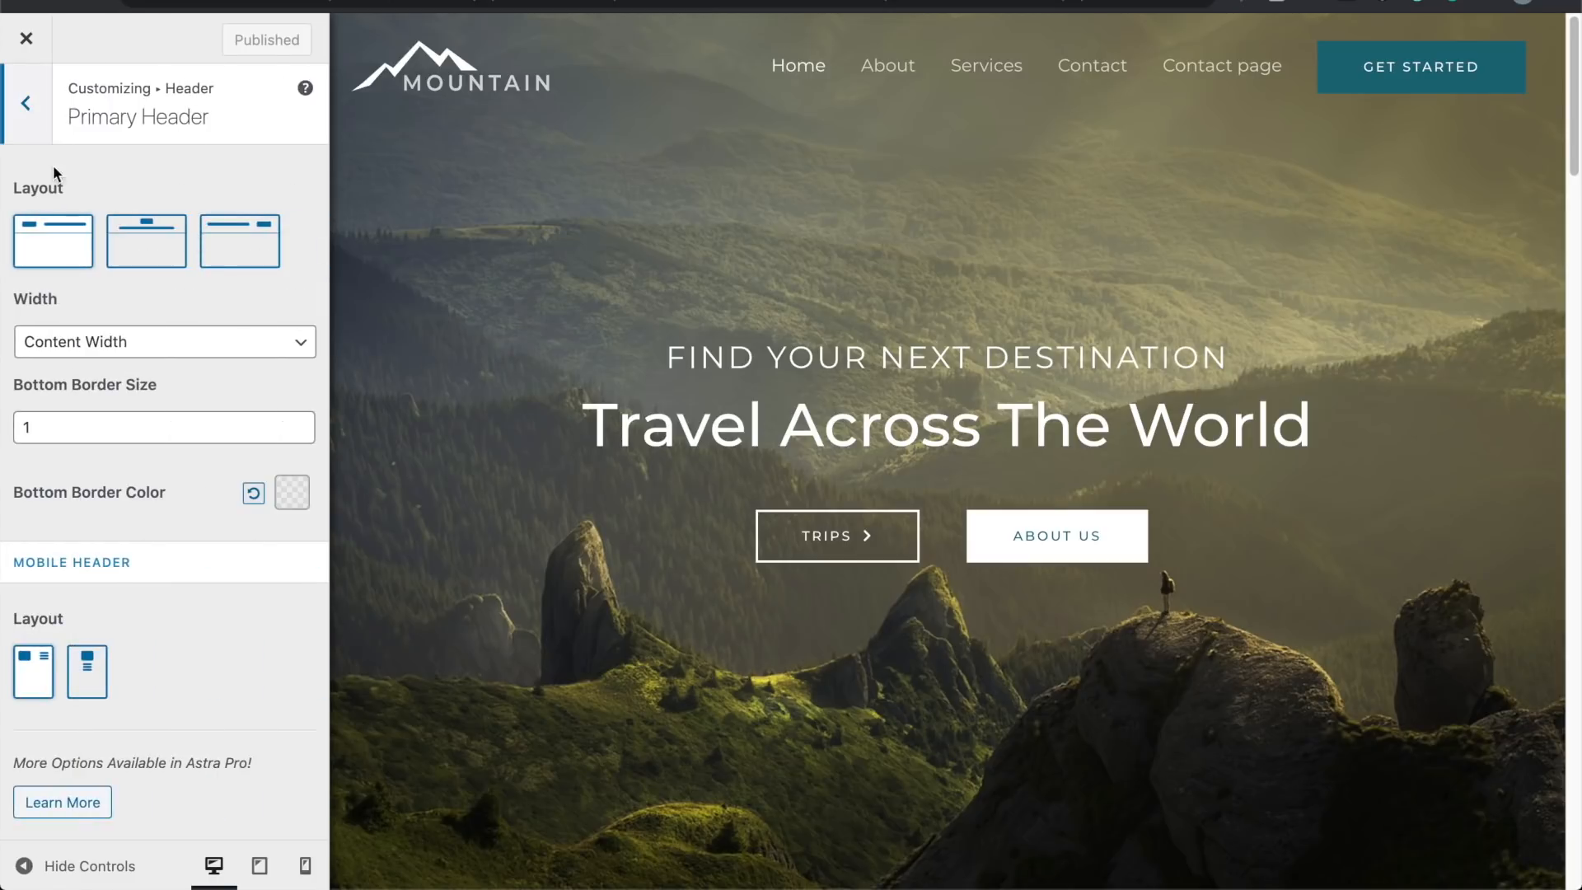
click(33, 119)
click(140, 277)
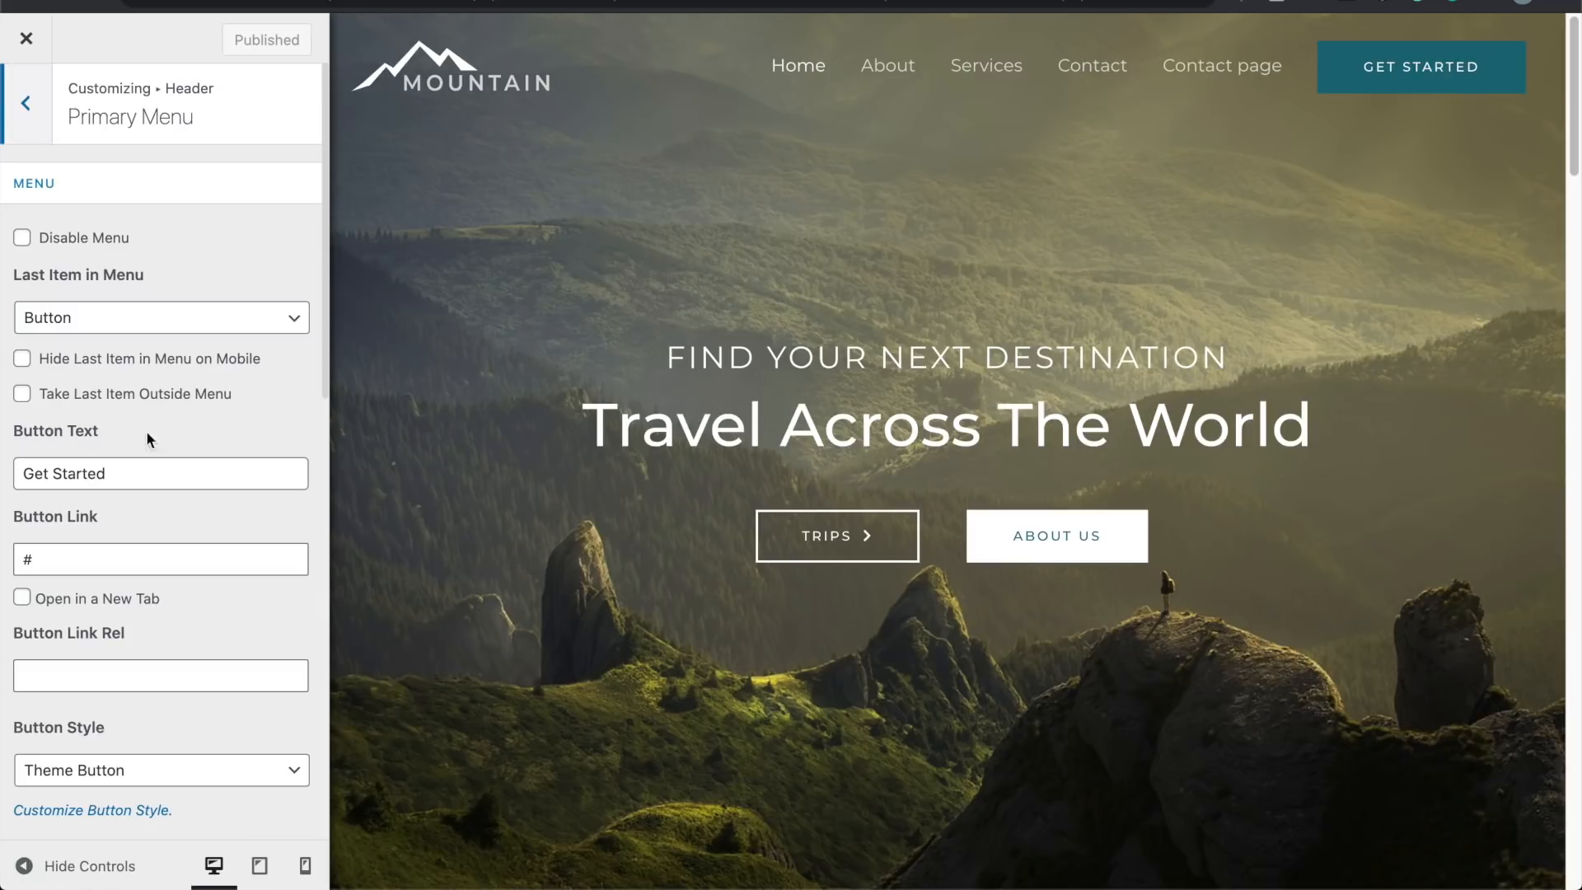
scroll(144, 453, down, 5)
scroll(142, 470, up, 5)
click(28, 107)
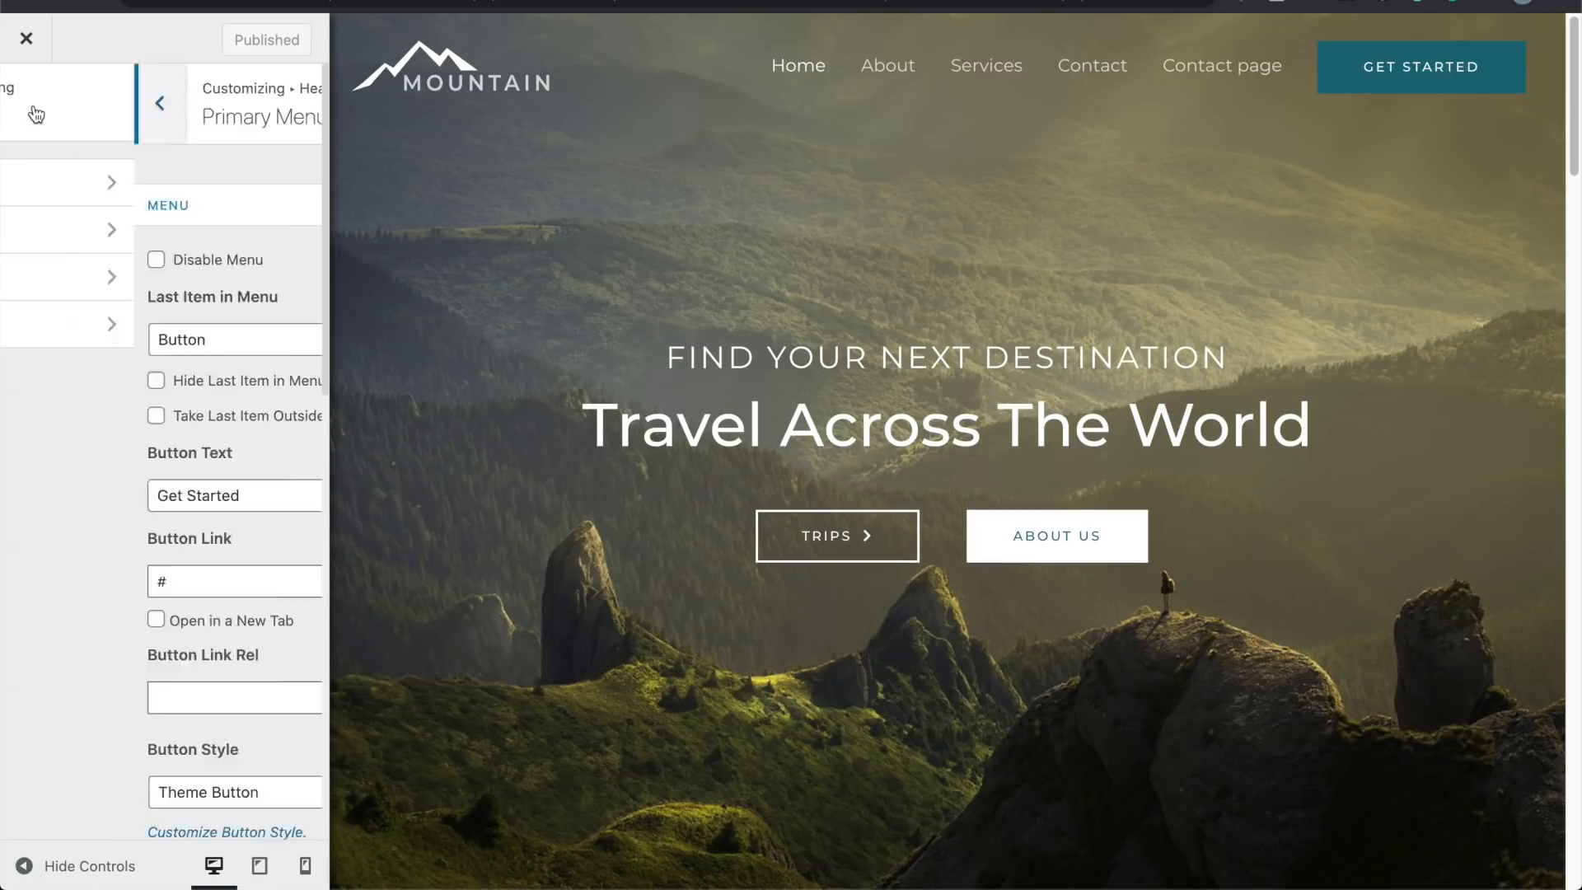
click(27, 41)
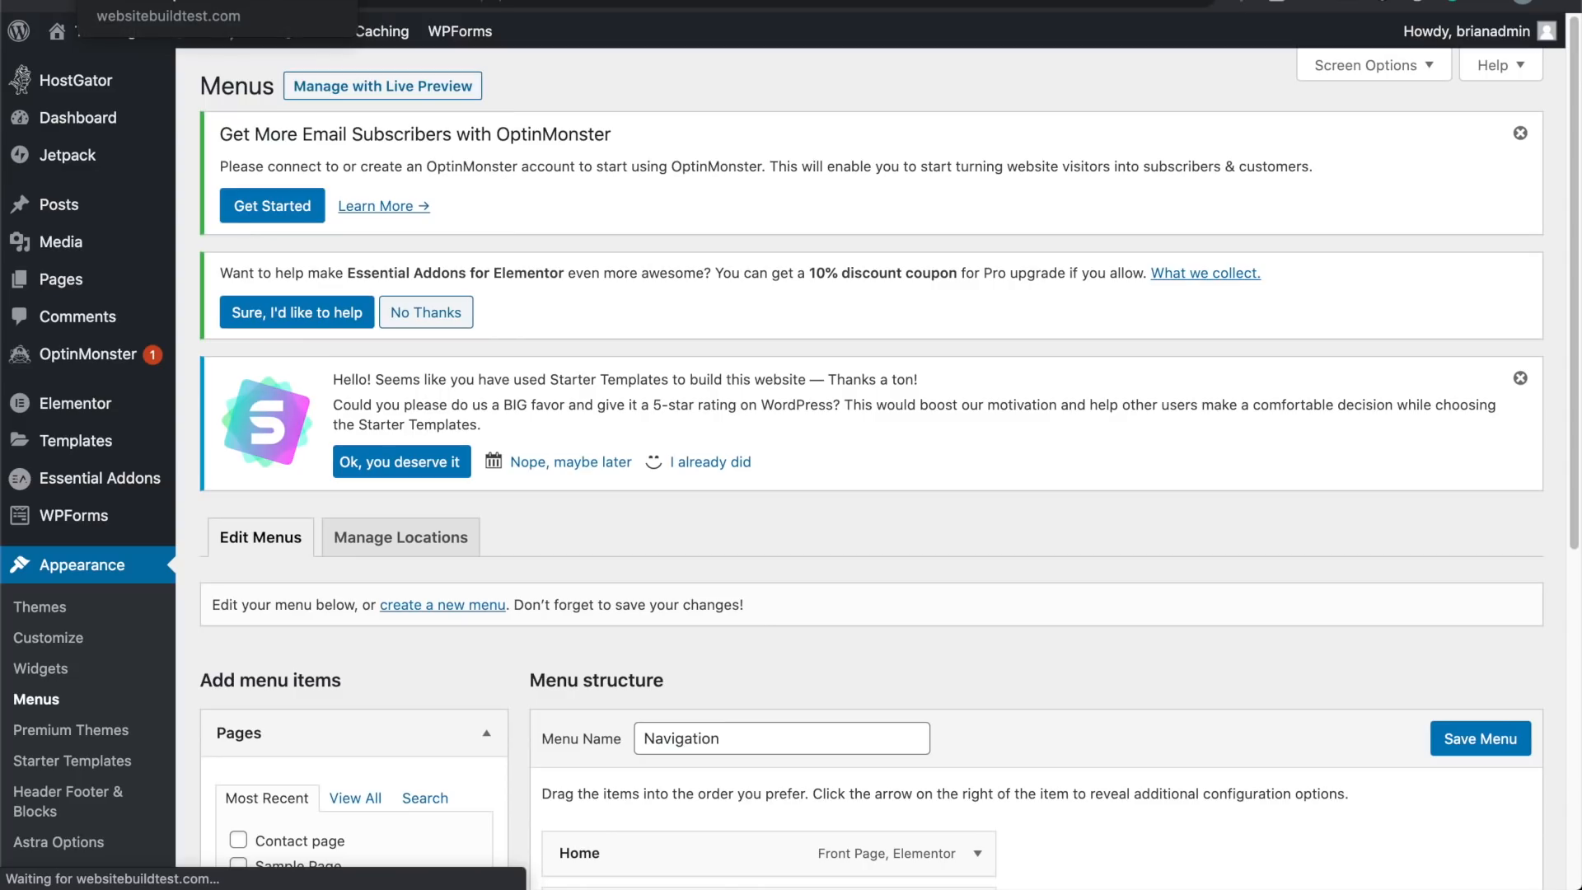
Step: Check the Home menu item, then visit the live site and open the Contact page link
scroll(565, 577, down, 5)
scroll(566, 577, down, 2)
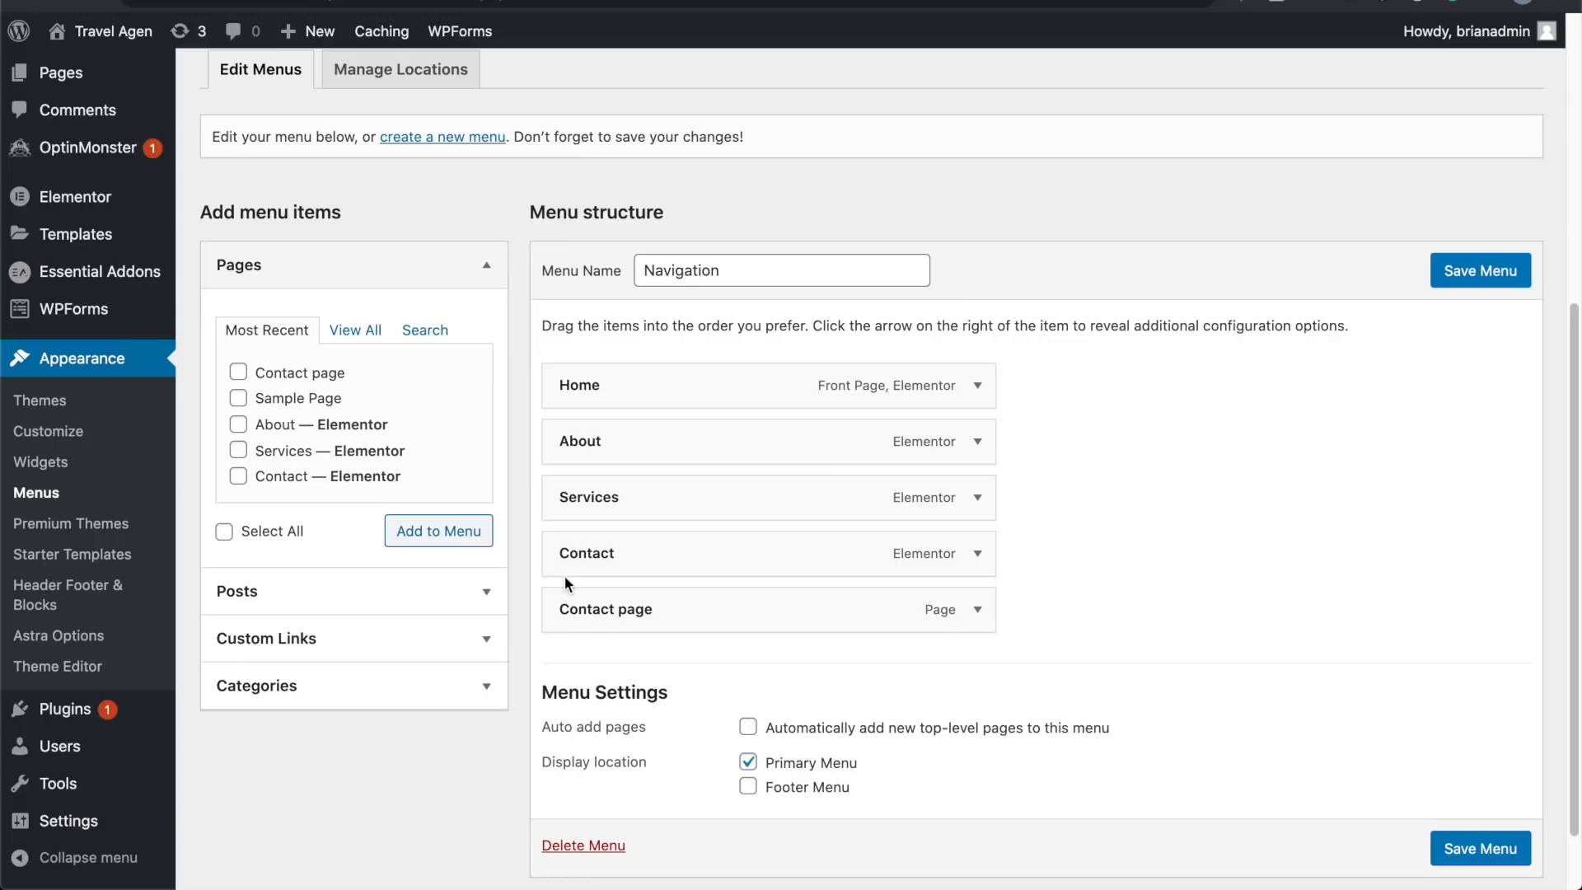
click(978, 388)
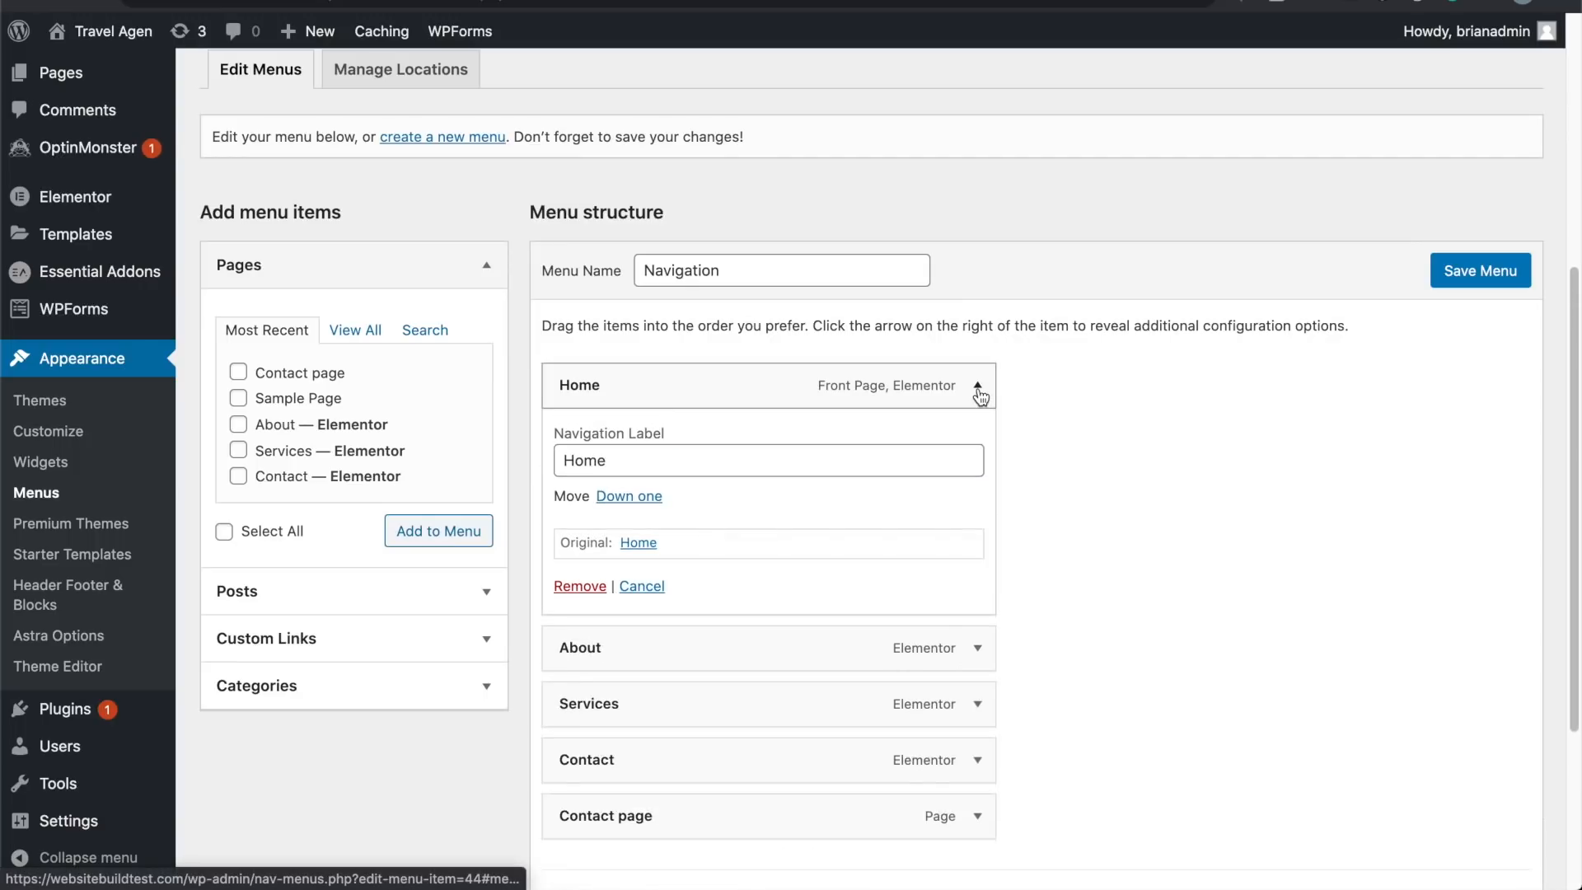
click(977, 387)
mouse_move(123, 33)
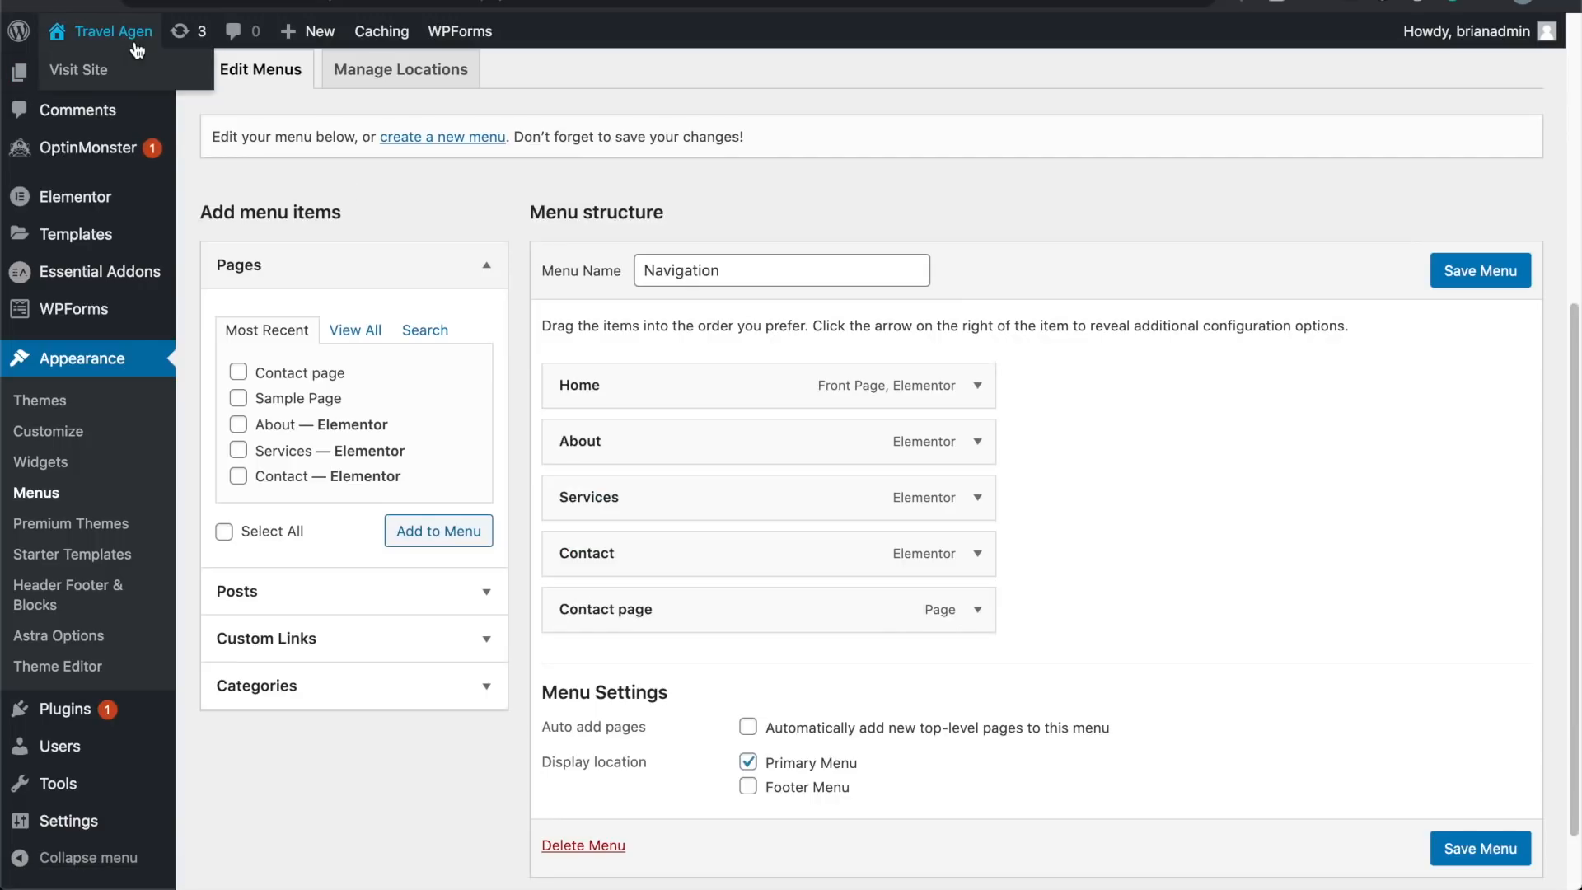
click(130, 74)
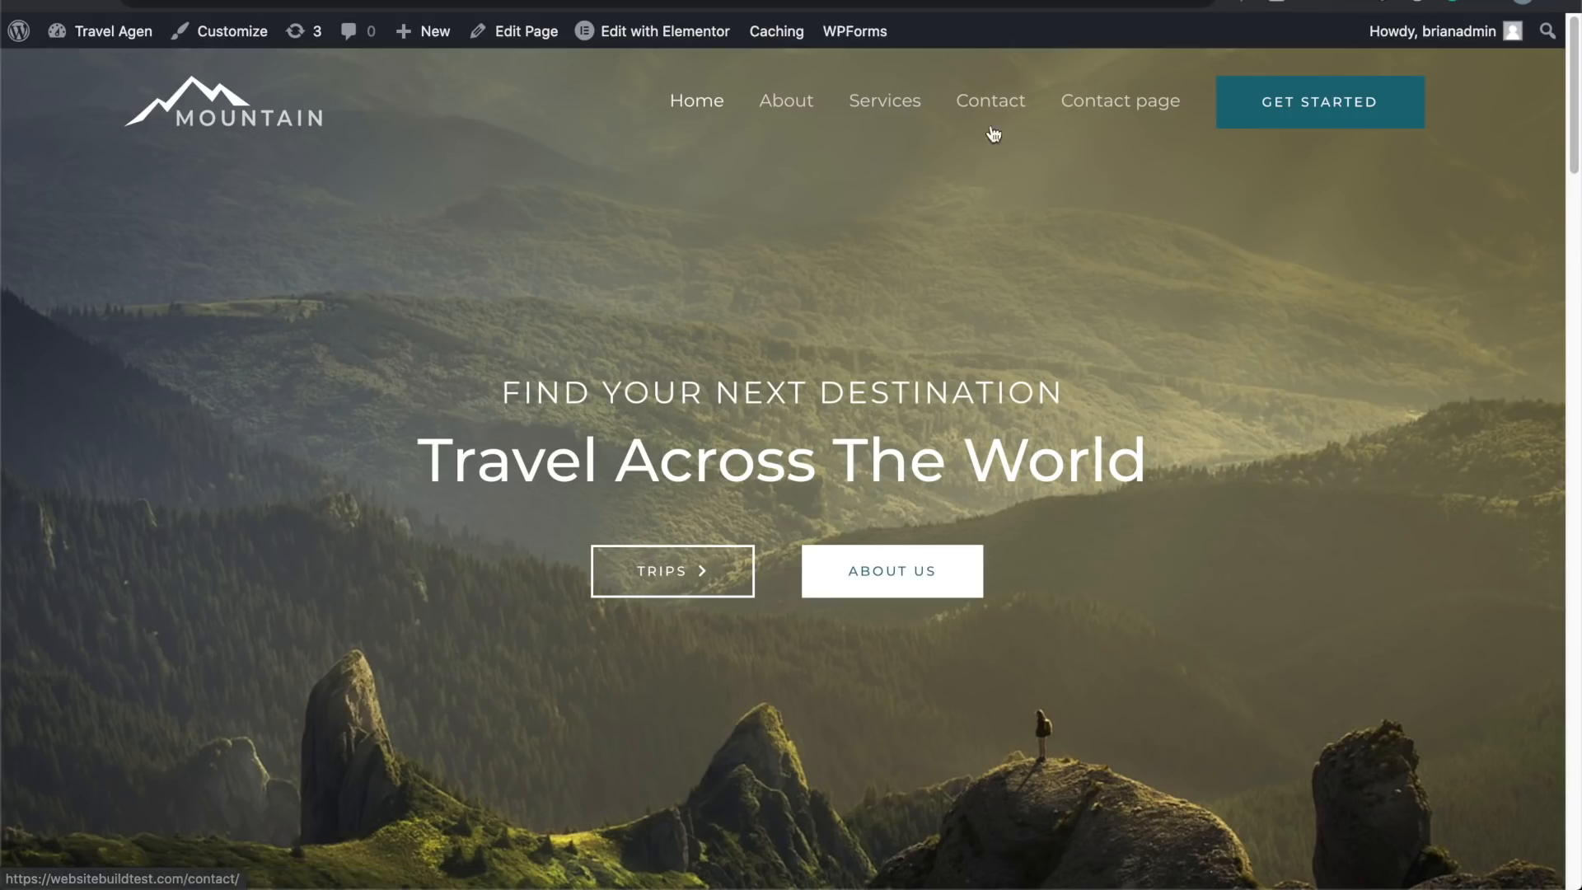
click(1086, 106)
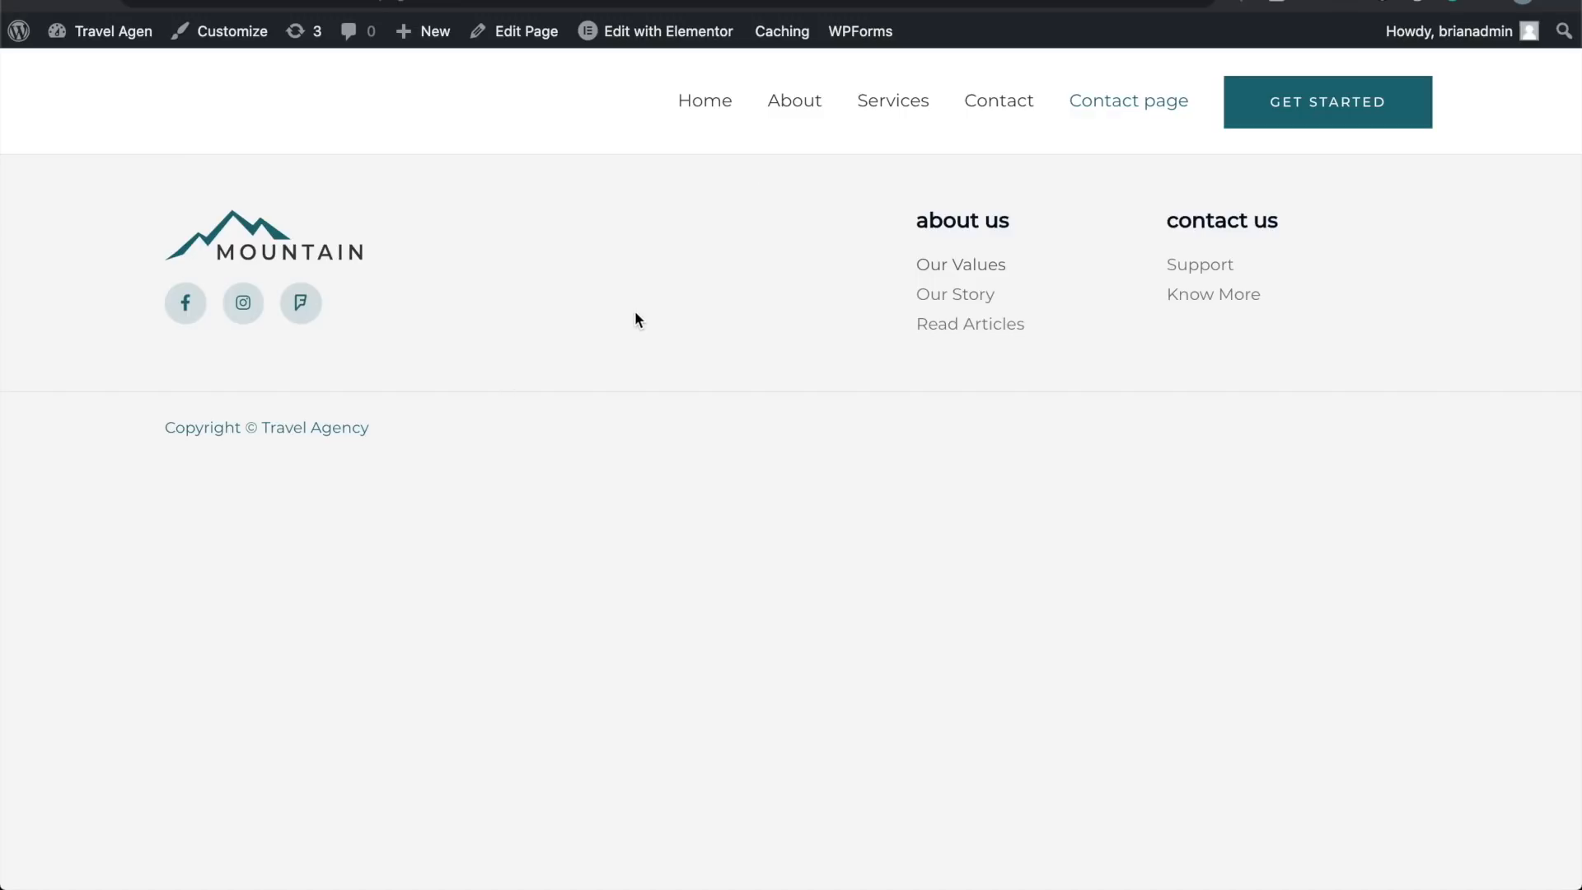
Step: Edit the contact page with Elementor from the admin bar and bring up the template library
click(540, 41)
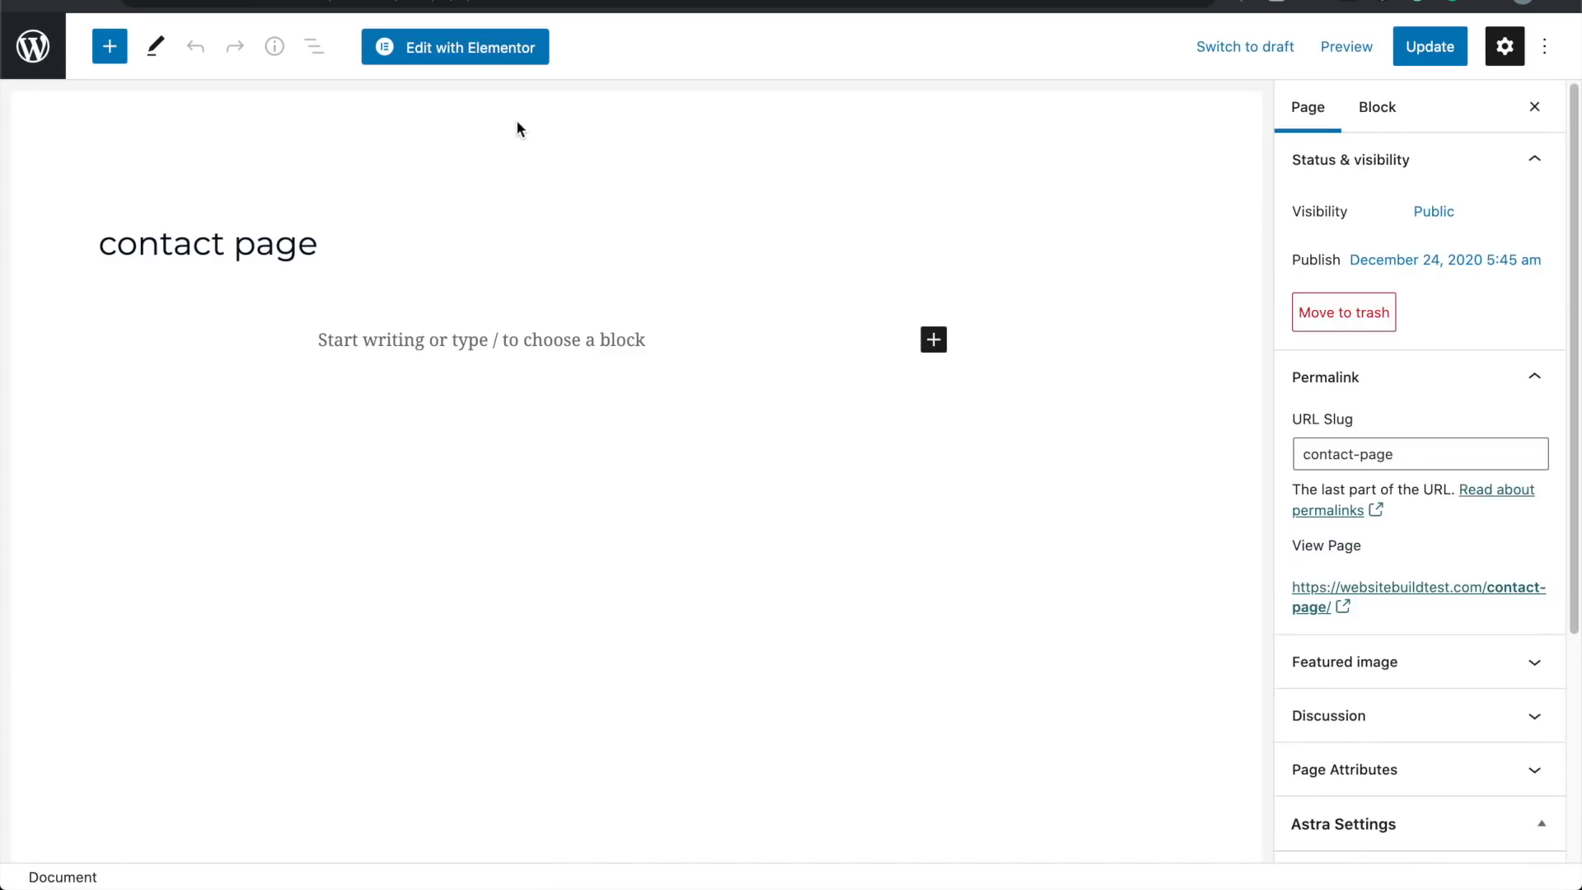
click(475, 58)
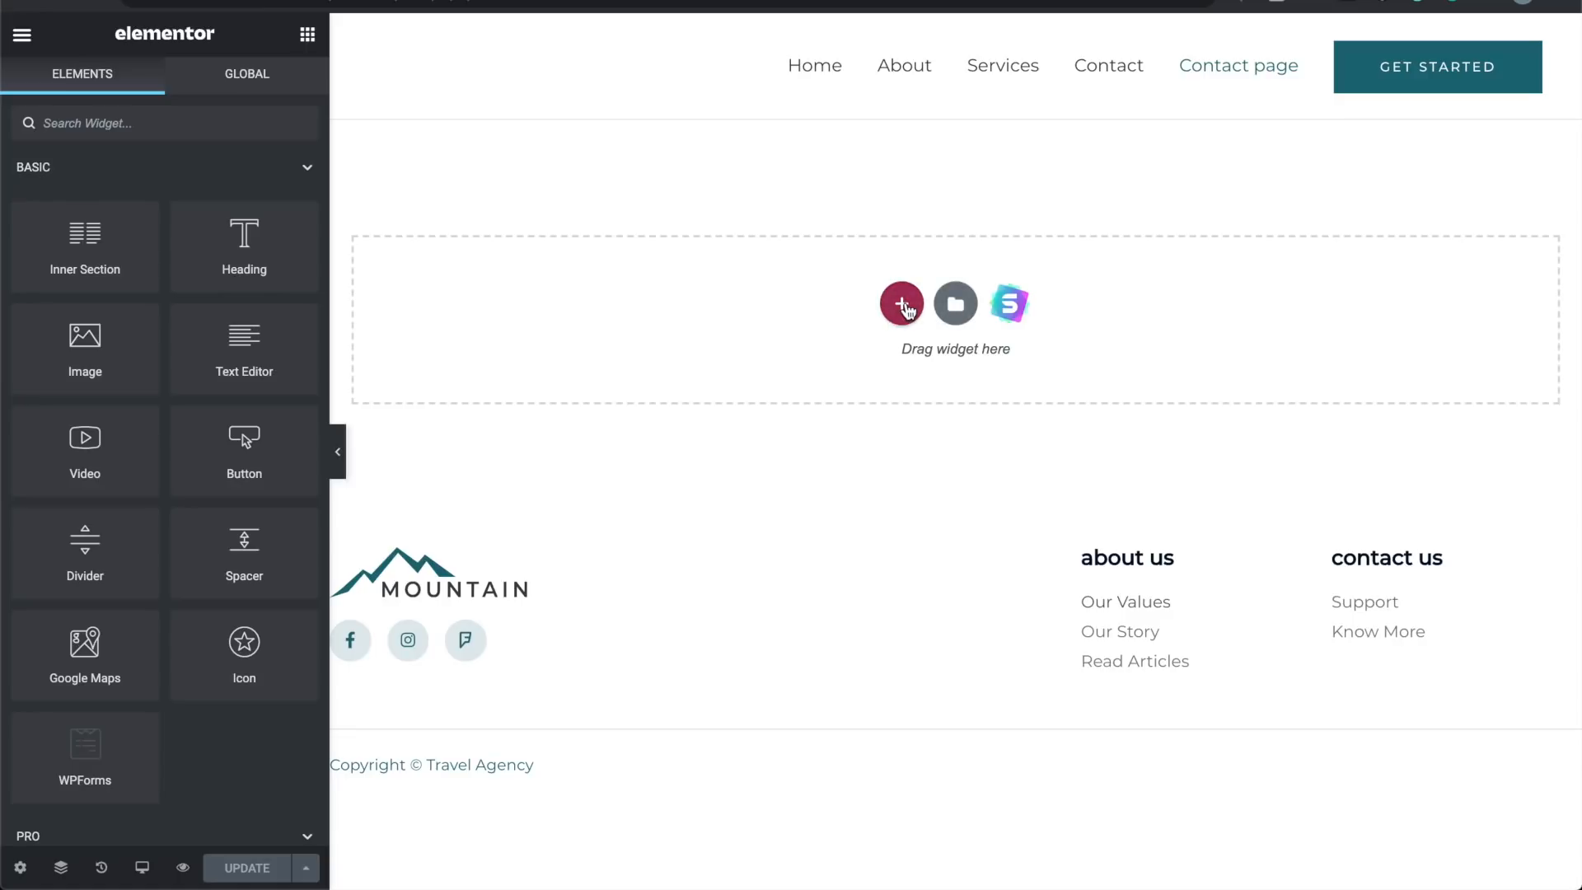
click(962, 303)
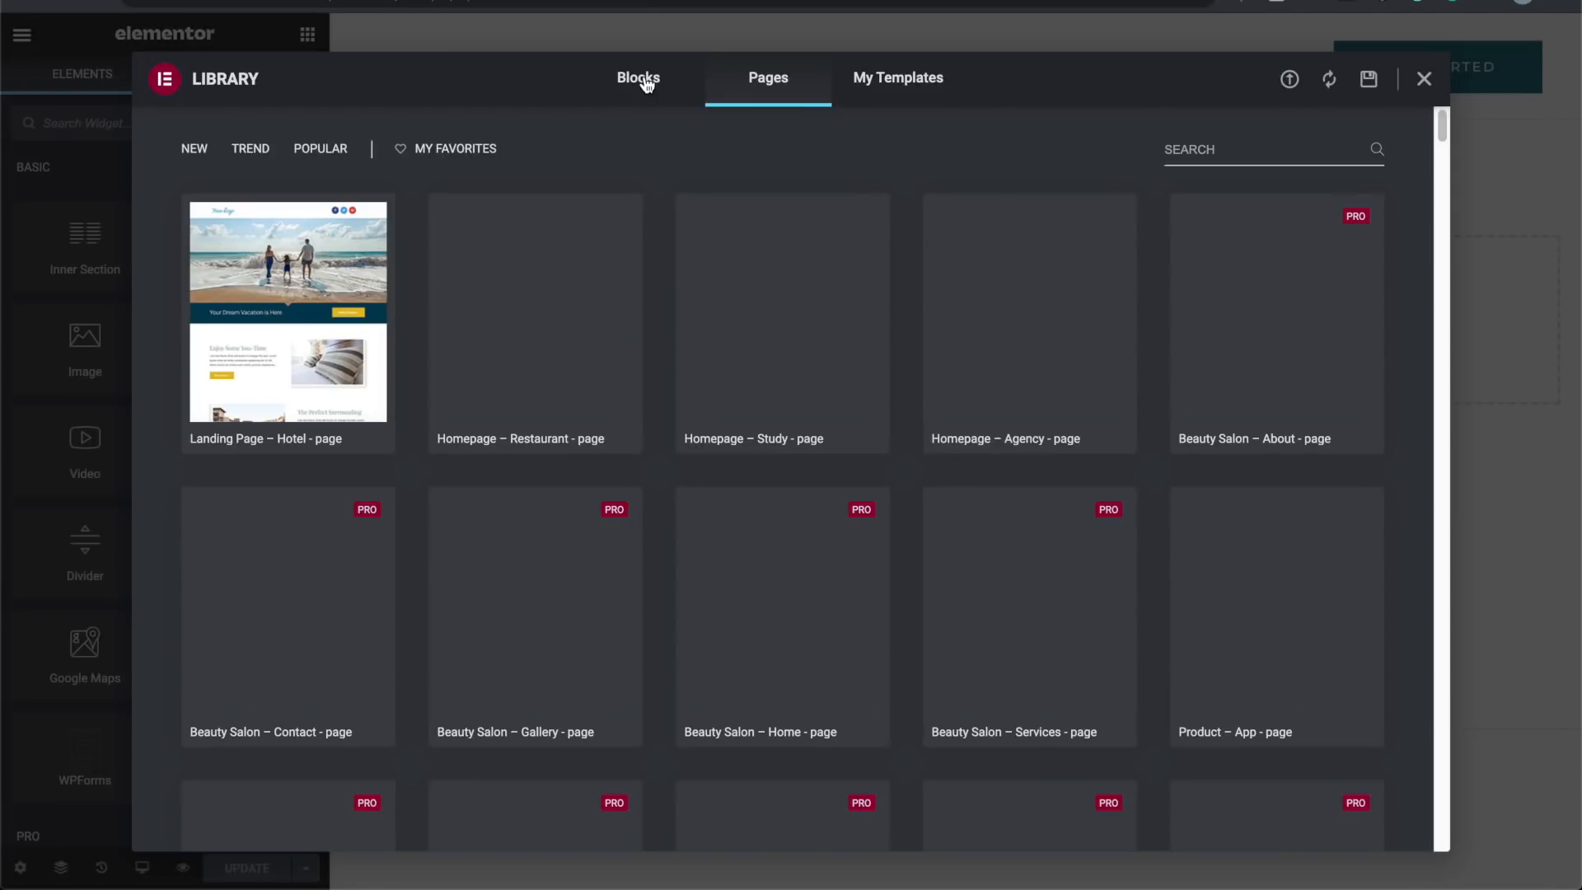
Step: Browse the Pages templates in the library and search for 'contac'
click(647, 82)
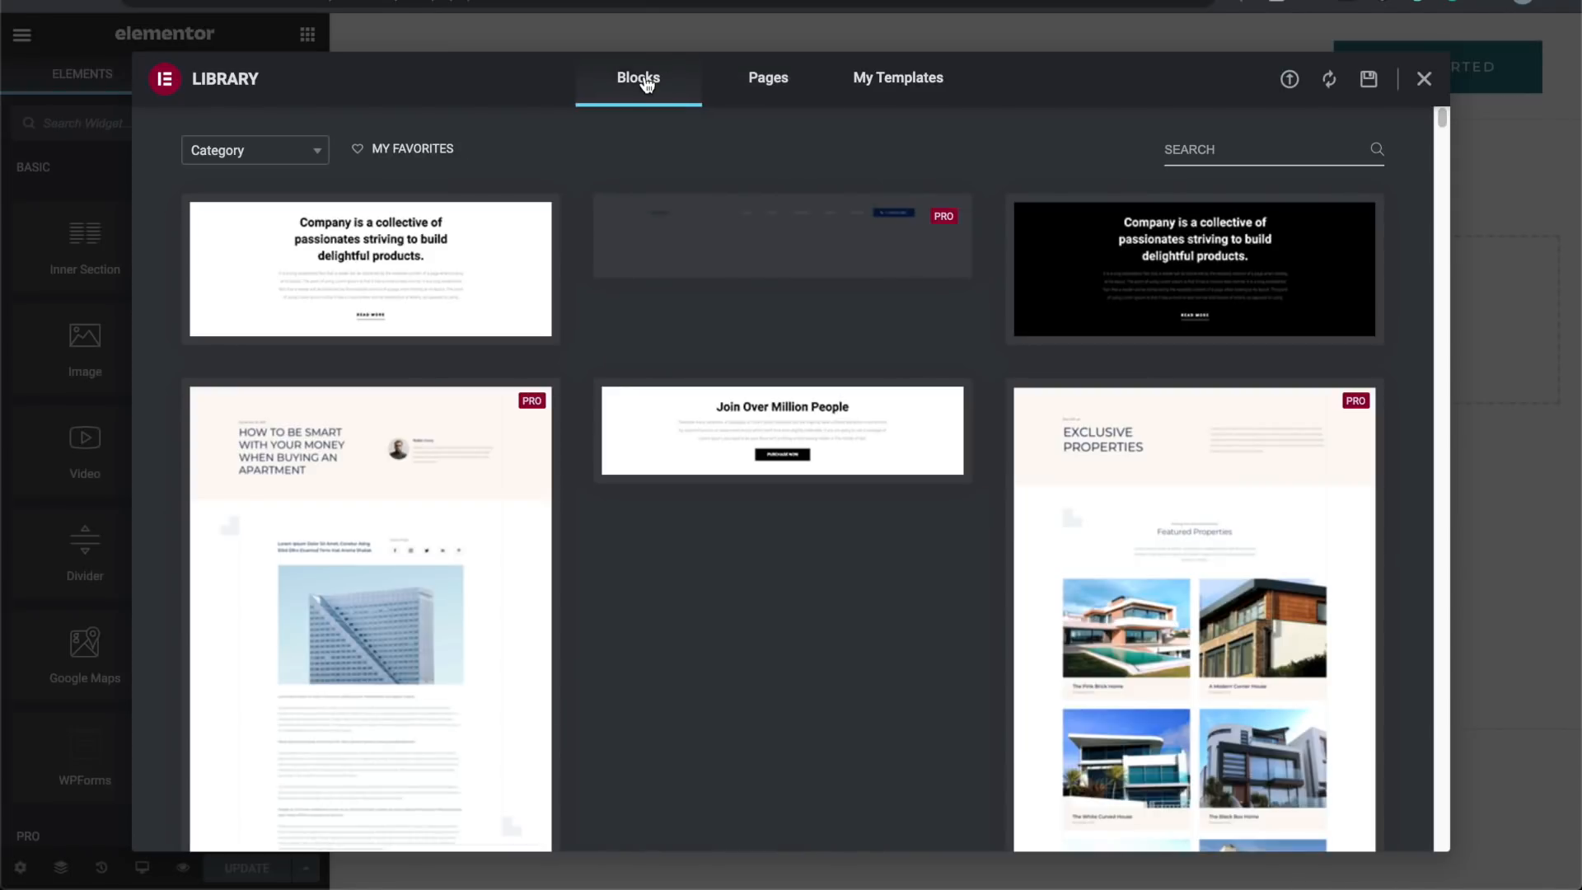
click(765, 97)
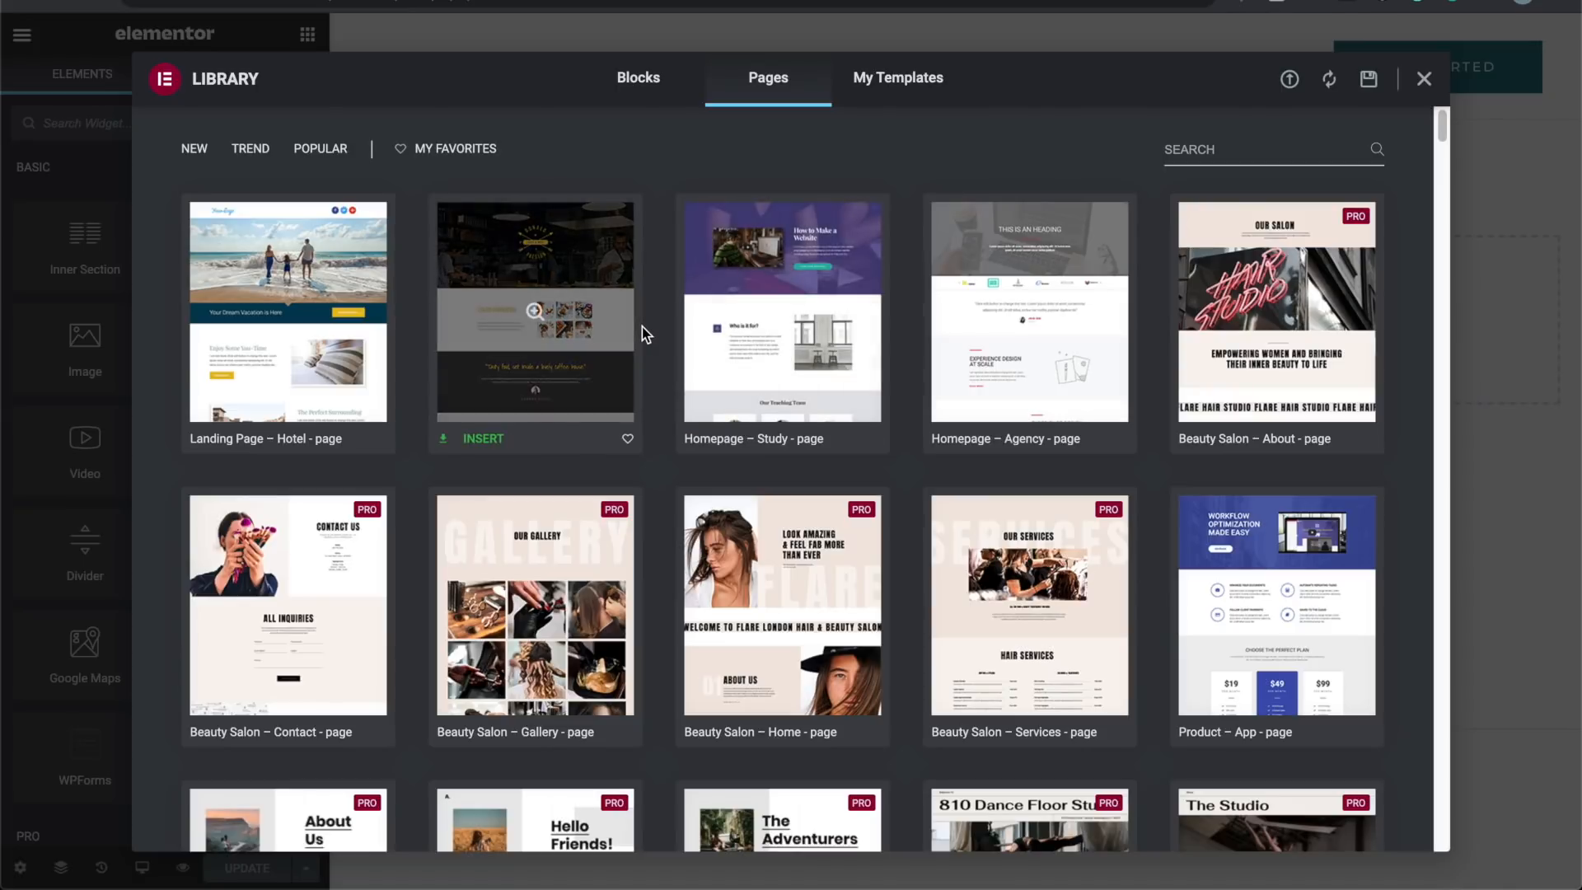
scroll(641, 330, down, 1)
scroll(641, 334, down, 10)
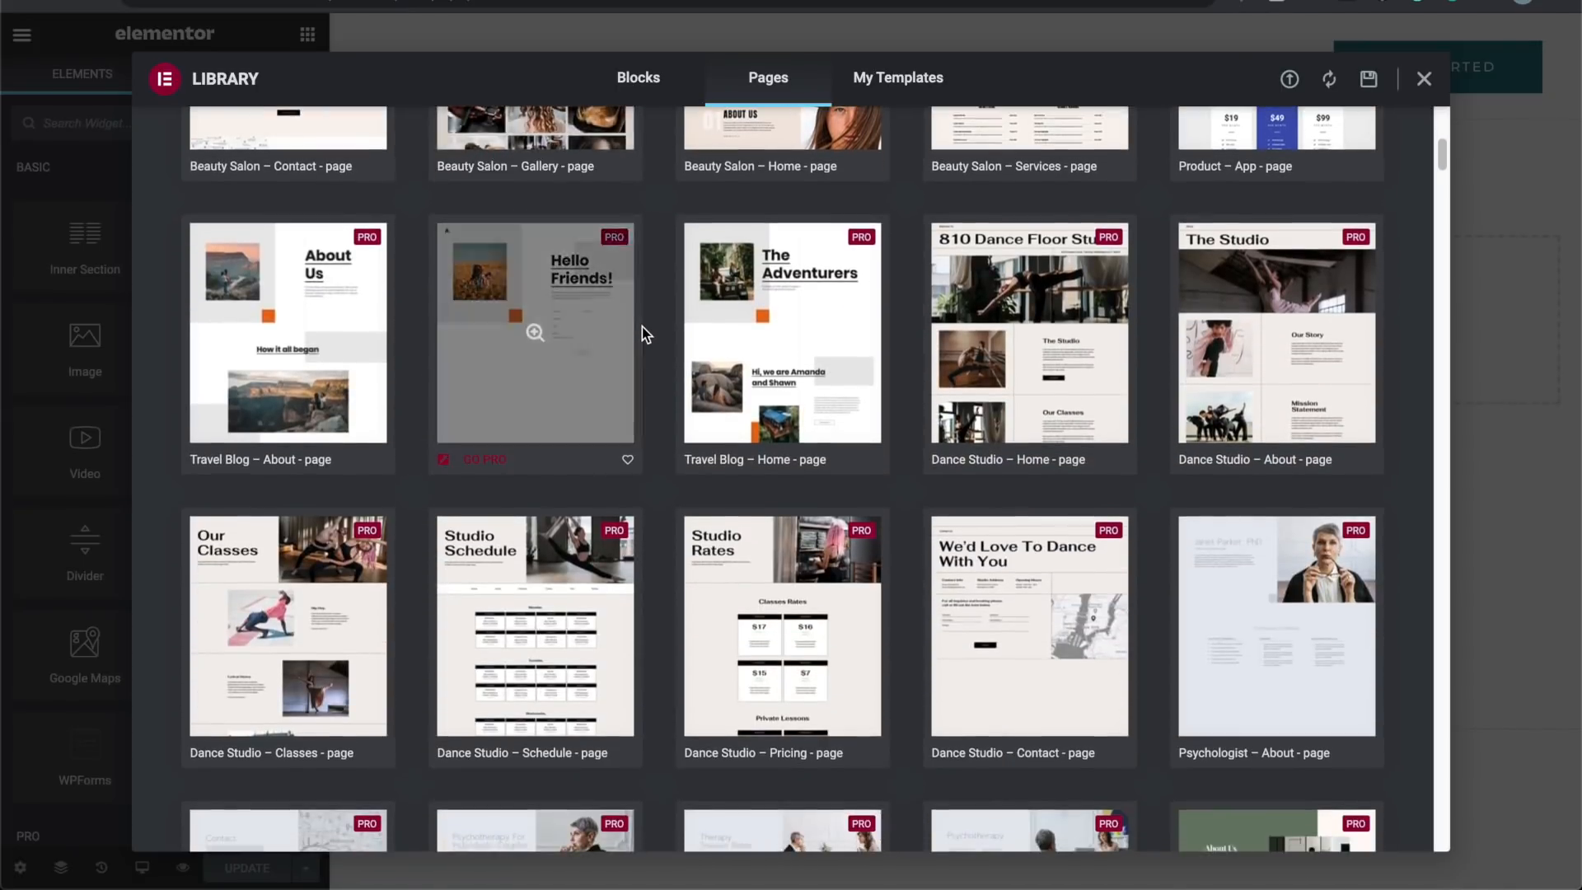
scroll(641, 334, down, 15)
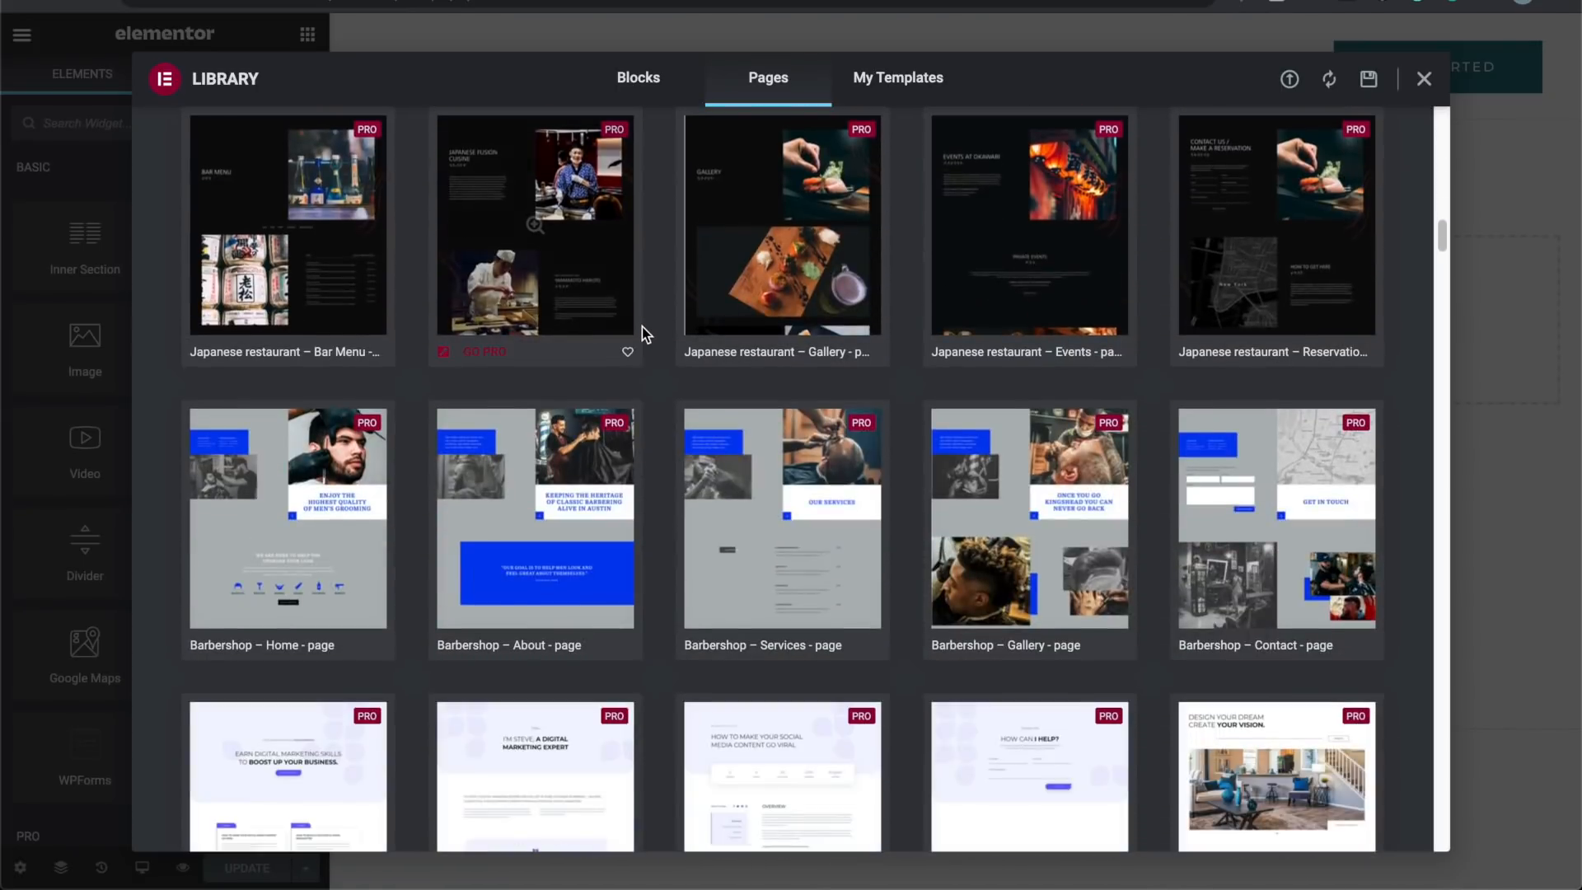
scroll(641, 327, up, 20)
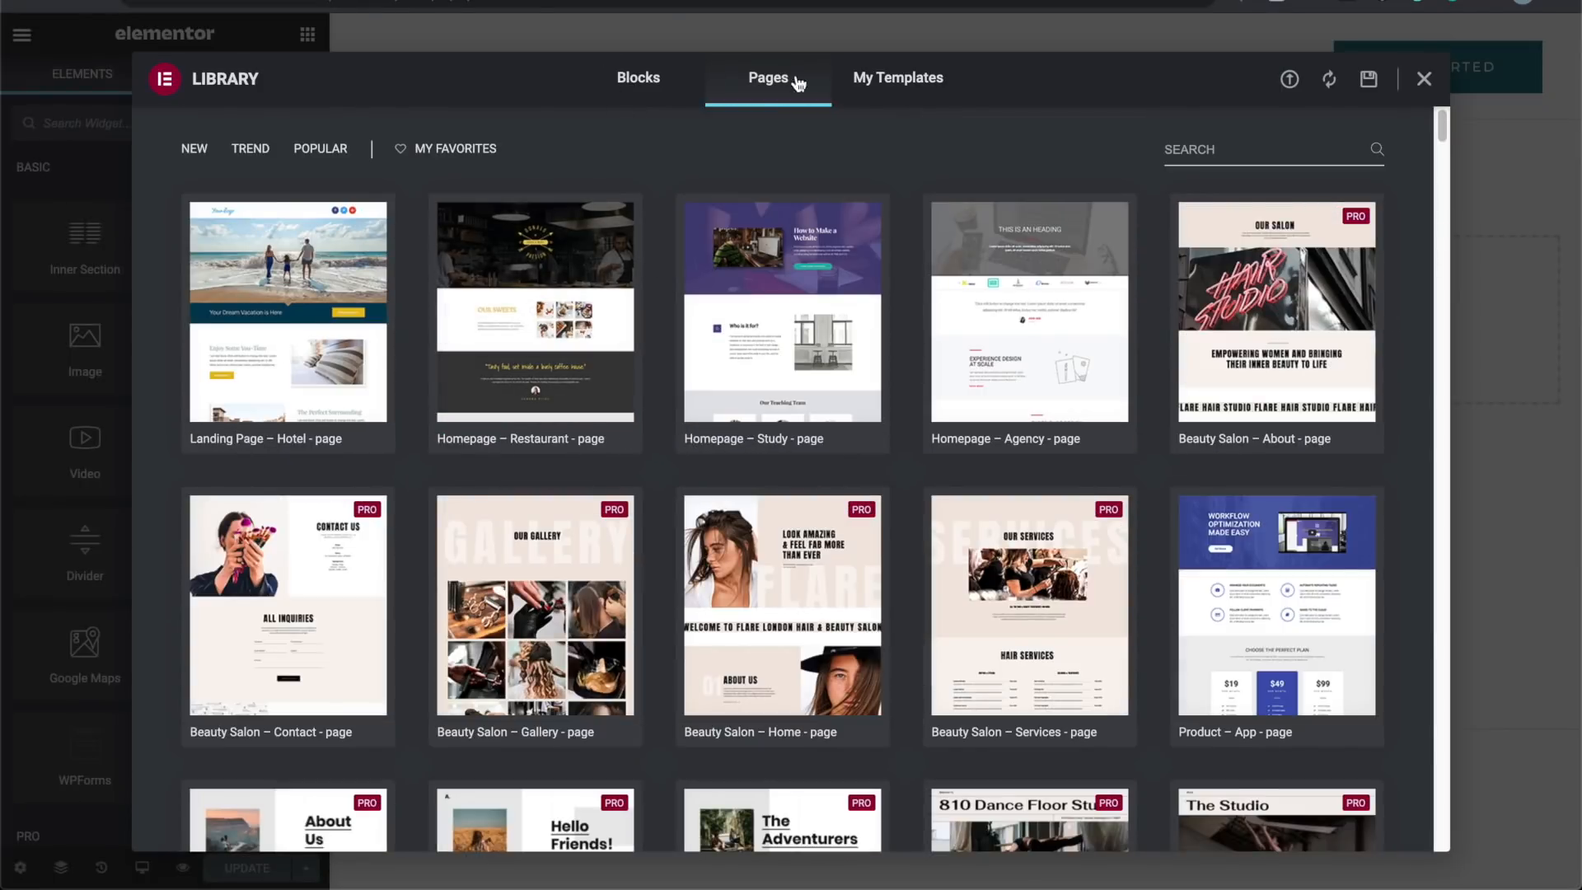
click(1231, 148)
text(contact)
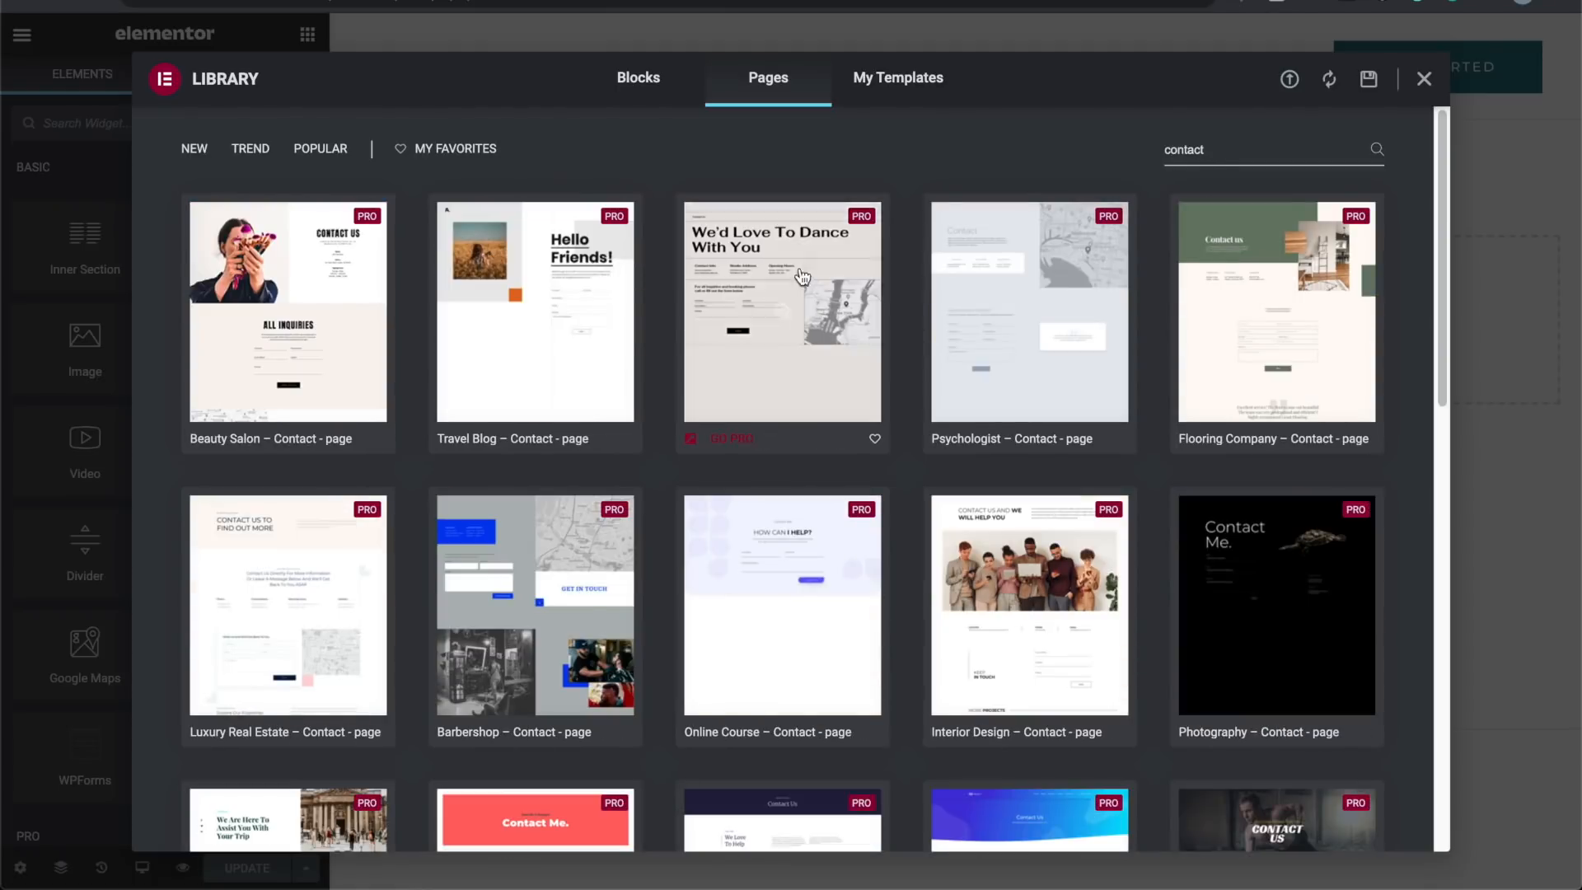
scroll(676, 415, down, 12)
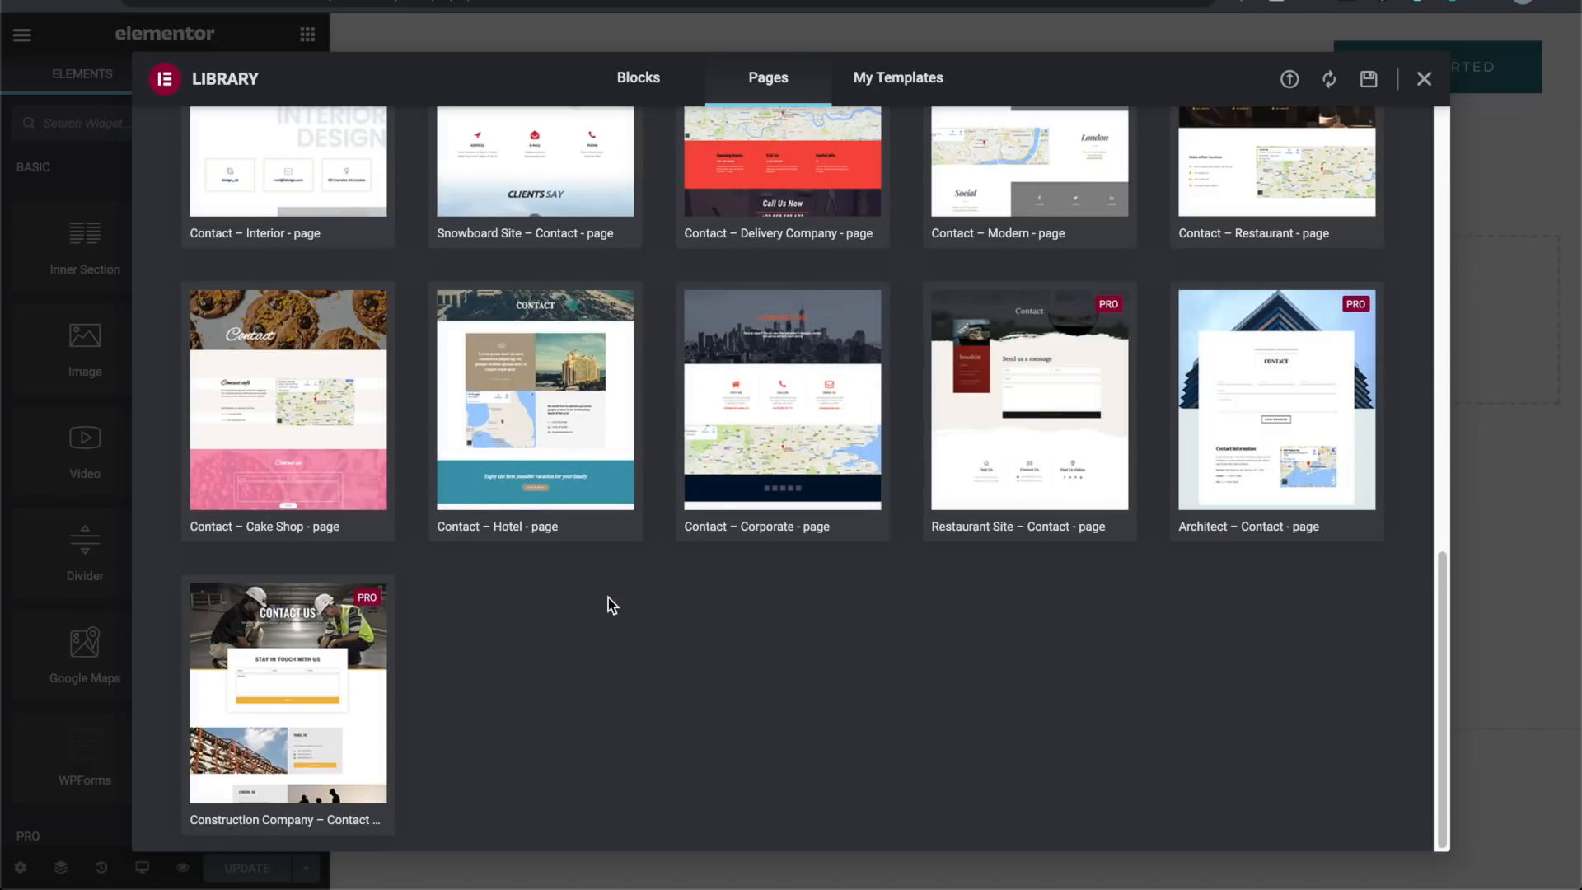
Step: Preview the Contact – Hotel template and insert it into the page
mouse_move(583, 446)
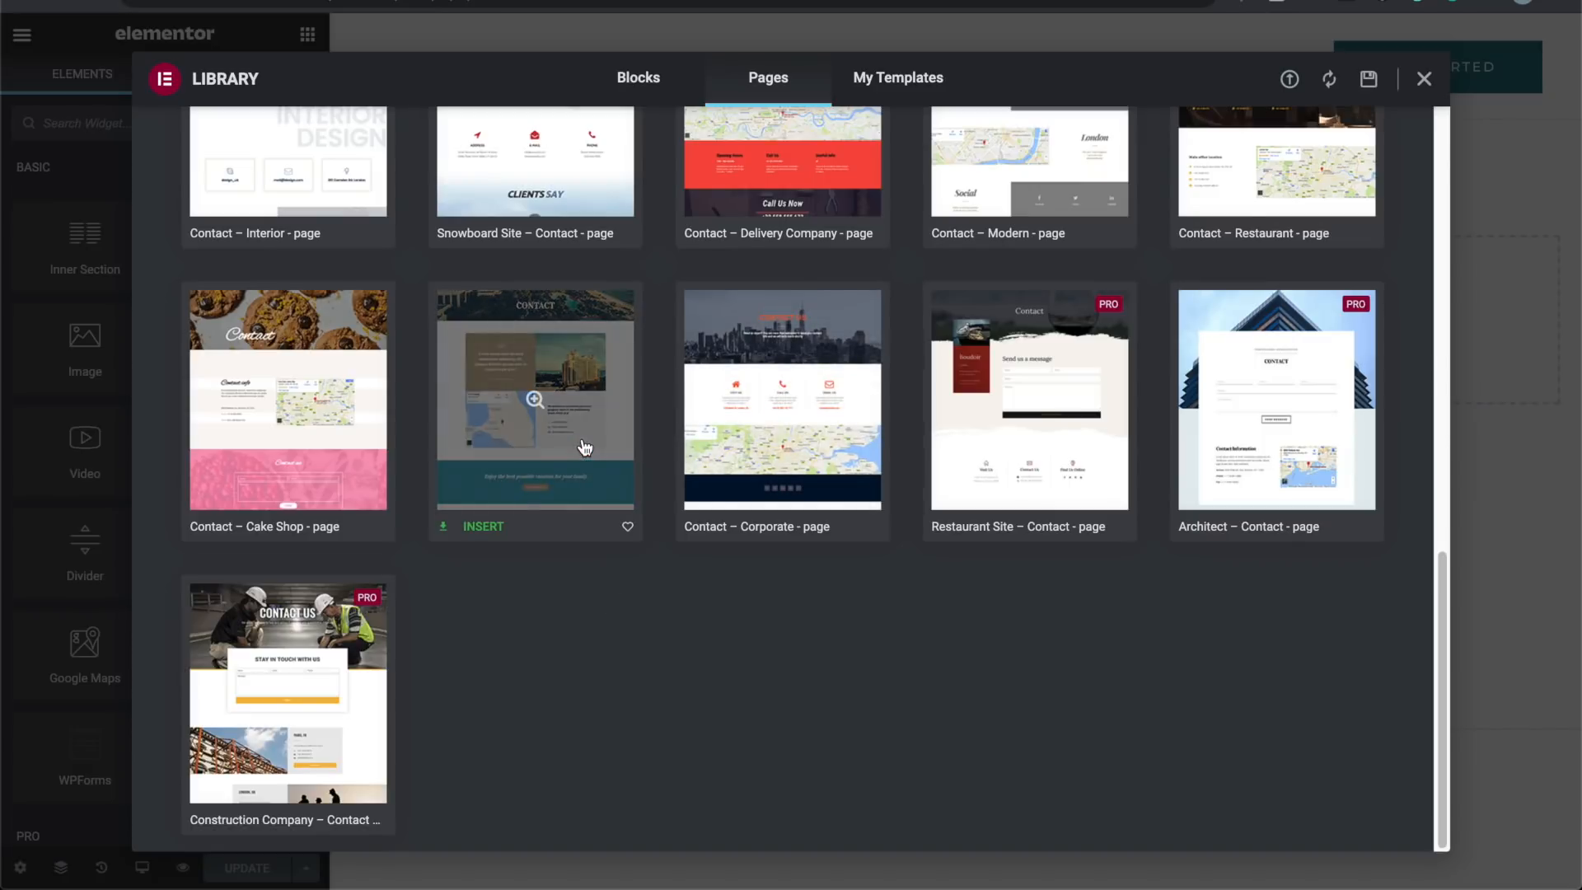
click(584, 446)
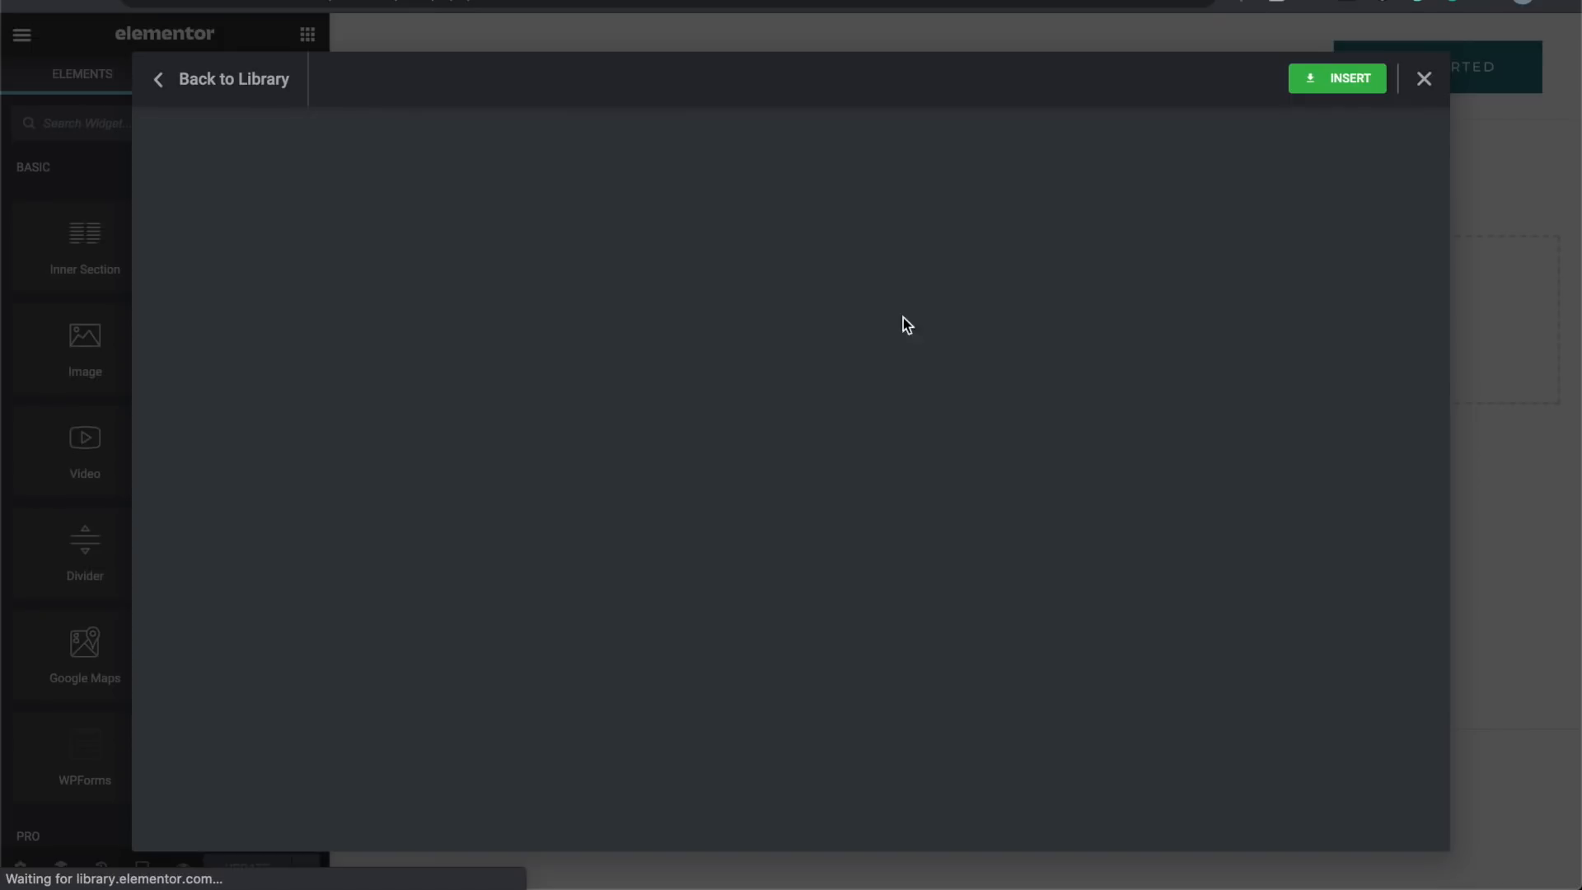
scroll(971, 447, down, 8)
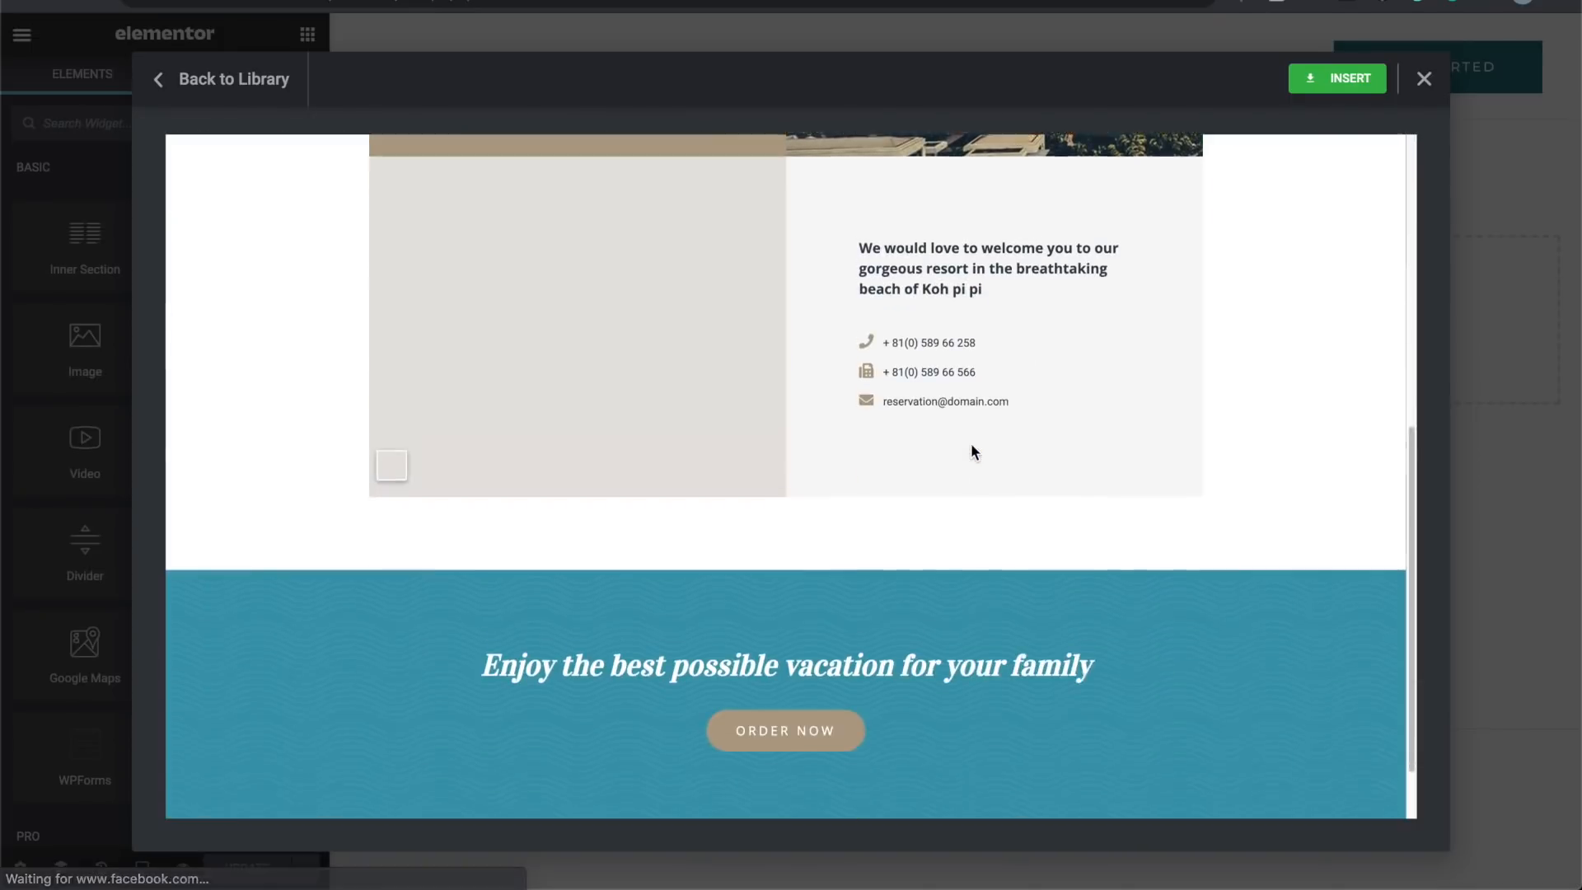
scroll(971, 443, up, 3)
scroll(971, 442, up, 2)
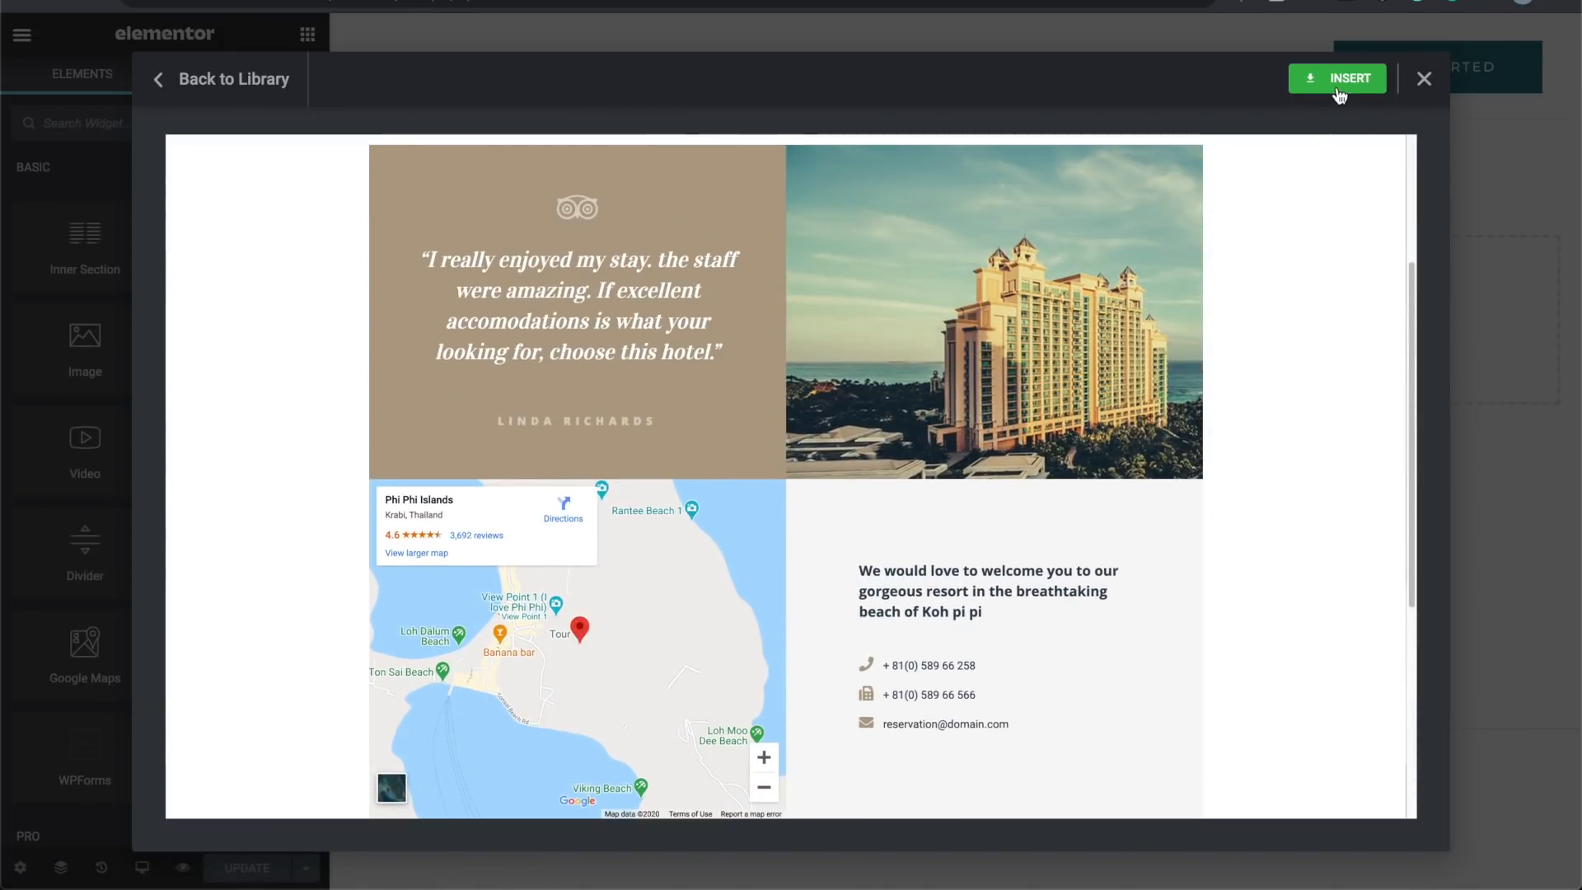
click(1339, 91)
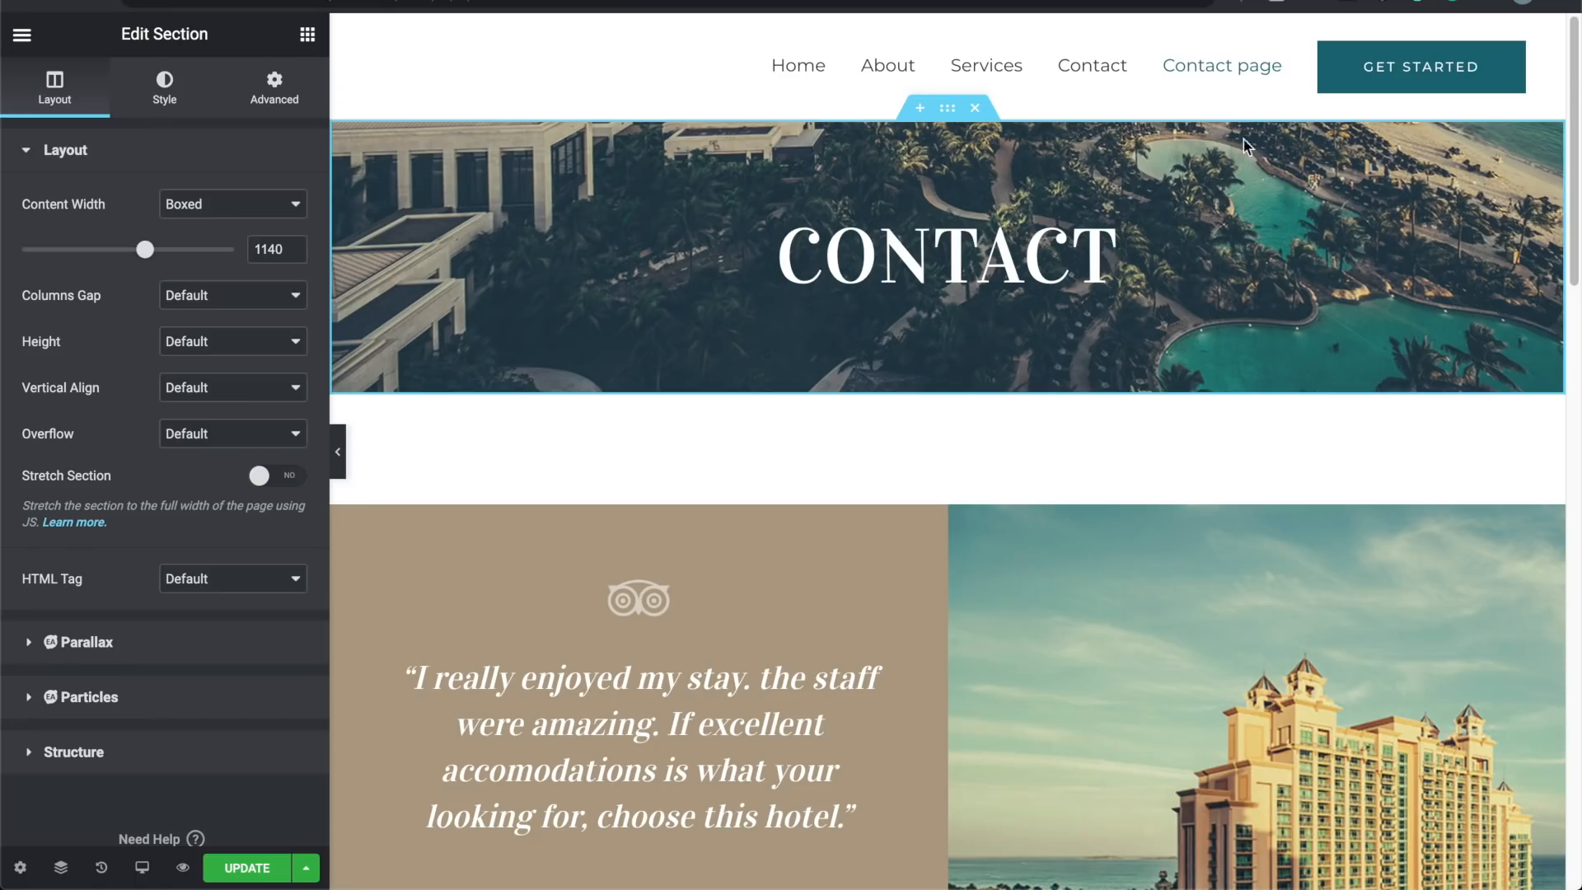
Step: Review the inserted layout and dismiss the Select Your Structure picker without adding columns
scroll(854, 496, down, 7)
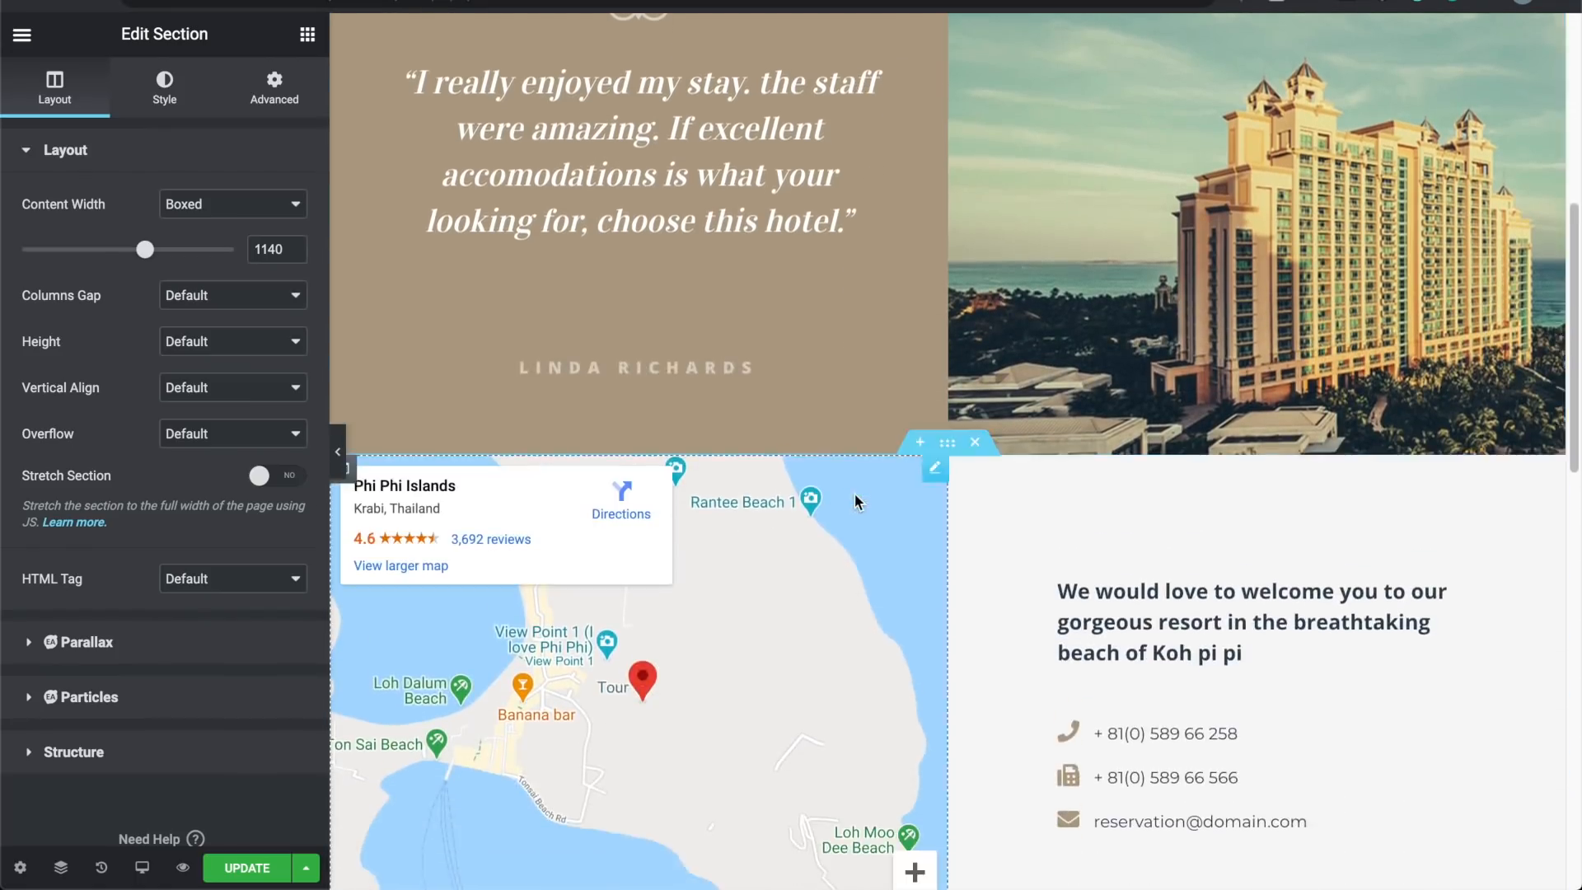
scroll(854, 493, down, 15)
scroll(854, 494, up, 8)
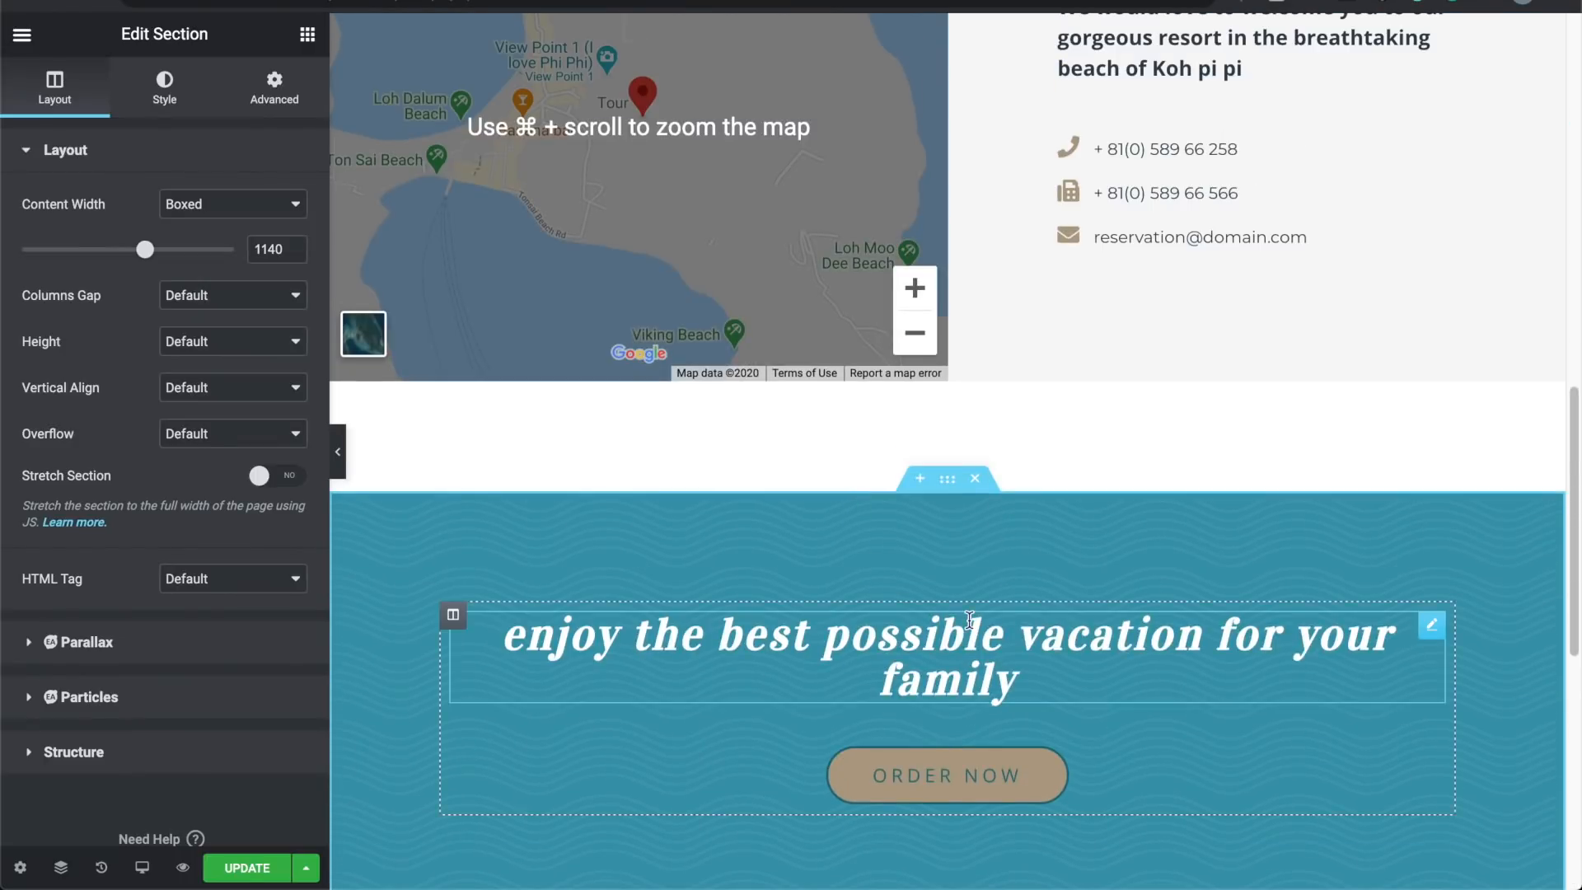
scroll(970, 620, up, 12)
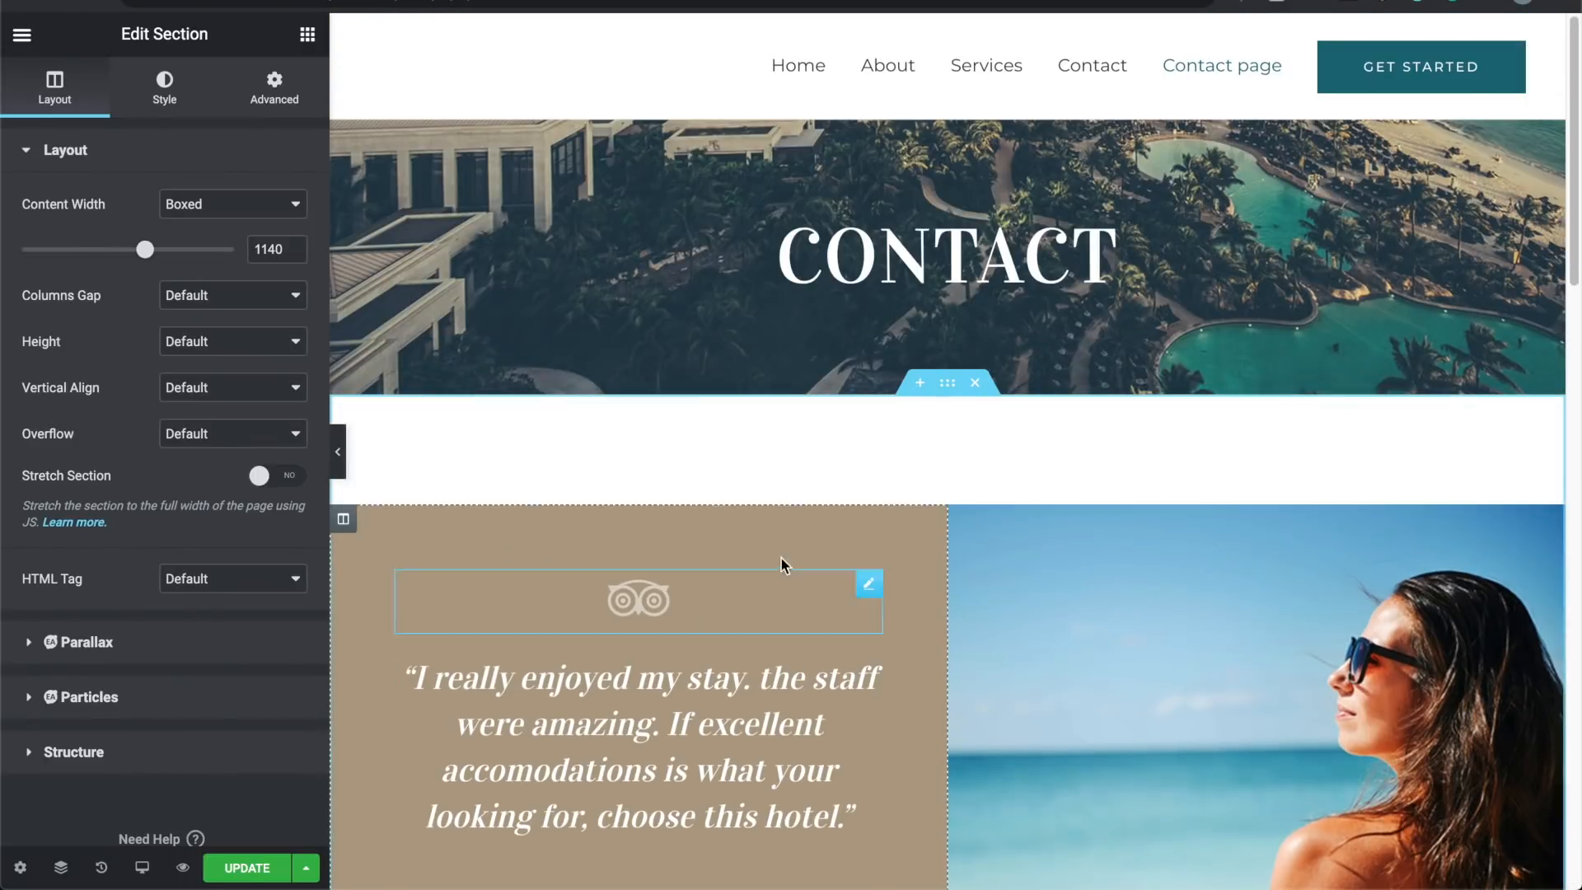
scroll(745, 577, down, 7)
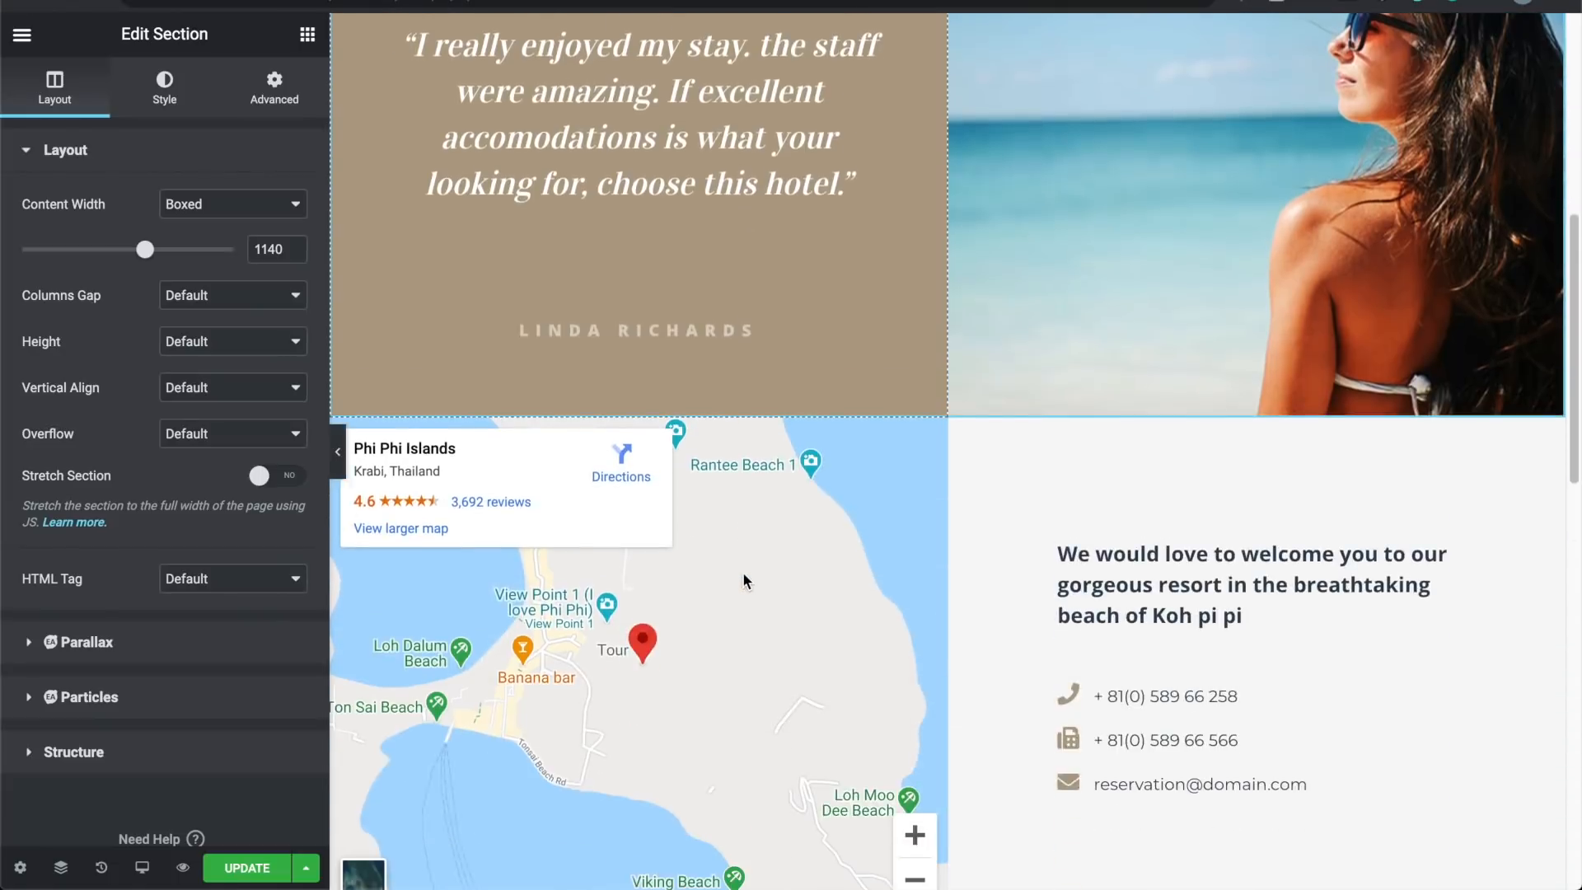
scroll(744, 577, down, 10)
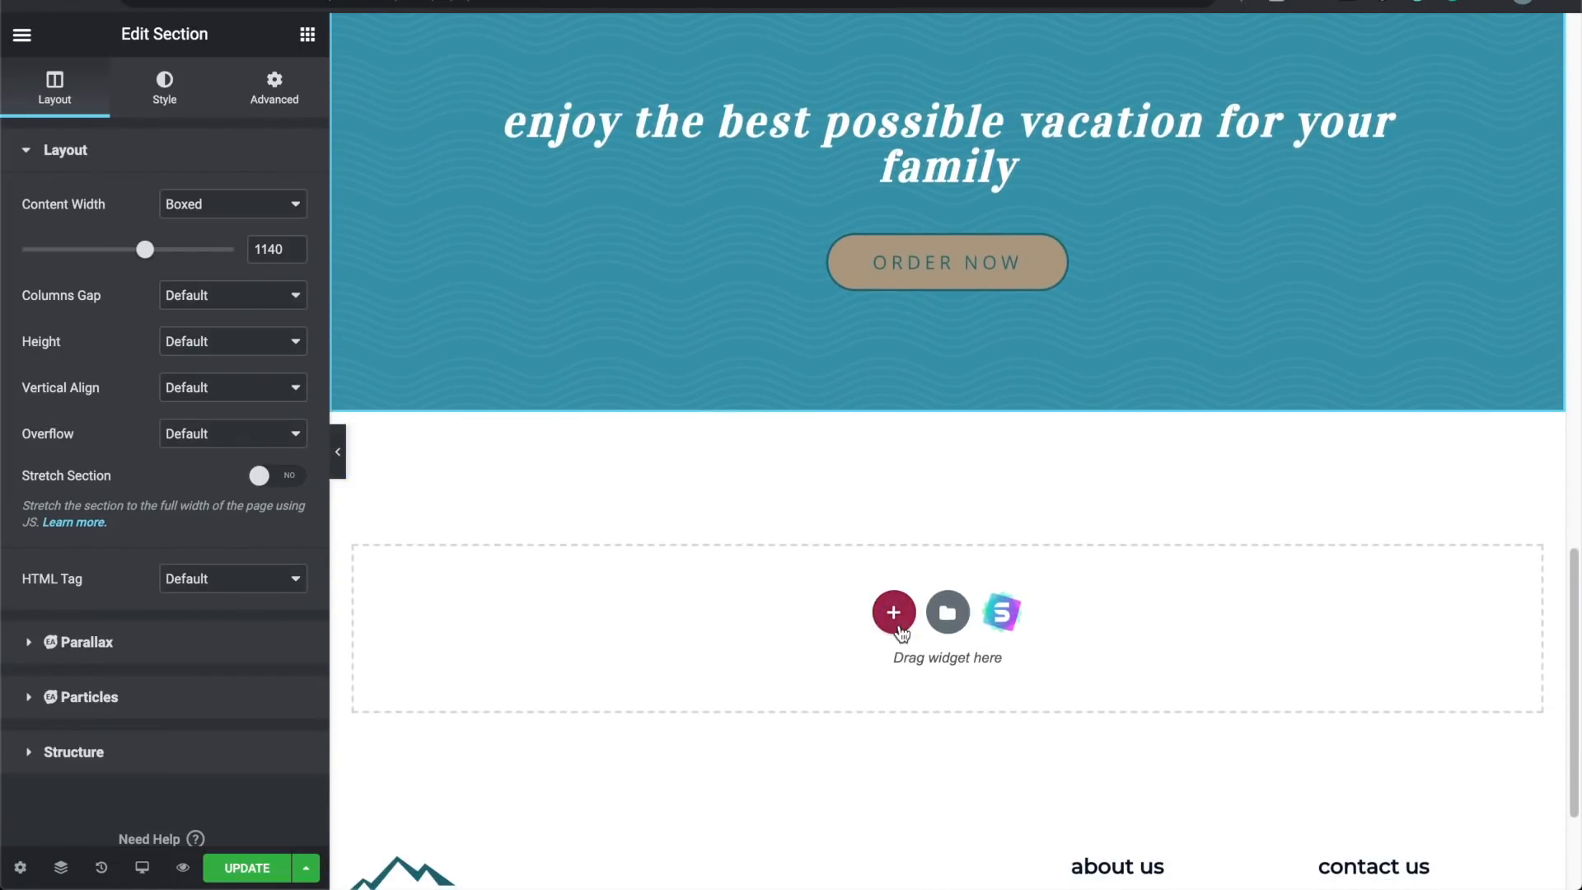
click(898, 625)
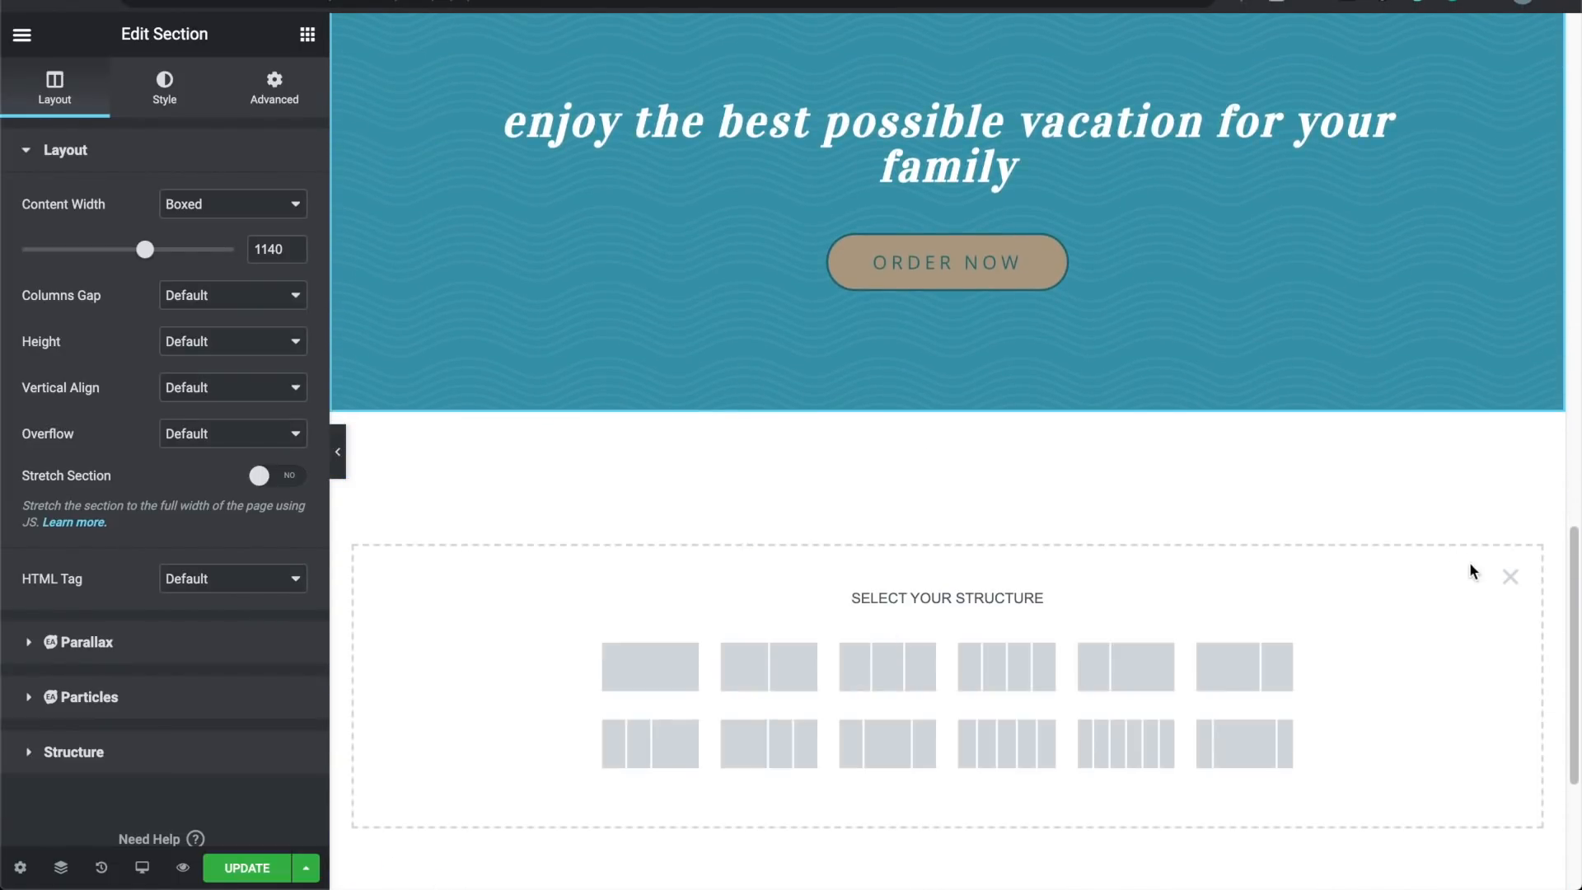
click(1508, 577)
Step: Save the Contact page with Update and preview it in a new tab
scroll(788, 574, down, 3)
scroll(788, 569, up, 15)
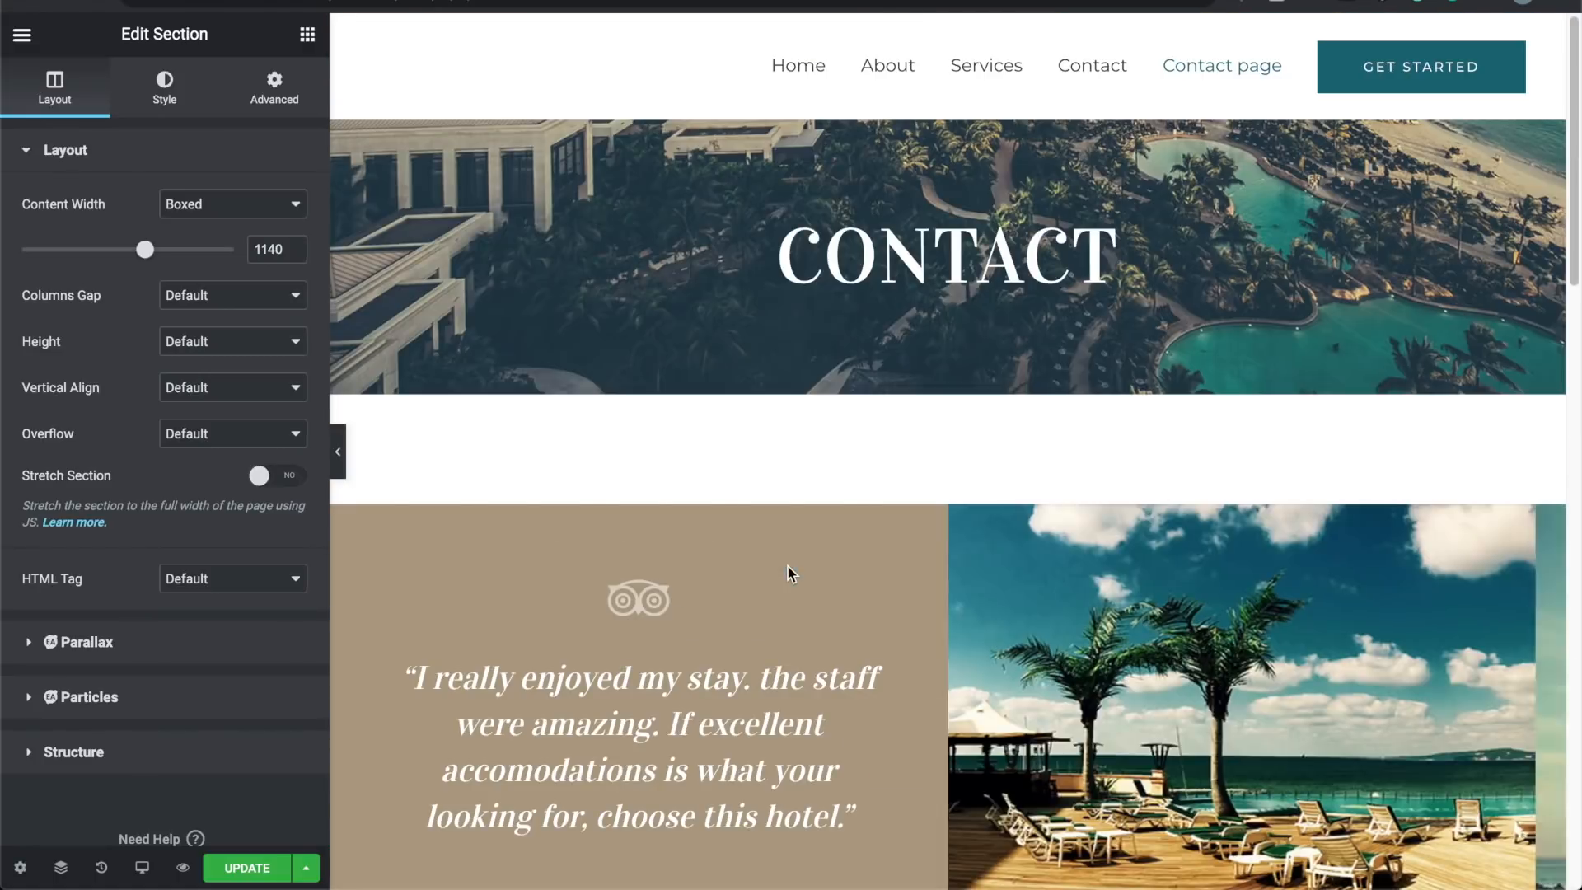
click(230, 874)
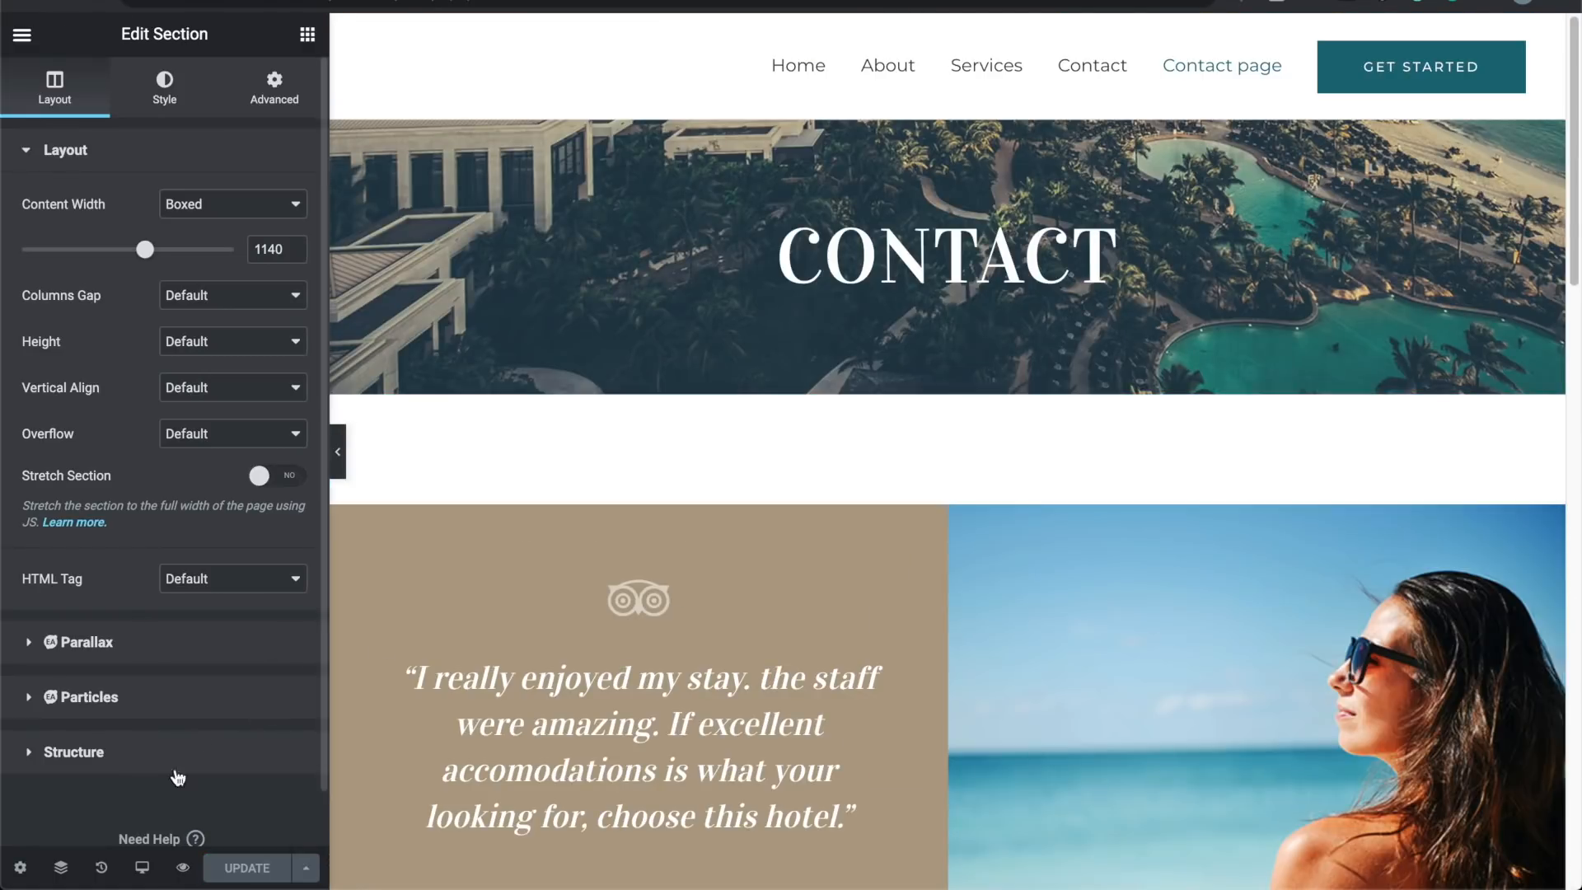
click(186, 868)
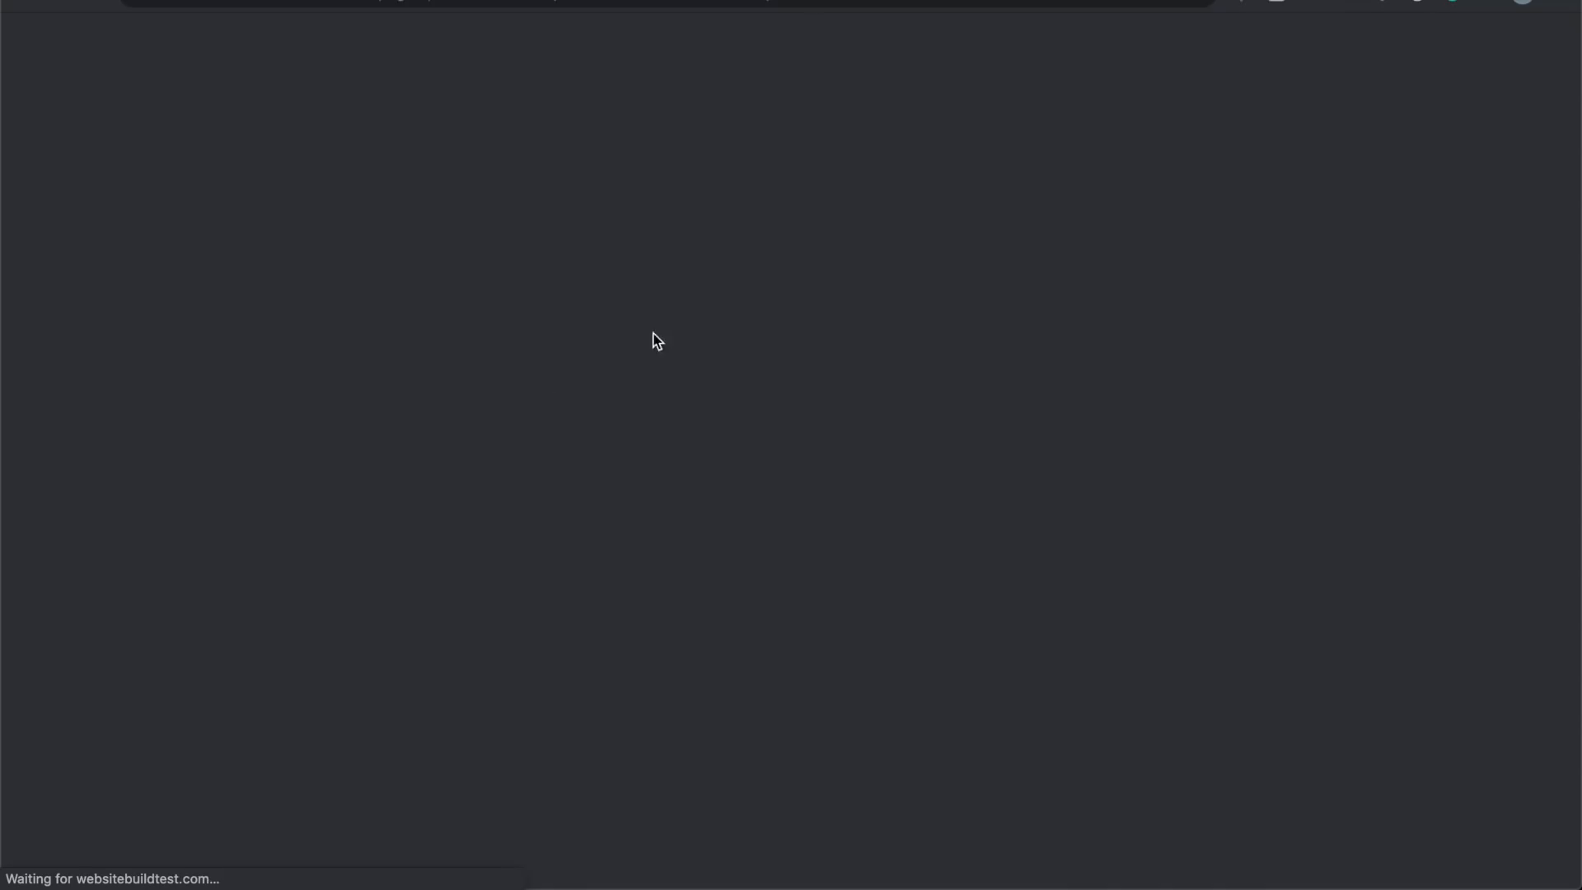
Step: Go to the Home page, then follow the header's Contact page link to the new page
scroll(595, 405, down, 15)
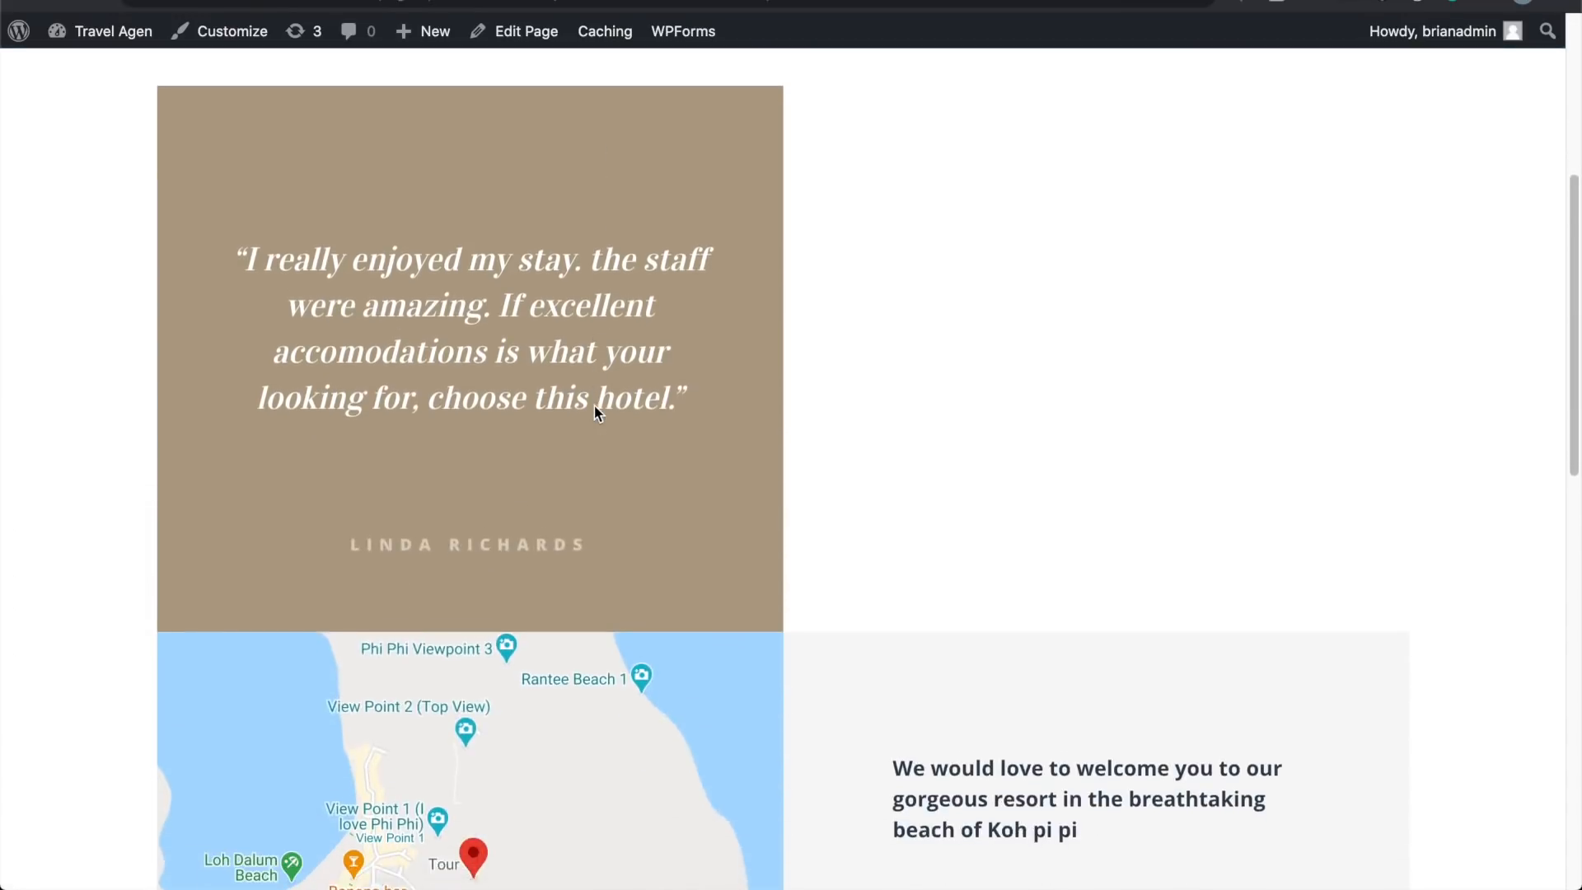
scroll(595, 403, down, 5)
scroll(593, 413, up, 20)
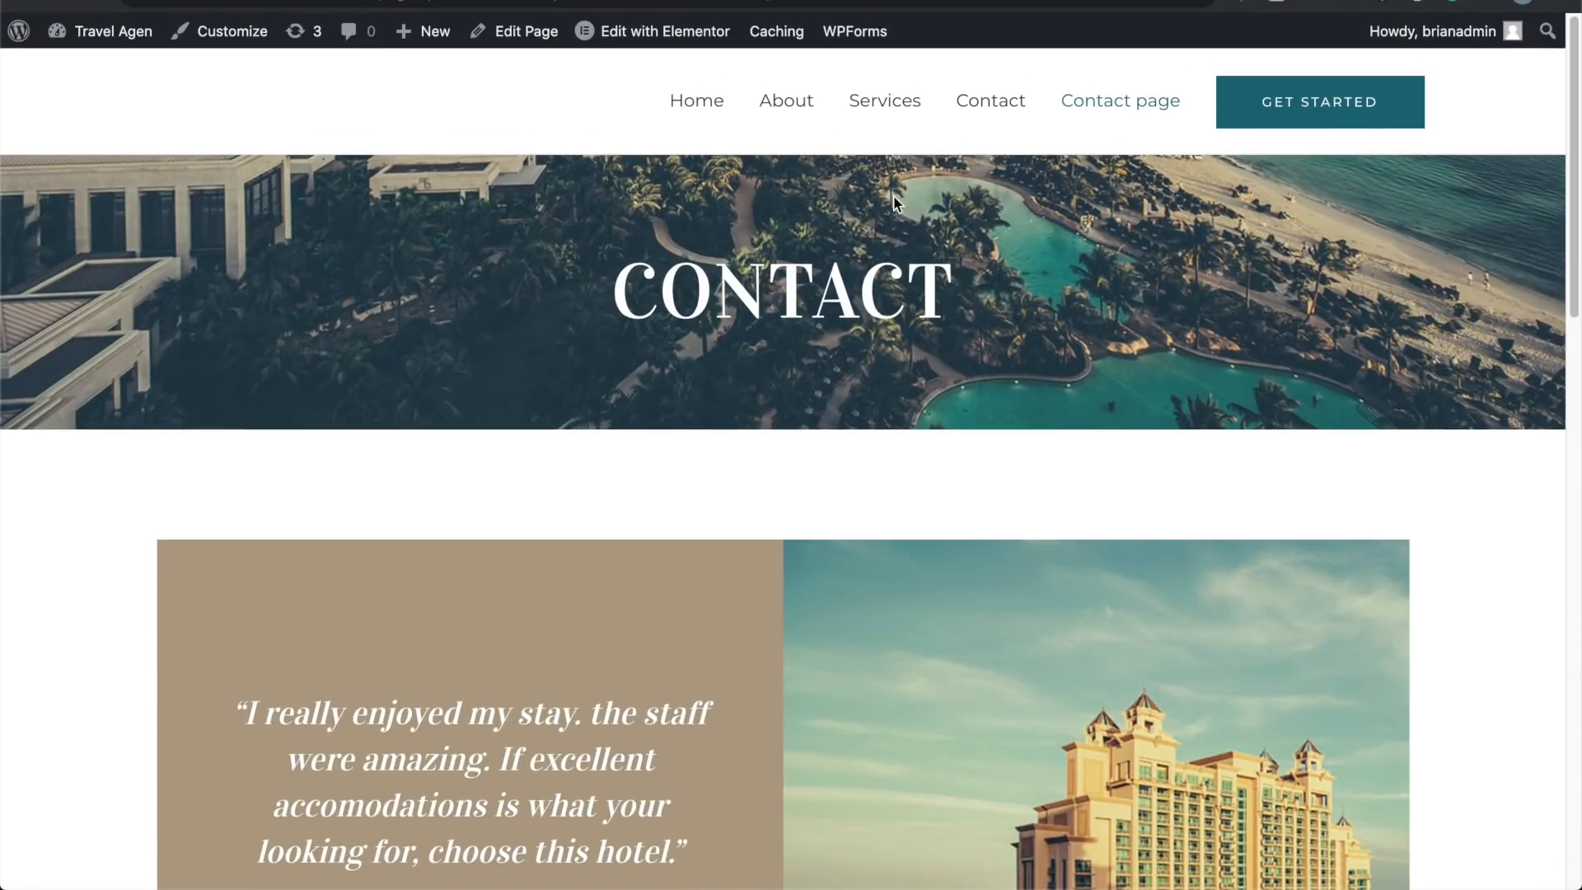
scroll(725, 556, down, 15)
scroll(725, 556, up, 15)
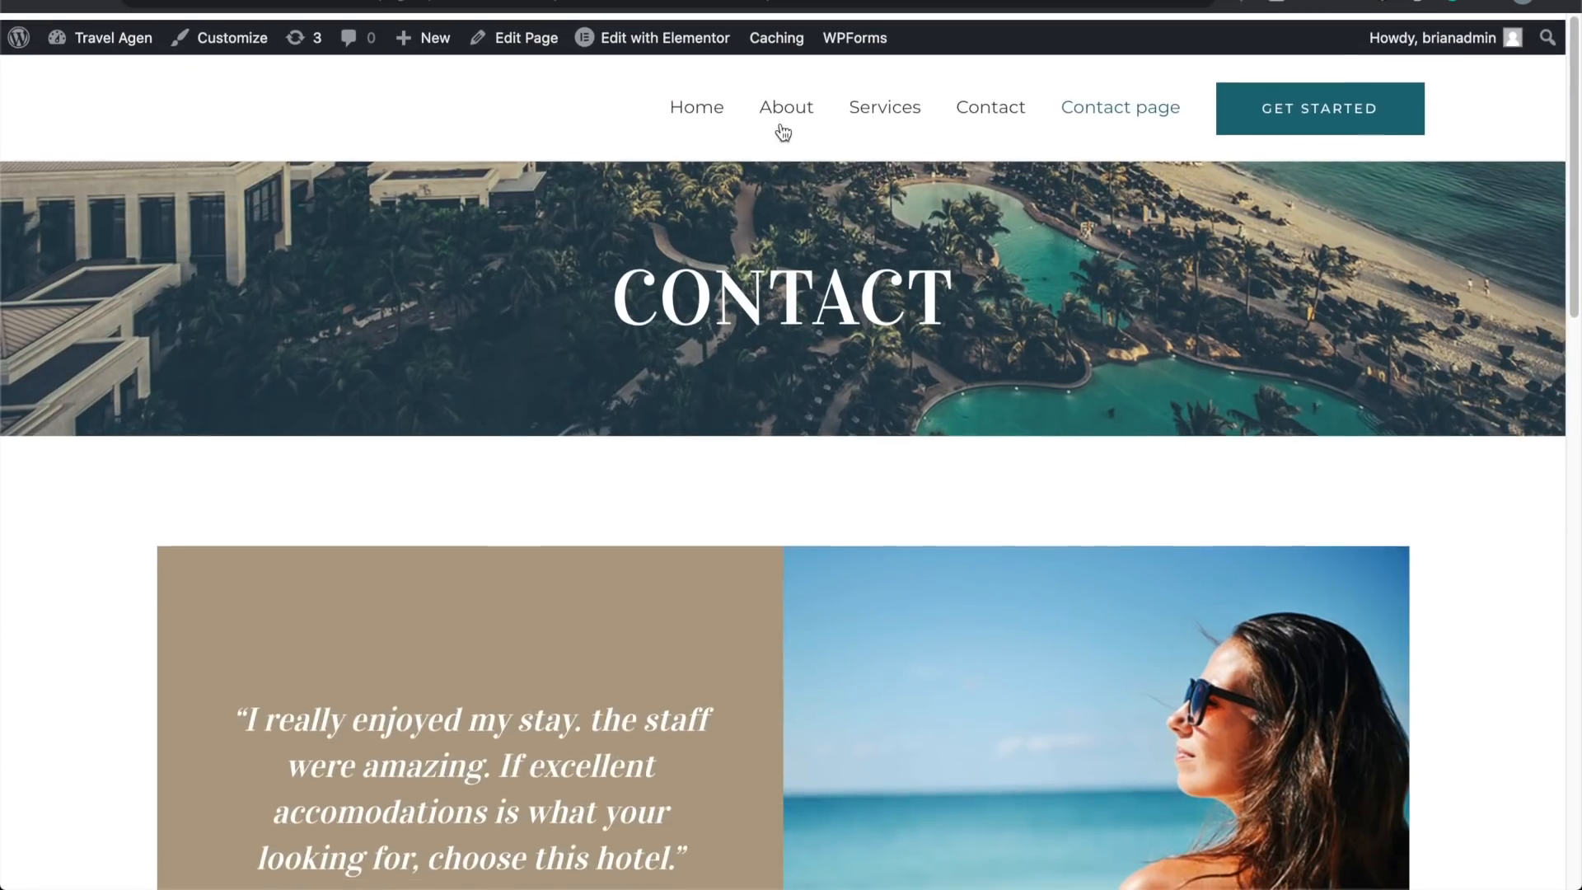
click(698, 108)
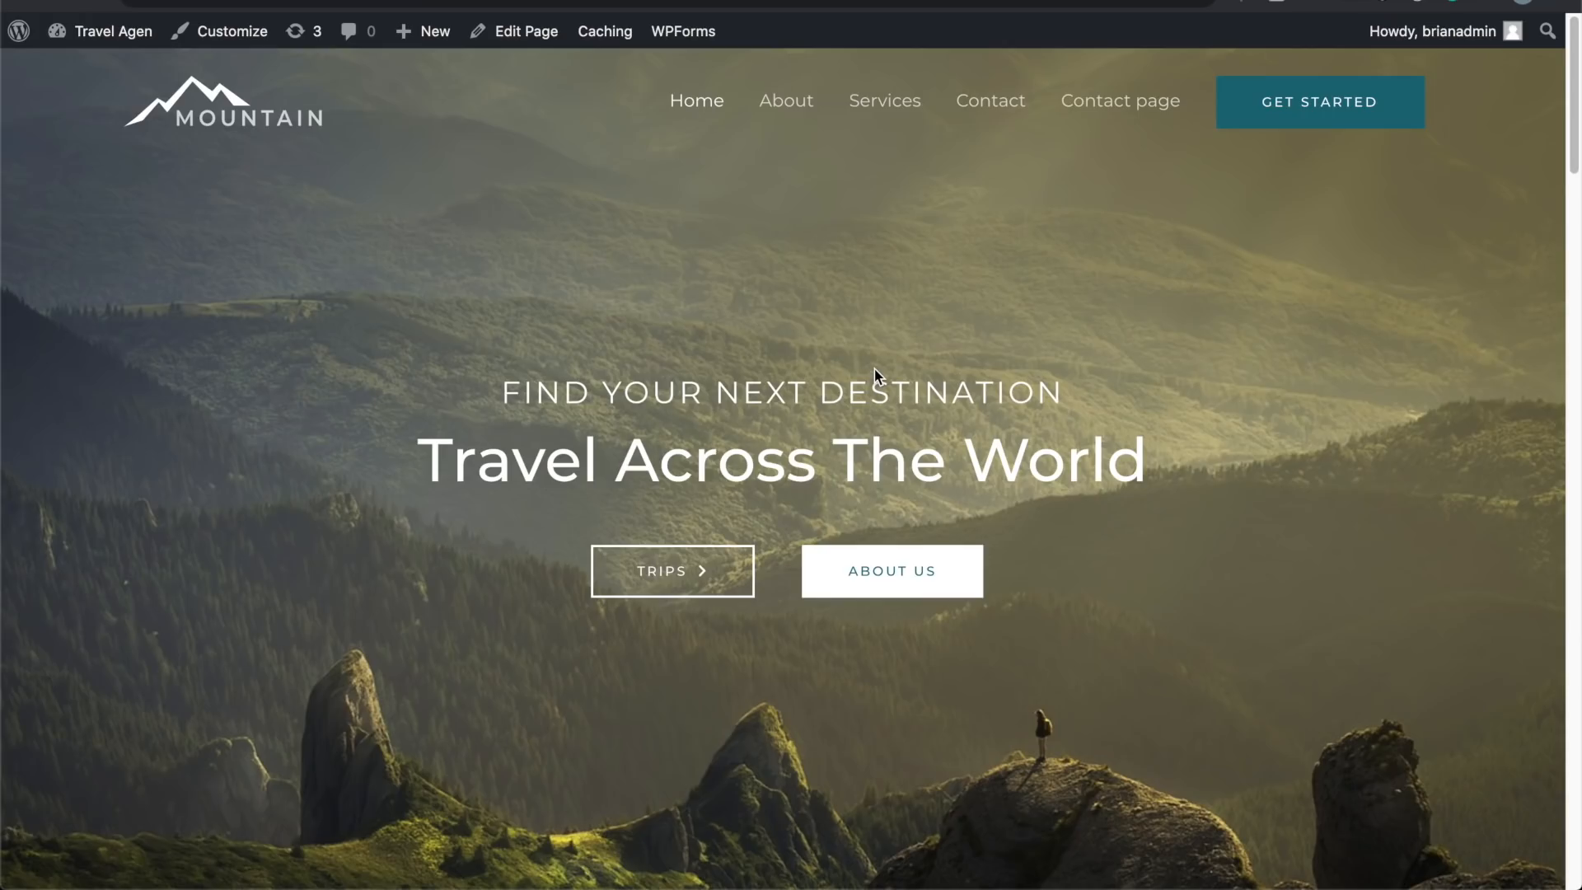
scroll(874, 369, down, 10)
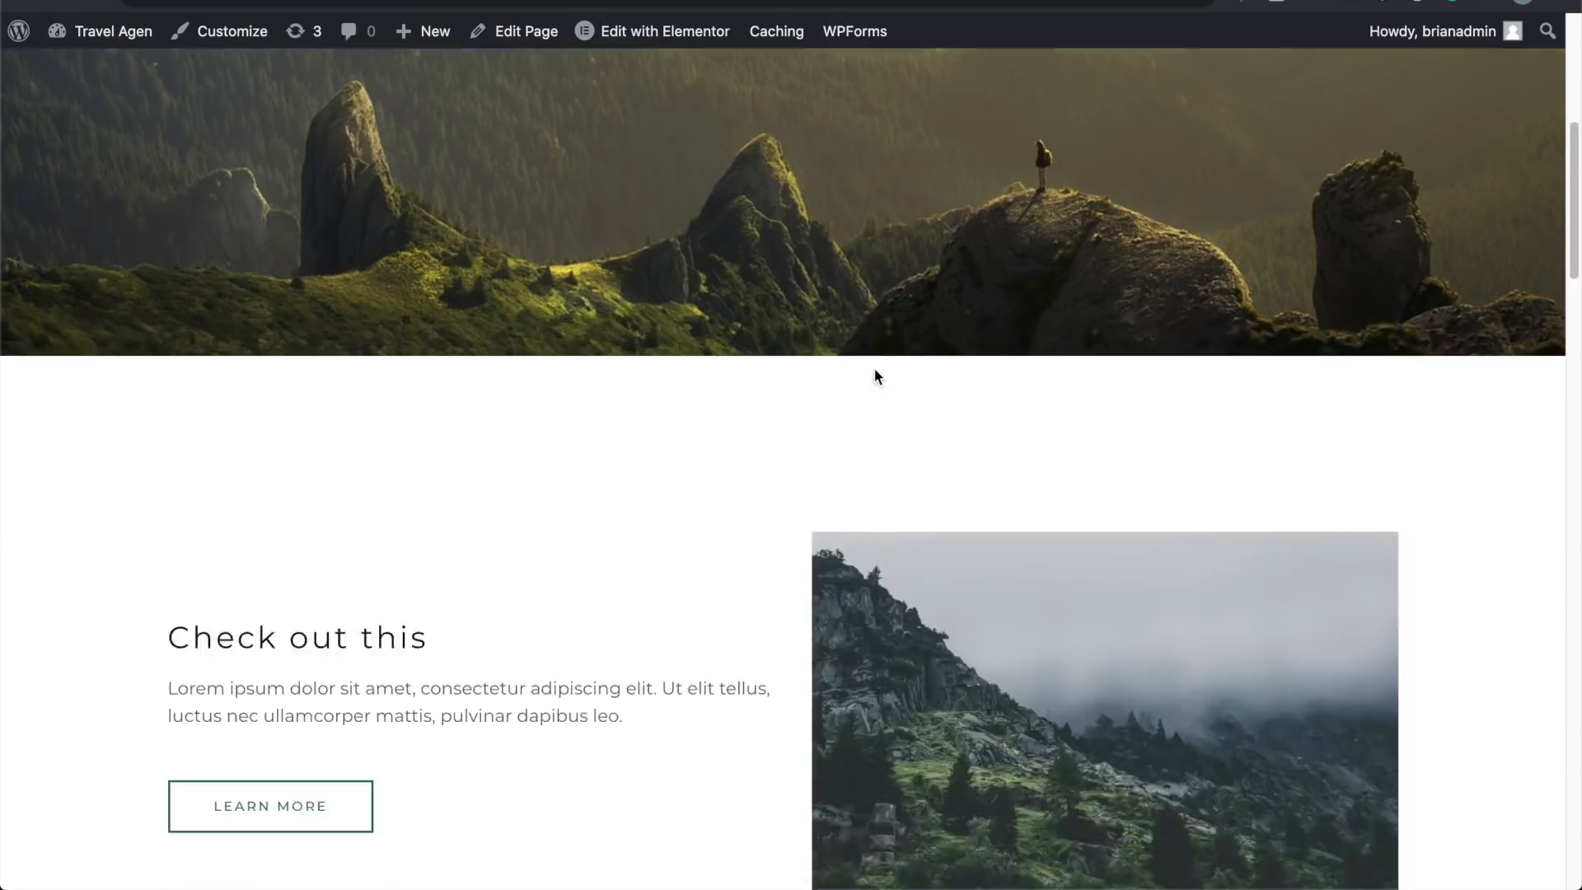
scroll(874, 369, up, 10)
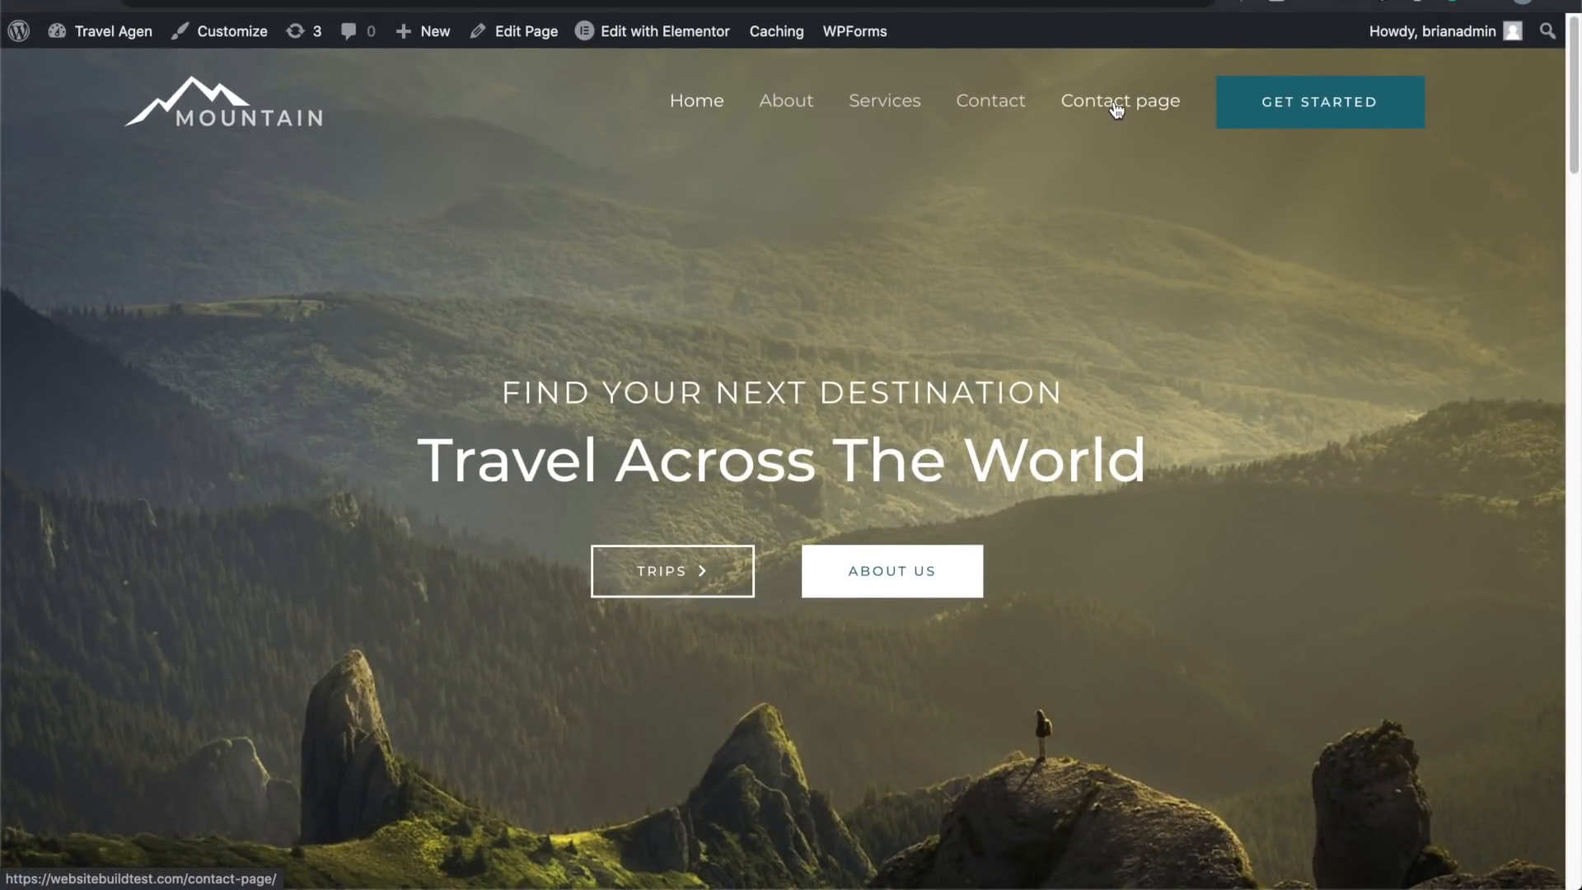
click(1116, 109)
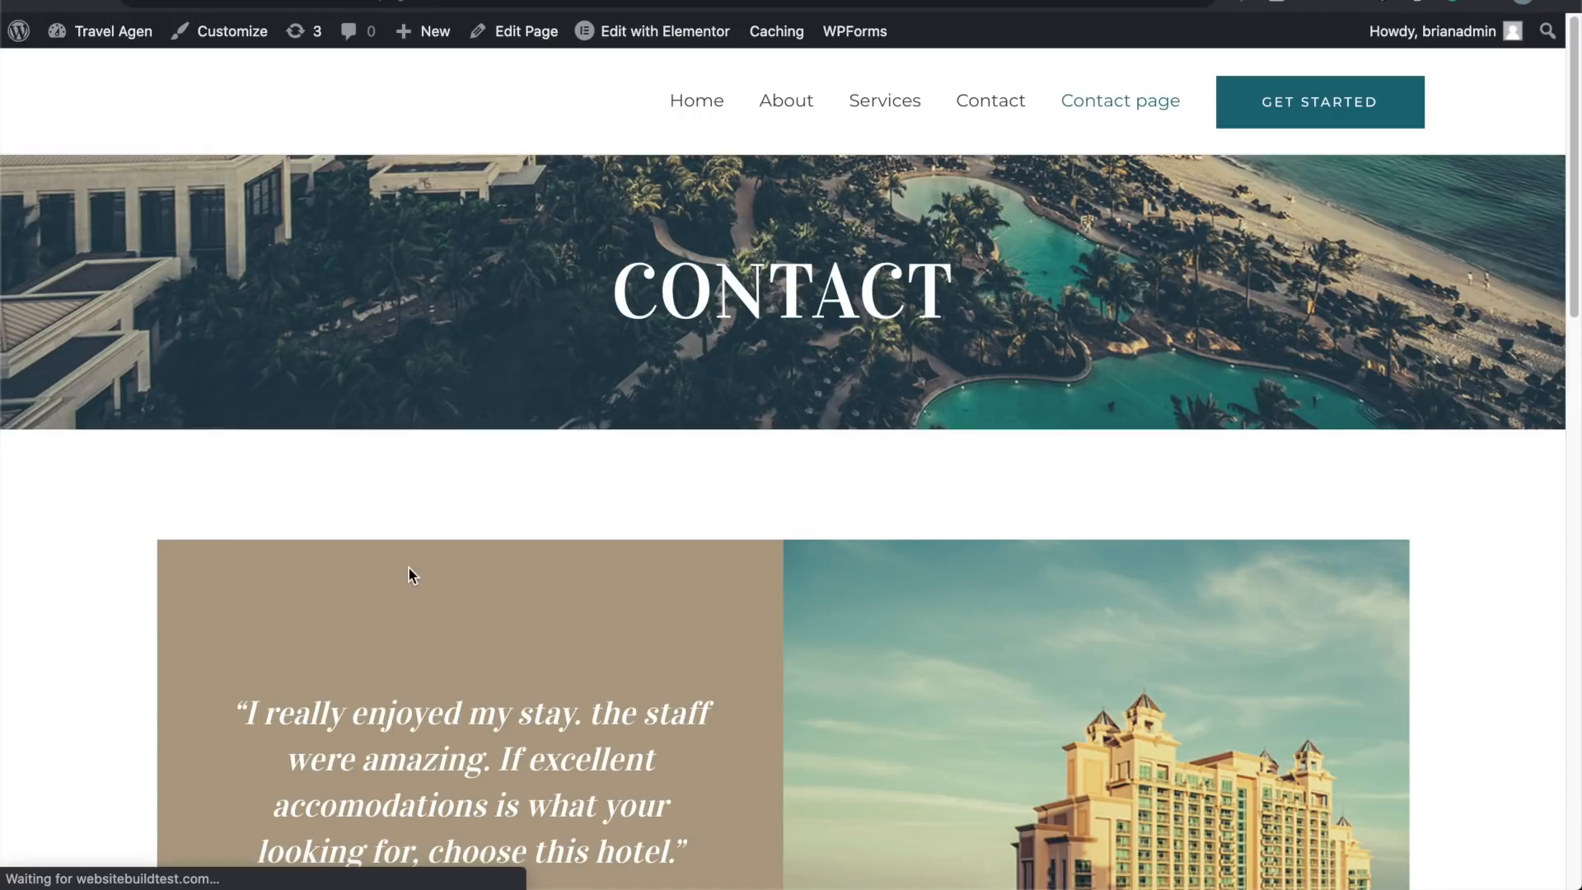
scroll(409, 567, down, 15)
scroll(409, 567, up, 15)
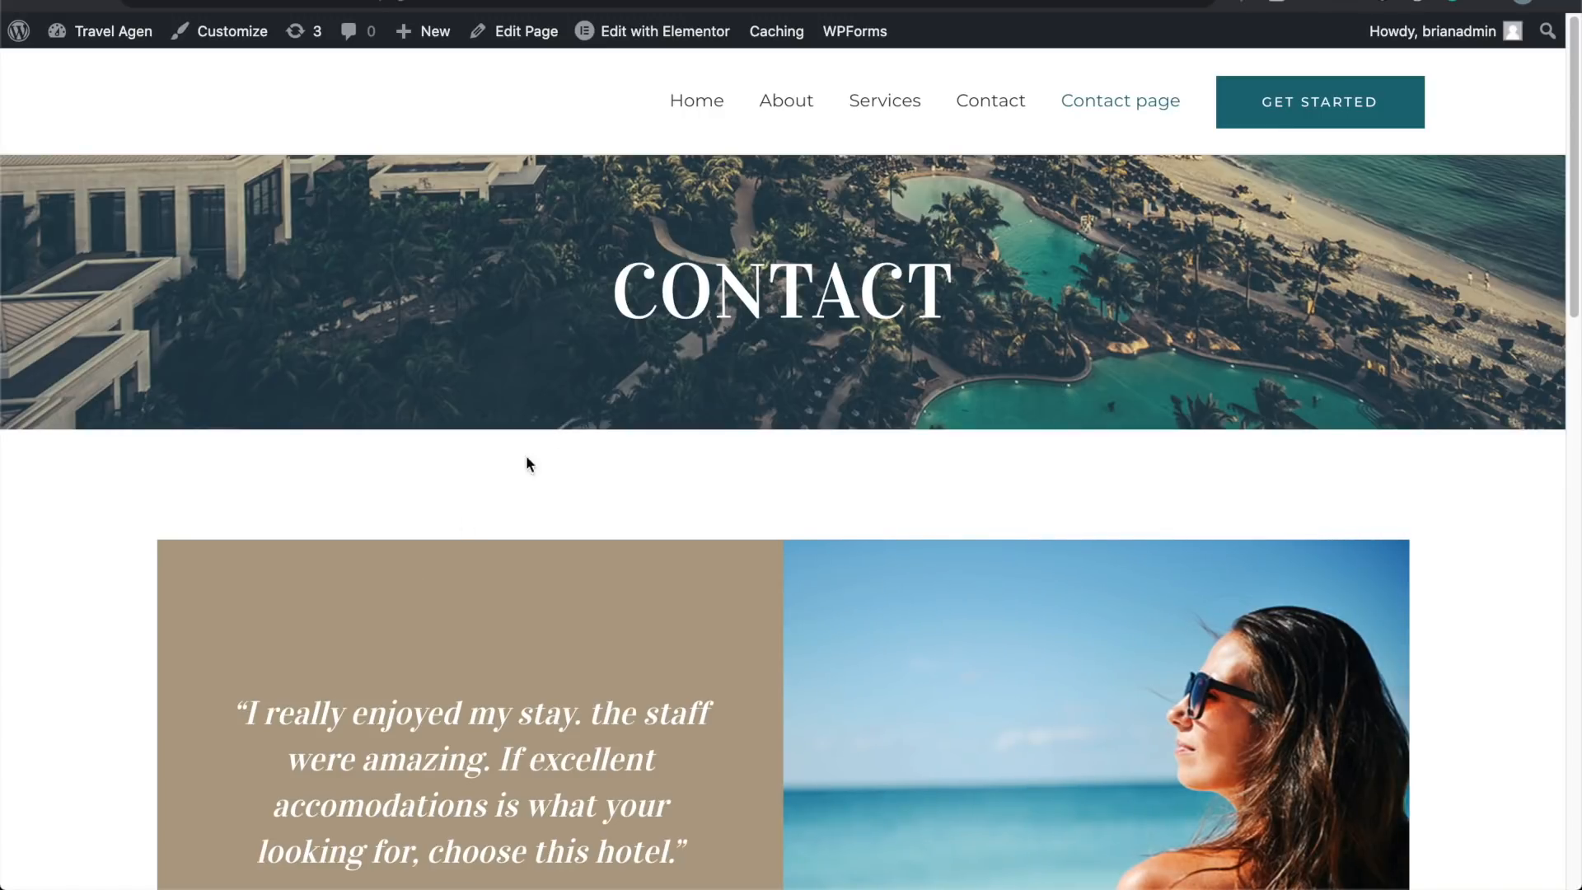
Step: Return to the Home page and scroll through it
click(696, 101)
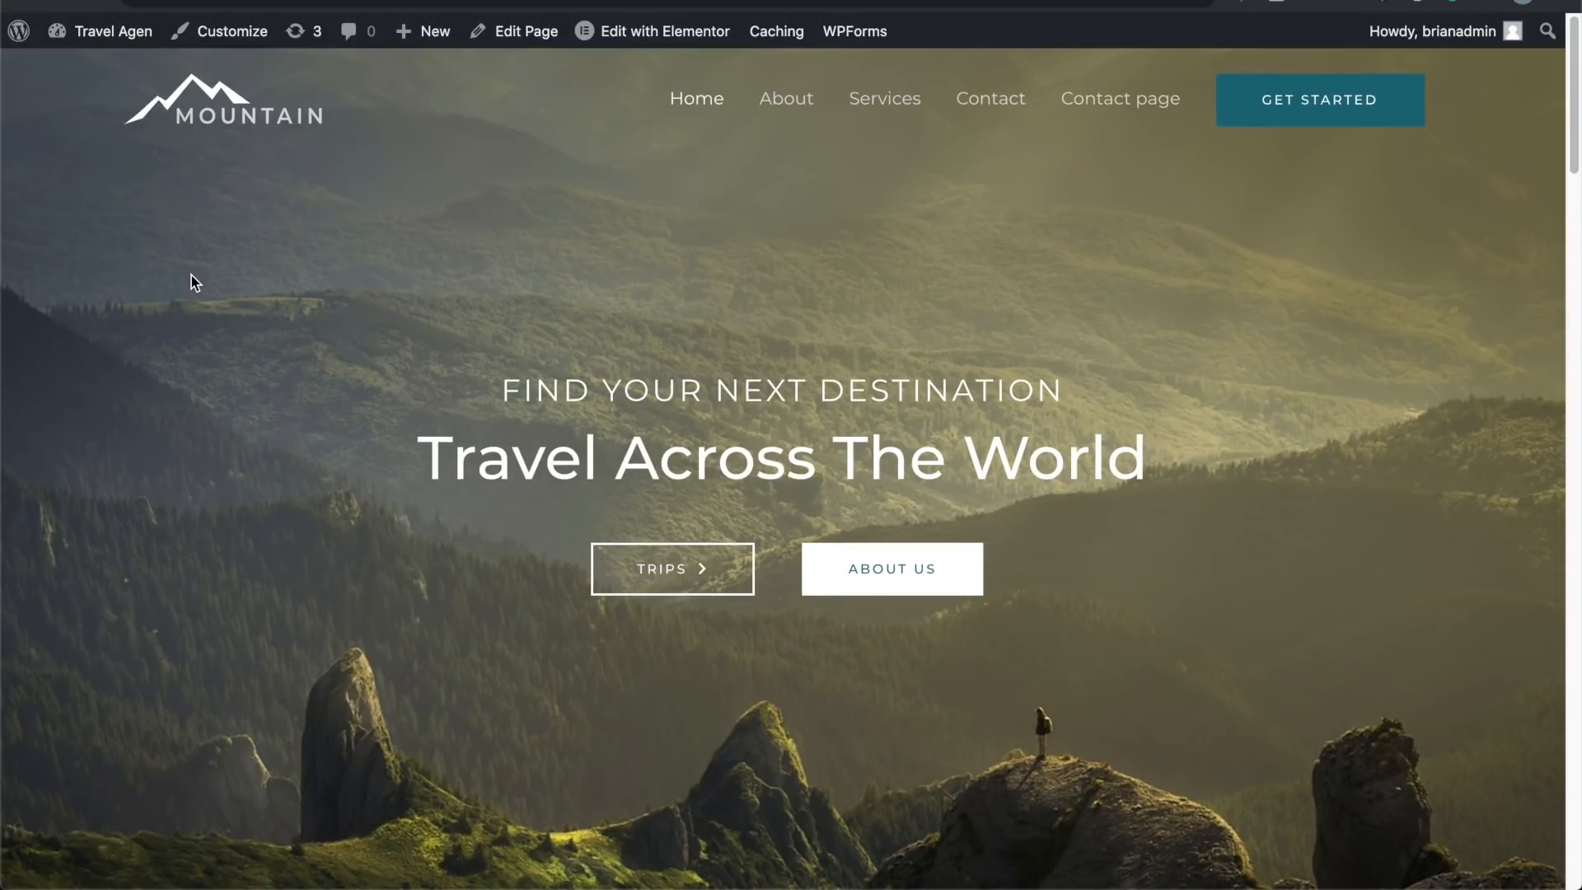
scroll(191, 275, down, 3)
scroll(191, 275, down, 10)
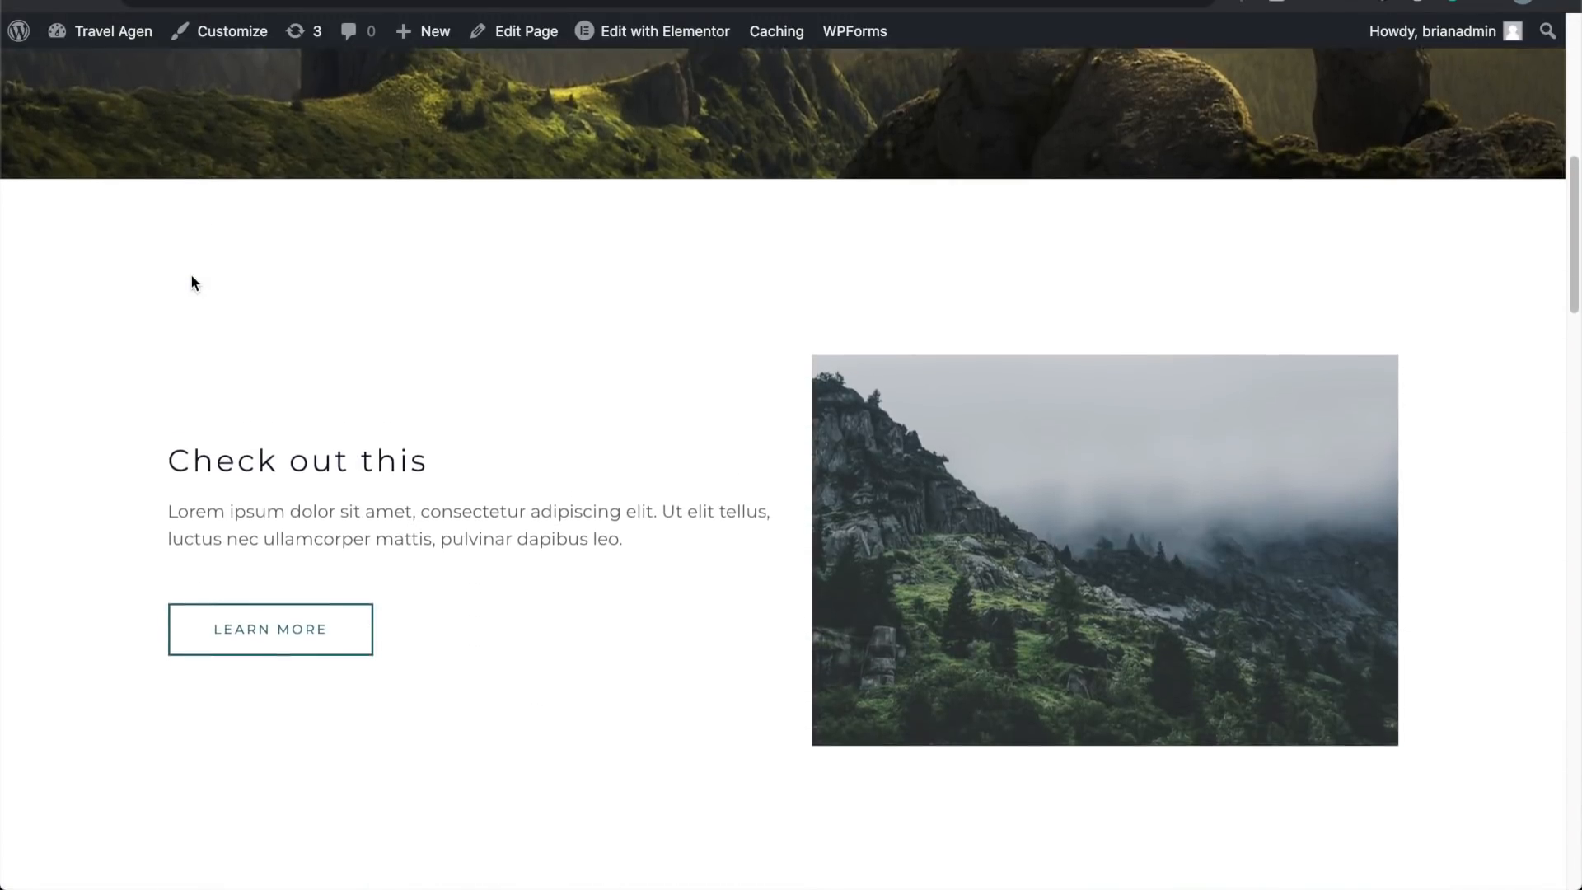
scroll(114, 546, down, 9)
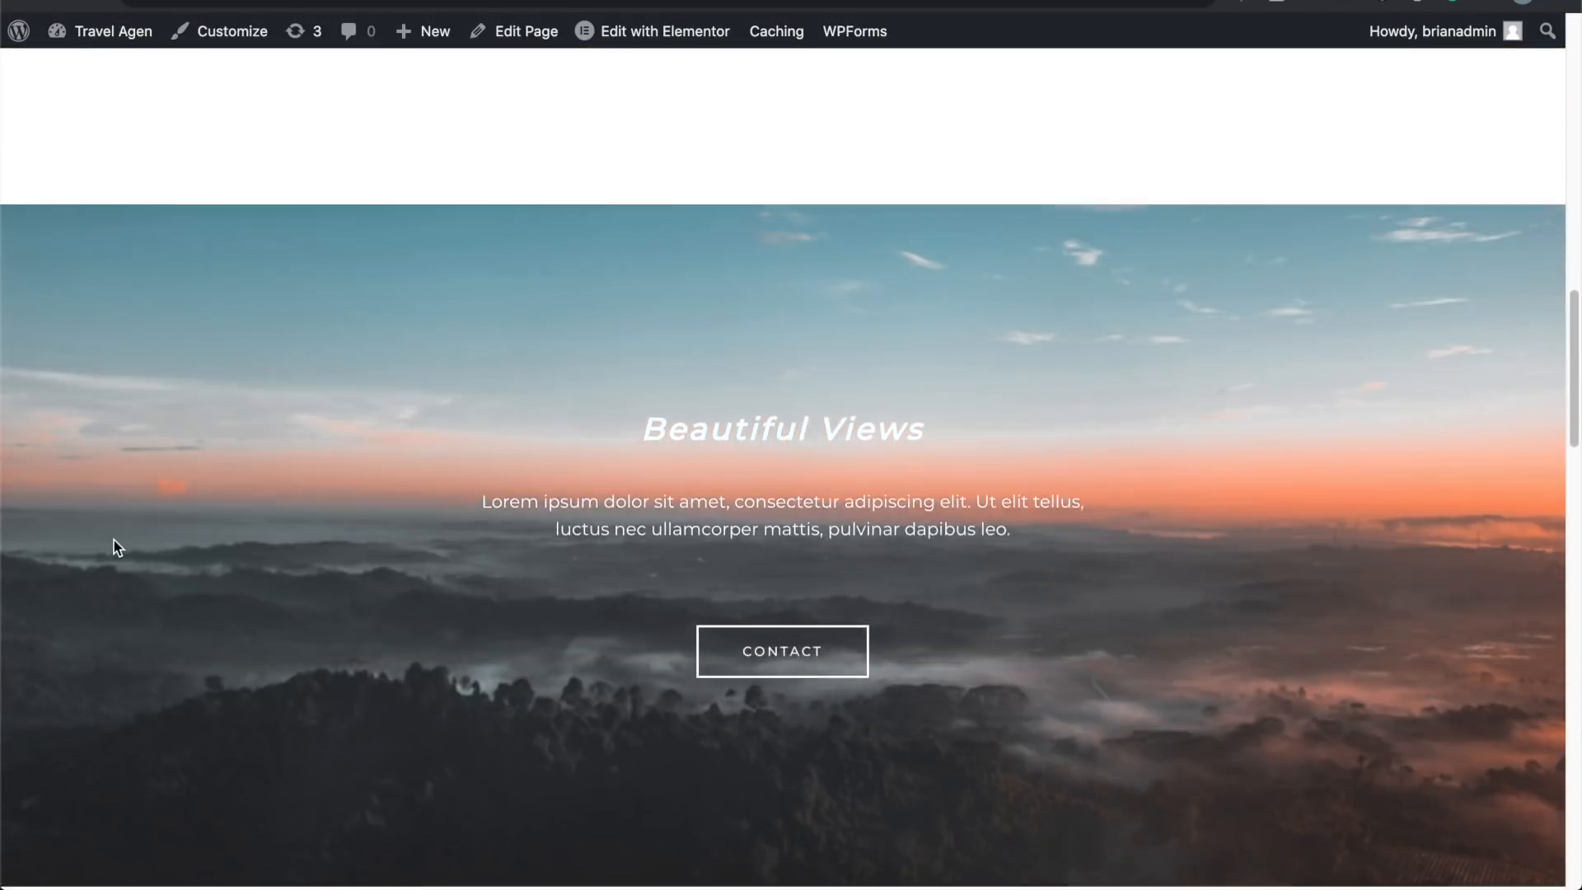
scroll(114, 546, down, 7)
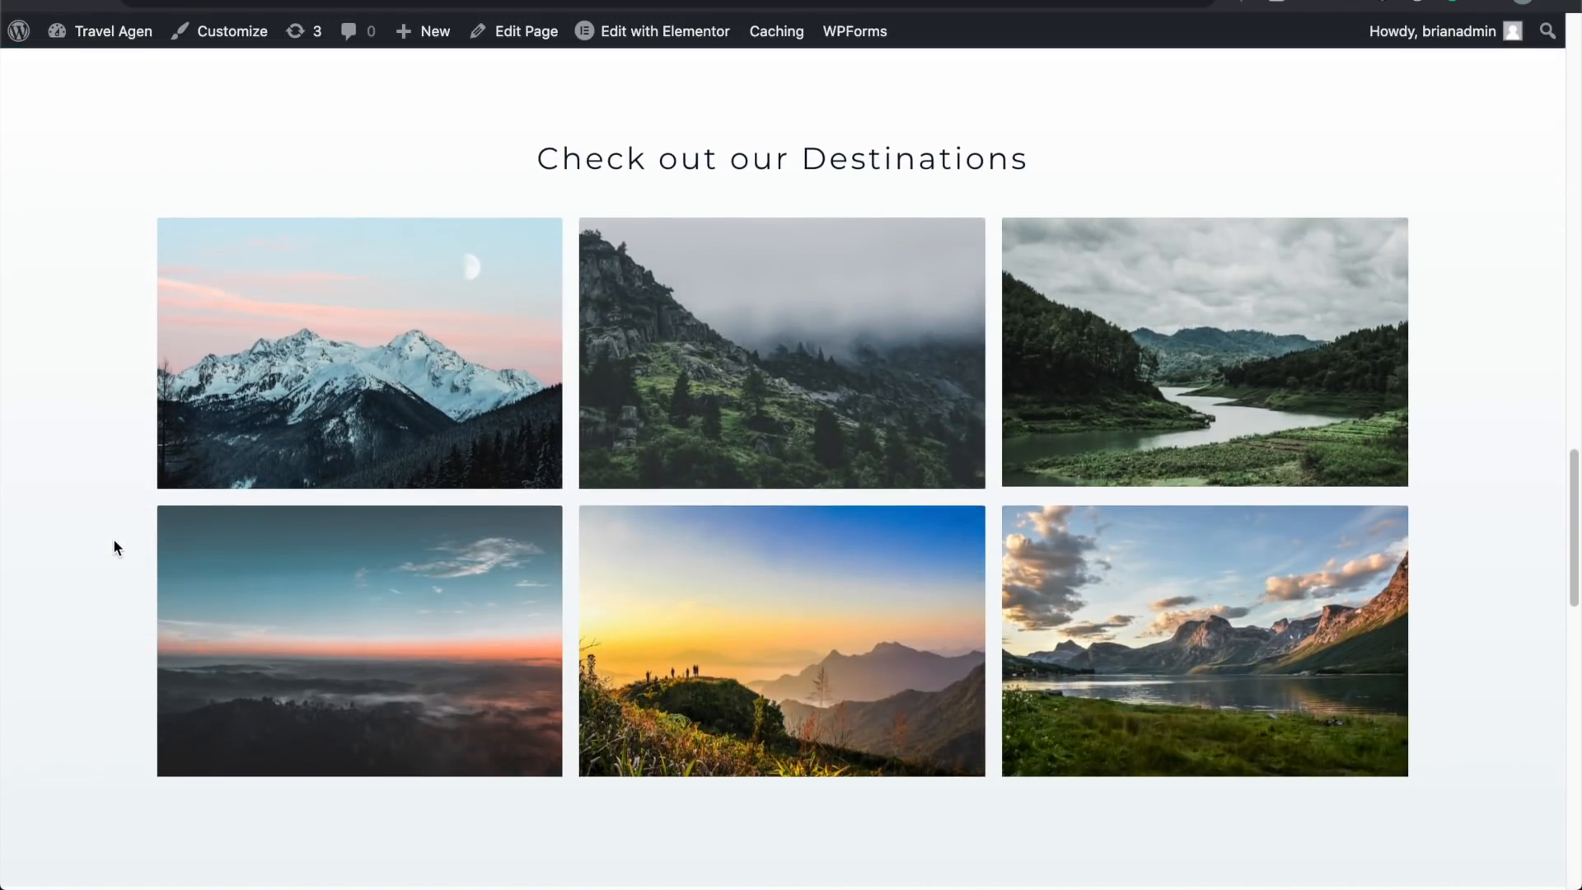
scroll(113, 546, down, 6)
scroll(114, 546, down, 12)
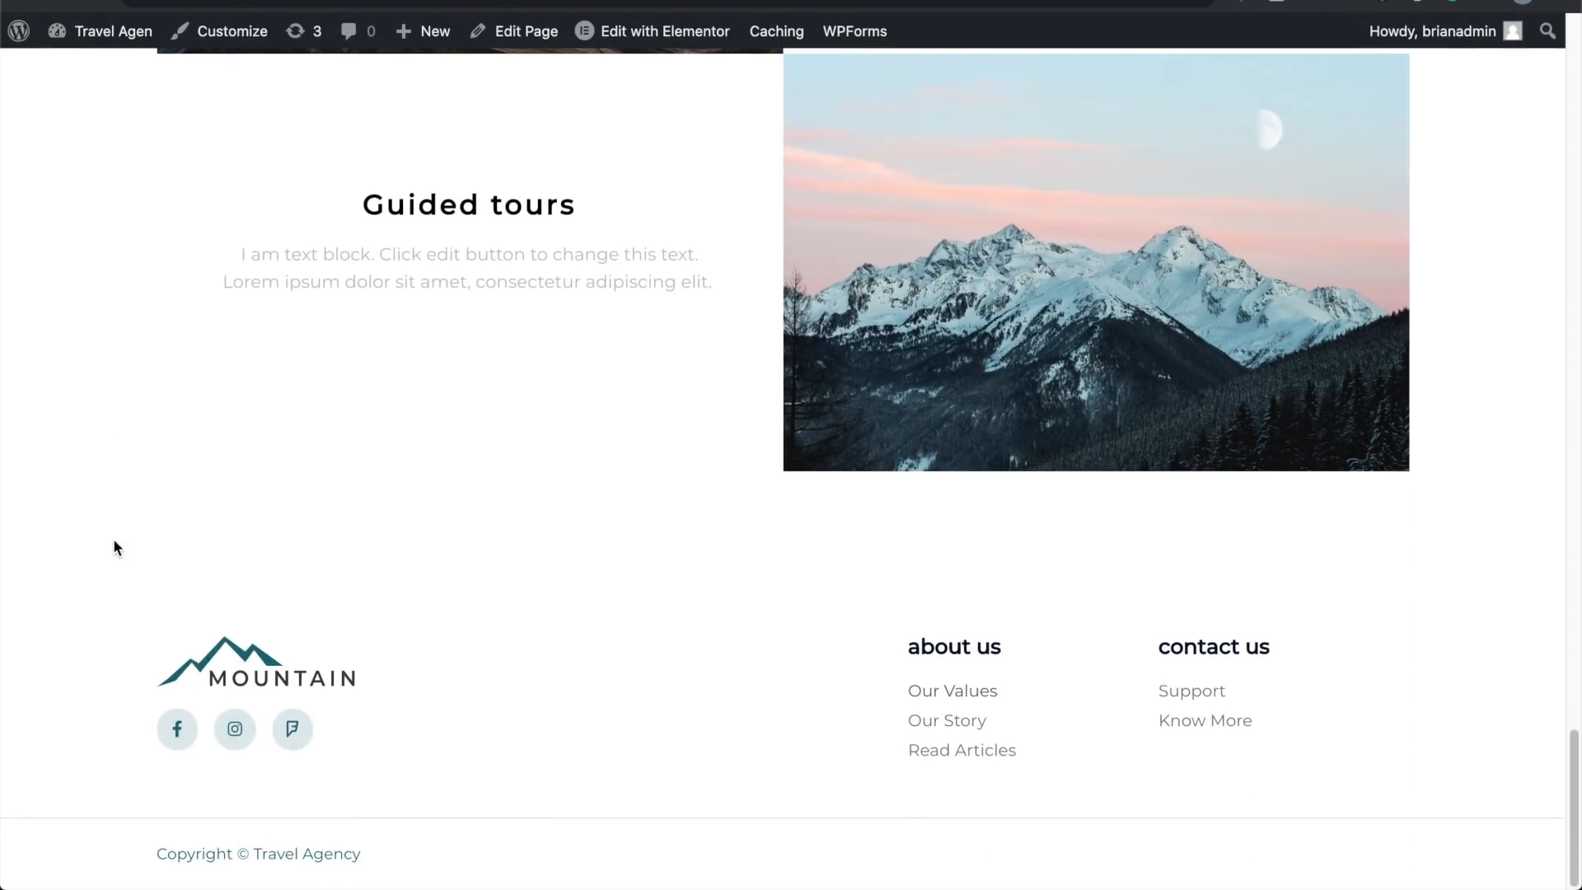
scroll(114, 546, up, 18)
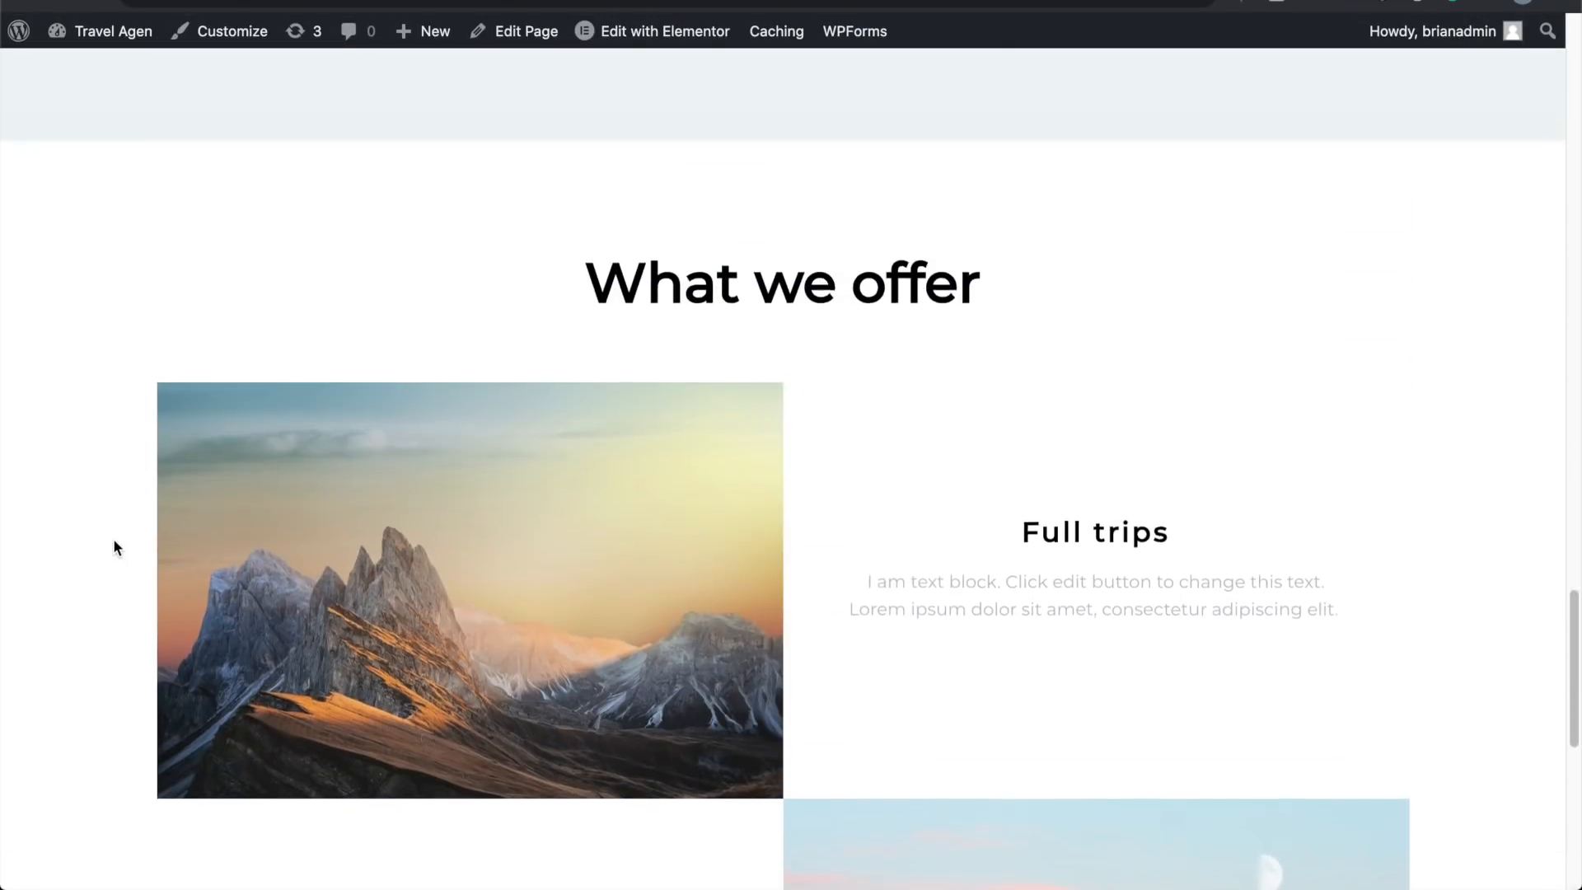
scroll(115, 546, up, 15)
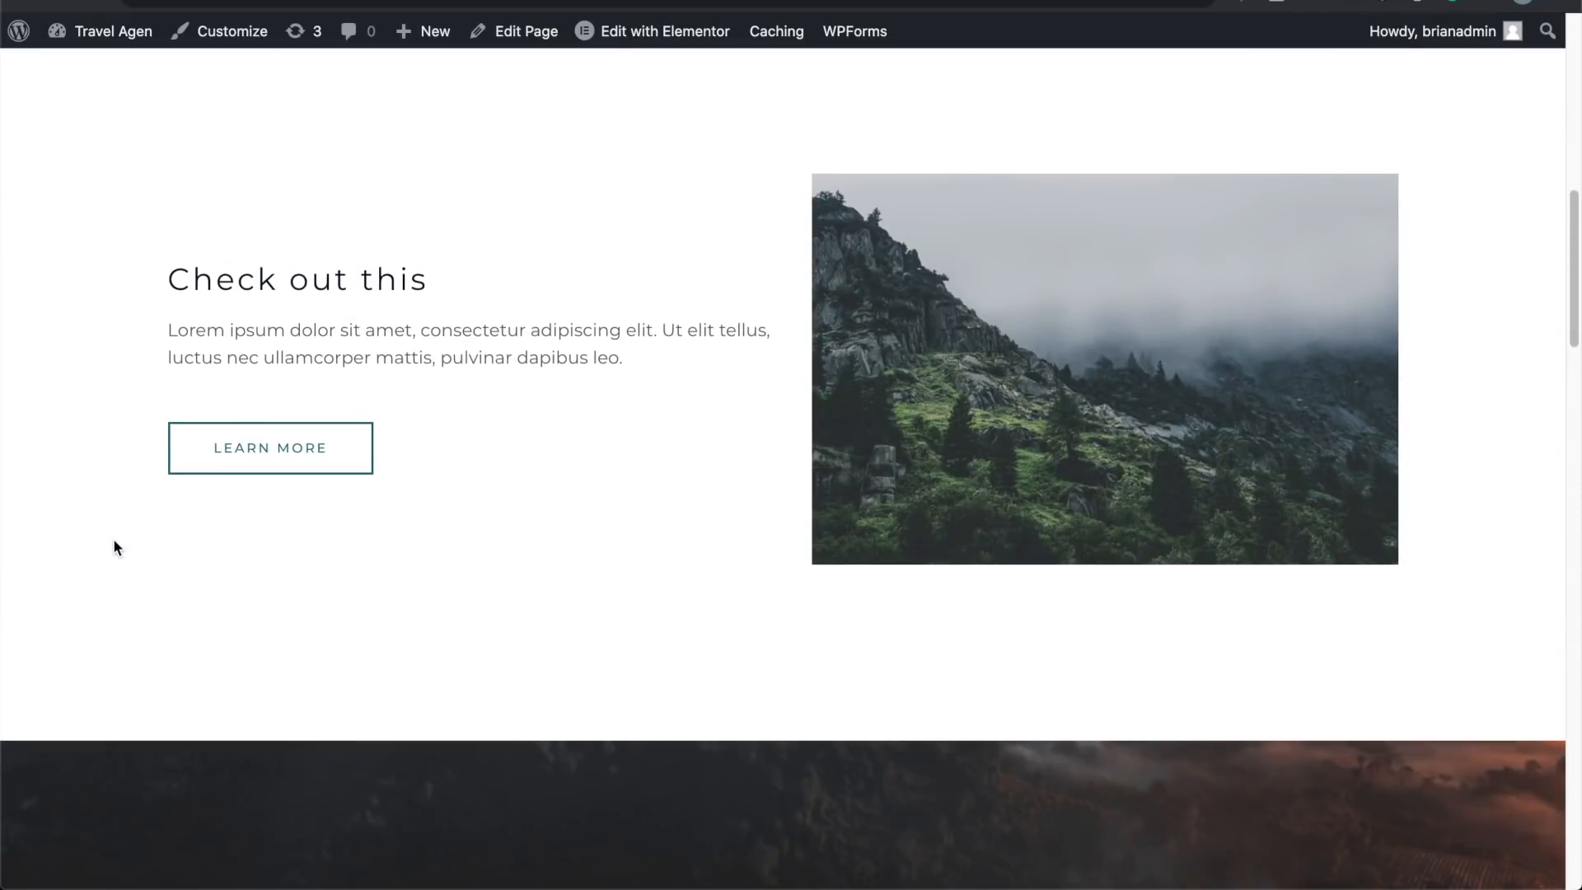
scroll(114, 546, up, 7)
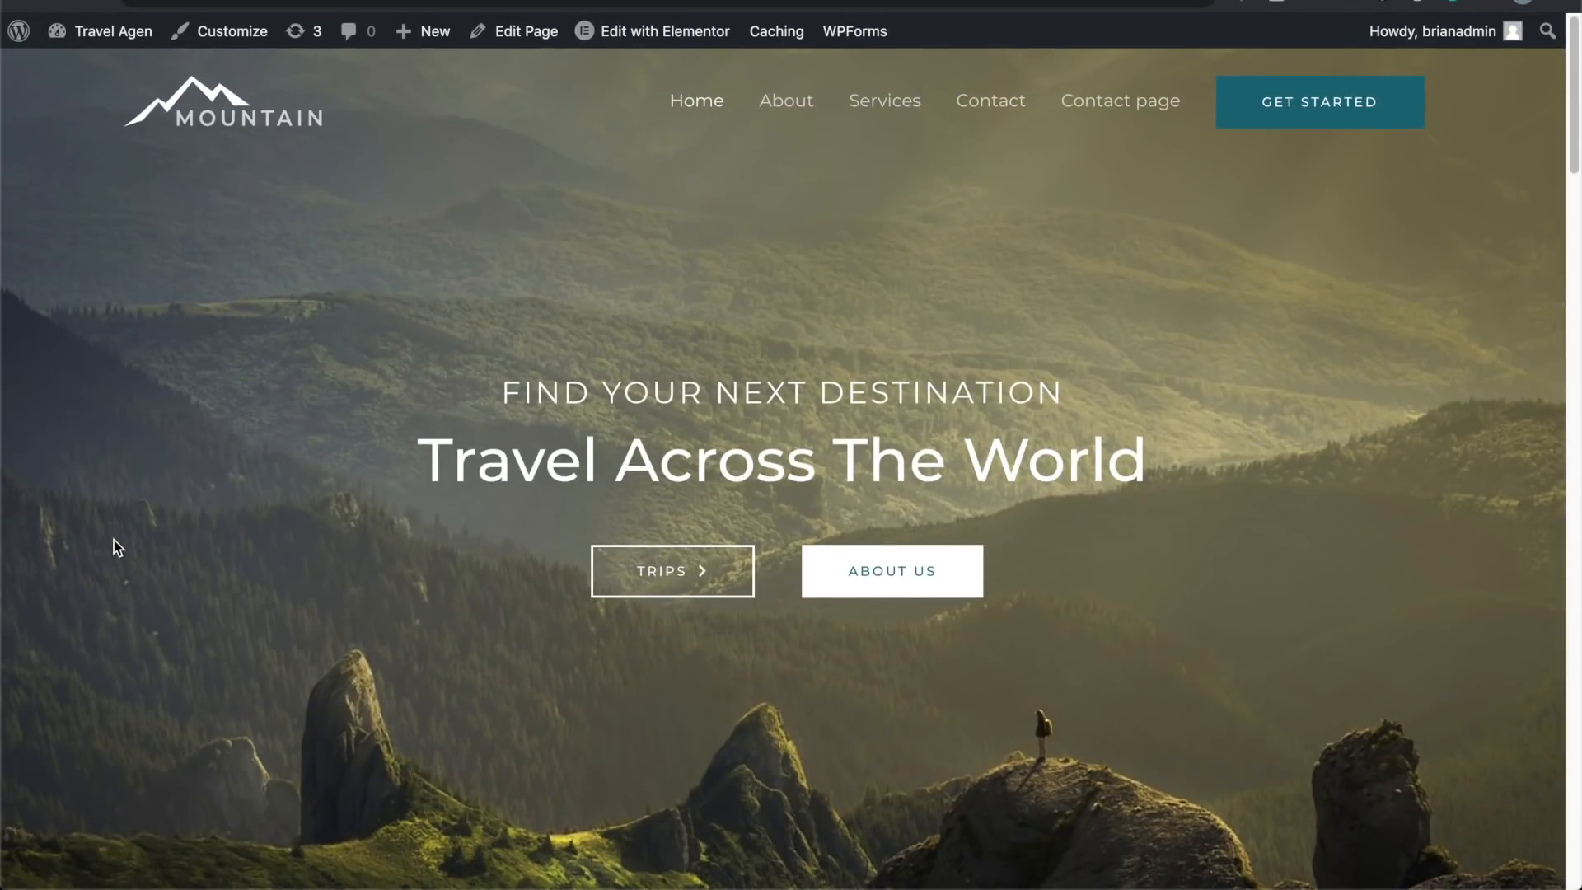